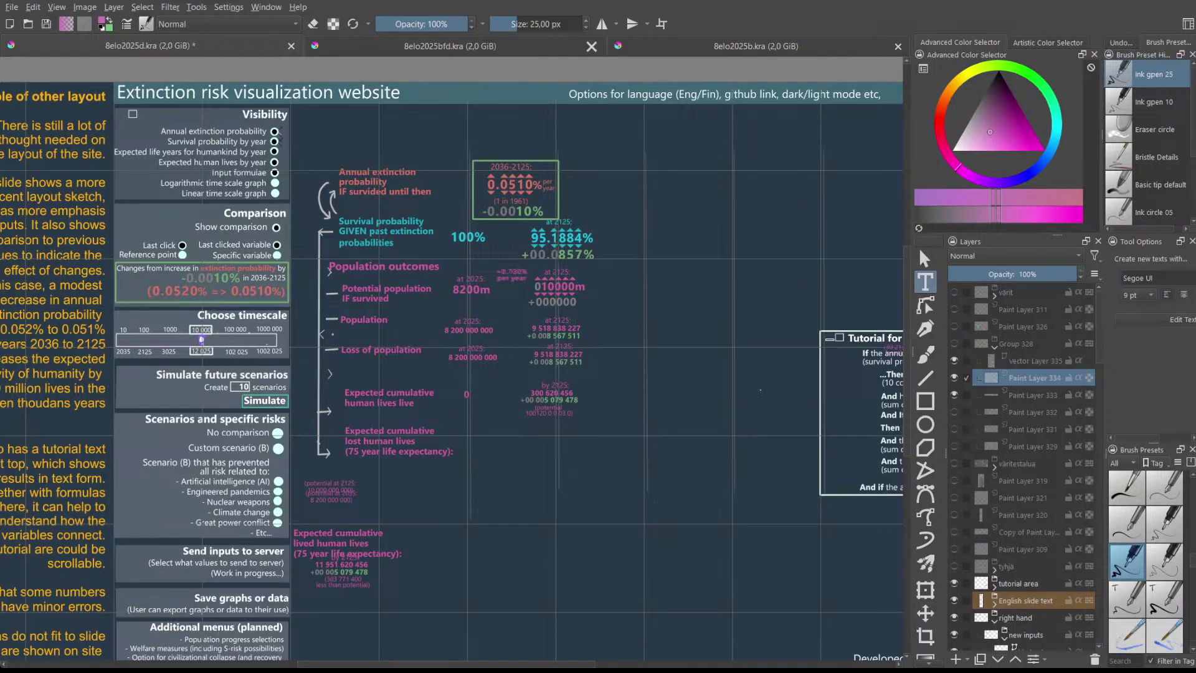
{"action": "scroll", "coordinate": [705, 237], "scroll_direction": "up", "scroll_amount": 1}
{"action": "scroll", "coordinate": [705, 236], "scroll_direction": "down", "scroll_amount": 1}
{"action": "mouse_move", "coordinate": [536, 661]}
{"action": "left_mouse_down"}
{"action": "mouse_move", "coordinate": [524, 662]}
{"action": "mouse_move", "coordinate": [539, 657]}
{"action": "left_mouse_up"}
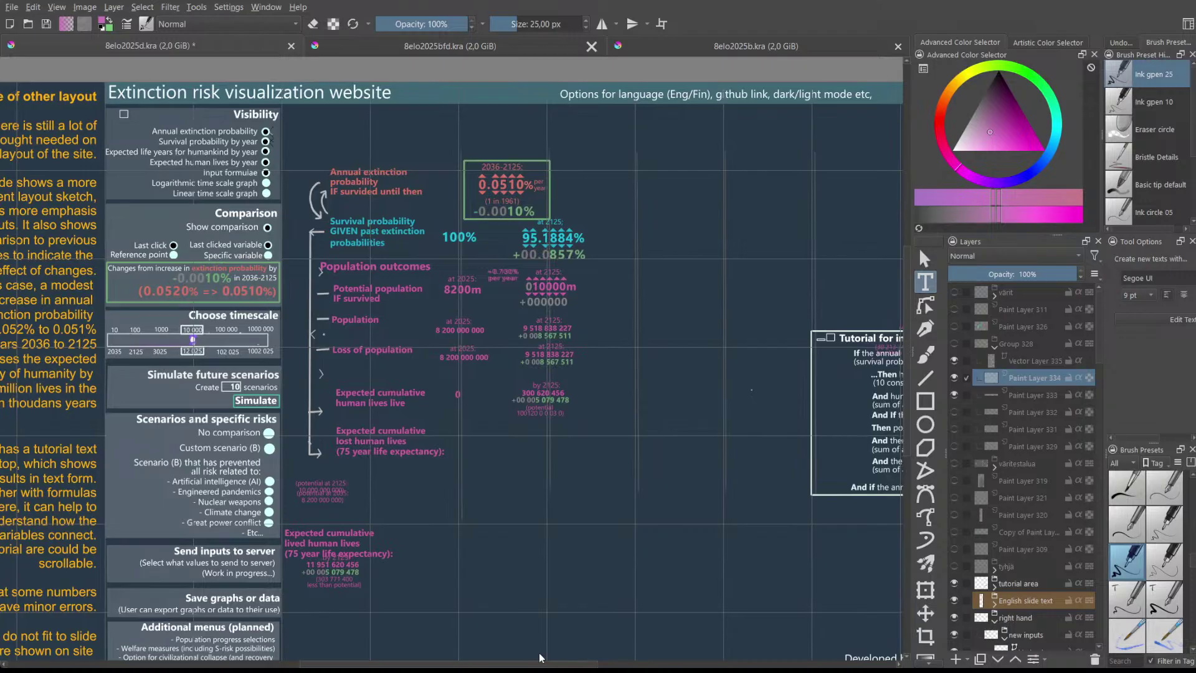
{"action": "left_click_drag", "start_coordinate": [540, 657], "coordinate": [536, 657]}
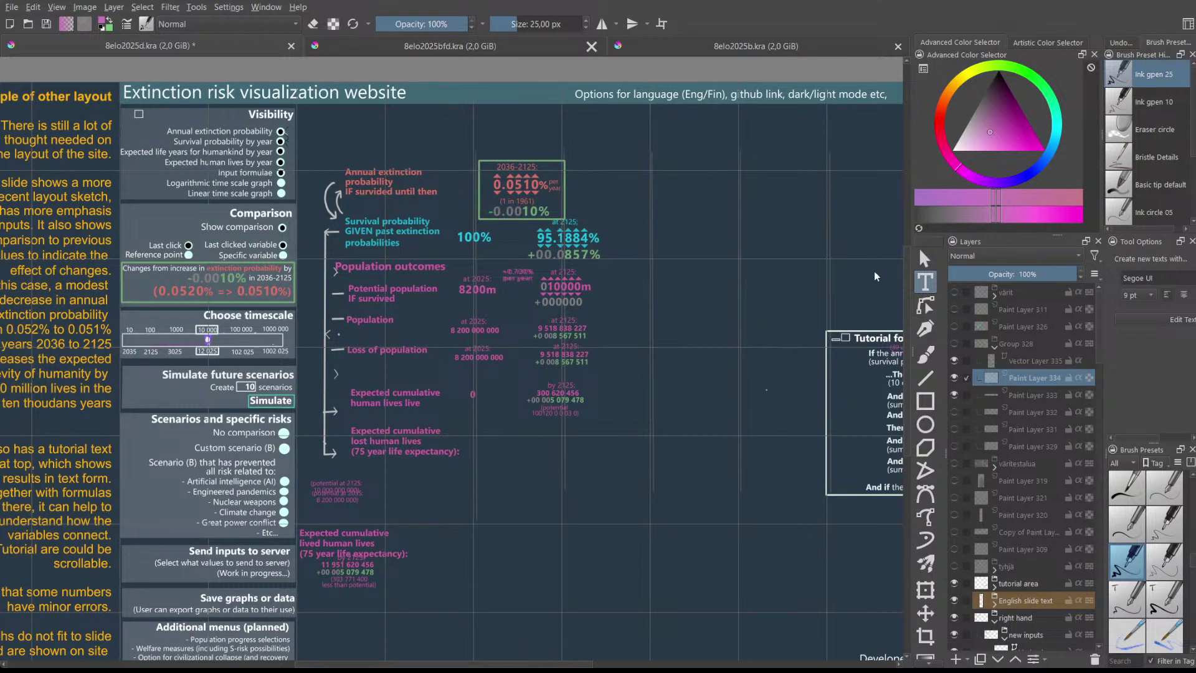
- Duplicate the visible copied background layer just above Background and hide the original of the two
{"action": "scroll", "coordinate": [1046, 414], "scroll_direction": "down", "scroll_amount": 10}
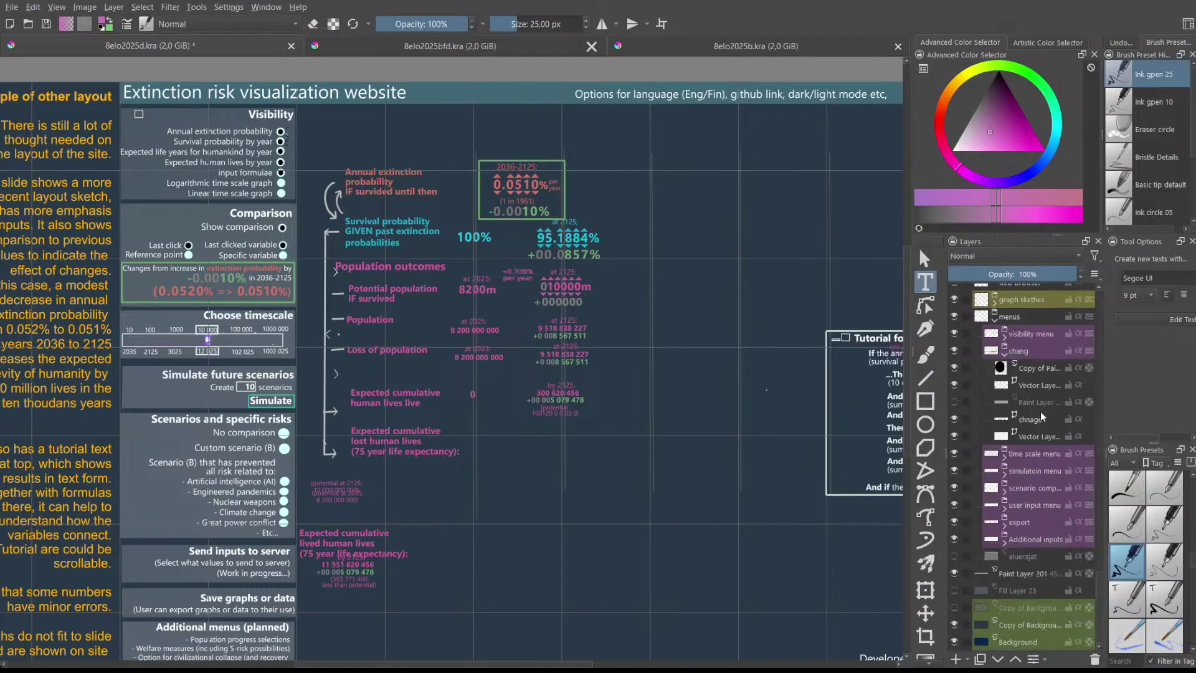
{"action": "left_click", "coordinate": [1019, 630]}
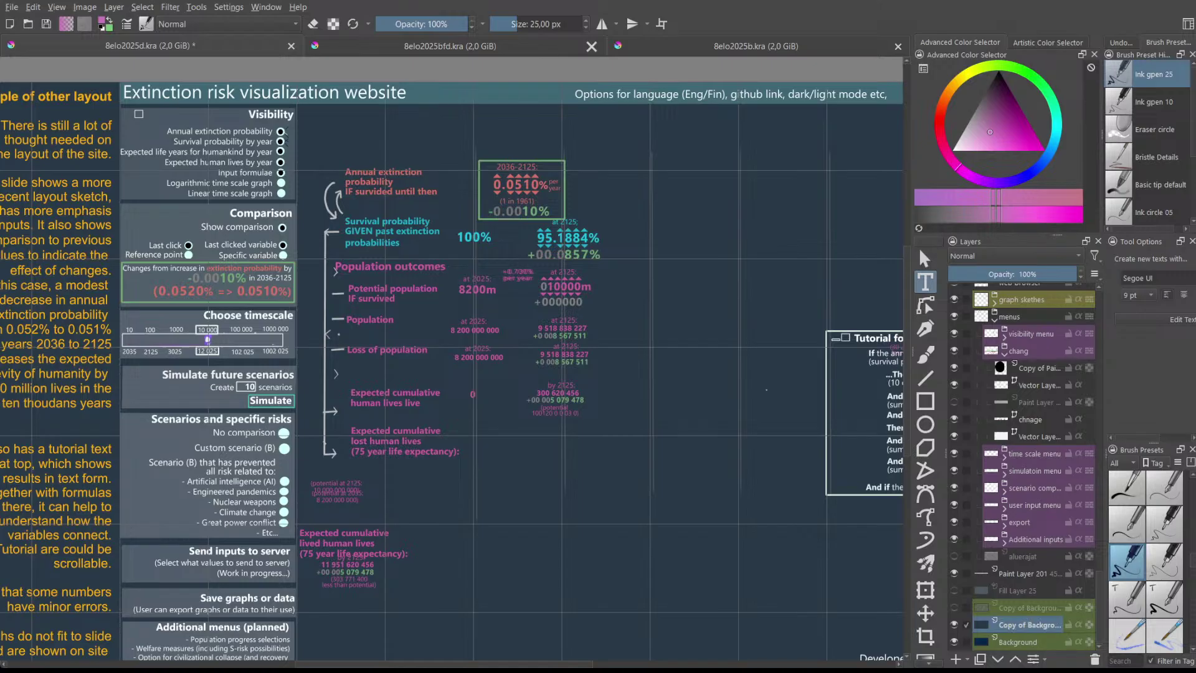
{"action": "key", "text": "ctrl+j"}
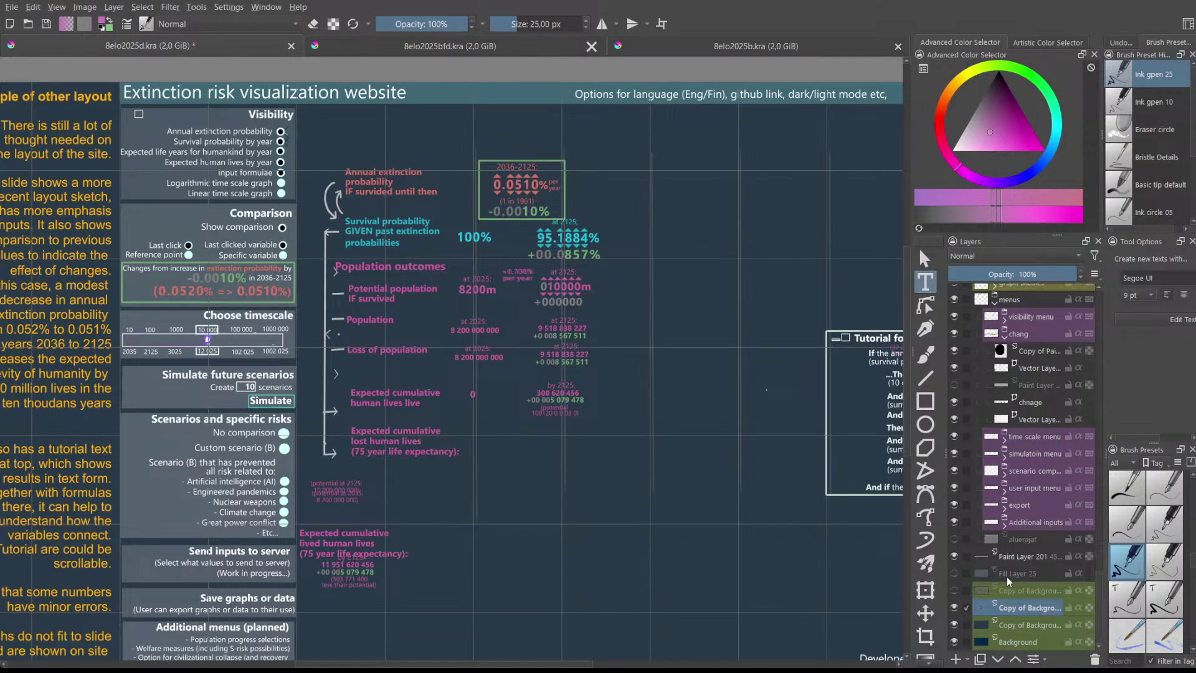
{"action": "left_click", "coordinate": [955, 626]}
- Choose the Fill tool and show the Specific Color Selector for entering exact color codes
{"action": "scroll", "coordinate": [930, 339], "scroll_direction": "down", "scroll_amount": 2}
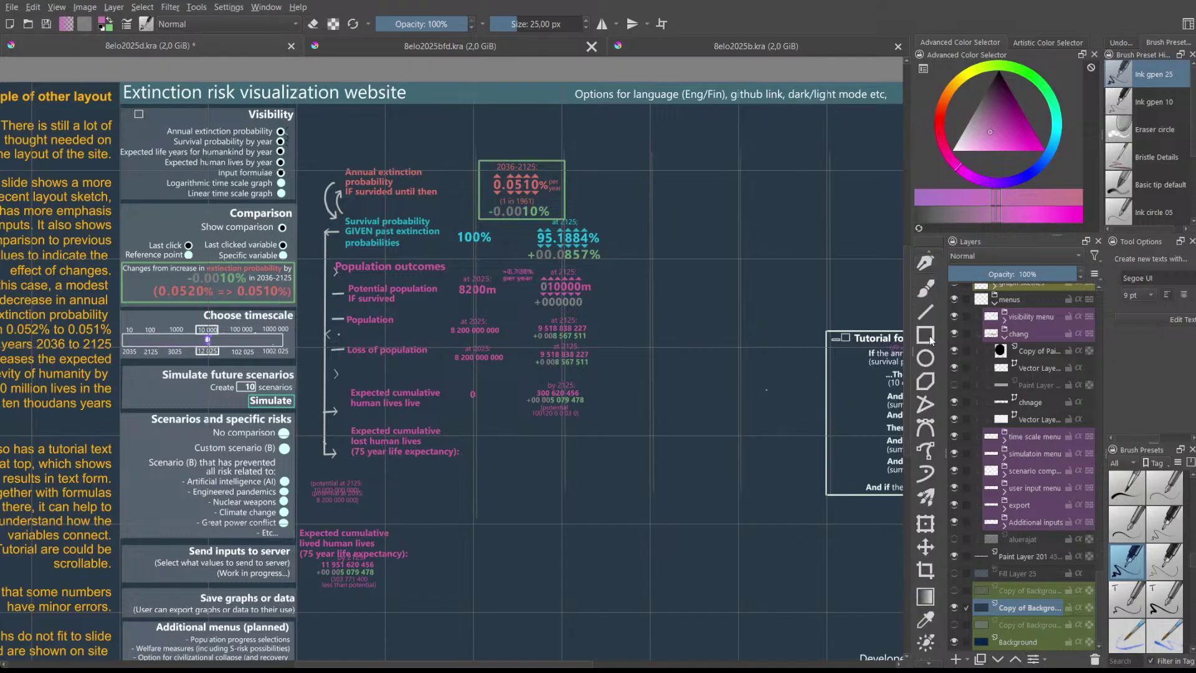
{"action": "scroll", "coordinate": [936, 554], "scroll_direction": "down", "scroll_amount": 4}
{"action": "left_click", "coordinate": [926, 555]}
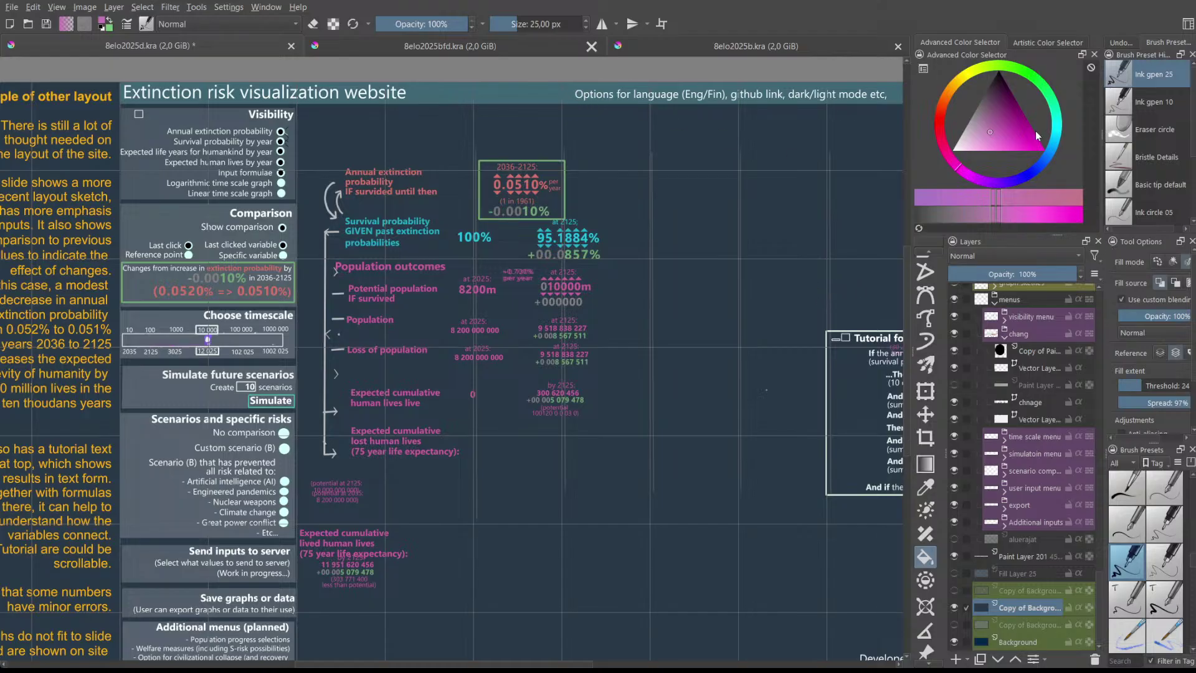
{"action": "left_click", "coordinate": [1042, 45]}
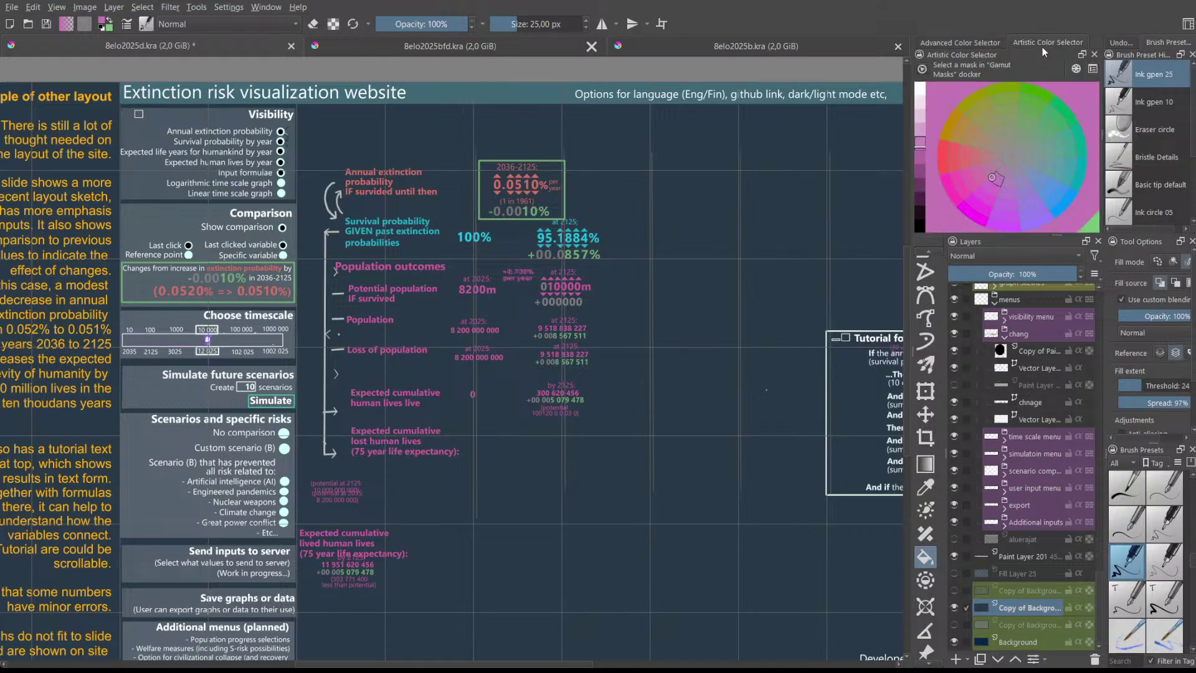
{"action": "left_click", "coordinate": [958, 42]}
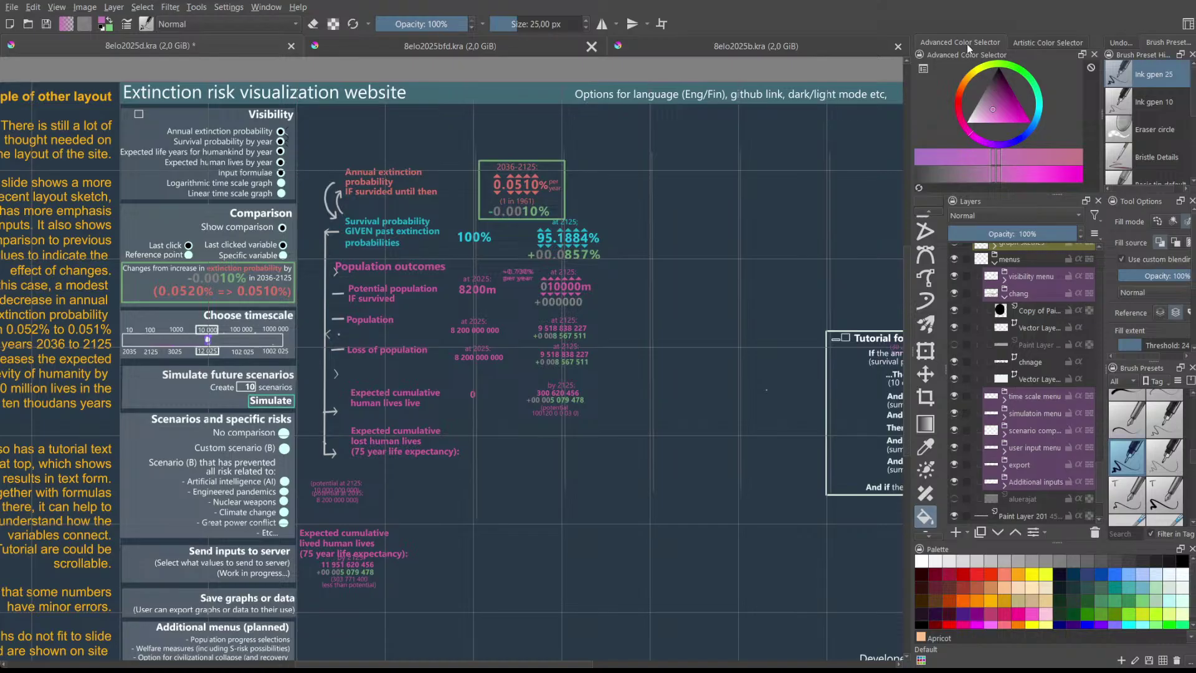
{"action": "left_click", "coordinate": [1039, 44]}
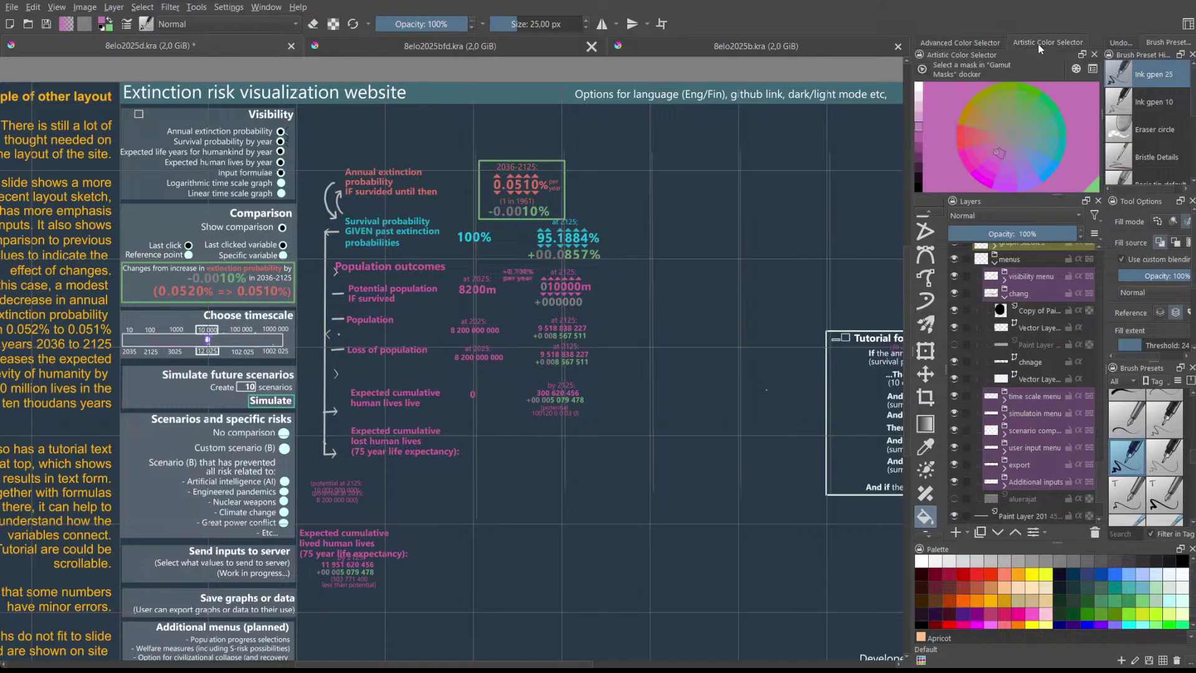
{"action": "left_click", "coordinate": [987, 43]}
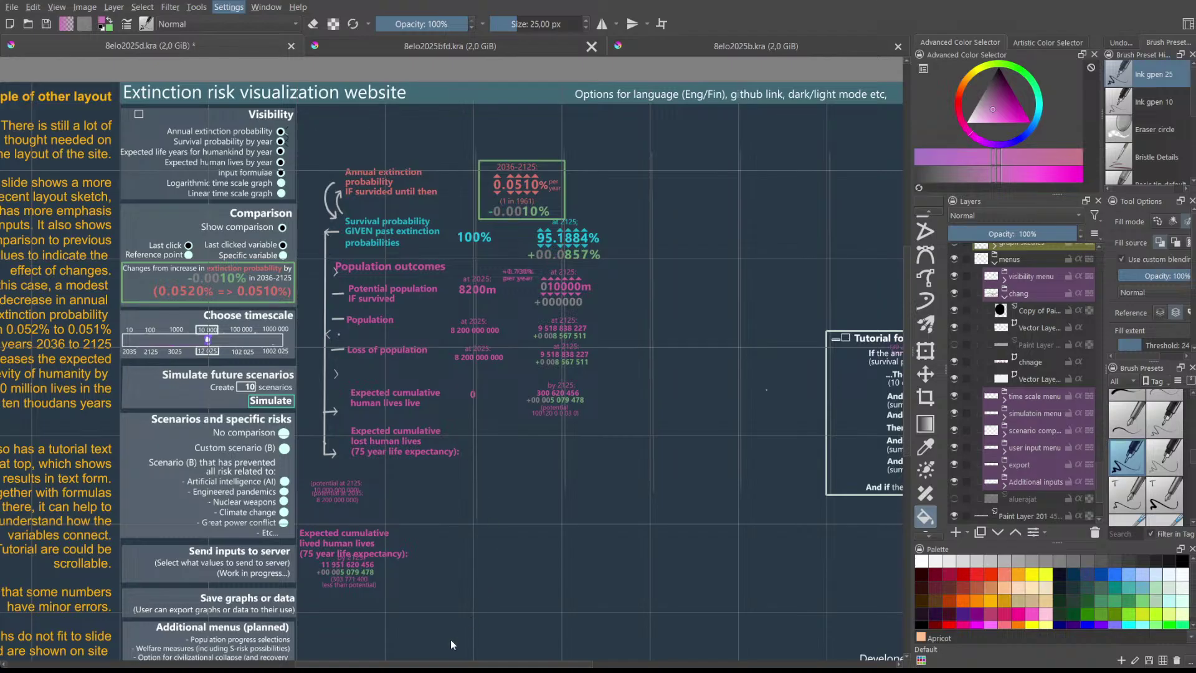
{"action": "left_click", "coordinate": [419, 522]}
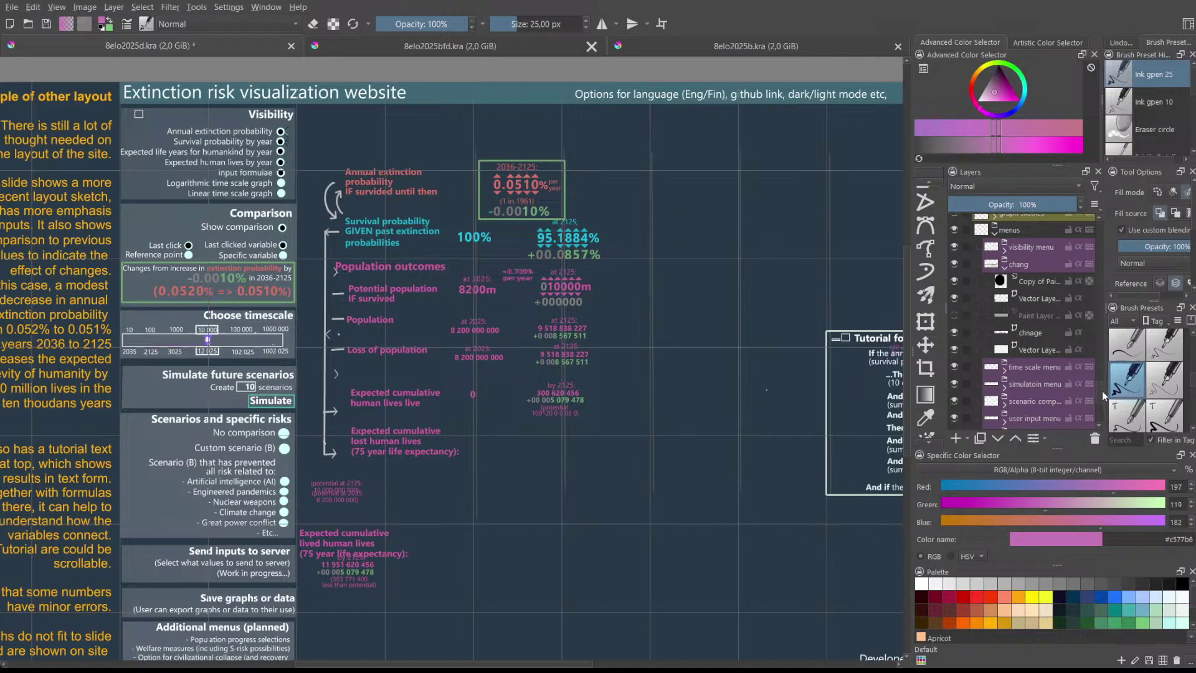
- Enter #36312c as the color code and copy the code
{"action": "left_click", "coordinate": [1156, 538]}
{"action": "key", "text": "ctrl+a"}
{"action": "key", "text": "Return"}
{"action": "left_click", "coordinate": [1167, 539]}
{"action": "key", "text": "ctrl+a"}
{"action": "type", "text": "#36312c"}
{"action": "left_click", "coordinate": [1163, 539]}
{"action": "key", "text": "ctrl+c"}
- Change the color code to #000700 and fill the duplicated background layer with it
{"action": "left_click", "coordinate": [1177, 540]}
{"action": "key", "text": "BackSpace"}
{"action": "key", "text": "BackSpace"}
{"action": "key", "text": "BackSpace"}
{"action": "key", "text": "BackSpace"}
{"action": "type", "text": "000"}
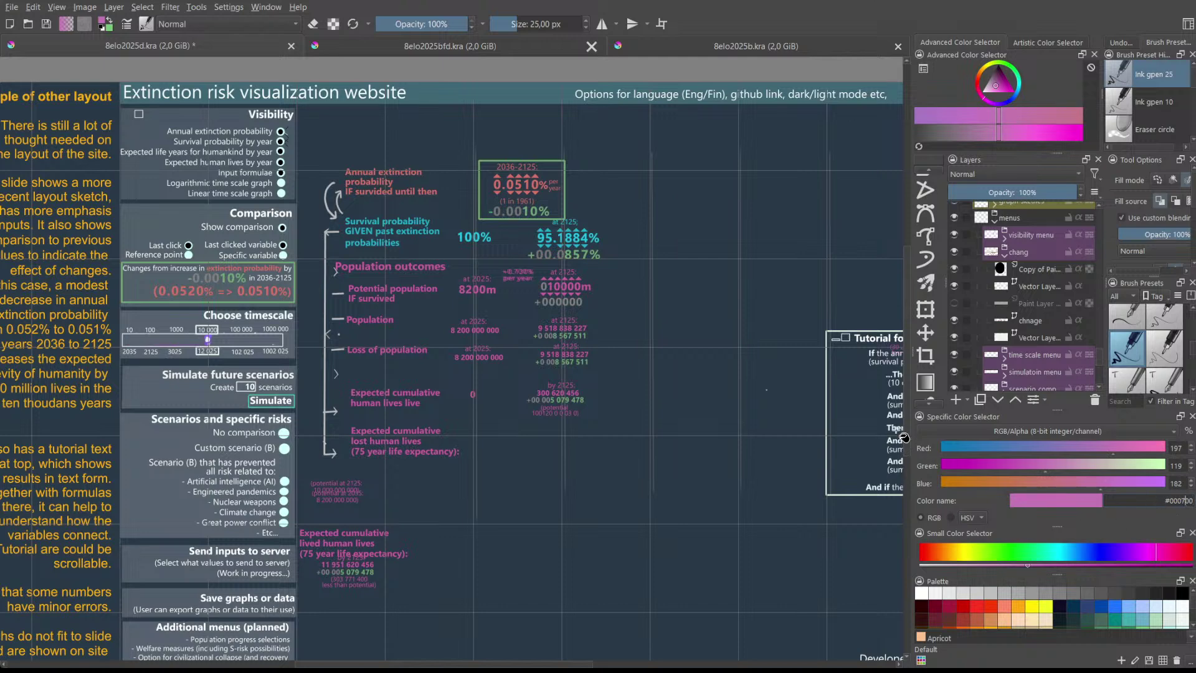
{"action": "left_click", "coordinate": [813, 308]}
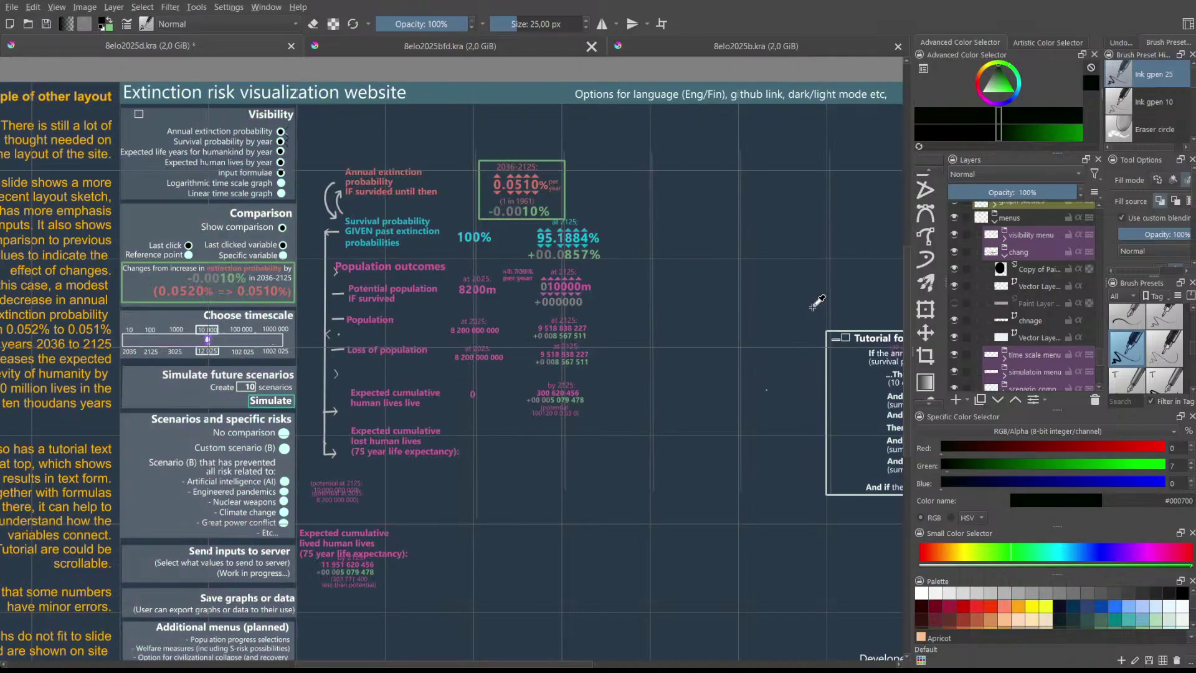
- Paste the copied color code #36312c and fill the duplicated background layer with this dark brown
{"action": "left_click", "coordinate": [1177, 500]}
{"action": "key", "text": "ctrl+v"}
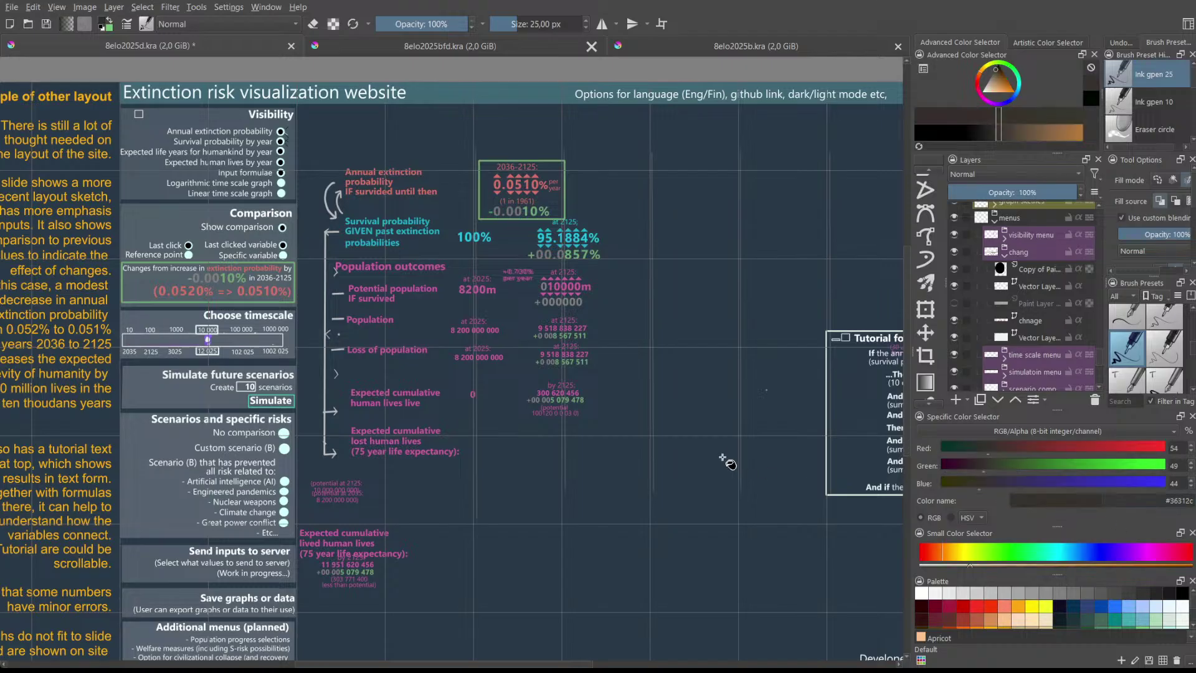
{"action": "left_click", "coordinate": [764, 471]}
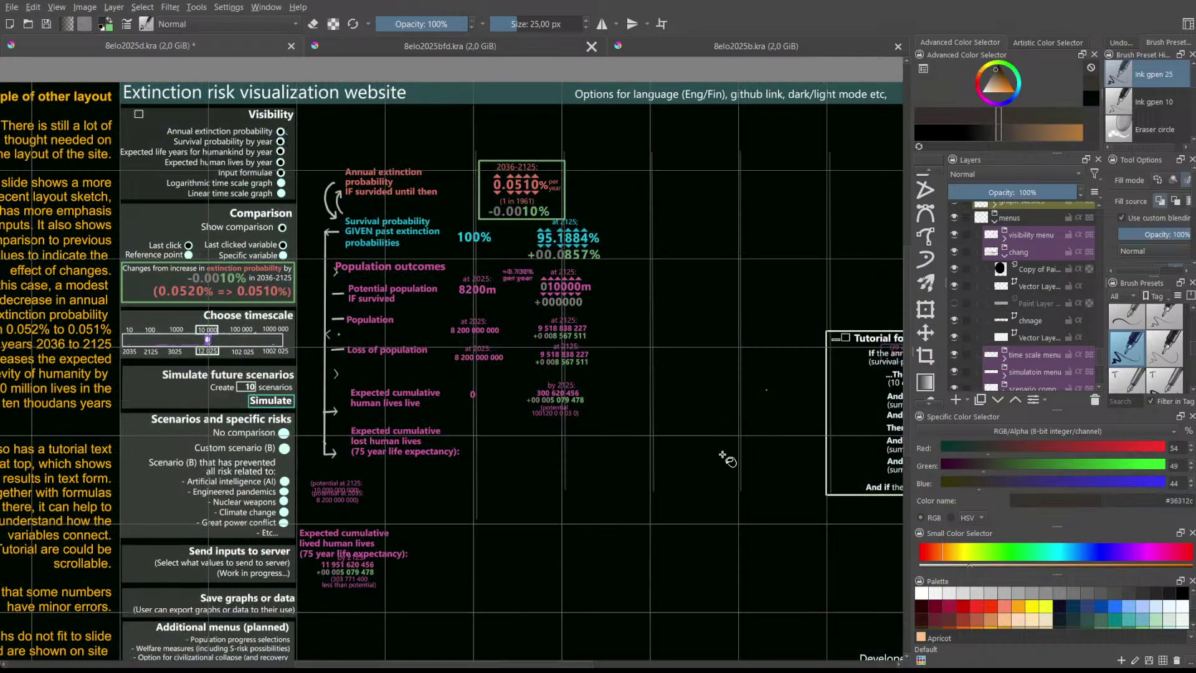
{"action": "left_click", "coordinate": [723, 458]}
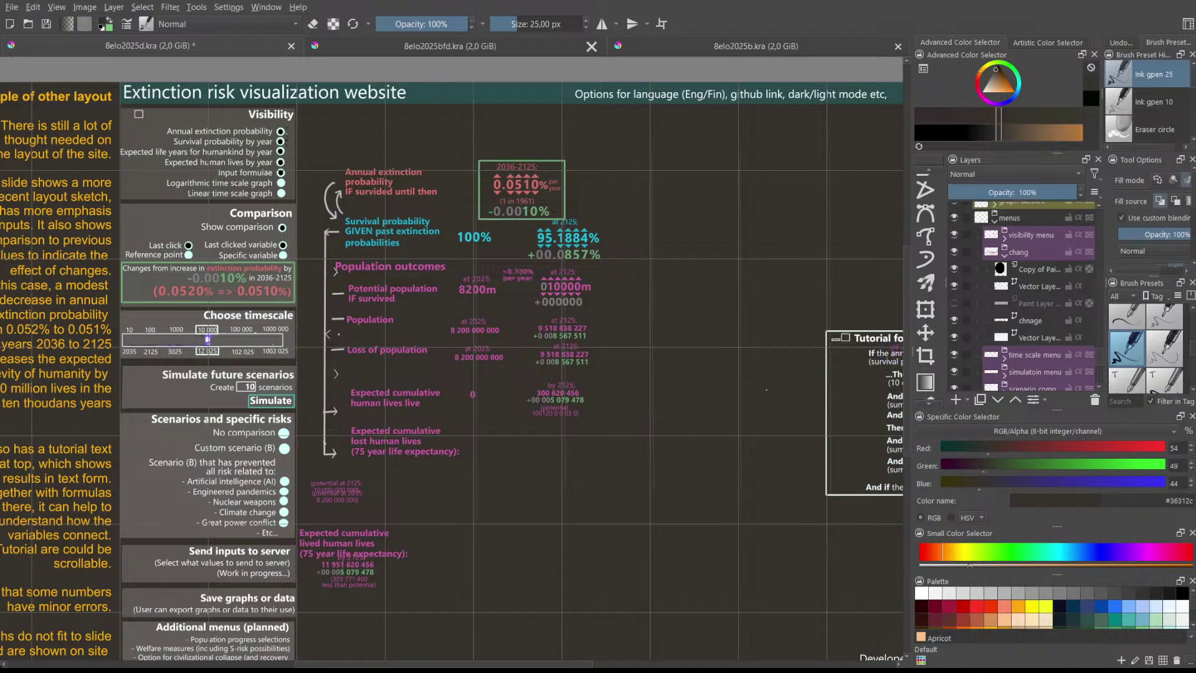
- Close the Palette and Small Color Selector and give the layer list more height
{"action": "scroll", "coordinate": [1021, 293], "scroll_direction": "down", "scroll_amount": 5}
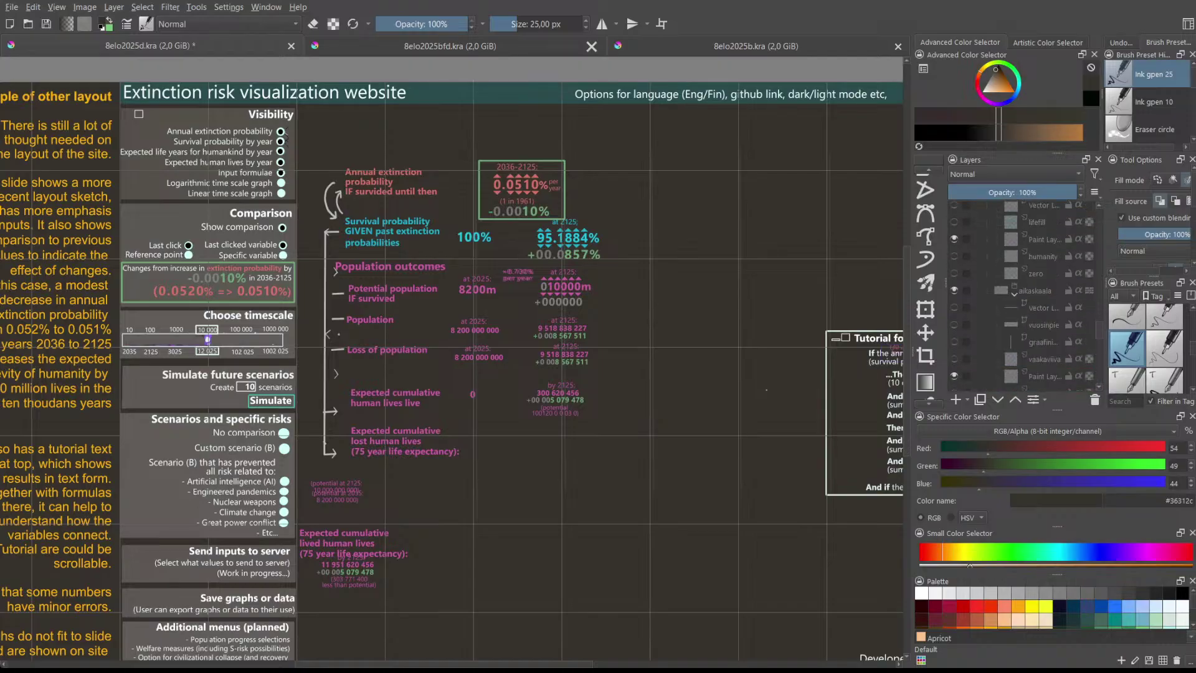
{"action": "left_click", "coordinate": [1192, 580]}
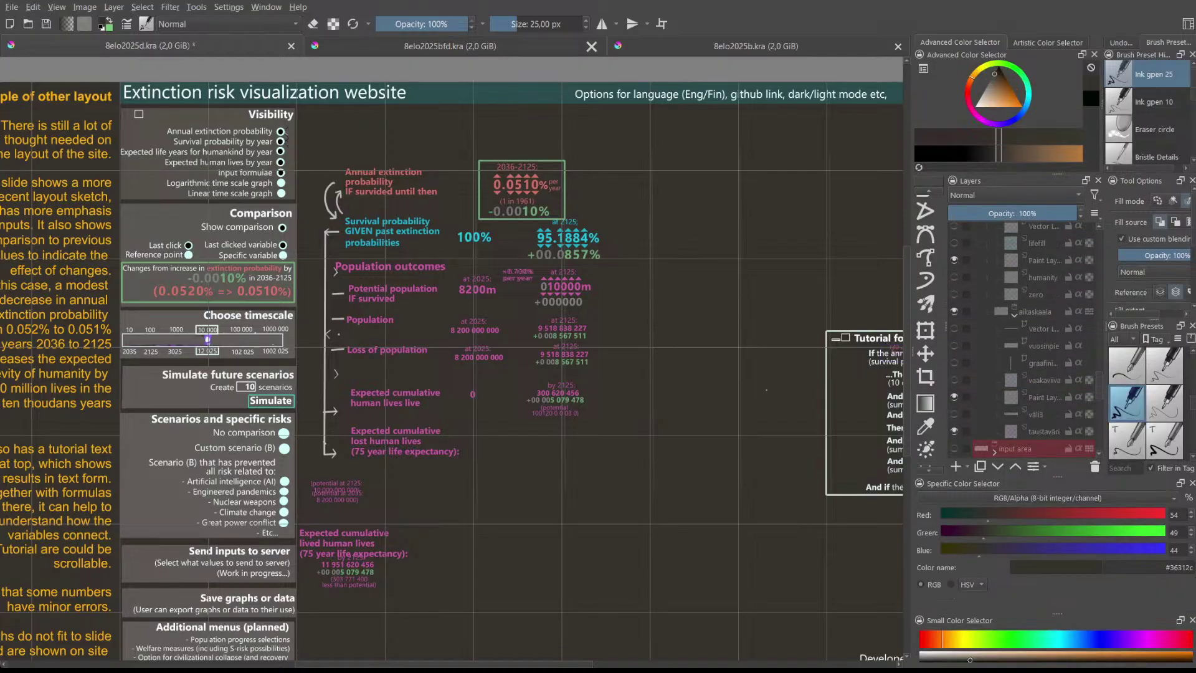
{"action": "left_click", "coordinate": [1192, 620]}
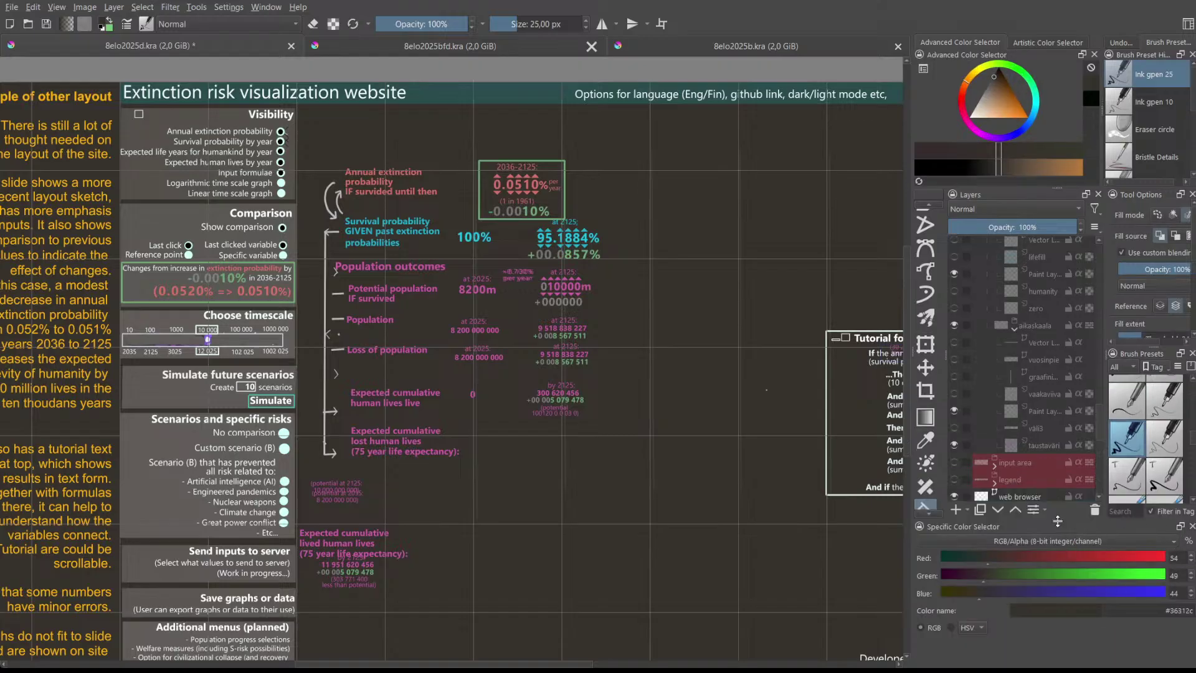
{"action": "left_click_drag", "start_coordinate": [1057, 521], "coordinate": [1057, 554]}
- Add a new paint layer directly above the hidden group that follows Paint Layer 329
{"action": "scroll", "coordinate": [1036, 428], "scroll_direction": "up", "scroll_amount": 5}
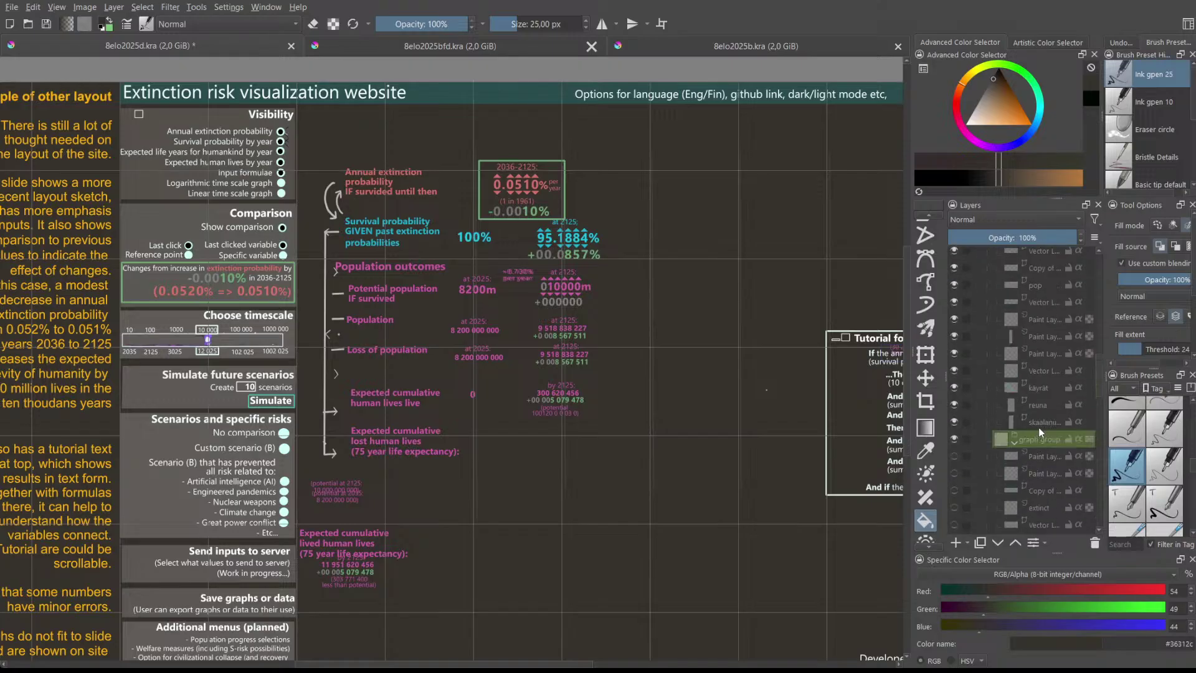
{"action": "scroll", "coordinate": [1036, 428], "scroll_direction": "up", "scroll_amount": 5}
{"action": "left_click_drag", "start_coordinate": [1096, 339], "coordinate": [1093, 268]}
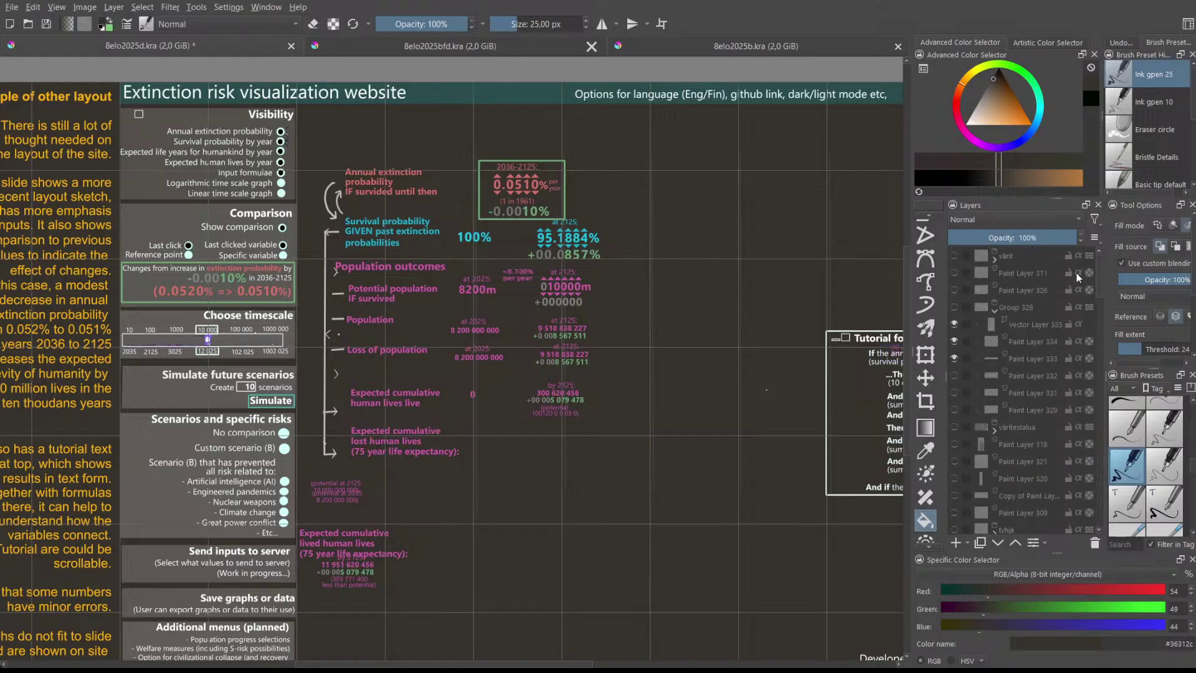
{"action": "left_click", "coordinate": [1026, 307]}
{"action": "scroll", "coordinate": [1024, 309], "scroll_direction": "down", "scroll_amount": 2}
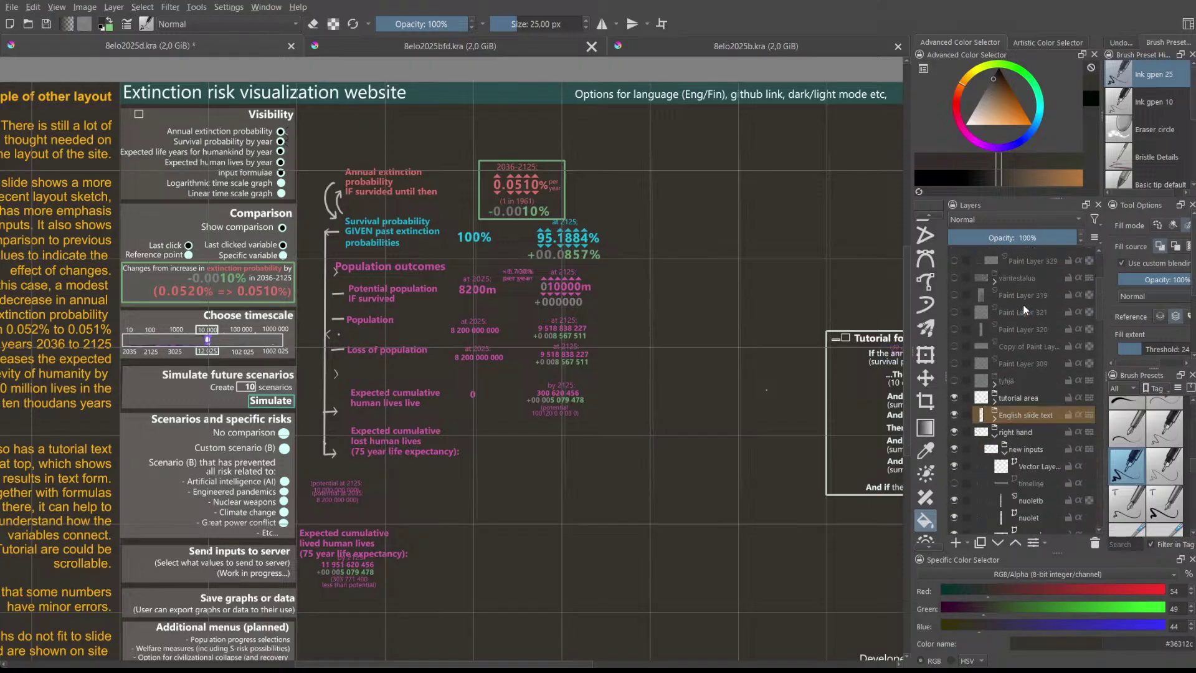
{"action": "left_click", "coordinate": [1021, 326]}
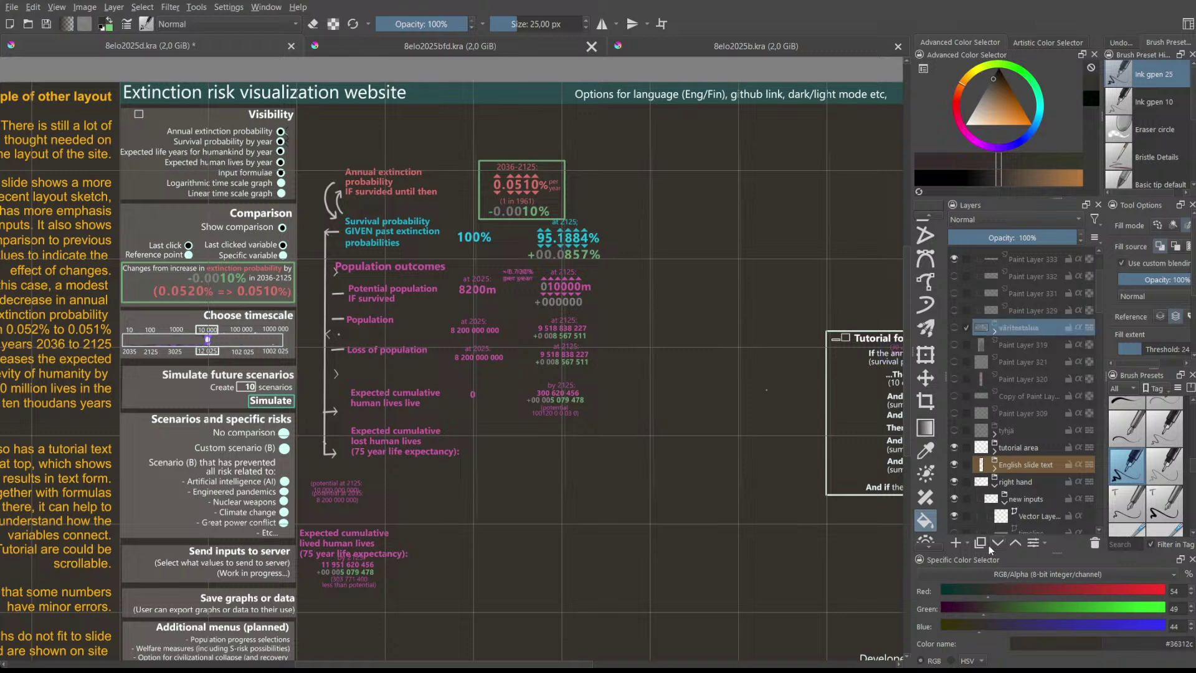
{"action": "left_click", "coordinate": [957, 543]}
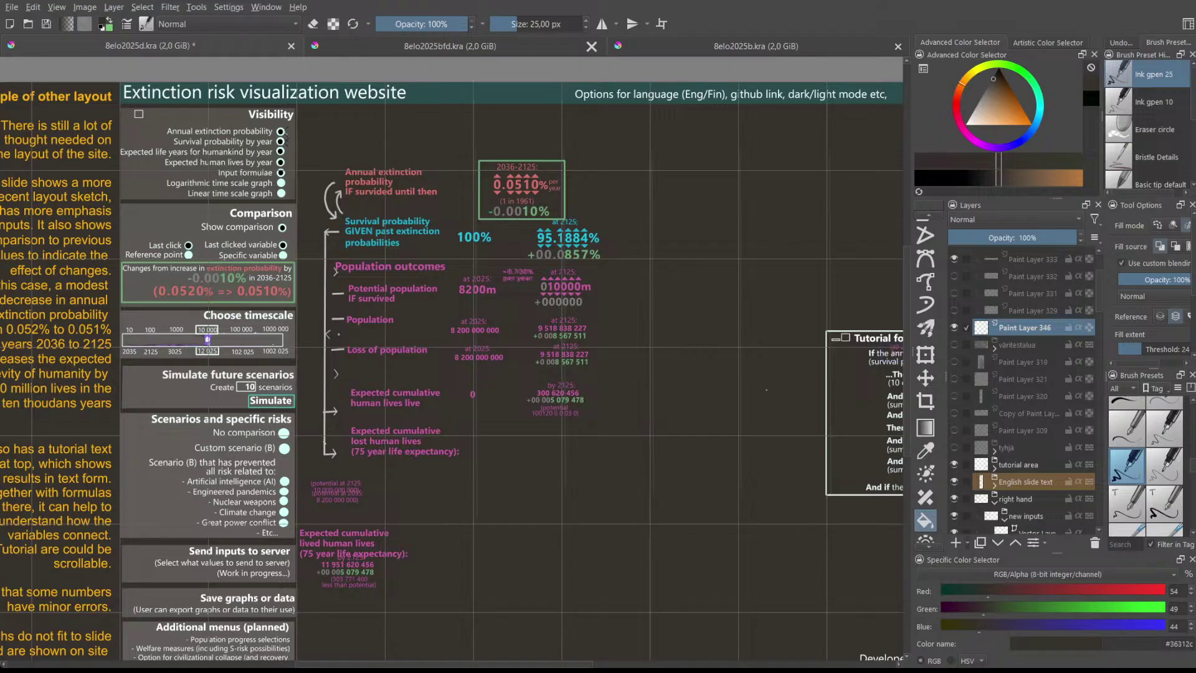
- Create a layer group named colors and move the new paint layer into it
{"action": "key", "text": "ctrl+g"}
{"action": "double_click", "coordinate": [1004, 328]}
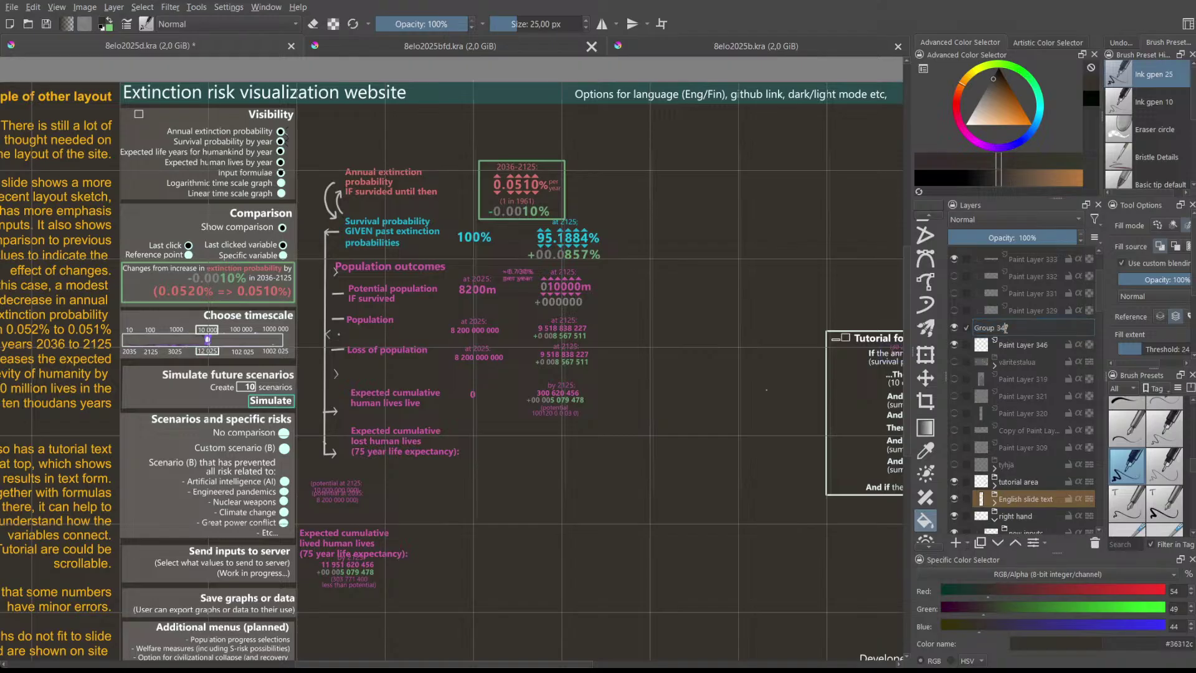
{"action": "triple_click", "coordinate": [1005, 329]}
{"action": "type", "text": "colors"}
{"action": "key", "text": "Return"}
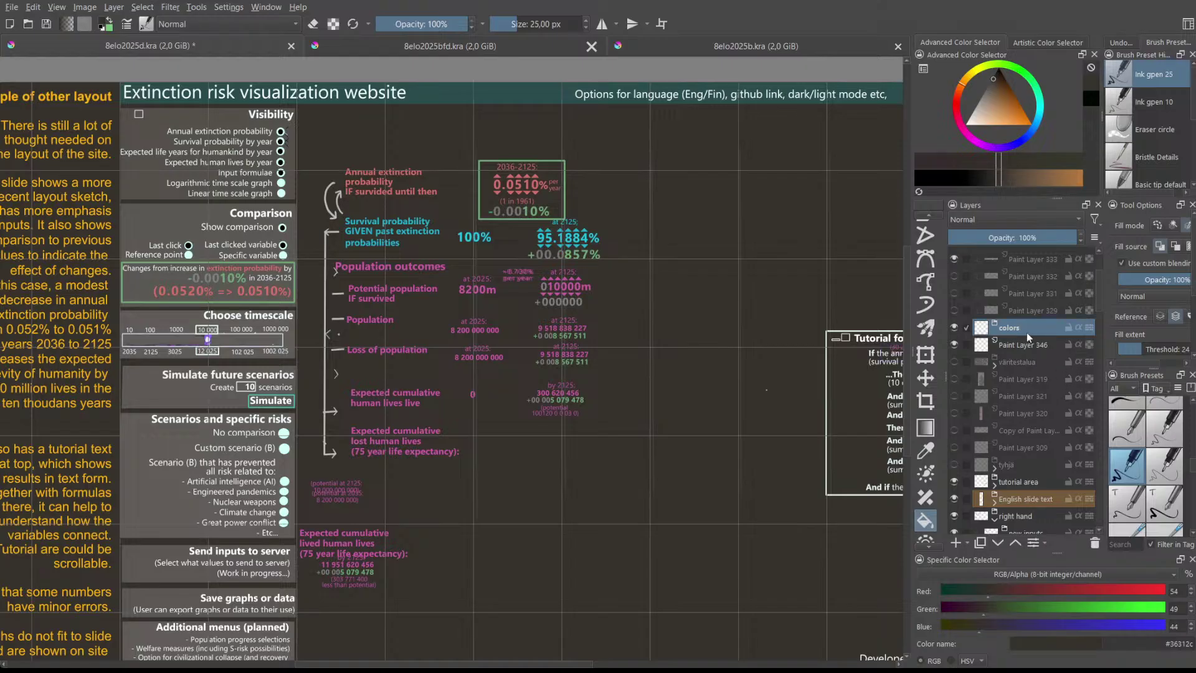
{"action": "left_click_drag", "start_coordinate": [1010, 339], "coordinate": [1019, 326]}
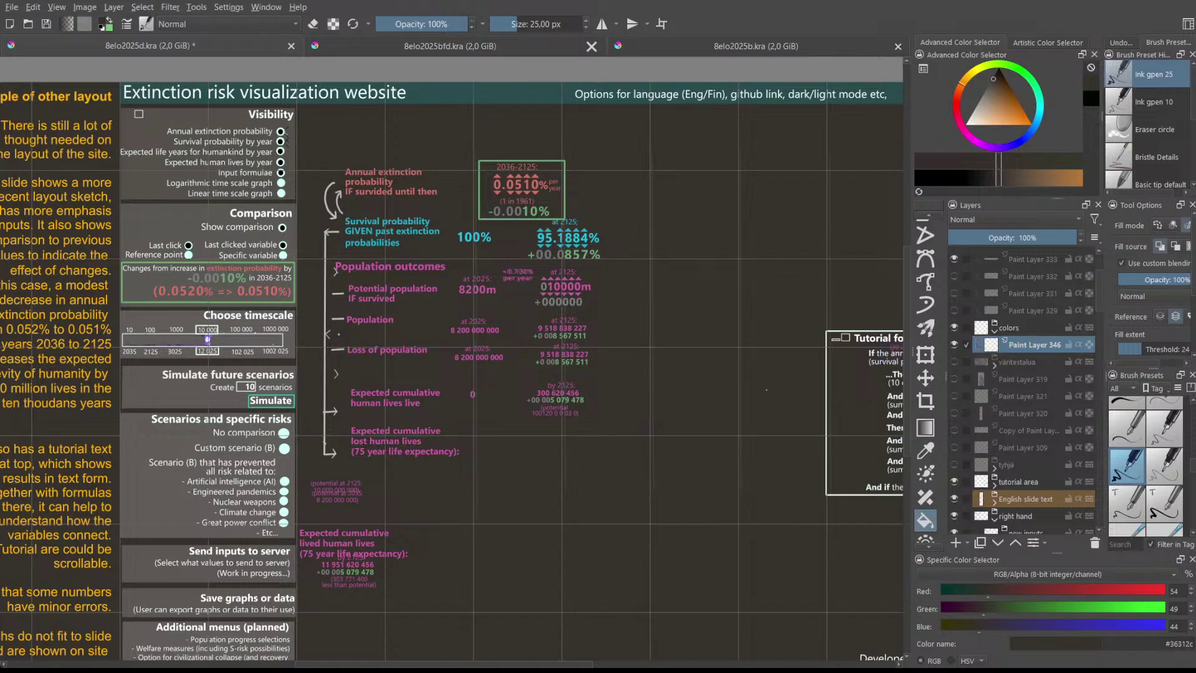
- Choose the Freehand Brush tool and lighten the painting color to the brown #a8794a
{"action": "scroll", "coordinate": [453, 374], "scroll_direction": "right", "scroll_amount": 1}
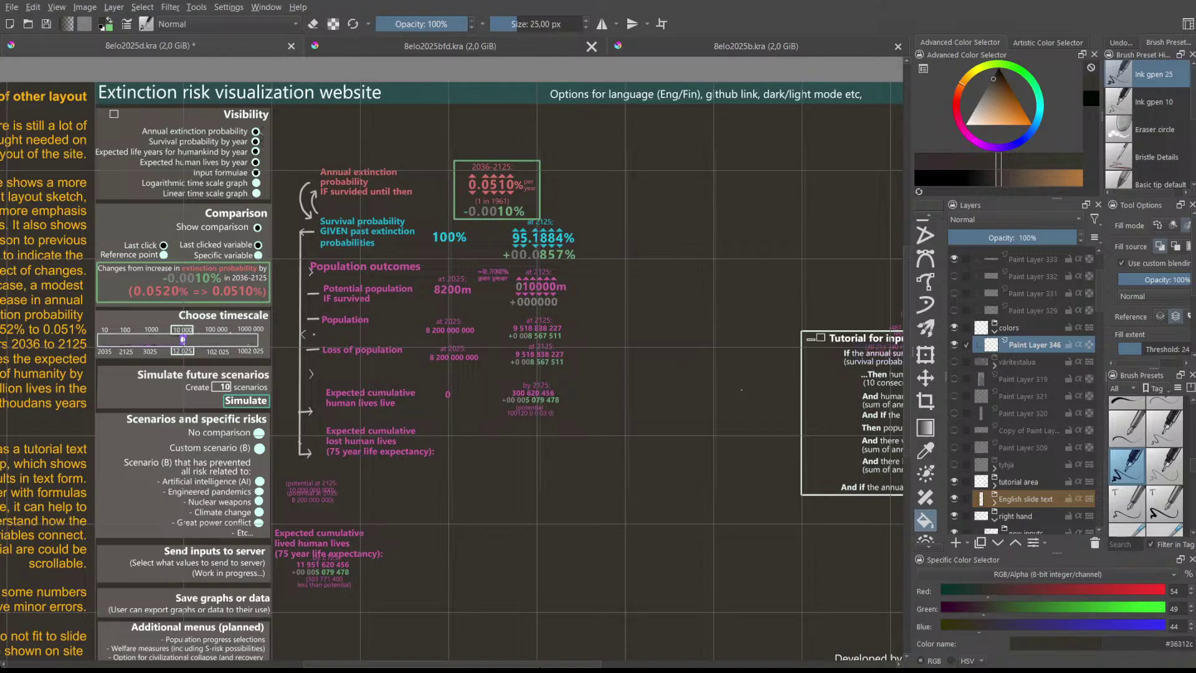
{"action": "scroll", "coordinate": [542, 666], "scroll_direction": "right", "scroll_amount": 1}
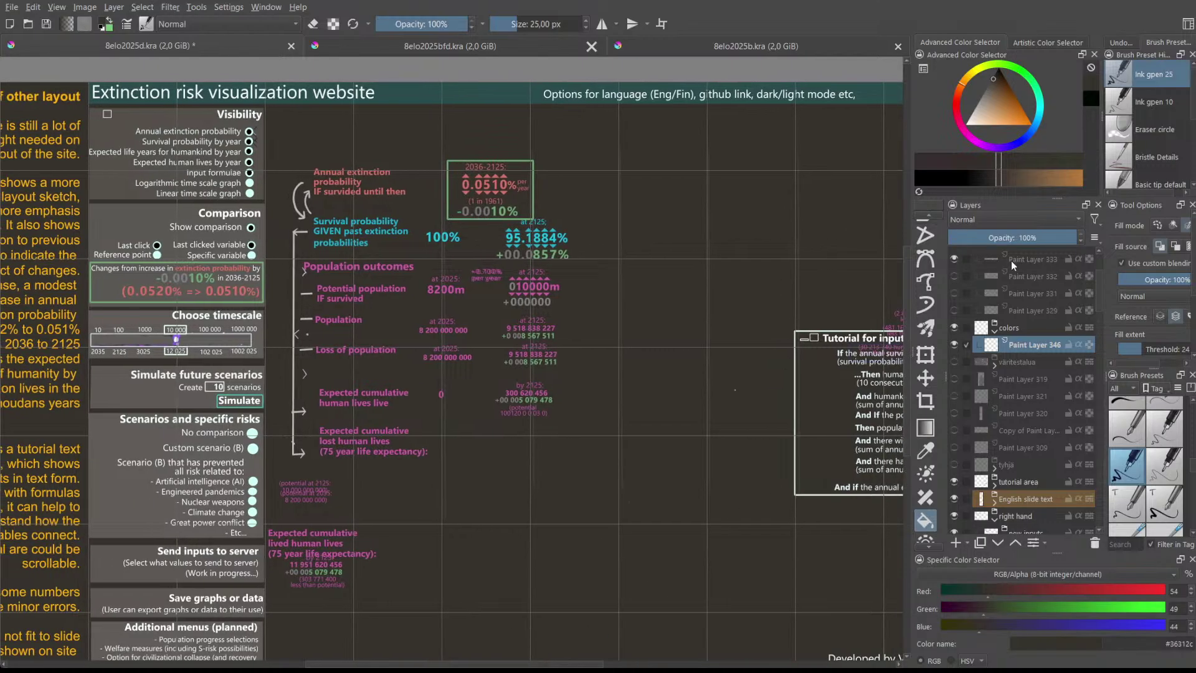
{"action": "scroll", "coordinate": [897, 343], "scroll_direction": "up", "scroll_amount": 5}
{"action": "scroll", "coordinate": [907, 338], "scroll_direction": "down", "scroll_amount": 5}
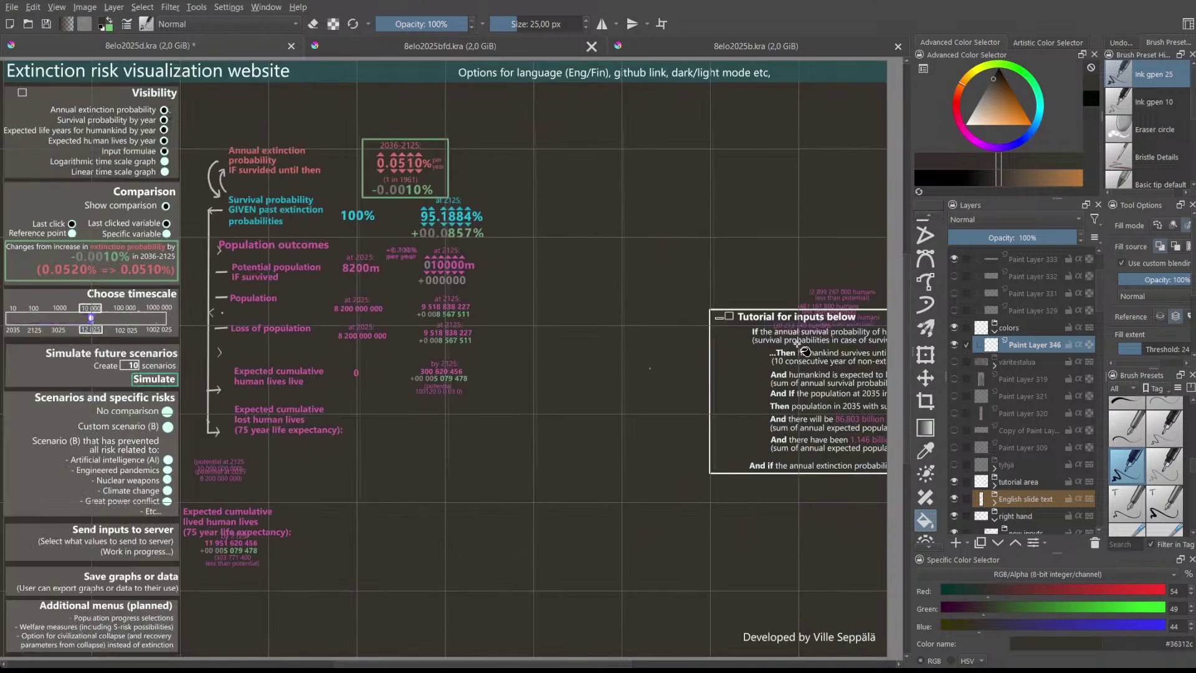
{"action": "scroll", "coordinate": [921, 338], "scroll_direction": "up", "scroll_amount": 5}
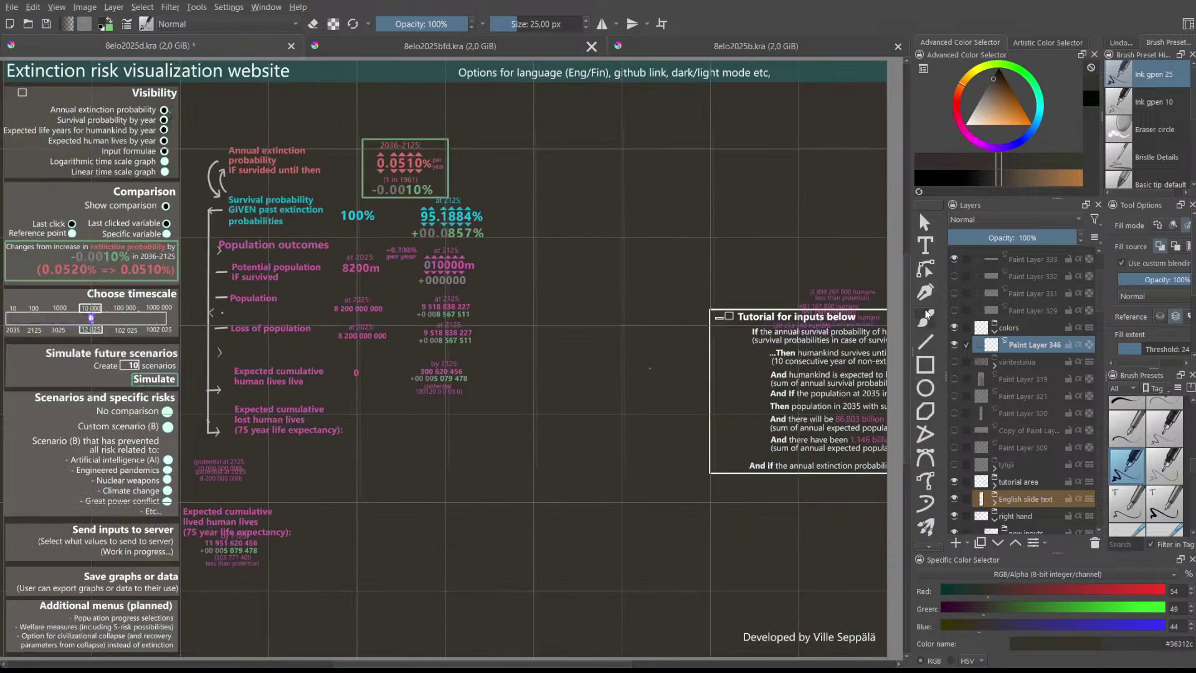
{"action": "left_click", "coordinate": [925, 318]}
{"action": "key", "text": "l"}
{"action": "key", "text": "l"}
{"action": "key", "text": "l"}
{"action": "key", "text": "l"}
{"action": "key", "text": "l"}
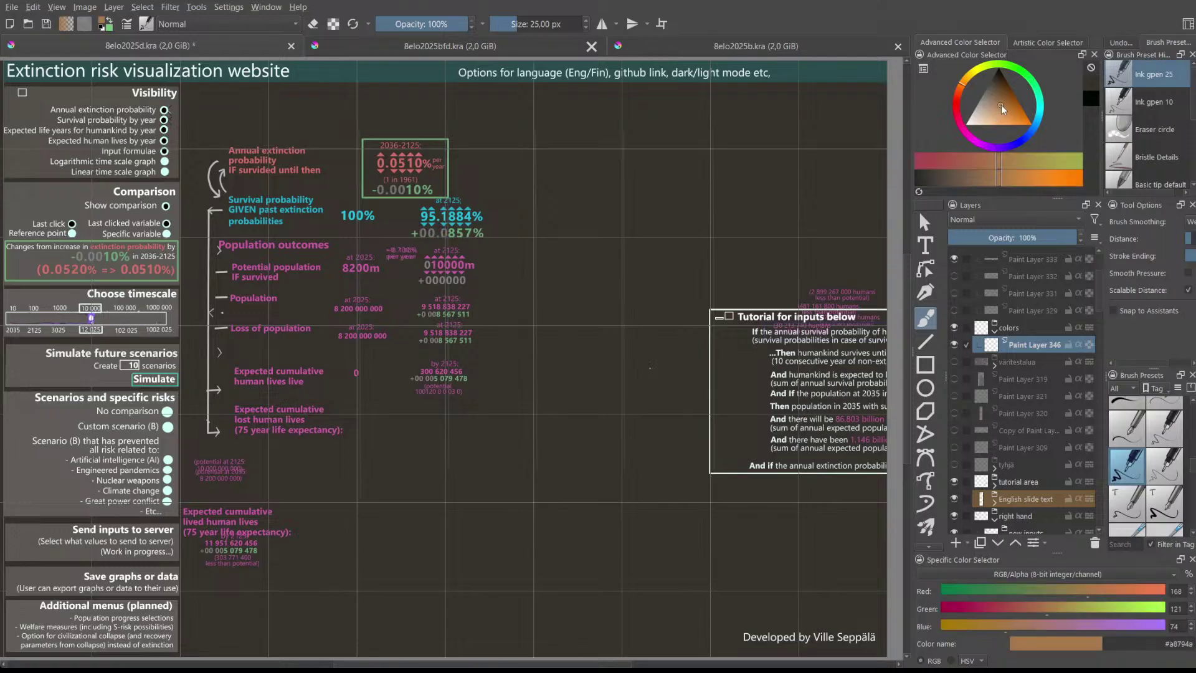
- Try a brush stroke in the empty area above the tutorial box, undo it and enlarge the brush to 87,01 px
{"action": "left_click_drag", "start_coordinate": [694, 201], "coordinate": [799, 219]}
{"action": "key", "text": "ctrl+z"}
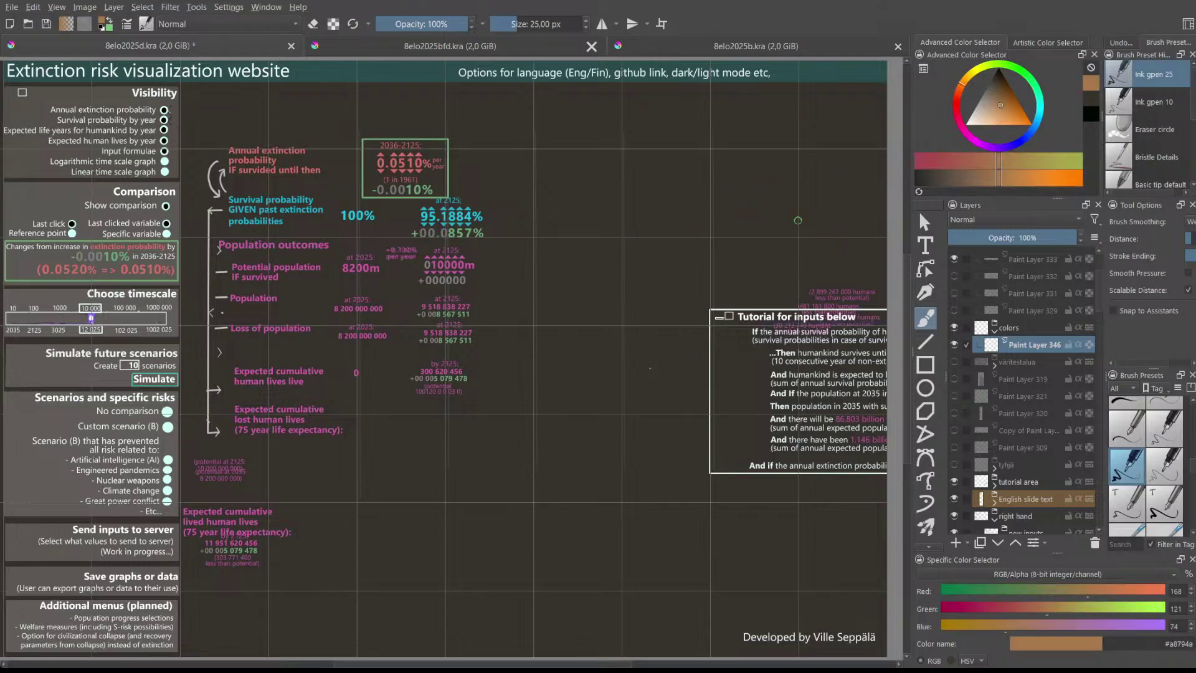
{"action": "key", "text": "bracketright"}
{"action": "key", "text": "bracketright"}
{"action": "key", "text": "bracketright"}
{"action": "key", "text": "bracketright"}
{"action": "key", "text": "bracketright"}
{"action": "scroll", "coordinate": [443, 358], "scroll_direction": "left", "scroll_amount": 2}
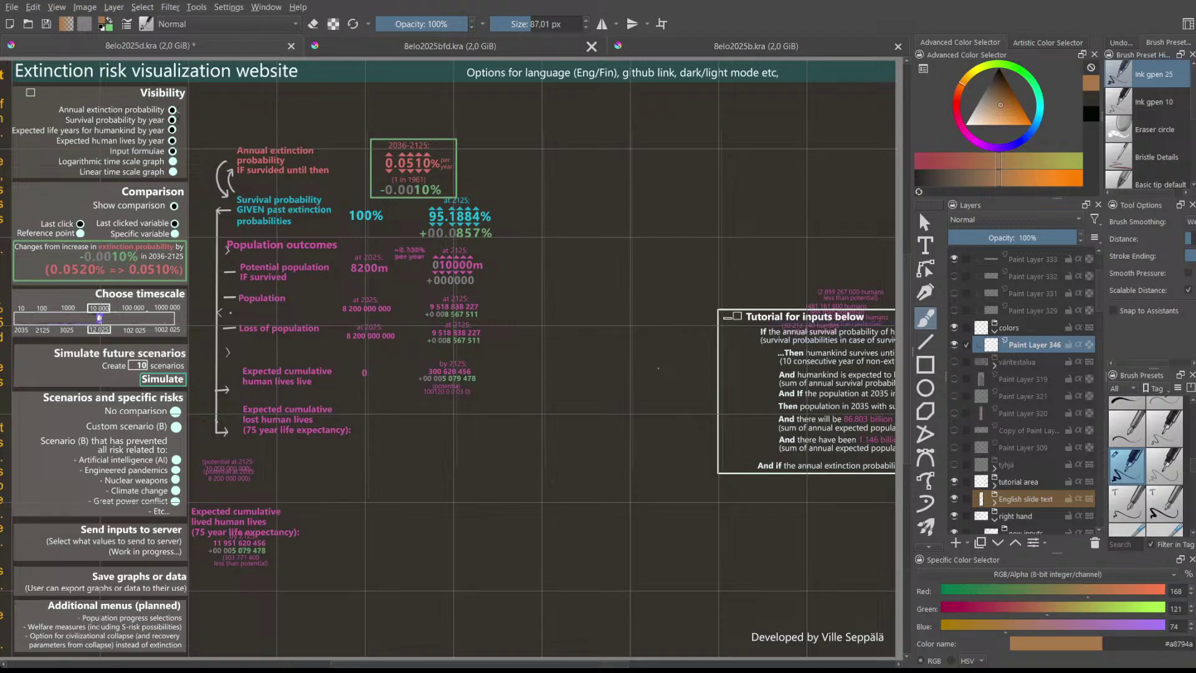
- Set the painting color to the orange-brown #b96340
{"action": "double_click", "coordinate": [1180, 644]}
{"action": "type", "text": "89"}
{"action": "type", "text": "6"}
{"action": "type", "text": "340"}
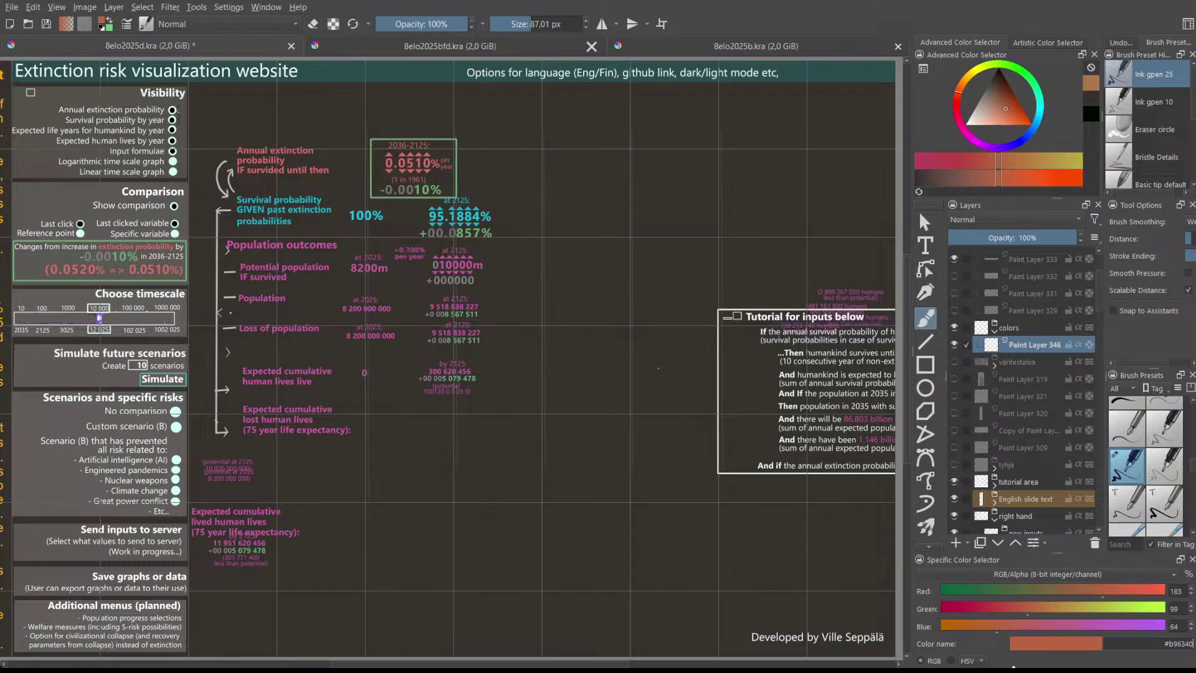
{"action": "left_click", "coordinate": [687, 159]}
{"action": "mouse_move", "coordinate": [687, 159]}
{"action": "left_mouse_down"}
{"action": "mouse_move", "coordinate": [740, 214]}
{"action": "mouse_move", "coordinate": [897, 145]}
{"action": "left_mouse_up"}
{"action": "scroll", "coordinate": [809, 167], "scroll_direction": "down", "scroll_amount": 1}
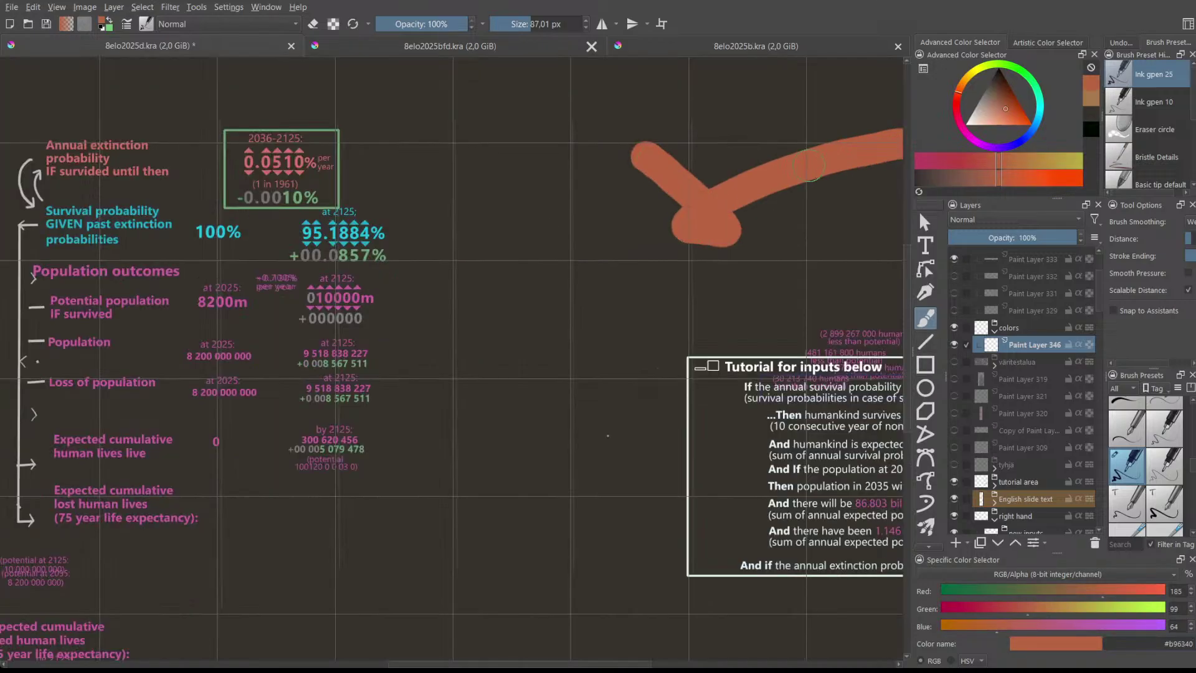
{"action": "key", "text": "ctrl+z"}
- Paint a short horizontal orange-brown sample stroke above the tutorial box and shift it slightly upward with the Move tool
{"action": "mouse_move", "coordinate": [728, 163]}
{"action": "left_mouse_down"}
{"action": "mouse_move", "coordinate": [809, 163]}
{"action": "mouse_move", "coordinate": [734, 168]}
{"action": "mouse_move", "coordinate": [807, 172]}
{"action": "left_mouse_up"}
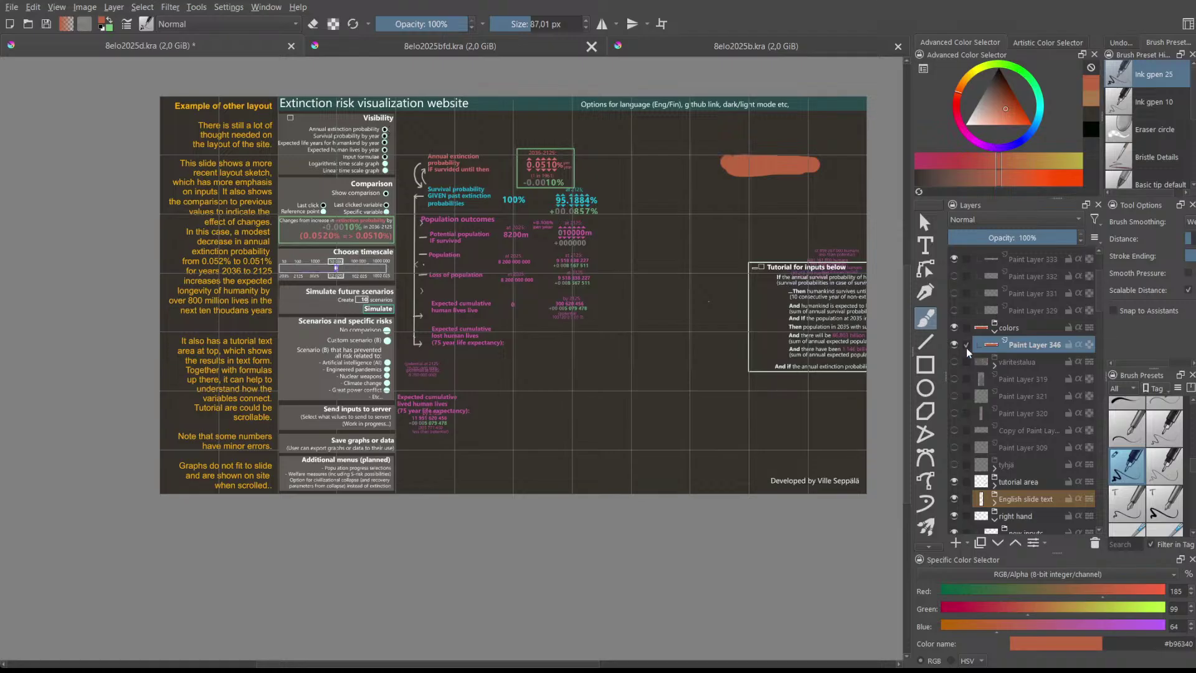
{"action": "scroll", "coordinate": [932, 447], "scroll_direction": "down", "scroll_amount": 2}
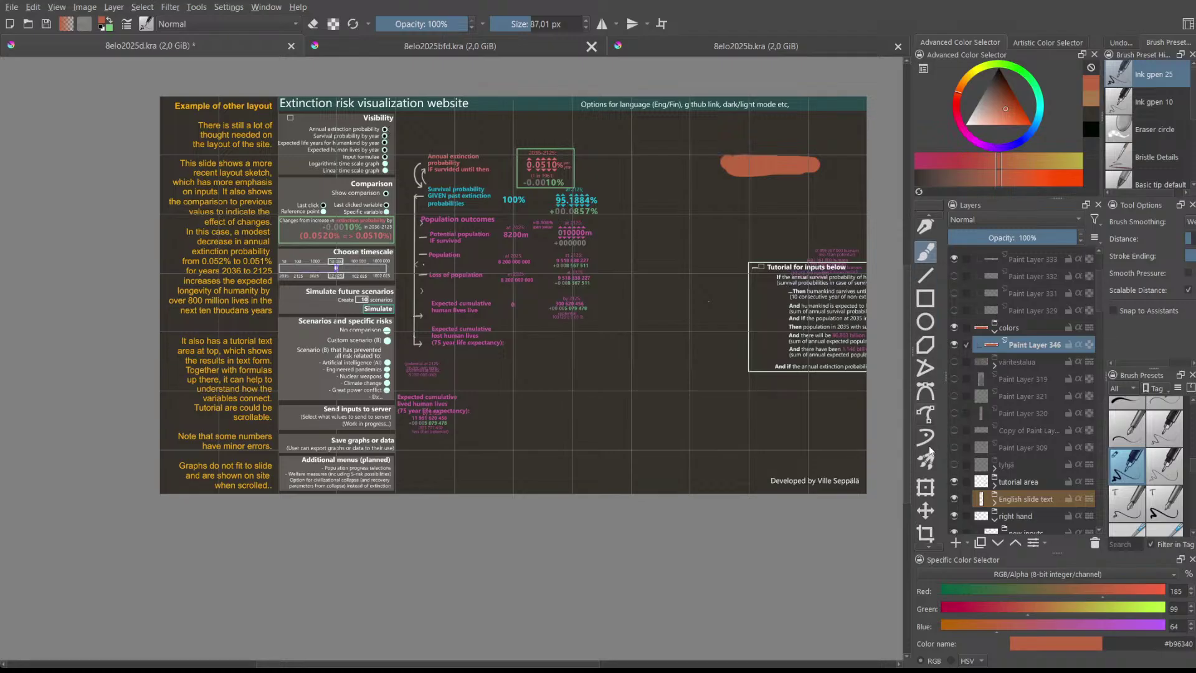
{"action": "left_click", "coordinate": [924, 506]}
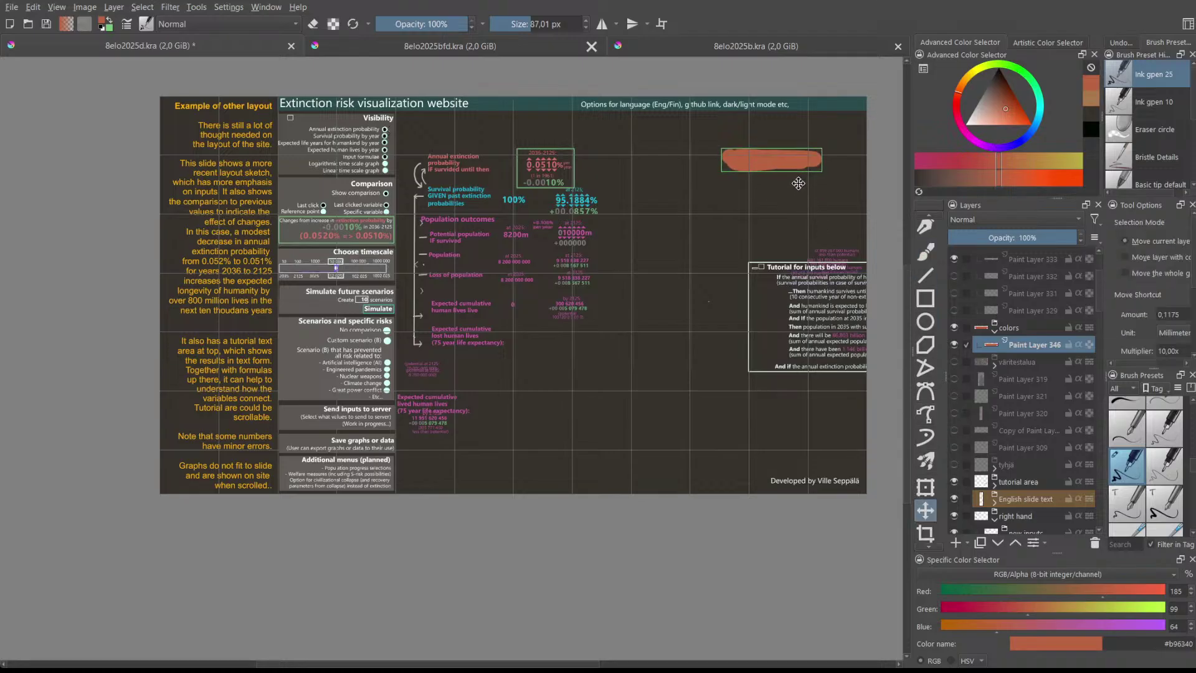
- With the Freehand Brush, paint a light green #a3d86e sample stroke directly below the orange-brown one
{"action": "left_click", "coordinate": [922, 255]}
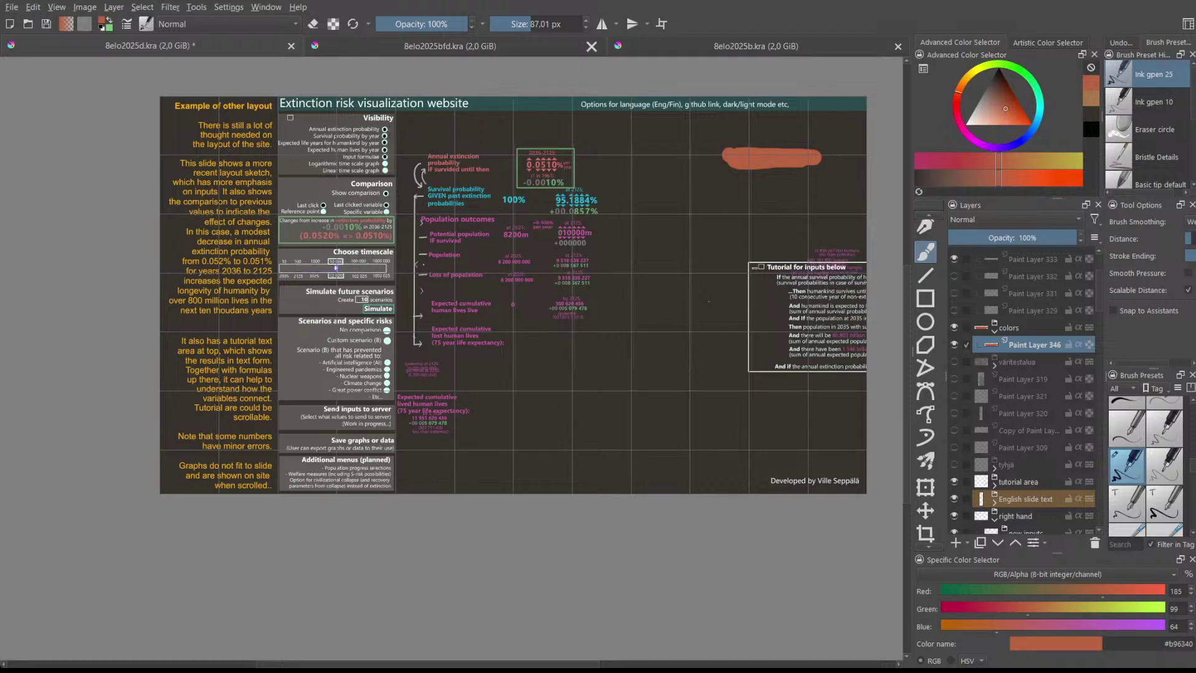
{"action": "double_click", "coordinate": [1179, 644]}
{"action": "type", "text": "a3d86e"}
{"action": "key", "text": "Return"}
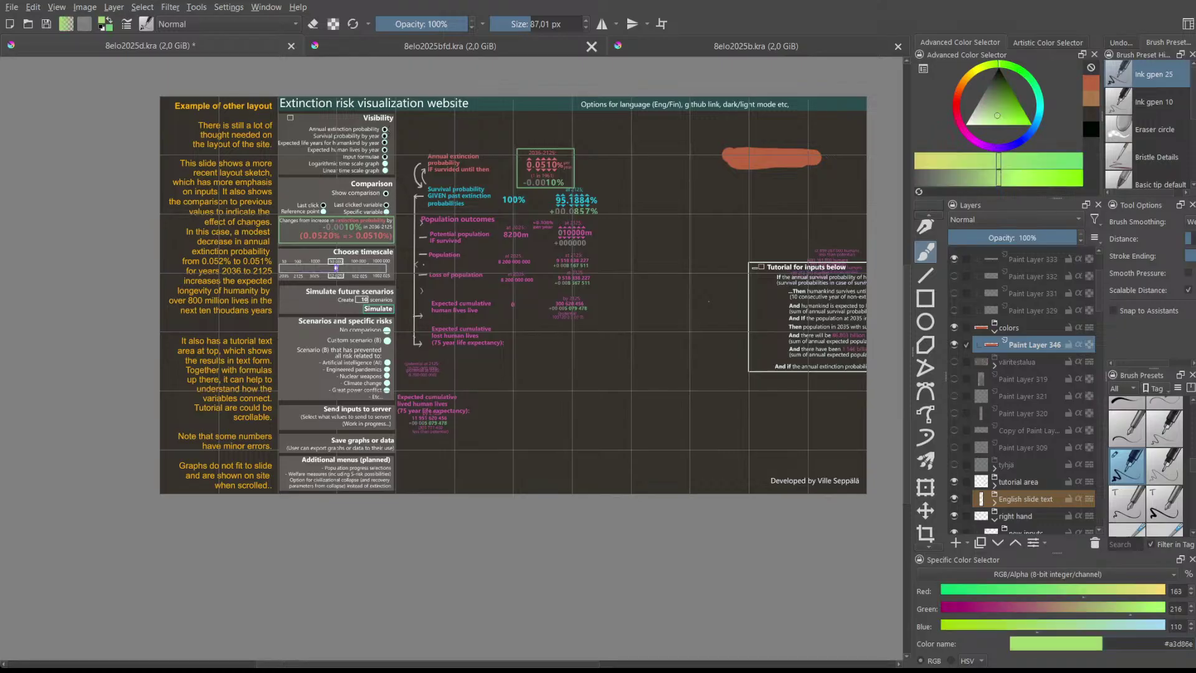
{"action": "left_click_drag", "start_coordinate": [728, 185], "coordinate": [803, 186]}
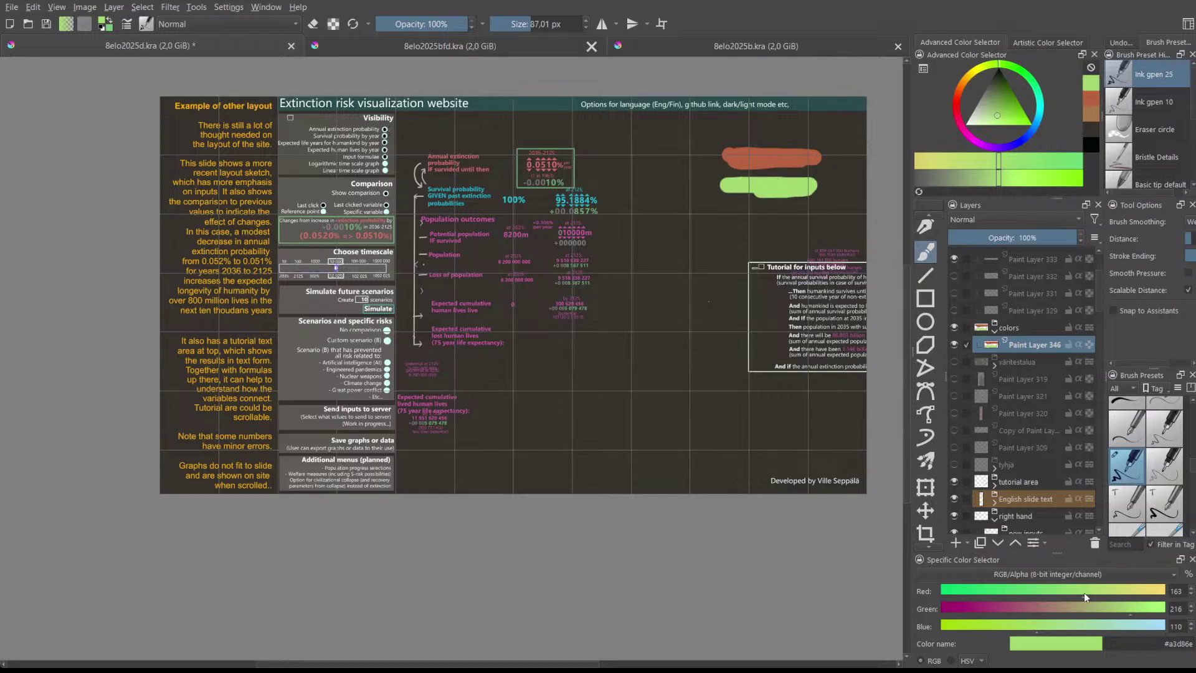
- Change the painting color to #d95c5c and paint a red sample stroke below the light green one
{"action": "double_click", "coordinate": [1163, 643]}
{"action": "type", "text": "d95c5c"}
{"action": "key", "text": "Return"}
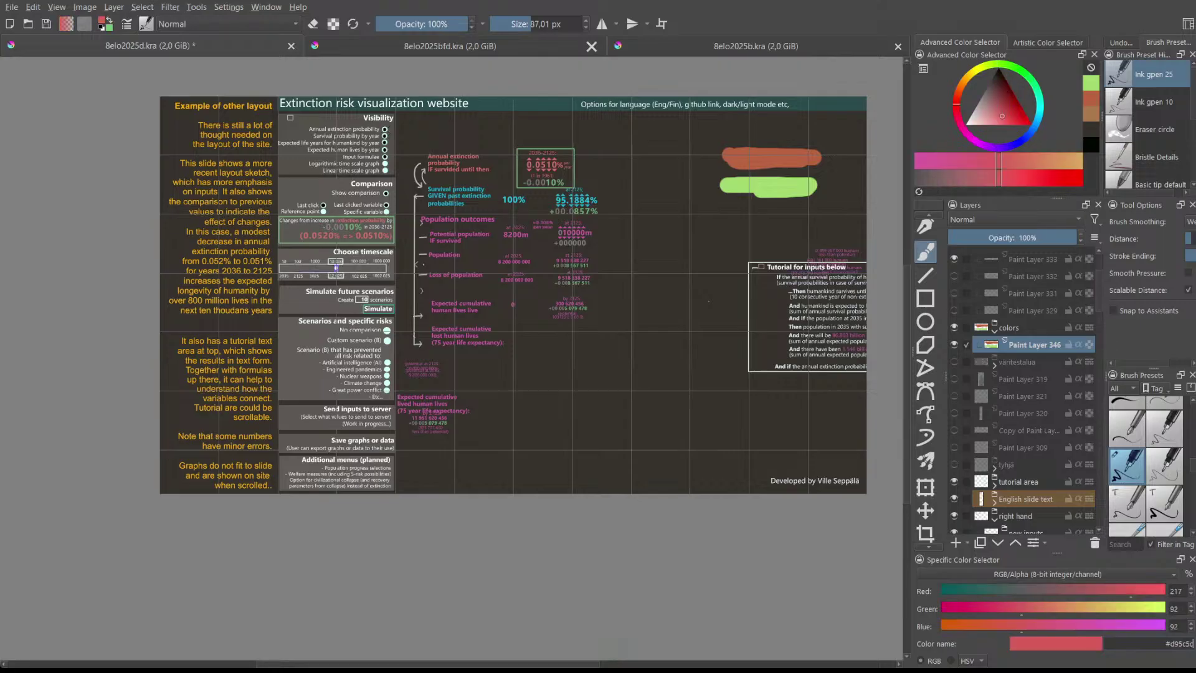
{"action": "left_click_drag", "start_coordinate": [742, 209], "coordinate": [803, 218]}
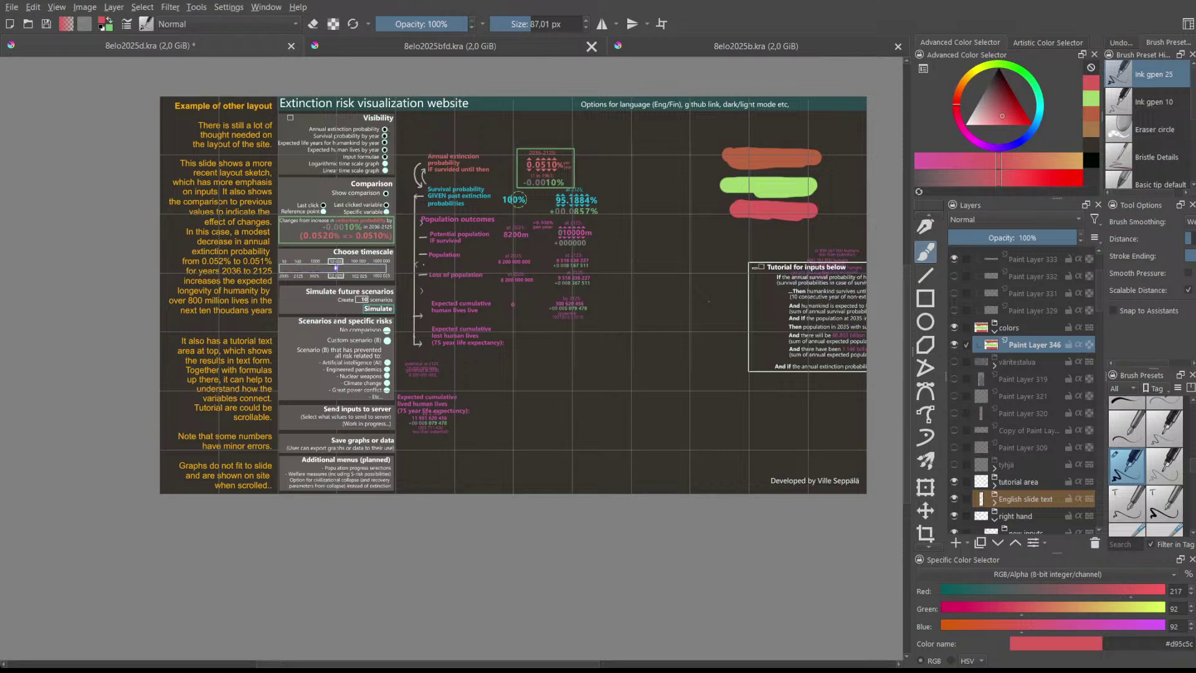
- Set the painting color to the muted green #6c9b66
{"action": "scroll", "coordinate": [609, 197], "scroll_direction": "up", "scroll_amount": 5}
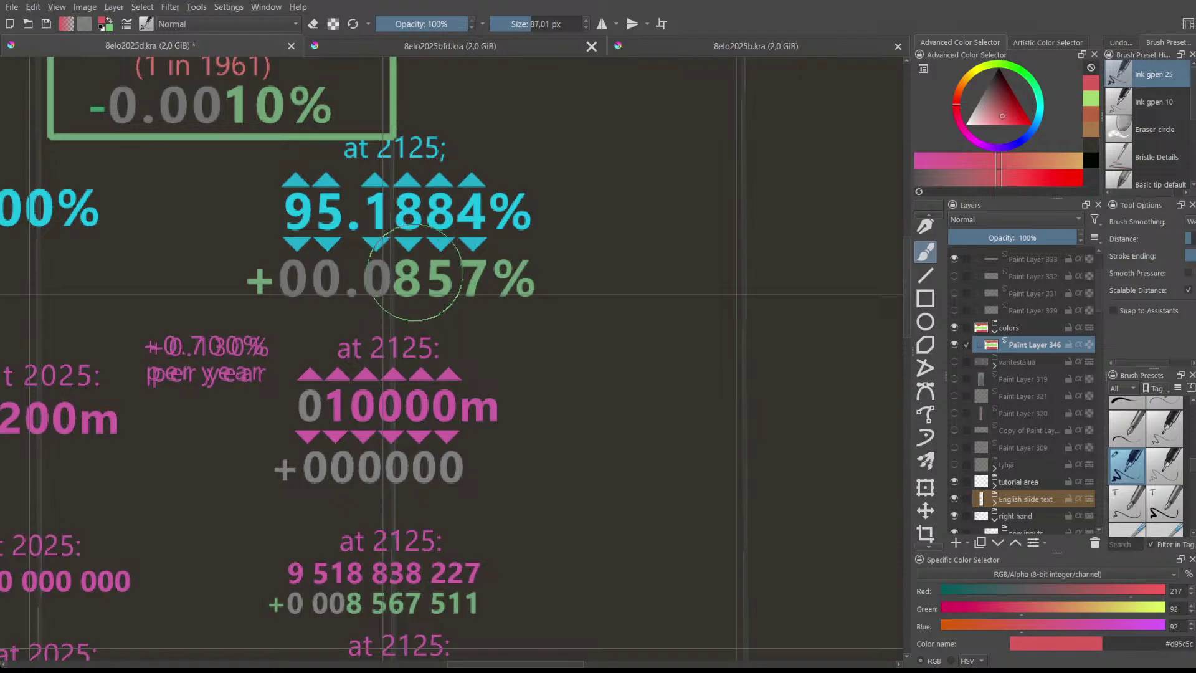
{"action": "scroll", "coordinate": [414, 274], "scroll_direction": "down", "scroll_amount": 5}
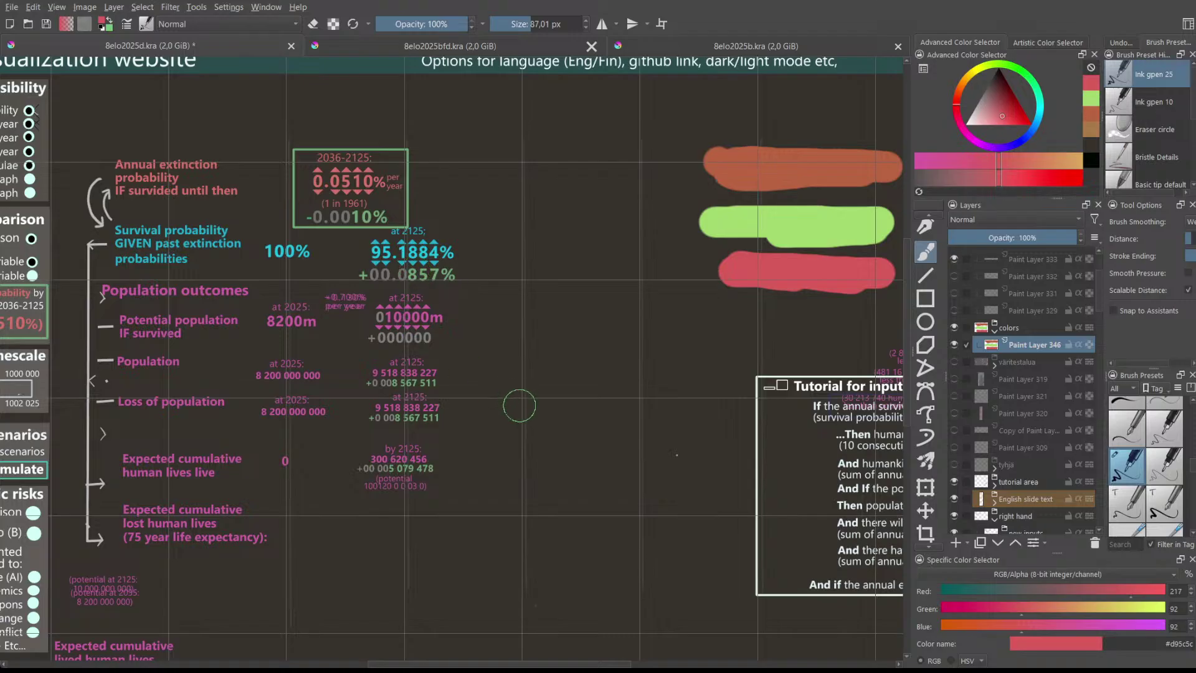
{"action": "scroll", "coordinate": [493, 402], "scroll_direction": "down", "scroll_amount": 1}
{"action": "scroll", "coordinate": [429, 311], "scroll_direction": "up", "scroll_amount": 5}
{"action": "scroll", "coordinate": [429, 311], "scroll_direction": "down", "scroll_amount": 4}
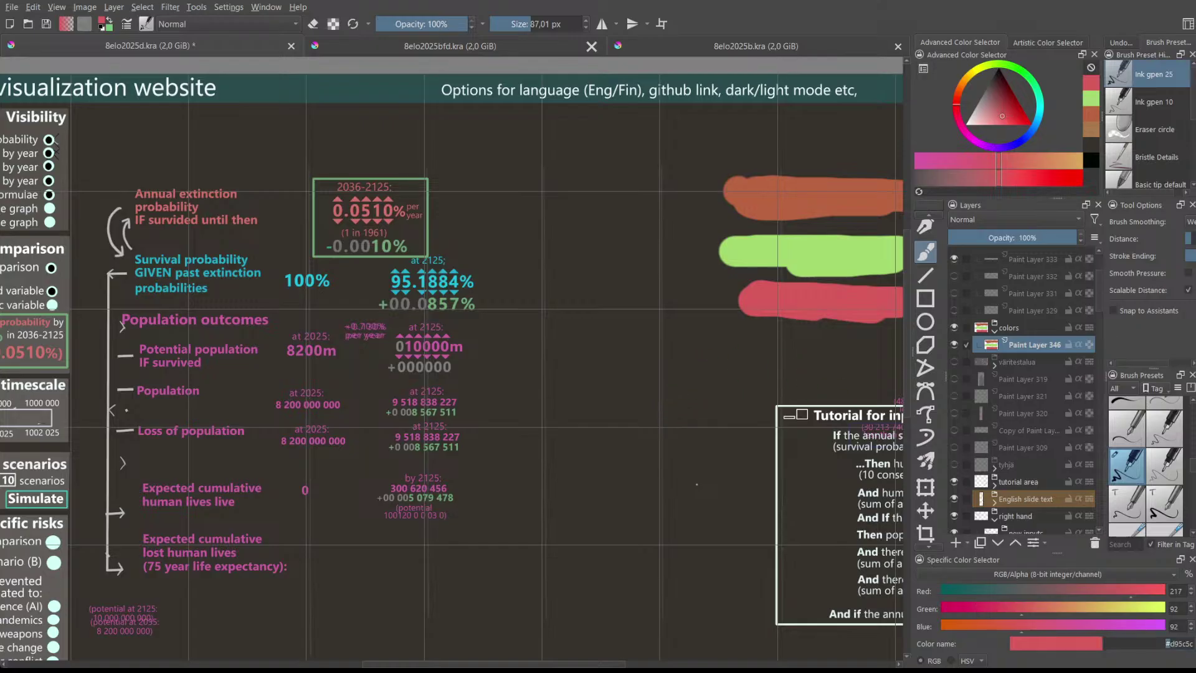
{"action": "left_click_drag", "start_coordinate": [1142, 649], "coordinate": [1194, 645]}
{"action": "key", "text": "BackSpace"}
{"action": "type", "text": "b66"}
{"action": "key", "text": "Return"}
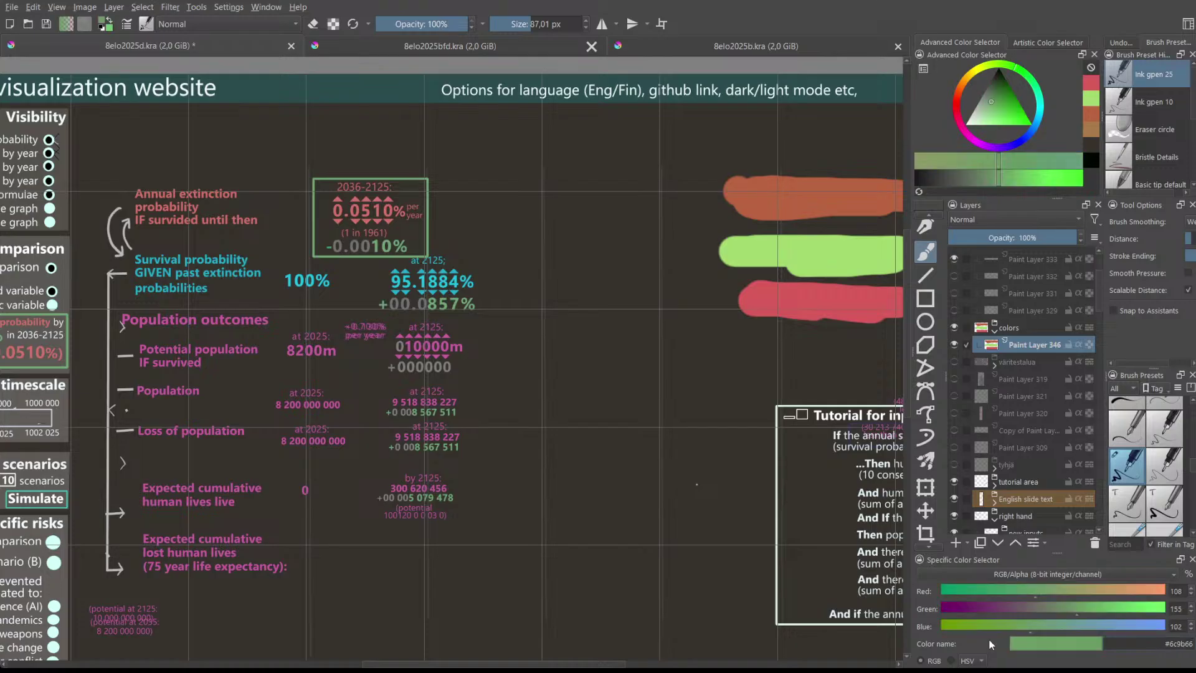
- Try a muted green sample stroke below the red one, undo it and paint it above the orange-brown sample instead
{"action": "mouse_move", "coordinate": [773, 353]}
{"action": "left_mouse_down"}
{"action": "mouse_move", "coordinate": [850, 352]}
{"action": "mouse_move", "coordinate": [764, 350]}
{"action": "mouse_move", "coordinate": [821, 350]}
{"action": "left_mouse_up"}
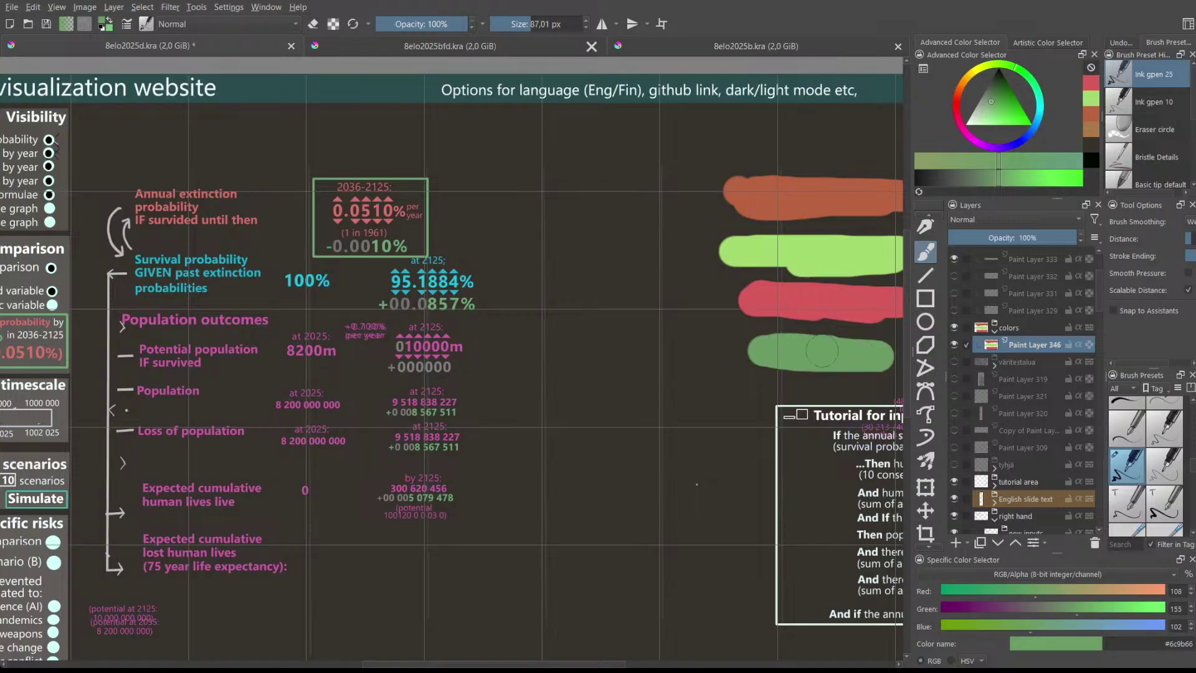
{"action": "scroll", "coordinate": [810, 343], "scroll_direction": "down", "scroll_amount": 3}
{"action": "scroll", "coordinate": [793, 336], "scroll_direction": "up", "scroll_amount": 3}
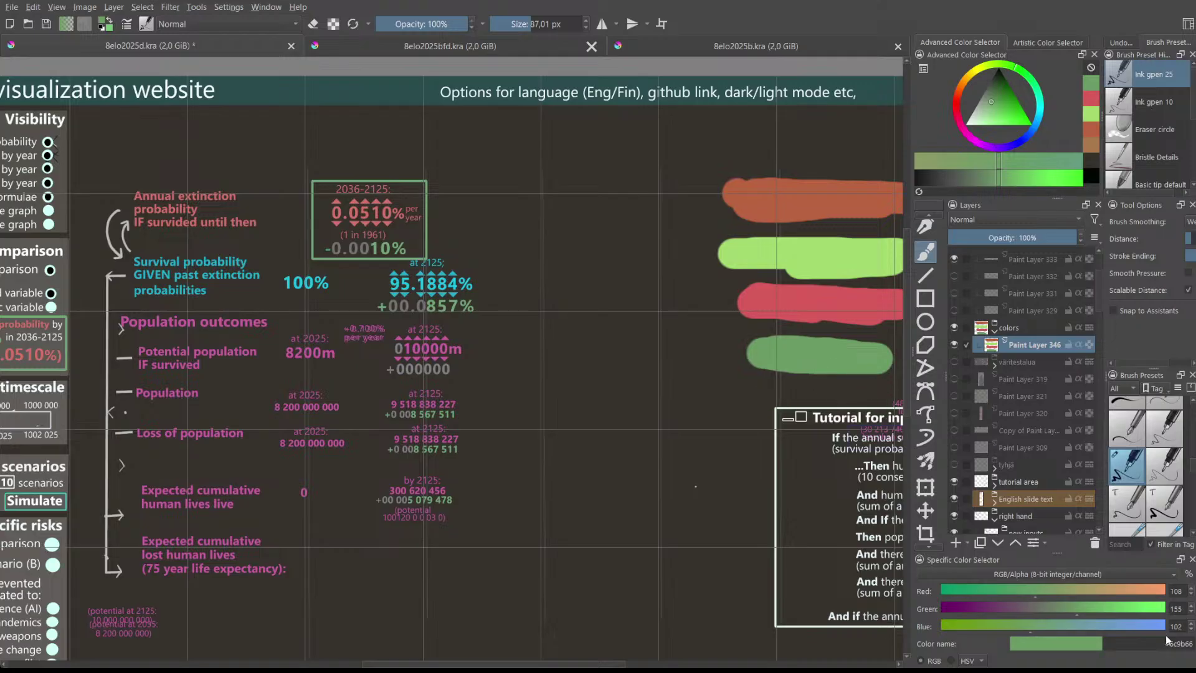
{"action": "left_click_drag", "start_coordinate": [1170, 643], "coordinate": [1194, 644]}
{"action": "key", "text": "ctrl+z"}
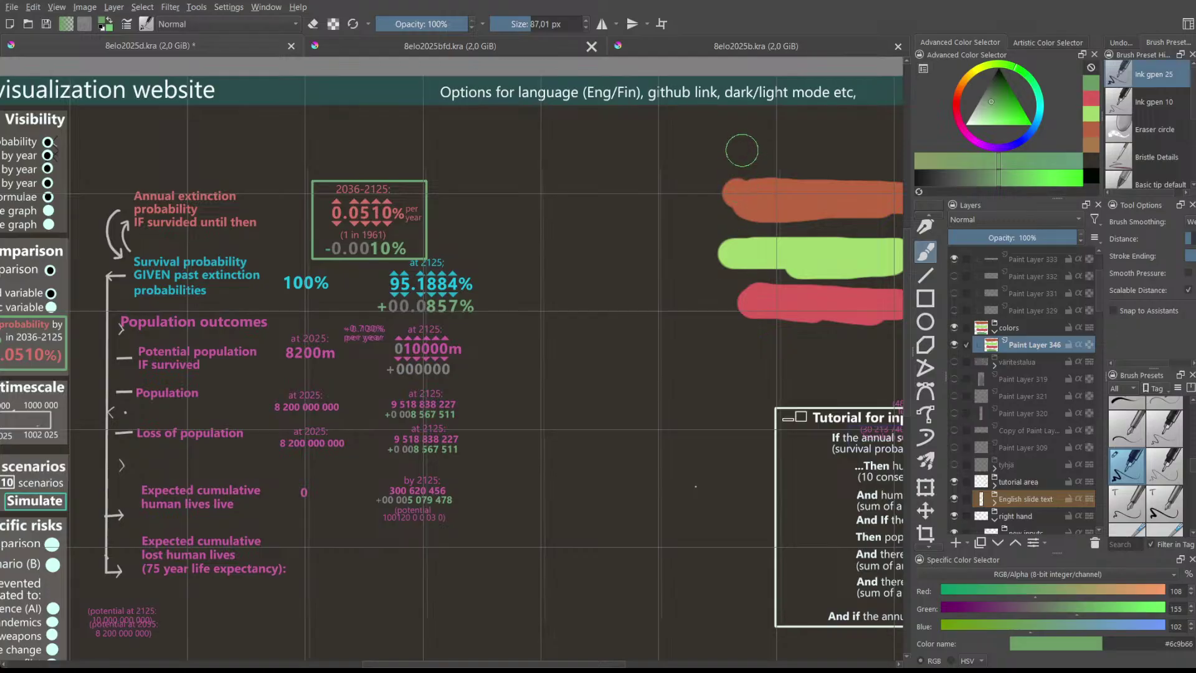
{"action": "left_click_drag", "start_coordinate": [735, 160], "coordinate": [871, 158]}
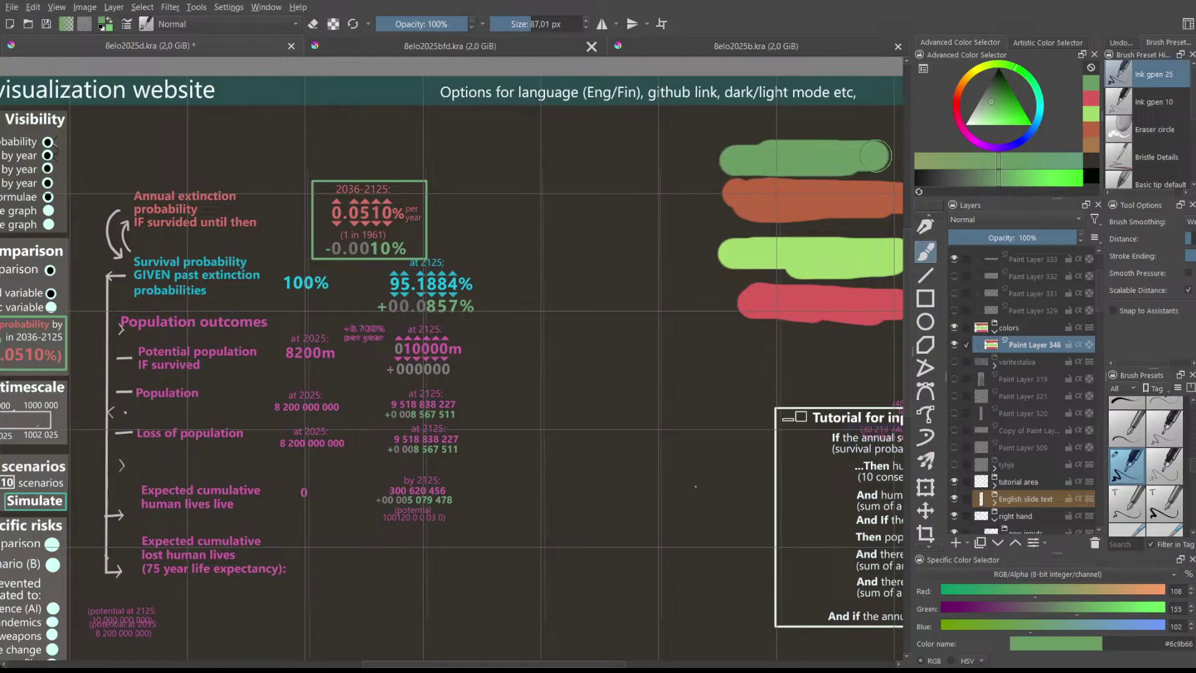
- Change the painting color to #c99a2e and paint a mustard sample stroke above the muted green one
{"action": "double_click", "coordinate": [1173, 644]}
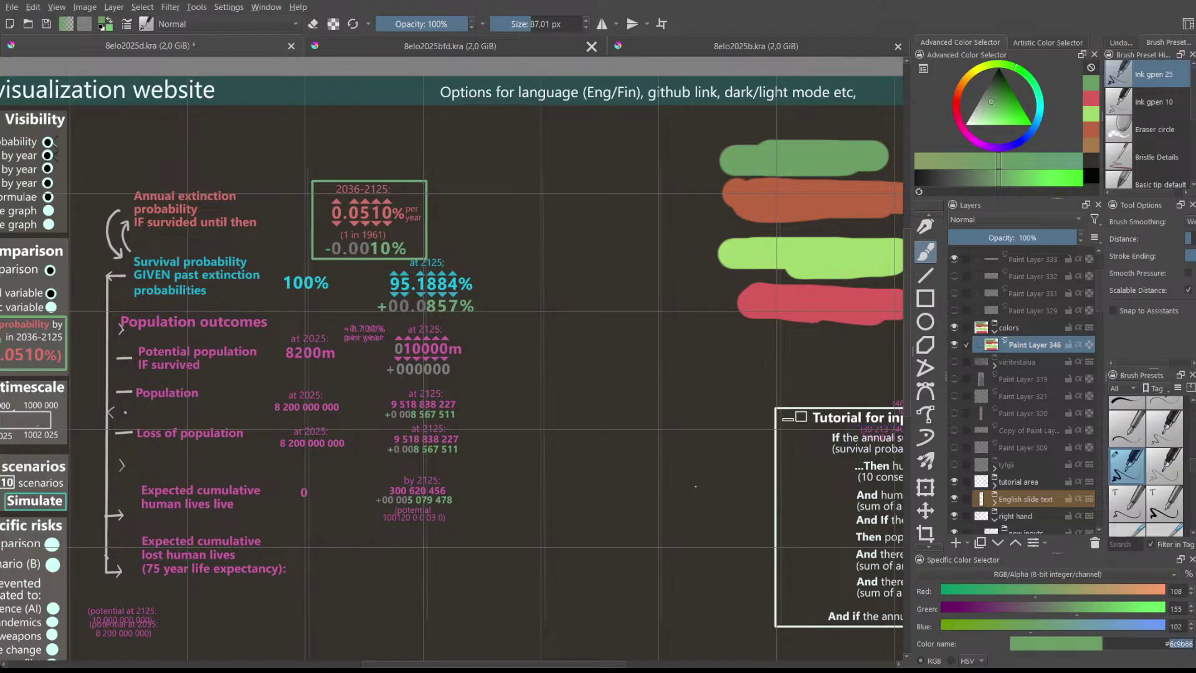
{"action": "key", "text": "BackSpace"}
{"action": "type", "text": "c99a2e"}
{"action": "key", "text": "Return"}
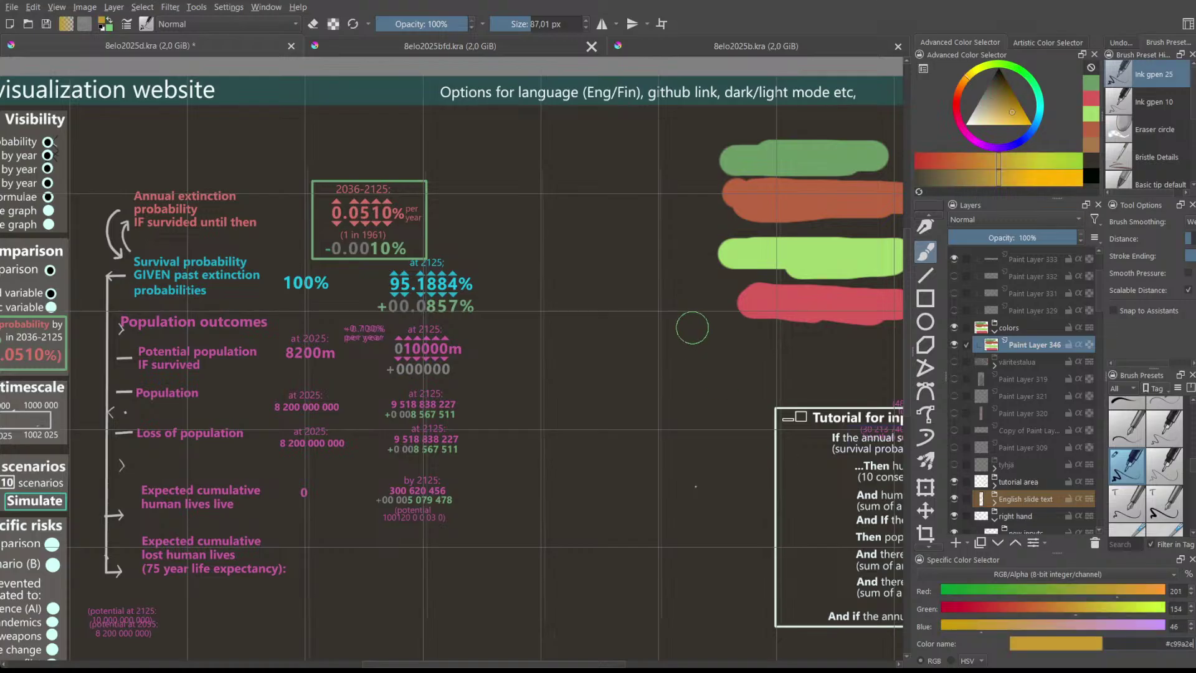
{"action": "left_click_drag", "start_coordinate": [735, 126], "coordinate": [875, 129]}
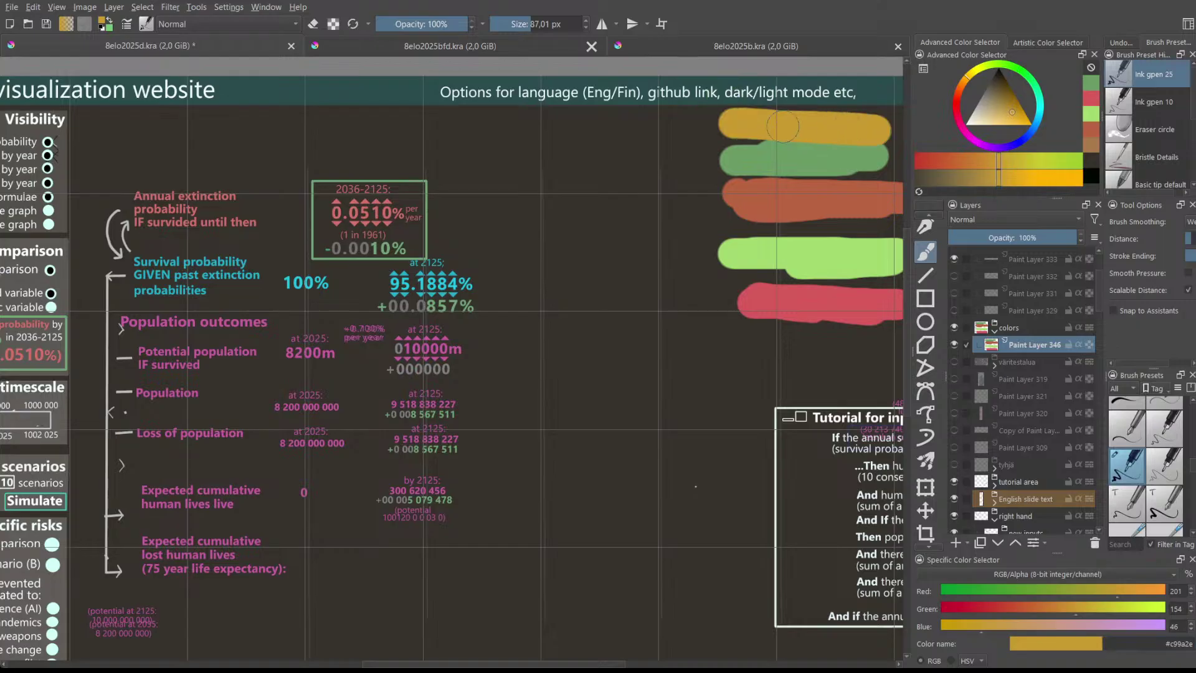
- Select the new inputs group inside the right hand layer group
{"action": "scroll", "coordinate": [682, 194], "scroll_direction": "down", "scroll_amount": 1}
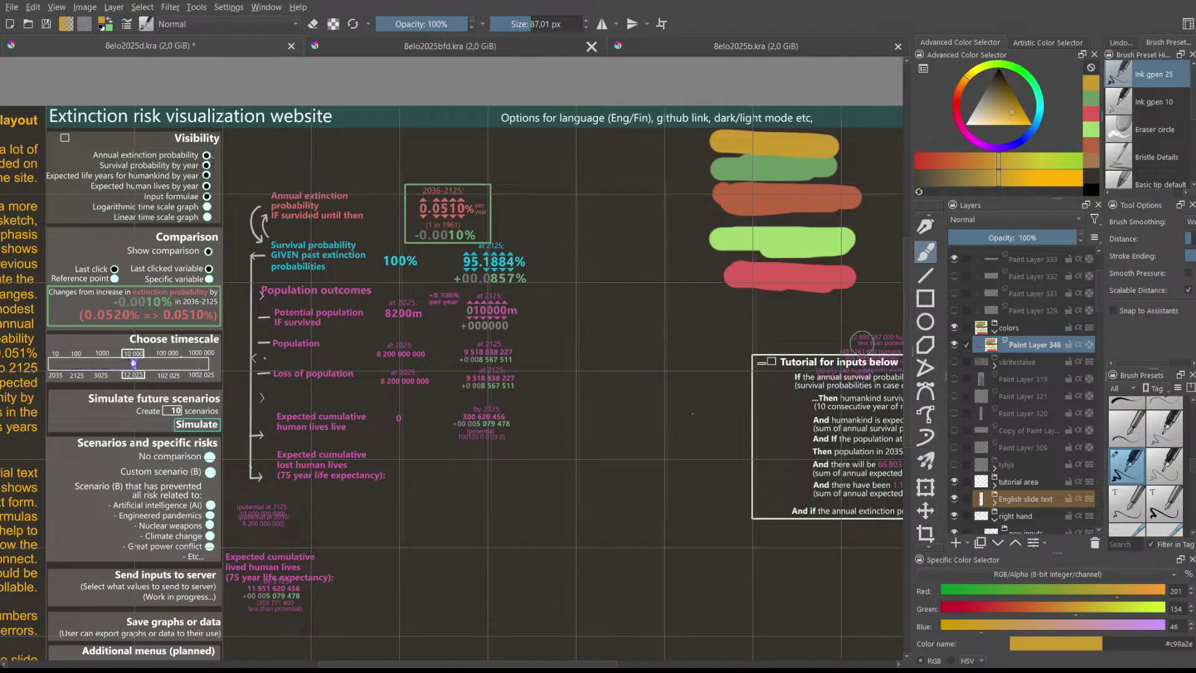
{"action": "scroll", "coordinate": [821, 187], "scroll_direction": "up", "scroll_amount": 1}
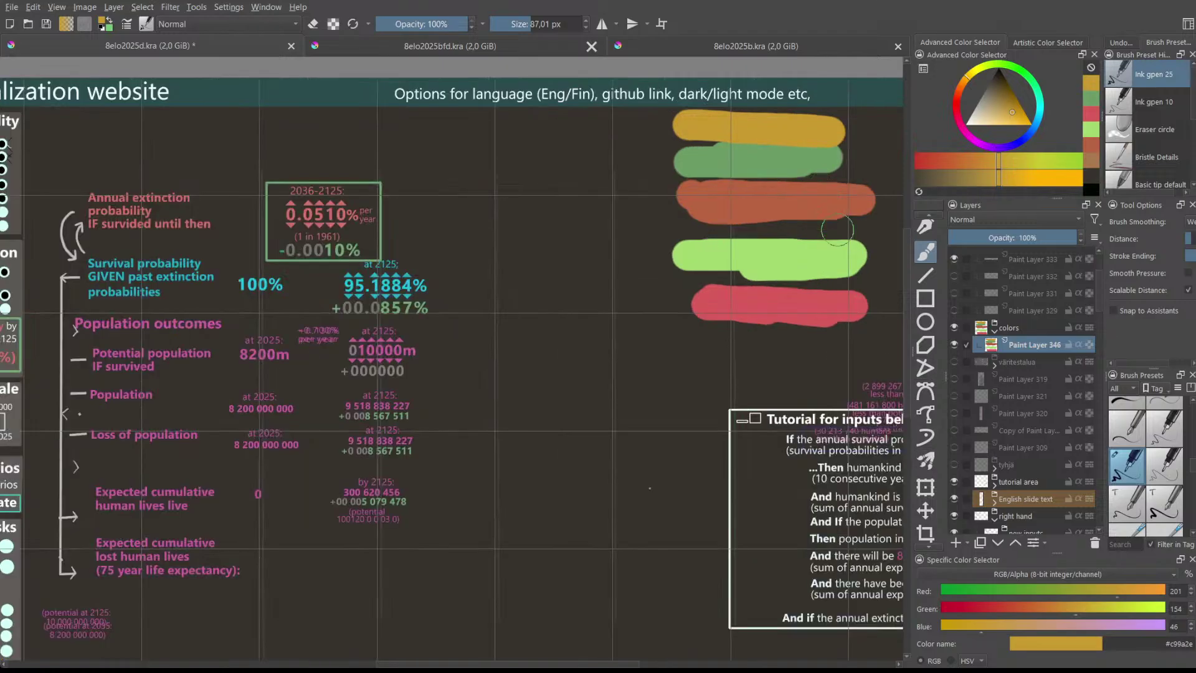
{"action": "scroll", "coordinate": [847, 251], "scroll_direction": "down", "scroll_amount": 1}
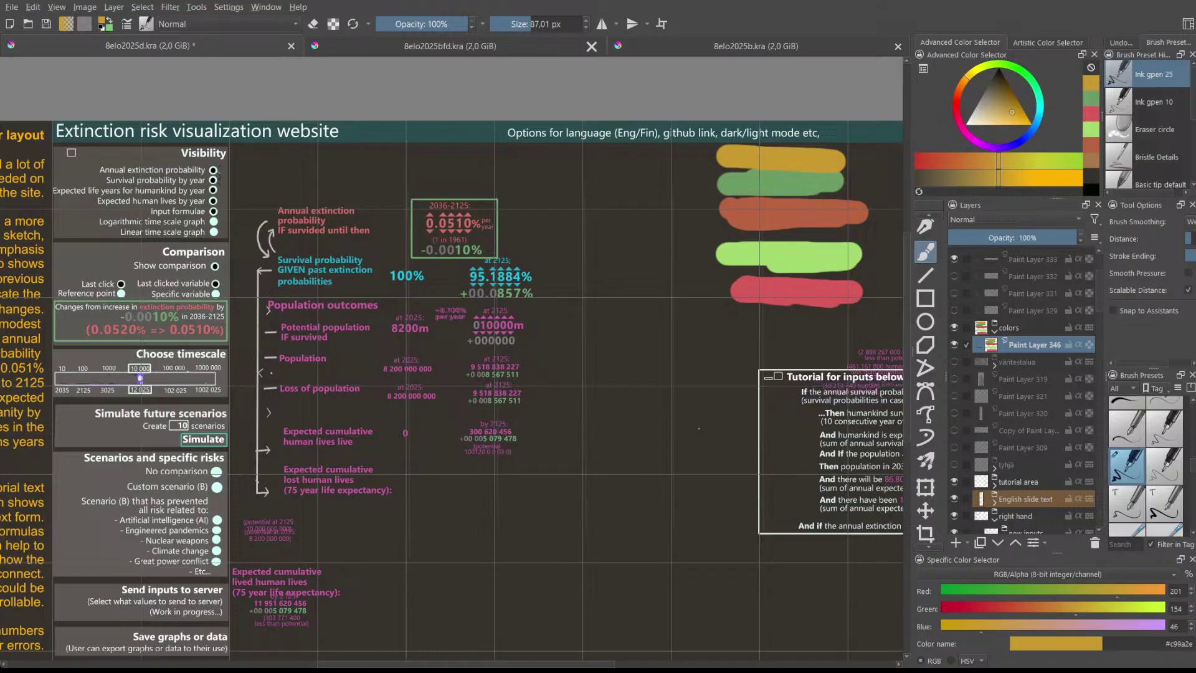
{"action": "scroll", "coordinate": [816, 257], "scroll_direction": "up", "scroll_amount": 1}
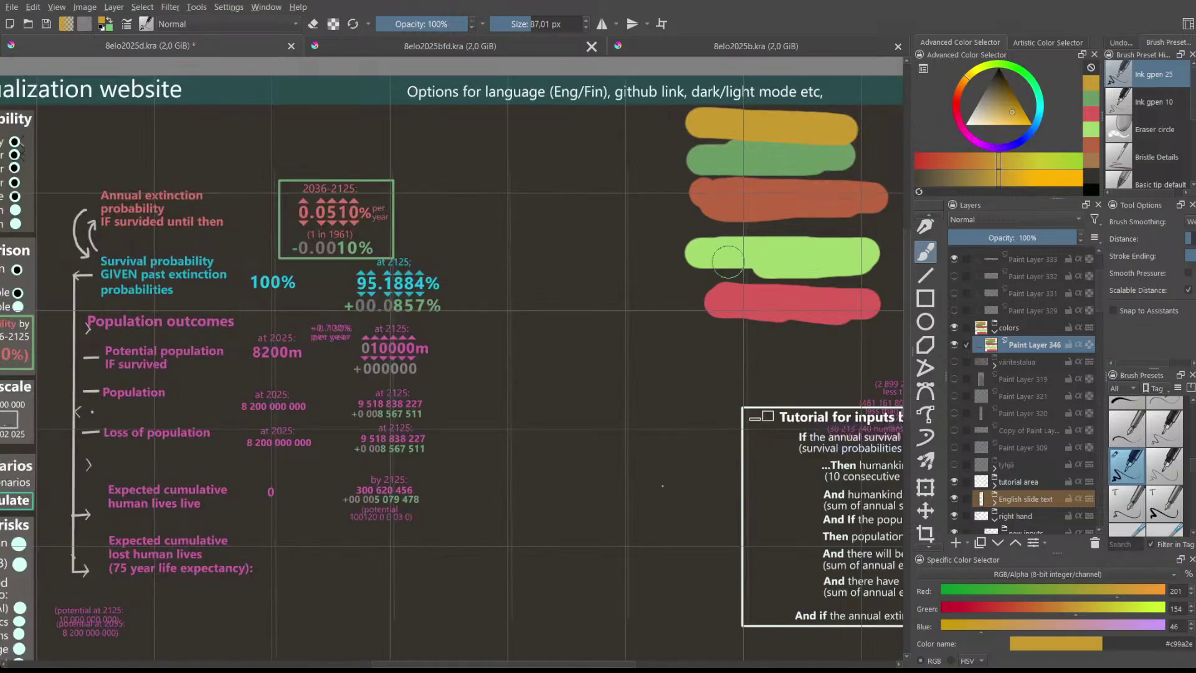
{"action": "scroll", "coordinate": [746, 260], "scroll_direction": "down", "scroll_amount": 1}
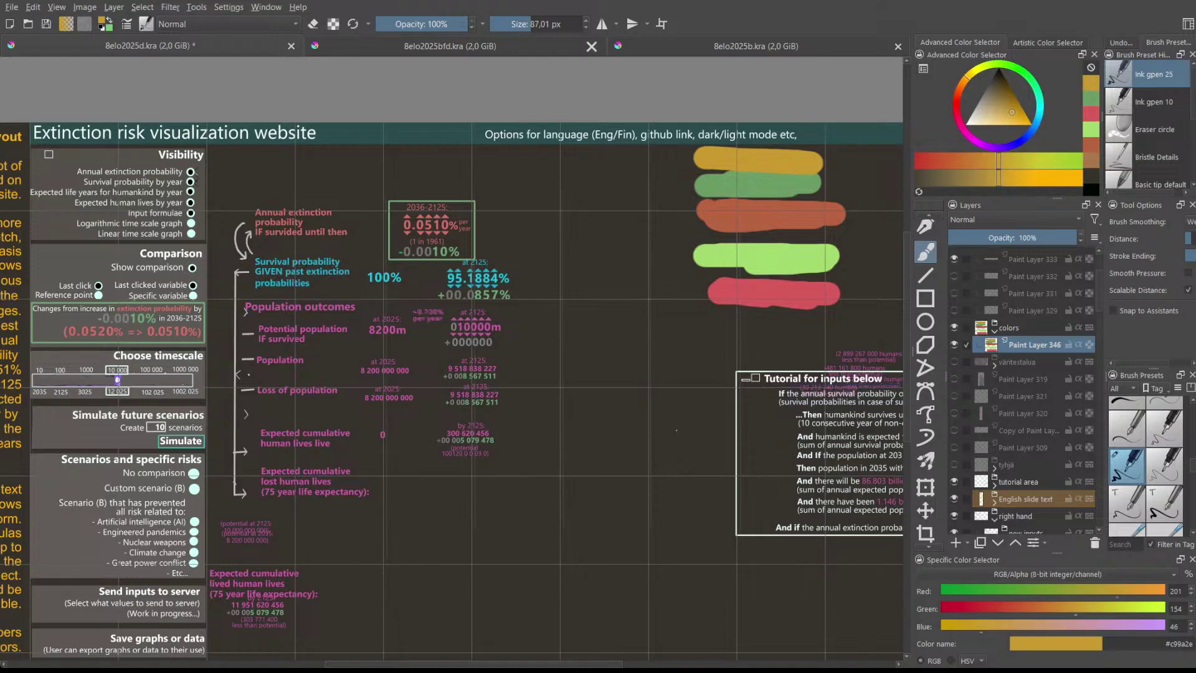
{"action": "scroll", "coordinate": [1022, 395], "scroll_direction": "down", "scroll_amount": 5}
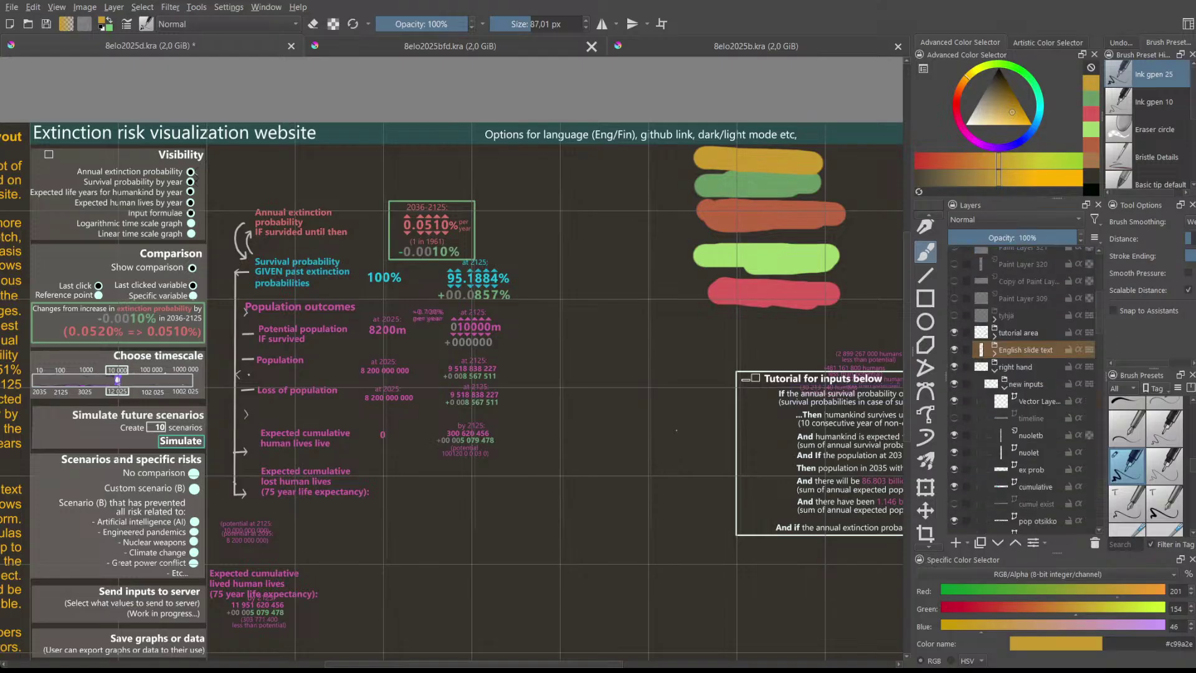
{"action": "left_click", "coordinate": [1027, 334]}
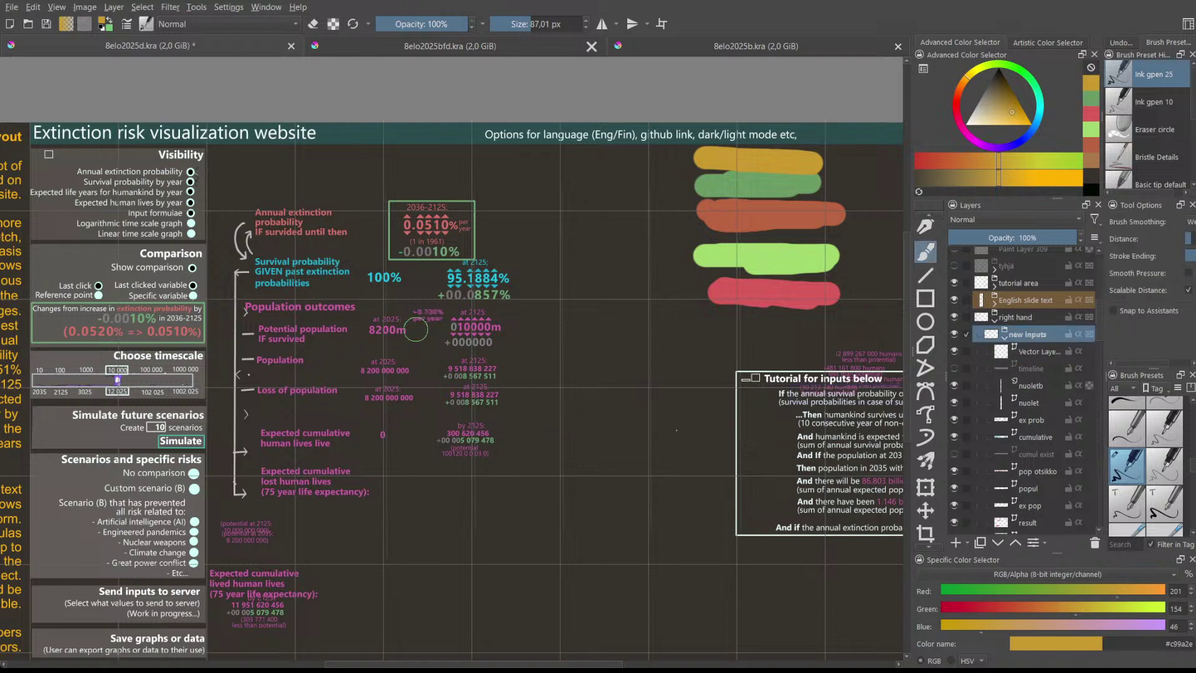
- Examine the text colors of the population outcome labels and values up close
{"action": "scroll", "coordinate": [422, 329], "scroll_direction": "up", "scroll_amount": 5}
{"action": "scroll", "coordinate": [431, 333], "scroll_direction": "down", "scroll_amount": 5}
{"action": "scroll", "coordinate": [431, 333], "scroll_direction": "up", "scroll_amount": 5}
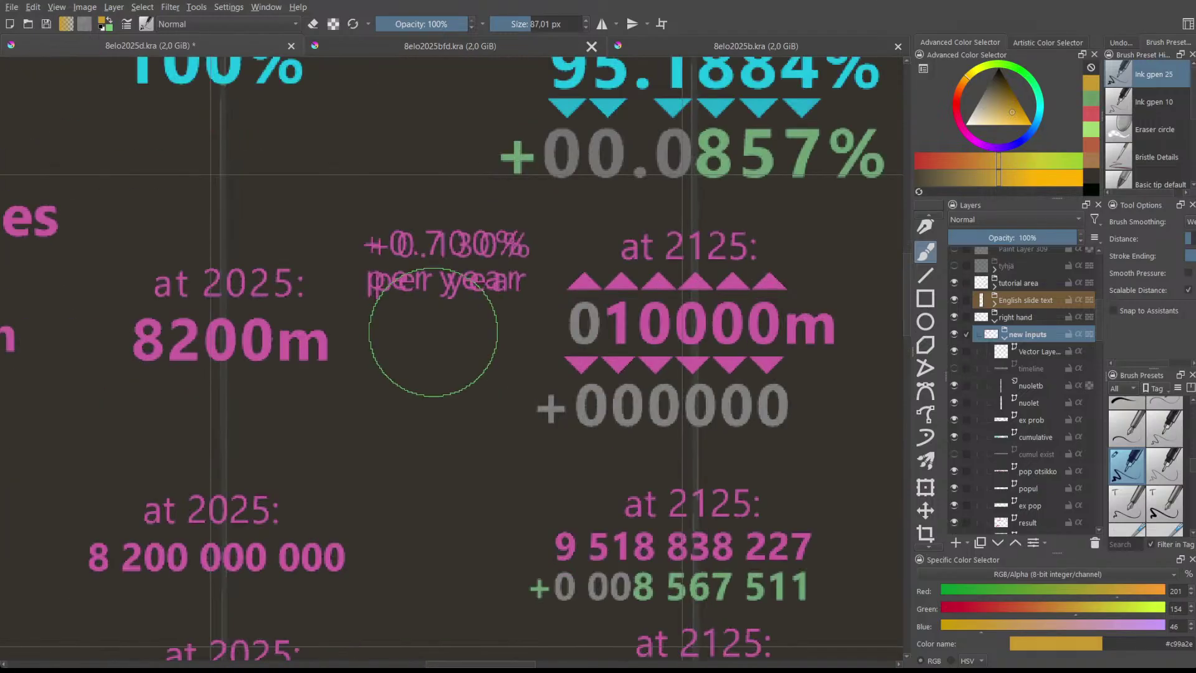
{"action": "scroll", "coordinate": [433, 332], "scroll_direction": "down", "scroll_amount": 5}
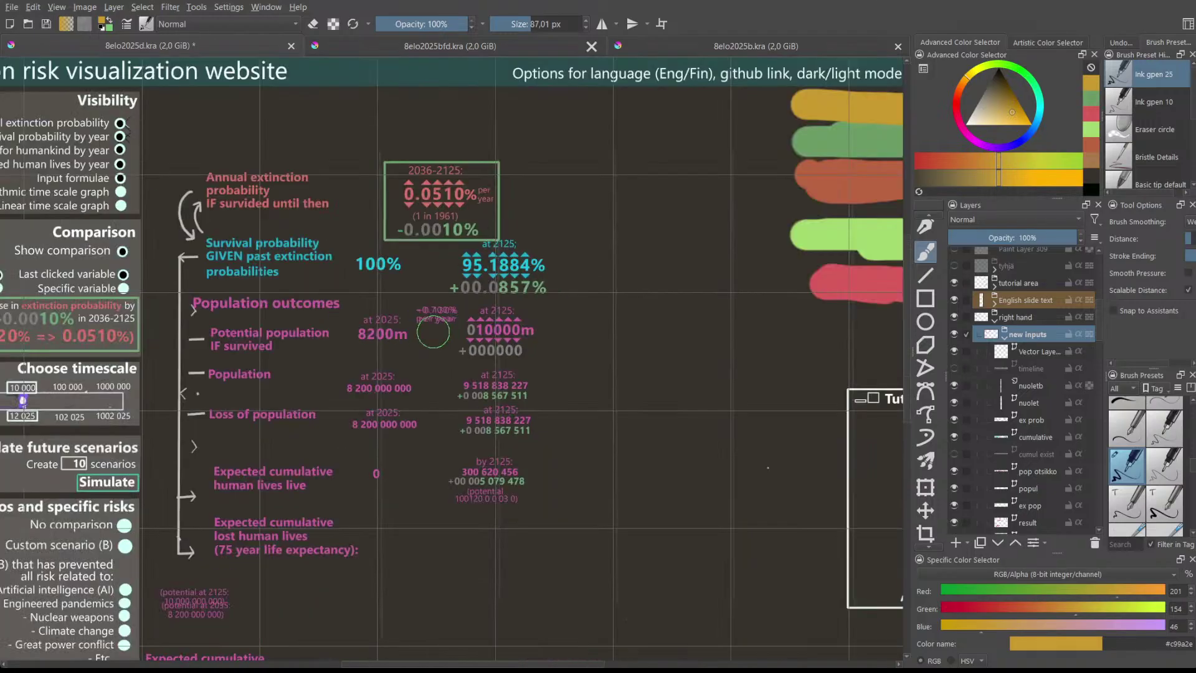
{"action": "scroll", "coordinate": [433, 332], "scroll_direction": "up", "scroll_amount": 2}
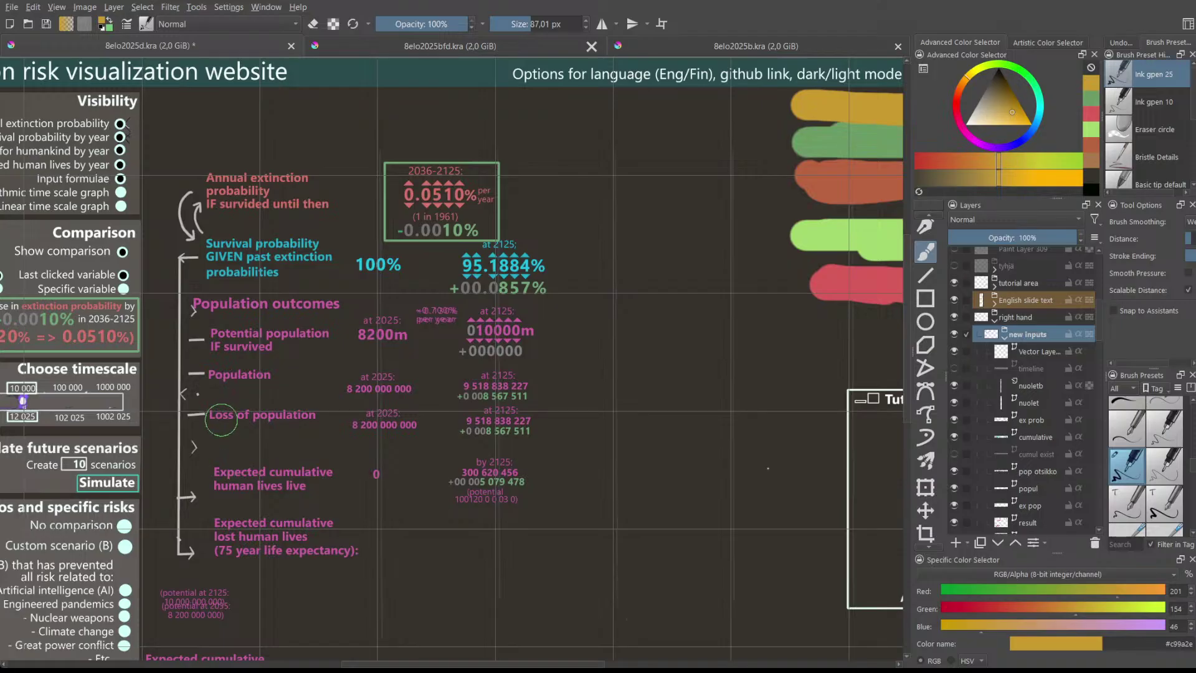
{"action": "scroll", "coordinate": [223, 419], "scroll_direction": "up", "scroll_amount": 3}
{"action": "scroll", "coordinate": [253, 419], "scroll_direction": "down", "scroll_amount": 2}
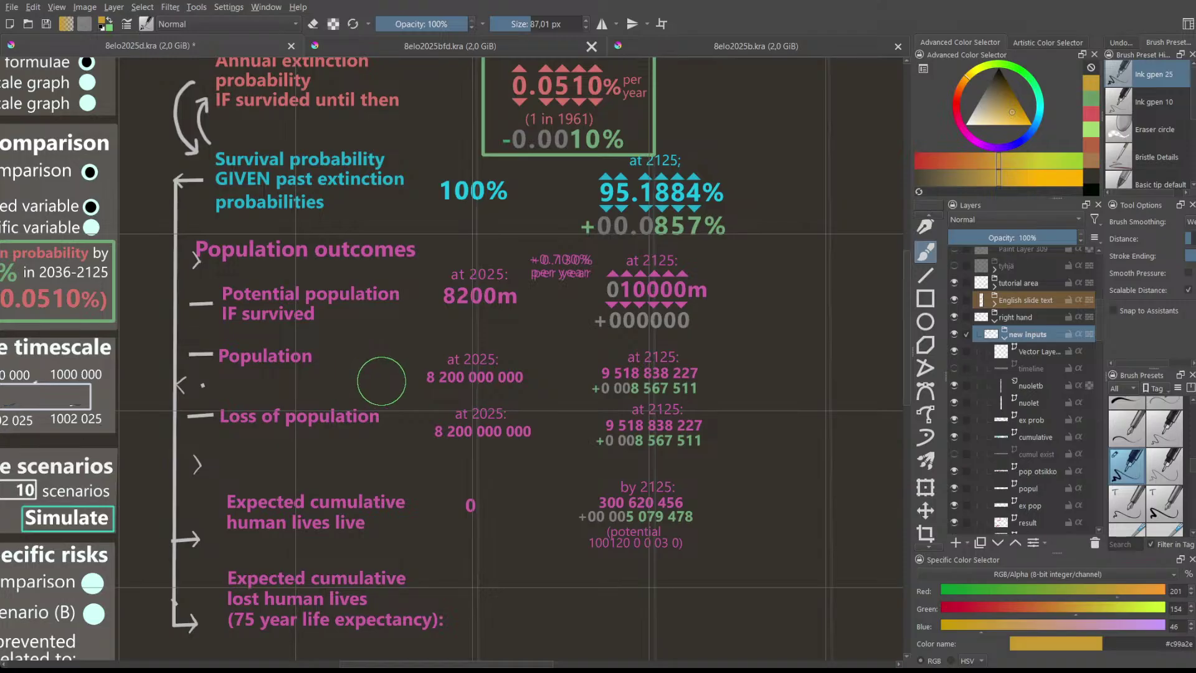
{"action": "scroll", "coordinate": [457, 365], "scroll_direction": "up", "scroll_amount": 1}
{"action": "scroll", "coordinate": [457, 365], "scroll_direction": "down", "scroll_amount": 1}
{"action": "scroll", "coordinate": [458, 364], "scroll_direction": "up", "scroll_amount": 1}
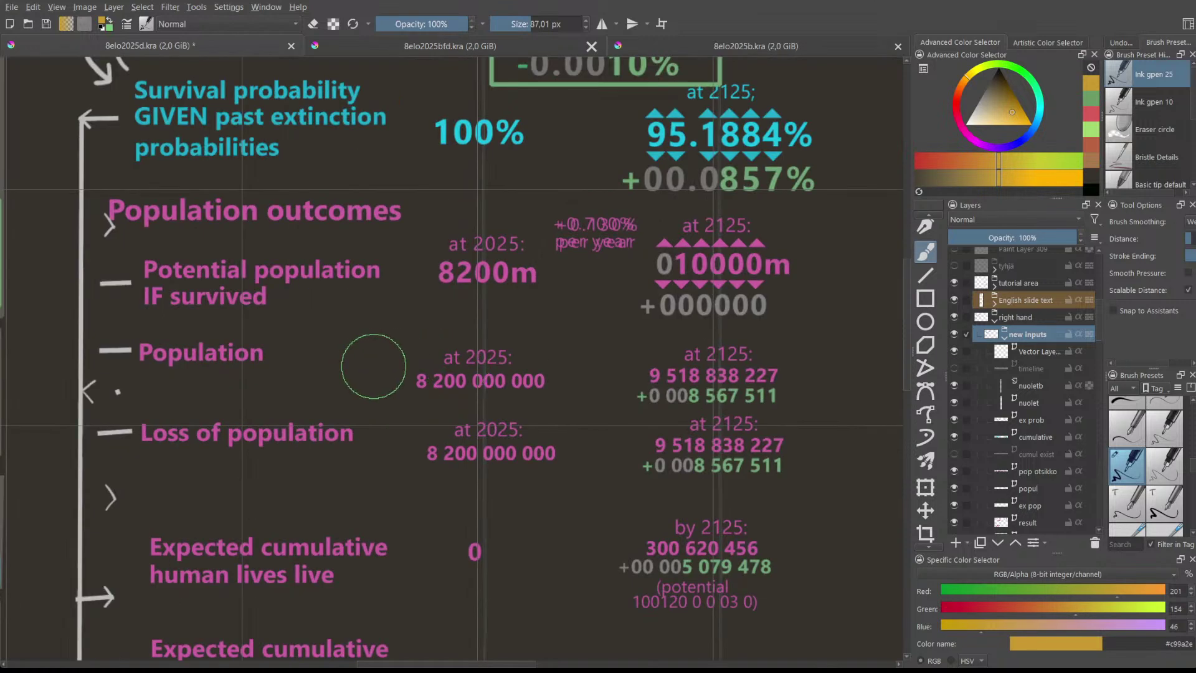
{"action": "scroll", "coordinate": [357, 355], "scroll_direction": "down", "scroll_amount": 1}
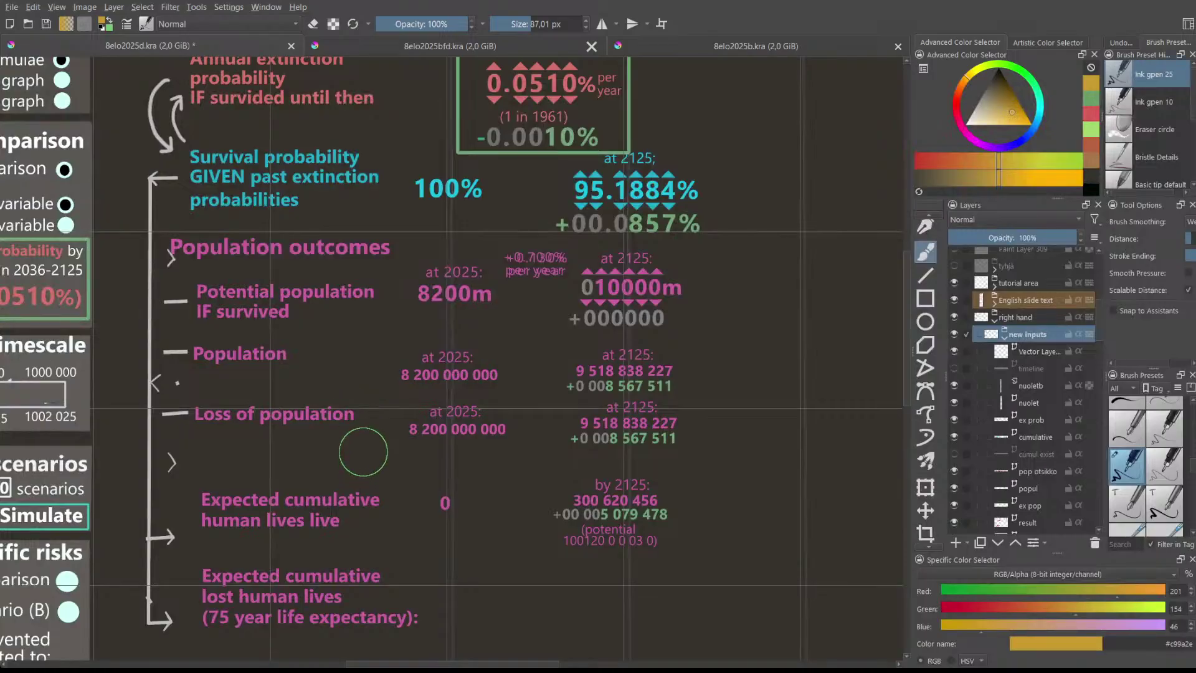
{"action": "scroll", "coordinate": [366, 421], "scroll_direction": "up", "scroll_amount": 1}
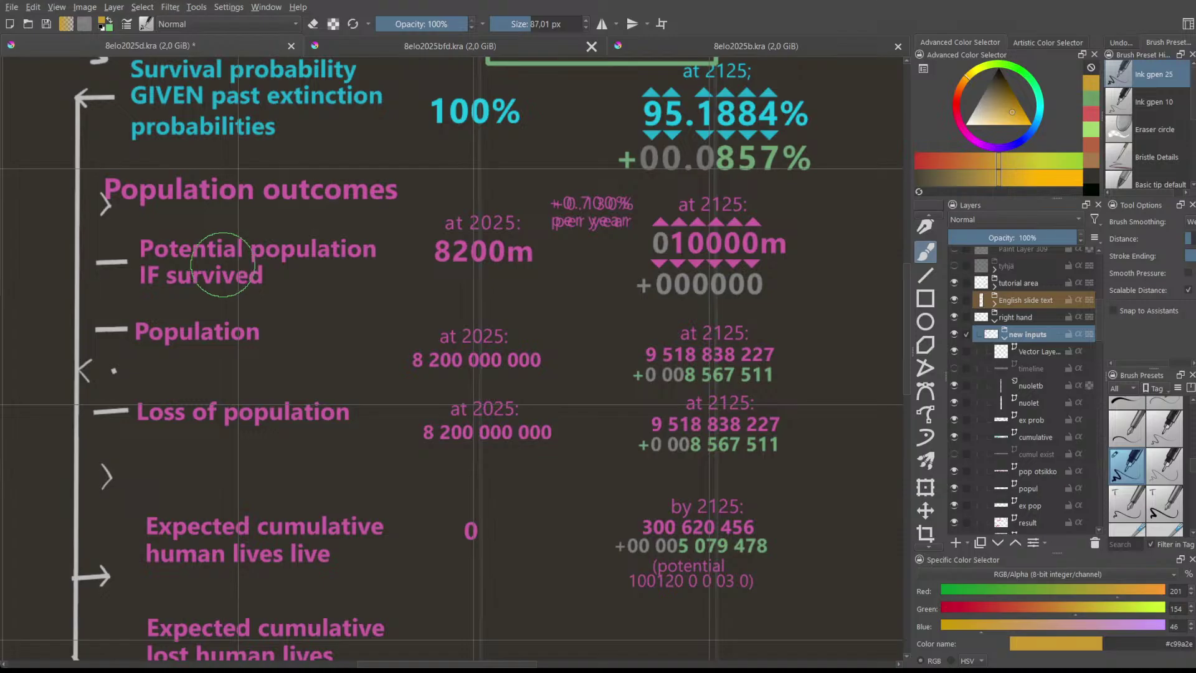
- Add a new paint layer above Paint Layer 346 in the colors group
{"action": "scroll", "coordinate": [218, 271], "scroll_direction": "down", "scroll_amount": 1}
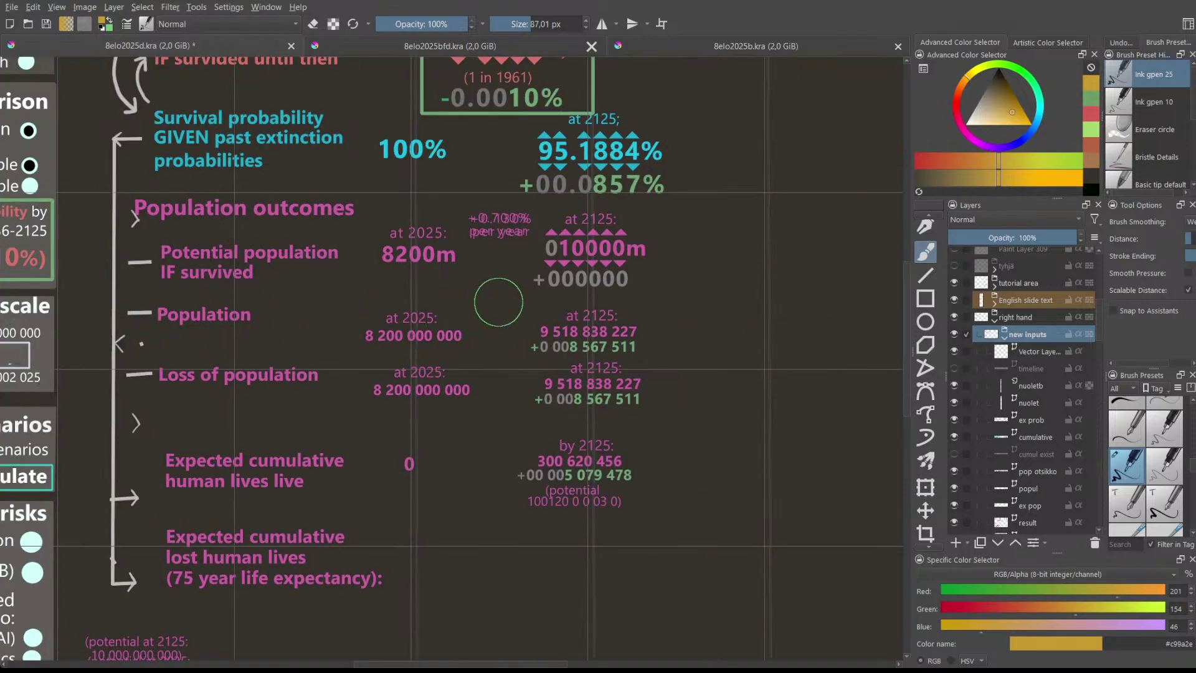
{"action": "left_click_drag", "start_coordinate": [904, 322], "coordinate": [903, 304]}
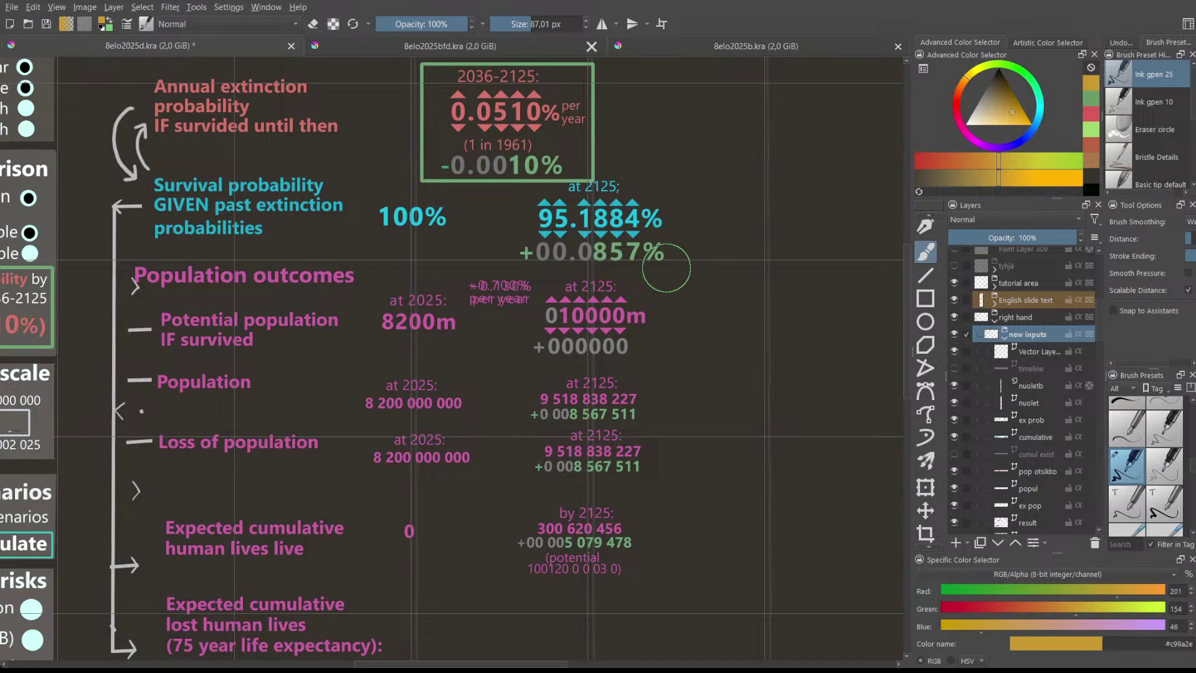
{"action": "scroll", "coordinate": [1034, 308], "scroll_direction": "up", "scroll_amount": 4}
{"action": "left_click", "coordinate": [1032, 338]}
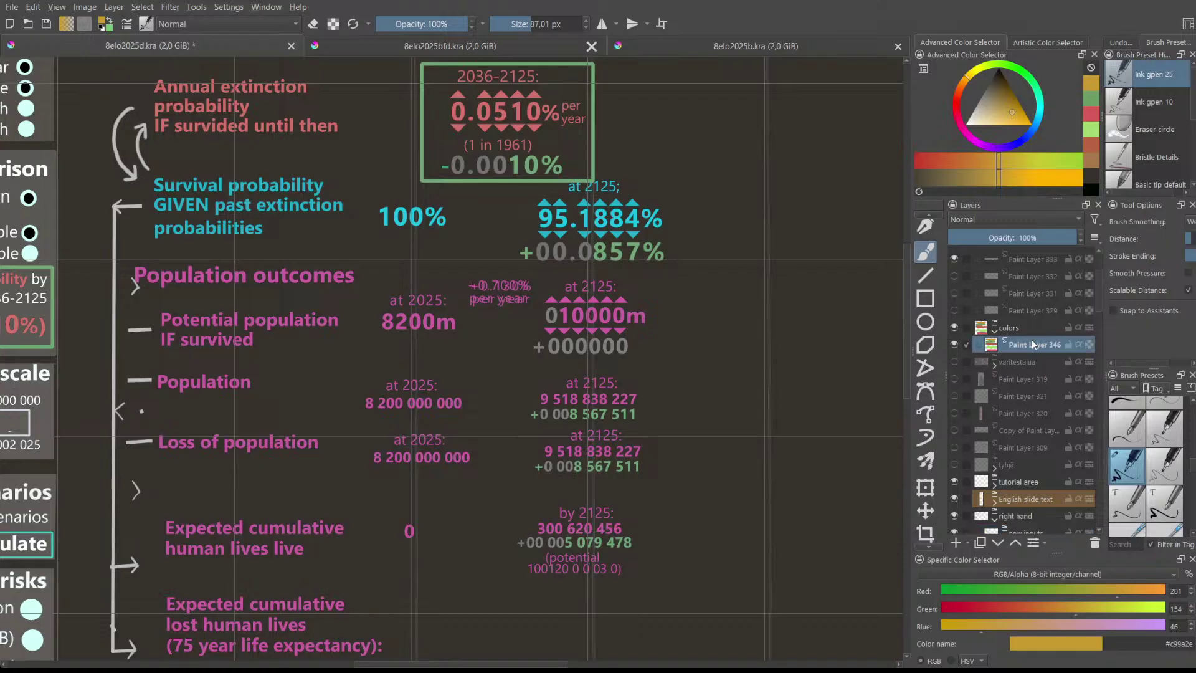
{"action": "left_click", "coordinate": [958, 542]}
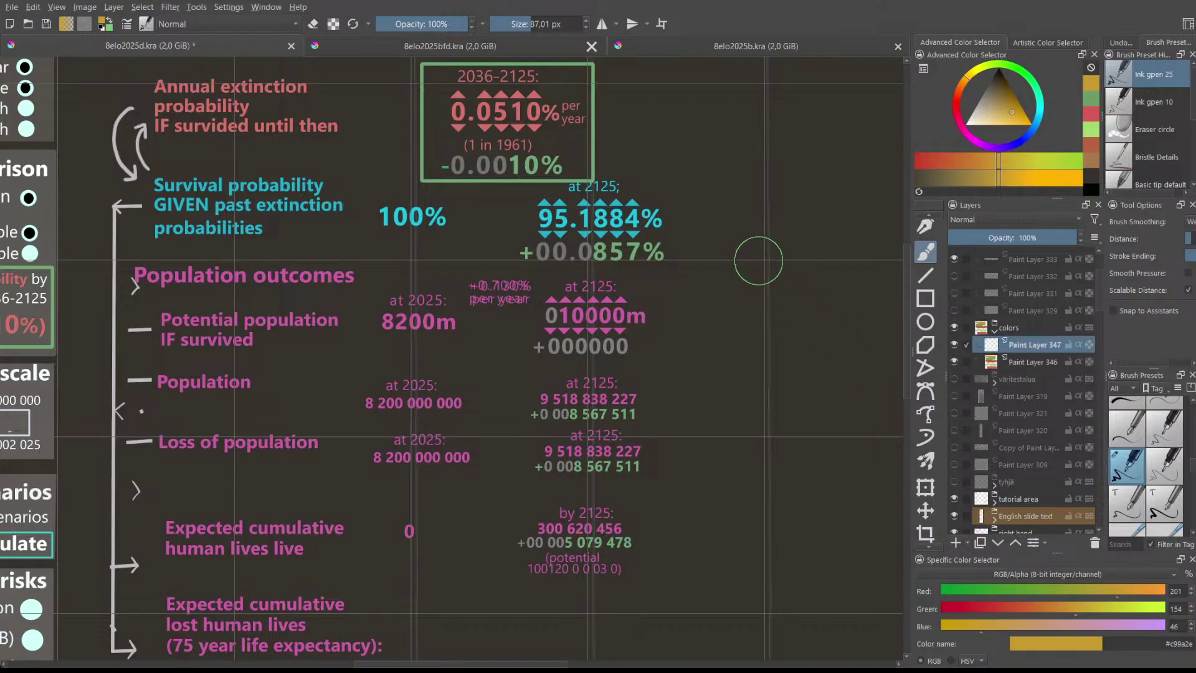
- Try mustard sample strokes beside the 2125 survival probability, potential population, population and loss of population values
{"action": "mouse_move", "coordinate": [654, 215]}
{"action": "left_mouse_down"}
{"action": "mouse_move", "coordinate": [698, 249]}
{"action": "mouse_move", "coordinate": [731, 215]}
{"action": "left_mouse_up"}
{"action": "key", "text": "ctrl+z"}
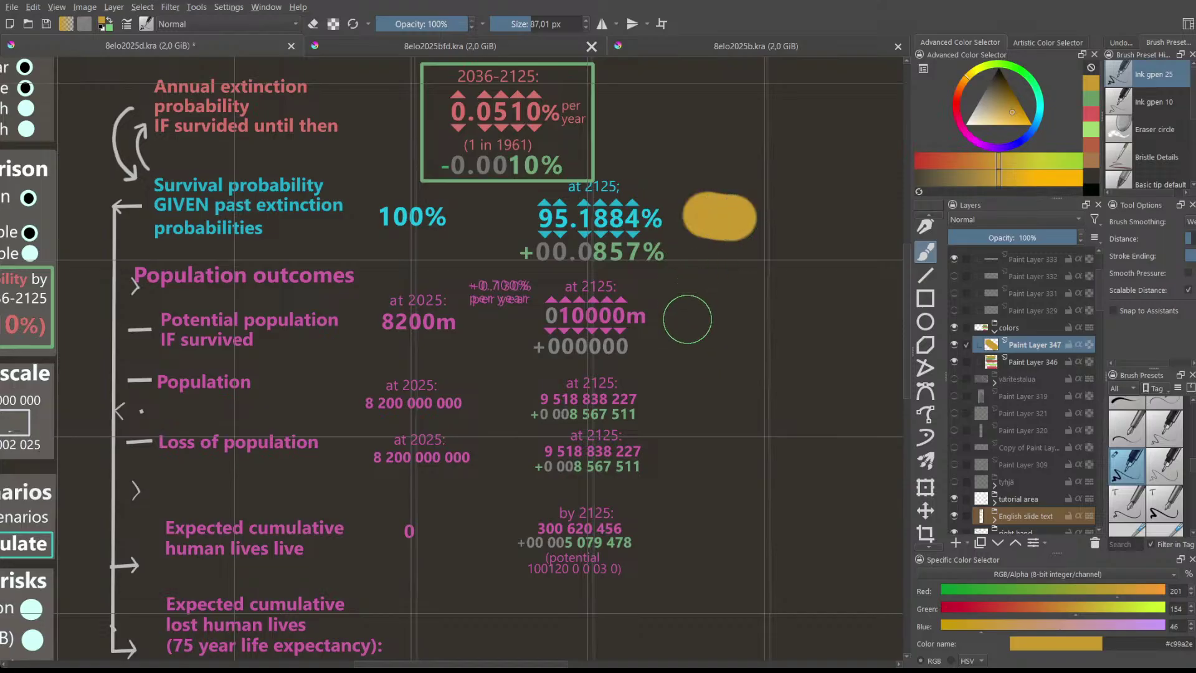
{"action": "left_click_drag", "start_coordinate": [690, 324], "coordinate": [714, 318]}
{"action": "left_click_drag", "start_coordinate": [685, 406], "coordinate": [712, 402]}
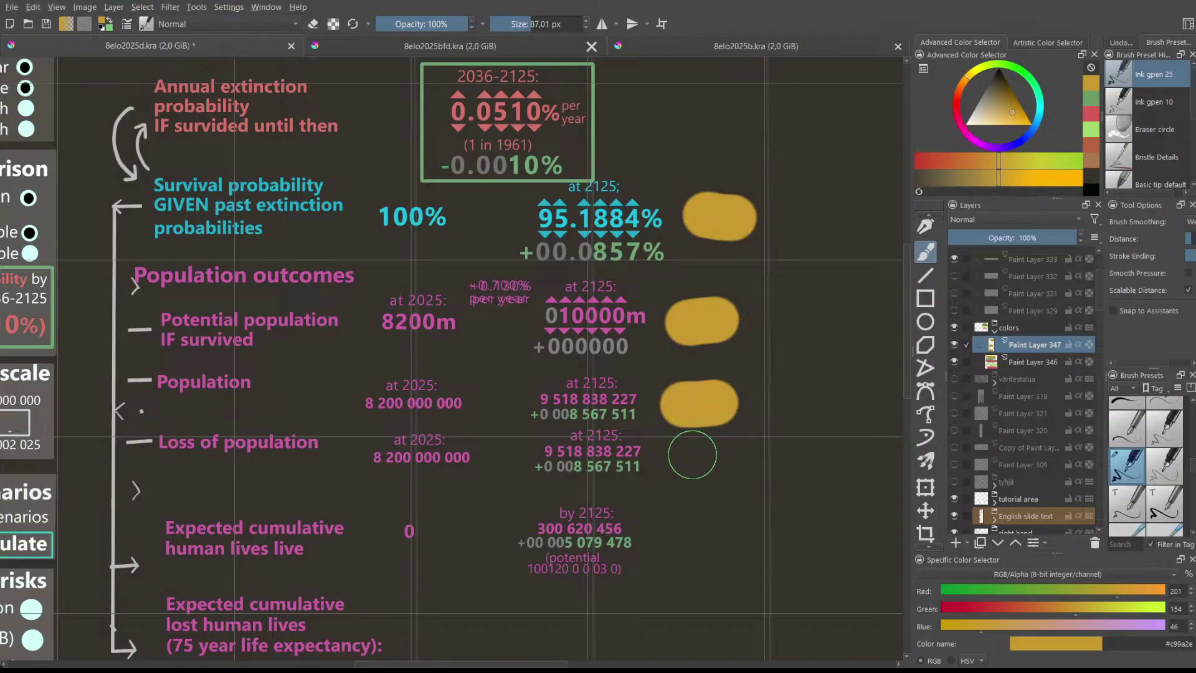
{"action": "left_click_drag", "start_coordinate": [683, 461], "coordinate": [711, 459]}
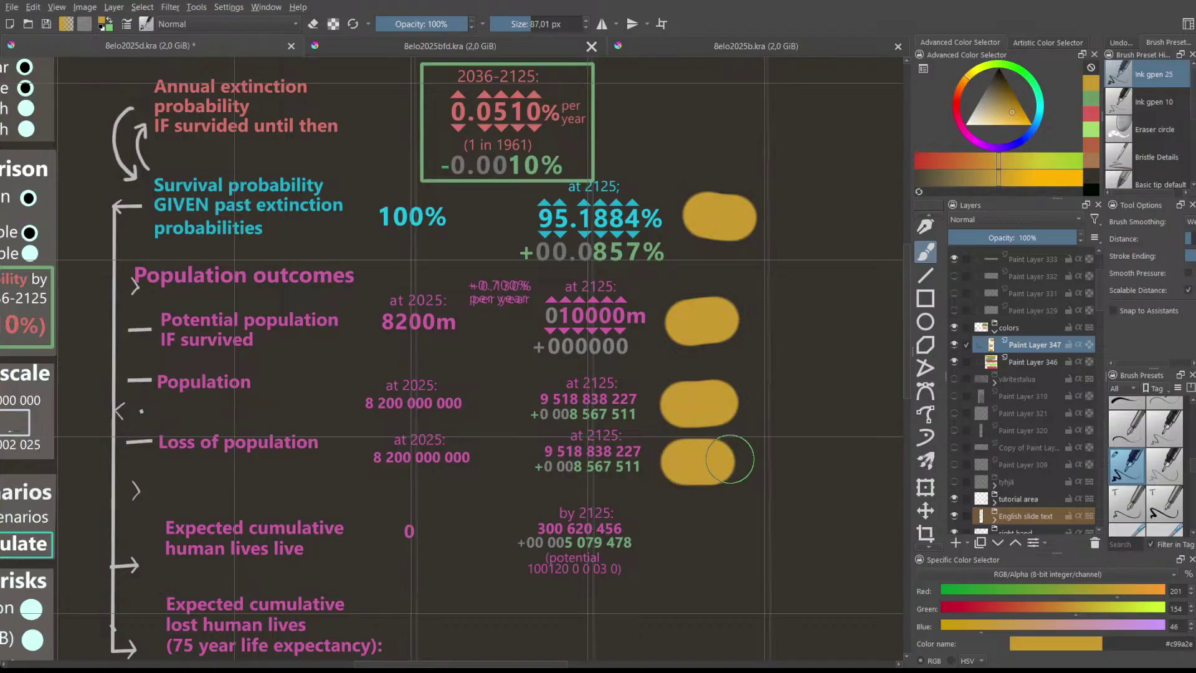
{"action": "mouse_move", "coordinate": [762, 319]}
{"action": "left_mouse_down"}
{"action": "mouse_move", "coordinate": [784, 369]}
{"action": "mouse_move", "coordinate": [772, 400]}
{"action": "mouse_move", "coordinate": [813, 464]}
{"action": "mouse_move", "coordinate": [780, 467]}
{"action": "left_mouse_up"}
- Undo all the mustard strokes painted beside the 2125 survival and population values
{"action": "key", "text": "ctrl+z"}
{"action": "key", "text": "ctrl+z"}
{"action": "key", "text": "ctrl+z"}
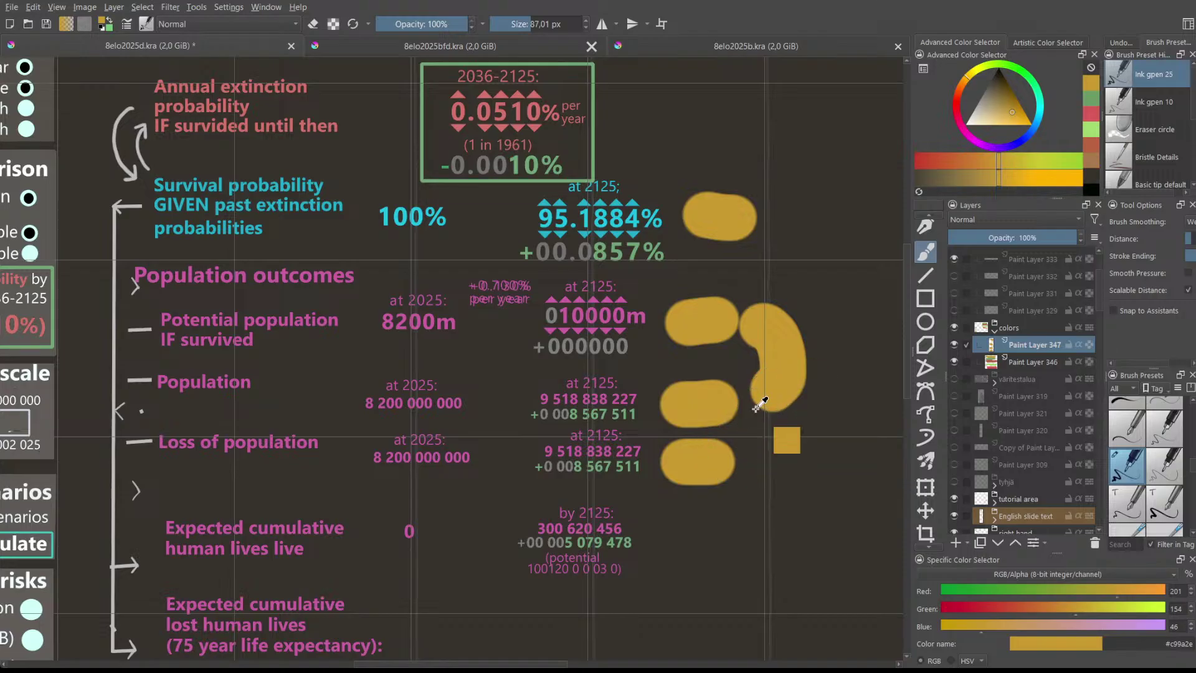
{"action": "key", "text": "ctrl+z"}
{"action": "key", "text": "ctrl+z"}
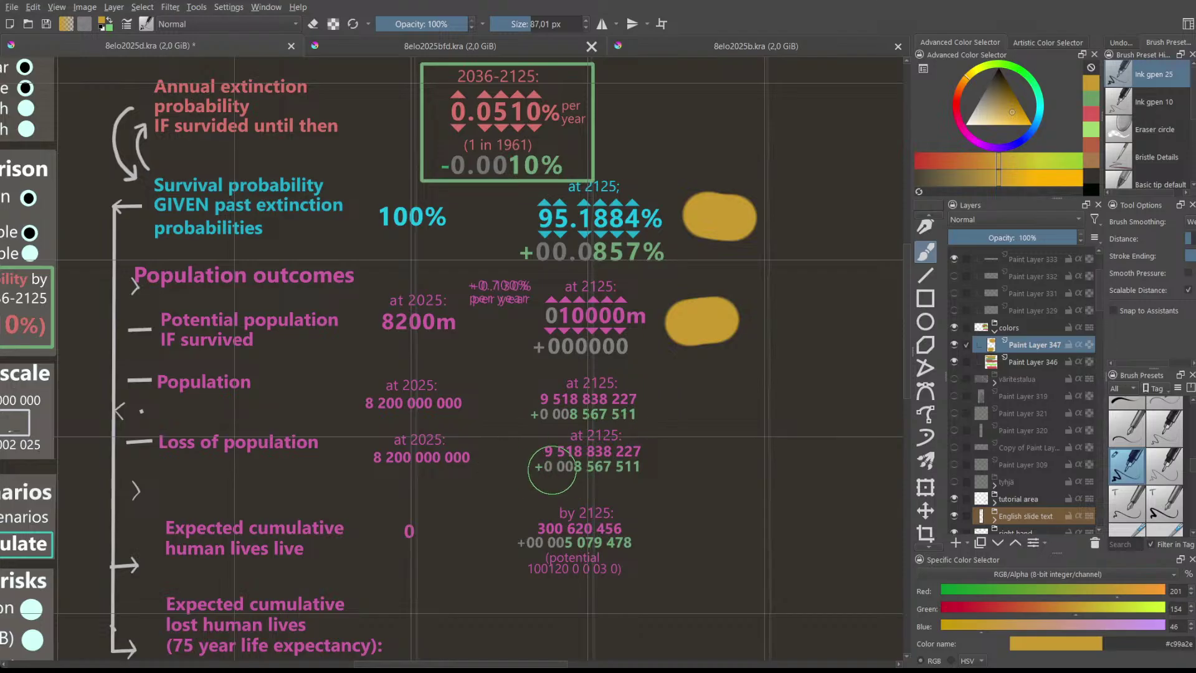
{"action": "scroll", "coordinate": [555, 466], "scroll_direction": "up", "scroll_amount": 2}
{"action": "scroll", "coordinate": [557, 465], "scroll_direction": "down", "scroll_amount": 3}
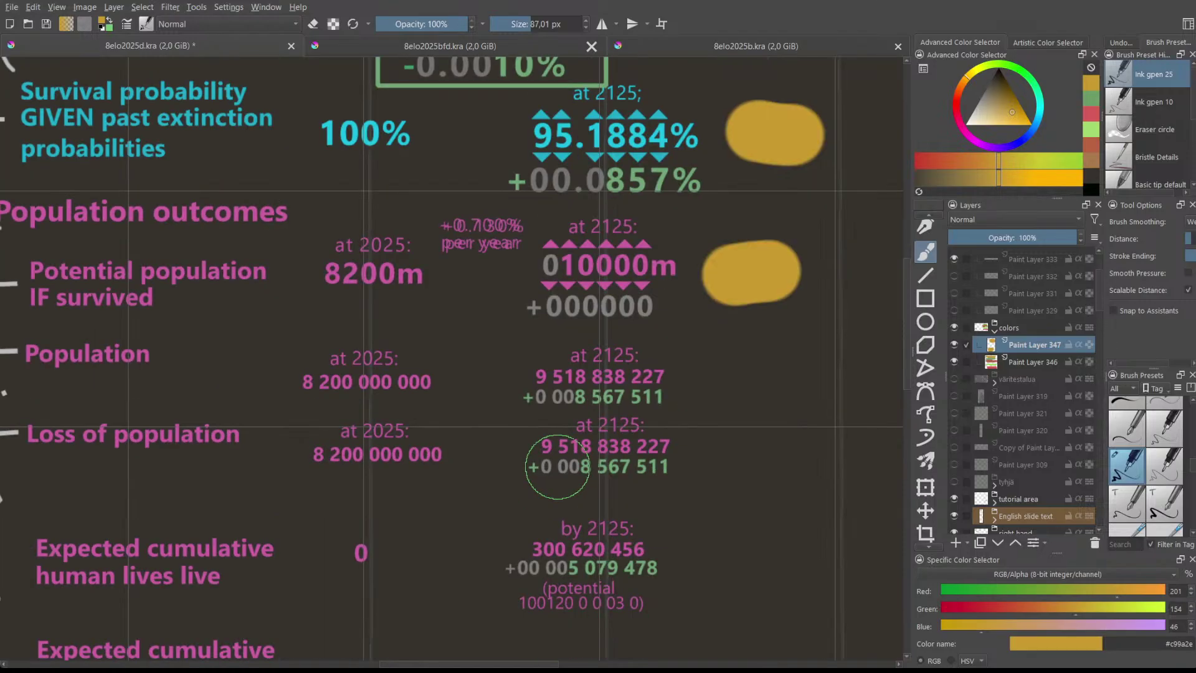
{"action": "key", "text": "ctrl+z"}
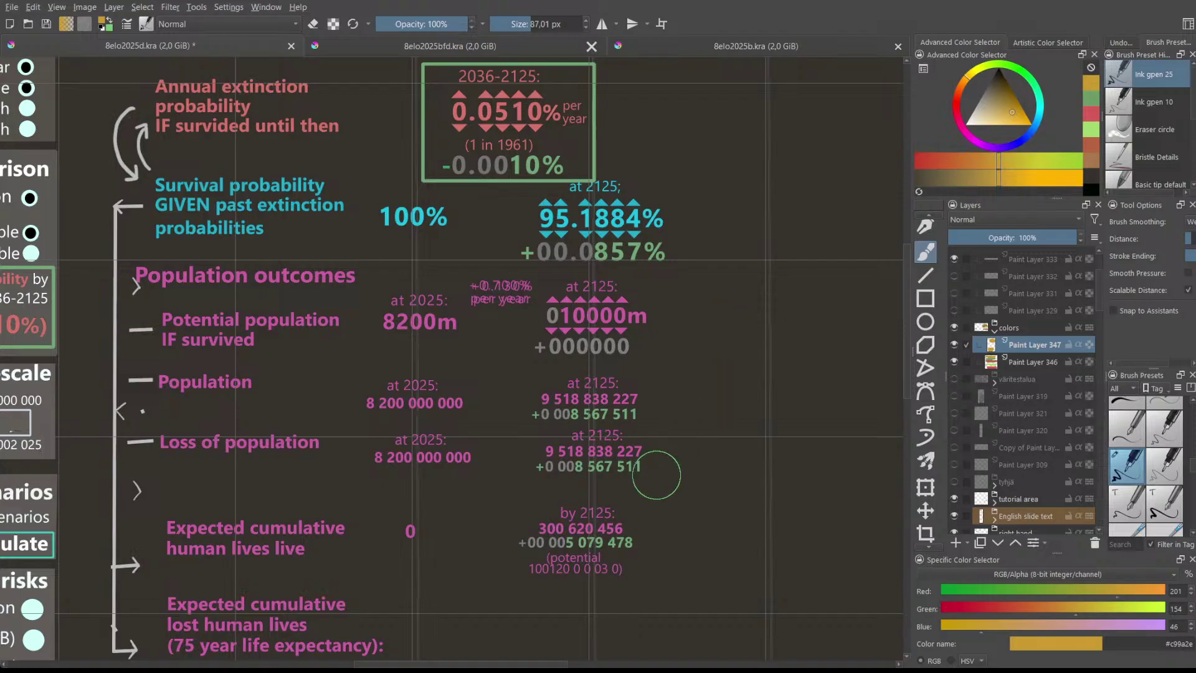
- Paint a single short mustard sample stroke beside the 2125 population value and its change figure
{"action": "scroll", "coordinate": [572, 505], "scroll_direction": "down", "scroll_amount": 2}
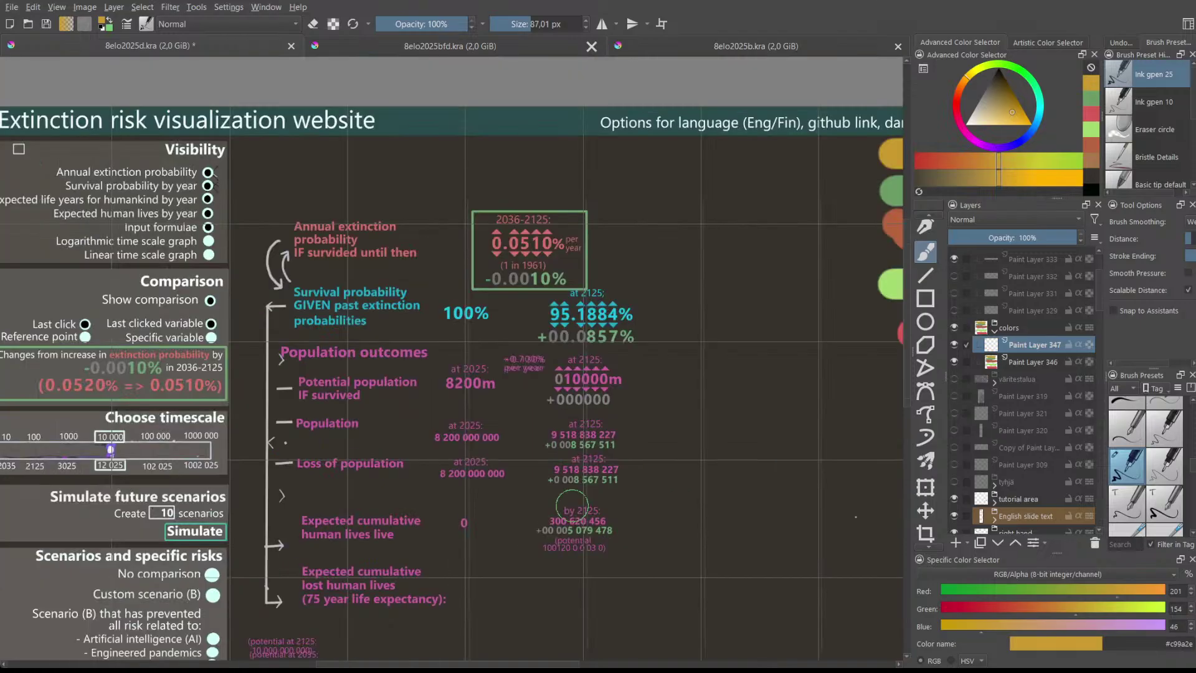
{"action": "scroll", "coordinate": [545, 592], "scroll_direction": "up", "scroll_amount": 2}
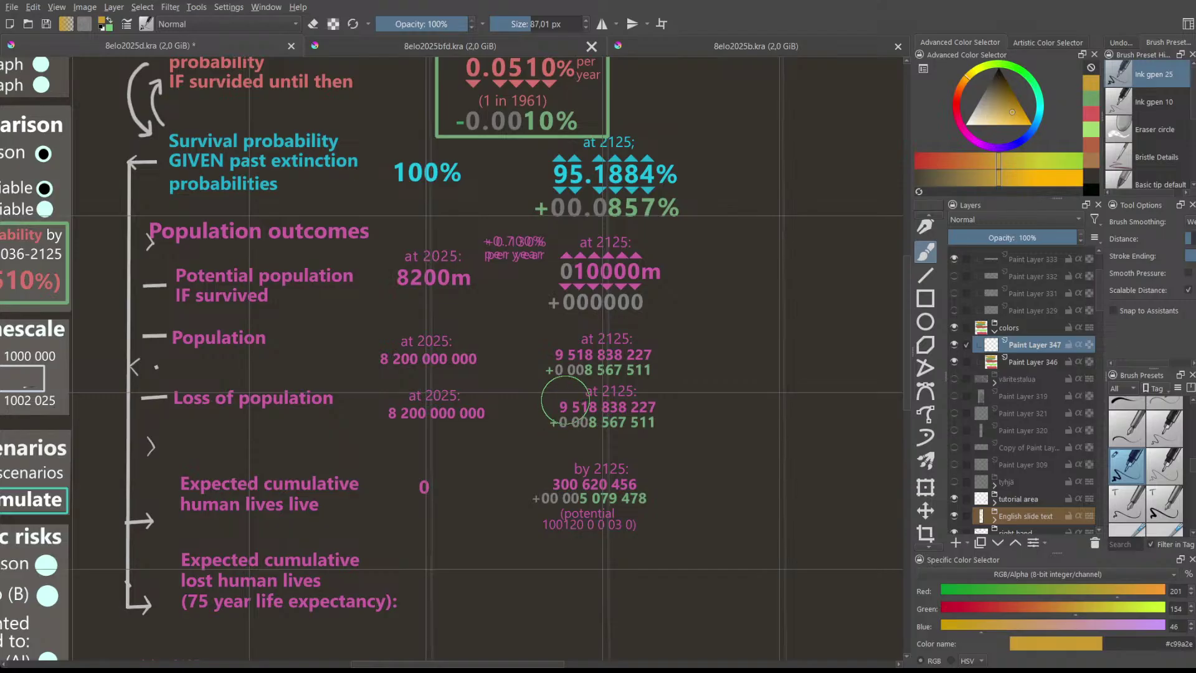
{"action": "scroll", "coordinate": [573, 386], "scroll_direction": "up", "scroll_amount": 1}
{"action": "scroll", "coordinate": [577, 387], "scroll_direction": "up", "scroll_amount": 1}
{"action": "scroll", "coordinate": [573, 399], "scroll_direction": "down", "scroll_amount": 3}
{"action": "scroll", "coordinate": [561, 375], "scroll_direction": "up", "scroll_amount": 3}
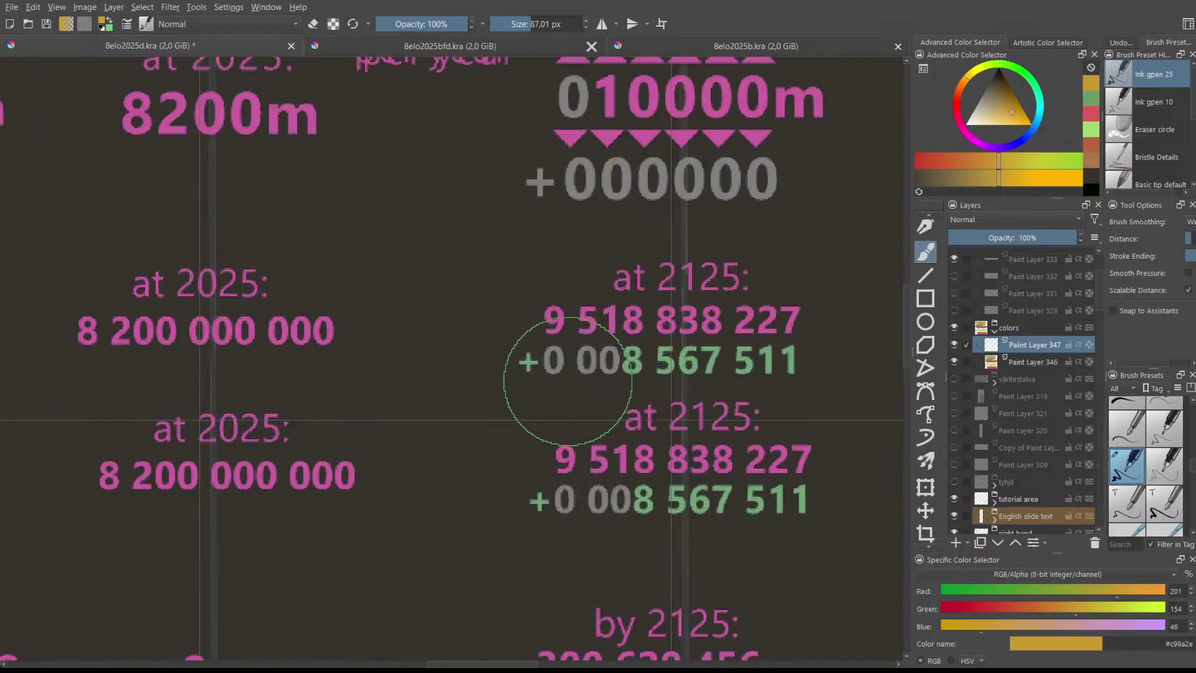
{"action": "scroll", "coordinate": [604, 374], "scroll_direction": "down", "scroll_amount": 4}
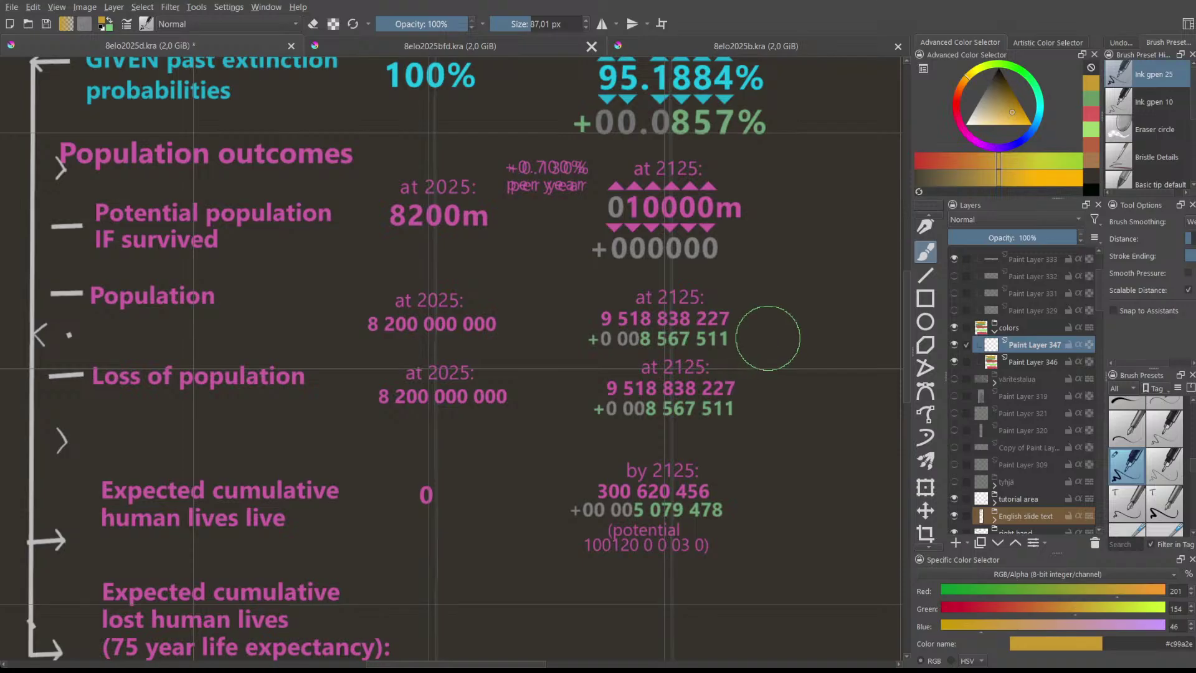
{"action": "left_click_drag", "start_coordinate": [766, 336], "coordinate": [804, 336]}
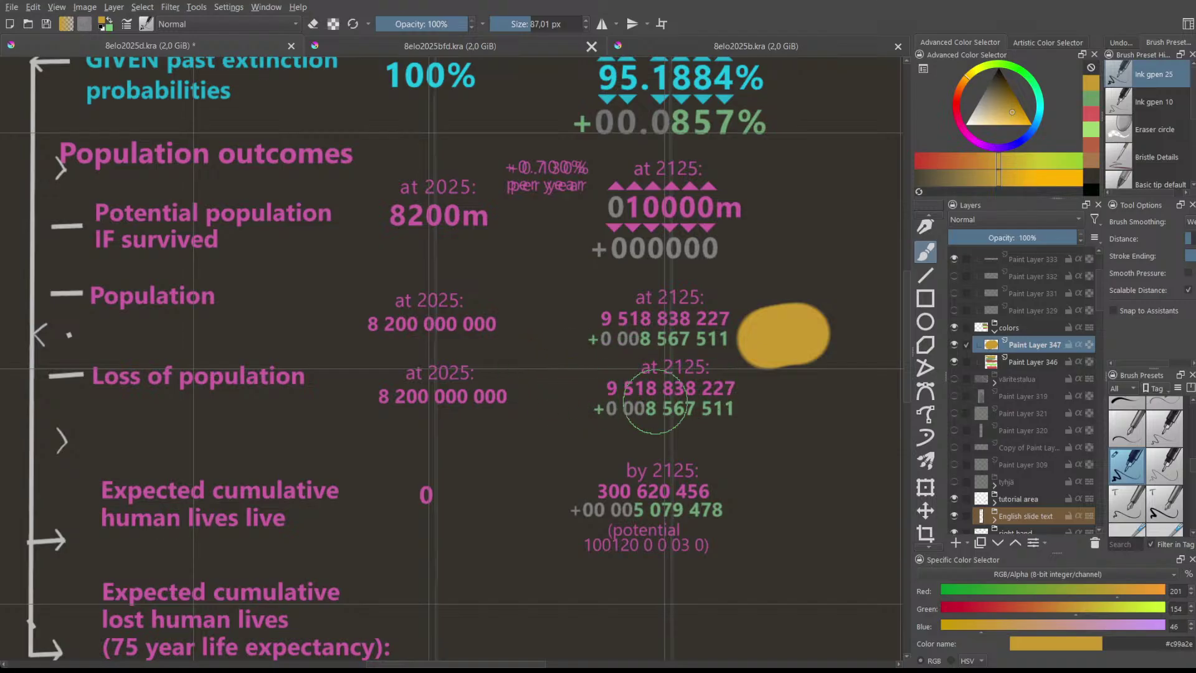
- Compare the mustard sample with the population outcome text, both up close and within the whole page layout
{"action": "scroll", "coordinate": [691, 396], "scroll_direction": "down", "scroll_amount": 3}
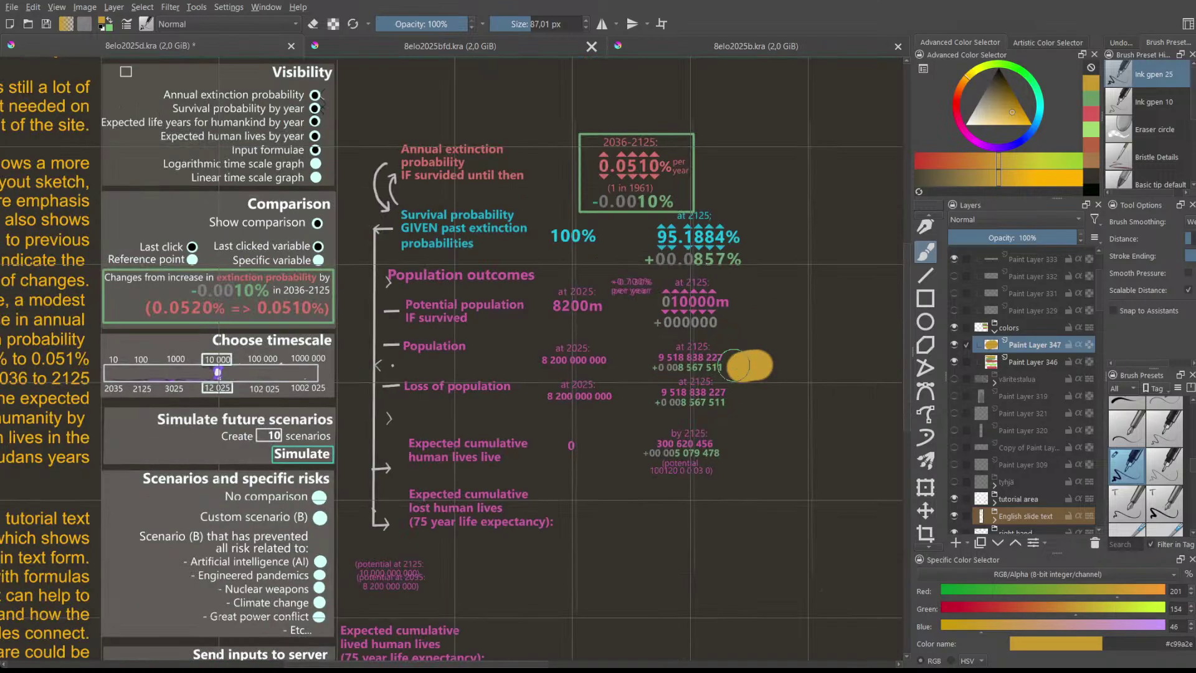
{"action": "scroll", "coordinate": [553, 496], "scroll_direction": "up", "scroll_amount": 2}
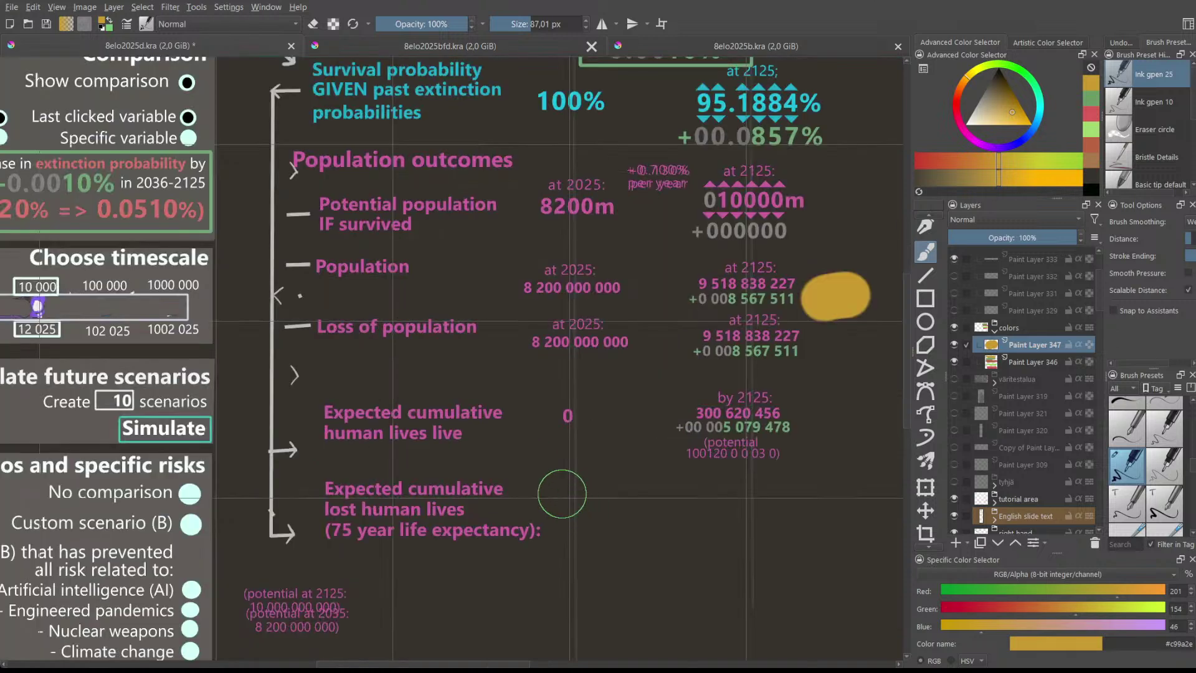
{"action": "scroll", "coordinate": [550, 483], "scroll_direction": "up", "scroll_amount": 1}
{"action": "scroll", "coordinate": [550, 483], "scroll_direction": "down", "scroll_amount": 3}
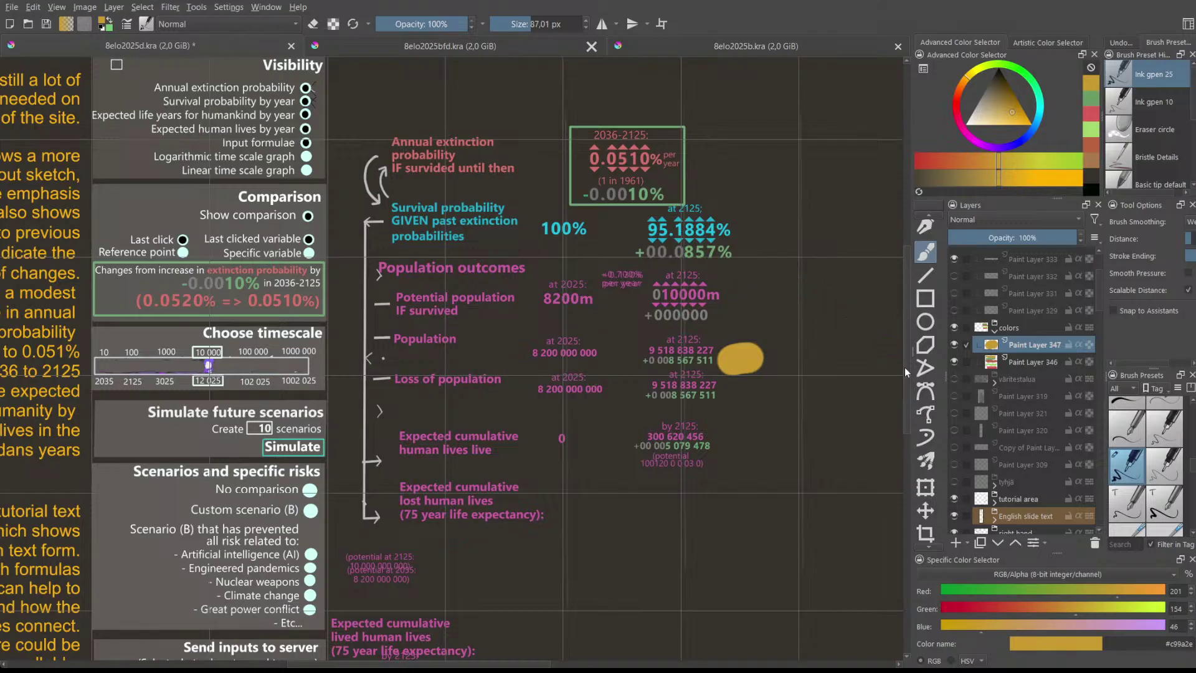
{"action": "left_click_drag", "start_coordinate": [905, 368], "coordinate": [903, 339]}
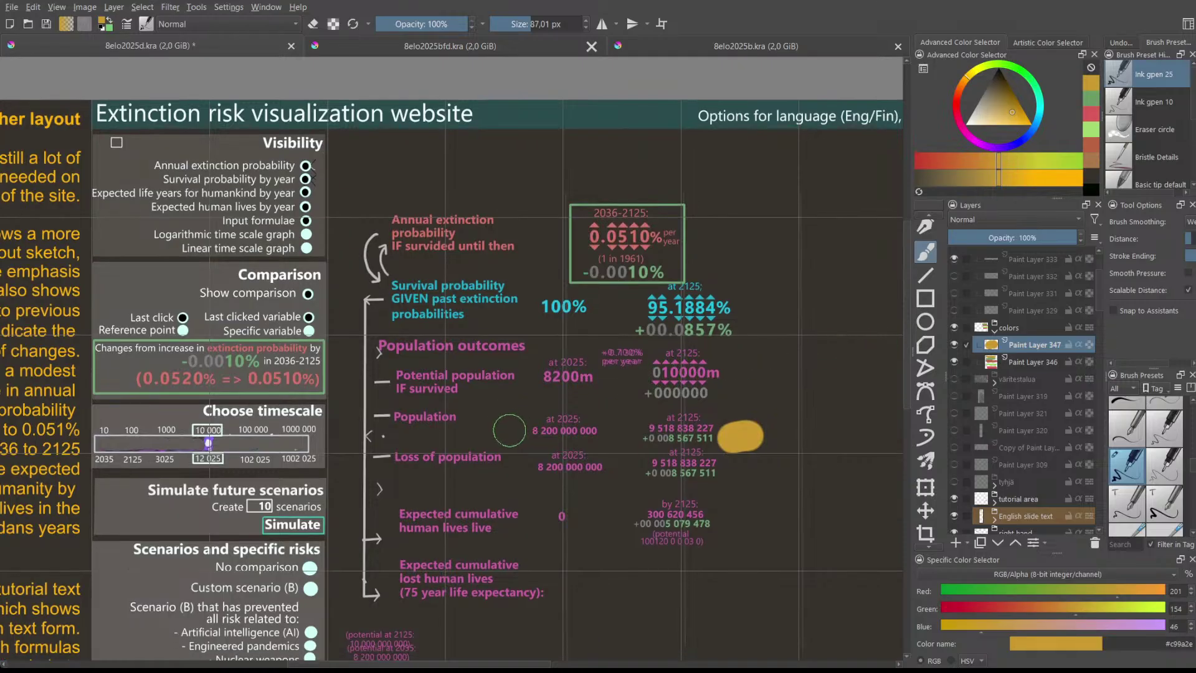
{"action": "scroll", "coordinate": [509, 430], "scroll_direction": "up", "scroll_amount": 2}
{"action": "scroll", "coordinate": [509, 430], "scroll_direction": "down", "scroll_amount": 3}
{"action": "scroll", "coordinate": [509, 430], "scroll_direction": "up", "scroll_amount": 3}
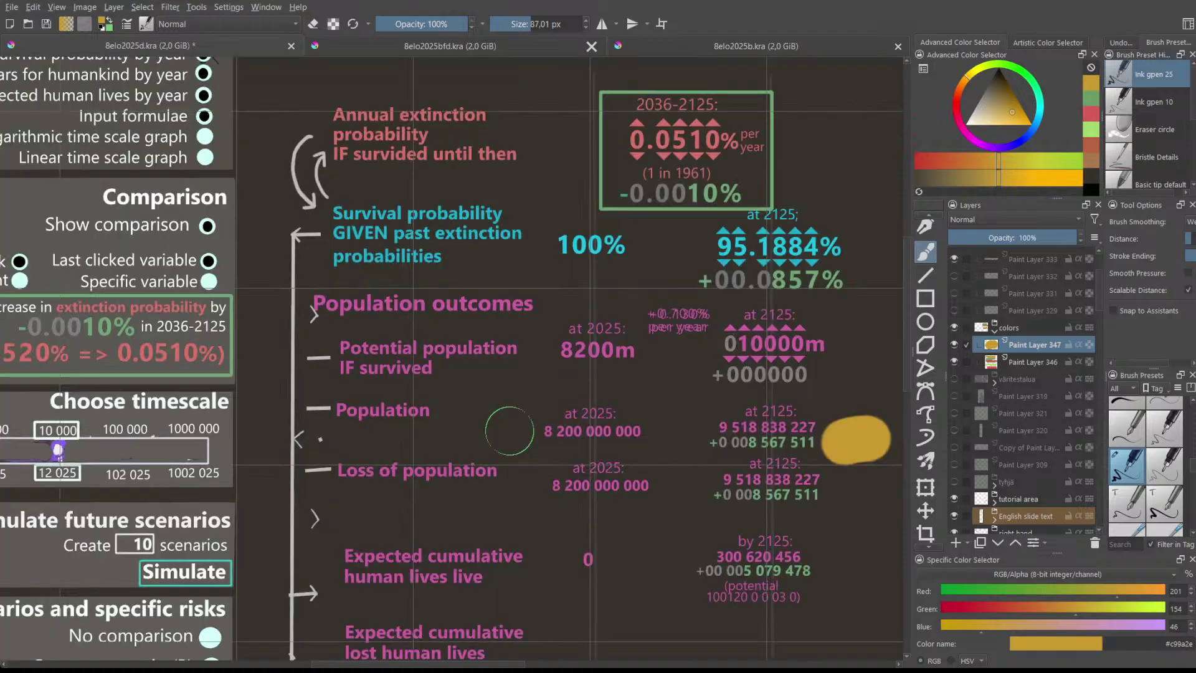
{"action": "scroll", "coordinate": [509, 430], "scroll_direction": "down", "scroll_amount": 2}
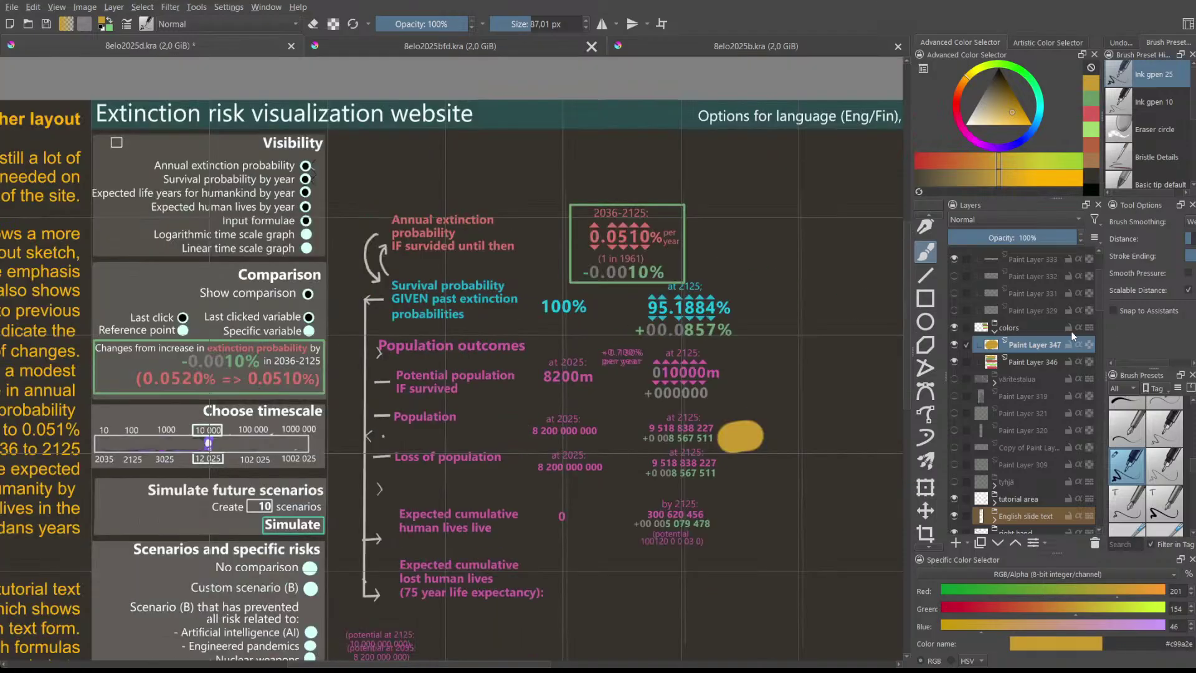
- Examine the colors of the extinction and survival probability values up close
{"action": "left_click_drag", "start_coordinate": [1102, 297], "coordinate": [1104, 325]}
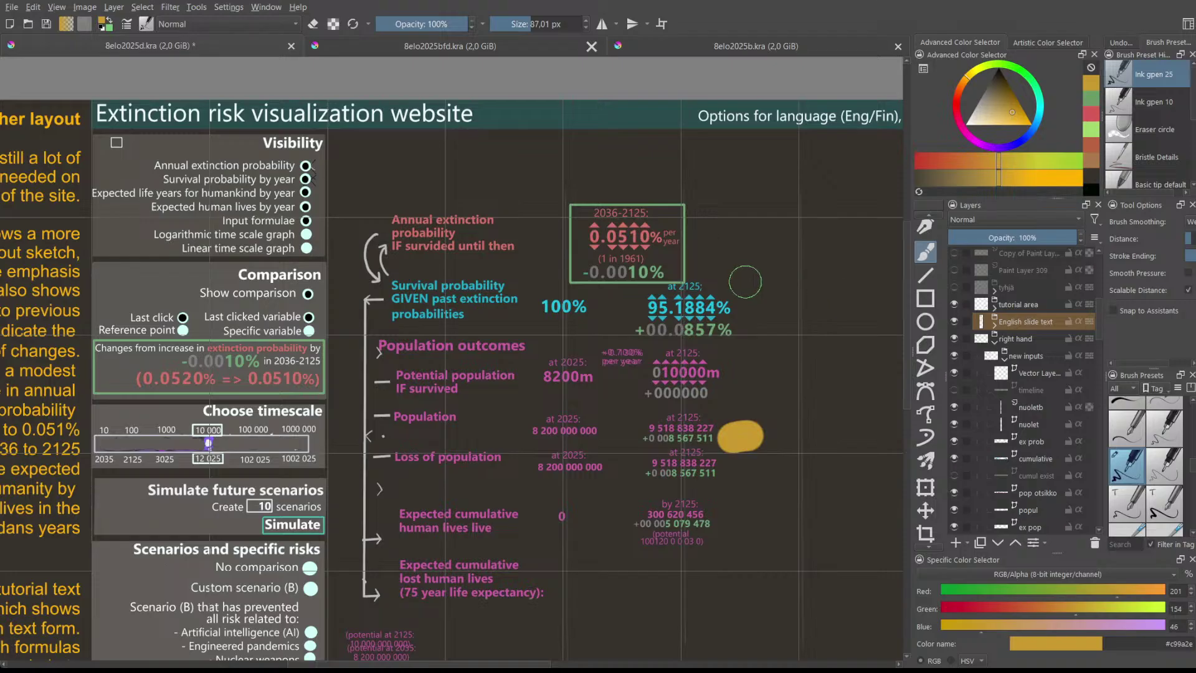
{"action": "scroll", "coordinate": [735, 282], "scroll_direction": "up", "scroll_amount": 3}
{"action": "scroll", "coordinate": [732, 282], "scroll_direction": "up", "scroll_amount": 1}
{"action": "scroll", "coordinate": [602, 328], "scroll_direction": "down", "scroll_amount": 1}
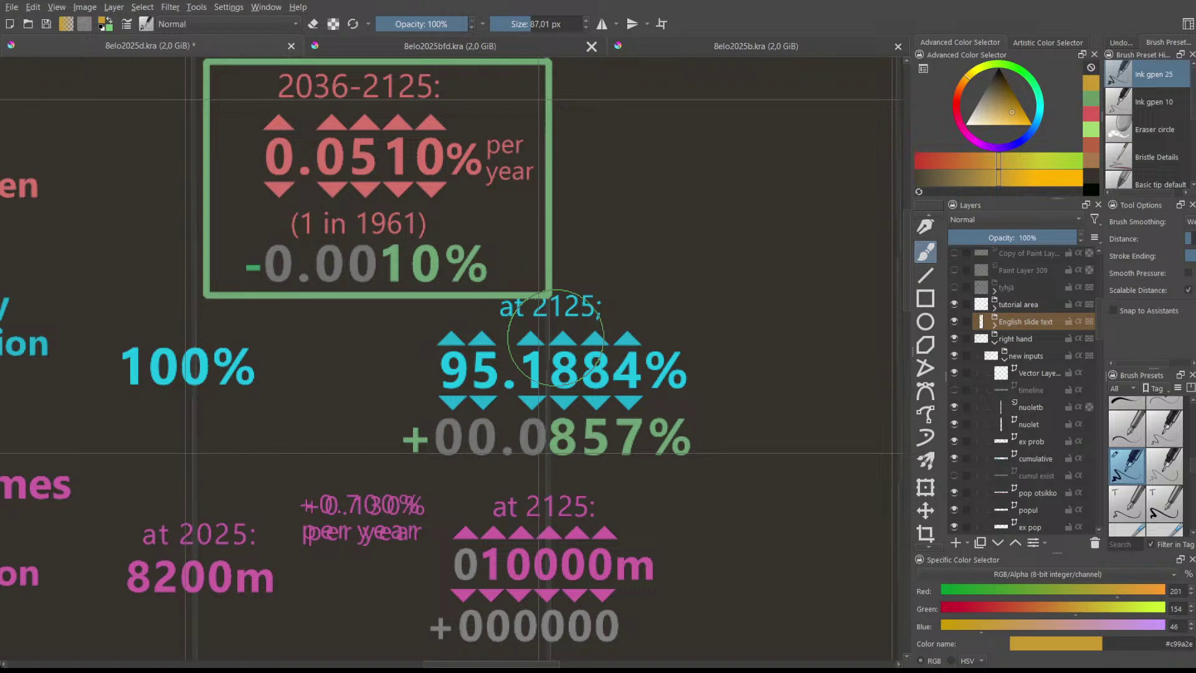
{"action": "scroll", "coordinate": [555, 336], "scroll_direction": "down", "scroll_amount": 1}
{"action": "scroll", "coordinate": [555, 337], "scroll_direction": "down", "scroll_amount": 1}
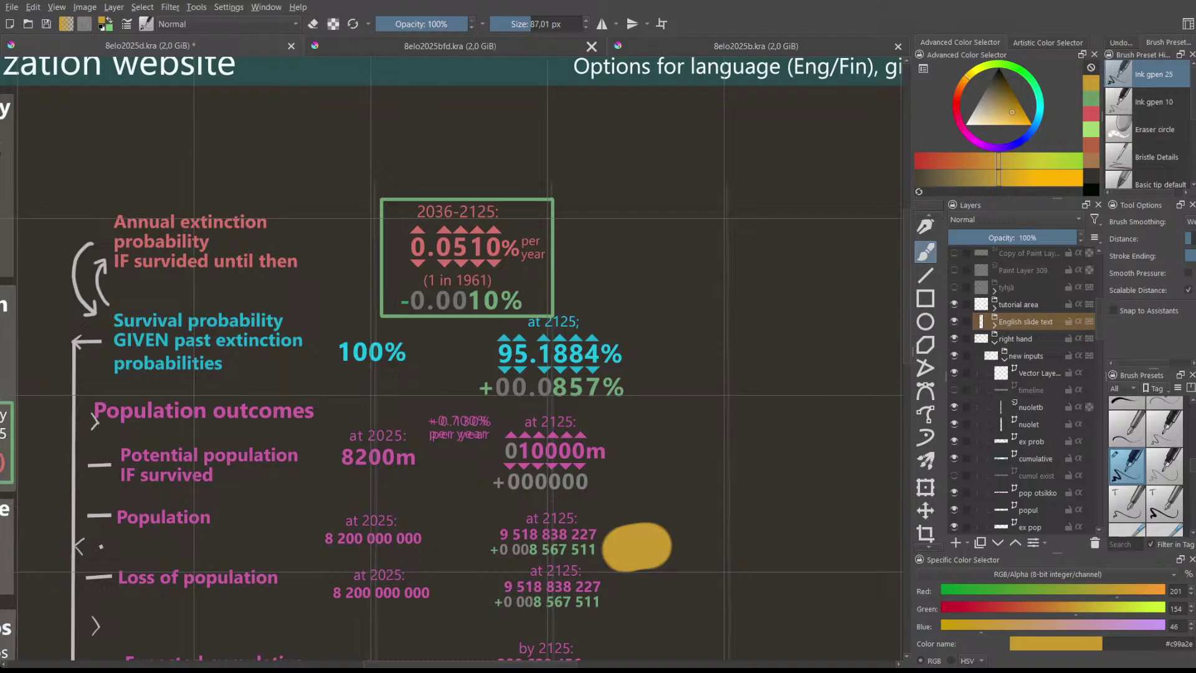
{"action": "scroll", "coordinate": [1099, 316], "scroll_direction": "down", "scroll_amount": 2}
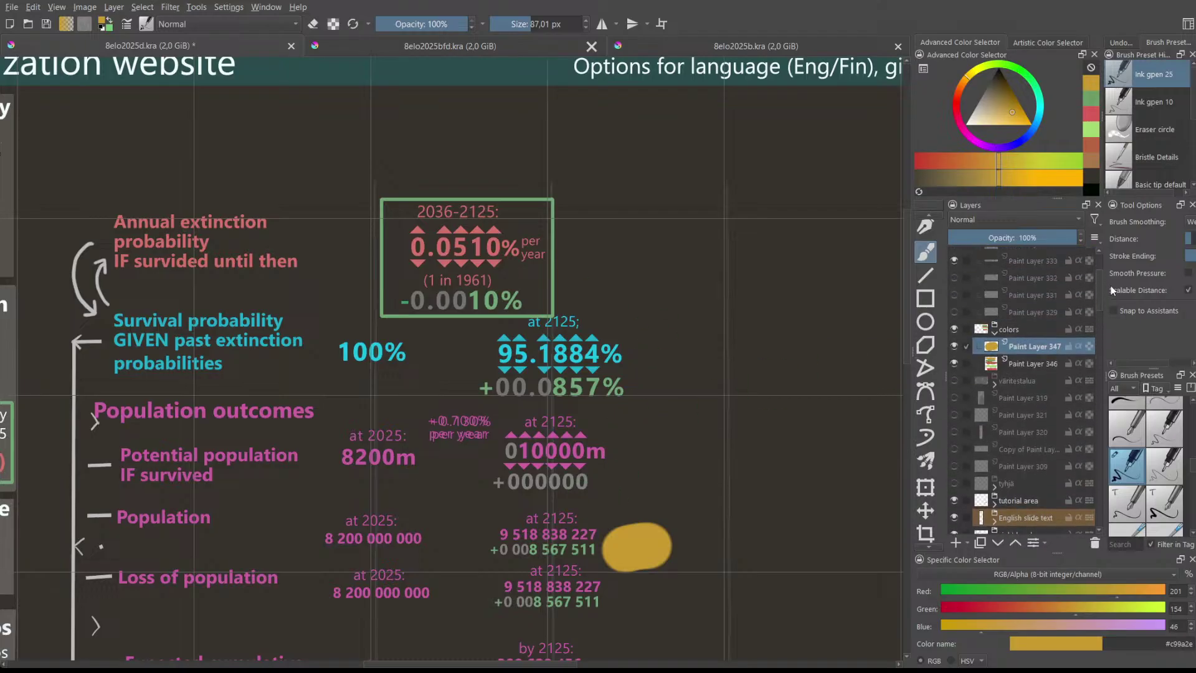
- Hide and show the right hand layer group to check which mockup contents it holds
{"action": "left_click_drag", "start_coordinate": [1097, 318], "coordinate": [1090, 312]}
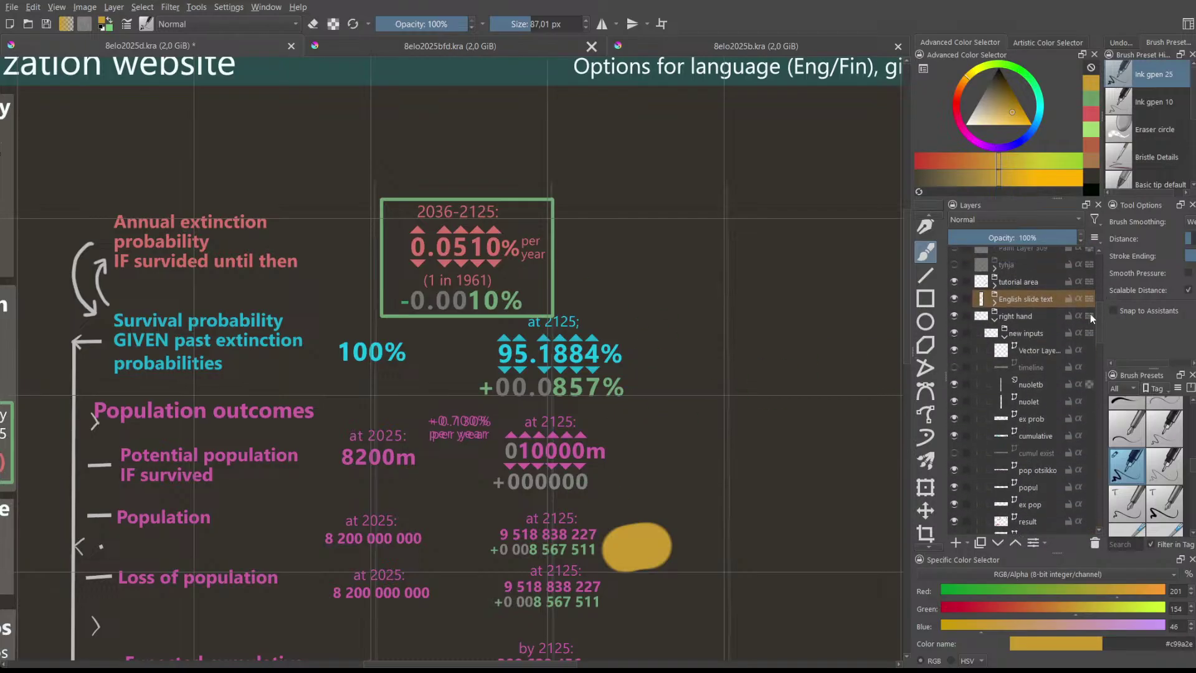
{"action": "left_click", "coordinate": [953, 316]}
{"action": "left_click", "coordinate": [954, 315]}
{"action": "left_click", "coordinate": [954, 315]}
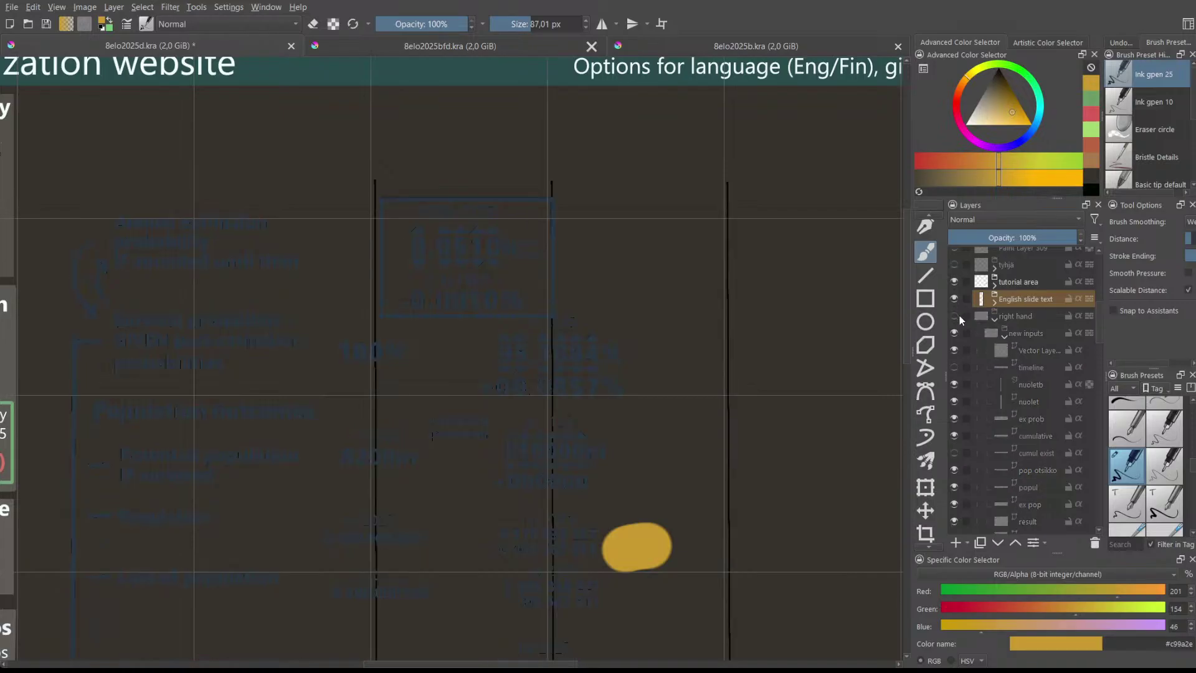
{"action": "left_click", "coordinate": [959, 316]}
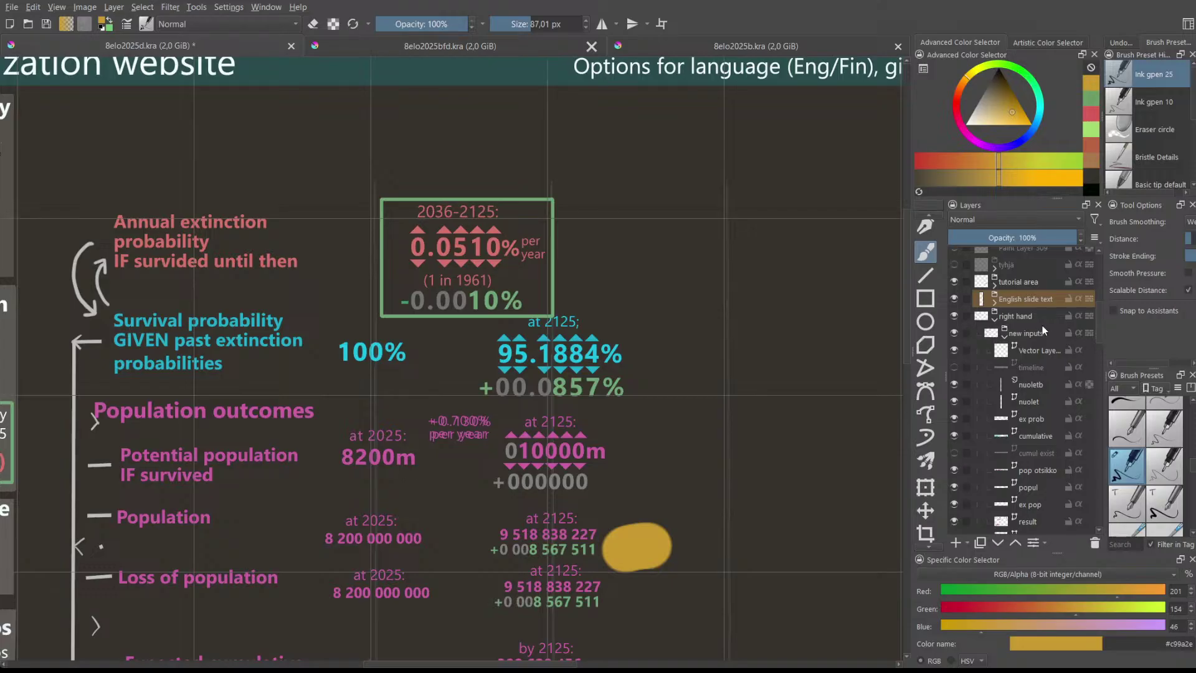
- Hide and show the new inputs group to check its contents, leaving it visible
{"action": "left_click", "coordinate": [956, 334]}
{"action": "left_click", "coordinate": [957, 331]}
{"action": "left_click", "coordinate": [959, 330]}
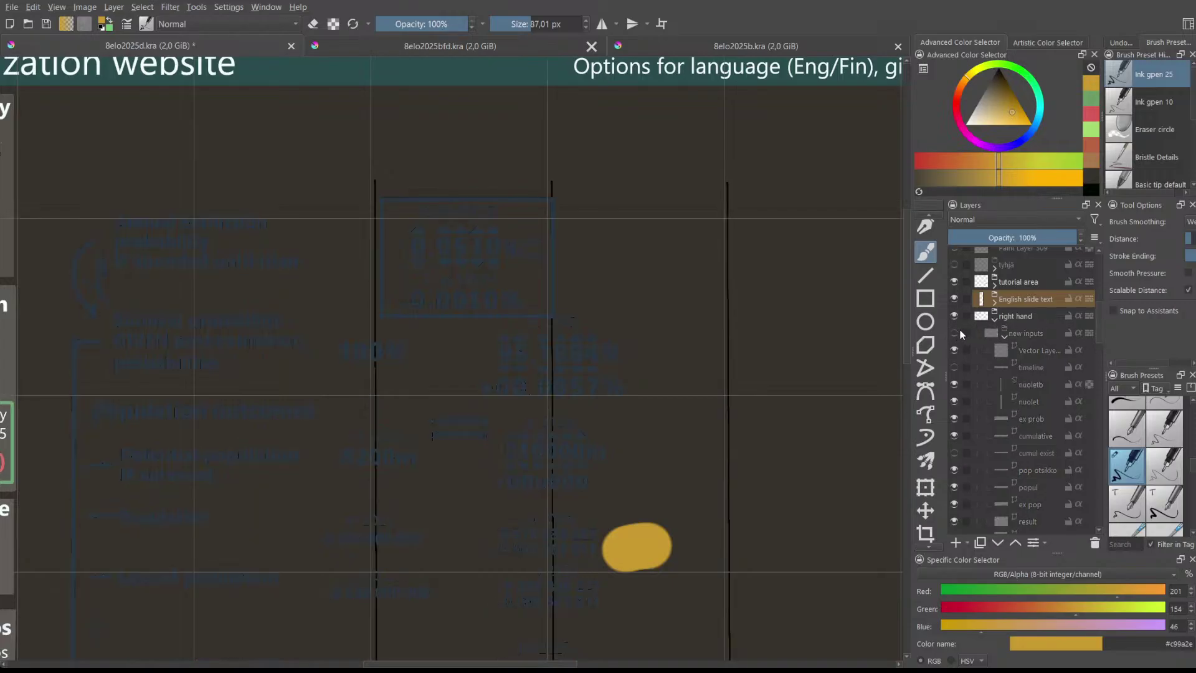
{"action": "left_click", "coordinate": [962, 328]}
{"action": "left_click", "coordinate": [954, 333]}
{"action": "left_click", "coordinate": [952, 333]}
{"action": "left_click", "coordinate": [953, 332]}
{"action": "left_click", "coordinate": [954, 350]}
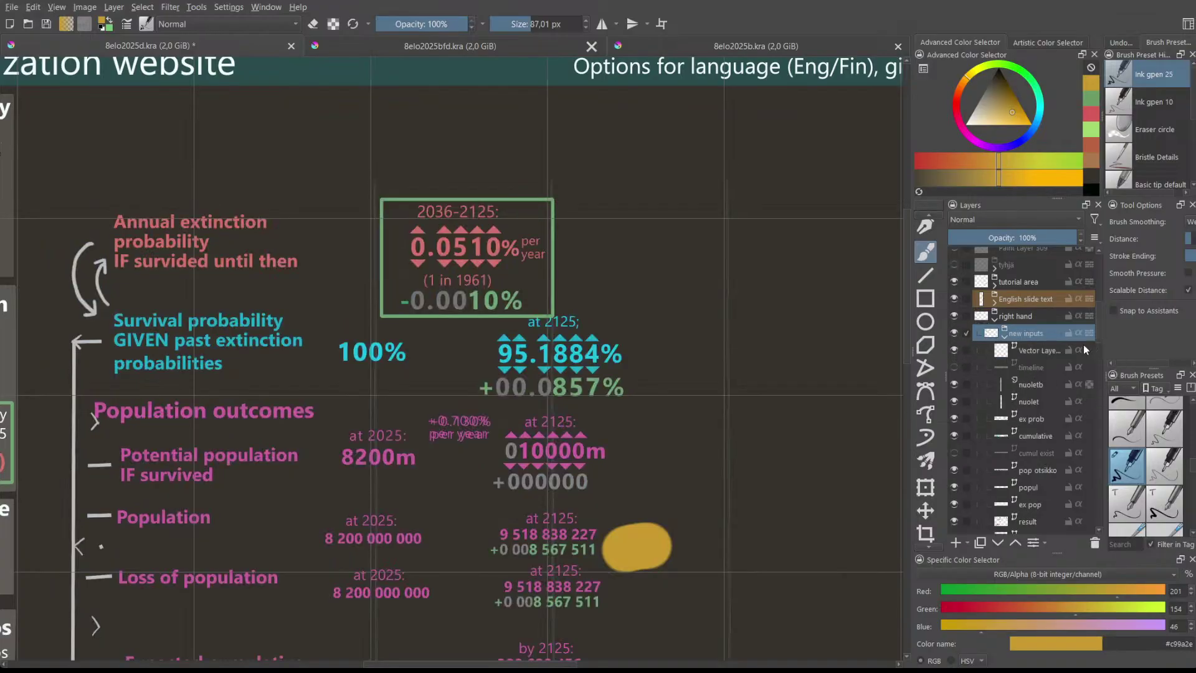
- Add a paint layer above the vector layer in the new inputs group and sketch a small mustard triangle outline with Ink gpen 10
{"action": "left_click", "coordinate": [1039, 349]}
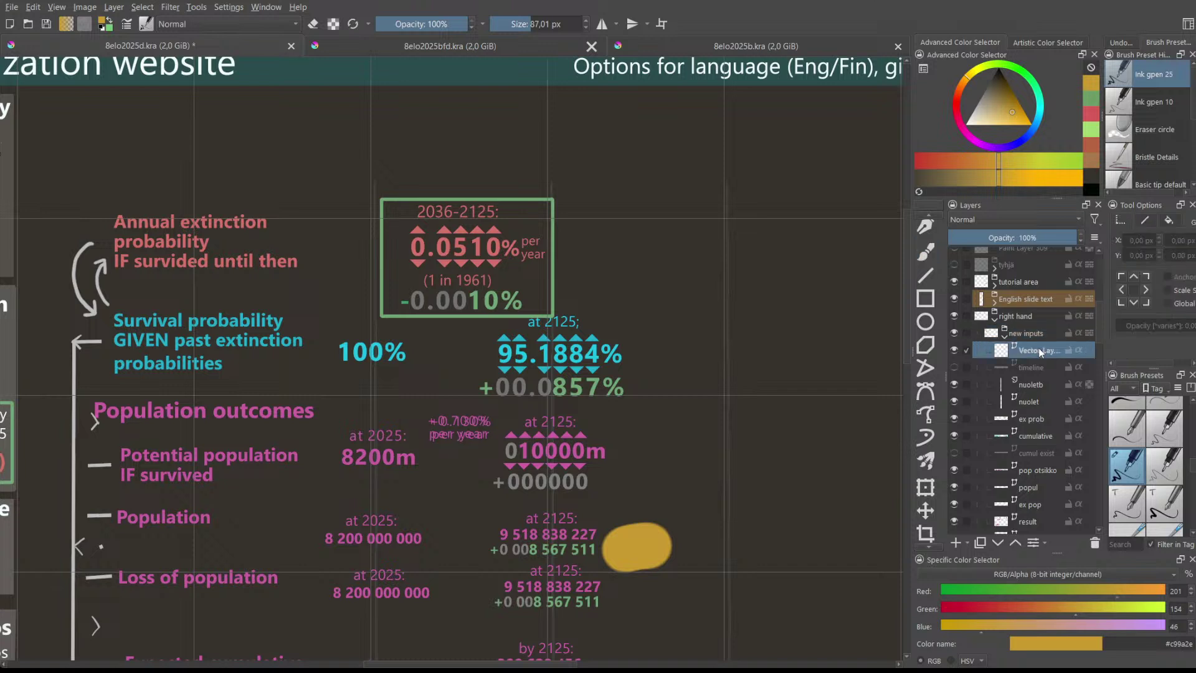
{"action": "left_click", "coordinate": [953, 543]}
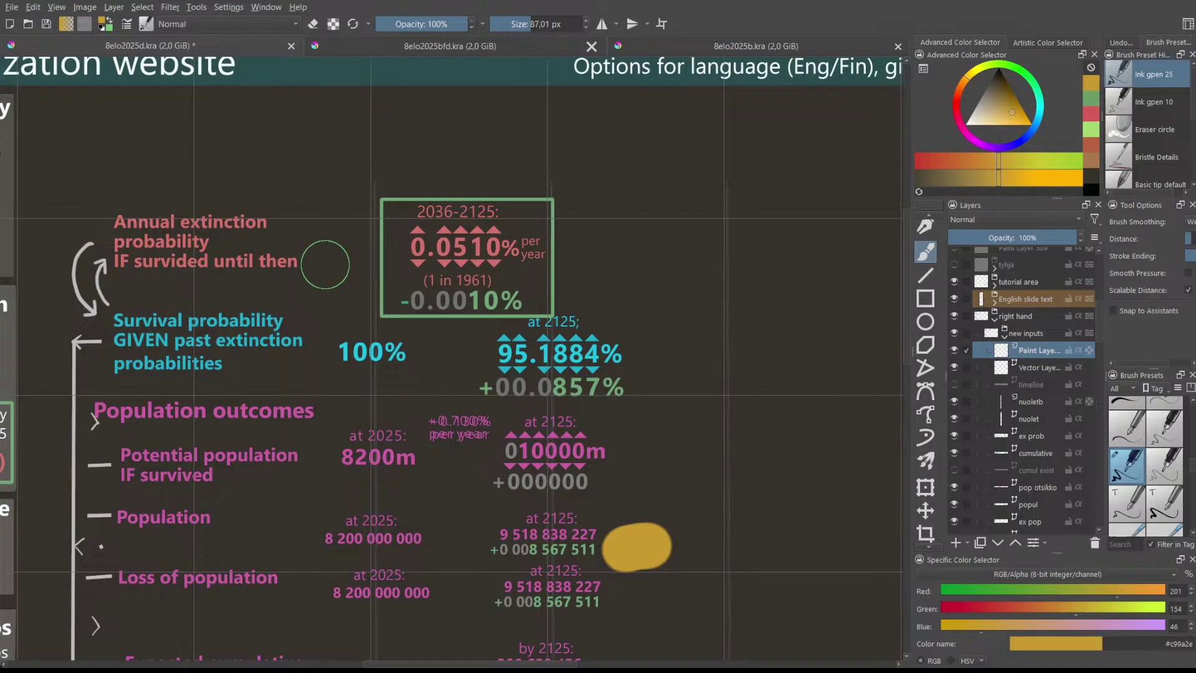
{"action": "left_click_drag", "start_coordinate": [558, 289], "coordinate": [520, 339]}
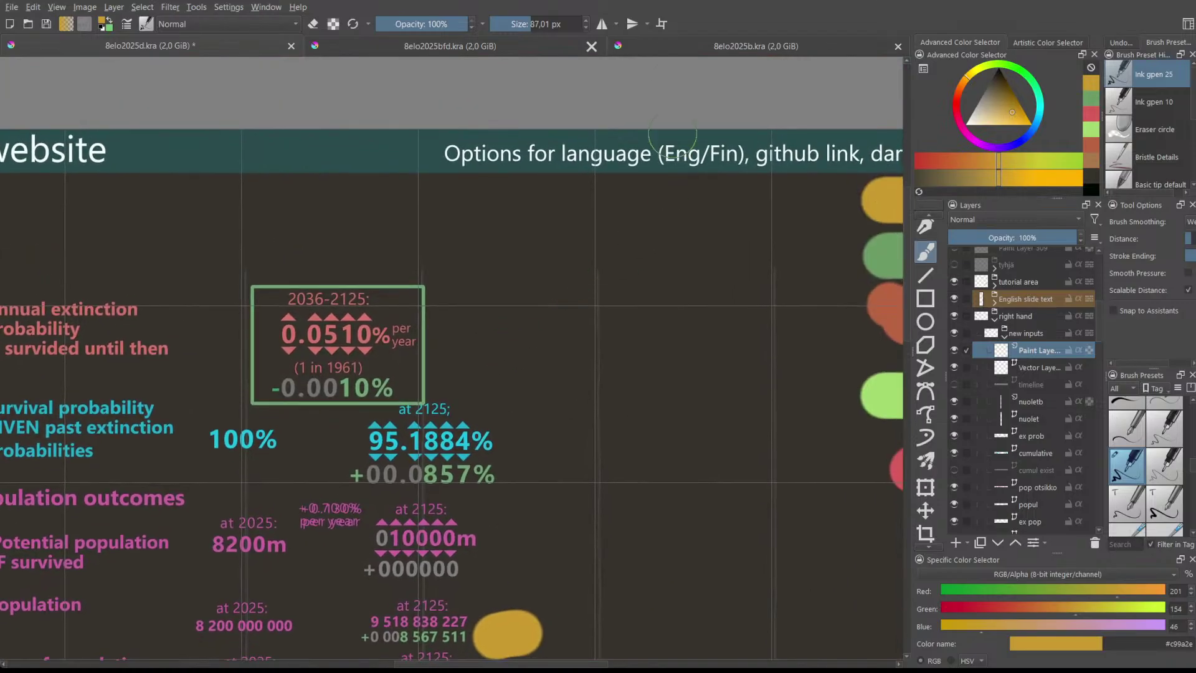
{"action": "left_click", "coordinate": [1181, 107]}
{"action": "mouse_move", "coordinate": [650, 348]}
{"action": "left_mouse_down"}
{"action": "mouse_move", "coordinate": [660, 327]}
{"action": "mouse_move", "coordinate": [658, 353]}
{"action": "left_mouse_up"}
{"action": "key", "text": "ctrl+z"}
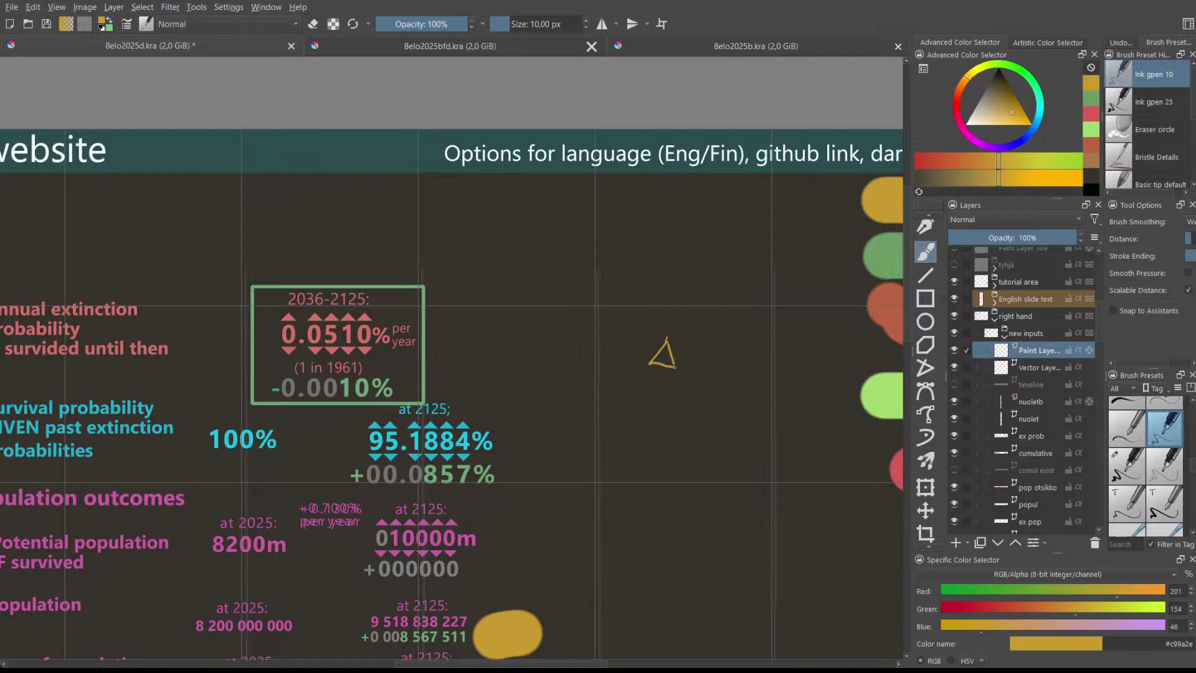
- Sketch a smaller mustard triangle outline beside the first triangle and a square outline below the two triangles
{"action": "scroll", "coordinate": [571, 410], "scroll_direction": "down", "scroll_amount": 2}
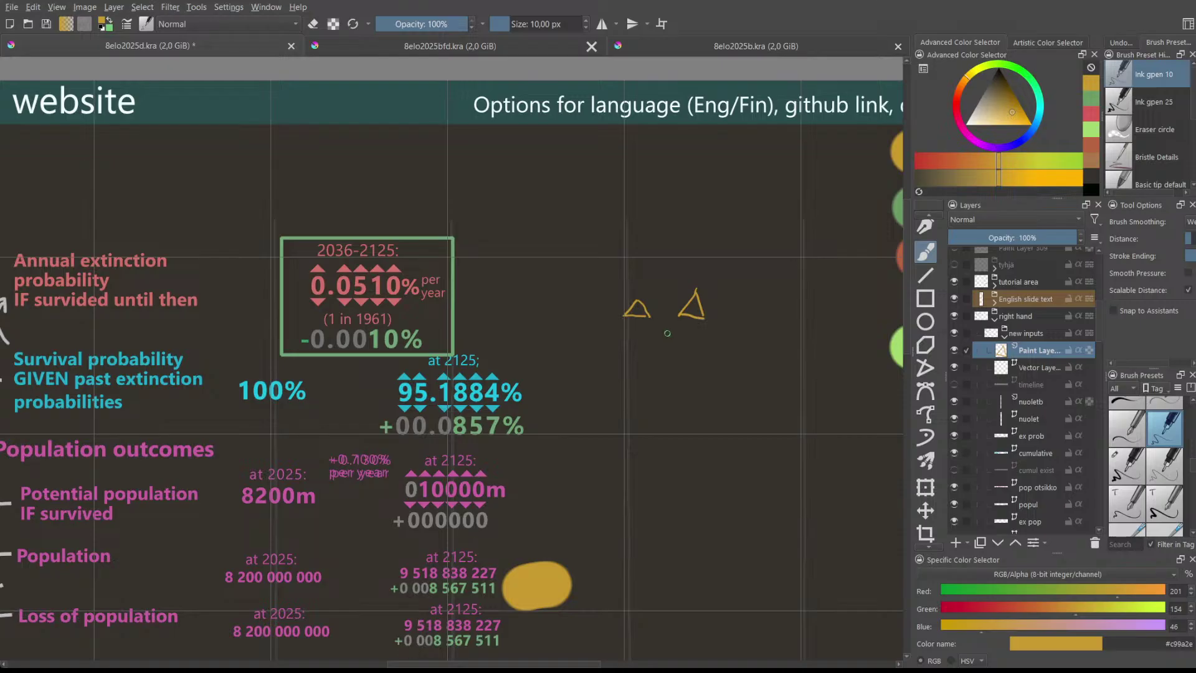
{"action": "scroll", "coordinate": [667, 333], "scroll_direction": "down", "scroll_amount": 2}
{"action": "scroll", "coordinate": [636, 336], "scroll_direction": "down", "scroll_amount": 1}
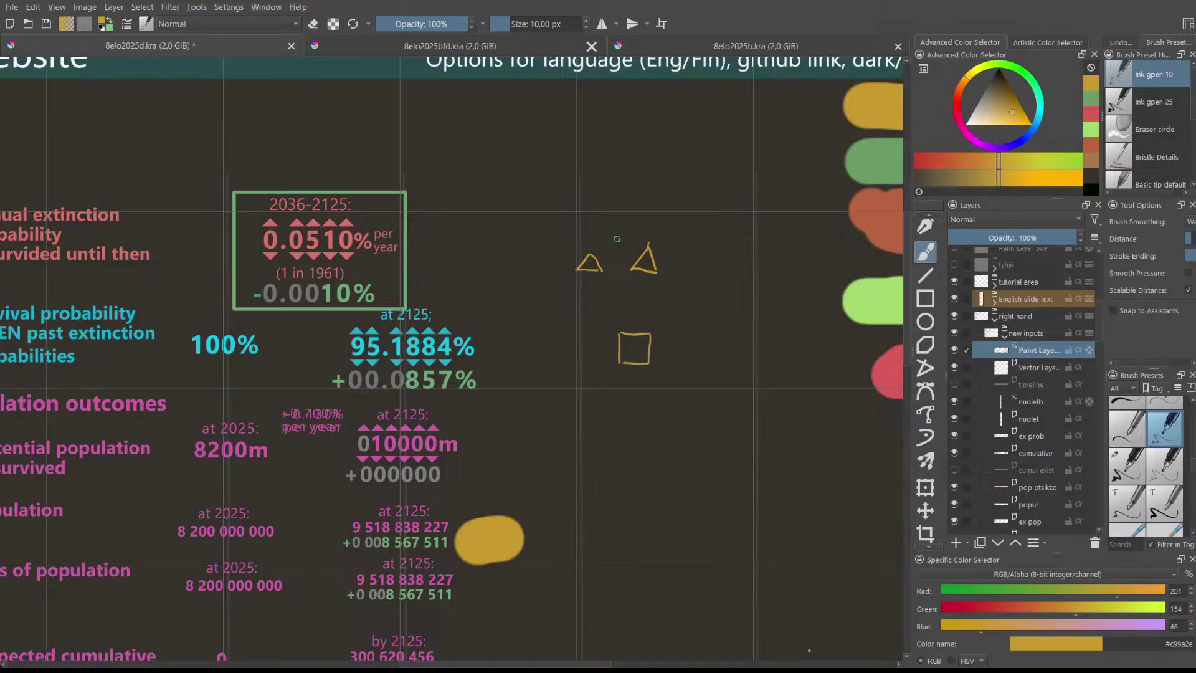
{"action": "left_click_drag", "start_coordinate": [592, 231], "coordinate": [590, 235]}
{"action": "key", "text": "ctrl+z"}
{"action": "key", "text": "ctrl+z"}
{"action": "key", "text": "ctrl+z"}
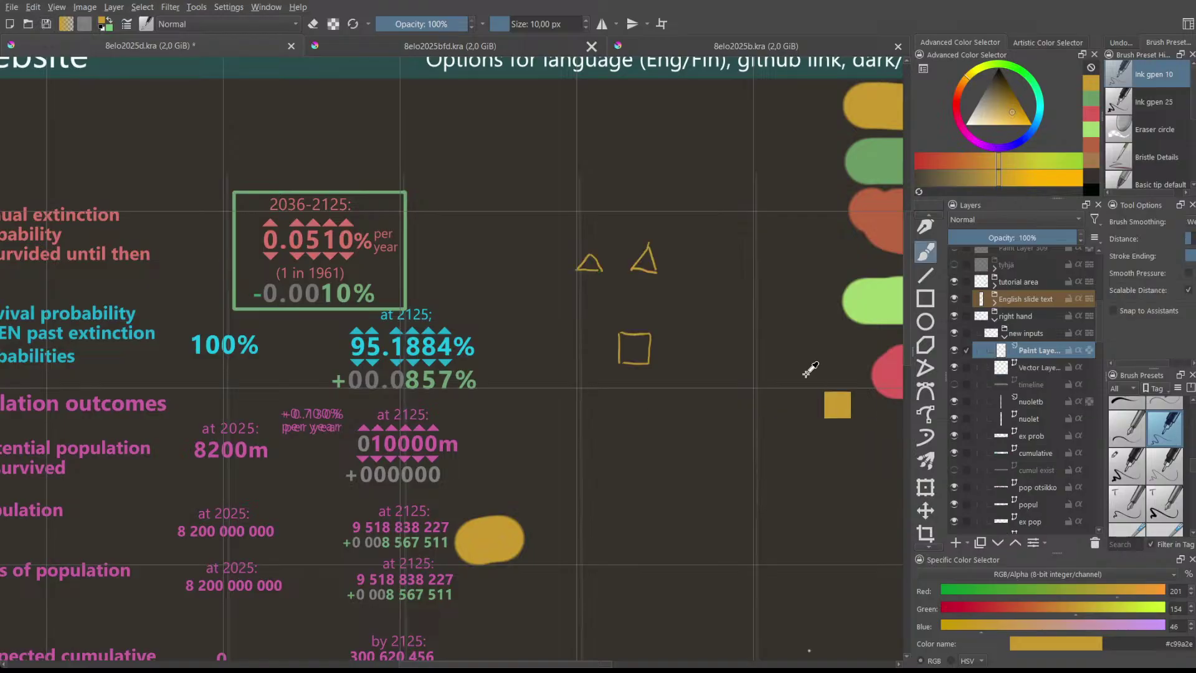
- Set the brush color to a lighter mustard (#ebb94d), try a stroke near the triangle sketches and undo it
{"action": "right_click", "coordinate": [240, 174]}
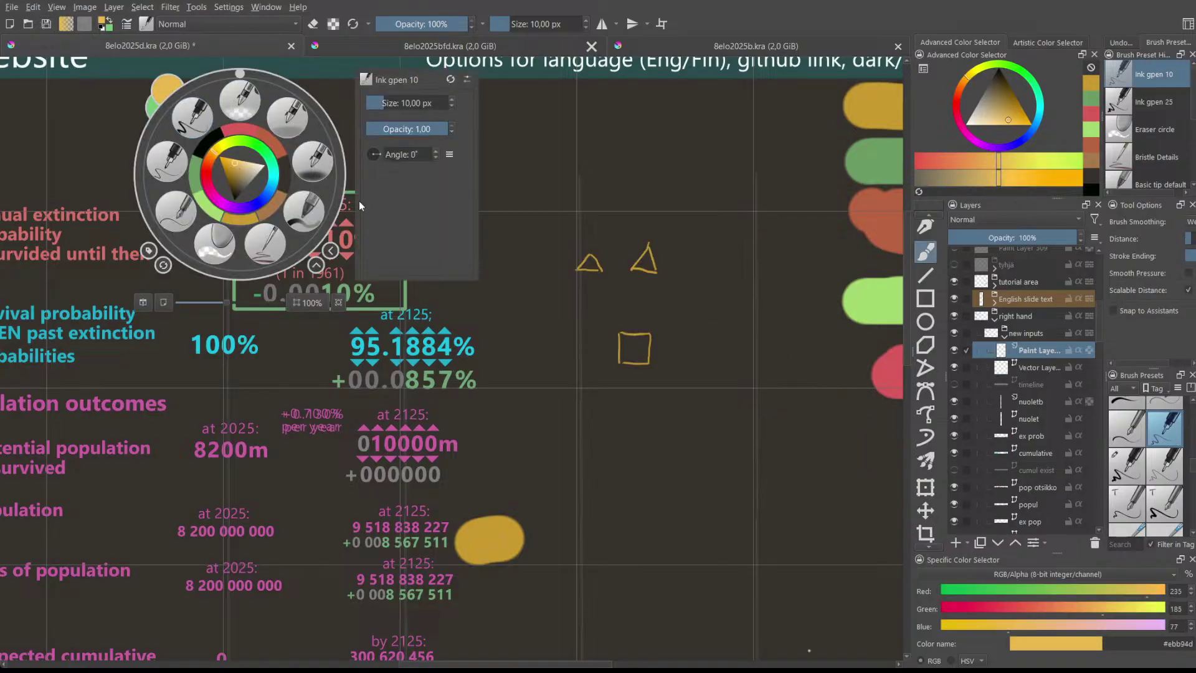
{"action": "left_click", "coordinate": [575, 243]}
{"action": "mouse_move", "coordinate": [586, 244]}
{"action": "left_mouse_down"}
{"action": "mouse_move", "coordinate": [595, 274]}
{"action": "mouse_move", "coordinate": [608, 249]}
{"action": "left_mouse_up"}
{"action": "key", "text": "ctrl+z"}
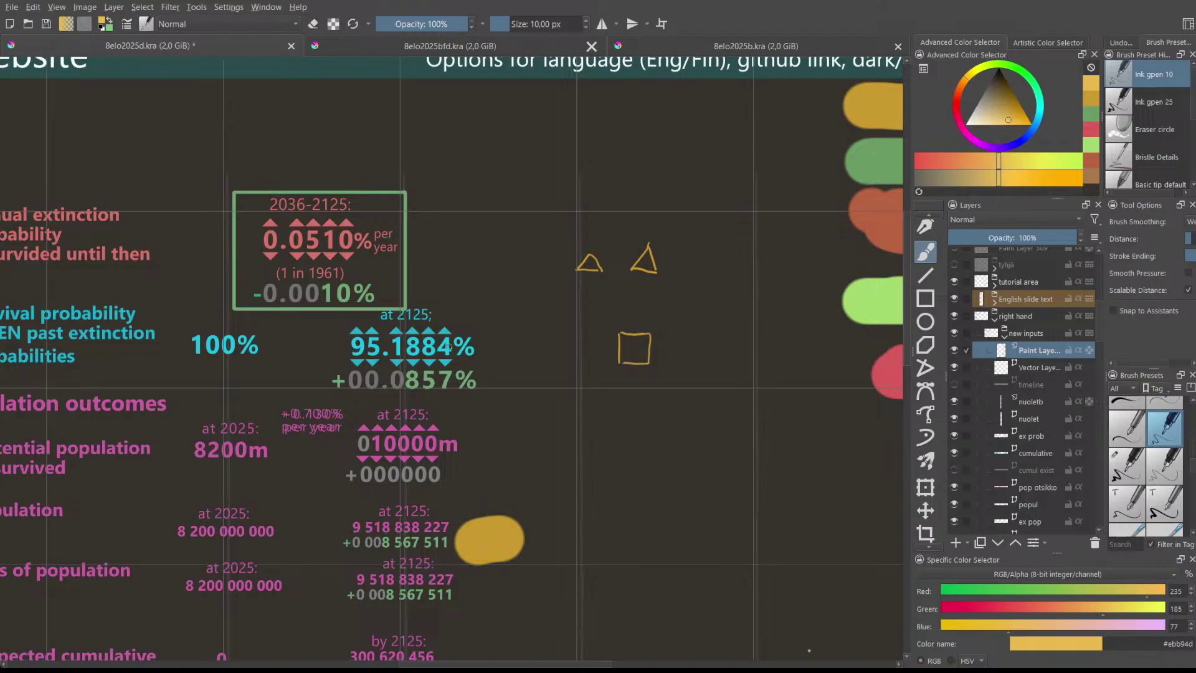
- Circle the up arrow above the last digit of the survival probability value and undo the mark
{"action": "scroll", "coordinate": [468, 323], "scroll_direction": "up", "scroll_amount": 3}
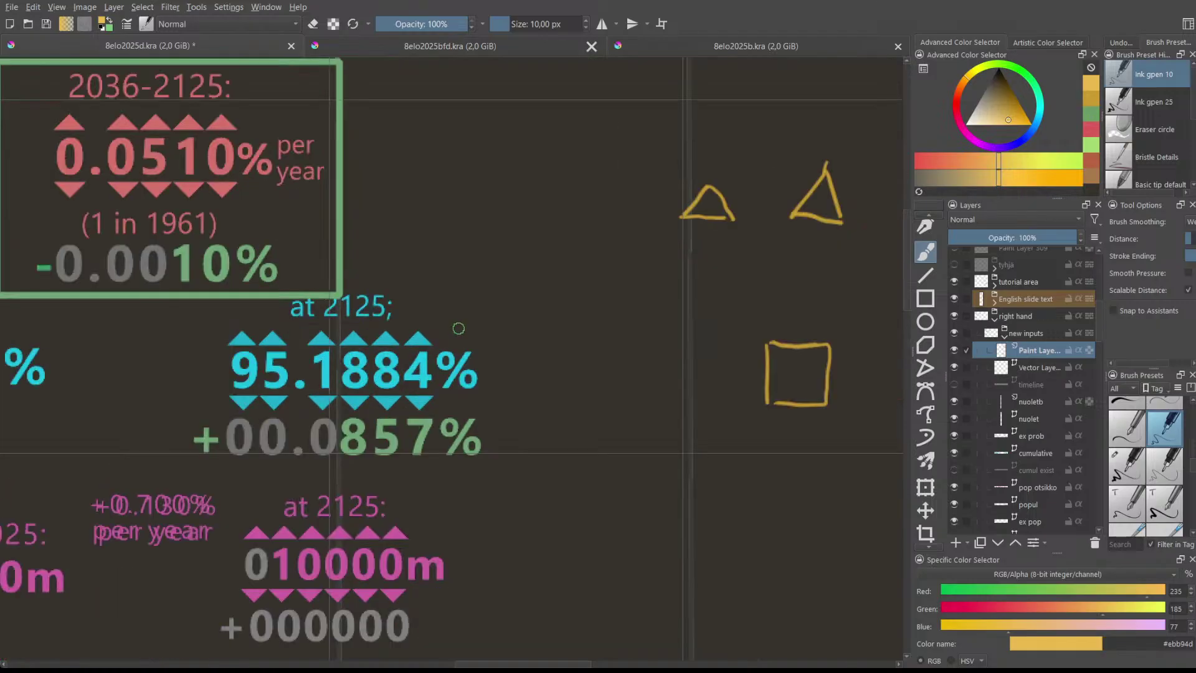
{"action": "mouse_move", "coordinate": [413, 319]}
{"action": "left_mouse_down"}
{"action": "mouse_move", "coordinate": [383, 335]}
{"action": "mouse_move", "coordinate": [428, 343]}
{"action": "mouse_move", "coordinate": [410, 317]}
{"action": "left_mouse_up"}
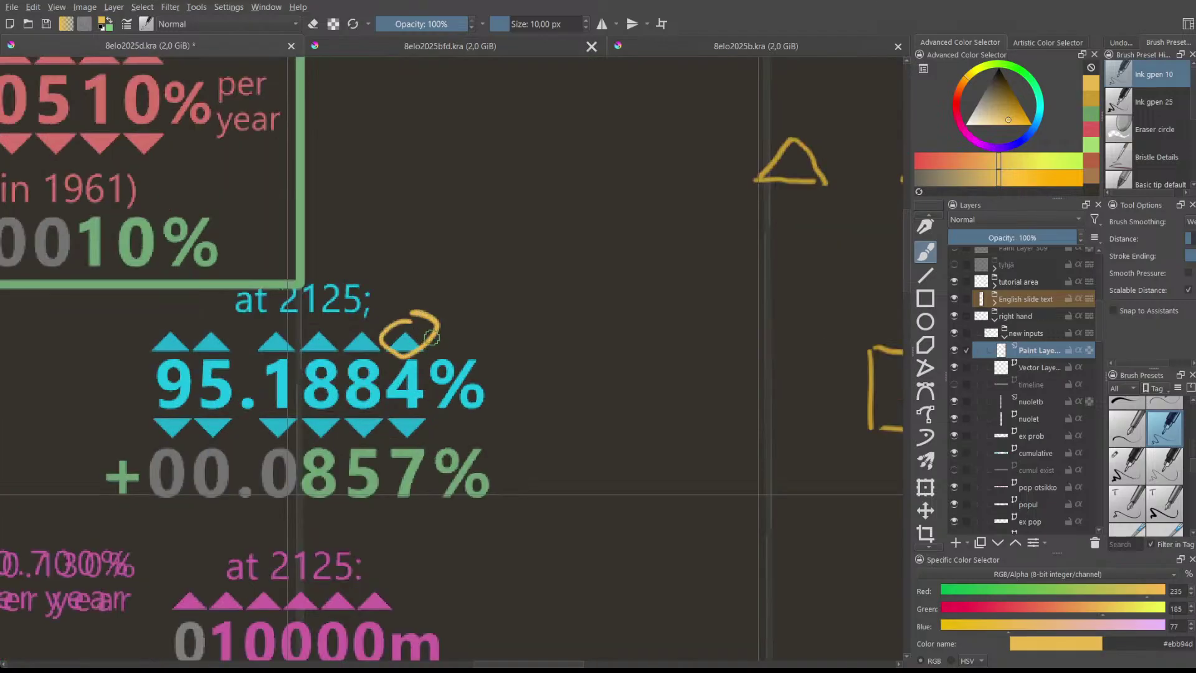
{"action": "key", "text": "ctrl+z"}
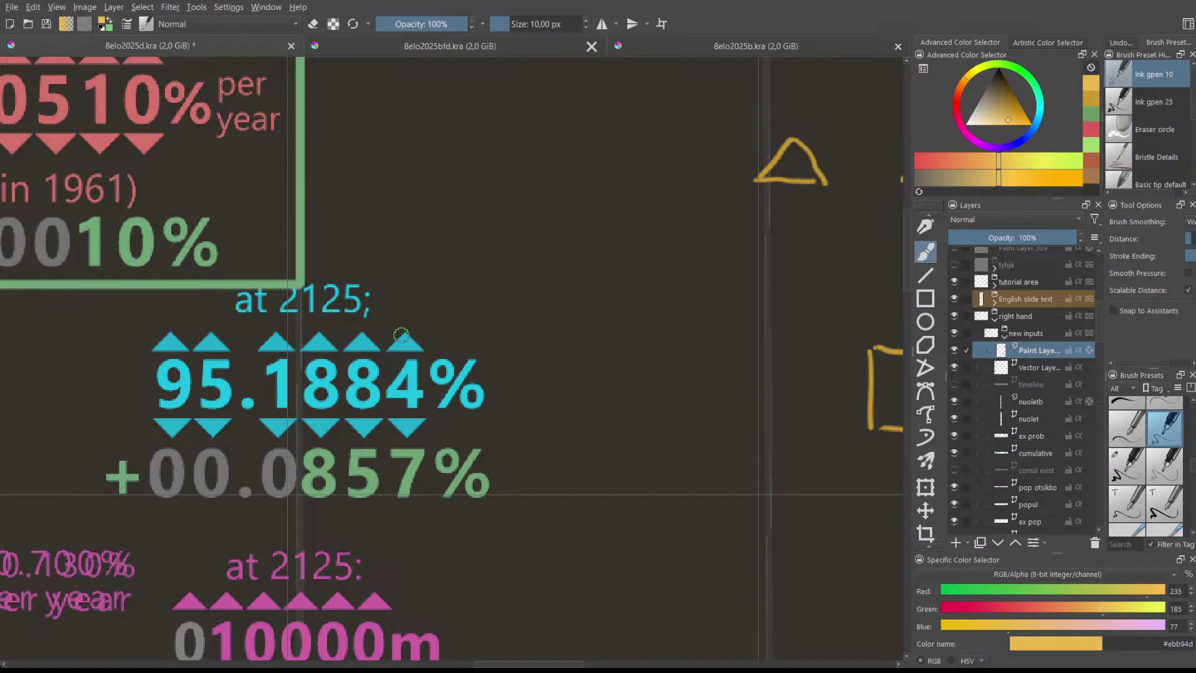
- Examine the up and down arrows around the extinction and survival probability digits at several zoom levels
{"action": "scroll", "coordinate": [403, 337], "scroll_direction": "down", "scroll_amount": 4}
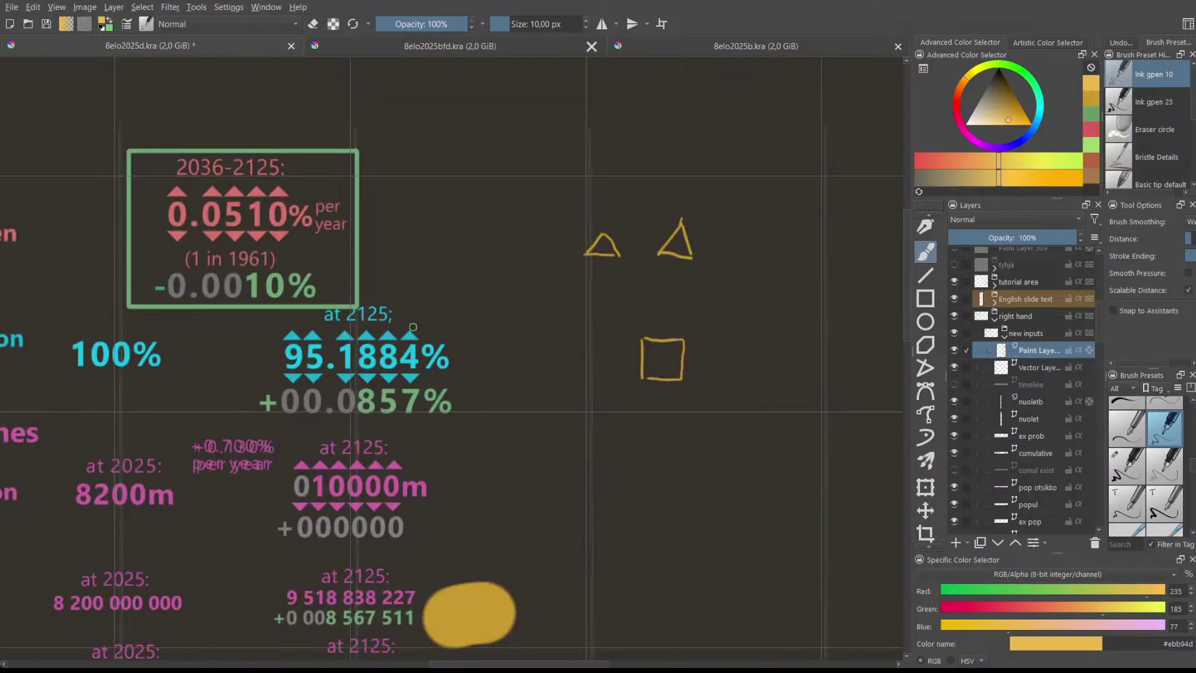
{"action": "scroll", "coordinate": [478, 308], "scroll_direction": "down", "scroll_amount": 3}
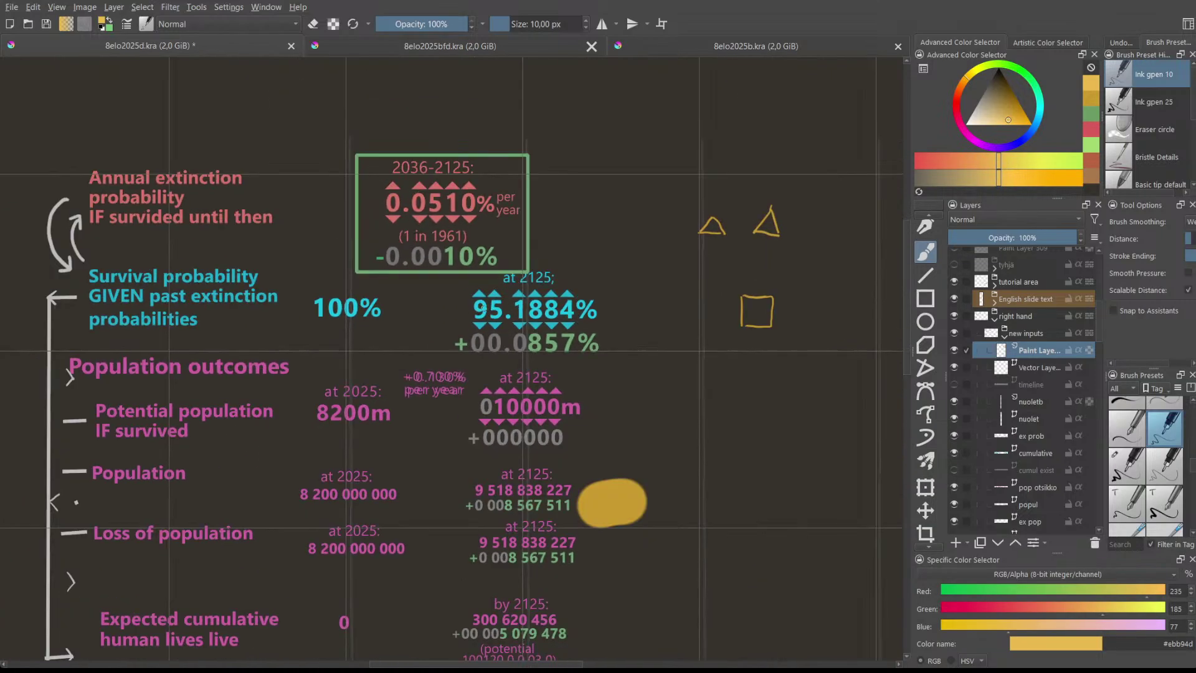
{"action": "scroll", "coordinate": [472, 288], "scroll_direction": "down", "scroll_amount": 3}
{"action": "scroll", "coordinate": [473, 288], "scroll_direction": "up", "scroll_amount": 3}
{"action": "mouse_move", "coordinate": [474, 305]}
{"action": "left_mouse_down"}
{"action": "mouse_move", "coordinate": [440, 343]}
{"action": "mouse_move", "coordinate": [457, 312]}
{"action": "left_mouse_up"}
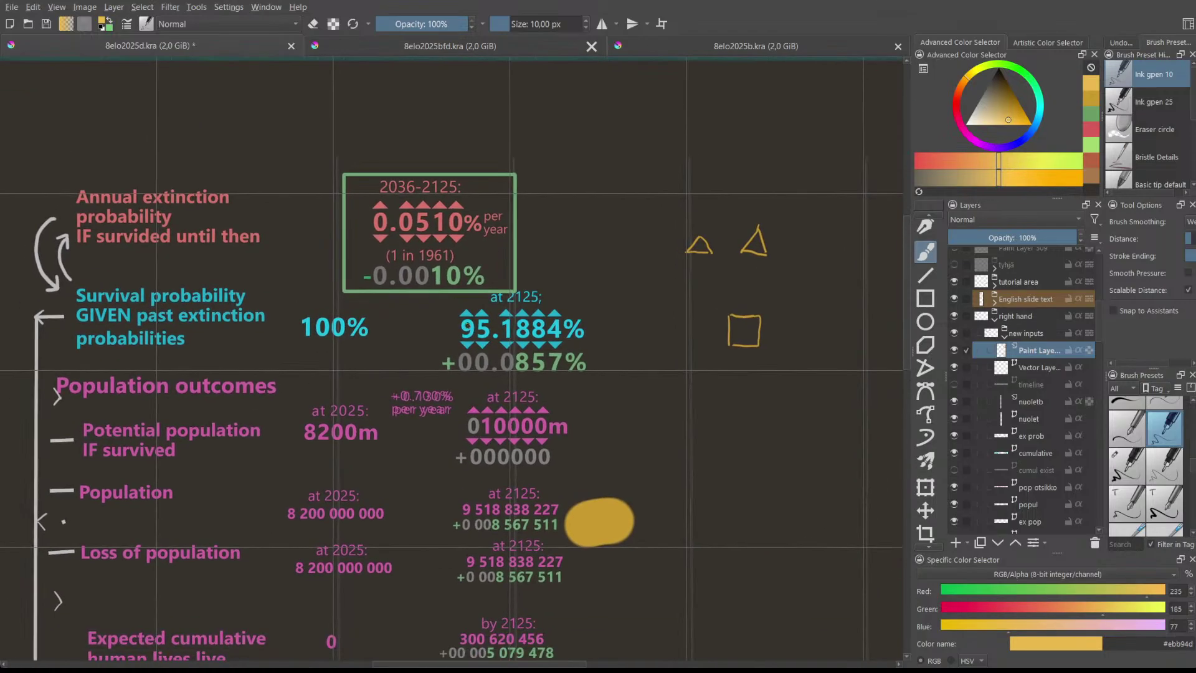
{"action": "scroll", "coordinate": [469, 317], "scroll_direction": "up", "scroll_amount": 3}
{"action": "scroll", "coordinate": [468, 318], "scroll_direction": "down", "scroll_amount": 2}
{"action": "scroll", "coordinate": [461, 324], "scroll_direction": "down", "scroll_amount": 2}
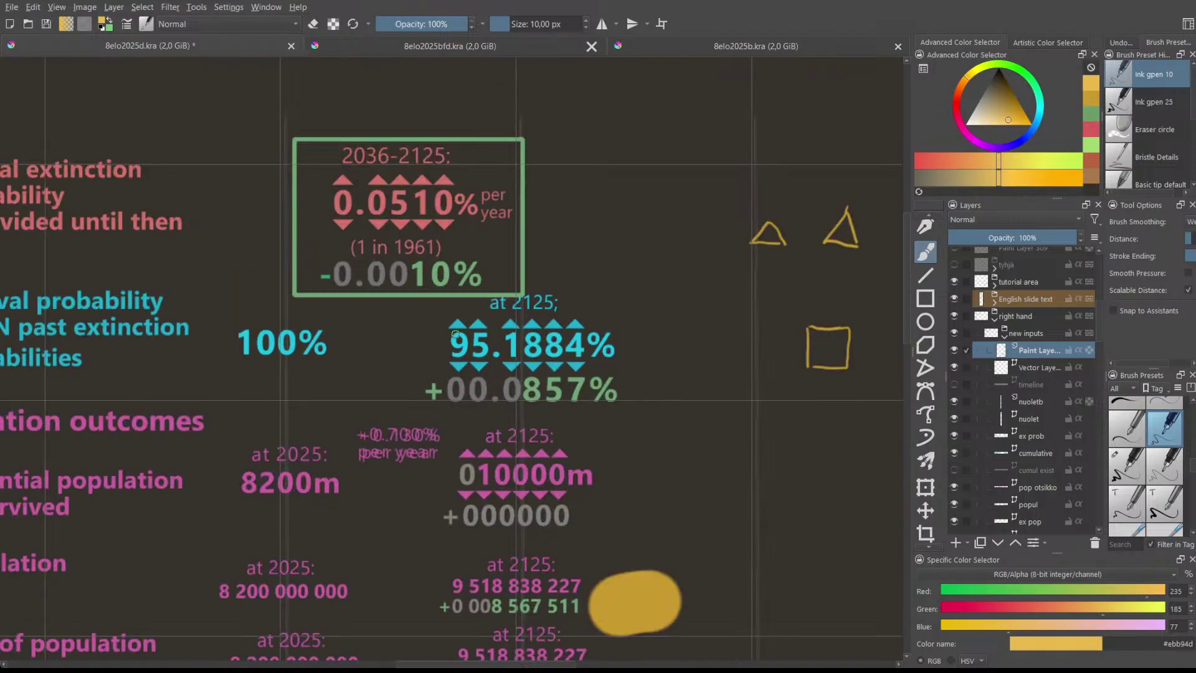
{"action": "left_click_drag", "start_coordinate": [454, 327], "coordinate": [466, 303]}
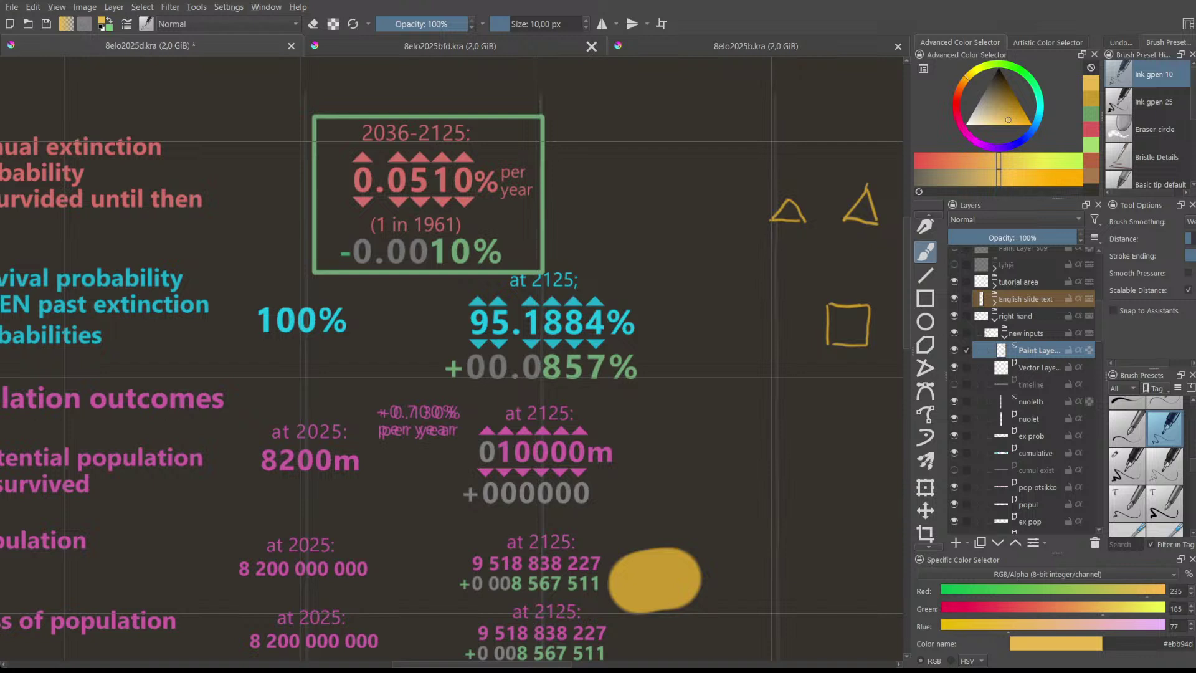
- Compare the arrows above the survival probability digits with the sketched triangles and square, undoing any trial strokes
{"action": "left_click_drag", "start_coordinate": [548, 263], "coordinate": [486, 372]}
{"action": "mouse_move", "coordinate": [479, 441]}
{"action": "left_mouse_down"}
{"action": "mouse_move", "coordinate": [487, 398]}
{"action": "mouse_move", "coordinate": [510, 438]}
{"action": "mouse_move", "coordinate": [473, 441]}
{"action": "left_mouse_up"}
{"action": "key", "text": "ctrl+z"}
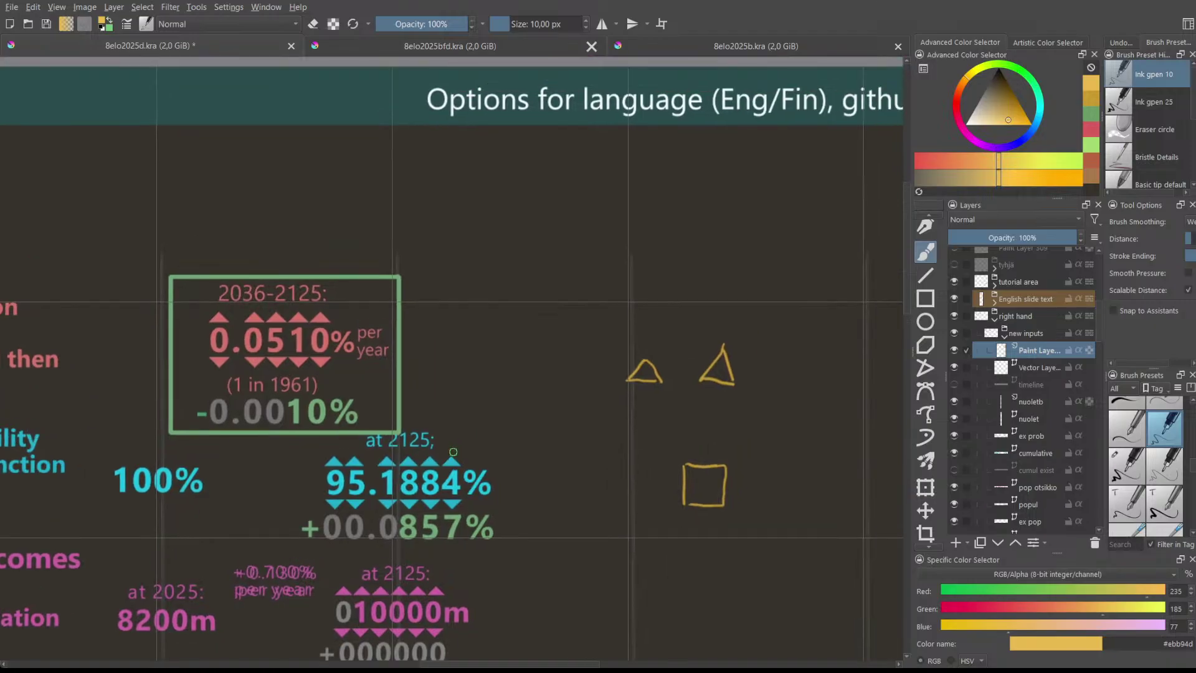
{"action": "scroll", "coordinate": [453, 450], "scroll_direction": "up", "scroll_amount": 5}
{"action": "scroll", "coordinate": [442, 459], "scroll_direction": "down", "scroll_amount": 3}
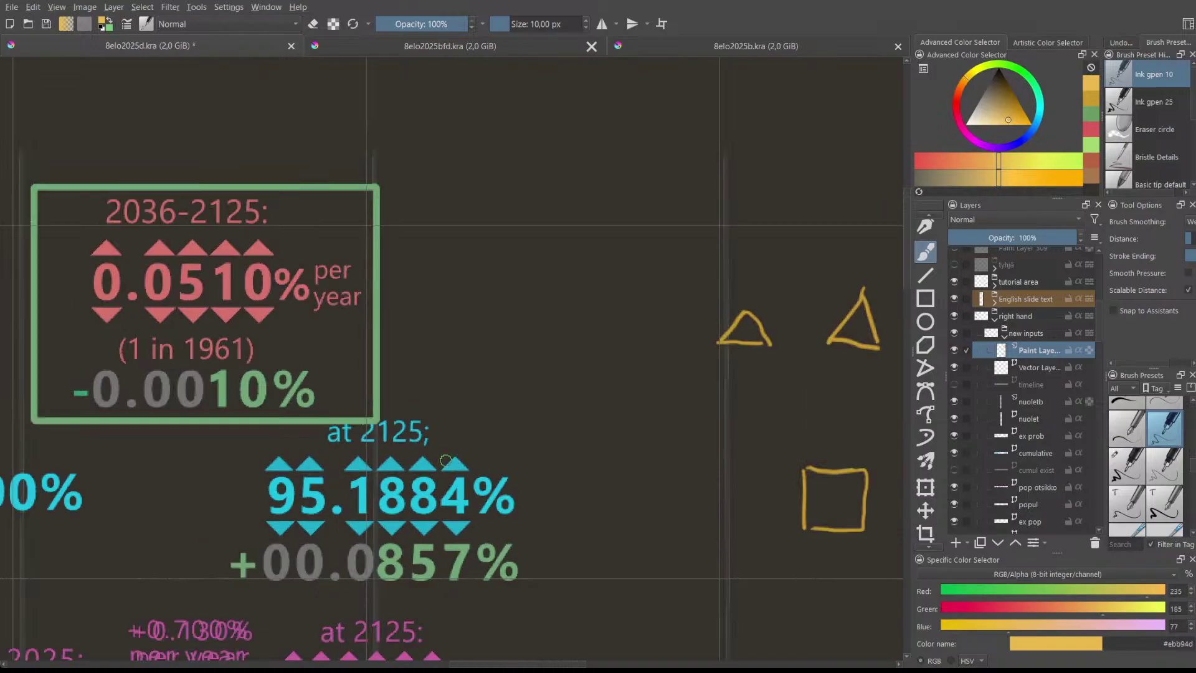
{"action": "scroll", "coordinate": [455, 464], "scroll_direction": "up", "scroll_amount": 3}
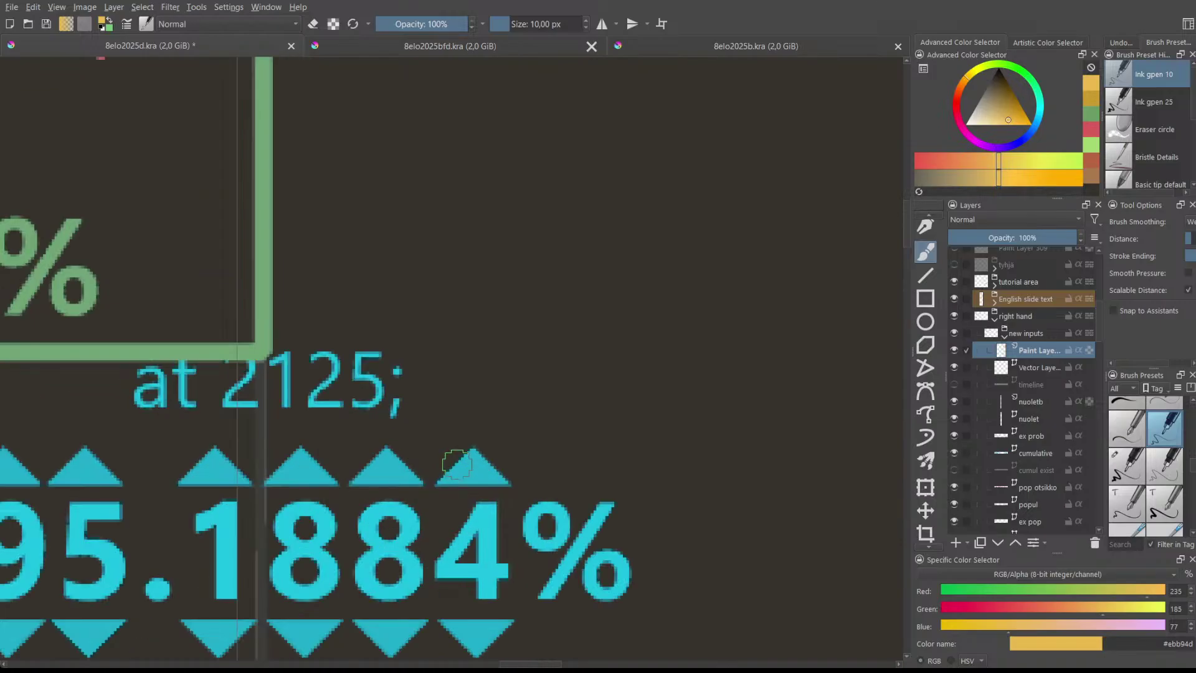
{"action": "scroll", "coordinate": [455, 464], "scroll_direction": "down", "scroll_amount": 3}
{"action": "scroll", "coordinate": [510, 420], "scroll_direction": "right", "scroll_amount": 2}
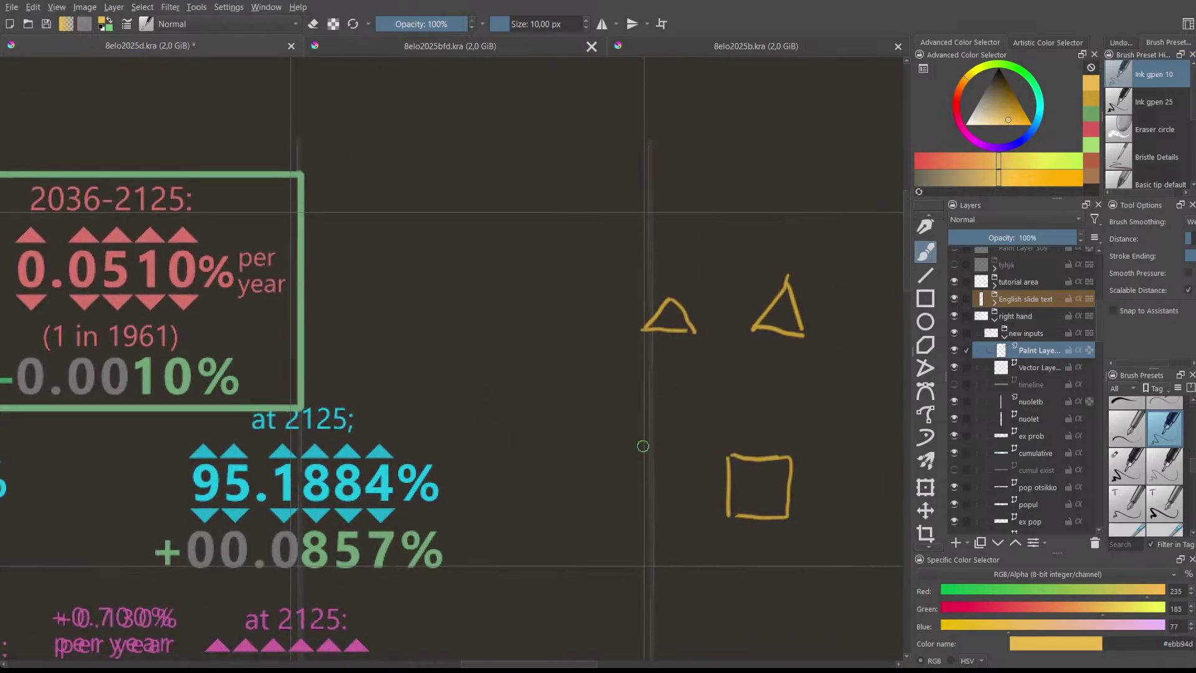
{"action": "scroll", "coordinate": [736, 473], "scroll_direction": "down", "scroll_amount": 2}
{"action": "scroll", "coordinate": [737, 419], "scroll_direction": "right", "scroll_amount": 1}
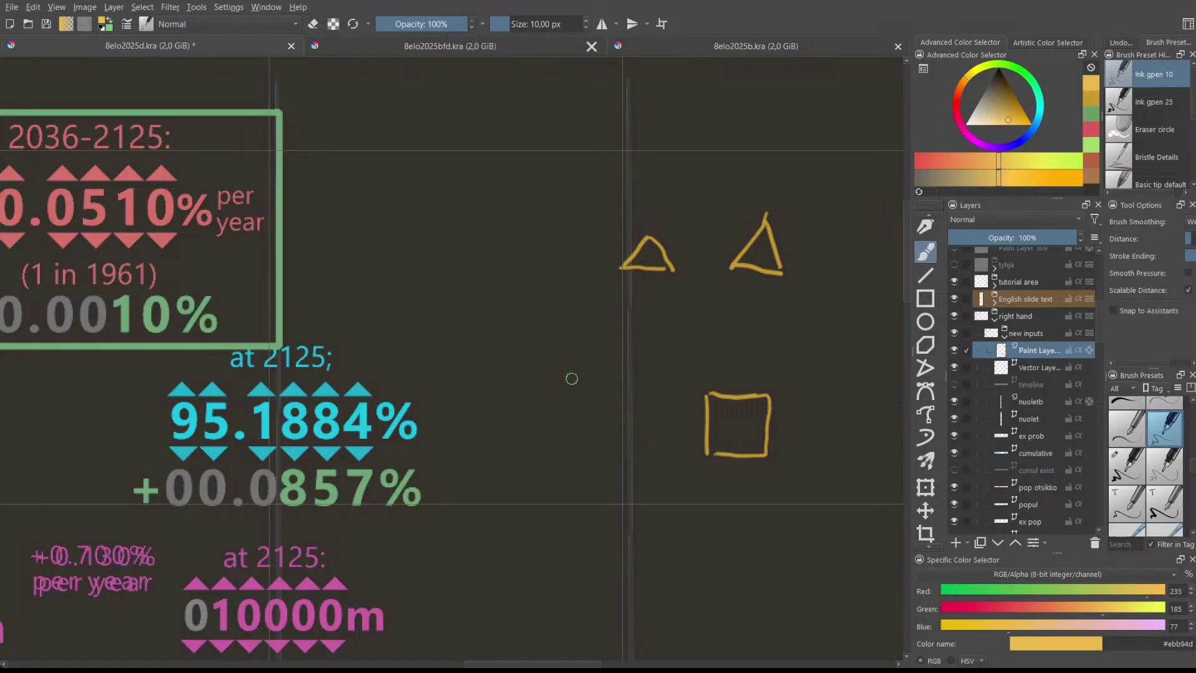
{"action": "mouse_move", "coordinate": [566, 374]}
{"action": "left_mouse_down"}
{"action": "mouse_move", "coordinate": [575, 398]}
{"action": "mouse_move", "coordinate": [548, 406]}
{"action": "mouse_move", "coordinate": [574, 381]}
{"action": "left_mouse_up"}
{"action": "key", "text": "ctrl+z"}
- Sketch a small lighter mustard triangle inside the square outline, redoing the strokes until the shape fits
{"action": "scroll", "coordinate": [566, 390], "scroll_direction": "down", "scroll_amount": 2}
{"action": "scroll", "coordinate": [567, 390], "scroll_direction": "right", "scroll_amount": 4}
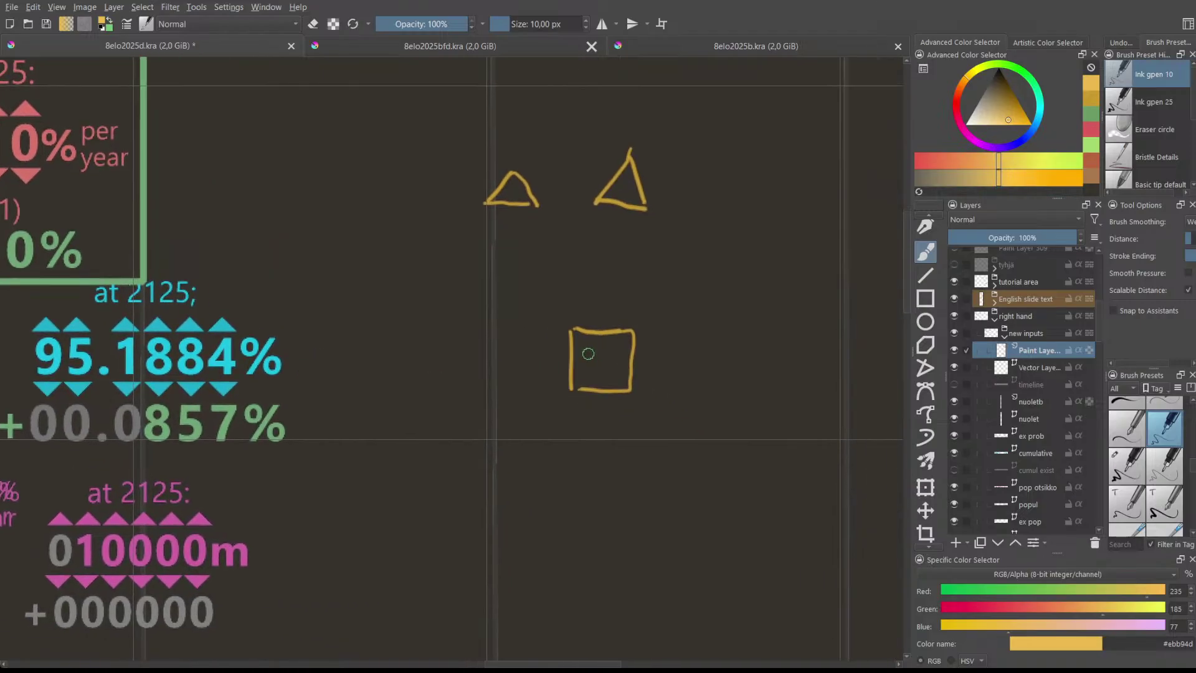
{"action": "scroll", "coordinate": [576, 359], "scroll_direction": "left", "scroll_amount": 1}
{"action": "scroll", "coordinate": [576, 359], "scroll_direction": "up", "scroll_amount": 1}
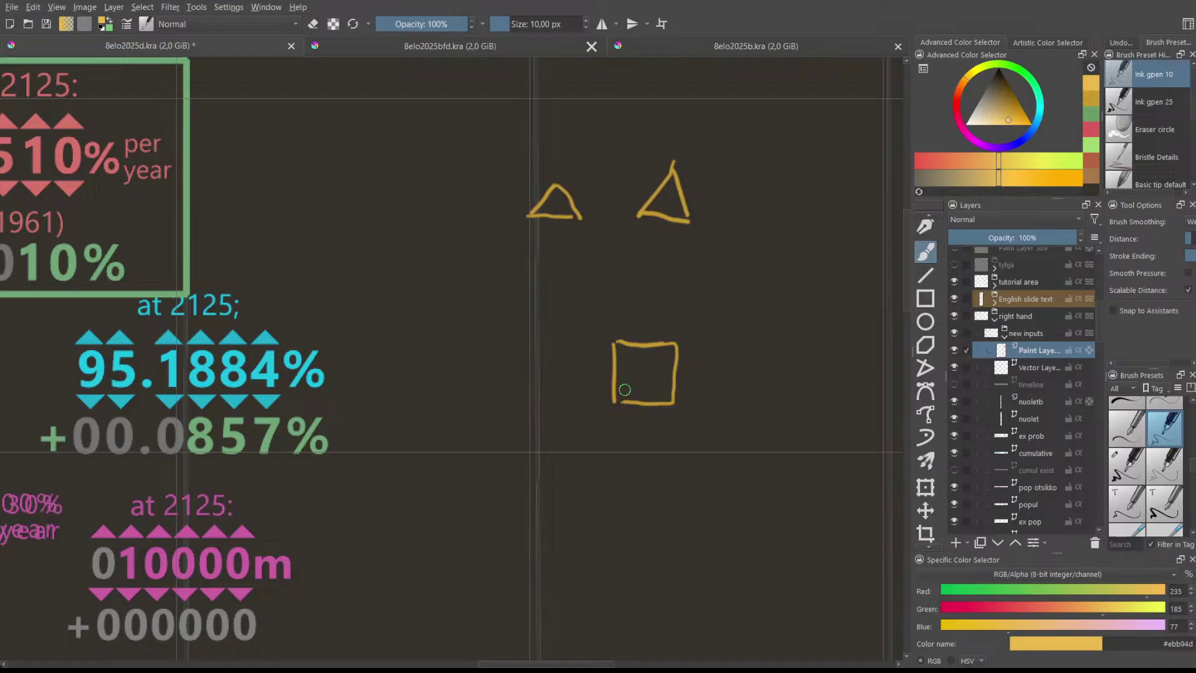
{"action": "left_click_drag", "start_coordinate": [622, 392], "coordinate": [652, 361]}
{"action": "key", "text": "ctrl+z"}
{"action": "left_click_drag", "start_coordinate": [645, 355], "coordinate": [623, 381]}
{"action": "key", "text": "ctrl+z"}
{"action": "key", "text": "ctrl+z"}
{"action": "mouse_move", "coordinate": [648, 355]}
{"action": "left_mouse_down"}
{"action": "mouse_move", "coordinate": [658, 393]}
{"action": "mouse_move", "coordinate": [640, 395]}
{"action": "mouse_move", "coordinate": [655, 395]}
{"action": "left_mouse_up"}
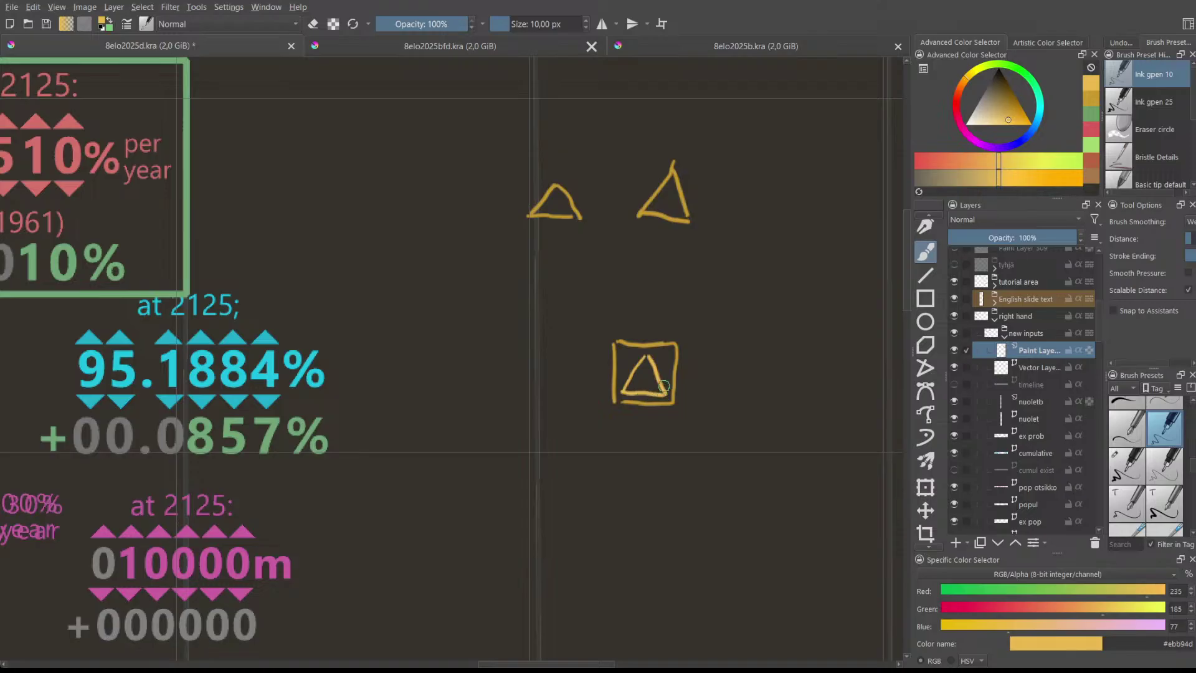
- Inspect the boxed triangle sketch up close and from farther away
{"action": "scroll", "coordinate": [662, 349], "scroll_direction": "down", "scroll_amount": 3}
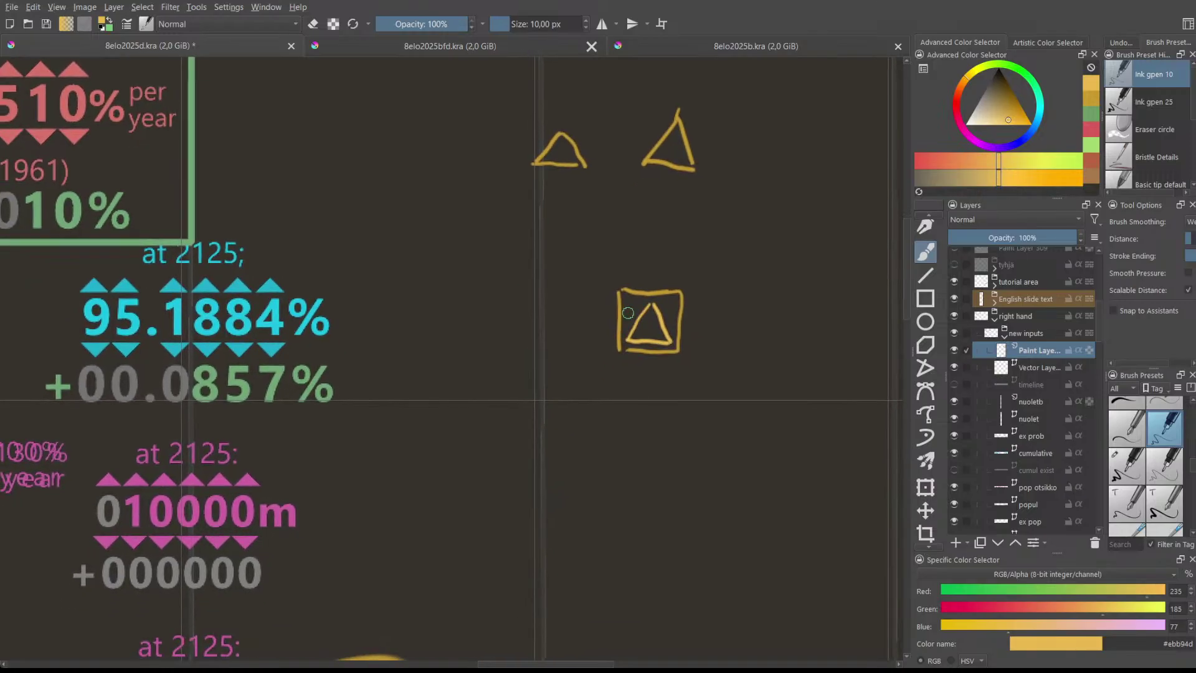
{"action": "scroll", "coordinate": [638, 312], "scroll_direction": "down", "scroll_amount": 3}
{"action": "left_click_drag", "start_coordinate": [637, 315], "coordinate": [588, 451]}
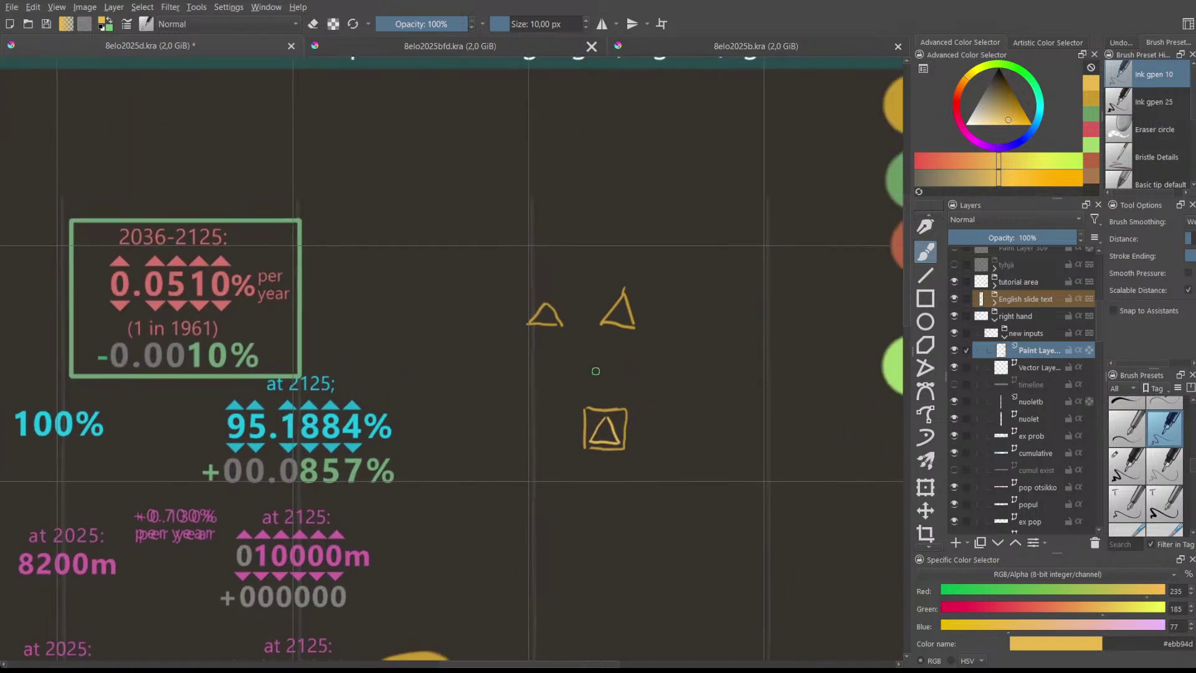
{"action": "left_click_drag", "start_coordinate": [600, 406], "coordinate": [607, 379]}
{"action": "scroll", "coordinate": [599, 396], "scroll_direction": "down", "scroll_amount": 2}
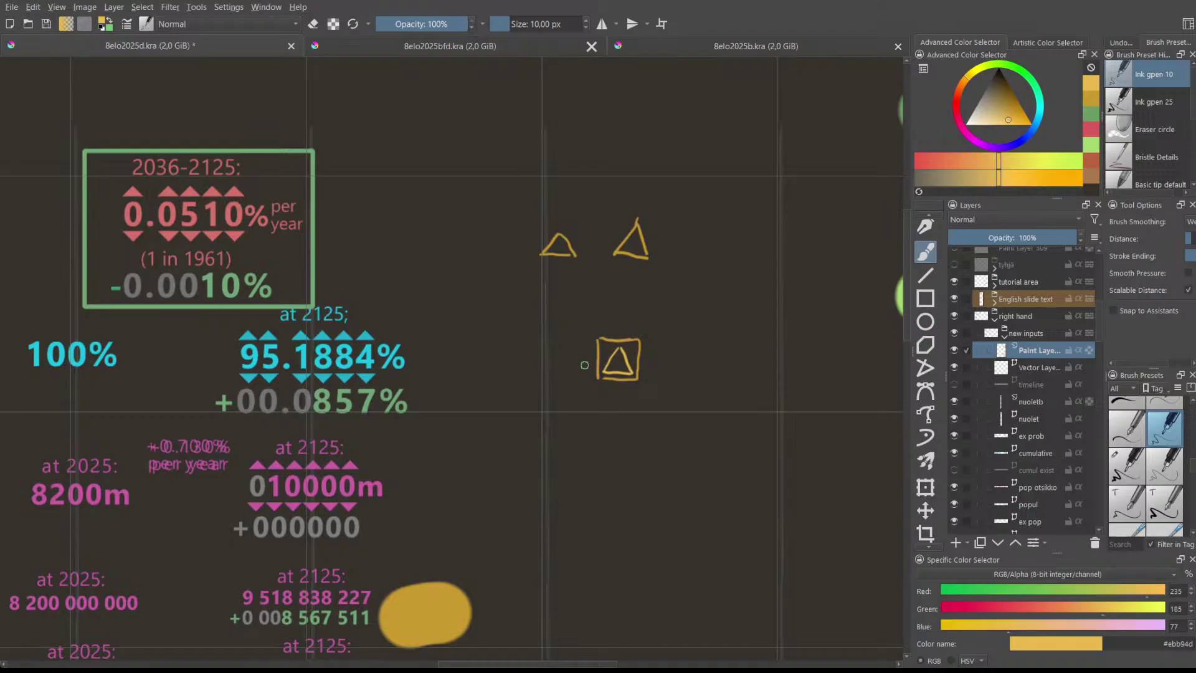
{"action": "scroll", "coordinate": [614, 348], "scroll_direction": "up", "scroll_amount": 1}
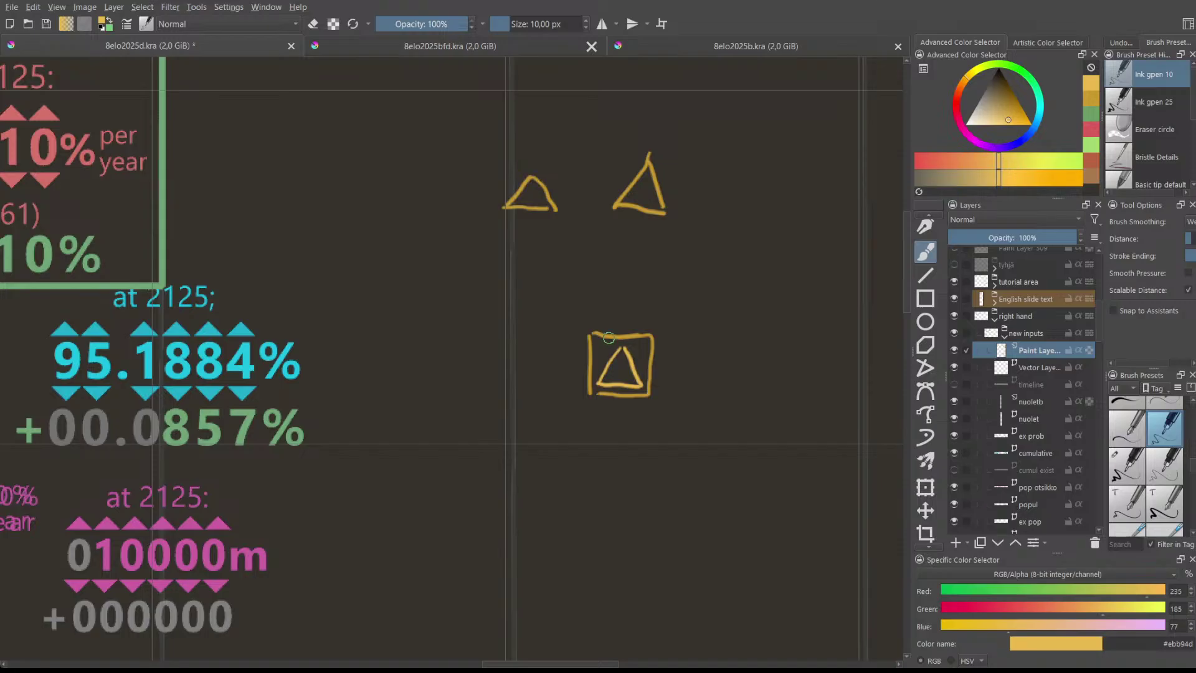
{"action": "scroll", "coordinate": [623, 318], "scroll_direction": "down", "scroll_amount": 1}
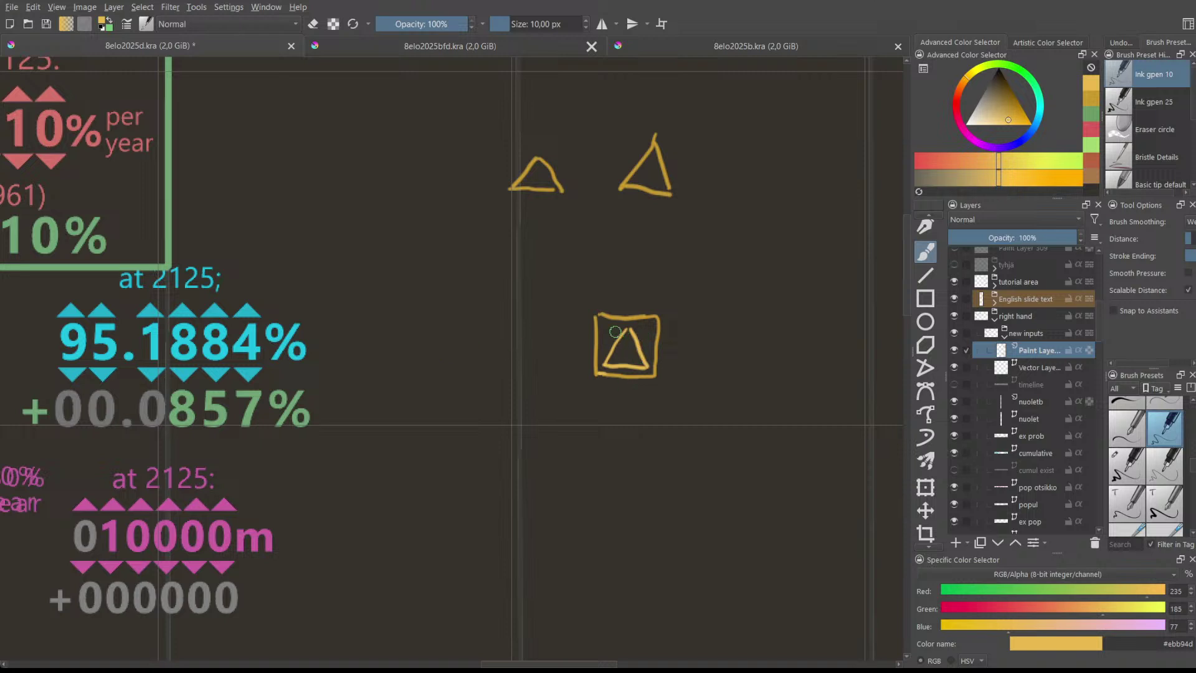
- Compare the boxed triangle sketch with the arrows around the extinction and survival probability values
{"action": "mouse_move", "coordinate": [561, 341]}
{"action": "left_mouse_down"}
{"action": "mouse_move", "coordinate": [619, 336]}
{"action": "mouse_move", "coordinate": [603, 408]}
{"action": "mouse_move", "coordinate": [617, 326]}
{"action": "left_mouse_up"}
{"action": "left_click_drag", "start_coordinate": [539, 368], "coordinate": [467, 369]}
{"action": "scroll", "coordinate": [495, 313], "scroll_direction": "up", "scroll_amount": 1}
{"action": "scroll", "coordinate": [500, 317], "scroll_direction": "up", "scroll_amount": 3}
{"action": "scroll", "coordinate": [513, 325], "scroll_direction": "down", "scroll_amount": 3}
{"action": "left_click_drag", "start_coordinate": [577, 369], "coordinate": [608, 399]}
{"action": "scroll", "coordinate": [521, 393], "scroll_direction": "down", "scroll_amount": 2}
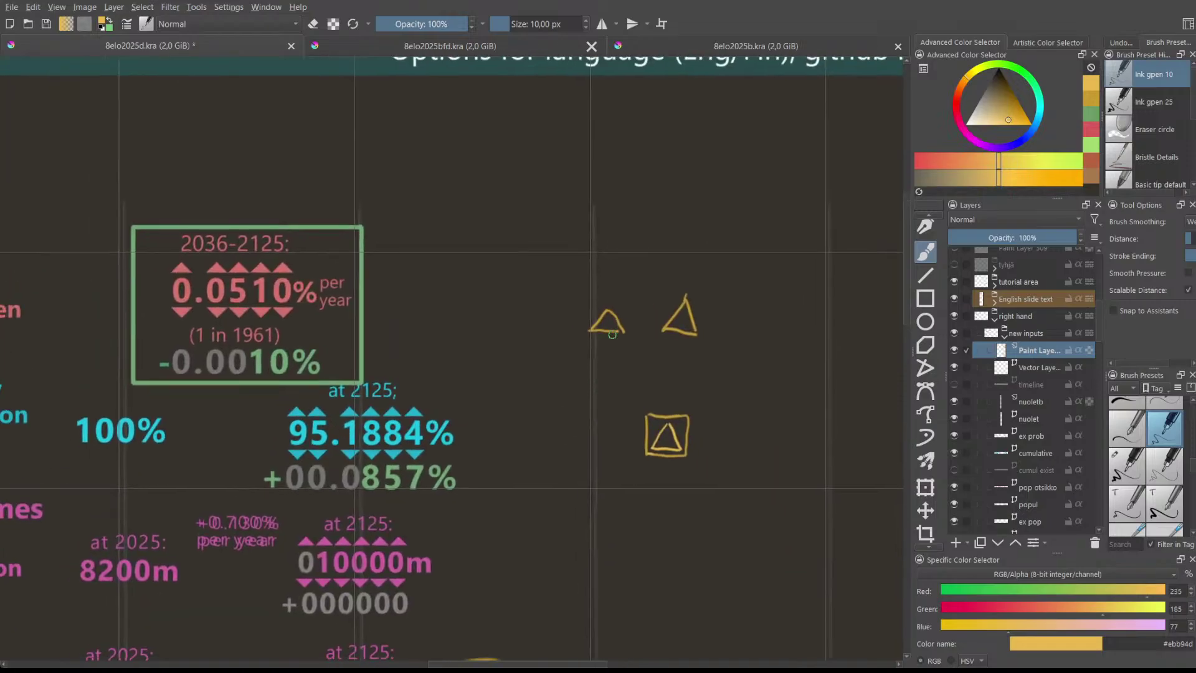
{"action": "scroll", "coordinate": [552, 382], "scroll_direction": "left", "scroll_amount": 5}
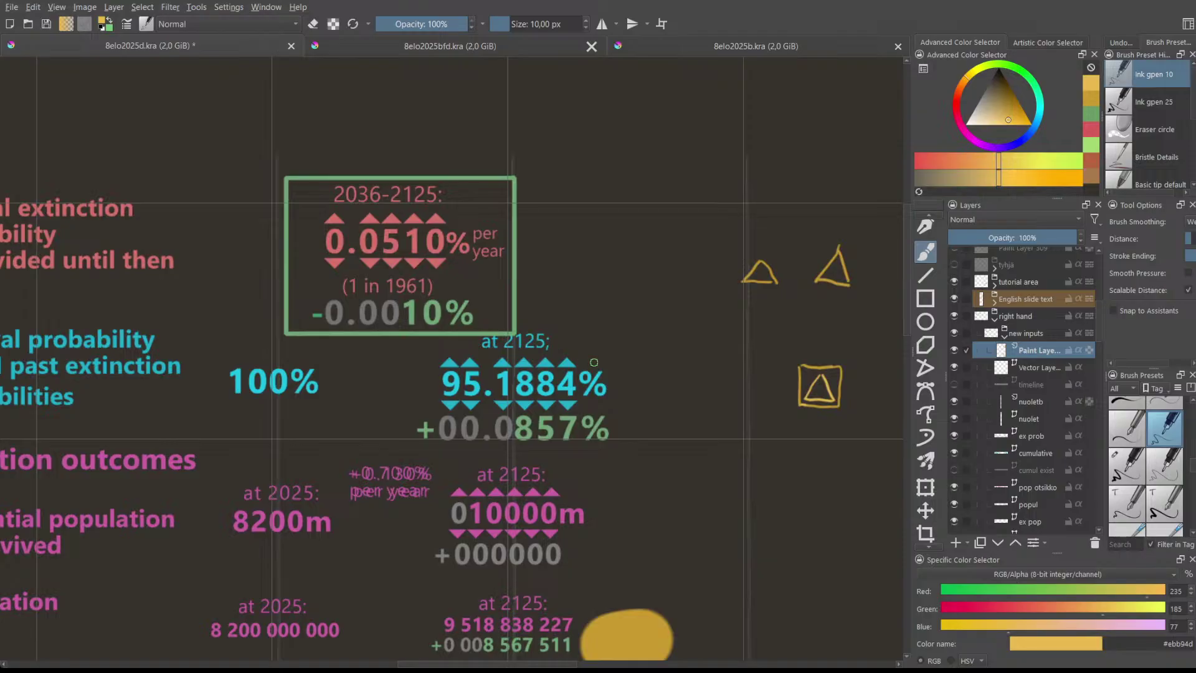
{"action": "scroll", "coordinate": [584, 360], "scroll_direction": "right", "scroll_amount": 7}
{"action": "scroll", "coordinate": [584, 360], "scroll_direction": "up", "scroll_amount": 3}
{"action": "left_click_drag", "start_coordinate": [652, 360], "coordinate": [569, 368]}
{"action": "left_click_drag", "start_coordinate": [475, 406], "coordinate": [633, 390]}
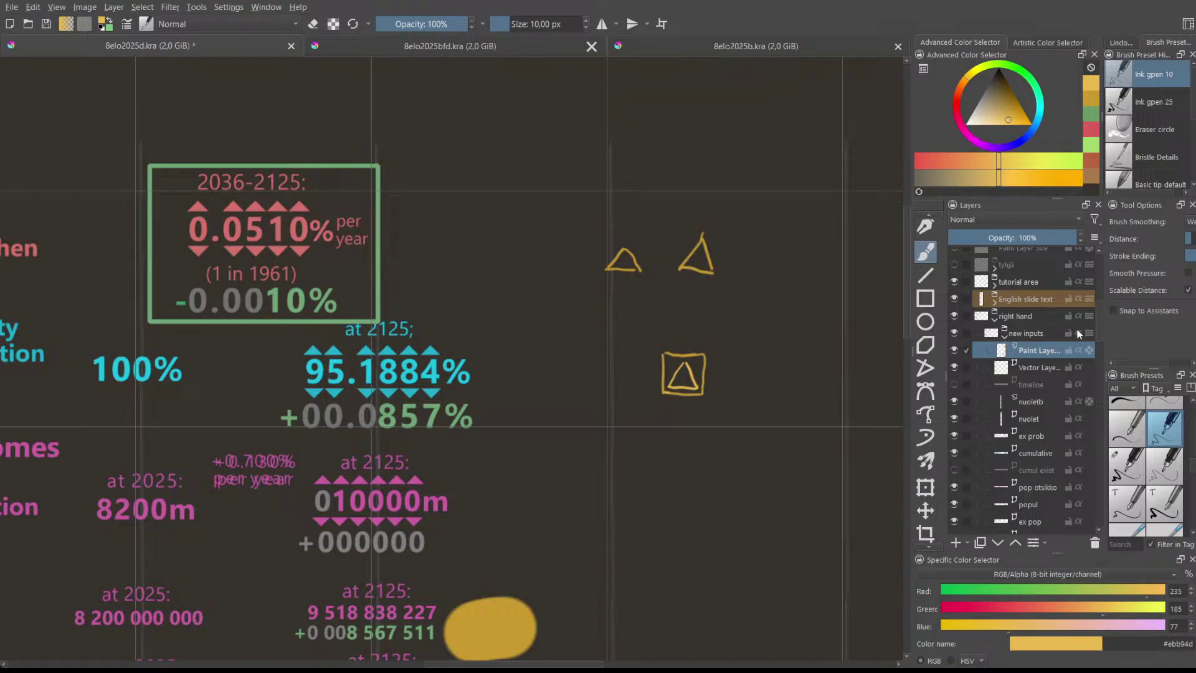
- Hide and show the new inputs group to check its contents, leaving it visible
{"action": "scroll", "coordinate": [767, 328], "scroll_direction": "down", "scroll_amount": 2}
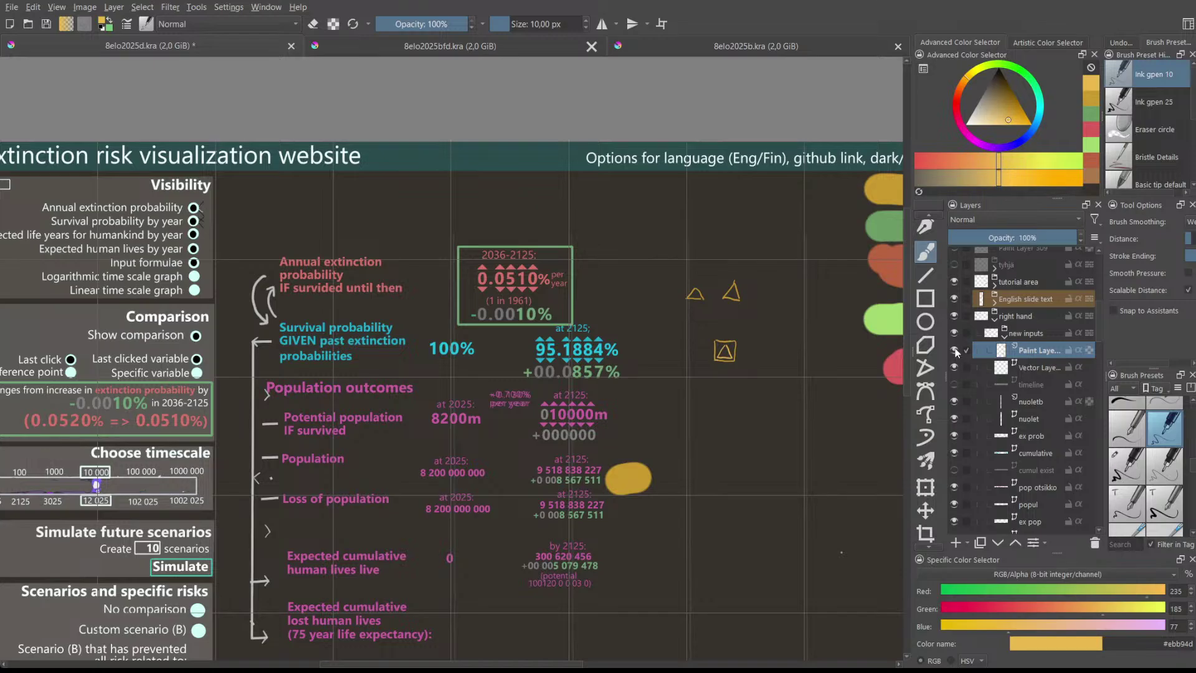
{"action": "left_click", "coordinate": [954, 334]}
{"action": "left_click", "coordinate": [954, 334]}
- Hide and show the popul layer repeatedly to check which population values it holds, leaving it visible
{"action": "scroll", "coordinate": [1026, 360], "scroll_direction": "down", "scroll_amount": 2}
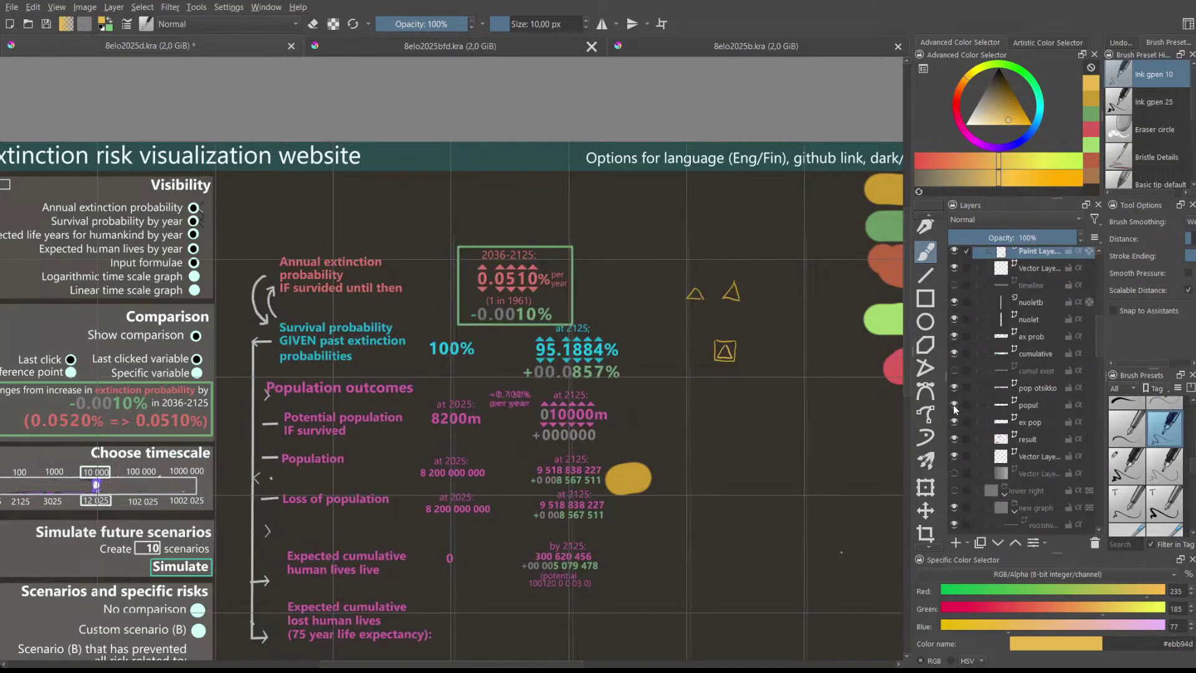
{"action": "left_click", "coordinate": [953, 405]}
{"action": "left_click", "coordinate": [953, 404]}
{"action": "left_click", "coordinate": [954, 405]}
{"action": "left_click", "coordinate": [954, 404]}
{"action": "left_click", "coordinate": [954, 405]}
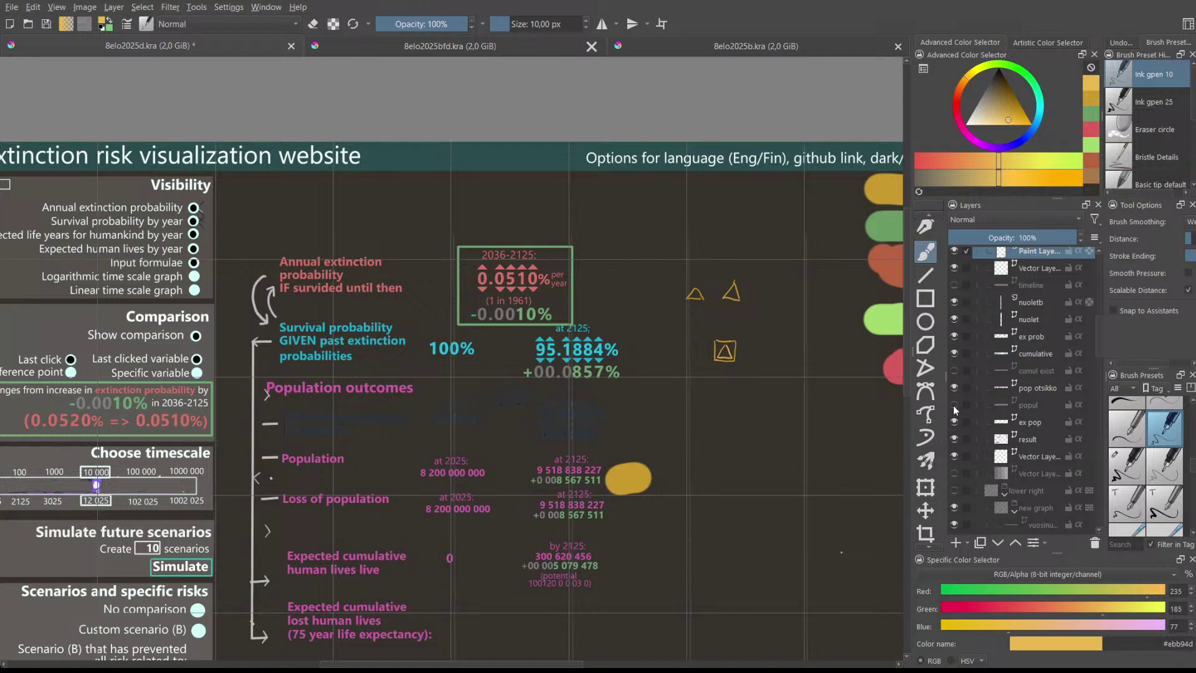
{"action": "scroll", "coordinate": [484, 397], "scroll_direction": "up", "scroll_amount": 5}
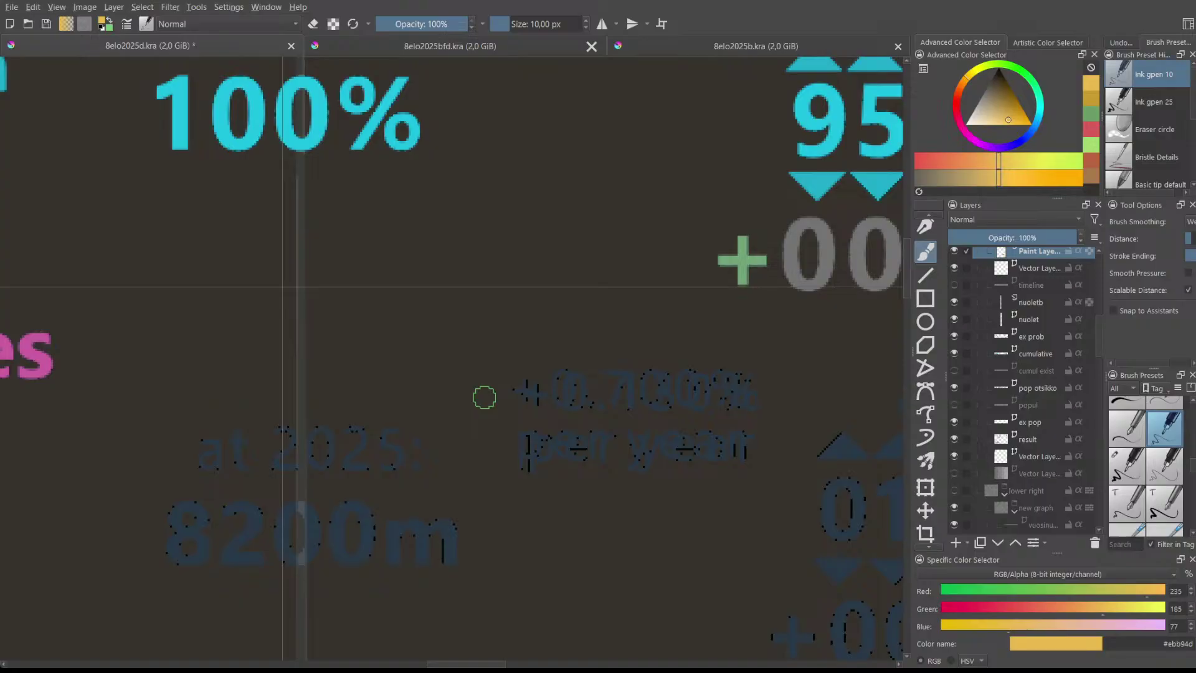
{"action": "scroll", "coordinate": [484, 396], "scroll_direction": "down", "scroll_amount": 5}
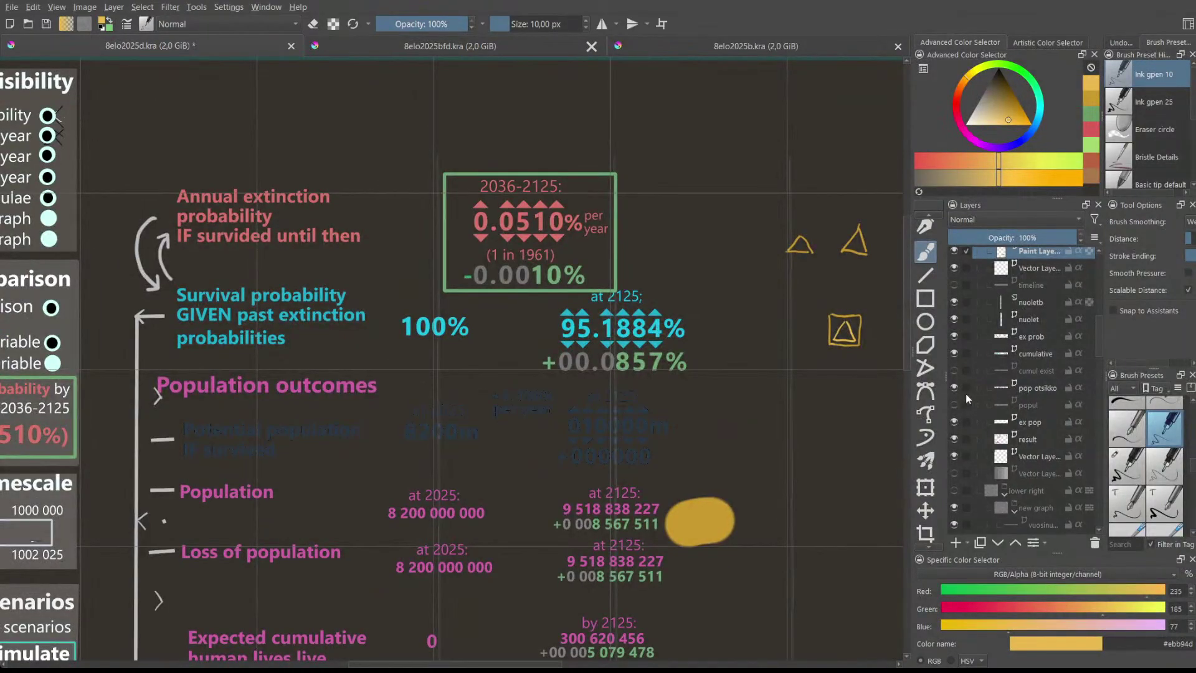
{"action": "left_click", "coordinate": [951, 405]}
{"action": "left_click", "coordinate": [952, 405]}
{"action": "left_click", "coordinate": [951, 405]}
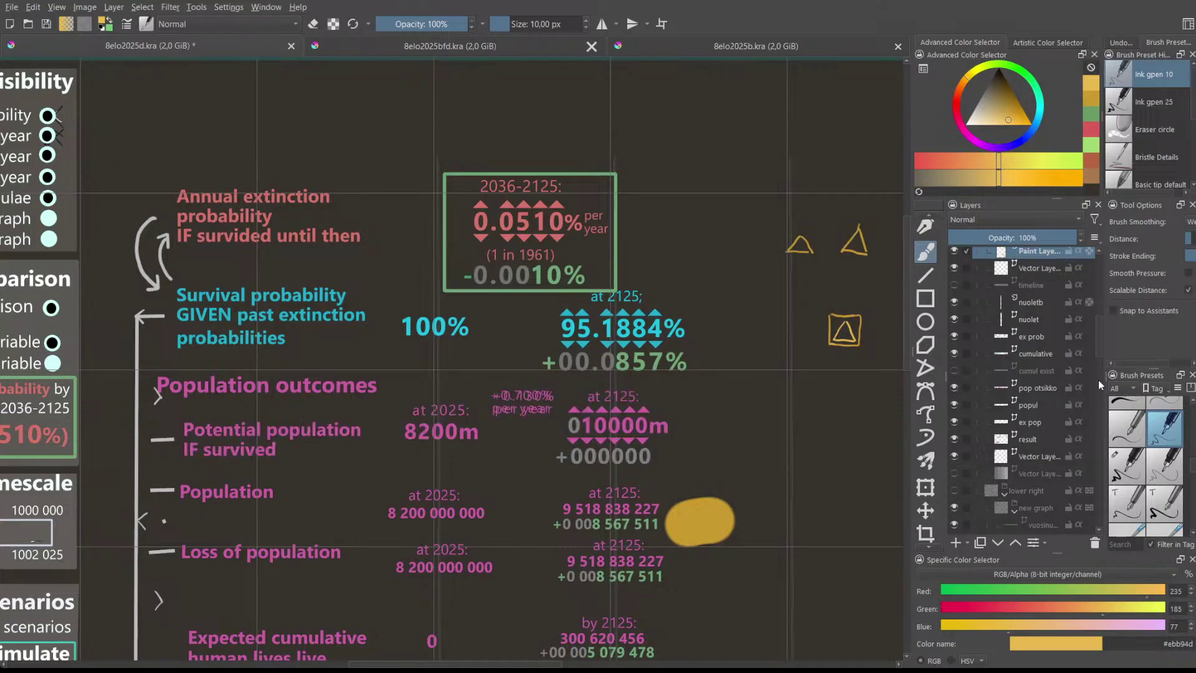
- Hide the popul layer, and toggle the English slide text and right hand groups to trace the leftover dark text
{"action": "left_click", "coordinate": [956, 404]}
{"action": "scroll", "coordinate": [1021, 393], "scroll_direction": "down", "scroll_amount": 10}
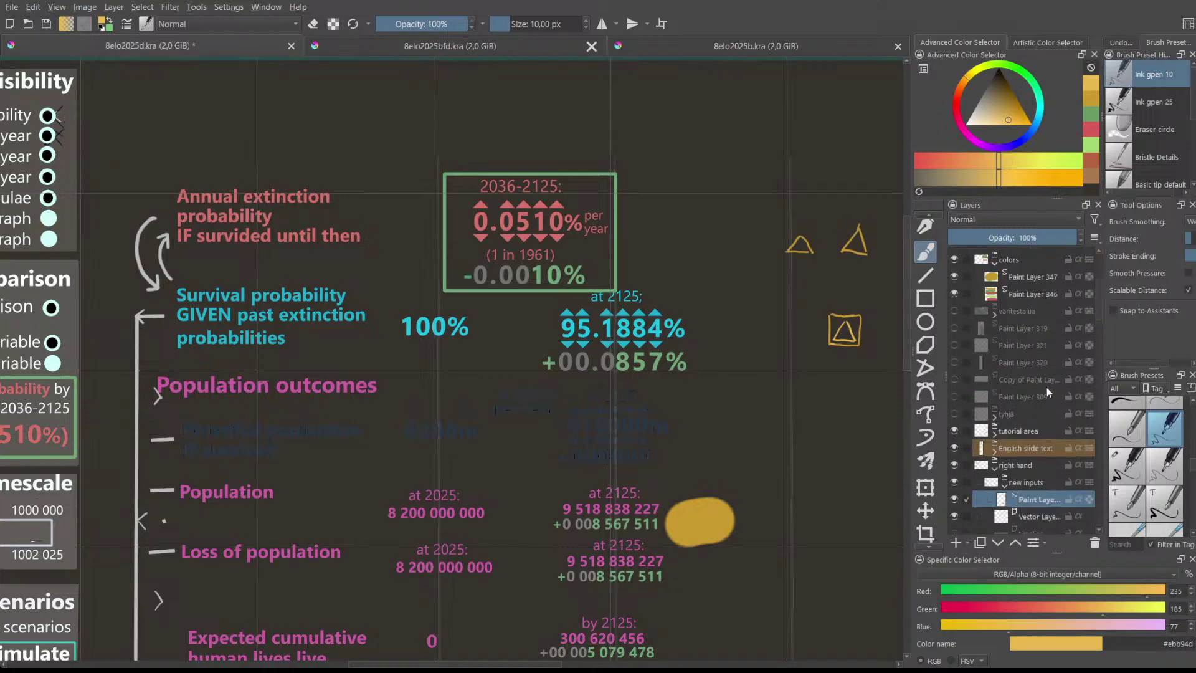
{"action": "scroll", "coordinate": [969, 411], "scroll_direction": "down", "scroll_amount": 5}
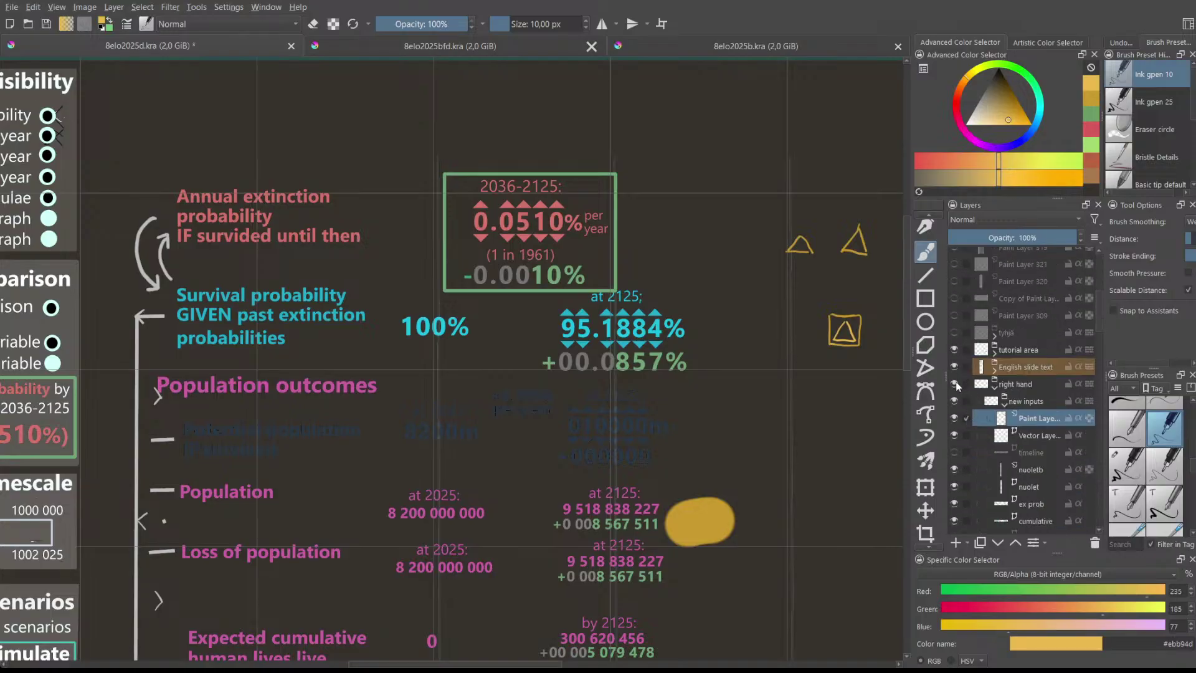
{"action": "left_click", "coordinate": [956, 368]}
{"action": "left_click", "coordinate": [956, 368]}
{"action": "left_click", "coordinate": [954, 384]}
{"action": "left_click", "coordinate": [955, 385]}
- Hide and show the visible Copy of Background layer and Paint Layer 201 to find which holds the leftover dark text
{"action": "scroll", "coordinate": [1001, 395], "scroll_direction": "down", "scroll_amount": 10}
{"action": "scroll", "coordinate": [996, 401], "scroll_direction": "down", "scroll_amount": 5}
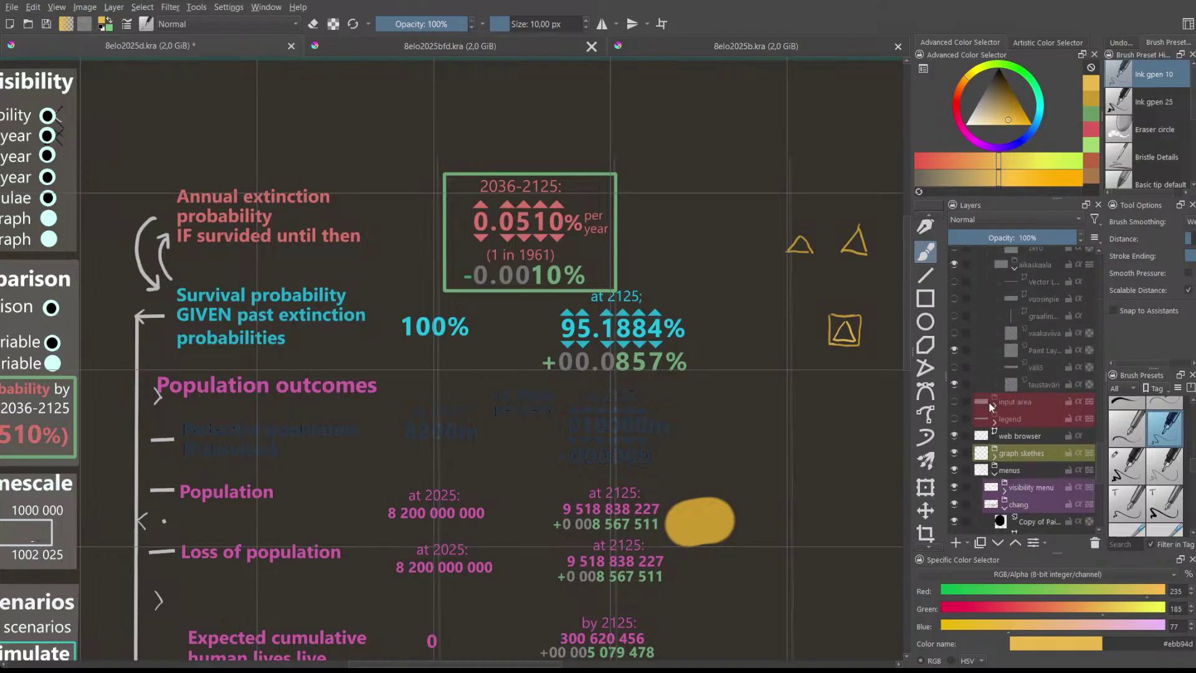
{"action": "scroll", "coordinate": [966, 379], "scroll_direction": "down", "scroll_amount": 3}
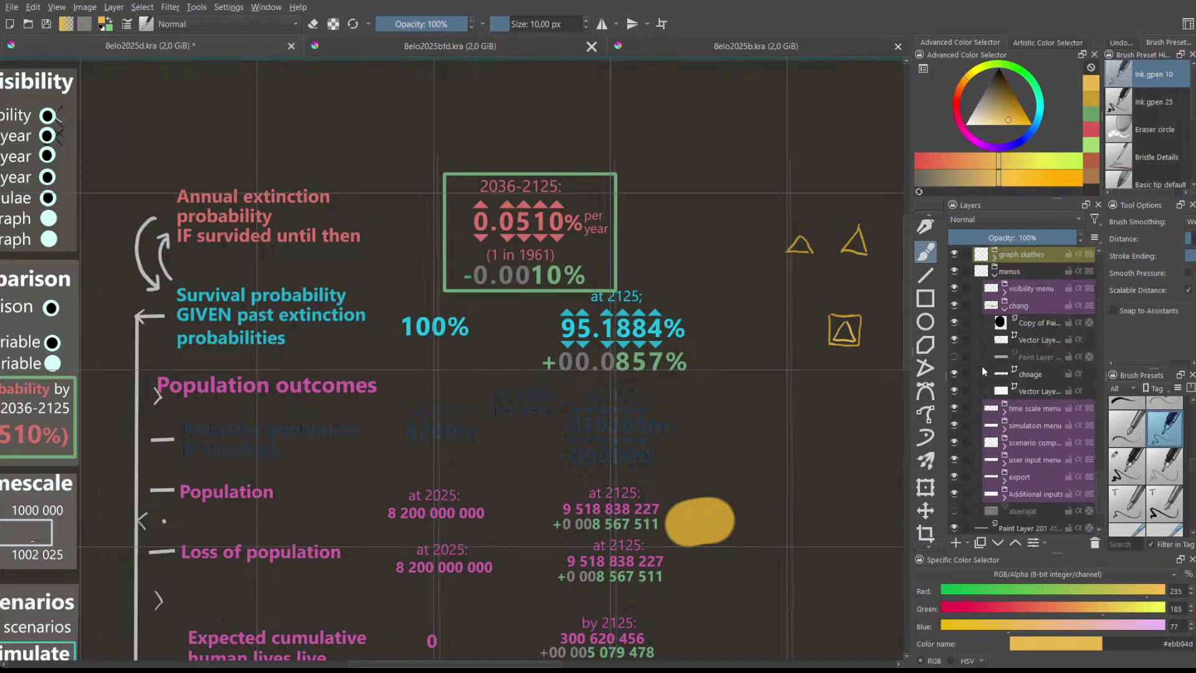
{"action": "scroll", "coordinate": [992, 377], "scroll_direction": "down", "scroll_amount": 2}
{"action": "scroll", "coordinate": [989, 372], "scroll_direction": "down", "scroll_amount": 2}
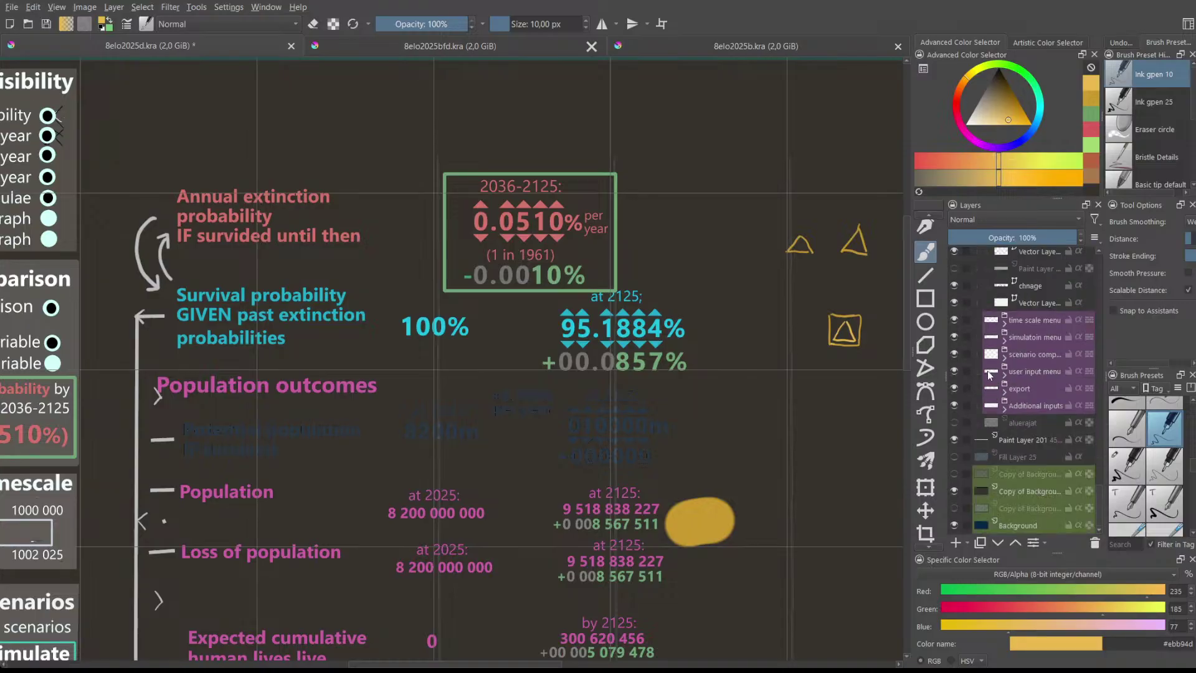
{"action": "left_click", "coordinate": [954, 491]}
{"action": "left_click", "coordinate": [955, 491]}
{"action": "left_click", "coordinate": [955, 492]}
{"action": "left_click", "coordinate": [955, 492]}
{"action": "left_click", "coordinate": [955, 492]}
{"action": "left_click", "coordinate": [955, 491]}
{"action": "left_click", "coordinate": [953, 439]}
{"action": "left_click", "coordinate": [953, 439]}
{"action": "left_click", "coordinate": [953, 438]}
{"action": "left_click", "coordinate": [953, 438]}
- Compare the page with and without the dark brown Copy of Background layer, leaving that layer visible
{"action": "left_click", "coordinate": [955, 491]}
{"action": "left_click", "coordinate": [956, 489]}
{"action": "left_click", "coordinate": [956, 489]}
{"action": "left_click", "coordinate": [956, 489]}
{"action": "left_click", "coordinate": [956, 488]}
{"action": "left_click", "coordinate": [957, 488]}
{"action": "left_click", "coordinate": [955, 492]}
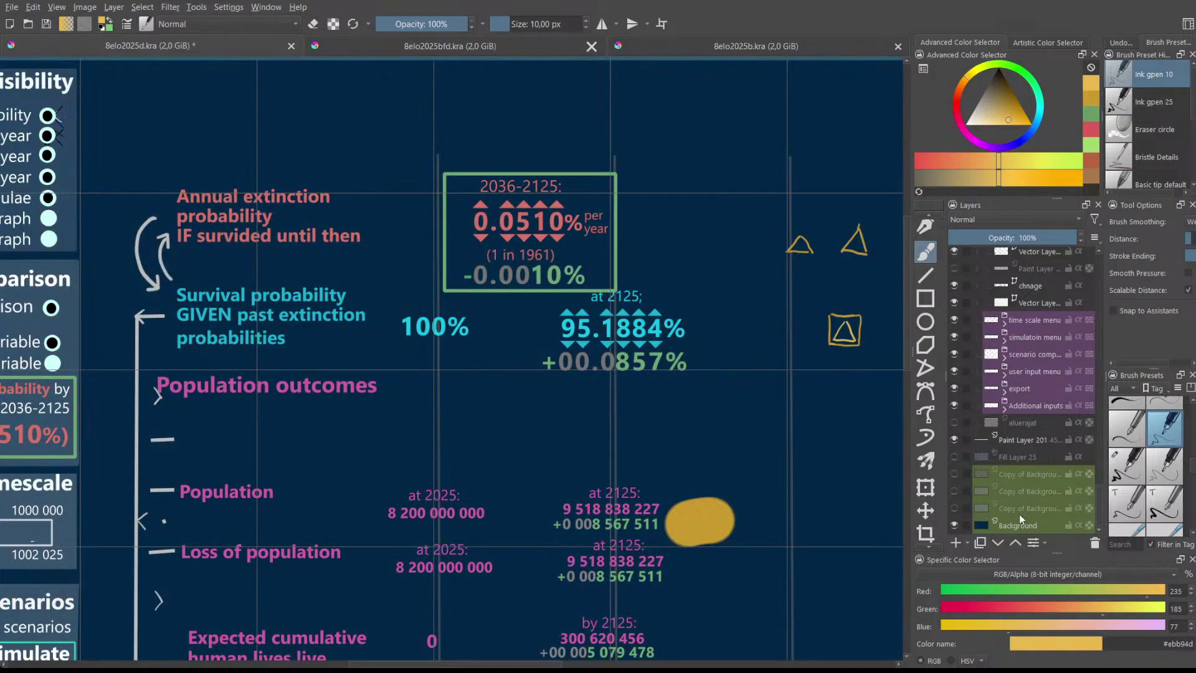
{"action": "left_click", "coordinate": [953, 491]}
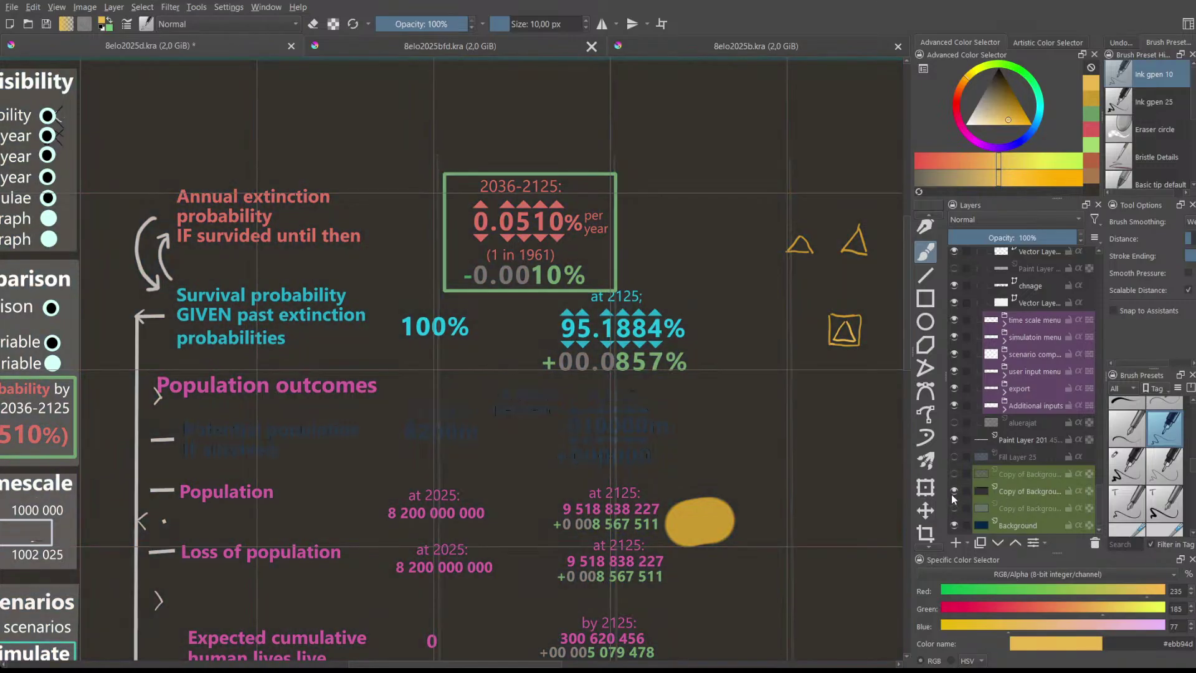
{"action": "left_click", "coordinate": [952, 493]}
{"action": "left_click", "coordinate": [952, 493]}
{"action": "left_click", "coordinate": [953, 493]}
{"action": "left_click", "coordinate": [953, 493]}
- Hide and show the menus, graph sketches and web browser layers to check what they contain, leaving them visible
{"action": "scroll", "coordinate": [979, 485], "scroll_direction": "up", "scroll_amount": 4}
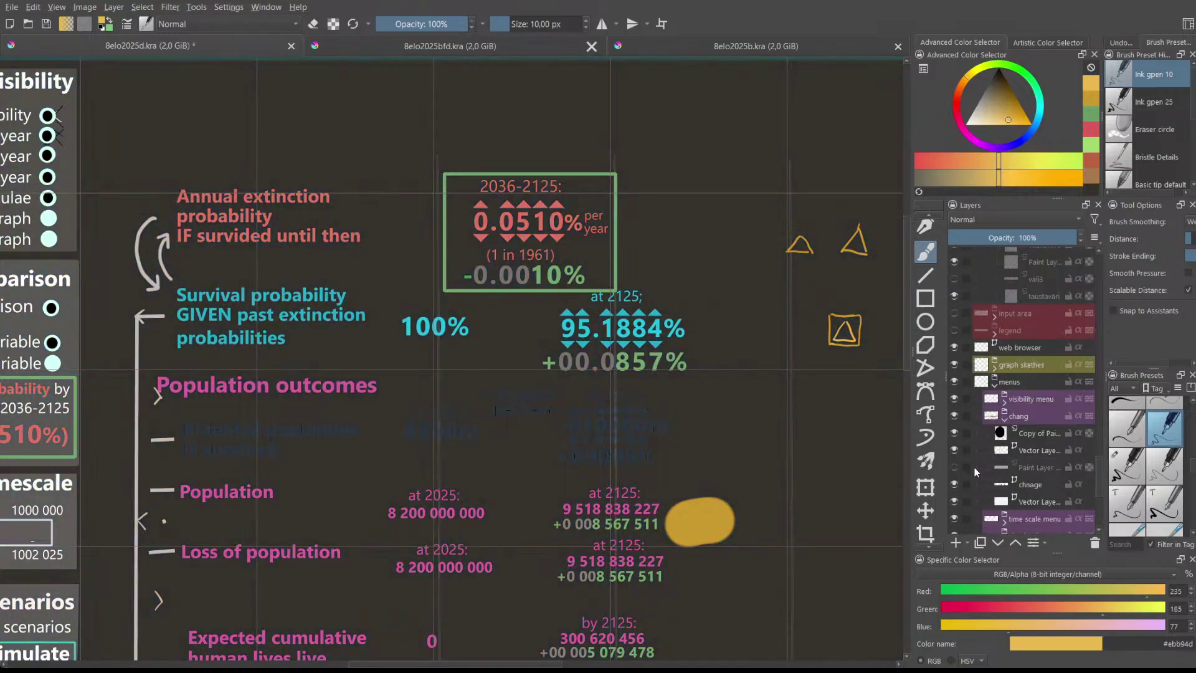
{"action": "left_click", "coordinate": [954, 382]}
{"action": "left_click", "coordinate": [955, 382]}
{"action": "left_click", "coordinate": [954, 368]}
{"action": "left_click", "coordinate": [955, 368]}
{"action": "left_click", "coordinate": [955, 353]}
{"action": "left_click", "coordinate": [954, 353]}
{"action": "scroll", "coordinate": [956, 357], "scroll_direction": "up", "scroll_amount": 2}
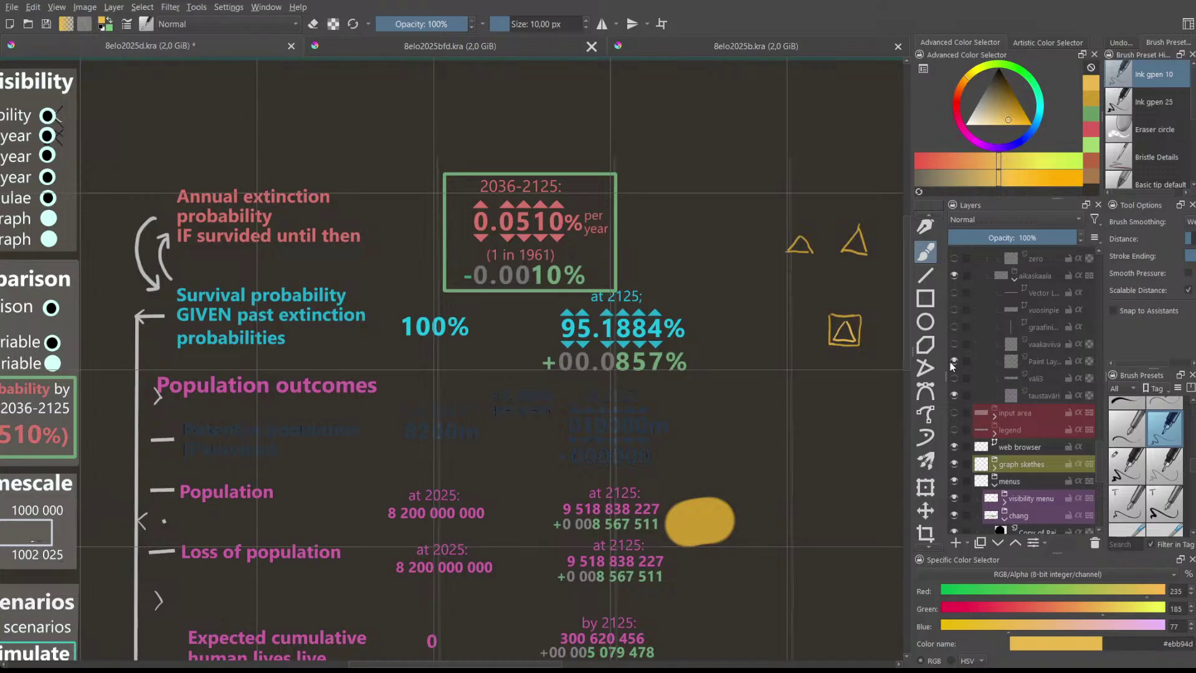
{"action": "left_click", "coordinate": [953, 361]}
{"action": "scroll", "coordinate": [954, 391], "scroll_direction": "up", "scroll_amount": 1}
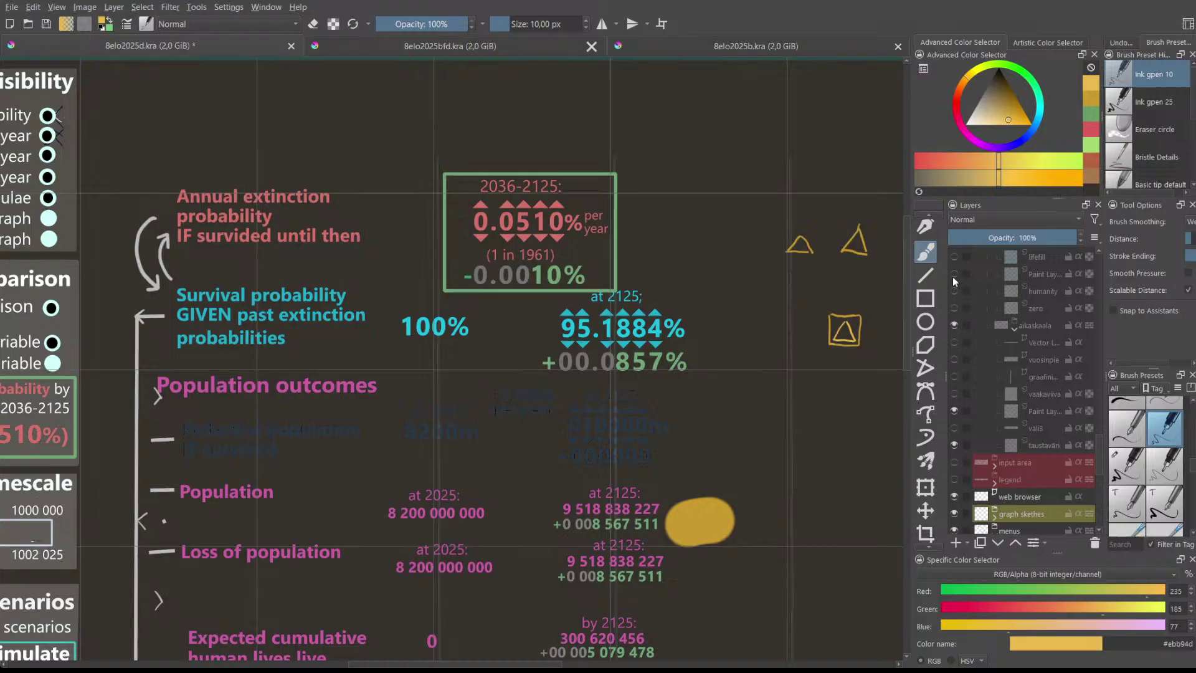
- Hide and show the new inputs group to examine the leftover dark text behind its contents
{"action": "scroll", "coordinate": [968, 297], "scroll_direction": "down", "scroll_amount": 5}
{"action": "scroll", "coordinate": [967, 322], "scroll_direction": "down", "scroll_amount": 5}
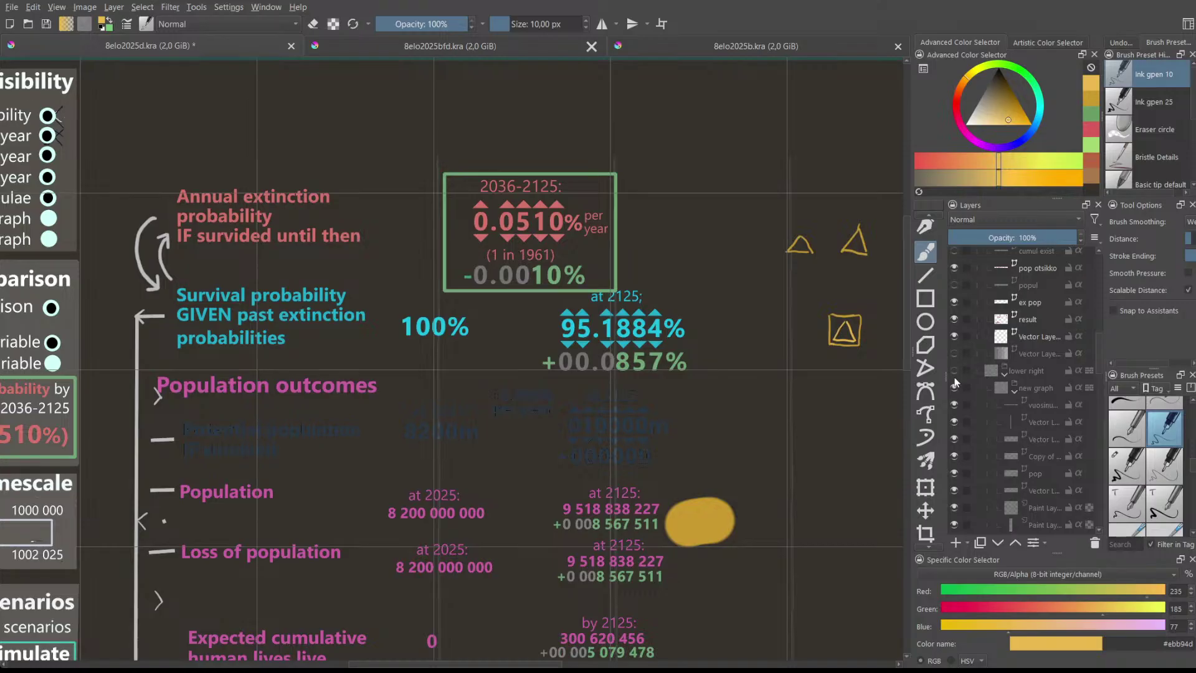
{"action": "scroll", "coordinate": [957, 389], "scroll_direction": "up", "scroll_amount": 3}
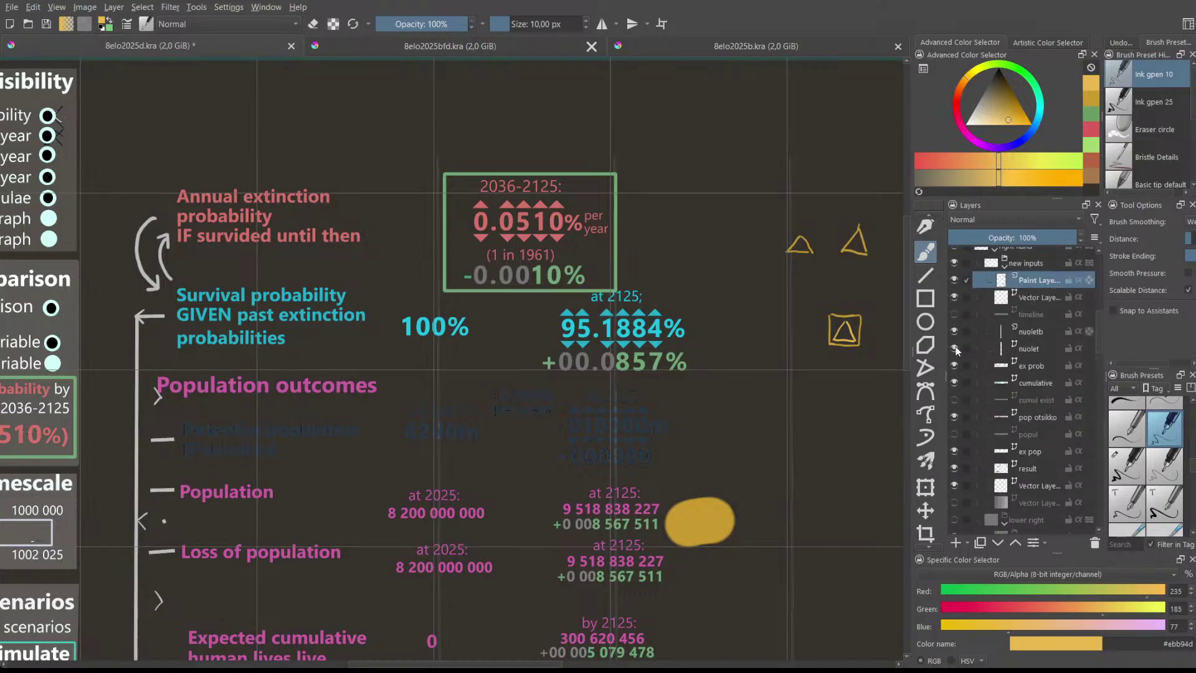
{"action": "scroll", "coordinate": [957, 277], "scroll_direction": "up", "scroll_amount": 2}
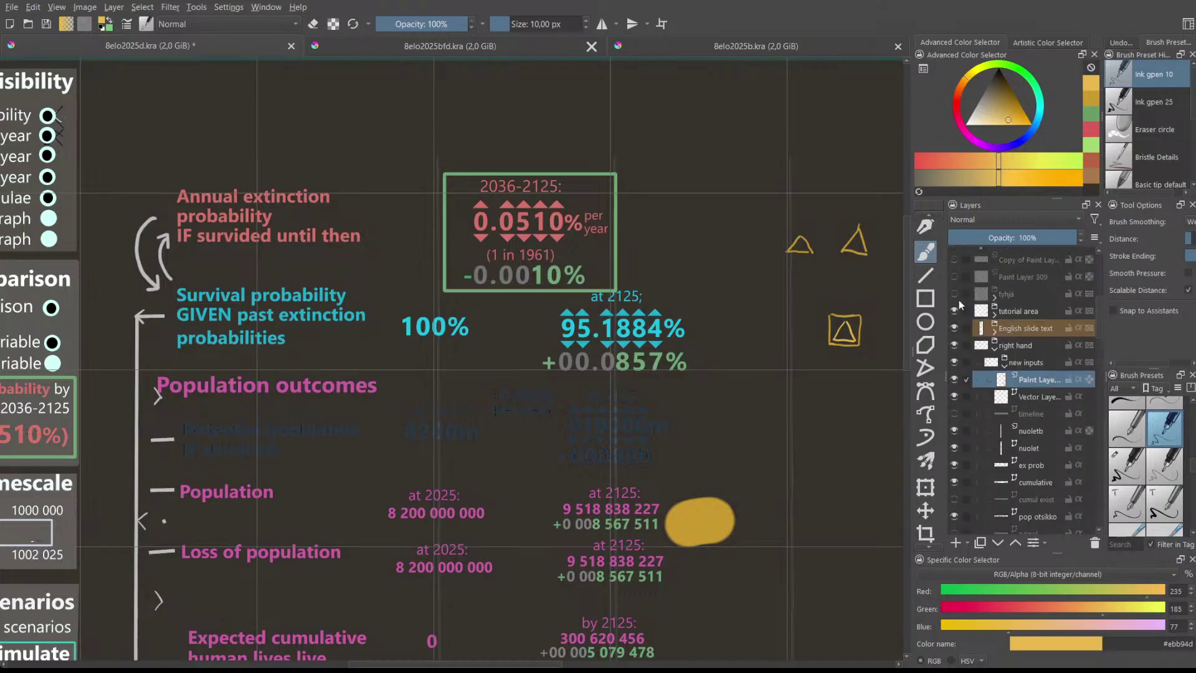
{"action": "left_click", "coordinate": [954, 363]}
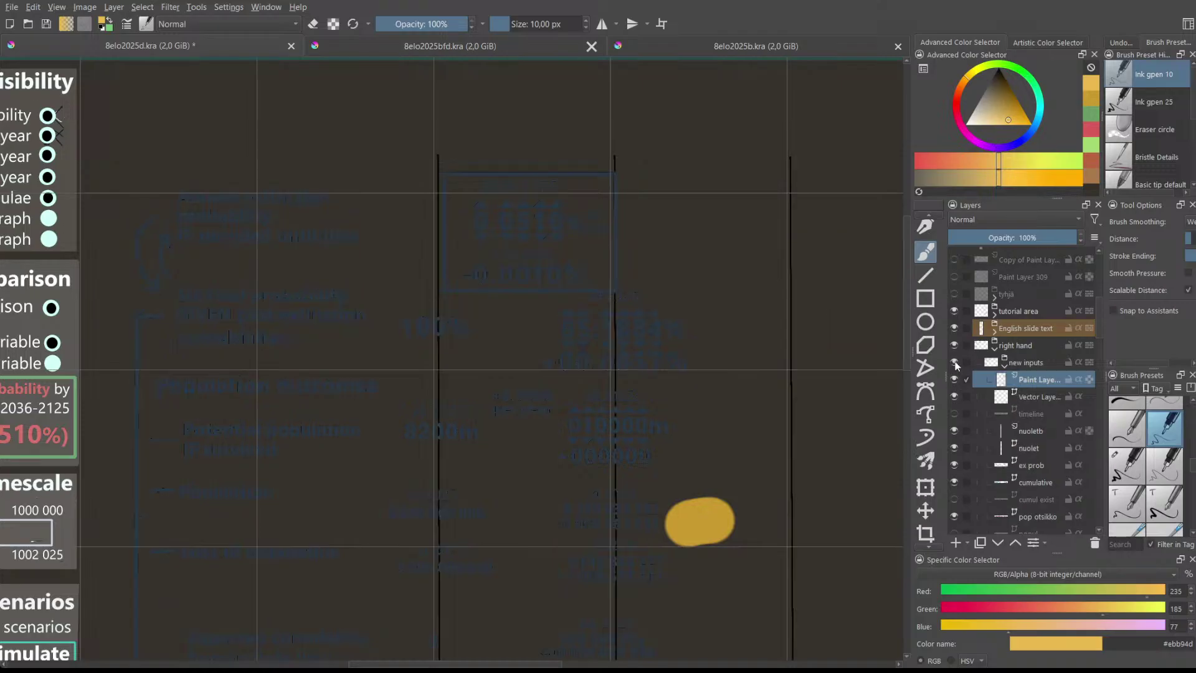
{"action": "left_click", "coordinate": [954, 362]}
- Hide and show the right hand group repeatedly to compare its contents with the leftover marks on the background, leaving it visible
{"action": "left_click", "coordinate": [953, 345]}
{"action": "left_click", "coordinate": [952, 345]}
{"action": "left_click", "coordinate": [953, 345]}
{"action": "left_click", "coordinate": [953, 345]}
{"action": "left_click", "coordinate": [952, 345]}
{"action": "left_click", "coordinate": [953, 345]}
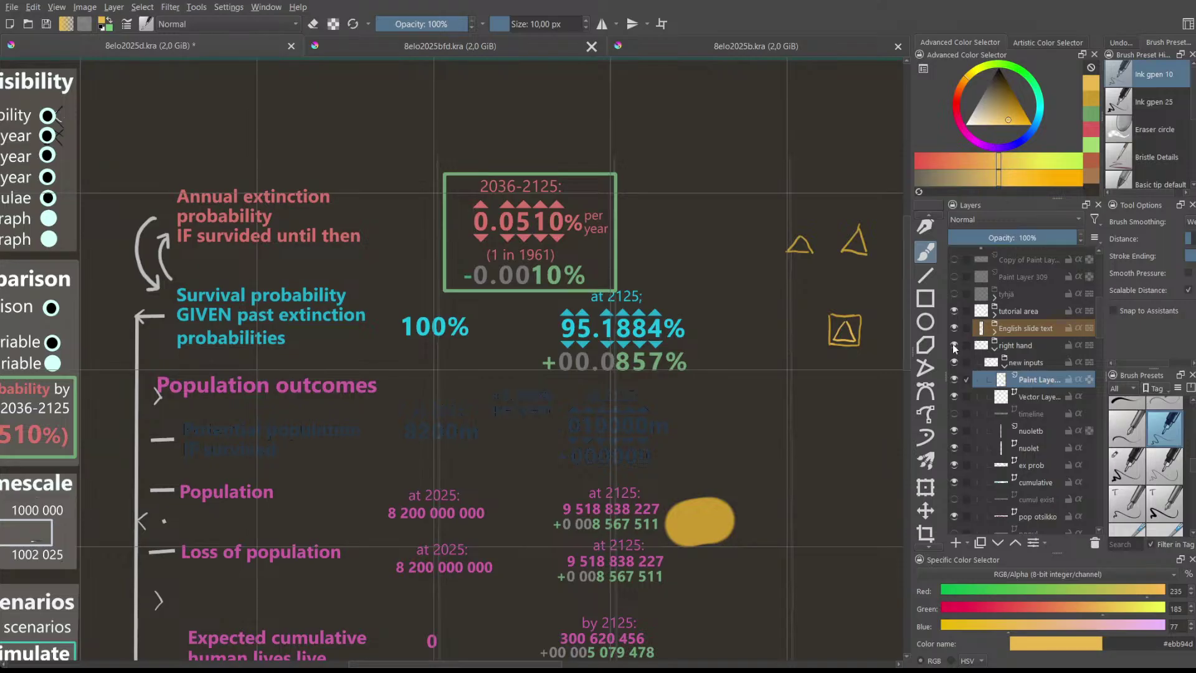
{"action": "left_click", "coordinate": [954, 345]}
{"action": "left_click", "coordinate": [953, 345]}
{"action": "left_click", "coordinate": [954, 345]}
{"action": "left_click", "coordinate": [954, 345]}
- Select the visible Copy of Background layer at the bottom of the layer stack
{"action": "scroll", "coordinate": [969, 369], "scroll_direction": "down", "scroll_amount": 10}
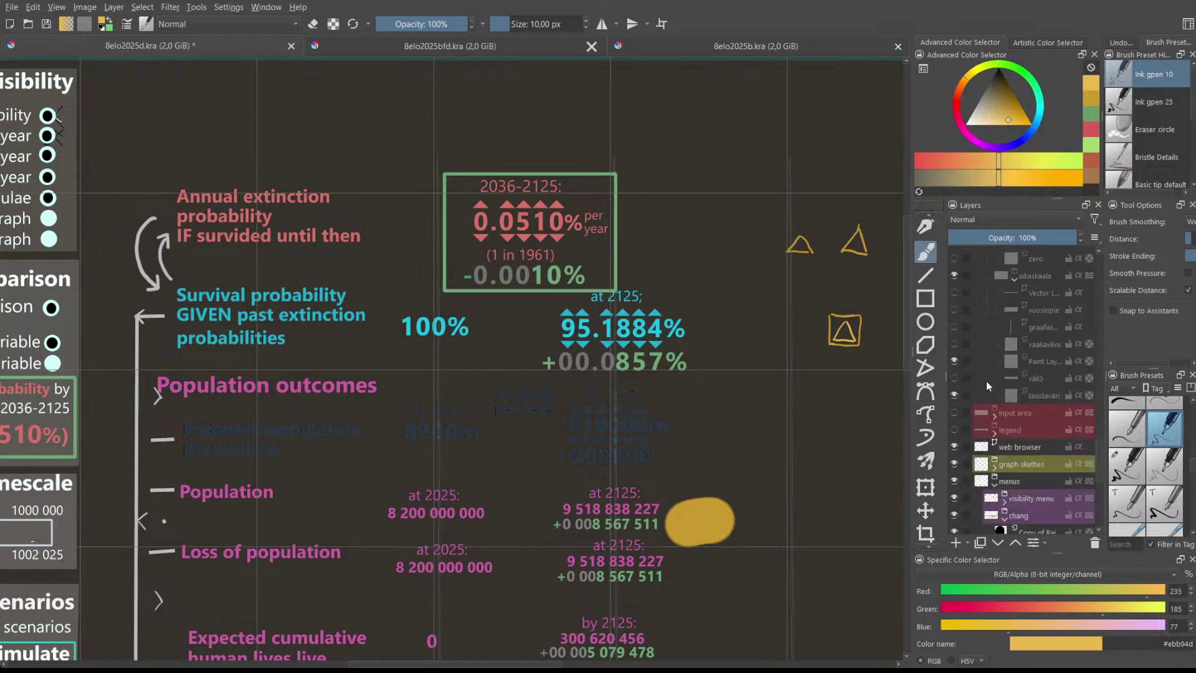
{"action": "scroll", "coordinate": [1022, 429], "scroll_direction": "down", "scroll_amount": 5}
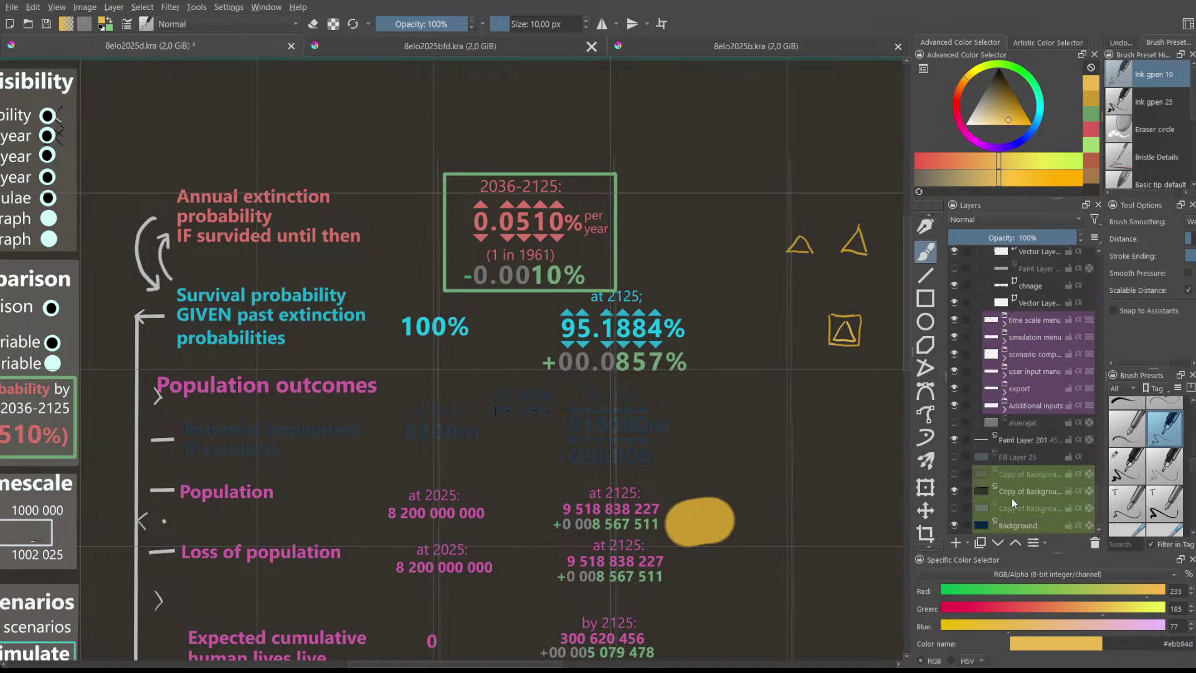
{"action": "mouse_move", "coordinate": [1010, 489]}
{"action": "left_mouse_down"}
{"action": "mouse_move", "coordinate": [999, 427]}
{"action": "mouse_move", "coordinate": [1003, 480]}
{"action": "left_mouse_up"}
{"action": "scroll", "coordinate": [1014, 451], "scroll_direction": "up", "scroll_amount": 5}
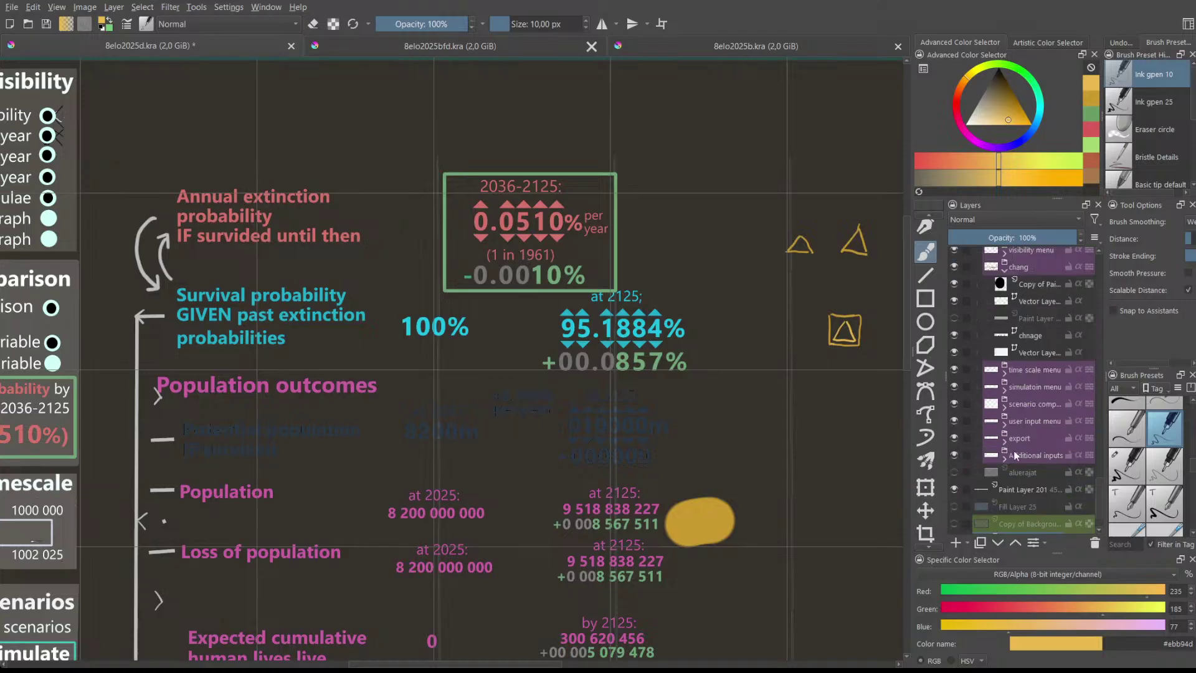
{"action": "scroll", "coordinate": [1014, 449], "scroll_direction": "up", "scroll_amount": 2}
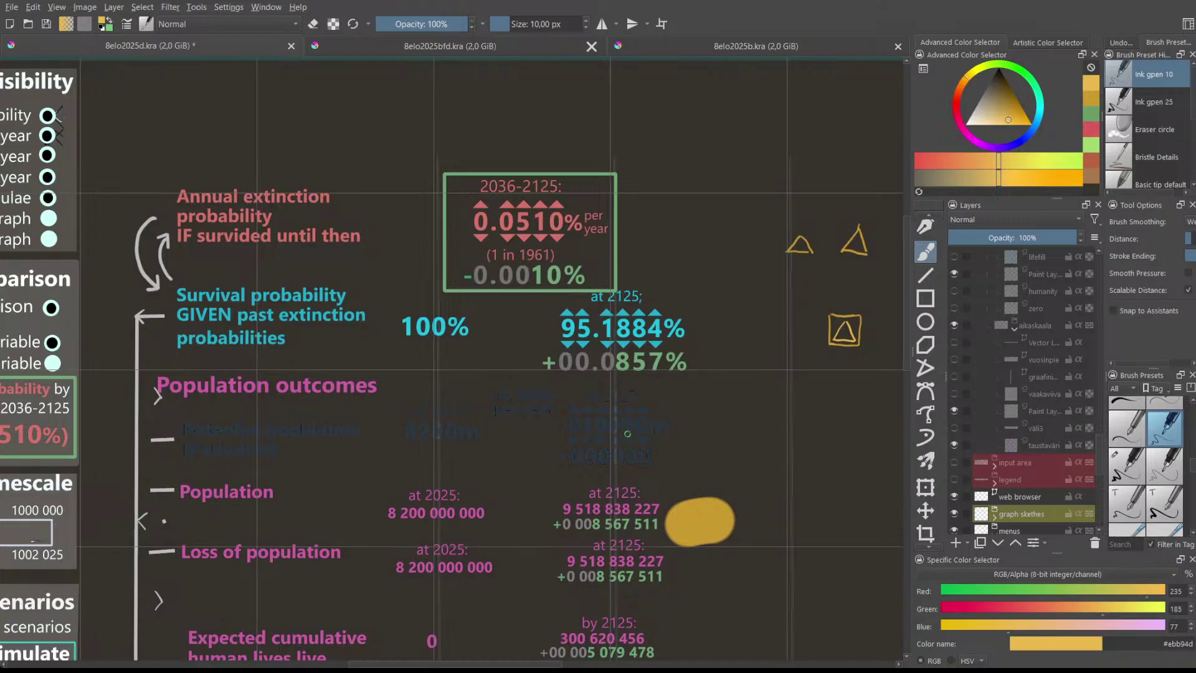
- Try to fill the selected background layer with the current yellow, and undo the fill
{"action": "scroll", "coordinate": [1055, 427], "scroll_direction": "down", "scroll_amount": 10}
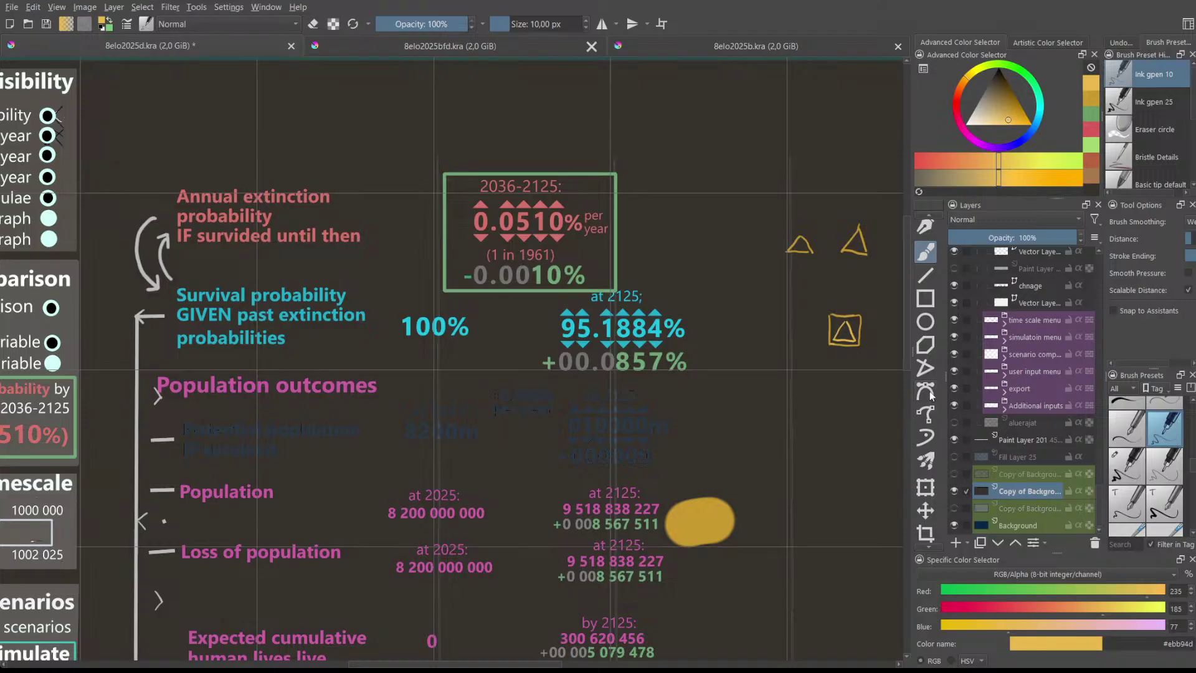
{"action": "scroll", "coordinate": [936, 445], "scroll_direction": "down", "scroll_amount": 2}
{"action": "left_click", "coordinate": [927, 492]}
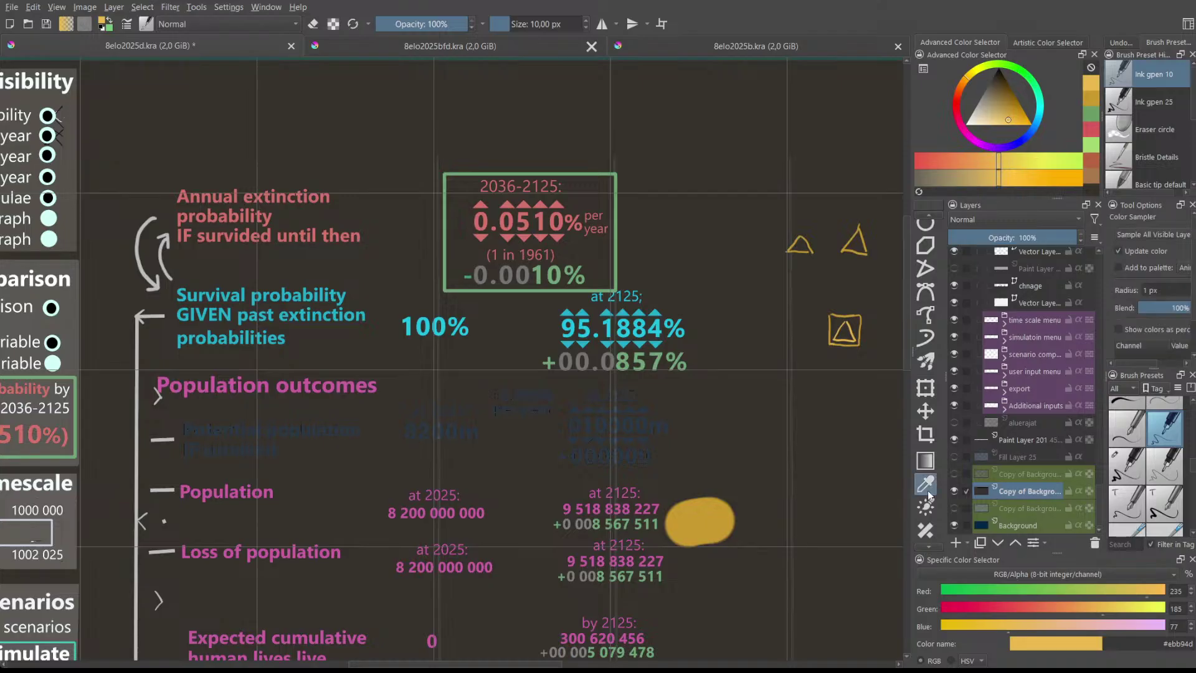
{"action": "scroll", "coordinate": [930, 424], "scroll_direction": "up", "scroll_amount": 1}
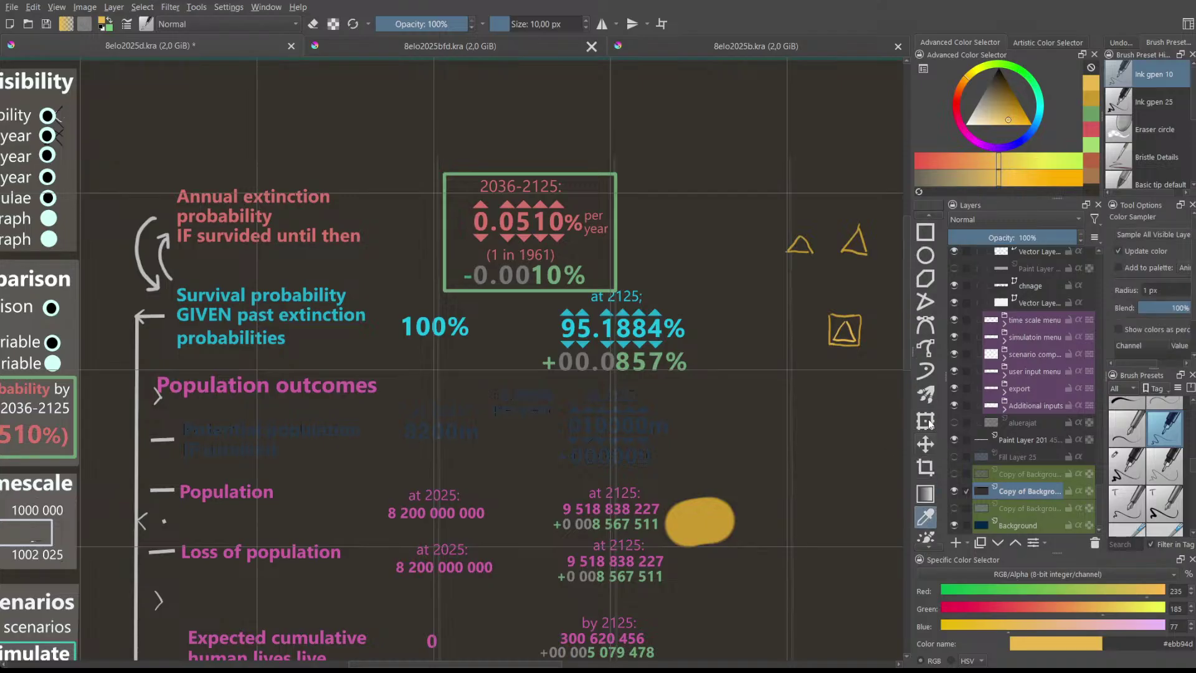
{"action": "scroll", "coordinate": [931, 460], "scroll_direction": "down", "scroll_amount": 5}
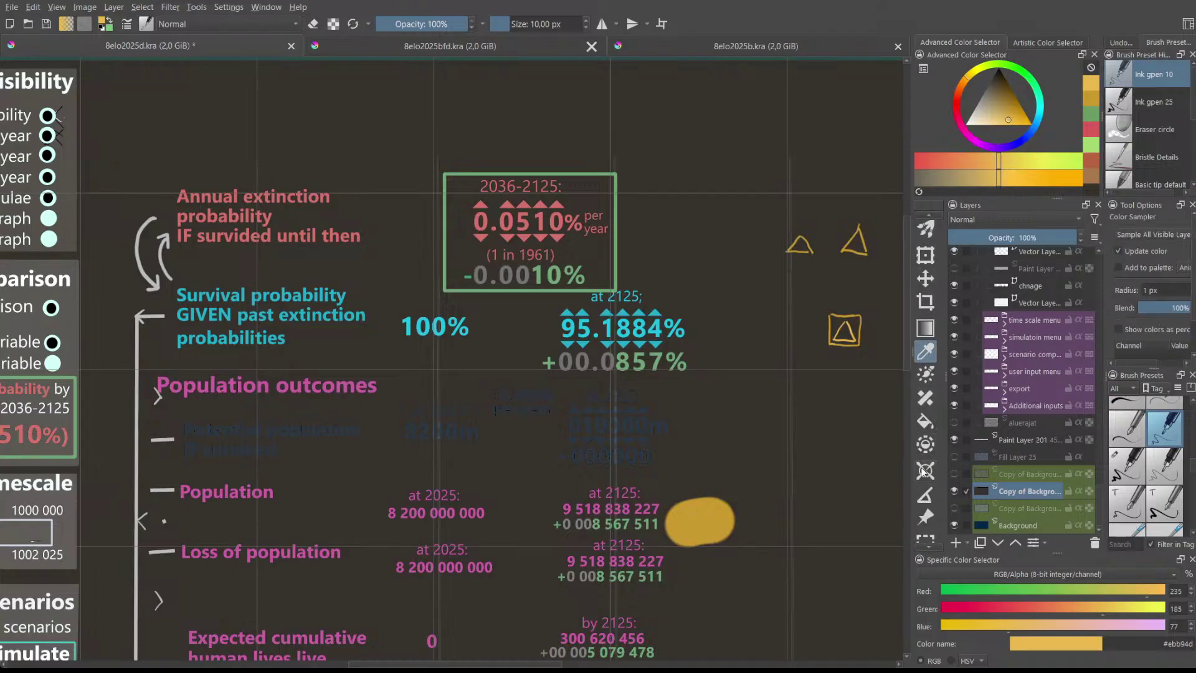
{"action": "left_click", "coordinate": [924, 422]}
{"action": "left_click", "coordinate": [842, 444]}
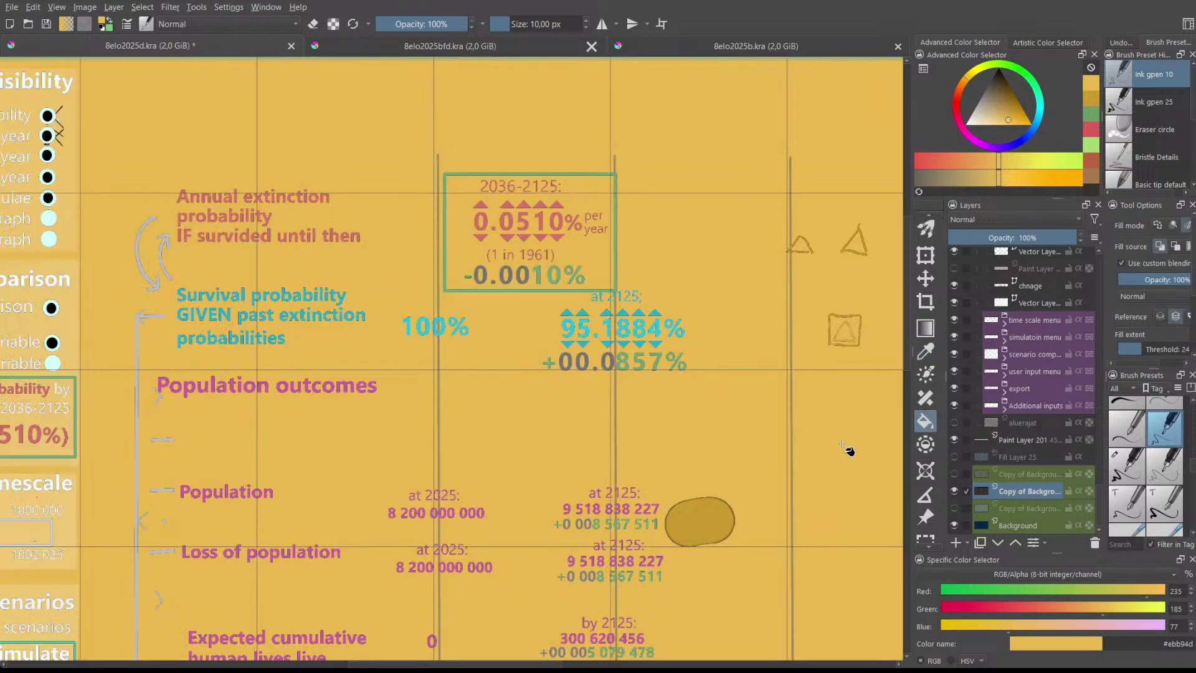
{"action": "key", "text": "ctrl+z"}
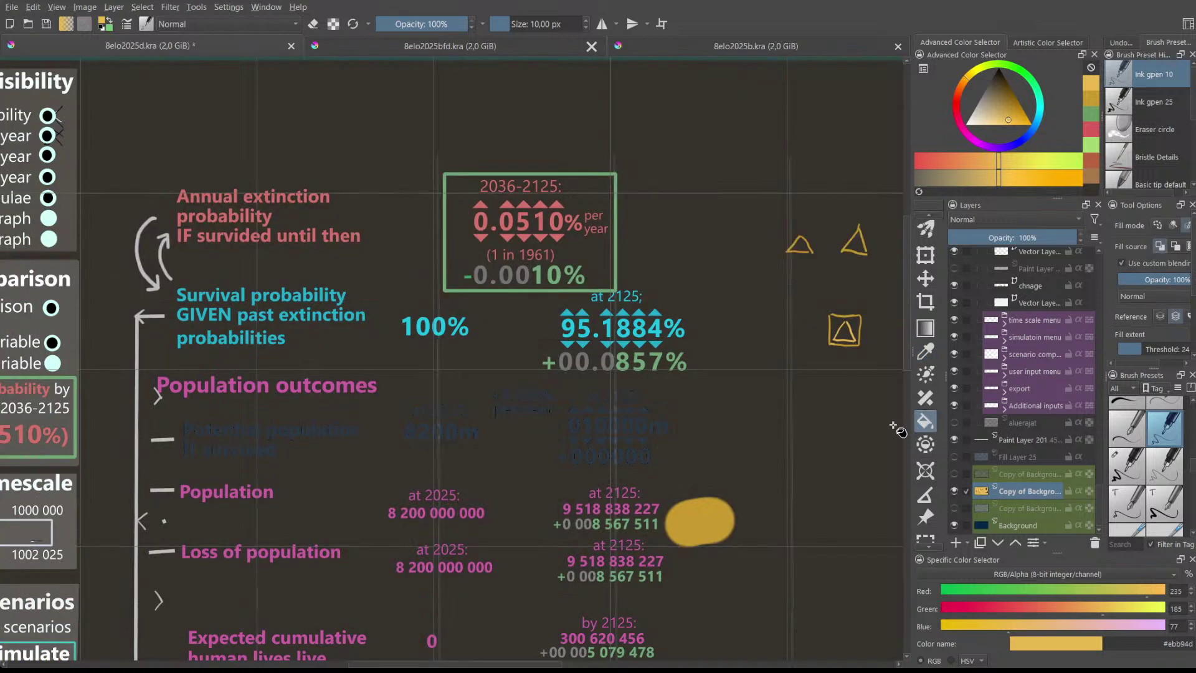
- Sample the canvas's dark brown background color, #36312c, and fill the selected background layer with it
{"action": "left_click", "coordinate": [925, 351]}
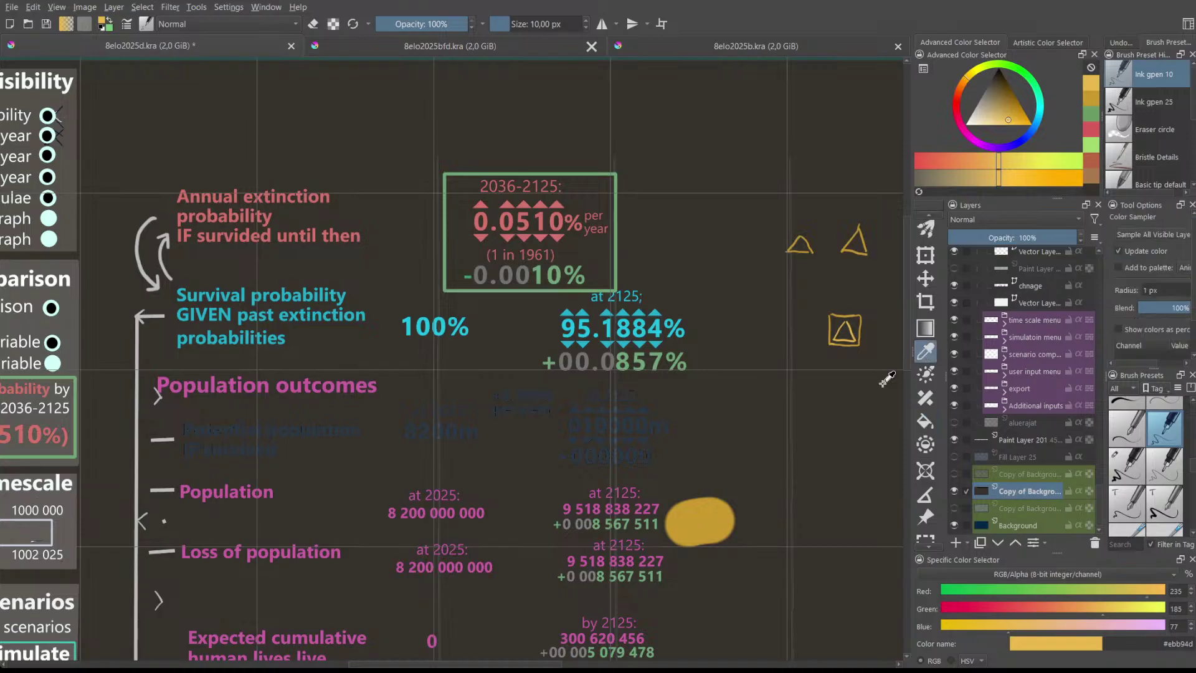
{"action": "left_click", "coordinate": [839, 419]}
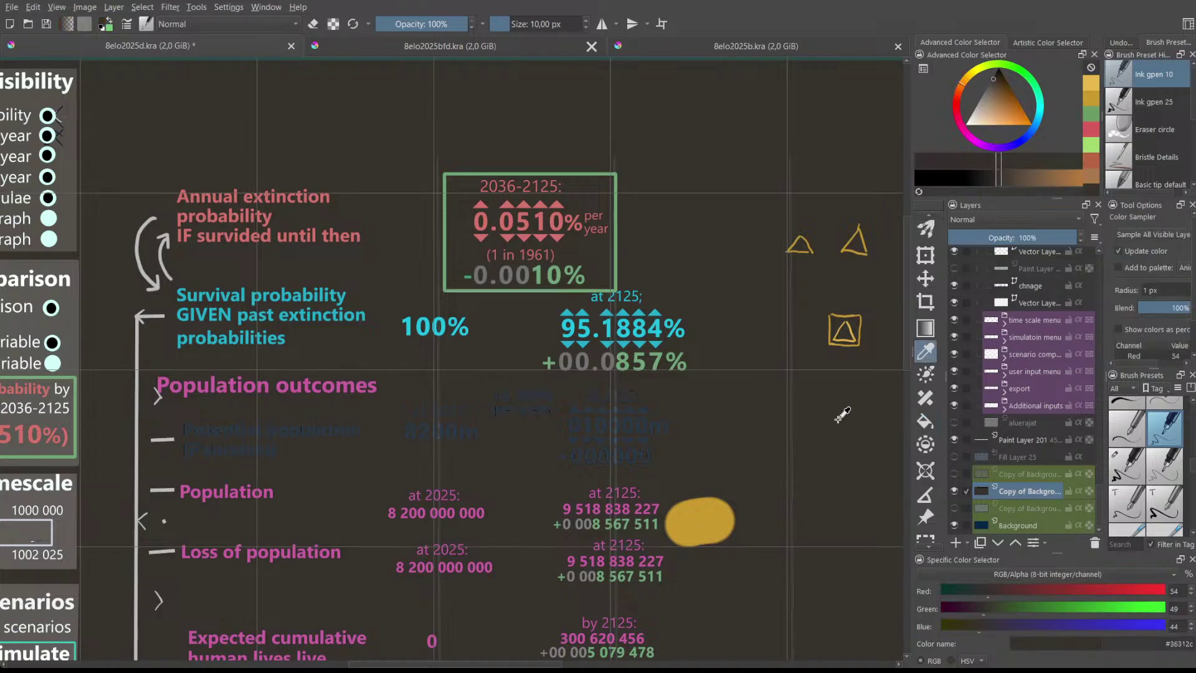
{"action": "left_click", "coordinate": [925, 421]}
{"action": "left_click", "coordinate": [864, 436]}
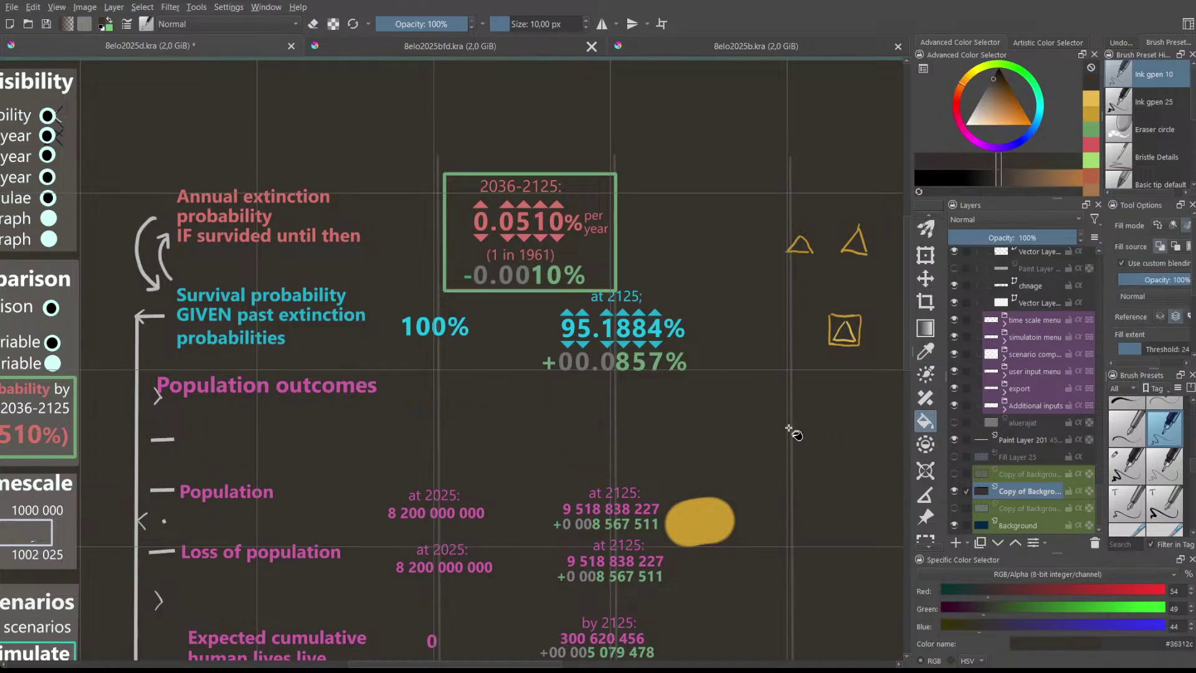
- Hide and show the right hand group to check the refilled background for leftover text, leaving the group visible
{"action": "scroll", "coordinate": [1000, 371], "scroll_direction": "up", "scroll_amount": 1}
{"action": "scroll", "coordinate": [1003, 372], "scroll_direction": "down", "scroll_amount": 5}
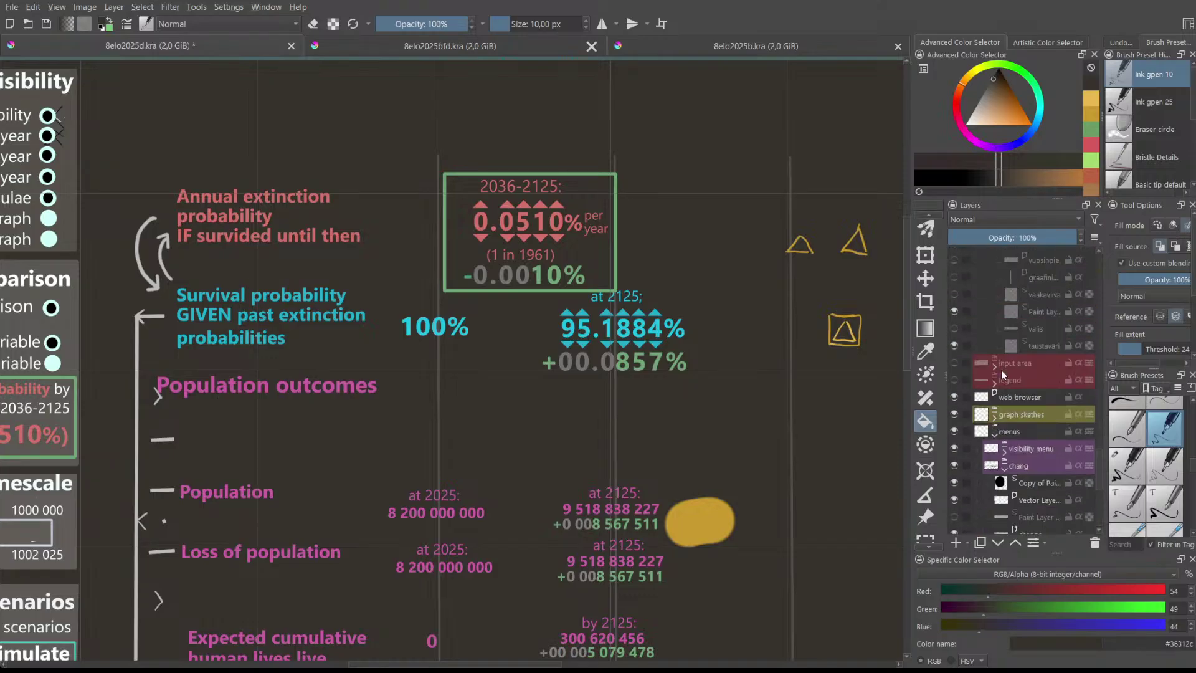
{"action": "scroll", "coordinate": [1022, 351], "scroll_direction": "down", "scroll_amount": 8}
{"action": "scroll", "coordinate": [1023, 346], "scroll_direction": "up", "scroll_amount": 5}
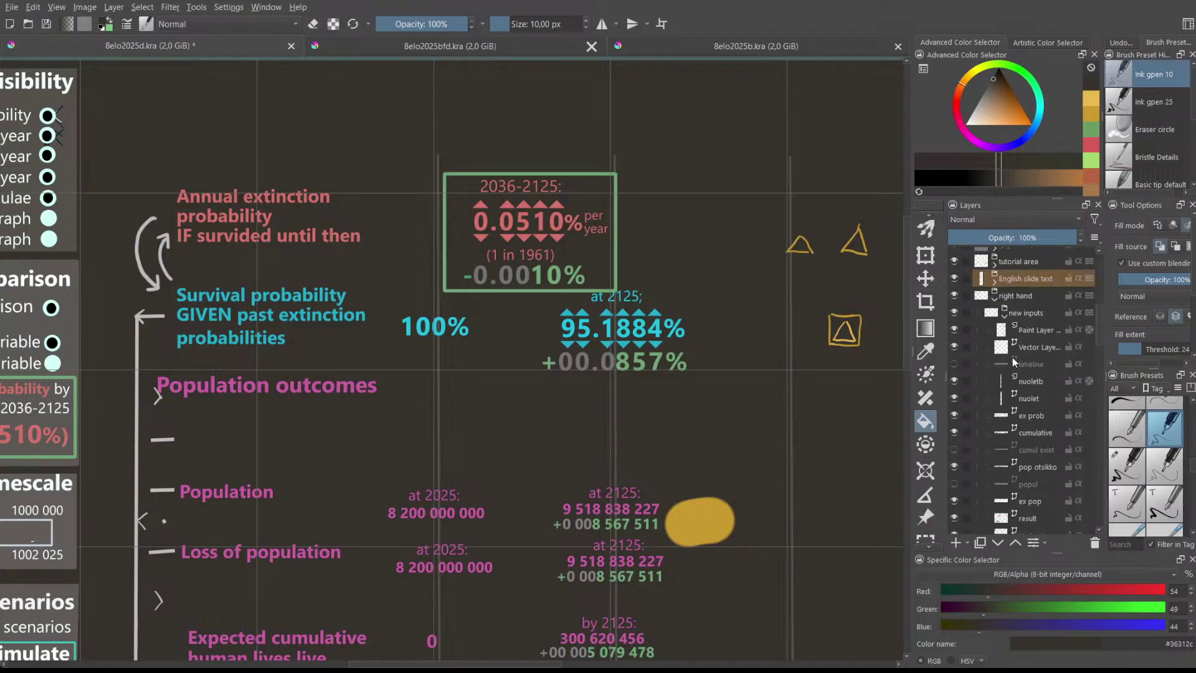
{"action": "scroll", "coordinate": [1013, 357], "scroll_direction": "up", "scroll_amount": 1}
{"action": "left_click", "coordinate": [955, 346]}
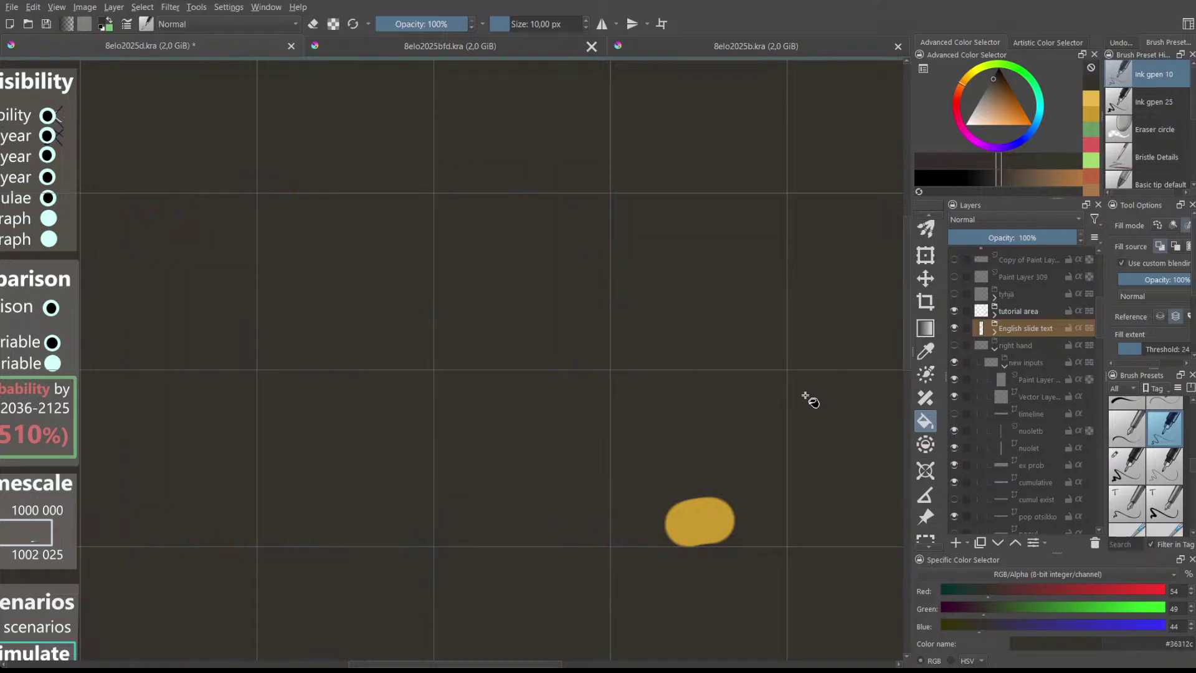
{"action": "left_click", "coordinate": [953, 346]}
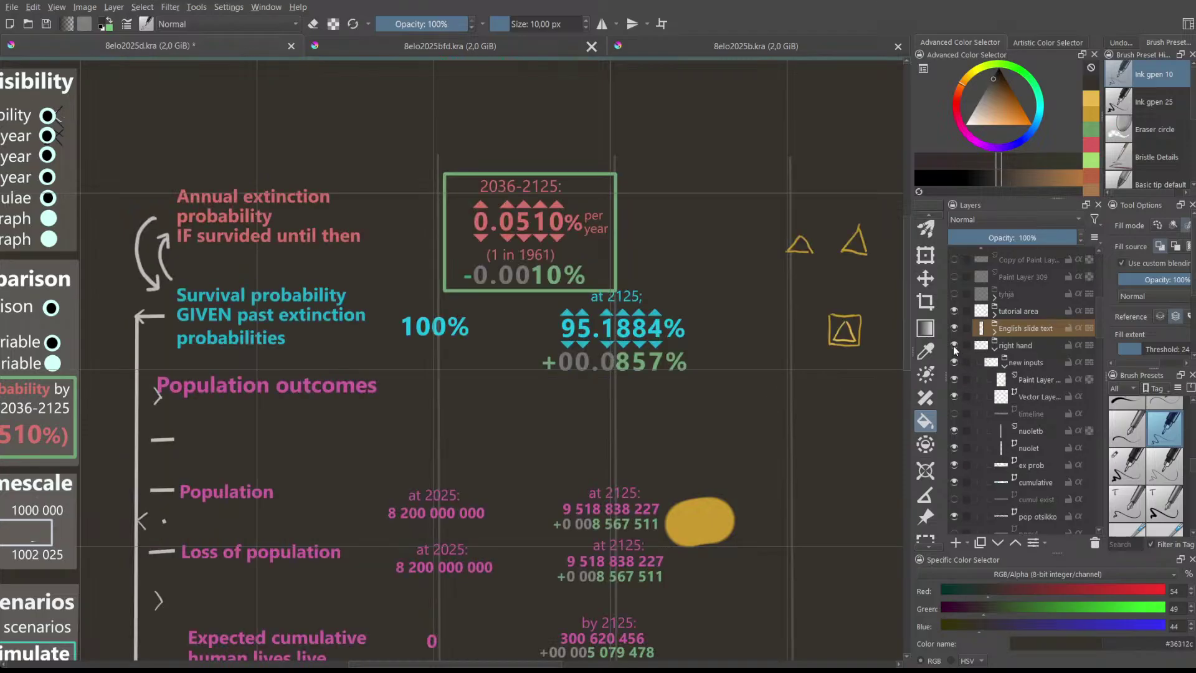
- Hide and show the refilled Copy of Background layer to check its effect on the page, leaving it visible
{"action": "scroll", "coordinate": [998, 383], "scroll_direction": "down", "scroll_amount": 8}
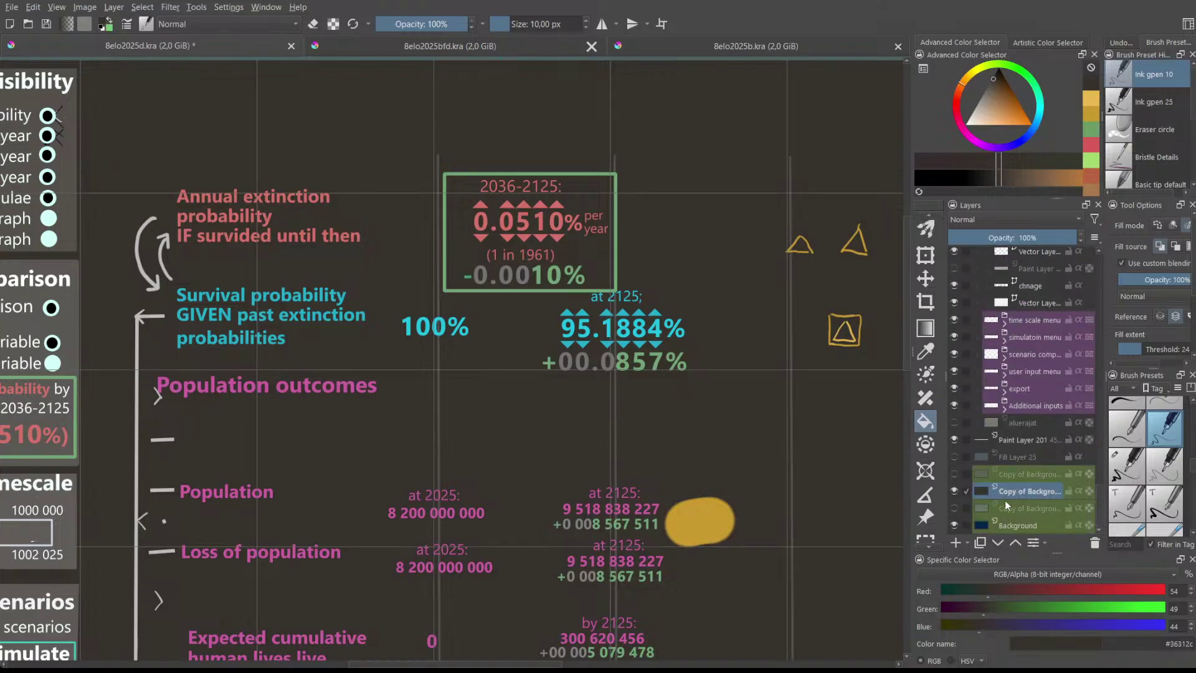
{"action": "left_click", "coordinate": [952, 491]}
{"action": "left_click", "coordinate": [951, 490]}
{"action": "scroll", "coordinate": [997, 433], "scroll_direction": "up", "scroll_amount": 10}
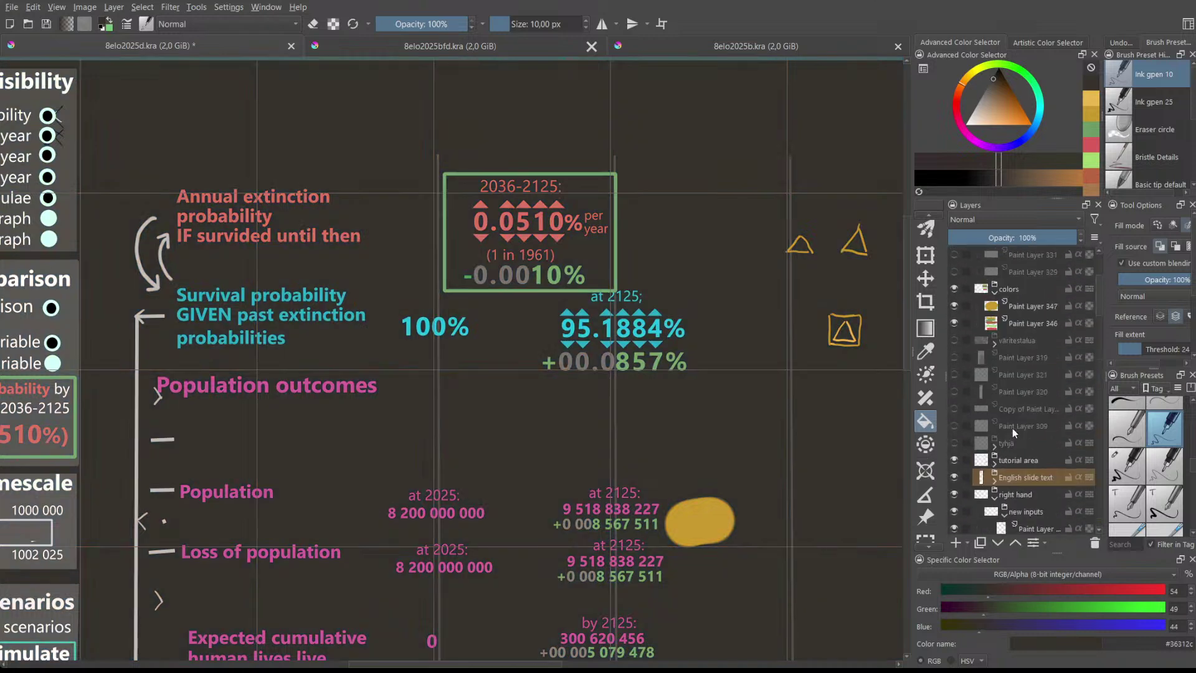
{"action": "scroll", "coordinate": [1011, 428], "scroll_direction": "down", "scroll_amount": 3}
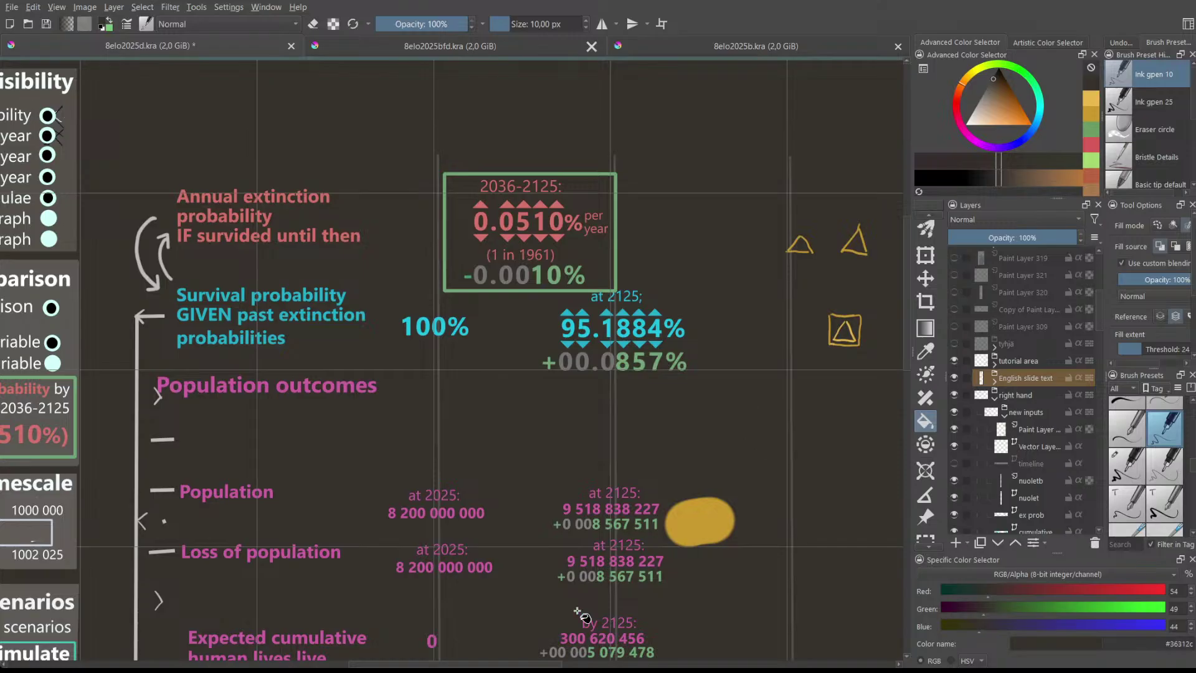
- Hide and show the new inputs group to check which page elements it contains, leaving it visible
{"action": "scroll", "coordinate": [624, 512], "scroll_direction": "down", "scroll_amount": 1}
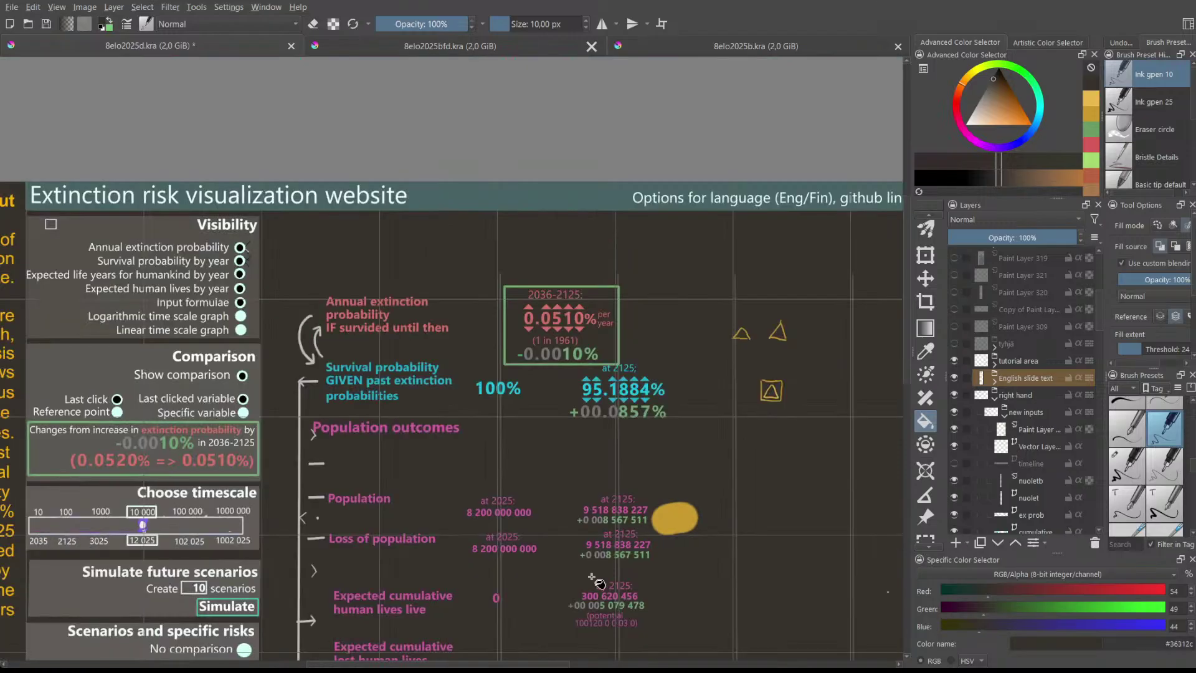
{"action": "left_click_drag", "start_coordinate": [544, 662], "coordinate": [609, 660]}
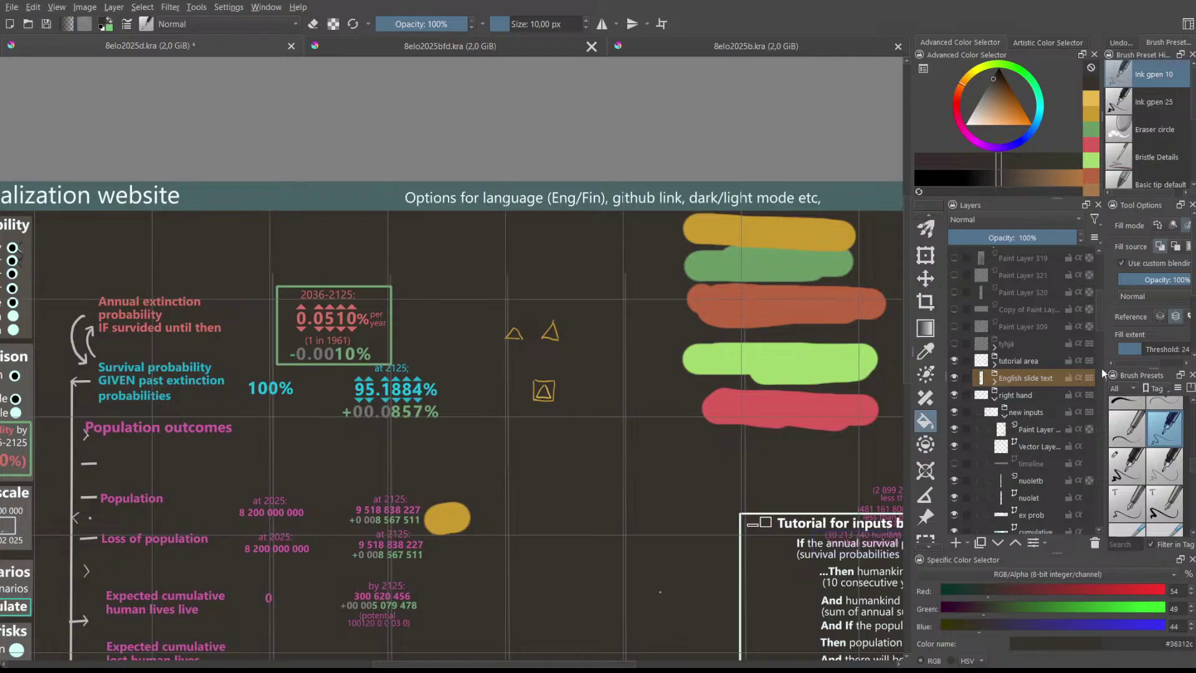
{"action": "scroll", "coordinate": [1096, 329], "scroll_direction": "down", "scroll_amount": 2}
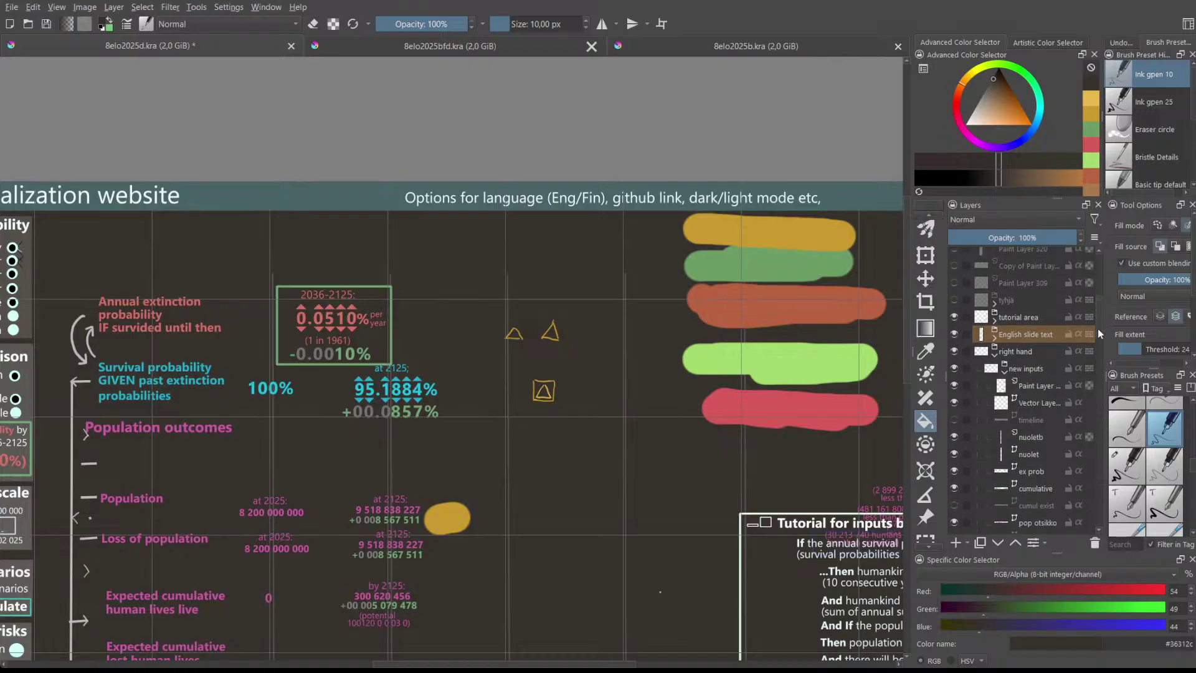
{"action": "left_click", "coordinate": [955, 368]}
{"action": "left_click", "coordinate": [954, 369]}
{"action": "left_click", "coordinate": [955, 371]}
{"action": "left_click", "coordinate": [956, 372]}
{"action": "scroll", "coordinate": [1034, 409], "scroll_direction": "down", "scroll_amount": 3}
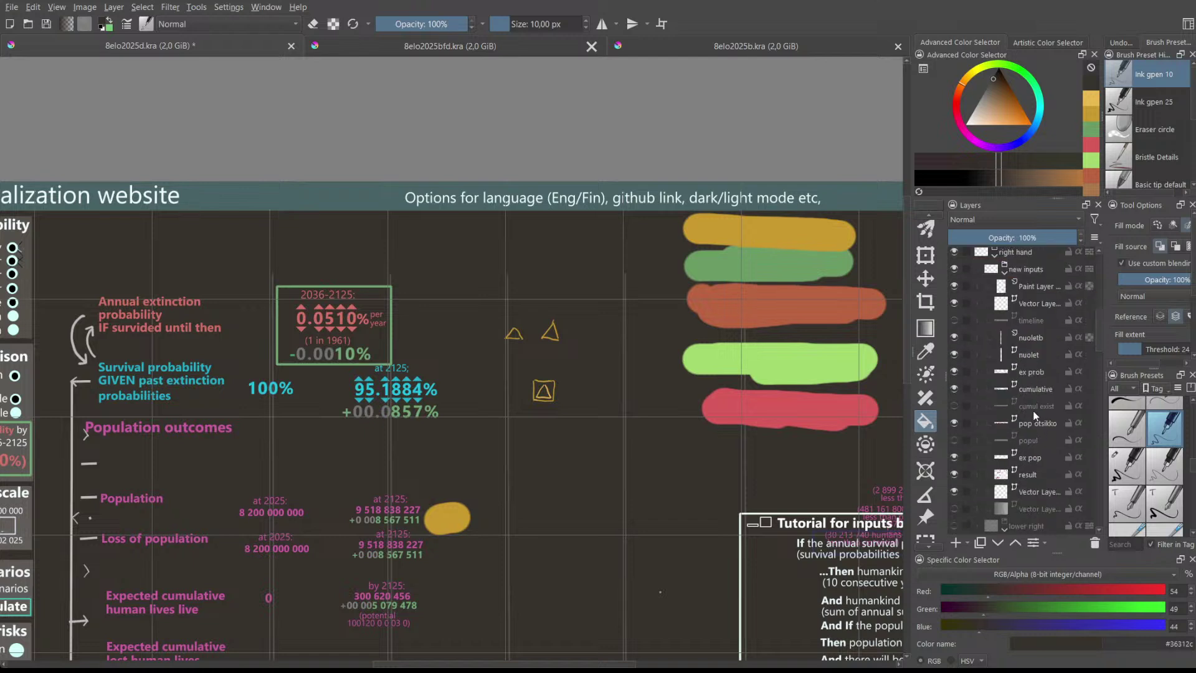
- Check the contents of the ex prob layer by toggling its visibility, and select the cumulative layer
{"action": "left_click", "coordinate": [1022, 371]}
{"action": "left_click", "coordinate": [955, 374]}
{"action": "left_click", "coordinate": [955, 372]}
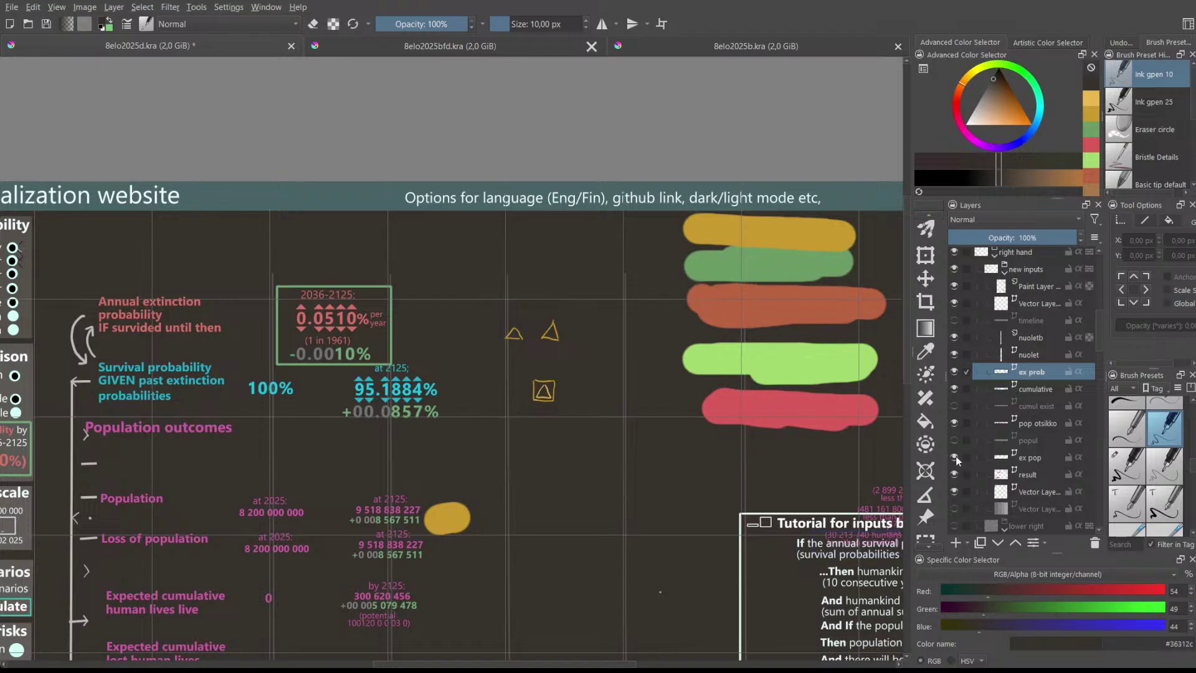
{"action": "left_click", "coordinate": [958, 387]}
{"action": "left_click", "coordinate": [1022, 395]}
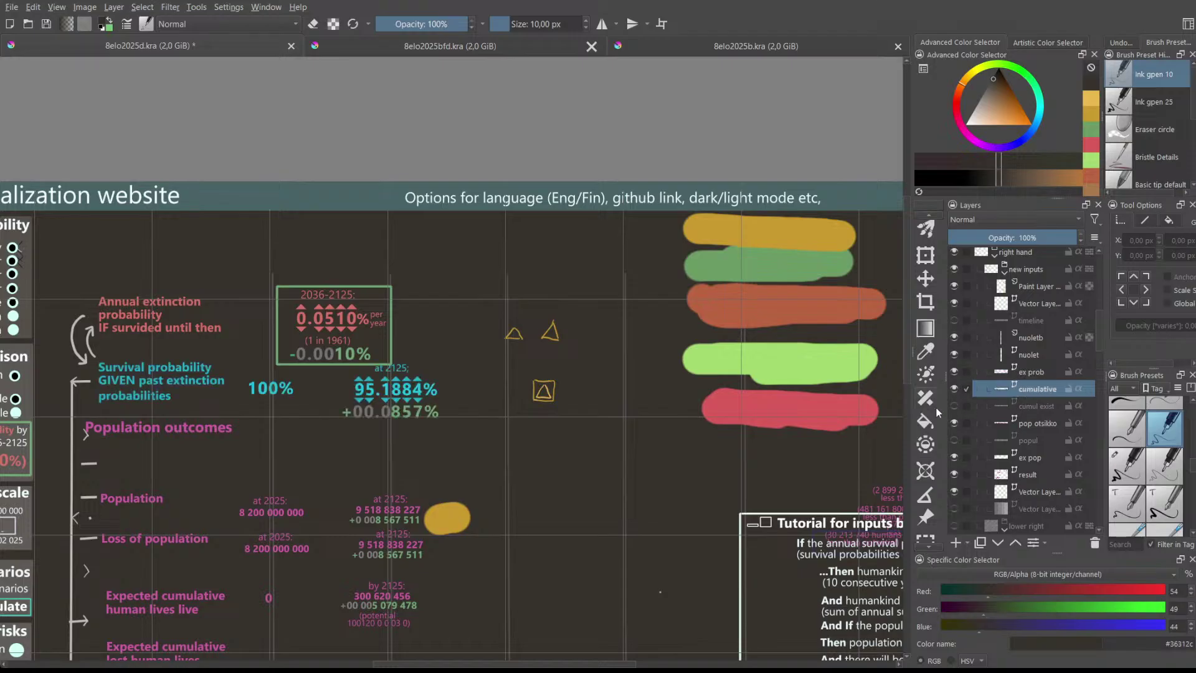
- Select the 95.1884% value and the Survival probability label with the Select Shapes tool to inspect their colors
{"action": "scroll", "coordinate": [939, 289], "scroll_direction": "up", "scroll_amount": 5}
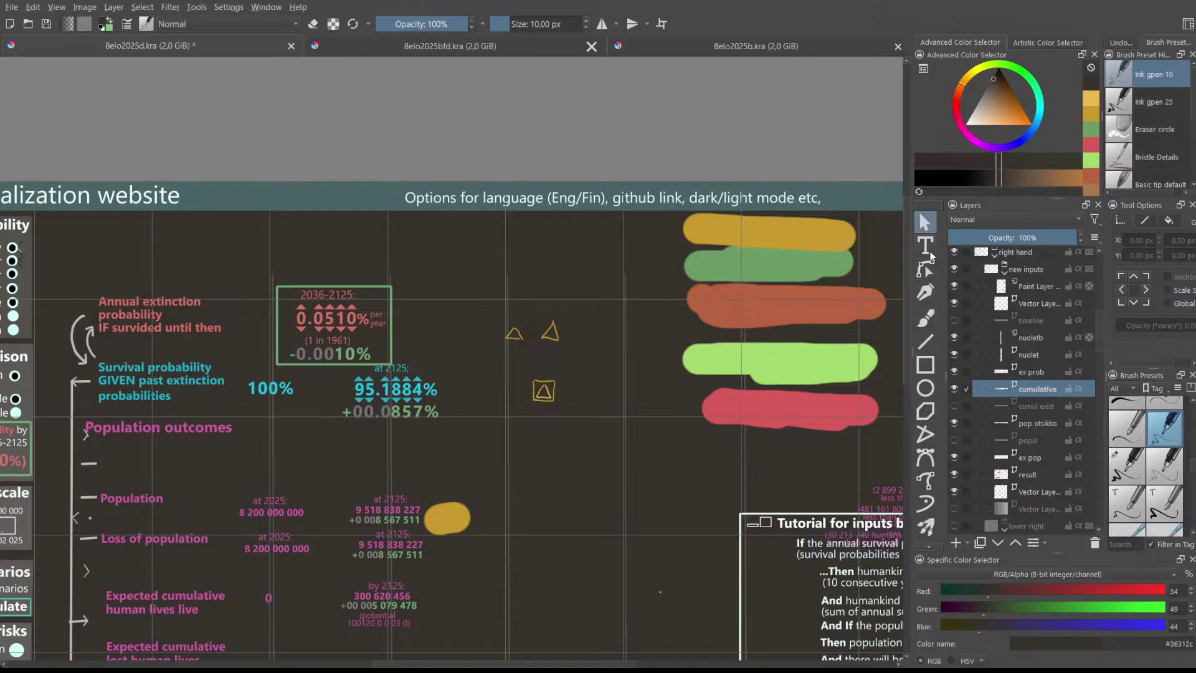
{"action": "left_click", "coordinate": [396, 386]}
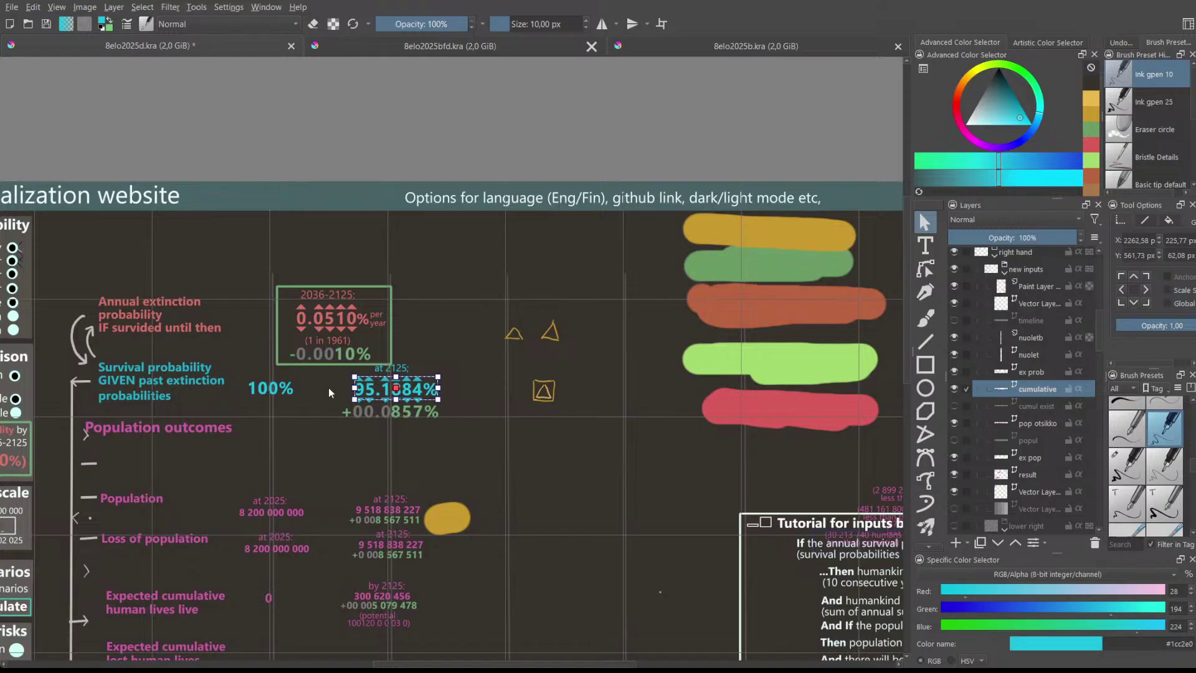
{"action": "left_click", "coordinate": [148, 368]}
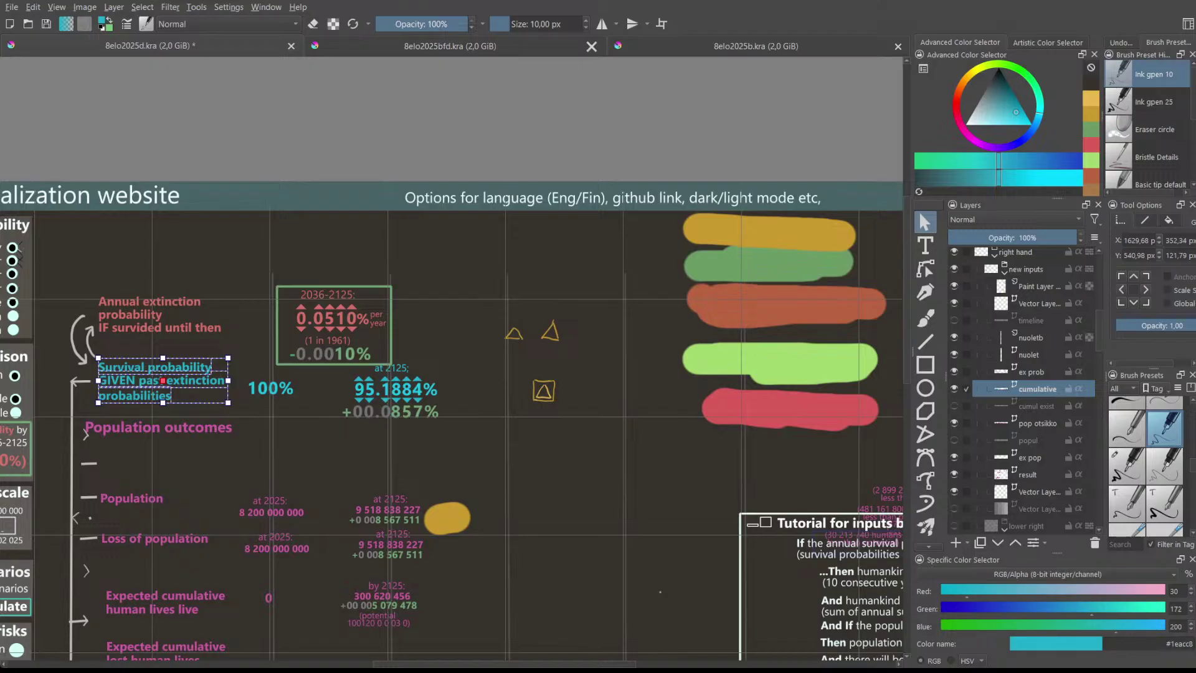
{"action": "scroll", "coordinate": [593, 160], "scroll_direction": "up", "scroll_amount": 5}
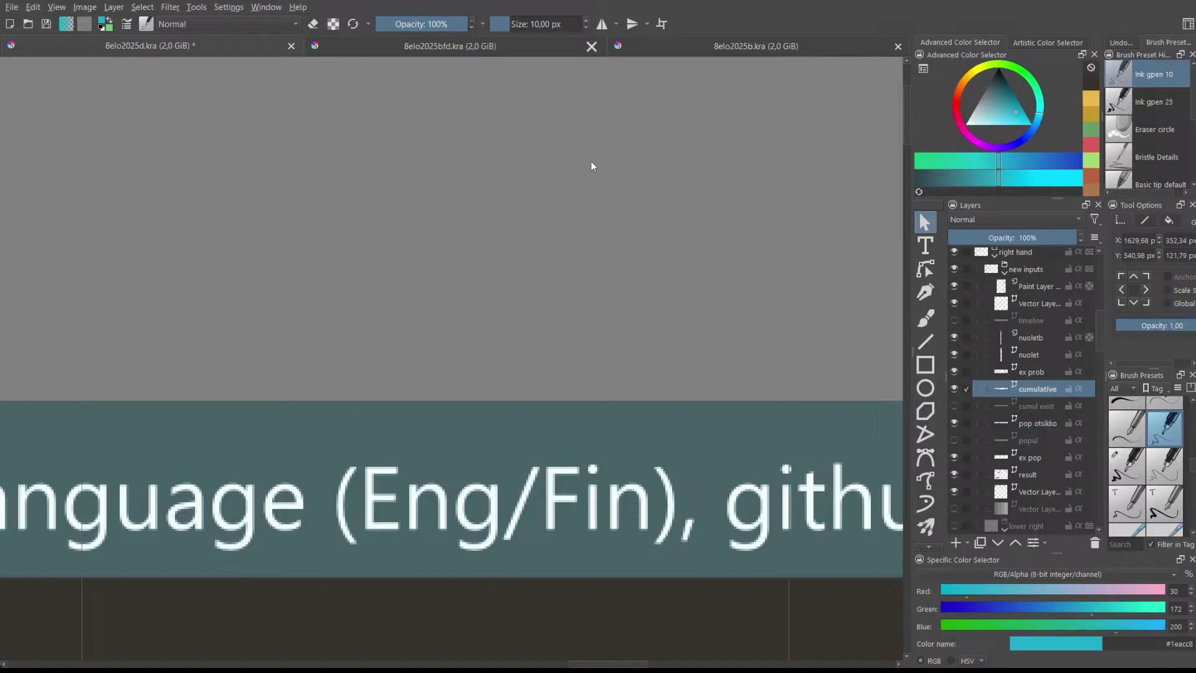
{"action": "scroll", "coordinate": [566, 327], "scroll_direction": "down", "scroll_amount": 2}
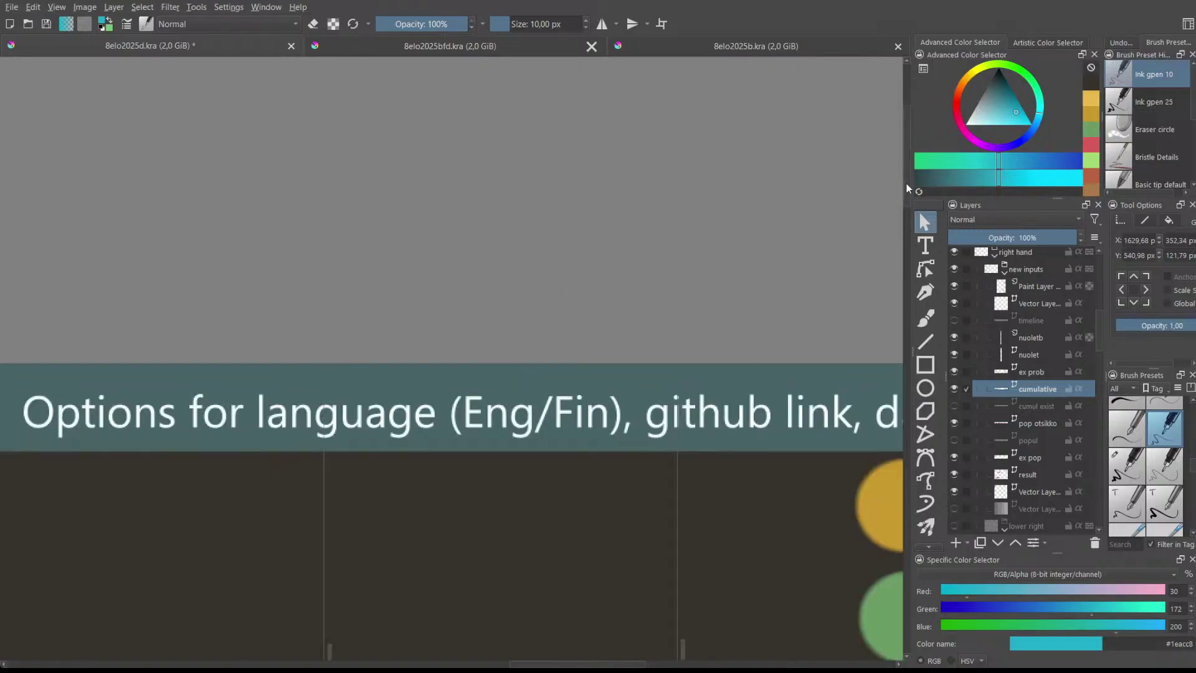
{"action": "left_click_drag", "start_coordinate": [906, 185], "coordinate": [919, 271]}
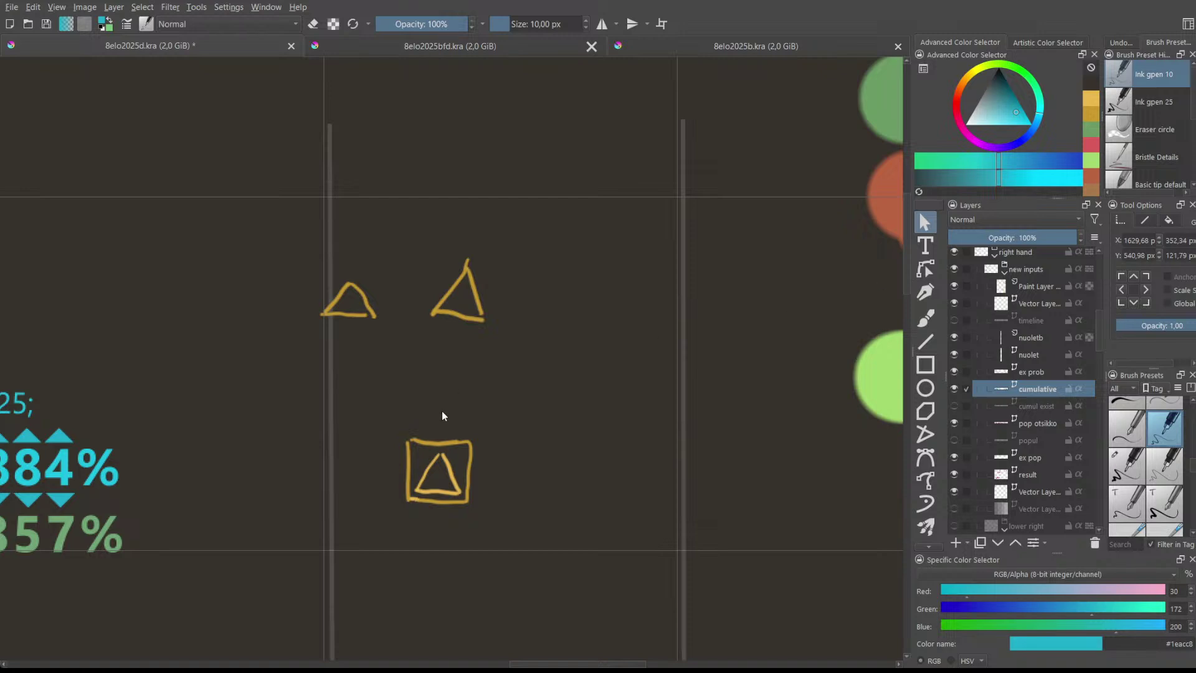
{"action": "scroll", "coordinate": [435, 633], "scroll_direction": "down", "scroll_amount": 4}
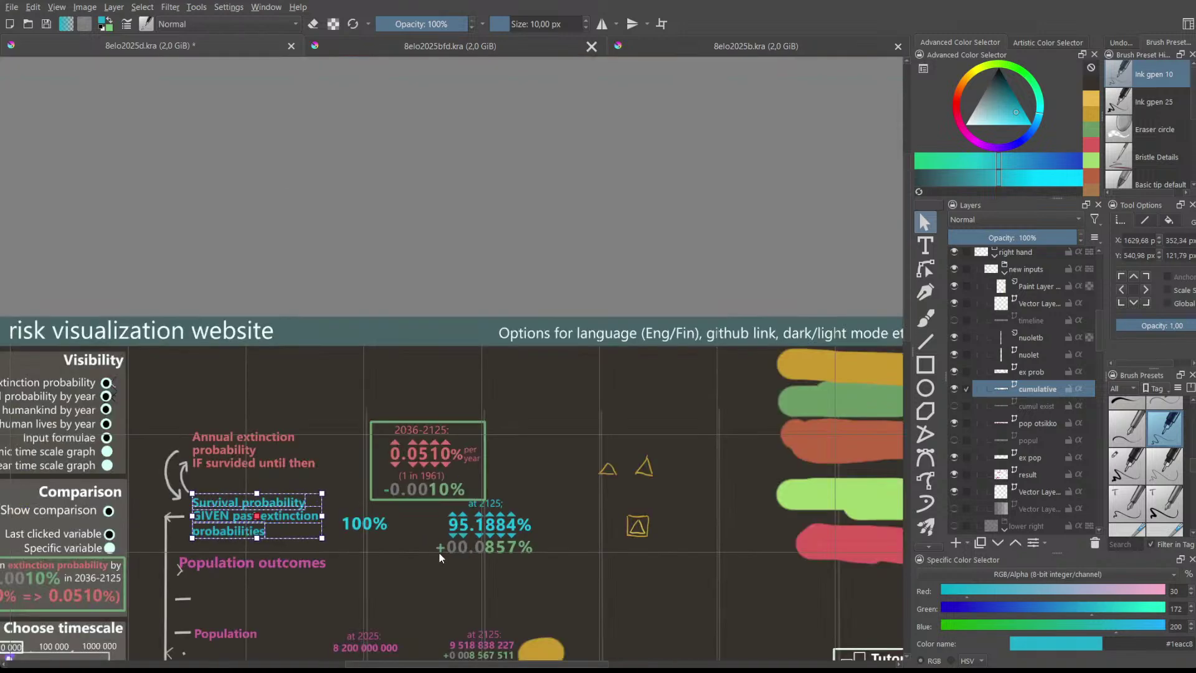
{"action": "scroll", "coordinate": [439, 557], "scroll_direction": "down", "scroll_amount": 2}
{"action": "scroll", "coordinate": [495, 560], "scroll_direction": "up", "scroll_amount": 2}
- Compare the cyan shades of the 95.1884% value, the 100% value and the Survival probability label by selecting each in turn
{"action": "left_click", "coordinate": [487, 533]}
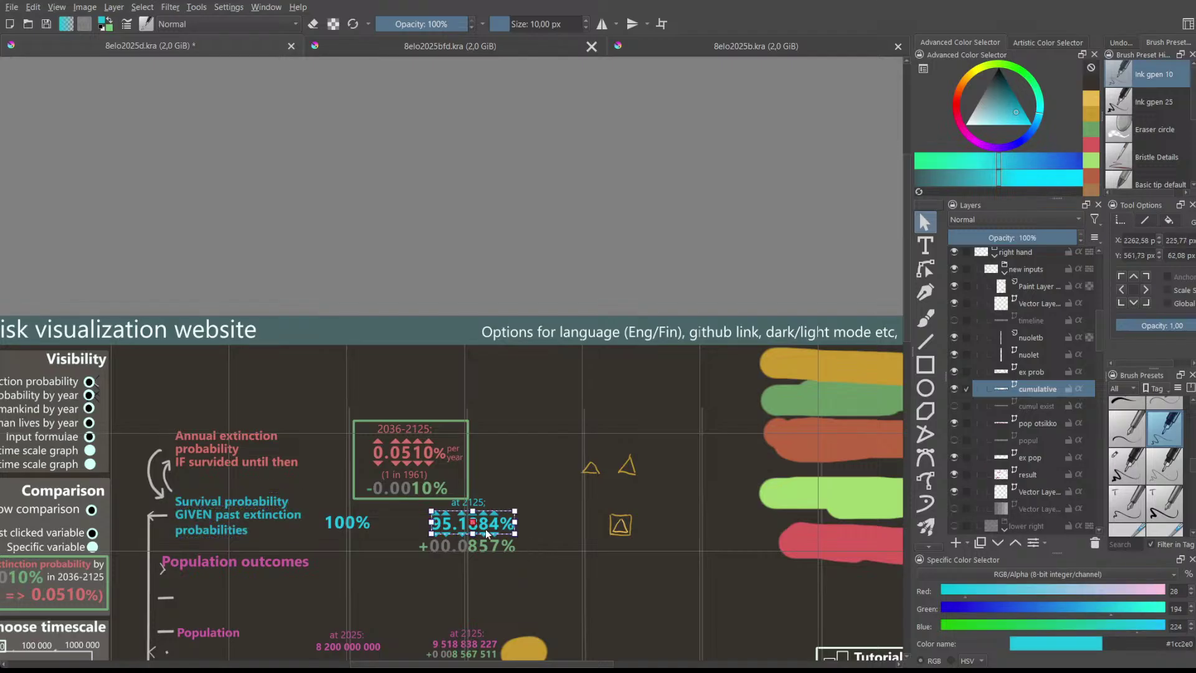
{"action": "left_click", "coordinate": [350, 527]}
{"action": "left_click", "coordinate": [471, 528]}
{"action": "left_click", "coordinate": [249, 526]}
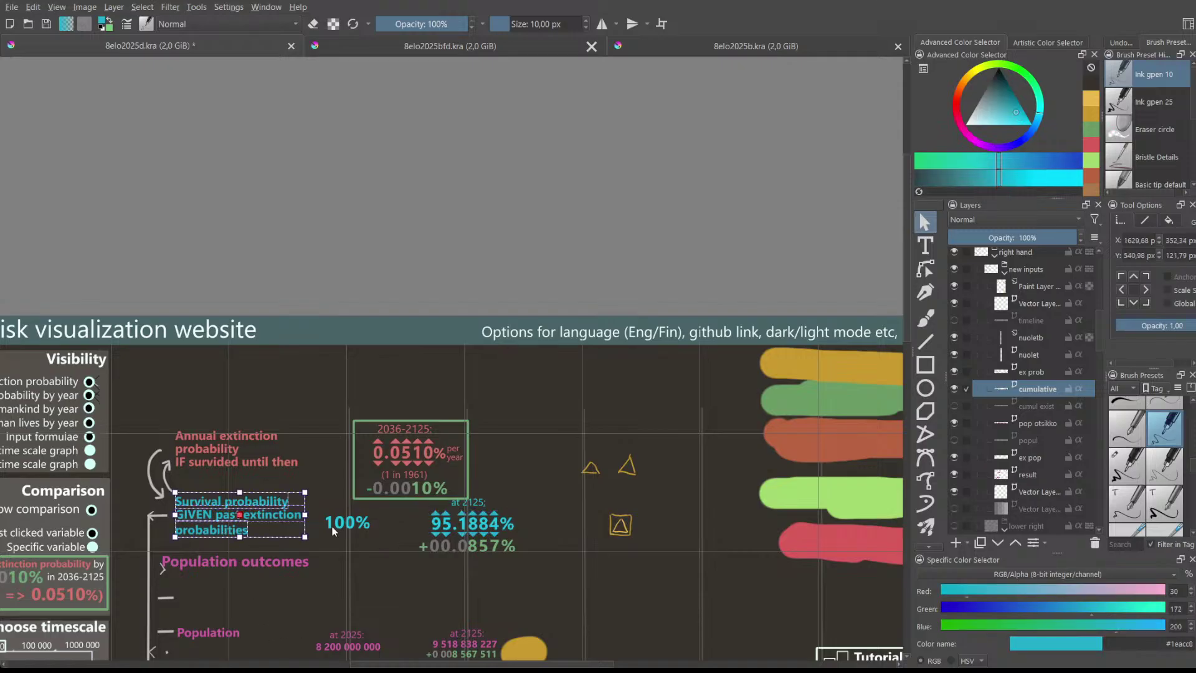
{"action": "left_click", "coordinate": [349, 525]}
{"action": "left_click", "coordinate": [439, 529]}
{"action": "left_click", "coordinate": [318, 532]}
{"action": "left_click", "coordinate": [292, 527]}
{"action": "double_click", "coordinate": [246, 515]}
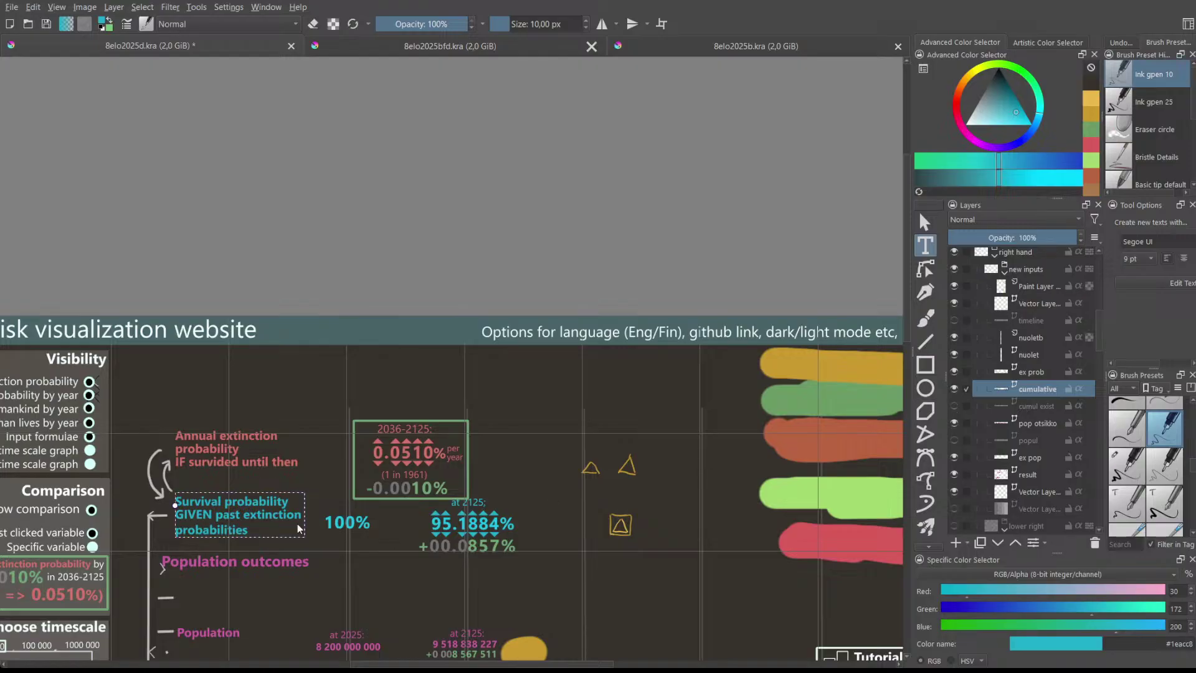
{"action": "key", "text": "Escape"}
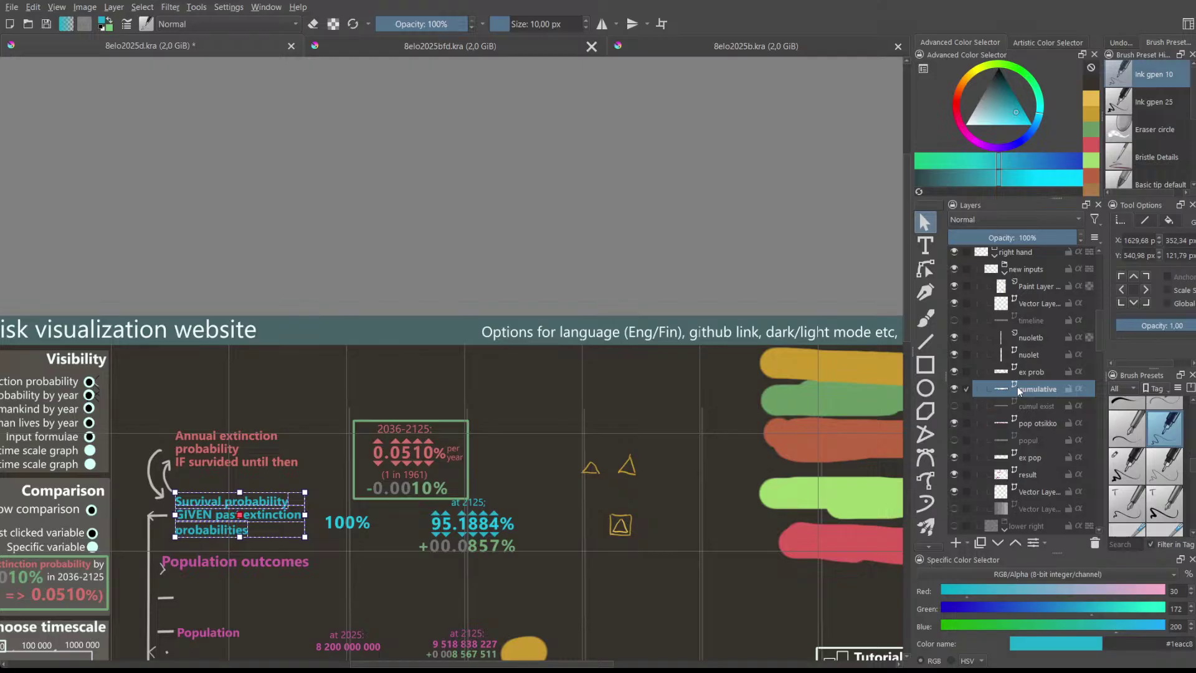
- Close the Specific Color Selector docker and shrink the Advanced Color Selector to give the toolbox and layer list more height
{"action": "scroll", "coordinate": [1070, 390], "scroll_direction": "up", "scroll_amount": 3}
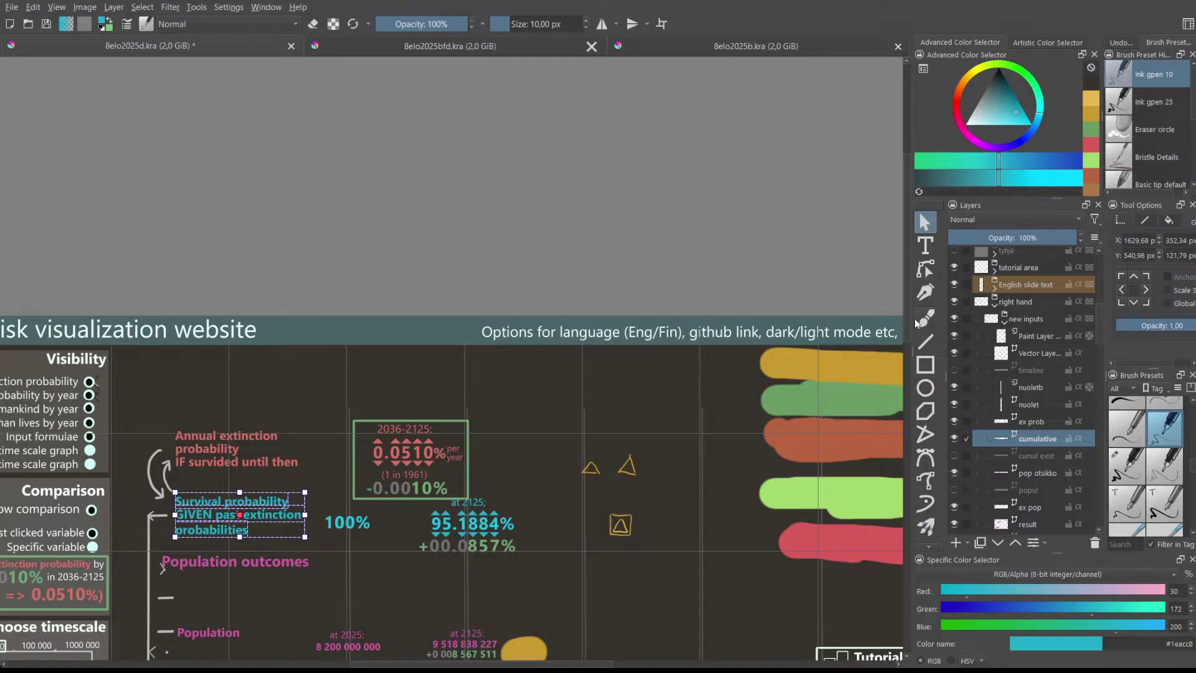
{"action": "scroll", "coordinate": [926, 300], "scroll_direction": "down", "scroll_amount": 3}
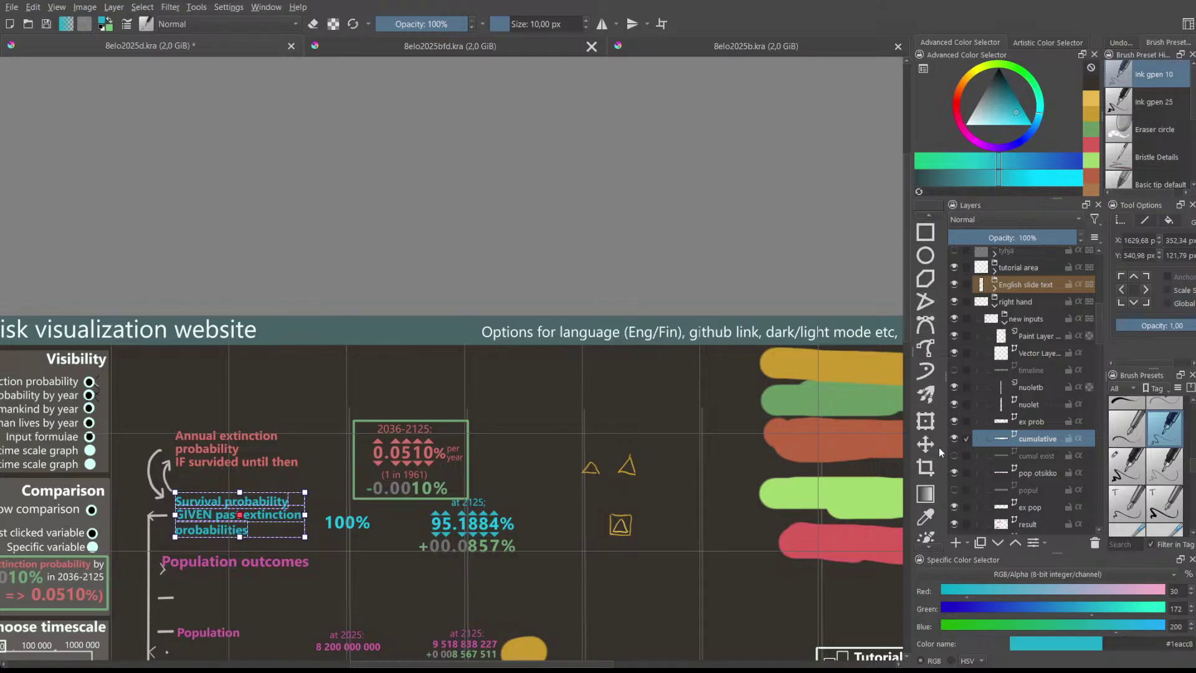
{"action": "left_click_drag", "start_coordinate": [946, 443], "coordinate": [946, 442]}
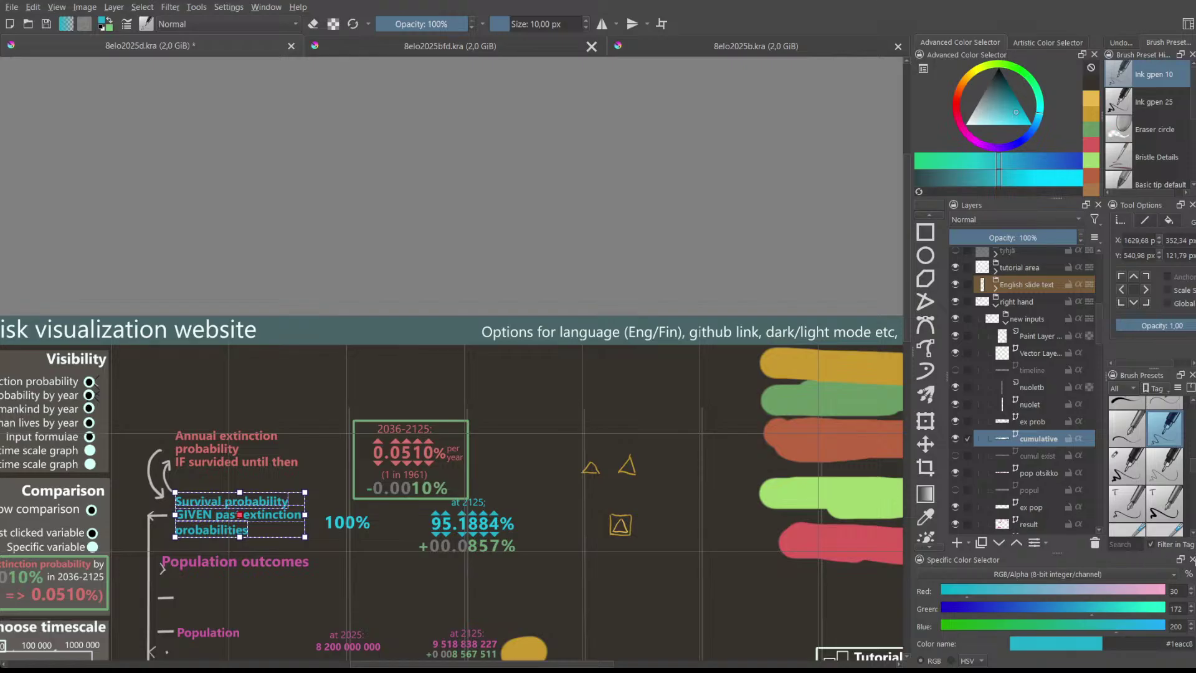
{"action": "left_click", "coordinate": [1191, 559]}
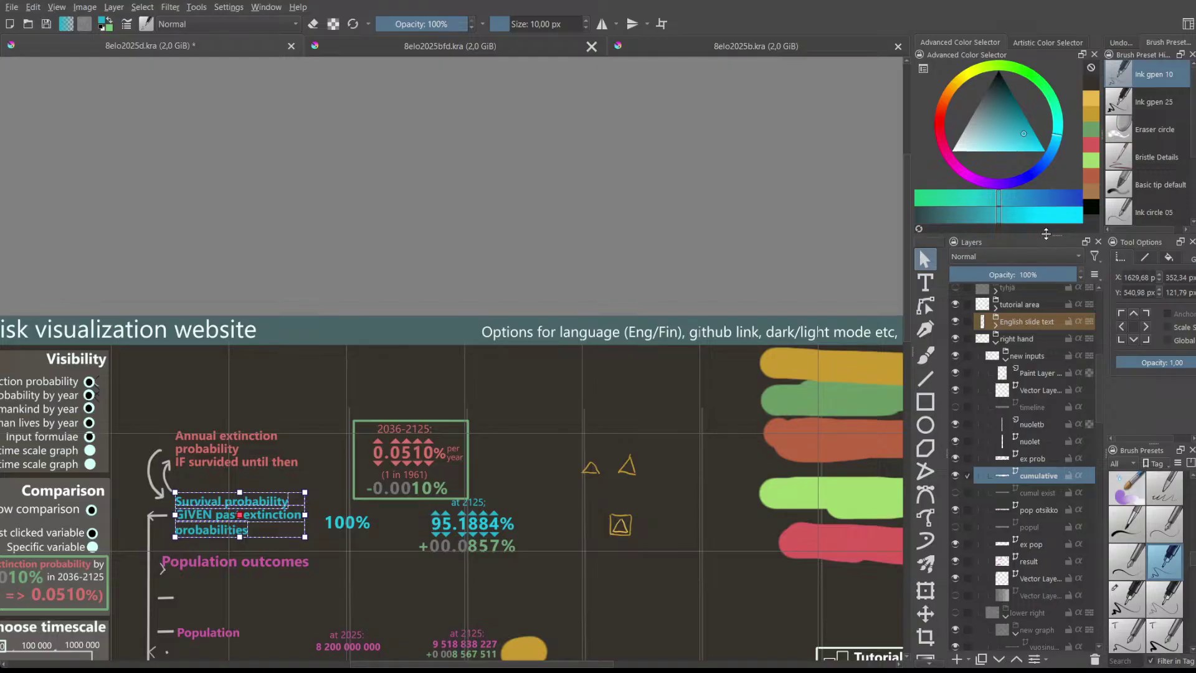
{"action": "left_click_drag", "start_coordinate": [1047, 233], "coordinate": [1047, 168]}
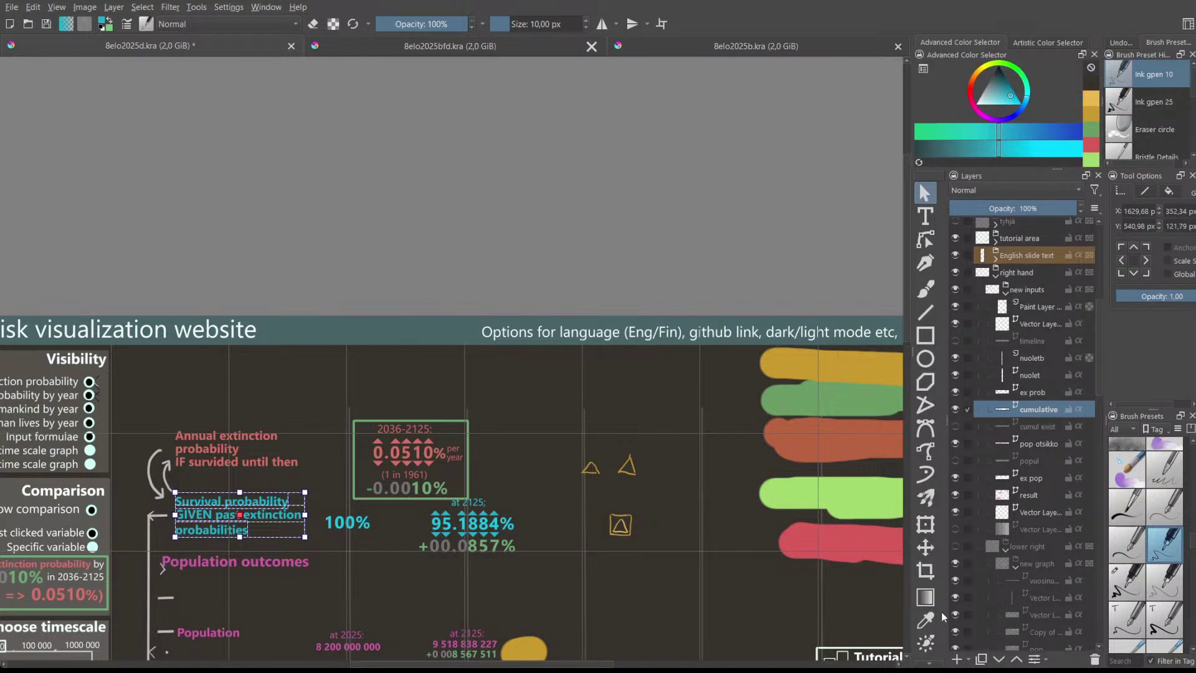
- Sample the dark yellow of the uppermost color swatch on the canvas, RGB 201, 154, 46
{"action": "left_click", "coordinate": [925, 619]}
{"action": "left_click", "coordinate": [894, 566]}
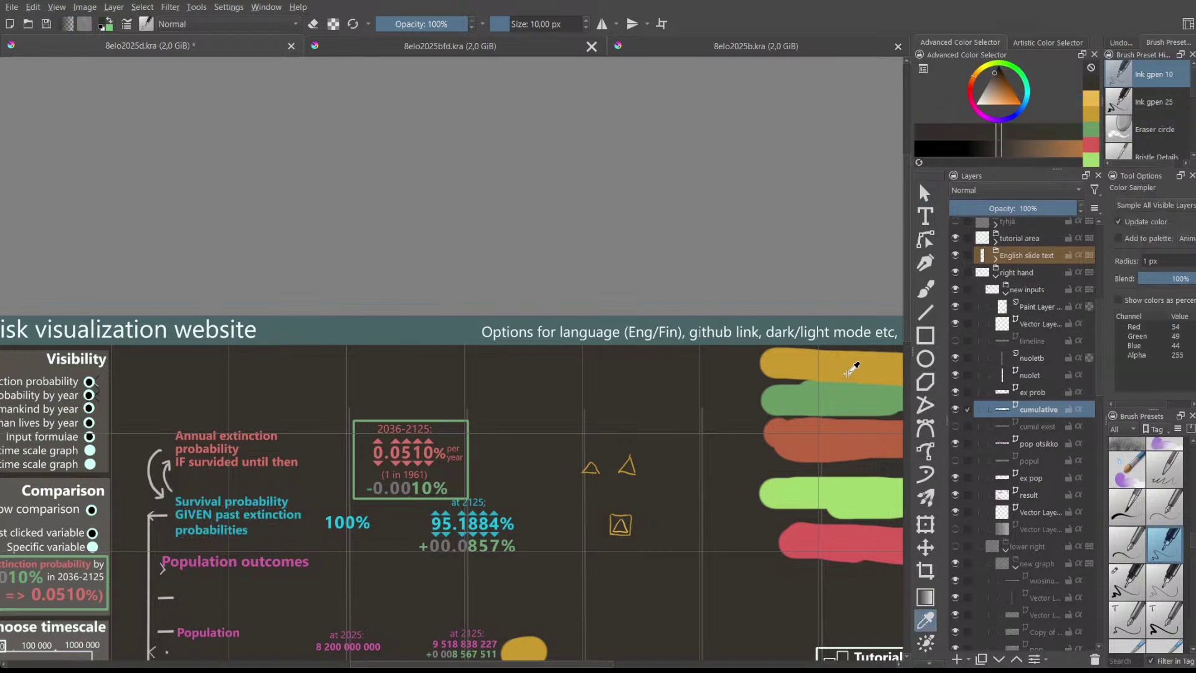
{"action": "left_click", "coordinate": [848, 376]}
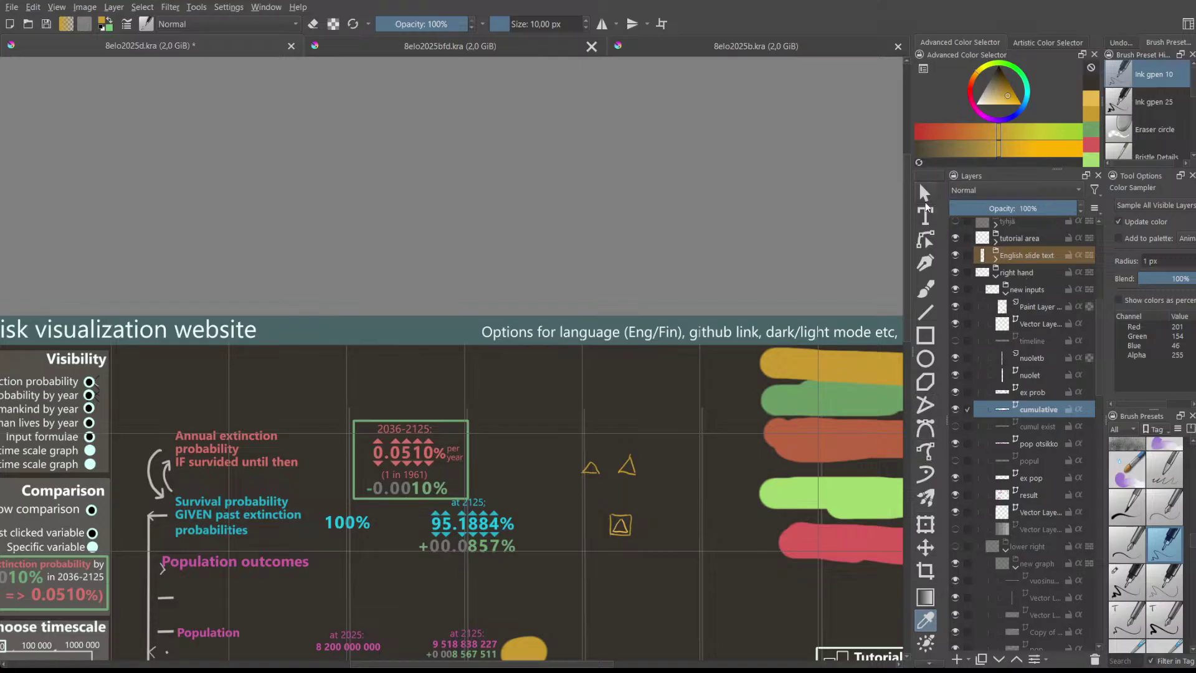
- Recolor the Survival probability label on the cumulative layer with the sampled dark yellow
{"action": "left_click", "coordinate": [925, 193]}
{"action": "double_click", "coordinate": [255, 522]}
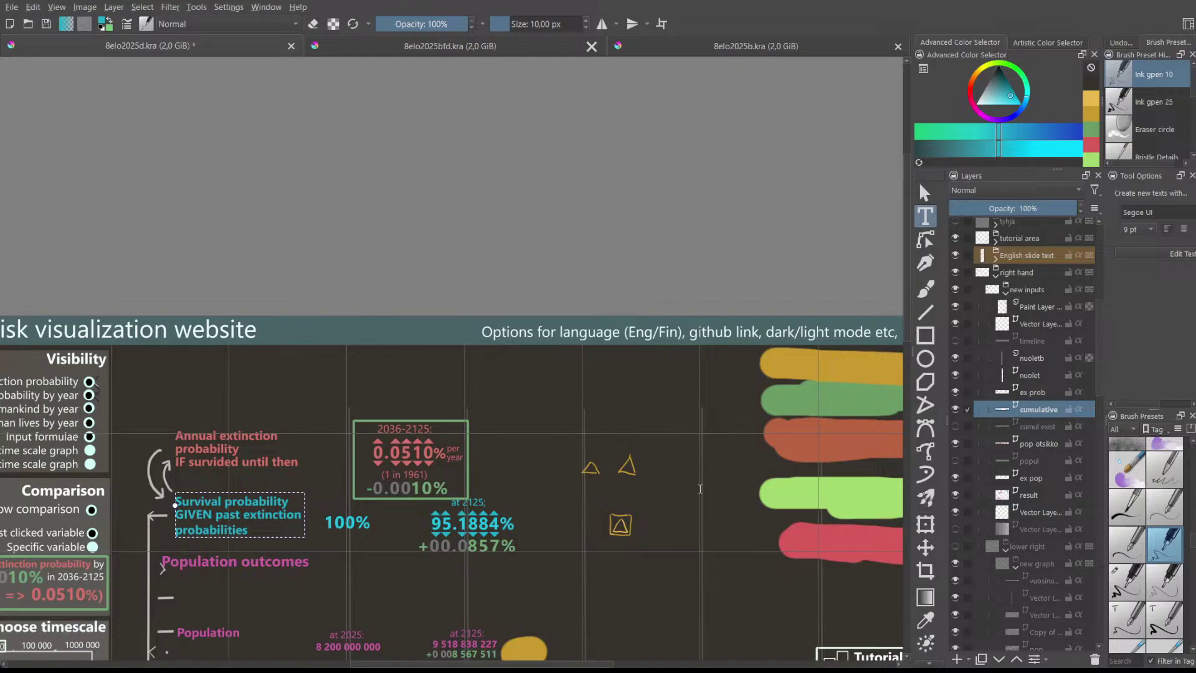
{"action": "key", "text": "Escape"}
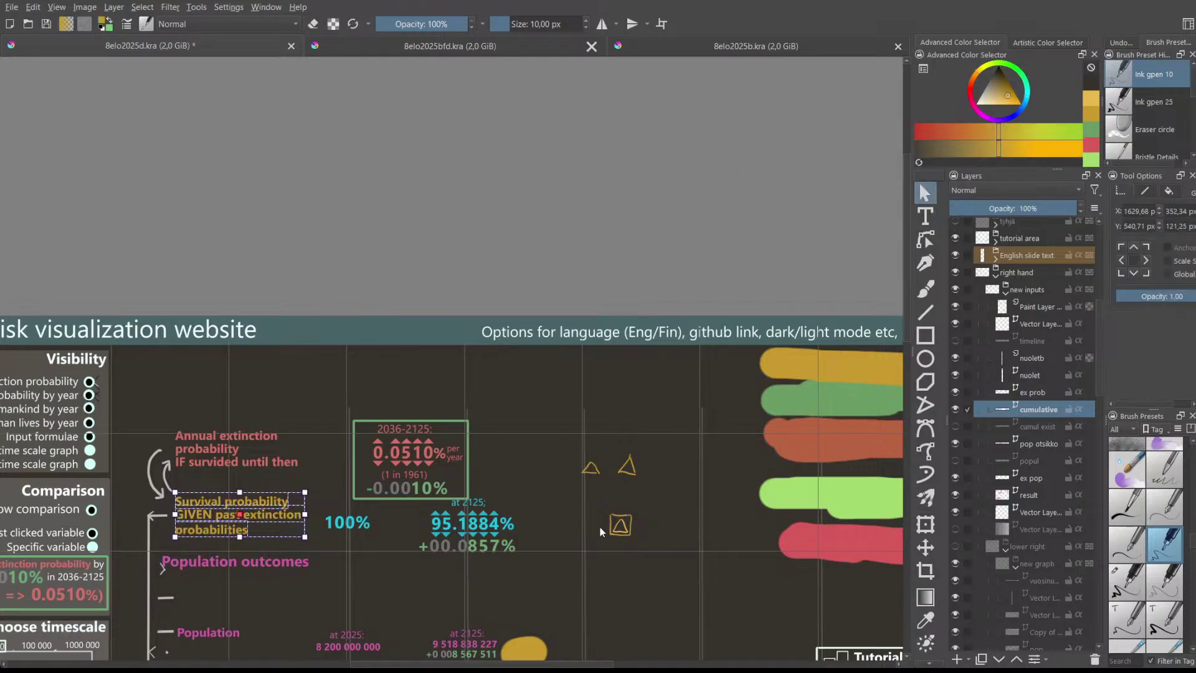
- Recolor the 100% and 95.1884% values beside the Survival probability label in the same dark yellow
{"action": "left_click", "coordinate": [340, 523]}
{"action": "key", "text": "t"}
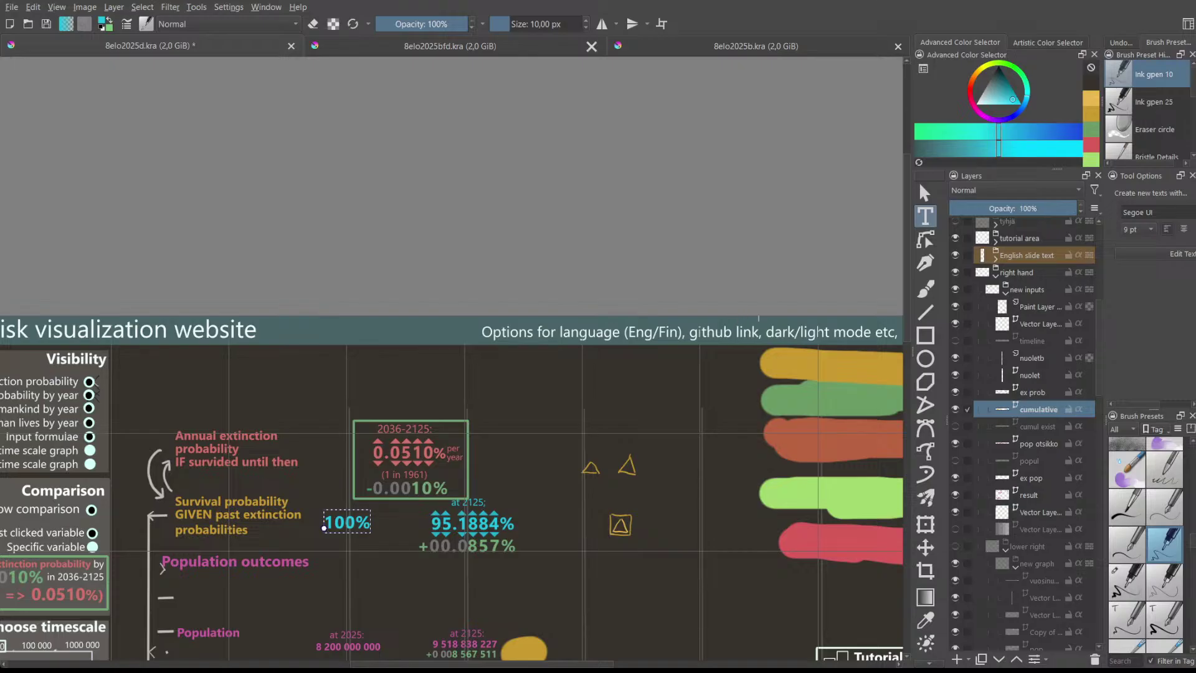
{"action": "key", "text": "ctrl+z"}
{"action": "key", "text": "v"}
{"action": "key", "text": "t"}
{"action": "left_click", "coordinate": [468, 521]}
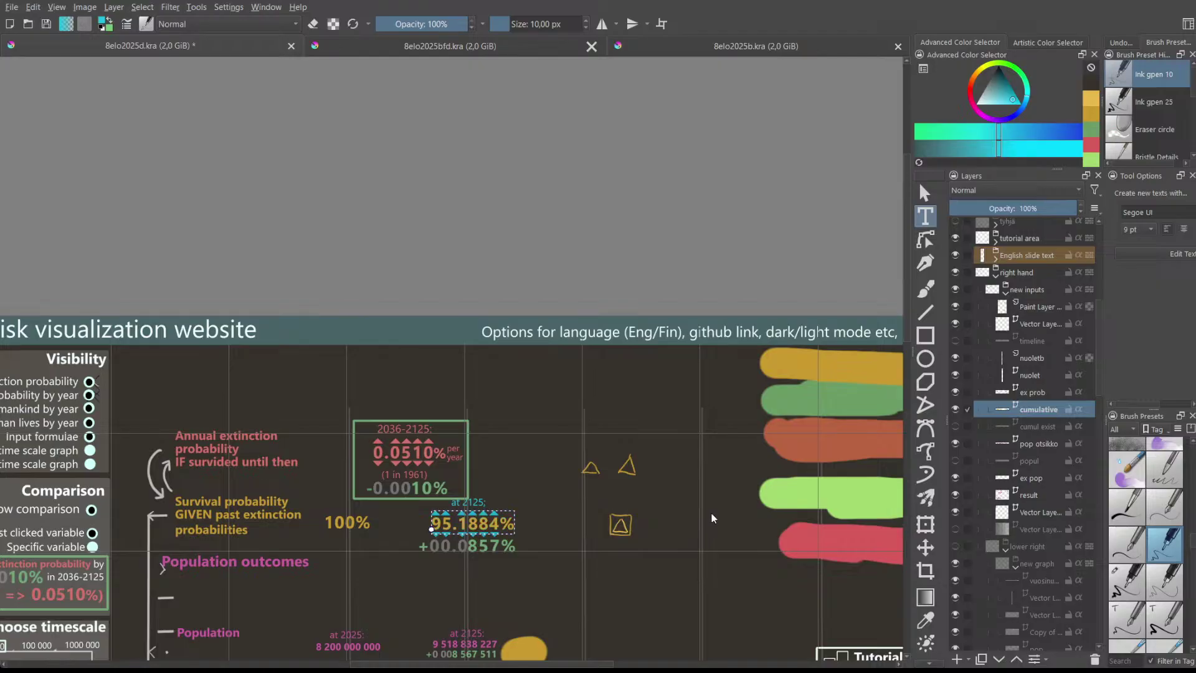
{"action": "key", "text": "Escape"}
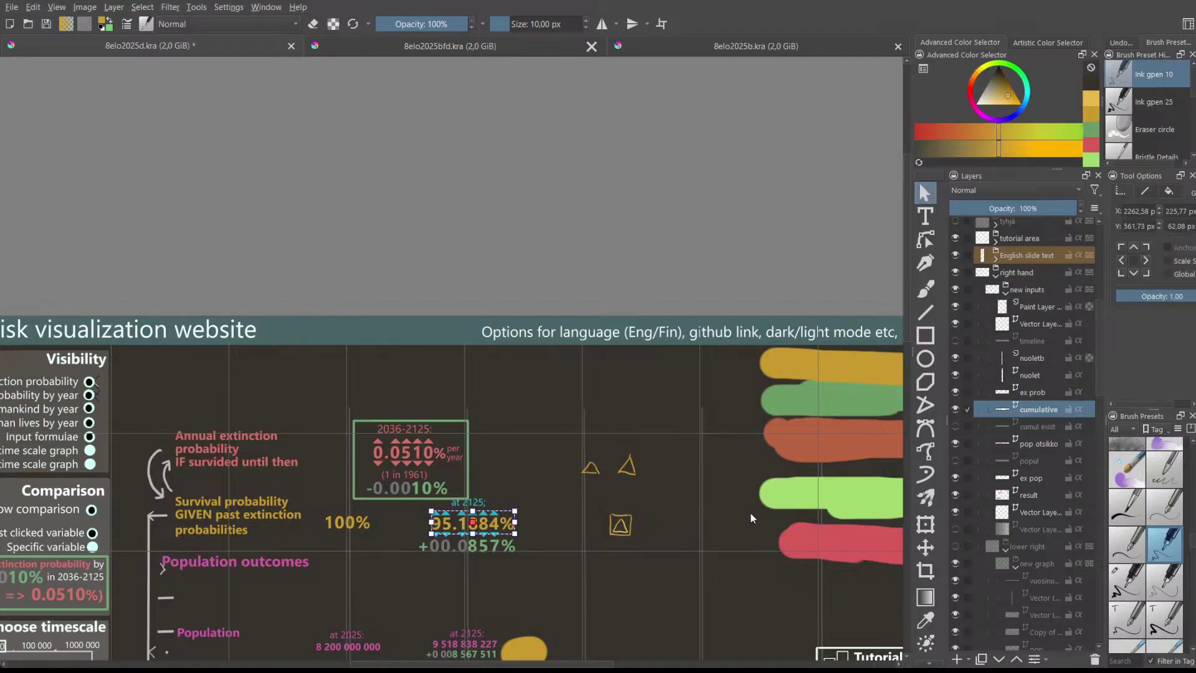
- Recolor the rows of arrows above and below the 95.1884% value in the same dark yellow
{"action": "double_click", "coordinate": [489, 506]}
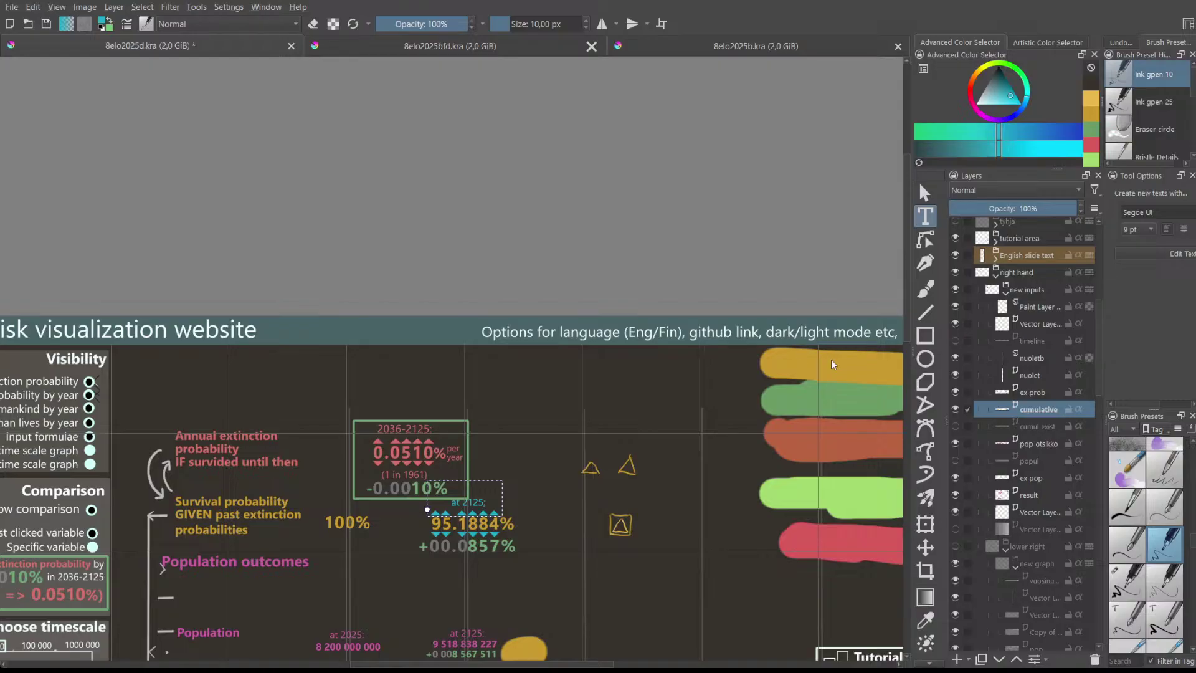
{"action": "key", "text": "Escape"}
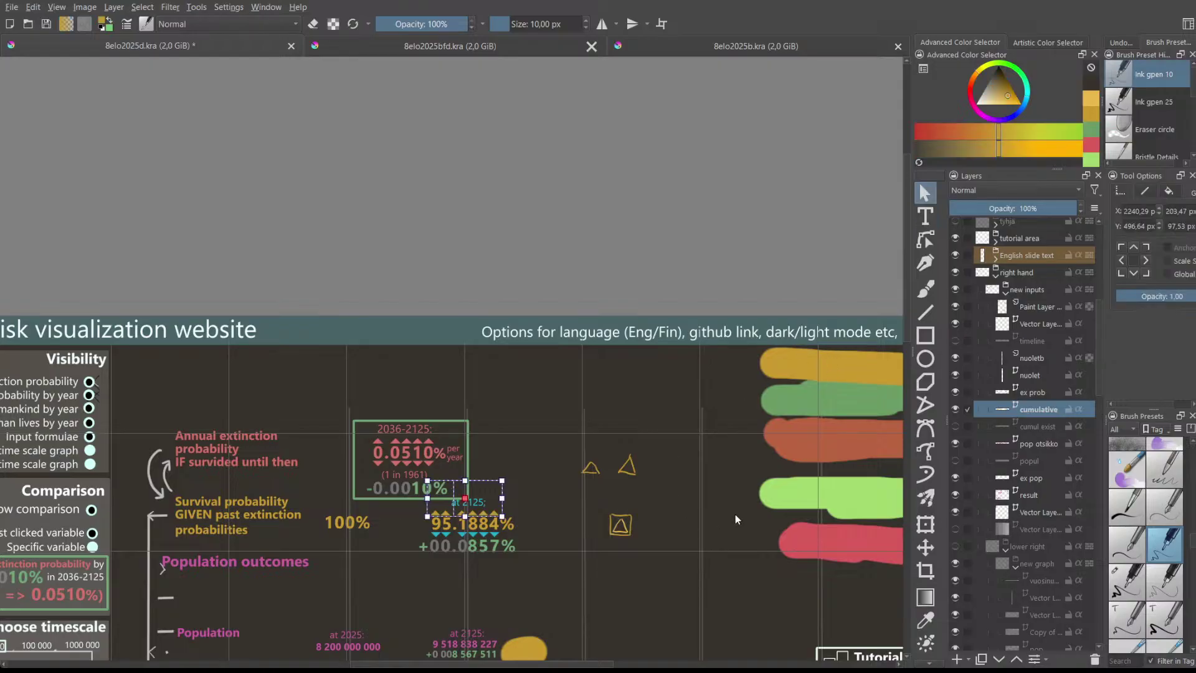
{"action": "double_click", "coordinate": [482, 537]}
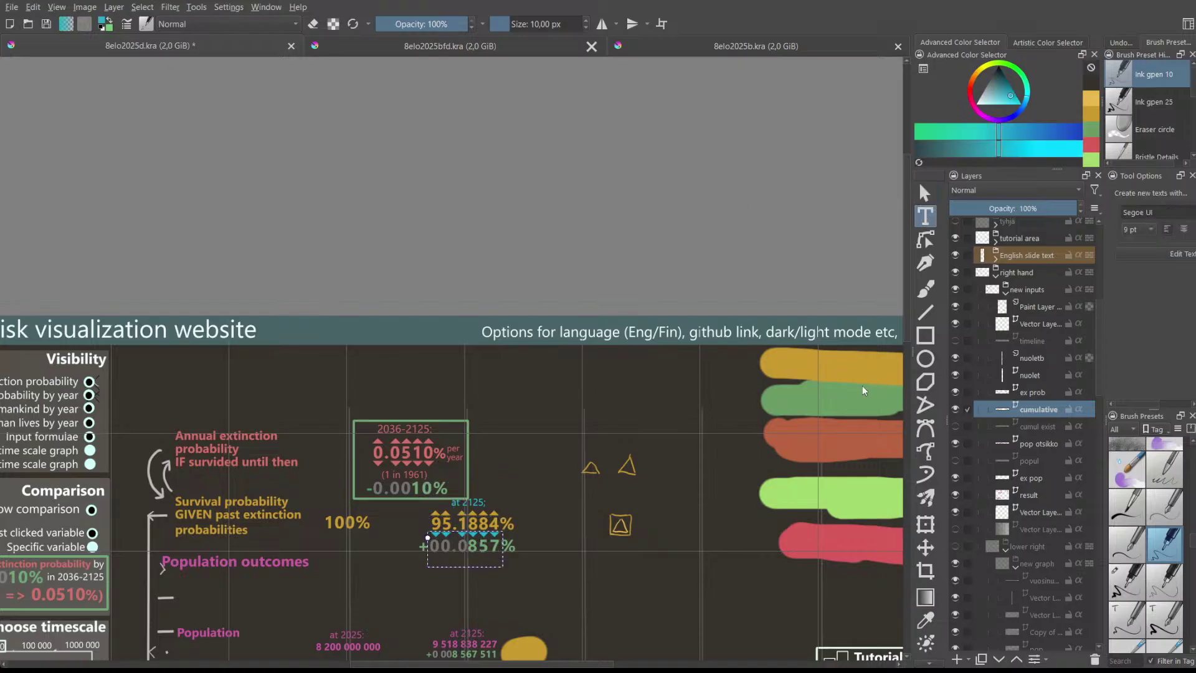
{"action": "key", "text": "Escape"}
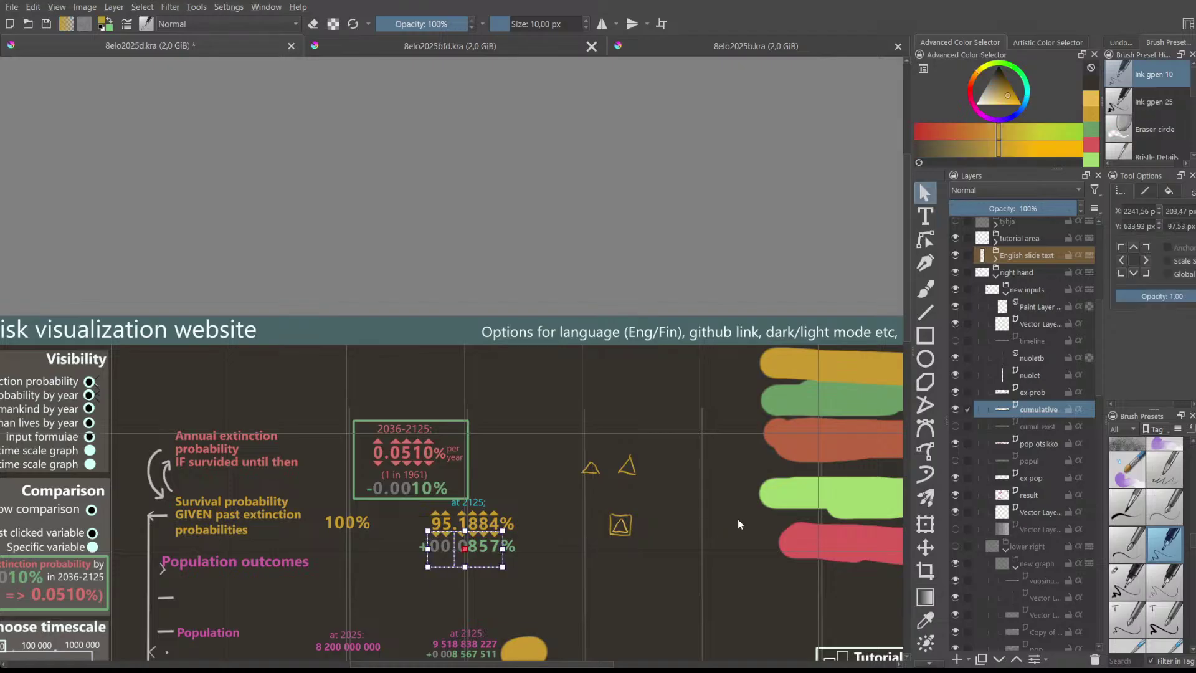
- Recolor the "at 2125:" label above the 95.1884% value in dark yellow, moving the upper arrow row aside and back over the value
{"action": "left_click", "coordinate": [488, 500]}
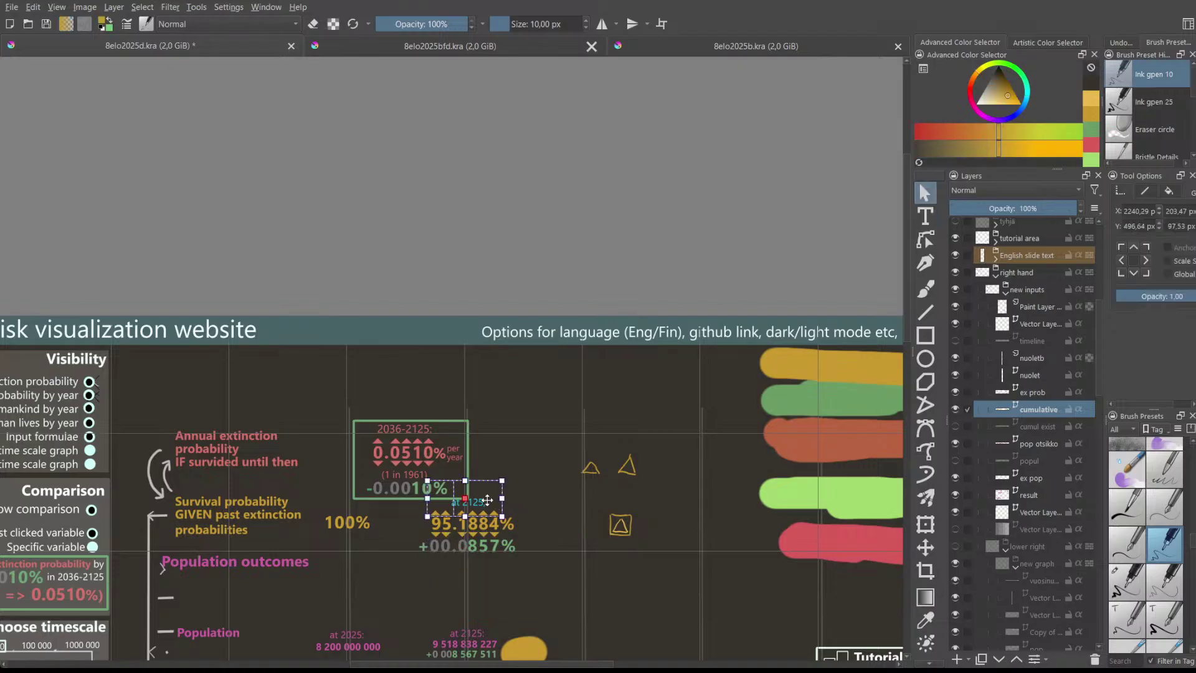
{"action": "double_click", "coordinate": [488, 500]}
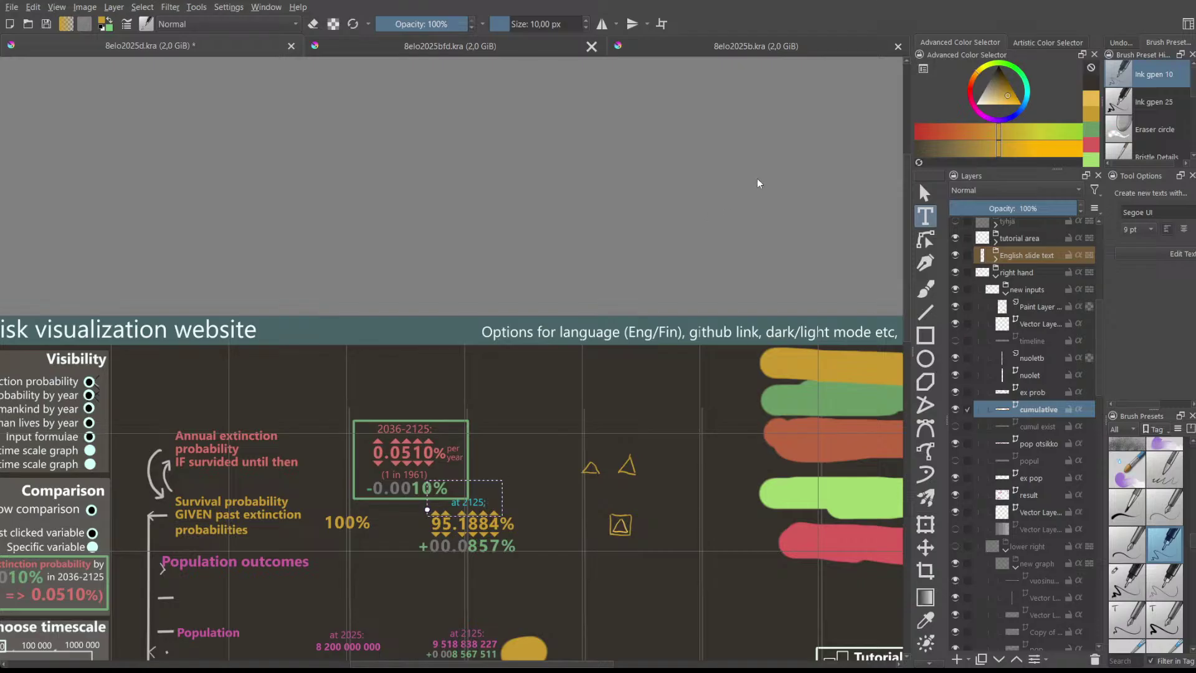
{"action": "key", "text": "Escape"}
{"action": "left_click_drag", "start_coordinate": [495, 496], "coordinate": [555, 490]}
{"action": "double_click", "coordinate": [477, 503]}
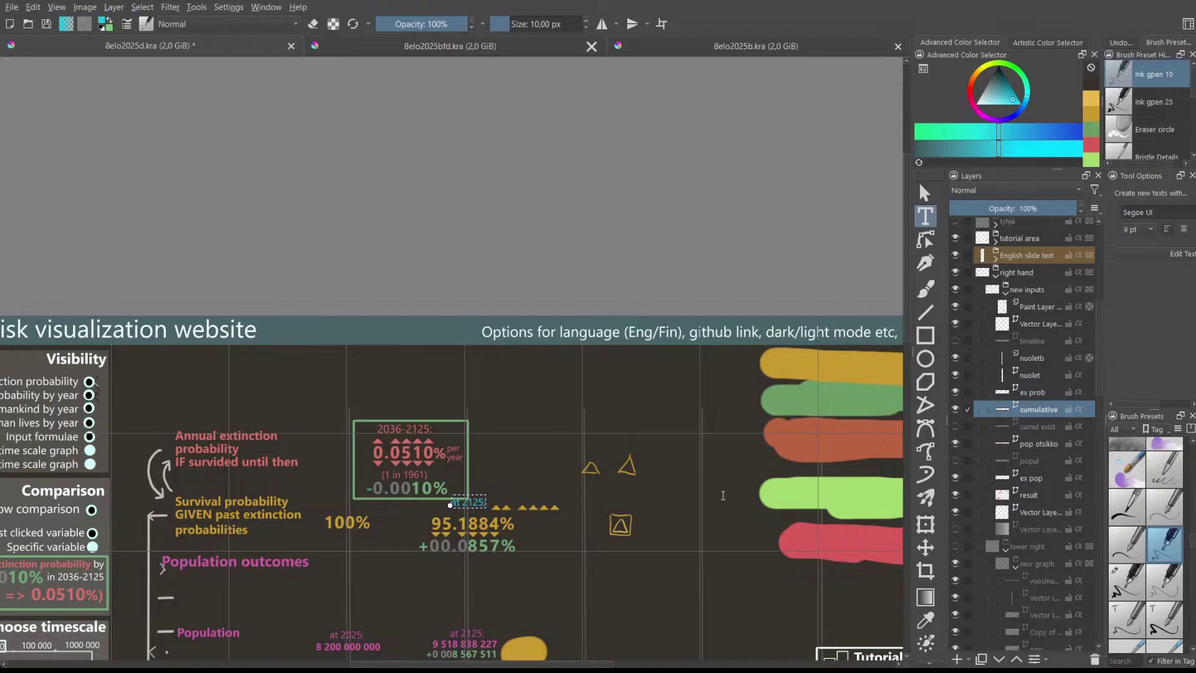
{"action": "key", "text": "Escape"}
{"action": "left_click", "coordinate": [532, 509]}
{"action": "left_click_drag", "start_coordinate": [532, 509], "coordinate": [490, 505]}
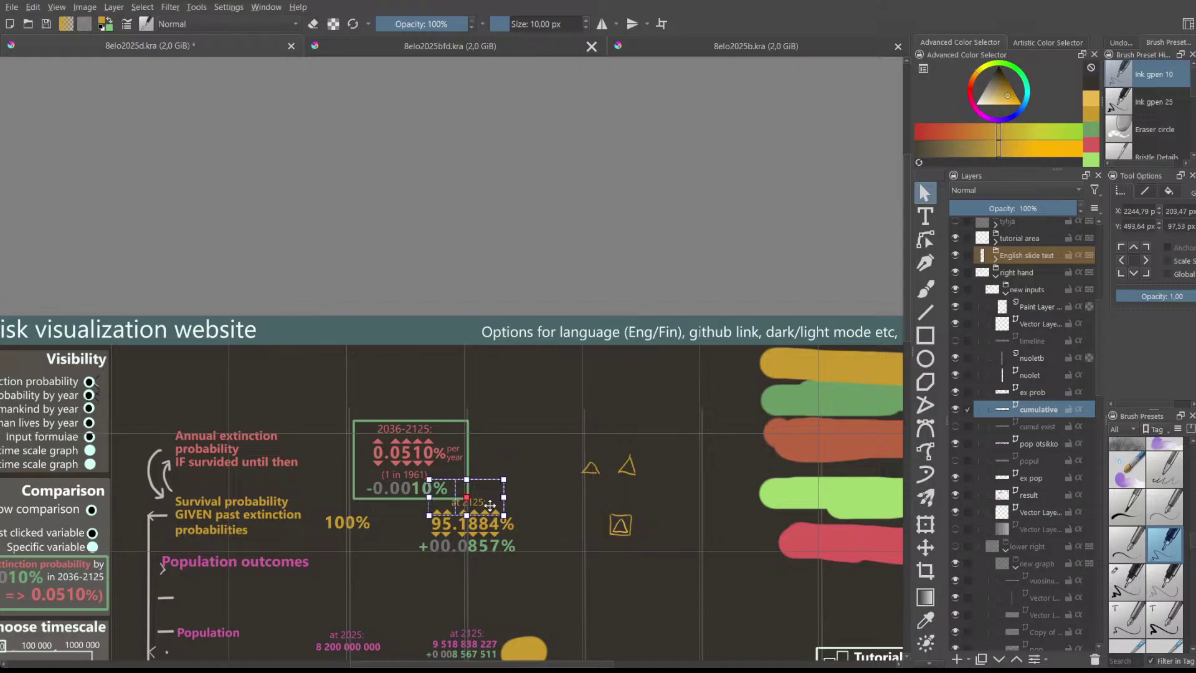
- Recolor the plus sign and the 857% digits of the +00.0857% change value in light green
{"action": "left_click", "coordinate": [451, 551]}
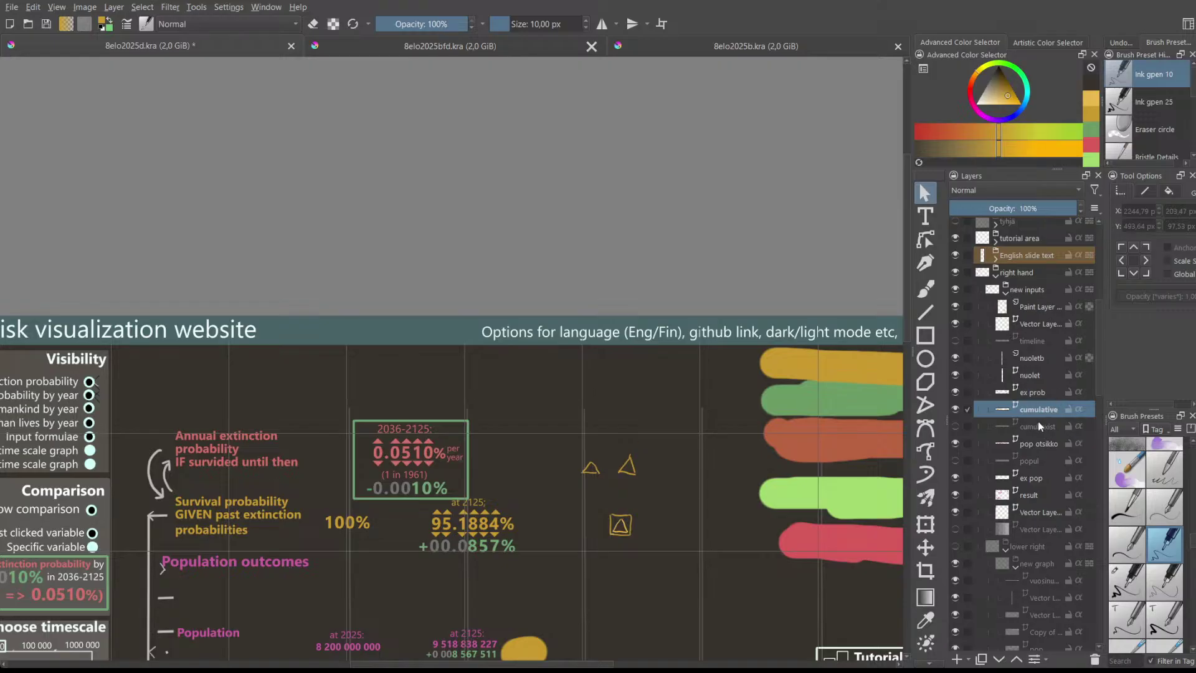
{"action": "double_click", "coordinate": [507, 551]}
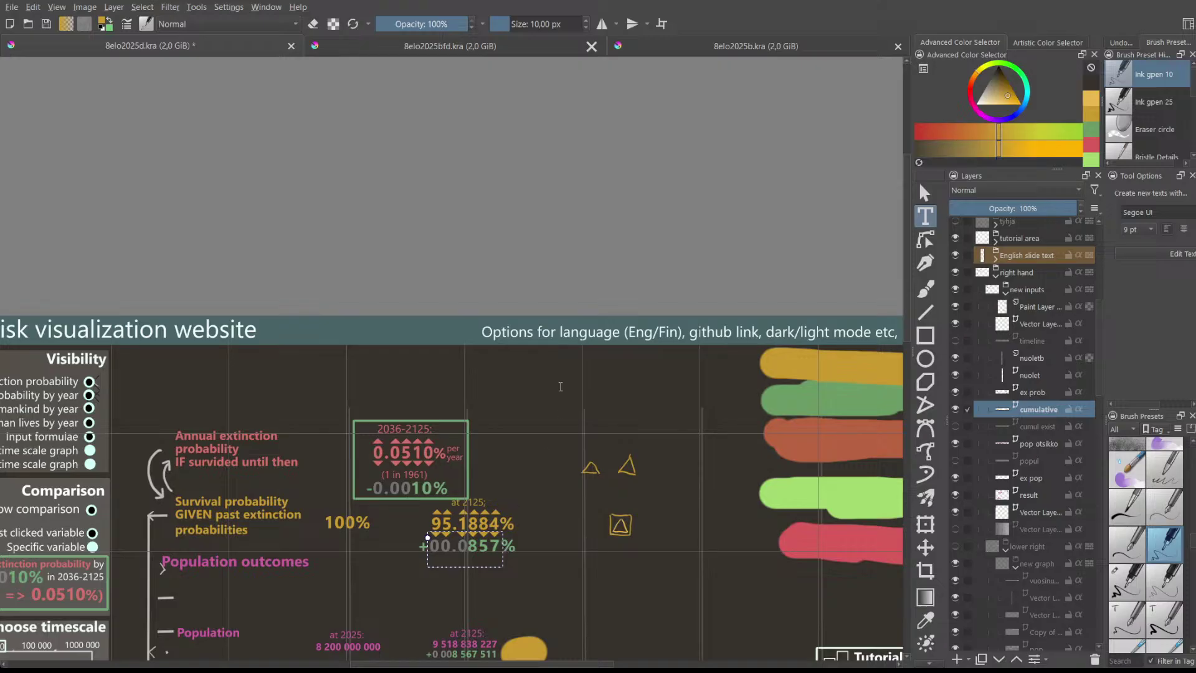
{"action": "key", "text": "Escape"}
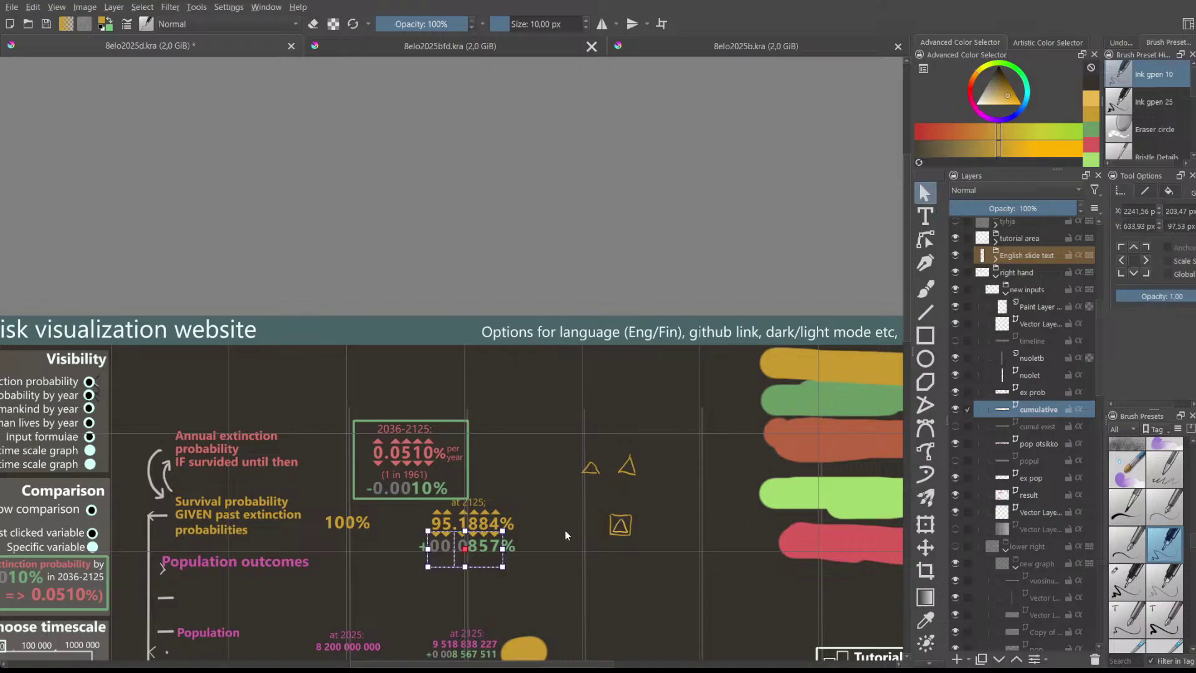
{"action": "scroll", "coordinate": [478, 537], "scroll_direction": "up", "scroll_amount": 2}
{"action": "scroll", "coordinate": [479, 539], "scroll_direction": "down", "scroll_amount": 3}
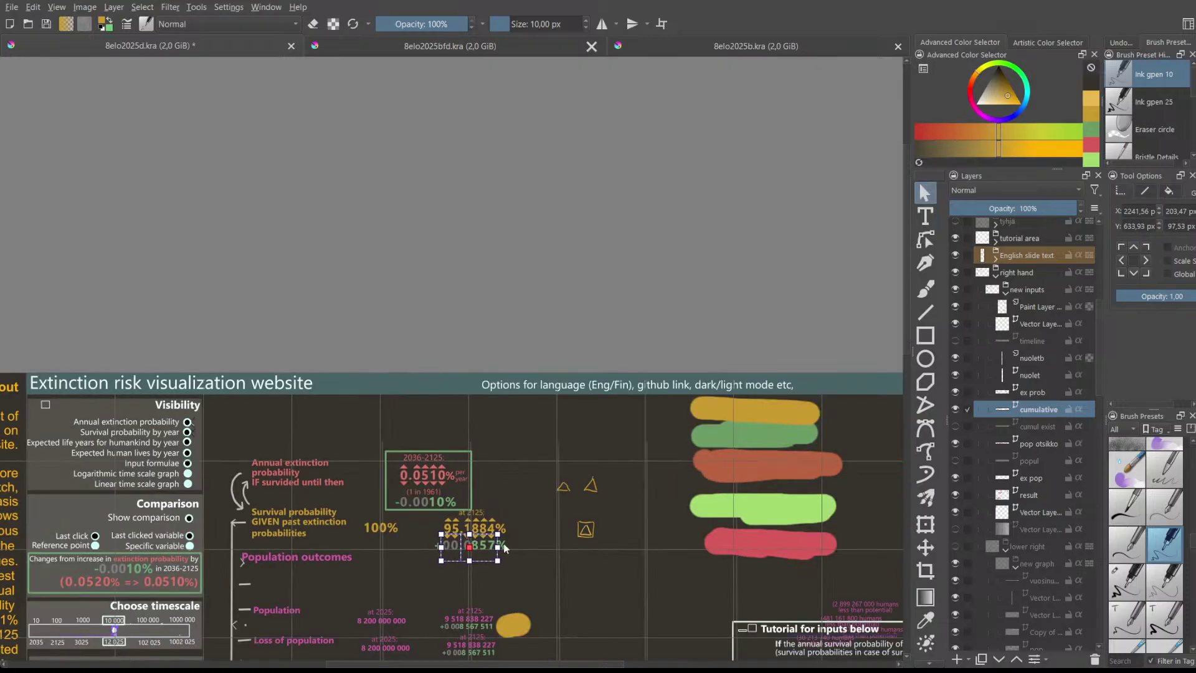
{"action": "double_click", "coordinate": [505, 549]}
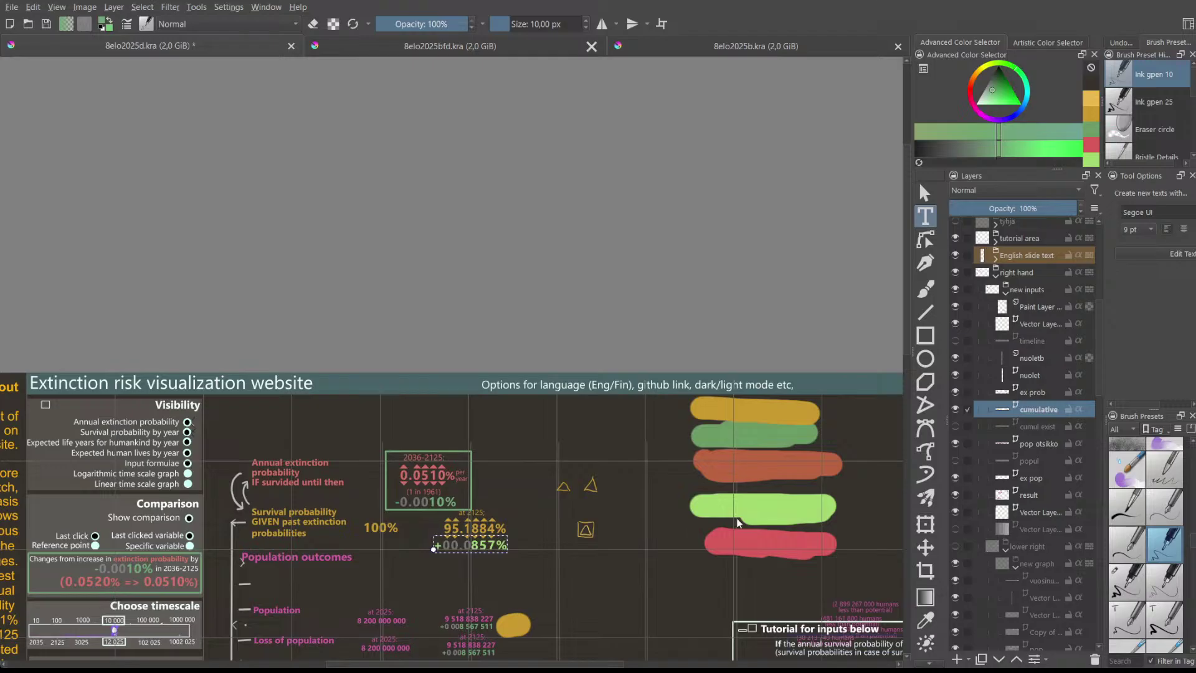
{"action": "key", "text": "Escape"}
{"action": "left_click", "coordinate": [665, 560]}
- Recolor the Population outcomes heading on the pop otsikko layer in the muted green of the second swatch
{"action": "scroll", "coordinate": [492, 548], "scroll_direction": "down", "scroll_amount": 1}
{"action": "scroll", "coordinate": [492, 551], "scroll_direction": "up", "scroll_amount": 1}
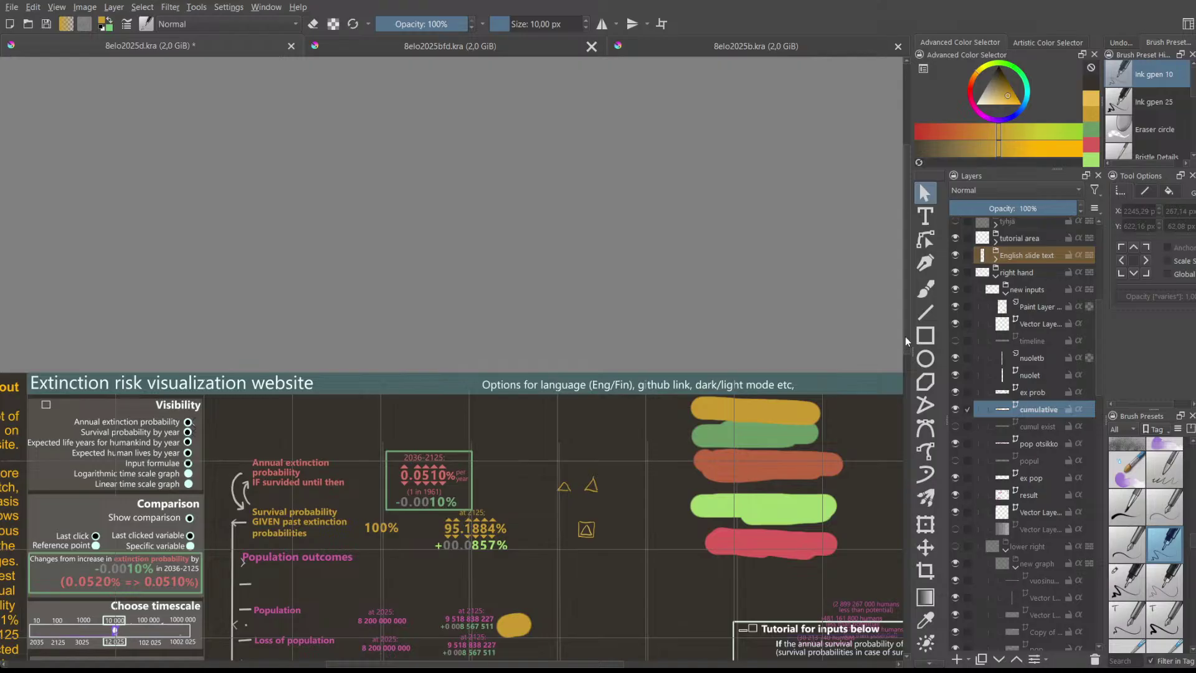
{"action": "scroll", "coordinate": [907, 343], "scroll_direction": "down", "scroll_amount": 1}
{"action": "left_click_drag", "start_coordinate": [907, 343], "coordinate": [911, 373]}
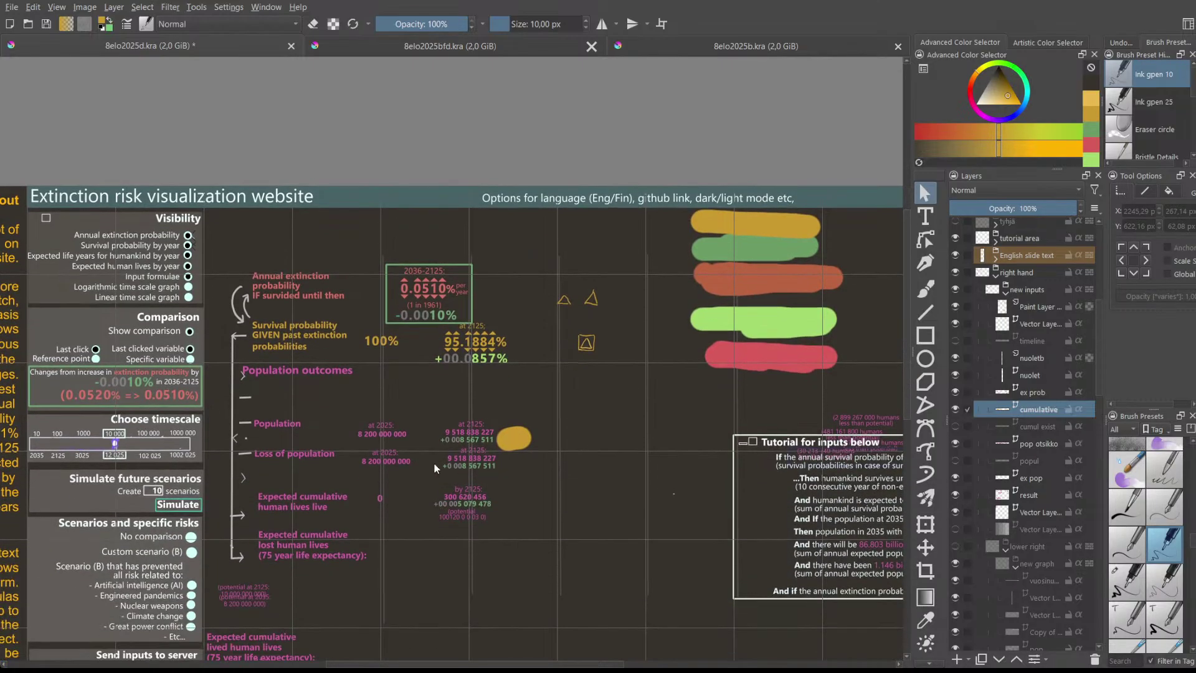
{"action": "scroll", "coordinate": [436, 468], "scroll_direction": "up", "scroll_amount": 1}
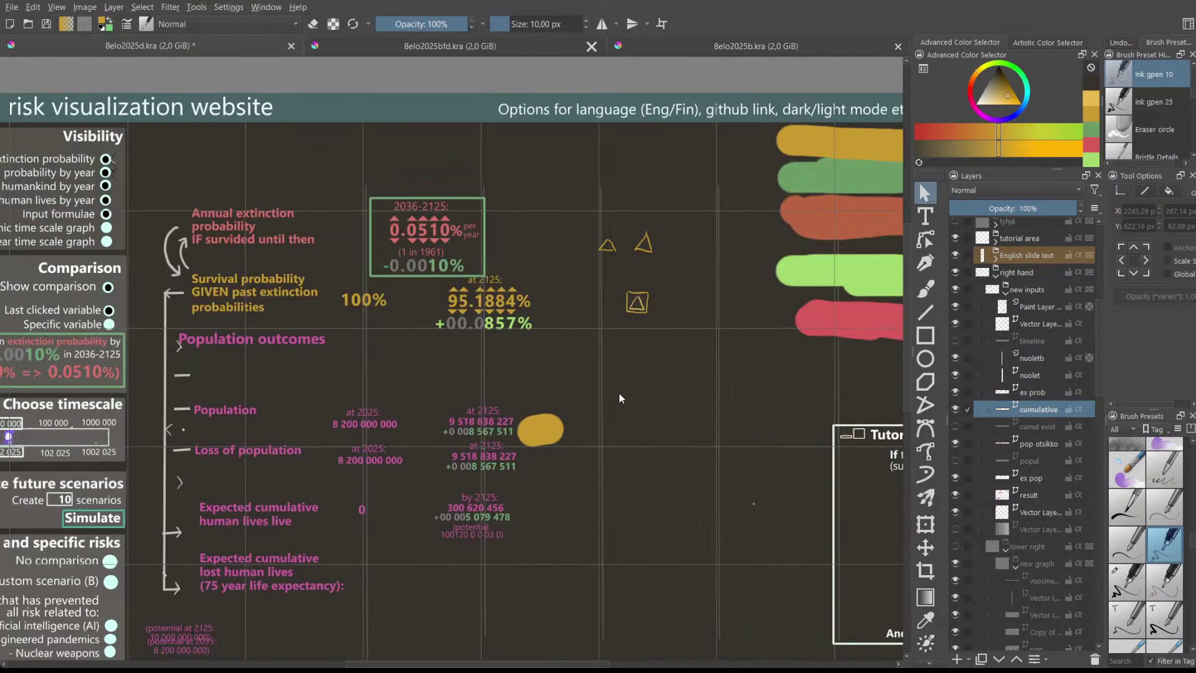
{"action": "scroll", "coordinate": [481, 425], "scroll_direction": "up", "scroll_amount": 2}
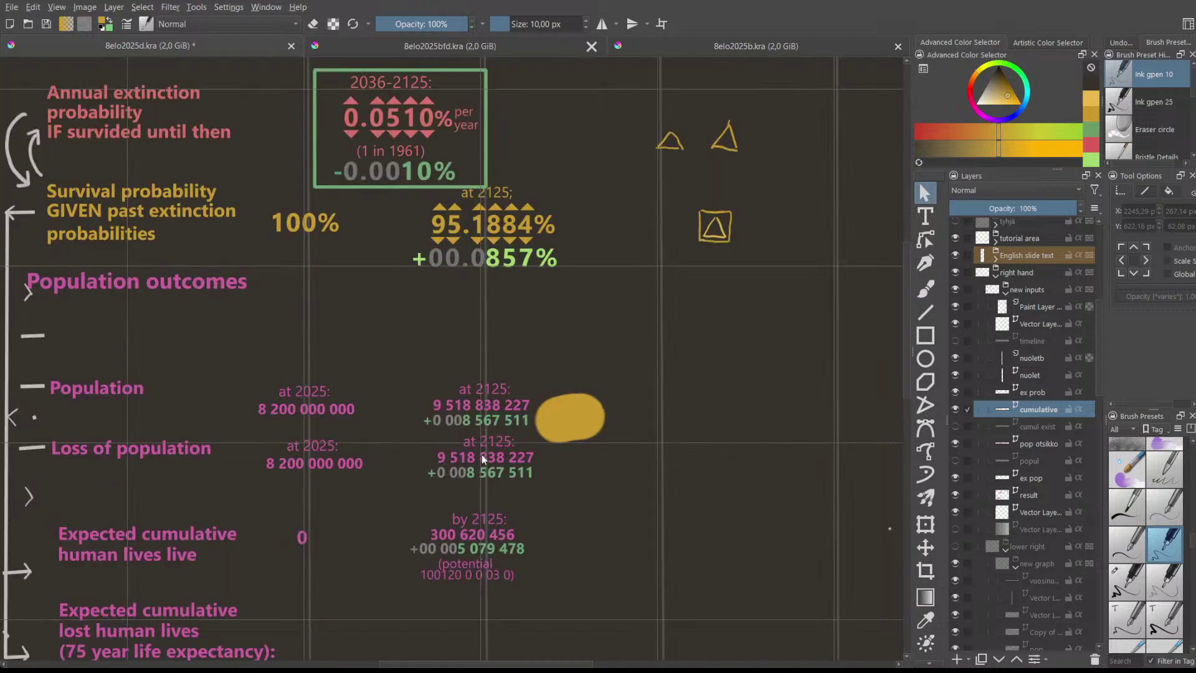
{"action": "scroll", "coordinate": [483, 430], "scroll_direction": "down", "scroll_amount": 2}
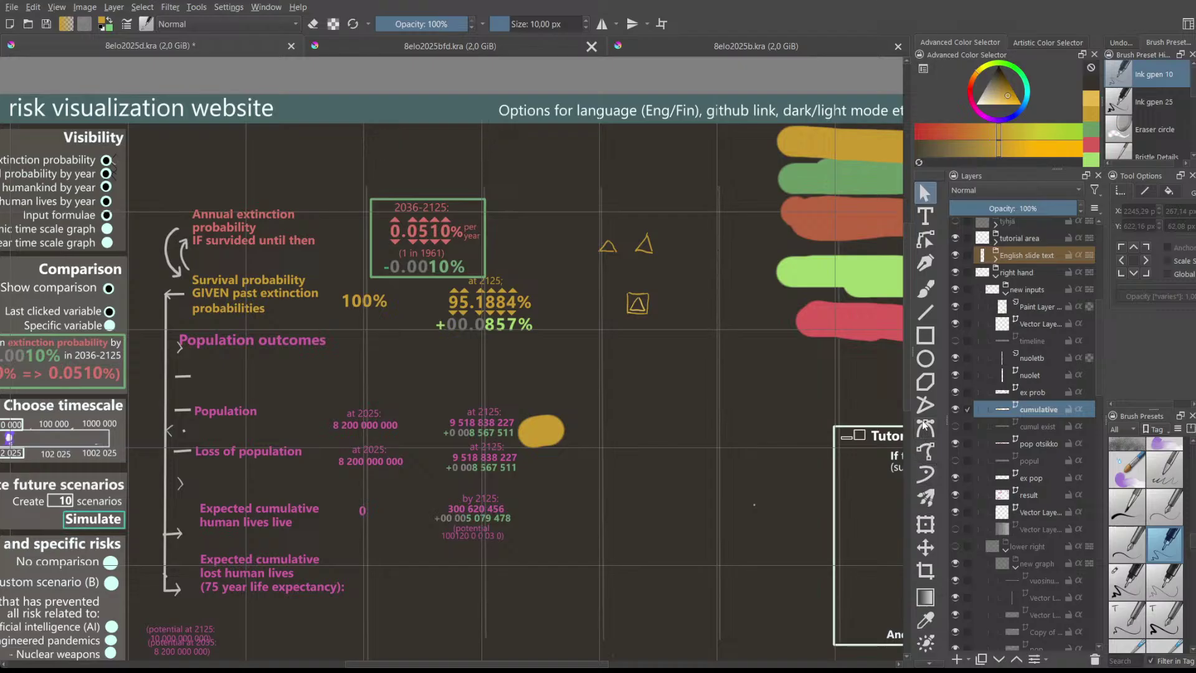
{"action": "left_click", "coordinate": [931, 620]}
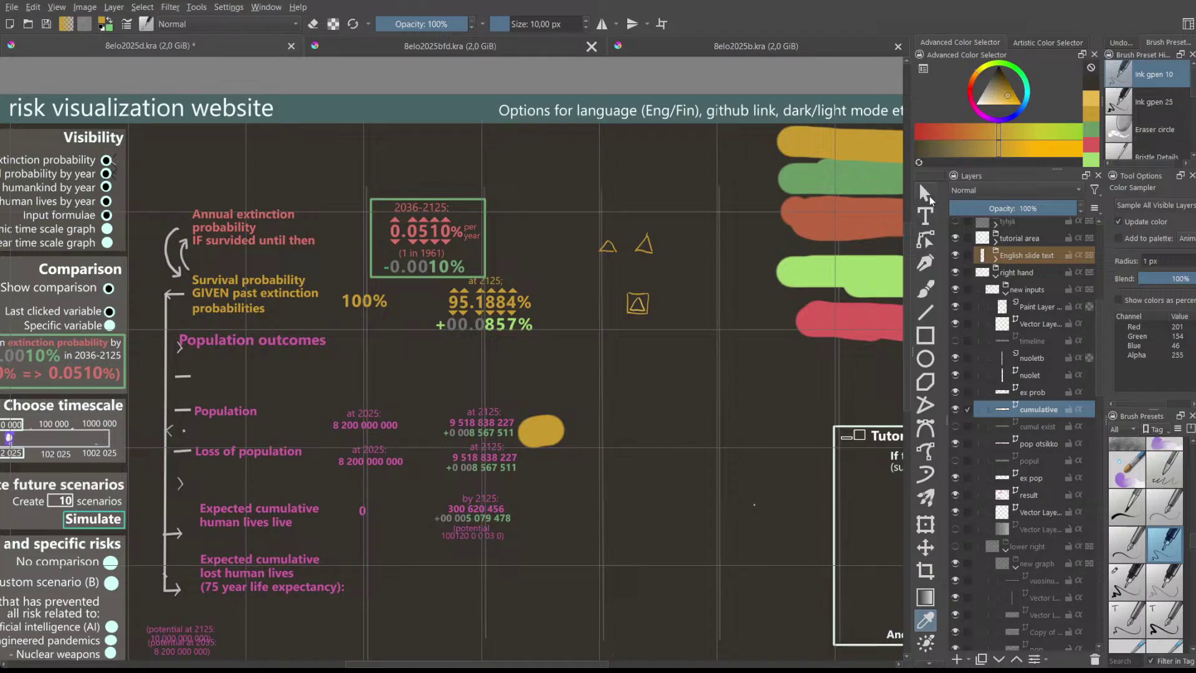
{"action": "left_click", "coordinate": [928, 196]}
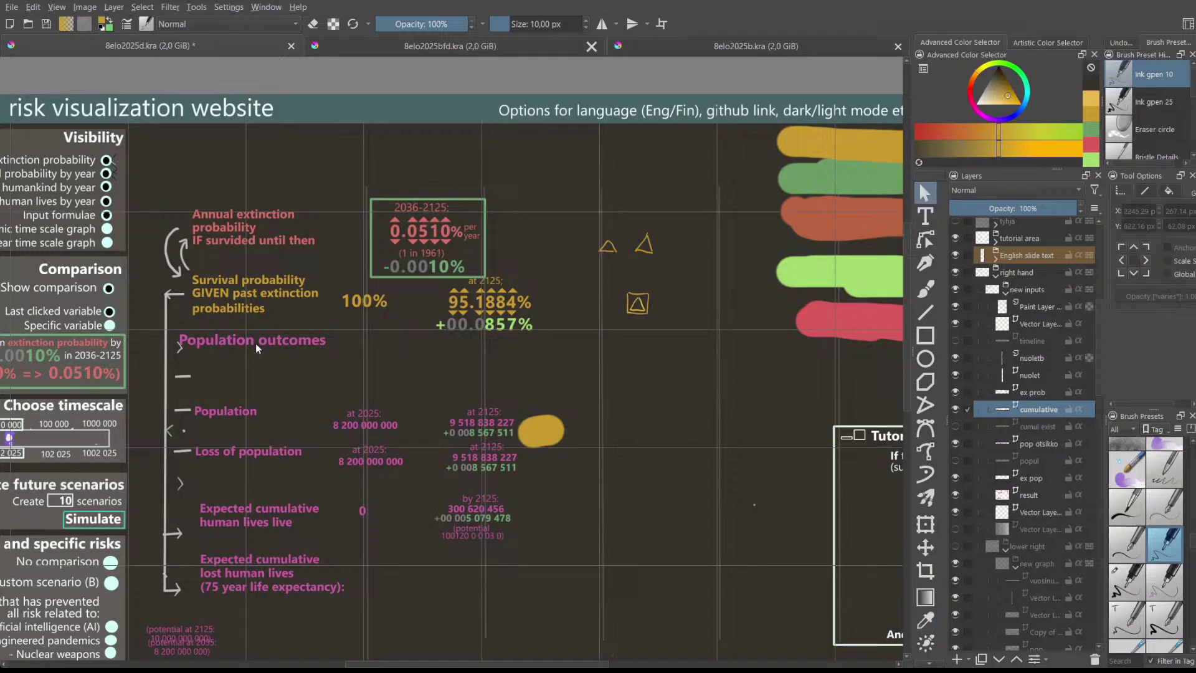
{"action": "left_click", "coordinate": [1030, 439]}
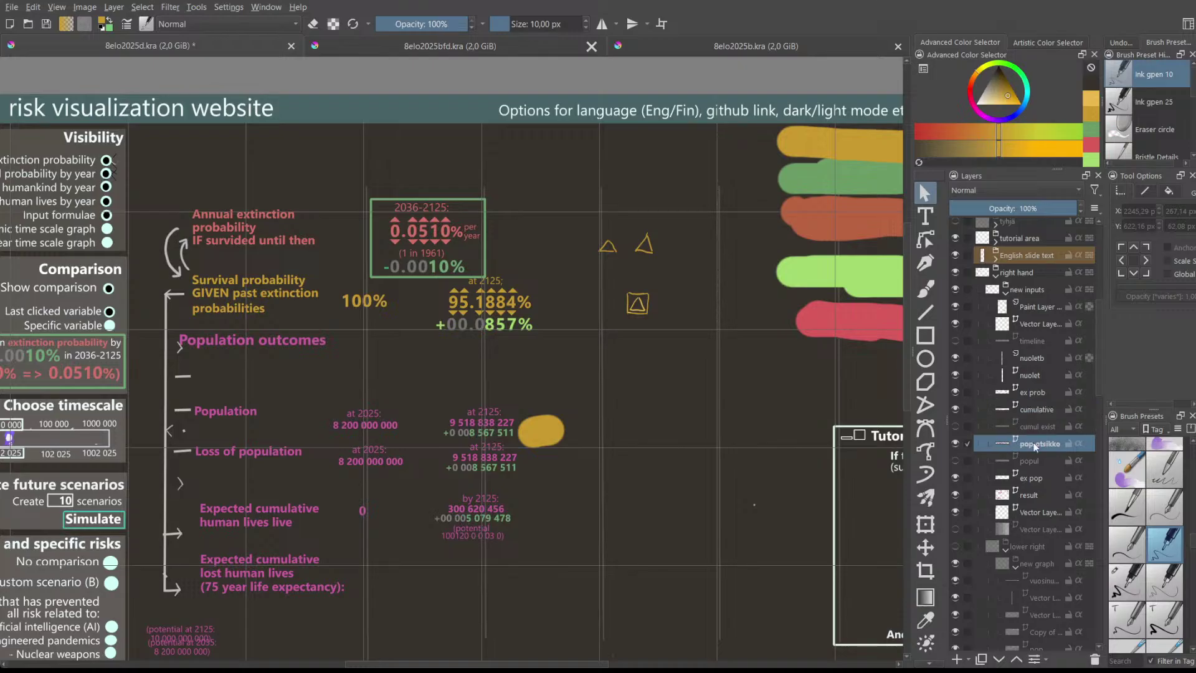
{"action": "key", "text": "t"}
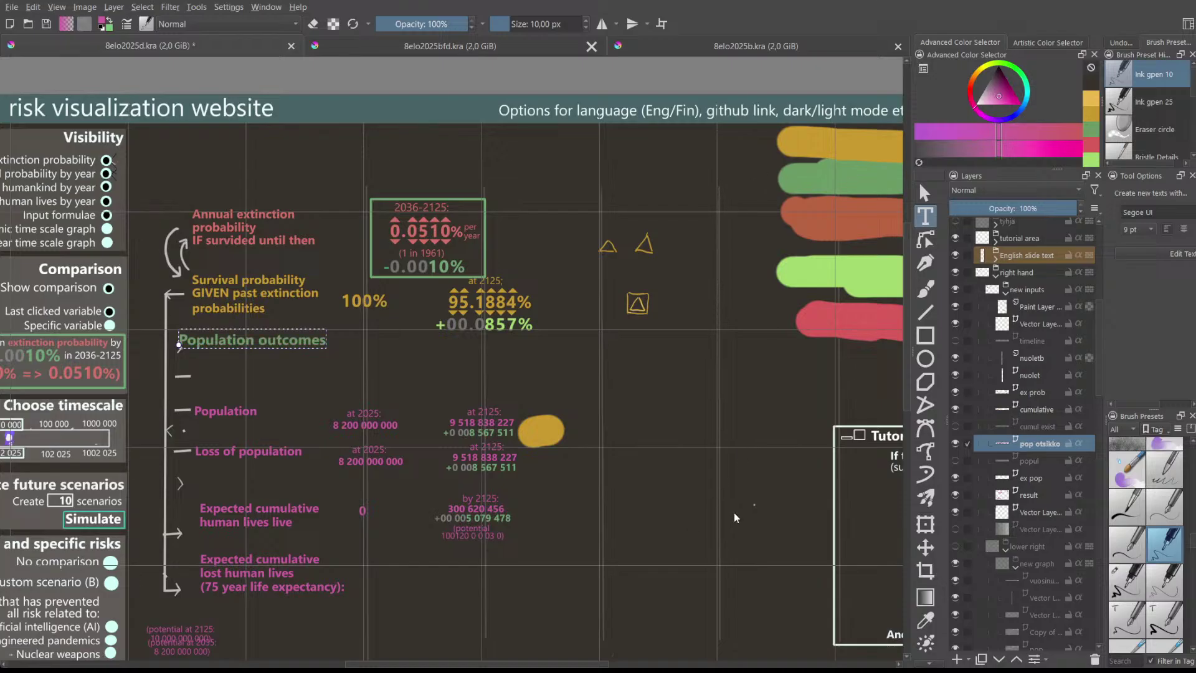
{"action": "key", "text": "Escape"}
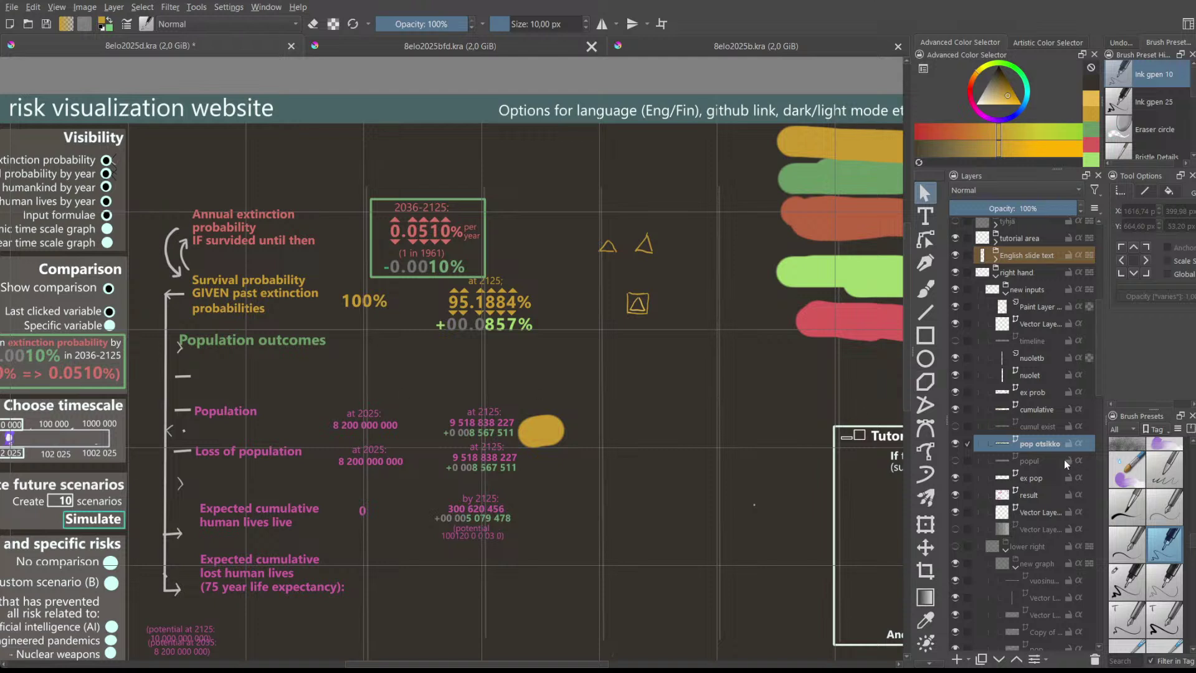
{"action": "left_click", "coordinate": [1040, 477]}
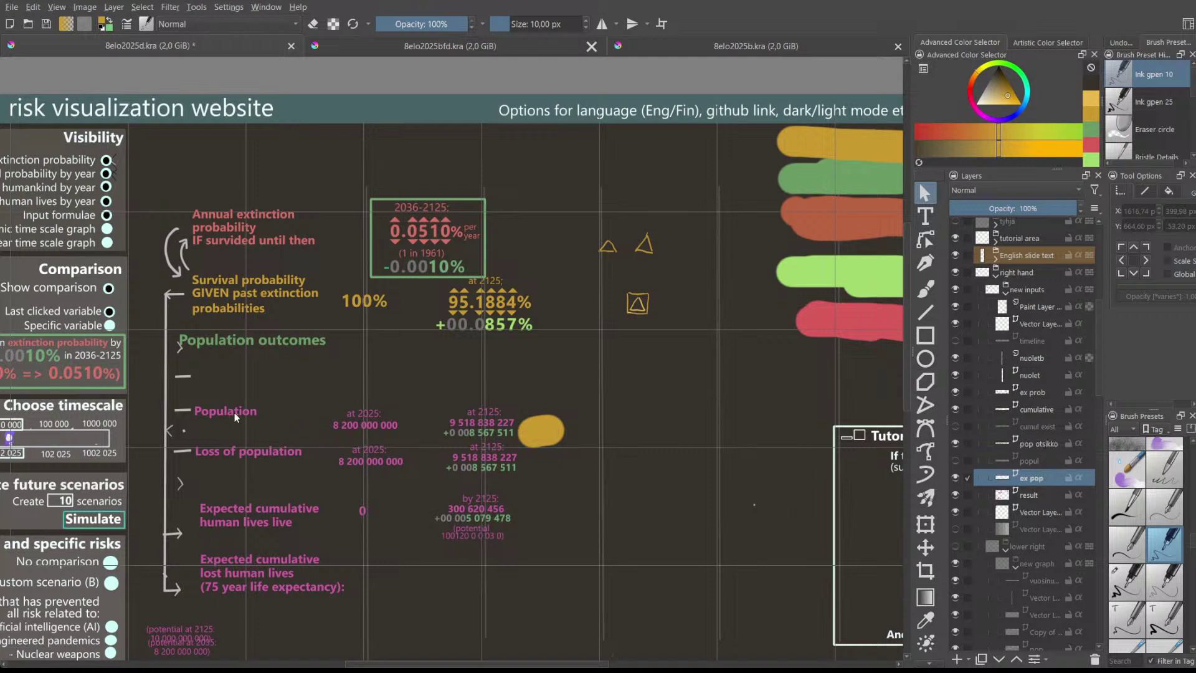
{"action": "left_click", "coordinate": [212, 412]}
{"action": "key", "text": "t"}
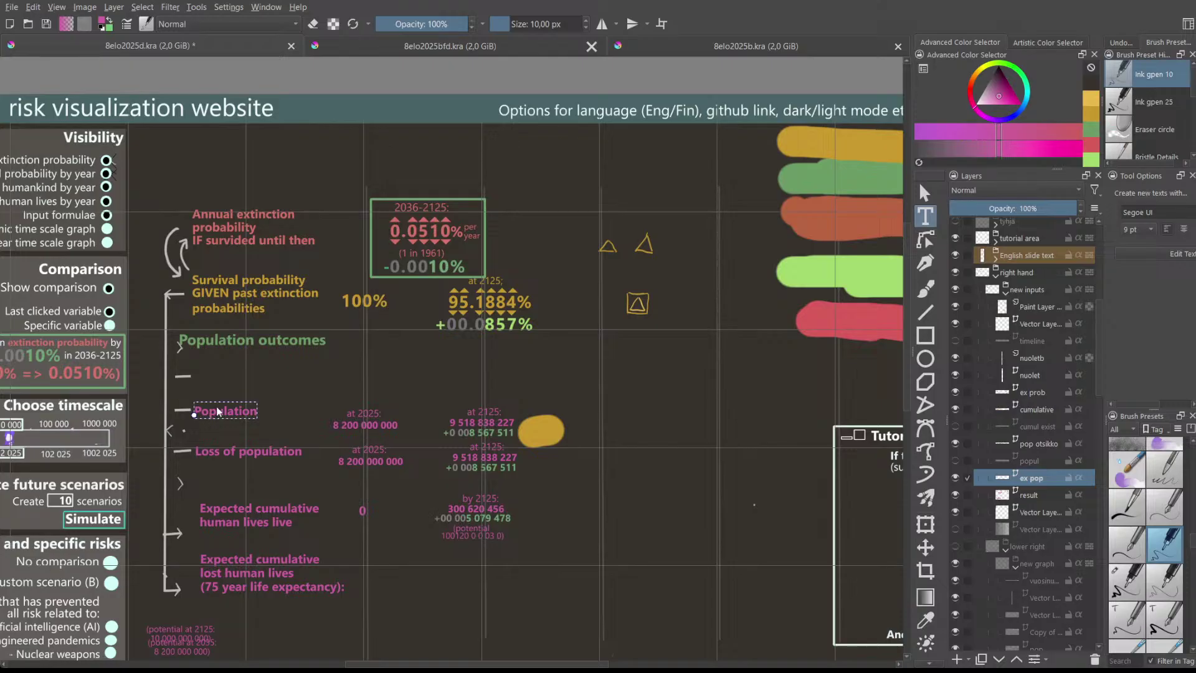
{"action": "key", "text": "Escape"}
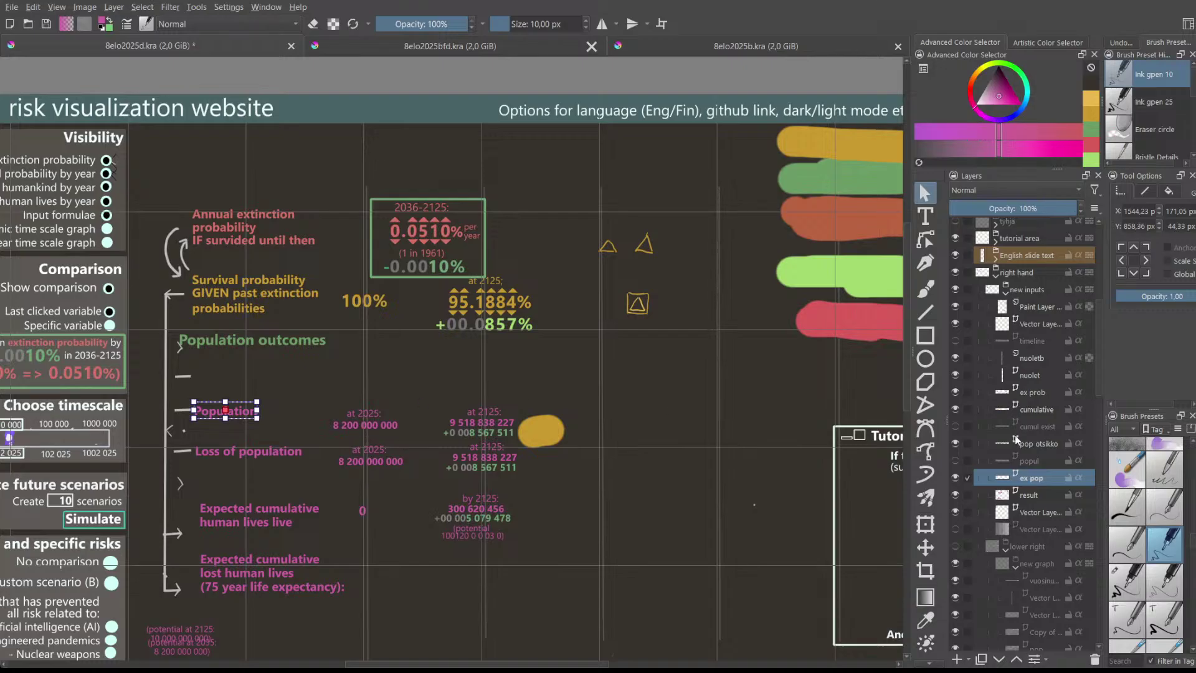
- Make the hidden popul layer visible and clear the selection of the Population label
{"action": "left_click", "coordinate": [954, 427]}
{"action": "left_click", "coordinate": [954, 427]}
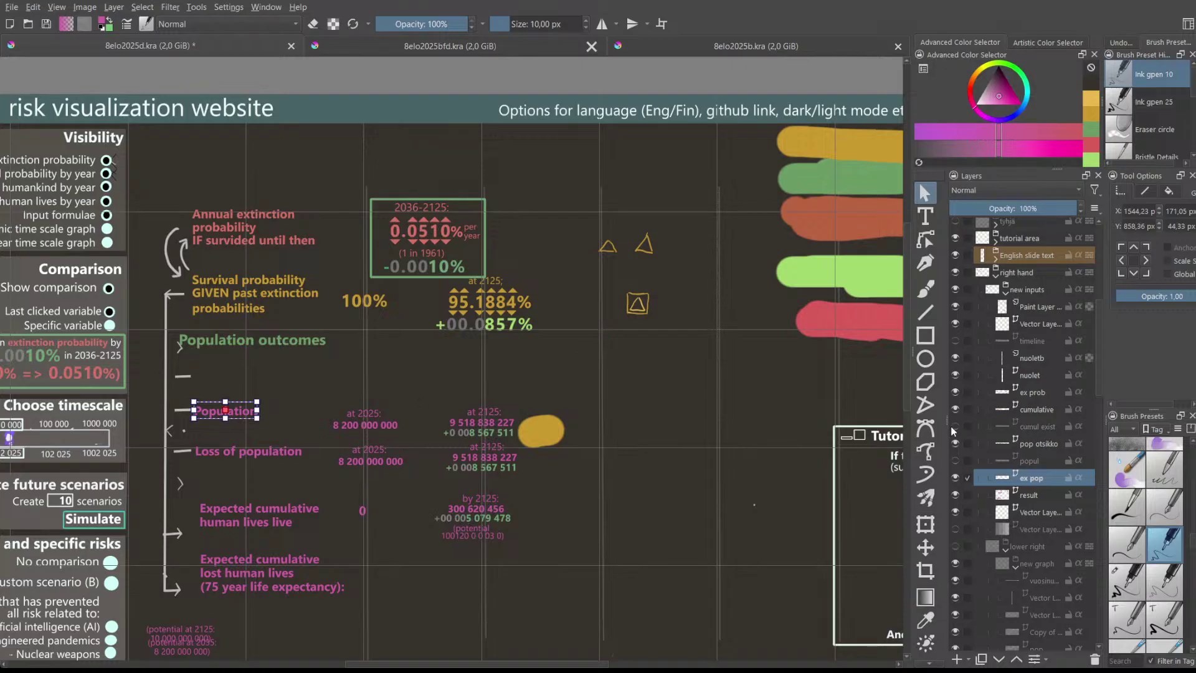
{"action": "left_click", "coordinate": [955, 461]}
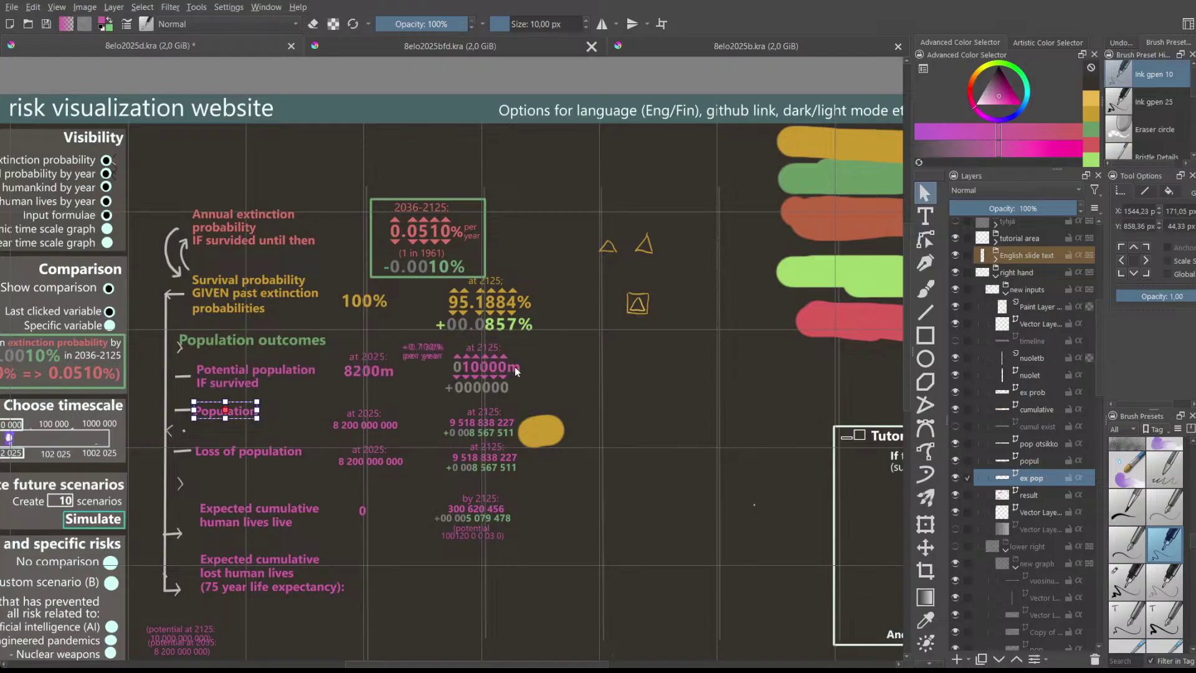
{"action": "key", "text": "ctrl+shift+a"}
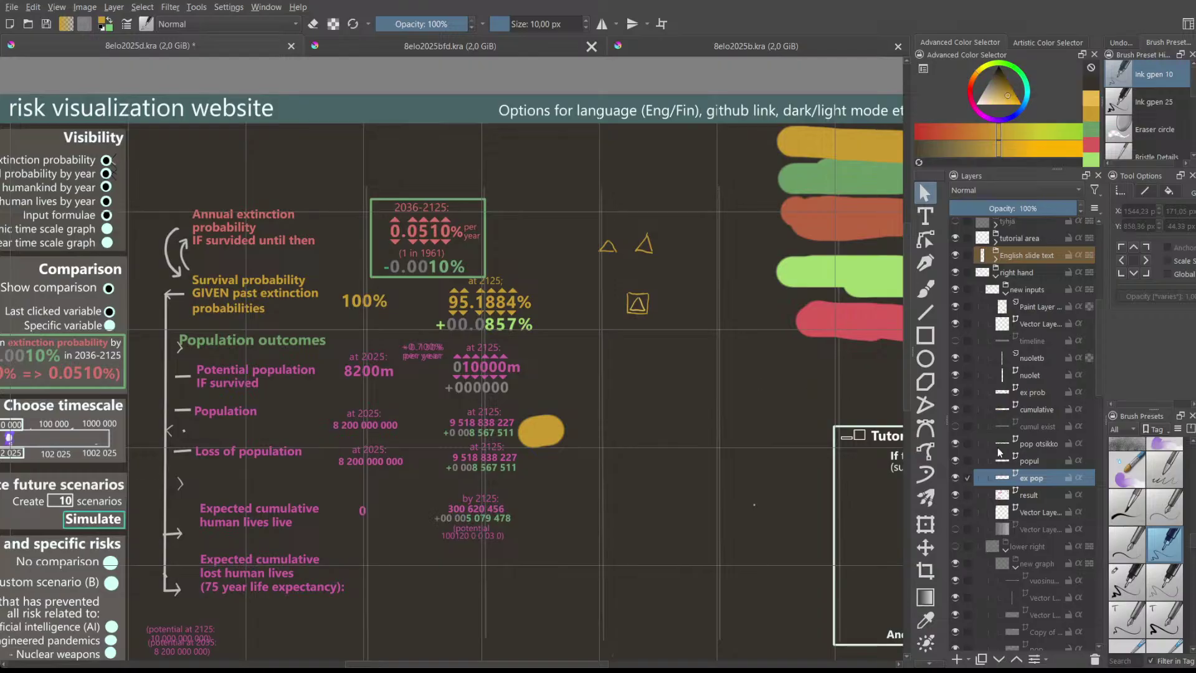
- Recolor the Potential population IF survived label on the popul layer in the same muted green
{"action": "left_click", "coordinate": [1034, 462]}
{"action": "left_click", "coordinate": [456, 362]}
{"action": "double_click", "coordinate": [264, 369]}
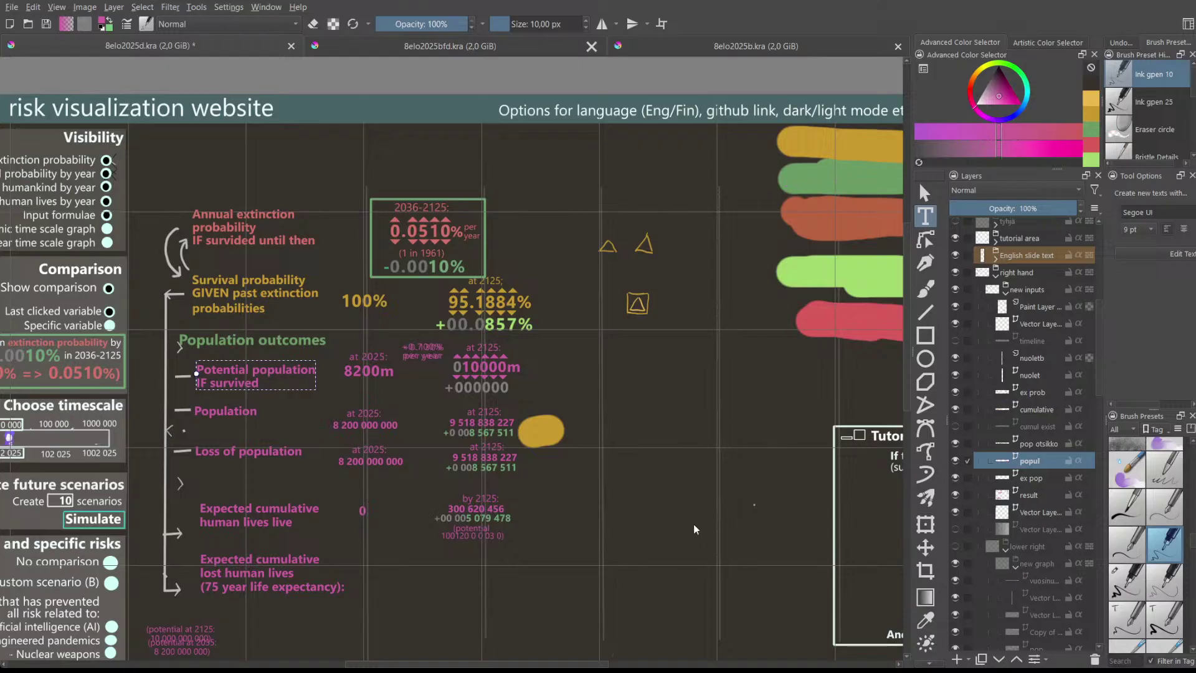
{"action": "key", "text": "Escape"}
{"action": "scroll", "coordinate": [379, 349], "scroll_direction": "up", "scroll_amount": 3}
{"action": "double_click", "coordinate": [363, 397]}
{"action": "scroll", "coordinate": [466, 380], "scroll_direction": "down", "scroll_amount": 3}
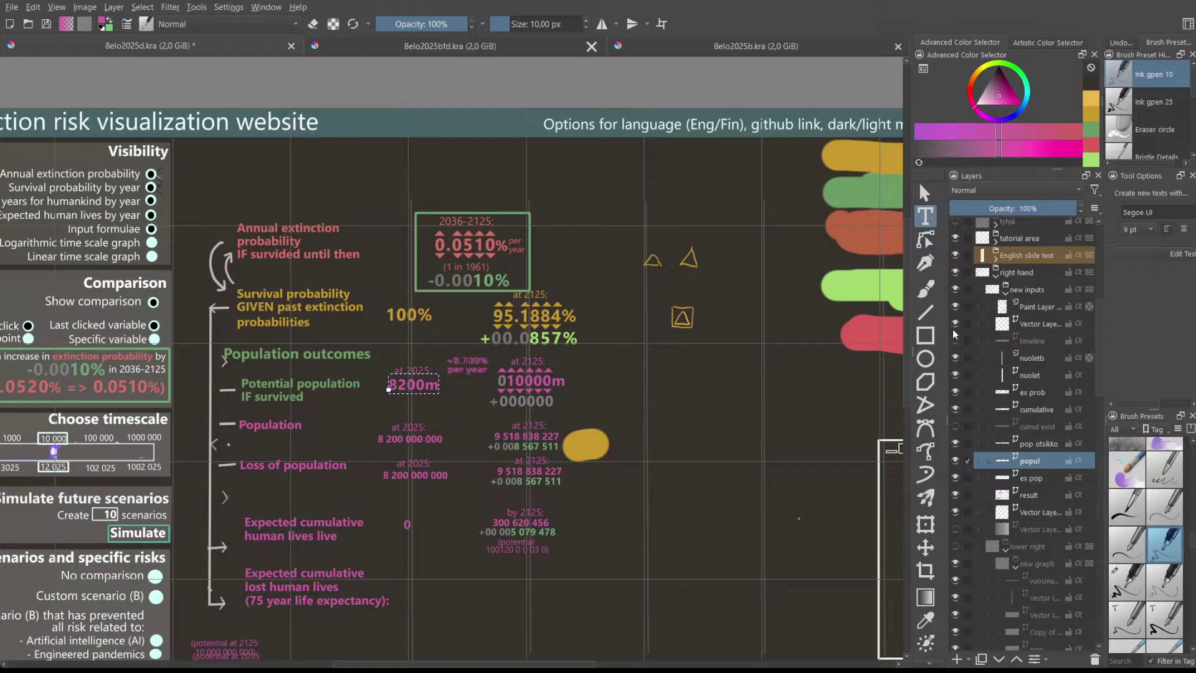
- Move the colors group with its swatches closer to the value column, to about X 1893 px, Y 402 px
{"action": "scroll", "coordinate": [996, 324], "scroll_direction": "up", "scroll_amount": 6}
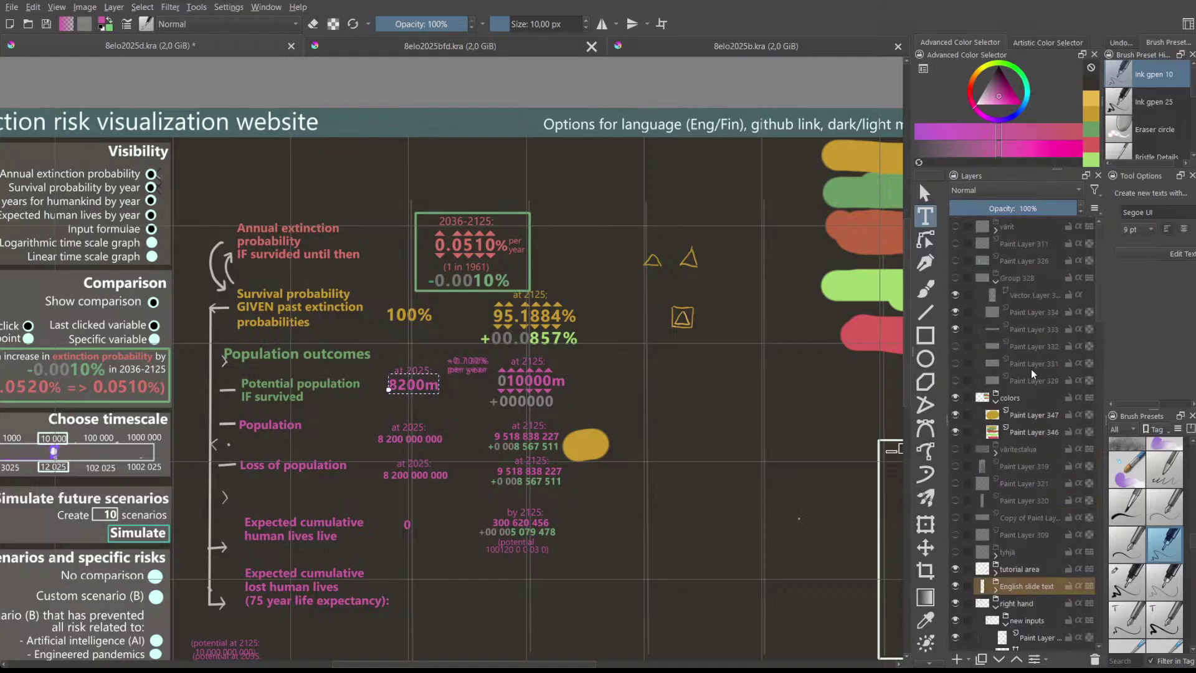
{"action": "left_click", "coordinate": [1010, 397]}
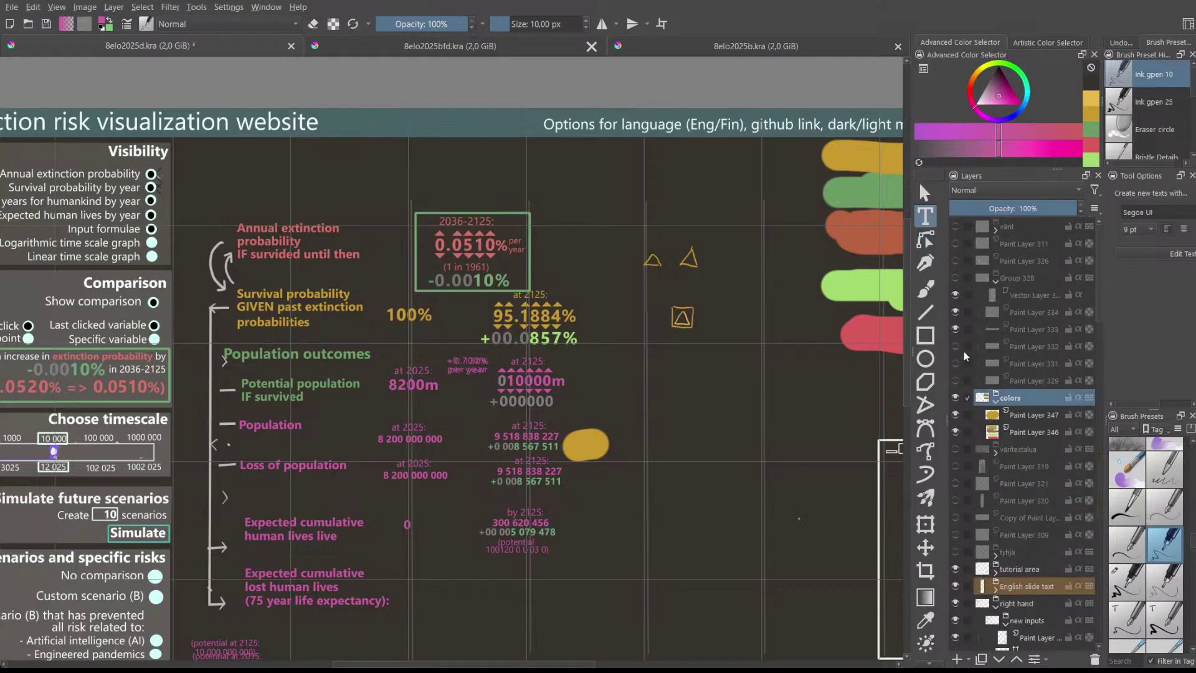
{"action": "left_click", "coordinate": [924, 547]}
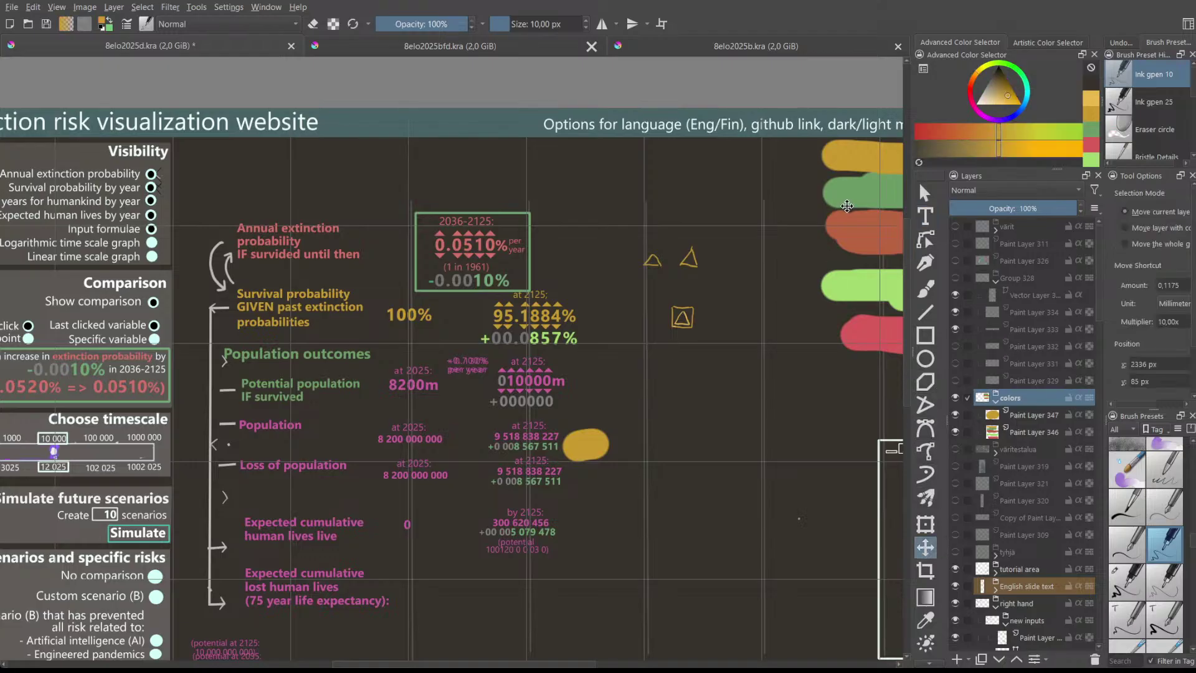
{"action": "left_click_drag", "start_coordinate": [847, 205], "coordinate": [683, 322]}
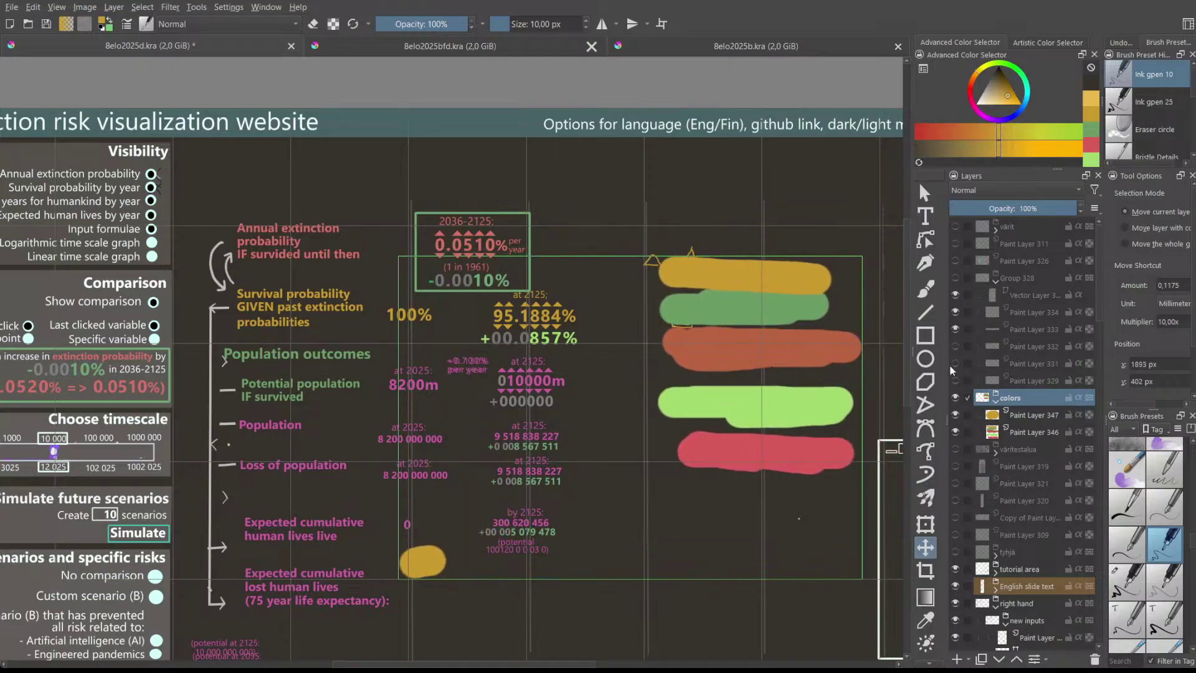
- Erase the dark yellow blob on Paint Layer 347 with the Eraser circle brush
{"action": "left_click", "coordinate": [926, 289]}
{"action": "left_click", "coordinate": [1121, 129]}
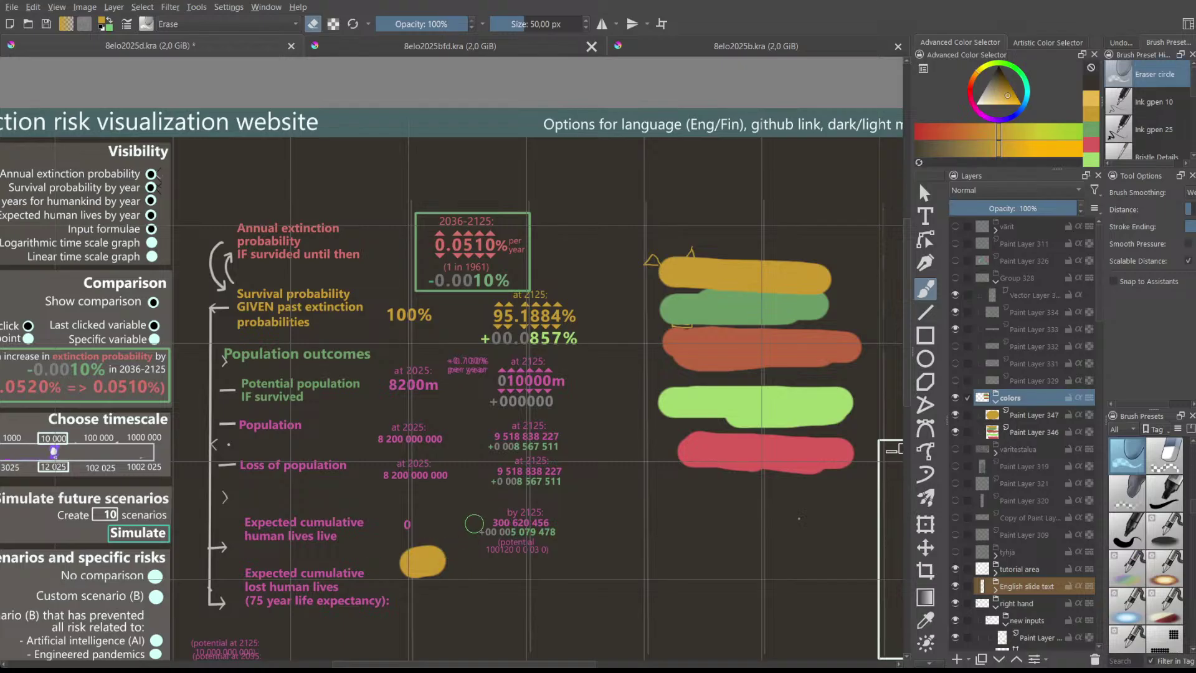
{"action": "left_click", "coordinate": [1016, 417]}
{"action": "mouse_move", "coordinate": [430, 557]}
{"action": "left_mouse_down"}
{"action": "mouse_move", "coordinate": [398, 559]}
{"action": "mouse_move", "coordinate": [428, 540]}
{"action": "mouse_move", "coordinate": [450, 568]}
{"action": "left_mouse_up"}
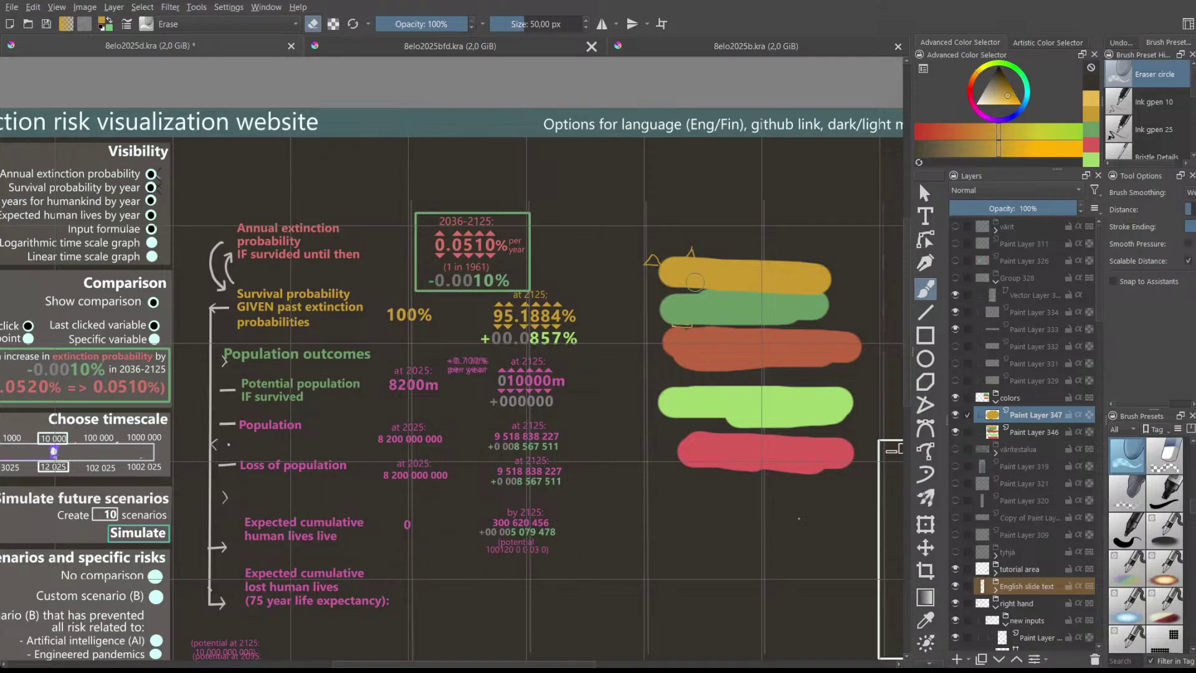
- Try to erase the end of the dark yellow swatch on Paint Layer 346 and undo the erasure
{"action": "left_click", "coordinate": [1024, 440]}
{"action": "mouse_move", "coordinate": [664, 267]}
{"action": "left_mouse_down"}
{"action": "mouse_move", "coordinate": [675, 275]}
{"action": "mouse_move", "coordinate": [693, 260]}
{"action": "left_mouse_up"}
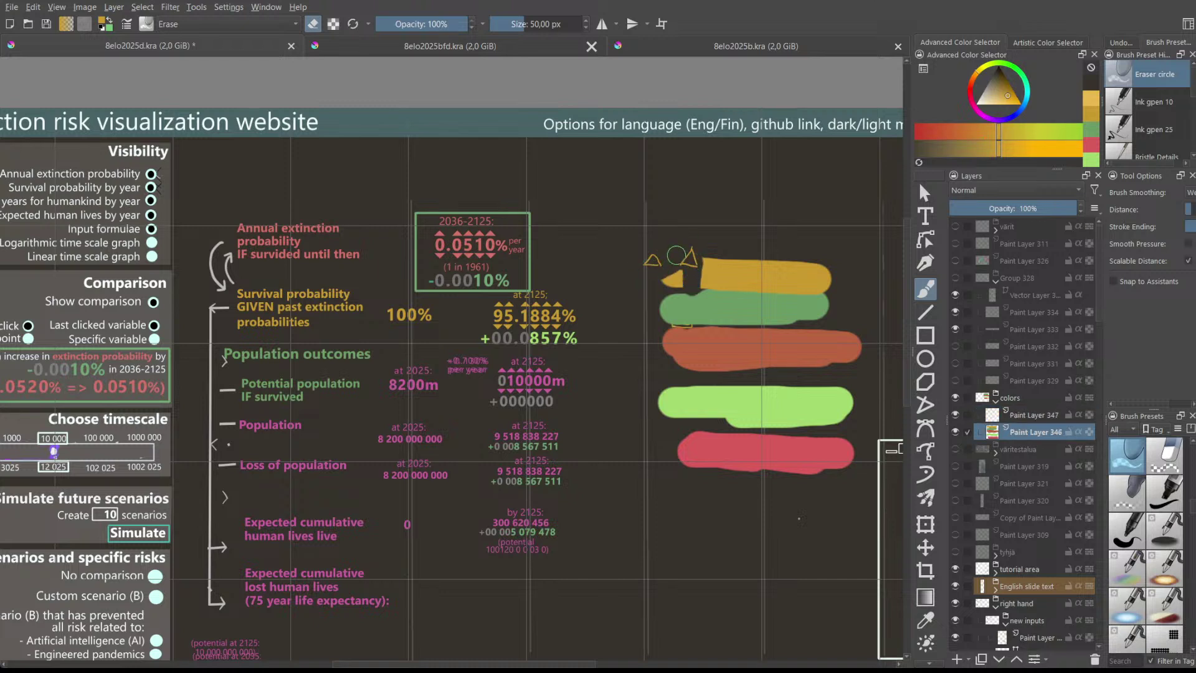
{"action": "key", "text": "ctrl+z"}
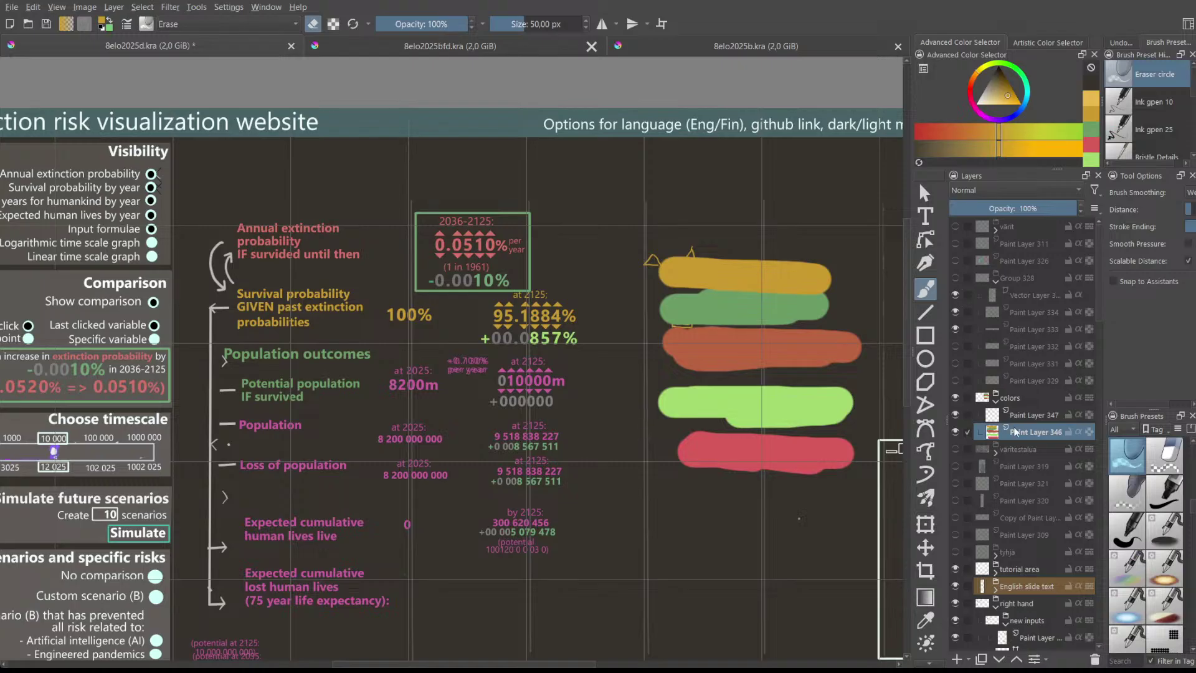
- Recolor the 8200m and 010000m potential population values on the popul layer in muted green
{"action": "scroll", "coordinate": [1045, 498], "scroll_direction": "down", "scroll_amount": 6}
{"action": "left_click", "coordinate": [1040, 493]}
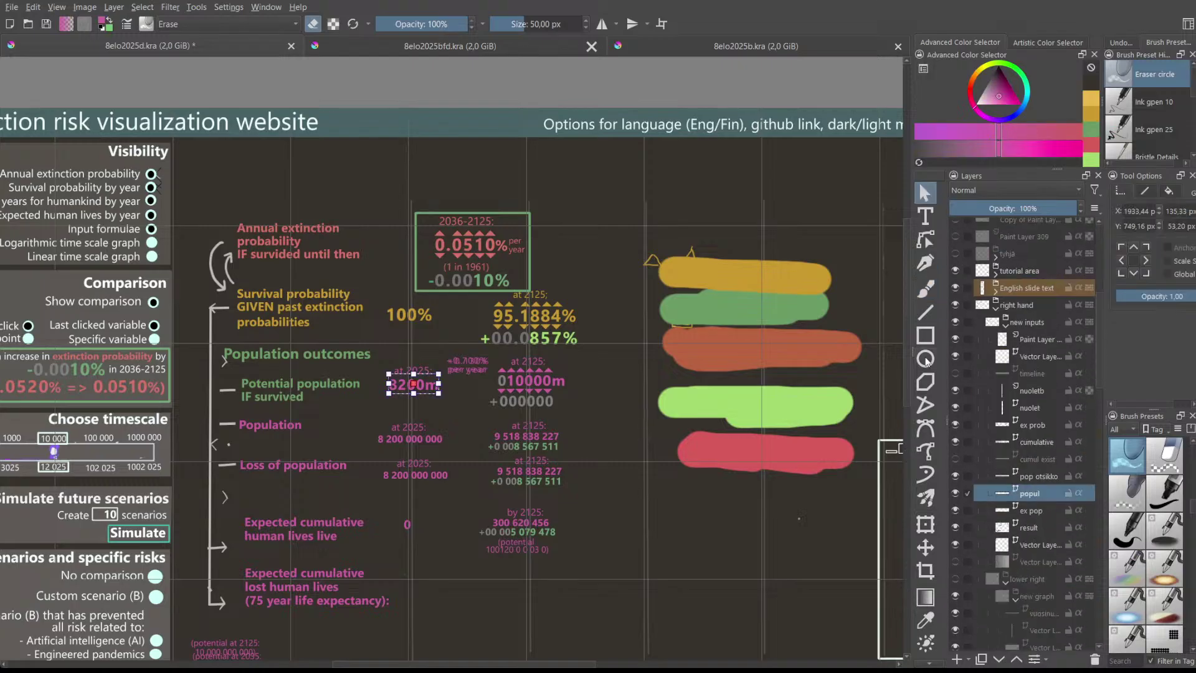
{"action": "double_click", "coordinate": [421, 386]}
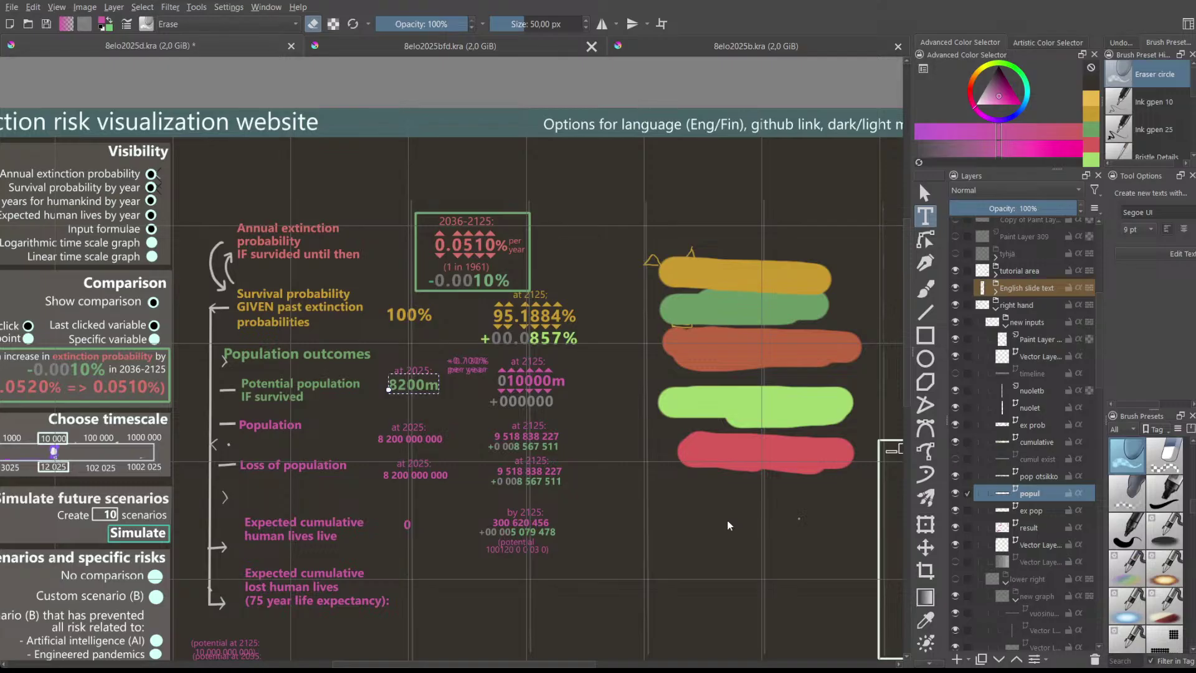
{"action": "key", "text": "Escape"}
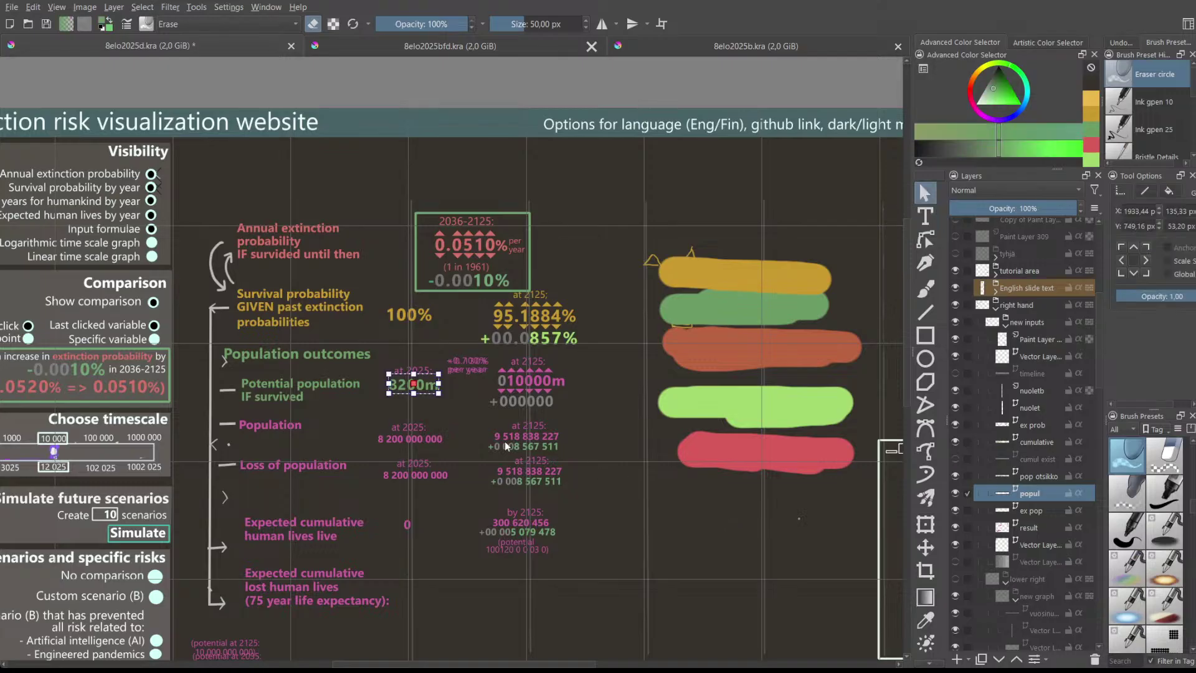
{"action": "double_click", "coordinate": [521, 379]}
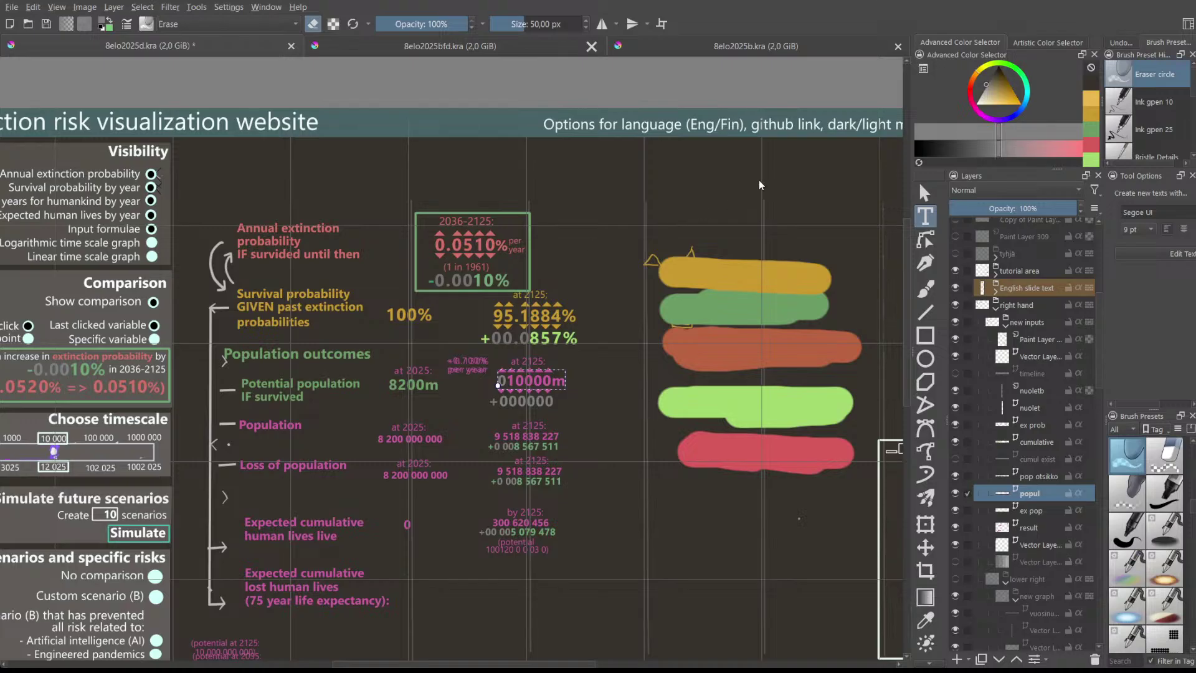
{"action": "key", "text": "Escape"}
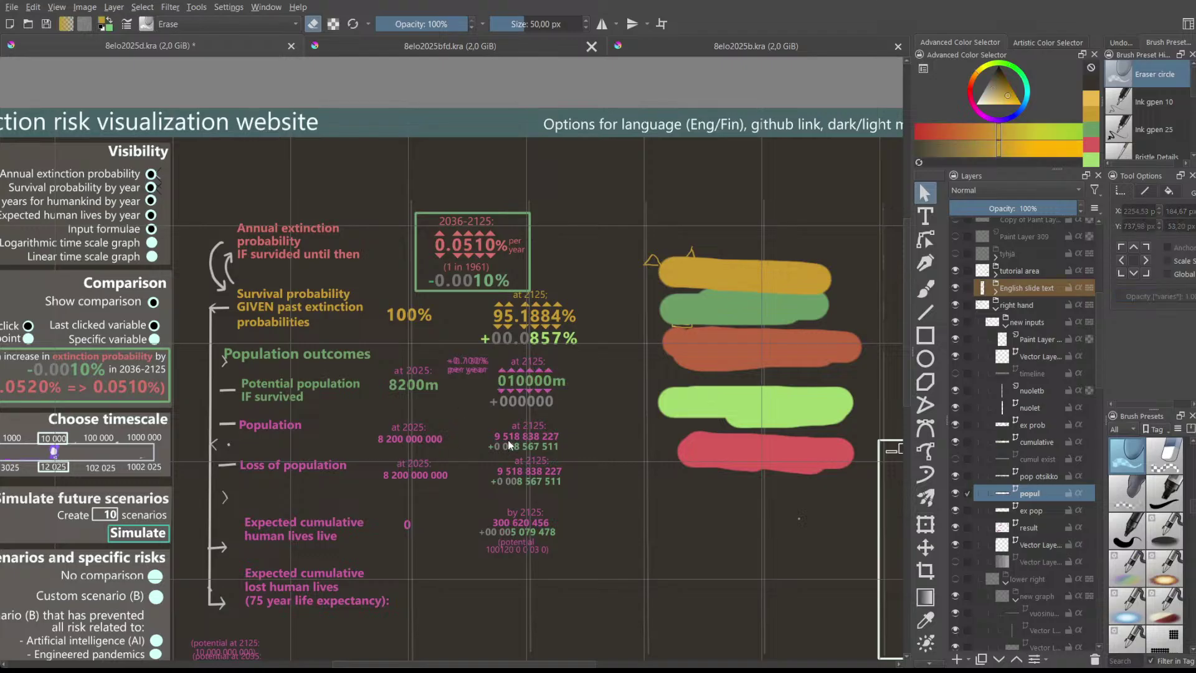
{"action": "left_click", "coordinate": [1044, 510]}
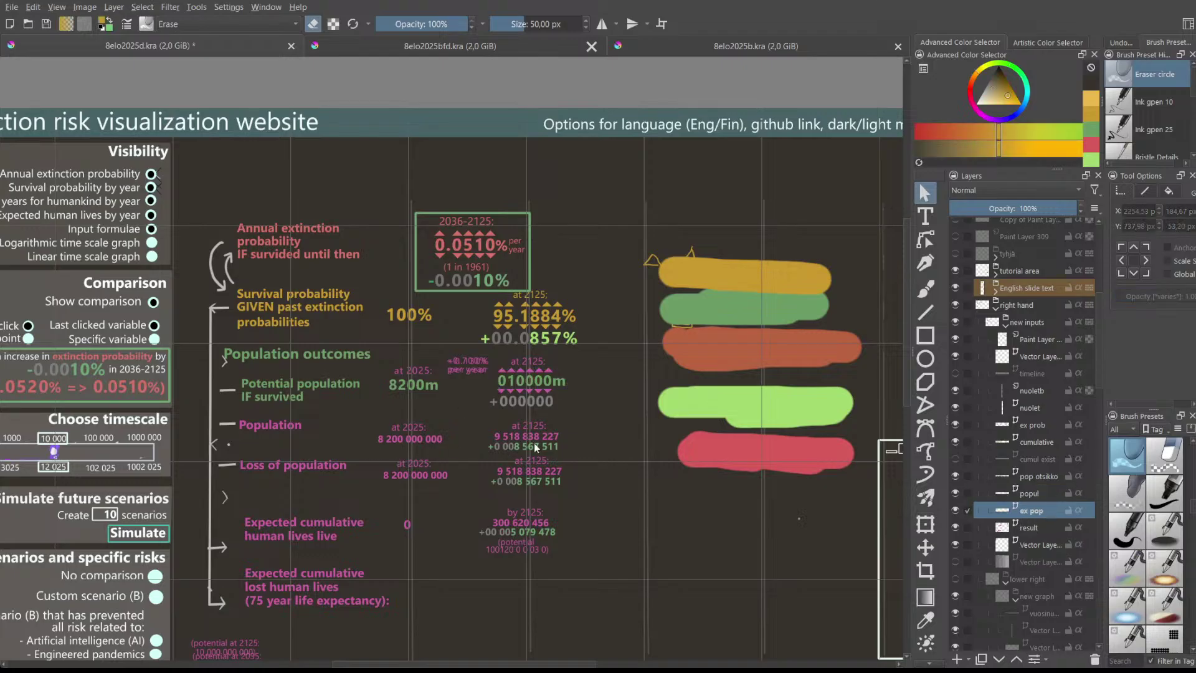
{"action": "key", "text": "t"}
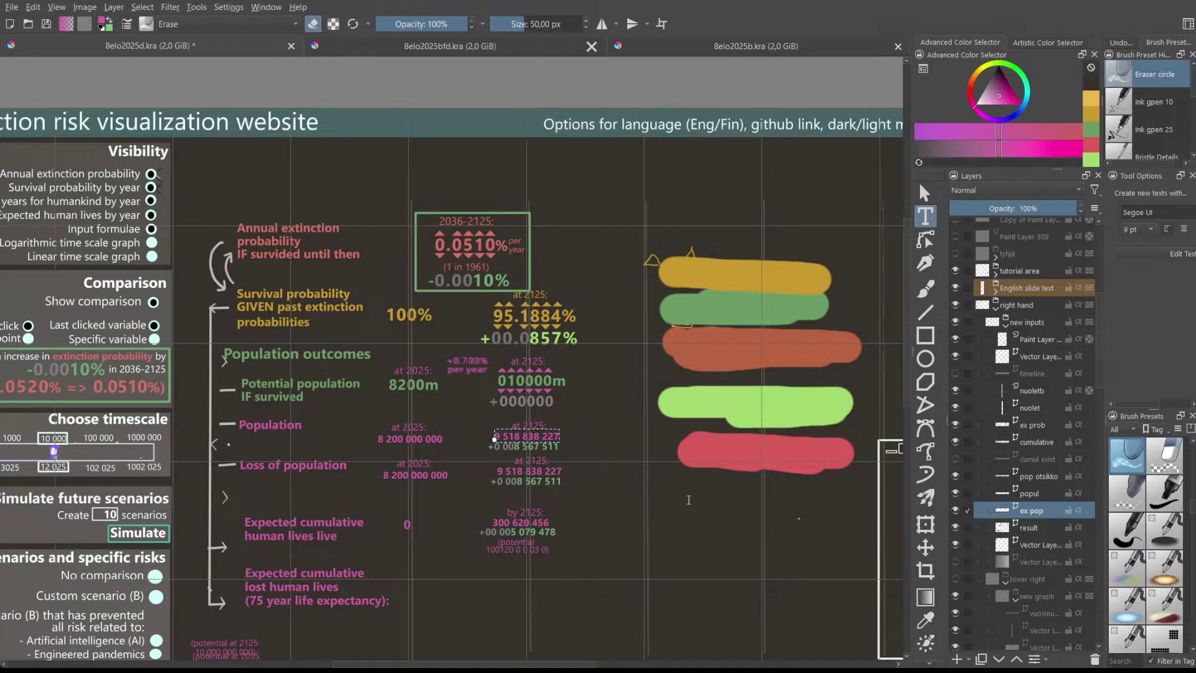
{"action": "key", "text": "Escape"}
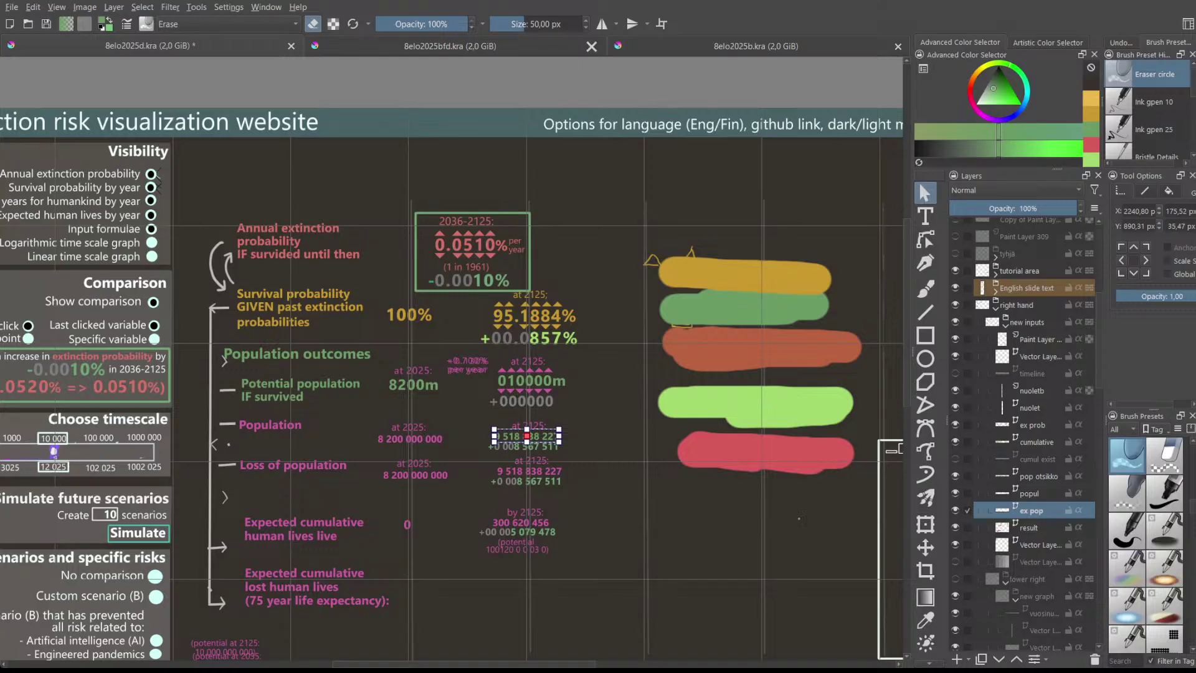
- Recolor the plus sign and the digits 8 567 511 of the Population row's change value in light green, leaving the leading zeros grey
{"action": "scroll", "coordinate": [541, 351], "scroll_direction": "up", "scroll_amount": 3}
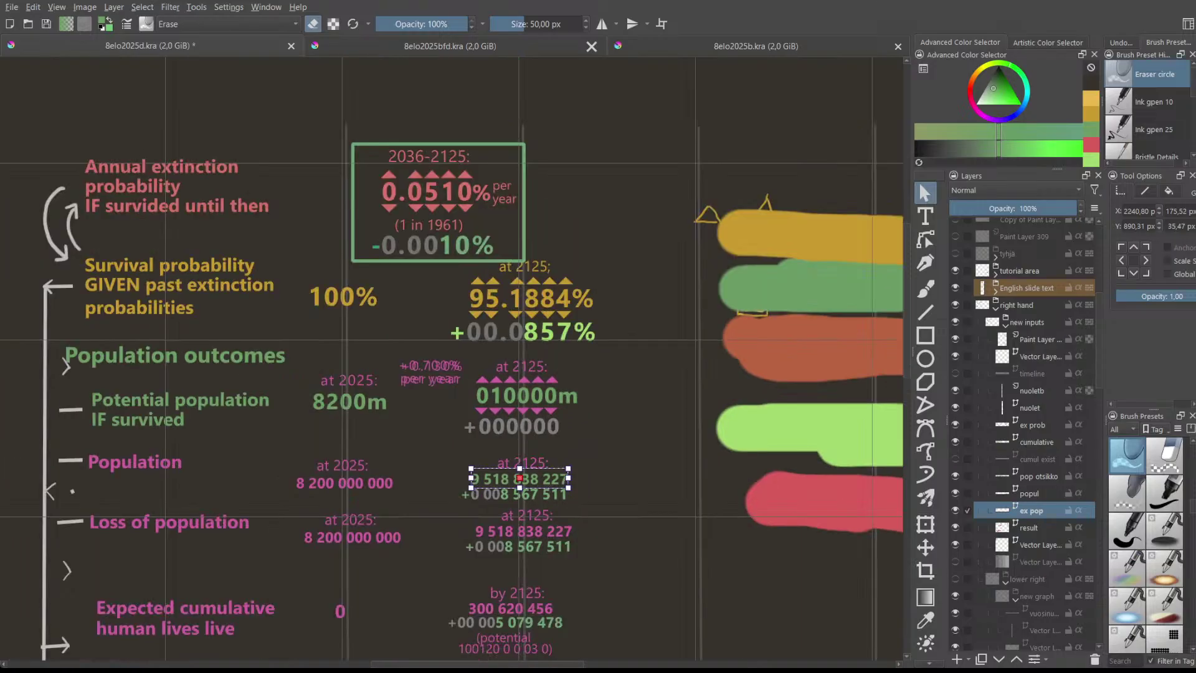
{"action": "scroll", "coordinate": [552, 503], "scroll_direction": "up", "scroll_amount": 5}
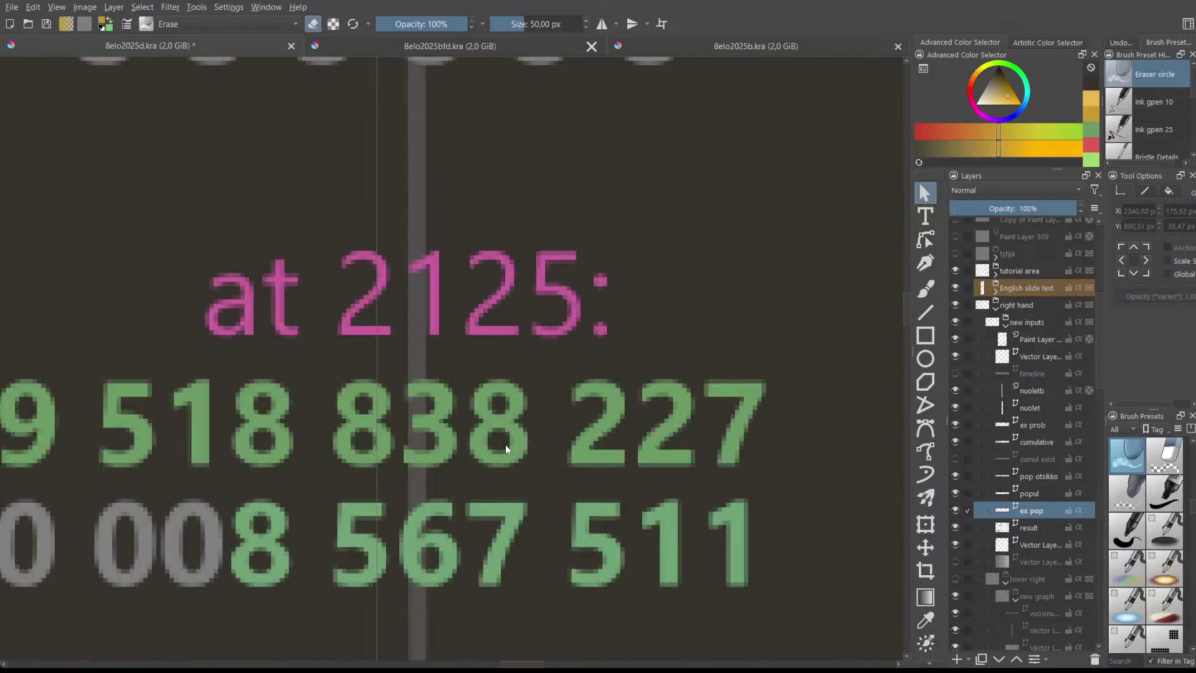
{"action": "scroll", "coordinate": [506, 443], "scroll_direction": "down", "scroll_amount": 2}
{"action": "scroll", "coordinate": [506, 444], "scroll_direction": "down", "scroll_amount": 4}
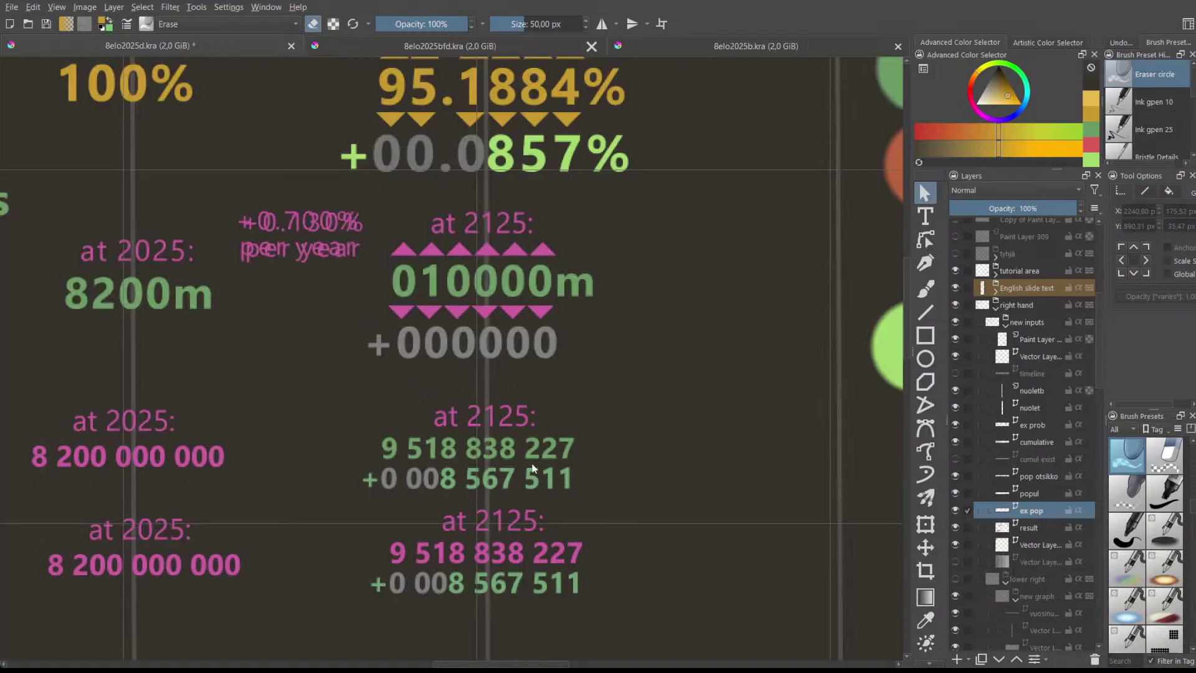
{"action": "scroll", "coordinate": [539, 475], "scroll_direction": "down", "scroll_amount": 2}
{"action": "left_click", "coordinate": [539, 475]}
{"action": "double_click", "coordinate": [540, 474]}
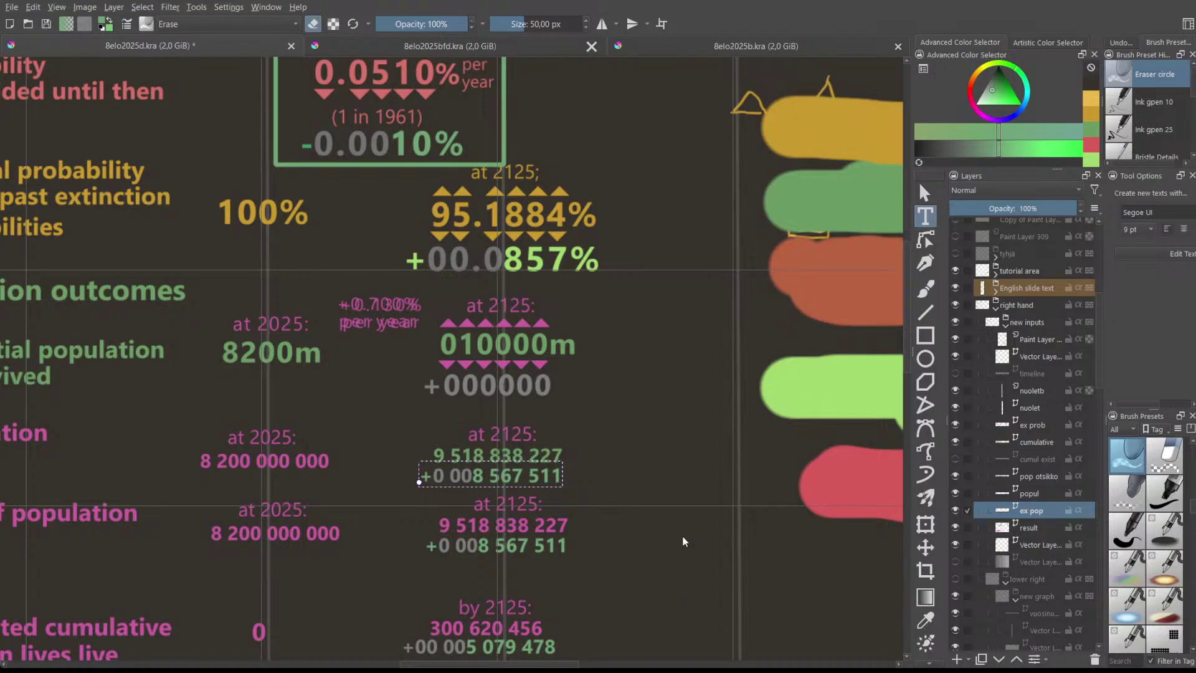
{"action": "key", "text": "Escape"}
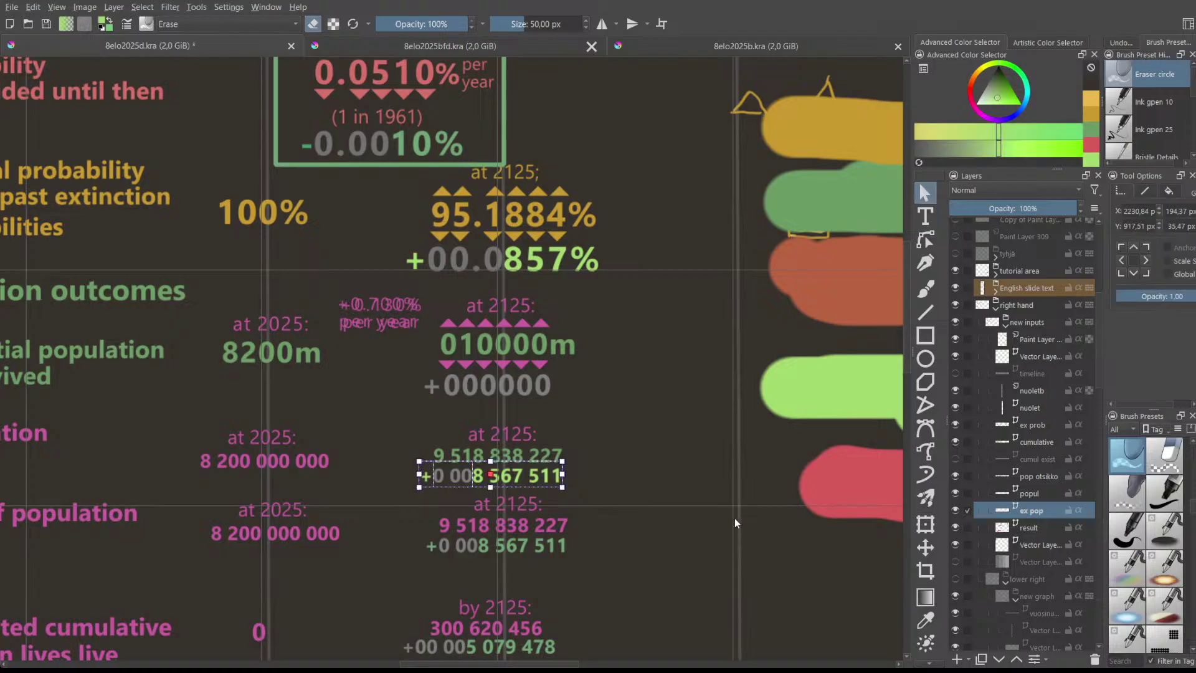
{"action": "scroll", "coordinate": [648, 416], "scroll_direction": "down", "scroll_amount": 6}
{"action": "scroll", "coordinate": [648, 417], "scroll_direction": "up", "scroll_amount": 4}
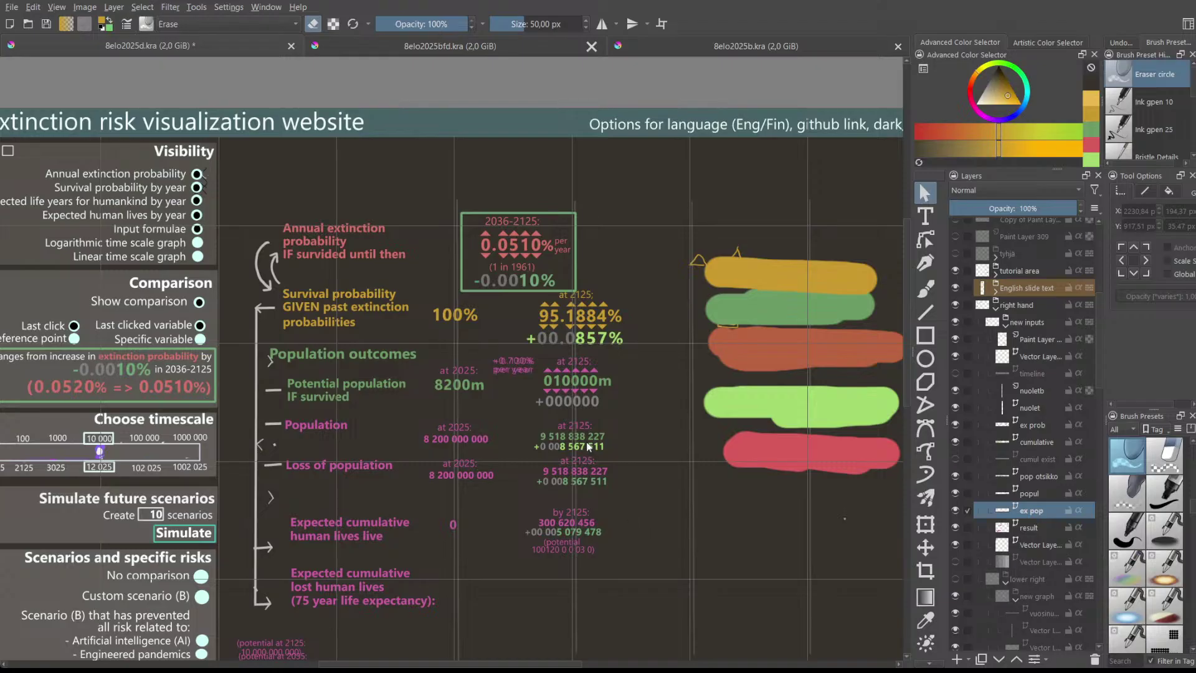
{"action": "scroll", "coordinate": [547, 423], "scroll_direction": "up", "scroll_amount": 2}
{"action": "scroll", "coordinate": [546, 422], "scroll_direction": "down", "scroll_amount": 2}
{"action": "scroll", "coordinate": [542, 418], "scroll_direction": "up", "scroll_amount": 2}
{"action": "scroll", "coordinate": [542, 417], "scroll_direction": "down", "scroll_amount": 2}
{"action": "left_click", "coordinate": [438, 436]}
{"action": "scroll", "coordinate": [529, 443], "scroll_direction": "up", "scroll_amount": 2}
{"action": "scroll", "coordinate": [530, 442], "scroll_direction": "down", "scroll_amount": 2}
{"action": "double_click", "coordinate": [436, 439]}
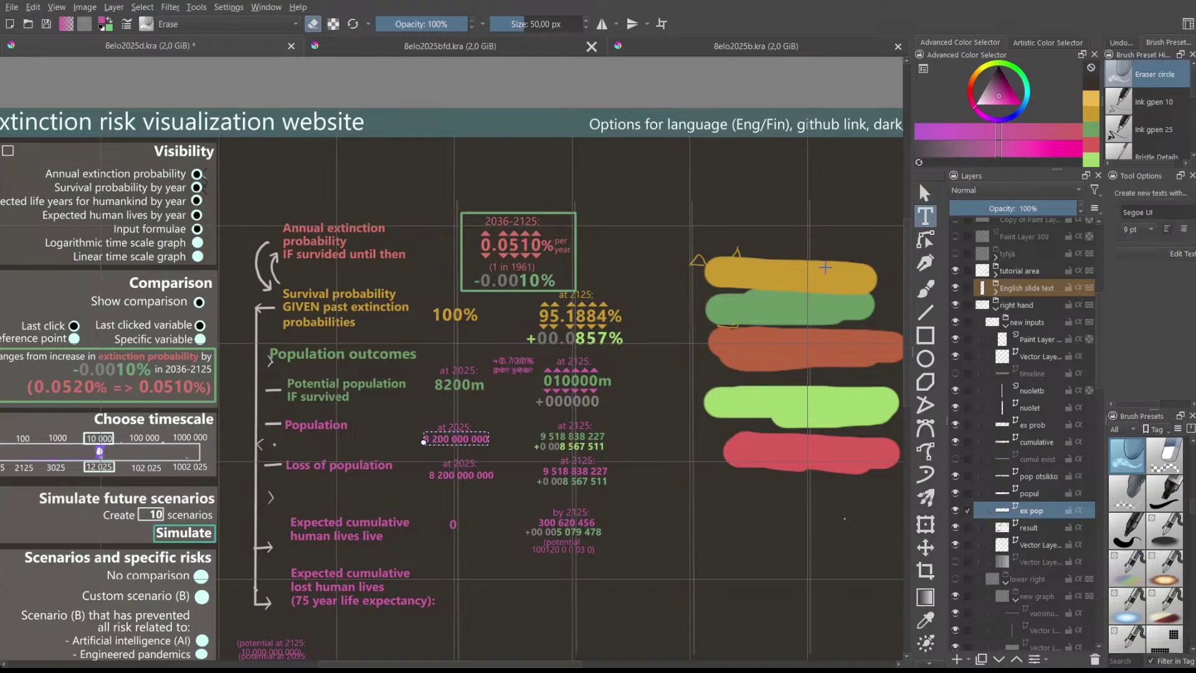
{"action": "key", "text": "Escape"}
{"action": "double_click", "coordinate": [305, 428]}
{"action": "key", "text": "Escape"}
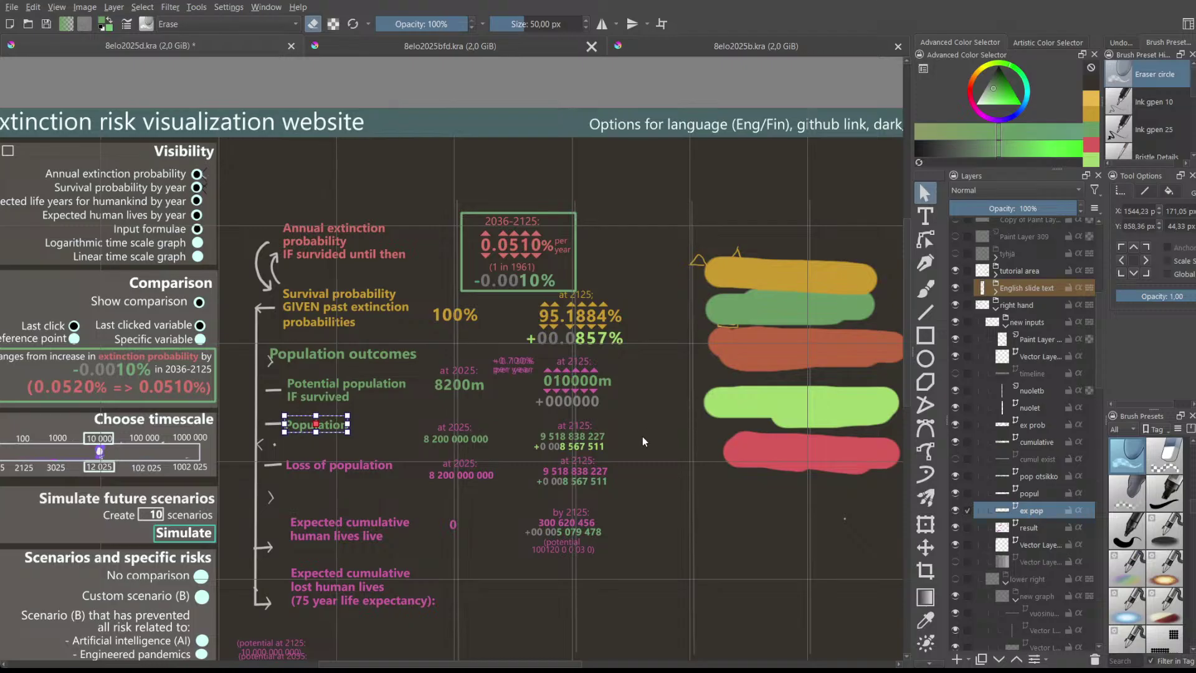
- Recolor the "at 2125:" caption above the Population row's value in muted green
{"action": "scroll", "coordinate": [588, 392], "scroll_direction": "up", "scroll_amount": 2, "text": "ctrl"}
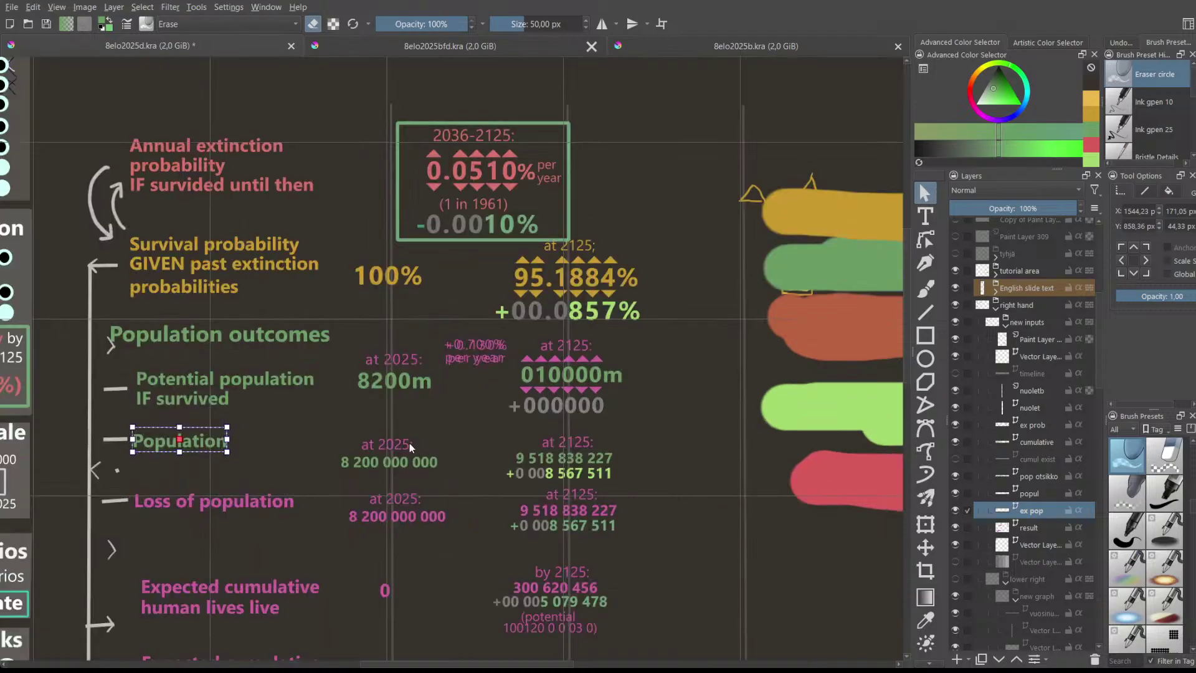
{"action": "left_click", "coordinate": [562, 388]}
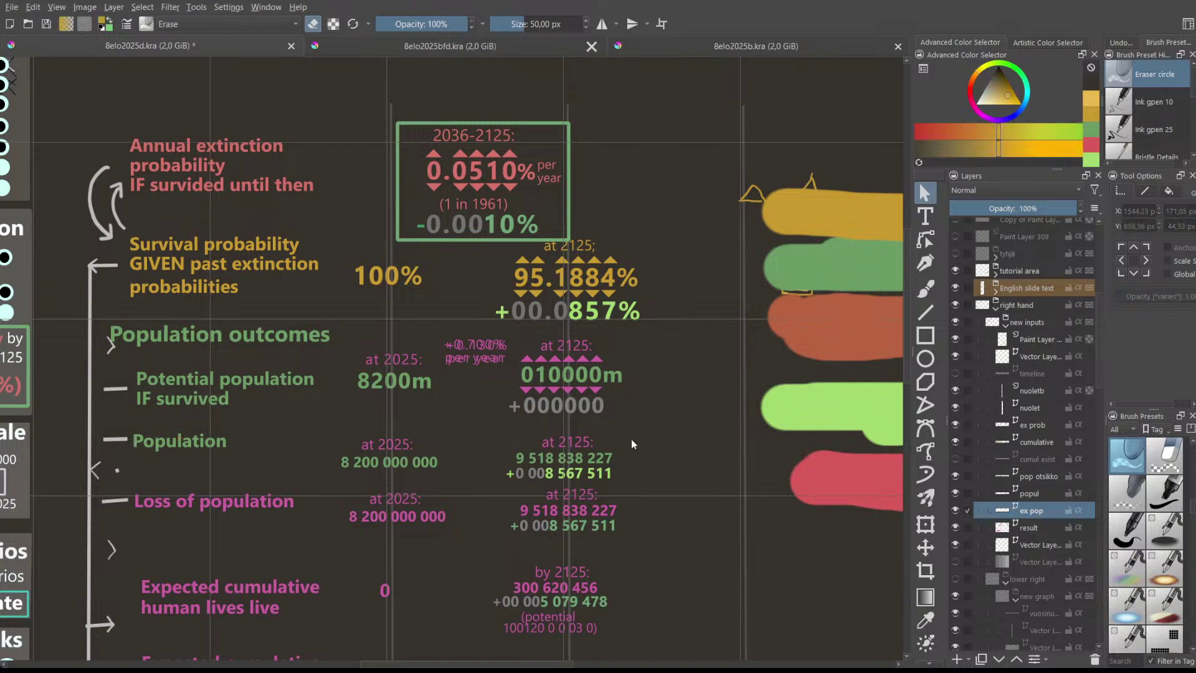
{"action": "double_click", "coordinate": [558, 443]}
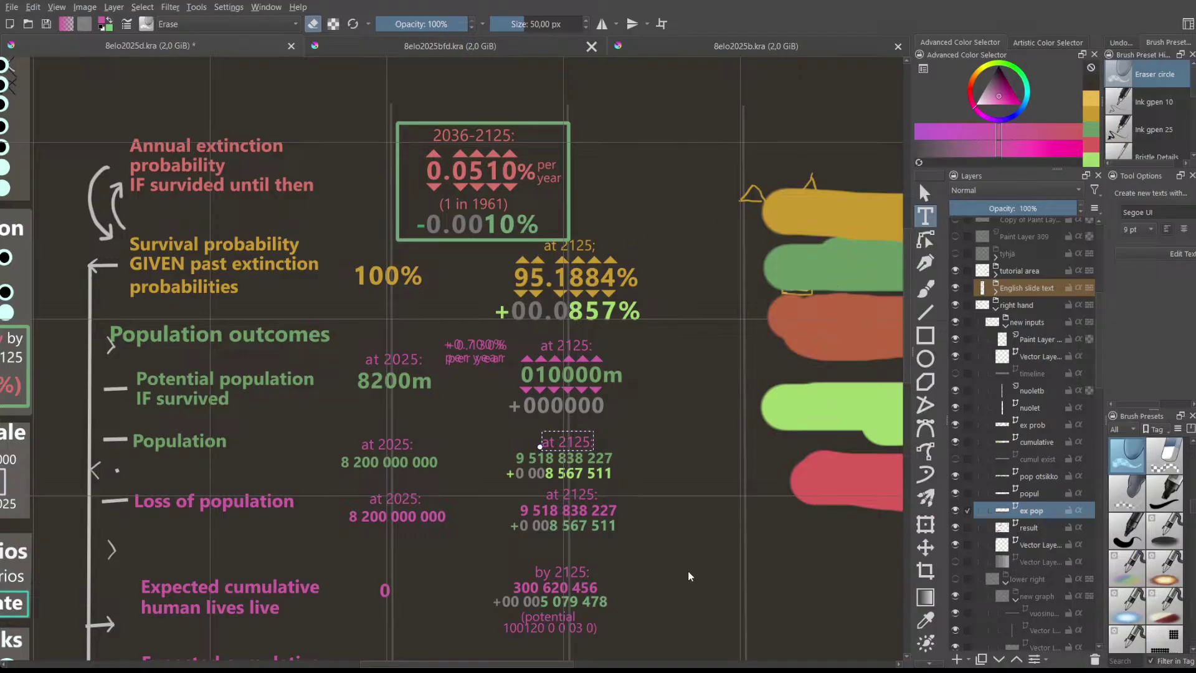
{"action": "key", "text": "Escape"}
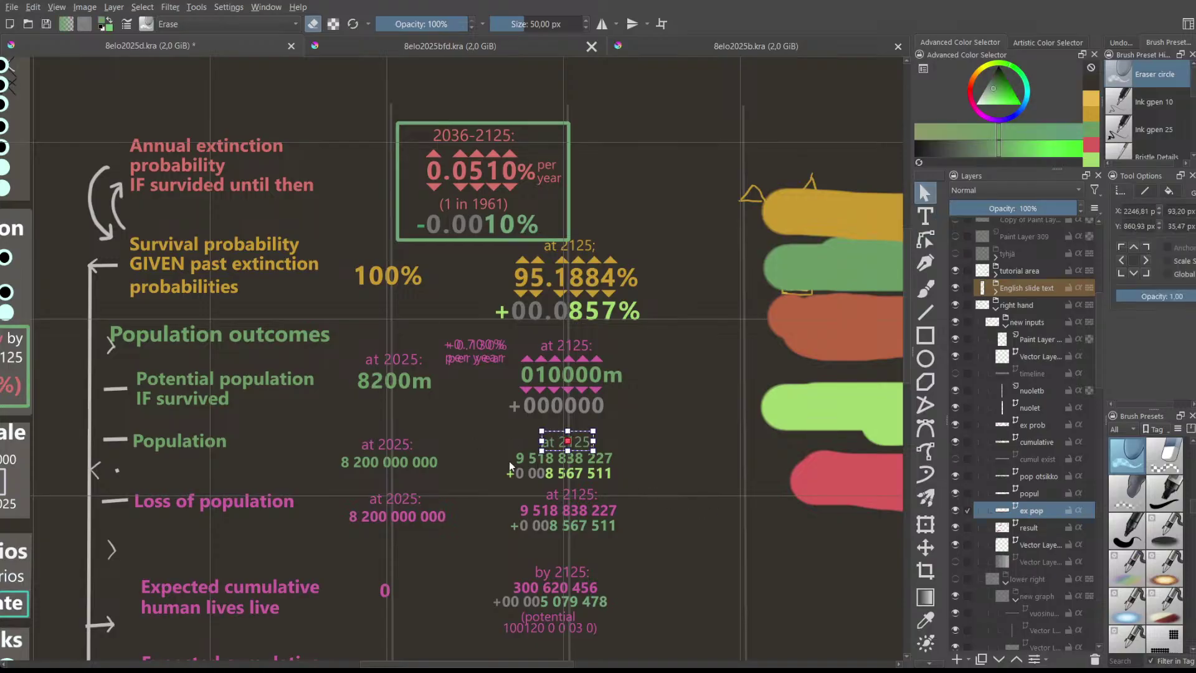
{"action": "key", "text": "ctrl+shift+a"}
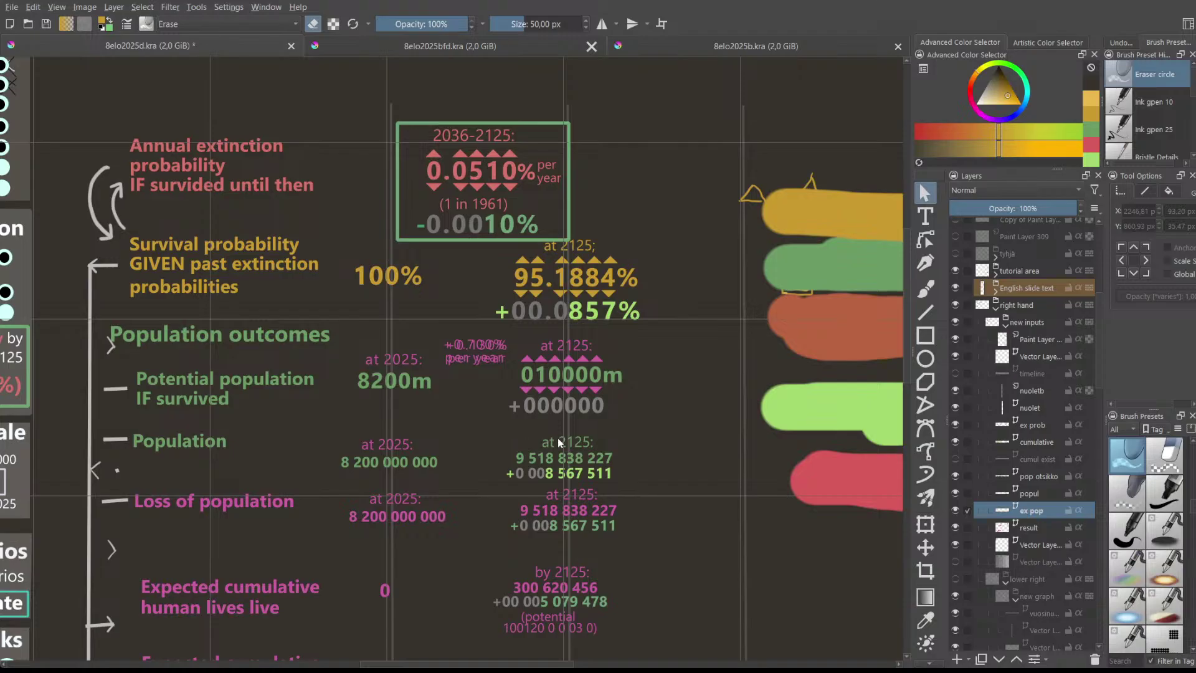
{"action": "double_click", "coordinate": [580, 497]}
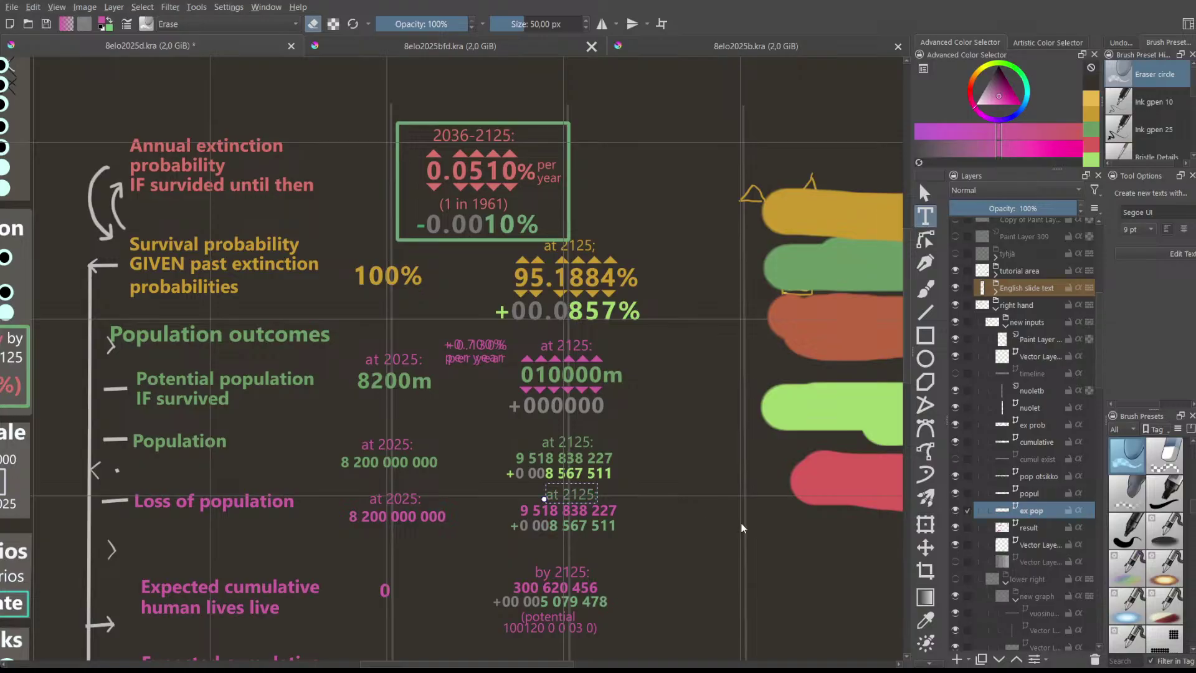
{"action": "key", "text": "Escape"}
{"action": "double_click", "coordinate": [540, 510]}
{"action": "key", "text": "Escape"}
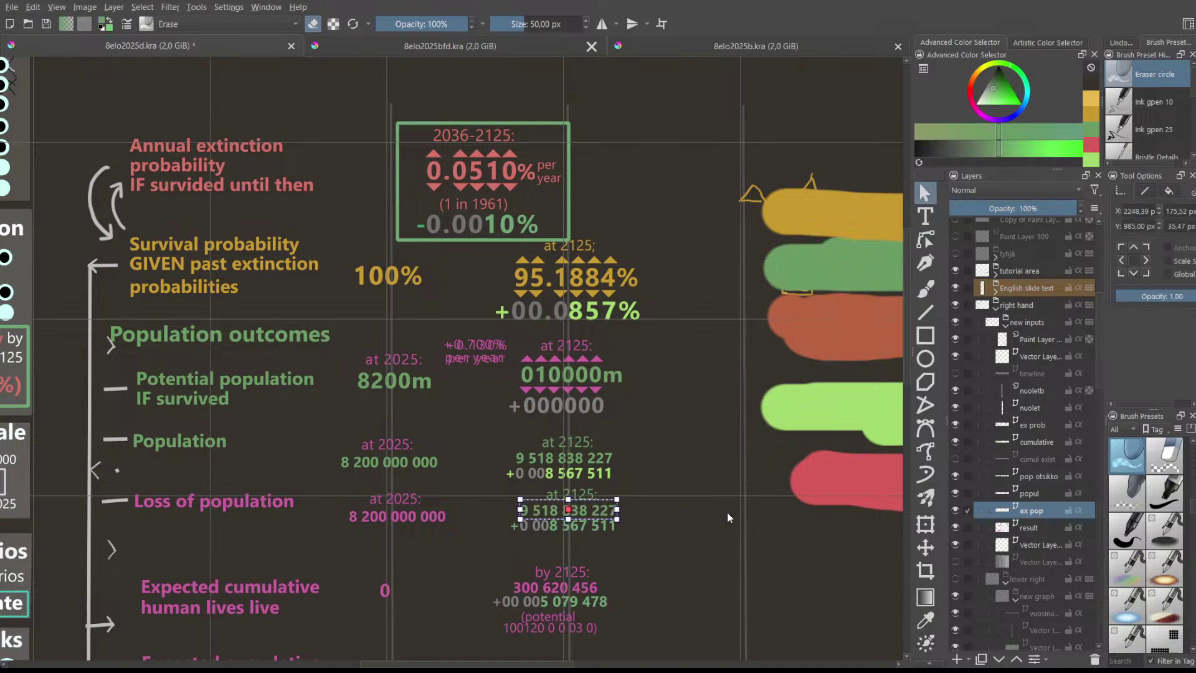
{"action": "double_click", "coordinate": [579, 525]}
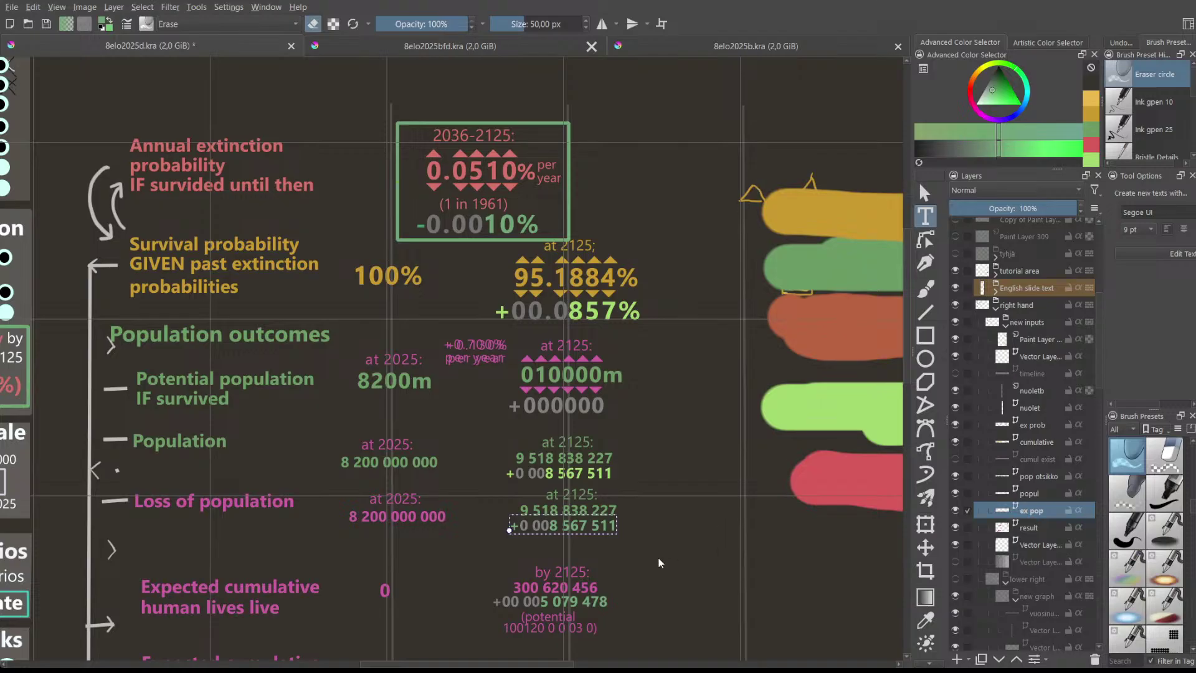
{"action": "key", "text": "Escape"}
{"action": "left_click", "coordinate": [495, 492]}
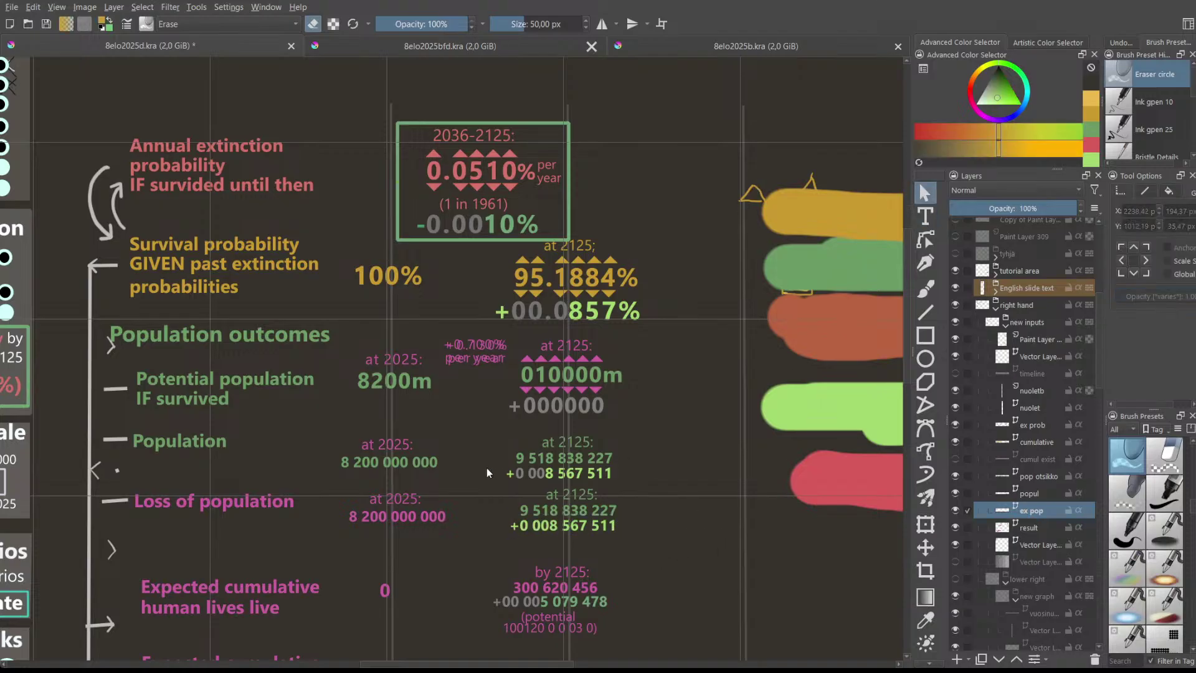
- Examine the new green colors of the Population and Loss of population values close up and in the overall layout
{"action": "scroll", "coordinate": [445, 498], "scroll_direction": "down", "scroll_amount": 2}
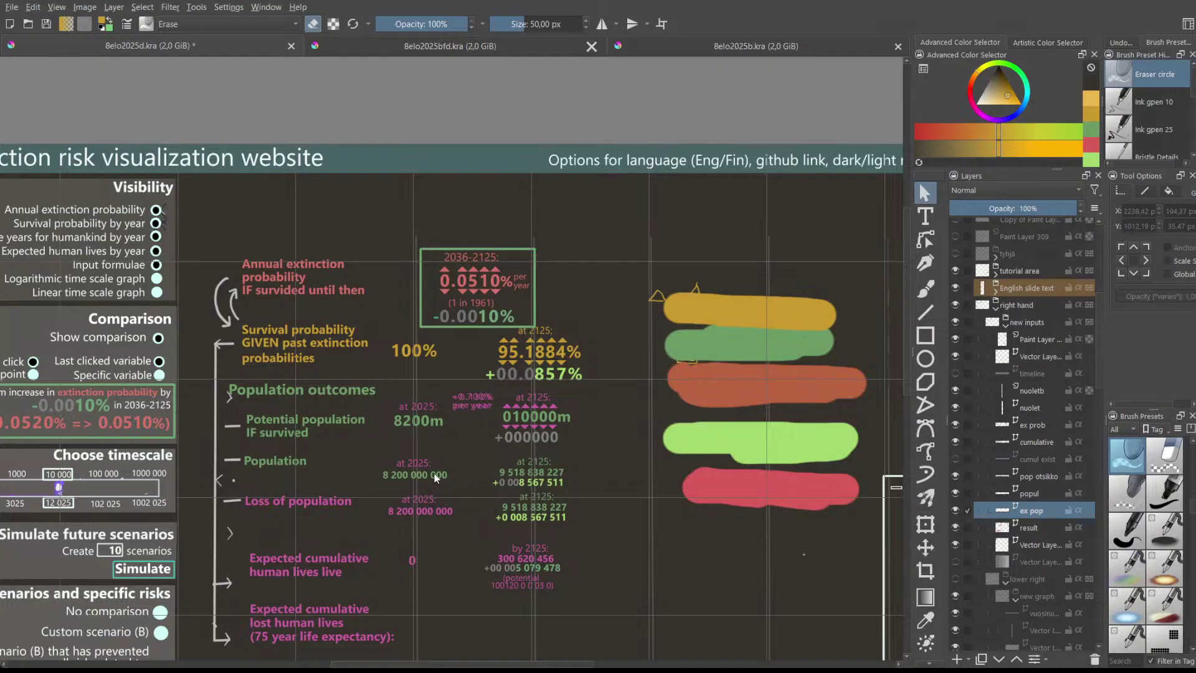
{"action": "scroll", "coordinate": [444, 484], "scroll_direction": "up", "scroll_amount": 2}
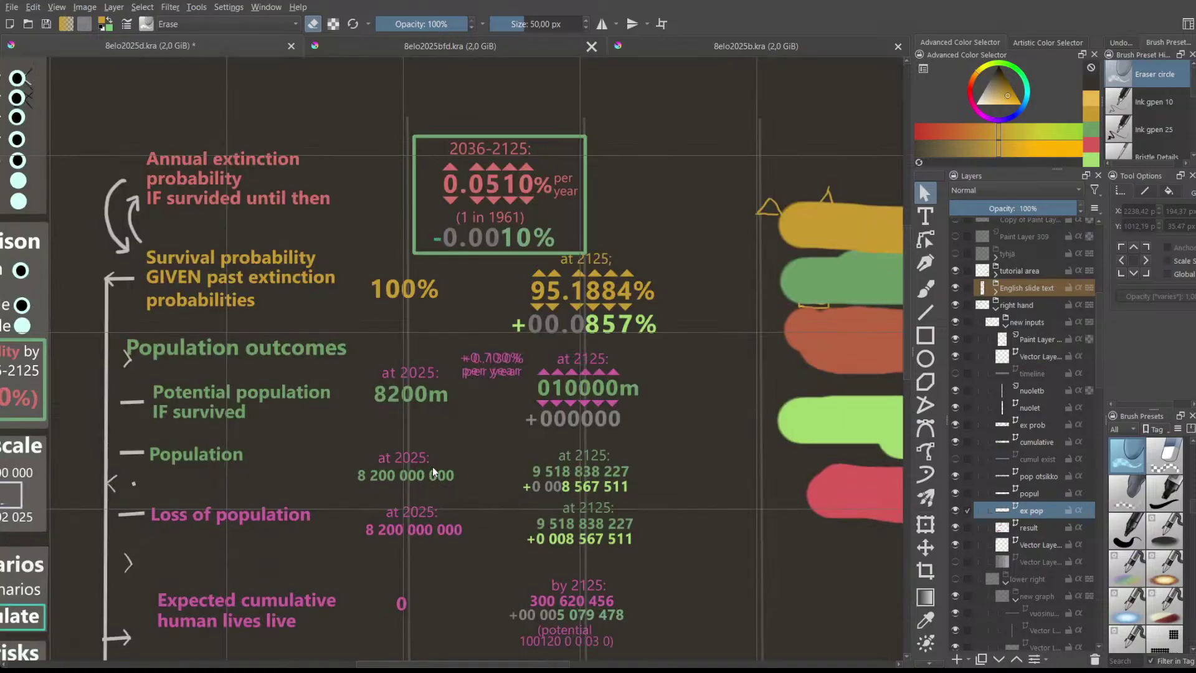
{"action": "scroll", "coordinate": [598, 559], "scroll_direction": "up", "scroll_amount": 3}
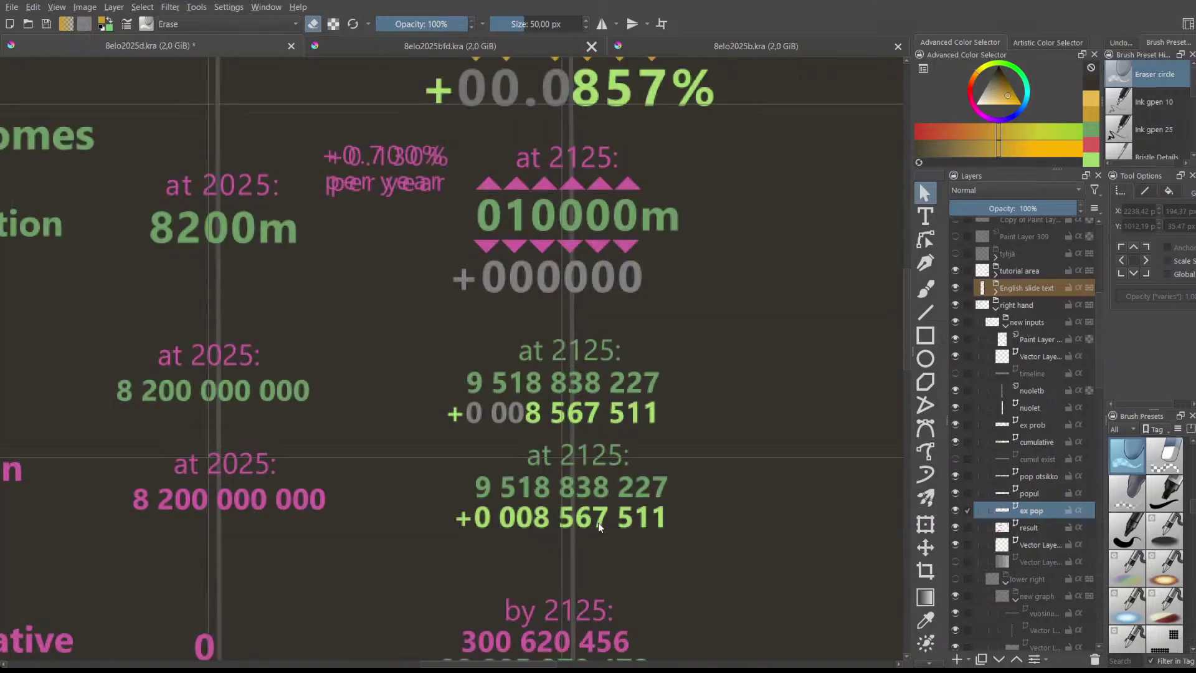
{"action": "scroll", "coordinate": [588, 449], "scroll_direction": "down", "scroll_amount": 3}
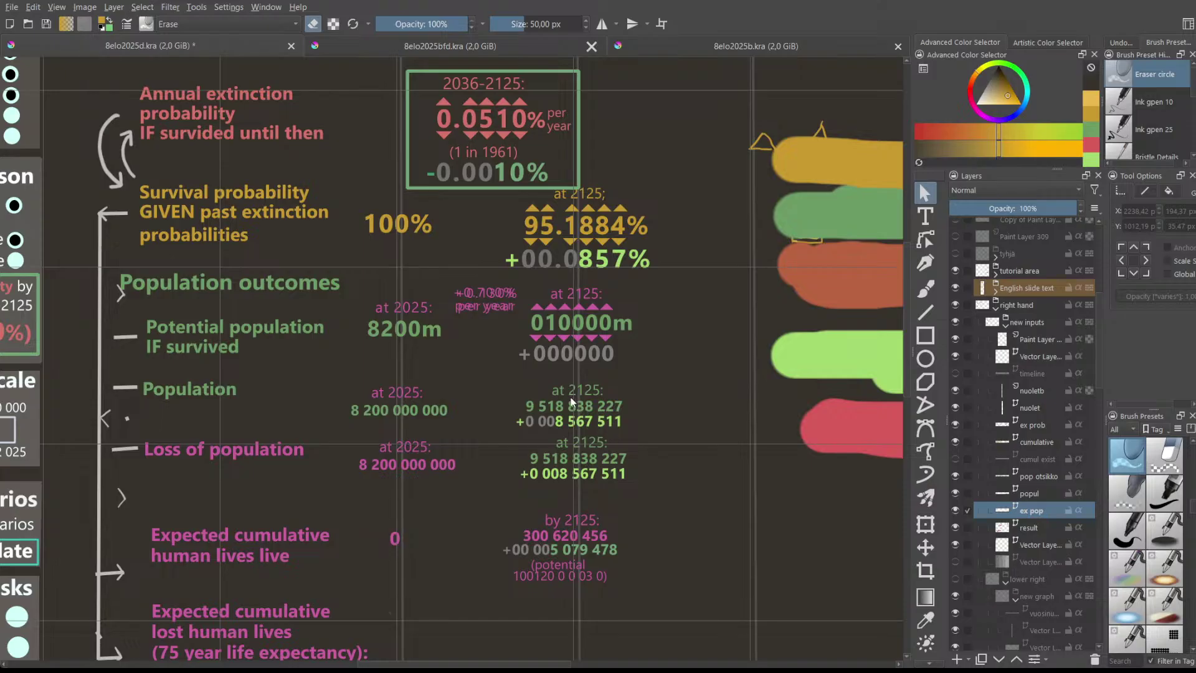
{"action": "scroll", "coordinate": [599, 379], "scroll_direction": "up", "scroll_amount": 1}
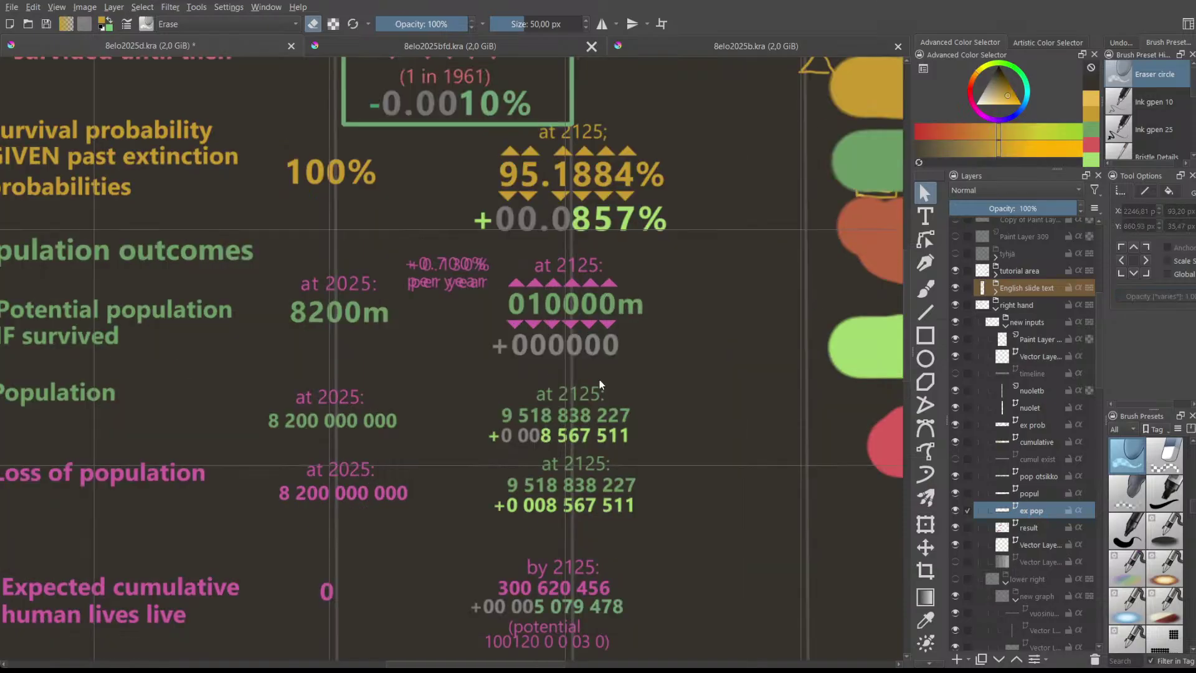
{"action": "scroll", "coordinate": [600, 384], "scroll_direction": "up", "scroll_amount": 1}
{"action": "scroll", "coordinate": [599, 384], "scroll_direction": "up", "scroll_amount": 2}
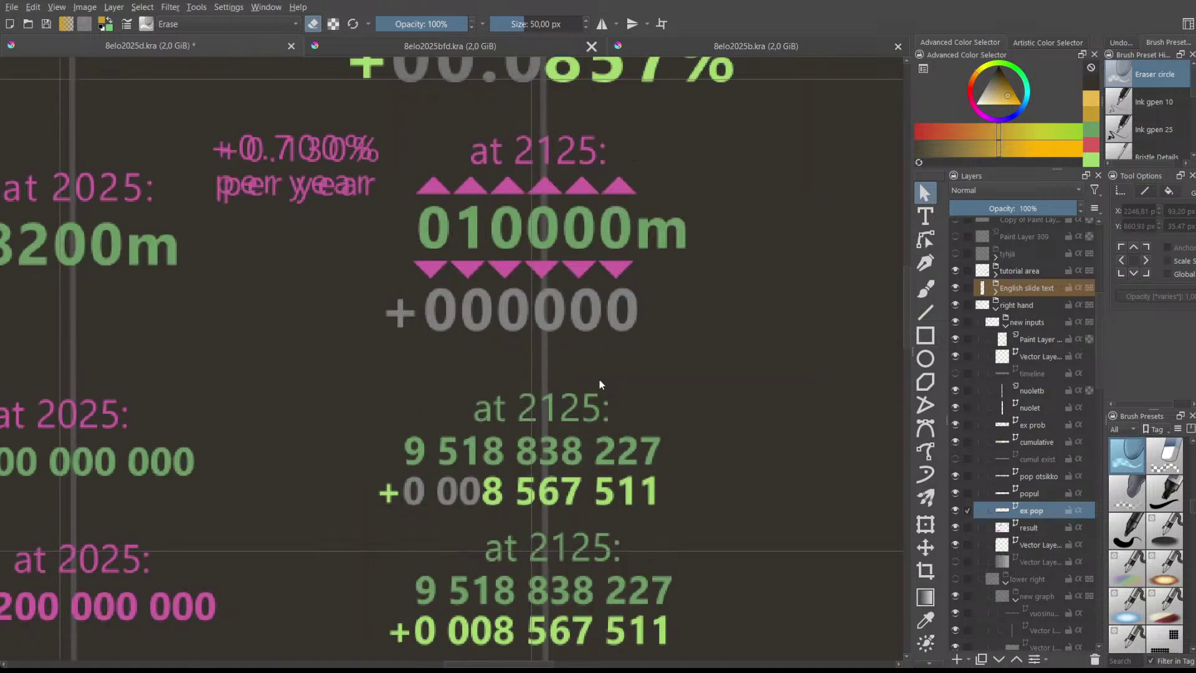
{"action": "scroll", "coordinate": [599, 384], "scroll_direction": "down", "scroll_amount": 2}
{"action": "scroll", "coordinate": [599, 384], "scroll_direction": "down", "scroll_amount": 1}
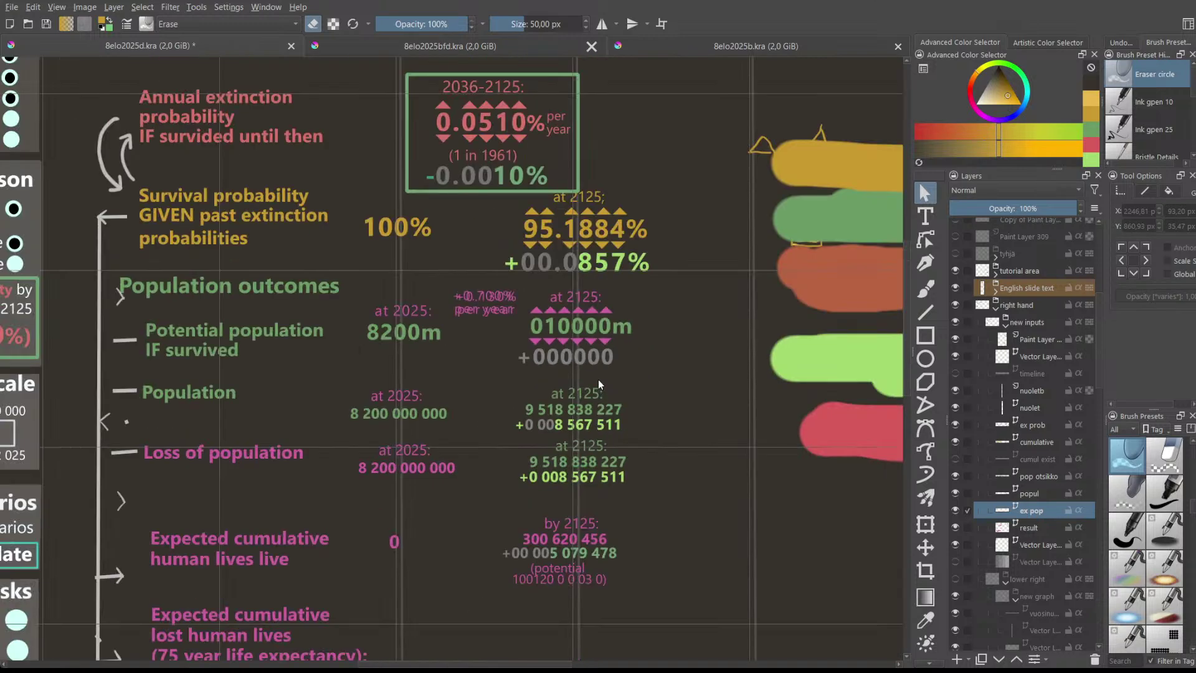
{"action": "scroll", "coordinate": [598, 384], "scroll_direction": "down", "scroll_amount": 3}
{"action": "scroll", "coordinate": [632, 387], "scroll_direction": "up", "scroll_amount": 1}
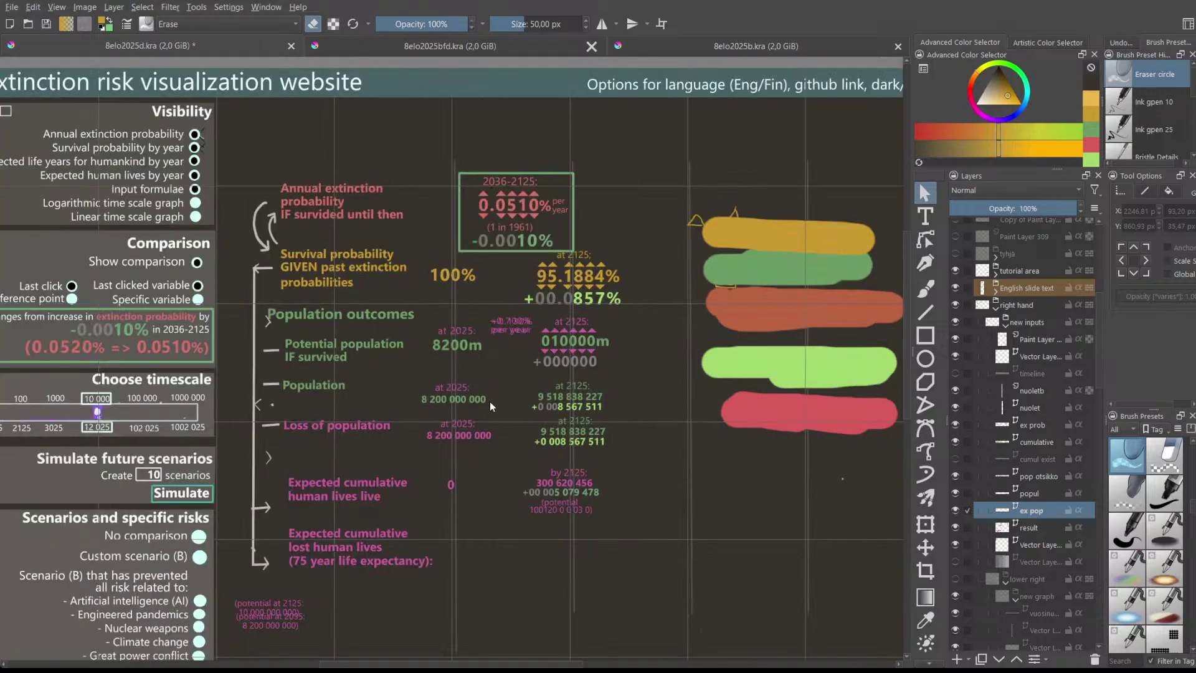
{"action": "scroll", "coordinate": [490, 401], "scroll_direction": "up", "scroll_amount": 2}
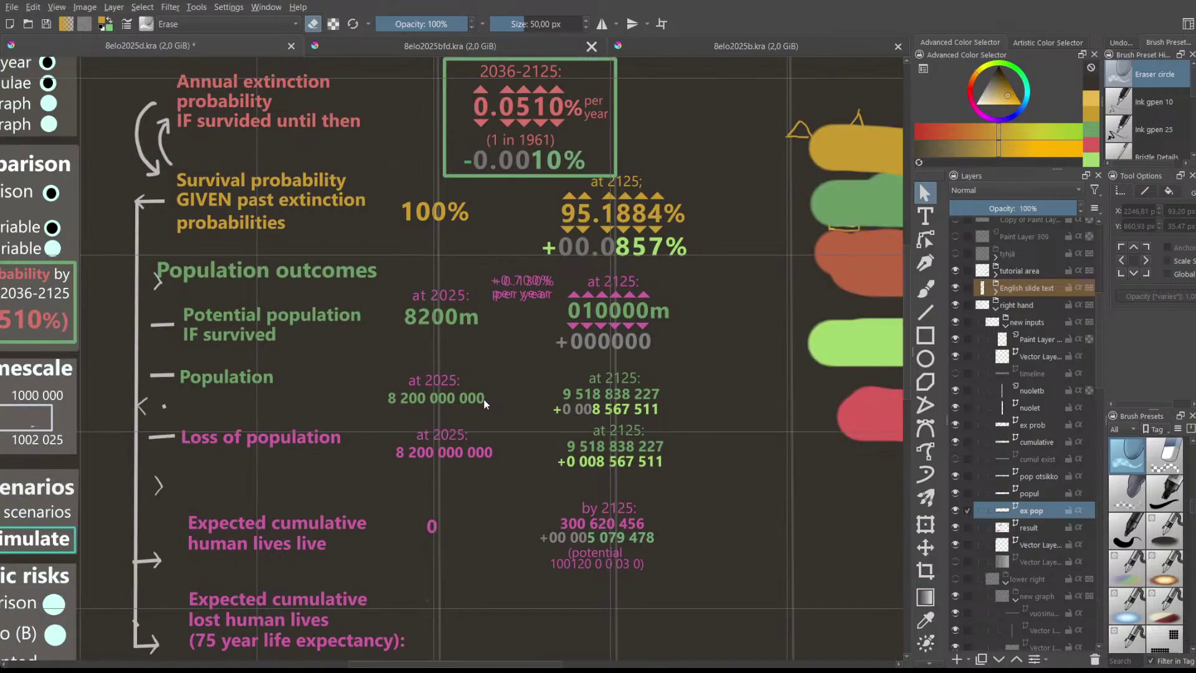
- Recolor the leading zeros "0 00" of the Loss of population row's change value in grey, keeping its other characters light green
{"action": "double_click", "coordinate": [584, 464]}
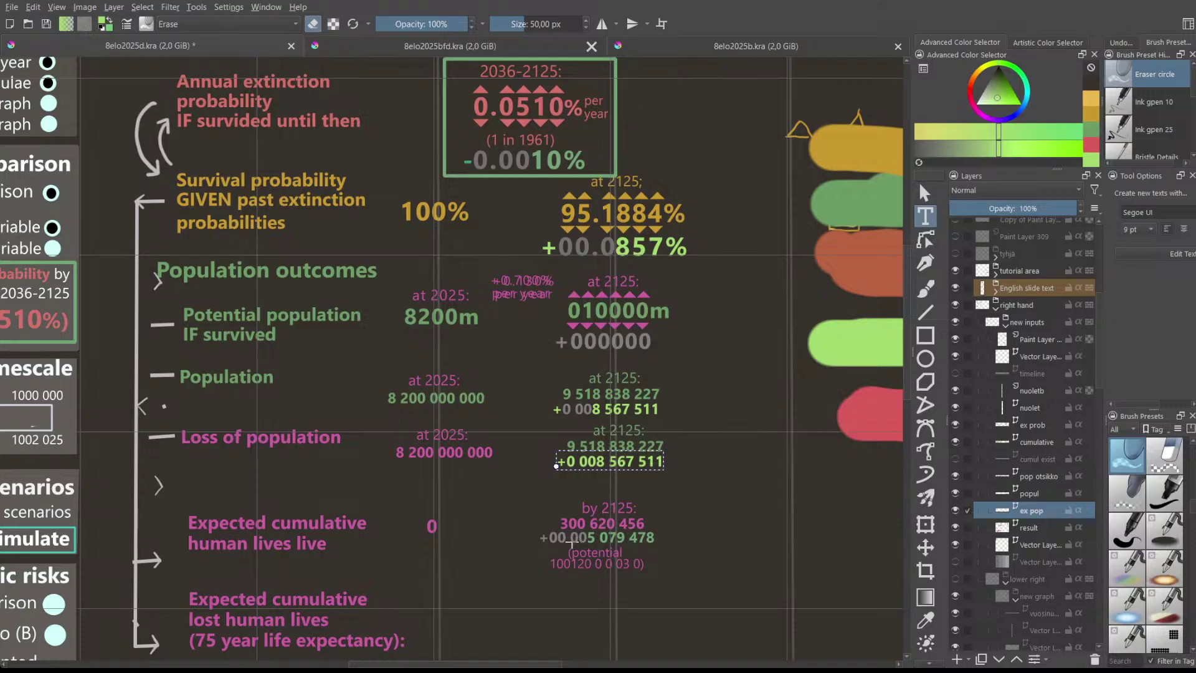
{"action": "left_click", "coordinate": [687, 524]}
{"action": "left_click", "coordinate": [732, 518]}
{"action": "left_click", "coordinate": [715, 545]}
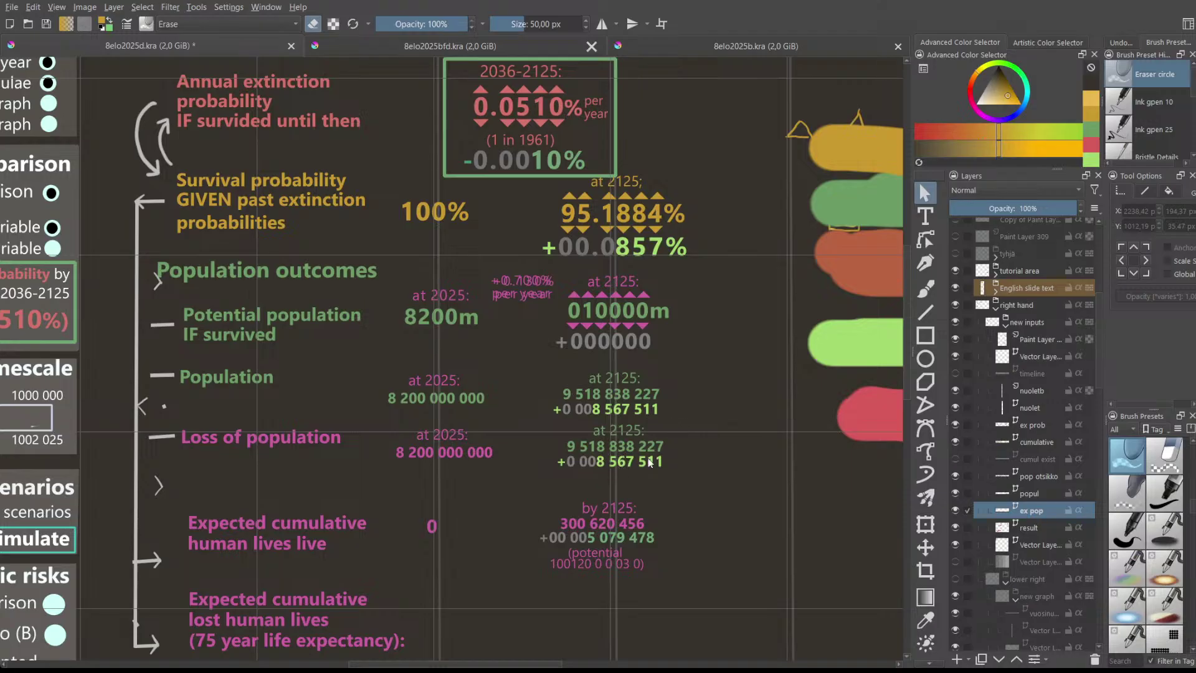
{"action": "left_click", "coordinate": [618, 464]}
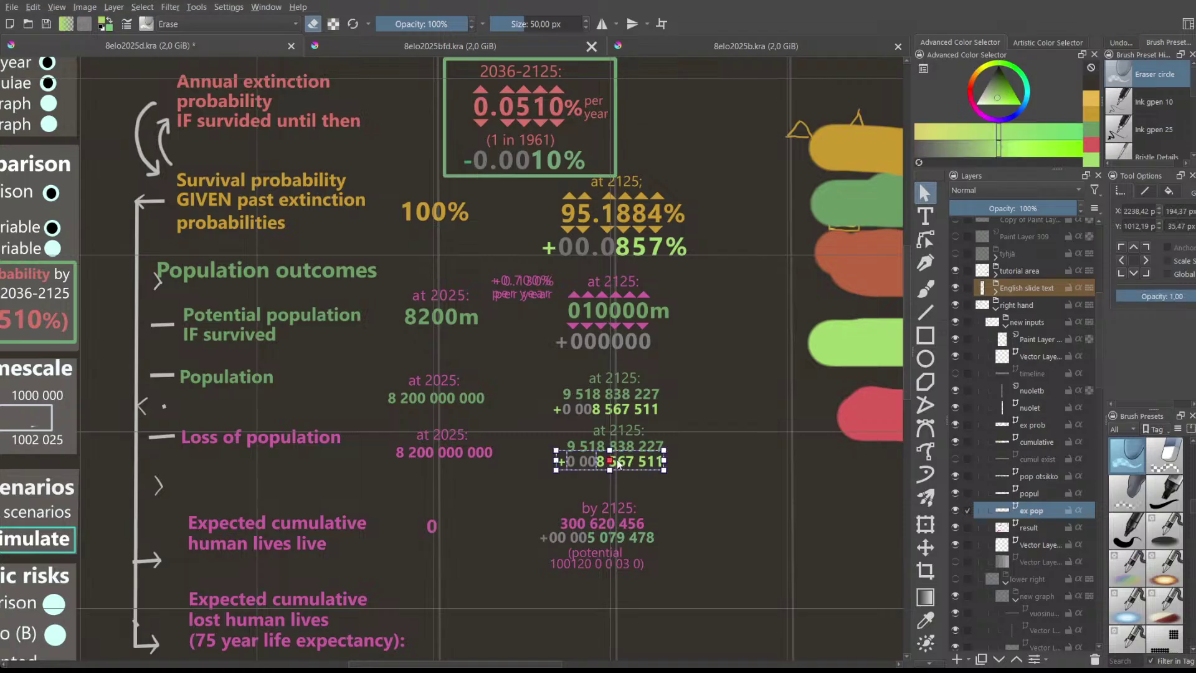
{"action": "double_click", "coordinate": [457, 447]}
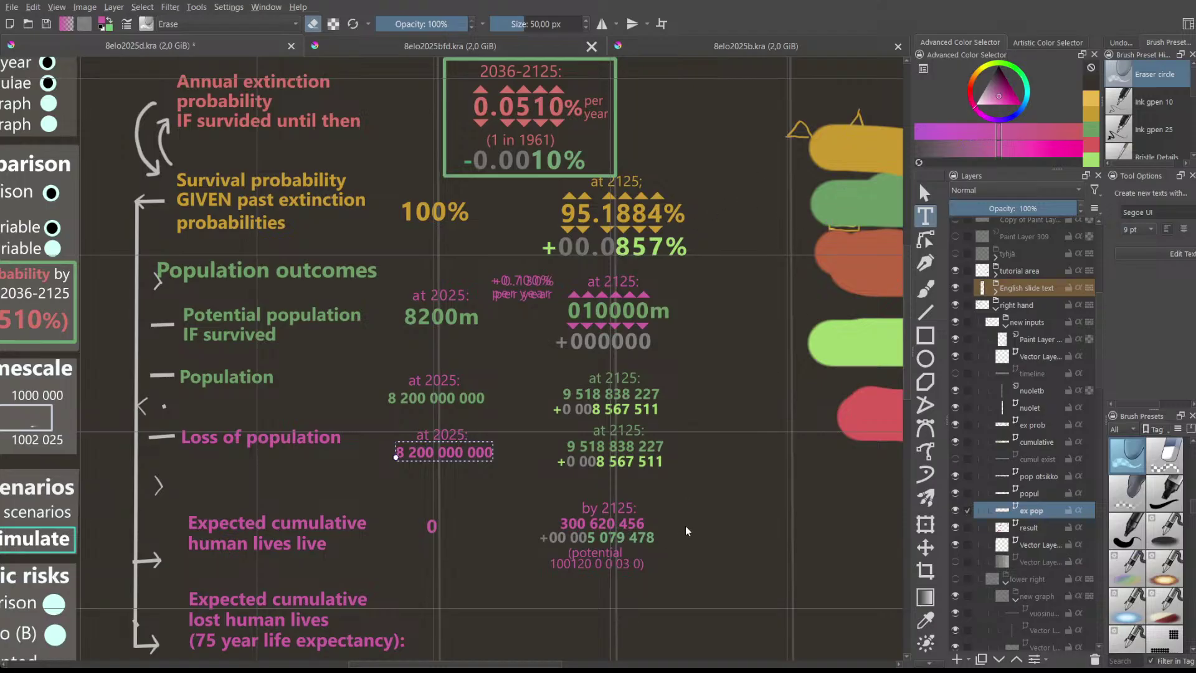
{"action": "key", "text": "Escape"}
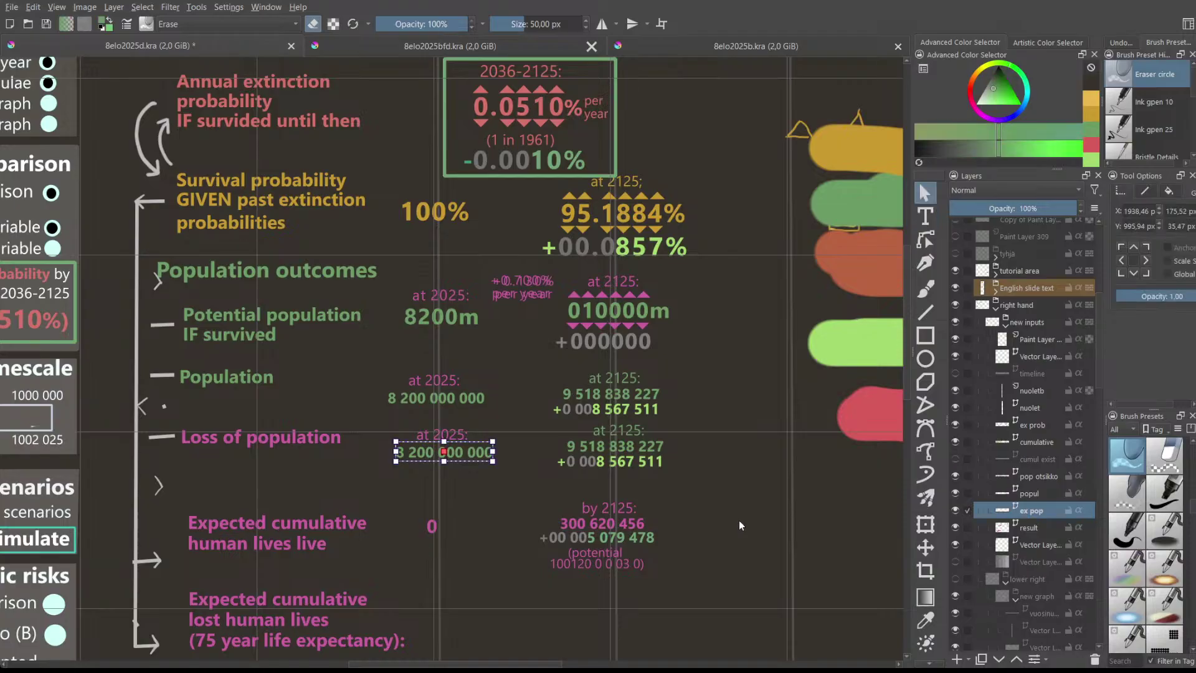
{"action": "double_click", "coordinate": [459, 433]}
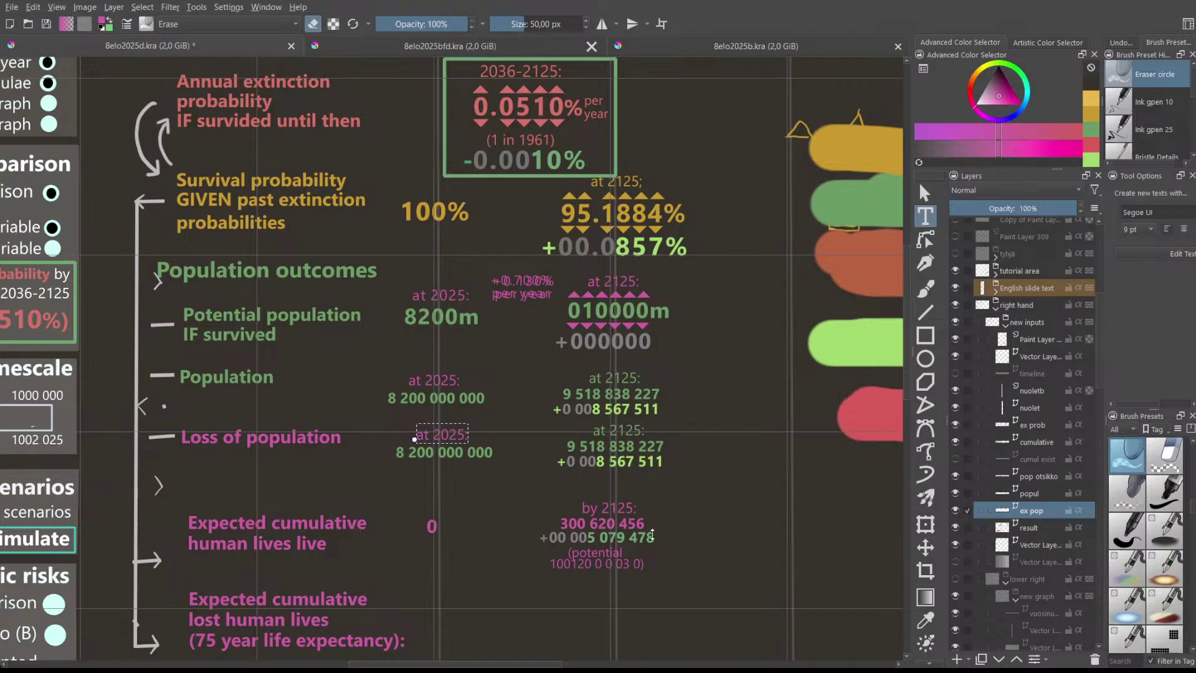
{"action": "key", "text": "Escape"}
{"action": "double_click", "coordinate": [232, 442]}
{"action": "key", "text": "Escape"}
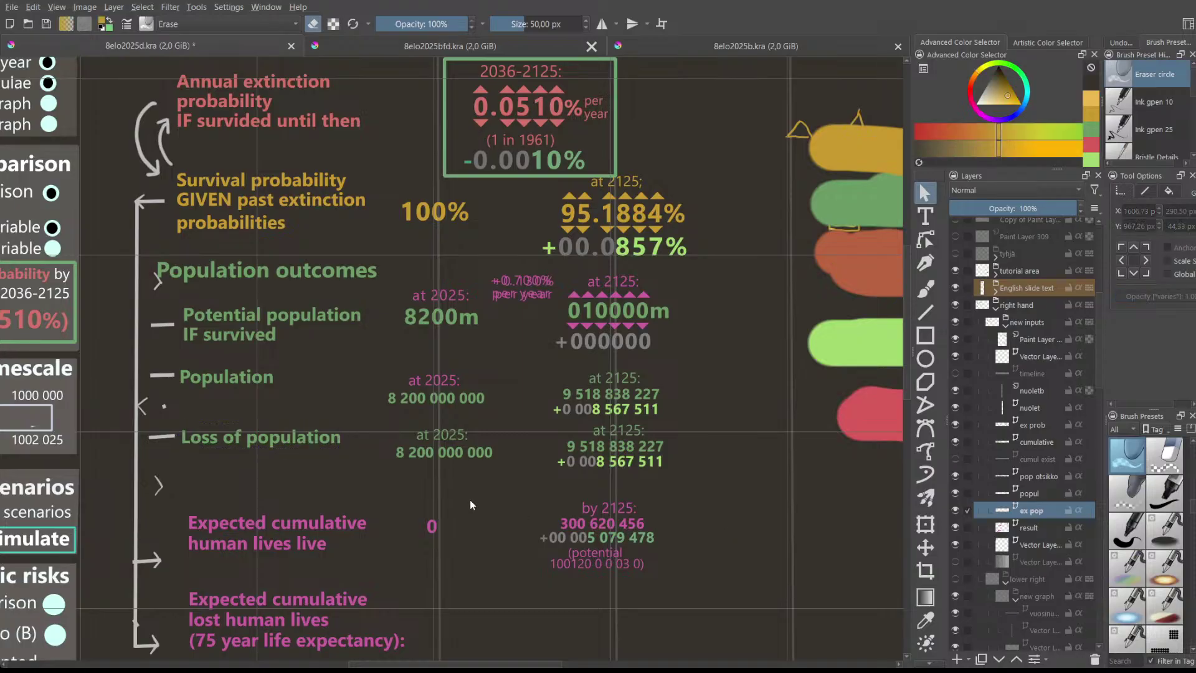
- Recolor the "at 2025:" caption above the Population row's value in muted green
{"action": "double_click", "coordinate": [436, 384]}
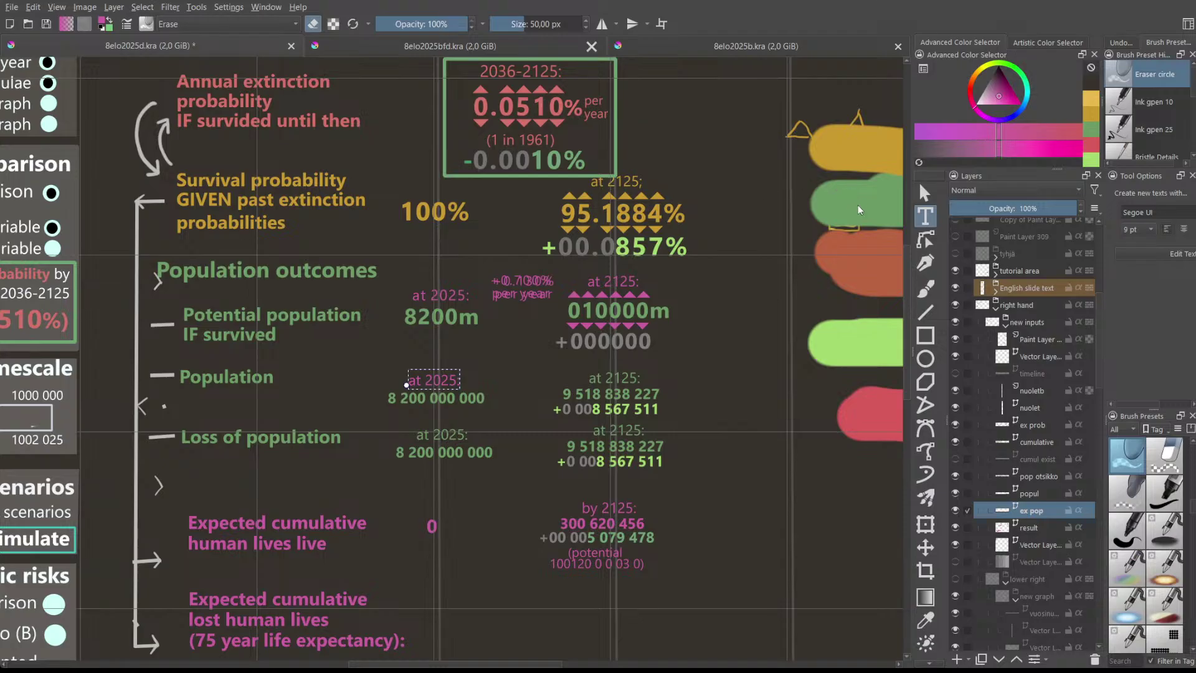
{"action": "key", "text": "Escape"}
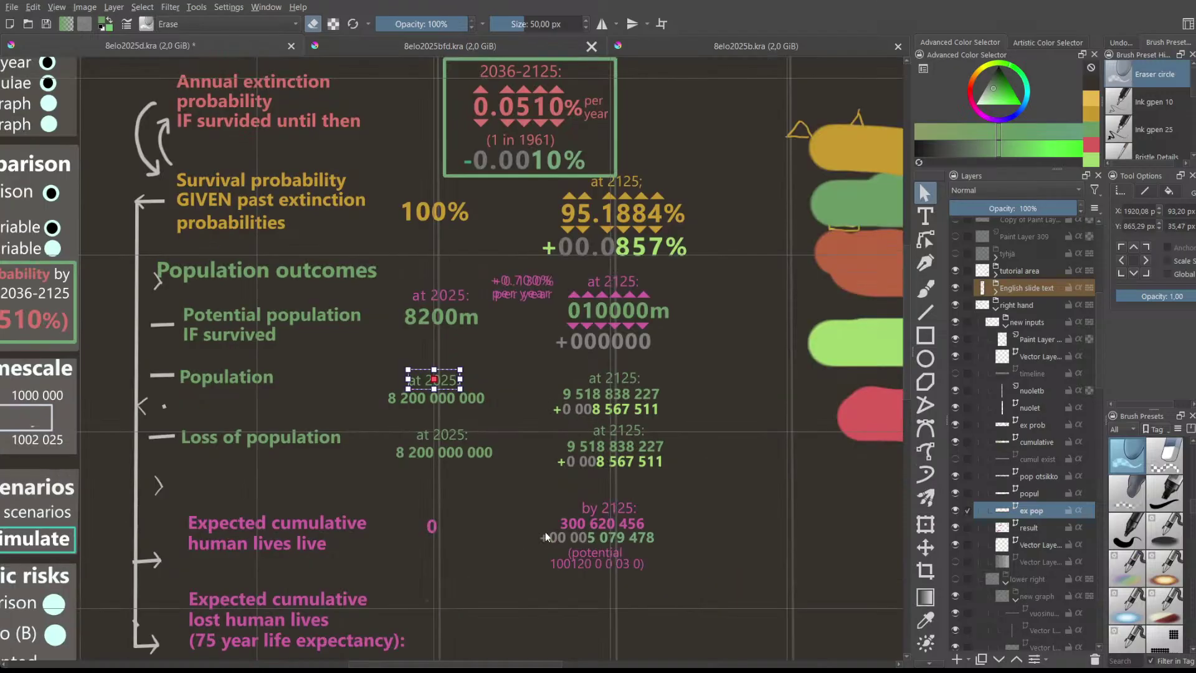
{"action": "left_click", "coordinate": [552, 367]}
- Recolor the "Expected cumulative human lives live" label on the result layer in muted green
{"action": "scroll", "coordinate": [618, 470], "scroll_direction": "down", "scroll_amount": 3}
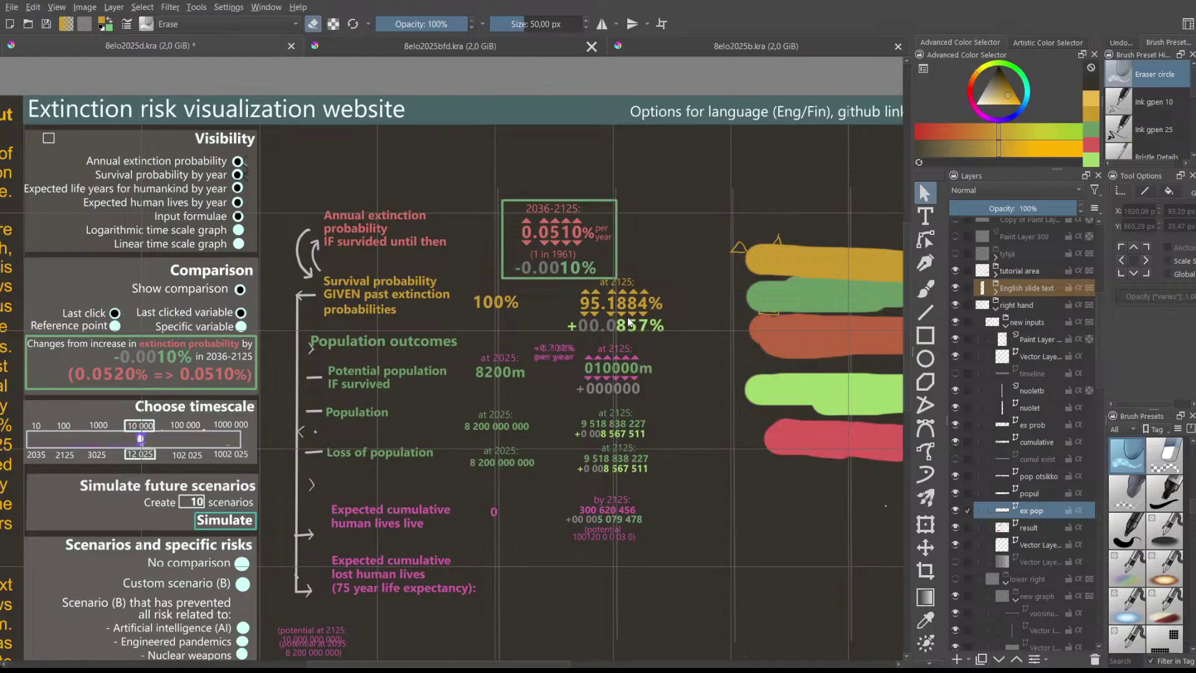
{"action": "scroll", "coordinate": [628, 472], "scroll_direction": "down", "scroll_amount": 2}
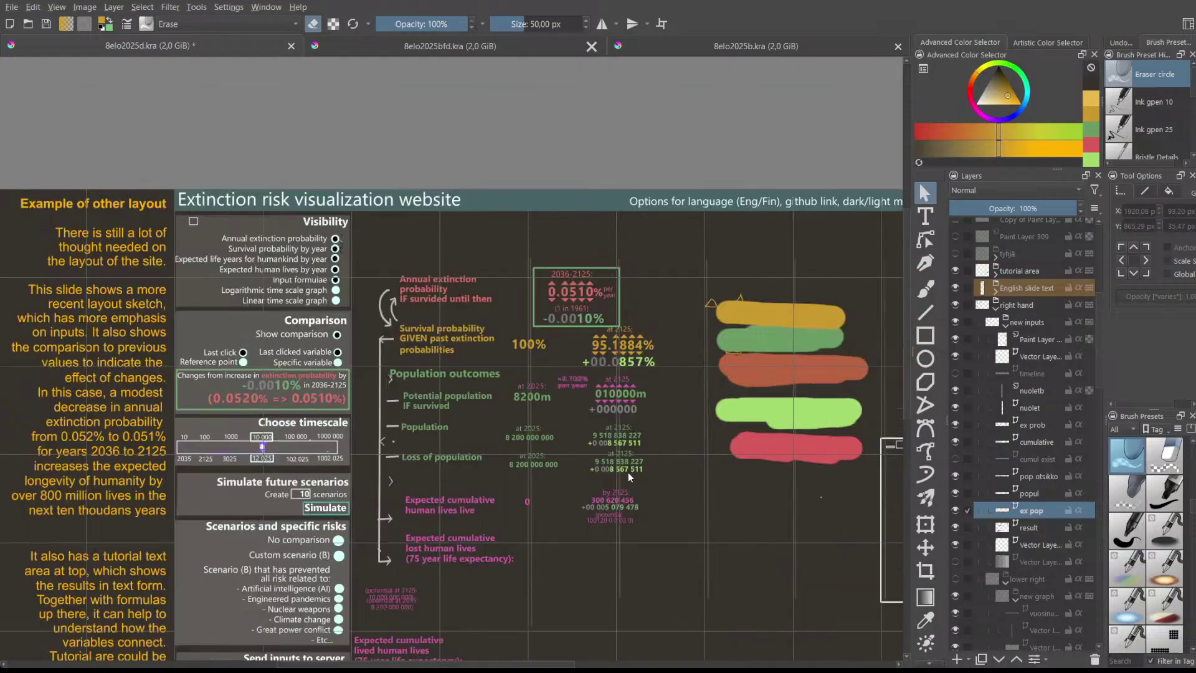
{"action": "scroll", "coordinate": [701, 491], "scroll_direction": "down", "scroll_amount": 2}
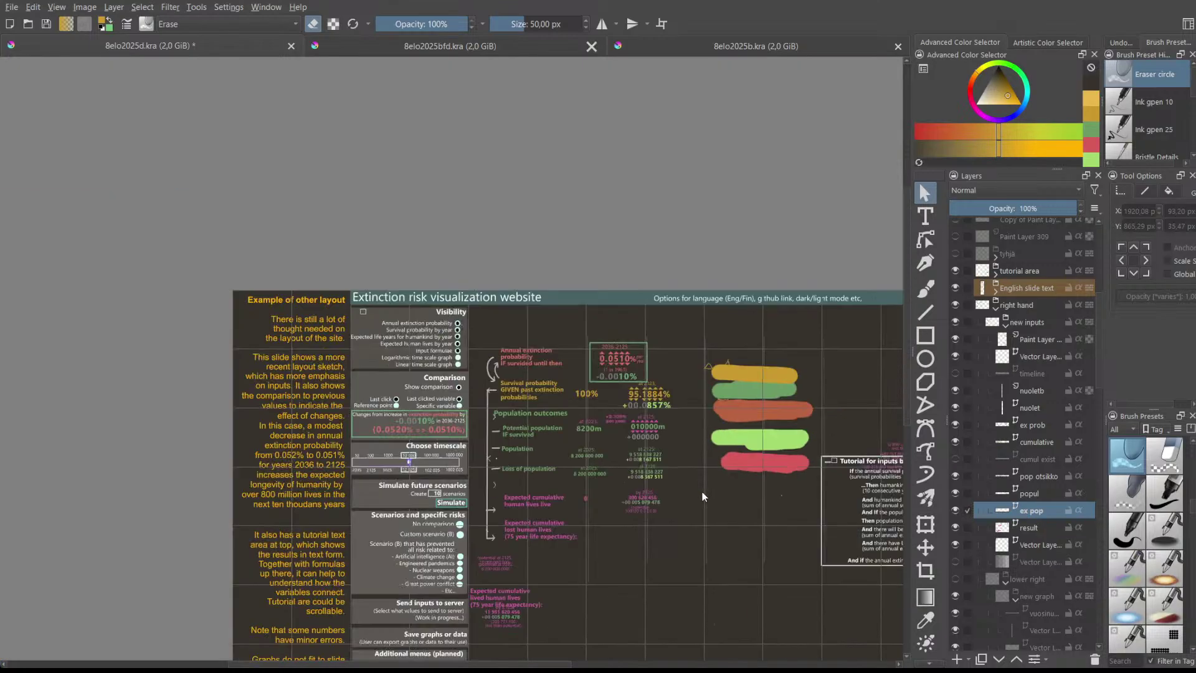
{"action": "scroll", "coordinate": [701, 497], "scroll_direction": "down", "scroll_amount": 1}
{"action": "scroll", "coordinate": [701, 497], "scroll_direction": "up", "scroll_amount": 4}
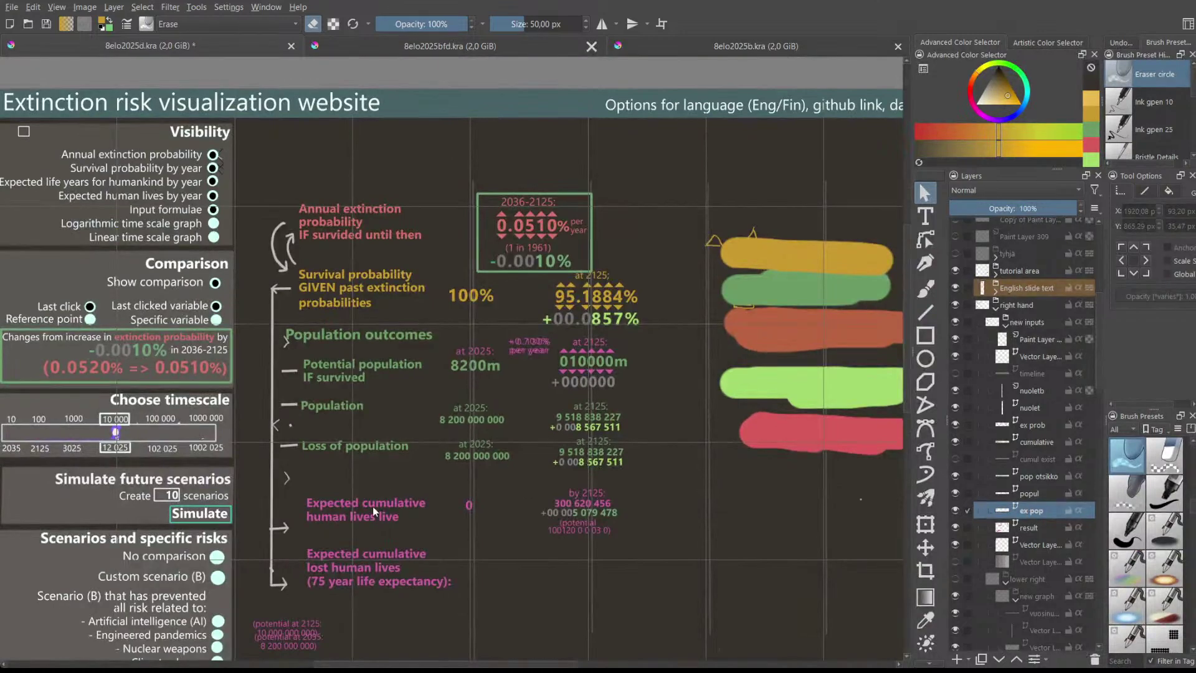
{"action": "left_click", "coordinate": [1028, 528]}
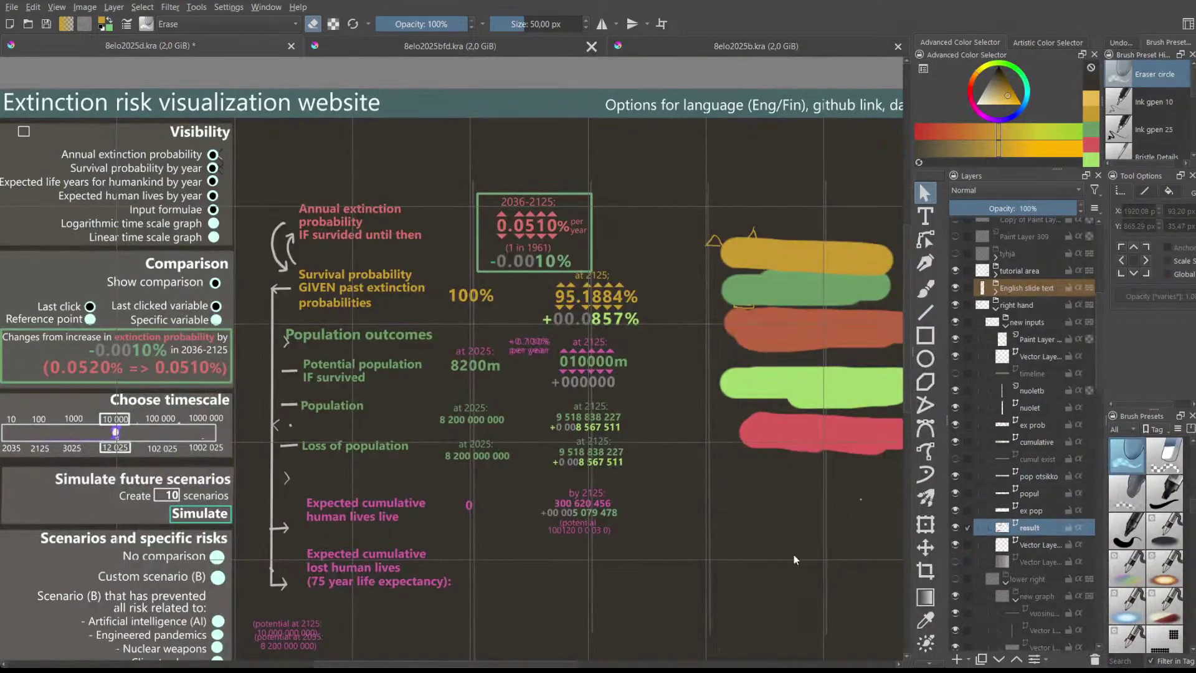
{"action": "double_click", "coordinate": [369, 515]}
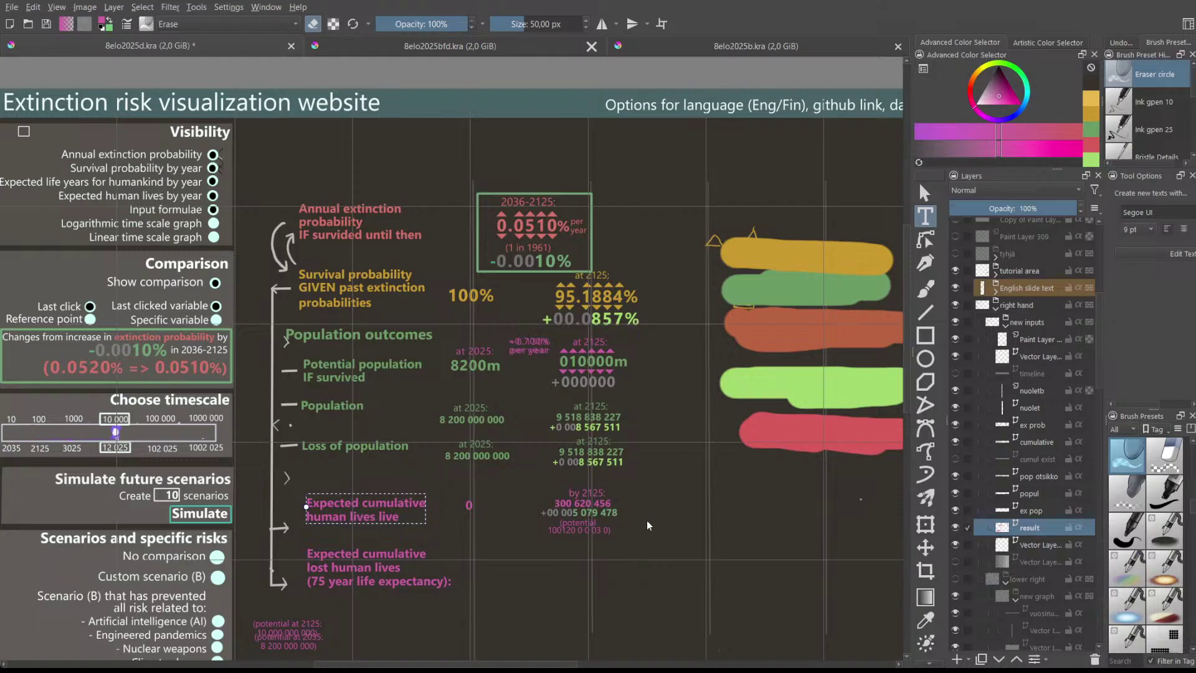
{"action": "key", "text": "Escape"}
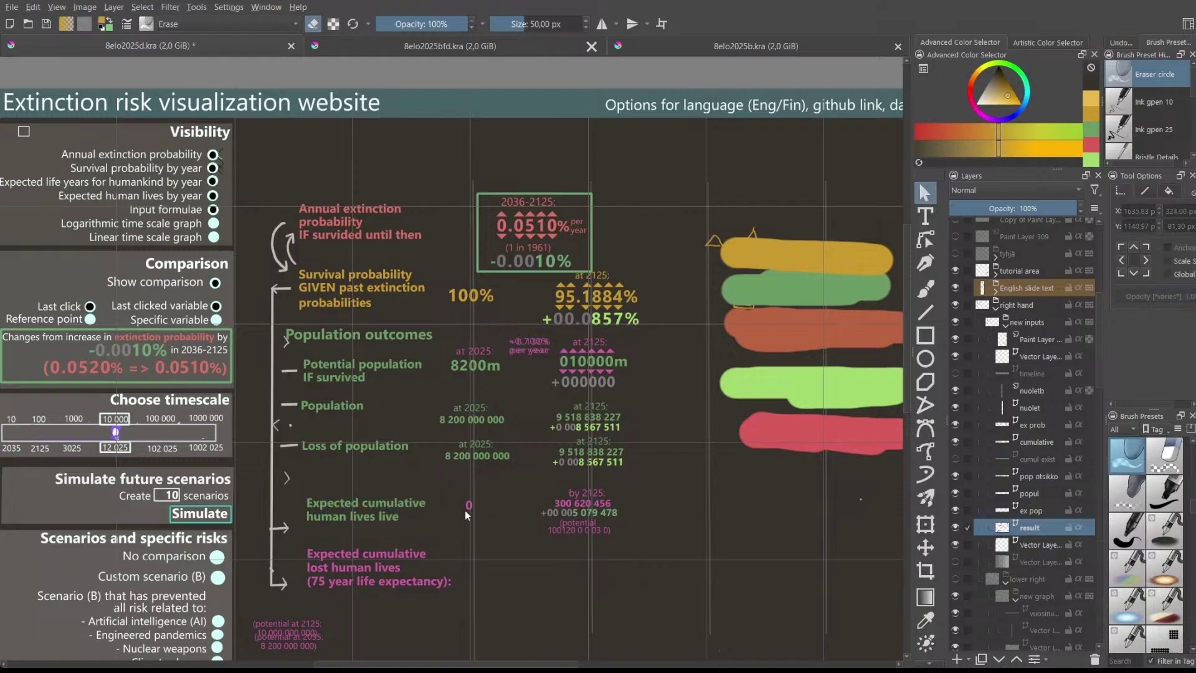
- Recolor the 300 620 456 value of the expected cumulative lives and its "by 2125:" caption in muted green
{"action": "double_click", "coordinate": [573, 505]}
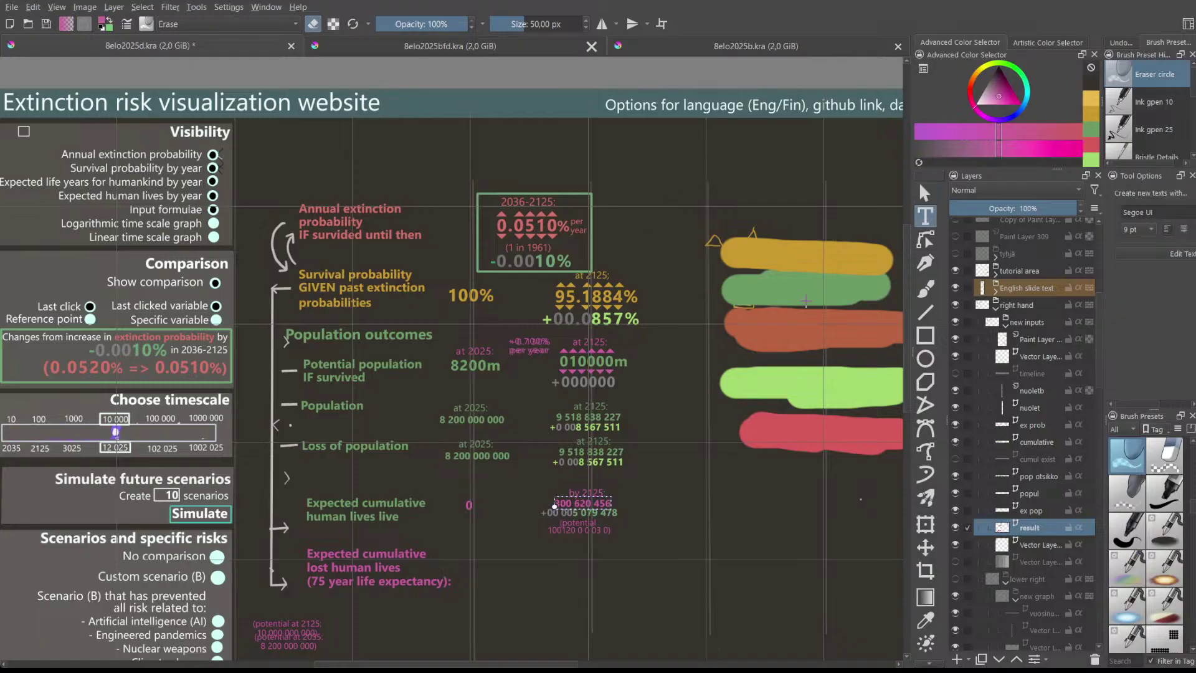
{"action": "key", "text": "Escape"}
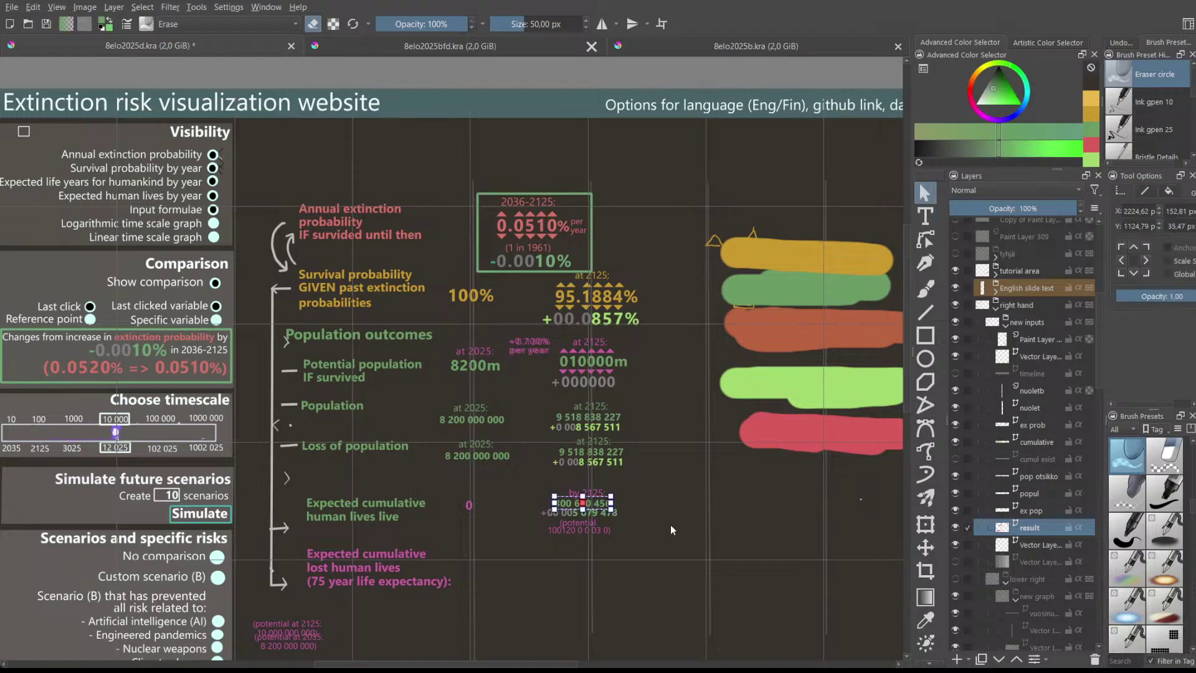
{"action": "left_click", "coordinate": [600, 527]}
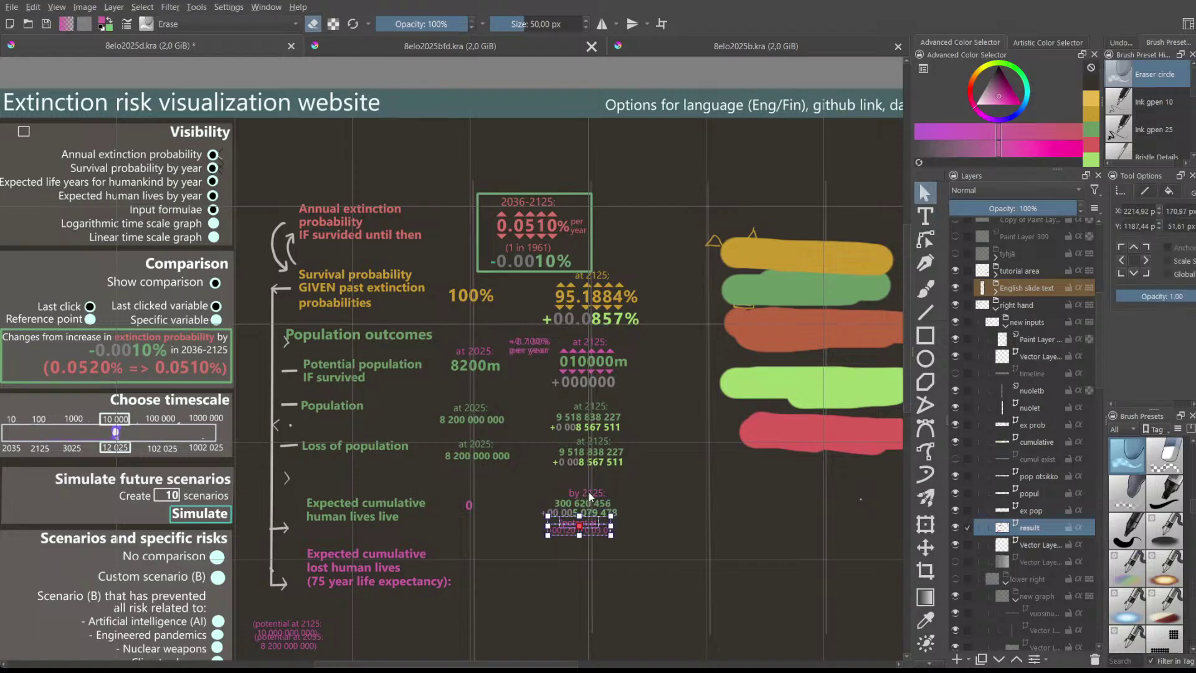
{"action": "key", "text": "t"}
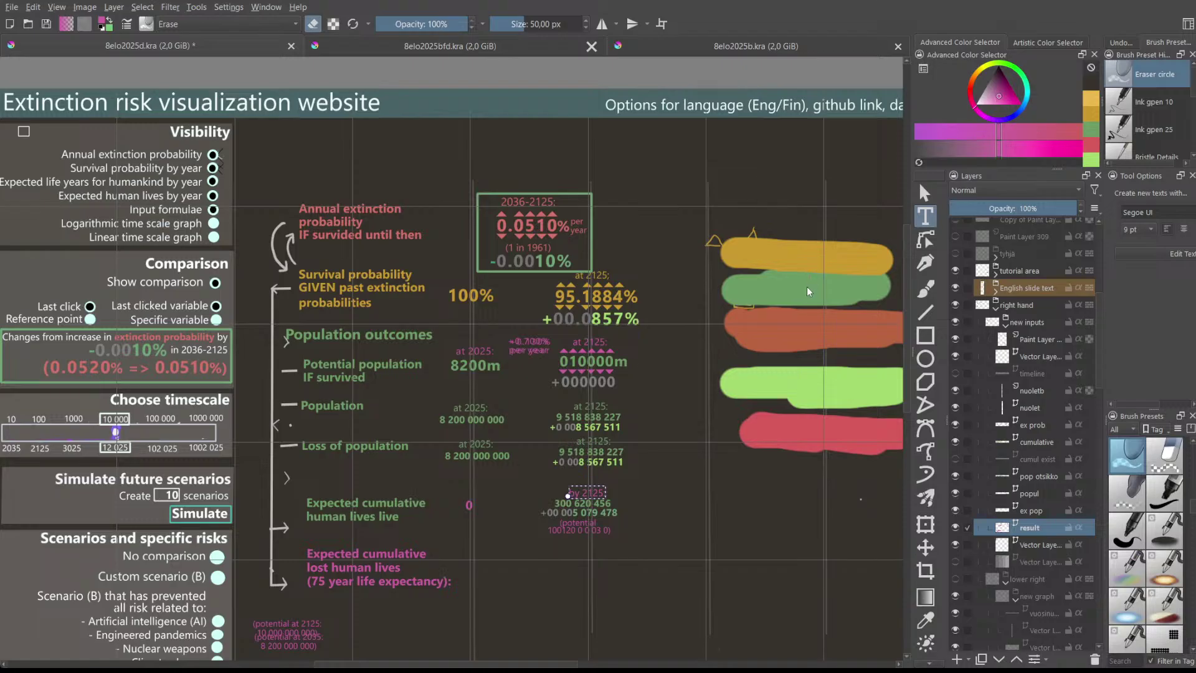
{"action": "key", "text": "v"}
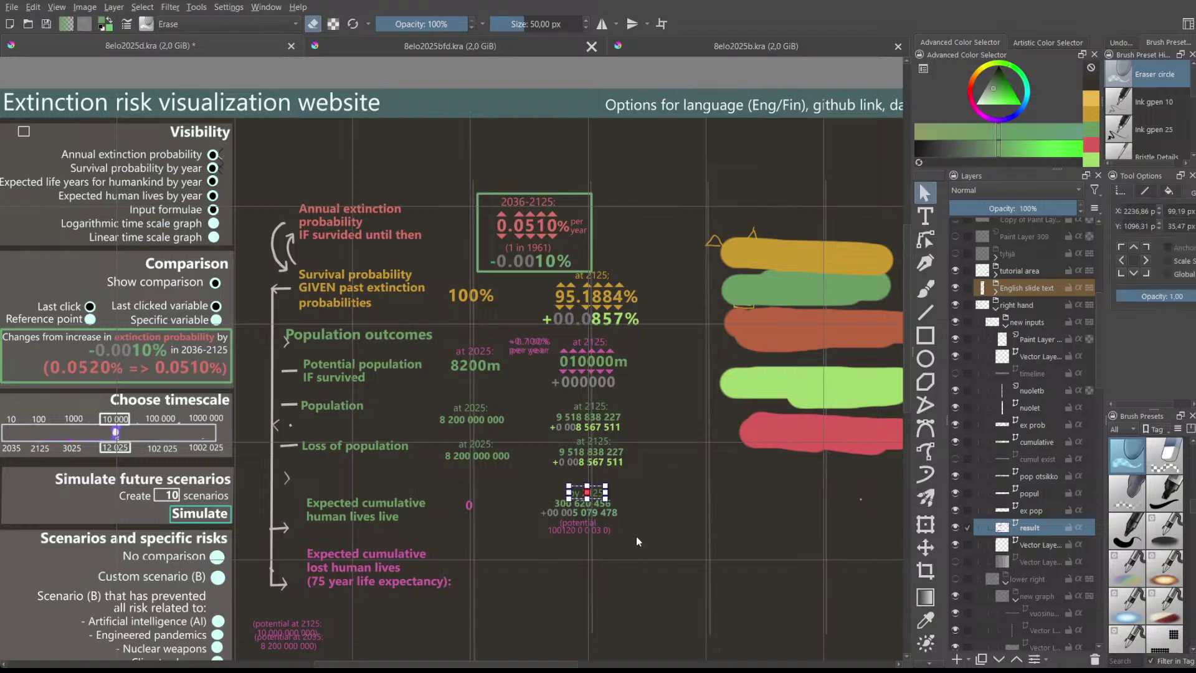
- Hide the result layer with the expected cumulative lives texts
{"action": "left_click", "coordinate": [583, 528]}
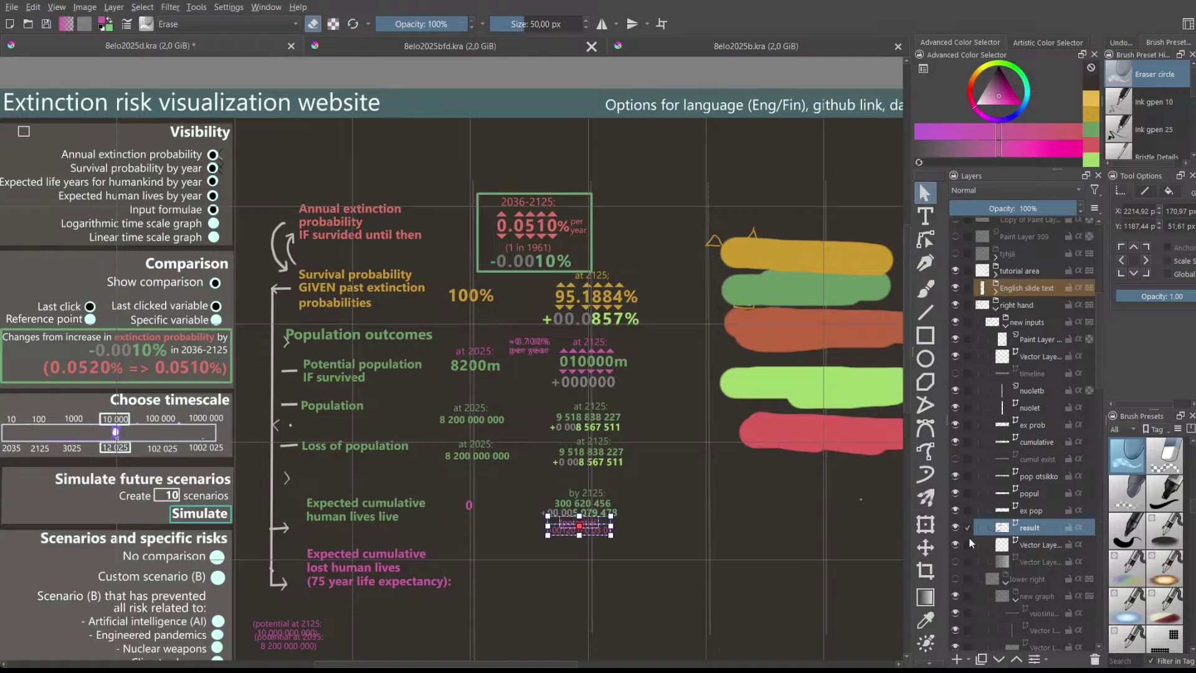
{"action": "left_click", "coordinate": [955, 526]}
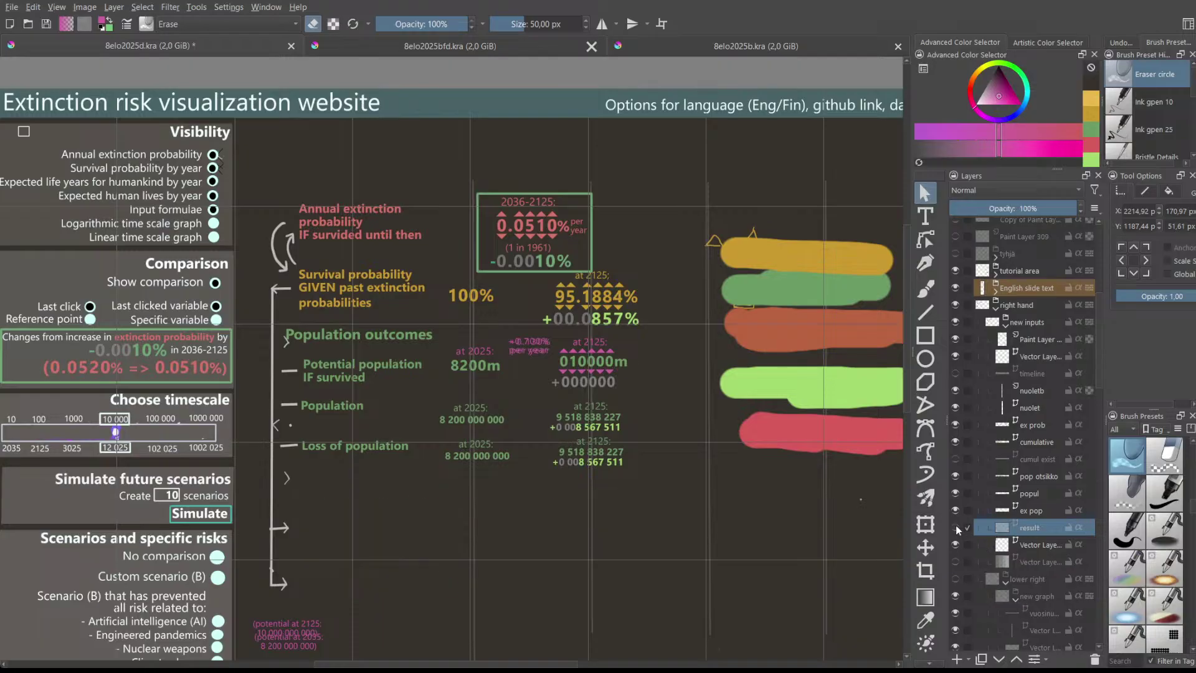
{"action": "left_click", "coordinate": [592, 342]}
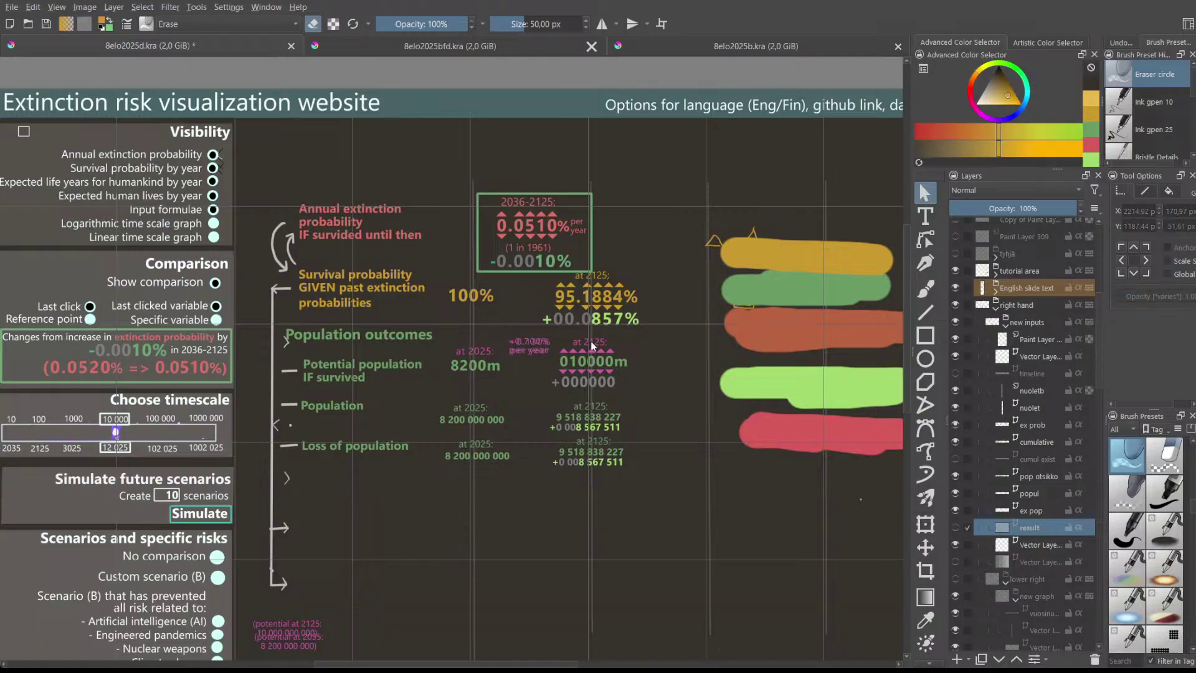
- Recolor the "at 2125:" caption of the Potential population row on the popul layer in muted green
{"action": "left_click", "coordinate": [1039, 512]}
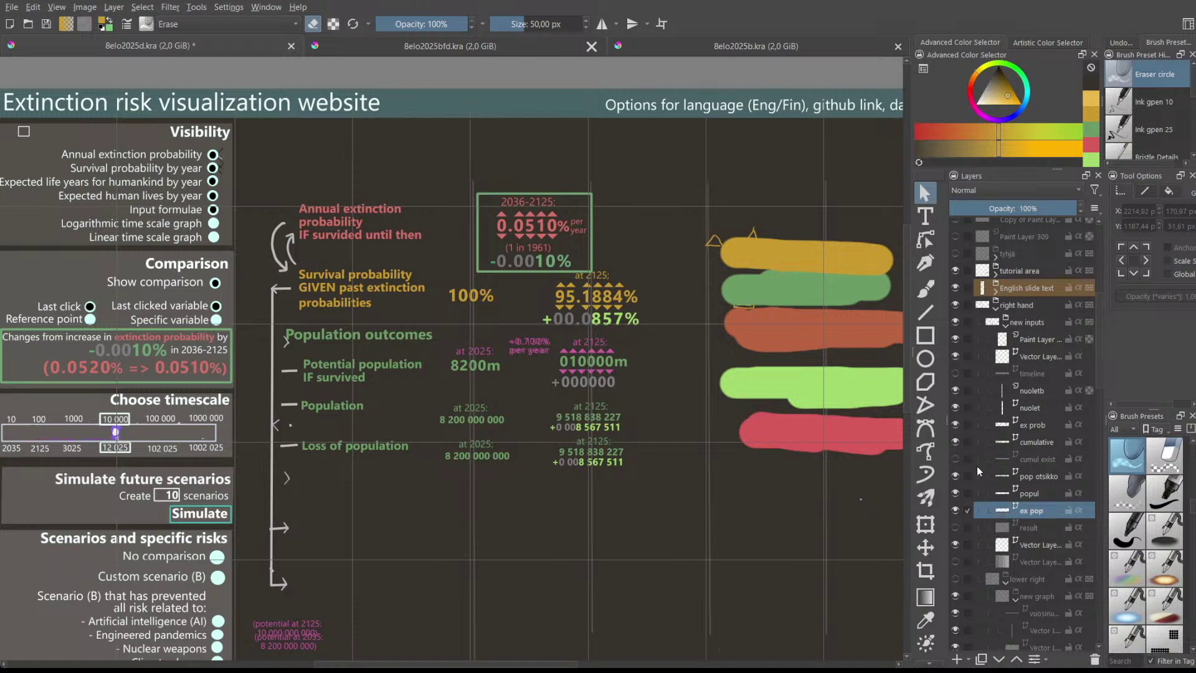
{"action": "left_click", "coordinate": [1040, 493]}
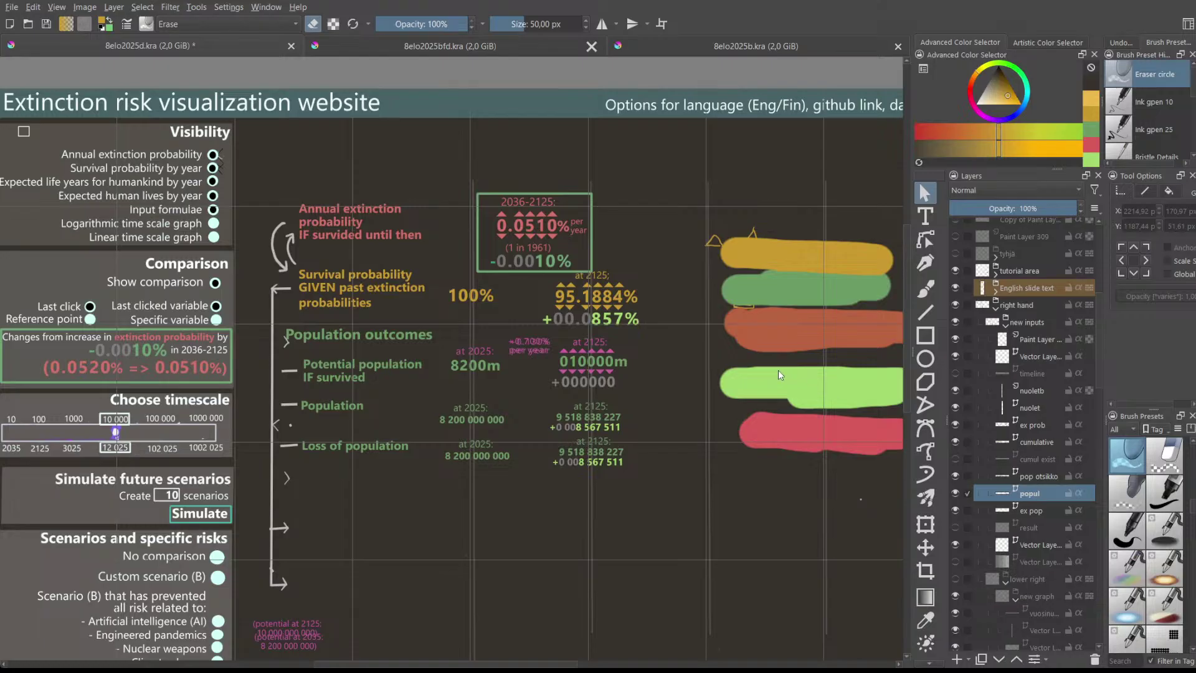
{"action": "scroll", "coordinate": [633, 348], "scroll_direction": "up", "scroll_amount": 2}
{"action": "left_click", "coordinate": [577, 345]}
{"action": "double_click", "coordinate": [576, 344]}
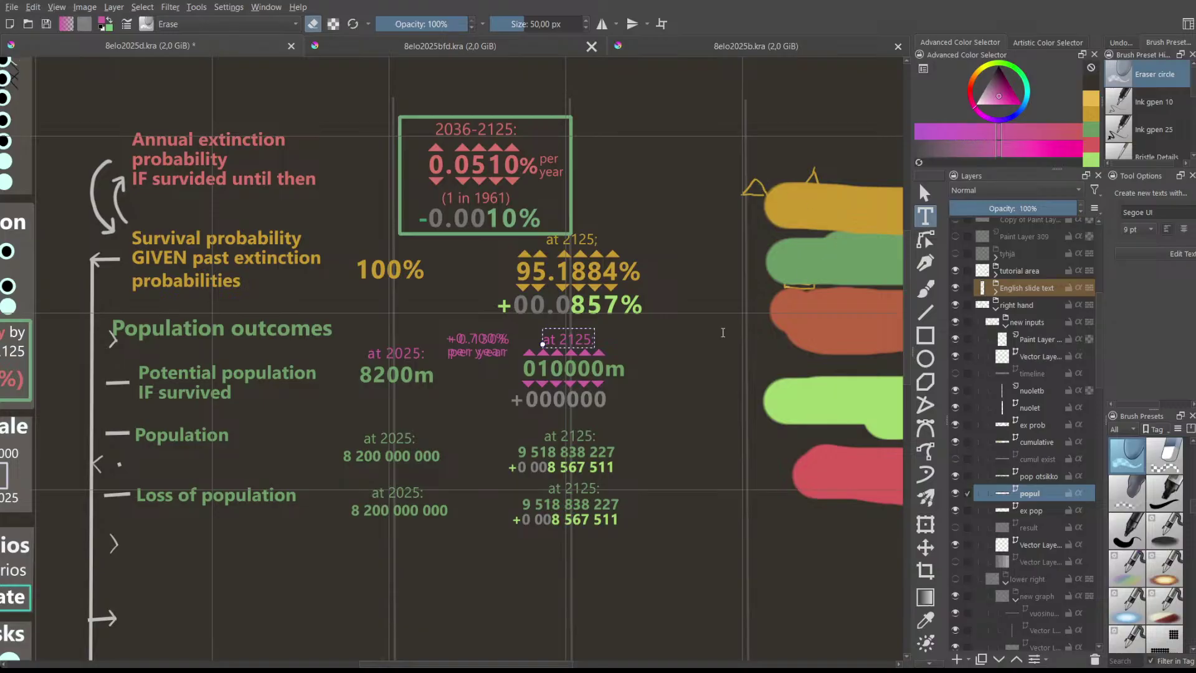
{"action": "key", "text": "Escape"}
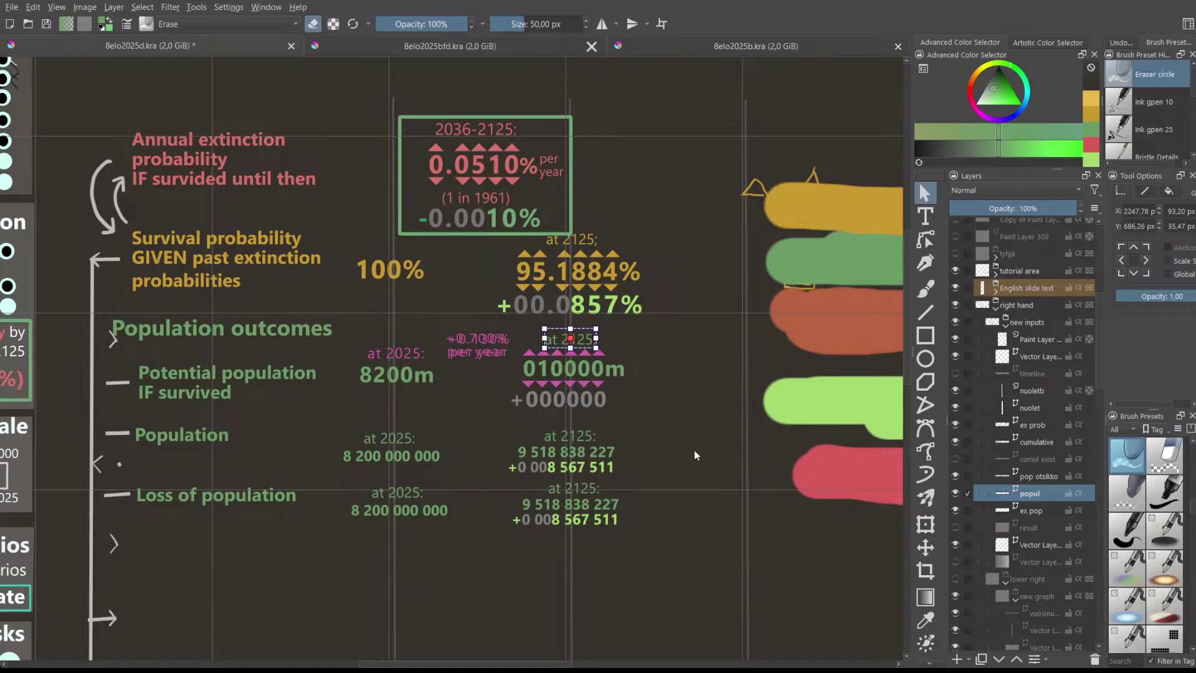
- Recolor the arrow rows above and below the 010000m potential population value in muted green
{"action": "double_click", "coordinate": [528, 354]}
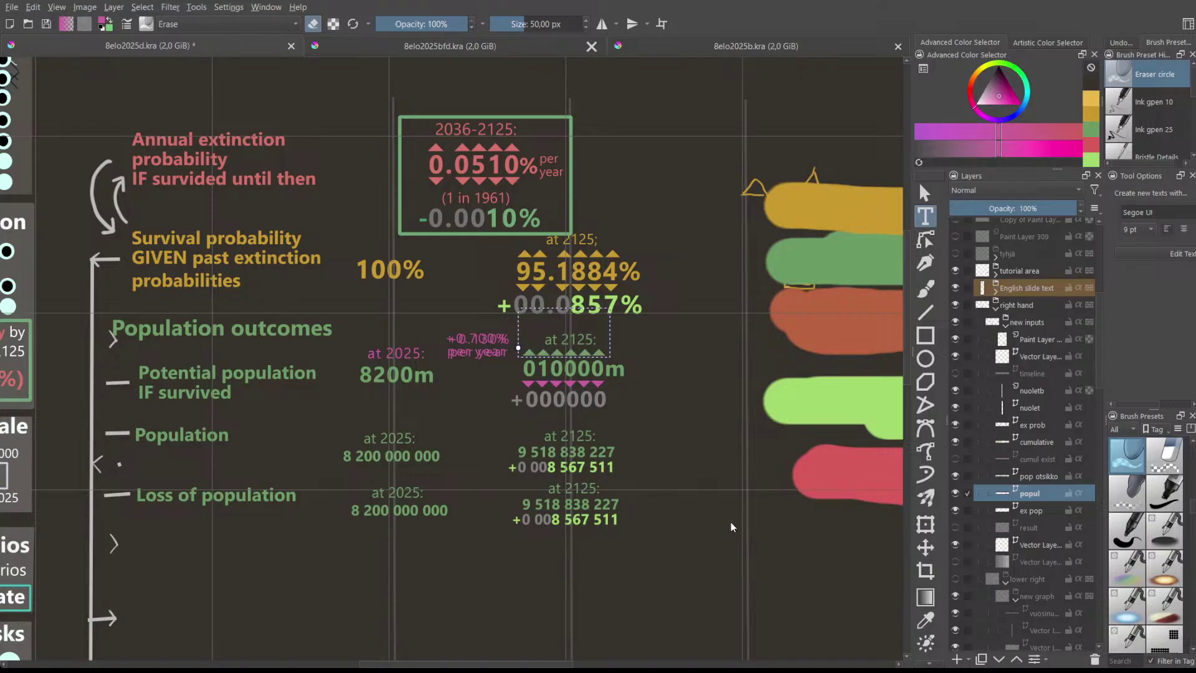
{"action": "key", "text": "Escape"}
{"action": "key", "text": "t"}
{"action": "left_click", "coordinate": [525, 385]}
{"action": "key", "text": "Escape"}
- Move the "+0.700% per year" text off the overlapping "+0.130% per year" text and delete it
{"action": "left_click", "coordinate": [487, 339]}
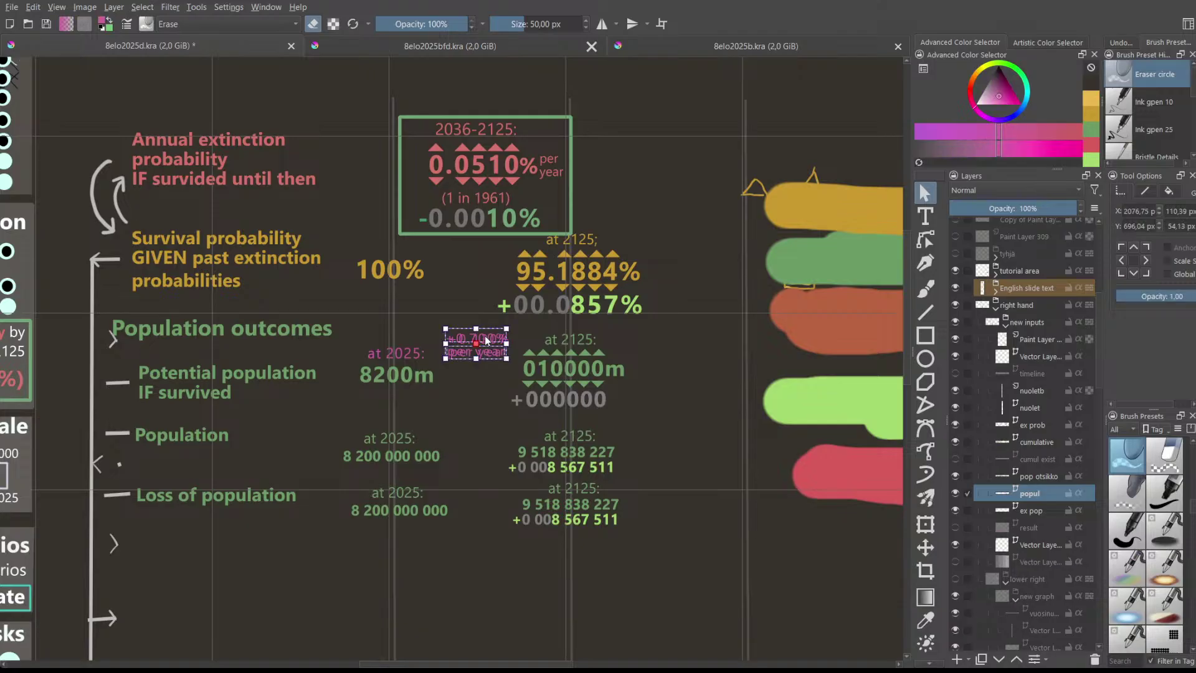
{"action": "key", "text": "t"}
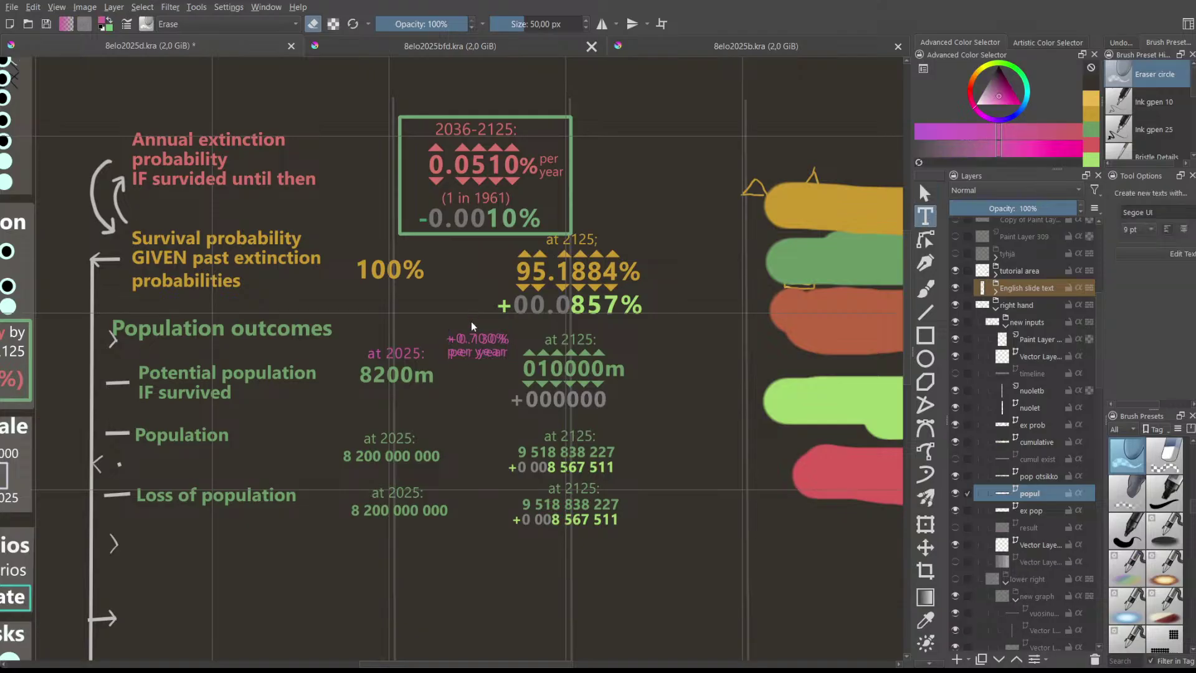
{"action": "left_click", "coordinate": [466, 338]}
{"action": "key", "text": "Escape"}
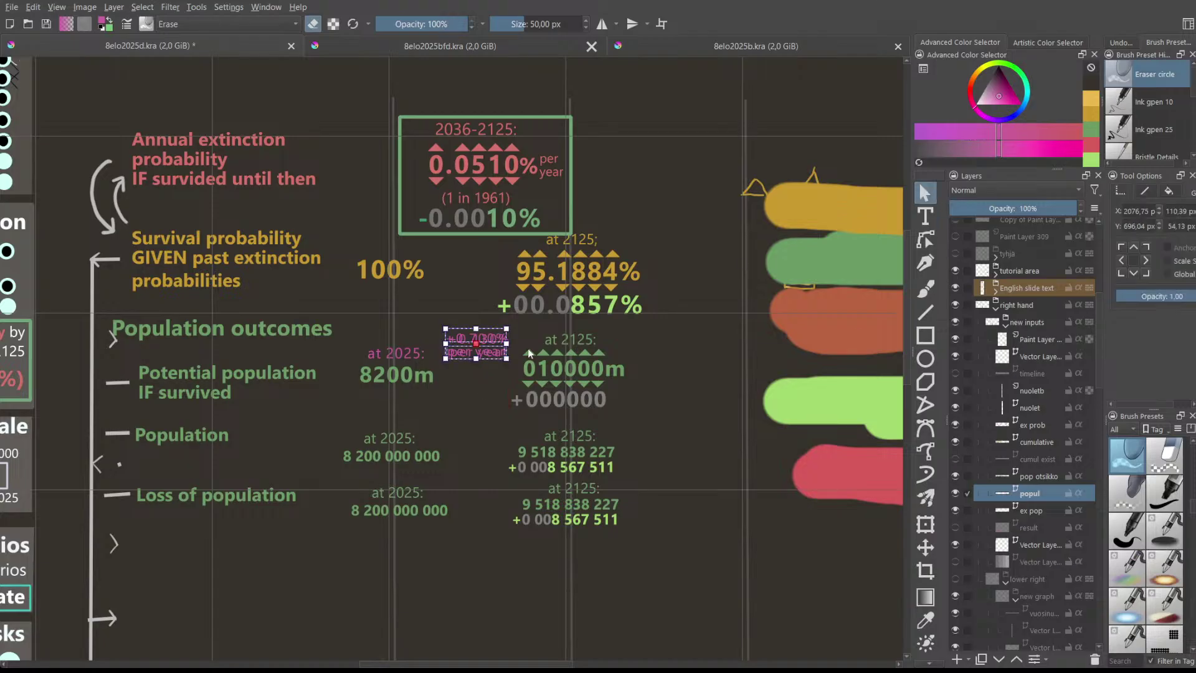
{"action": "left_click_drag", "start_coordinate": [495, 338], "coordinate": [495, 381]}
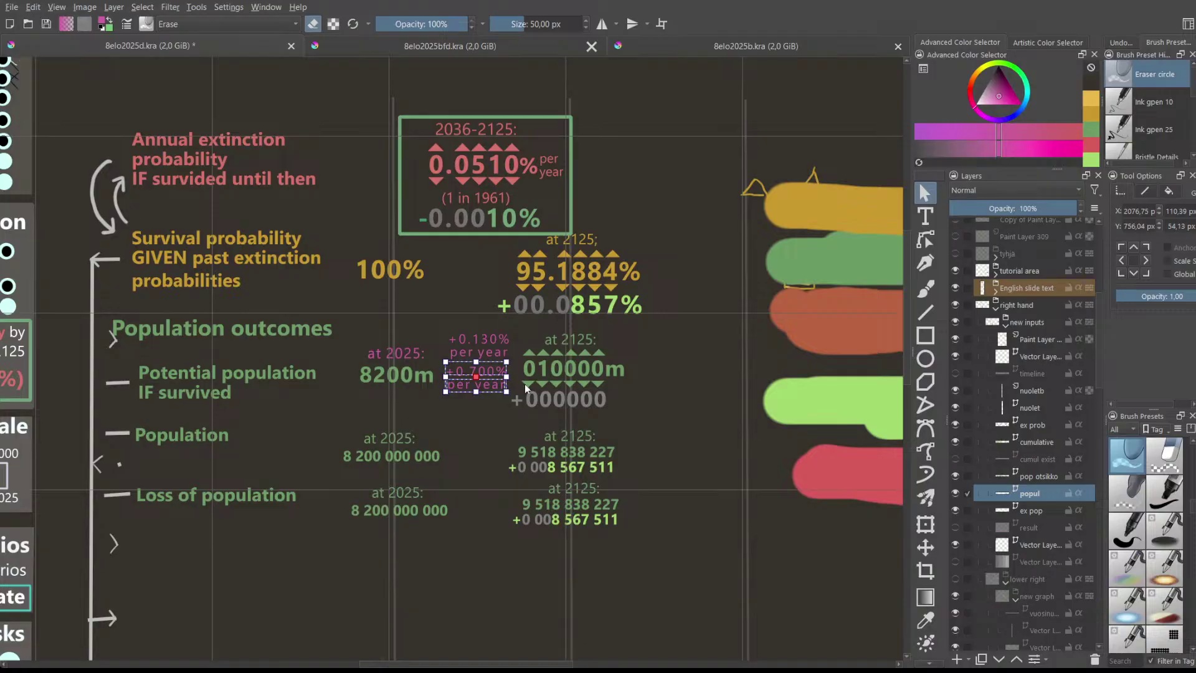
{"action": "key", "text": "Delete"}
- Recolor the "+0.130% per year" text and the Potential population row's "at 2025:" caption in muted green
{"action": "key", "text": "t"}
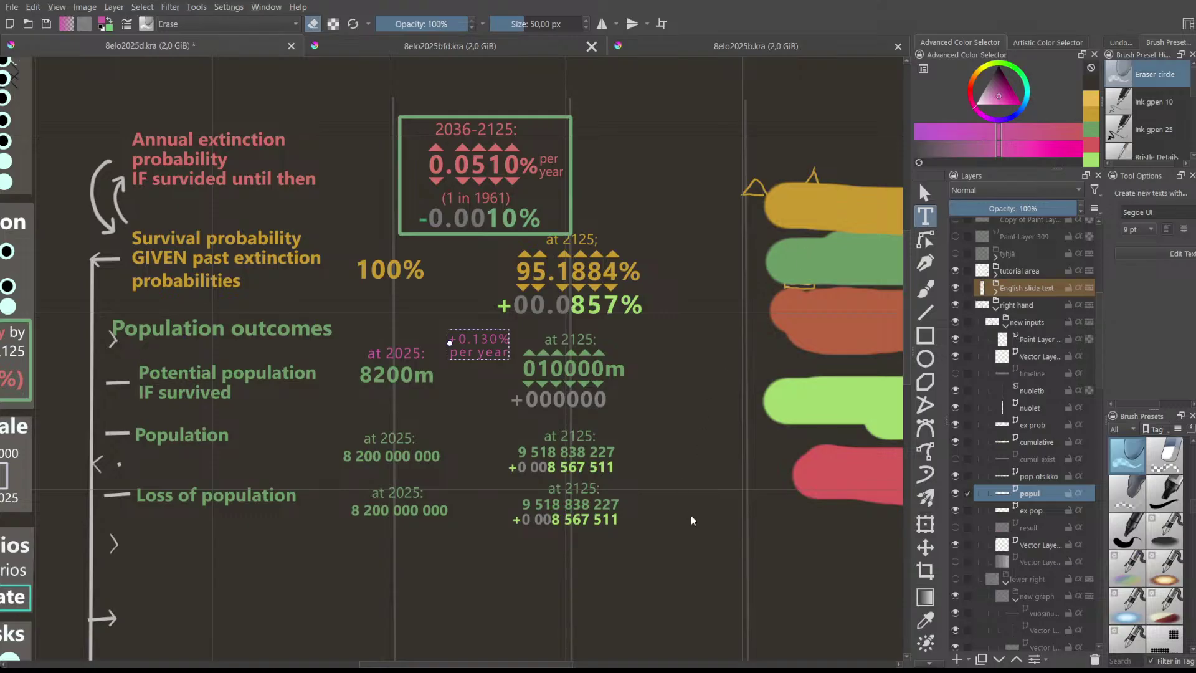
{"action": "left_click", "coordinate": [401, 353]}
{"action": "key", "text": "Escape"}
{"action": "left_click", "coordinate": [473, 402]}
{"action": "scroll", "coordinate": [475, 403], "scroll_direction": "down", "scroll_amount": 3}
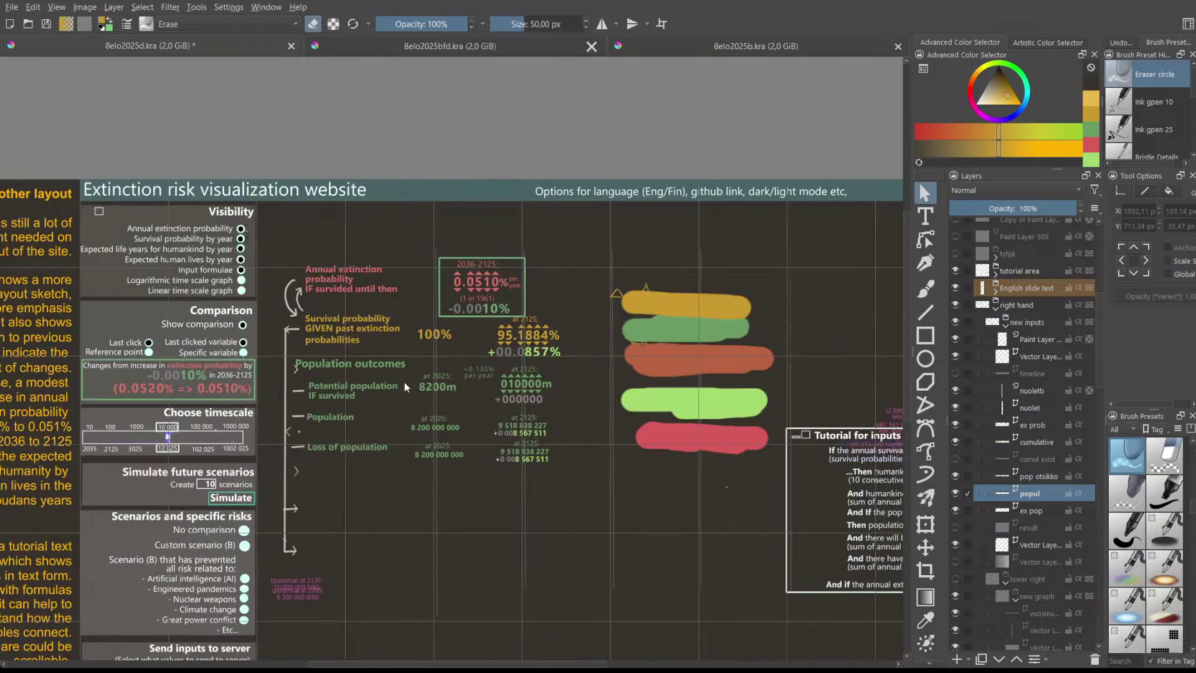
- Recolor the "Annual extinction probability IF survided until then" text on the ex prob layer in rust orange
{"action": "scroll", "coordinate": [405, 384], "scroll_direction": "up", "scroll_amount": 1}
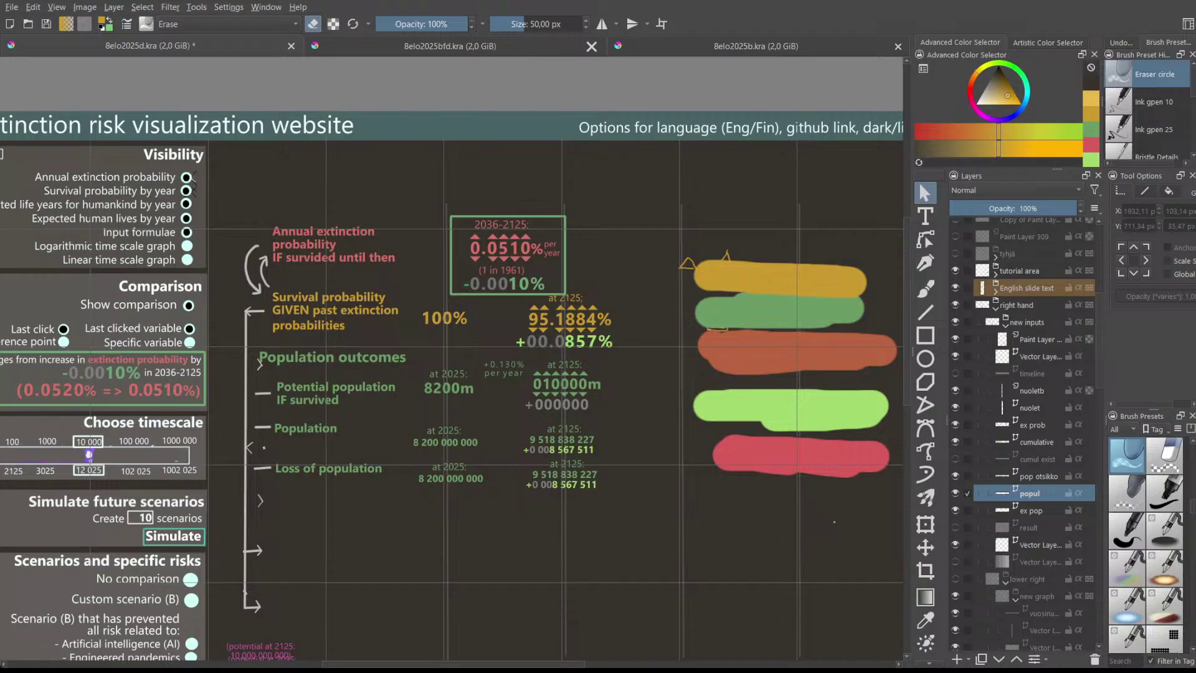
{"action": "scroll", "coordinate": [313, 543], "scroll_direction": "down", "scroll_amount": 1}
{"action": "scroll", "coordinate": [314, 543], "scroll_direction": "up", "scroll_amount": 1}
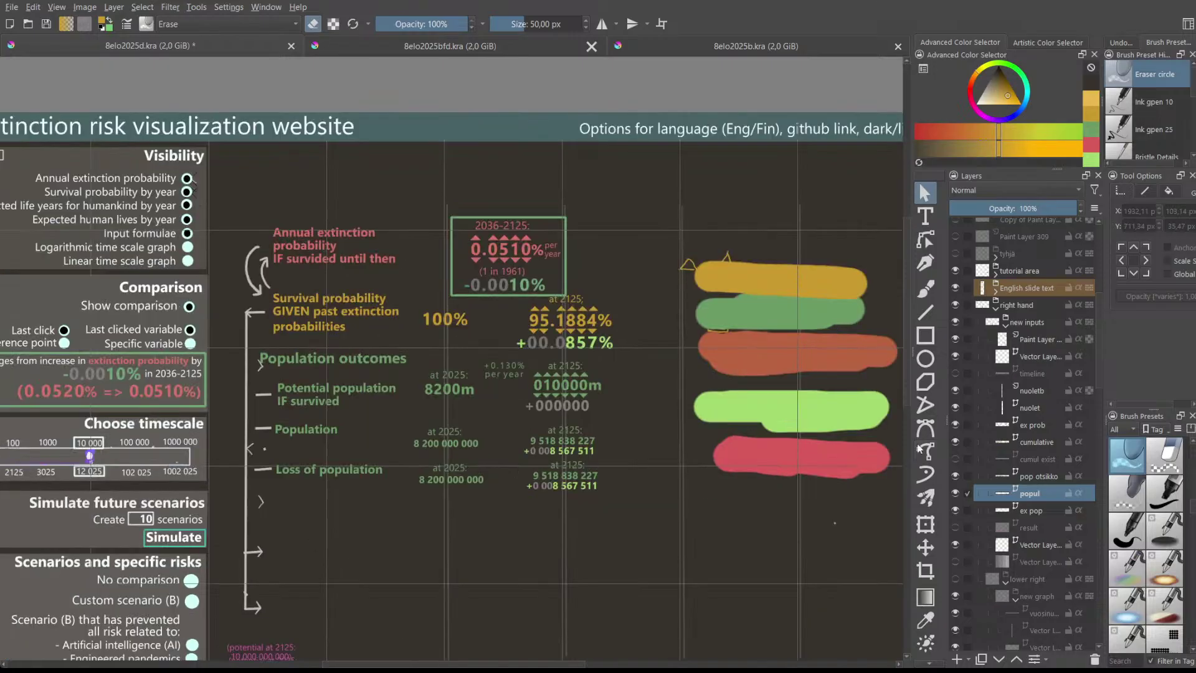
{"action": "left_click", "coordinate": [1044, 477]}
{"action": "left_click", "coordinate": [1031, 426]}
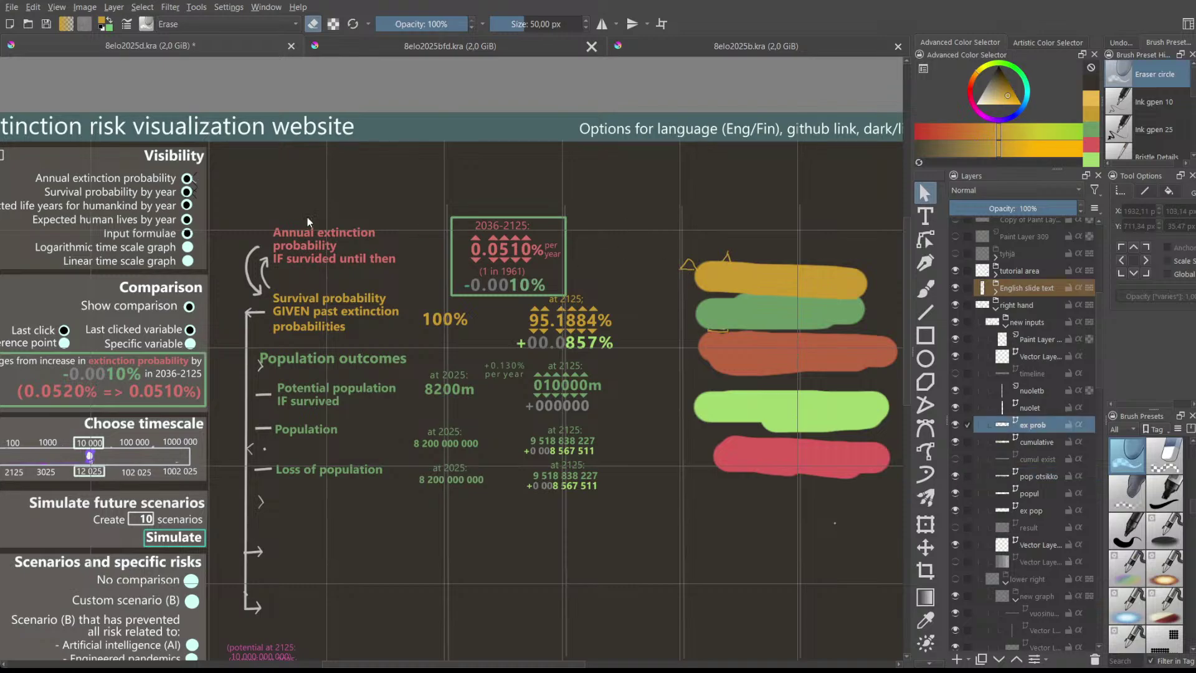
{"action": "scroll", "coordinate": [297, 172], "scroll_direction": "up", "scroll_amount": 1}
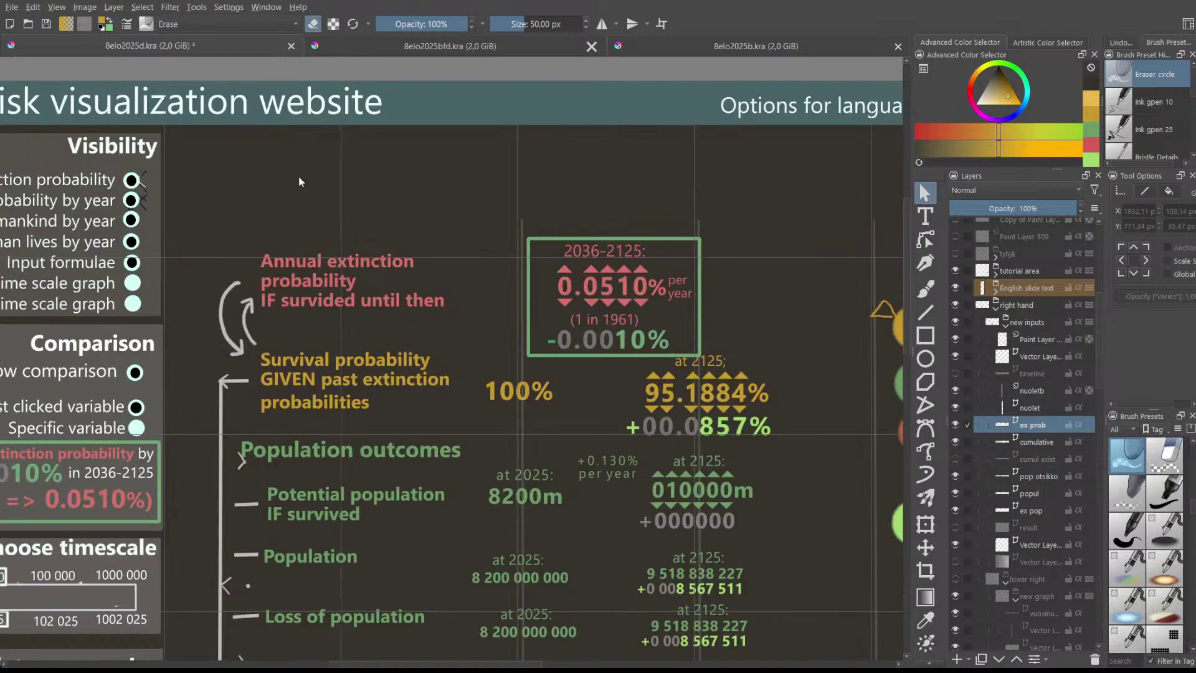
{"action": "scroll", "coordinate": [377, 245], "scroll_direction": "down", "scroll_amount": 1}
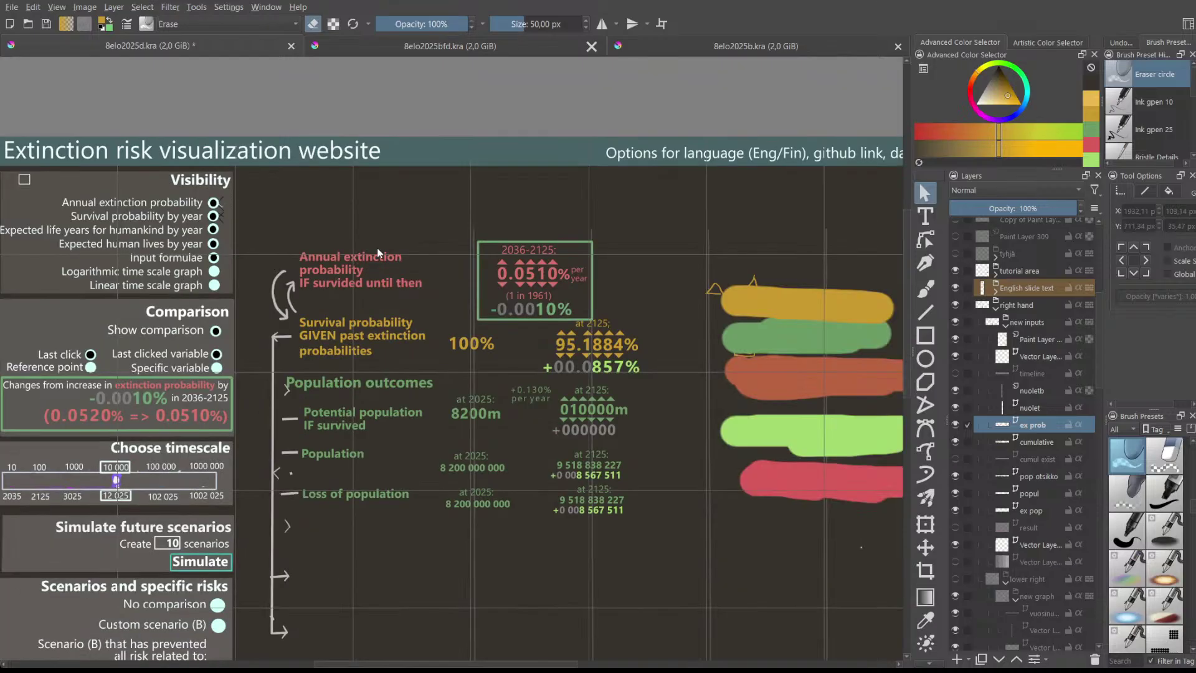
{"action": "left_click", "coordinate": [352, 259], "text": "ctrl"}
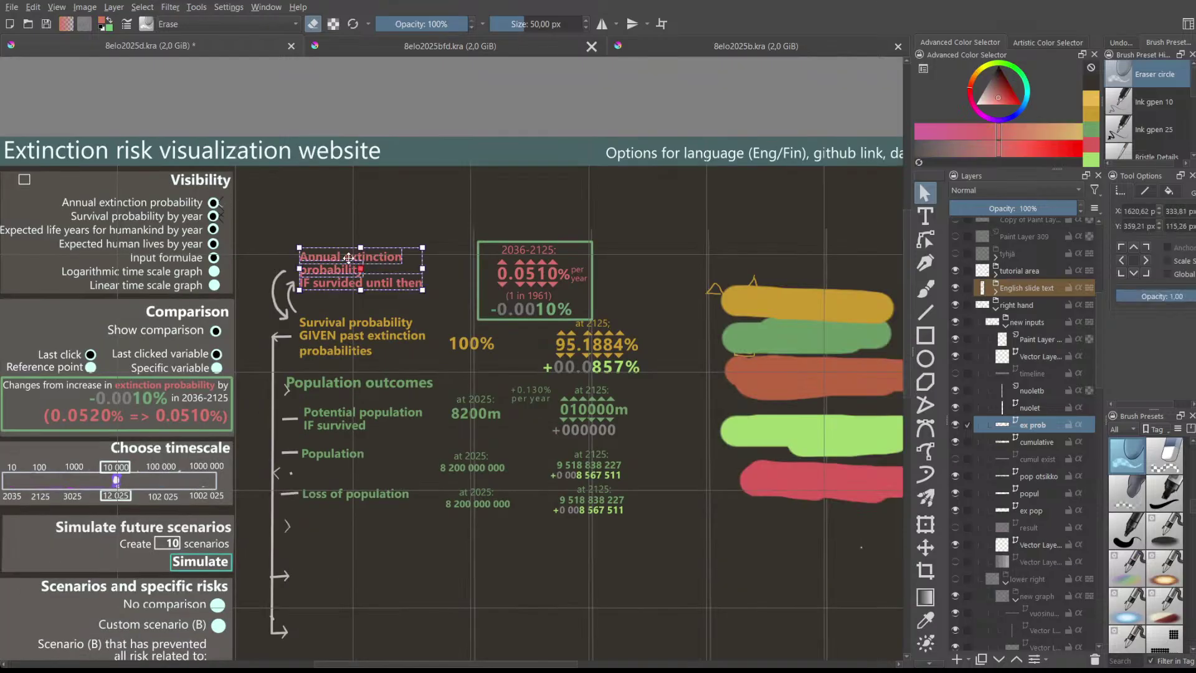
{"action": "key", "text": "t"}
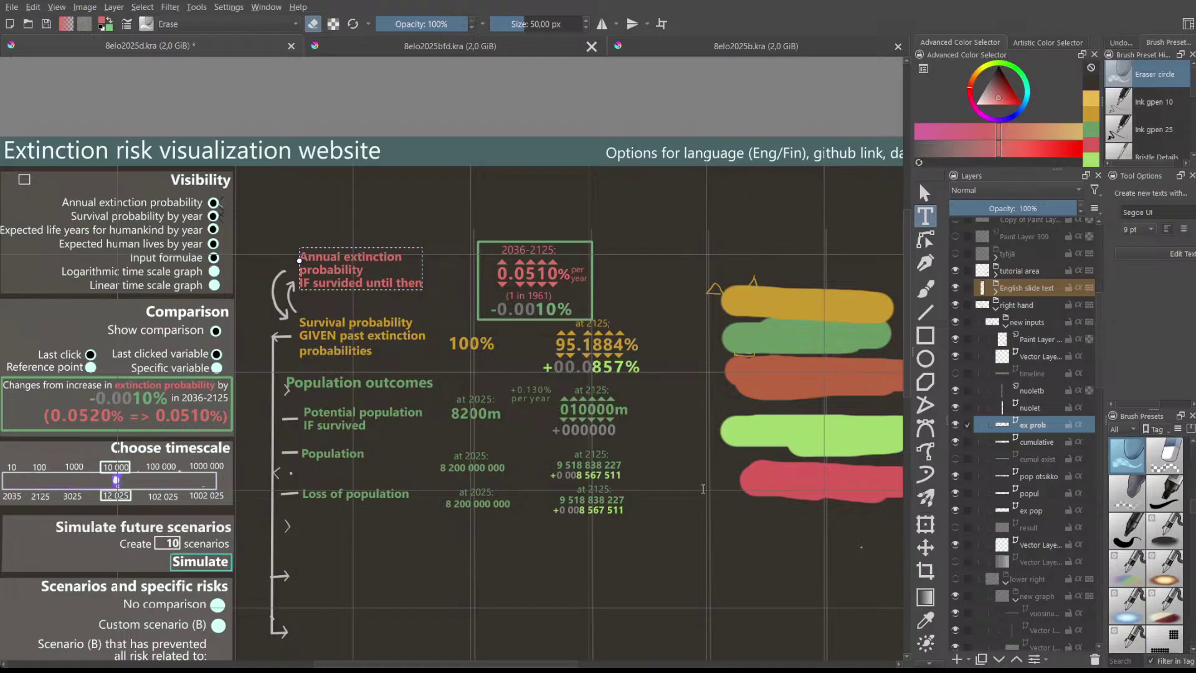
{"action": "key", "text": "Escape"}
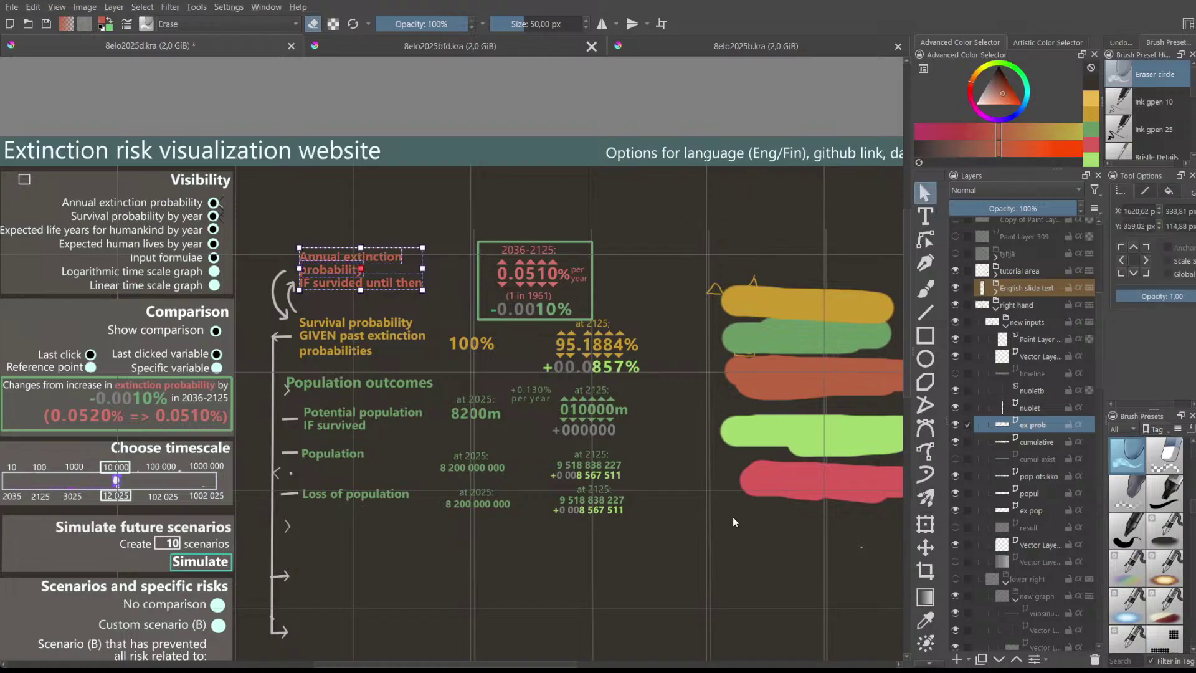
- Move the green frame off the extinction probability values to about X 2416 px, Y 310 px
{"action": "left_click", "coordinate": [597, 233]}
{"action": "left_click", "coordinate": [519, 253]}
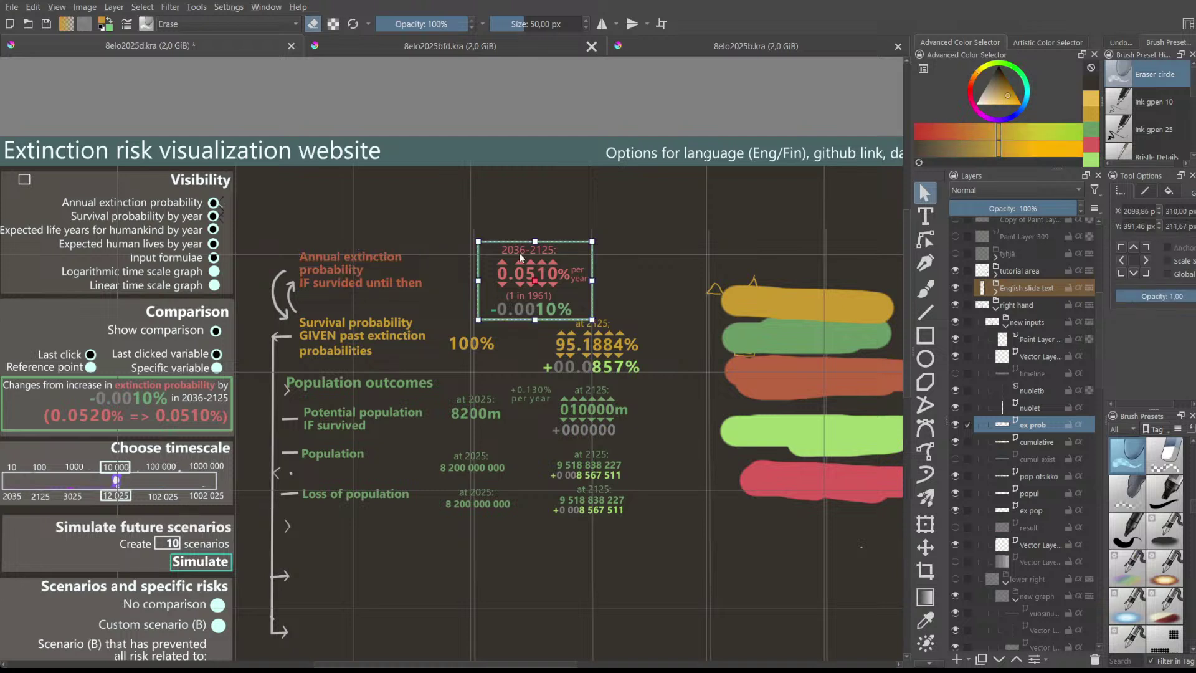
{"action": "left_click_drag", "start_coordinate": [577, 245], "coordinate": [697, 214]}
- Recolor the 0.0510% value and its "2036-2125:" caption in rust orange
{"action": "left_click", "coordinate": [516, 257]}
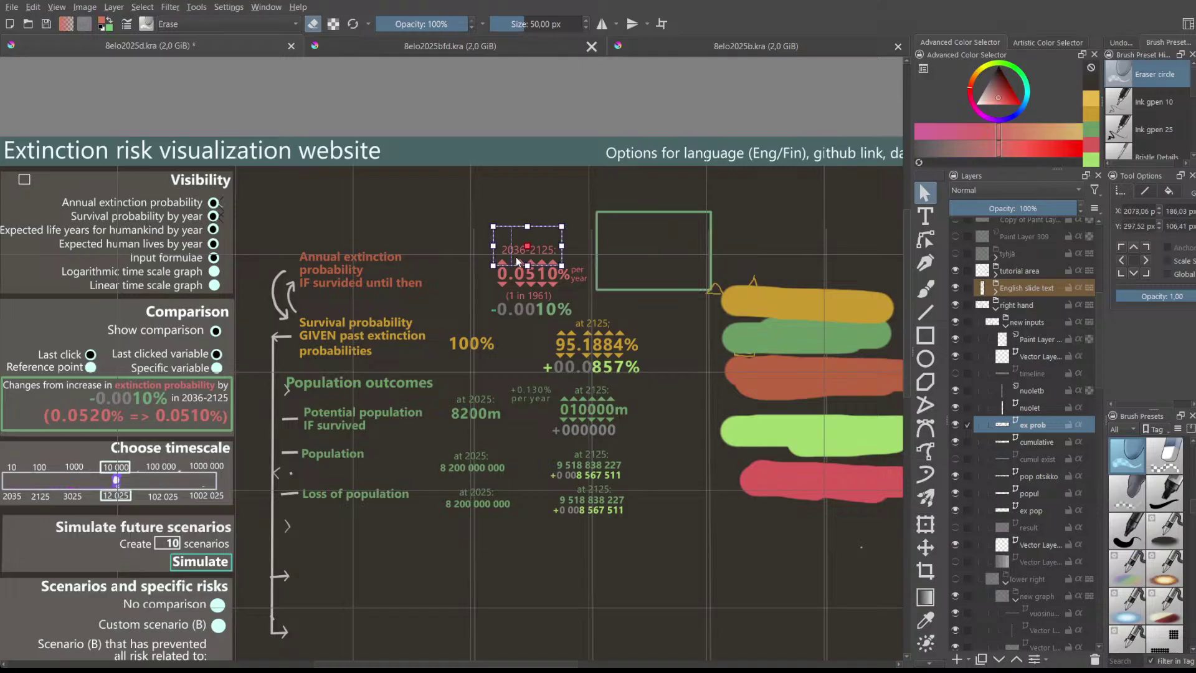
{"action": "double_click", "coordinate": [525, 270]}
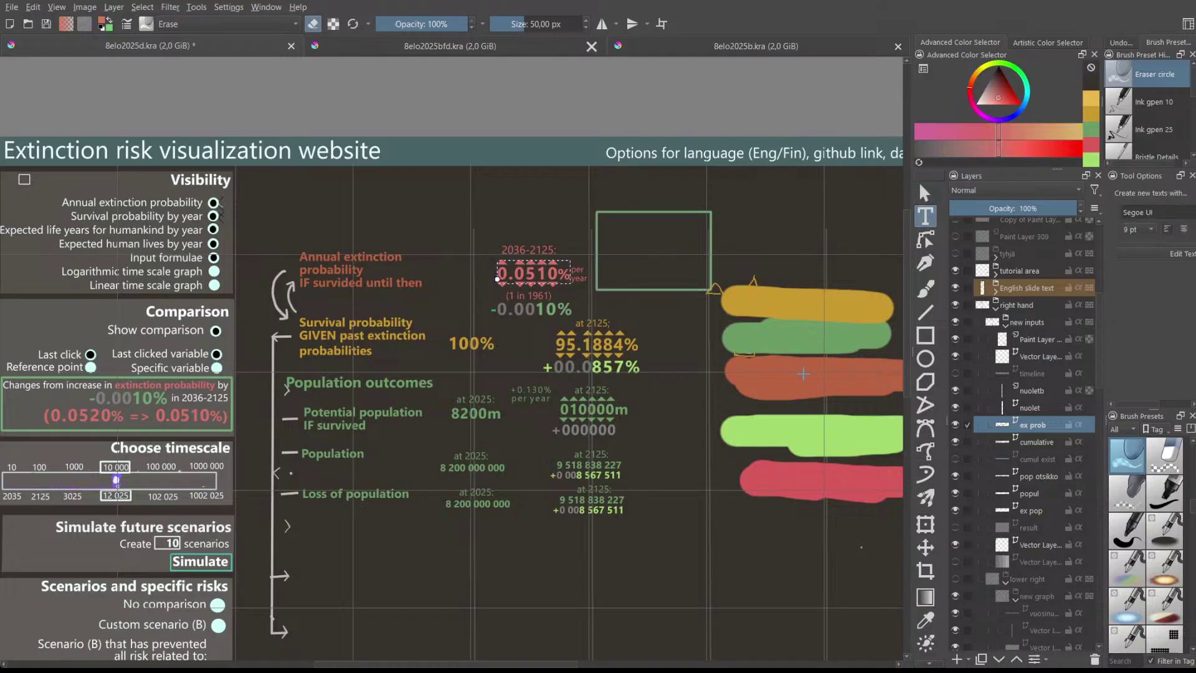
{"action": "key", "text": "Escape"}
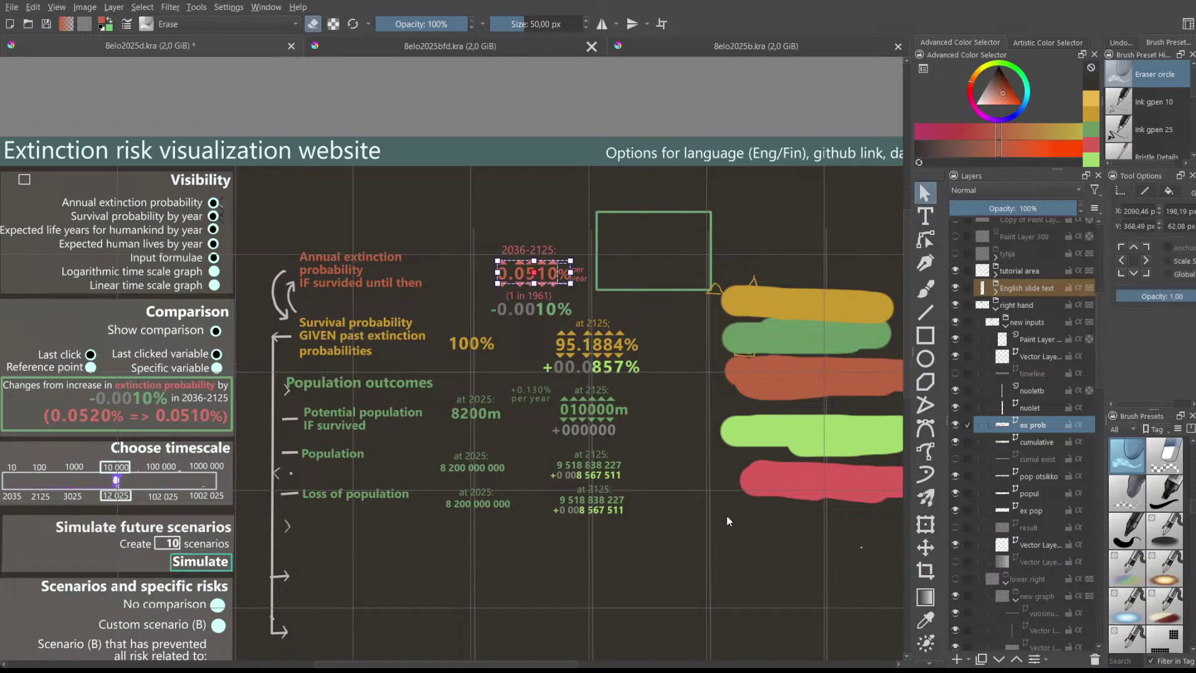
{"action": "left_click", "coordinate": [540, 291]}
{"action": "double_click", "coordinate": [533, 250]}
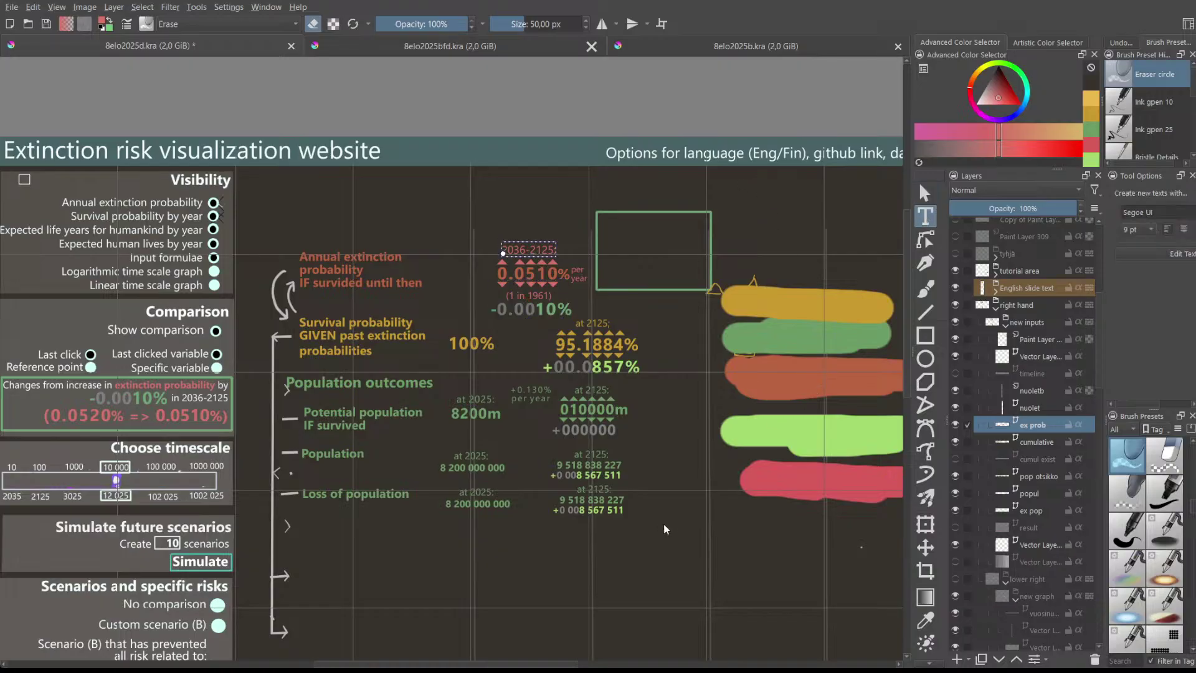
{"action": "key", "text": "Escape"}
- Recolor the arrow rows above and below the 0.0510% value in rust orange
{"action": "scroll", "coordinate": [498, 249], "scroll_direction": "up", "scroll_amount": 2}
{"action": "double_click", "coordinate": [609, 293]}
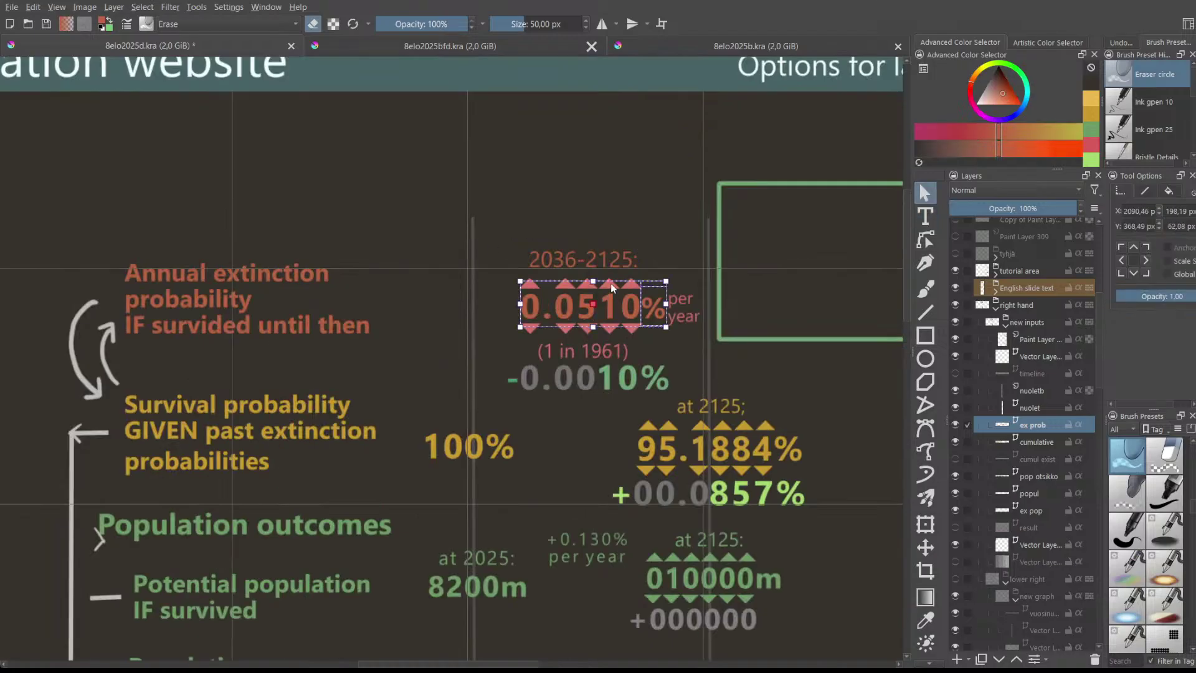
{"action": "left_click", "coordinate": [646, 268]}
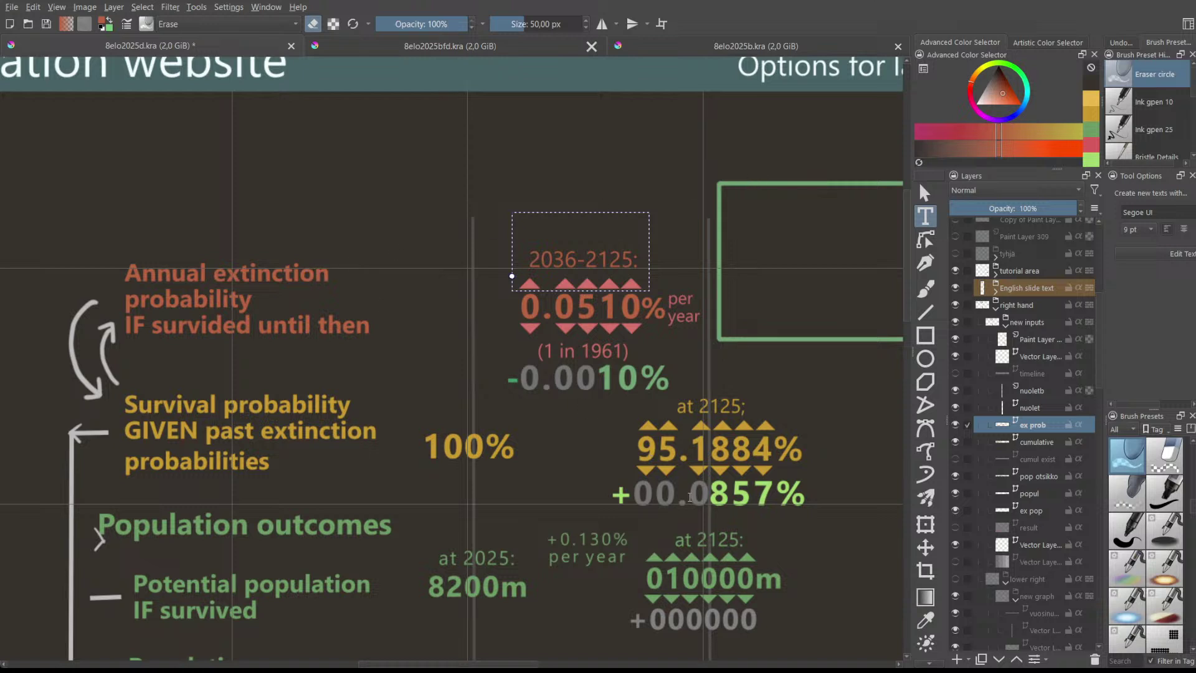
{"action": "key", "text": "Escape"}
{"action": "key", "text": "Escape"}
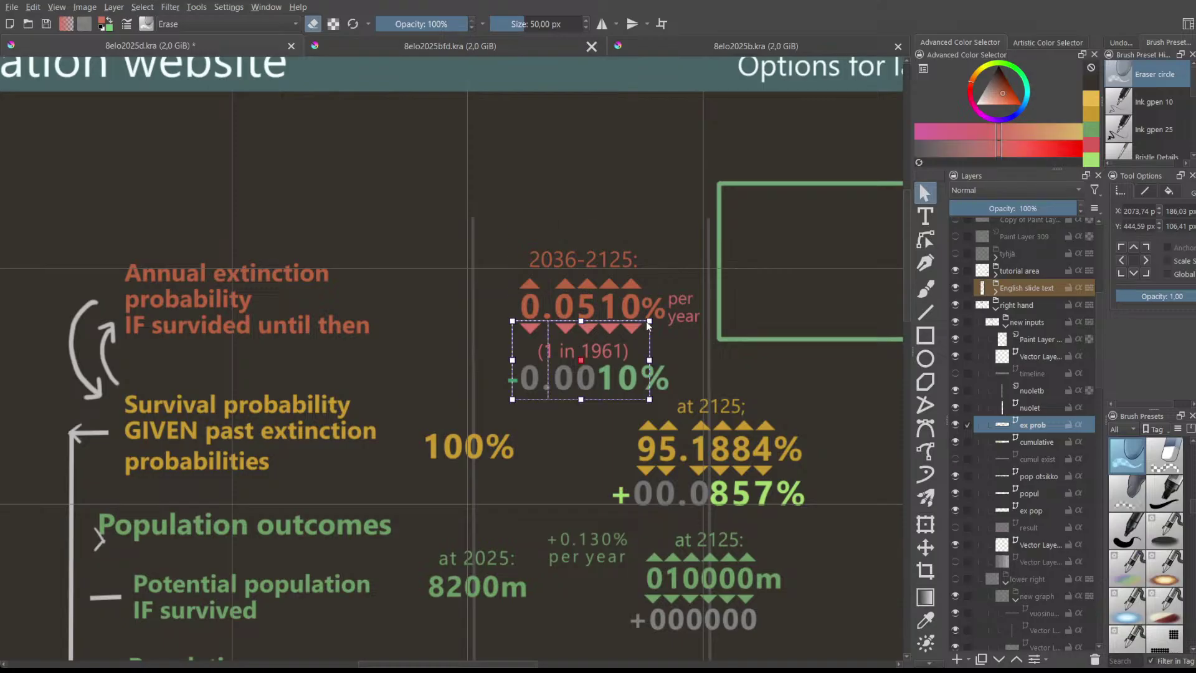
{"action": "key", "text": "t"}
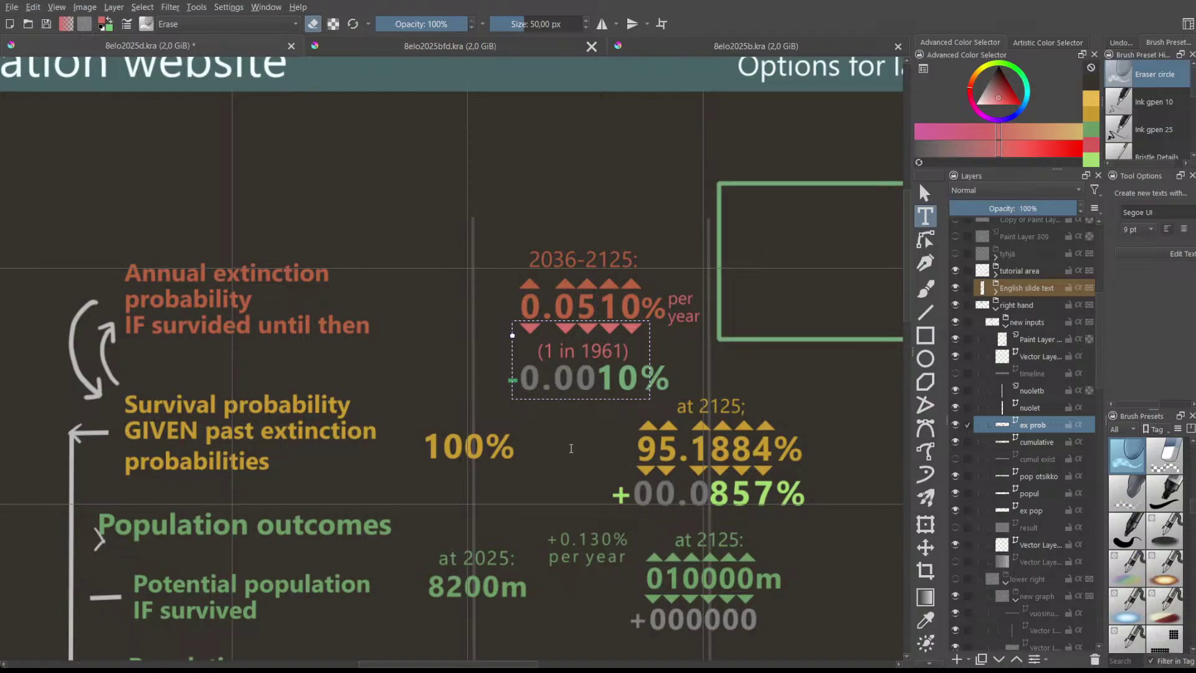
{"action": "key", "text": "Escape"}
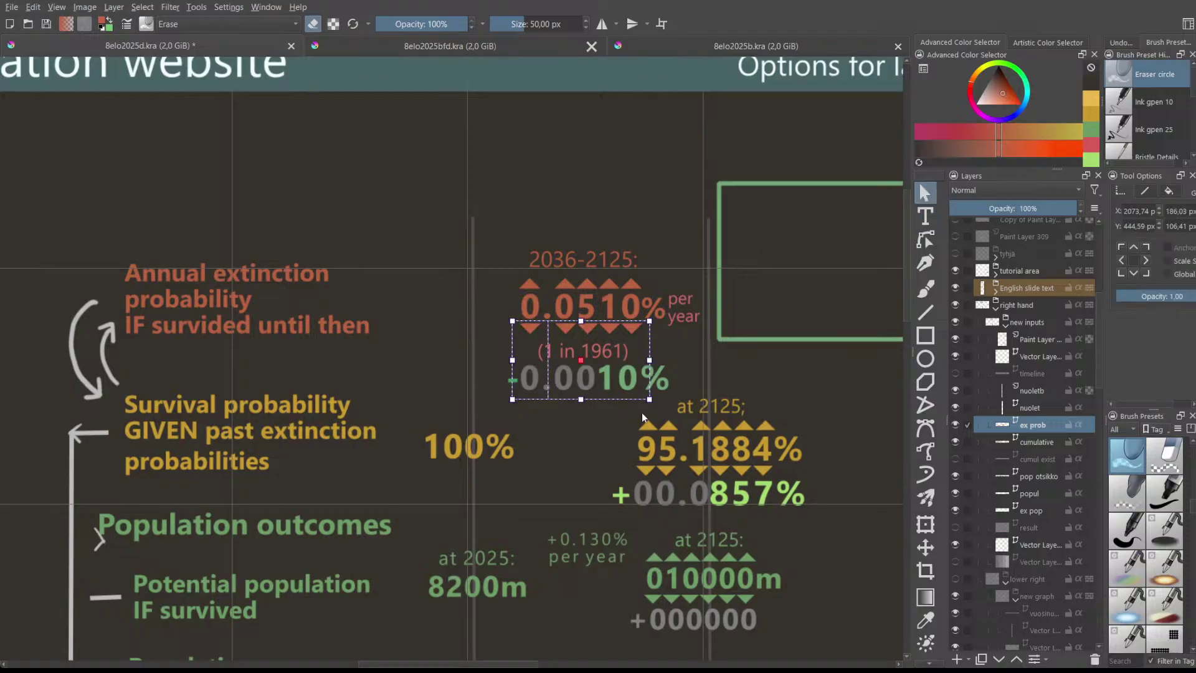
- Recolor the whole "-0.0010%" change text below the extinction probability in pinkish red
{"action": "left_click", "coordinate": [667, 380]}
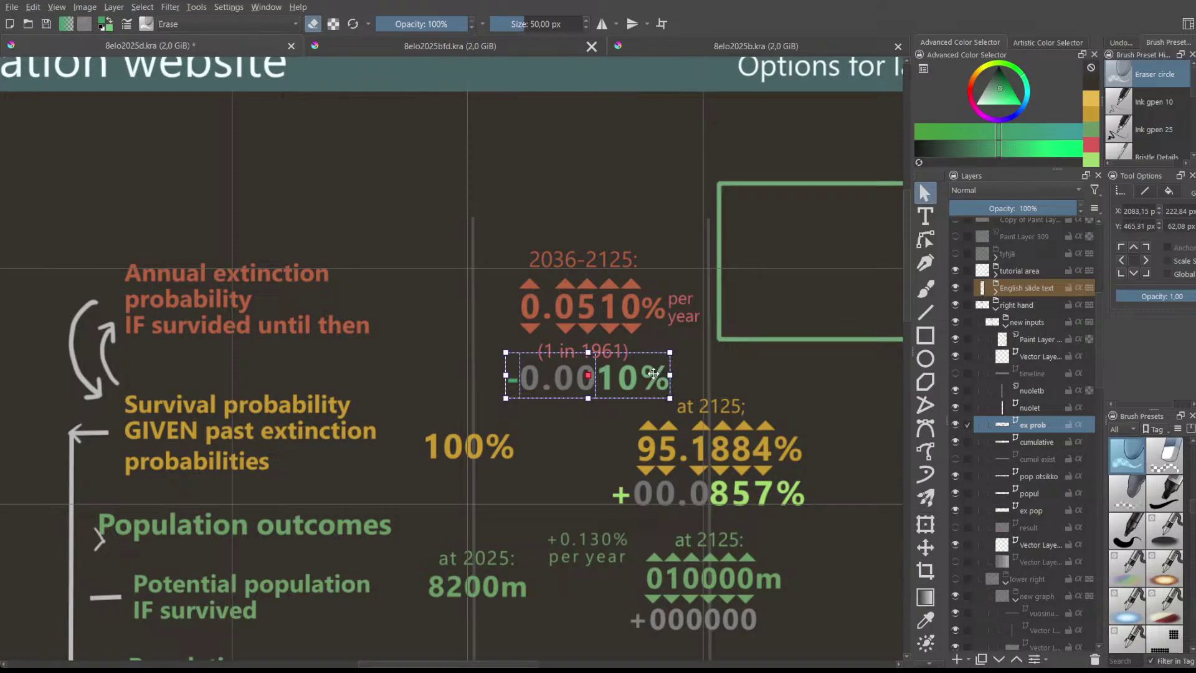
{"action": "scroll", "coordinate": [654, 373], "scroll_direction": "down", "scroll_amount": 2}
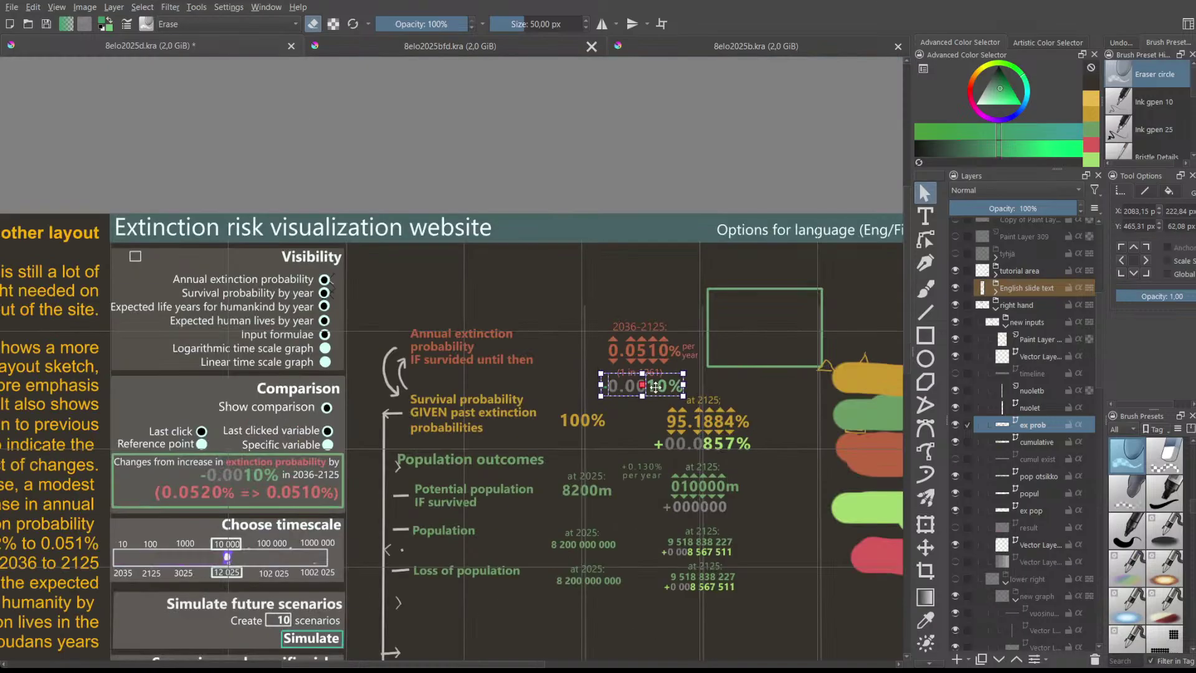
{"action": "double_click", "coordinate": [655, 387]}
{"action": "left_click", "coordinate": [675, 385]}
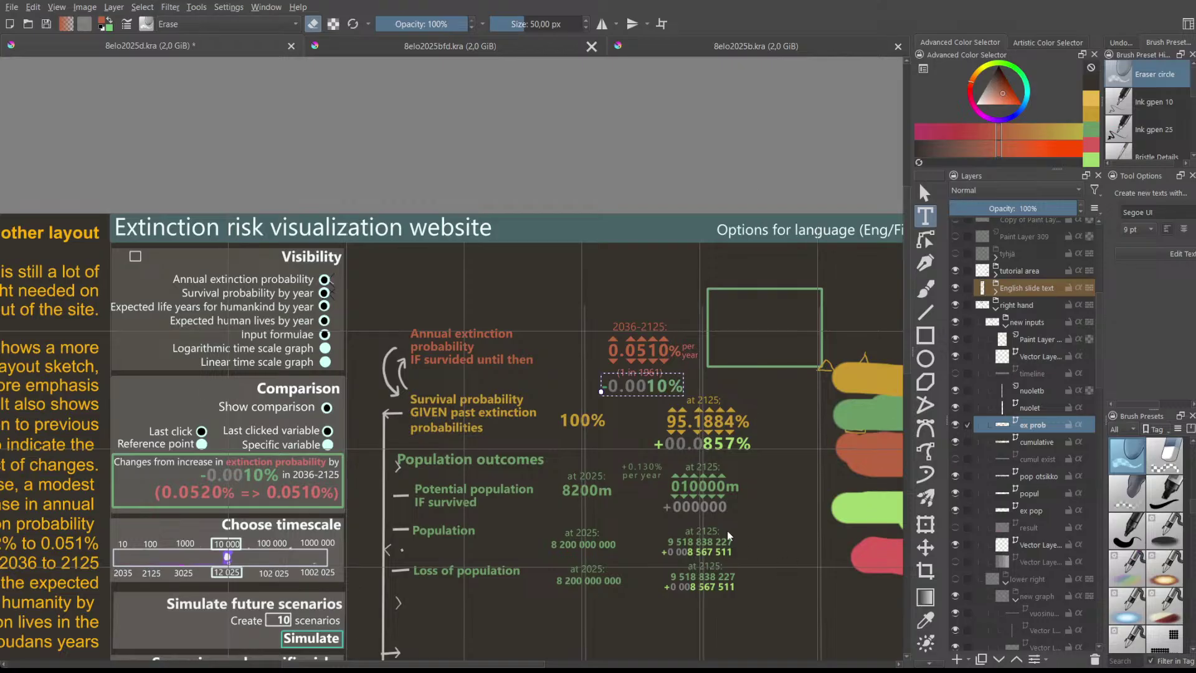
{"action": "key", "text": "Escape"}
{"action": "left_click", "coordinate": [677, 284]}
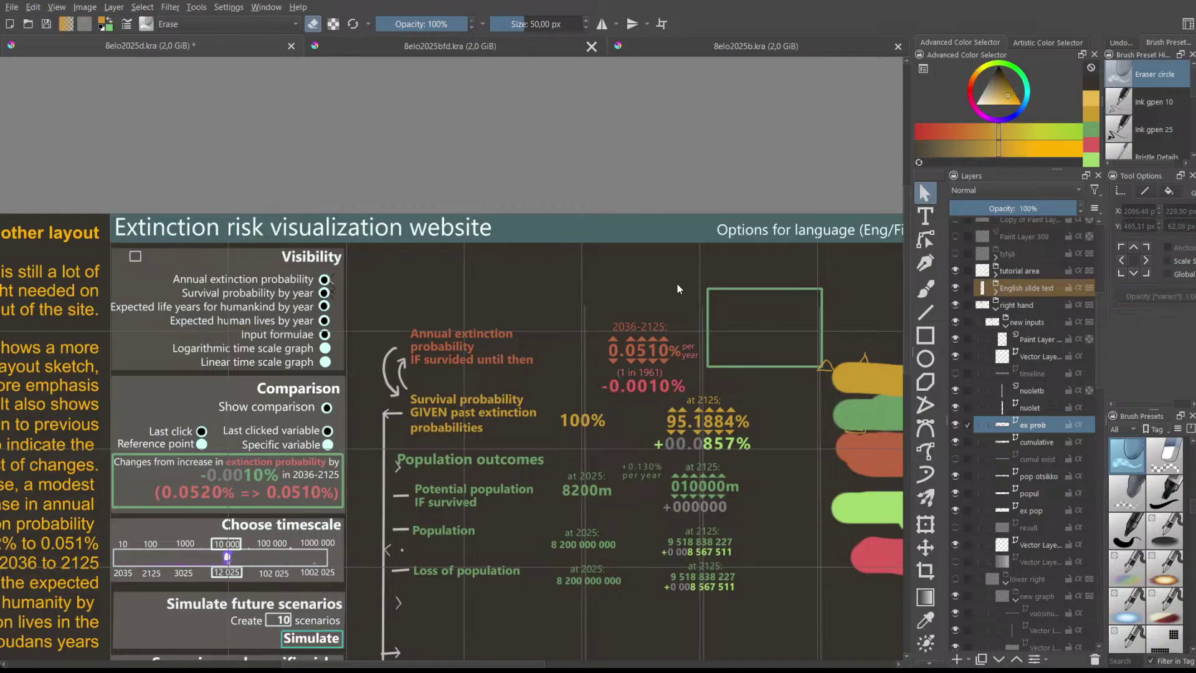
{"action": "scroll", "coordinate": [676, 294], "scroll_direction": "down", "scroll_amount": 1}
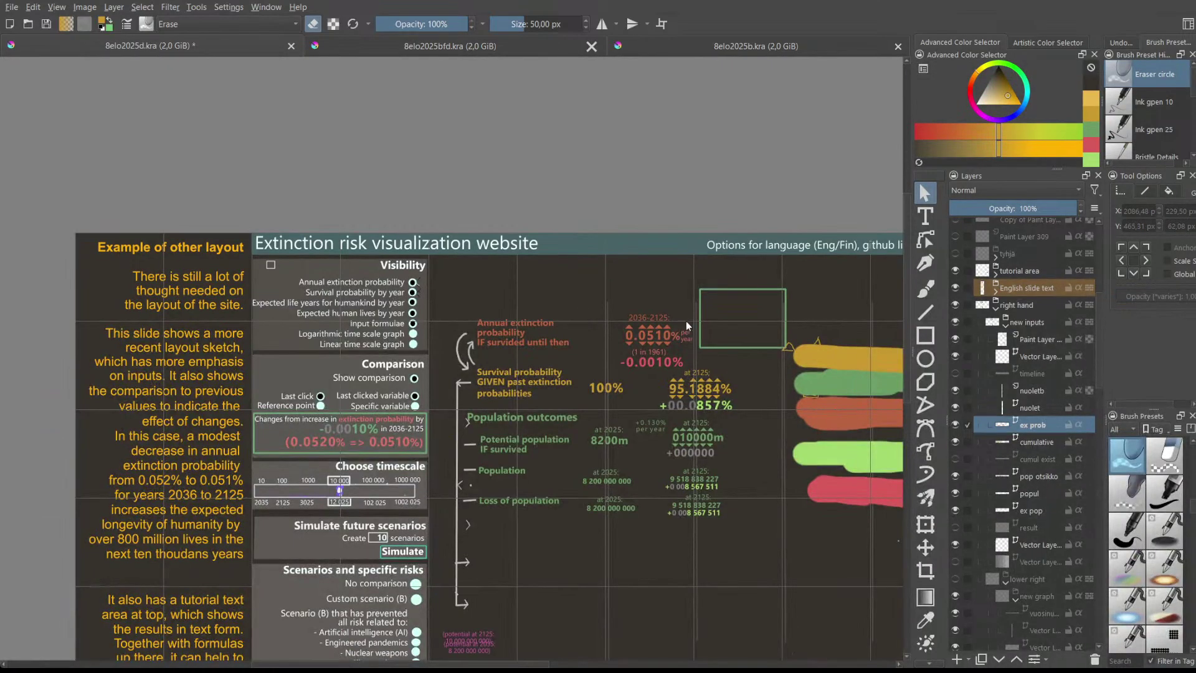
{"action": "scroll", "coordinate": [679, 325], "scroll_direction": "down", "scroll_amount": 1}
{"action": "scroll", "coordinate": [670, 323], "scroll_direction": "up", "scroll_amount": 1}
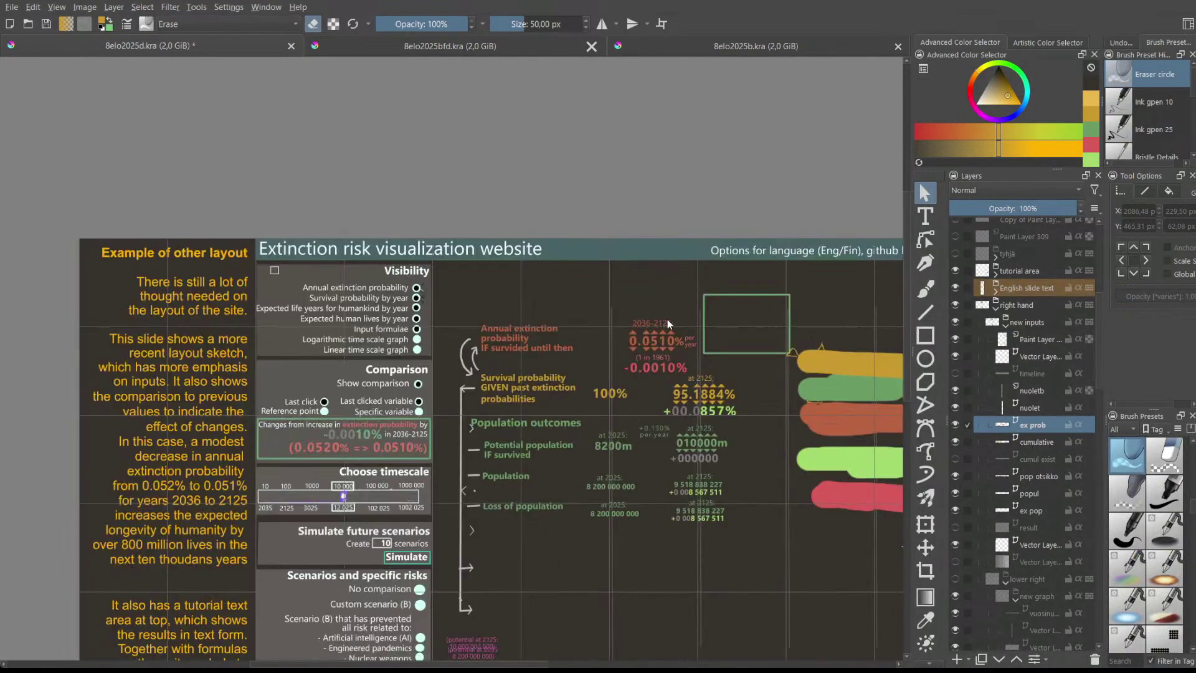
{"action": "scroll", "coordinate": [667, 319], "scroll_direction": "up", "scroll_amount": 1}
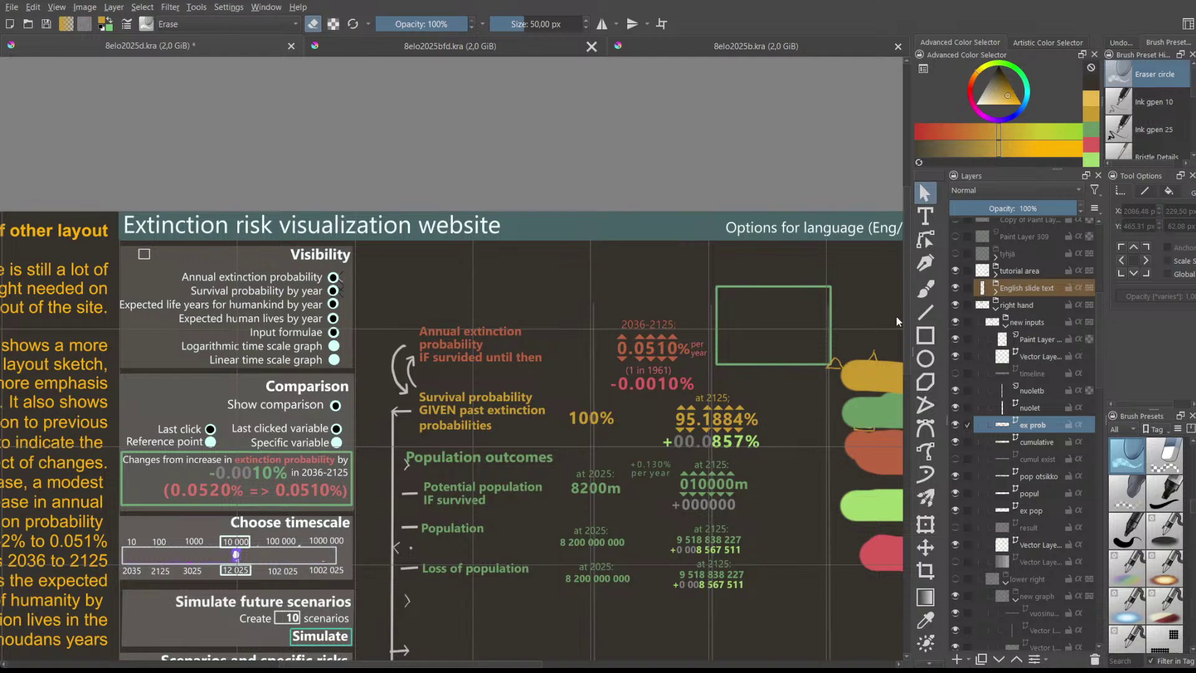
{"action": "scroll", "coordinate": [902, 350], "scroll_direction": "down", "scroll_amount": 1}
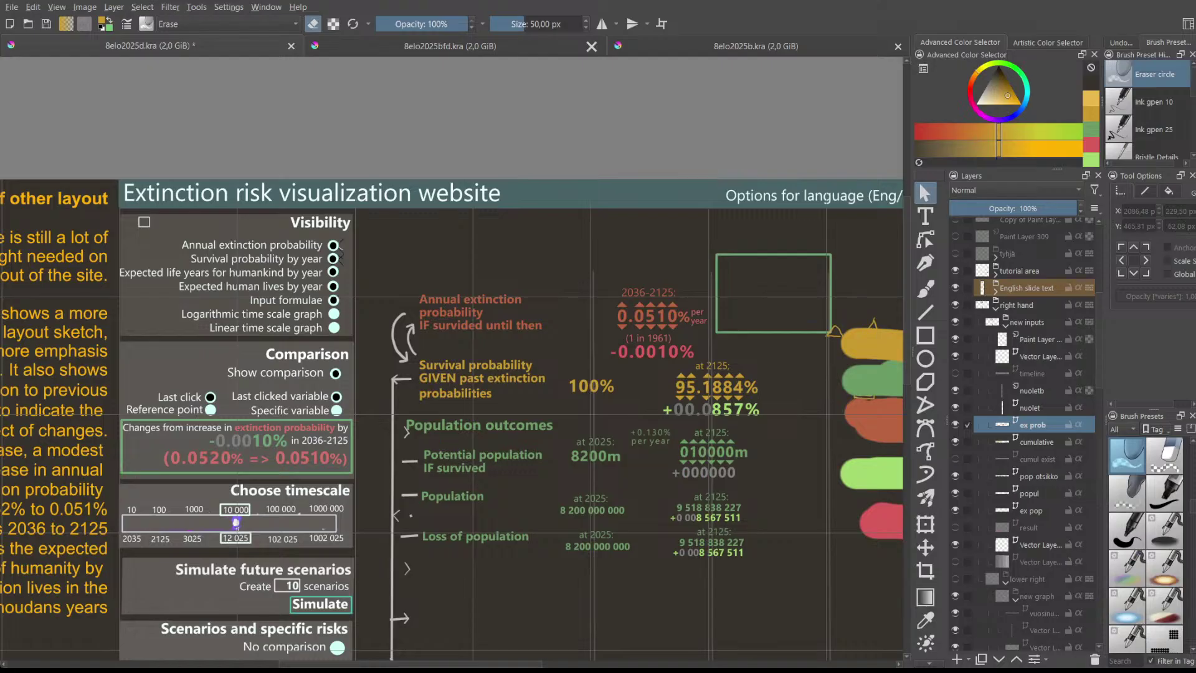
{"action": "scroll", "coordinate": [693, 513], "scroll_direction": "down", "scroll_amount": 1}
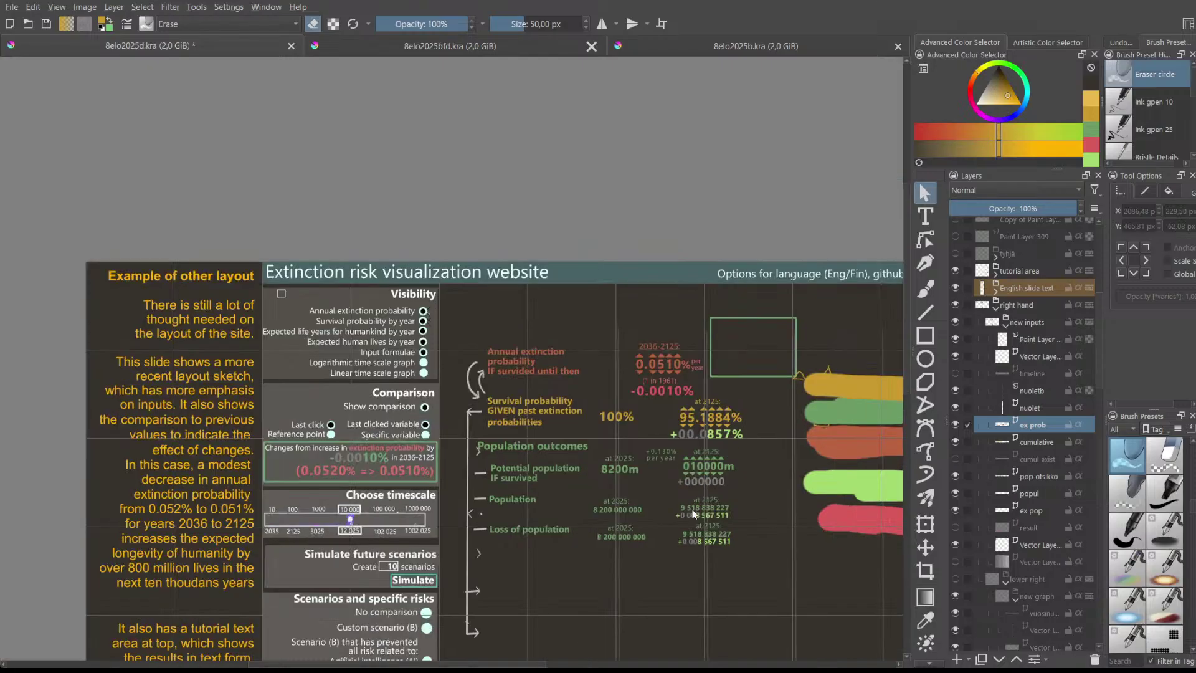
{"action": "scroll", "coordinate": [693, 512], "scroll_direction": "up", "scroll_amount": 1}
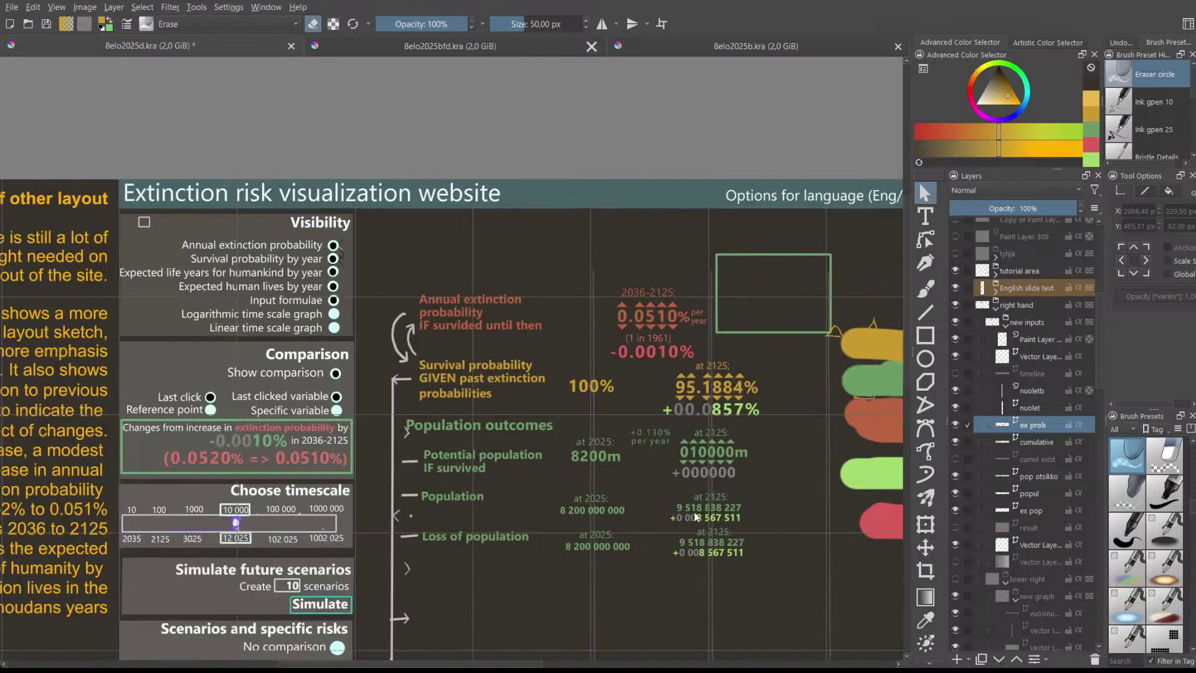
- Select the empty green frame beside the extinction probability values and review its fill and outline settings
{"action": "left_click", "coordinate": [779, 336]}
{"action": "double_click", "coordinate": [794, 331]}
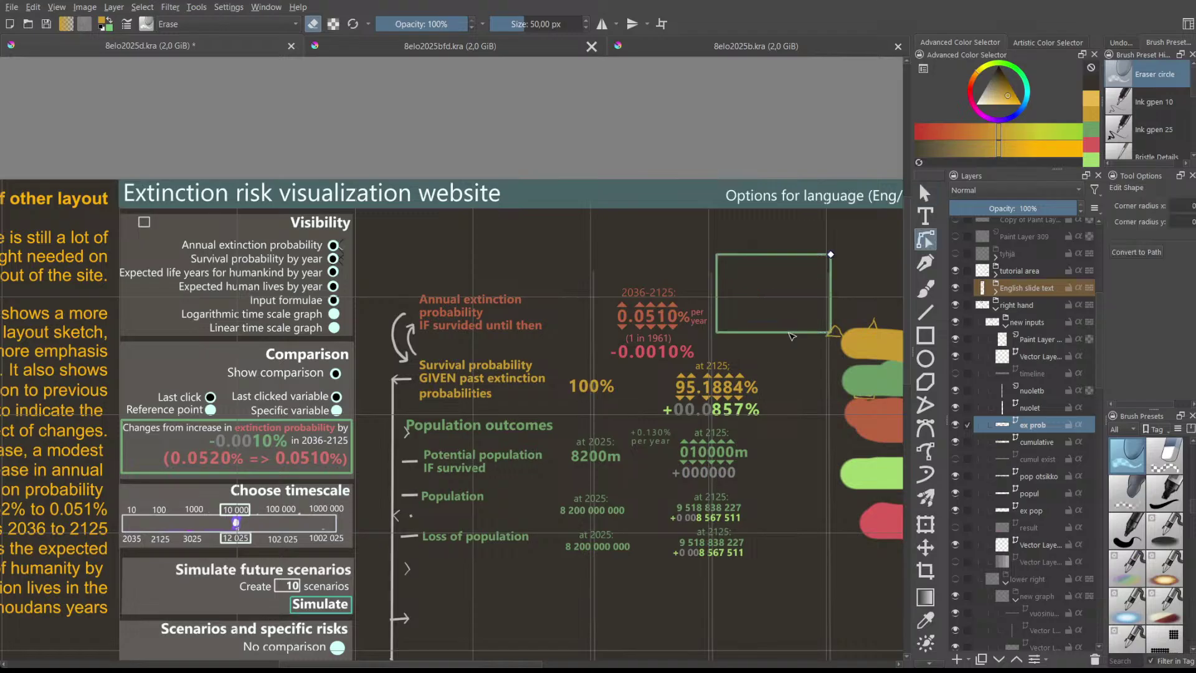
{"action": "left_click", "coordinate": [790, 337]}
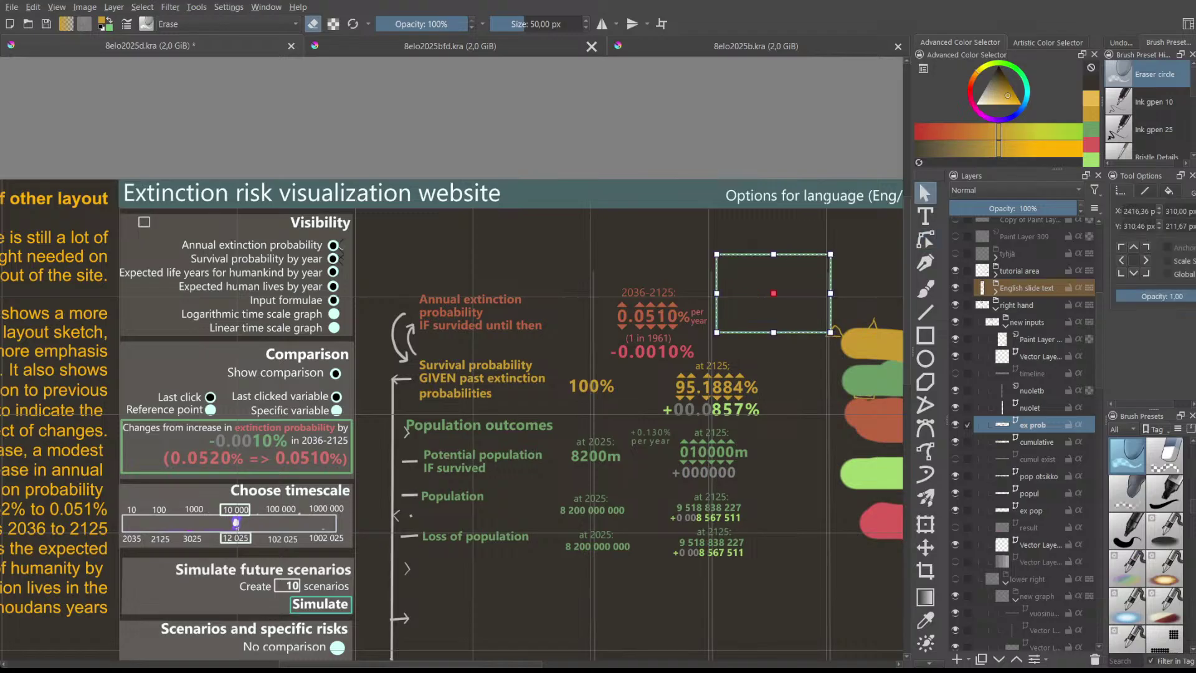
{"action": "left_click_drag", "start_coordinate": [502, 661], "coordinate": [557, 662]}
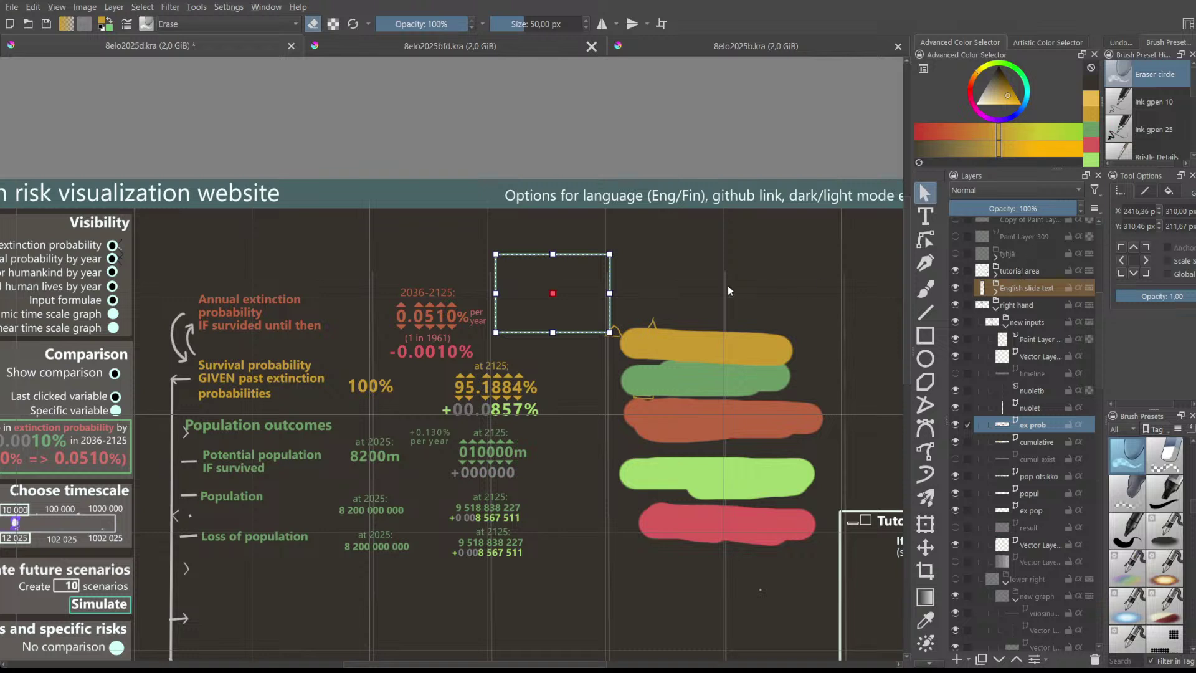
{"action": "left_click", "coordinate": [1168, 191]}
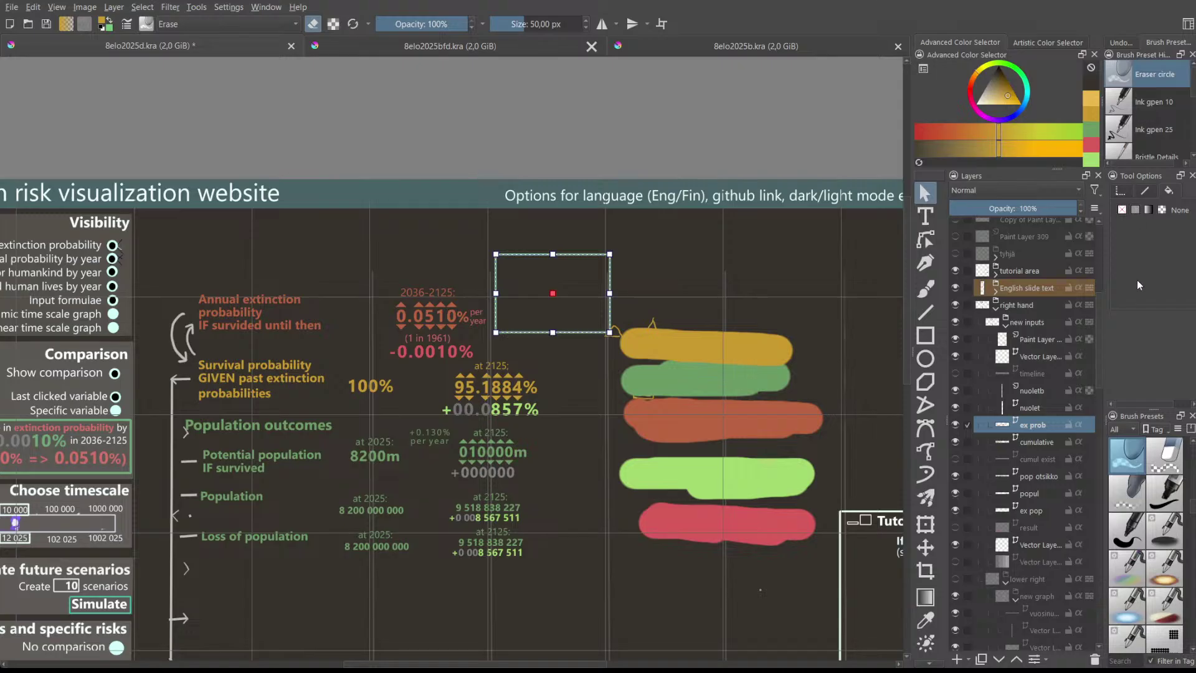
{"action": "left_click", "coordinate": [1146, 191]}
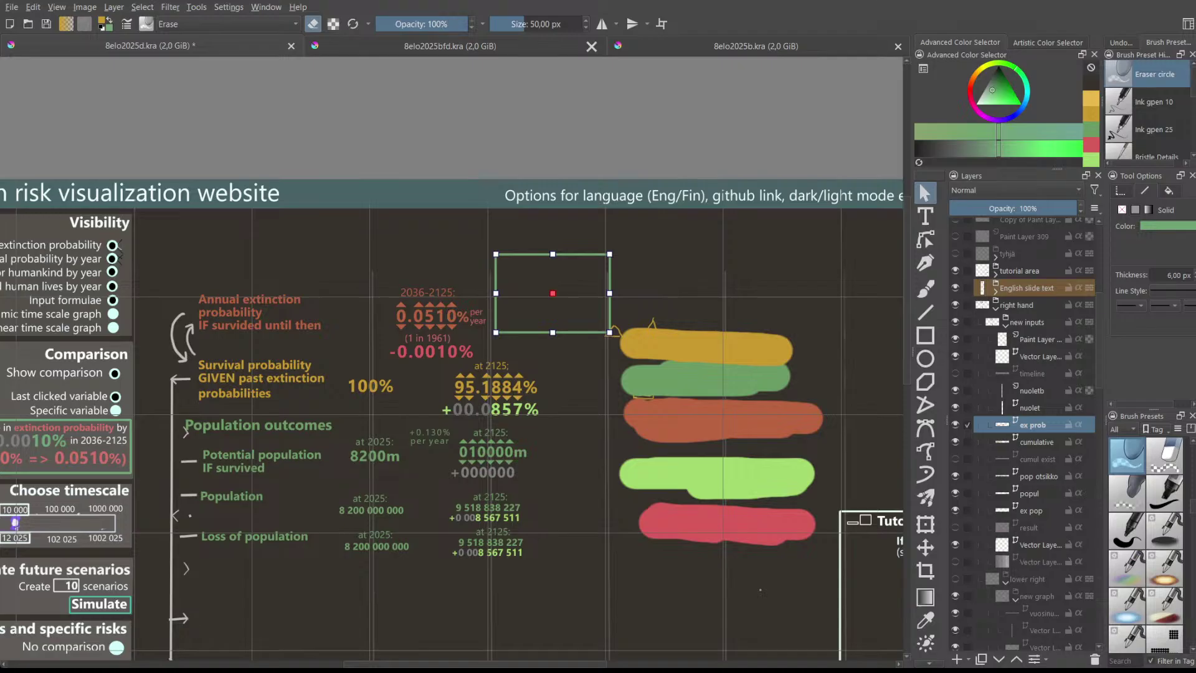
- Try a gradient outline on the empty green frame, and return it to the solid green one
{"action": "left_click", "coordinate": [1171, 192]}
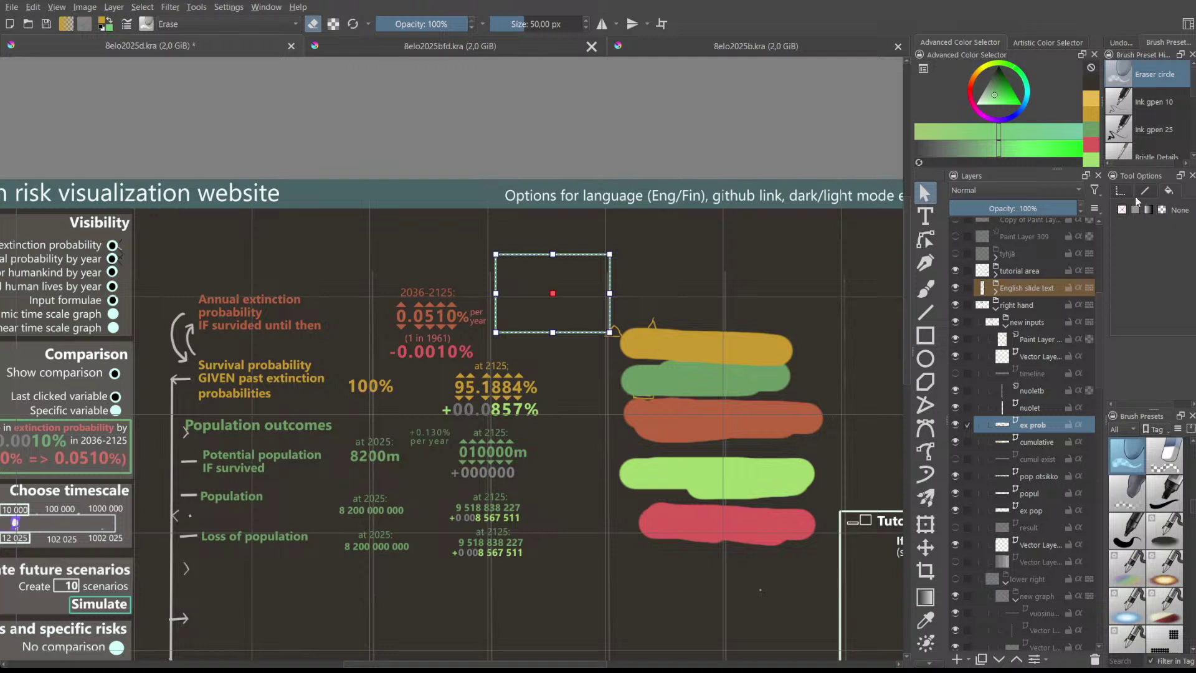
{"action": "left_click", "coordinate": [1144, 193]}
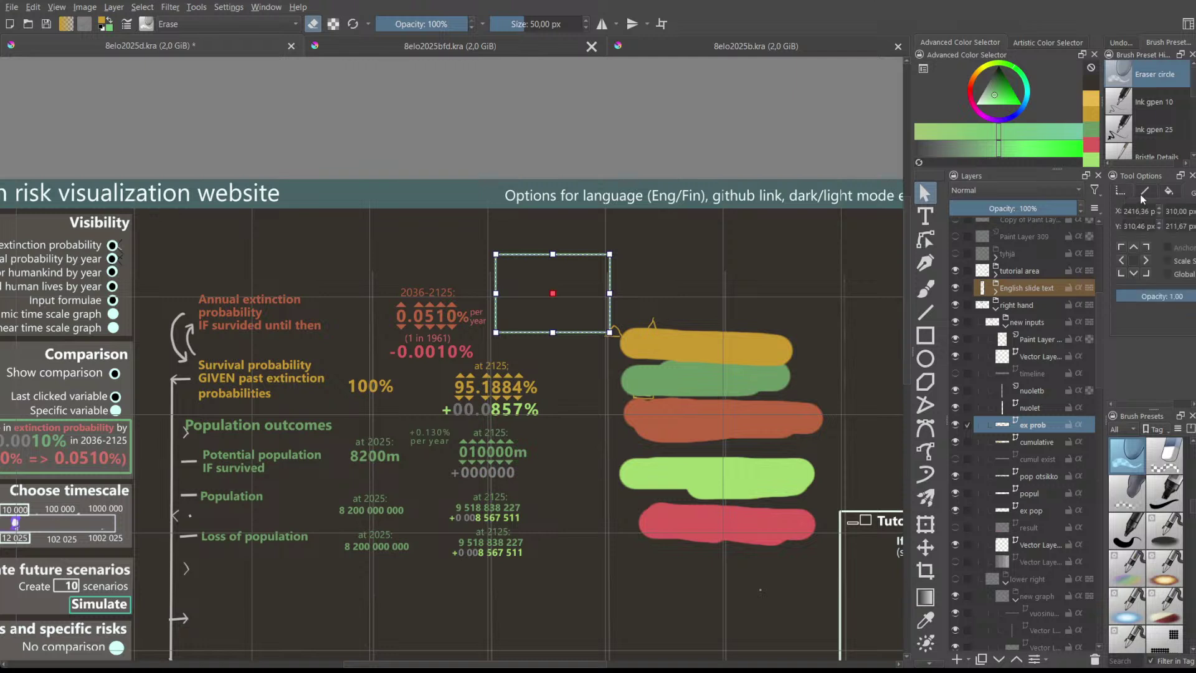
{"action": "left_click", "coordinate": [1143, 195]}
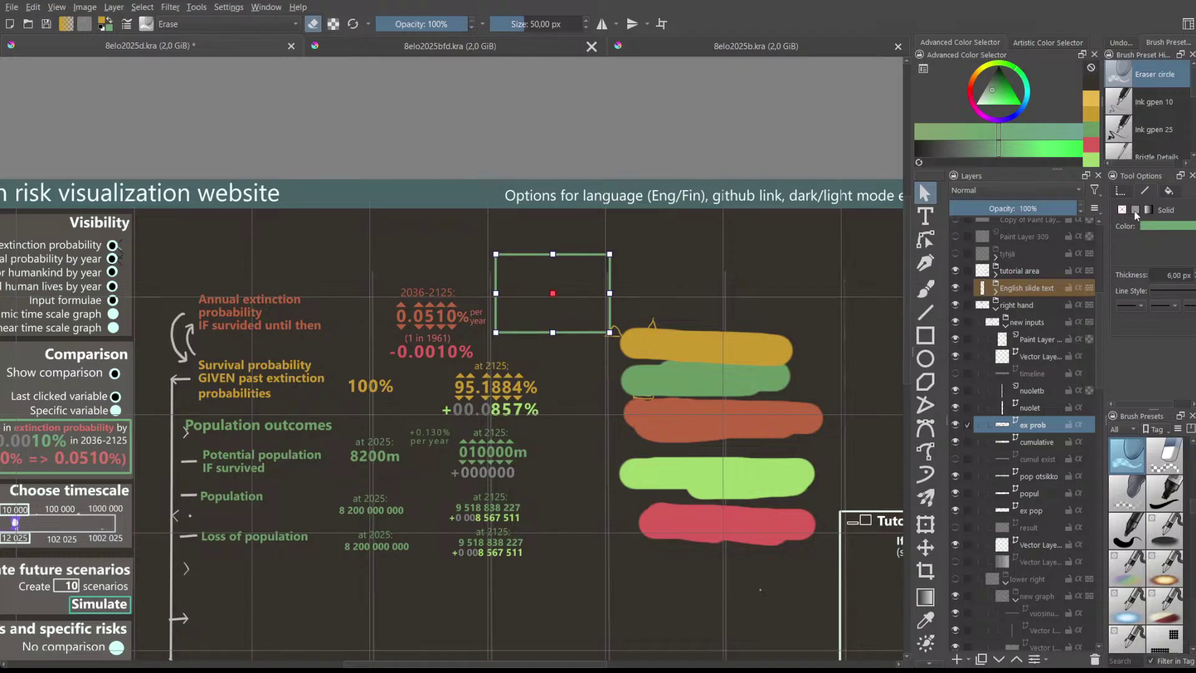
{"action": "left_click", "coordinate": [1149, 211]}
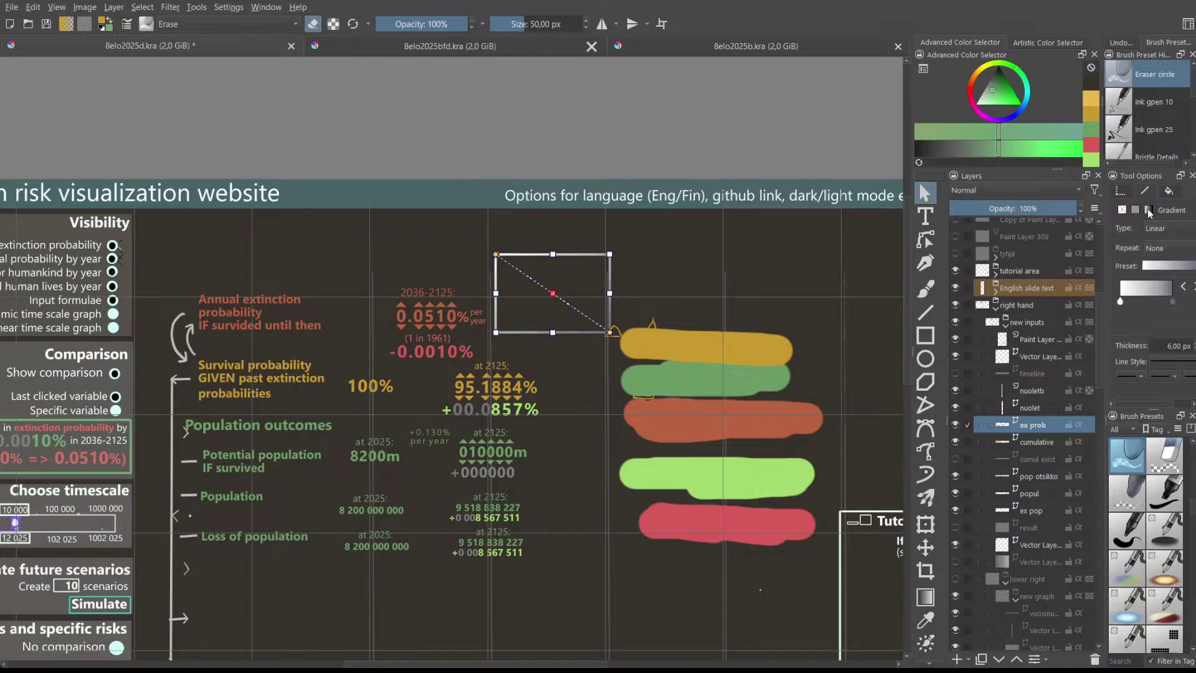
{"action": "left_click", "coordinate": [1138, 209]}
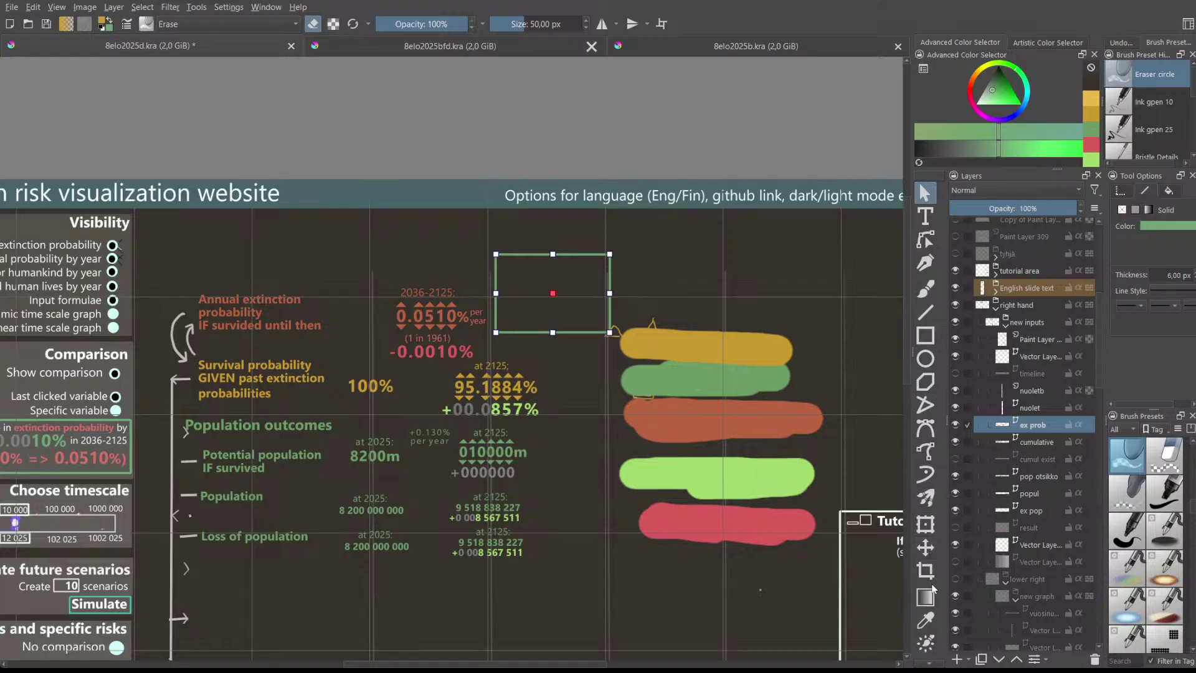
{"action": "scroll", "coordinate": [926, 620], "scroll_direction": "down", "scroll_amount": 2}
{"action": "scroll", "coordinate": [926, 619], "scroll_direction": "down", "scroll_amount": 1}
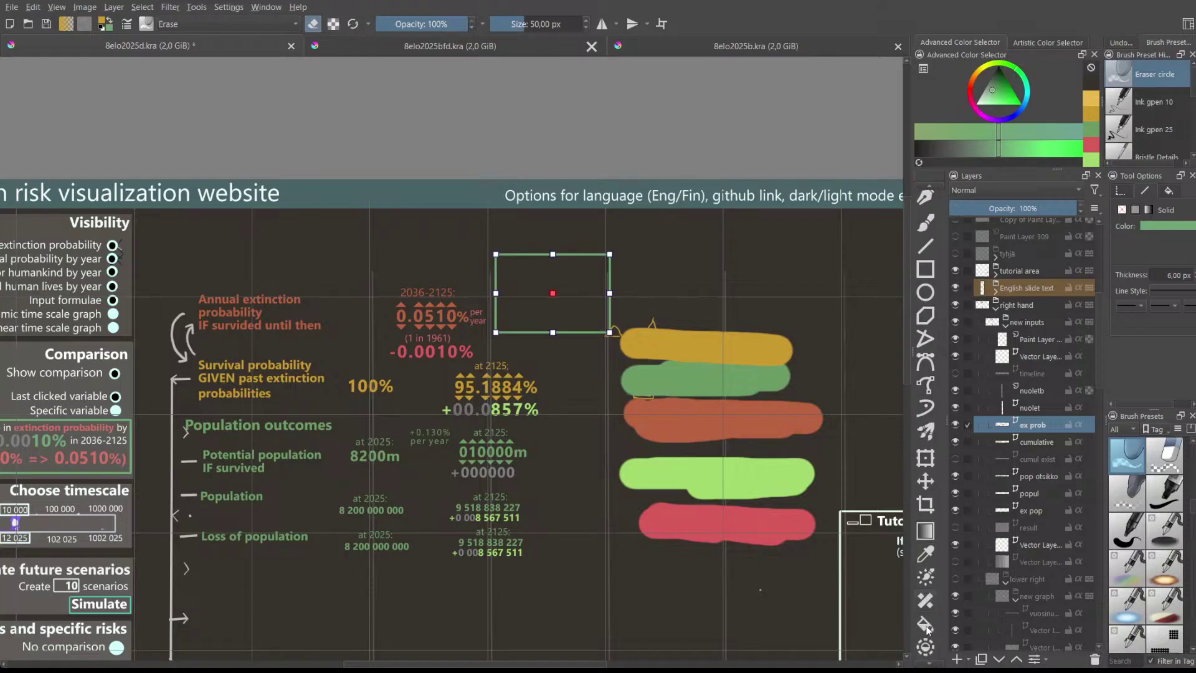
{"action": "left_click", "coordinate": [926, 624]}
{"action": "scroll", "coordinate": [699, 240], "scroll_direction": "up", "scroll_amount": 2}
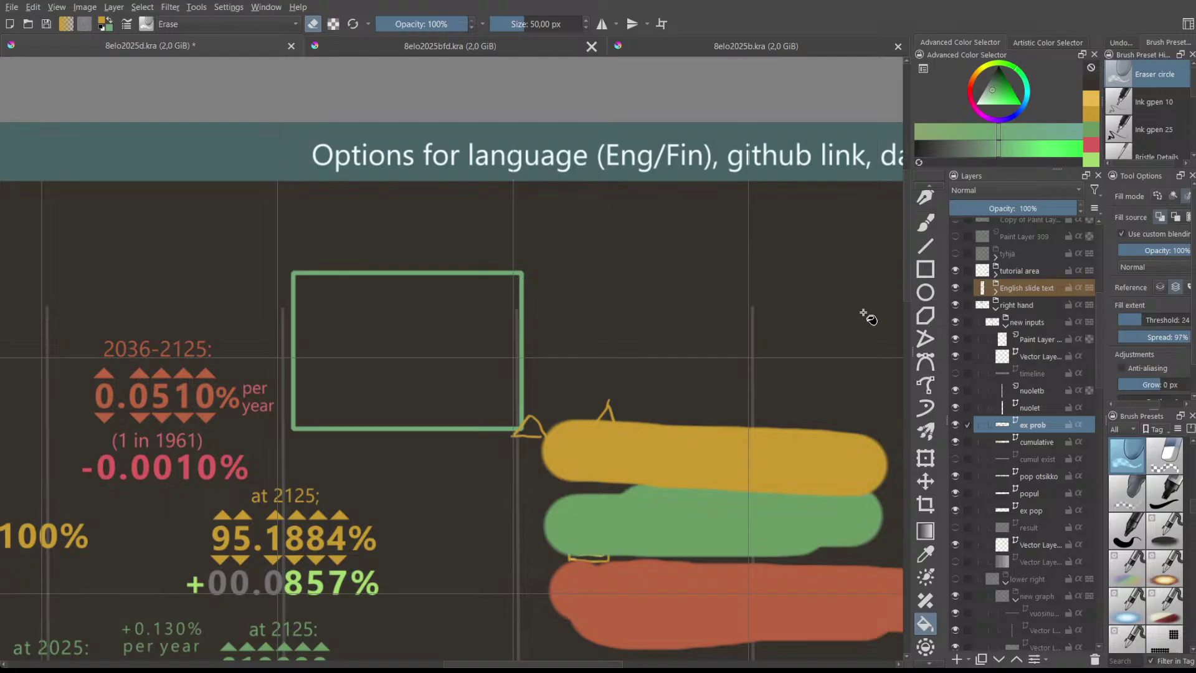
{"action": "scroll", "coordinate": [881, 311], "scroll_direction": "down", "scroll_amount": 2}
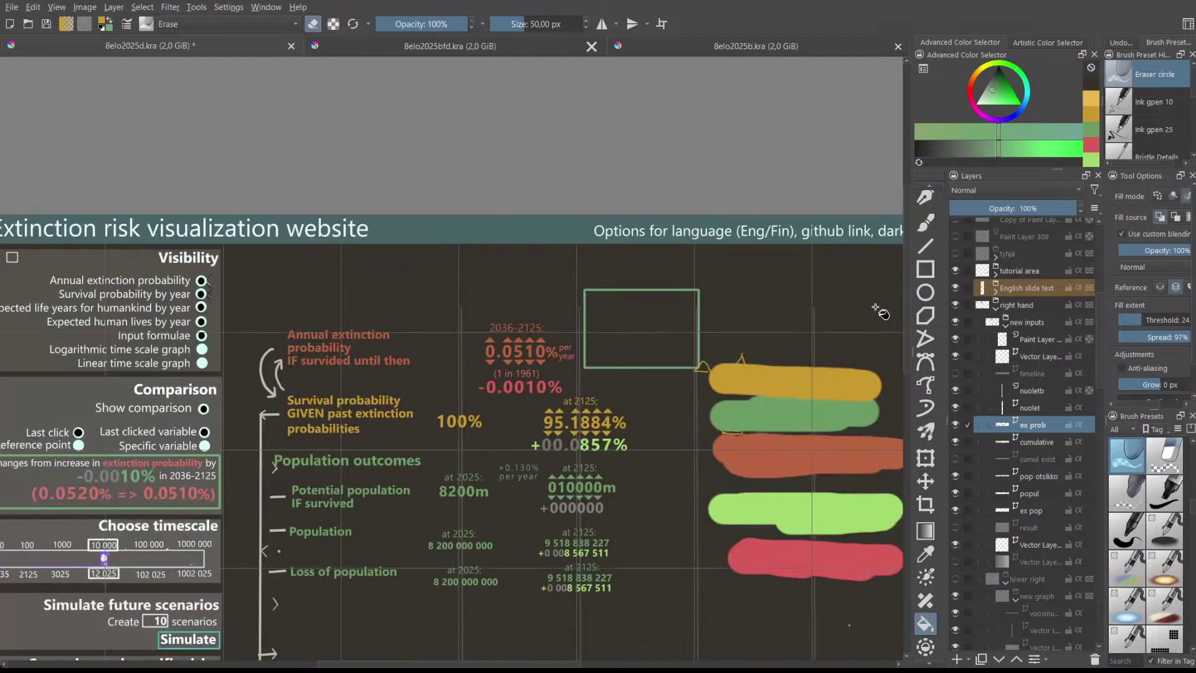
{"action": "scroll", "coordinate": [884, 309], "scroll_direction": "up", "scroll_amount": 1}
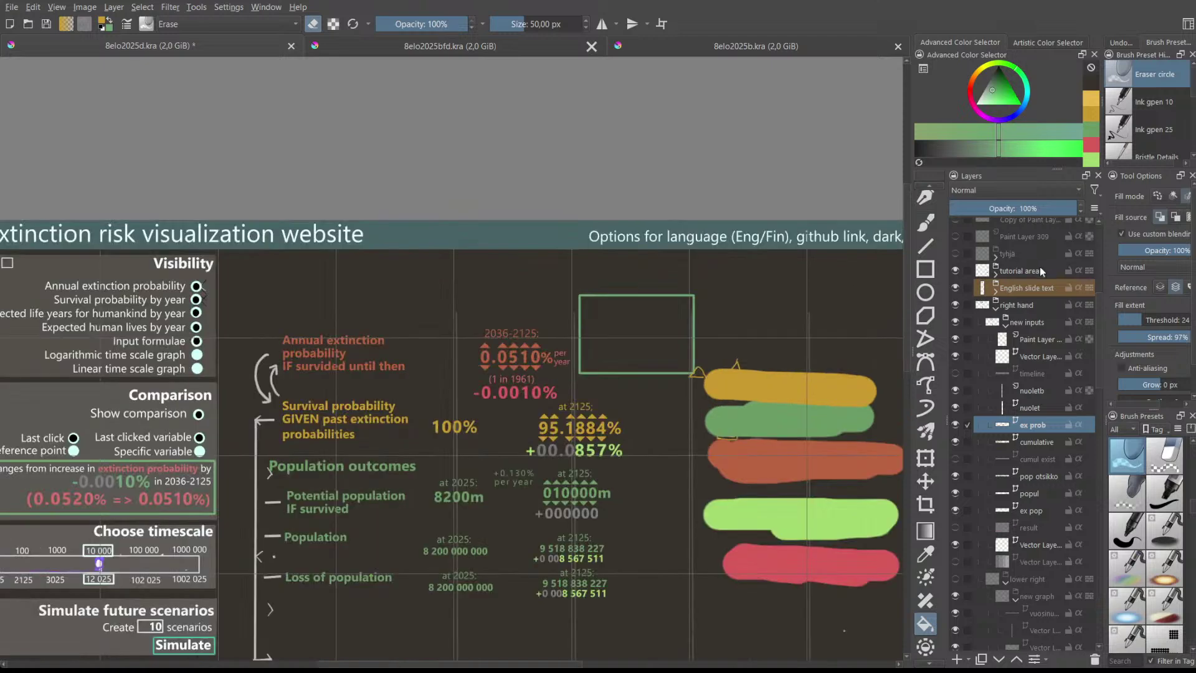
{"action": "scroll", "coordinate": [1097, 299], "scroll_direction": "up", "scroll_amount": 5}
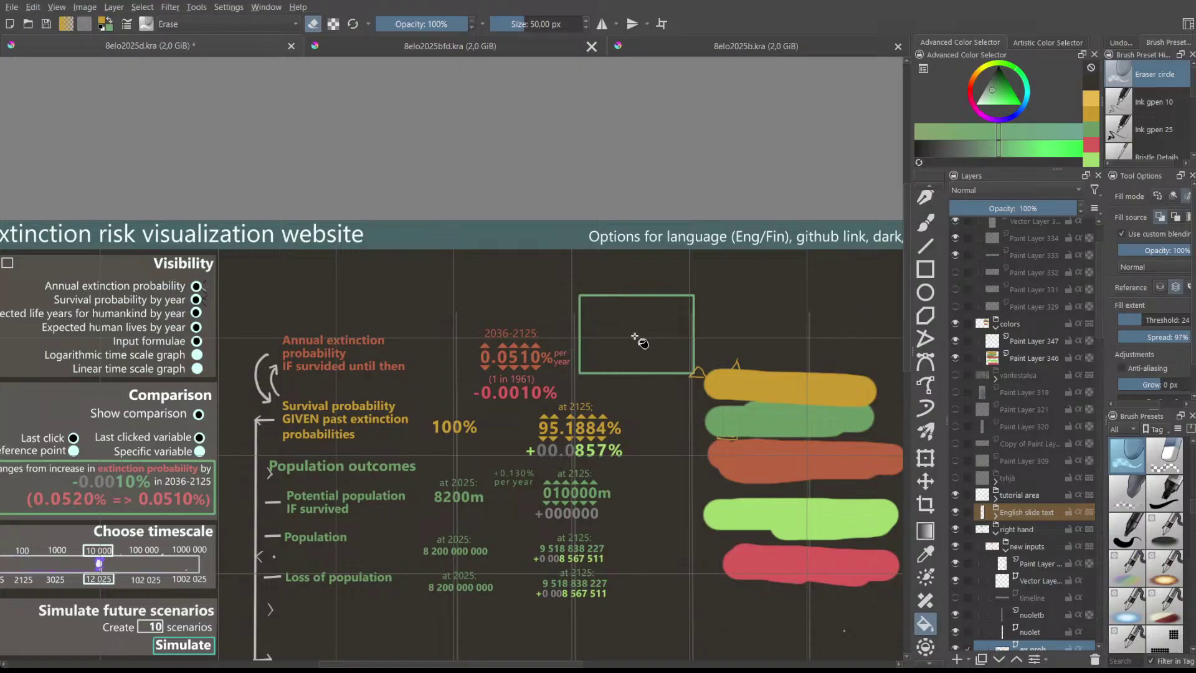
- Examine the new colors of the extinction, survival and population values across the mockup at different magnifications
{"action": "scroll", "coordinate": [634, 337], "scroll_direction": "down", "scroll_amount": 1}
{"action": "scroll", "coordinate": [385, 516], "scroll_direction": "up", "scroll_amount": 1}
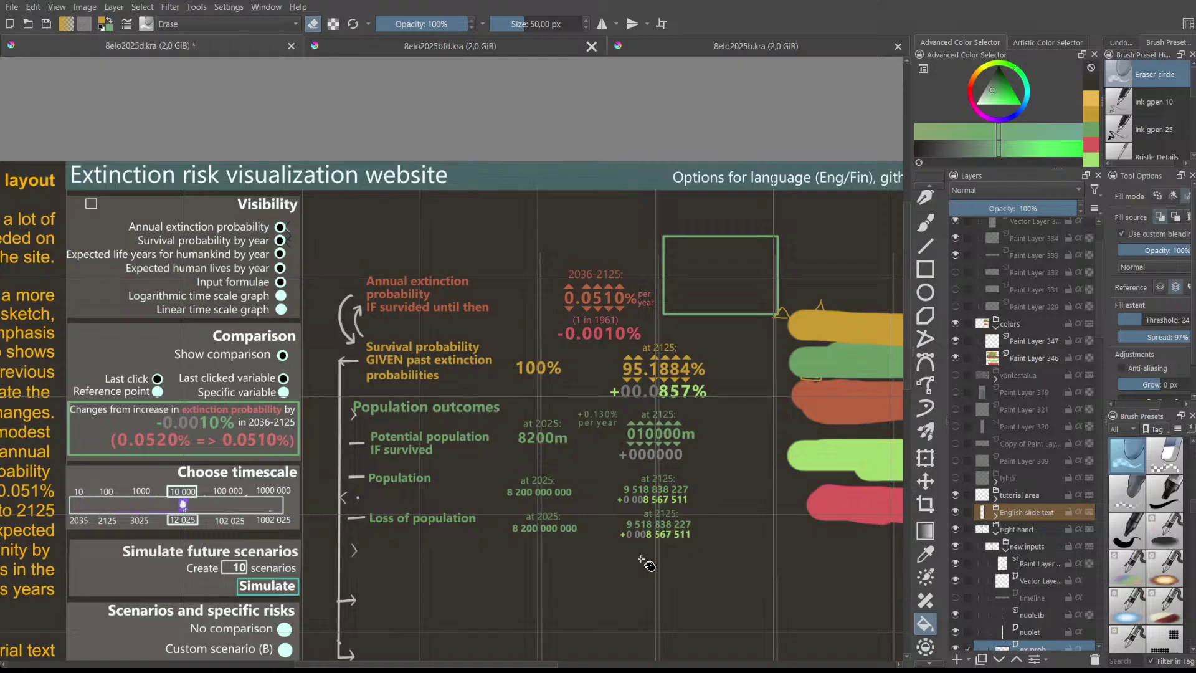
{"action": "scroll", "coordinate": [588, 429], "scroll_direction": "up", "scroll_amount": 1}
{"action": "scroll", "coordinate": [589, 430], "scroll_direction": "down", "scroll_amount": 1}
{"action": "scroll", "coordinate": [595, 434], "scroll_direction": "up", "scroll_amount": 1}
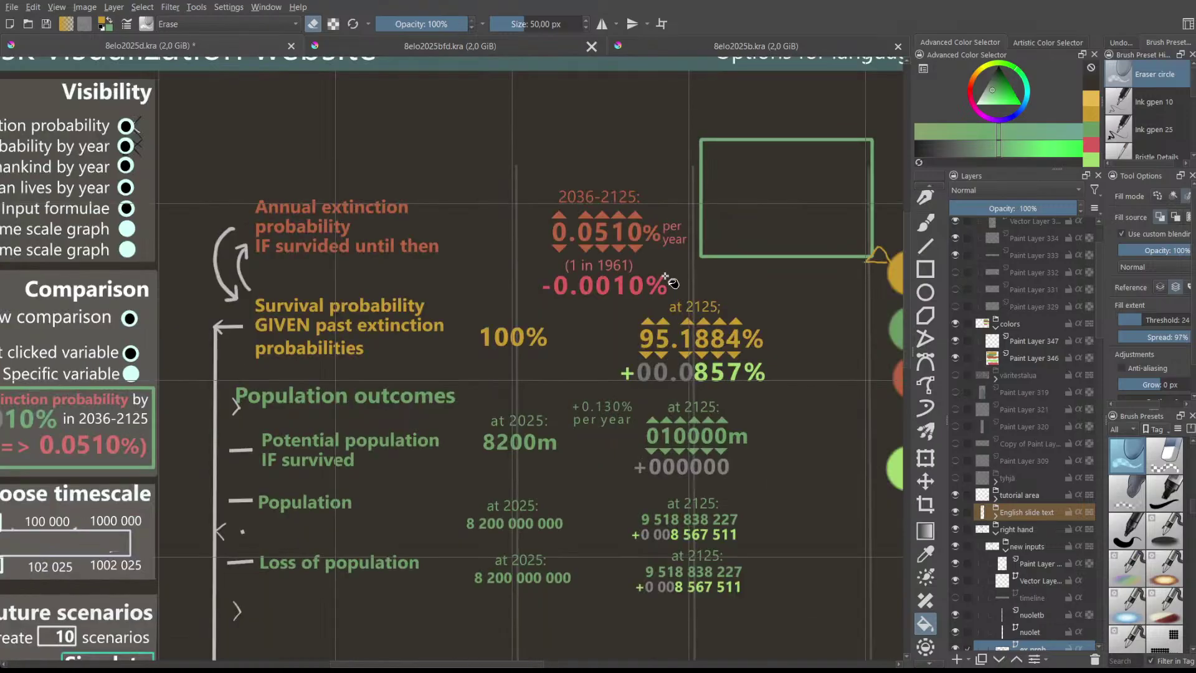
{"action": "scroll", "coordinate": [903, 312], "scroll_direction": "up", "scroll_amount": 1}
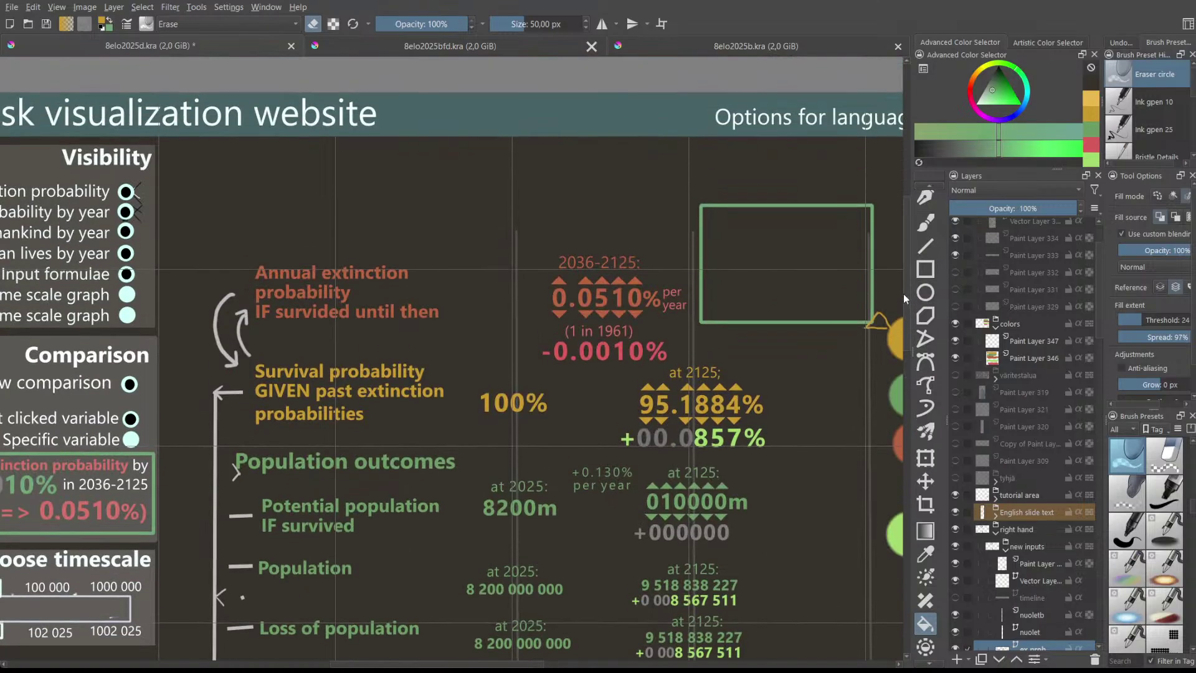
{"action": "scroll", "coordinate": [903, 293], "scroll_direction": "down", "scroll_amount": 1}
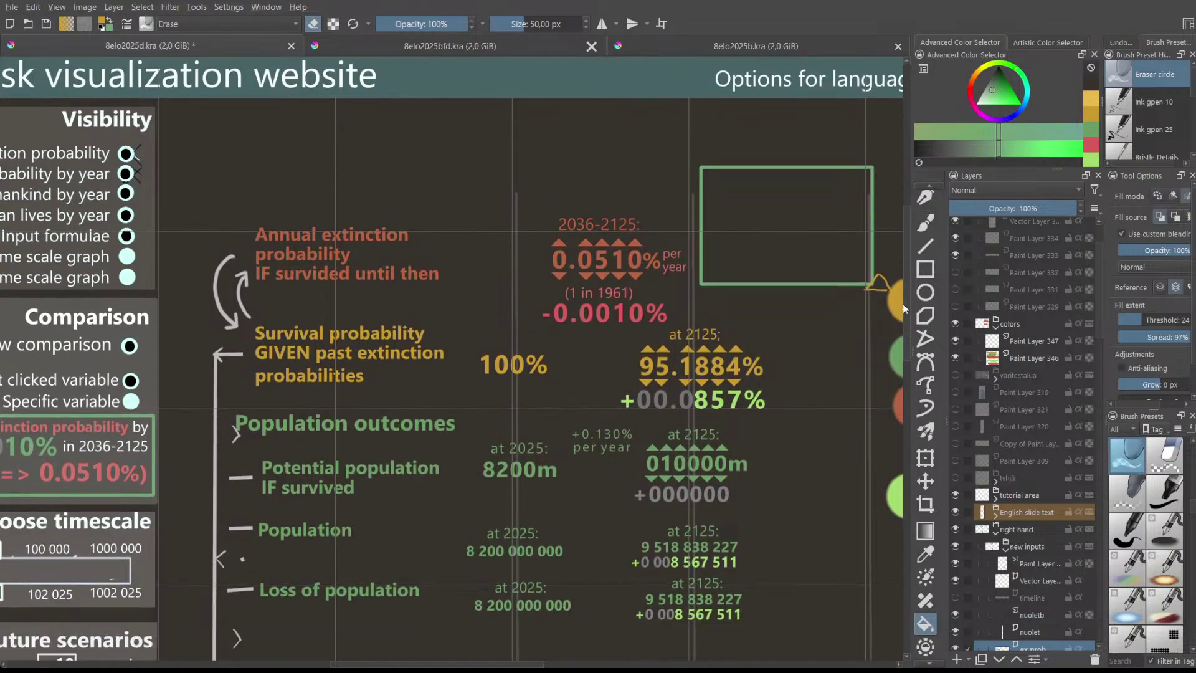
{"action": "scroll", "coordinate": [902, 304], "scroll_direction": "up", "scroll_amount": 1}
{"action": "scroll", "coordinate": [902, 283], "scroll_direction": "down", "scroll_amount": 1}
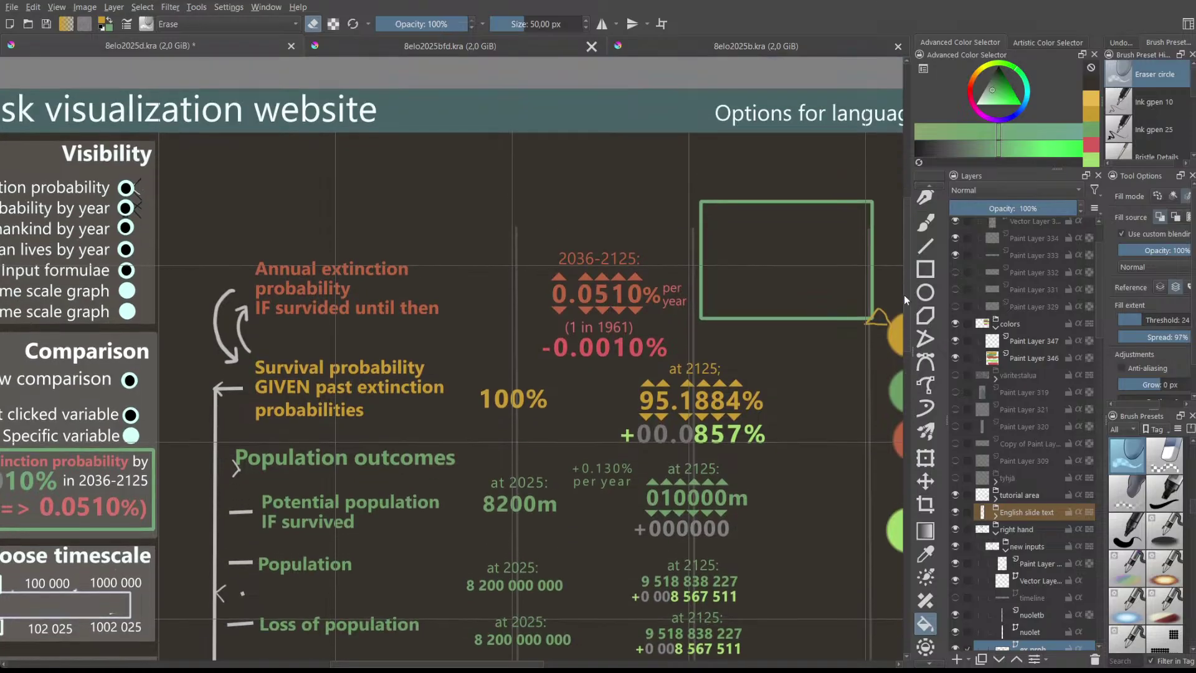
{"action": "scroll", "coordinate": [903, 294], "scroll_direction": "up", "scroll_amount": 1}
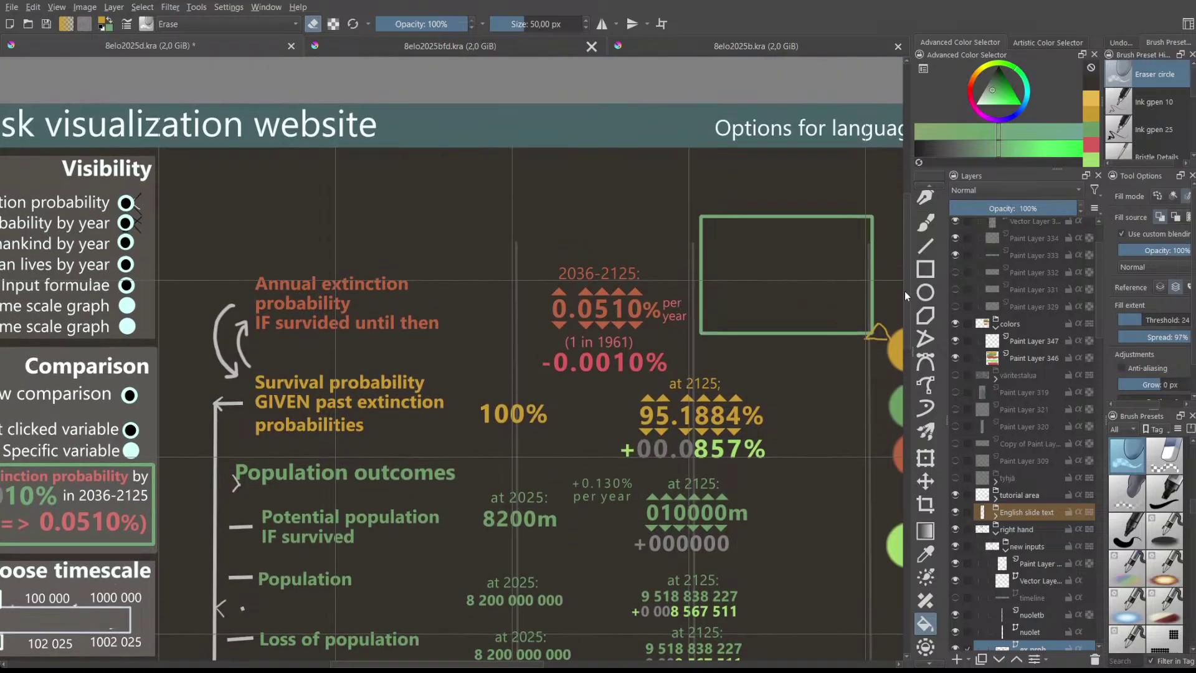
{"action": "scroll", "coordinate": [750, 372], "scroll_direction": "down", "scroll_amount": 3}
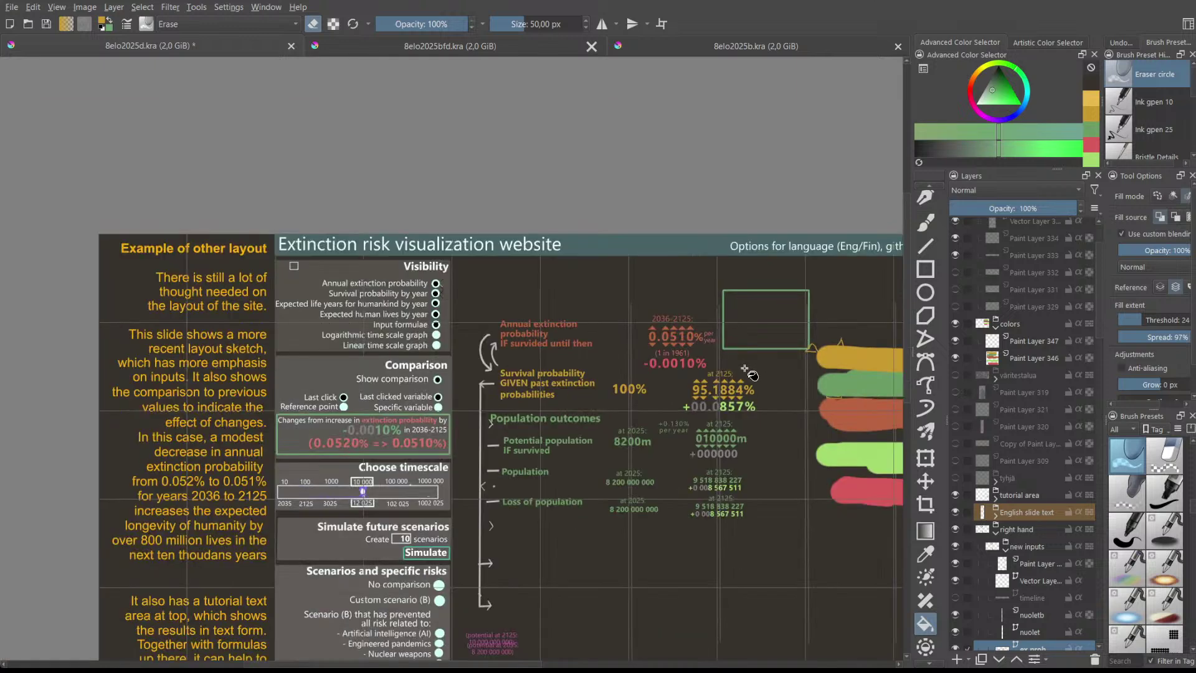
{"action": "scroll", "coordinate": [772, 433], "scroll_direction": "up", "scroll_amount": 1}
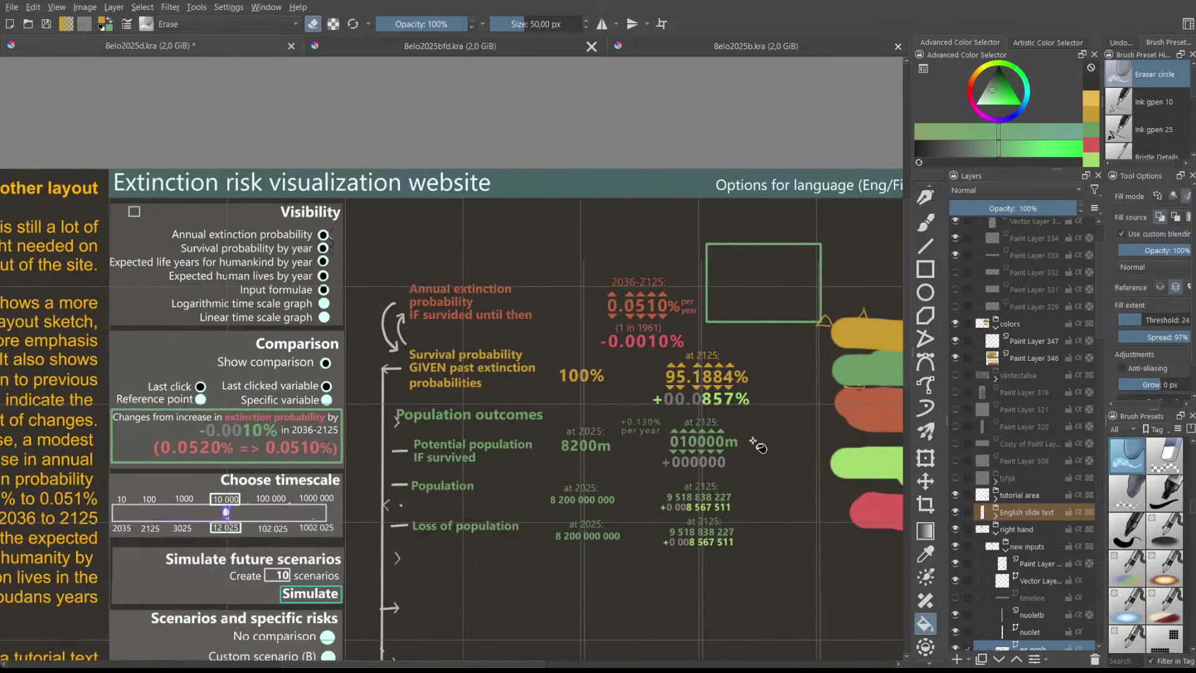
{"action": "left_click_drag", "start_coordinate": [527, 665], "coordinate": [552, 665]}
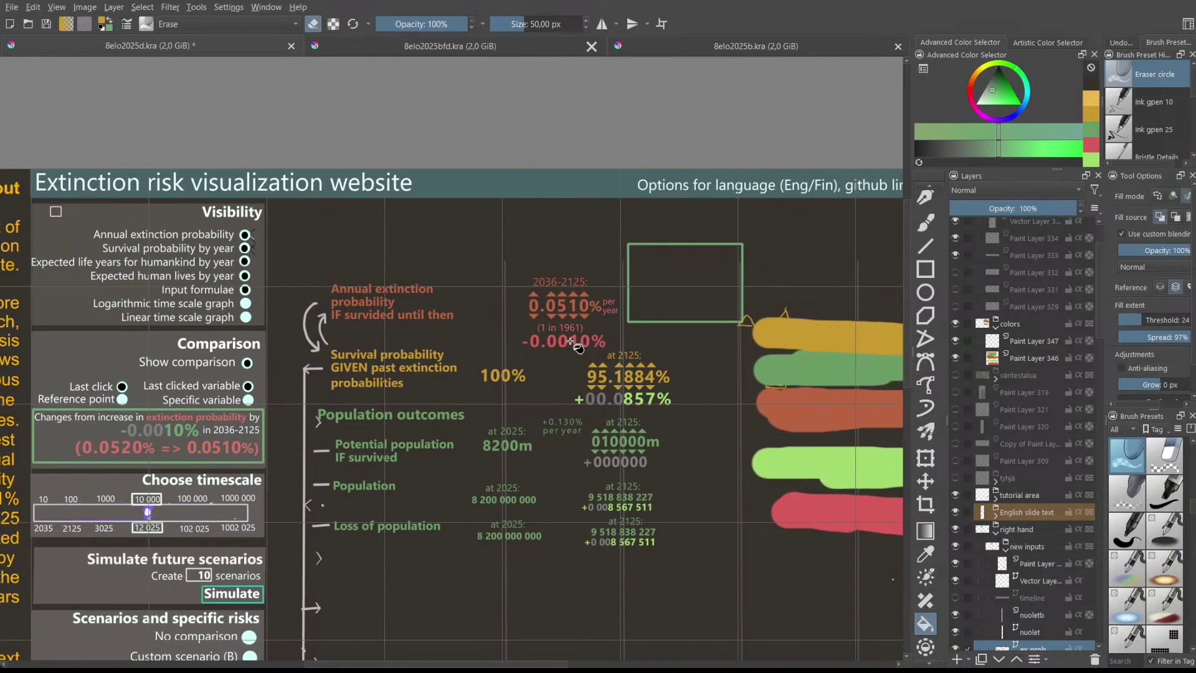
{"action": "scroll", "coordinate": [593, 345], "scroll_direction": "up", "scroll_amount": 2}
{"action": "scroll", "coordinate": [571, 341], "scroll_direction": "down", "scroll_amount": 2}
{"action": "scroll", "coordinate": [560, 279], "scroll_direction": "up", "scroll_amount": 3}
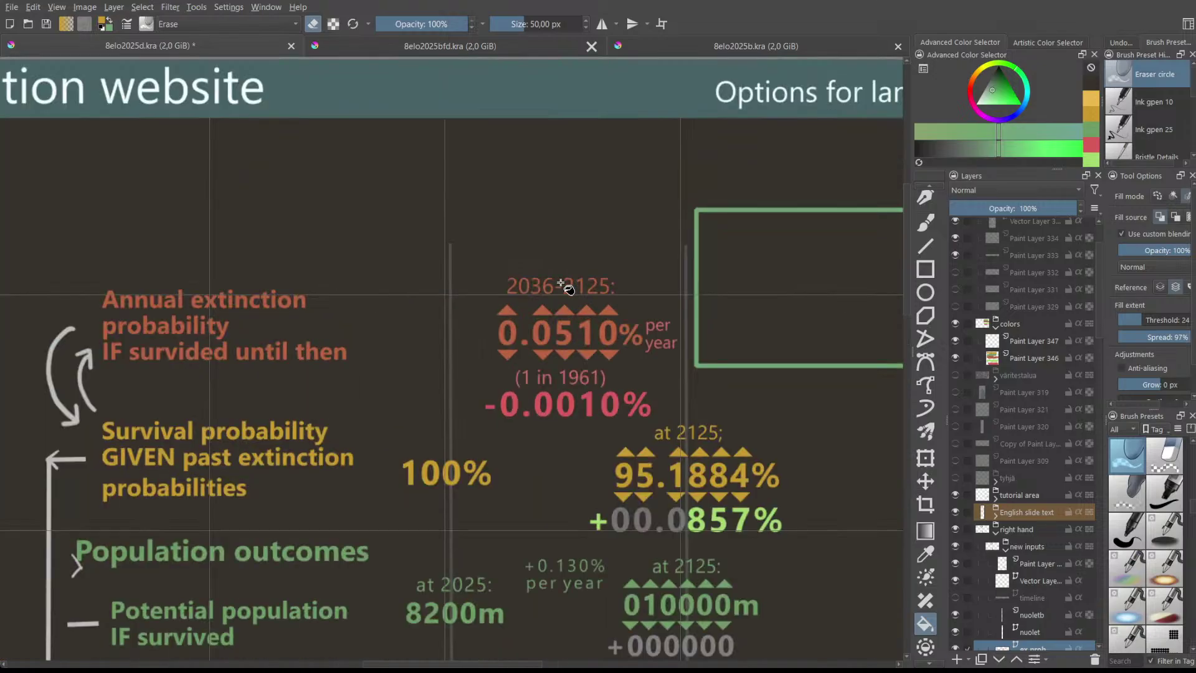
{"action": "scroll", "coordinate": [561, 284], "scroll_direction": "down", "scroll_amount": 3}
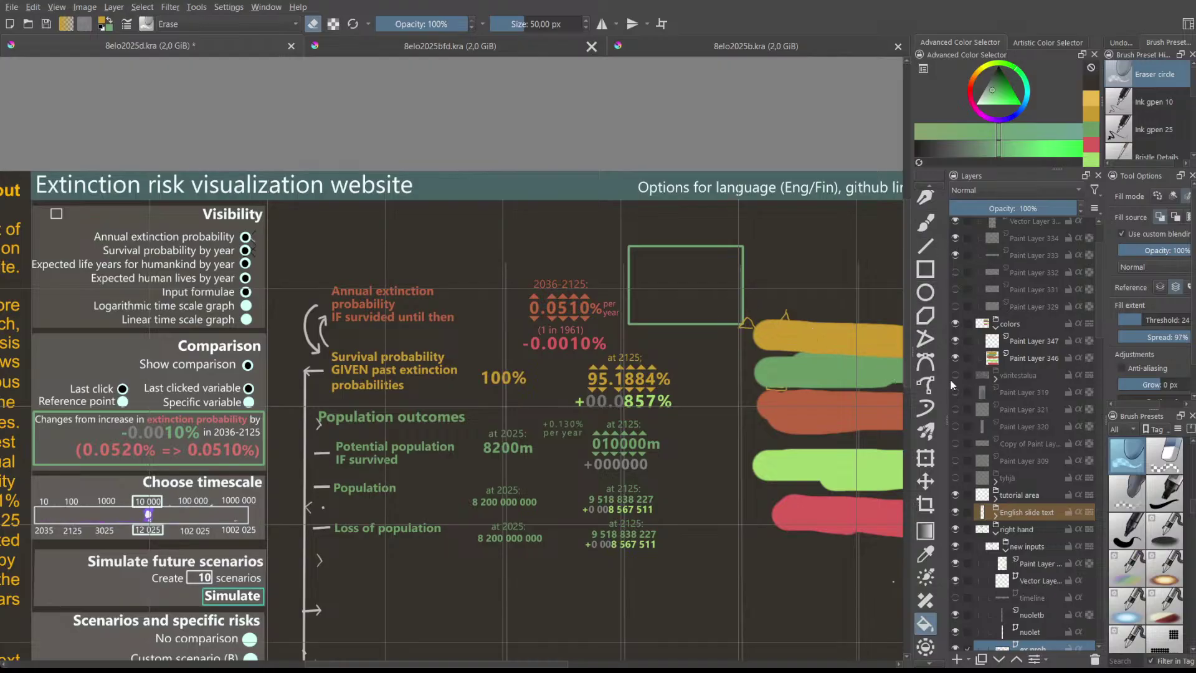
- Sample the pinkish red and rust orange swatches, keeping rust orange as the current color, and enlarge the color selector
{"action": "left_click", "coordinate": [925, 553]}
{"action": "left_click", "coordinate": [871, 524]}
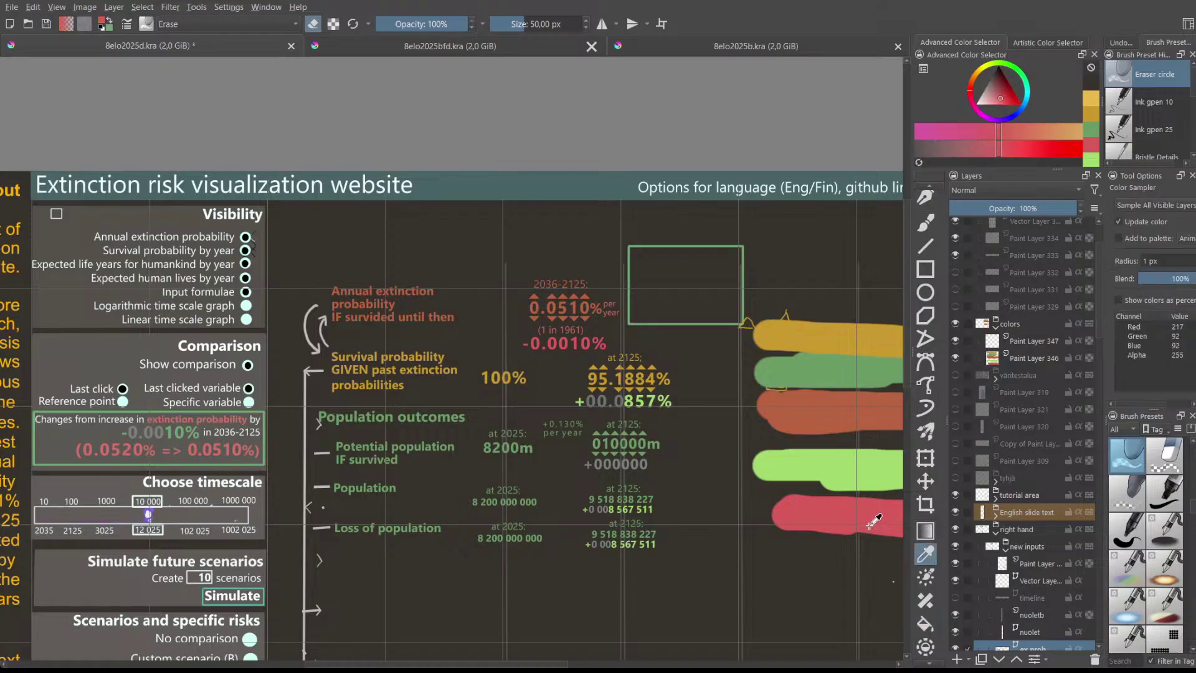
{"action": "left_click", "coordinate": [831, 411]}
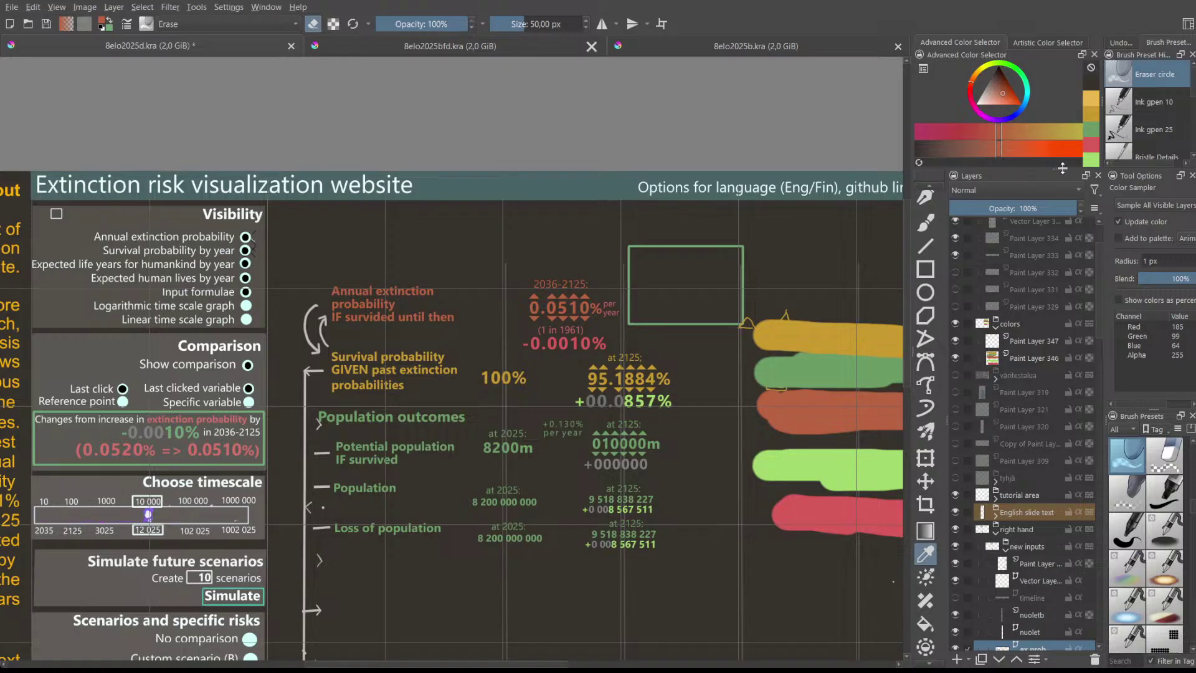
{"action": "left_click_drag", "start_coordinate": [1057, 168], "coordinate": [1048, 296]}
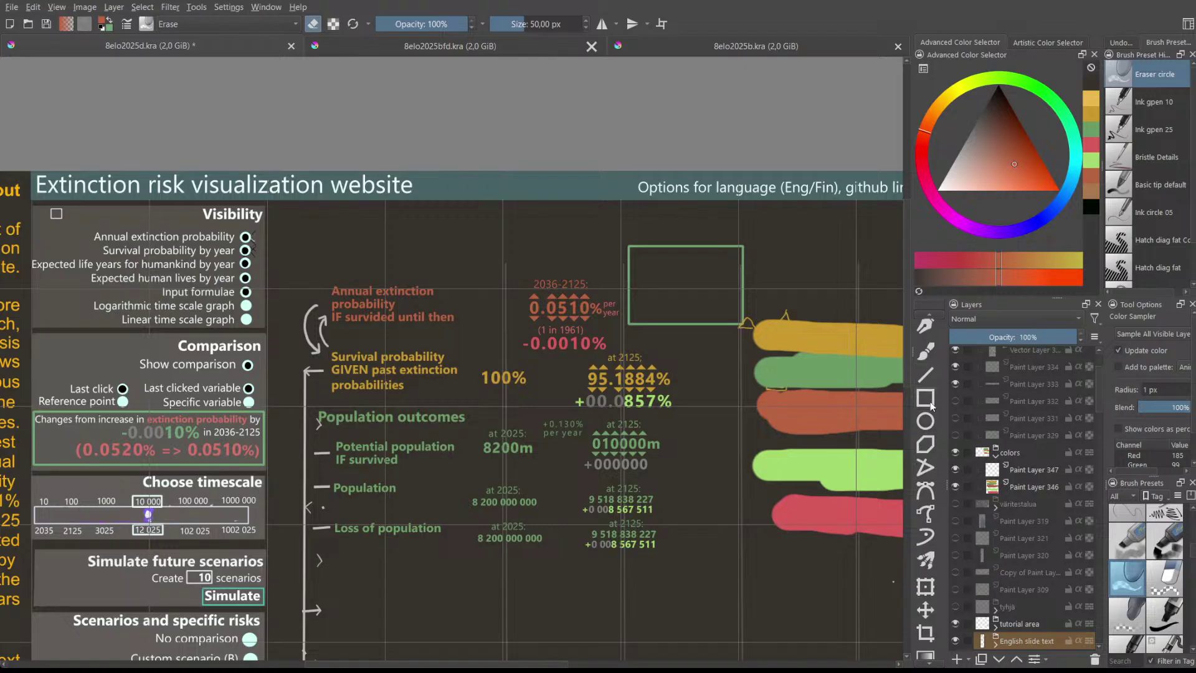
- Activate the brush tool on Paint Layer 346 in the colors group, which holds the color swatches
{"action": "scroll", "coordinate": [943, 462], "scroll_direction": "down", "scroll_amount": 2}
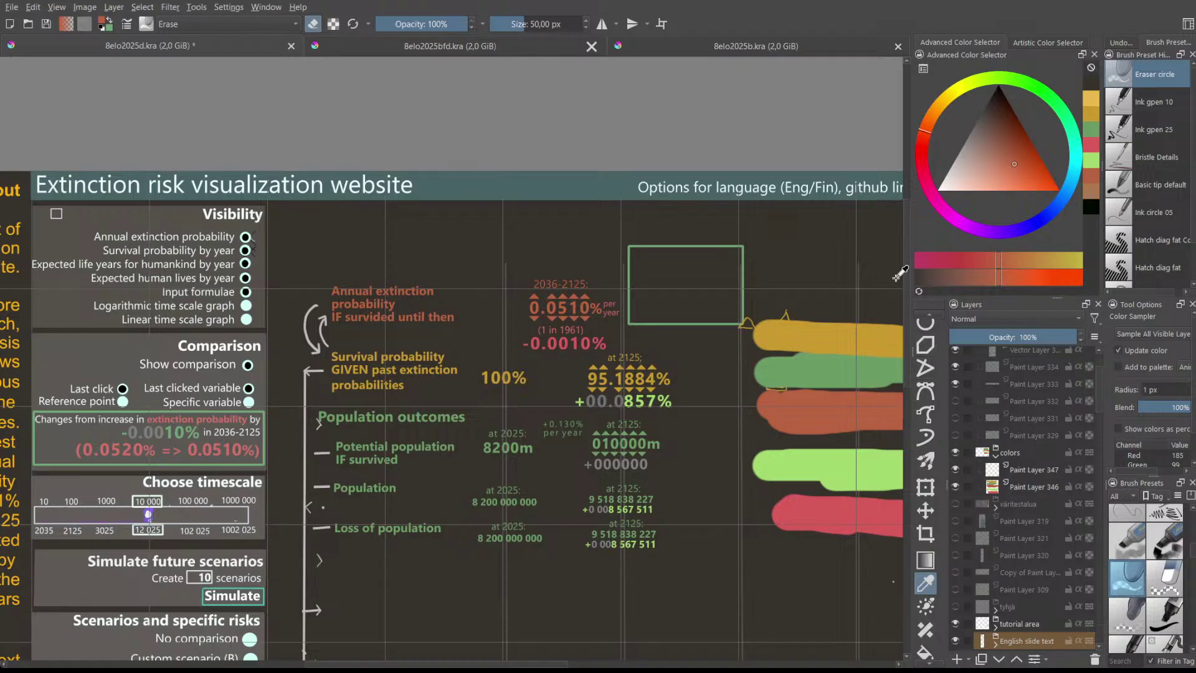
{"action": "left_click", "coordinate": [1027, 486]}
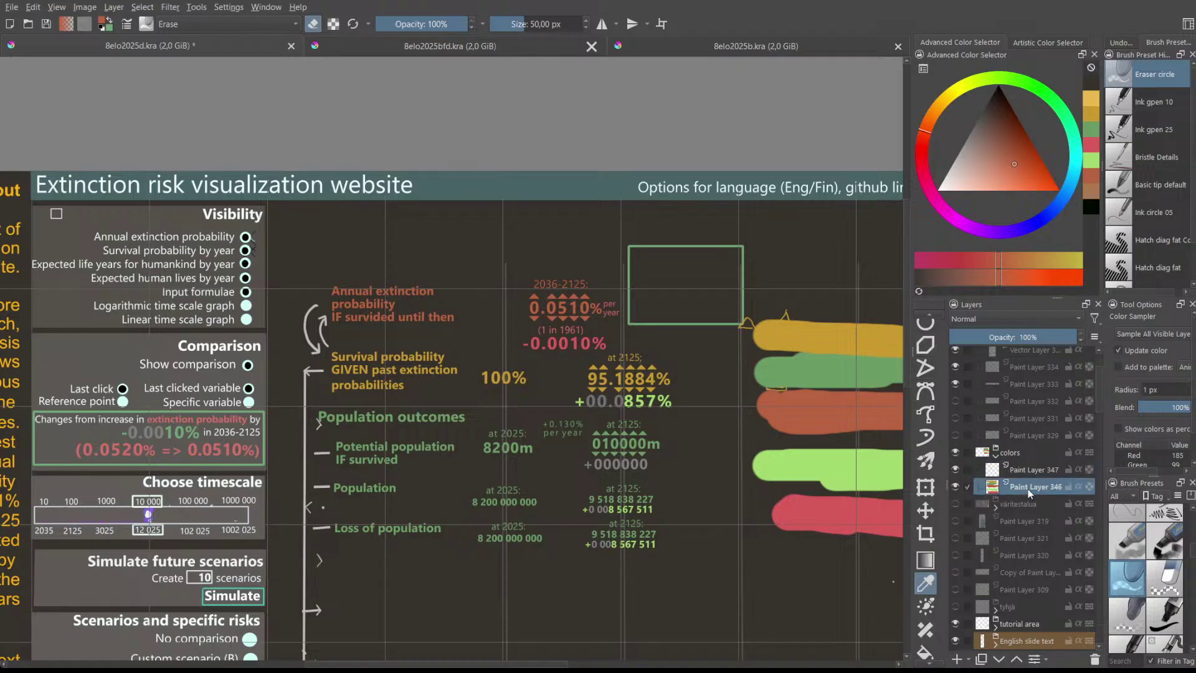
{"action": "scroll", "coordinate": [943, 496], "scroll_direction": "up", "scroll_amount": 4}
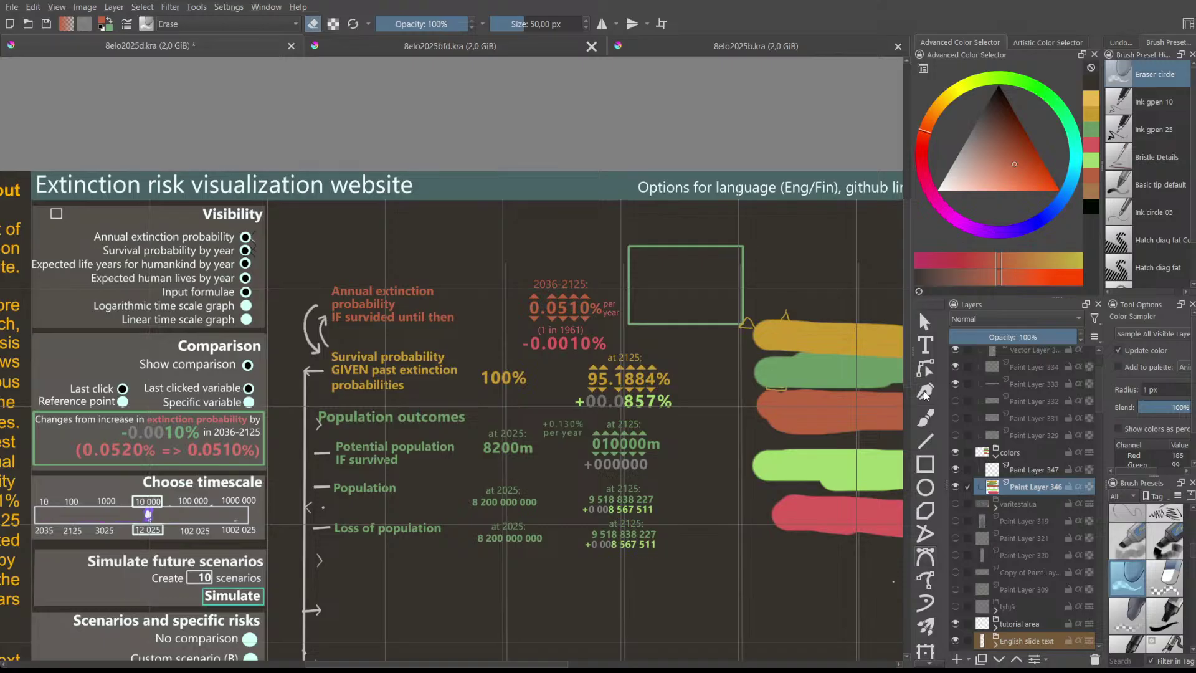
{"action": "left_click", "coordinate": [925, 417]}
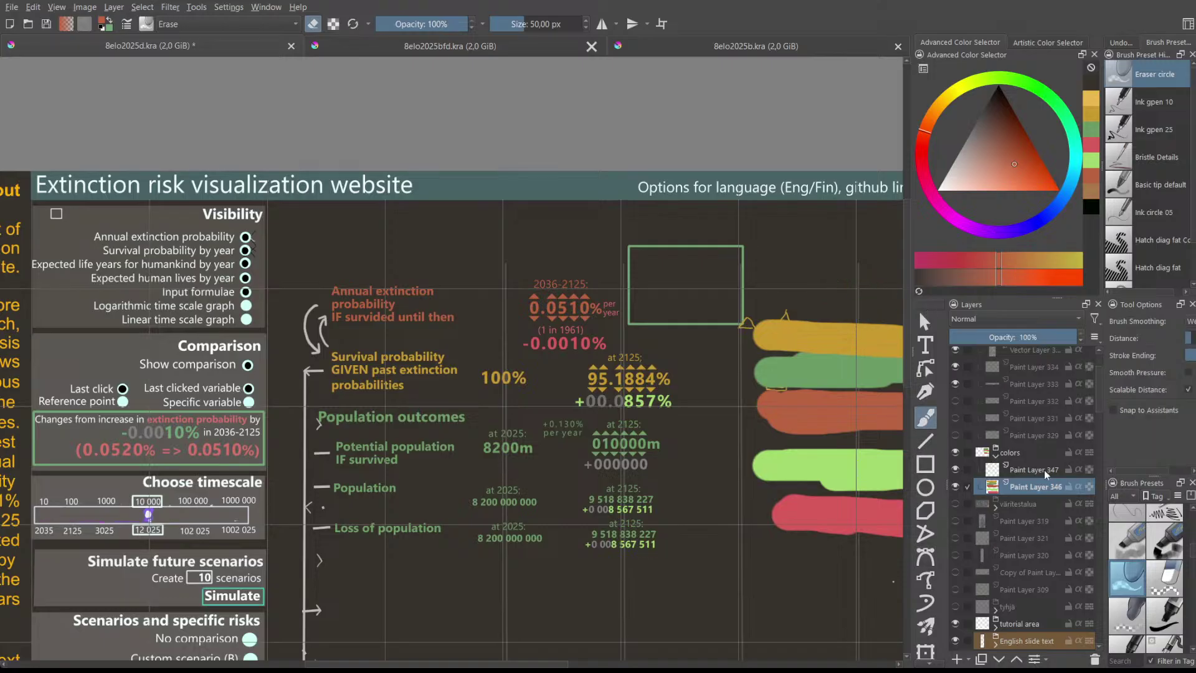
{"action": "key", "text": "Page_Up"}
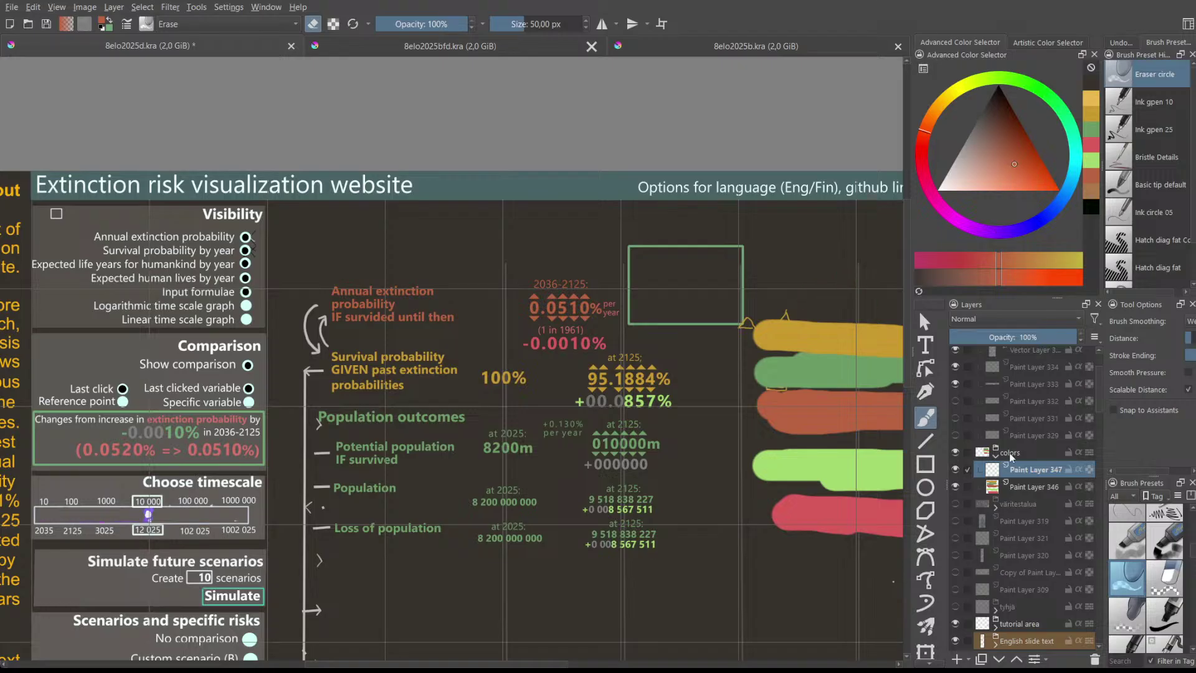
{"action": "left_click", "coordinate": [1030, 488]}
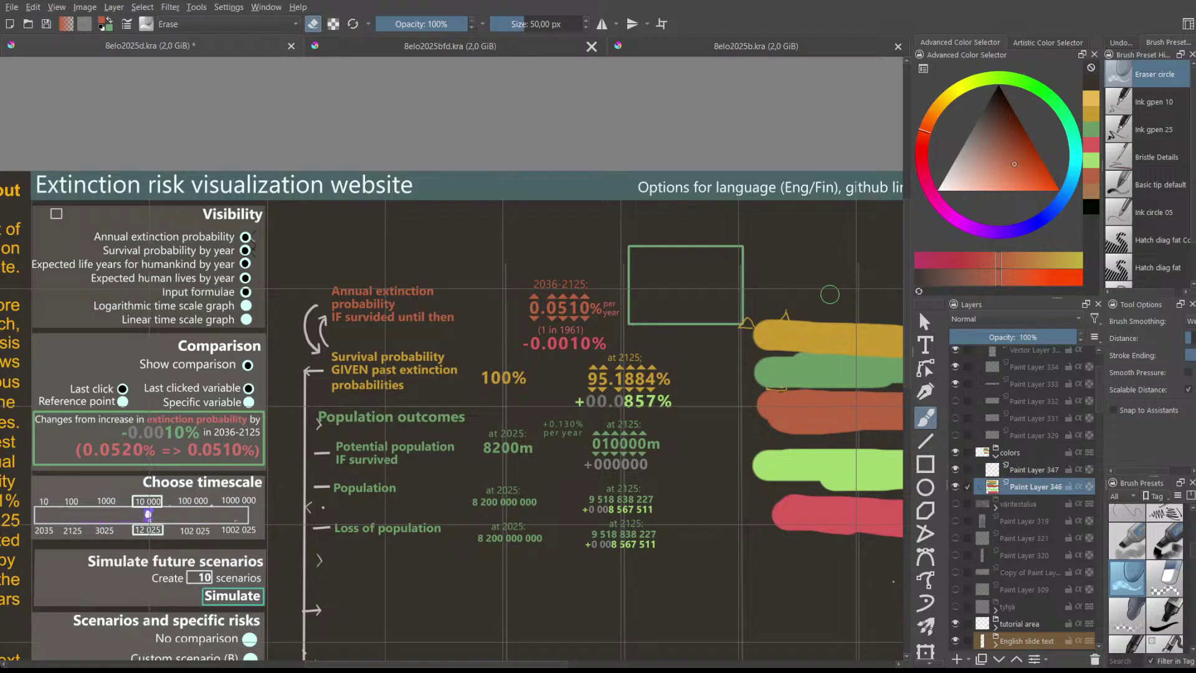
- Paint an orange-red swatch above the yellow swatch with the Ink gpen 25 brush
{"action": "left_click", "coordinate": [1153, 128]}
{"action": "mouse_move", "coordinate": [806, 279]}
{"action": "left_mouse_down"}
{"action": "mouse_move", "coordinate": [859, 282]}
{"action": "mouse_move", "coordinate": [828, 293]}
{"action": "left_mouse_up"}
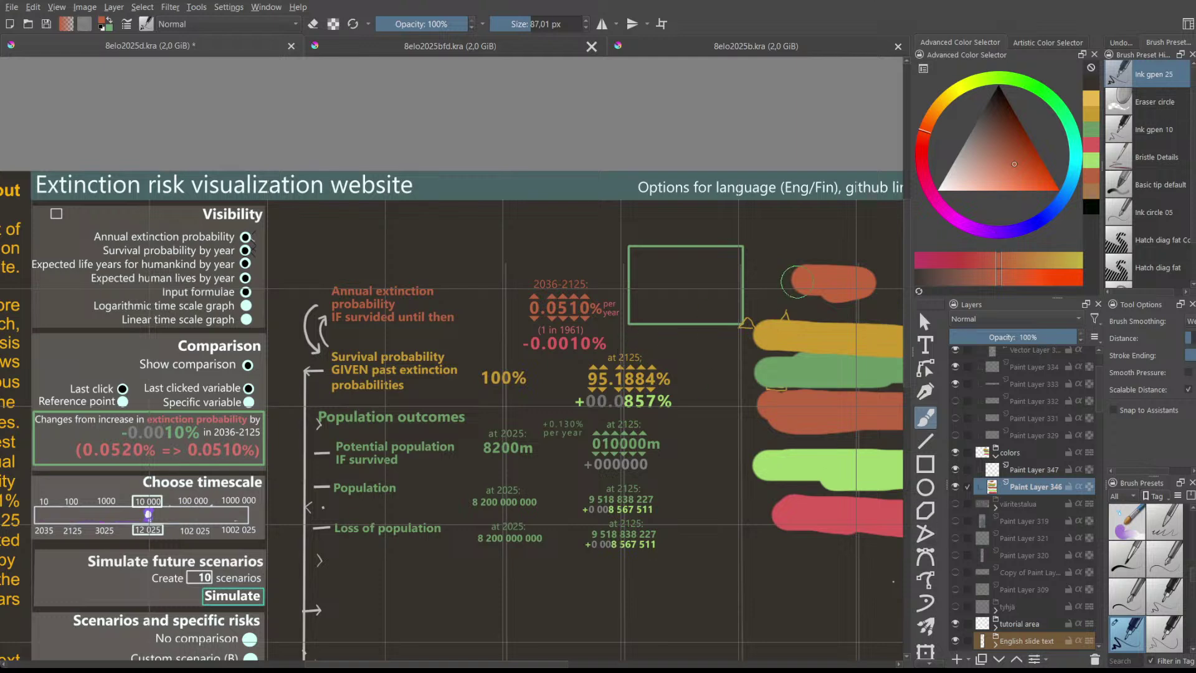
- Move the colors group directly below the English slide text group and enlarge the layer list
{"action": "scroll", "coordinate": [1038, 403], "scroll_direction": "down", "scroll_amount": 4}
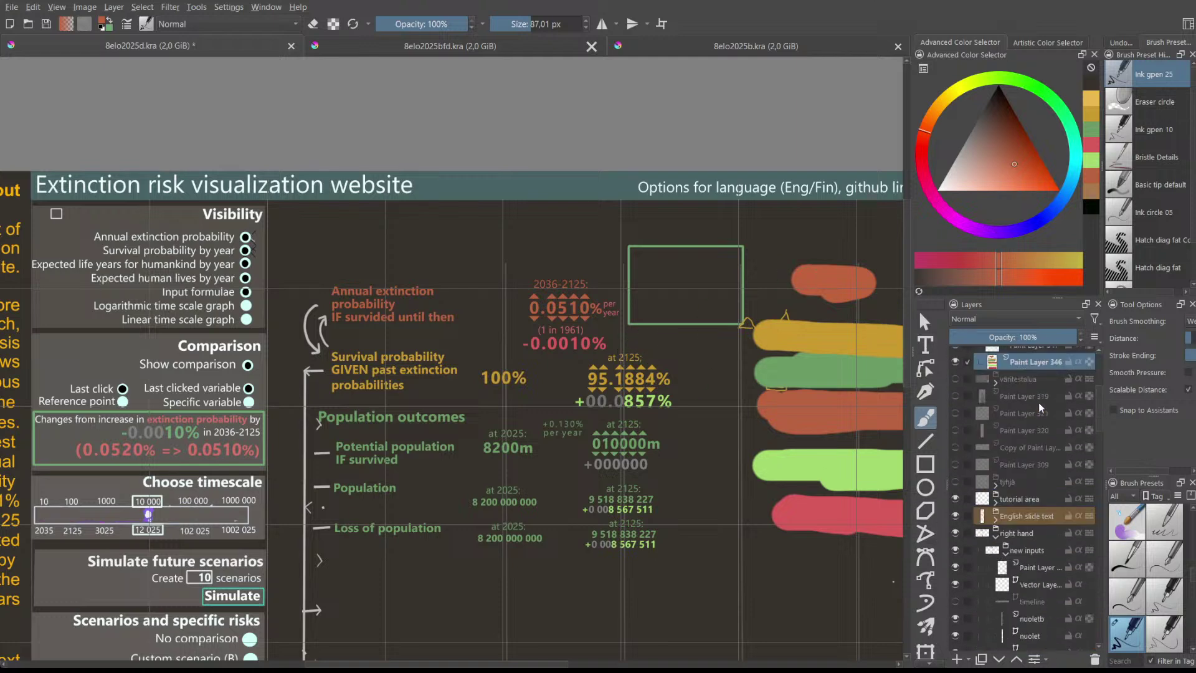
{"action": "left_click_drag", "start_coordinate": [1015, 377], "coordinate": [1039, 576]}
{"action": "scroll", "coordinate": [1037, 501], "scroll_direction": "down", "scroll_amount": 4}
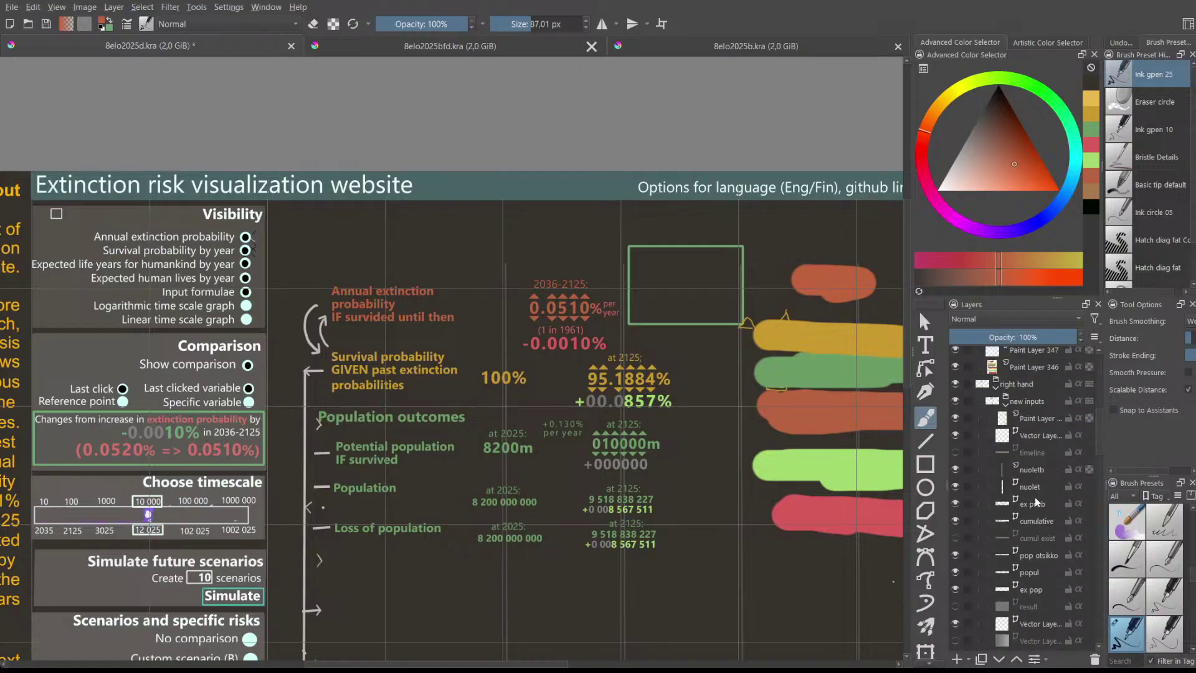
{"action": "scroll", "coordinate": [1037, 501], "scroll_direction": "up", "scroll_amount": 1}
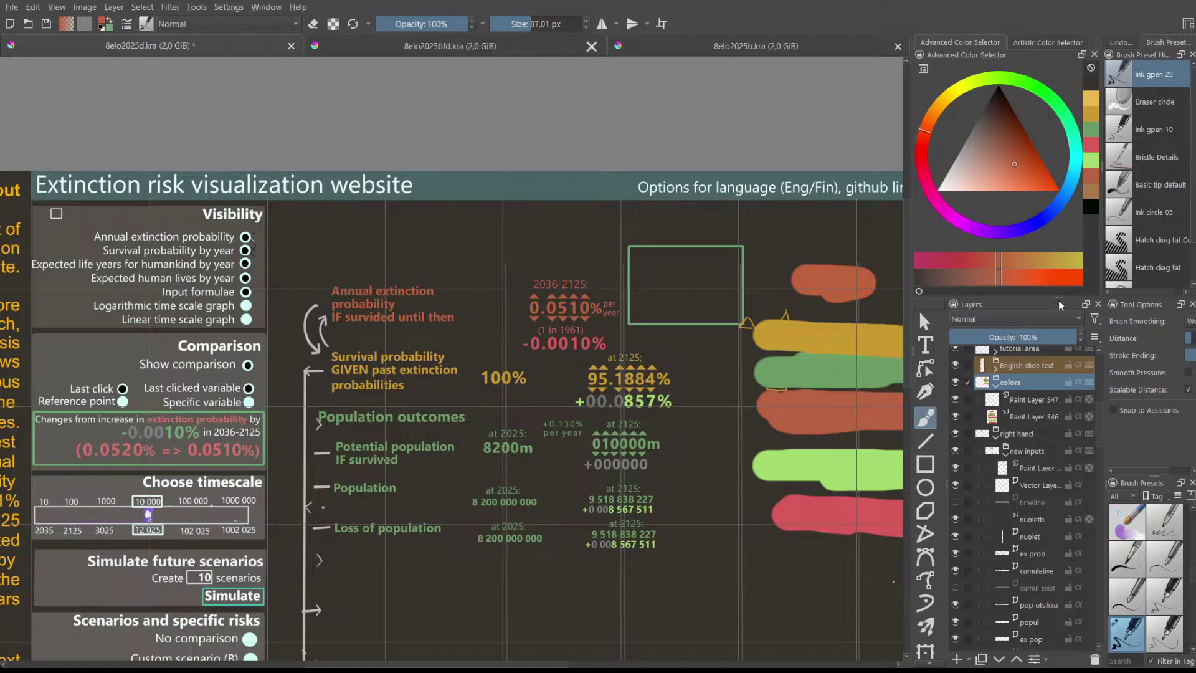
{"action": "left_click_drag", "start_coordinate": [1057, 304], "coordinate": [1057, 266]}
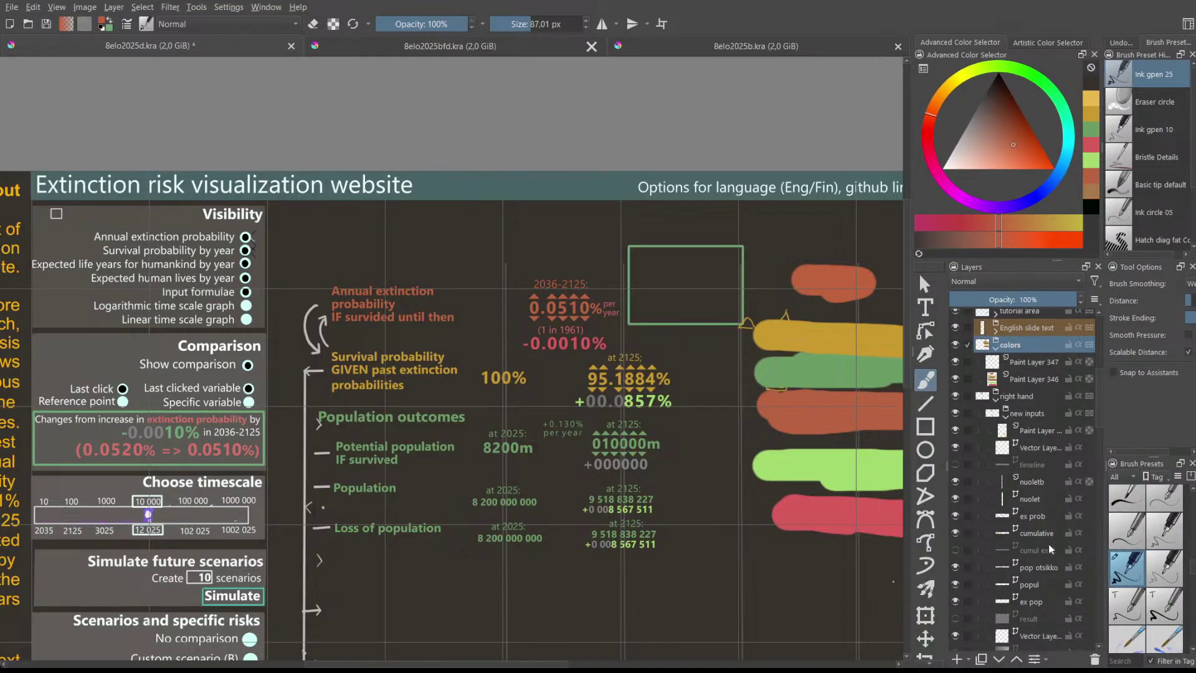
- Open the 0.0510% text on the ex prob layer for editing and examine the surrounding values up close
{"action": "left_click", "coordinate": [1034, 516]}
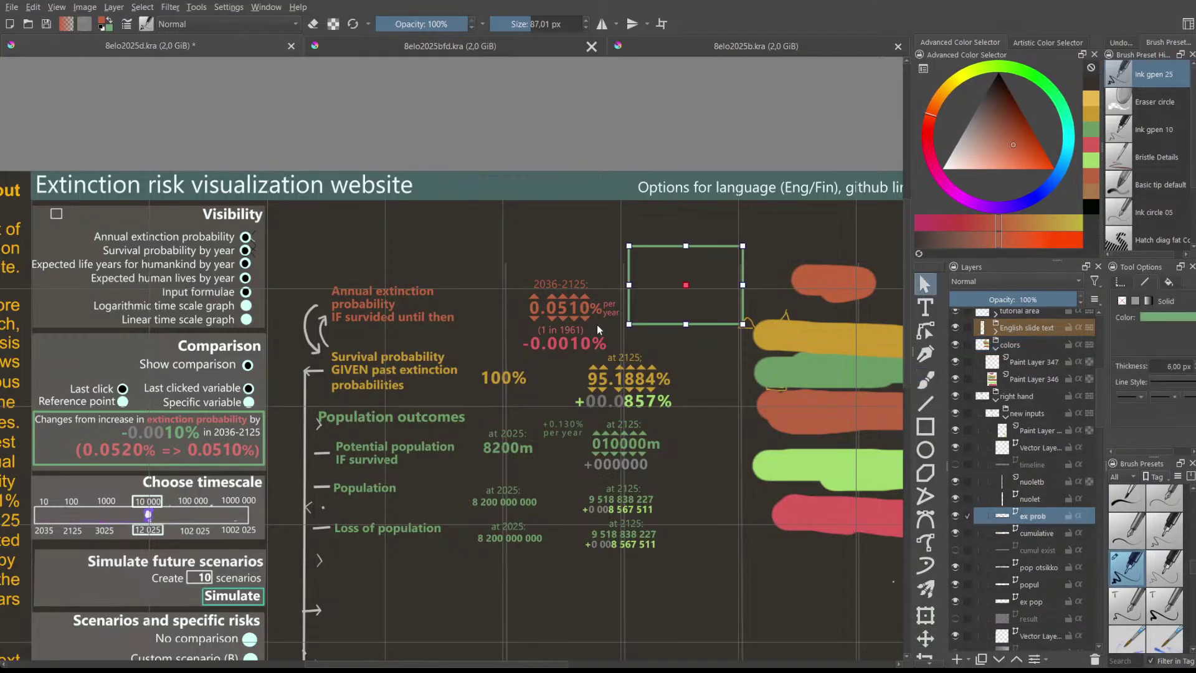
{"action": "key", "text": "t"}
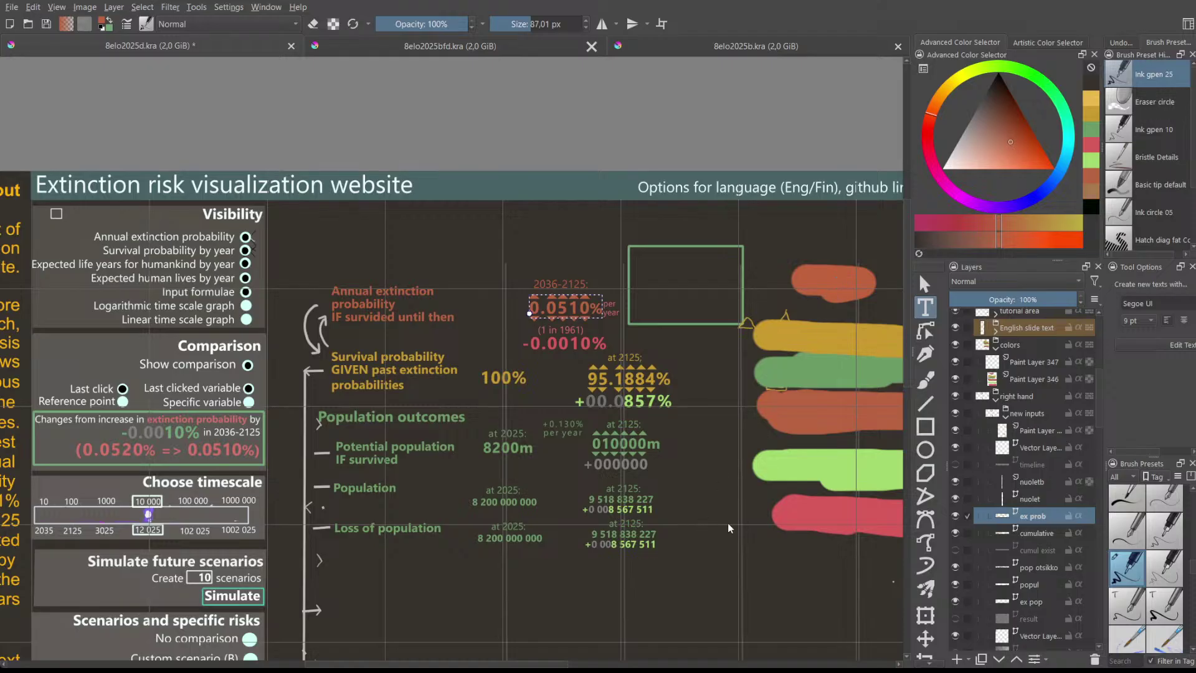
{"action": "key", "text": "Escape"}
{"action": "left_click", "coordinate": [652, 323]}
{"action": "scroll", "coordinate": [603, 290], "scroll_direction": "up", "scroll_amount": 5}
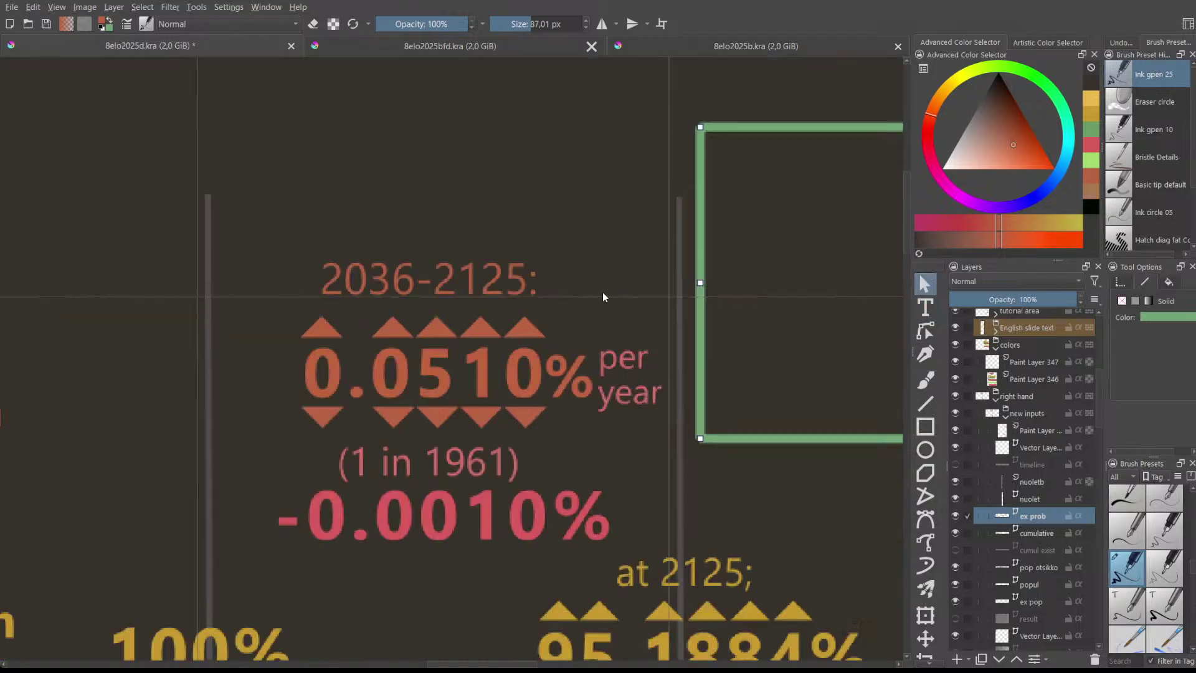
{"action": "scroll", "coordinate": [603, 297], "scroll_direction": "down", "scroll_amount": 5}
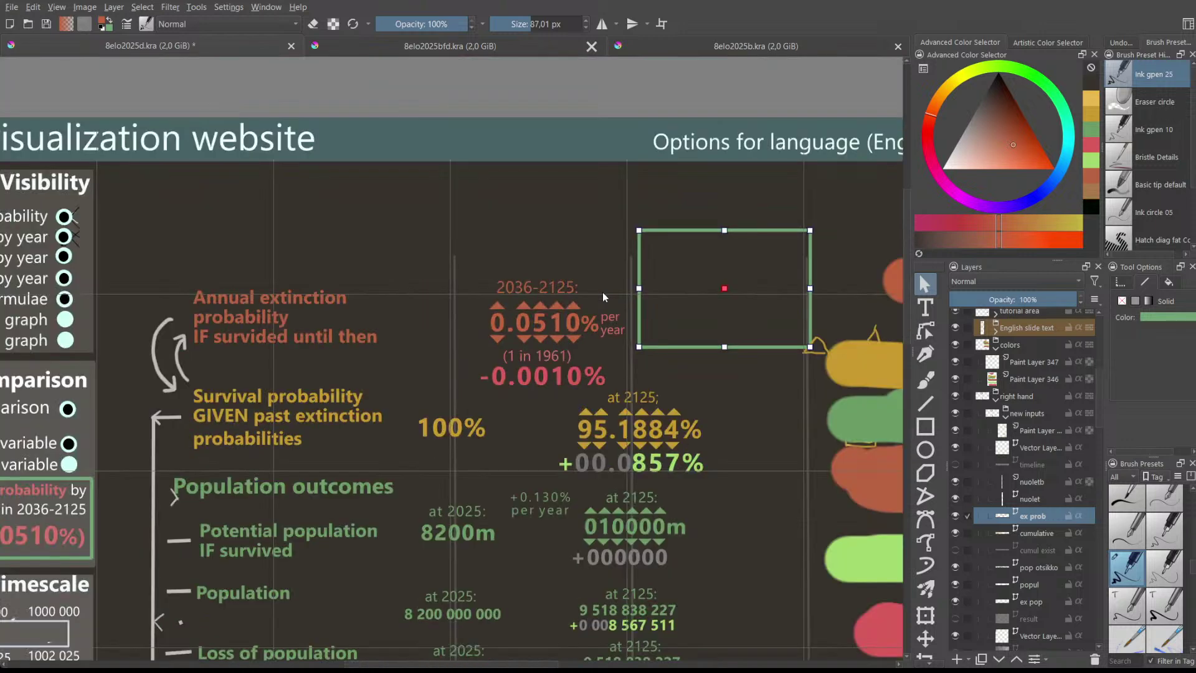
{"action": "scroll", "coordinate": [570, 344], "scroll_direction": "up", "scroll_amount": 5}
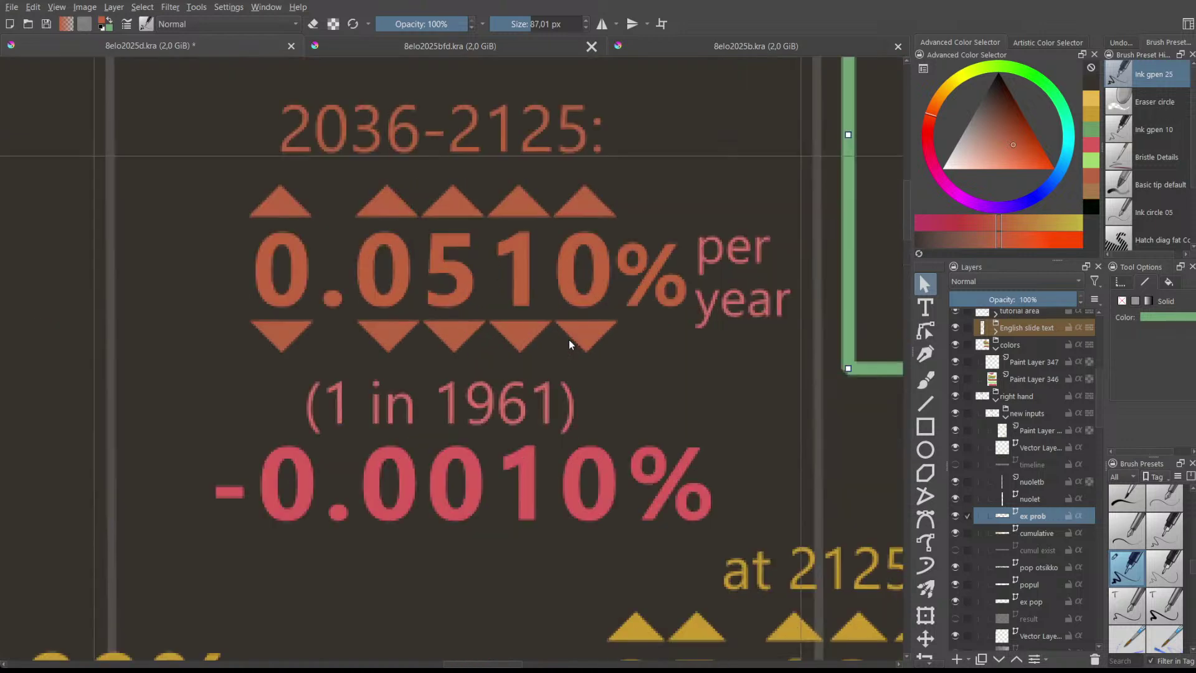
{"action": "scroll", "coordinate": [570, 342], "scroll_direction": "down", "scroll_amount": 5}
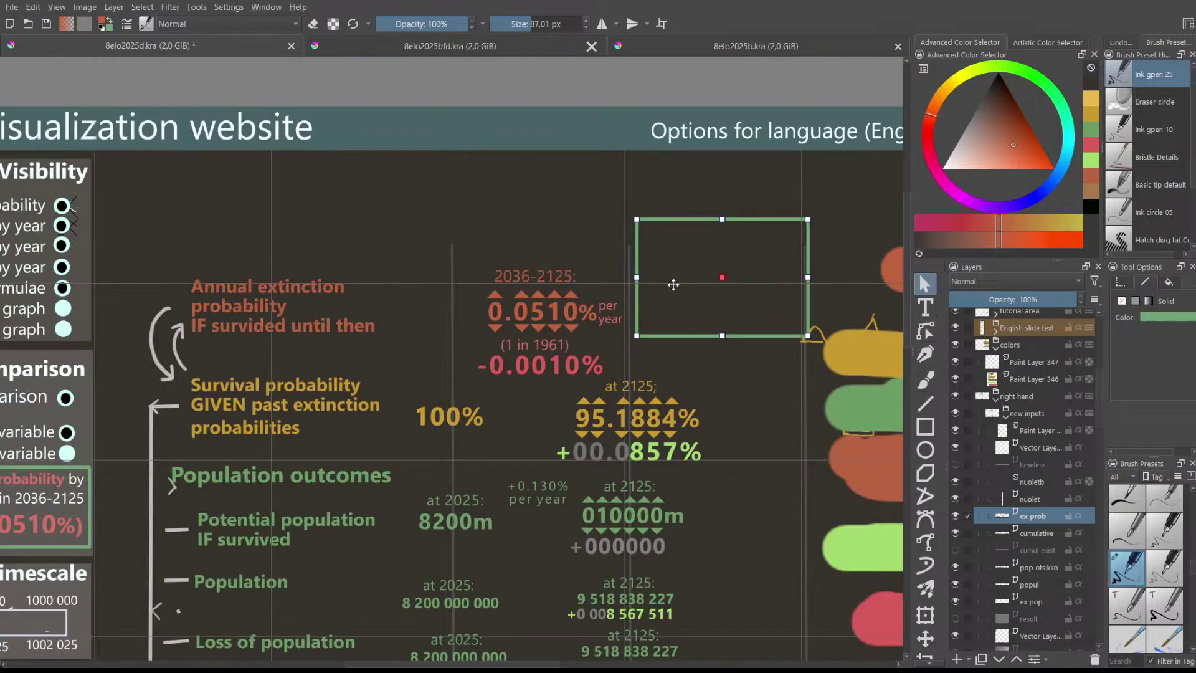
- Open the 0.0510% value and the row of downward triangles beneath it for text editing
{"action": "key", "text": "t"}
{"action": "left_click", "coordinate": [522, 322]}
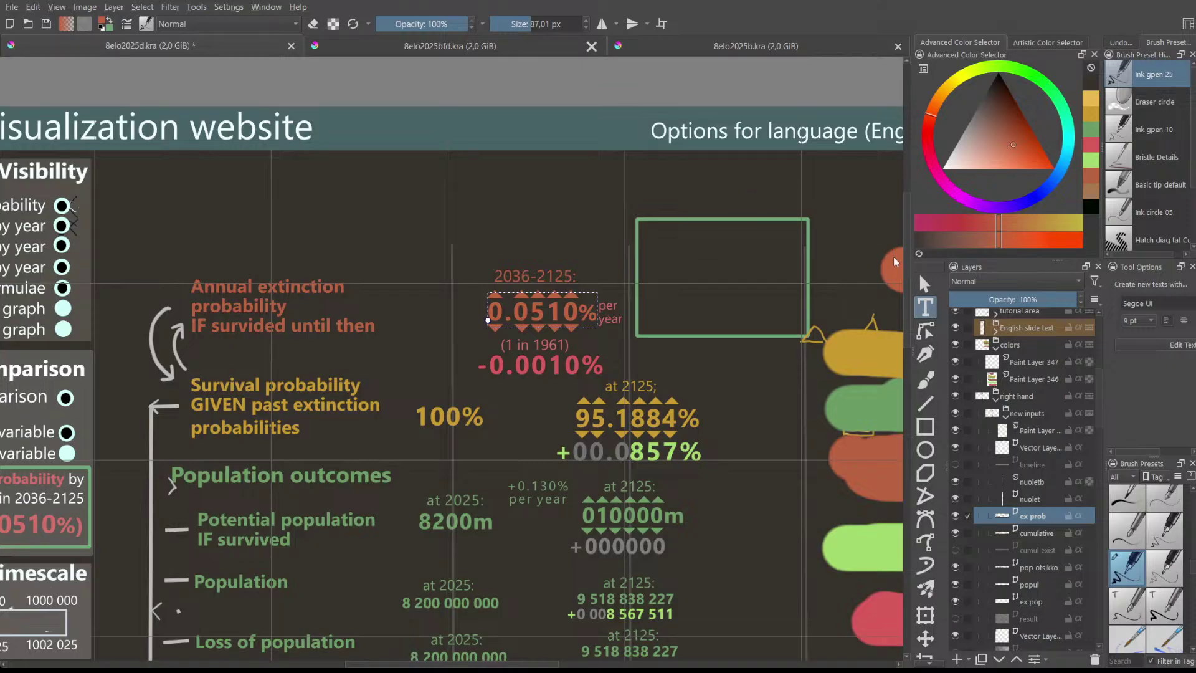
{"action": "key", "text": "Escape"}
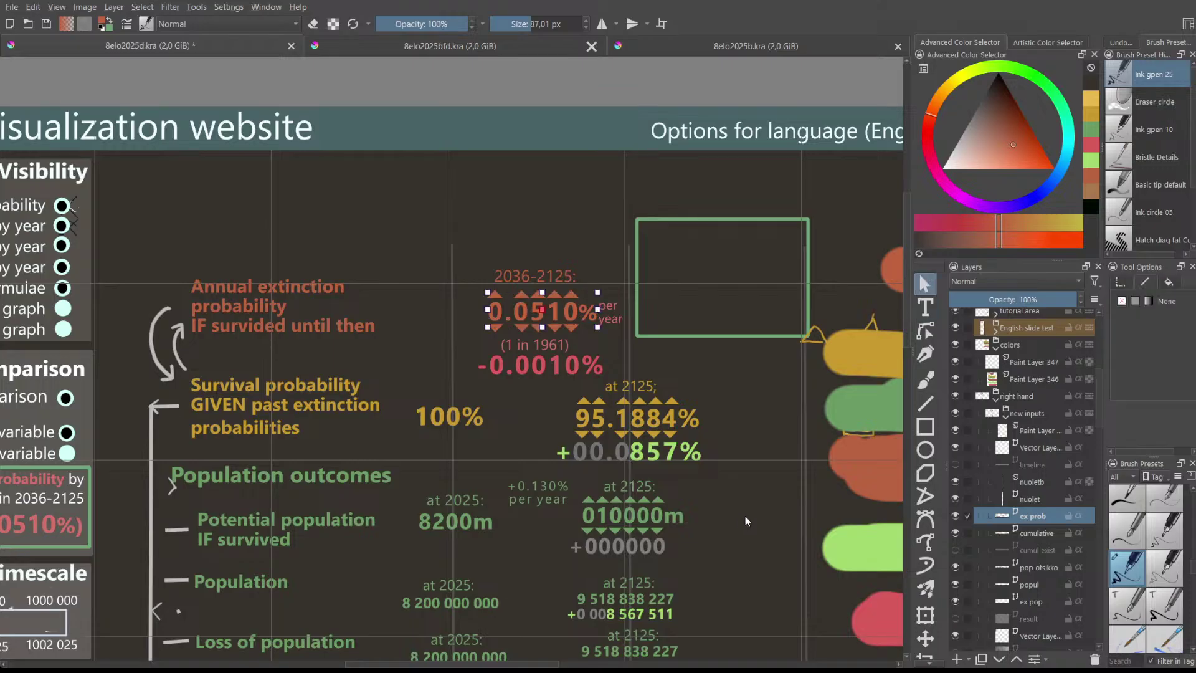
{"action": "left_click", "coordinate": [492, 262]}
{"action": "left_click", "coordinate": [502, 329]}
{"action": "key", "text": "t"}
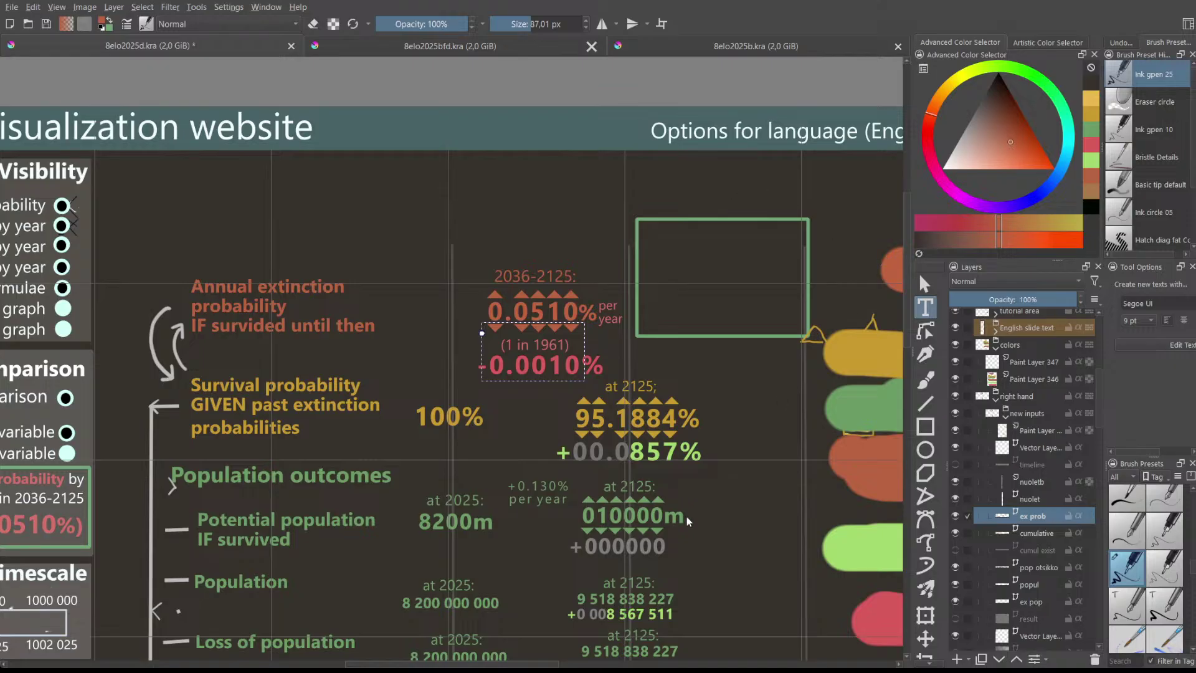
{"action": "key", "text": "Escape"}
- Open the downward triangle row again and the red -0.0010% difference below it for text editing
{"action": "scroll", "coordinate": [657, 373], "scroll_direction": "up", "scroll_amount": 4}
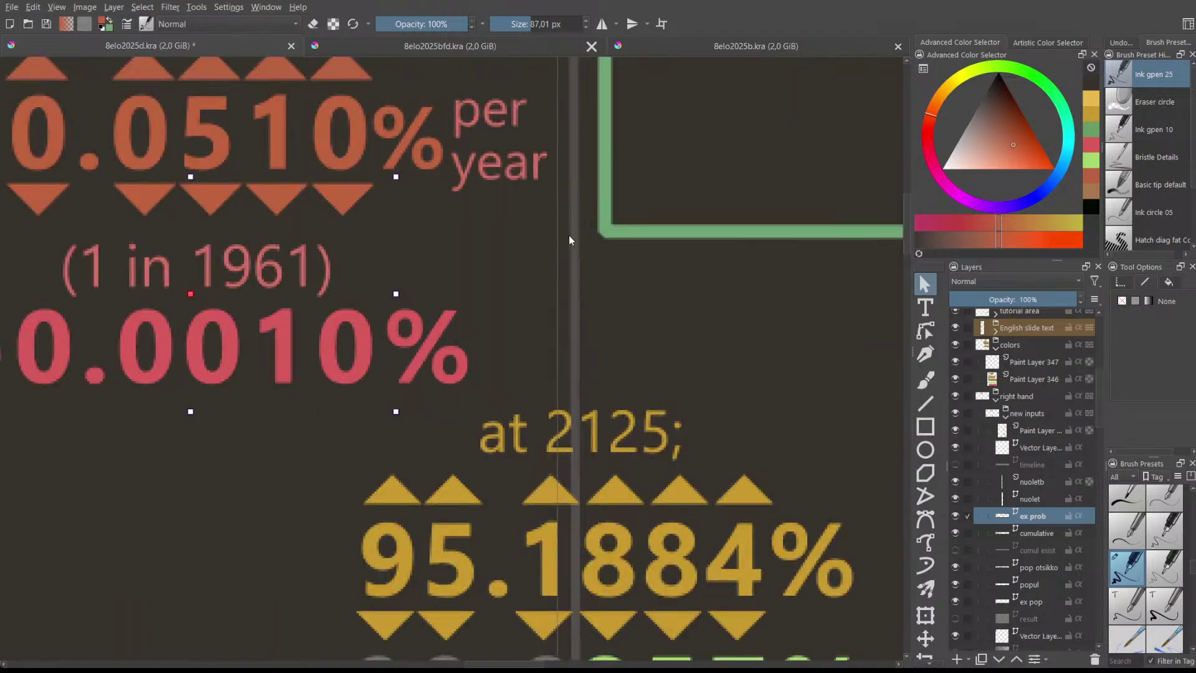
{"action": "scroll", "coordinate": [551, 210], "scroll_direction": "down", "scroll_amount": 2}
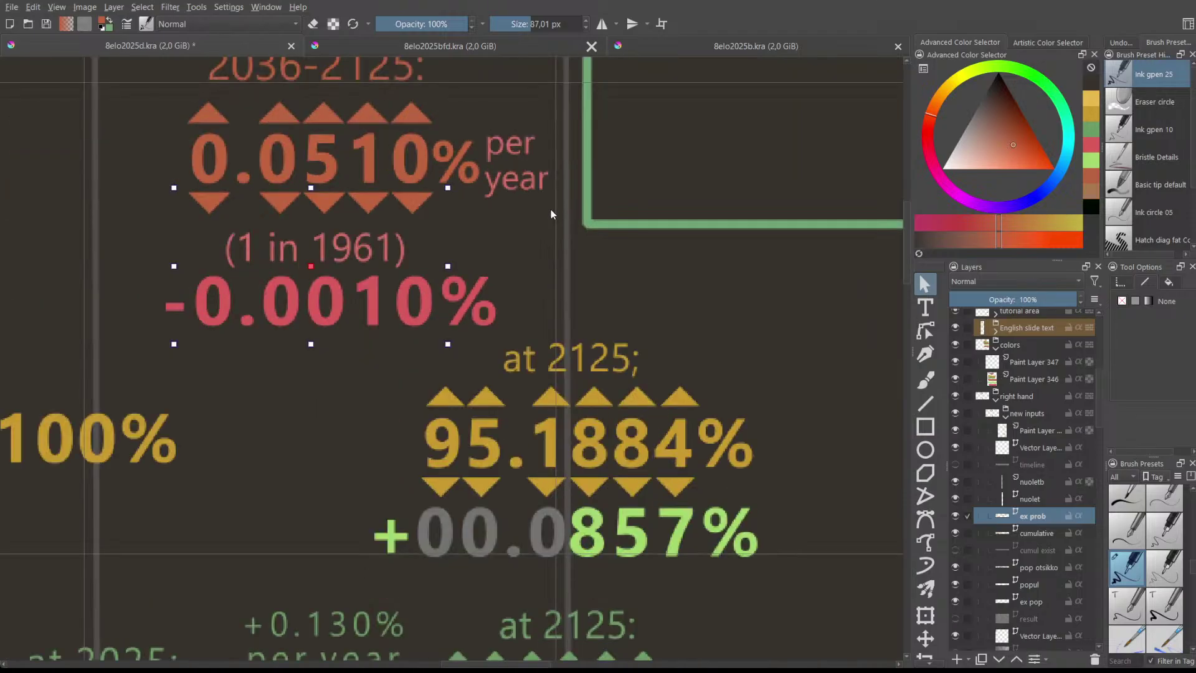
{"action": "scroll", "coordinate": [551, 209], "scroll_direction": "down", "scroll_amount": 4}
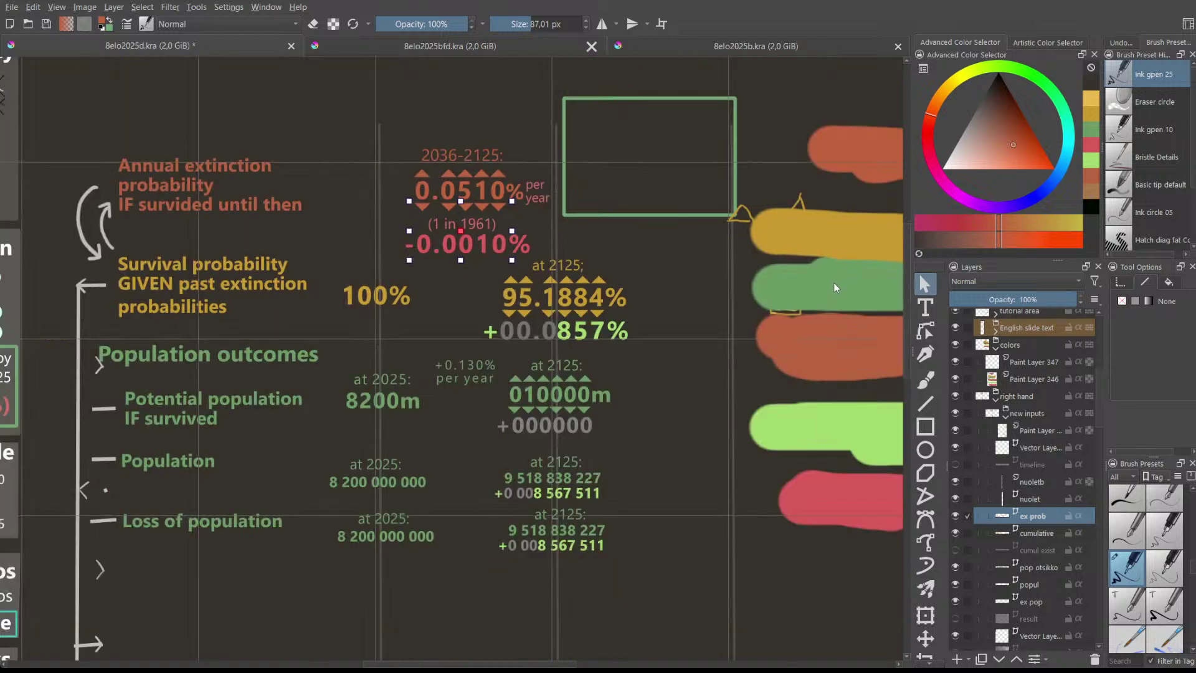
{"action": "scroll", "coordinate": [904, 339], "scroll_direction": "up", "scroll_amount": 2}
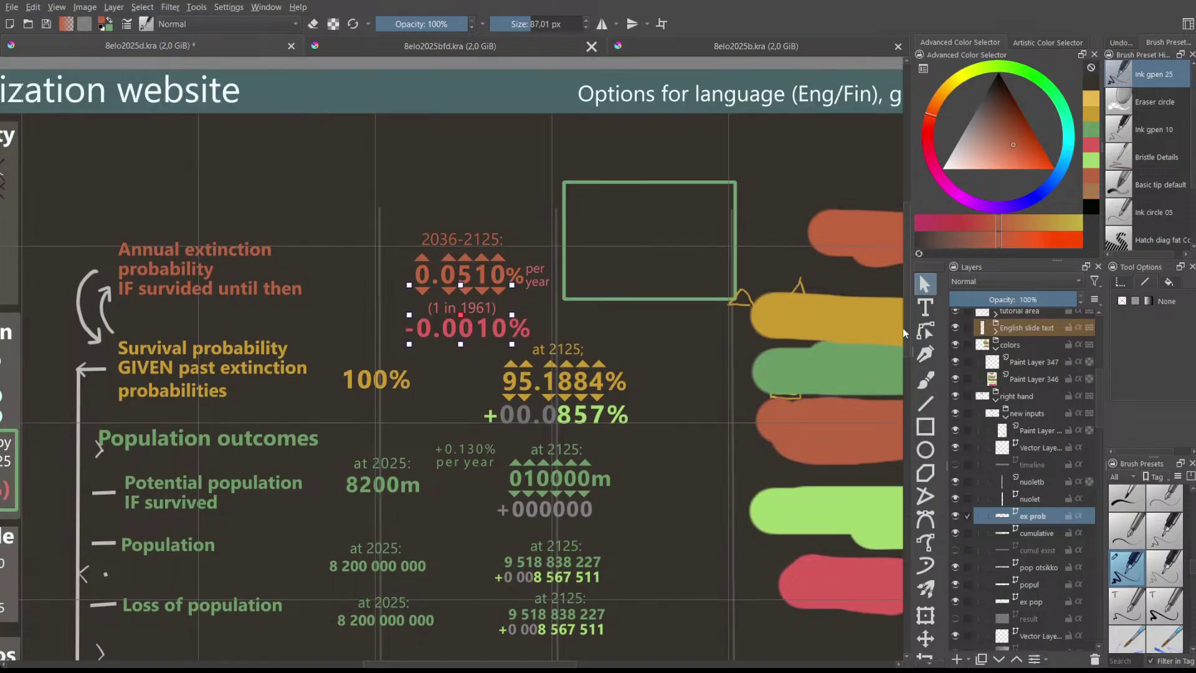
{"action": "scroll", "coordinate": [325, 196], "scroll_direction": "down", "scroll_amount": 2}
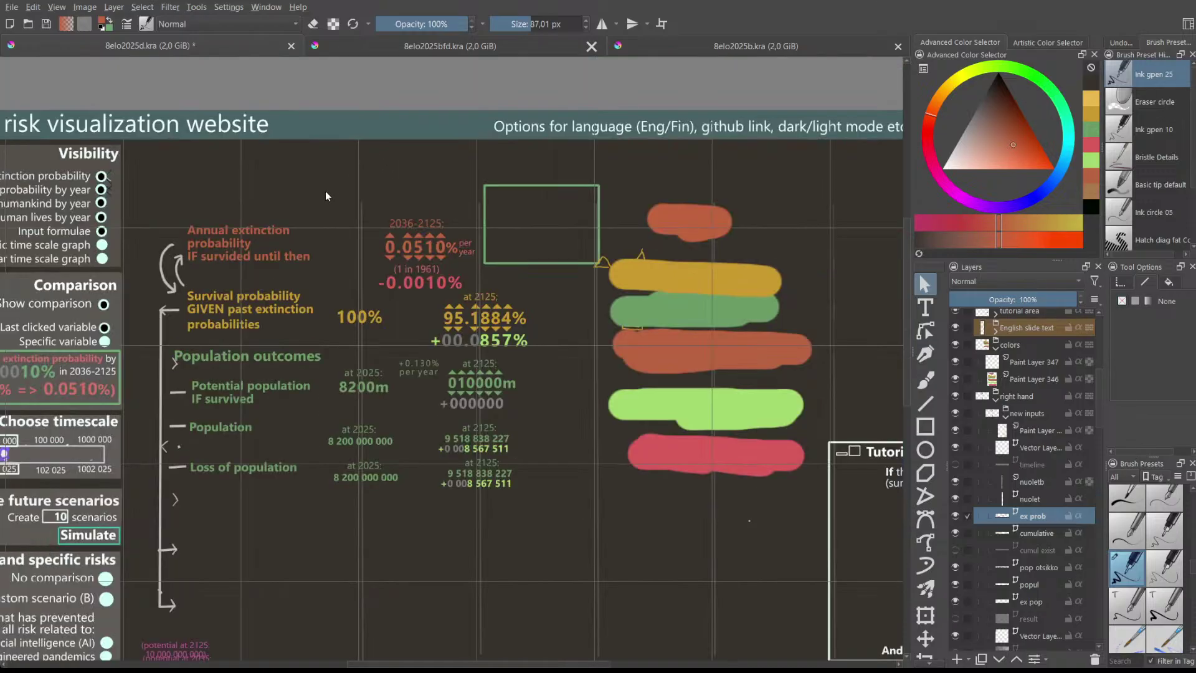
{"action": "double_click", "coordinate": [416, 284]}
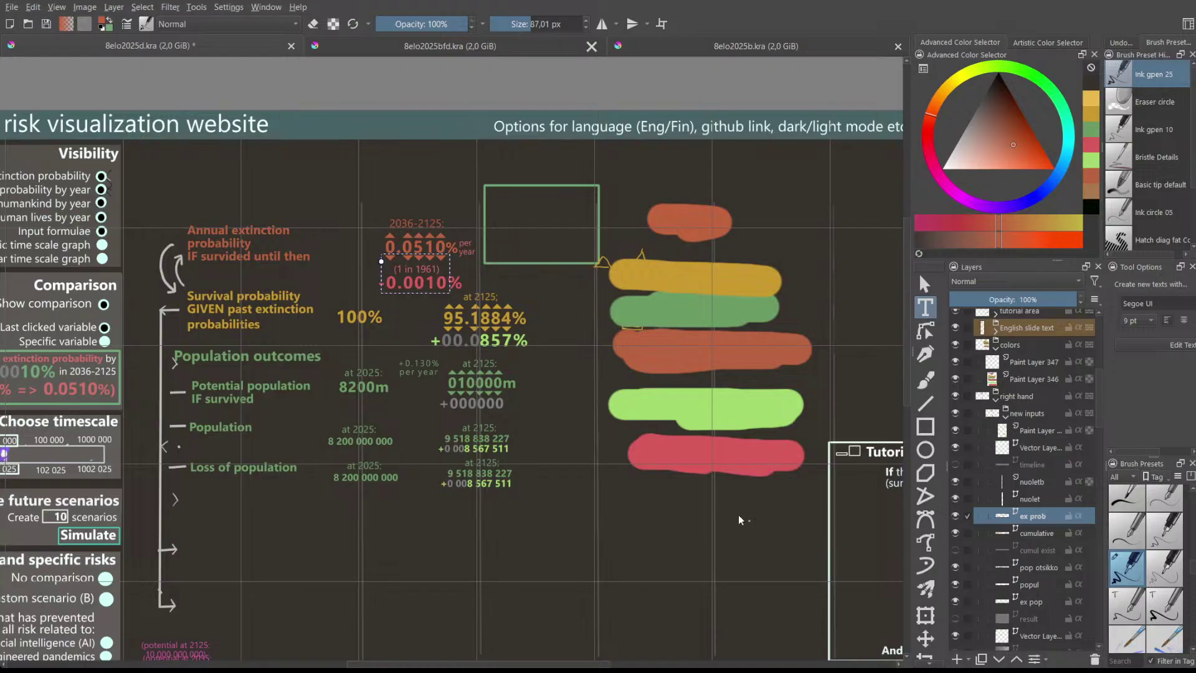
{"action": "key", "text": "Escape"}
{"action": "left_click", "coordinate": [462, 285]}
{"action": "double_click", "coordinate": [462, 286]}
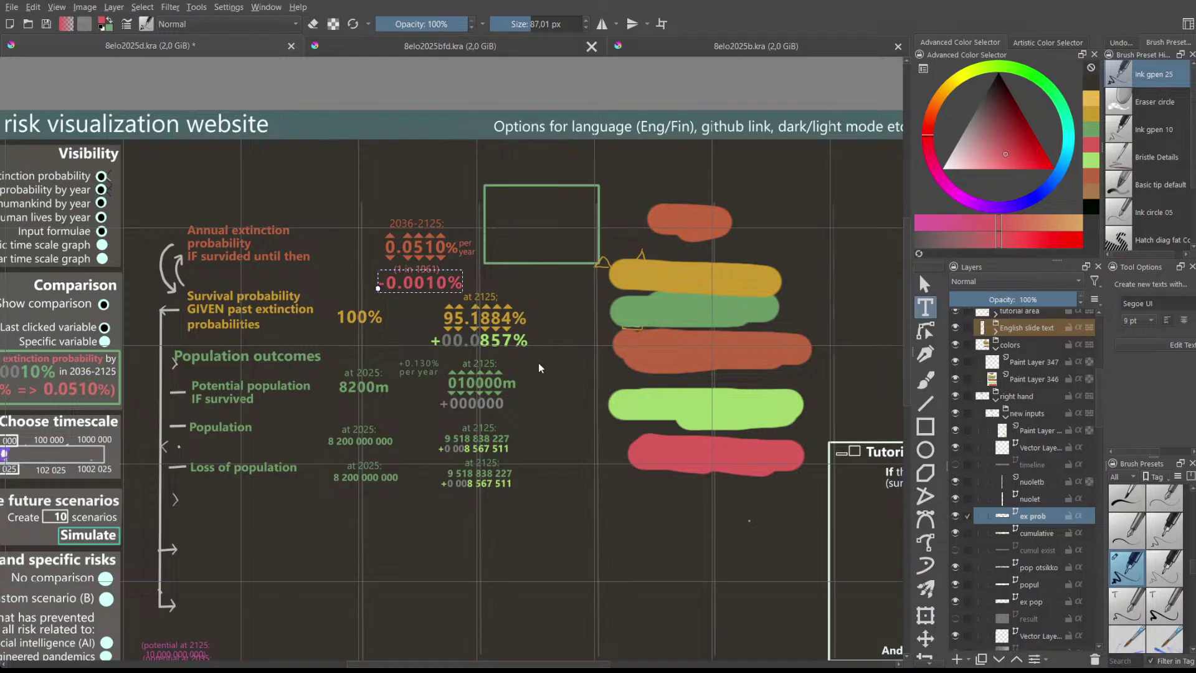
- Sample the grey of the leading zeros in the +00.0857% difference with the Color Sampler
{"action": "scroll", "coordinate": [502, 361], "scroll_direction": "up", "scroll_amount": 5}
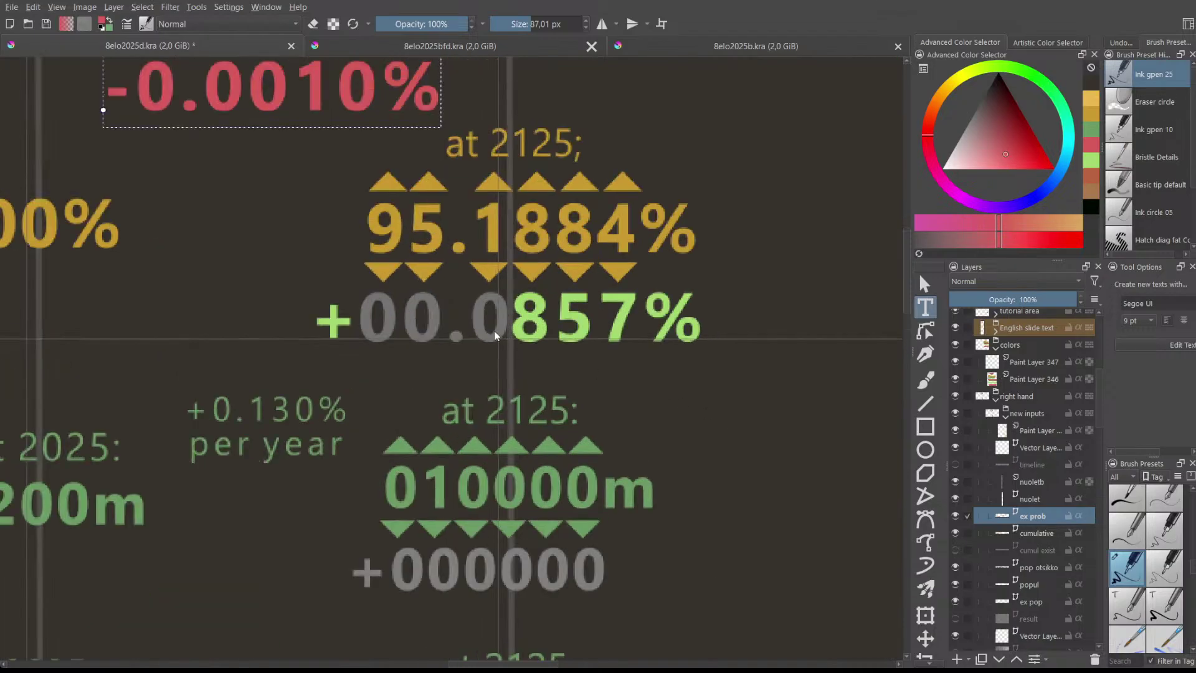
{"action": "scroll", "coordinate": [925, 587], "scroll_direction": "down", "scroll_amount": 3}
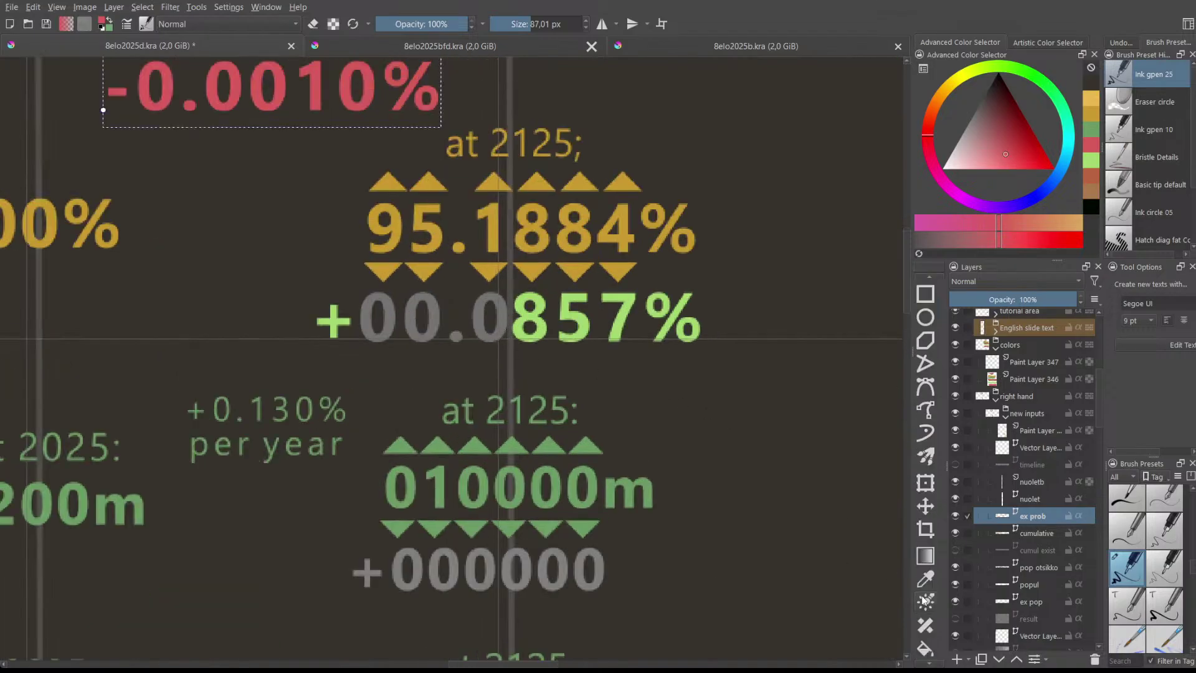
{"action": "left_click", "coordinate": [925, 612]}
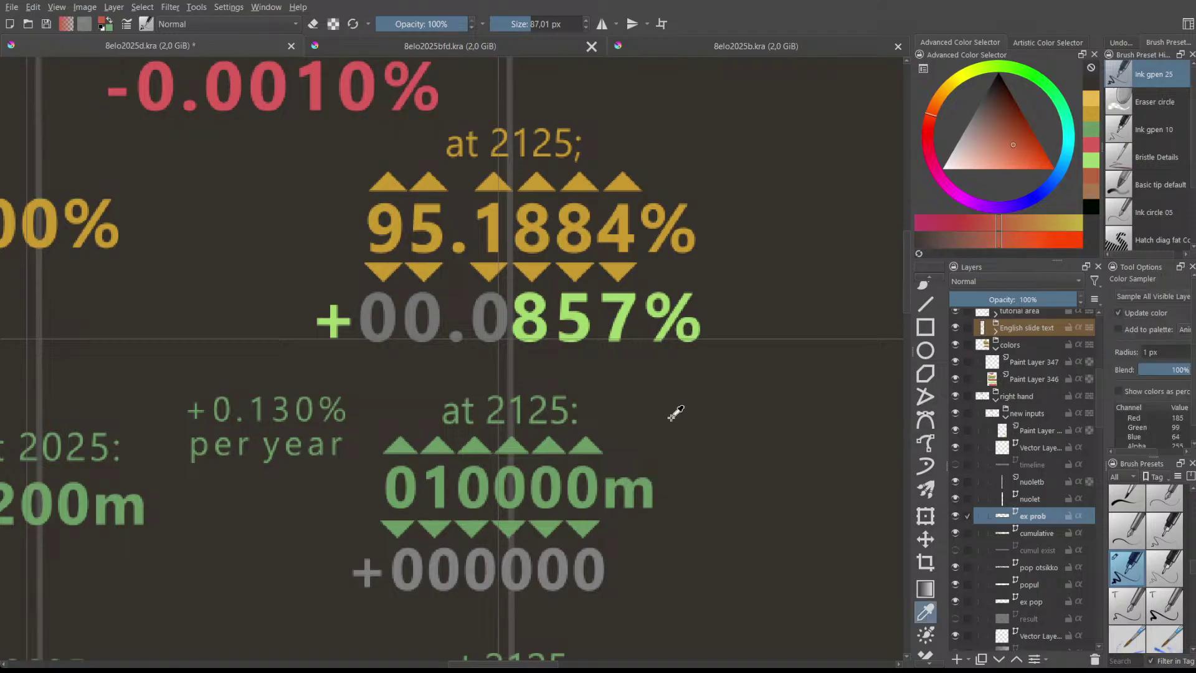
{"action": "left_click", "coordinate": [506, 307]}
- Paint a grey swatch above the orange-red swatch on Paint Layer 346 with the freehand brush
{"action": "scroll", "coordinate": [923, 399], "scroll_direction": "down", "scroll_amount": 2}
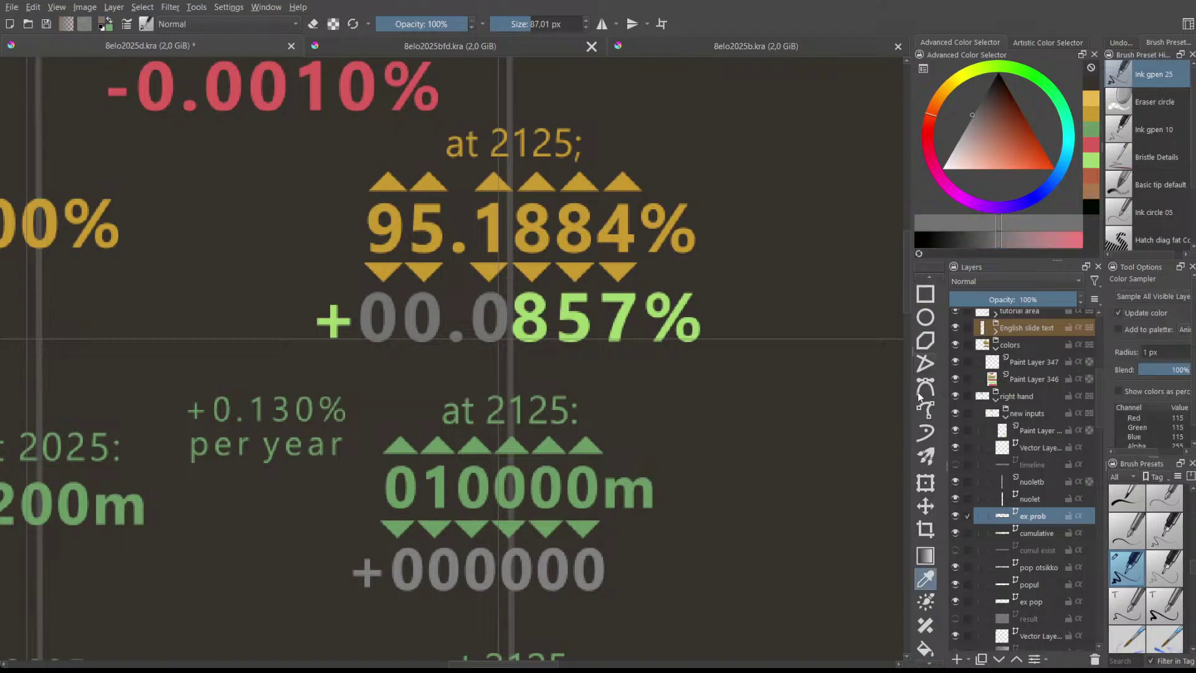
{"action": "scroll", "coordinate": [1002, 382], "scroll_direction": "up", "scroll_amount": 1}
{"action": "left_click", "coordinate": [1037, 428]}
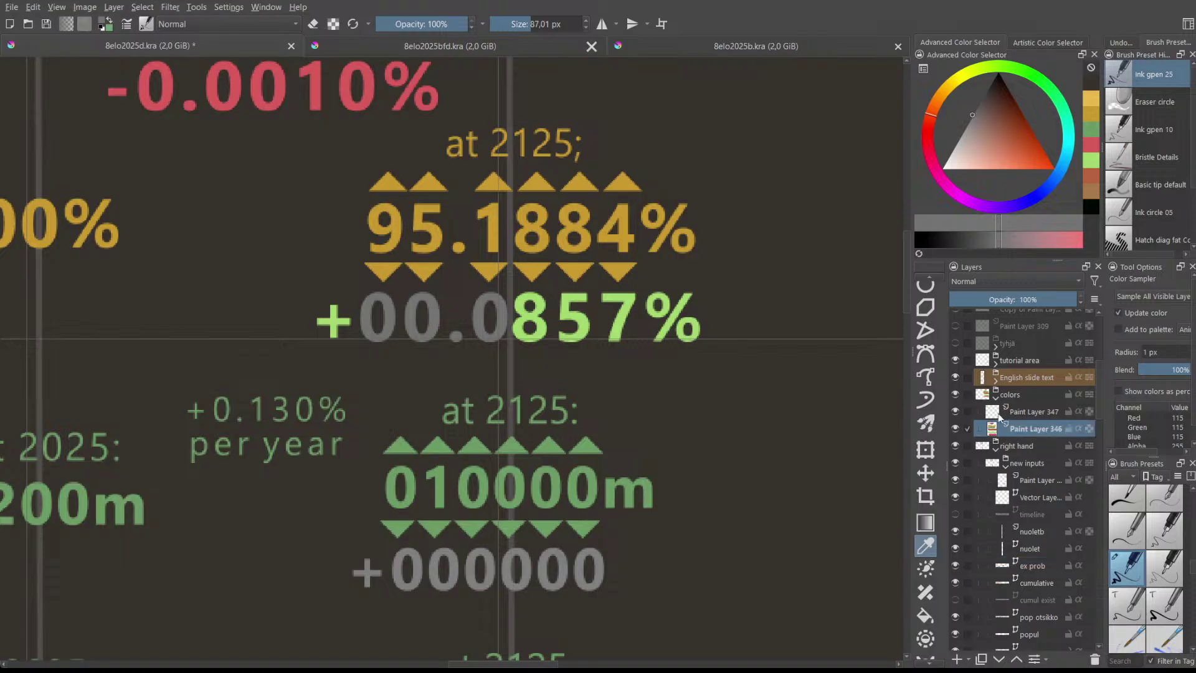
{"action": "scroll", "coordinate": [797, 373], "scroll_direction": "down", "scroll_amount": 2}
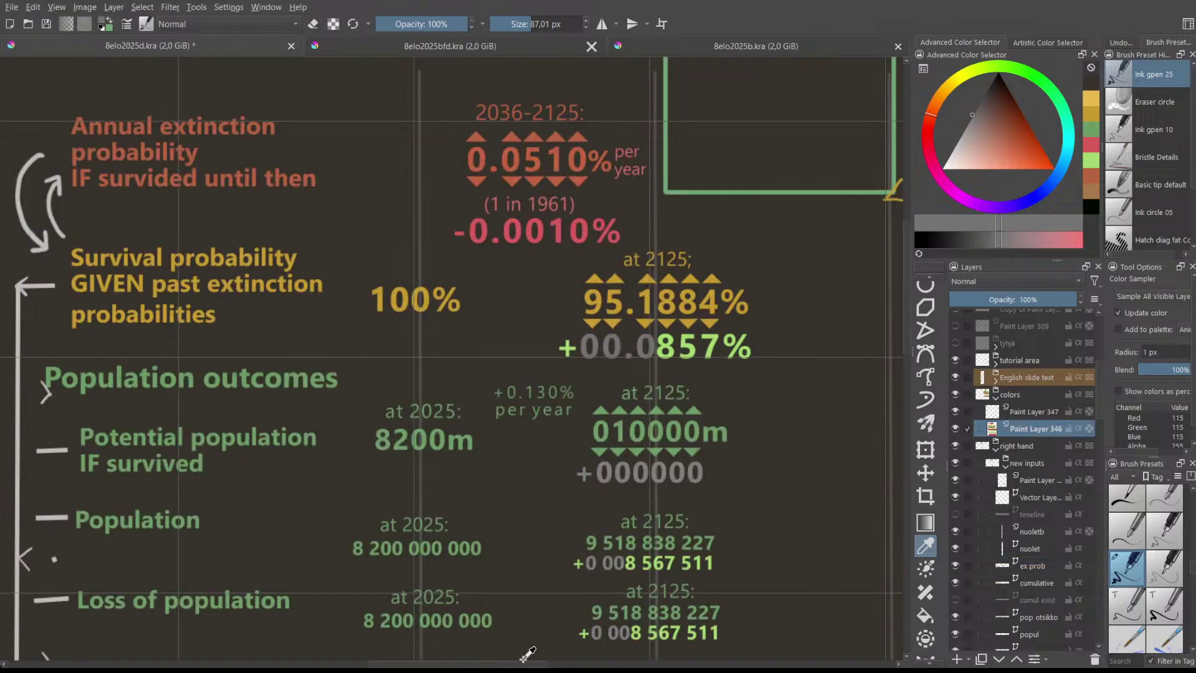
{"action": "left_click_drag", "start_coordinate": [529, 661], "coordinate": [592, 661]}
{"action": "scroll", "coordinate": [787, 299], "scroll_direction": "up", "scroll_amount": 1}
{"action": "scroll", "coordinate": [787, 298], "scroll_direction": "down", "scroll_amount": 2}
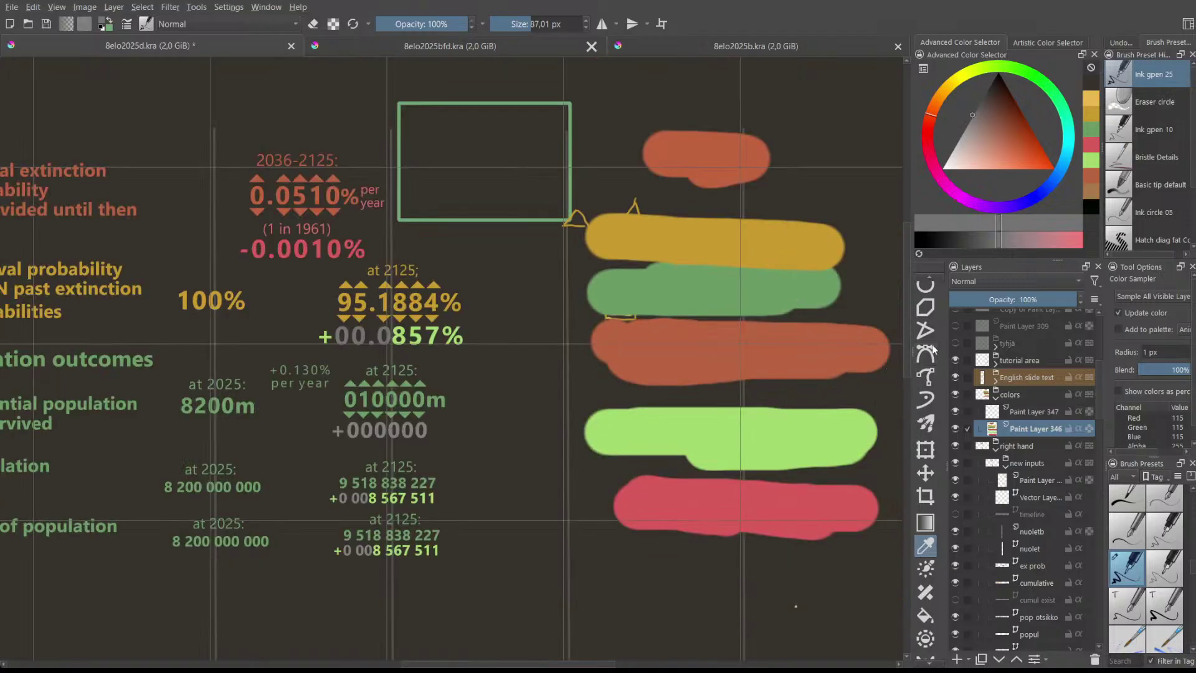
{"action": "scroll", "coordinate": [937, 452], "scroll_direction": "up", "scroll_amount": 3}
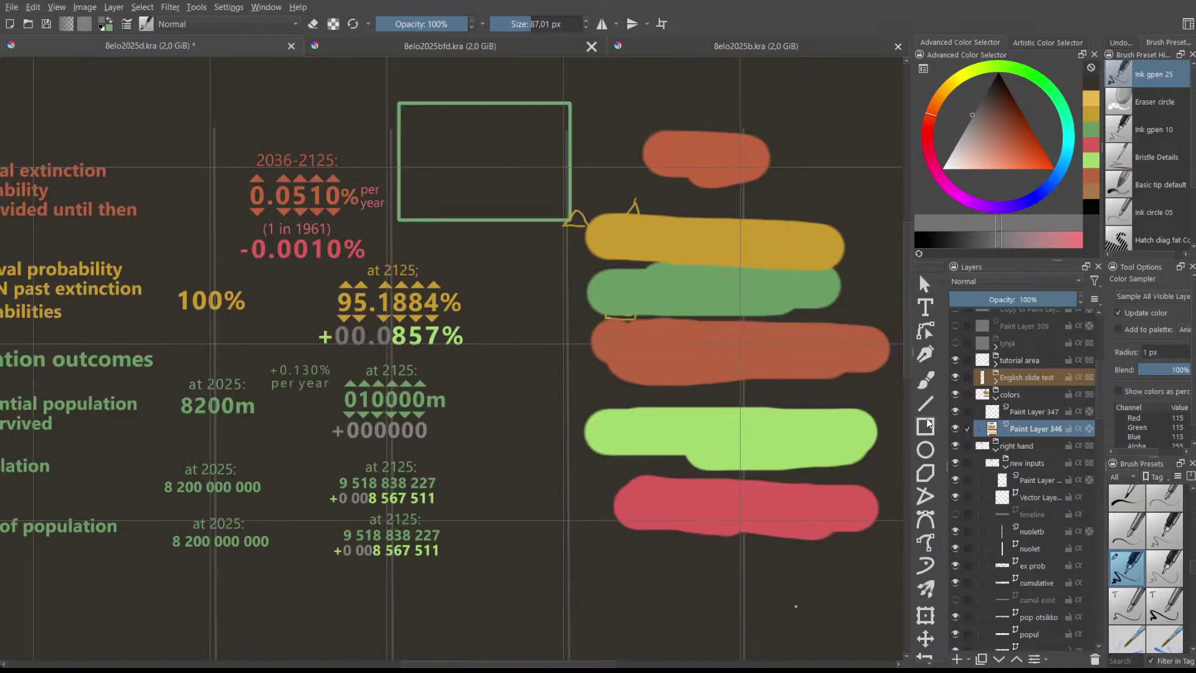
{"action": "left_click", "coordinate": [925, 377]}
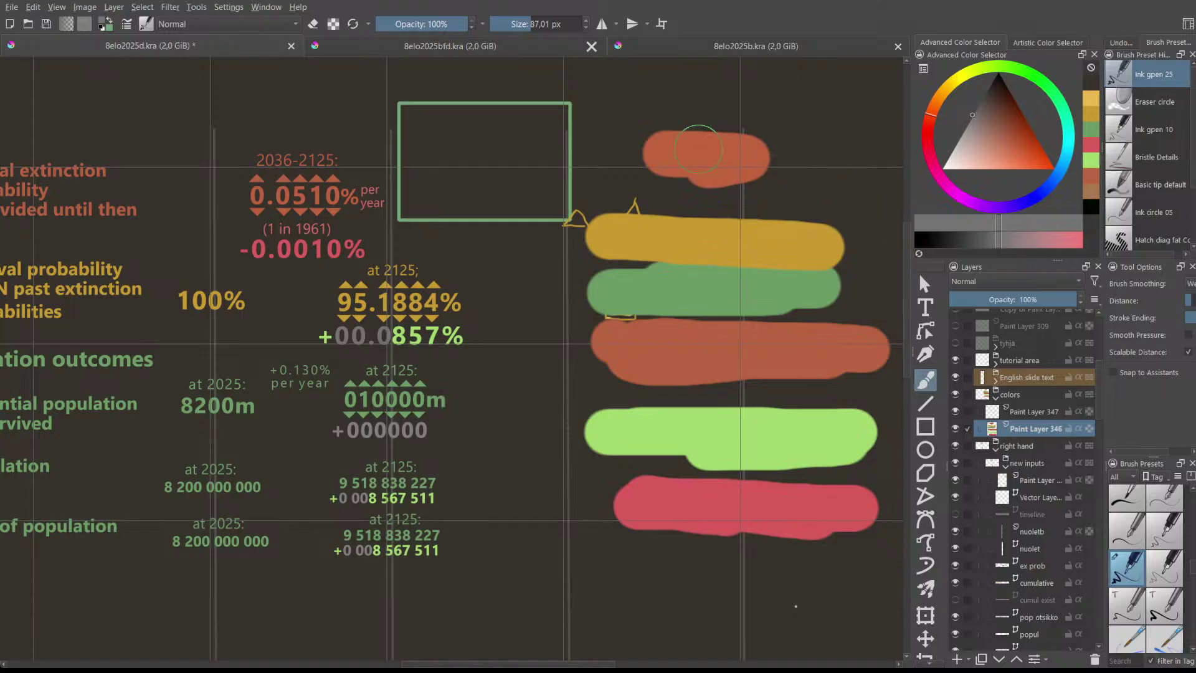
{"action": "mouse_move", "coordinate": [619, 146]}
{"action": "left_mouse_down"}
{"action": "mouse_move", "coordinate": [703, 98]}
{"action": "mouse_move", "coordinate": [788, 108]}
{"action": "left_mouse_up"}
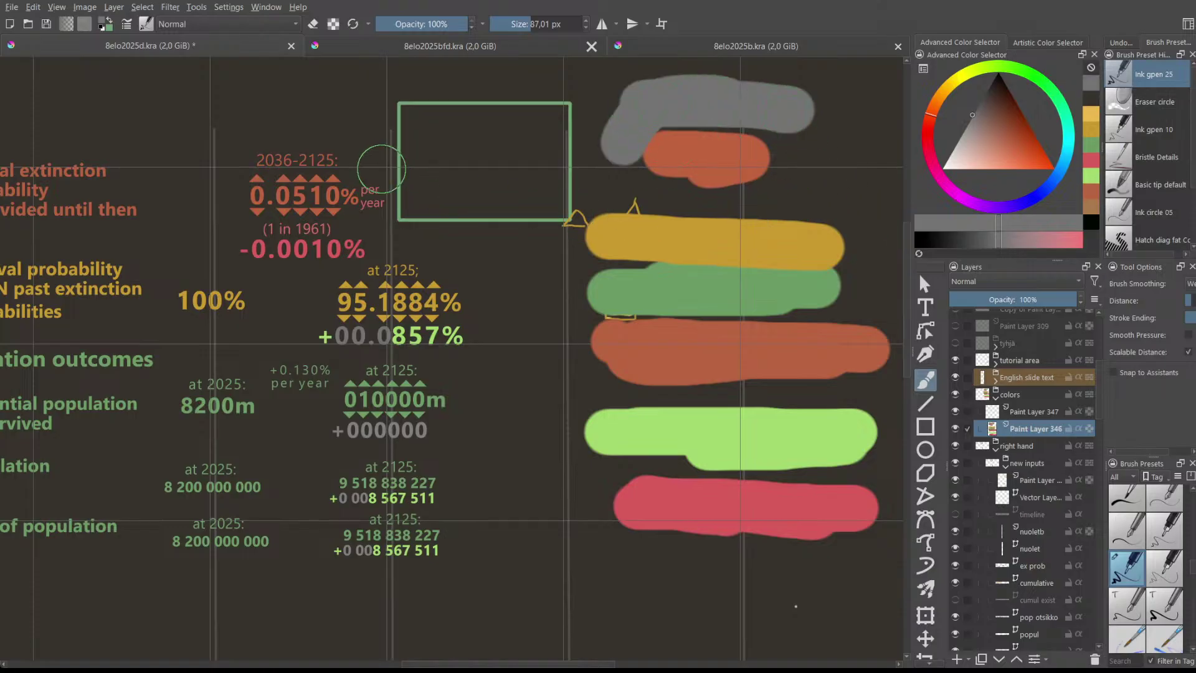
- Recolour the leading 0.00 of the -0.0010% difference on the ex prob layer to the sampled grey
{"action": "scroll", "coordinate": [277, 163], "scroll_direction": "up", "scroll_amount": 1}
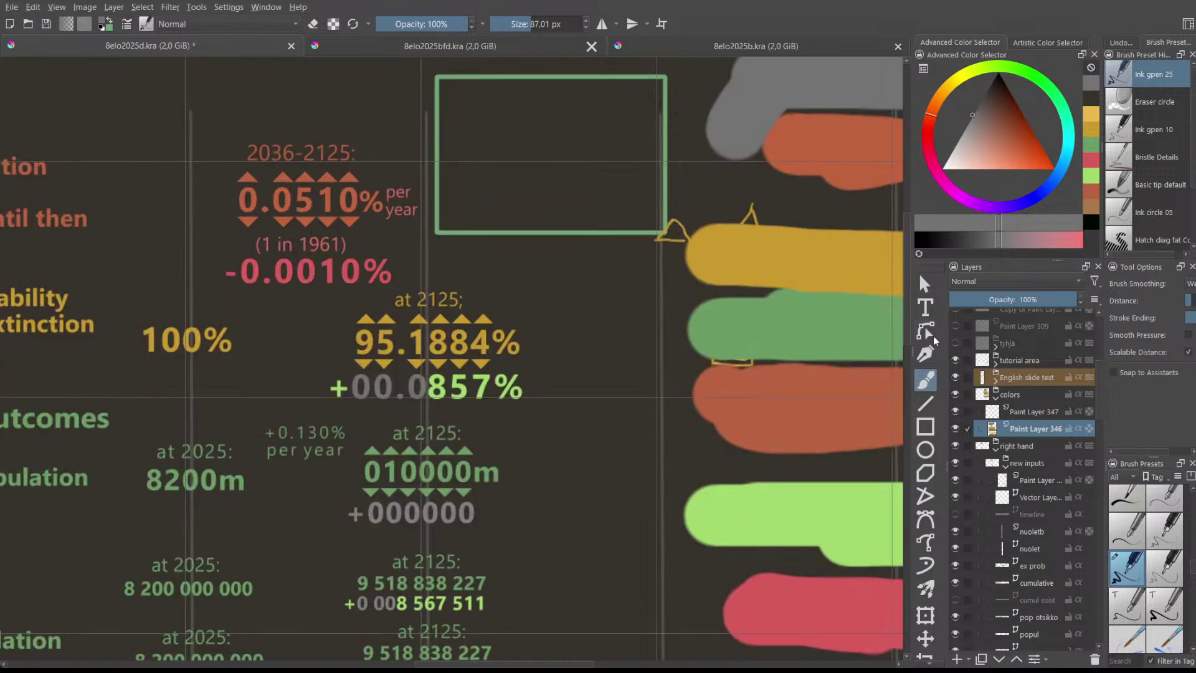
{"action": "left_click", "coordinate": [925, 284]}
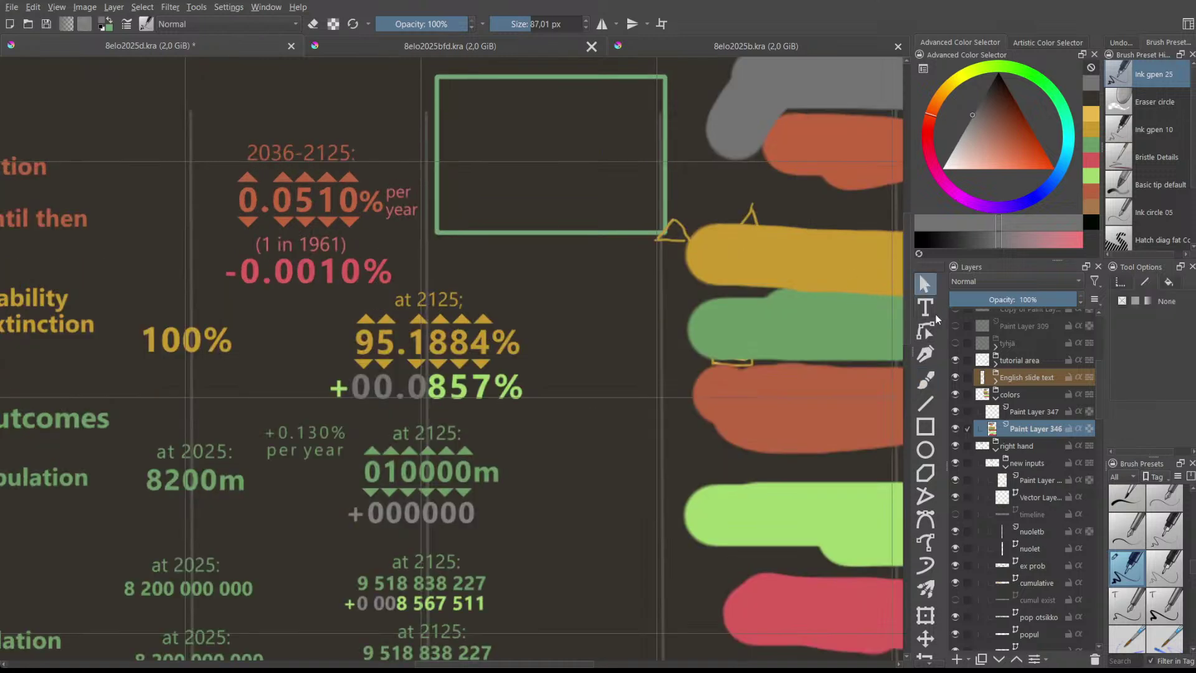
{"action": "left_click", "coordinate": [1029, 568]}
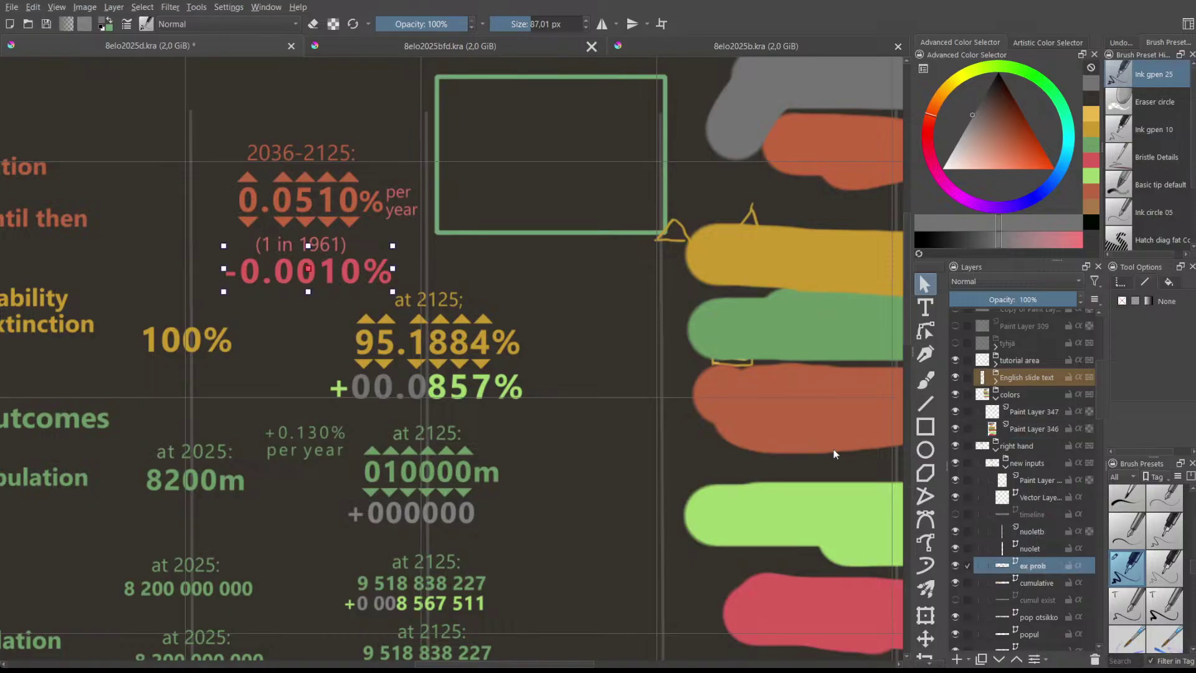
{"action": "double_click", "coordinate": [375, 261]}
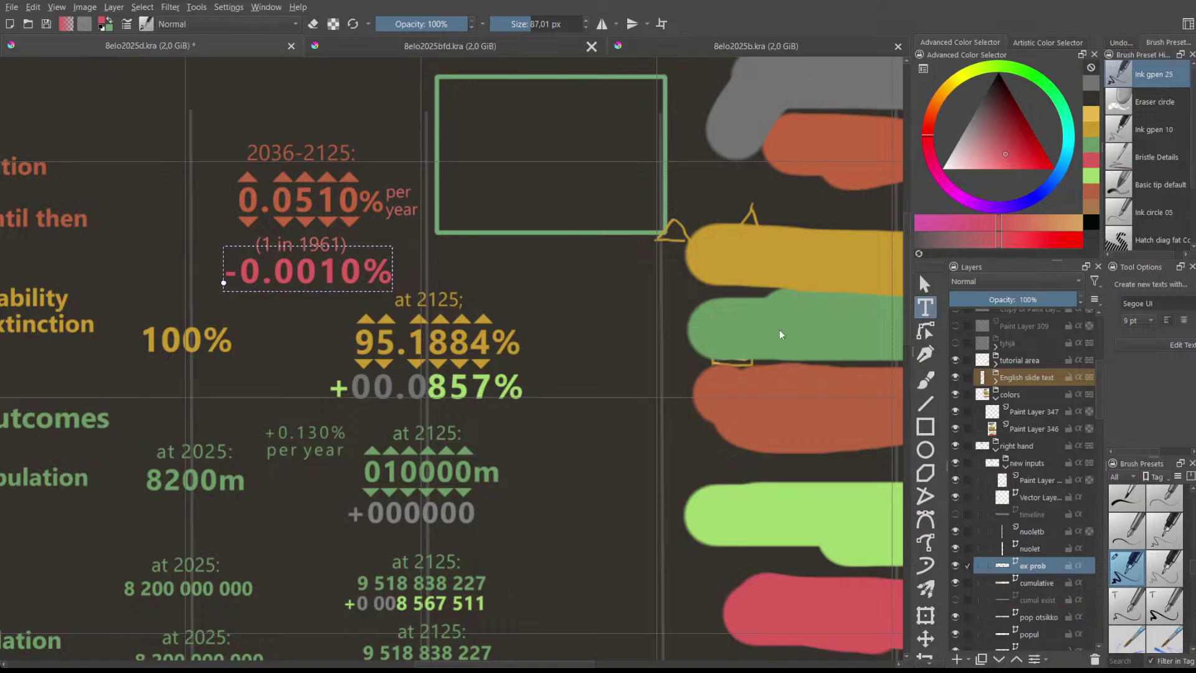
{"action": "key", "text": "Escape"}
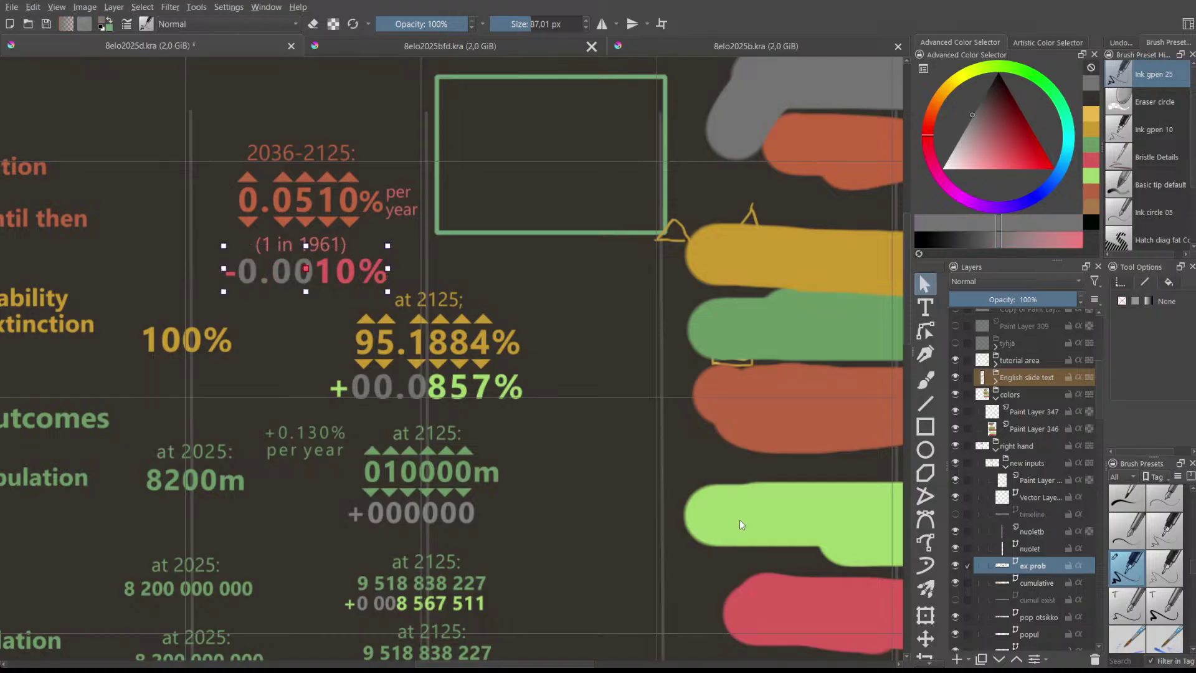
- Examine the recoloured extinction and survival differences alongside the population figures, both close up and in the overall layout
{"action": "scroll", "coordinate": [329, 229], "scroll_direction": "down", "scroll_amount": 2}
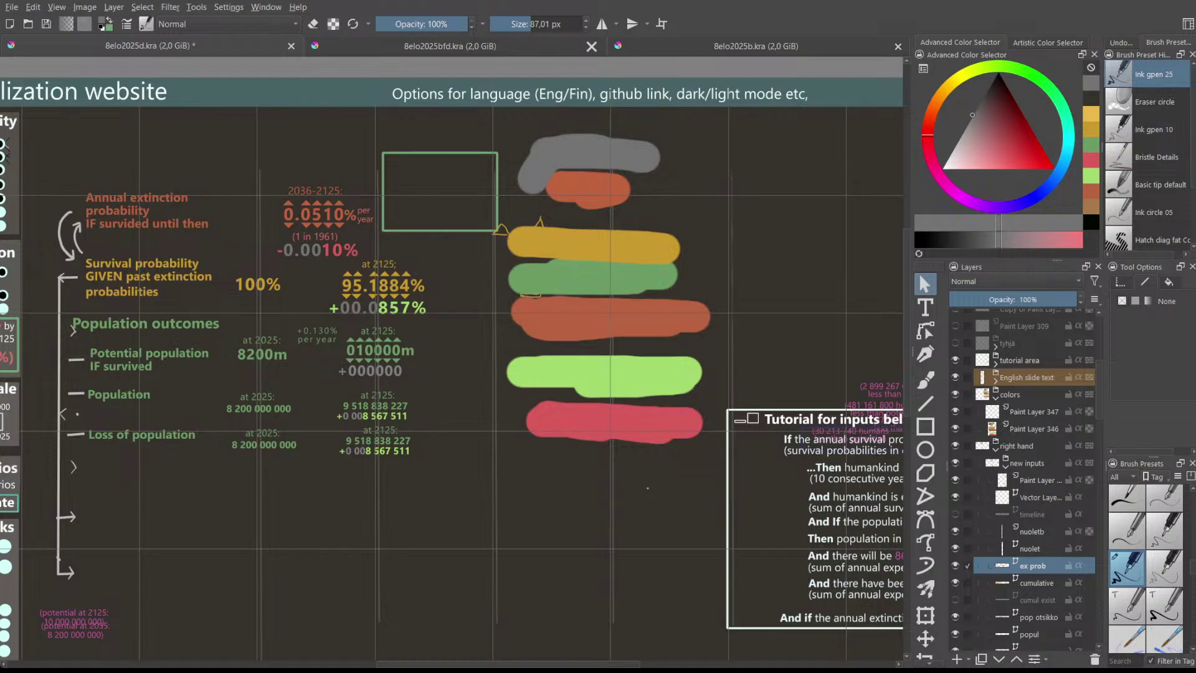
{"action": "left_click_drag", "start_coordinate": [472, 664], "coordinate": [439, 662]}
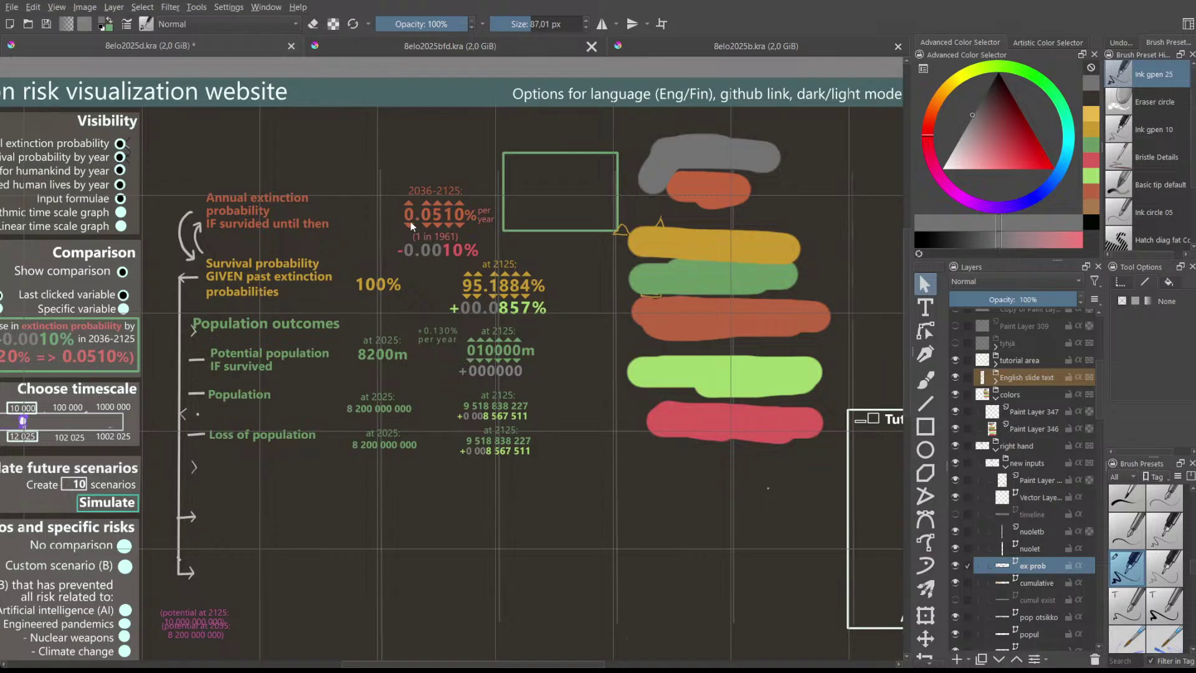
{"action": "scroll", "coordinate": [430, 168], "scroll_direction": "up", "scroll_amount": 3}
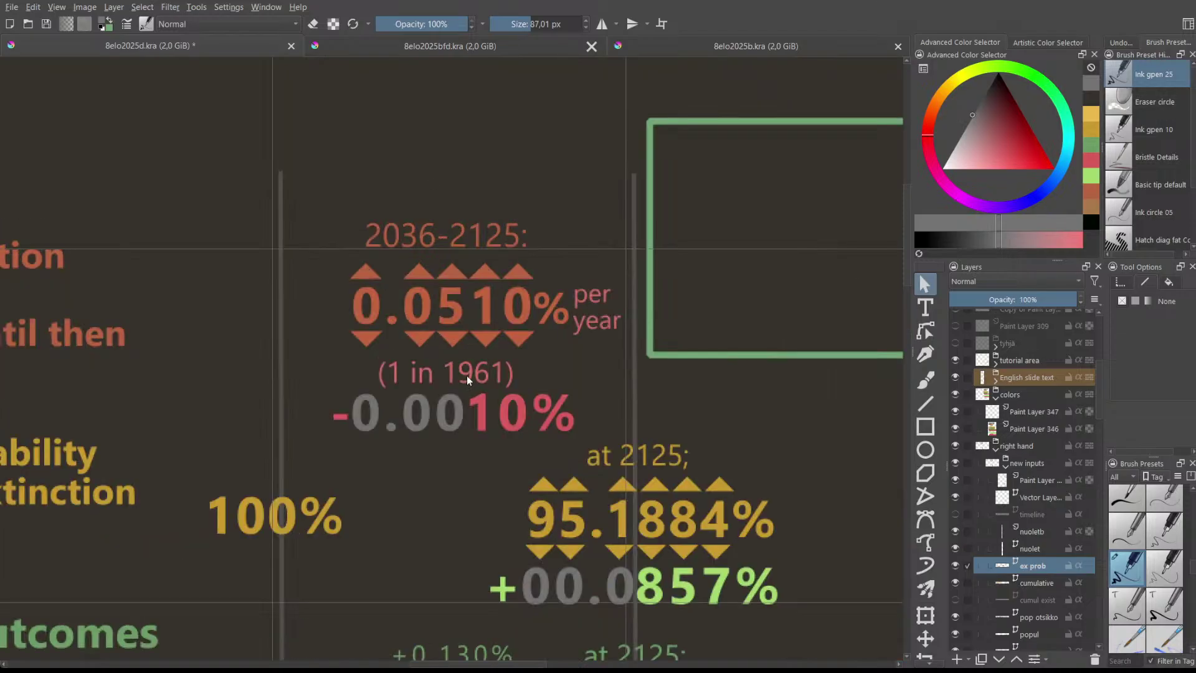
{"action": "scroll", "coordinate": [466, 375], "scroll_direction": "down", "scroll_amount": 4}
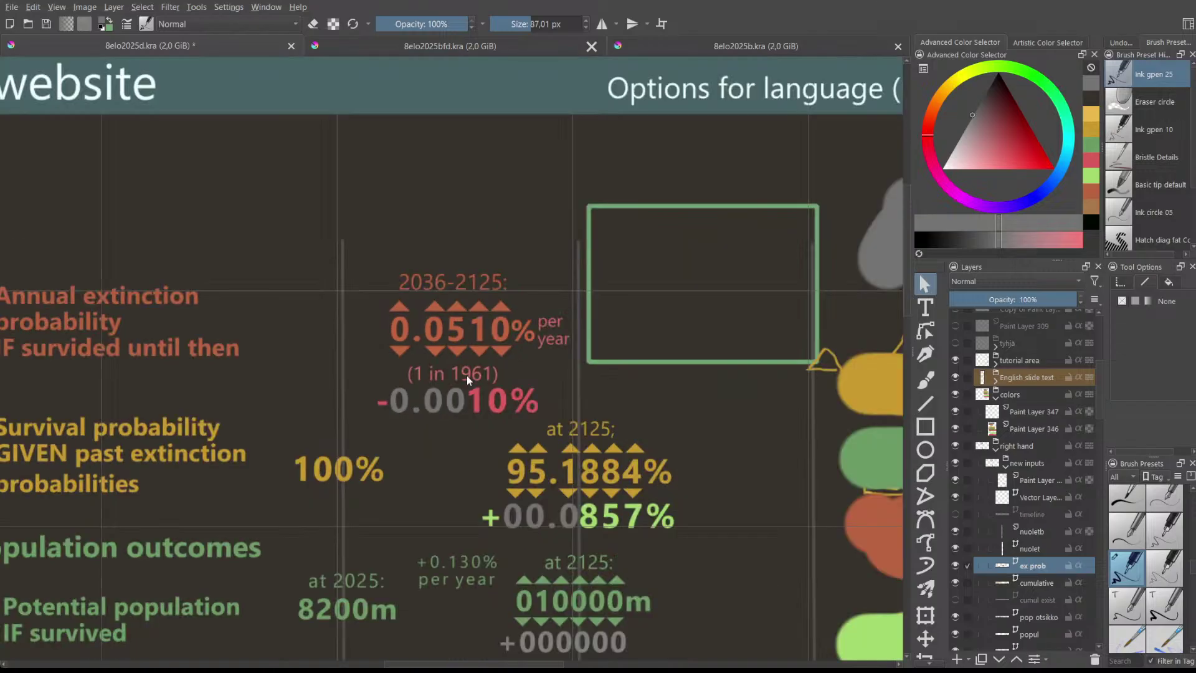
{"action": "scroll", "coordinate": [466, 376], "scroll_direction": "down", "scroll_amount": 3}
{"action": "scroll", "coordinate": [465, 376], "scroll_direction": "up", "scroll_amount": 3}
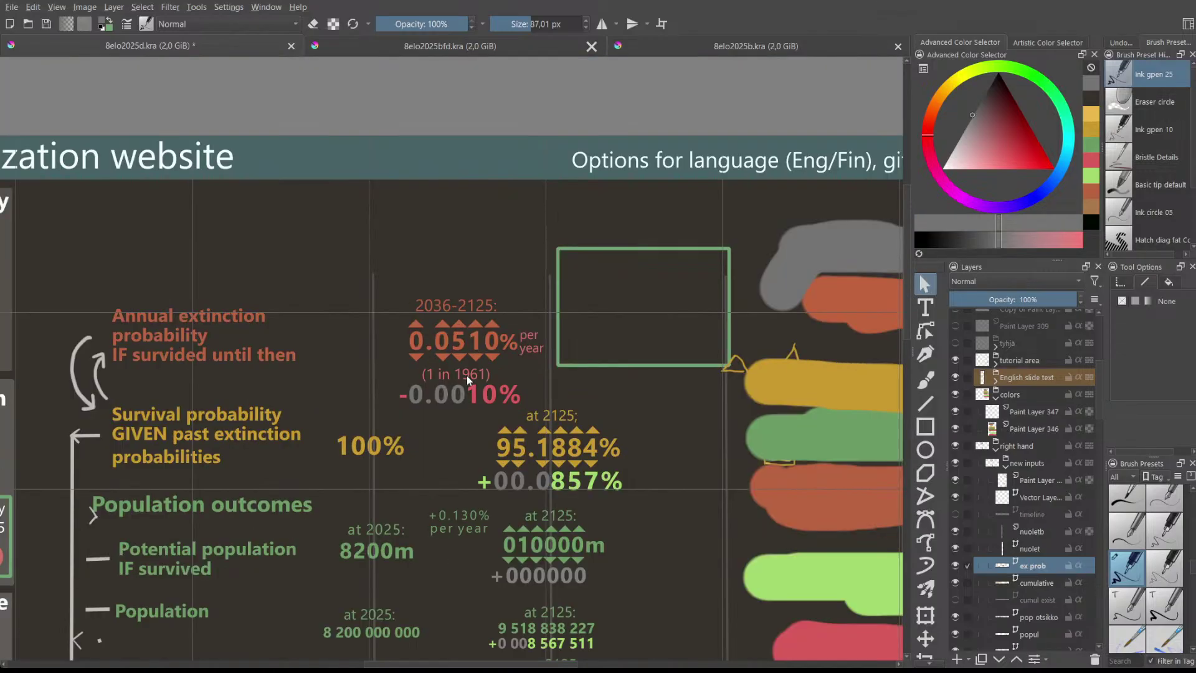
{"action": "scroll", "coordinate": [466, 375], "scroll_direction": "down", "scroll_amount": 2}
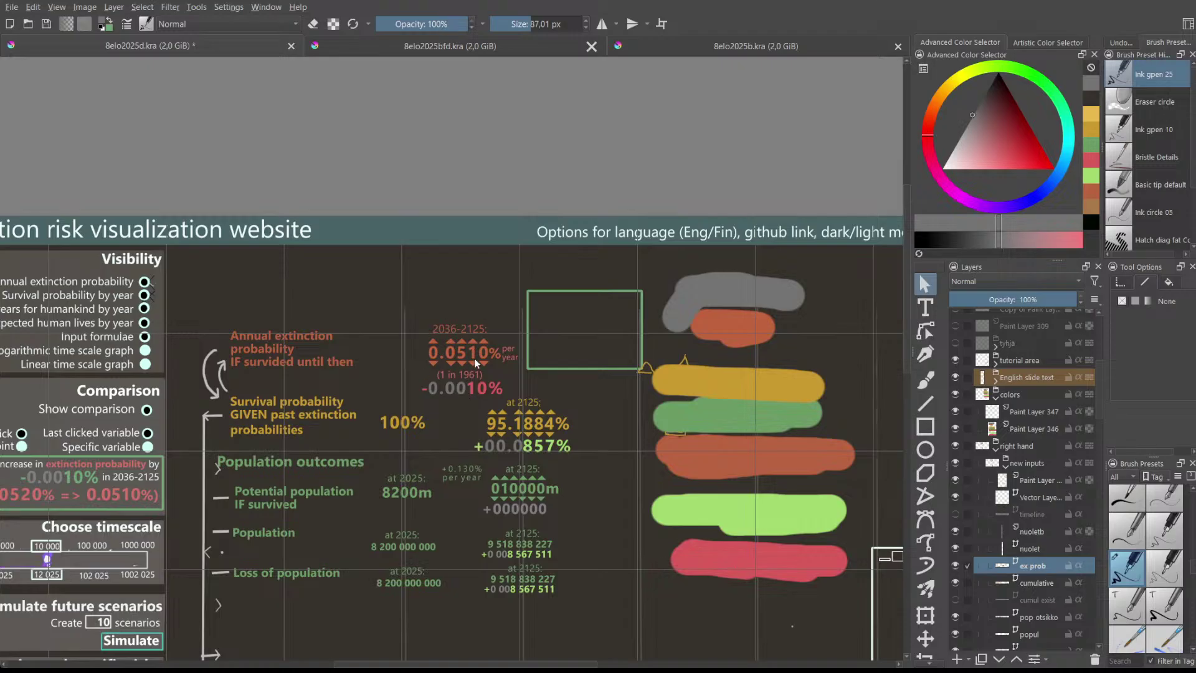
{"action": "scroll", "coordinate": [463, 335], "scroll_direction": "up", "scroll_amount": 3}
{"action": "scroll", "coordinate": [473, 461], "scroll_direction": "down", "scroll_amount": 3}
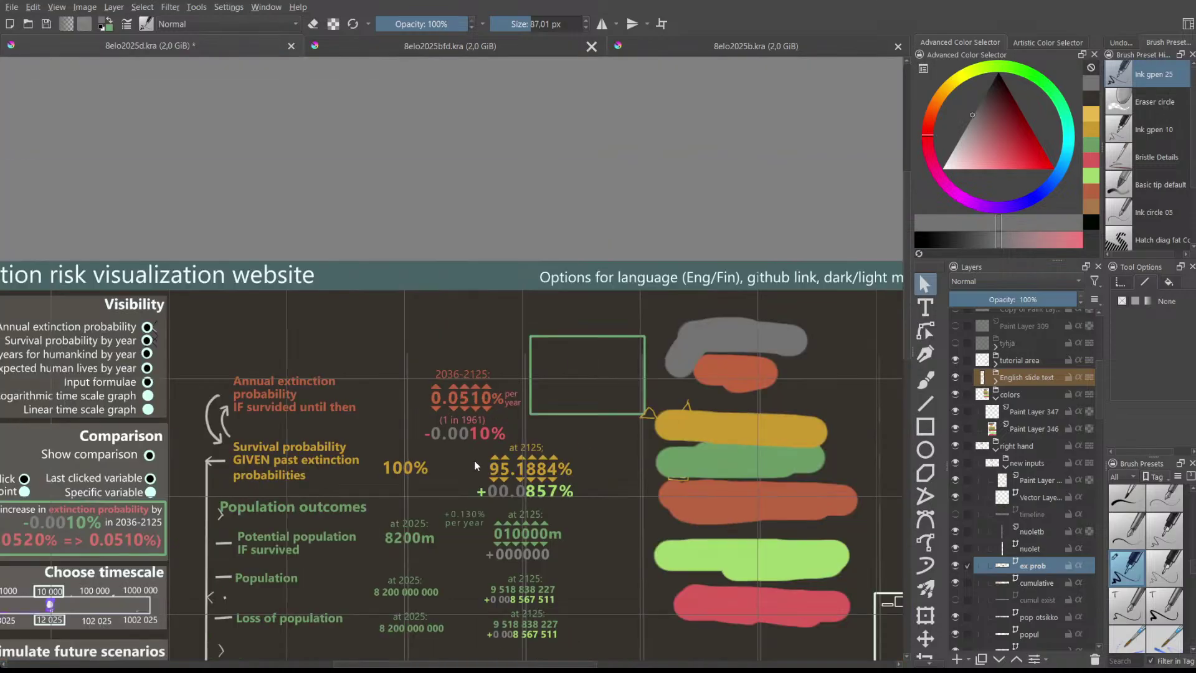
{"action": "scroll", "coordinate": [905, 310], "scroll_direction": "down", "scroll_amount": 3}
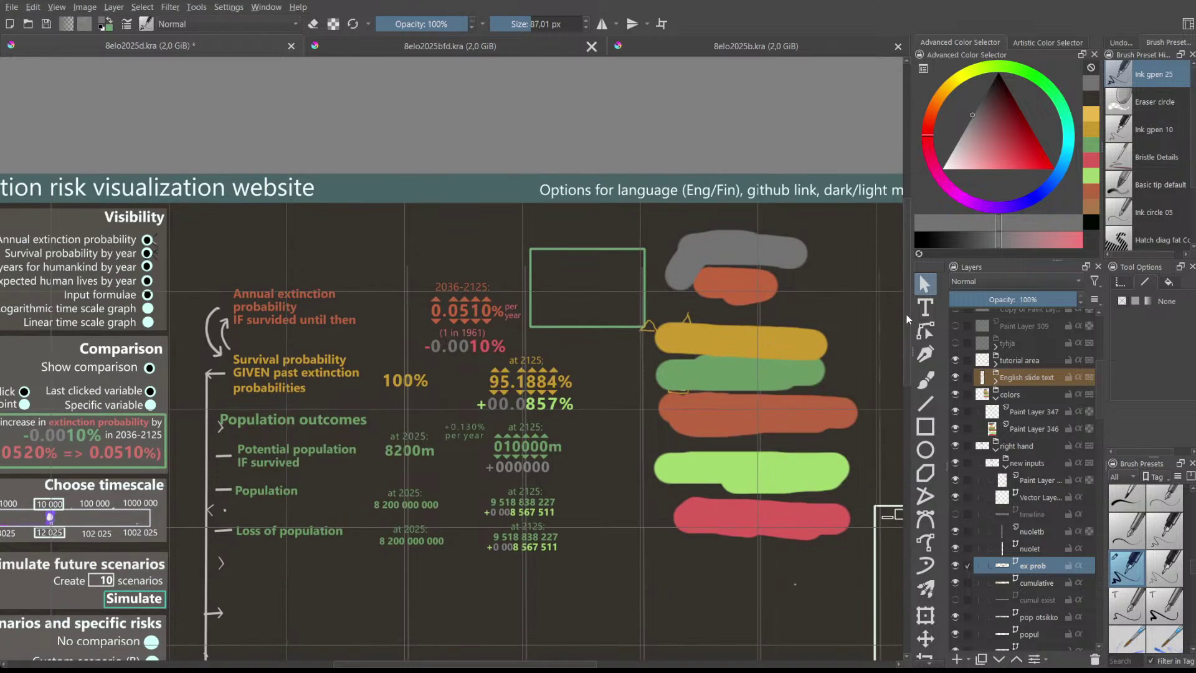
{"action": "scroll", "coordinate": [534, 518], "scroll_direction": "up", "scroll_amount": 4}
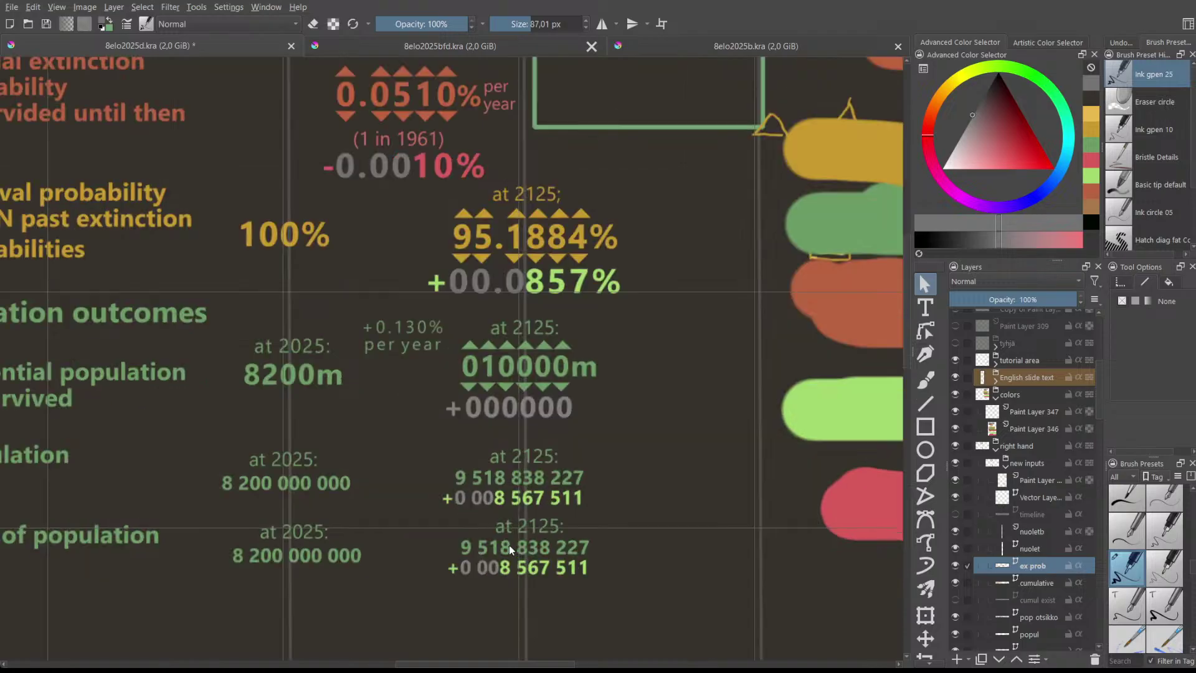
{"action": "scroll", "coordinate": [525, 501], "scroll_direction": "up", "scroll_amount": 2}
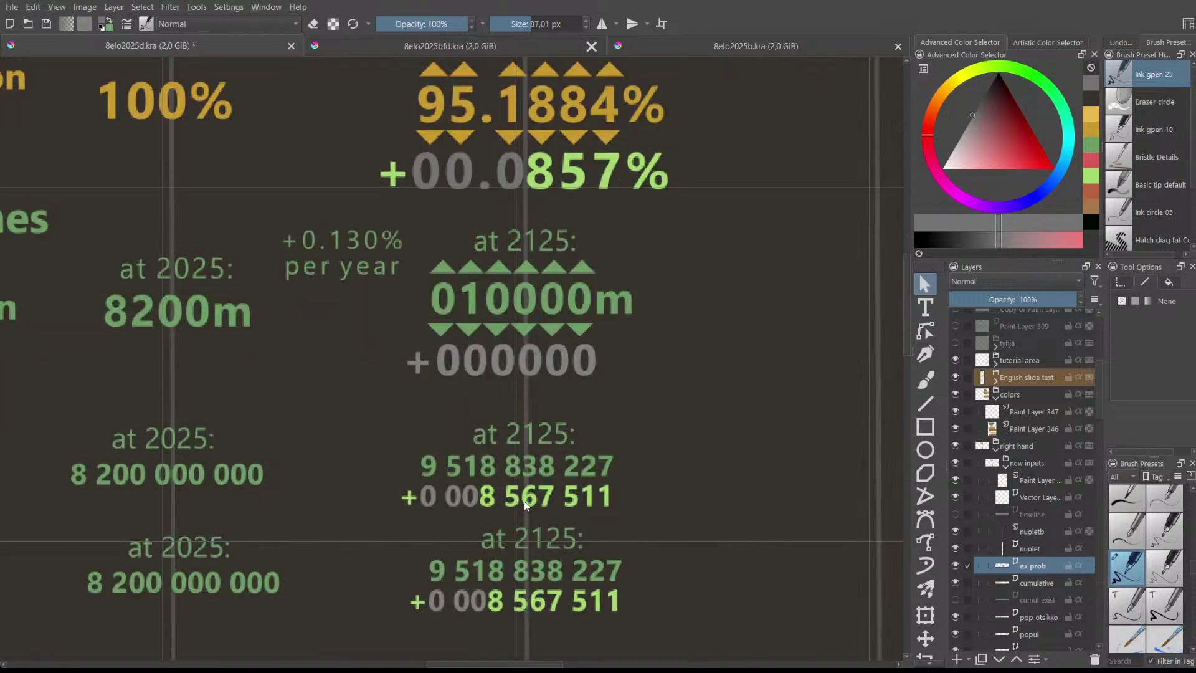
{"action": "scroll", "coordinate": [525, 500], "scroll_direction": "down", "scroll_amount": 4}
{"action": "scroll", "coordinate": [524, 500], "scroll_direction": "down", "scroll_amount": 3}
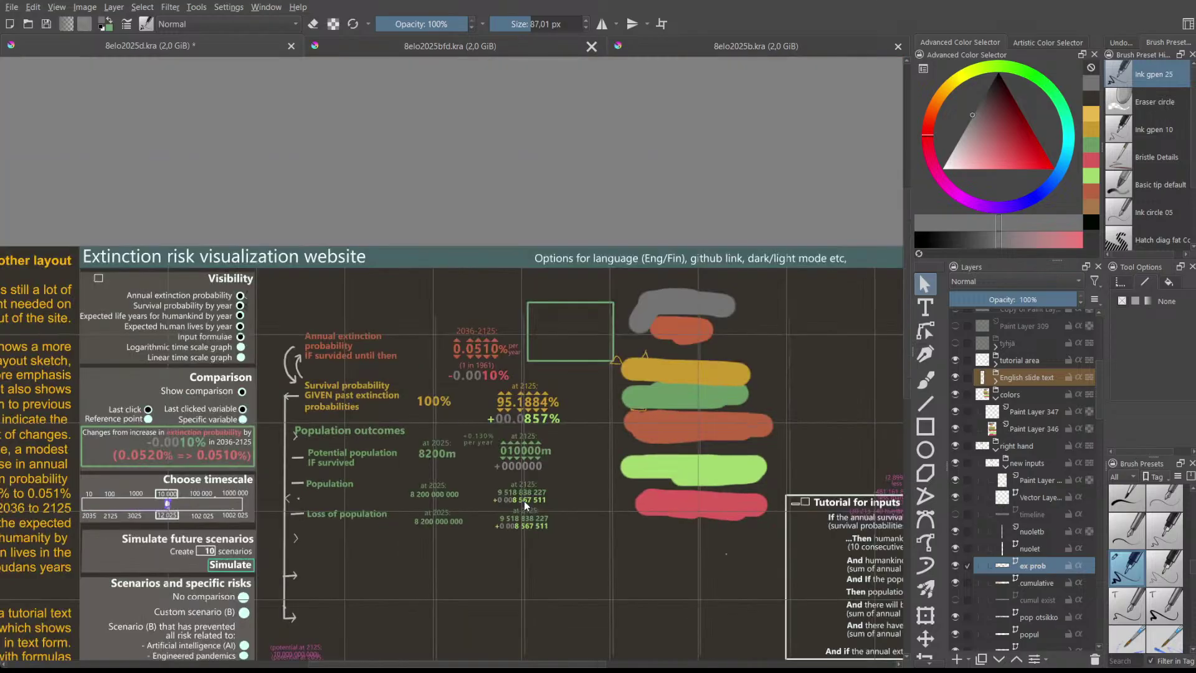
{"action": "scroll", "coordinate": [525, 500], "scroll_direction": "up", "scroll_amount": 1}
{"action": "scroll", "coordinate": [524, 501], "scroll_direction": "down", "scroll_amount": 2}
{"action": "scroll", "coordinate": [525, 501], "scroll_direction": "up", "scroll_amount": 1}
{"action": "scroll", "coordinate": [524, 501], "scroll_direction": "up", "scroll_amount": 2}
{"action": "scroll", "coordinate": [525, 501], "scroll_direction": "up", "scroll_amount": 2}
{"action": "scroll", "coordinate": [524, 500], "scroll_direction": "down", "scroll_amount": 2}
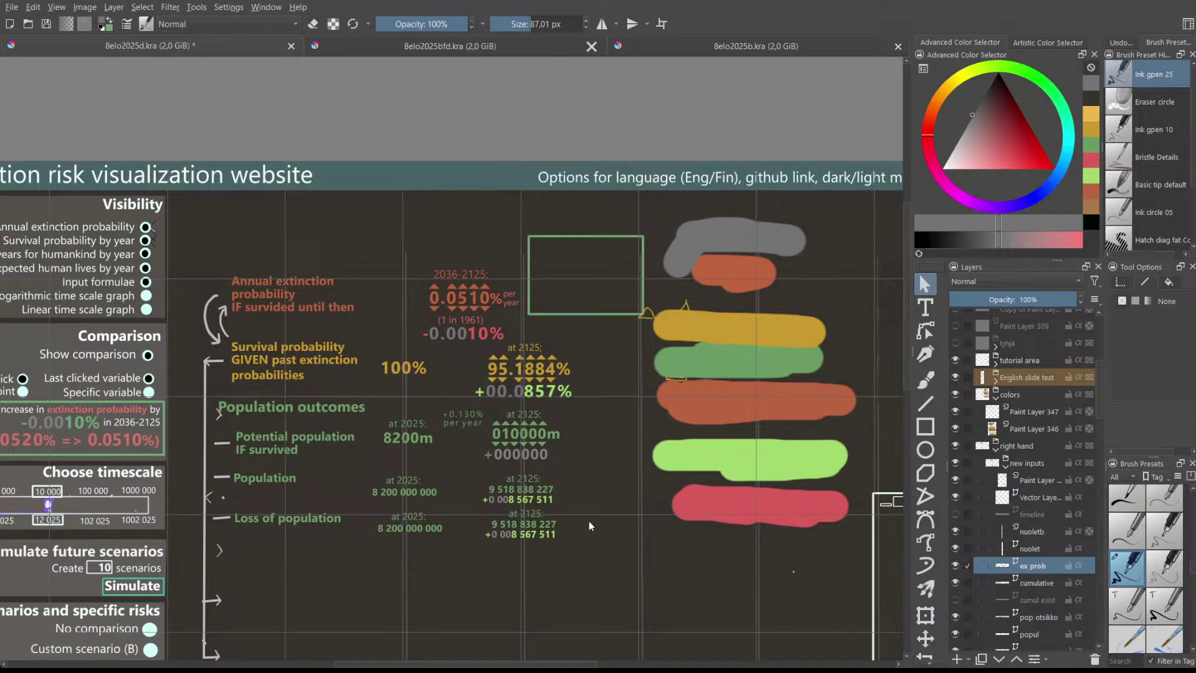
{"action": "scroll", "coordinate": [1053, 585], "scroll_direction": "down", "scroll_amount": 1}
{"action": "left_click", "coordinate": [1034, 568]}
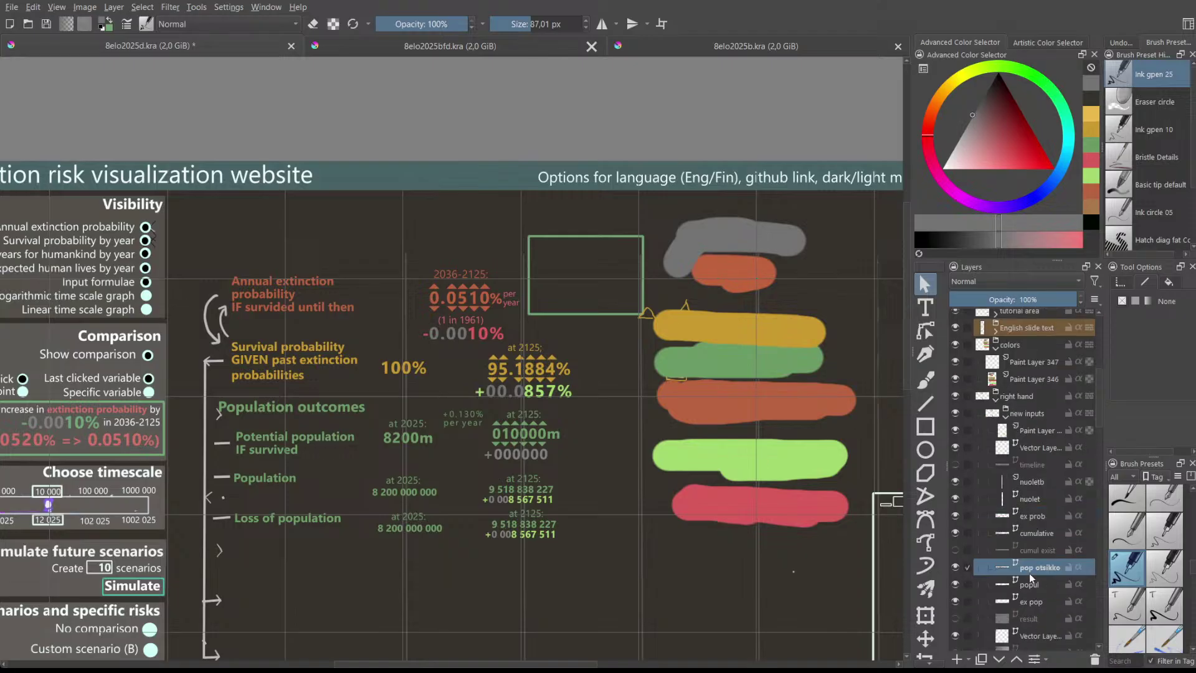
{"action": "left_click", "coordinate": [1033, 601]}
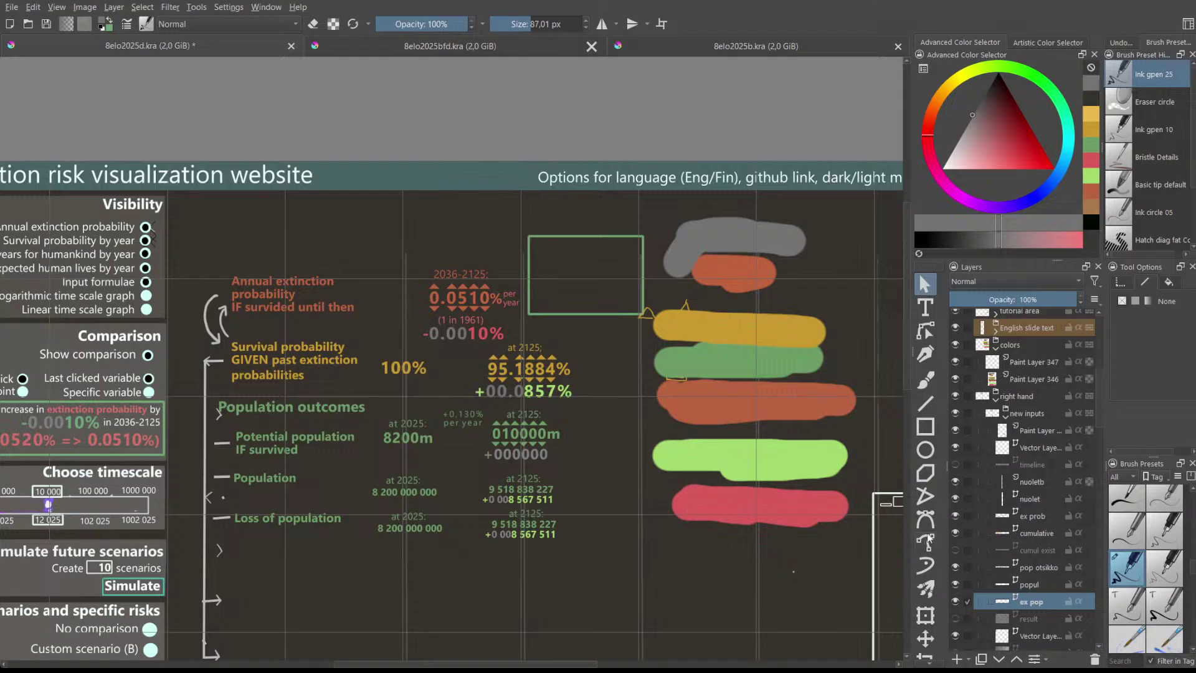
{"action": "double_click", "coordinate": [514, 490]}
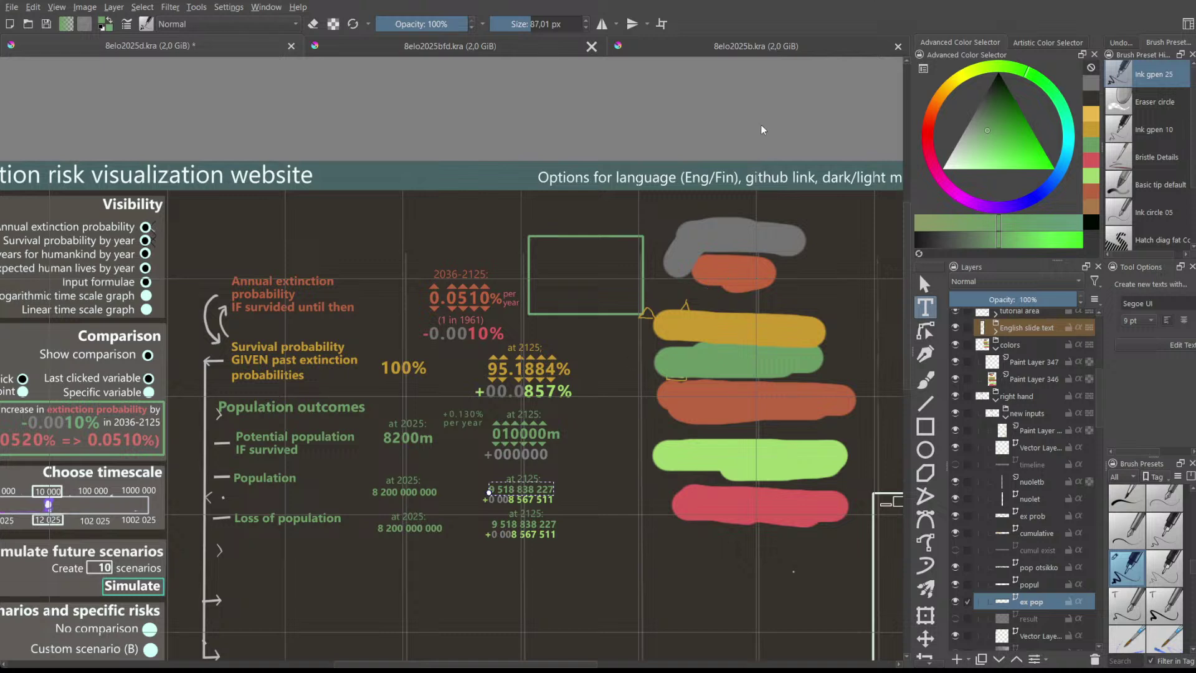
- Deselect the population text and examine the arrangement of values, swatches and tutorial box across the whole mockup
{"action": "scroll", "coordinate": [554, 280], "scroll_direction": "down", "scroll_amount": 1}
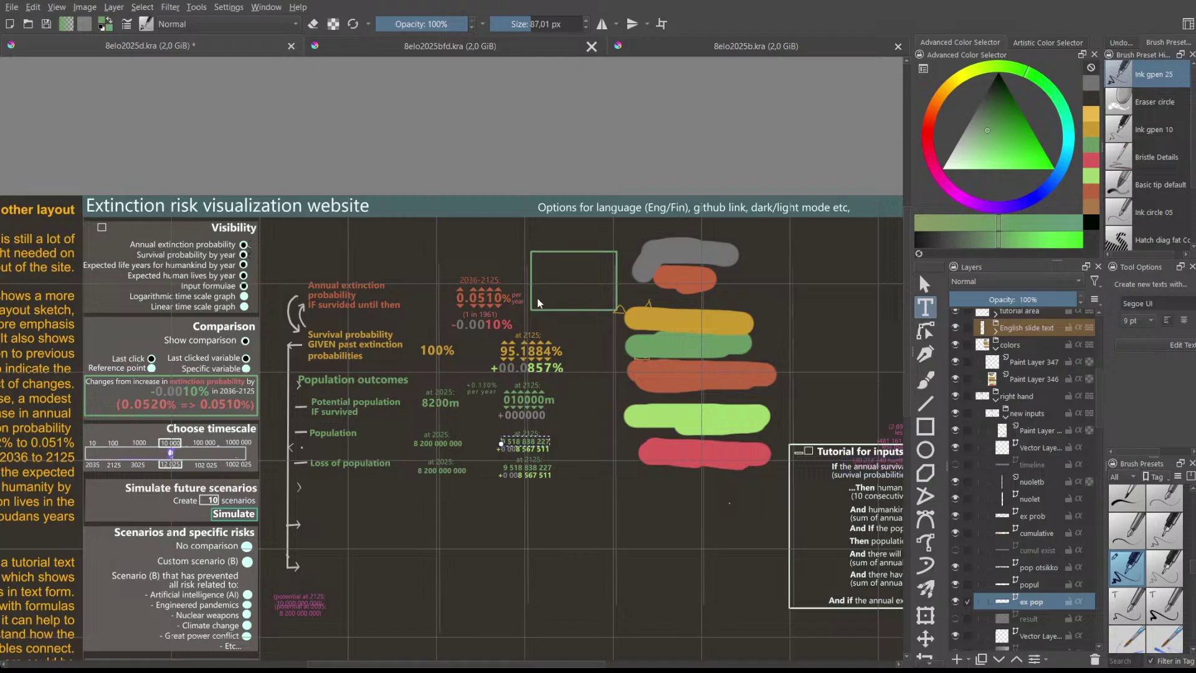
{"action": "scroll", "coordinate": [537, 302], "scroll_direction": "up", "scroll_amount": 3}
{"action": "scroll", "coordinate": [539, 304], "scroll_direction": "down", "scroll_amount": 1}
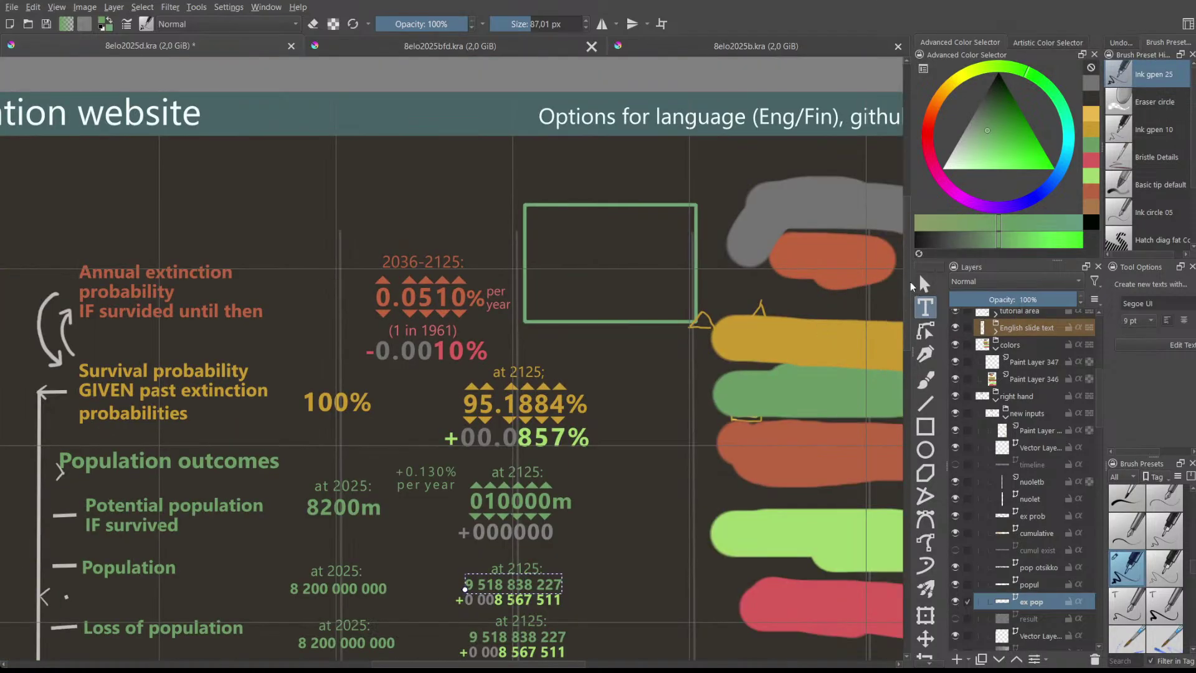
{"action": "scroll", "coordinate": [611, 398], "scroll_direction": "down", "scroll_amount": 4}
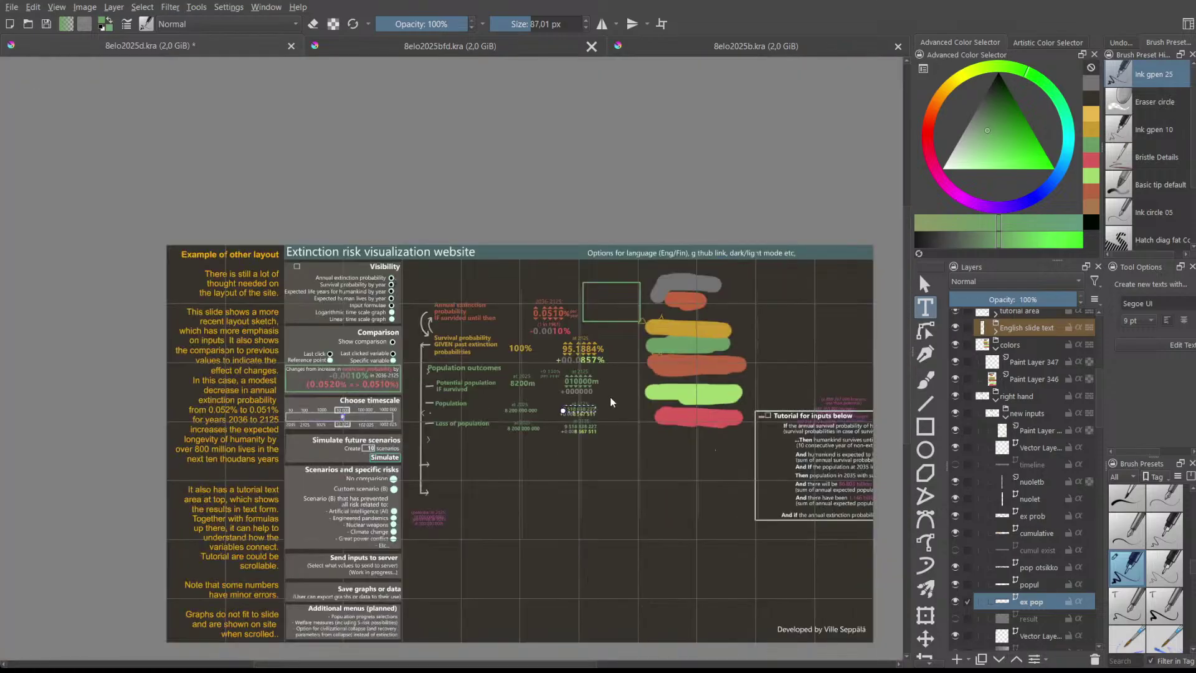
{"action": "scroll", "coordinate": [647, 484], "scroll_direction": "up", "scroll_amount": 2}
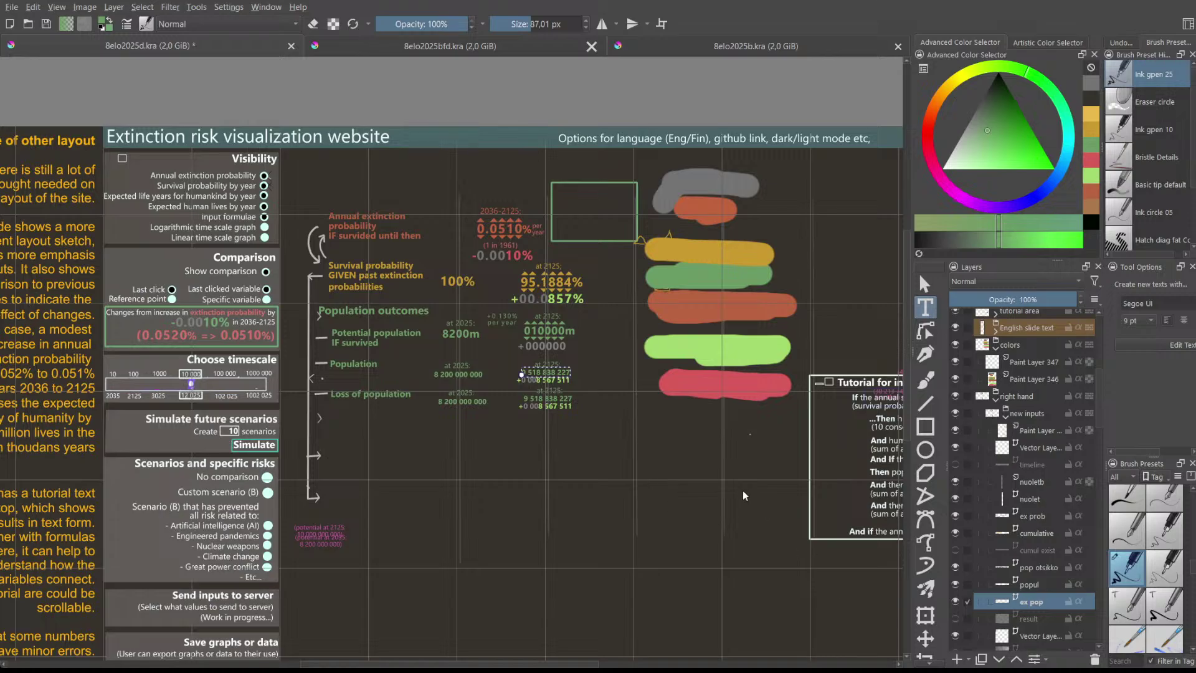
{"action": "left_click", "coordinate": [579, 434]}
{"action": "scroll", "coordinate": [543, 414], "scroll_direction": "down", "scroll_amount": 3}
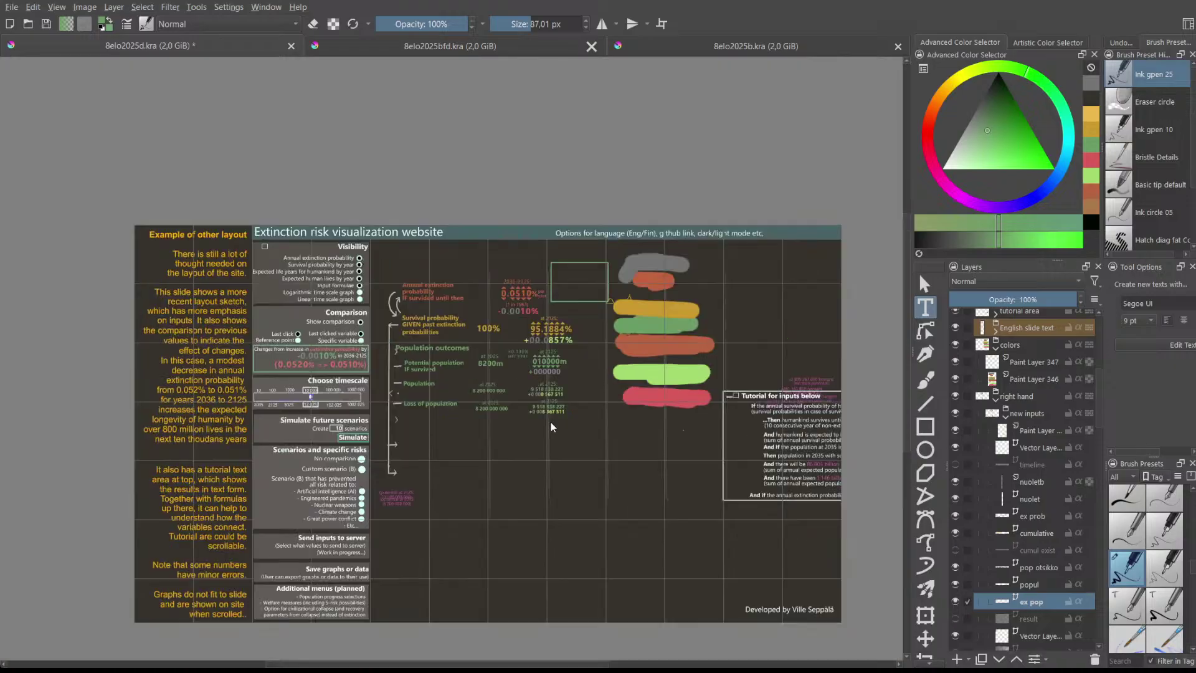
{"action": "scroll", "coordinate": [561, 434], "scroll_direction": "up", "scroll_amount": 3}
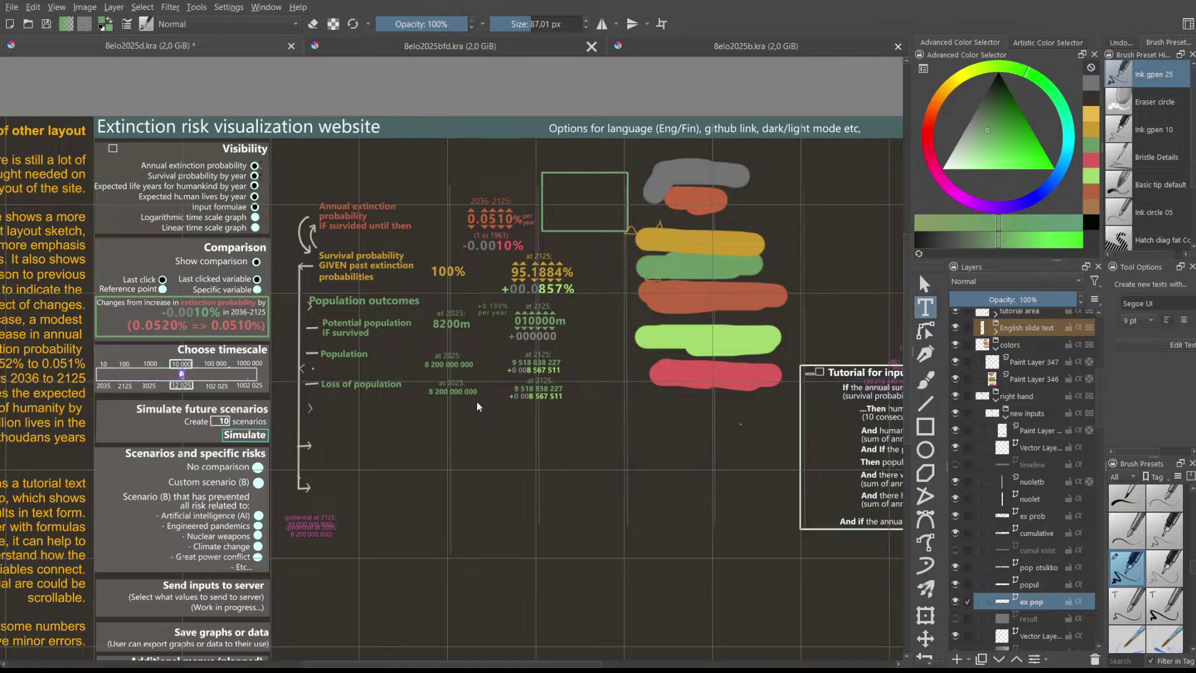
{"action": "scroll", "coordinate": [470, 393], "scroll_direction": "up", "scroll_amount": 2}
{"action": "scroll", "coordinate": [446, 432], "scroll_direction": "up", "scroll_amount": 2}
{"action": "scroll", "coordinate": [446, 431], "scroll_direction": "down", "scroll_amount": 2}
{"action": "scroll", "coordinate": [498, 401], "scroll_direction": "down", "scroll_amount": 1}
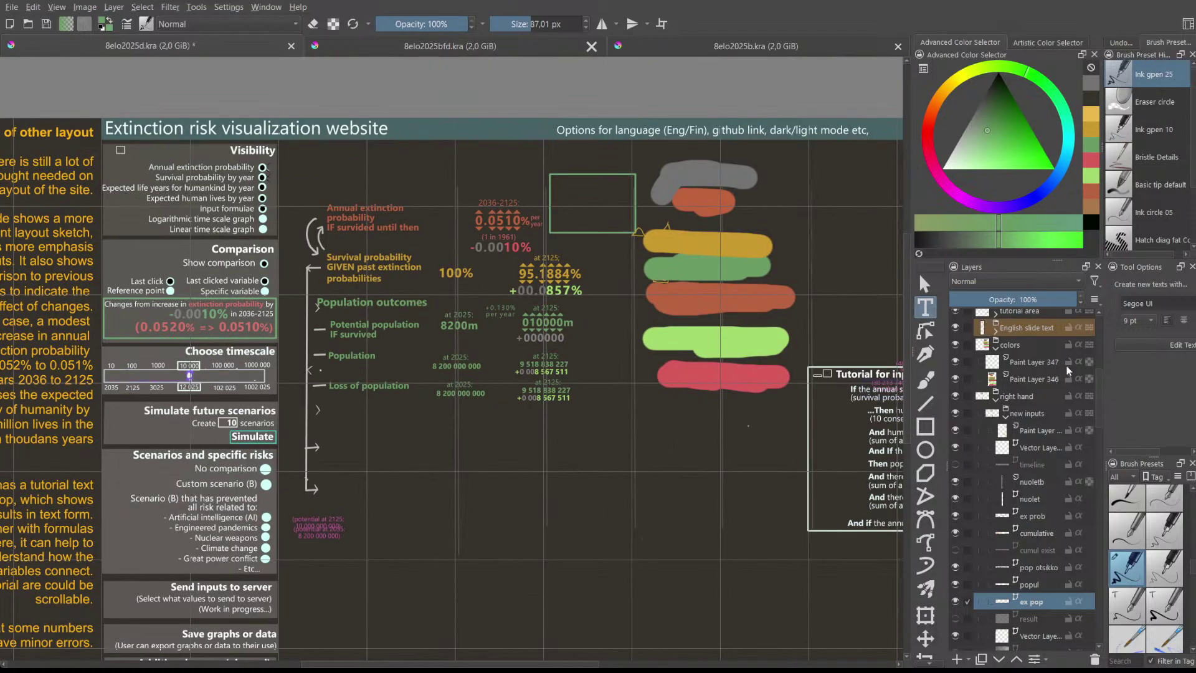
- Move the colors group down and to the right so its swatches overlap the tutorial box's edge
{"action": "left_click", "coordinate": [1009, 346]}
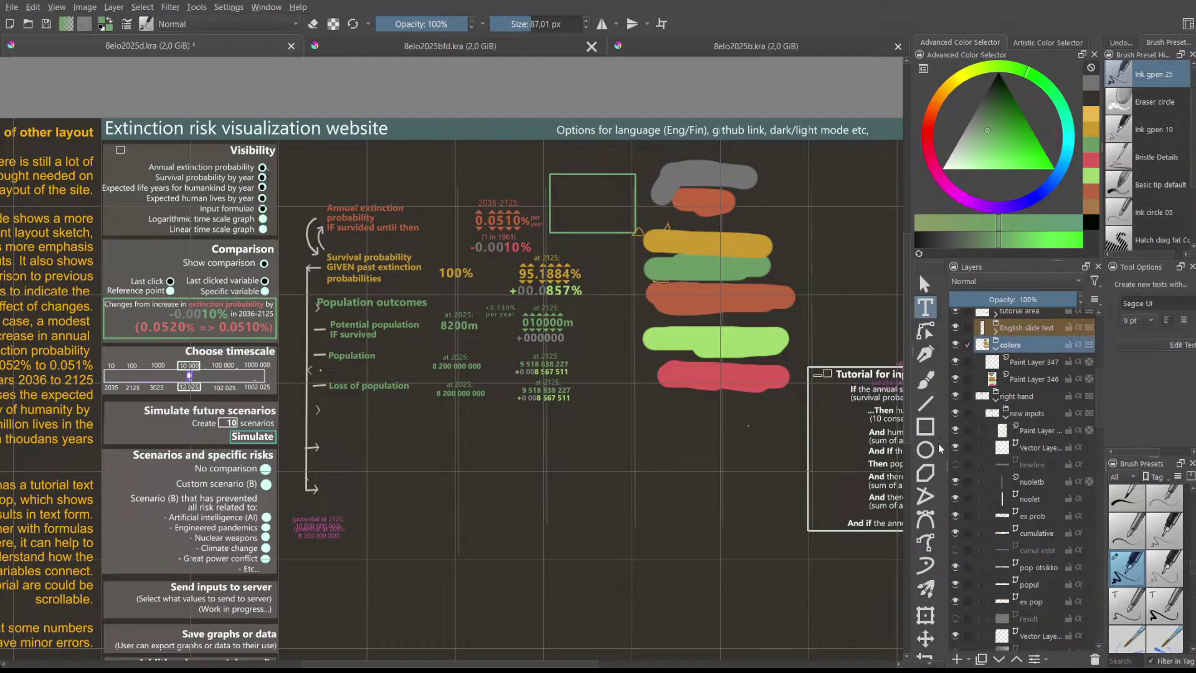
{"action": "left_click", "coordinate": [927, 640]}
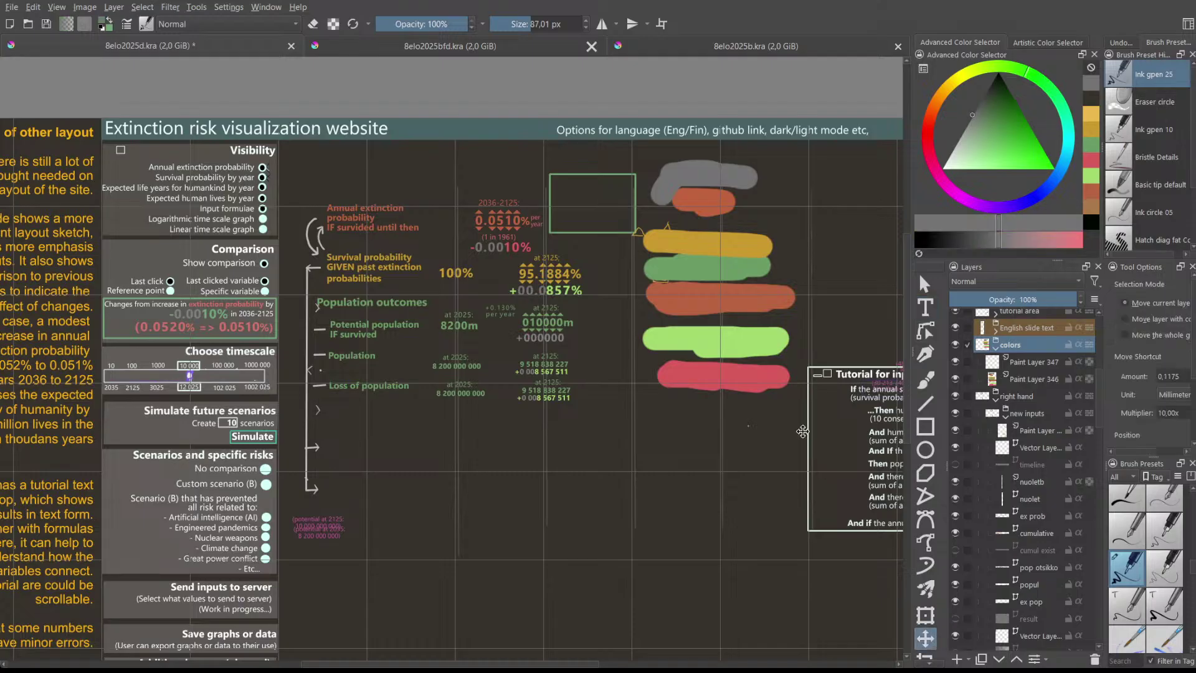
{"action": "left_click_drag", "start_coordinate": [711, 326], "coordinate": [797, 518]}
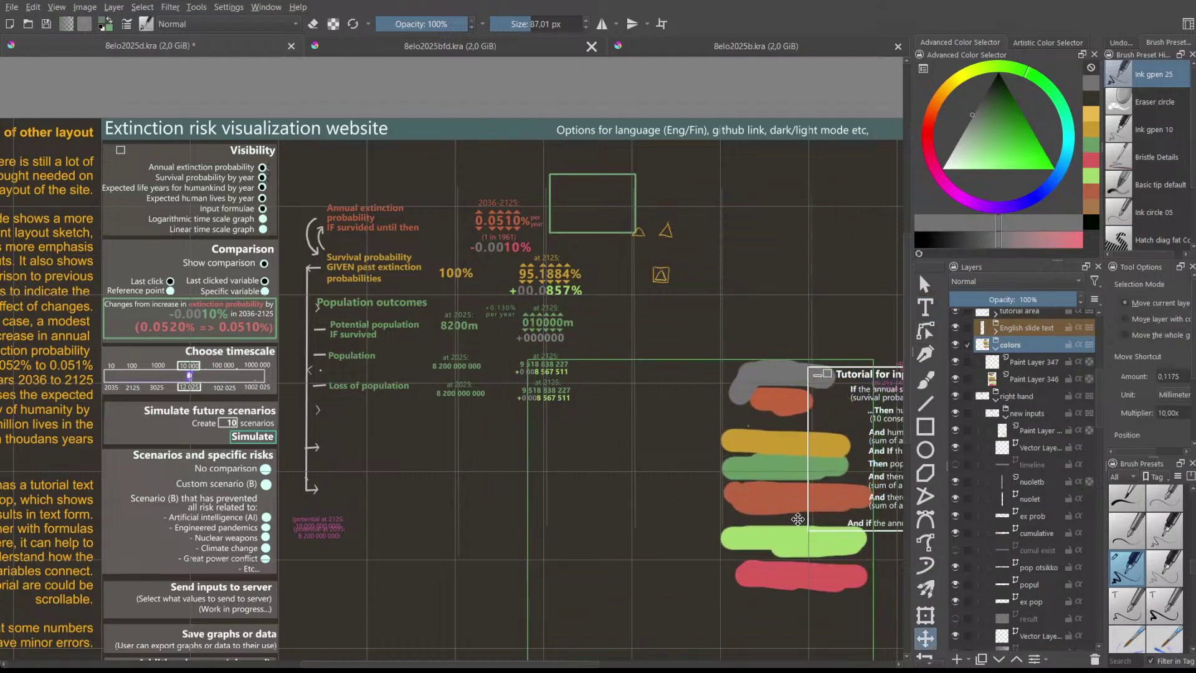
- Toggle the ex pop layer off and on to check whether it holds the annual extinction probability figures
{"action": "scroll", "coordinate": [809, 270], "scroll_direction": "down", "scroll_amount": 1}
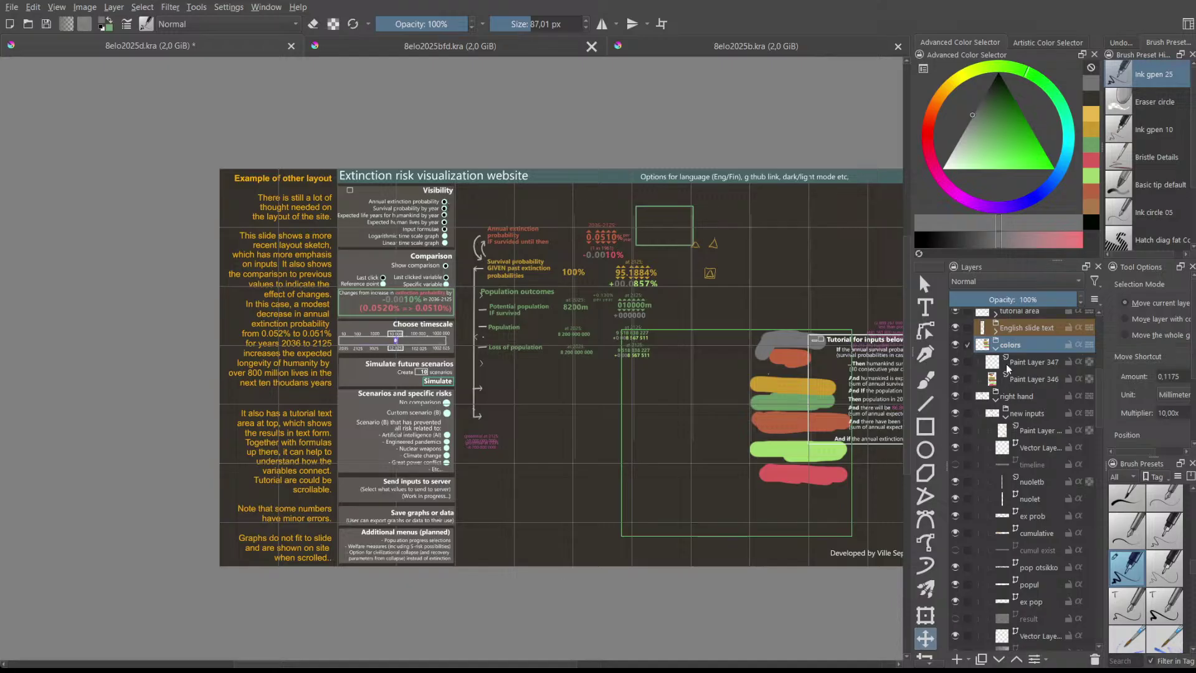
{"action": "scroll", "coordinate": [775, 265], "scroll_direction": "up", "scroll_amount": 1}
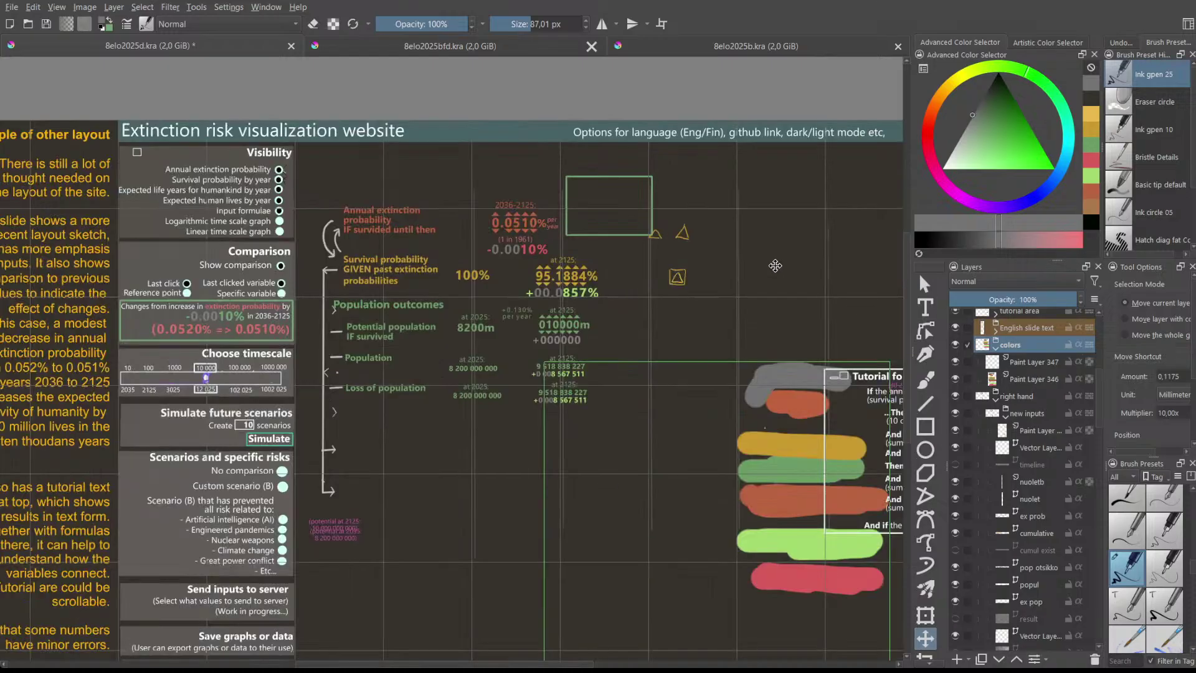
{"action": "scroll", "coordinate": [774, 265], "scroll_direction": "up", "scroll_amount": 1}
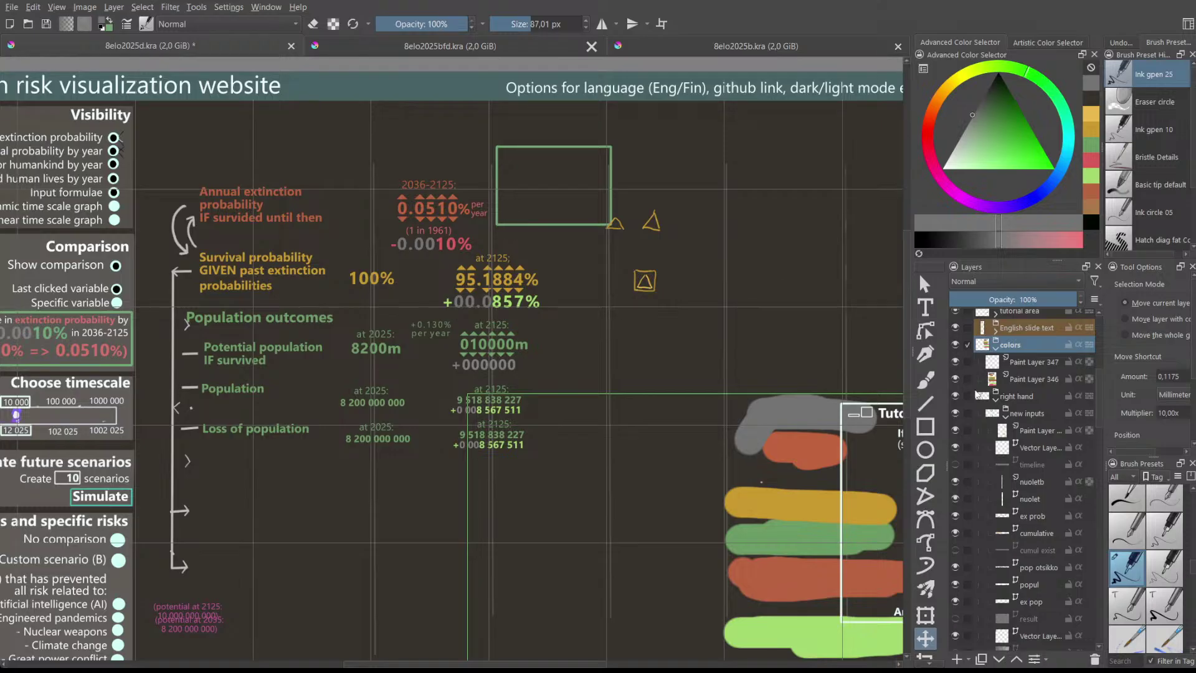
{"action": "left_click", "coordinate": [1035, 599]}
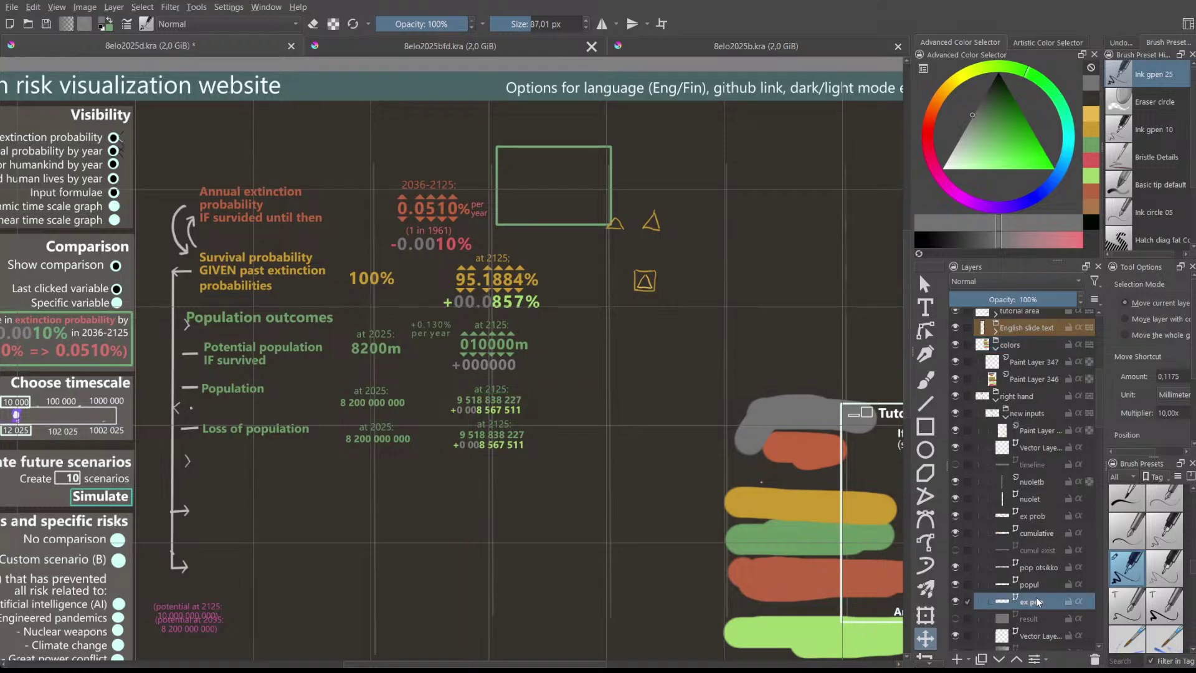
{"action": "left_click", "coordinate": [925, 286]}
{"action": "left_click_drag", "start_coordinate": [396, 167], "coordinate": [527, 251]}
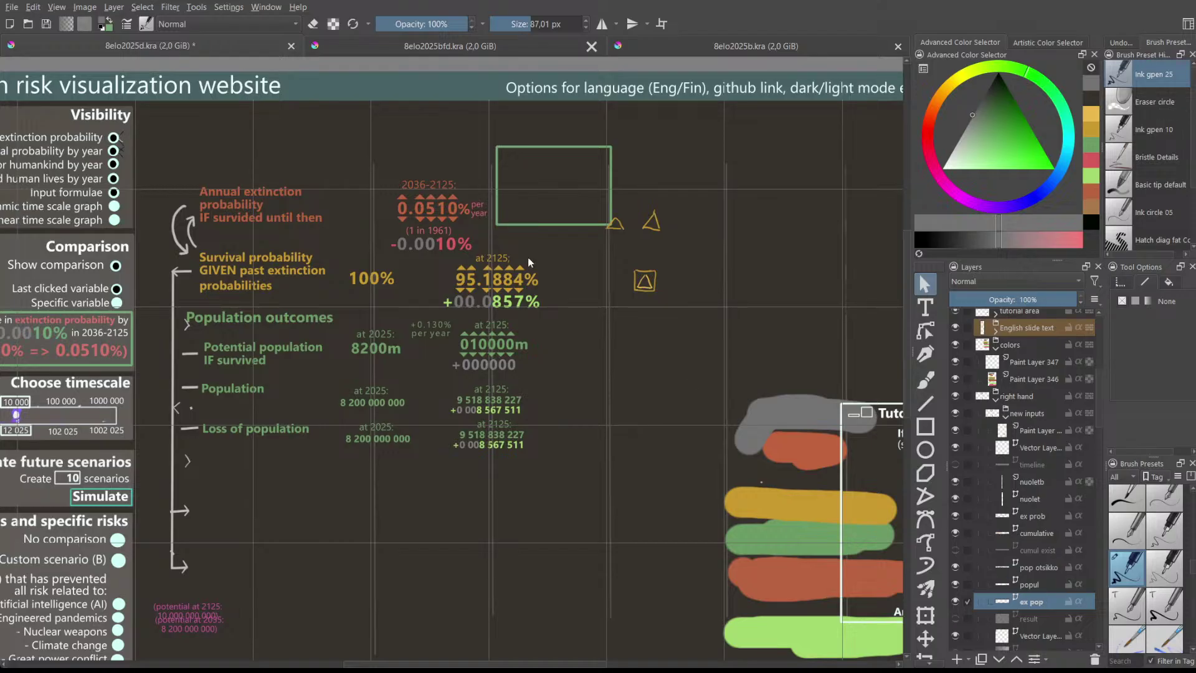
{"action": "left_click_drag", "start_coordinate": [365, 160], "coordinate": [488, 305]}
{"action": "left_click", "coordinate": [956, 601]}
{"action": "left_click", "coordinate": [956, 601]}
- Duplicate the 0.0510% annual extinction figure block on the ex prob layer and place the copy to its right, overlapping the green rectangle
{"action": "left_click", "coordinate": [1039, 522]}
{"action": "left_click_drag", "start_coordinate": [341, 157], "coordinate": [537, 259]}
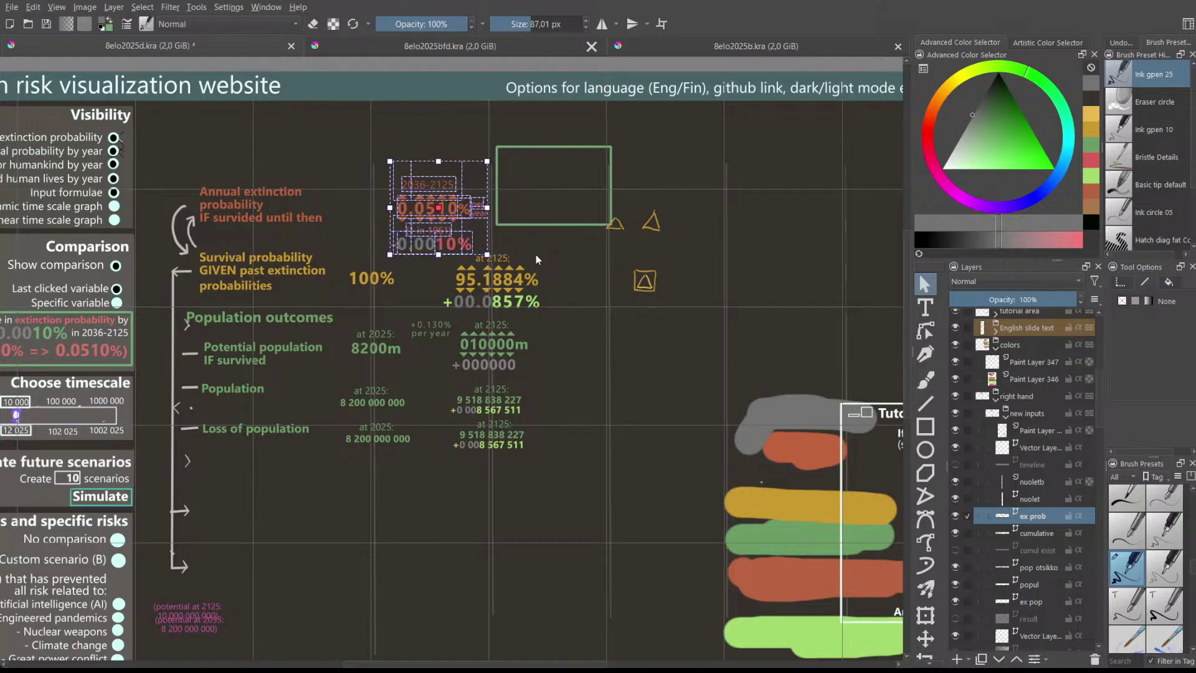
{"action": "left_click", "coordinate": [538, 208]}
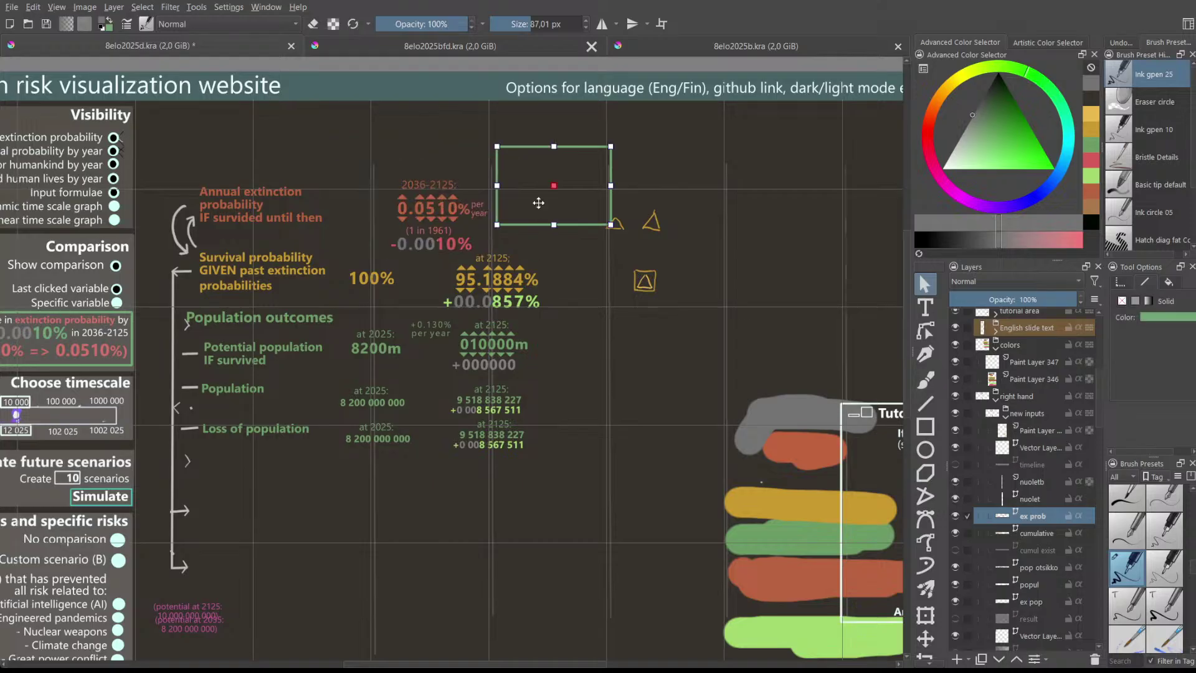
{"action": "key", "text": "ctrl+v"}
{"action": "left_click_drag", "start_coordinate": [497, 207], "coordinate": [605, 198]}
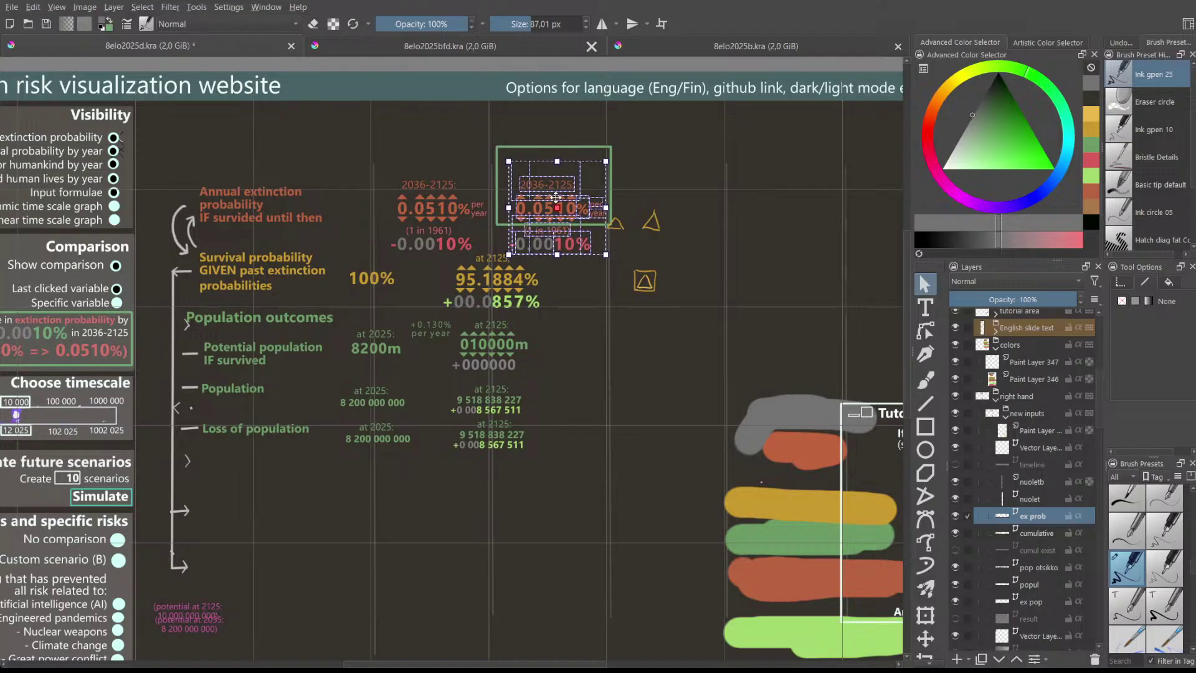
{"action": "key", "text": "ctrl+shift+a"}
- Examine the duplicated extinction figures up close and in the overall mockup layout, and look through the layer stack
{"action": "scroll", "coordinate": [570, 261], "scroll_direction": "down", "scroll_amount": 1}
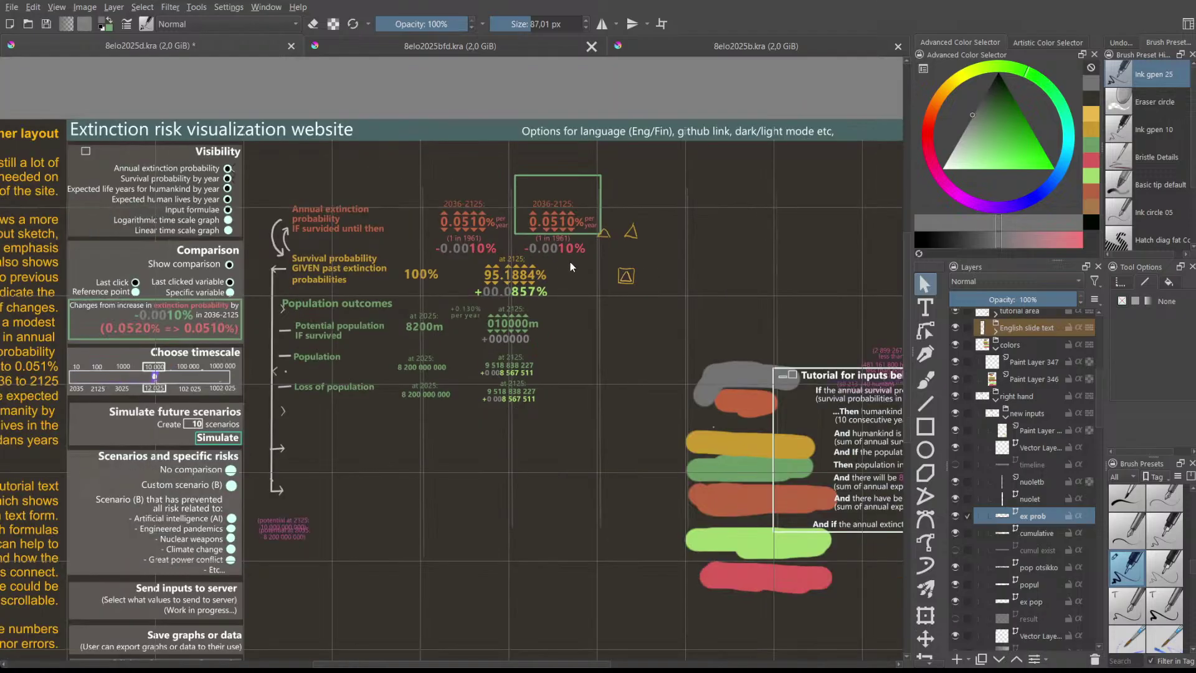
{"action": "scroll", "coordinate": [502, 274], "scroll_direction": "down", "scroll_amount": 1}
{"action": "scroll", "coordinate": [502, 274], "scroll_direction": "up", "scroll_amount": 1}
{"action": "scroll", "coordinate": [502, 274], "scroll_direction": "down", "scroll_amount": 1}
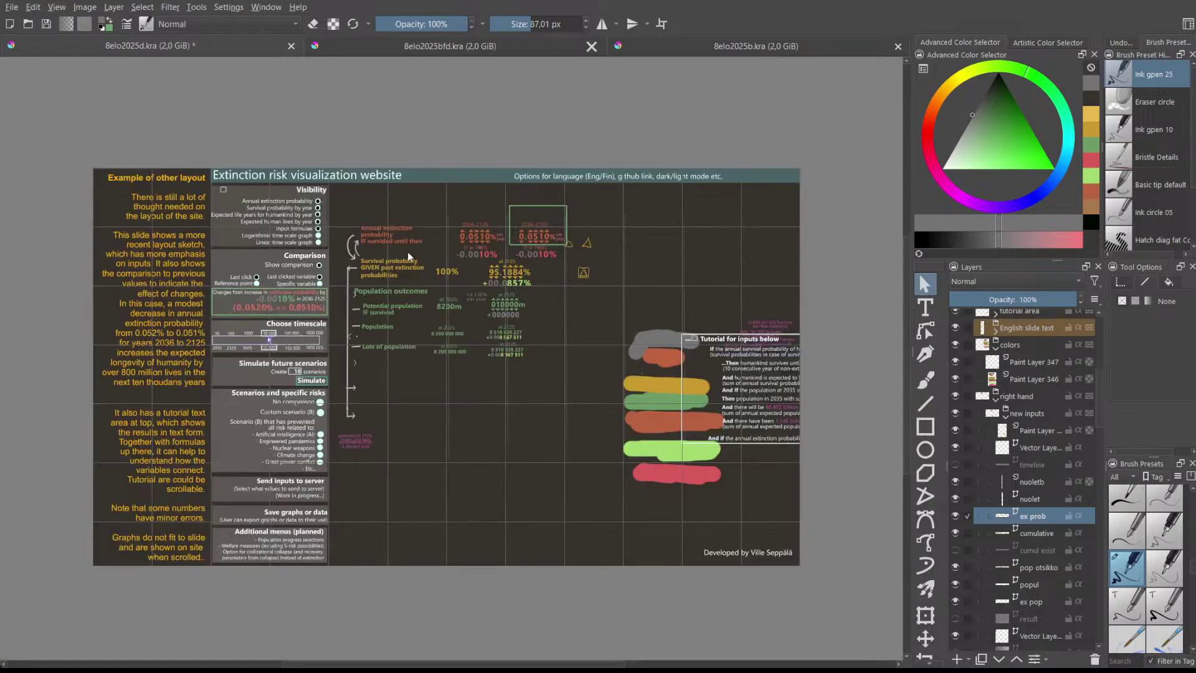
{"action": "scroll", "coordinate": [443, 308], "scroll_direction": "up", "scroll_amount": 1}
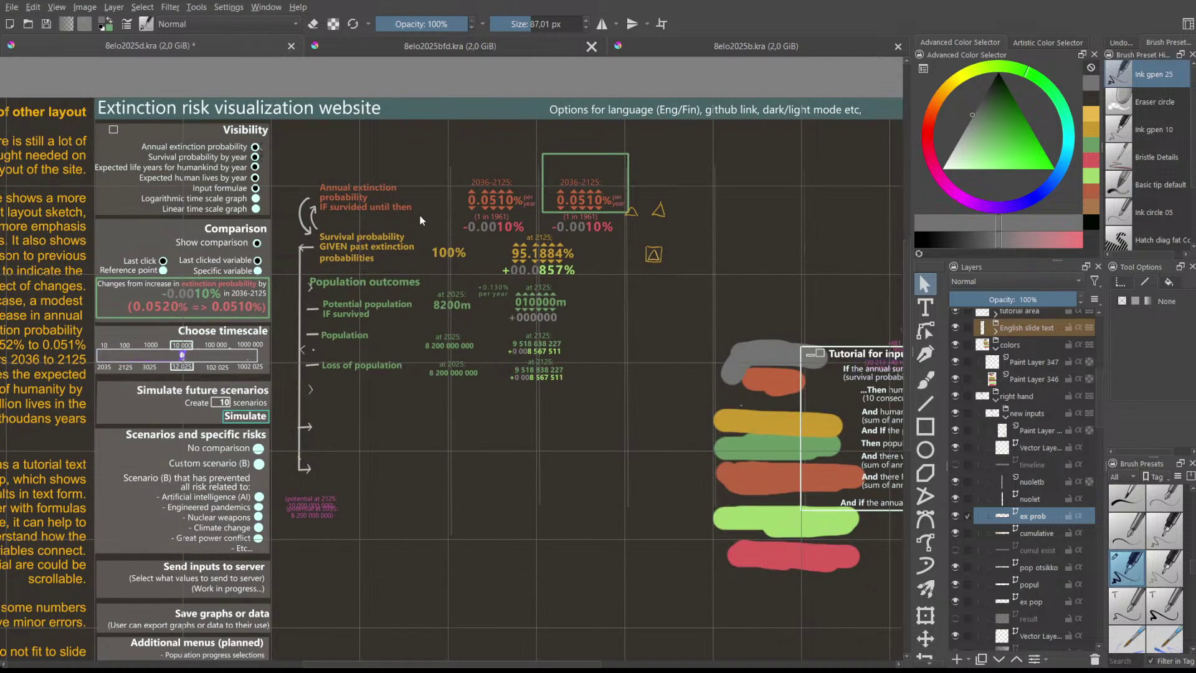
{"action": "scroll", "coordinate": [421, 221], "scroll_direction": "down", "scroll_amount": 1}
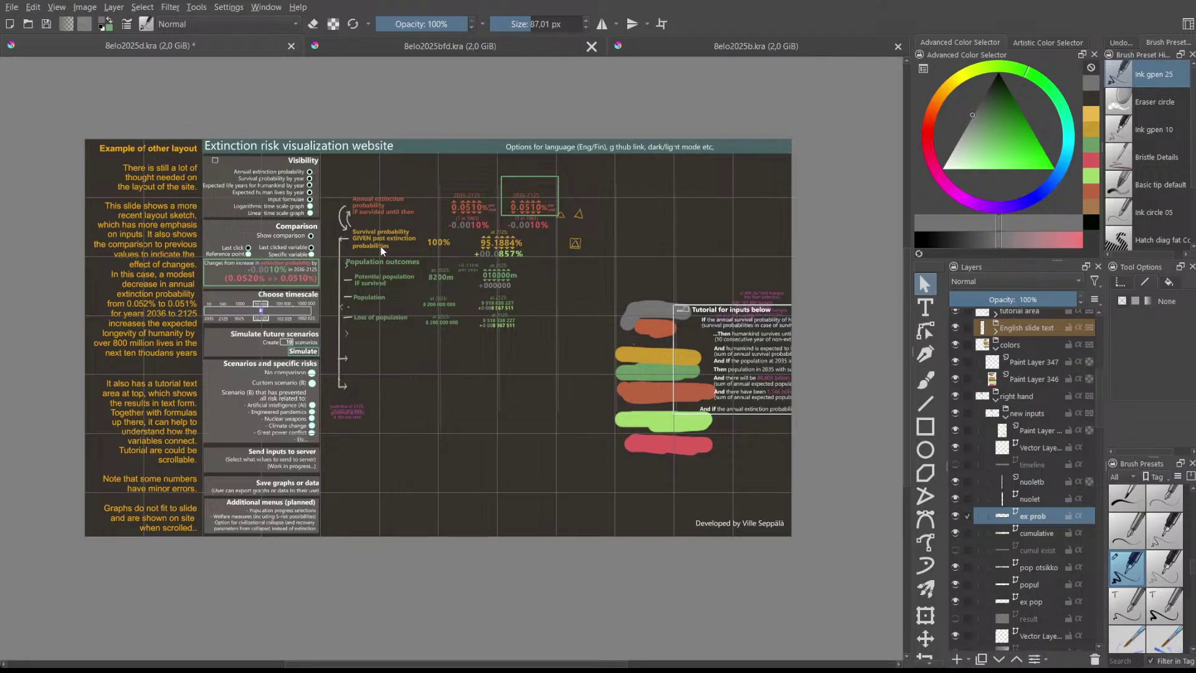
{"action": "scroll", "coordinate": [372, 250], "scroll_direction": "up", "scroll_amount": 1}
{"action": "scroll", "coordinate": [372, 250], "scroll_direction": "down", "scroll_amount": 1}
{"action": "scroll", "coordinate": [424, 207], "scroll_direction": "up", "scroll_amount": 2}
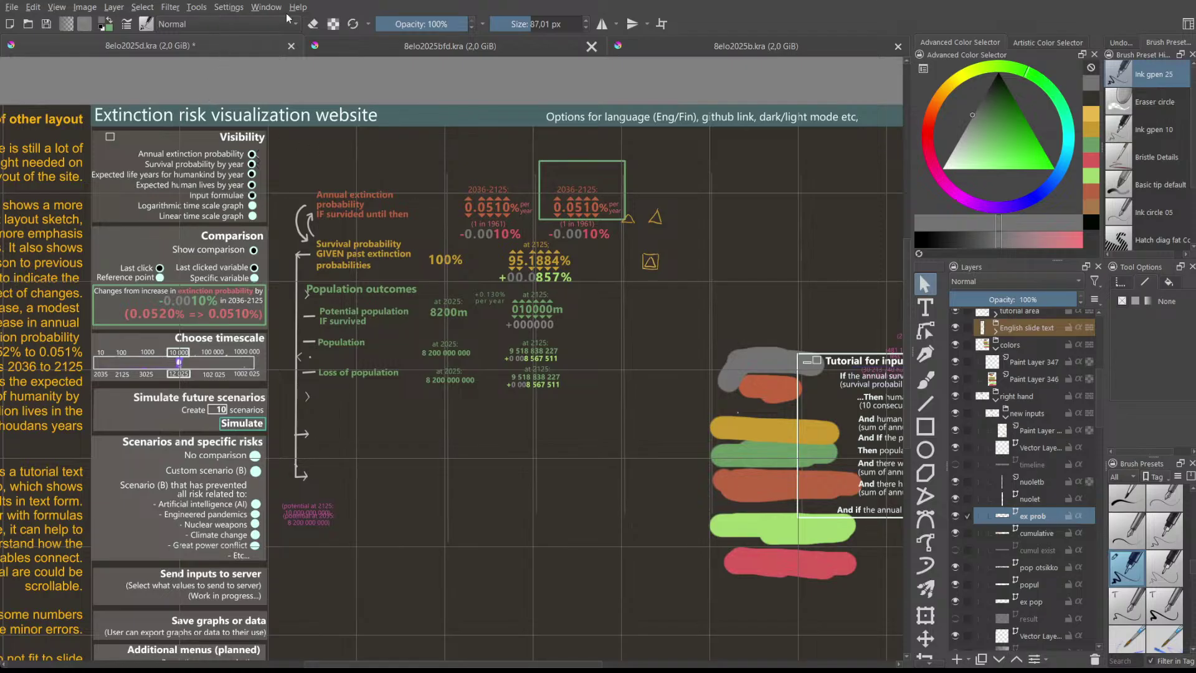
{"action": "scroll", "coordinate": [436, 178], "scroll_direction": "up", "scroll_amount": 1}
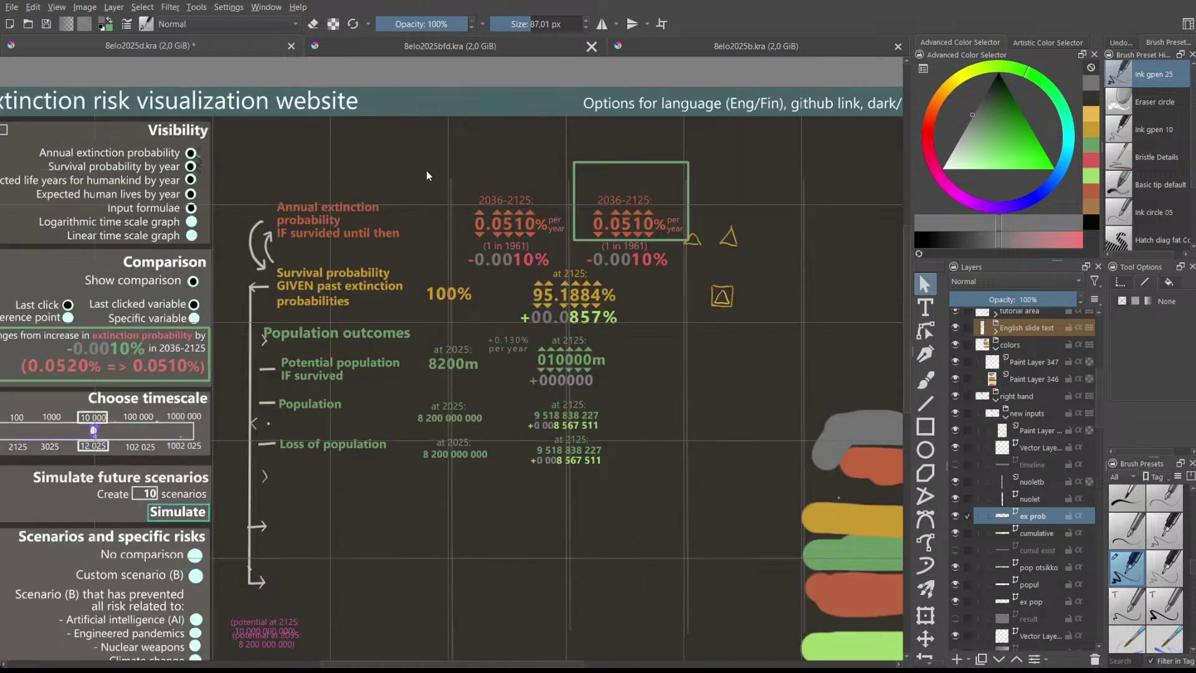
{"action": "scroll", "coordinate": [426, 170], "scroll_direction": "down", "scroll_amount": 1}
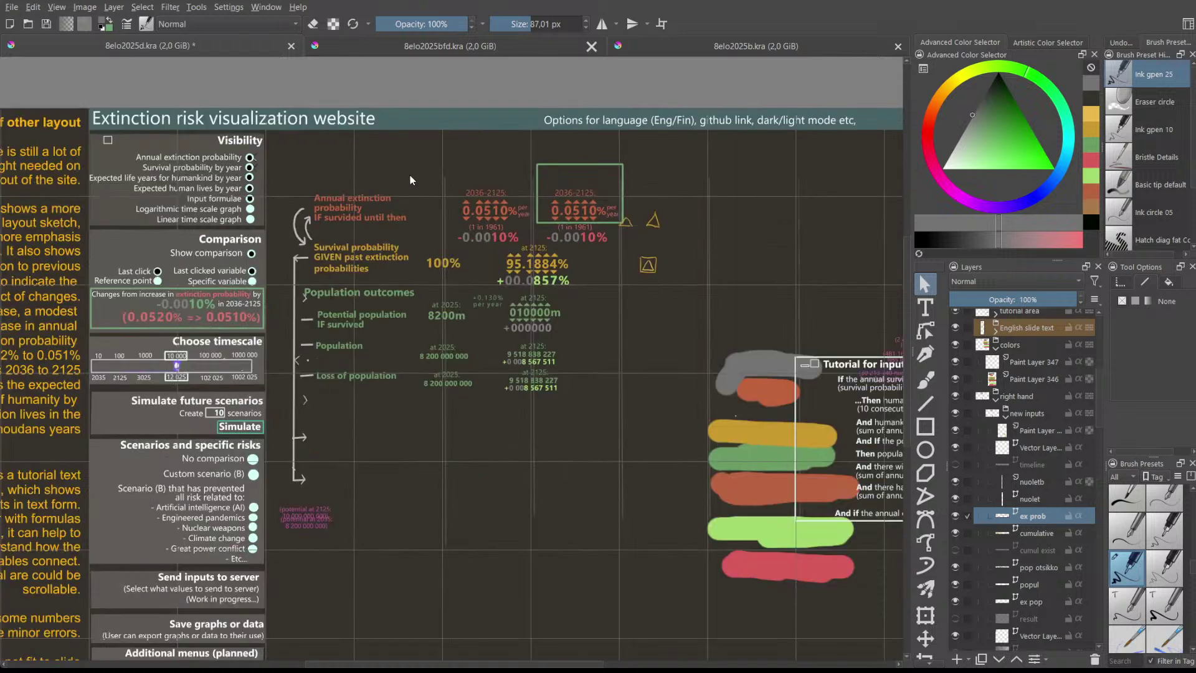
{"action": "scroll", "coordinate": [409, 177], "scroll_direction": "up", "scroll_amount": 1}
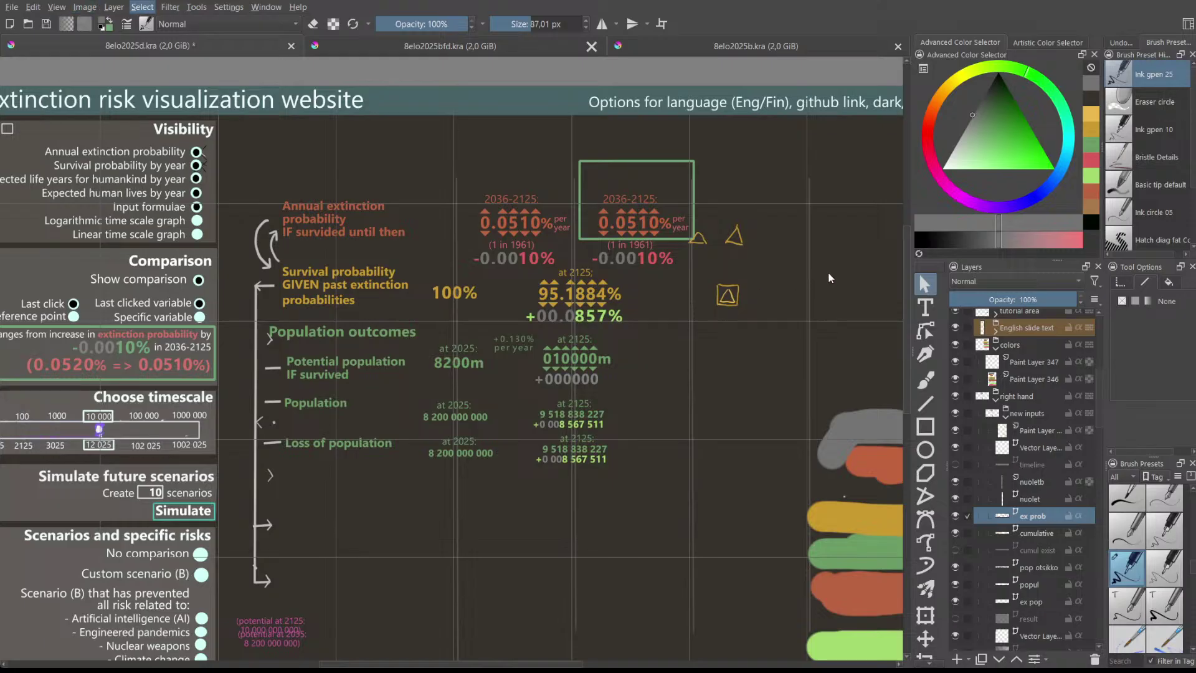
{"action": "scroll", "coordinate": [755, 239], "scroll_direction": "up", "scroll_amount": 1}
{"action": "scroll", "coordinate": [754, 239], "scroll_direction": "down", "scroll_amount": 1}
{"action": "scroll", "coordinate": [988, 447], "scroll_direction": "down", "scroll_amount": 10}
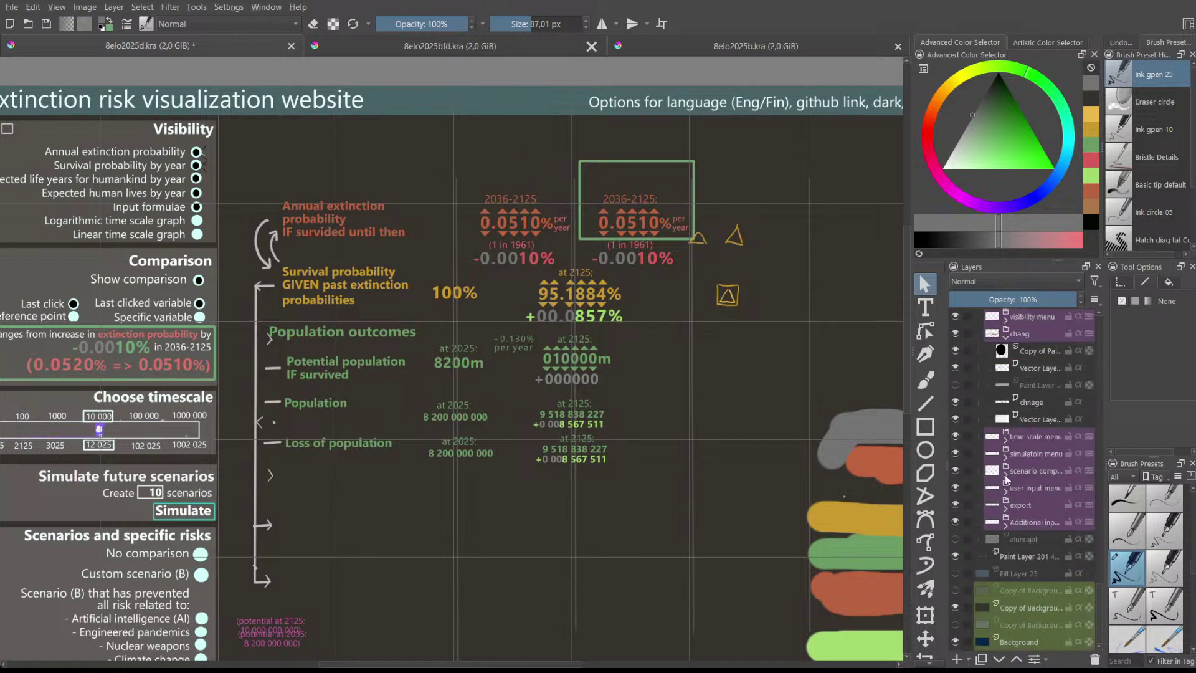
{"action": "scroll", "coordinate": [1022, 524], "scroll_direction": "up", "scroll_amount": 4}
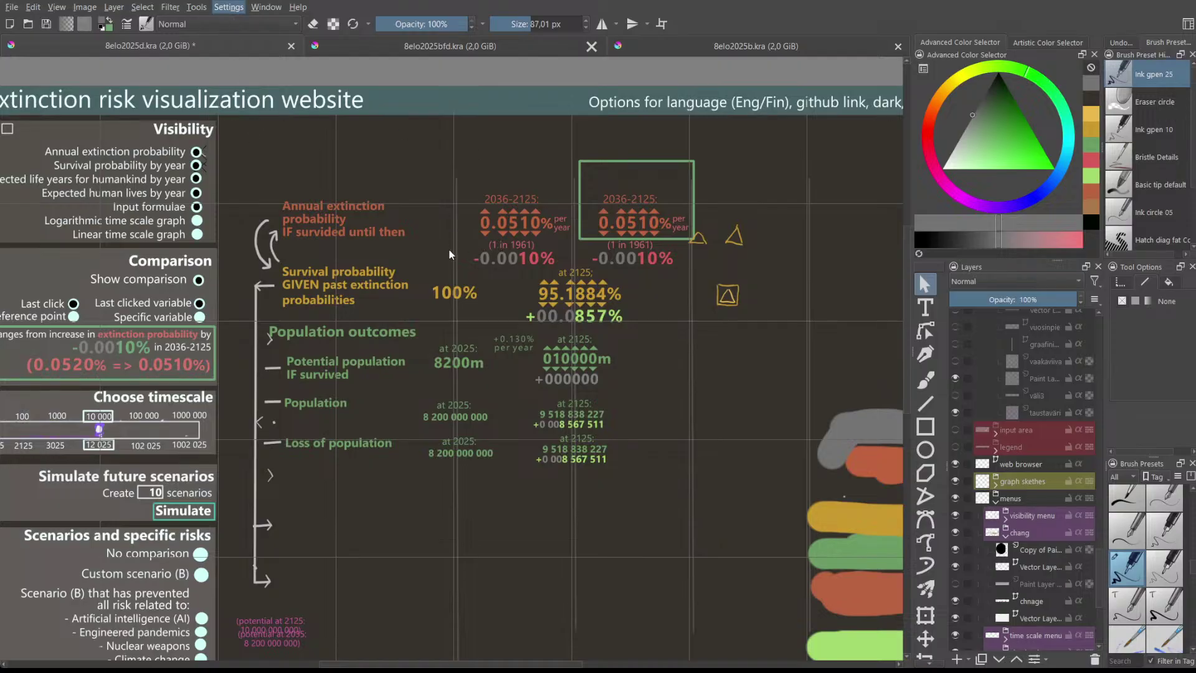
- Open the grid settings and set both the X and Y spacing to 160 px
{"action": "left_click", "coordinate": [437, 299]}
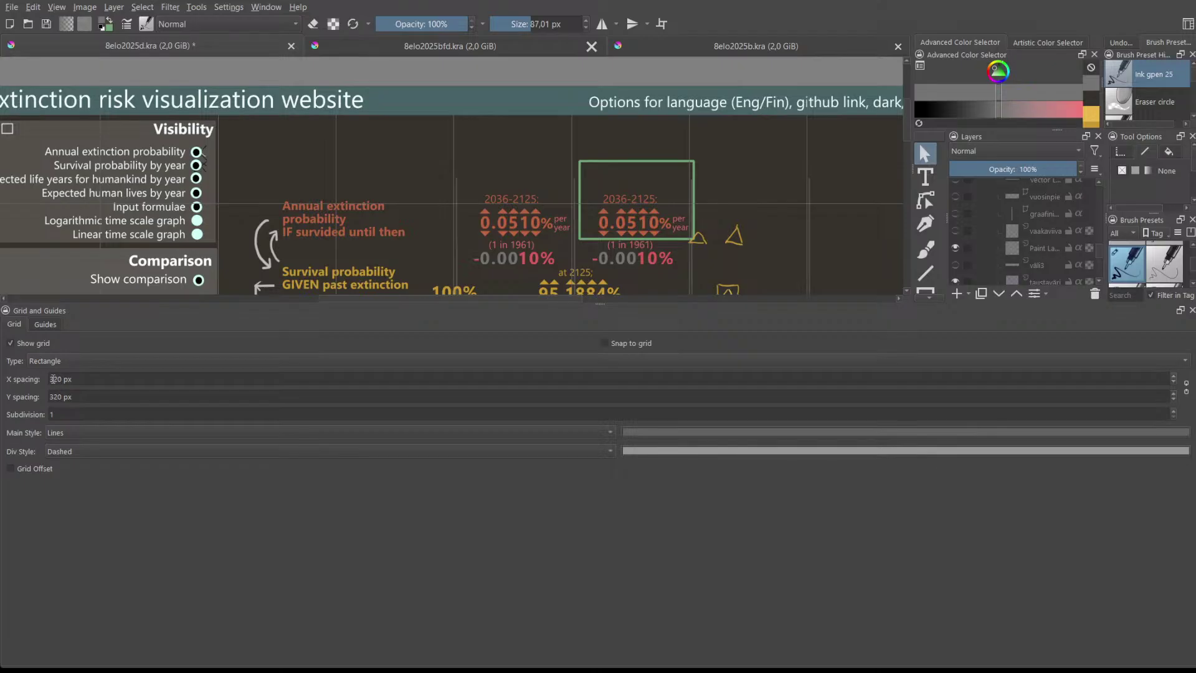
{"action": "double_click", "coordinate": [54, 378]}
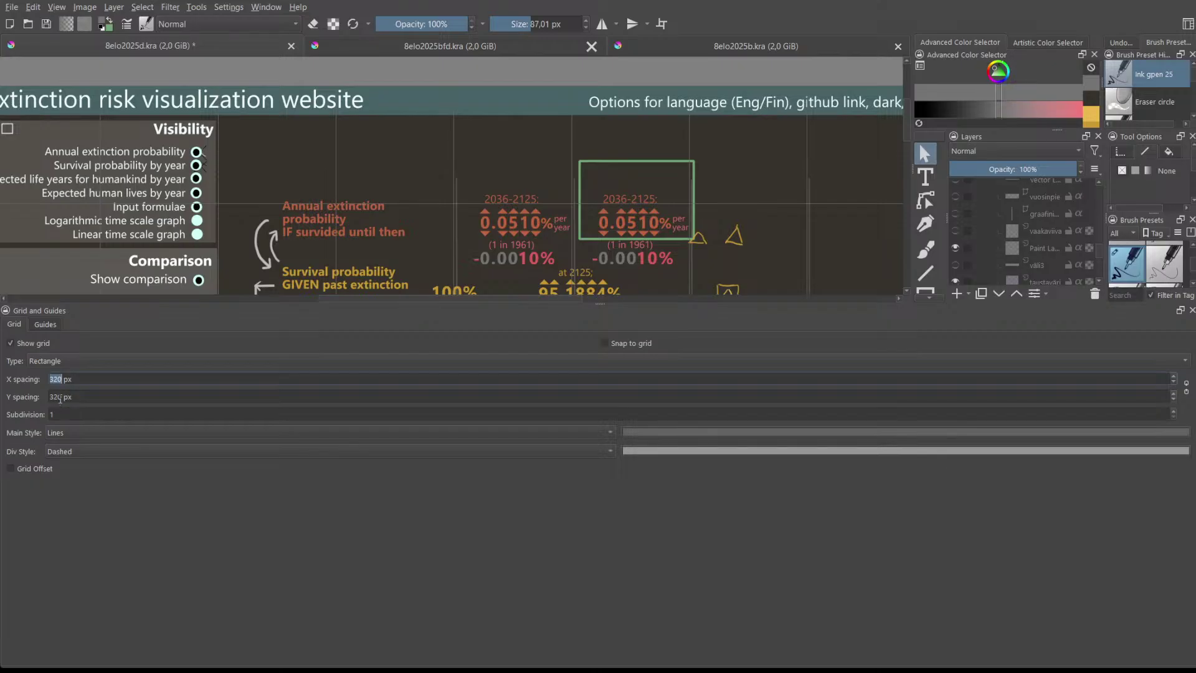
{"action": "type", "text": "16"}
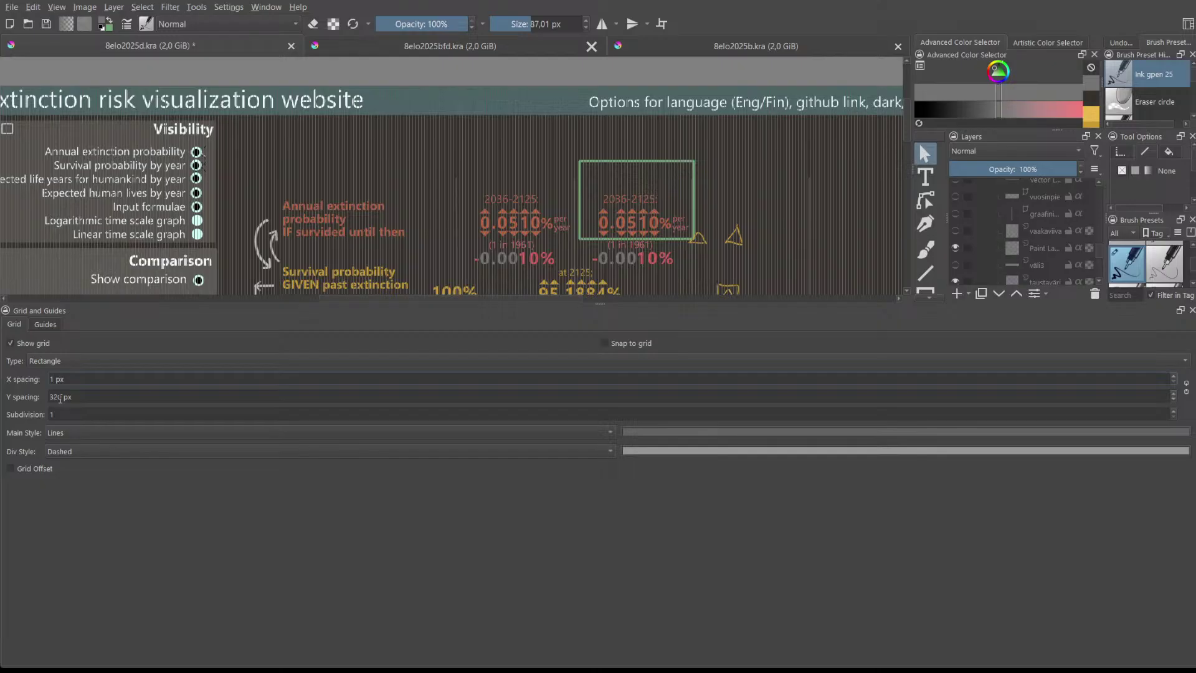
{"action": "type", "text": "0"}
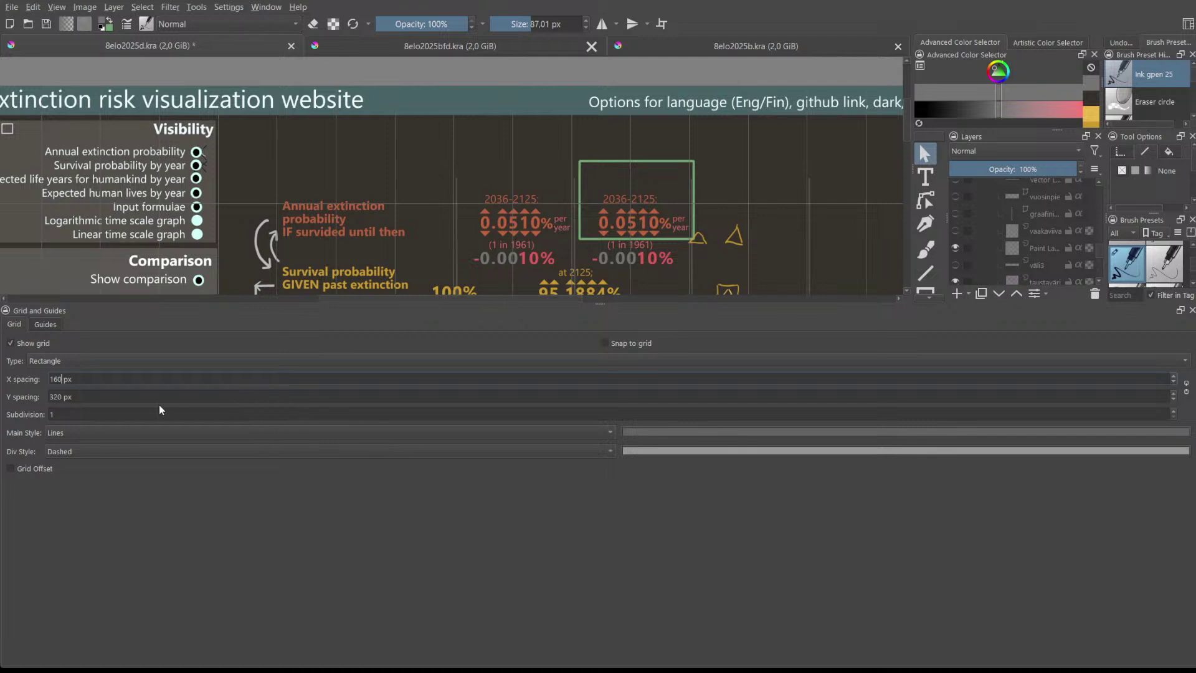
{"action": "left_click_drag", "start_coordinate": [55, 396], "coordinate": [45, 397]}
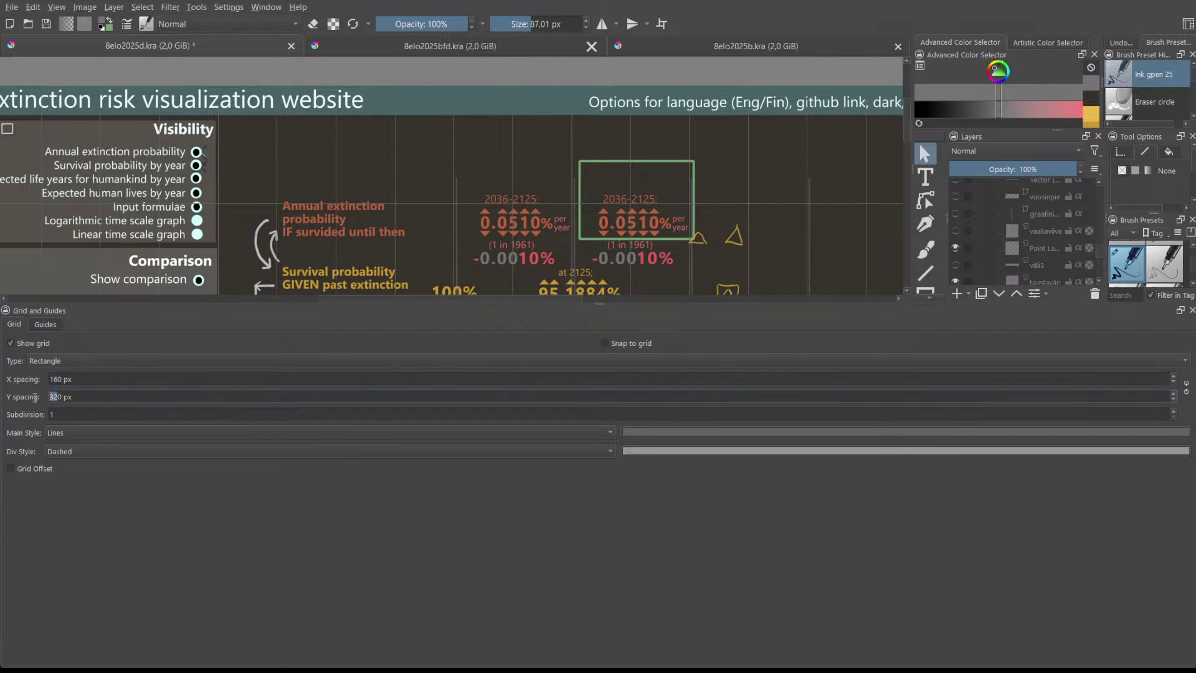
{"action": "type", "text": "16"}
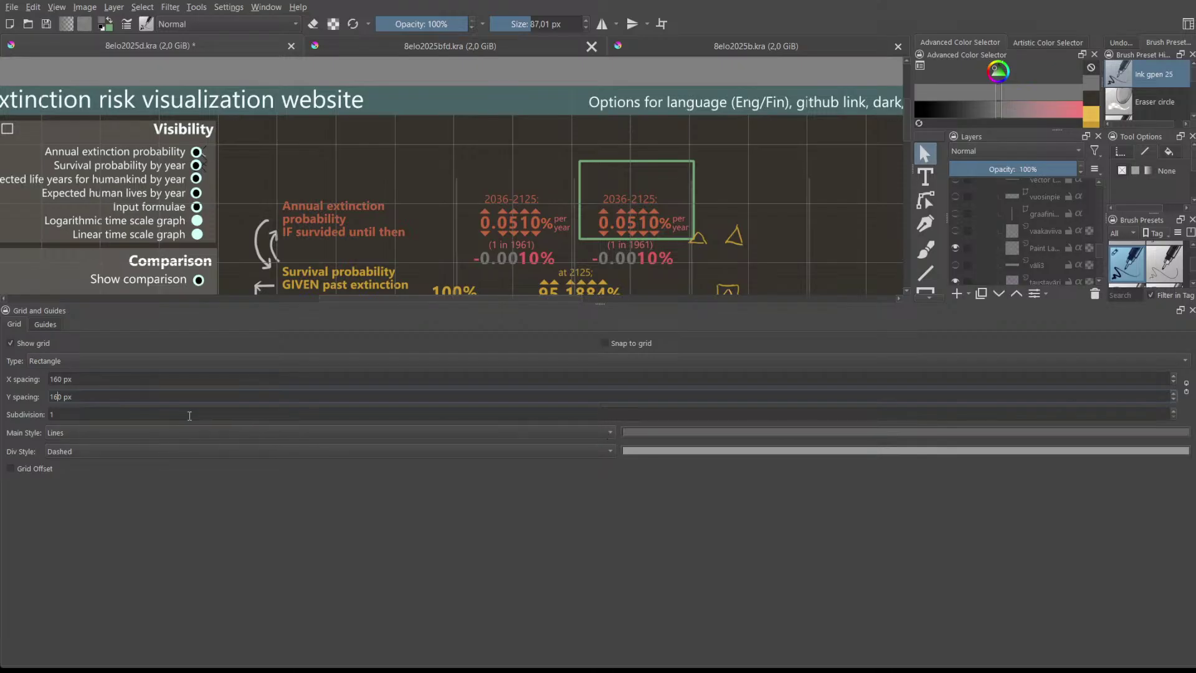
- Try a grid subdivision of 2, then restore it to 1
{"action": "left_click", "coordinate": [1173, 411]}
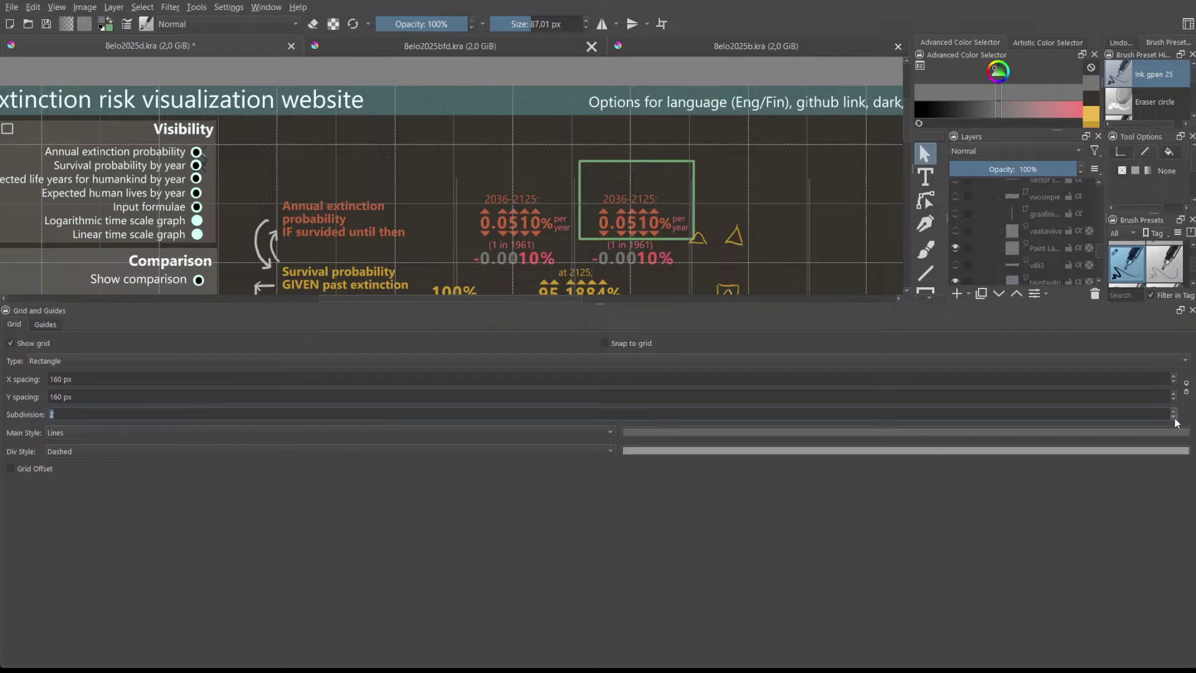
{"action": "left_click", "coordinate": [1174, 416]}
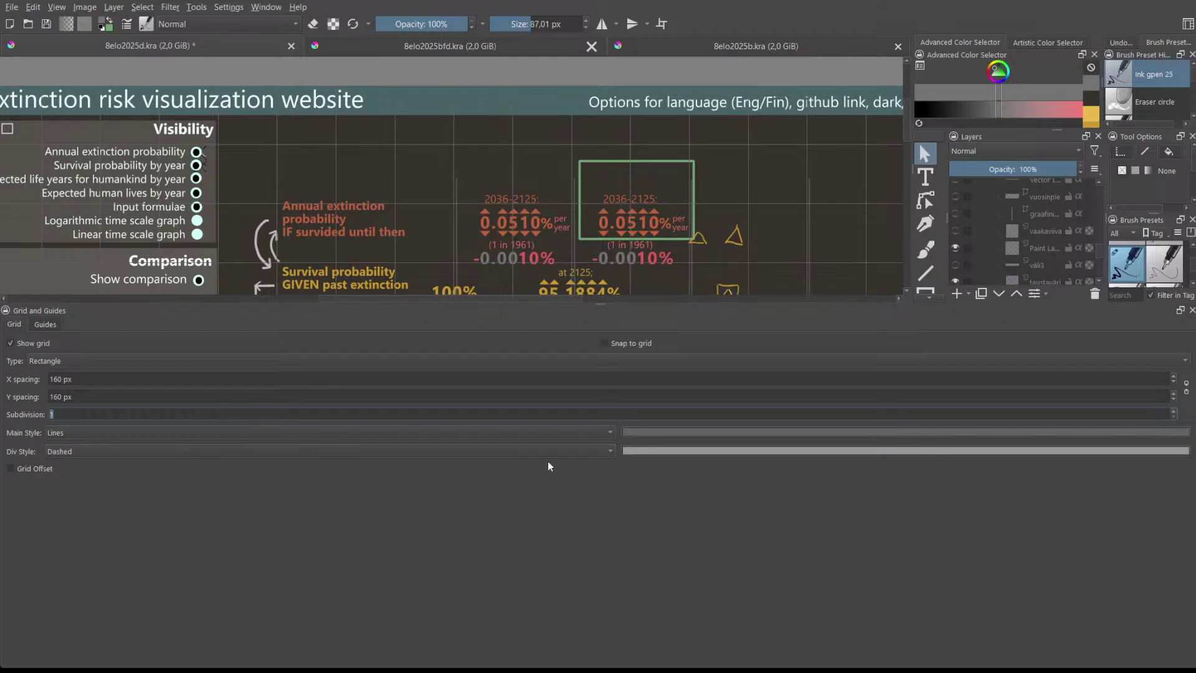
{"action": "left_click", "coordinate": [1173, 412]}
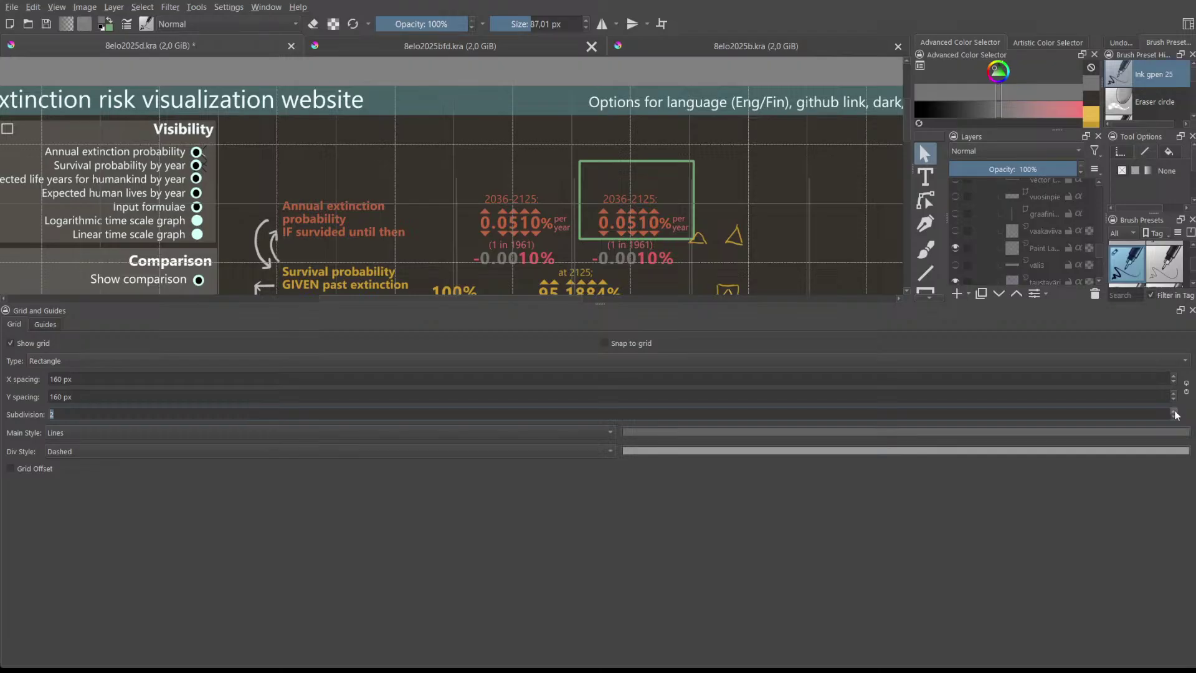
{"action": "left_click", "coordinate": [1173, 418]}
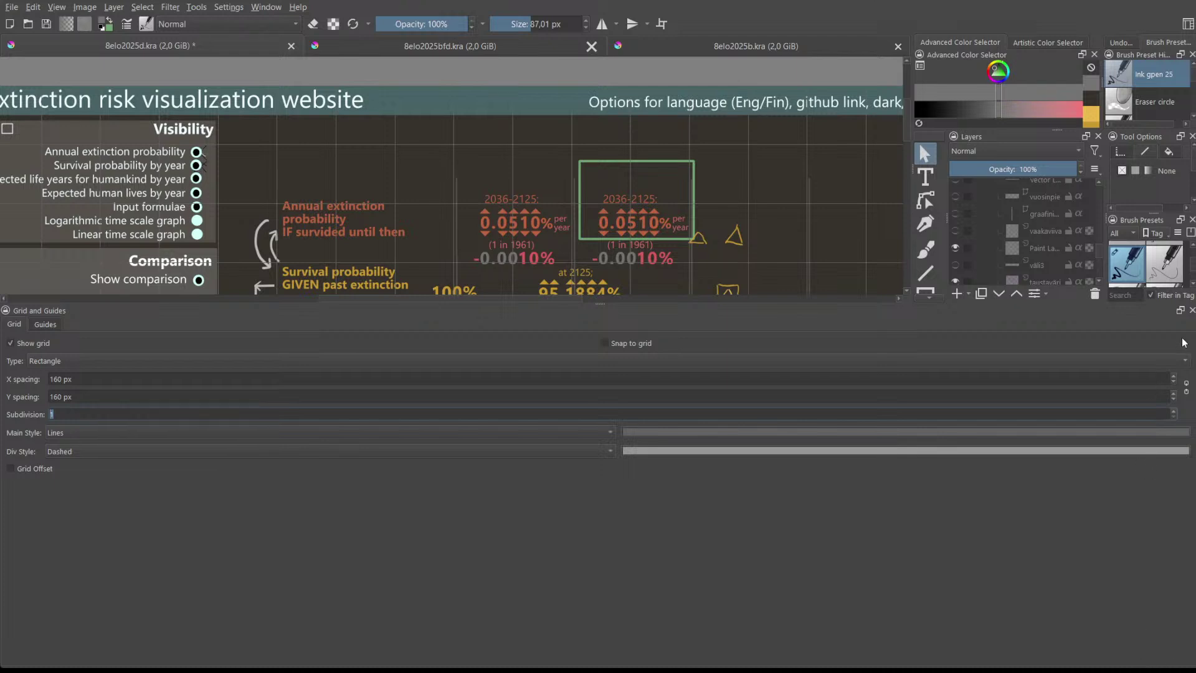
- Close the grid settings and move the duplicated extinction figures and green rectangle on the ex prob layer right by about one grid cell
{"action": "left_click", "coordinate": [1192, 310]}
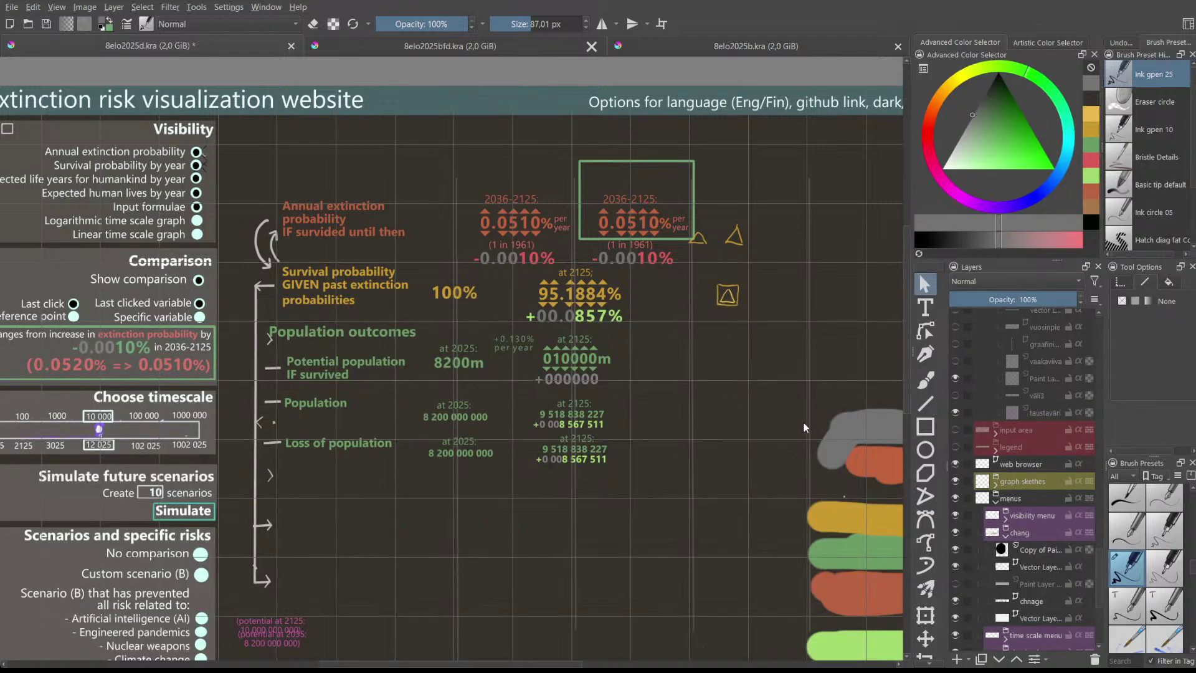
{"action": "scroll", "coordinate": [492, 357], "scroll_direction": "up", "scroll_amount": 2}
{"action": "scroll", "coordinate": [495, 357], "scroll_direction": "down", "scroll_amount": 2}
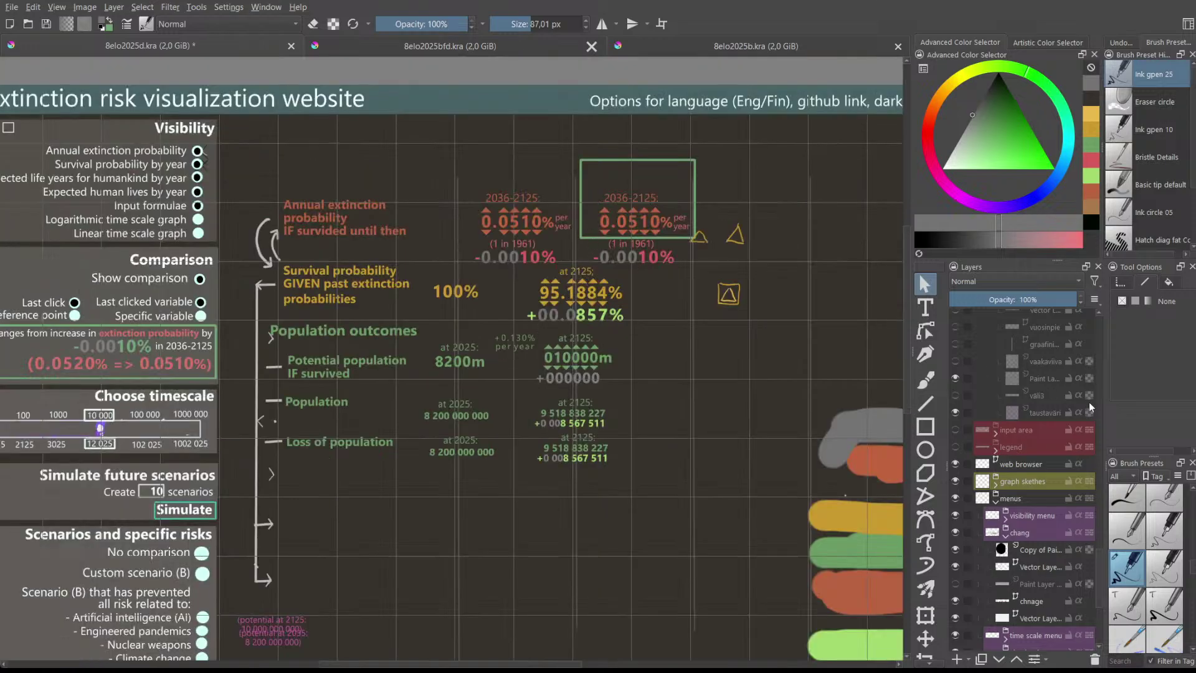
{"action": "scroll", "coordinate": [1044, 442], "scroll_direction": "up", "scroll_amount": 5}
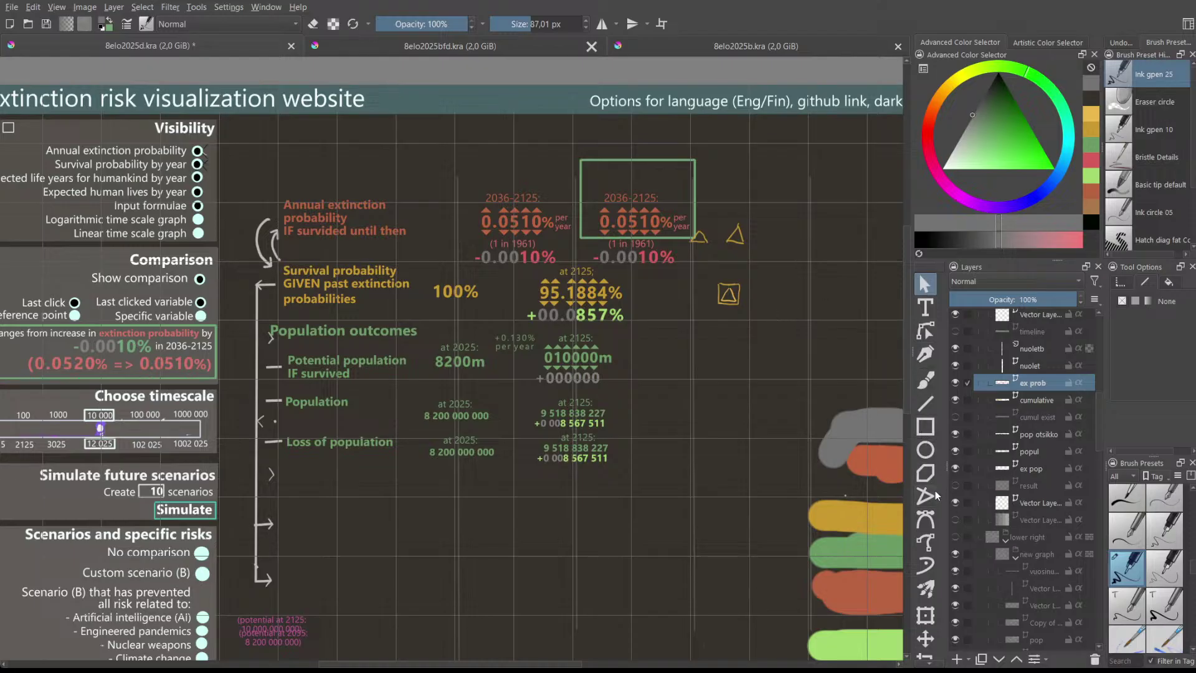
{"action": "scroll", "coordinate": [931, 501], "scroll_direction": "down", "scroll_amount": 2}
{"action": "scroll", "coordinate": [931, 501], "scroll_direction": "down", "scroll_amount": 1}
{"action": "left_click", "coordinate": [926, 538]}
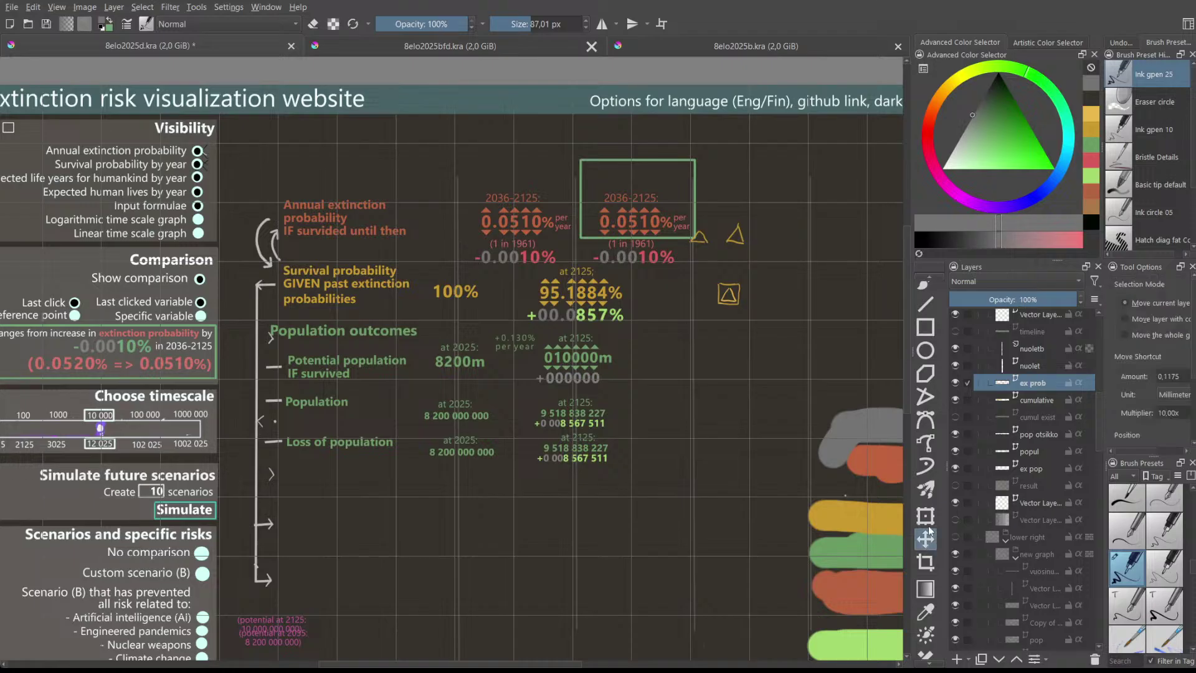
{"action": "scroll", "coordinate": [970, 368], "scroll_direction": "up", "scroll_amount": 2}
{"action": "scroll", "coordinate": [935, 339], "scroll_direction": "up", "scroll_amount": 3}
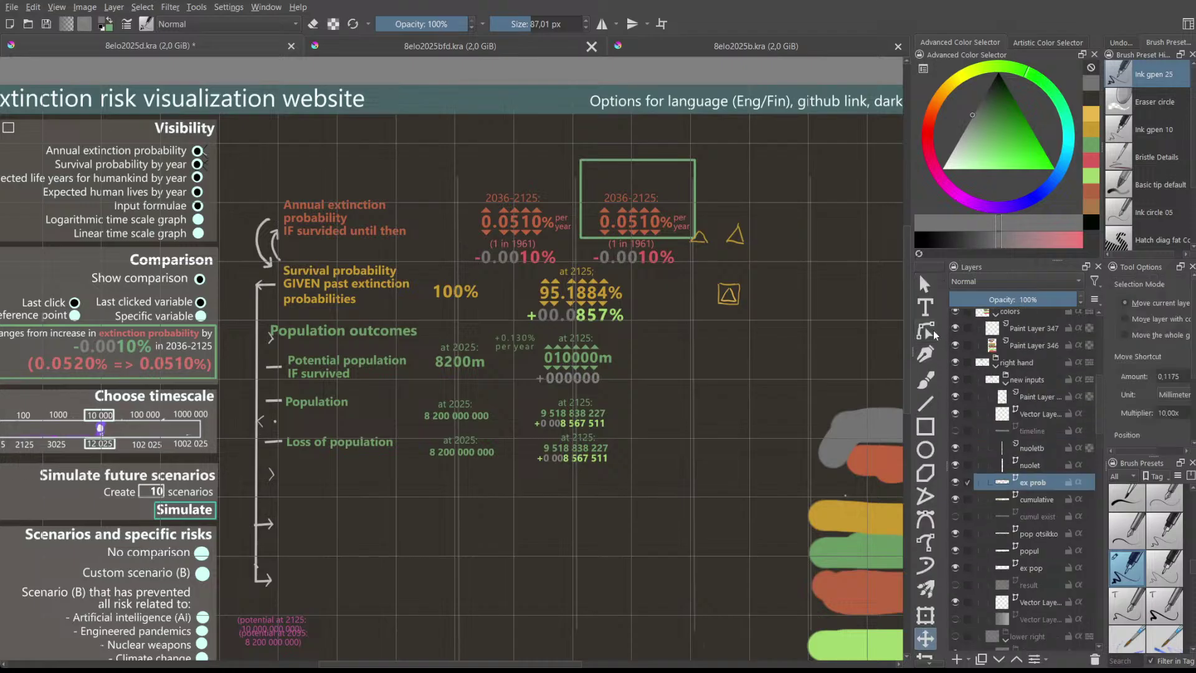
{"action": "left_click", "coordinate": [924, 286]}
{"action": "left_click_drag", "start_coordinate": [583, 140], "coordinate": [747, 270]}
{"action": "left_click_drag", "start_coordinate": [638, 202], "coordinate": [692, 199]}
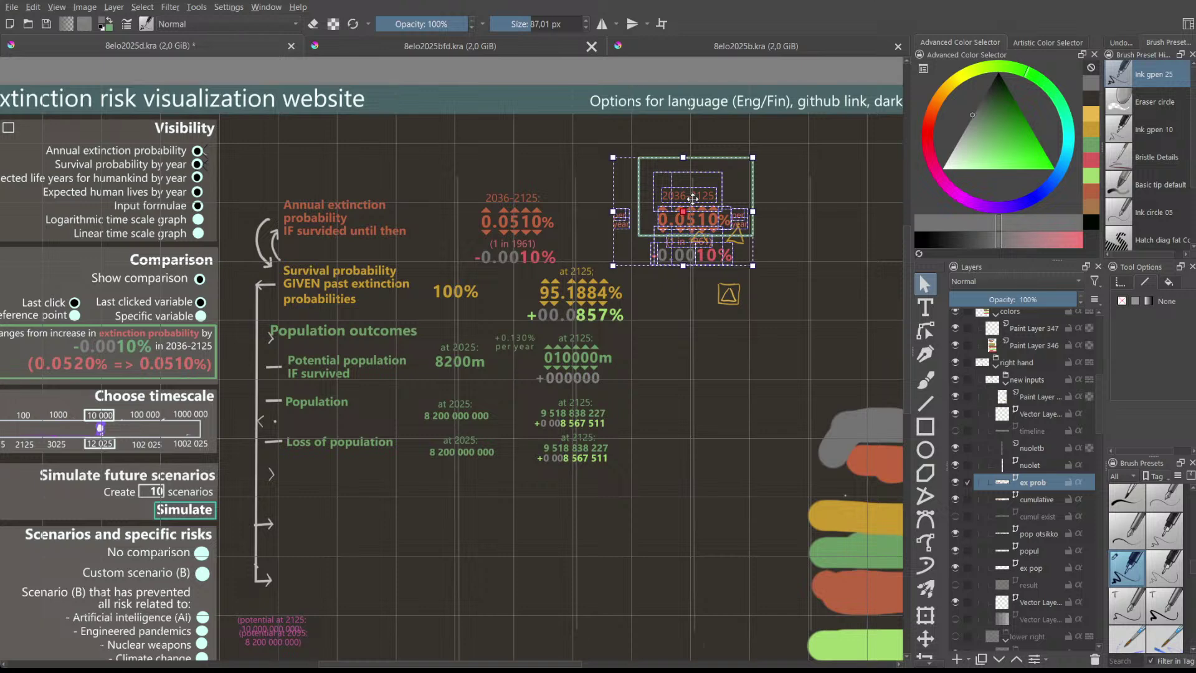
{"action": "left_click", "coordinate": [703, 353]}
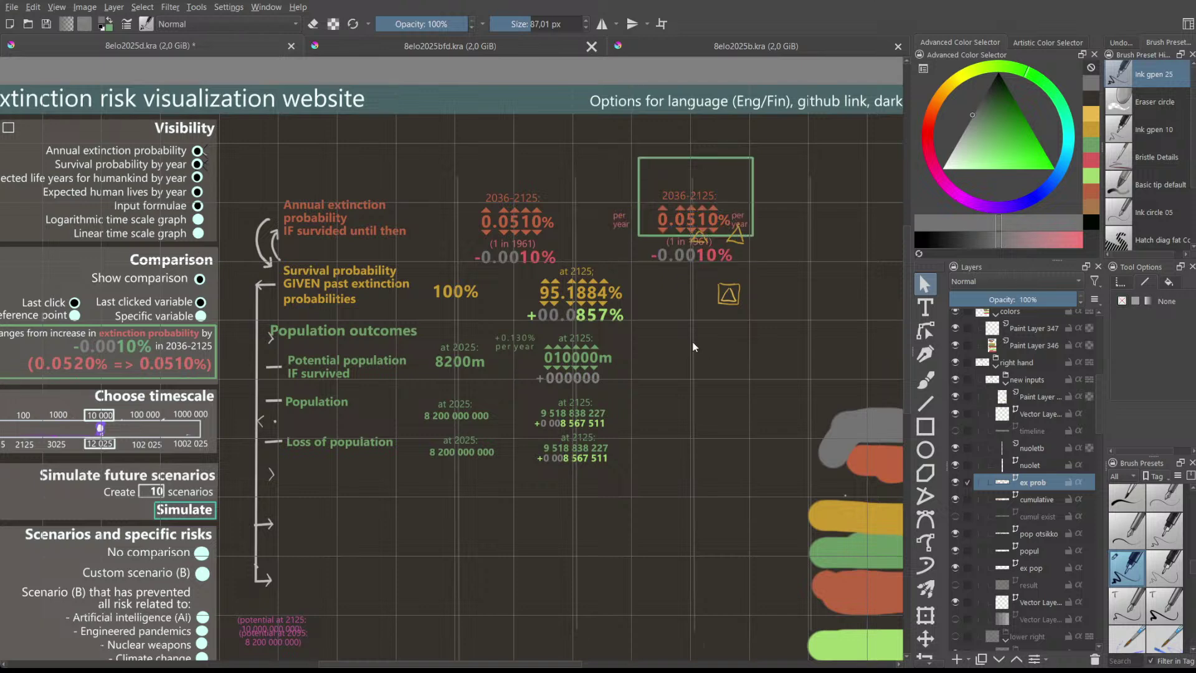
- Nudge the duplicated extinction figures down slightly and move the green rectangle over the Annual extinction probability heading
{"action": "scroll", "coordinate": [573, 273], "scroll_direction": "up", "scroll_amount": 2}
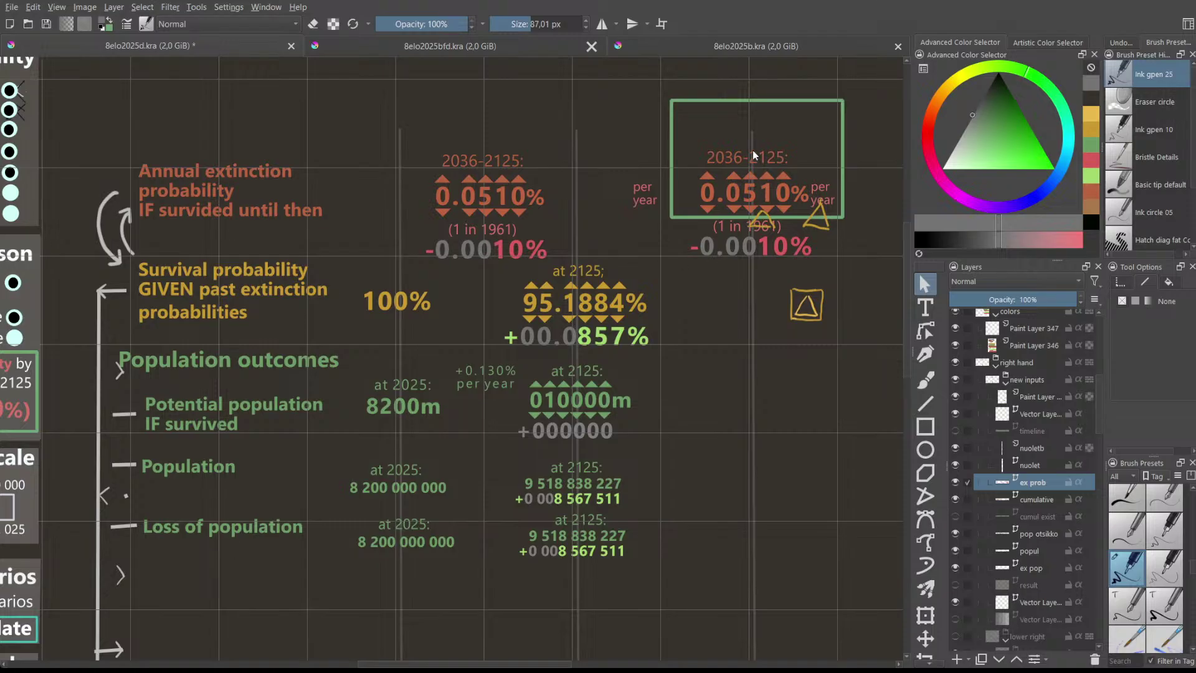
{"action": "left_click_drag", "start_coordinate": [664, 94], "coordinate": [862, 270]}
{"action": "left_click_drag", "start_coordinate": [780, 178], "coordinate": [780, 184]}
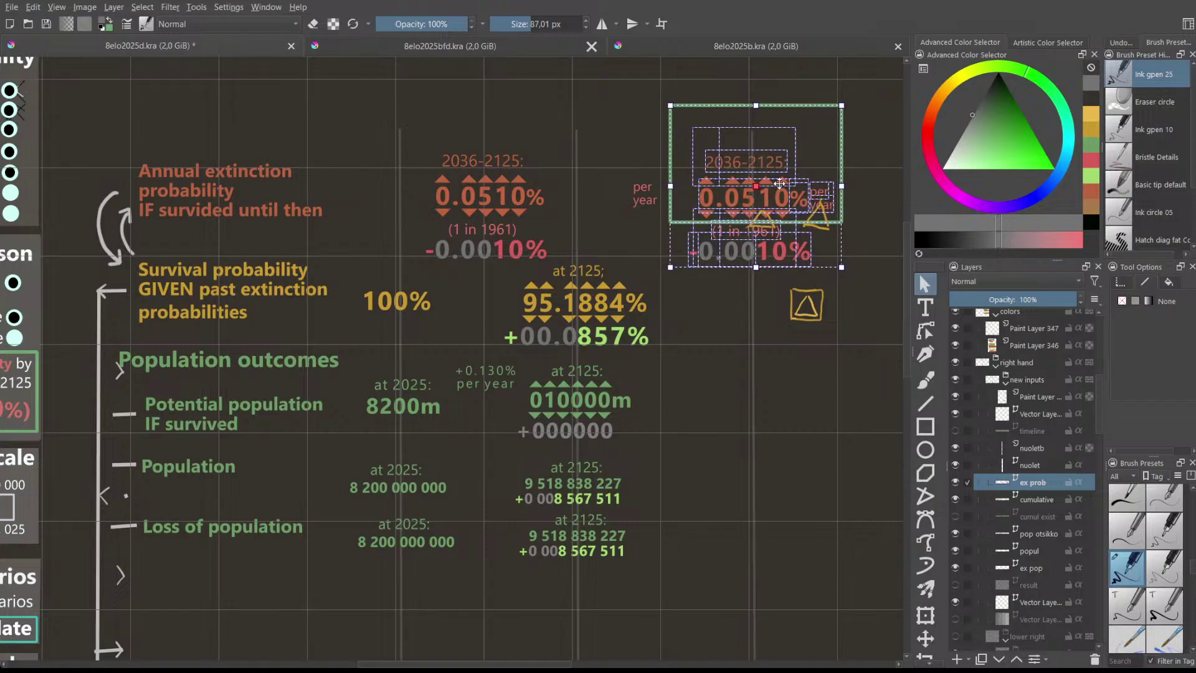
{"action": "left_click", "coordinate": [783, 105]}
{"action": "left_click_drag", "start_coordinate": [752, 93], "coordinate": [278, 64]}
{"action": "scroll", "coordinate": [641, 308], "scroll_direction": "down", "scroll_amount": 2}
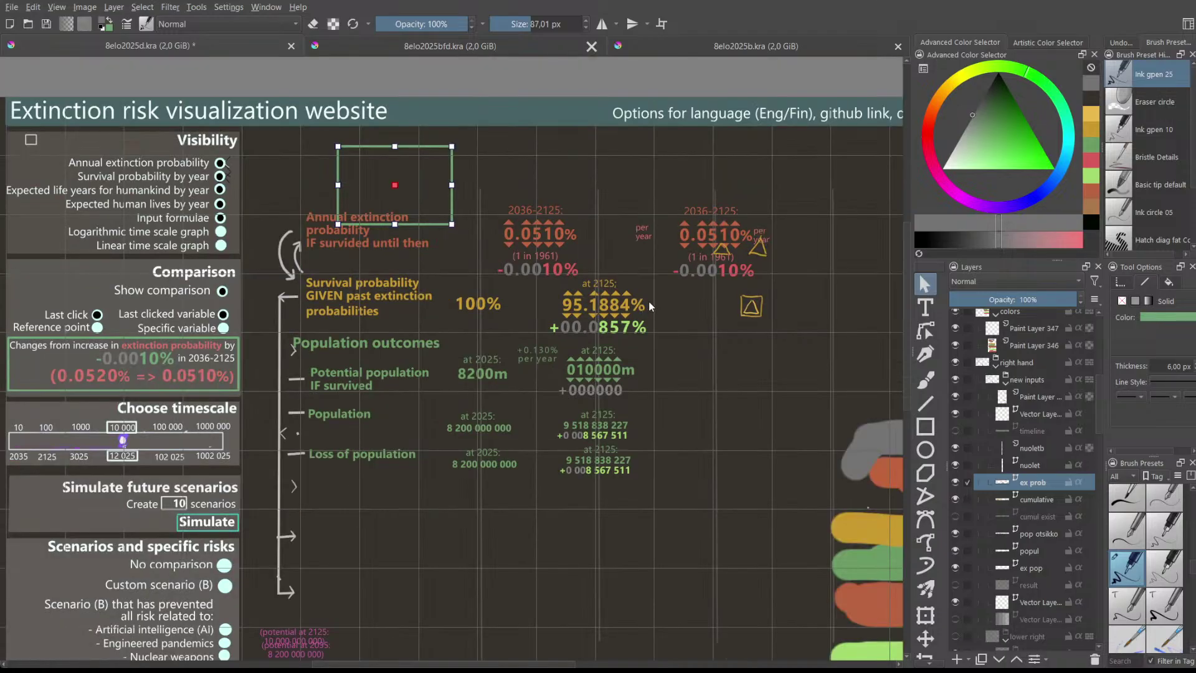
- Move both sets of 0.0510% extinction figures and the per year labels on the ex prob layer right by about one grid cell
{"action": "scroll", "coordinate": [648, 302], "scroll_direction": "up", "scroll_amount": 2}
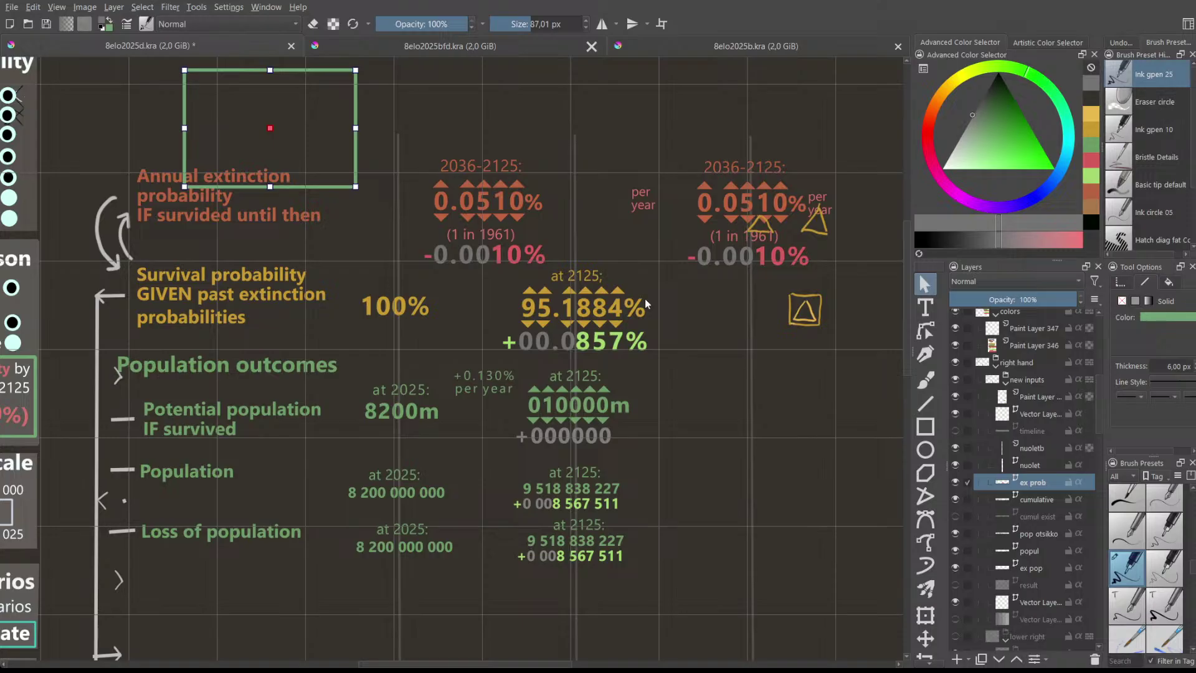
{"action": "scroll", "coordinate": [760, 320], "scroll_direction": "down", "scroll_amount": 2}
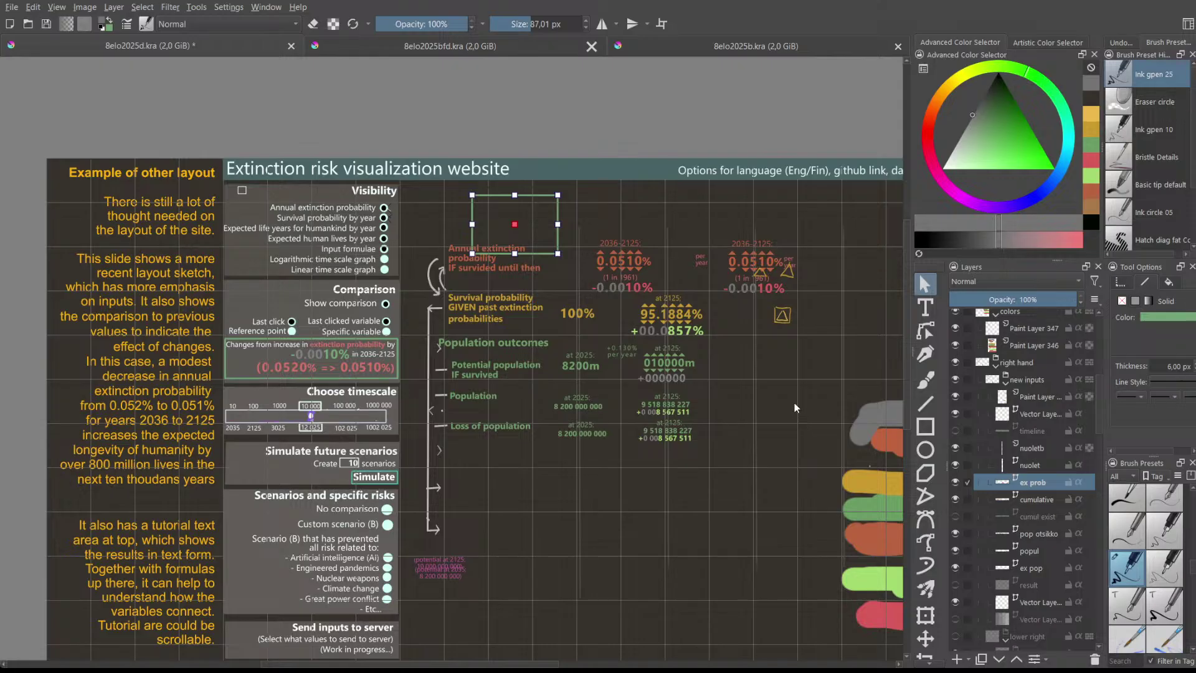
{"action": "scroll", "coordinate": [794, 403], "scroll_direction": "up", "scroll_amount": 1}
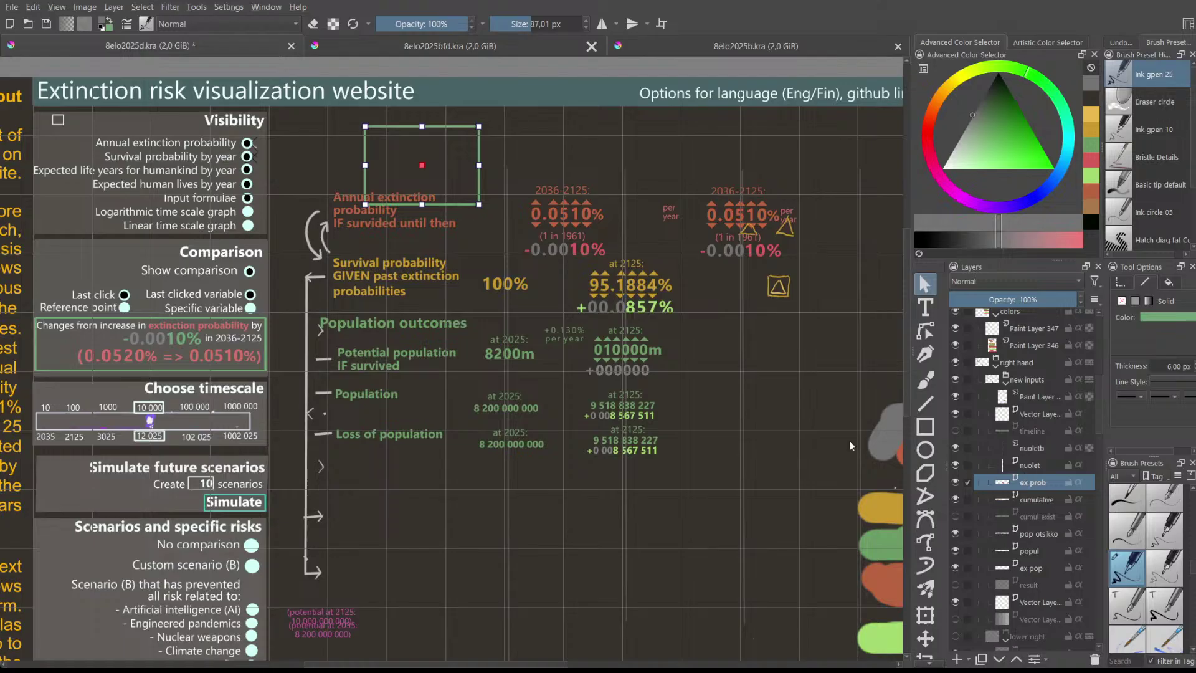
{"action": "left_click", "coordinate": [540, 166]}
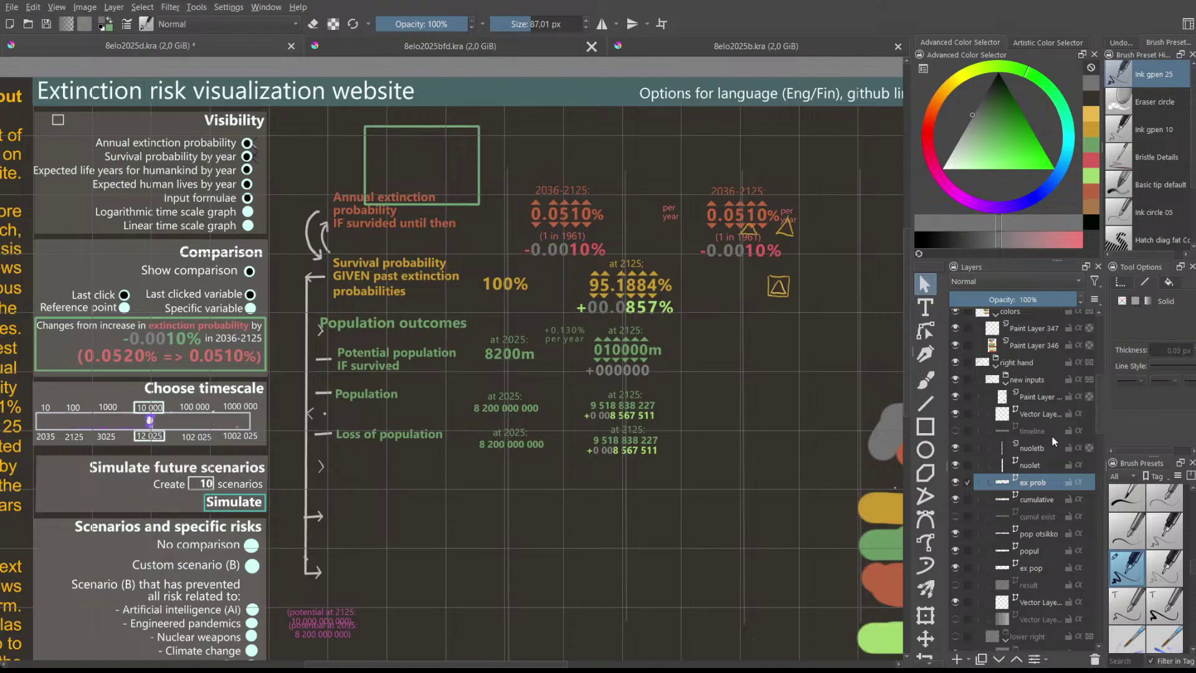
{"action": "left_click_drag", "start_coordinate": [499, 159], "coordinate": [875, 269]}
{"action": "left_click_drag", "start_coordinate": [676, 206], "coordinate": [720, 205]}
{"action": "left_click_drag", "start_coordinate": [704, 203], "coordinate": [736, 200]}
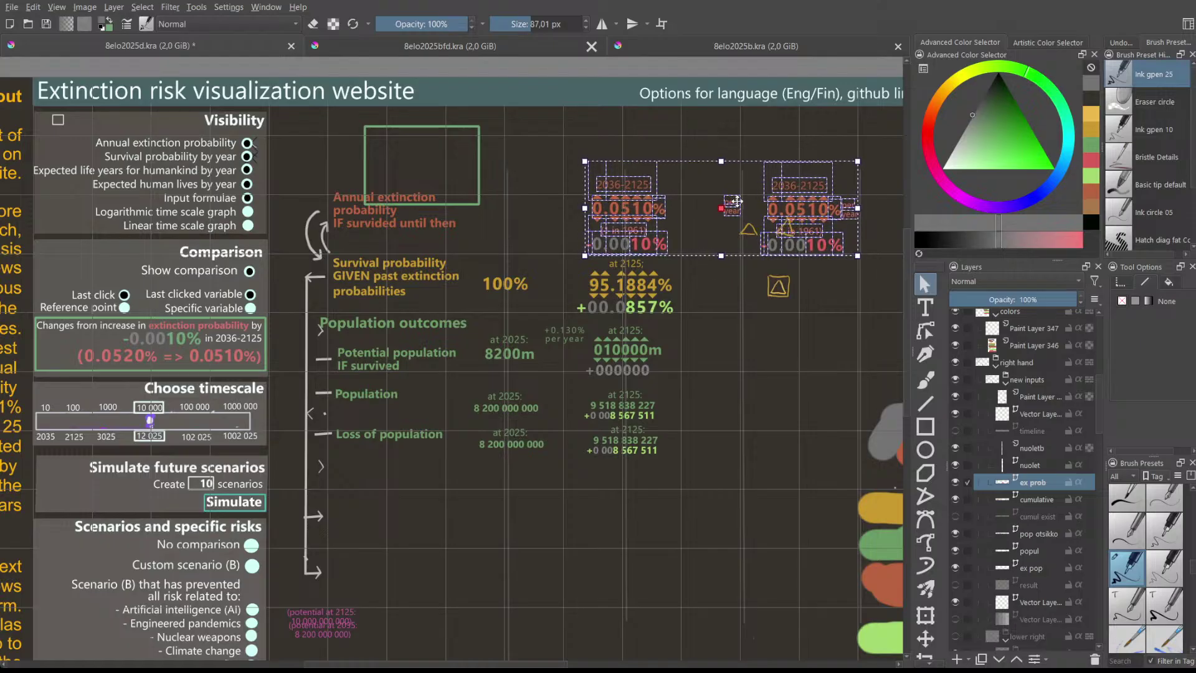
{"action": "left_click", "coordinate": [743, 358]}
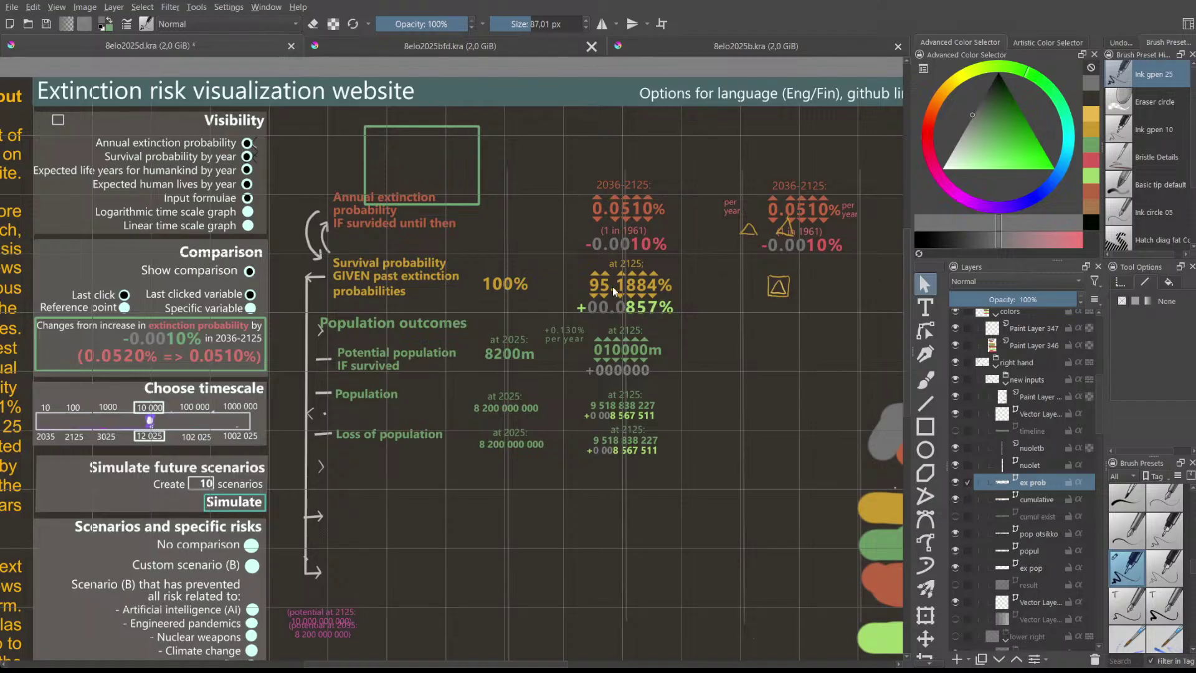
- Try to move the 95.1884% survival figures on the cumulative layer to the right, then undo the move
{"action": "left_click", "coordinate": [1028, 499]}
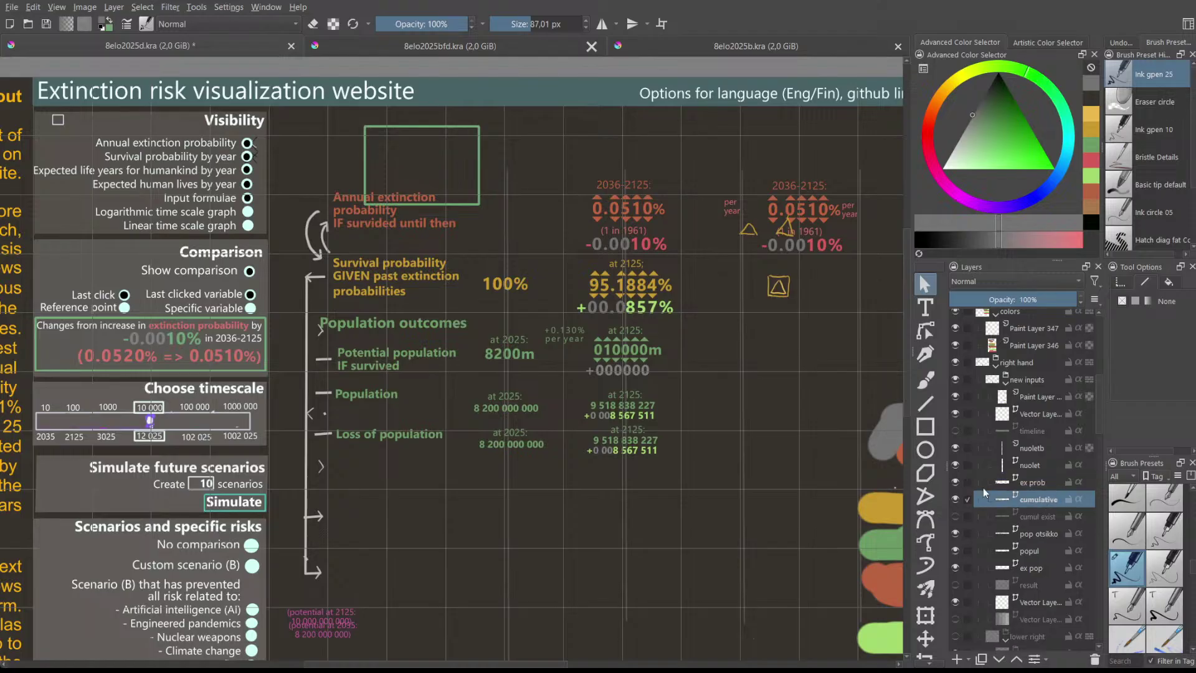
{"action": "left_click_drag", "start_coordinate": [552, 250], "coordinate": [734, 323]}
{"action": "left_click_drag", "start_coordinate": [659, 295], "coordinate": [702, 295]}
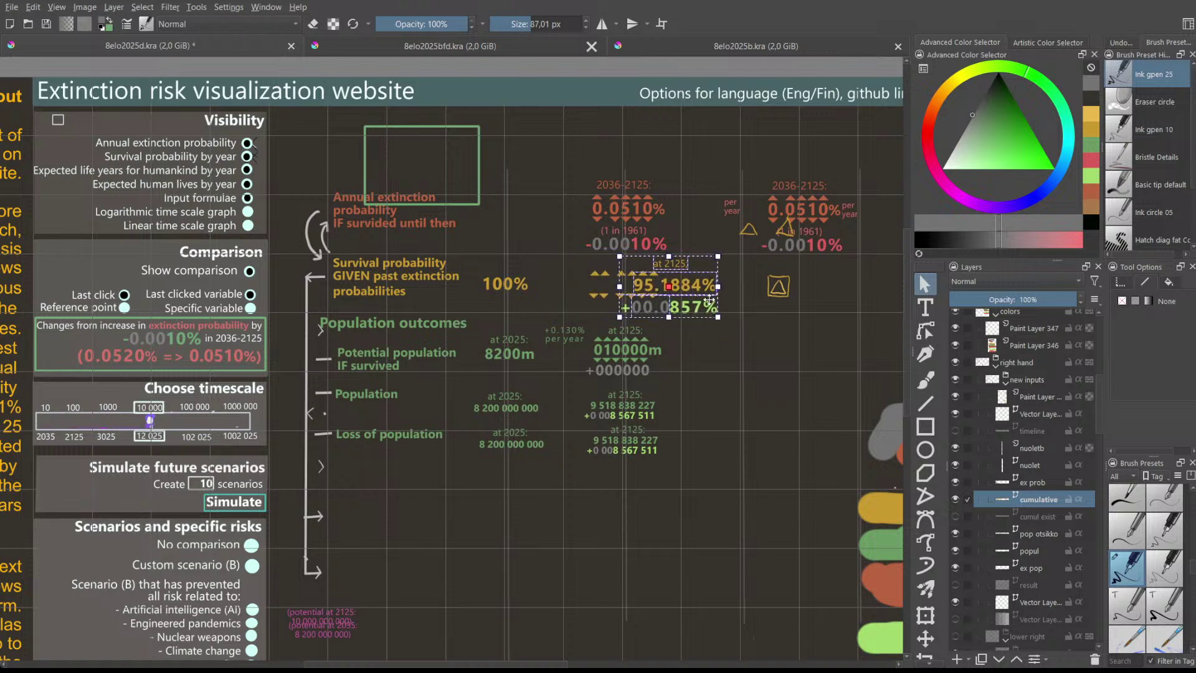
{"action": "key", "text": "ctrl+z"}
{"action": "left_click", "coordinate": [741, 380]}
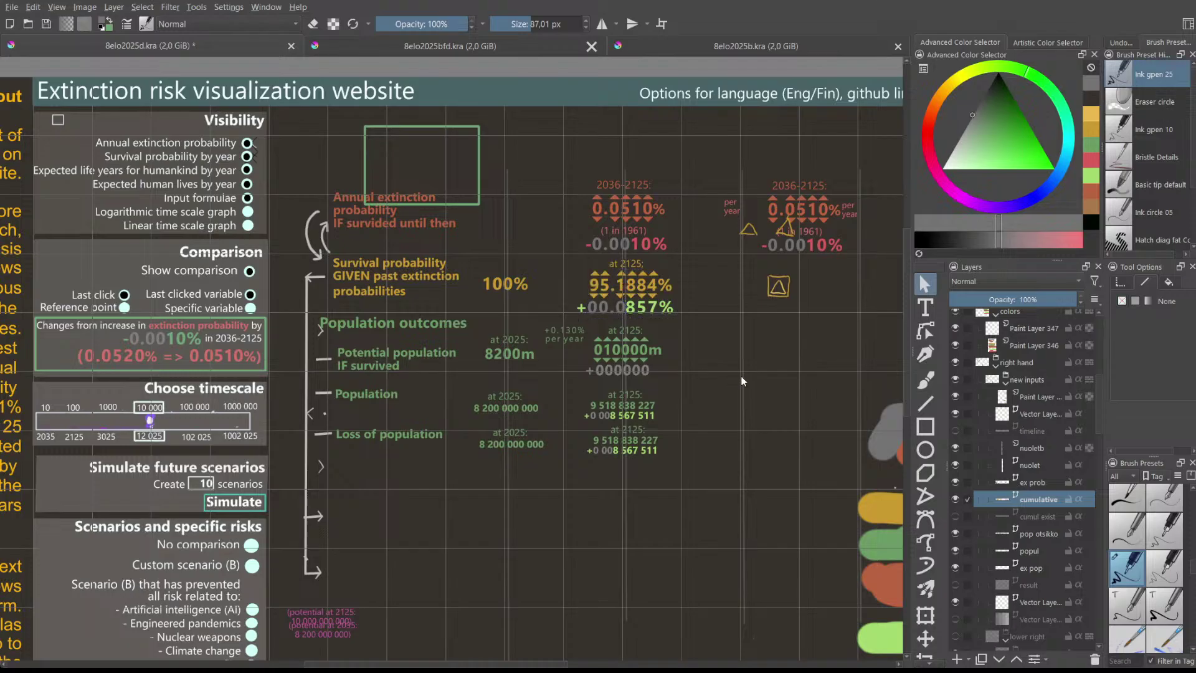
- Check which rows the ex pop layer holds and move its Population and Loss of population rows down slightly
{"action": "left_click", "coordinate": [1025, 564]}
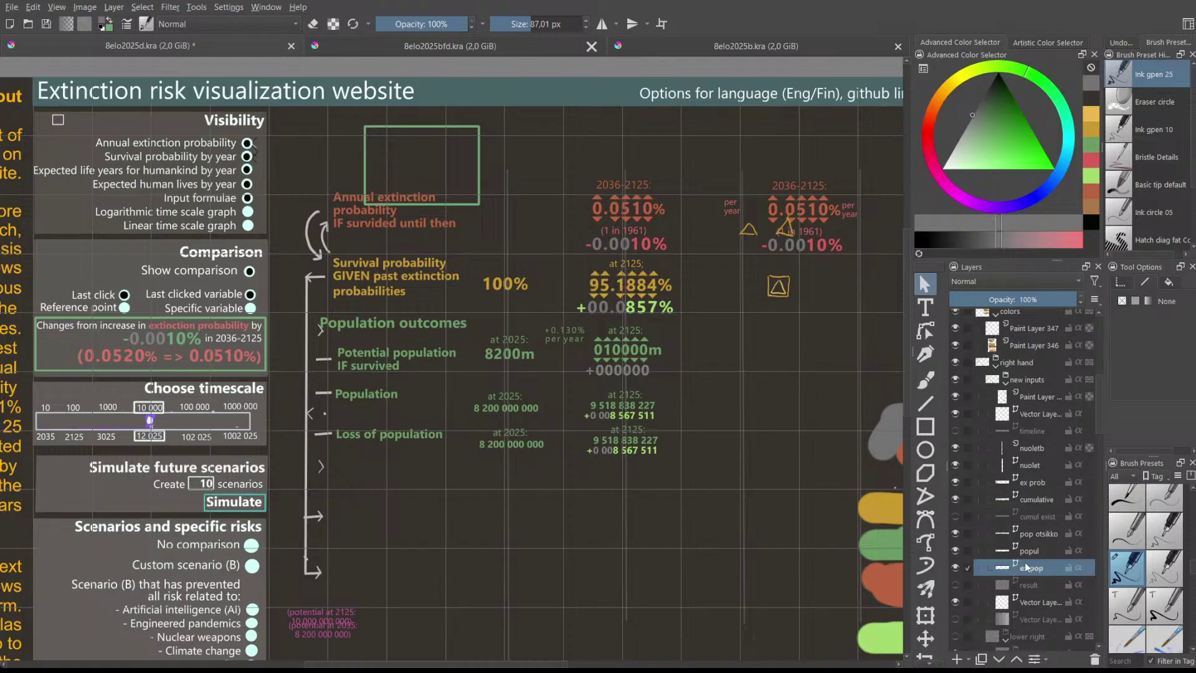
{"action": "left_click", "coordinate": [956, 569]}
{"action": "left_click", "coordinate": [956, 569]}
{"action": "left_click", "coordinate": [925, 638]}
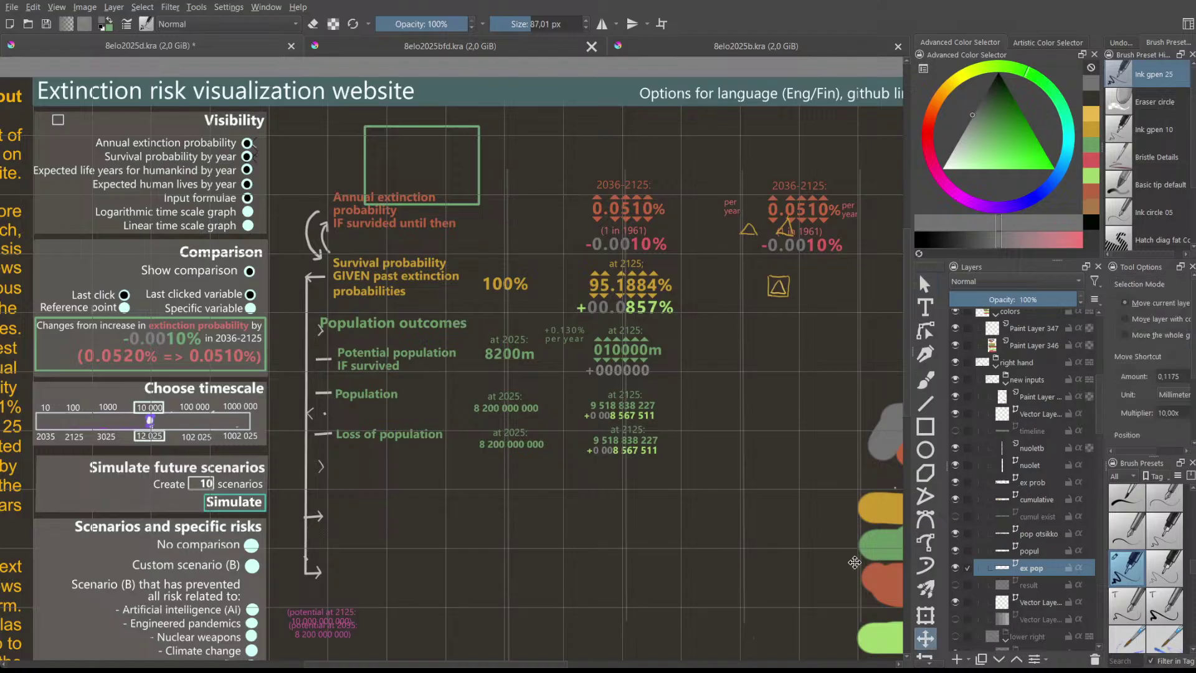
{"action": "left_click_drag", "start_coordinate": [656, 477], "coordinate": [654, 487]}
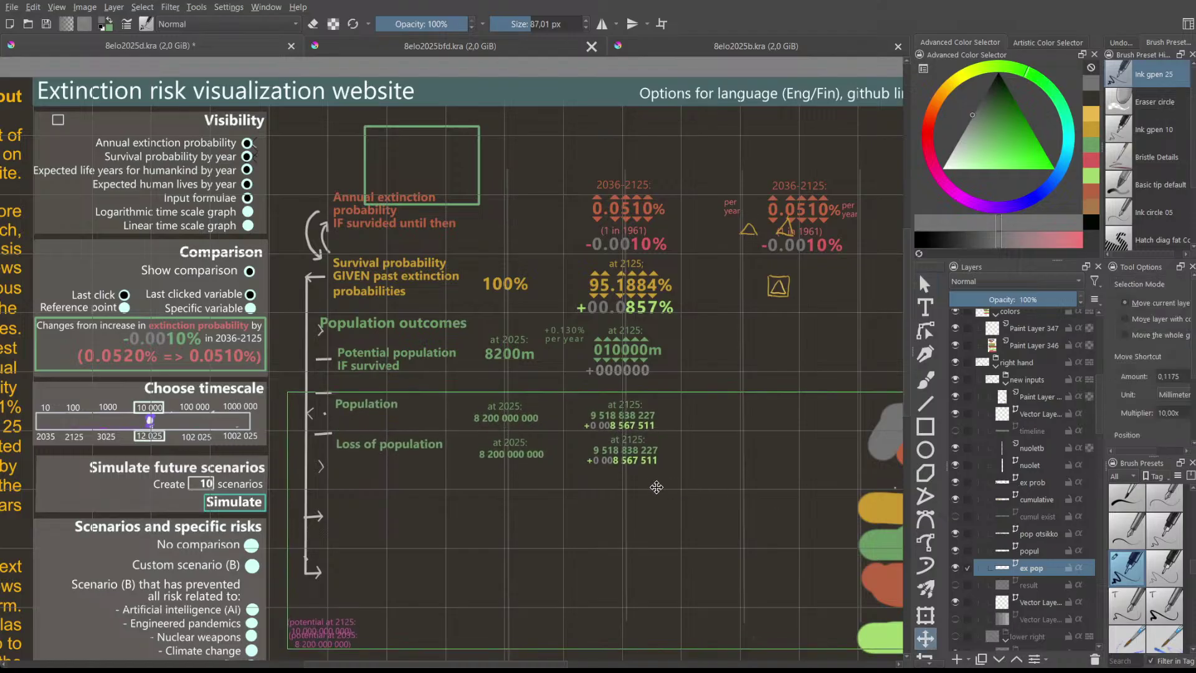
- Move the Potential population row on the popul layer down slightly, and lower the ex pop layer a little more
{"action": "left_click", "coordinate": [1041, 549]}
{"action": "left_click_drag", "start_coordinate": [668, 385], "coordinate": [671, 441]}
{"action": "left_click", "coordinate": [1039, 569]}
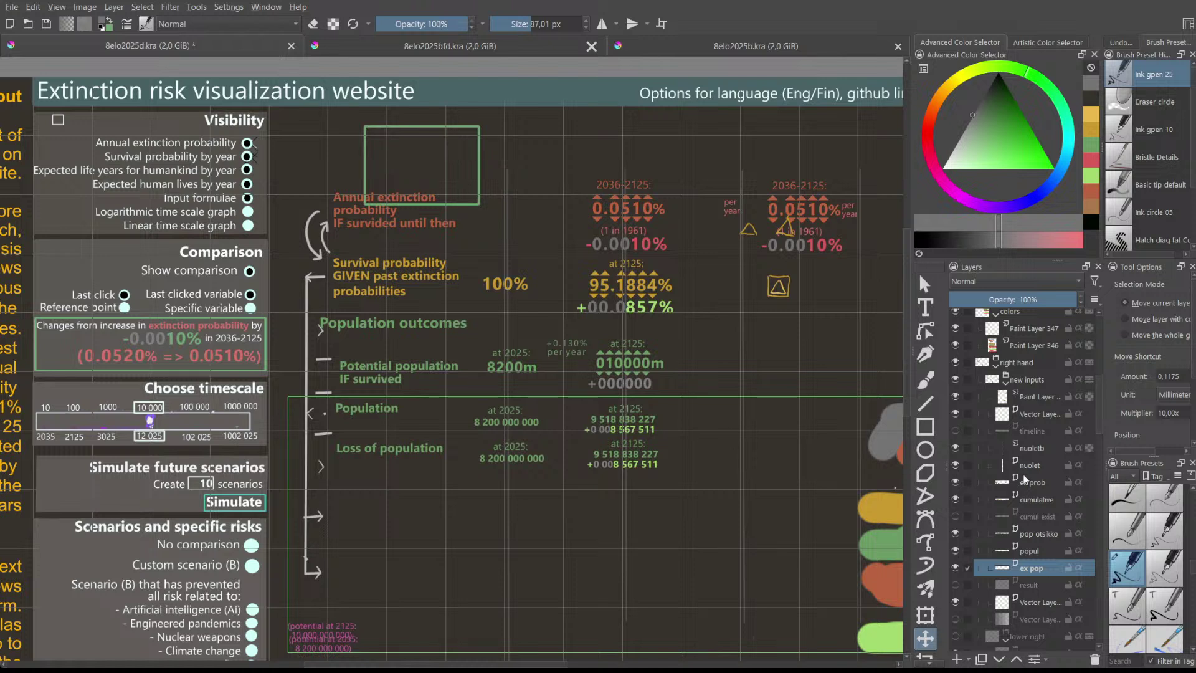
- Move the Population outcomes heading down and left, and shift the whole Survival probability row on the cumulative layer down slightly
{"action": "left_click", "coordinate": [1057, 531]}
{"action": "left_click_drag", "start_coordinate": [582, 344], "coordinate": [561, 362]}
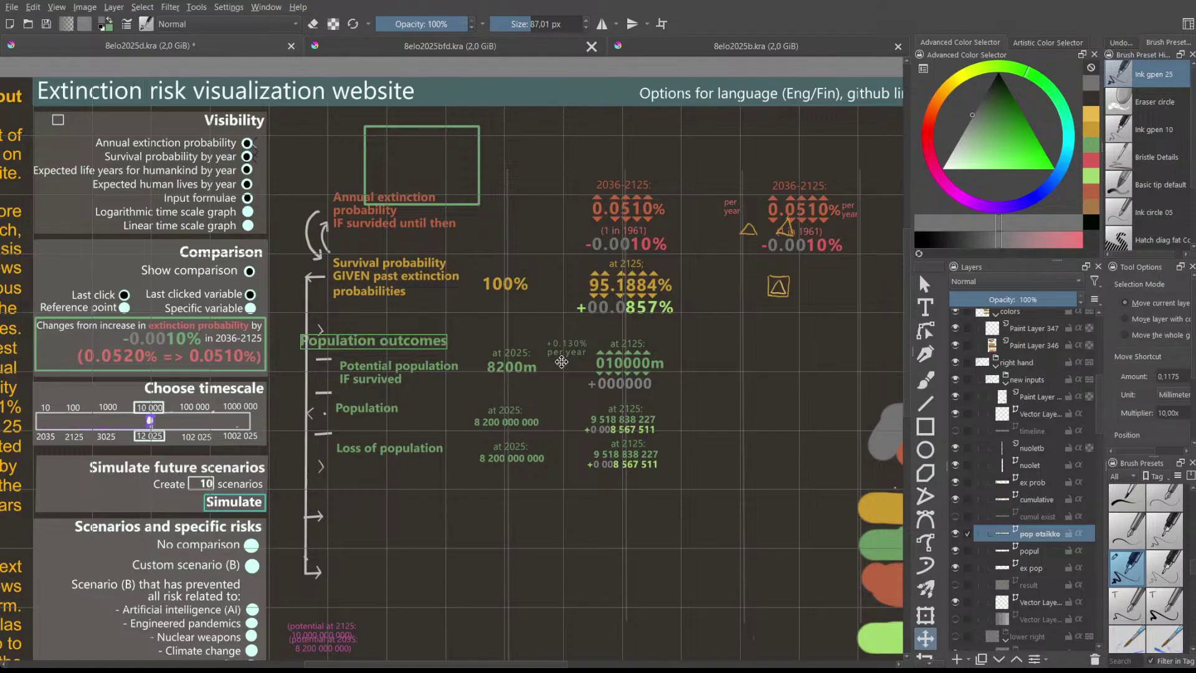
{"action": "left_click", "coordinate": [1042, 502]}
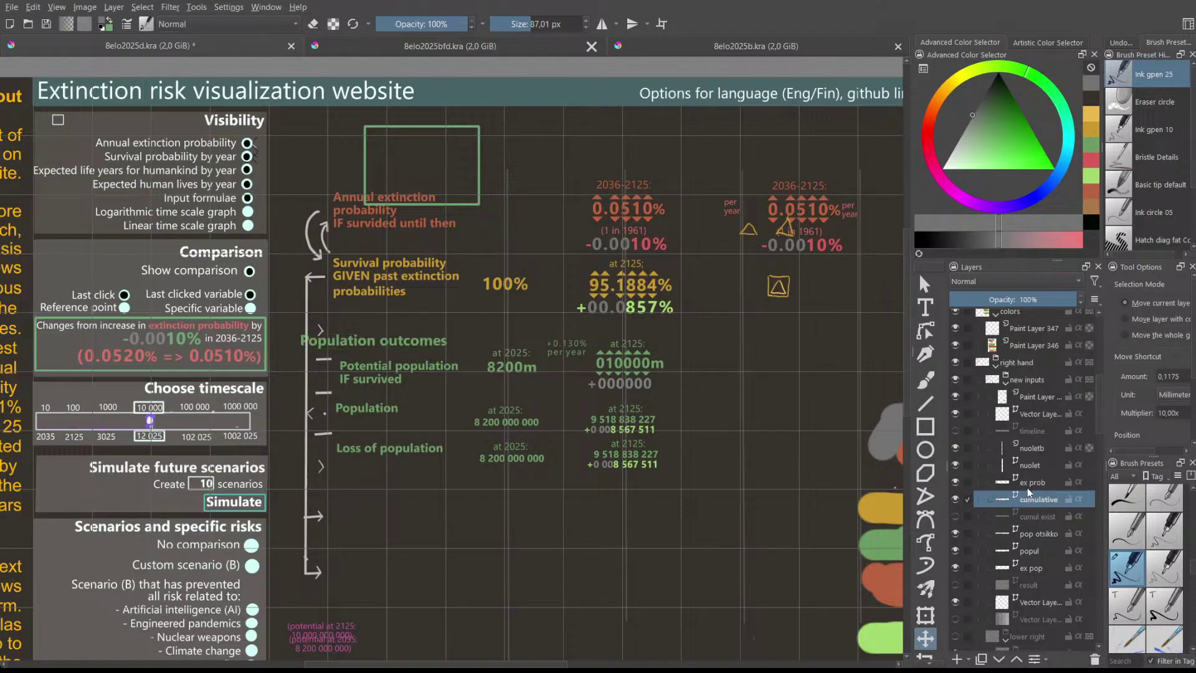
{"action": "left_click_drag", "start_coordinate": [788, 346], "coordinate": [787, 356]}
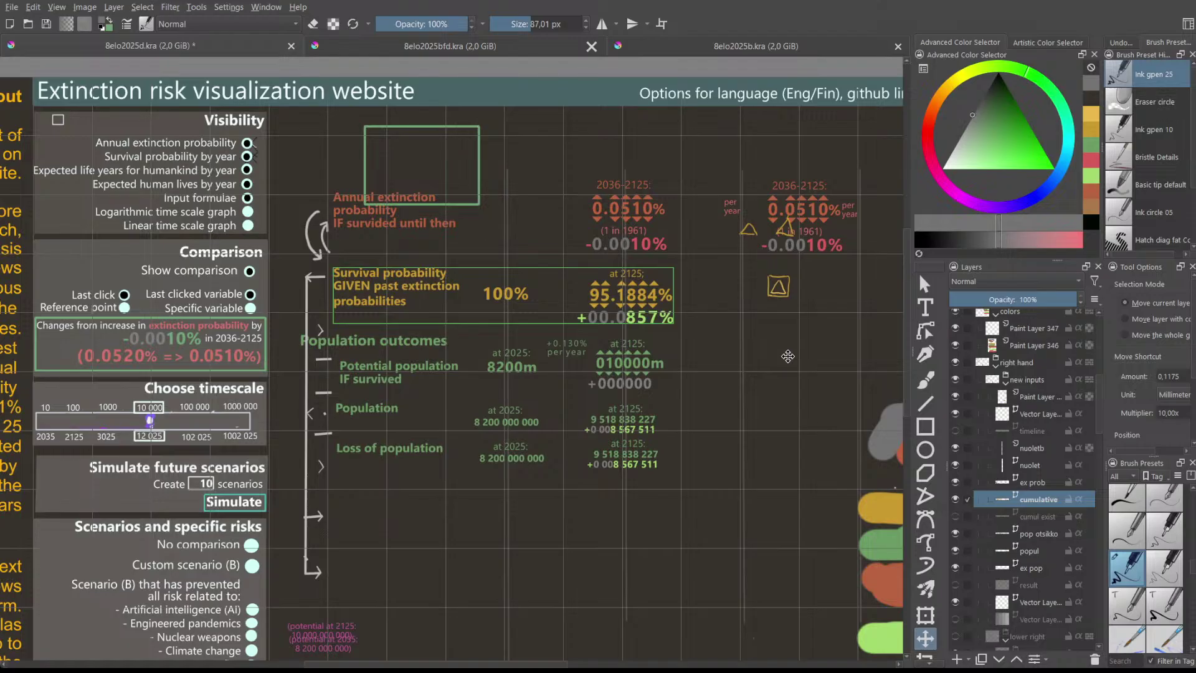
- Try moving the 95.1884% survival figures with their arrows right by about one grid cell, then put them back
{"action": "left_click", "coordinate": [924, 284]}
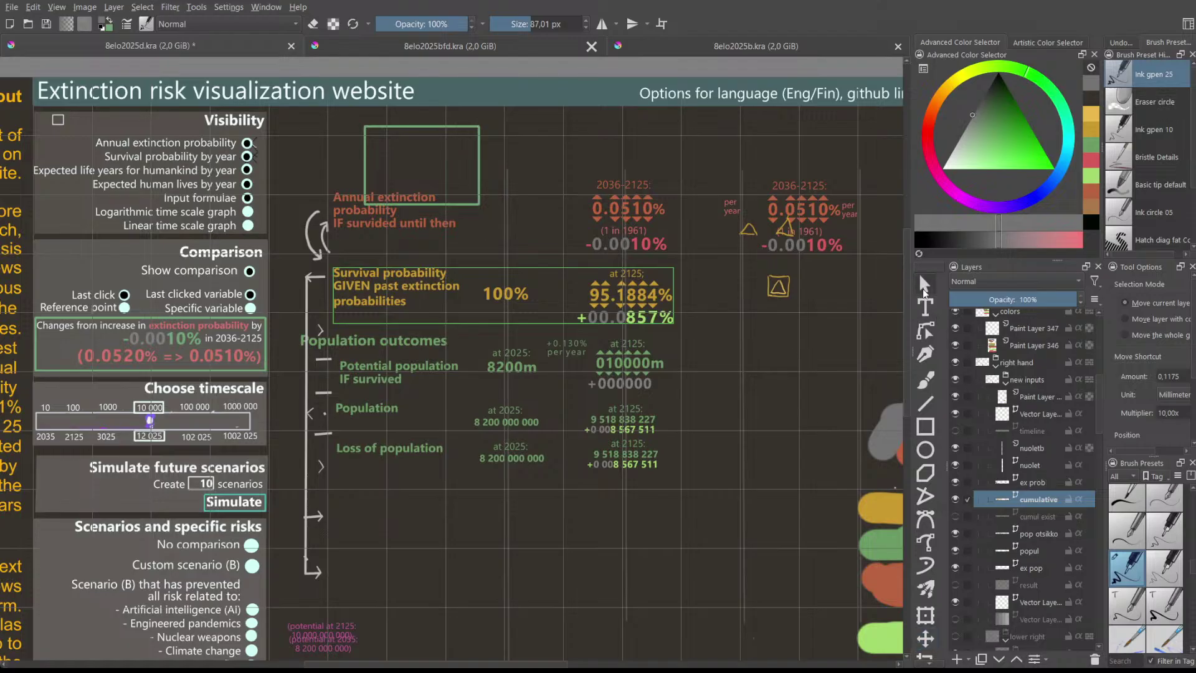
{"action": "left_click_drag", "start_coordinate": [557, 262], "coordinate": [707, 337]}
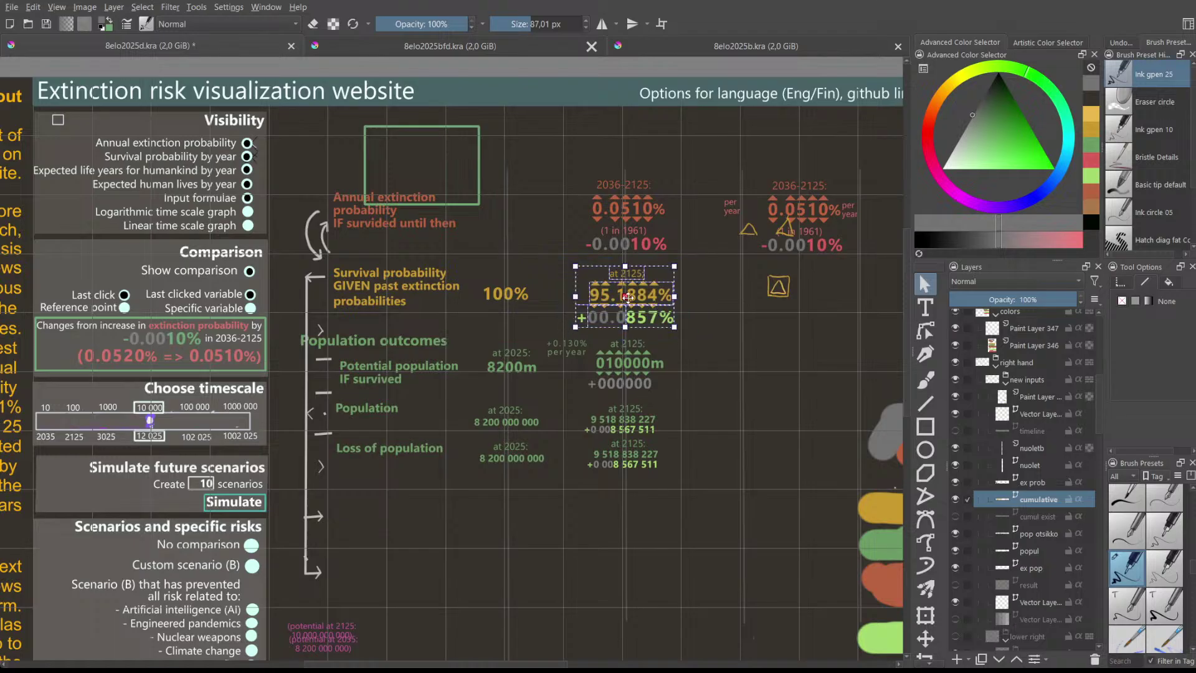
{"action": "left_click_drag", "start_coordinate": [627, 296], "coordinate": [666, 295]}
{"action": "key", "text": "ctrl+z"}
{"action": "left_click_drag", "start_coordinate": [541, 244], "coordinate": [705, 341]}
{"action": "left_click_drag", "start_coordinate": [661, 288], "coordinate": [714, 285]}
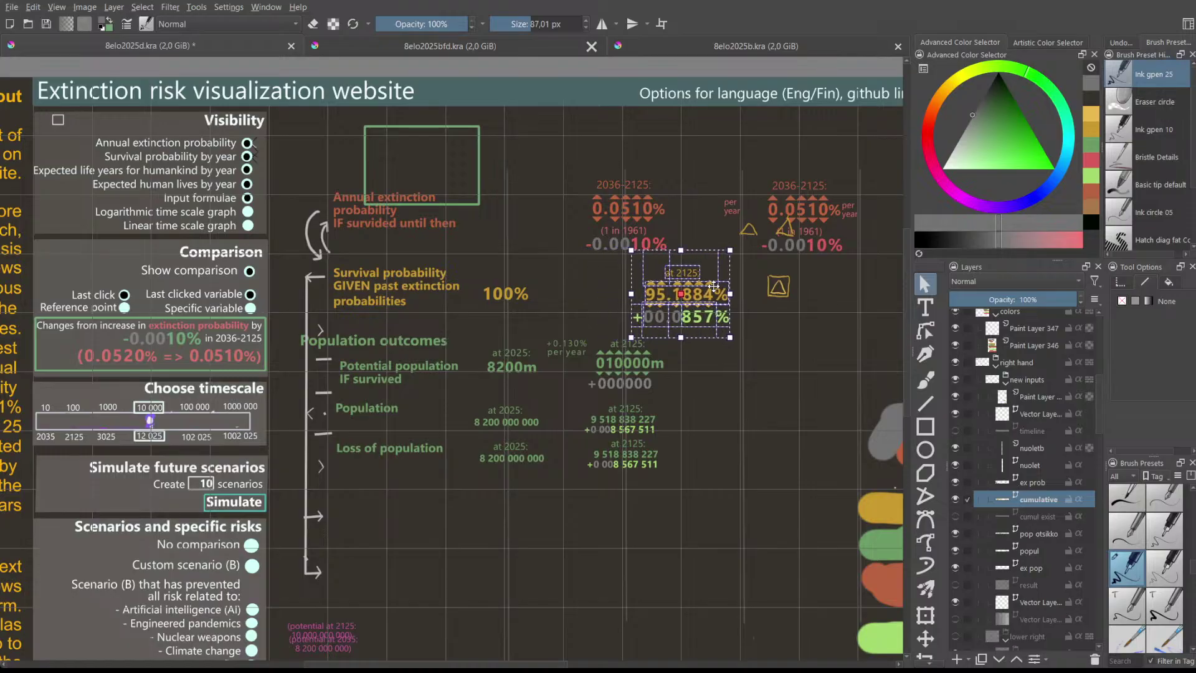
{"action": "left_click", "coordinate": [800, 404]}
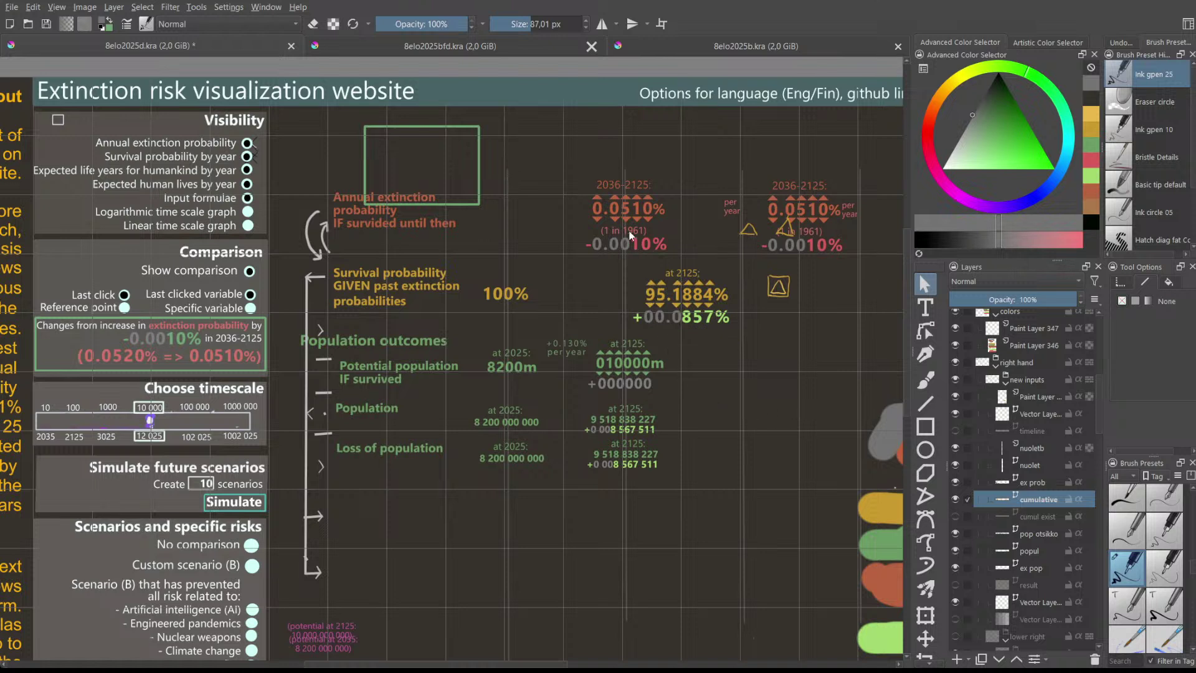
{"action": "left_click_drag", "start_coordinate": [582, 166], "coordinate": [702, 287]}
{"action": "left_click_drag", "start_coordinate": [545, 145], "coordinate": [662, 294]}
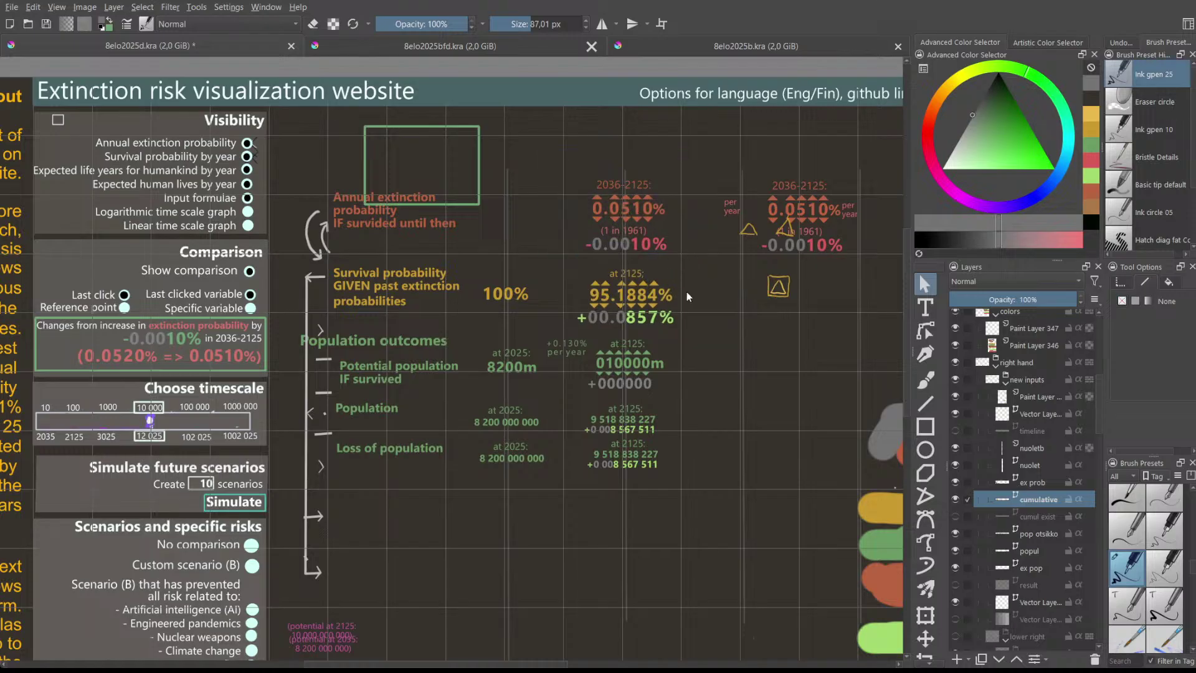
- Move the first set of 0.0510% extinction figures on the ex prob layer left by about one grid cell
{"action": "left_click_drag", "start_coordinate": [590, 173], "coordinate": [698, 262]}
{"action": "left_click", "coordinate": [1031, 482]}
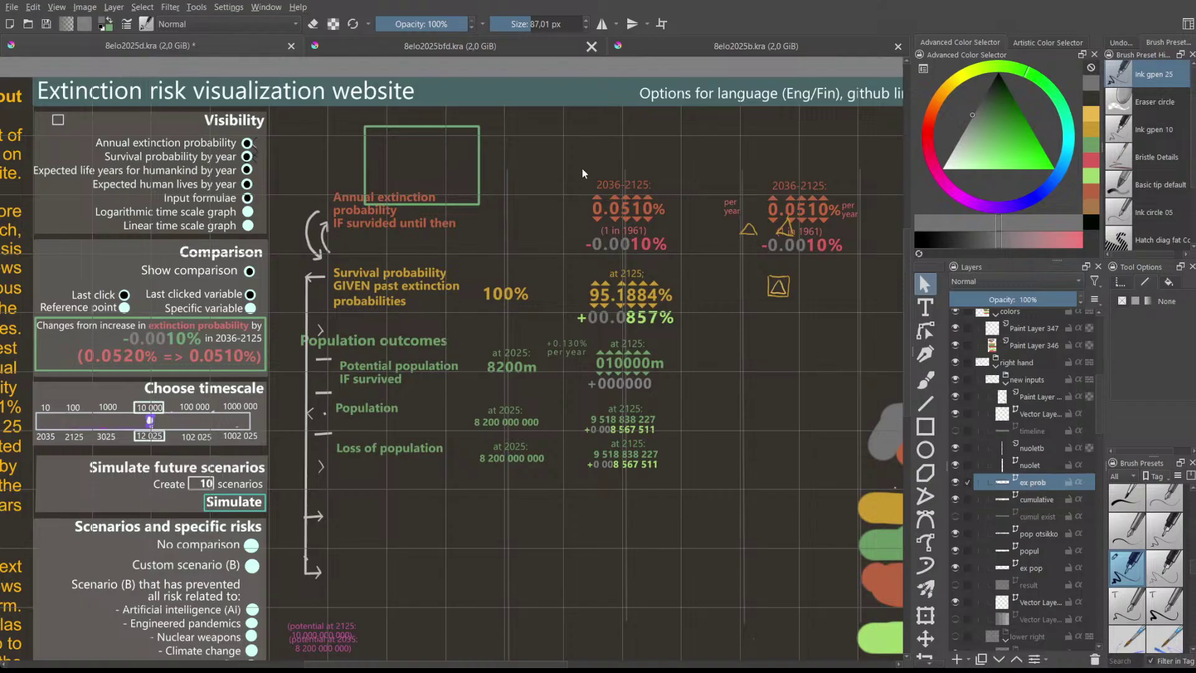
{"action": "left_click_drag", "start_coordinate": [558, 161], "coordinate": [700, 263]}
{"action": "left_click_drag", "start_coordinate": [629, 199], "coordinate": [579, 198]}
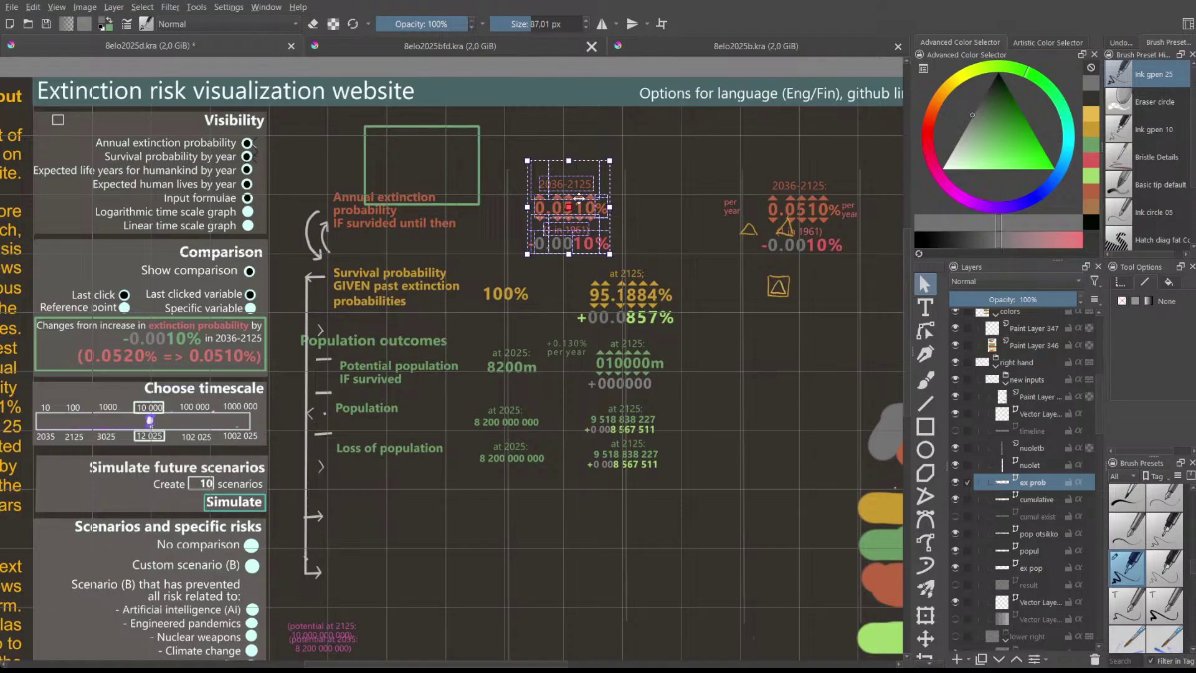
{"action": "left_click_drag", "start_coordinate": [580, 198], "coordinate": [578, 201]}
{"action": "left_click", "coordinate": [675, 228]}
- Move the separate per year label left to sit beside the first 0.0510% extinction figure
{"action": "left_click_drag", "start_coordinate": [735, 162], "coordinate": [895, 260]}
{"action": "left_click", "coordinate": [722, 206]}
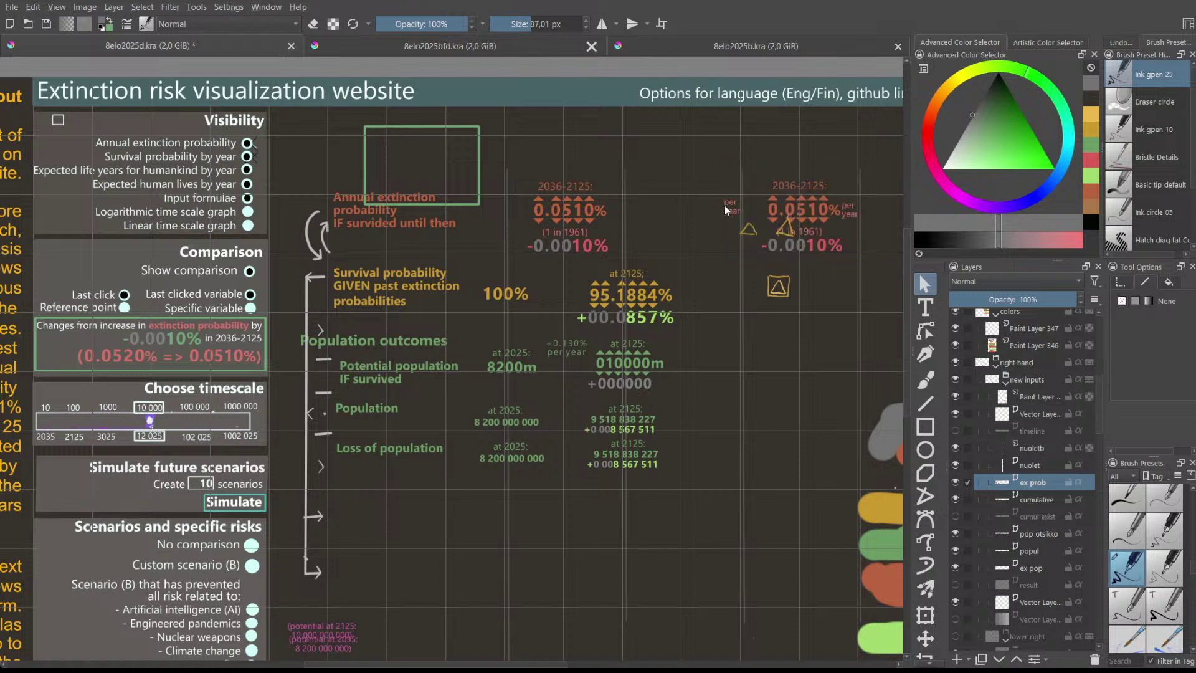
{"action": "left_click_drag", "start_coordinate": [731, 205], "coordinate": [620, 206]}
{"action": "left_click", "coordinate": [665, 203]}
- Nudge the duplicated extinction figures and their per year label slightly left to centre them on the grid line
{"action": "left_click_drag", "start_coordinate": [755, 165], "coordinate": [880, 274]}
{"action": "mouse_move", "coordinate": [829, 212]}
{"action": "left_mouse_down"}
{"action": "mouse_move", "coordinate": [815, 212]}
{"action": "mouse_move", "coordinate": [828, 213]}
{"action": "left_mouse_up"}
{"action": "left_click_drag", "start_coordinate": [734, 143], "coordinate": [852, 263]}
{"action": "mouse_move", "coordinate": [827, 207]}
{"action": "left_mouse_down"}
{"action": "mouse_move", "coordinate": [738, 205]}
{"action": "mouse_move", "coordinate": [814, 206]}
{"action": "left_mouse_up"}
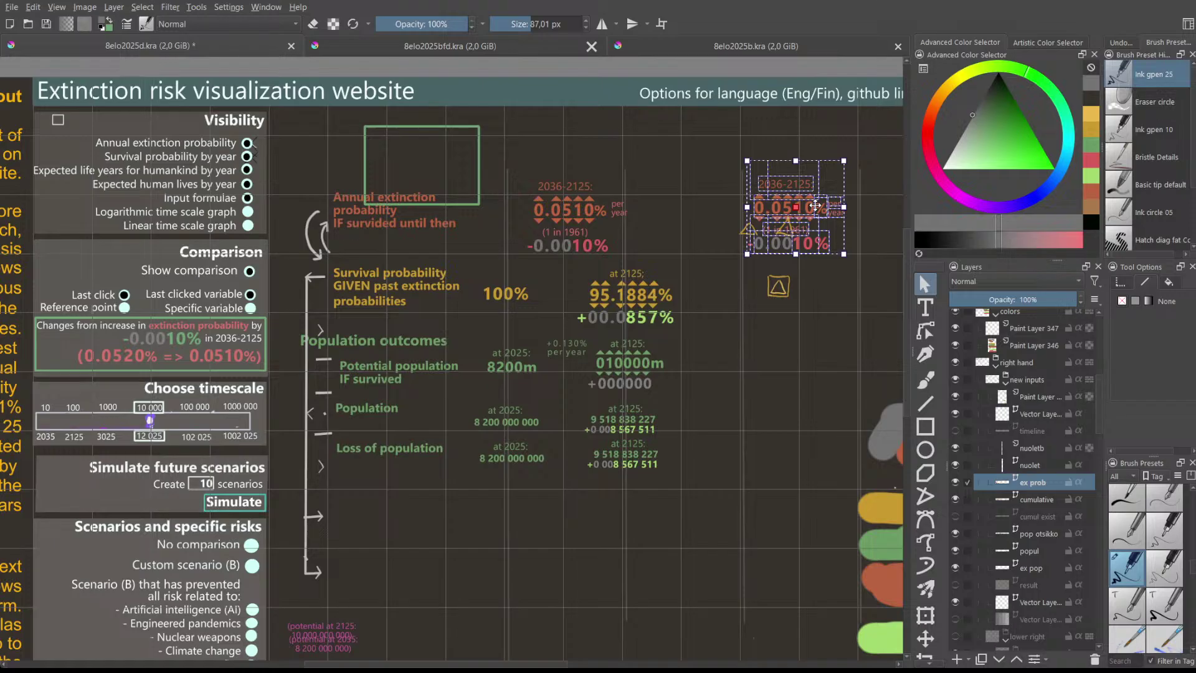
{"action": "left_click_drag", "start_coordinate": [815, 206], "coordinate": [820, 206]}
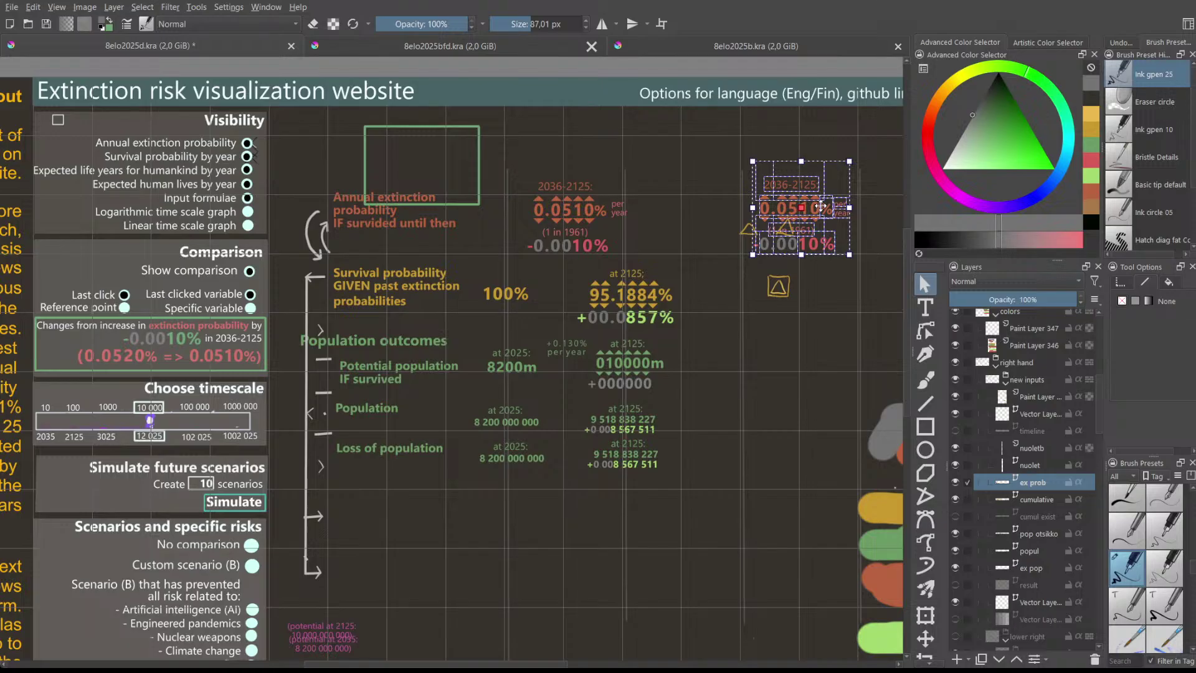
{"action": "left_click", "coordinate": [752, 316]}
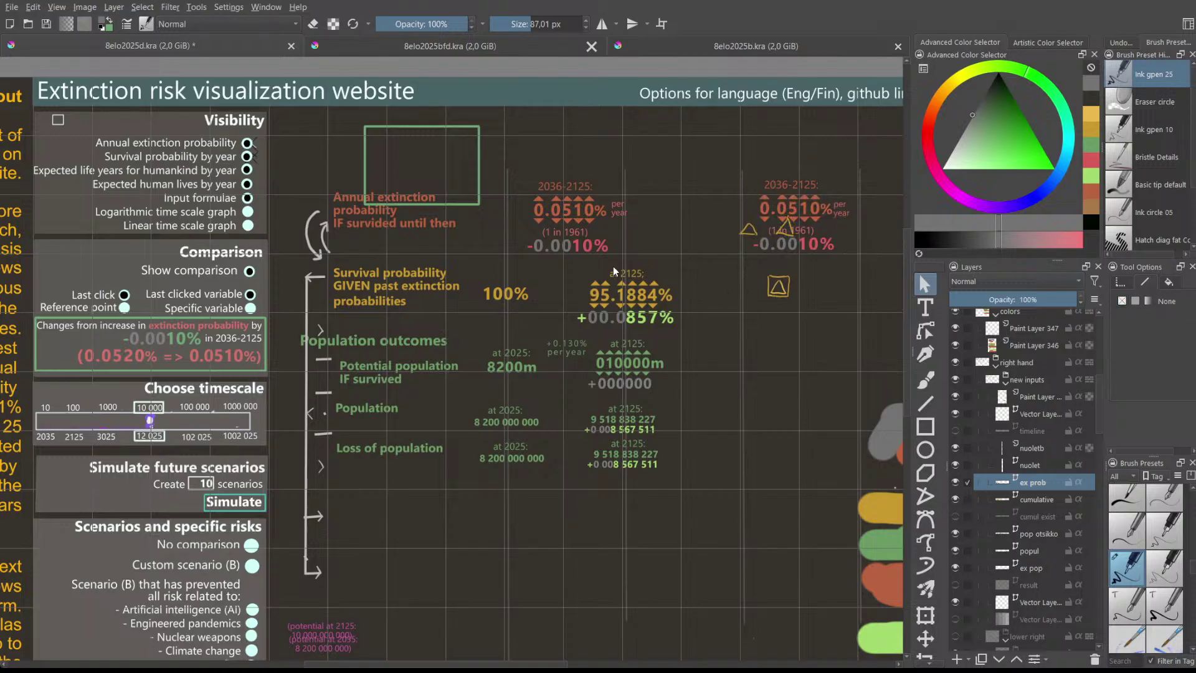
- Try repeatedly to move the 95.1884% survival figures on the cumulative layer right, undoing each attempt
{"action": "left_click", "coordinate": [1052, 498]}
{"action": "left_click_drag", "start_coordinate": [556, 301], "coordinate": [672, 356]}
{"action": "left_click_drag", "start_coordinate": [659, 307], "coordinate": [712, 301]}
{"action": "key", "text": "ctrl+z"}
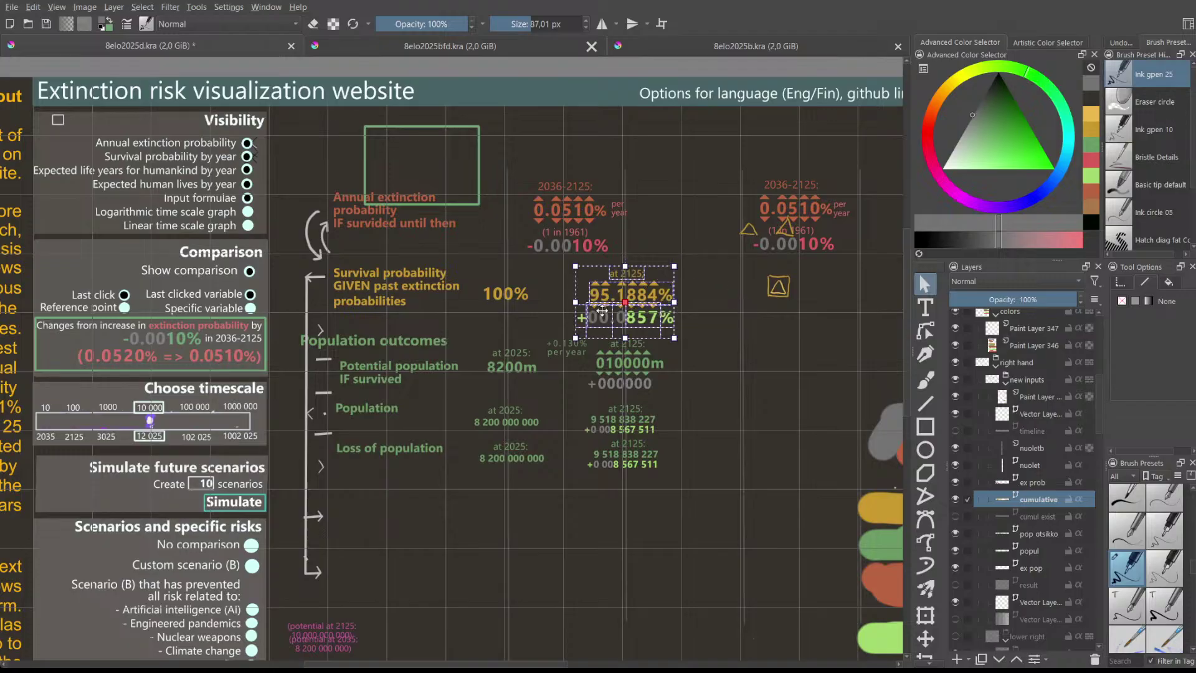
{"action": "left_click", "coordinate": [546, 282]}
{"action": "left_click_drag", "start_coordinate": [550, 260], "coordinate": [726, 329]}
{"action": "left_click_drag", "start_coordinate": [563, 257], "coordinate": [716, 339]}
{"action": "left_click_drag", "start_coordinate": [614, 291], "coordinate": [672, 290]}
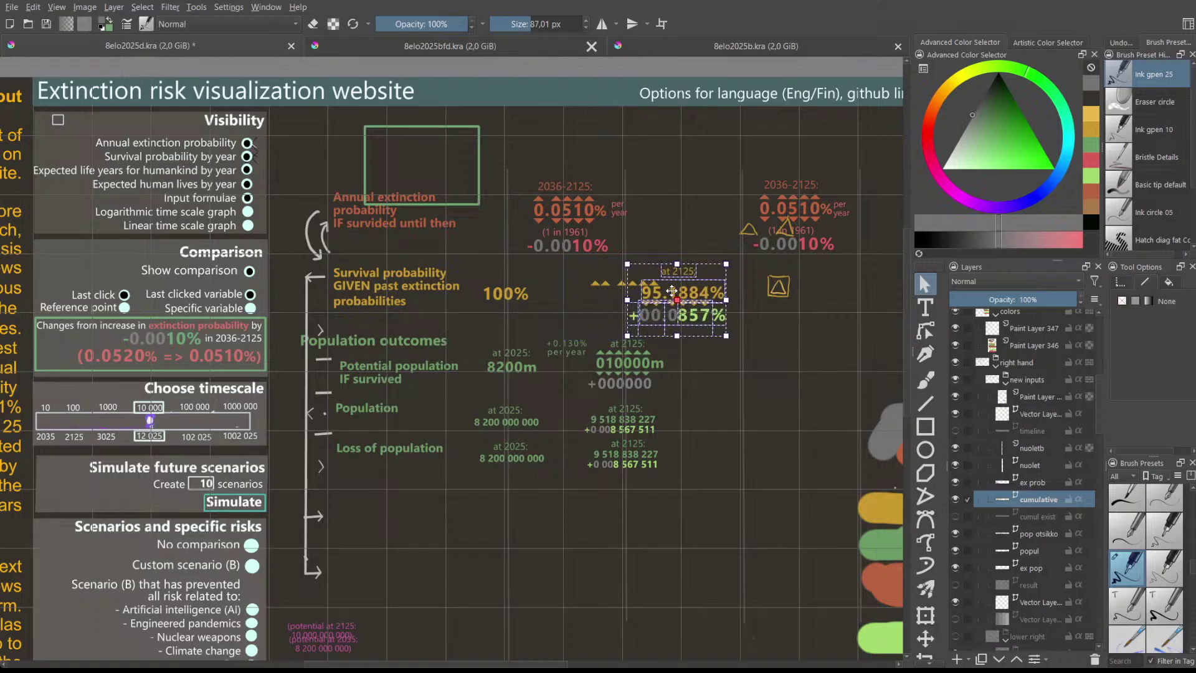
{"action": "key", "text": "ctrl+z"}
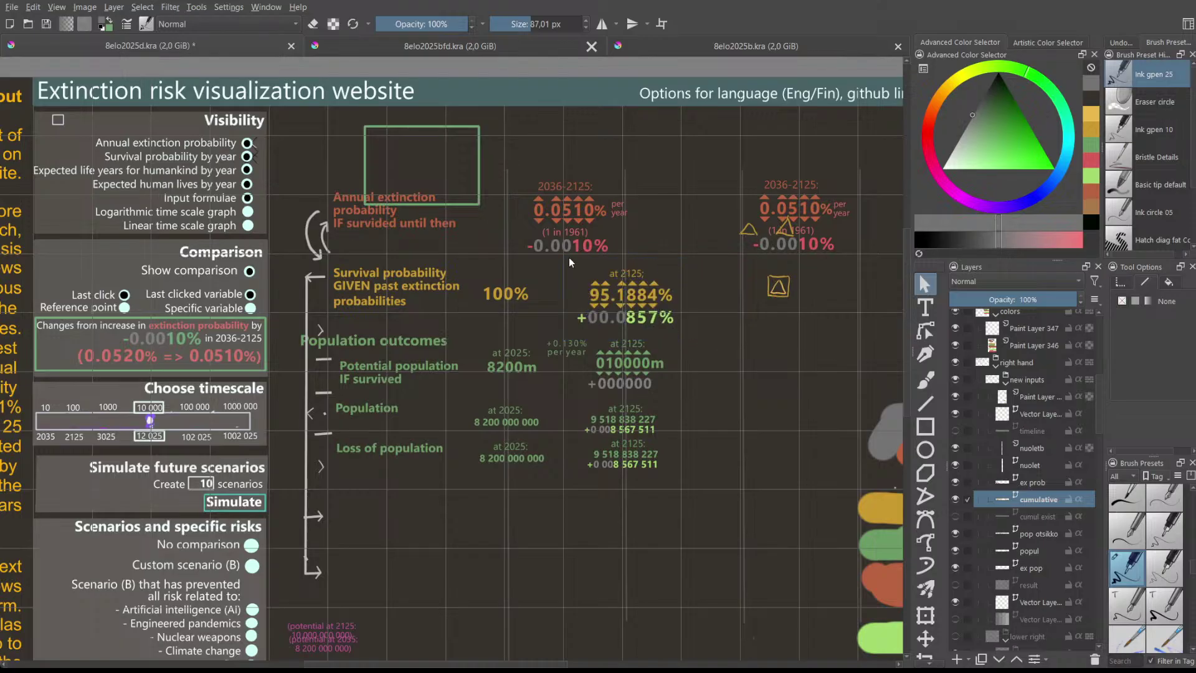
{"action": "left_click_drag", "start_coordinate": [573, 252], "coordinate": [686, 340]}
{"action": "left_click_drag", "start_coordinate": [660, 294], "coordinate": [710, 294]}
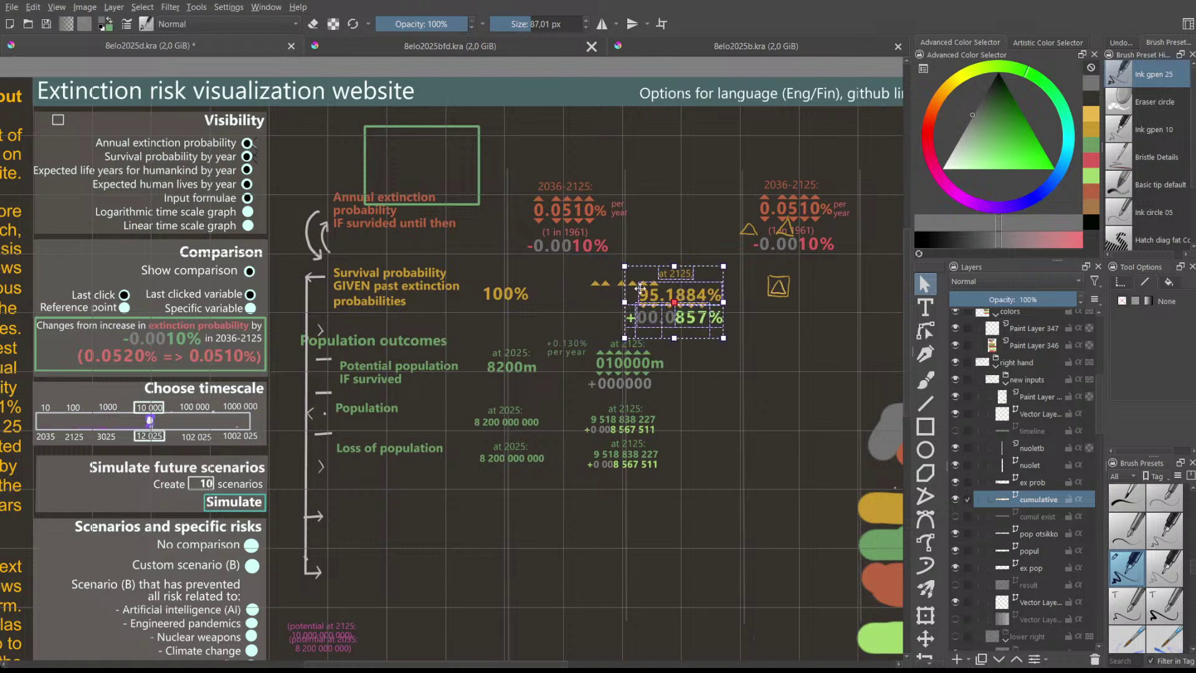
{"action": "key", "text": "ctrl+z"}
- Move the 95.1884% survival figures together with all their arrows and the change value right by about one grid cell
{"action": "left_click", "coordinate": [572, 256]}
{"action": "left_click_drag", "start_coordinate": [569, 248], "coordinate": [687, 345]}
{"action": "left_click_drag", "start_coordinate": [626, 287], "coordinate": [687, 288]}
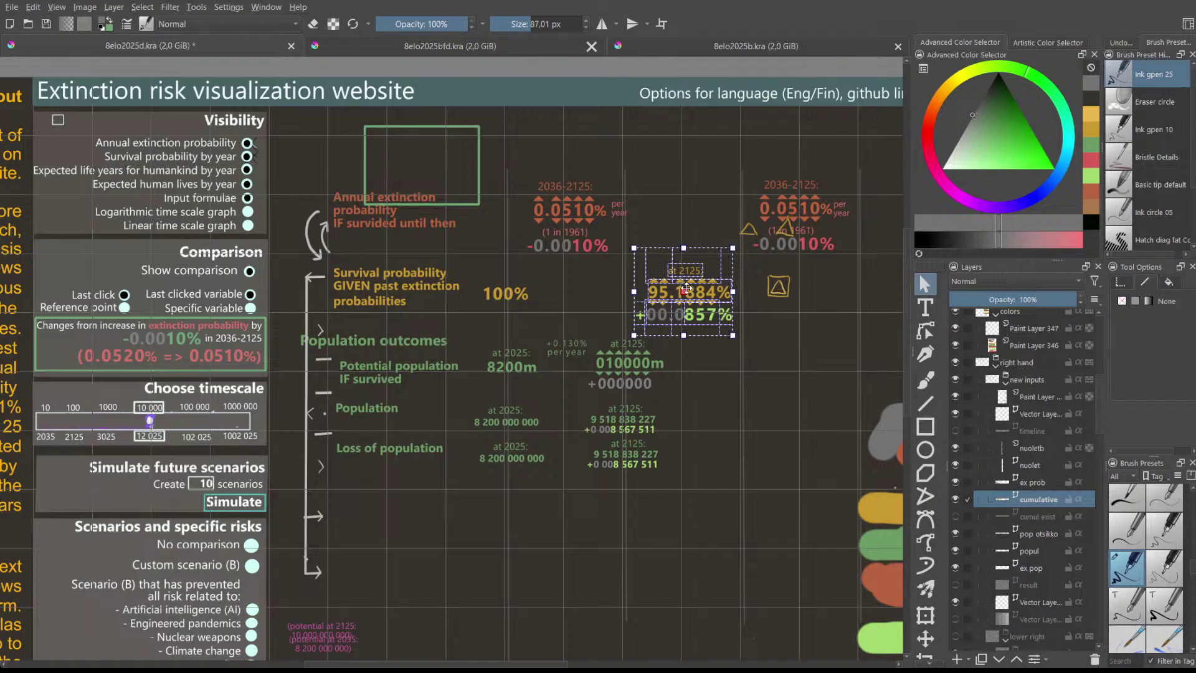
- Reposition the 95.1884% survival figures slightly up and left, between the two 0.0510% extinction figures
{"action": "left_click_drag", "start_coordinate": [686, 289], "coordinate": [650, 287]}
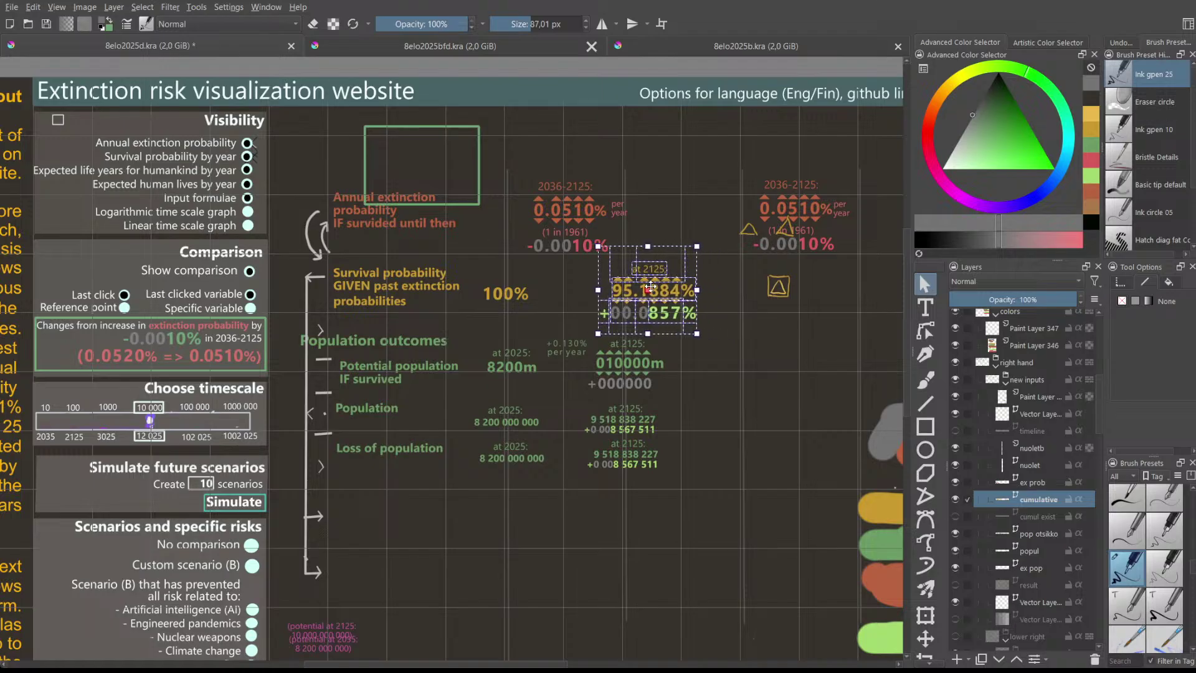
{"action": "left_click_drag", "start_coordinate": [649, 286], "coordinate": [680, 280]}
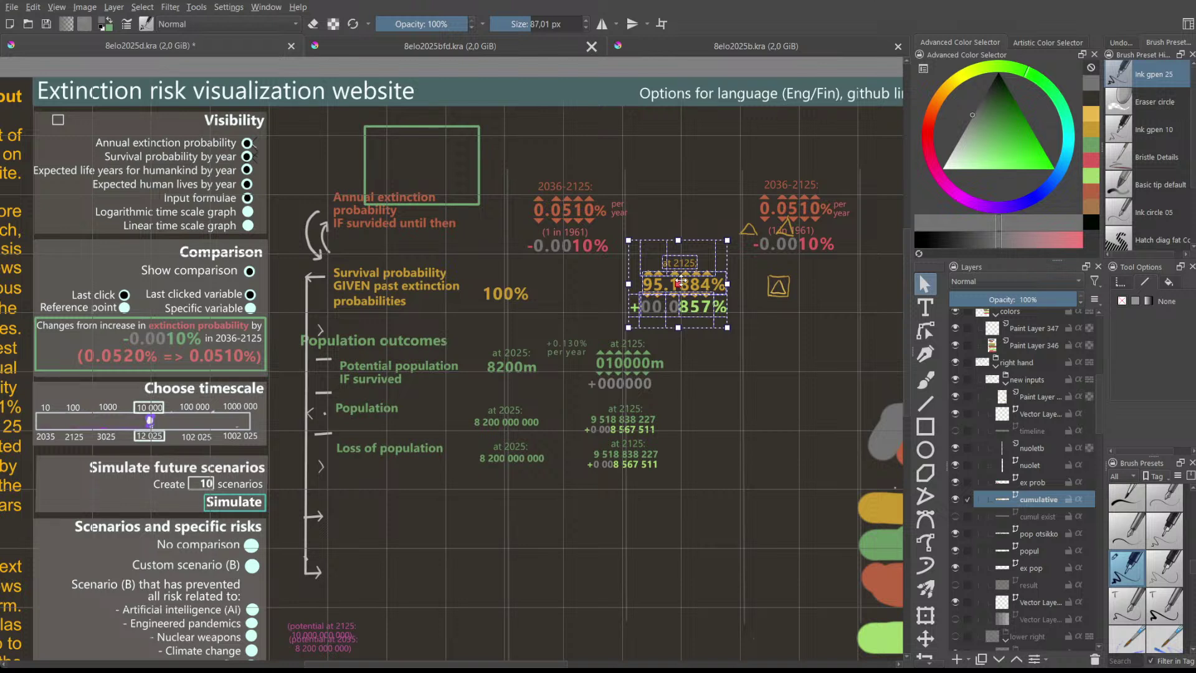
{"action": "left_click", "coordinate": [680, 231]}
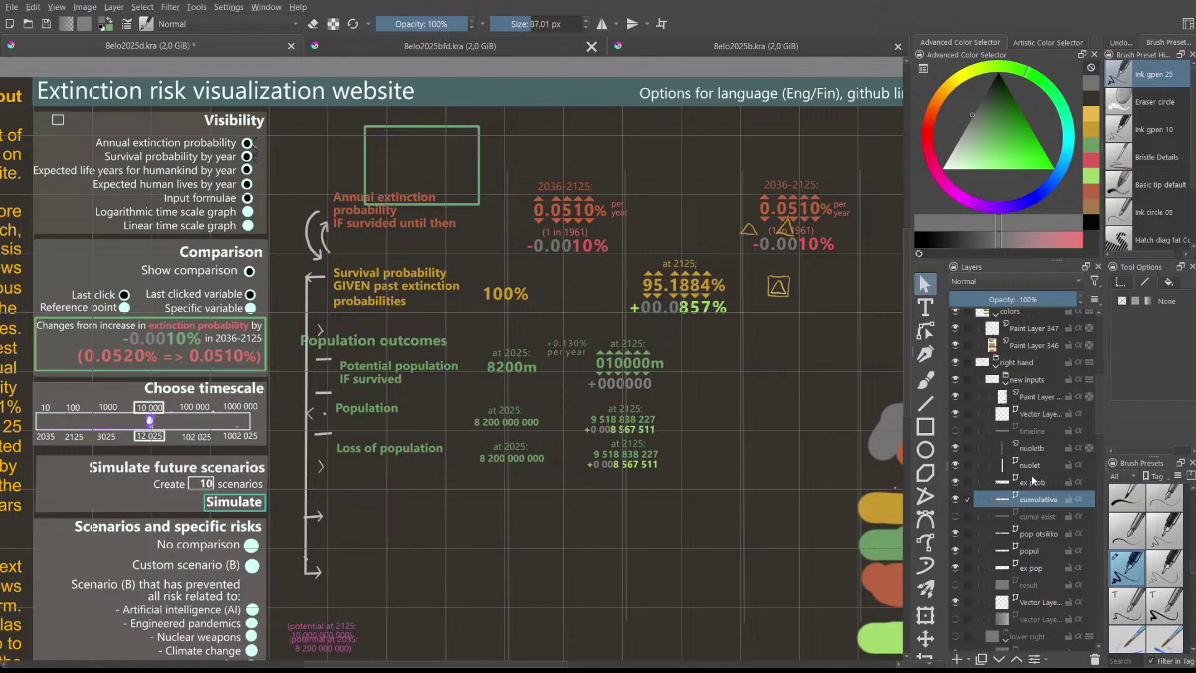
- Move the 010000m potential population figures on the popul layer right, directly beneath the 95.1884% survival figures
{"action": "left_click", "coordinate": [1043, 537]}
{"action": "left_click", "coordinate": [1031, 550]}
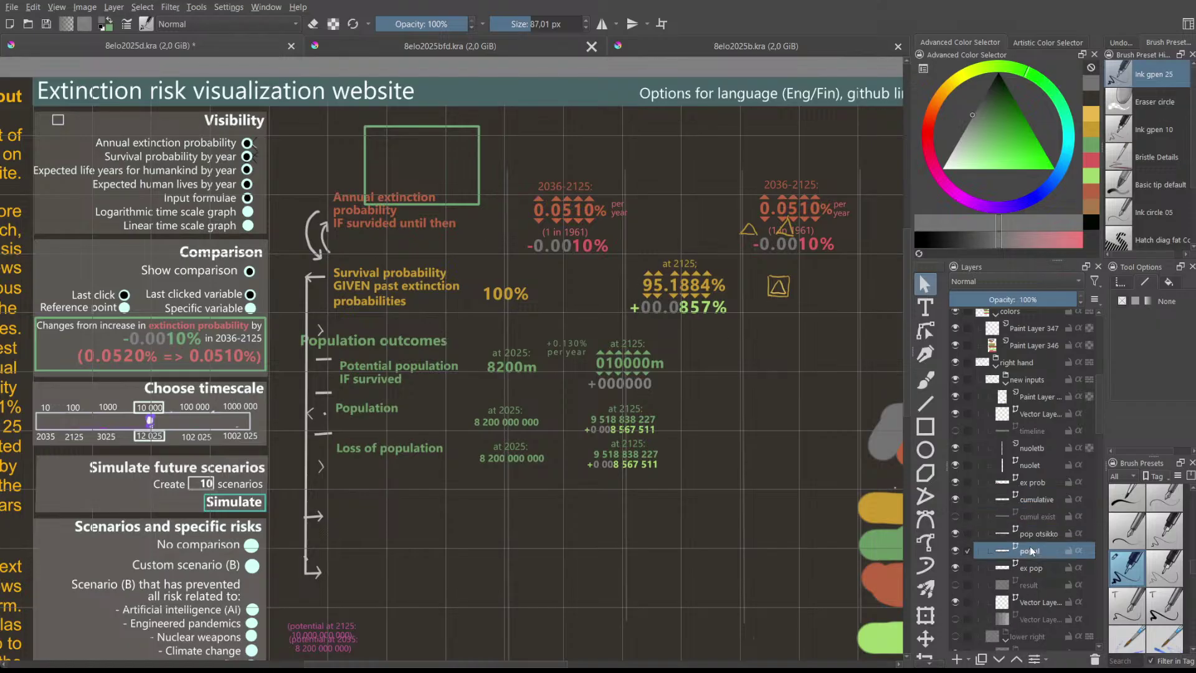
{"action": "left_click_drag", "start_coordinate": [551, 319], "coordinate": [713, 414]}
{"action": "left_click", "coordinate": [665, 373]}
{"action": "left_click_drag", "start_coordinate": [693, 372], "coordinate": [697, 370]}
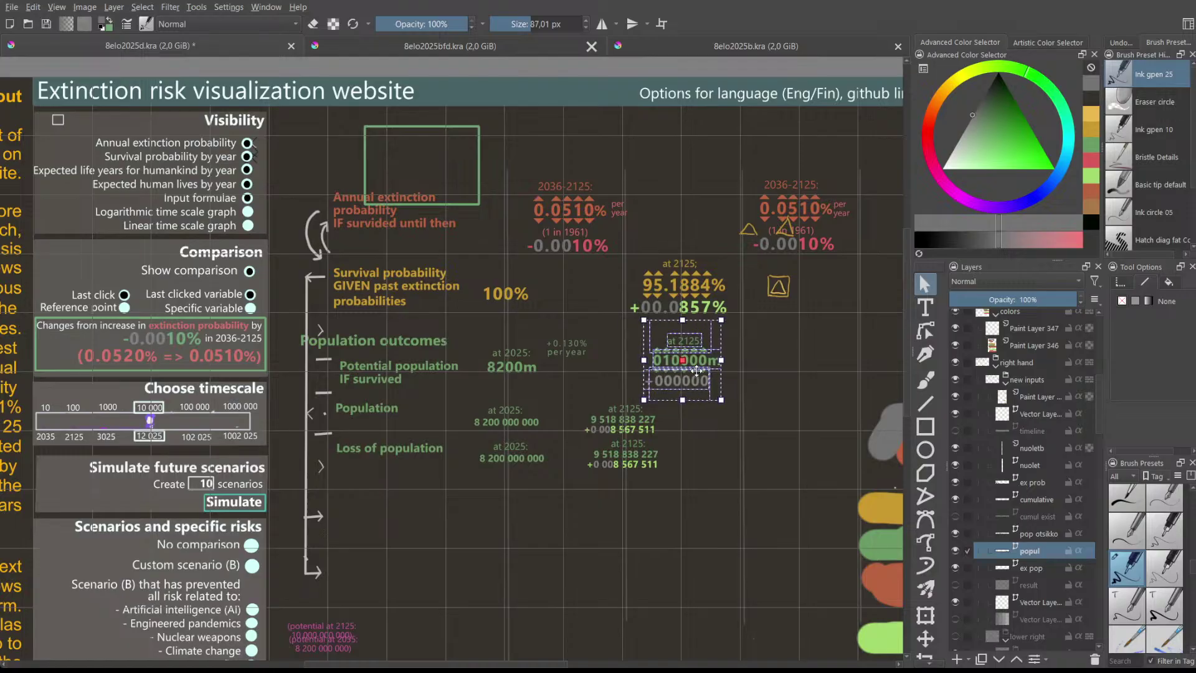
{"action": "left_click", "coordinate": [735, 436]}
- Move both 2125 population figure blocks on the ex pop layer right beneath the 010000m figures and nudge them slightly up
{"action": "left_click", "coordinate": [1040, 568]}
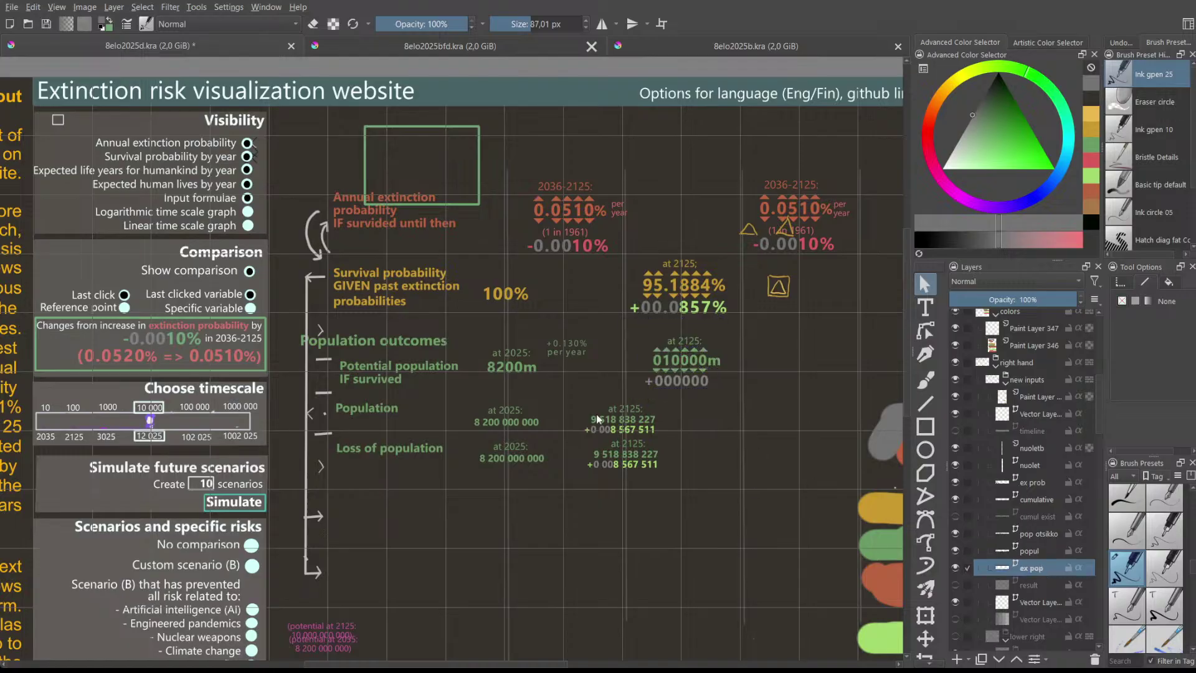
{"action": "left_click_drag", "start_coordinate": [551, 377], "coordinate": [712, 508]}
{"action": "left_click_drag", "start_coordinate": [632, 428], "coordinate": [692, 432]}
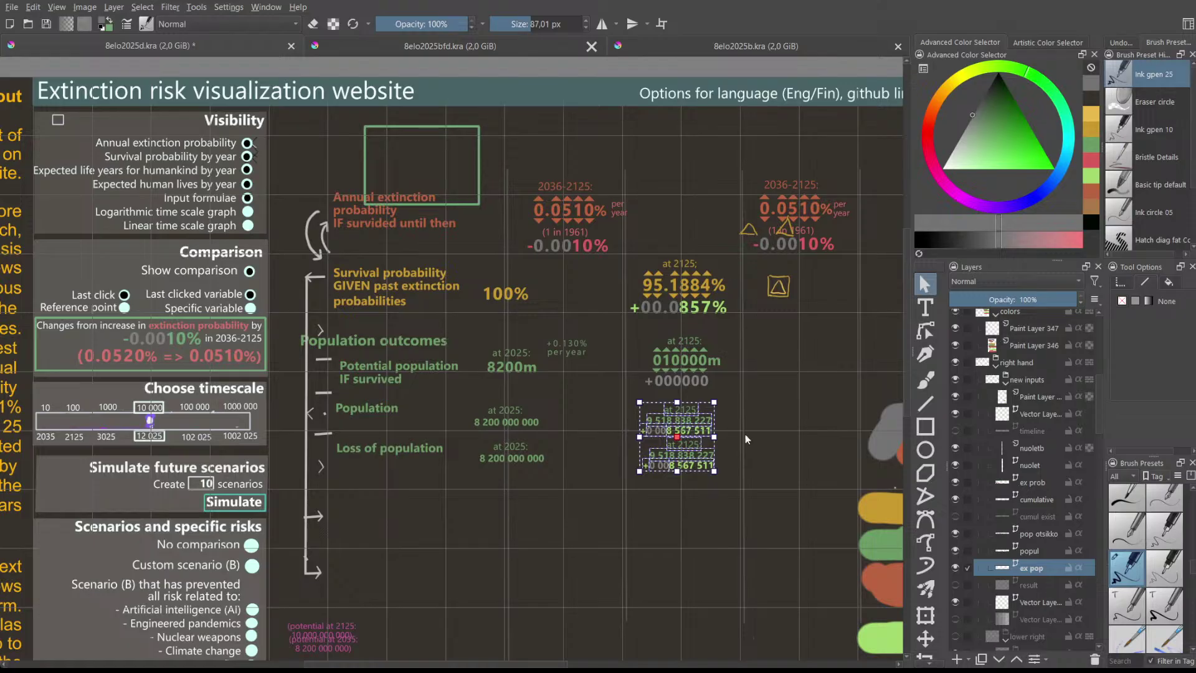
{"action": "left_click", "coordinate": [718, 459]}
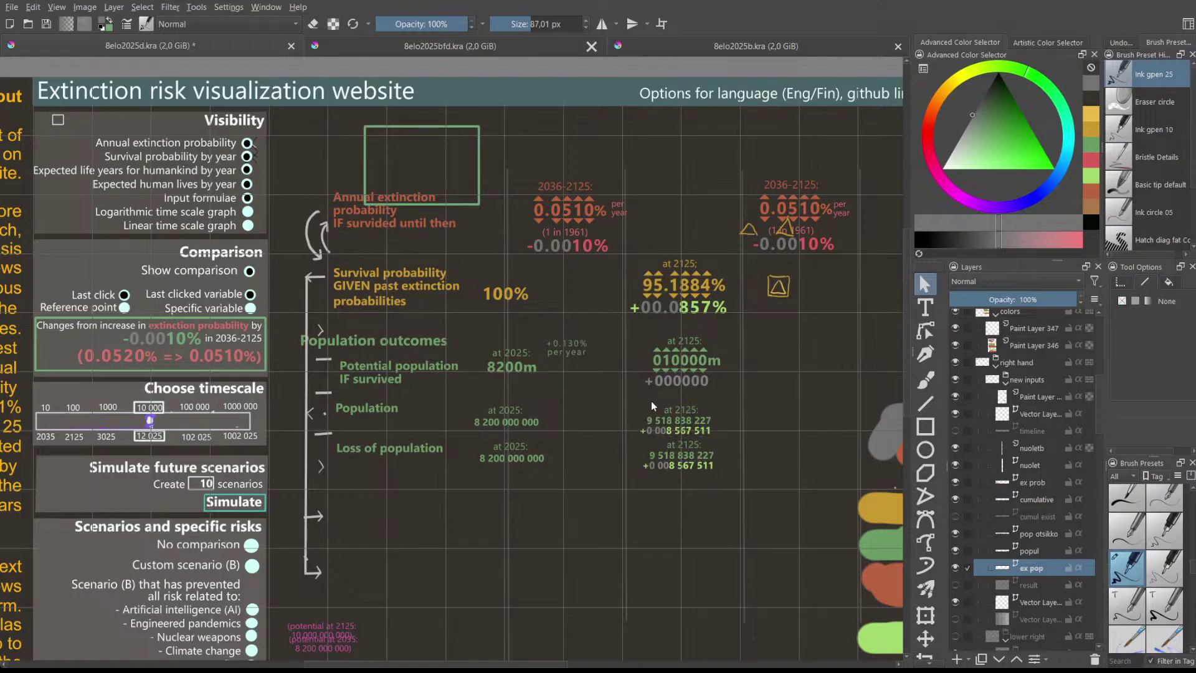
{"action": "left_click_drag", "start_coordinate": [645, 416], "coordinate": [746, 503]}
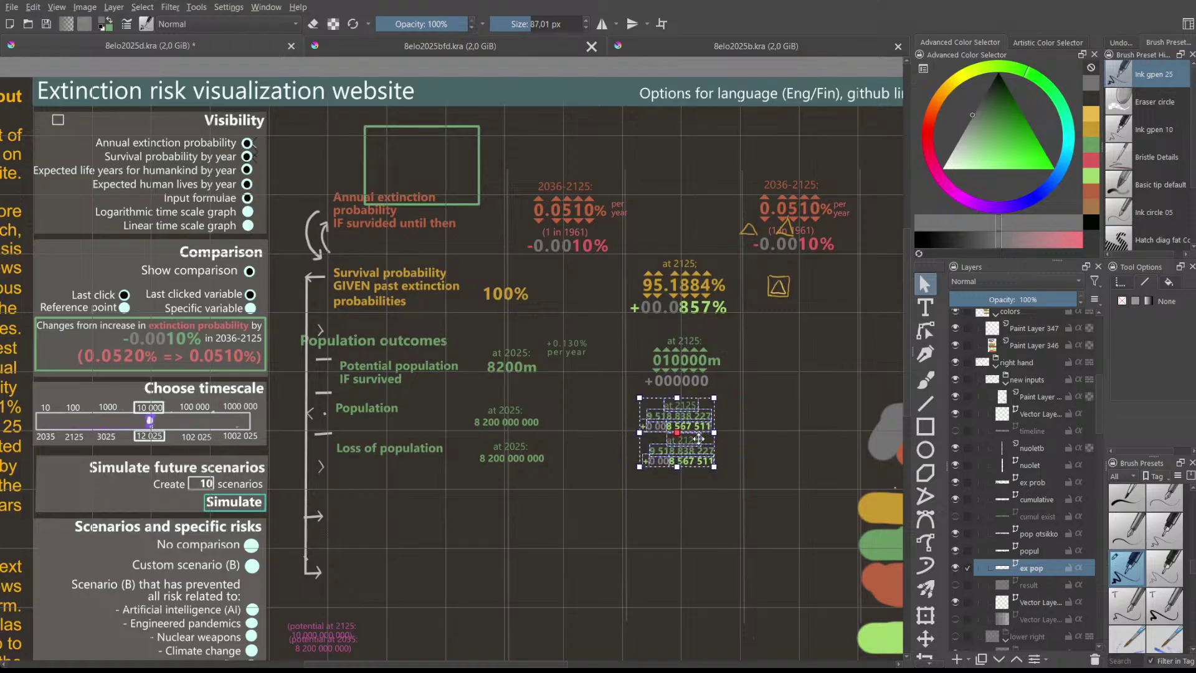
{"action": "left_click_drag", "start_coordinate": [699, 441], "coordinate": [698, 438]}
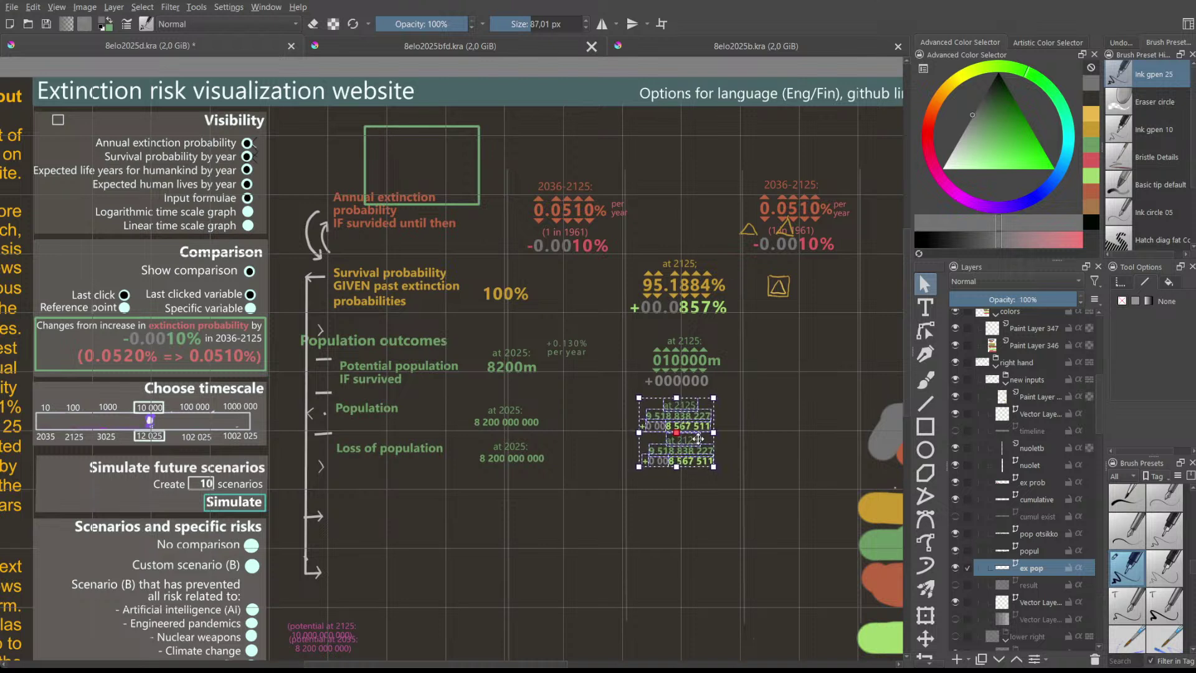
{"action": "left_click", "coordinate": [639, 409]}
{"action": "left_click_drag", "start_coordinate": [628, 396], "coordinate": [742, 480]}
{"action": "left_click", "coordinate": [623, 391]}
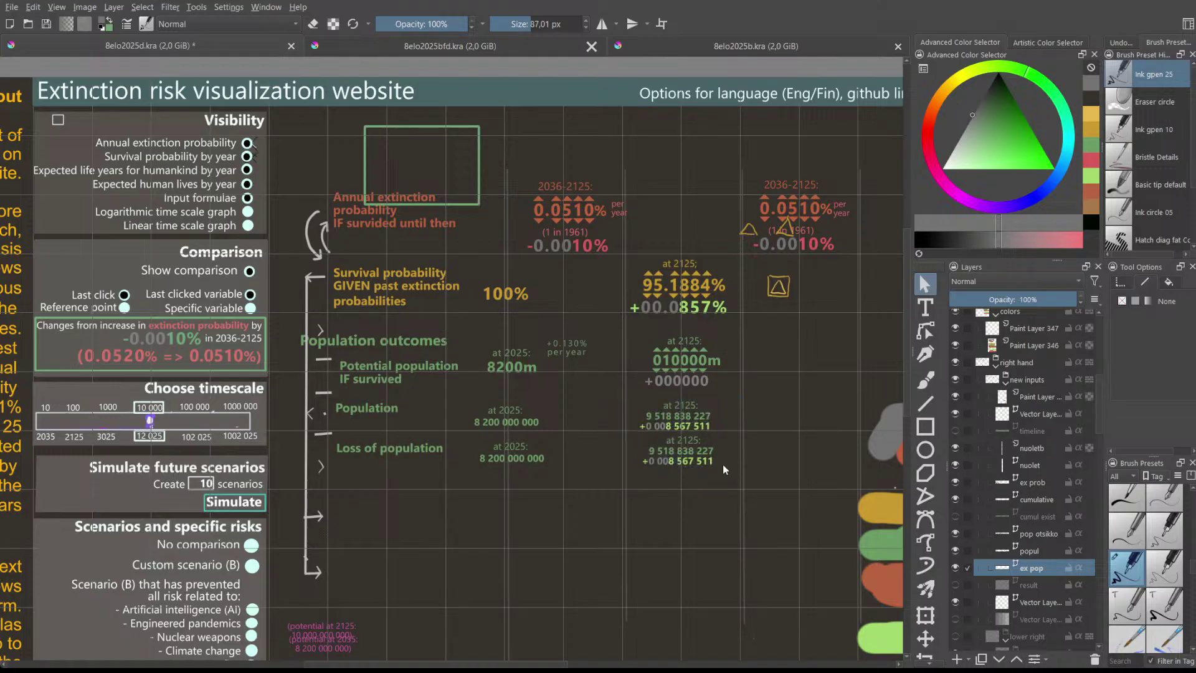
- Duplicate the two 2125 population figure blocks and place the copy about four small grid cells right, over the grey colour swatch
{"action": "left_click_drag", "start_coordinate": [619, 387], "coordinate": [756, 493]}
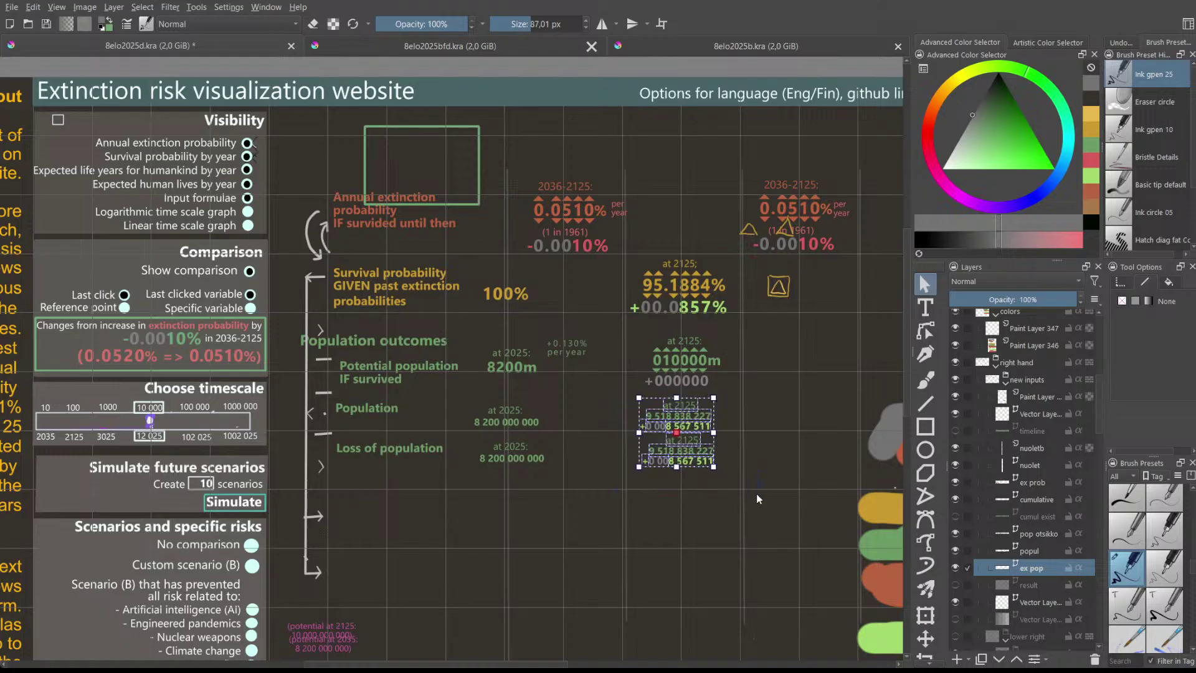
{"action": "left_click_drag", "start_coordinate": [673, 422], "coordinate": [789, 421]}
{"action": "left_click_drag", "start_coordinate": [543, 664], "coordinate": [599, 614]}
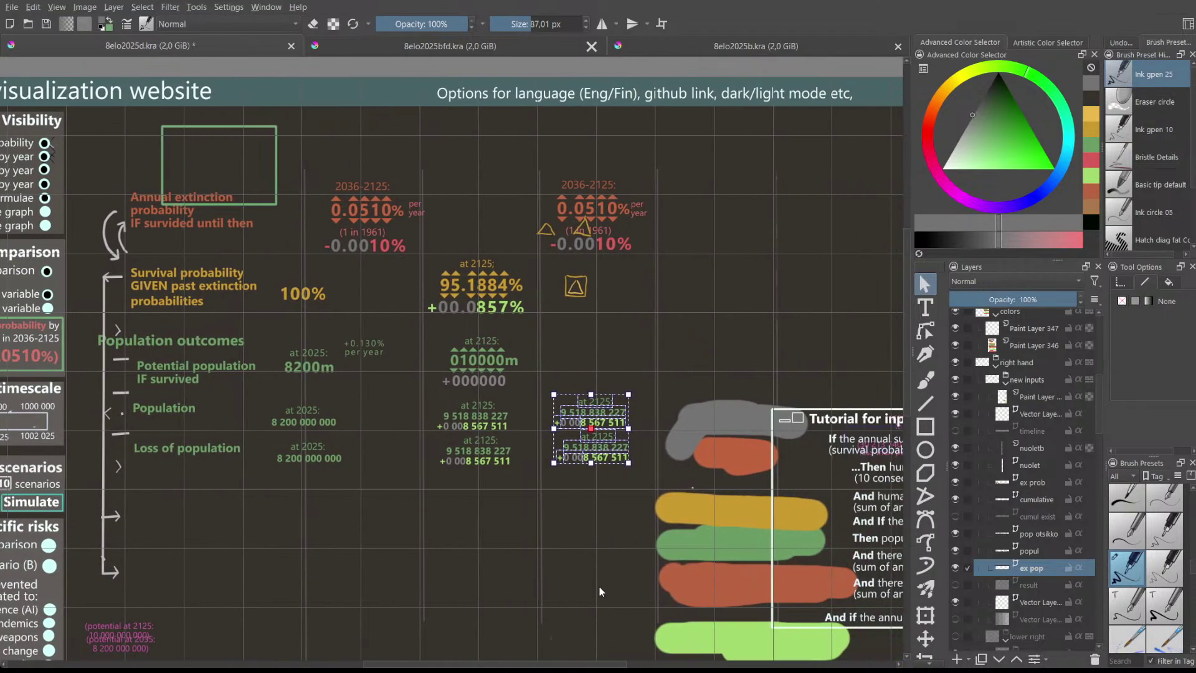
{"action": "left_click_drag", "start_coordinate": [591, 404], "coordinate": [708, 408]}
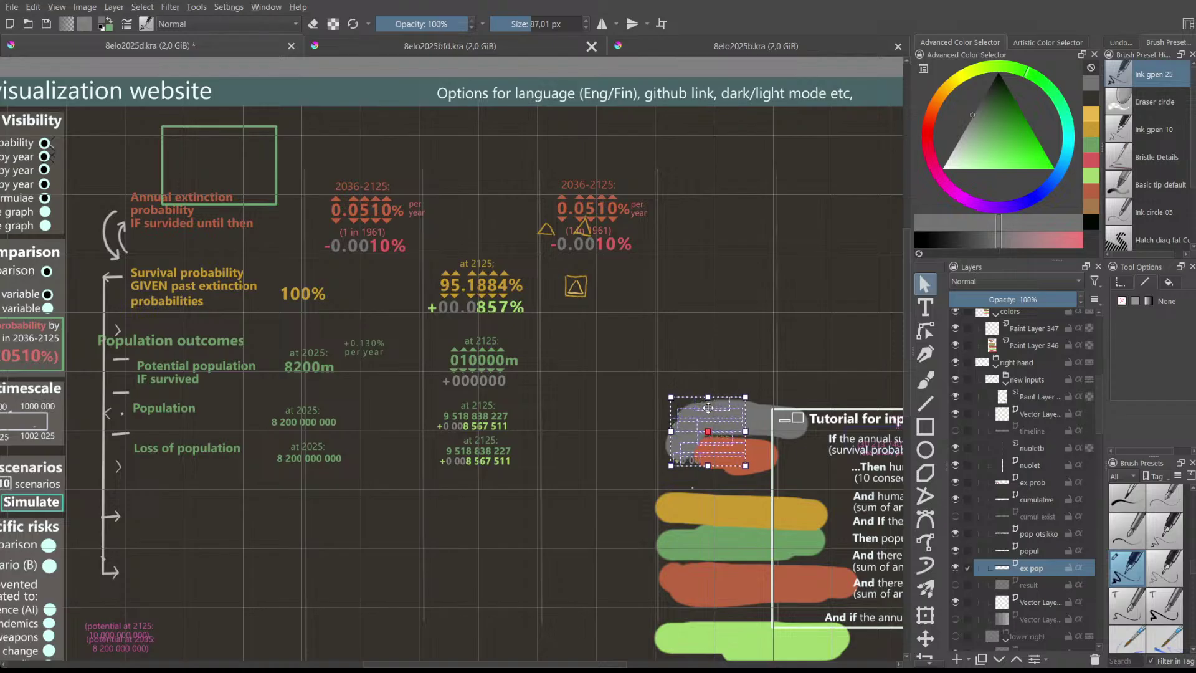
{"action": "scroll", "coordinate": [603, 401], "scroll_direction": "down", "scroll_amount": 3}
{"action": "scroll", "coordinate": [603, 401], "scroll_direction": "up", "scroll_amount": 3}
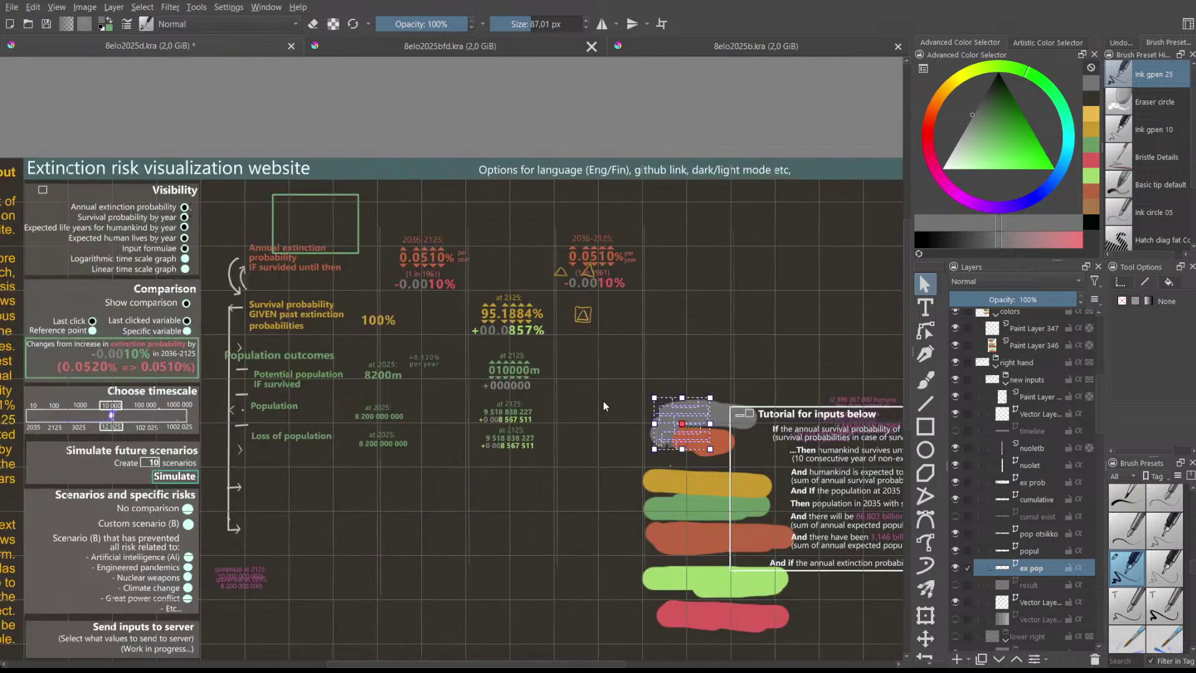
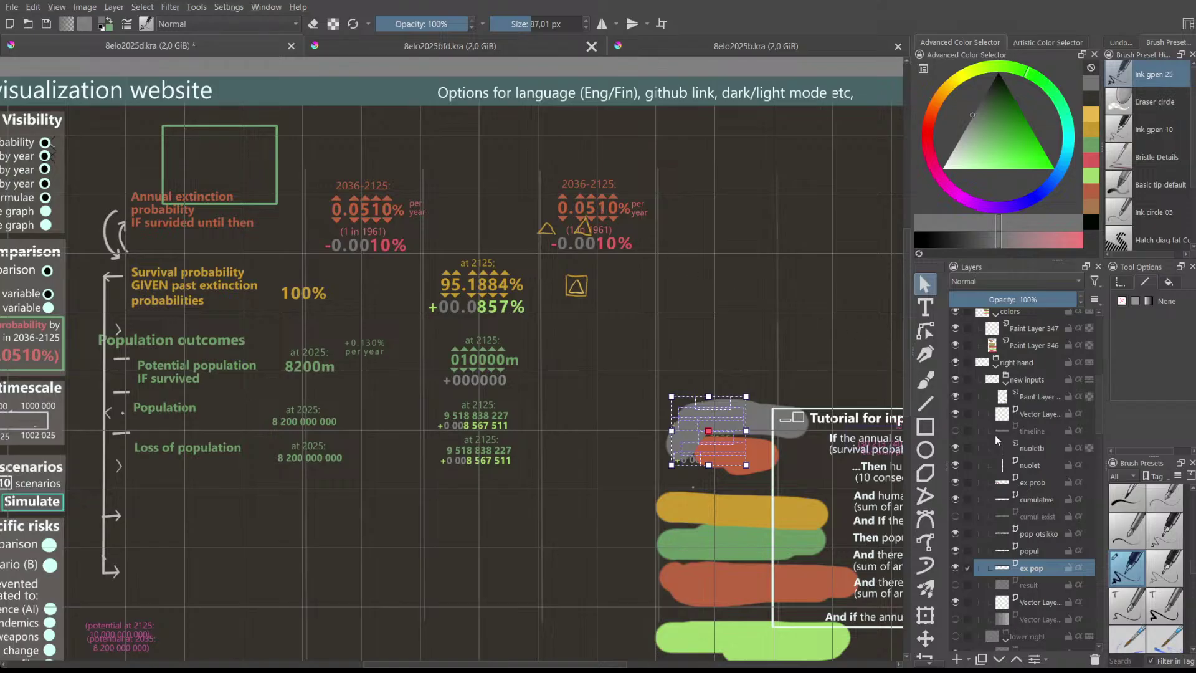
- Try to move the second 0.0510% extinction figures with their per year label left by nearly one small grid cell
{"action": "left_click", "coordinate": [1033, 482]}
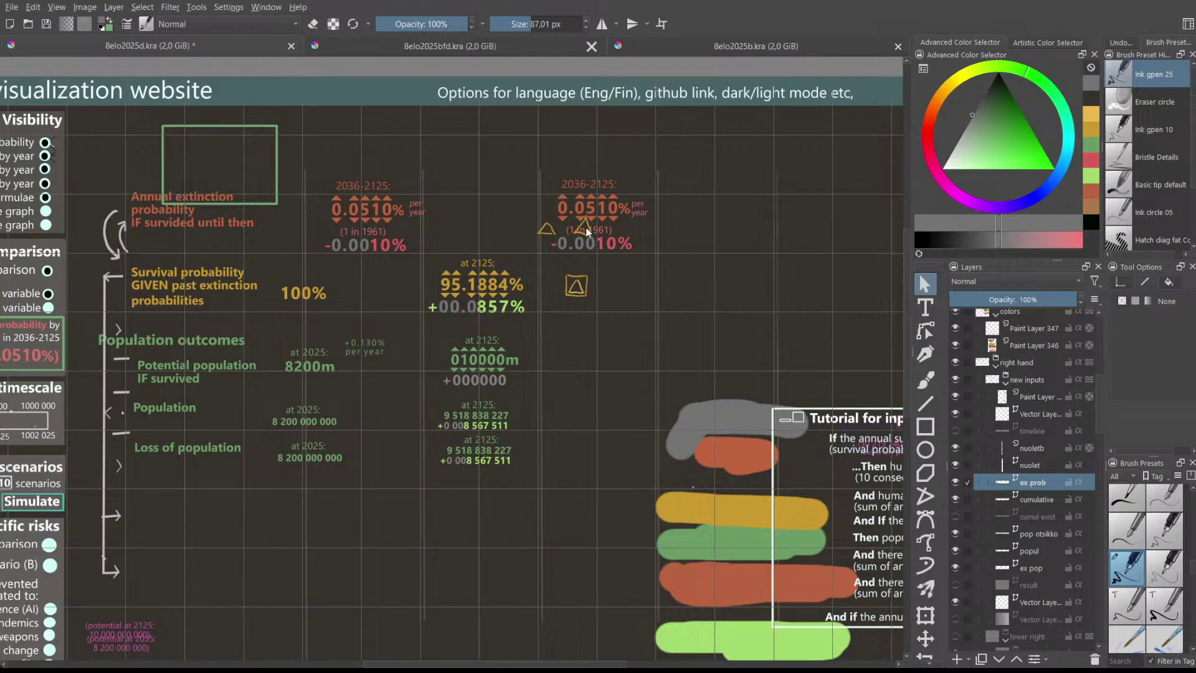
{"action": "left_click_drag", "start_coordinate": [522, 145], "coordinate": [698, 286]}
{"action": "left_click_drag", "start_coordinate": [519, 145], "coordinate": [650, 257]}
{"action": "left_click_drag", "start_coordinate": [611, 210], "coordinate": [566, 212]}
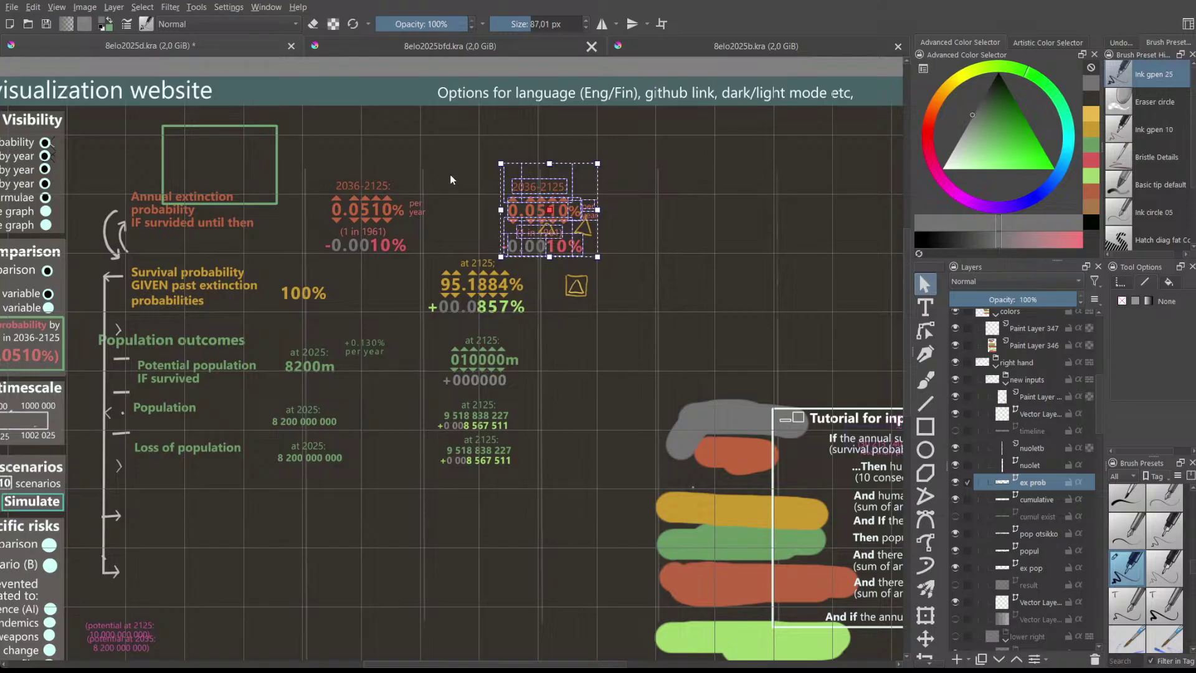
{"action": "left_click", "coordinate": [431, 163]}
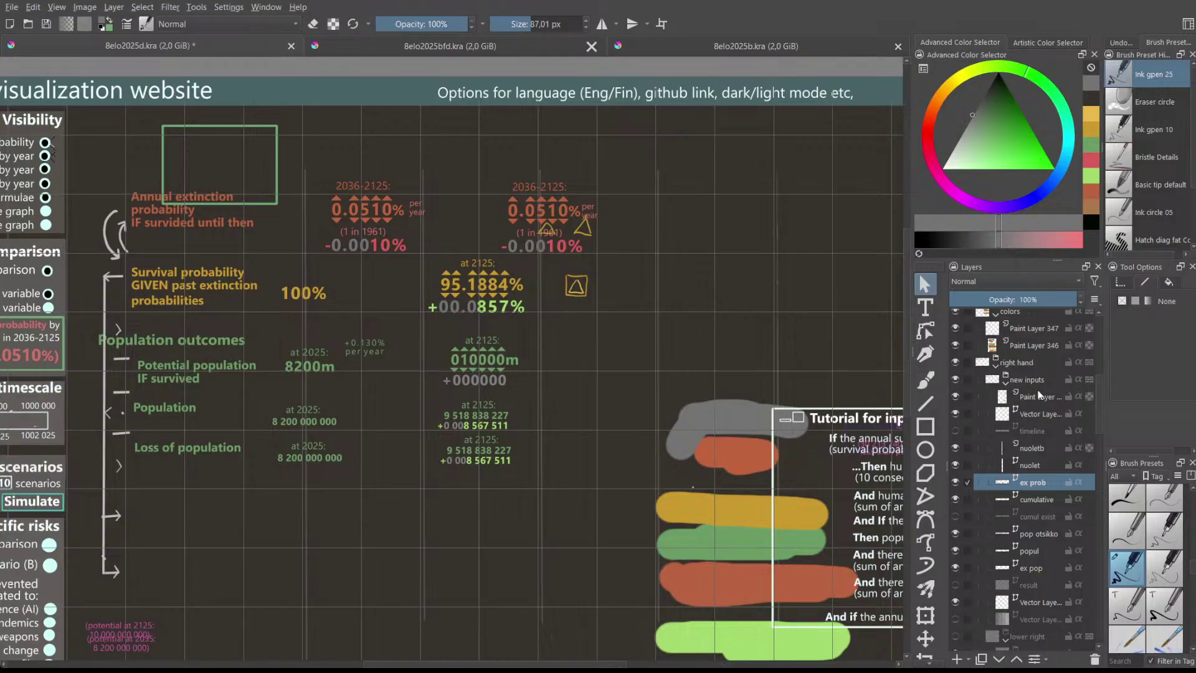
- Try to move the 95.1884% survival figures on the cumulative layer left, between the two sets of extinction figures
{"action": "left_click", "coordinate": [1035, 498]}
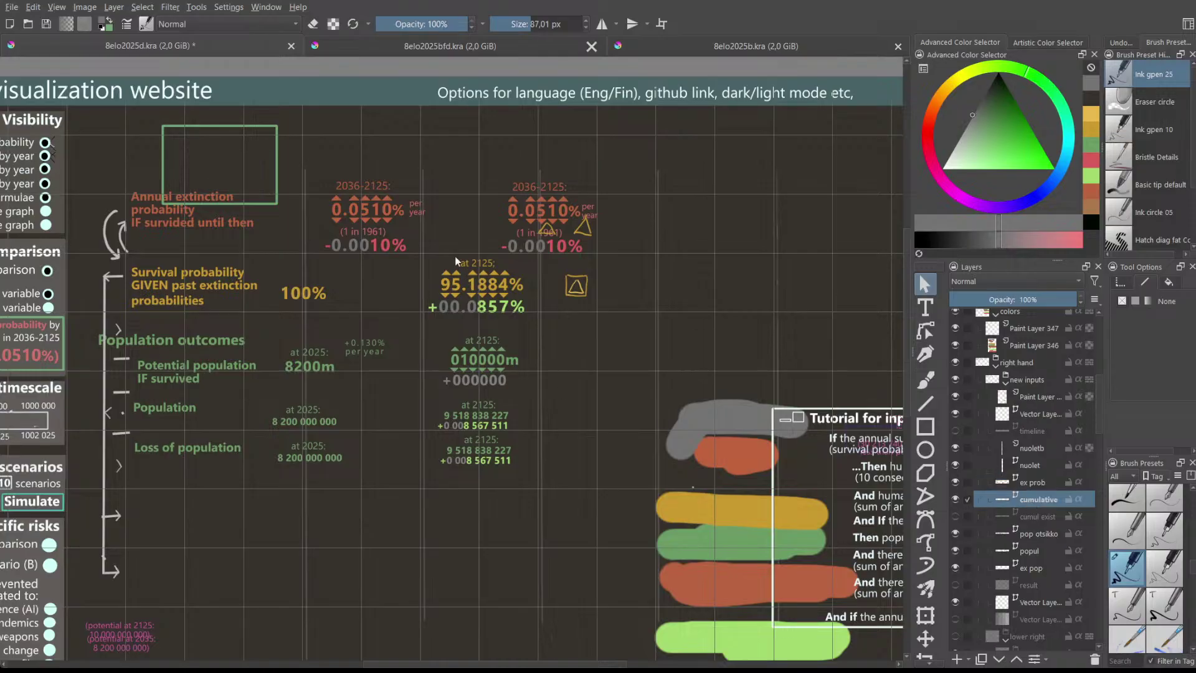
{"action": "left_click_drag", "start_coordinate": [421, 233], "coordinate": [529, 330]}
{"action": "mouse_move", "coordinate": [483, 284]}
{"action": "left_mouse_down"}
{"action": "mouse_move", "coordinate": [462, 280]}
{"action": "mouse_move", "coordinate": [472, 285]}
{"action": "left_mouse_up"}
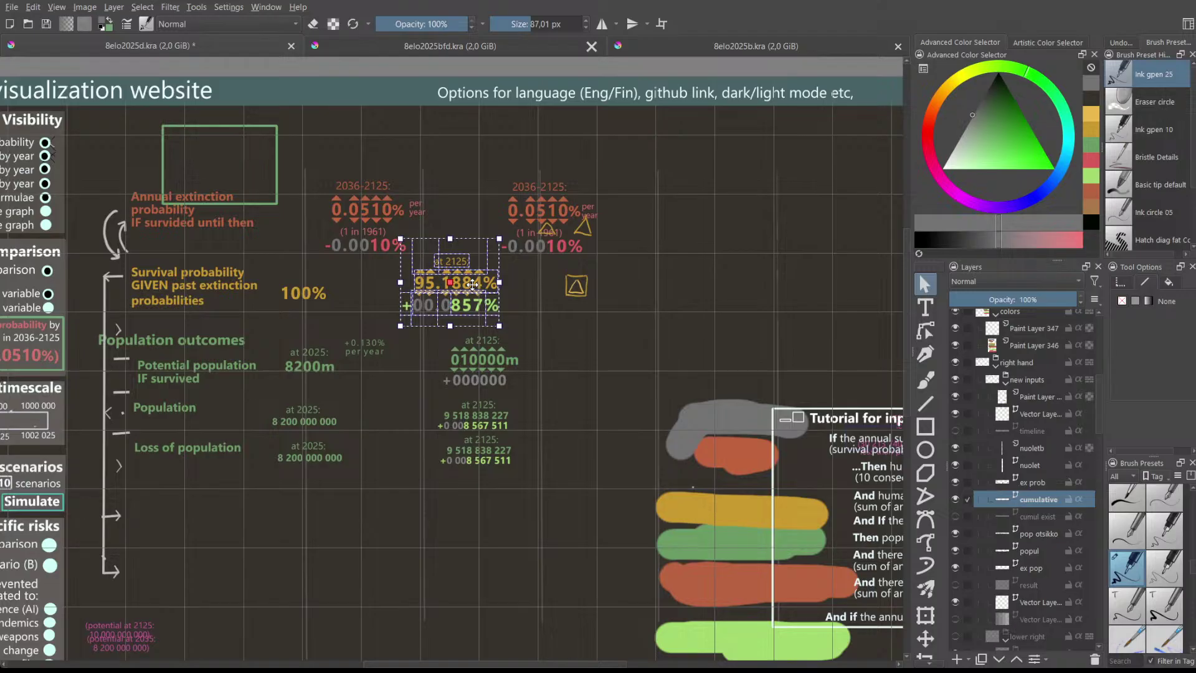
{"action": "left_click", "coordinate": [573, 341]}
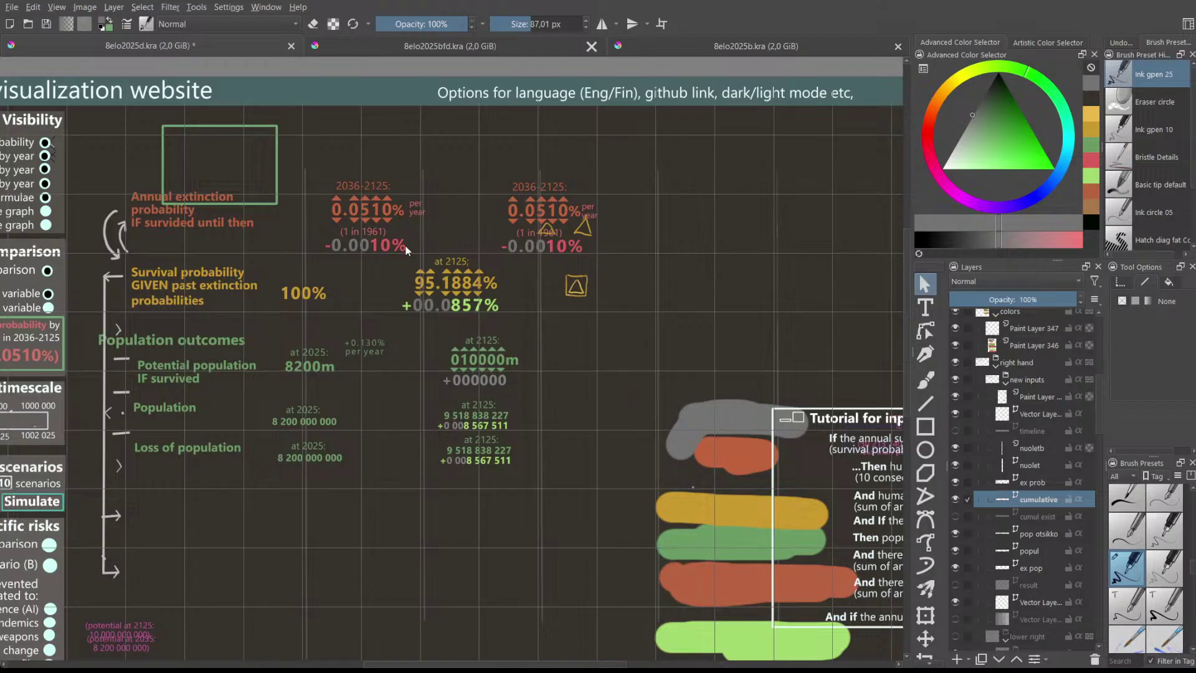
- Try to shift the survival figures back right, and undo the recent moves of the survival and second extinction figures
{"action": "left_click_drag", "start_coordinate": [402, 249], "coordinate": [536, 323]}
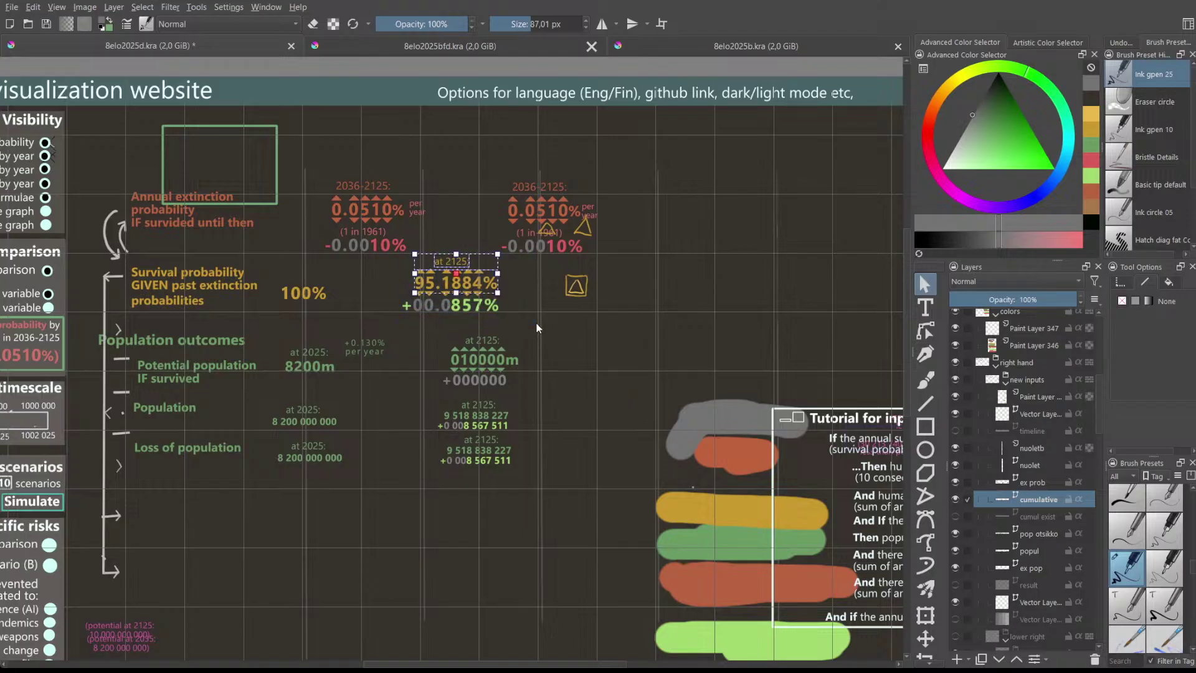
{"action": "left_click_drag", "start_coordinate": [384, 243], "coordinate": [551, 338]}
{"action": "left_click_drag", "start_coordinate": [462, 290], "coordinate": [485, 290]}
{"action": "key", "text": "ctrl+z"}
{"action": "key", "text": "ctrl+shift+z"}
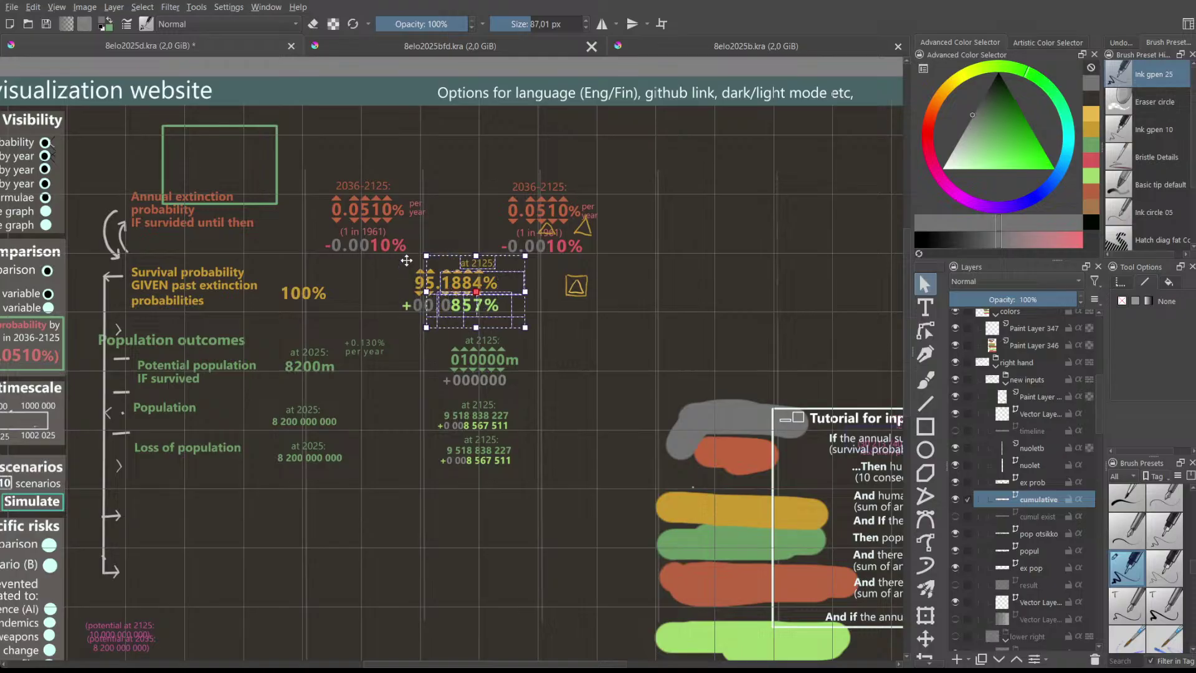
{"action": "key", "text": "ctrl+z"}
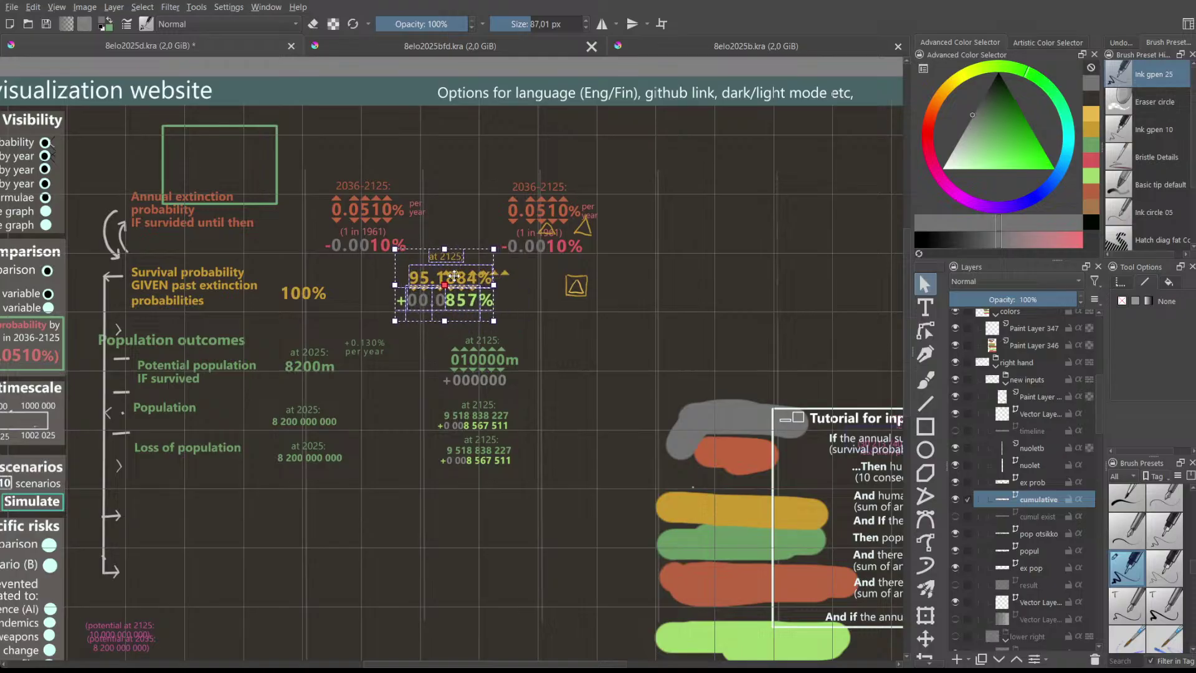
{"action": "key", "text": "ctrl+shift+z"}
{"action": "key", "text": "ctrl+shift+z"}
- Nudge the 95.1884% survival figures with their arrows and change value slightly up and left
{"action": "left_click", "coordinate": [414, 243]}
{"action": "left_click_drag", "start_coordinate": [413, 237], "coordinate": [552, 339]}
{"action": "mouse_move", "coordinate": [475, 287]}
{"action": "left_mouse_down"}
{"action": "mouse_move", "coordinate": [499, 285]}
{"action": "mouse_move", "coordinate": [478, 281]}
{"action": "left_mouse_up"}
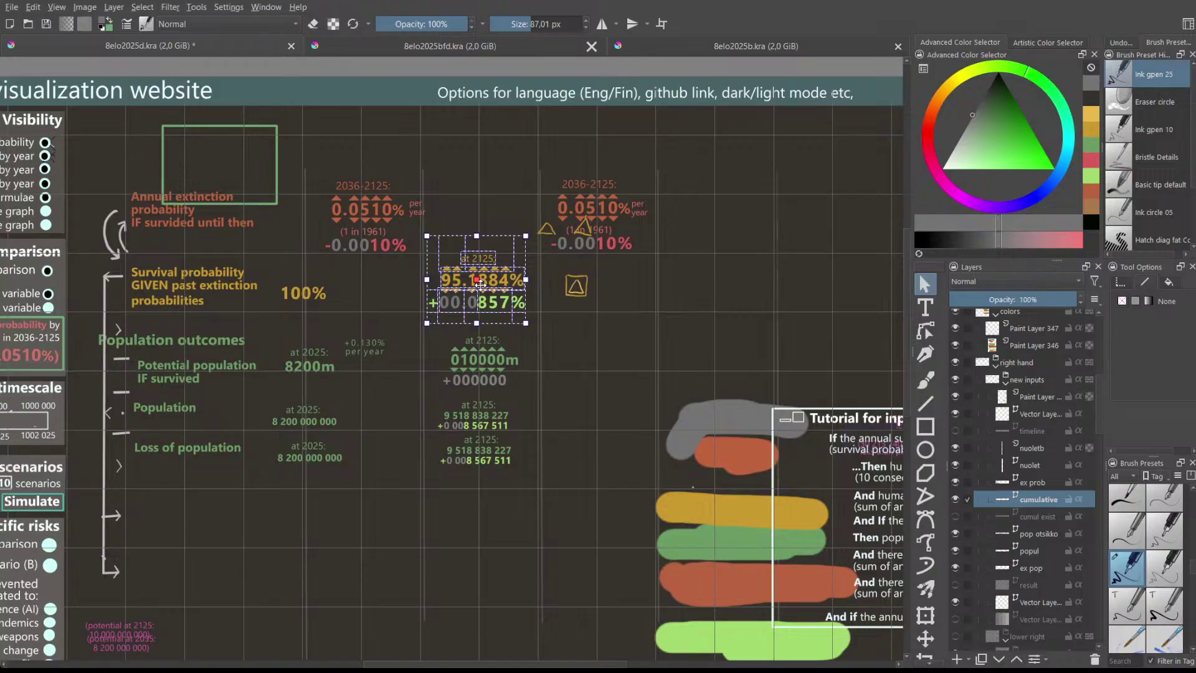
{"action": "left_click_drag", "start_coordinate": [480, 284], "coordinate": [479, 287]}
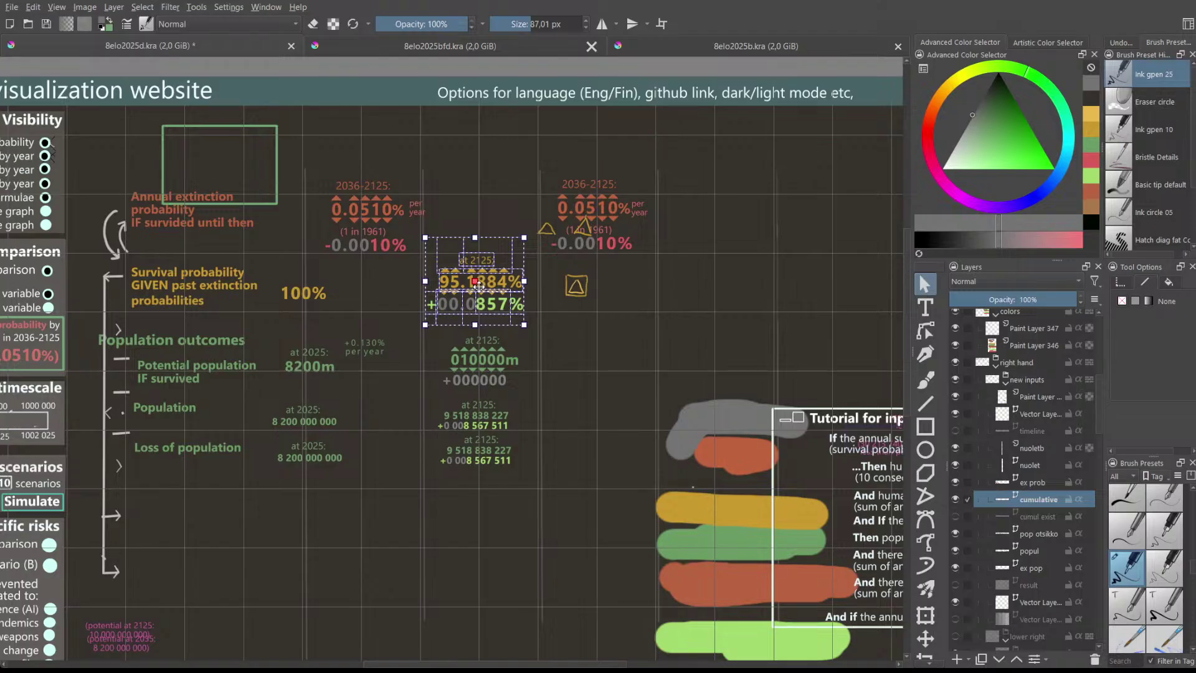
{"action": "left_click", "coordinate": [558, 300]}
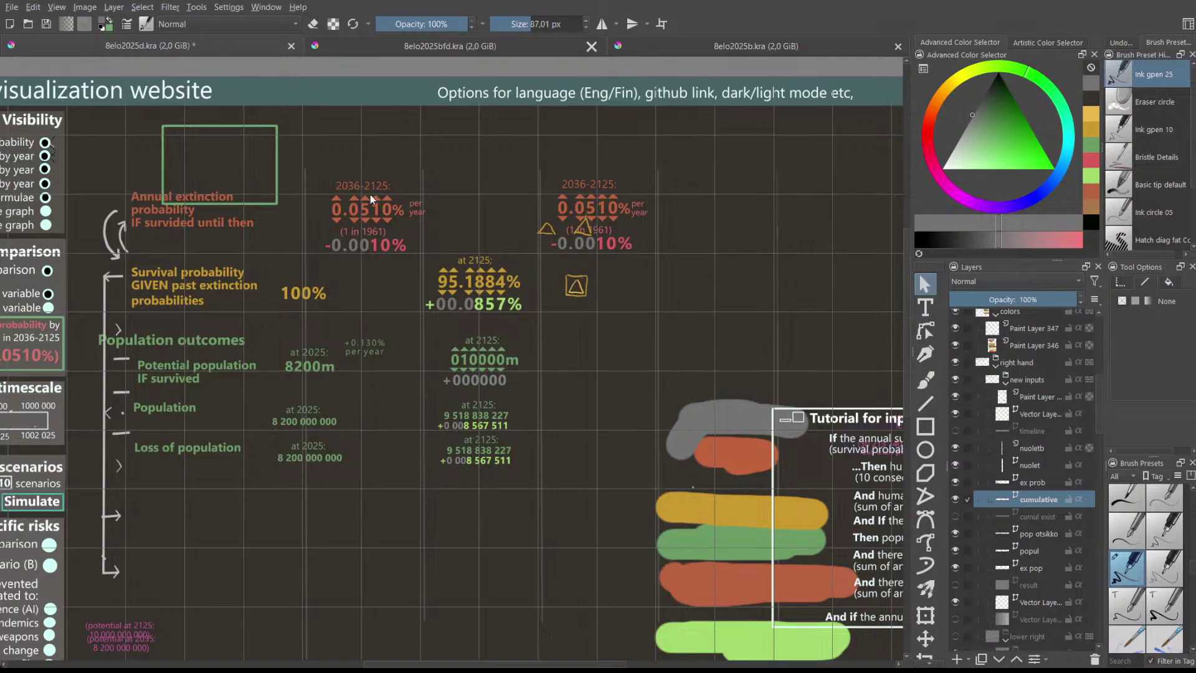
- Move the first 0.0510% extinction figures on the ex prob layer, including their per year label, right by about half a small grid cell
{"action": "left_click", "coordinate": [1034, 482]}
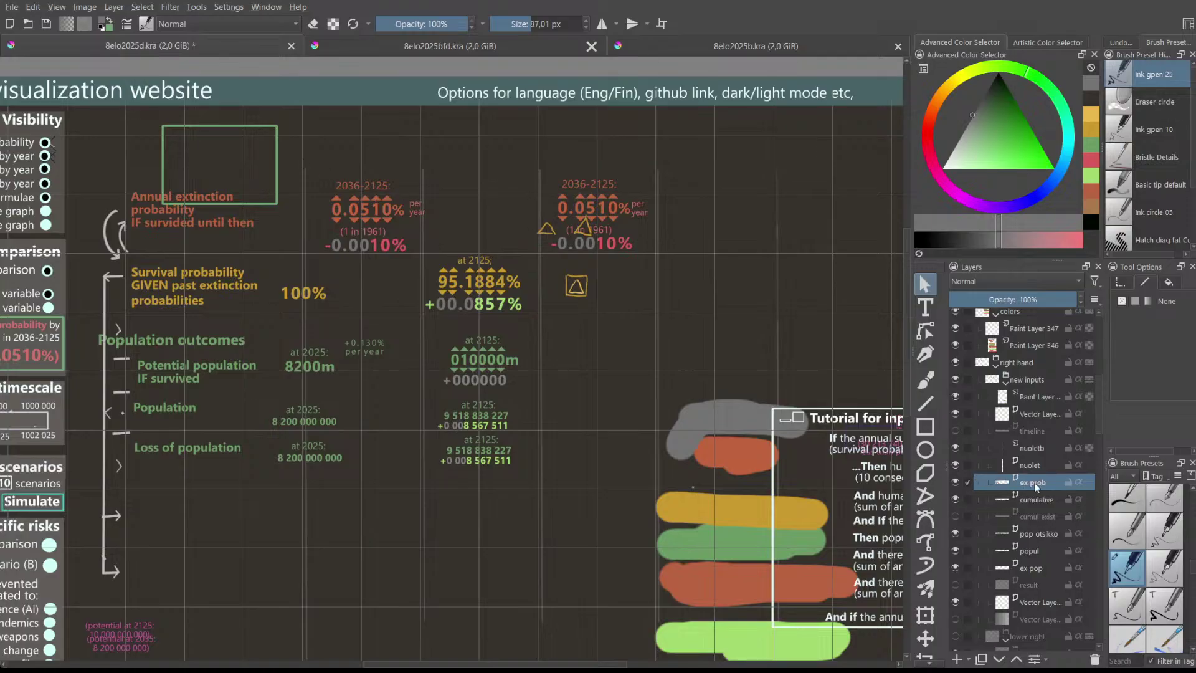
{"action": "left_click_drag", "start_coordinate": [312, 163], "coordinate": [444, 280]}
{"action": "left_click_drag", "start_coordinate": [368, 208], "coordinate": [395, 209]}
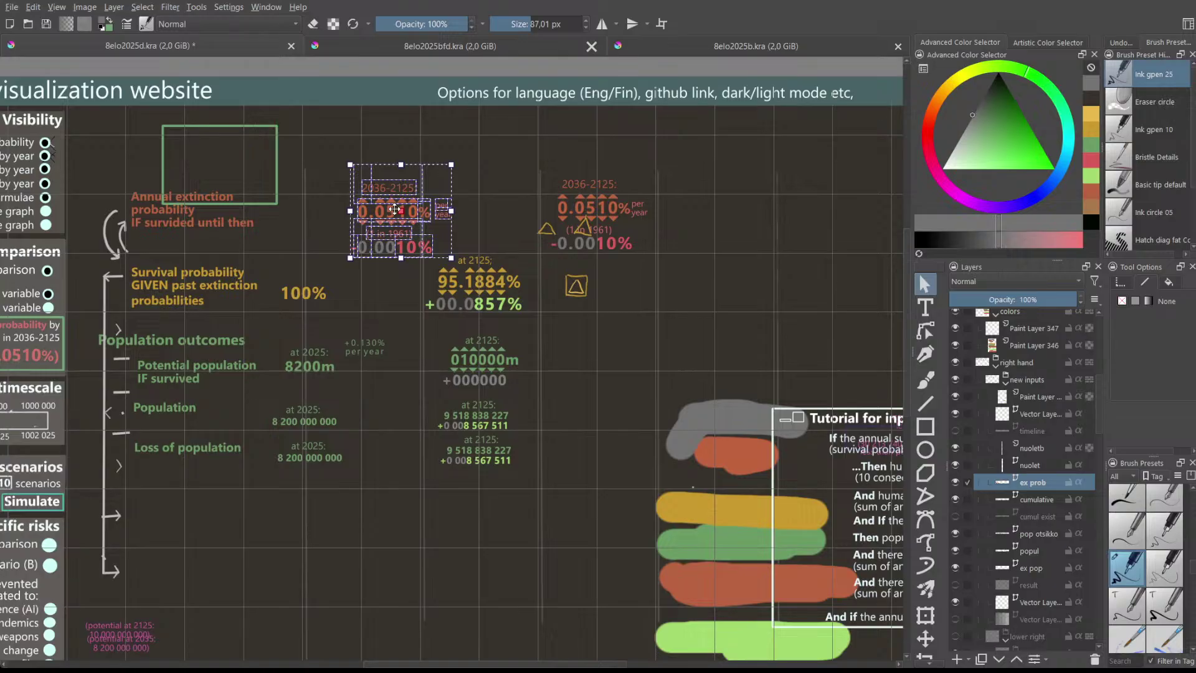
{"action": "left_click", "coordinate": [472, 165]}
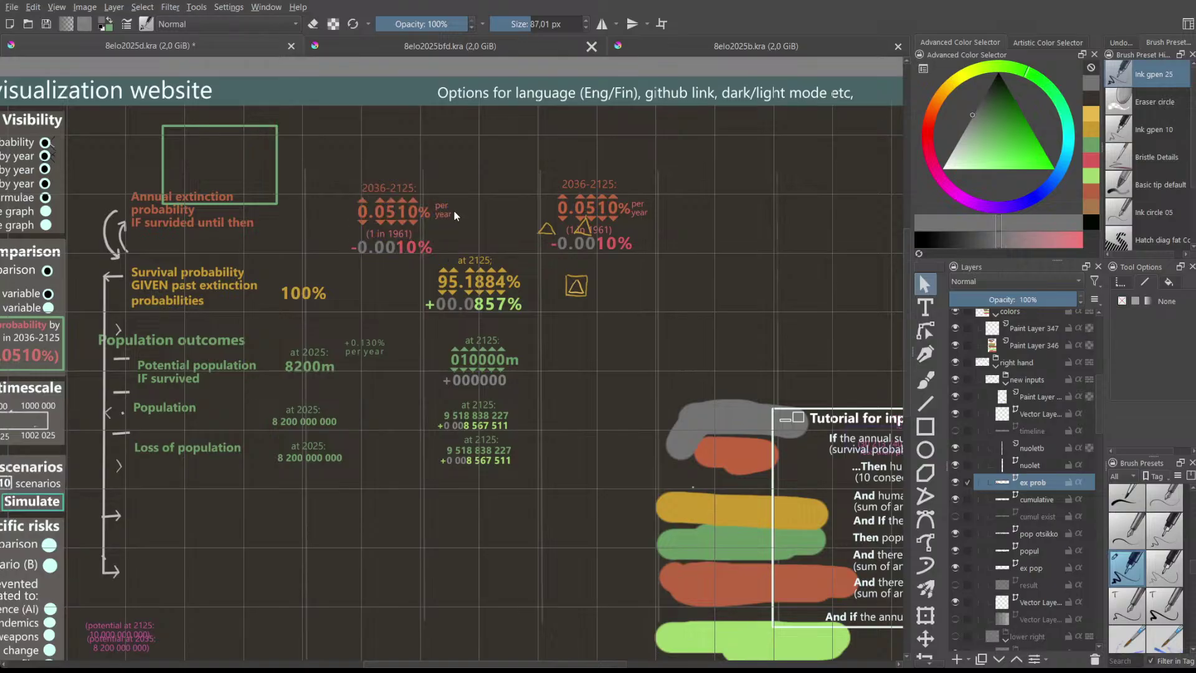
- Move the second 0.0510% extinction figures and their per year label left by about half a small grid cell
{"action": "left_click_drag", "start_coordinate": [536, 165], "coordinate": [648, 257]}
{"action": "left_click_drag", "start_coordinate": [611, 216], "coordinate": [585, 221]}
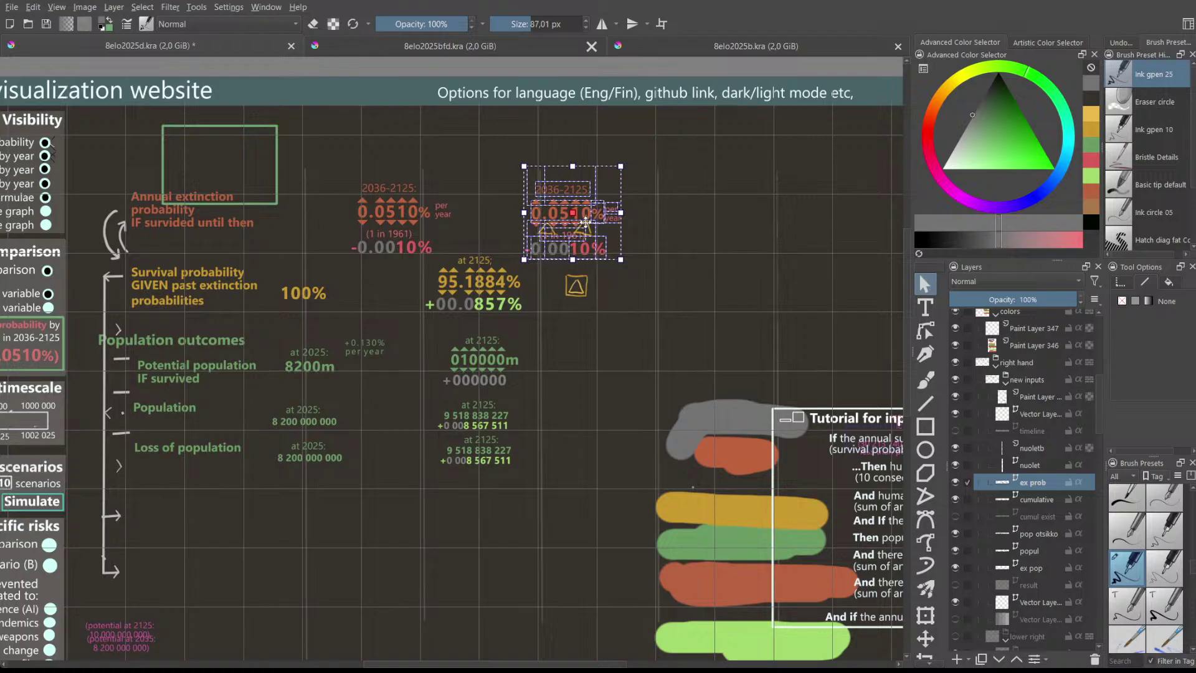
{"action": "left_click_drag", "start_coordinate": [585, 221], "coordinate": [587, 221]}
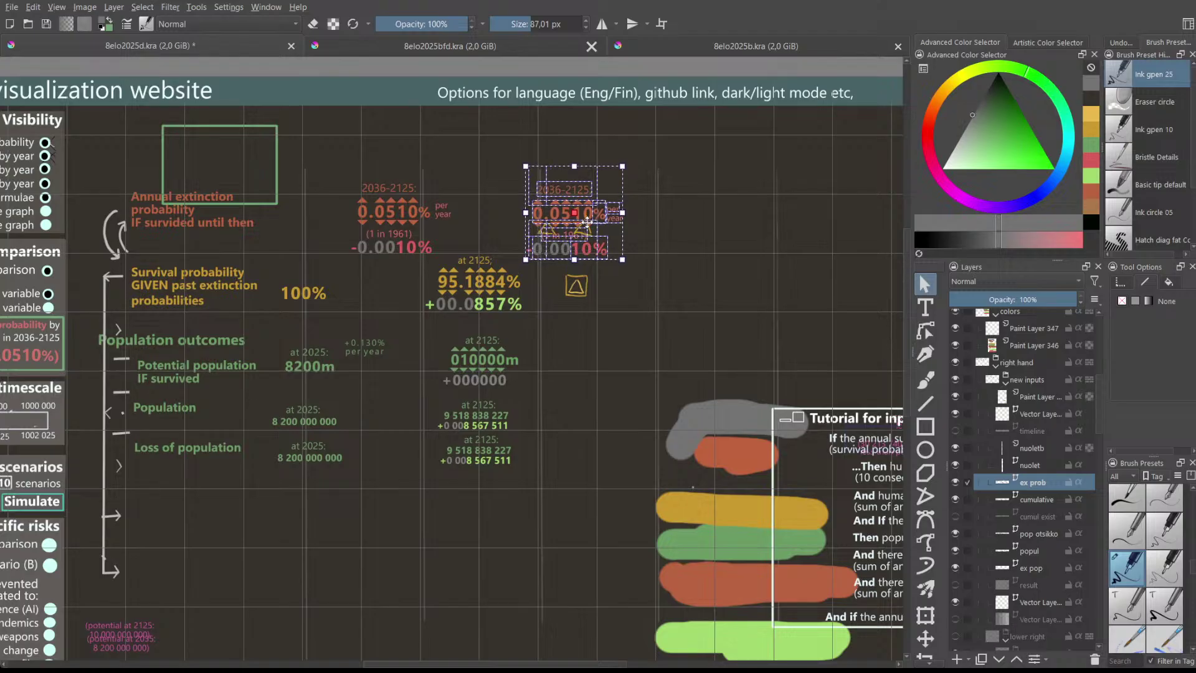
{"action": "left_click", "coordinate": [701, 248]}
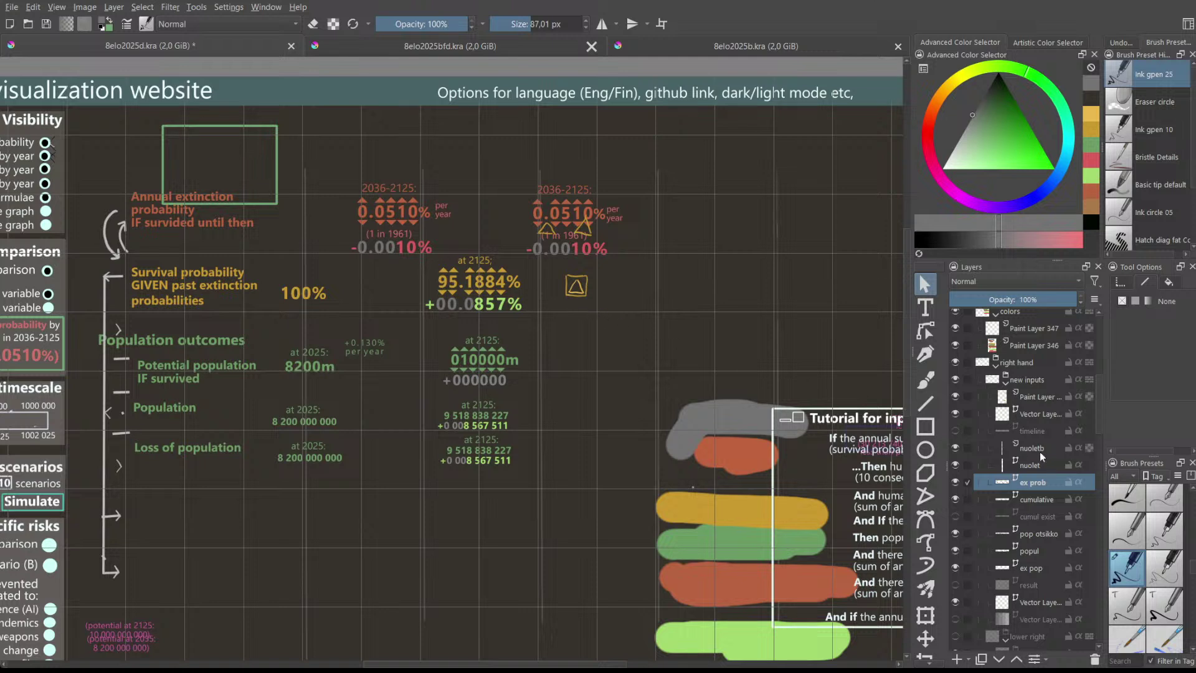
- Duplicate the 95.1884% survival figures on the cumulative layer and place the copy about three small grid cells to the right
{"action": "left_click", "coordinate": [1037, 499]}
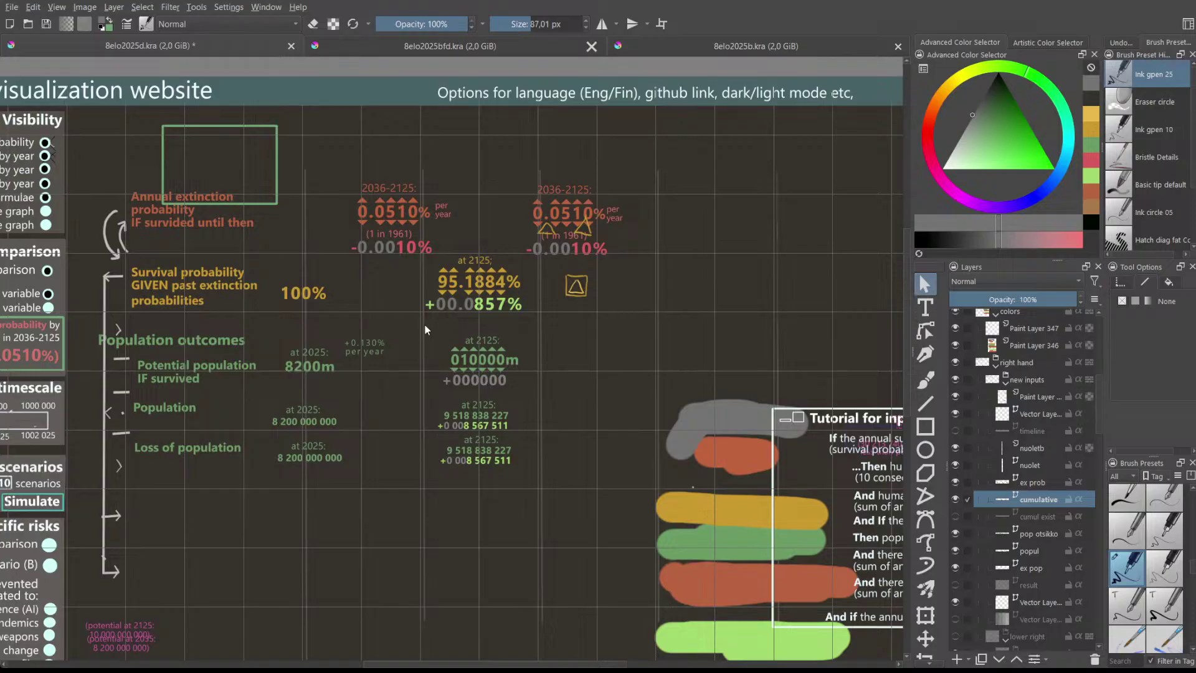
{"action": "left_click", "coordinate": [467, 269]}
{"action": "left_click", "coordinate": [553, 346]}
{"action": "left_click_drag", "start_coordinate": [553, 331], "coordinate": [436, 252]}
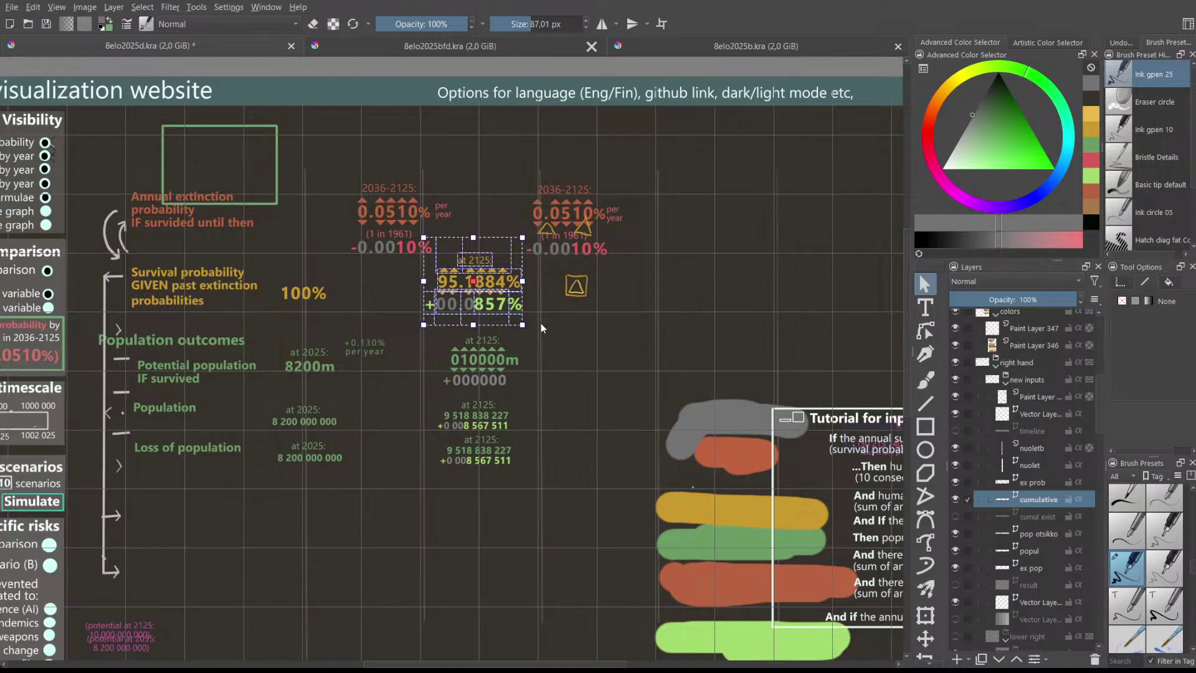
{"action": "key", "text": "ctrl+c"}
{"action": "key", "text": "ctrl+v"}
{"action": "left_click_drag", "start_coordinate": [490, 281], "coordinate": [671, 282]}
{"action": "left_click", "coordinate": [774, 302]}
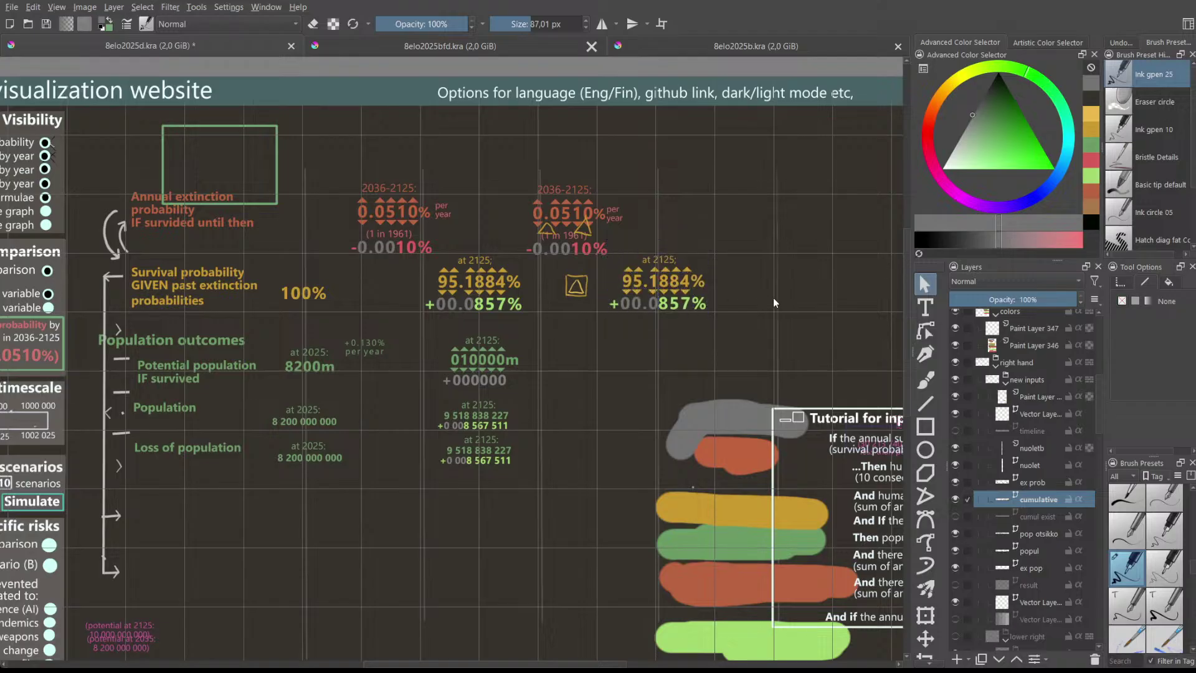
- Duplicate the 010000m potential population figures on the popul layer and place the copy beneath the second survival figures
{"action": "left_click", "coordinate": [1048, 533]}
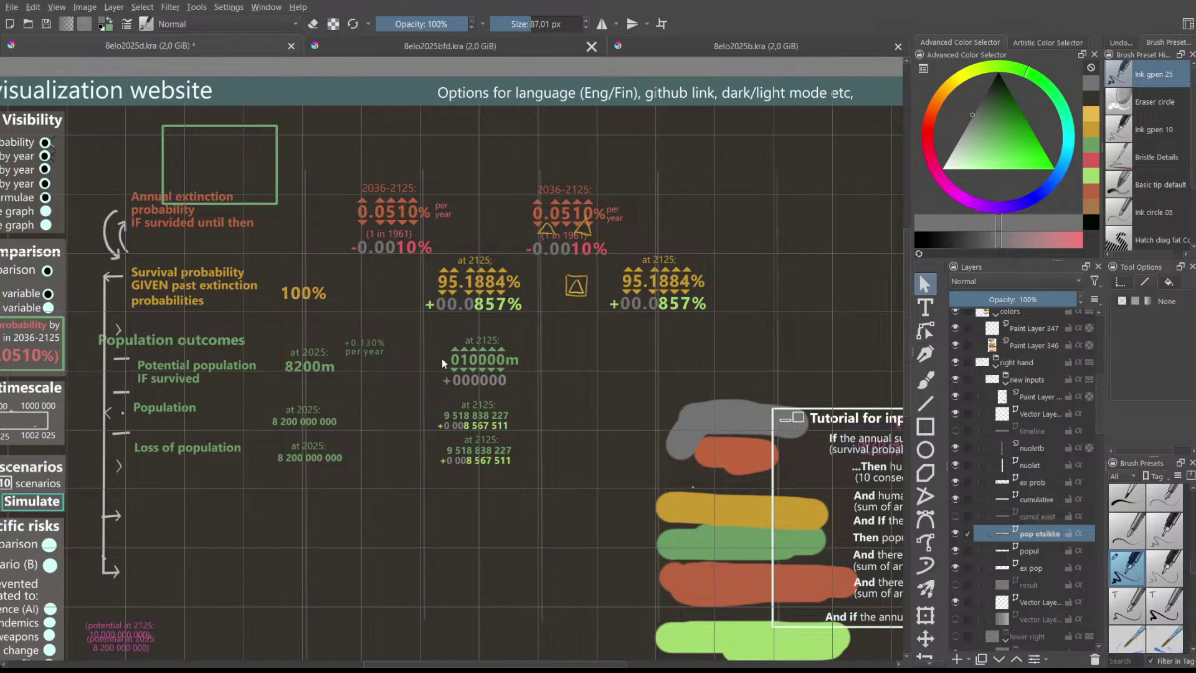
{"action": "left_click", "coordinate": [998, 550]}
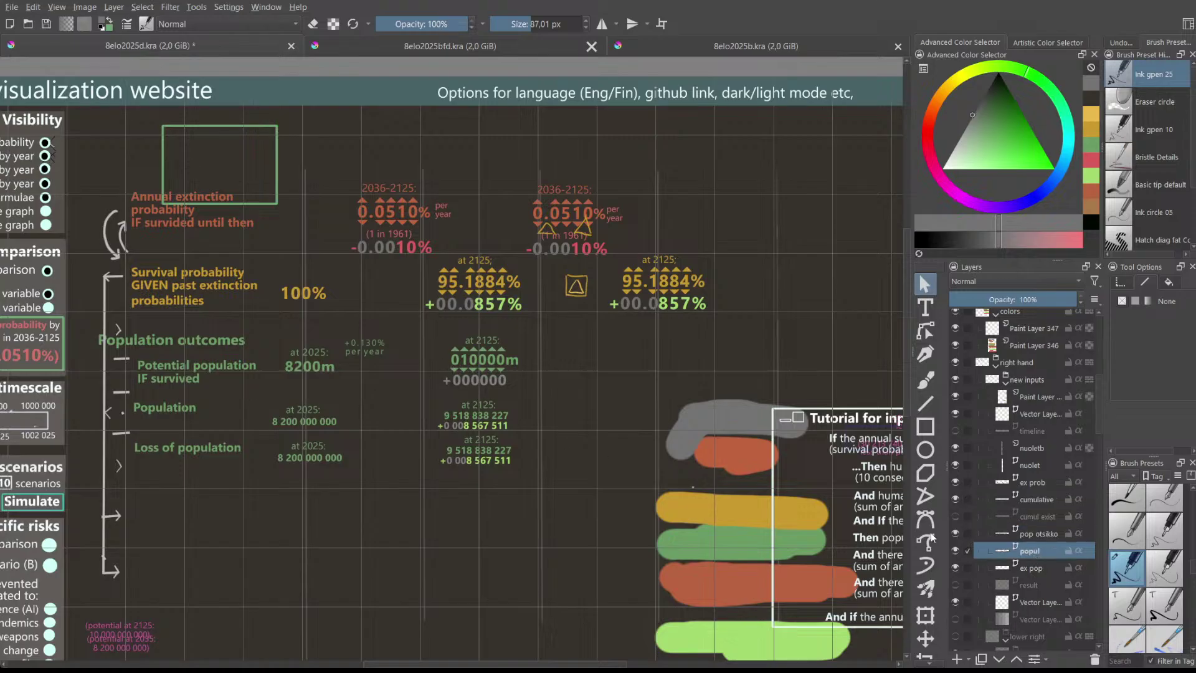
{"action": "left_click_drag", "start_coordinate": [410, 322], "coordinate": [567, 409]}
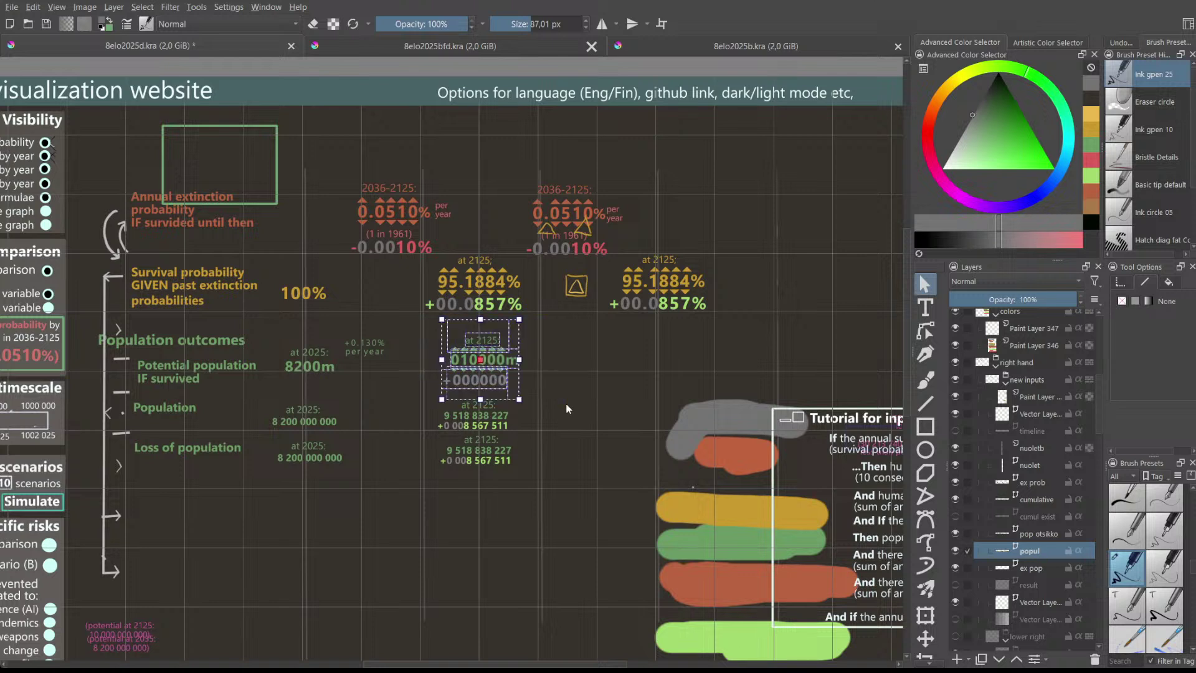
{"action": "left_click_drag", "start_coordinate": [488, 369], "coordinate": [662, 371]}
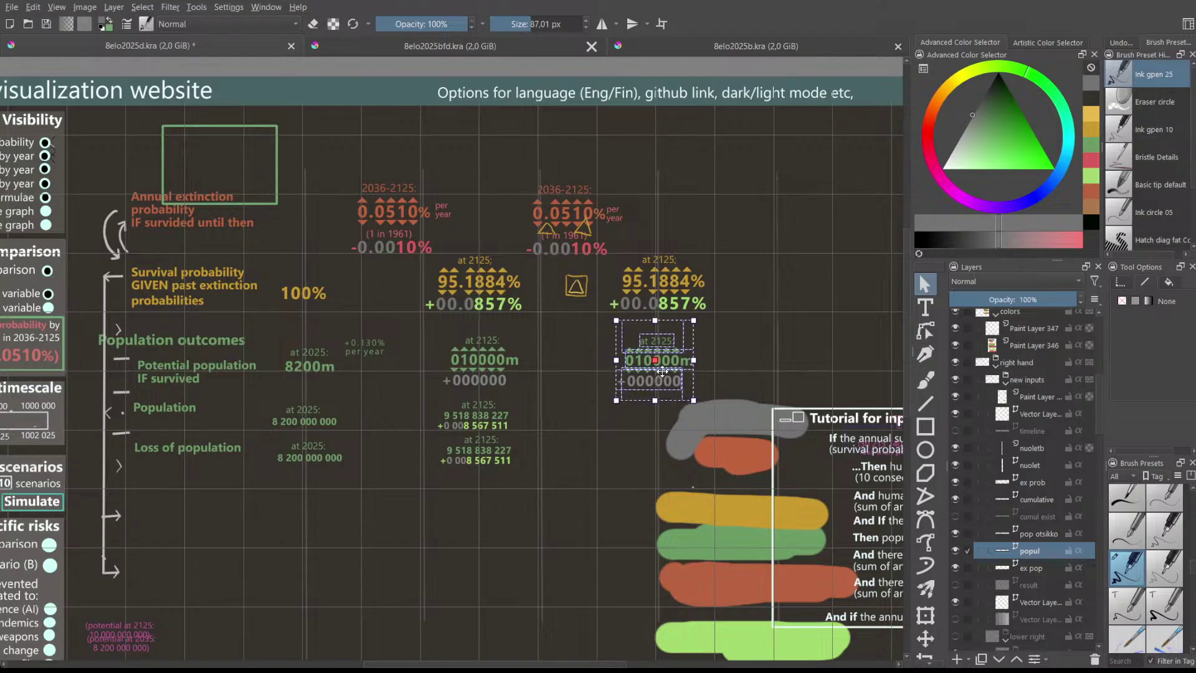
{"action": "left_click_drag", "start_coordinate": [662, 370], "coordinate": [666, 369]}
{"action": "left_click", "coordinate": [728, 357]}
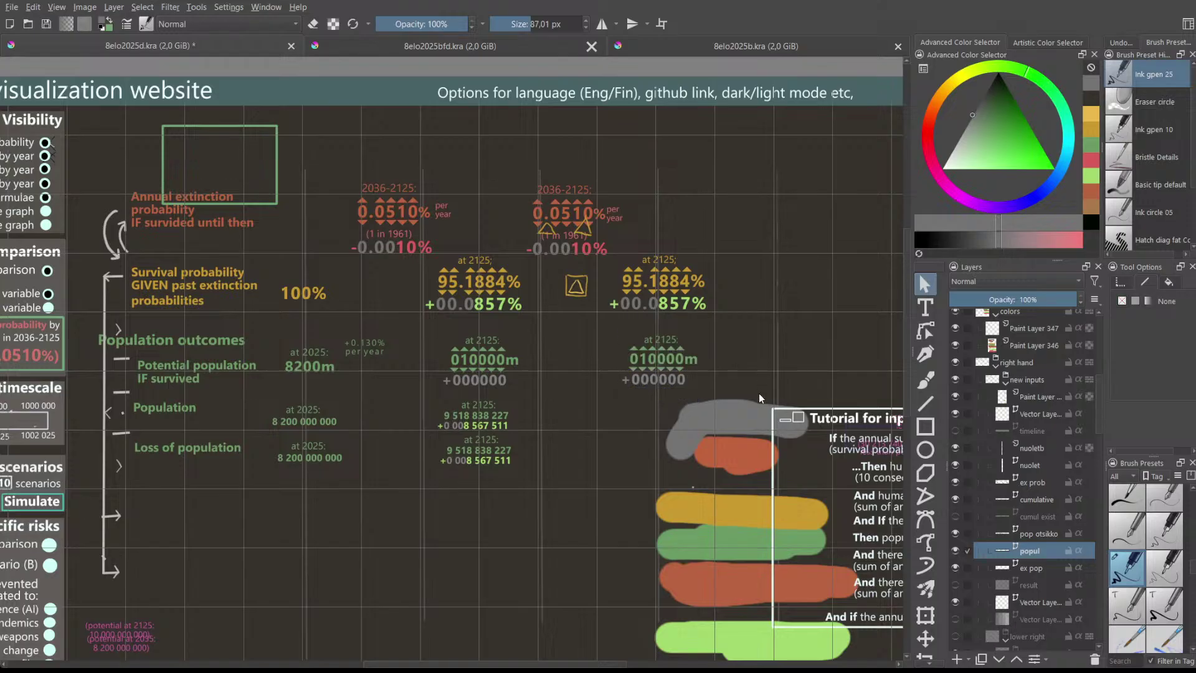
- Move the colors group of paint swatches up and right, above the tutorial box near the mockup's upper right corner
{"action": "scroll", "coordinate": [1021, 427], "scroll_direction": "up", "scroll_amount": 2}
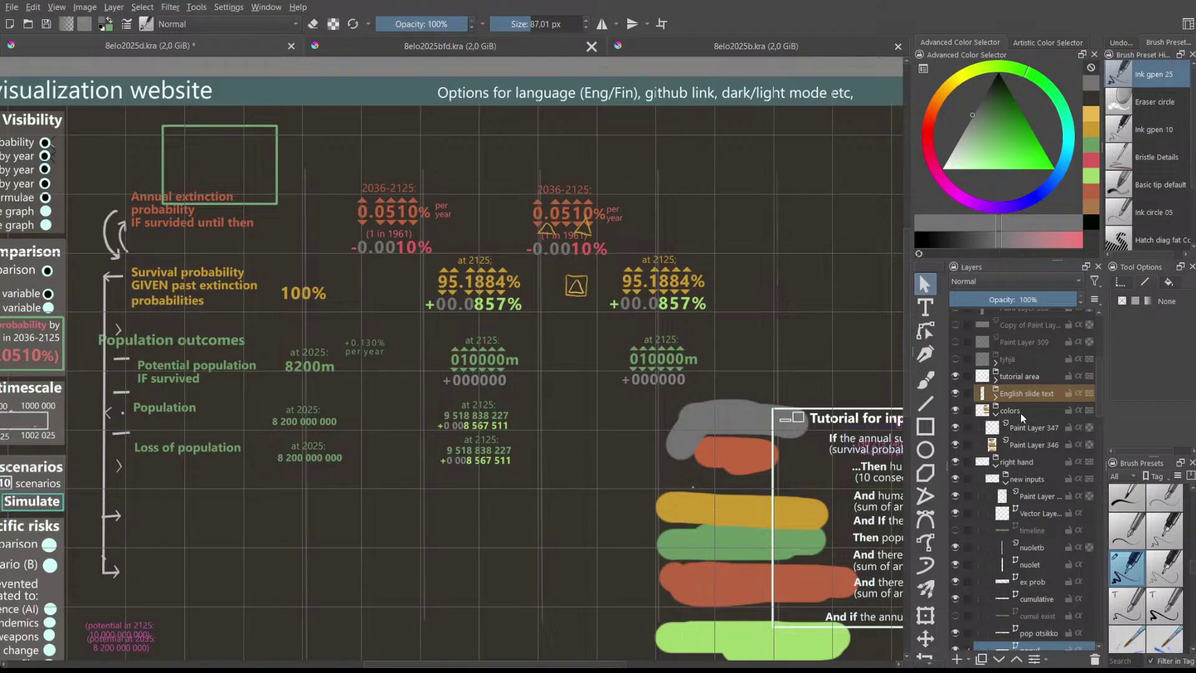
{"action": "left_click", "coordinate": [1020, 411]}
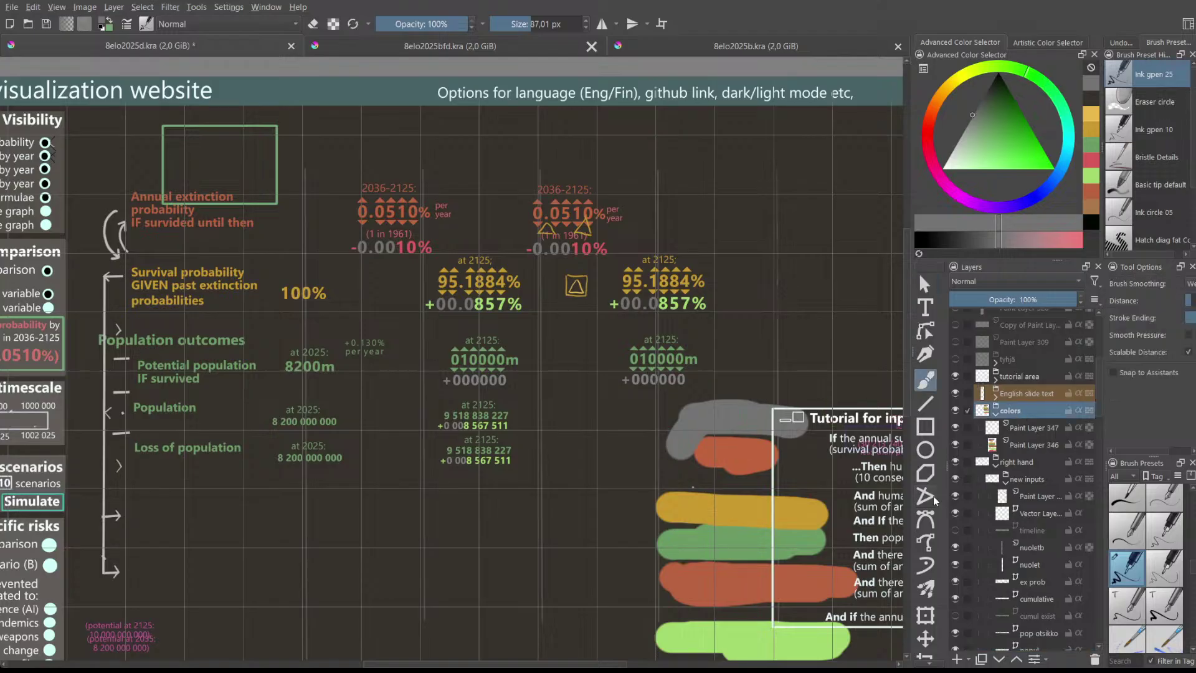
{"action": "left_click", "coordinate": [926, 639]}
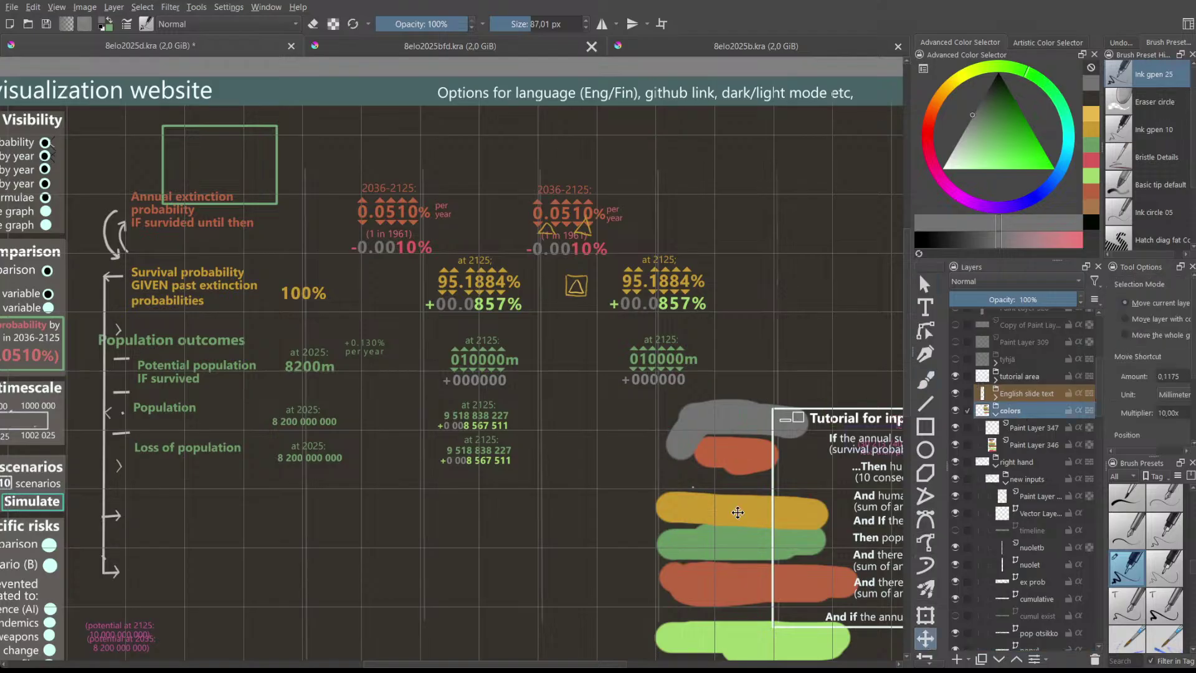
{"action": "left_click_drag", "start_coordinate": [730, 475], "coordinate": [914, 174]}
- Duplicate the 2125 population and loss of population figures on the ex pop layer and place the copies beneath the second potential population figures
{"action": "scroll", "coordinate": [1035, 429], "scroll_direction": "down", "scroll_amount": 1}
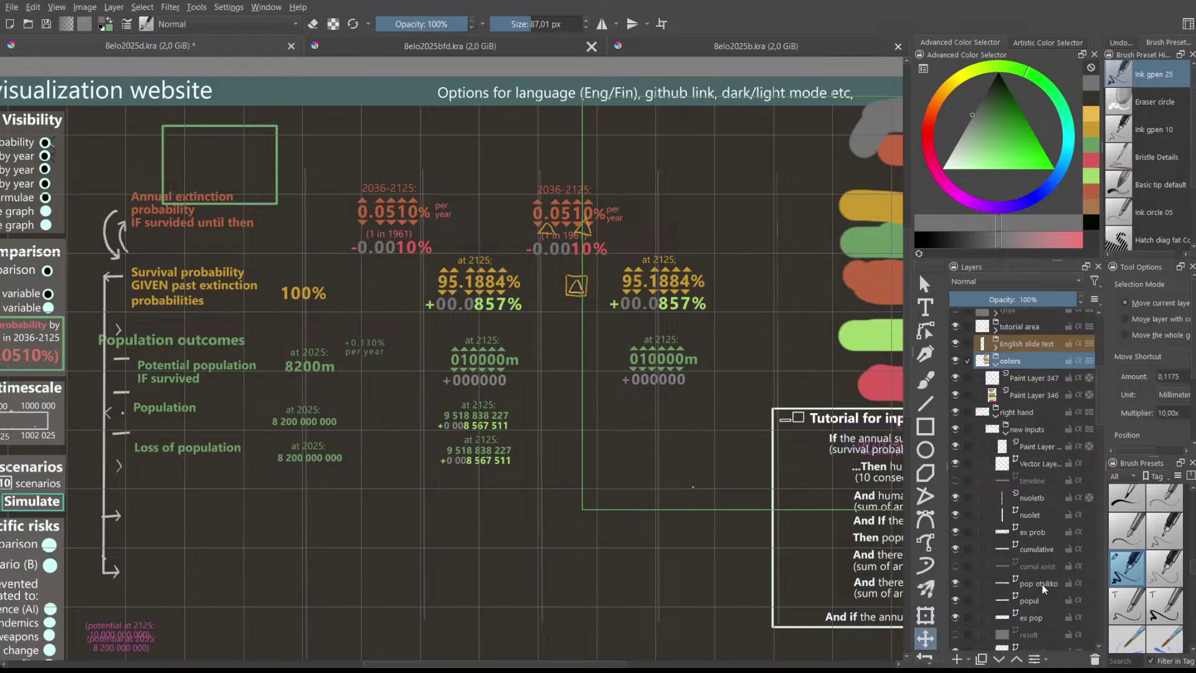
{"action": "scroll", "coordinate": [1046, 598], "scroll_direction": "down", "scroll_amount": 2}
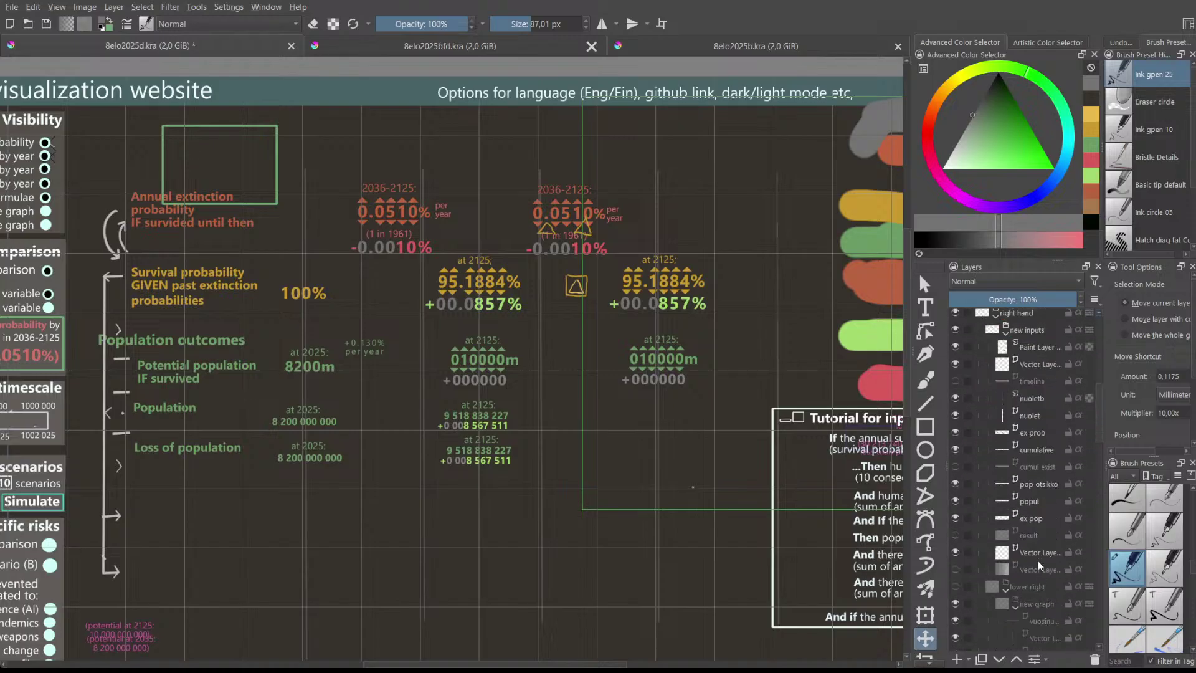
{"action": "left_click", "coordinate": [1036, 503]}
{"action": "left_click", "coordinate": [955, 501]}
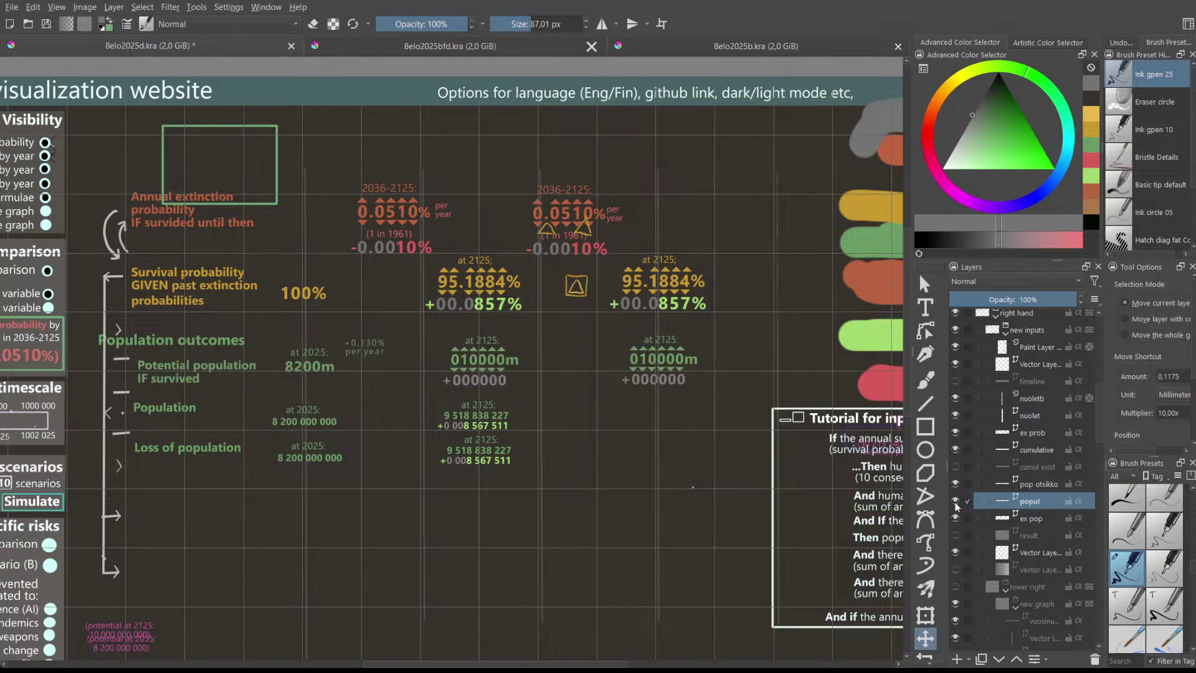
{"action": "left_click", "coordinate": [956, 502]}
{"action": "left_click", "coordinate": [1048, 515]}
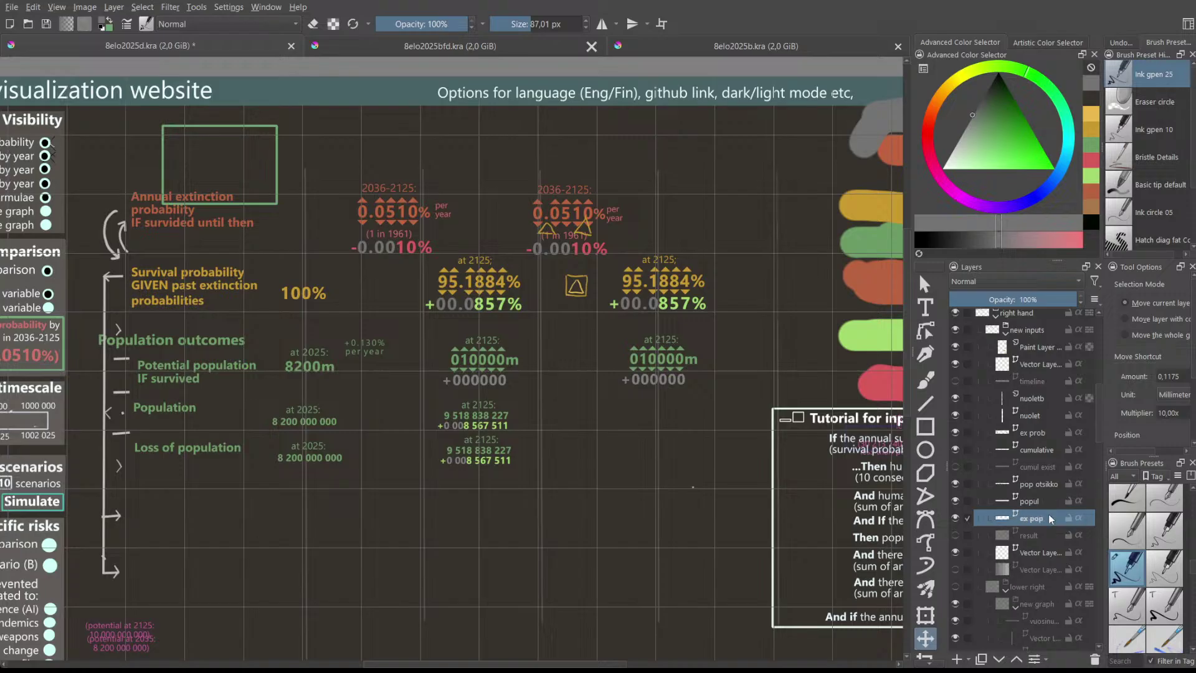
{"action": "left_click", "coordinate": [925, 285]}
{"action": "left_click_drag", "start_coordinate": [409, 384], "coordinate": [551, 507]}
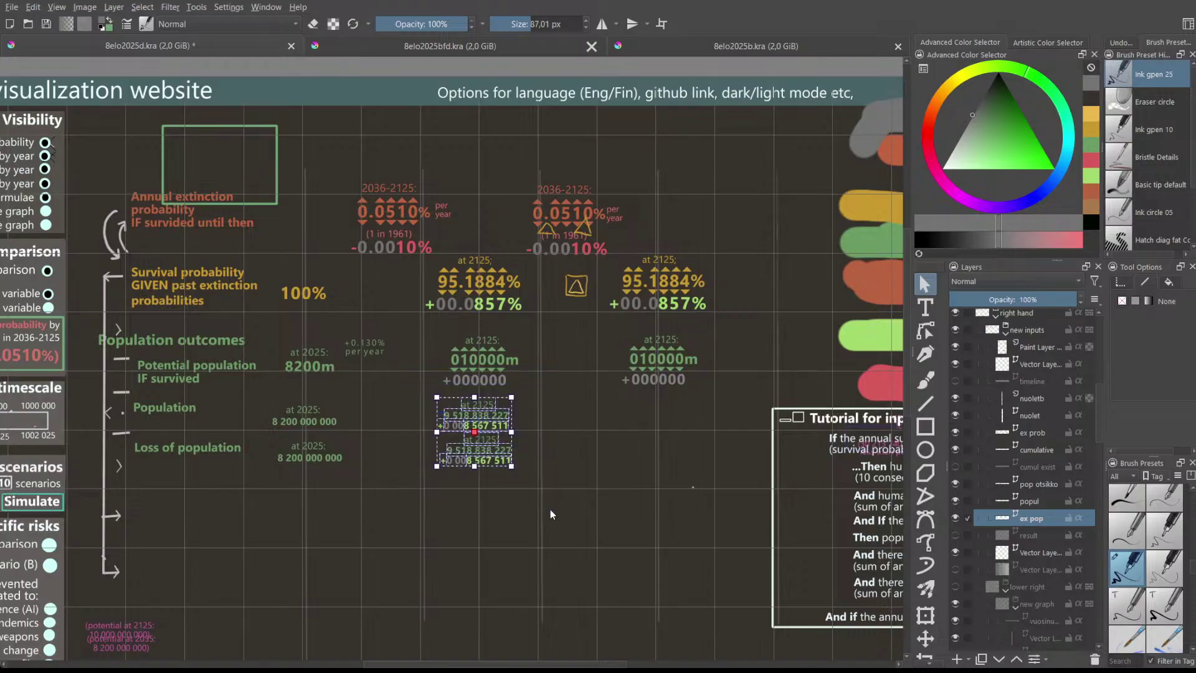
{"action": "key", "text": "ctrl+c"}
{"action": "key", "text": "ctrl+v"}
{"action": "left_click_drag", "start_coordinate": [473, 423], "coordinate": [651, 428]}
{"action": "left_click", "coordinate": [759, 419]}
- Examine how the duplicated figure columns are spaced on the grid within the overall website layout
{"action": "scroll", "coordinate": [705, 391], "scroll_direction": "down", "scroll_amount": 1}
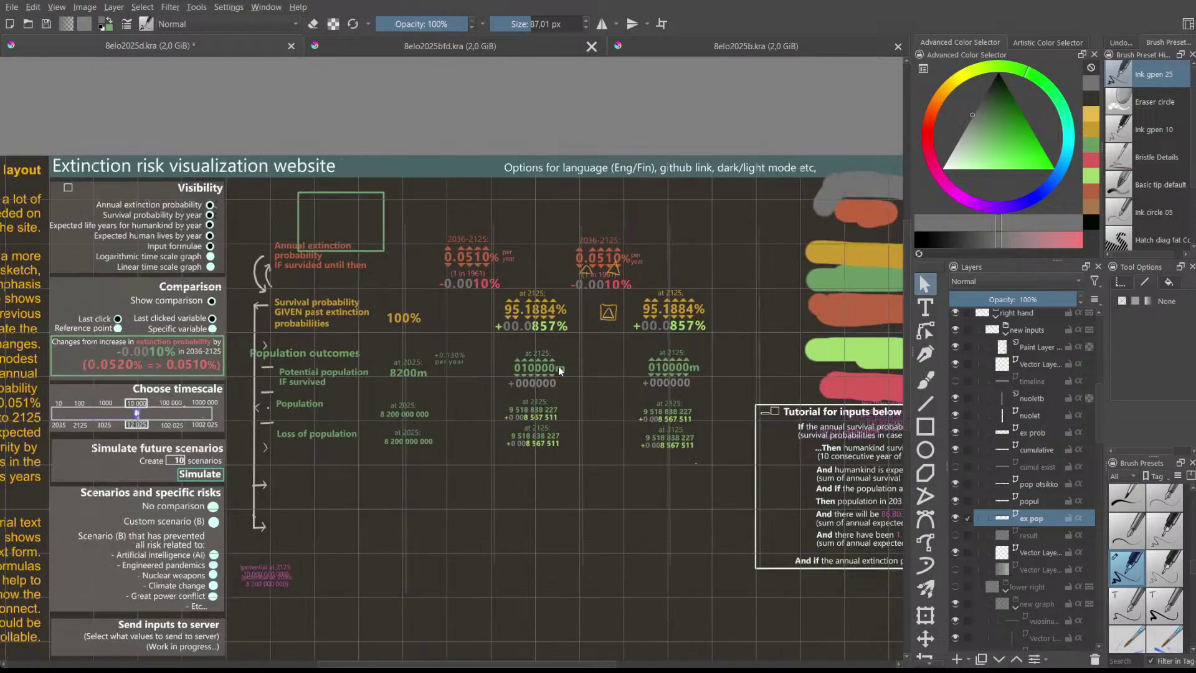
{"action": "scroll", "coordinate": [558, 365], "scroll_direction": "down", "scroll_amount": 1}
{"action": "scroll", "coordinate": [535, 323], "scroll_direction": "down", "scroll_amount": 1}
{"action": "scroll", "coordinate": [556, 325], "scroll_direction": "up", "scroll_amount": 1}
{"action": "scroll", "coordinate": [556, 330], "scroll_direction": "up", "scroll_amount": 1}
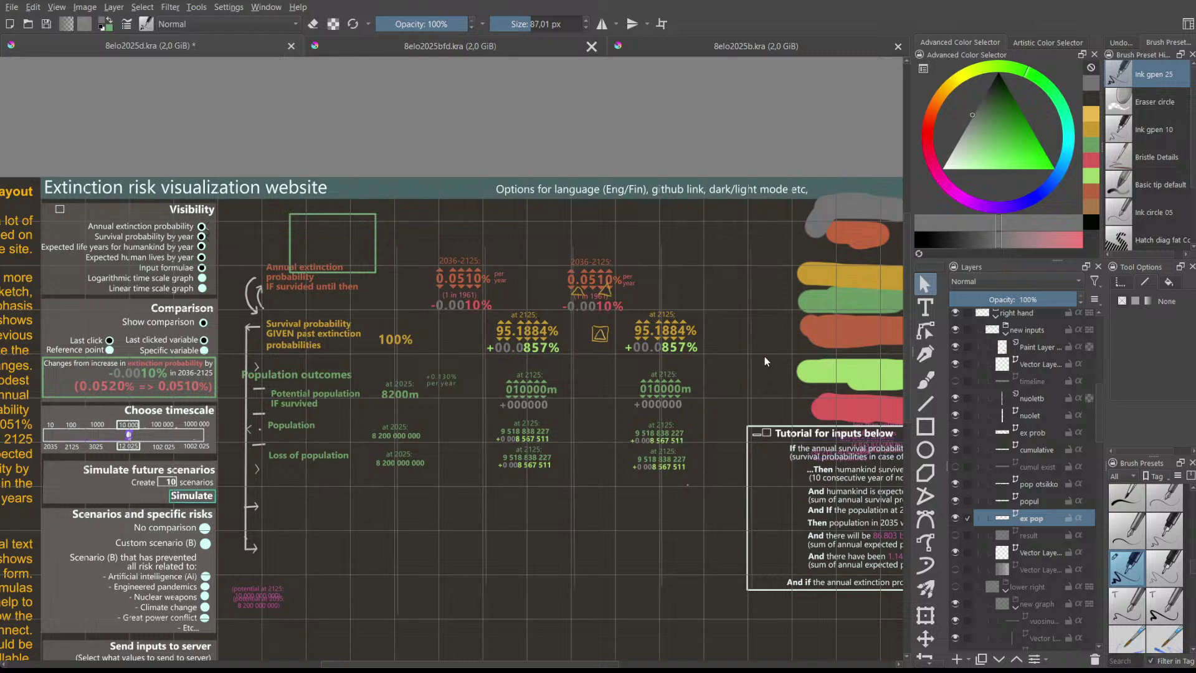
{"action": "scroll", "coordinate": [767, 354], "scroll_direction": "down", "scroll_amount": 1}
{"action": "scroll", "coordinate": [767, 354], "scroll_direction": "up", "scroll_amount": 1}
{"action": "scroll", "coordinate": [761, 350], "scroll_direction": "down", "scroll_amount": 1}
{"action": "scroll", "coordinate": [761, 350], "scroll_direction": "up", "scroll_amount": 1}
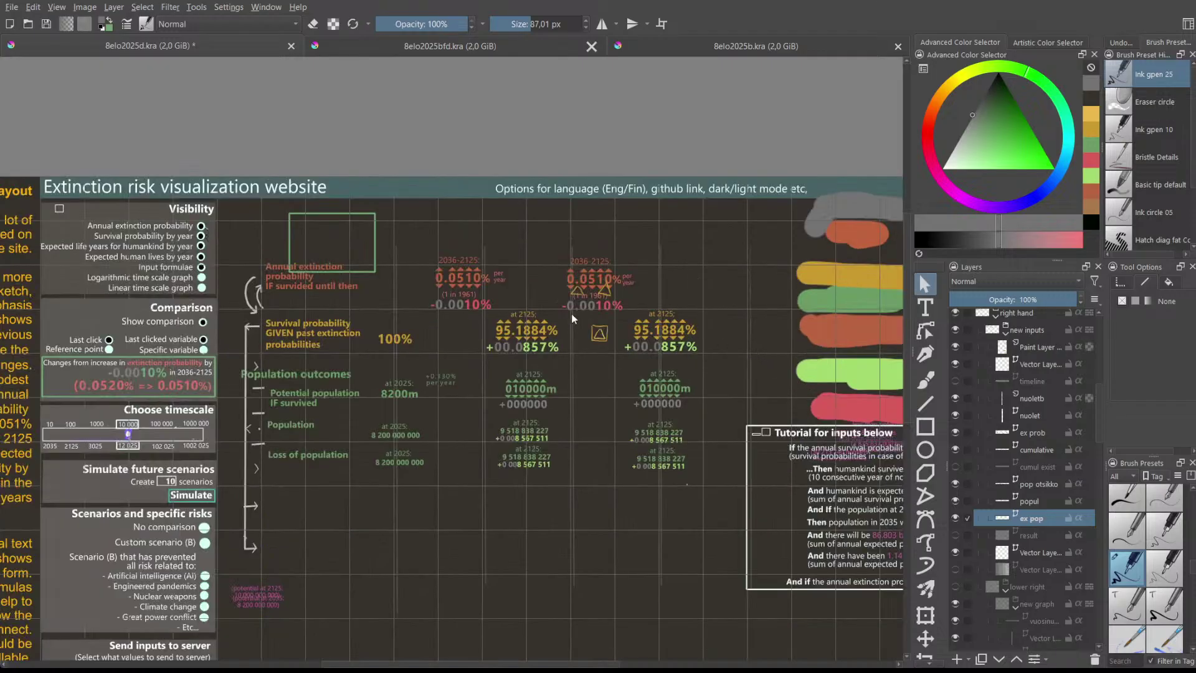
{"action": "scroll", "coordinate": [672, 345], "scroll_direction": "down", "scroll_amount": 1}
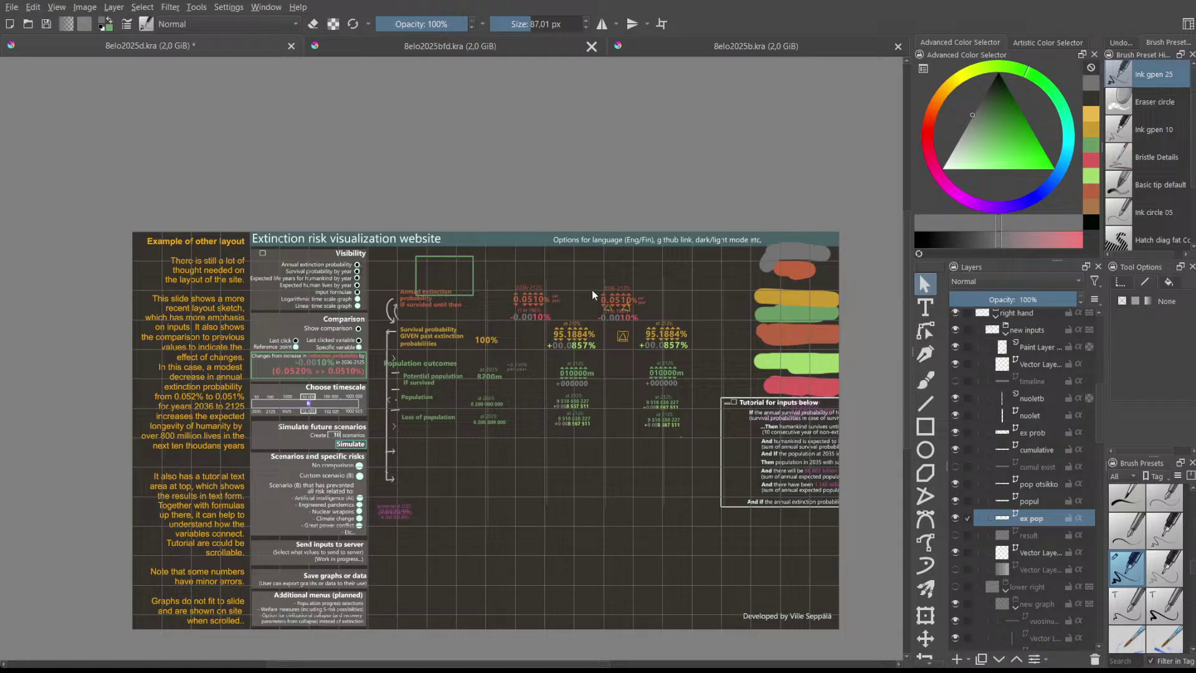
{"action": "scroll", "coordinate": [592, 290], "scroll_direction": "up", "scroll_amount": 1}
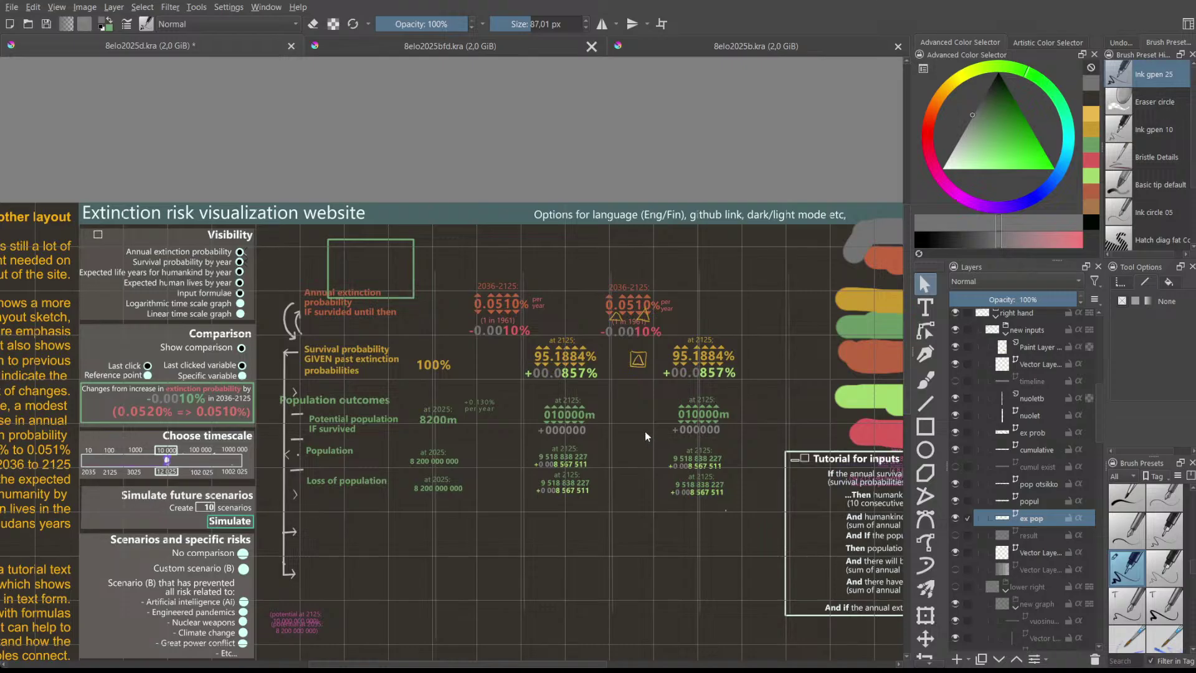
{"action": "scroll", "coordinate": [633, 426], "scroll_direction": "up", "scroll_amount": 1}
{"action": "scroll", "coordinate": [632, 425], "scroll_direction": "down", "scroll_amount": 1}
{"action": "scroll", "coordinate": [631, 424], "scroll_direction": "up", "scroll_amount": 1}
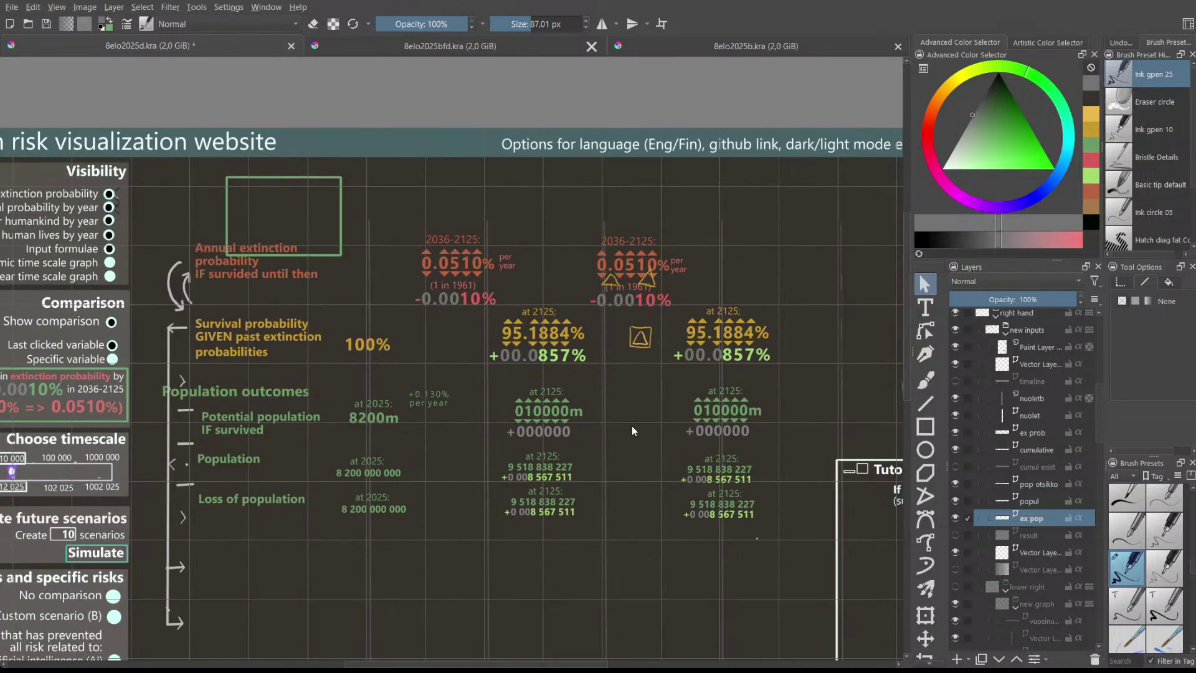
{"action": "scroll", "coordinate": [596, 396], "scroll_direction": "down", "scroll_amount": 2}
{"action": "scroll", "coordinate": [596, 398], "scroll_direction": "up", "scroll_amount": 1}
{"action": "scroll", "coordinate": [597, 398], "scroll_direction": "down", "scroll_amount": 1}
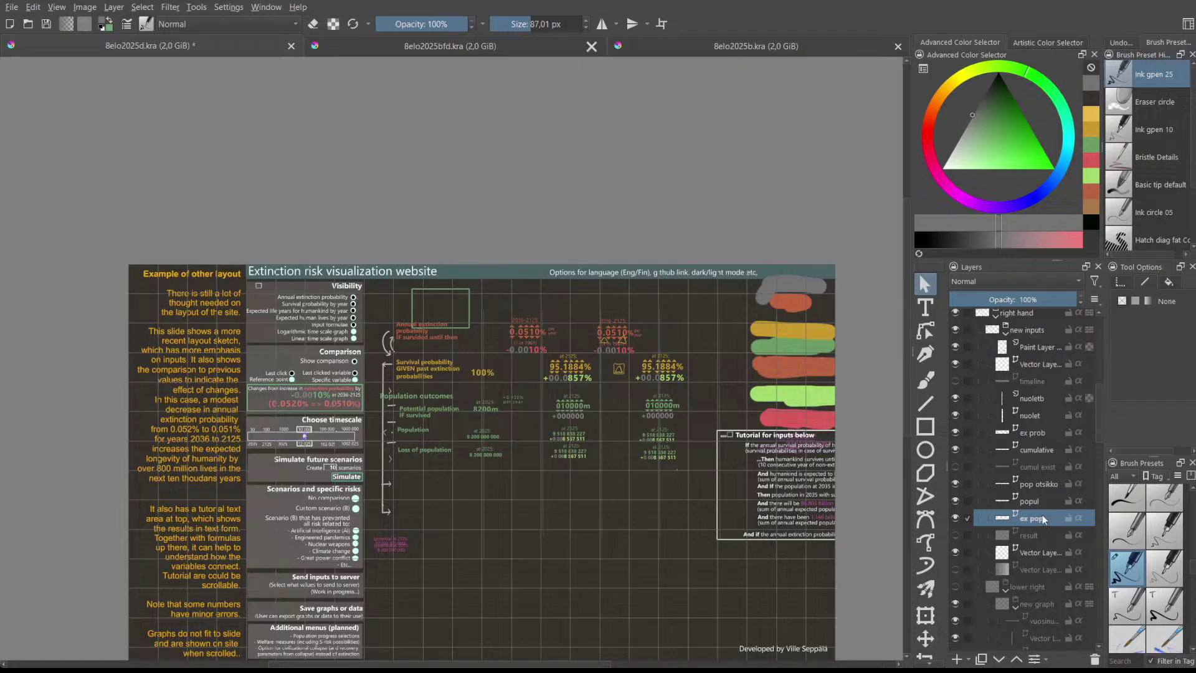
- Show the timeline layer and move it down so it sits below the website's header bar
{"action": "scroll", "coordinate": [1047, 518], "scroll_direction": "up", "scroll_amount": 2}
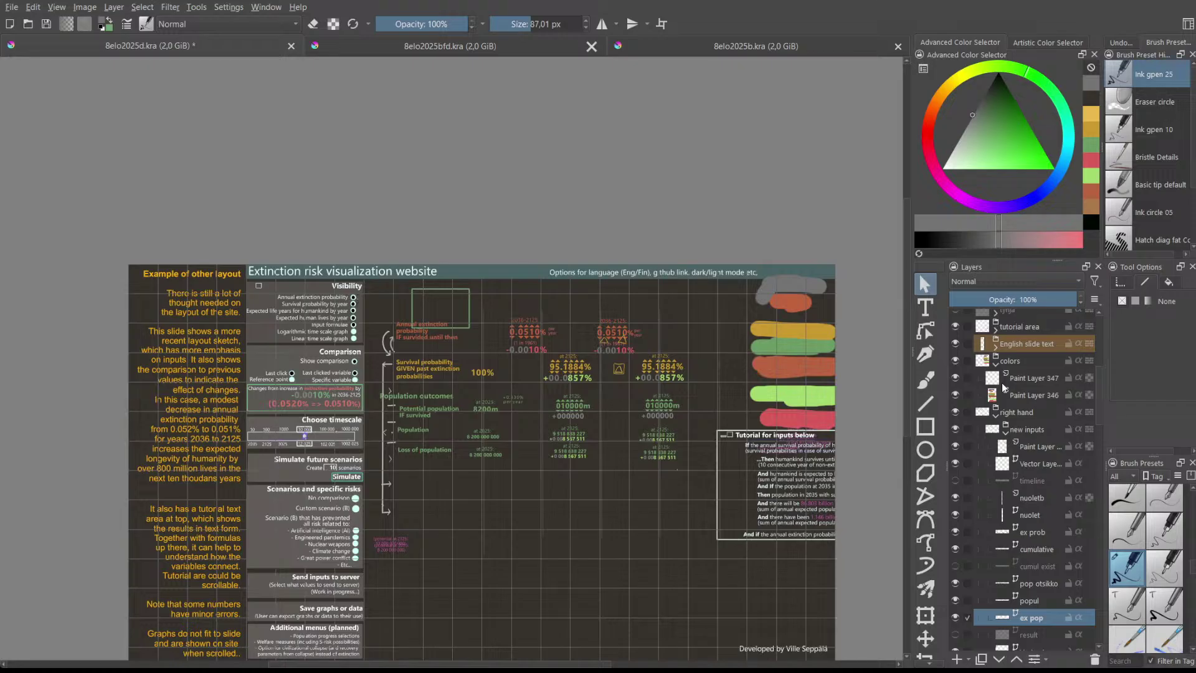
{"action": "scroll", "coordinate": [682, 374], "scroll_direction": "up", "scroll_amount": 1}
{"action": "scroll", "coordinate": [682, 374], "scroll_direction": "down", "scroll_amount": 1}
{"action": "left_click_drag", "start_coordinate": [1101, 392], "coordinate": [1101, 366]}
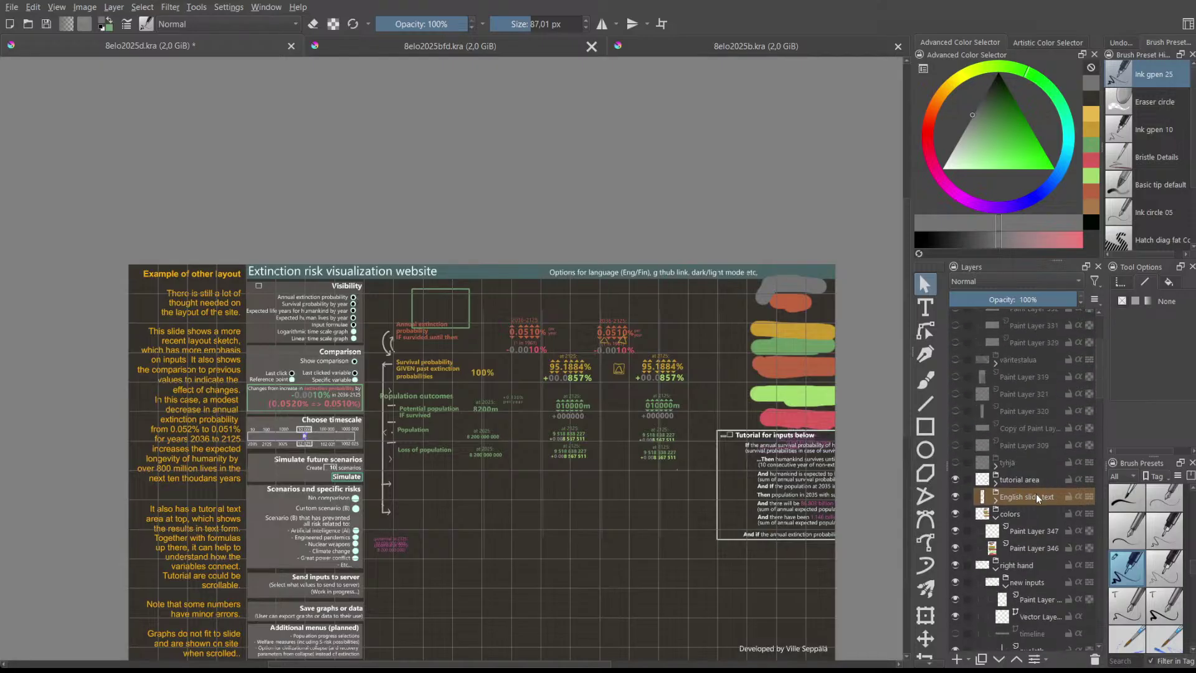
{"action": "scroll", "coordinate": [1036, 493], "scroll_direction": "down", "scroll_amount": 4}
{"action": "left_click", "coordinate": [955, 435]}
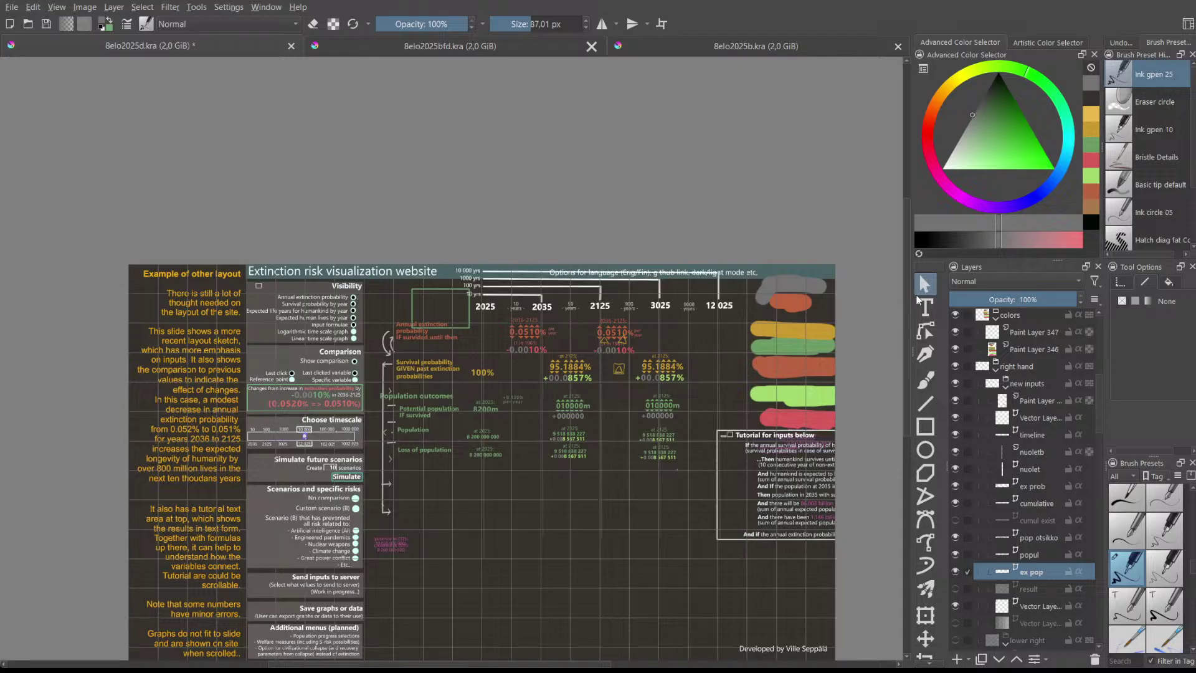
{"action": "left_click", "coordinate": [926, 638]}
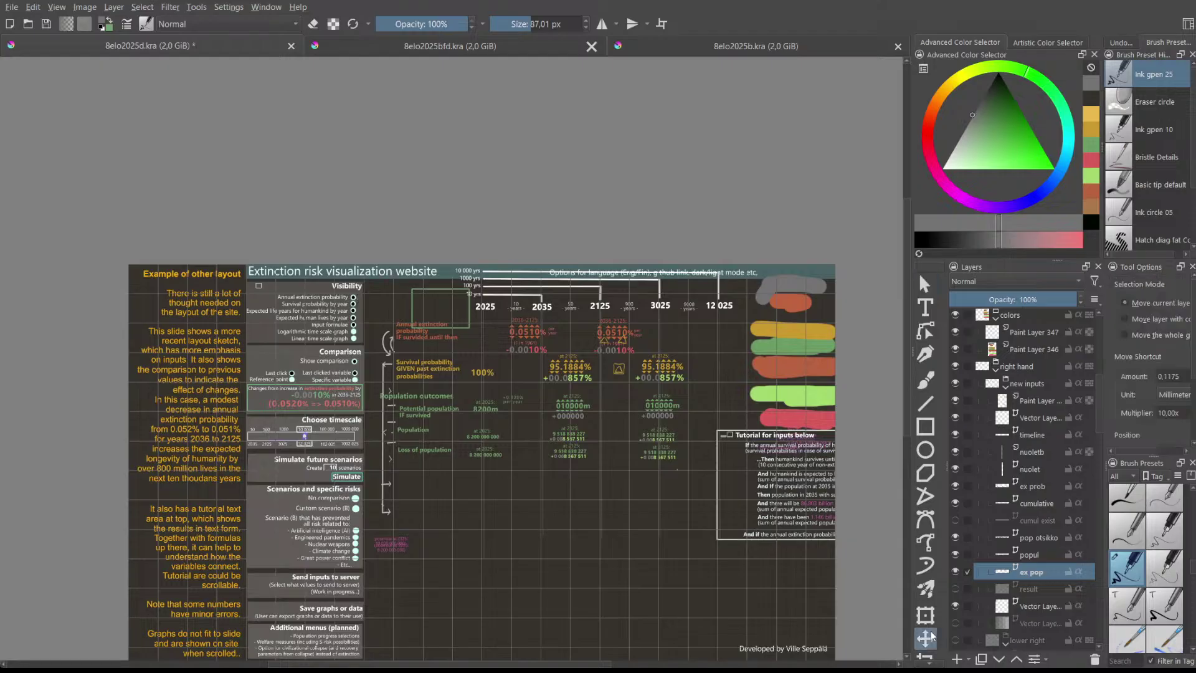
{"action": "mouse_move", "coordinate": [659, 284]}
{"action": "left_mouse_down"}
{"action": "mouse_move", "coordinate": [648, 305]}
{"action": "mouse_move", "coordinate": [650, 283]}
{"action": "left_mouse_up"}
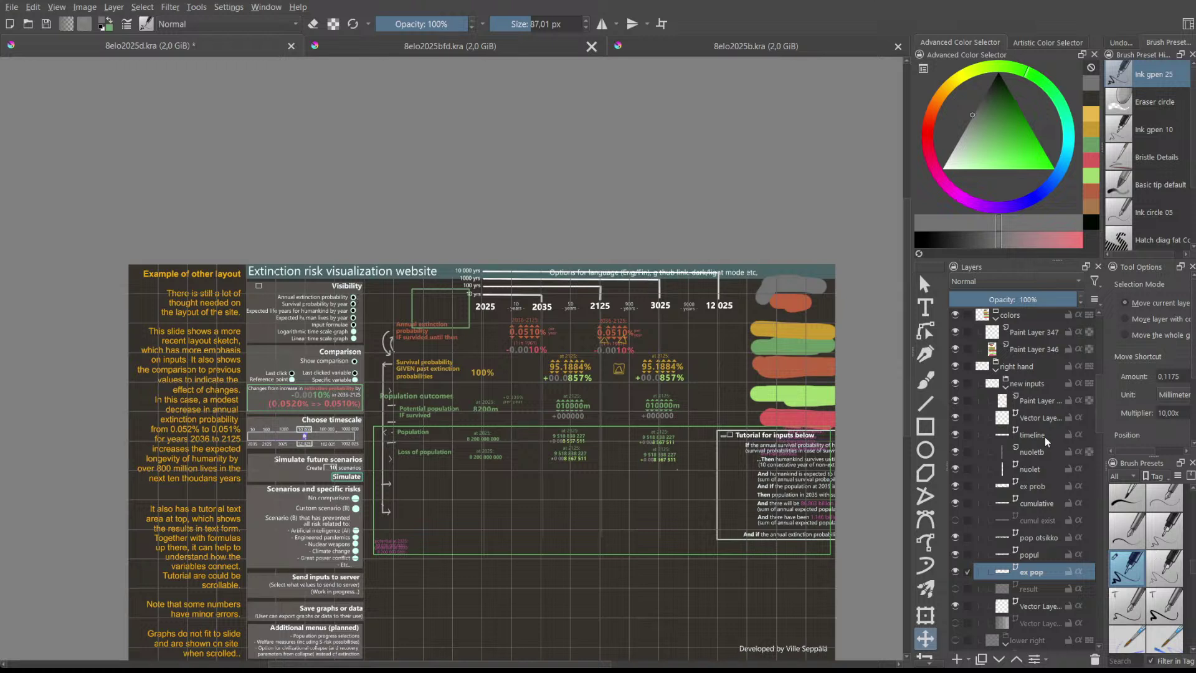
{"action": "left_click", "coordinate": [1046, 441]}
{"action": "left_click_drag", "start_coordinate": [732, 482], "coordinate": [733, 500]}
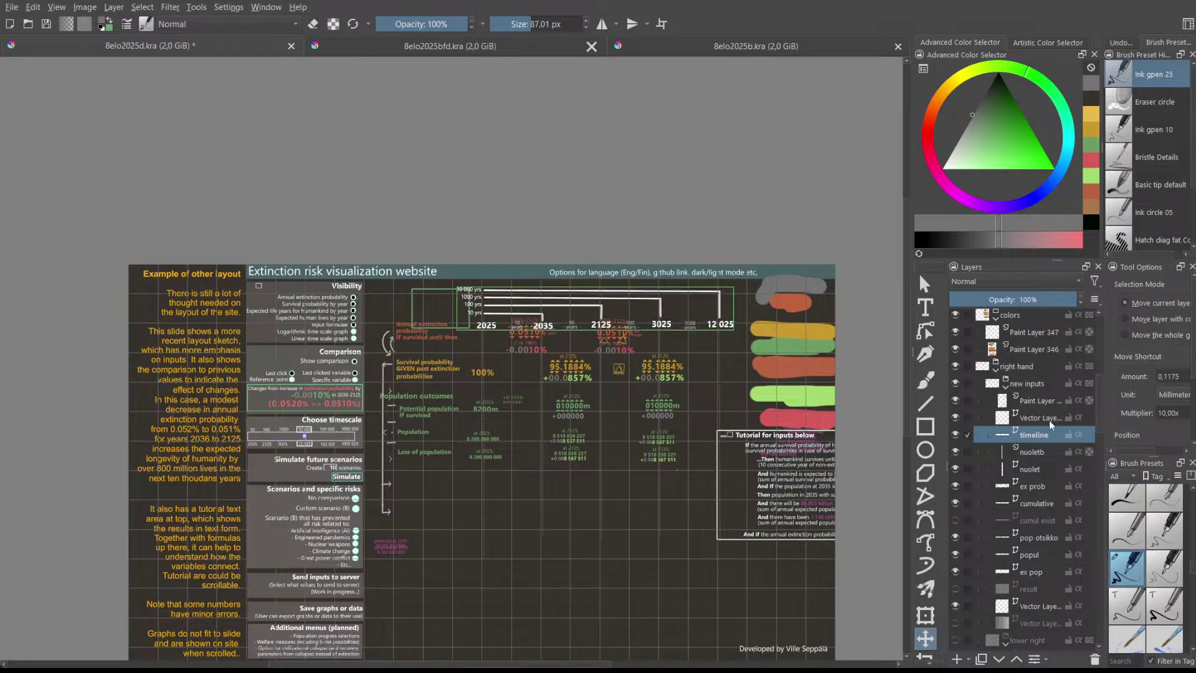
- Move the whole new inputs group down slightly, shifting the timeline and all figure rows together
{"action": "left_click", "coordinate": [955, 383]}
{"action": "left_click", "coordinate": [955, 383]}
{"action": "left_click", "coordinate": [990, 386]}
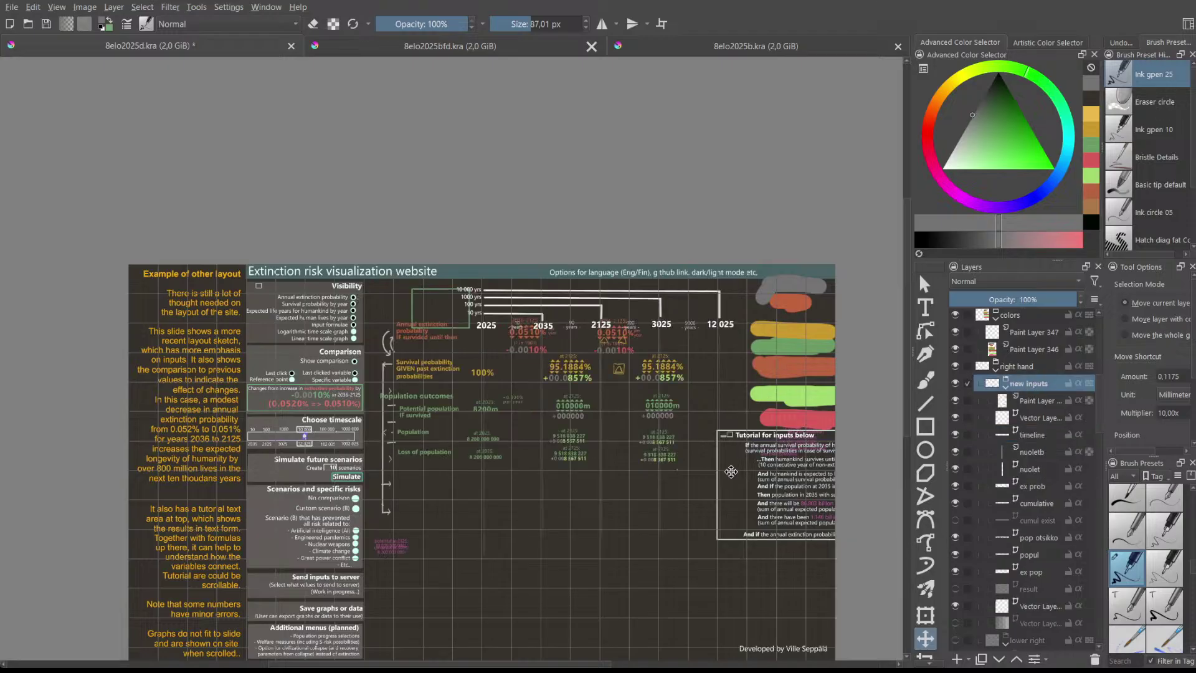
{"action": "left_click_drag", "start_coordinate": [702, 465], "coordinate": [702, 481]}
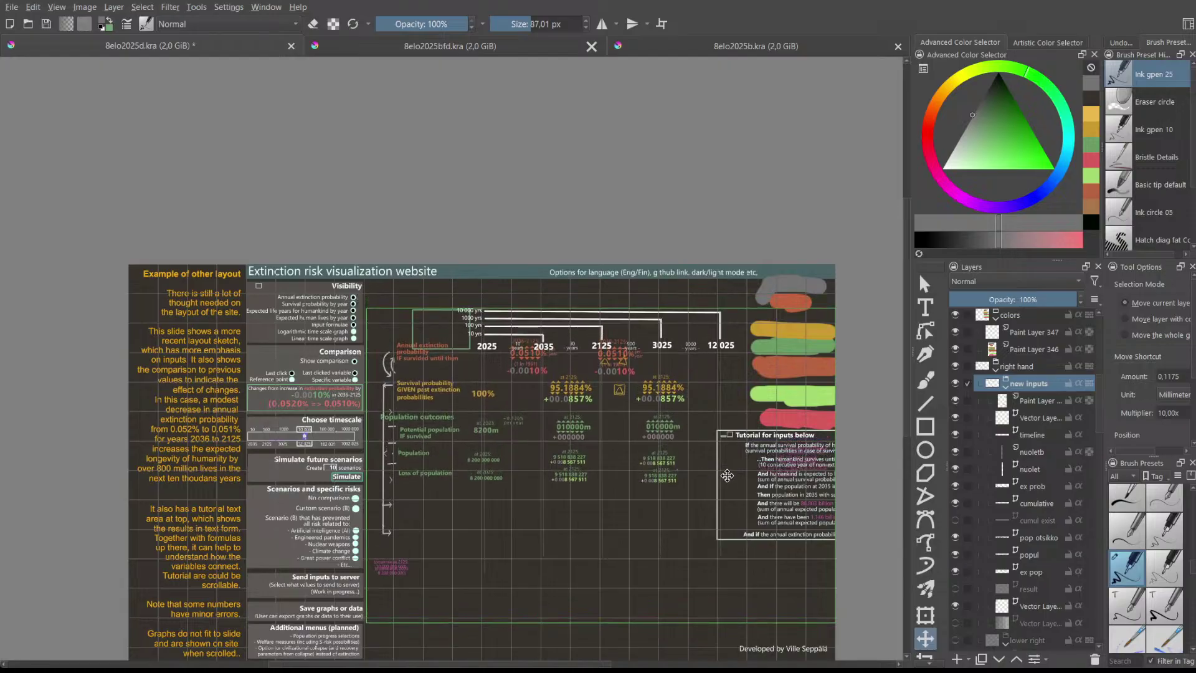
- Move the timeline layer up to just beneath the header bar, clear of the extinction figures, and slightly left
{"action": "left_click", "coordinate": [1043, 436]}
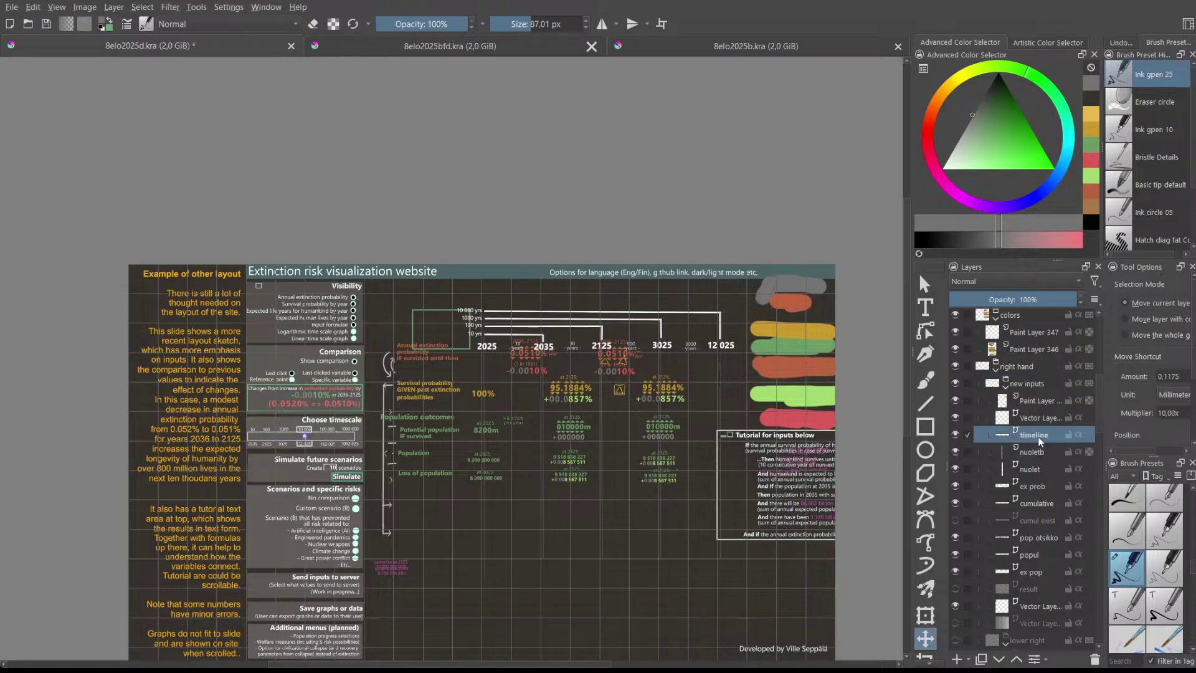
{"action": "left_click_drag", "start_coordinate": [619, 330], "coordinate": [617, 307]}
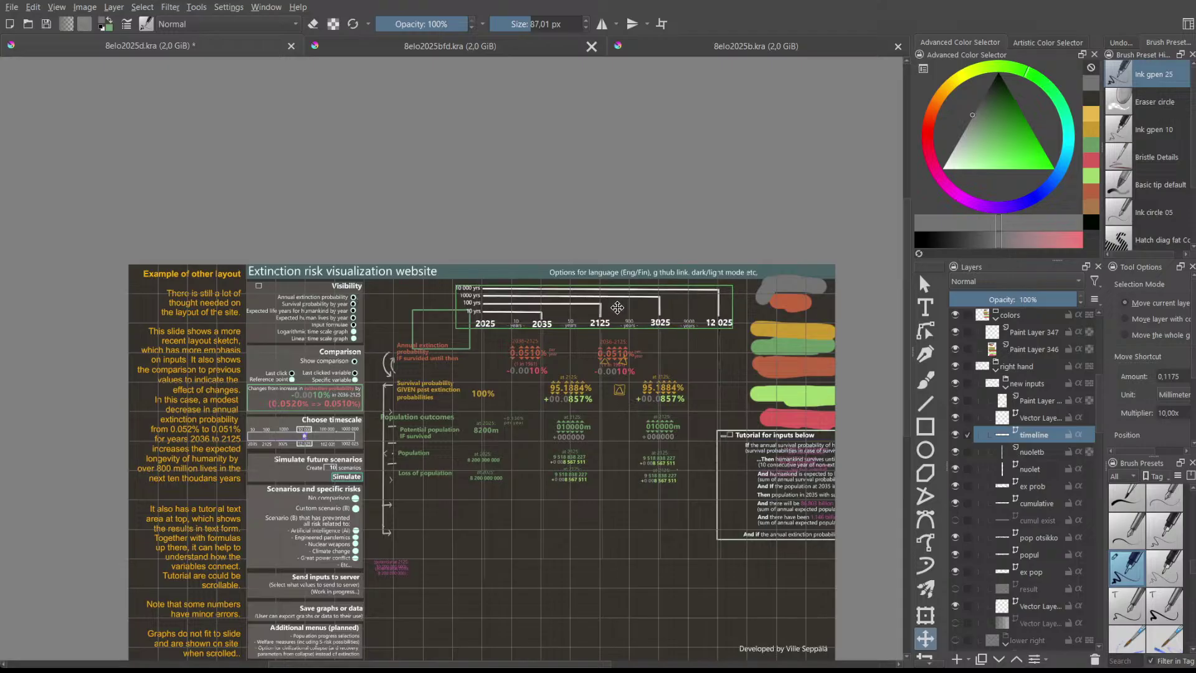
{"action": "left_click_drag", "start_coordinate": [617, 307], "coordinate": [612, 308]}
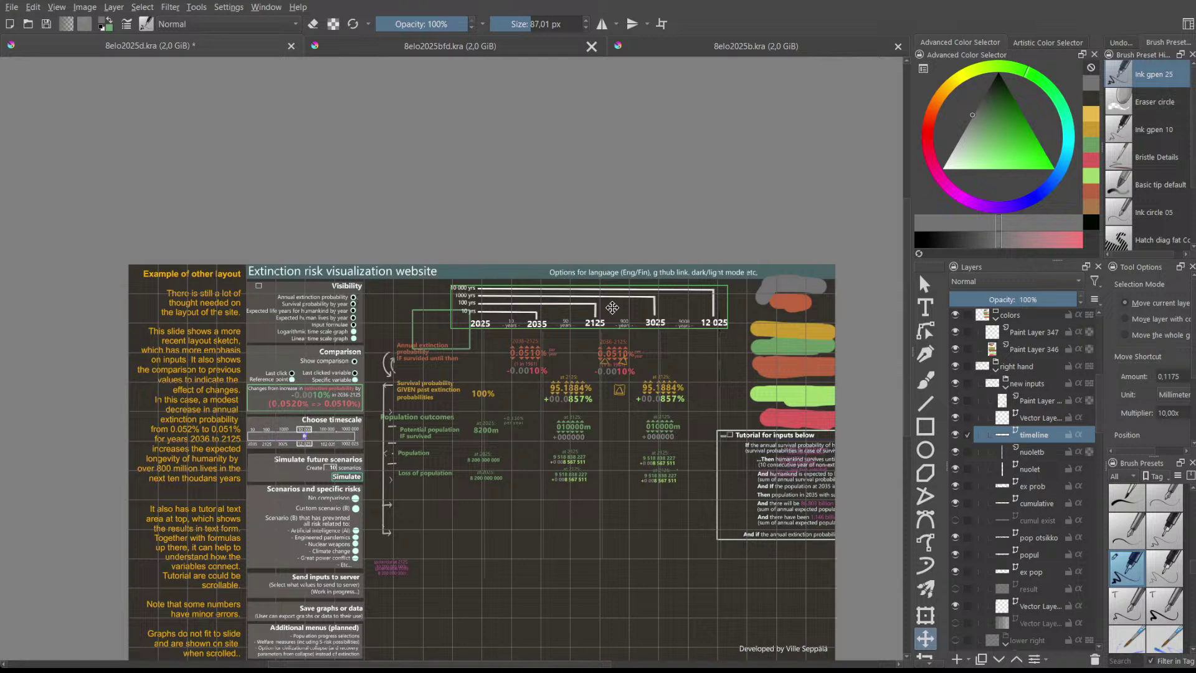
{"action": "left_click_drag", "start_coordinate": [613, 308], "coordinate": [612, 306]}
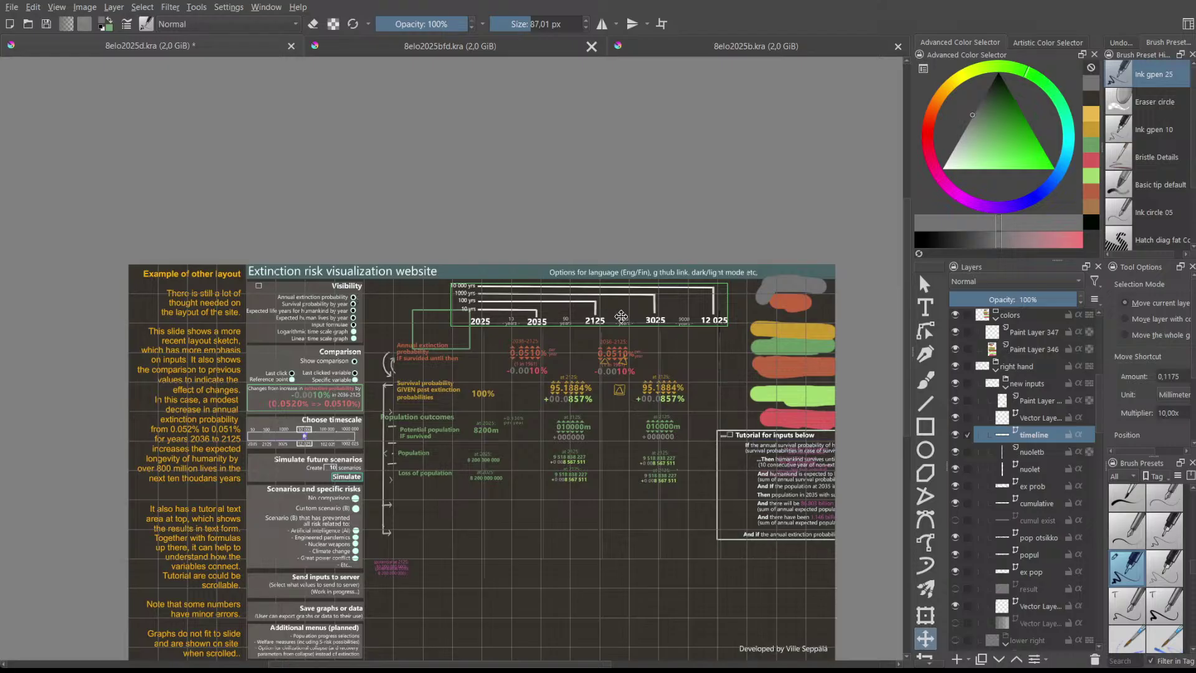
- Delete the horizontal line of the 10 yrs bracket from the timeline
{"action": "left_click", "coordinate": [924, 284]}
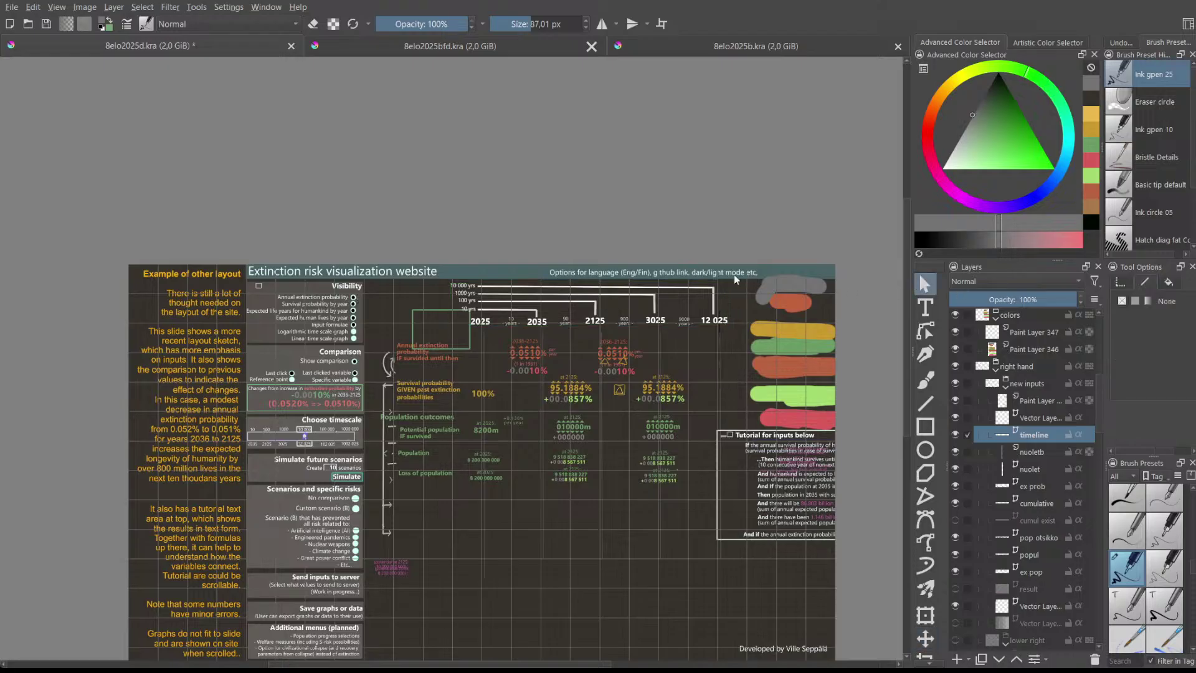
{"action": "scroll", "coordinate": [694, 264], "scroll_direction": "up", "scroll_amount": 2}
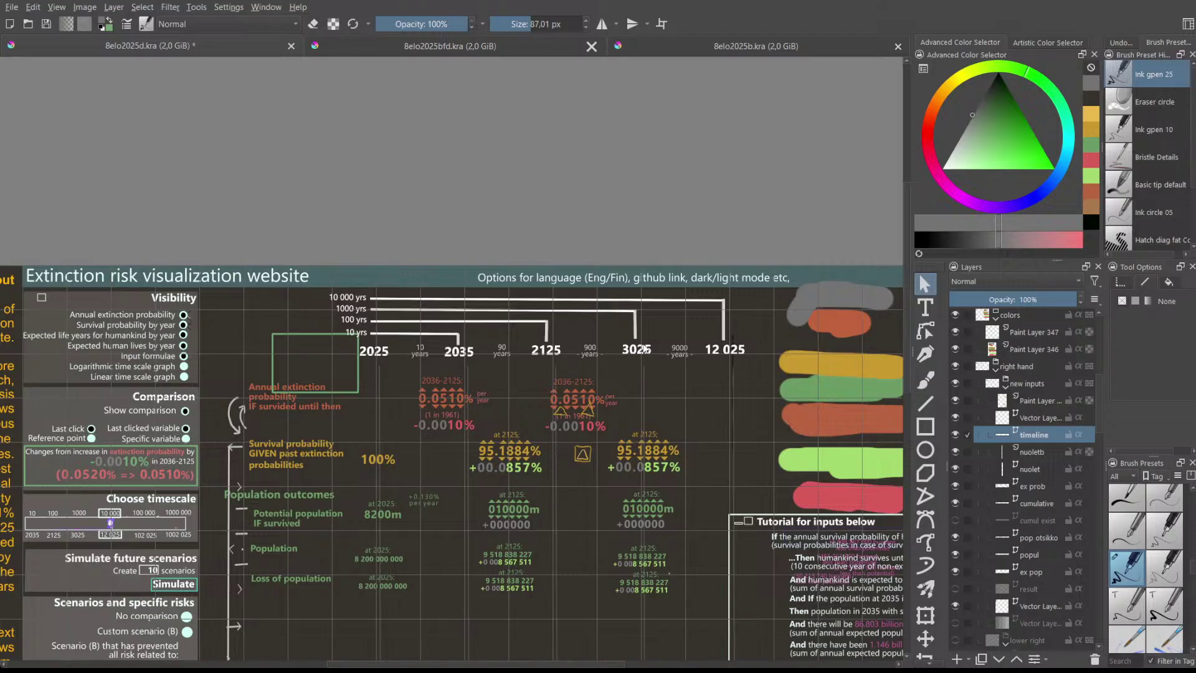
{"action": "left_click", "coordinate": [457, 349]}
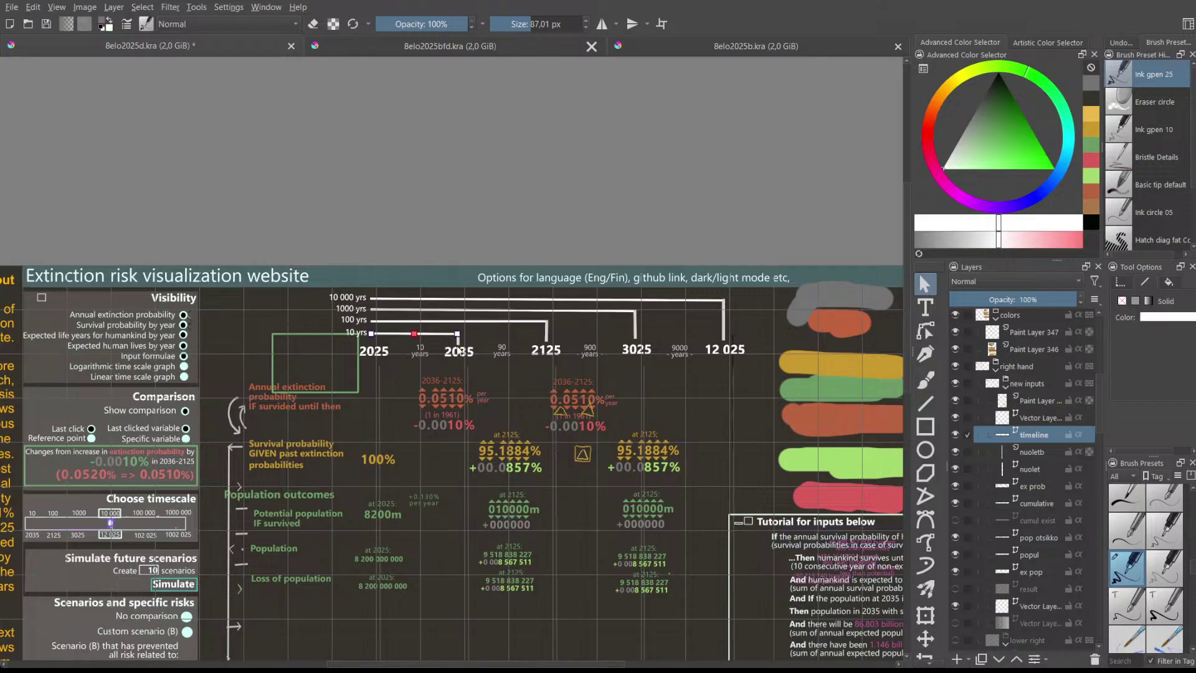
{"action": "left_click", "coordinate": [356, 332]}
{"action": "left_click", "coordinate": [396, 336]}
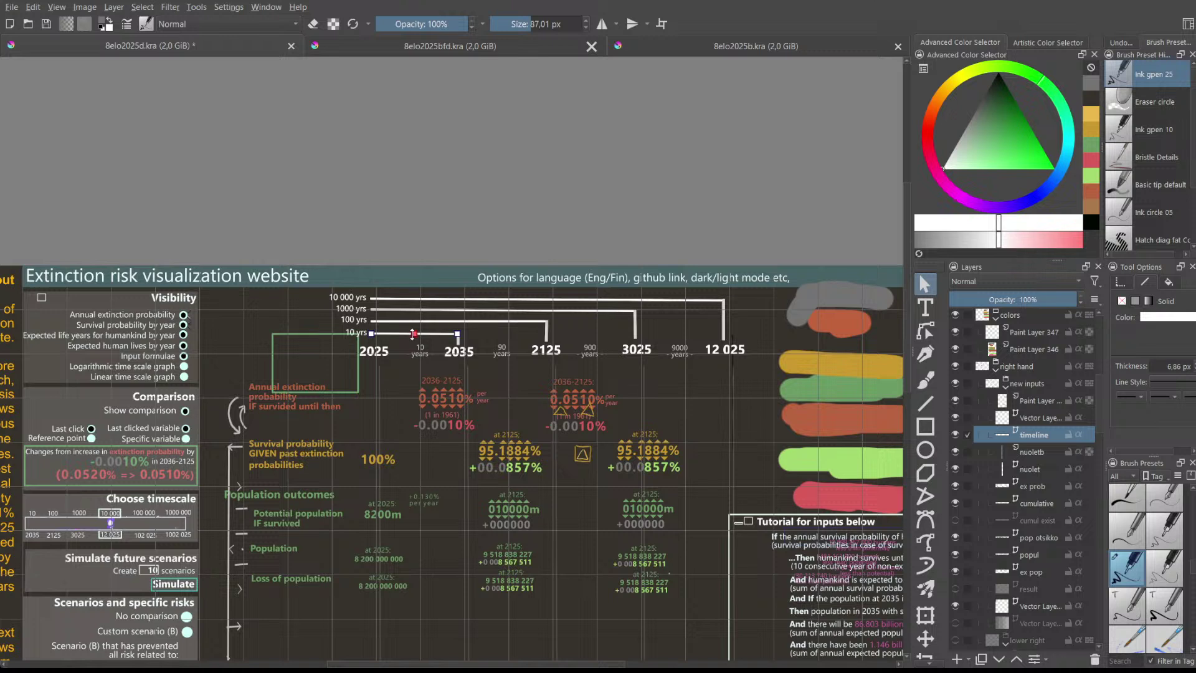
{"action": "left_click_drag", "start_coordinate": [412, 335], "coordinate": [463, 366]}
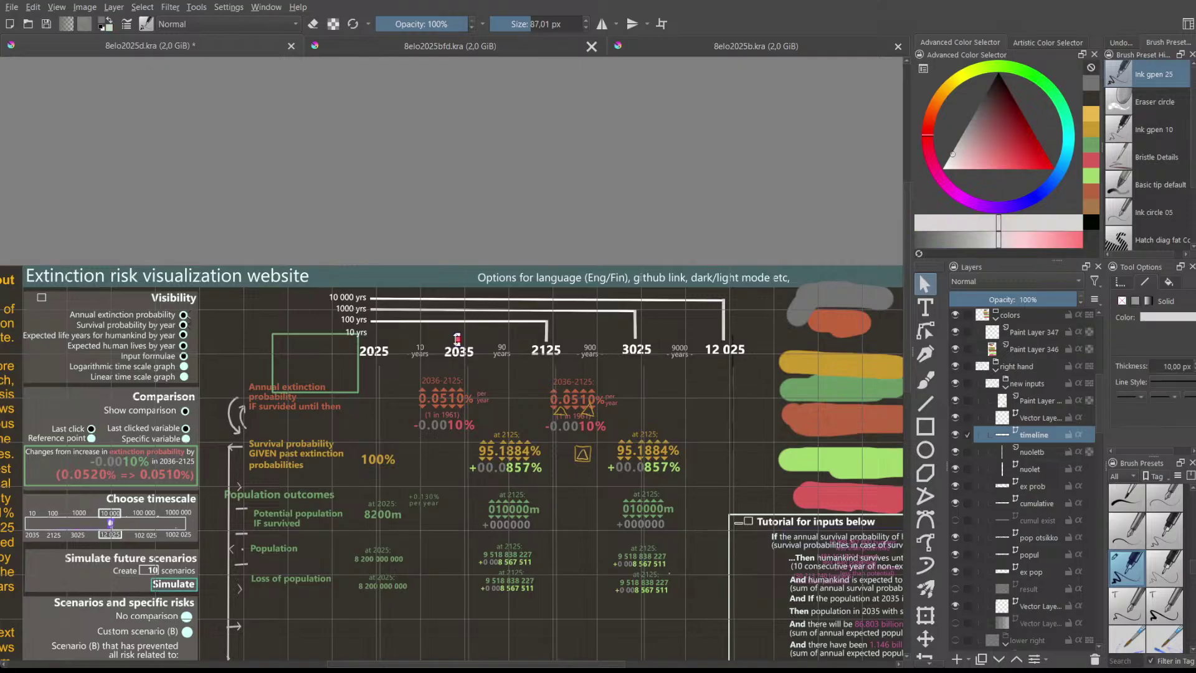
- Delete the rest of the 10-year marking from the timeline: its vertical tick, the 2035 label and the 10 yrs label
{"action": "left_click", "coordinate": [477, 353]}
{"action": "left_click", "coordinate": [460, 341]}
{"action": "left_click", "coordinate": [368, 334]}
{"action": "left_click", "coordinate": [366, 337]}
{"action": "left_click", "coordinate": [366, 337]}
{"action": "key", "text": "Delete"}
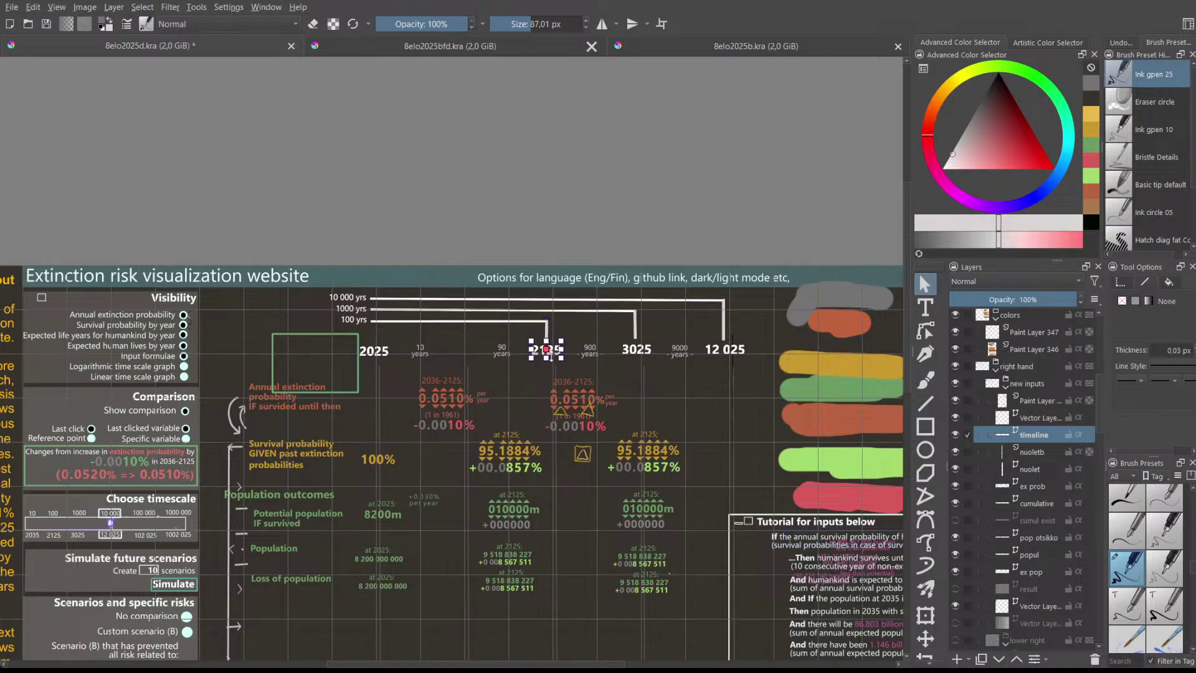
- Move the 90 years label beside the 10 years label and place a copy of the 2125 label left of the original
{"action": "left_click", "coordinate": [501, 350]}
{"action": "left_click_drag", "start_coordinate": [501, 350], "coordinate": [443, 348]}
{"action": "left_click", "coordinate": [546, 350]}
{"action": "left_click_drag", "start_coordinate": [546, 350], "coordinate": [509, 350]}
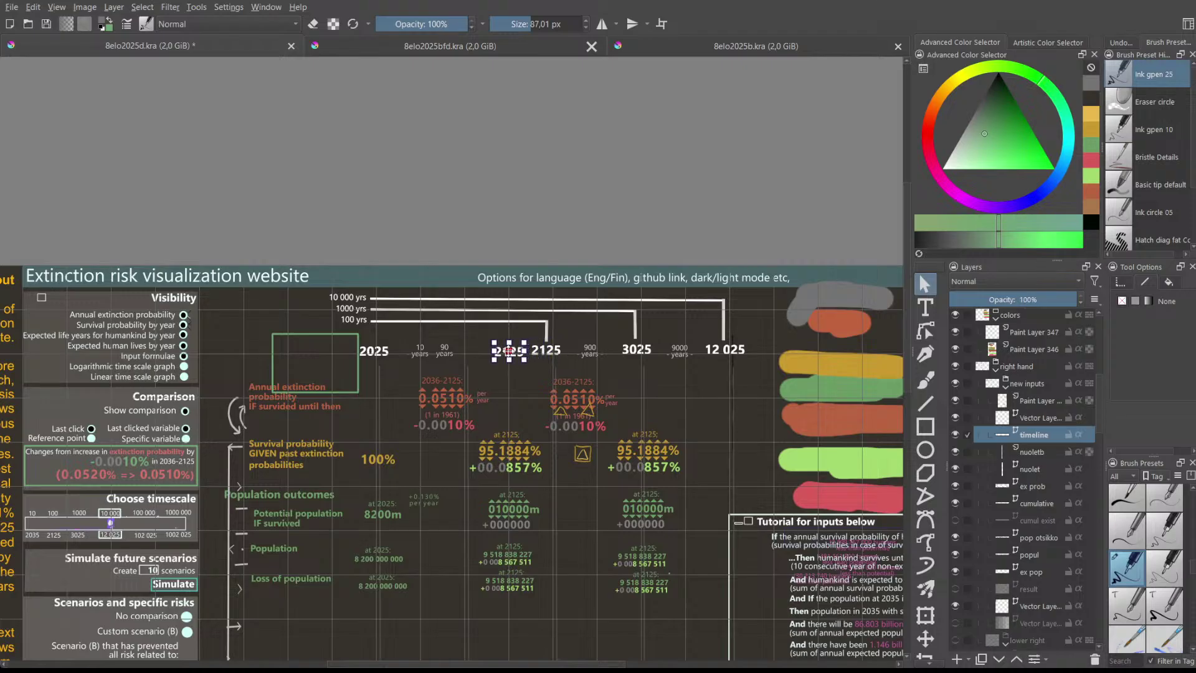
- Try to shorten the 100 yrs line to the copied 2125 label and check the timeline's elements by toggling the layer's visibility
{"action": "left_click", "coordinate": [542, 322]}
{"action": "left_click_drag", "start_coordinate": [546, 321], "coordinate": [509, 321]}
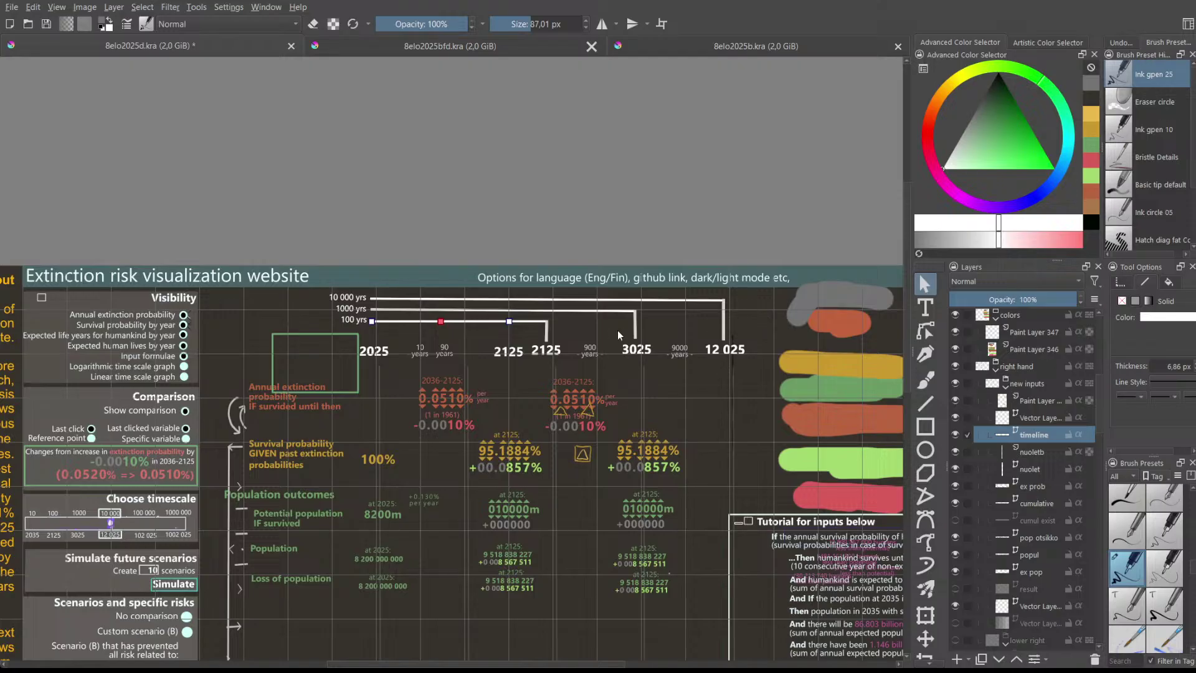
{"action": "left_click_drag", "start_coordinate": [761, 298], "coordinate": [274, 361]}
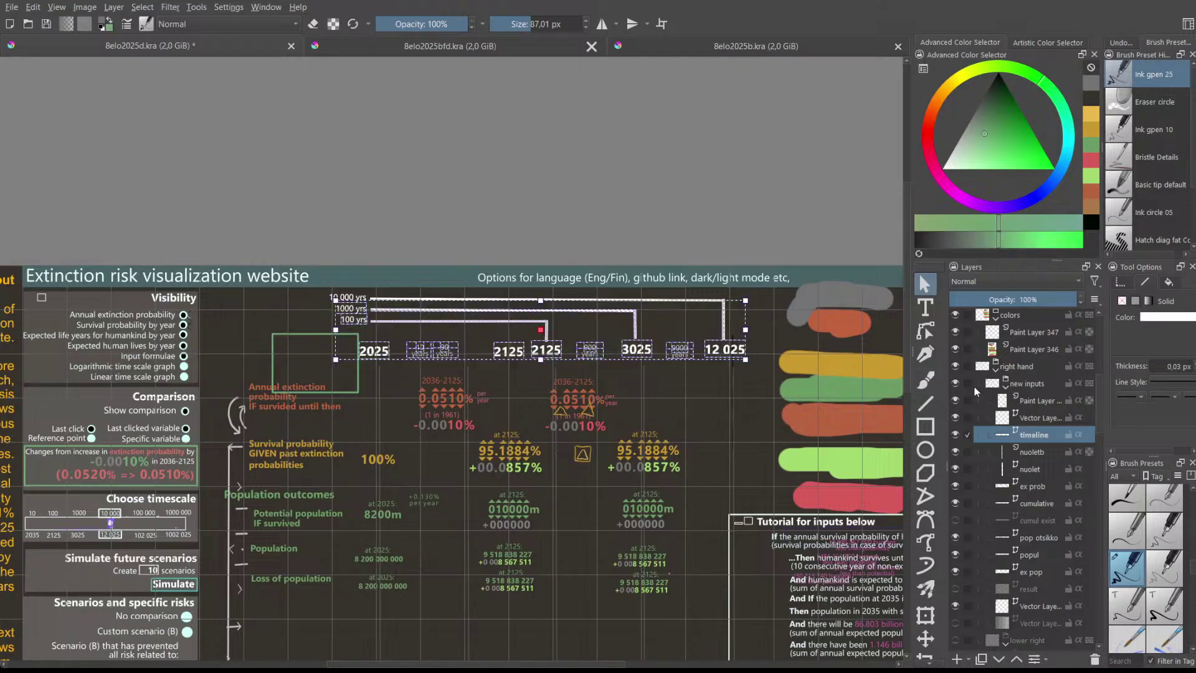
{"action": "left_click", "coordinate": [959, 435]}
{"action": "left_click", "coordinate": [959, 433]}
{"action": "left_click", "coordinate": [959, 432]}
{"action": "left_click", "coordinate": [958, 432]}
{"action": "left_click", "coordinate": [589, 338]}
{"action": "scroll", "coordinate": [566, 320], "scroll_direction": "up", "scroll_amount": 3, "text": "ctrl"}
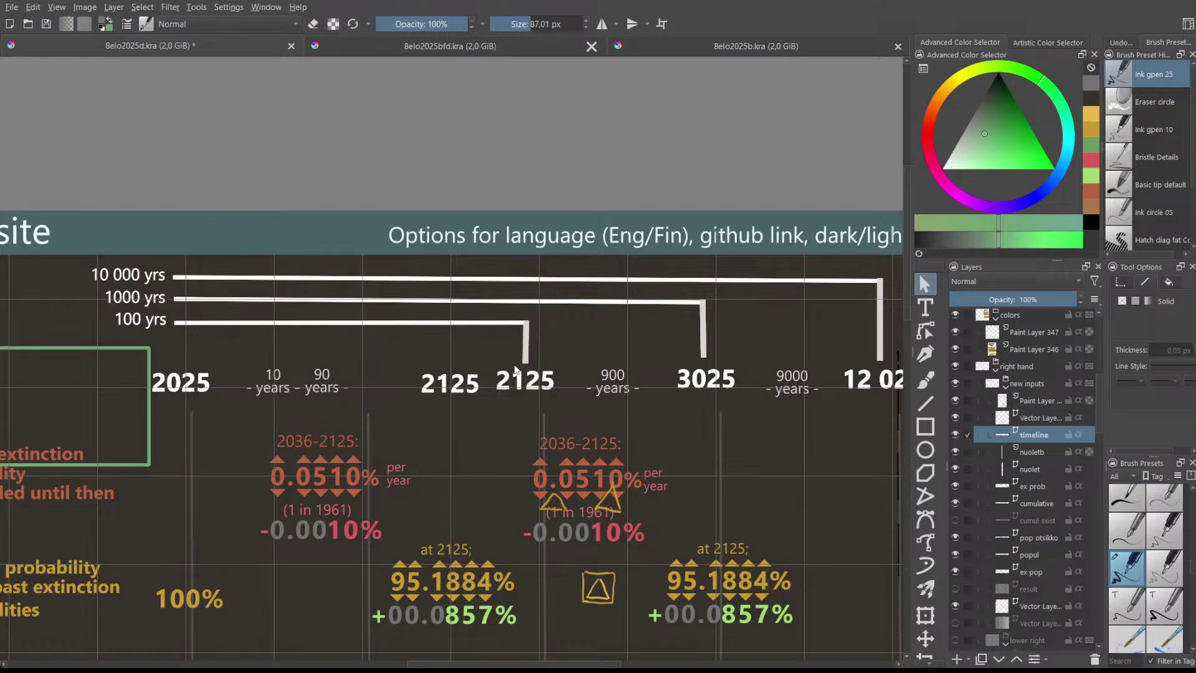
- Place a copy of the 2125 label at the new position closer to 2025 and delete the original label
{"action": "left_click", "coordinate": [522, 383]}
{"action": "key", "text": "ctrl+c"}
{"action": "key", "text": "ctrl+v"}
{"action": "left_click_drag", "start_coordinate": [526, 391], "coordinate": [448, 379]}
{"action": "left_click", "coordinate": [546, 386]}
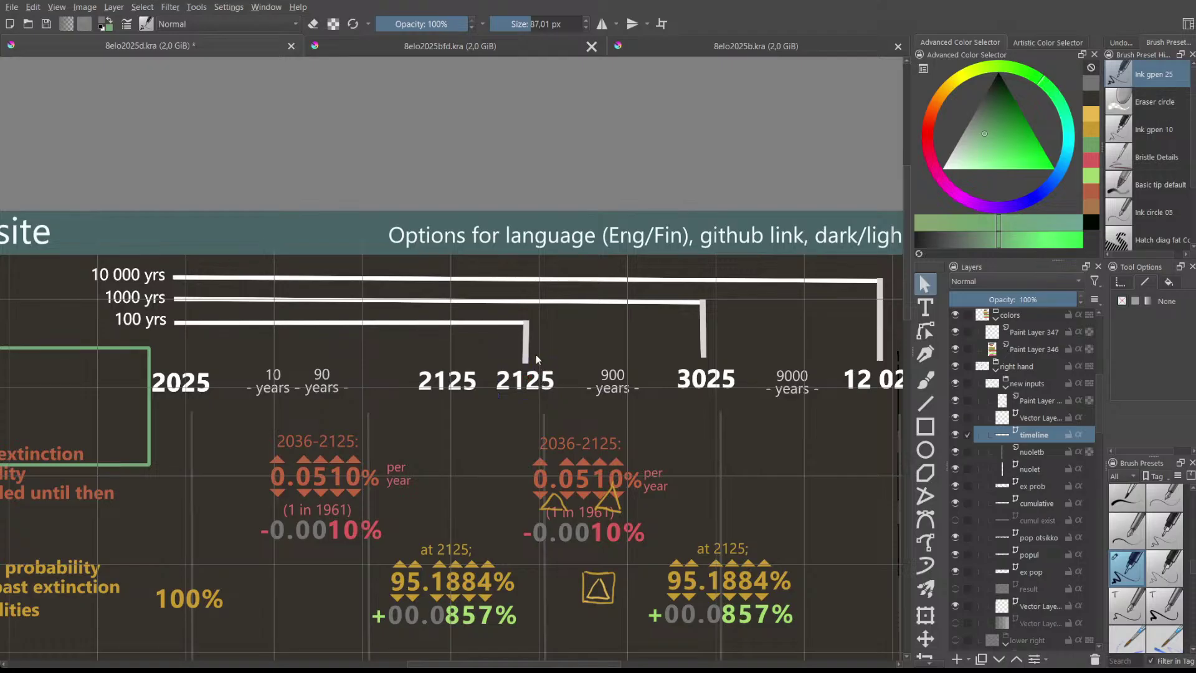
{"action": "key", "text": "Delete"}
- Shorten the 100 yrs line so that it ends above the relocated 2125 label
{"action": "left_click", "coordinate": [523, 339]}
{"action": "left_click", "coordinate": [512, 322]}
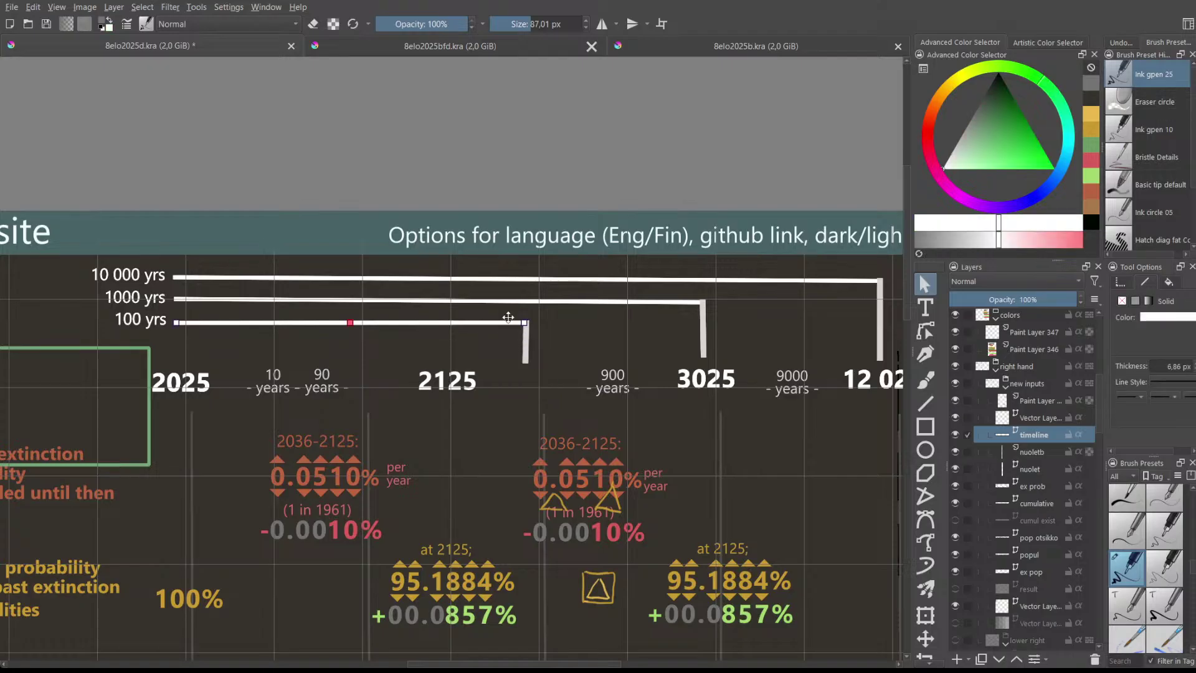
{"action": "left_click_drag", "start_coordinate": [478, 323], "coordinate": [451, 322]}
{"action": "key", "text": "ctrl+z"}
{"action": "key", "text": "ctrl+shift+z"}
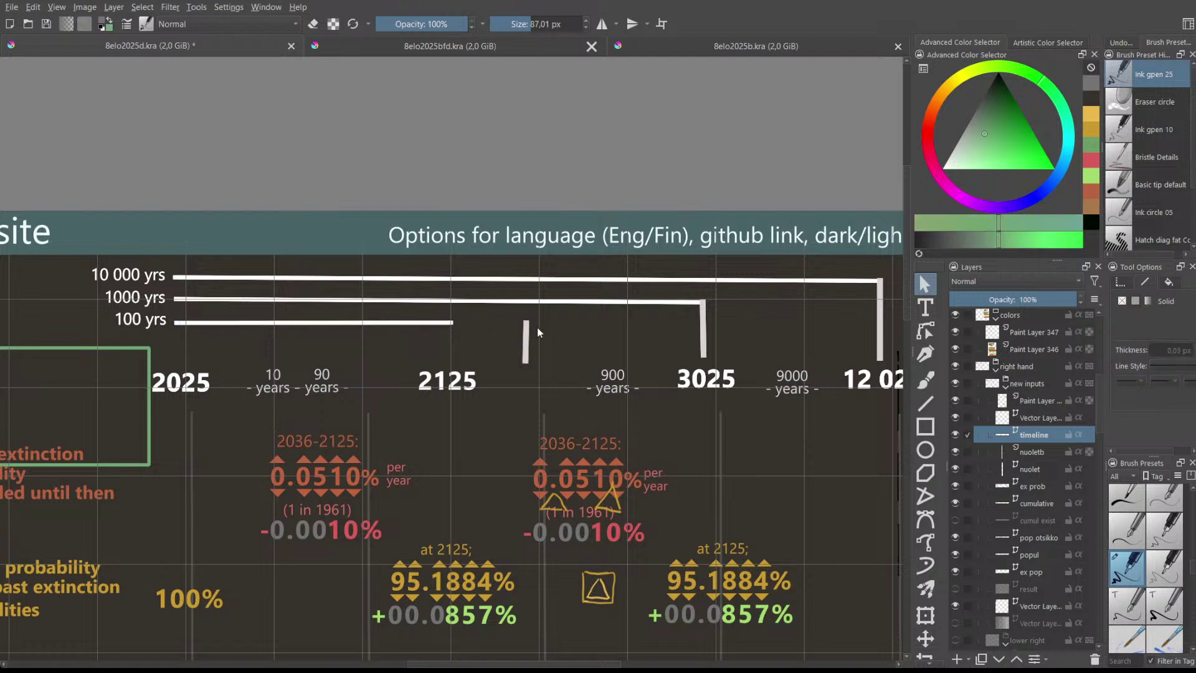
- Place a copy of the 100 yrs bracket's vertical tick at the end of the shortened line and delete the original tick
{"action": "left_click", "coordinate": [526, 338]}
{"action": "left_click_drag", "start_coordinate": [523, 348], "coordinate": [449, 346]}
{"action": "left_click", "coordinate": [500, 345]}
{"action": "left_click", "coordinate": [525, 339]}
{"action": "key", "text": "Delete"}
- Place a copy of the 12 025 label to the right of the 10 000 yrs bracket, slightly above the original
{"action": "scroll", "coordinate": [611, 361], "scroll_direction": "down", "scroll_amount": 4}
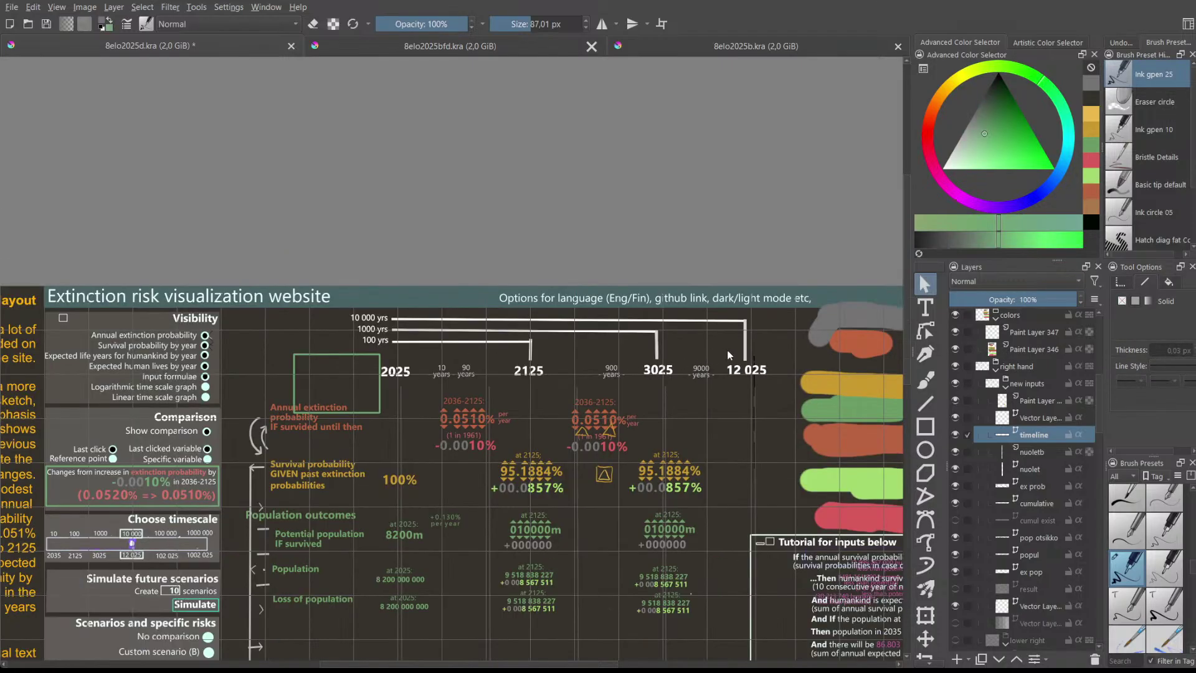
{"action": "left_click", "coordinate": [744, 350]}
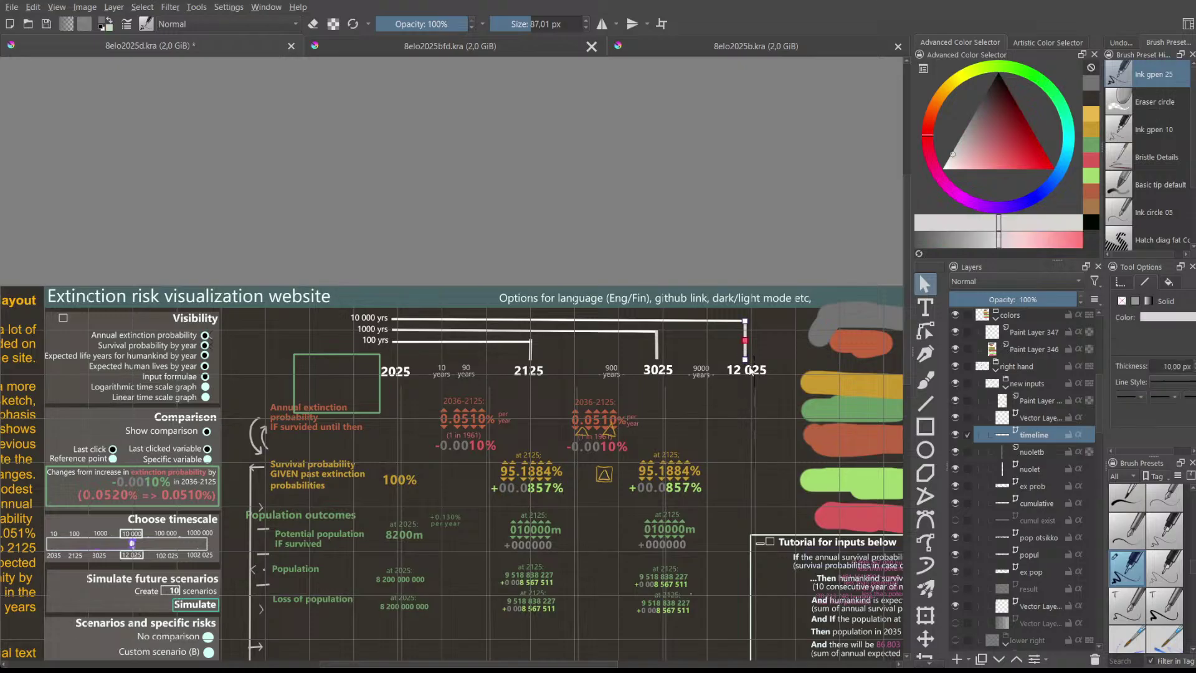
{"action": "left_click", "coordinate": [751, 370]}
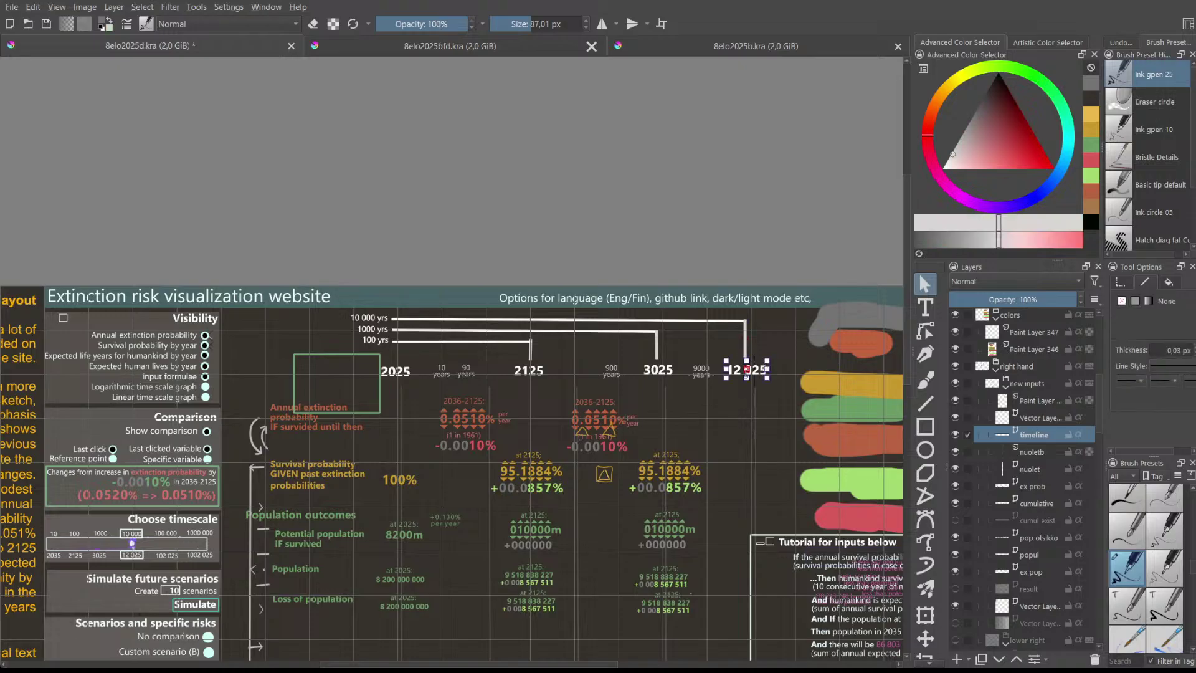
{"action": "left_click_drag", "start_coordinate": [751, 372], "coordinate": [787, 346]}
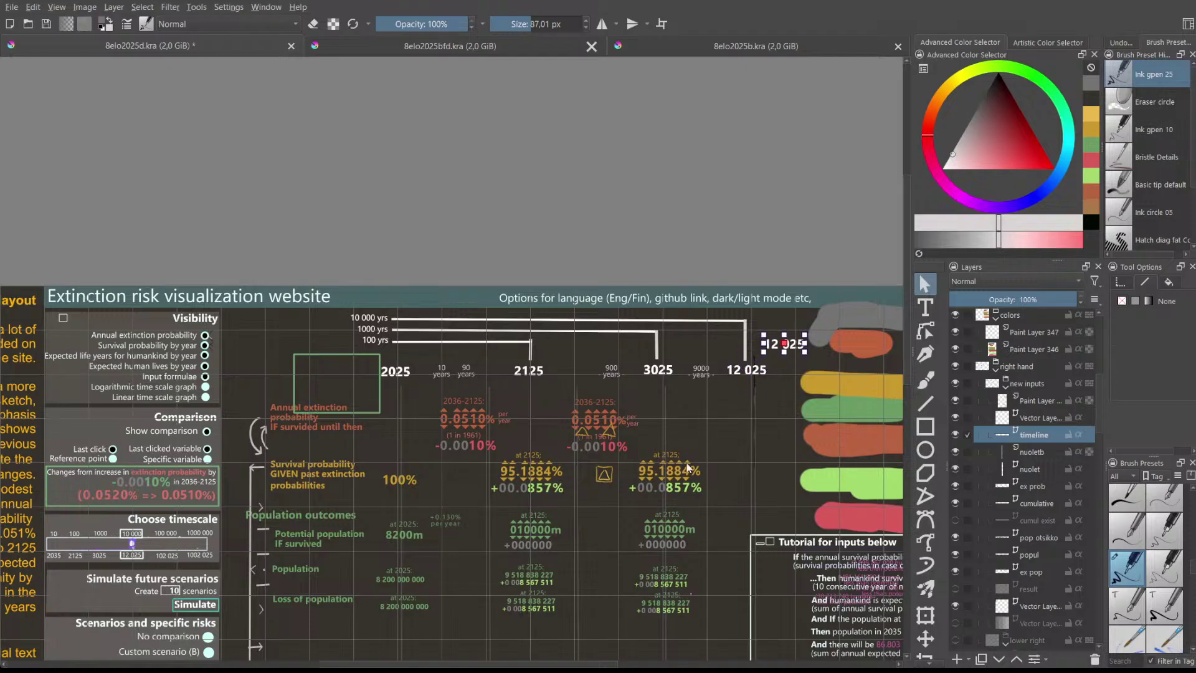
- Examine how the extinction, survival and population figure columns line up with the timeline's years and the grid
{"action": "scroll", "coordinate": [651, 503], "scroll_direction": "down", "scroll_amount": 1}
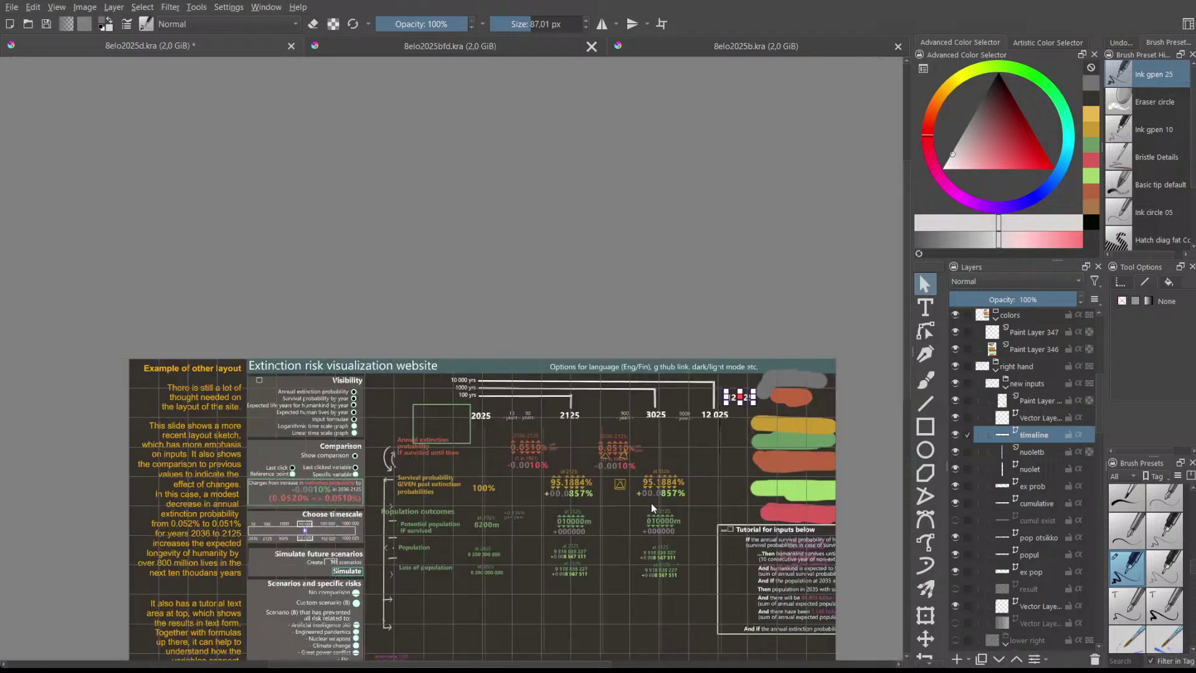
{"action": "scroll", "coordinate": [652, 503], "scroll_direction": "up", "scroll_amount": 1}
{"action": "scroll", "coordinate": [633, 508], "scroll_direction": "down", "scroll_amount": 1}
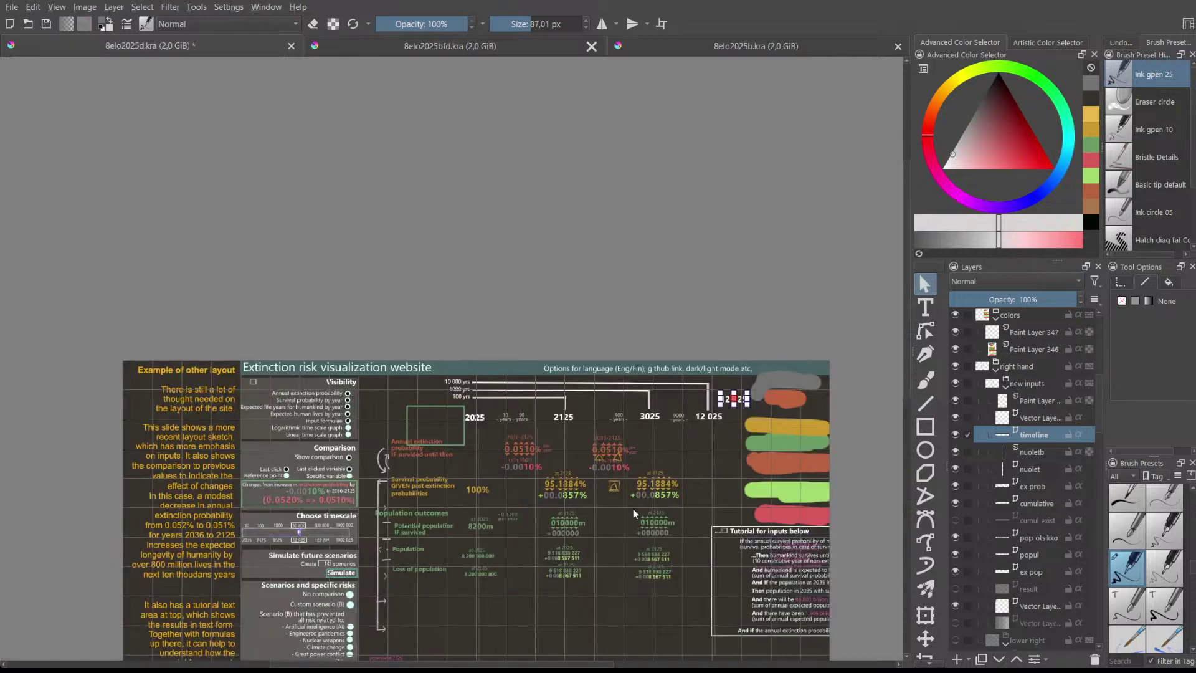
{"action": "scroll", "coordinate": [632, 508], "scroll_direction": "up", "scroll_amount": 1}
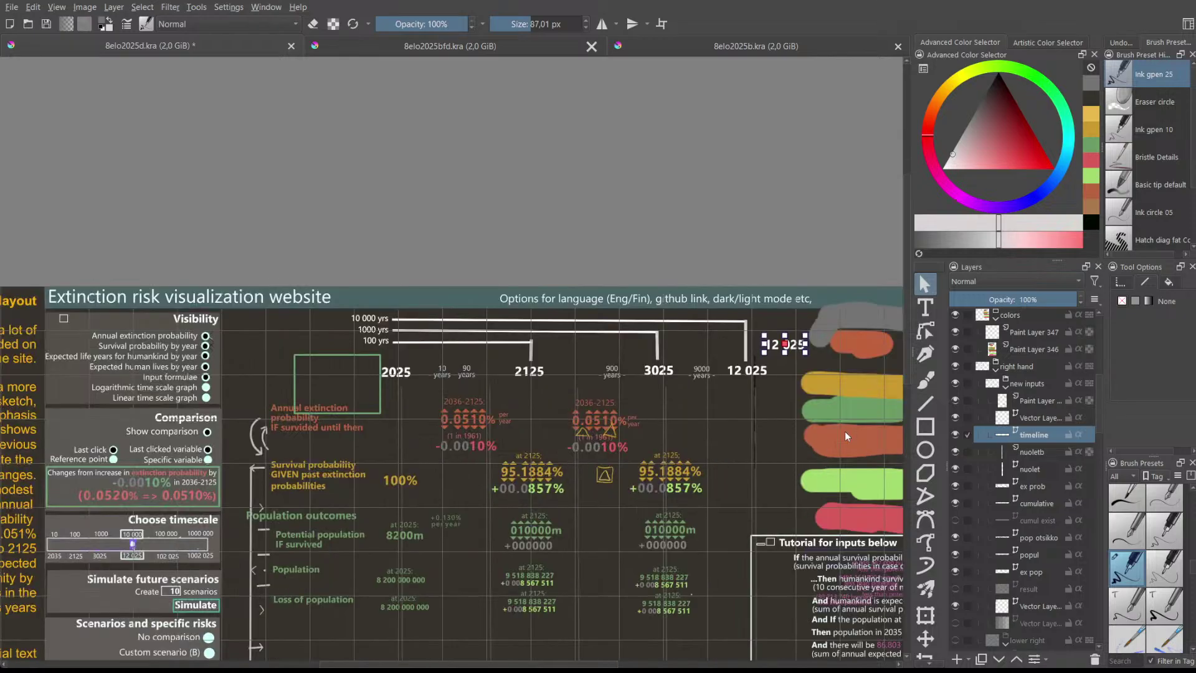
{"action": "scroll", "coordinate": [909, 374], "scroll_direction": "down", "scroll_amount": 2}
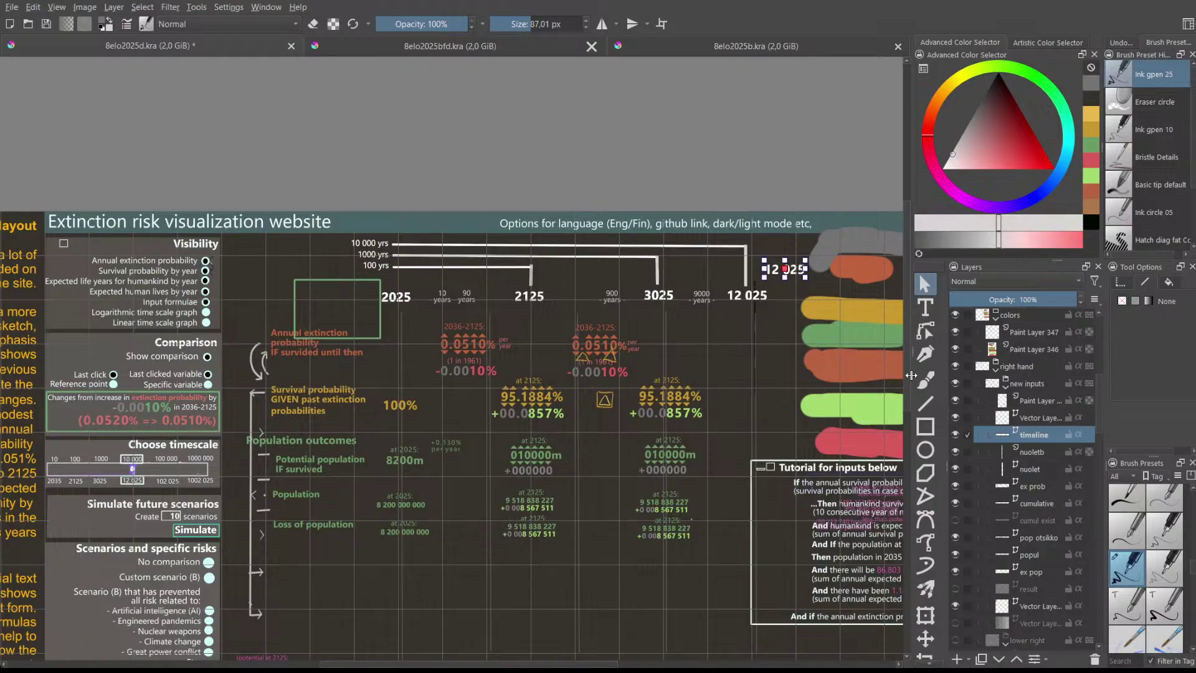
{"action": "scroll", "coordinate": [911, 376], "scroll_direction": "down", "scroll_amount": 1}
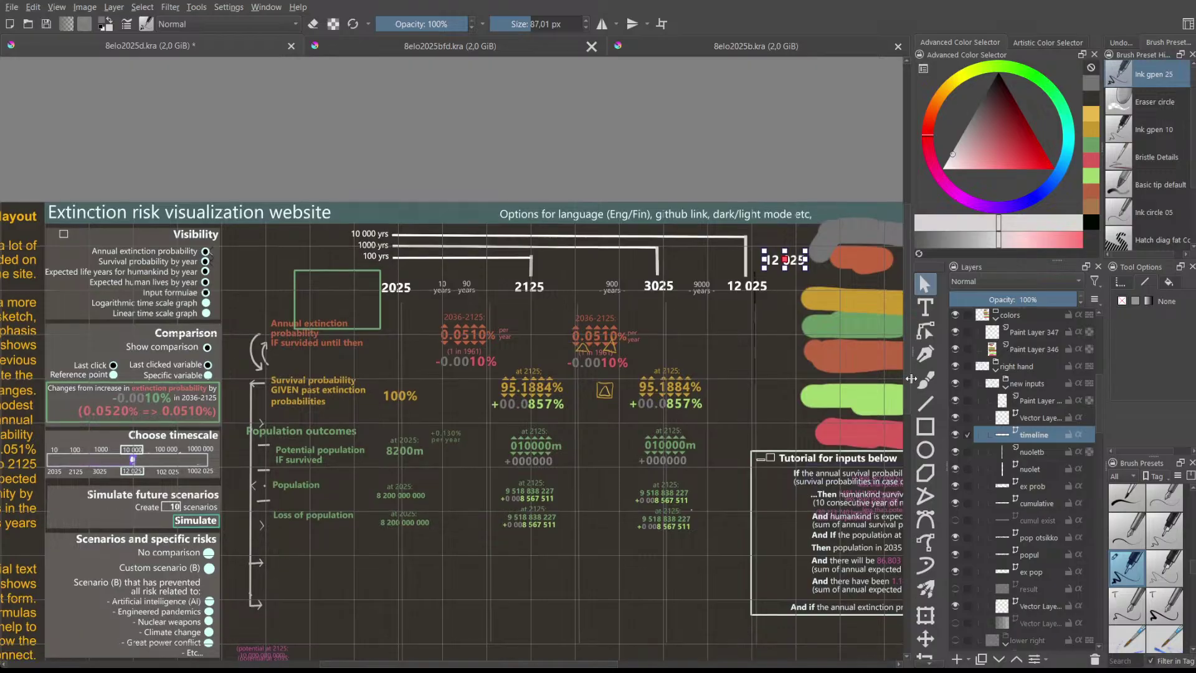
{"action": "scroll", "coordinate": [910, 378], "scroll_direction": "up", "scroll_amount": 1}
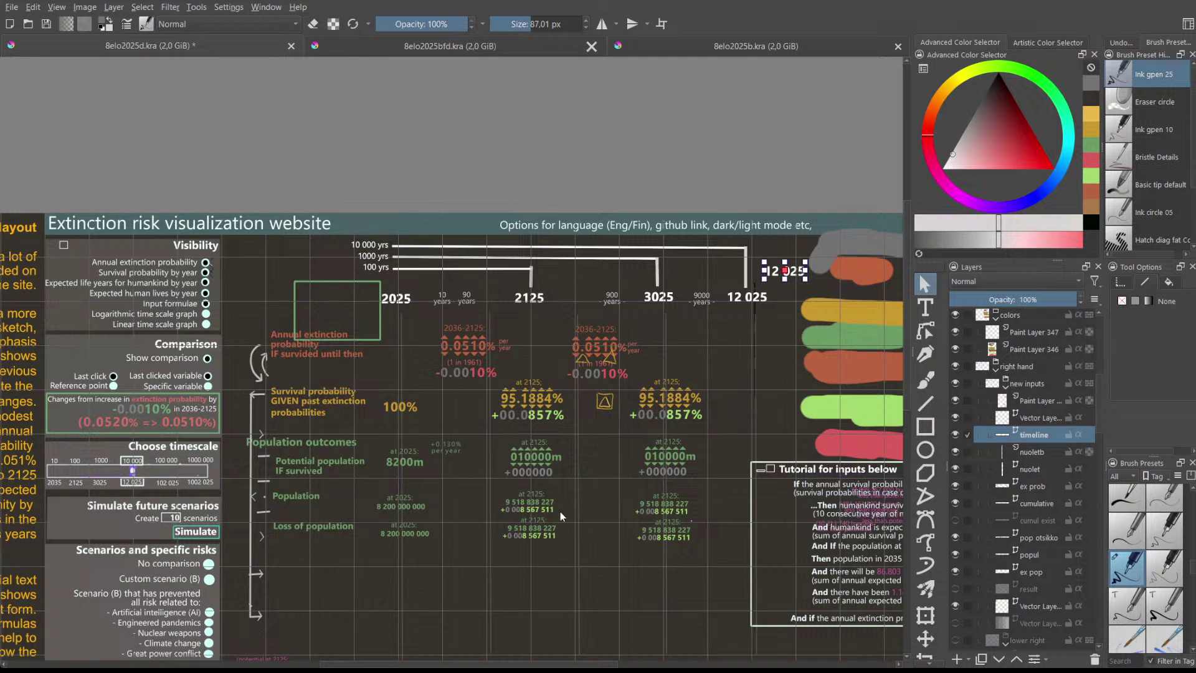
{"action": "scroll", "coordinate": [599, 415], "scroll_direction": "up", "scroll_amount": 5}
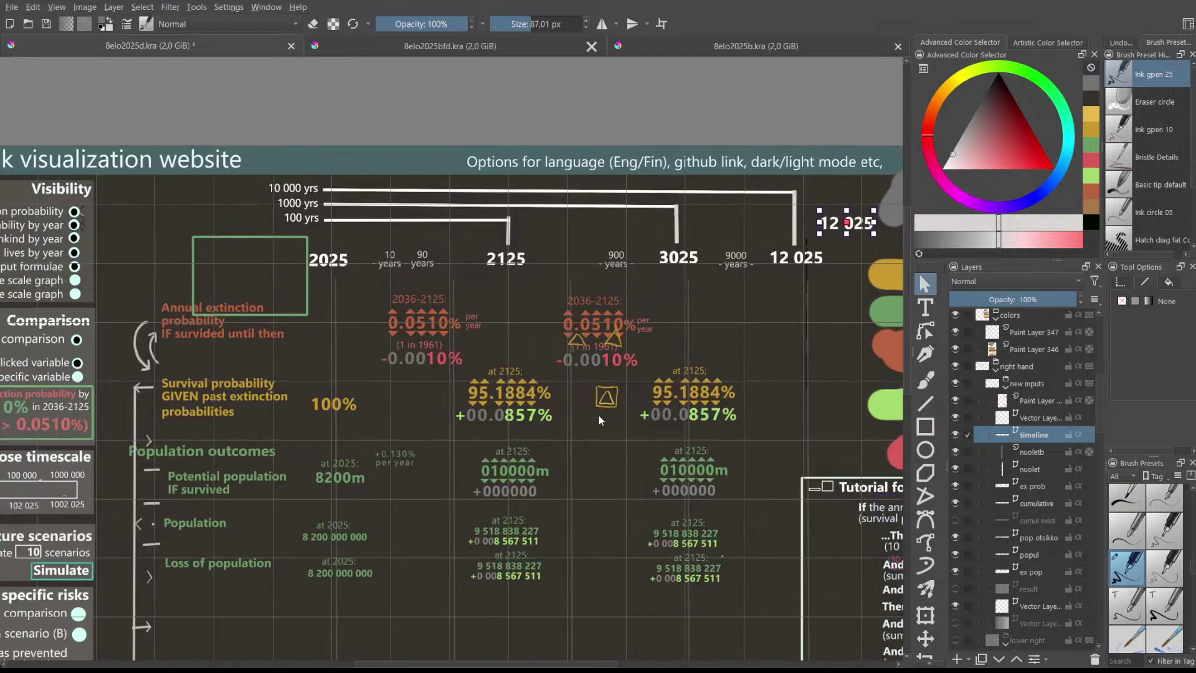
{"action": "scroll", "coordinate": [629, 492], "scroll_direction": "up", "scroll_amount": 4}
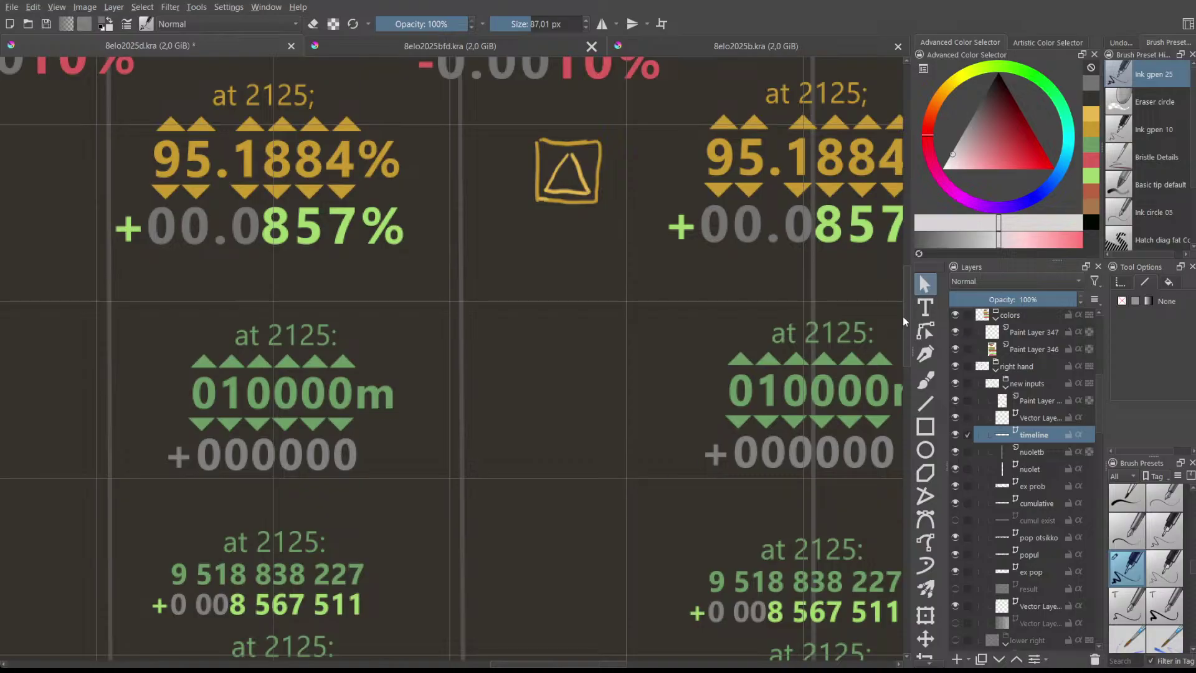
{"action": "left_click_drag", "start_coordinate": [906, 304], "coordinate": [903, 356]}
{"action": "scroll", "coordinate": [802, 389], "scroll_direction": "down", "scroll_amount": 2}
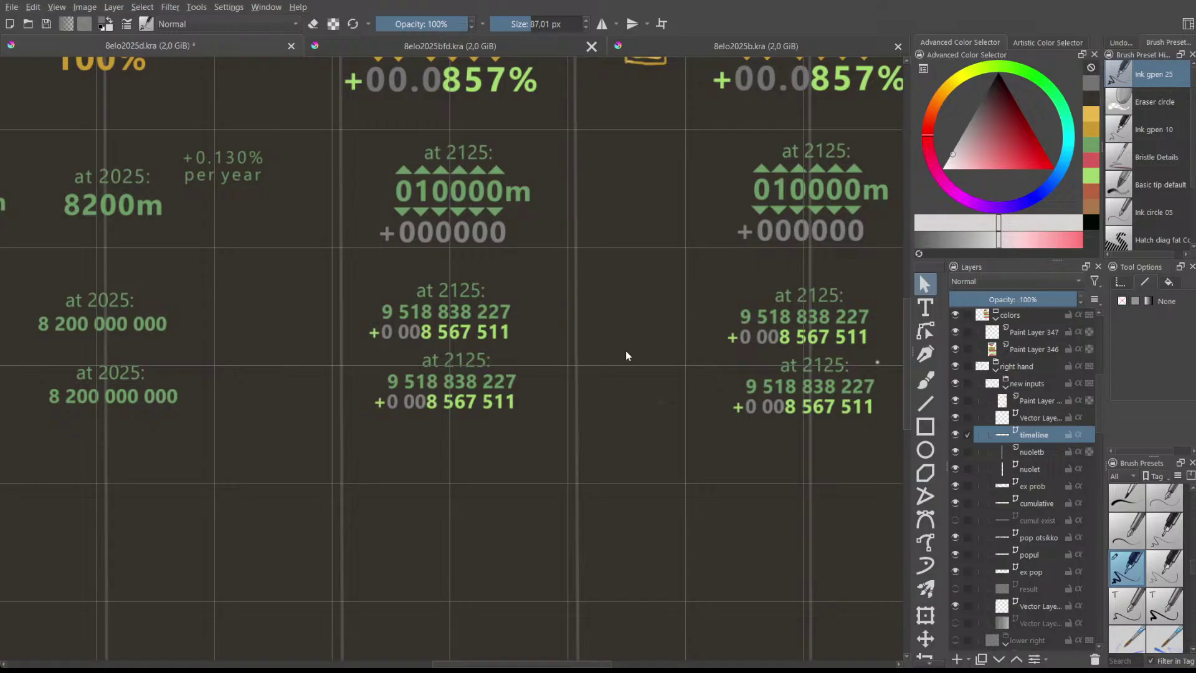
{"action": "scroll", "coordinate": [625, 350], "scroll_direction": "down", "scroll_amount": 3}
{"action": "left_click_drag", "start_coordinate": [905, 399], "coordinate": [903, 342]}
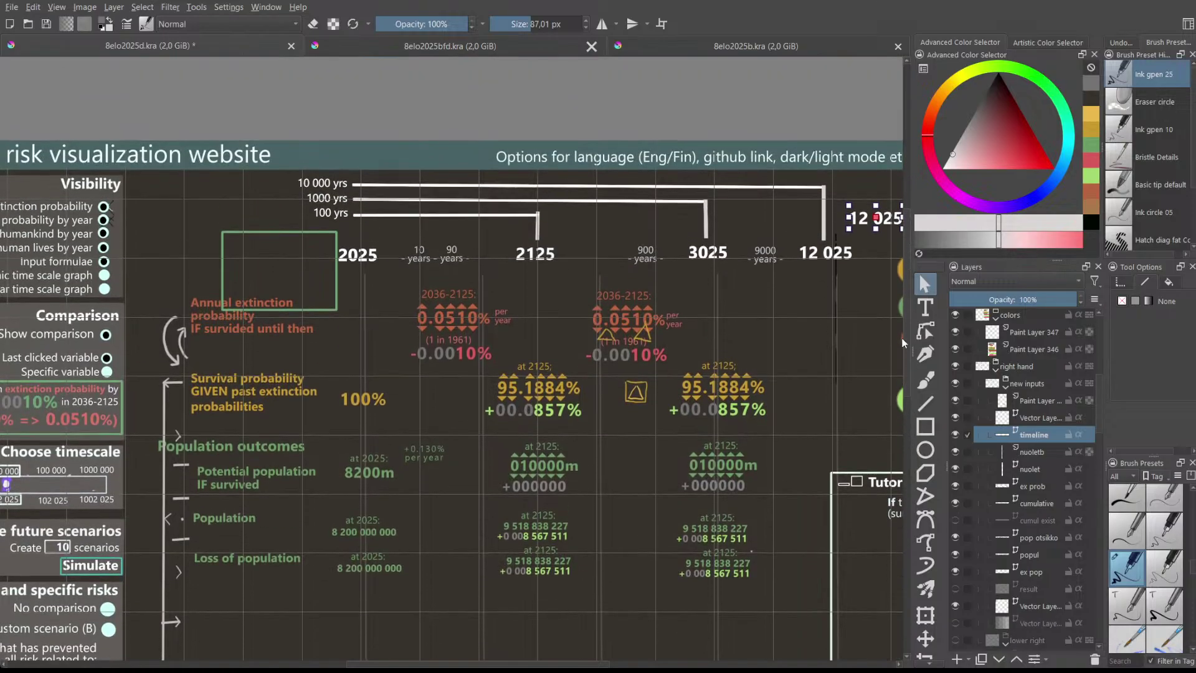
{"action": "scroll", "coordinate": [713, 283], "scroll_direction": "down", "scroll_amount": 1}
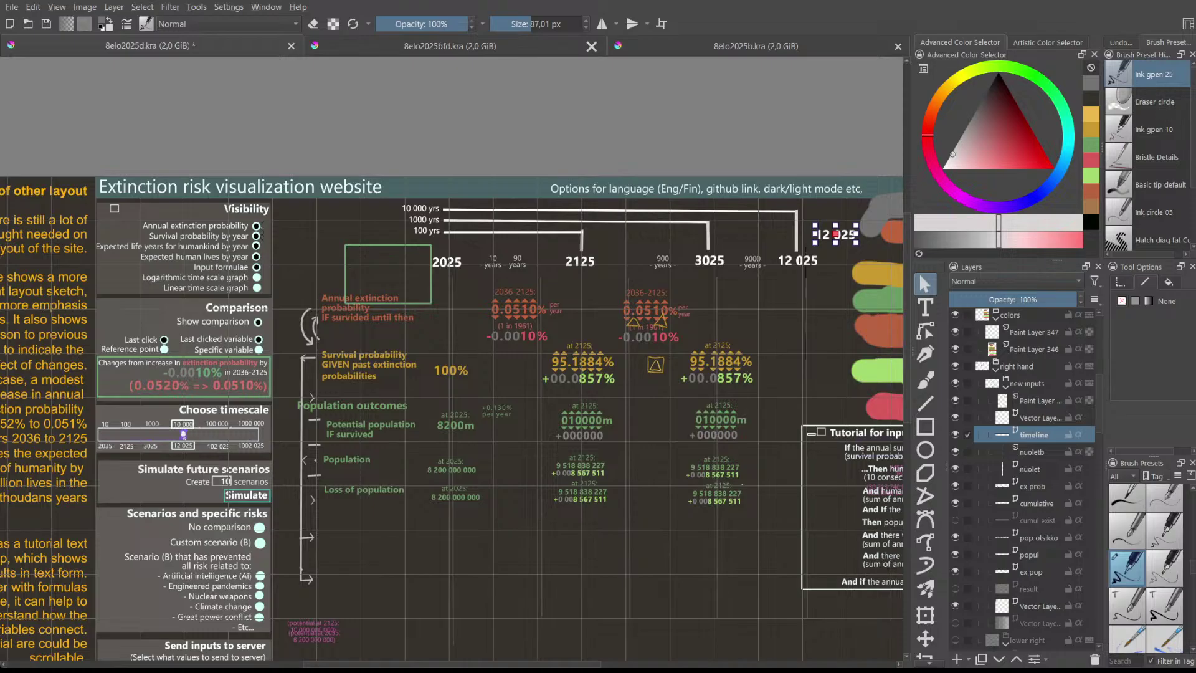
{"action": "scroll", "coordinate": [796, 412], "scroll_direction": "up", "scroll_amount": 1}
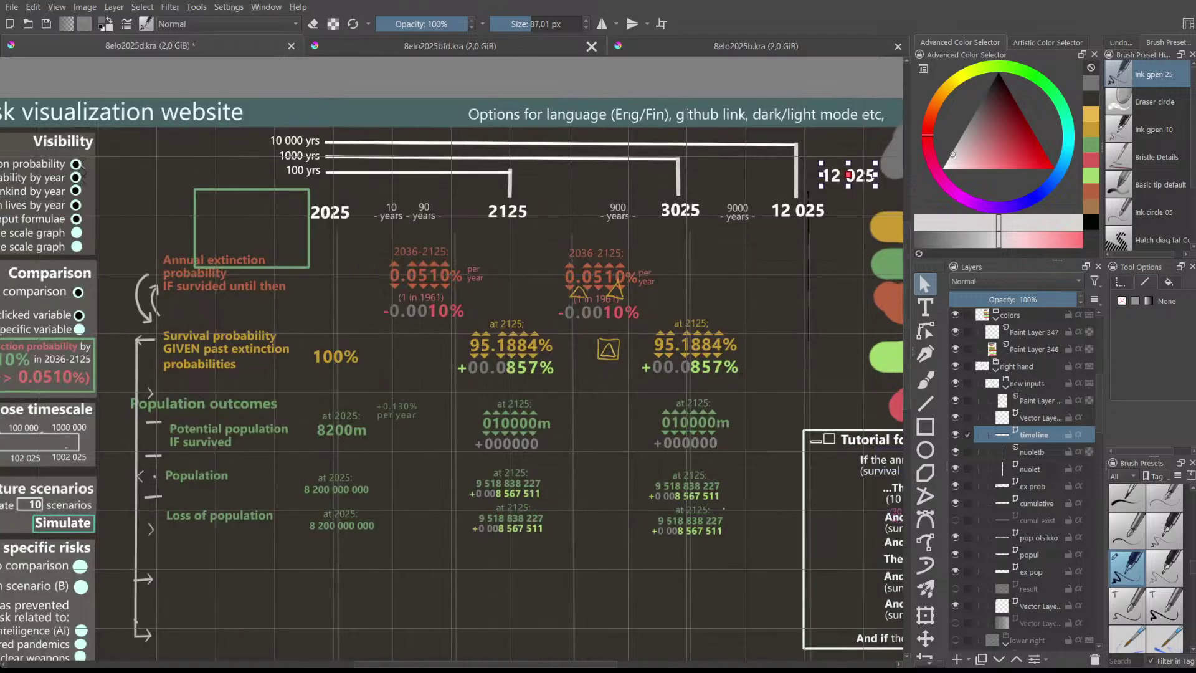
{"action": "scroll", "coordinate": [735, 407], "scroll_direction": "down", "scroll_amount": 1}
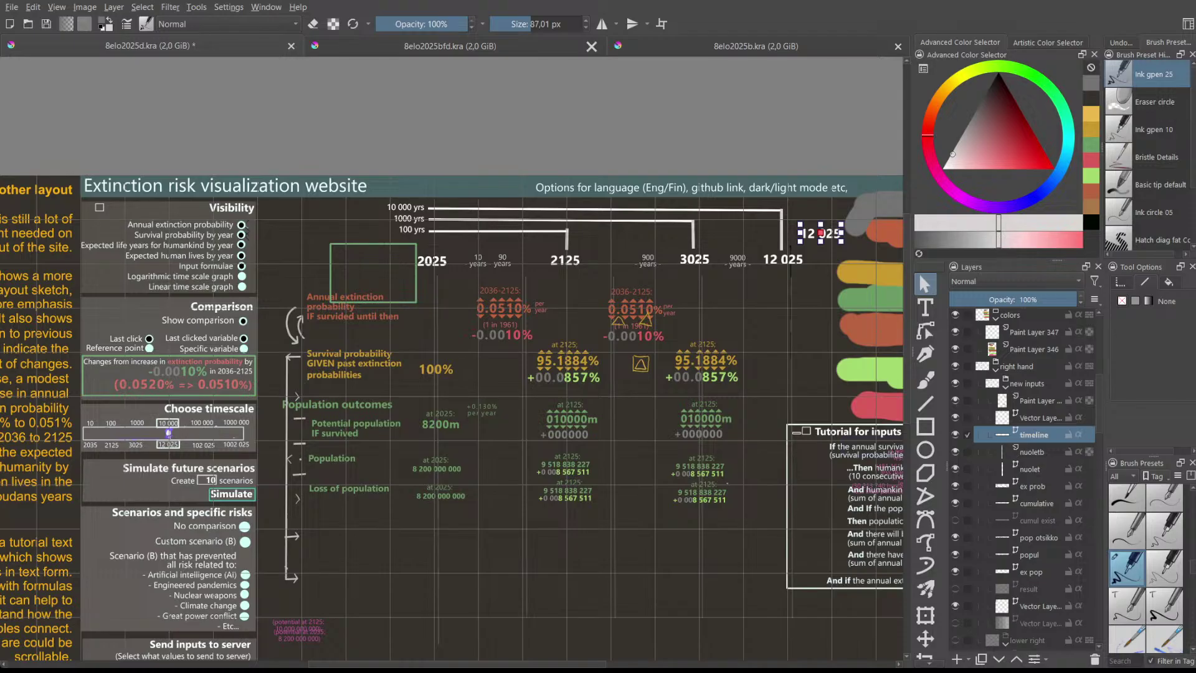
{"action": "scroll", "coordinate": [654, 423], "scroll_direction": "up", "scroll_amount": 1}
{"action": "scroll", "coordinate": [717, 405], "scroll_direction": "down", "scroll_amount": 3}
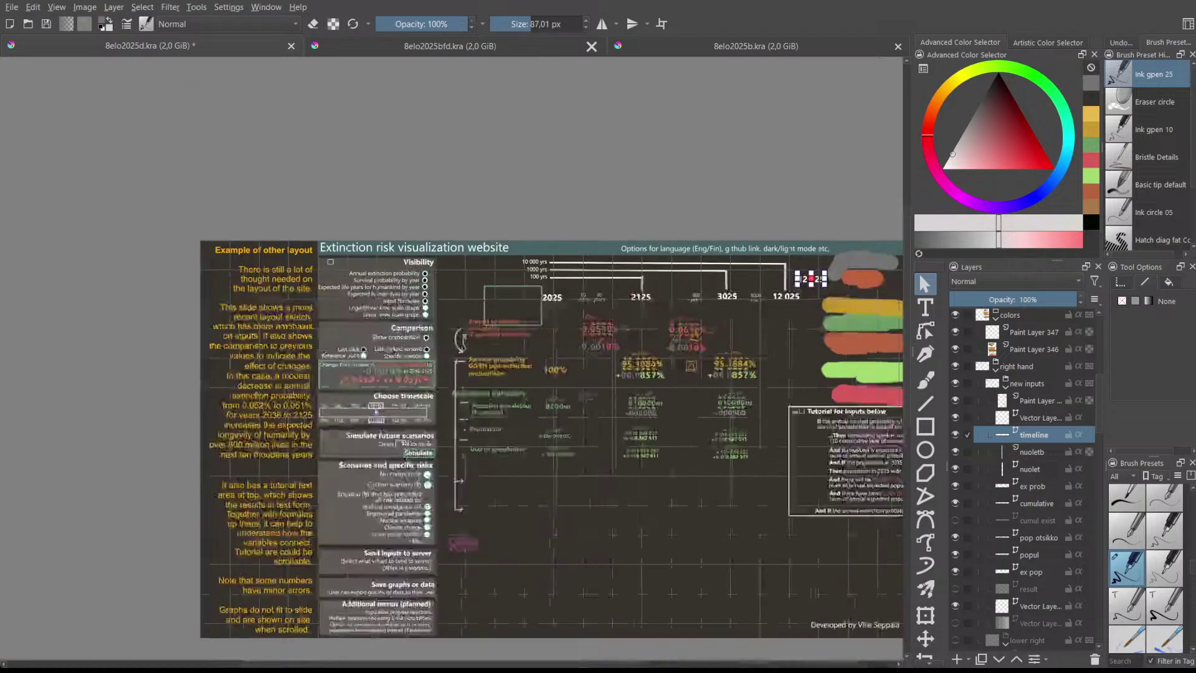
{"action": "scroll", "coordinate": [717, 405], "scroll_direction": "up", "scroll_amount": 3}
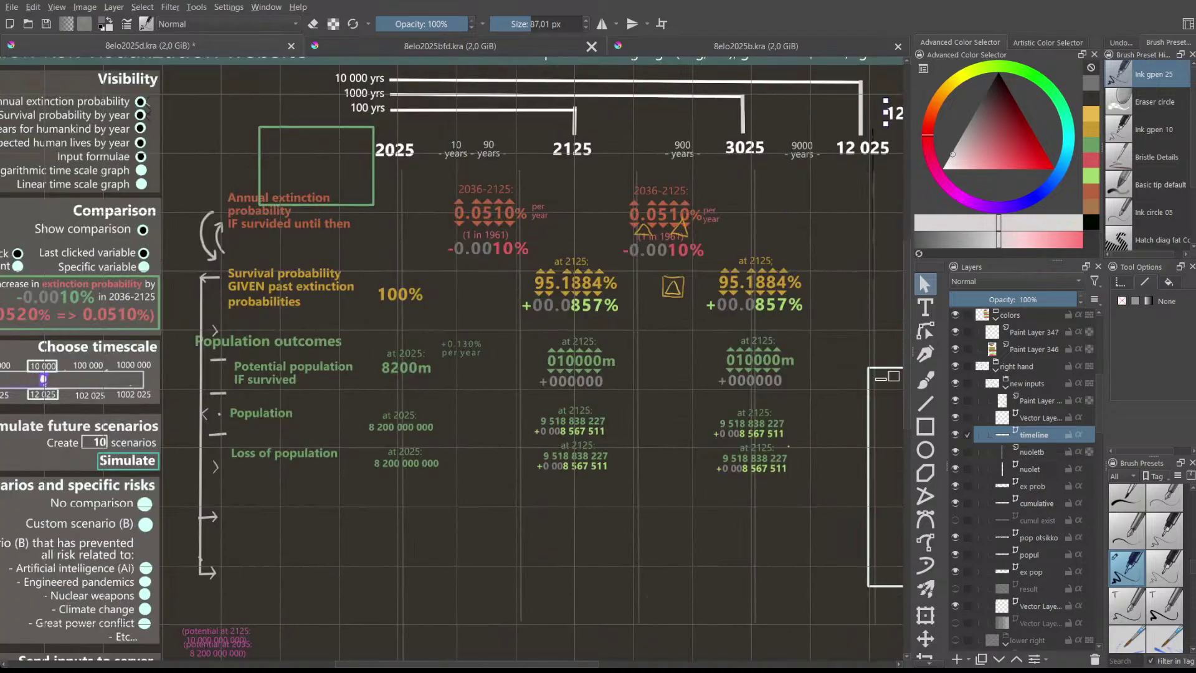
{"action": "left_click", "coordinate": [561, 467], "text": "ctrl"}
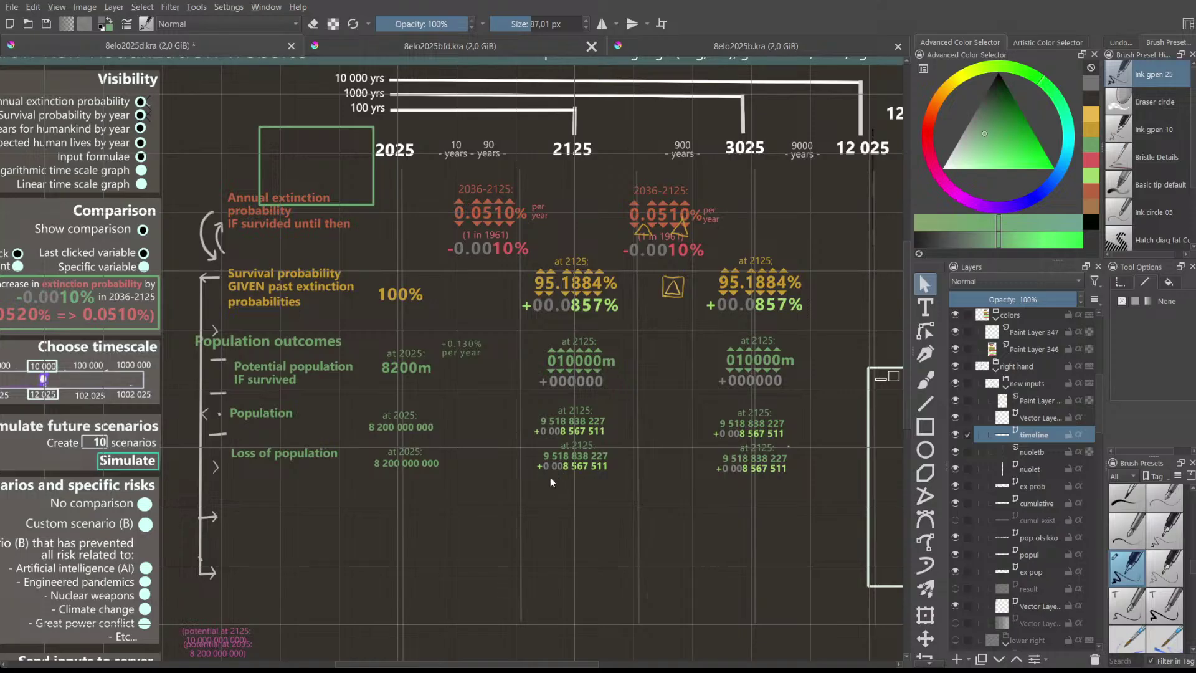
{"action": "scroll", "coordinate": [534, 464], "scroll_direction": "up", "scroll_amount": 3}
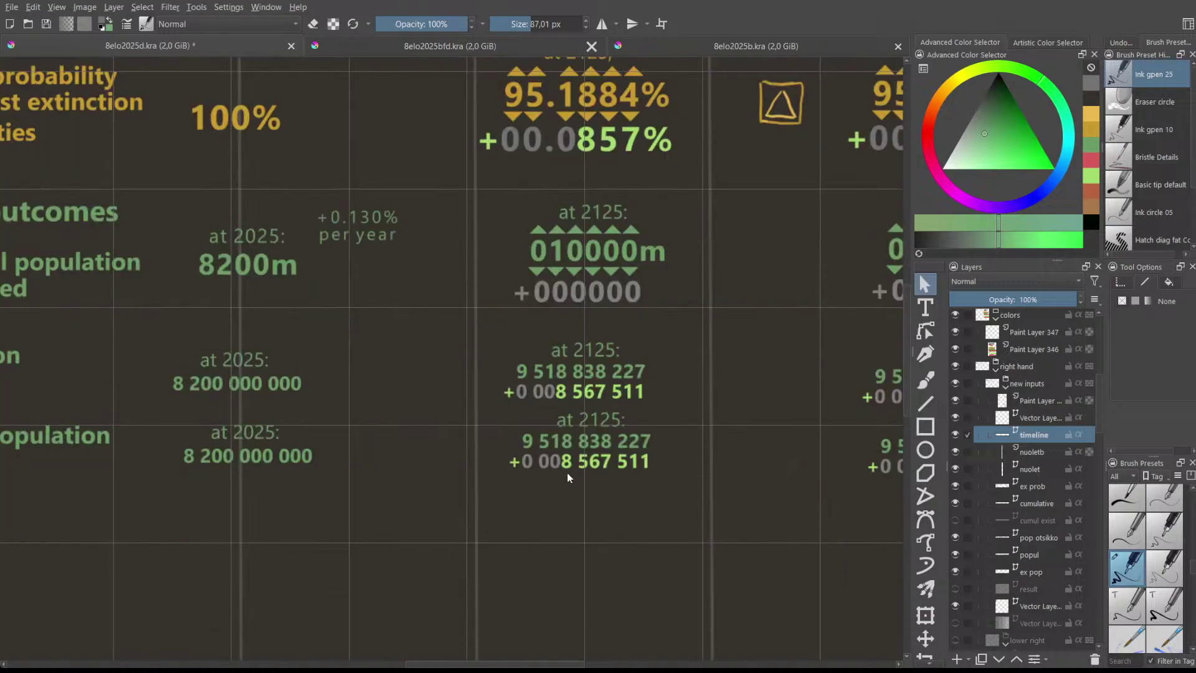
{"action": "scroll", "coordinate": [517, 481], "scroll_direction": "up", "scroll_amount": 2}
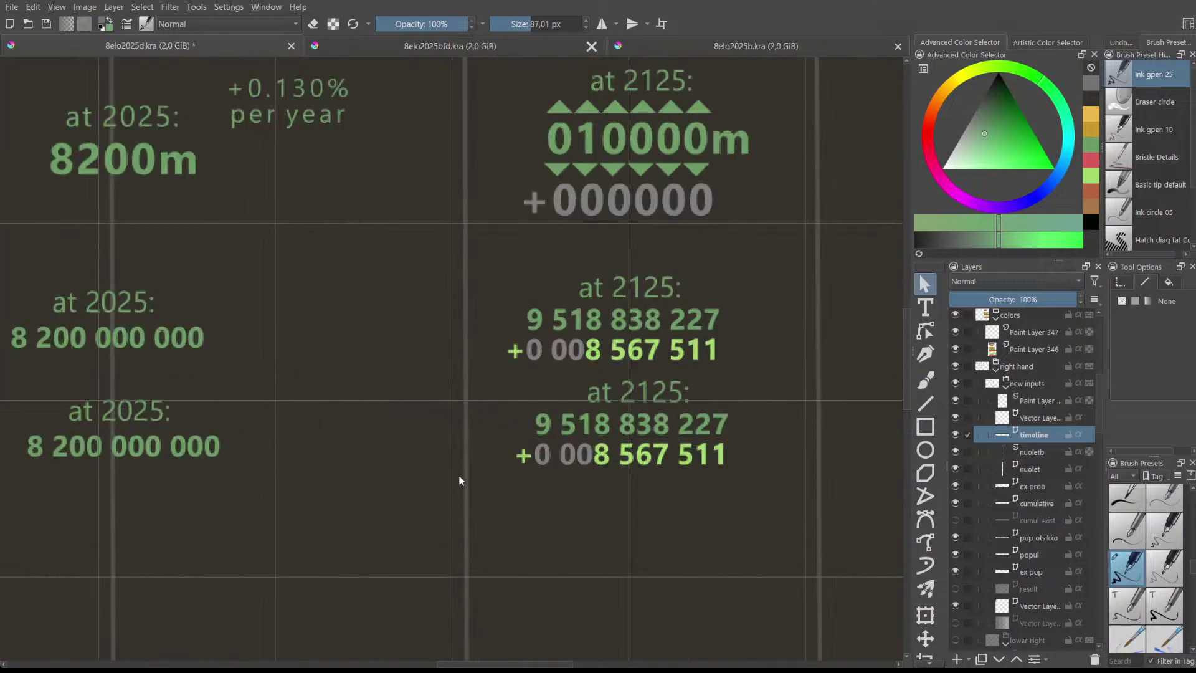
- Check the spacing of the 2125, 3025 and 12 025 year columns against the figures below and the free space towards the color swatches
{"action": "scroll", "coordinate": [472, 480], "scroll_direction": "up", "scroll_amount": 1}
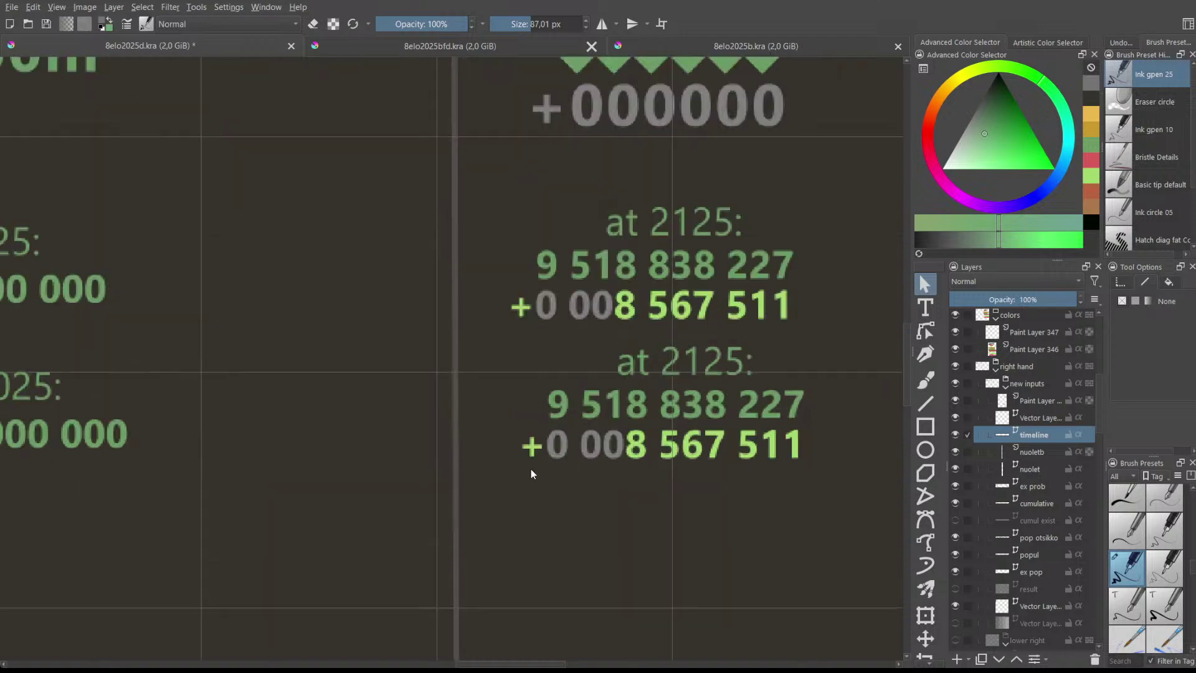
{"action": "scroll", "coordinate": [531, 470], "scroll_direction": "down", "scroll_amount": 5}
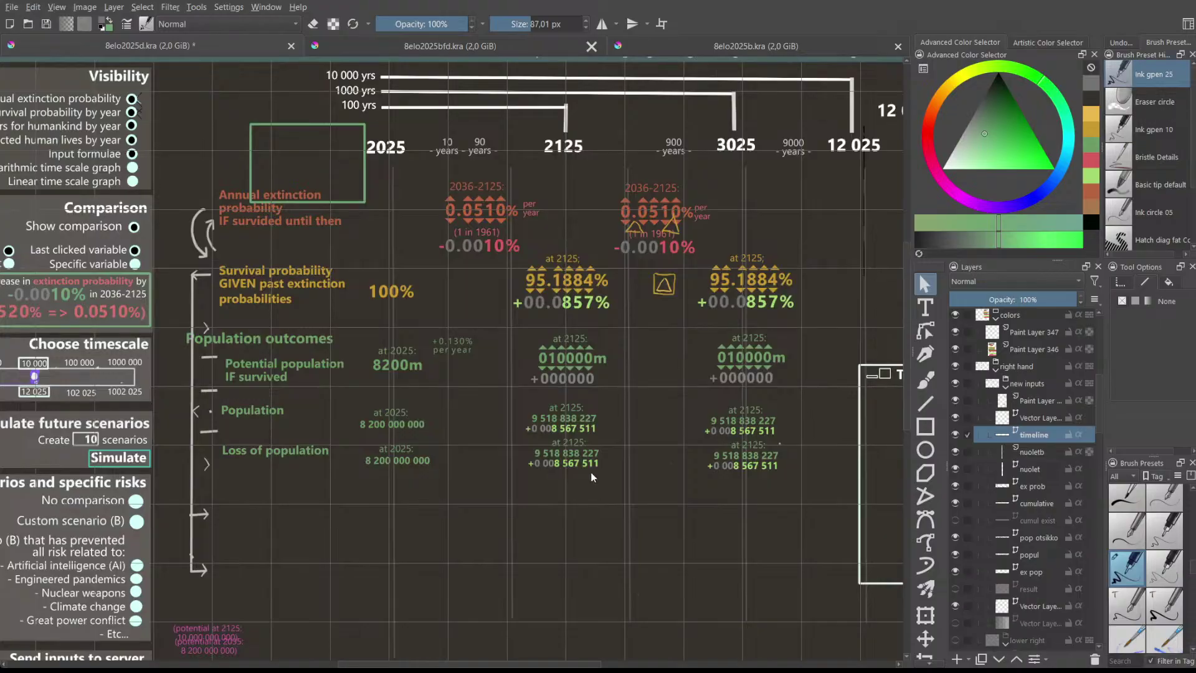
{"action": "scroll", "coordinate": [675, 344], "scroll_direction": "down", "scroll_amount": 1}
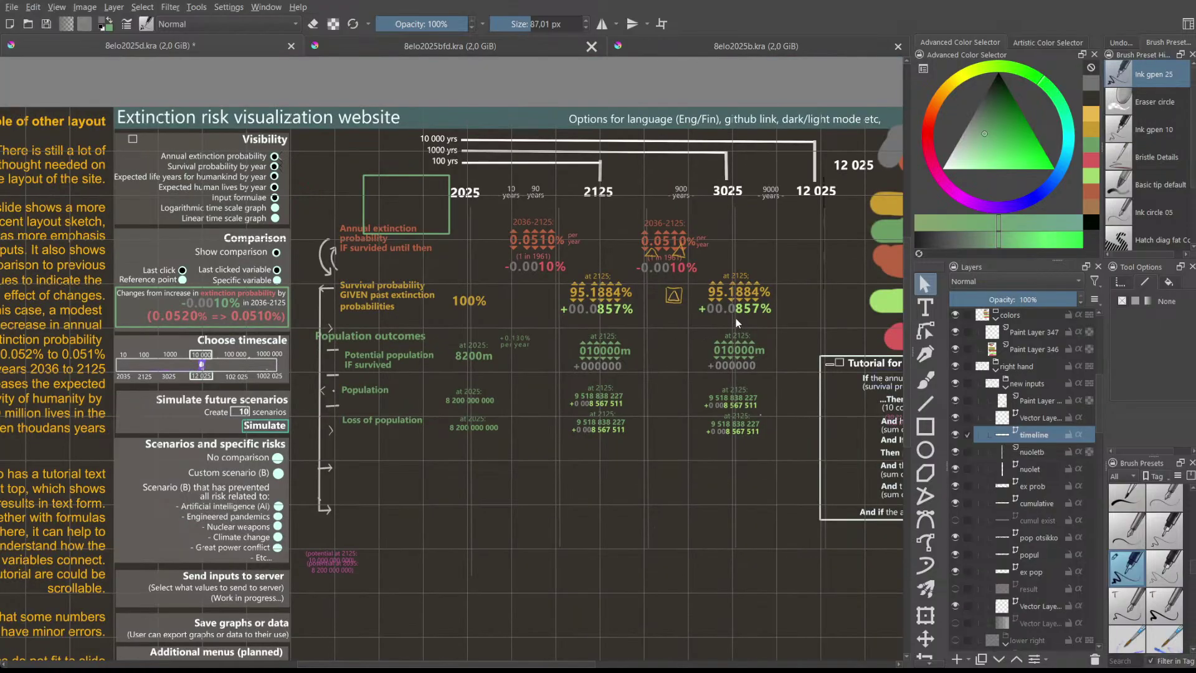
{"action": "scroll", "coordinate": [667, 327], "scroll_direction": "up", "scroll_amount": 1}
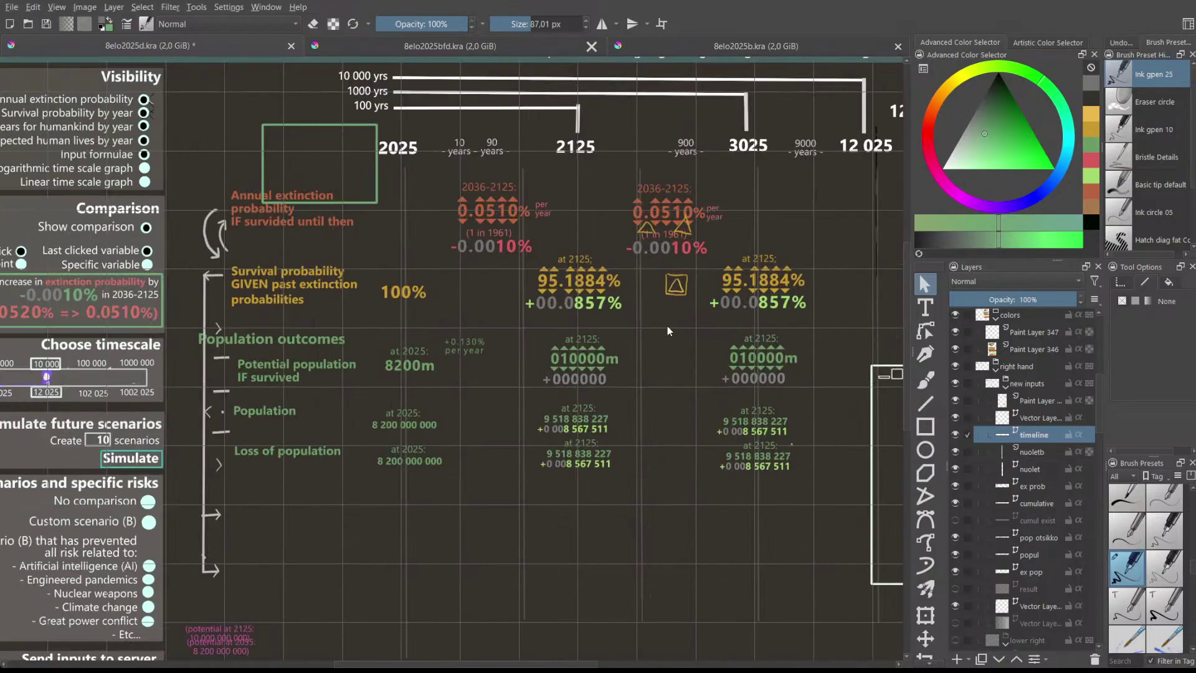
{"action": "scroll", "coordinate": [667, 327], "scroll_direction": "down", "scroll_amount": 1}
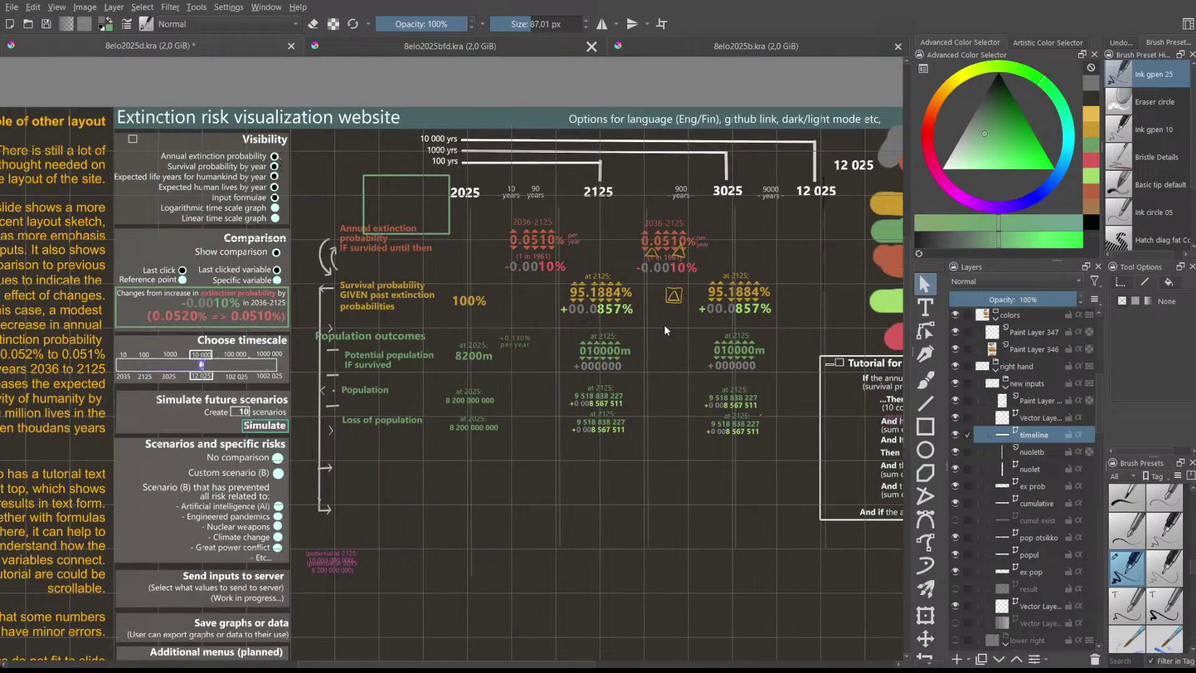
{"action": "scroll", "coordinate": [904, 390], "scroll_direction": "up", "scroll_amount": 3}
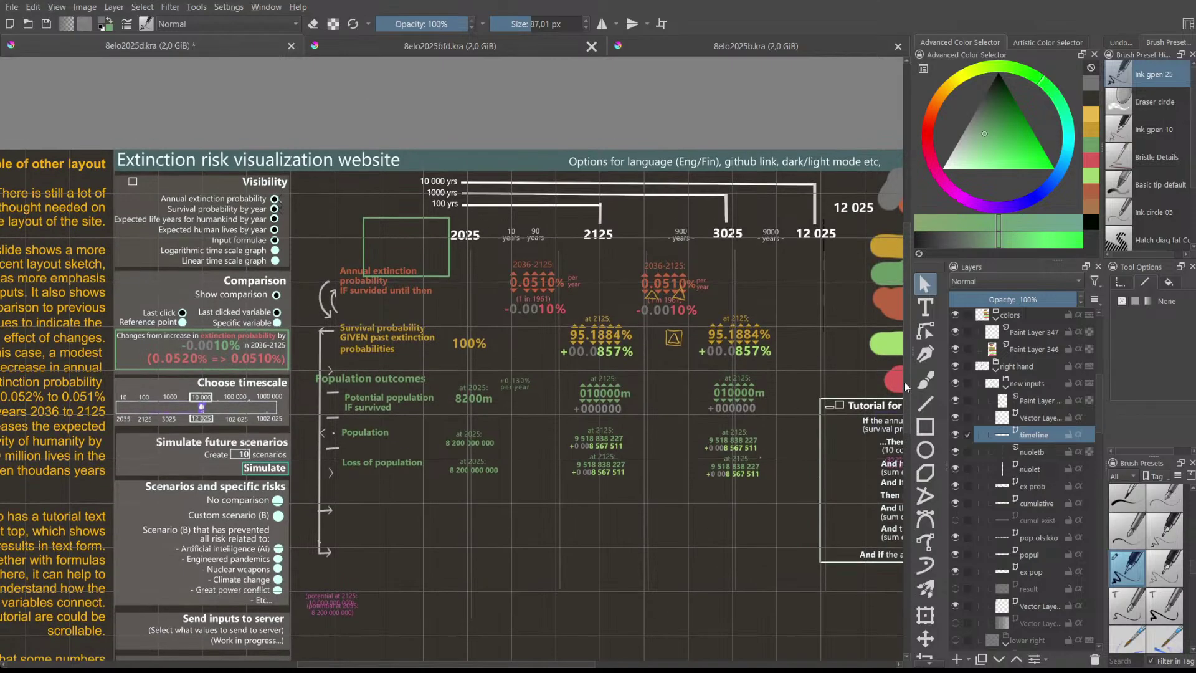
{"action": "scroll", "coordinate": [903, 367], "scroll_direction": "down", "scroll_amount": 1}
{"action": "scroll", "coordinate": [813, 352], "scroll_direction": "up", "scroll_amount": 1}
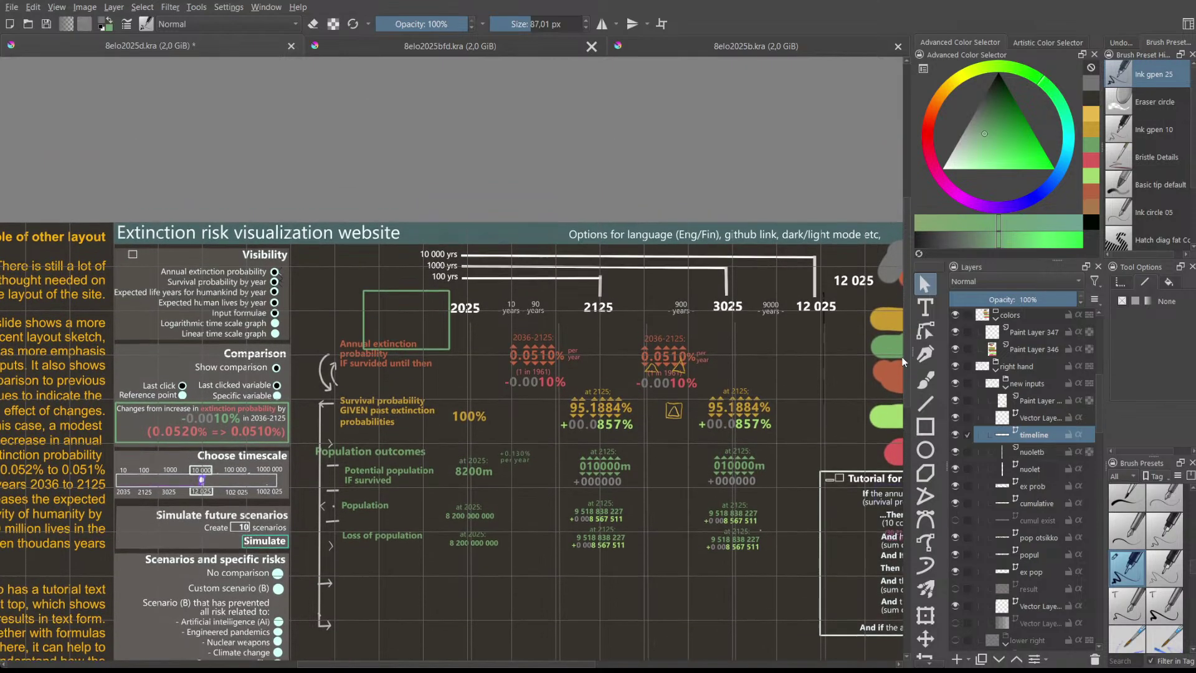
{"action": "scroll", "coordinate": [807, 347], "scroll_direction": "up", "scroll_amount": 1}
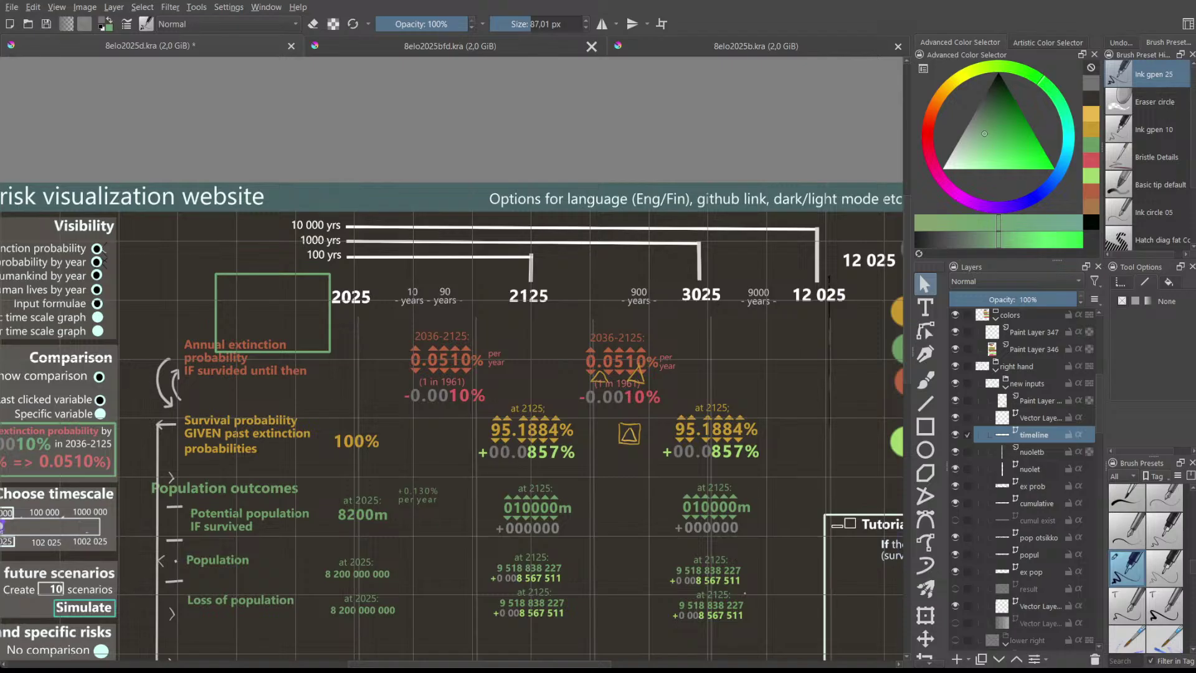
{"action": "scroll", "coordinate": [771, 343], "scroll_direction": "up", "scroll_amount": 1}
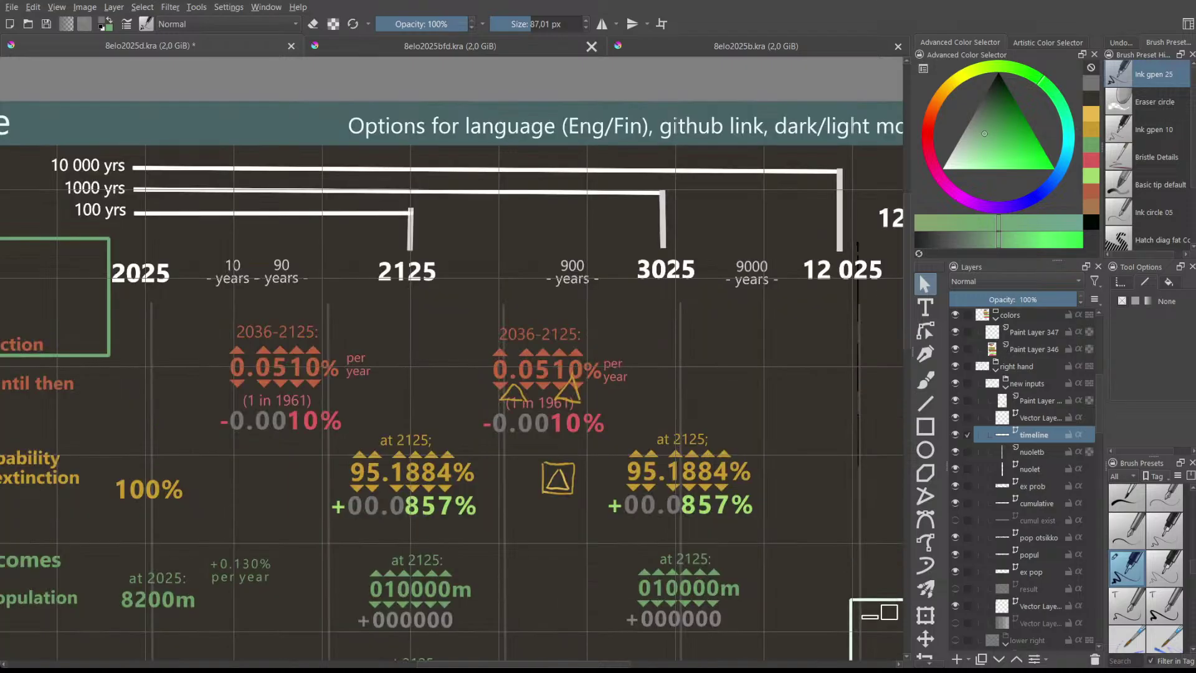
{"action": "scroll", "coordinate": [740, 330], "scroll_direction": "down", "scroll_amount": 2}
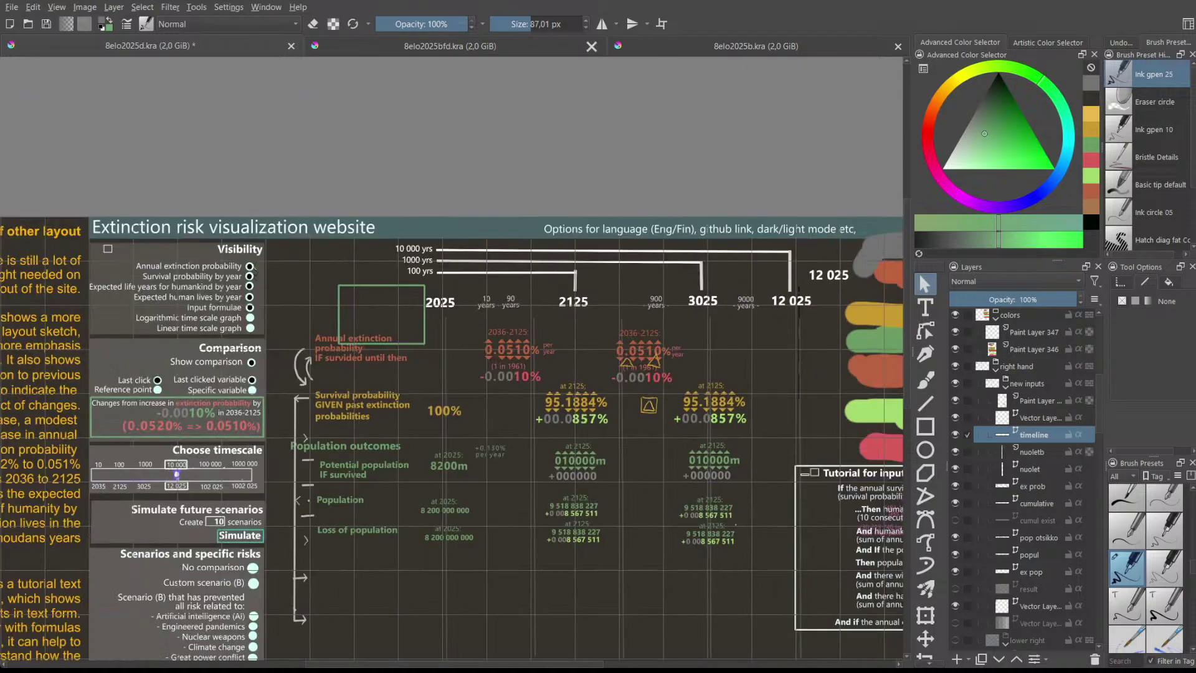
{"action": "left_click_drag", "start_coordinate": [455, 664], "coordinate": [535, 663]}
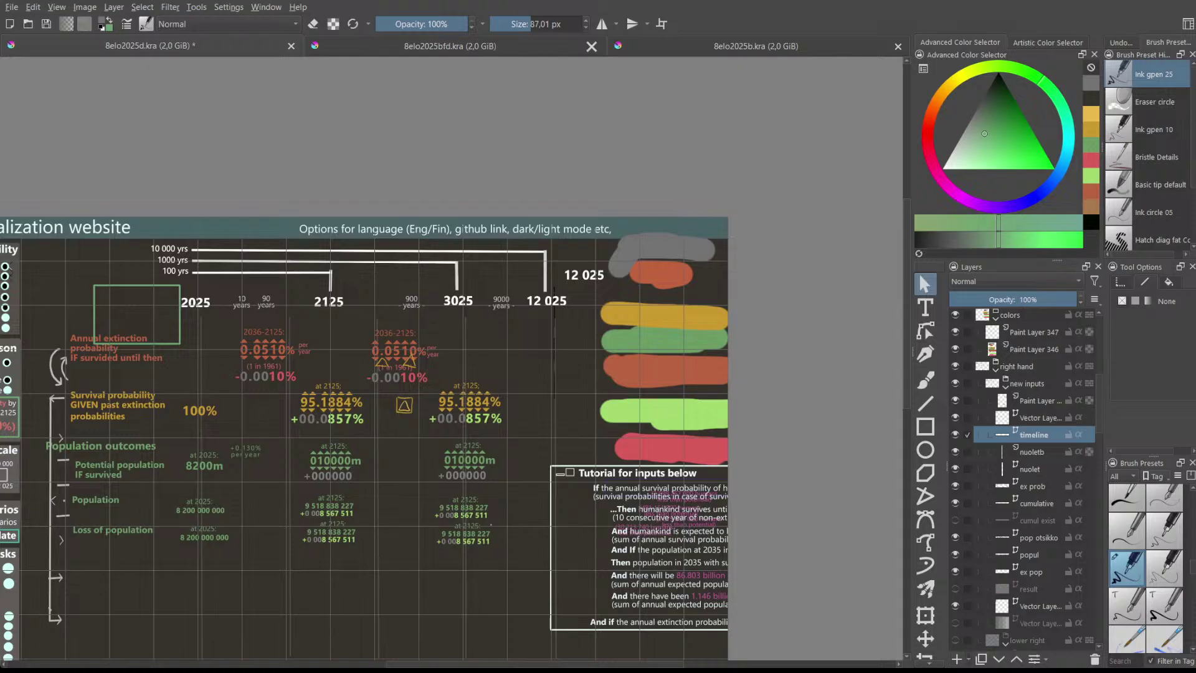
- Add a vector layer above the timeline layer and move the 10 000 yrs bracket's vertical tick right, to the end of the copied 12 025 label
{"action": "key", "text": "shift+Insert"}
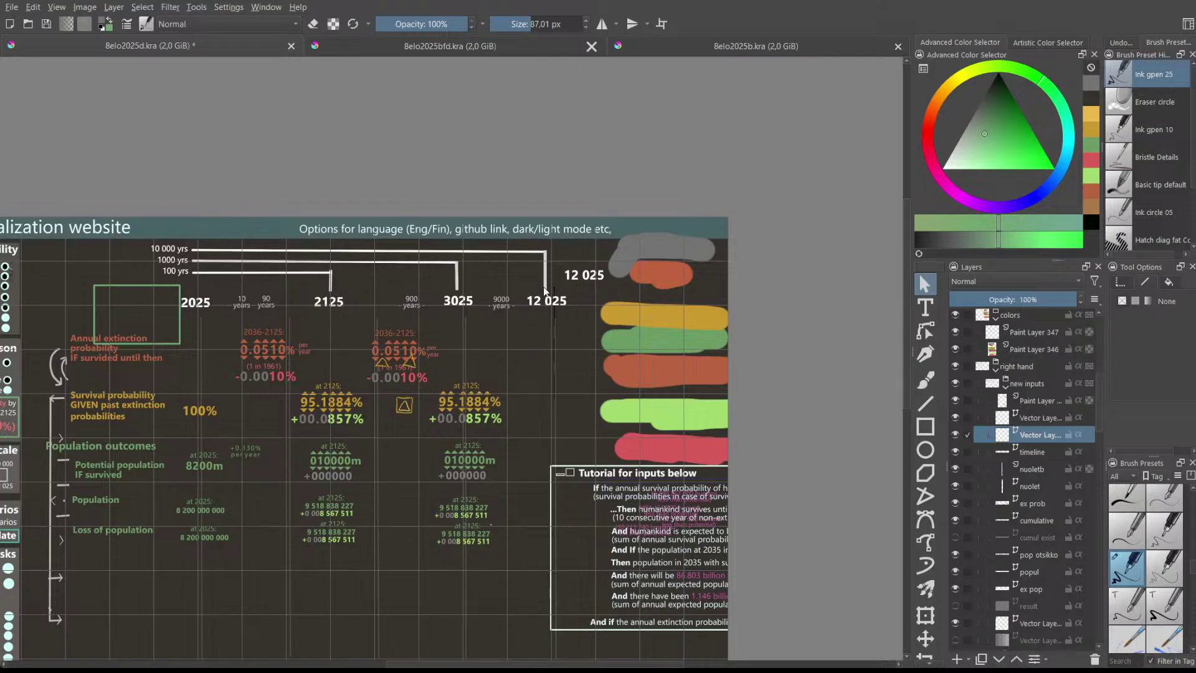
{"action": "left_click", "coordinate": [1036, 452]}
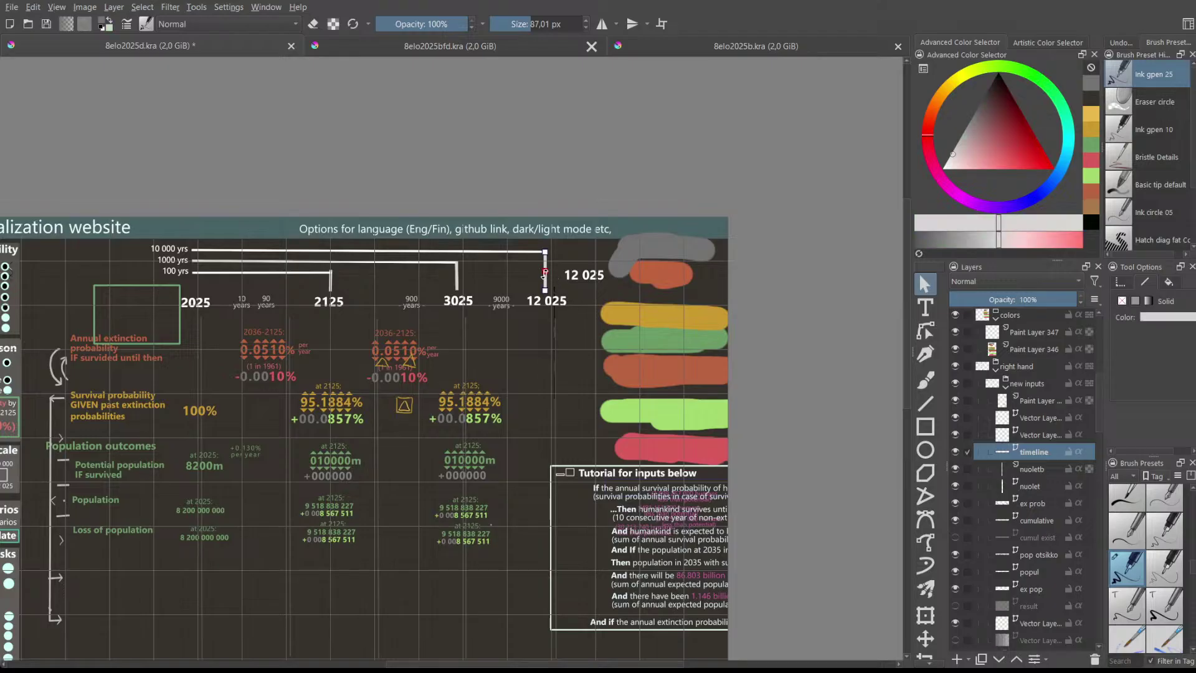
{"action": "left_click_drag", "start_coordinate": [547, 273], "coordinate": [596, 281]}
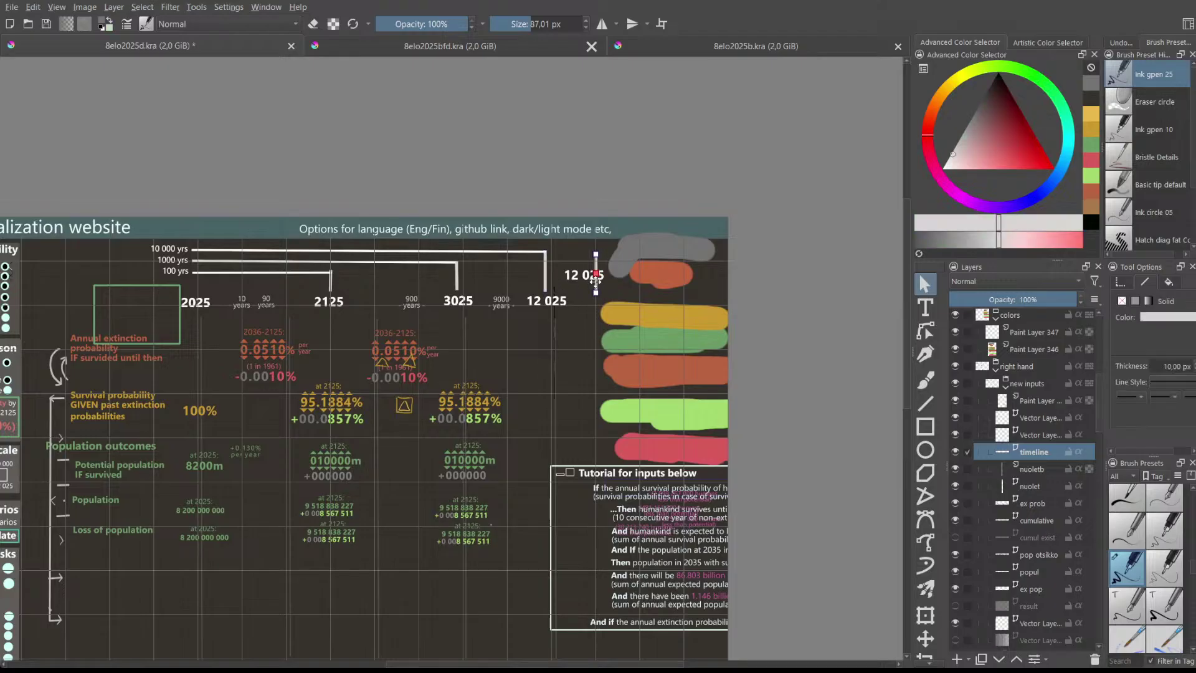
{"action": "left_click", "coordinate": [574, 286]}
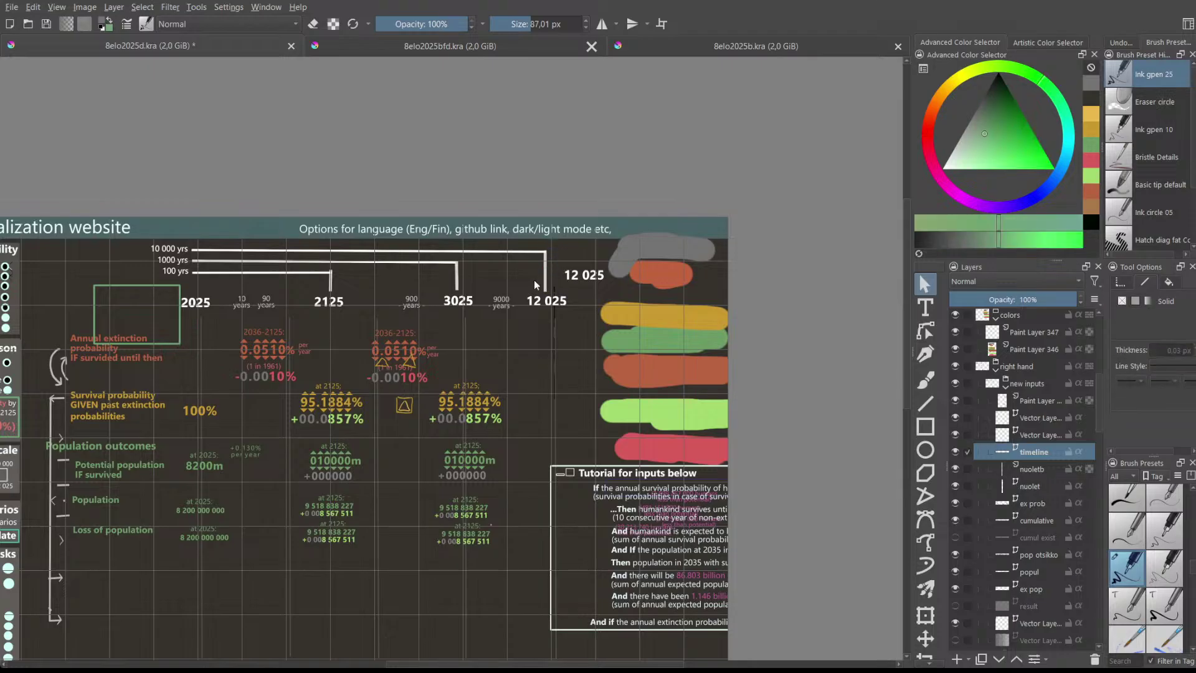
{"action": "left_click", "coordinate": [545, 283]}
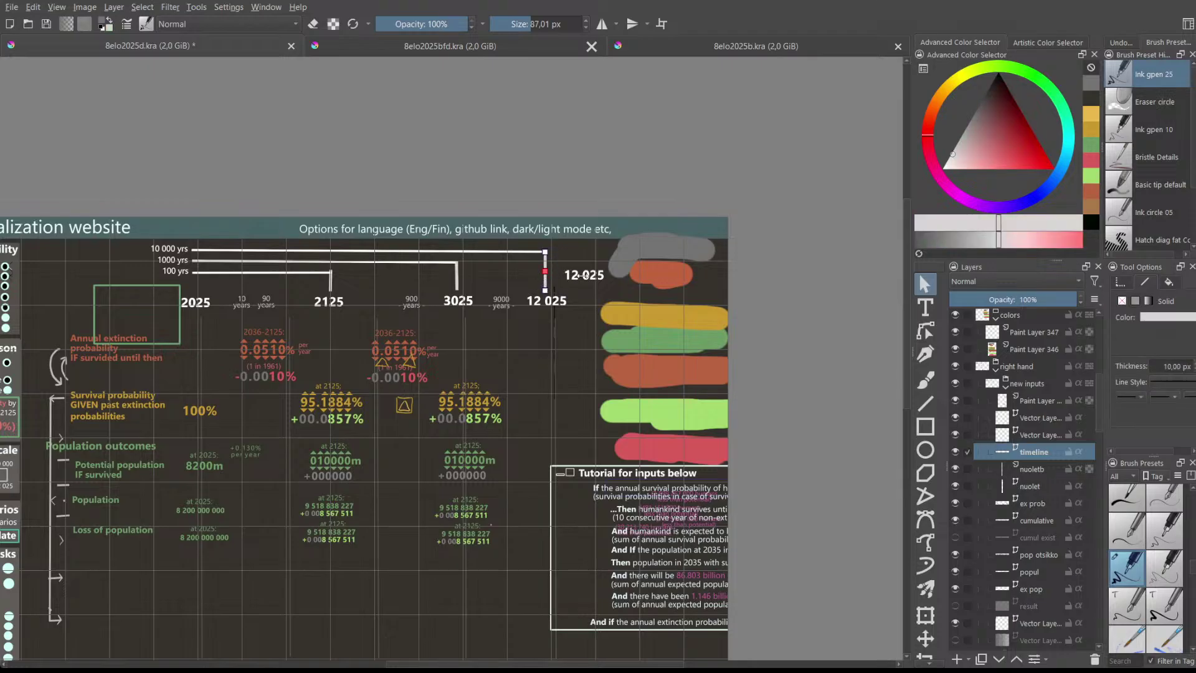
{"action": "left_click_drag", "start_coordinate": [546, 264], "coordinate": [596, 266]}
{"action": "left_click", "coordinate": [545, 300]}
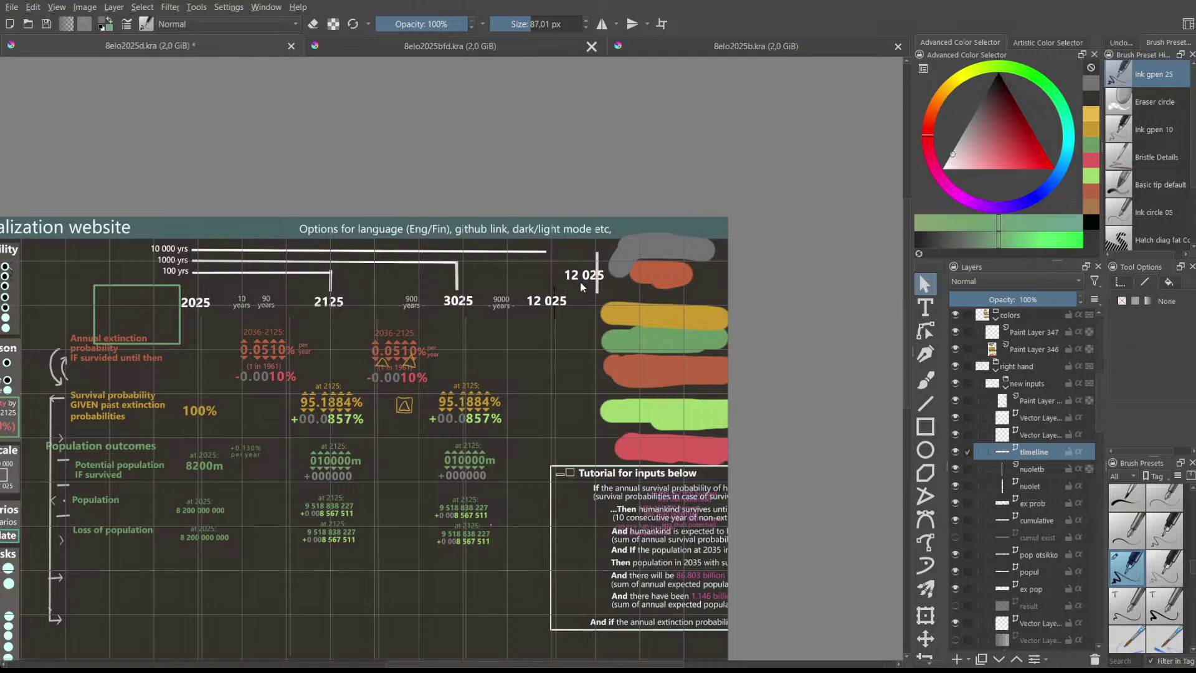
- Place a 12 025 label below the relocated tick, level with the other years, and delete the surplus 12 025 label
{"action": "key", "text": "ctrl+d"}
{"action": "left_click_drag", "start_coordinate": [545, 300], "coordinate": [605, 300]}
{"action": "left_click", "coordinate": [540, 303]}
{"action": "key", "text": "Delete"}
- Extend the 10 000 yrs line to the right so that it meets the relocated vertical tick
{"action": "left_click", "coordinate": [531, 252]}
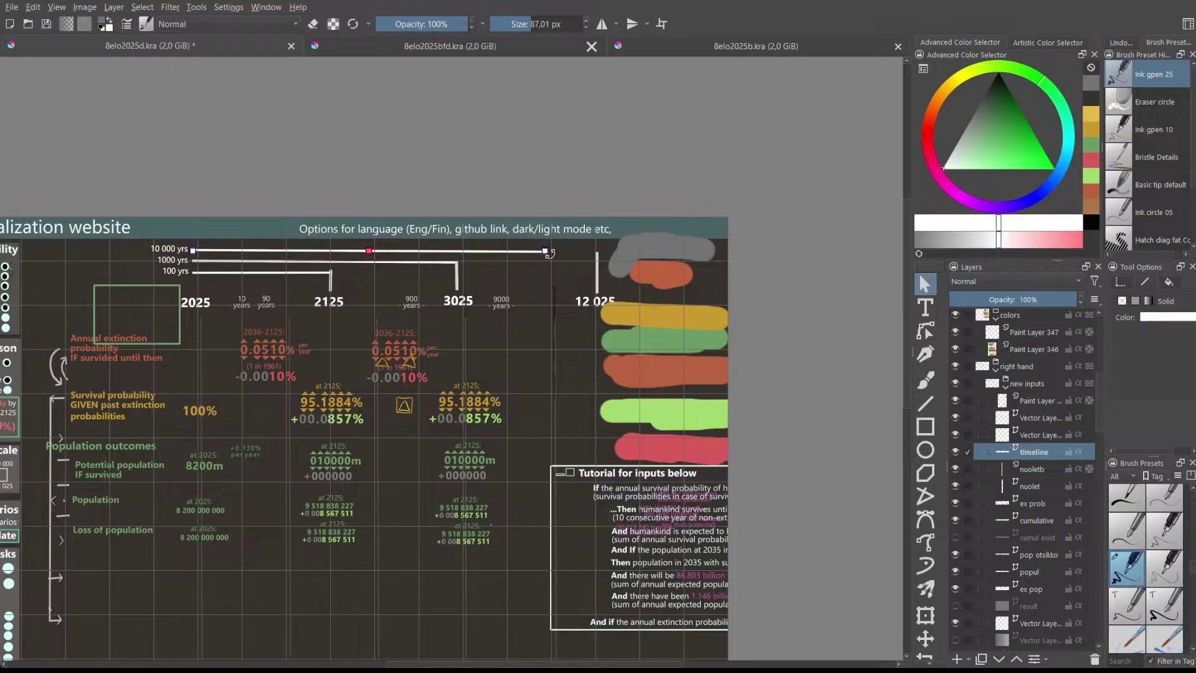
{"action": "left_click_drag", "start_coordinate": [543, 251], "coordinate": [596, 251]}
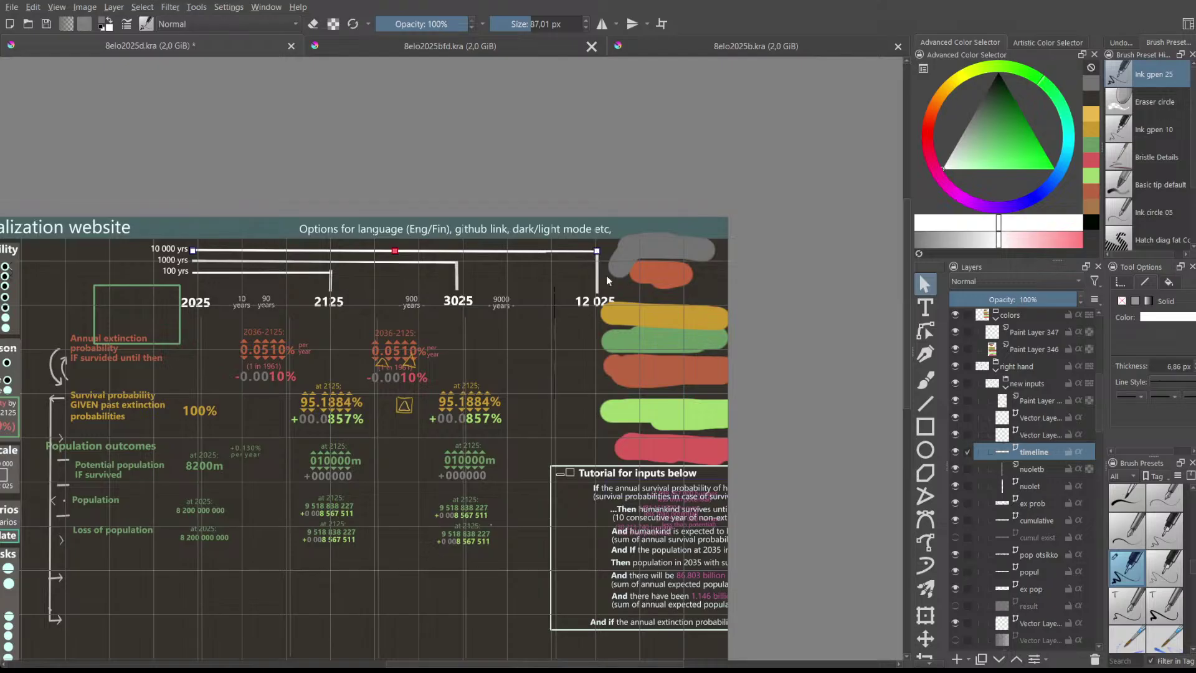
{"action": "left_click", "coordinate": [611, 274]}
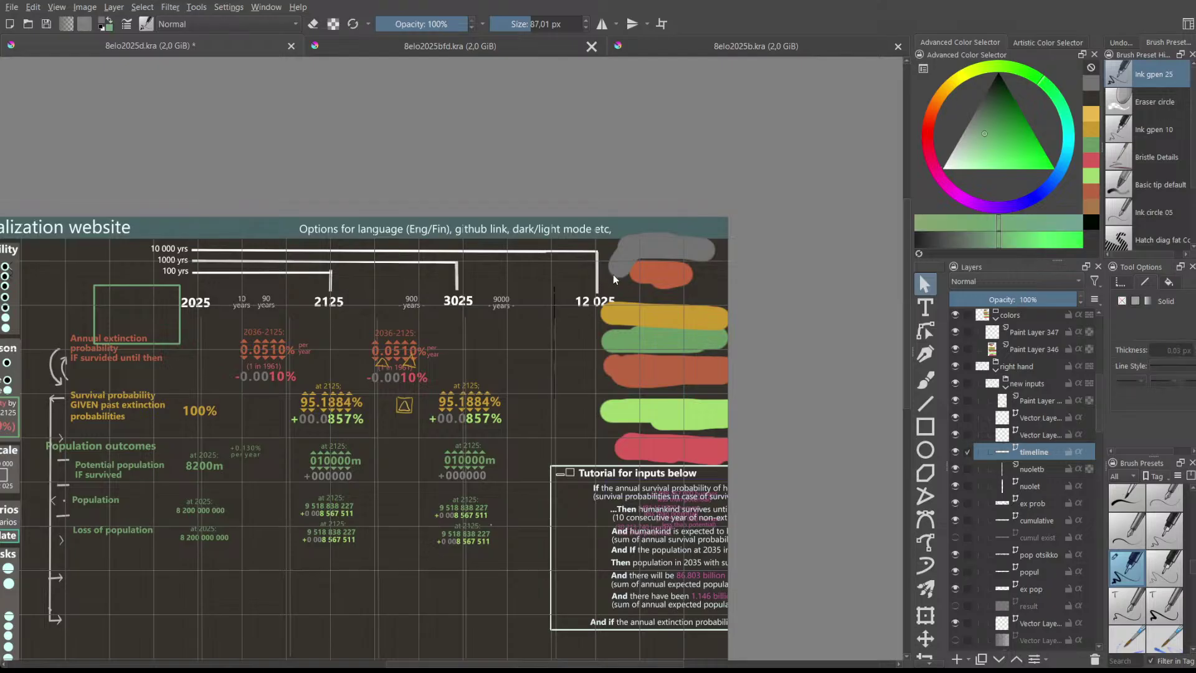
- Move the colors group down to the lower right of the mockup so that the swatches clear the timeline
{"action": "left_click", "coordinate": [1026, 315]}
{"action": "key", "text": "b"}
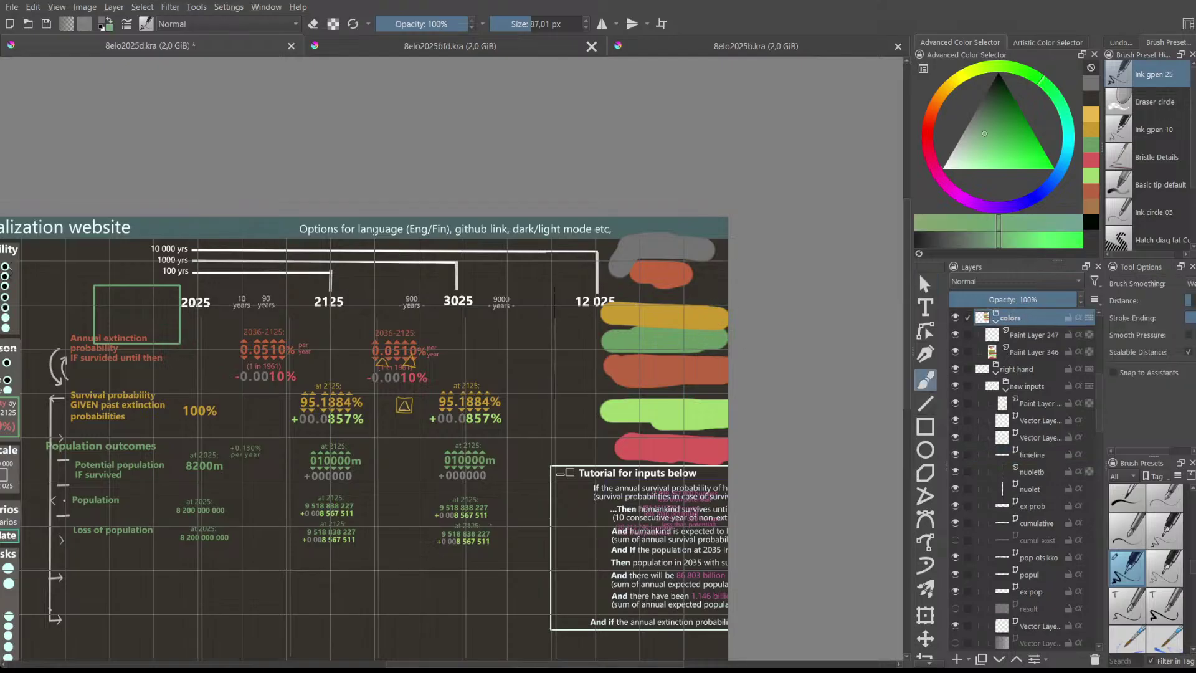
{"action": "left_click", "coordinate": [925, 637]}
{"action": "left_click_drag", "start_coordinate": [653, 403], "coordinate": [689, 635]}
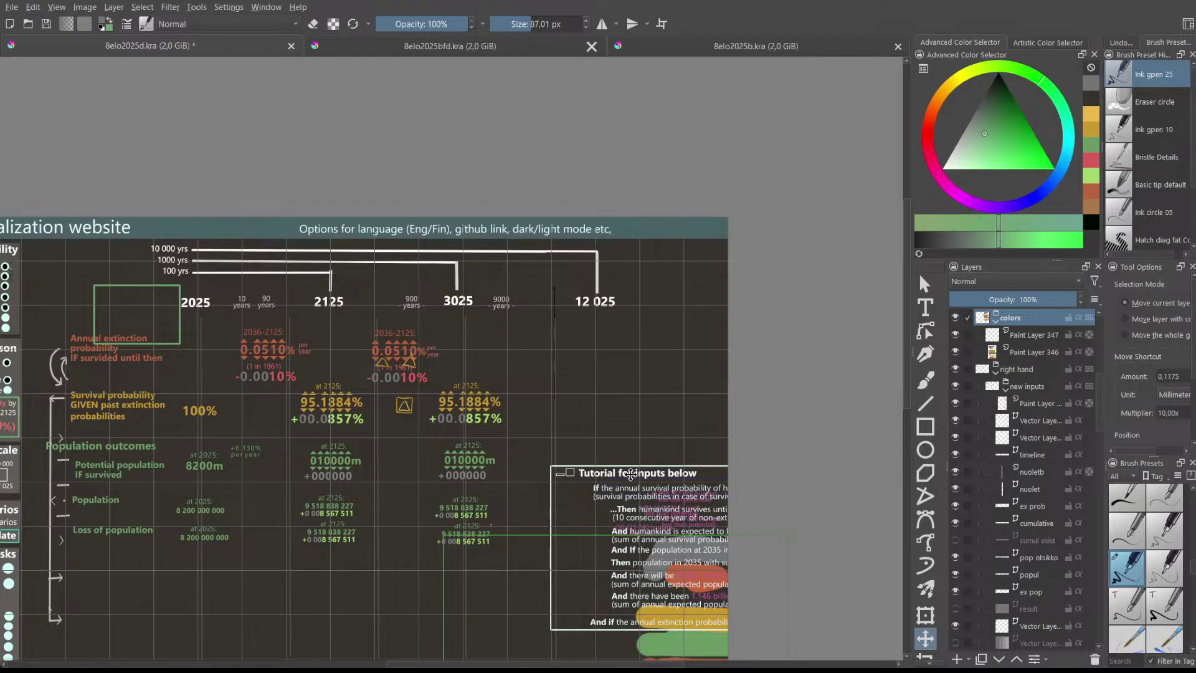
{"action": "scroll", "coordinate": [631, 473], "scroll_direction": "down", "scroll_amount": 2}
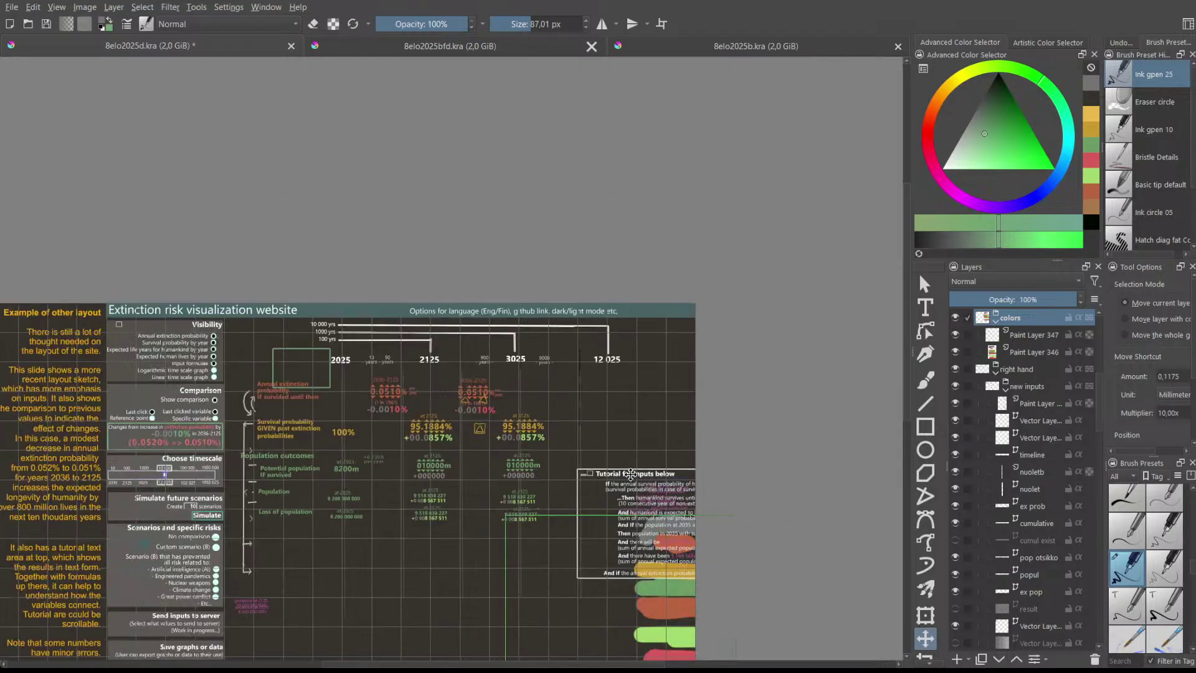
{"action": "scroll", "coordinate": [631, 473], "scroll_direction": "down", "scroll_amount": 1}
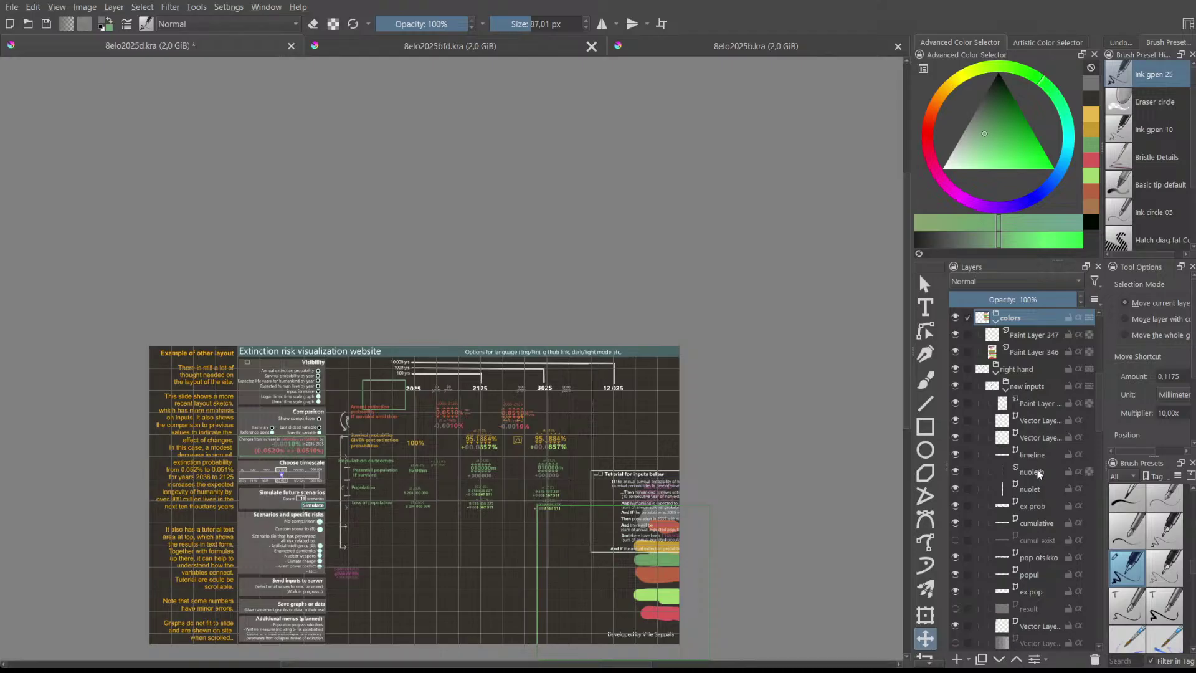
- Move the tutorial area group down and to the left into the lower right corner of the mockup
{"action": "scroll", "coordinate": [1045, 445], "scroll_direction": "up", "scroll_amount": 2}
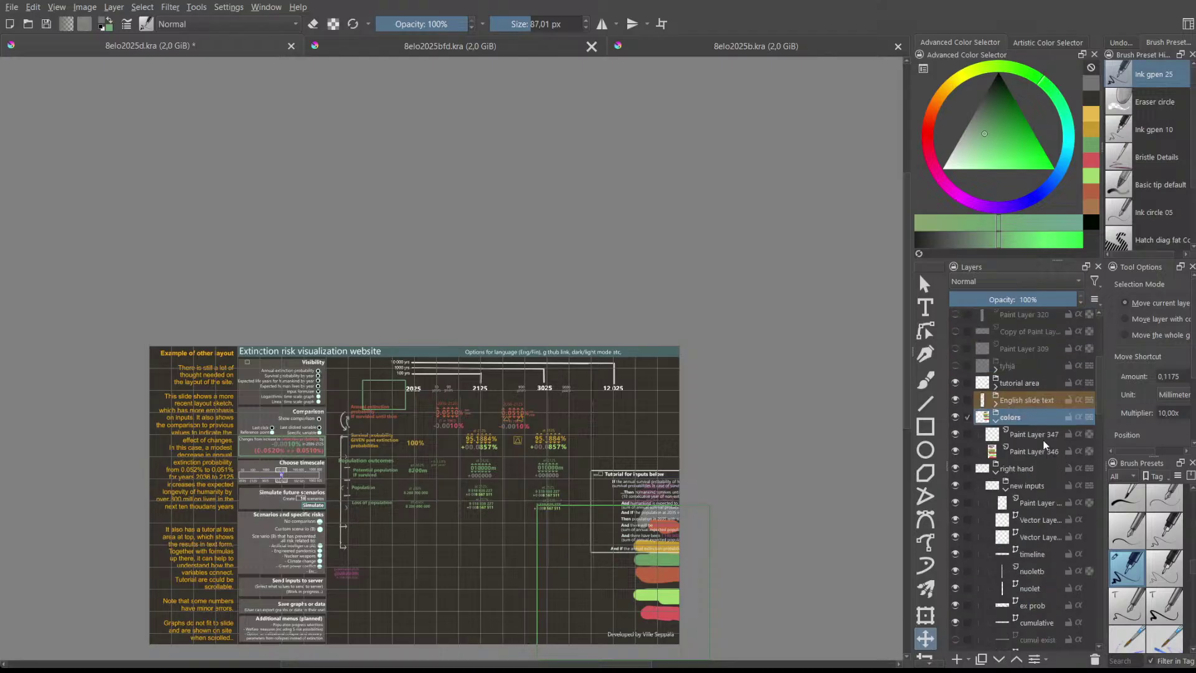
{"action": "left_click", "coordinate": [1019, 386]}
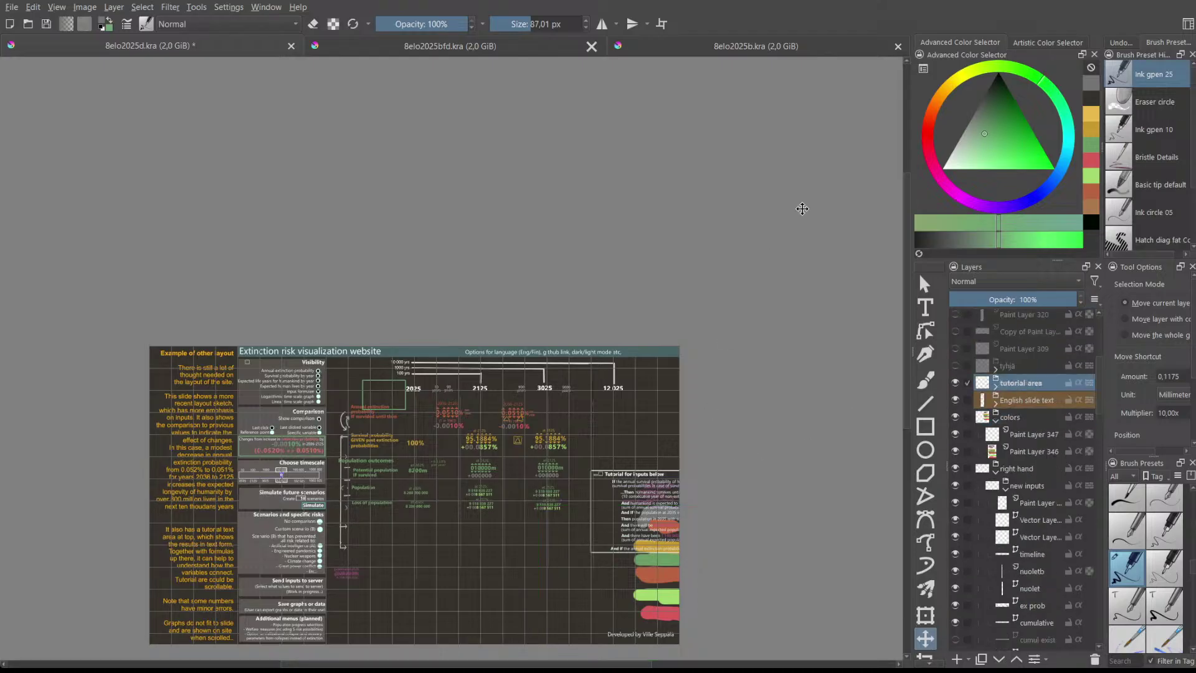
{"action": "left_click", "coordinate": [924, 284]}
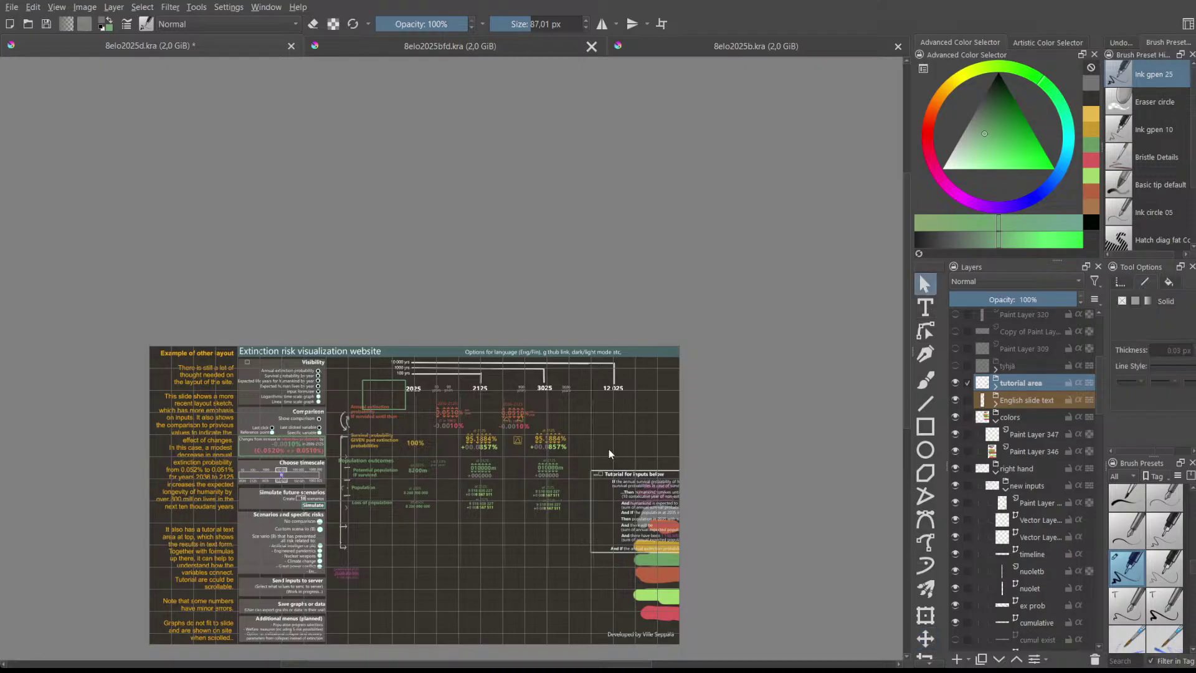
{"action": "left_click", "coordinate": [932, 636]}
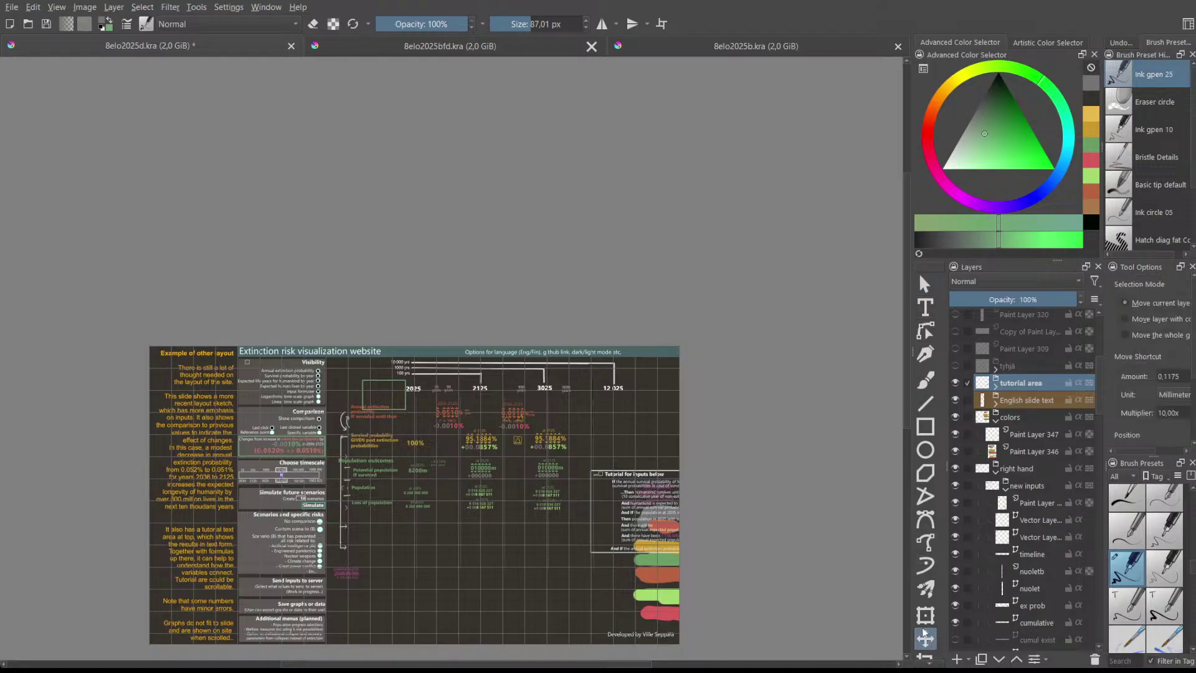
{"action": "mouse_move", "coordinate": [679, 520]}
{"action": "left_mouse_down"}
{"action": "mouse_move", "coordinate": [677, 428]}
{"action": "mouse_move", "coordinate": [617, 436]}
{"action": "mouse_move", "coordinate": [664, 535]}
{"action": "mouse_move", "coordinate": [490, 558]}
{"action": "mouse_move", "coordinate": [637, 552]}
{"action": "left_mouse_up"}
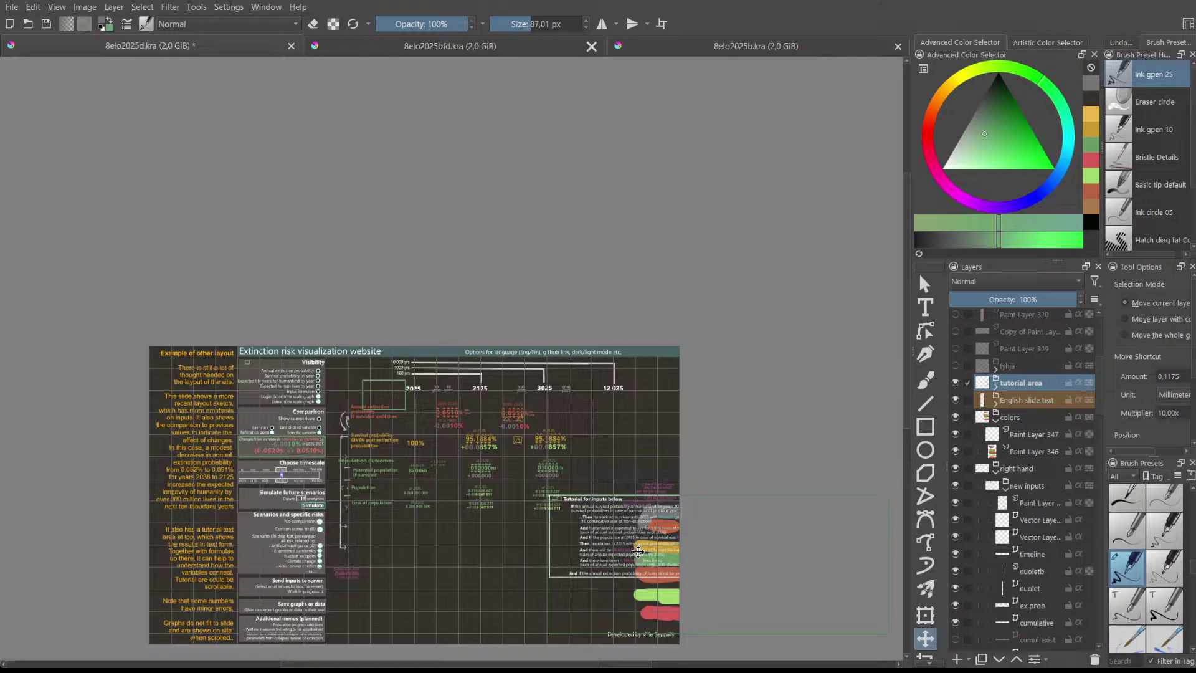
{"action": "left_click_drag", "start_coordinate": [638, 552], "coordinate": [649, 594]}
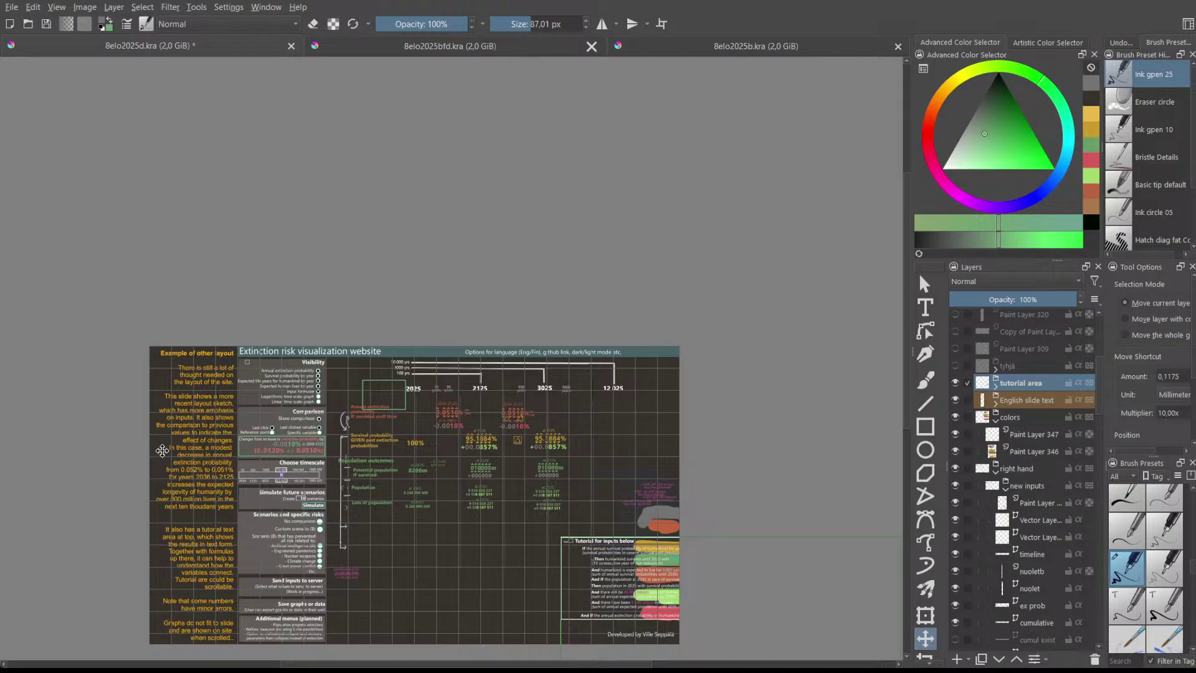
{"action": "scroll", "coordinate": [284, 441], "scroll_direction": "up", "scroll_amount": 1}
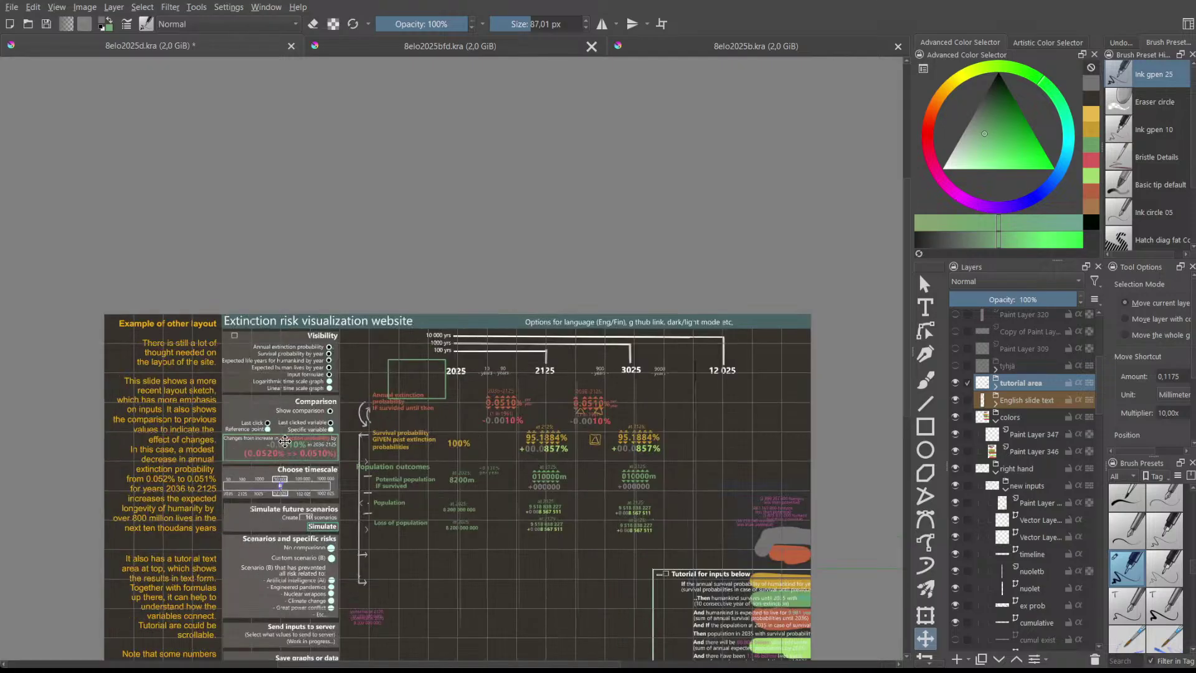
{"action": "scroll", "coordinate": [285, 440], "scroll_direction": "down", "scroll_amount": 1}
{"action": "scroll", "coordinate": [284, 441], "scroll_direction": "up", "scroll_amount": 1}
{"action": "scroll", "coordinate": [285, 441], "scroll_direction": "down", "scroll_amount": 1}
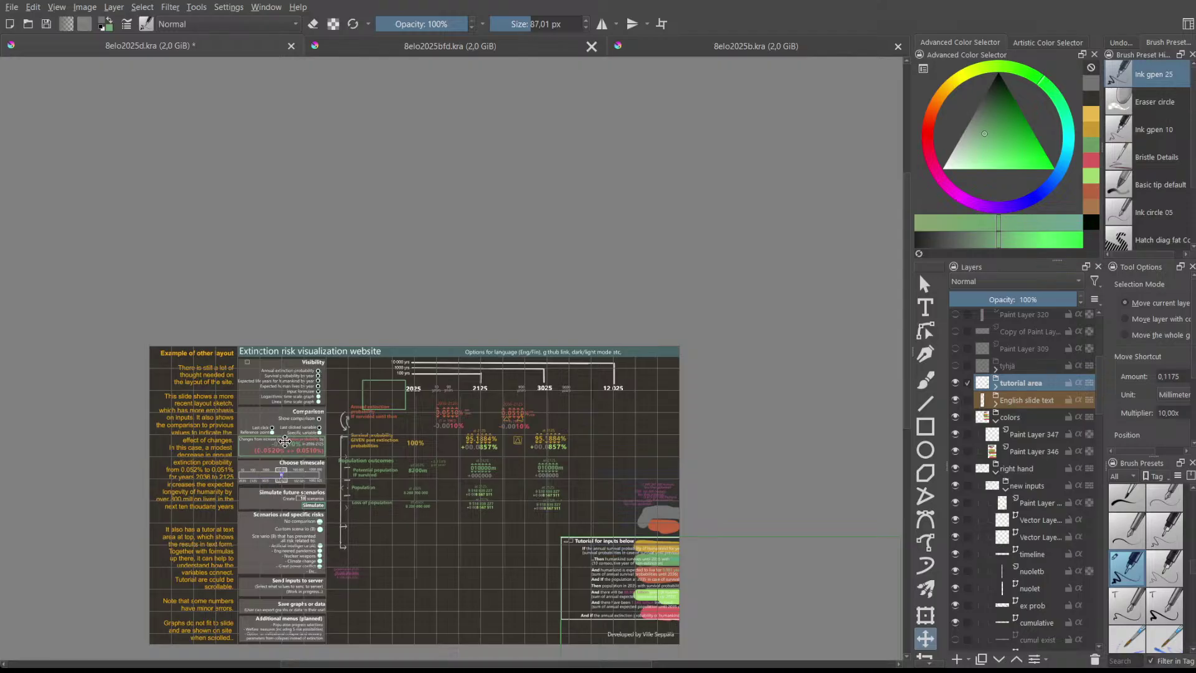
{"action": "scroll", "coordinate": [622, 407], "scroll_direction": "up", "scroll_amount": 2}
{"action": "scroll", "coordinate": [623, 407], "scroll_direction": "up", "scroll_amount": 1}
{"action": "scroll", "coordinate": [622, 408], "scroll_direction": "down", "scroll_amount": 1}
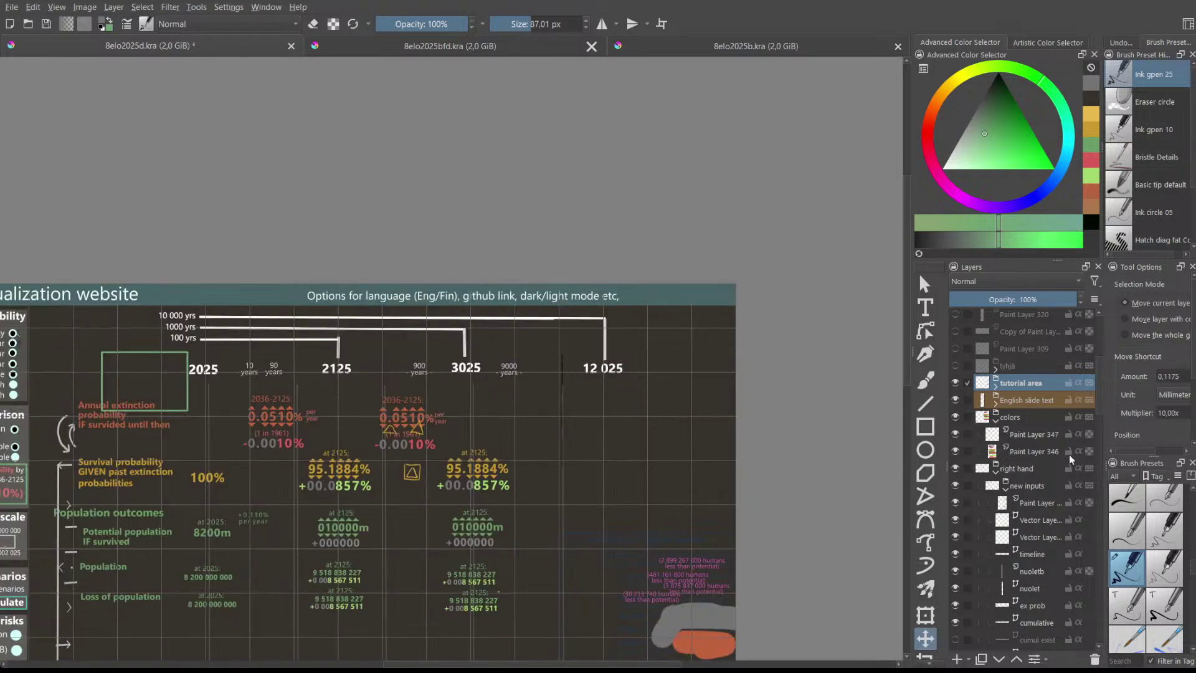
- Make the upper vector layer in the new inputs group active and toggle the visibility of the vector layer below it
{"action": "left_click", "coordinate": [1034, 489]}
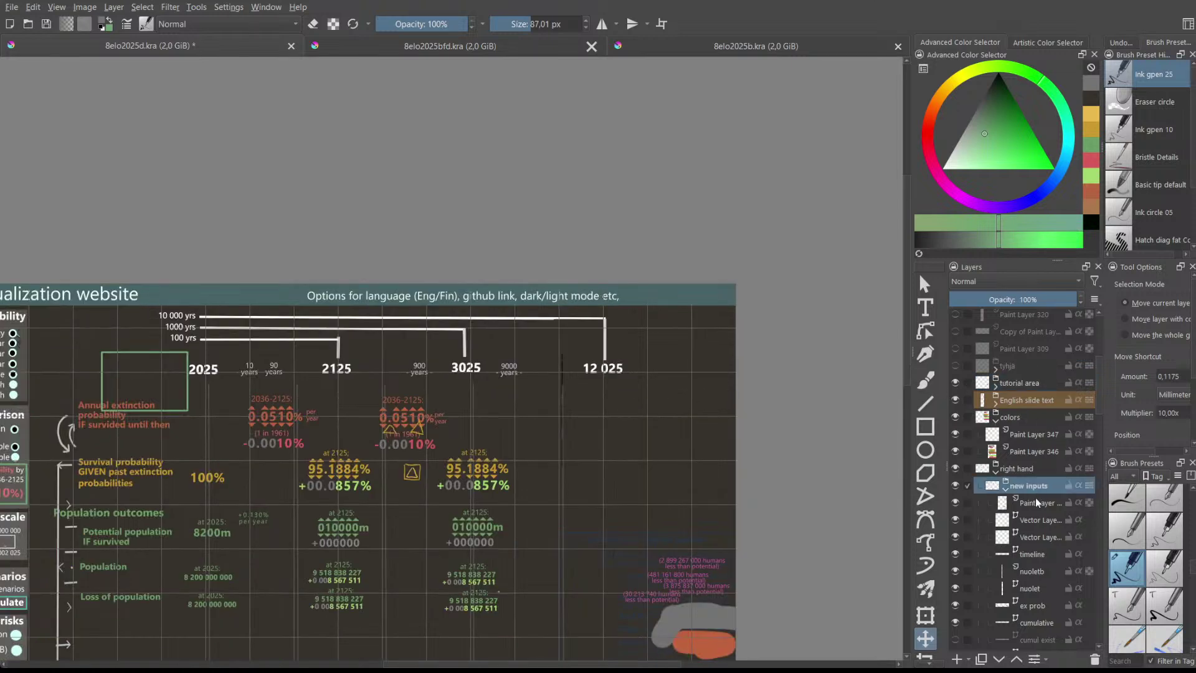
{"action": "left_click", "coordinate": [1037, 514]}
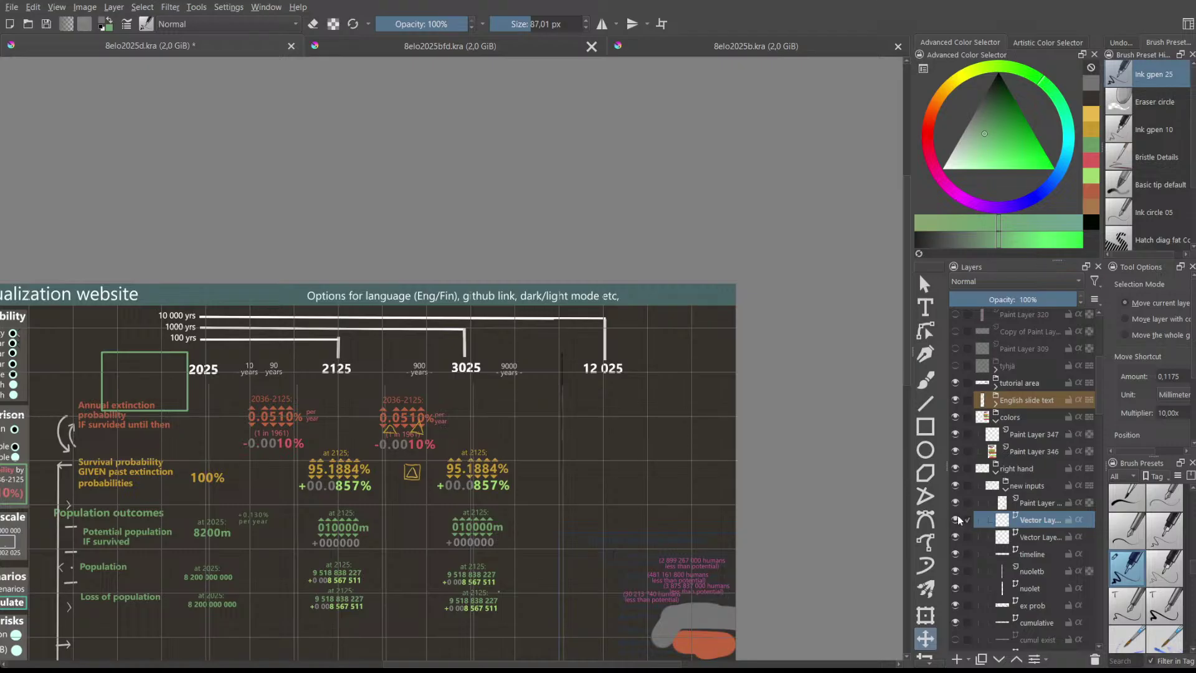
{"action": "left_click", "coordinate": [955, 538]}
{"action": "left_click", "coordinate": [954, 540]}
- Set up the Rectangle tool with a neutral mid-grey colour and the Ink gpen 10 brush for its outline
{"action": "left_click_drag", "start_coordinate": [907, 323], "coordinate": [908, 357]}
{"action": "left_click", "coordinate": [926, 426]}
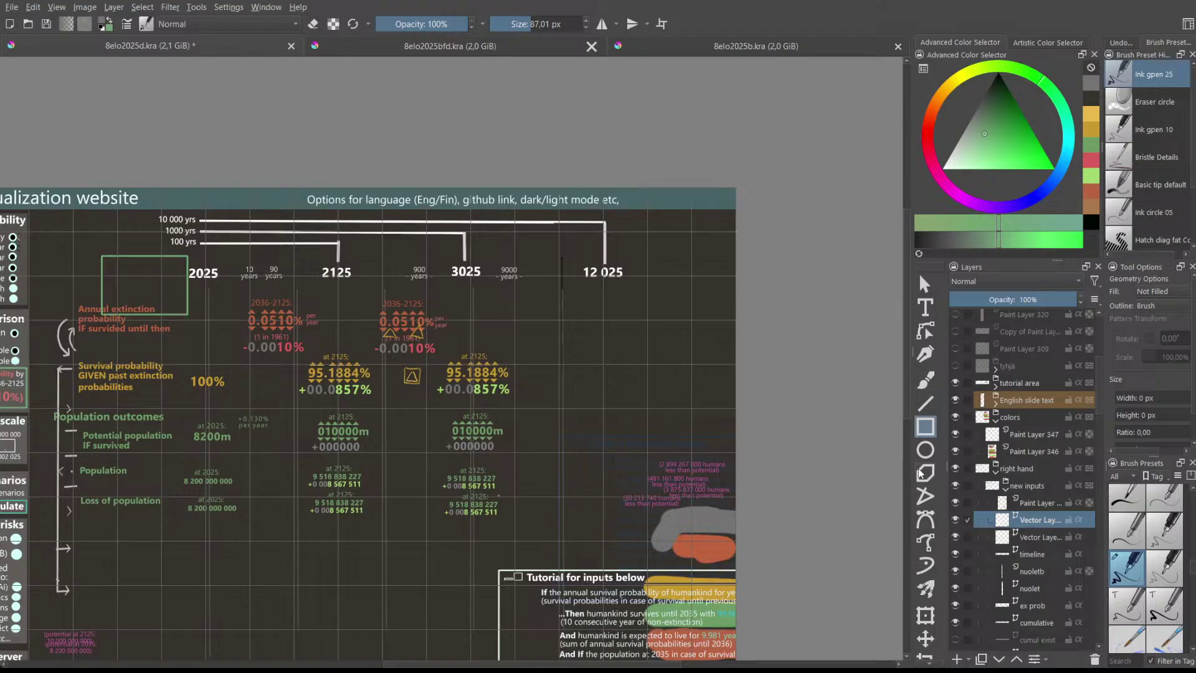
{"action": "left_click", "coordinate": [978, 118]}
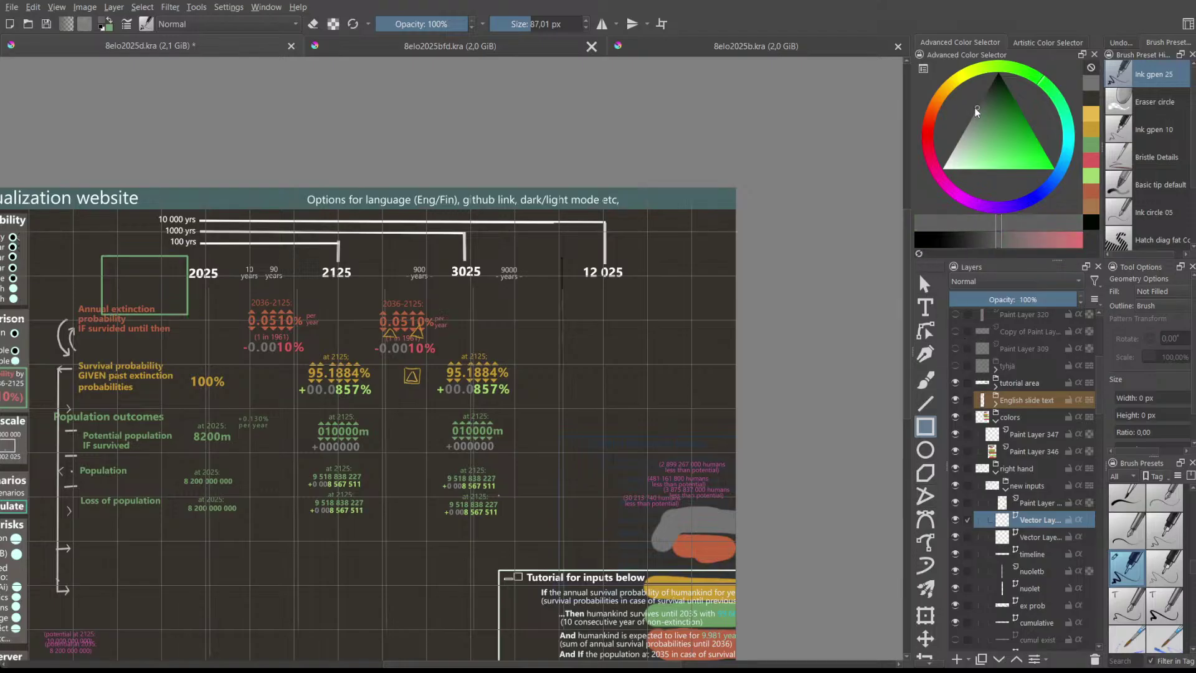
{"action": "left_click", "coordinate": [968, 124]}
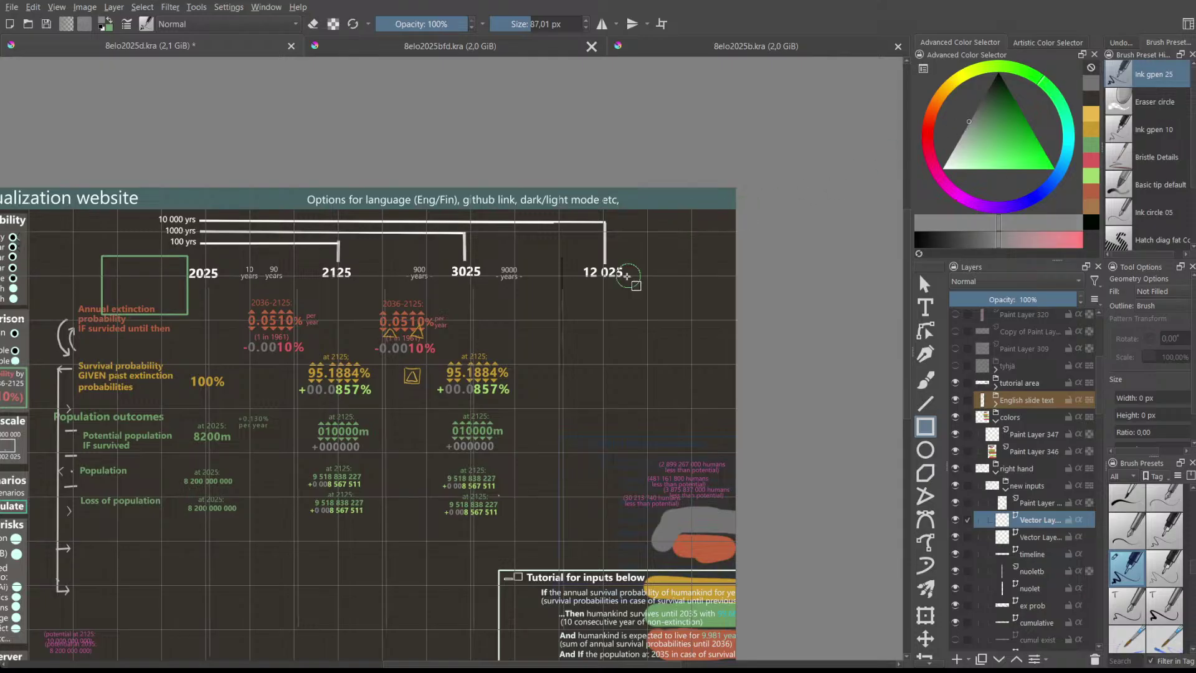
{"action": "left_click", "coordinate": [1153, 129]}
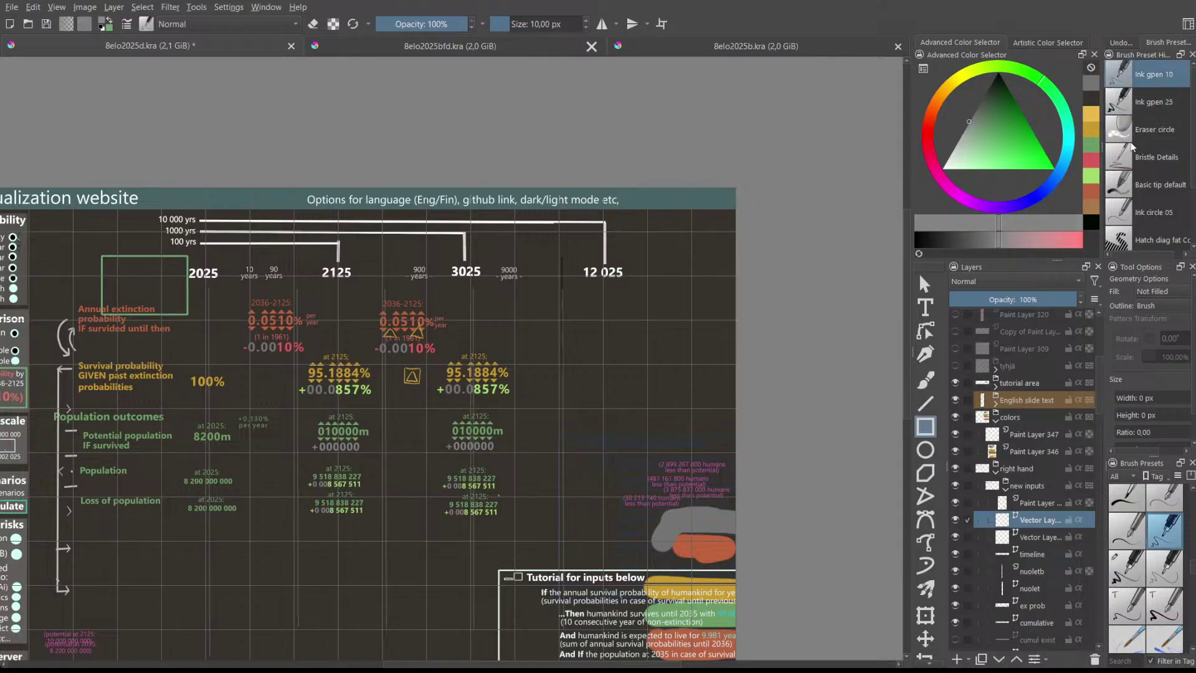
- Try grey outlined rectangles of about 454 x 542 px and 418 x 878 px under the 12 025 label
{"action": "left_click_drag", "start_coordinate": [585, 317], "coordinate": [712, 465]}
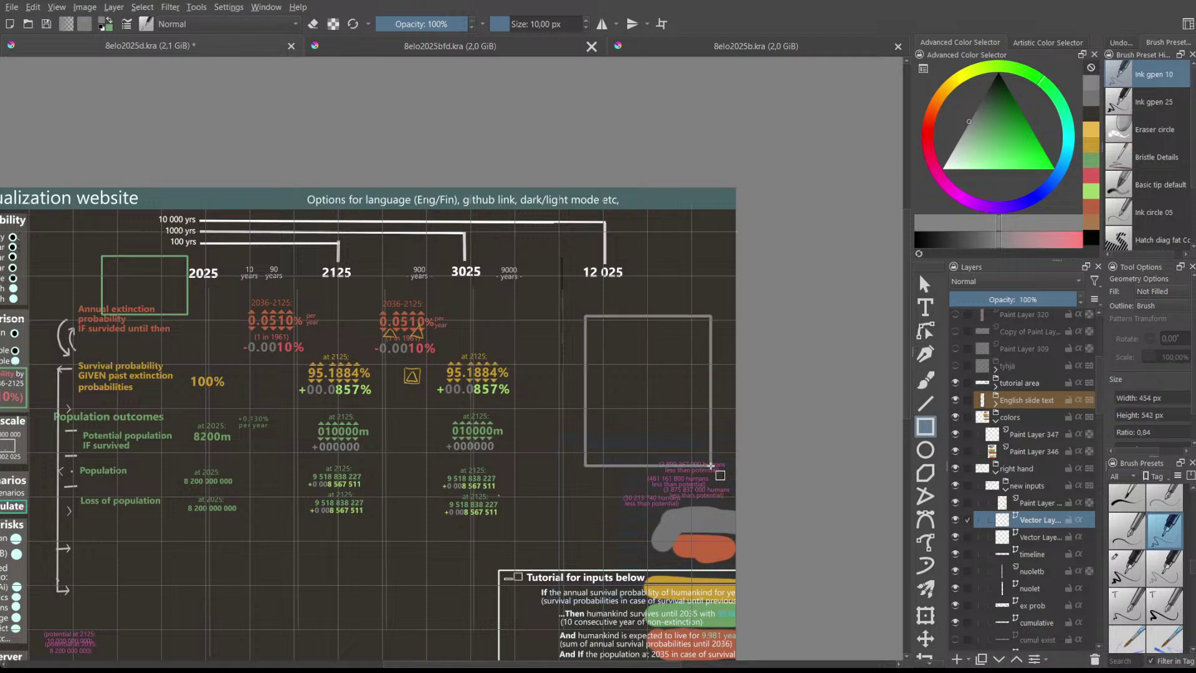
{"action": "key", "text": "ctrl+z"}
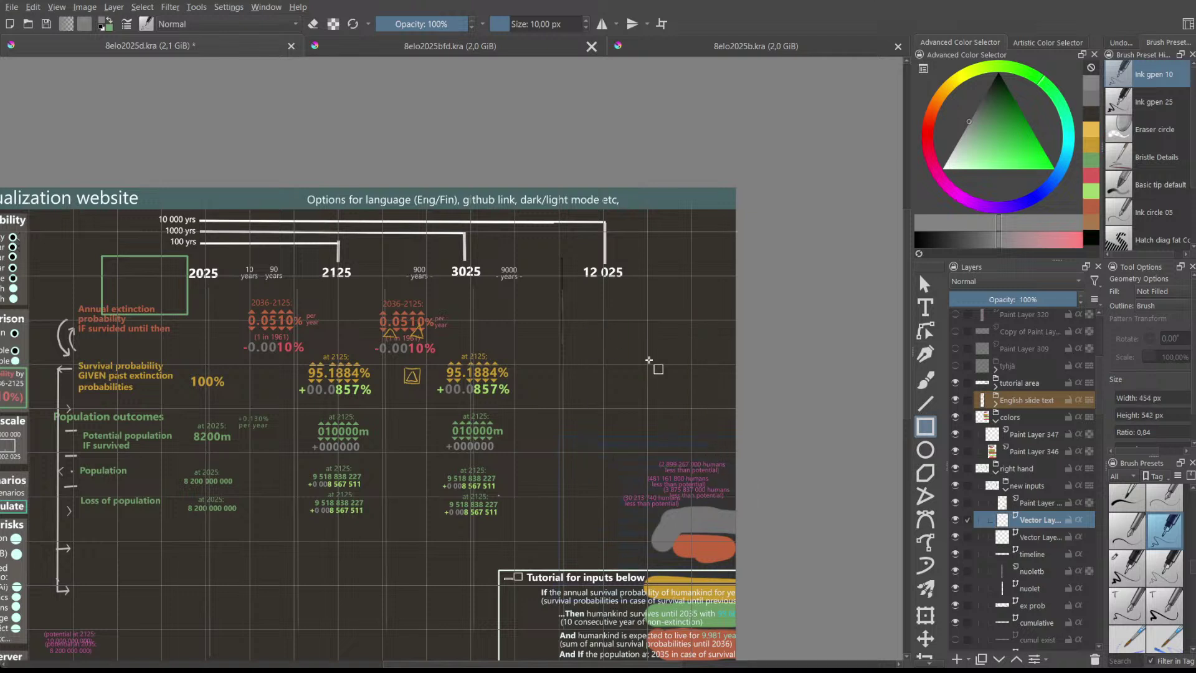
{"action": "left_click_drag", "start_coordinate": [549, 286], "coordinate": [665, 528]}
{"action": "key", "text": "ctrl+z"}
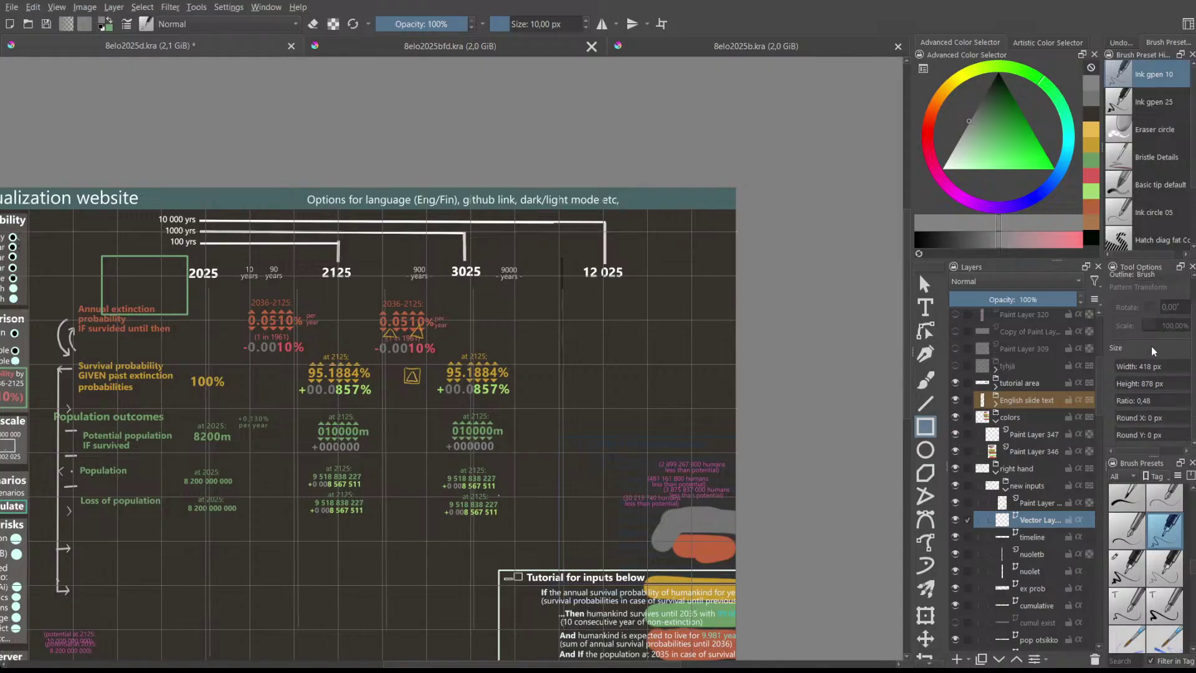
- Try an outlined rectangle about 182 px wide with the height held at 874 px under the 12 025 label
{"action": "scroll", "coordinate": [1152, 383], "scroll_direction": "down", "scroll_amount": 5}
{"action": "scroll", "coordinate": [1156, 445], "scroll_direction": "up", "scroll_amount": 1}
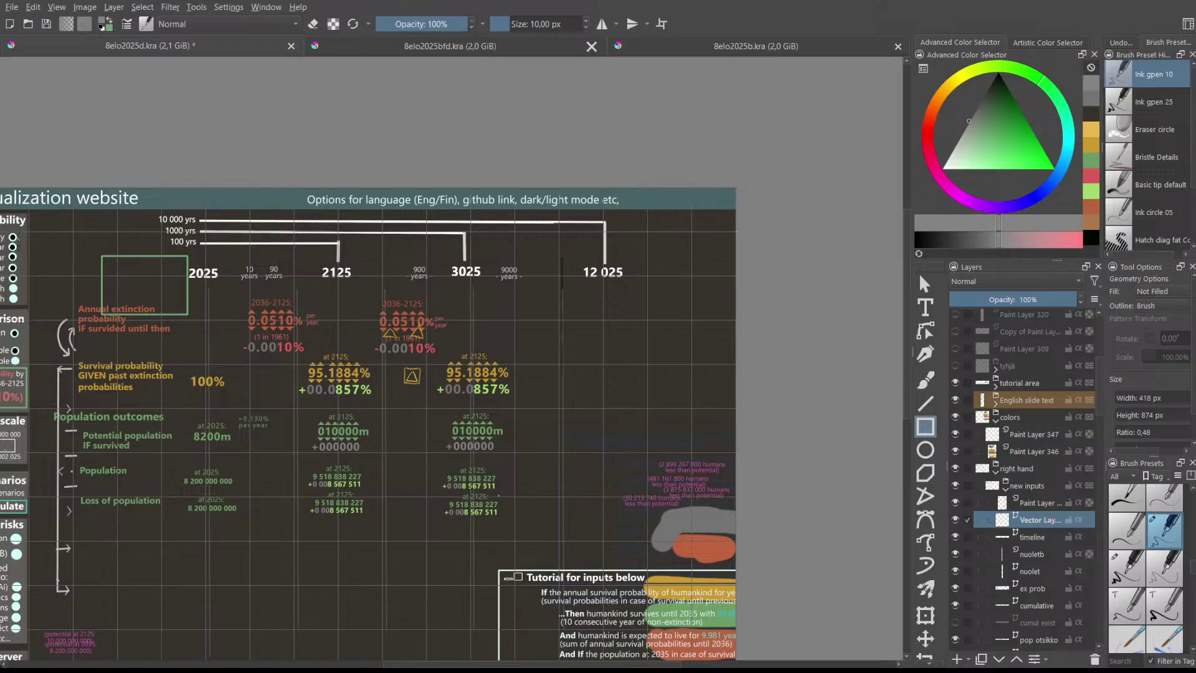
{"action": "left_click_drag", "start_coordinate": [611, 334], "coordinate": [612, 378]}
{"action": "scroll", "coordinate": [611, 378], "scroll_direction": "up", "scroll_amount": 2}
{"action": "left_click_drag", "start_coordinate": [541, 295], "coordinate": [640, 405]}
{"action": "key", "text": "ctrl+z"}
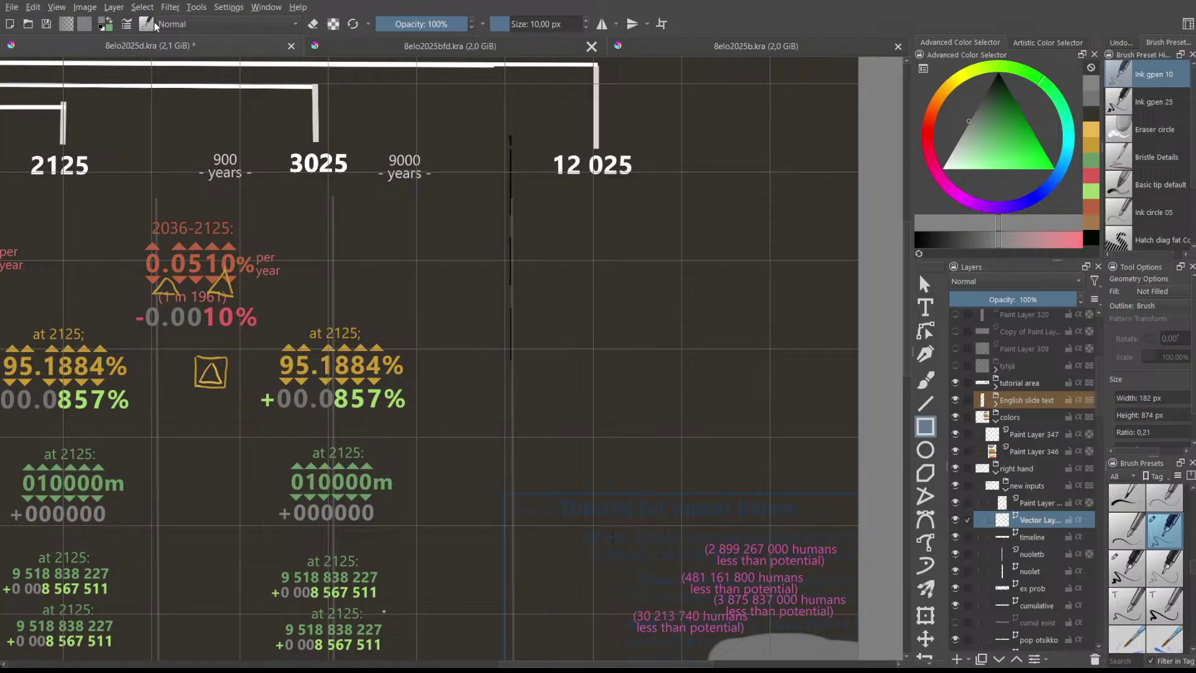
- Switch to the Hatch diag fat brush, test it on rectangle outlines, and reduce the brush size to 4.24 px
{"action": "key", "text": "slash"}
{"action": "left_click_drag", "start_coordinate": [599, 272], "coordinate": [779, 385]}
{"action": "key", "text": "ctrl+z"}
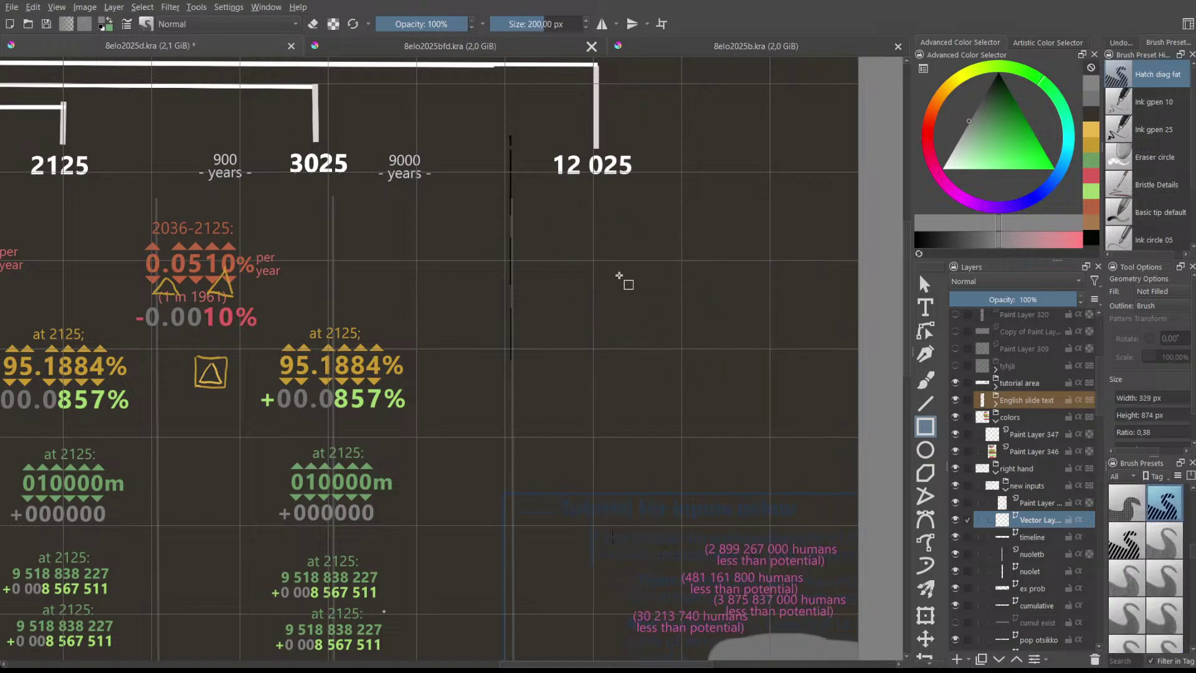
{"action": "scroll", "coordinate": [619, 276], "scroll_direction": "down", "scroll_amount": 2}
{"action": "mouse_move", "coordinate": [554, 246]}
{"action": "left_mouse_down"}
{"action": "mouse_move", "coordinate": [591, 293]}
{"action": "mouse_move", "coordinate": [641, 562]}
{"action": "left_mouse_up"}
{"action": "key", "text": "ctrl+z"}
{"action": "left_click_drag", "start_coordinate": [537, 23], "coordinate": [505, 22]}
- Try a thin hatch-brush rectangle about 316 px wide and 874 px tall under the 12 025 label
{"action": "left_click_drag", "start_coordinate": [517, 273], "coordinate": [634, 361]}
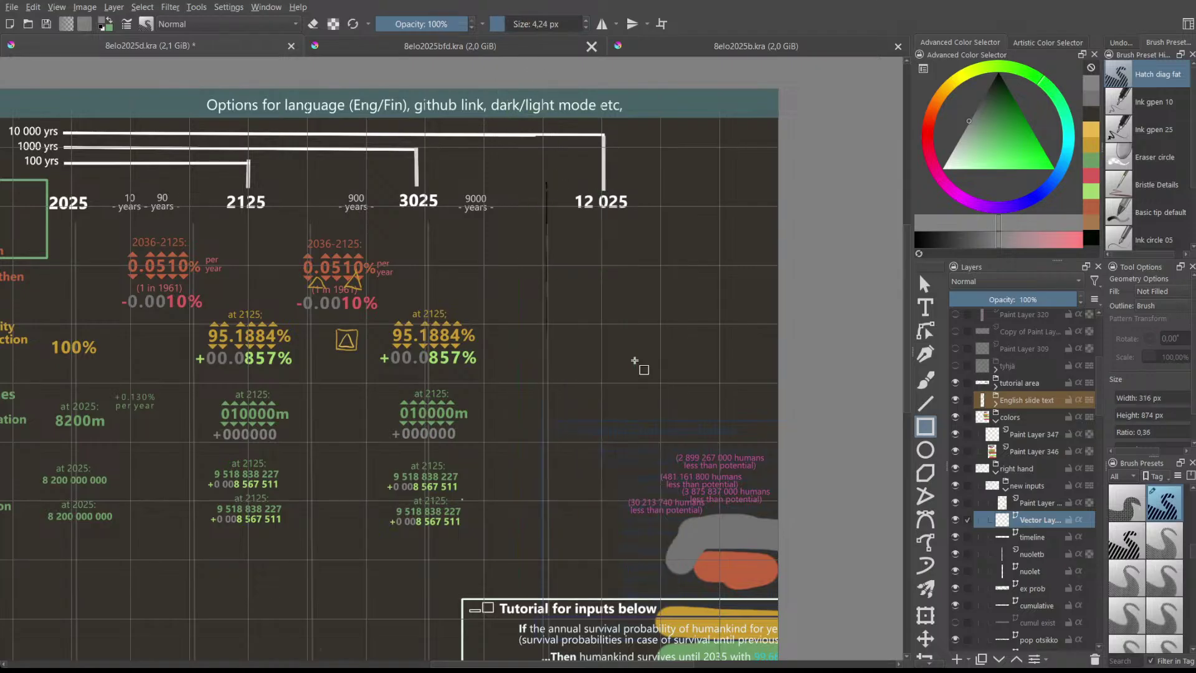
{"action": "scroll", "coordinate": [593, 315], "scroll_direction": "up", "scroll_amount": 5}
{"action": "scroll", "coordinate": [592, 311], "scroll_direction": "down", "scroll_amount": 3}
{"action": "key", "text": "ctrl+z"}
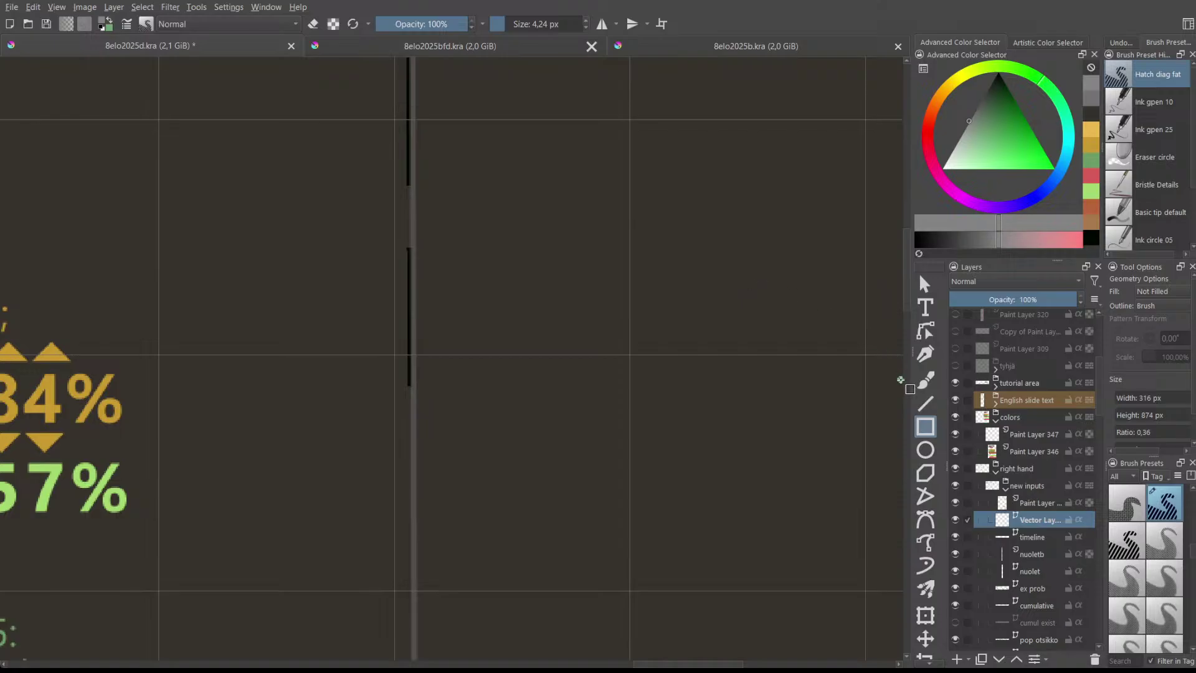
- Try freehand strokes with the thin hatch brush on Paint Layer 347 in the colors group
{"action": "left_click", "coordinate": [926, 378]}
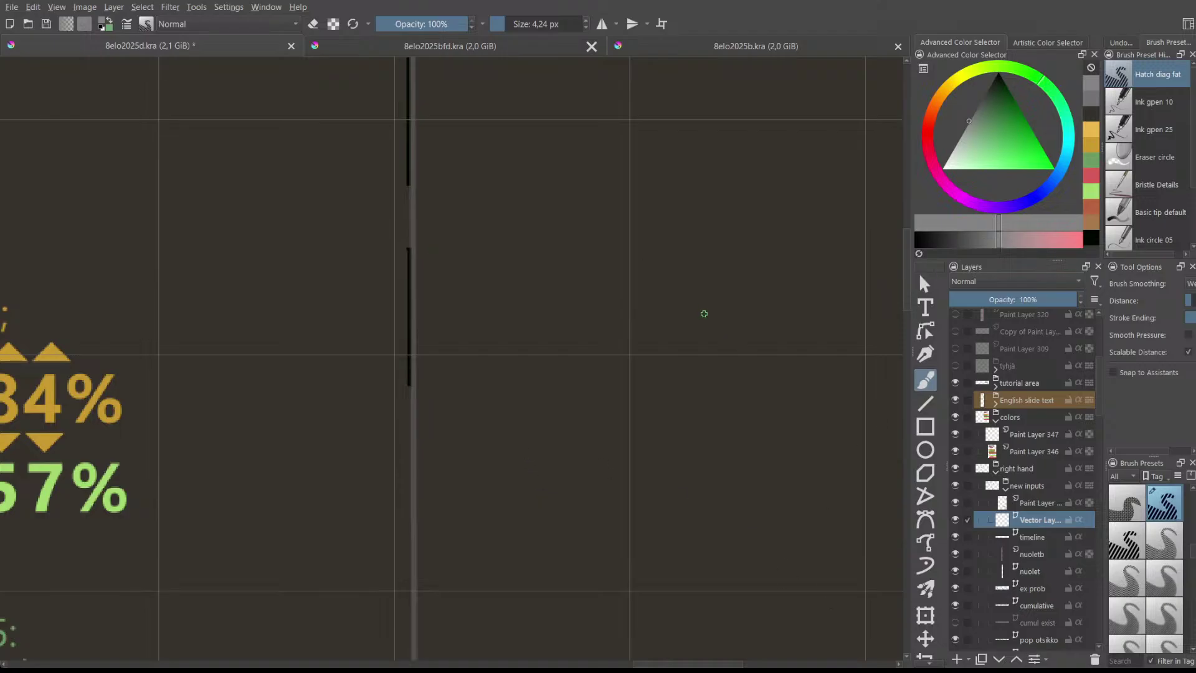
{"action": "left_click", "coordinate": [1025, 419]}
{"action": "left_click", "coordinate": [1028, 436]}
{"action": "mouse_move", "coordinate": [590, 362]}
{"action": "left_mouse_down"}
{"action": "mouse_move", "coordinate": [780, 439]}
{"action": "mouse_move", "coordinate": [727, 495]}
{"action": "mouse_move", "coordinate": [585, 461]}
{"action": "mouse_move", "coordinate": [462, 487]}
{"action": "mouse_move", "coordinate": [594, 544]}
{"action": "left_mouse_up"}
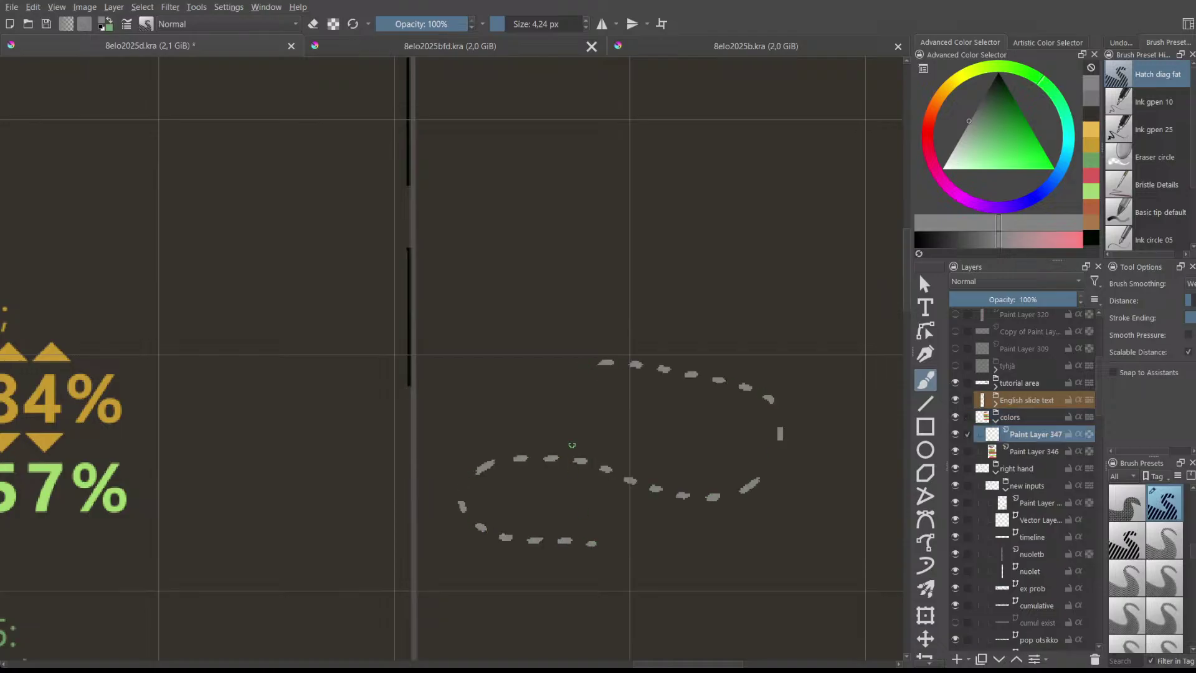
{"action": "scroll", "coordinate": [573, 377], "scroll_direction": "down", "scroll_amount": 1}
{"action": "scroll", "coordinate": [573, 378], "scroll_direction": "up", "scroll_amount": 1}
{"action": "mouse_move", "coordinate": [547, 353]}
{"action": "left_mouse_down"}
{"action": "mouse_move", "coordinate": [616, 294]}
{"action": "mouse_move", "coordinate": [712, 365]}
{"action": "left_mouse_up"}
{"action": "key", "text": "ctrl+z"}
{"action": "key", "text": "ctrl+z"}
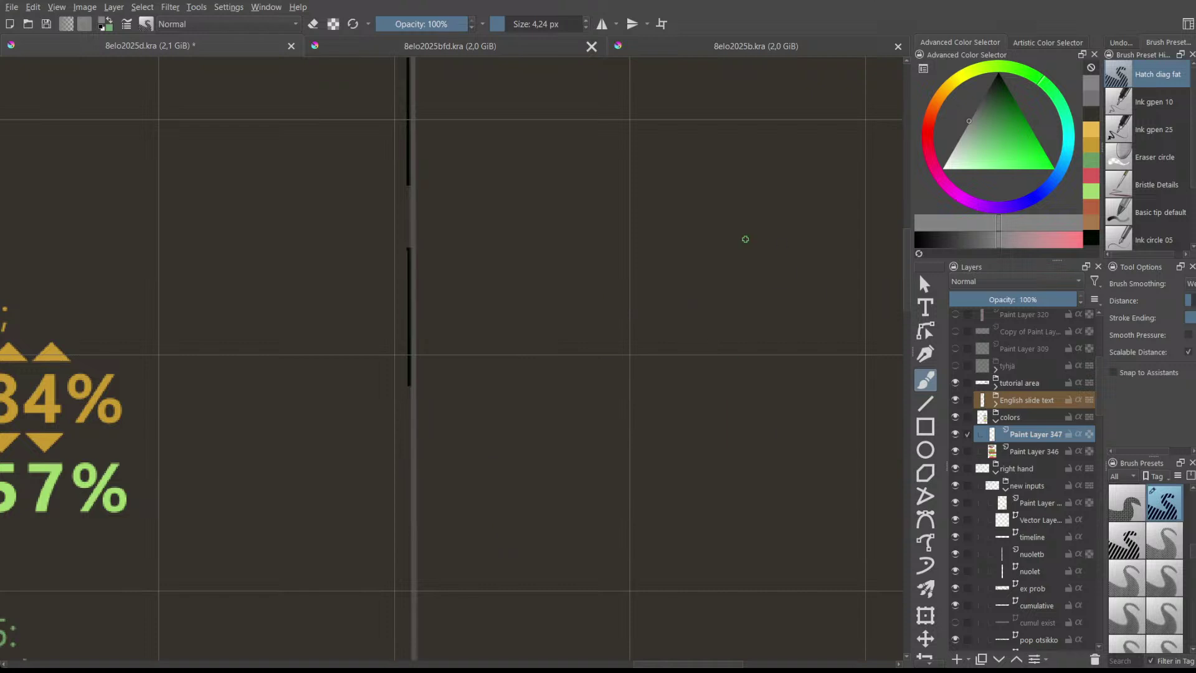
- Try a straight line and a rectangle about 121 px wide with the hatch brush on Paint Layer 347
{"action": "left_click", "coordinate": [925, 403]}
{"action": "left_click_drag", "start_coordinate": [465, 206], "coordinate": [494, 509]}
{"action": "key", "text": "ctrl+z"}
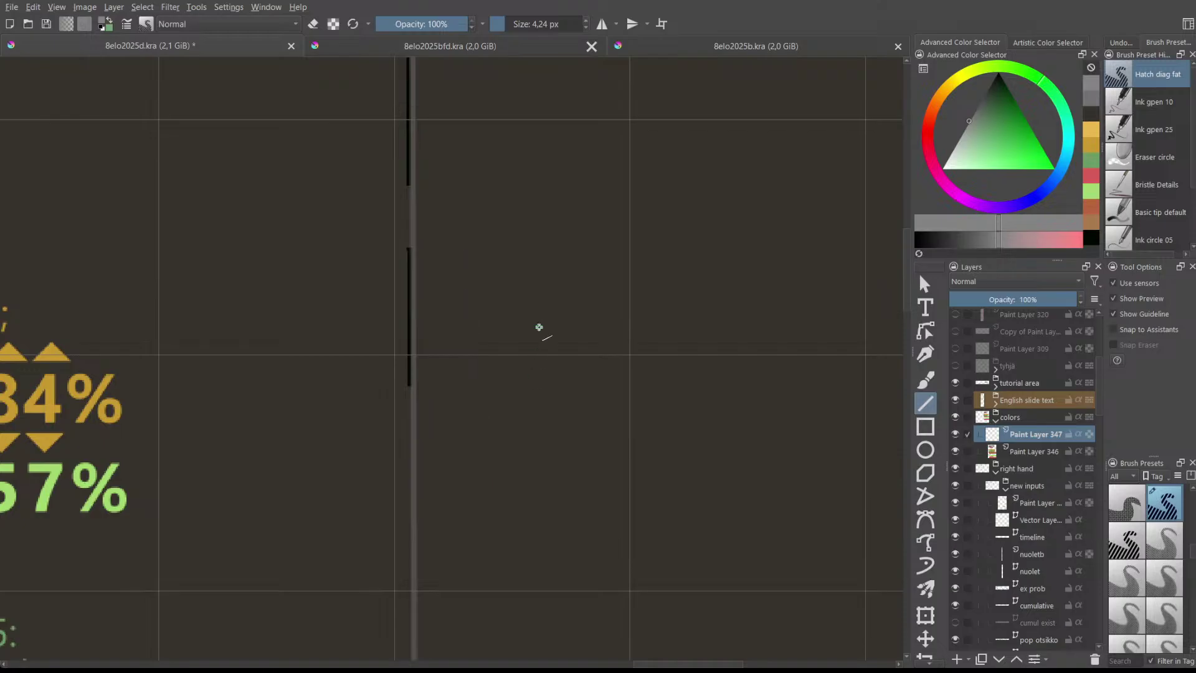
{"action": "left_click", "coordinate": [927, 428]}
{"action": "left_click_drag", "start_coordinate": [542, 244], "coordinate": [722, 443]}
{"action": "key", "text": "ctrl+z"}
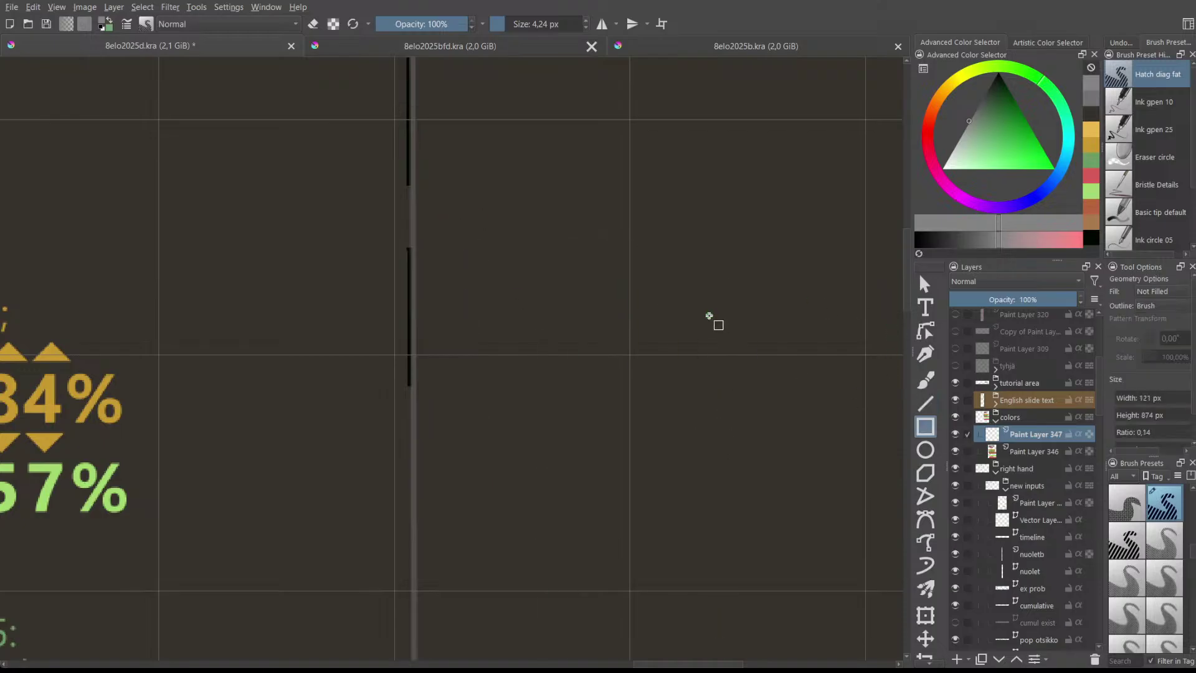
- Try a rectangle about 487 px wide and 874 px tall on Paint Layer 347 under the 12 025 label
{"action": "scroll", "coordinate": [710, 316], "scroll_direction": "down", "scroll_amount": 6}
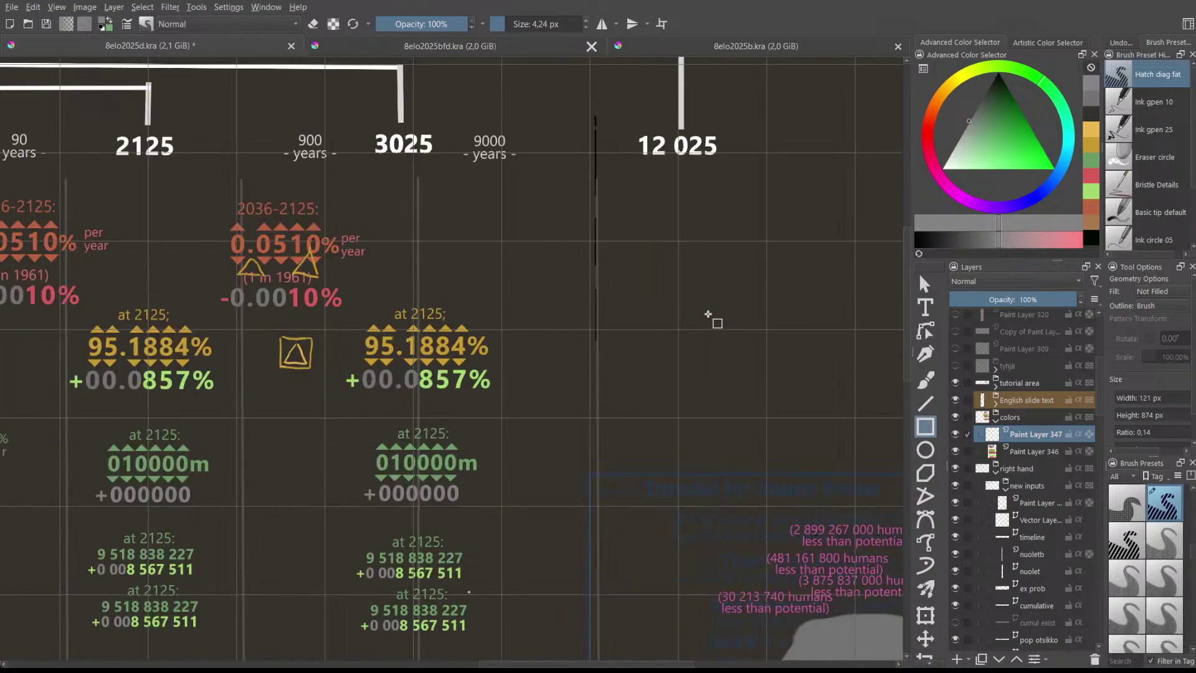
{"action": "scroll", "coordinate": [694, 286], "scroll_direction": "up", "scroll_amount": 1}
{"action": "scroll", "coordinate": [691, 285], "scroll_direction": "down", "scroll_amount": 2}
{"action": "scroll", "coordinate": [689, 284], "scroll_direction": "up", "scroll_amount": 1}
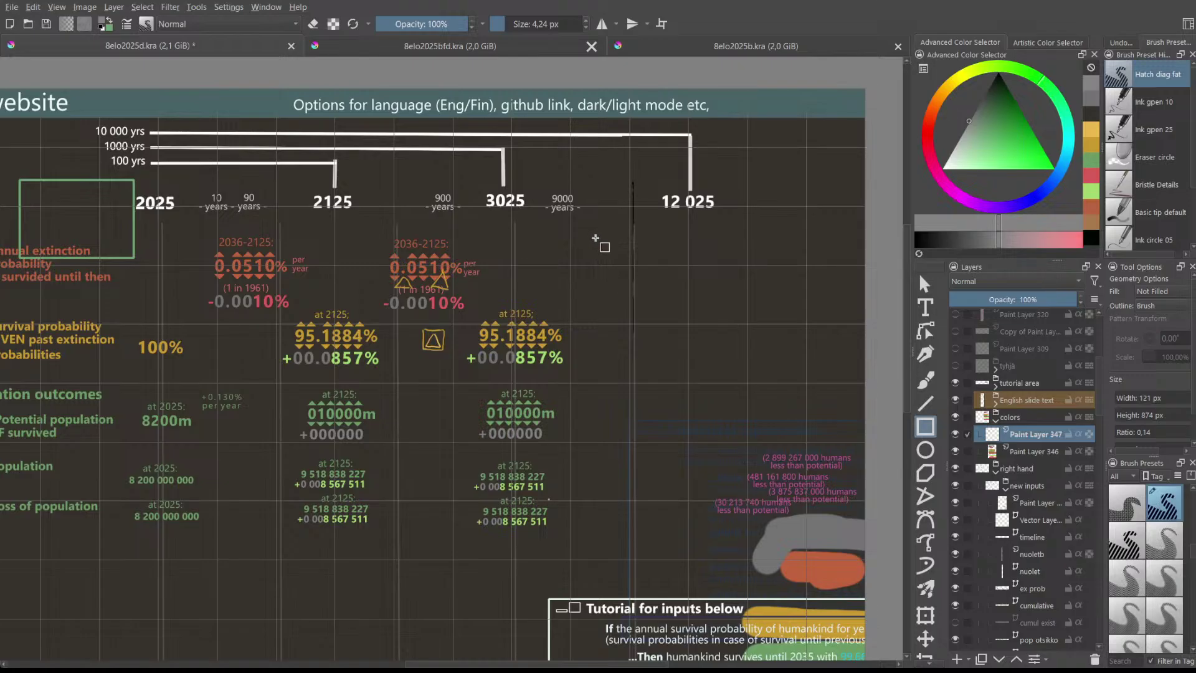
{"action": "left_click_drag", "start_coordinate": [599, 237], "coordinate": [778, 259]}
{"action": "scroll", "coordinate": [755, 335], "scroll_direction": "up", "scroll_amount": 1}
{"action": "scroll", "coordinate": [856, 339], "scroll_direction": "down", "scroll_amount": 1}
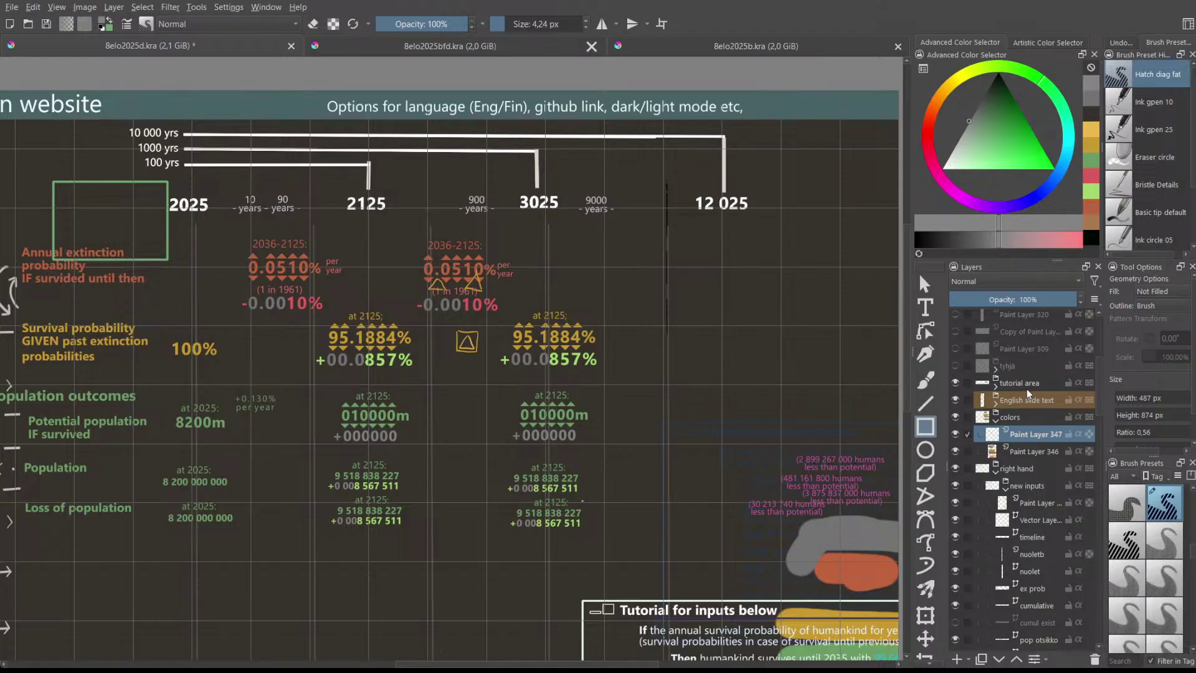
- Try a hatch-brush rectangle about 459 px wide on the upper vector layer and inspect its outline up close
{"action": "left_click", "coordinate": [1038, 520]}
{"action": "left_click_drag", "start_coordinate": [679, 269], "coordinate": [849, 381]}
{"action": "scroll", "coordinate": [848, 381], "scroll_direction": "up", "scroll_amount": 6}
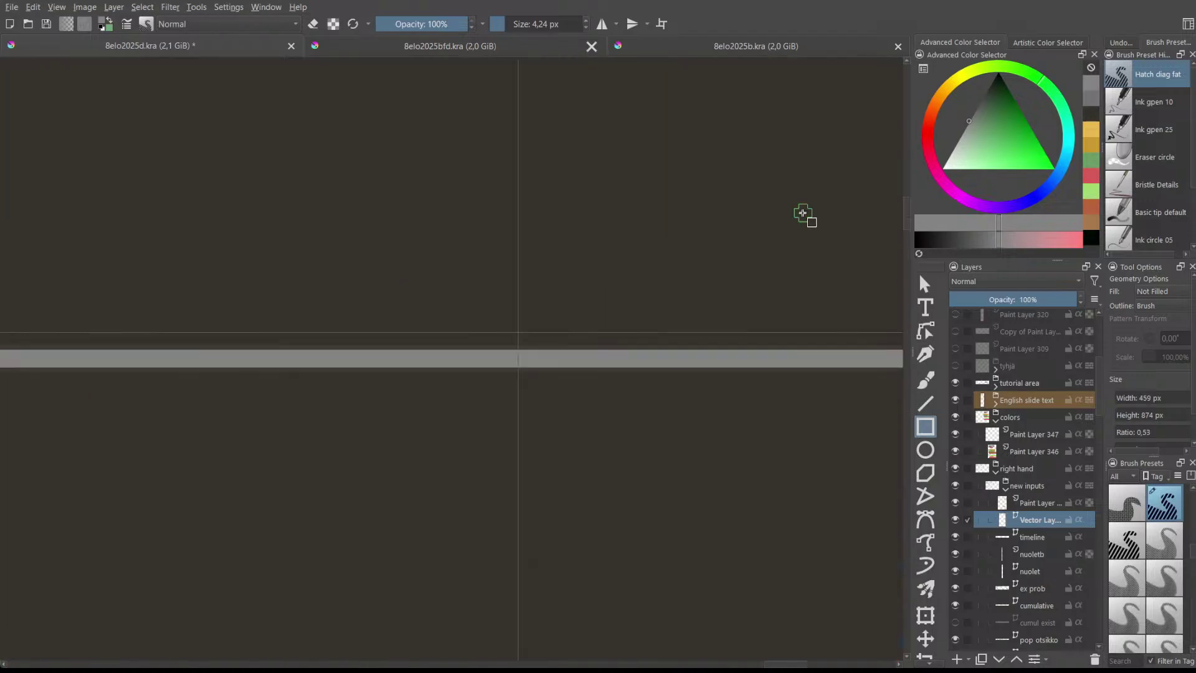
{"action": "scroll", "coordinate": [773, 275], "scroll_direction": "down", "scroll_amount": 2}
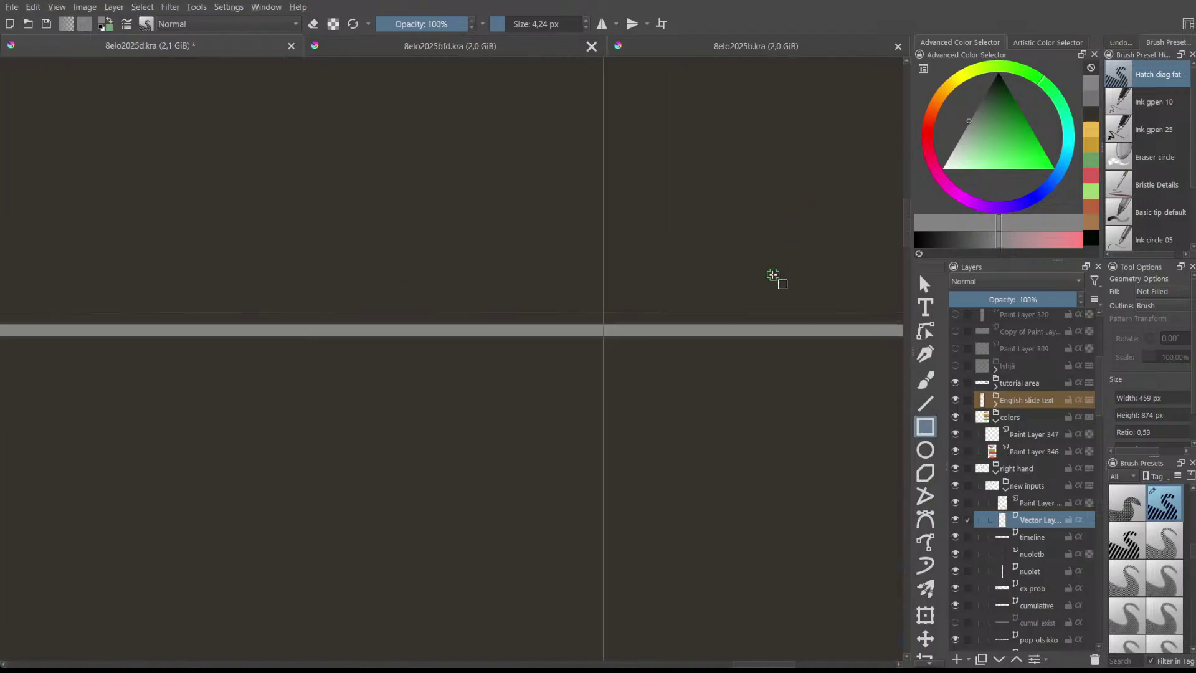
{"action": "key", "text": "ctrl+z"}
- Draw a thin grey rectangle about 400 px wide and 874 px tall on the vector layer, under the 12 025 label
{"action": "scroll", "coordinate": [767, 276], "scroll_direction": "down", "scroll_amount": 2}
{"action": "scroll", "coordinate": [768, 276], "scroll_direction": "down", "scroll_amount": 2}
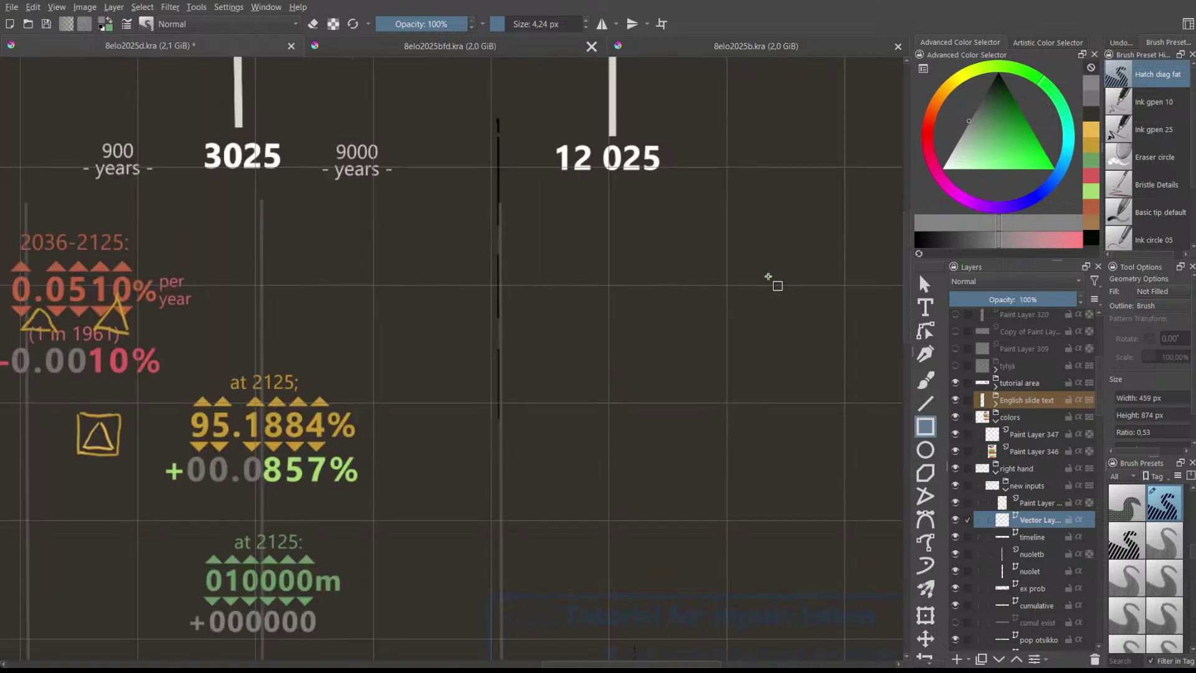
{"action": "scroll", "coordinate": [768, 275], "scroll_direction": "down", "scroll_amount": 1}
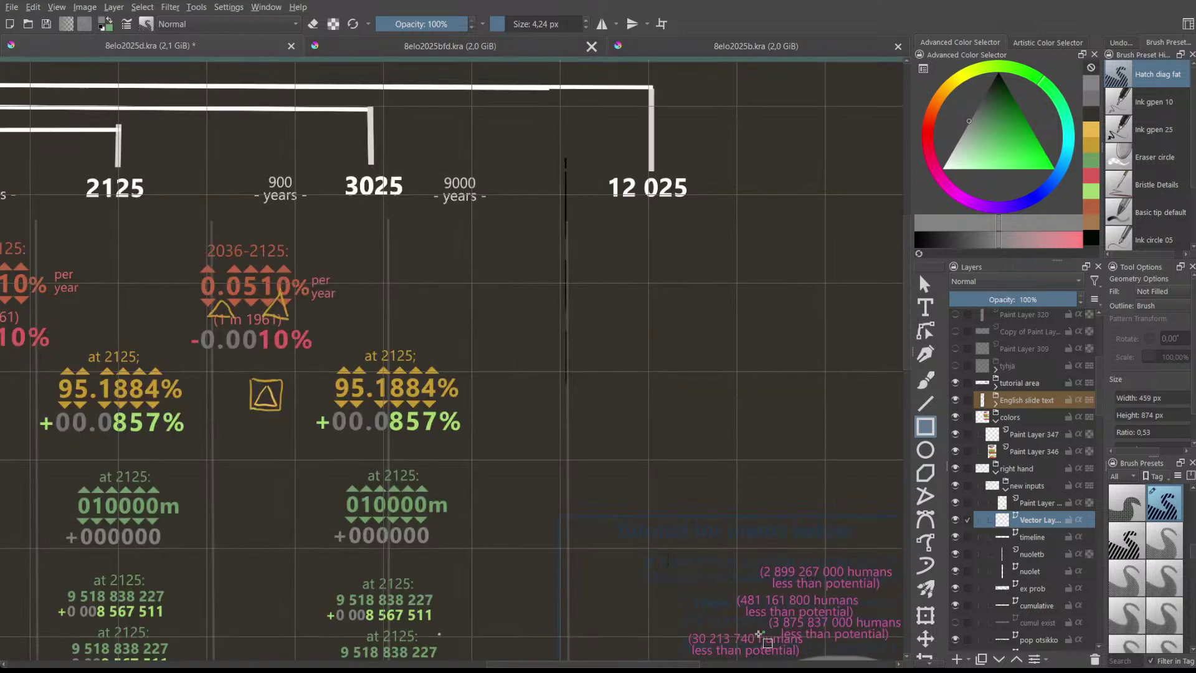
{"action": "left_click_drag", "start_coordinate": [656, 666], "coordinate": [684, 664]}
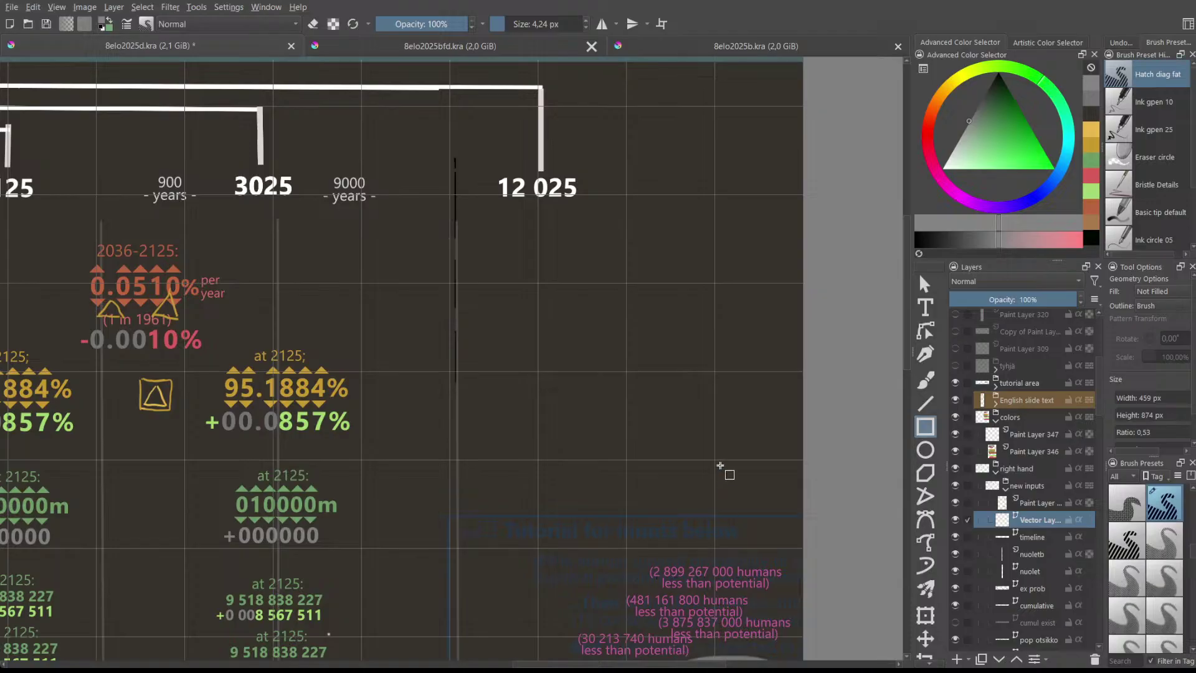
{"action": "scroll", "coordinate": [726, 473], "scroll_direction": "down", "scroll_amount": 1}
{"action": "scroll", "coordinate": [620, 345], "scroll_direction": "up", "scroll_amount": 1}
{"action": "left_click_drag", "start_coordinate": [545, 383], "coordinate": [771, 531]}
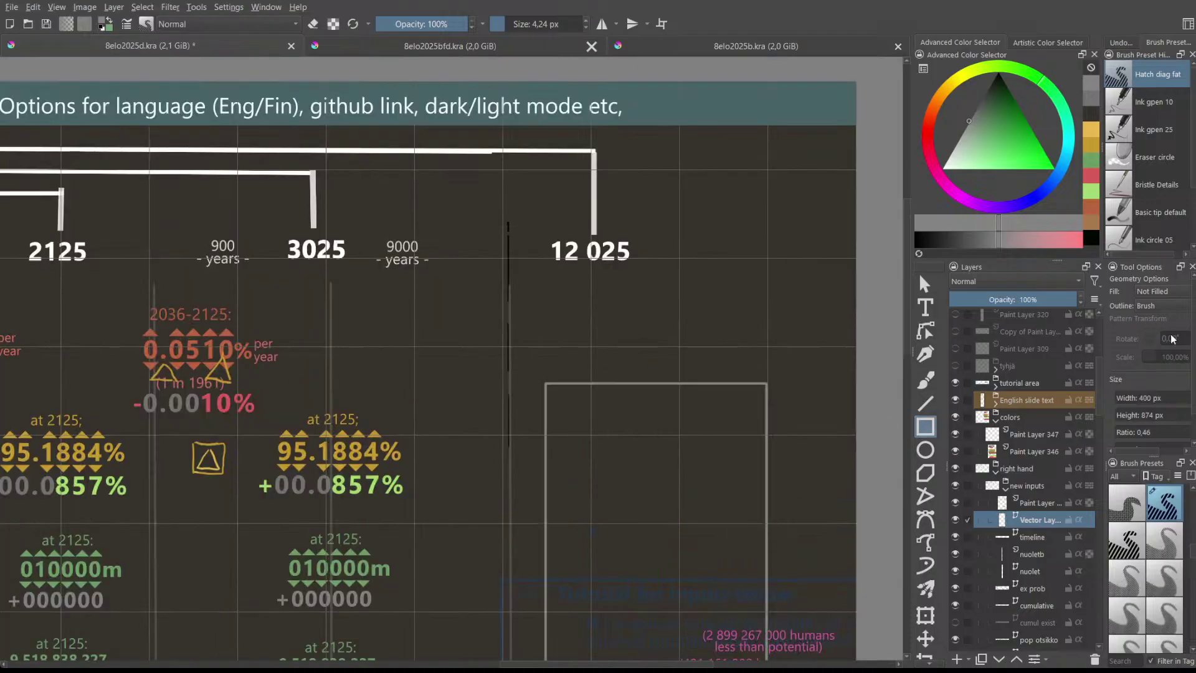
- Return the Rectangle tool's corner rounding to 0 px, set its height to 877 px, and widen the tool options area
{"action": "scroll", "coordinate": [1159, 436], "scroll_direction": "down", "scroll_amount": 2}
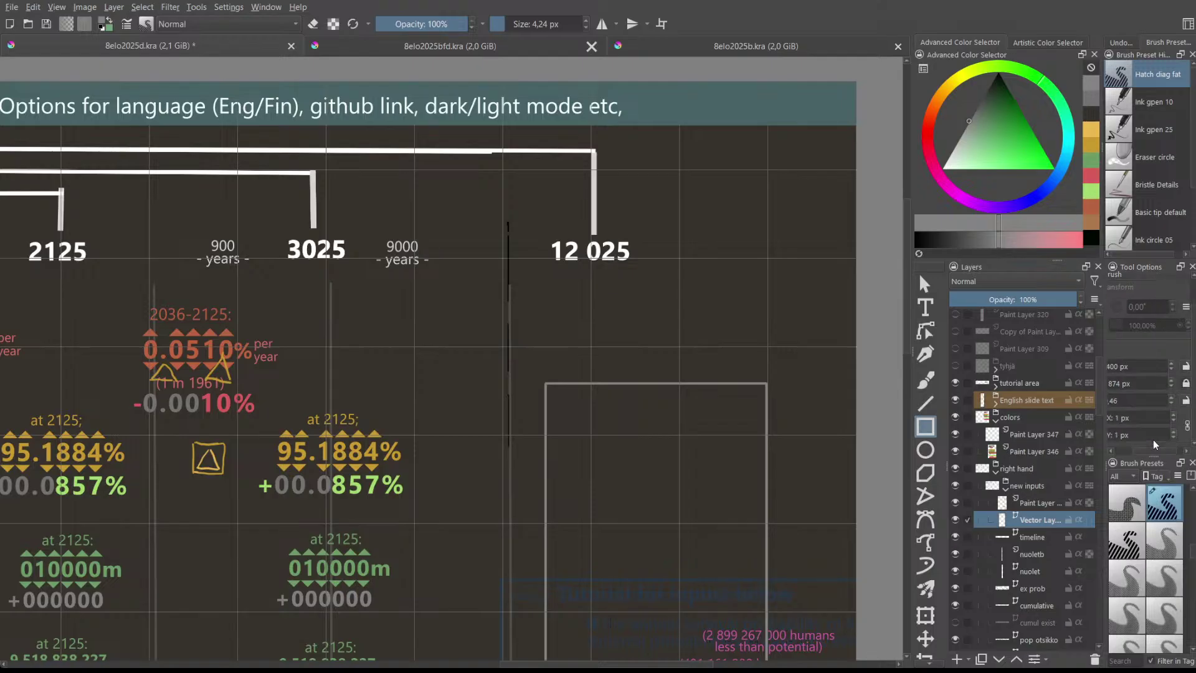
{"action": "scroll", "coordinate": [1153, 451], "scroll_direction": "left", "scroll_amount": 3}
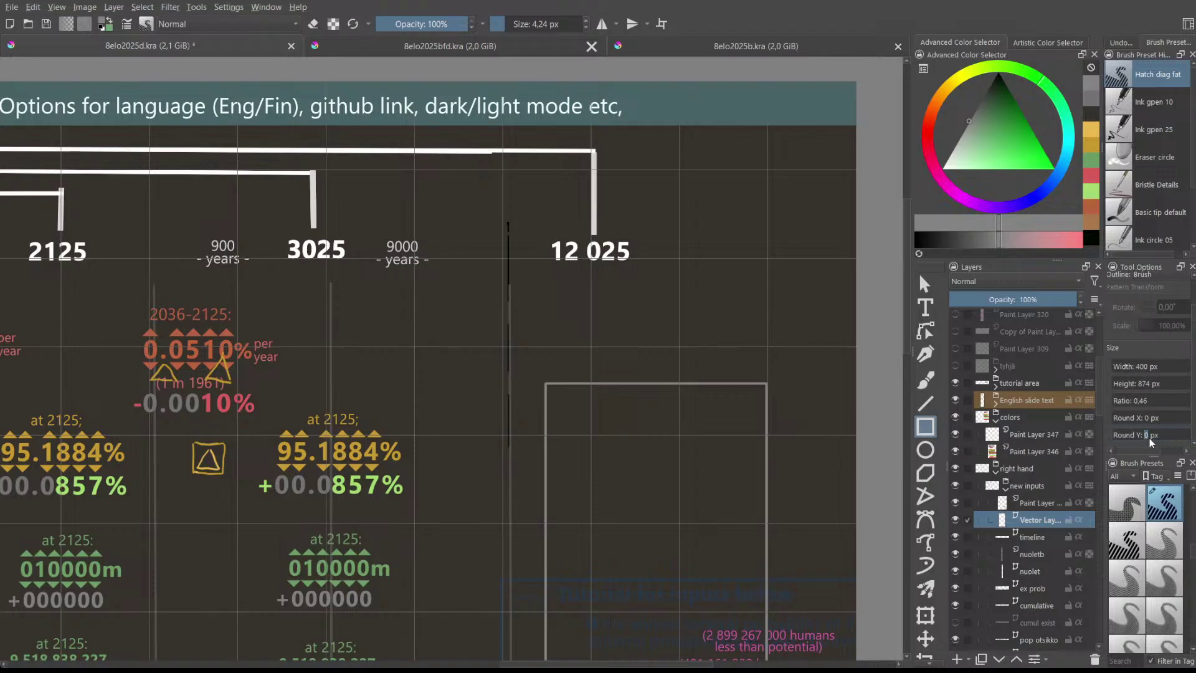
{"action": "left_click_drag", "start_coordinate": [1147, 449], "coordinate": [1161, 446]}
{"action": "scroll", "coordinate": [1164, 379], "scroll_direction": "up", "scroll_amount": 3}
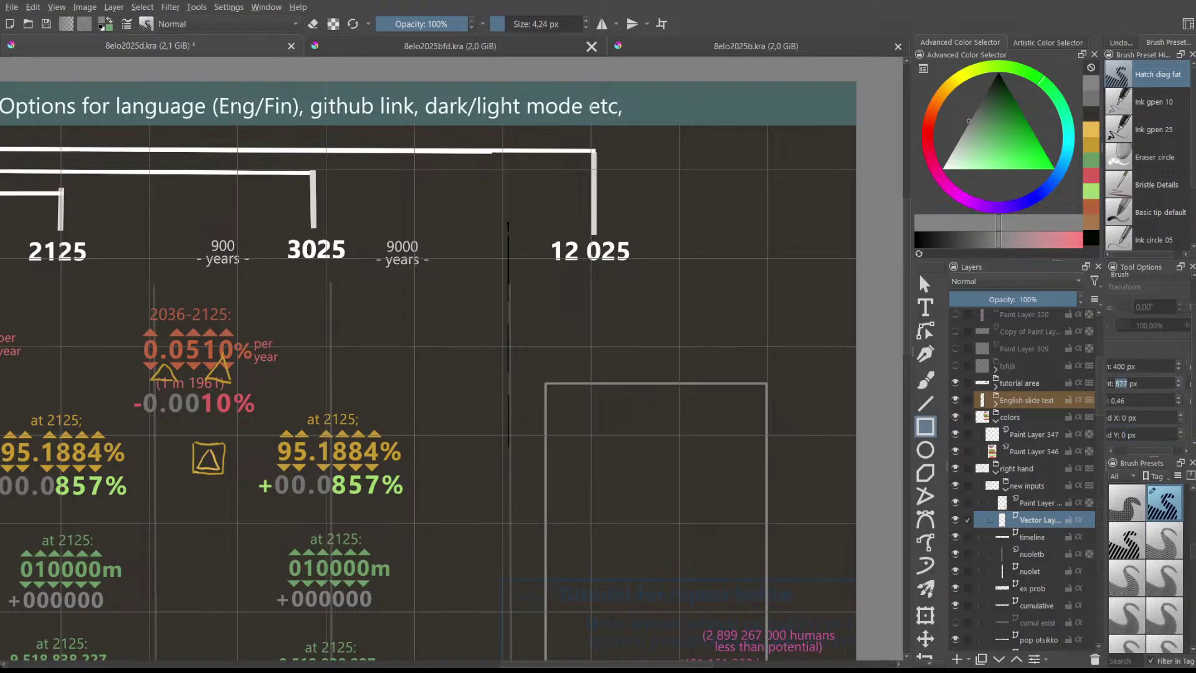
{"action": "left_click_drag", "start_coordinate": [1101, 375], "coordinate": [1082, 371]}
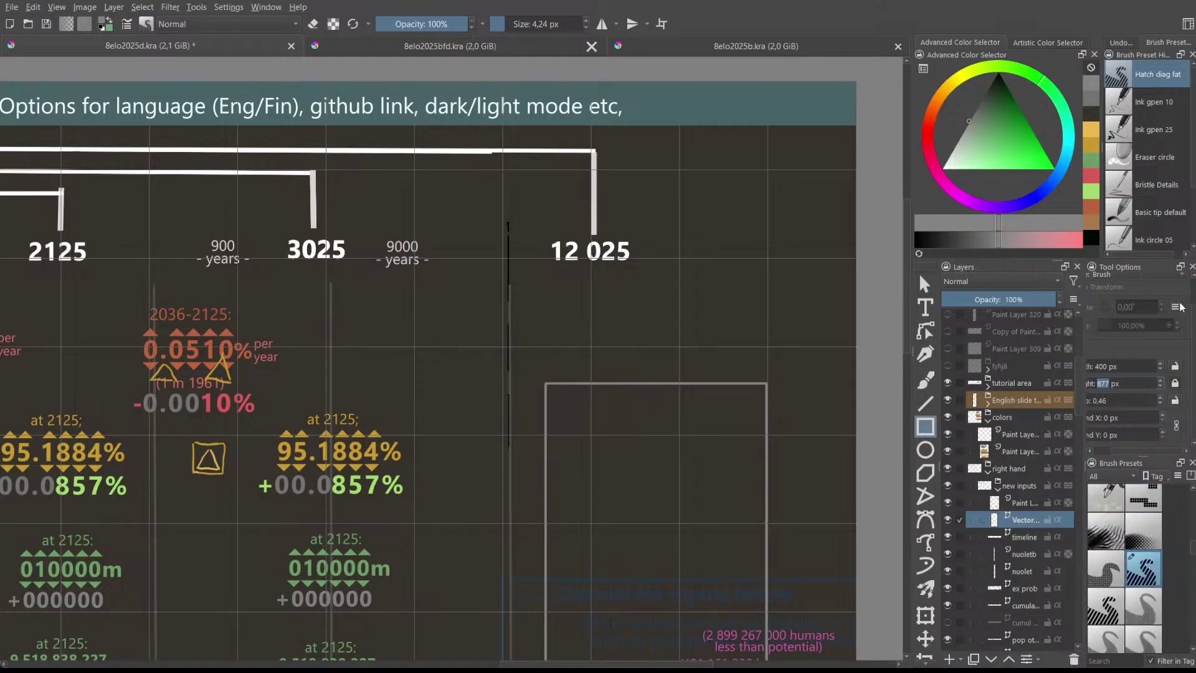
- Set the Rectangle tool's width to 399 px and switch its outline to No Outline
{"action": "scroll", "coordinate": [1155, 367], "scroll_direction": "down", "scroll_amount": 1}
{"action": "left_click_drag", "start_coordinate": [1142, 450], "coordinate": [1090, 443]}
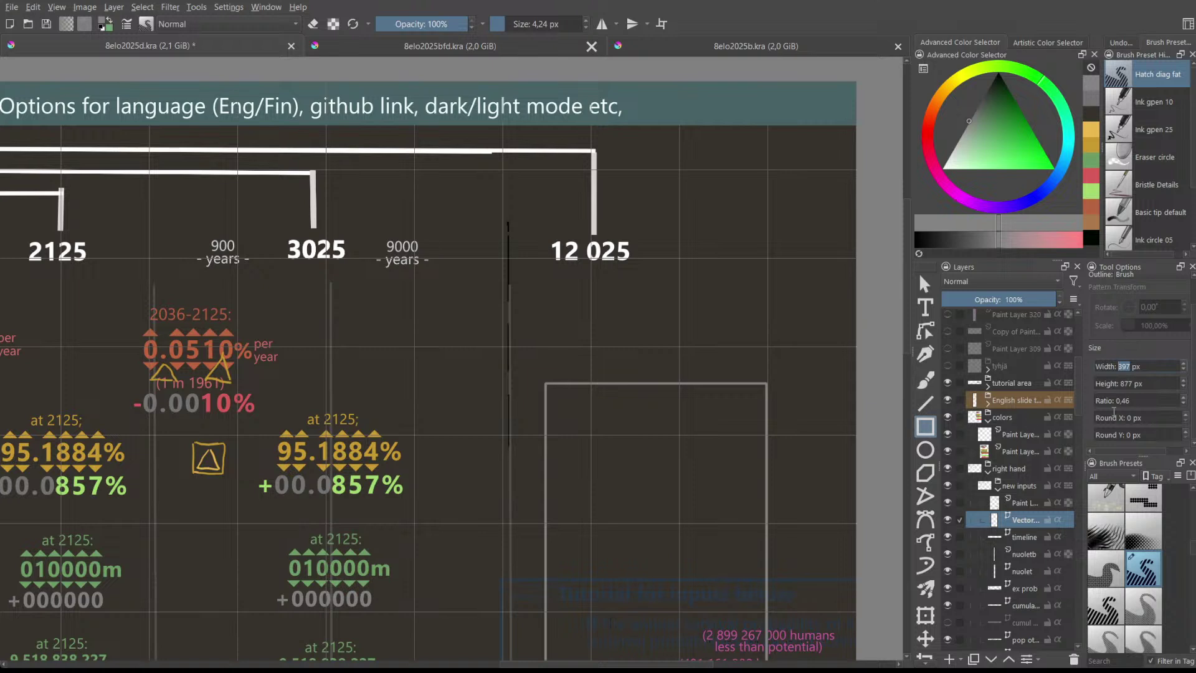
{"action": "scroll", "coordinate": [1128, 358], "scroll_direction": "up", "scroll_amount": 1}
{"action": "left_click", "coordinate": [1130, 306]}
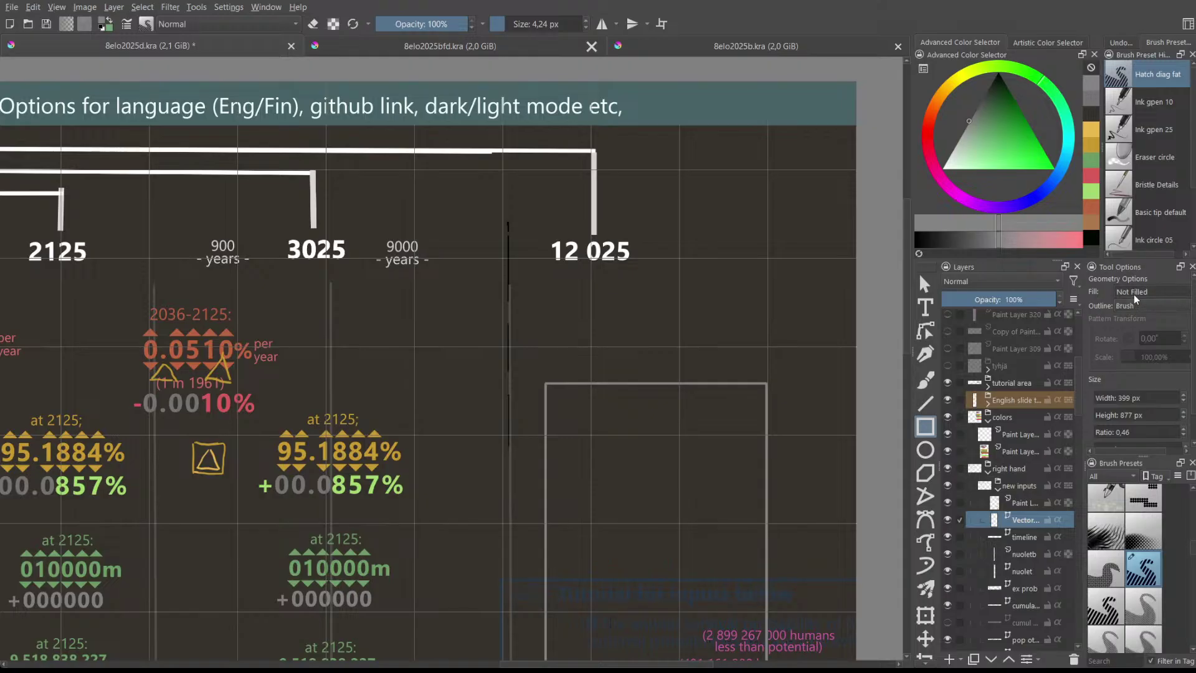
{"action": "scroll", "coordinate": [1127, 278], "scroll_direction": "down", "scroll_amount": 1}
{"action": "scroll", "coordinate": [1127, 278], "scroll_direction": "up", "scroll_amount": 3}
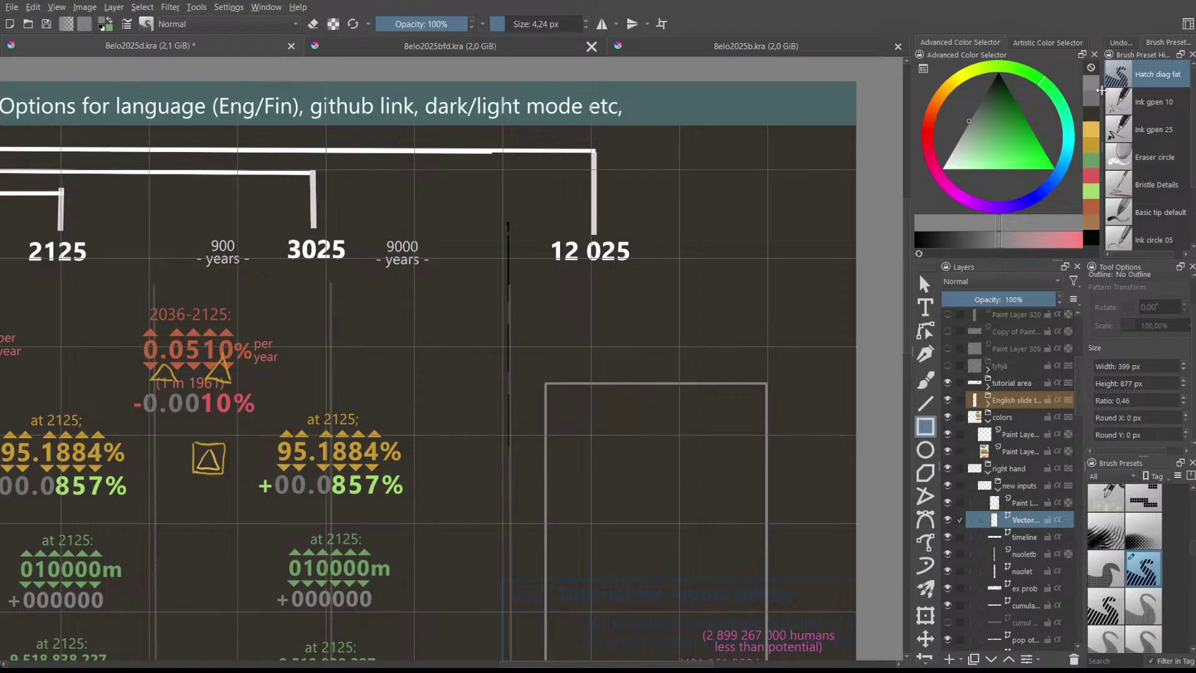
- Try placing a 399 × 877 px rectangle under the 12 025 label on the vector layer, using the Ink gpen 10 brush
{"action": "left_click", "coordinate": [1159, 101]}
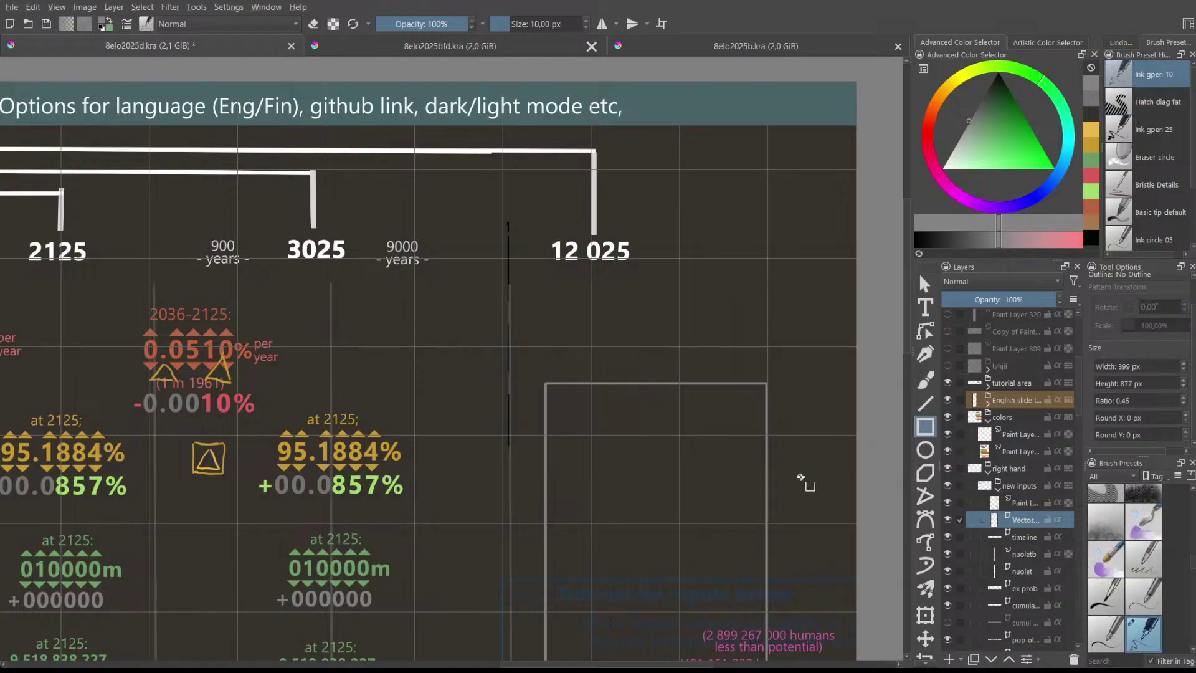
{"action": "left_click", "coordinate": [1022, 498]}
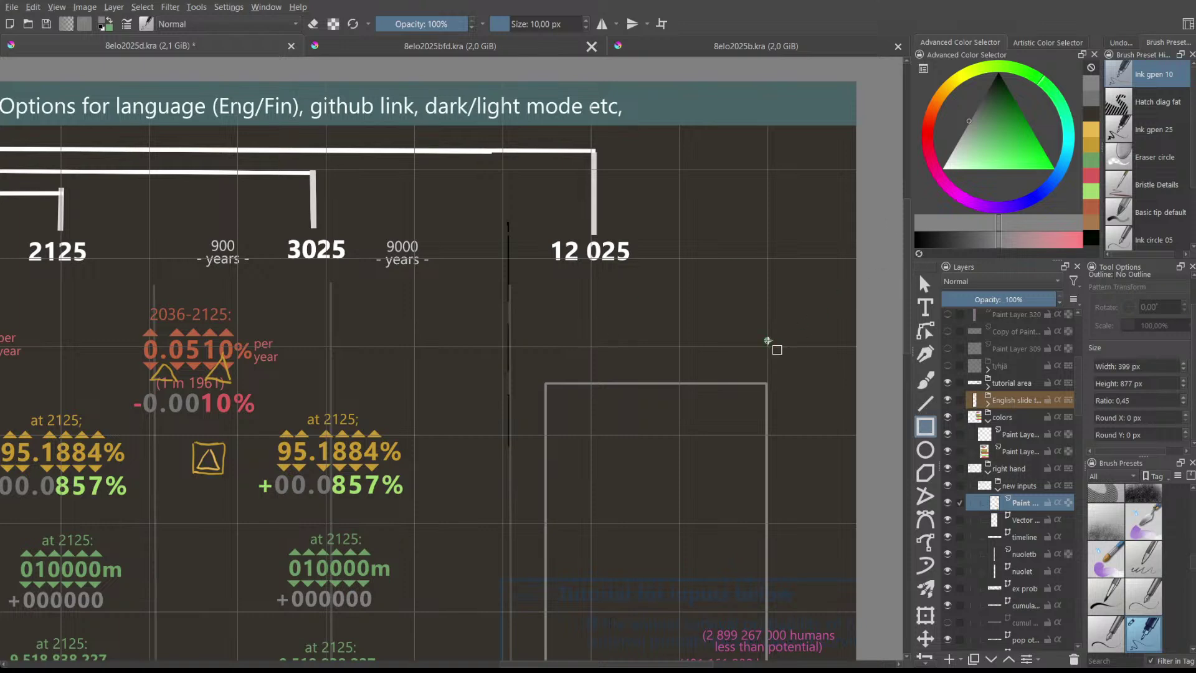
{"action": "scroll", "coordinate": [657, 255], "scroll_direction": "down", "scroll_amount": 3}
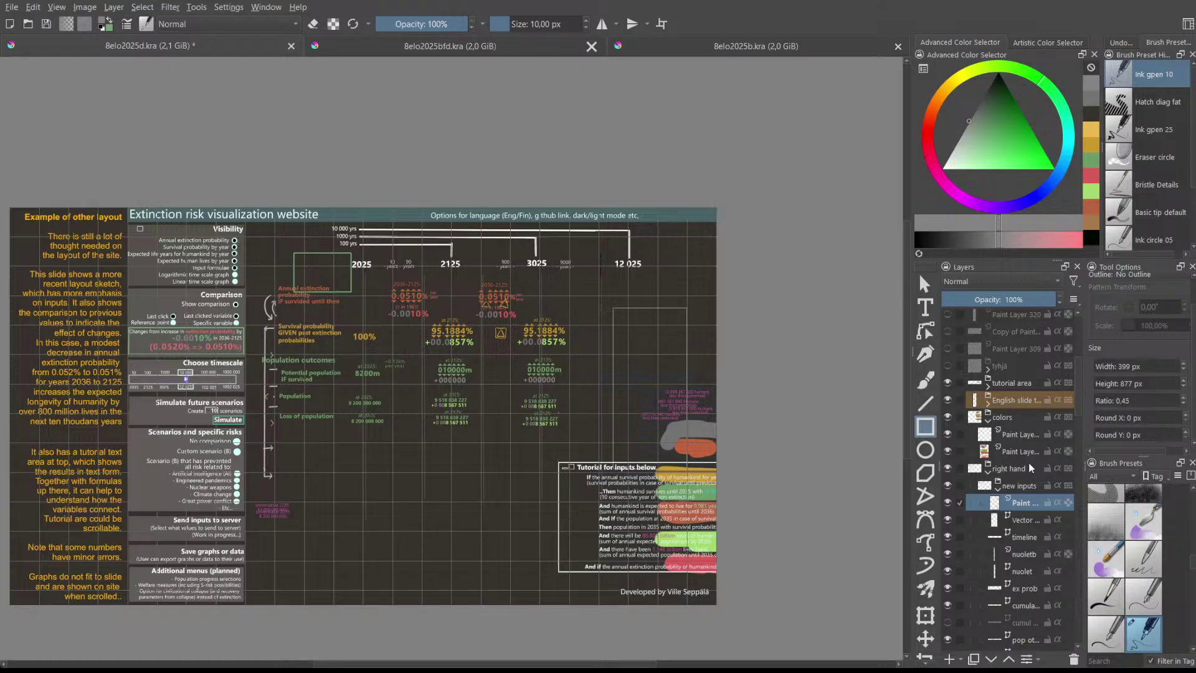
{"action": "key", "text": "plus"}
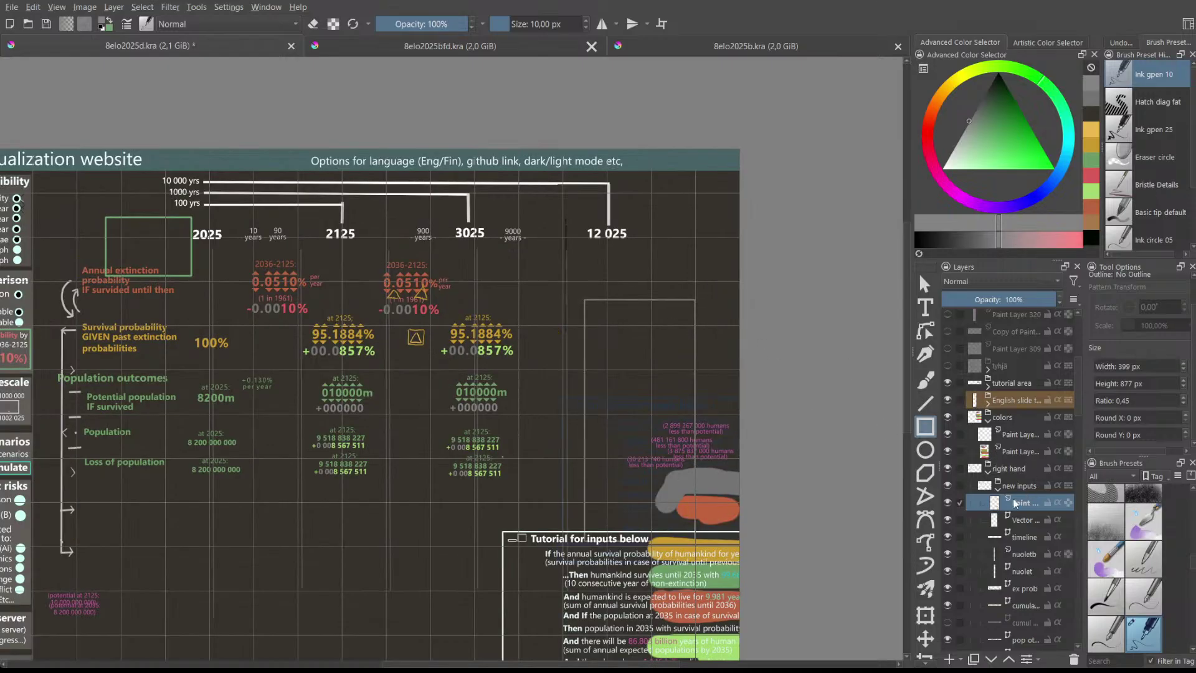
{"action": "left_click", "coordinate": [1020, 521]}
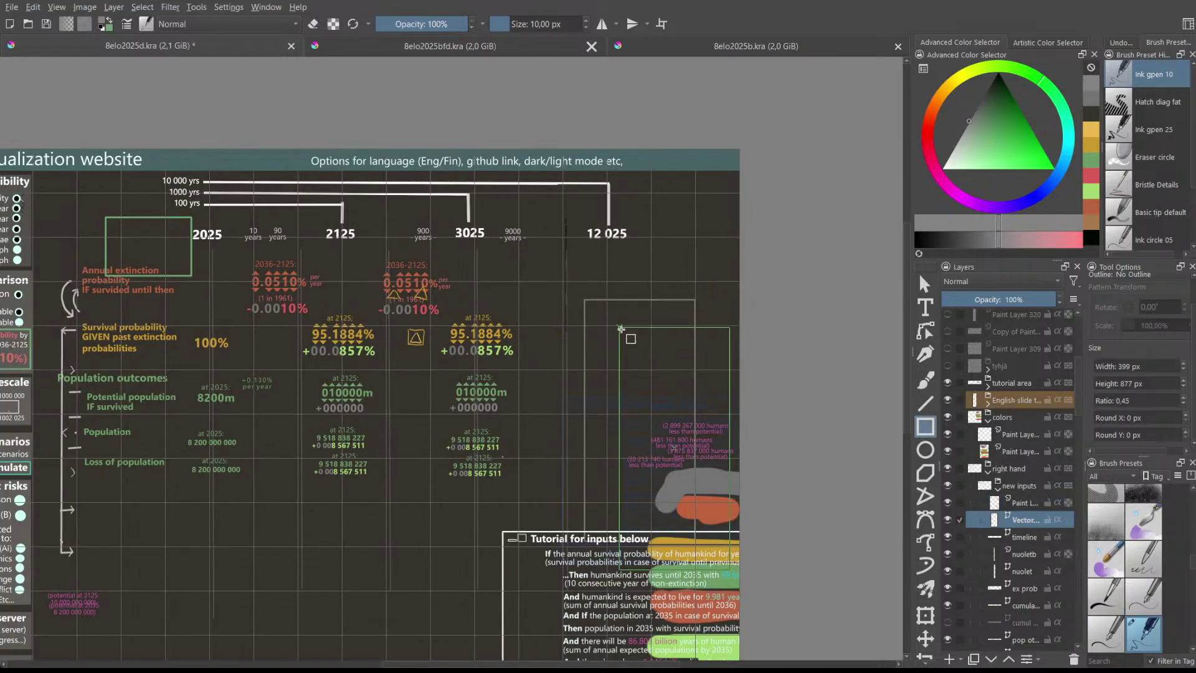
{"action": "scroll", "coordinate": [619, 320], "scroll_direction": "up", "scroll_amount": 3}
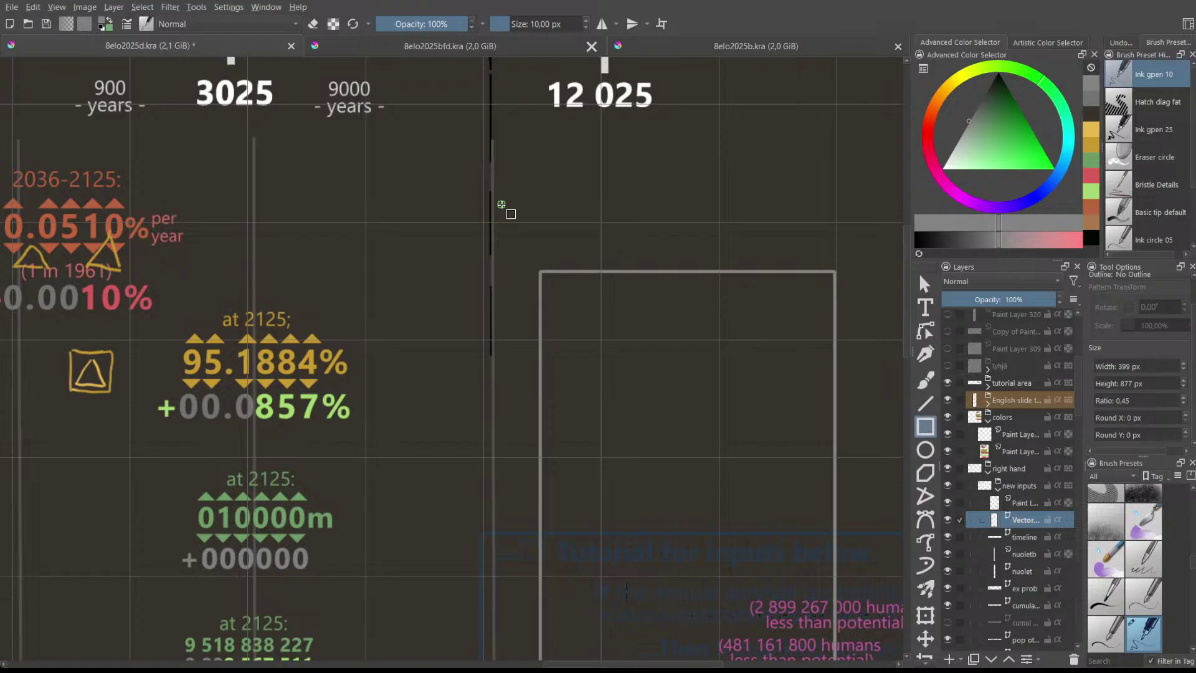
- Try shifting the unoutlined rectangle with the shape selection tool, undo it, and return to the Rectangle tool
{"action": "left_click", "coordinate": [924, 284]}
{"action": "left_click_drag", "start_coordinate": [771, 230], "coordinate": [790, 255]}
{"action": "key", "text": "ctrl+z"}
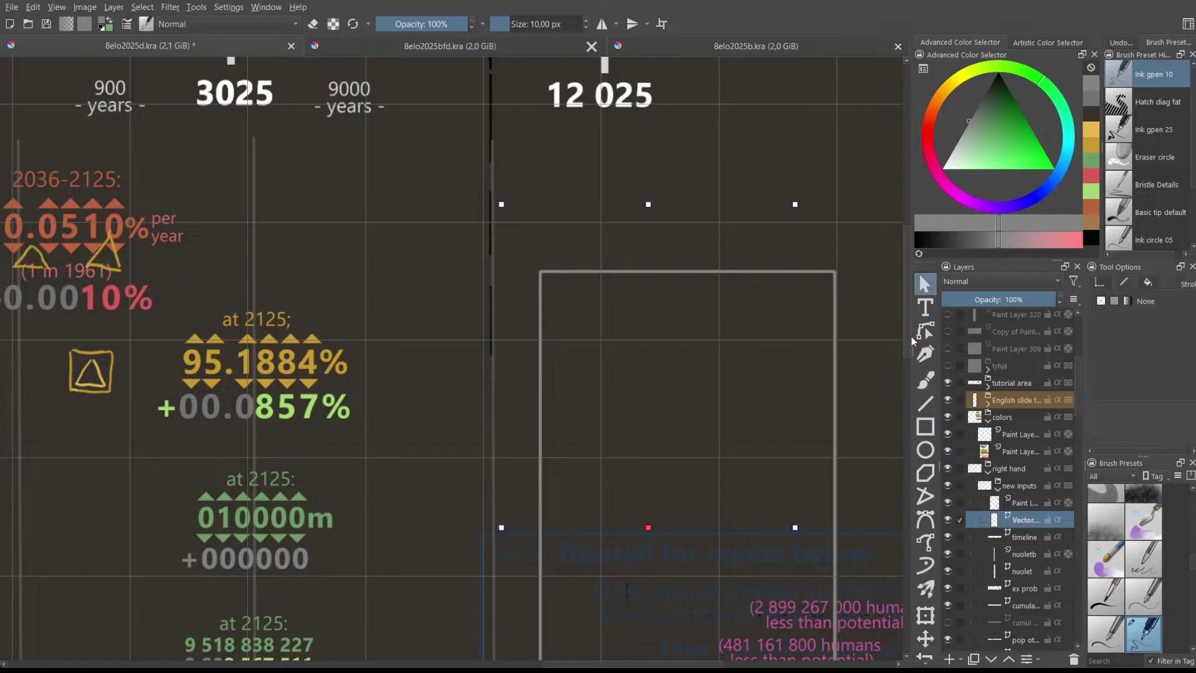
{"action": "left_click", "coordinate": [931, 424]}
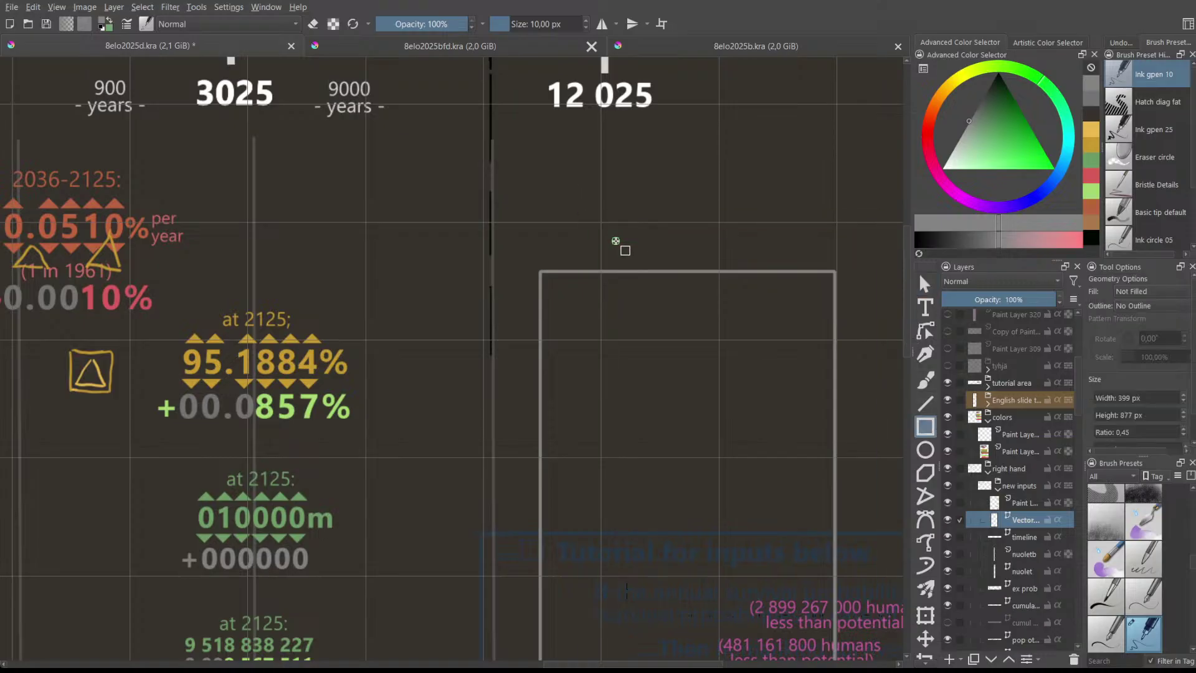
- Switch to the Hatch diag fat brush and back to Ink gpen 10, inspecting the grey frame's corner up close
{"action": "scroll", "coordinate": [616, 242], "scroll_direction": "down", "scroll_amount": 3}
{"action": "left_click", "coordinate": [1156, 109]}
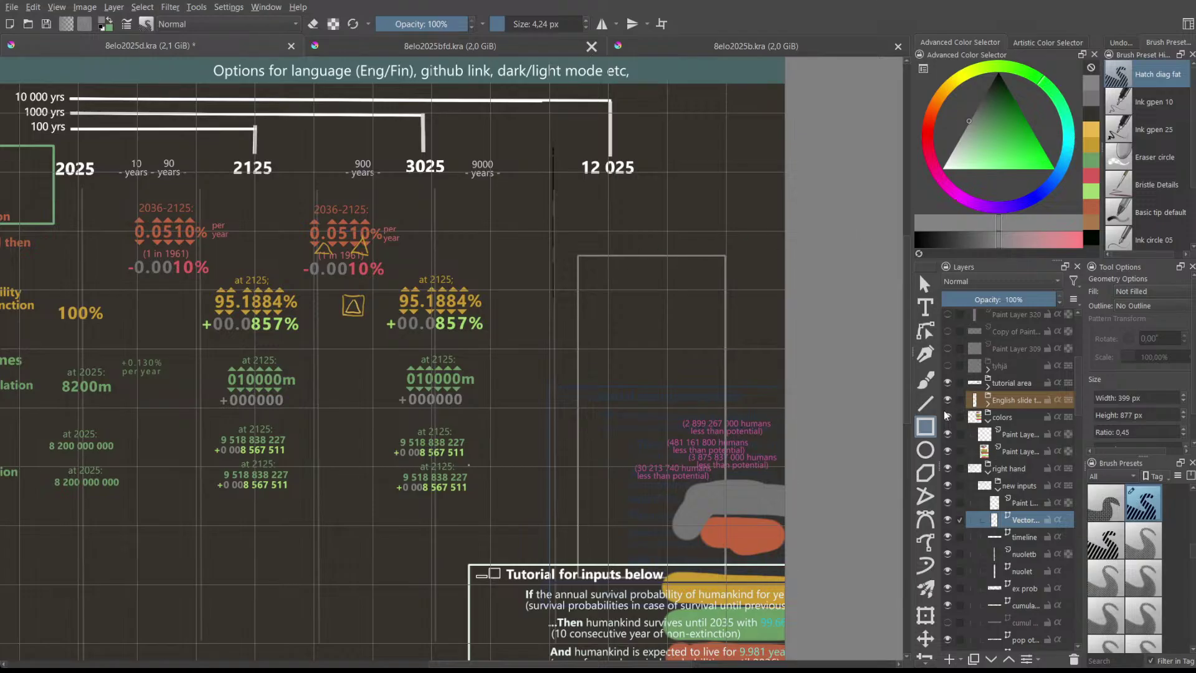
{"action": "left_click", "coordinate": [1156, 93]}
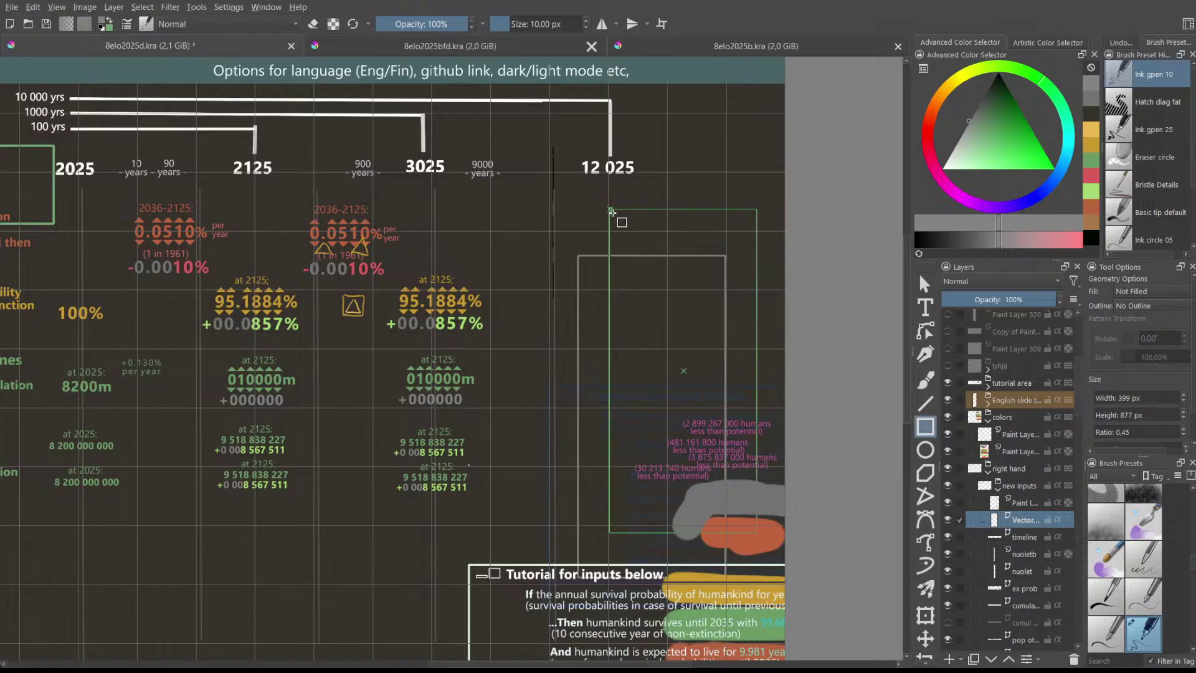
{"action": "right_click", "coordinate": [599, 246]}
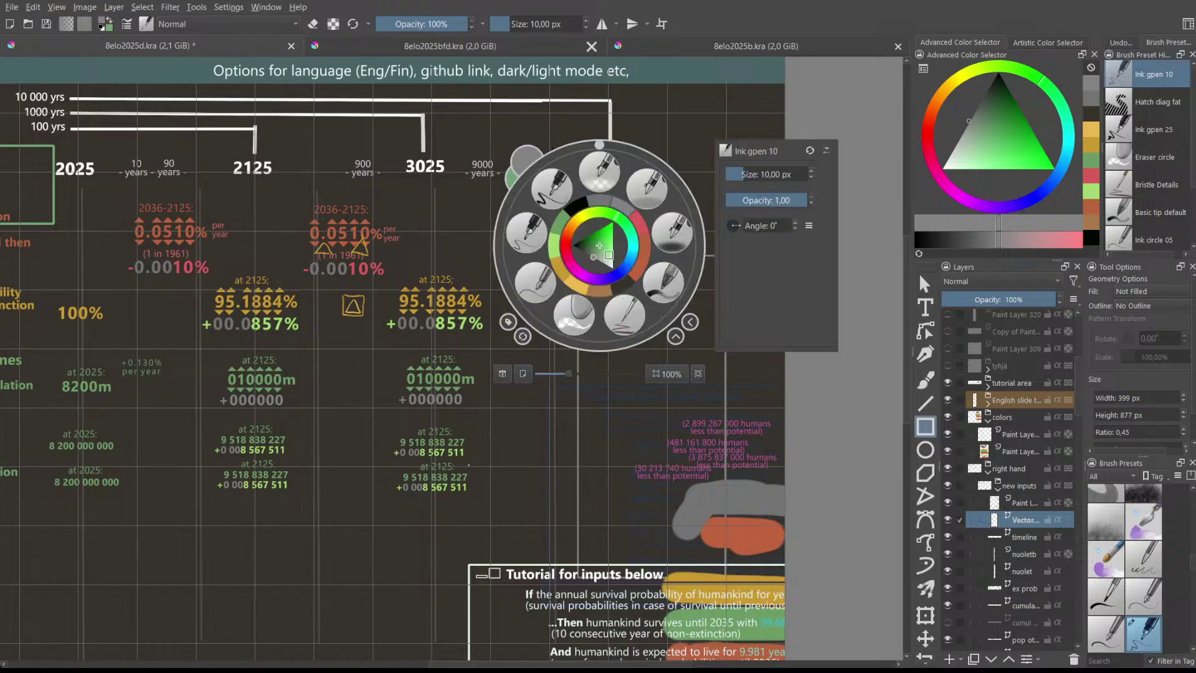
{"action": "left_click", "coordinate": [500, 149]}
{"action": "scroll", "coordinate": [579, 255], "scroll_direction": "up", "scroll_amount": 4}
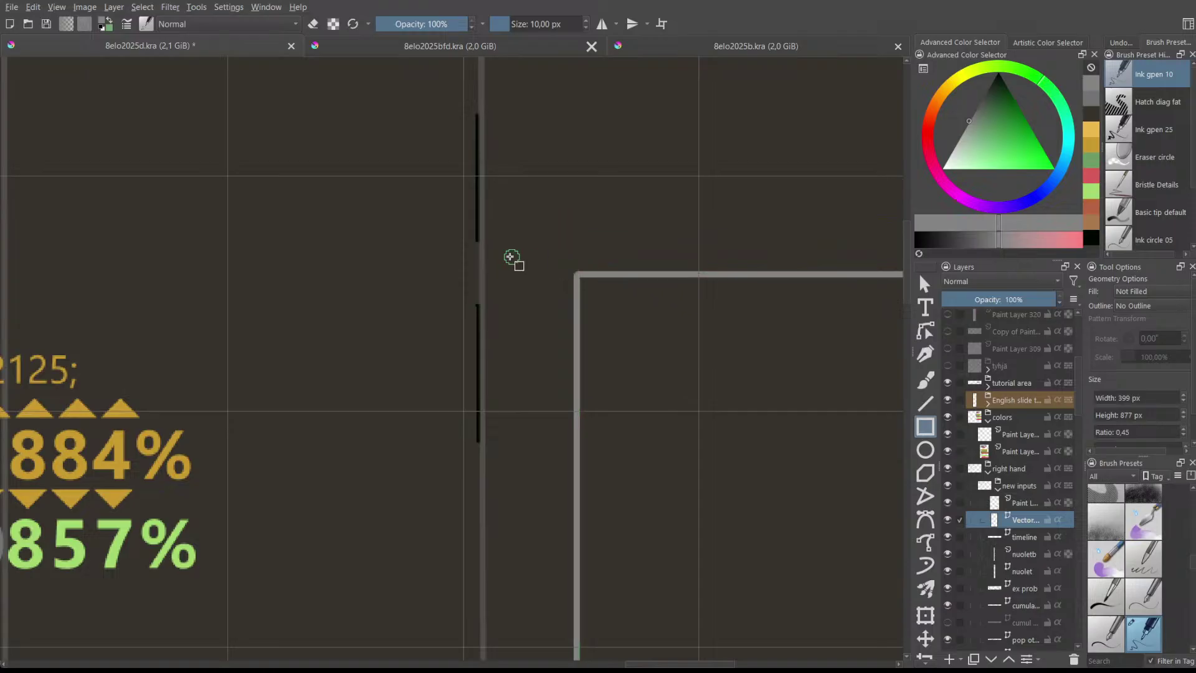
{"action": "scroll", "coordinate": [534, 265], "scroll_direction": "down", "scroll_amount": 4}
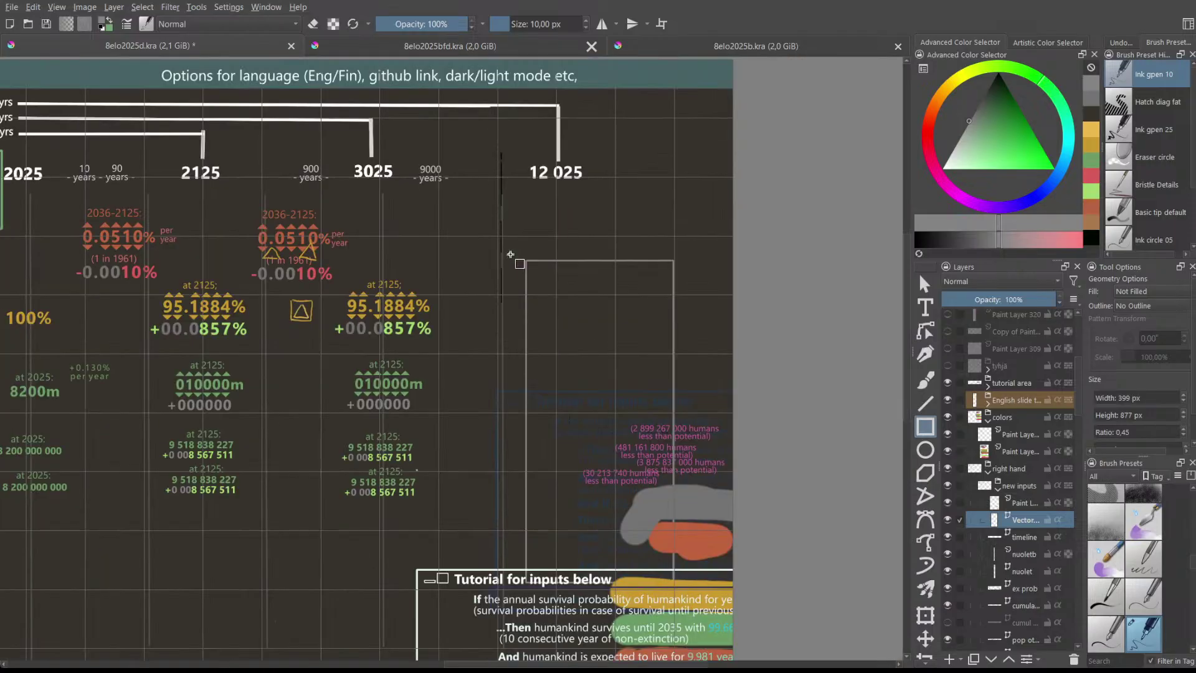
- Try more unoutlined rectangles near the 12 025 column with the Ink gpen 10 brush
{"action": "left_click", "coordinate": [926, 404]}
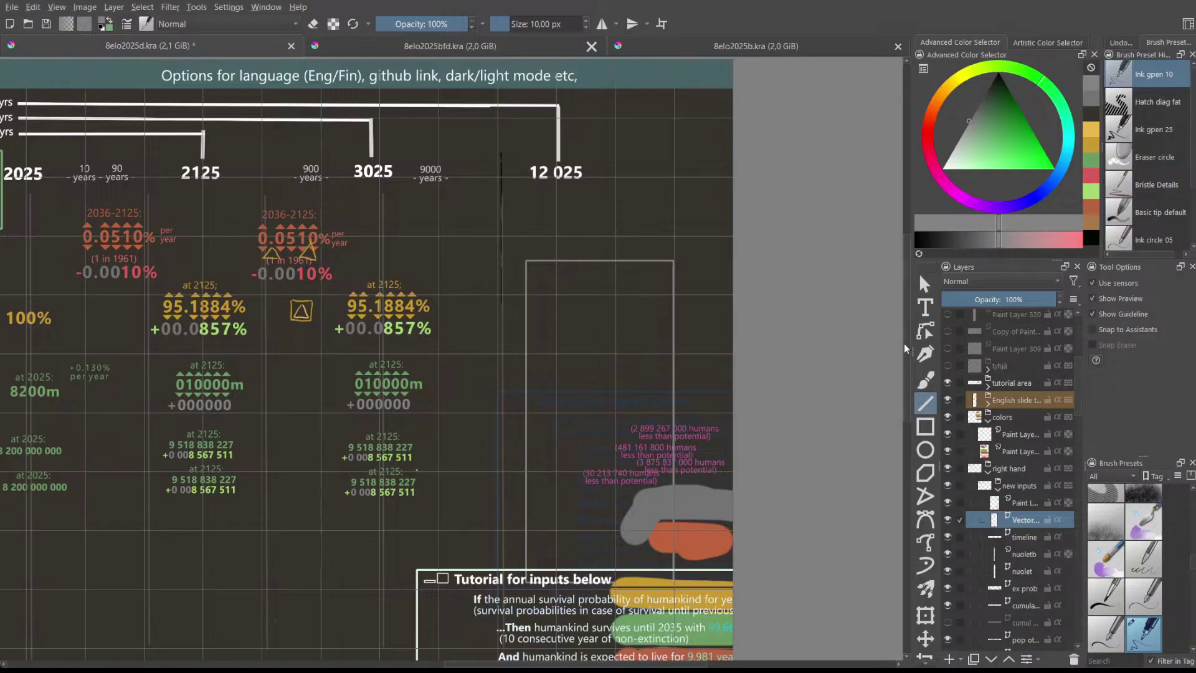
{"action": "left_click", "coordinate": [926, 427]}
{"action": "left_click_drag", "start_coordinate": [534, 249], "coordinate": [327, 255]}
{"action": "left_click_drag", "start_coordinate": [457, 266], "coordinate": [467, 268]}
{"action": "right_click", "coordinate": [536, 295]}
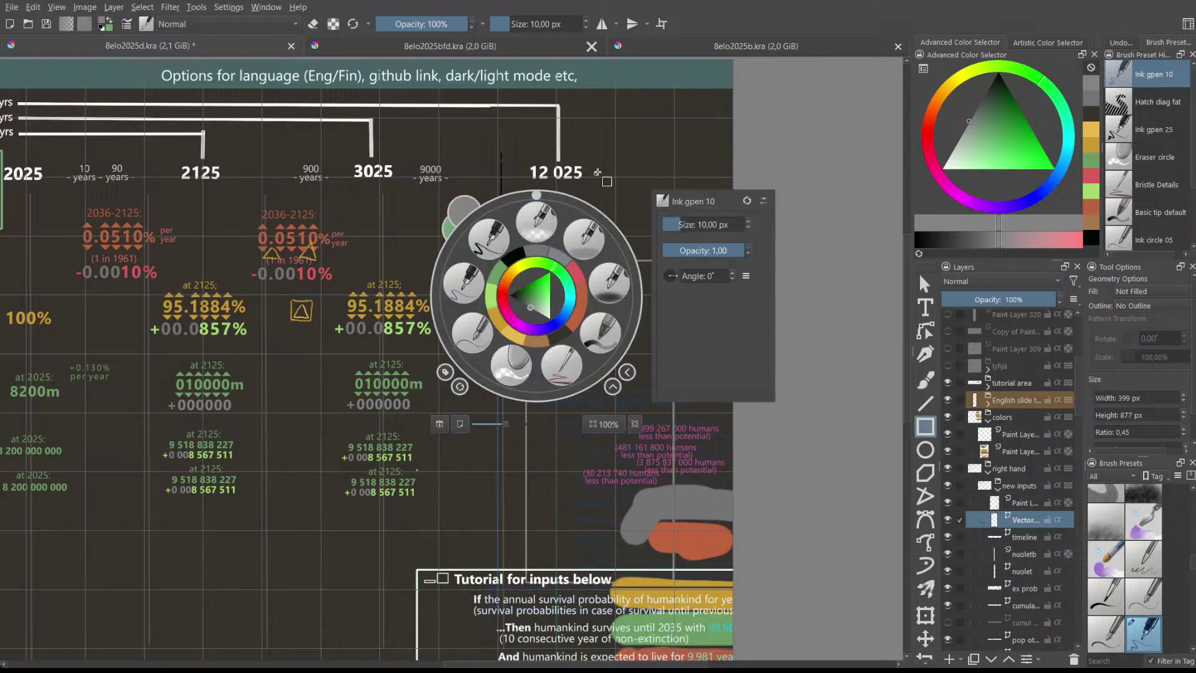
{"action": "left_click", "coordinate": [583, 185]}
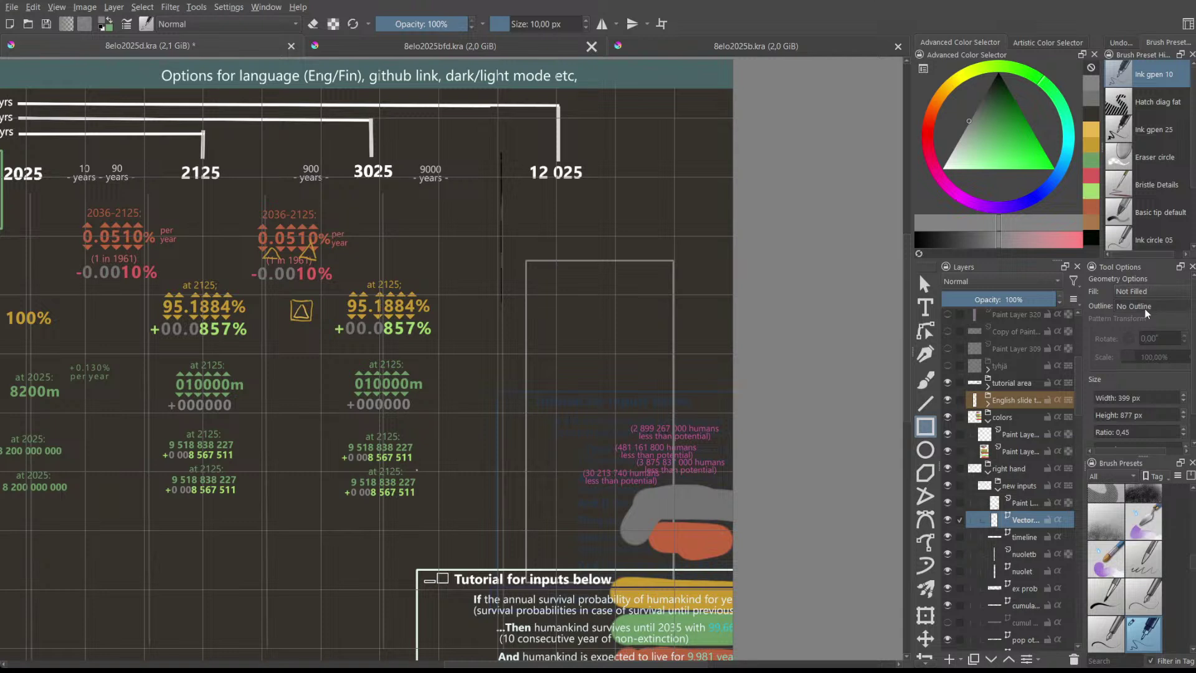
- Return the rectangle outline to Brush, try it with Ink gpen 10 beside the 12 025 frame, and undo the attempts
{"action": "scroll", "coordinate": [1142, 313], "scroll_direction": "down", "scroll_amount": 1}
{"action": "left_click_drag", "start_coordinate": [479, 219], "coordinate": [465, 210]}
{"action": "left_click", "coordinate": [434, 197]}
{"action": "key", "text": "ctrl+z"}
{"action": "key", "text": "ctrl+z"}
{"action": "key", "text": "ctrl+z"}
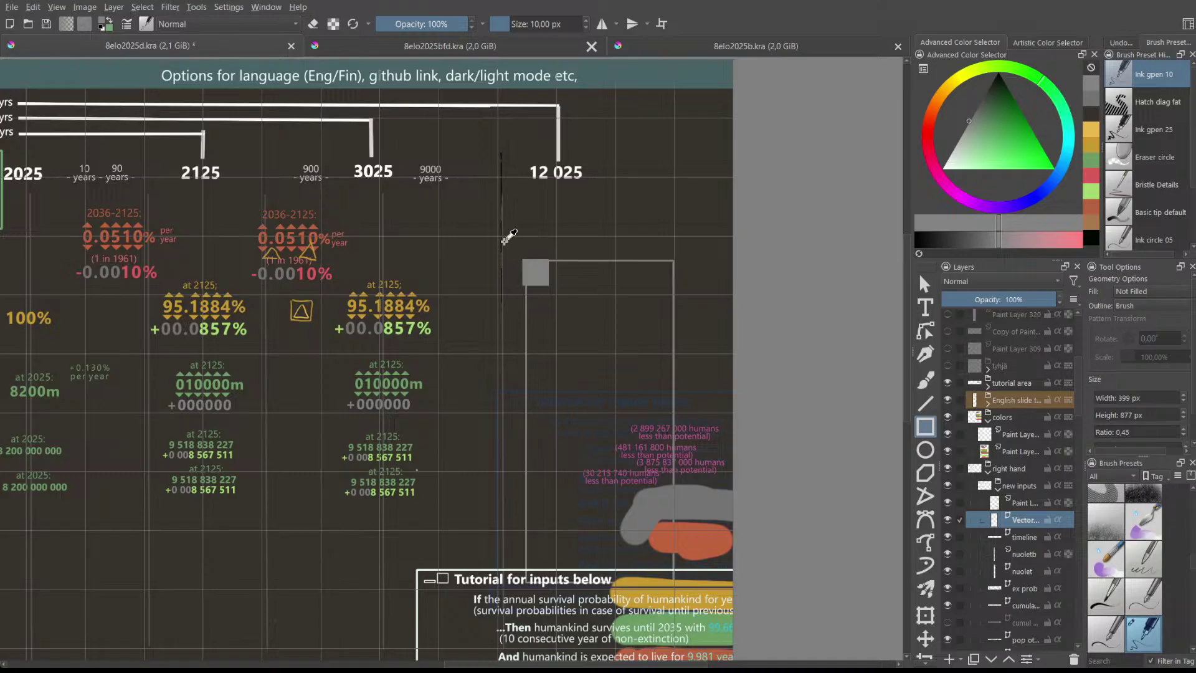
{"action": "left_click", "coordinate": [550, 279]}
{"action": "key", "text": "ctrl+z"}
- Try a second 399 × 877 px rectangle with the Hatch diag fat brush over the existing frame, and undo it
{"action": "key", "text": "slash"}
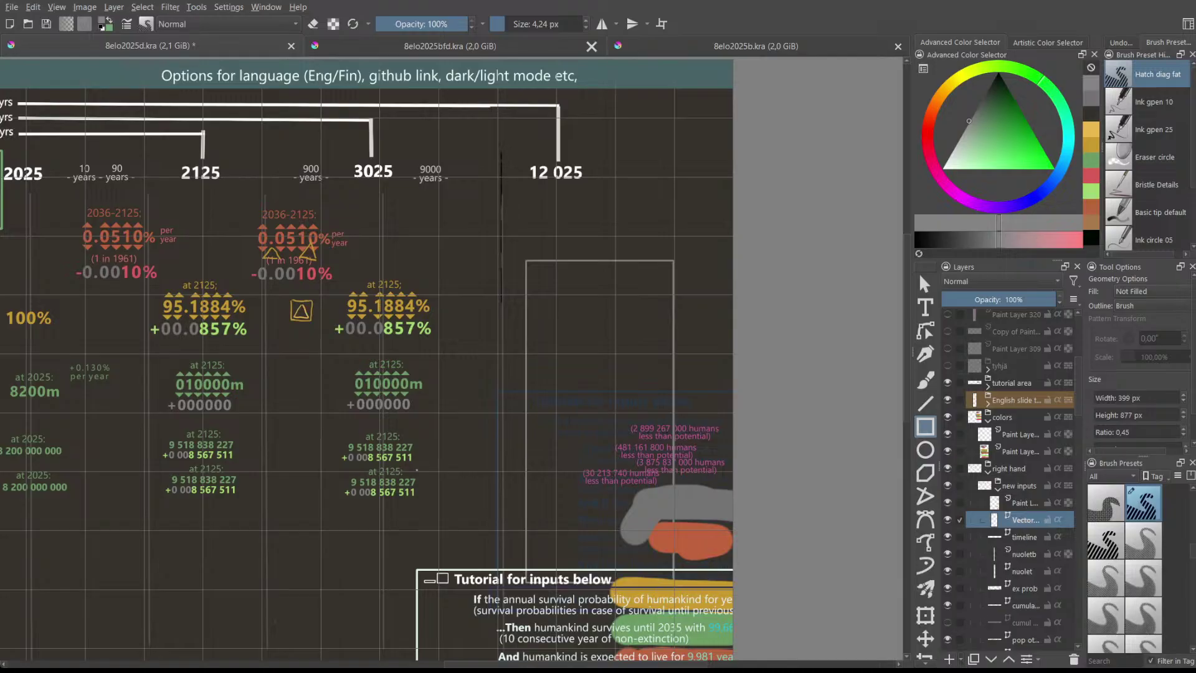
{"action": "left_click_drag", "start_coordinate": [526, 297], "coordinate": [550, 313]}
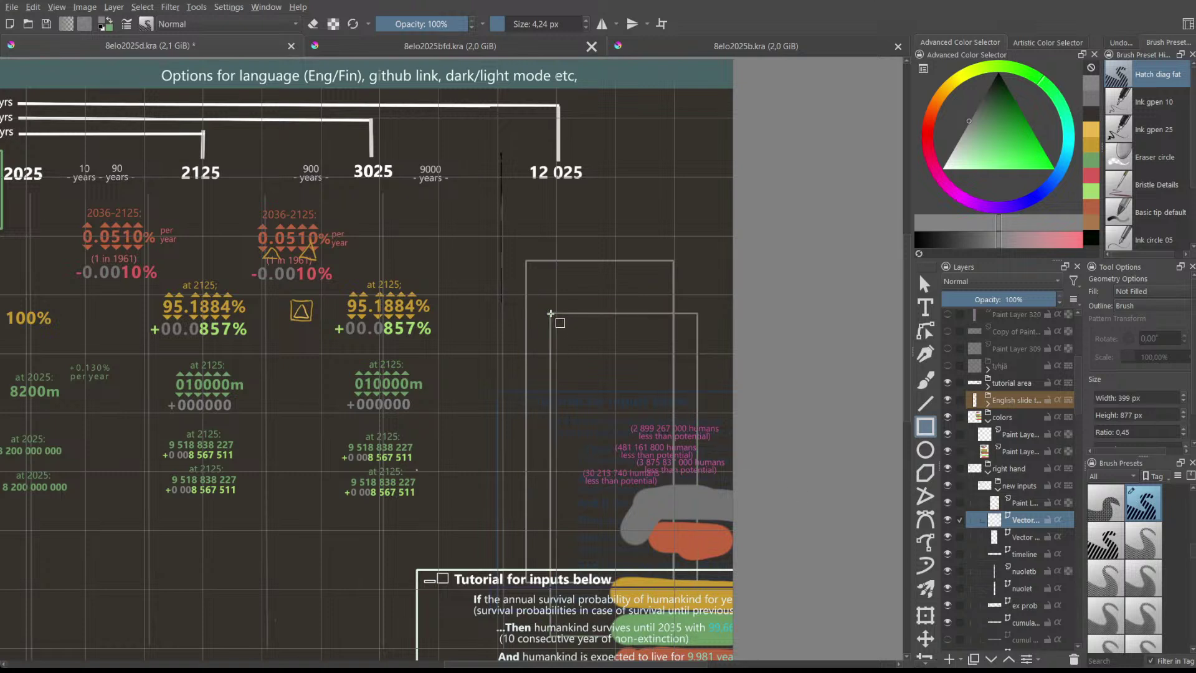
{"action": "key", "text": "ctrl+z"}
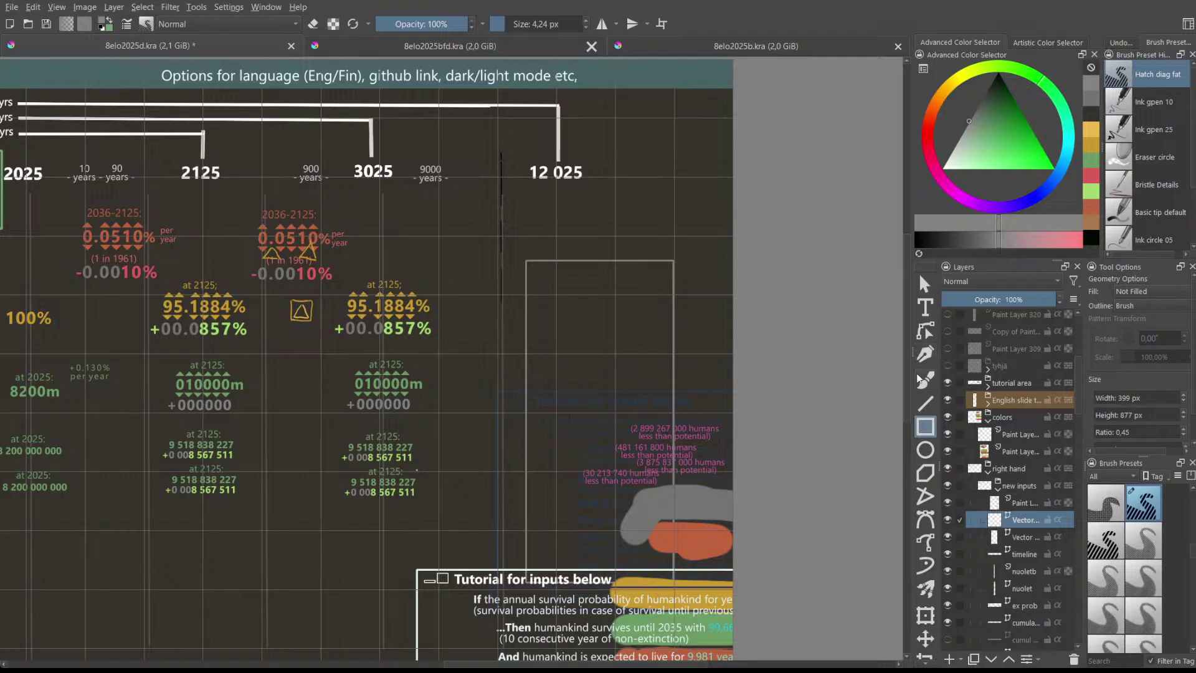
- Try rectangles with the Ink gpen 25 brush under the 12 025 label and set the tool's width to 396 px
{"action": "left_click", "coordinate": [1146, 129]}
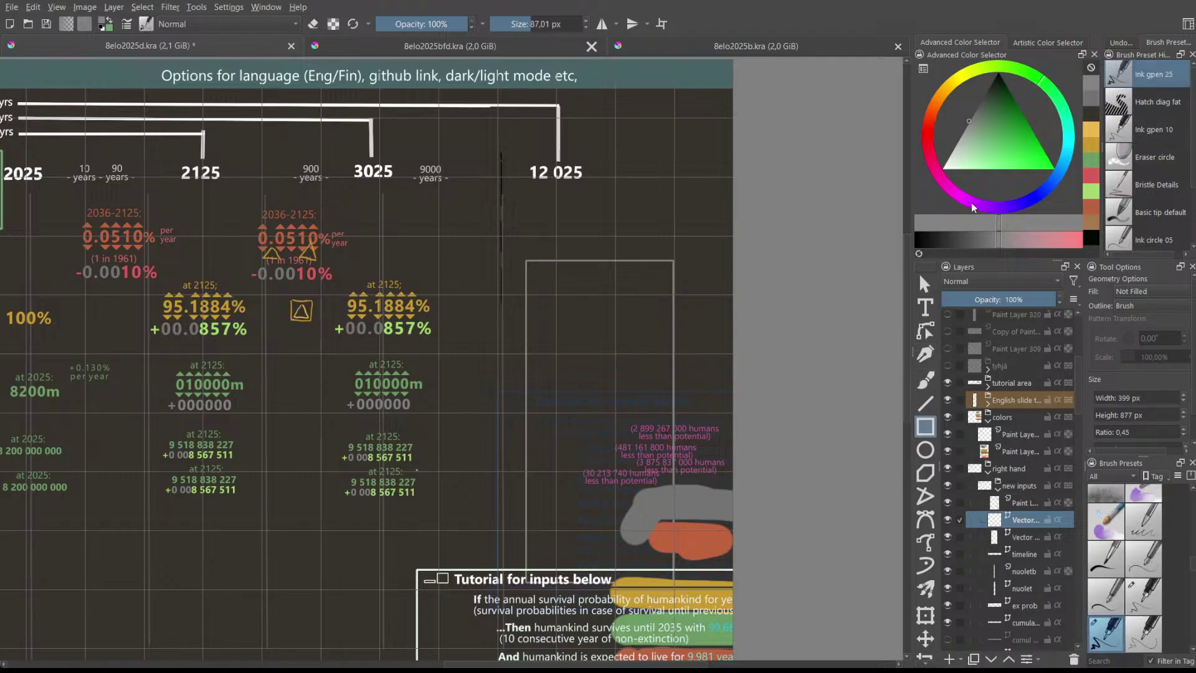
{"action": "left_click", "coordinate": [625, 242]}
{"action": "left_click_drag", "start_coordinate": [624, 241], "coordinate": [421, 220]}
{"action": "left_click", "coordinate": [421, 220]}
{"action": "scroll", "coordinate": [1113, 363], "scroll_direction": "down", "scroll_amount": 4}
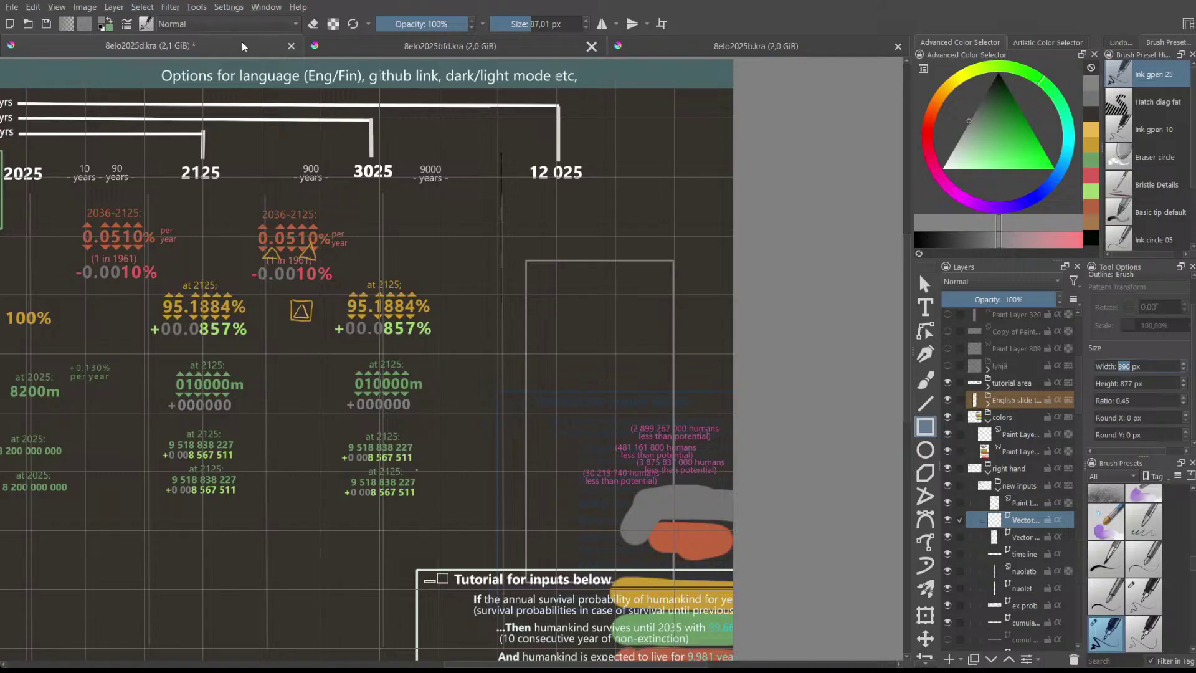
- Draw a filled grey ellipse about 135 × 181 px at the frame's upper corner, and undo it
{"action": "left_click", "coordinate": [926, 450]}
{"action": "left_click_drag", "start_coordinate": [490, 250], "coordinate": [540, 316]}
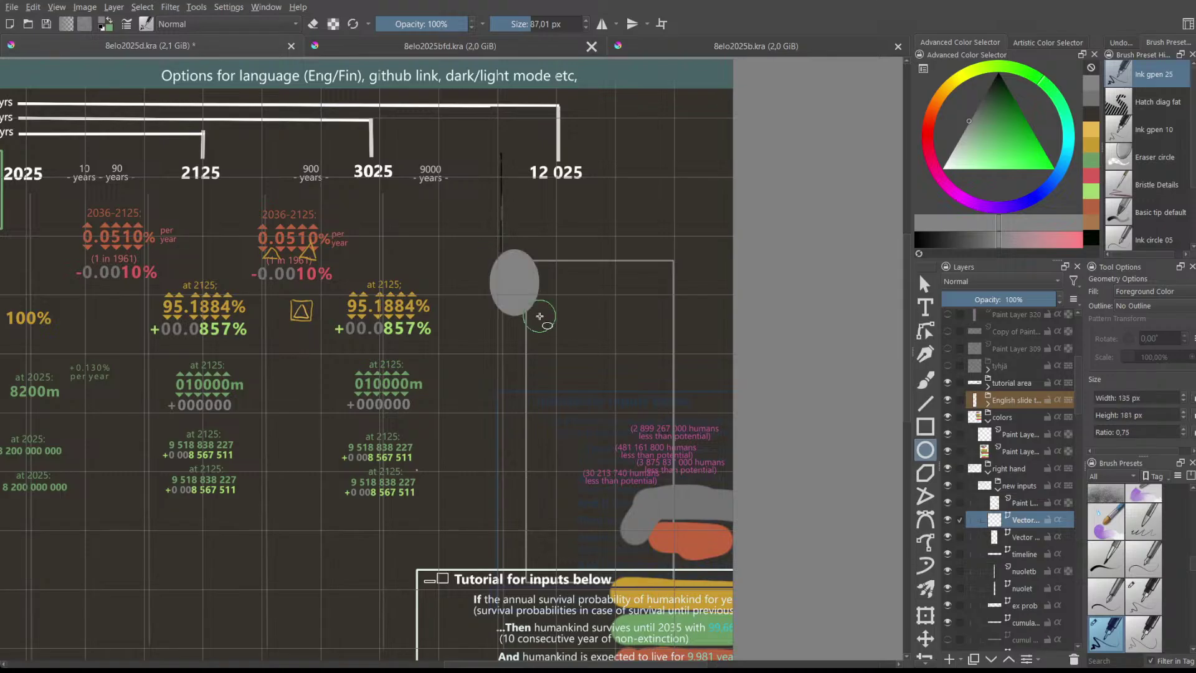
{"action": "key", "text": "ctrl+z"}
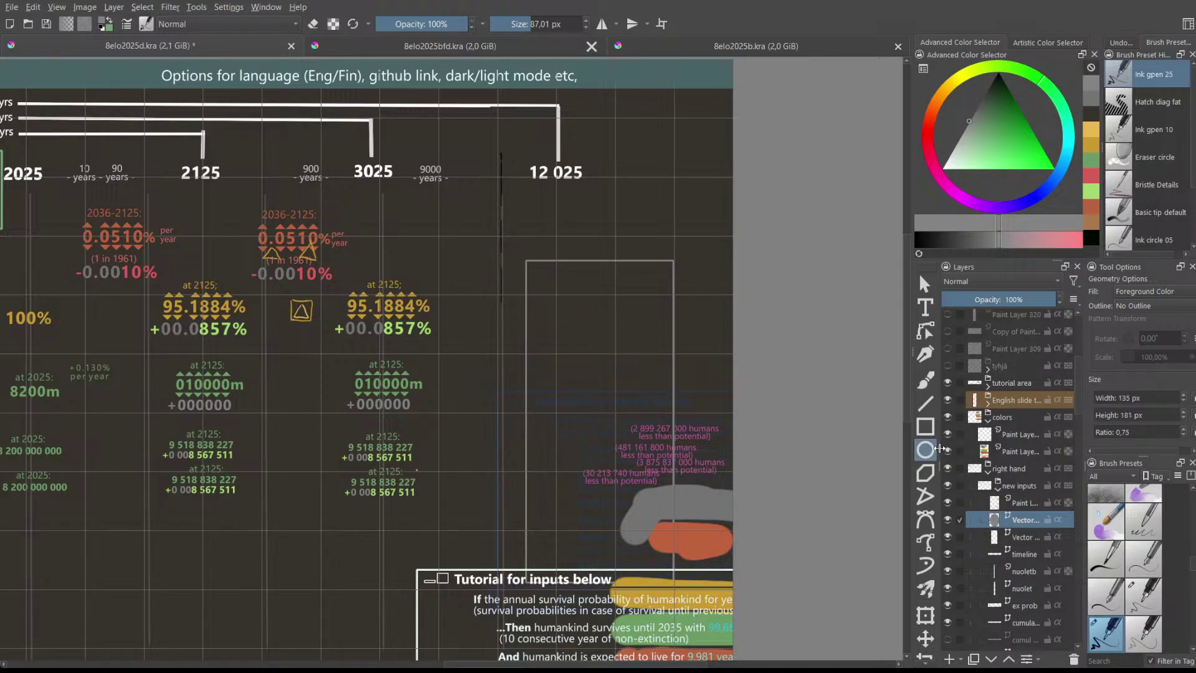
- Unlock the Rectangle tool's dimensions, try a rectangle about 141 × 125 px with Ink gpen 25, and widen the docker area
{"action": "left_click", "coordinate": [926, 426]}
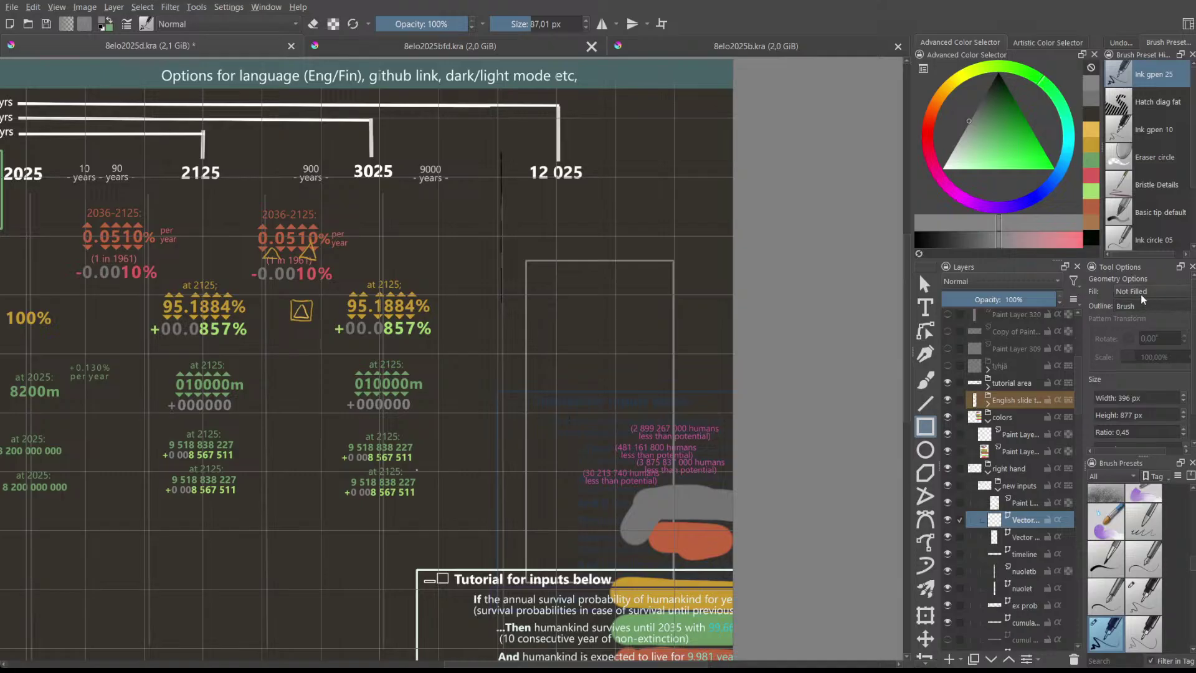
{"action": "scroll", "coordinate": [1142, 302], "scroll_direction": "up", "scroll_amount": 1}
{"action": "scroll", "coordinate": [1163, 337], "scroll_direction": "down", "scroll_amount": 1}
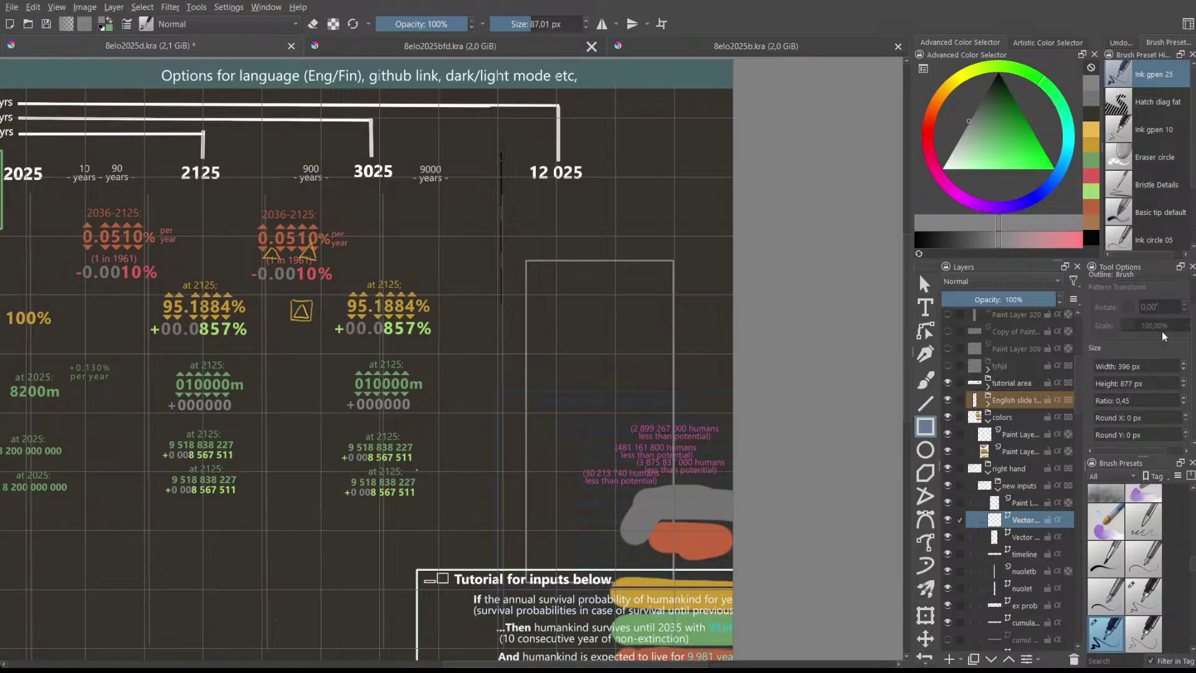
{"action": "mouse_move", "coordinate": [1156, 454]}
{"action": "left_mouse_down"}
{"action": "mouse_move", "coordinate": [1140, 448]}
{"action": "mouse_move", "coordinate": [1164, 447]}
{"action": "mouse_move", "coordinate": [1144, 447]}
{"action": "left_mouse_up"}
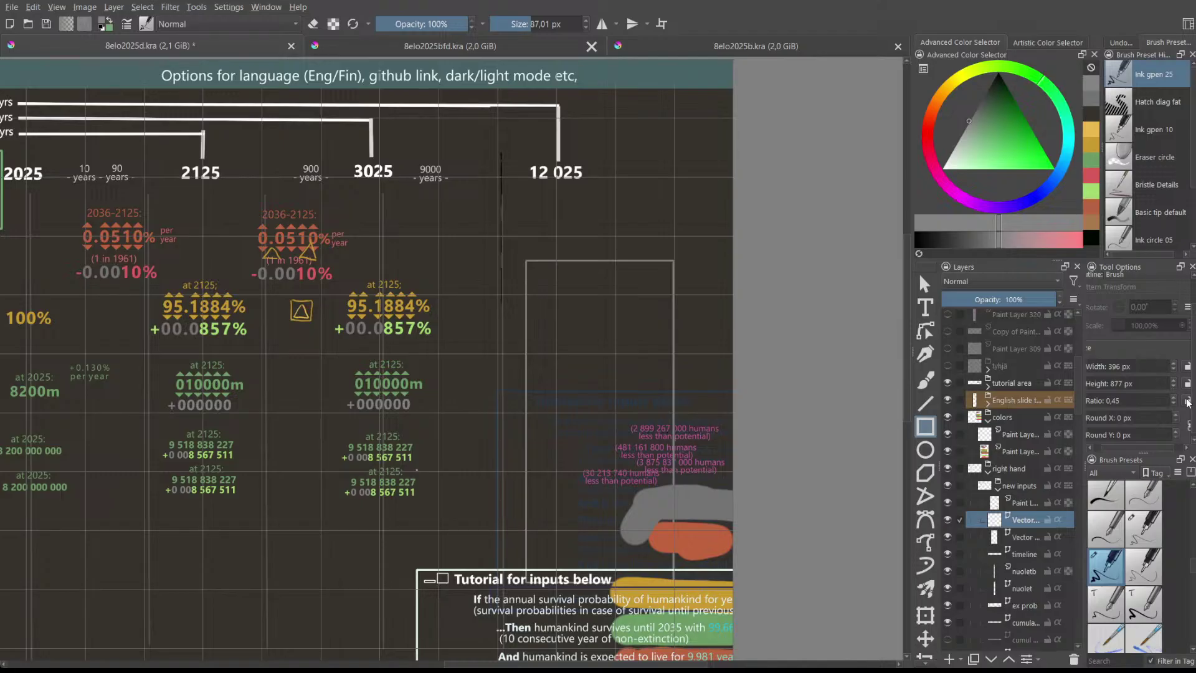
{"action": "left_click_drag", "start_coordinate": [543, 238], "coordinate": [631, 316]}
{"action": "left_click_drag", "start_coordinate": [909, 383], "coordinate": [862, 378]}
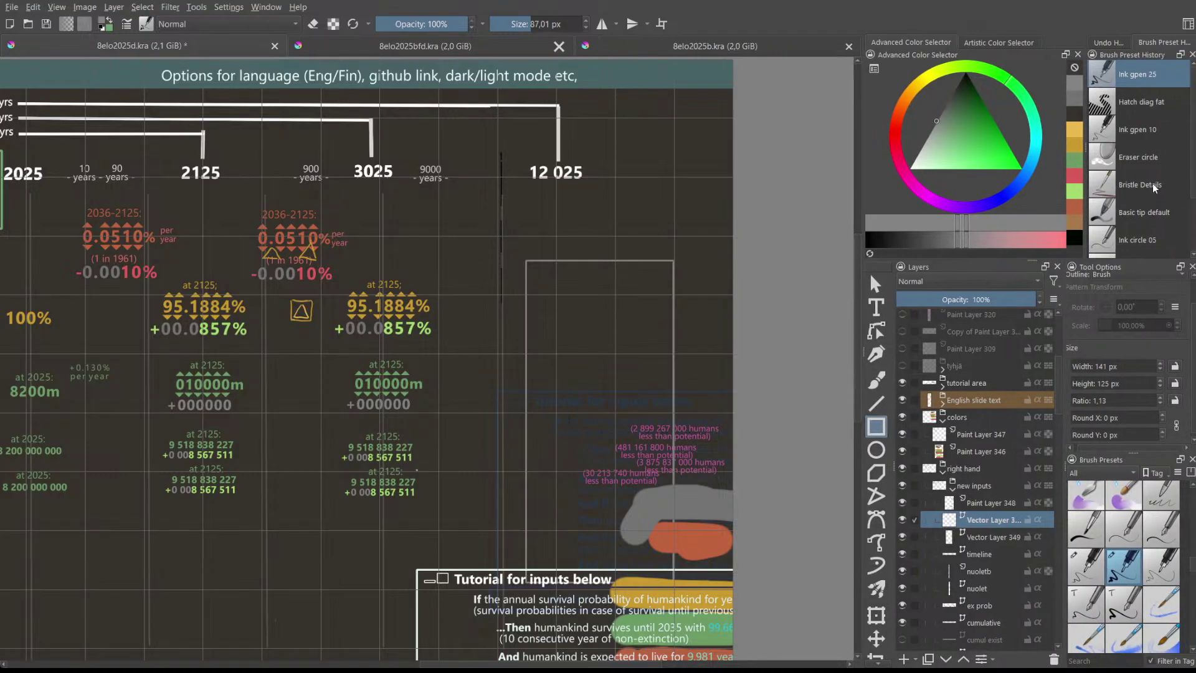
- Try a small rectangle with Ink gpen 10 and one about 312 × 280 px with Hatch diag fat, undoing each
{"action": "left_click", "coordinate": [1140, 129]}
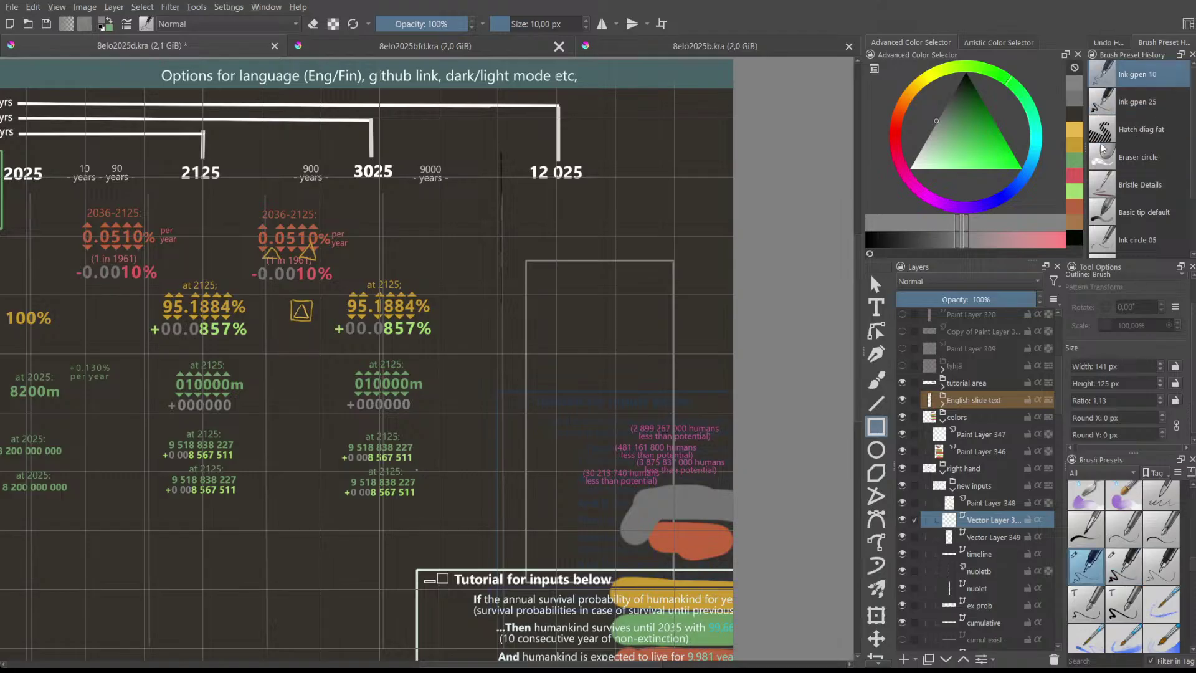
{"action": "left_click_drag", "start_coordinate": [558, 214], "coordinate": [603, 249]}
{"action": "key", "text": "ctrl+z"}
{"action": "left_click", "coordinate": [1143, 142]}
{"action": "left_click_drag", "start_coordinate": [474, 252], "coordinate": [593, 357]}
{"action": "key", "text": "ctrl+z"}
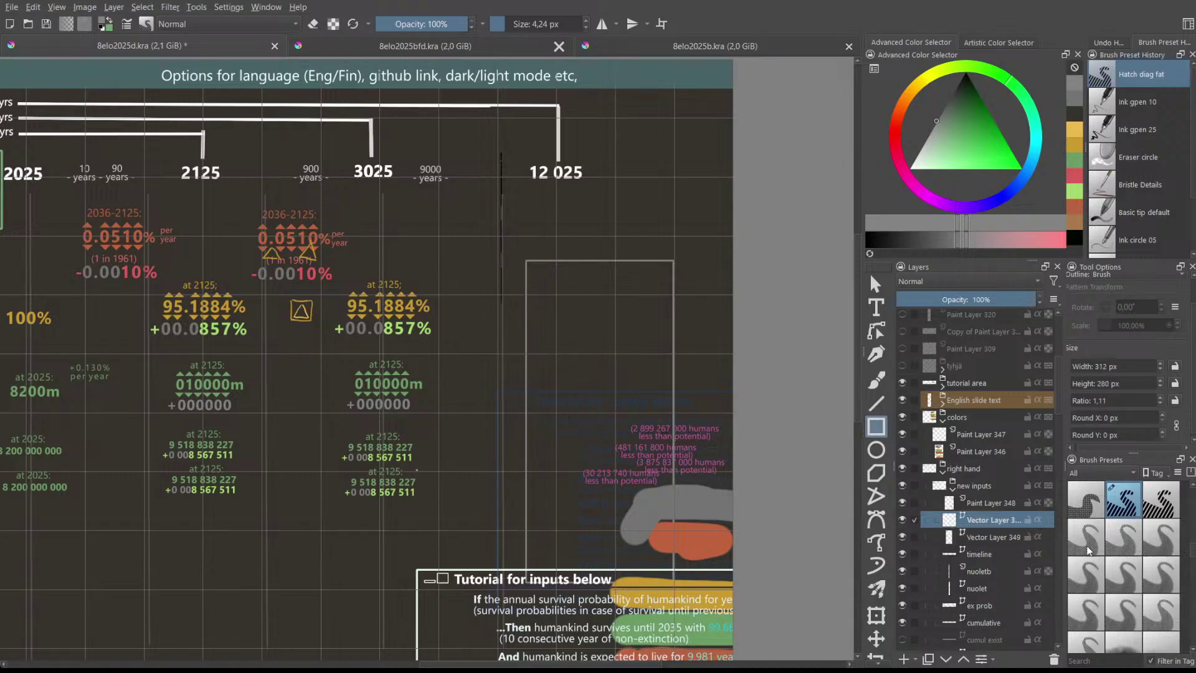
- Merge the upper vector layer into the one below it and select Paint Layer 348
{"action": "key", "text": "ctrl+e"}
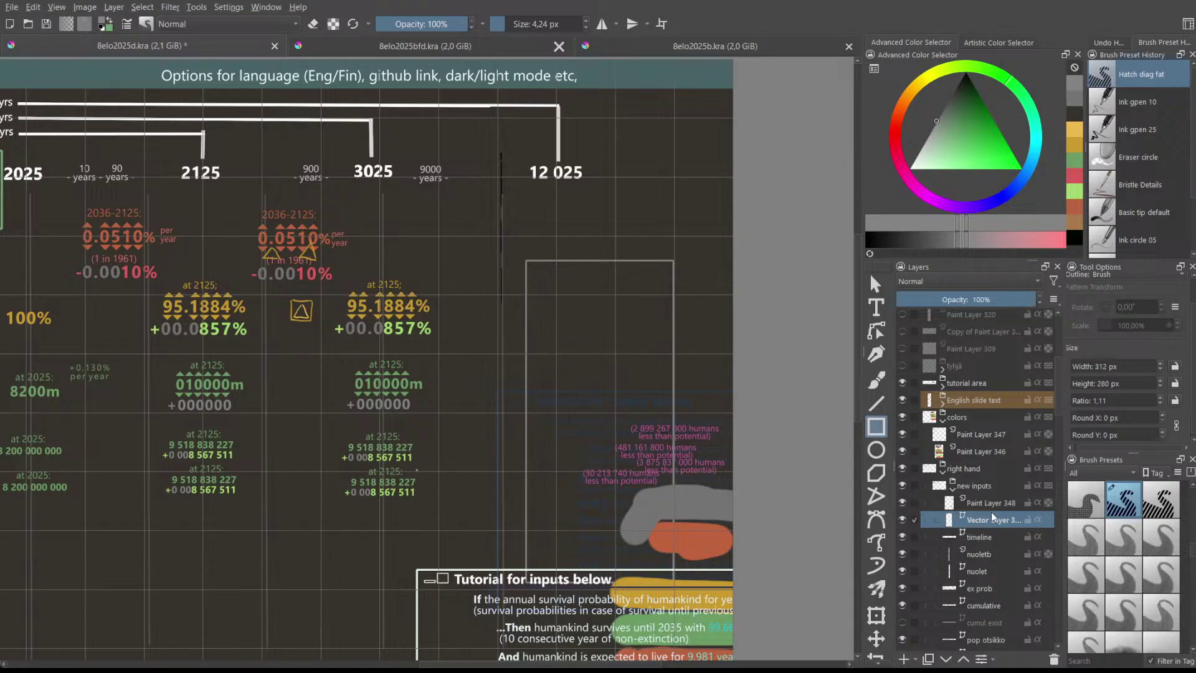
{"action": "left_click", "coordinate": [980, 508]}
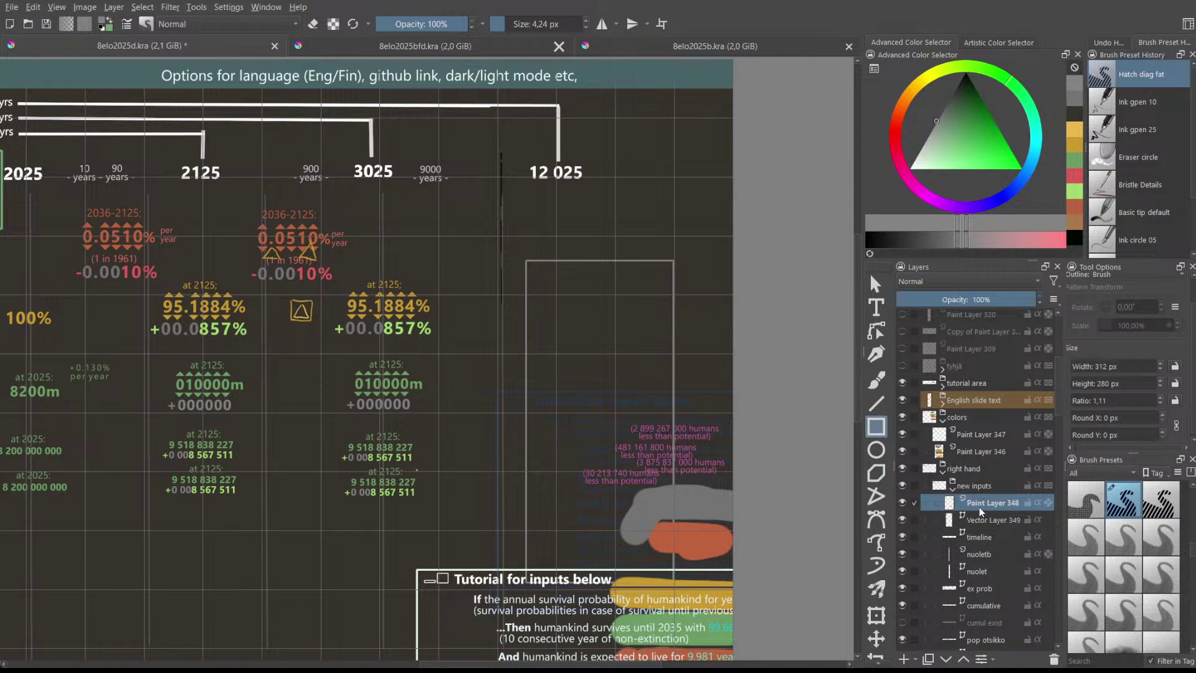
- Try a rectangle about 236 × 235 px on Paint Layer 348, toggle Vector Layer 349's visibility and select that layer
{"action": "left_click_drag", "start_coordinate": [477, 223], "coordinate": [573, 319]}
{"action": "left_click", "coordinate": [902, 519]}
{"action": "left_click", "coordinate": [902, 519]}
{"action": "left_click", "coordinate": [902, 519]}
{"action": "left_click", "coordinate": [901, 520]}
{"action": "left_click", "coordinate": [986, 526]}
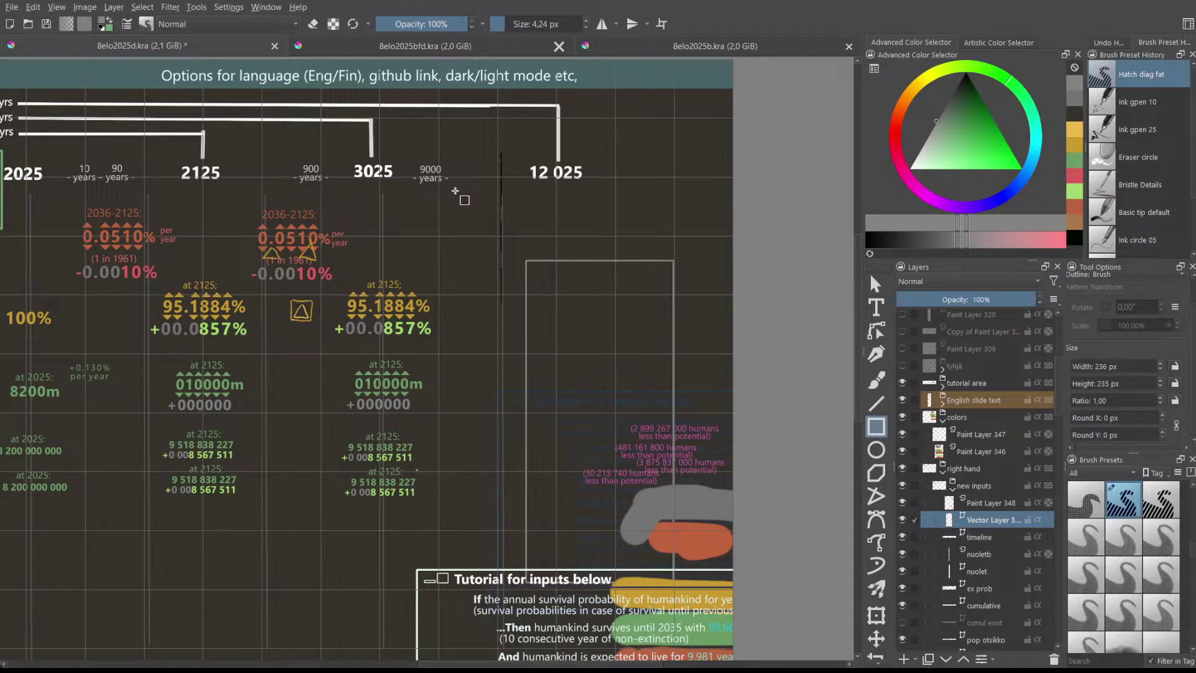
- Try a vertical line with the Line tool on Vector Layer 349 beside the grey frame, and reselect Paint Layer 348
{"action": "left_click", "coordinate": [877, 403]}
{"action": "left_click_drag", "start_coordinate": [494, 266], "coordinate": [491, 381]}
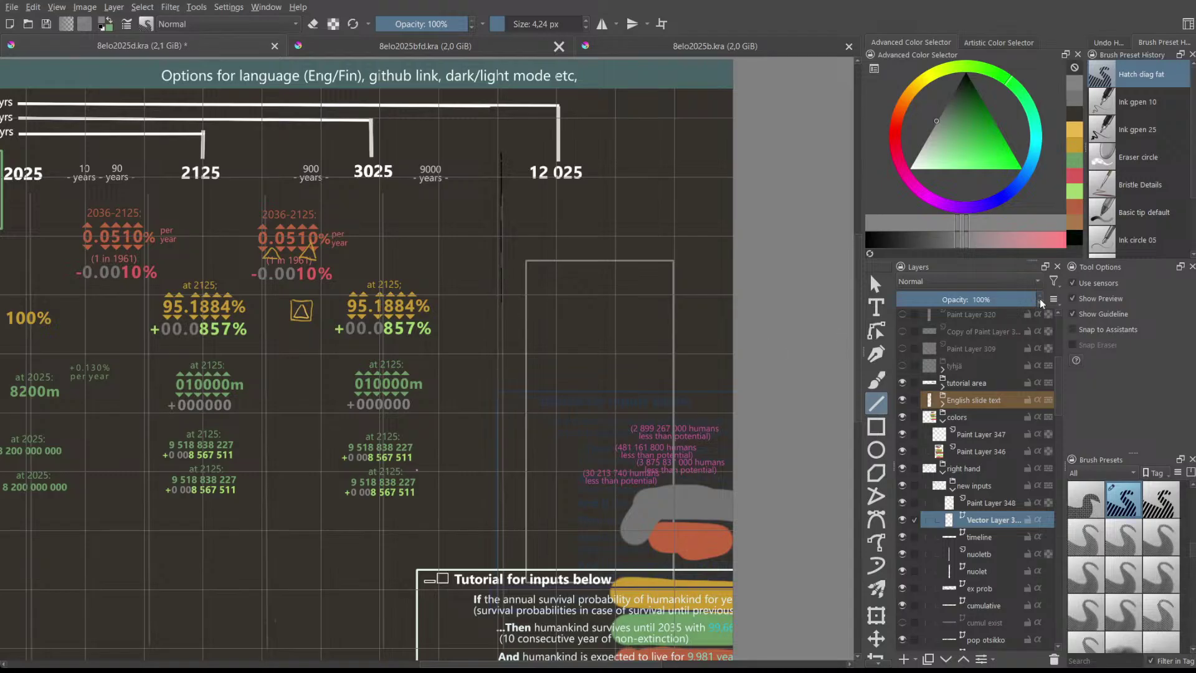
{"action": "left_click", "coordinate": [981, 502]}
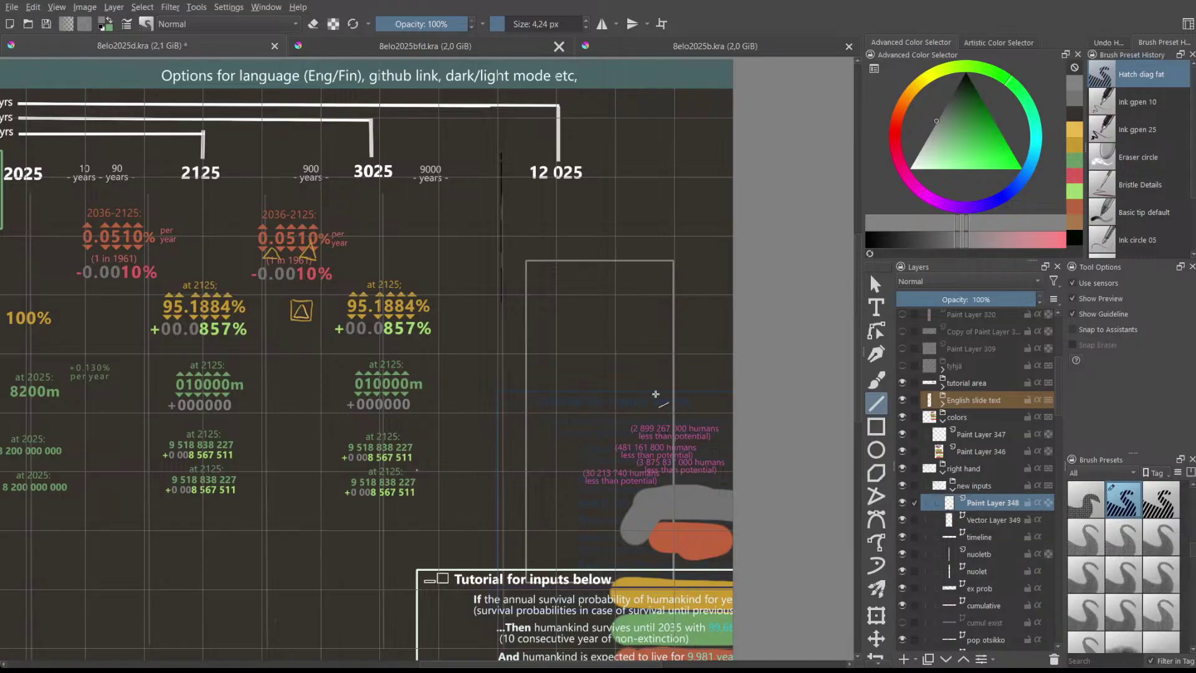
{"action": "scroll", "coordinate": [655, 393], "scroll_direction": "up", "scroll_amount": 2}
{"action": "scroll", "coordinate": [585, 305], "scroll_direction": "down", "scroll_amount": 2}
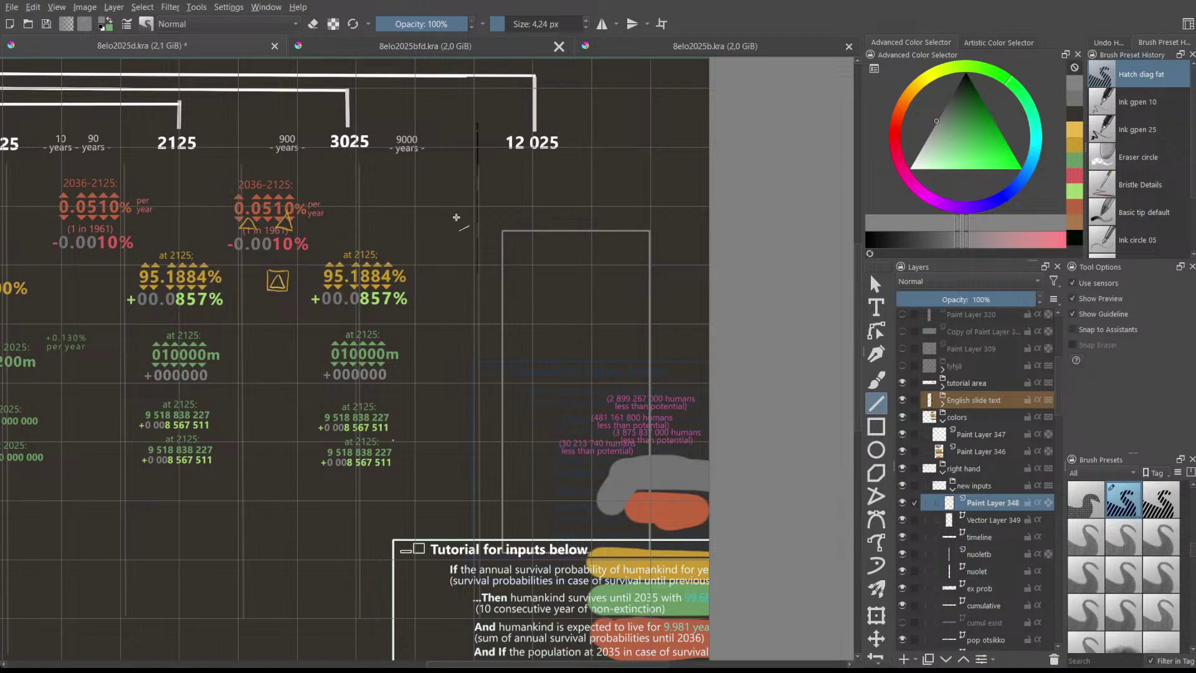
{"action": "scroll", "coordinate": [466, 205], "scroll_direction": "up", "scroll_amount": 5}
{"action": "scroll", "coordinate": [611, 229], "scroll_direction": "down", "scroll_amount": 4}
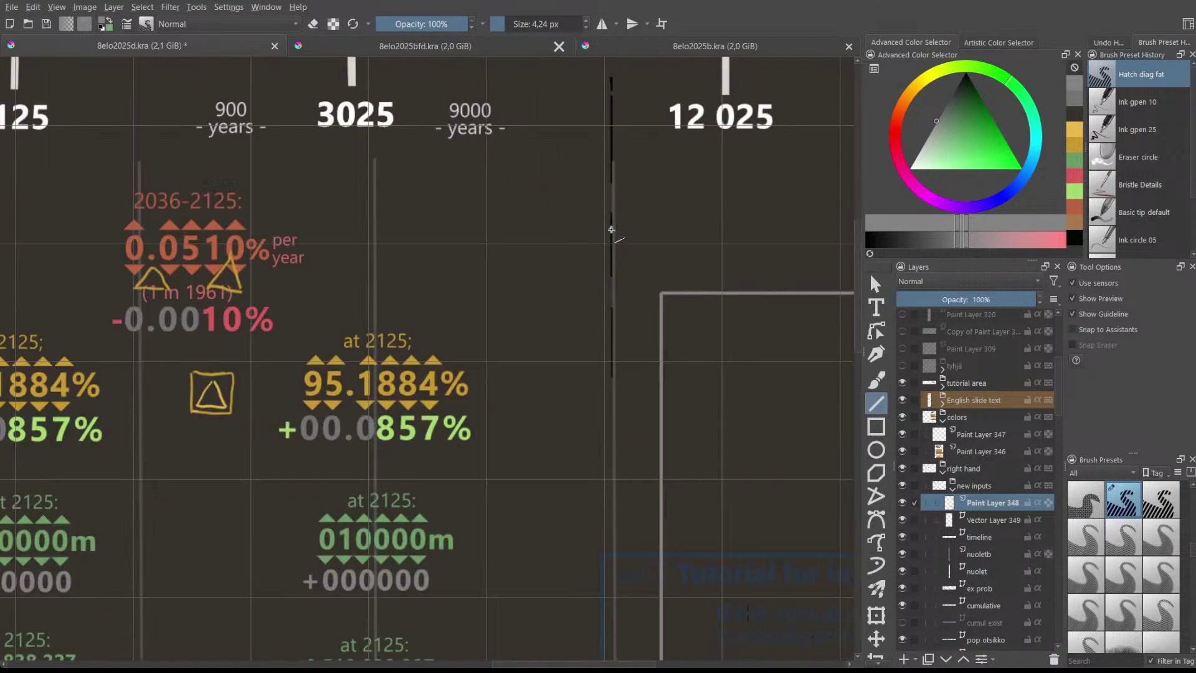
{"action": "scroll", "coordinate": [614, 231], "scroll_direction": "down", "scroll_amount": 3}
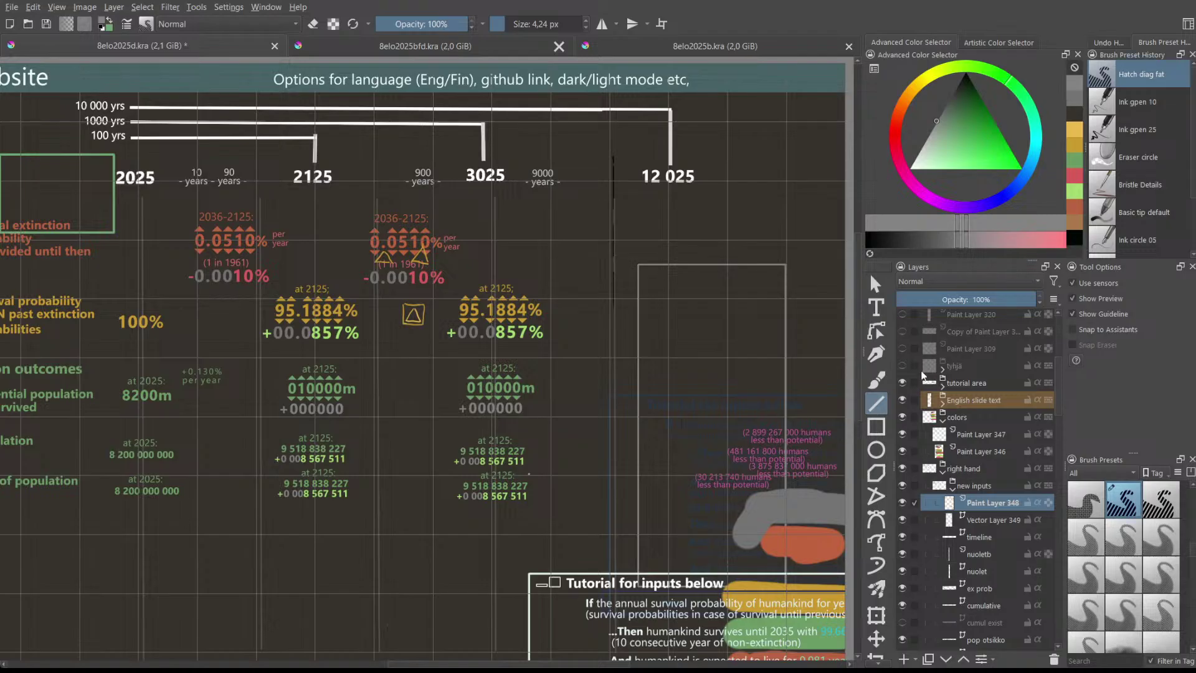
- Draw a dashed rectangle about 485 × 845 px below the 12 025 heading with Hatch diag fat, and hide Vector Layer 349
{"action": "left_click", "coordinate": [880, 423]}
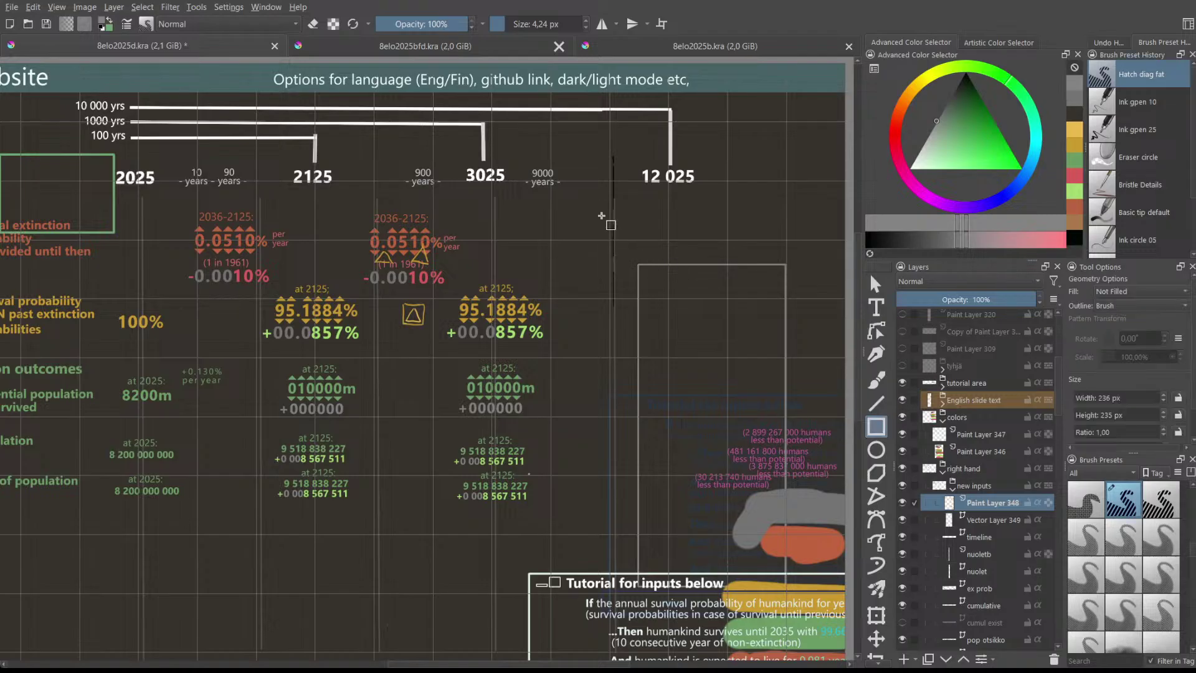
{"action": "left_click_drag", "start_coordinate": [591, 214], "coordinate": [770, 525]}
{"action": "left_click", "coordinate": [907, 520]}
- Fill the visible Copy of Background layer with the dark background colour to cover the faint blue marks under the 12 025 column
{"action": "scroll", "coordinate": [985, 554], "scroll_direction": "down", "scroll_amount": 1}
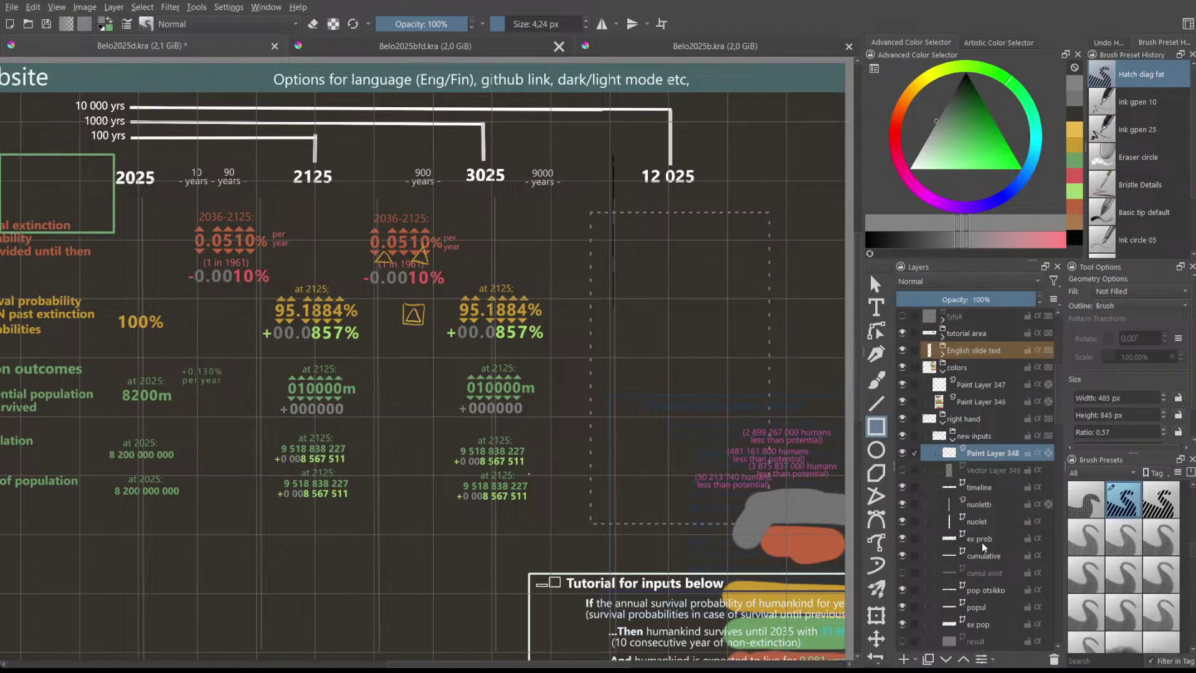
{"action": "scroll", "coordinate": [973, 511], "scroll_direction": "down", "scroll_amount": 4}
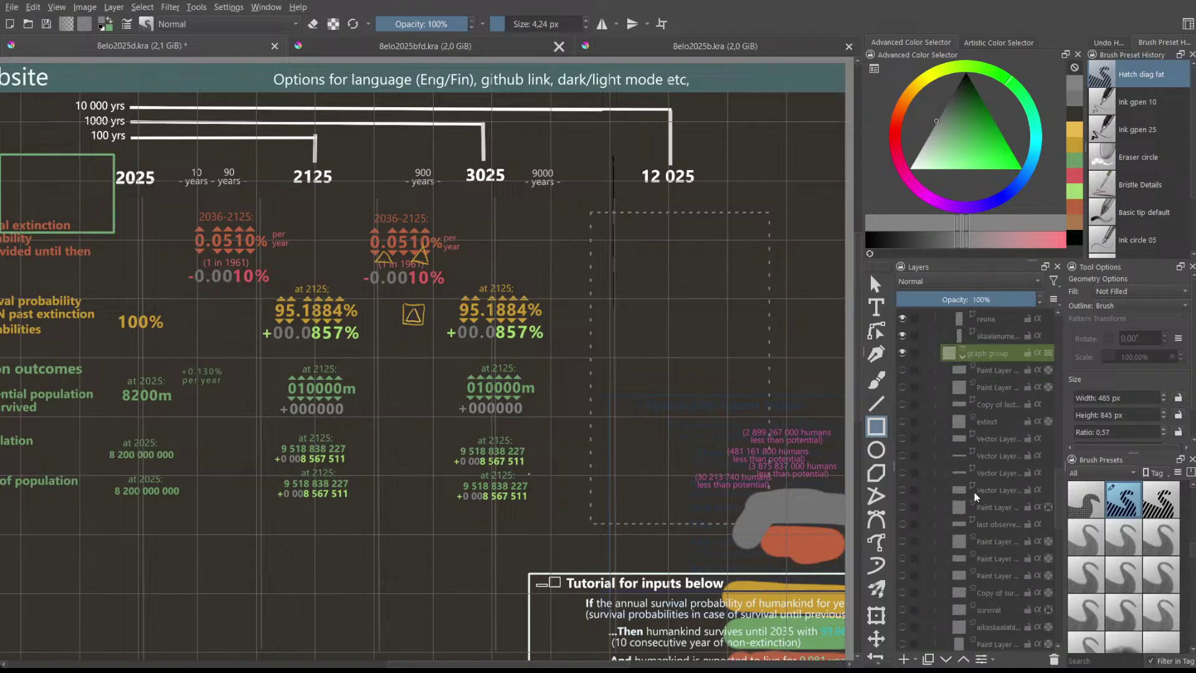
{"action": "scroll", "coordinate": [974, 491], "scroll_direction": "down", "scroll_amount": 6}
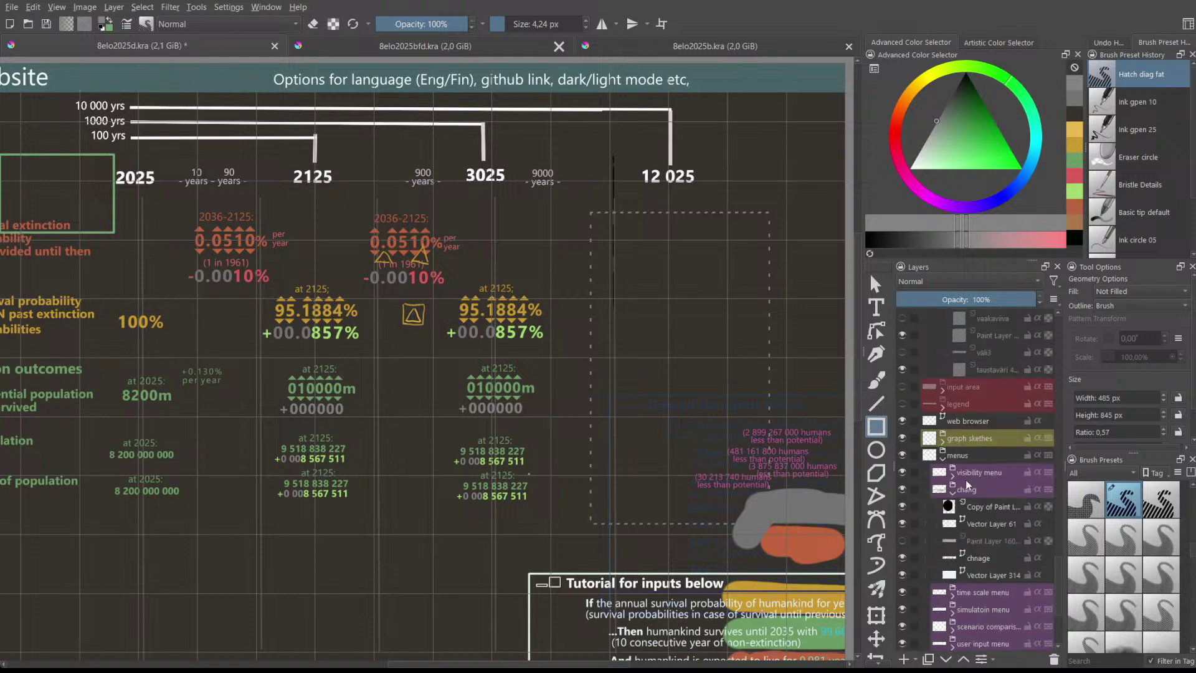
{"action": "scroll", "coordinate": [900, 538], "scroll_direction": "down", "scroll_amount": 1}
{"action": "scroll", "coordinate": [881, 483], "scroll_direction": "down", "scroll_amount": 5}
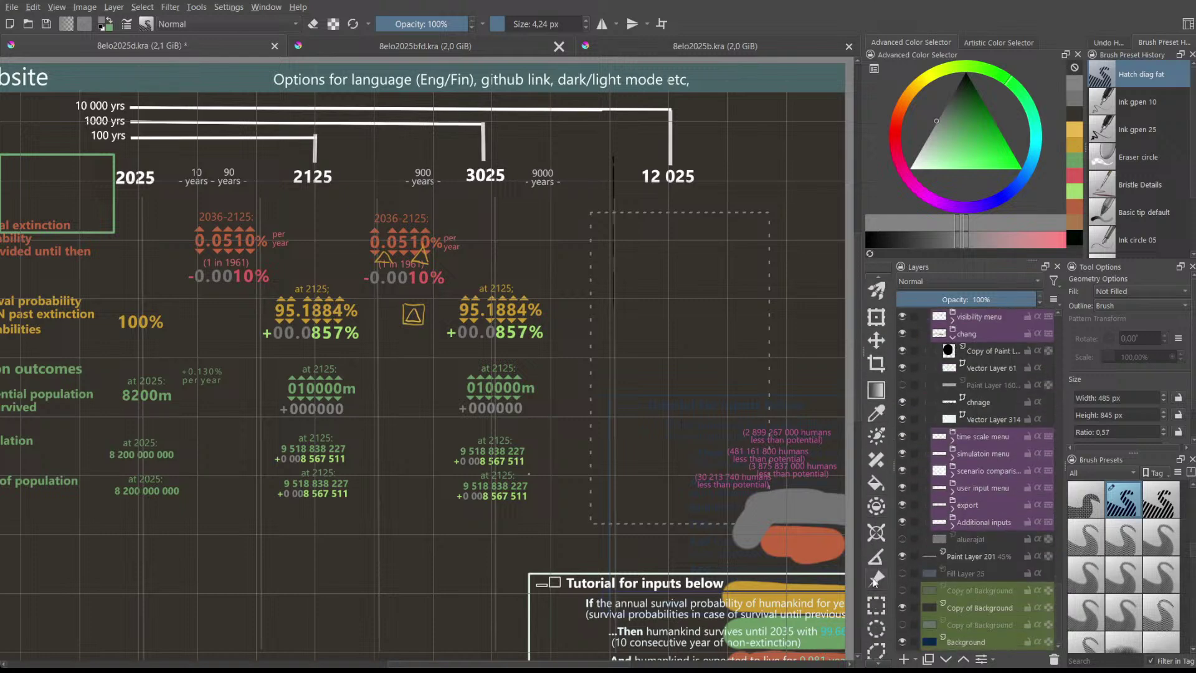
{"action": "left_click", "coordinate": [876, 482]}
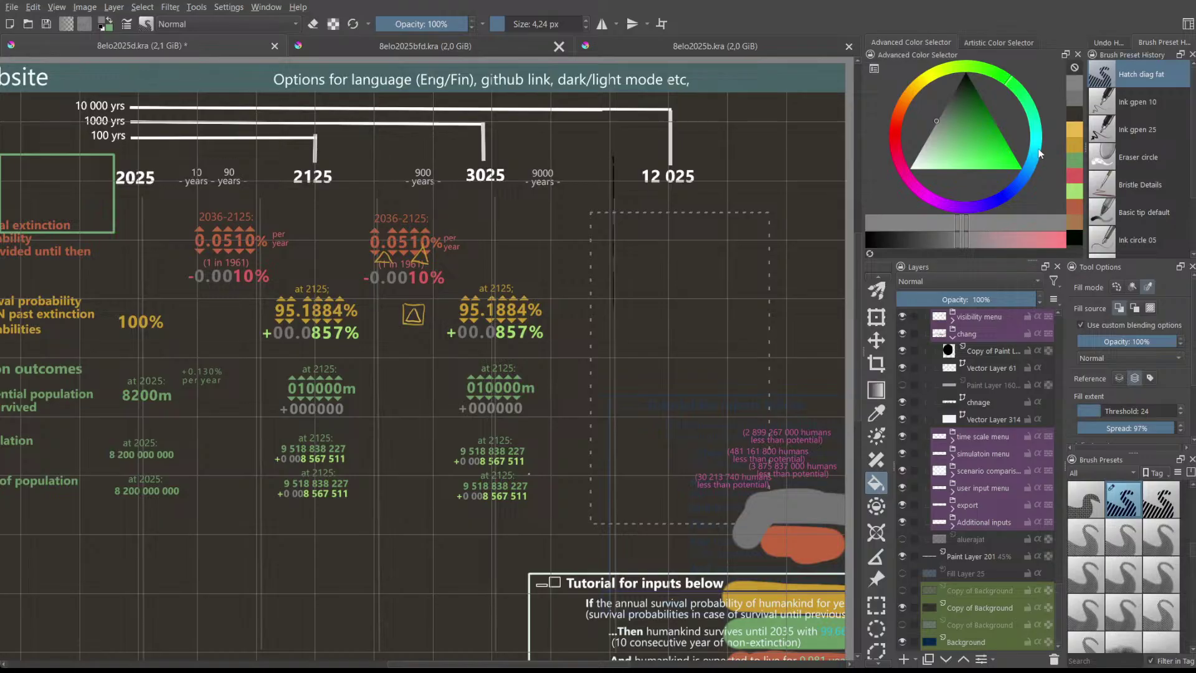
{"action": "left_click", "coordinate": [1076, 117]}
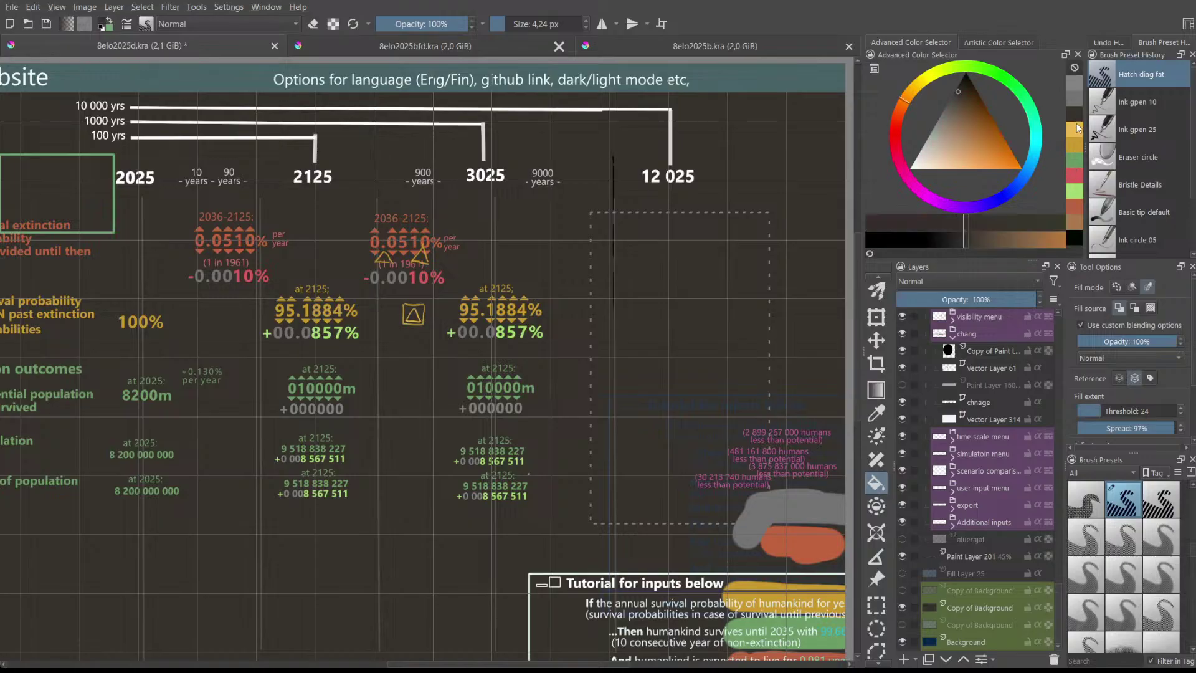
{"action": "left_click", "coordinate": [987, 605]}
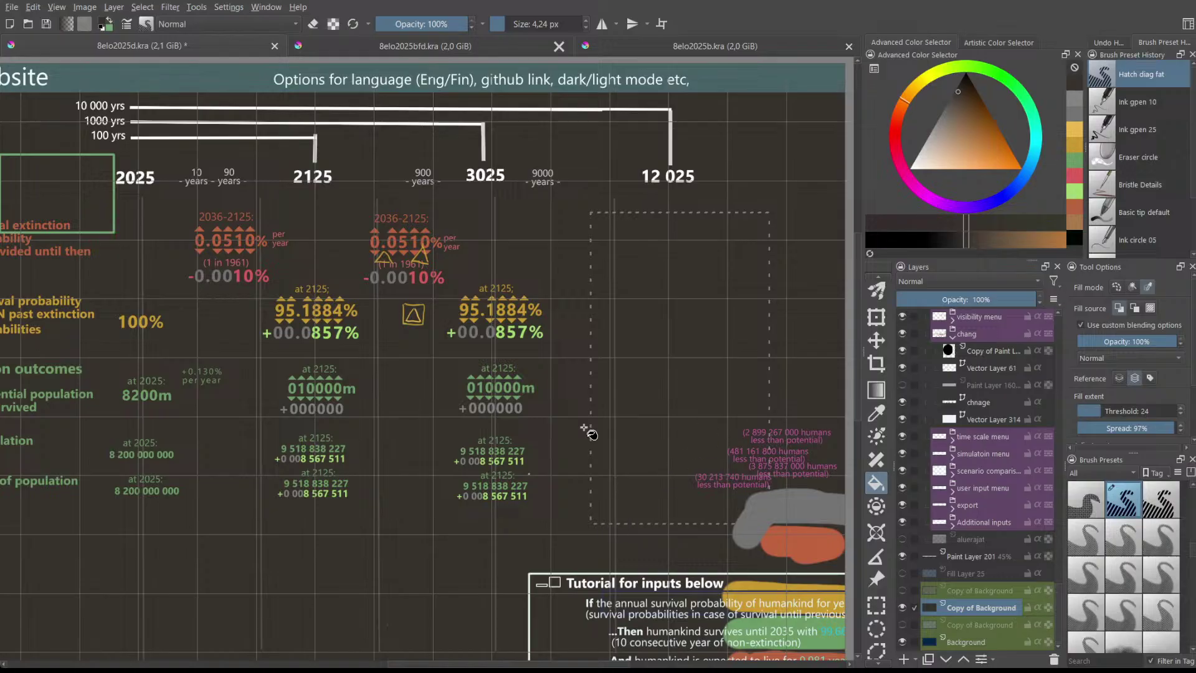
{"action": "scroll", "coordinate": [633, 395], "scroll_direction": "up", "scroll_amount": 5}
{"action": "scroll", "coordinate": [697, 404], "scroll_direction": "down", "scroll_amount": 5}
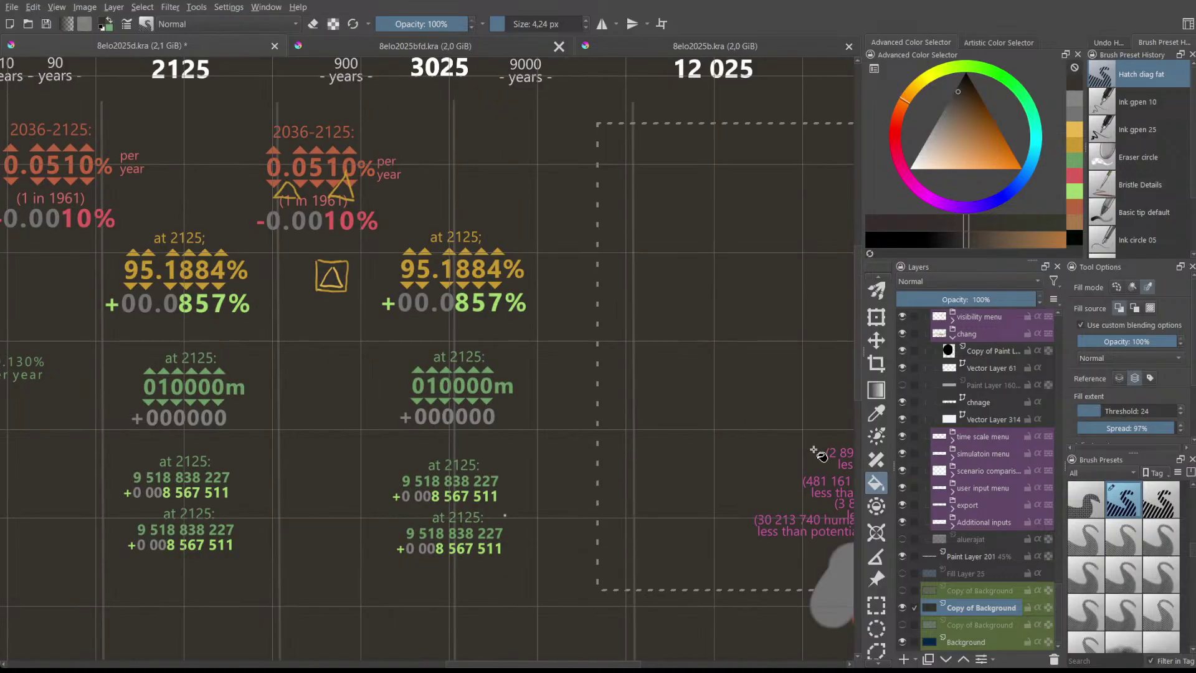
{"action": "mouse_move", "coordinate": [854, 360]}
{"action": "left_mouse_down"}
{"action": "mouse_move", "coordinate": [856, 273]}
{"action": "mouse_move", "coordinate": [861, 365]}
{"action": "left_mouse_up"}
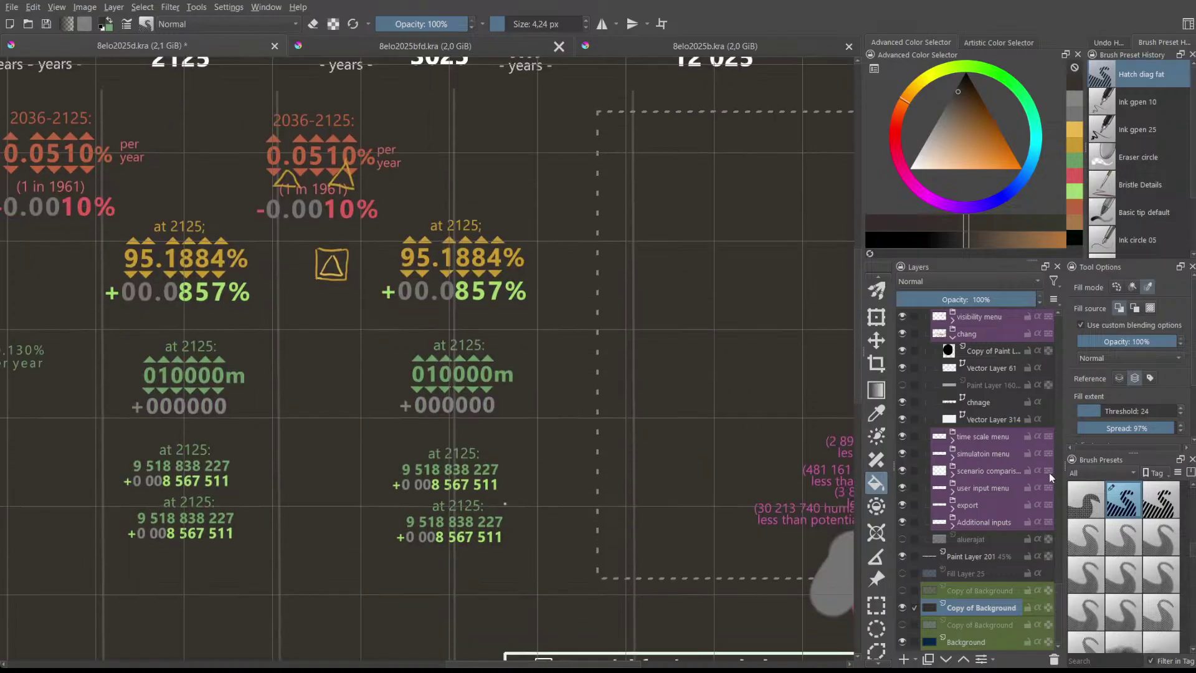
- Identify the ex pop layer by toggling its visibility, and delete its pink "less than potential" population notes near the 12 025 column
{"action": "scroll", "coordinate": [981, 534], "scroll_direction": "up", "scroll_amount": 10}
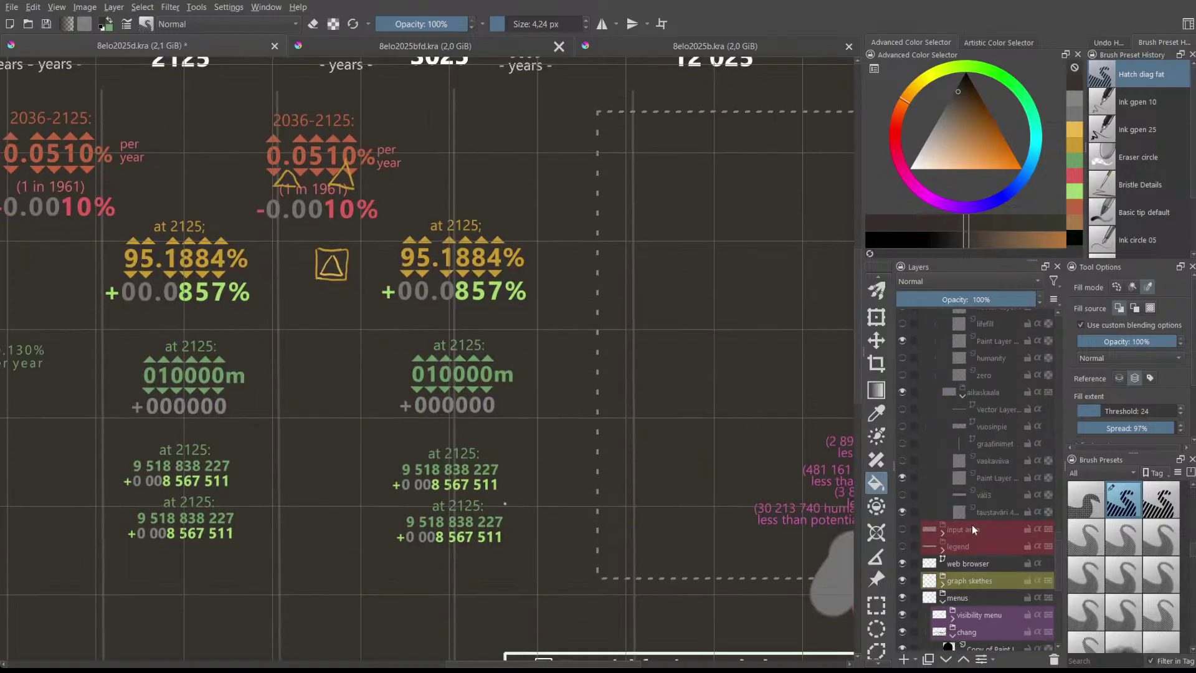
{"action": "left_click_drag", "start_coordinate": [530, 663], "coordinate": [582, 662]}
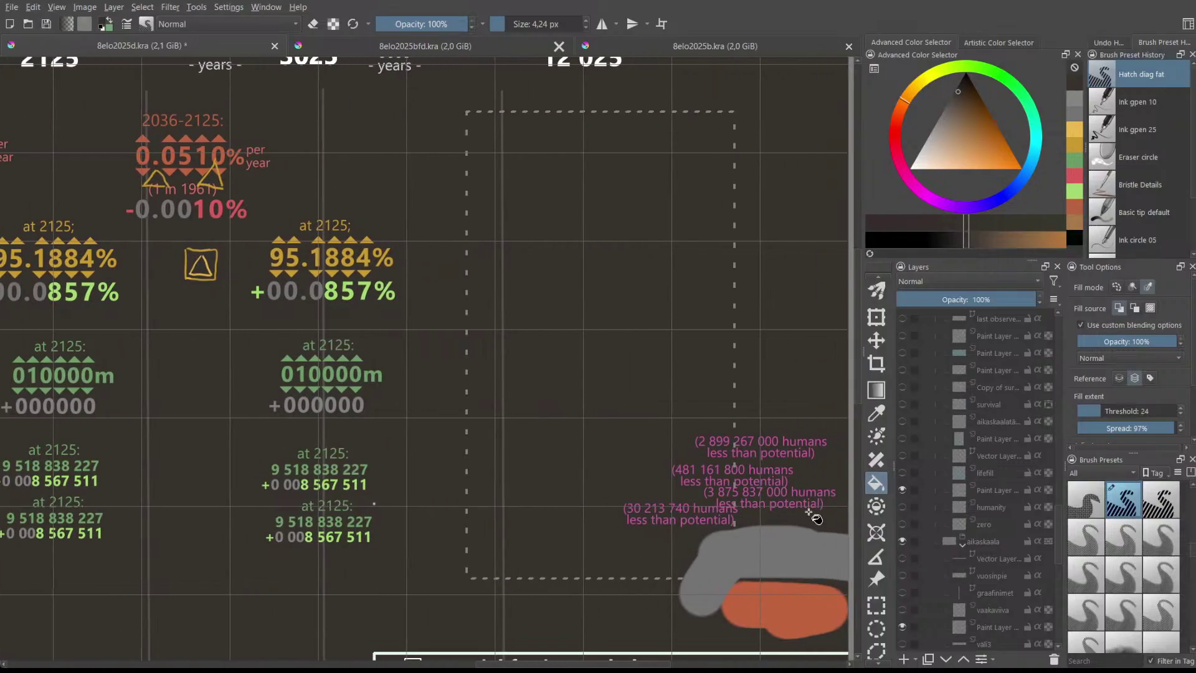
{"action": "scroll", "coordinate": [900, 503], "scroll_direction": "down", "scroll_amount": 1}
{"action": "scroll", "coordinate": [826, 525], "scroll_direction": "up", "scroll_amount": 1}
{"action": "scroll", "coordinate": [882, 508], "scroll_direction": "up", "scroll_amount": 5}
{"action": "scroll", "coordinate": [867, 502], "scroll_direction": "down", "scroll_amount": 1}
{"action": "scroll", "coordinate": [751, 477], "scroll_direction": "down", "scroll_amount": 3}
{"action": "scroll", "coordinate": [942, 489], "scroll_direction": "up", "scroll_amount": 8}
{"action": "scroll", "coordinate": [940, 477], "scroll_direction": "up", "scroll_amount": 5}
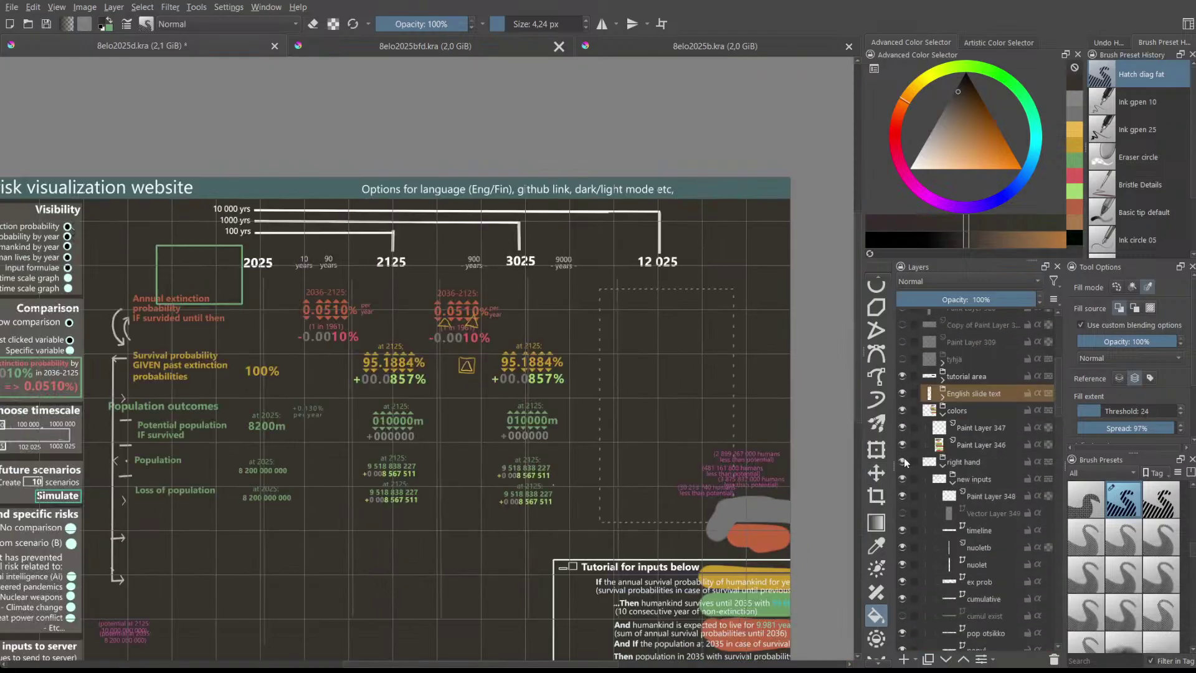
{"action": "scroll", "coordinate": [940, 498], "scroll_direction": "down", "scroll_amount": 3}
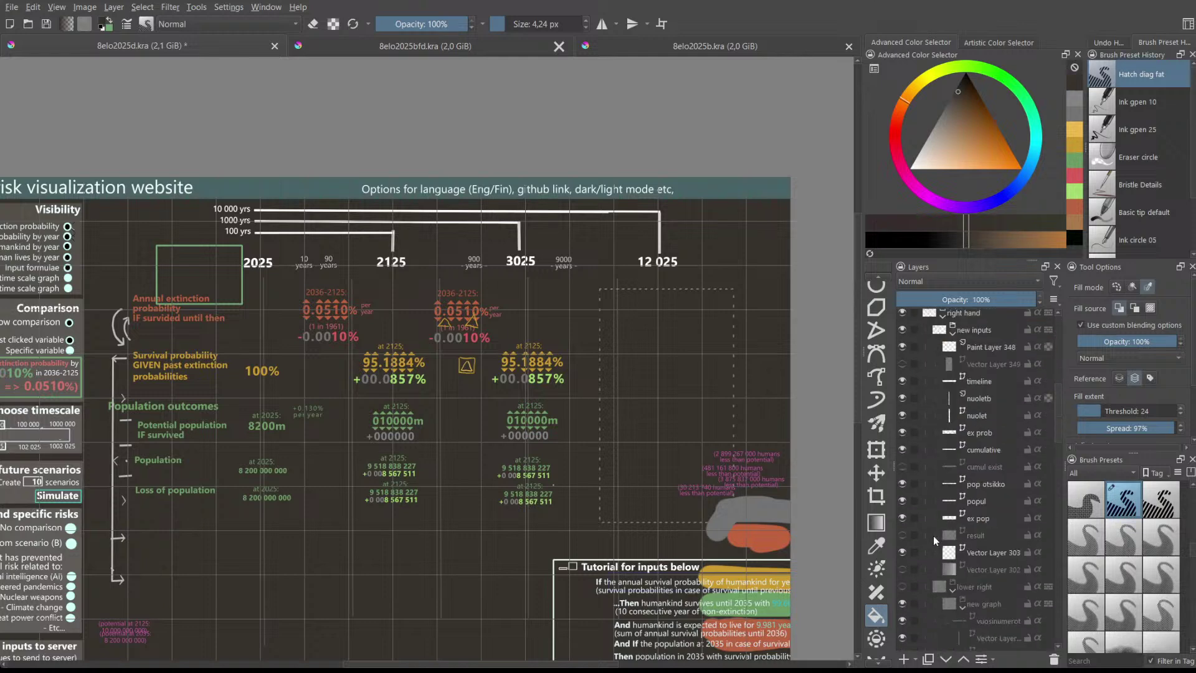
{"action": "left_click", "coordinate": [903, 518]}
{"action": "left_click", "coordinate": [903, 518]}
{"action": "left_click", "coordinate": [903, 518]}
{"action": "left_click", "coordinate": [903, 518]}
{"action": "left_click", "coordinate": [973, 521]}
{"action": "scroll", "coordinate": [921, 330], "scroll_direction": "up", "scroll_amount": 1}
{"action": "scroll", "coordinate": [877, 460], "scroll_direction": "up", "scroll_amount": 1}
{"action": "scroll", "coordinate": [877, 460], "scroll_direction": "up", "scroll_amount": 3}
{"action": "left_click_drag", "start_coordinate": [666, 414], "coordinate": [813, 537]}
{"action": "key", "text": "Delete"}
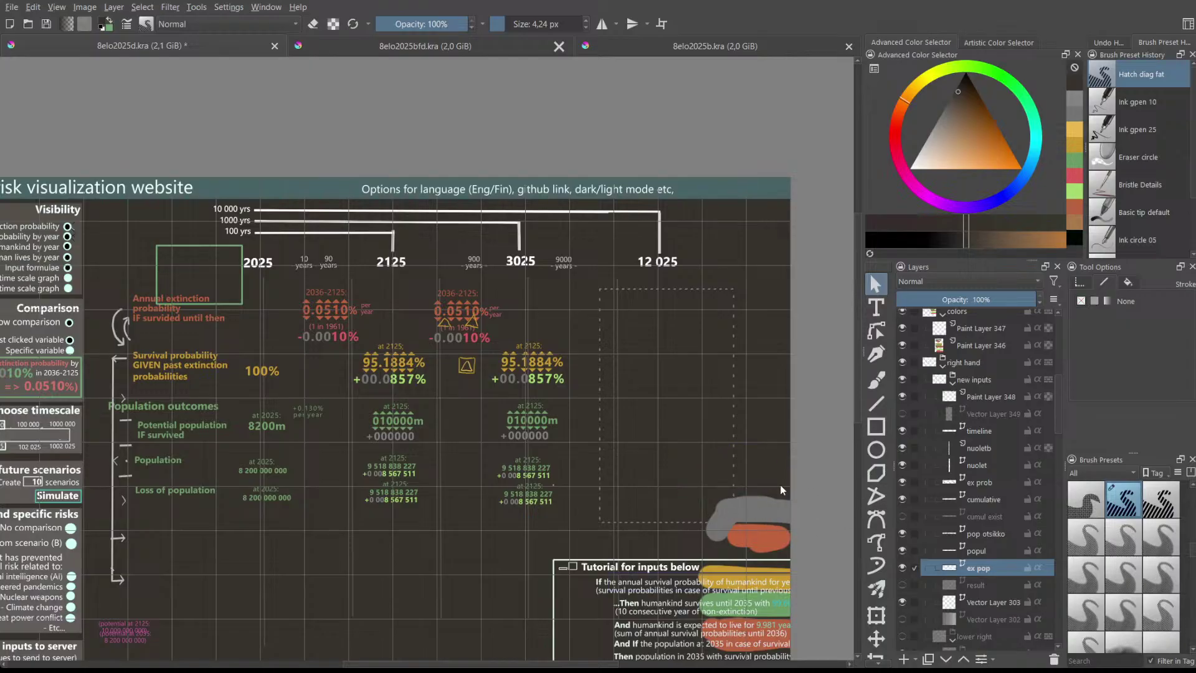
- Identify the colors group by toggling its visibility, and move its colour swatches to the mockup's lower left beneath the row labels
{"action": "scroll", "coordinate": [906, 548], "scroll_direction": "up", "scroll_amount": 4}
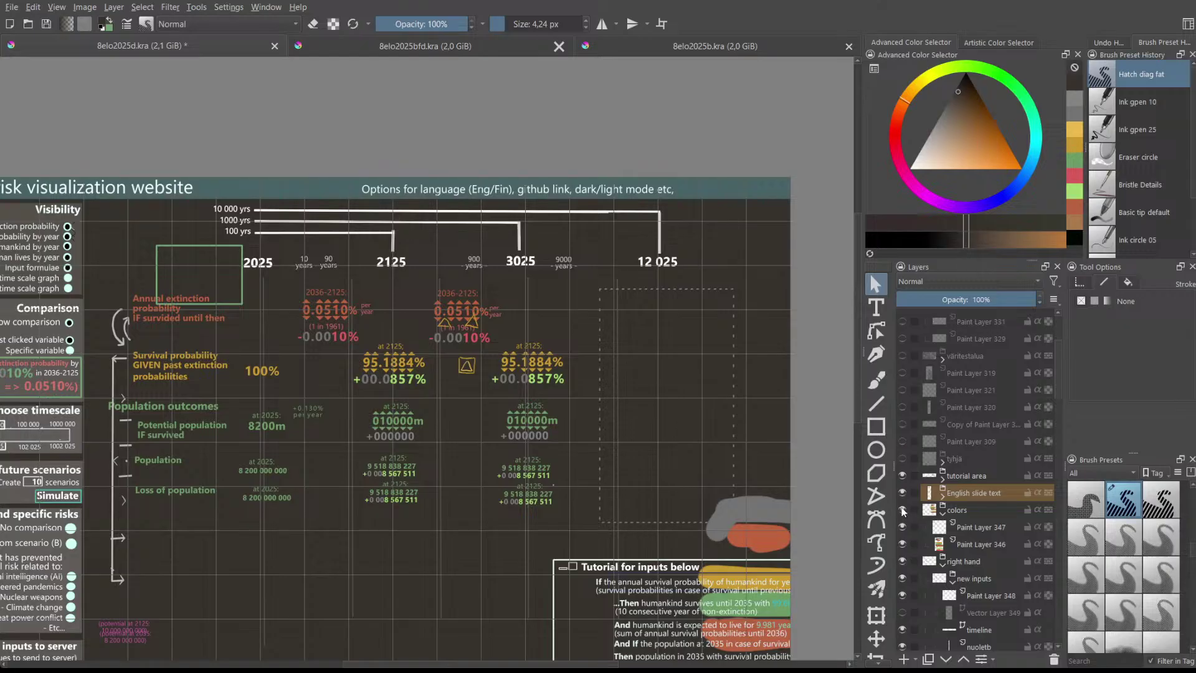
{"action": "left_click", "coordinate": [901, 509]}
{"action": "left_click", "coordinate": [902, 509]}
{"action": "left_click", "coordinate": [902, 510]}
{"action": "left_click", "coordinate": [902, 509]}
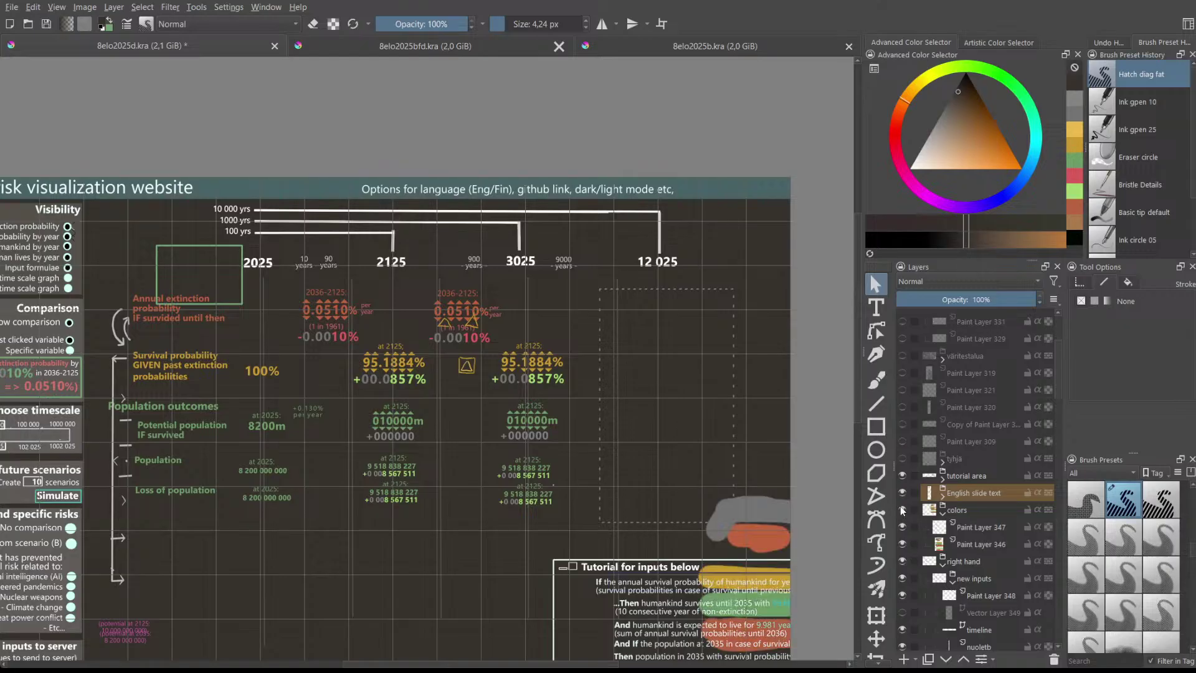
{"action": "left_click", "coordinate": [951, 511]}
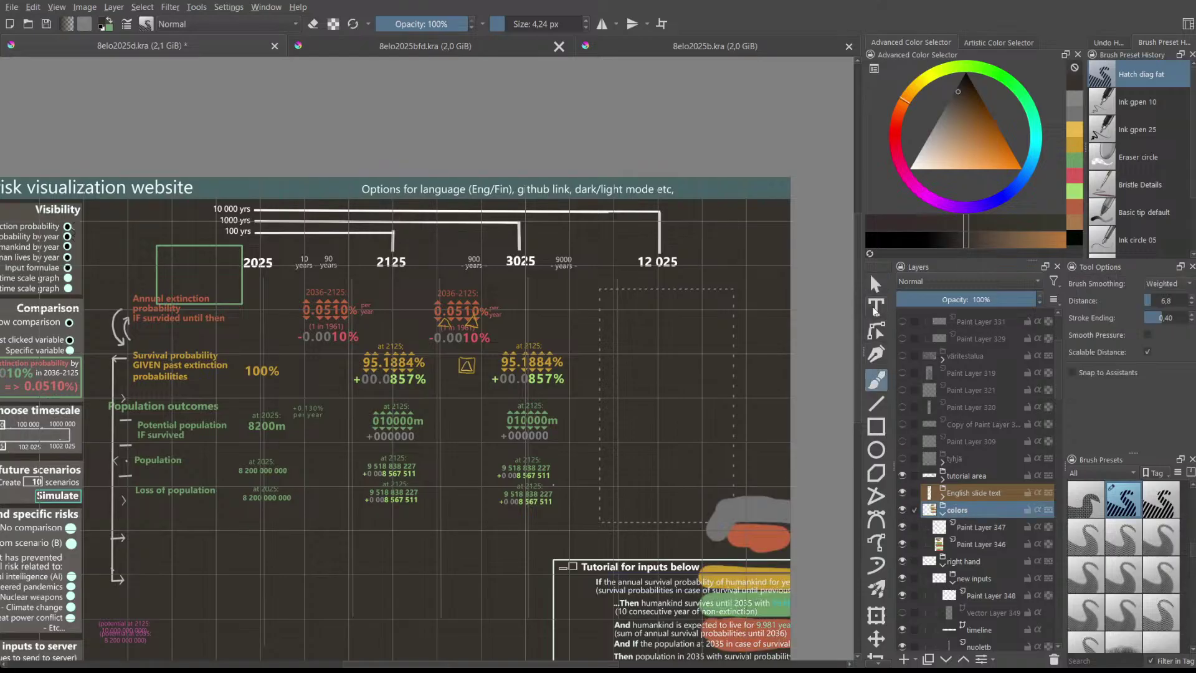
{"action": "left_click", "coordinate": [875, 638]}
{"action": "left_click_drag", "start_coordinate": [755, 527], "coordinate": [191, 599]}
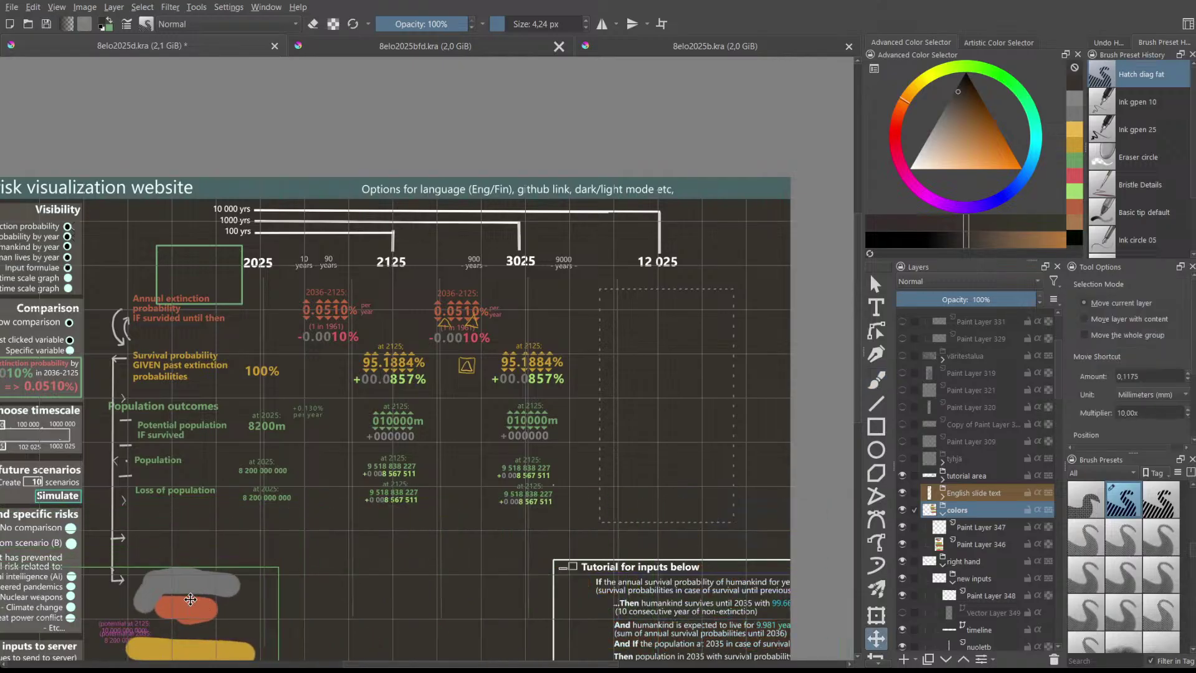
- Move the tutorial area group to the lower left, clear of the space below the 12 025 column
{"action": "left_click", "coordinate": [931, 477]}
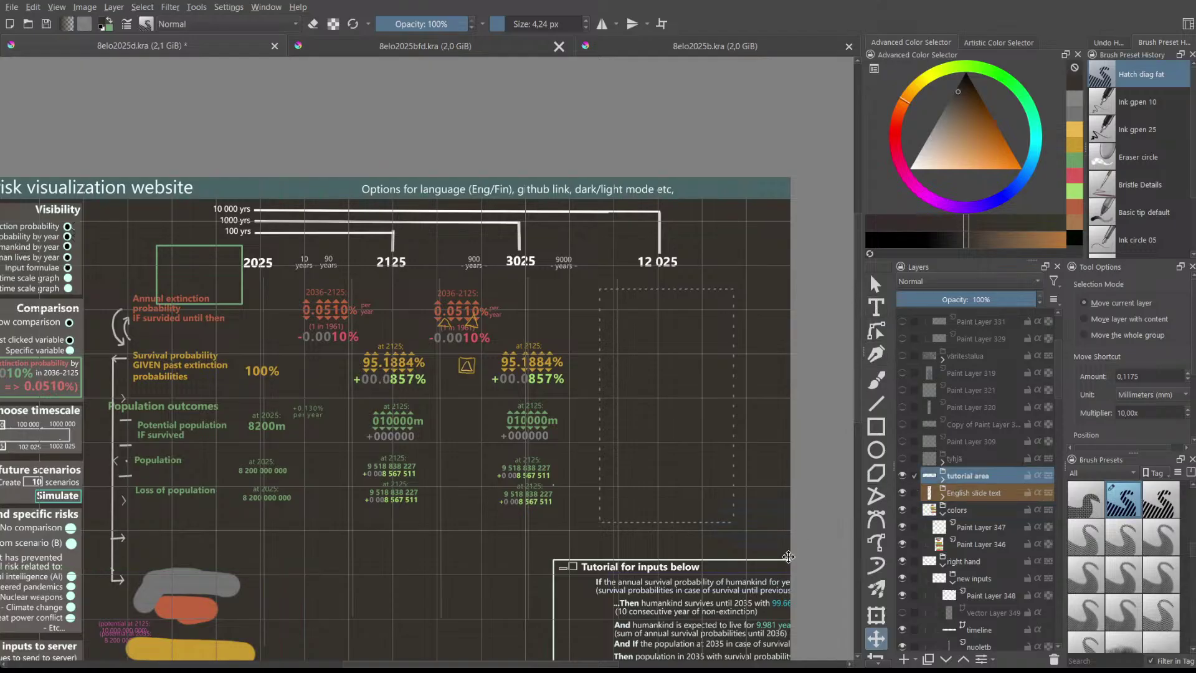
{"action": "left_click_drag", "start_coordinate": [761, 585], "coordinate": [376, 630]}
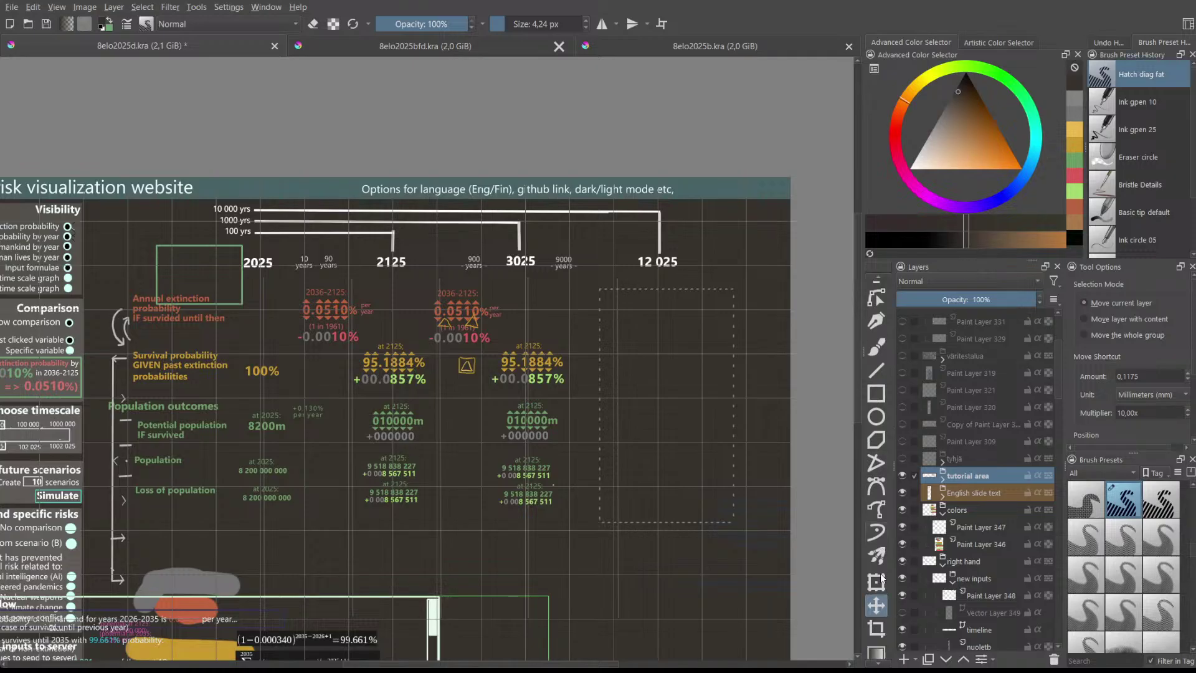
- Use the Fill tool on the visible Copy of Background layer to clean up the background around the dashed frame
{"action": "scroll", "coordinate": [878, 598], "scroll_direction": "down", "scroll_amount": 4}
{"action": "scroll", "coordinate": [877, 620], "scroll_direction": "down", "scroll_amount": 3}
{"action": "left_click", "coordinate": [876, 583]}
{"action": "scroll", "coordinate": [984, 602], "scroll_direction": "down", "scroll_amount": 5}
{"action": "scroll", "coordinate": [984, 603], "scroll_direction": "down", "scroll_amount": 5}
{"action": "left_click", "coordinate": [980, 608]}
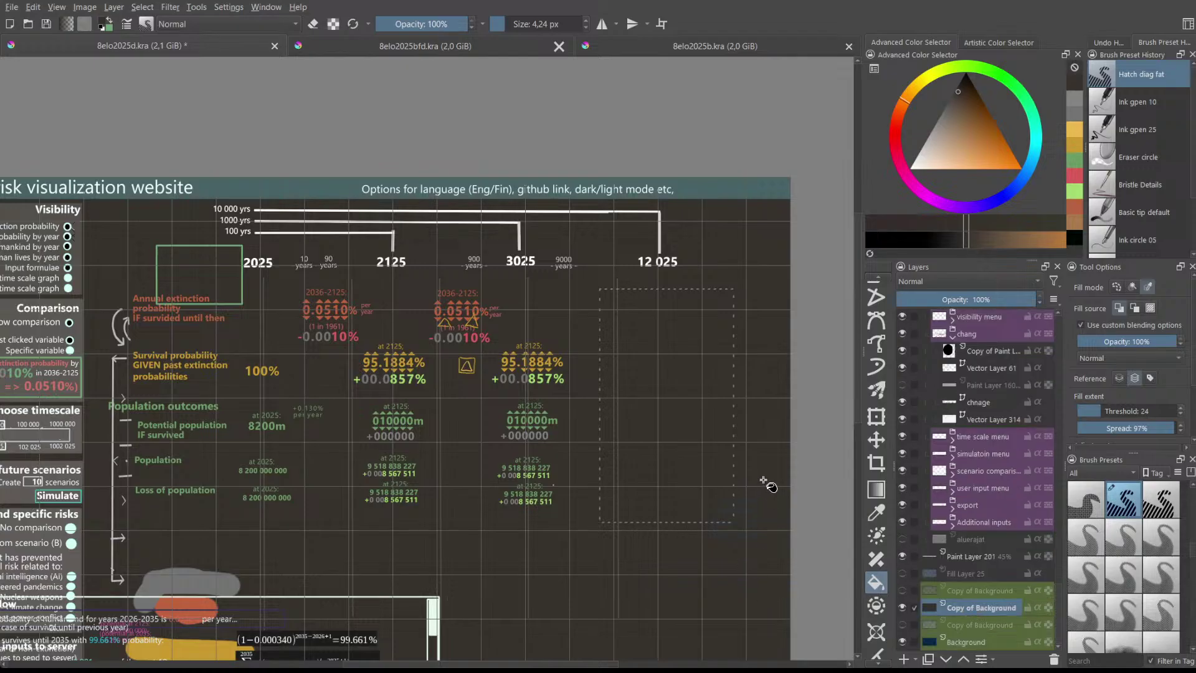
{"action": "scroll", "coordinate": [664, 268], "scroll_direction": "up", "scroll_amount": 1}
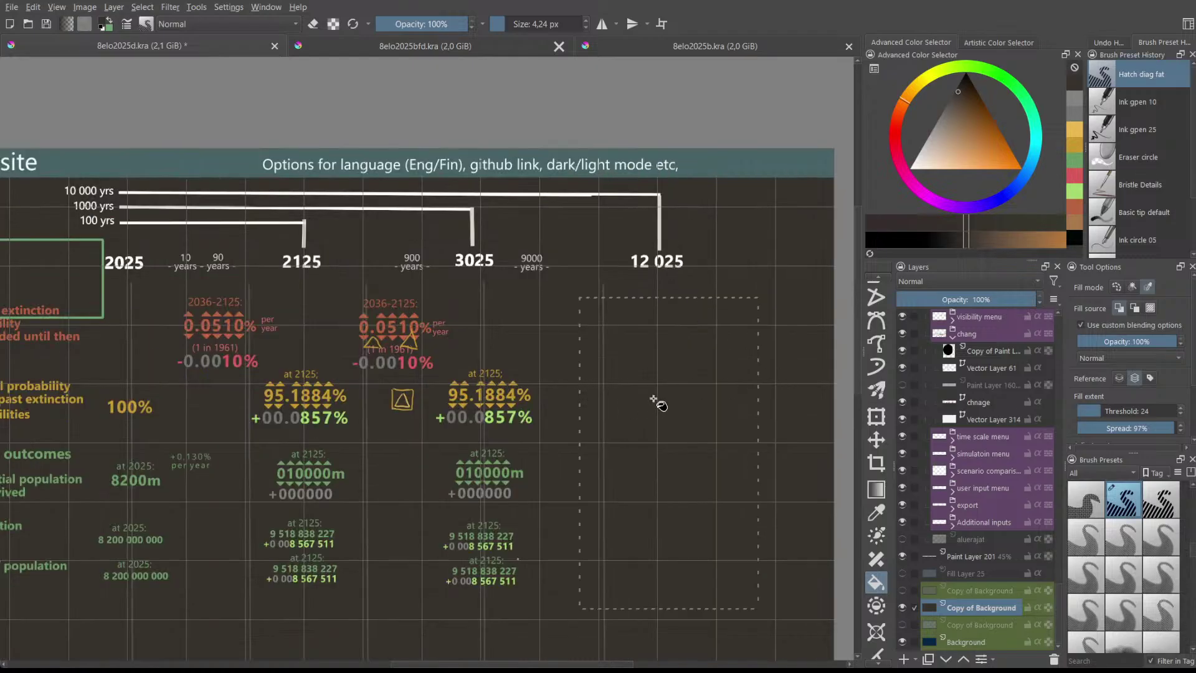
- Toggle the visibility of the colors group, right hand group and Paint Layer 348 to find which layer holds the orange triangles
{"action": "scroll", "coordinate": [997, 385], "scroll_direction": "up", "scroll_amount": 10}
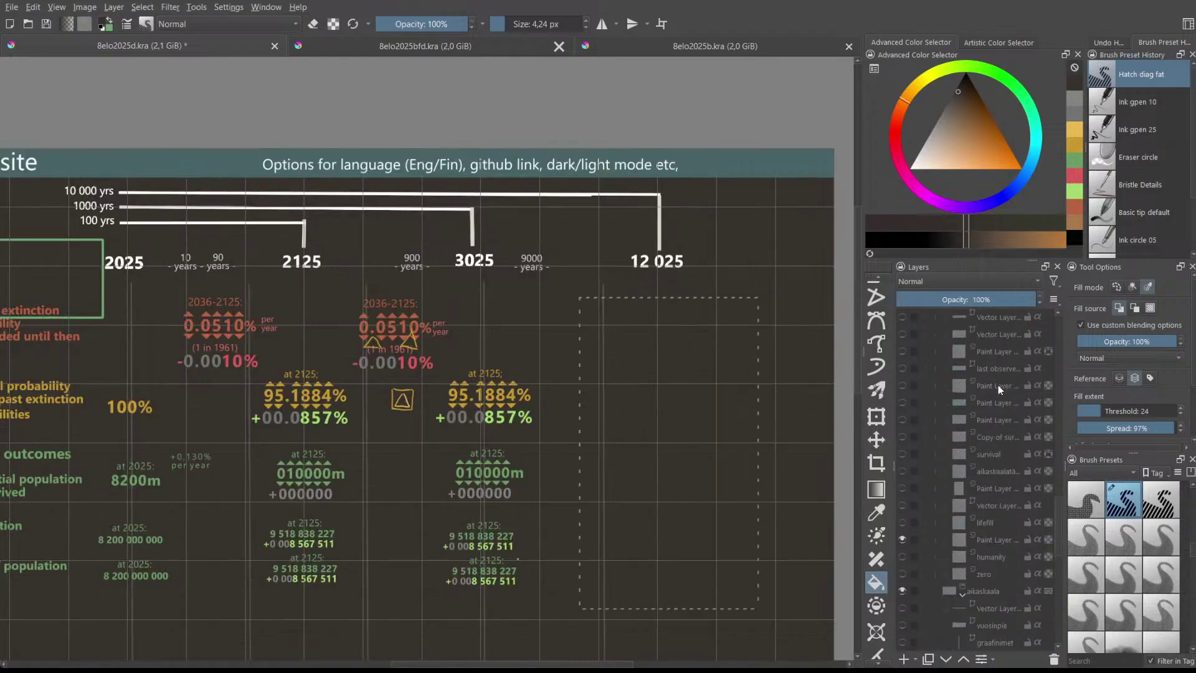
{"action": "scroll", "coordinate": [974, 414], "scroll_direction": "up", "scroll_amount": 5}
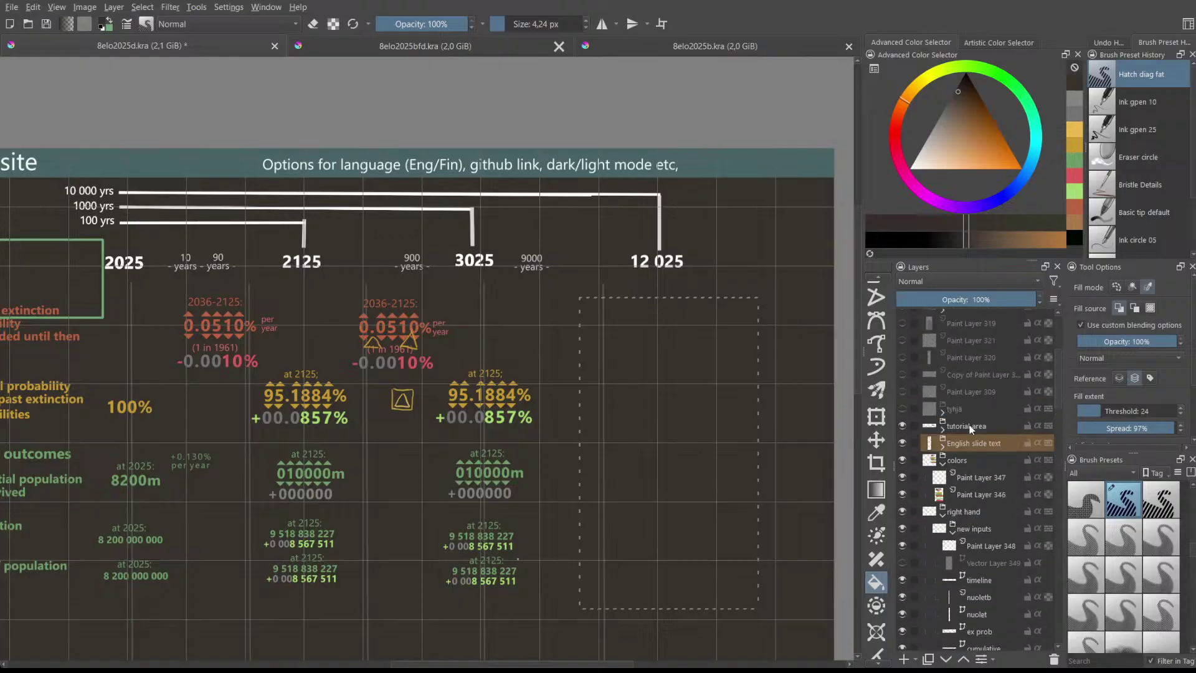
{"action": "left_click", "coordinate": [902, 459]}
{"action": "left_click", "coordinate": [902, 460]}
{"action": "scroll", "coordinate": [905, 462], "scroll_direction": "down", "scroll_amount": 1}
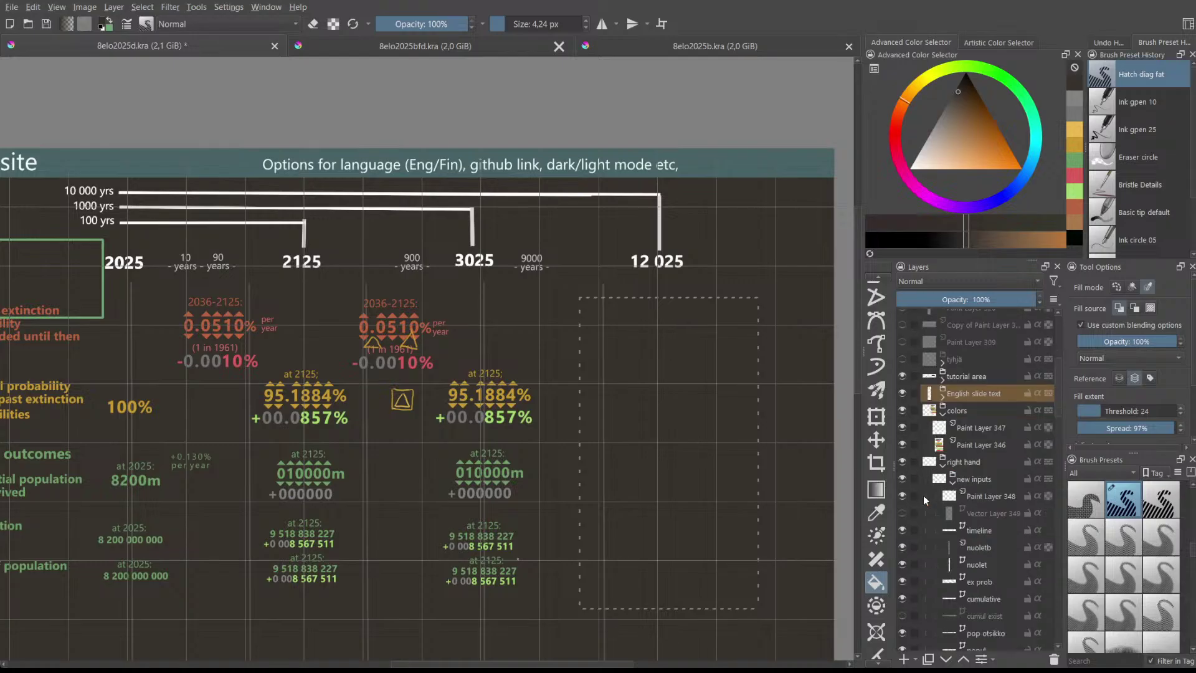
{"action": "left_click", "coordinate": [903, 462]}
{"action": "left_click", "coordinate": [904, 462]}
{"action": "left_click", "coordinate": [902, 496]}
{"action": "left_click", "coordinate": [903, 496]}
{"action": "left_click", "coordinate": [902, 496]}
{"action": "left_click", "coordinate": [903, 495]}
{"action": "left_click", "coordinate": [902, 497]}
{"action": "left_click", "coordinate": [902, 496]}
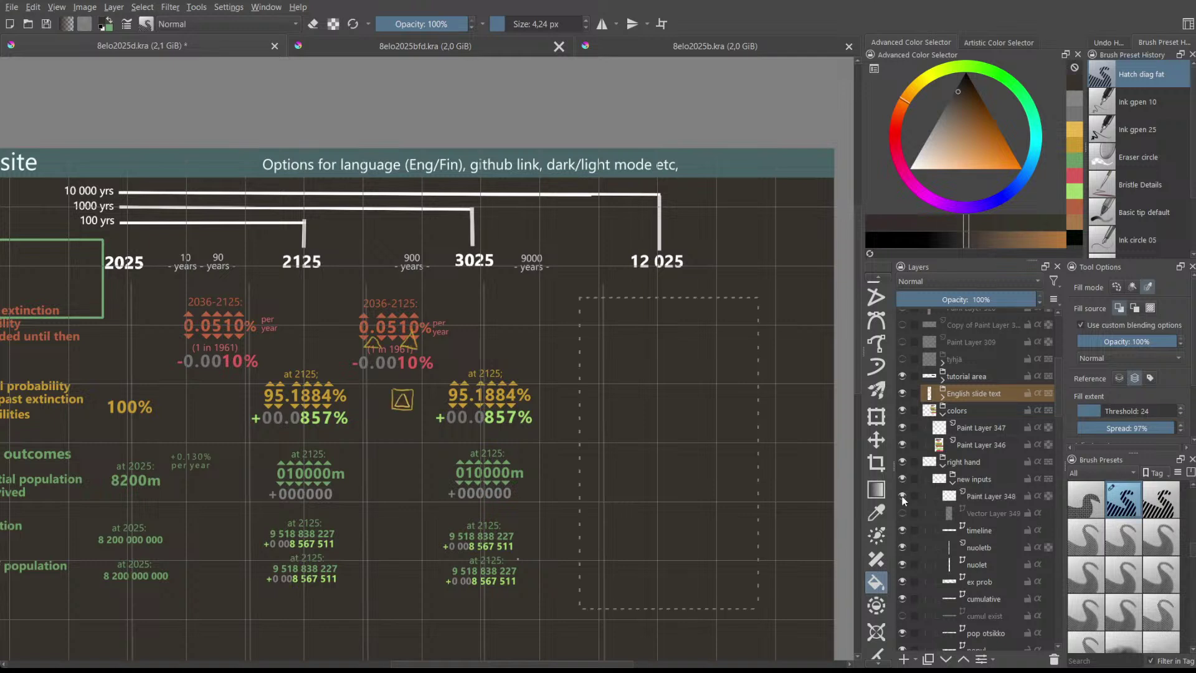
- Erase the sketched orange triangles and the boxed triangle near the 3025 column on Paint Layer 348 with Eraser circle
{"action": "left_click", "coordinate": [966, 502]}
{"action": "scroll", "coordinate": [882, 399], "scroll_direction": "up", "scroll_amount": 5}
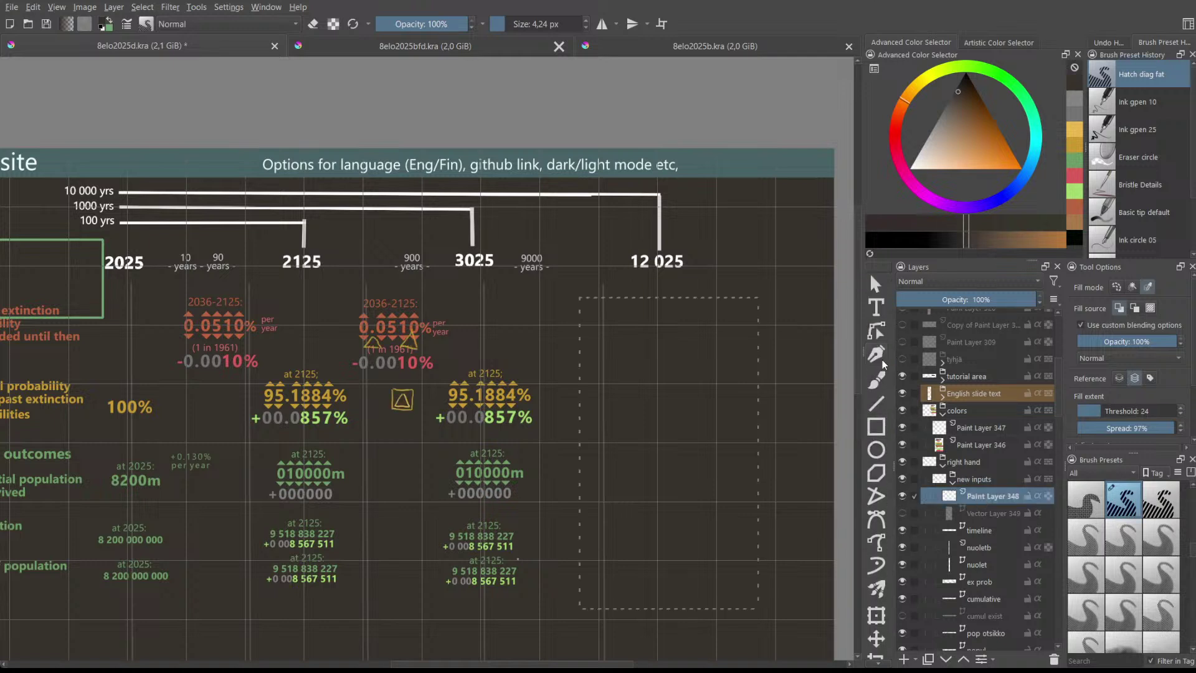
{"action": "left_click", "coordinate": [876, 379]}
{"action": "left_click", "coordinate": [1138, 157]}
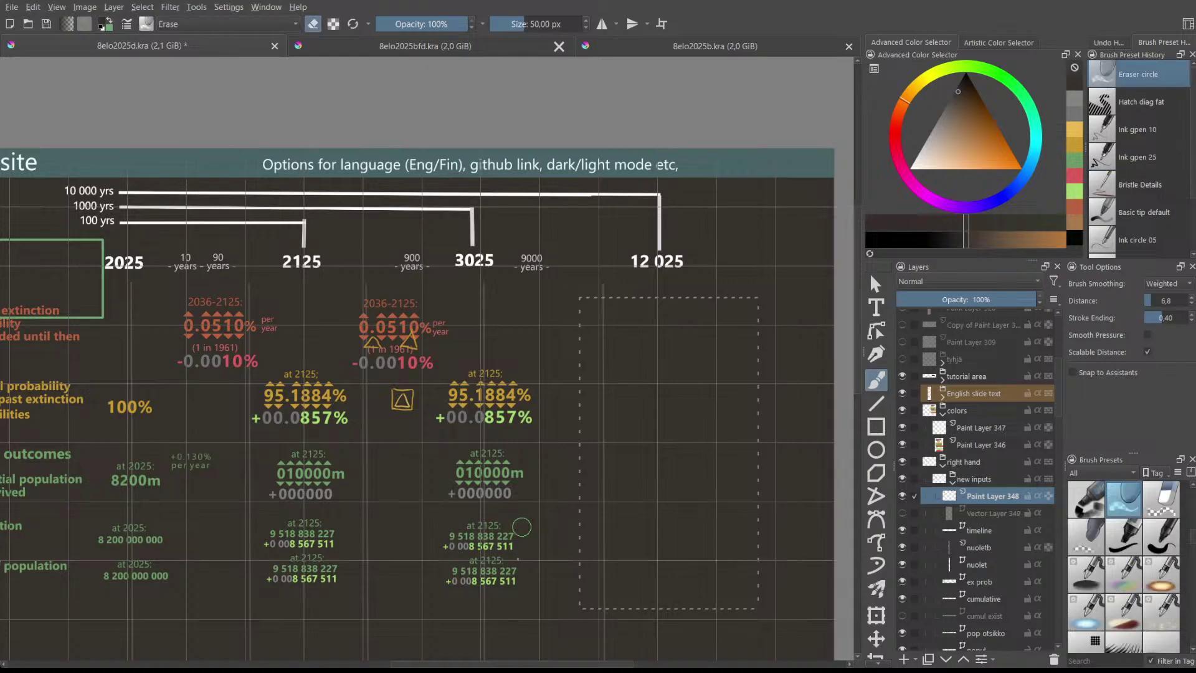
{"action": "mouse_move", "coordinate": [370, 352]}
{"action": "left_mouse_down"}
{"action": "mouse_move", "coordinate": [408, 323]}
{"action": "mouse_move", "coordinate": [464, 320]}
{"action": "mouse_move", "coordinate": [429, 375]}
{"action": "mouse_move", "coordinate": [411, 352]}
{"action": "mouse_move", "coordinate": [384, 371]}
{"action": "mouse_move", "coordinate": [408, 440]}
{"action": "mouse_move", "coordinate": [381, 418]}
{"action": "mouse_move", "coordinate": [355, 339]}
{"action": "mouse_move", "coordinate": [397, 406]}
{"action": "mouse_move", "coordinate": [397, 444]}
{"action": "mouse_move", "coordinate": [379, 350]}
{"action": "left_mouse_up"}
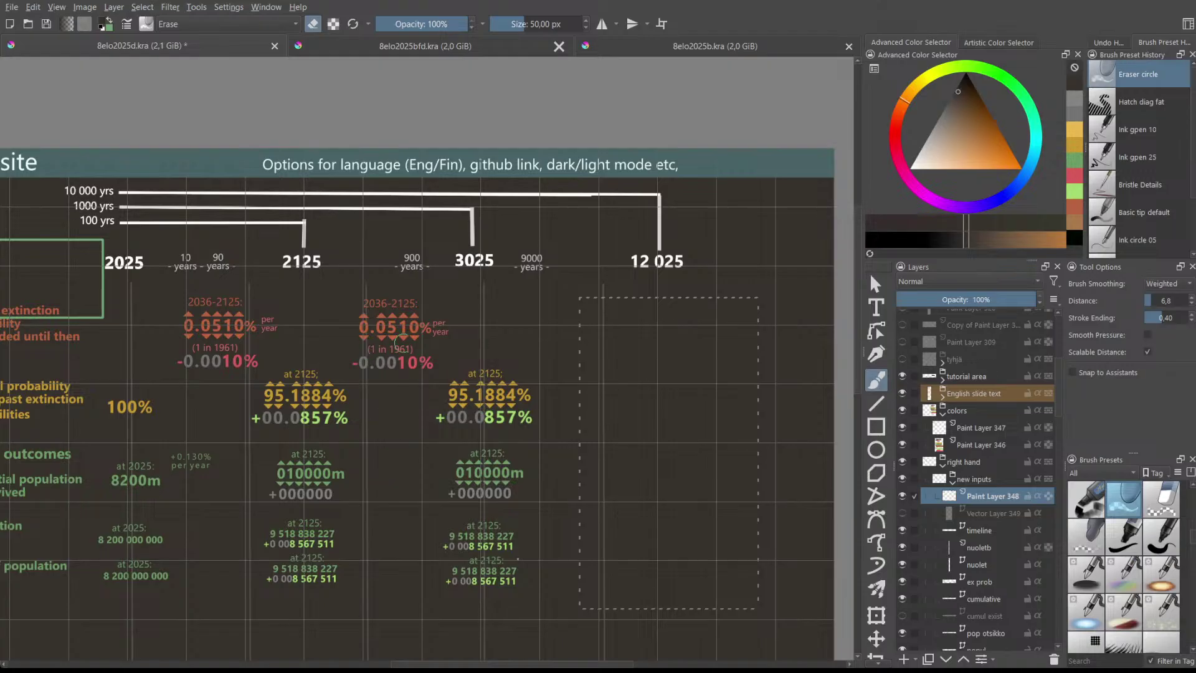
- Show Vector Layer 349, delete its solid grey rectangle, and remove the layer
{"action": "left_click", "coordinate": [983, 511]}
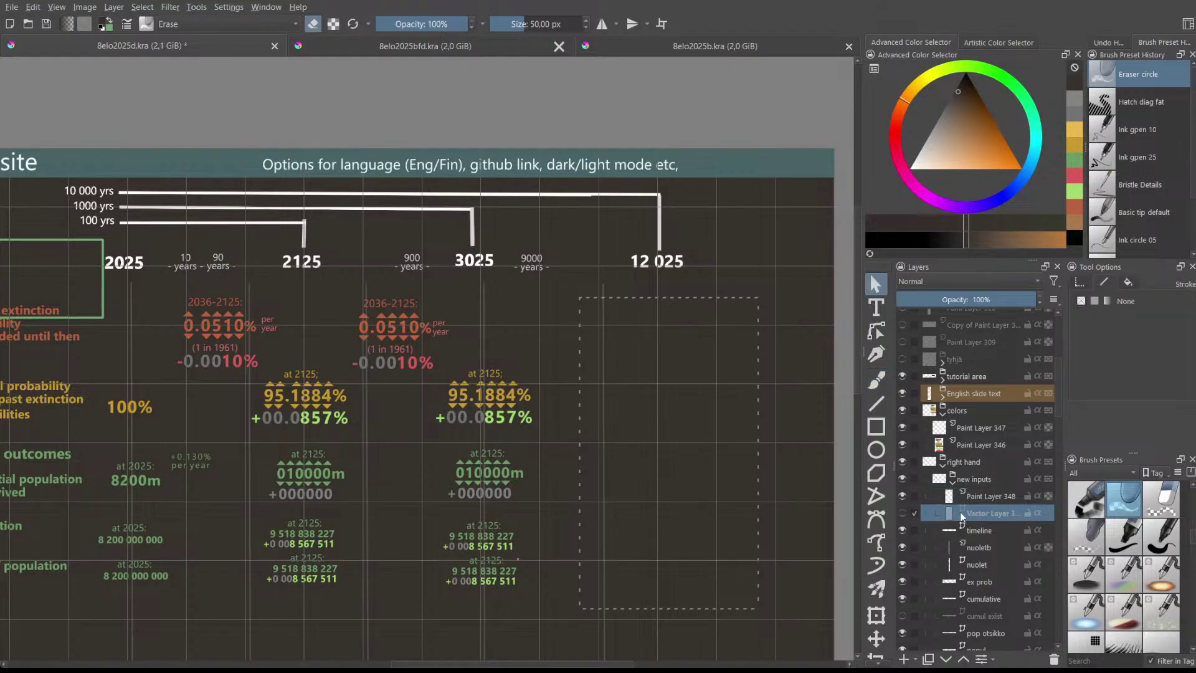
{"action": "left_click", "coordinate": [902, 513]}
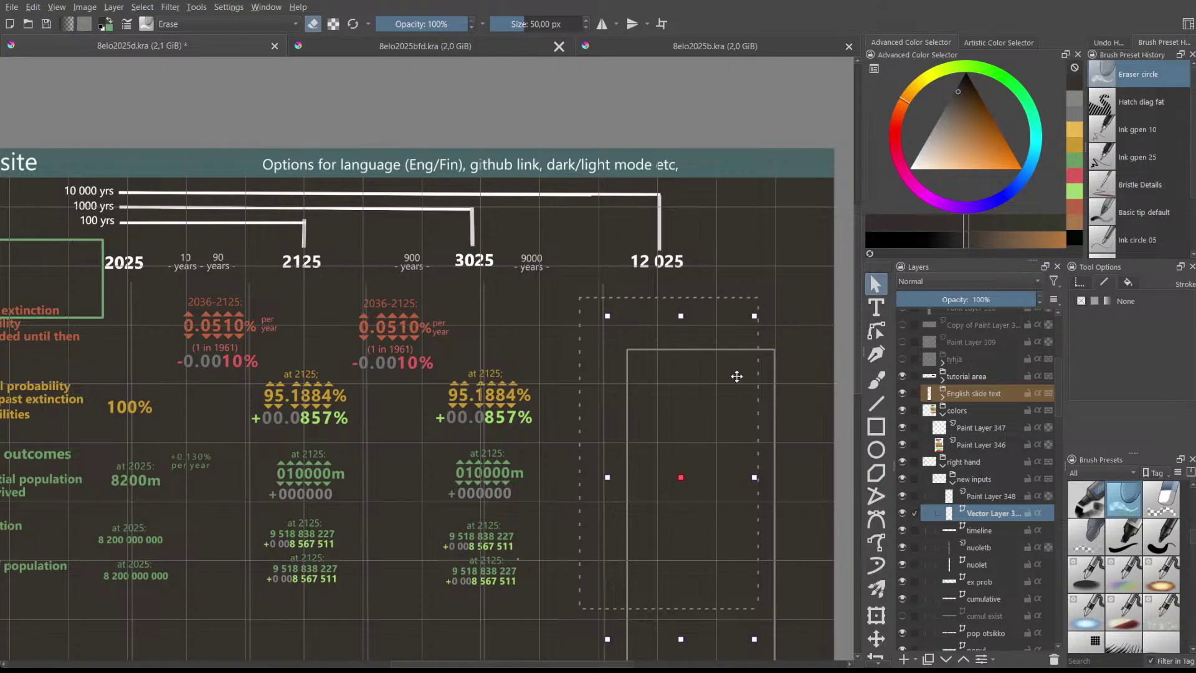
{"action": "key", "text": "Delete"}
{"action": "left_click", "coordinate": [735, 351]}
{"action": "key", "text": "Delete"}
{"action": "key", "text": "shift+Delete"}
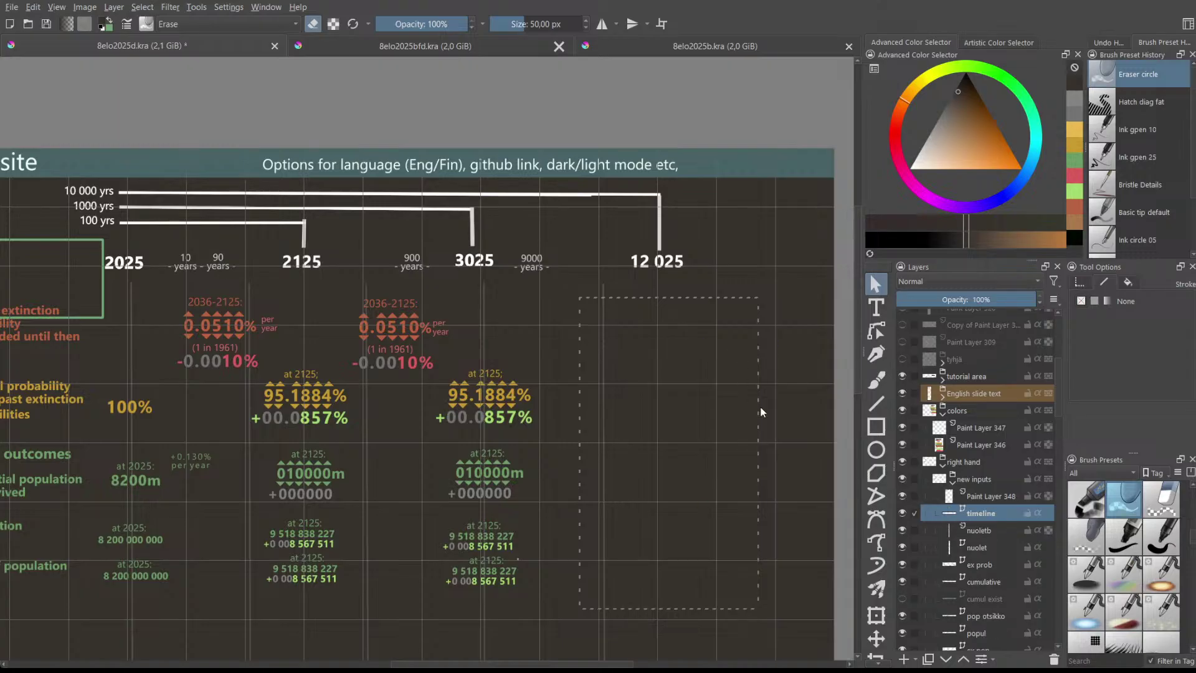
- Add a vector layer above Paint Layer 348 and place the text "ADD years 3026 - 12 025" on three lines inside the dashed frame
{"action": "scroll", "coordinate": [757, 383], "scroll_direction": "up", "scroll_amount": 1}
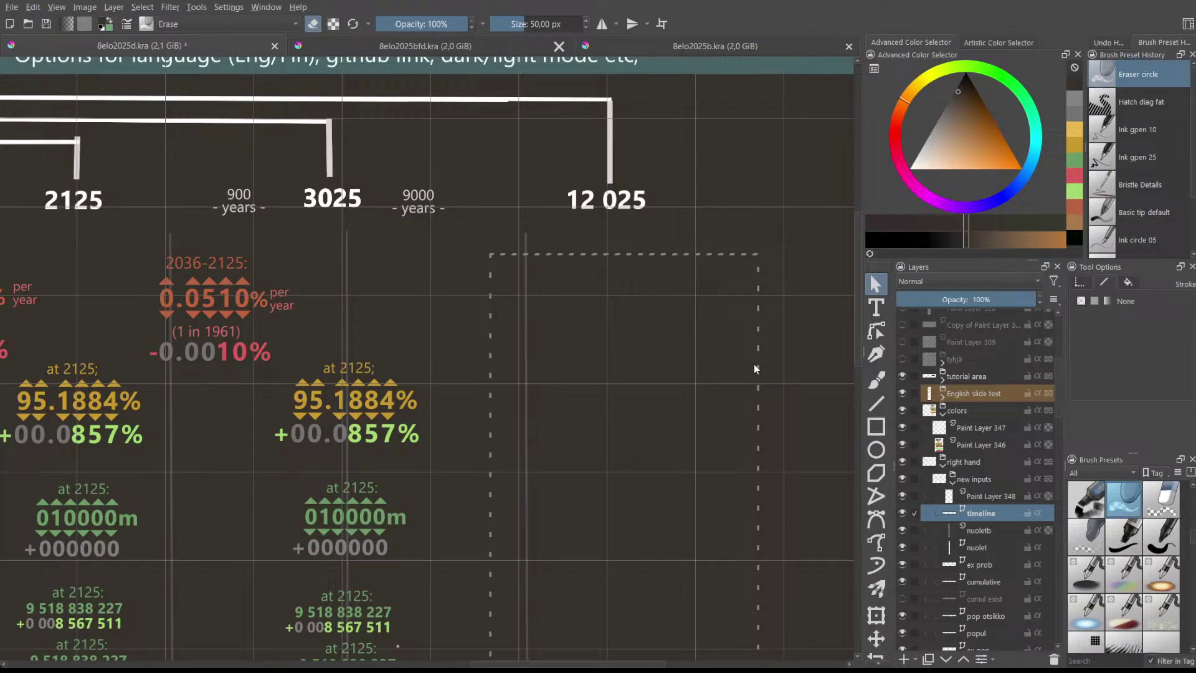
{"action": "scroll", "coordinate": [754, 364], "scroll_direction": "down", "scroll_amount": 1}
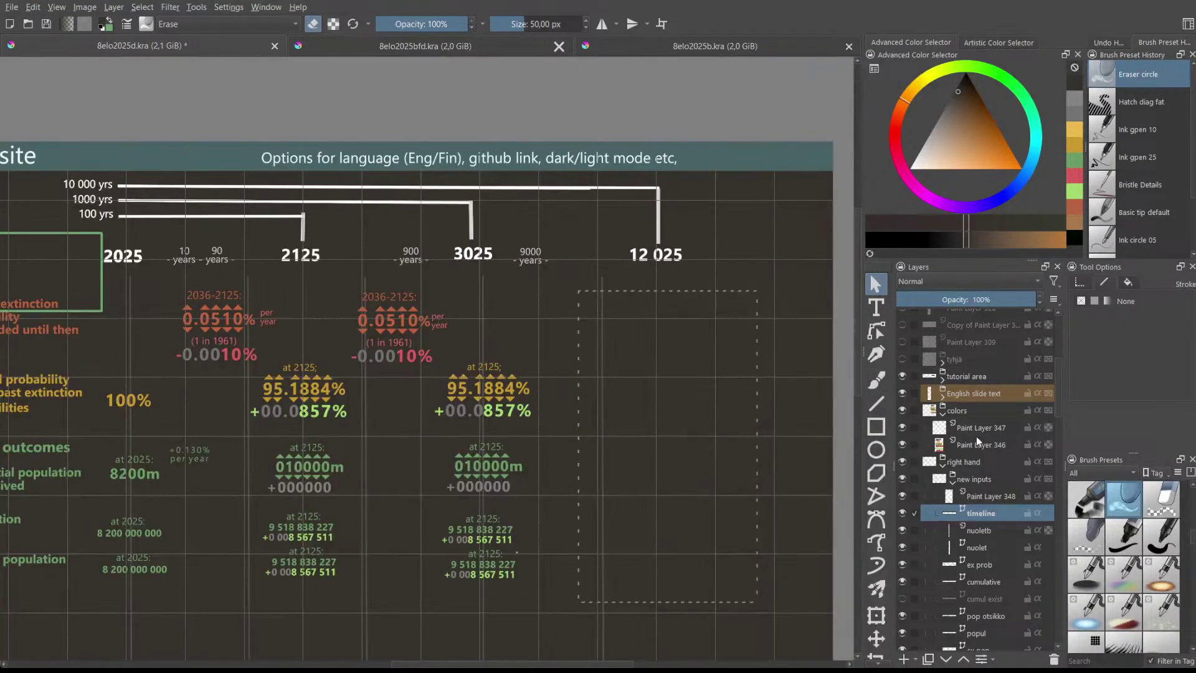
{"action": "left_click", "coordinate": [988, 501]}
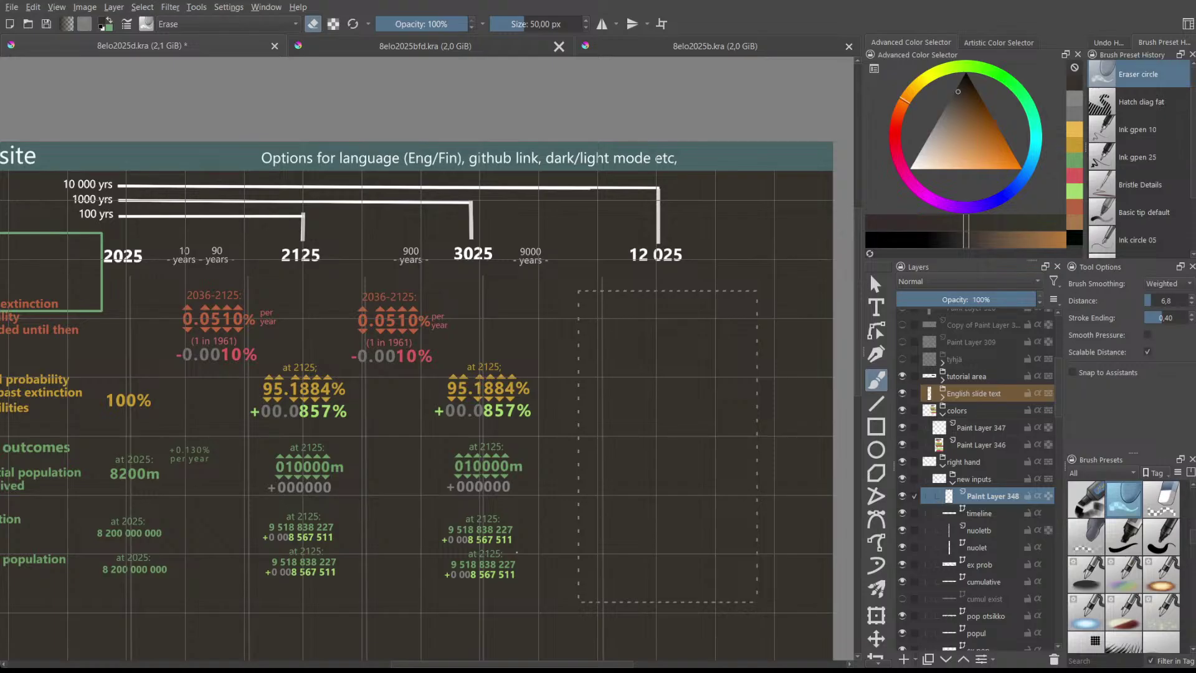
{"action": "key", "text": "shift+Insert"}
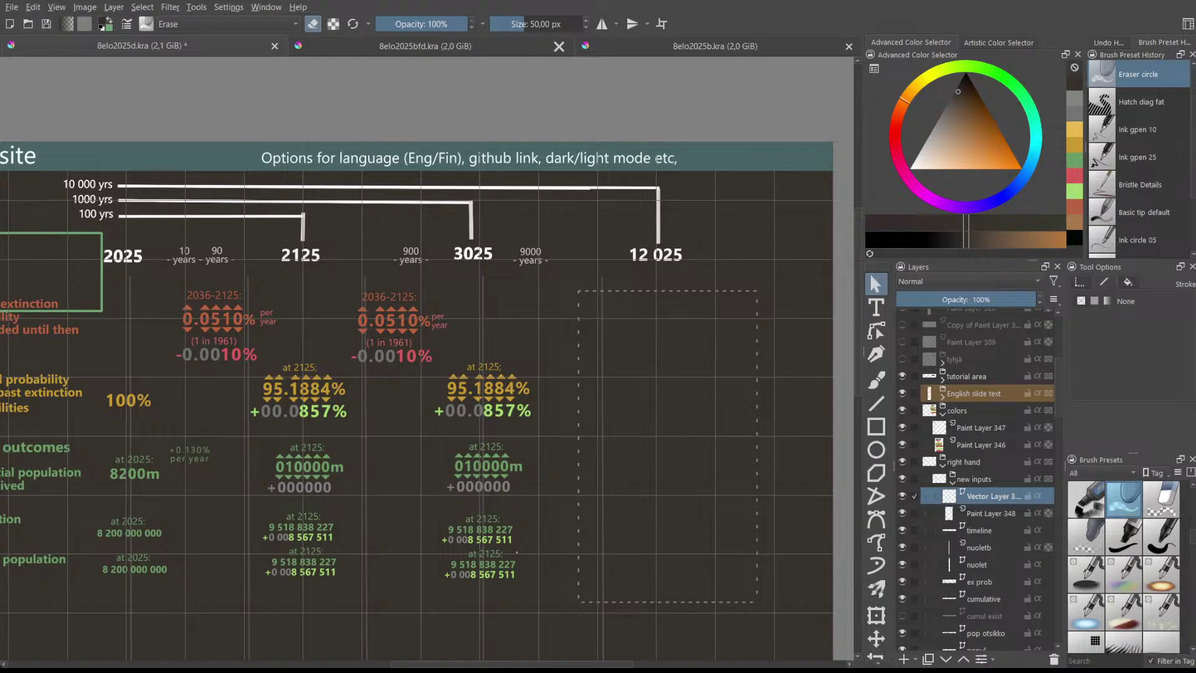
{"action": "key", "text": "t"}
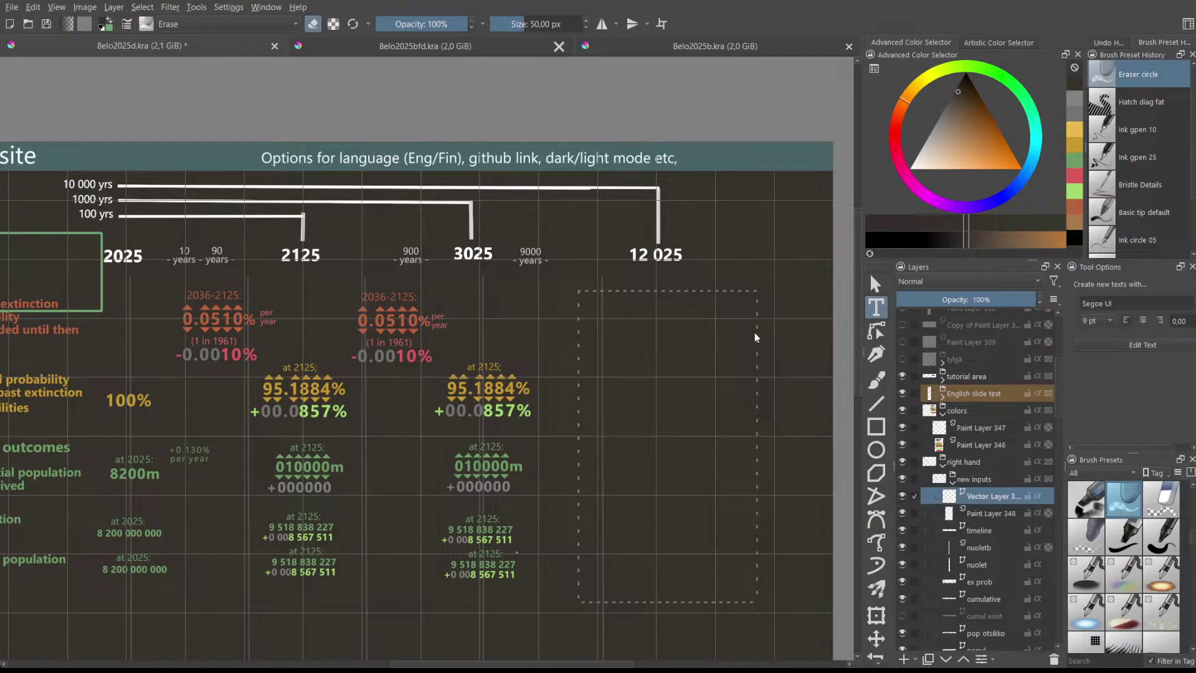
{"action": "left_click_drag", "start_coordinate": [634, 314], "coordinate": [730, 383]}
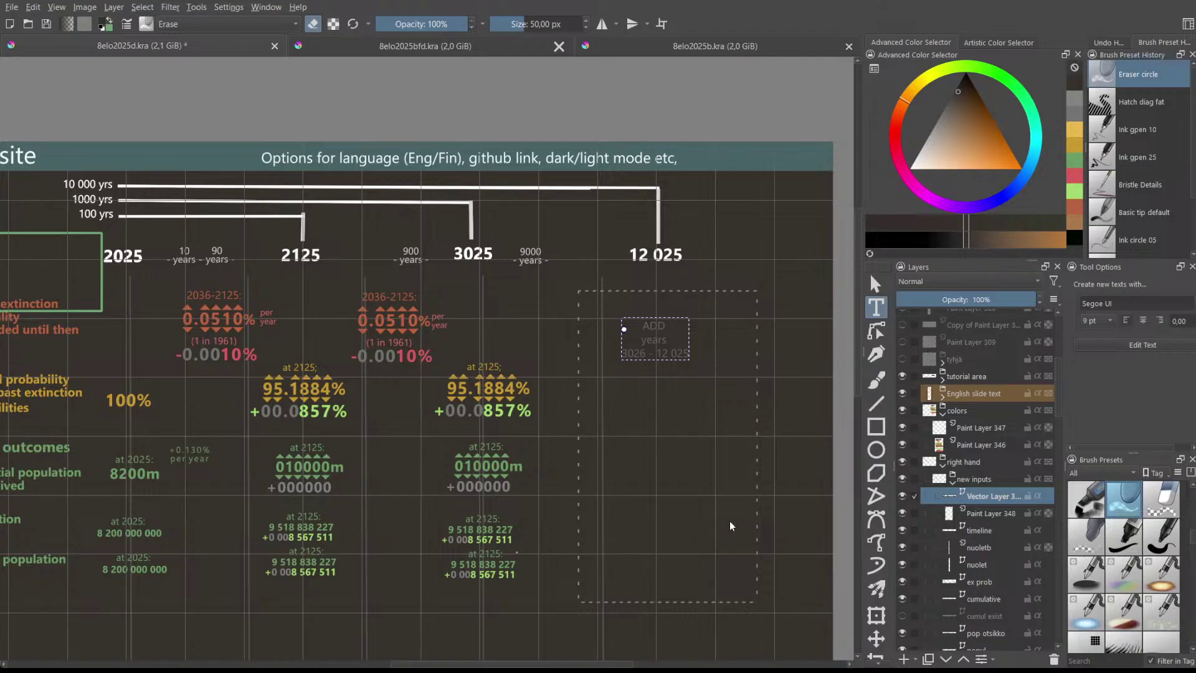
{"action": "key", "text": "Escape"}
- Recolor all three lines of the "ADD years 3026 - 12 025" text light gray
{"action": "double_click", "coordinate": [661, 333]}
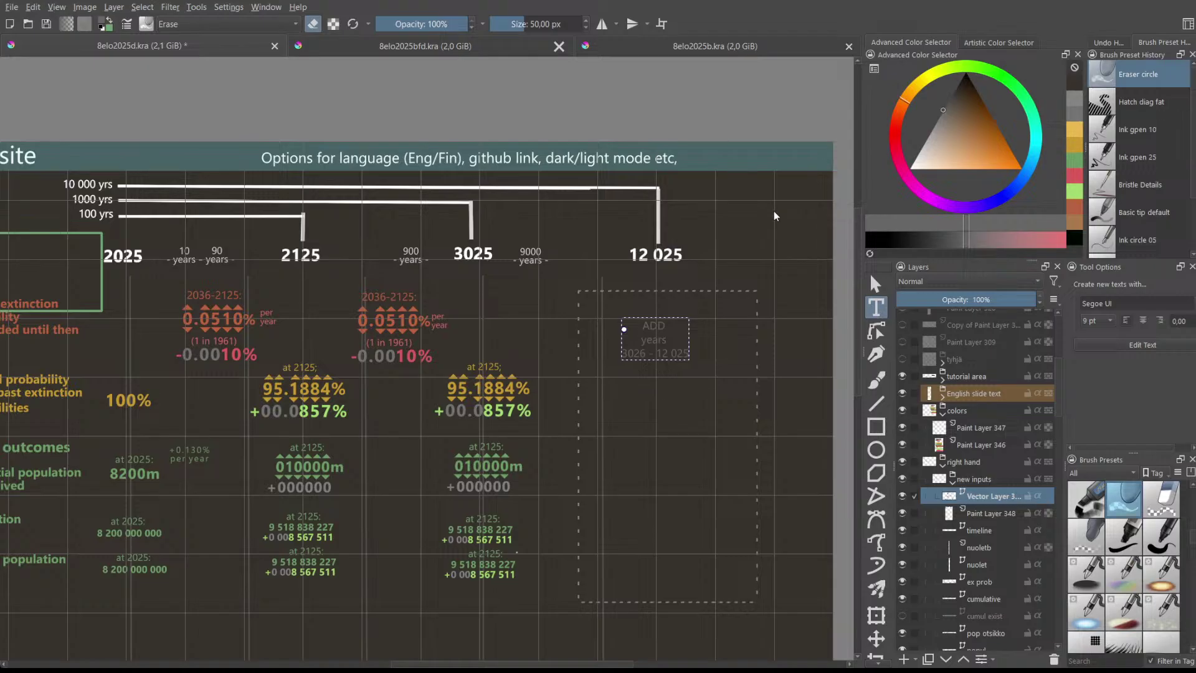
{"action": "key", "text": "ctrl+shift+Left"}
{"action": "key", "text": "Escape"}
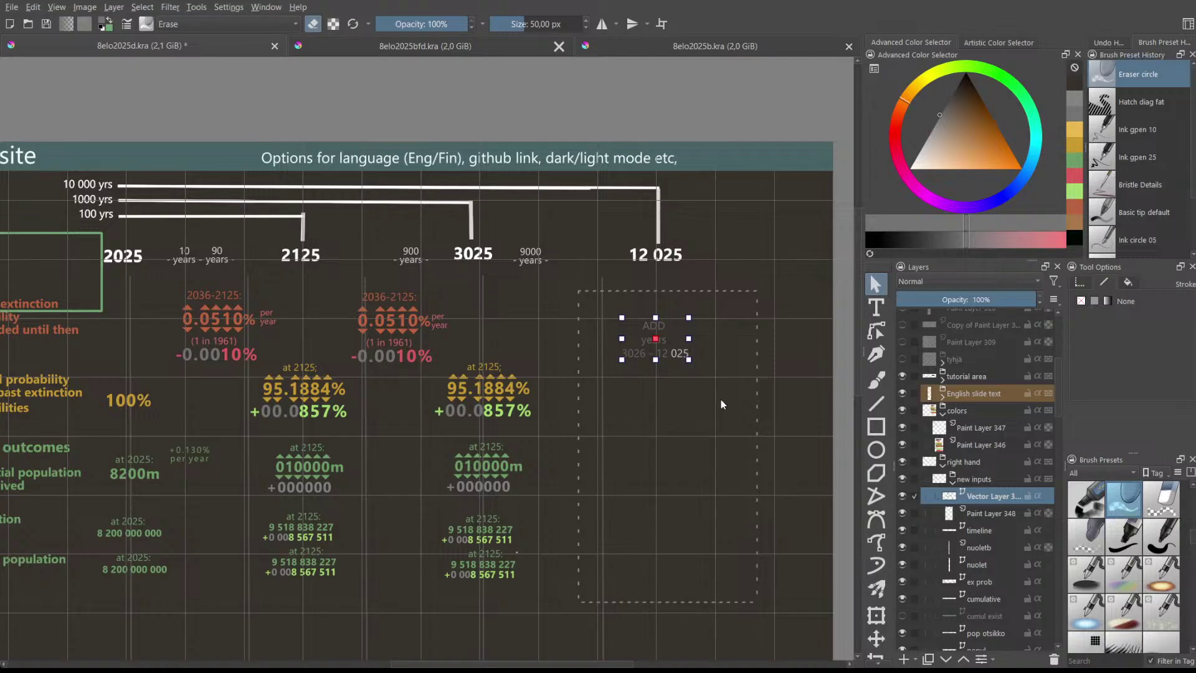
{"action": "left_click", "coordinate": [649, 314]}
{"action": "double_click", "coordinate": [654, 323]}
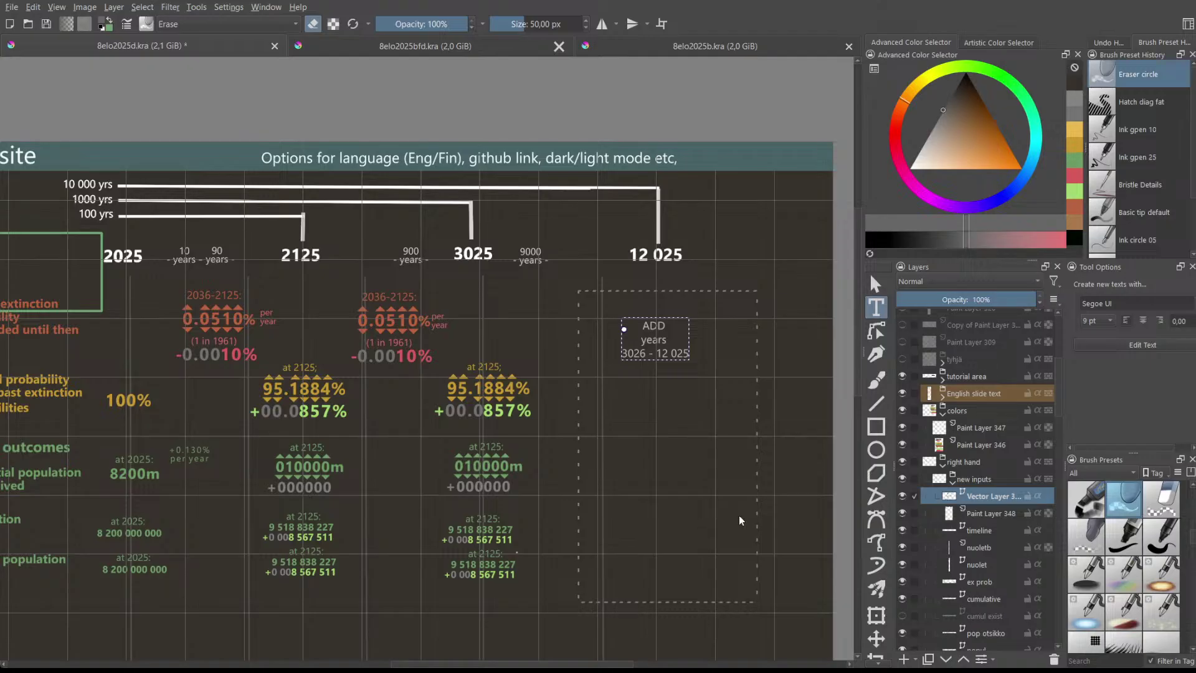
{"action": "key", "text": "Escape"}
{"action": "left_click", "coordinate": [664, 340]}
{"action": "left_click", "coordinate": [710, 303]}
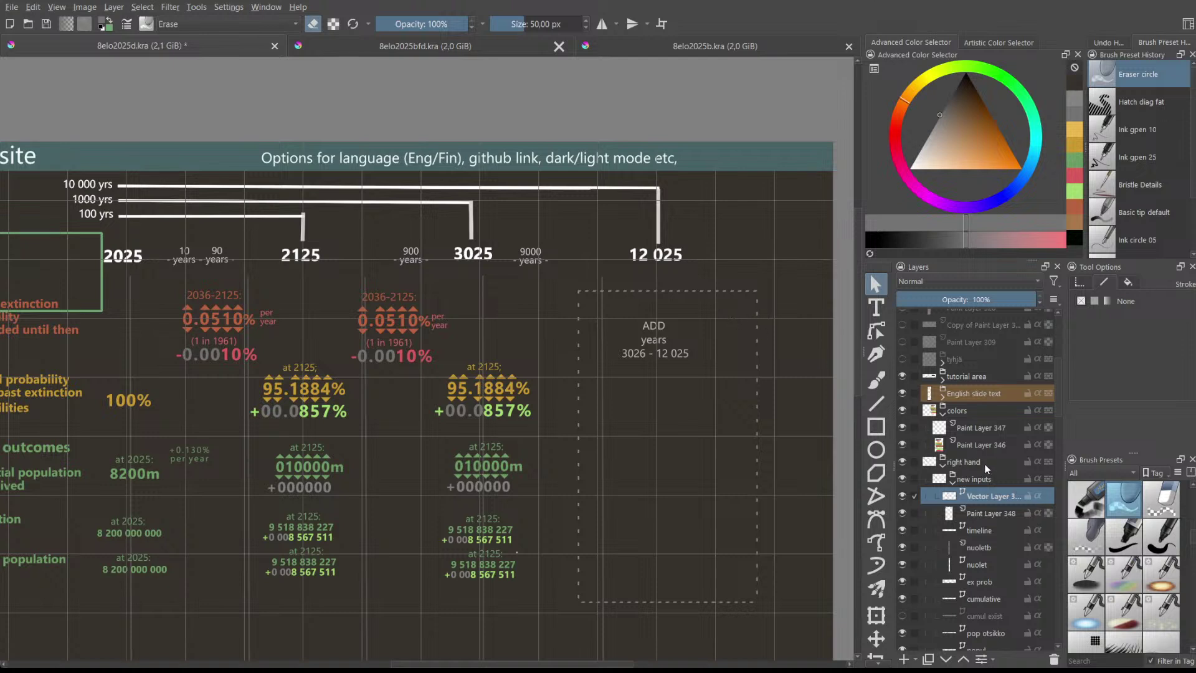
- Shift the dashed frame on Paint Layer 348 slightly to the left beneath the 12 025 label
{"action": "left_click", "coordinate": [975, 411]}
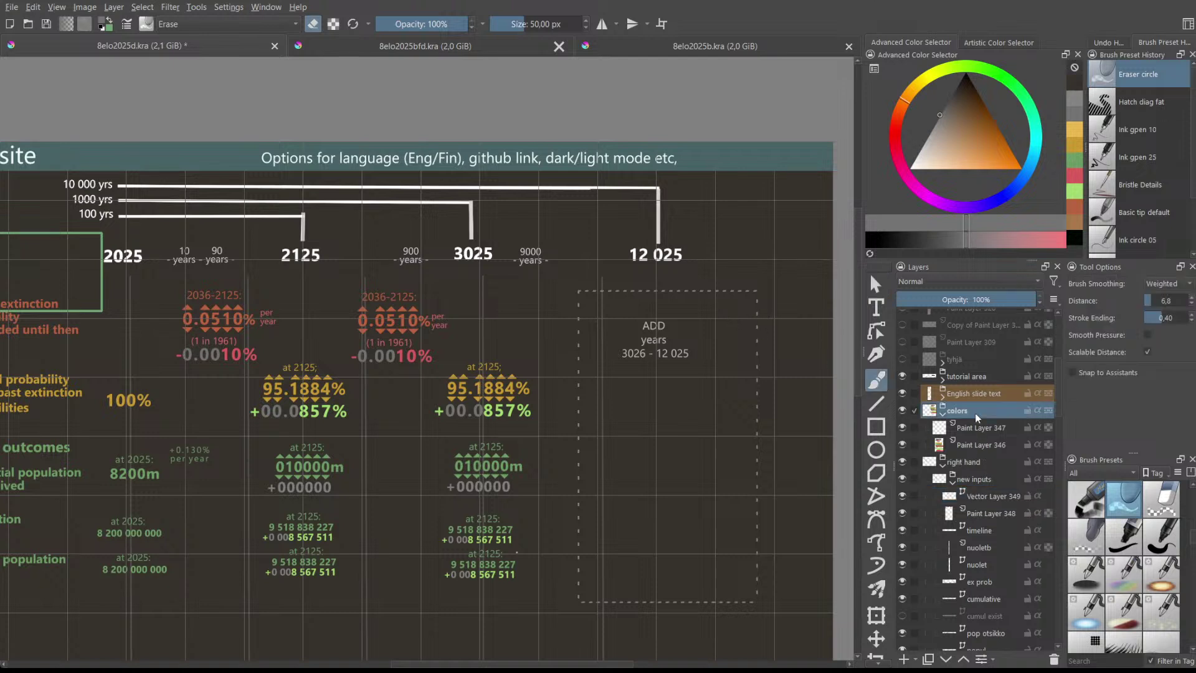
{"action": "left_click", "coordinate": [876, 638]}
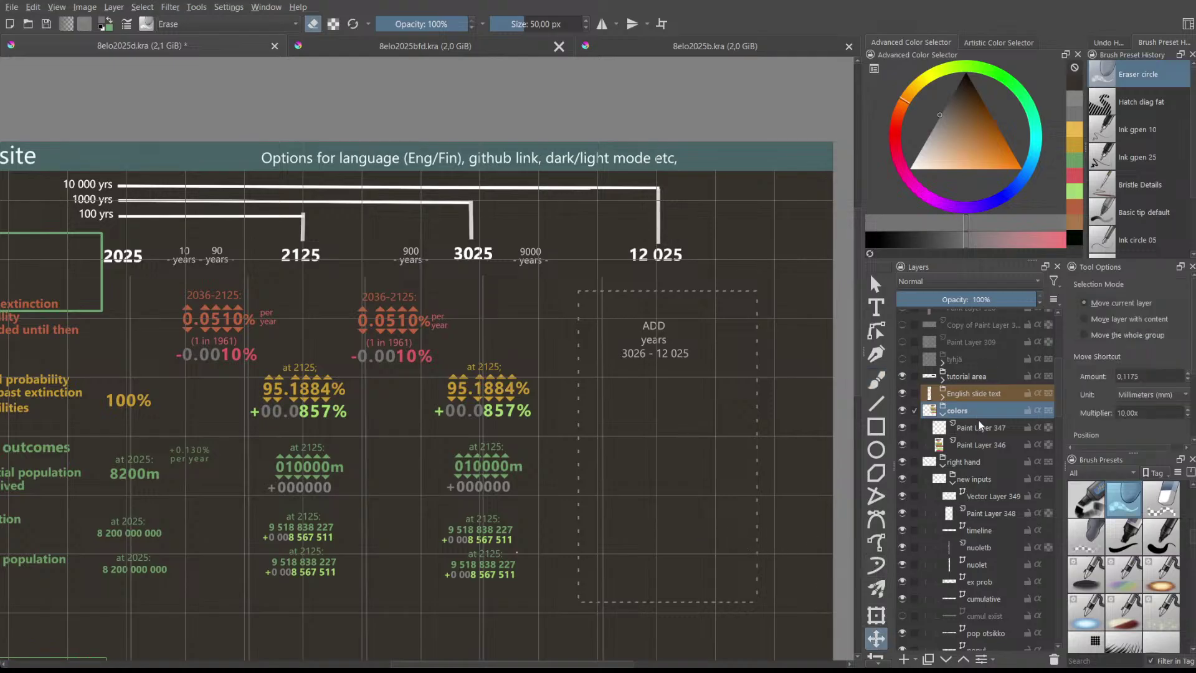
{"action": "left_click", "coordinate": [988, 499]}
{"action": "left_click", "coordinate": [986, 511]}
{"action": "left_click_drag", "start_coordinate": [778, 527], "coordinate": [773, 526]}
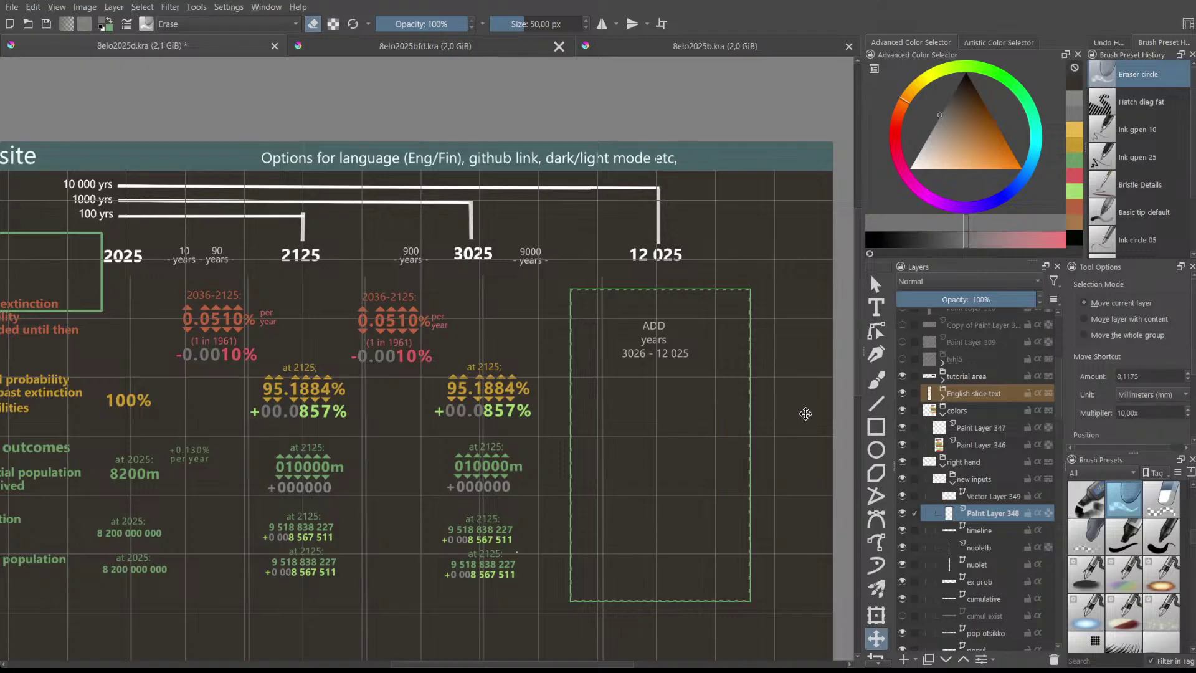
- Draw a dark gray rectangle filled with the foreground color, about 243 × 144 px, over the ADD text on Vector Layer 349
{"action": "left_click", "coordinate": [985, 478]}
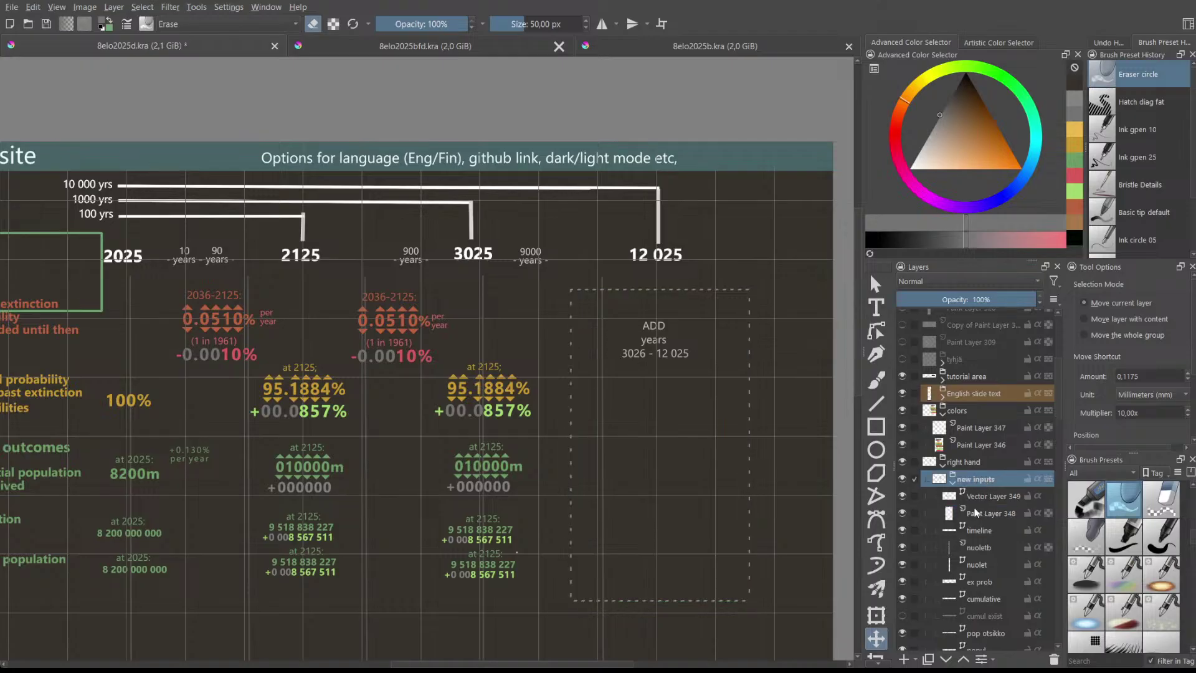
{"action": "left_click", "coordinate": [980, 496]}
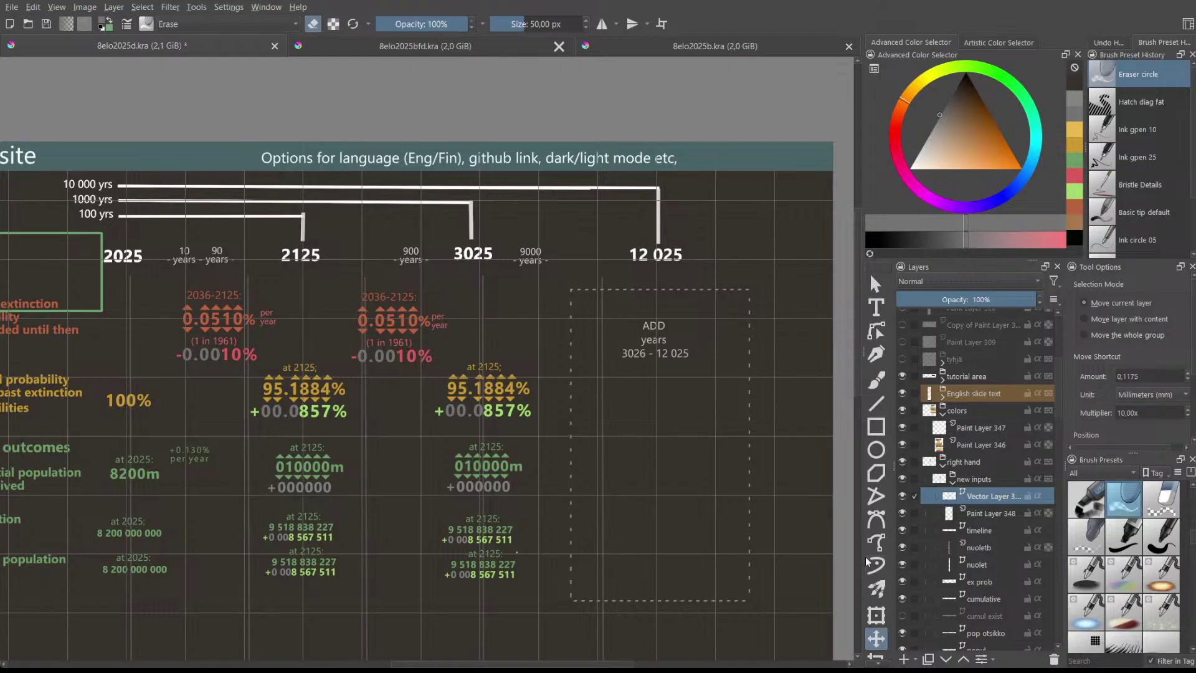
{"action": "left_click", "coordinate": [874, 429]}
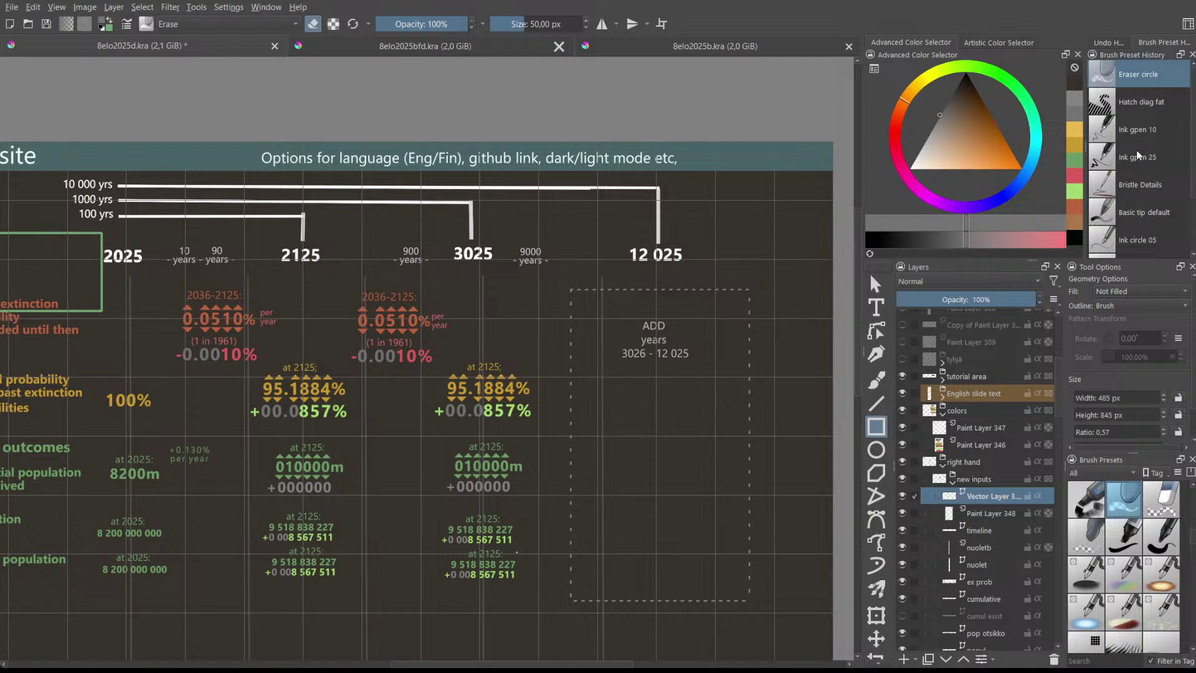
{"action": "left_click", "coordinate": [1133, 129]}
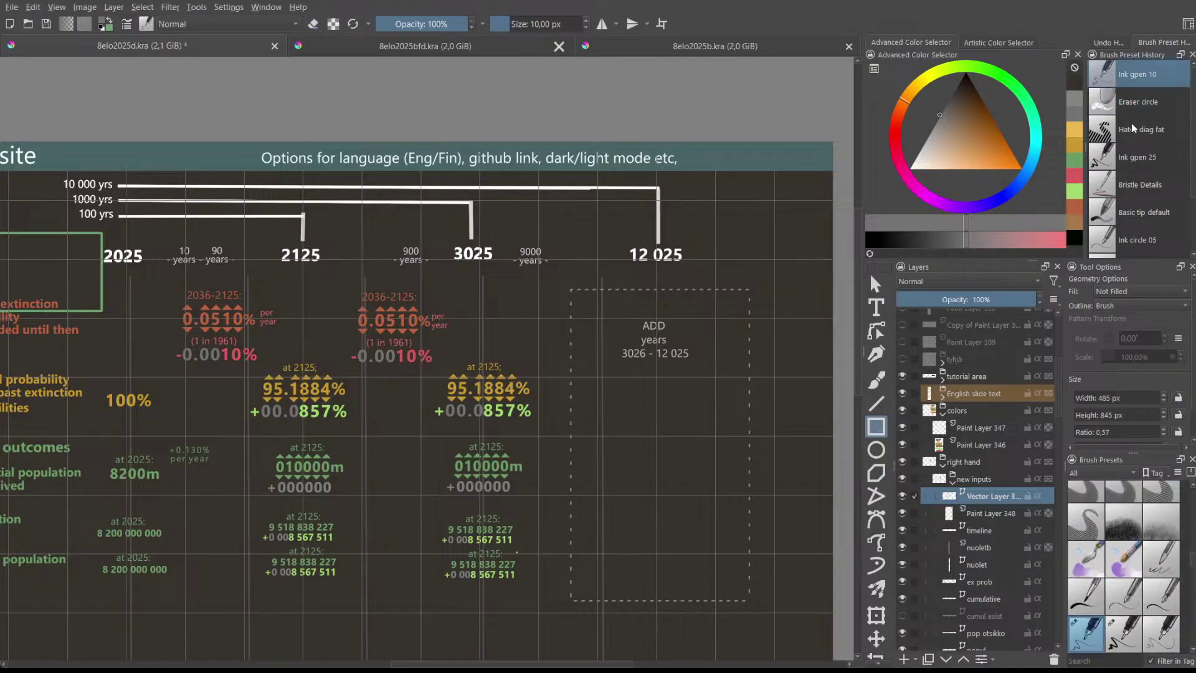
{"action": "scroll", "coordinate": [1141, 292], "scroll_direction": "down", "scroll_amount": 1}
{"action": "left_click_drag", "start_coordinate": [949, 81], "coordinate": [951, 98]}
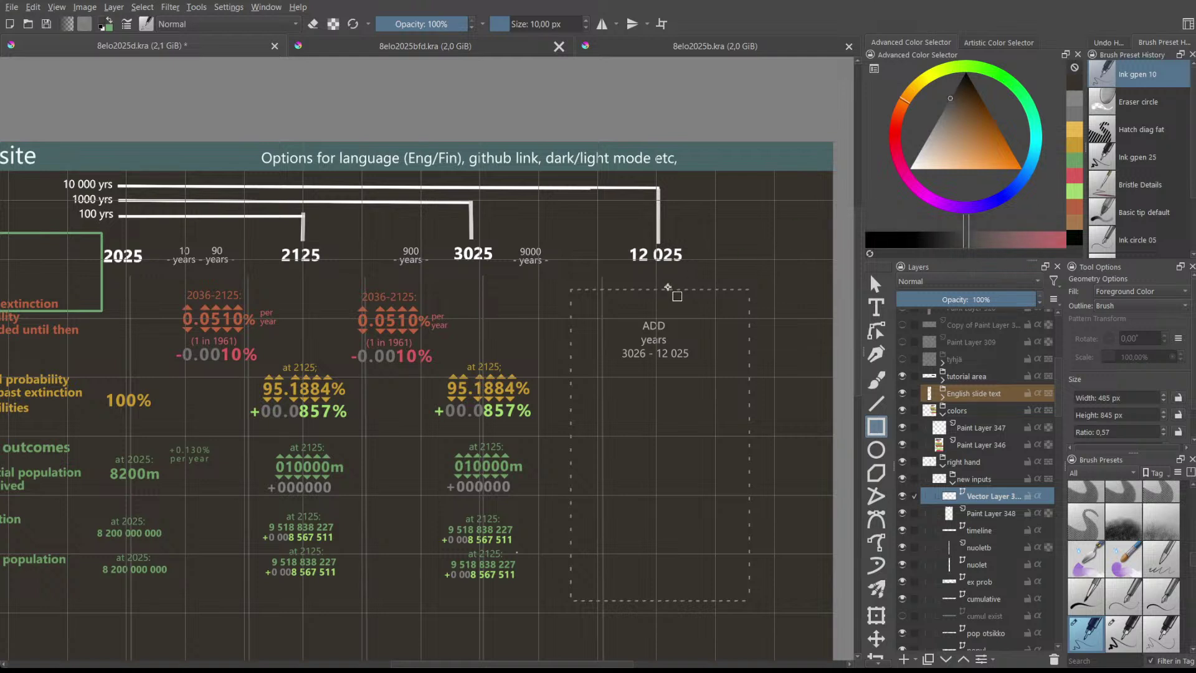
{"action": "left_click_drag", "start_coordinate": [610, 311], "coordinate": [701, 367]}
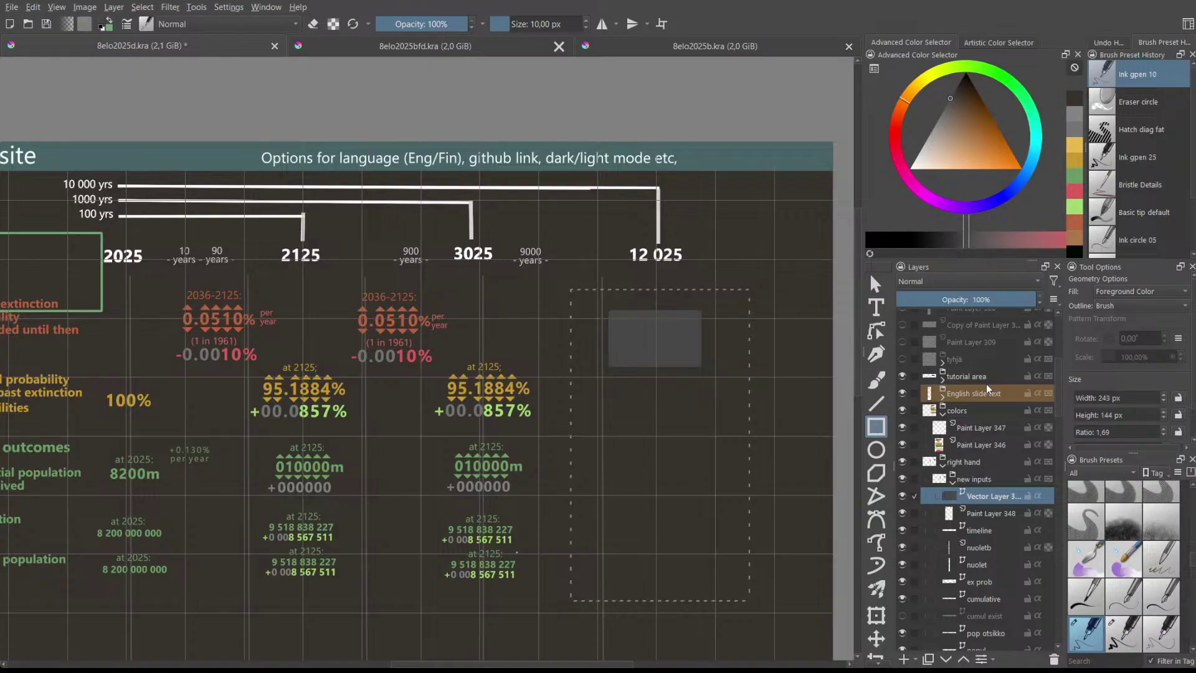
- Arrange the ADD text in front of the gray rectangle, centered on it near the upper edge of the dashed frame
{"action": "left_click", "coordinate": [870, 285]}
{"action": "left_click_drag", "start_coordinate": [648, 356], "coordinate": [651, 430]}
{"action": "left_click", "coordinate": [677, 340]}
{"action": "left_click_drag", "start_coordinate": [659, 327], "coordinate": [648, 443]}
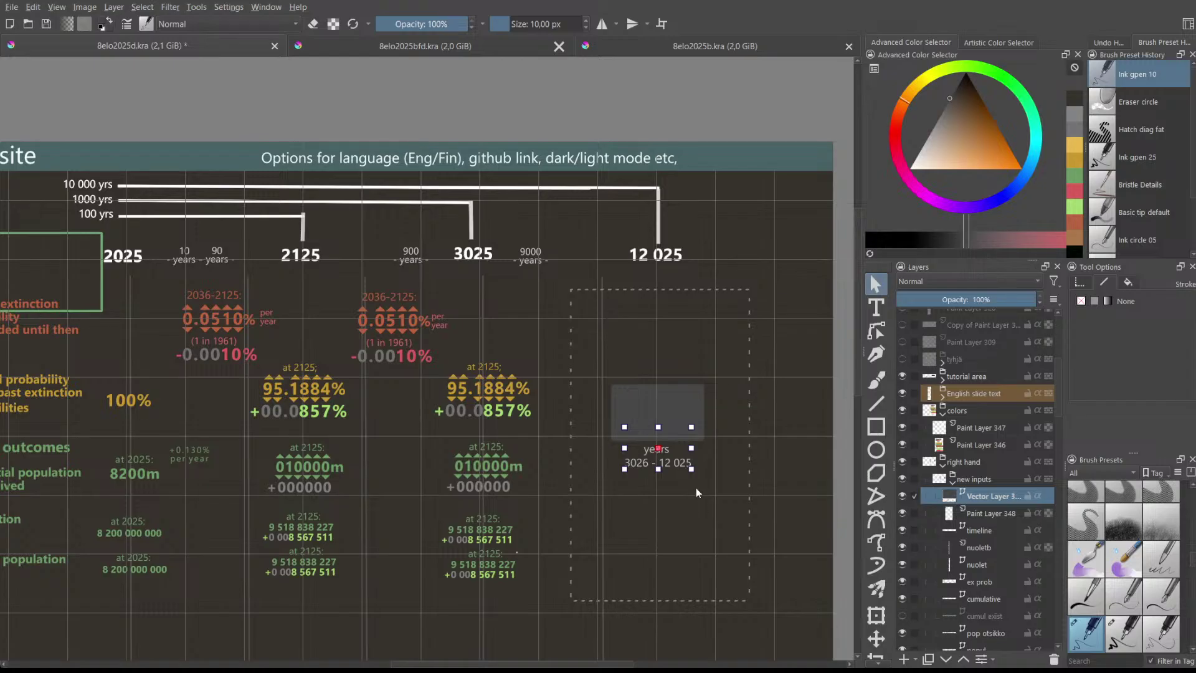
{"action": "left_click", "coordinate": [654, 411]}
{"action": "left_click_drag", "start_coordinate": [649, 399], "coordinate": [650, 333]}
{"action": "left_click", "coordinate": [655, 436]}
{"action": "left_click_drag", "start_coordinate": [655, 436], "coordinate": [660, 344]}
{"action": "left_click", "coordinate": [735, 249]}
- Nudge the 12 025 label on the timeline layer slightly down and recolor it gray
{"action": "scroll", "coordinate": [660, 381], "scroll_direction": "down", "scroll_amount": 4}
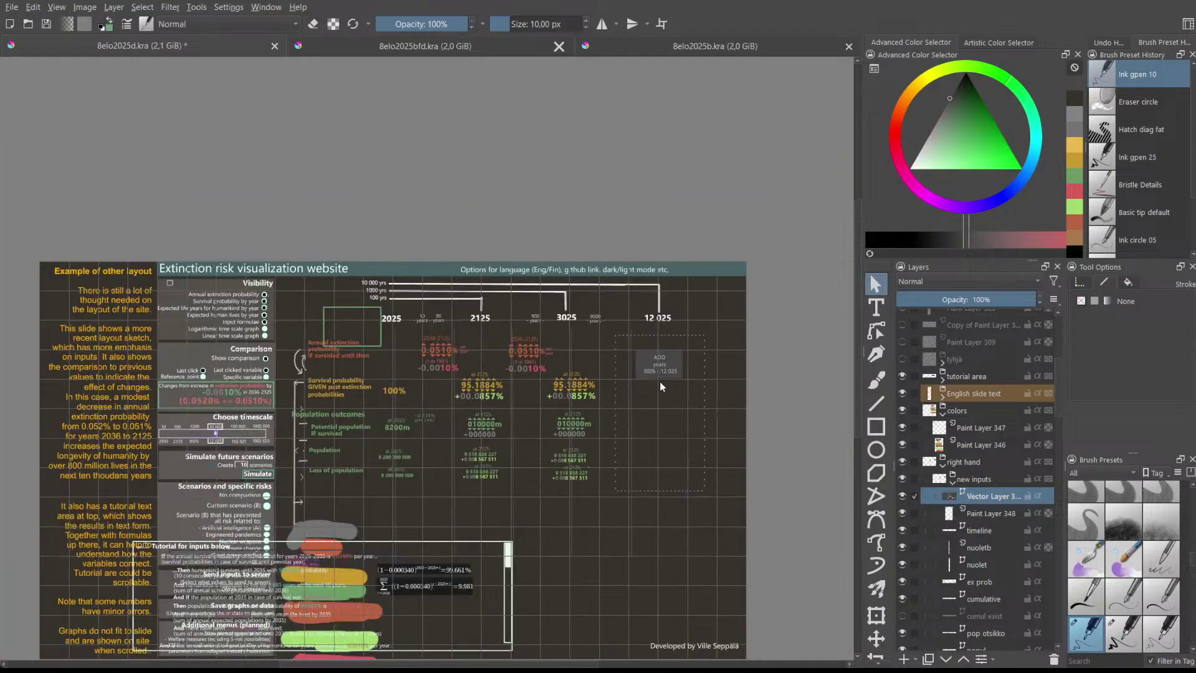
{"action": "scroll", "coordinate": [659, 381], "scroll_direction": "up", "scroll_amount": 2}
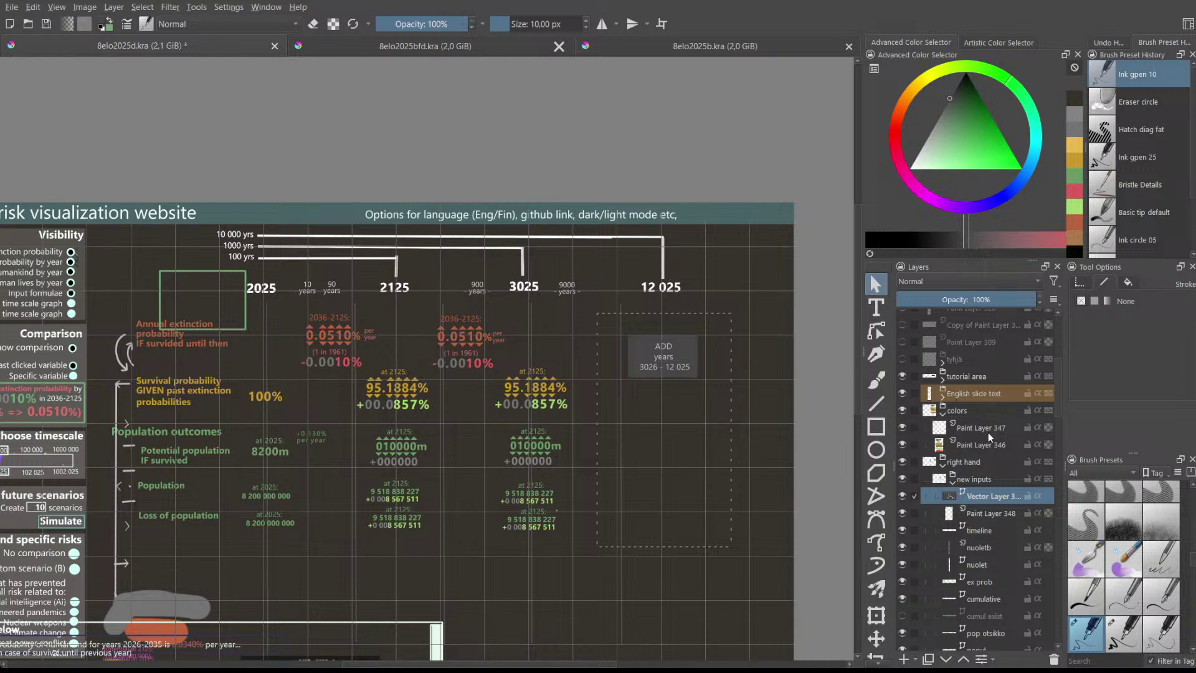
{"action": "left_click", "coordinate": [979, 529]}
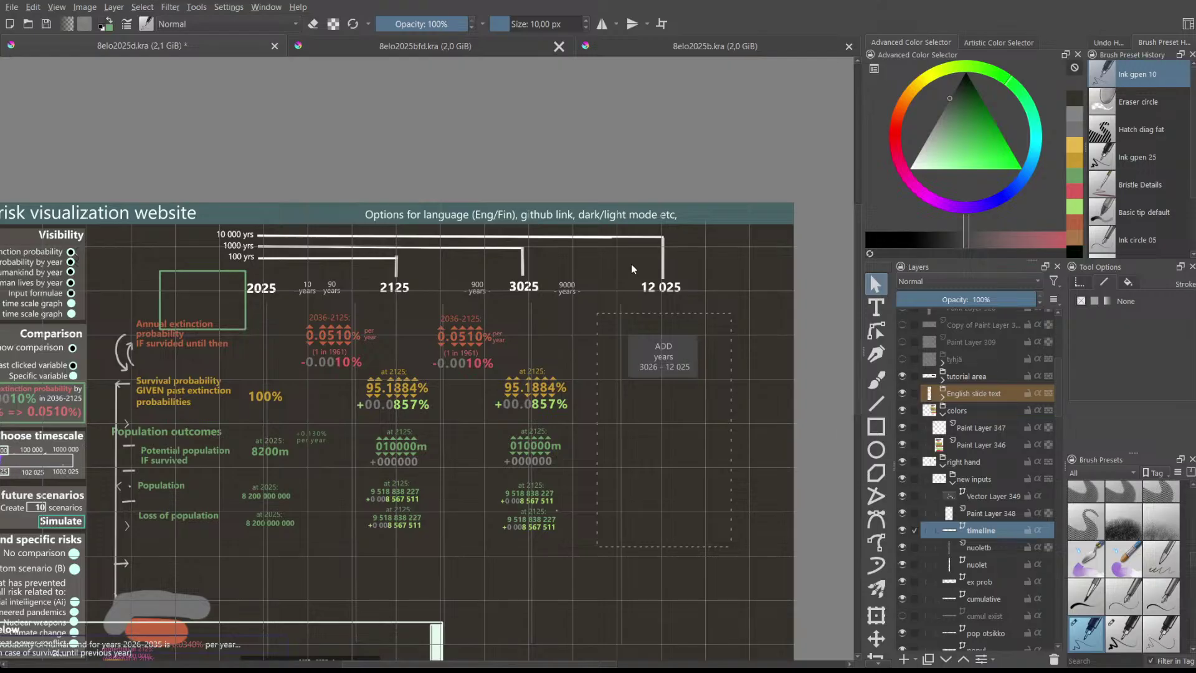
{"action": "left_click", "coordinate": [661, 247]}
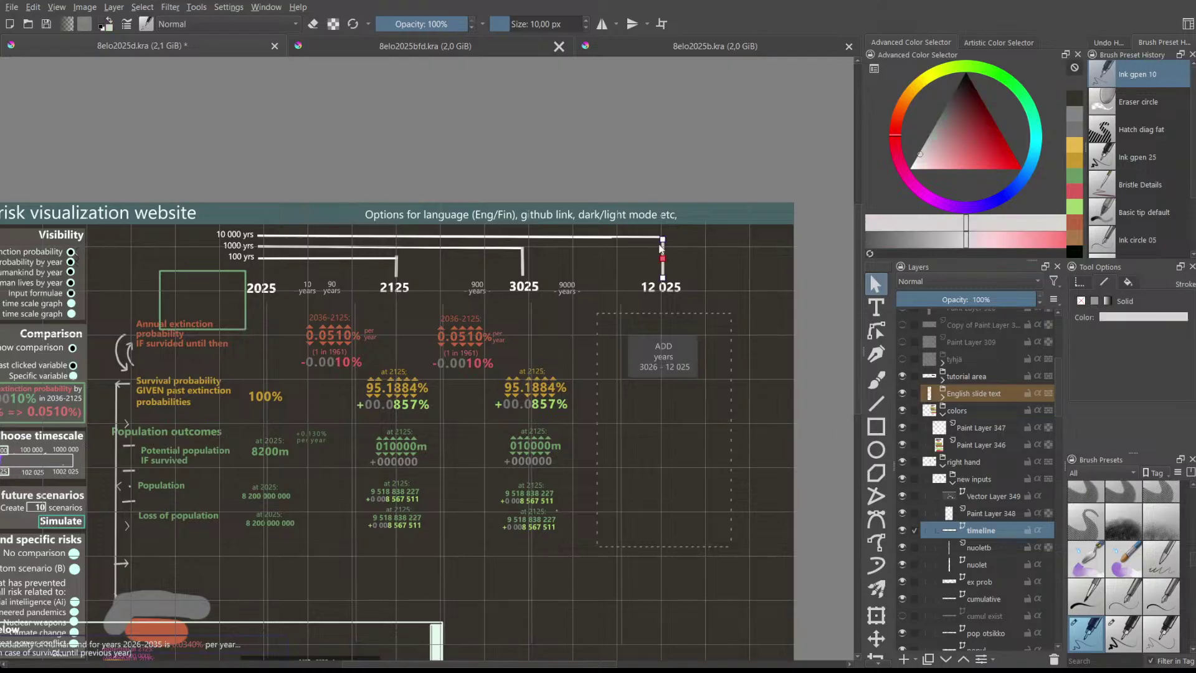
{"action": "left_click", "coordinate": [614, 237]}
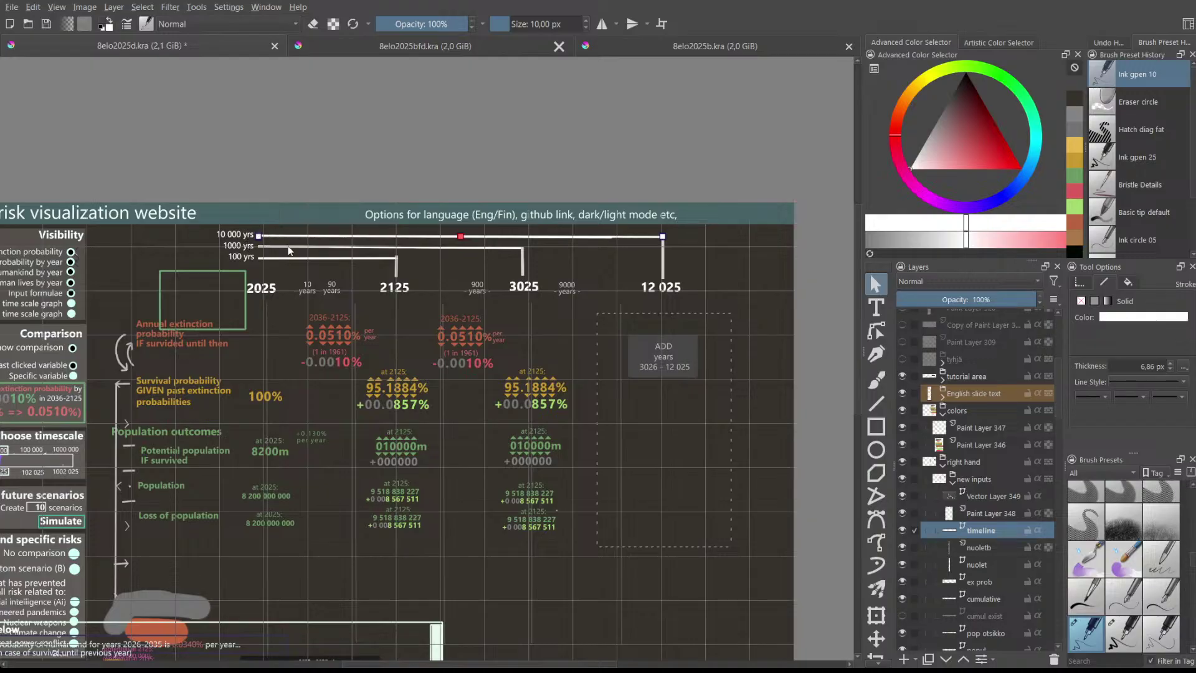
{"action": "left_click", "coordinate": [659, 291]}
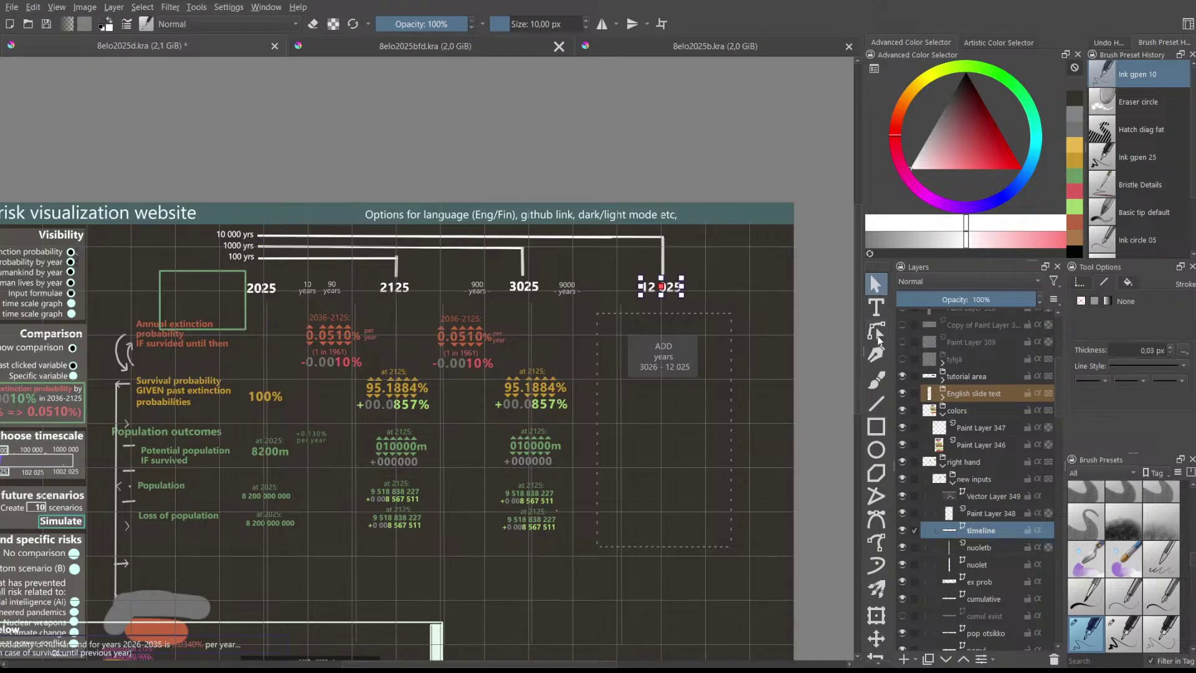
{"action": "mouse_move", "coordinate": [664, 285]}
{"action": "left_mouse_down"}
{"action": "mouse_move", "coordinate": [704, 286]}
{"action": "mouse_move", "coordinate": [665, 283]}
{"action": "left_mouse_up"}
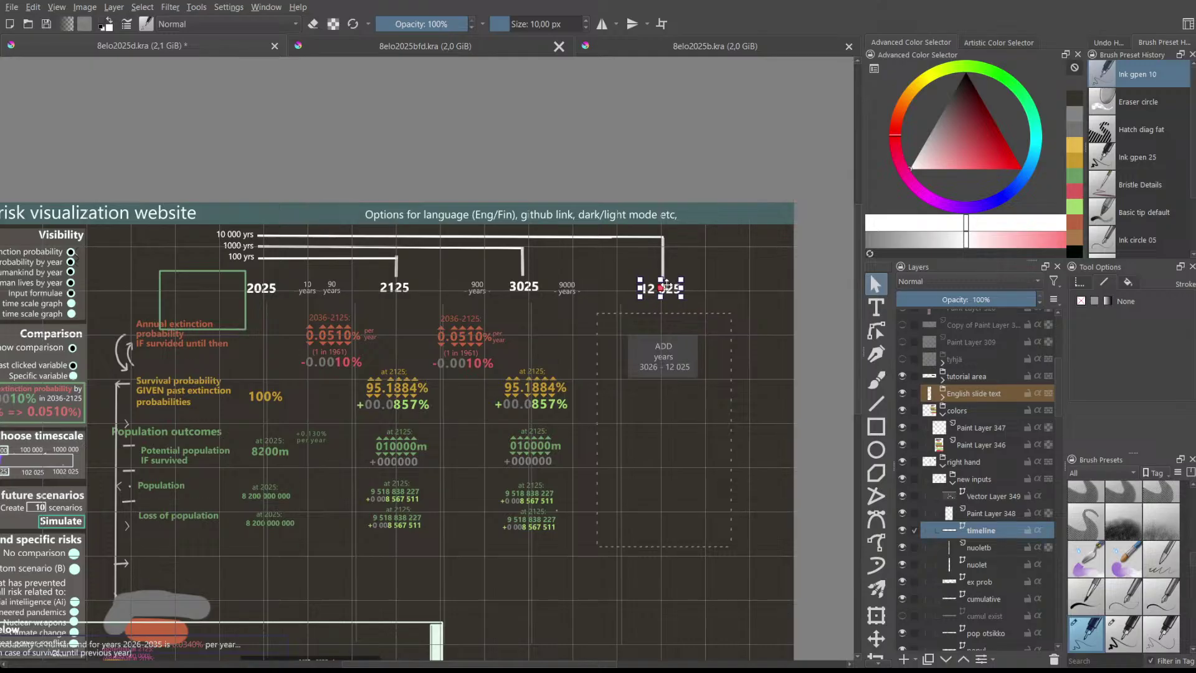
{"action": "double_click", "coordinate": [664, 286]}
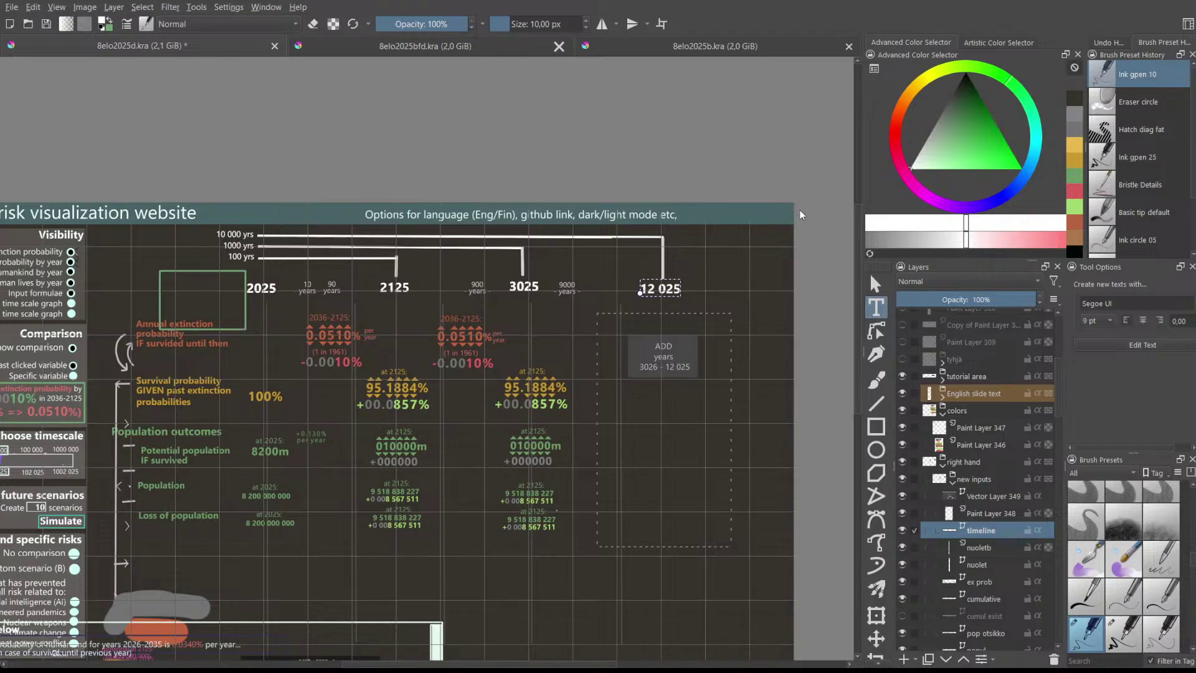
{"action": "key", "text": "Escape"}
{"action": "left_click", "coordinate": [771, 297]}
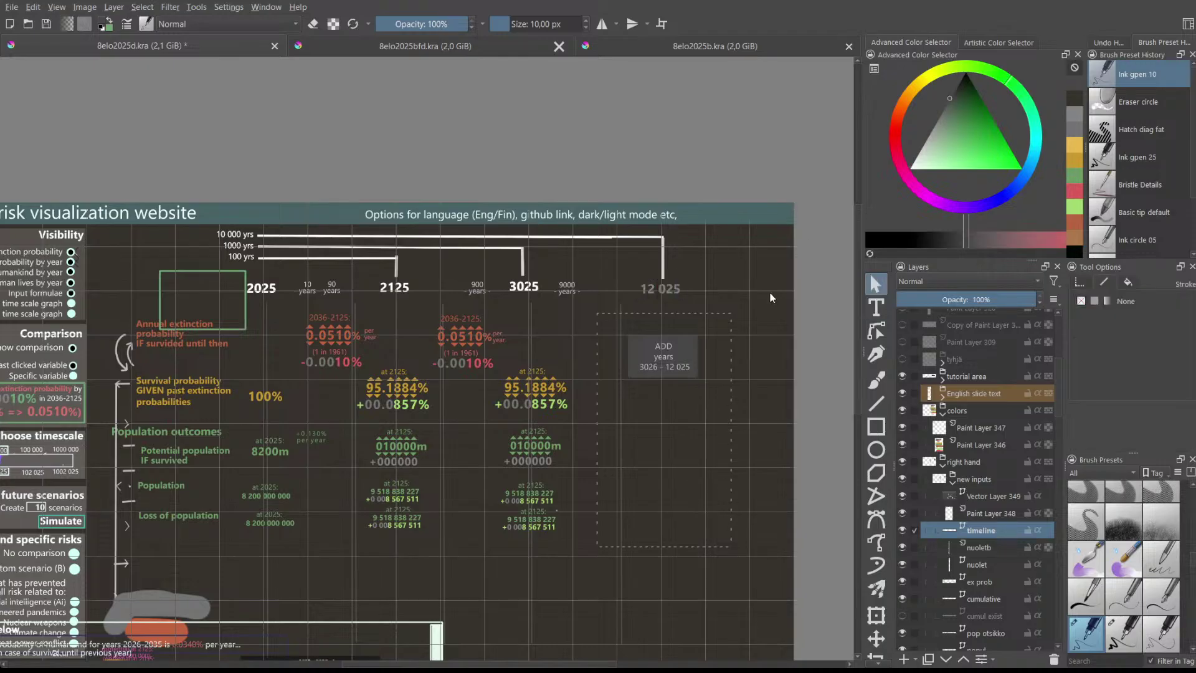
- Recolor the horizontal and vertical lines of the 10 000 yrs timeline bracket gray
{"action": "left_click", "coordinate": [662, 243]}
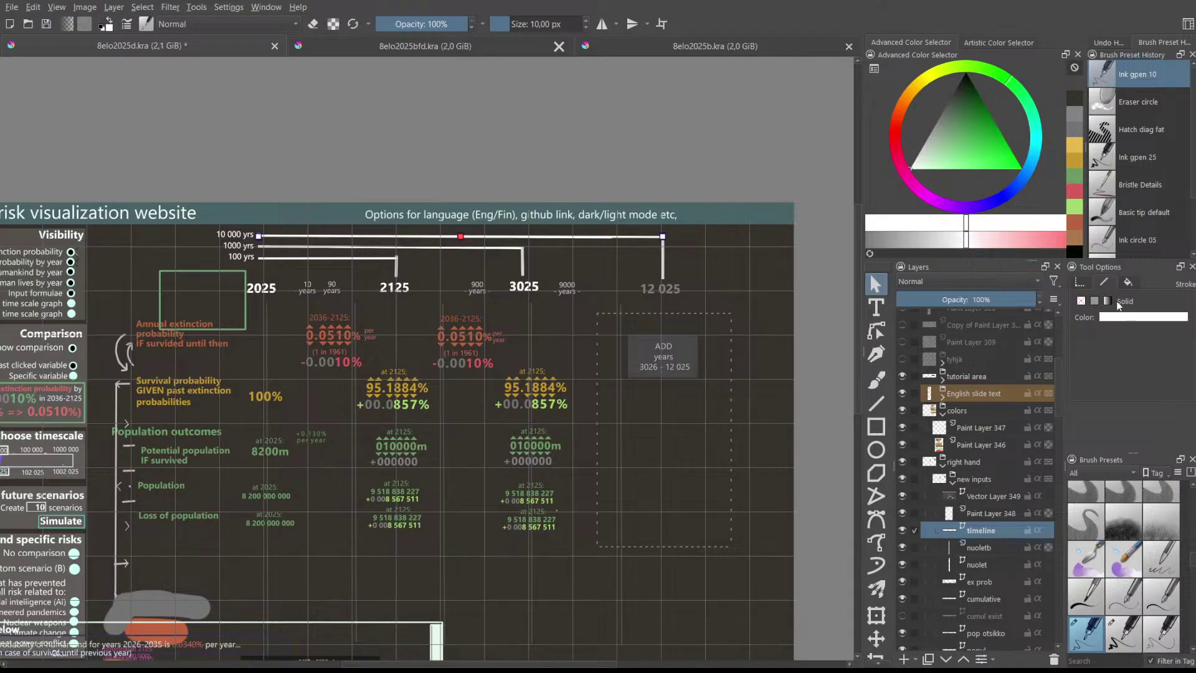
{"action": "left_click", "coordinate": [1171, 343]}
{"action": "left_click", "coordinate": [769, 271]}
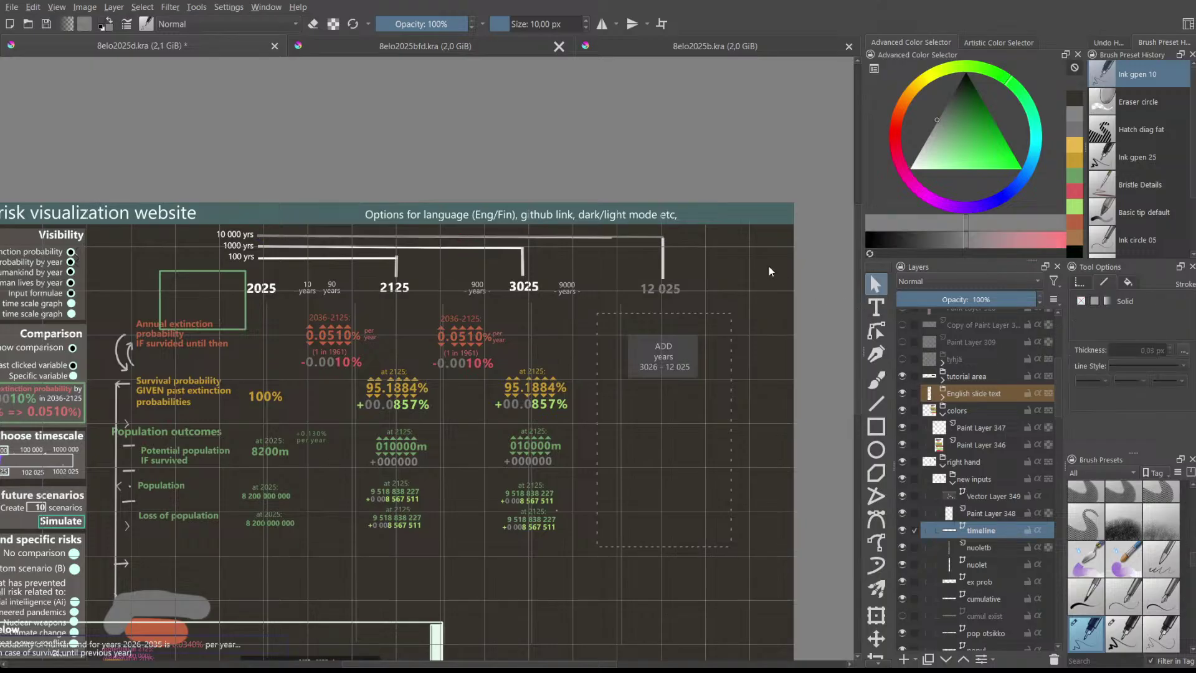
{"action": "left_click", "coordinate": [664, 260]}
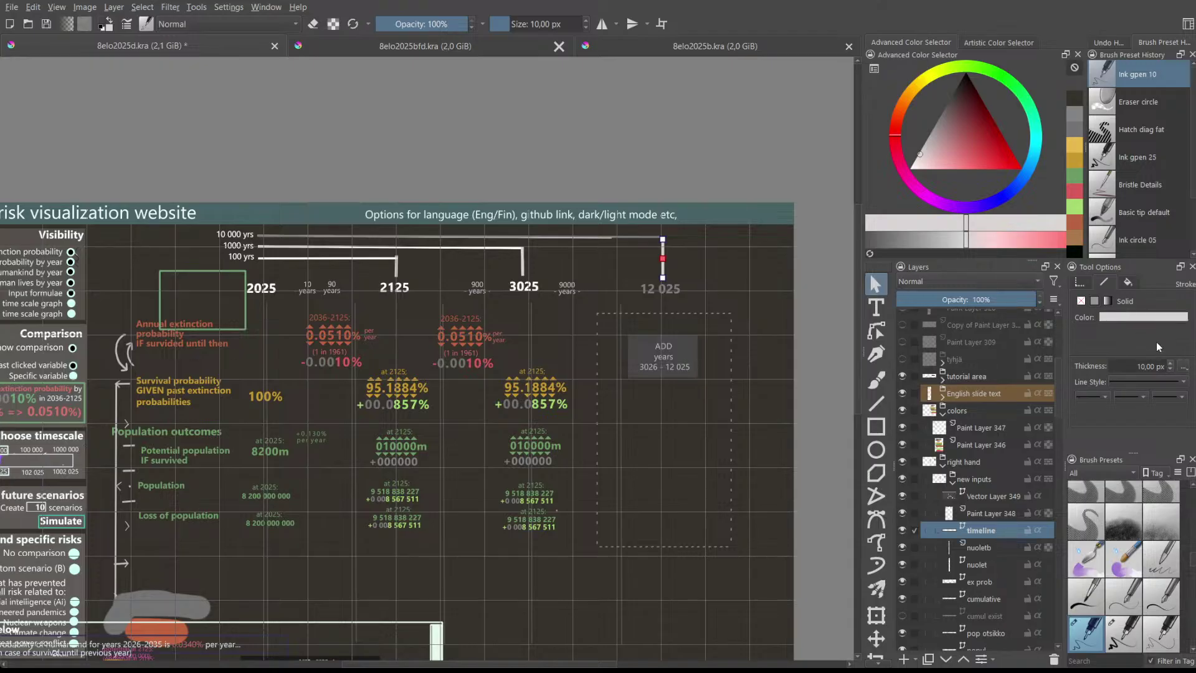
{"action": "key", "text": "Escape"}
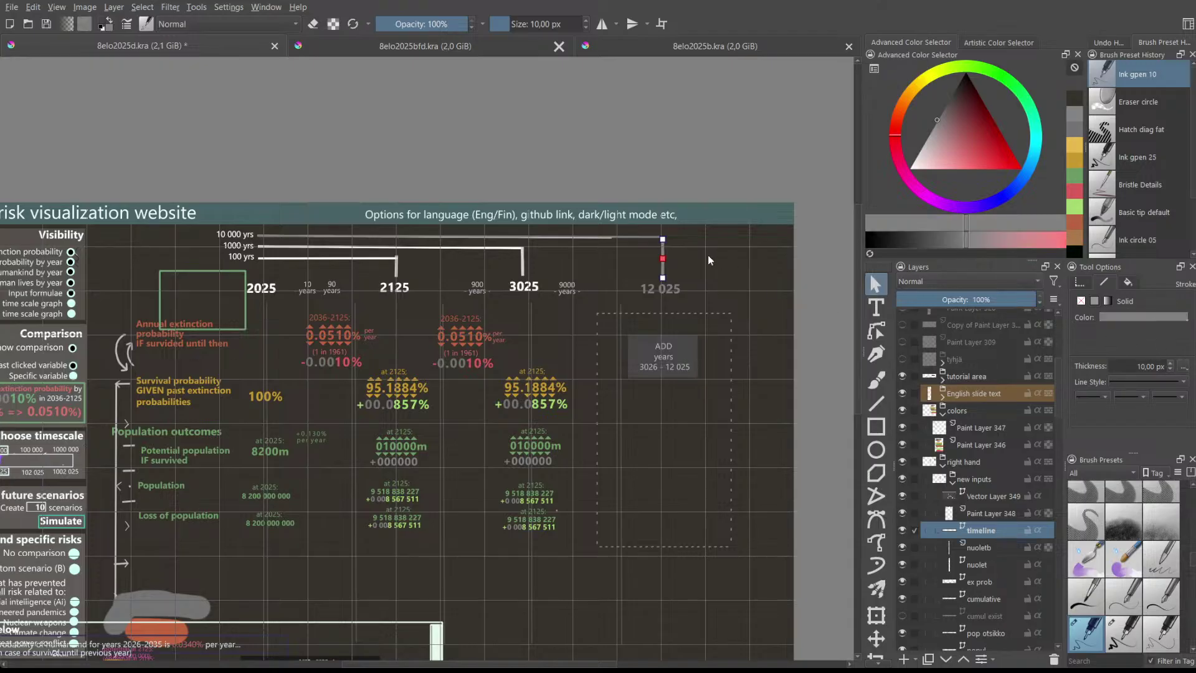
- Recolor the "10 000 yrs" label at the start of the timeline bracket gray
{"action": "left_click", "coordinate": [233, 235]}
{"action": "double_click", "coordinate": [233, 235]}
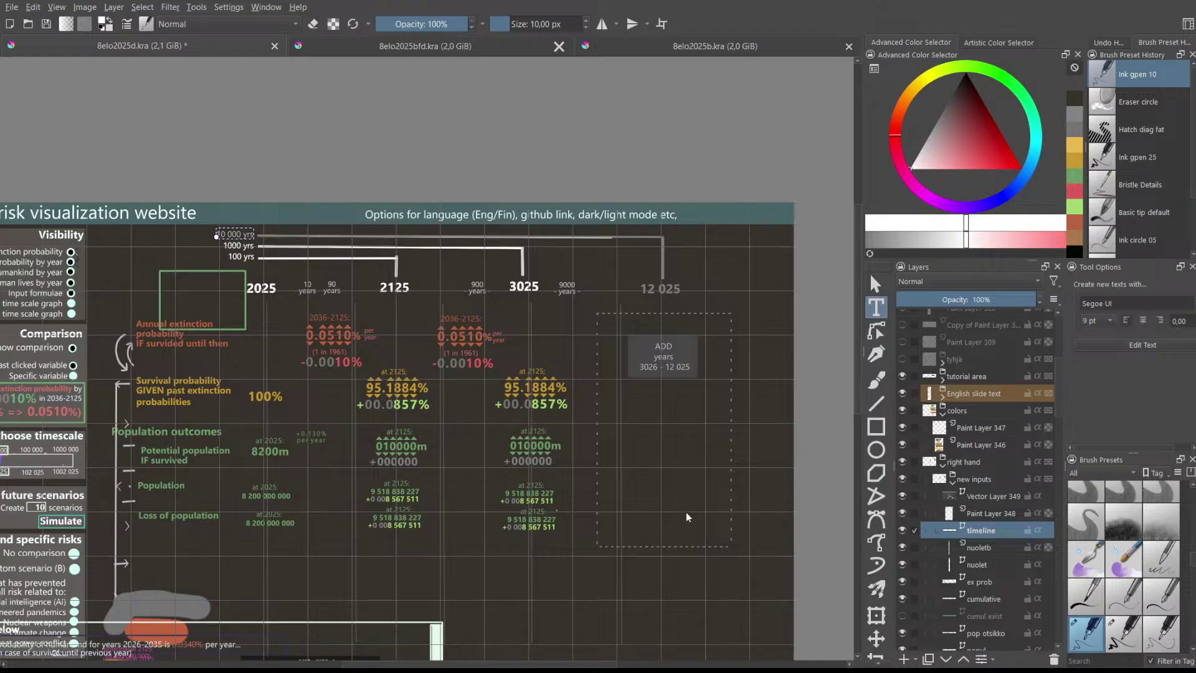
{"action": "key", "text": "Escape"}
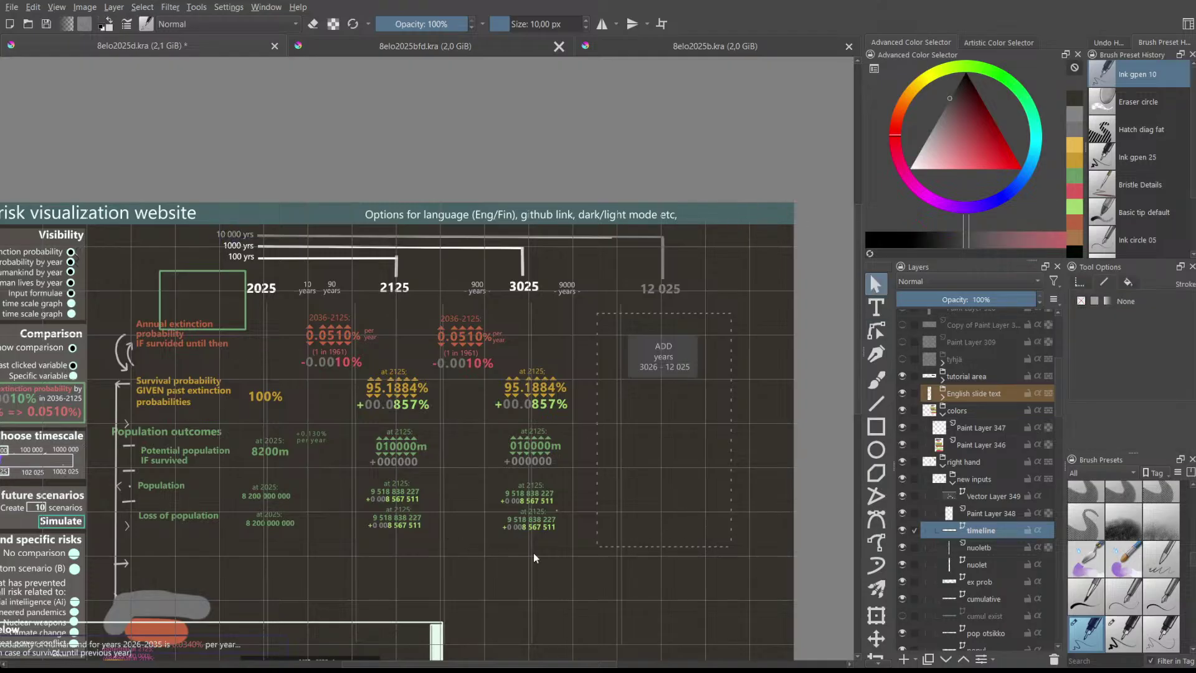
- Examine the gray 10 000 yrs bracket and the dashed ADD column against the rest of the website layout
{"action": "scroll", "coordinate": [493, 386], "scroll_direction": "down", "scroll_amount": 1}
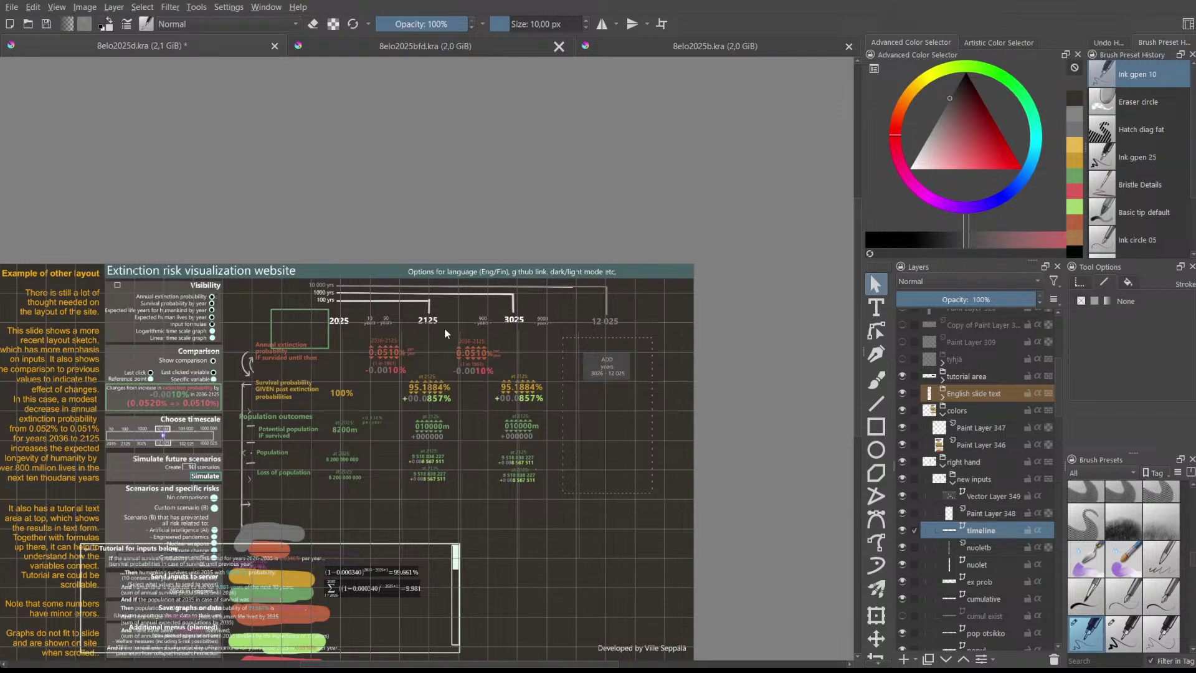
{"action": "scroll", "coordinate": [540, 337], "scroll_direction": "up", "scroll_amount": 1}
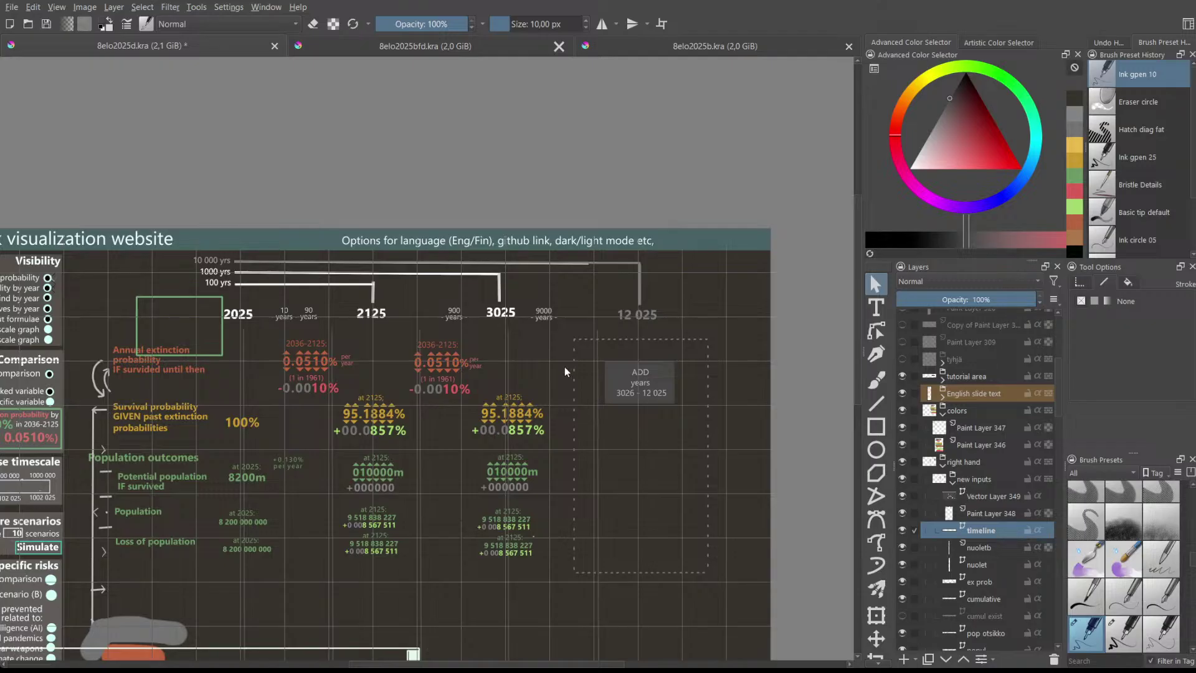
{"action": "left_click_drag", "start_coordinate": [399, 327], "coordinate": [511, 395]}
{"action": "scroll", "coordinate": [548, 336], "scroll_direction": "down", "scroll_amount": 1}
{"action": "scroll", "coordinate": [458, 314], "scroll_direction": "up", "scroll_amount": 1}
{"action": "scroll", "coordinate": [454, 315], "scroll_direction": "down", "scroll_amount": 1}
{"action": "scroll", "coordinate": [455, 315], "scroll_direction": "up", "scroll_amount": 1}
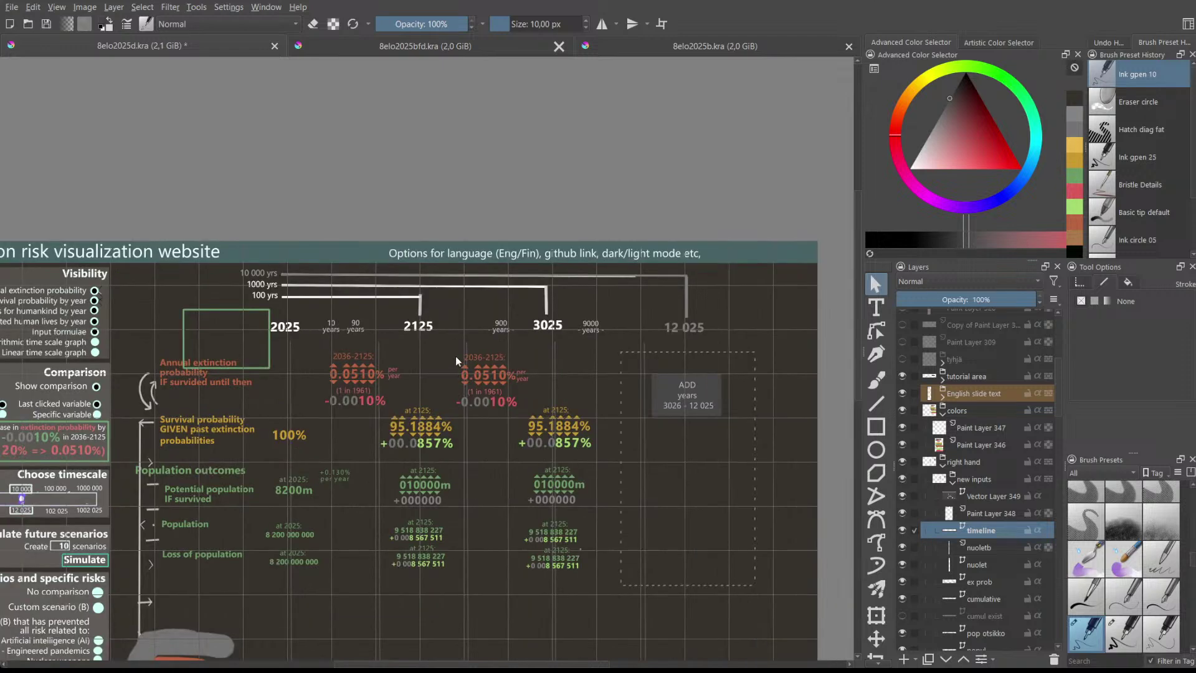
{"action": "scroll", "coordinate": [457, 344], "scroll_direction": "up", "scroll_amount": 1}
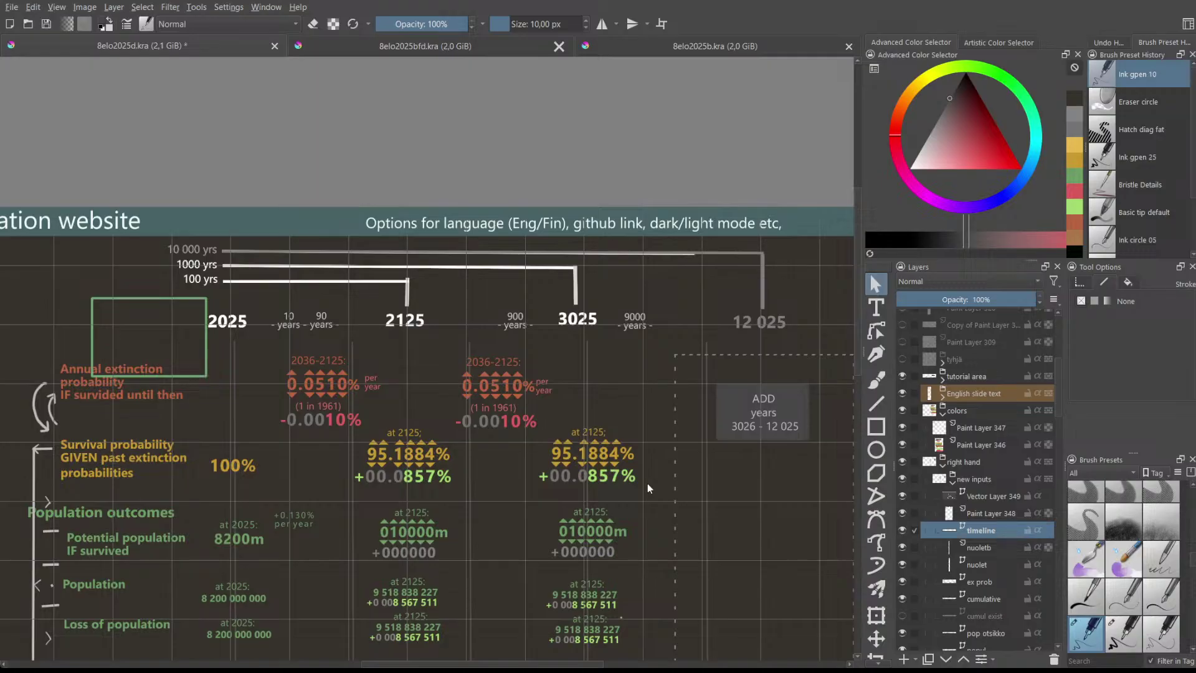
{"action": "scroll", "coordinate": [630, 449], "scroll_direction": "down", "scroll_amount": 1}
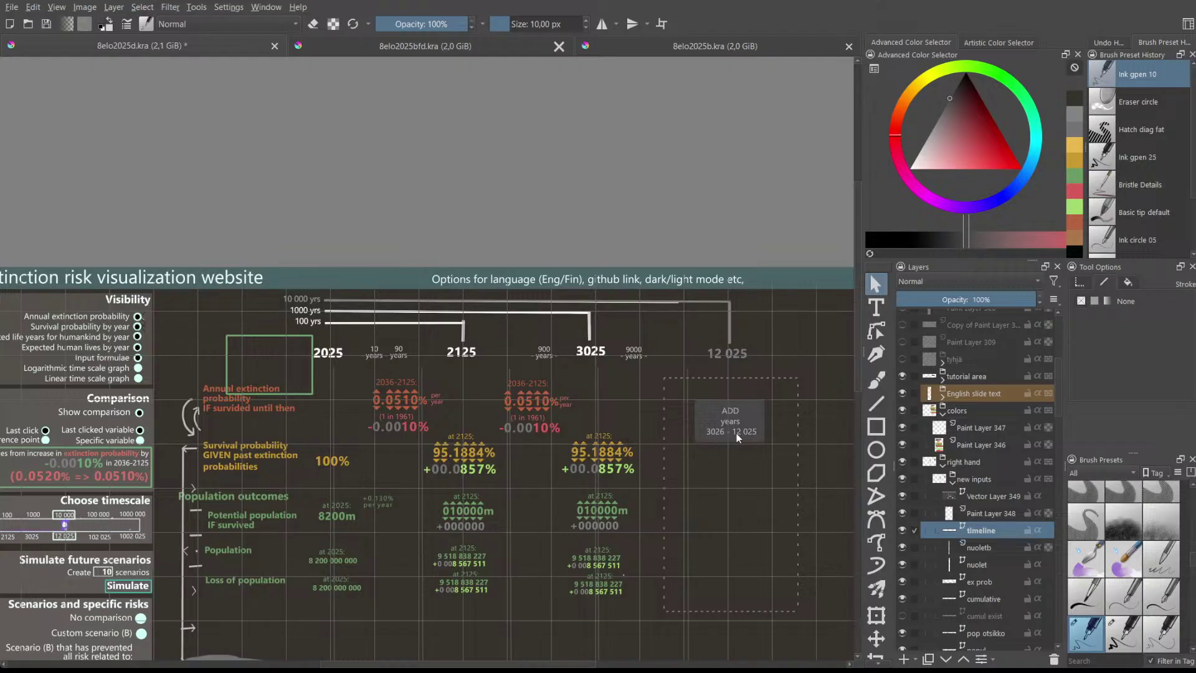
{"action": "scroll", "coordinate": [738, 417], "scroll_direction": "up", "scroll_amount": 1}
{"action": "scroll", "coordinate": [733, 416], "scroll_direction": "up", "scroll_amount": 2}
{"action": "scroll", "coordinate": [734, 416], "scroll_direction": "down", "scroll_amount": 3}
{"action": "scroll", "coordinate": [733, 416], "scroll_direction": "up", "scroll_amount": 1}
{"action": "scroll", "coordinate": [734, 416], "scroll_direction": "down", "scroll_amount": 1}
- Move the ADD box on its vector layer up over the 12 025 label, centered under the end of the 10 000 yrs bracket
{"action": "left_click", "coordinate": [989, 547]}
{"action": "left_click", "coordinate": [983, 496]}
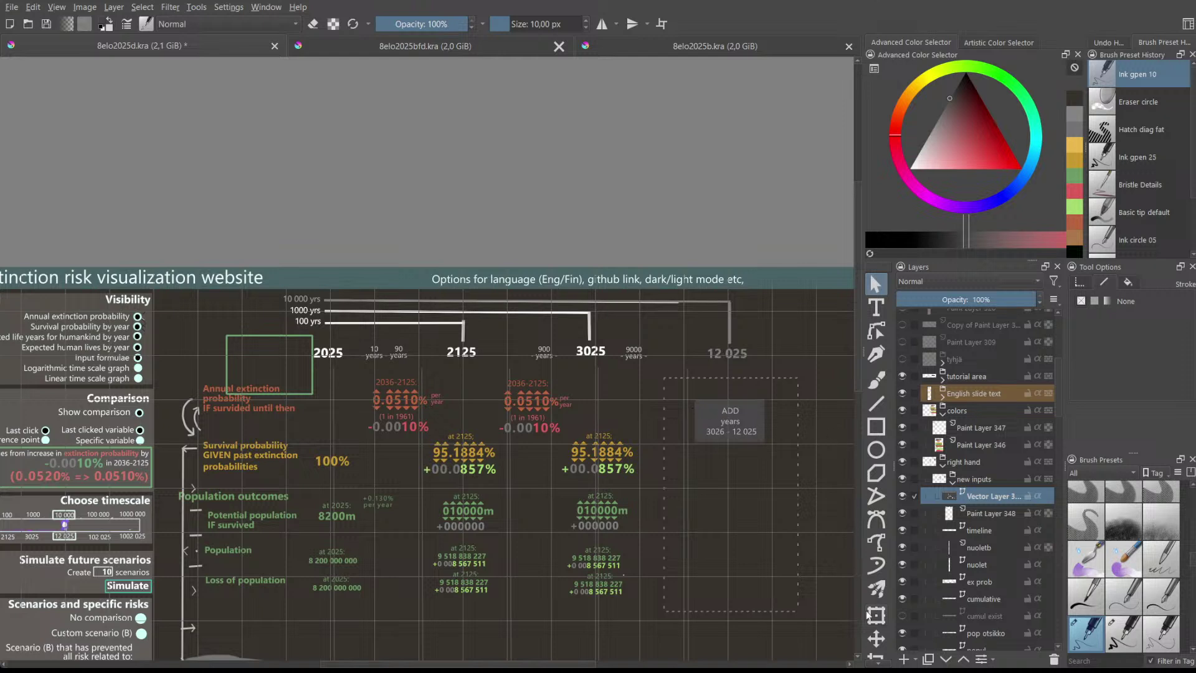
{"action": "left_click", "coordinate": [875, 635]}
{"action": "left_click_drag", "start_coordinate": [726, 431], "coordinate": [722, 357]}
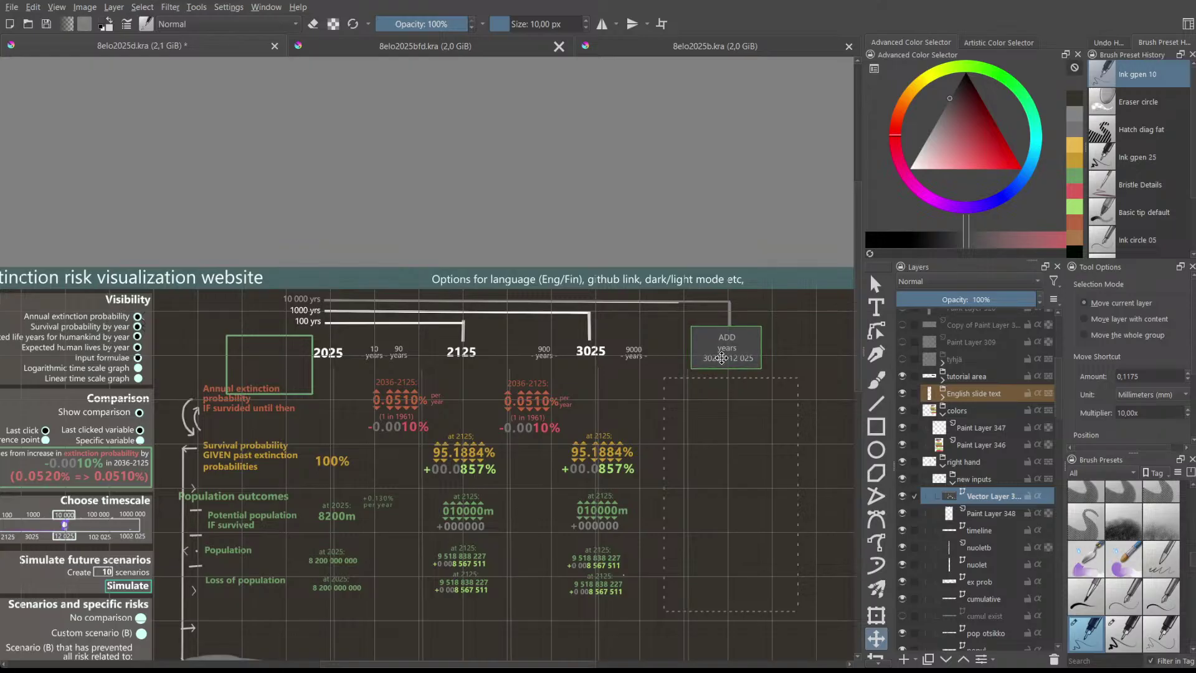
{"action": "left_click_drag", "start_coordinate": [721, 357], "coordinate": [736, 345]}
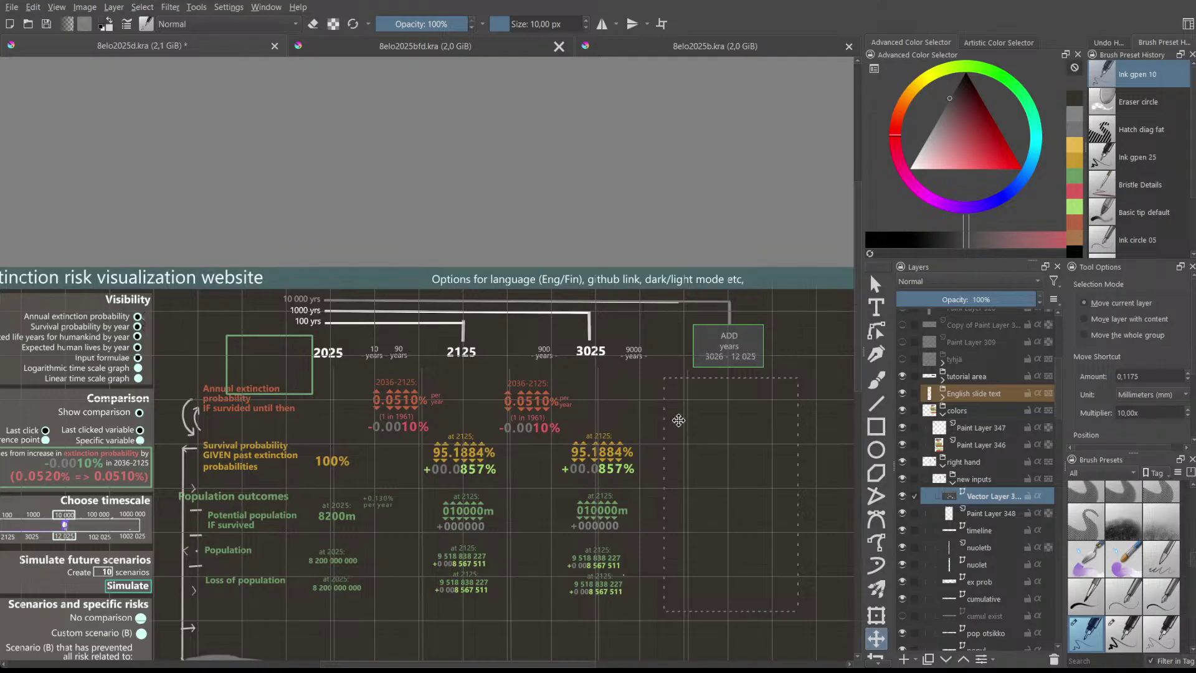
- Review the ADD box's placement under the 10 000 yrs bracket, both close up and within the whole layout
{"action": "scroll", "coordinate": [704, 408], "scroll_direction": "up", "scroll_amount": 3}
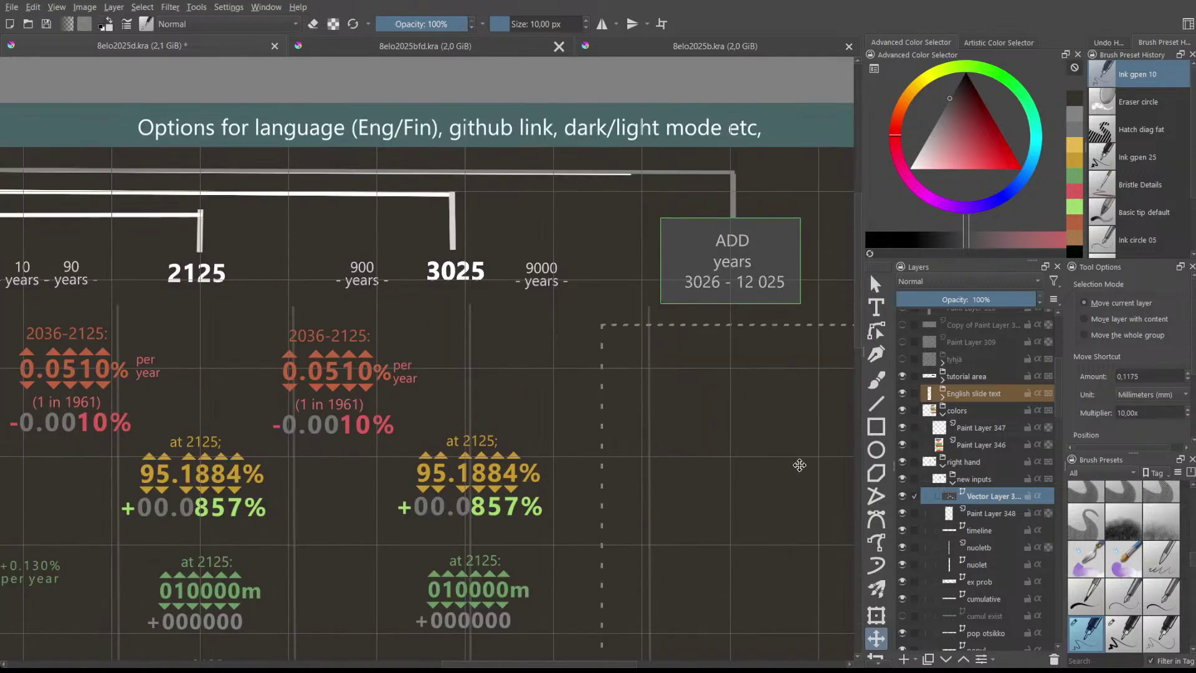
{"action": "scroll", "coordinate": [799, 465], "scroll_direction": "down", "scroll_amount": 3}
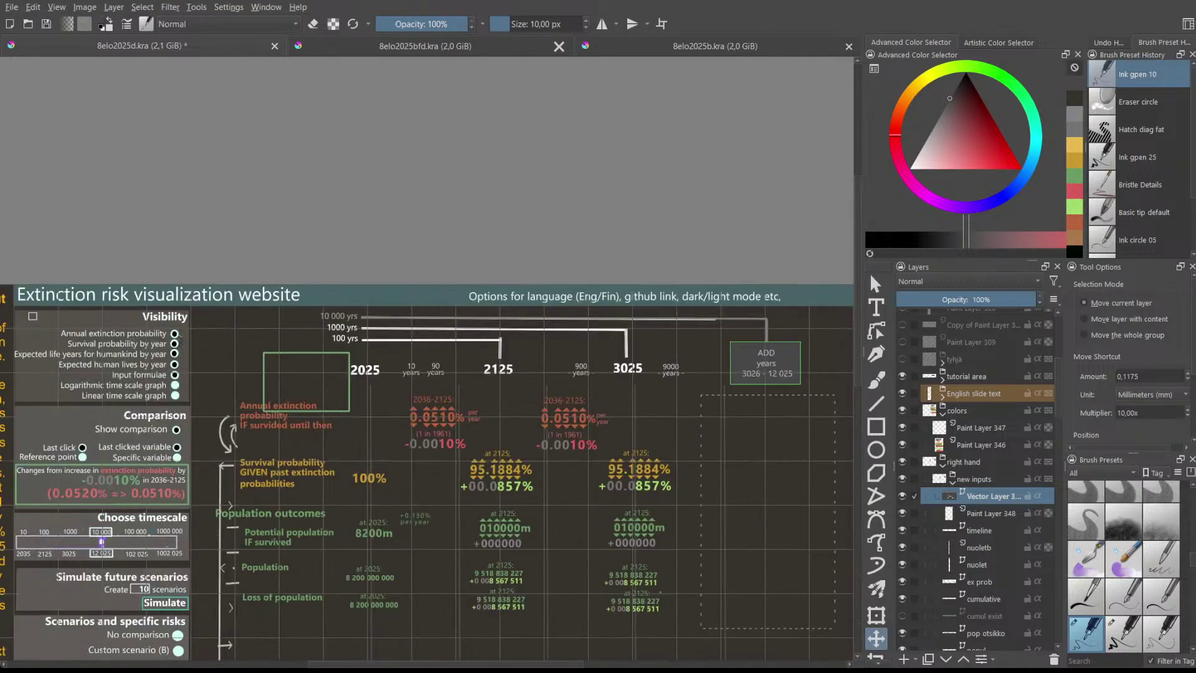
{"action": "scroll", "coordinate": [1124, 566], "scroll_direction": "down", "scroll_amount": 2}
{"action": "mouse_move", "coordinate": [553, 665]}
{"action": "left_mouse_down"}
{"action": "mouse_move", "coordinate": [590, 665]}
{"action": "mouse_move", "coordinate": [568, 665]}
{"action": "left_mouse_up"}
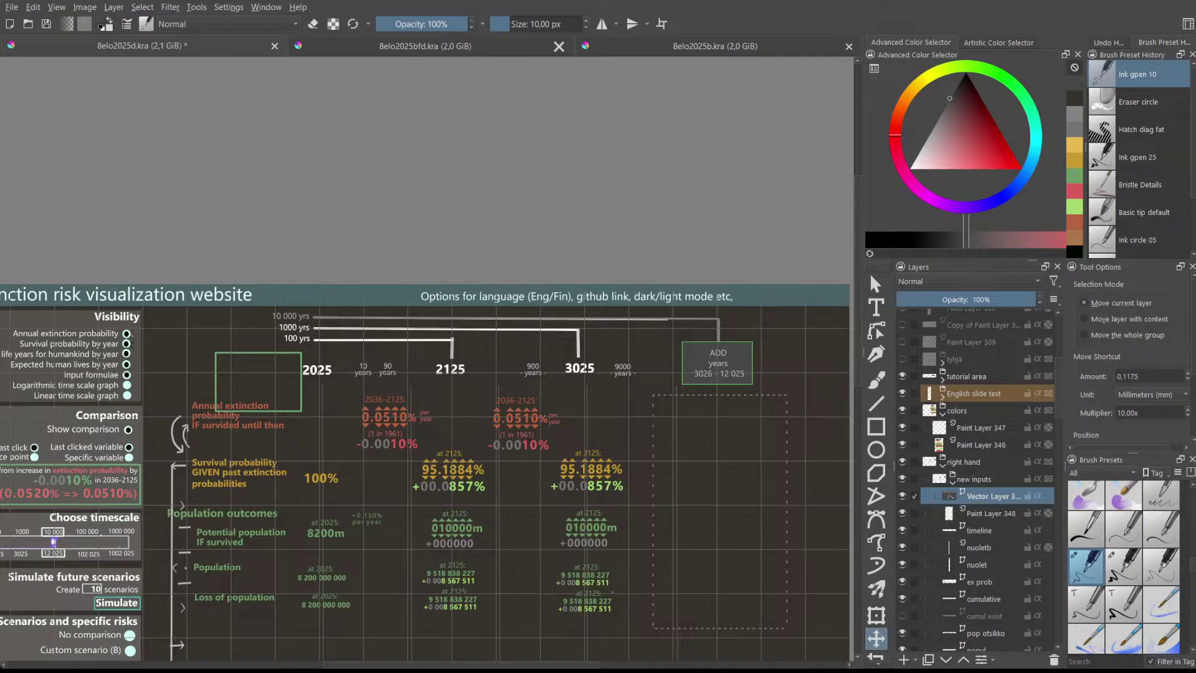
{"action": "scroll", "coordinate": [747, 466], "scroll_direction": "up", "scroll_amount": 1}
{"action": "scroll", "coordinate": [747, 466], "scroll_direction": "down", "scroll_amount": 1}
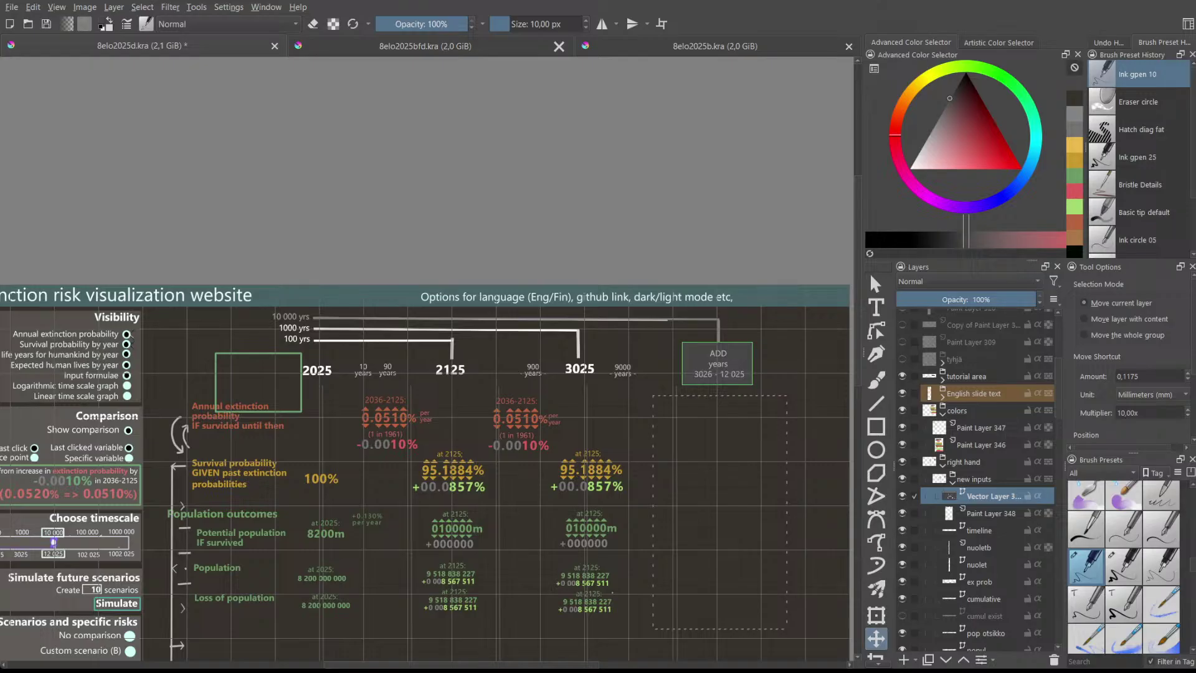
{"action": "scroll", "coordinate": [334, 404], "scroll_direction": "up", "scroll_amount": 1}
{"action": "scroll", "coordinate": [500, 403], "scroll_direction": "down", "scroll_amount": 1}
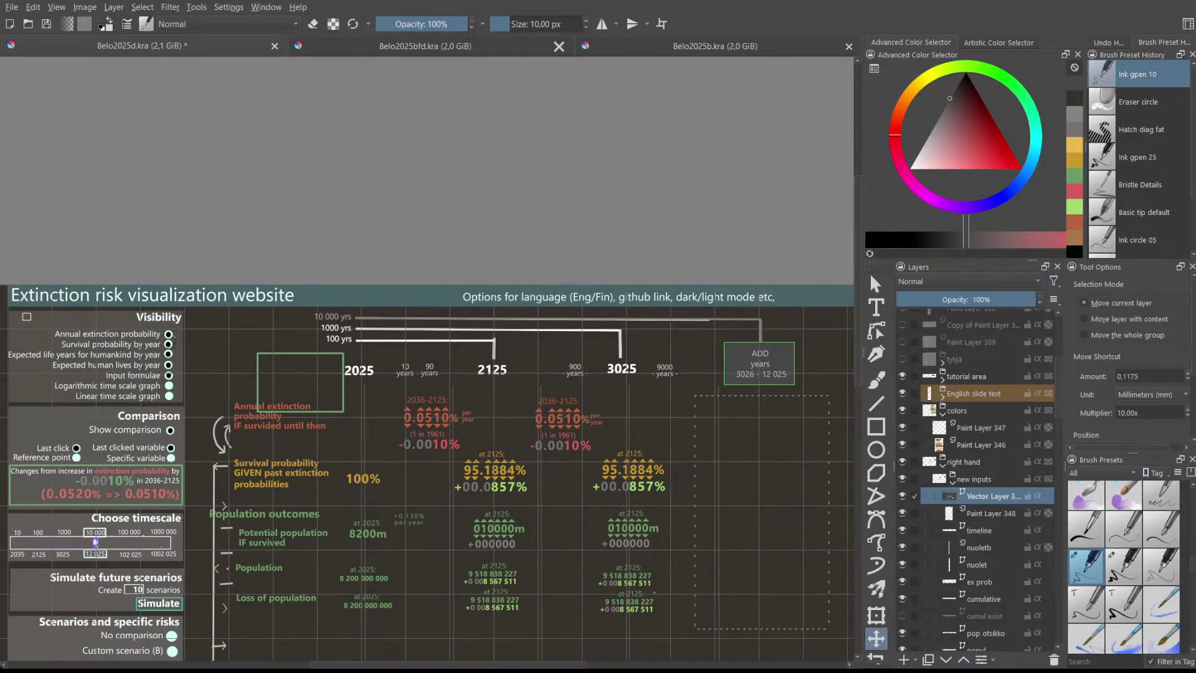
{"action": "scroll", "coordinate": [520, 453], "scroll_direction": "down", "scroll_amount": 1}
{"action": "scroll", "coordinate": [582, 467], "scroll_direction": "up", "scroll_amount": 1}
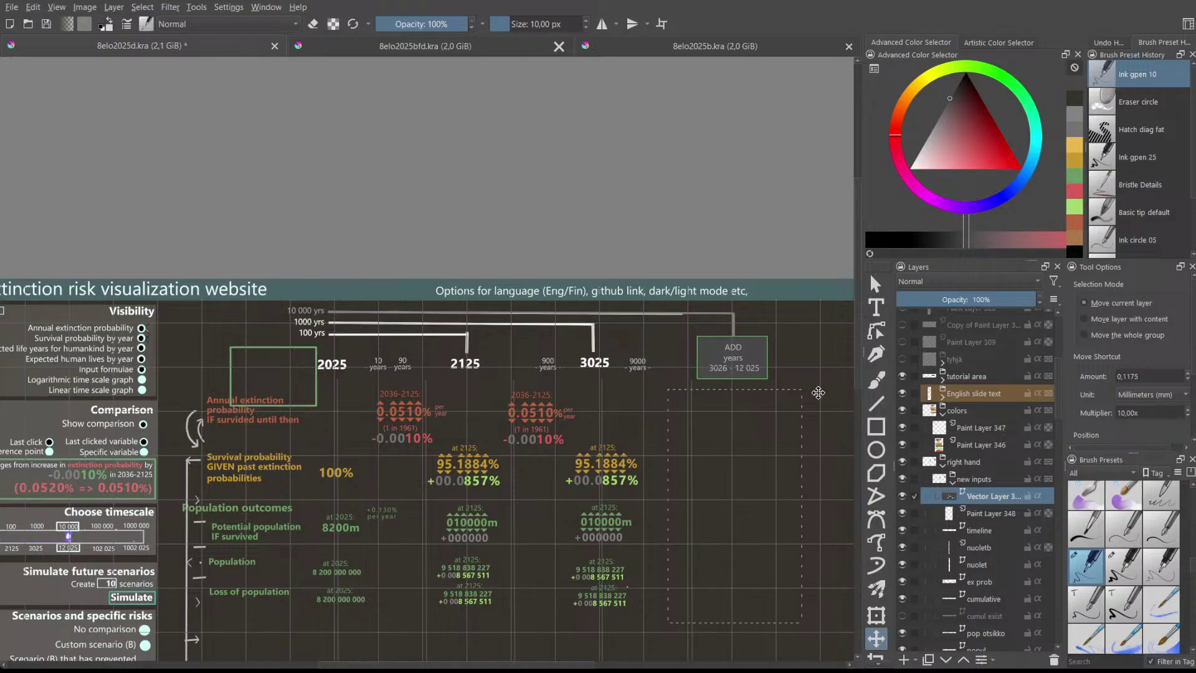
{"action": "scroll", "coordinate": [661, 370], "scroll_direction": "up", "scroll_amount": 1}
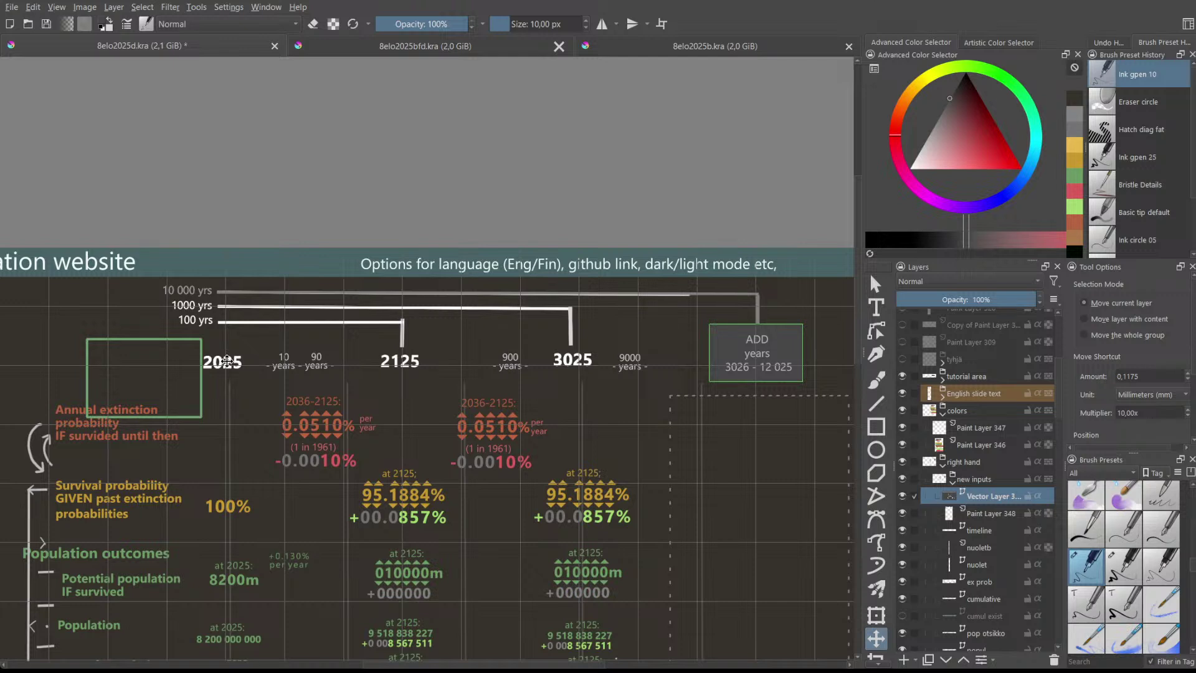
- Move the dashed frame on Paint Layer 348 straight up so it encloses the ADD box
{"action": "left_click", "coordinate": [988, 515]}
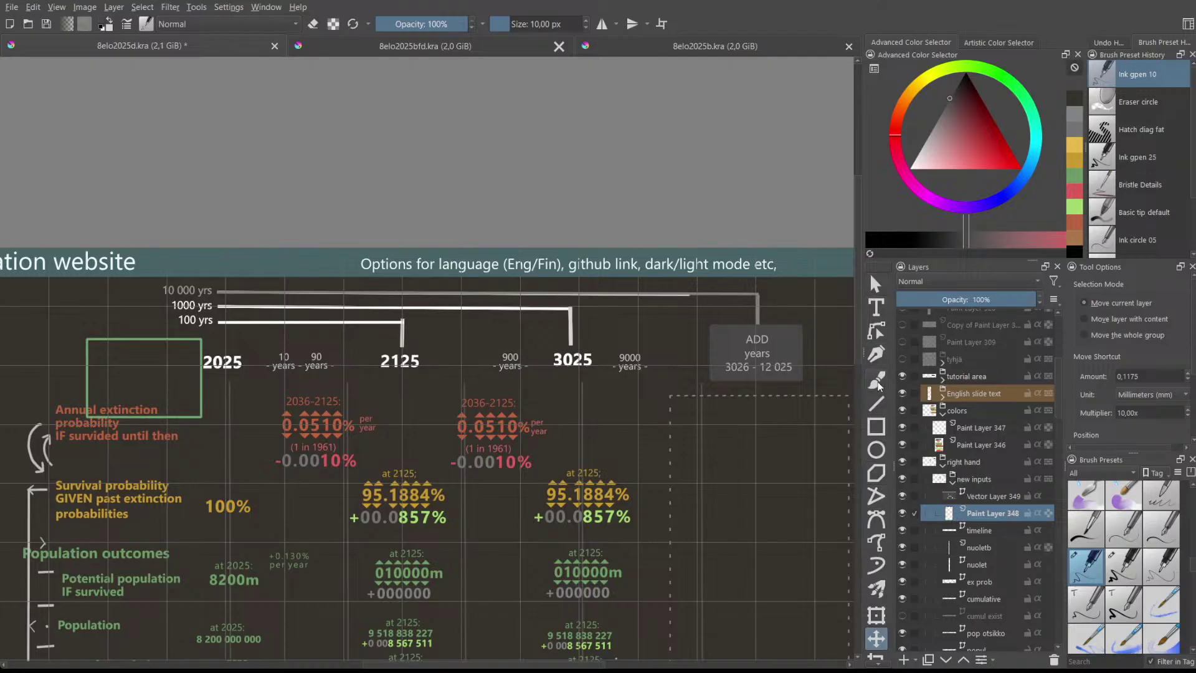
{"action": "key", "text": "minus"}
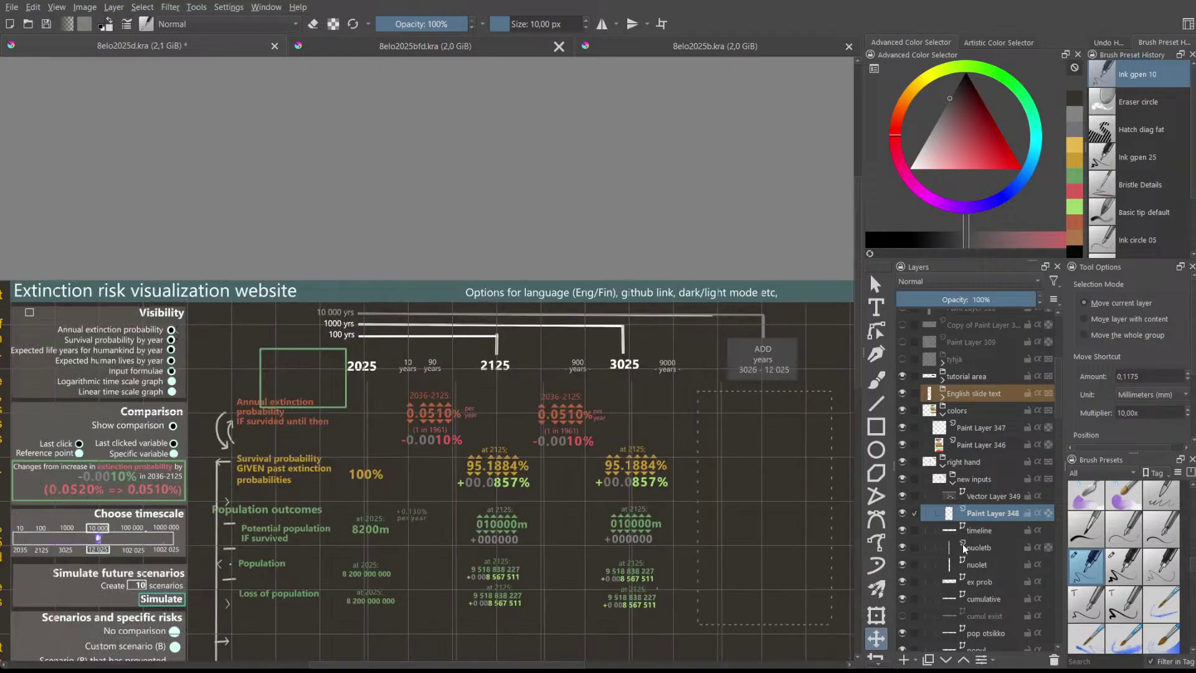
{"action": "left_click_drag", "start_coordinate": [783, 572], "coordinate": [782, 508]}
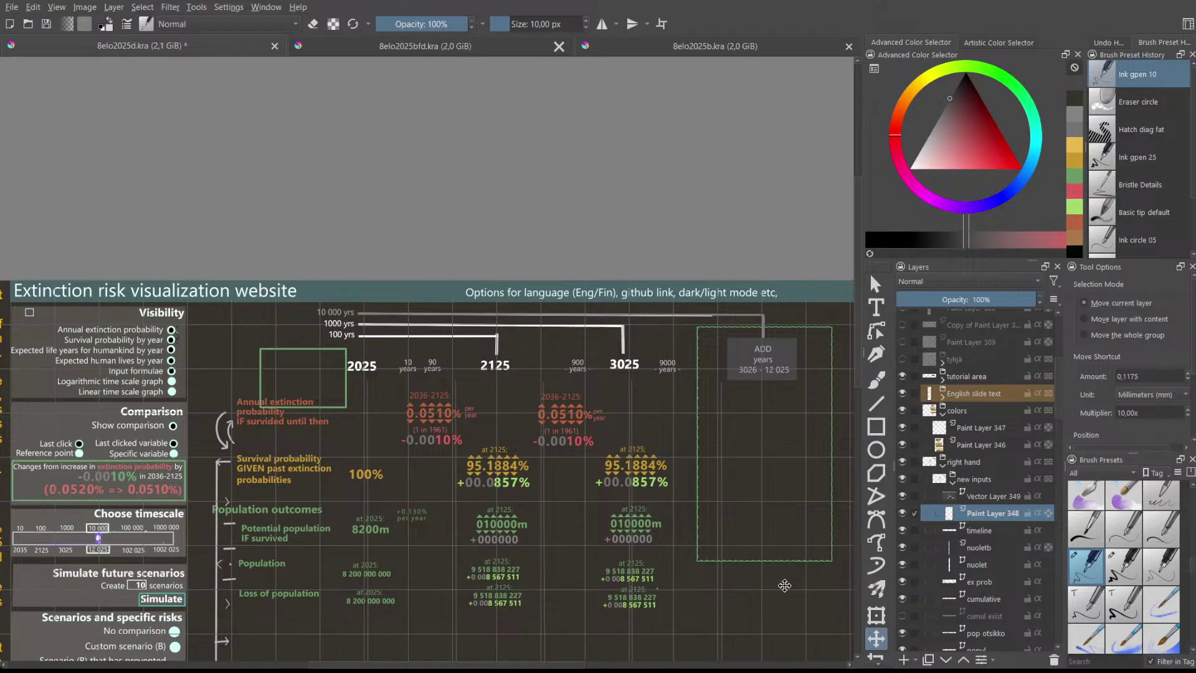
{"action": "left_click", "coordinate": [875, 285]}
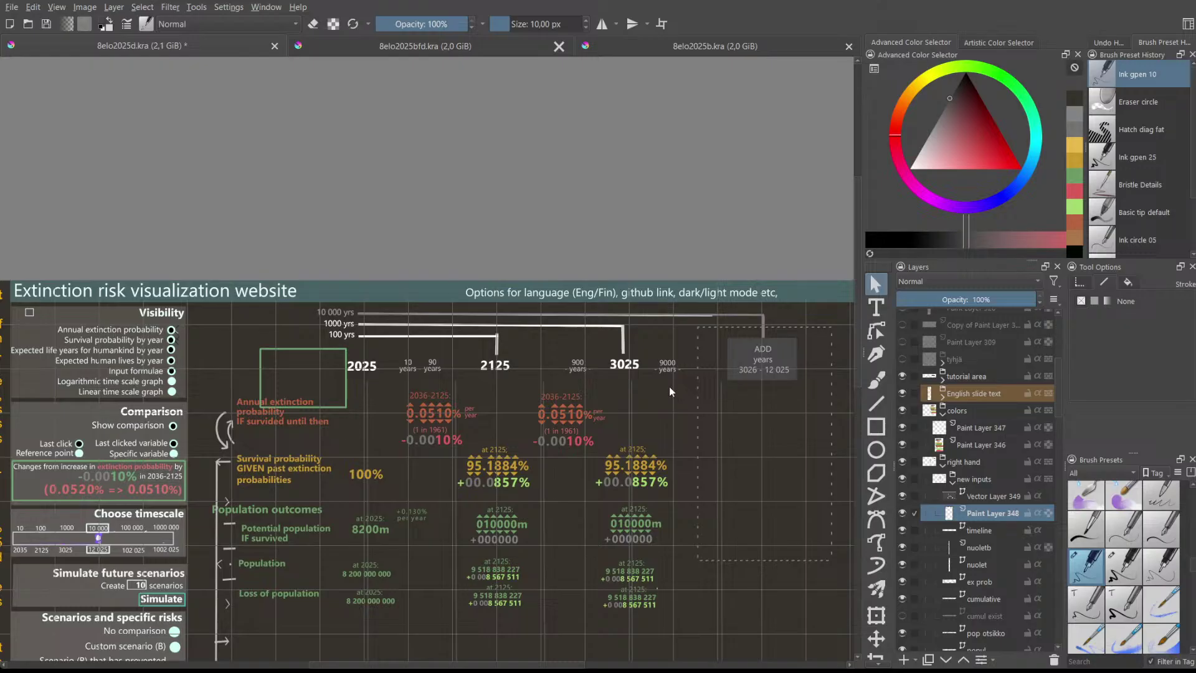
- Change the ADD box's text to "ADD 12 025" on two lines in larger bold lettering
{"action": "scroll", "coordinate": [756, 373], "scroll_direction": "up", "scroll_amount": 2}
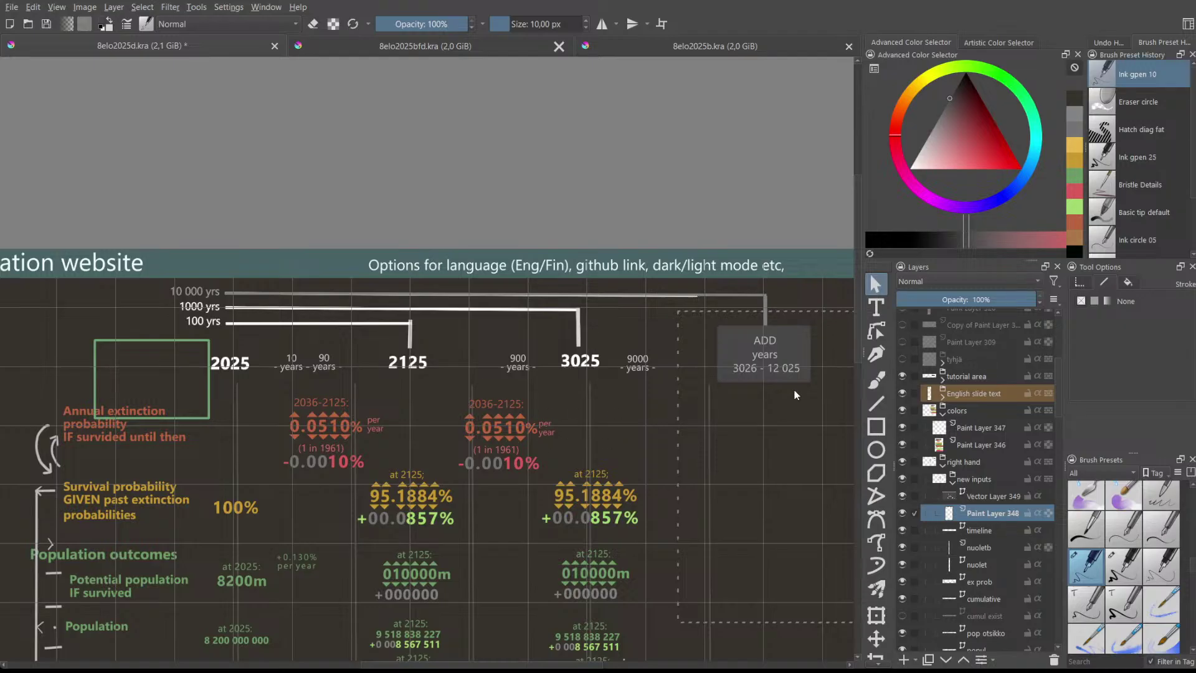
{"action": "scroll", "coordinate": [794, 394], "scroll_direction": "up", "scroll_amount": 1}
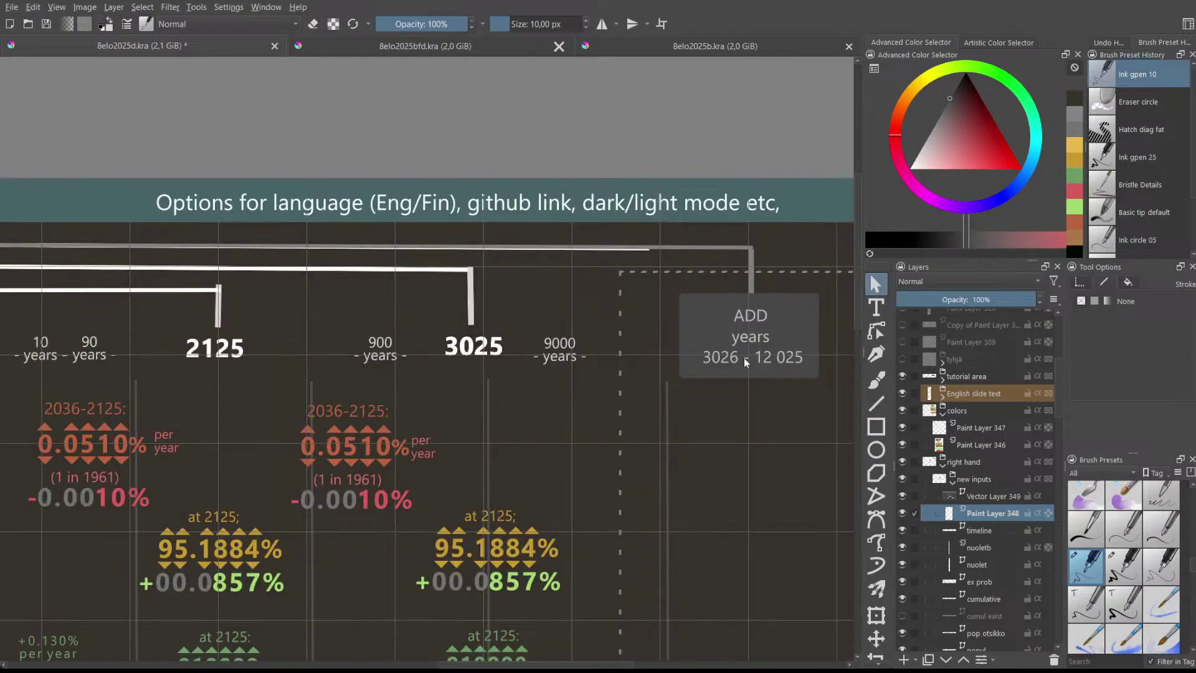
{"action": "scroll", "coordinate": [747, 360], "scroll_direction": "down", "scroll_amount": 1}
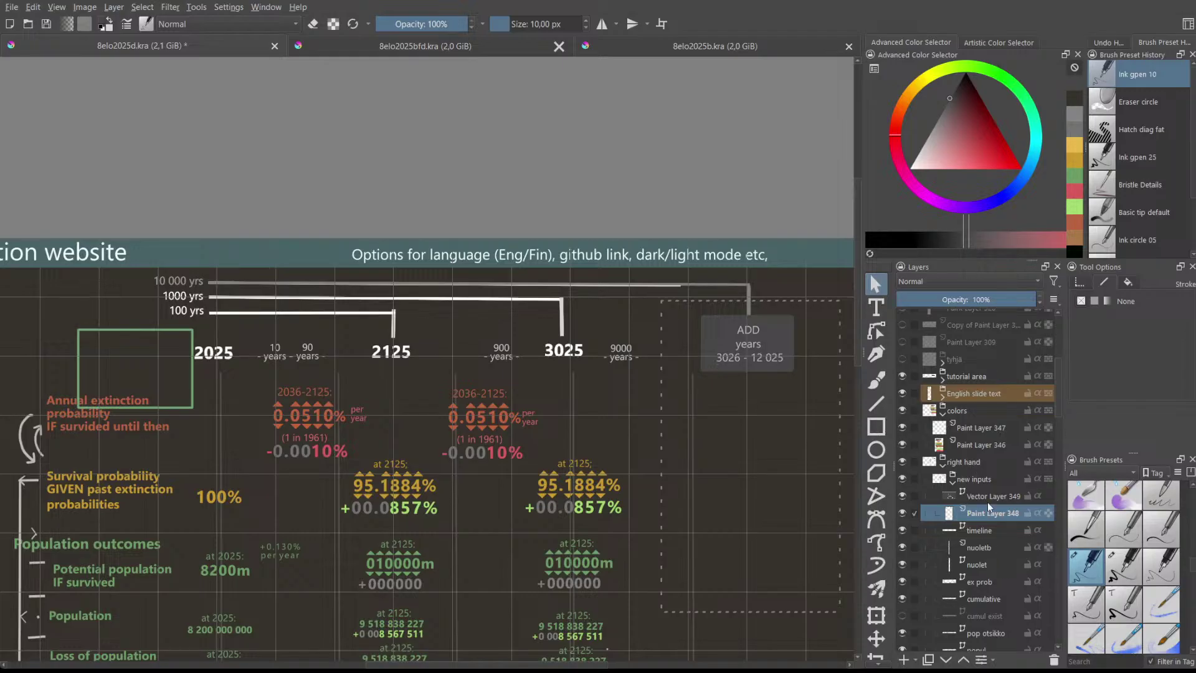
{"action": "left_click", "coordinate": [988, 502]}
{"action": "double_click", "coordinate": [741, 356]}
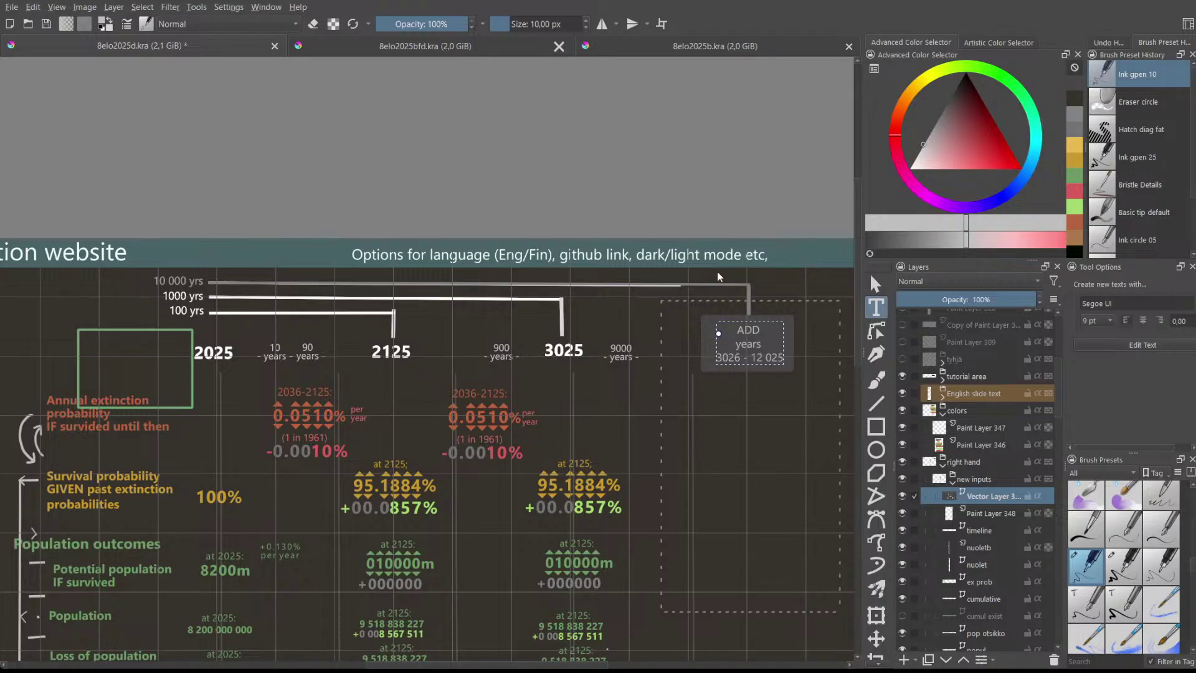
{"action": "key", "text": "Escape"}
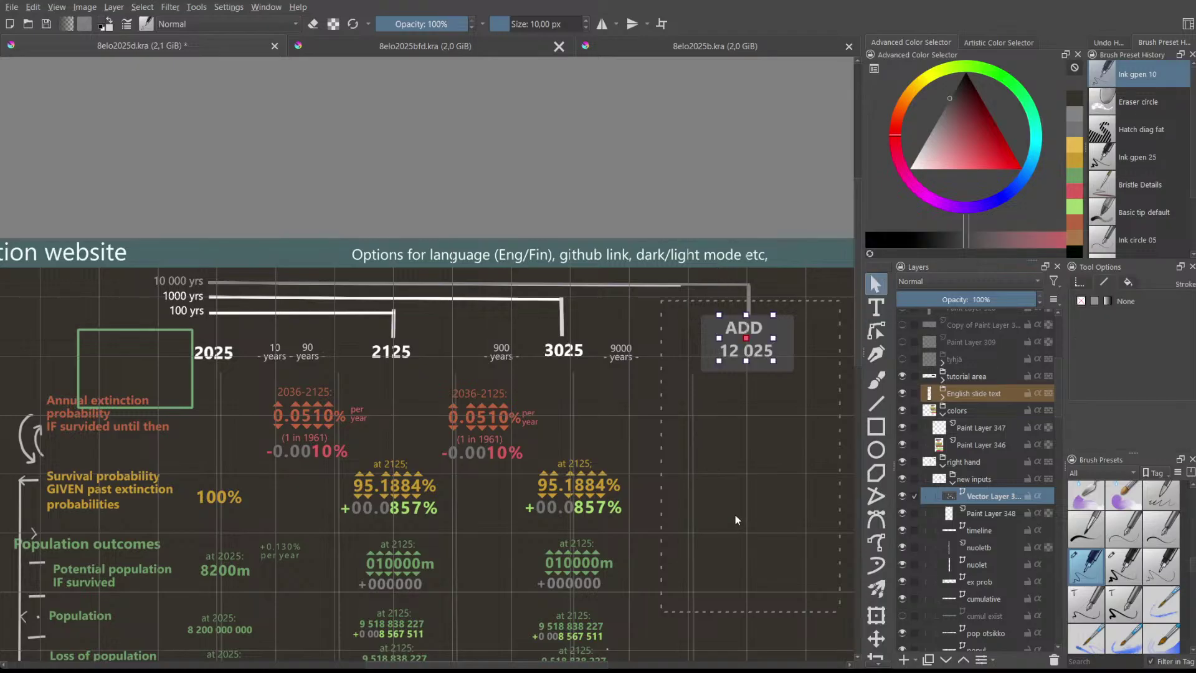
- Extend the gray rectangle's upper edge slightly and nudge the ADD 12 025 text slightly down and left inside it
{"action": "left_click", "coordinate": [785, 324]}
{"action": "left_click_drag", "start_coordinate": [746, 316], "coordinate": [745, 314]}
{"action": "left_click", "coordinate": [753, 390]}
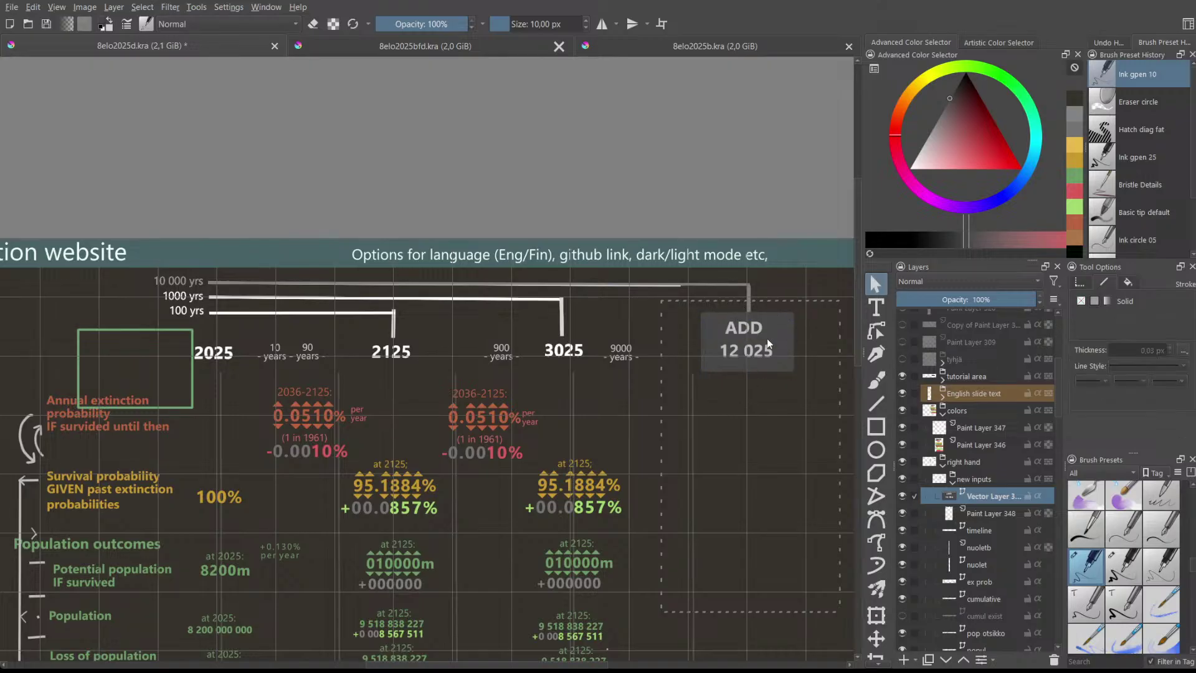
{"action": "left_click_drag", "start_coordinate": [754, 350], "coordinate": [752, 352]}
{"action": "left_click", "coordinate": [807, 380]}
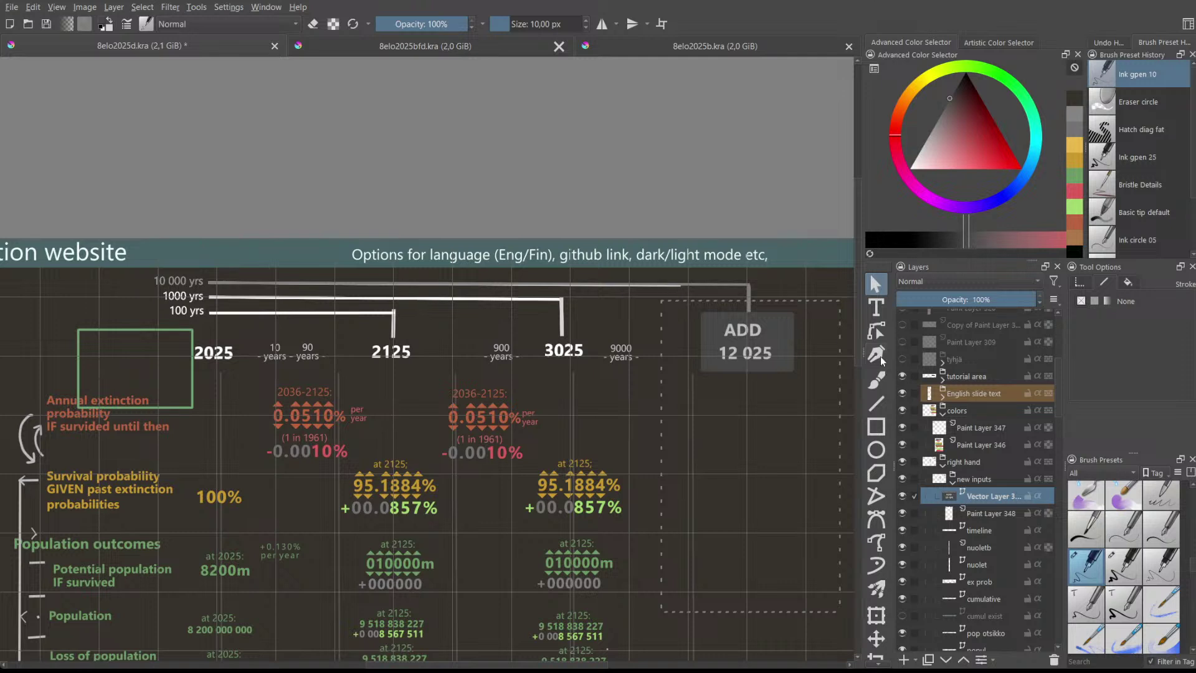
- Delete the shorter white line overlapping the gray 10 000 yrs line on the timeline layer
{"action": "left_click", "coordinate": [978, 530]}
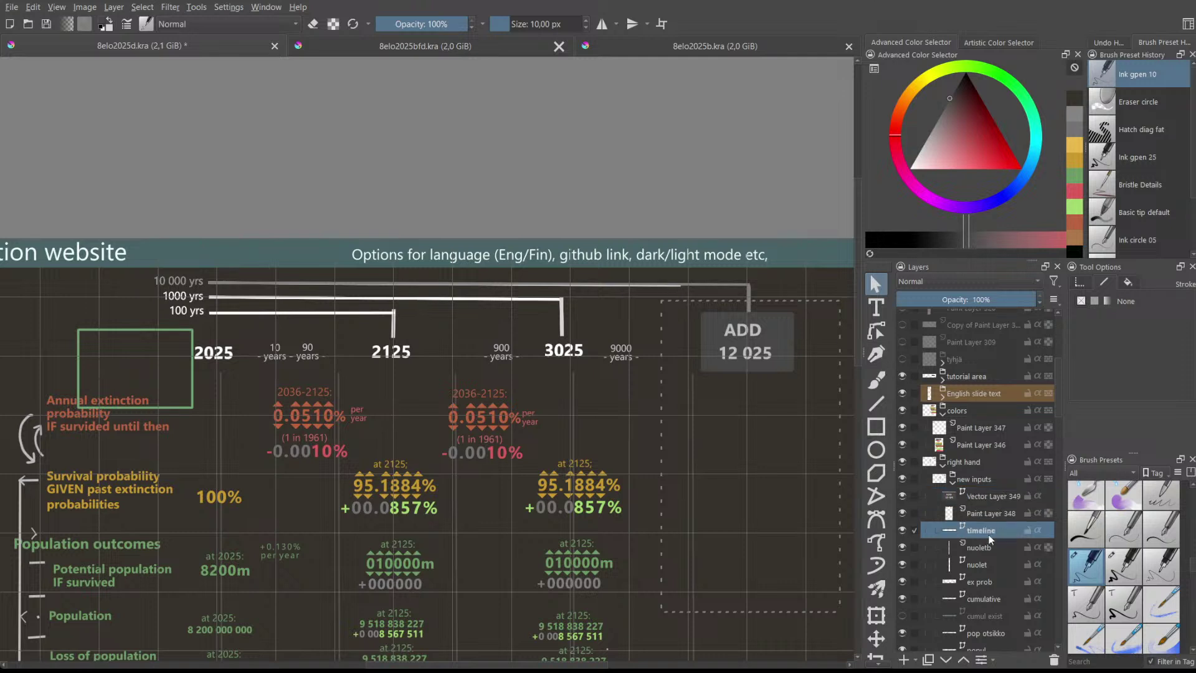
{"action": "left_click", "coordinate": [657, 285]}
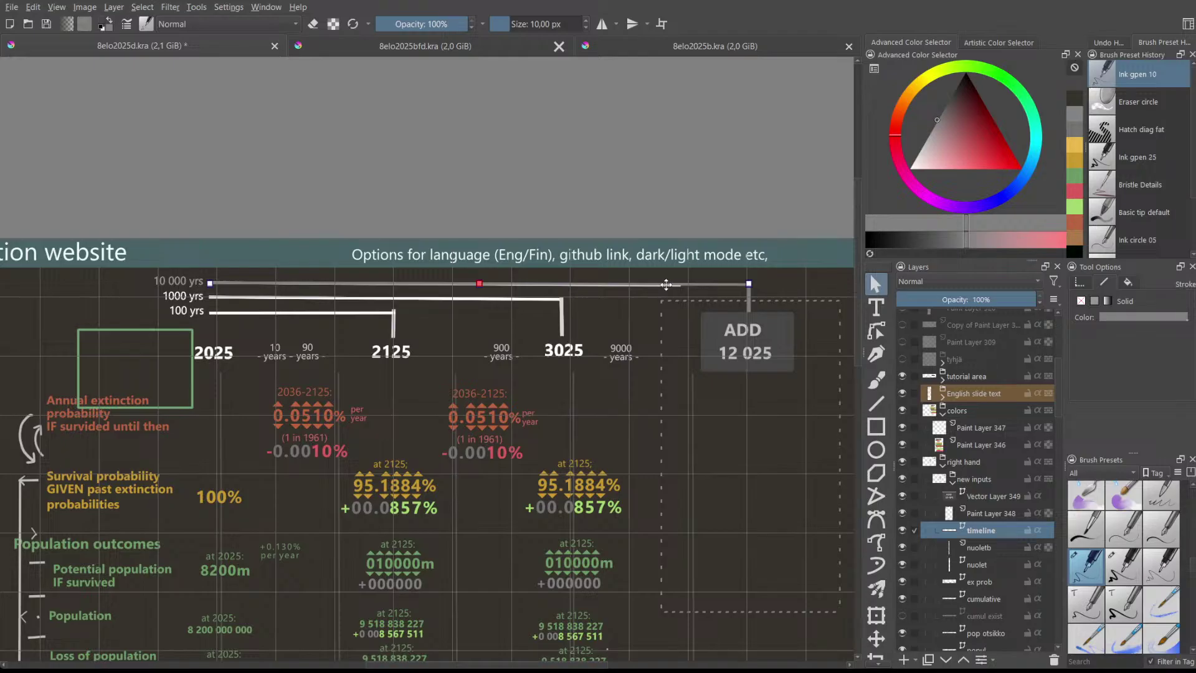
{"action": "left_click", "coordinate": [671, 286]}
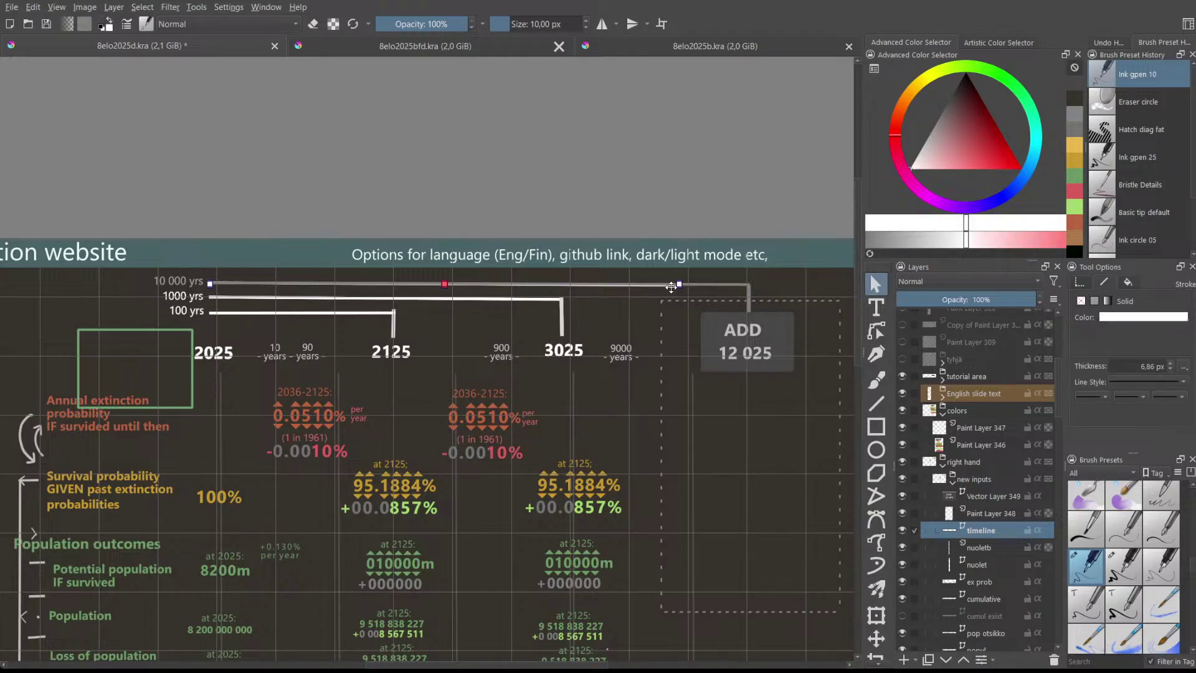
{"action": "left_click", "coordinate": [696, 314]}
{"action": "left_click", "coordinate": [662, 287]}
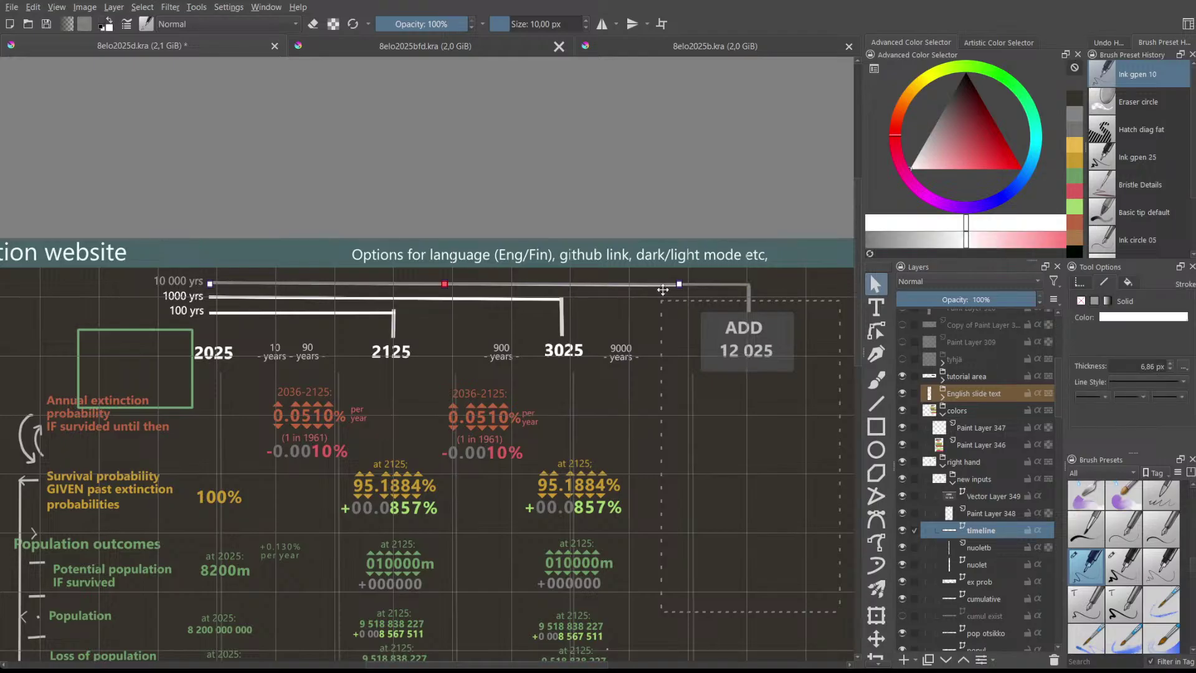
{"action": "key", "text": "Delete"}
{"action": "scroll", "coordinate": [683, 404], "scroll_direction": "down", "scroll_amount": 2}
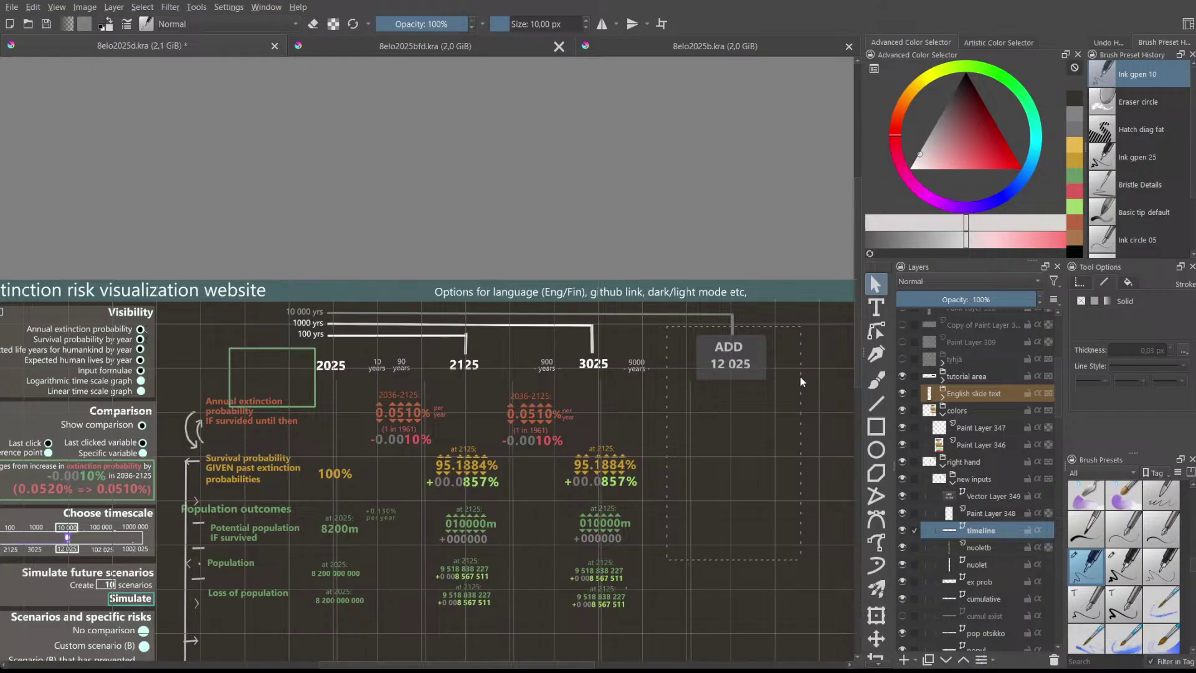
- Shrink the gray rectangle behind the ADD 12 025 text from opposite corners to fit the text more tightly
{"action": "left_click", "coordinate": [983, 492]}
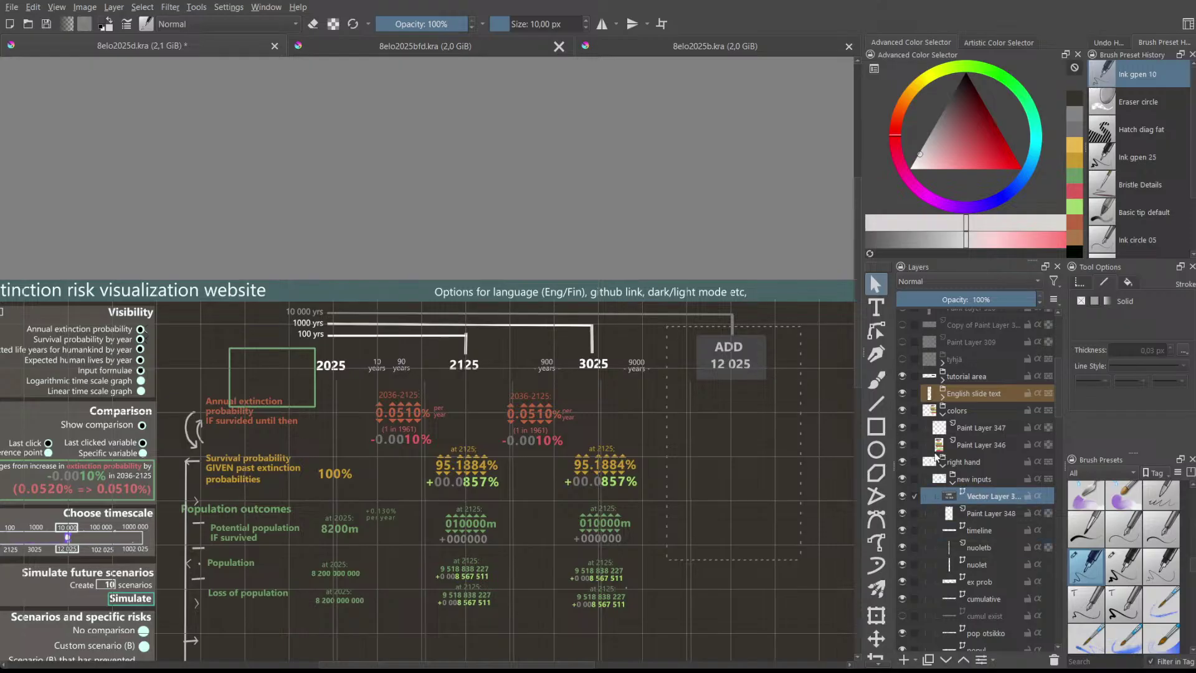
{"action": "left_click", "coordinate": [753, 357]}
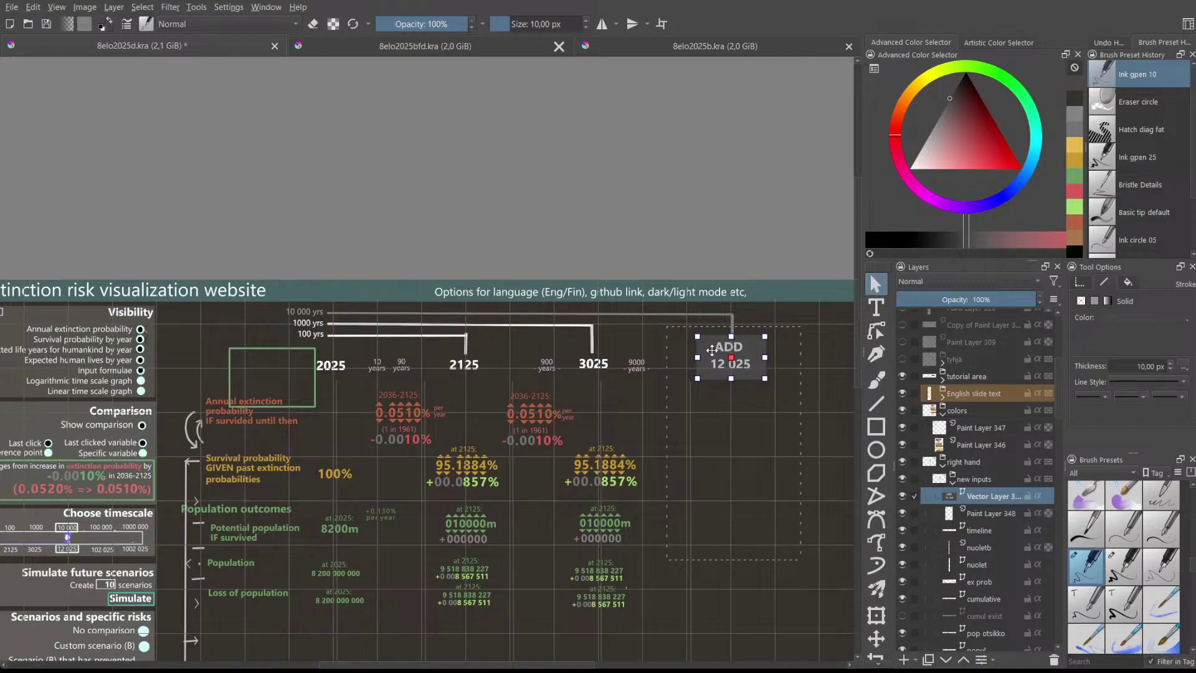
{"action": "left_click_drag", "start_coordinate": [698, 337], "coordinate": [704, 340]}
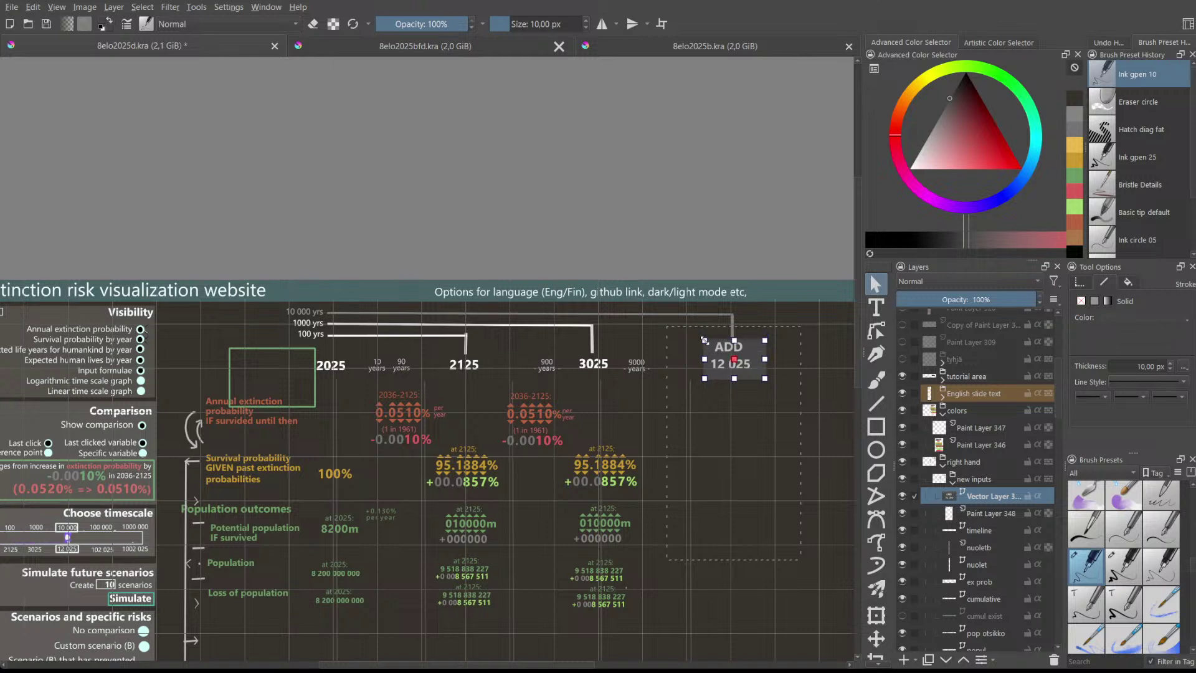
{"action": "left_click_drag", "start_coordinate": [765, 379], "coordinate": [758, 372]}
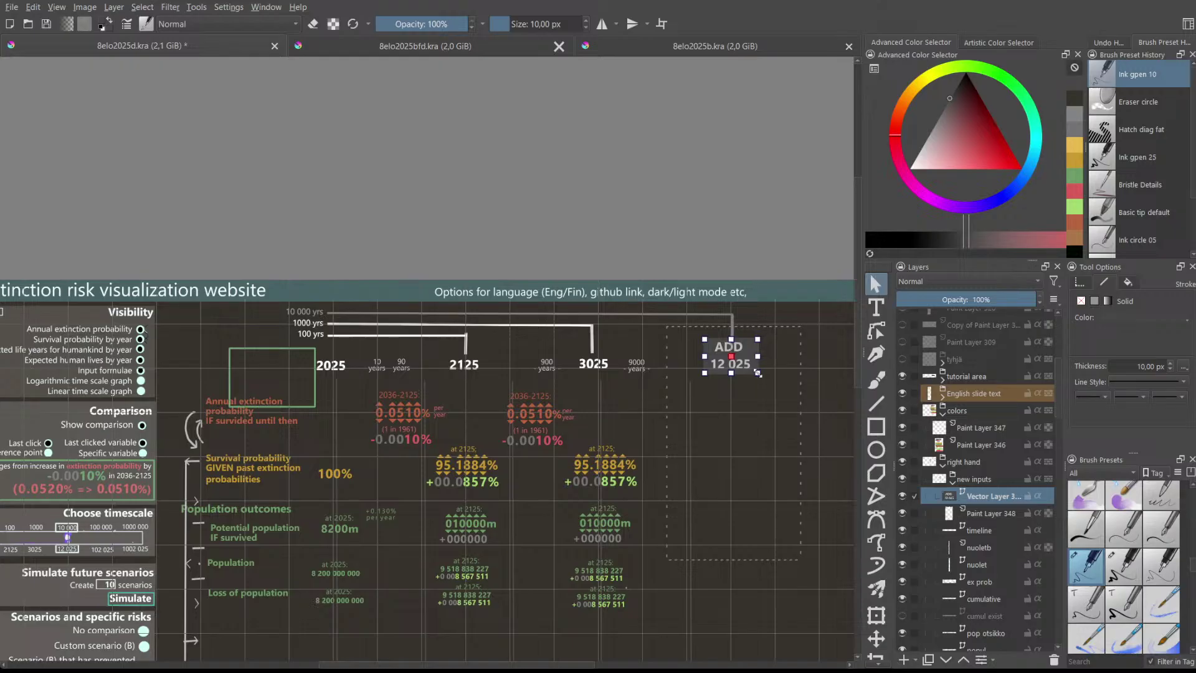
- Deselect the gray rectangle behind the ADD 12 025 text
{"action": "left_click", "coordinate": [751, 405]}
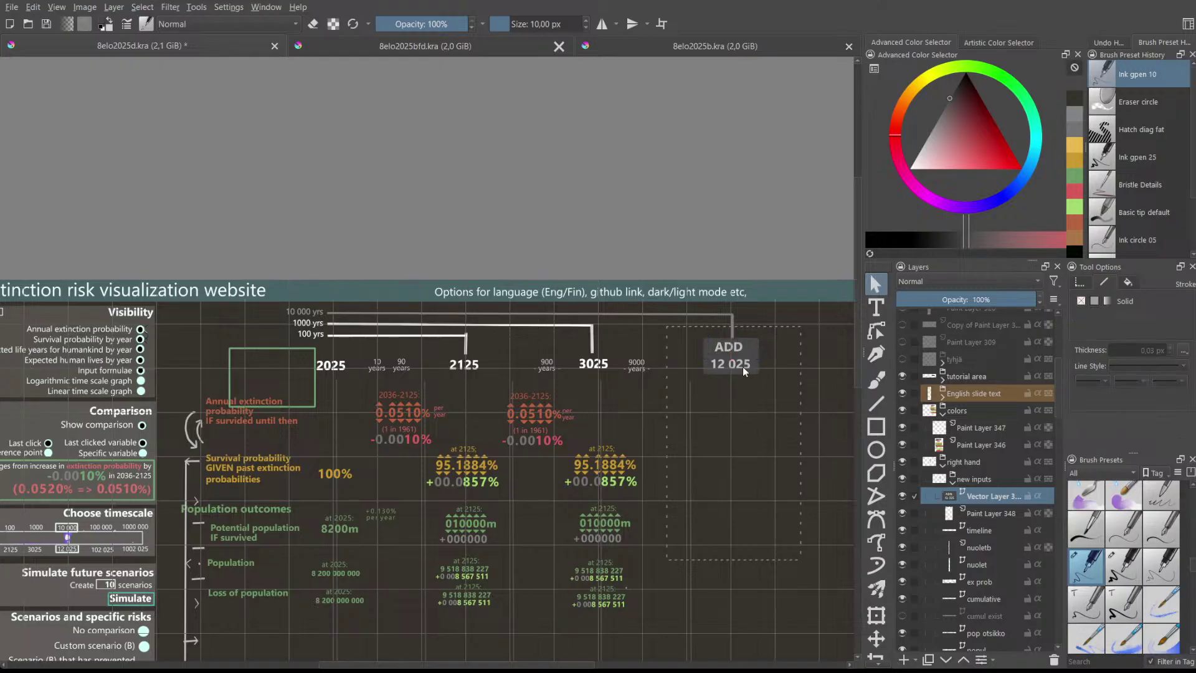
{"action": "left_click", "coordinate": [701, 348]}
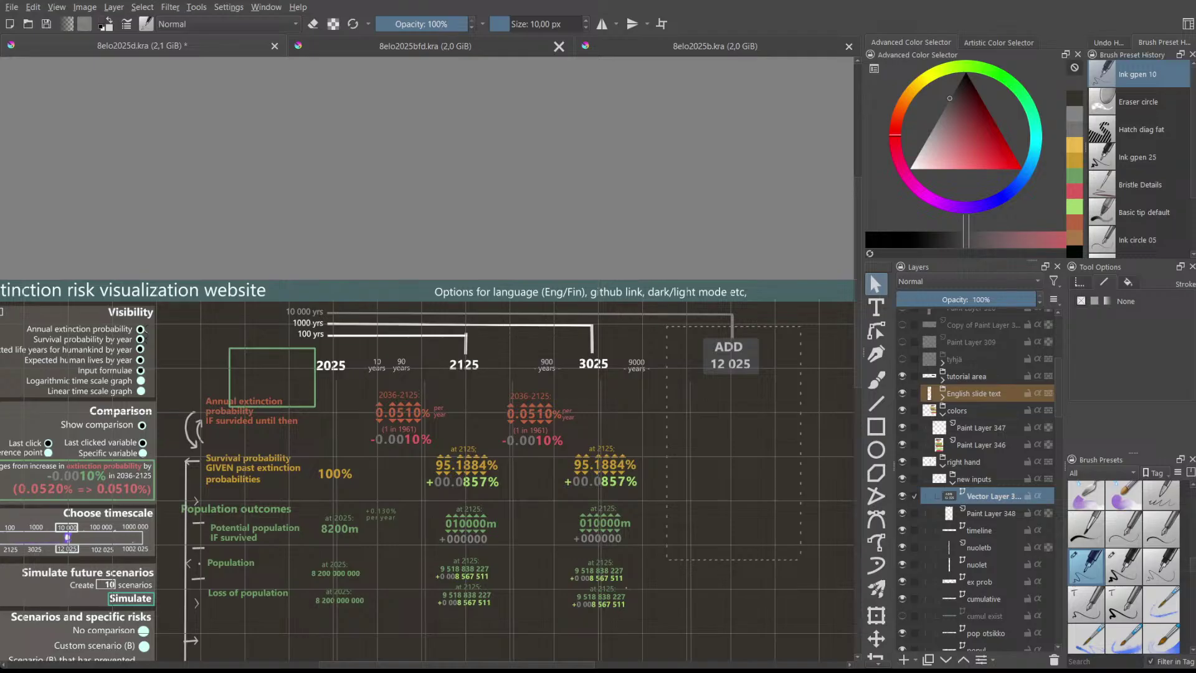
- Make the ex prob layer active and select the 2036-2125 heading above the second 0.0510% value as text
{"action": "scroll", "coordinate": [466, 466], "scroll_direction": "up", "scroll_amount": 6}
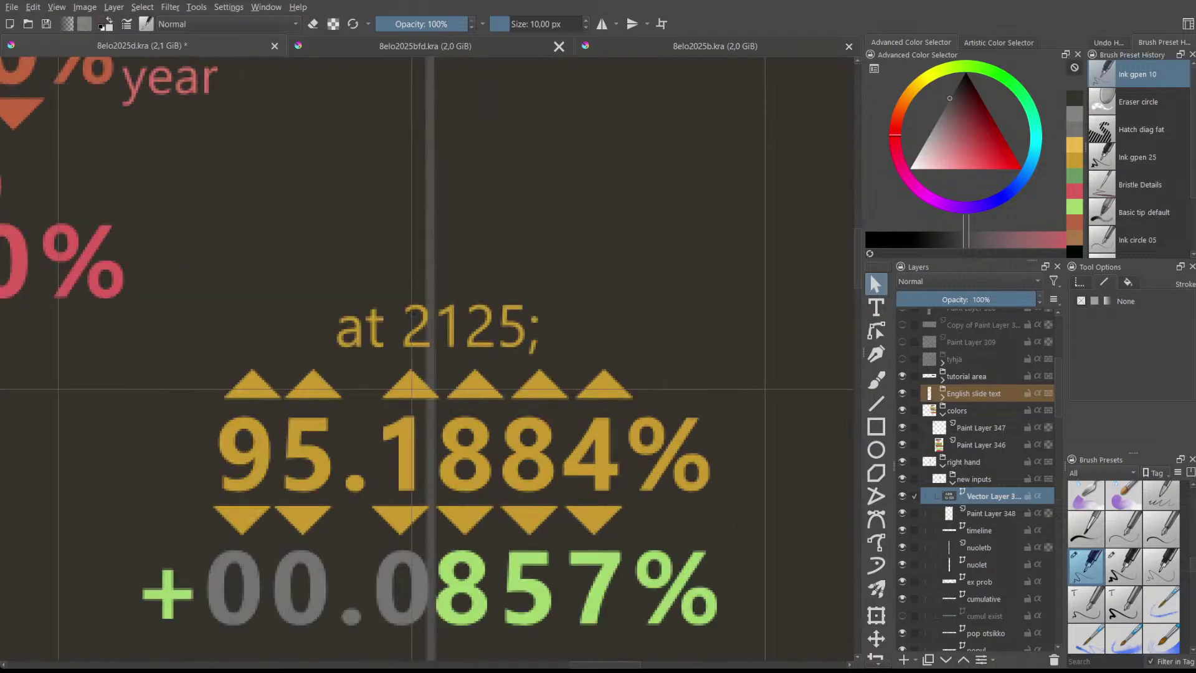
{"action": "scroll", "coordinate": [597, 386], "scroll_direction": "up", "scroll_amount": 2}
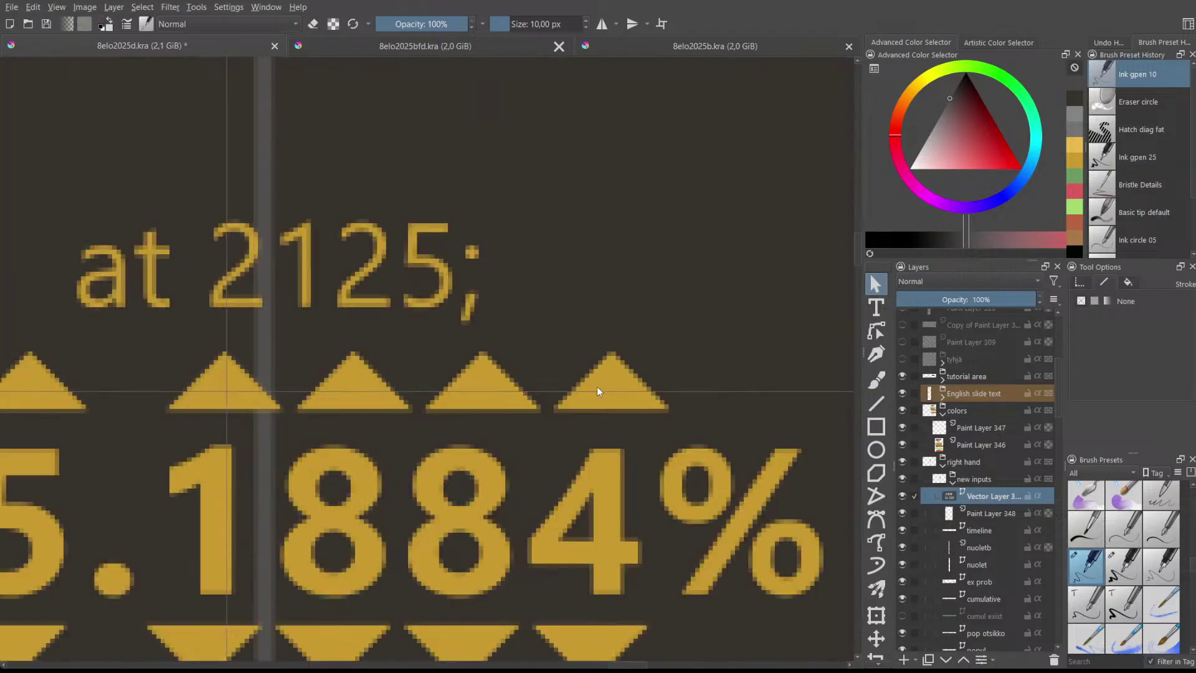
{"action": "scroll", "coordinate": [596, 386], "scroll_direction": "down", "scroll_amount": 2}
{"action": "scroll", "coordinate": [597, 386], "scroll_direction": "down", "scroll_amount": 4}
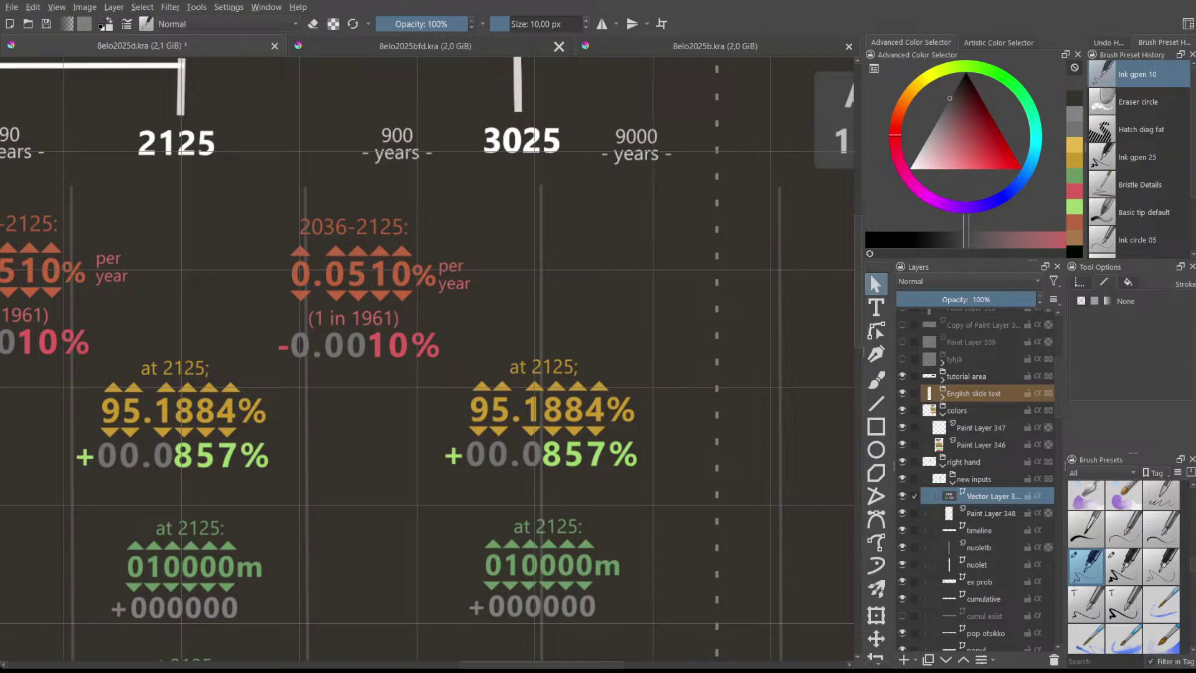
{"action": "scroll", "coordinate": [978, 480], "scroll_direction": "down", "scroll_amount": 2}
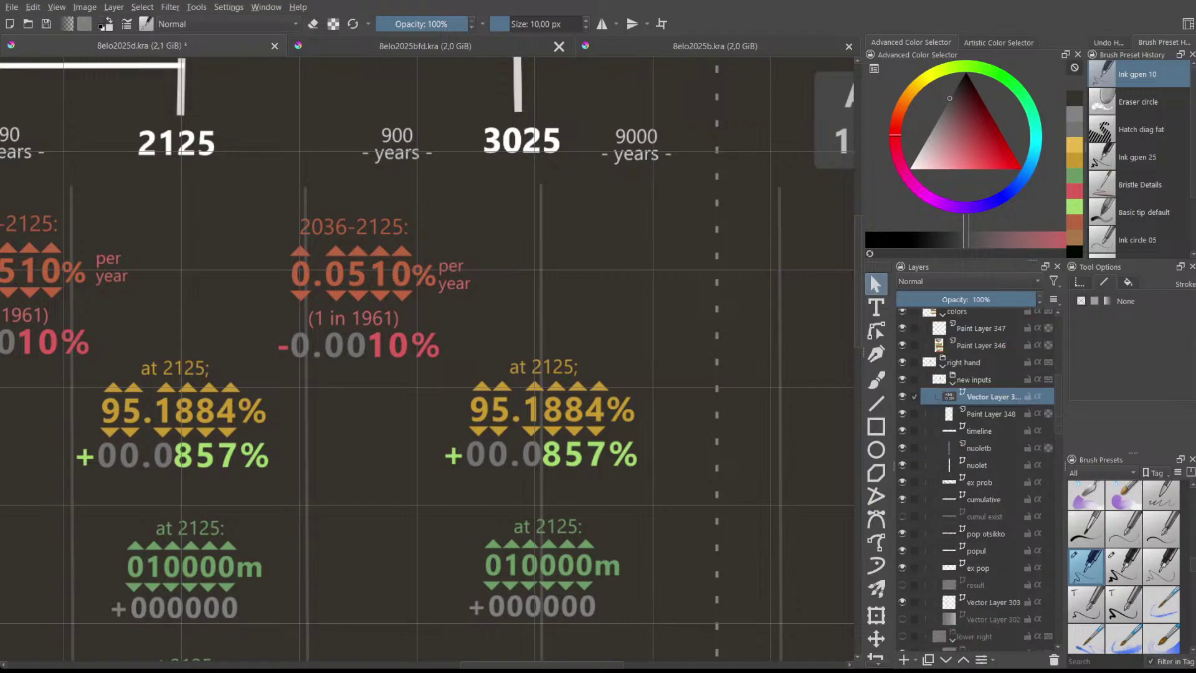
{"action": "left_click", "coordinate": [968, 481]}
{"action": "double_click", "coordinate": [360, 241]}
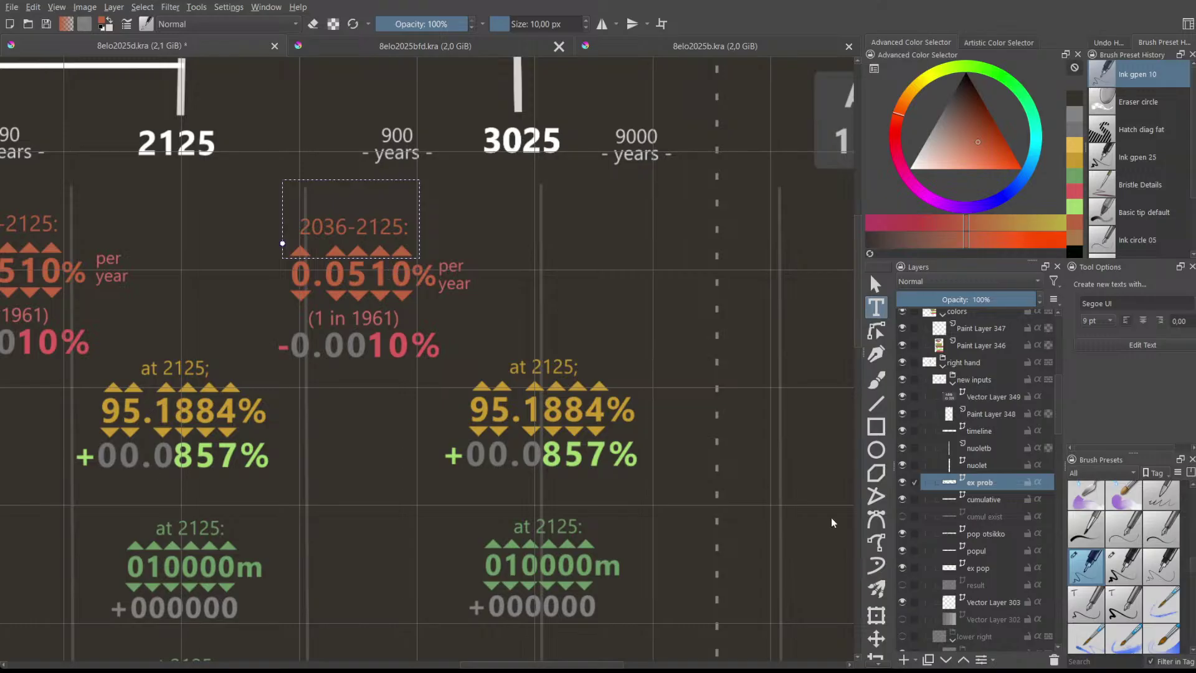
{"action": "key", "text": "Escape"}
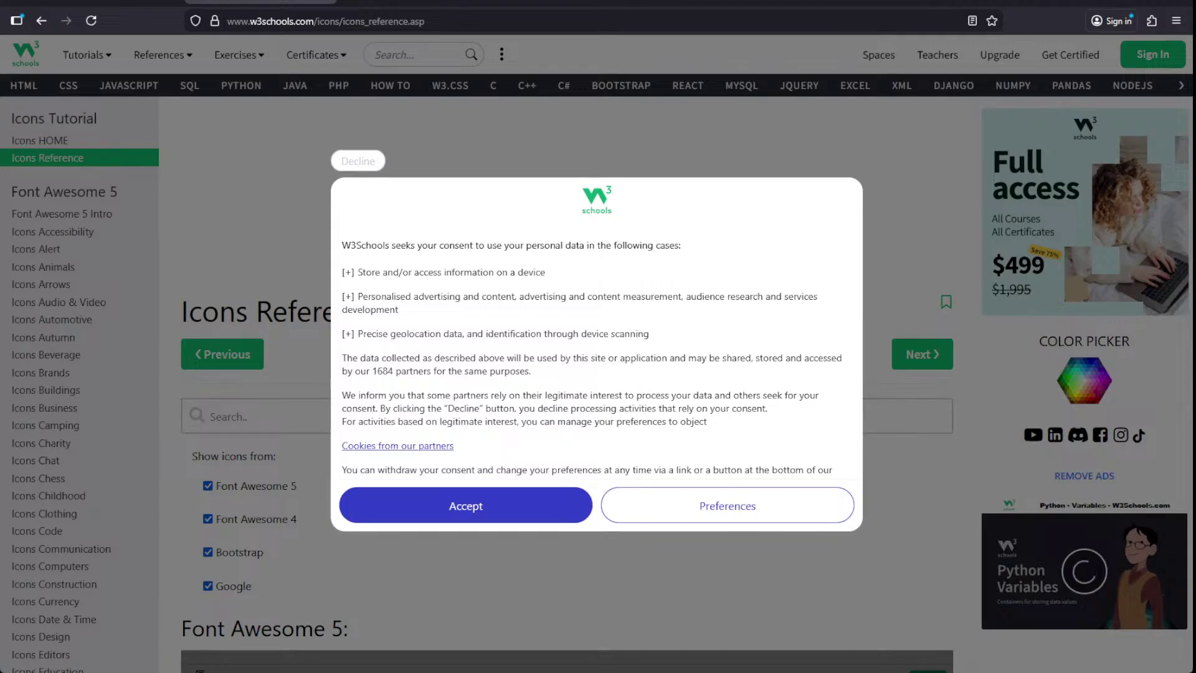
- Switch to the W3Schools Icons Reference page in Firefox and get past its consent dialog by reloading the page
{"action": "left_click", "coordinate": [708, 514]}
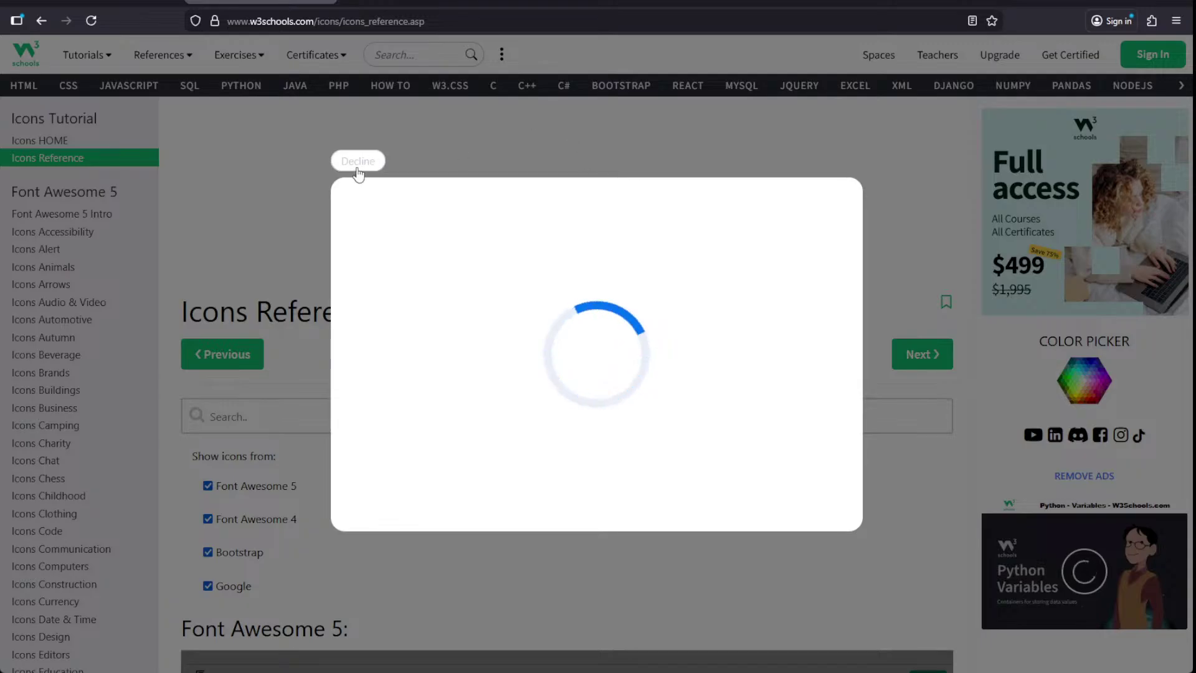
{"action": "left_click", "coordinate": [531, 504]}
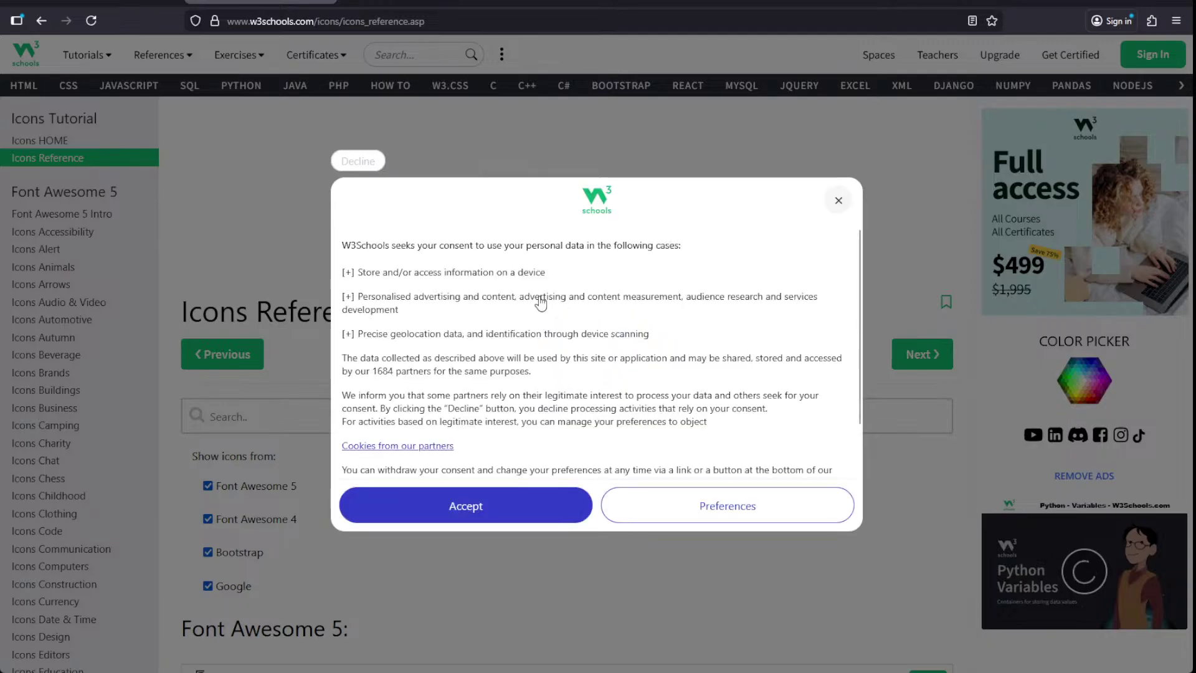
{"action": "scroll", "coordinate": [547, 398], "scroll_direction": "down", "scroll_amount": 2}
{"action": "left_click", "coordinate": [508, 505]}
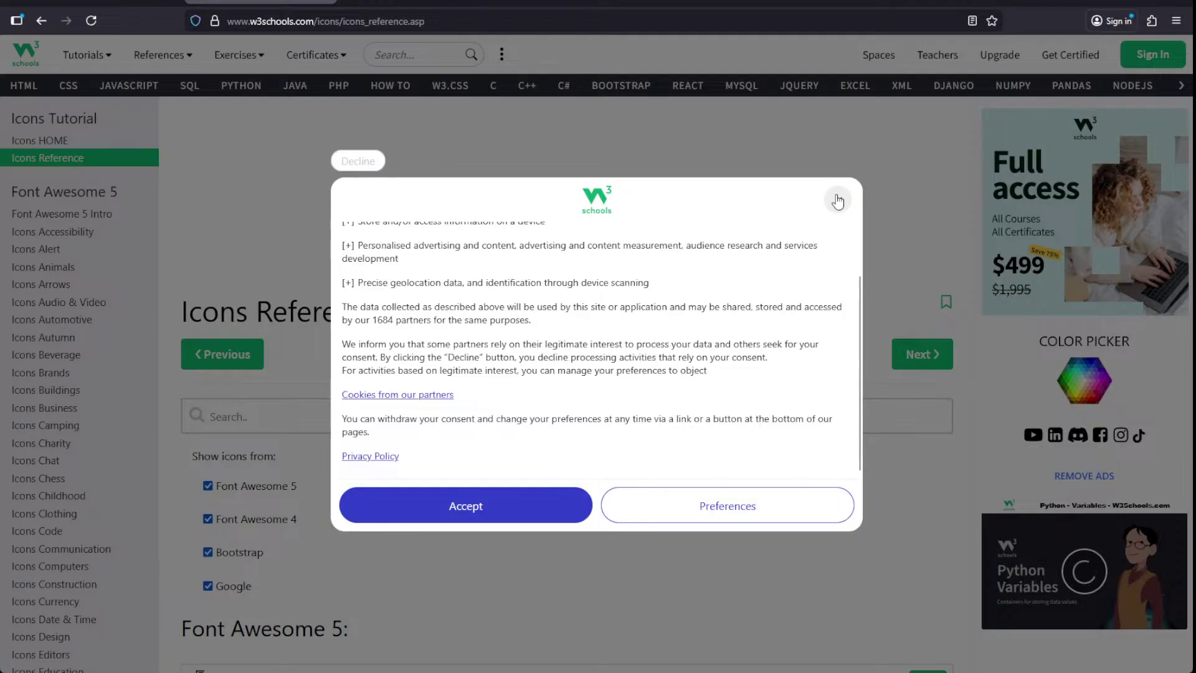
{"action": "scroll", "coordinate": [468, 466], "scroll_direction": "up", "scroll_amount": 2}
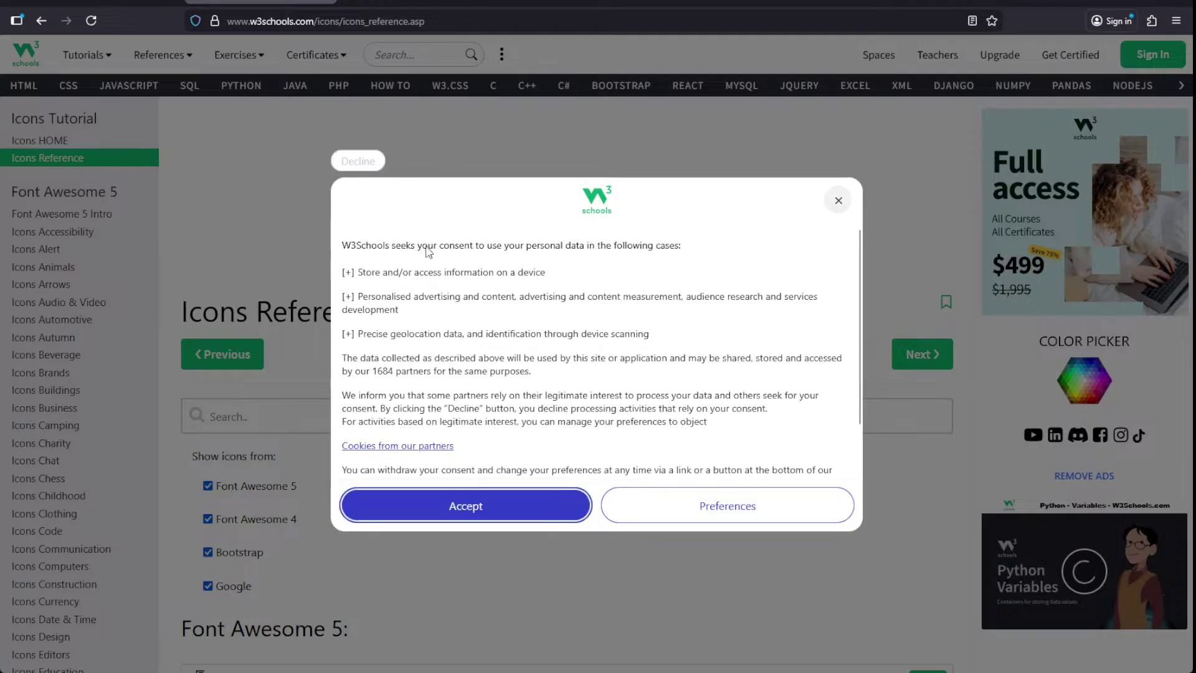
{"action": "left_click", "coordinate": [90, 20]}
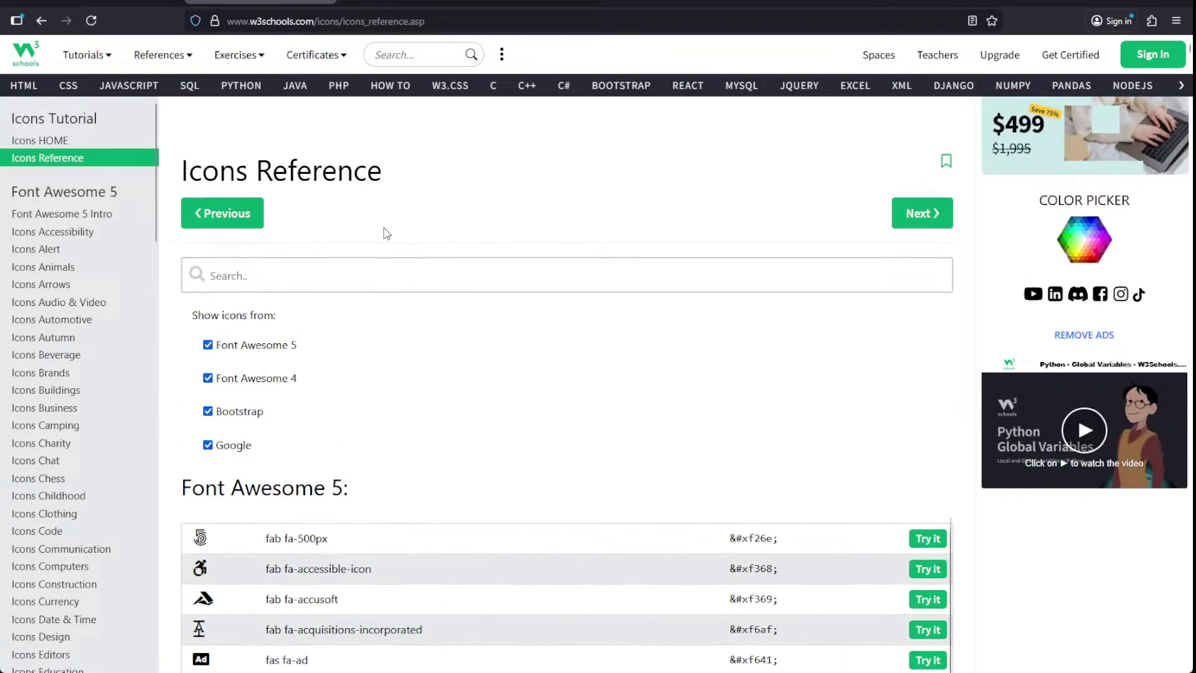
- Try searching the icons reference for "MOUSE CUR" and clear the search field
{"action": "left_click", "coordinate": [319, 203]}
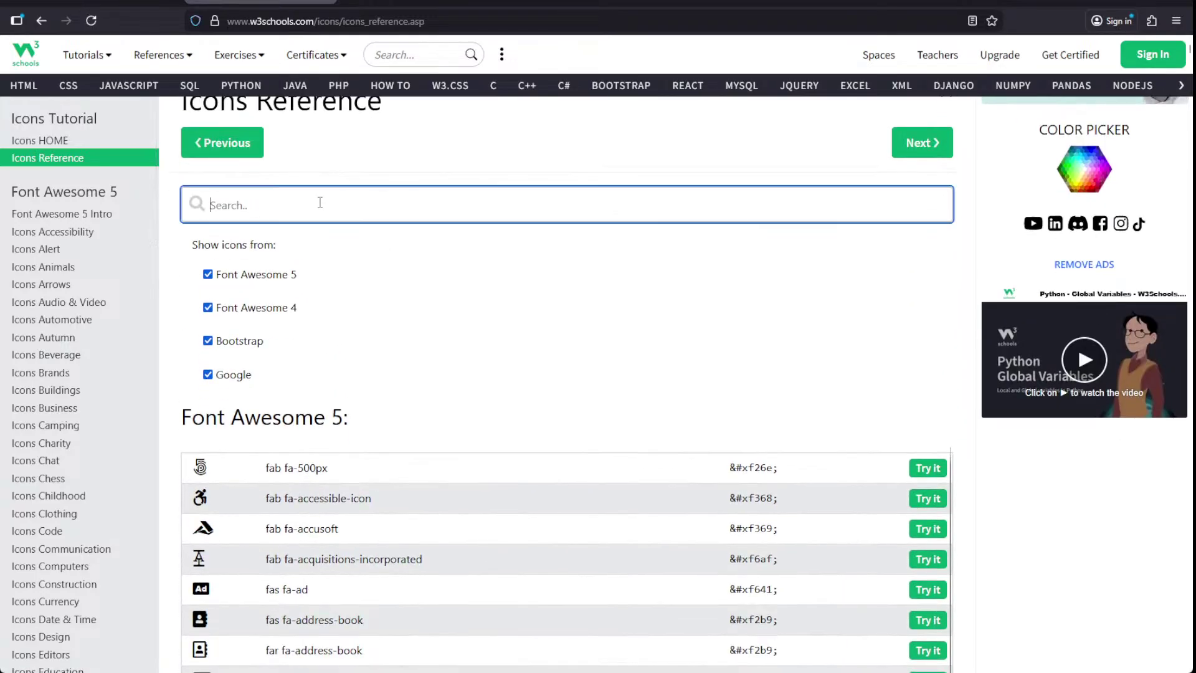
{"action": "type", "text": "MOU"}
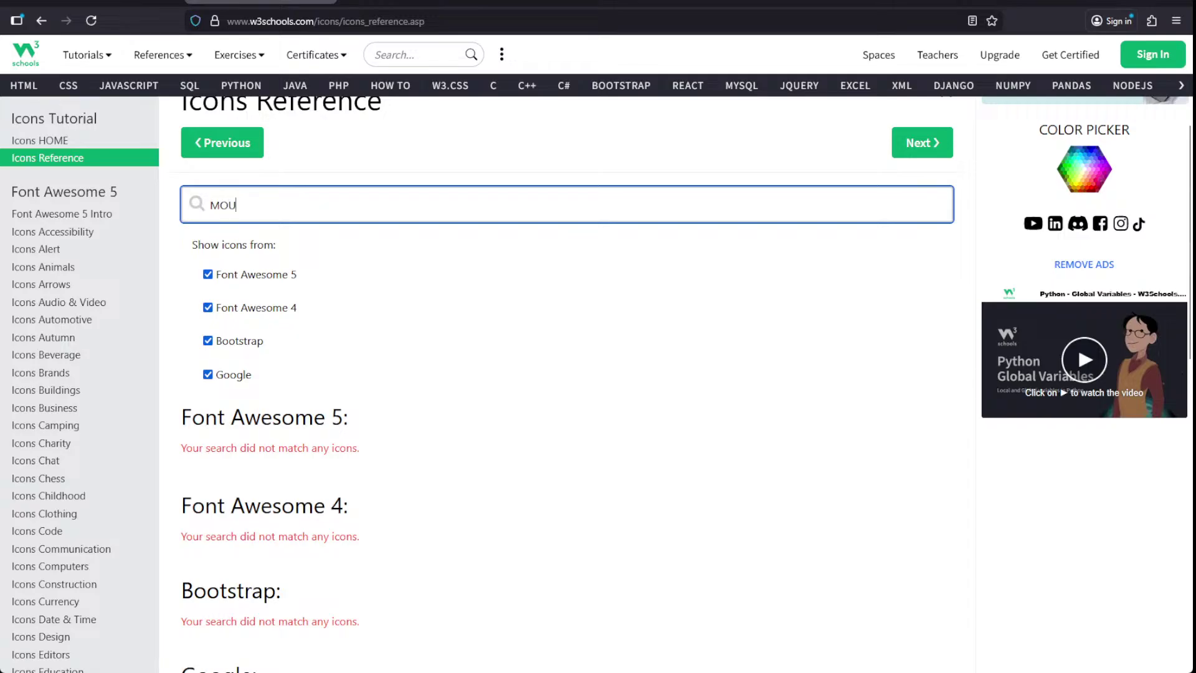
{"action": "type", "text": "SE CUR"}
{"action": "key", "text": "BackSpace"}
{"action": "key", "text": "BackSpace"}
{"action": "key", "text": "BackSpace"}
{"action": "key", "text": "BackSpace"}
{"action": "key", "text": "BackSpace"}
{"action": "key", "text": "BackSpace"}
{"action": "key", "text": "BackSpace"}
{"action": "key", "text": "BackSpace"}
{"action": "key", "text": "BackSpace"}
{"action": "type", "text": "a"}
{"action": "key", "text": "BackSpace"}
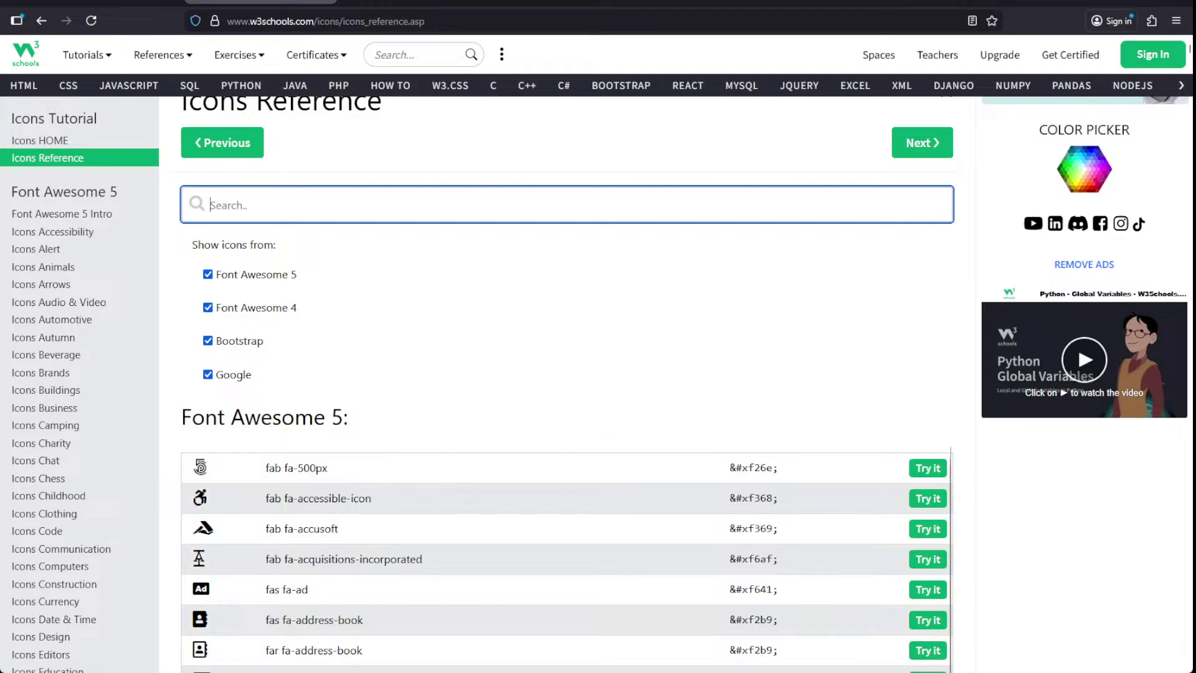
- Try the search term "clic" in the icons reference and clear the field again
{"action": "type", "text": "clic"}
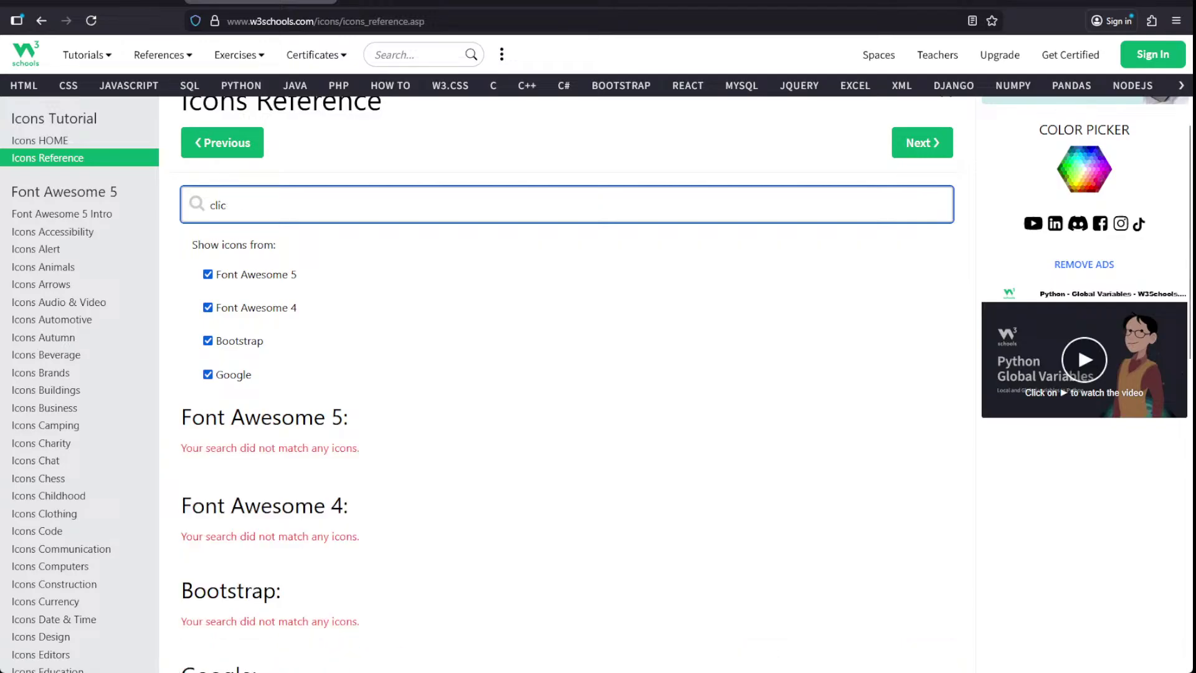
{"action": "key", "text": "BackSpace"}
{"action": "key", "text": "BackSpace"}
{"action": "key", "text": "BackSpace"}
{"action": "key", "text": "BackSpace"}
{"action": "key", "text": "ctrl+z"}
{"action": "key", "text": "BackSpace"}
{"action": "key", "text": "BackSpace"}
{"action": "key", "text": "BackSpace"}
{"action": "key", "text": "BackSpace"}
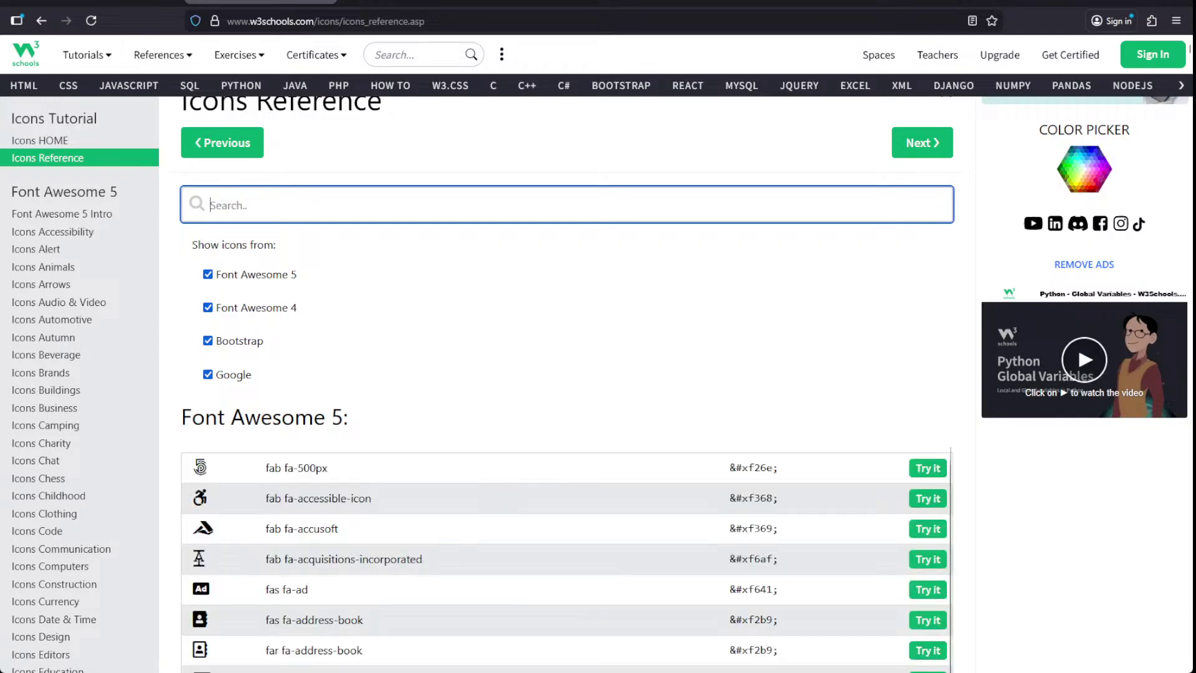
- Search the icons reference for "mouse" and look through the matching icons in all four icon sets
{"action": "type", "text": "mopuse"}
{"action": "key", "text": "BackSpace"}
{"action": "key", "text": "BackSpace"}
{"action": "key", "text": "BackSpace"}
{"action": "key", "text": "BackSpace"}
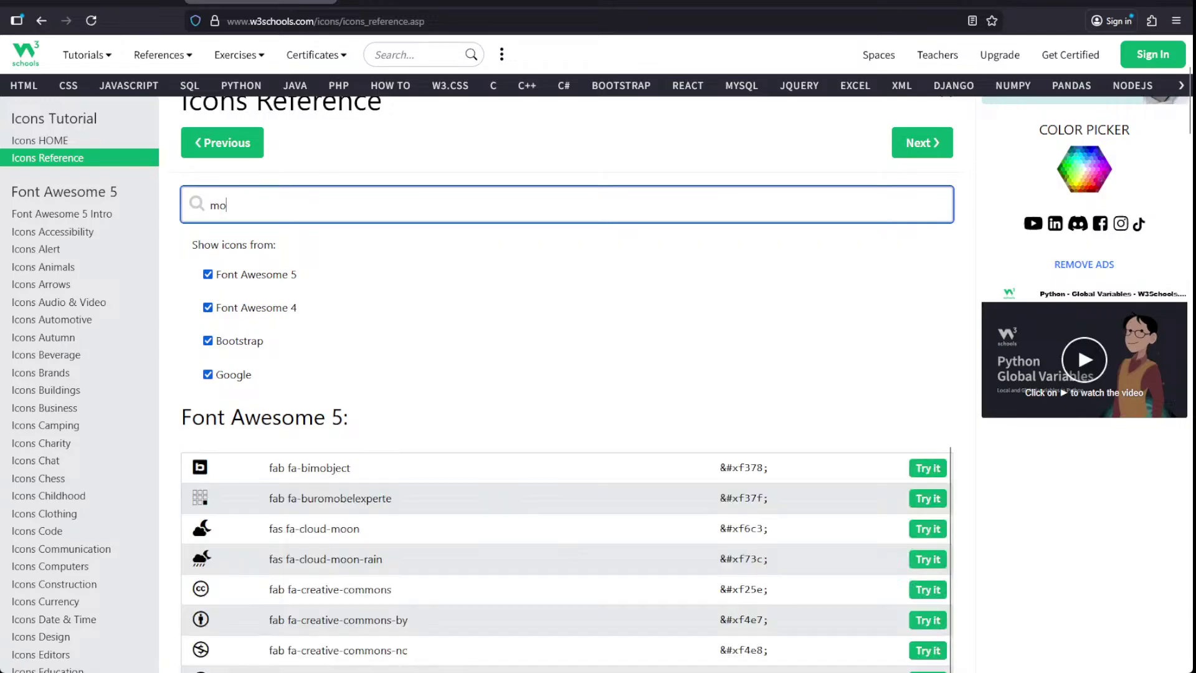
{"action": "type", "text": "use"}
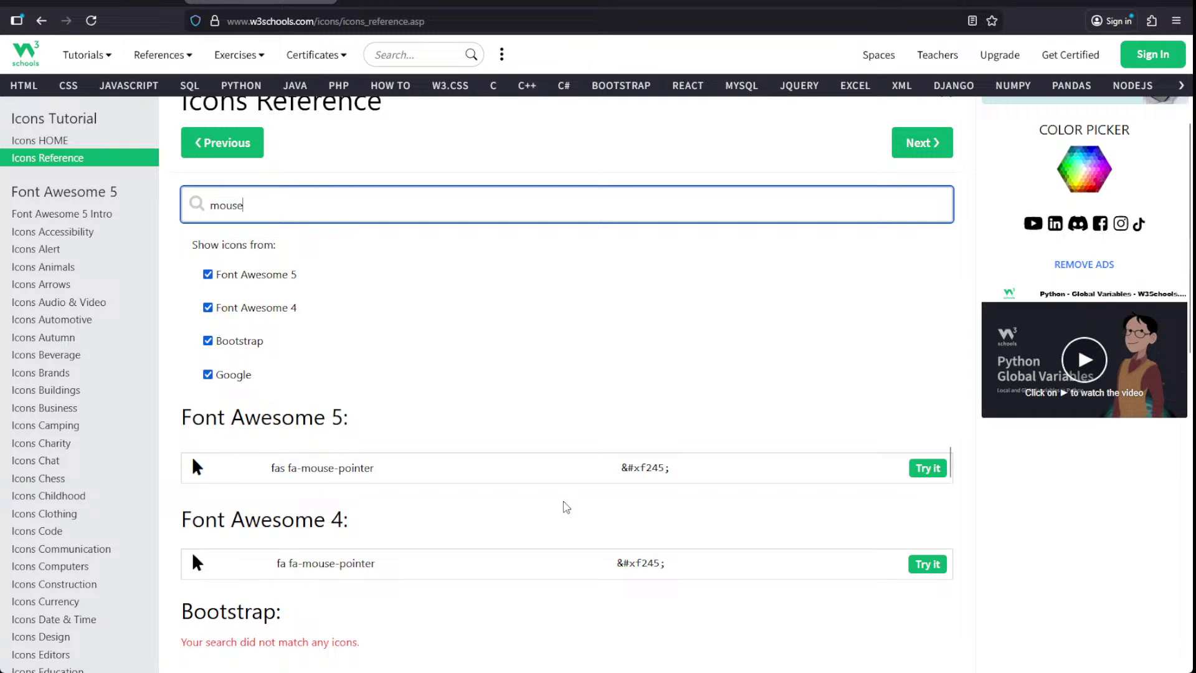
{"action": "scroll", "coordinate": [561, 492], "scroll_direction": "down", "scroll_amount": 3}
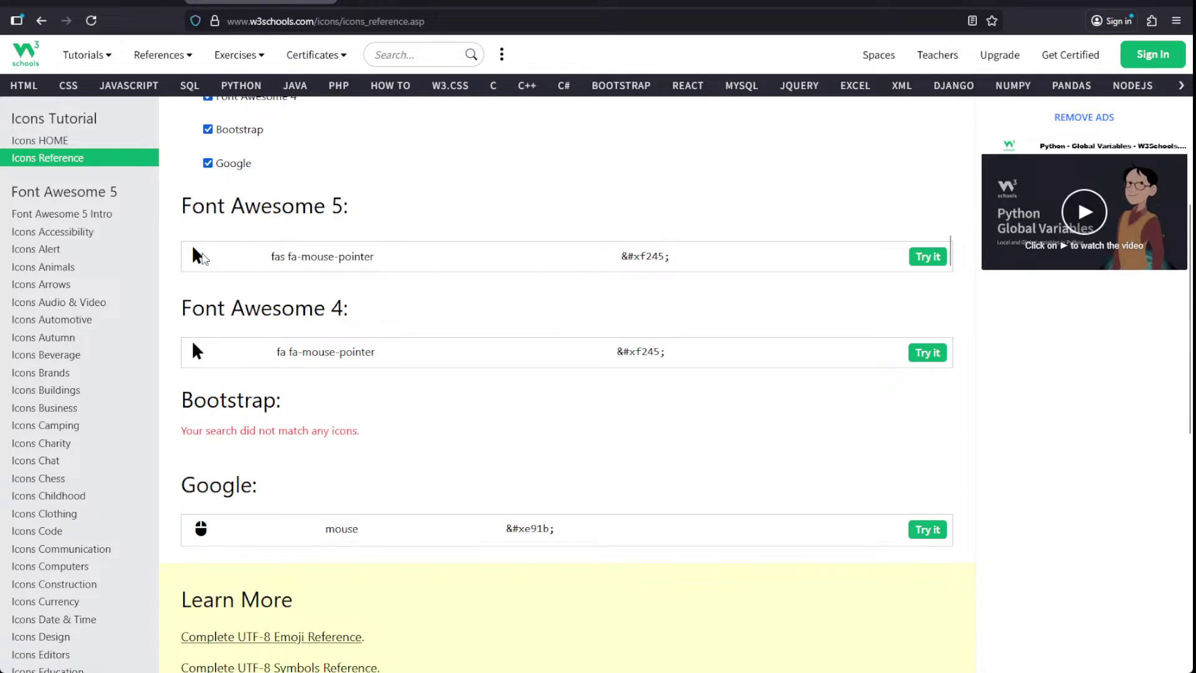
{"action": "scroll", "coordinate": [225, 264], "scroll_direction": "up", "scroll_amount": 2}
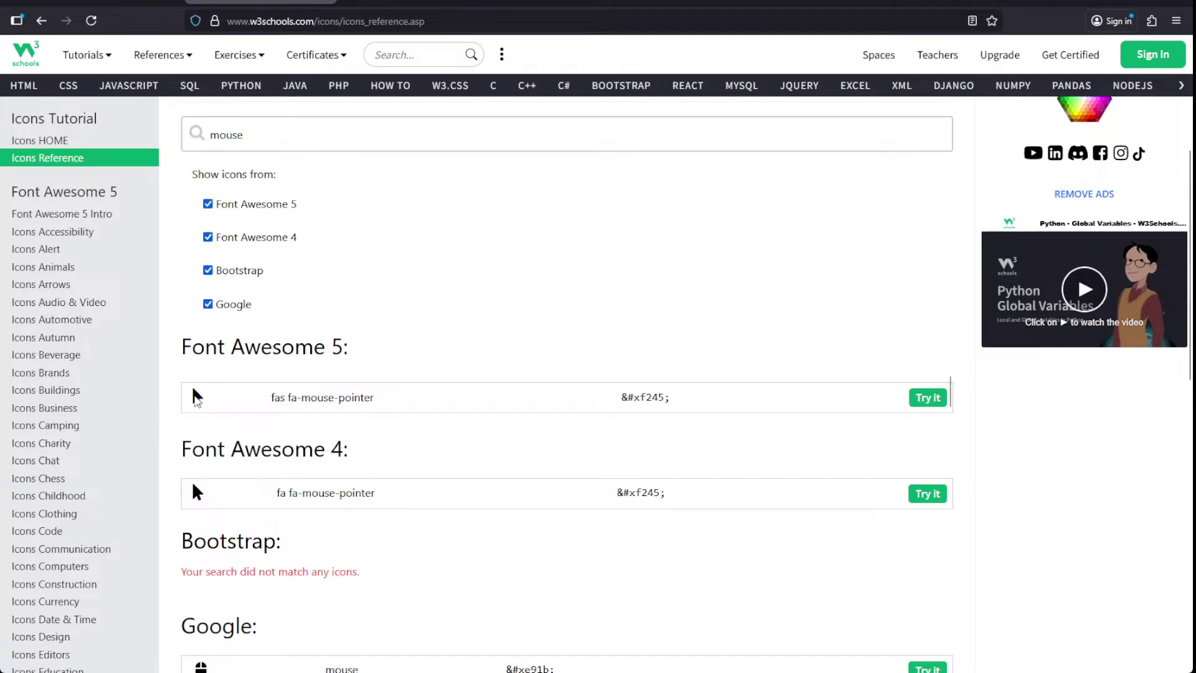
{"action": "left_click", "coordinate": [156, 7]}
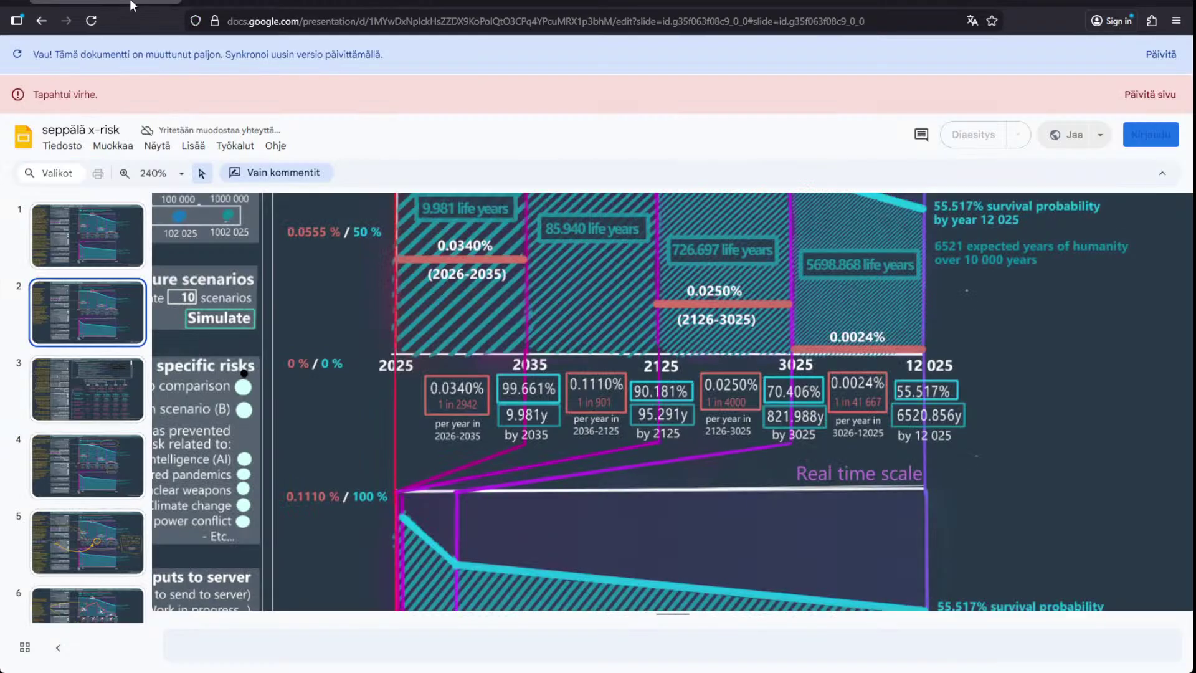
{"action": "left_click", "coordinate": [243, 6]}
{"action": "key", "text": "ctrl+shift+p"}
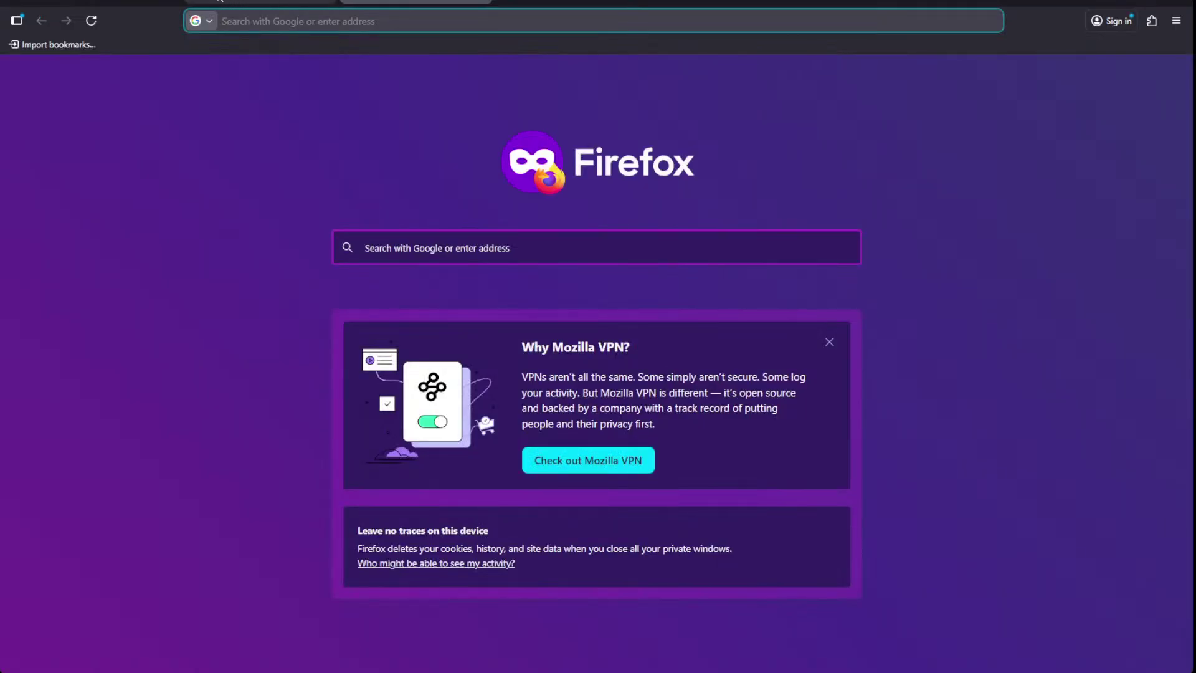
{"action": "key", "text": "ctrl+w"}
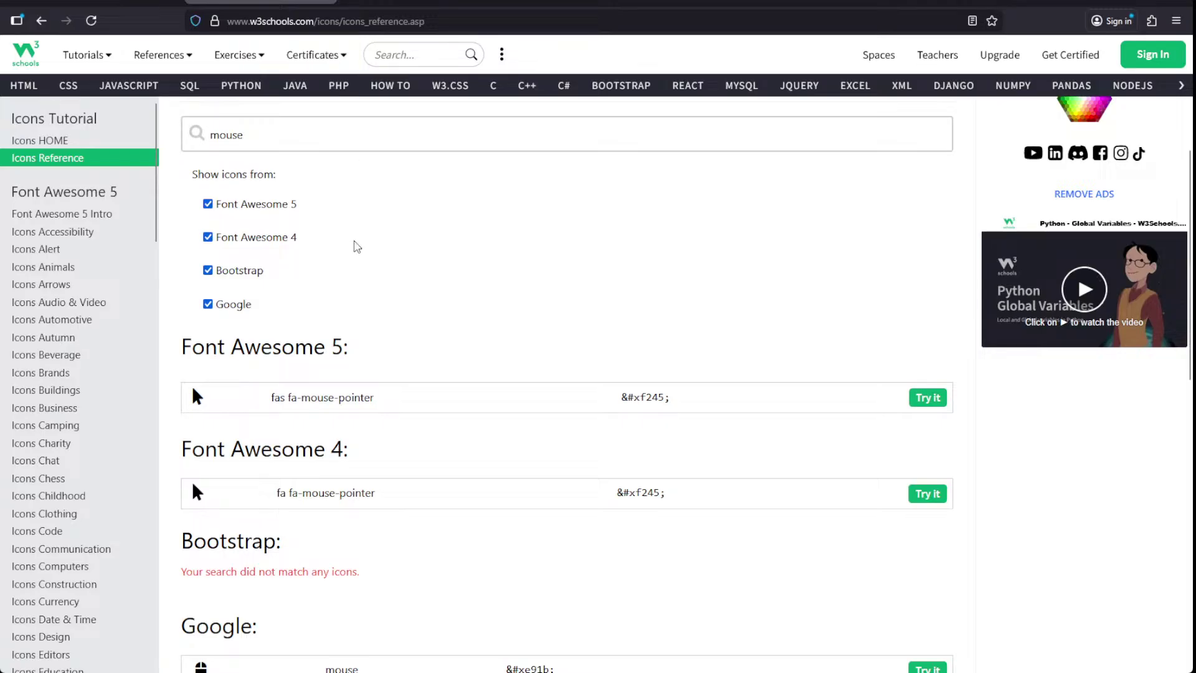
{"action": "scroll", "coordinate": [353, 245], "scroll_direction": "down", "scroll_amount": 3}
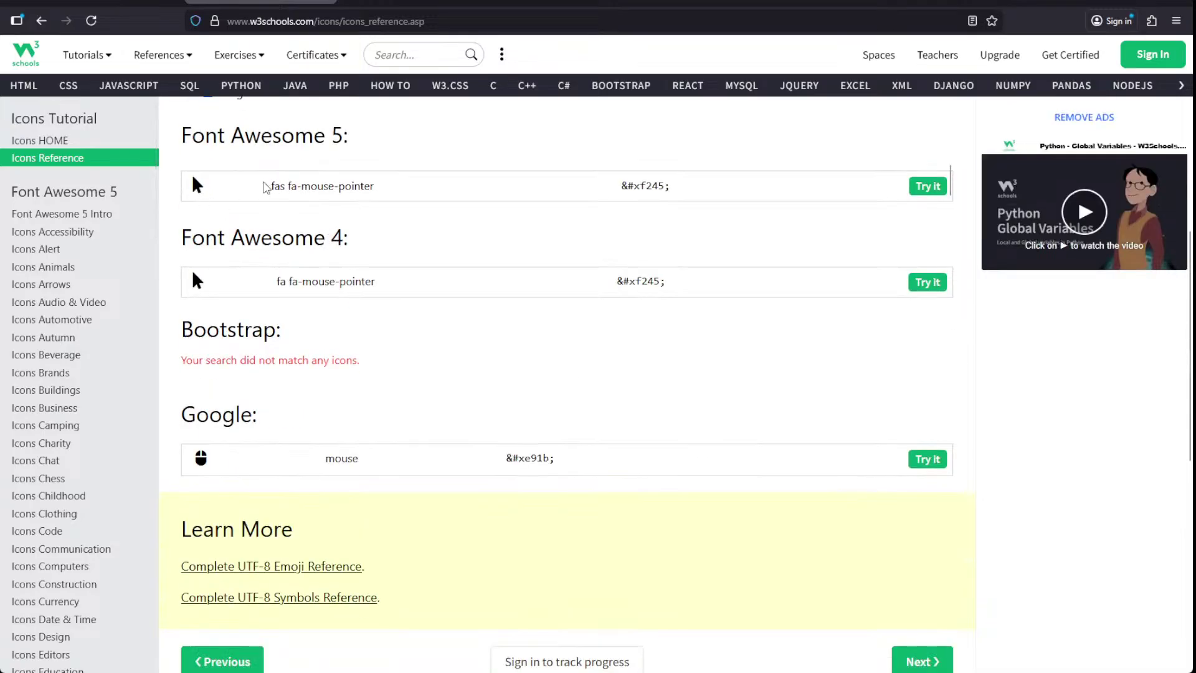
{"action": "scroll", "coordinate": [754, 255], "scroll_direction": "down", "scroll_amount": 1}
{"action": "scroll", "coordinate": [762, 269], "scroll_direction": "down", "scroll_amount": 5}
{"action": "scroll", "coordinate": [747, 268], "scroll_direction": "up", "scroll_amount": 4}
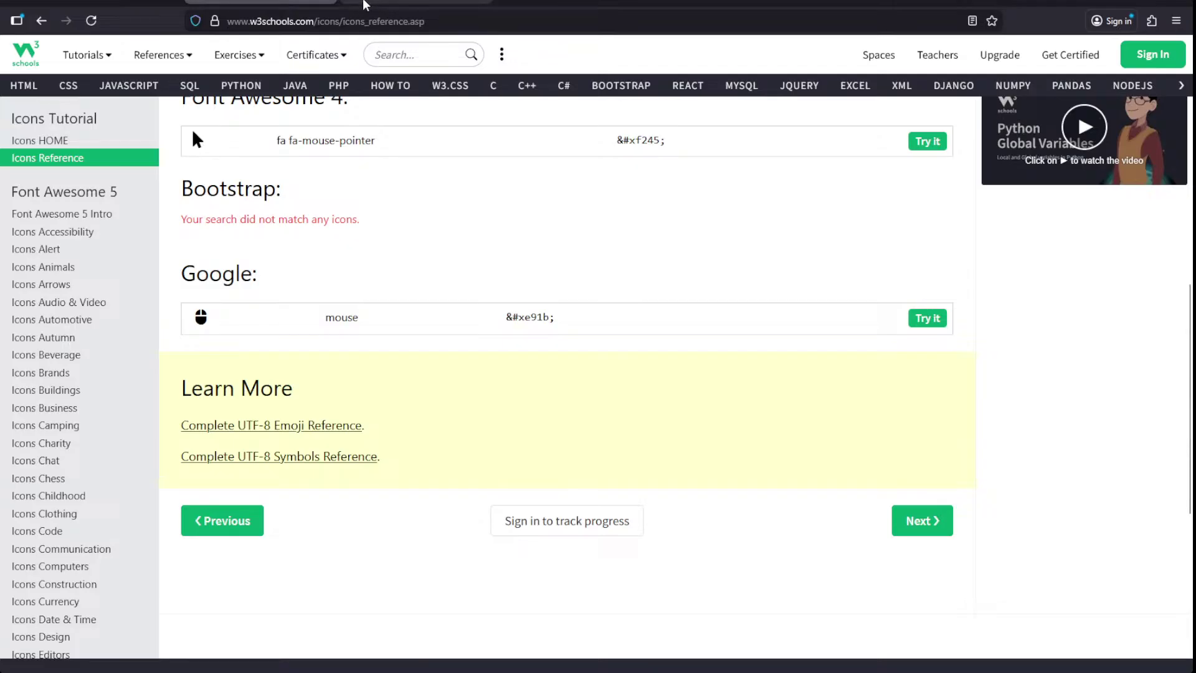
{"action": "left_click", "coordinate": [364, 5]}
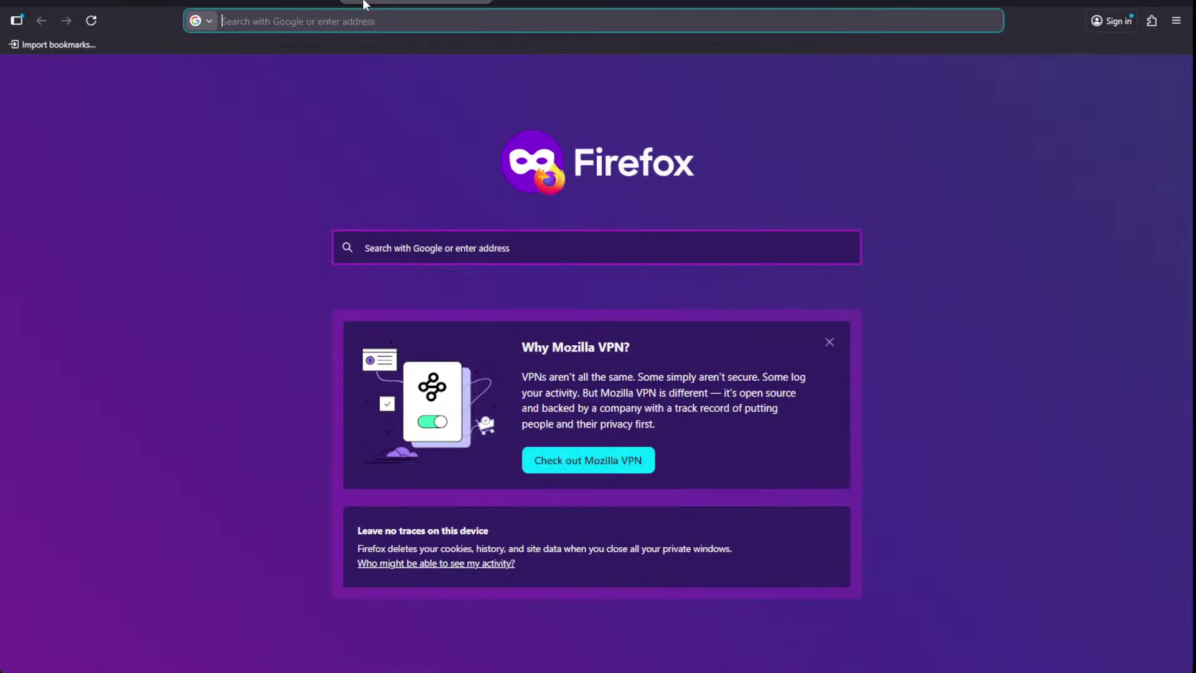
{"action": "left_click", "coordinate": [298, 4]}
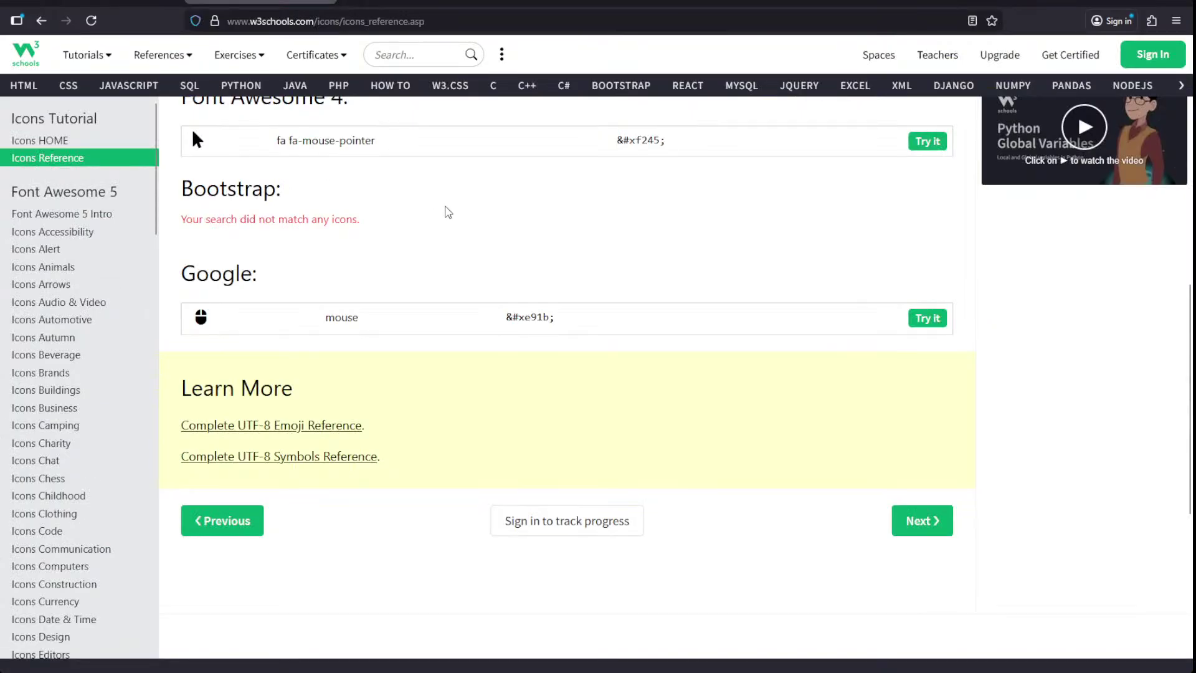
- Select the character code of the Font Awesome 4 mouse-pointer icon, and clear the selection after switching windows
{"action": "scroll", "coordinate": [446, 210], "scroll_direction": "up", "scroll_amount": 1}
{"action": "left_click_drag", "start_coordinate": [619, 209], "coordinate": [703, 212]}
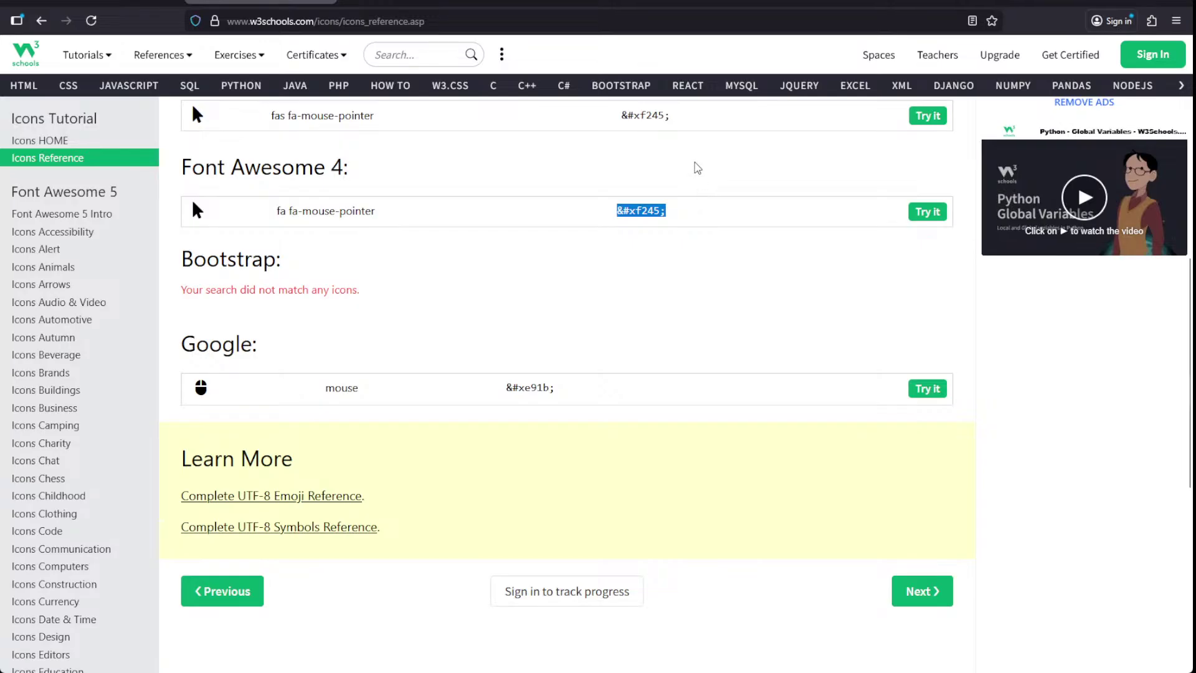
{"action": "key", "text": "alt+Tab"}
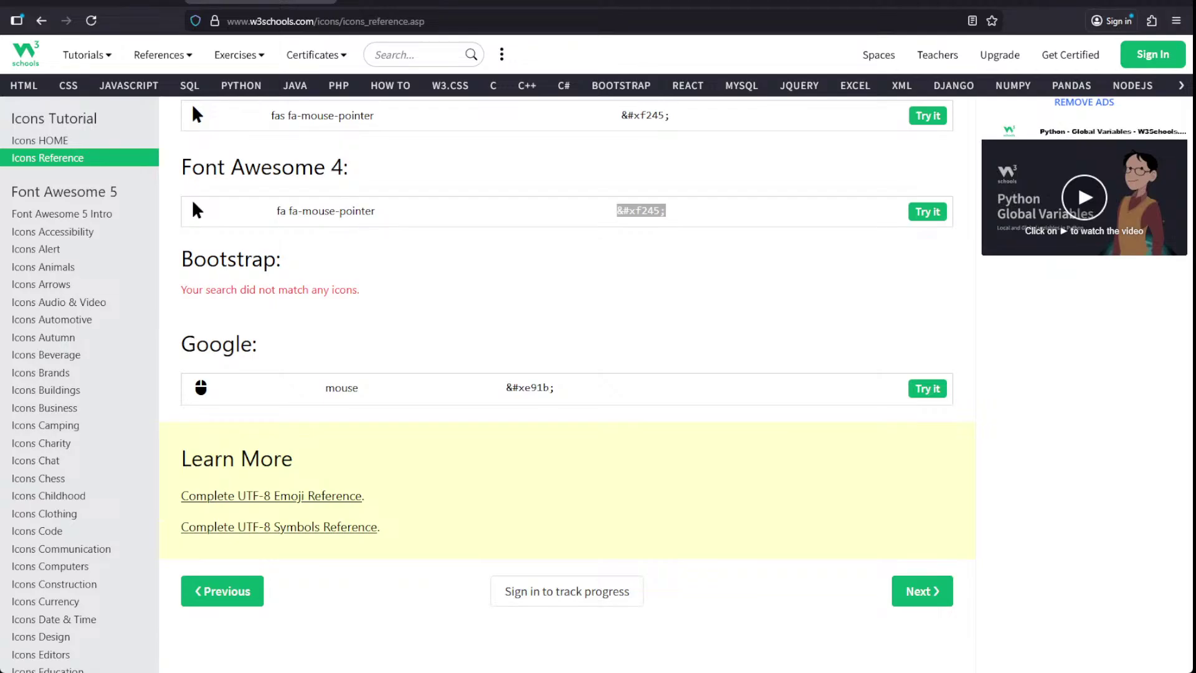
{"action": "left_click", "coordinate": [631, 255]}
{"action": "scroll", "coordinate": [630, 256], "scroll_direction": "up", "scroll_amount": 2}
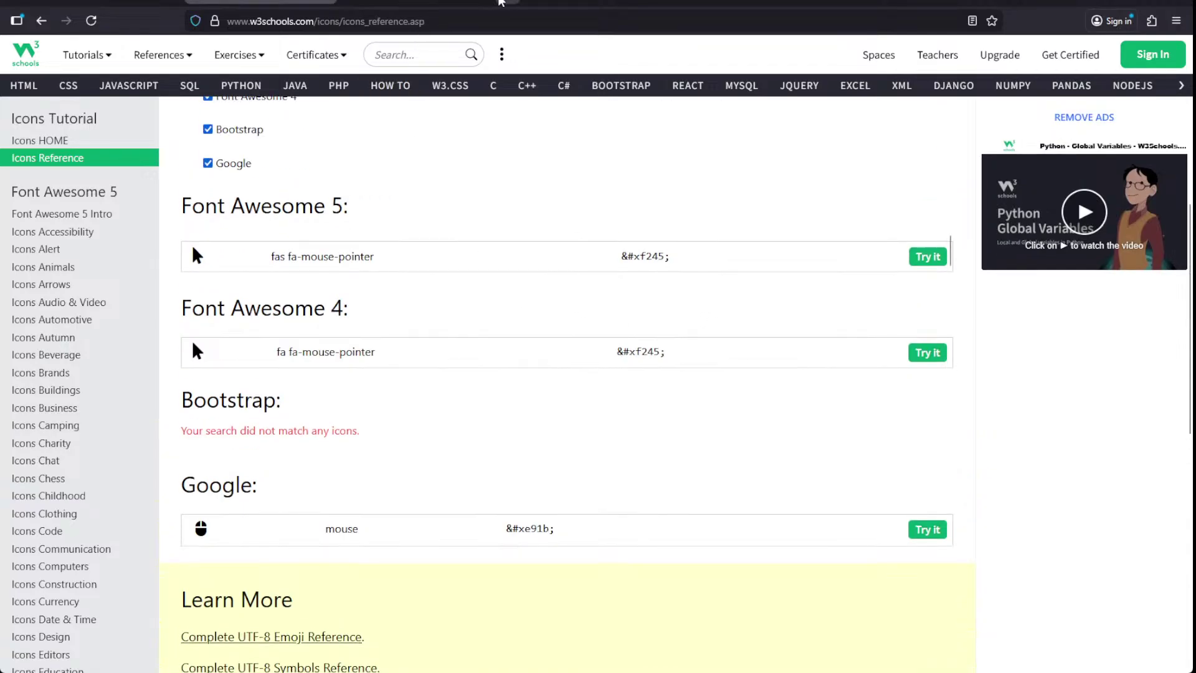
- Search Google for "ascii arrow" in a new browser tab
{"action": "key", "text": "ctrl+shift+p"}
{"action": "type", "text": "asc"}
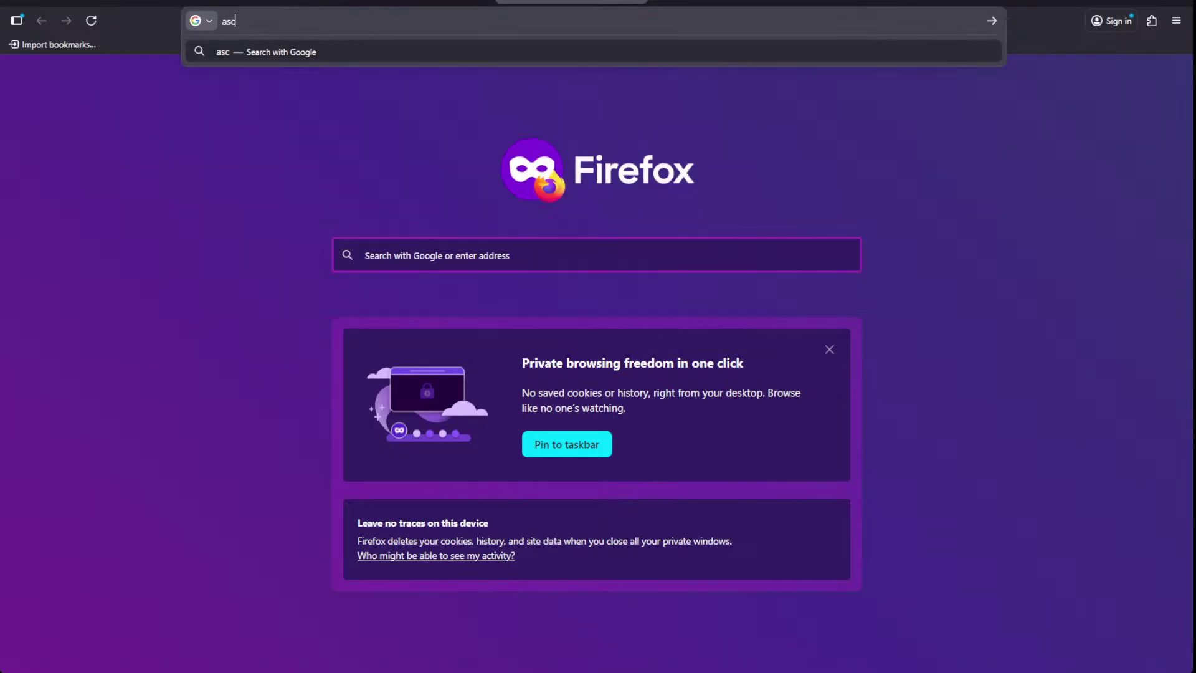
{"action": "type", "text": "ii arrow"}
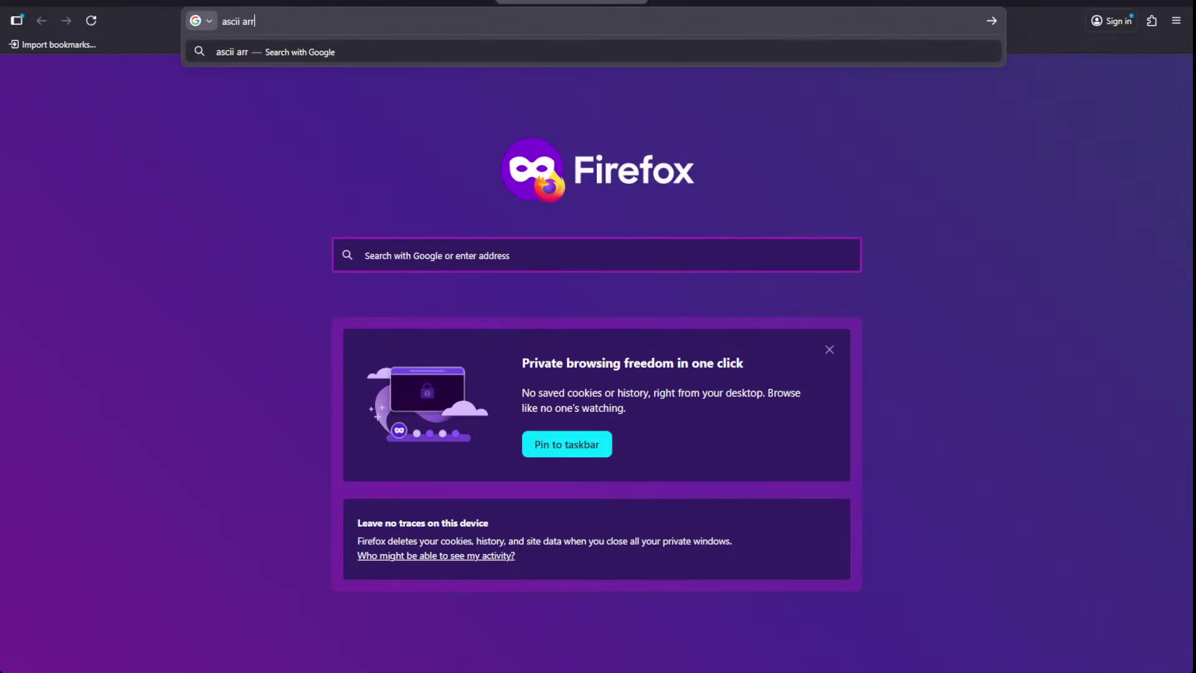
{"action": "key", "text": "Return"}
{"action": "left_click", "coordinate": [495, 556]}
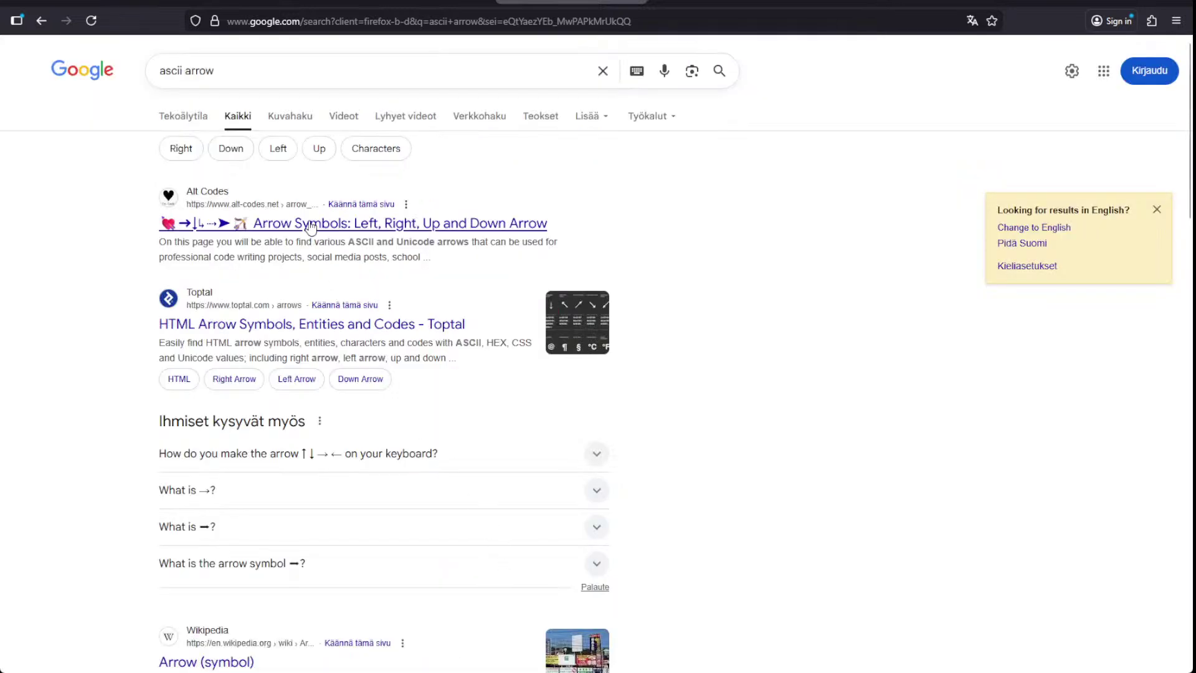
- From the Alt Codes arrow symbols search result, accept the site's privacy notice and copy the Leftwards Arrow symbol
{"action": "left_click", "coordinate": [282, 223]}
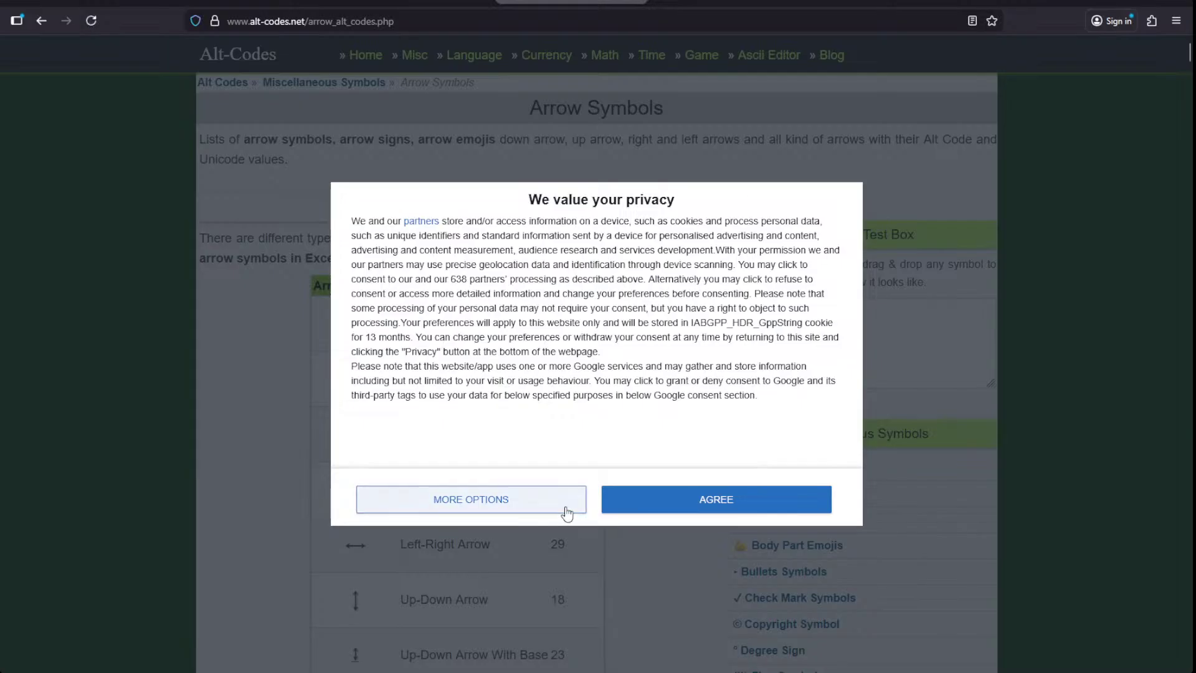
{"action": "left_click", "coordinate": [667, 506]}
{"action": "scroll", "coordinate": [402, 429], "scroll_direction": "down", "scroll_amount": 2}
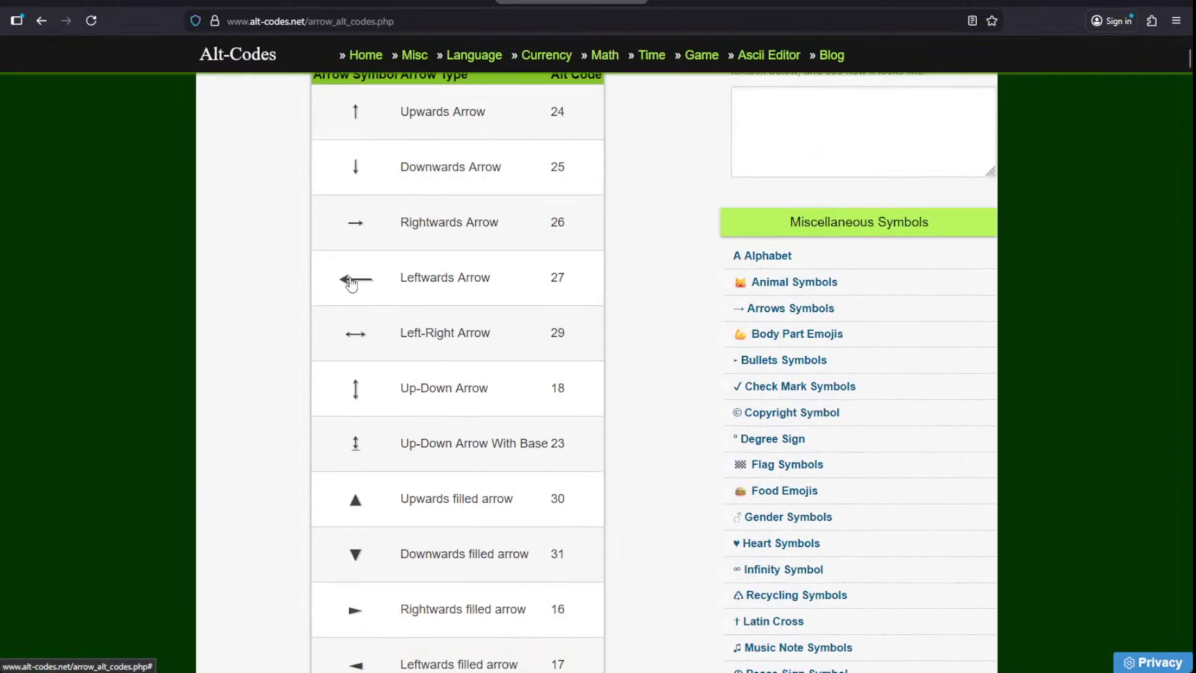
{"action": "left_click", "coordinate": [354, 280]}
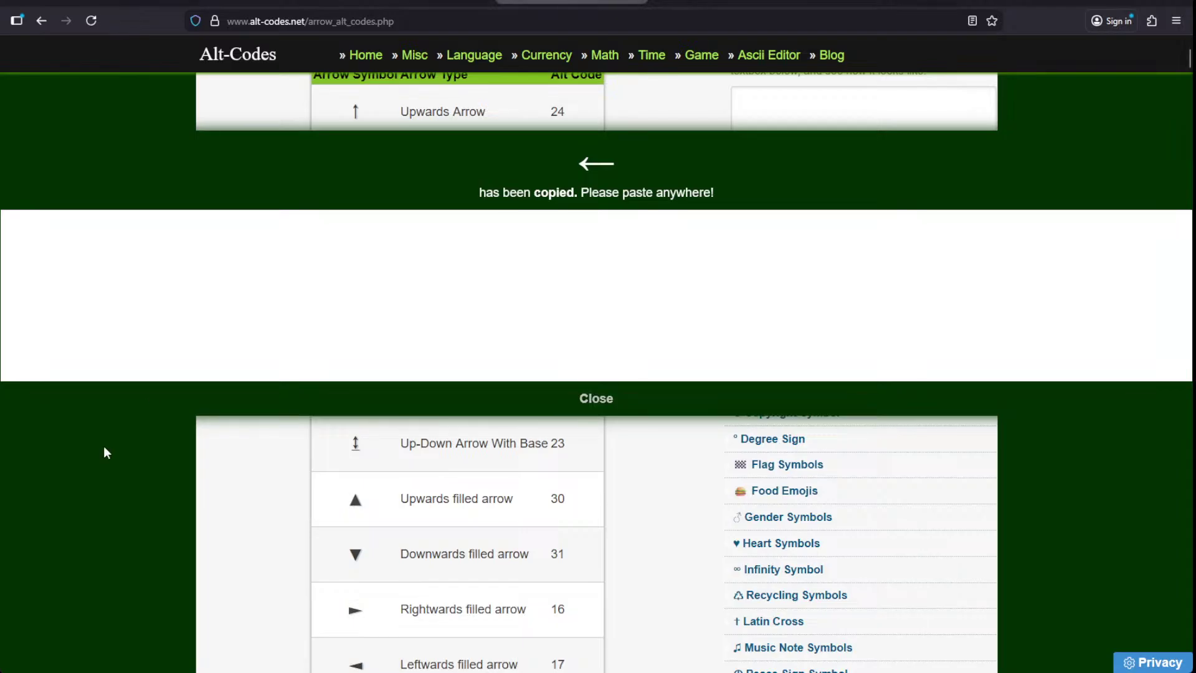
{"action": "left_click", "coordinate": [614, 403]}
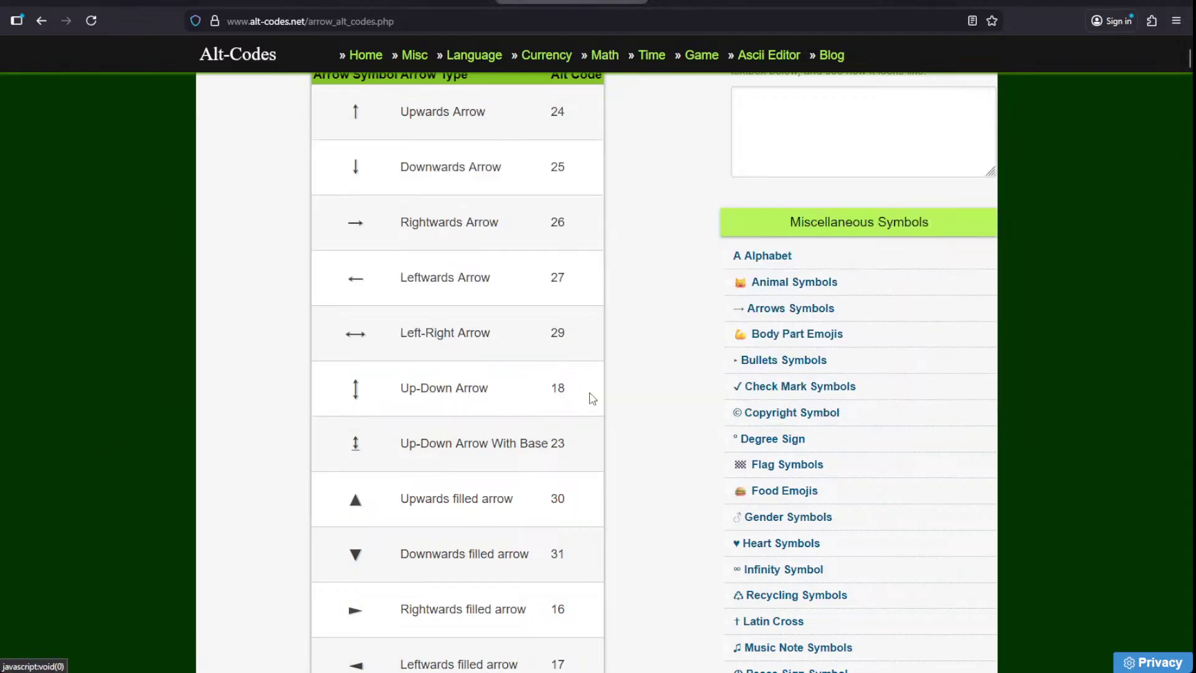
- Open the Miscellaneous Symbols overview and look through its categories for one that could contain a mouse pointer symbol
{"action": "scroll", "coordinate": [540, 278], "scroll_direction": "down", "scroll_amount": 8}
{"action": "scroll", "coordinate": [533, 274], "scroll_direction": "up", "scroll_amount": 11}
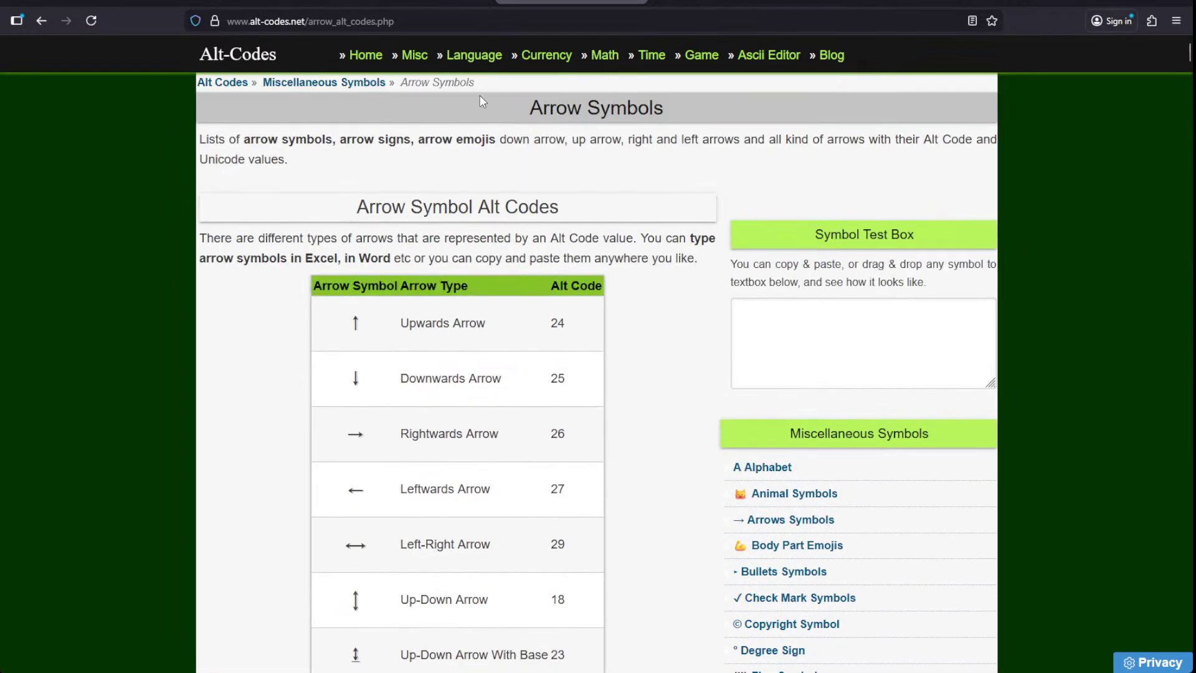
{"action": "left_click", "coordinate": [350, 87]}
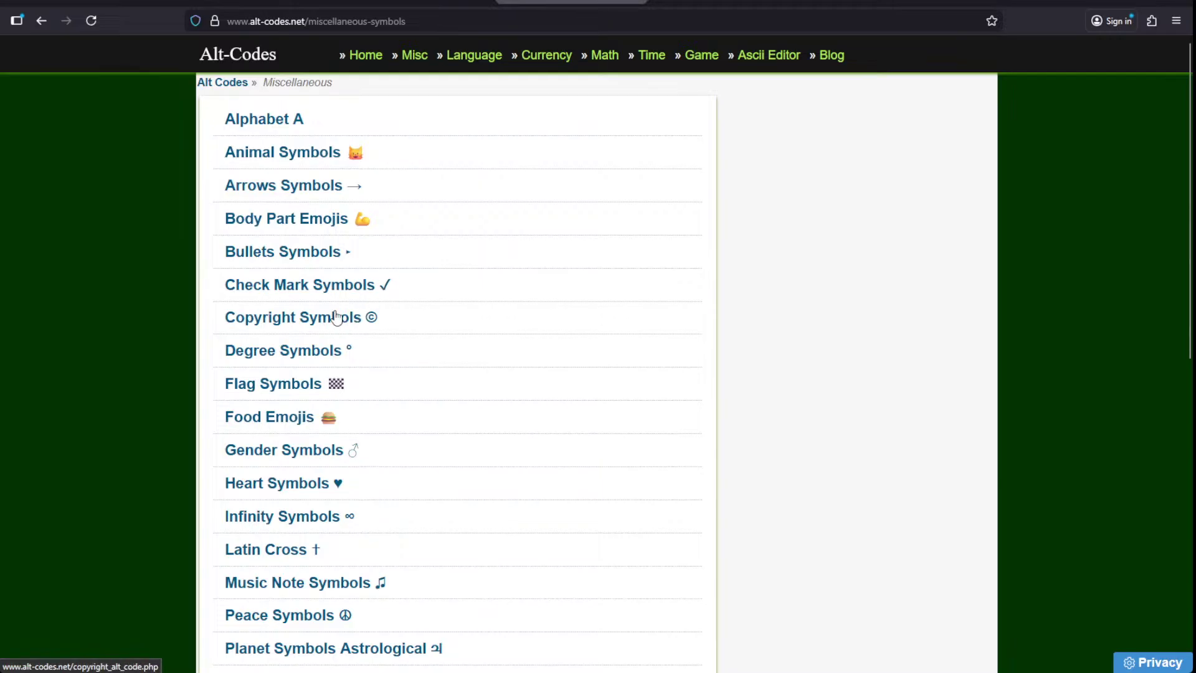
{"action": "scroll", "coordinate": [323, 390], "scroll_direction": "down", "scroll_amount": 10}
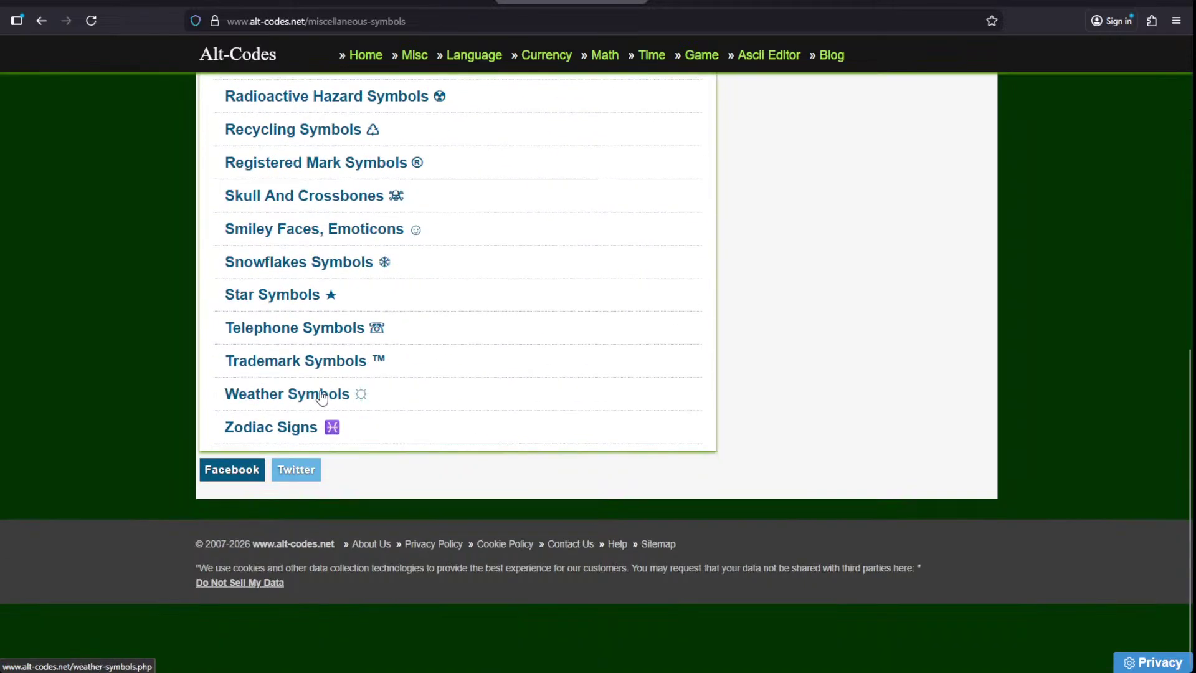
{"action": "scroll", "coordinate": [323, 391], "scroll_direction": "up", "scroll_amount": 6}
{"action": "scroll", "coordinate": [324, 390], "scroll_direction": "up", "scroll_amount": 4}
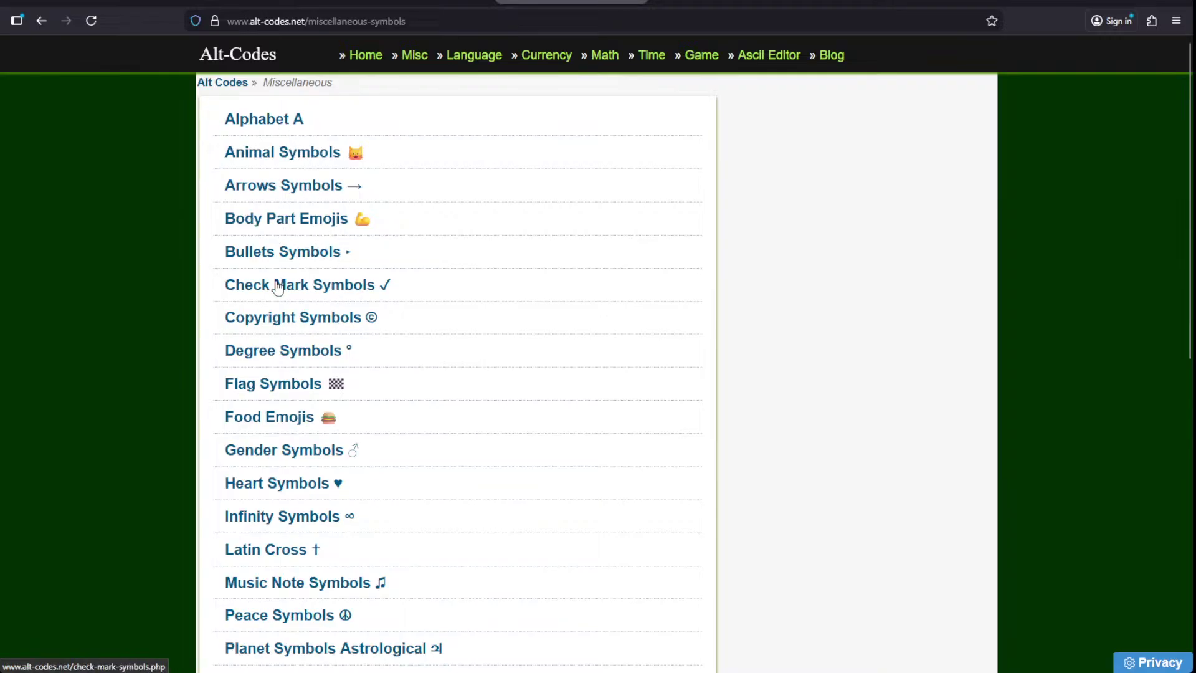
{"action": "scroll", "coordinate": [254, 376], "scroll_direction": "down", "scroll_amount": 2}
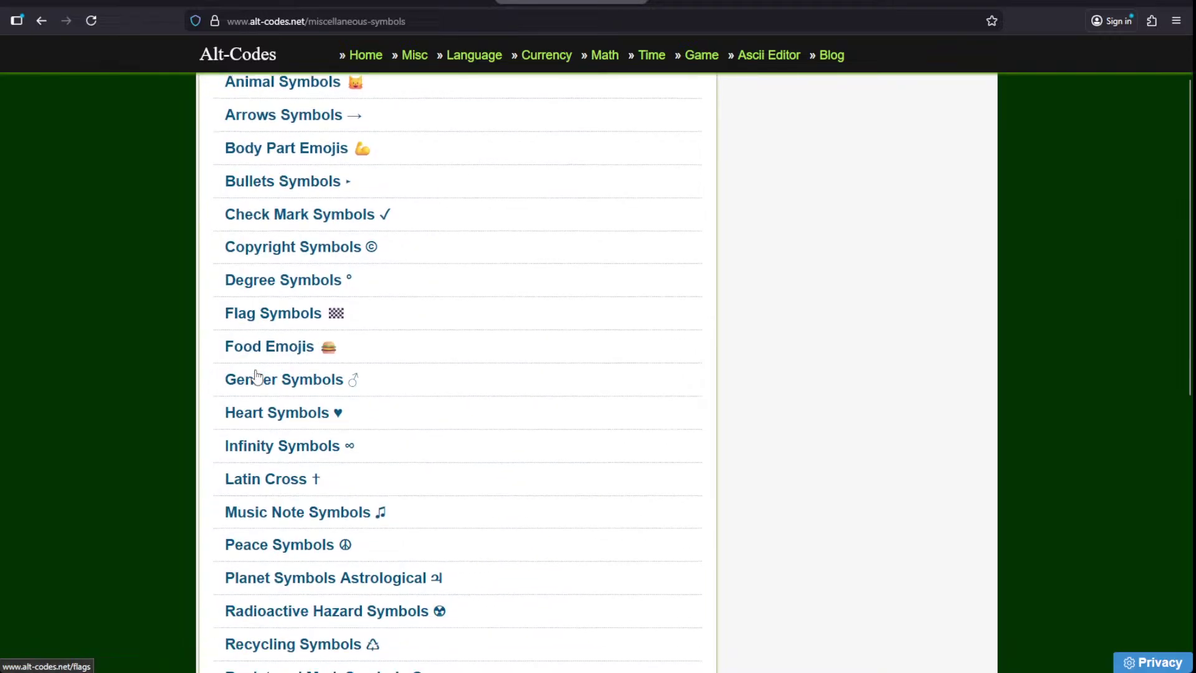
{"action": "scroll", "coordinate": [256, 367], "scroll_direction": "down", "scroll_amount": 2}
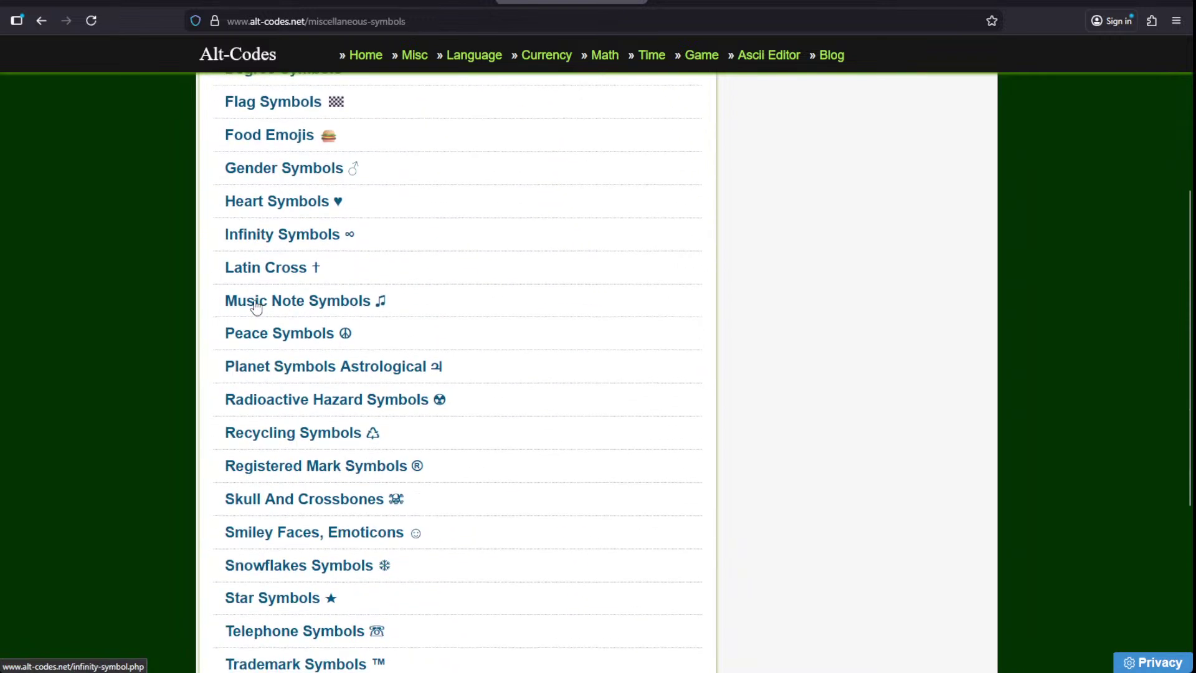
{"action": "scroll", "coordinate": [268, 371], "scroll_direction": "down", "scroll_amount": 1}
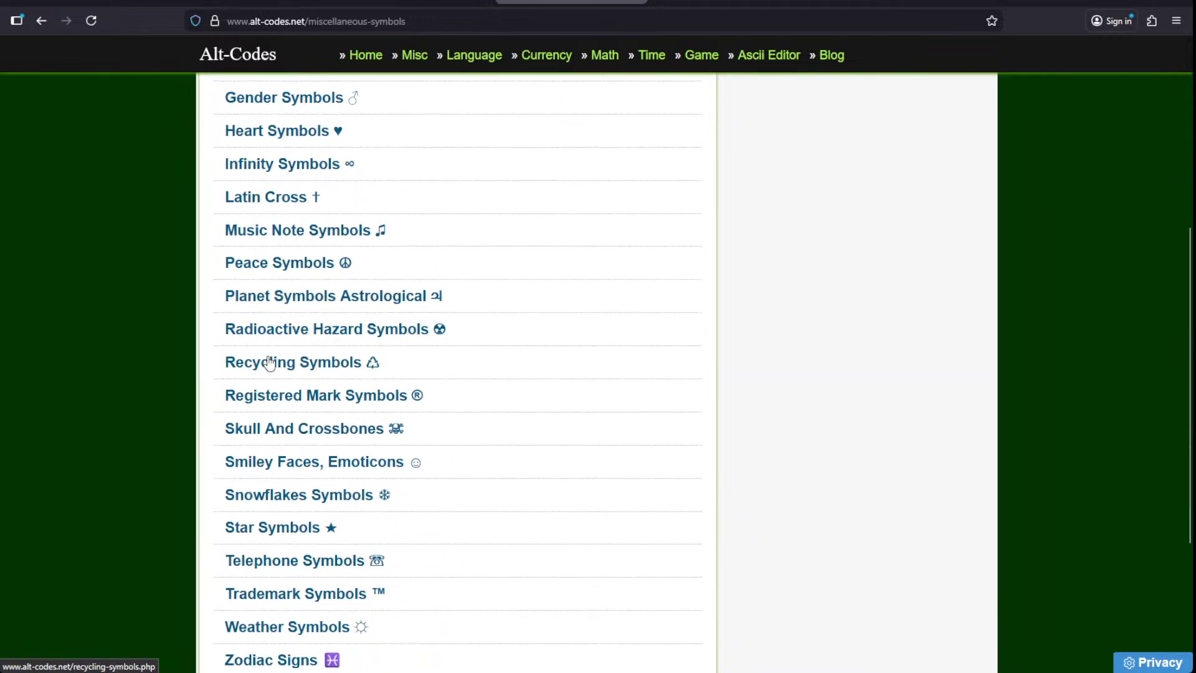
{"action": "scroll", "coordinate": [268, 360], "scroll_direction": "down", "scroll_amount": 2}
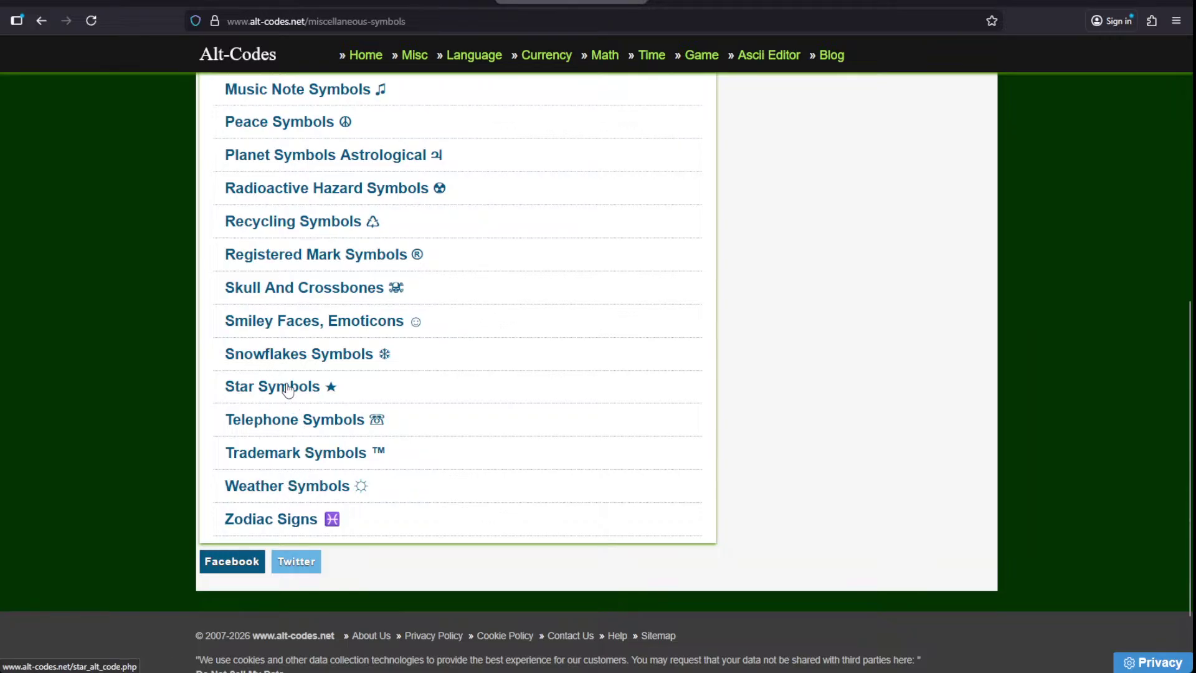
{"action": "scroll", "coordinate": [281, 326], "scroll_direction": "up", "scroll_amount": 2}
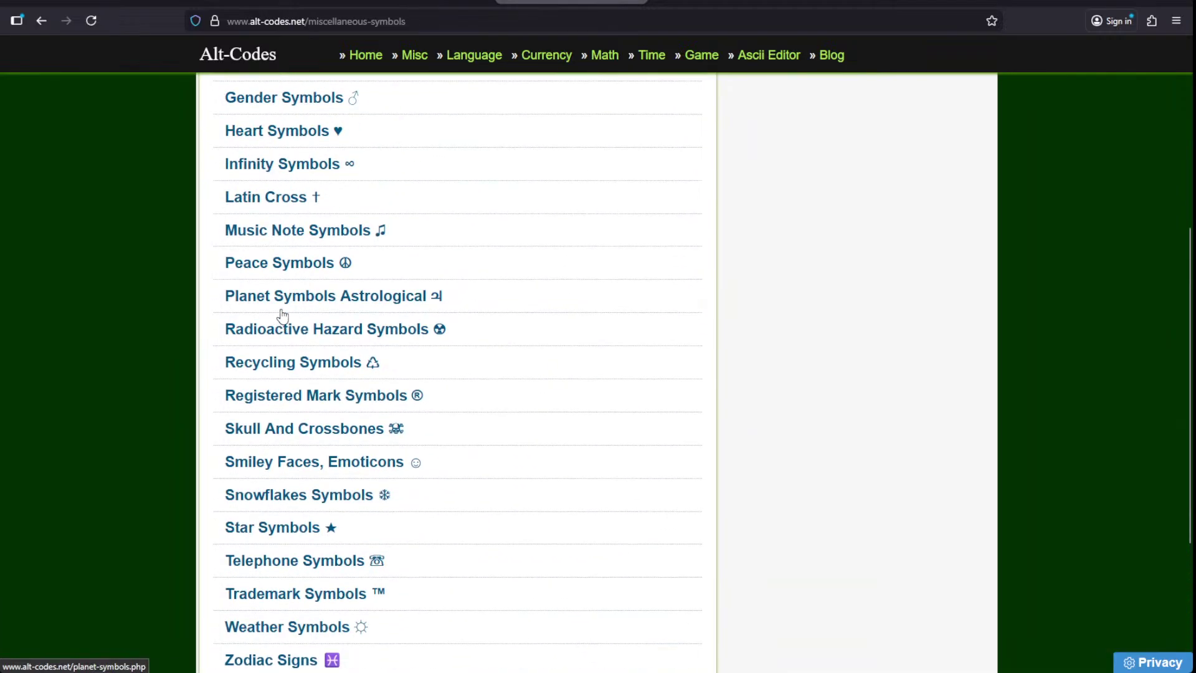
{"action": "scroll", "coordinate": [279, 314], "scroll_direction": "up", "scroll_amount": 1}
{"action": "scroll", "coordinate": [282, 305], "scroll_direction": "up", "scroll_amount": 4}
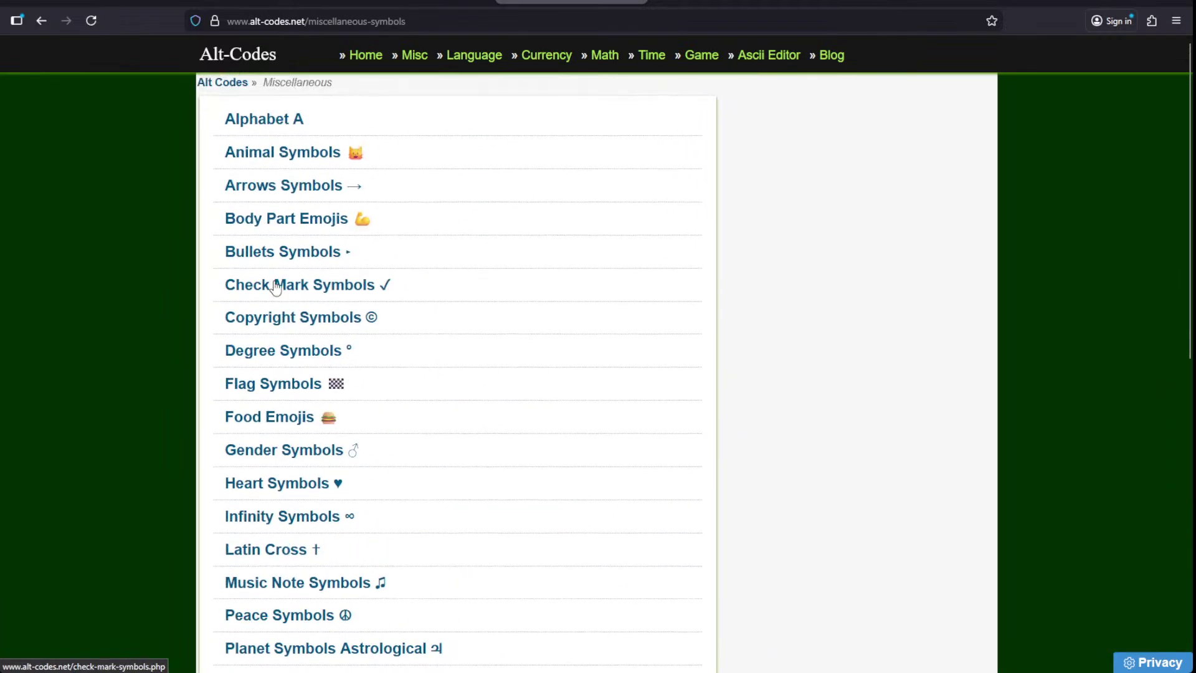
- Look through the Unicode arrow tables in the Arrows Symbols category for a pointer-like arrow, and return to the category overview
{"action": "left_click", "coordinate": [282, 186]}
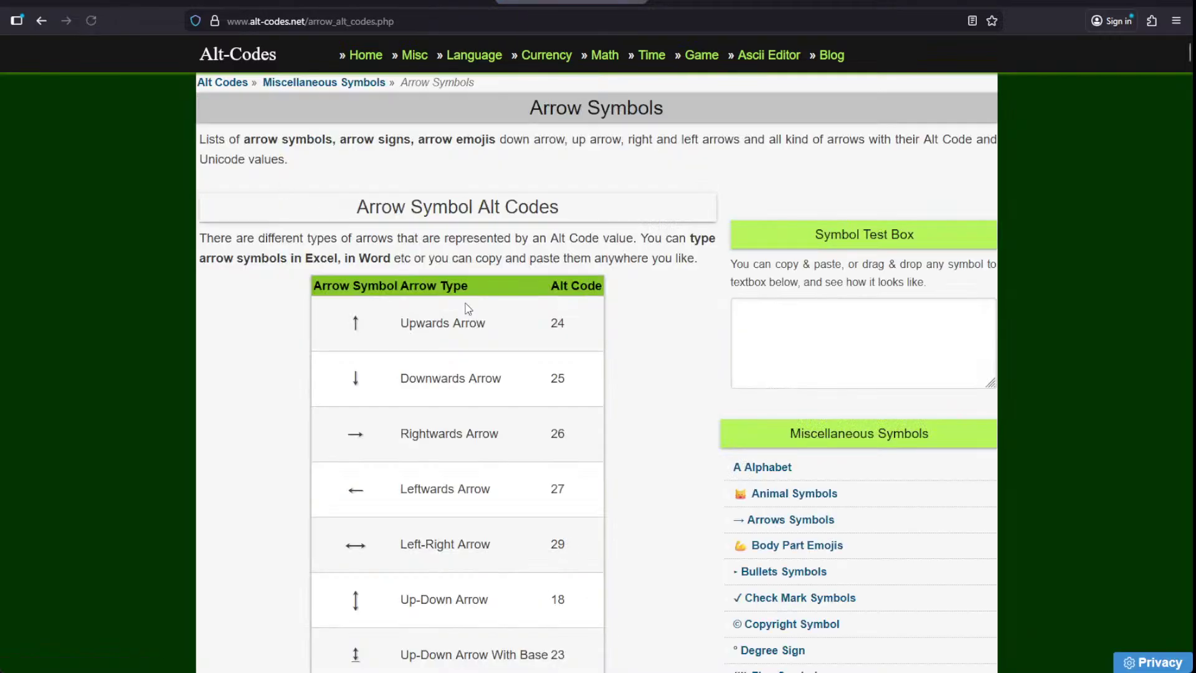
{"action": "scroll", "coordinate": [467, 307], "scroll_direction": "down", "scroll_amount": 20}
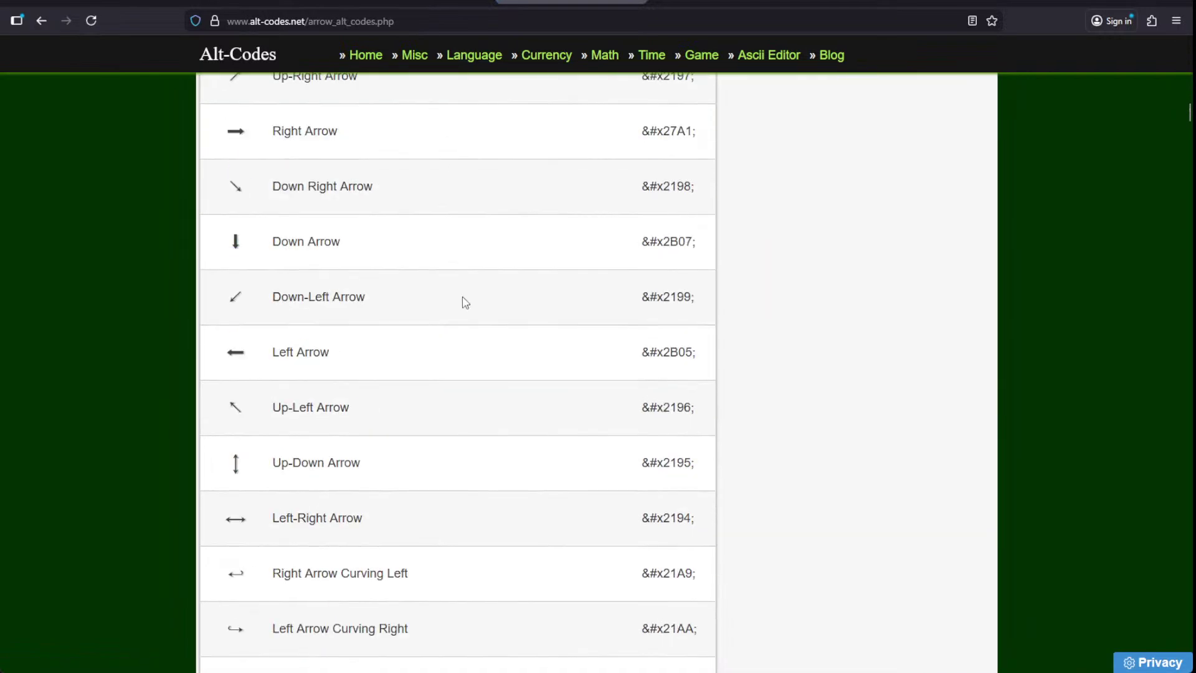
{"action": "scroll", "coordinate": [461, 298], "scroll_direction": "up", "scroll_amount": 7}
{"action": "scroll", "coordinate": [455, 299], "scroll_direction": "down", "scroll_amount": 11}
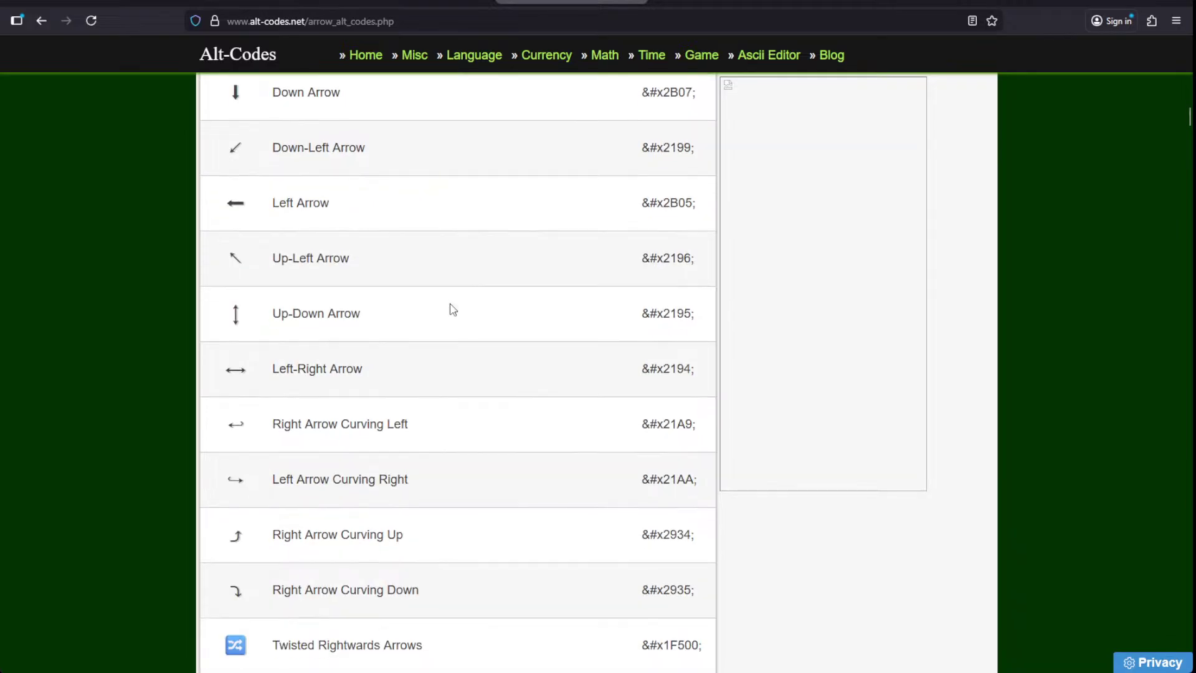
{"action": "scroll", "coordinate": [453, 309], "scroll_direction": "down", "scroll_amount": 20}
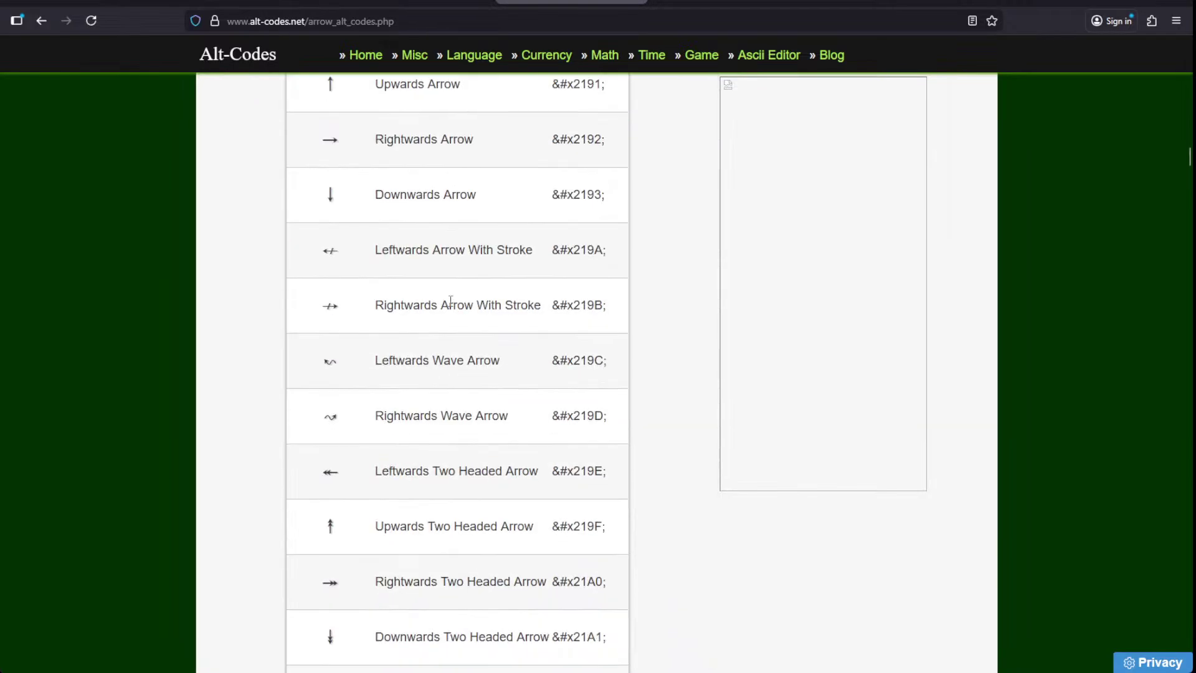
{"action": "scroll", "coordinate": [449, 303], "scroll_direction": "down", "scroll_amount": 20}
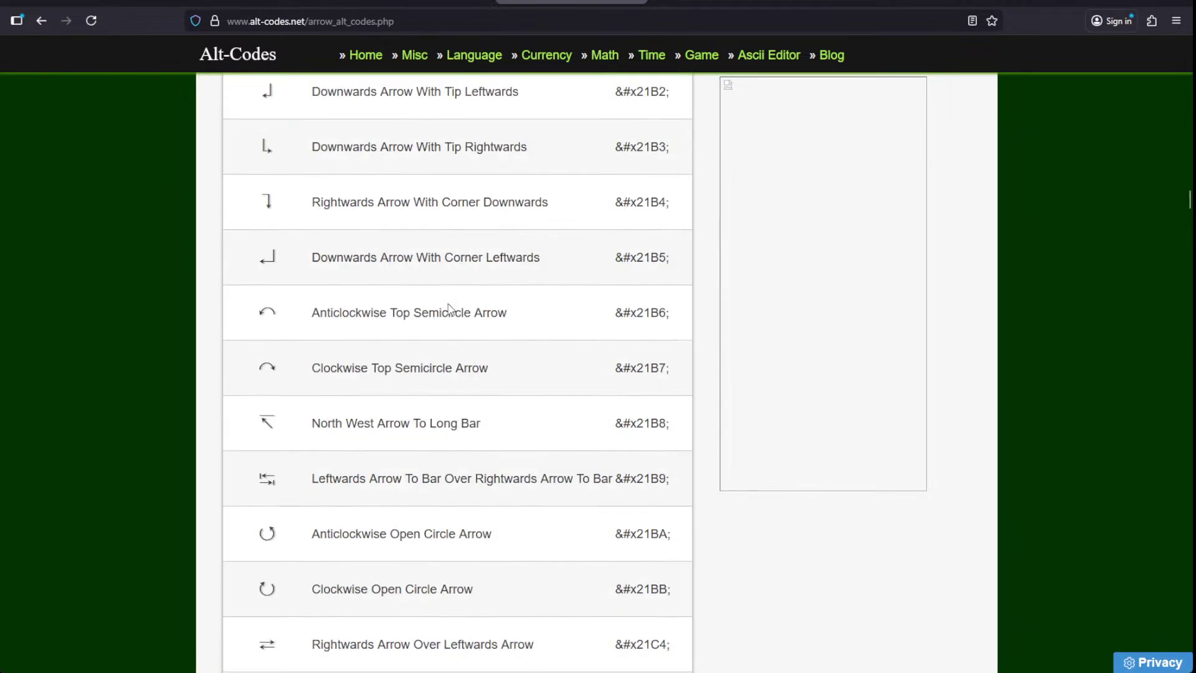
{"action": "scroll", "coordinate": [451, 310], "scroll_direction": "up", "scroll_amount": 6}
{"action": "scroll", "coordinate": [451, 310], "scroll_direction": "down", "scroll_amount": 20}
{"action": "scroll", "coordinate": [449, 303], "scroll_direction": "down", "scroll_amount": 7}
{"action": "scroll", "coordinate": [449, 307], "scroll_direction": "up", "scroll_amount": 1}
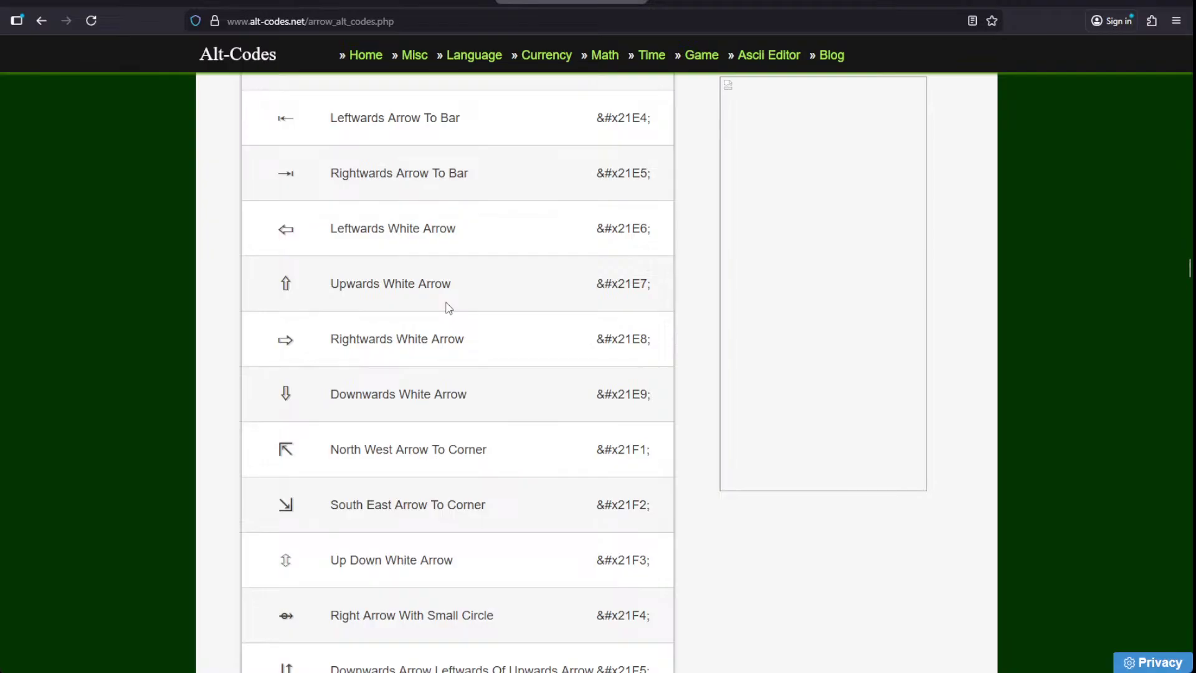
{"action": "scroll", "coordinate": [449, 308], "scroll_direction": "down", "scroll_amount": 6}
{"action": "scroll", "coordinate": [446, 306], "scroll_direction": "up", "scroll_amount": 7}
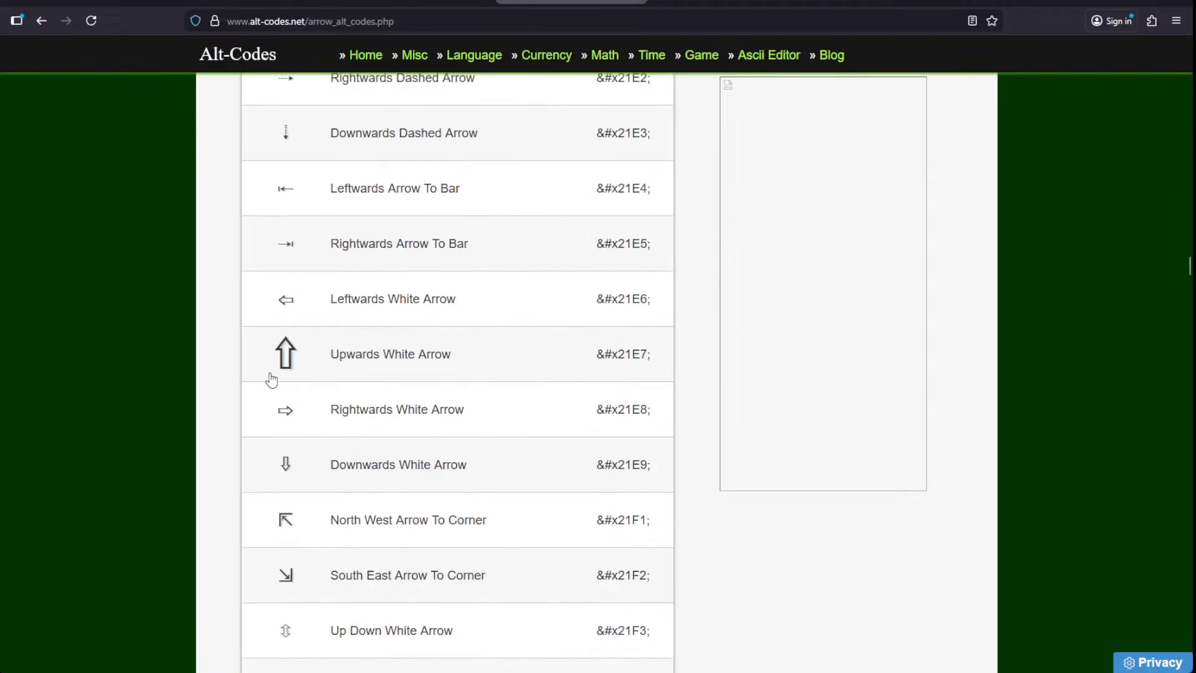
{"action": "scroll", "coordinate": [252, 398], "scroll_direction": "down", "scroll_amount": 7}
{"action": "scroll", "coordinate": [251, 396], "scroll_direction": "down", "scroll_amount": 12}
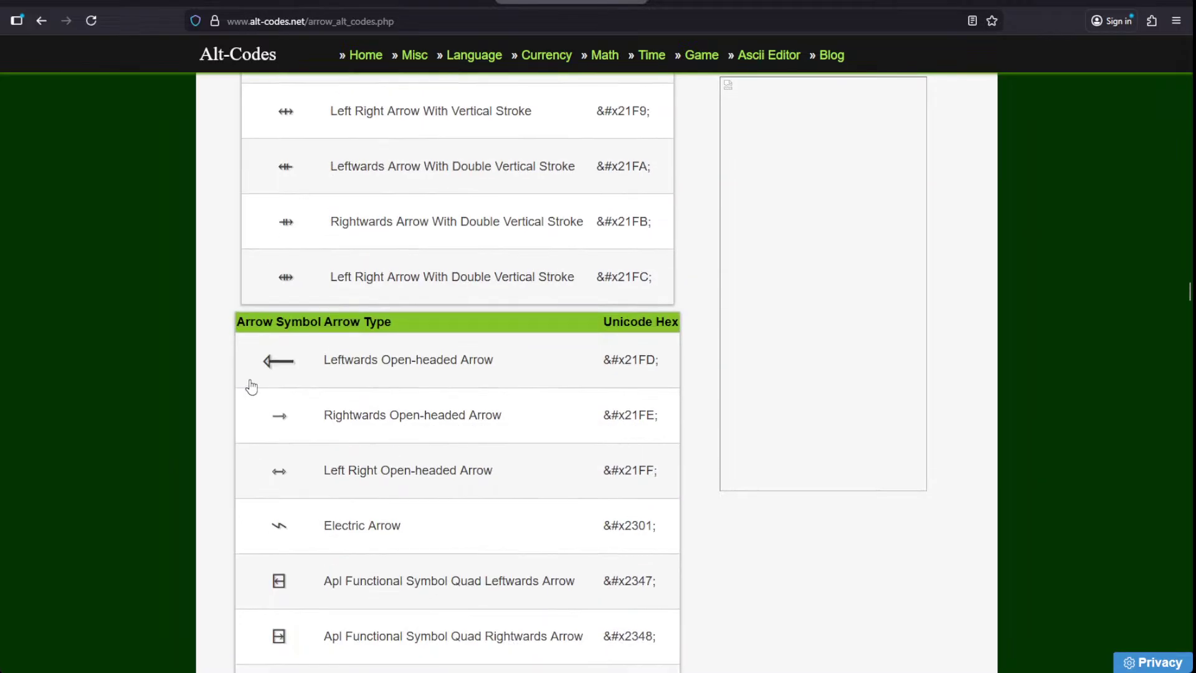
{"action": "scroll", "coordinate": [249, 352], "scroll_direction": "down", "scroll_amount": 9}
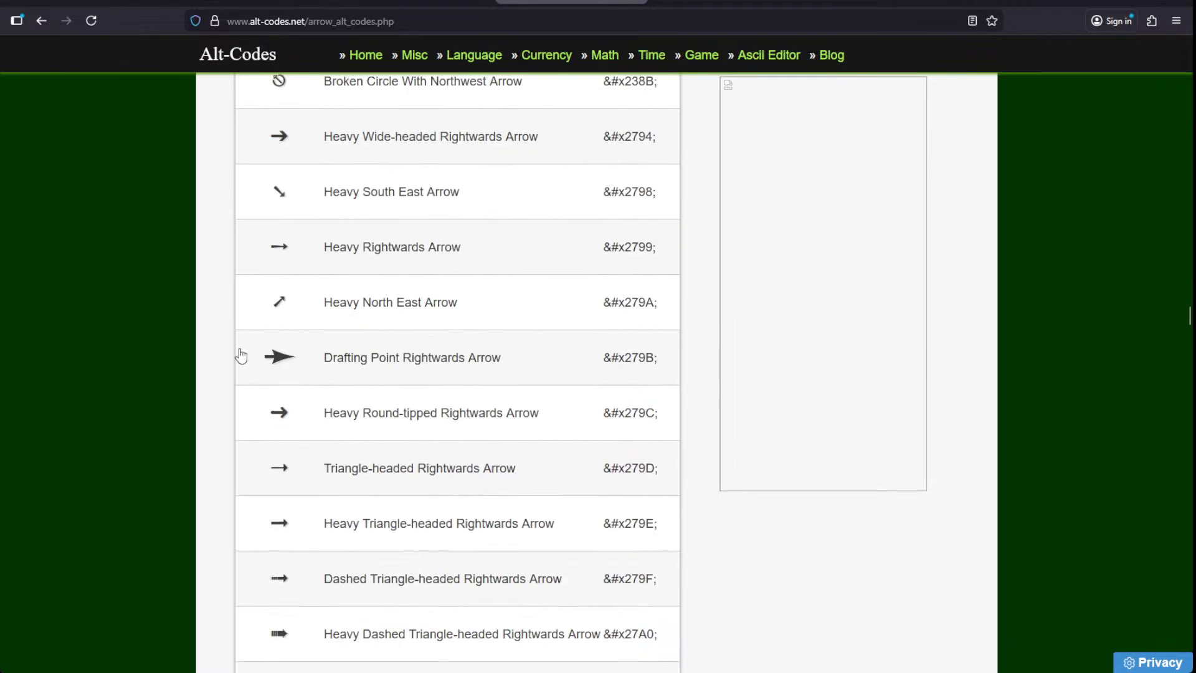
{"action": "scroll", "coordinate": [222, 357], "scroll_direction": "down", "scroll_amount": 5}
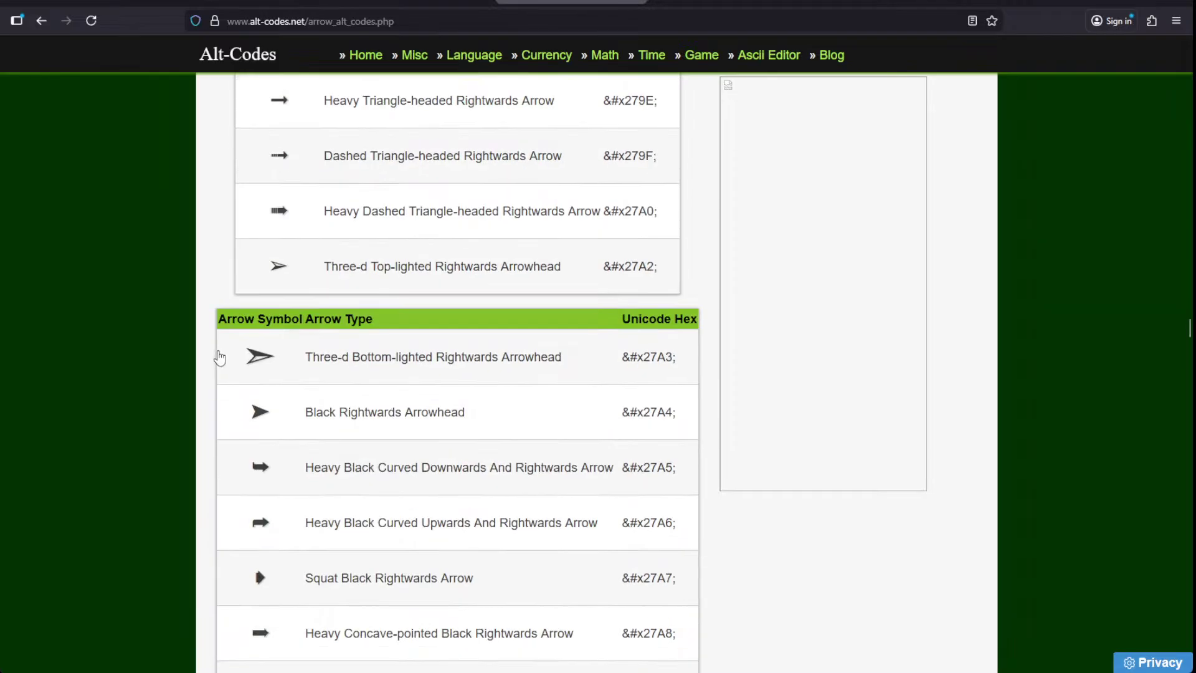
{"action": "scroll", "coordinate": [221, 352], "scroll_direction": "down", "scroll_amount": 2}
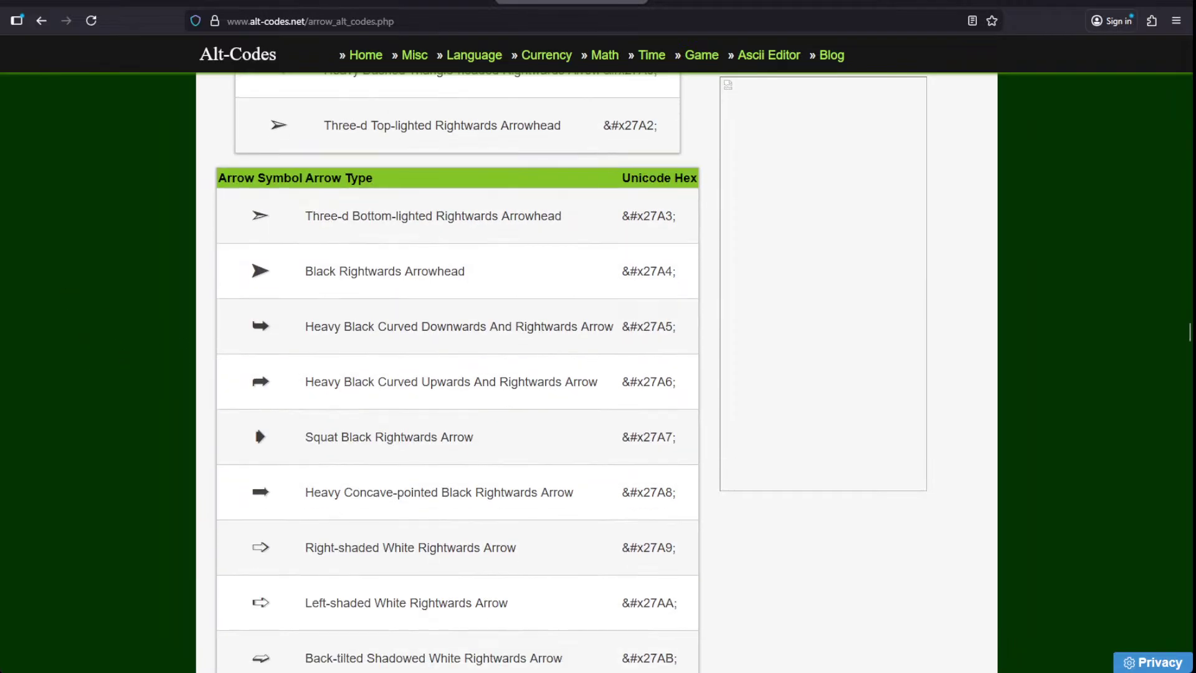
{"action": "scroll", "coordinate": [124, 327], "scroll_direction": "down", "scroll_amount": 10}
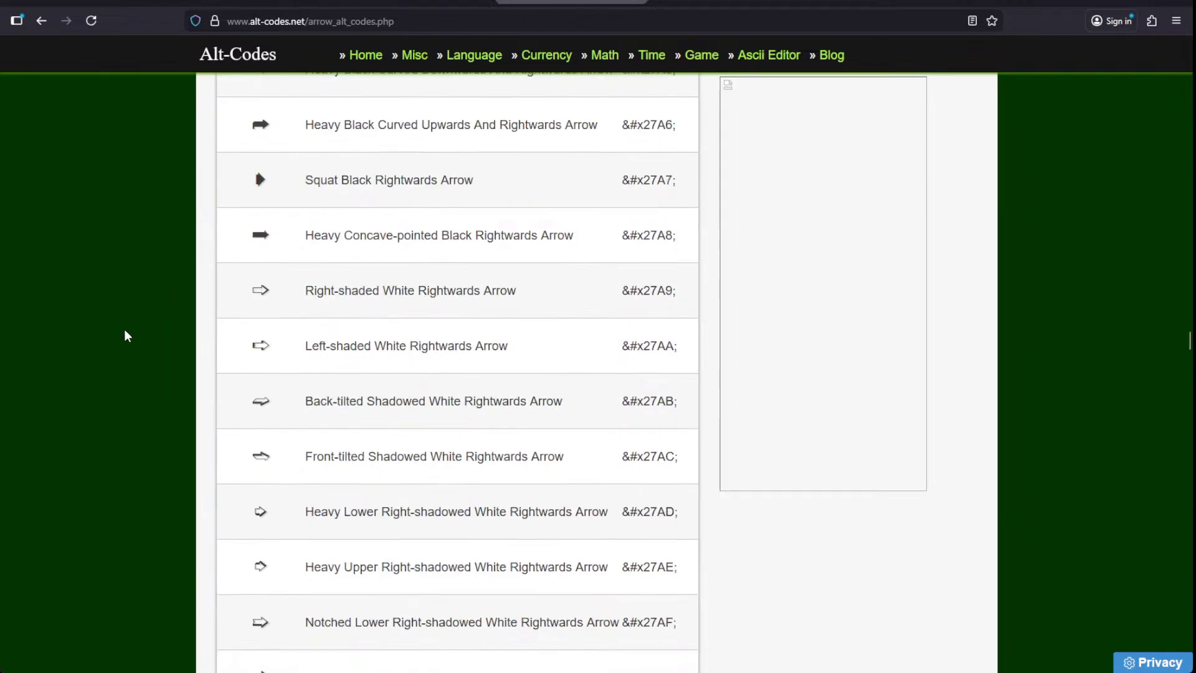
{"action": "scroll", "coordinate": [123, 330], "scroll_direction": "down", "scroll_amount": 6}
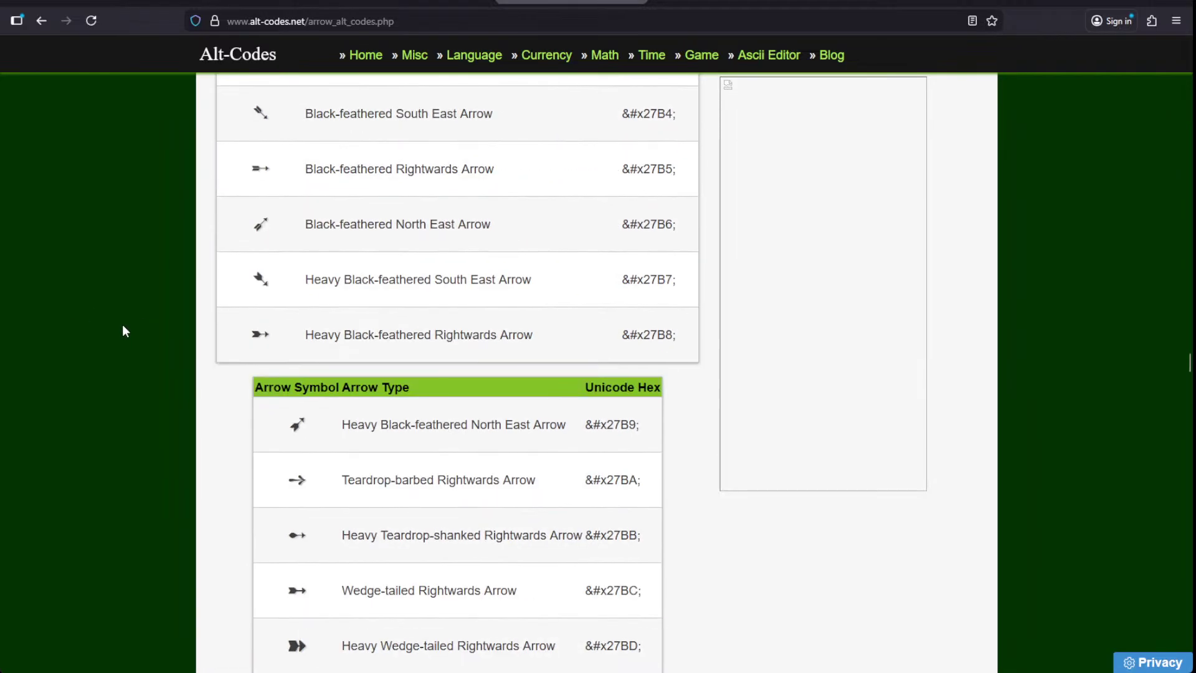
{"action": "scroll", "coordinate": [123, 331], "scroll_direction": "down", "scroll_amount": 7}
{"action": "scroll", "coordinate": [122, 330], "scroll_direction": "down", "scroll_amount": 20}
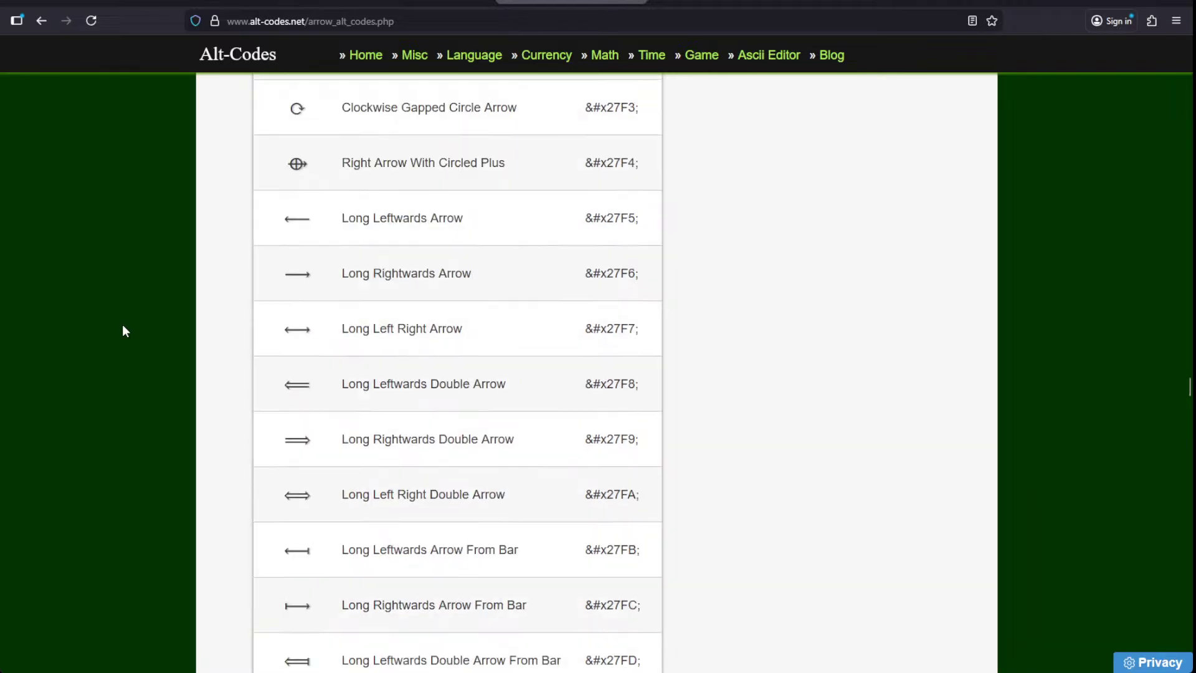
{"action": "scroll", "coordinate": [123, 330], "scroll_direction": "down", "scroll_amount": 17}
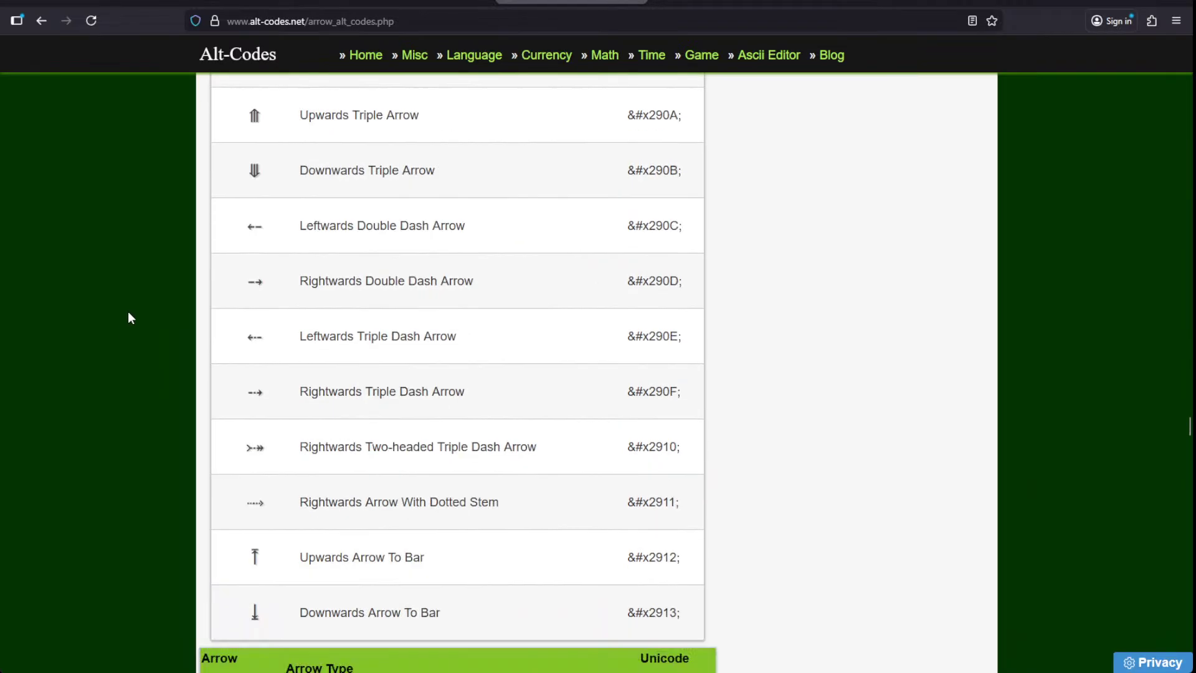
{"action": "scroll", "coordinate": [140, 293], "scroll_direction": "down", "scroll_amount": 17}
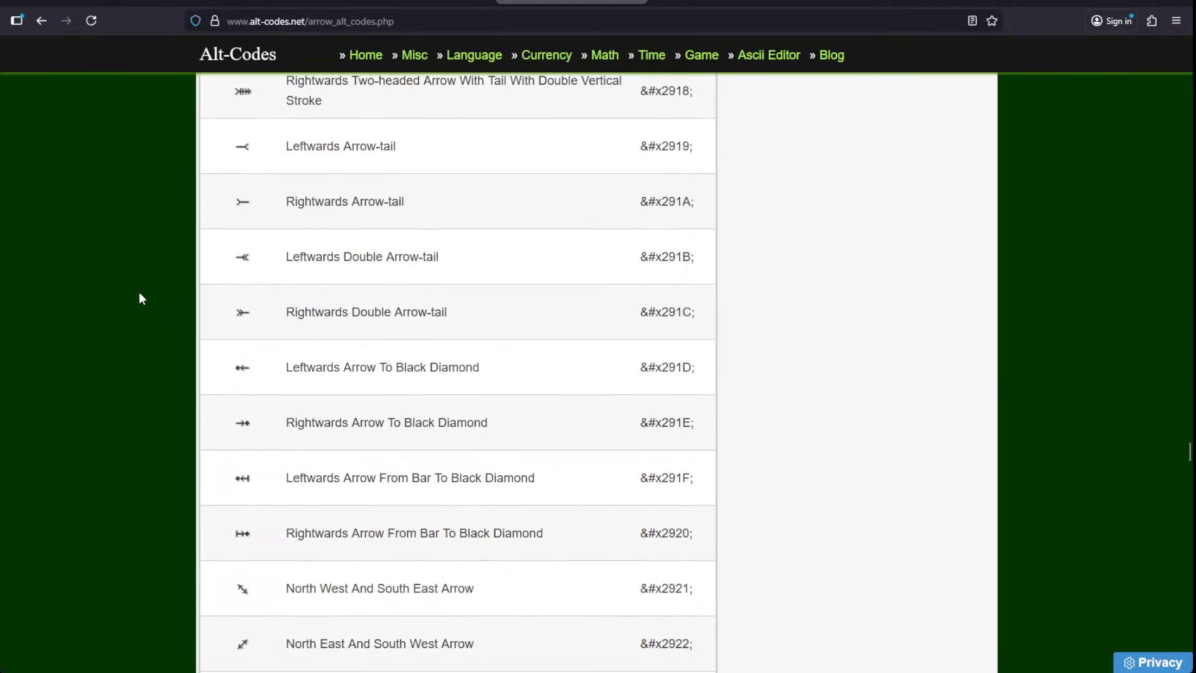
{"action": "scroll", "coordinate": [140, 299], "scroll_direction": "up", "scroll_amount": 8}
{"action": "scroll", "coordinate": [138, 300], "scroll_direction": "down", "scroll_amount": 12}
{"action": "scroll", "coordinate": [138, 301], "scroll_direction": "down", "scroll_amount": 20}
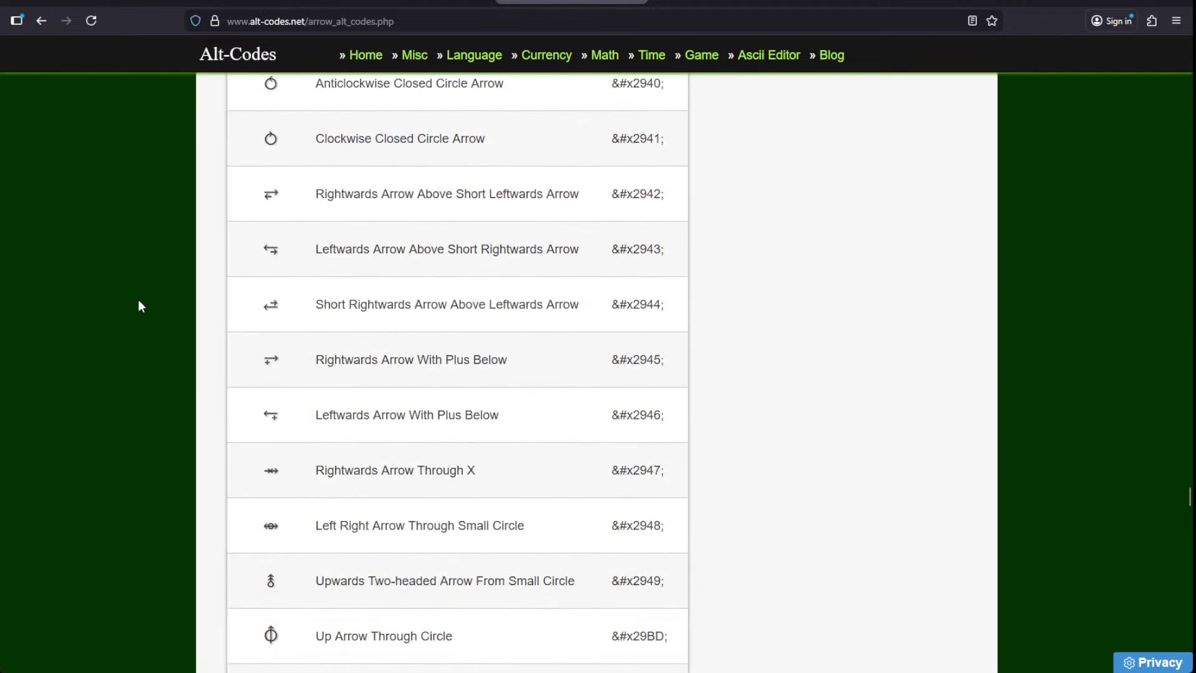
{"action": "scroll", "coordinate": [138, 301], "scroll_direction": "up", "scroll_amount": 5}
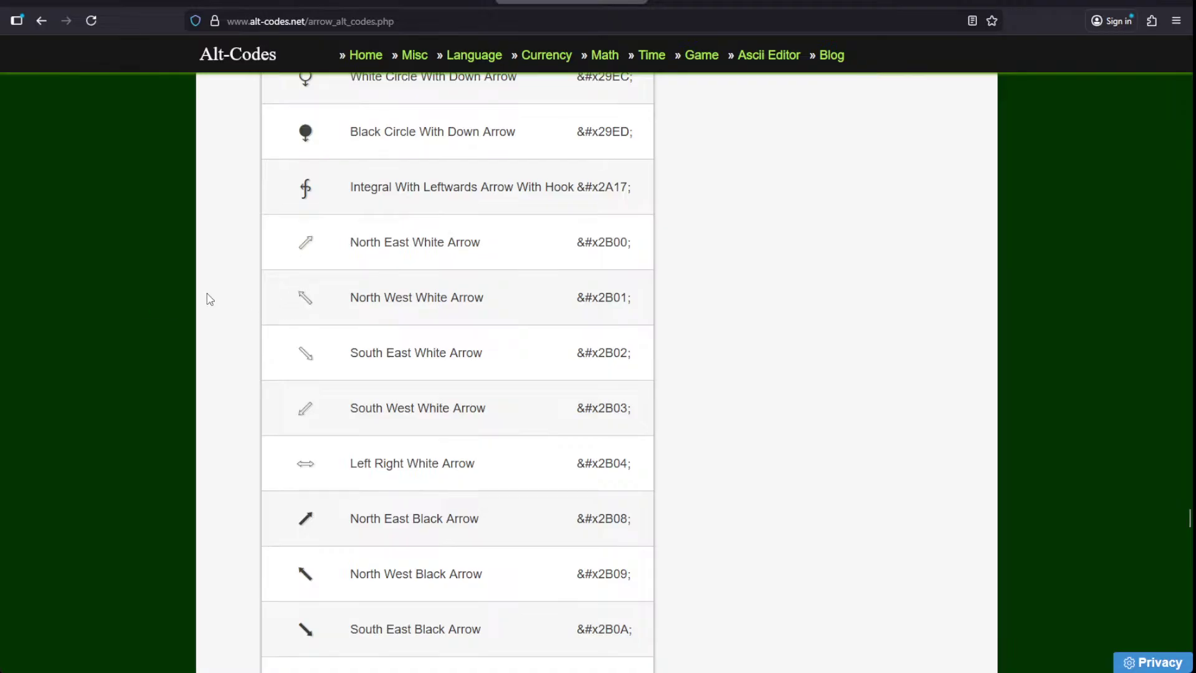
{"action": "scroll", "coordinate": [208, 300], "scroll_direction": "up", "scroll_amount": 4}
{"action": "scroll", "coordinate": [208, 302], "scroll_direction": "down", "scroll_amount": 8}
{"action": "scroll", "coordinate": [208, 302], "scroll_direction": "down", "scroll_amount": 11}
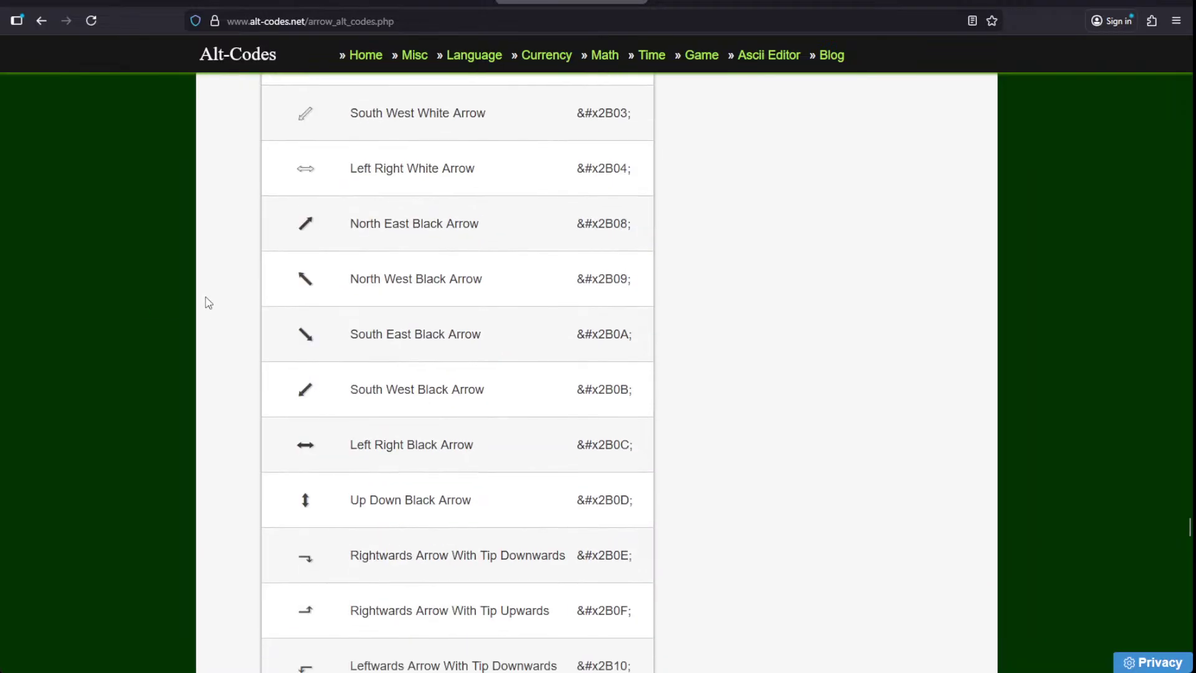
{"action": "scroll", "coordinate": [208, 305], "scroll_direction": "down", "scroll_amount": 20}
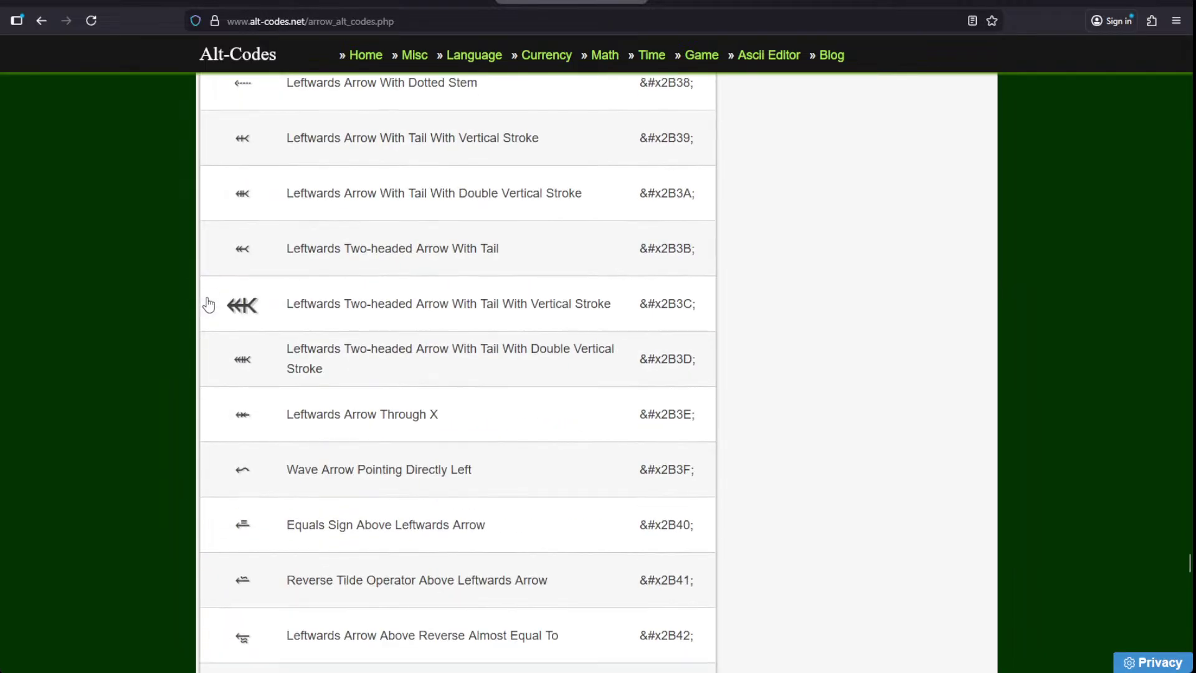
{"action": "key", "text": "alt+Left"}
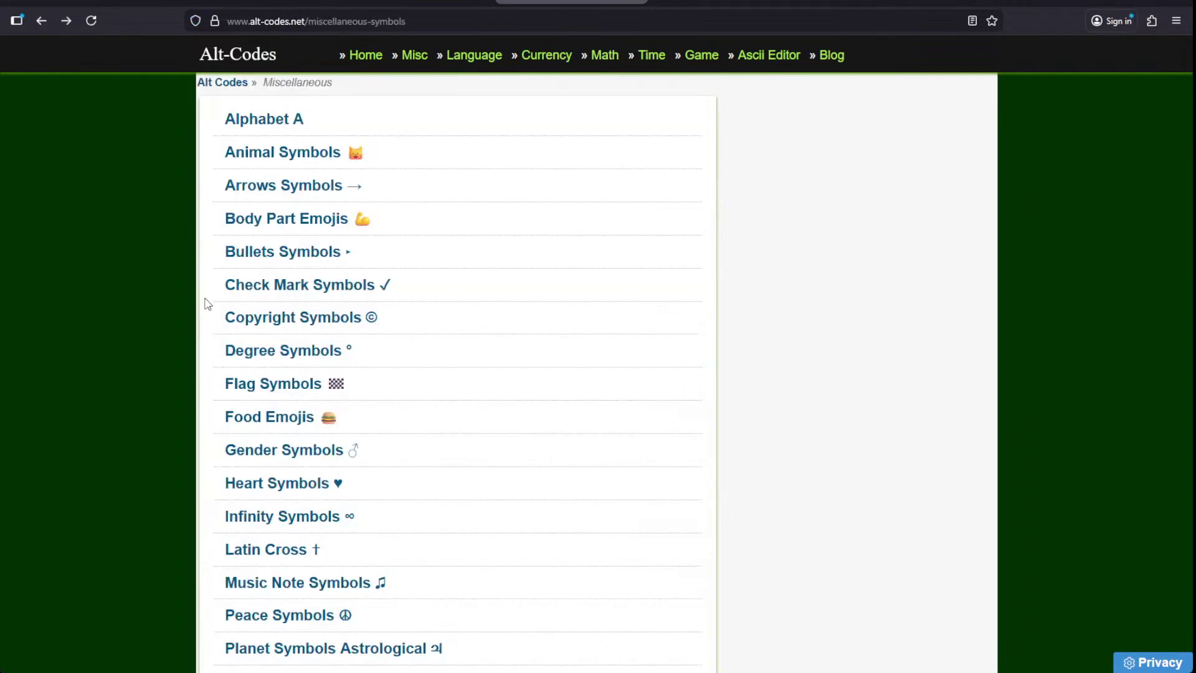
- Return to the Google results for "ascii arrow" and open Toptal's HTML Arrow Symbols, Entities and Codes page
{"action": "key", "text": "alt+Left"}
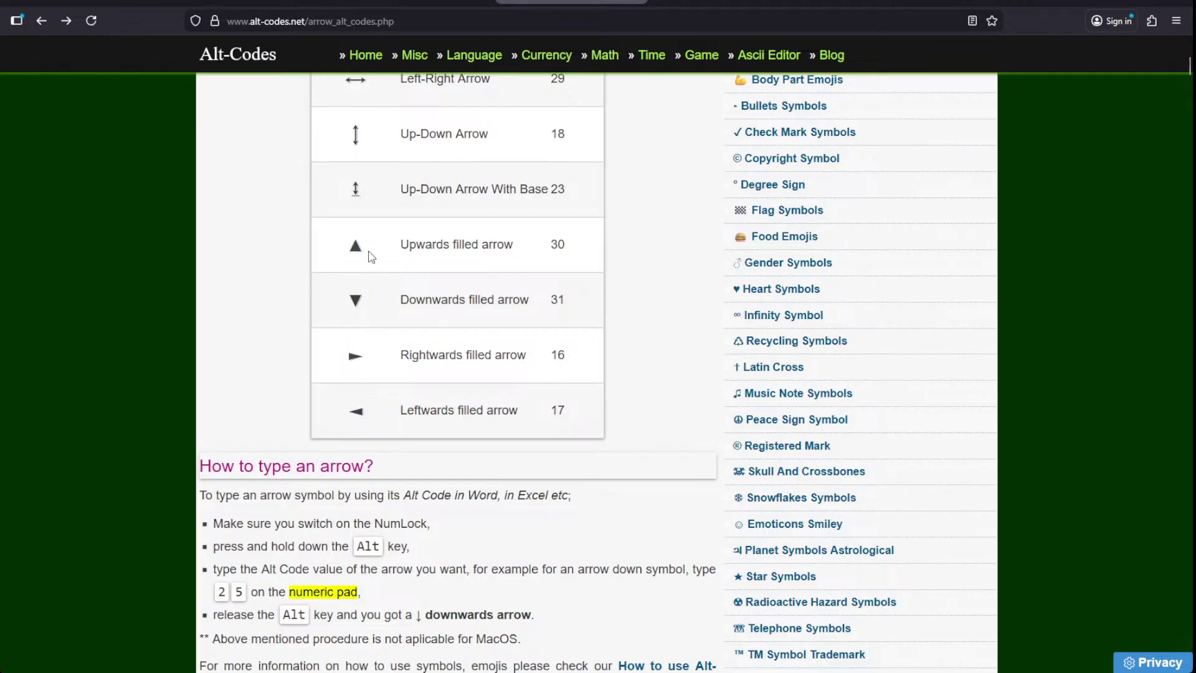
{"action": "key", "text": "alt+Left"}
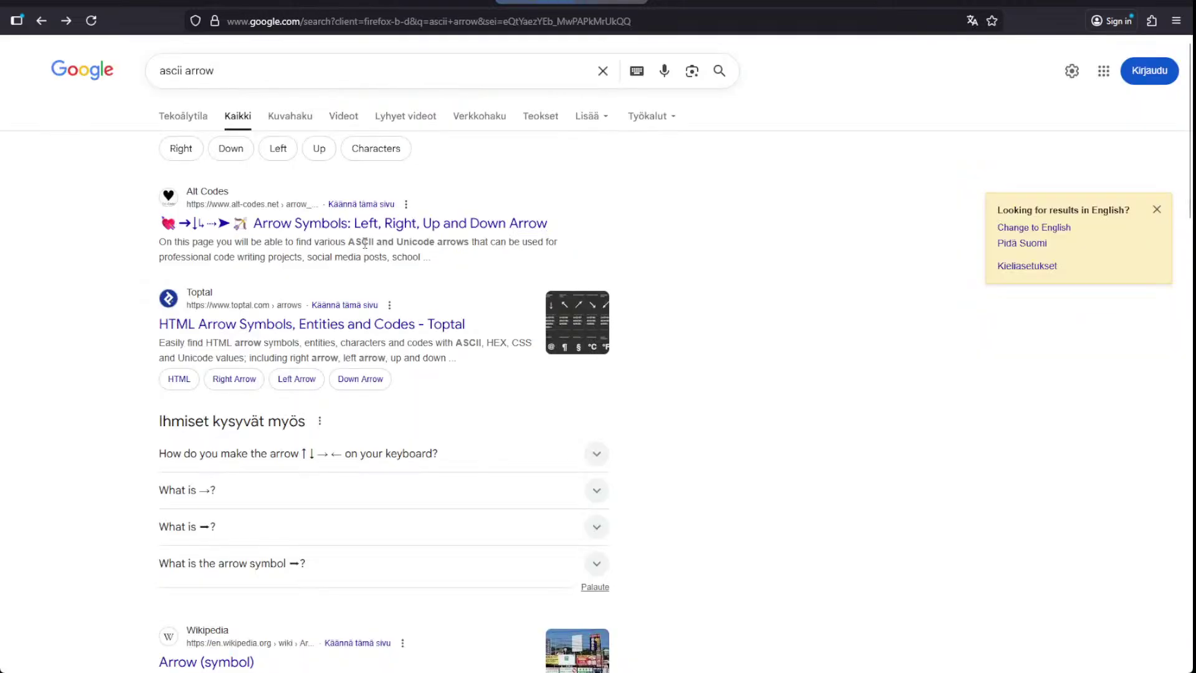
{"action": "left_click", "coordinate": [285, 325]}
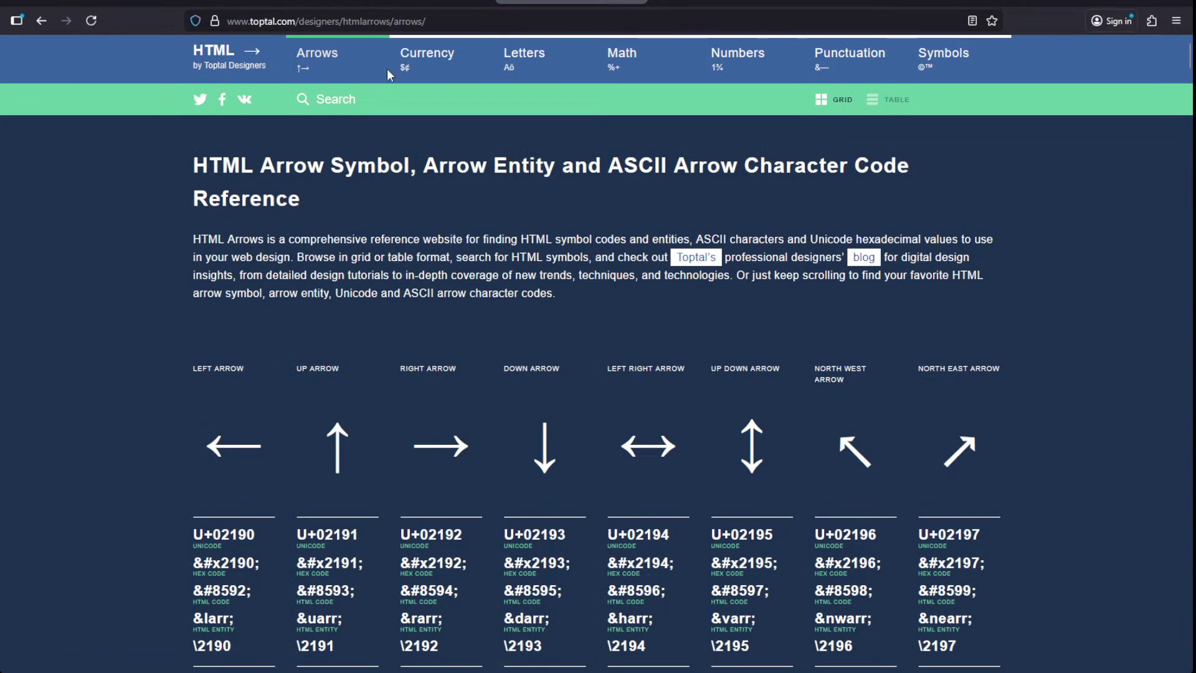
{"action": "scroll", "coordinate": [484, 159], "scroll_direction": "down", "scroll_amount": 1}
{"action": "scroll", "coordinate": [484, 159], "scroll_direction": "up", "scroll_amount": 1}
{"action": "left_click_drag", "start_coordinate": [349, 24], "coordinate": [506, 28]}
{"action": "key", "text": "BackSpace"}
{"action": "key", "text": "BackSpace"}
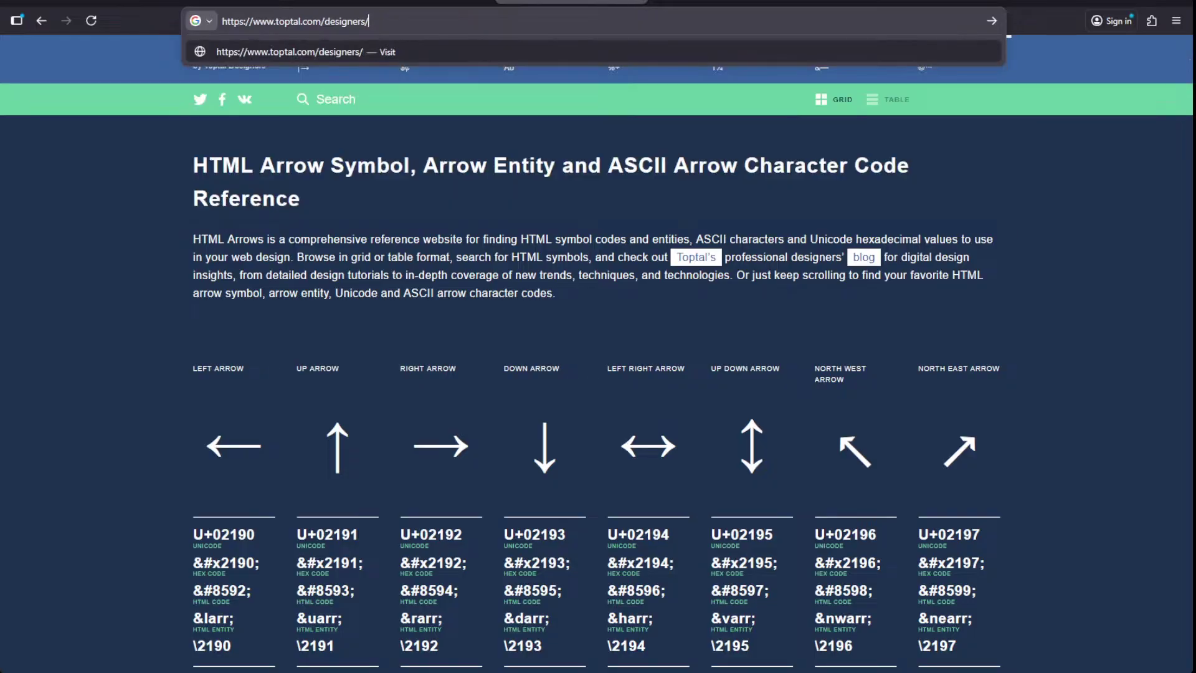
{"action": "key", "text": "Return"}
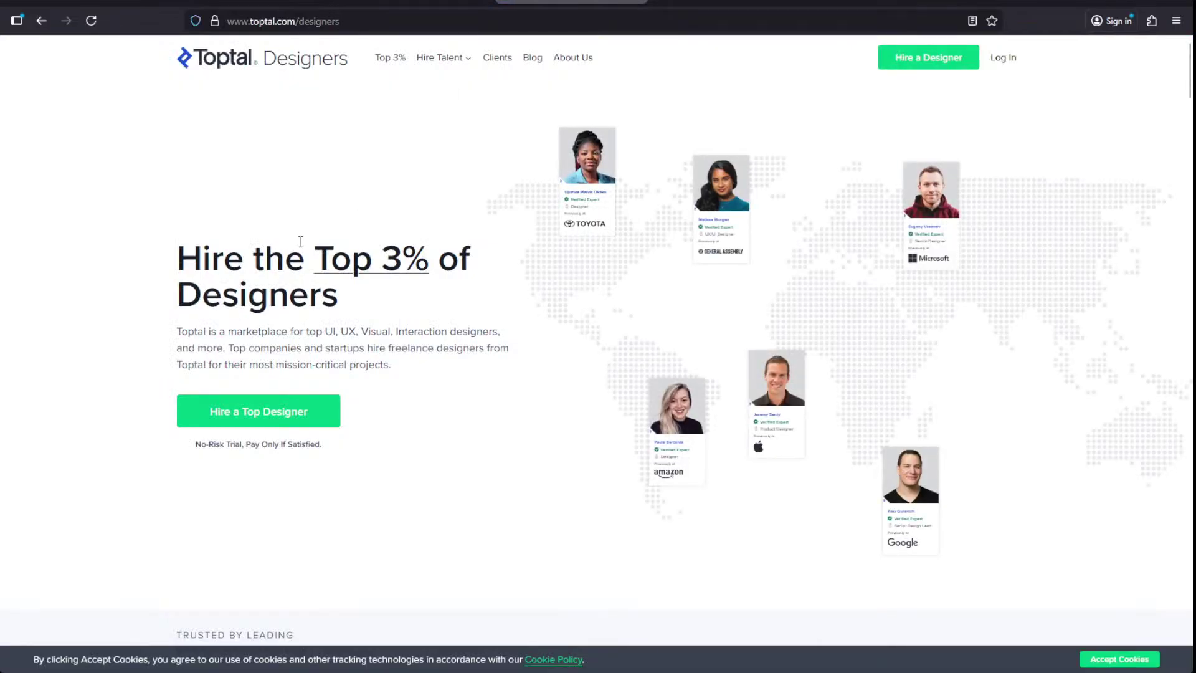
{"action": "key", "text": "alt+Left"}
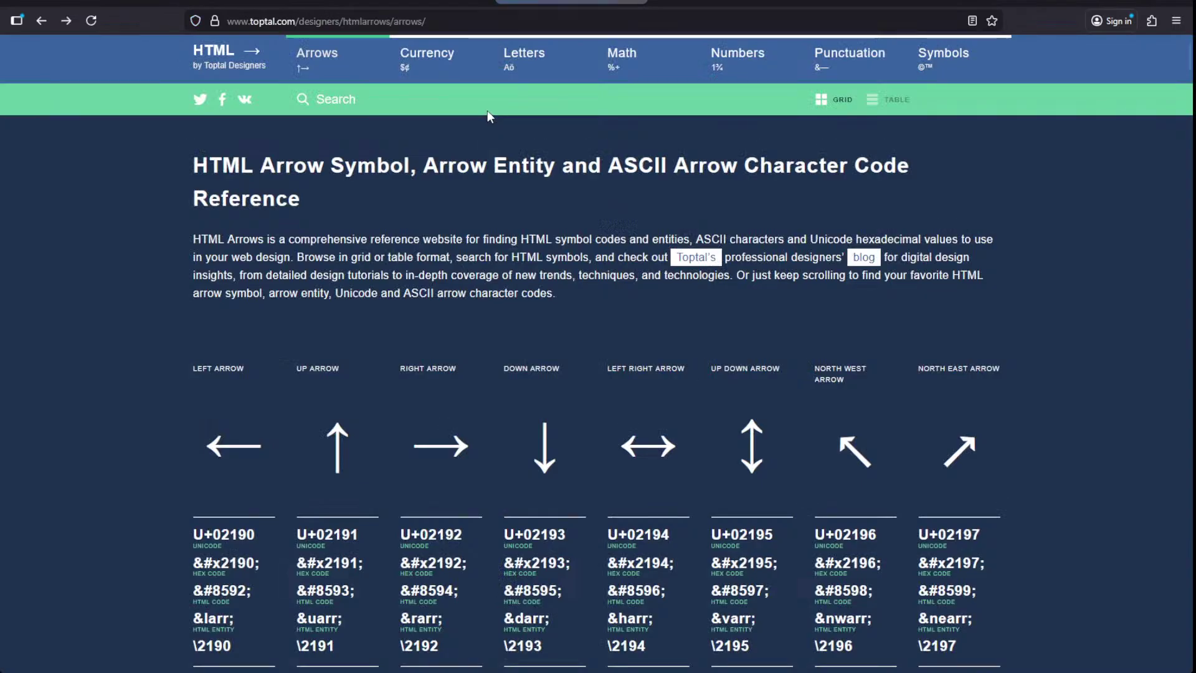
- Look through the whole HTML arrows grid for a pointer-like arrow and go back to its beginning
{"action": "scroll", "coordinate": [487, 279], "scroll_direction": "down", "scroll_amount": 12}
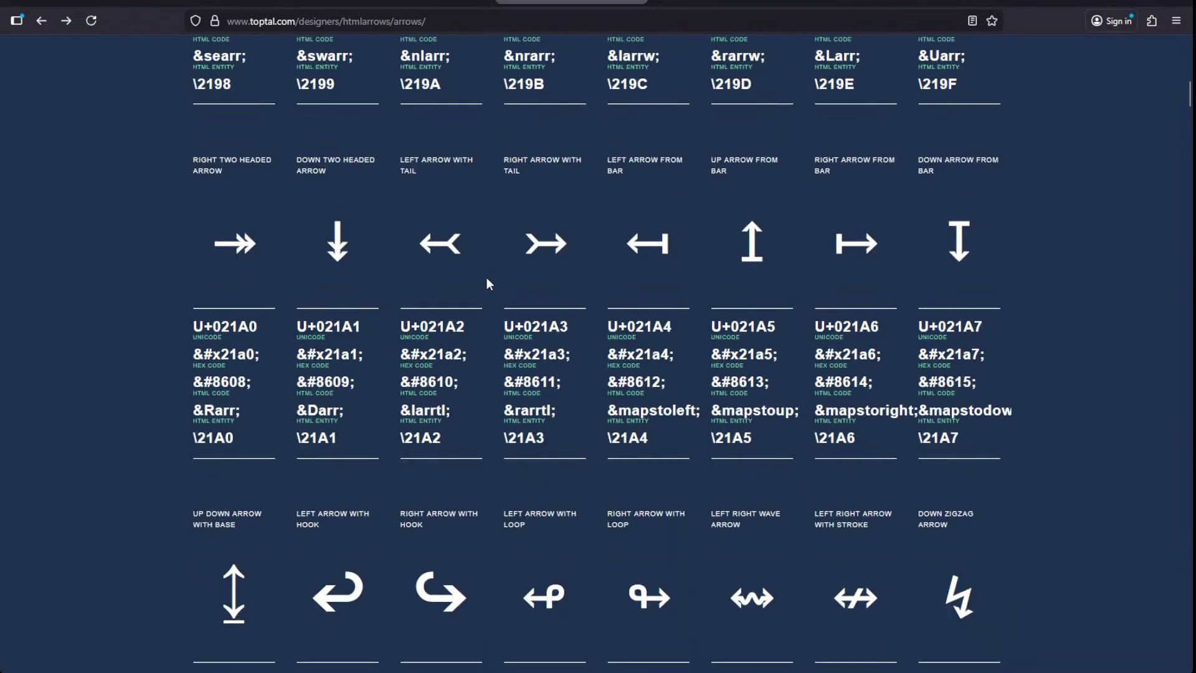
{"action": "scroll", "coordinate": [484, 277], "scroll_direction": "down", "scroll_amount": 18}
{"action": "scroll", "coordinate": [484, 275], "scroll_direction": "down", "scroll_amount": 12}
{"action": "scroll", "coordinate": [597, 349], "scroll_direction": "down", "scroll_amount": 18}
{"action": "scroll", "coordinate": [1167, 467], "scroll_direction": "down", "scroll_amount": 20}
{"action": "scroll", "coordinate": [1164, 464], "scroll_direction": "down", "scroll_amount": 8}
{"action": "key", "text": "Home"}
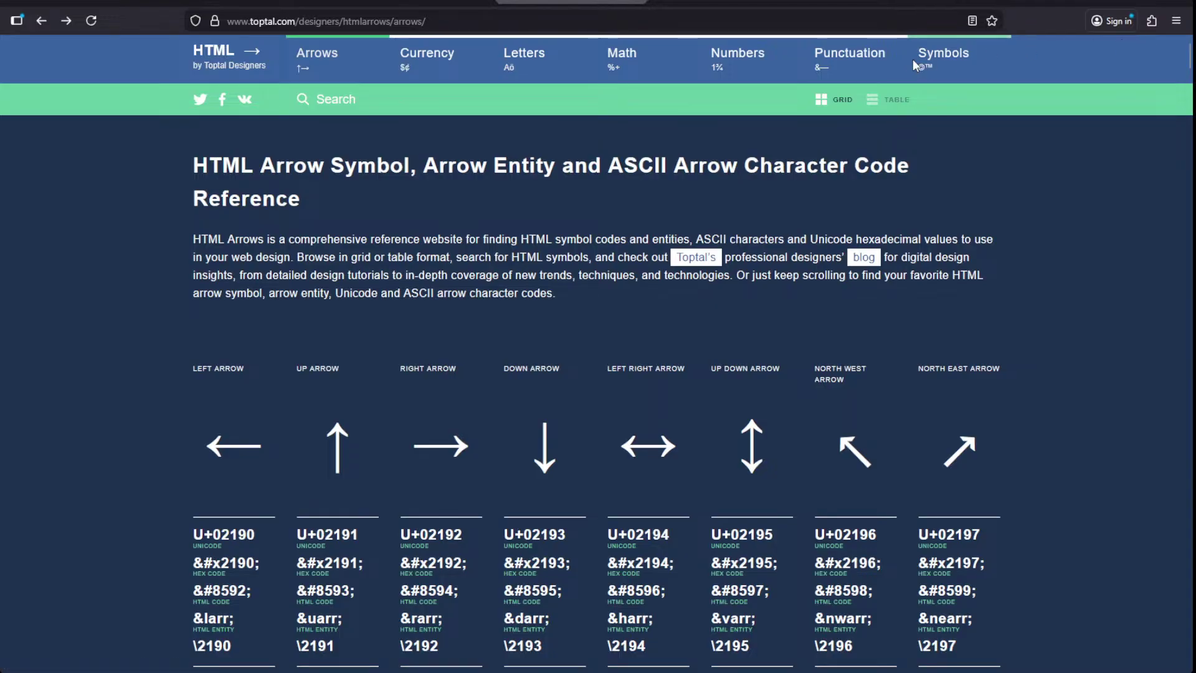
- In the Symbols category, open the Addressed to the Subject symbol's page, select its glyph, and return to the symbols grid
{"action": "left_click", "coordinate": [941, 64]}
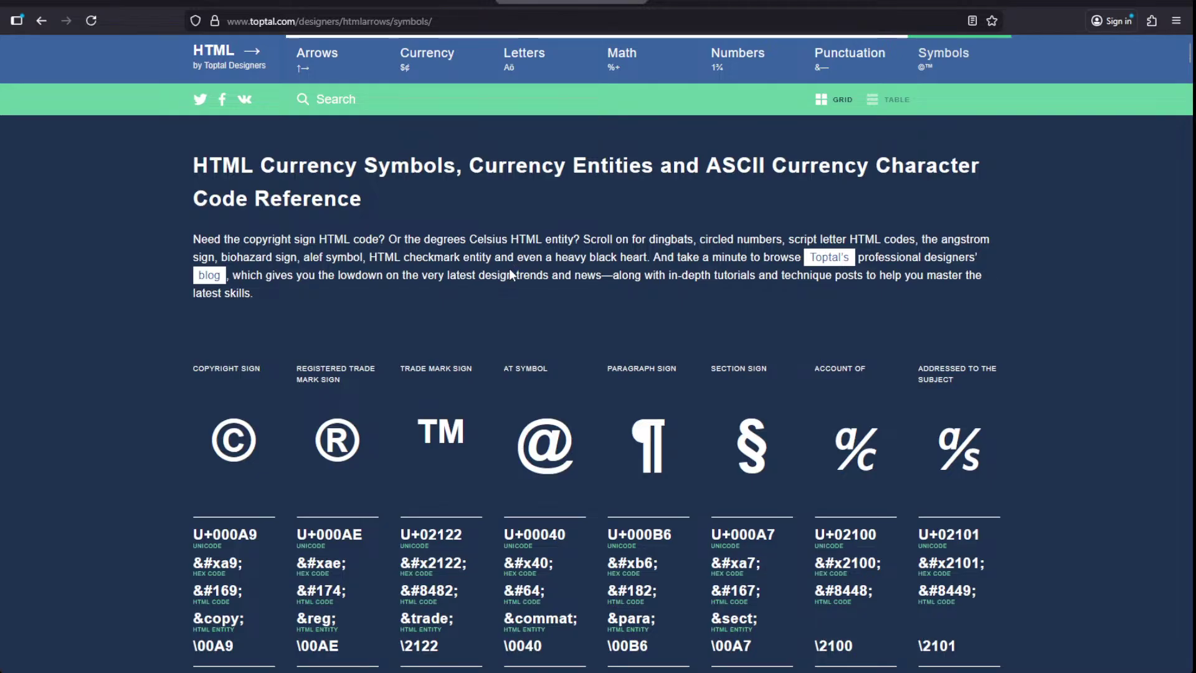
{"action": "scroll", "coordinate": [464, 272], "scroll_direction": "down", "scroll_amount": 2}
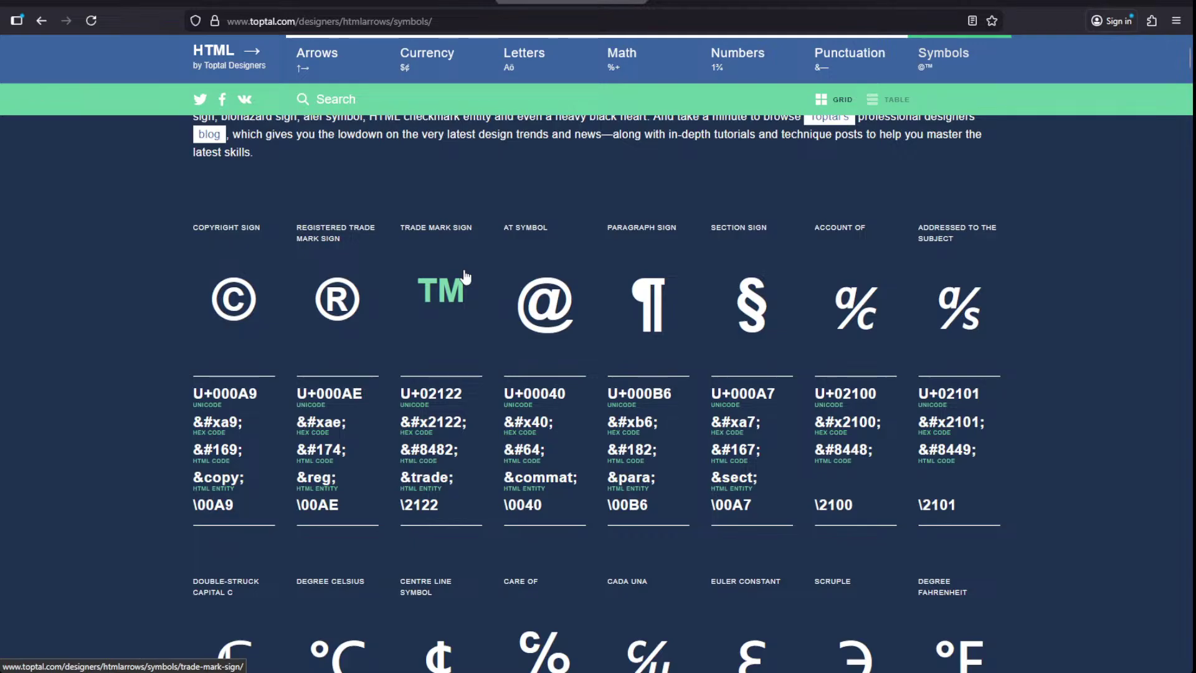
{"action": "scroll", "coordinate": [464, 274], "scroll_direction": "down", "scroll_amount": 1}
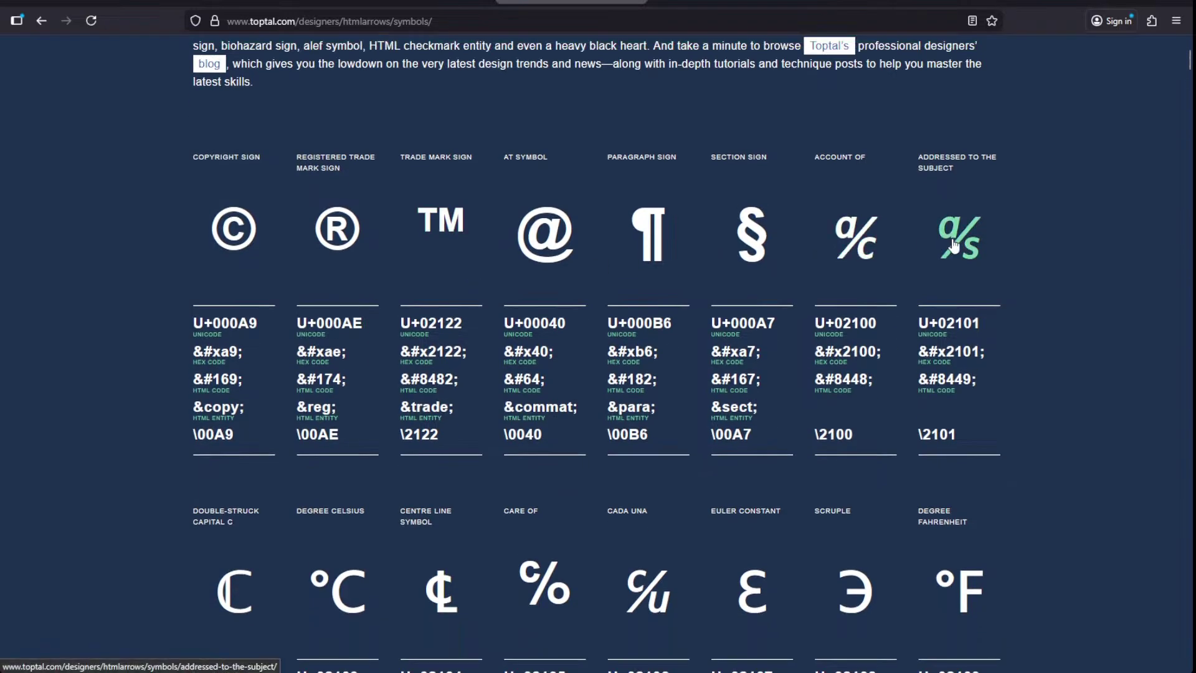
{"action": "left_click", "coordinate": [979, 248]}
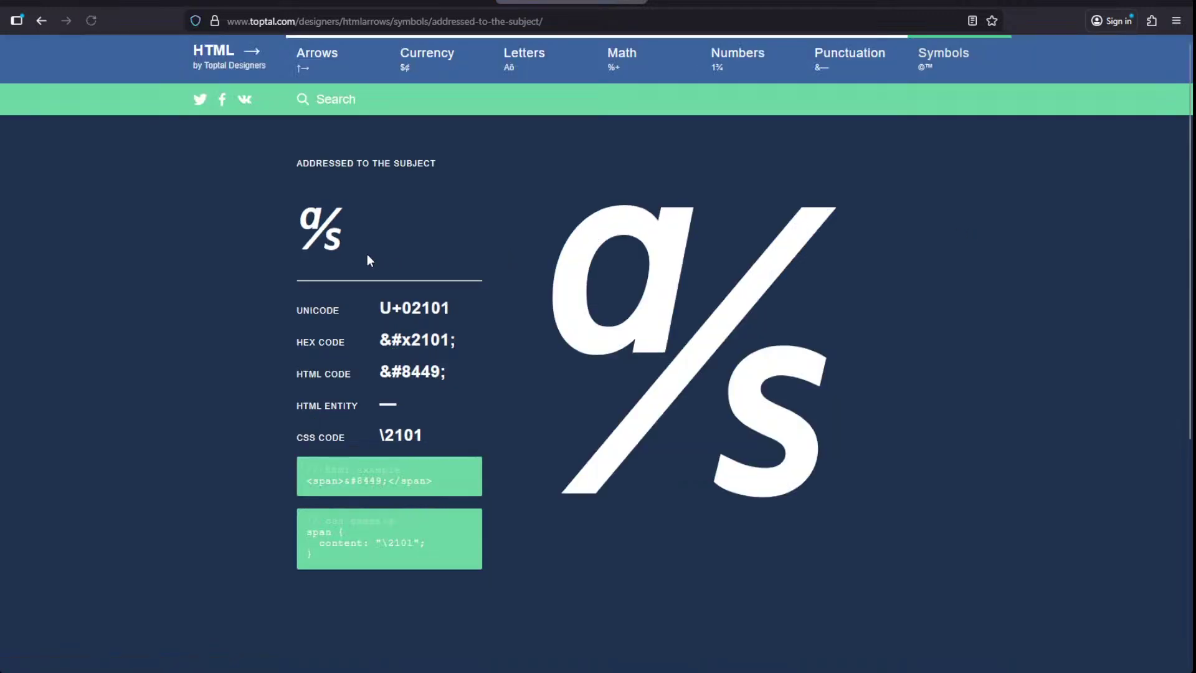
{"action": "left_click_drag", "start_coordinate": [368, 254], "coordinate": [301, 228]}
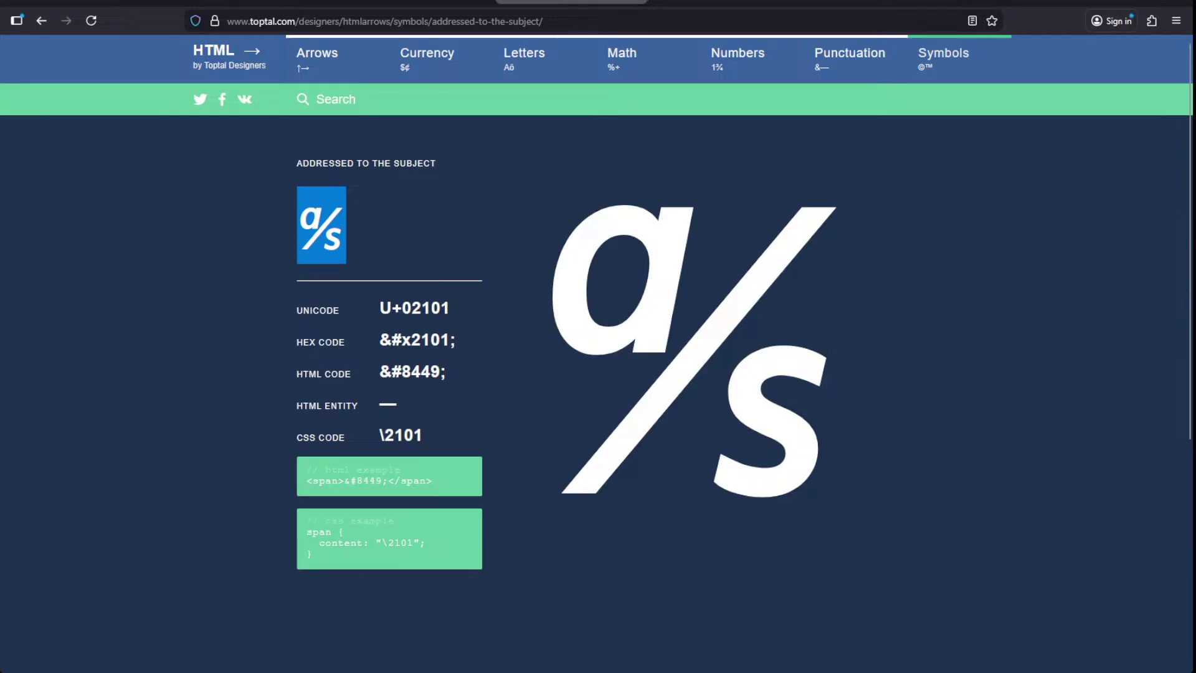
{"action": "key", "text": "alt+Tab"}
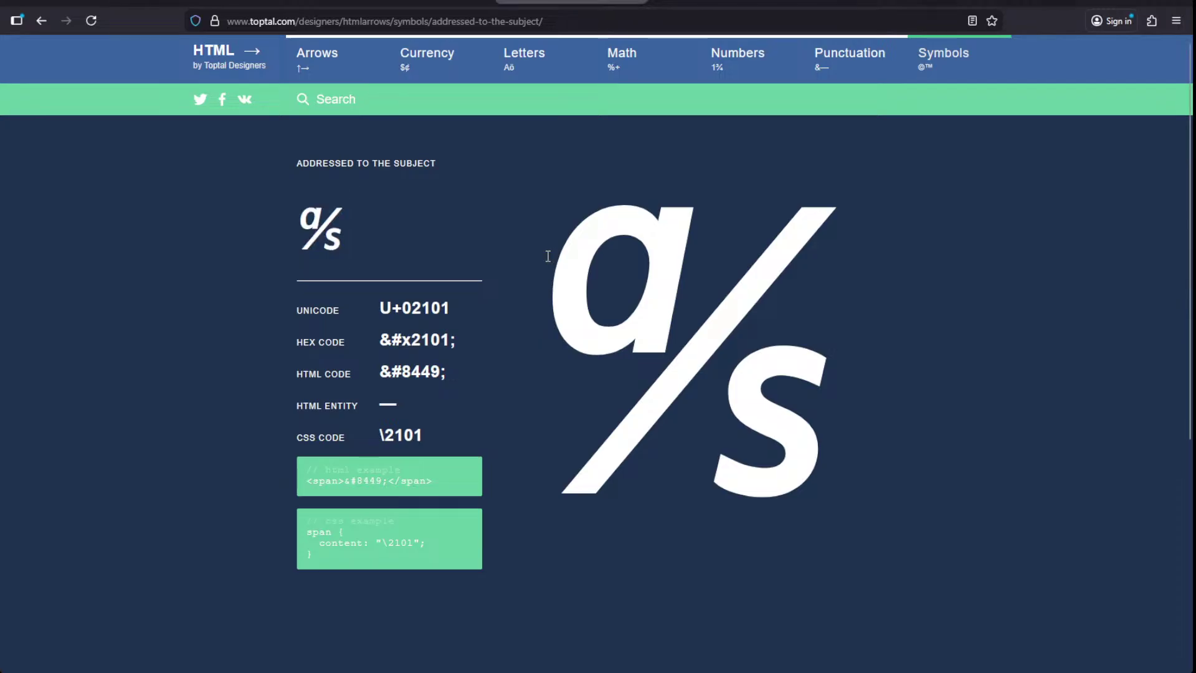
{"action": "key", "text": "alt+Left"}
- Examine the letterlike, weather, ballot box and pointing index symbols in the Symbols grid for a usable mouse pointer
{"action": "scroll", "coordinate": [427, 317], "scroll_direction": "down", "scroll_amount": 3}
{"action": "scroll", "coordinate": [427, 317], "scroll_direction": "down", "scroll_amount": 20}
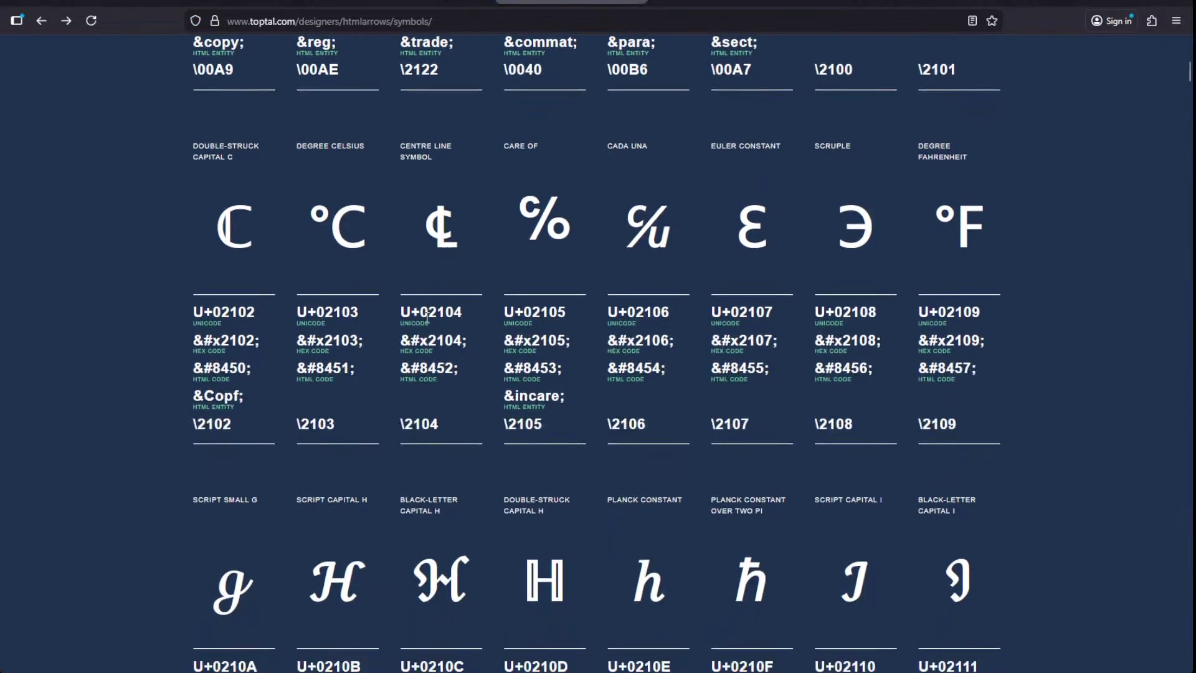
{"action": "scroll", "coordinate": [421, 318], "scroll_direction": "down", "scroll_amount": 20}
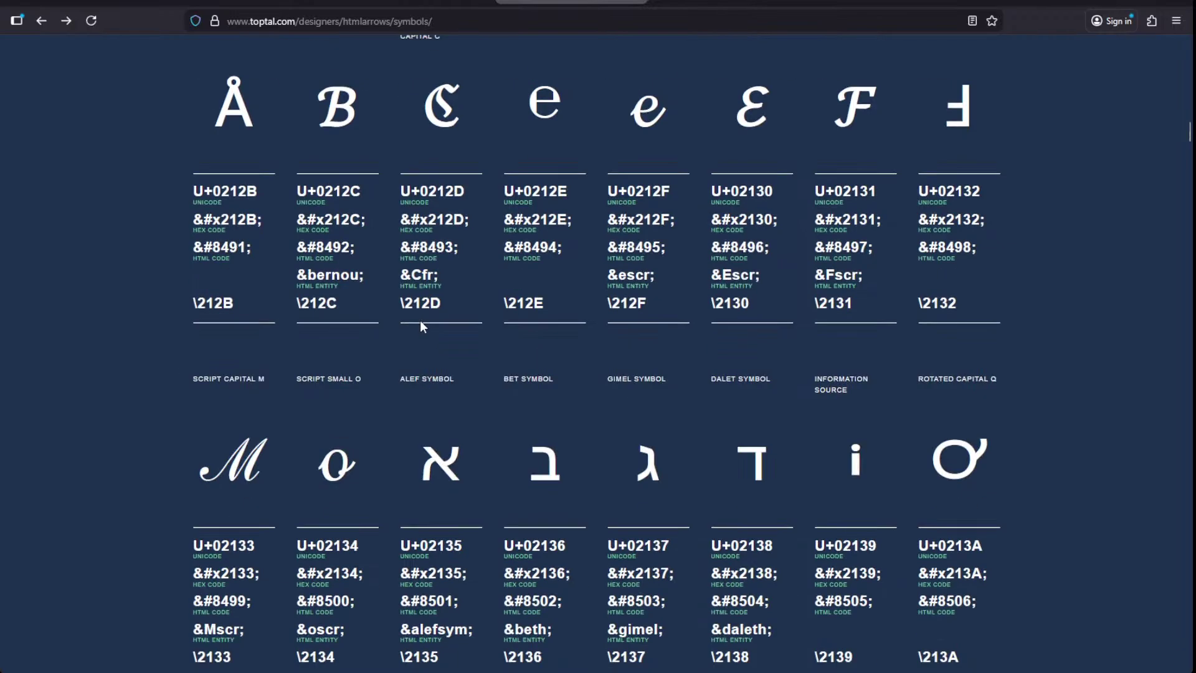
{"action": "scroll", "coordinate": [417, 323], "scroll_direction": "up", "scroll_amount": 5}
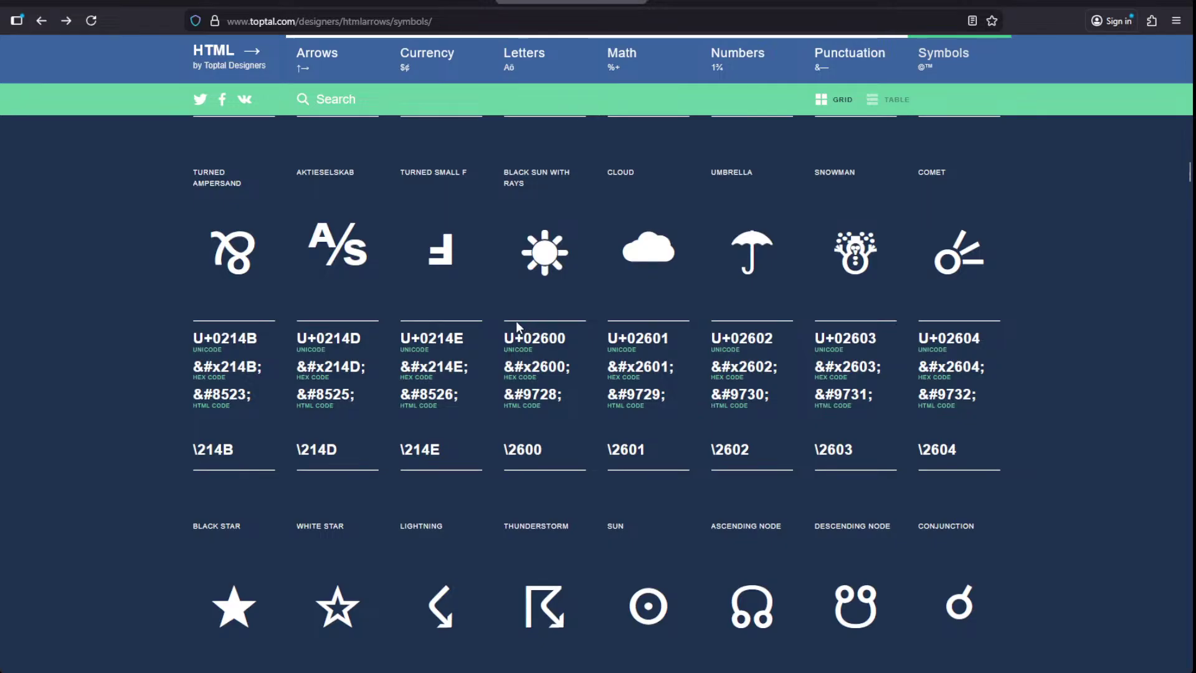
{"action": "scroll", "coordinate": [513, 319], "scroll_direction": "down", "scroll_amount": 5}
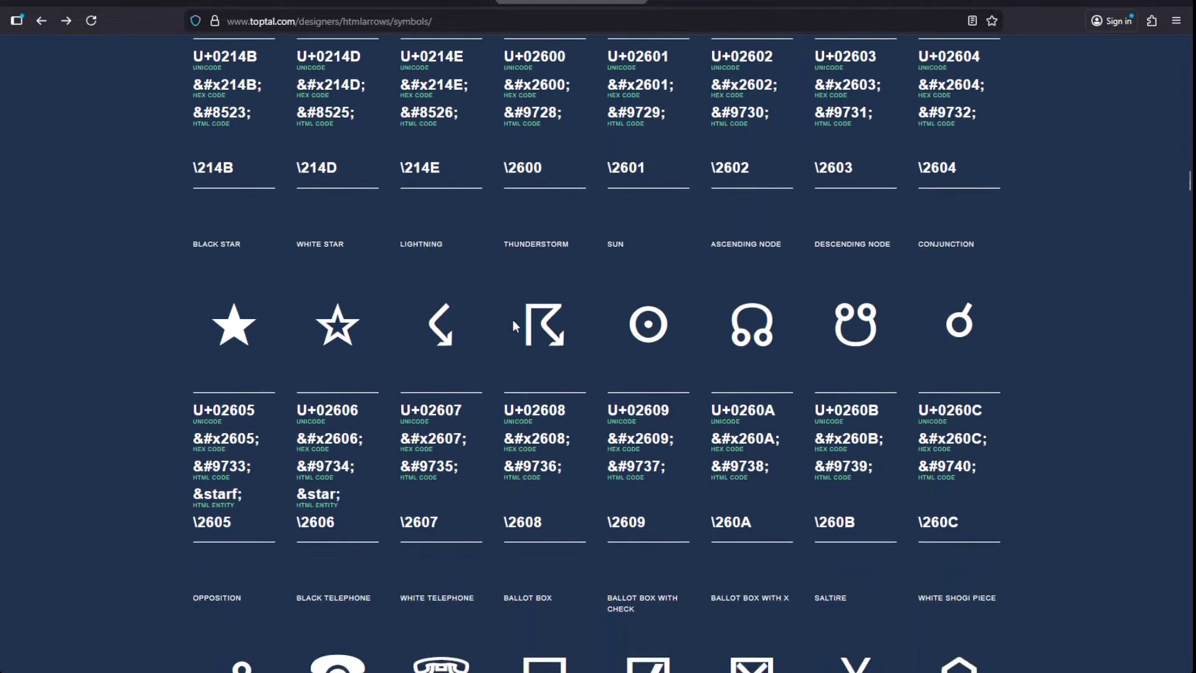
{"action": "scroll", "coordinate": [513, 319], "scroll_direction": "down", "scroll_amount": 2}
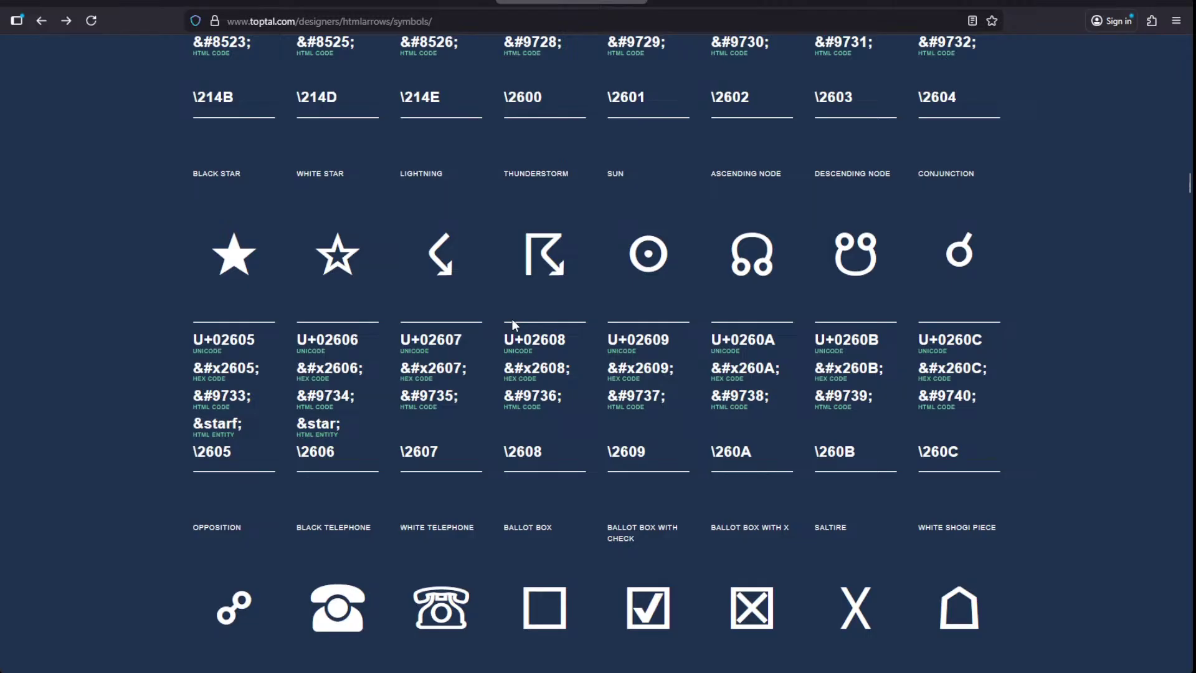
{"action": "scroll", "coordinate": [512, 319], "scroll_direction": "down", "scroll_amount": 2}
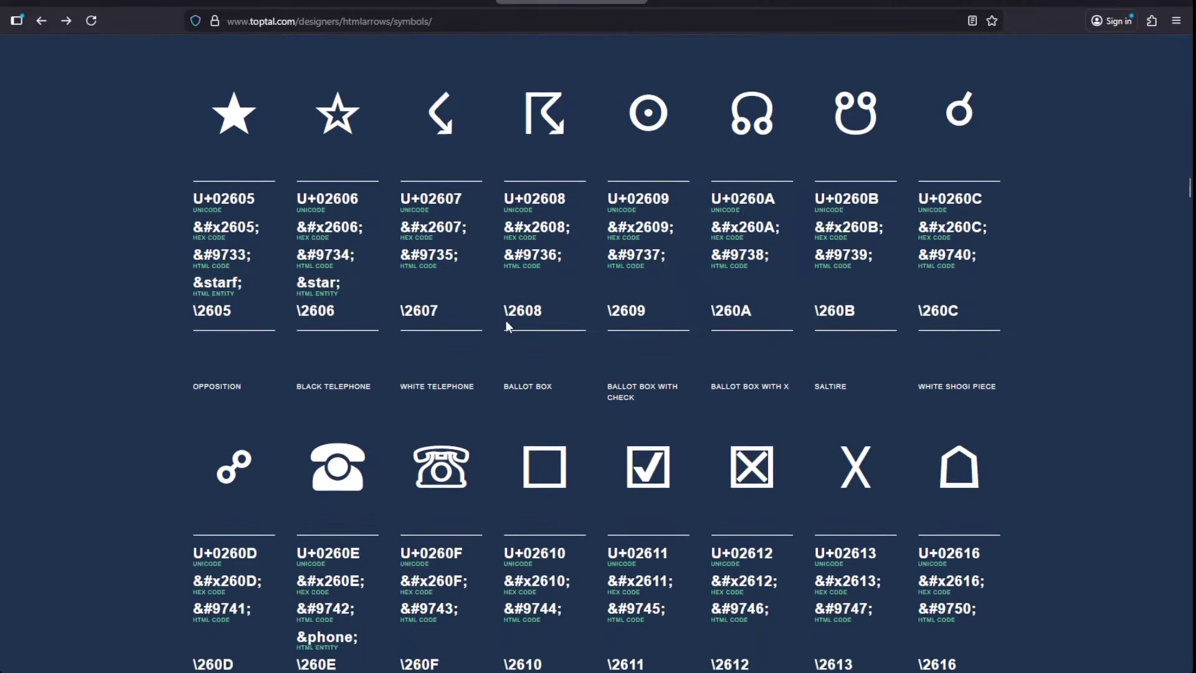
{"action": "scroll", "coordinate": [506, 324], "scroll_direction": "down", "scroll_amount": 6}
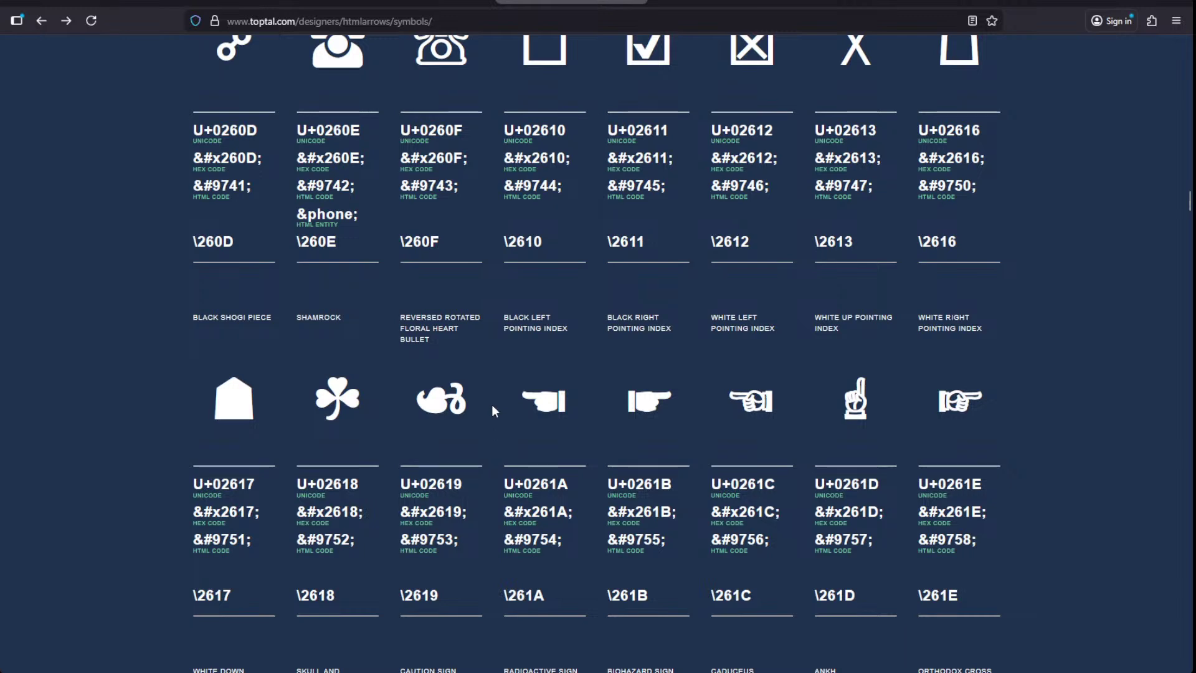
{"action": "scroll", "coordinate": [491, 405], "scroll_direction": "up", "scroll_amount": 4}
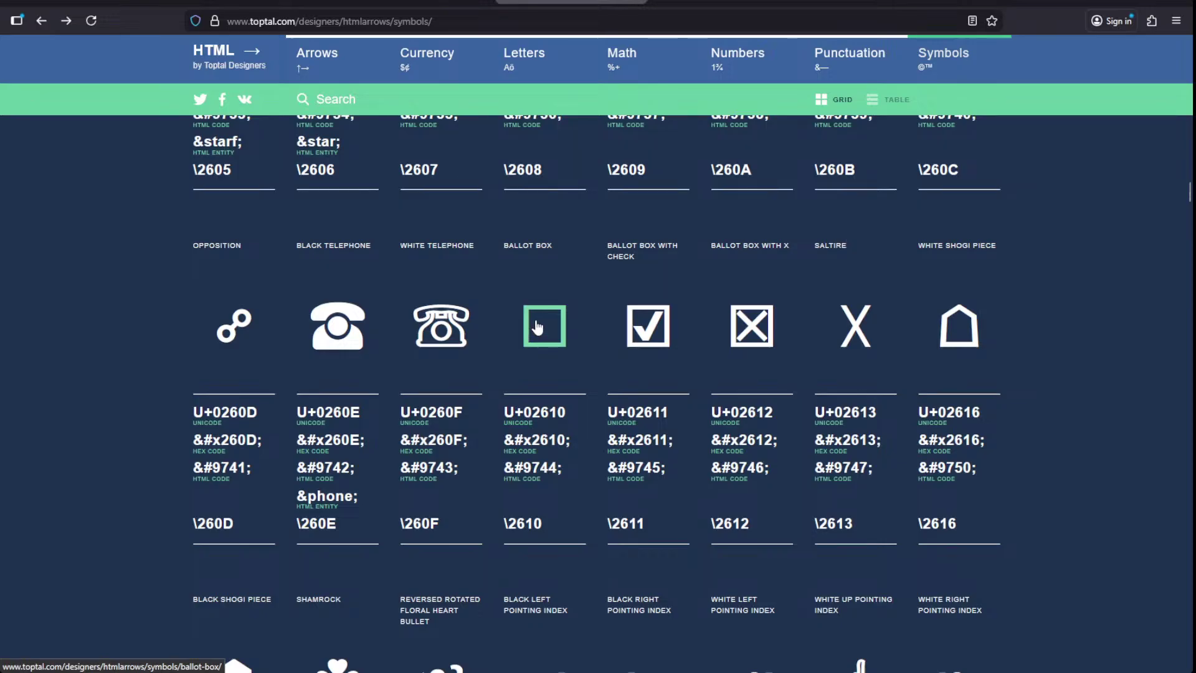
{"action": "scroll", "coordinate": [537, 325], "scroll_direction": "down", "scroll_amount": 10}
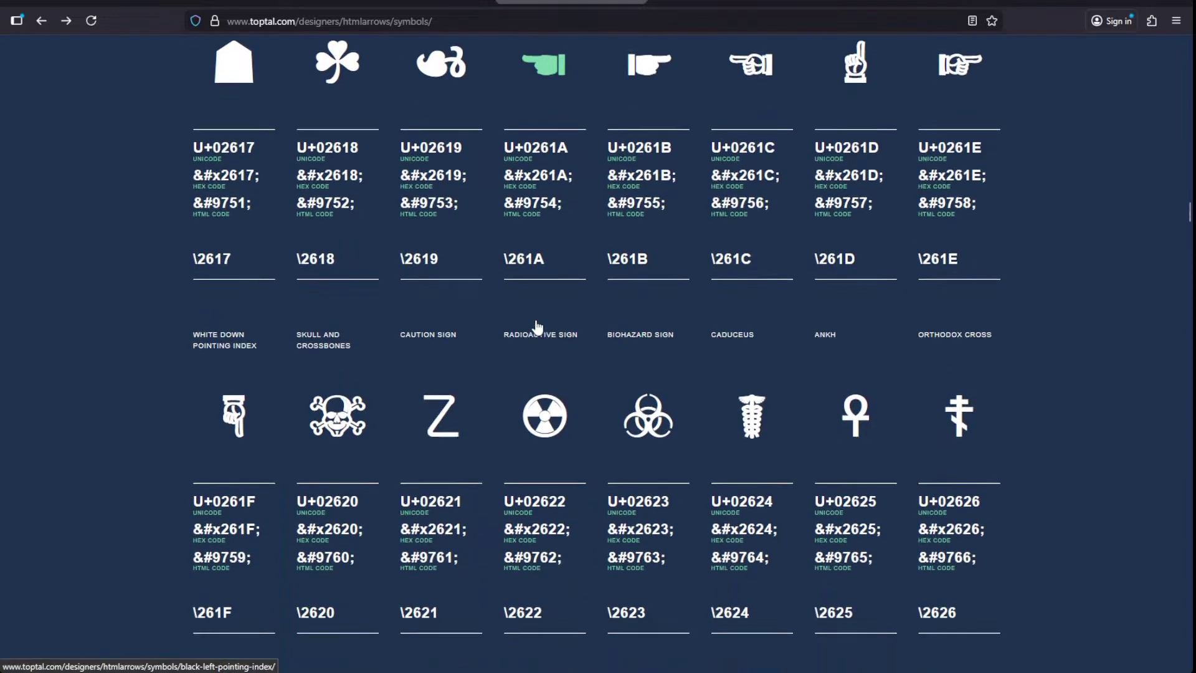
{"action": "scroll", "coordinate": [537, 320], "scroll_direction": "up", "scroll_amount": 10}
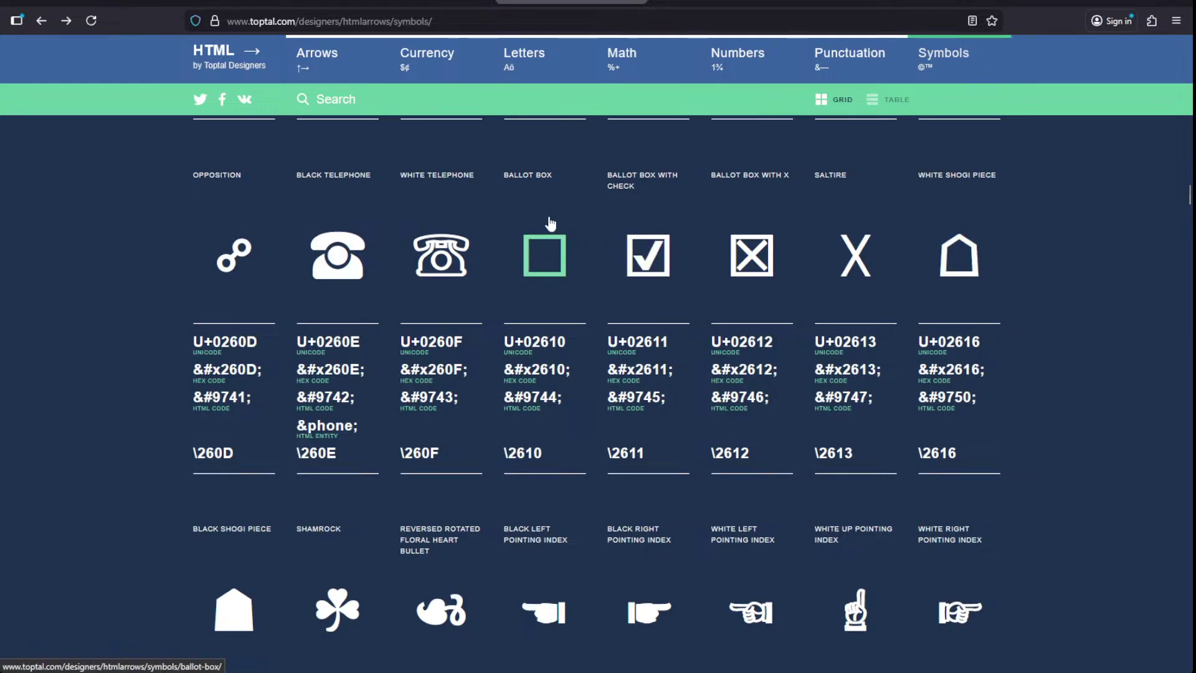
{"action": "scroll", "coordinate": [525, 274], "scroll_direction": "down", "scroll_amount": 2}
{"action": "scroll", "coordinate": [525, 274], "scroll_direction": "down", "scroll_amount": 8}
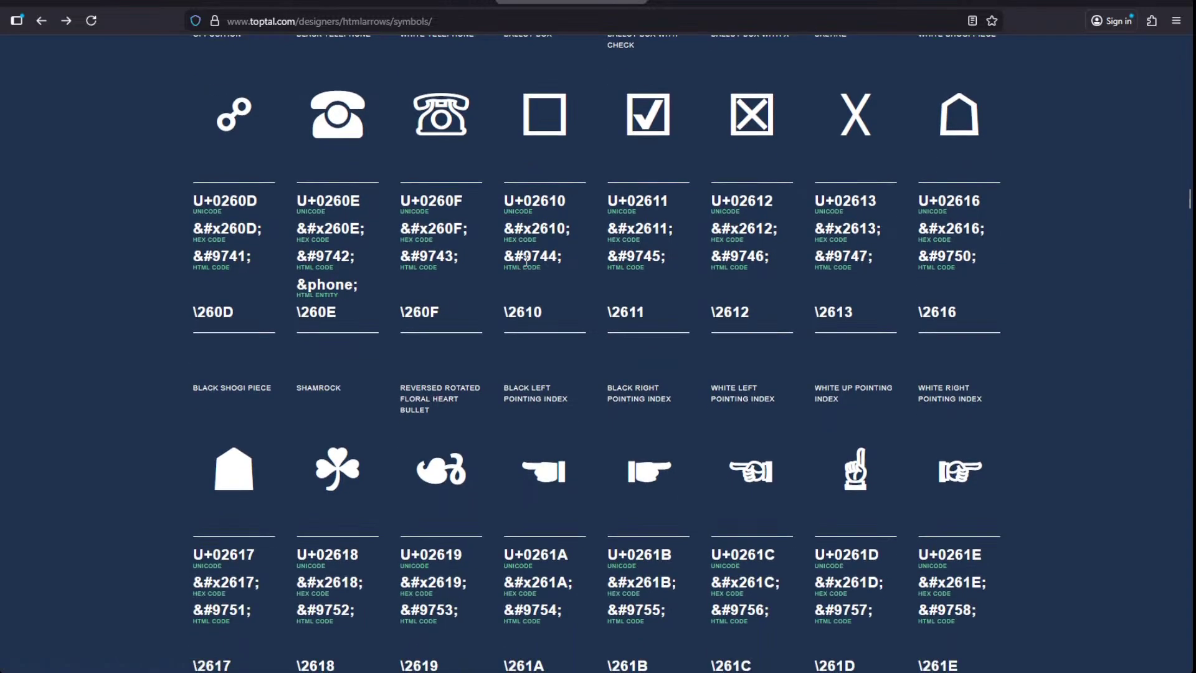
- Look through the religious, trigram, face, planet, chess, card suit, music and recycling symbols in the Symbols grid for a mouse pointer
{"action": "scroll", "coordinate": [527, 260], "scroll_direction": "down", "scroll_amount": 9}
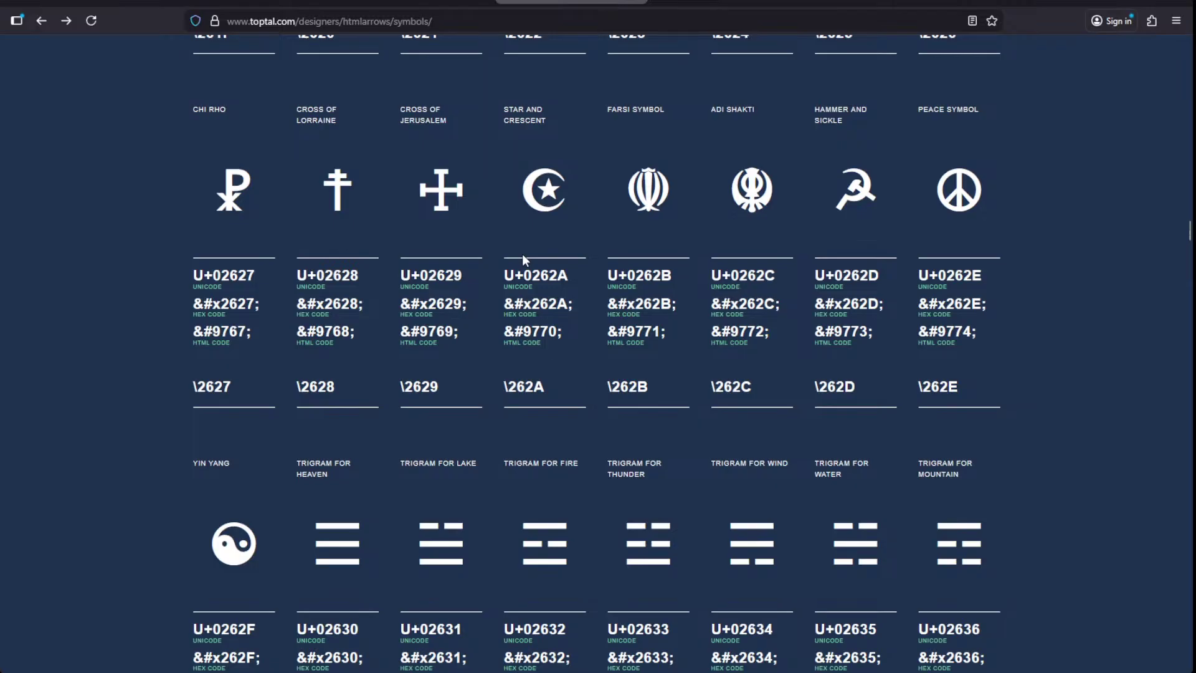
{"action": "scroll", "coordinate": [523, 259], "scroll_direction": "down", "scroll_amount": 10}
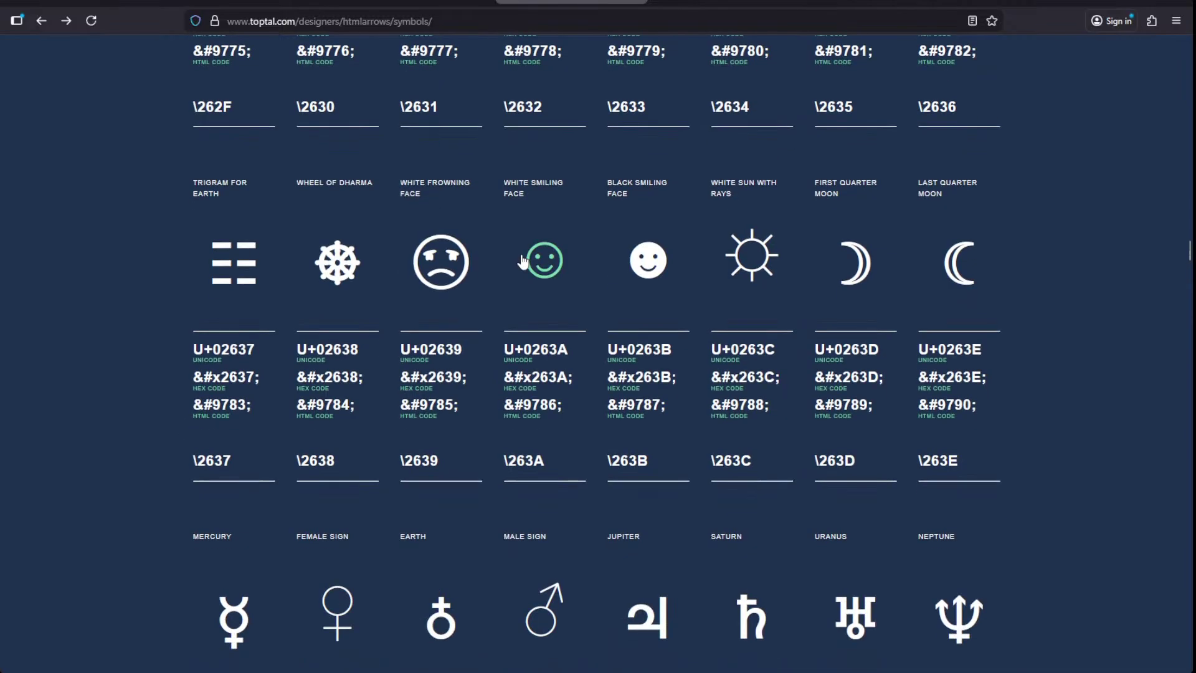
{"action": "scroll", "coordinate": [522, 260], "scroll_direction": "down", "scroll_amount": 10}
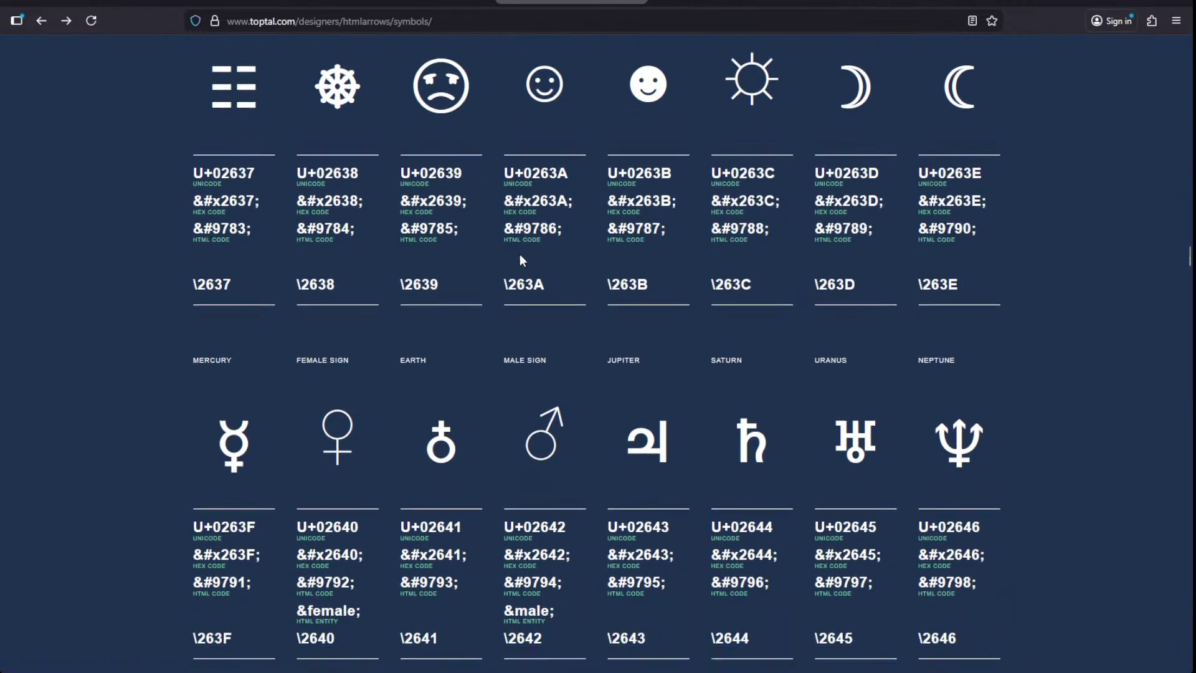
{"action": "scroll", "coordinate": [521, 255], "scroll_direction": "down", "scroll_amount": 10}
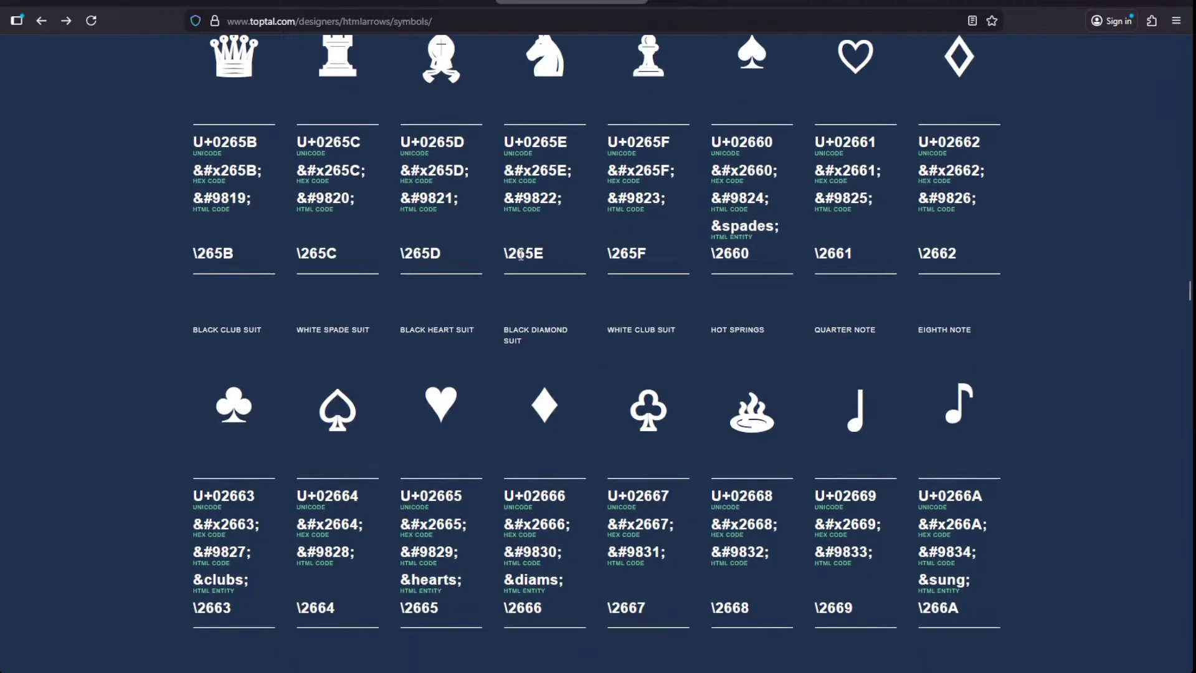
{"action": "scroll", "coordinate": [521, 260], "scroll_direction": "down", "scroll_amount": 5}
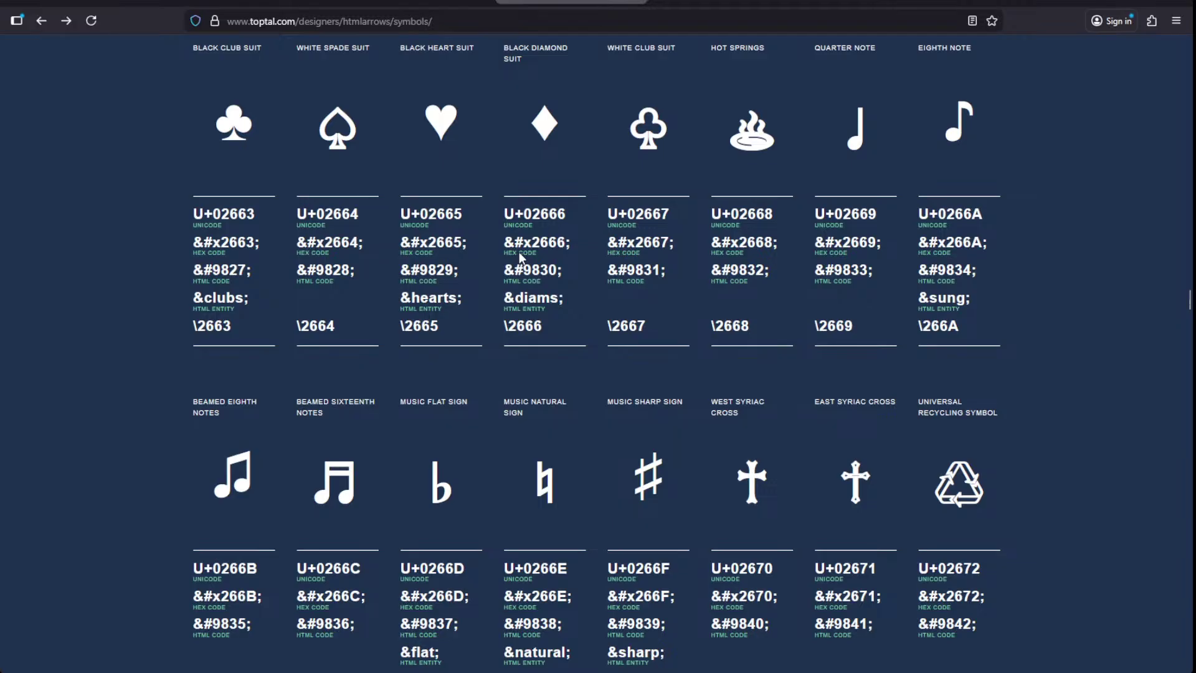
{"action": "scroll", "coordinate": [518, 252], "scroll_direction": "down", "scroll_amount": 8}
{"action": "scroll", "coordinate": [518, 252], "scroll_direction": "down", "scroll_amount": 6}
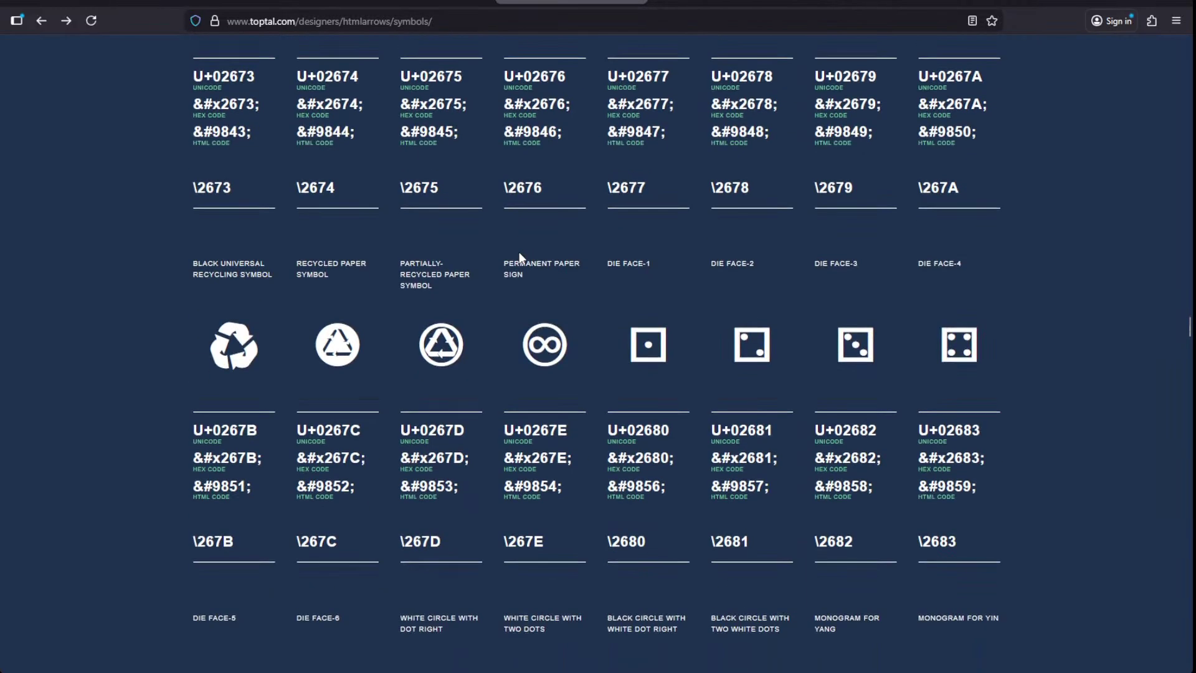
{"action": "scroll", "coordinate": [114, 304], "scroll_direction": "down", "scroll_amount": 7}
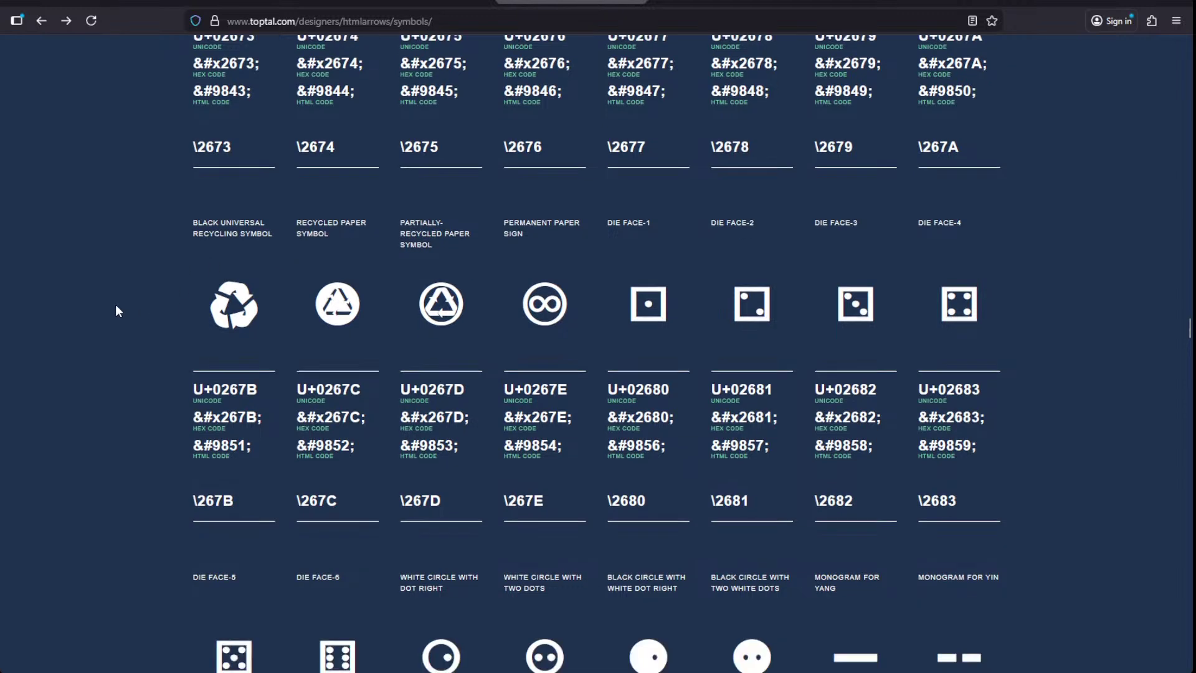
- Continue checking the Symbols grid through the dice, flag, tool, gender, scissors, hand and pencil symbols for a pointer
{"action": "scroll", "coordinate": [138, 293], "scroll_direction": "down", "scroll_amount": 3}
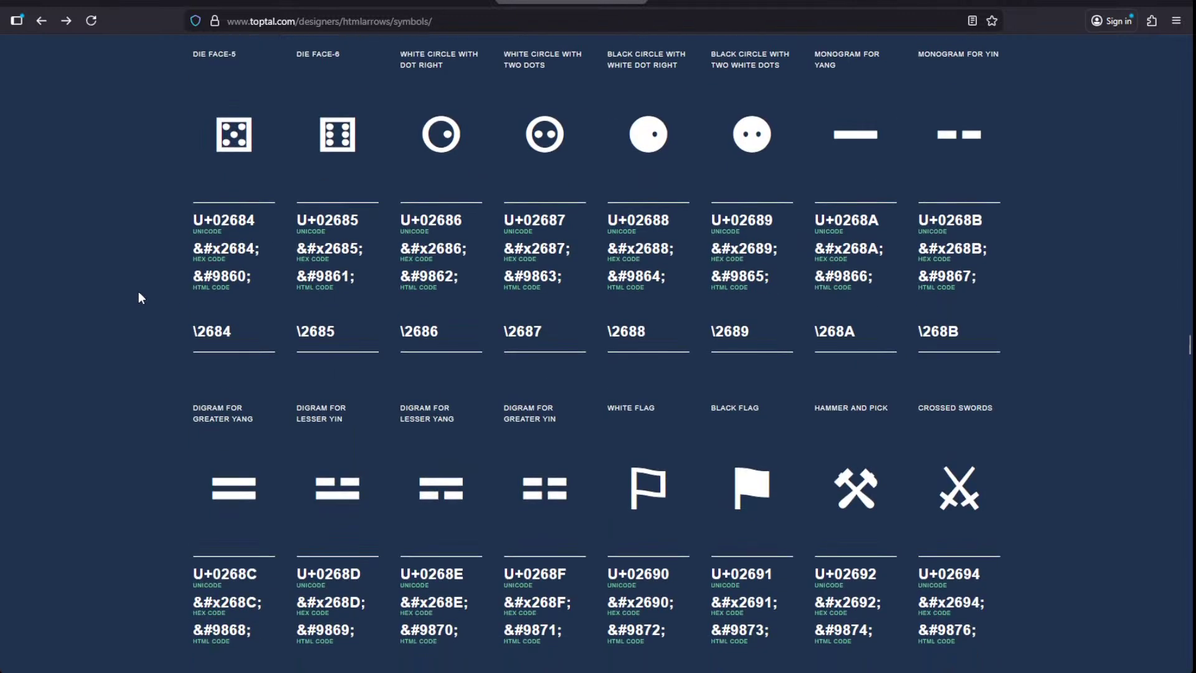
{"action": "scroll", "coordinate": [138, 289], "scroll_direction": "down", "scroll_amount": 5}
{"action": "scroll", "coordinate": [138, 289], "scroll_direction": "down", "scroll_amount": 3}
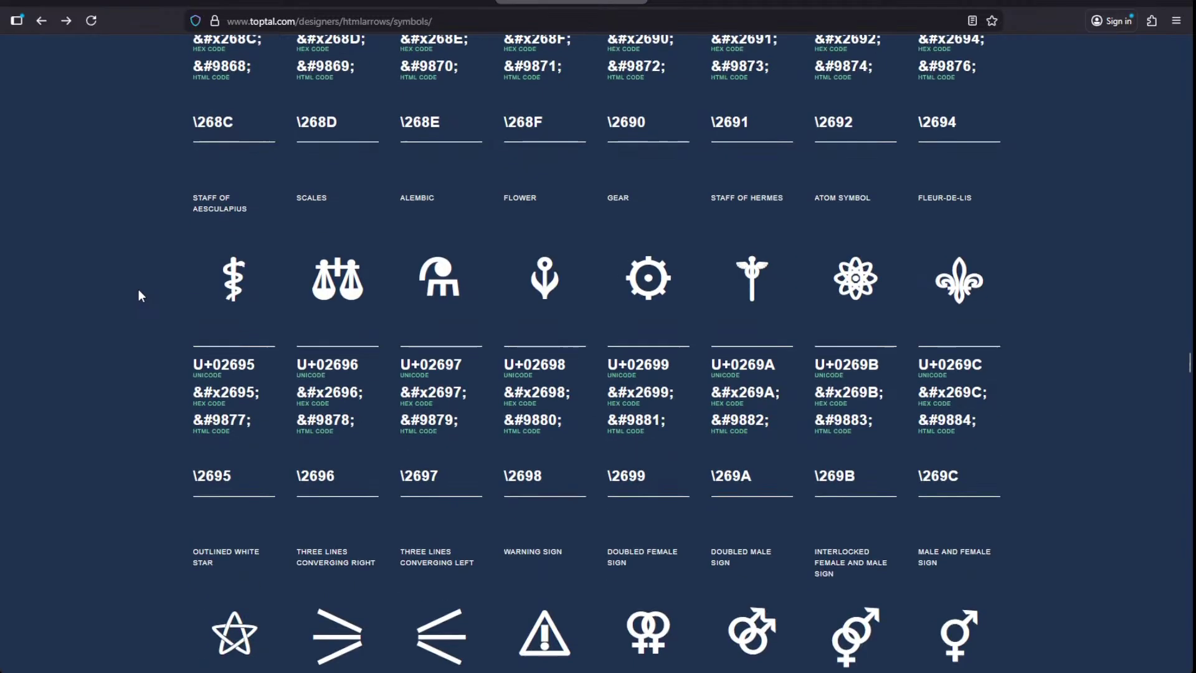
{"action": "scroll", "coordinate": [138, 289], "scroll_direction": "down", "scroll_amount": 3}
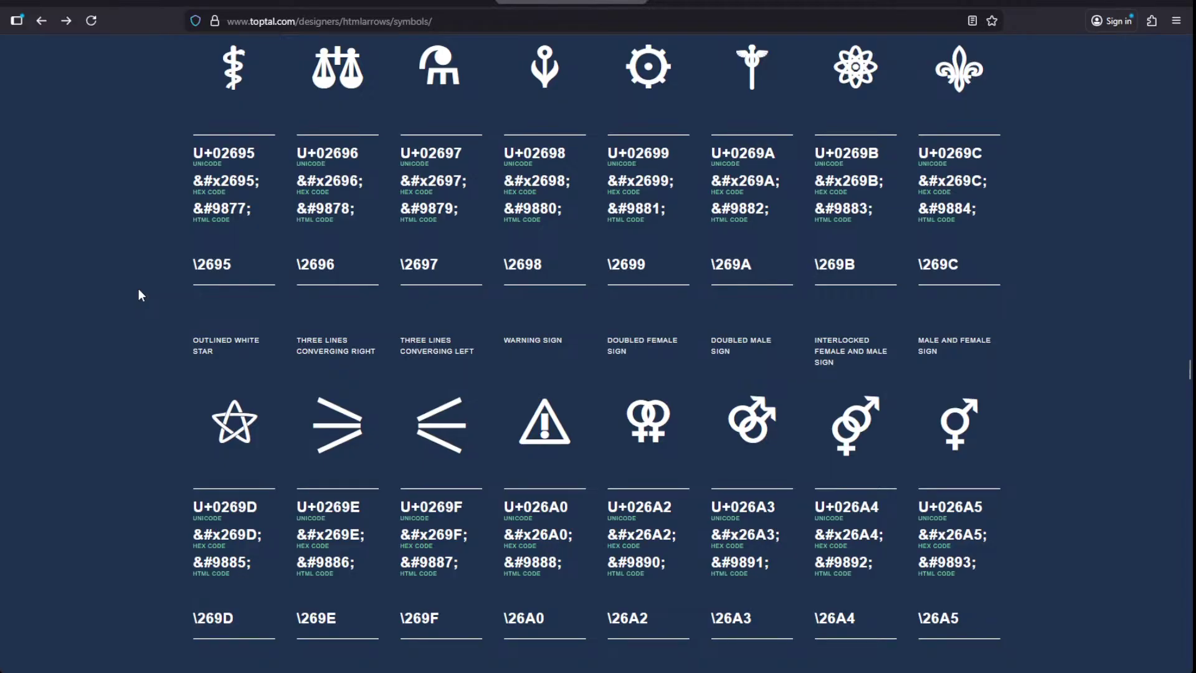
{"action": "scroll", "coordinate": [138, 289], "scroll_direction": "down", "scroll_amount": 2}
{"action": "scroll", "coordinate": [138, 289], "scroll_direction": "up", "scroll_amount": 3}
{"action": "scroll", "coordinate": [138, 289], "scroll_direction": "down", "scroll_amount": 5}
{"action": "scroll", "coordinate": [138, 289], "scroll_direction": "down", "scroll_amount": 6}
{"action": "scroll", "coordinate": [138, 293], "scroll_direction": "down", "scroll_amount": 5}
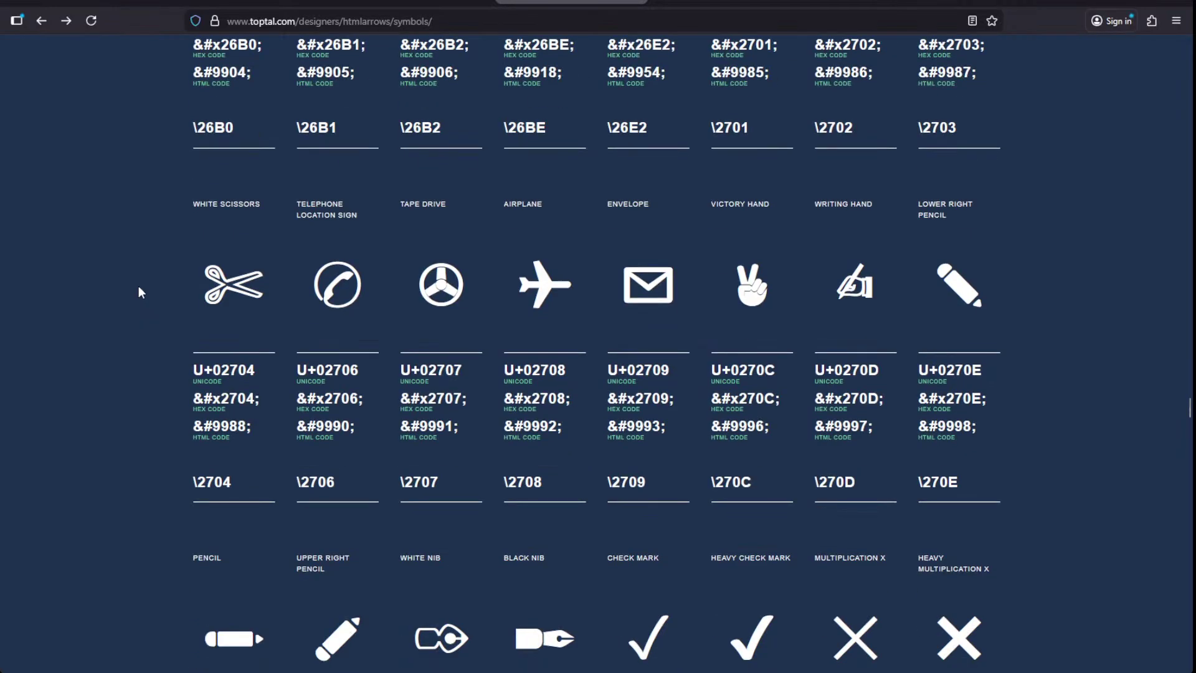
{"action": "scroll", "coordinate": [141, 291], "scroll_direction": "down", "scroll_amount": 1}
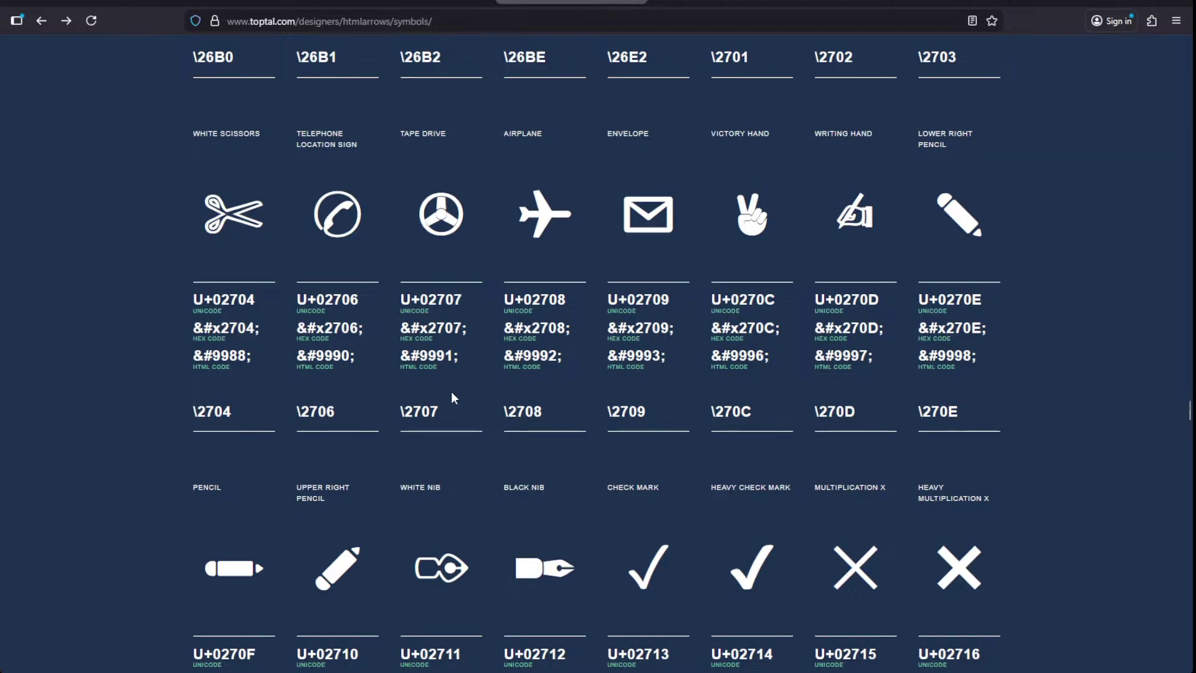
- Examine the star, asterisk, florette, snowflake and sparkle symbols in the Symbols grid for a usable pointer shape
{"action": "scroll", "coordinate": [452, 392], "scroll_direction": "down", "scroll_amount": 7}
{"action": "scroll", "coordinate": [450, 400], "scroll_direction": "down", "scroll_amount": 10}
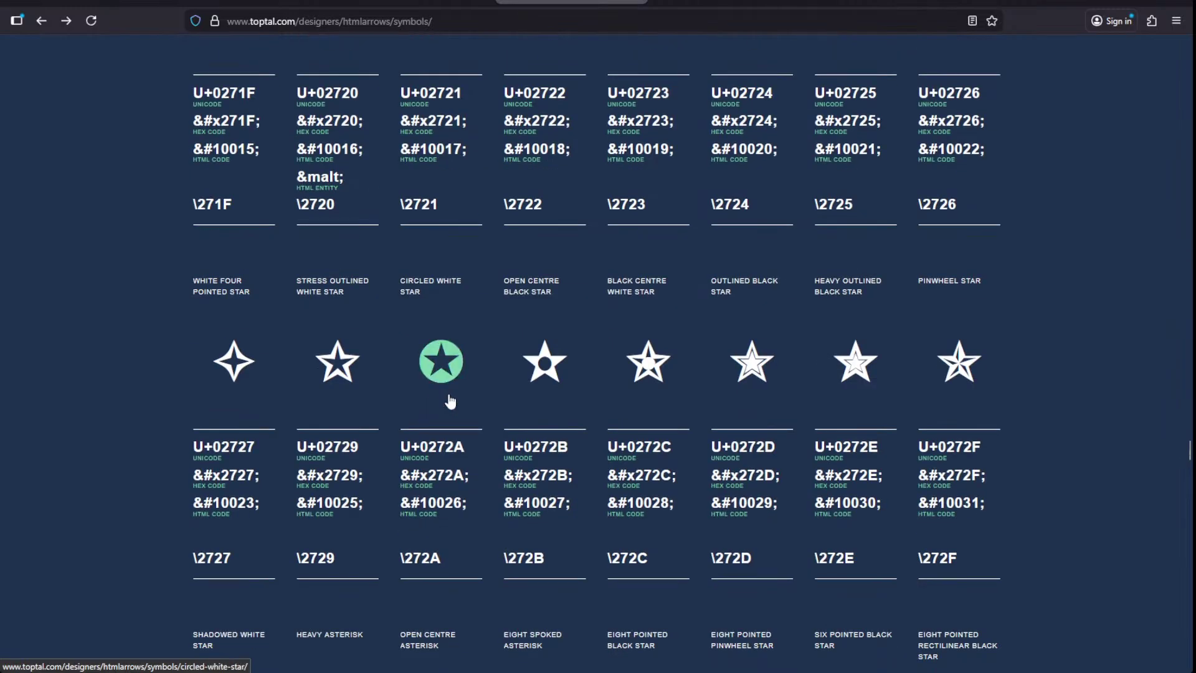
{"action": "scroll", "coordinate": [450, 401], "scroll_direction": "up", "scroll_amount": 4}
{"action": "scroll", "coordinate": [447, 393], "scroll_direction": "down", "scroll_amount": 8}
{"action": "scroll", "coordinate": [451, 399], "scroll_direction": "down", "scroll_amount": 2}
{"action": "scroll", "coordinate": [450, 401], "scroll_direction": "down", "scroll_amount": 4}
{"action": "scroll", "coordinate": [450, 401], "scroll_direction": "up", "scroll_amount": 3}
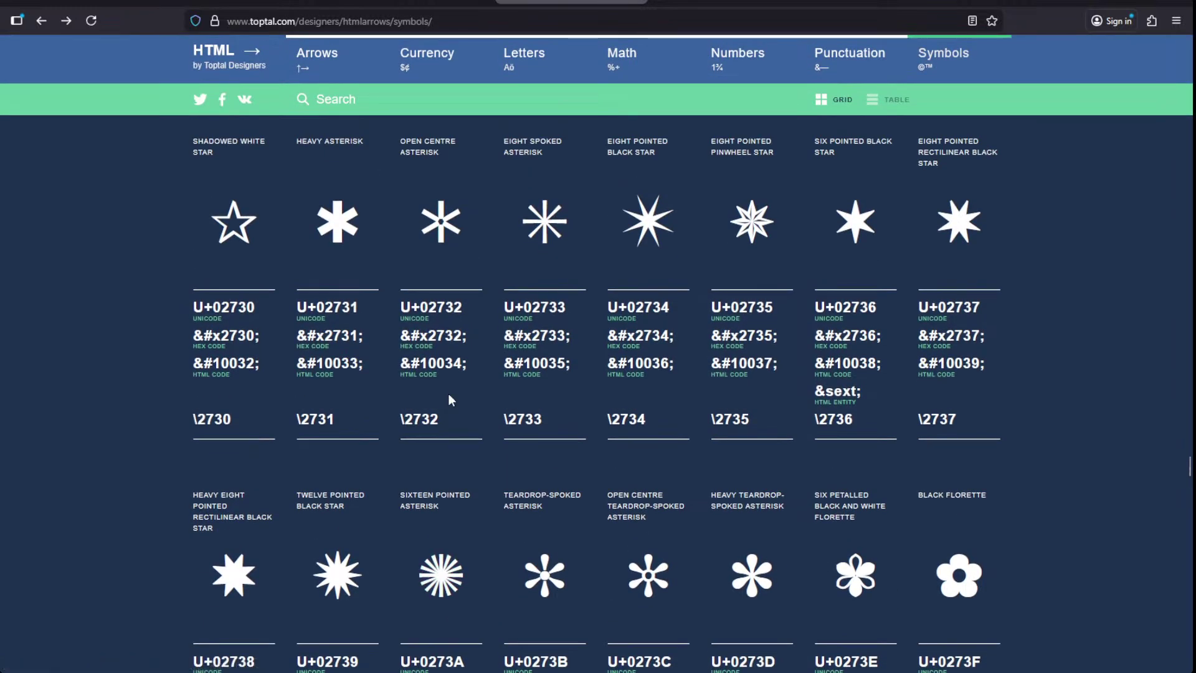
{"action": "scroll", "coordinate": [448, 393], "scroll_direction": "down", "scroll_amount": 5}
{"action": "scroll", "coordinate": [448, 394], "scroll_direction": "down", "scroll_amount": 5}
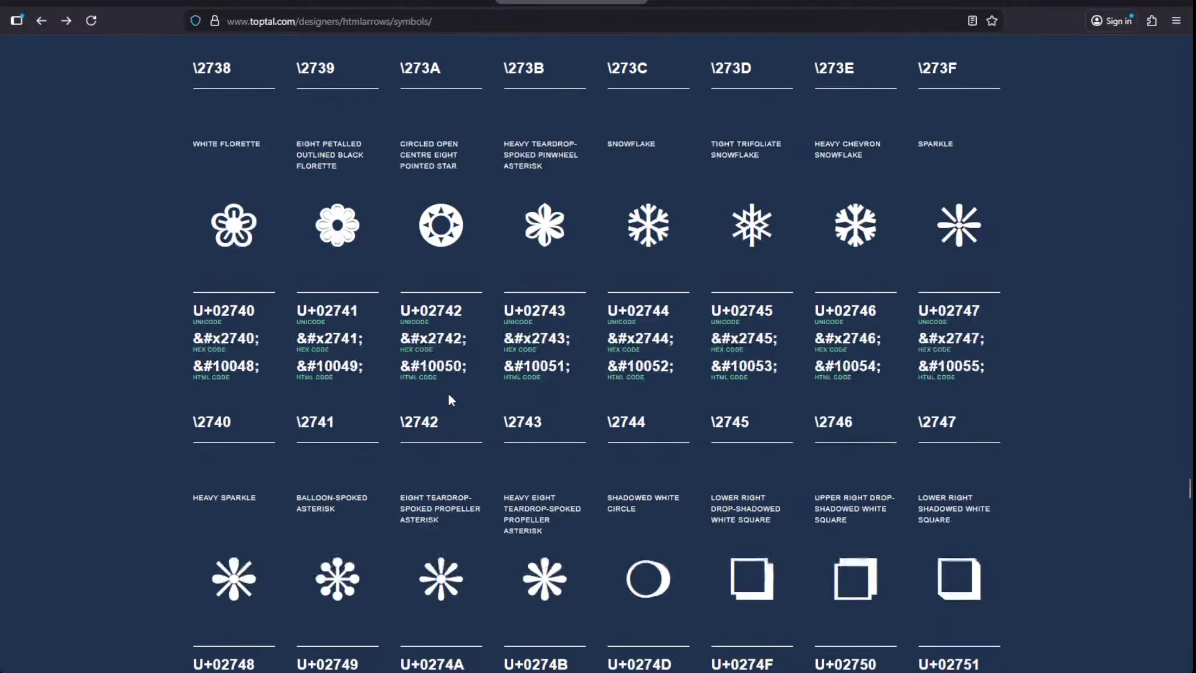
{"action": "scroll", "coordinate": [449, 394], "scroll_direction": "down", "scroll_amount": 1}
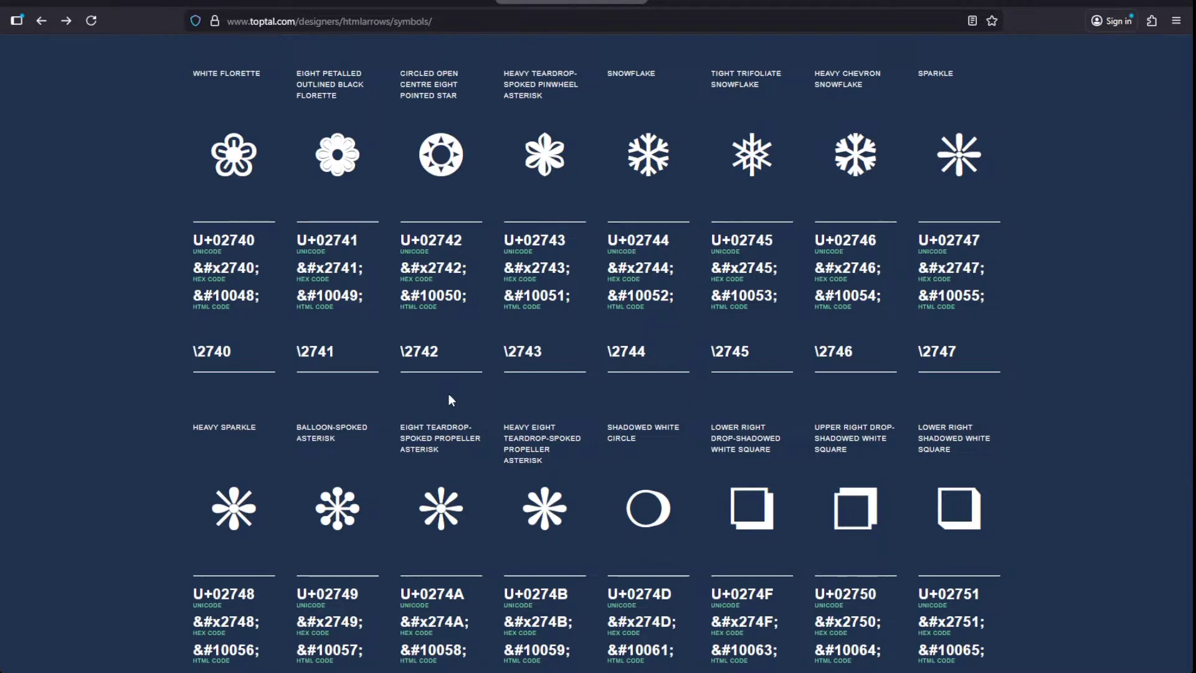
{"action": "scroll", "coordinate": [449, 394], "scroll_direction": "down", "scroll_amount": 1}
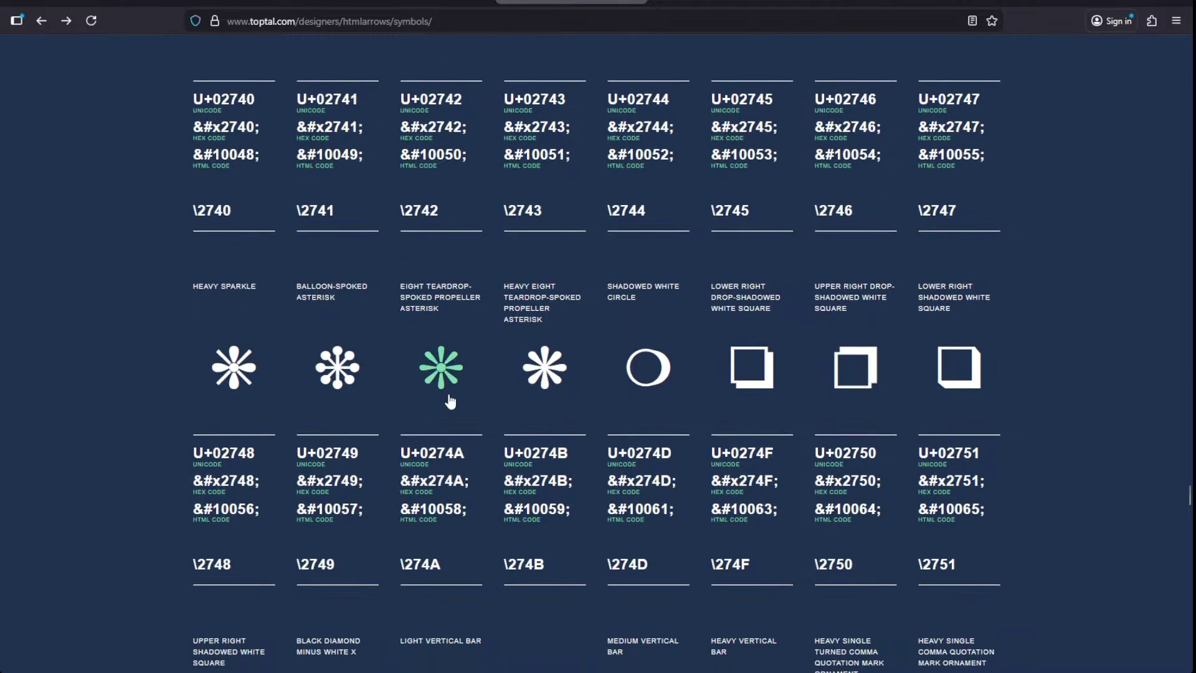
- Check the shadowed squares, vertical bars, quotation and bracket ornaments, and circled digits in the Symbols grid
{"action": "scroll", "coordinate": [448, 394], "scroll_direction": "down", "scroll_amount": 4}
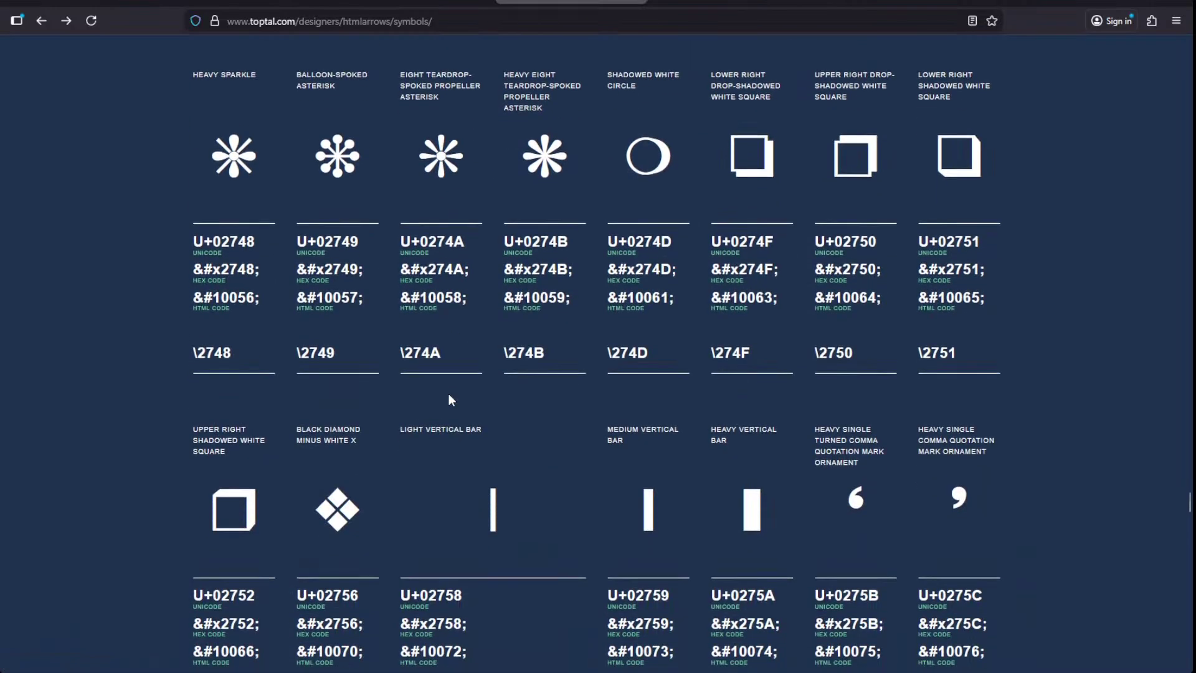
{"action": "scroll", "coordinate": [448, 394], "scroll_direction": "down", "scroll_amount": 4}
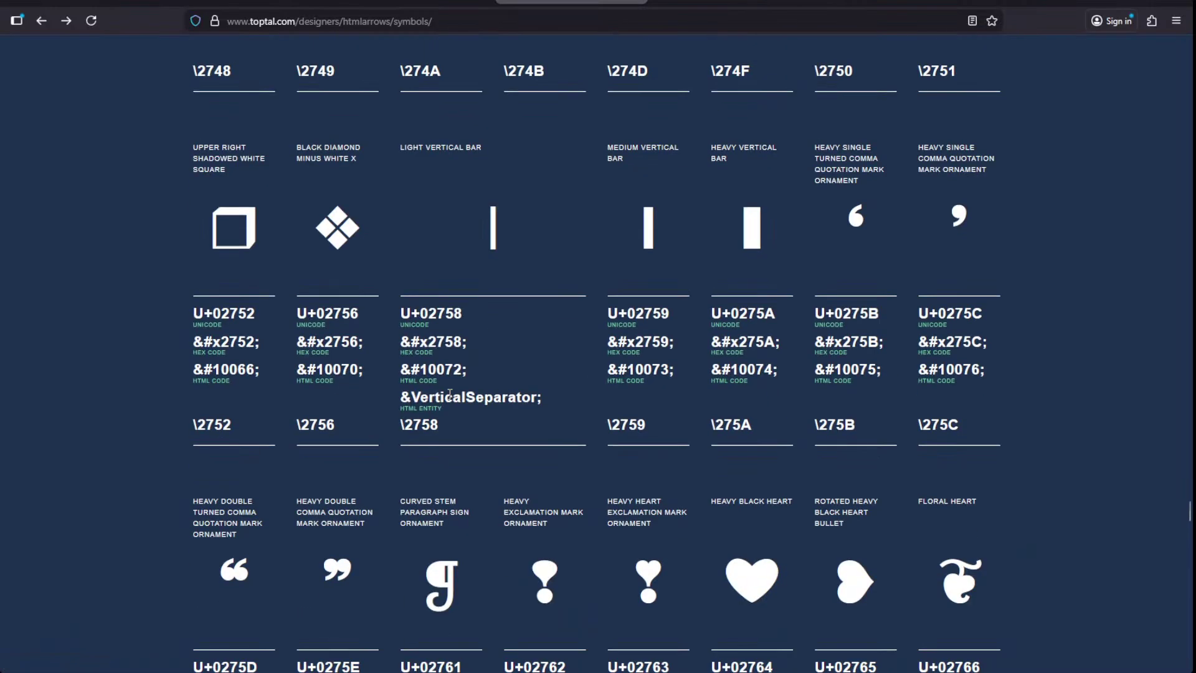
{"action": "scroll", "coordinate": [450, 393], "scroll_direction": "down", "scroll_amount": 5}
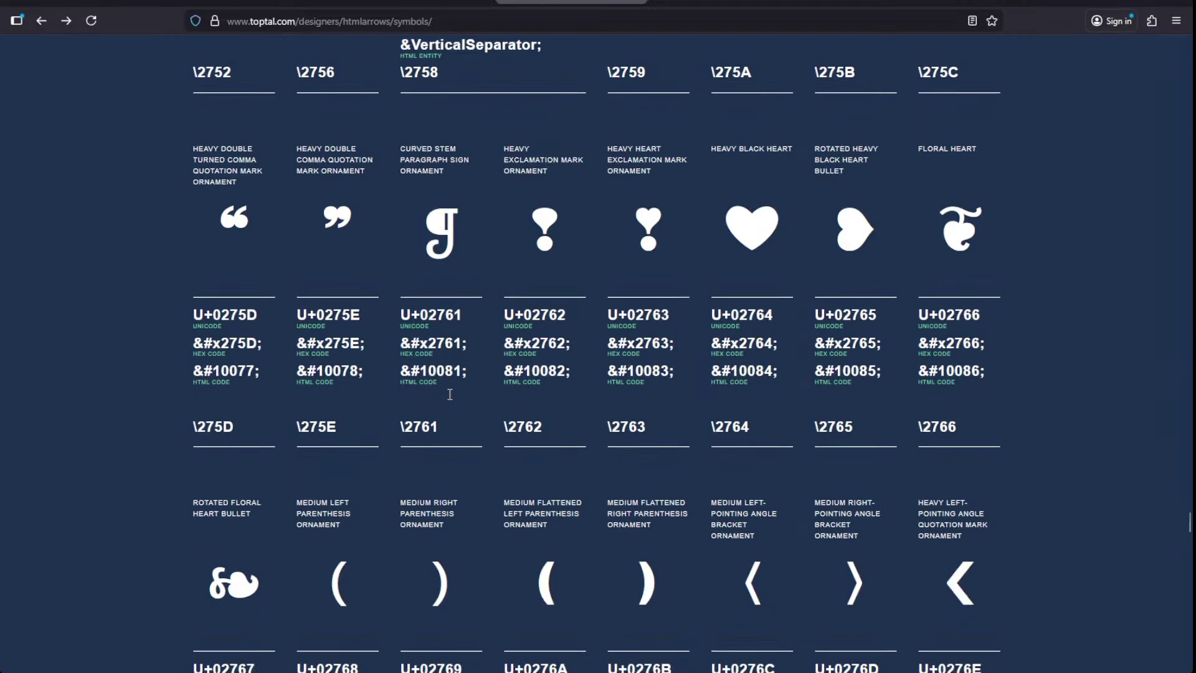
{"action": "scroll", "coordinate": [450, 399], "scroll_direction": "down", "scroll_amount": 5}
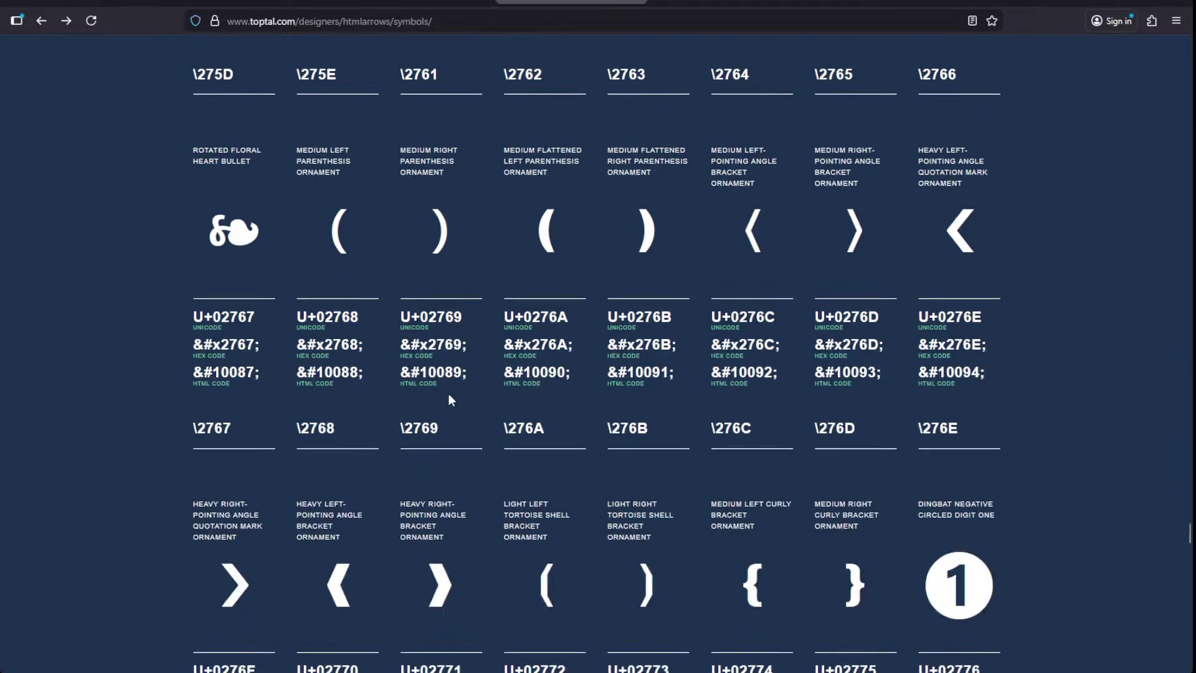
{"action": "scroll", "coordinate": [449, 393], "scroll_direction": "down", "scroll_amount": 4}
{"action": "scroll", "coordinate": [450, 394], "scroll_direction": "down", "scroll_amount": 5}
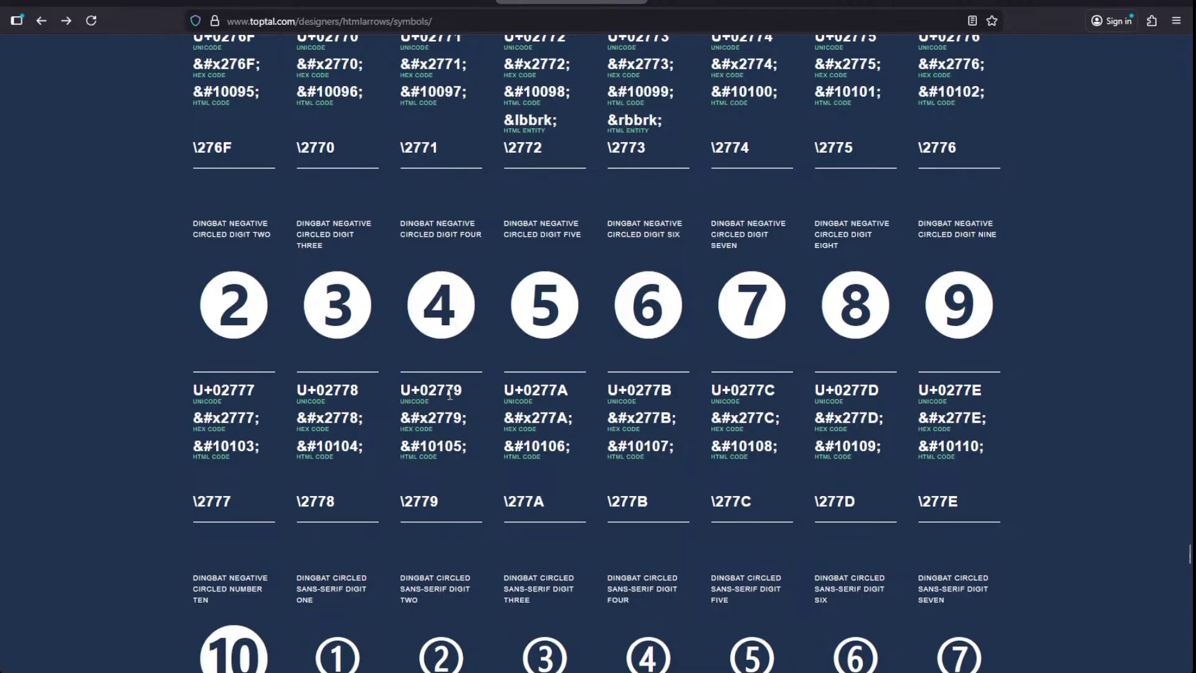
{"action": "scroll", "coordinate": [449, 394], "scroll_direction": "down", "scroll_amount": 5}
{"action": "scroll", "coordinate": [449, 394], "scroll_direction": "up", "scroll_amount": 3}
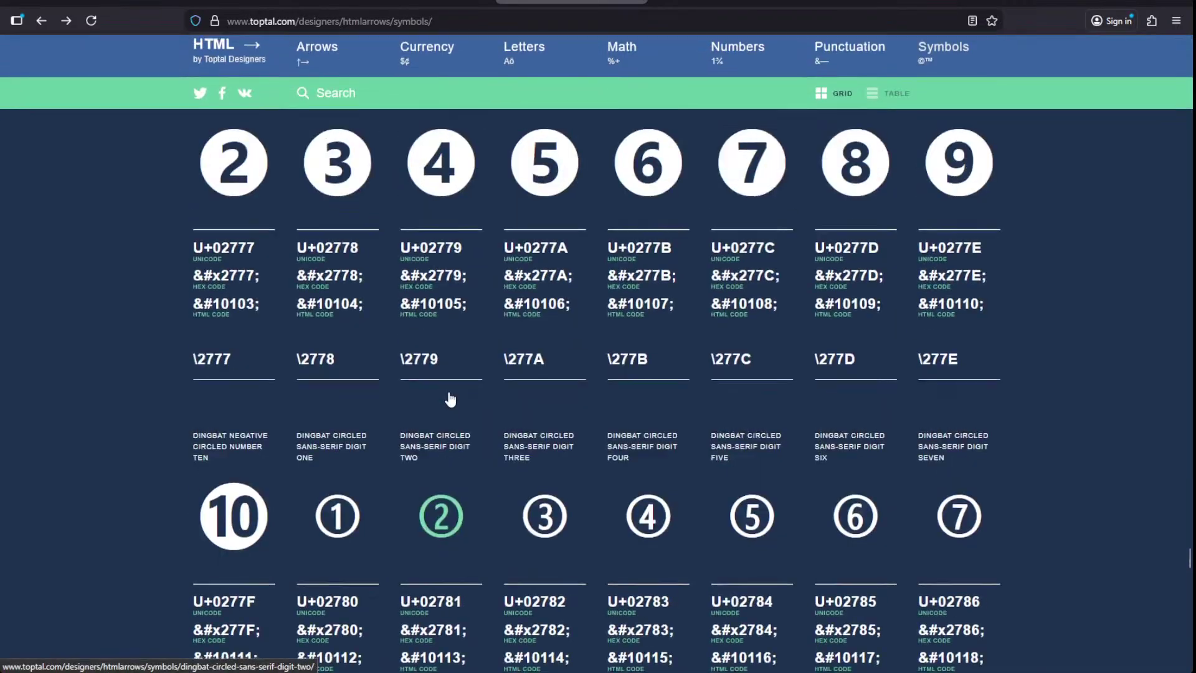
{"action": "scroll", "coordinate": [450, 396], "scroll_direction": "down", "scroll_amount": 12}
- Compare the dingbat arrows in the Symbols grid, from the Heavy North East Arrow to the Black Right Arrowhead, as pointer candidates
{"action": "scroll", "coordinate": [450, 394], "scroll_direction": "down", "scroll_amount": 4}
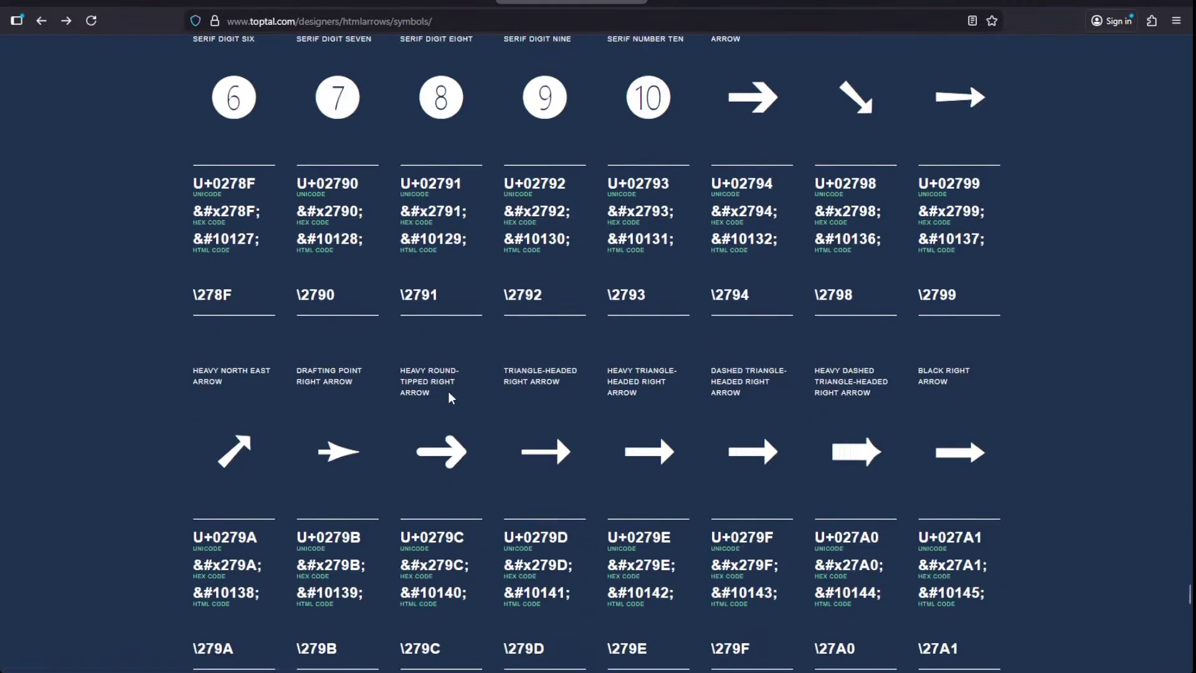
{"action": "scroll", "coordinate": [450, 394], "scroll_direction": "down", "scroll_amount": 6}
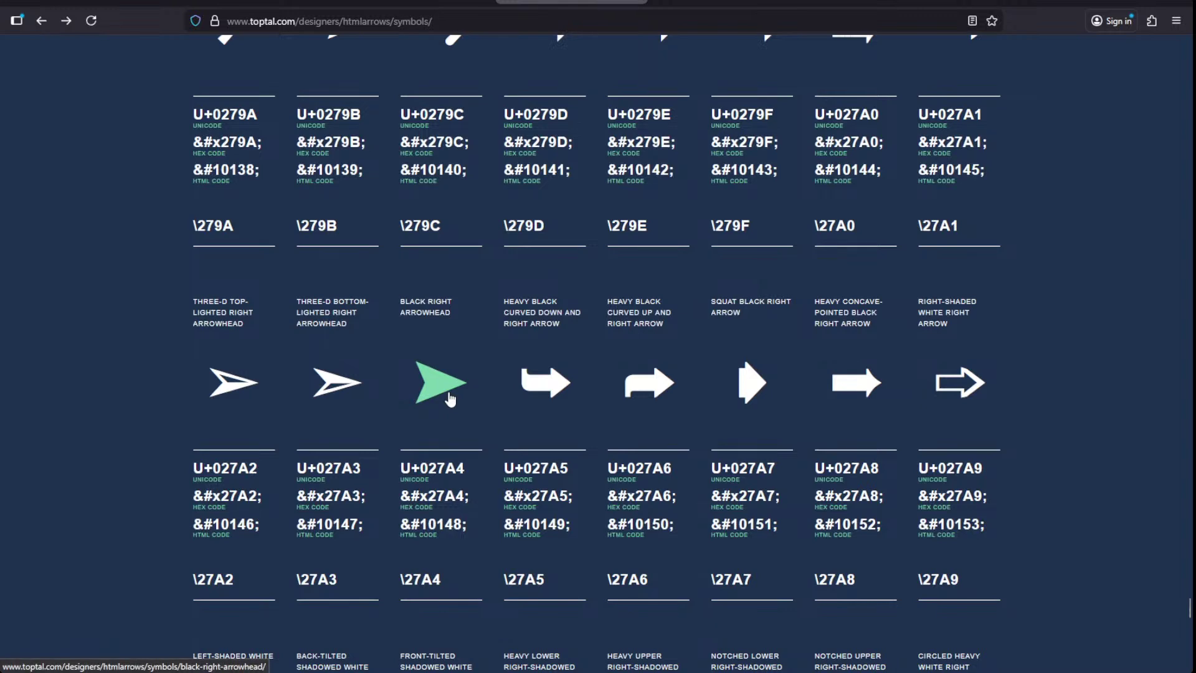
{"action": "scroll", "coordinate": [449, 399], "scroll_direction": "up", "scroll_amount": 4}
{"action": "scroll", "coordinate": [449, 397], "scroll_direction": "up", "scroll_amount": 3}
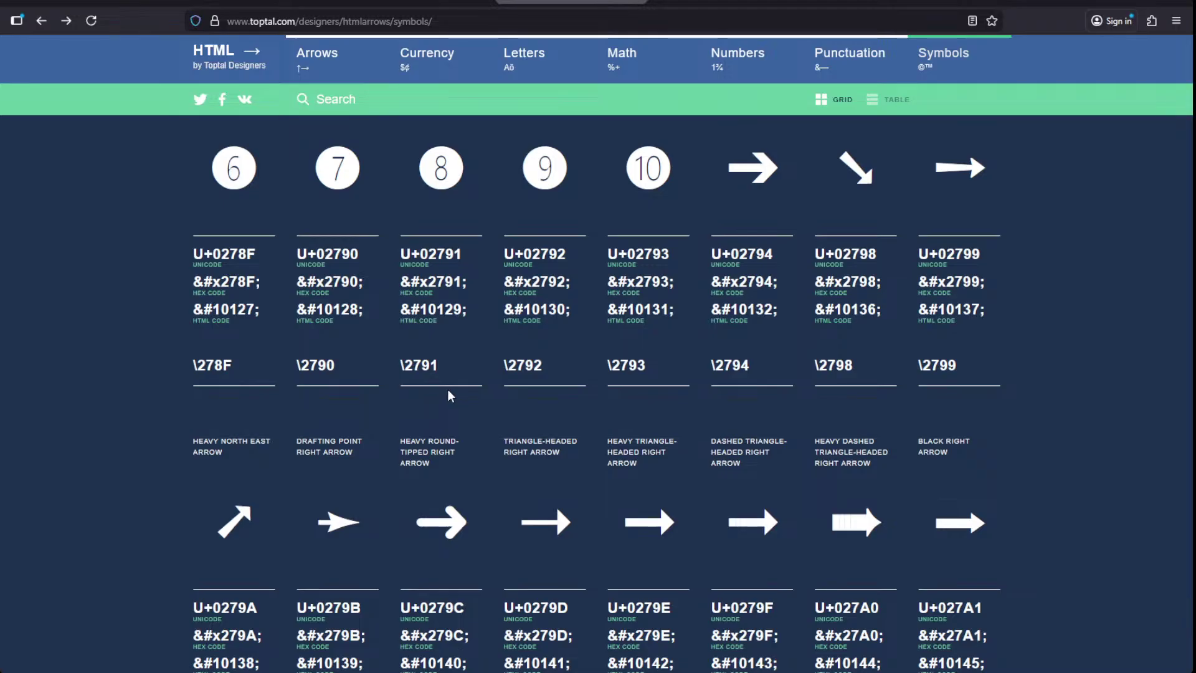
{"action": "scroll", "coordinate": [449, 396], "scroll_direction": "down", "scroll_amount": 4}
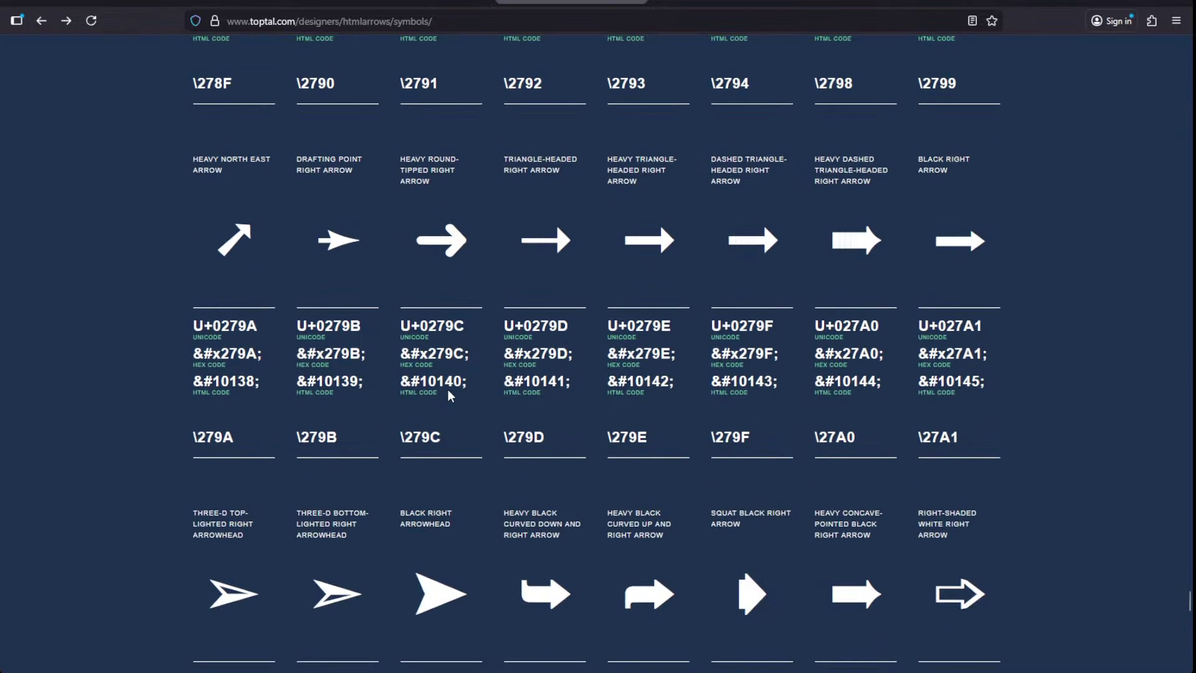
{"action": "scroll", "coordinate": [623, 405], "scroll_direction": "down", "scroll_amount": 3}
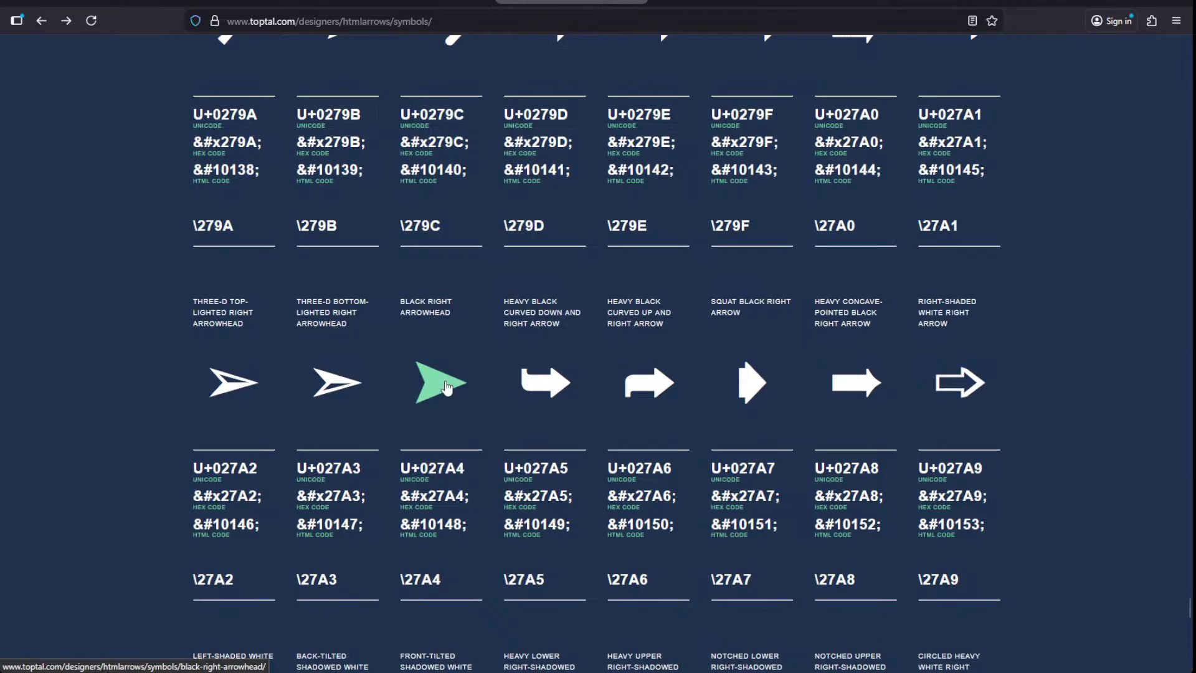
- Check the shadowed and feathered arrows to the end of the Symbols grid, and go back to its beginning
{"action": "scroll", "coordinate": [446, 387], "scroll_direction": "down", "scroll_amount": 6}
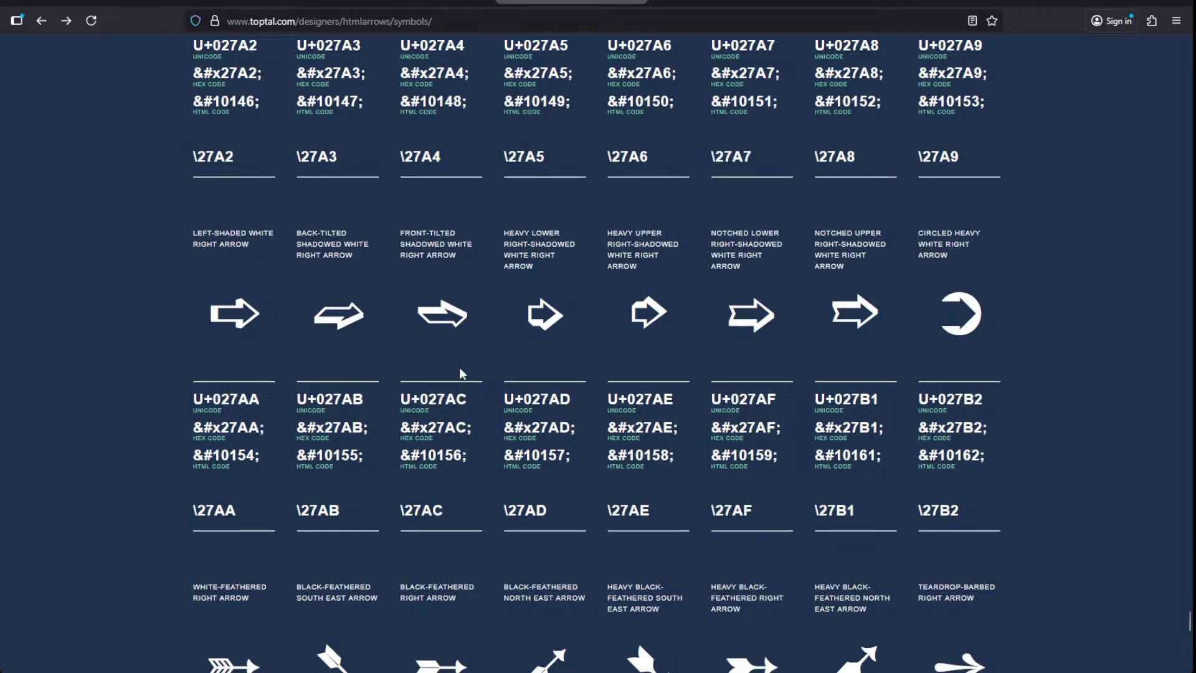
{"action": "scroll", "coordinate": [460, 372], "scroll_direction": "down", "scroll_amount": 13}
{"action": "scroll", "coordinate": [461, 363], "scroll_direction": "down", "scroll_amount": 2}
{"action": "scroll", "coordinate": [644, 371], "scroll_direction": "up", "scroll_amount": 12}
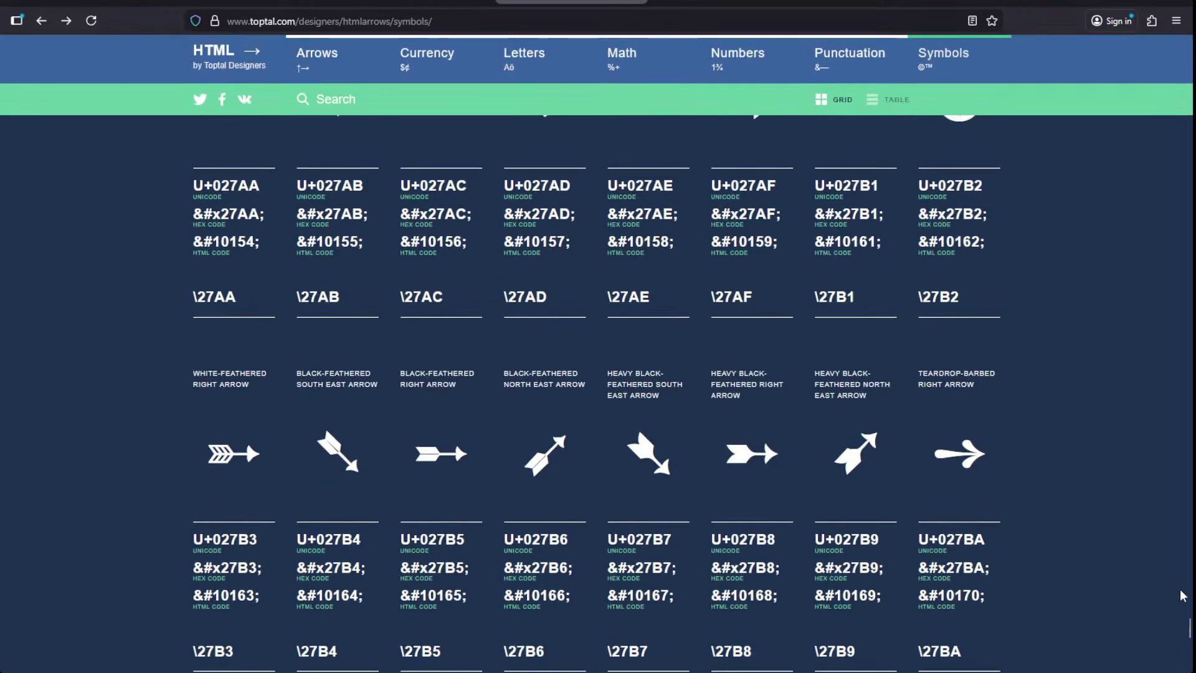
{"action": "left_click_drag", "start_coordinate": [1186, 628], "coordinate": [1164, 49]}
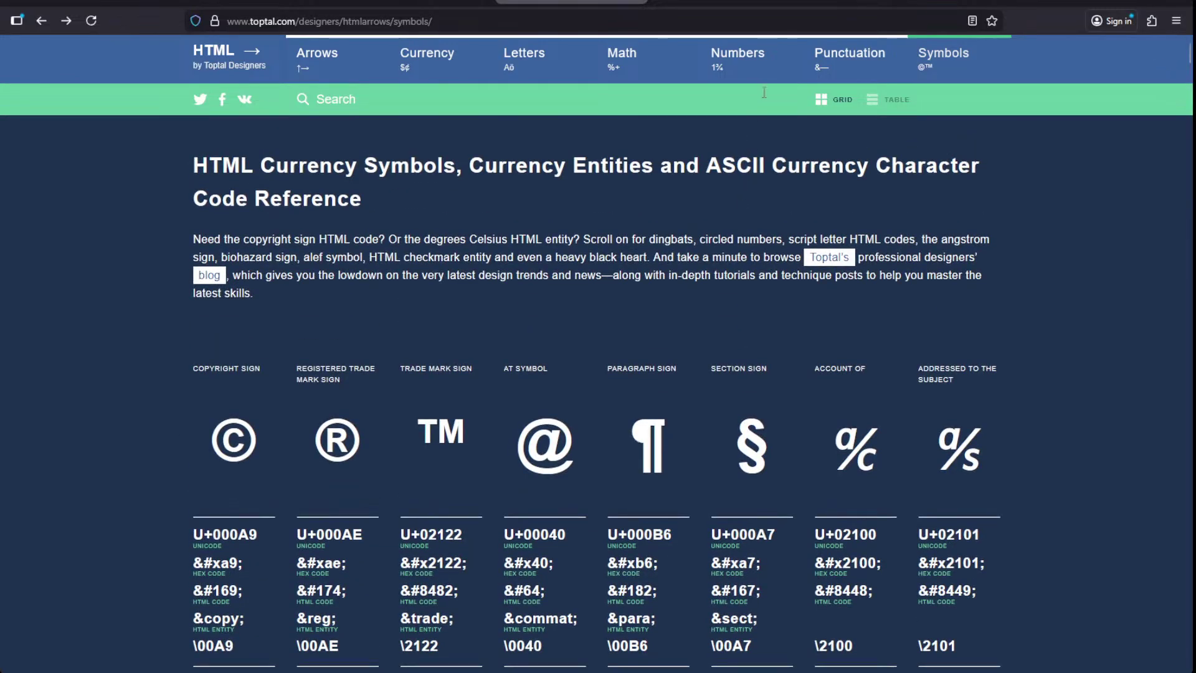
- Open the Punctuation category, look through its symbols for a pointer, and go back to the page's beginning
{"action": "left_click", "coordinate": [870, 78]}
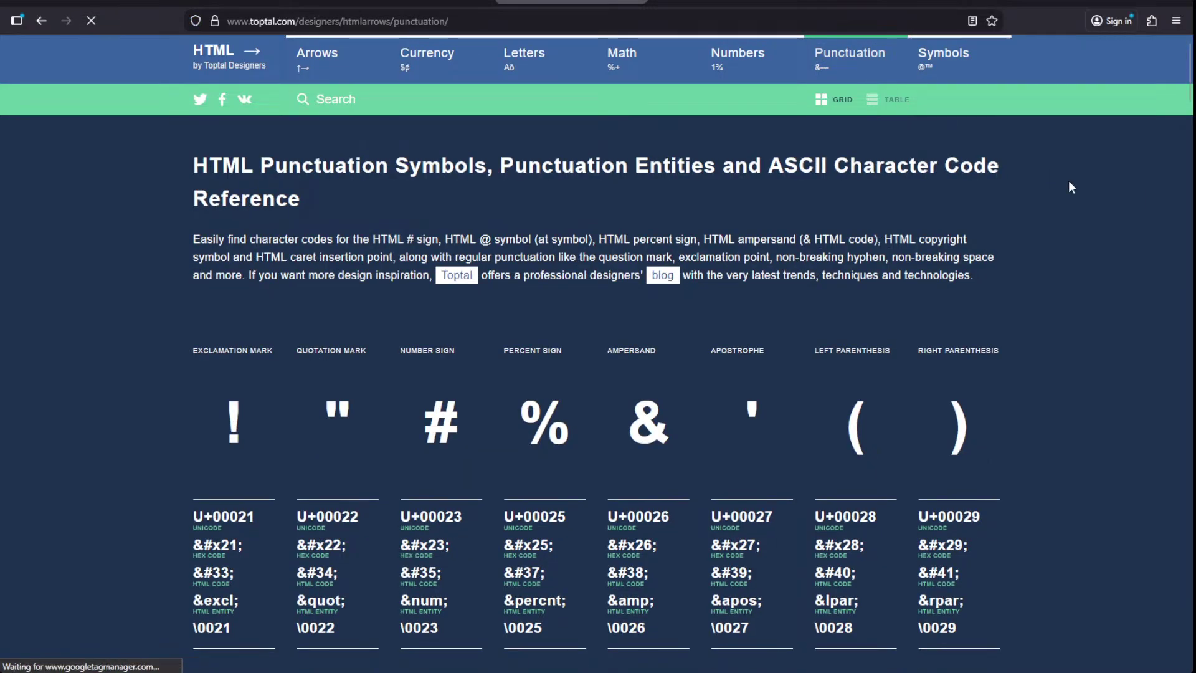
{"action": "scroll", "coordinate": [1111, 316], "scroll_direction": "down", "scroll_amount": 15}
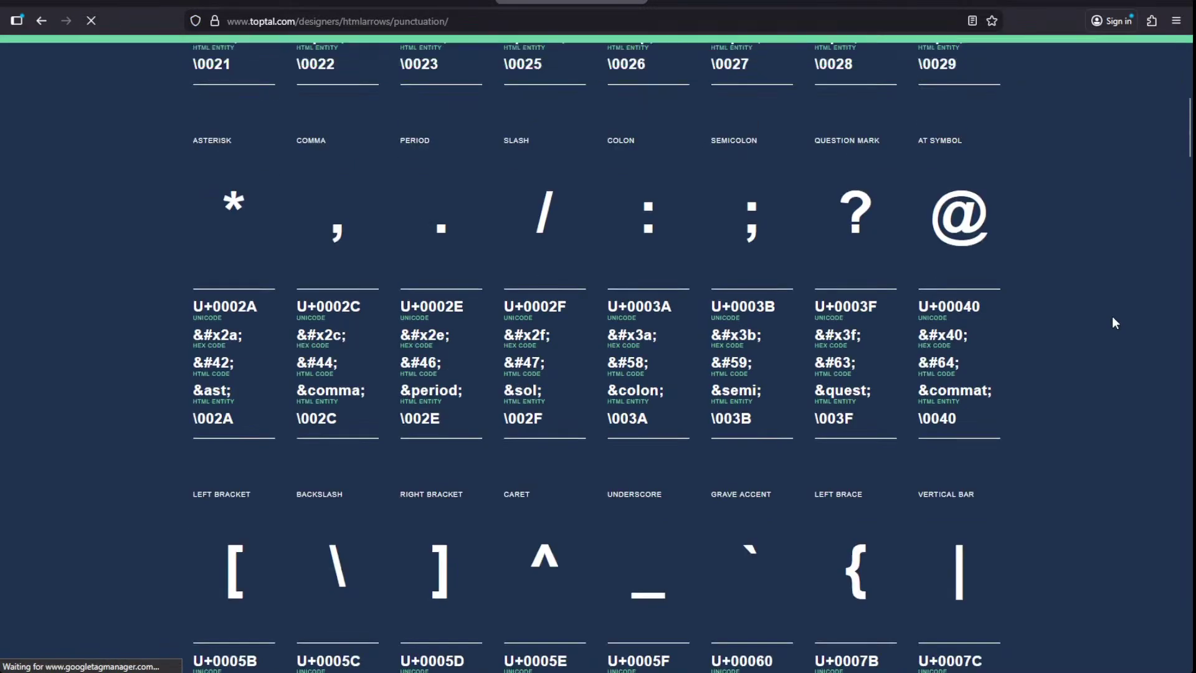
{"action": "scroll", "coordinate": [1115, 324], "scroll_direction": "down", "scroll_amount": 20}
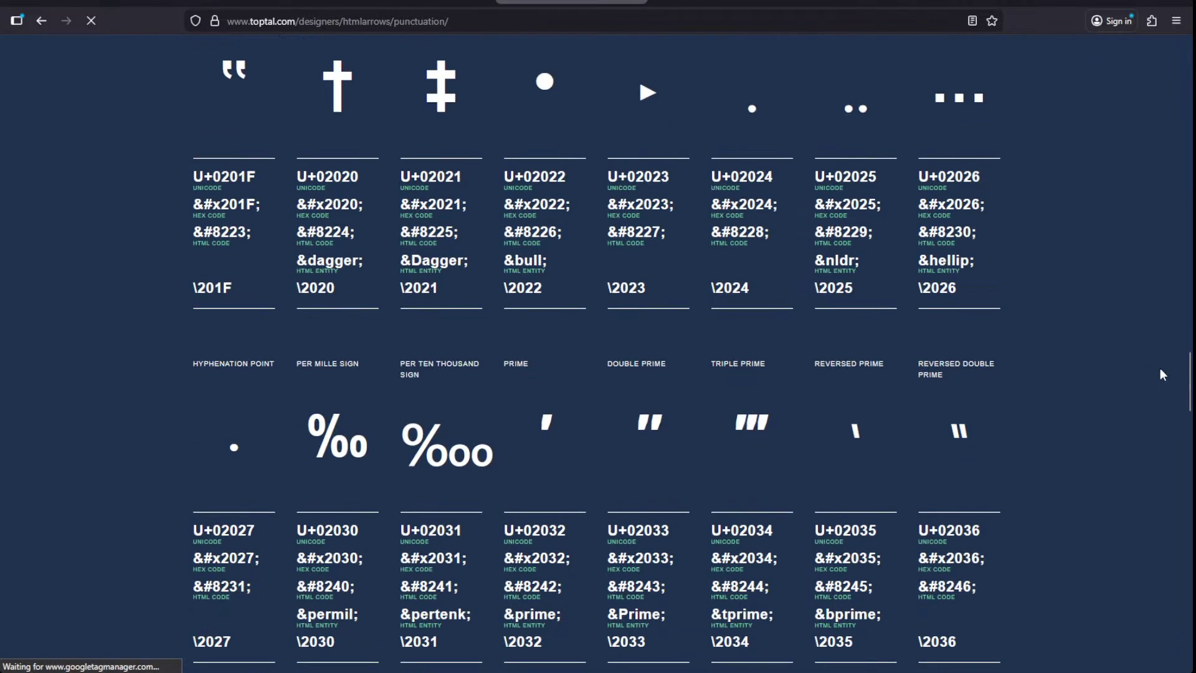
{"action": "left_click_drag", "start_coordinate": [1189, 381], "coordinate": [1153, 106]}
{"action": "scroll", "coordinate": [844, 285], "scroll_direction": "up", "scroll_amount": 5}
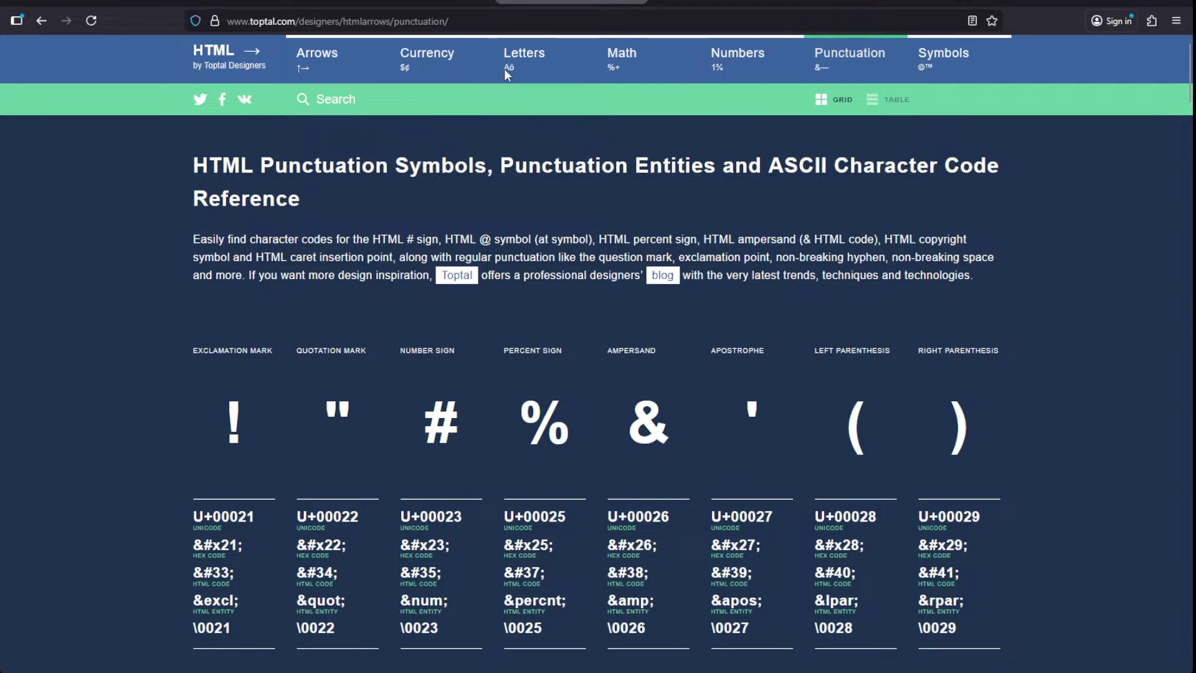
- Open the Numbers category and check its digits, fractions and Roman numerals for a usable pointer symbol
{"action": "left_click", "coordinate": [721, 69]}
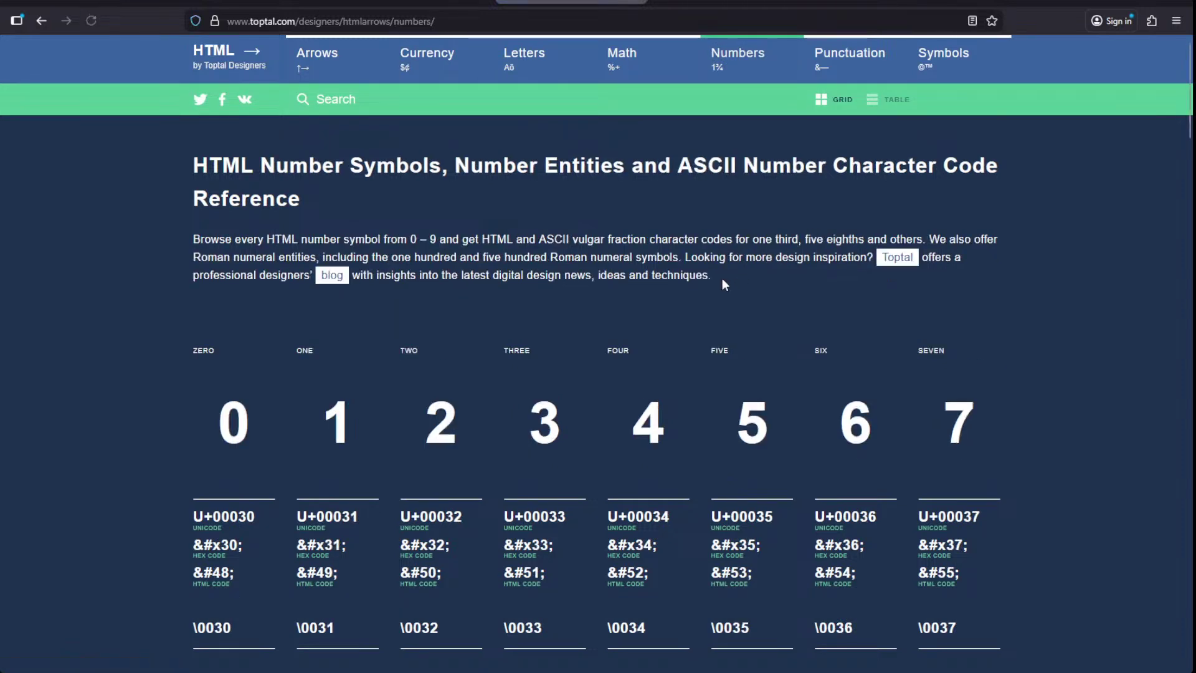
{"action": "scroll", "coordinate": [623, 352], "scroll_direction": "down", "scroll_amount": 15}
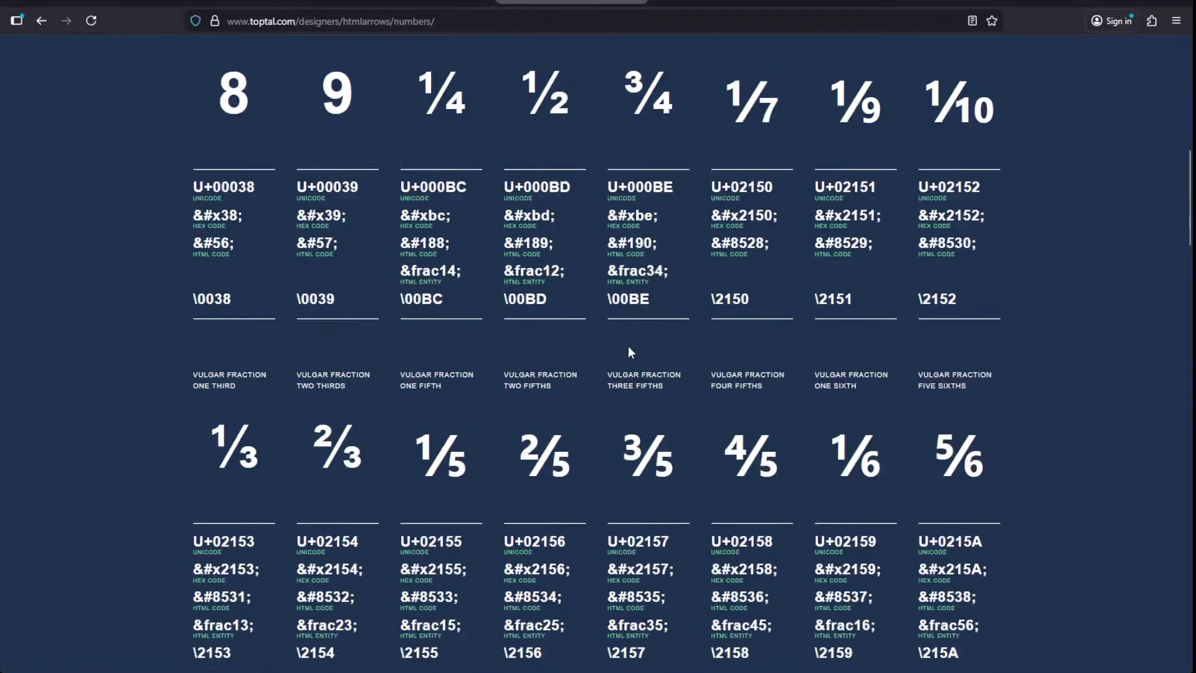
{"action": "scroll", "coordinate": [644, 352], "scroll_direction": "down", "scroll_amount": 20}
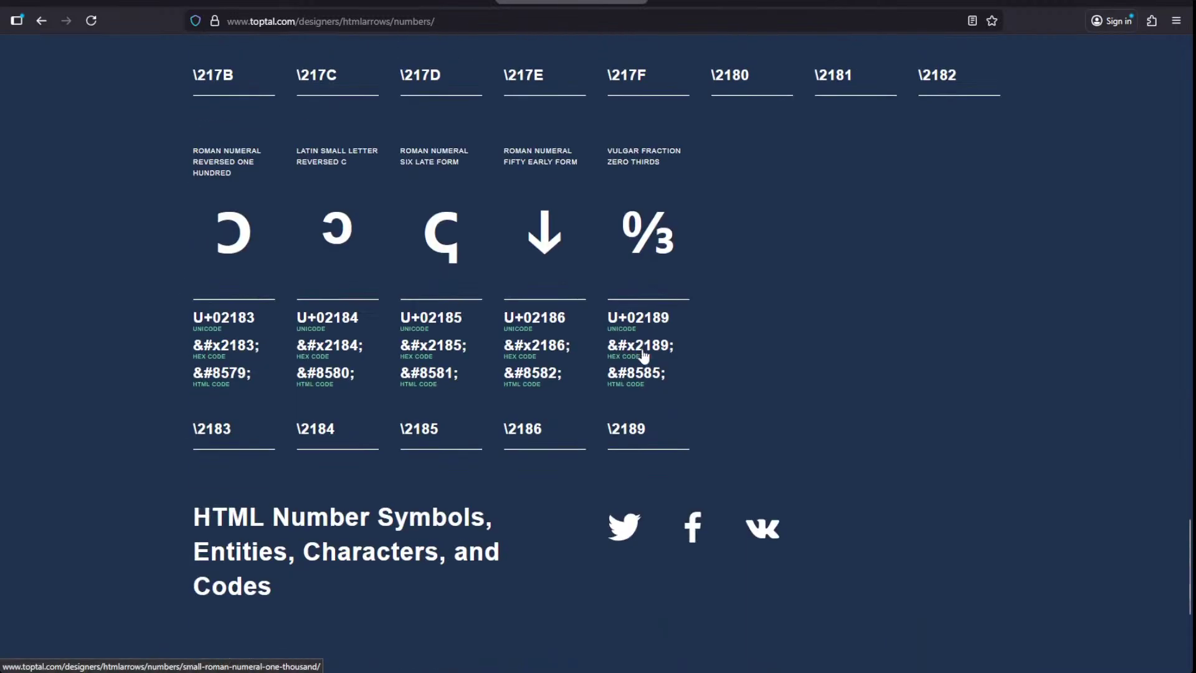
{"action": "scroll", "coordinate": [645, 355], "scroll_direction": "up", "scroll_amount": 18}
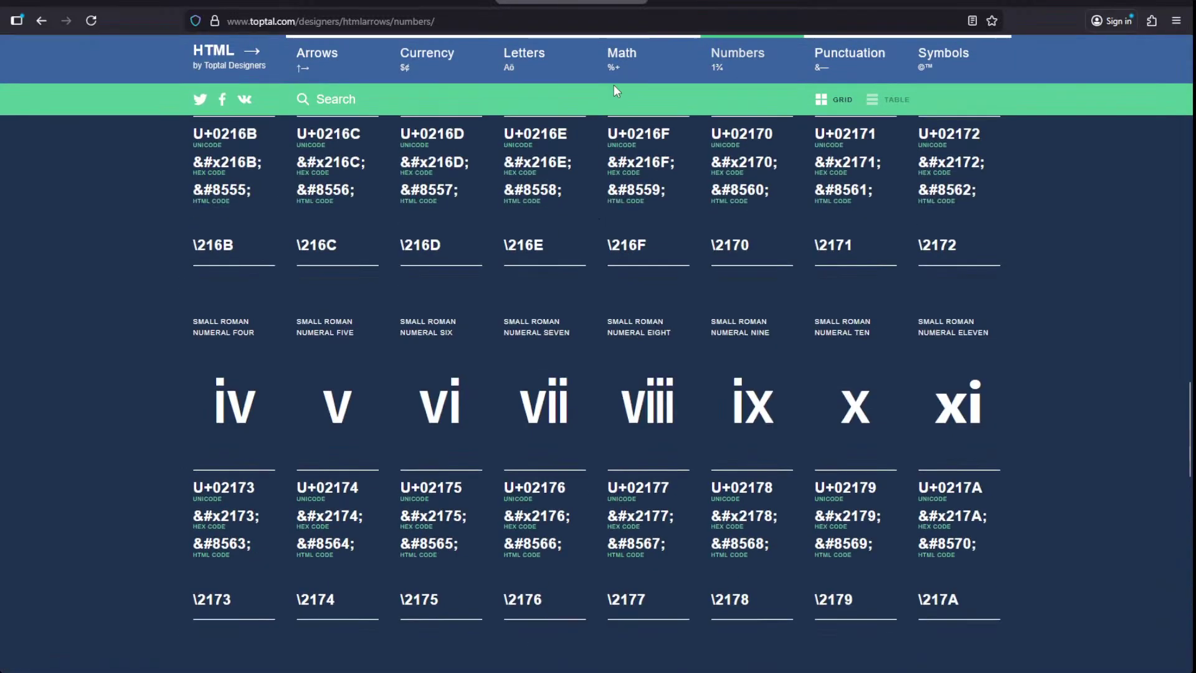
- Open the Math category, check its operator, angle and integral symbols for a pointer, and go back to the page's beginning
{"action": "left_click", "coordinate": [634, 56]}
{"action": "scroll", "coordinate": [521, 172], "scroll_direction": "down", "scroll_amount": 15}
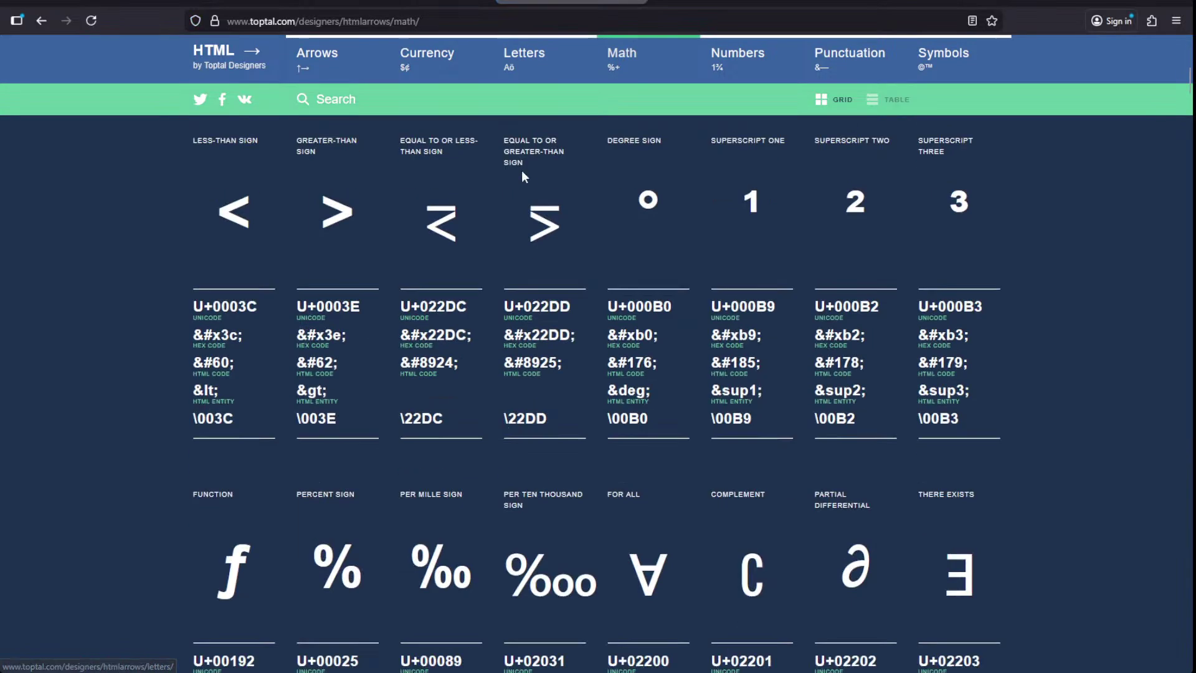
{"action": "scroll", "coordinate": [522, 178], "scroll_direction": "down", "scroll_amount": 20}
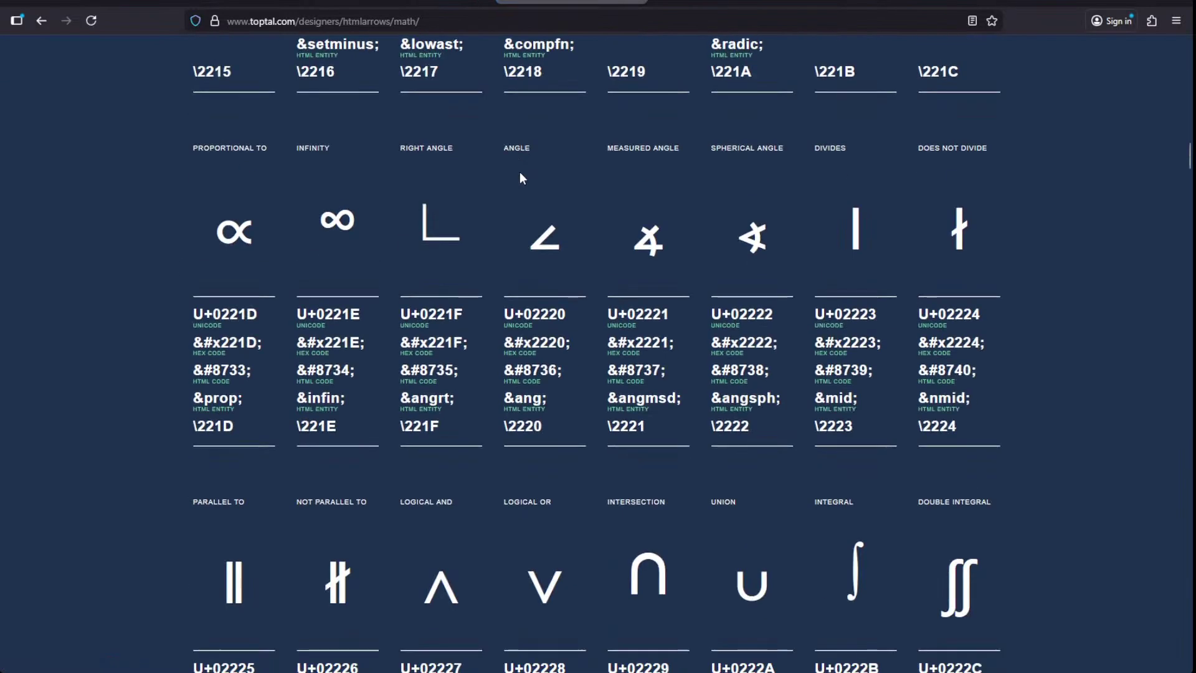
{"action": "scroll", "coordinate": [521, 188], "scroll_direction": "down", "scroll_amount": 20}
{"action": "scroll", "coordinate": [529, 198], "scroll_direction": "up", "scroll_amount": 17}
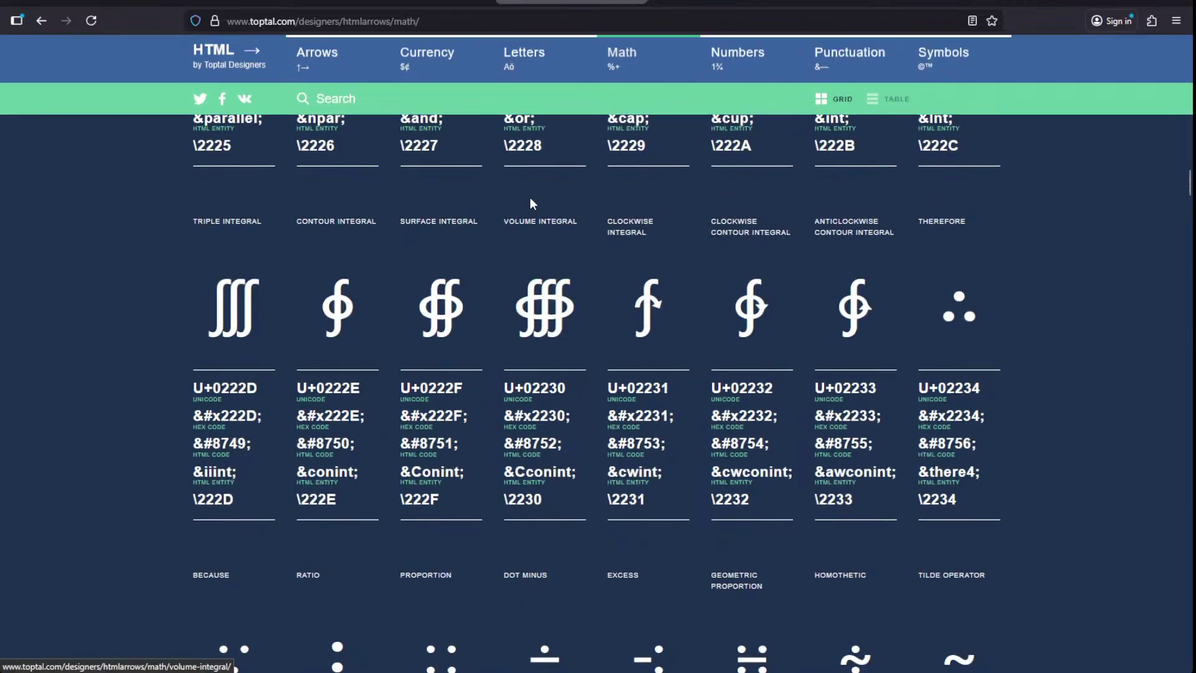
{"action": "scroll", "coordinate": [880, 371], "scroll_direction": "down", "scroll_amount": 5}
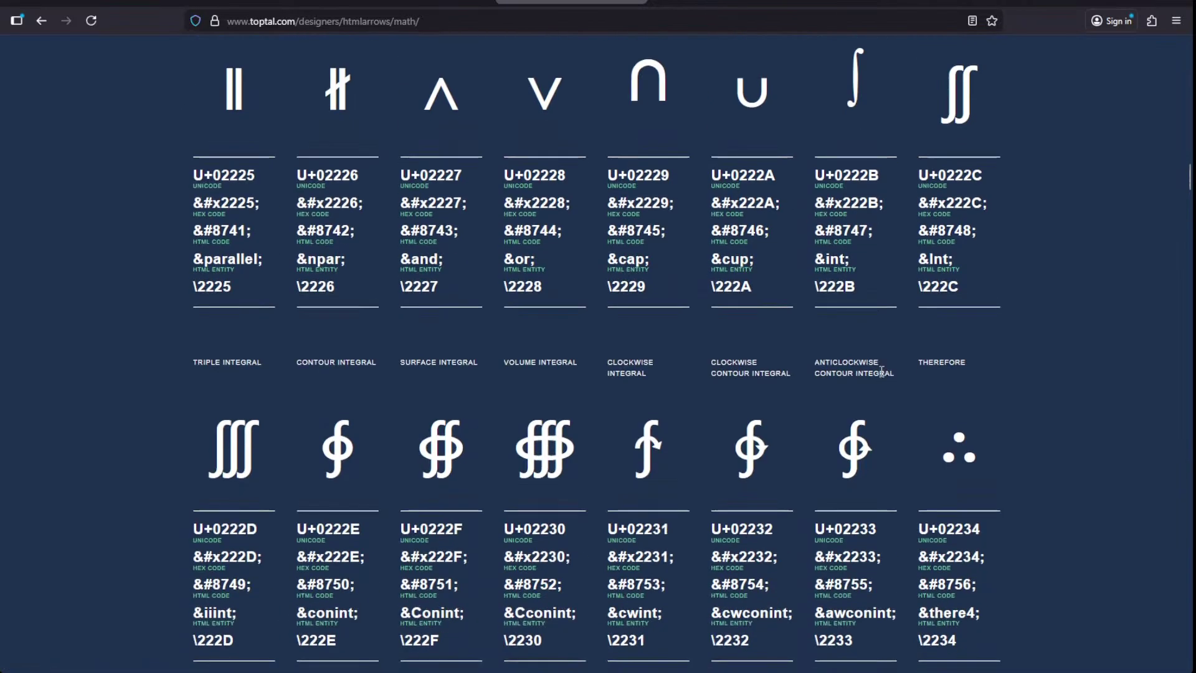
{"action": "scroll", "coordinate": [881, 372], "scroll_direction": "up", "scroll_amount": 7}
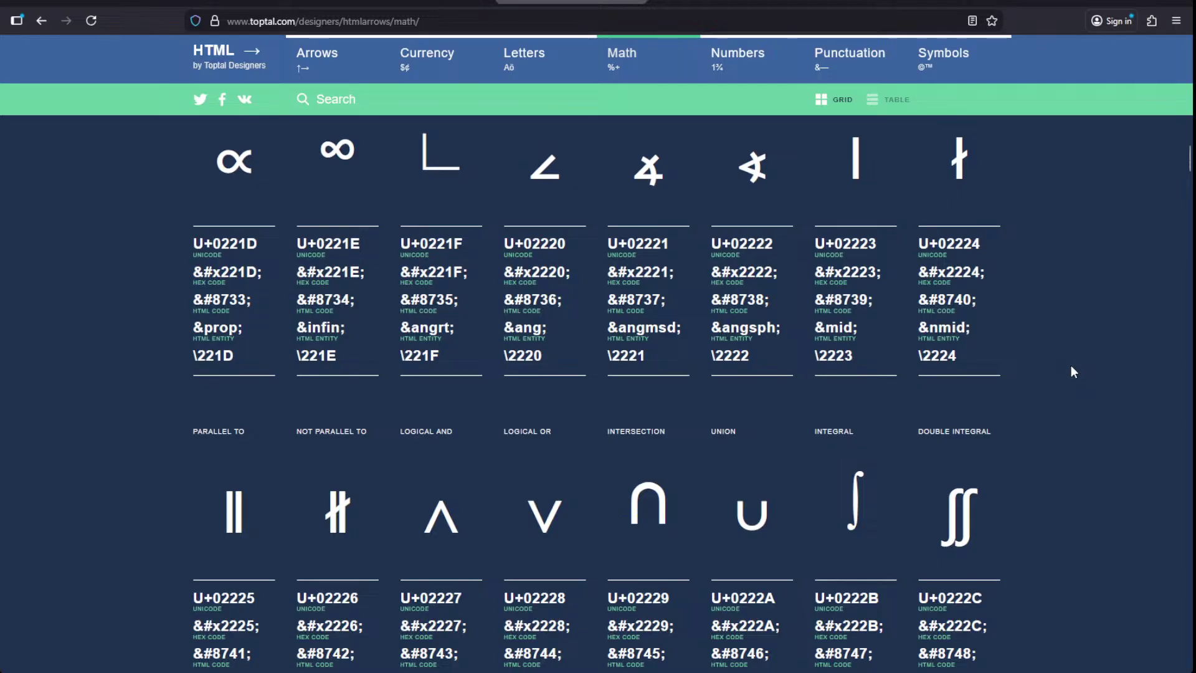
{"action": "scroll", "coordinate": [1068, 365], "scroll_direction": "down", "scroll_amount": 6}
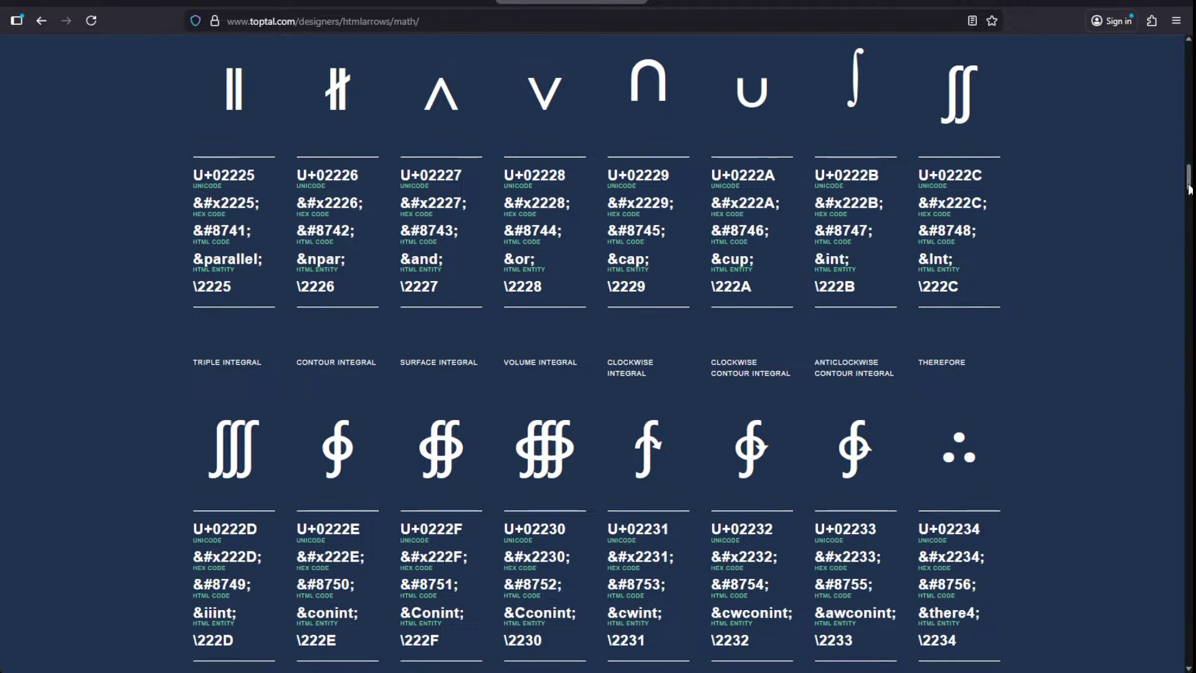
{"action": "scroll", "coordinate": [1189, 218], "scroll_direction": "down", "scroll_amount": 8}
{"action": "left_click_drag", "start_coordinate": [1188, 218], "coordinate": [972, 75]}
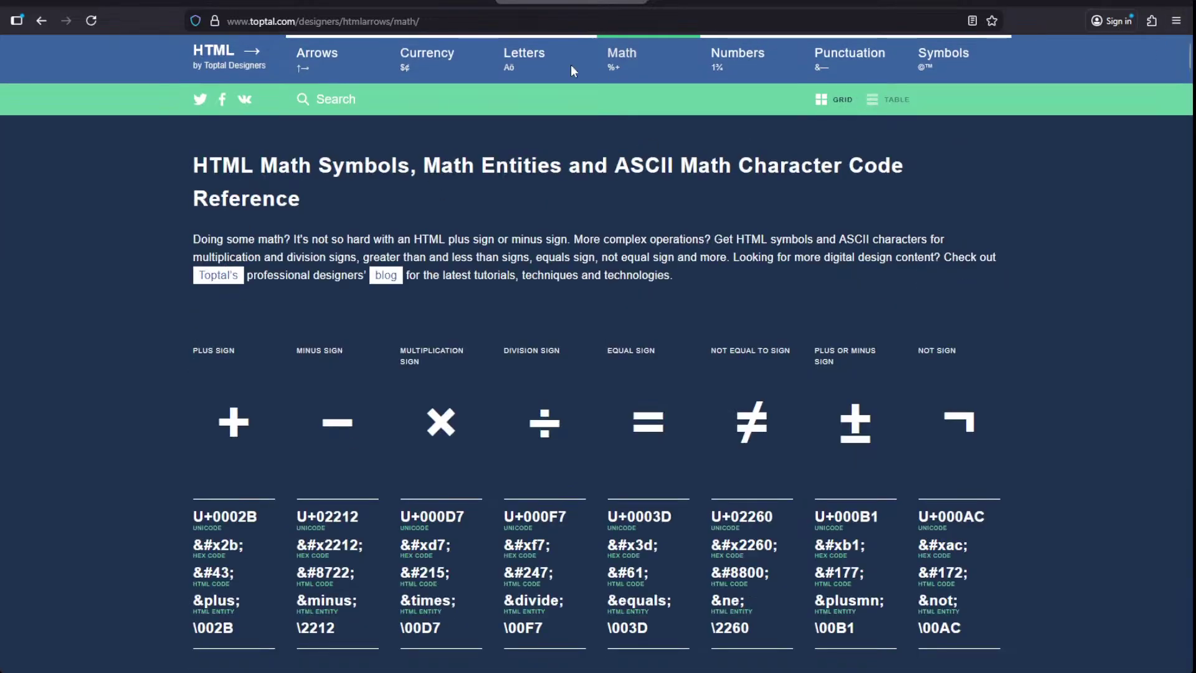
- Open the Letters category and look through its characters for a pointer-like symbol
{"action": "left_click", "coordinate": [516, 64]}
{"action": "scroll", "coordinate": [517, 227], "scroll_direction": "down", "scroll_amount": 10}
{"action": "scroll", "coordinate": [516, 224], "scroll_direction": "down", "scroll_amount": 15}
{"action": "scroll", "coordinate": [498, 193], "scroll_direction": "up", "scroll_amount": 10}
{"action": "scroll", "coordinate": [477, 179], "scroll_direction": "up", "scroll_amount": 5}
- Open the Arrows category and compare the arrows up to the dashed ones, focusing on the double and triple arrows
{"action": "left_click", "coordinate": [302, 59]}
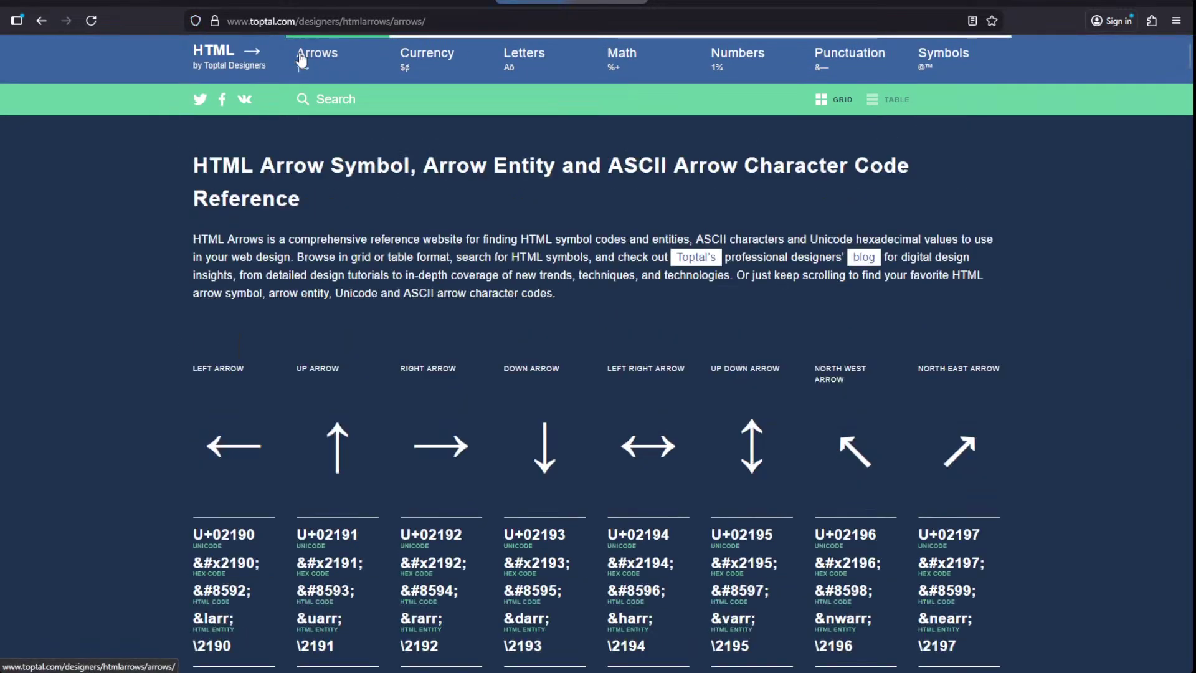
{"action": "scroll", "coordinate": [431, 336], "scroll_direction": "down", "scroll_amount": 5}
{"action": "scroll", "coordinate": [431, 335], "scroll_direction": "down", "scroll_amount": 20}
{"action": "scroll", "coordinate": [430, 333], "scroll_direction": "down", "scroll_amount": 10}
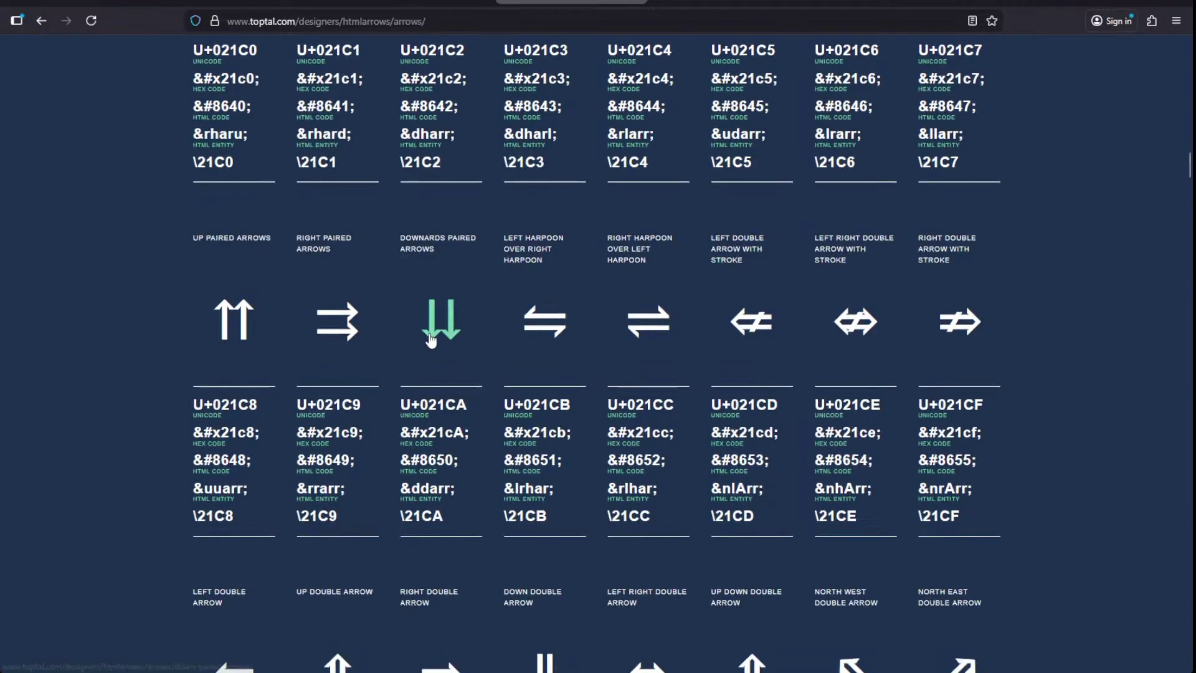
{"action": "scroll", "coordinate": [430, 339], "scroll_direction": "down", "scroll_amount": 15}
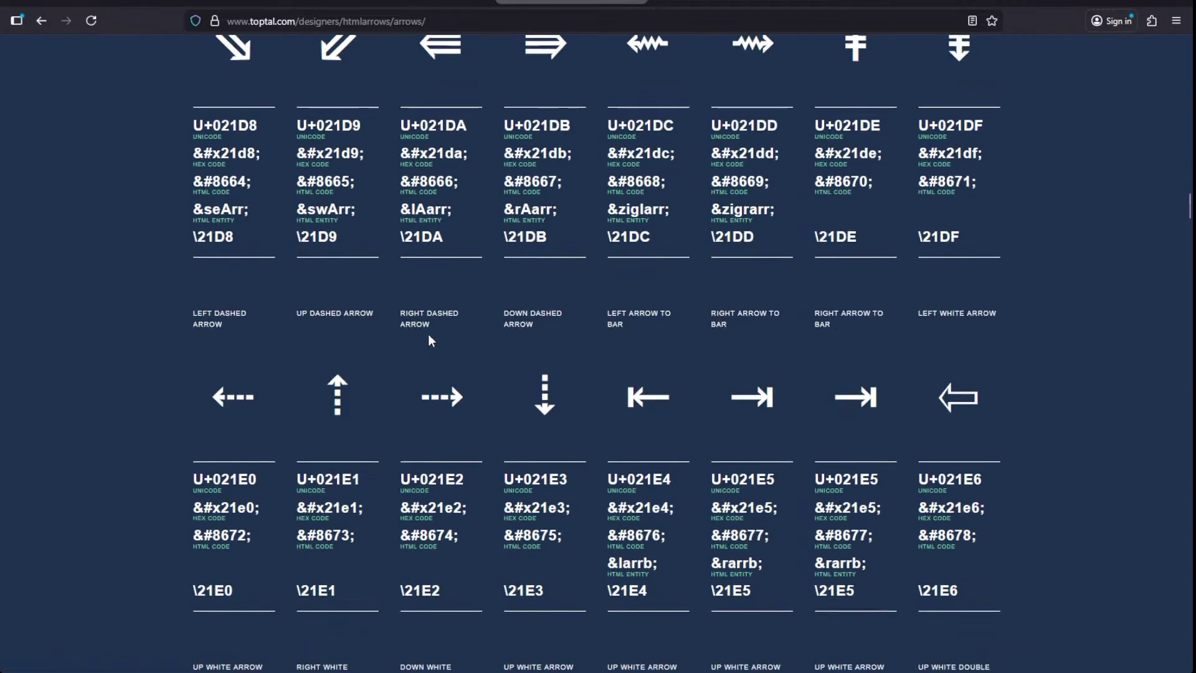
{"action": "scroll", "coordinate": [383, 328], "scroll_direction": "up", "scroll_amount": 2}
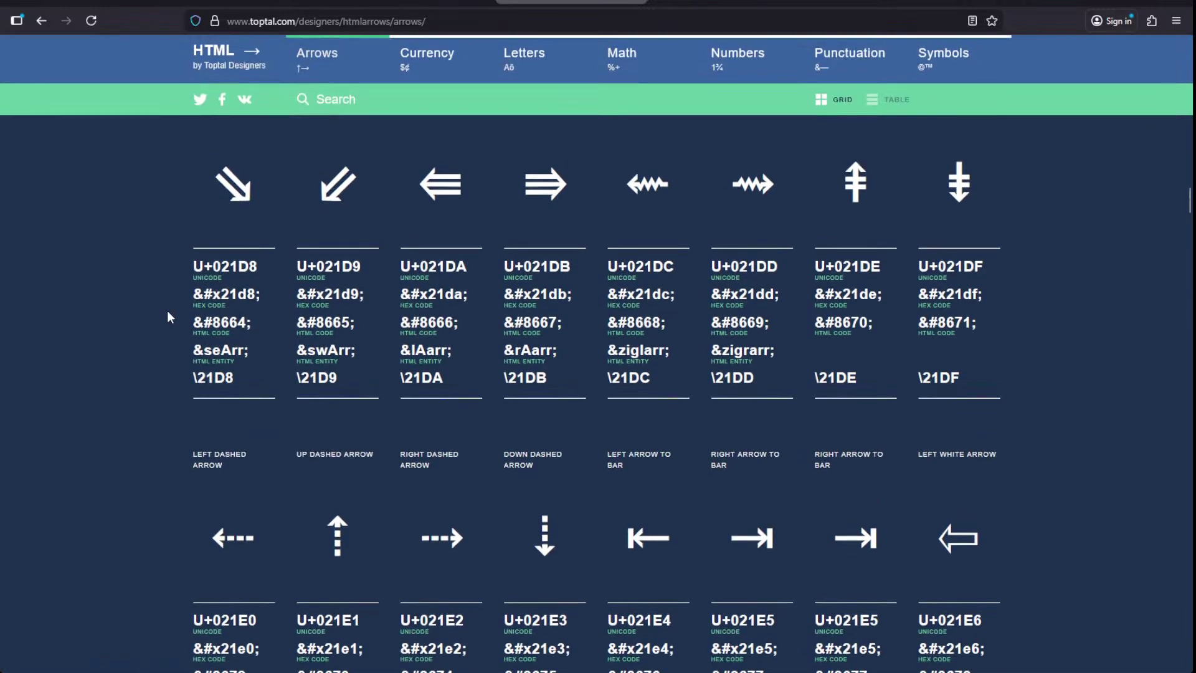
{"action": "scroll", "coordinate": [436, 330], "scroll_direction": "up", "scroll_amount": 2}
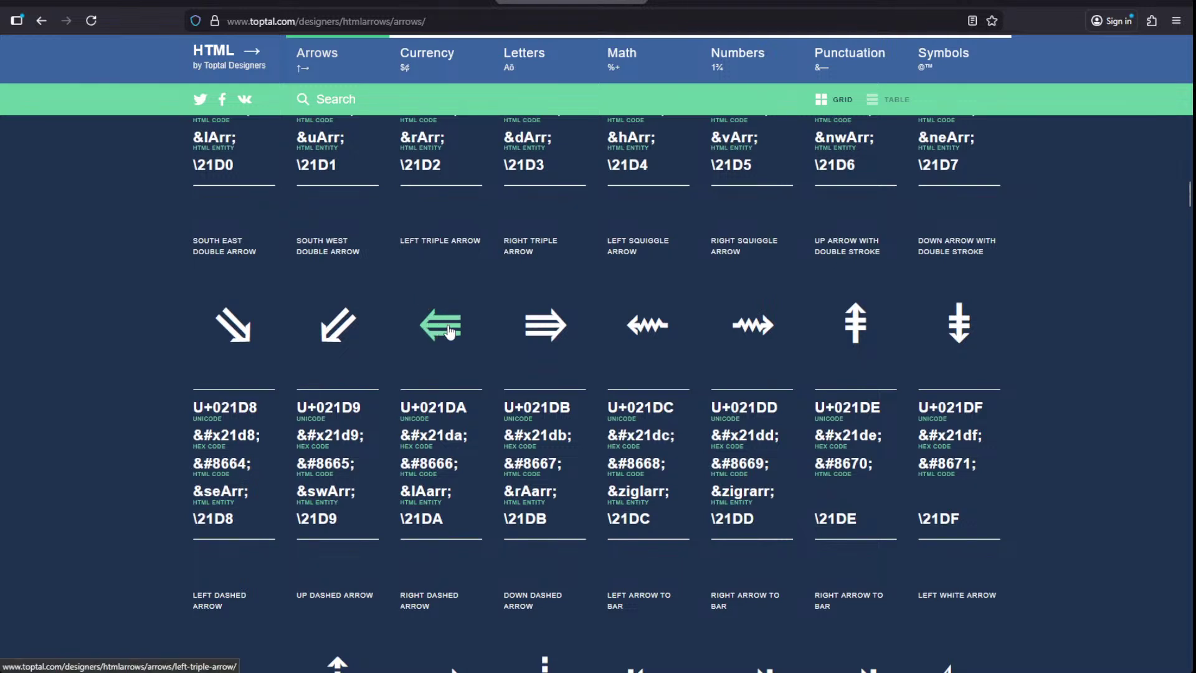
{"action": "scroll", "coordinate": [448, 323], "scroll_direction": "up", "scroll_amount": 1}
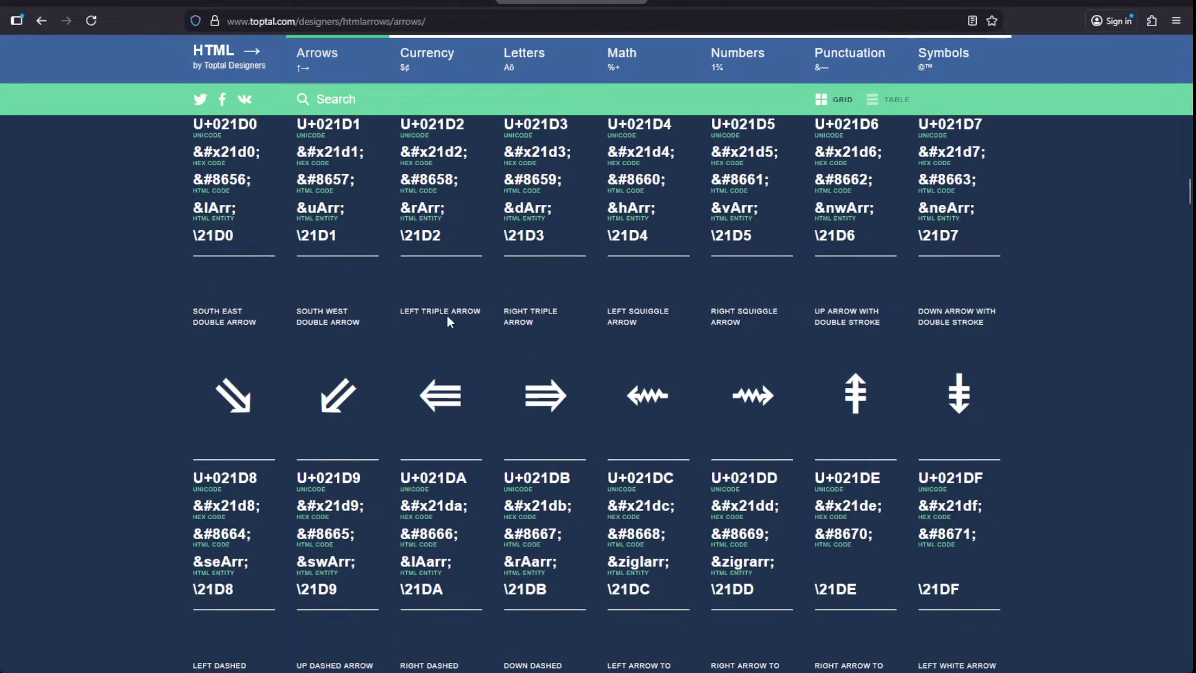
{"action": "scroll", "coordinate": [446, 316], "scroll_direction": "up", "scroll_amount": 1}
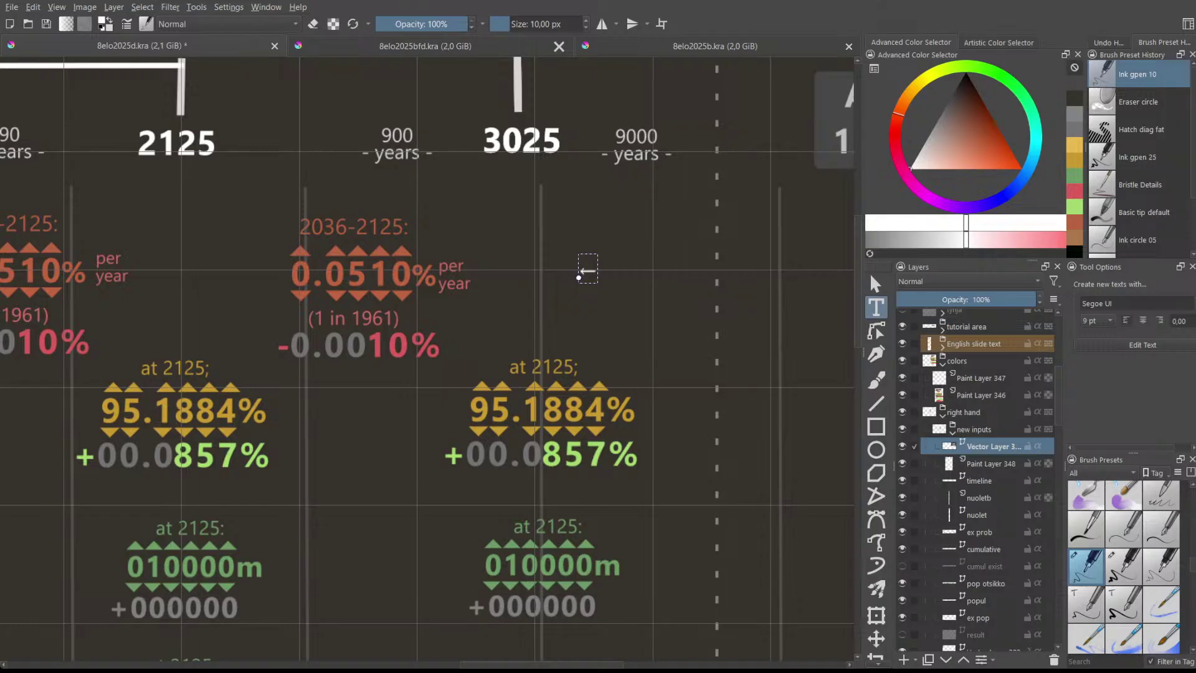
- Switch back to the browser, check the arrows as far as the long double arrows, and return to the beginning of the Arrows page
{"action": "key", "text": "alt+Tab"}
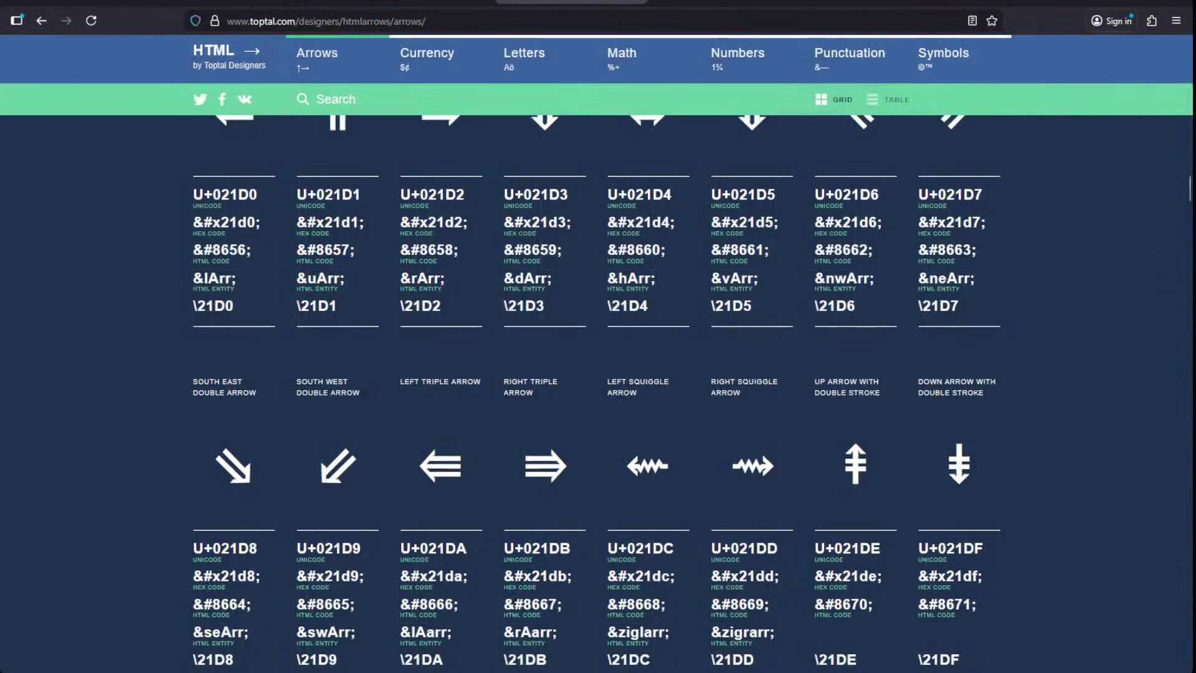
{"action": "scroll", "coordinate": [1124, 387], "scroll_direction": "down", "scroll_amount": 20}
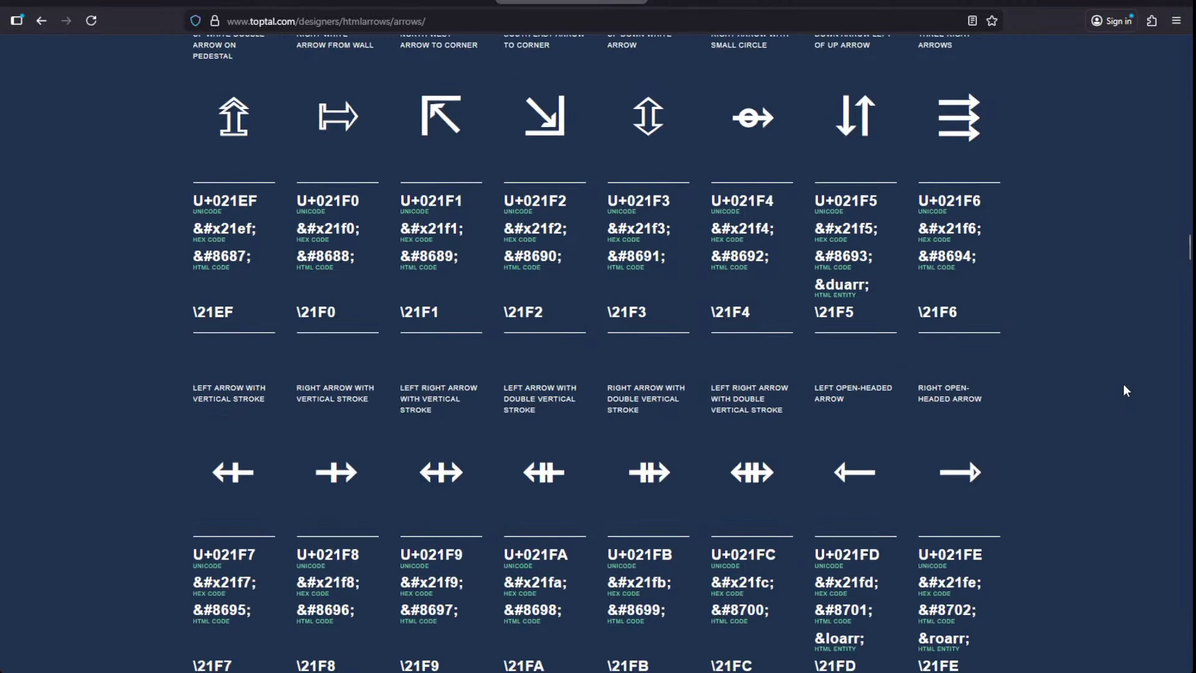
{"action": "scroll", "coordinate": [1123, 384], "scroll_direction": "down", "scroll_amount": 8}
{"action": "scroll", "coordinate": [1164, 355], "scroll_direction": "up", "scroll_amount": 6}
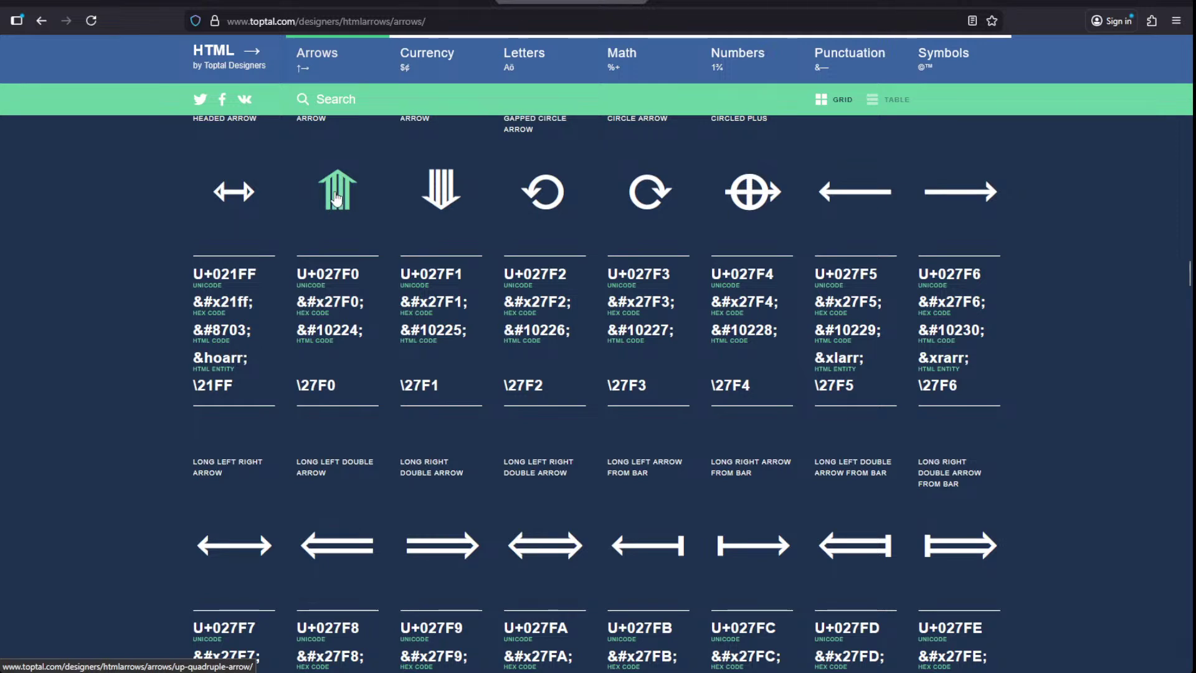
{"action": "scroll", "coordinate": [337, 193], "scroll_direction": "up", "scroll_amount": 15}
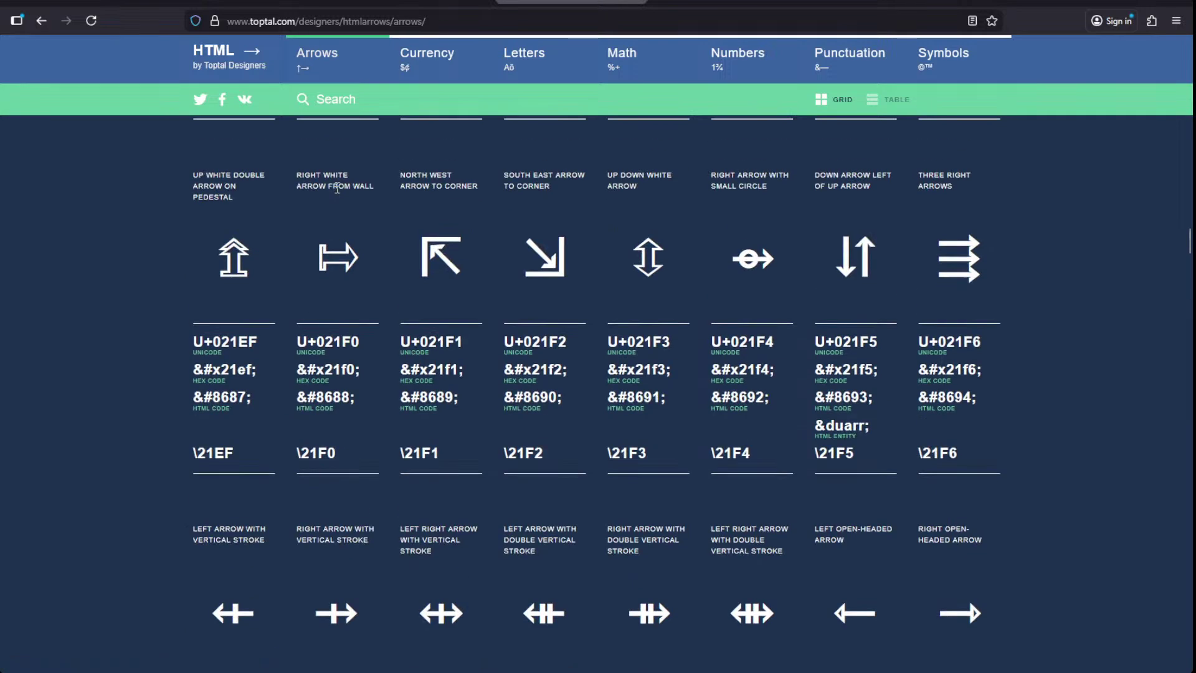
{"action": "scroll", "coordinate": [336, 190], "scroll_direction": "up", "scroll_amount": 10}
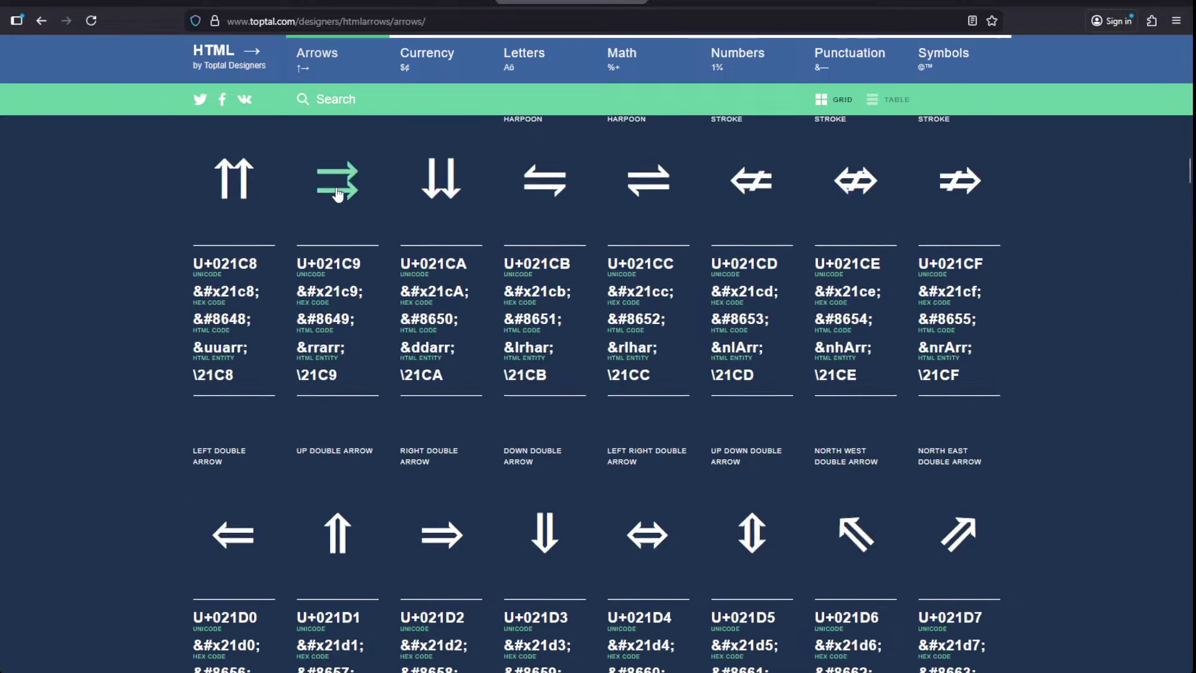
{"action": "scroll", "coordinate": [332, 190], "scroll_direction": "up", "scroll_amount": 8}
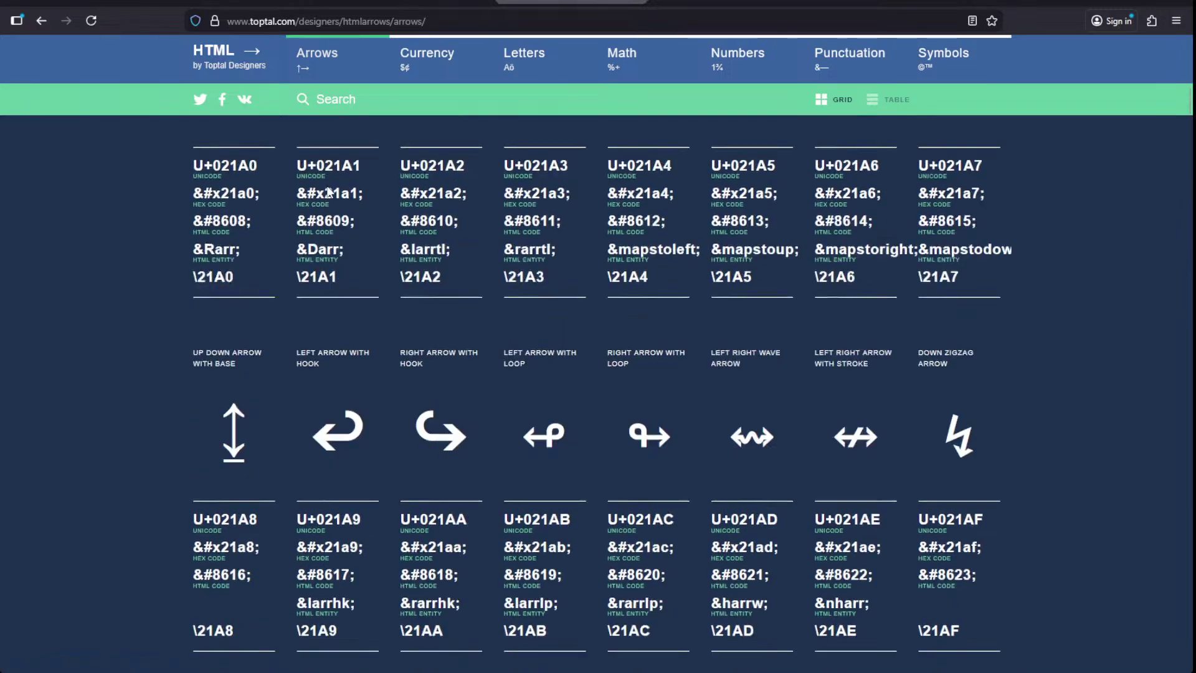
{"action": "scroll", "coordinate": [327, 186], "scroll_direction": "up", "scroll_amount": 8}
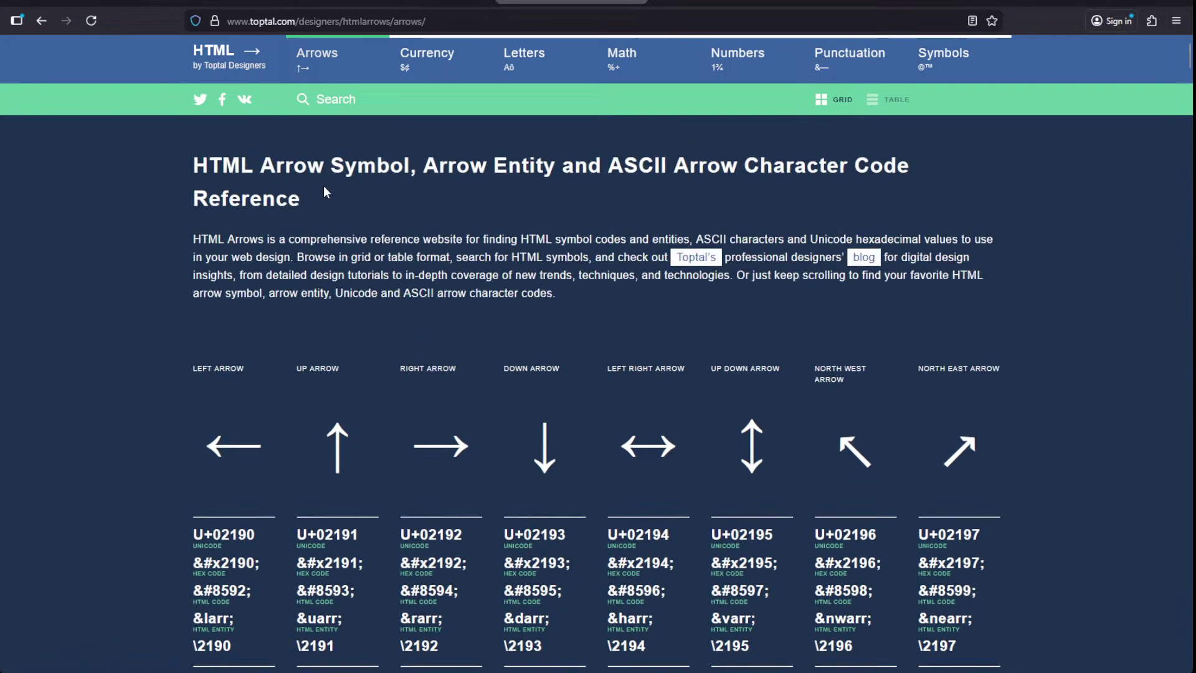
- Go through the Arrows grid again, from the hooked and cornered arrows to the arrows pointing to a corner
{"action": "scroll", "coordinate": [324, 186], "scroll_direction": "down", "scroll_amount": 15}
{"action": "scroll", "coordinate": [322, 190], "scroll_direction": "down", "scroll_amount": 5}
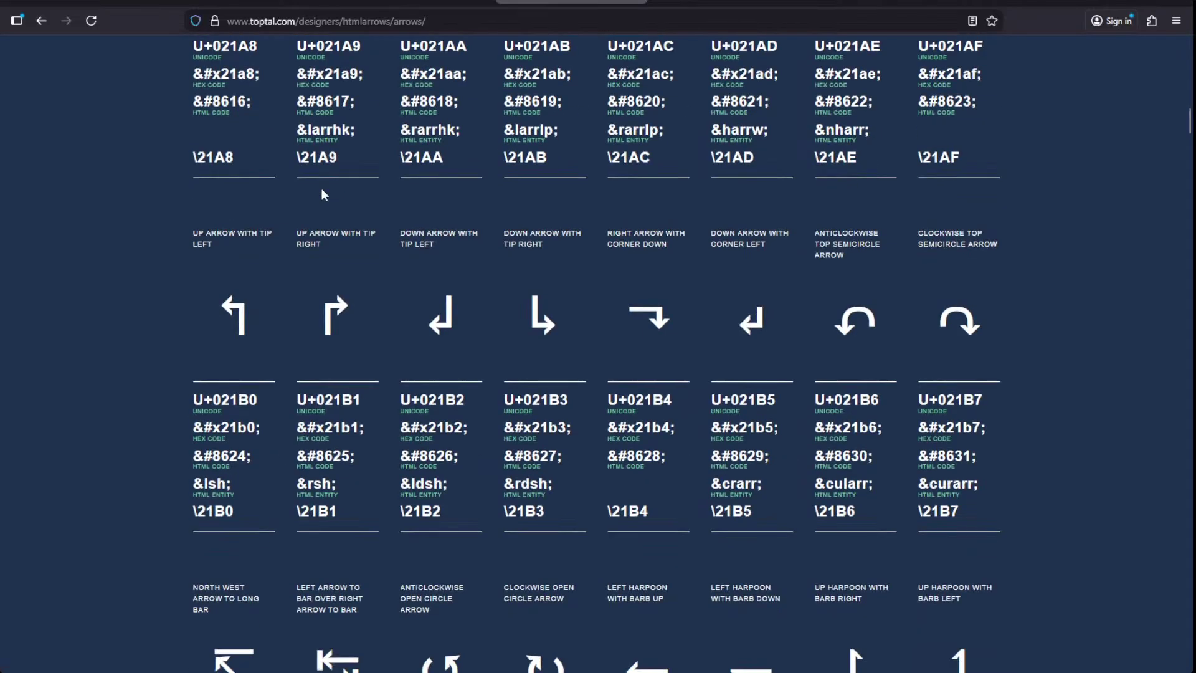
{"action": "scroll", "coordinate": [321, 188], "scroll_direction": "down", "scroll_amount": 8}
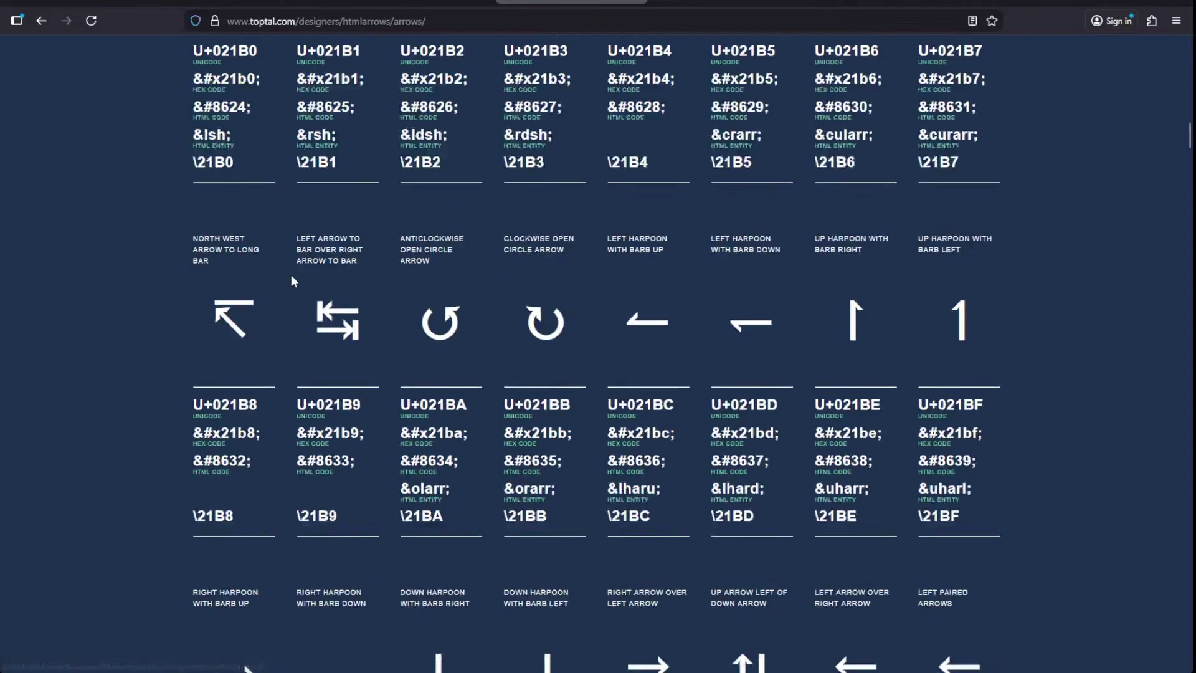
{"action": "scroll", "coordinate": [290, 280], "scroll_direction": "down", "scroll_amount": 16}
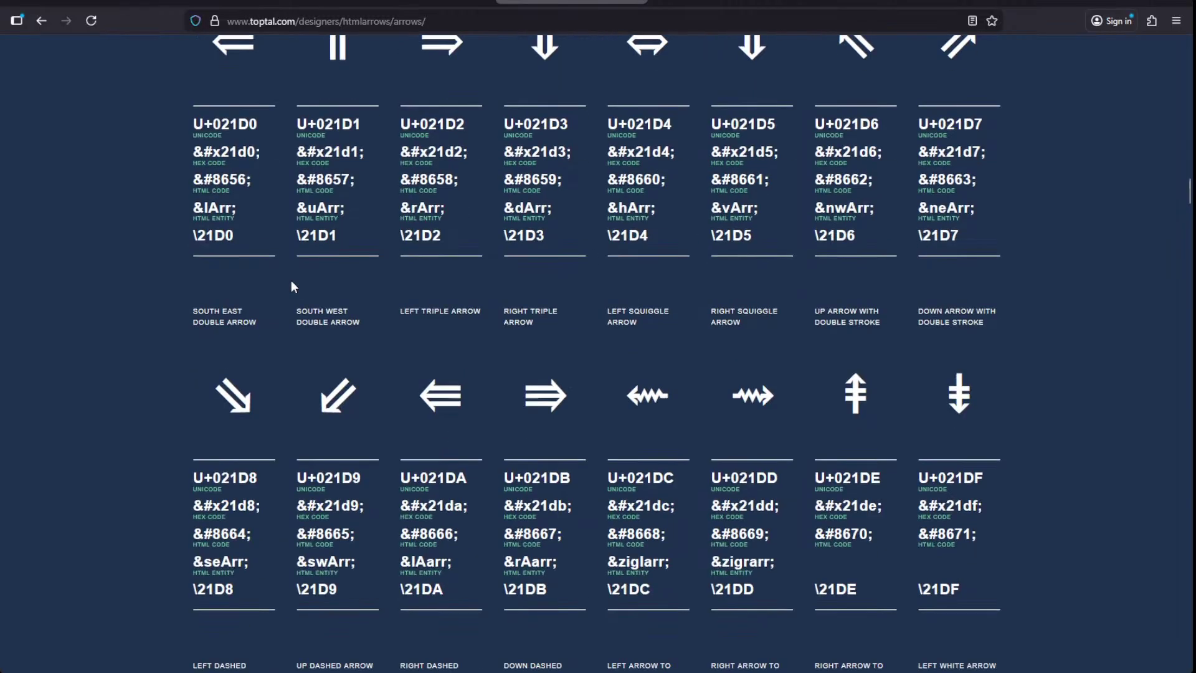
{"action": "scroll", "coordinate": [290, 281], "scroll_direction": "up", "scroll_amount": 2}
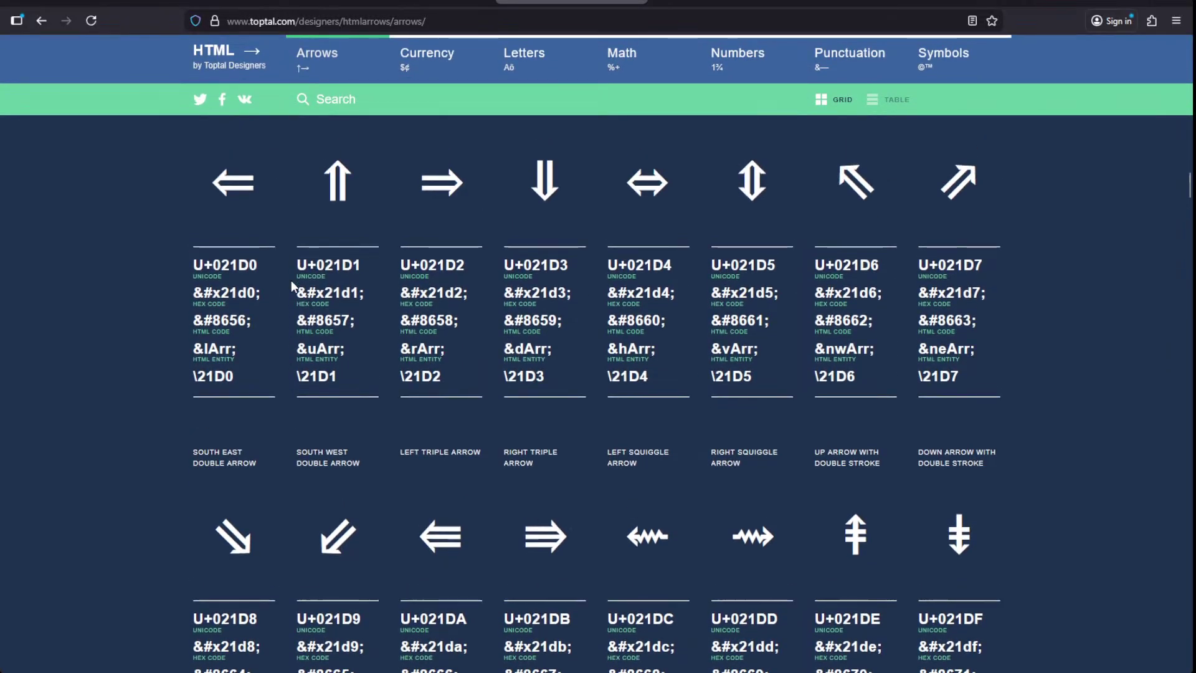
{"action": "scroll", "coordinate": [290, 281], "scroll_direction": "down", "scroll_amount": 6}
{"action": "scroll", "coordinate": [291, 283], "scroll_direction": "down", "scroll_amount": 13}
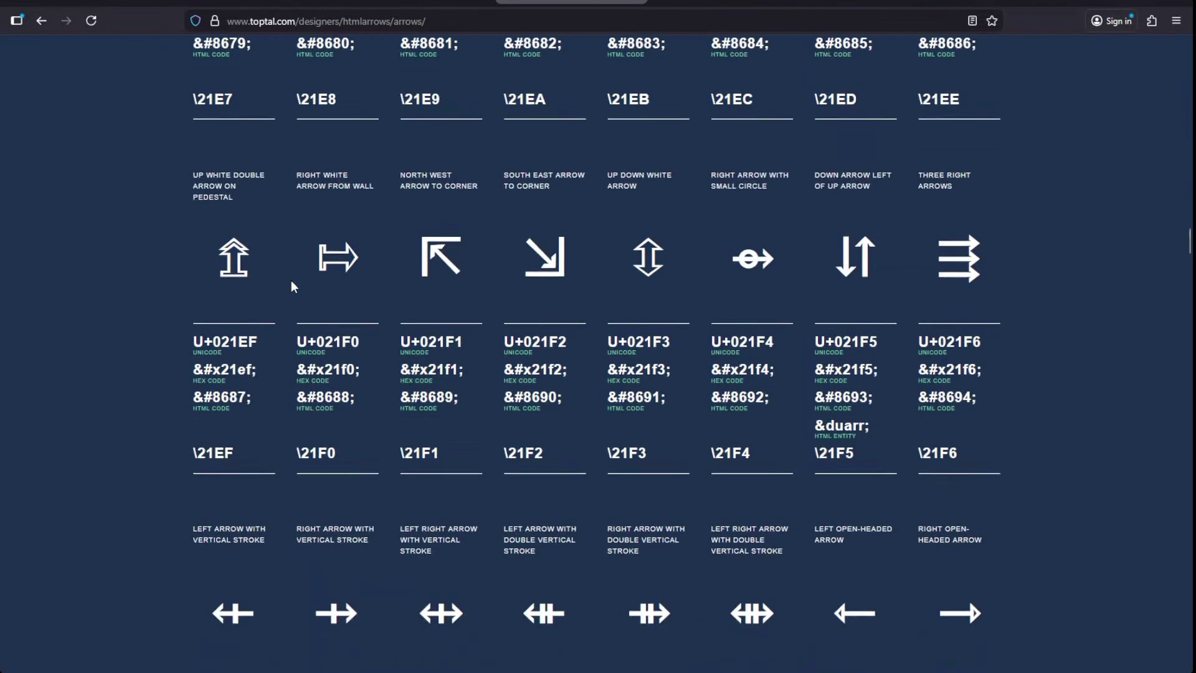
- Examine the Arrows grid from the white double arrows through the curved and crossing arrows to the harpoons with bars
{"action": "scroll", "coordinate": [291, 281], "scroll_direction": "up", "scroll_amount": 6}
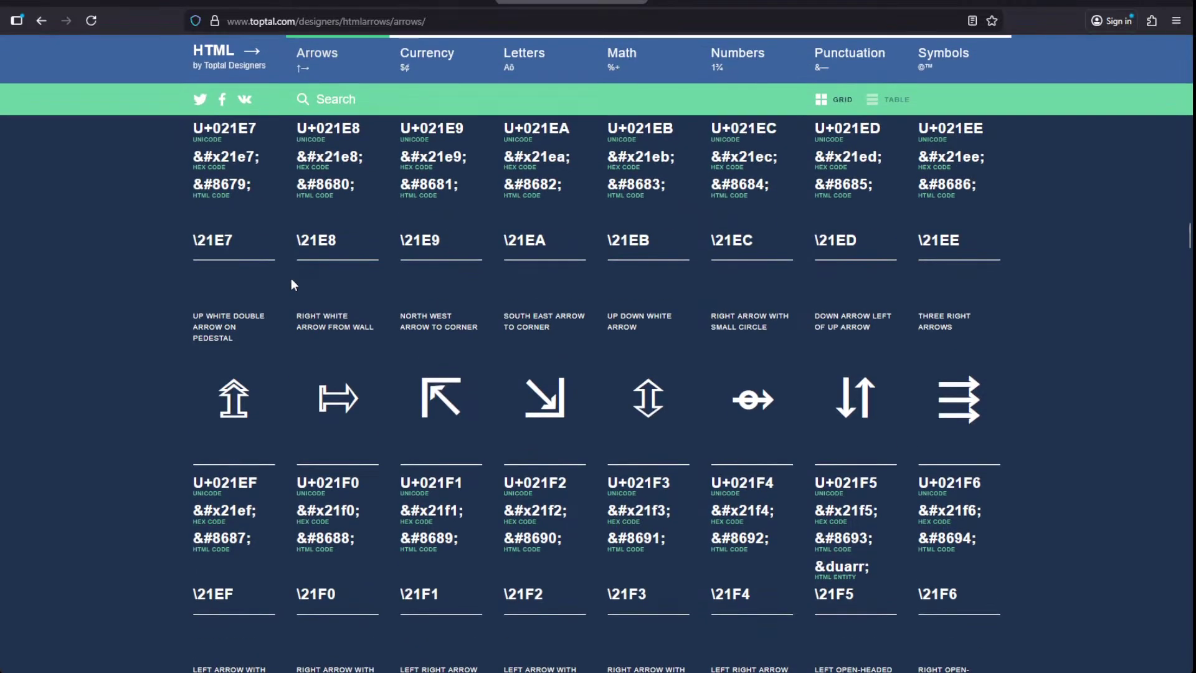
{"action": "scroll", "coordinate": [291, 284], "scroll_direction": "down", "scroll_amount": 11}
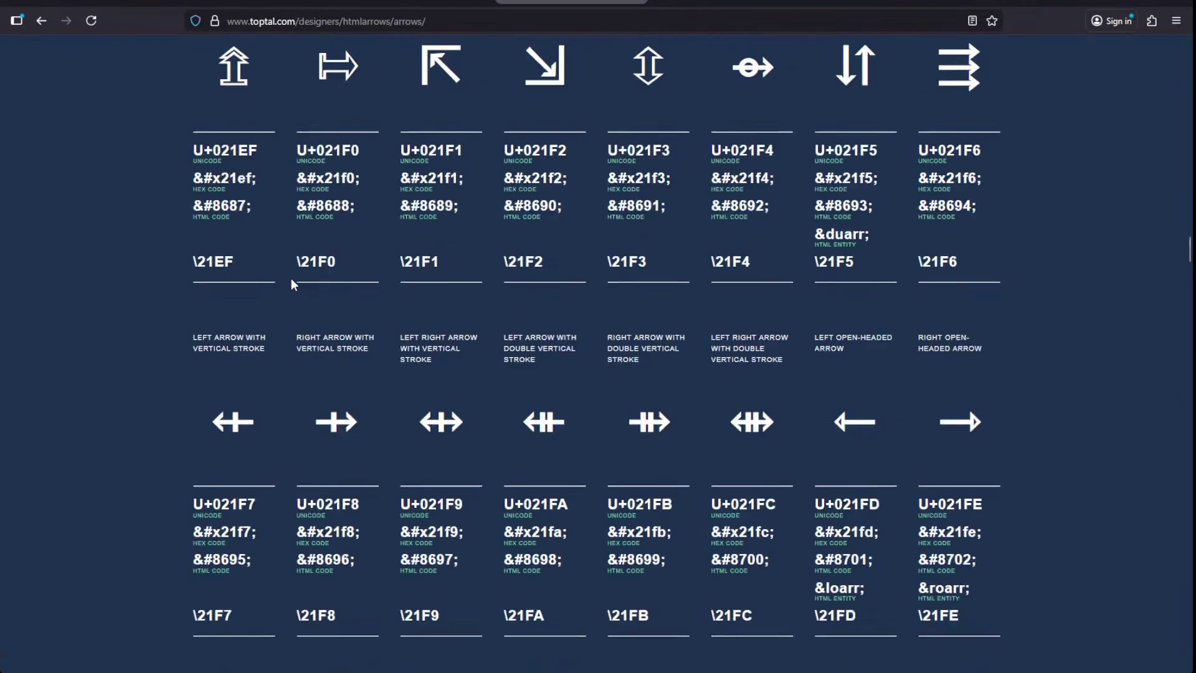
{"action": "scroll", "coordinate": [290, 284], "scroll_direction": "down", "scroll_amount": 6}
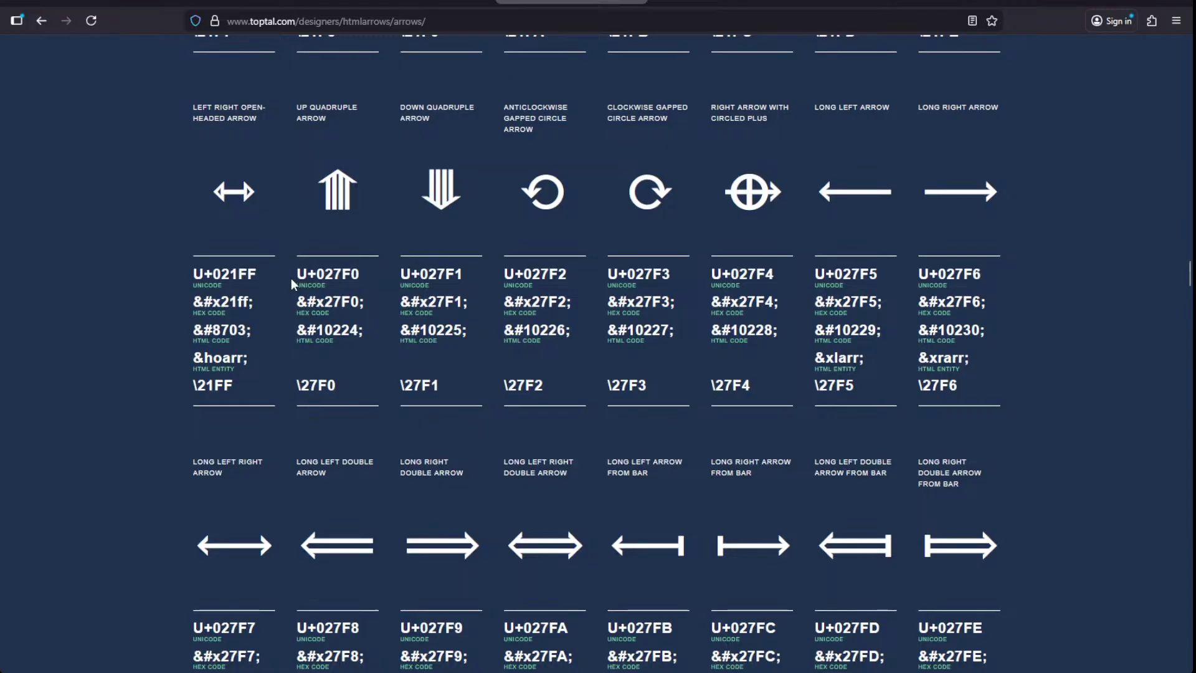
{"action": "scroll", "coordinate": [291, 283], "scroll_direction": "down", "scroll_amount": 17}
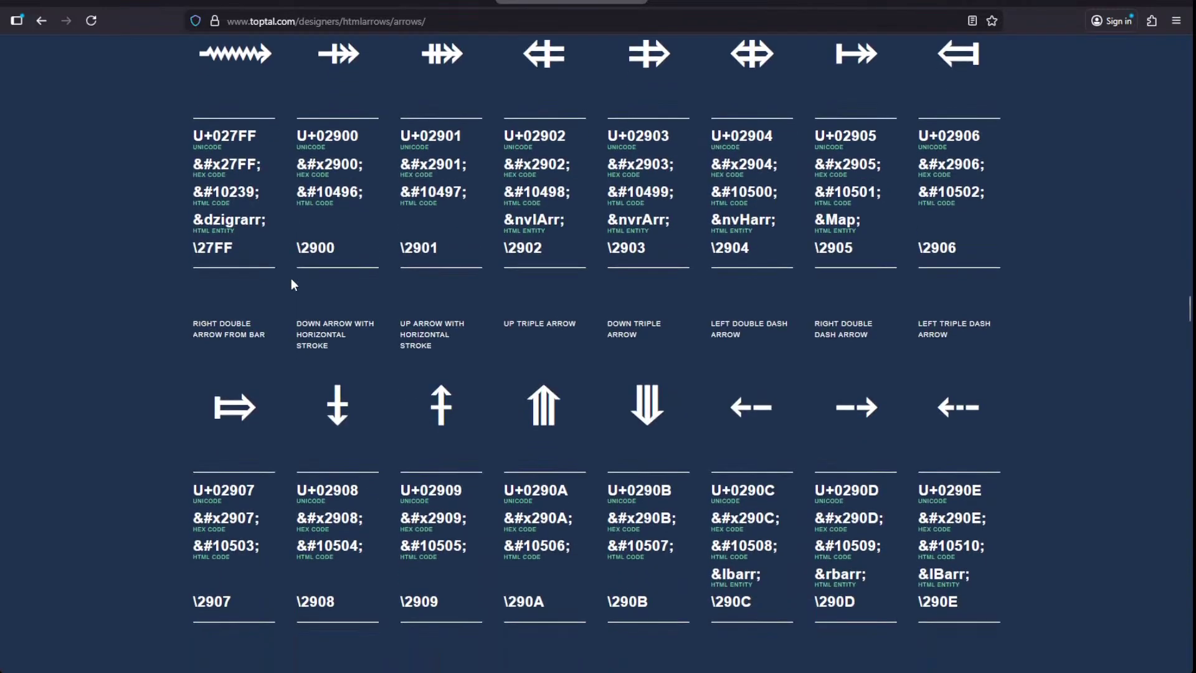
{"action": "scroll", "coordinate": [291, 285], "scroll_direction": "down", "scroll_amount": 18}
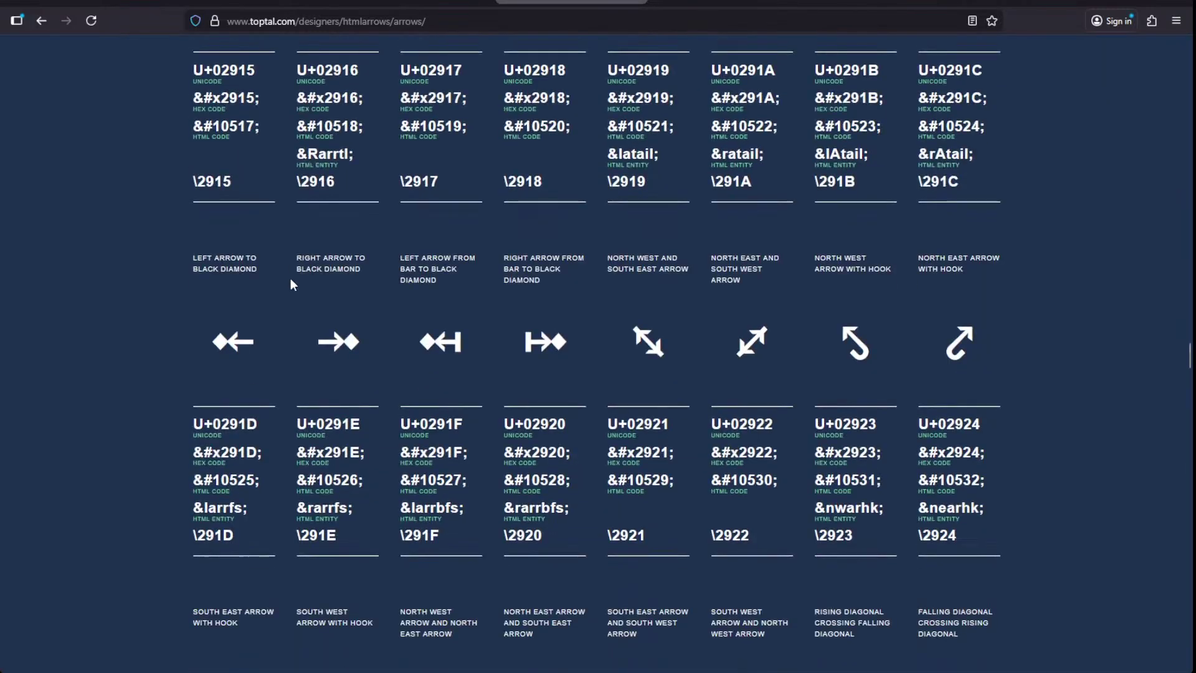
{"action": "scroll", "coordinate": [291, 284], "scroll_direction": "down", "scroll_amount": 14}
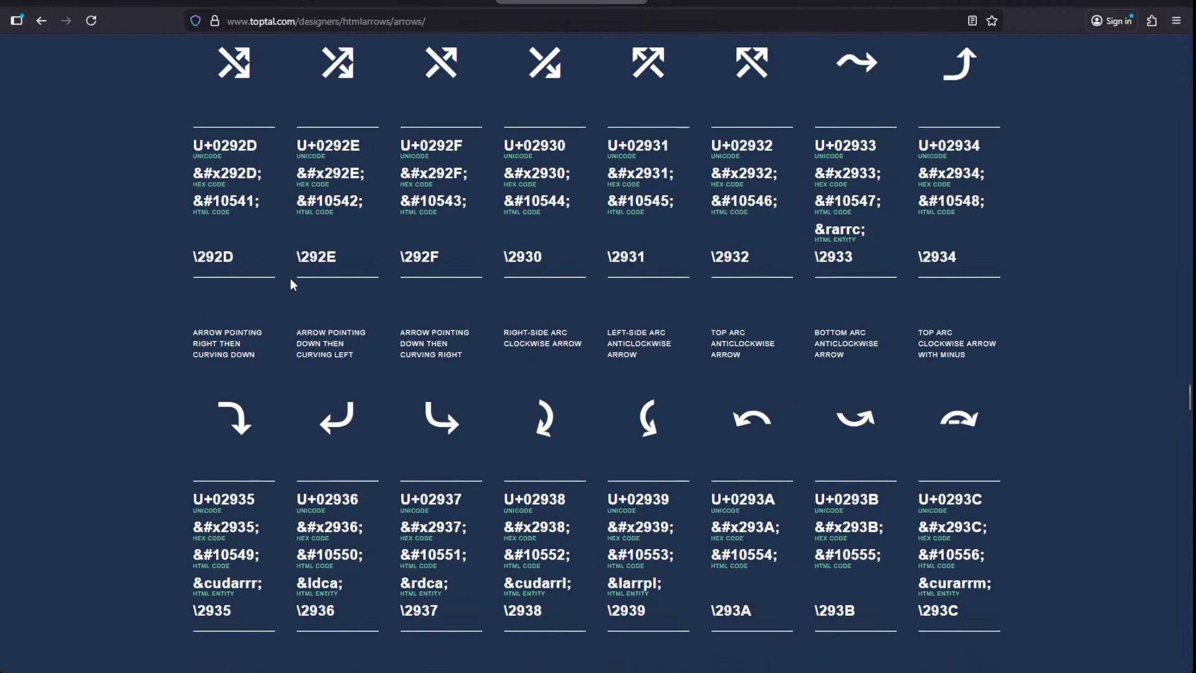
{"action": "scroll", "coordinate": [290, 278], "scroll_direction": "down", "scroll_amount": 11}
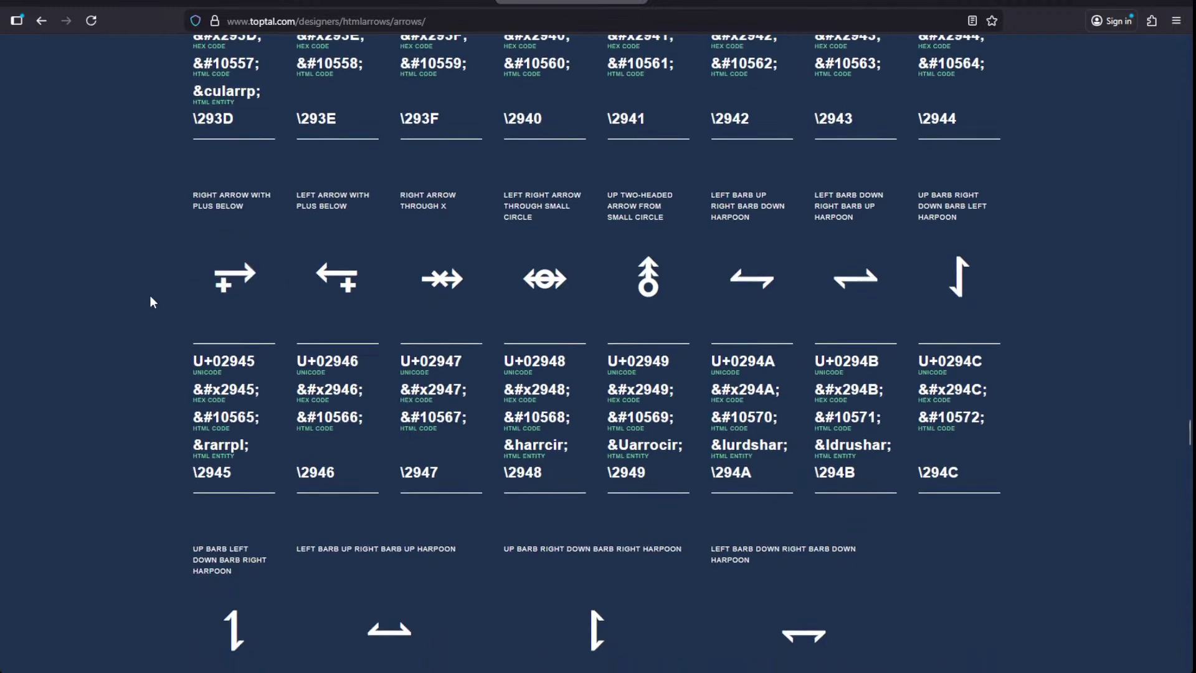
{"action": "scroll", "coordinate": [151, 302], "scroll_direction": "down", "scroll_amount": 19}
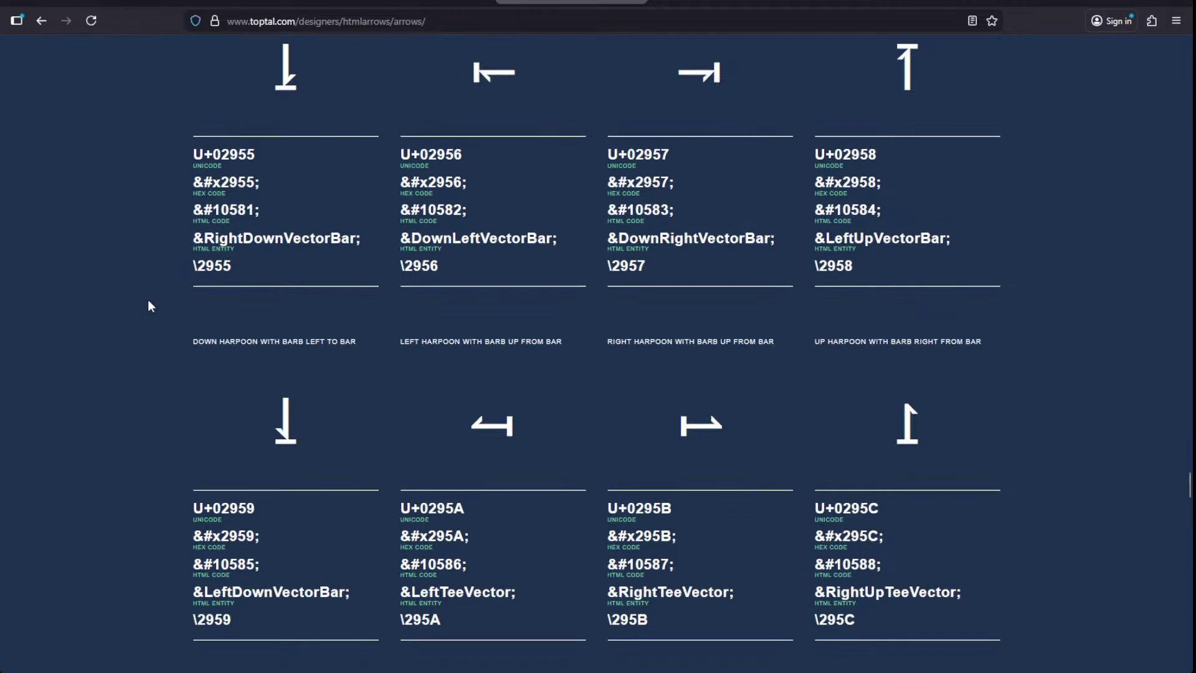
- Go through the remaining Arrows entries, comparing the fish tails, arrowheads, shadowed arrows and feathered arrows up to the end of the page
{"action": "scroll", "coordinate": [147, 305], "scroll_direction": "down", "scroll_amount": 20}
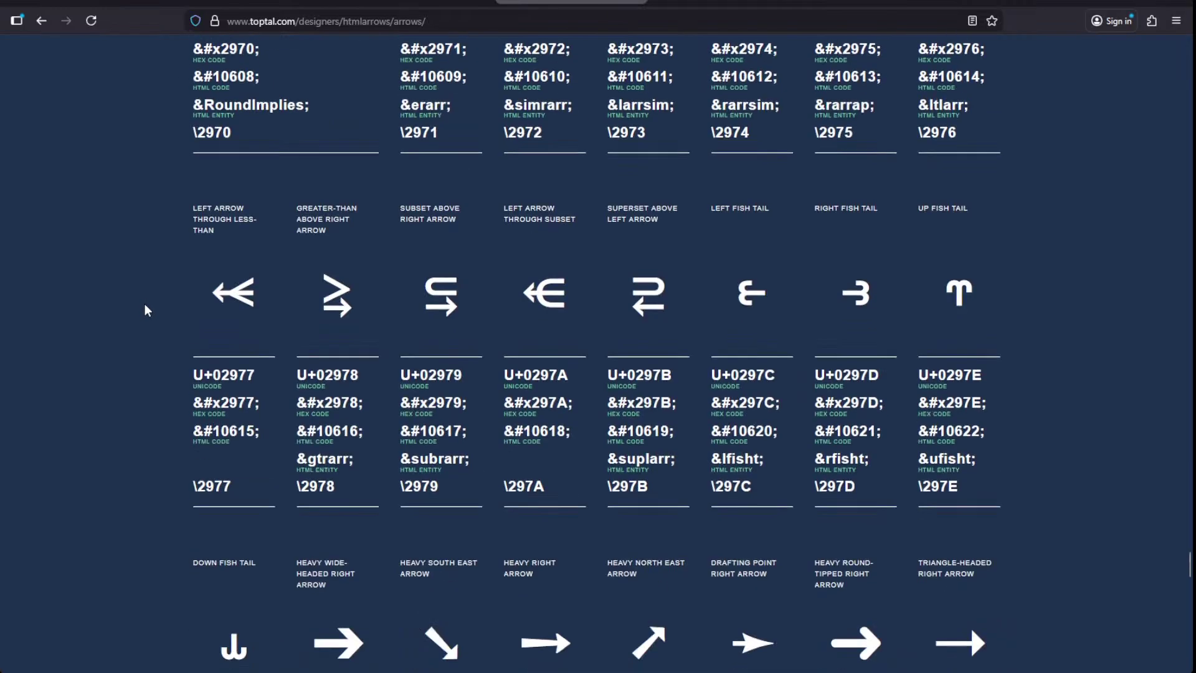
{"action": "scroll", "coordinate": [142, 305], "scroll_direction": "down", "scroll_amount": 7}
{"action": "scroll", "coordinate": [142, 305], "scroll_direction": "up", "scroll_amount": 5}
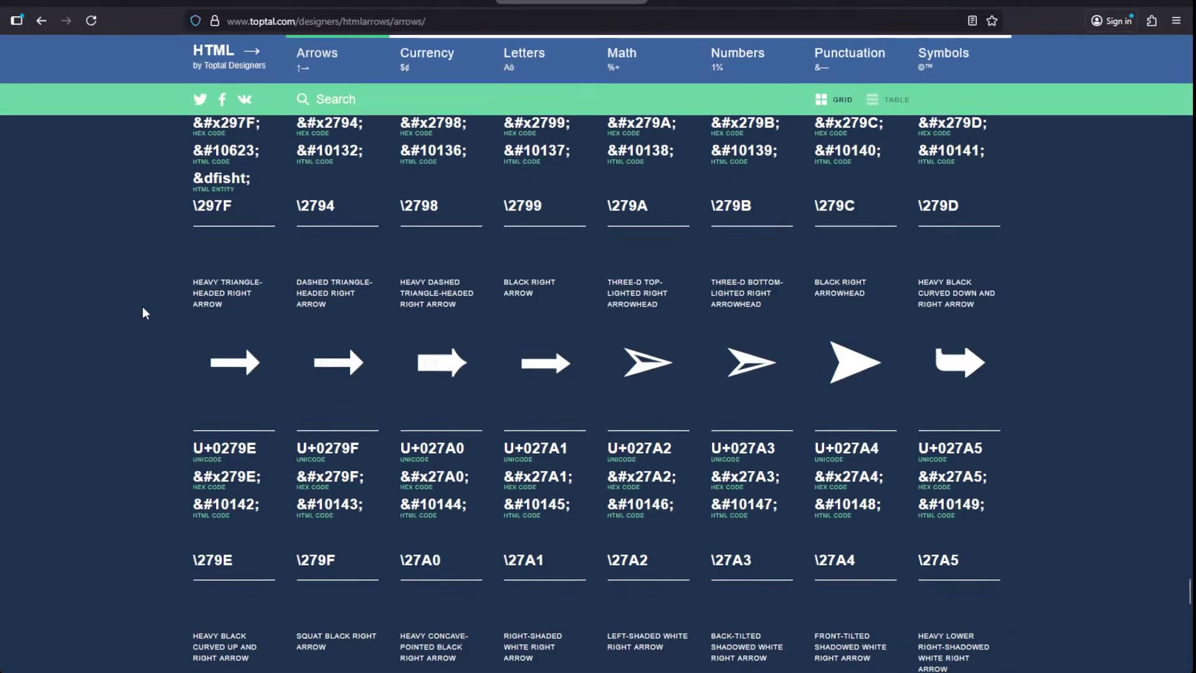
{"action": "scroll", "coordinate": [437, 374], "scroll_direction": "down", "scroll_amount": 7}
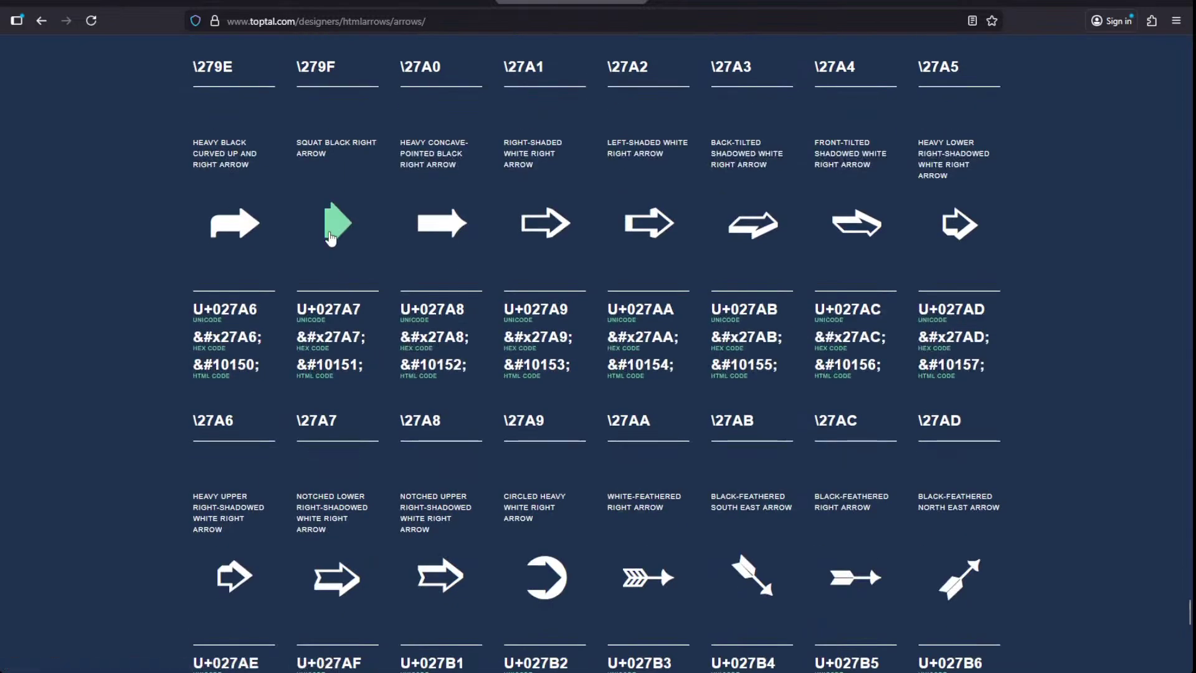
{"action": "scroll", "coordinate": [237, 312], "scroll_direction": "down", "scroll_amount": 6}
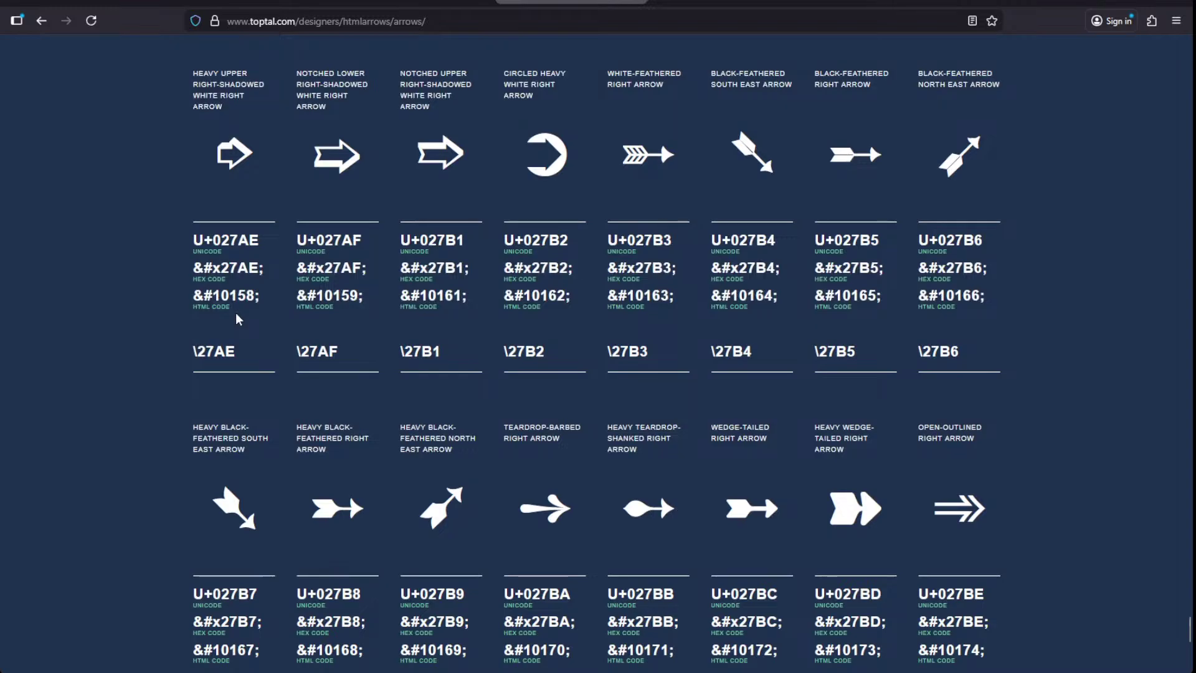
{"action": "scroll", "coordinate": [238, 314], "scroll_direction": "up", "scroll_amount": 1}
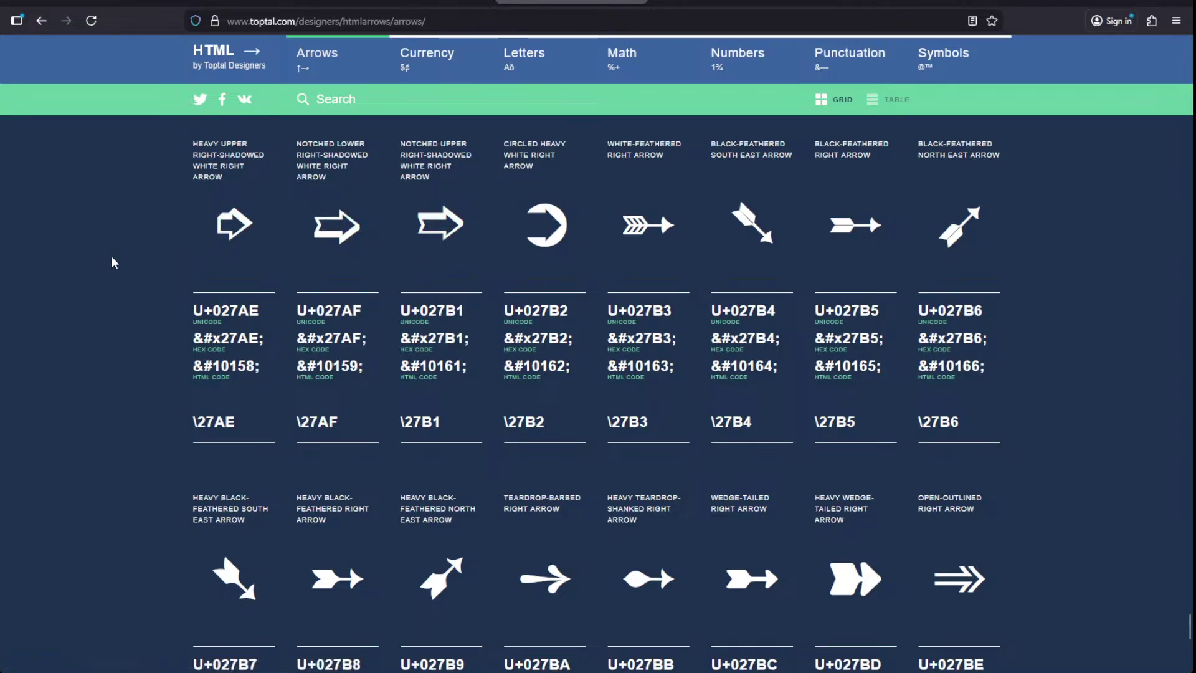
{"action": "scroll", "coordinate": [113, 261], "scroll_direction": "down", "scroll_amount": 10}
{"action": "scroll", "coordinate": [110, 264], "scroll_direction": "up", "scroll_amount": 2}
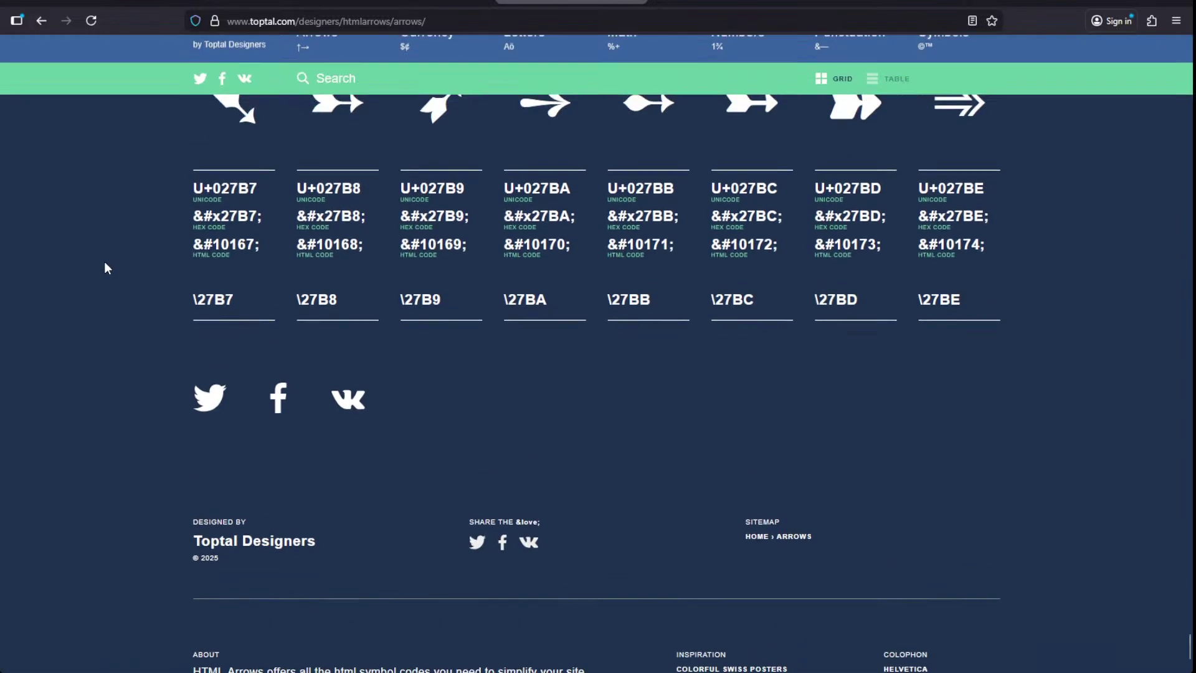
- Go back through the visited symbol pages to the Google results for "ascii arrow"
{"action": "key", "text": "alt+Left"}
{"action": "key", "text": "alt+Left"}
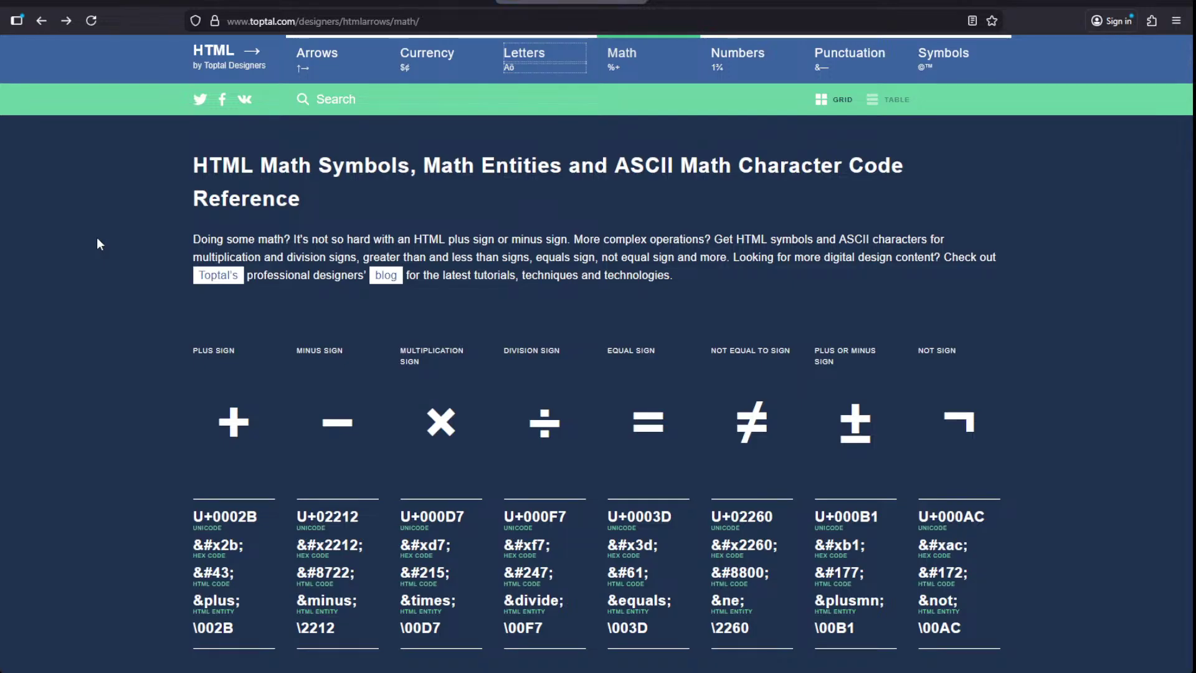
{"action": "key", "text": "alt+Left"}
{"action": "key", "text": "alt+Left"}
{"action": "key", "text": "alt+Left"}
{"action": "key", "text": "alt+Left"}
{"action": "key", "text": "alt+Left"}
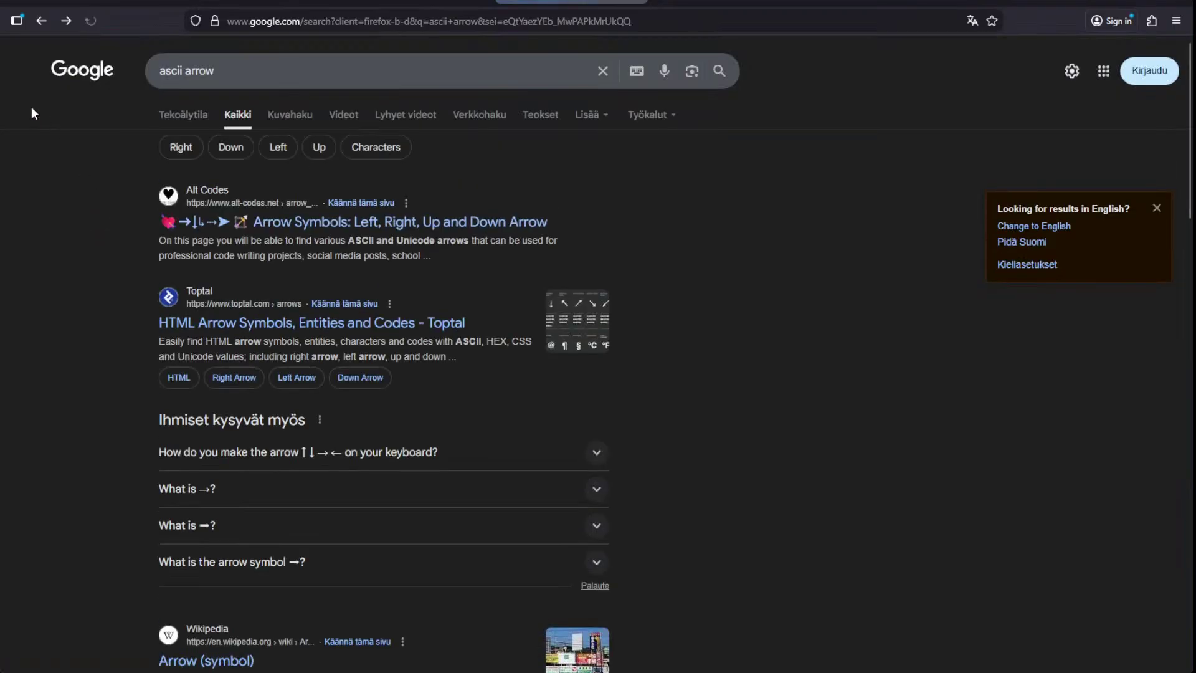
- Replace the Google query with "html click" and run the search
{"action": "left_click", "coordinate": [252, 71]}
{"action": "left_click_drag", "start_coordinate": [262, 70], "coordinate": [99, 70]}
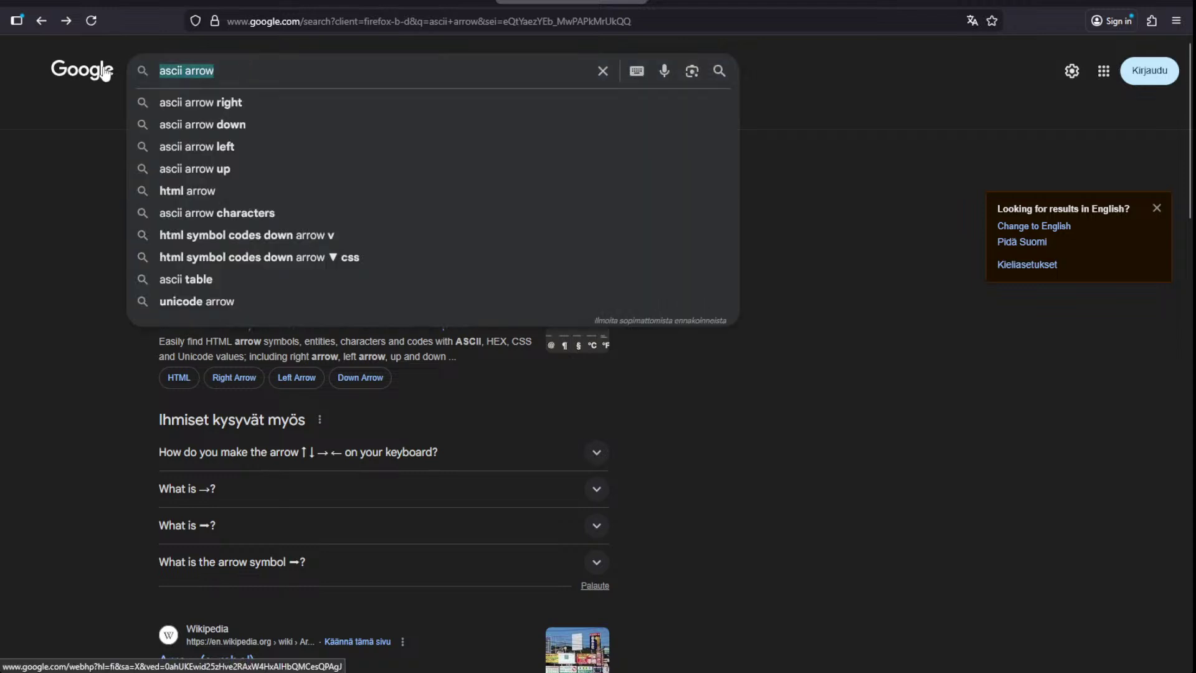
{"action": "type", "text": "hy"}
{"action": "key", "text": "BackSpace"}
{"action": "type", "text": "tml"}
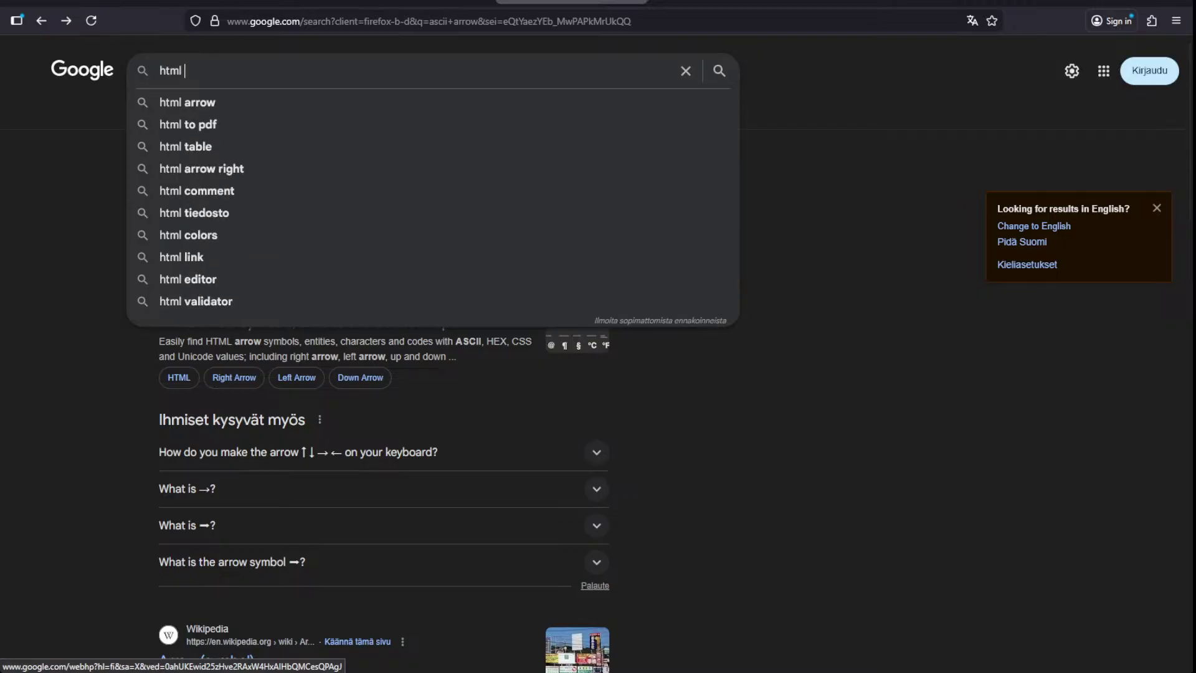
{"action": "type", "text": "lick"}
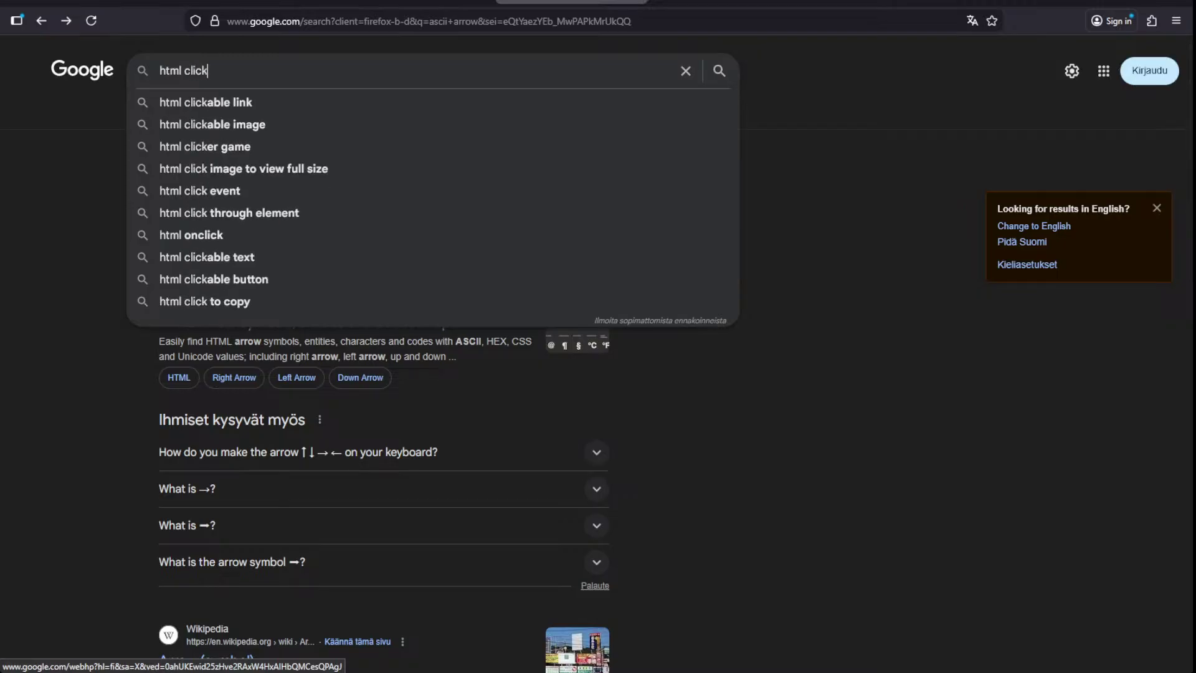
{"action": "key", "text": "Return"}
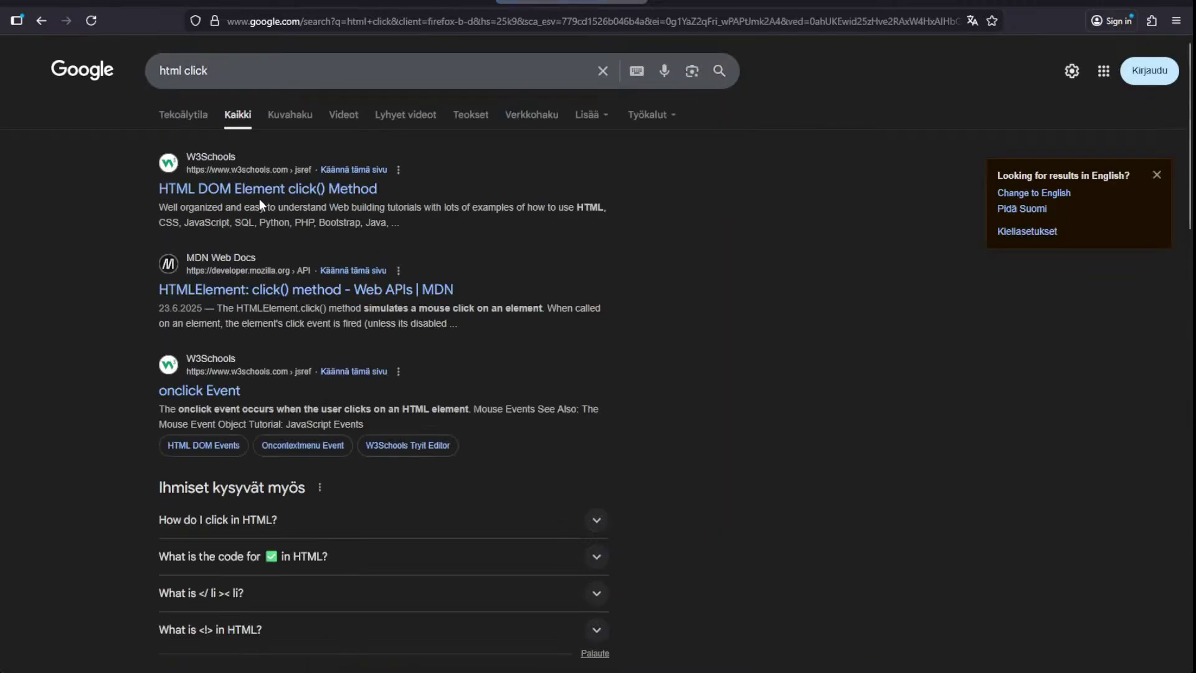
- Open the W3Schools result on the HTML DOM Element click() method, look through it, and return to the search results
{"action": "left_click", "coordinate": [263, 186]}
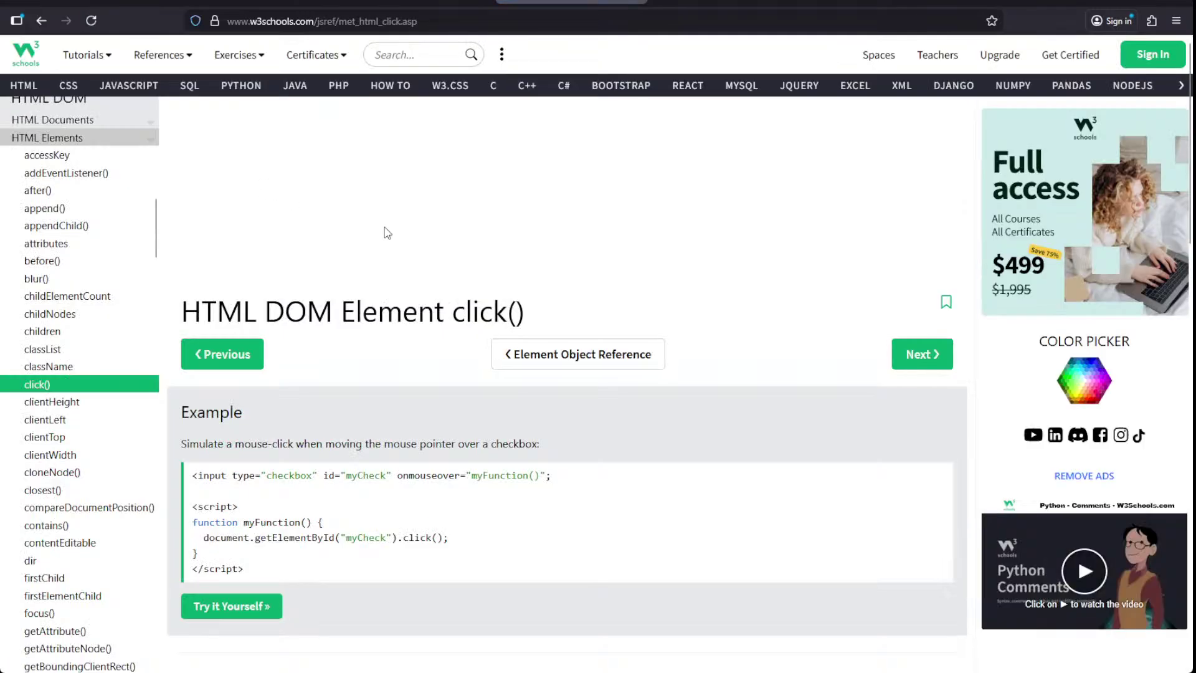
{"action": "scroll", "coordinate": [386, 233], "scroll_direction": "down", "scroll_amount": 8}
{"action": "scroll", "coordinate": [385, 229], "scroll_direction": "down", "scroll_amount": 5}
{"action": "key", "text": "alt+Left"}
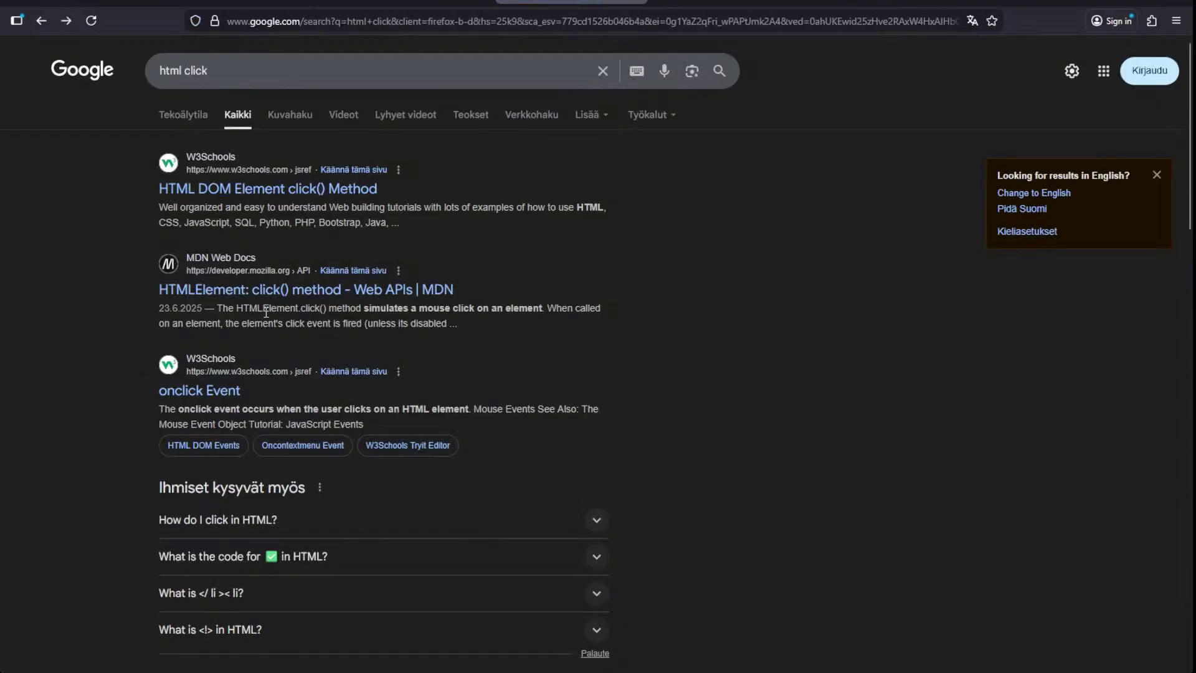
- Extend the query to "html click ascii symbol", run the search, and open the W3Schools HTML Unicode Dingbats result
{"action": "left_click", "coordinate": [266, 76]}
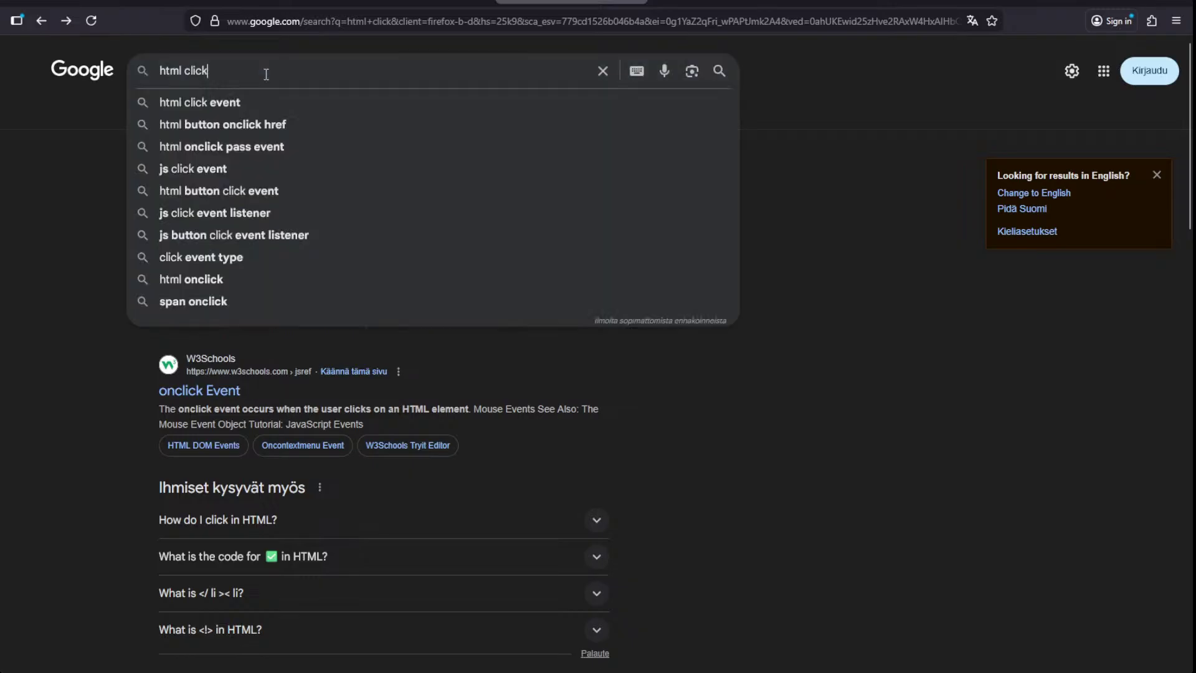
{"action": "type", "text": "ascii symb"}
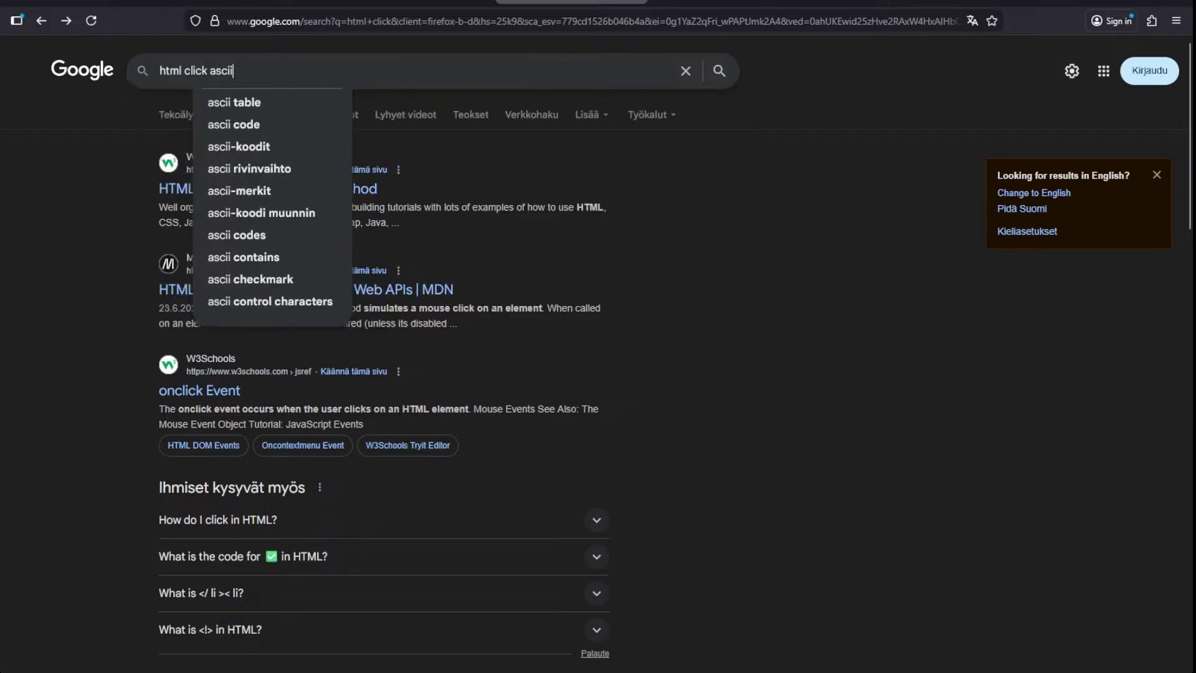
{"action": "key", "text": "Return"}
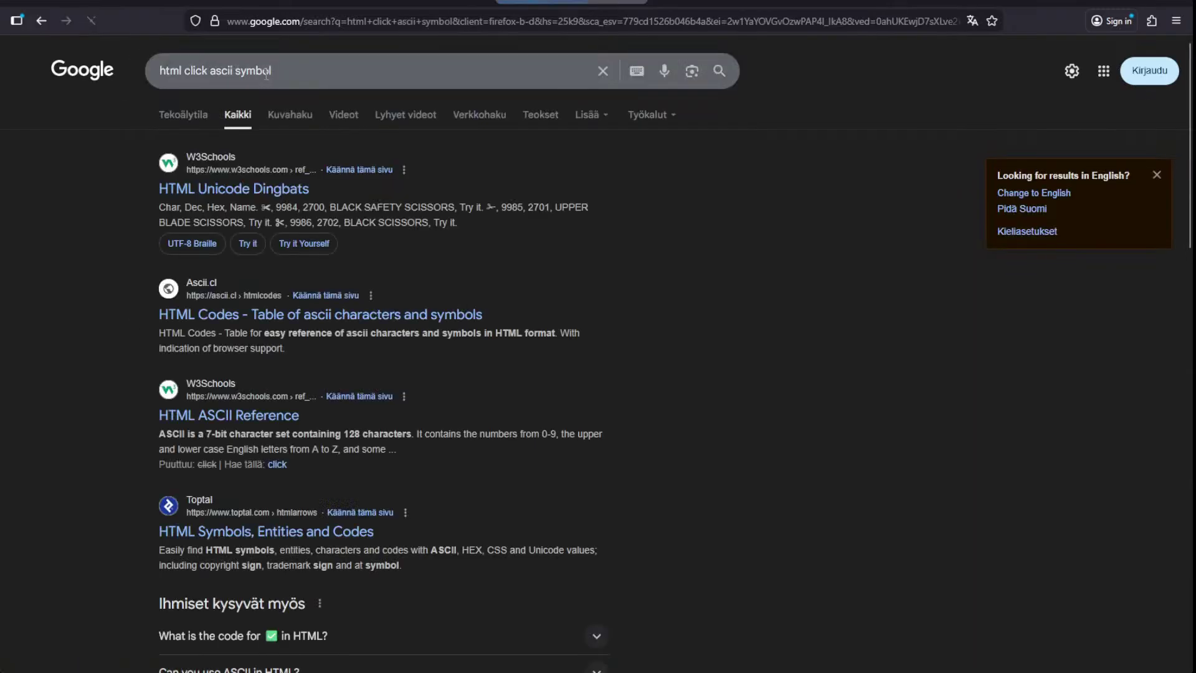
{"action": "left_click", "coordinate": [201, 193]}
{"action": "scroll", "coordinate": [287, 262], "scroll_direction": "down", "scroll_amount": 3}
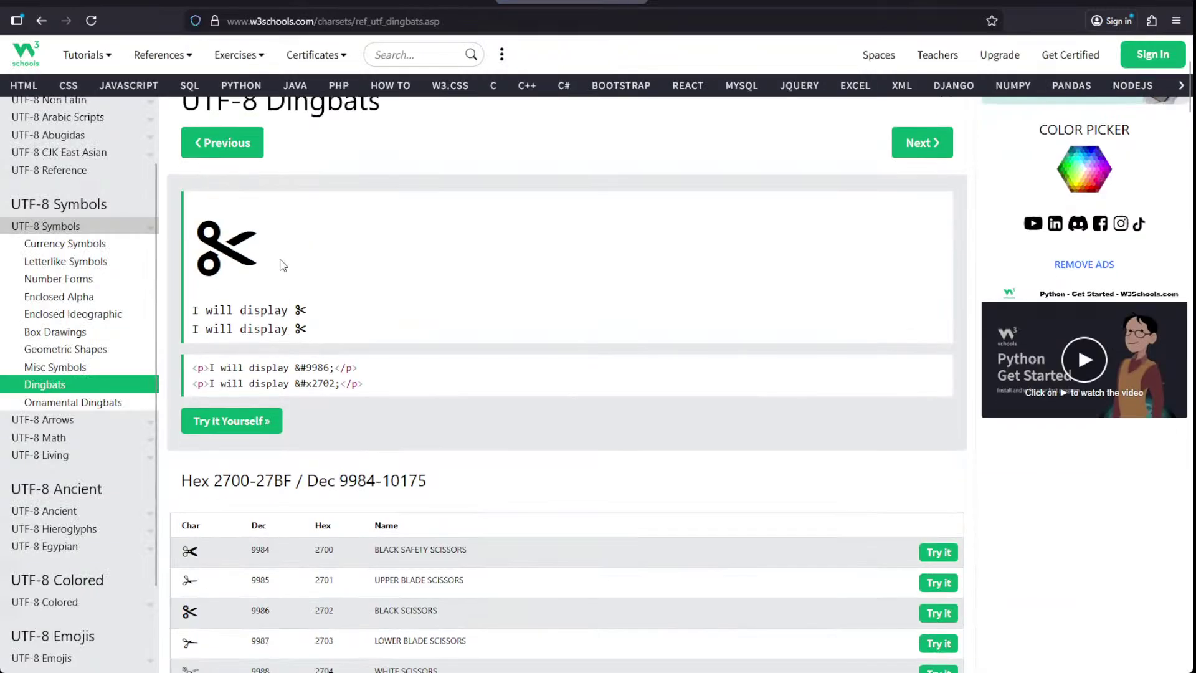
- Examine the scissors sample and the first dingbats in the table, and look through the list of UTF-8 symbol categories
{"action": "left_click_drag", "start_coordinate": [236, 244], "coordinate": [200, 245]}
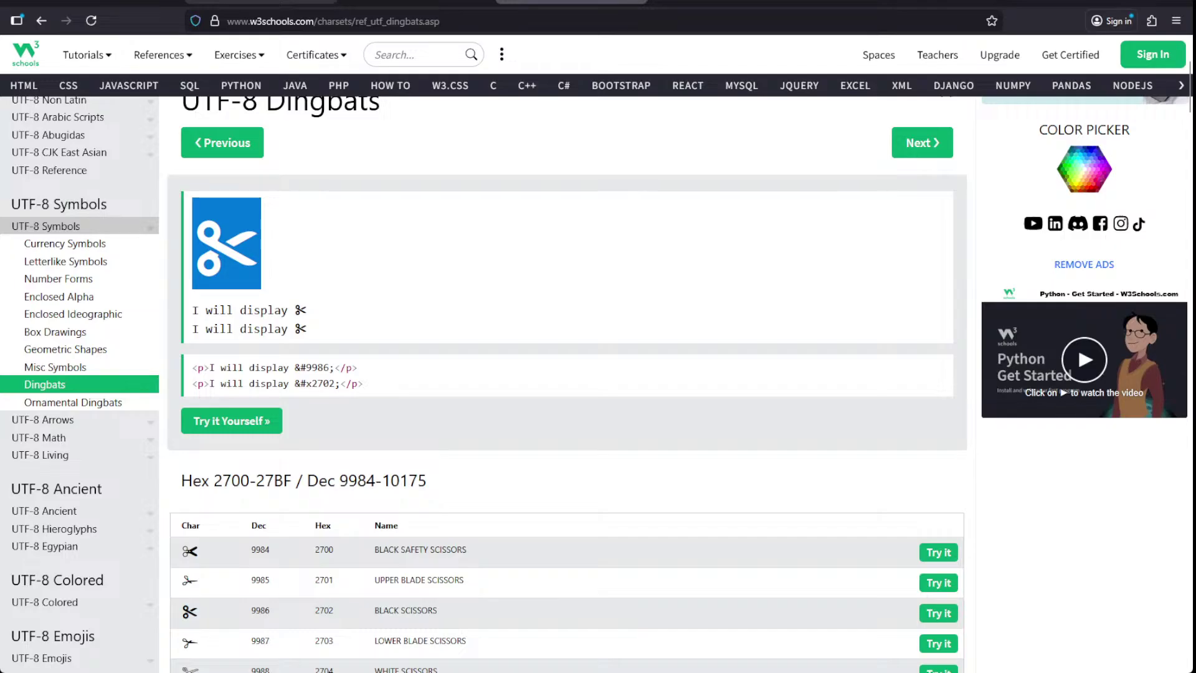
{"action": "key", "text": "alt+Tab"}
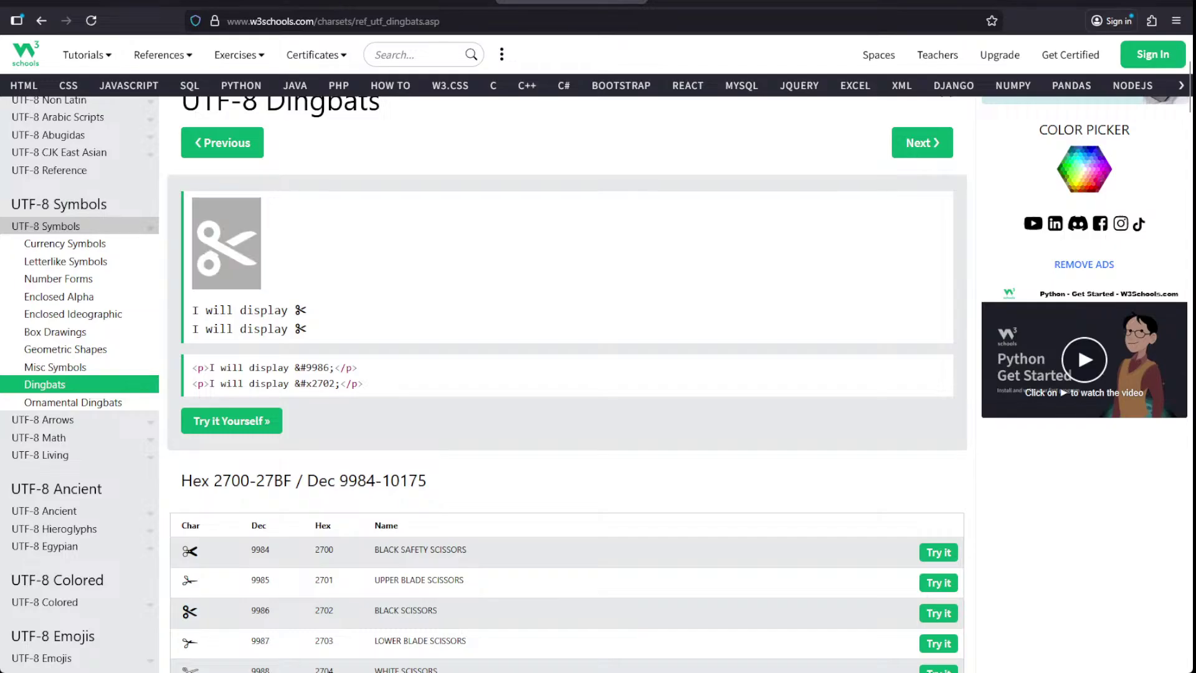
{"action": "left_click", "coordinate": [419, 315]}
{"action": "scroll", "coordinate": [422, 316], "scroll_direction": "down", "scroll_amount": 5}
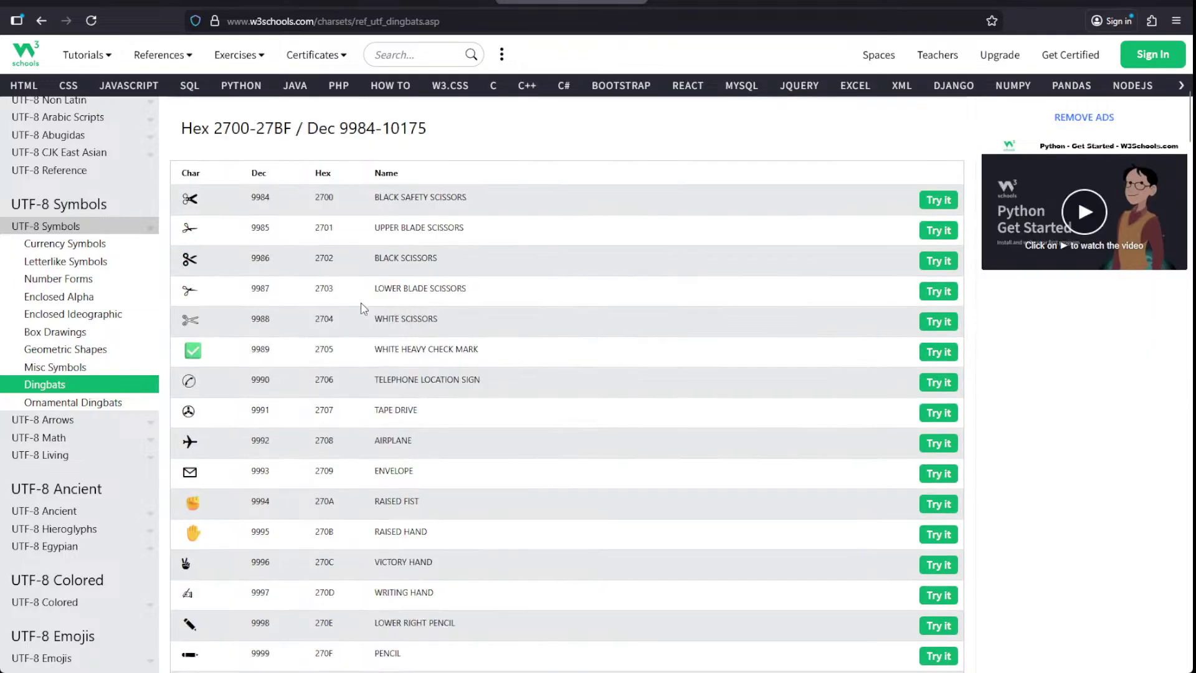
{"action": "scroll", "coordinate": [363, 308], "scroll_direction": "up", "scroll_amount": 8}
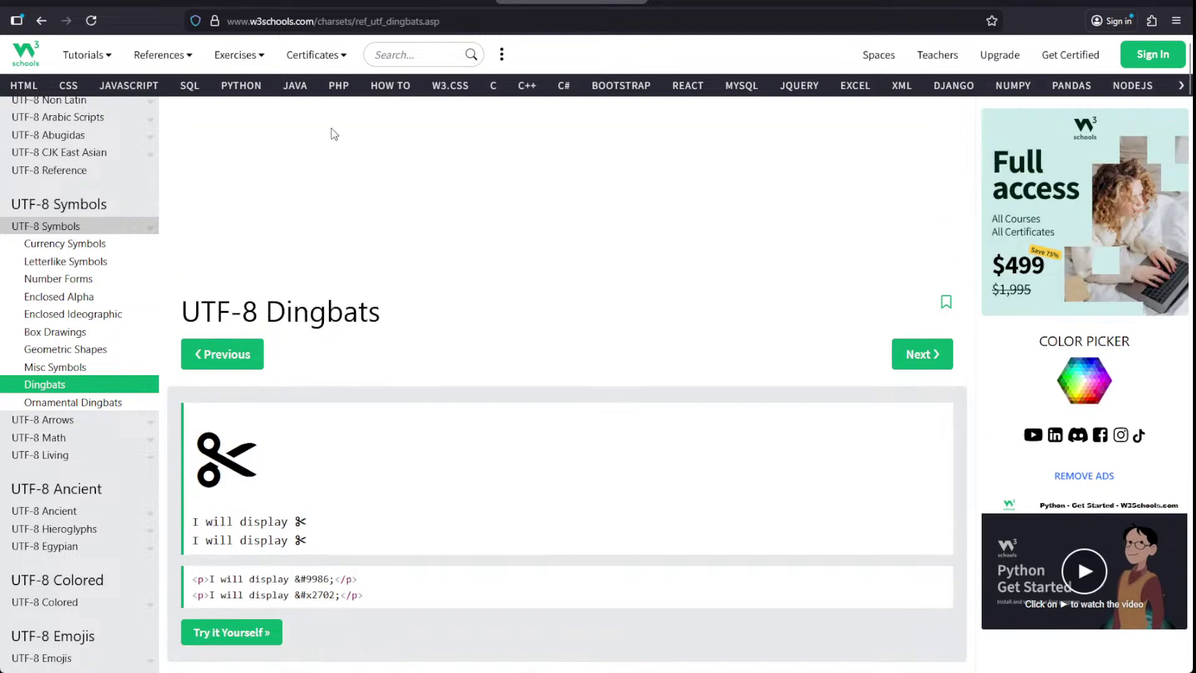
{"action": "scroll", "coordinate": [78, 212], "scroll_direction": "up", "scroll_amount": 2}
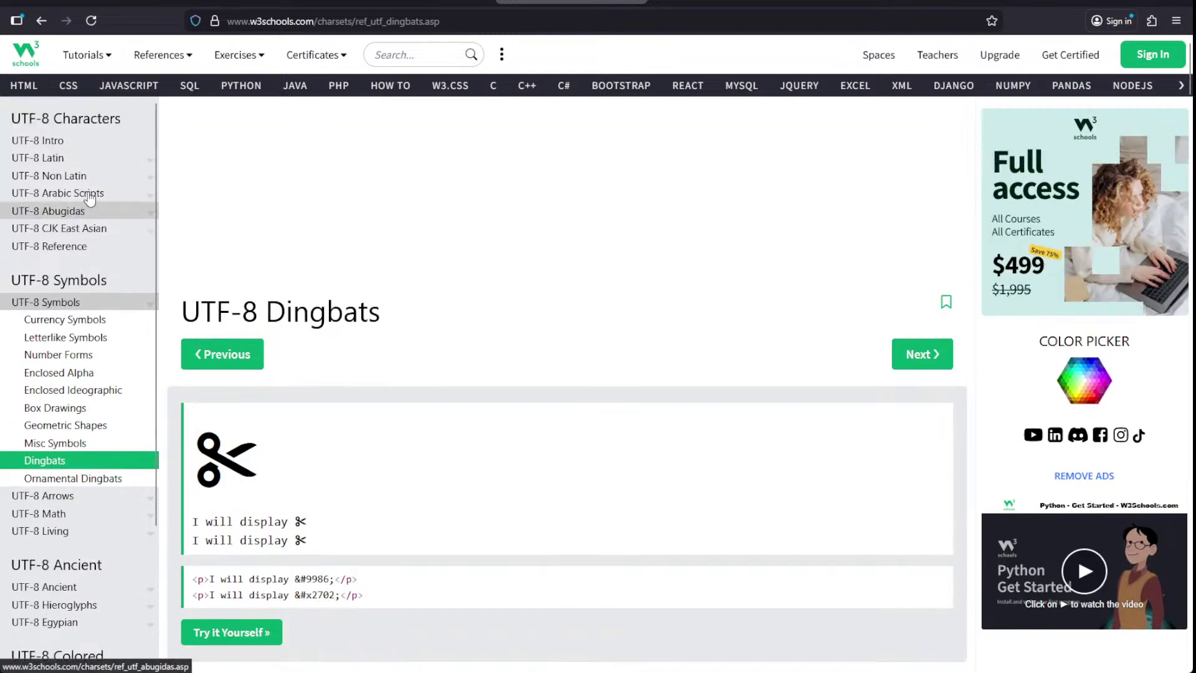
{"action": "scroll", "coordinate": [89, 374], "scroll_direction": "down", "scroll_amount": 3}
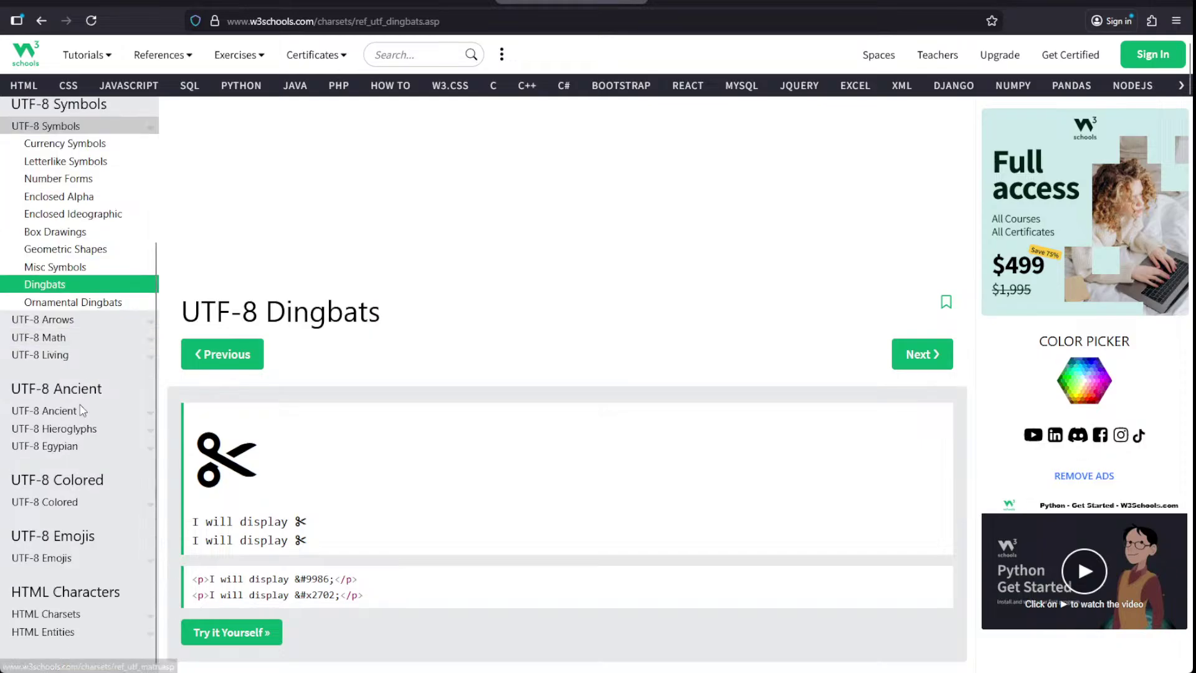
{"action": "scroll", "coordinate": [280, 401], "scroll_direction": "down", "scroll_amount": 4}
- Enlarge the page to 120% and go through the Dingbats table from the scissors to the exclamation and quotation mark ornaments
{"action": "scroll", "coordinate": [280, 402], "scroll_direction": "down", "scroll_amount": 15}
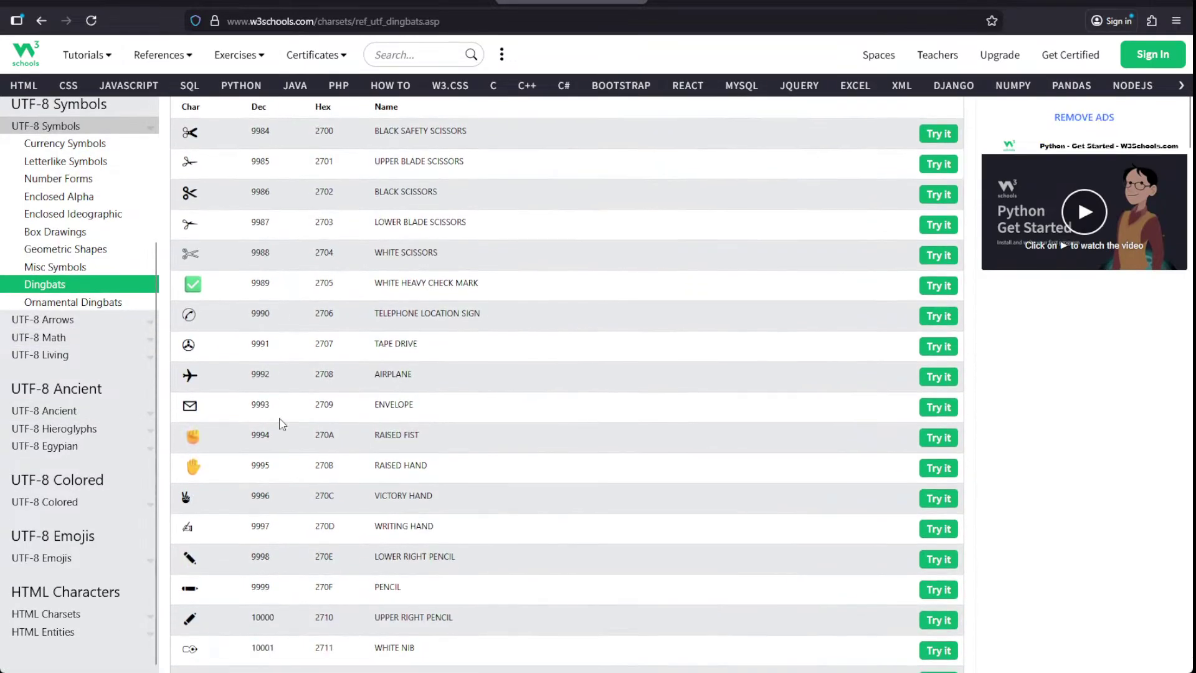
{"action": "scroll", "coordinate": [277, 444], "scroll_direction": "down", "scroll_amount": 5}
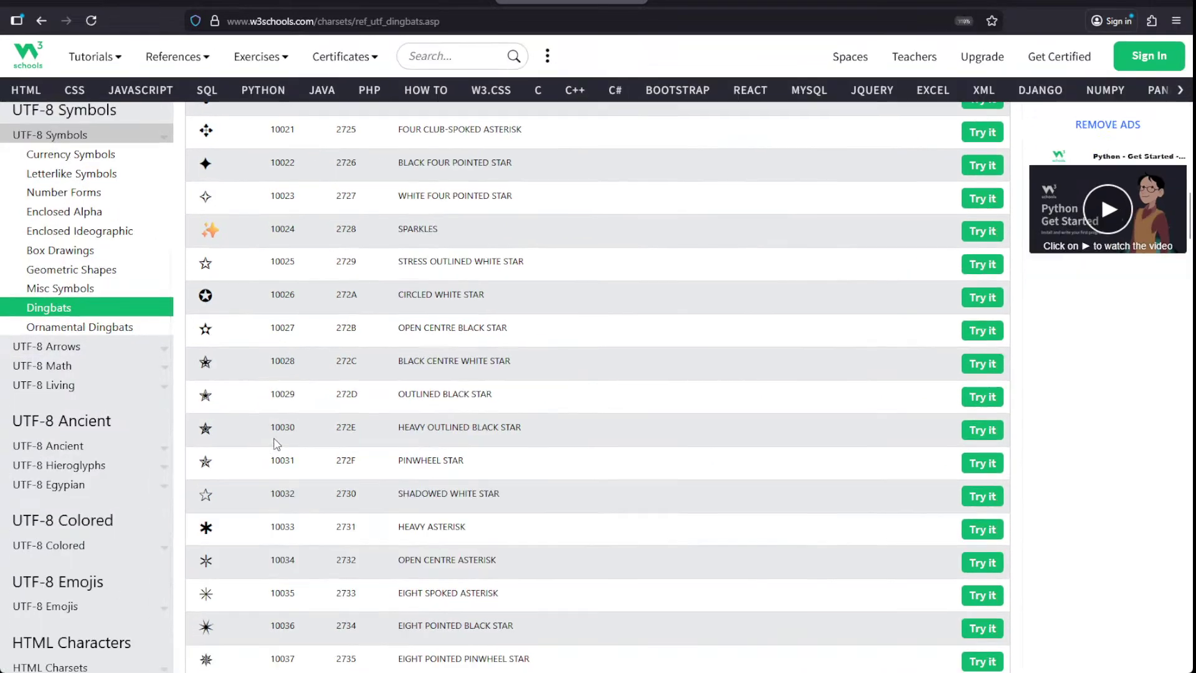
{"action": "key", "text": "ctrl+plus"}
{"action": "key", "text": "ctrl+plus"}
{"action": "scroll", "coordinate": [275, 444], "scroll_direction": "down", "scroll_amount": 10}
{"action": "scroll", "coordinate": [273, 447], "scroll_direction": "down", "scroll_amount": 20}
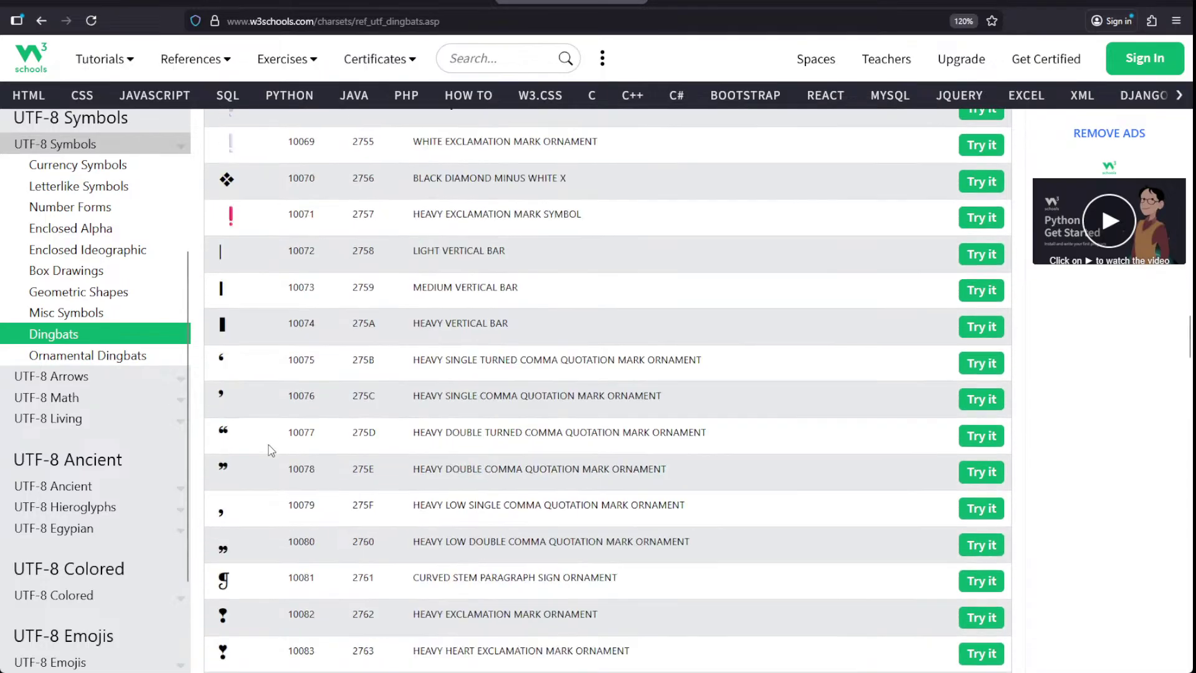
- Go through the rest of the Dingbats table, from the quotation mark ornaments past the circled digits to the heavy arrows
{"action": "scroll", "coordinate": [268, 450], "scroll_direction": "up", "scroll_amount": 4}
{"action": "scroll", "coordinate": [266, 452], "scroll_direction": "down", "scroll_amount": 5}
{"action": "scroll", "coordinate": [265, 455], "scroll_direction": "down", "scroll_amount": 20}
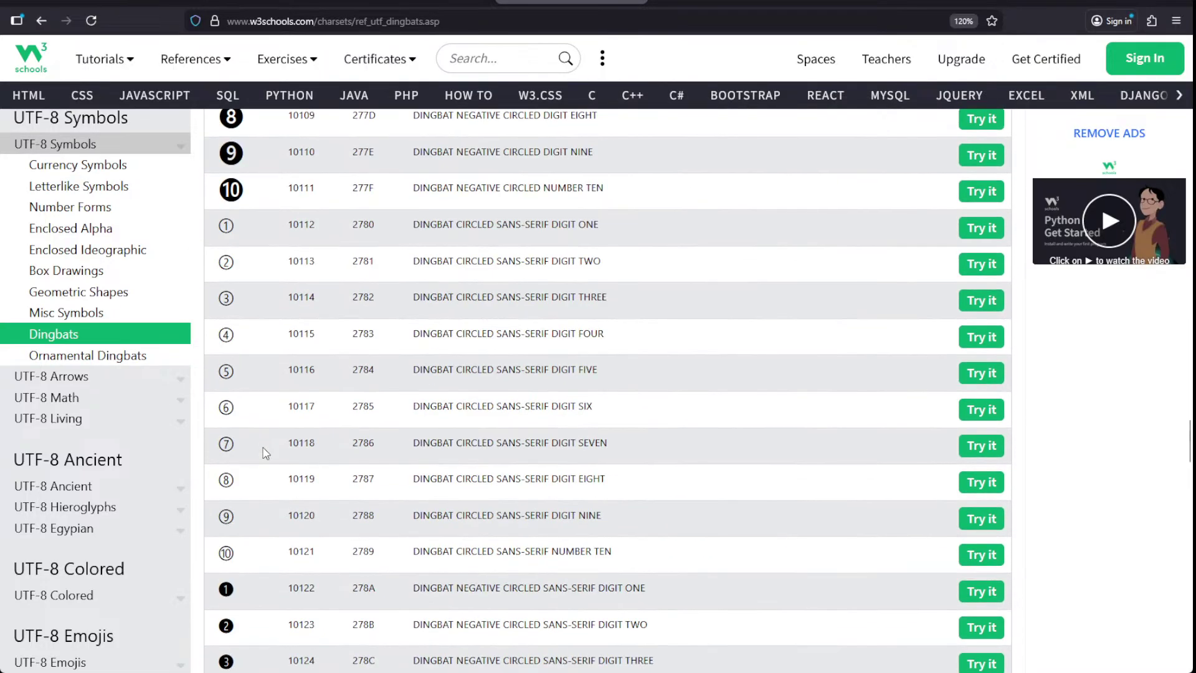
{"action": "scroll", "coordinate": [262, 456], "scroll_direction": "down", "scroll_amount": 3}
{"action": "scroll", "coordinate": [305, 405], "scroll_direction": "up", "scroll_amount": 10}
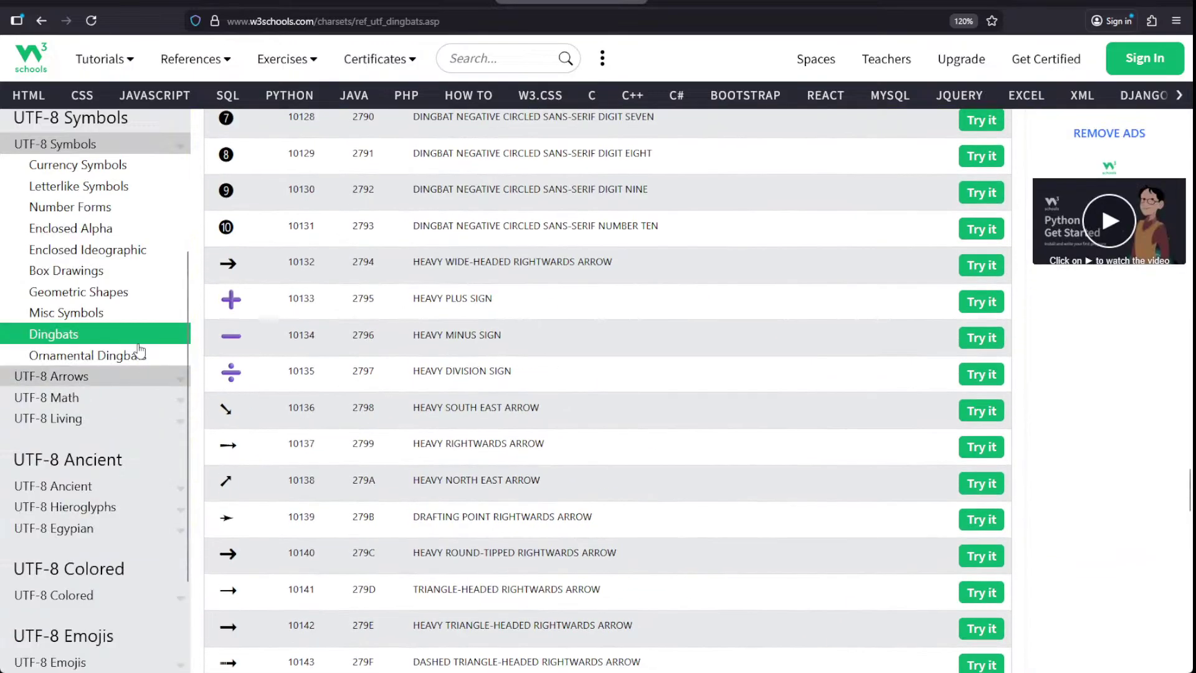
- Open the UTF-8 Misc Symbols page and go through its table from the sun and pointing index symbols to the planet signs
{"action": "scroll", "coordinate": [62, 336], "scroll_direction": "up", "scroll_amount": 3}
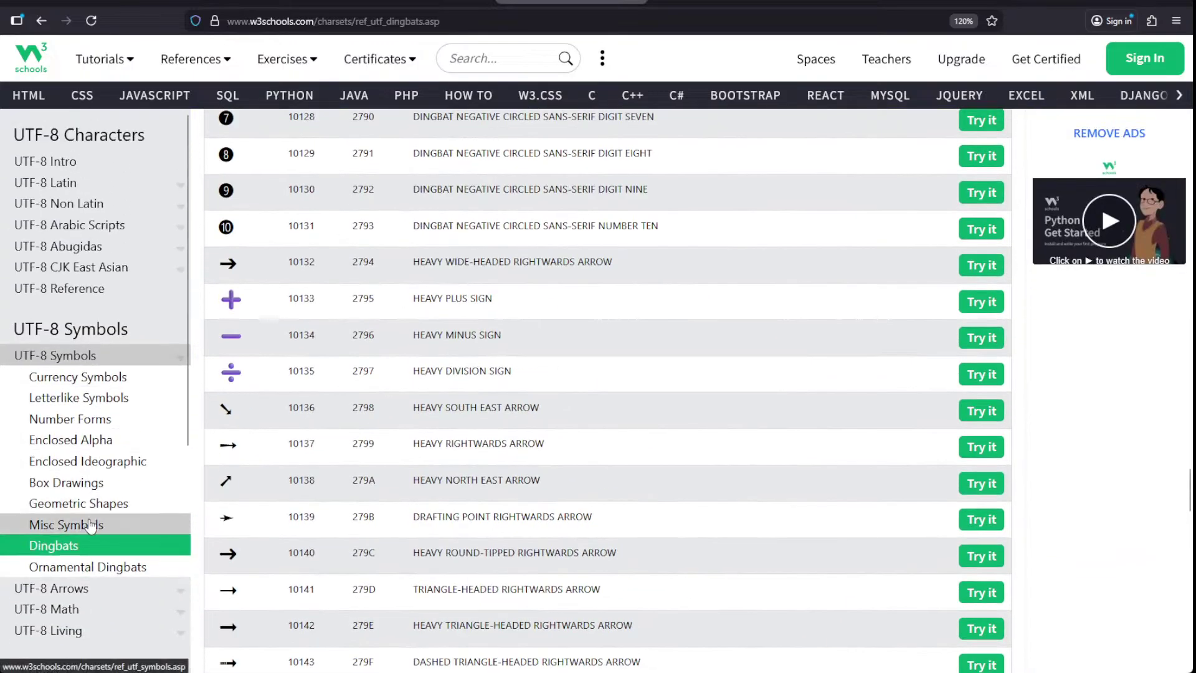
{"action": "left_click", "coordinate": [90, 525]}
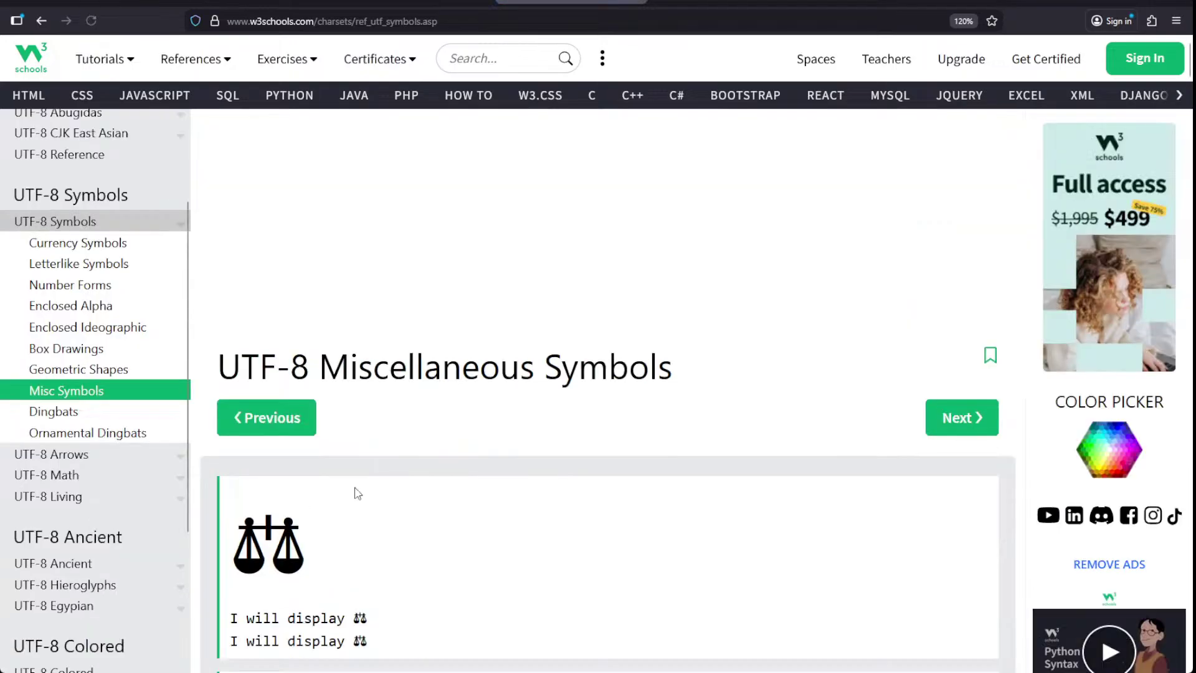
{"action": "scroll", "coordinate": [349, 485], "scroll_direction": "down", "scroll_amount": 5}
{"action": "scroll", "coordinate": [368, 482], "scroll_direction": "up", "scroll_amount": 3}
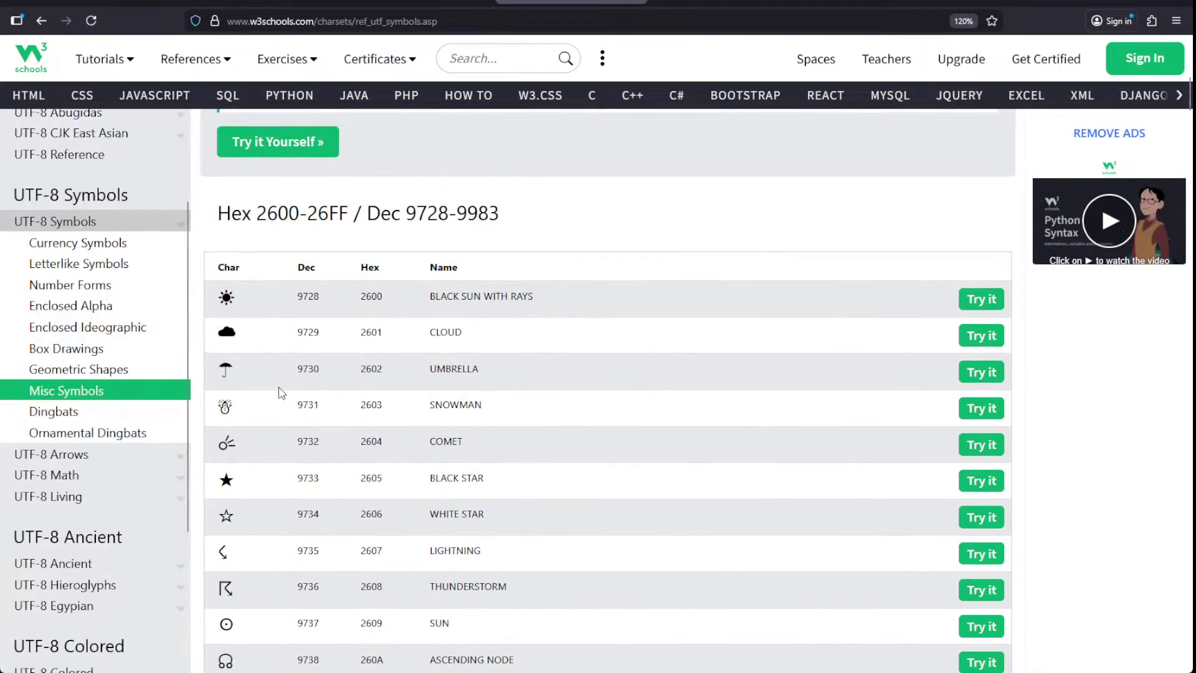
{"action": "scroll", "coordinate": [280, 398], "scroll_direction": "down", "scroll_amount": 10}
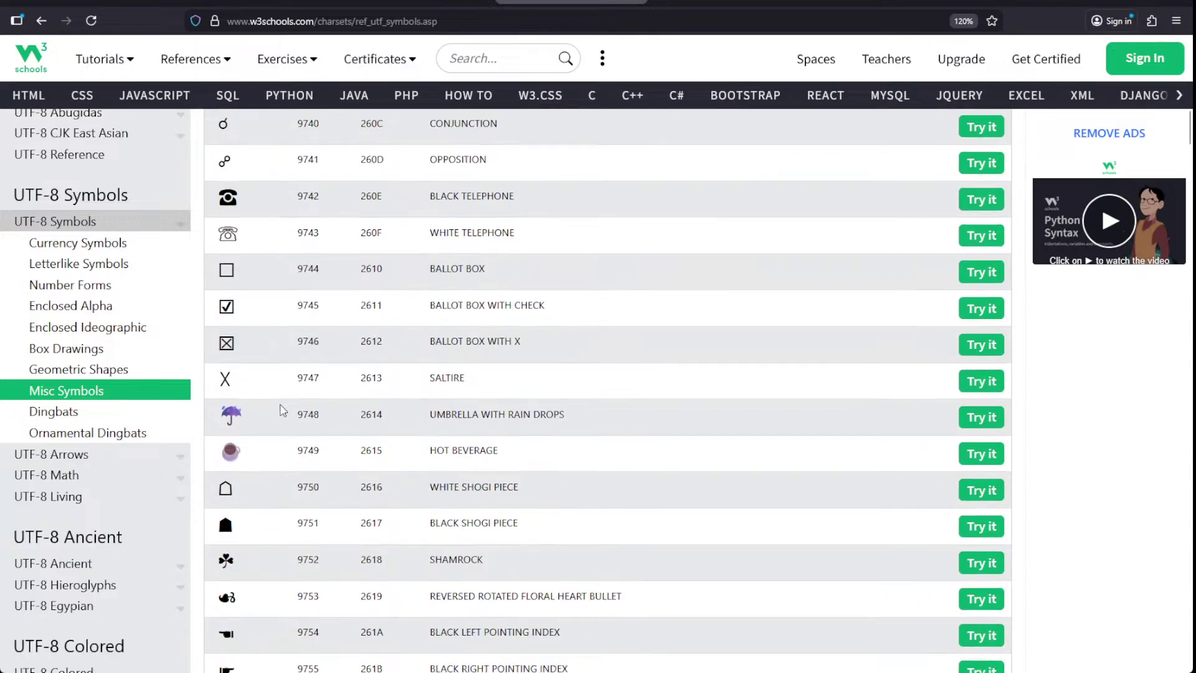
{"action": "scroll", "coordinate": [267, 390], "scroll_direction": "down", "scroll_amount": 8}
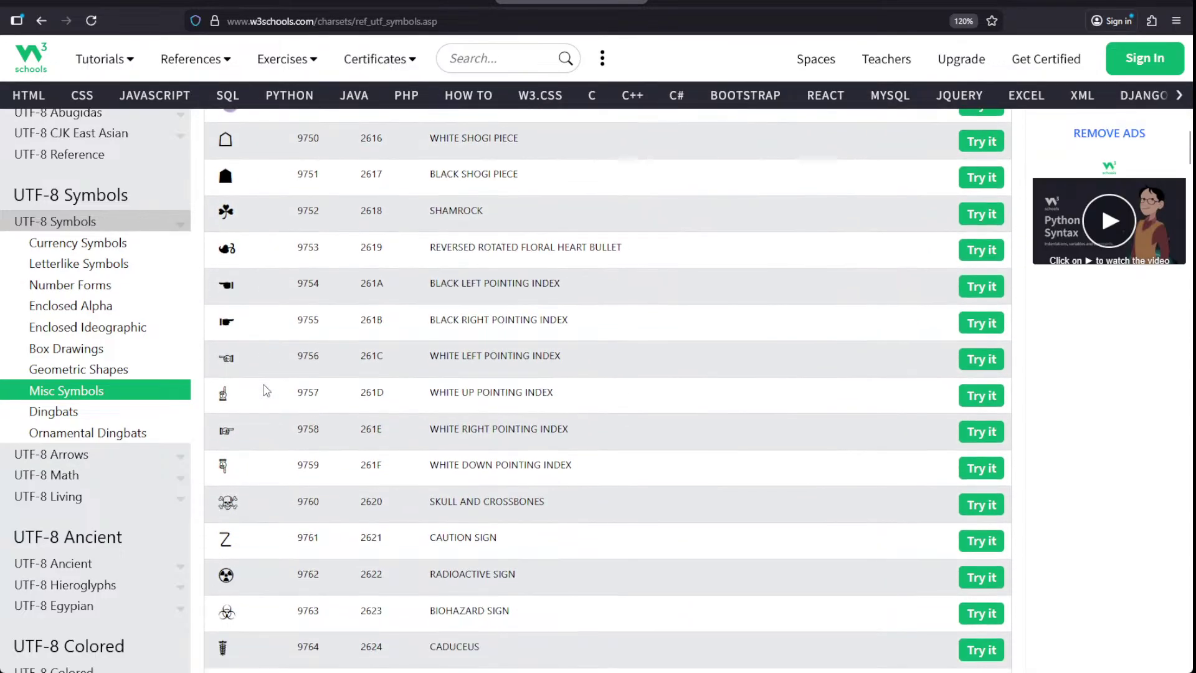
{"action": "scroll", "coordinate": [267, 390], "scroll_direction": "down", "scroll_amount": 18}
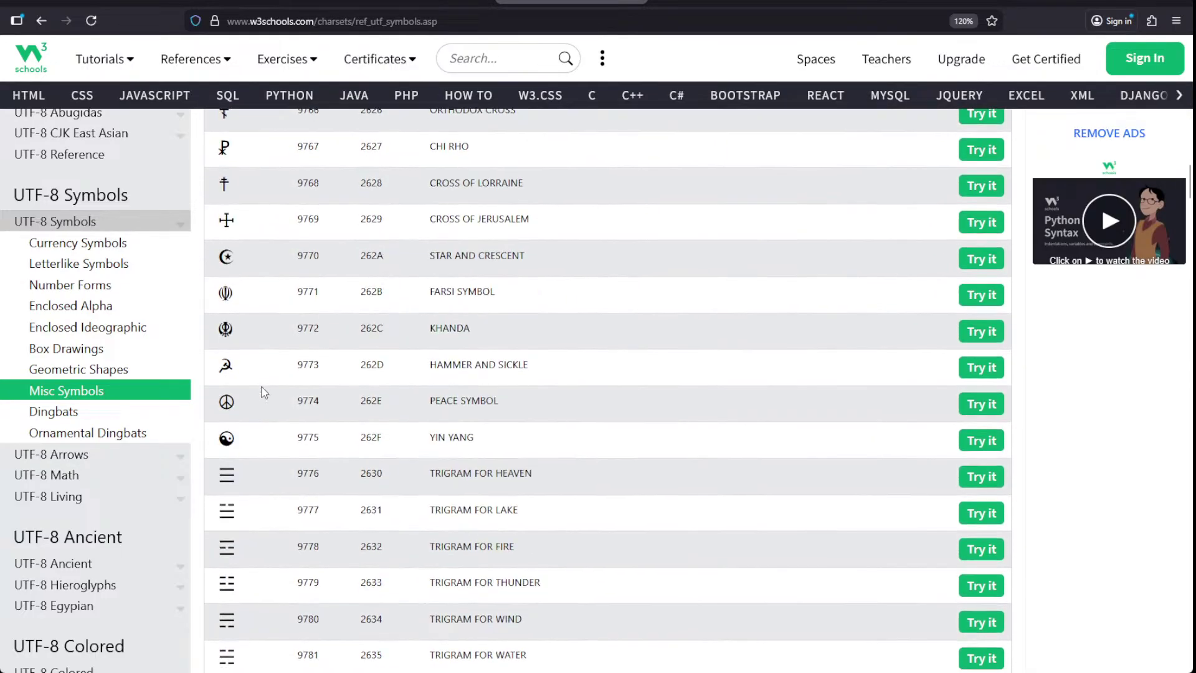
{"action": "scroll", "coordinate": [263, 395], "scroll_direction": "down", "scroll_amount": 2}
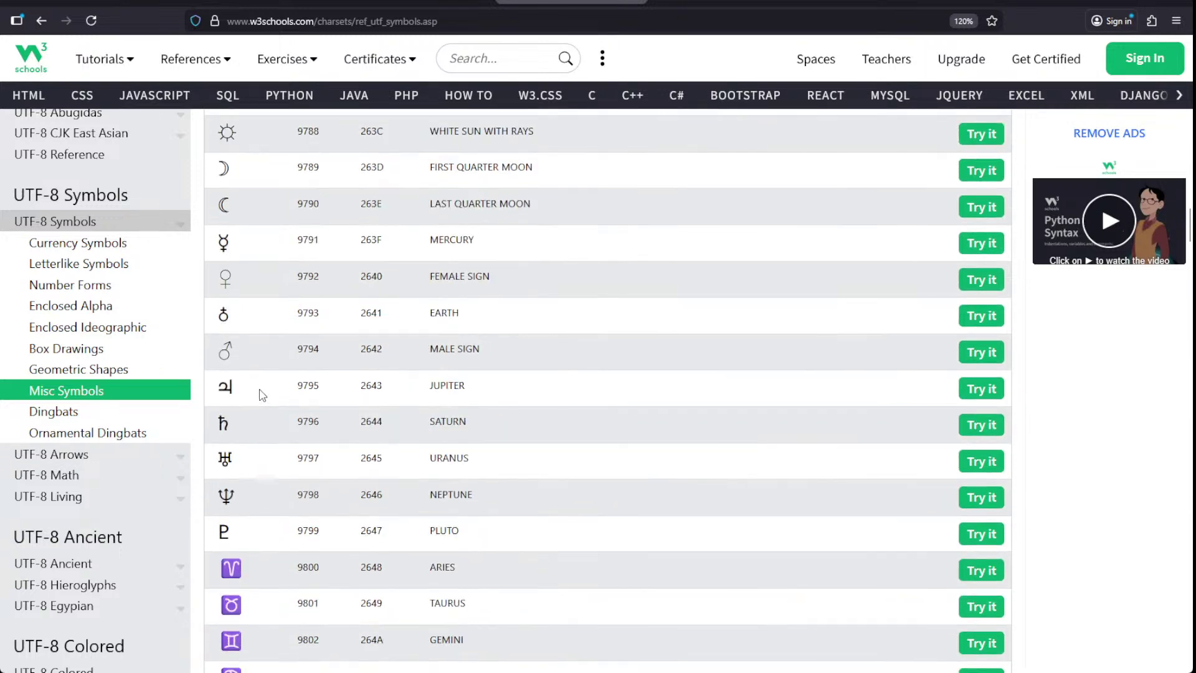
- Examine the rest of the Misc Symbols table, from the zodiac signs and die faces to the final flag symbol
{"action": "scroll", "coordinate": [262, 394], "scroll_direction": "up", "scroll_amount": 4}
{"action": "scroll", "coordinate": [262, 394], "scroll_direction": "down", "scroll_amount": 20}
{"action": "scroll", "coordinate": [261, 396], "scroll_direction": "down", "scroll_amount": 20}
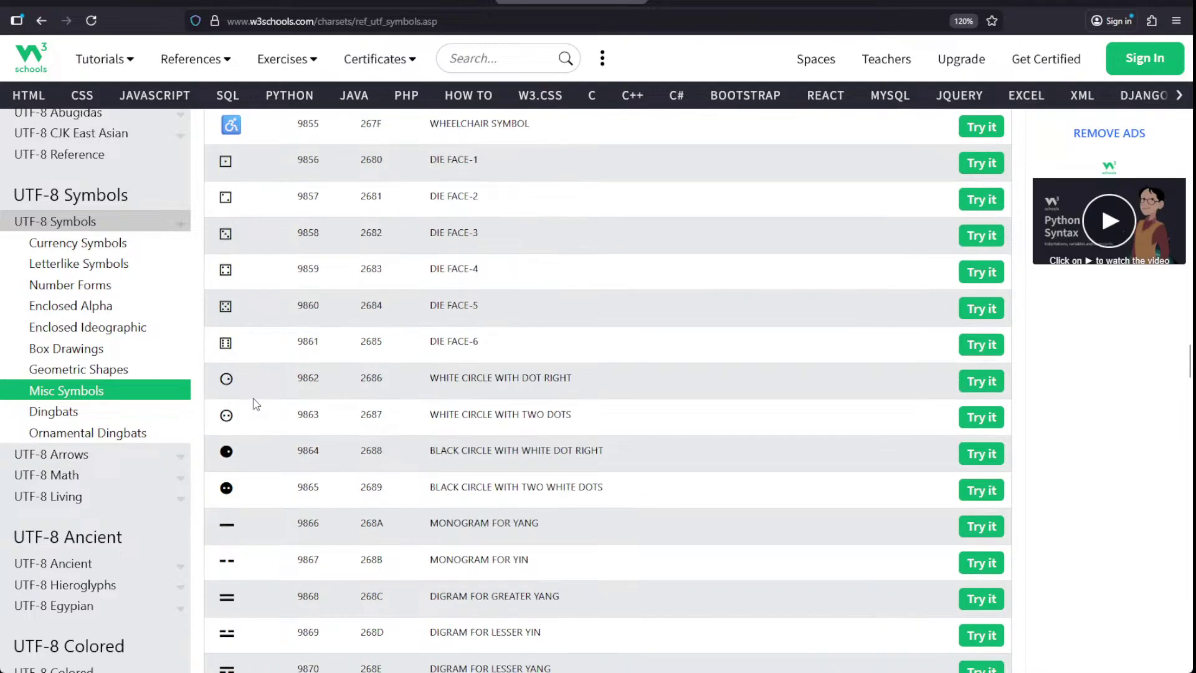
{"action": "scroll", "coordinate": [256, 403], "scroll_direction": "down", "scroll_amount": 20}
{"action": "scroll", "coordinate": [254, 406], "scroll_direction": "down", "scroll_amount": 17}
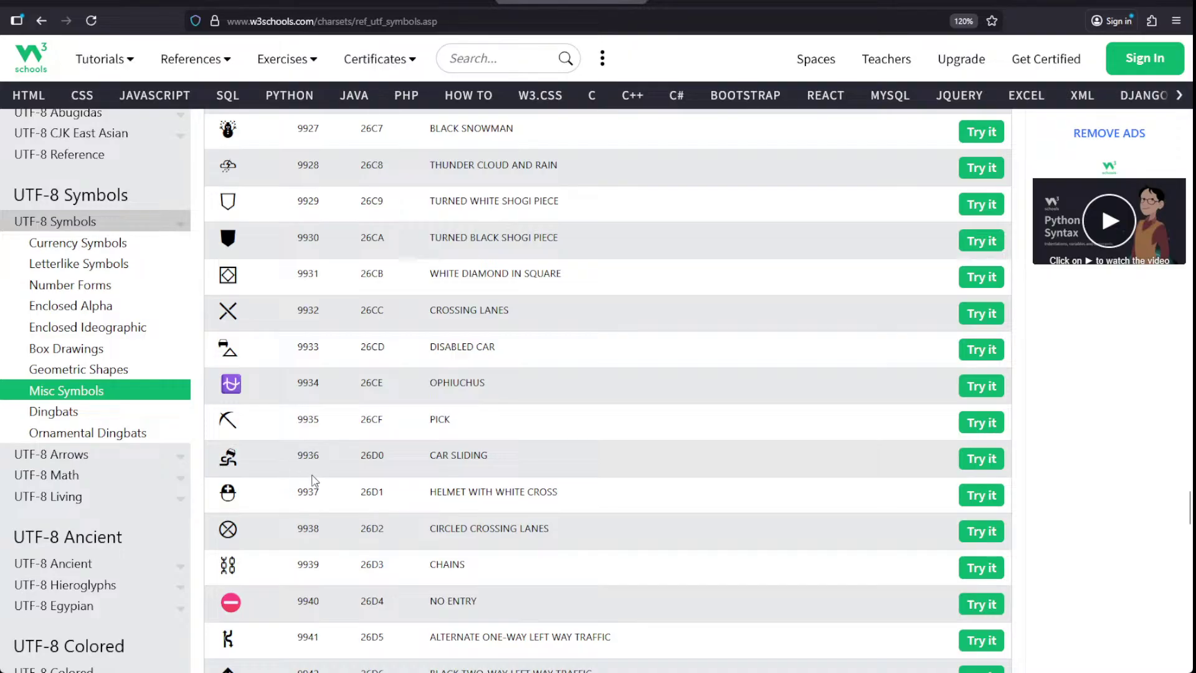
{"action": "scroll", "coordinate": [308, 489], "scroll_direction": "down", "scroll_amount": 16}
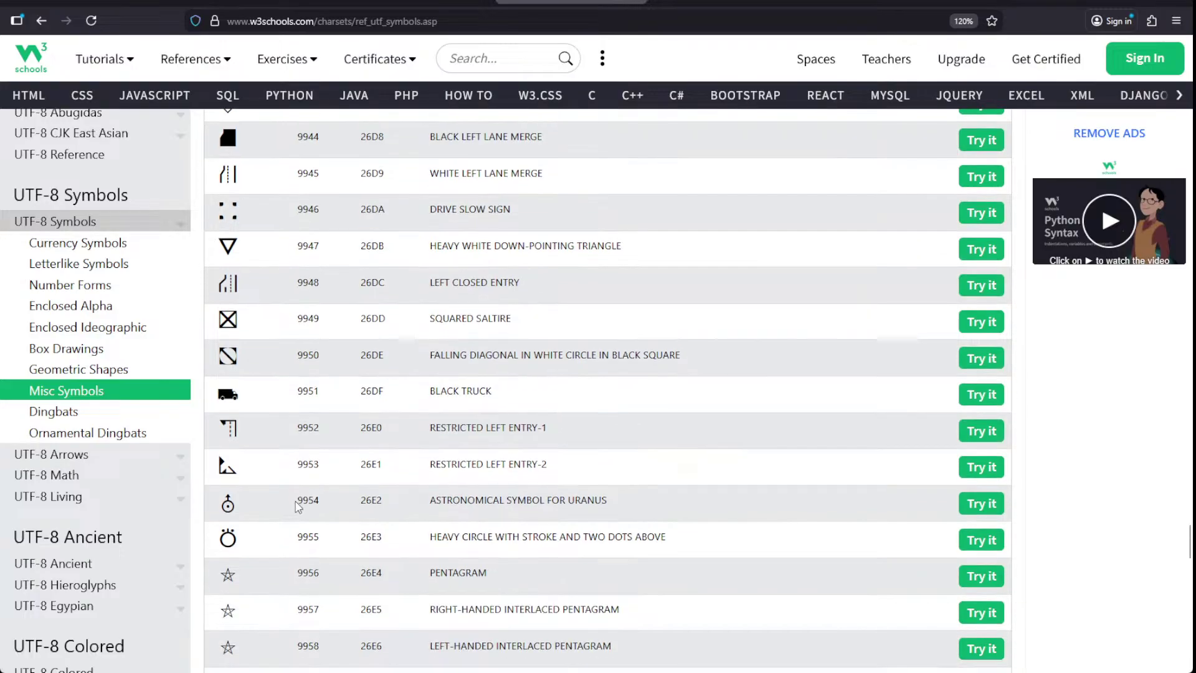
{"action": "scroll", "coordinate": [293, 495], "scroll_direction": "down", "scroll_amount": 20}
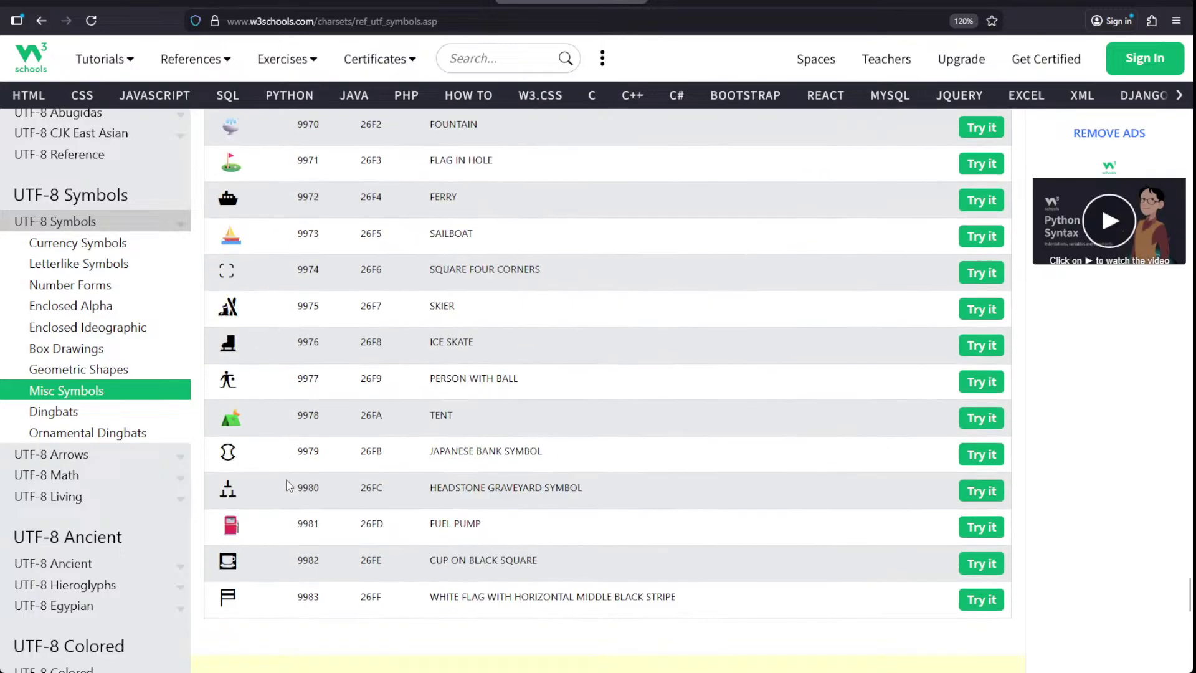
{"action": "scroll", "coordinate": [289, 480], "scroll_direction": "up", "scroll_amount": 4}
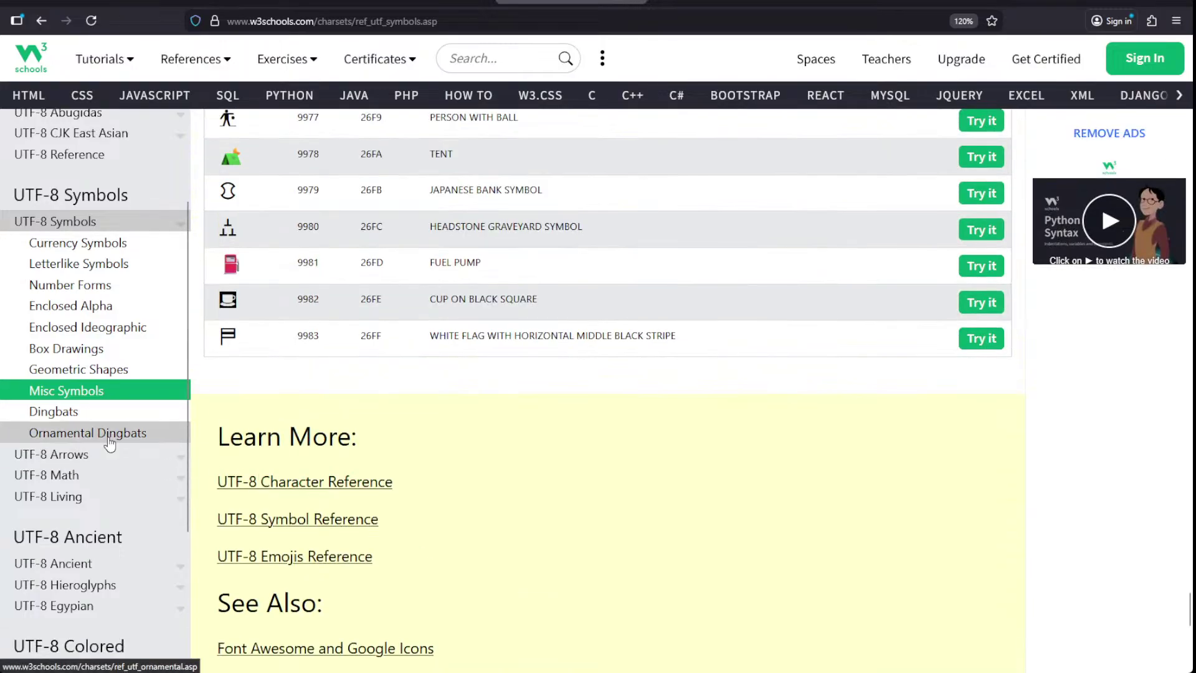
- Open the UTF-8 Living category and look through the astrological symbols on its Astro & Weather page
{"action": "left_click", "coordinate": [165, 500]}
{"action": "scroll", "coordinate": [315, 443], "scroll_direction": "down", "scroll_amount": 10}
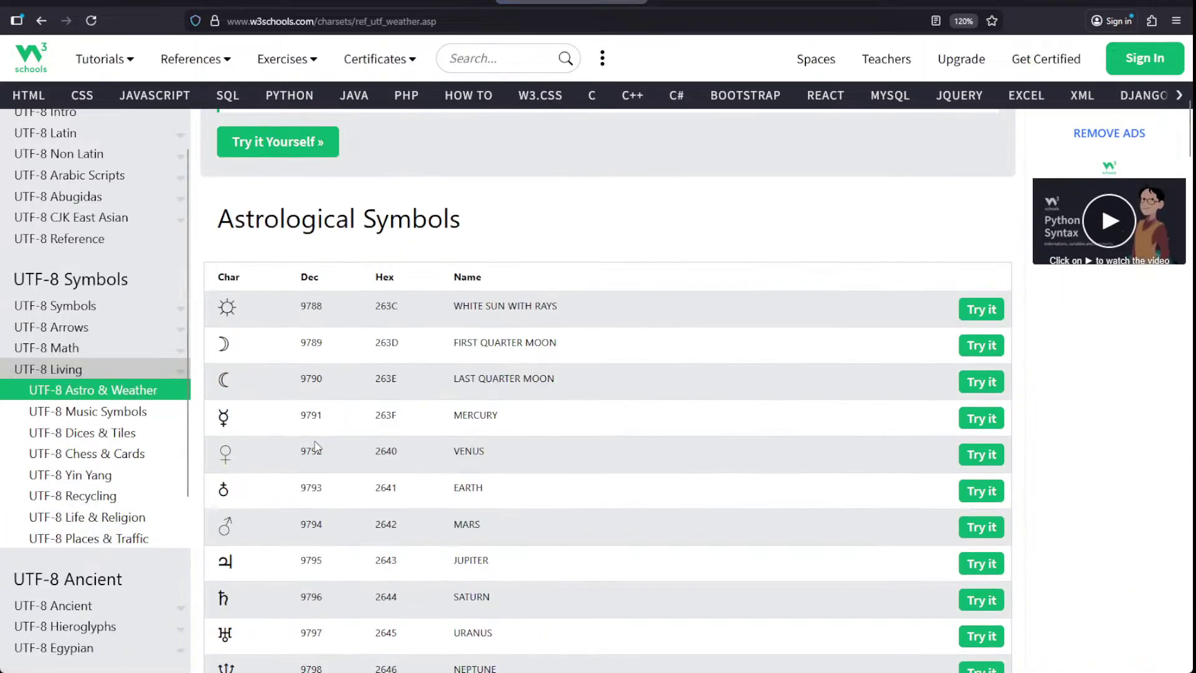
{"action": "scroll", "coordinate": [318, 450], "scroll_direction": "down", "scroll_amount": 15}
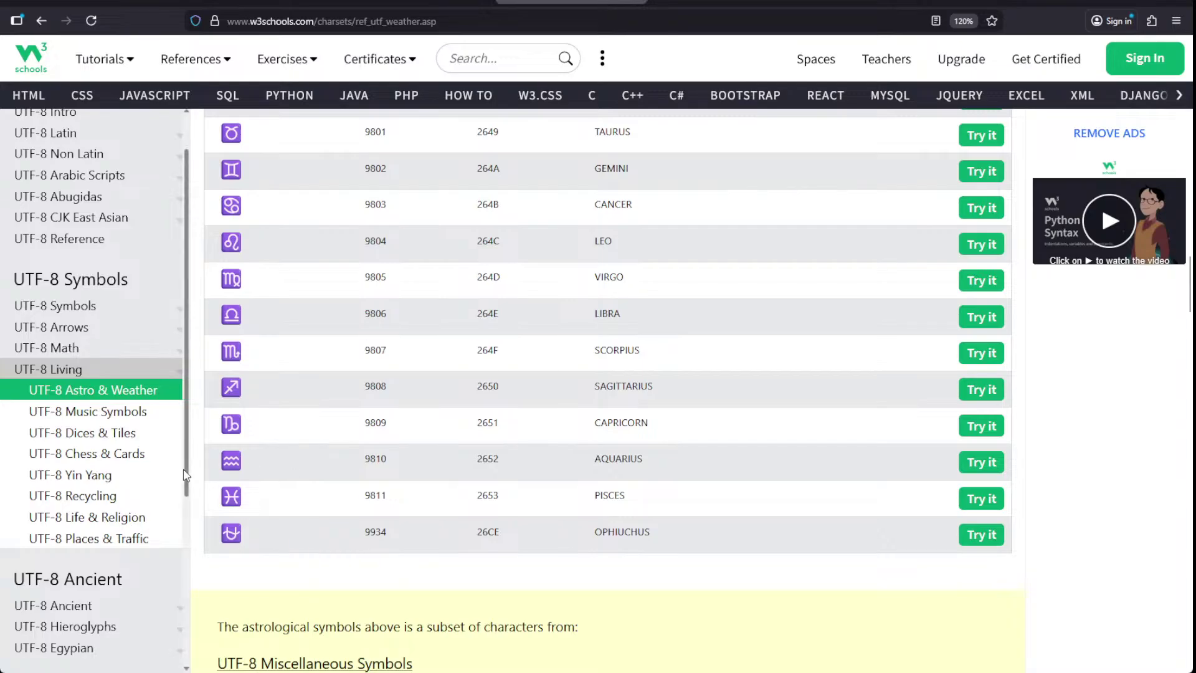
- Open the UTF-8 Emojis introduction and look through its list of supported emoji groups, including the hands
{"action": "scroll", "coordinate": [153, 477], "scroll_direction": "down", "scroll_amount": 4}
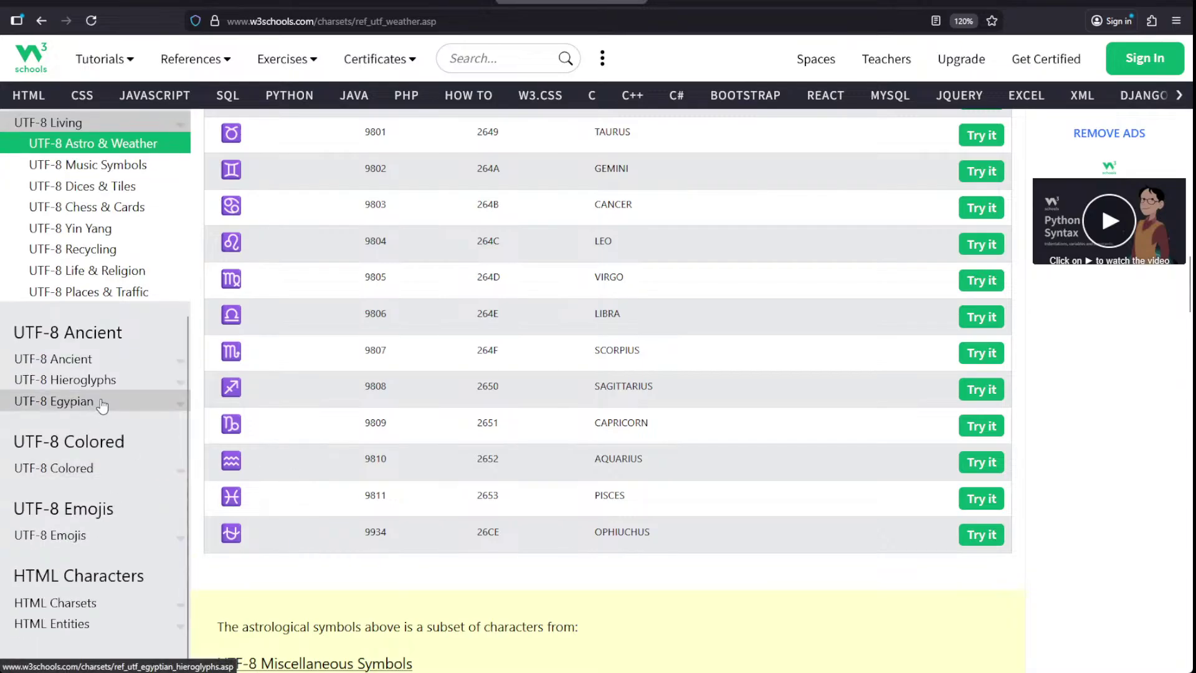
{"action": "left_click", "coordinate": [115, 530]}
{"action": "scroll", "coordinate": [380, 405], "scroll_direction": "down", "scroll_amount": 10}
{"action": "scroll", "coordinate": [376, 408], "scroll_direction": "down", "scroll_amount": 20}
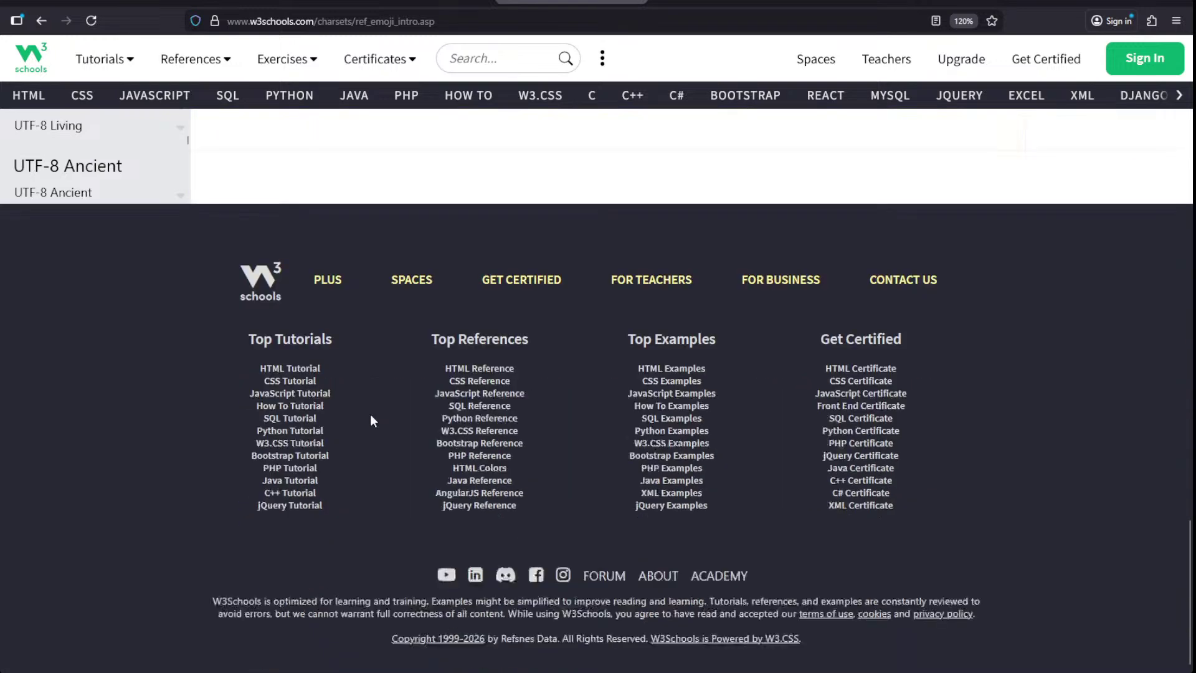
{"action": "scroll", "coordinate": [367, 412], "scroll_direction": "up", "scroll_amount": 17}
{"action": "scroll", "coordinate": [352, 415], "scroll_direction": "up", "scroll_amount": 1}
{"action": "scroll", "coordinate": [339, 411], "scroll_direction": "up", "scroll_amount": 5}
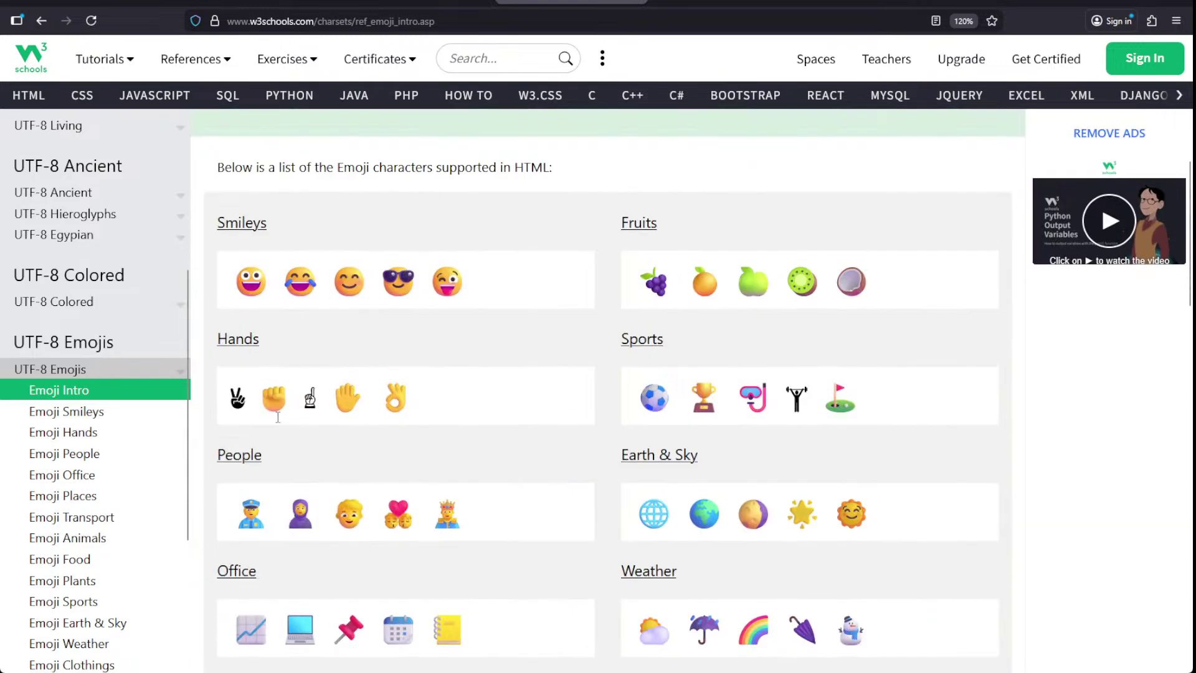
- Open the UTF-8 Symbols overview and examine the sample characters of every category, from Currency Symbols to Colored Symbols and Places & Traffic
{"action": "scroll", "coordinate": [92, 458], "scroll_direction": "up", "scroll_amount": 4}
{"action": "scroll", "coordinate": [94, 444], "scroll_direction": "down", "scroll_amount": 5}
{"action": "scroll", "coordinate": [93, 442], "scroll_direction": "up", "scroll_amount": 5}
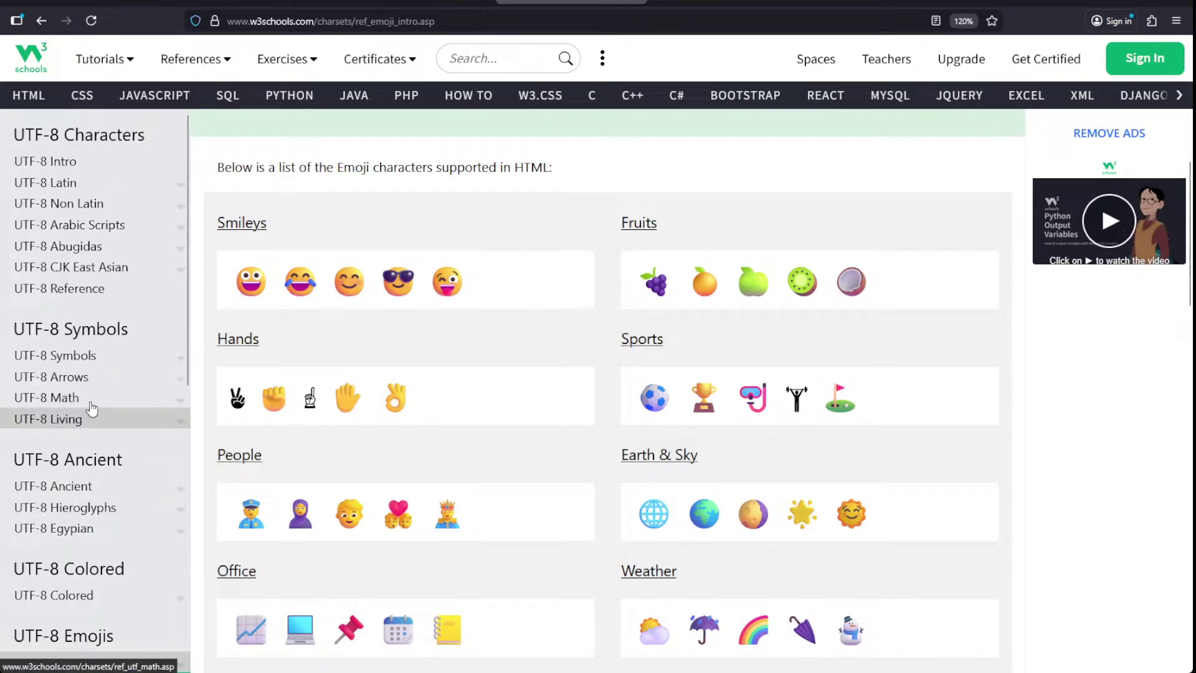
{"action": "left_click", "coordinate": [179, 363]}
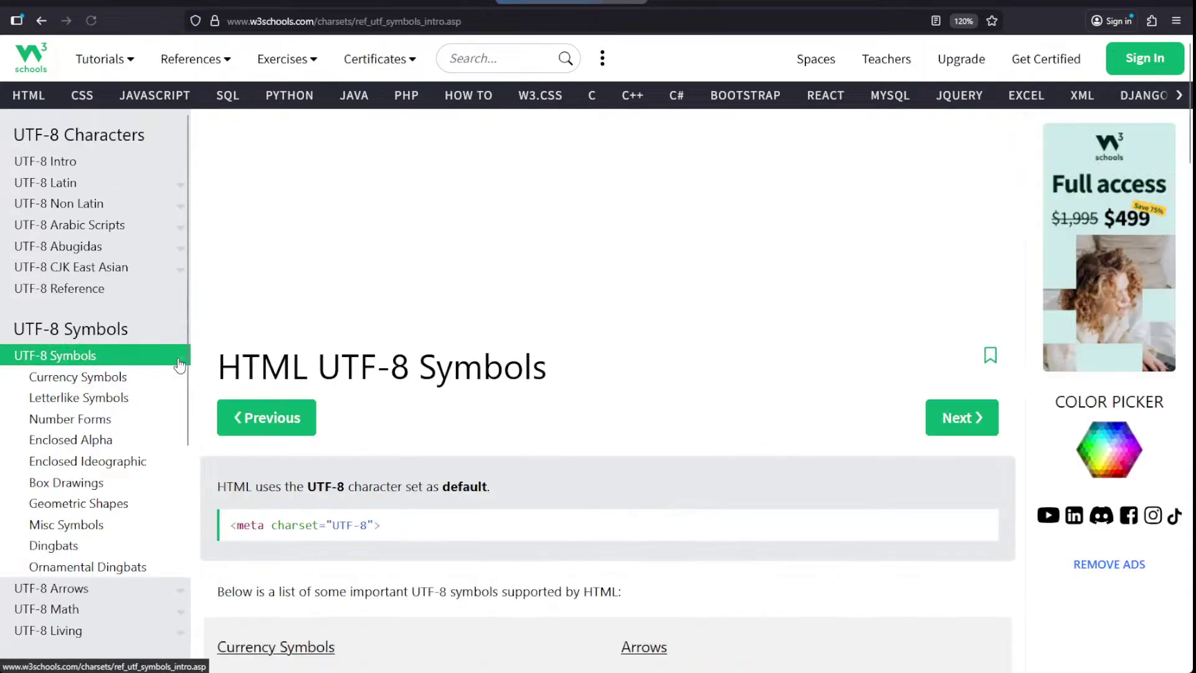
{"action": "scroll", "coordinate": [321, 414], "scroll_direction": "down", "scroll_amount": 10}
{"action": "scroll", "coordinate": [322, 418], "scroll_direction": "up", "scroll_amount": 2}
{"action": "scroll", "coordinate": [321, 418], "scroll_direction": "up", "scroll_amount": 8}
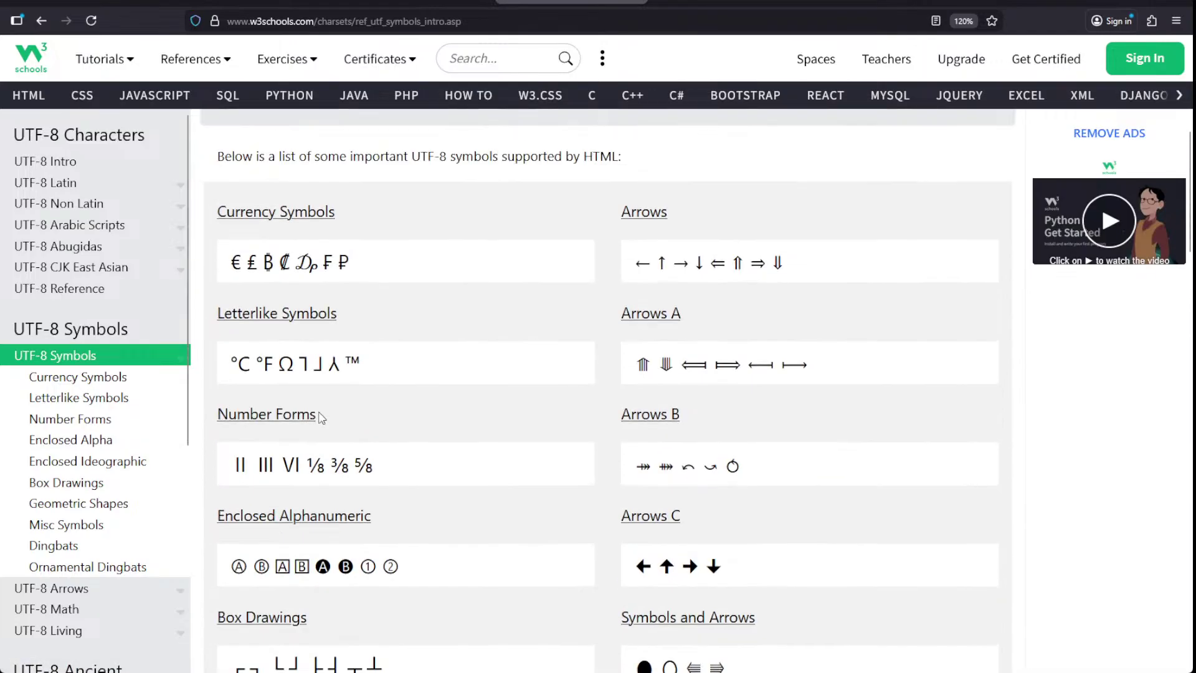
{"action": "scroll", "coordinate": [319, 413], "scroll_direction": "down", "scroll_amount": 9}
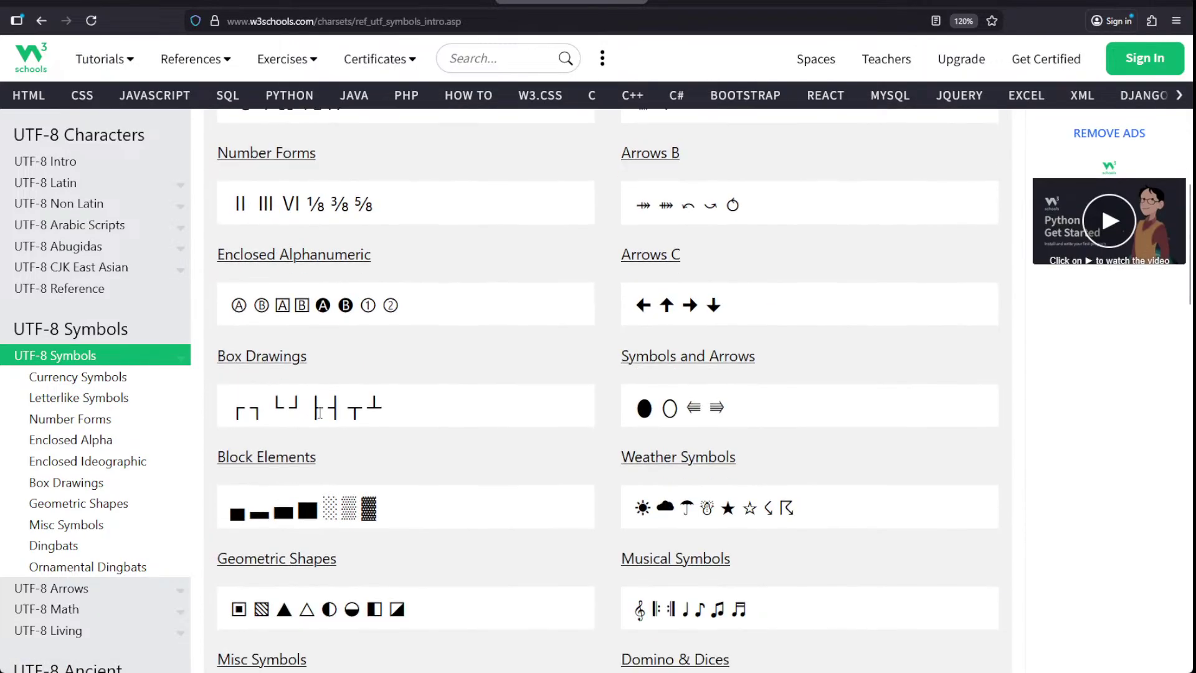
{"action": "scroll", "coordinate": [319, 412], "scroll_direction": "down", "scroll_amount": 5}
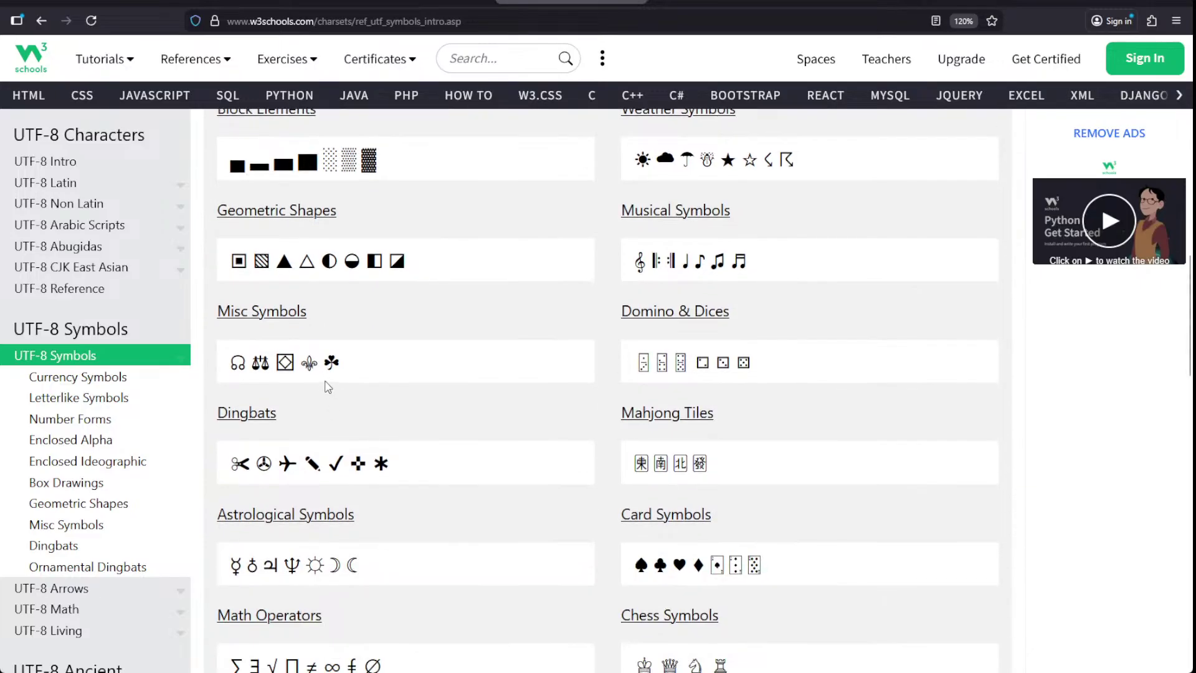
{"action": "scroll", "coordinate": [325, 386], "scroll_direction": "down", "scroll_amount": 4}
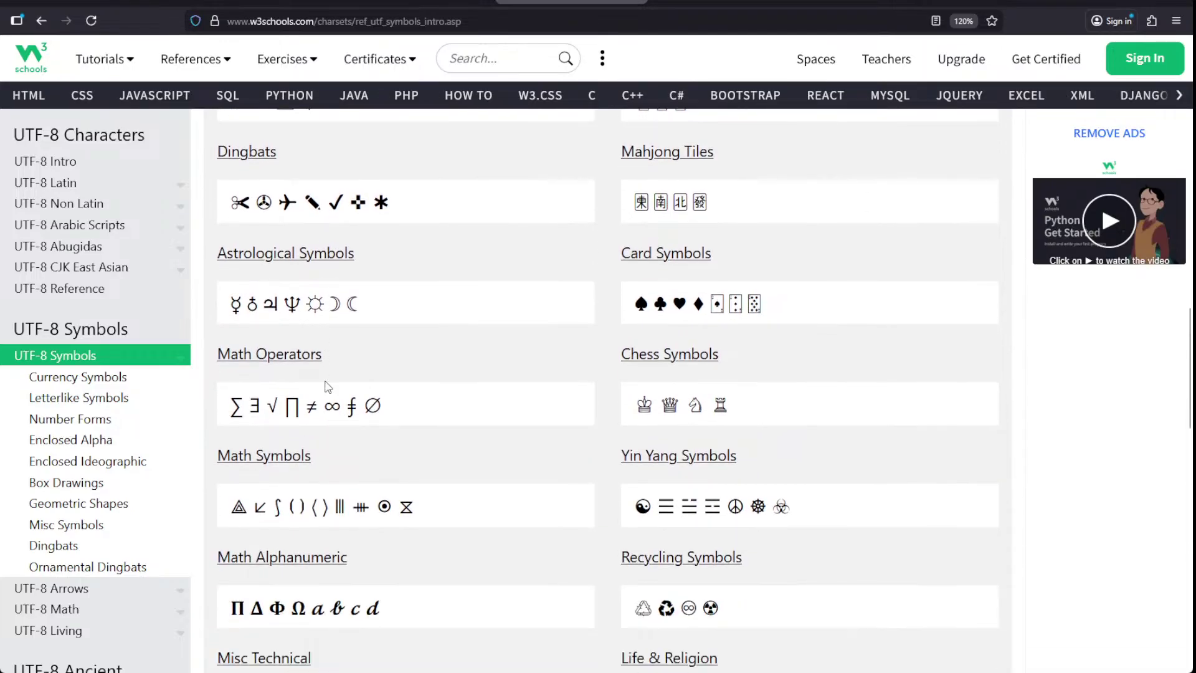
{"action": "scroll", "coordinate": [327, 386], "scroll_direction": "down", "scroll_amount": 3}
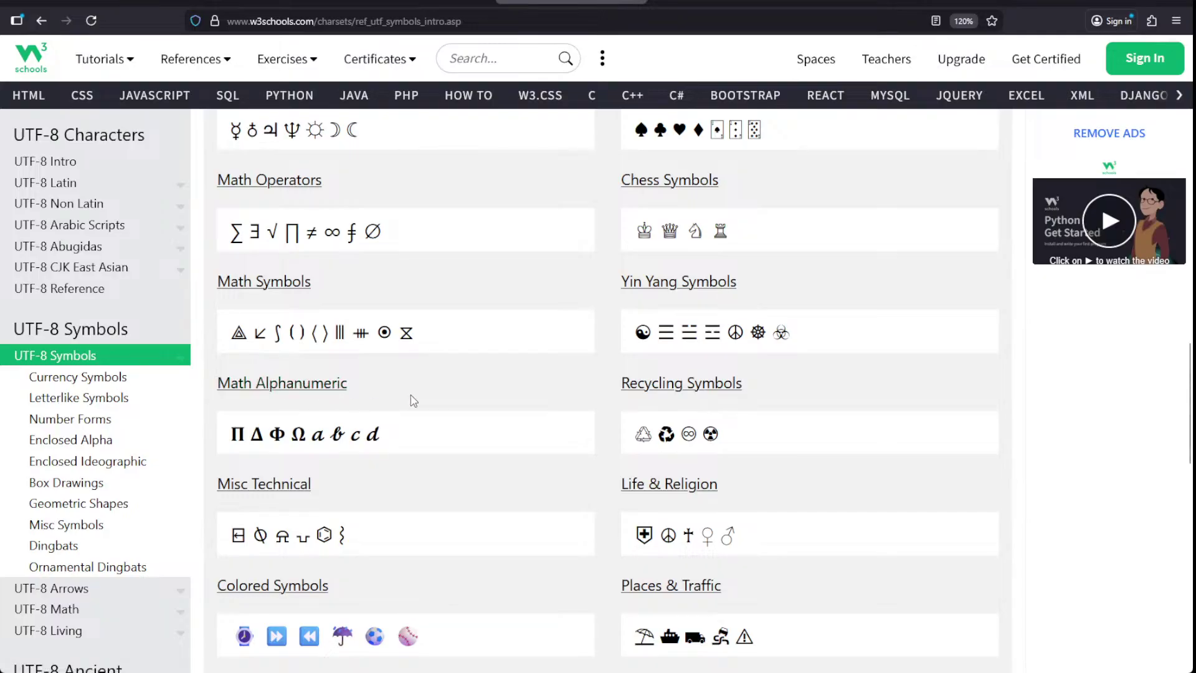
{"action": "scroll", "coordinate": [414, 401], "scroll_direction": "down", "scroll_amount": 2}
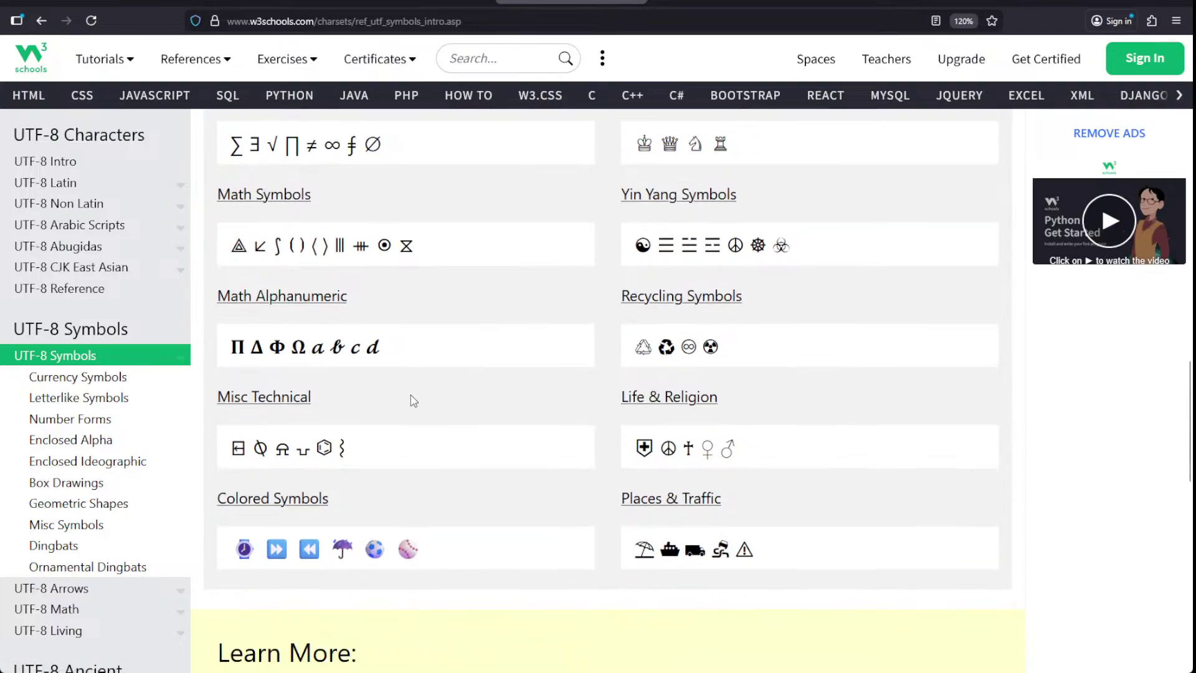
- Open the Misc Technical symbols page and go through its table to the end, including the clock, triangle and power symbols
{"action": "left_click", "coordinate": [278, 405]}
{"action": "scroll", "coordinate": [312, 421], "scroll_direction": "down", "scroll_amount": 17}
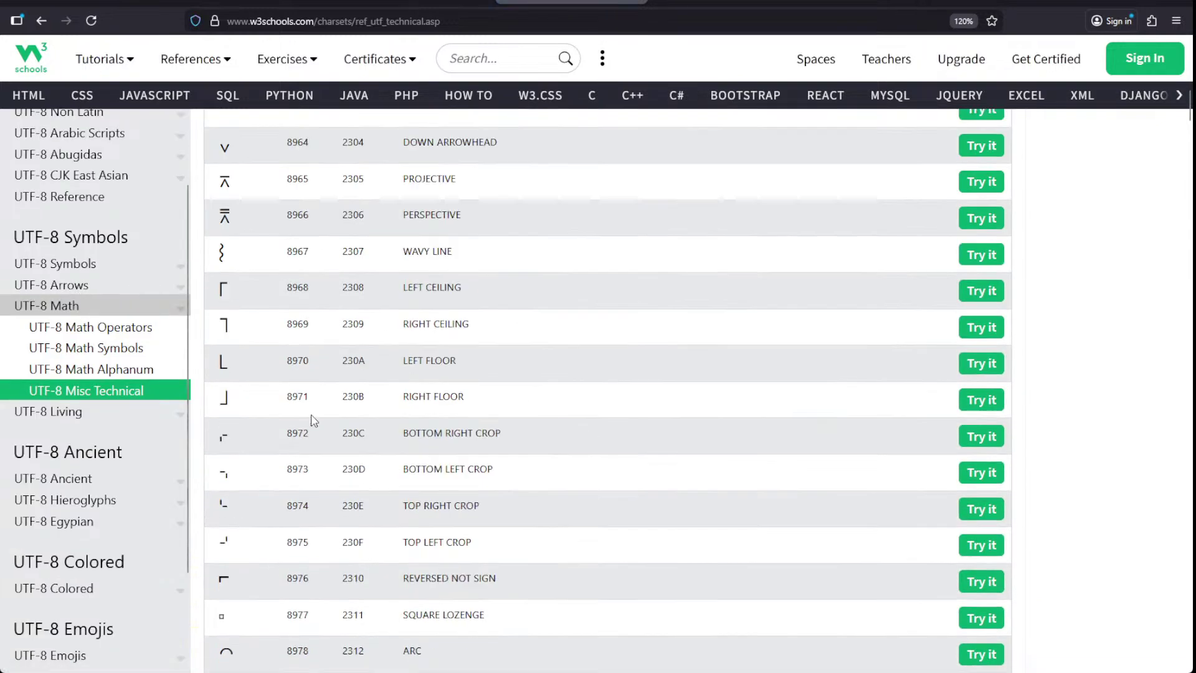
{"action": "scroll", "coordinate": [314, 421], "scroll_direction": "down", "scroll_amount": 20}
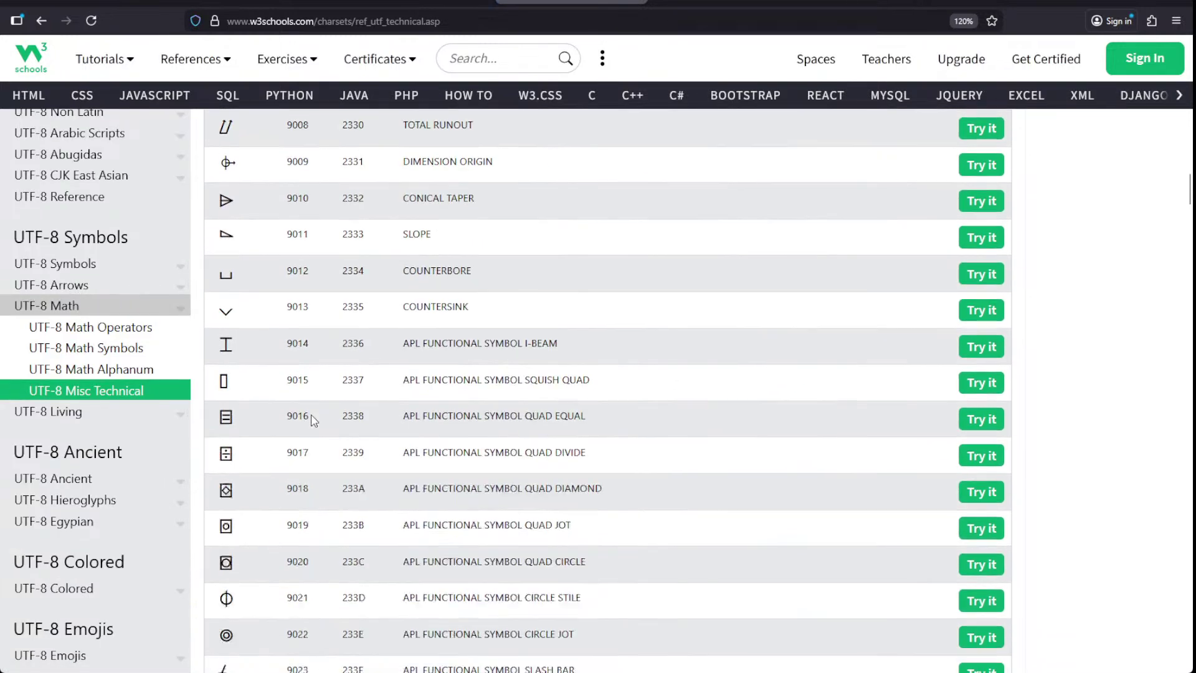
{"action": "scroll", "coordinate": [314, 420], "scroll_direction": "down", "scroll_amount": 20}
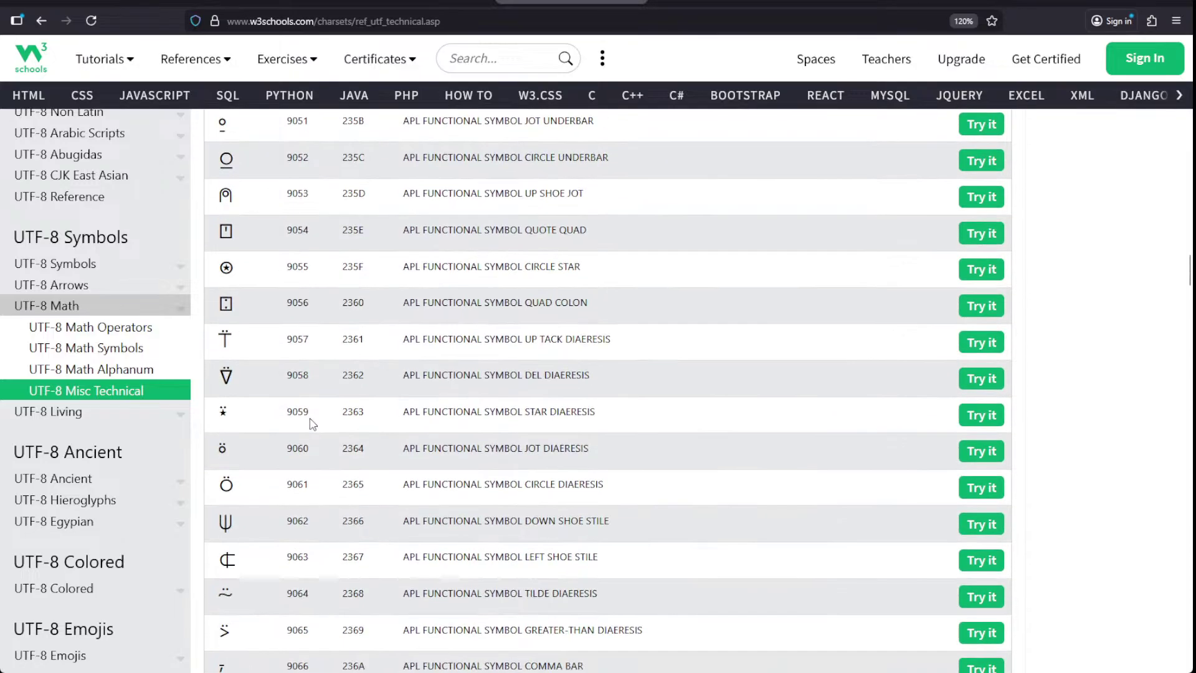
{"action": "scroll", "coordinate": [312, 423], "scroll_direction": "down", "scroll_amount": 20}
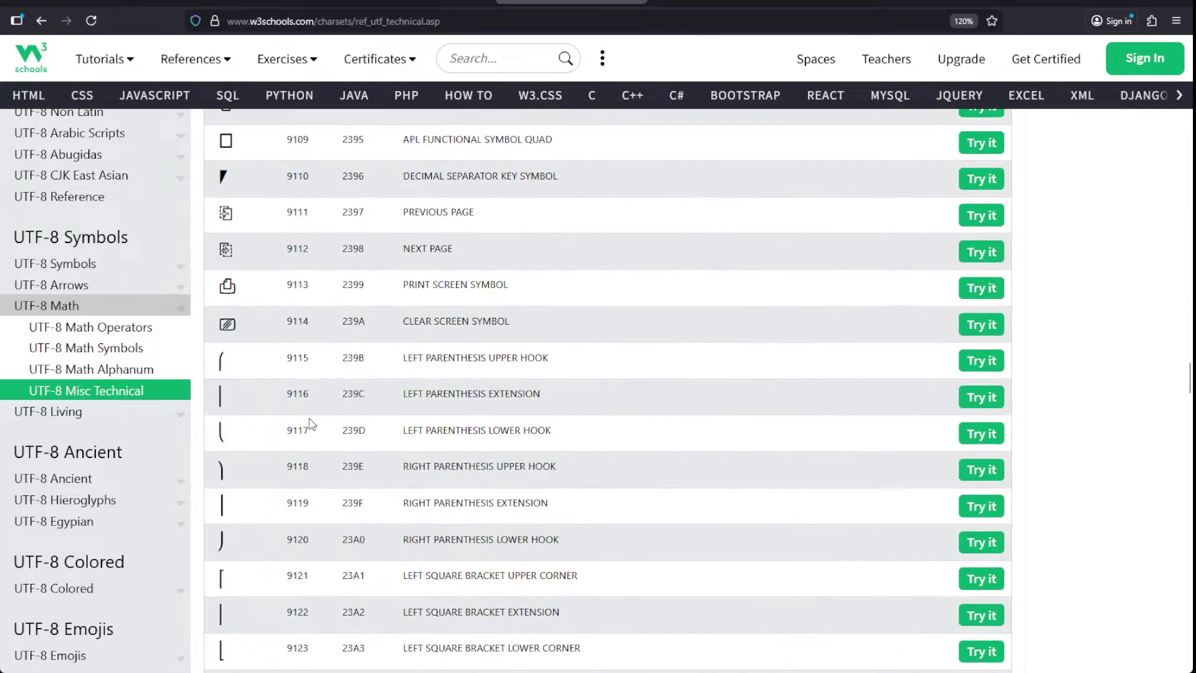
{"action": "scroll", "coordinate": [312, 423], "scroll_direction": "down", "scroll_amount": 20}
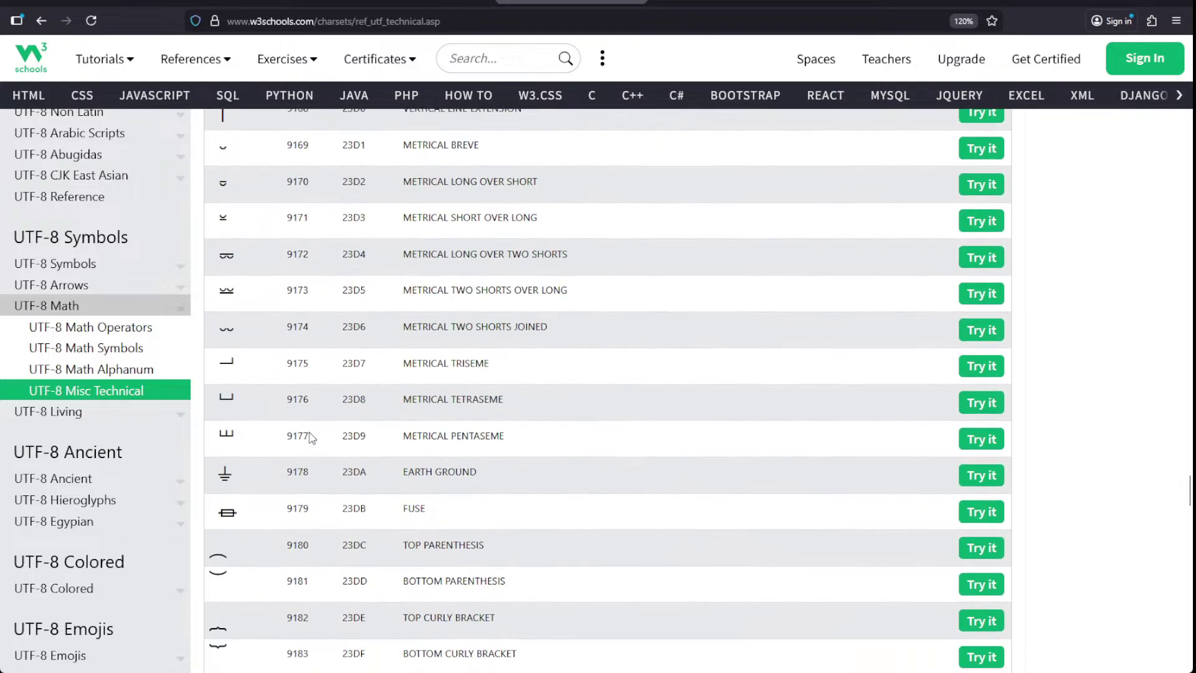
{"action": "scroll", "coordinate": [312, 438], "scroll_direction": "down", "scroll_amount": 20}
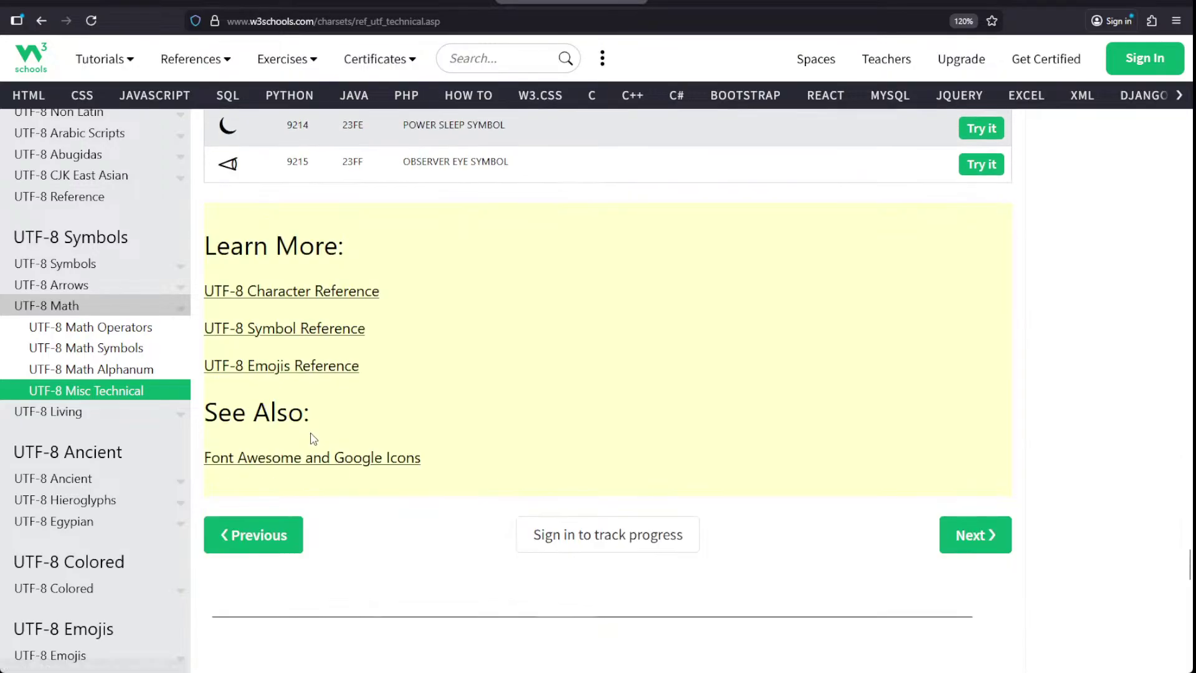
{"action": "scroll", "coordinate": [333, 432], "scroll_direction": "up", "scroll_amount": 8}
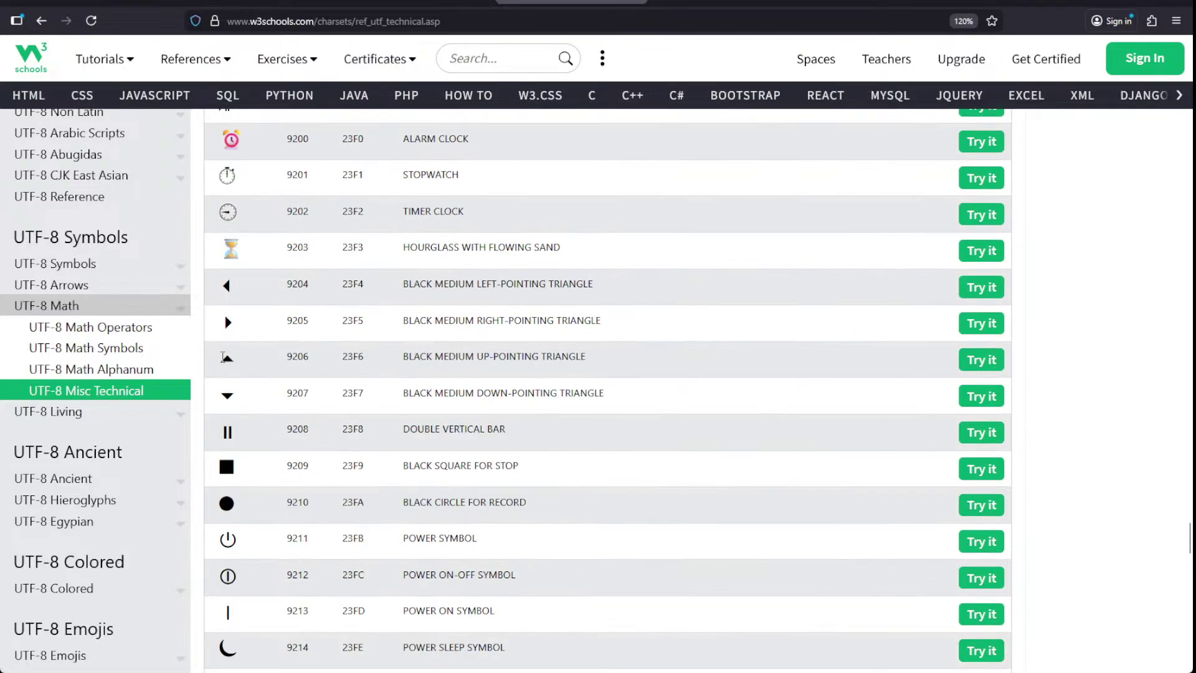
{"action": "scroll", "coordinate": [243, 380], "scroll_direction": "up", "scroll_amount": 3}
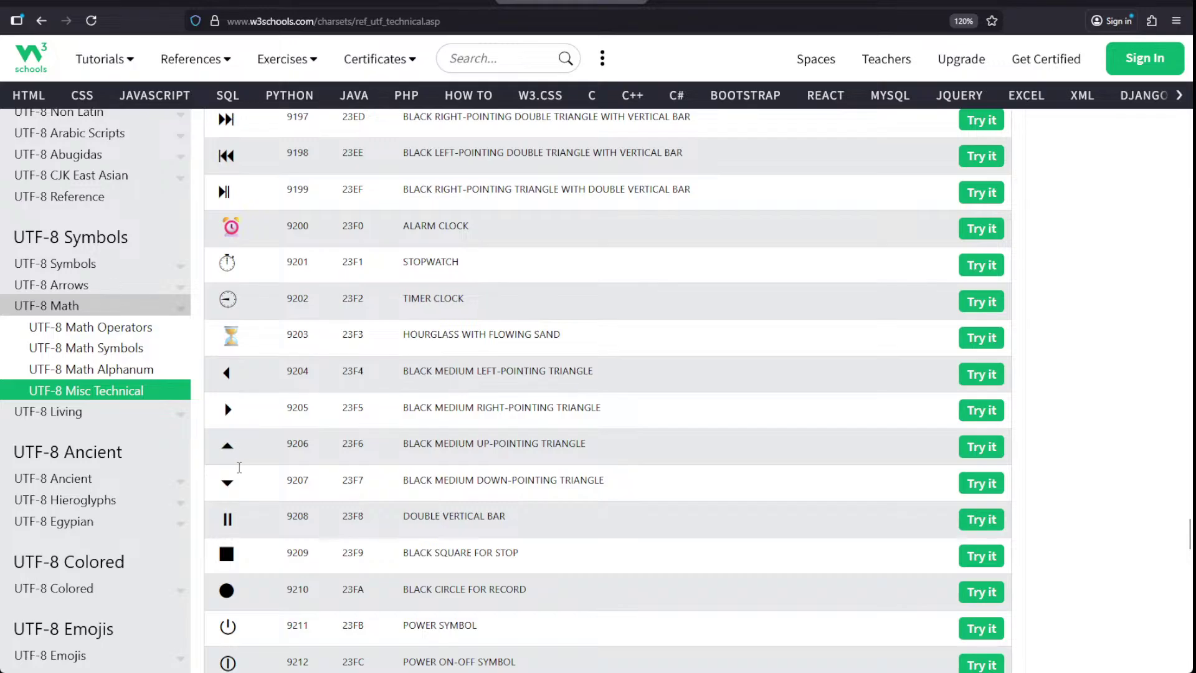
- Return from Misc Technical to the UTF-8 Symbols overview and look through the Life & Religion symbols table
{"action": "scroll", "coordinate": [241, 473], "scroll_direction": "down", "scroll_amount": 8}
{"action": "scroll", "coordinate": [258, 356], "scroll_direction": "up", "scroll_amount": 15}
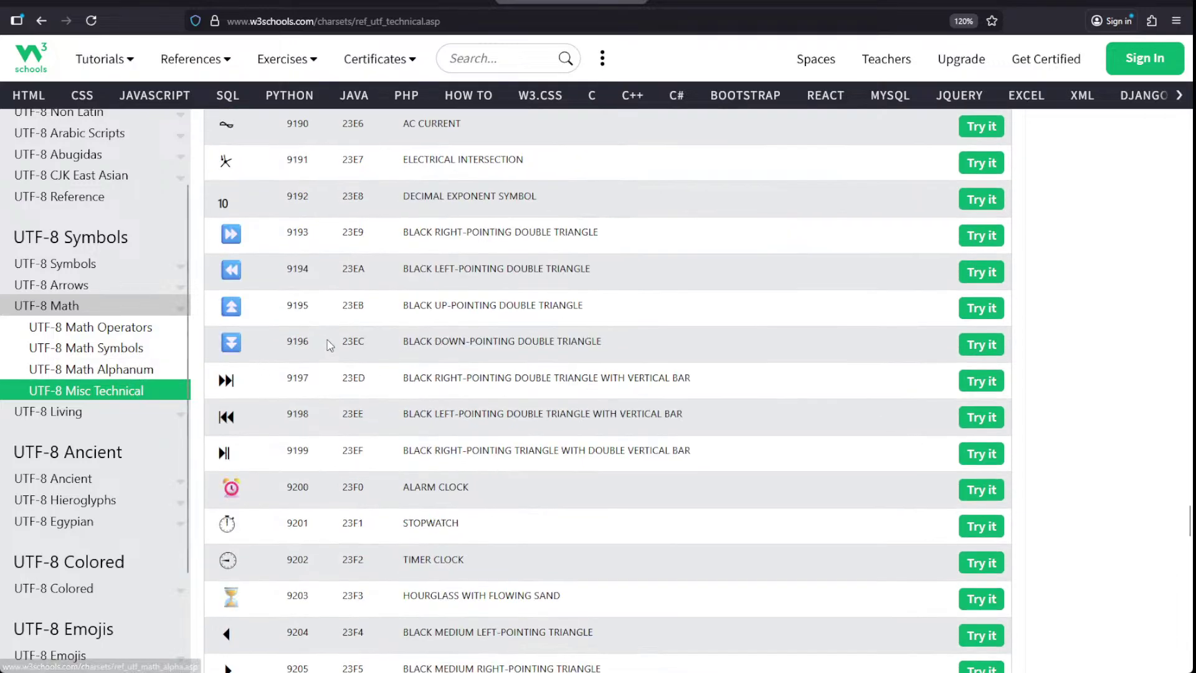
{"action": "key", "text": "alt+Left"}
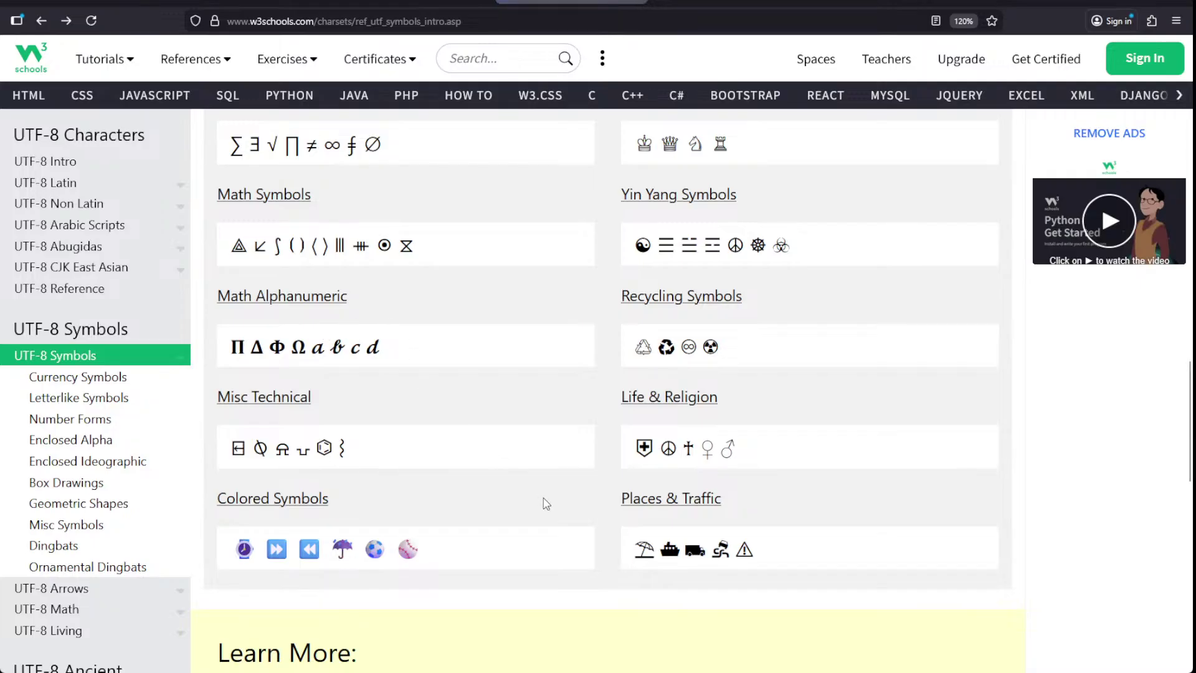
{"action": "left_click", "coordinate": [650, 405]}
{"action": "scroll", "coordinate": [592, 439], "scroll_direction": "down", "scroll_amount": 15}
{"action": "scroll", "coordinate": [588, 441], "scroll_direction": "down", "scroll_amount": 5}
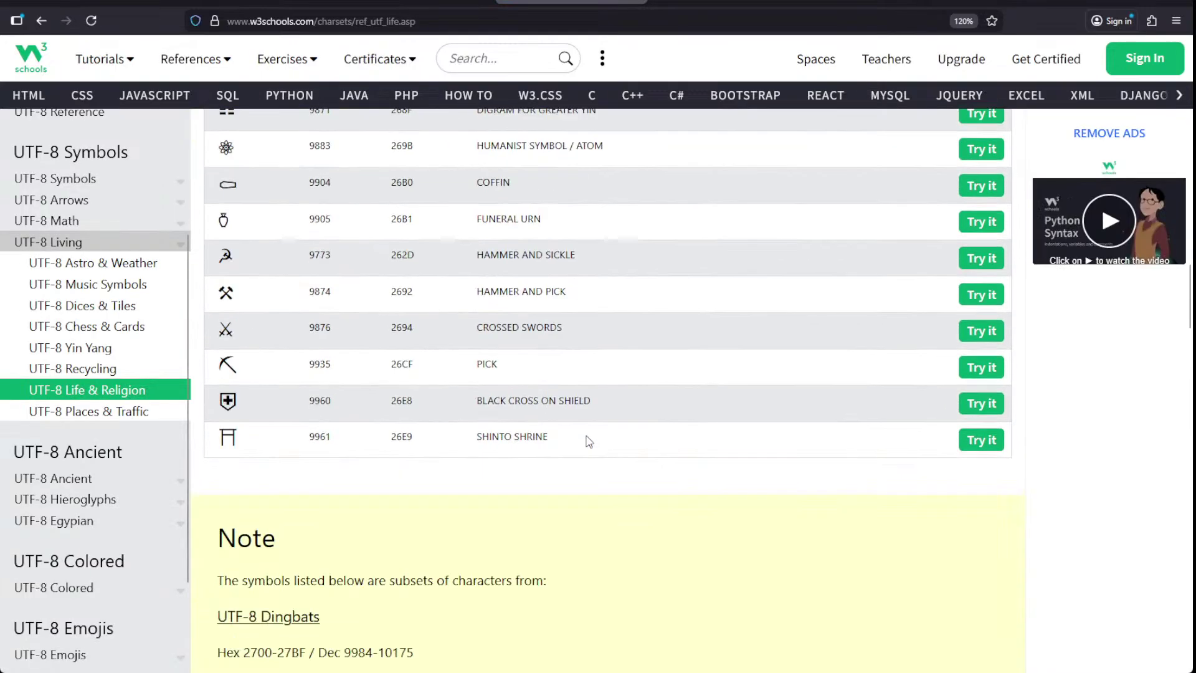
{"action": "scroll", "coordinate": [588, 441], "scroll_direction": "up", "scroll_amount": 4}
- Go back to the UTF-8 Symbols overview, open Enclosed Alpha and go through its tables to the last regional indicator letter
{"action": "key", "text": "alt+Left"}
{"action": "scroll", "coordinate": [266, 290], "scroll_direction": "up", "scroll_amount": 8}
{"action": "scroll", "coordinate": [89, 335], "scroll_direction": "up", "scroll_amount": 3}
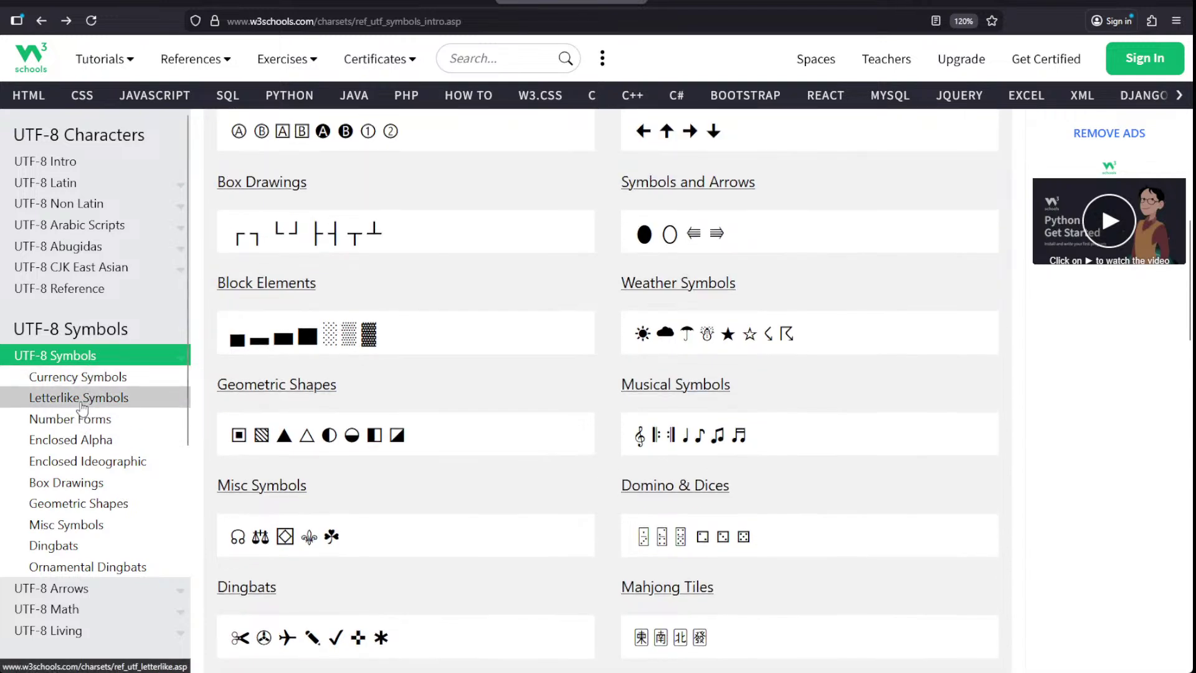
{"action": "left_click", "coordinate": [73, 443]}
{"action": "scroll", "coordinate": [166, 411], "scroll_direction": "down", "scroll_amount": 15}
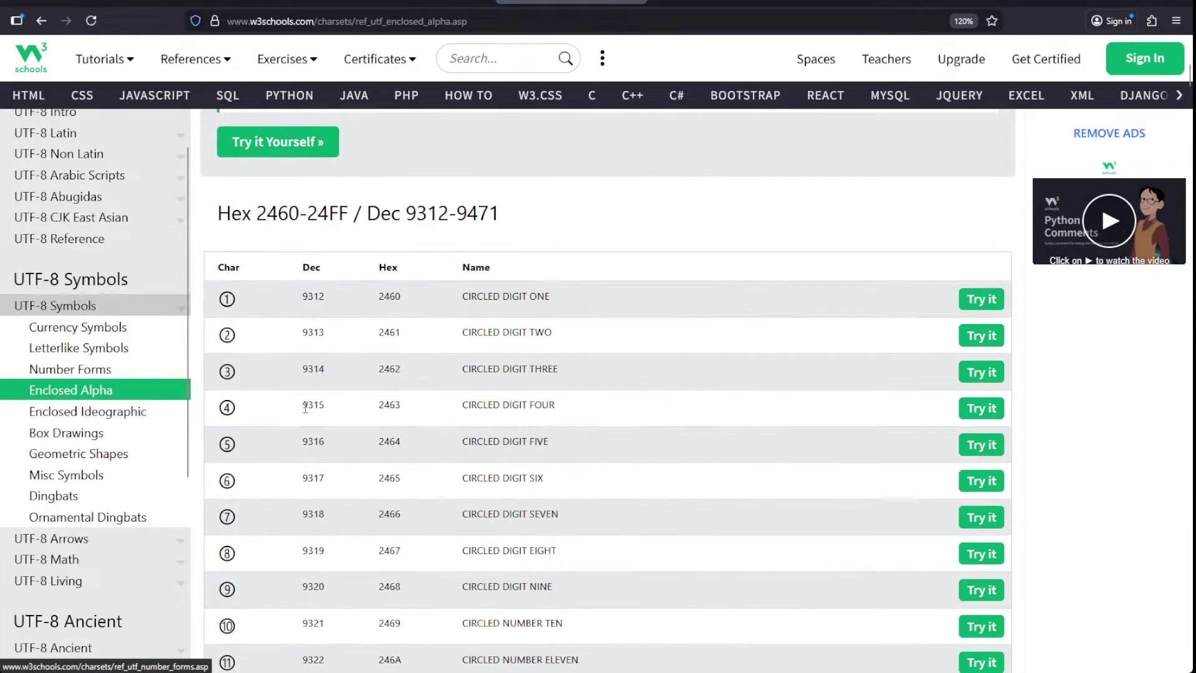
{"action": "scroll", "coordinate": [344, 399], "scroll_direction": "down", "scroll_amount": 20}
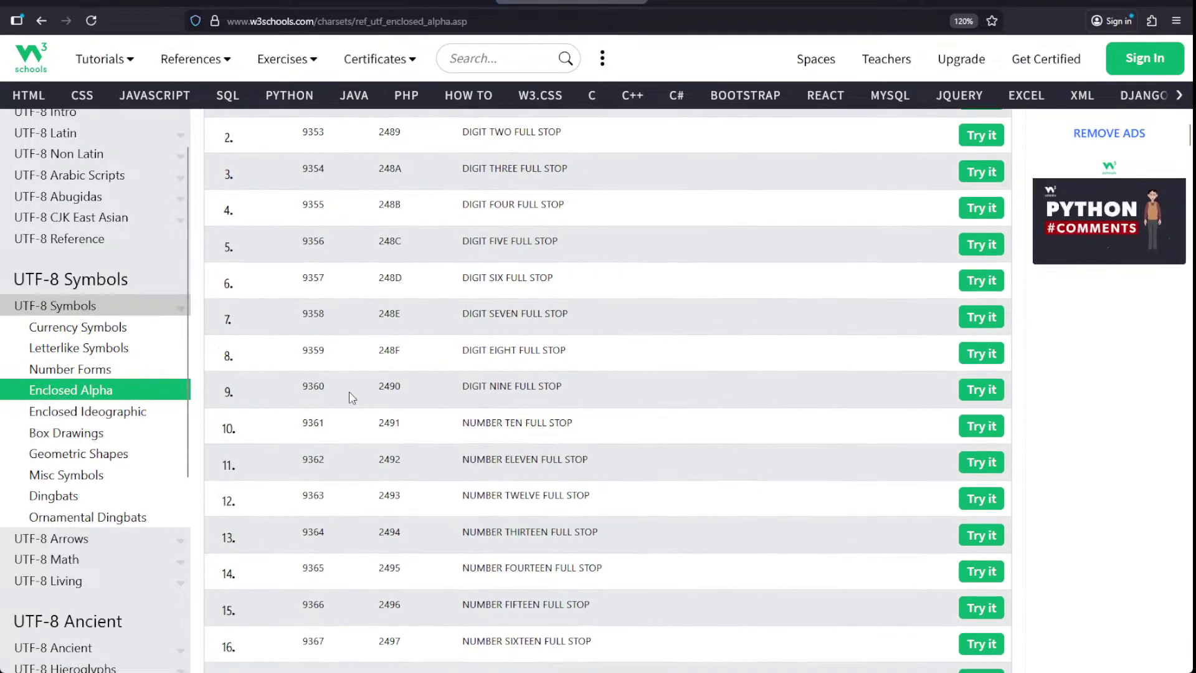
{"action": "scroll", "coordinate": [345, 399], "scroll_direction": "down", "scroll_amount": 20}
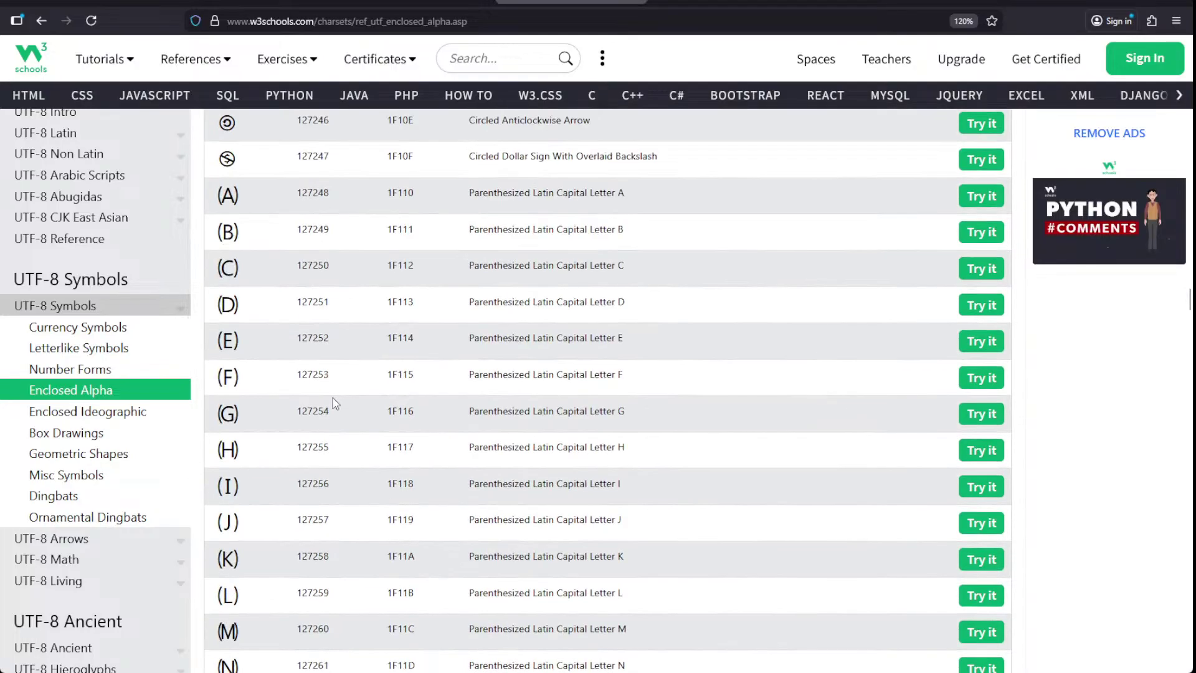
{"action": "scroll", "coordinate": [335, 402], "scroll_direction": "down", "scroll_amount": 20}
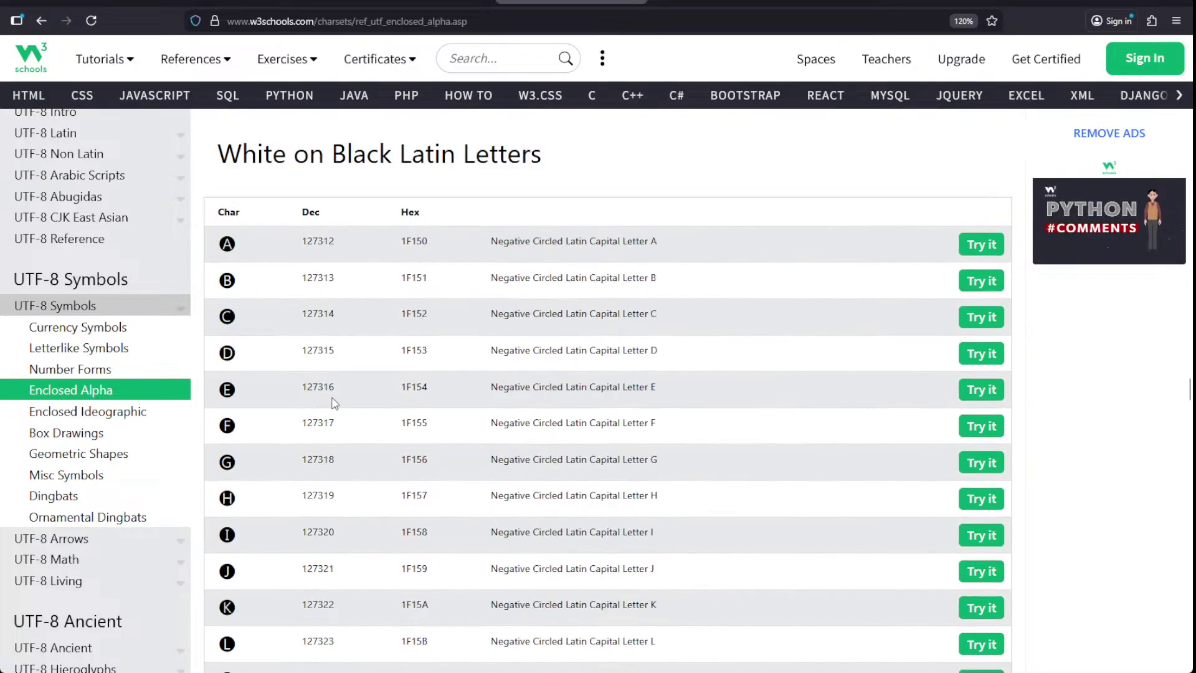
{"action": "scroll", "coordinate": [335, 404], "scroll_direction": "down", "scroll_amount": 20}
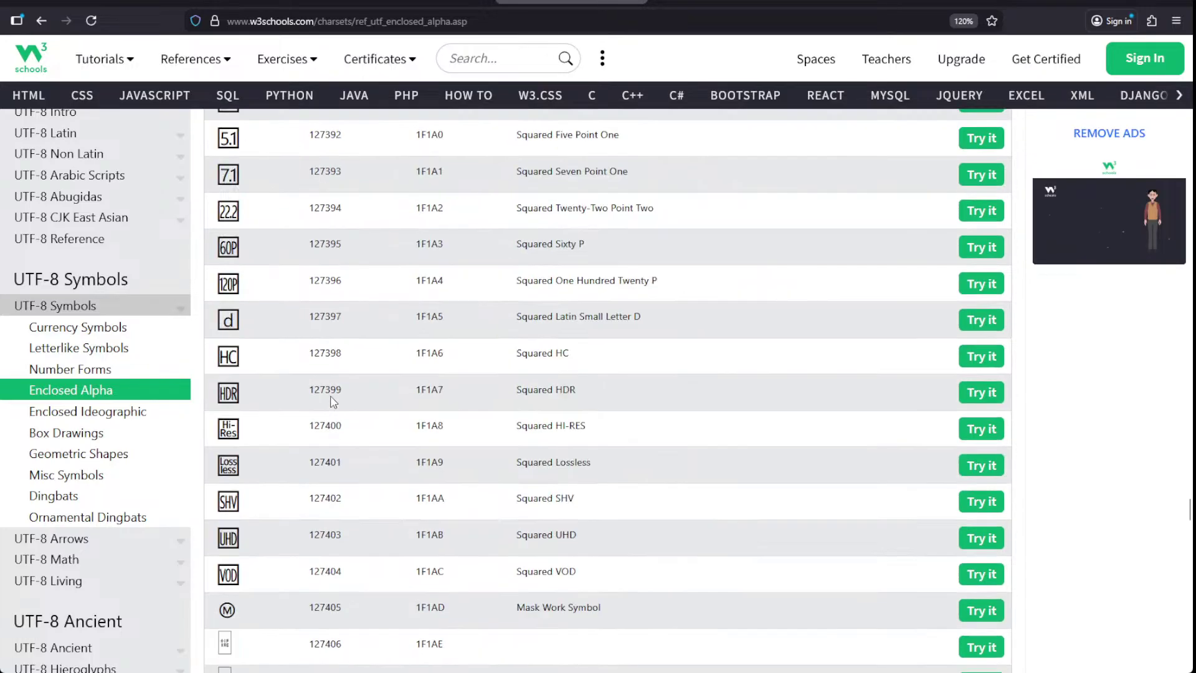
{"action": "scroll", "coordinate": [333, 401], "scroll_direction": "down", "scroll_amount": 20}
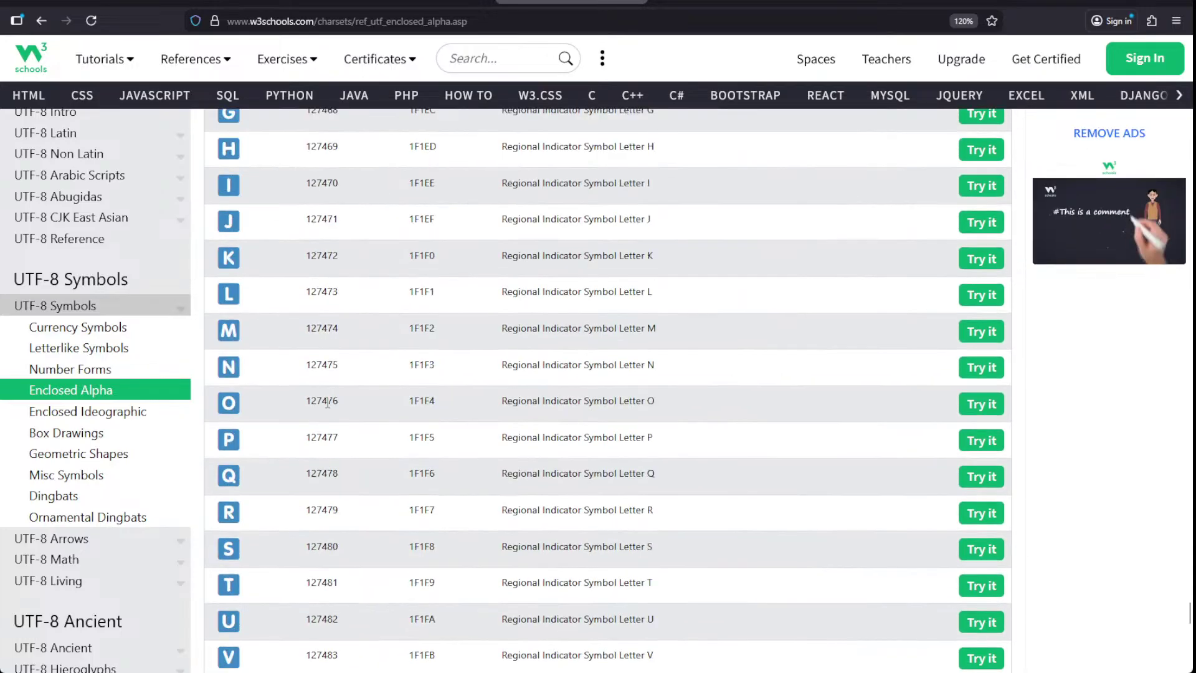
{"action": "scroll", "coordinate": [311, 399], "scroll_direction": "down", "scroll_amount": 5}
{"action": "scroll", "coordinate": [260, 358], "scroll_direction": "up", "scroll_amount": 10}
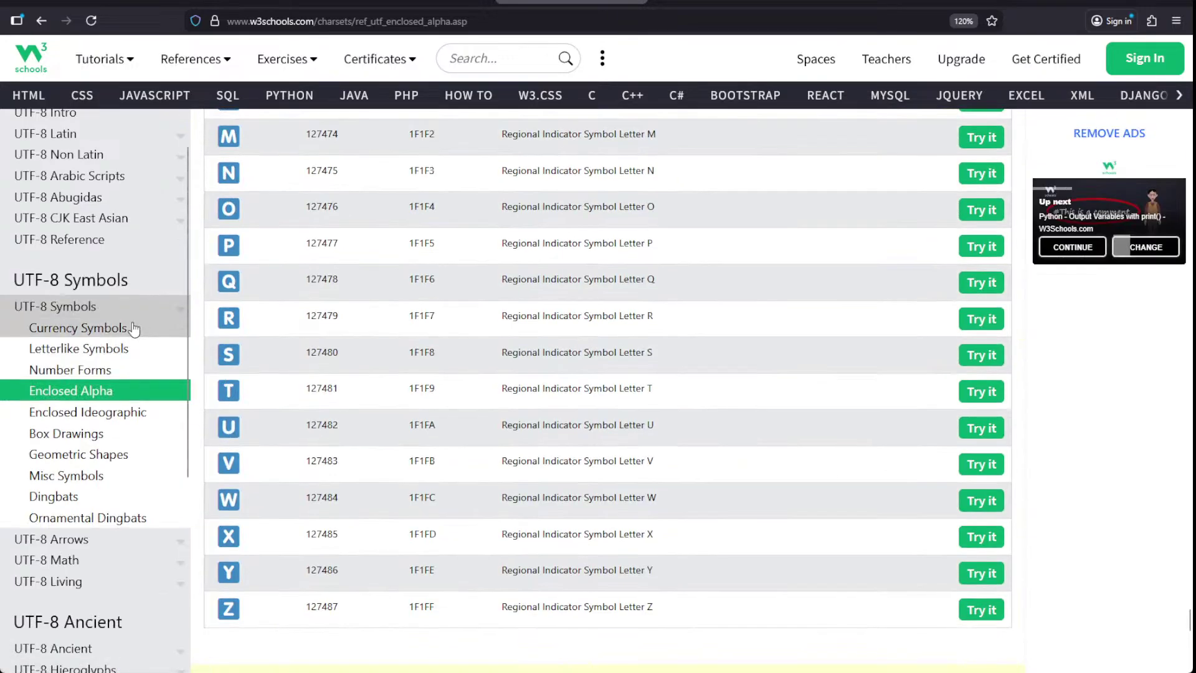
- Open the Ornamental Dingbats page, switch to Enclosed Ideographic and look over its squared CJK characters
{"action": "left_click", "coordinate": [66, 482]}
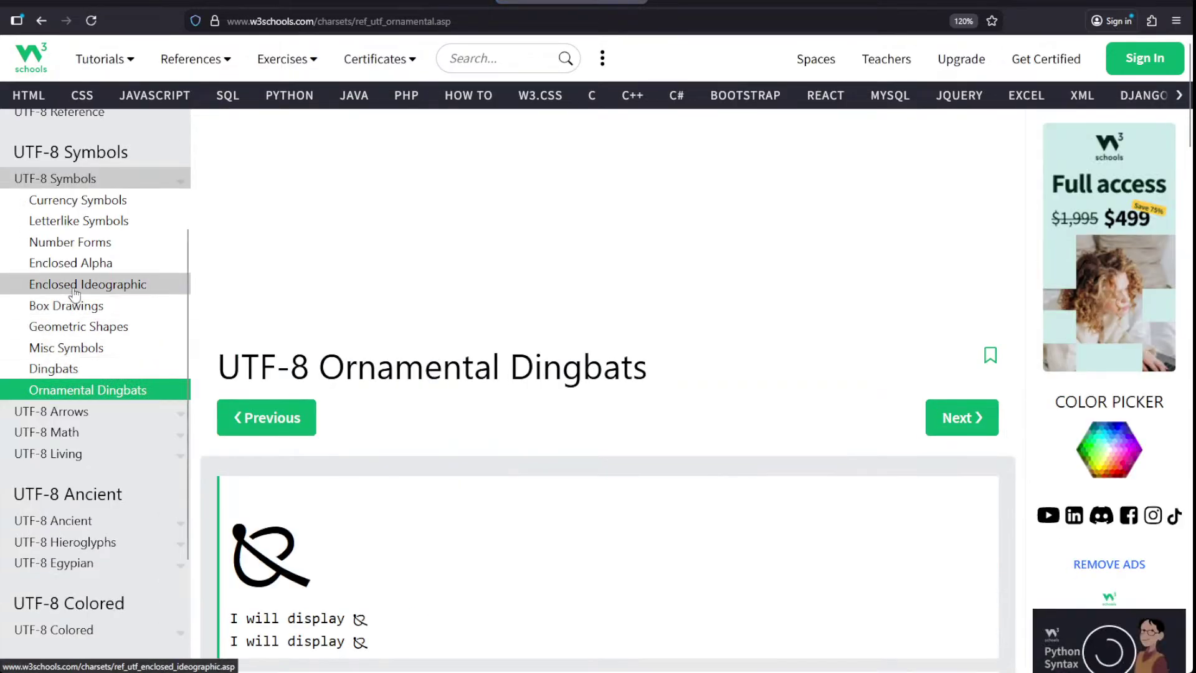
{"action": "left_click", "coordinate": [74, 288]}
{"action": "scroll", "coordinate": [531, 430], "scroll_direction": "down", "scroll_amount": 10}
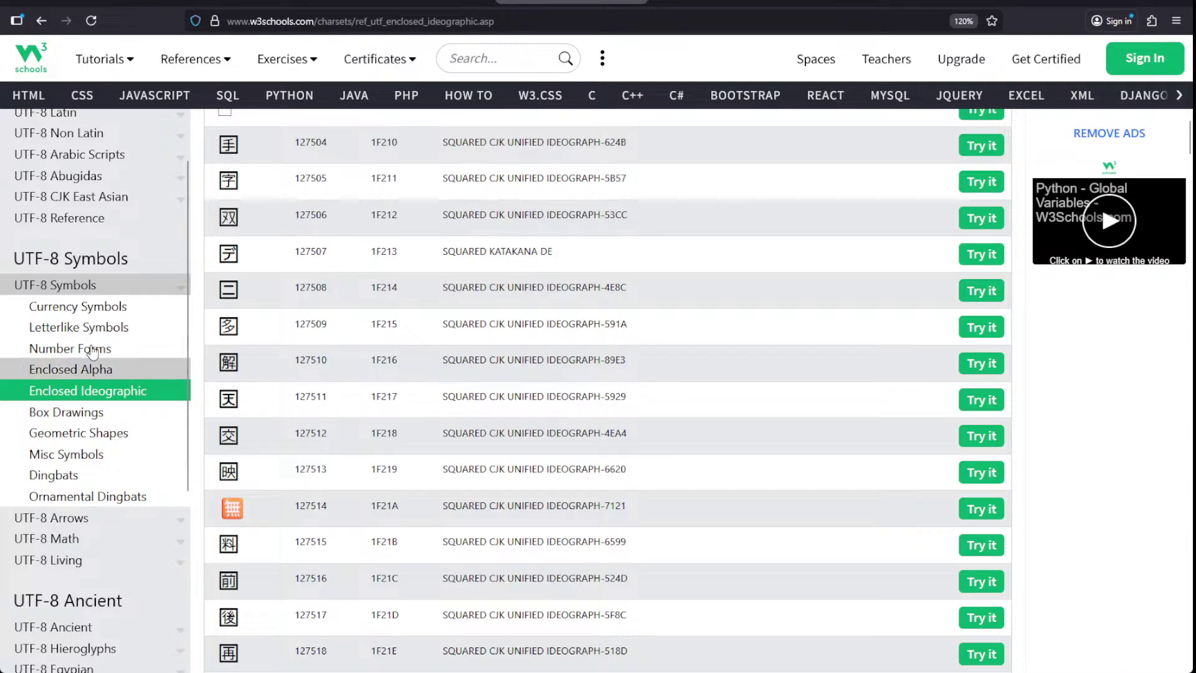
{"action": "scroll", "coordinate": [106, 312], "scroll_direction": "up", "scroll_amount": 5}
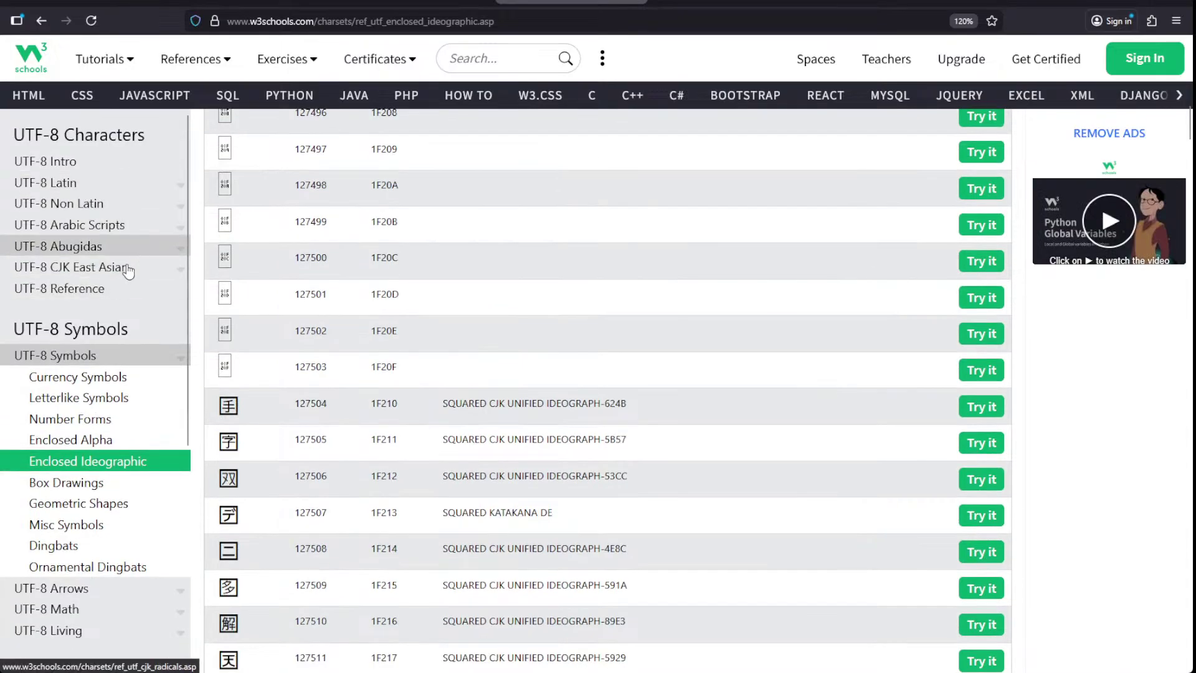
- Open the UTF-8 Reference page and look through its list of code groups by values
{"action": "left_click", "coordinate": [134, 287]}
{"action": "scroll", "coordinate": [401, 364], "scroll_direction": "down", "scroll_amount": 10}
{"action": "scroll", "coordinate": [400, 365], "scroll_direction": "down", "scroll_amount": 5}
{"action": "scroll", "coordinate": [396, 361], "scroll_direction": "up", "scroll_amount": 5}
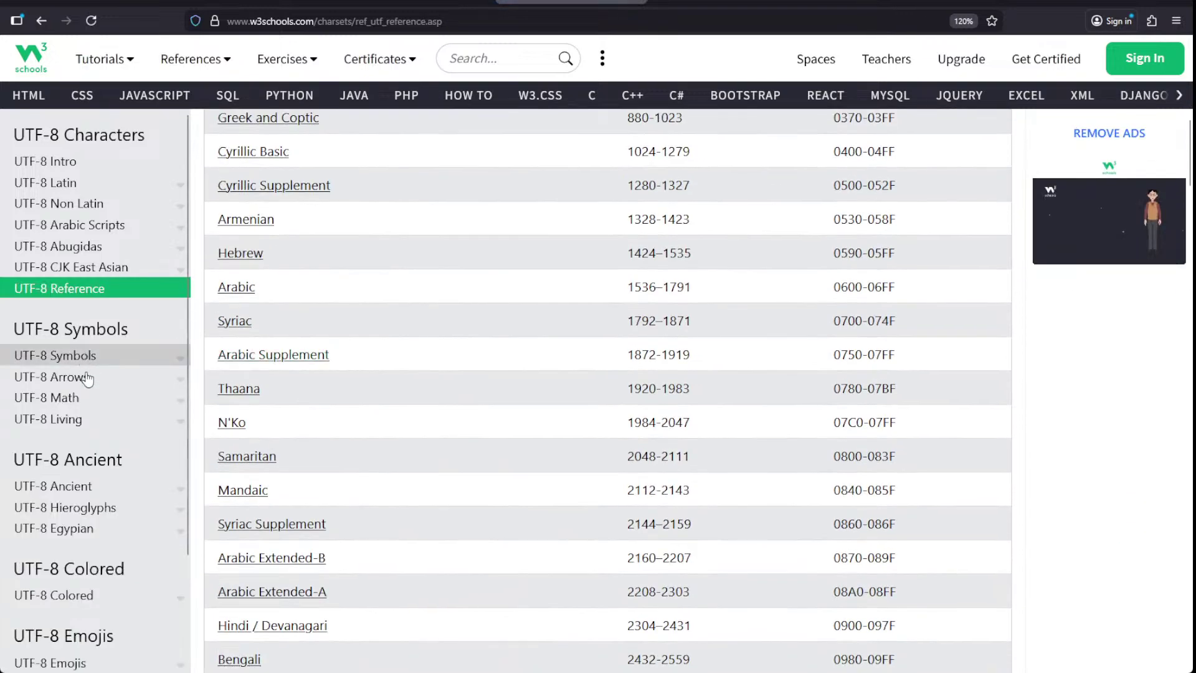
{"action": "scroll", "coordinate": [72, 330], "scroll_direction": "up", "scroll_amount": 10}
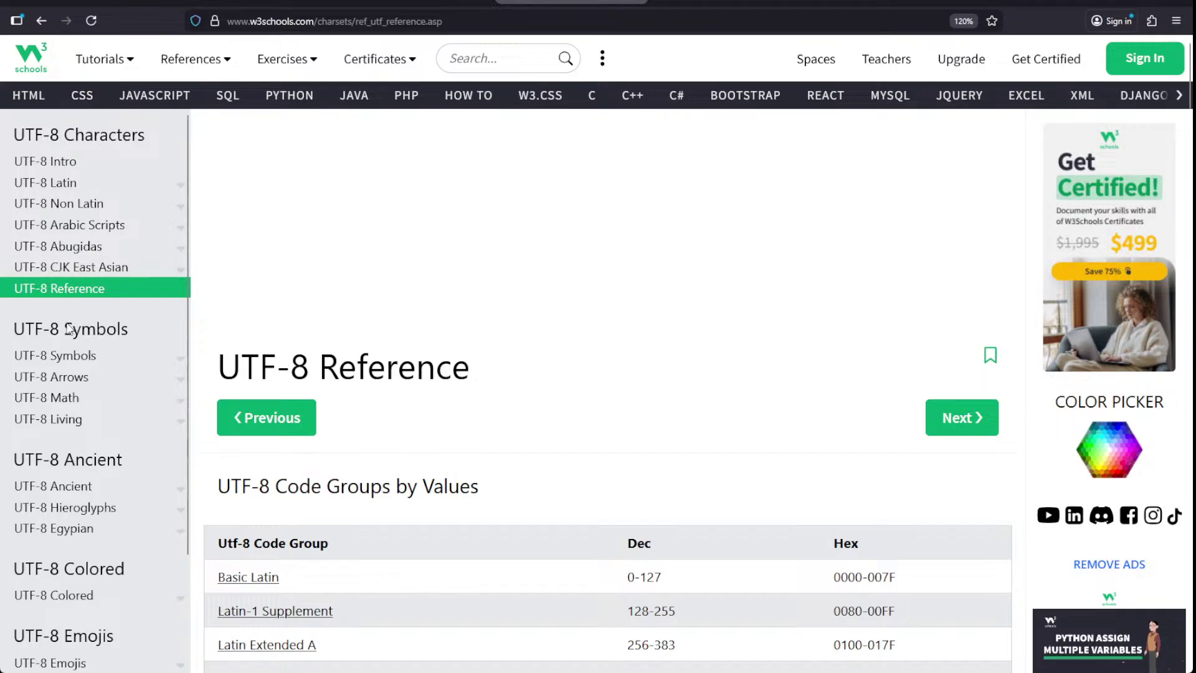
- Open the Meroitic Glyphs page under UTF-8 Hieroglyphs and look through its table, including the Meroitic cursive letters
{"action": "scroll", "coordinate": [91, 440], "scroll_direction": "down", "scroll_amount": 8}
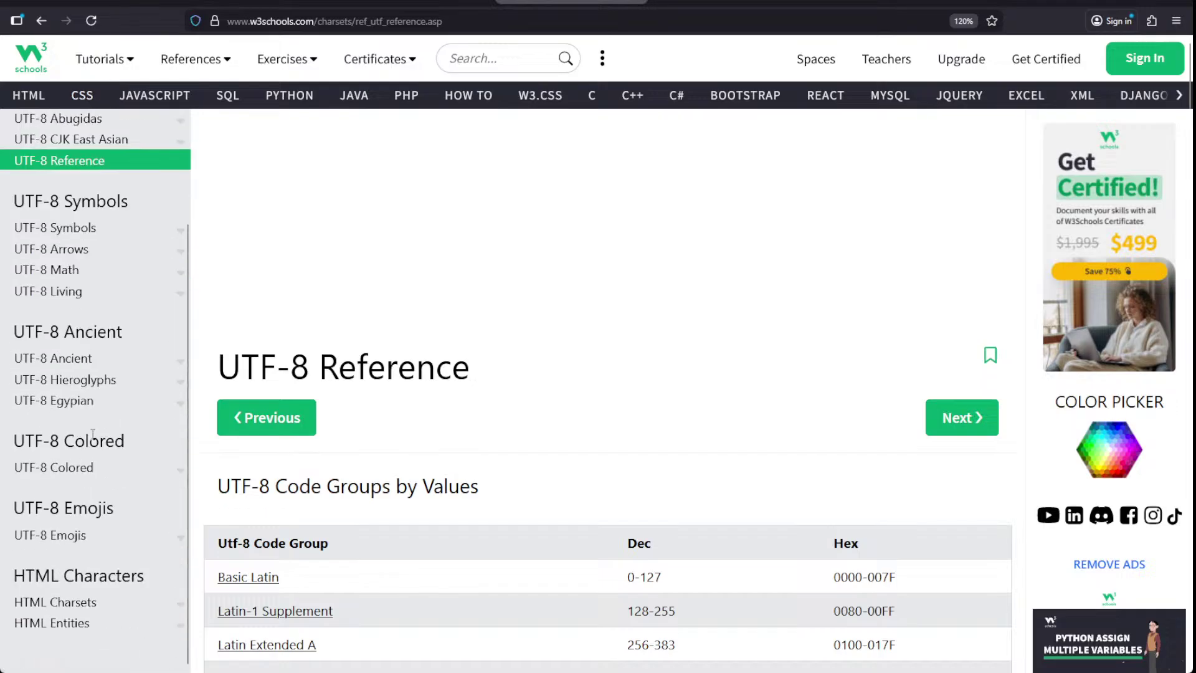
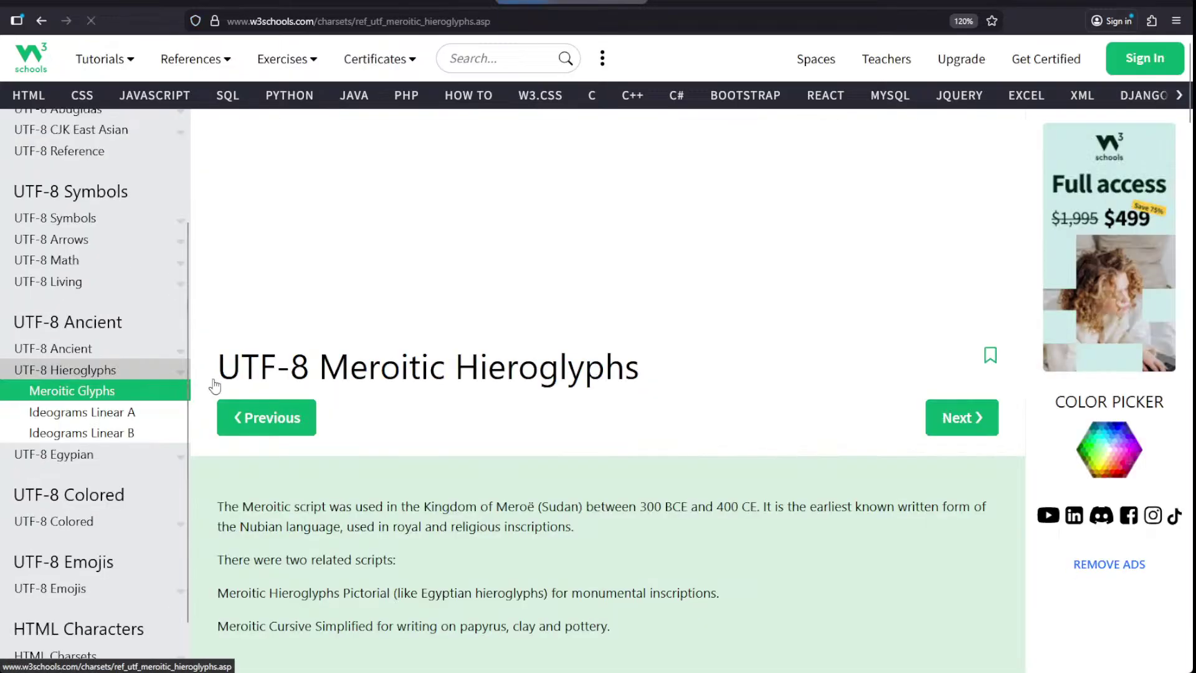
{"action": "scroll", "coordinate": [473, 398], "scroll_direction": "down", "scroll_amount": 15}
{"action": "scroll", "coordinate": [461, 394], "scroll_direction": "down", "scroll_amount": 20}
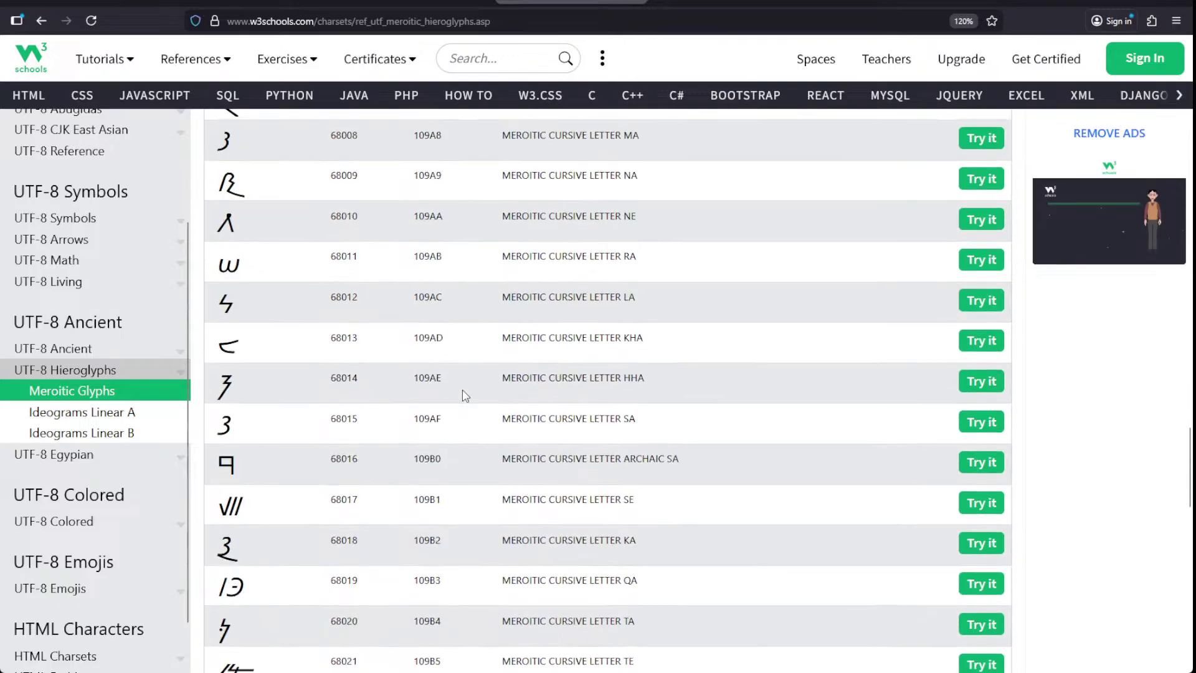
{"action": "scroll", "coordinate": [397, 372], "scroll_direction": "up", "scroll_amount": 8}
{"action": "scroll", "coordinate": [262, 357], "scroll_direction": "up", "scroll_amount": 7}
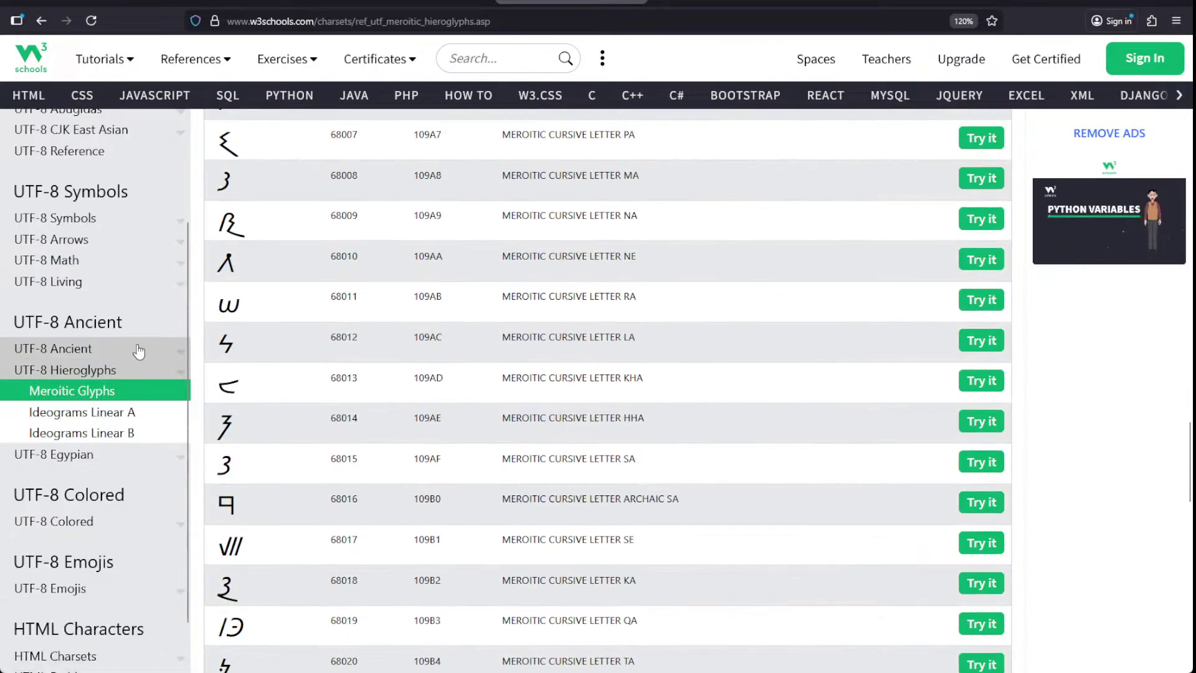
{"action": "scroll", "coordinate": [80, 361], "scroll_direction": "up", "scroll_amount": 2}
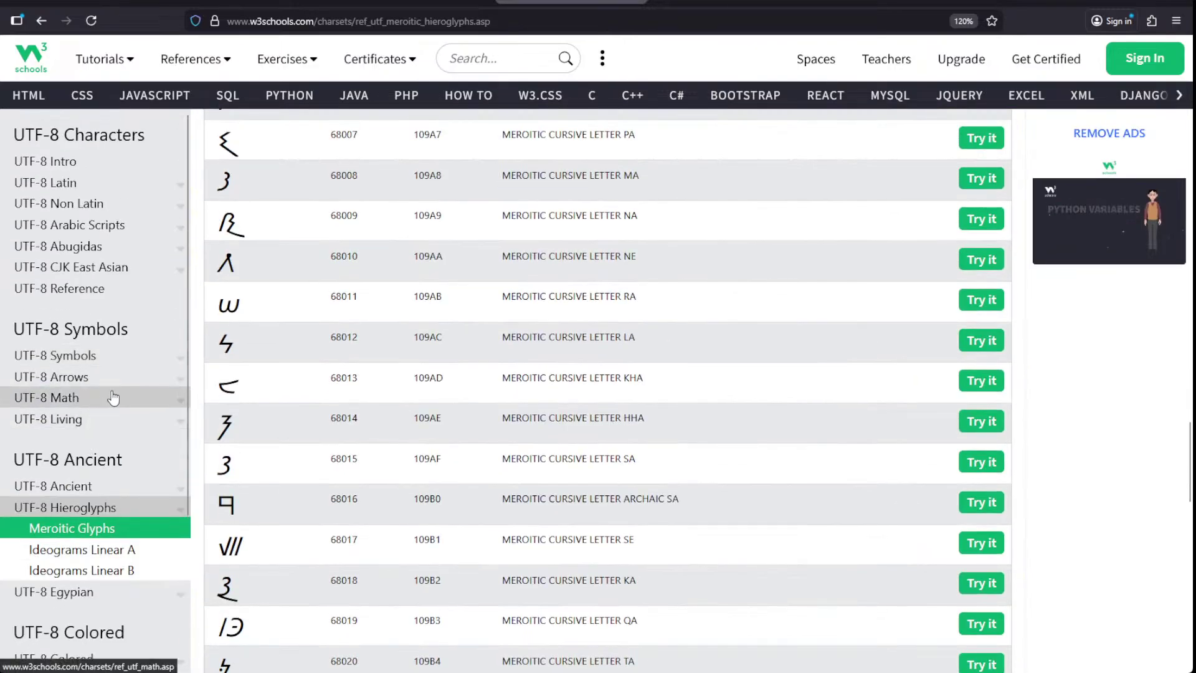
{"action": "scroll", "coordinate": [133, 234], "scroll_direction": "up", "scroll_amount": 2}
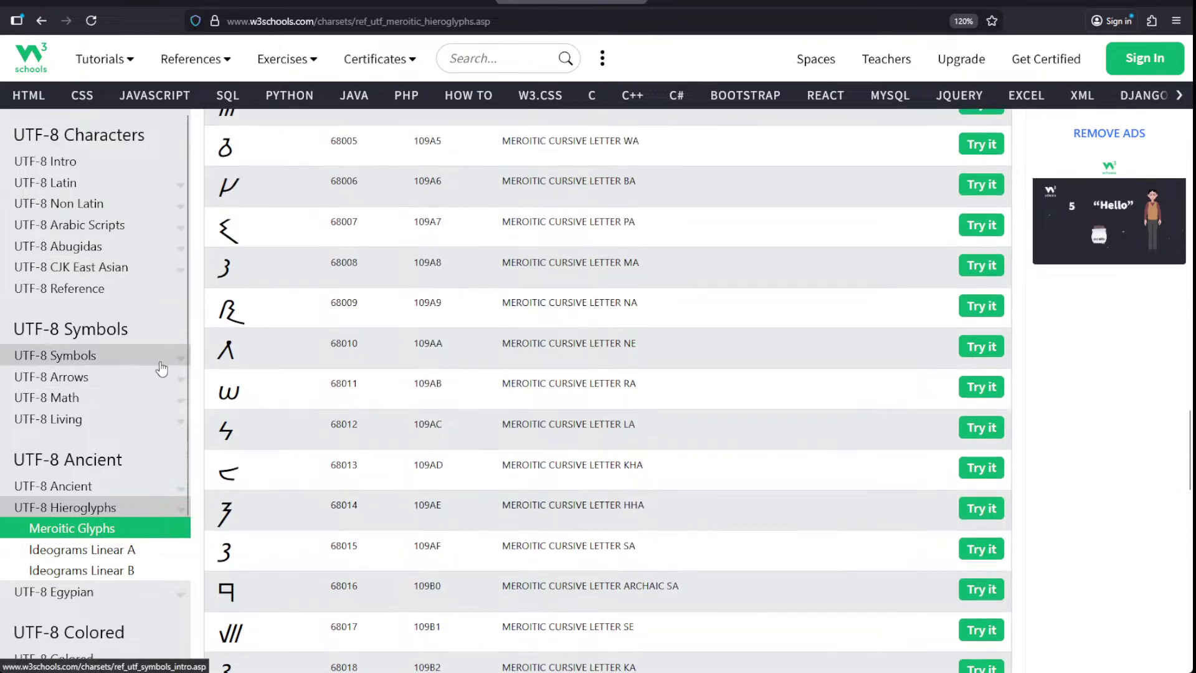
- Reopen the UTF-8 Symbols overview and examine its category samples down to Places & Traffic and back up to Currency Symbols
{"action": "left_click", "coordinate": [181, 360]}
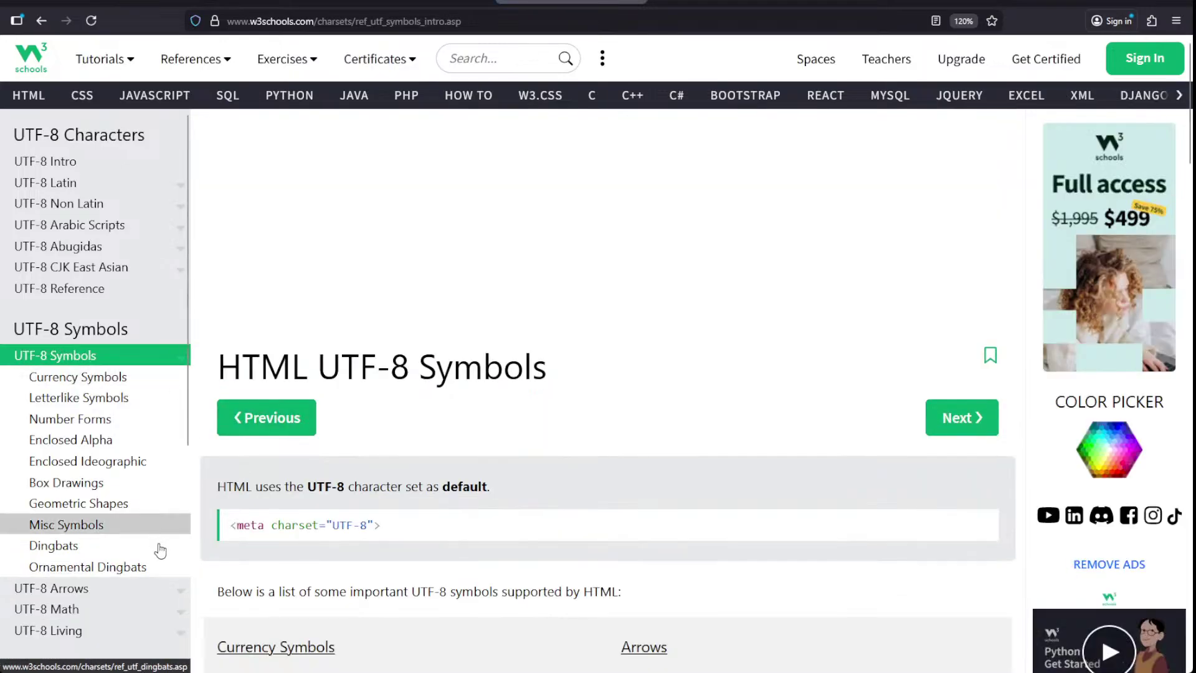
{"action": "scroll", "coordinate": [405, 408], "scroll_direction": "down", "scroll_amount": 15}
{"action": "scroll", "coordinate": [406, 408], "scroll_direction": "up", "scroll_amount": 8}
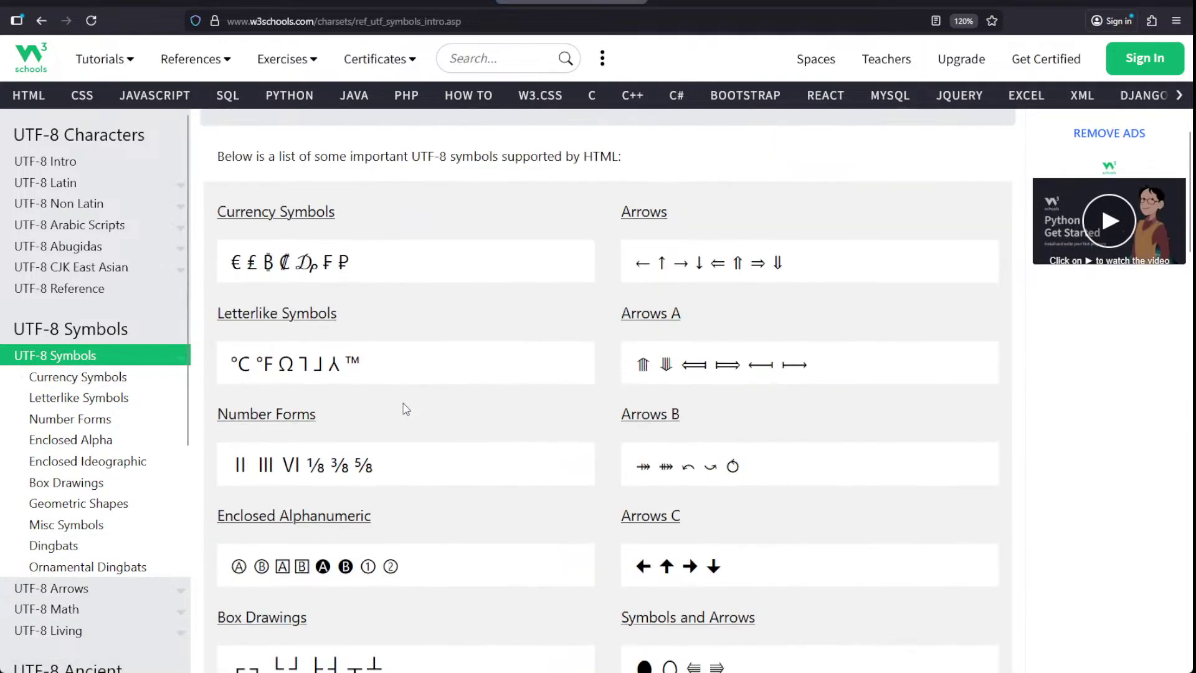
{"action": "scroll", "coordinate": [381, 406], "scroll_direction": "down", "scroll_amount": 8}
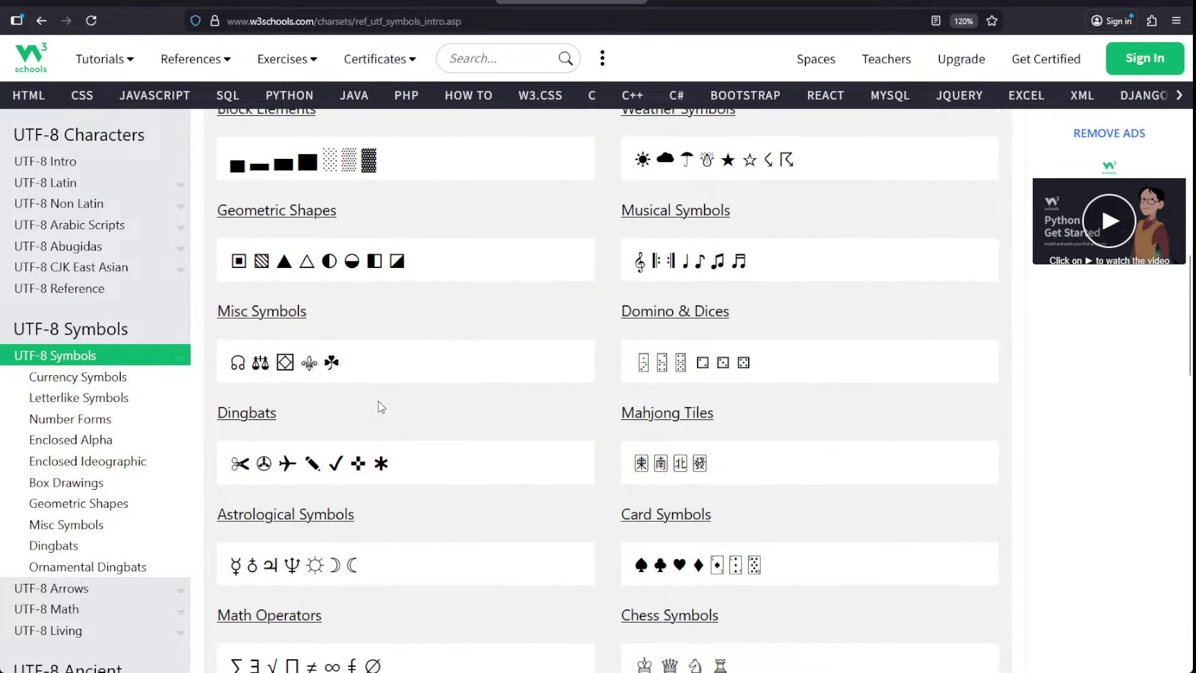
{"action": "scroll", "coordinate": [381, 407], "scroll_direction": "down", "scroll_amount": 1}
{"action": "scroll", "coordinate": [378, 403], "scroll_direction": "down", "scroll_amount": 1}
{"action": "scroll", "coordinate": [378, 403], "scroll_direction": "down", "scroll_amount": 2}
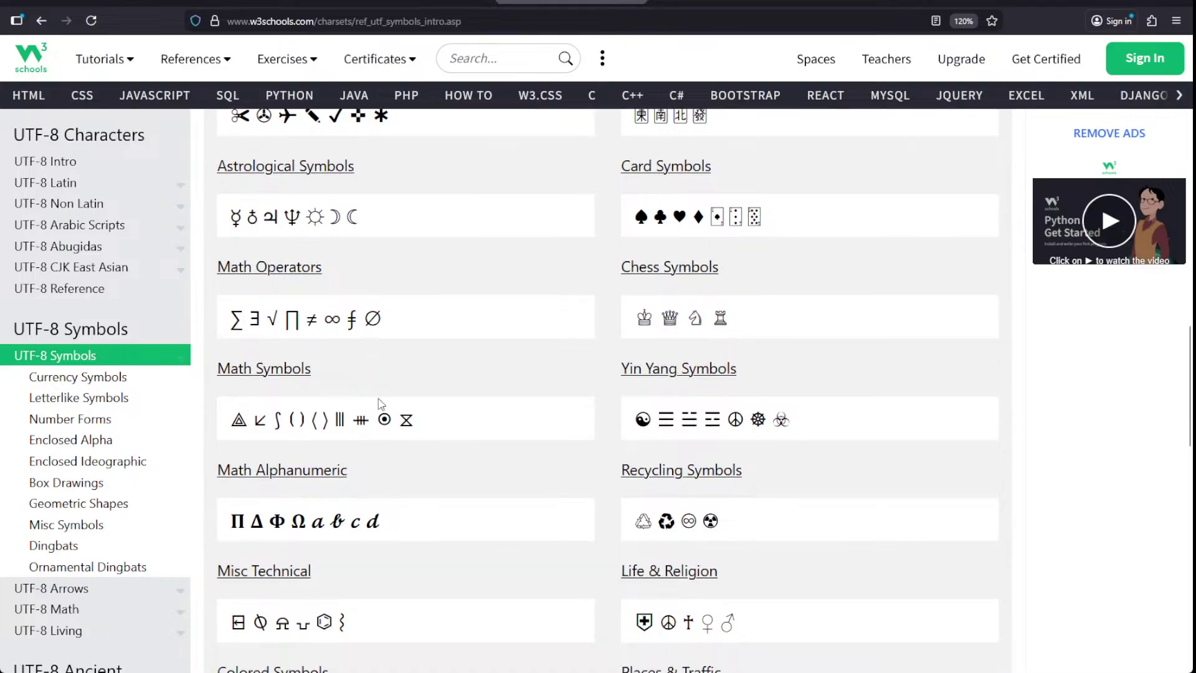
{"action": "scroll", "coordinate": [380, 401], "scroll_direction": "down", "scroll_amount": 3}
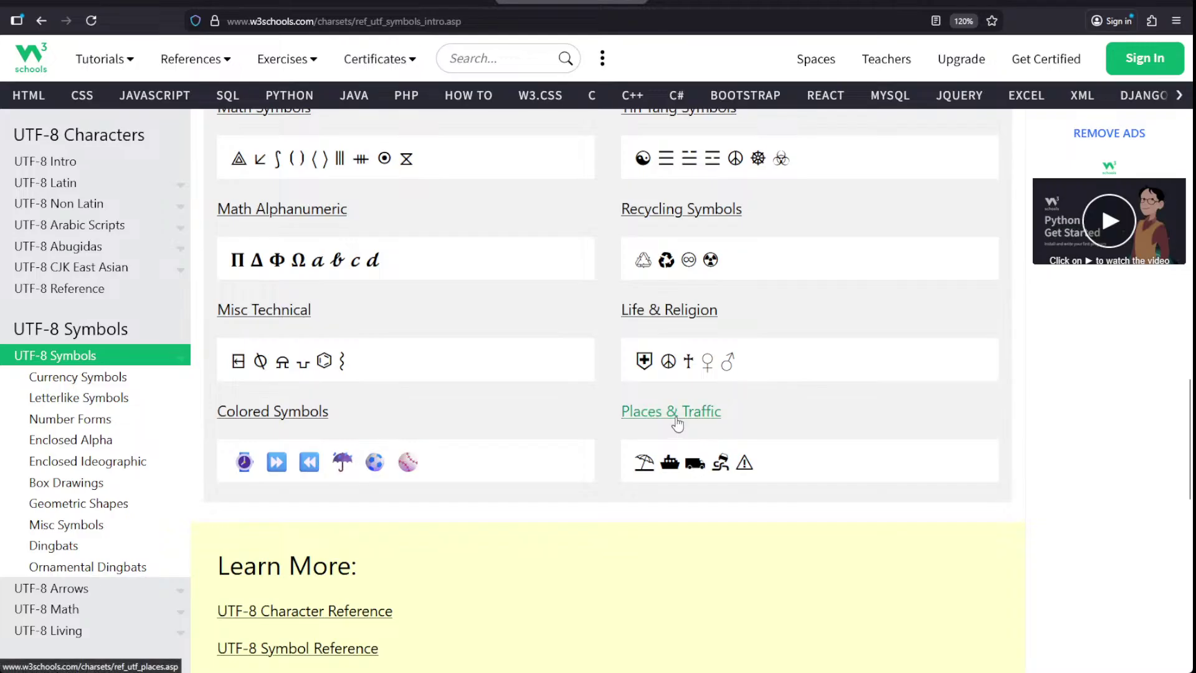
{"action": "scroll", "coordinate": [669, 411], "scroll_direction": "up", "scroll_amount": 3}
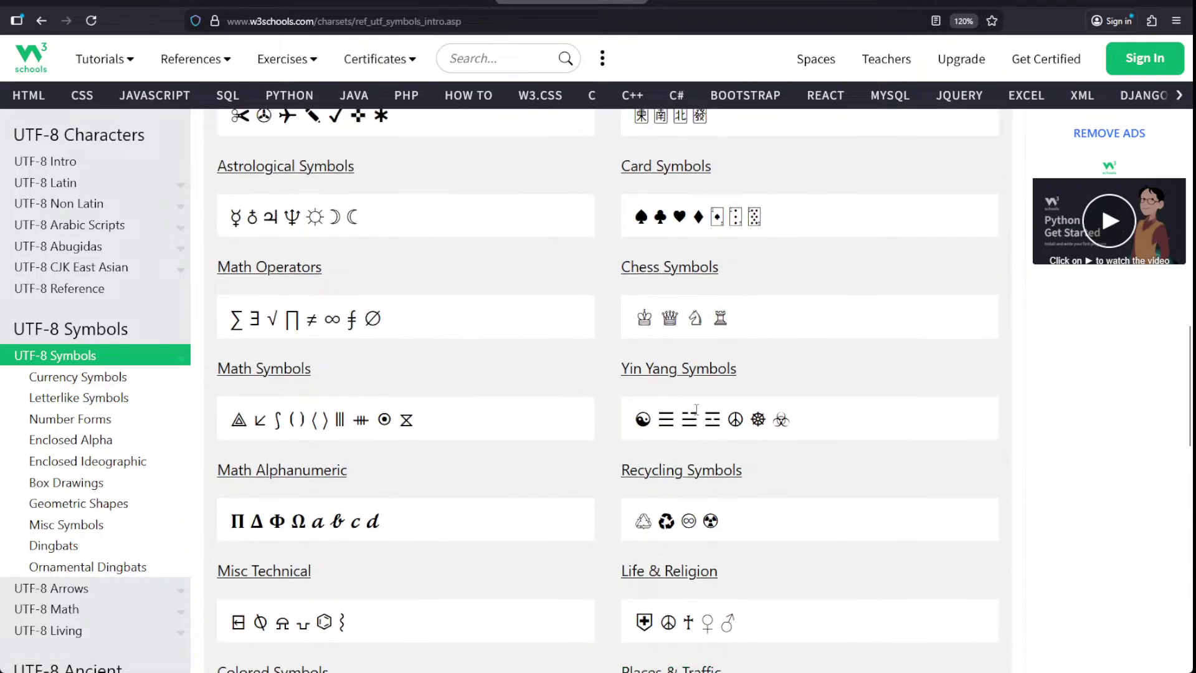
{"action": "scroll", "coordinate": [675, 392], "scroll_direction": "up", "scroll_amount": 3}
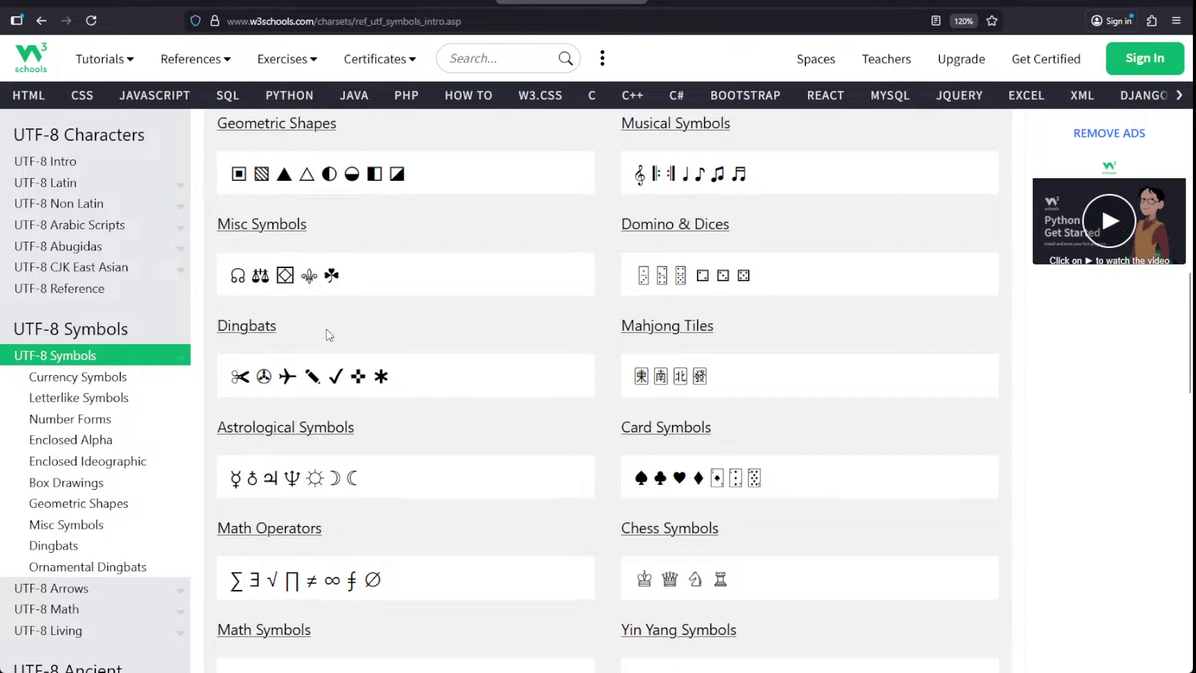
{"action": "scroll", "coordinate": [368, 330], "scroll_direction": "up", "scroll_amount": 1}
{"action": "scroll", "coordinate": [370, 330], "scroll_direction": "up", "scroll_amount": 3}
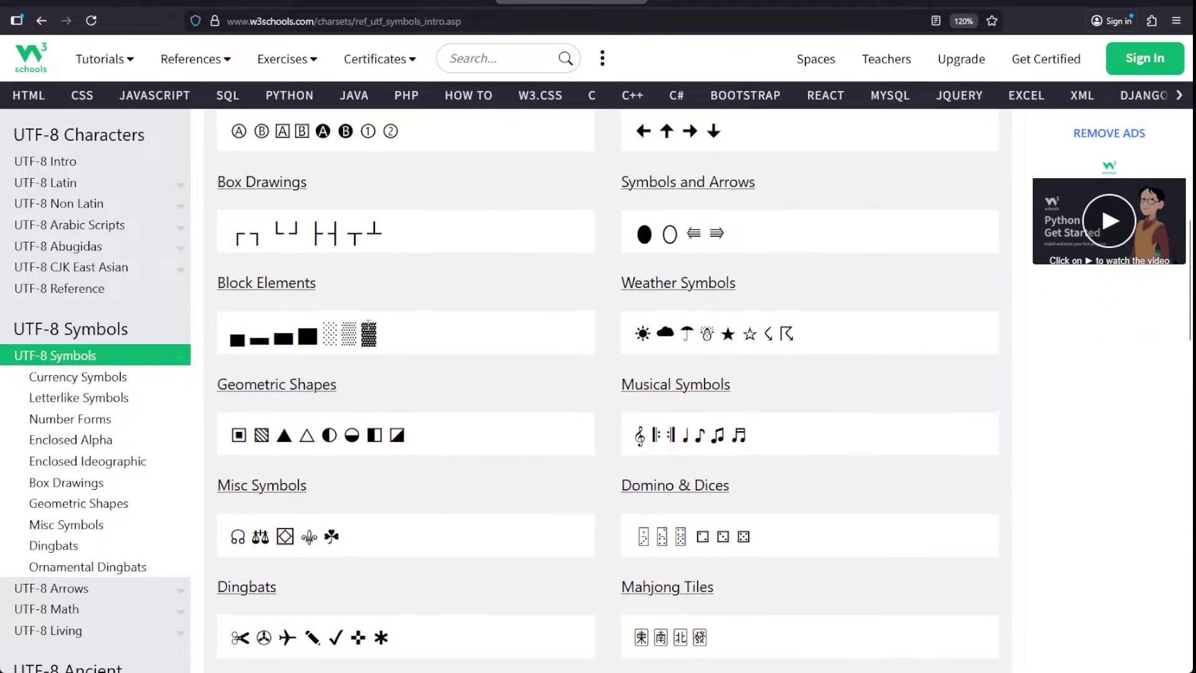
{"action": "scroll", "coordinate": [369, 328], "scroll_direction": "up", "scroll_amount": 1}
{"action": "scroll", "coordinate": [370, 330], "scroll_direction": "up", "scroll_amount": 4}
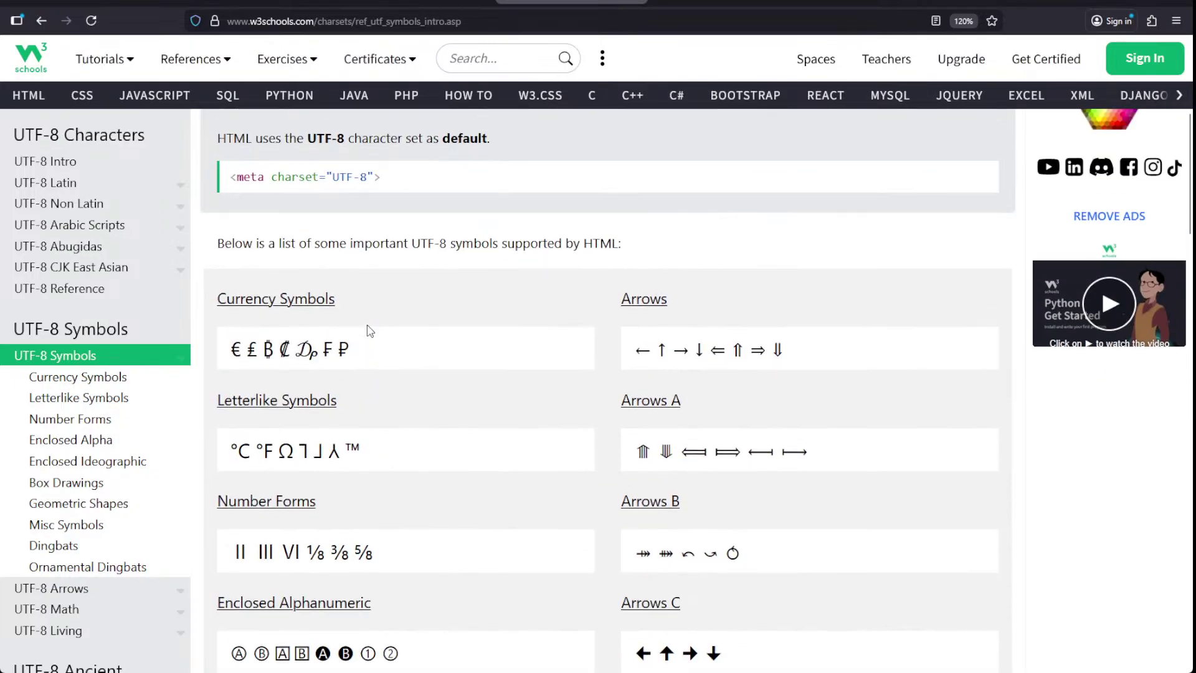
- Open the Misc Symbols category from the overview and look through the first part of its table, including the telephones and ballot boxes
{"action": "scroll", "coordinate": [370, 330], "scroll_direction": "down", "scroll_amount": 7}
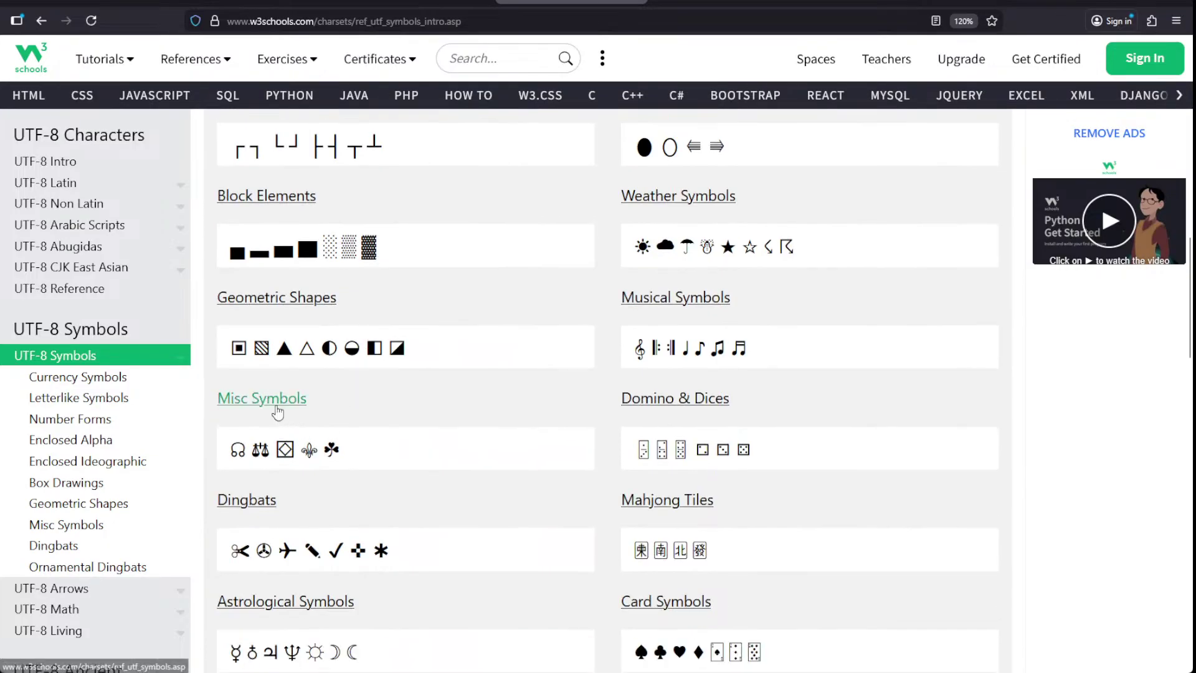
{"action": "scroll", "coordinate": [280, 435], "scroll_direction": "down", "scroll_amount": 1}
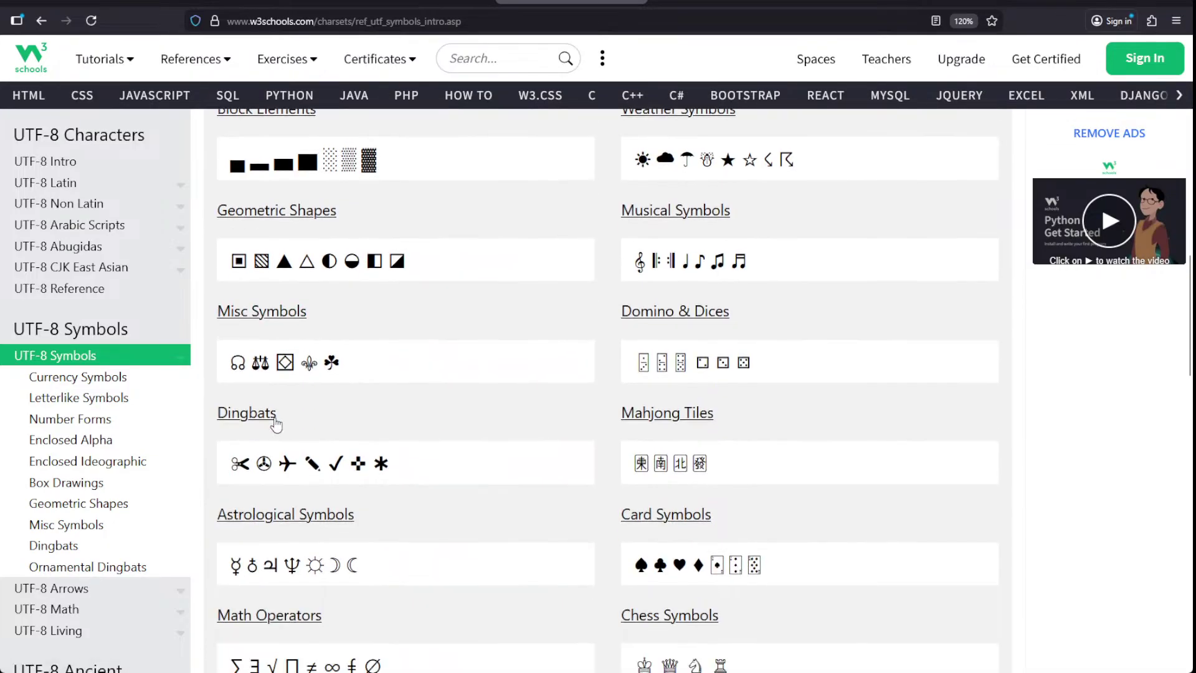
{"action": "left_click", "coordinate": [274, 318]}
{"action": "scroll", "coordinate": [472, 413], "scroll_direction": "down", "scroll_amount": 14}
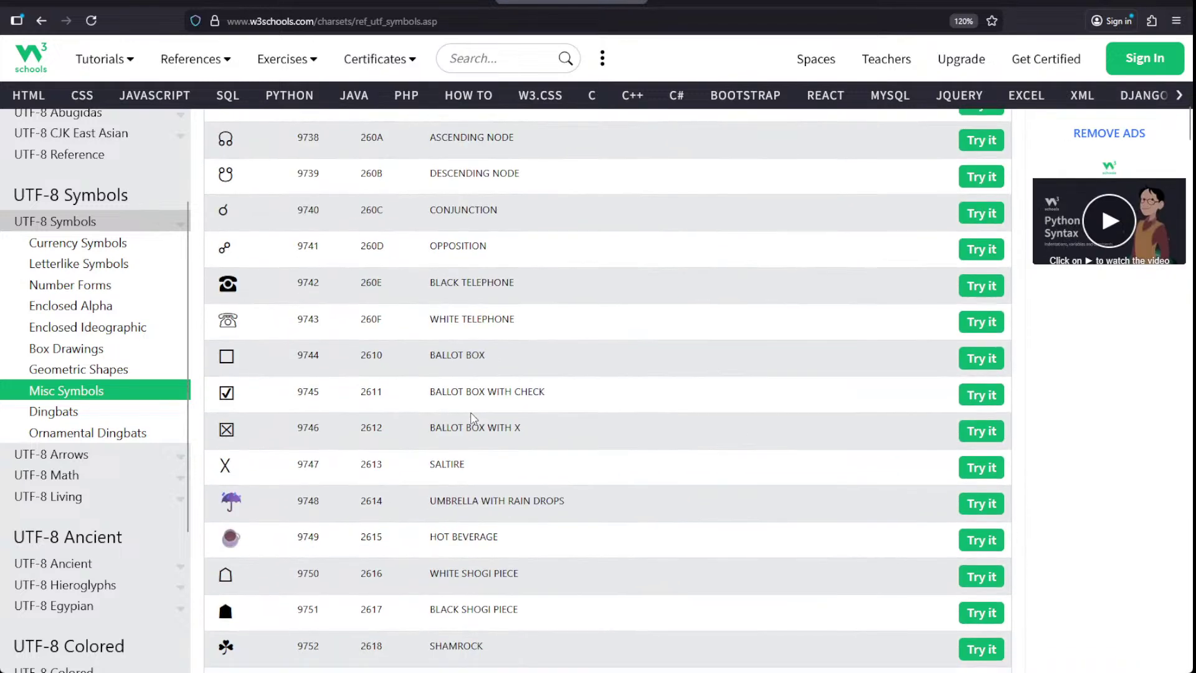
{"action": "scroll", "coordinate": [472, 413], "scroll_direction": "down", "scroll_amount": 5}
{"action": "scroll", "coordinate": [388, 380], "scroll_direction": "up", "scroll_amount": 10}
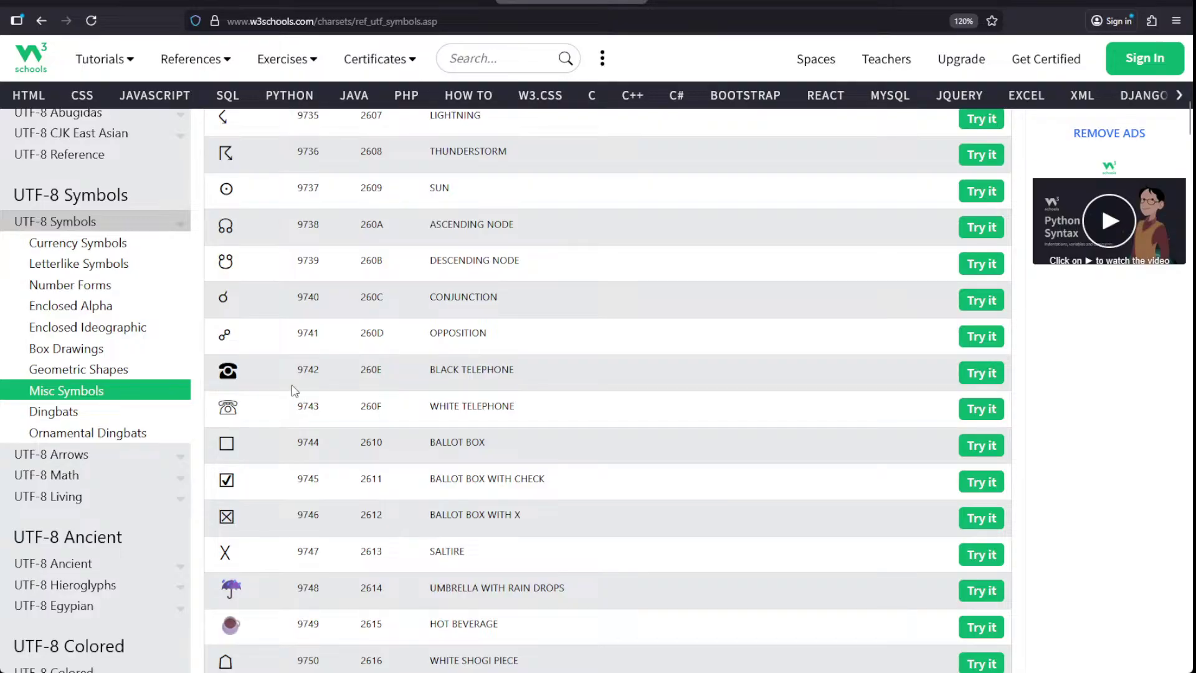
- Look through the rest of the Misc Symbols table, including the pointing index hands, card suits, dice and traffic signs
{"action": "scroll", "coordinate": [294, 391], "scroll_direction": "down", "scroll_amount": 7}
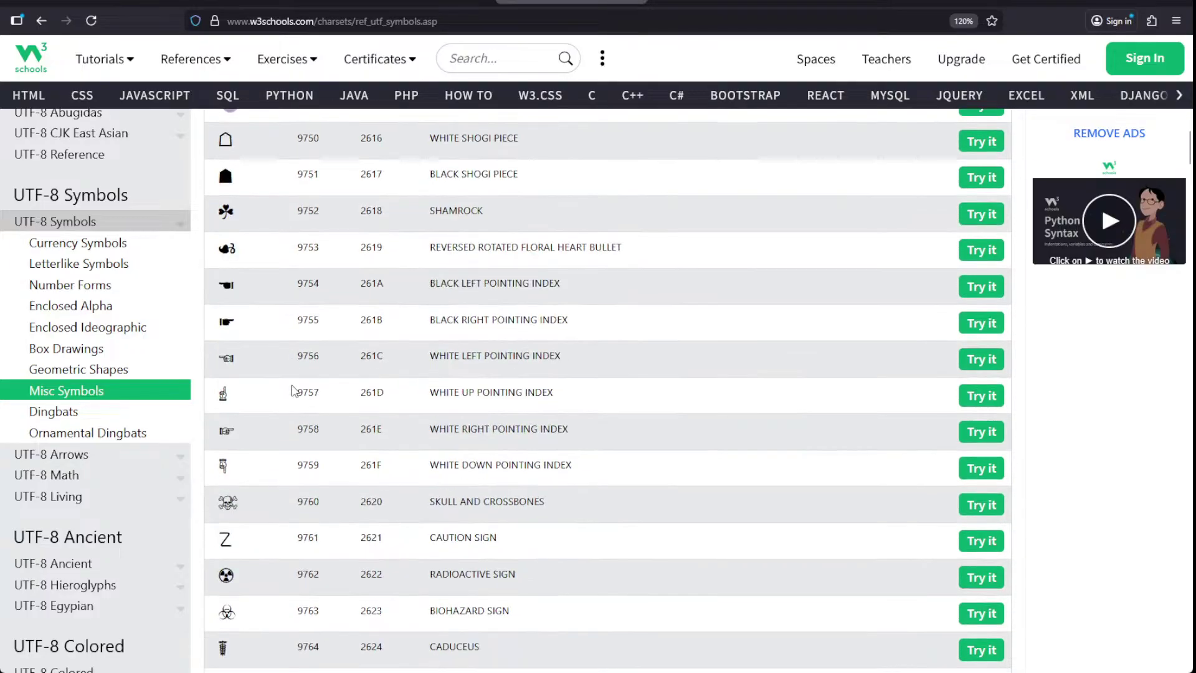
{"action": "scroll", "coordinate": [262, 472], "scroll_direction": "down", "scroll_amount": 4}
{"action": "scroll", "coordinate": [262, 471], "scroll_direction": "down", "scroll_amount": 20}
{"action": "scroll", "coordinate": [251, 441], "scroll_direction": "down", "scroll_amount": 8}
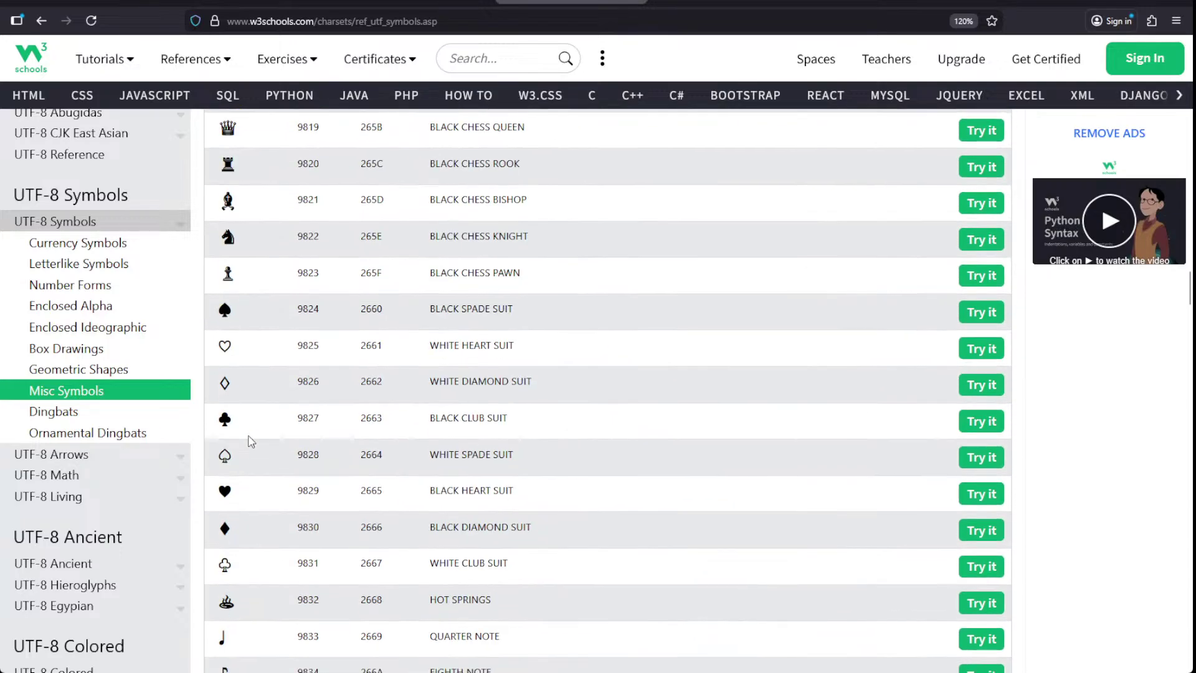
{"action": "scroll", "coordinate": [271, 434], "scroll_direction": "up", "scroll_amount": 5}
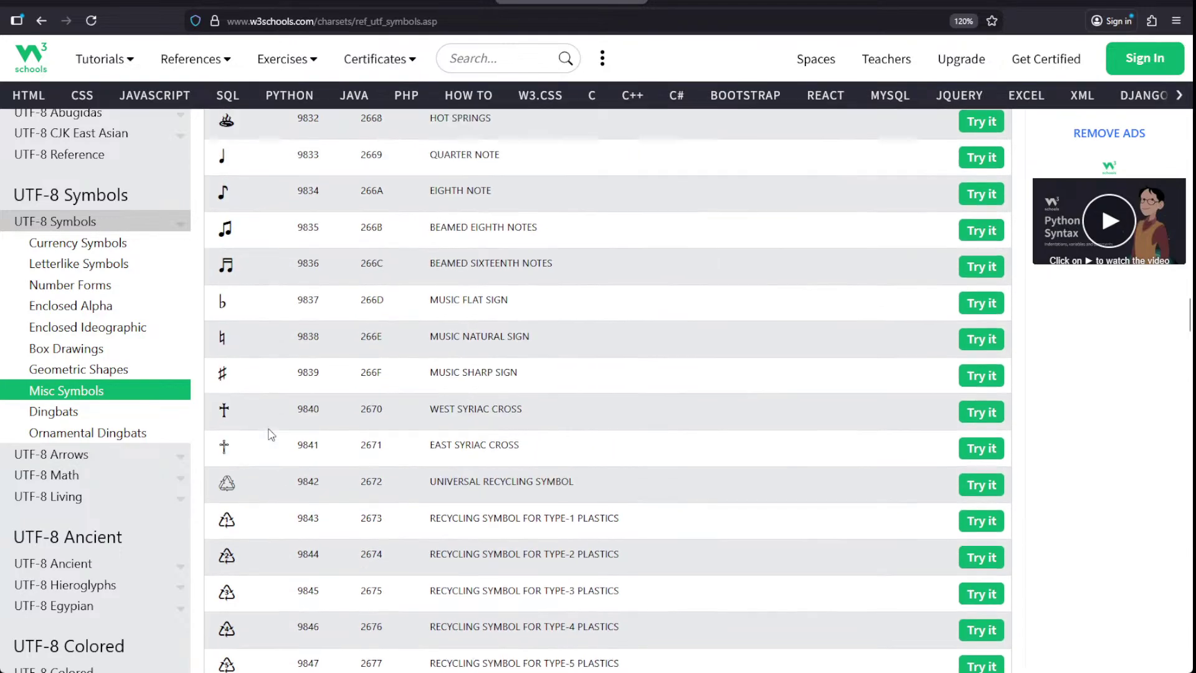
{"action": "scroll", "coordinate": [271, 434], "scroll_direction": "down", "scroll_amount": 11}
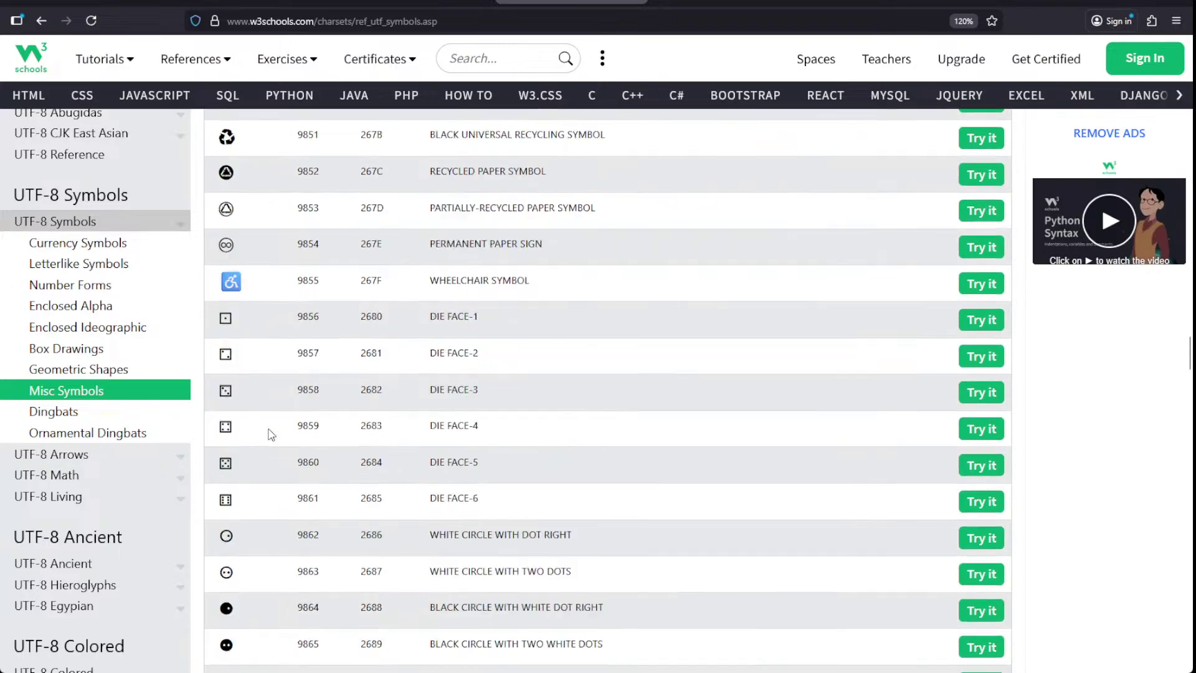
{"action": "scroll", "coordinate": [271, 434], "scroll_direction": "down", "scroll_amount": 20}
{"action": "scroll", "coordinate": [271, 434], "scroll_direction": "down", "scroll_amount": 20}
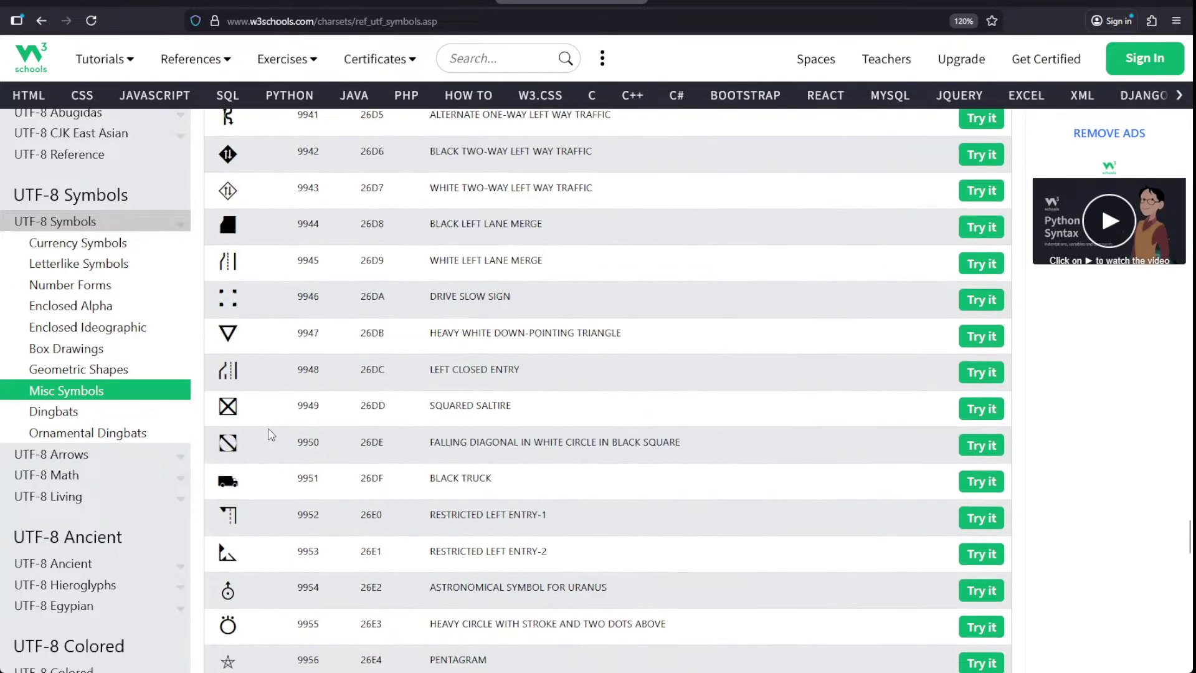
{"action": "scroll", "coordinate": [271, 435], "scroll_direction": "down", "scroll_amount": 20}
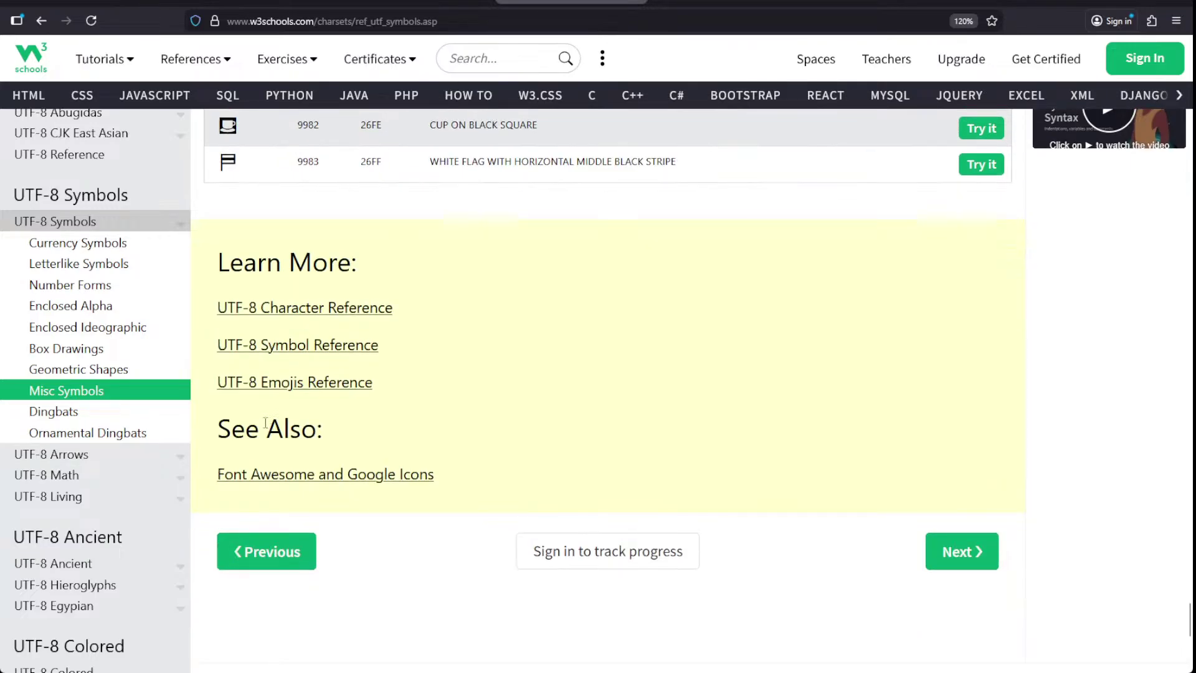
- Open the Dingbats page and look through its whole table, including the hands, pencils, stars, circled digits and arrows
{"action": "left_click", "coordinate": [63, 411]}
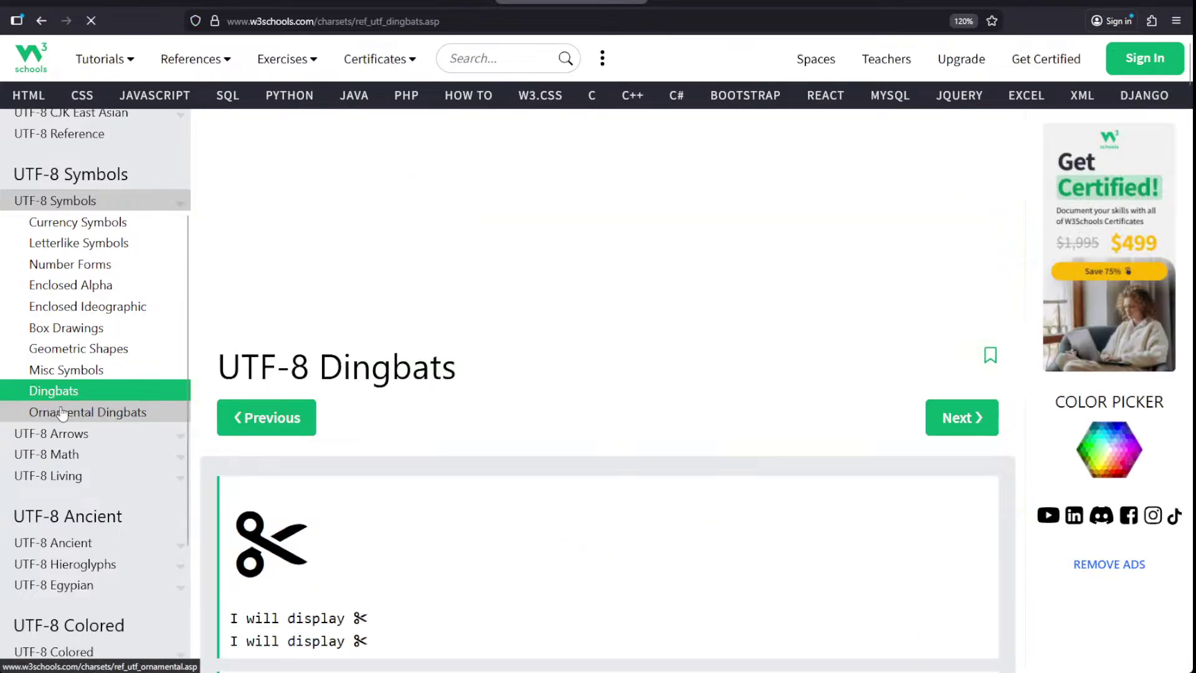
{"action": "scroll", "coordinate": [530, 315], "scroll_direction": "down", "scroll_amount": 9}
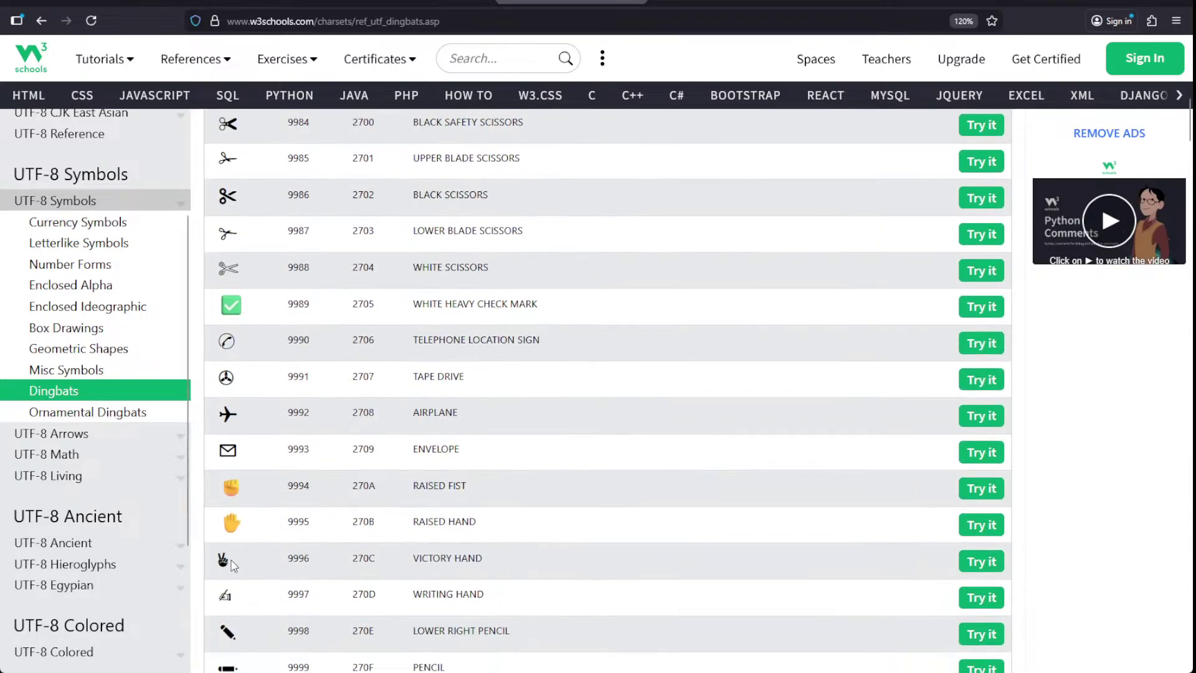
{"action": "scroll", "coordinate": [302, 489], "scroll_direction": "up", "scroll_amount": 4}
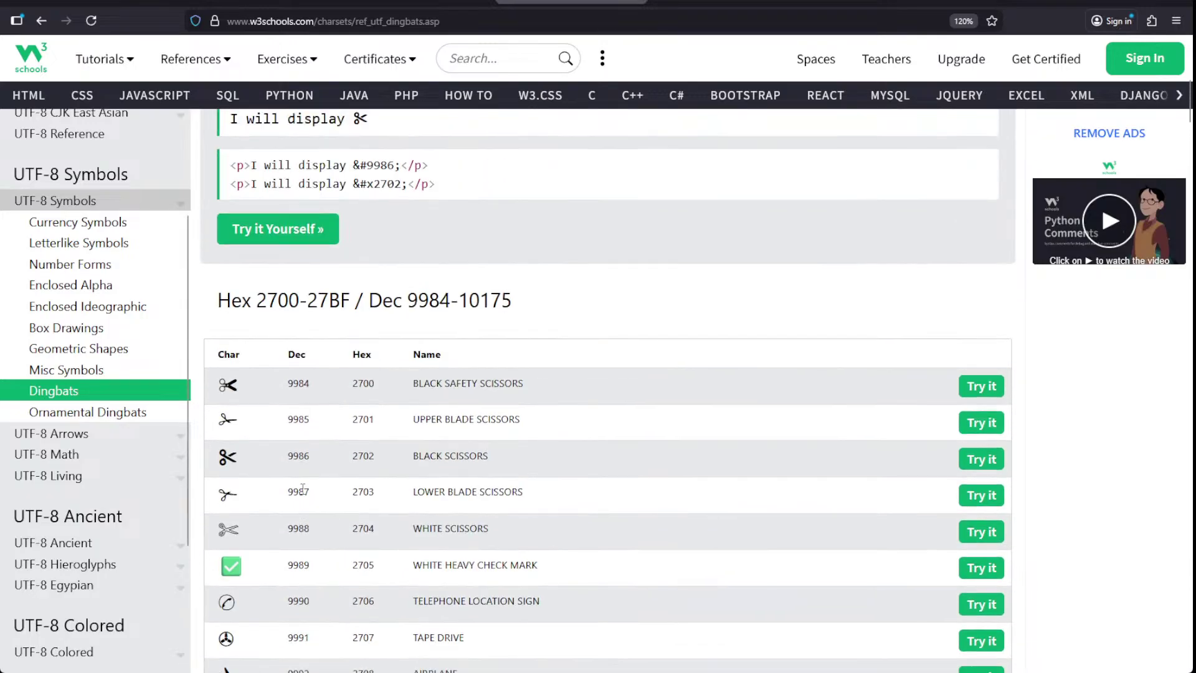
{"action": "scroll", "coordinate": [303, 489], "scroll_direction": "down", "scroll_amount": 10}
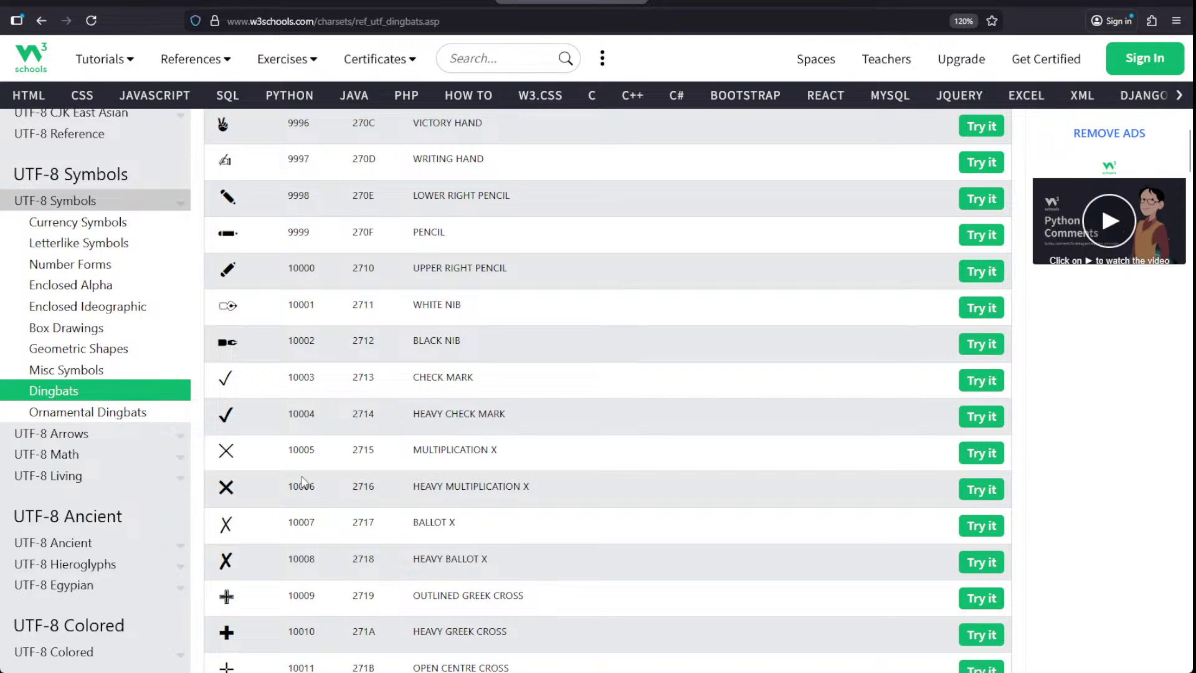
{"action": "scroll", "coordinate": [303, 480], "scroll_direction": "down", "scroll_amount": 9}
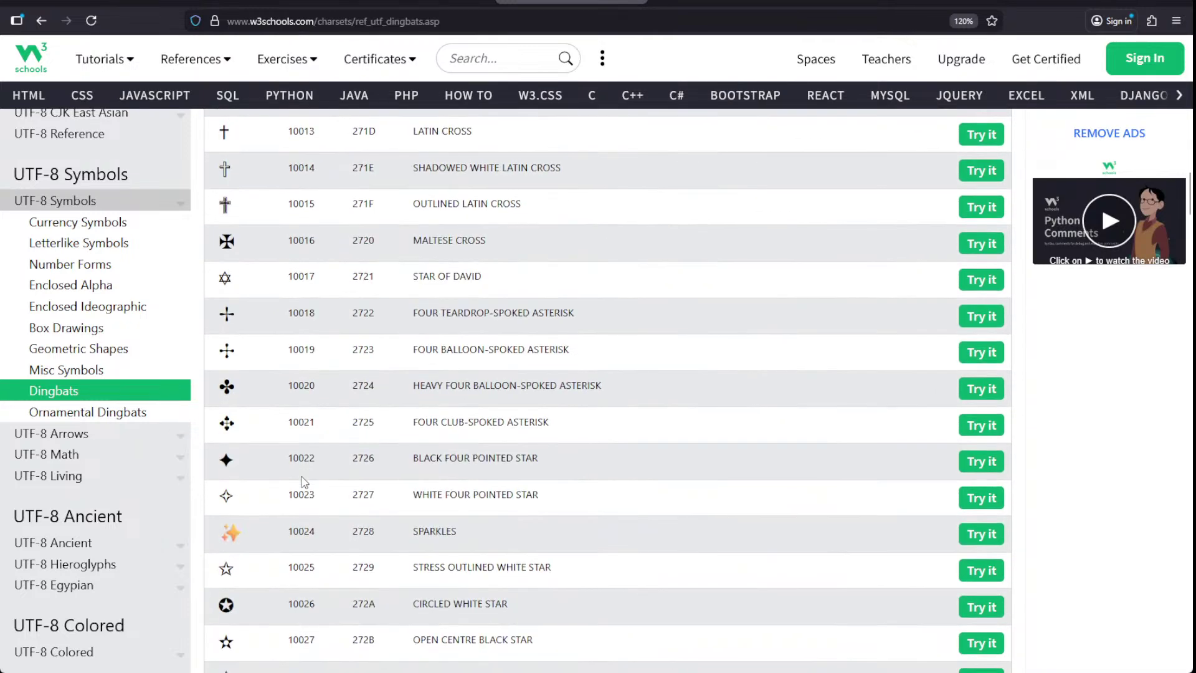
{"action": "scroll", "coordinate": [304, 481], "scroll_direction": "down", "scroll_amount": 20}
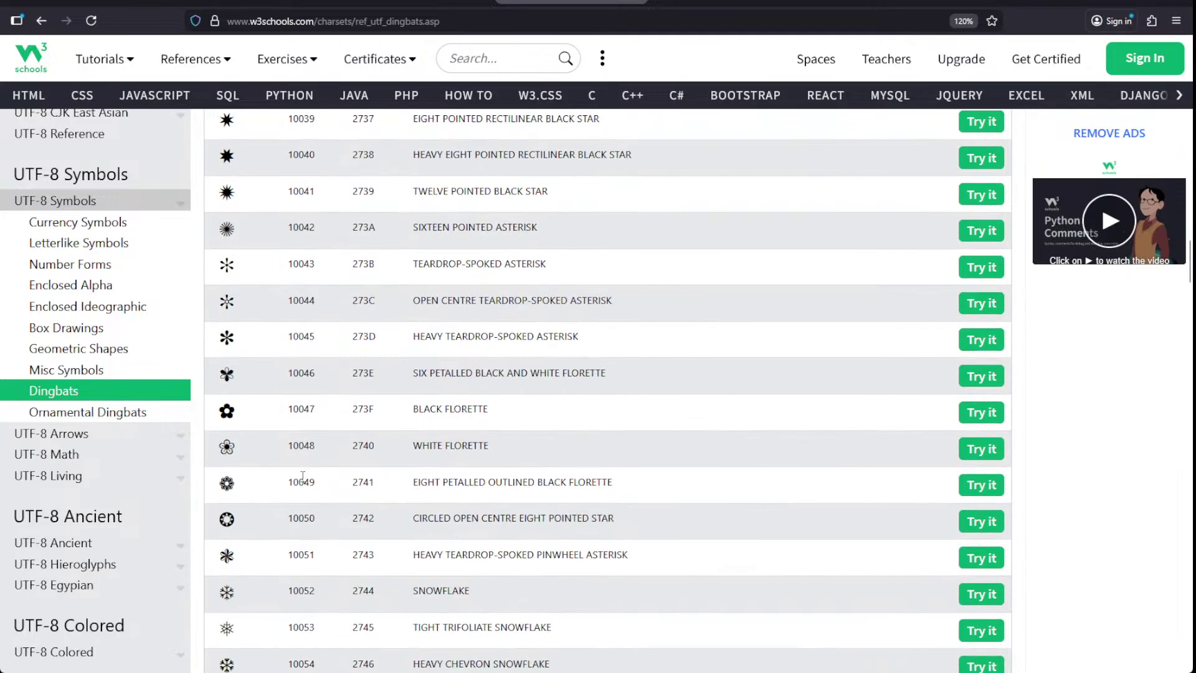
{"action": "scroll", "coordinate": [302, 479], "scroll_direction": "down", "scroll_amount": 19}
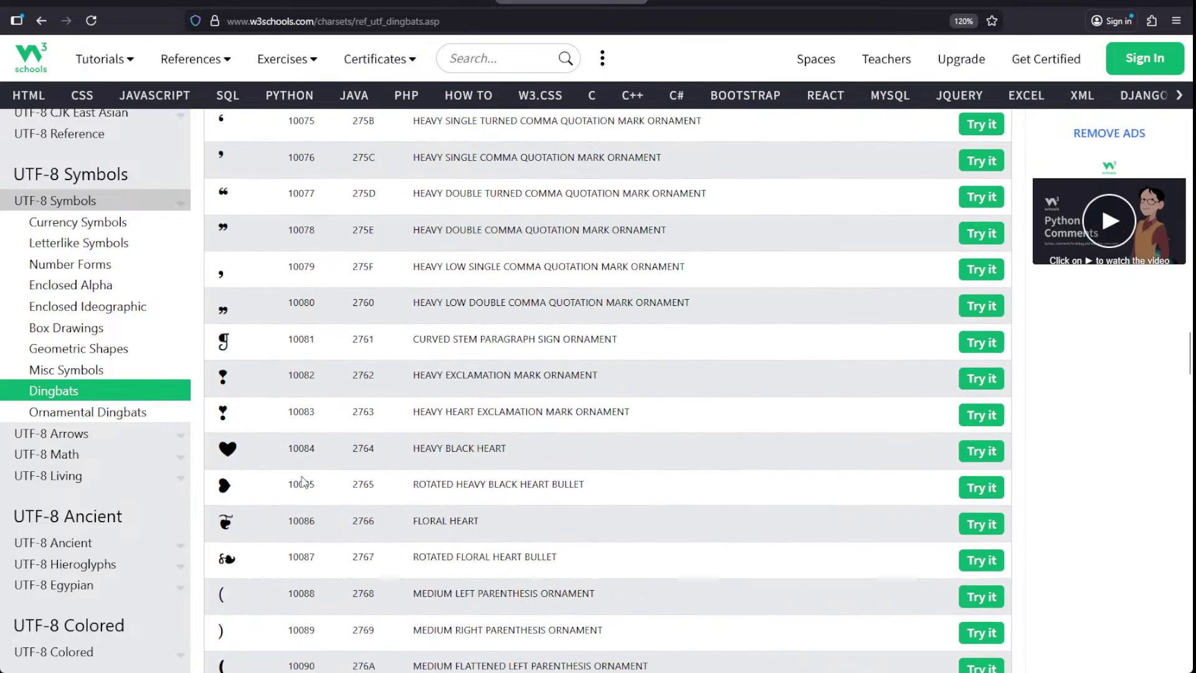
{"action": "scroll", "coordinate": [303, 481], "scroll_direction": "up", "scroll_amount": 4}
{"action": "scroll", "coordinate": [303, 481], "scroll_direction": "down", "scroll_amount": 20}
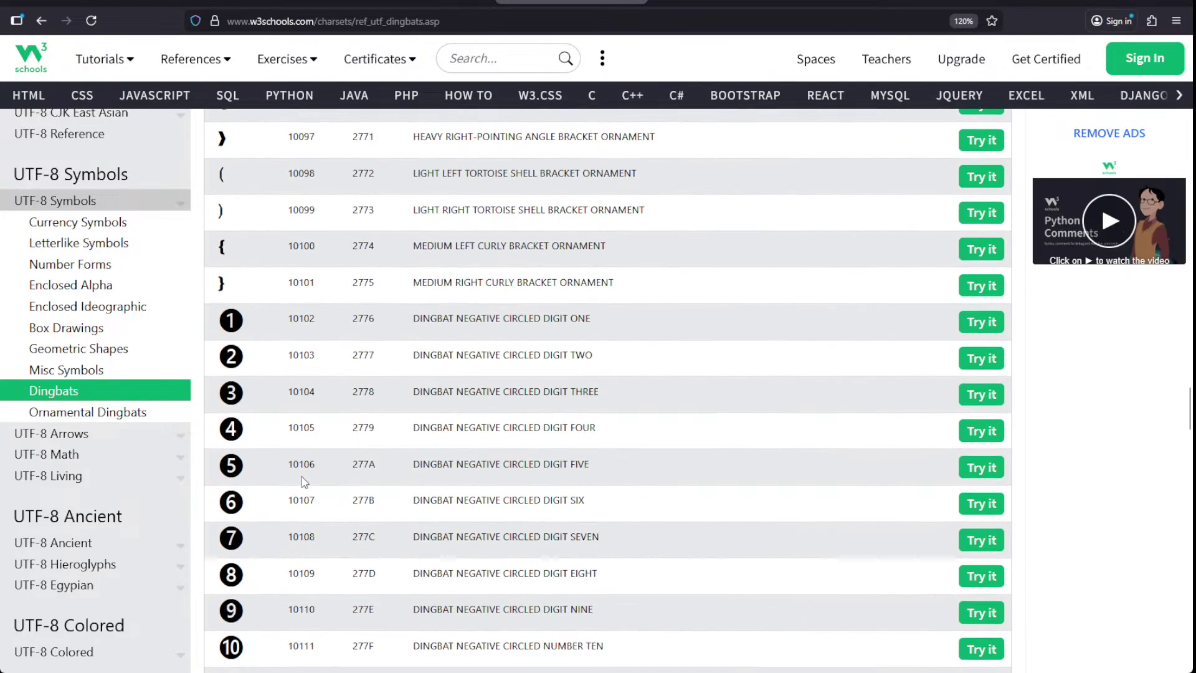
{"action": "scroll", "coordinate": [303, 481], "scroll_direction": "down", "scroll_amount": 9}
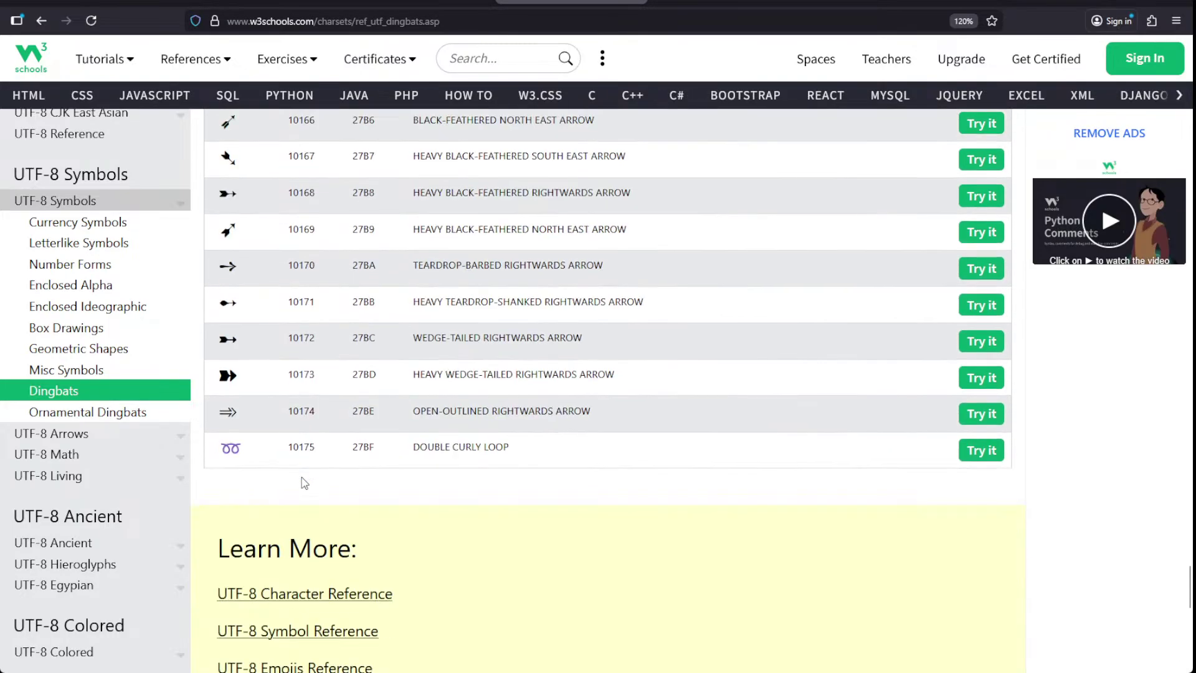
{"action": "scroll", "coordinate": [303, 482], "scroll_direction": "up", "scroll_amount": 5}
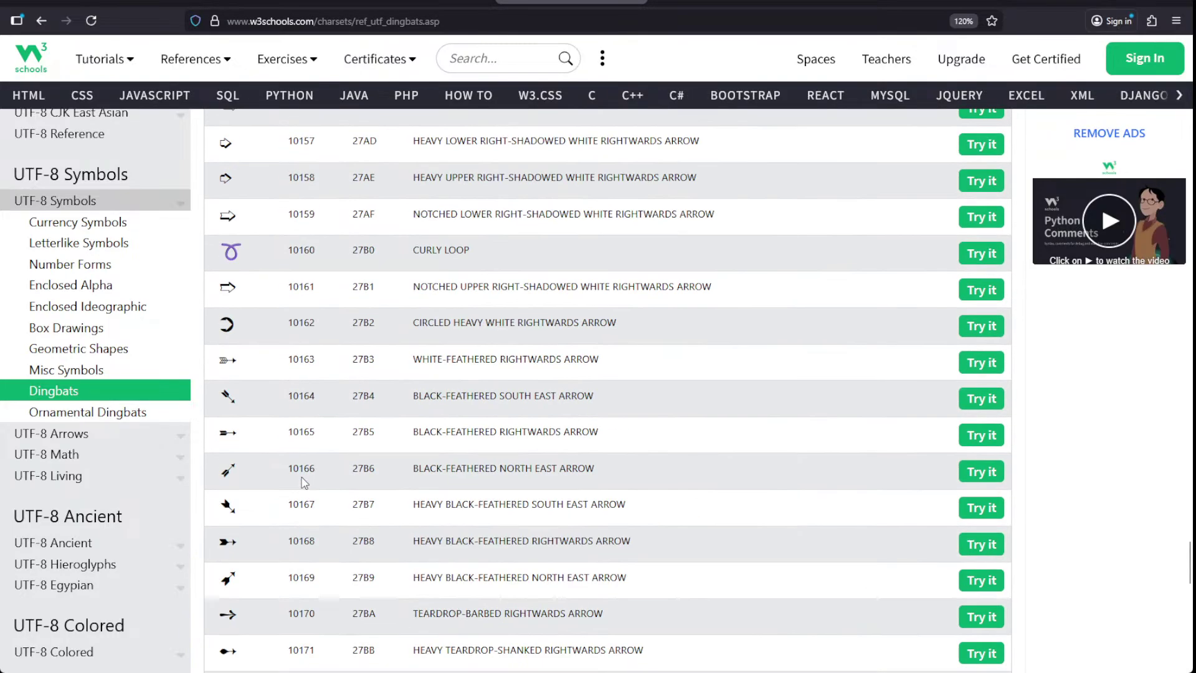
{"action": "scroll", "coordinate": [304, 469], "scroll_direction": "up", "scroll_amount": 4}
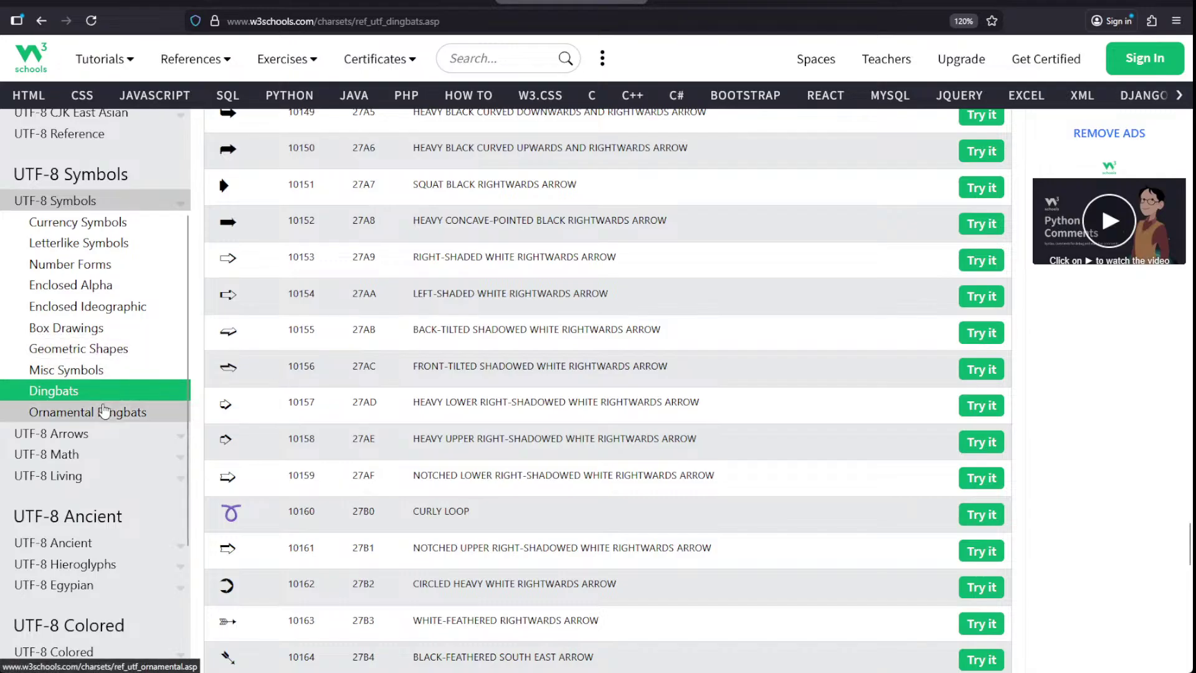
- Open the Geometric Shapes page and look through its tables of circles, triangles, diamonds and crosses down to the end
{"action": "left_click", "coordinate": [100, 353]}
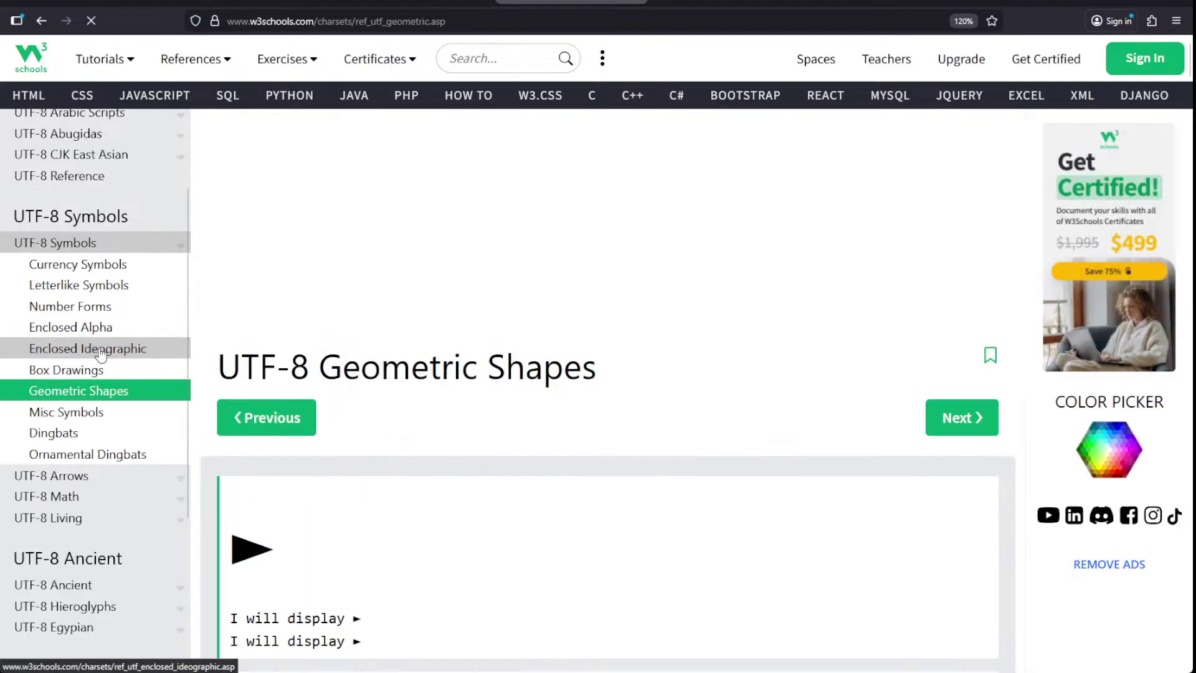
{"action": "scroll", "coordinate": [265, 397], "scroll_direction": "down", "scroll_amount": 15}
{"action": "scroll", "coordinate": [267, 404], "scroll_direction": "down", "scroll_amount": 8}
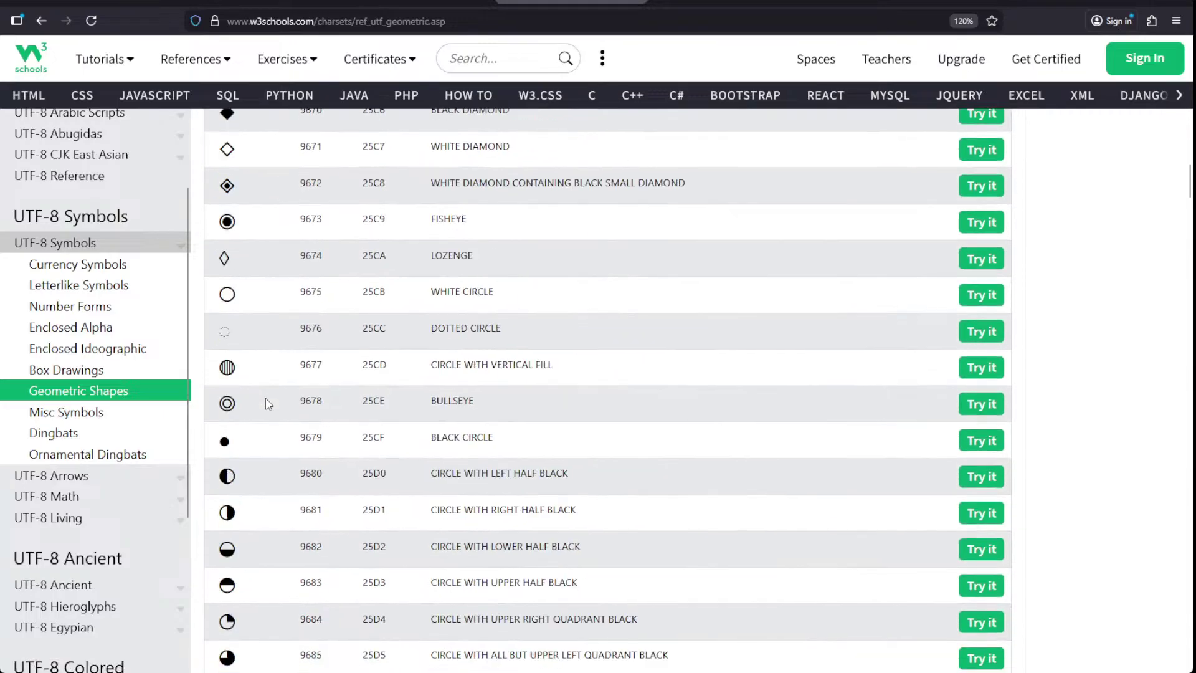
{"action": "scroll", "coordinate": [266, 404], "scroll_direction": "down", "scroll_amount": 20}
{"action": "scroll", "coordinate": [266, 407], "scroll_direction": "down", "scroll_amount": 10}
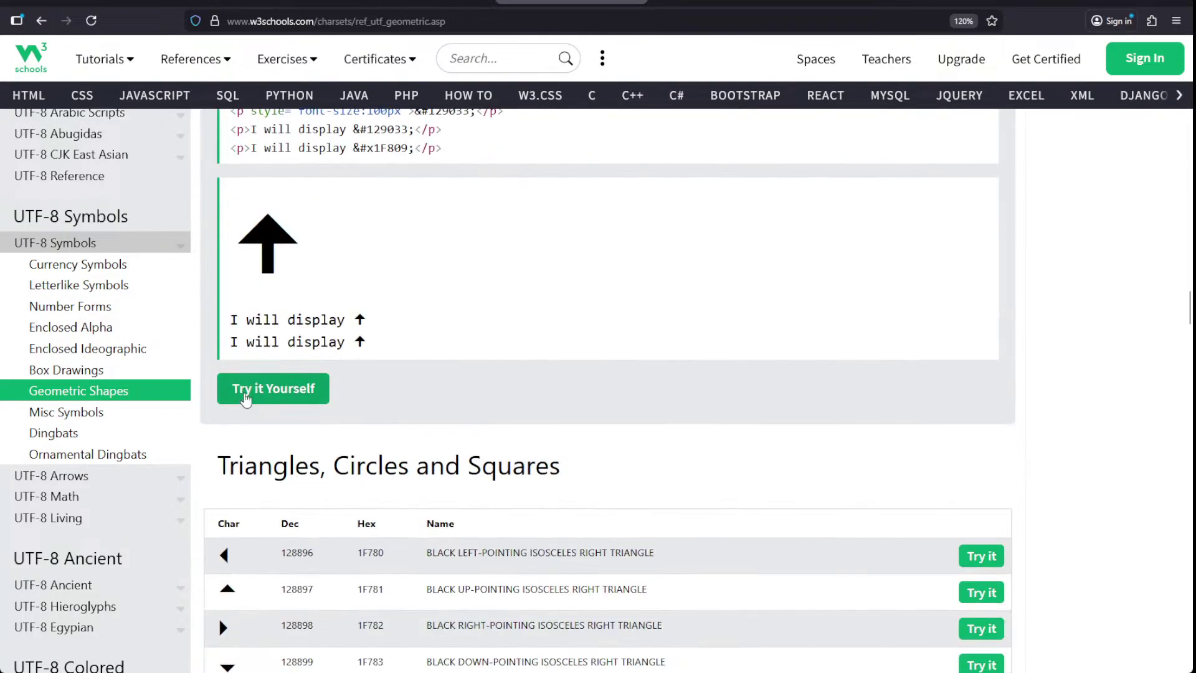
{"action": "scroll", "coordinate": [347, 384], "scroll_direction": "down", "scroll_amount": 10}
{"action": "scroll", "coordinate": [340, 391], "scroll_direction": "down", "scroll_amount": 20}
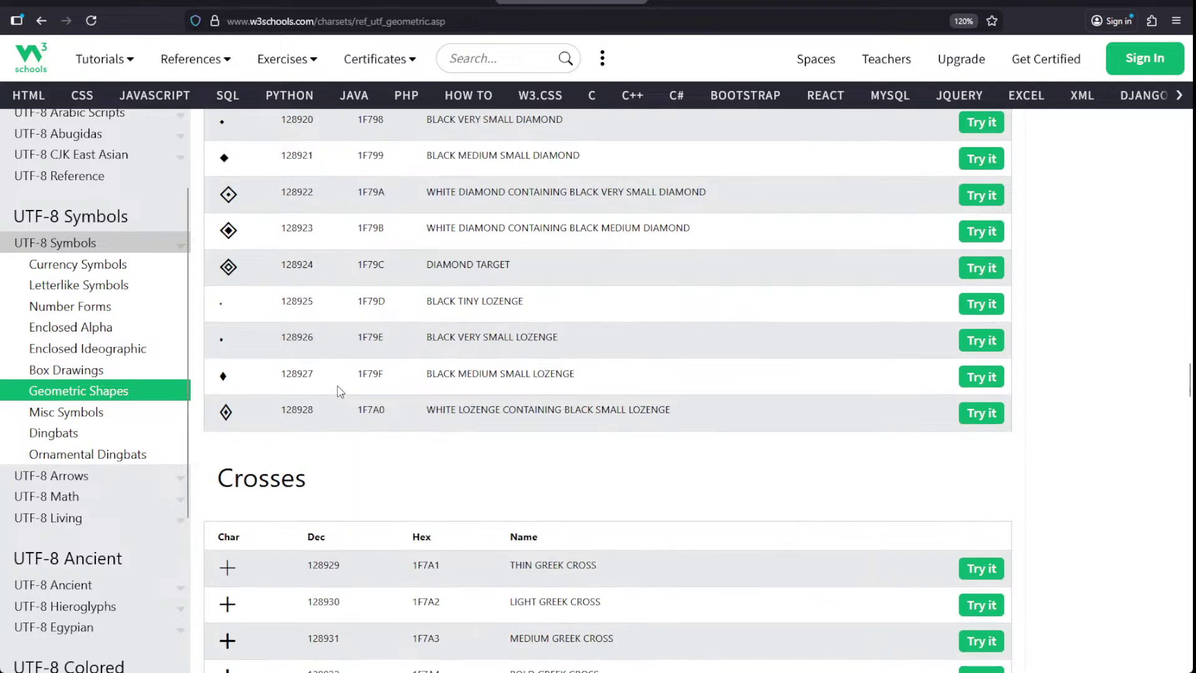
{"action": "scroll", "coordinate": [329, 397], "scroll_direction": "down", "scroll_amount": 20}
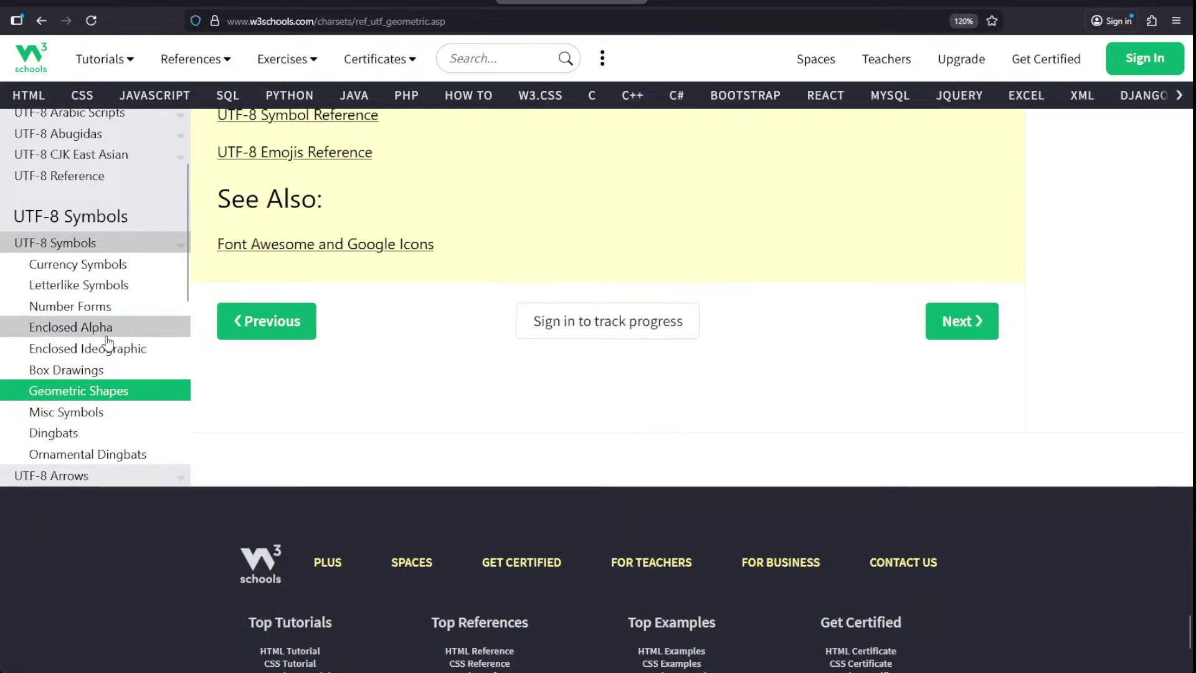
- Open the Box Drawings and Enclosed Alpha pages and look through the first part of each table
{"action": "left_click", "coordinate": [72, 368]}
{"action": "scroll", "coordinate": [284, 387], "scroll_direction": "down", "scroll_amount": 15}
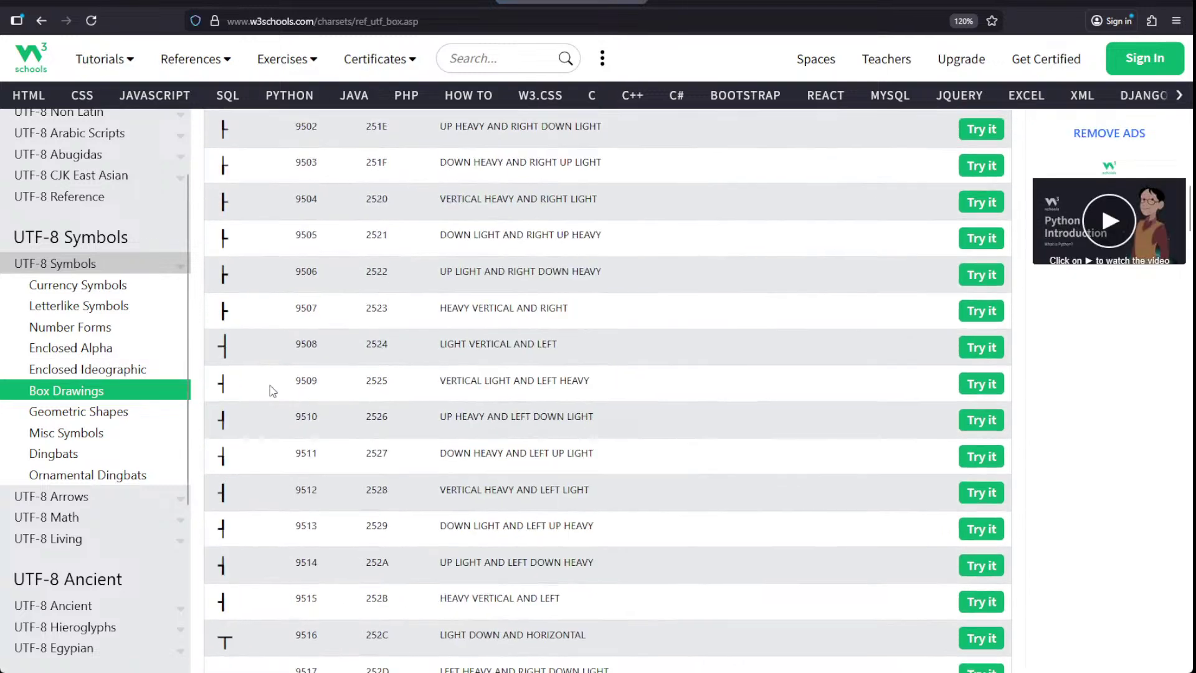
{"action": "left_click", "coordinate": [119, 352]}
{"action": "scroll", "coordinate": [336, 418], "scroll_direction": "down", "scroll_amount": 20}
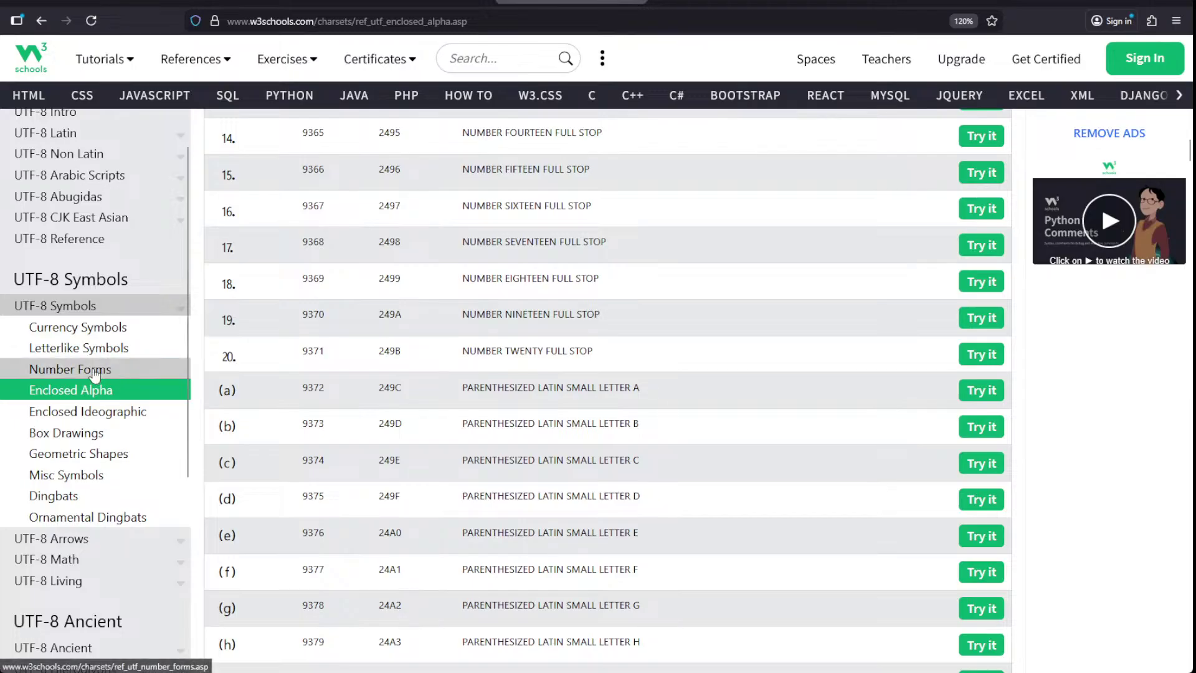
- Open the Letterlike Symbols page and look through its table down to the end and back up
{"action": "left_click", "coordinate": [92, 350]}
{"action": "scroll", "coordinate": [382, 383], "scroll_direction": "down", "scroll_amount": 20}
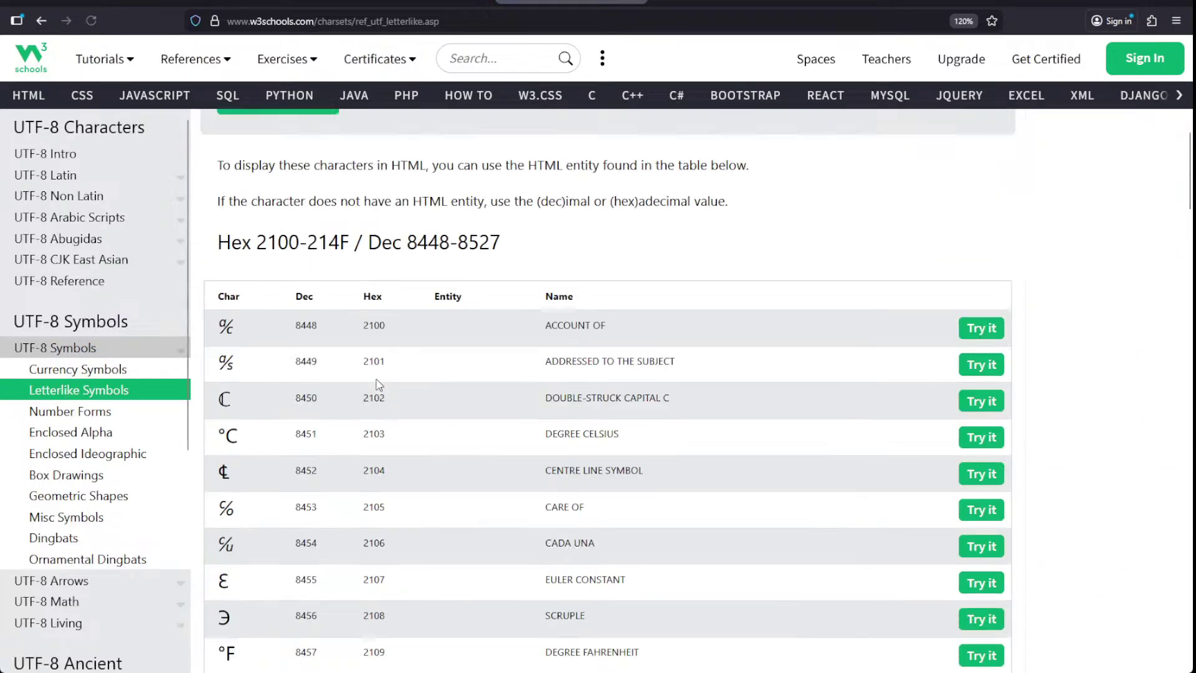
{"action": "scroll", "coordinate": [379, 397], "scroll_direction": "down", "scroll_amount": 10}
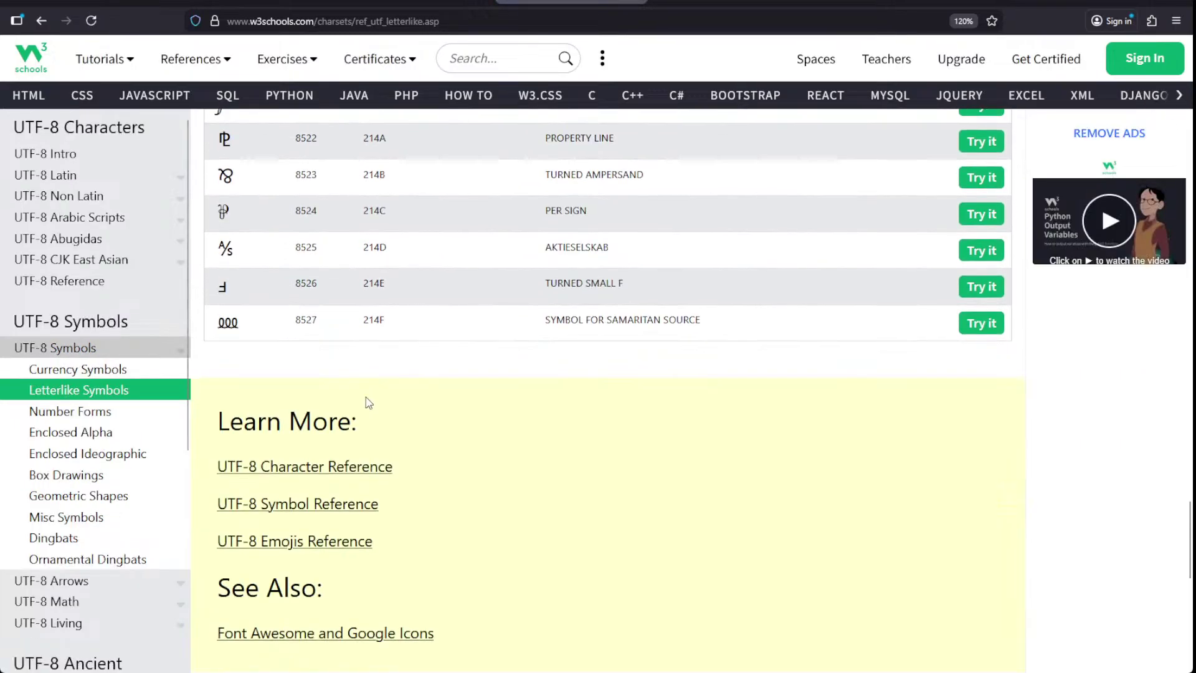
{"action": "scroll", "coordinate": [174, 371], "scroll_direction": "up", "scroll_amount": 5}
{"action": "scroll", "coordinate": [148, 372], "scroll_direction": "up", "scroll_amount": 5}
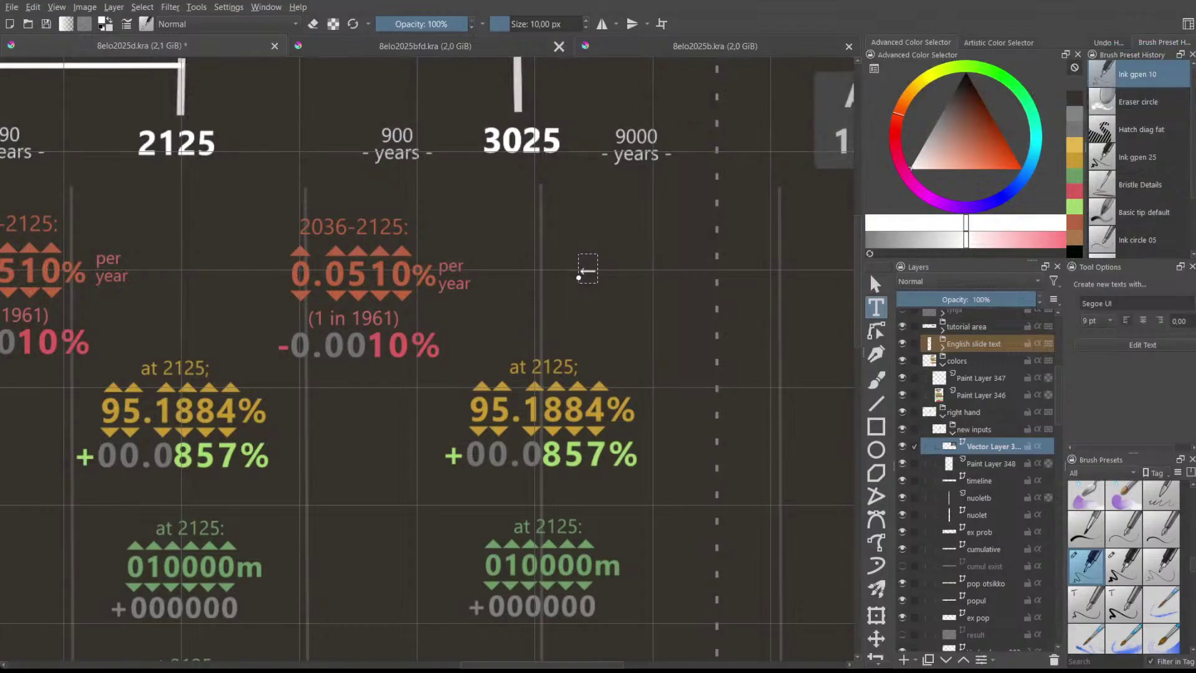
- Switch to Krita and delete the test text with the arrow and scissors symbols beside the 9000 years label
{"action": "left_click", "coordinate": [682, 516]}
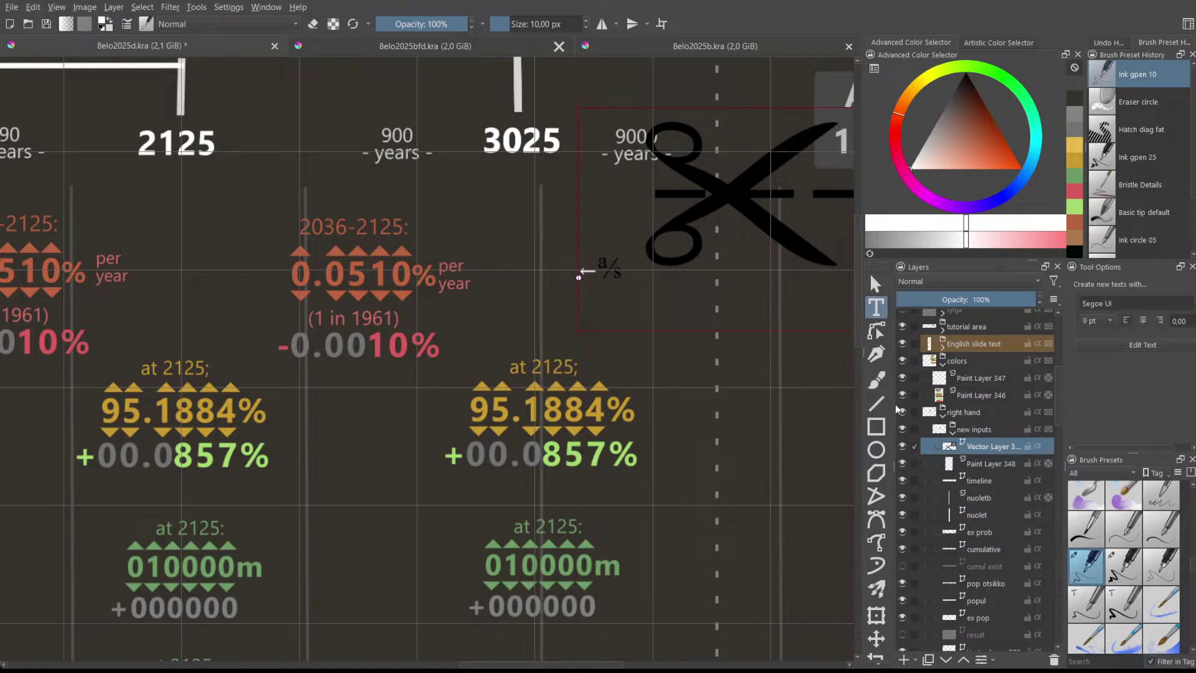
{"action": "key", "text": "Escape"}
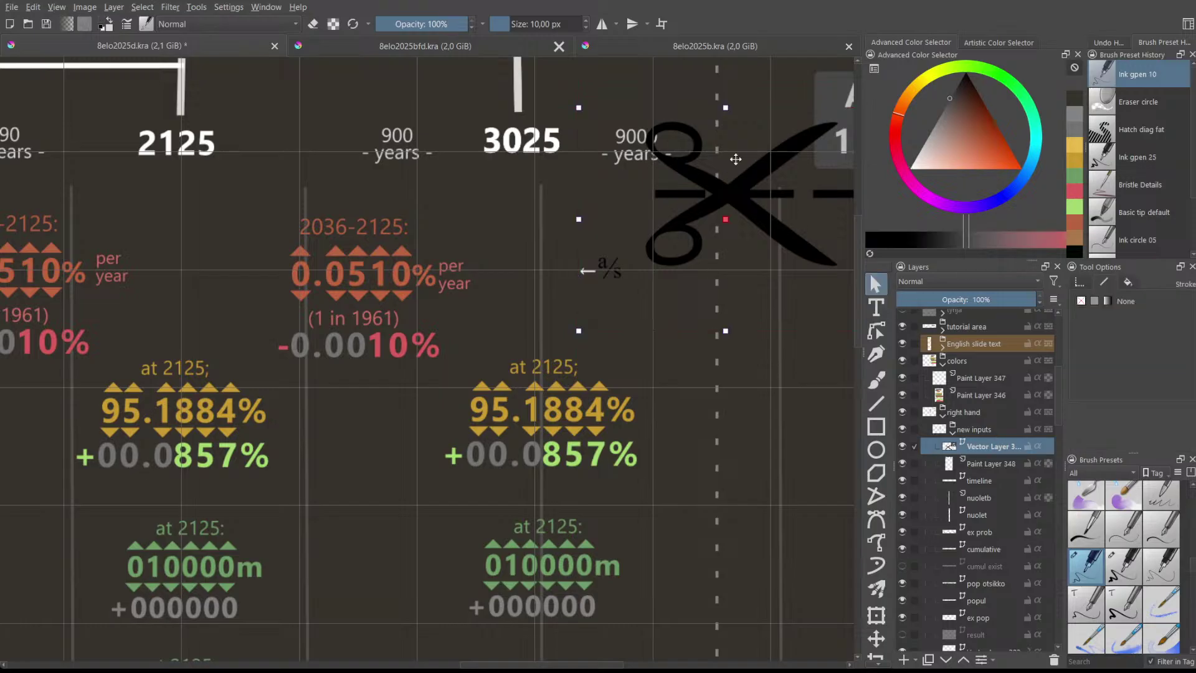
{"action": "key", "text": "Delete"}
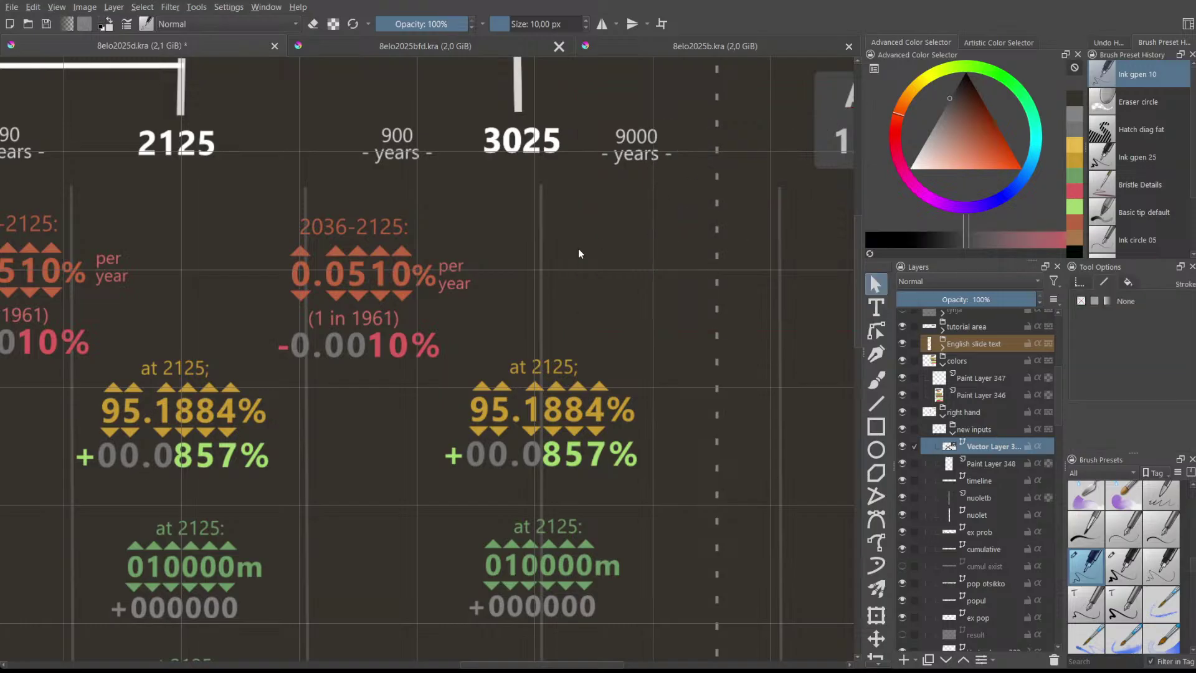
- Try to give the background rectangle of the ADD 12 025 button a white outline
{"action": "scroll", "coordinate": [577, 253], "scroll_direction": "down", "scroll_amount": 3}
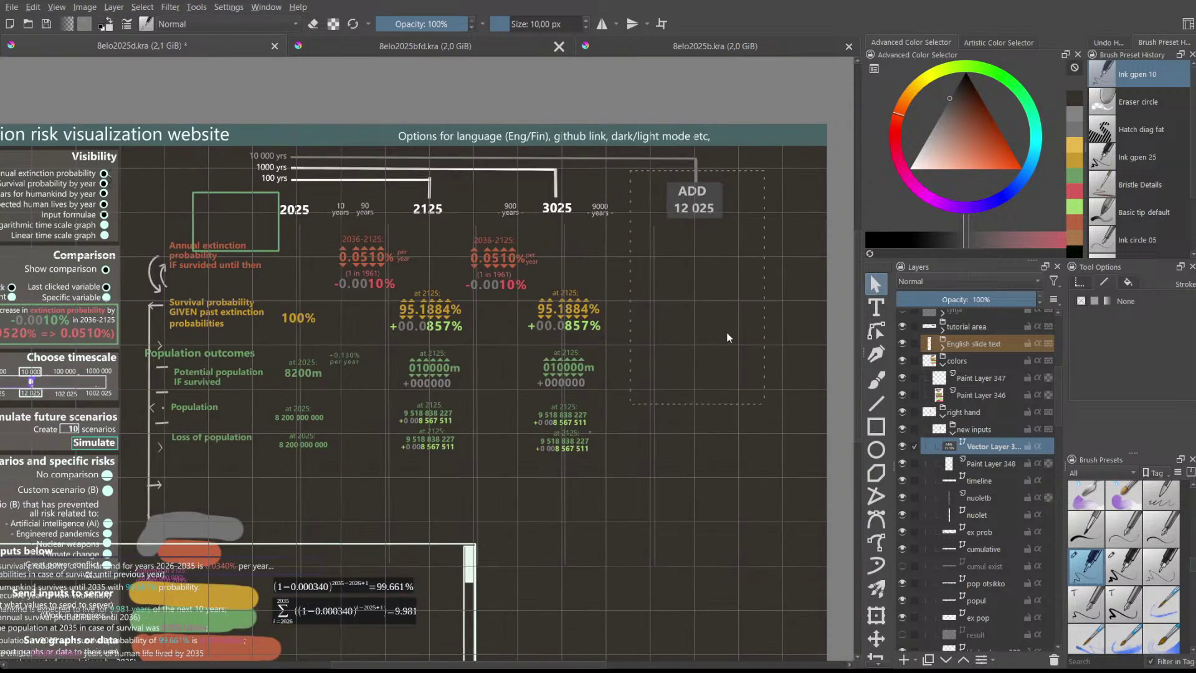
{"action": "left_click", "coordinate": [709, 196]}
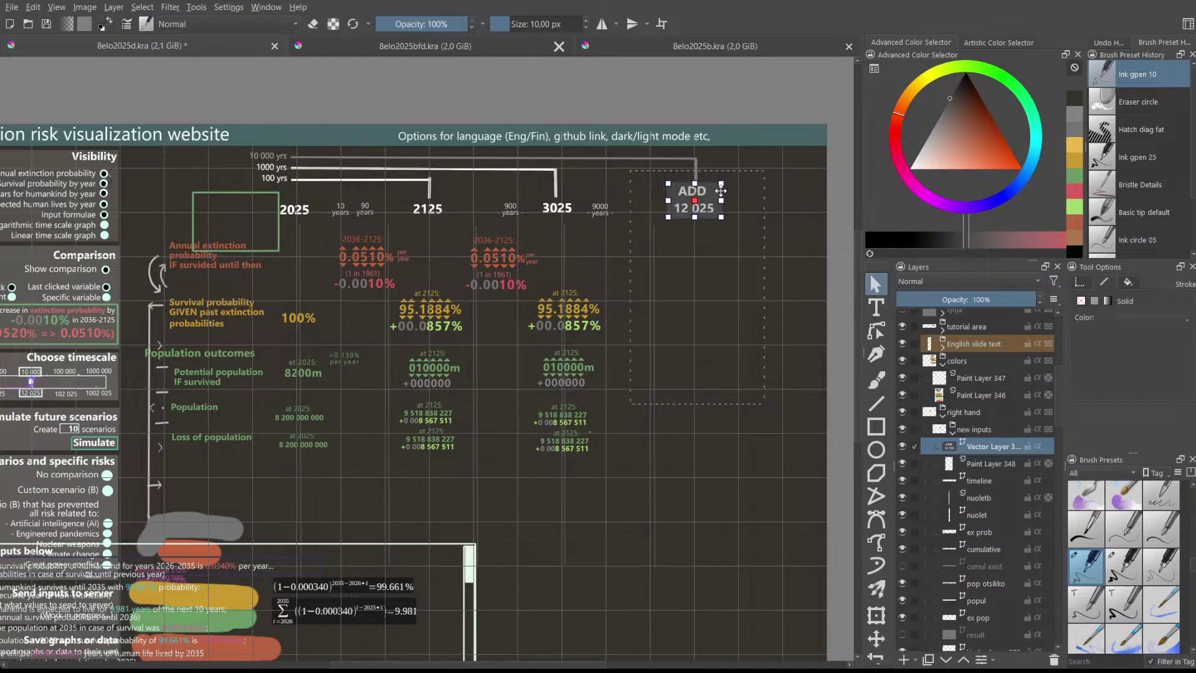
{"action": "double_click", "coordinate": [724, 194]}
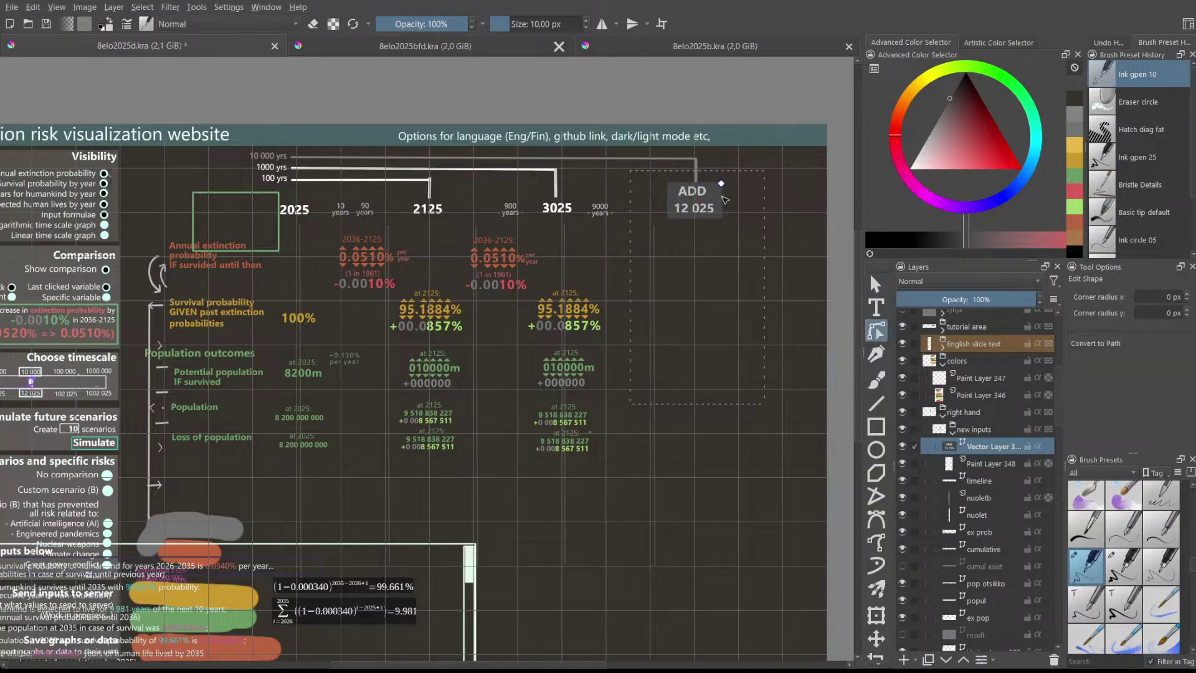
{"action": "left_click", "coordinate": [673, 191]}
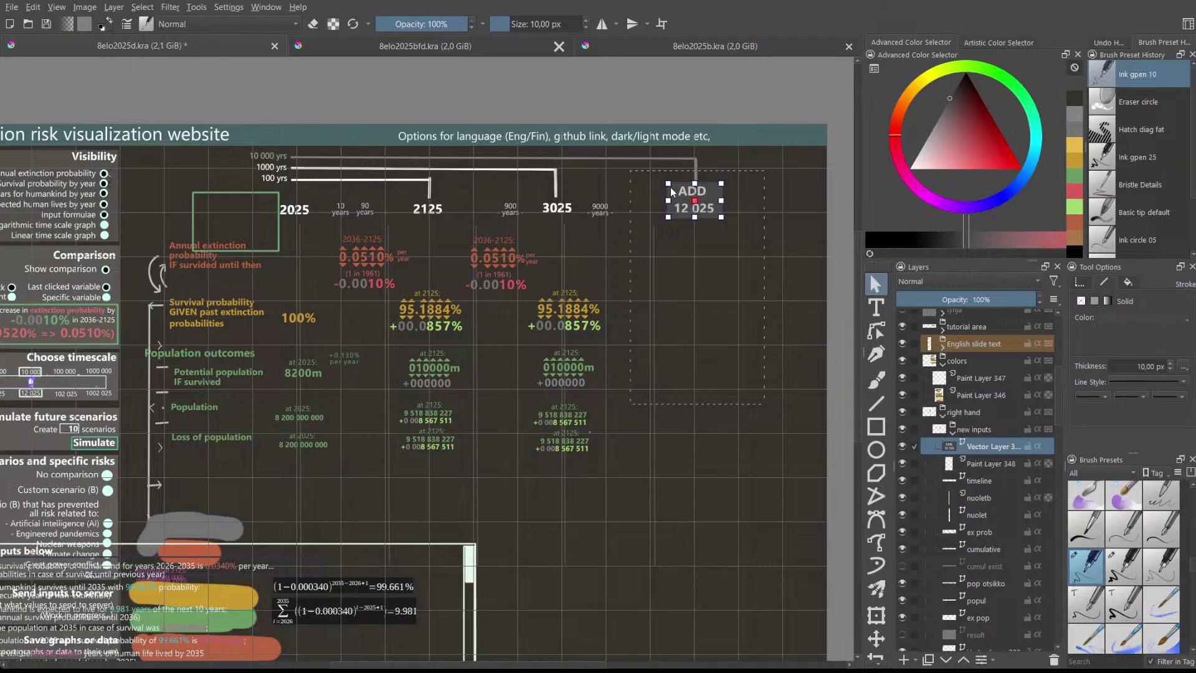
{"action": "double_click", "coordinate": [672, 190]}
{"action": "double_click", "coordinate": [673, 191]}
{"action": "key", "text": "x"}
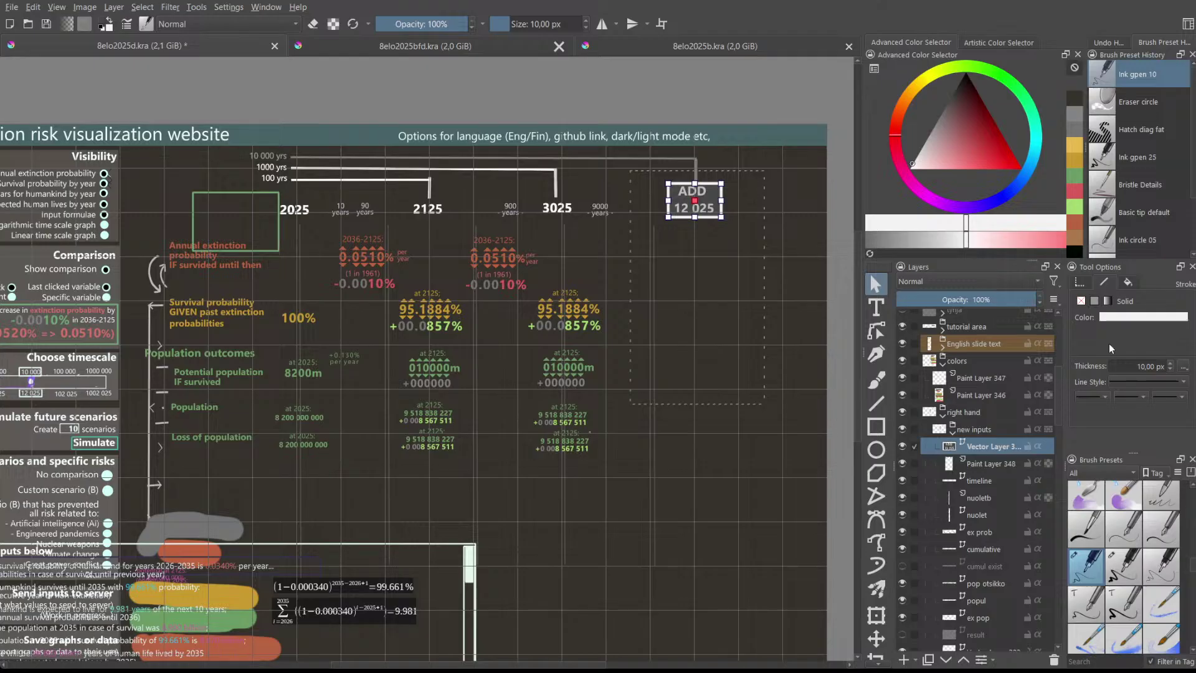
- Fill the background rectangle of the ADD 12 025 button with solid light grey
{"action": "left_click", "coordinate": [1129, 283]}
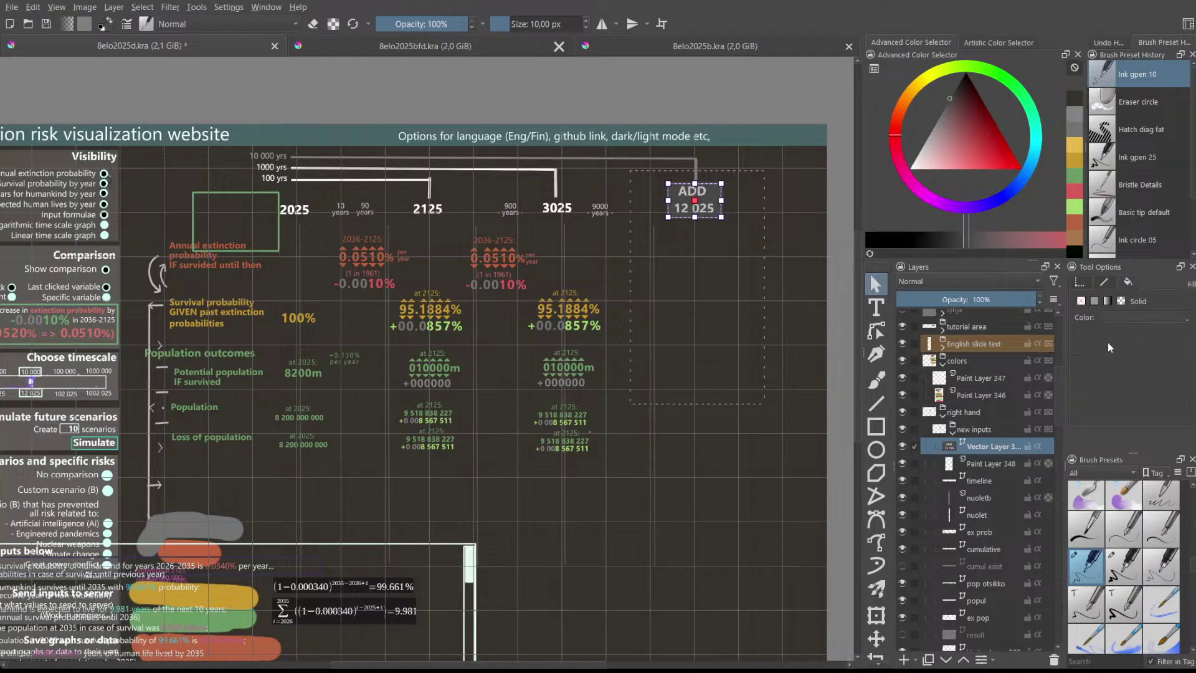
{"action": "key", "text": "x"}
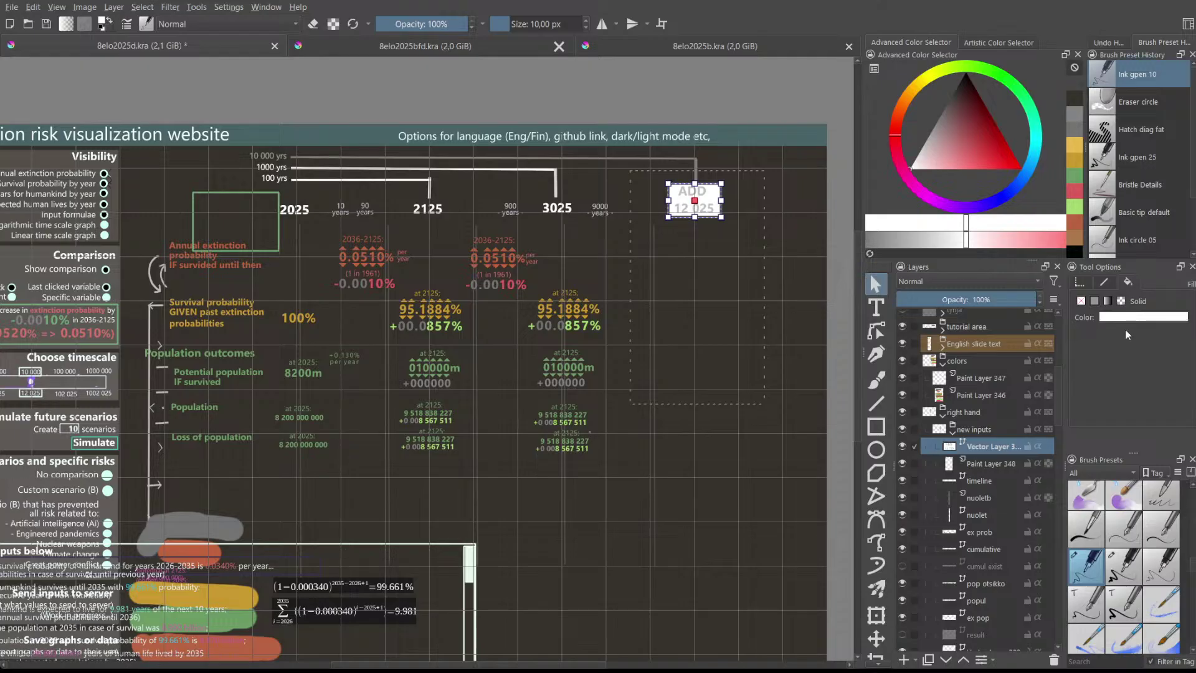
{"action": "key", "text": "k"}
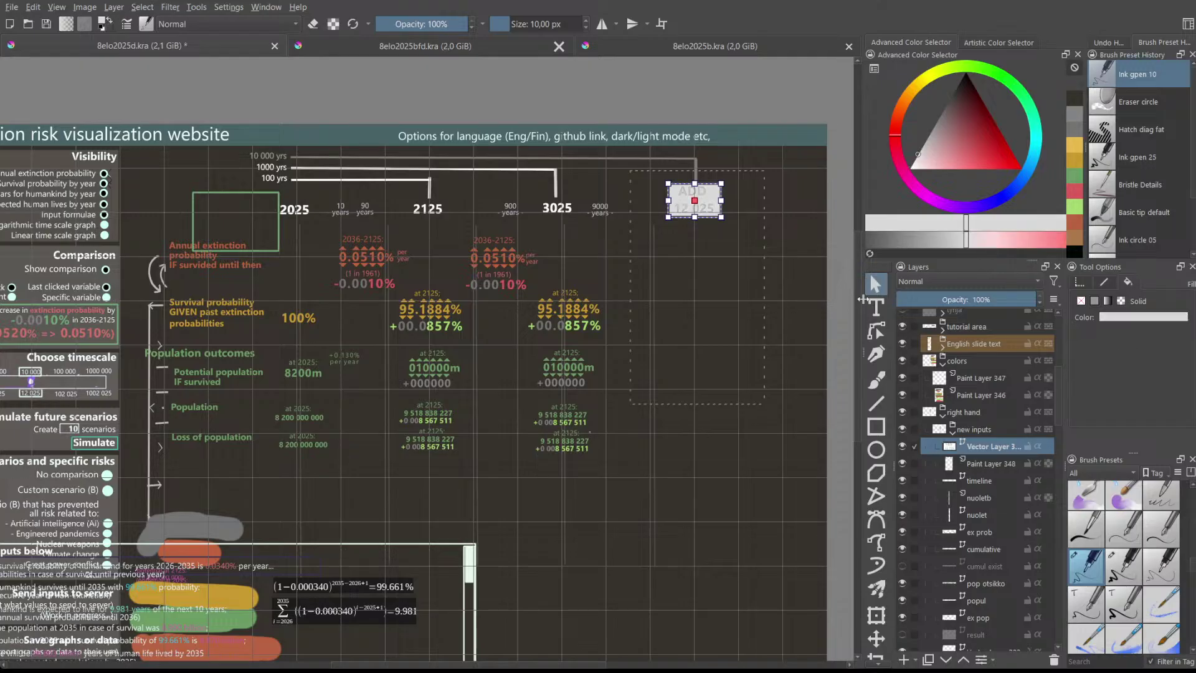
{"action": "key", "text": "k"}
{"action": "key", "text": "l"}
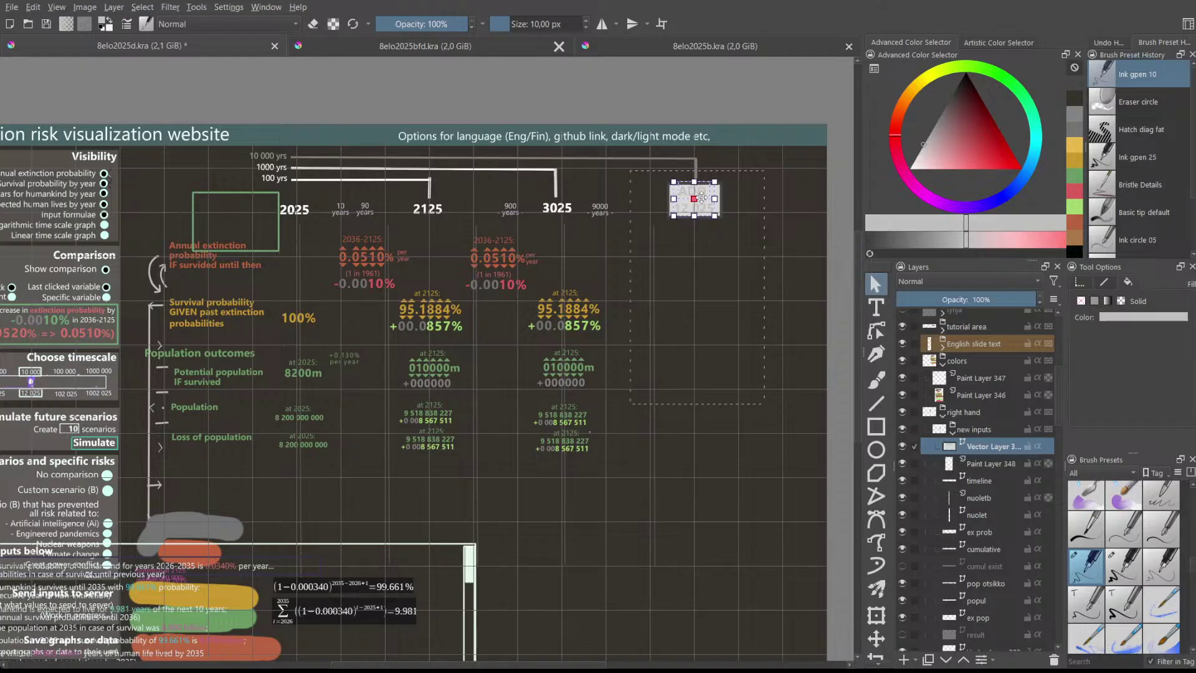
- Open the ADD 12 025 label on the button for text editing
{"action": "key", "text": "t"}
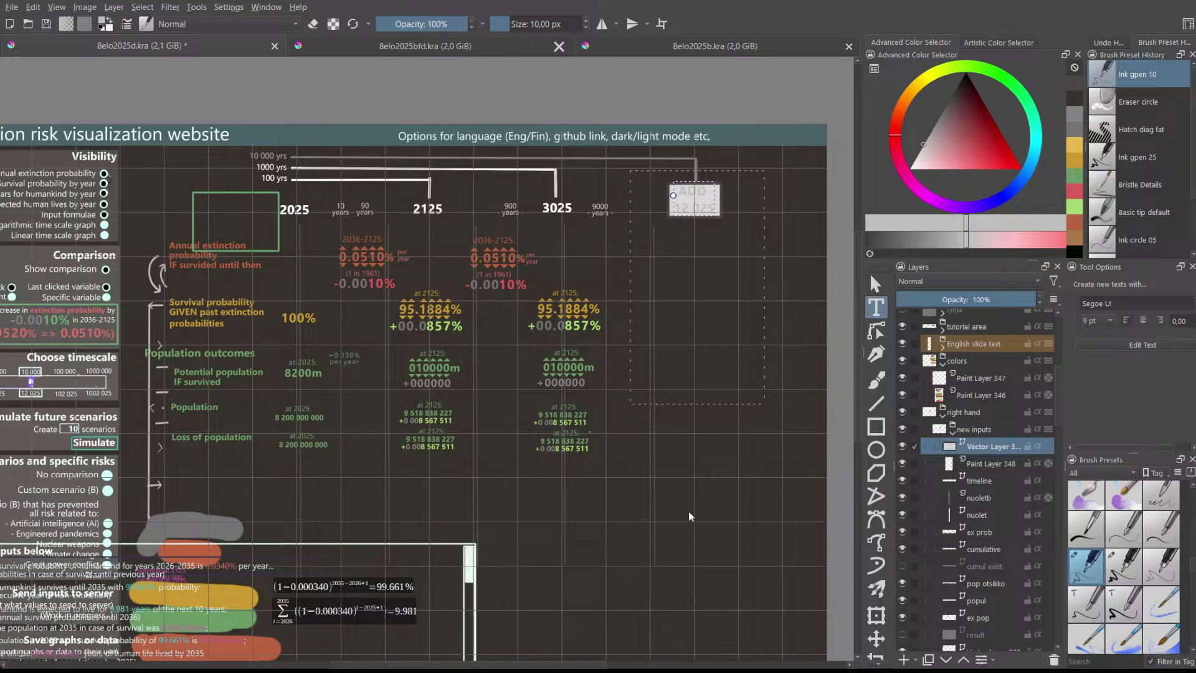
- Recolour the "ADD 12 025" label text at the end of the 10 000 yrs timeline to white
{"action": "key", "text": "Escape"}
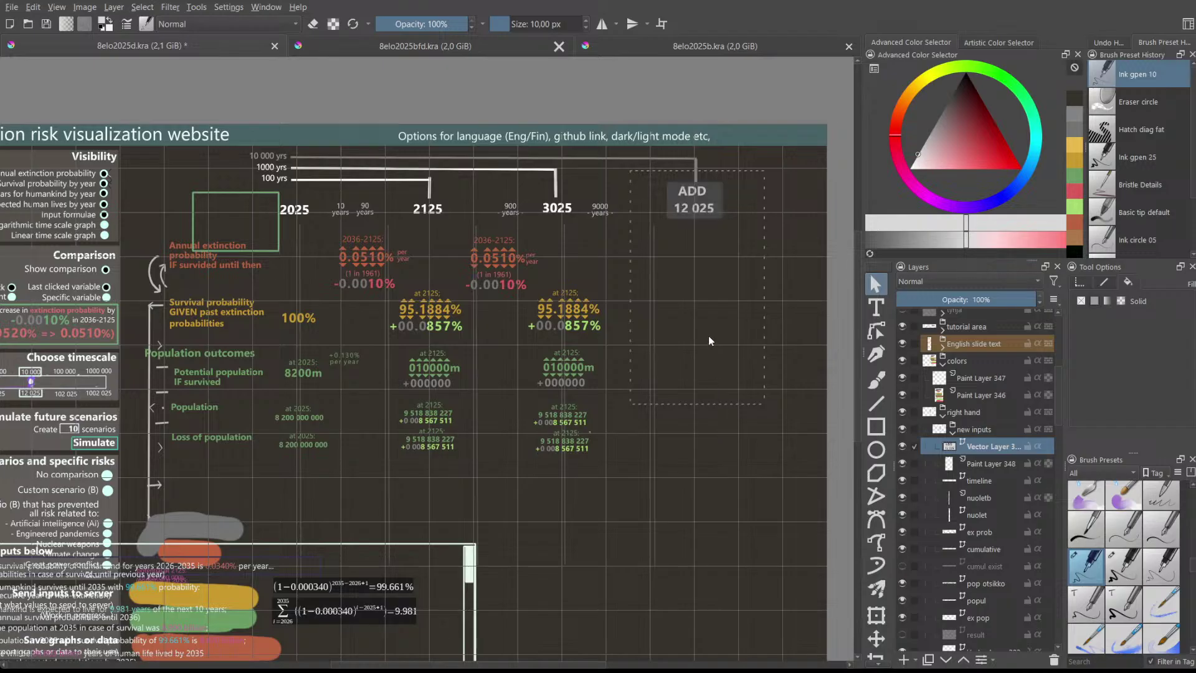
{"action": "double_click", "coordinate": [703, 195]}
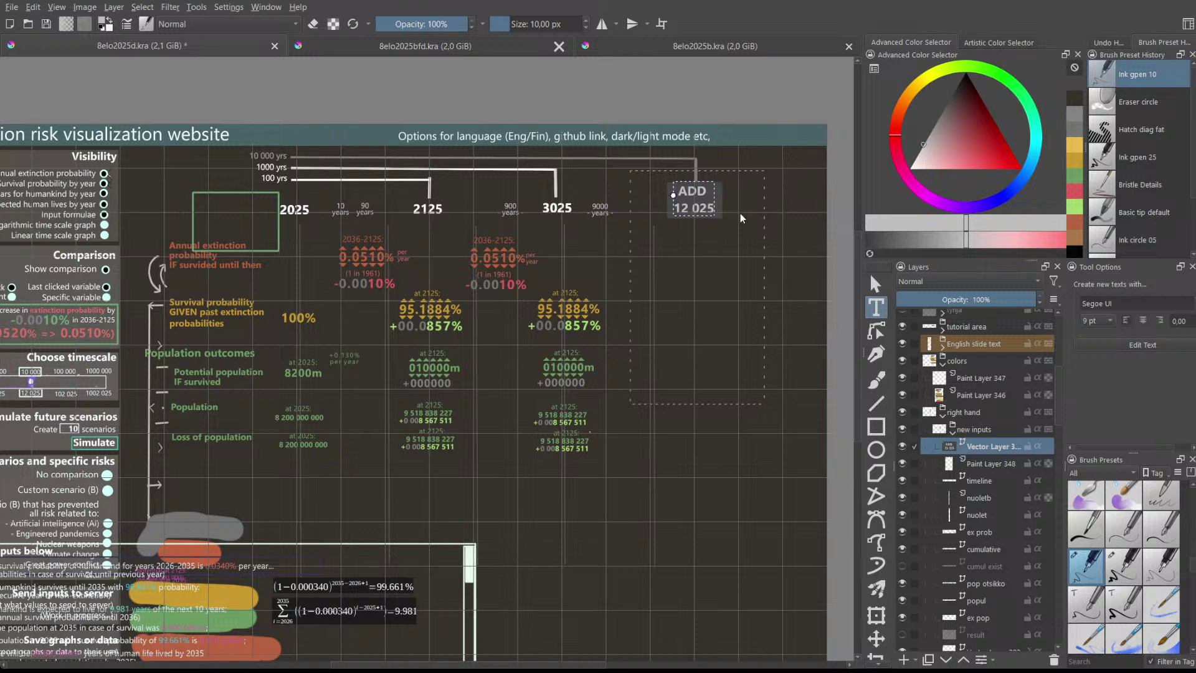
{"action": "key", "text": "Escape"}
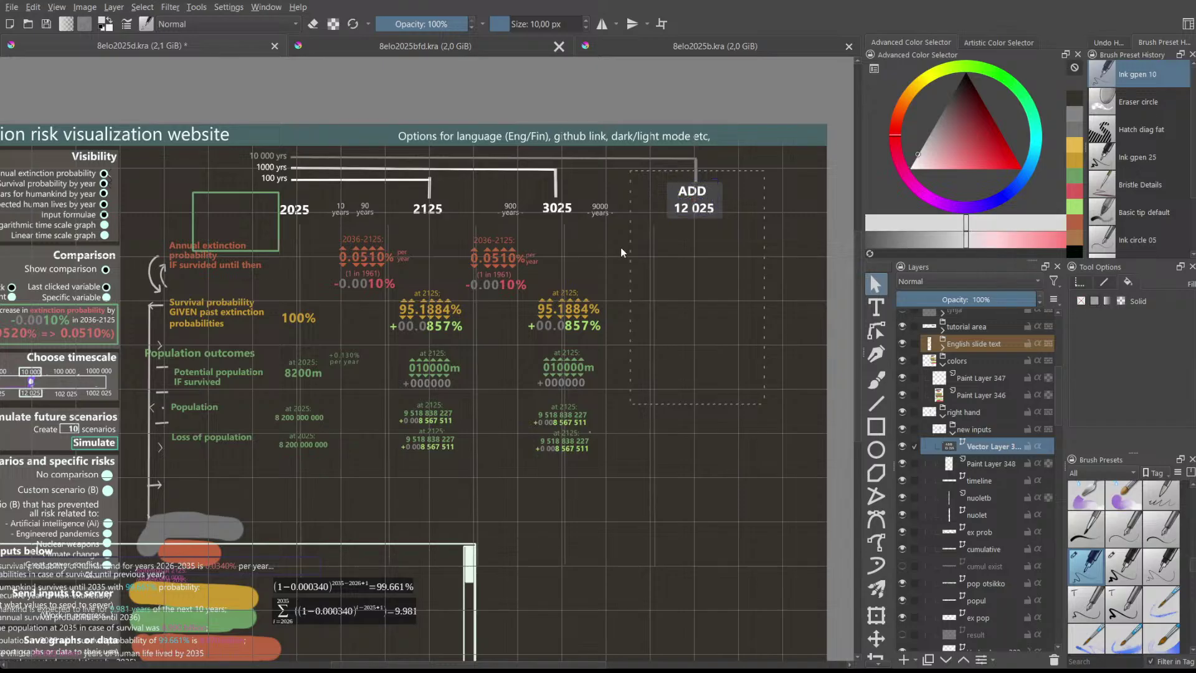
{"action": "key", "text": "t"}
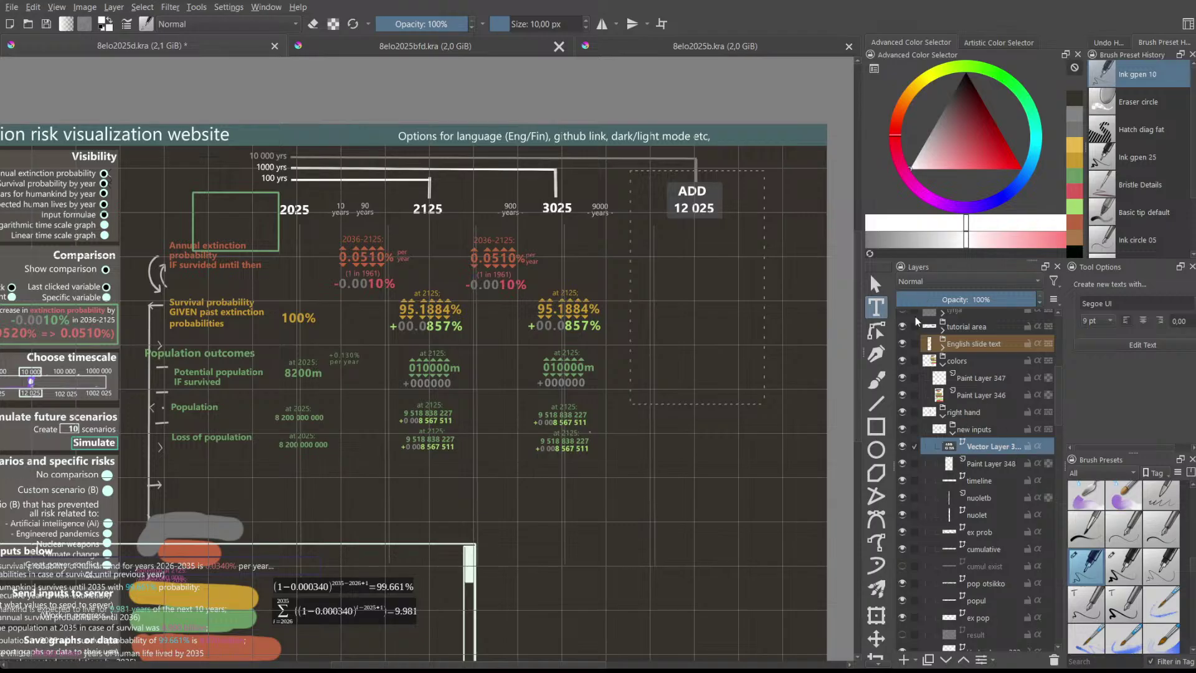
- Recolour the rectangle behind the "ADD 12 025" label to a medium grey fill
{"action": "left_click", "coordinate": [876, 330]}
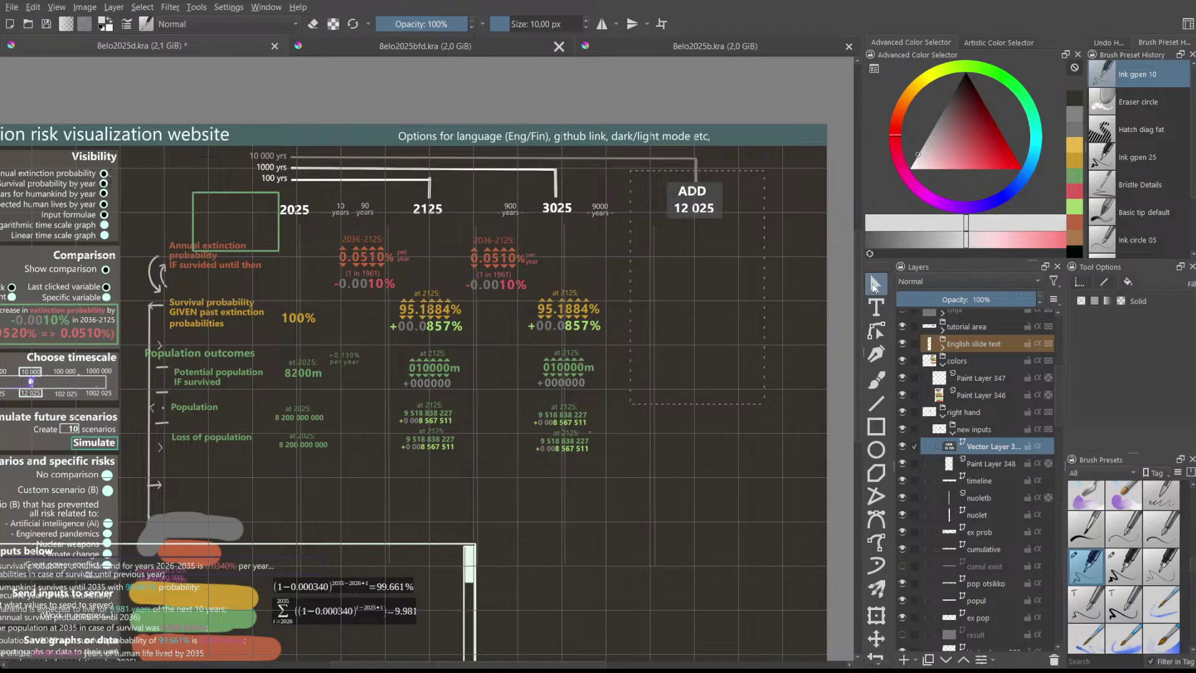
{"action": "double_click", "coordinate": [720, 187]}
{"action": "double_click", "coordinate": [716, 189]}
{"action": "double_click", "coordinate": [715, 189]}
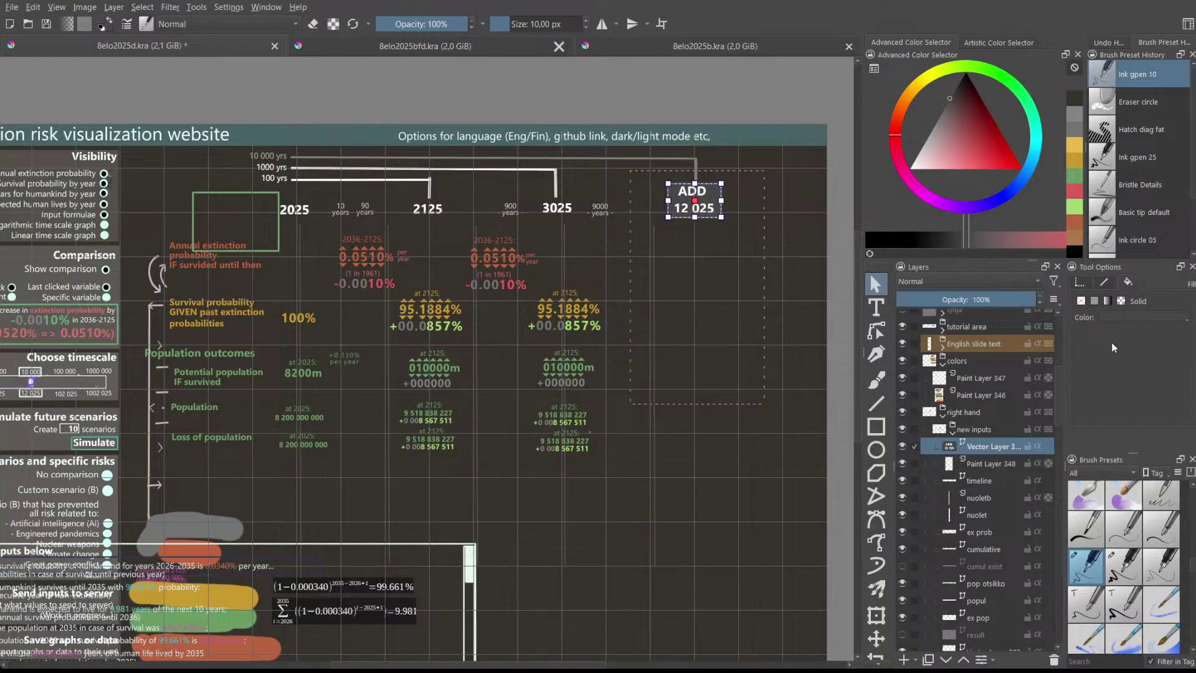
{"action": "key", "text": "x"}
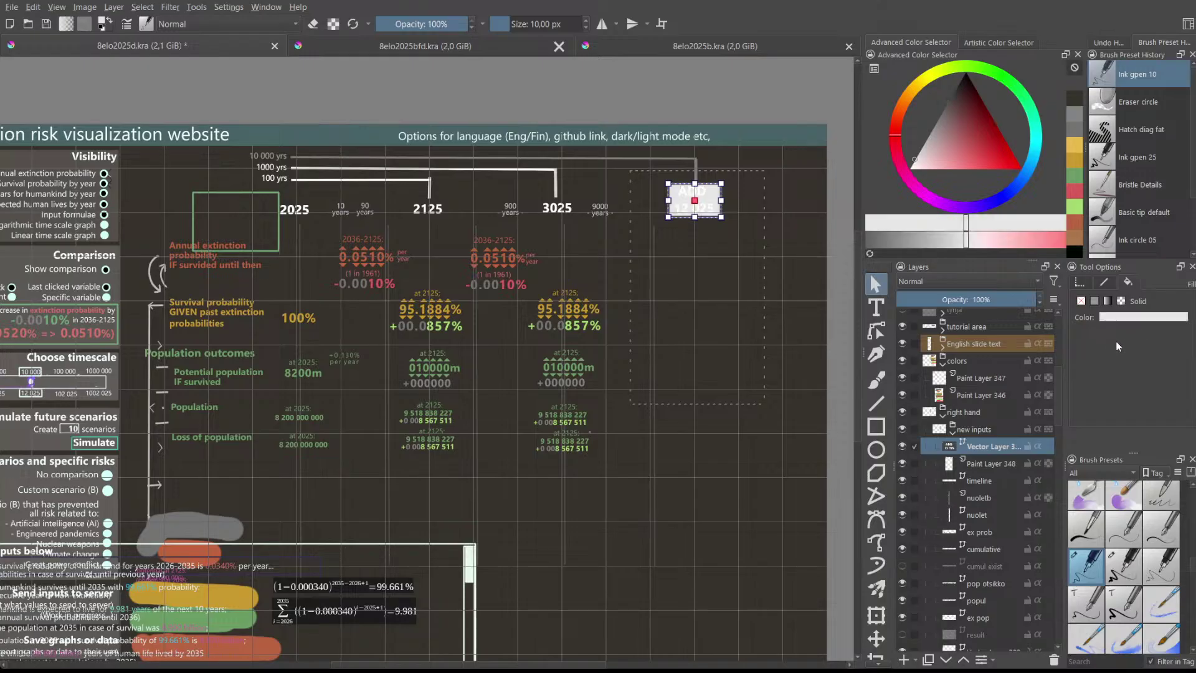
{"action": "key", "text": "k"}
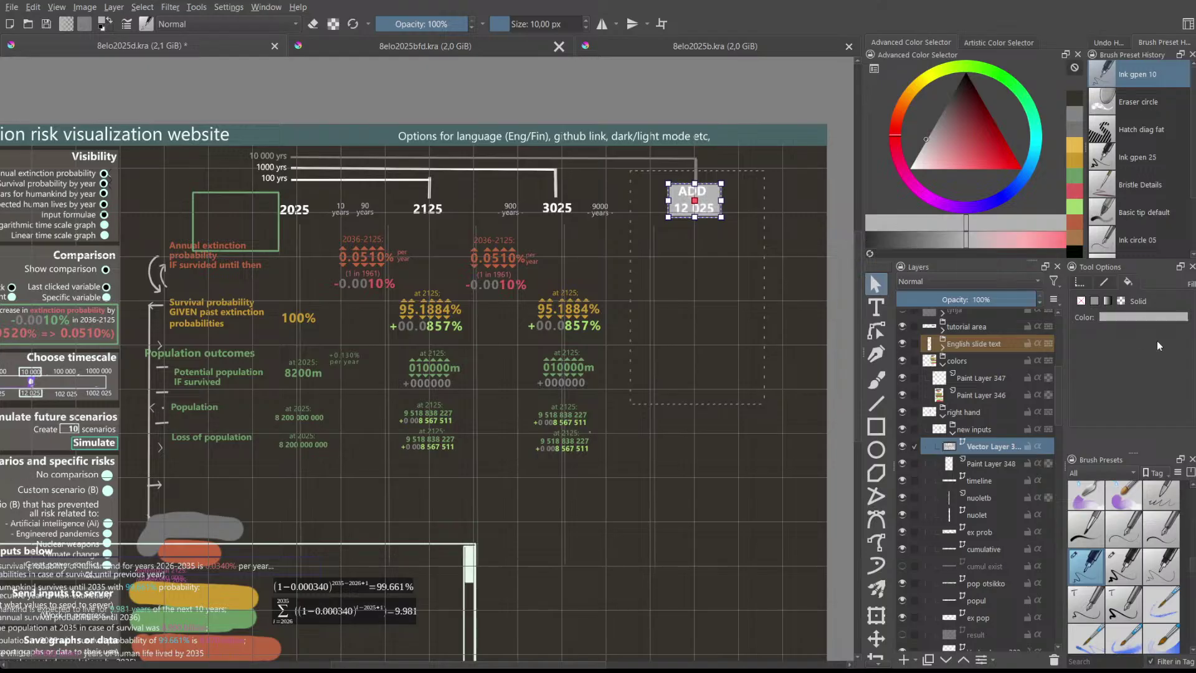
{"action": "key", "text": "k"}
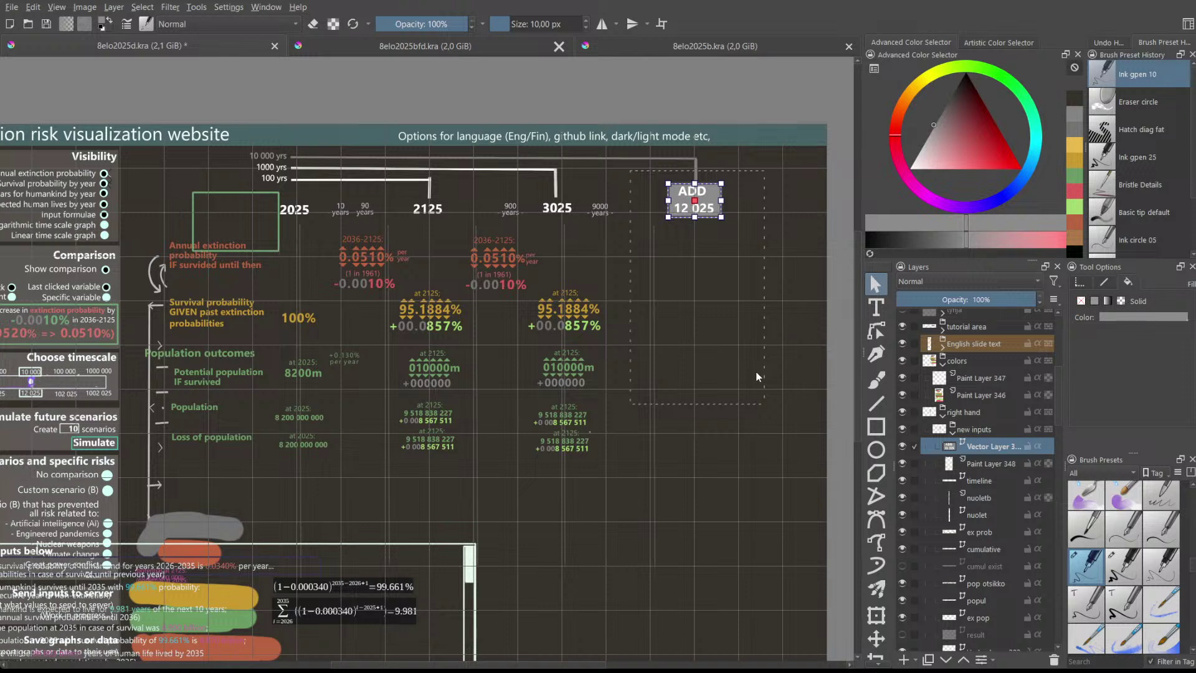
{"action": "left_click", "coordinate": [729, 386]}
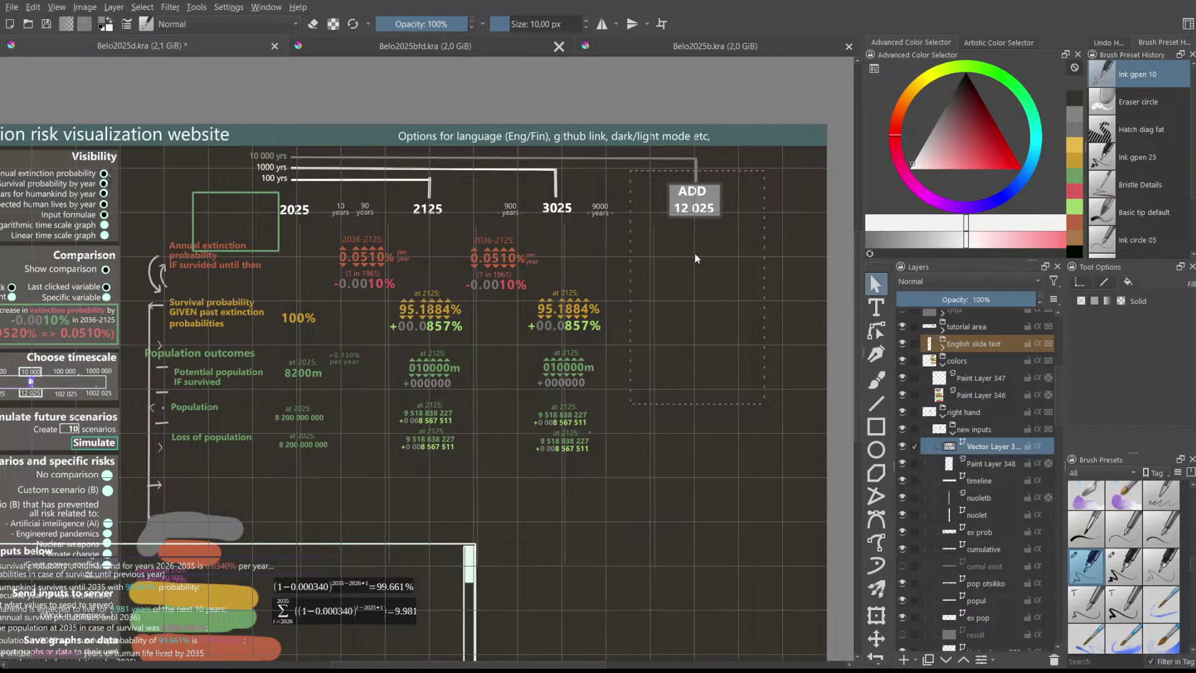
{"action": "left_click", "coordinate": [694, 189]}
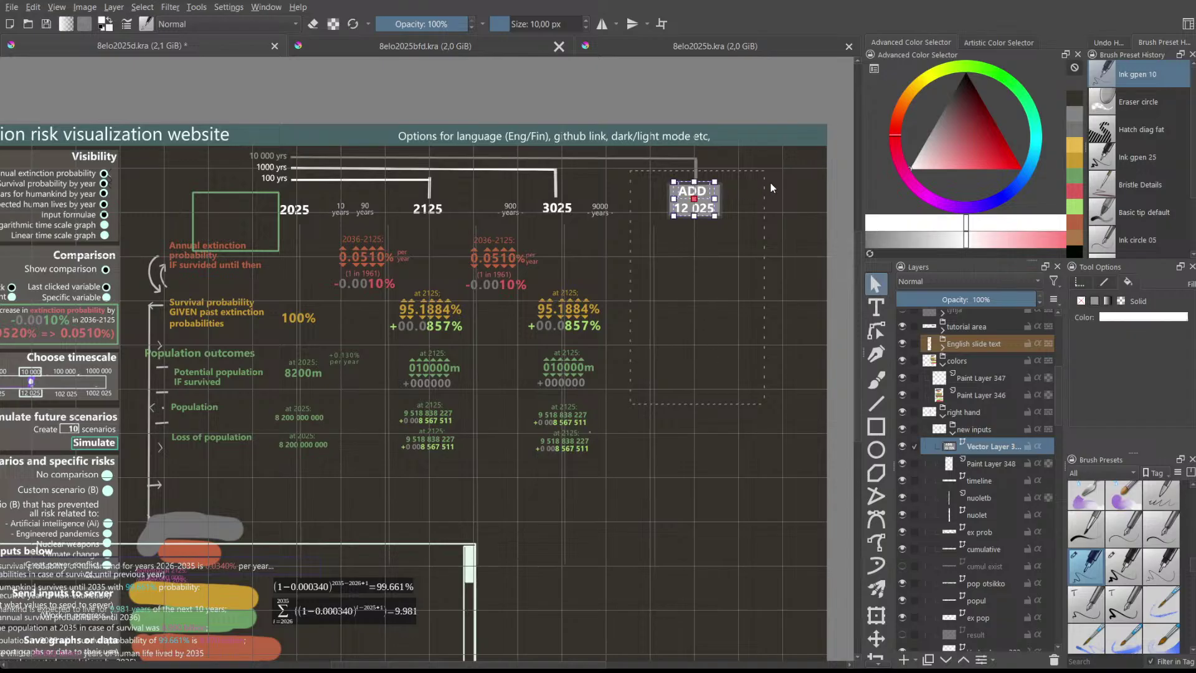
{"action": "left_click", "coordinate": [768, 187]}
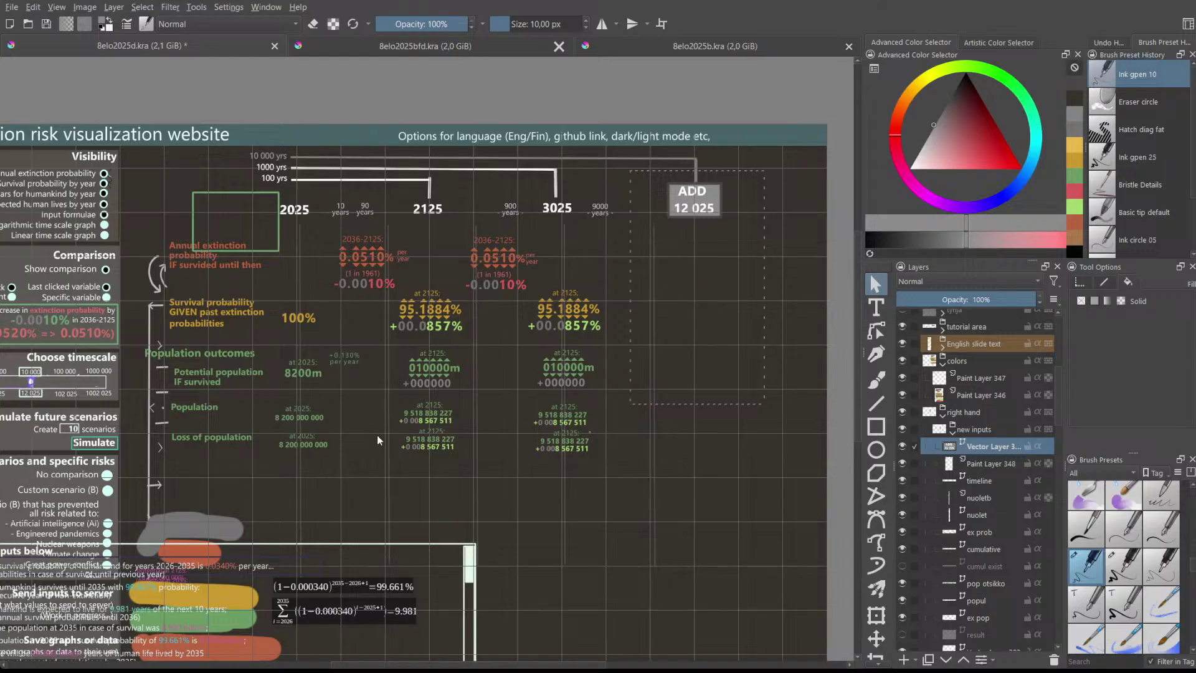
- Examine the overall page layout and the spacing of the probability and population rows at different magnifications
{"action": "scroll", "coordinate": [427, 406], "scroll_direction": "down", "scroll_amount": 1}
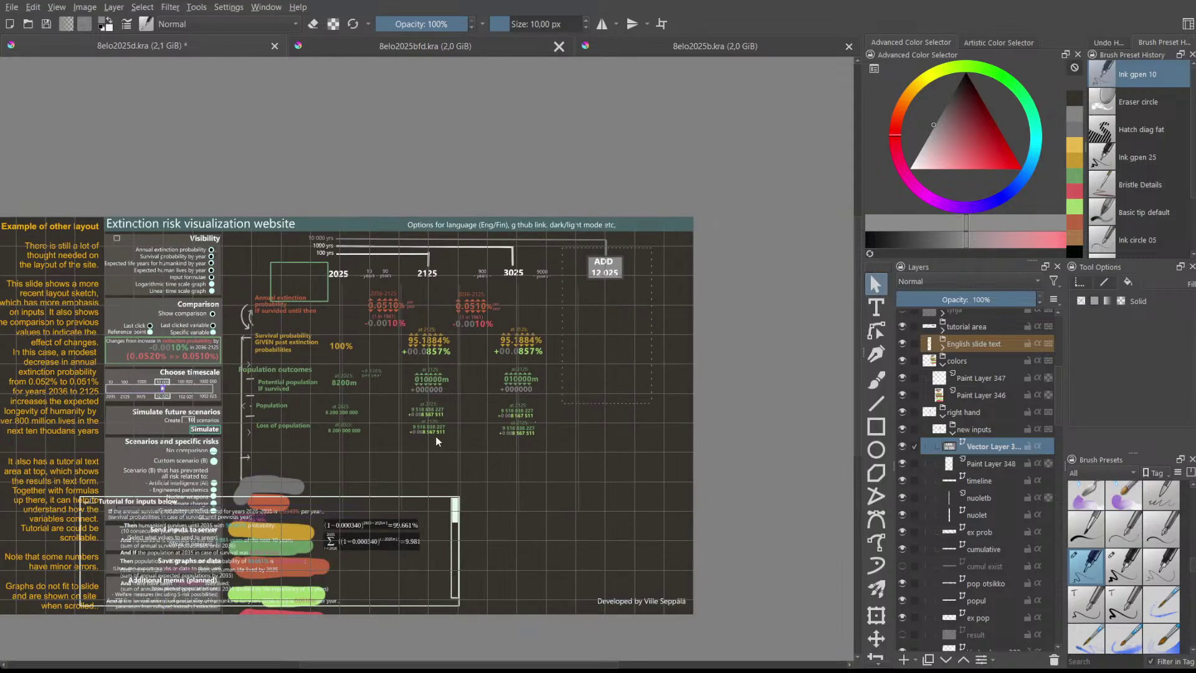
{"action": "scroll", "coordinate": [438, 443], "scroll_direction": "up", "scroll_amount": 1}
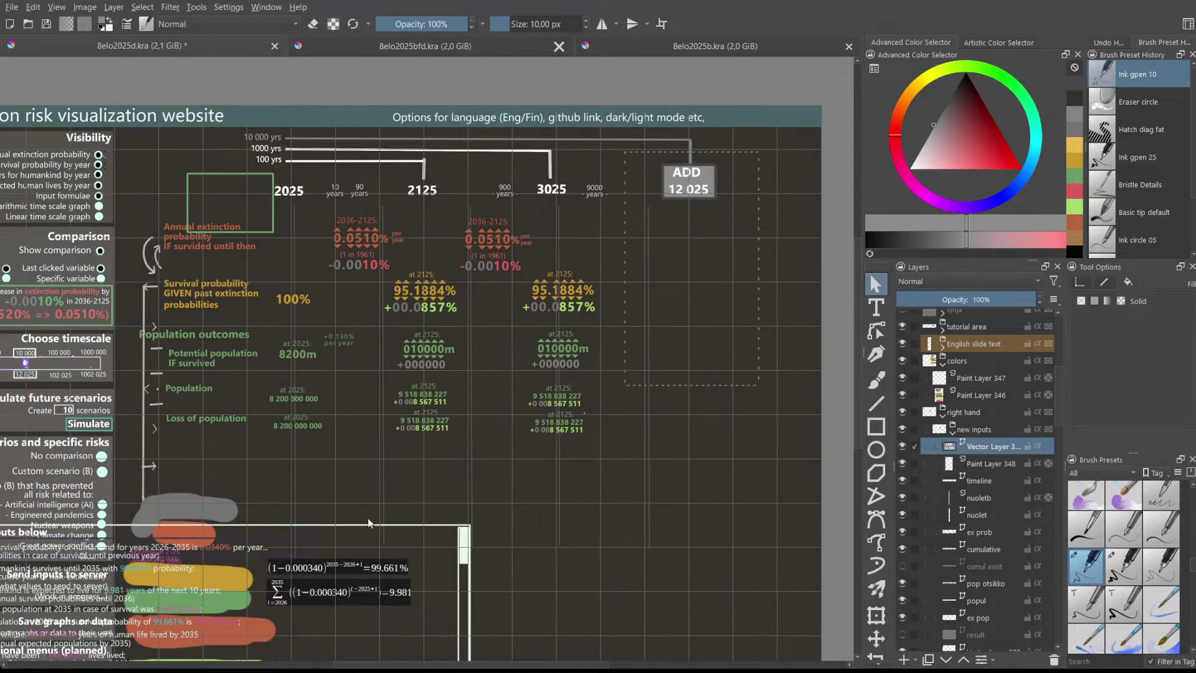
{"action": "scroll", "coordinate": [372, 507], "scroll_direction": "down", "scroll_amount": 1}
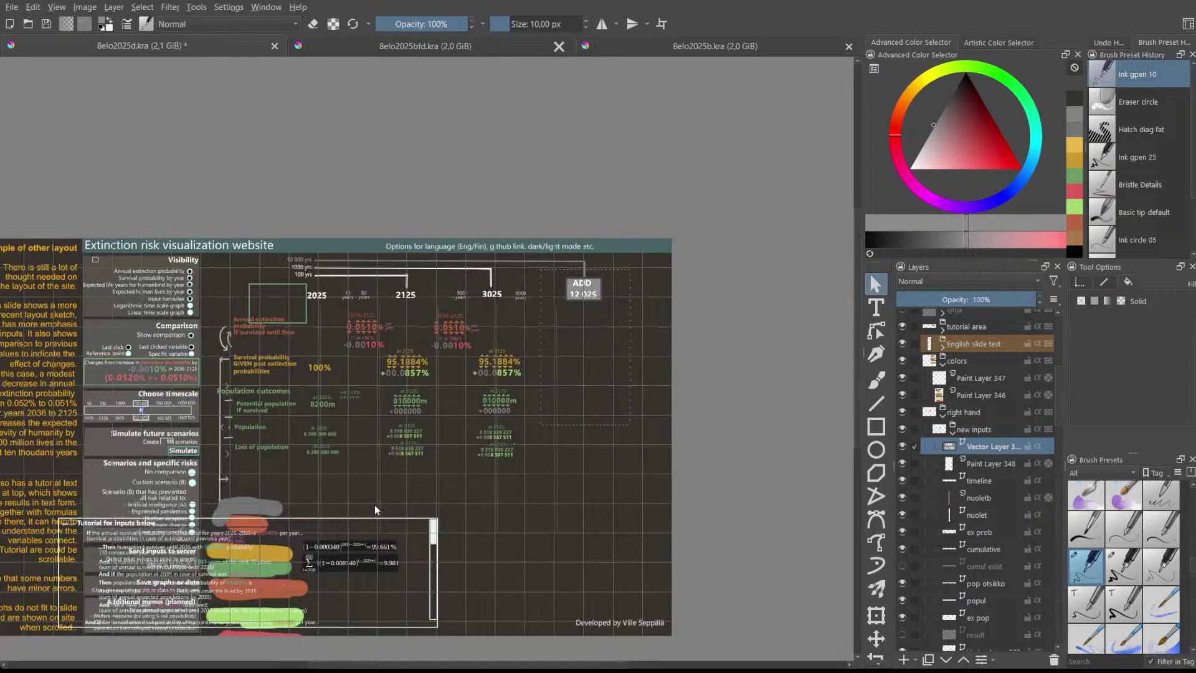
{"action": "scroll", "coordinate": [211, 558], "scroll_direction": "up", "scroll_amount": 3}
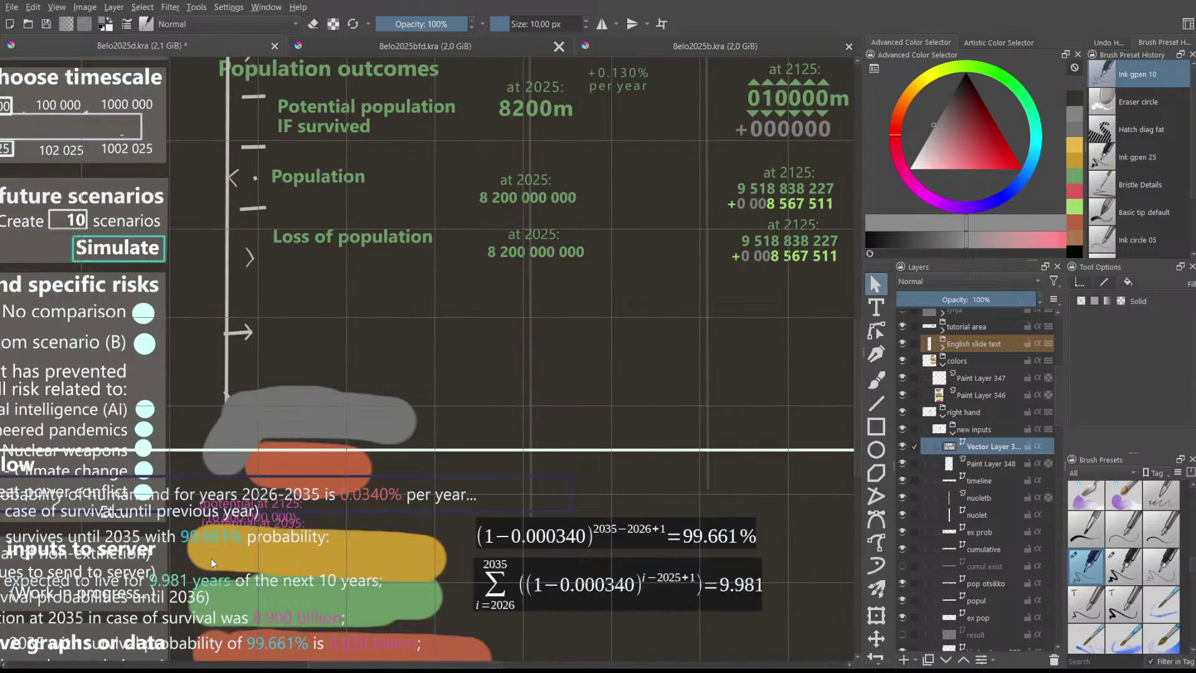
{"action": "scroll", "coordinate": [211, 558], "scroll_direction": "up", "scroll_amount": 3}
{"action": "scroll", "coordinate": [212, 556], "scroll_direction": "down", "scroll_amount": 8}
{"action": "scroll", "coordinate": [211, 556], "scroll_direction": "up", "scroll_amount": 2}
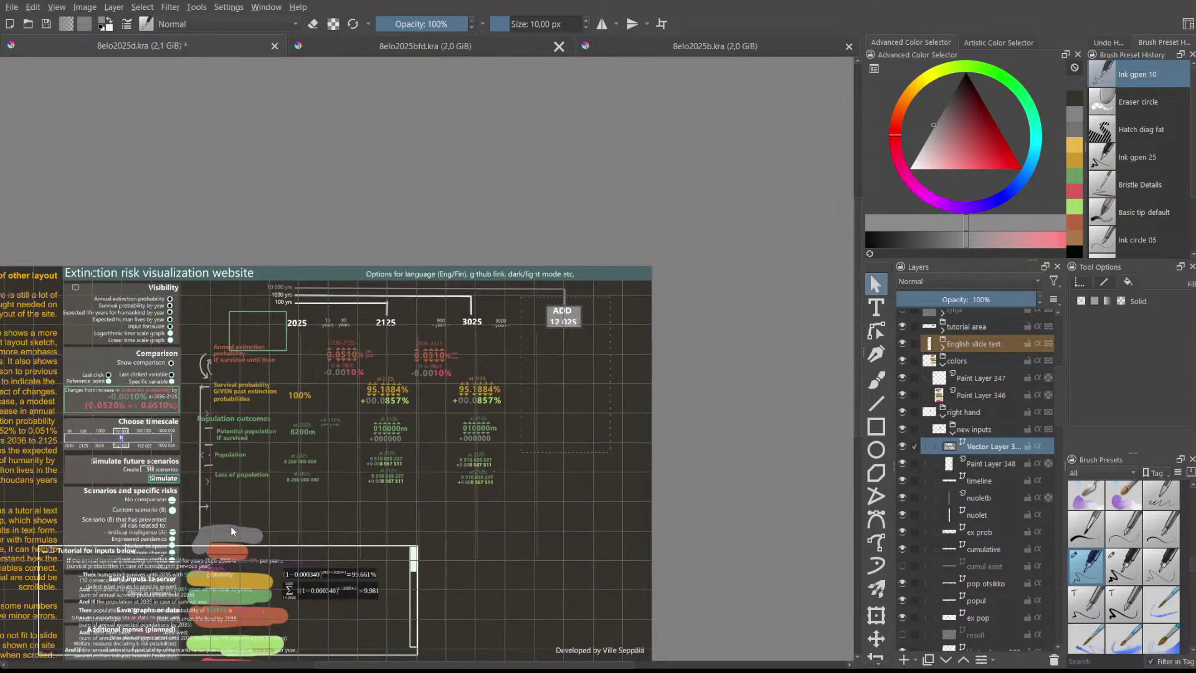
{"action": "scroll", "coordinate": [227, 503], "scroll_direction": "down", "scroll_amount": 1}
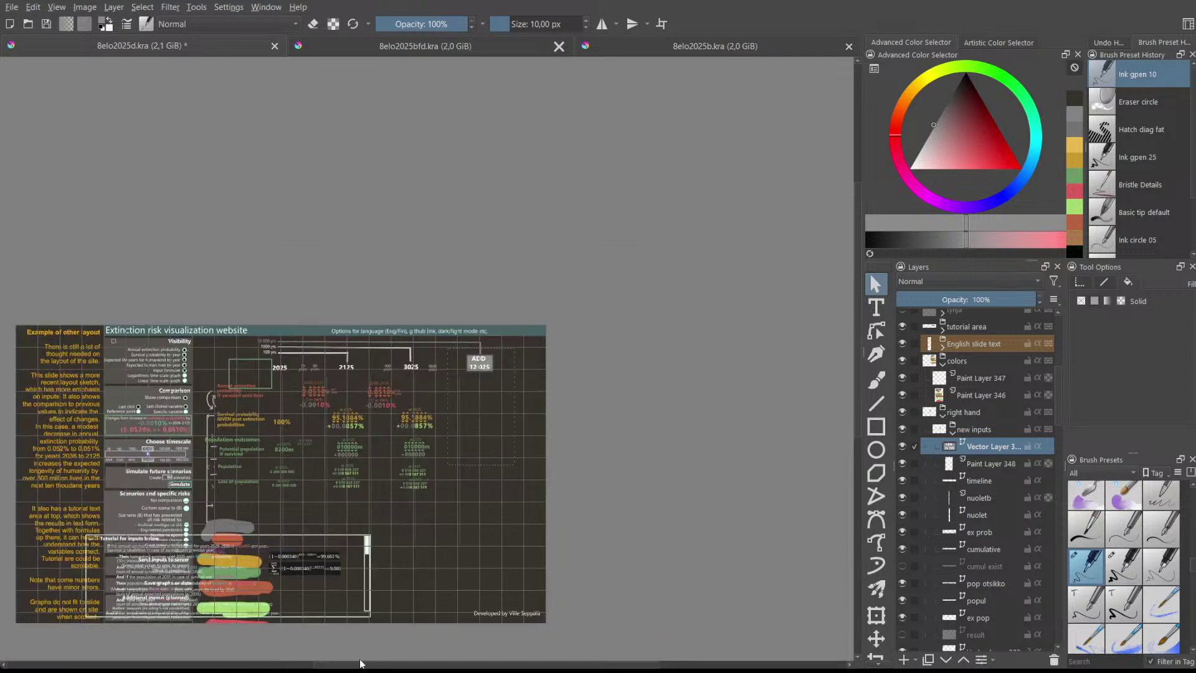
{"action": "left_click_drag", "start_coordinate": [359, 664], "coordinate": [351, 665]}
{"action": "scroll", "coordinate": [304, 393], "scroll_direction": "up", "scroll_amount": 2}
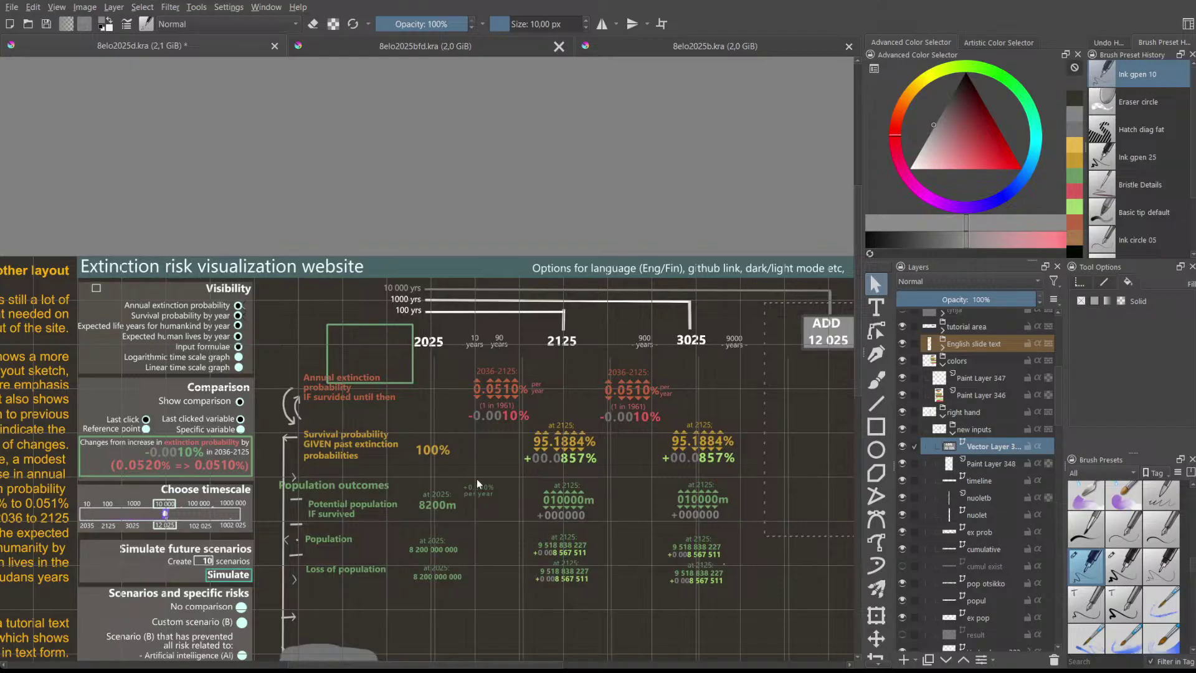
{"action": "scroll", "coordinate": [495, 452], "scroll_direction": "up", "scroll_amount": 1}
{"action": "scroll", "coordinate": [495, 452], "scroll_direction": "down", "scroll_amount": 1}
{"action": "scroll", "coordinate": [495, 452], "scroll_direction": "up", "scroll_amount": 1}
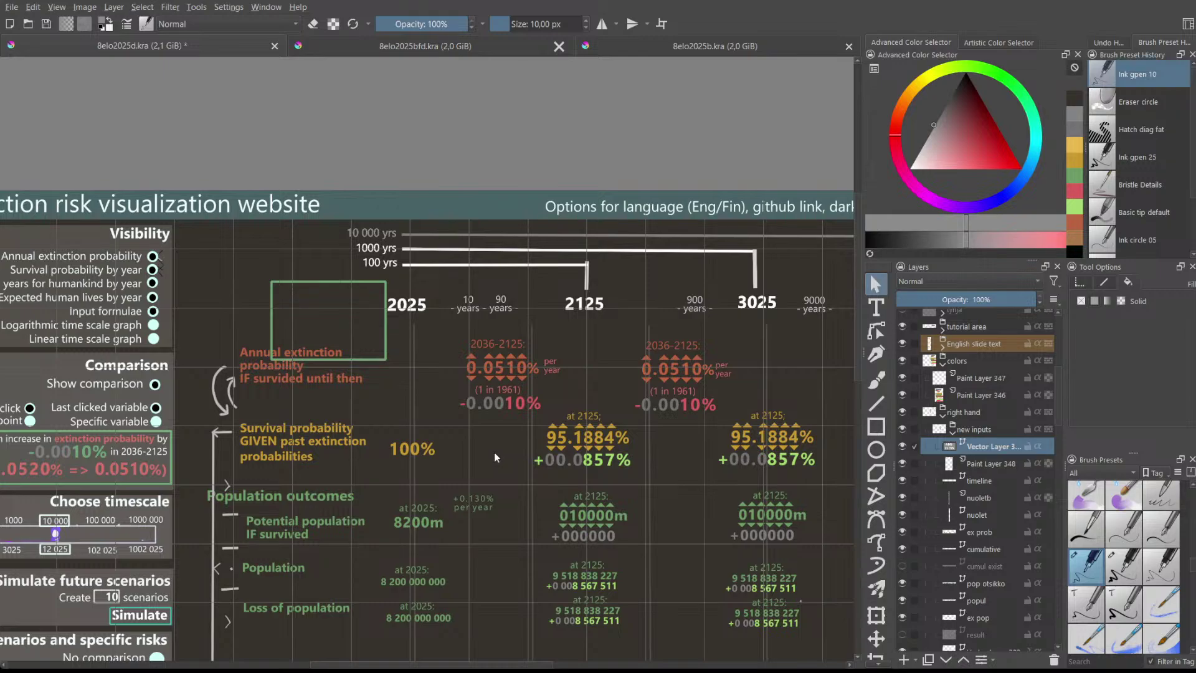
{"action": "scroll", "coordinate": [495, 452], "scroll_direction": "down", "scroll_amount": 2}
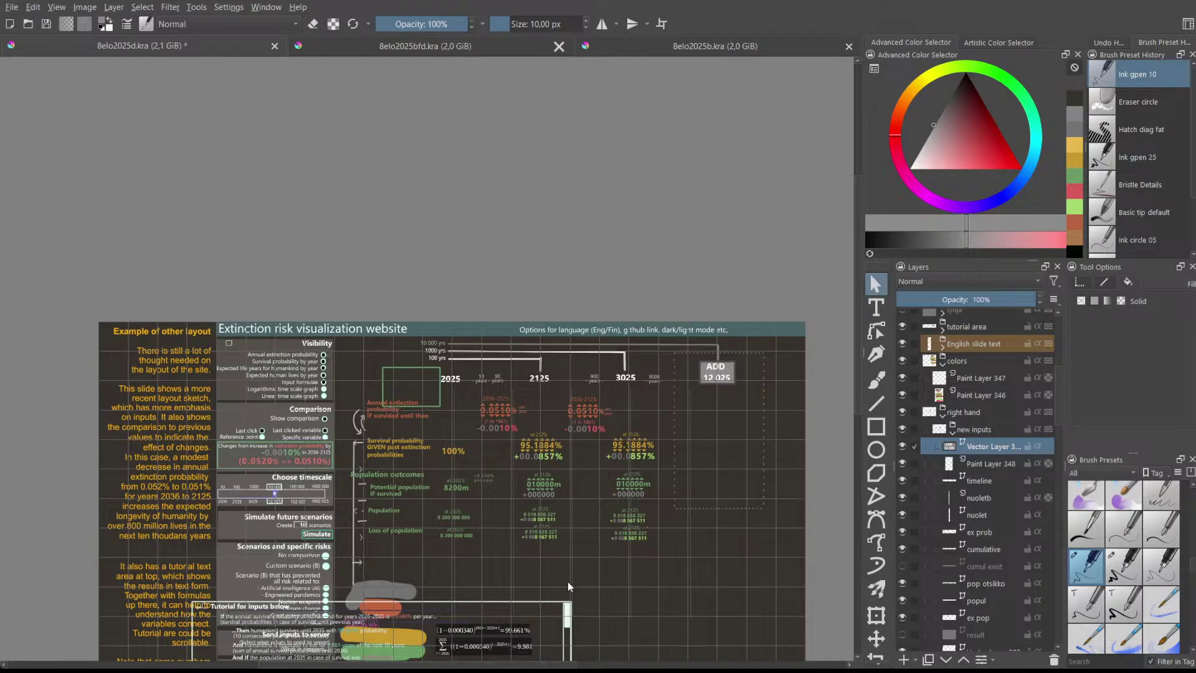
{"action": "scroll", "coordinate": [533, 541], "scroll_direction": "up", "scroll_amount": 4}
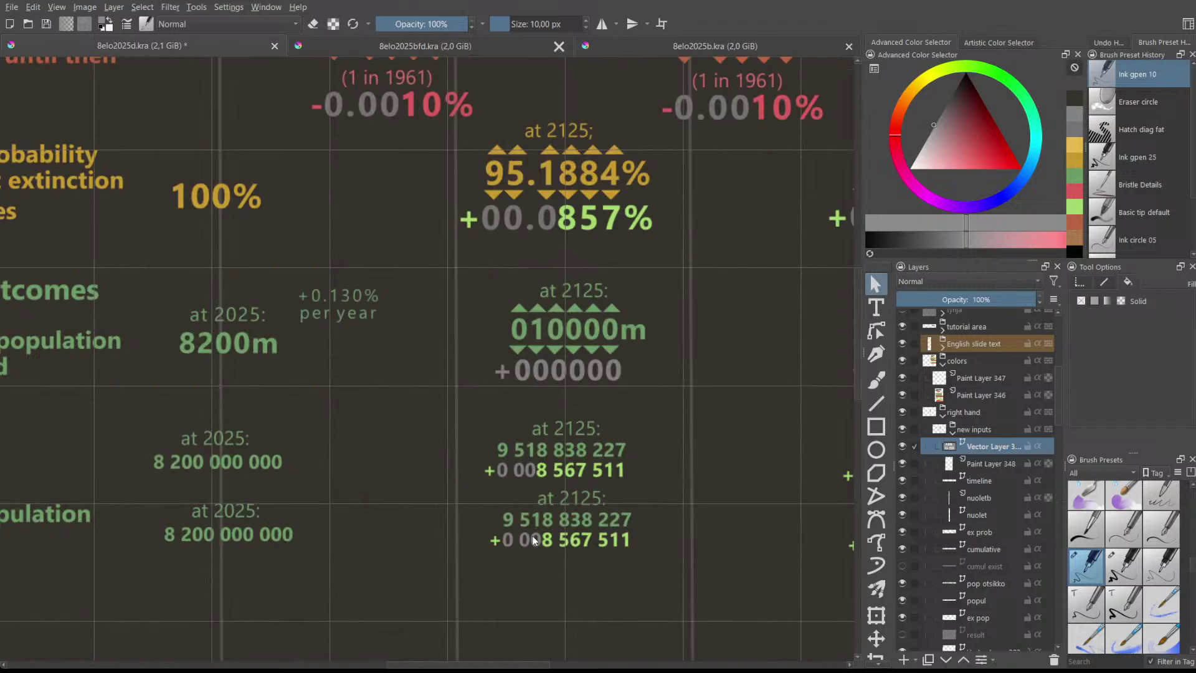
{"action": "scroll", "coordinate": [533, 541], "scroll_direction": "down", "scroll_amount": 3}
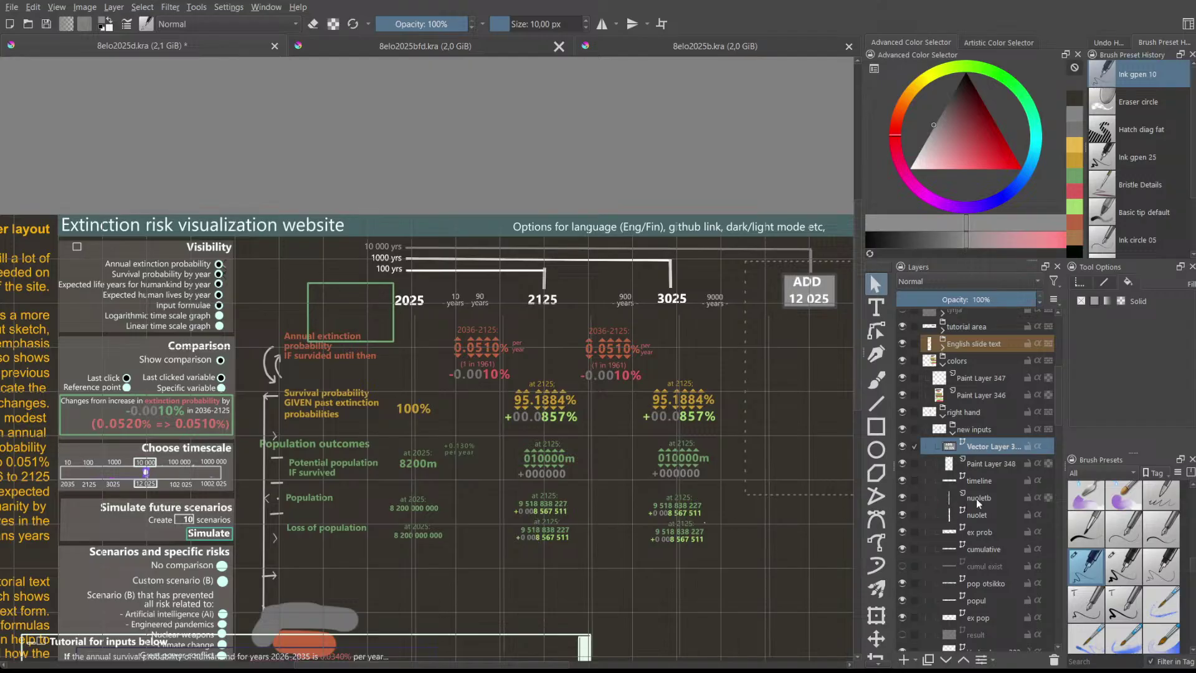
- Move the ex pop layer with the Population and Loss of population rows slightly down
{"action": "left_click", "coordinate": [992, 540]}
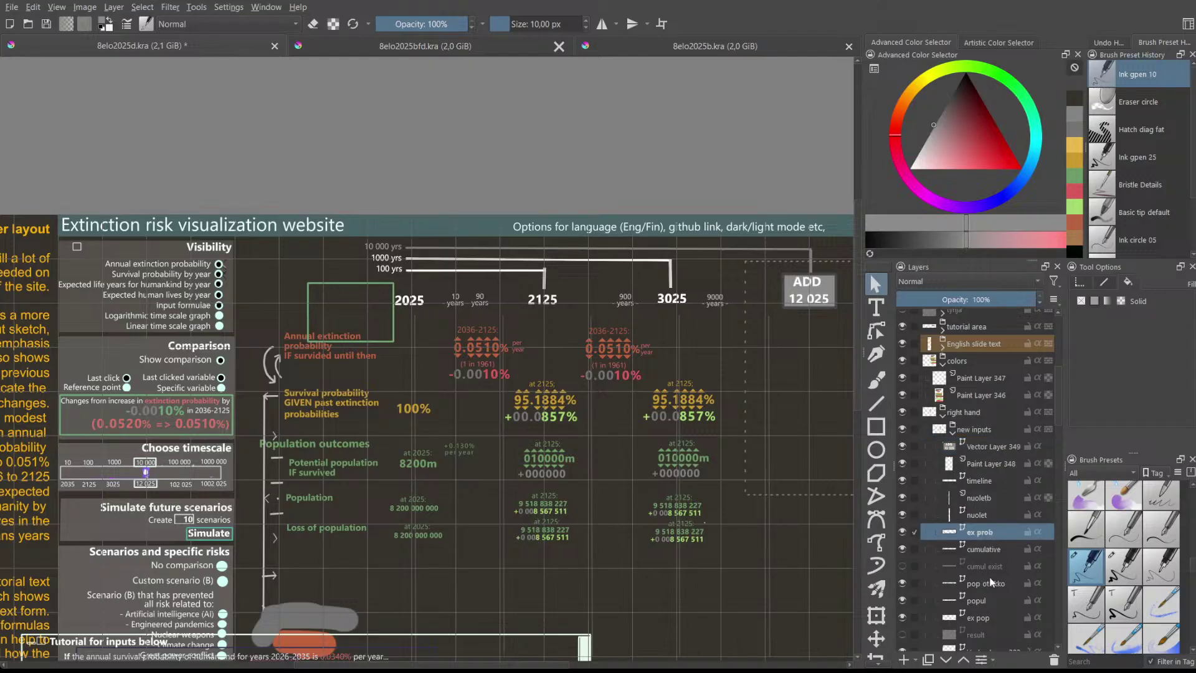
{"action": "left_click", "coordinate": [985, 617]}
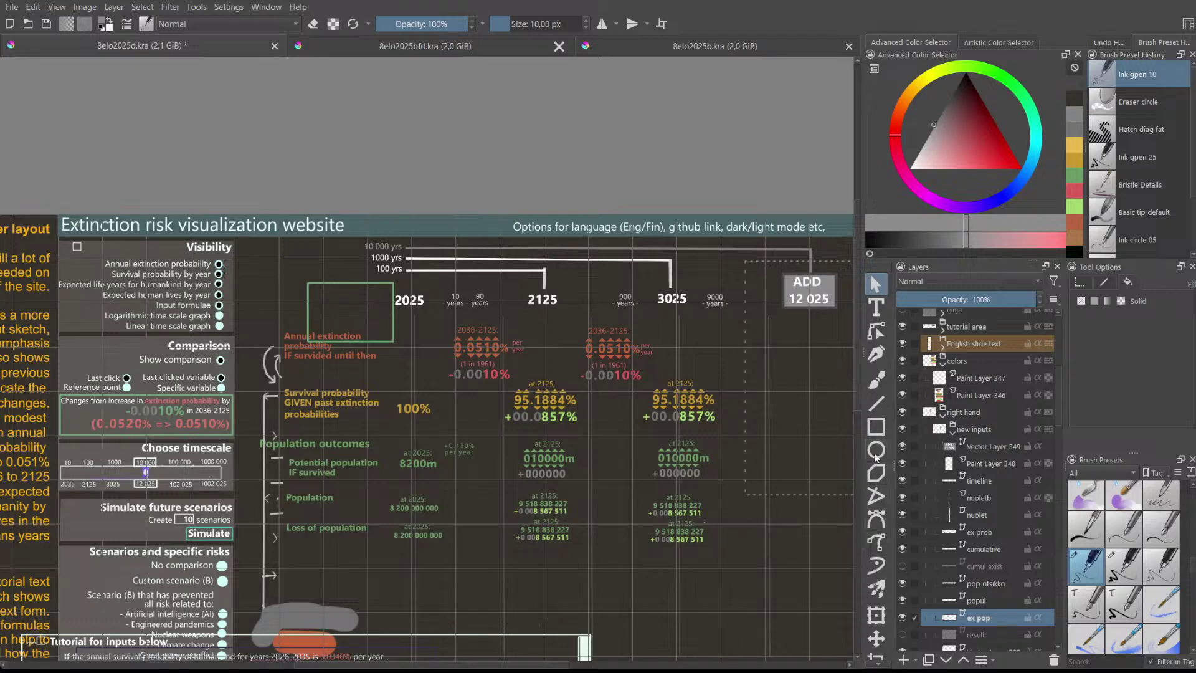
{"action": "left_click", "coordinate": [878, 638]}
{"action": "left_click_drag", "start_coordinate": [624, 537], "coordinate": [622, 545]}
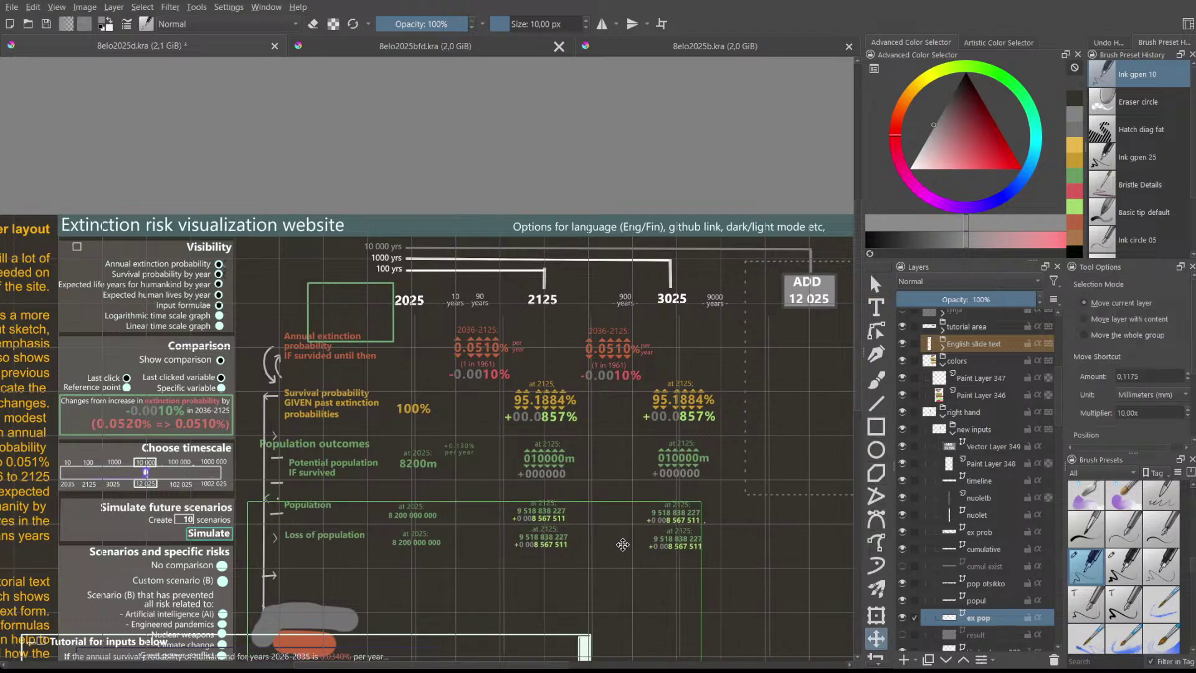
- Examine the whole page to judge the space around and below the Population and Loss of population rows
{"action": "scroll", "coordinate": [759, 495], "scroll_direction": "down", "scroll_amount": 2}
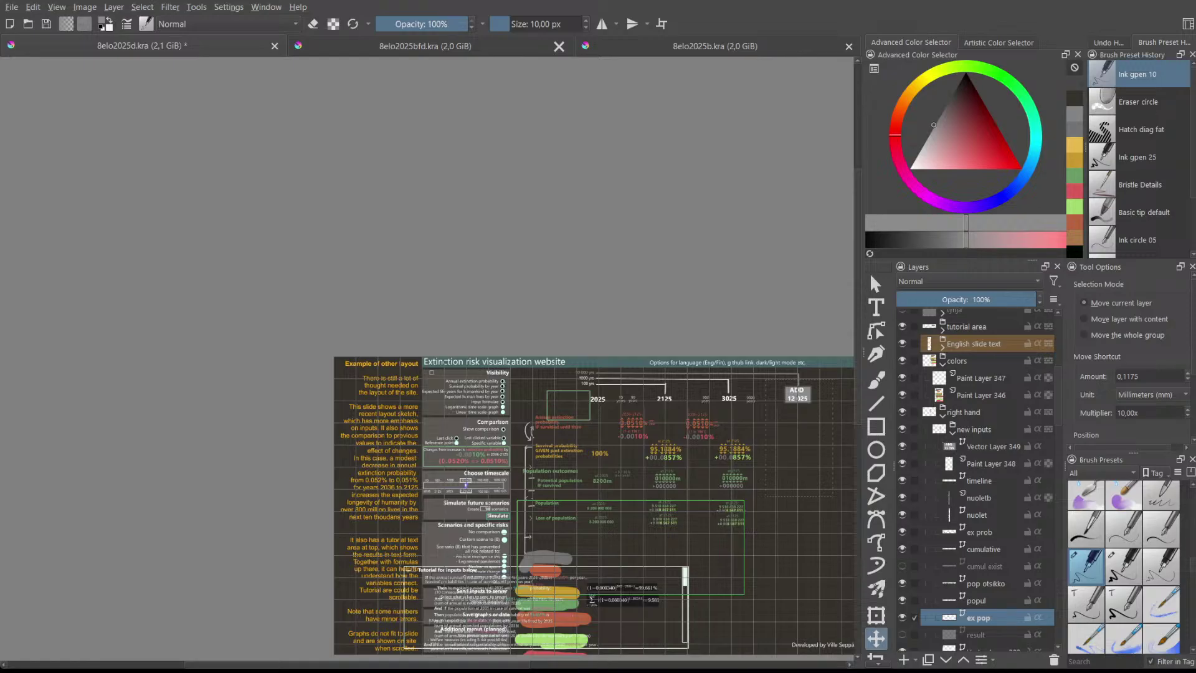
{"action": "scroll", "coordinate": [594, 507], "scroll_direction": "up", "scroll_amount": 3}
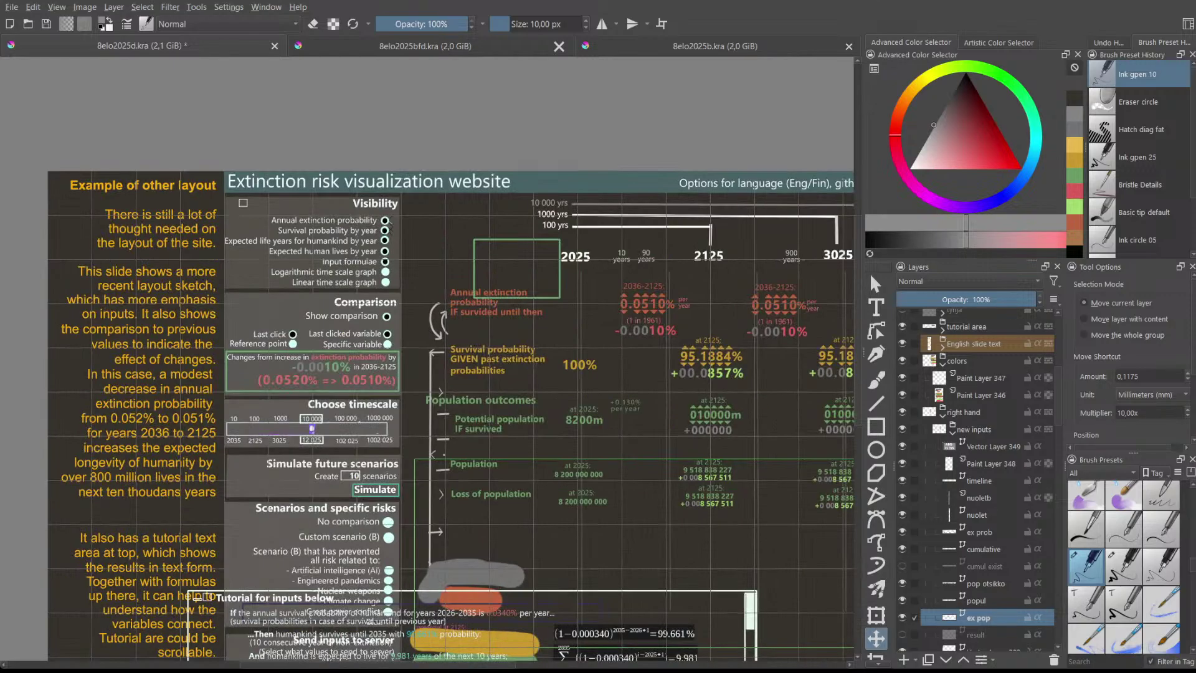
{"action": "scroll", "coordinate": [595, 508], "scroll_direction": "down", "scroll_amount": 3}
{"action": "scroll", "coordinate": [626, 568], "scroll_direction": "up", "scroll_amount": 2}
{"action": "scroll", "coordinate": [626, 568], "scroll_direction": "down", "scroll_amount": 2}
{"action": "mouse_move", "coordinate": [625, 568]}
{"action": "left_mouse_down"}
{"action": "mouse_move", "coordinate": [666, 576]}
{"action": "mouse_move", "coordinate": [628, 570]}
{"action": "left_mouse_up"}
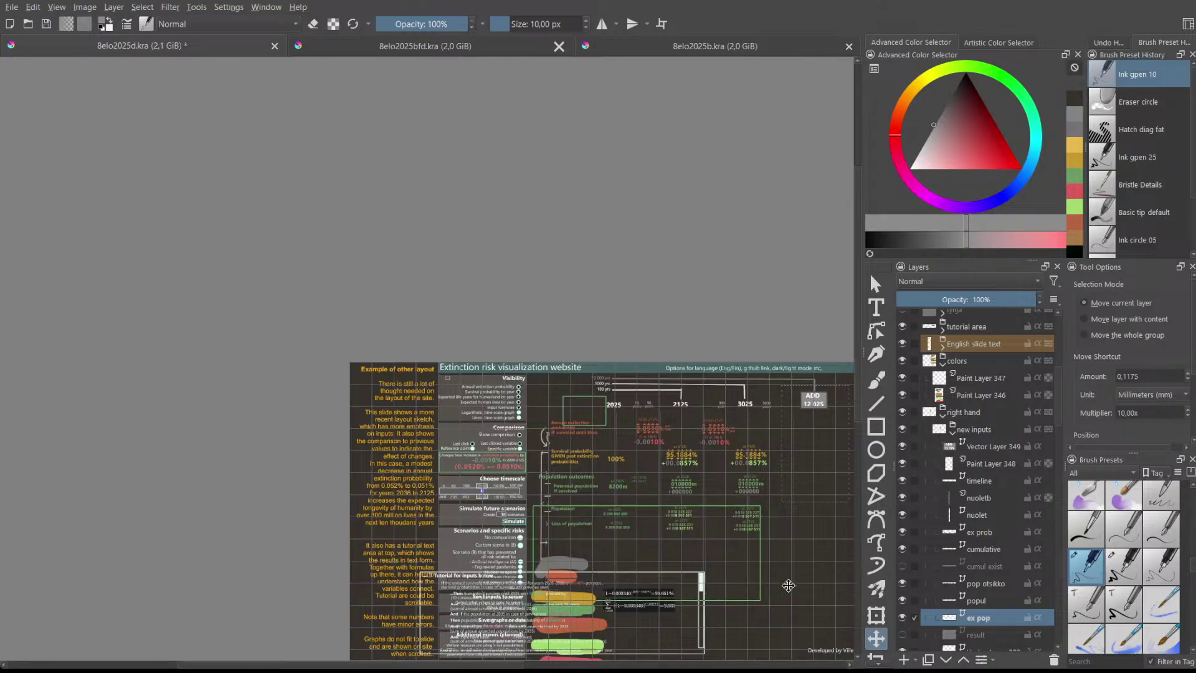
{"action": "scroll", "coordinate": [698, 585], "scroll_direction": "up", "scroll_amount": 1}
{"action": "scroll", "coordinate": [698, 585], "scroll_direction": "down", "scroll_amount": 1}
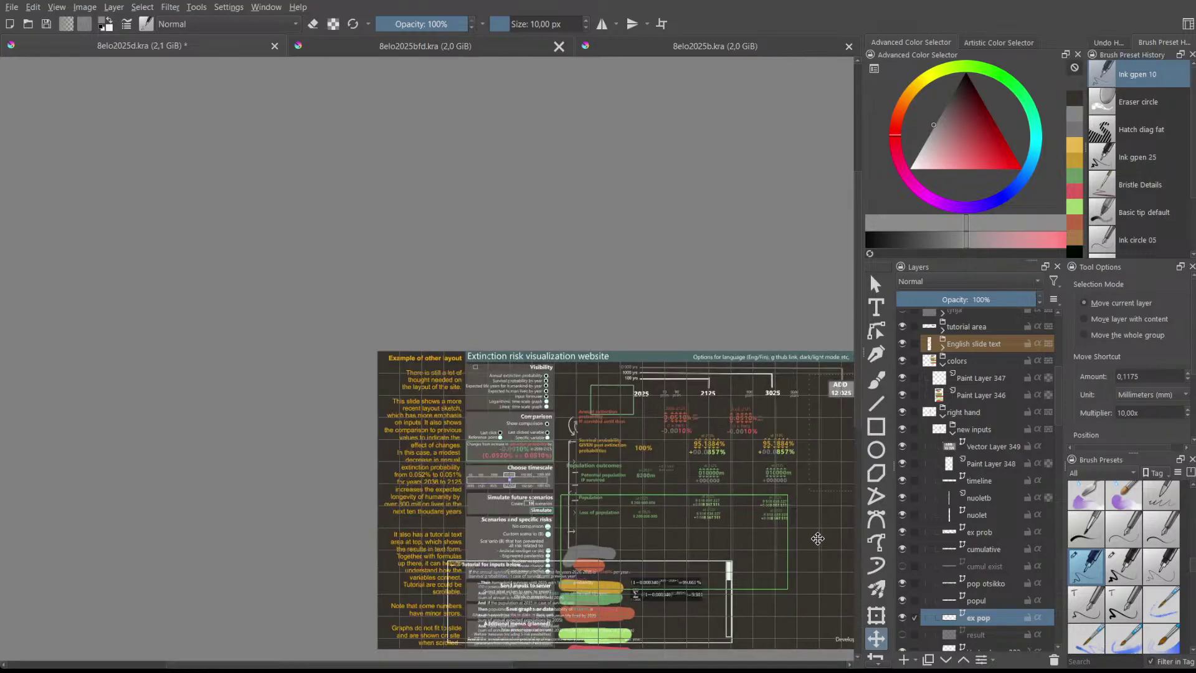
- Move the tutorial area group and the colors group far to the right, clear of the sidebar and the space below the population rows
{"action": "left_click", "coordinate": [969, 316]}
{"action": "left_click", "coordinate": [970, 330]}
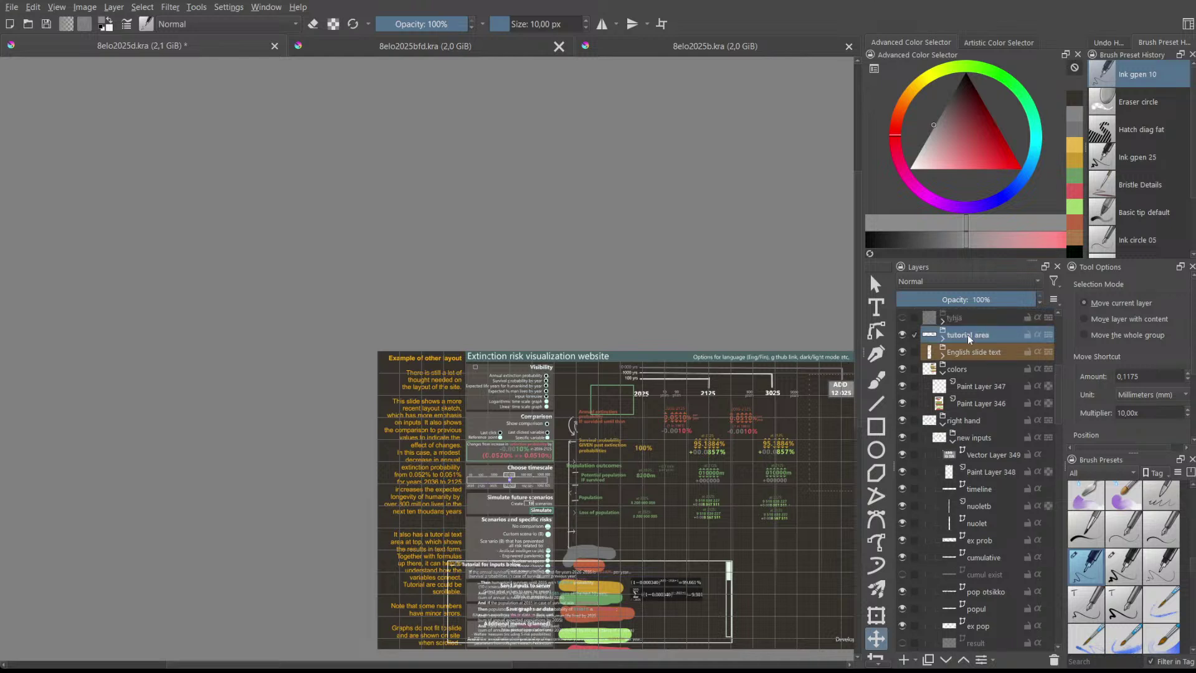
{"action": "left_click_drag", "start_coordinate": [757, 574], "coordinate": [949, 571]}
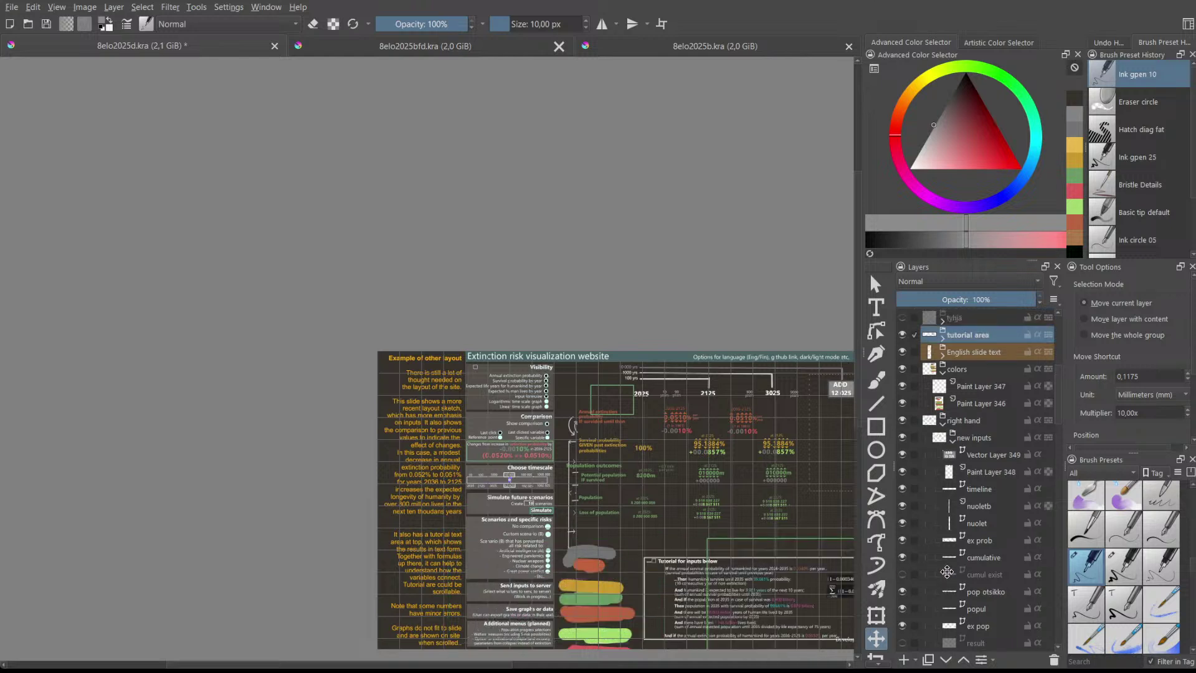
{"action": "left_click_drag", "start_coordinate": [759, 569], "coordinate": [873, 571]}
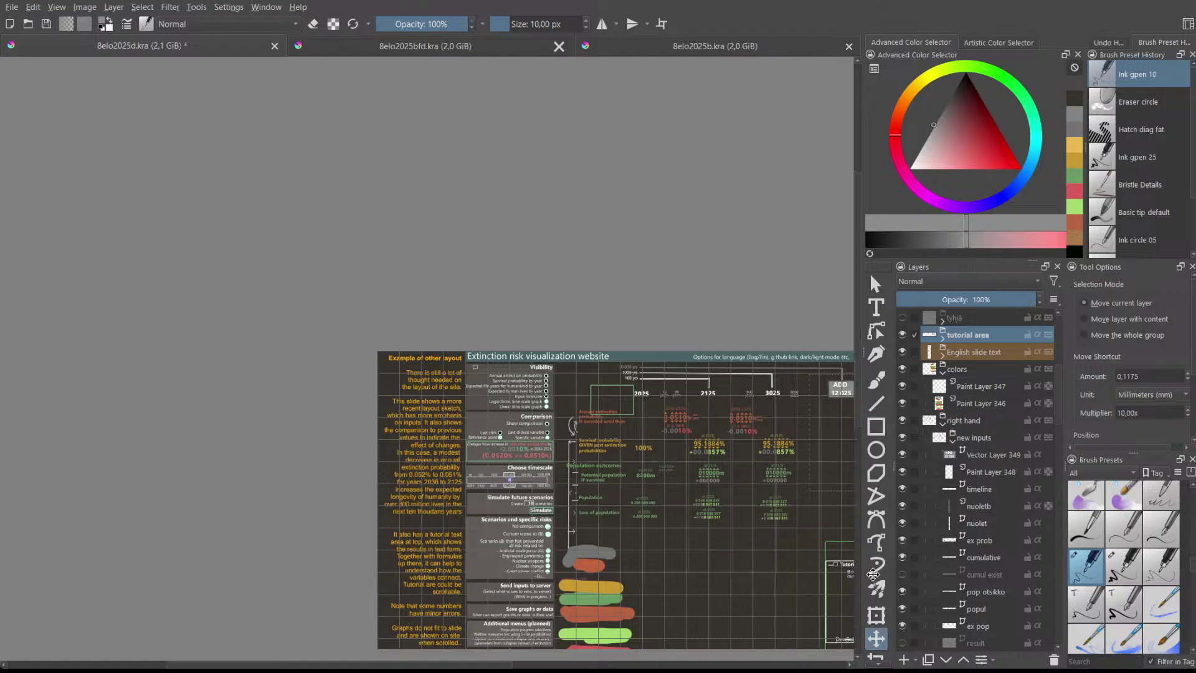
{"action": "left_click", "coordinate": [981, 373]}
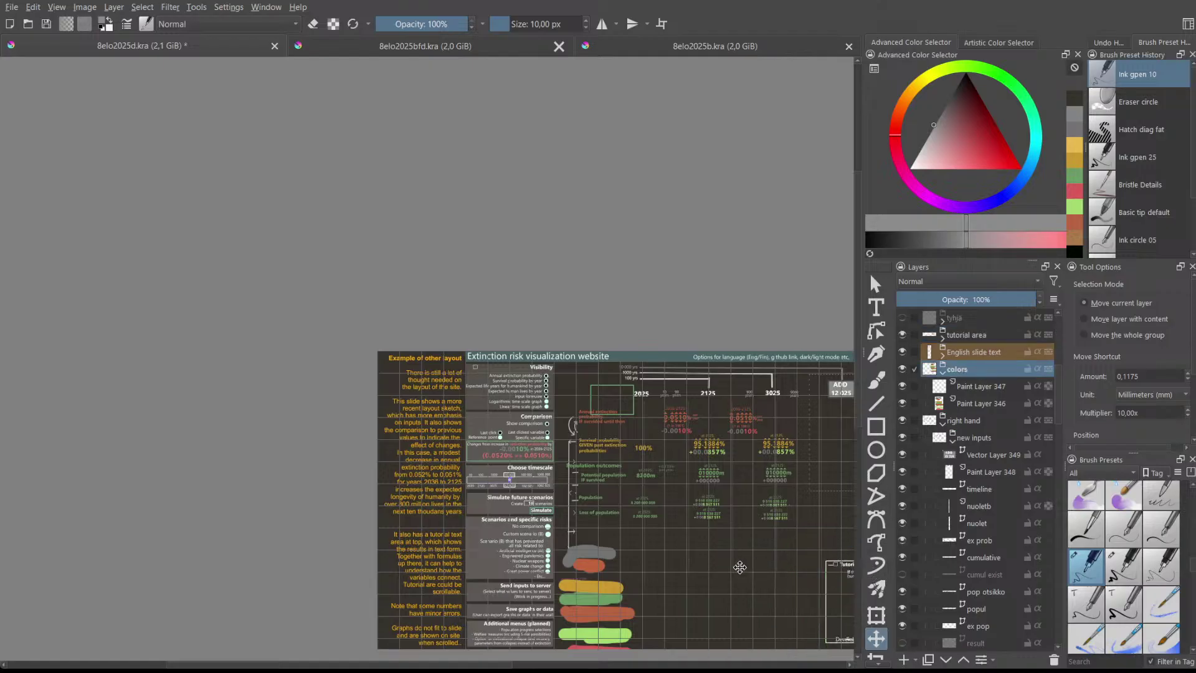
{"action": "mouse_move", "coordinate": [589, 588]}
{"action": "left_mouse_down"}
{"action": "mouse_move", "coordinate": [685, 590]}
{"action": "mouse_move", "coordinate": [884, 560]}
{"action": "left_mouse_up"}
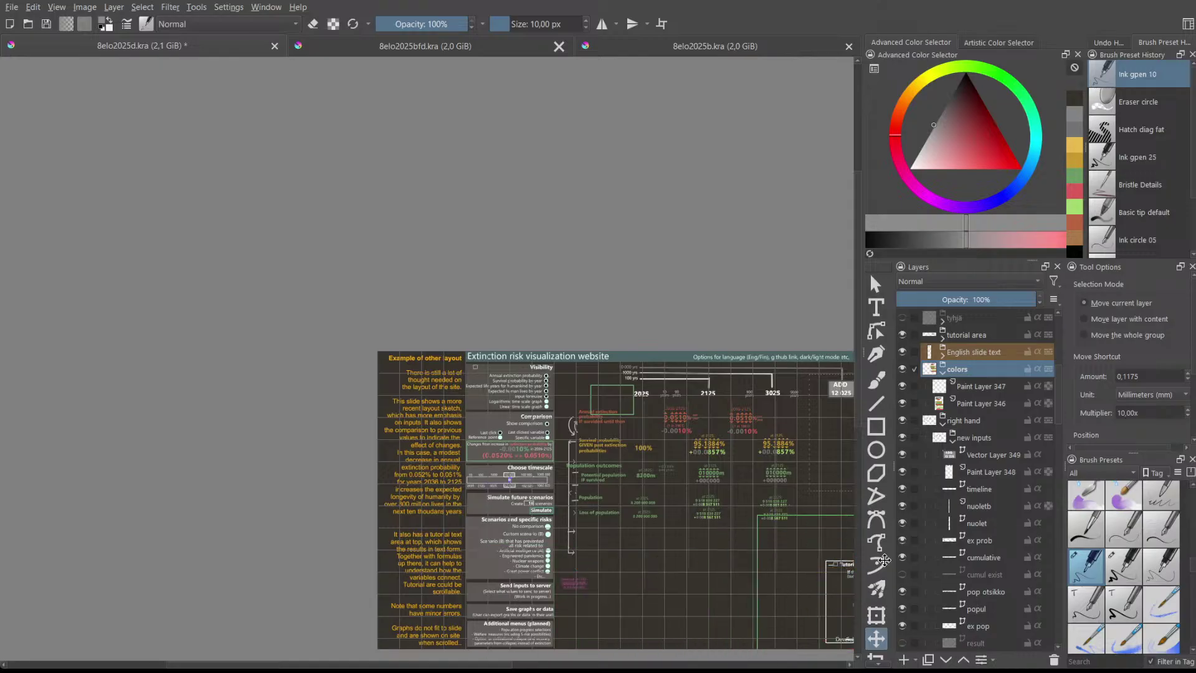
- Check the visibility of the ex prob, cumulative, pop otsikko, popul and ex pop layers to find which one holds the purple potential population notes
{"action": "scroll", "coordinate": [581, 570], "scroll_direction": "up", "scroll_amount": 3}
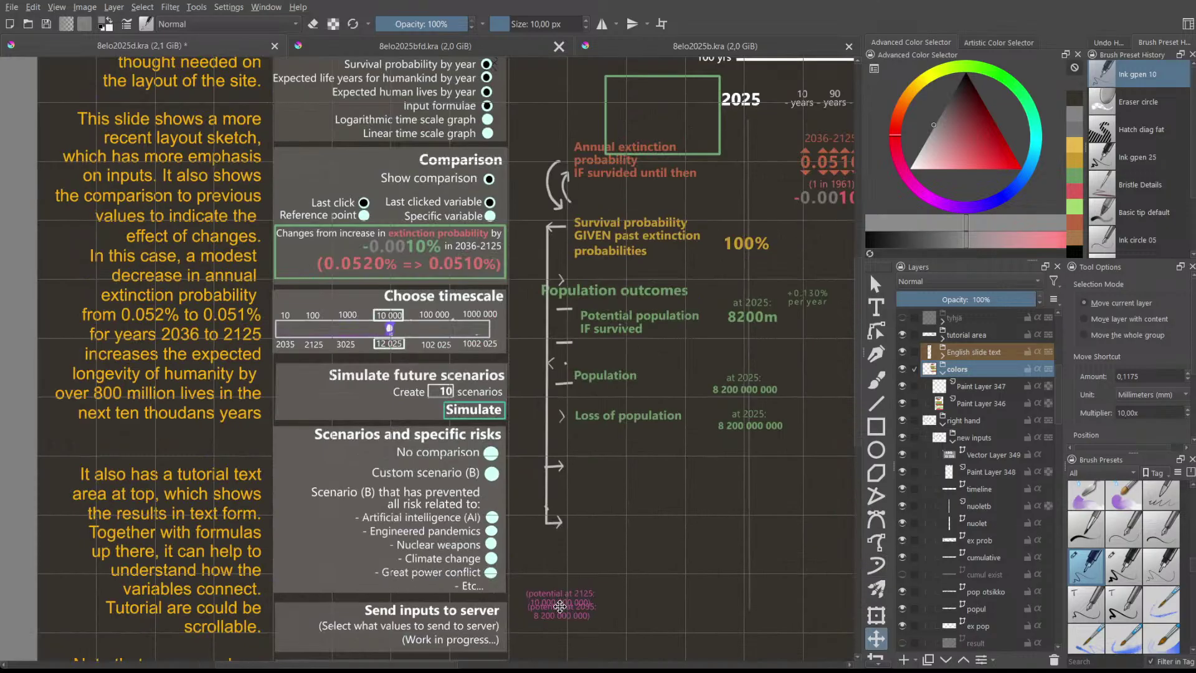
{"action": "scroll", "coordinate": [560, 606], "scroll_direction": "down", "scroll_amount": 3}
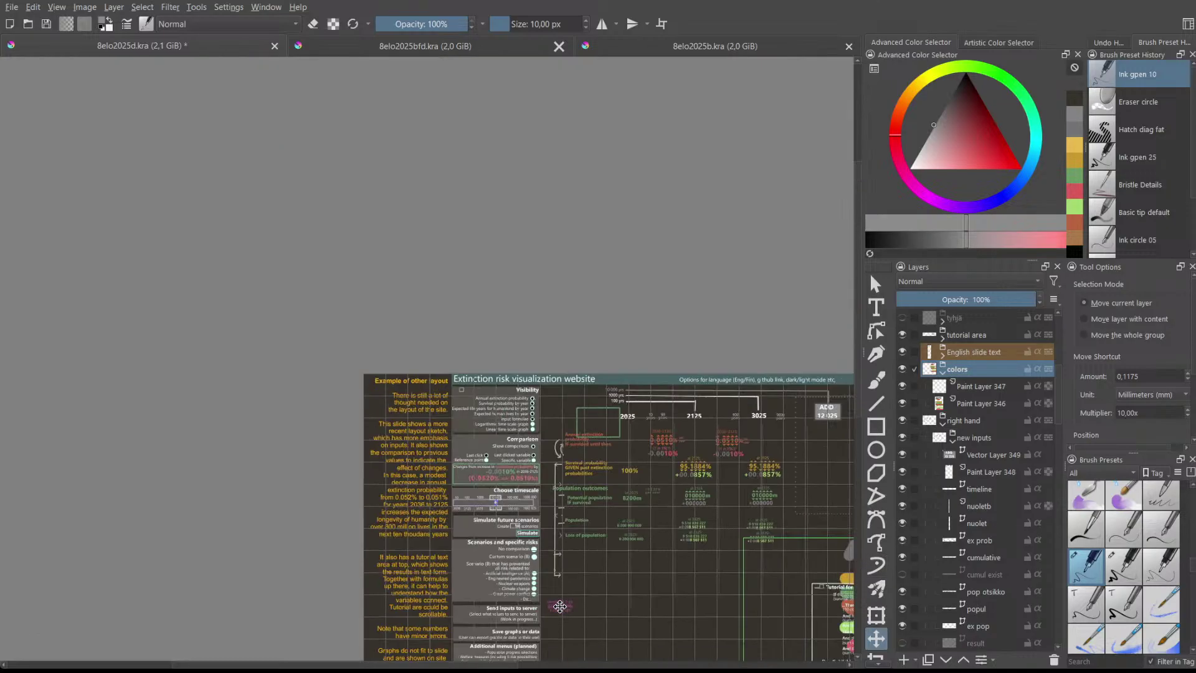
{"action": "left_click", "coordinate": [992, 541]}
{"action": "left_click", "coordinate": [903, 540]}
{"action": "left_click", "coordinate": [903, 540]}
{"action": "left_click", "coordinate": [903, 558]}
{"action": "left_click", "coordinate": [903, 558]}
{"action": "left_click", "coordinate": [903, 589]}
{"action": "left_click", "coordinate": [903, 589]}
{"action": "left_click", "coordinate": [906, 608]}
{"action": "left_click", "coordinate": [905, 608]}
{"action": "left_click", "coordinate": [904, 626]}
{"action": "left_click", "coordinate": [904, 626]}
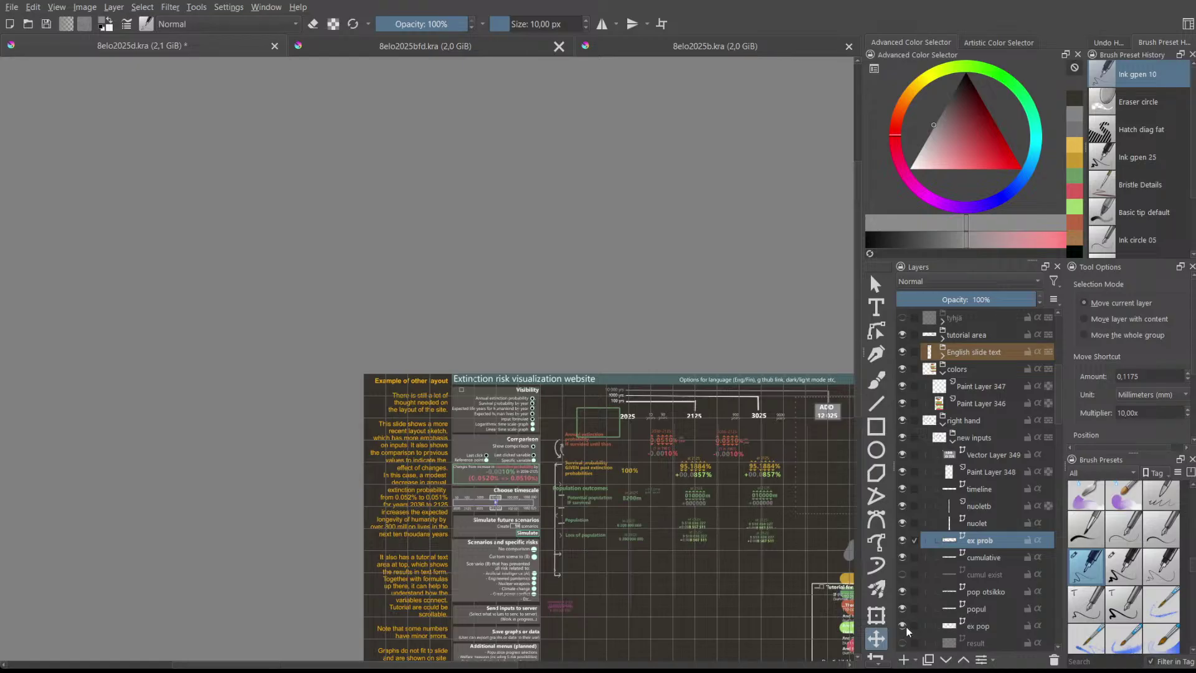
- Delete the purple potential population notes below the bracket lines from the ex pop layer
{"action": "left_click", "coordinate": [985, 628]}
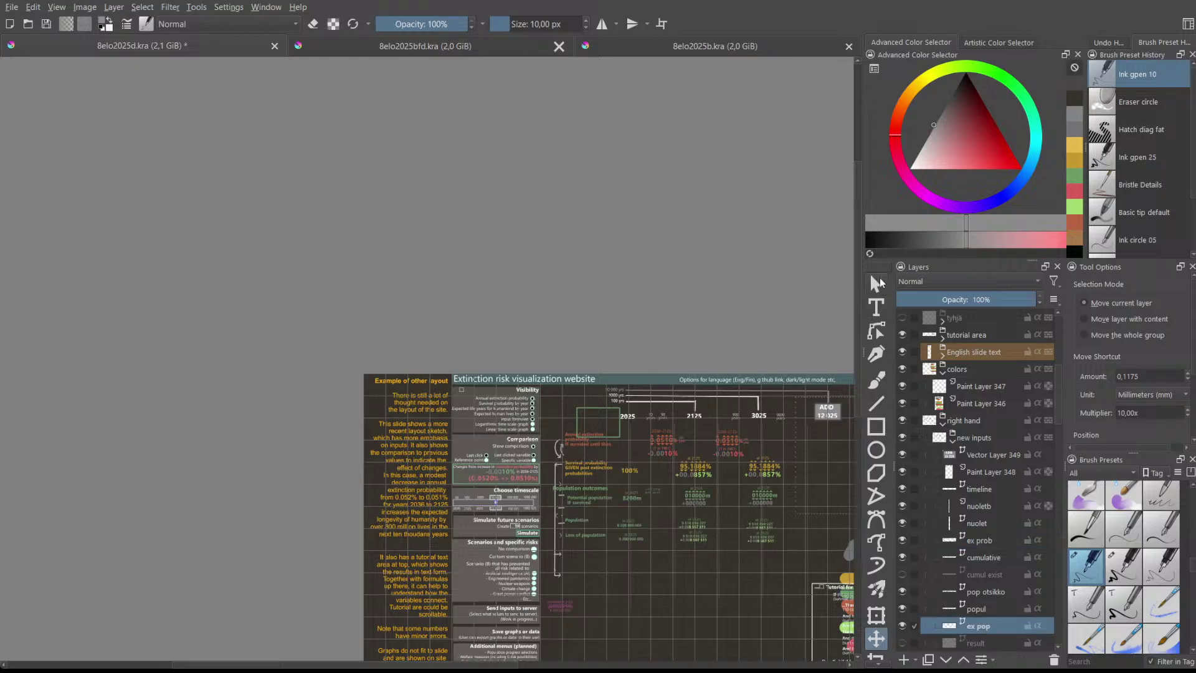
{"action": "left_click", "coordinate": [875, 283]}
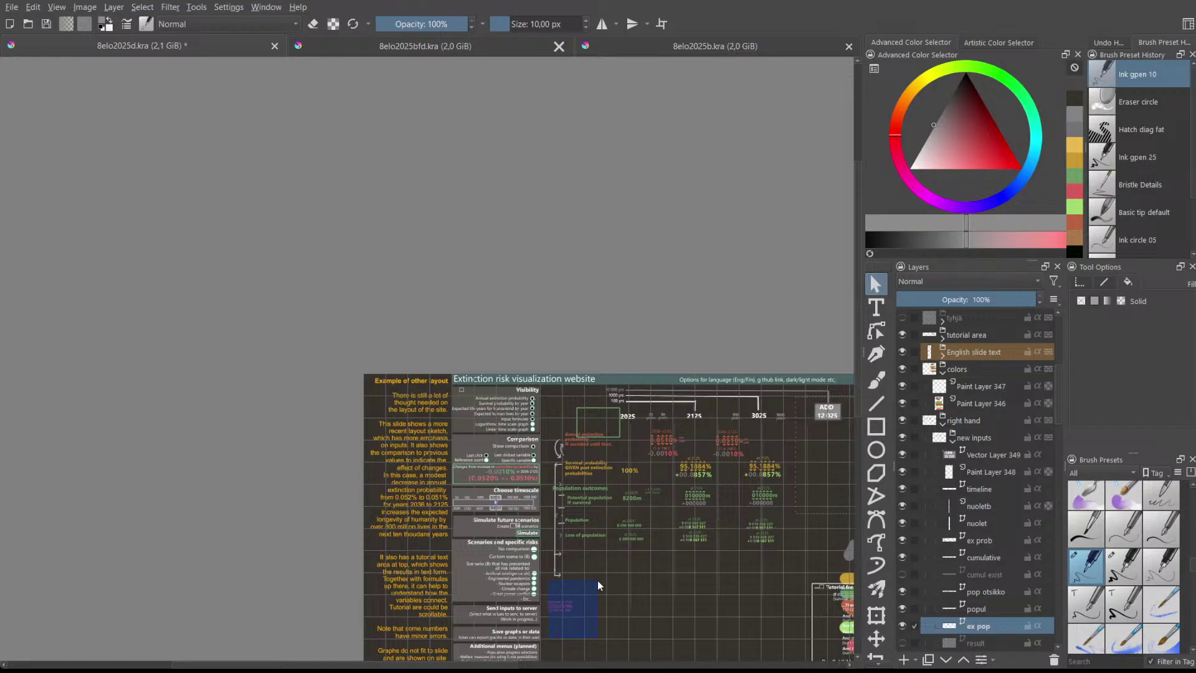
{"action": "left_click_drag", "start_coordinate": [622, 615], "coordinate": [537, 584]}
{"action": "key", "text": "Delete"}
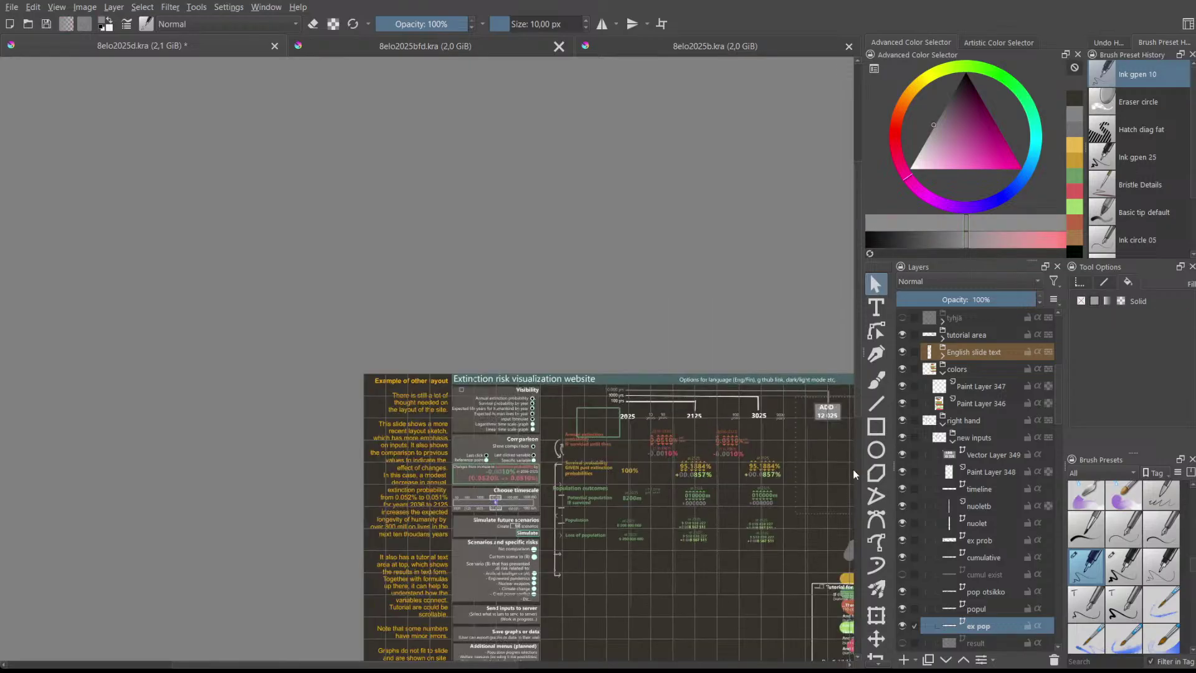
{"action": "scroll", "coordinate": [859, 413], "scroll_direction": "down", "scroll_amount": 2}
{"action": "scroll", "coordinate": [787, 540], "scroll_direction": "up", "scroll_amount": 1}
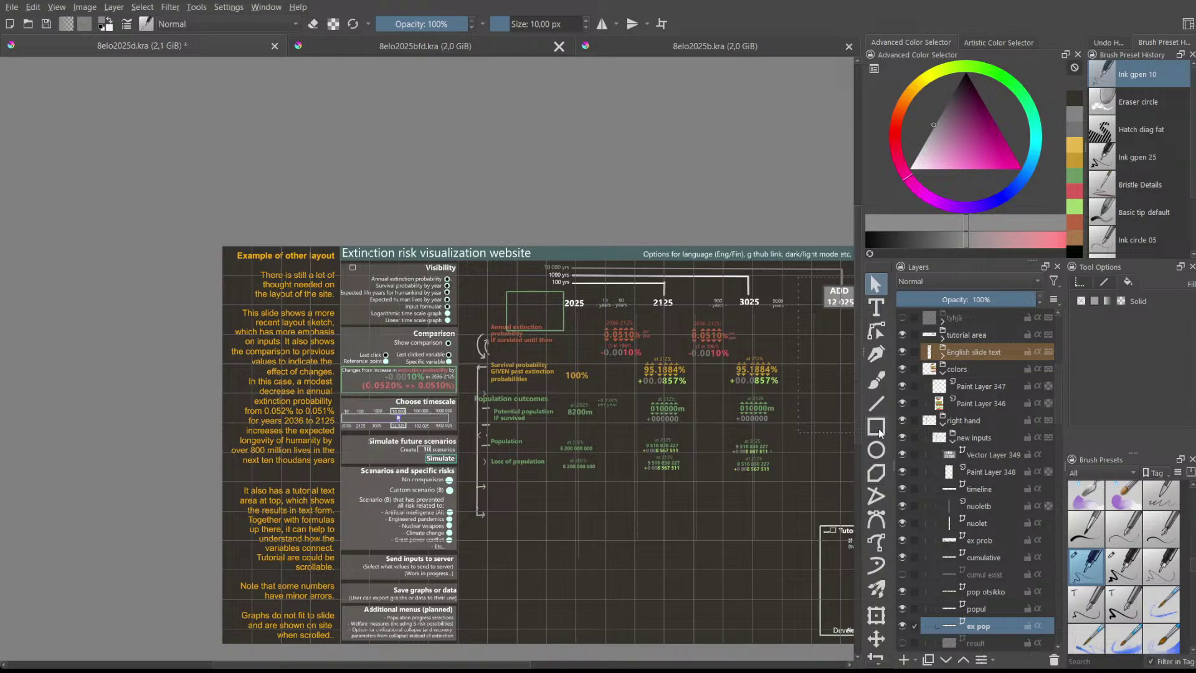
- Check what the right hand group shows on the canvas and collapse its new inputs subgroup
{"action": "left_click", "coordinate": [983, 425]}
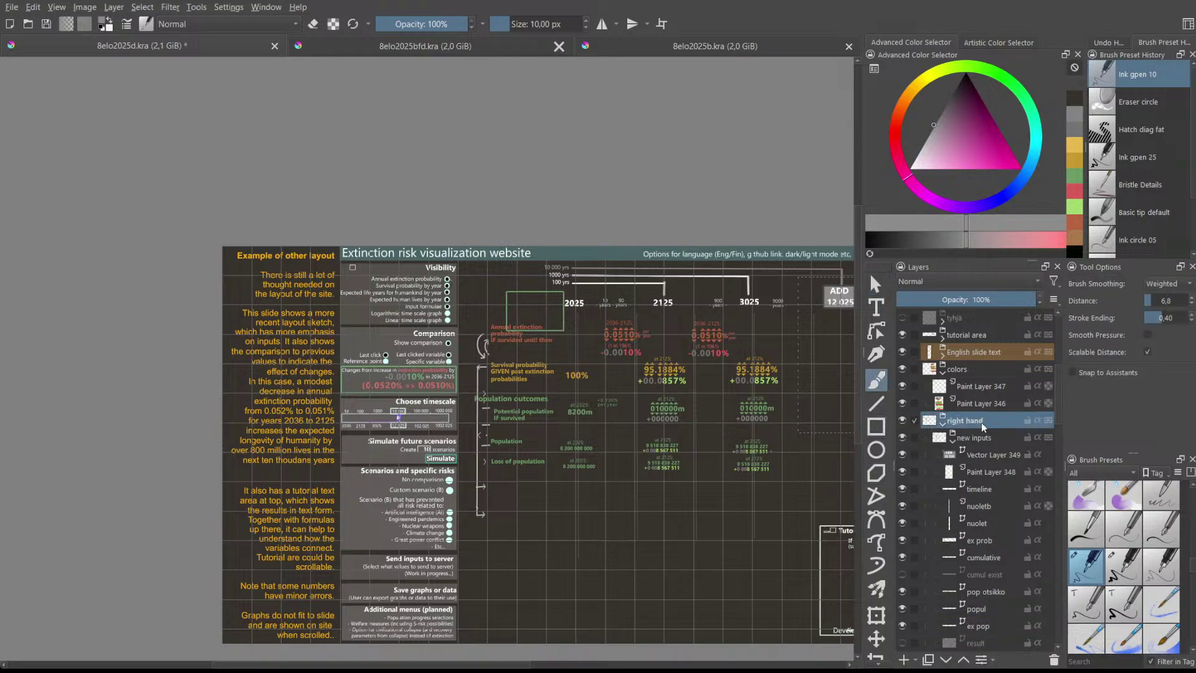
{"action": "left_click", "coordinate": [902, 421]}
{"action": "left_click", "coordinate": [901, 421]}
{"action": "left_click", "coordinate": [944, 425]}
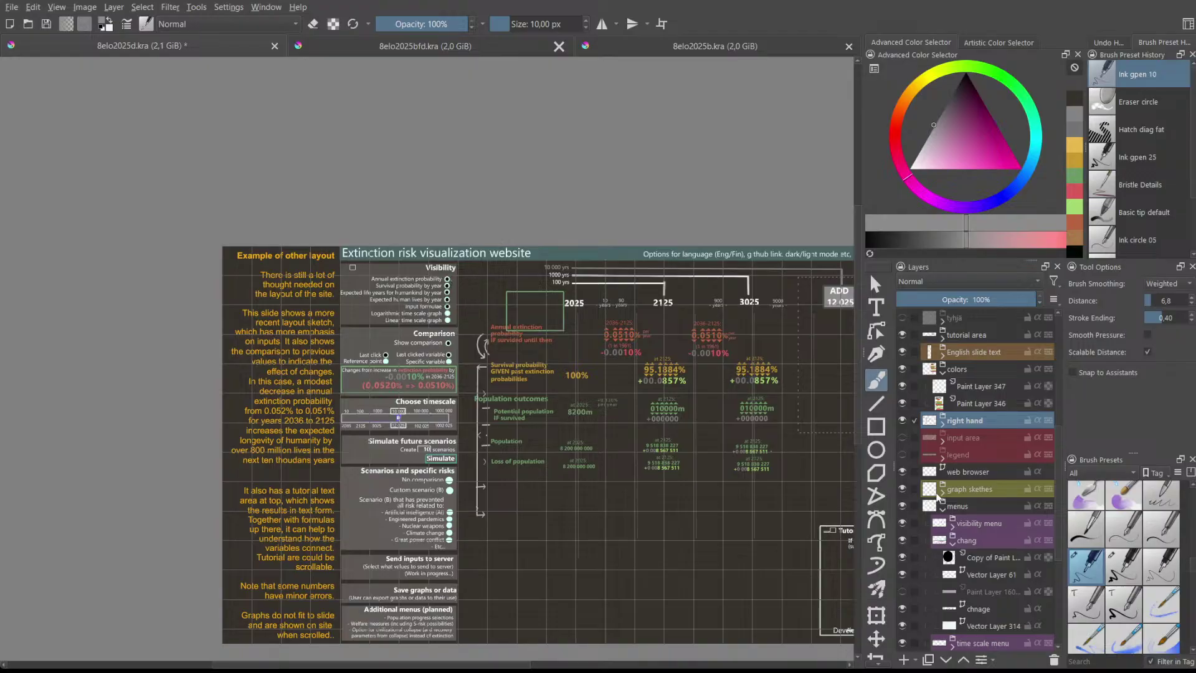
{"action": "scroll", "coordinate": [949, 456], "scroll_direction": "up", "scroll_amount": 1}
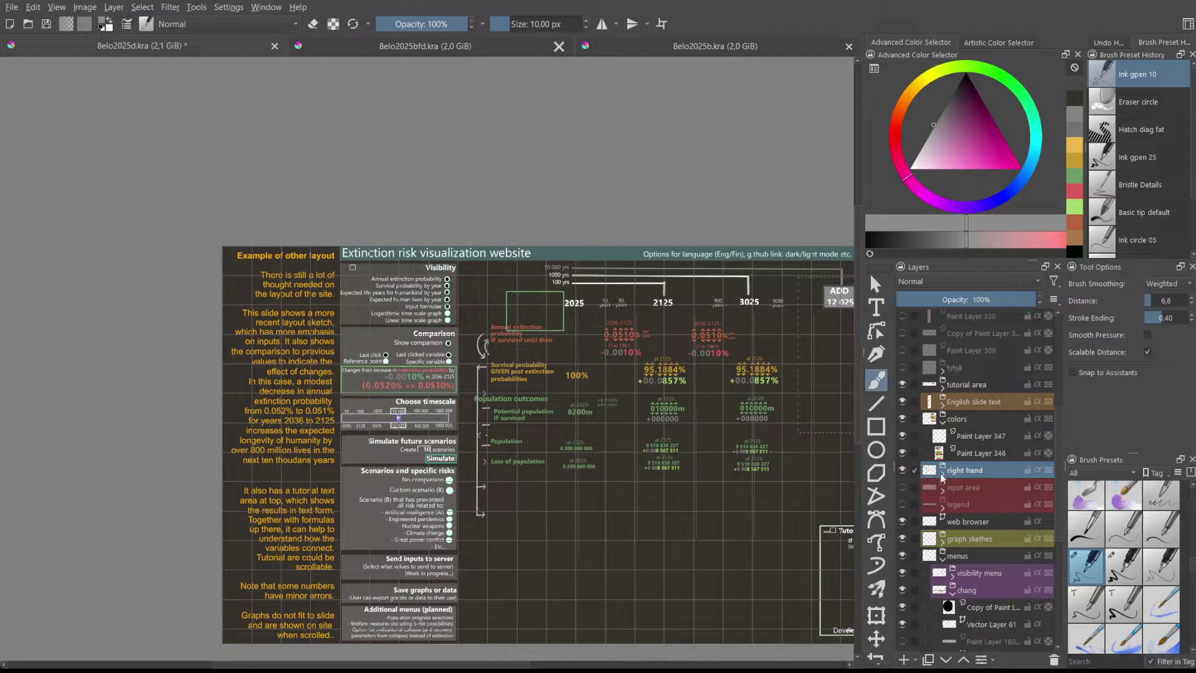
{"action": "left_click", "coordinate": [942, 477]}
{"action": "left_click", "coordinate": [952, 492]}
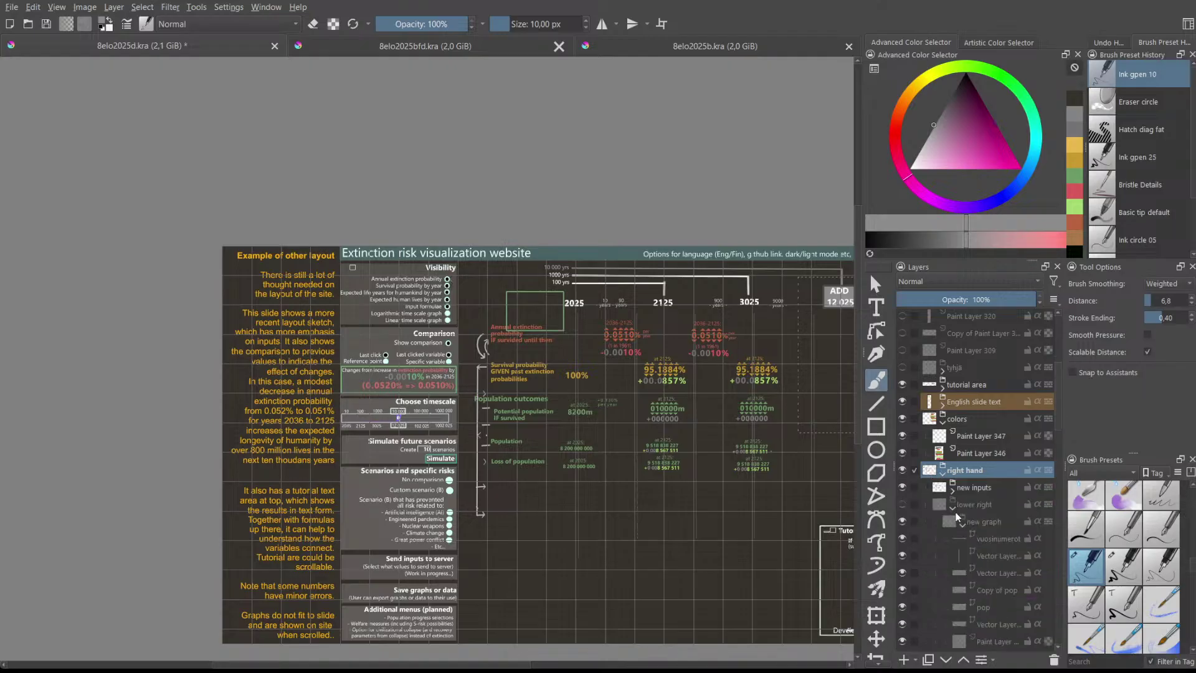
- Preview the old graph content of the lower right group, hide it again and collapse the group
{"action": "left_click", "coordinate": [903, 504]}
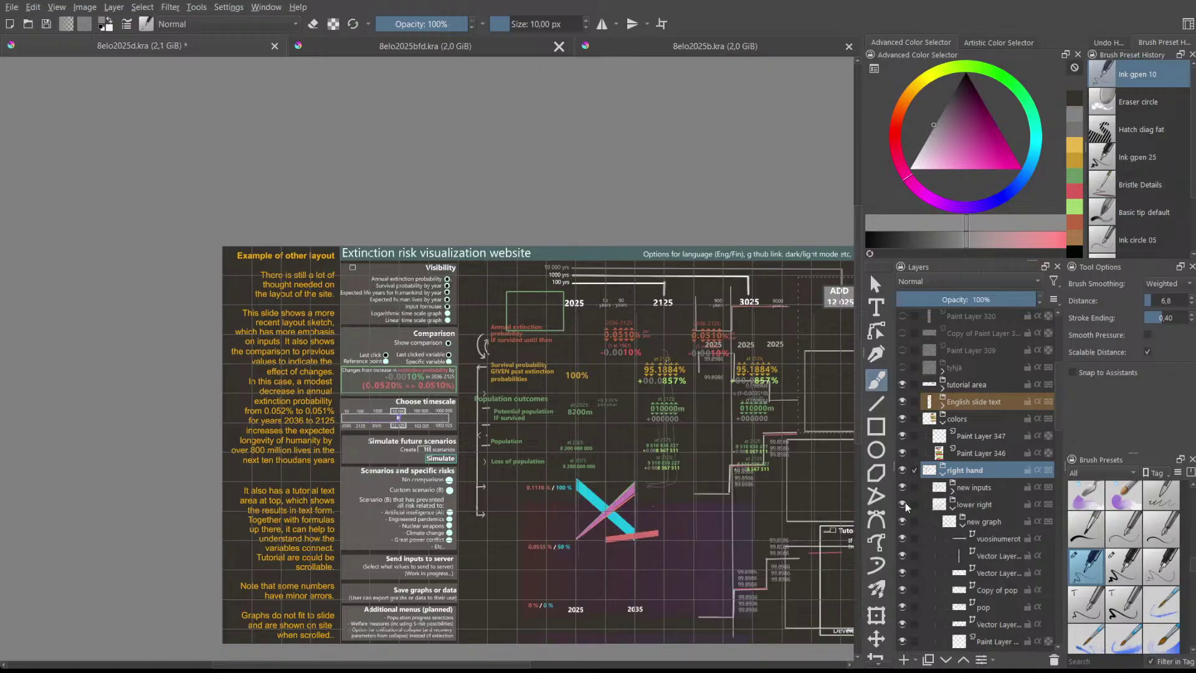
{"action": "left_click", "coordinate": [905, 503]}
{"action": "left_click", "coordinate": [906, 502]}
{"action": "left_click", "coordinate": [904, 503]}
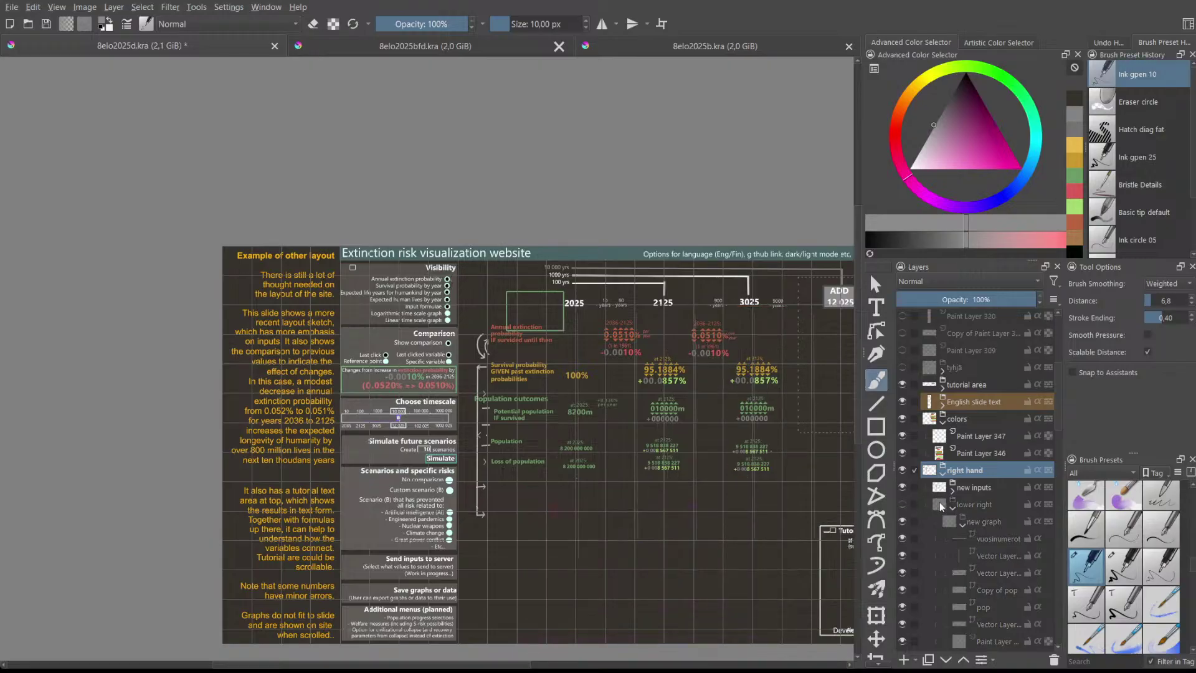
{"action": "left_click", "coordinate": [953, 506]}
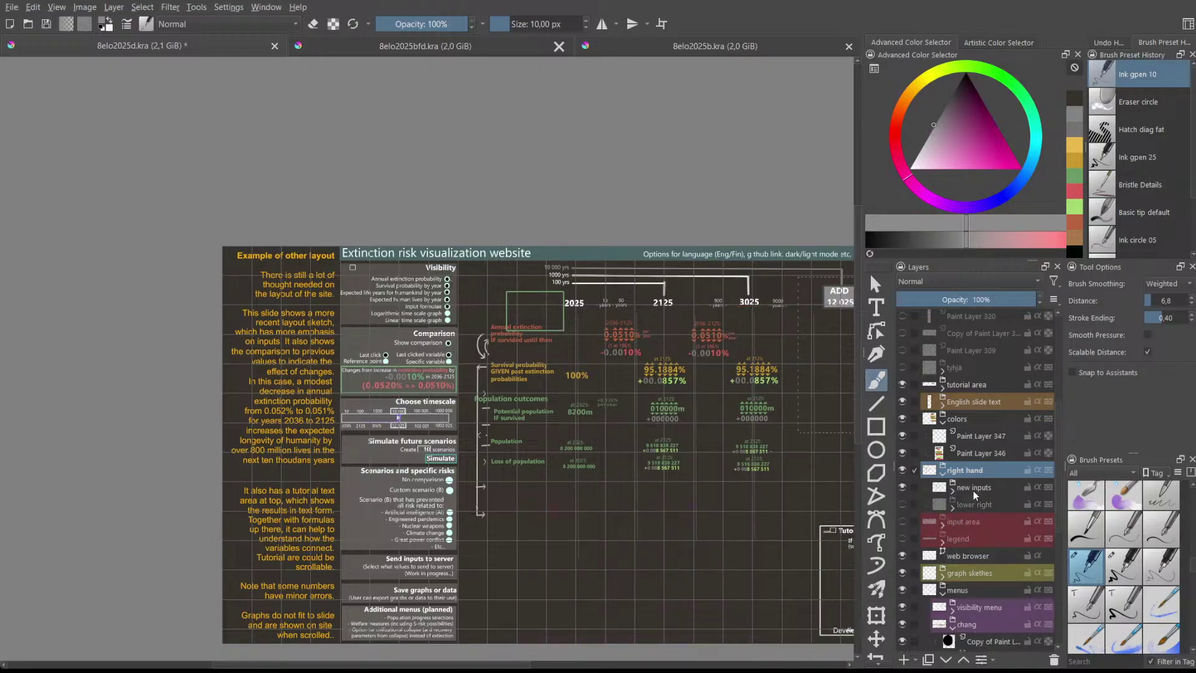
- Create a group named new graph area above new inputs in the right hand group and add a vector layer inside it
{"action": "left_click", "coordinate": [975, 492]}
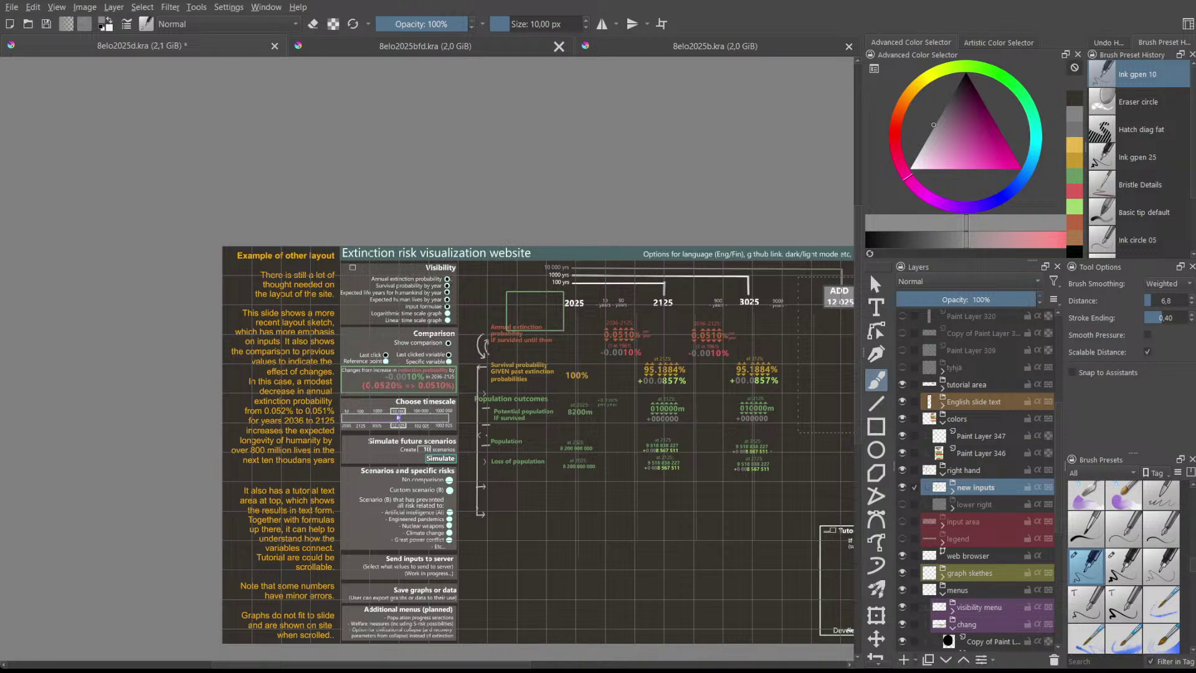
{"action": "key", "text": "ctrl+g"}
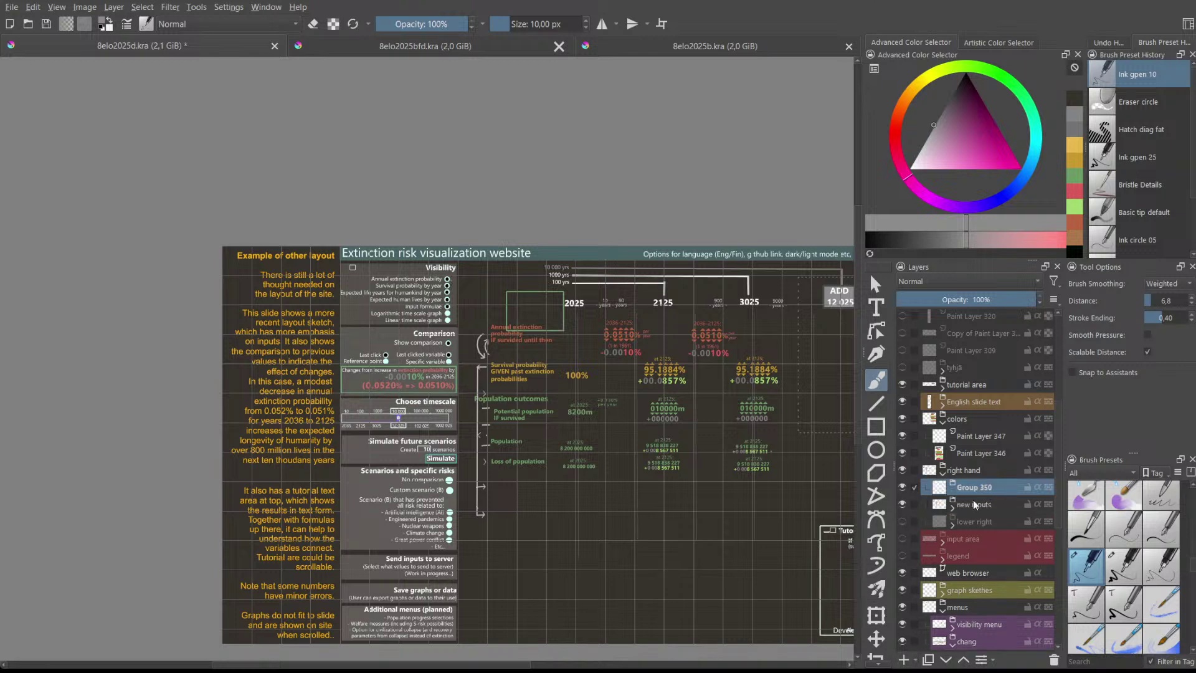
{"action": "double_click", "coordinate": [970, 488]}
{"action": "triple_click", "coordinate": [972, 487]}
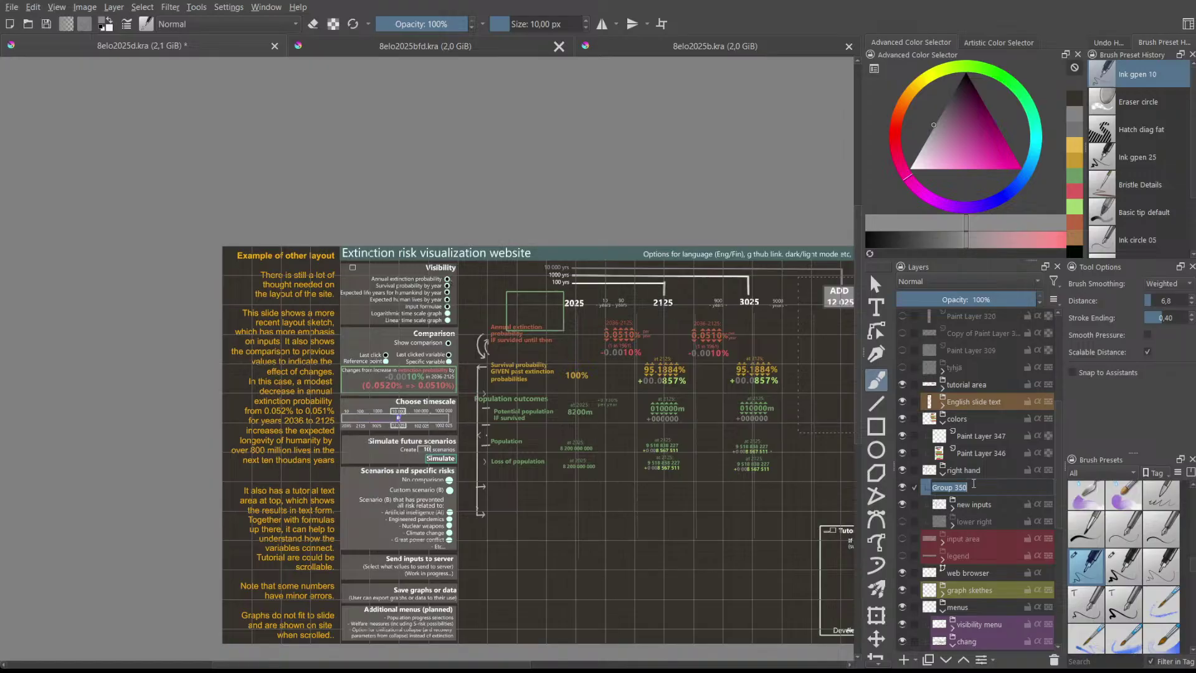
{"action": "type", "text": "new graph area"}
{"action": "key", "text": "Return"}
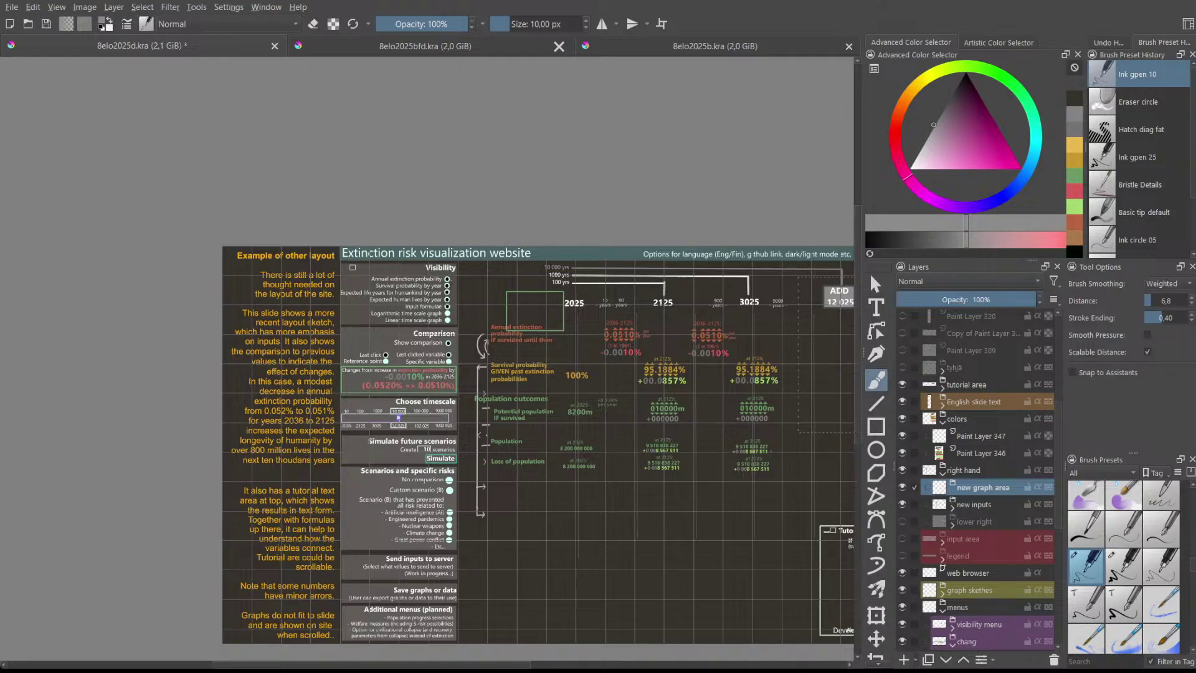
{"action": "key", "text": "shift+Insert"}
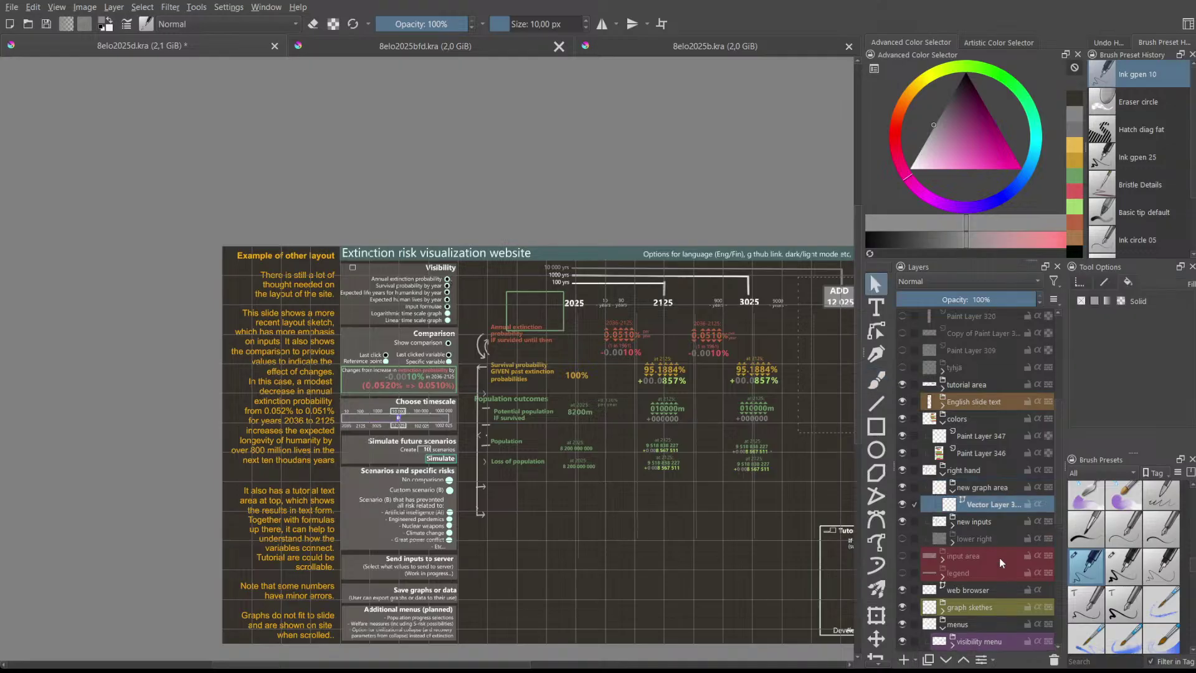
- Draw two adjoining unfilled grey rectangles, each about 495 by 312 px, below the population rows, spanning the 2025 to 3025 columns
{"action": "left_click", "coordinate": [871, 431]}
{"action": "scroll", "coordinate": [569, 514], "scroll_direction": "down", "scroll_amount": 3}
{"action": "scroll", "coordinate": [579, 516], "scroll_direction": "up", "scroll_amount": 3}
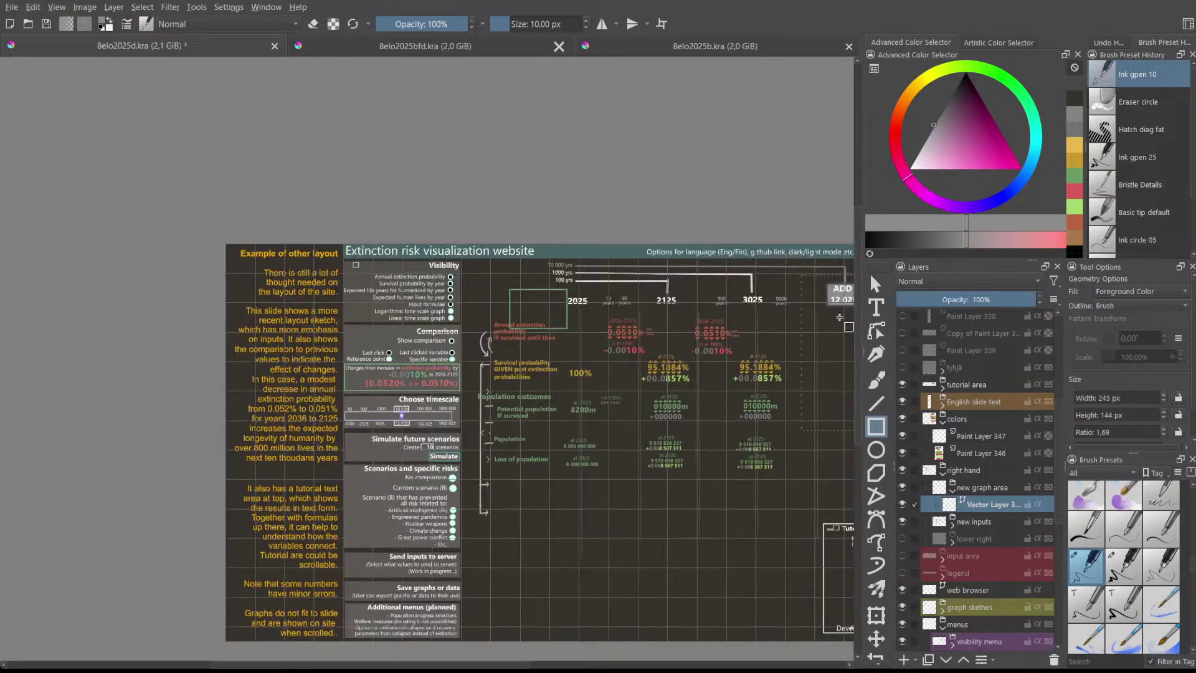
{"action": "left_click_drag", "start_coordinate": [540, 513], "coordinate": [616, 560]}
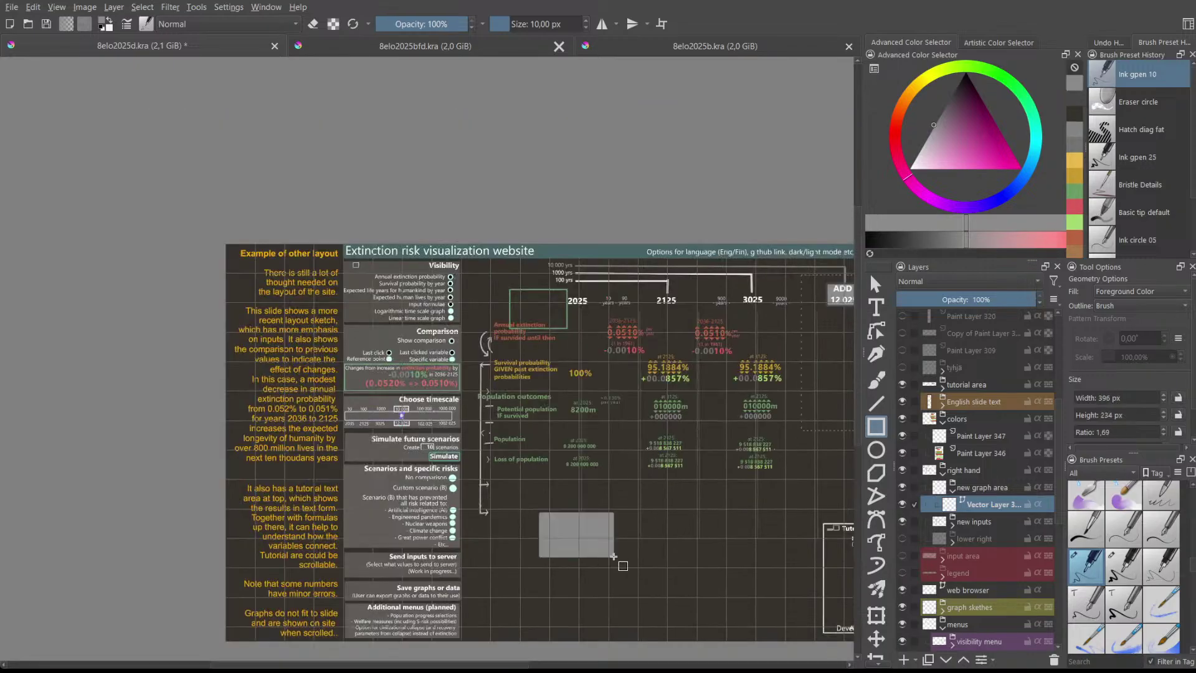
{"action": "key", "text": "ctrl+z"}
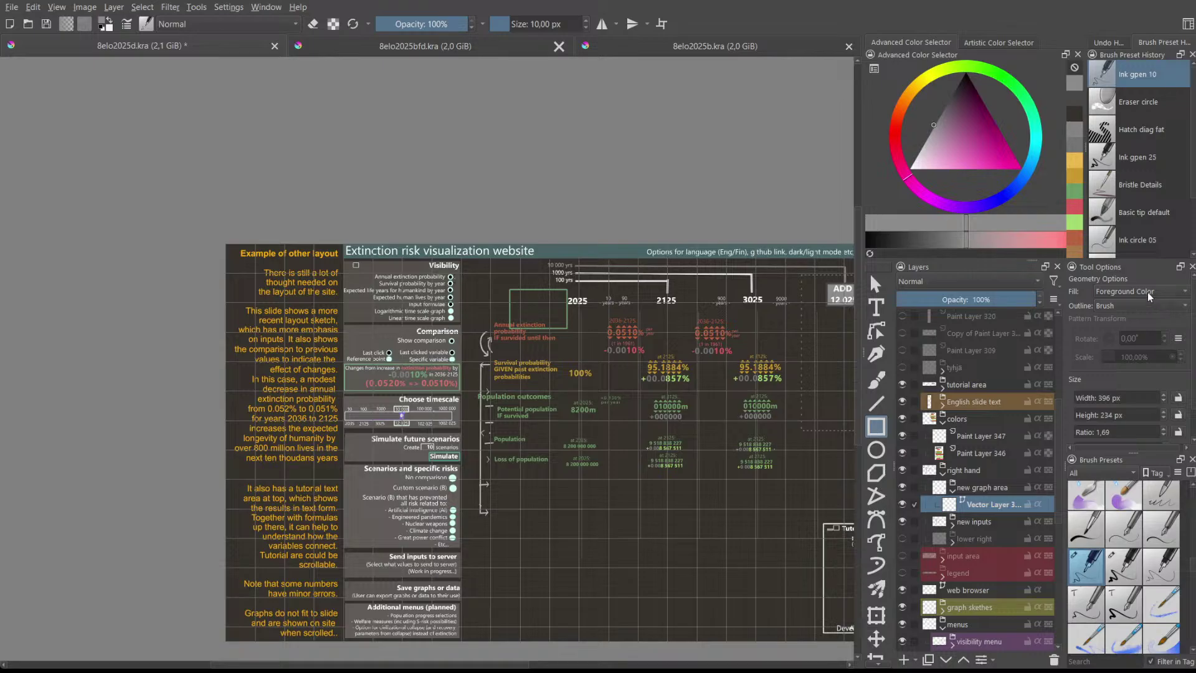
{"action": "scroll", "coordinate": [1121, 286], "scroll_direction": "up", "scroll_amount": 1}
{"action": "left_click_drag", "start_coordinate": [571, 503], "coordinate": [665, 547]}
{"action": "left_click_drag", "start_coordinate": [576, 509], "coordinate": [667, 568]}
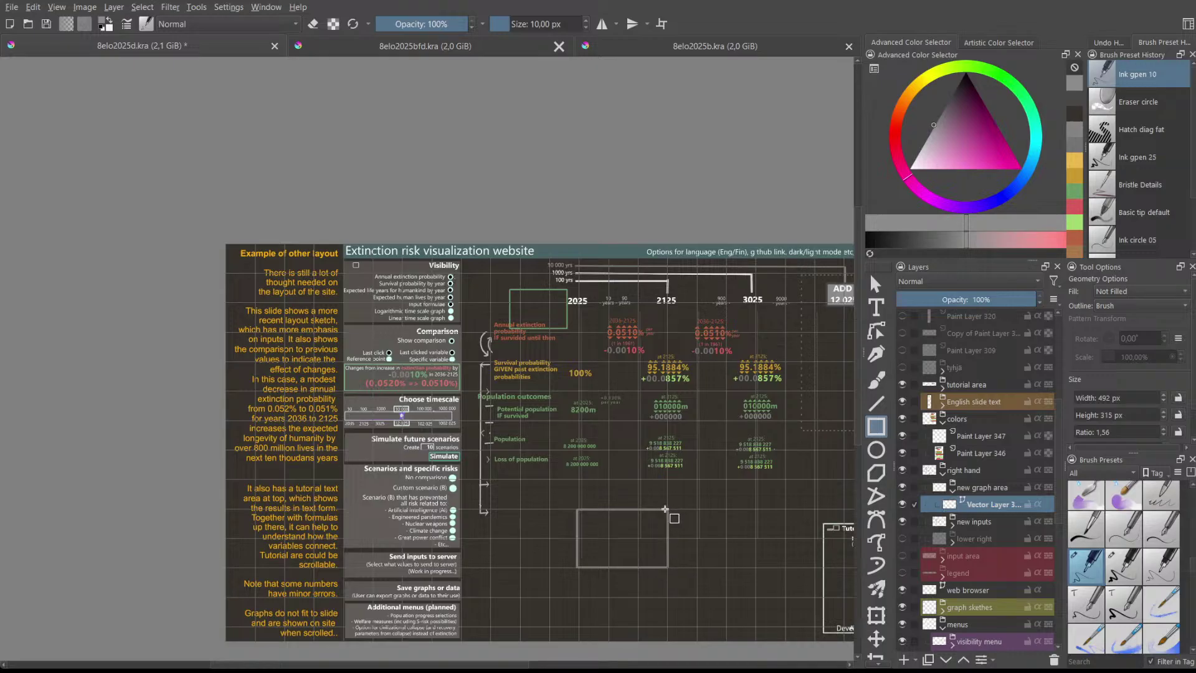
{"action": "left_click_drag", "start_coordinate": [666, 509], "coordinate": [757, 568]}
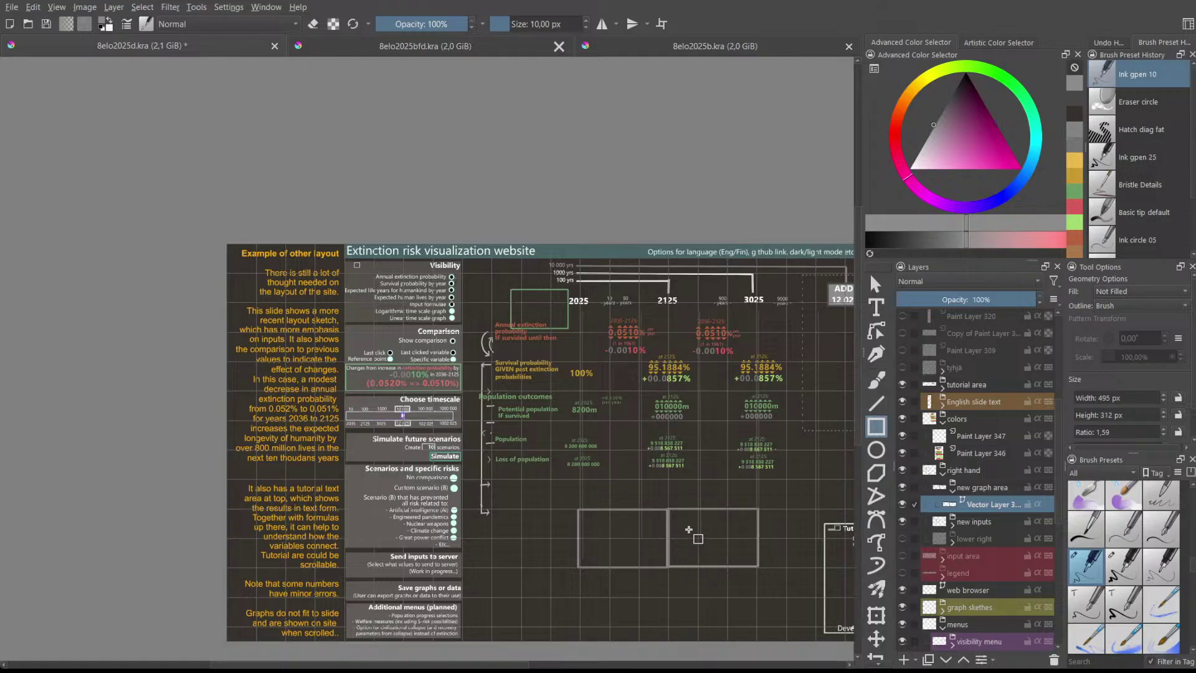
- Examine how the year headings, the 10, 90 and 900 year intervals and the value columns line up with the new rectangles
{"action": "scroll", "coordinate": [712, 543], "scroll_direction": "up", "scroll_amount": 1}
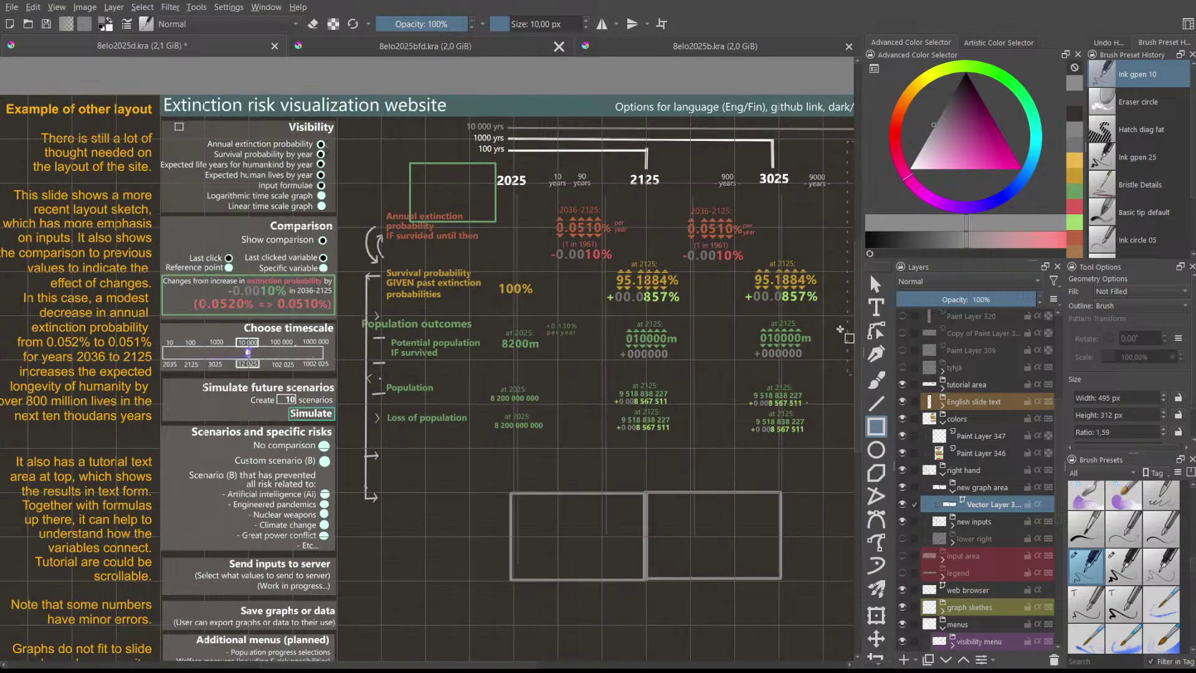
{"action": "scroll", "coordinate": [554, 180], "scroll_direction": "up", "scroll_amount": 1}
{"action": "scroll", "coordinate": [555, 180], "scroll_direction": "up", "scroll_amount": 1}
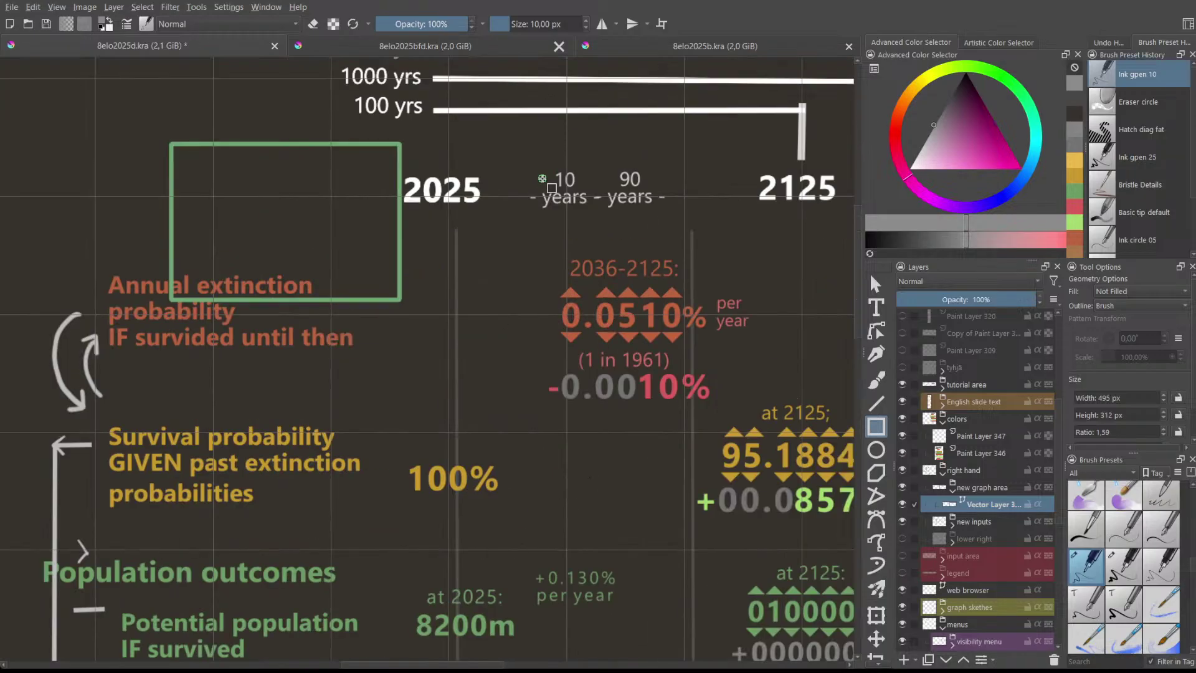
{"action": "scroll", "coordinate": [634, 183], "scroll_direction": "down", "scroll_amount": 4}
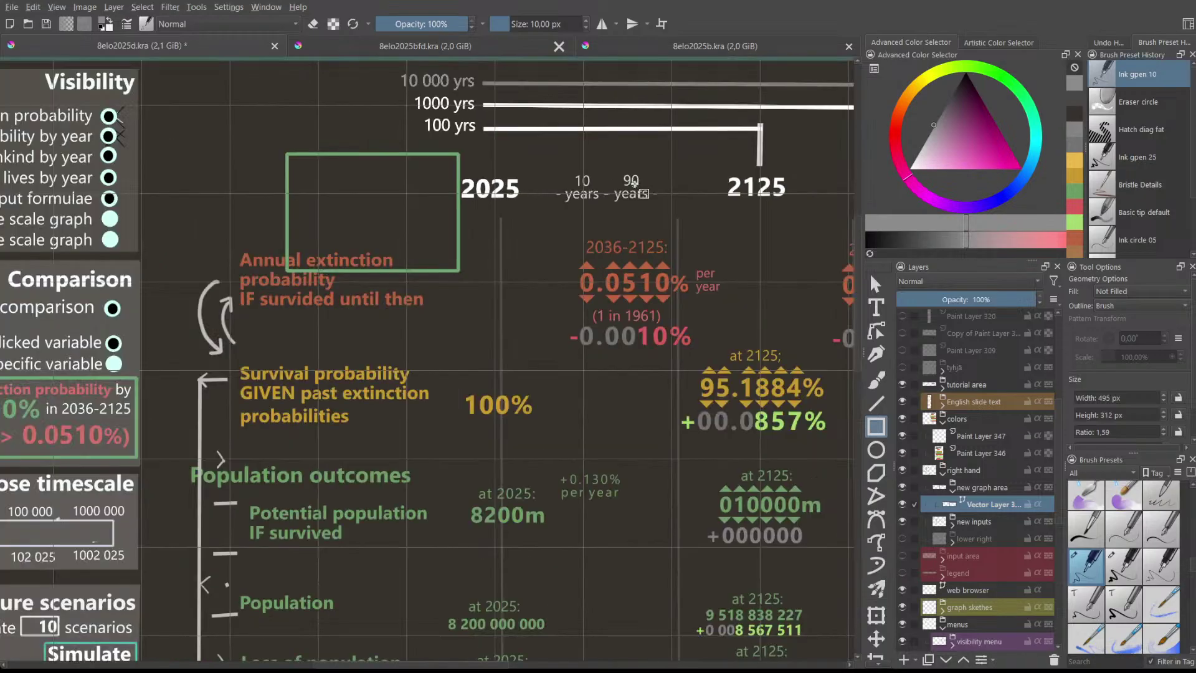
{"action": "scroll", "coordinate": [793, 197], "scroll_direction": "up", "scroll_amount": 2}
{"action": "scroll", "coordinate": [792, 197], "scroll_direction": "up", "scroll_amount": 2}
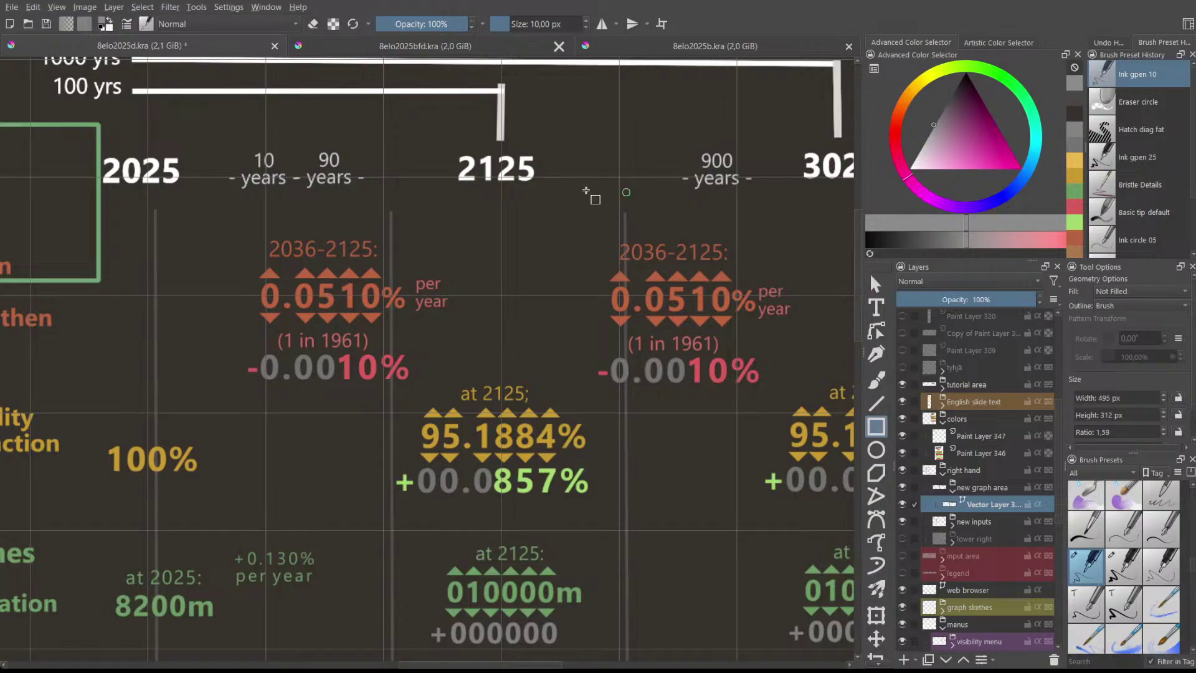
{"action": "scroll", "coordinate": [236, 150], "scroll_direction": "up", "scroll_amount": 1}
{"action": "scroll", "coordinate": [627, 185], "scroll_direction": "down", "scroll_amount": 2}
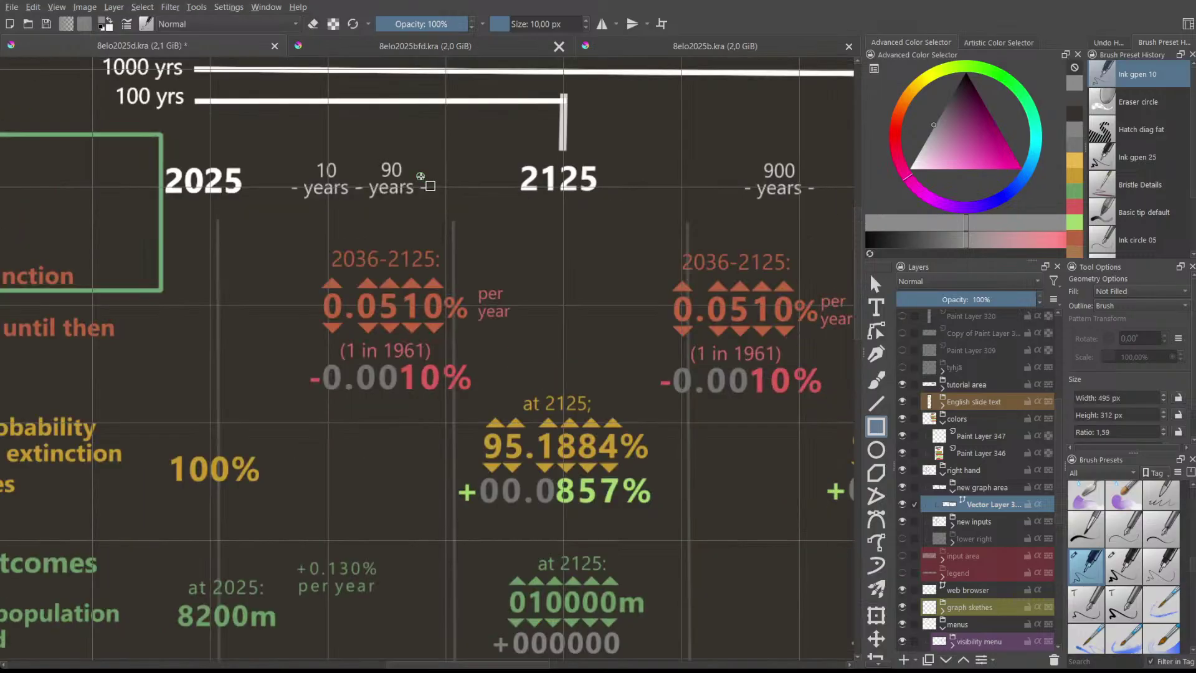
{"action": "scroll", "coordinate": [616, 413], "scroll_direction": "down", "scroll_amount": 1}
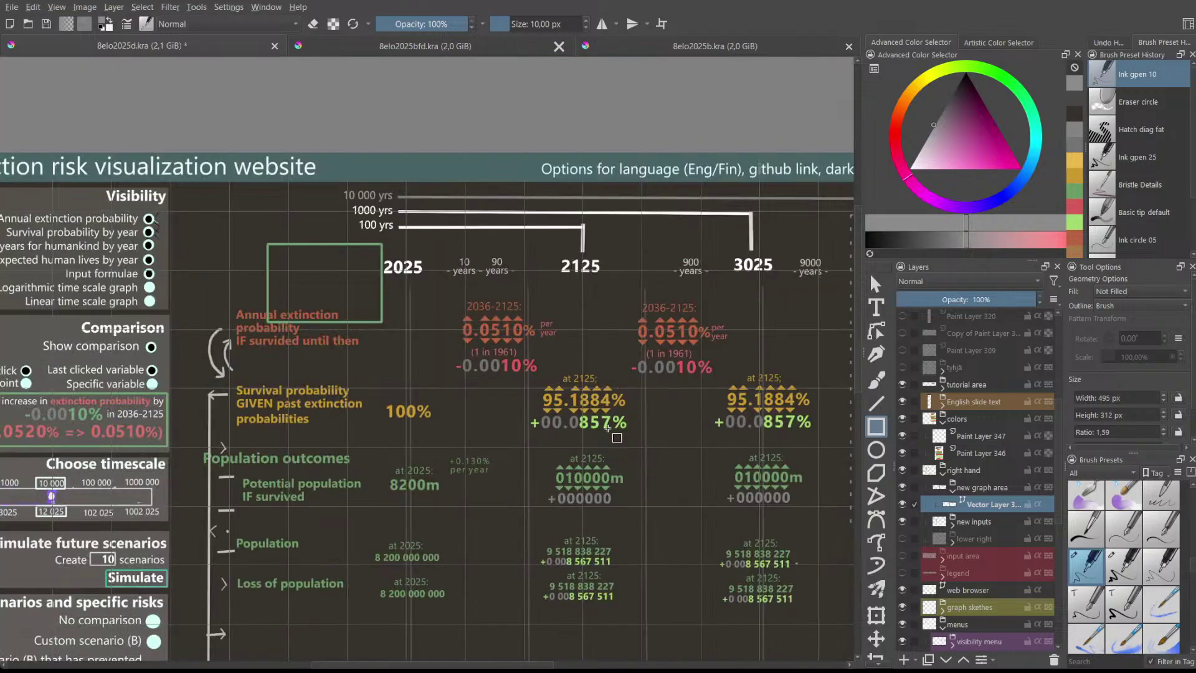
{"action": "scroll", "coordinate": [637, 530], "scroll_direction": "down", "scroll_amount": 3}
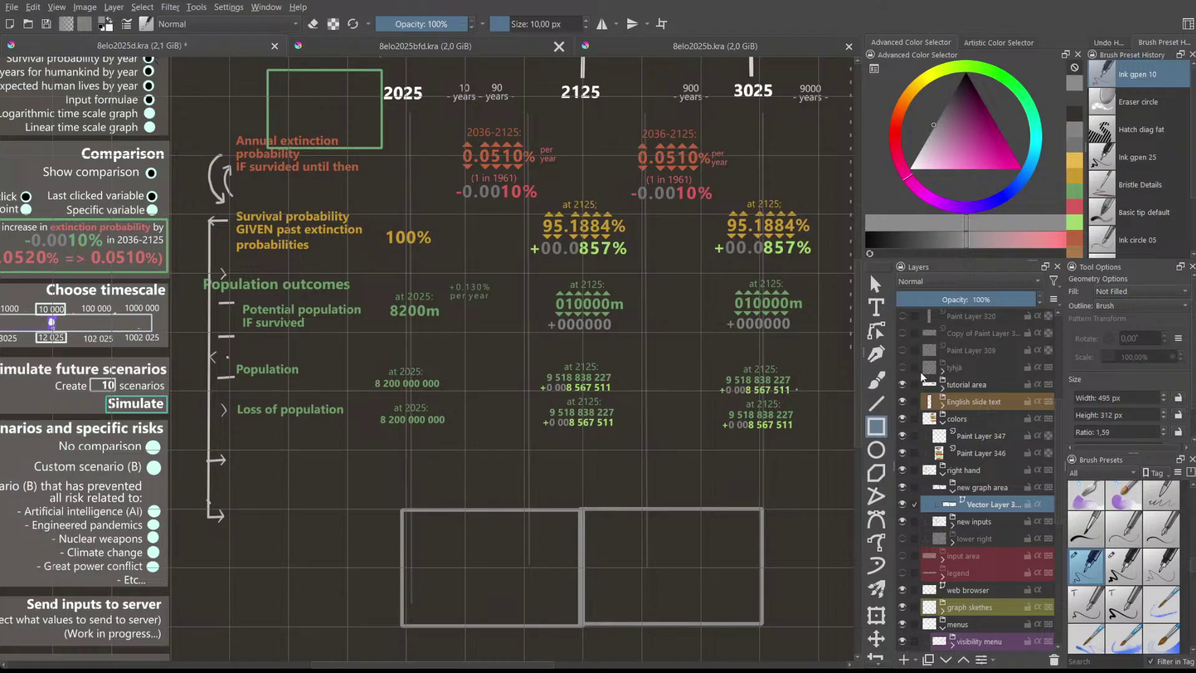
- Sample the red-orange colour of the 2036-2125 annual extinction probability value as the drawing colour
{"action": "left_click", "coordinate": [877, 404]}
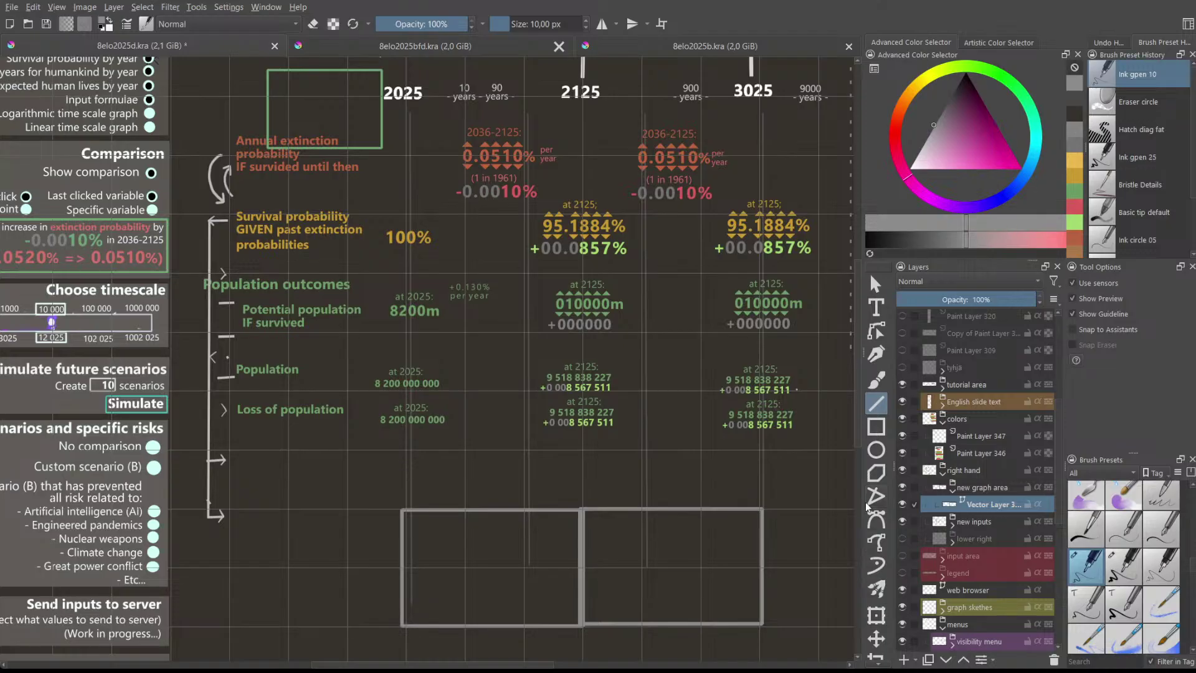
{"action": "scroll", "coordinate": [870, 568], "scroll_direction": "down", "scroll_amount": 2}
{"action": "scroll", "coordinate": [877, 559], "scroll_direction": "down", "scroll_amount": 3}
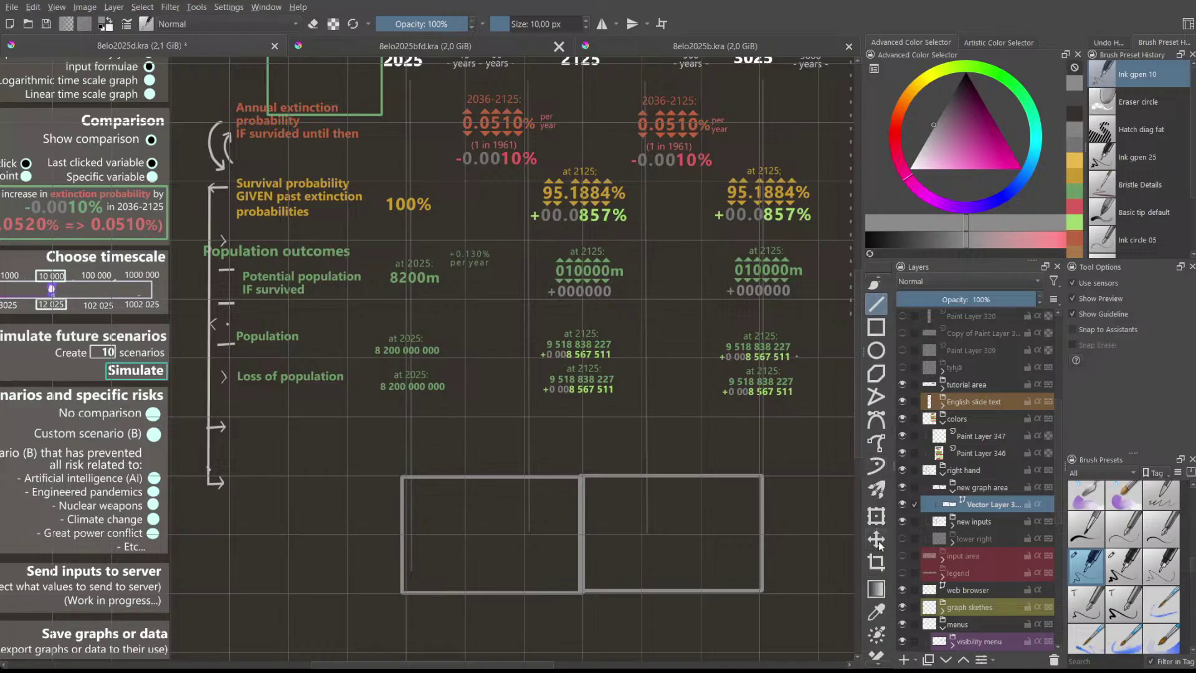
{"action": "left_click", "coordinate": [877, 612]}
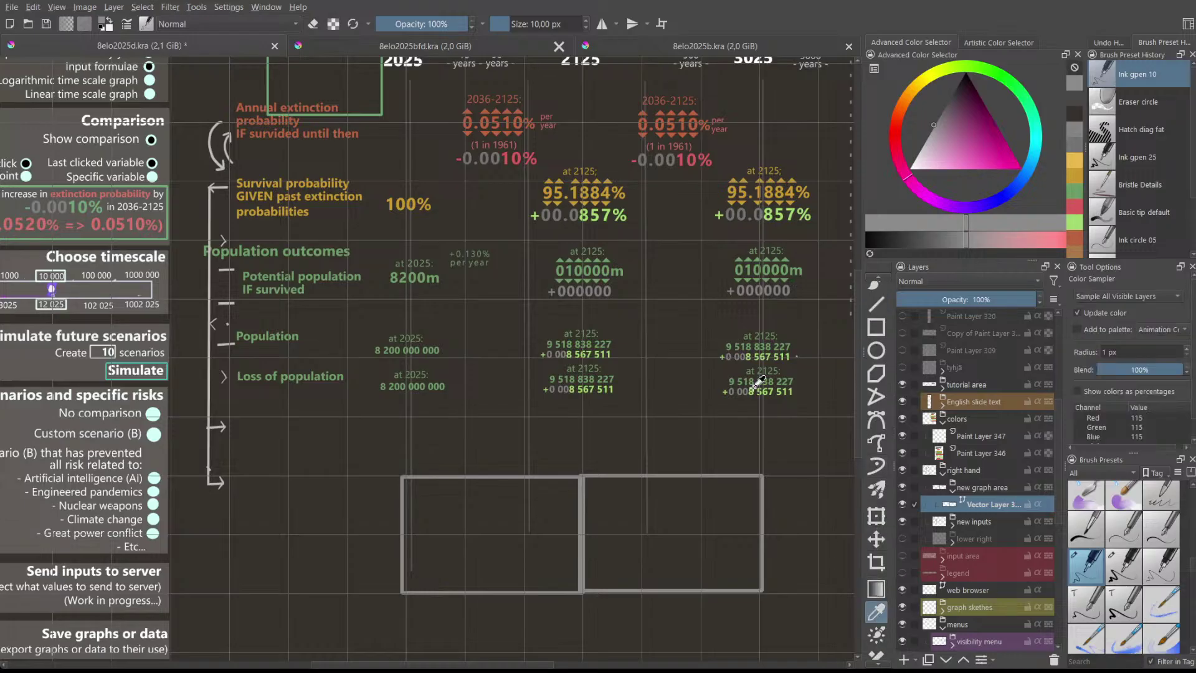
{"action": "left_click", "coordinate": [524, 128]}
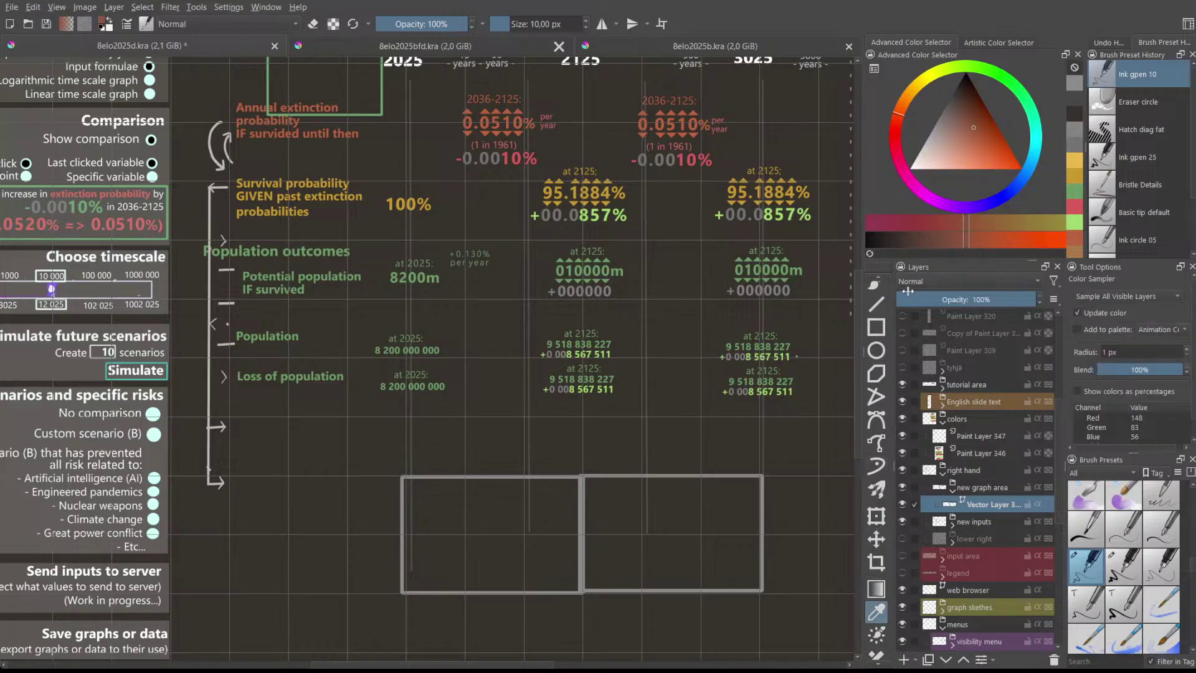
- Draw a horizontal red-orange line near the upper edge of the first rectangle and another near the lower edge of the second rectangle
{"action": "left_click", "coordinate": [883, 305]}
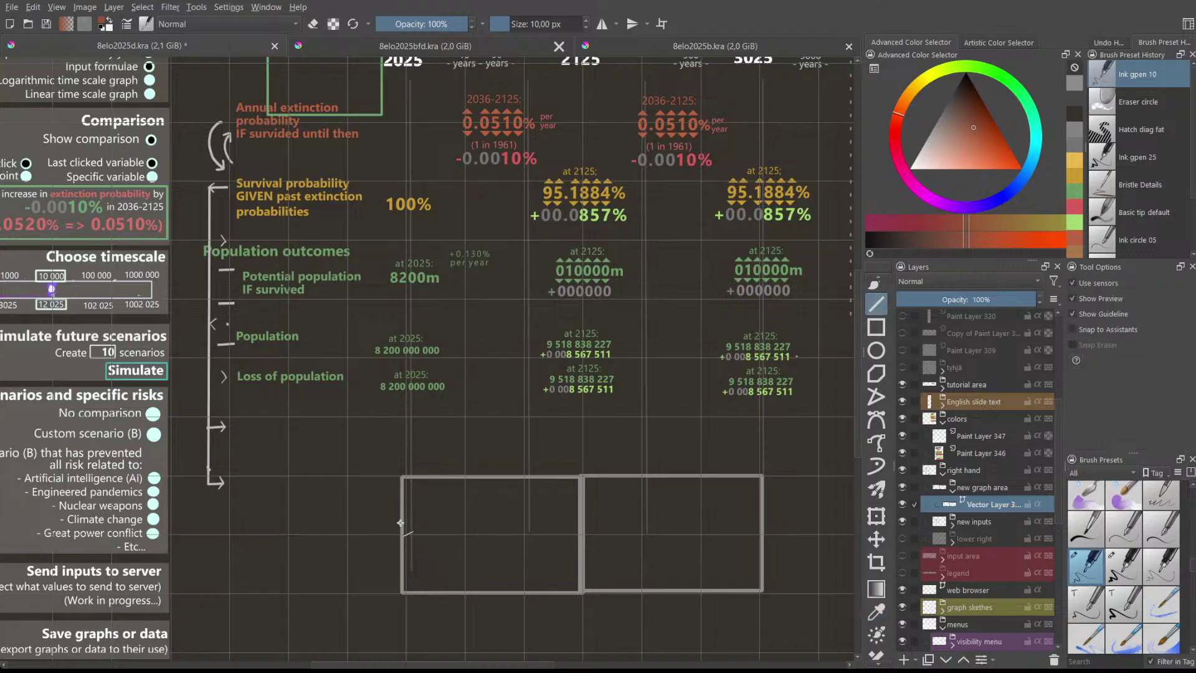
{"action": "left_click_drag", "start_coordinate": [401, 521], "coordinate": [580, 520]}
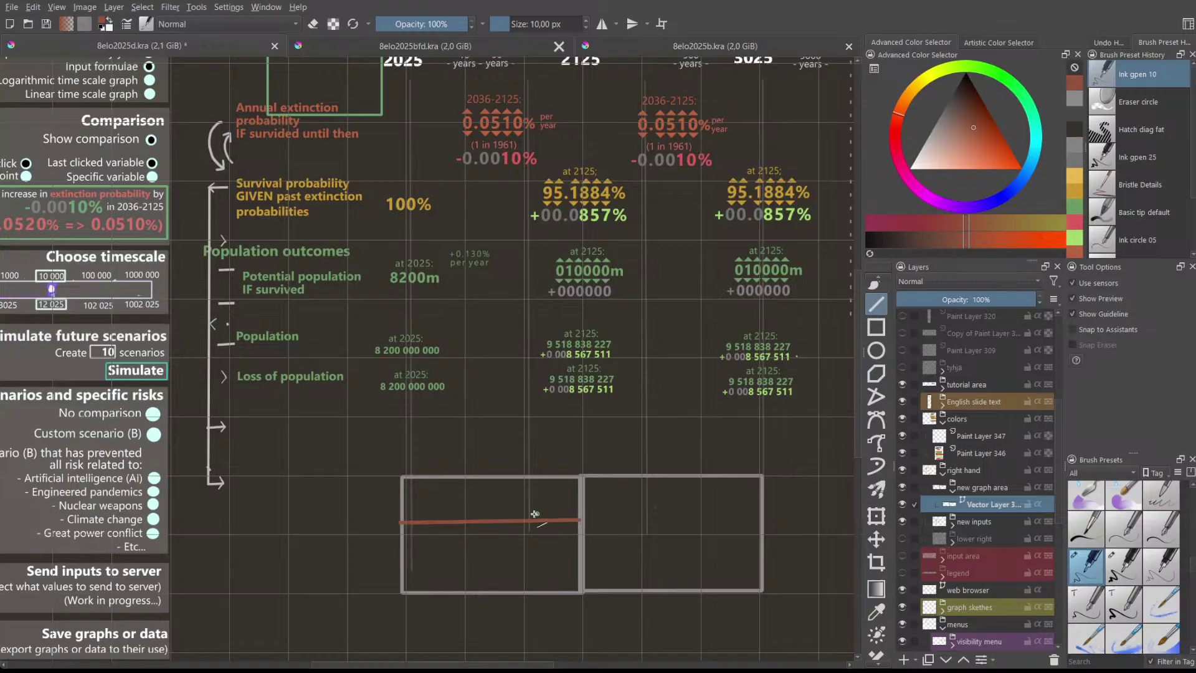
{"action": "key", "text": "ctrl+z"}
{"action": "left_click_drag", "start_coordinate": [405, 490], "coordinate": [580, 491]}
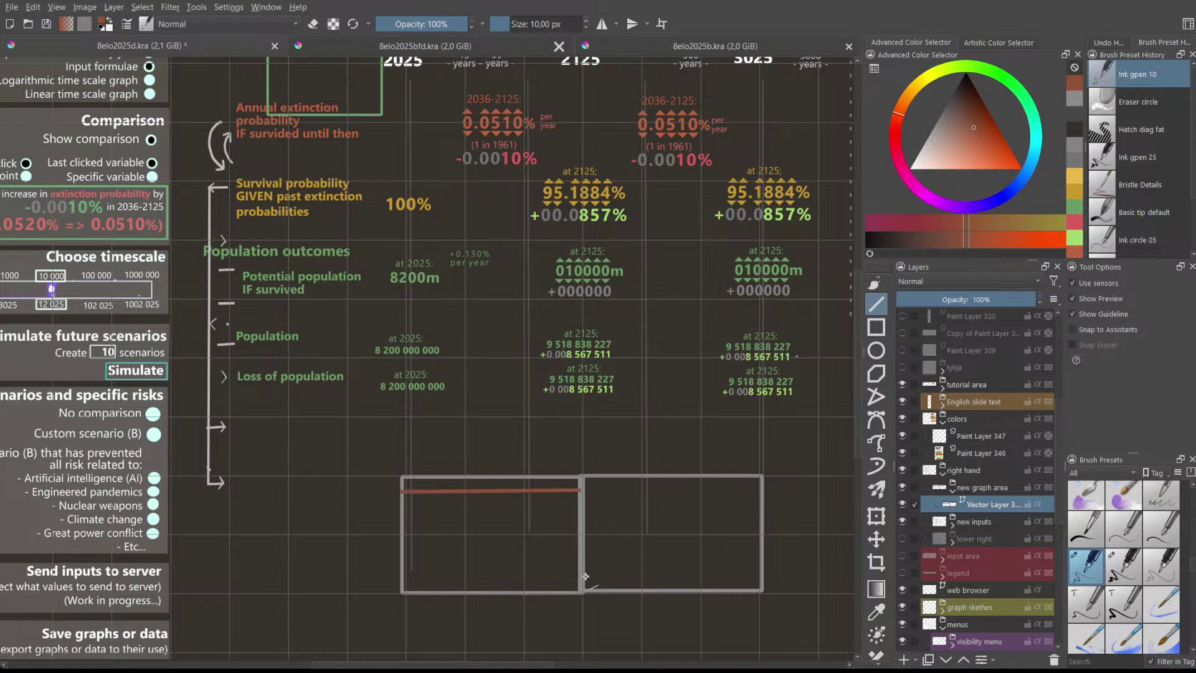
{"action": "left_click_drag", "start_coordinate": [581, 578], "coordinate": [760, 578]}
- Sample the yellow of the 100% survival probability value as the drawing colour
{"action": "scroll", "coordinate": [374, 181], "scroll_direction": "up", "scroll_amount": 5}
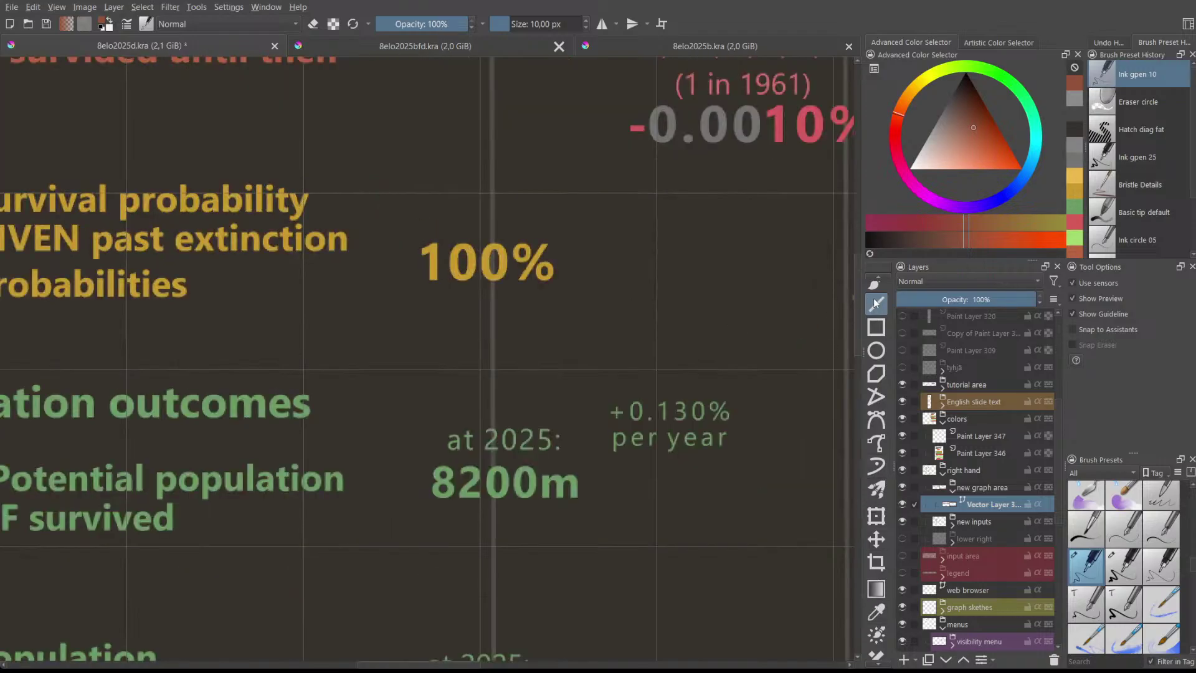
{"action": "scroll", "coordinate": [730, 411], "scroll_direction": "down", "scroll_amount": 5}
{"action": "scroll", "coordinate": [712, 514], "scroll_direction": "down", "scroll_amount": 1}
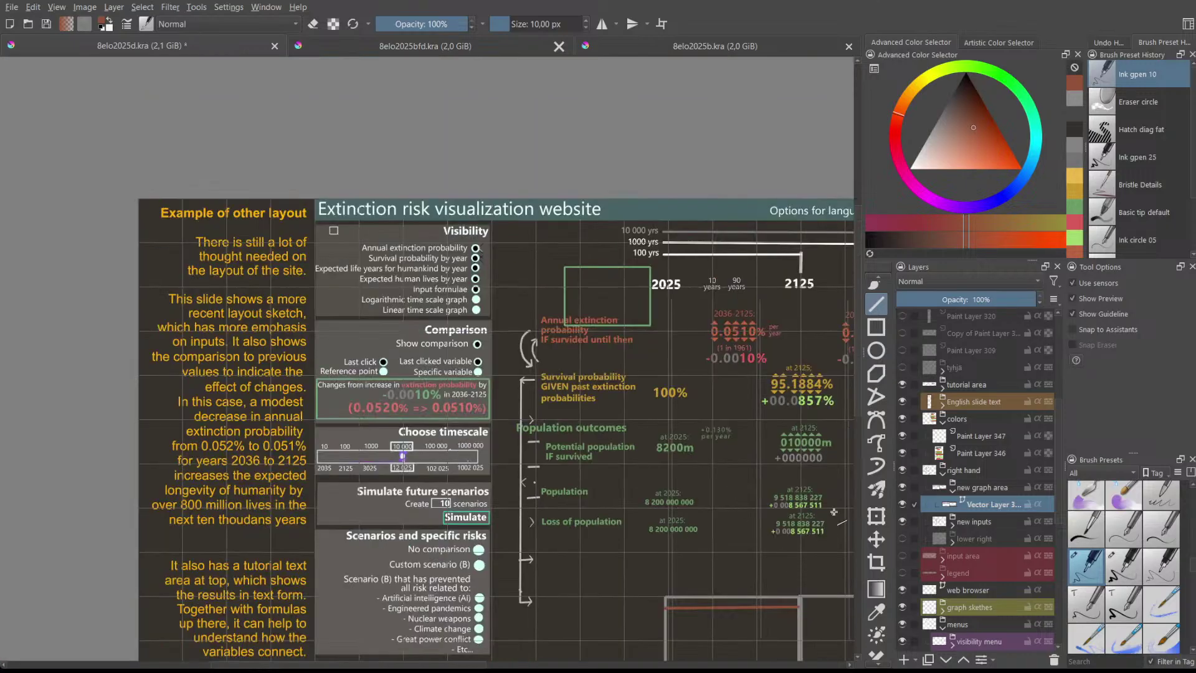
{"action": "left_click", "coordinate": [875, 612]}
{"action": "scroll", "coordinate": [704, 408], "scroll_direction": "up", "scroll_amount": 5}
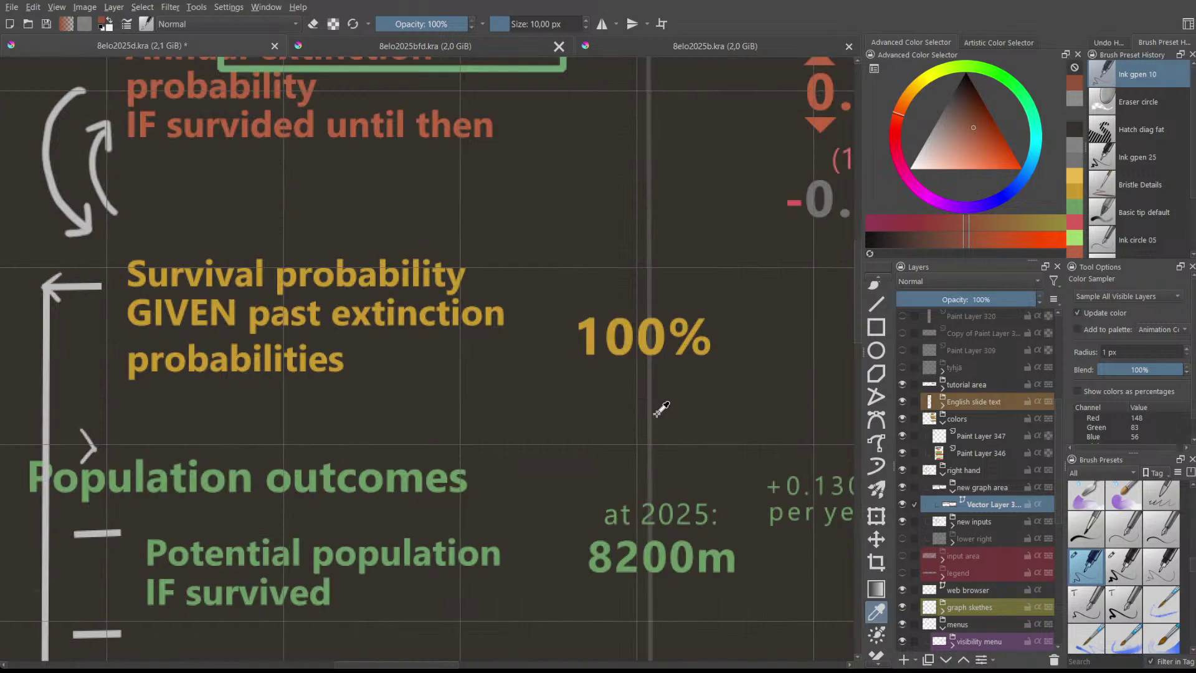
{"action": "left_click", "coordinate": [615, 330]}
{"action": "scroll", "coordinate": [743, 414], "scroll_direction": "down", "scroll_amount": 5}
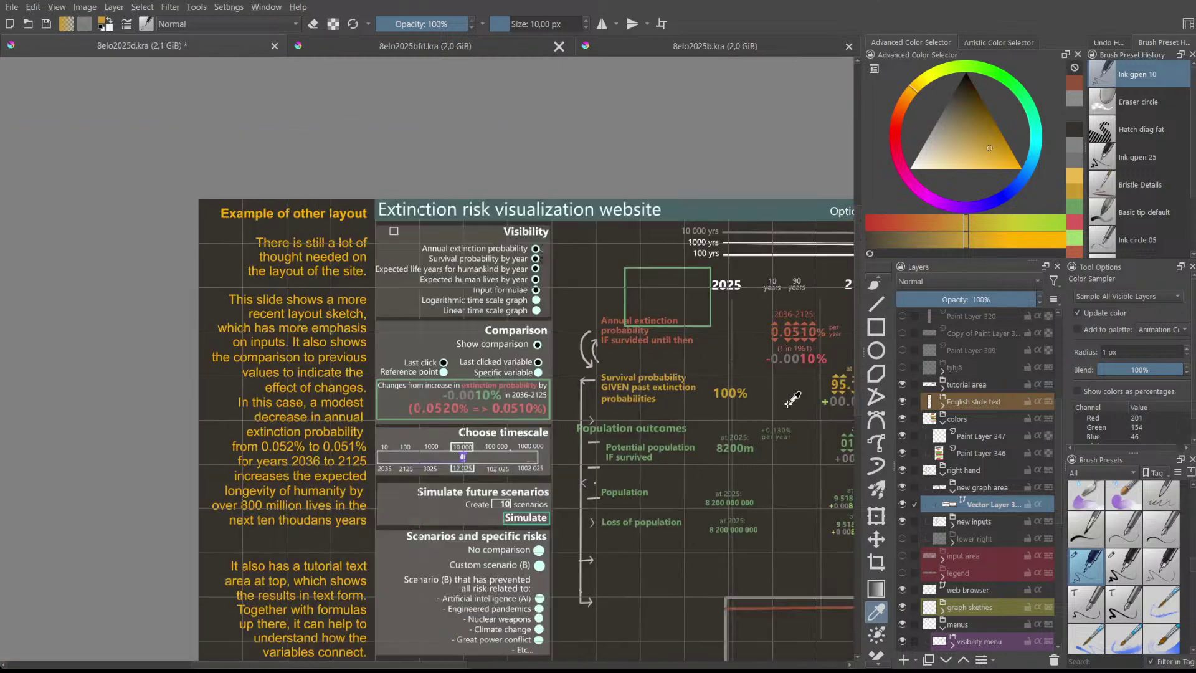
- Draw a yellow survival line descending gently from the first rectangle's upper corner at 2025, then more steeply across the second rectangle to 3025
{"action": "left_click_drag", "start_coordinate": [466, 665], "coordinate": [601, 645]}
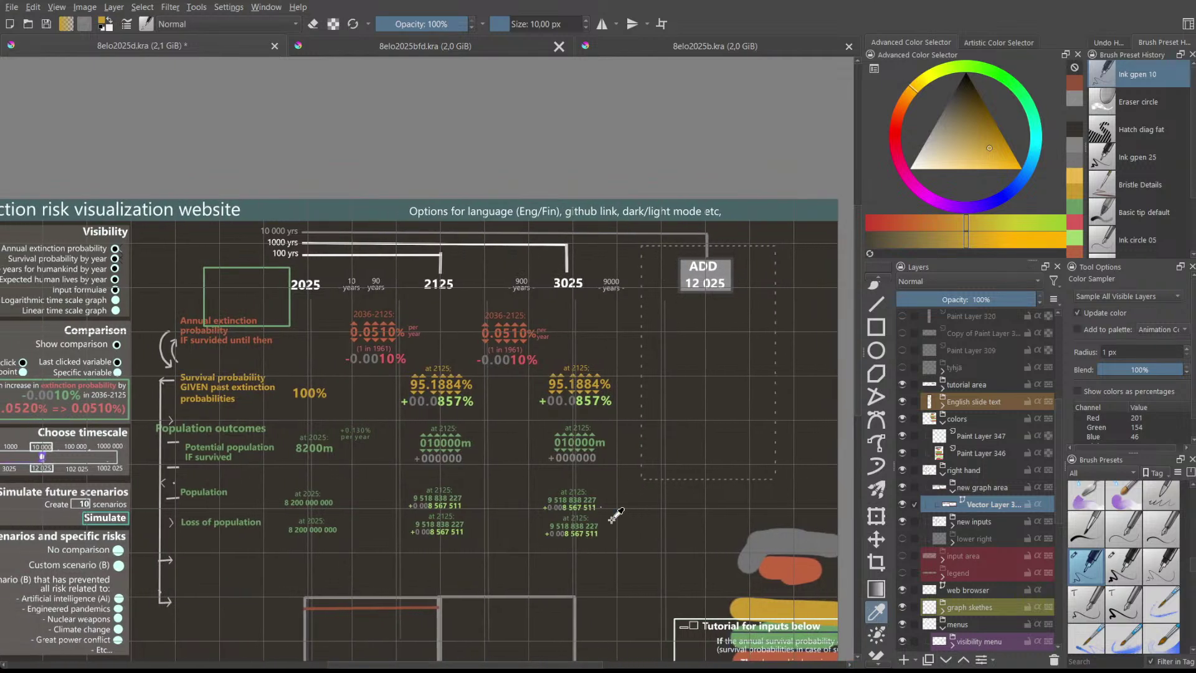
{"action": "scroll", "coordinate": [857, 267], "scroll_direction": "down", "scroll_amount": 4}
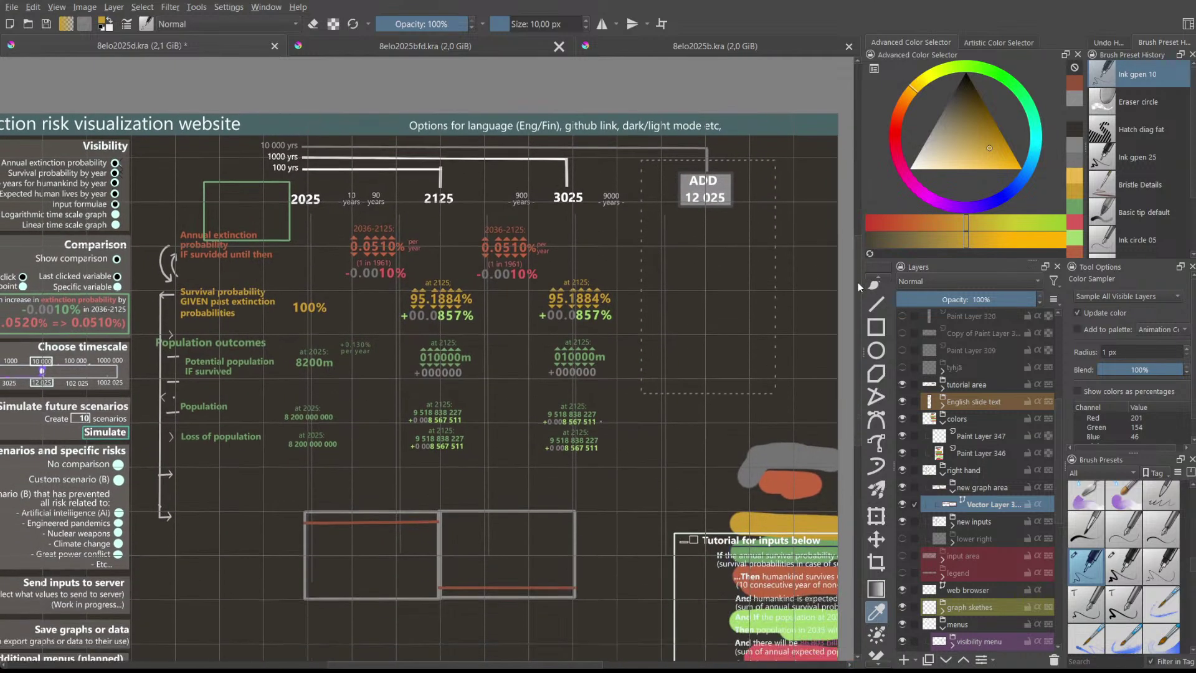
{"action": "scroll", "coordinate": [661, 481], "scroll_direction": "up", "scroll_amount": 2}
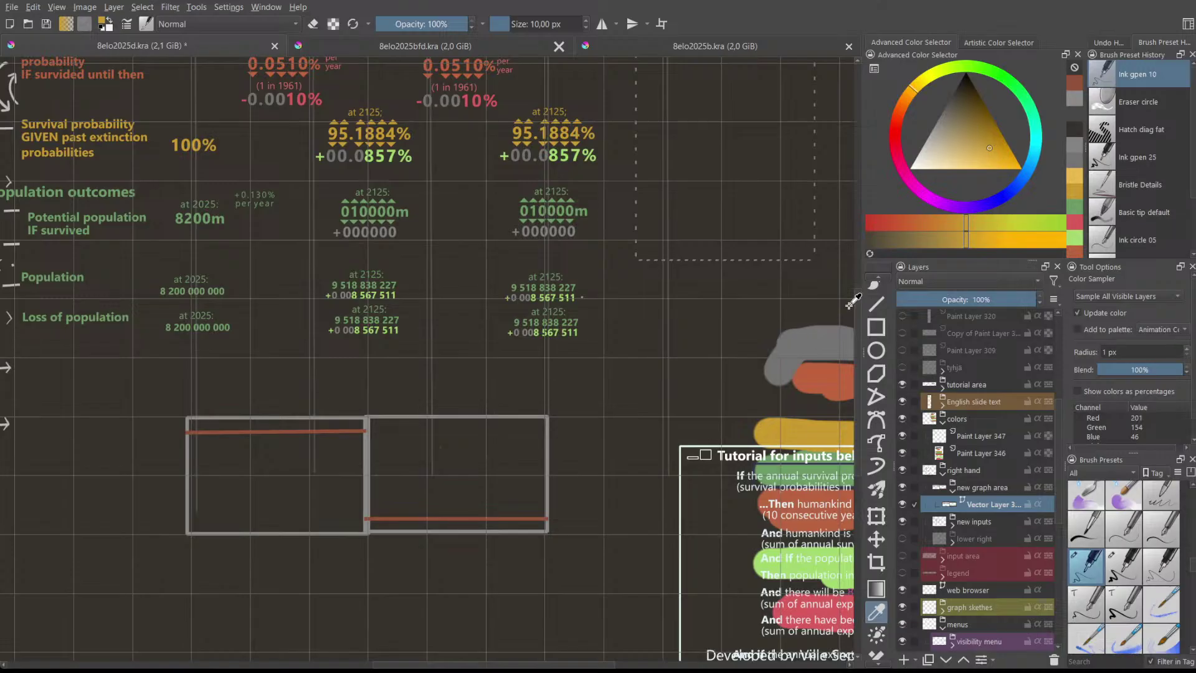
{"action": "left_click", "coordinate": [876, 303]}
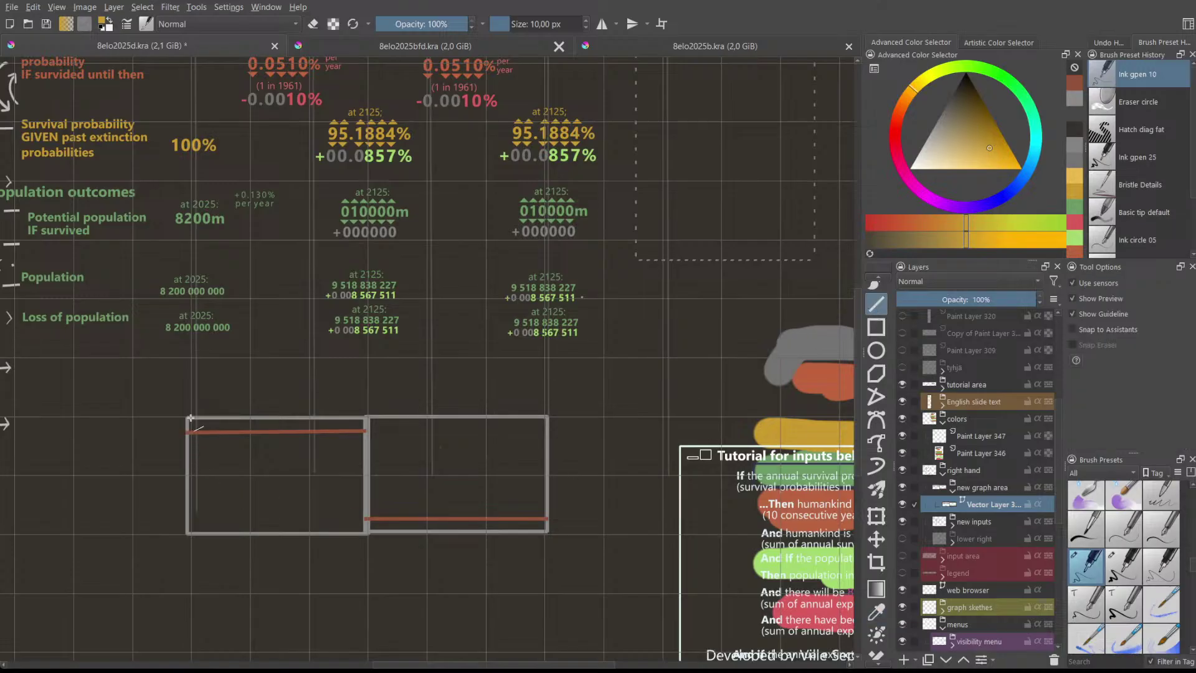
{"action": "left_click_drag", "start_coordinate": [189, 418], "coordinate": [546, 453]}
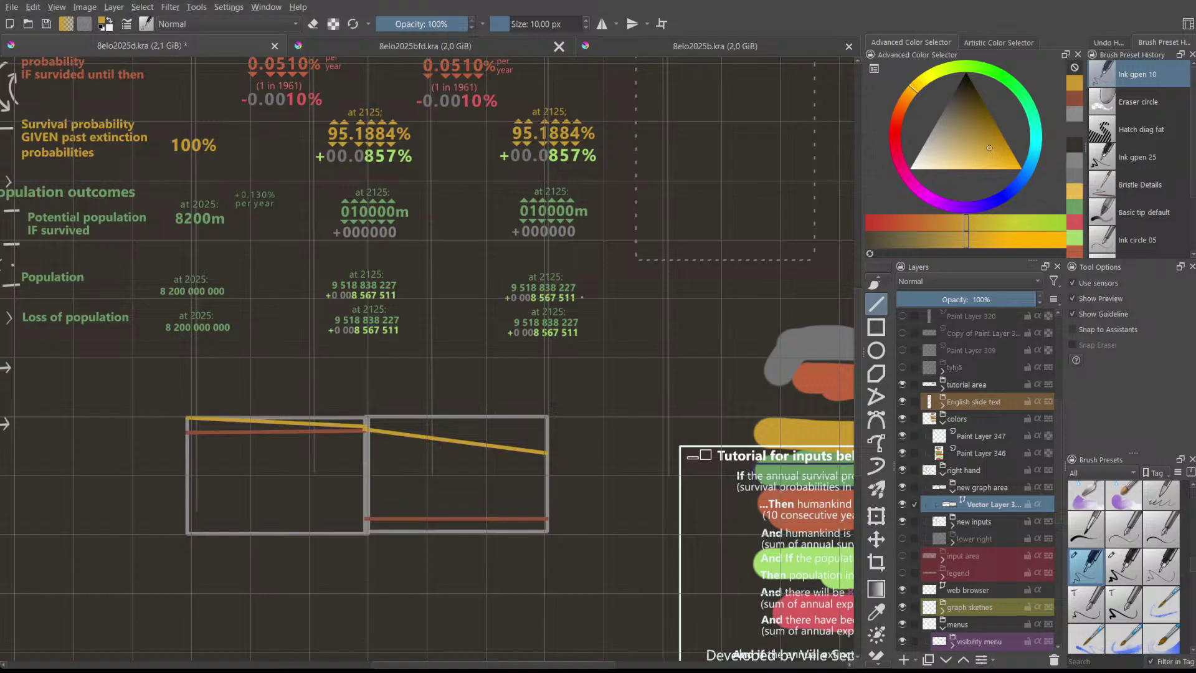
- Add a paint layer above the vector layer in the new graph area group and choose the Ink gpen 25 brush preset
{"action": "scroll", "coordinate": [427, 366], "scroll_direction": "down", "scroll_amount": 1}
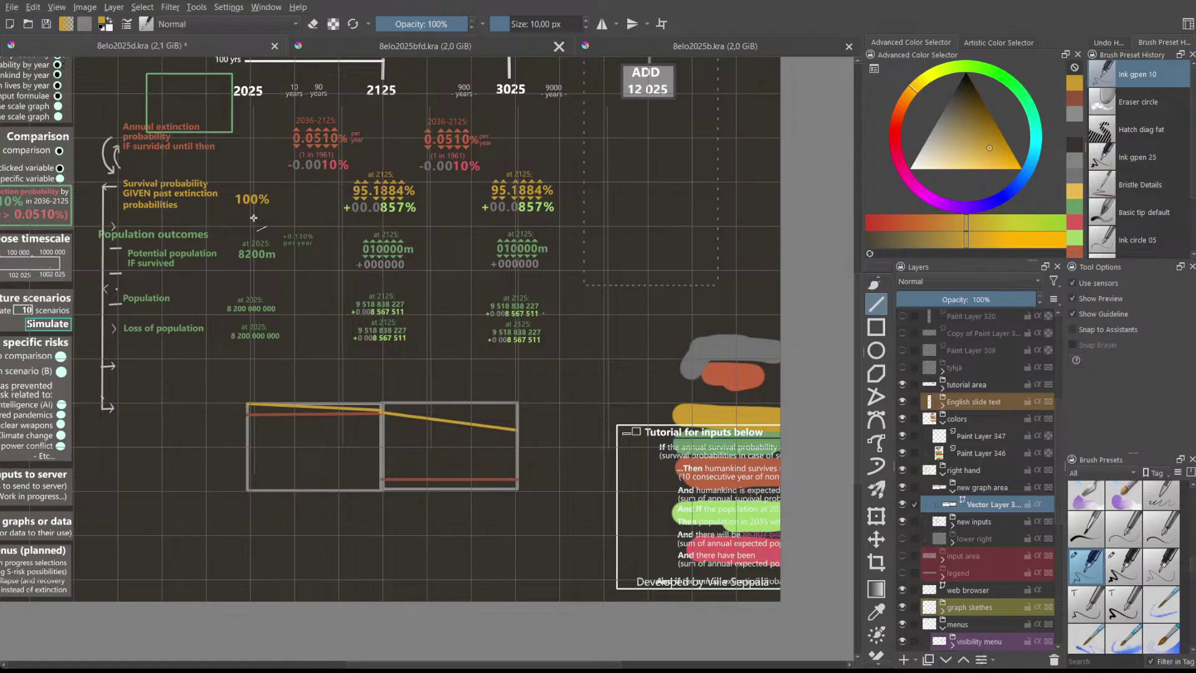
{"action": "scroll", "coordinate": [202, 313], "scroll_direction": "up", "scroll_amount": 1}
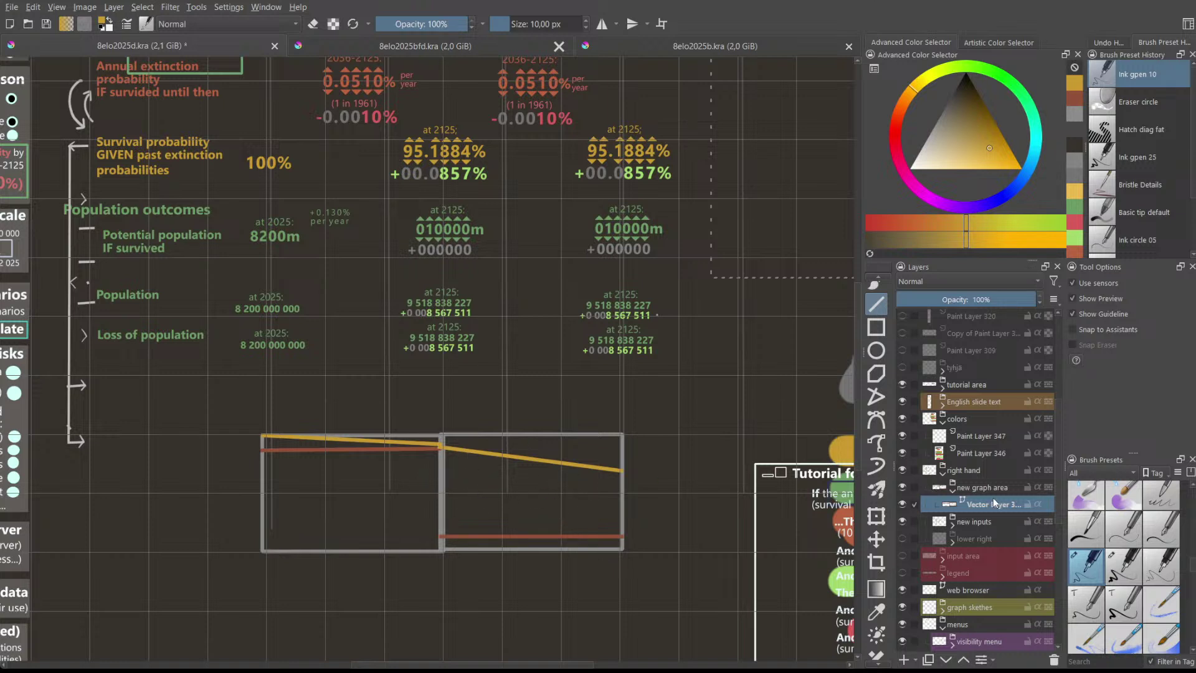
{"action": "left_click", "coordinate": [900, 658]}
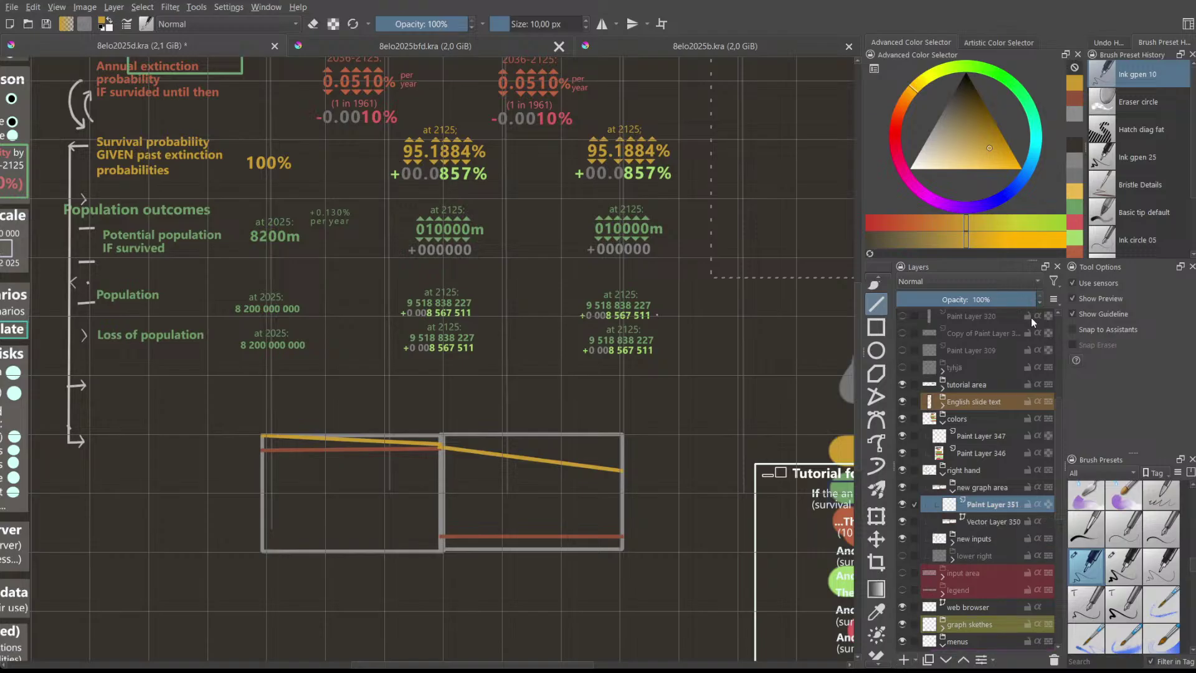
{"action": "left_click", "coordinate": [1140, 154]}
{"action": "left_click_drag", "start_coordinate": [449, 501], "coordinate": [507, 501]}
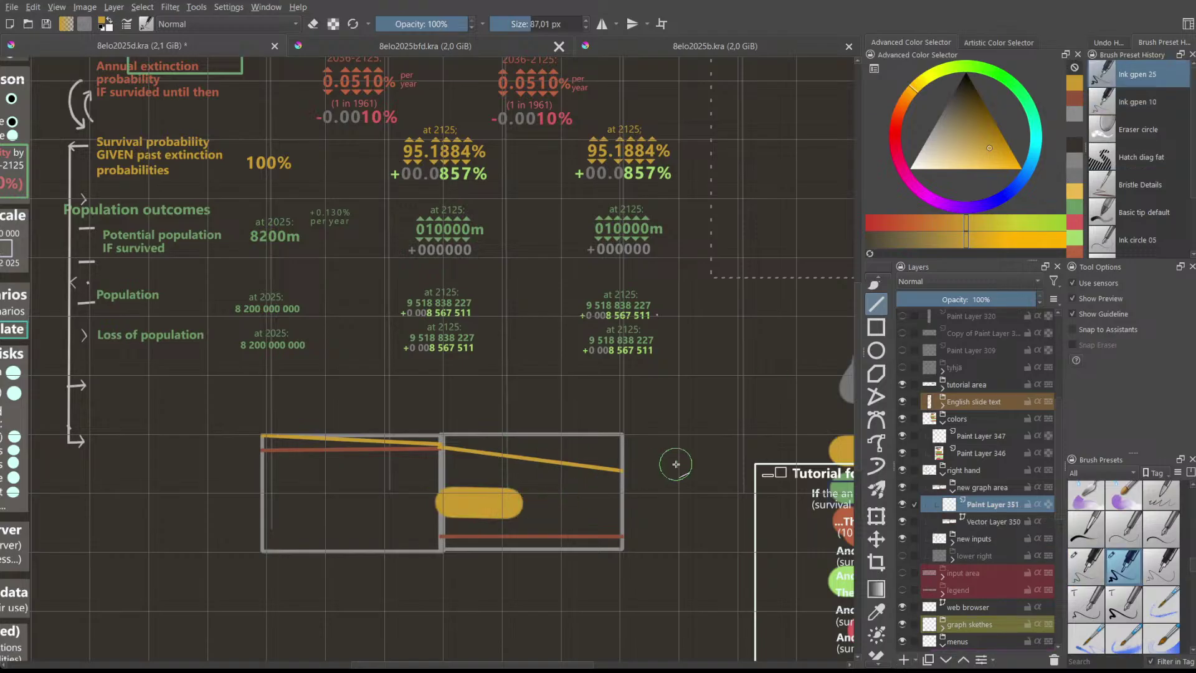
{"action": "key", "text": "ctrl+z"}
{"action": "scroll", "coordinate": [876, 336], "scroll_direction": "up", "scroll_amount": 3}
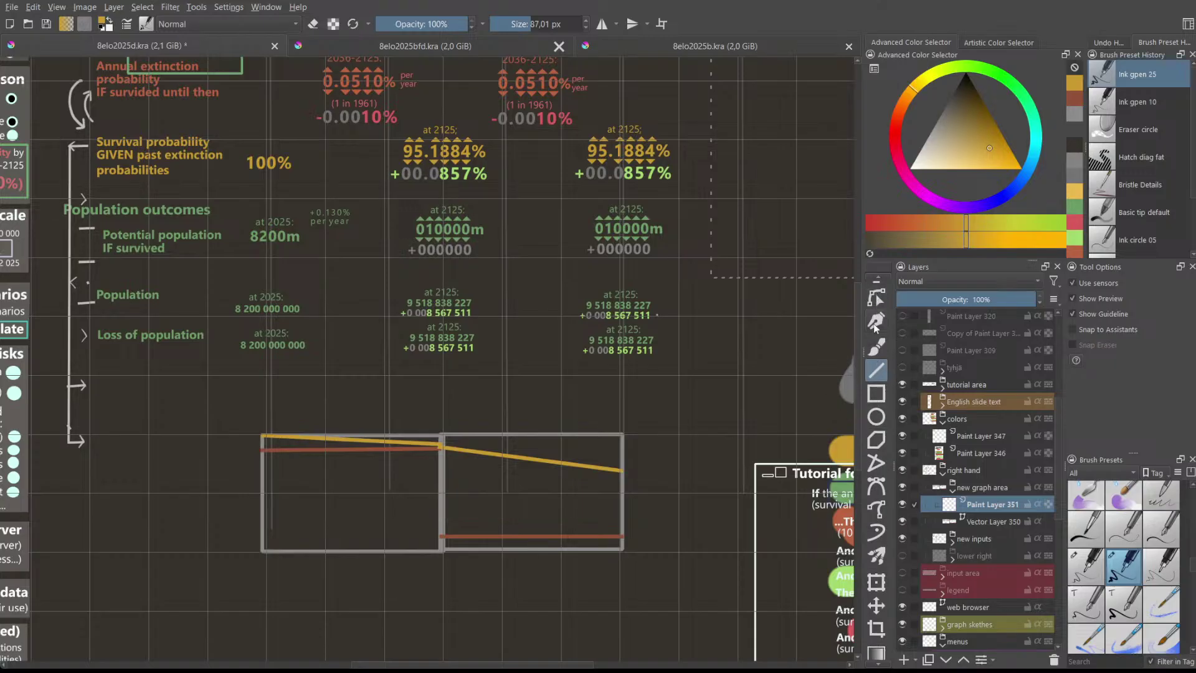
{"action": "left_click", "coordinate": [876, 347]}
{"action": "left_click_drag", "start_coordinate": [467, 498], "coordinate": [584, 496]}
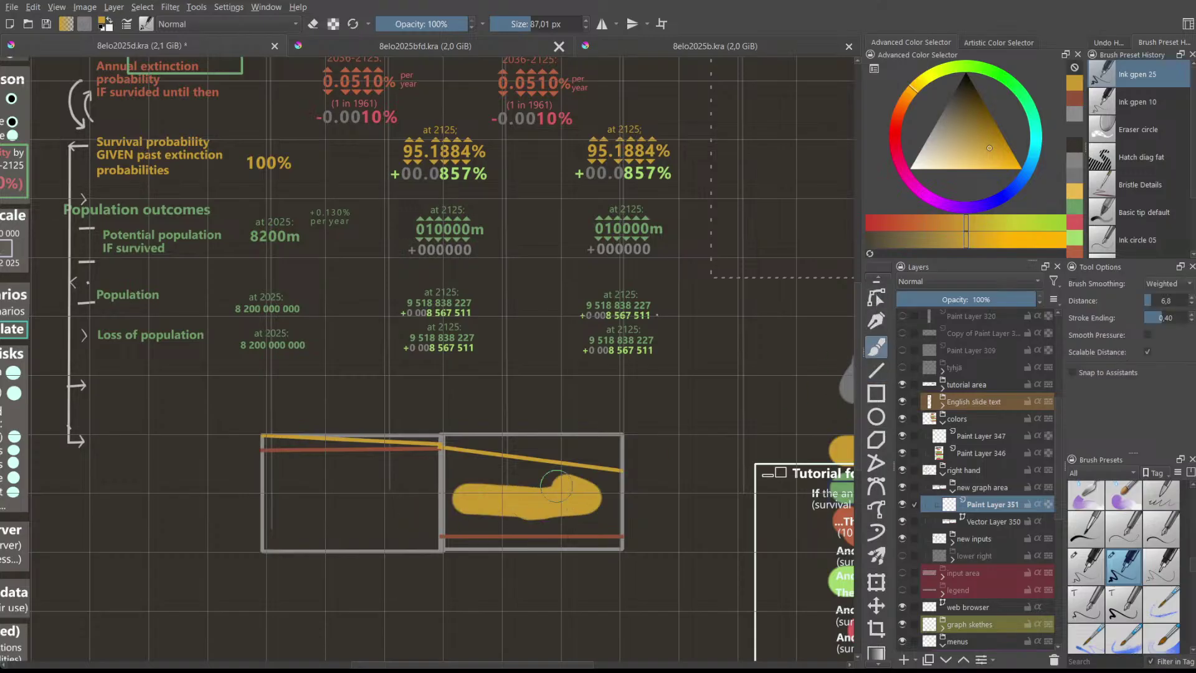
{"action": "key", "text": "ctrl+z"}
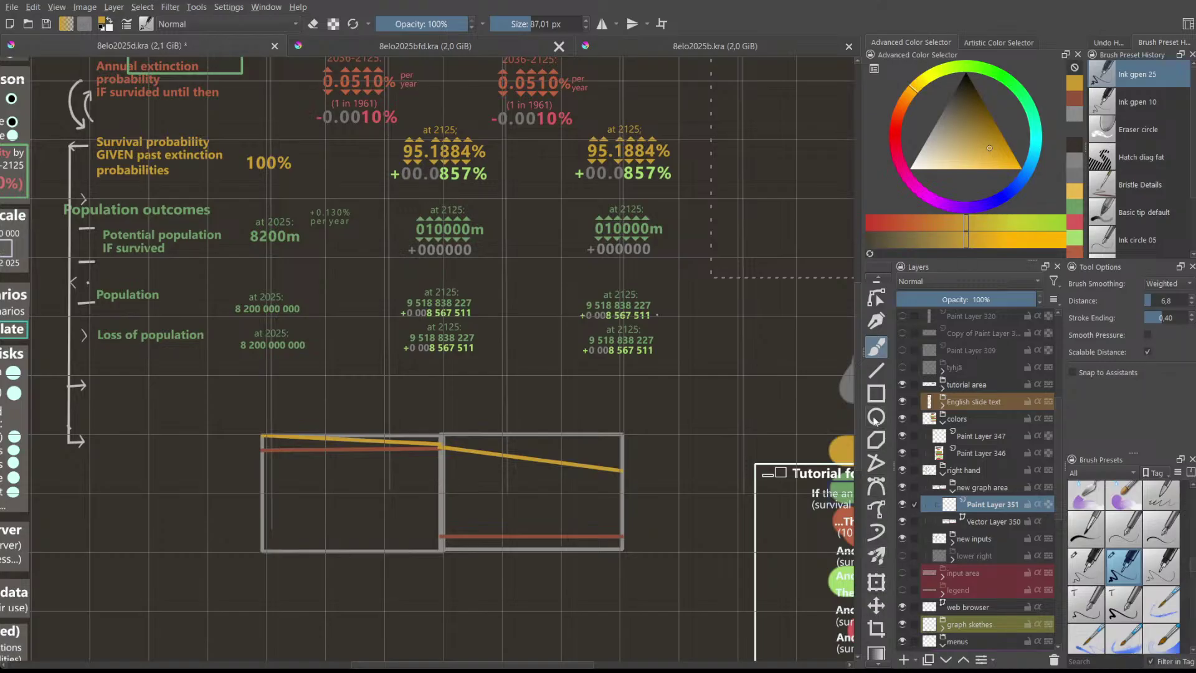
- Sample the green swatch beside the tutorial box as the drawing colour
{"action": "scroll", "coordinate": [872, 627], "scroll_direction": "down", "scroll_amount": 1}
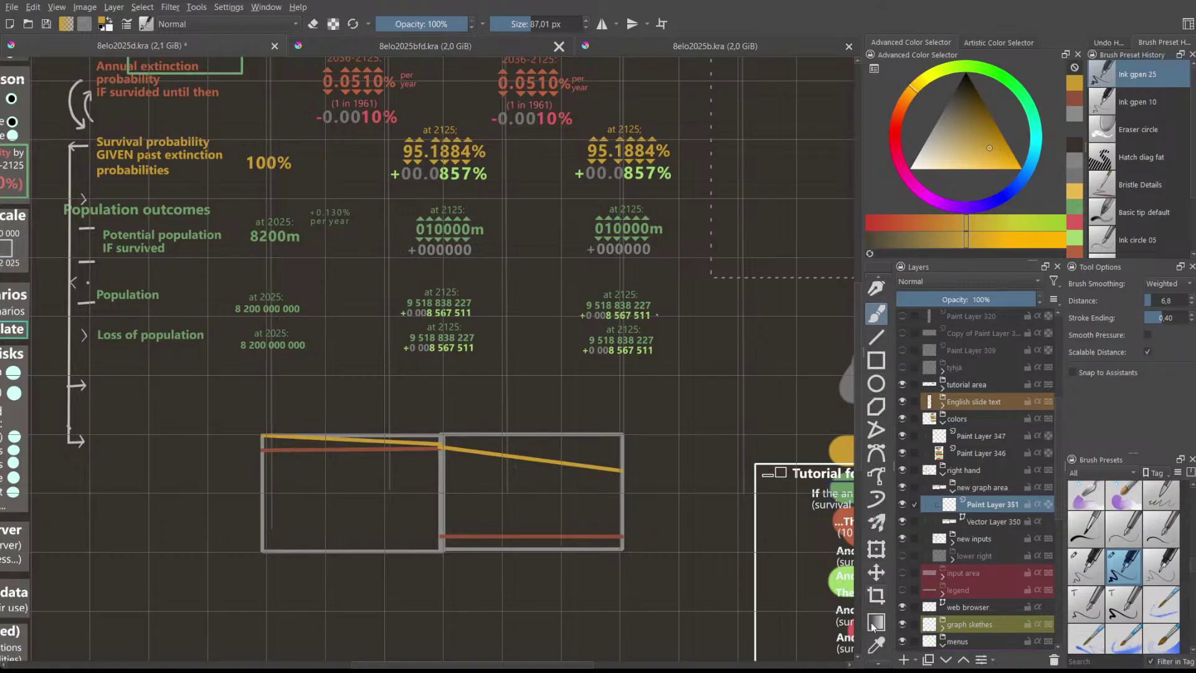
{"action": "left_click", "coordinate": [877, 644]}
{"action": "left_click", "coordinate": [837, 483]}
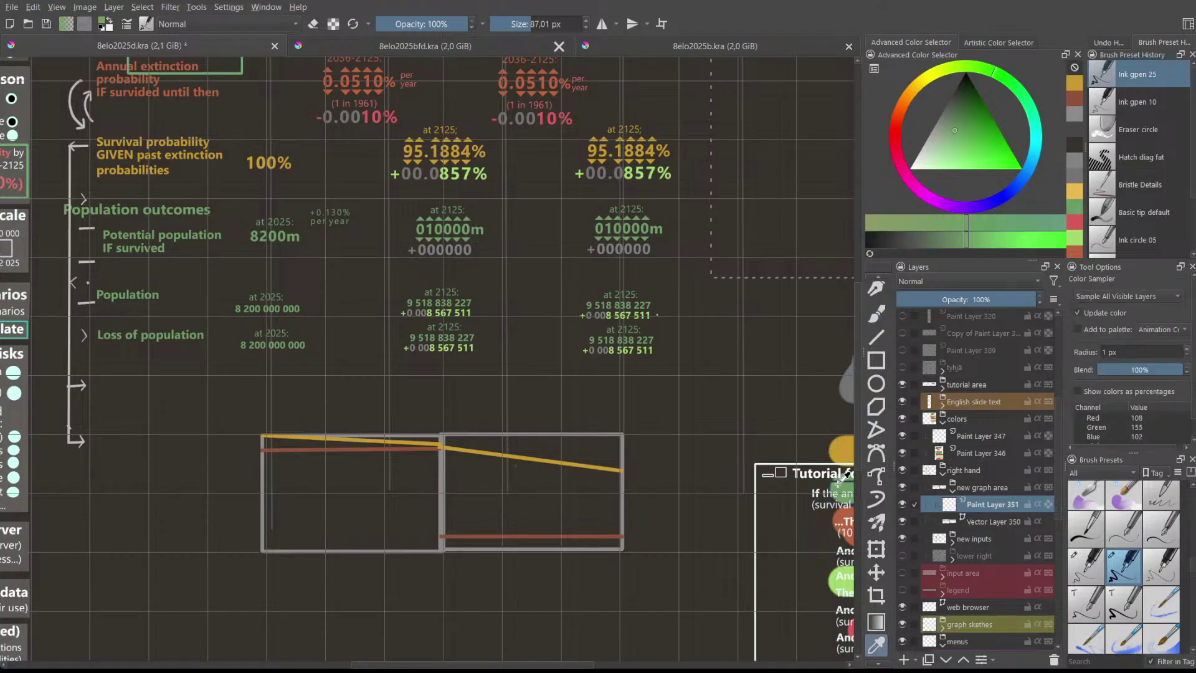
- Paint a rough green population area below the yellow line across both graph rectangles with the freehand brush
{"action": "left_click", "coordinate": [877, 315]}
{"action": "mouse_move", "coordinate": [507, 483]}
{"action": "left_mouse_down"}
{"action": "mouse_move", "coordinate": [538, 495]}
{"action": "mouse_move", "coordinate": [466, 471]}
{"action": "mouse_move", "coordinate": [330, 461]}
{"action": "left_mouse_up"}
{"action": "mouse_move", "coordinate": [293, 454]}
{"action": "left_mouse_down"}
{"action": "mouse_move", "coordinate": [285, 498]}
{"action": "mouse_move", "coordinate": [311, 510]}
{"action": "mouse_move", "coordinate": [620, 502]}
{"action": "mouse_move", "coordinate": [549, 485]}
{"action": "left_mouse_up"}
{"action": "mouse_move", "coordinate": [377, 529]}
{"action": "left_mouse_down"}
{"action": "mouse_move", "coordinate": [579, 524]}
{"action": "mouse_move", "coordinate": [560, 519]}
{"action": "left_mouse_up"}
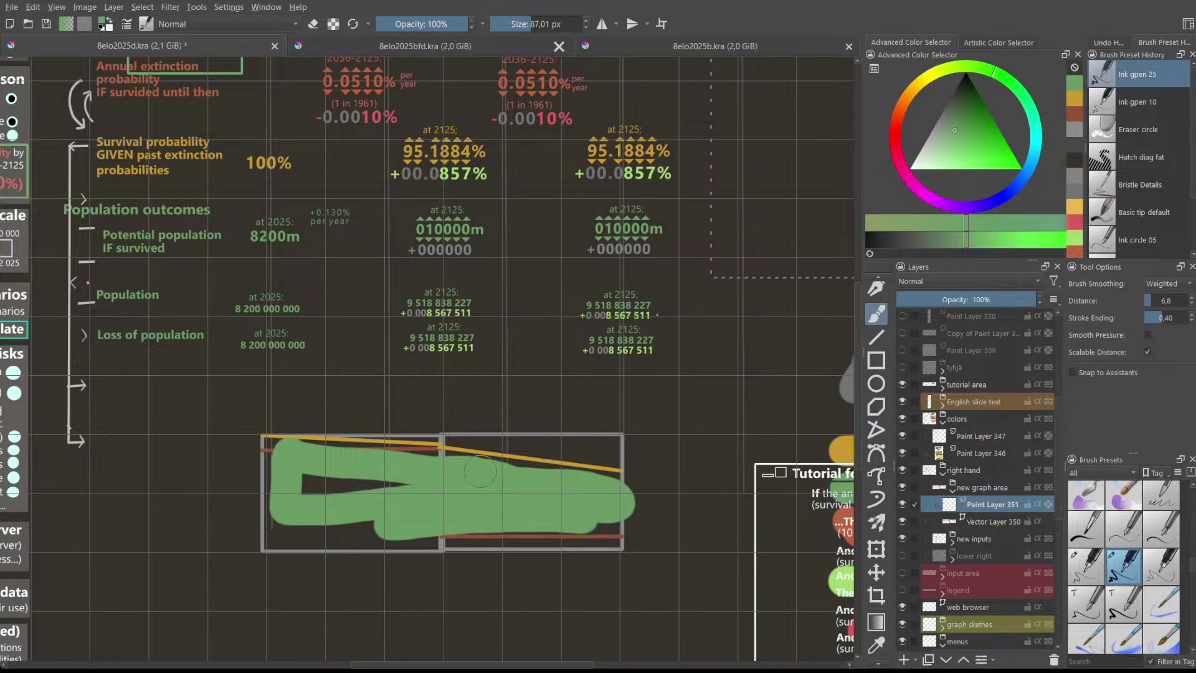
{"action": "scroll", "coordinate": [477, 471], "scroll_direction": "up", "scroll_amount": 3}
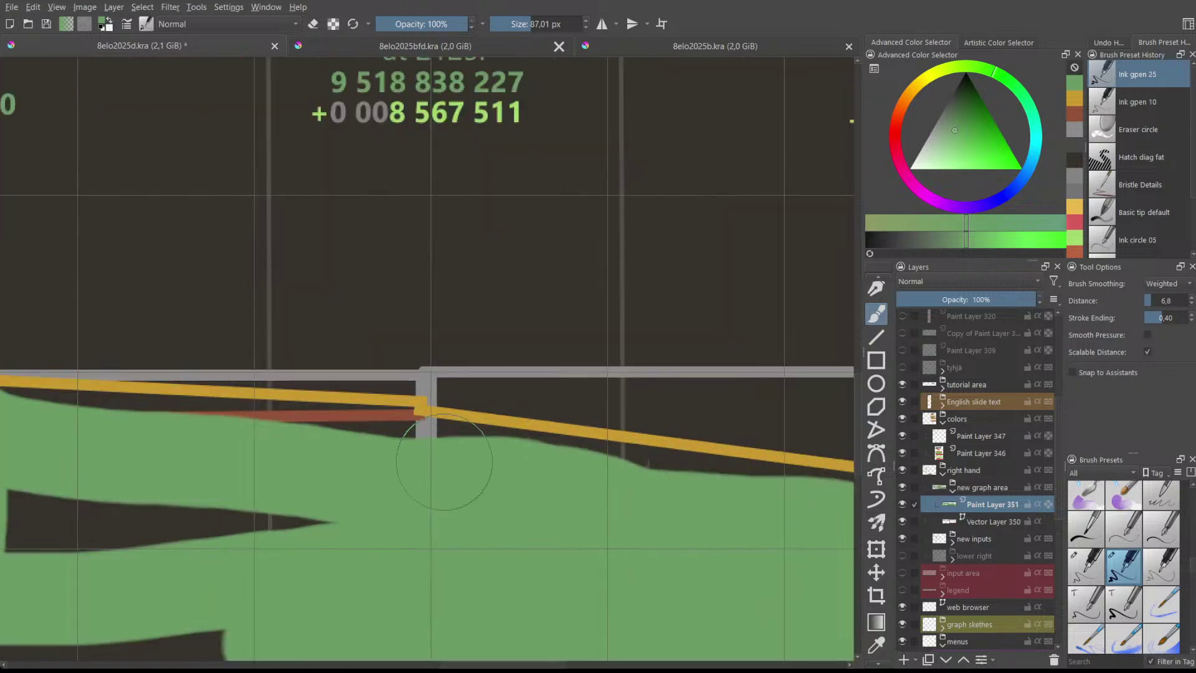
{"action": "scroll", "coordinate": [444, 462], "scroll_direction": "down", "scroll_amount": 3}
{"action": "left_click_drag", "start_coordinate": [444, 462], "coordinate": [324, 483]}
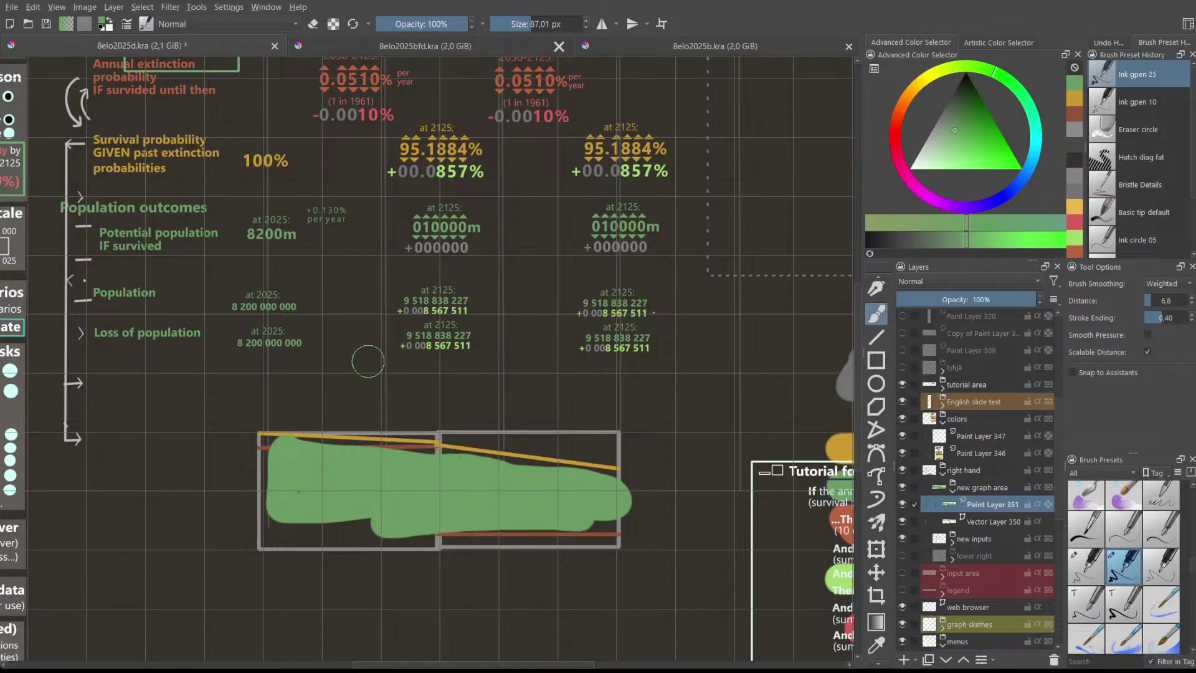
- Examine how the 2025, 2125 and 3025 population and probability values relate to the green area and lines in the graph rectangles
{"action": "scroll", "coordinate": [381, 366], "scroll_direction": "up", "scroll_amount": 3}
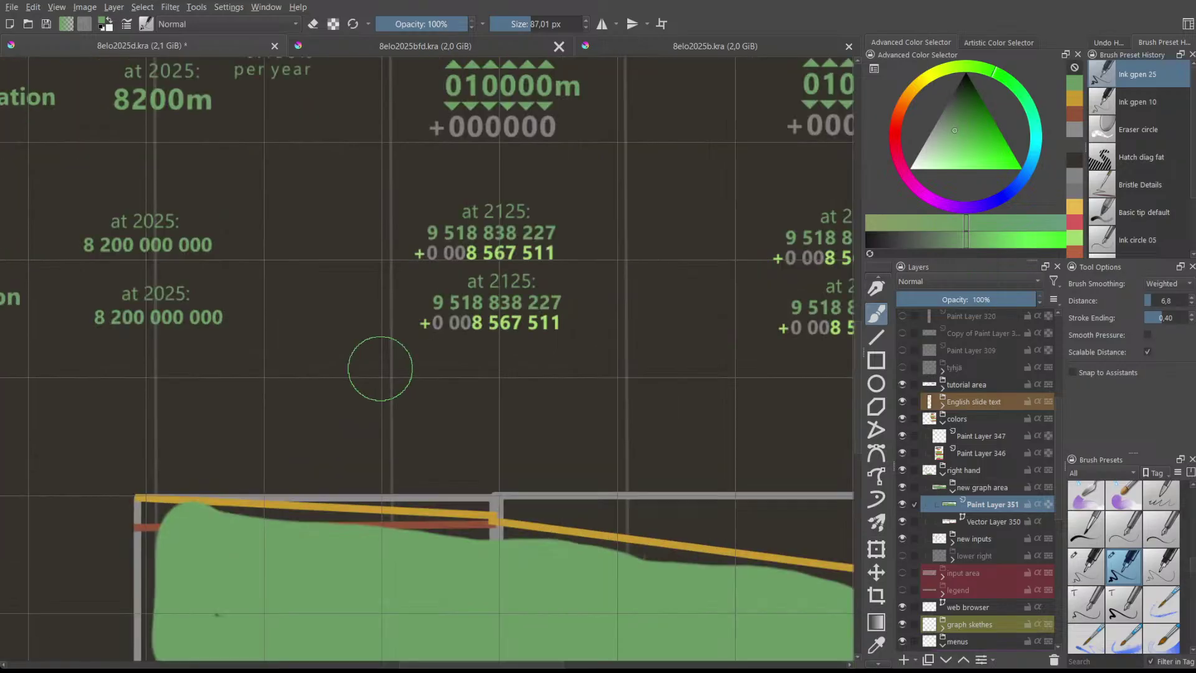
{"action": "scroll", "coordinate": [380, 368], "scroll_direction": "down", "scroll_amount": 3}
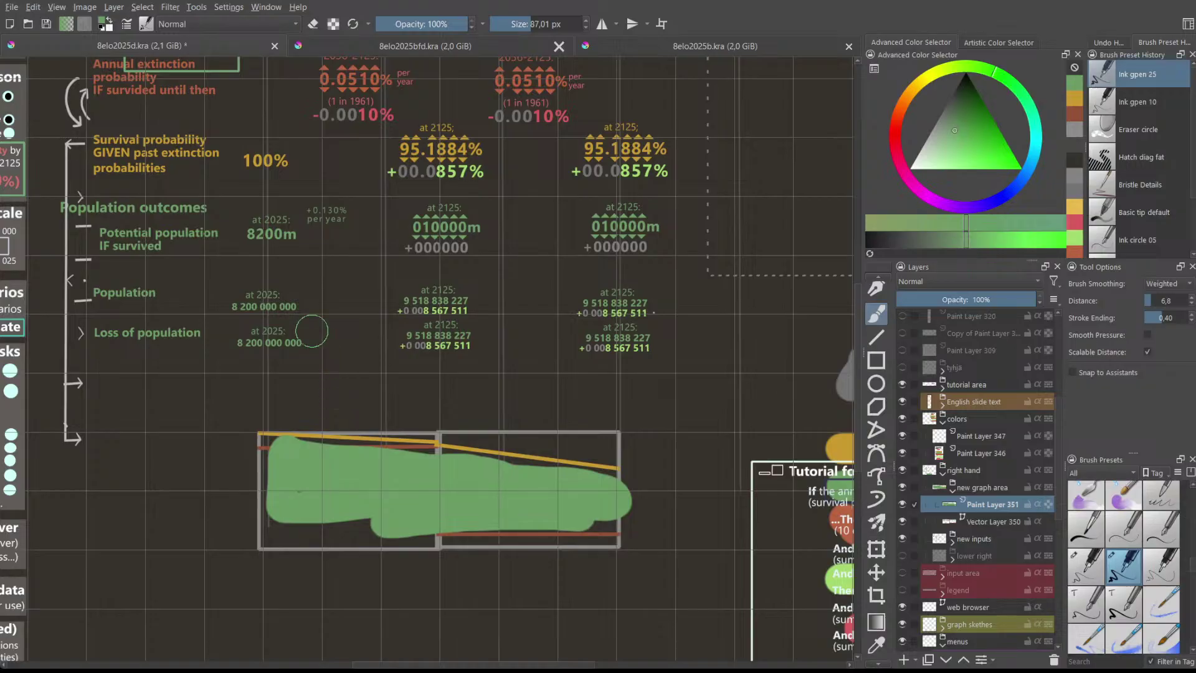
{"action": "scroll", "coordinate": [268, 277], "scroll_direction": "up", "scroll_amount": 3}
{"action": "scroll", "coordinate": [262, 268], "scroll_direction": "down", "scroll_amount": 1}
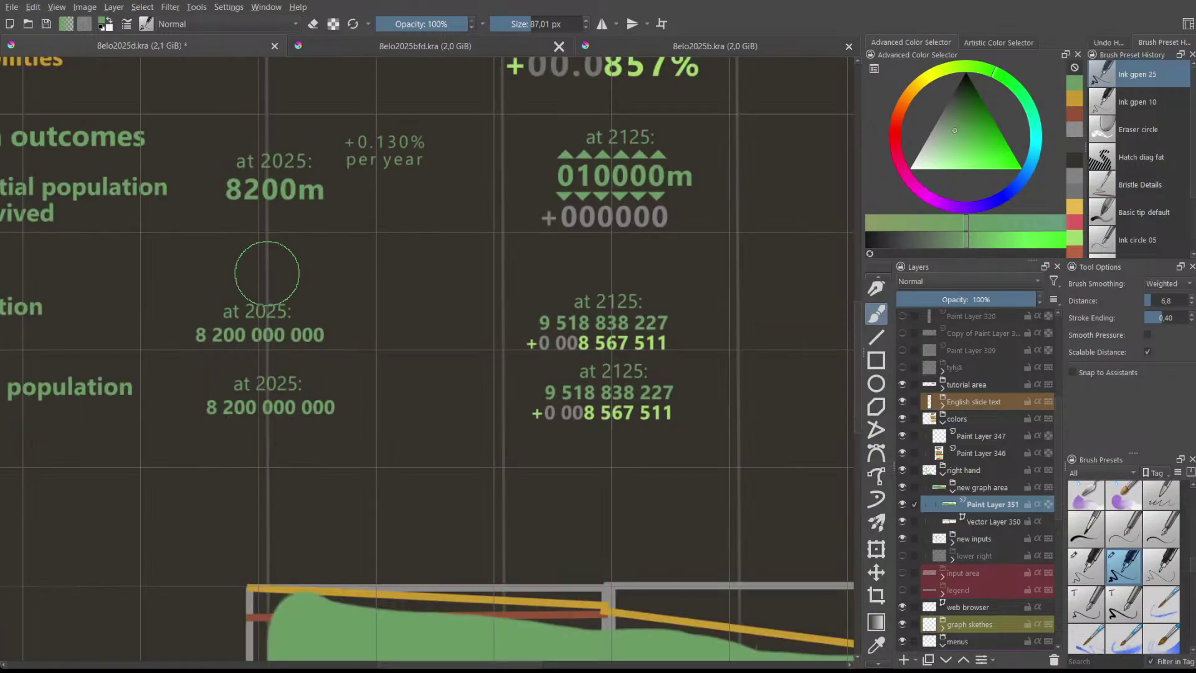
{"action": "scroll", "coordinate": [586, 410], "scroll_direction": "down", "scroll_amount": 3}
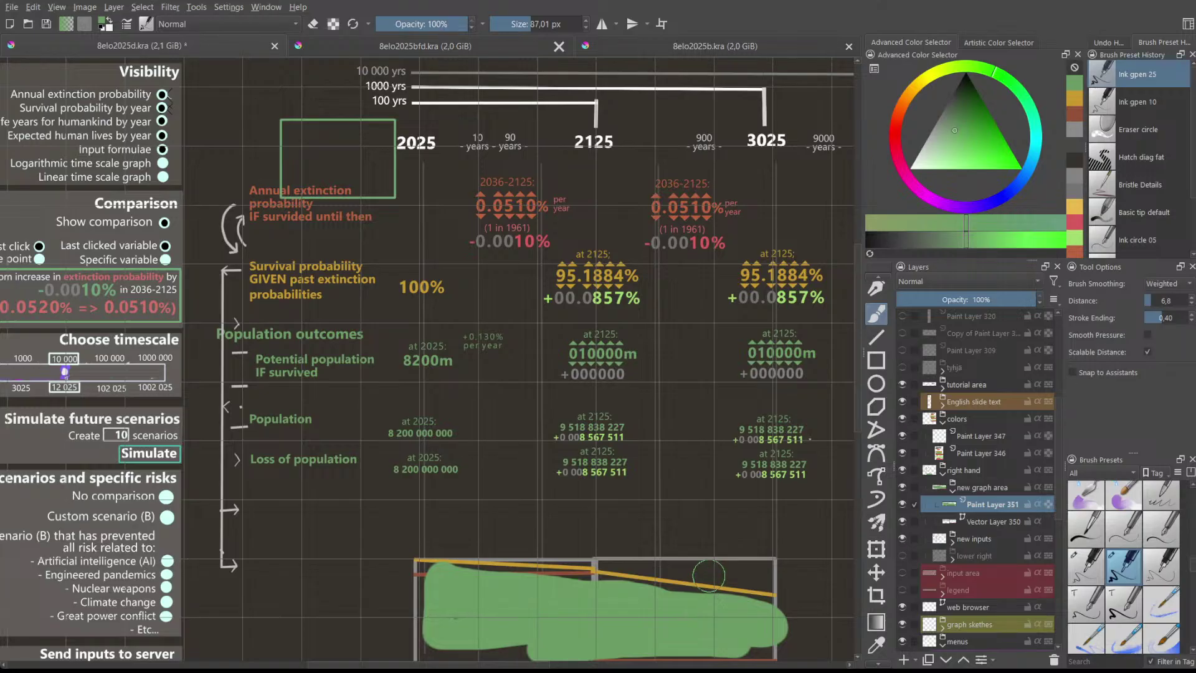
{"action": "scroll", "coordinate": [708, 575], "scroll_direction": "up", "scroll_amount": 2}
{"action": "scroll", "coordinate": [708, 576], "scroll_direction": "down", "scroll_amount": 2}
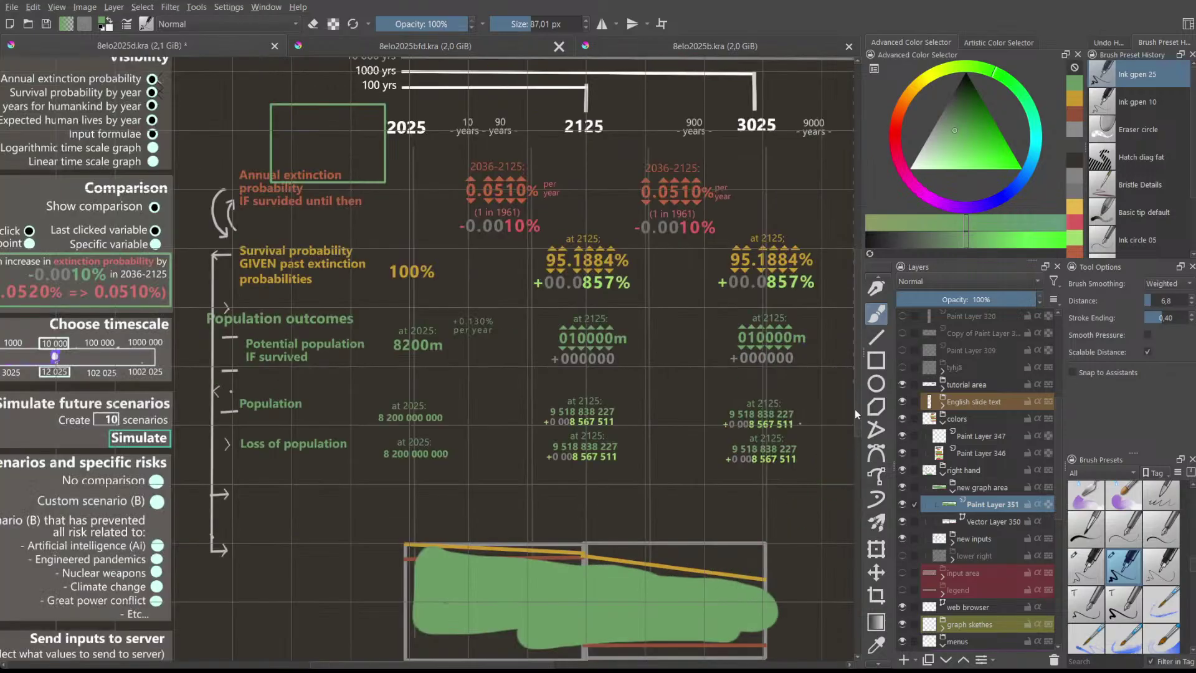
{"action": "scroll", "coordinate": [857, 401], "scroll_direction": "down", "scroll_amount": 1}
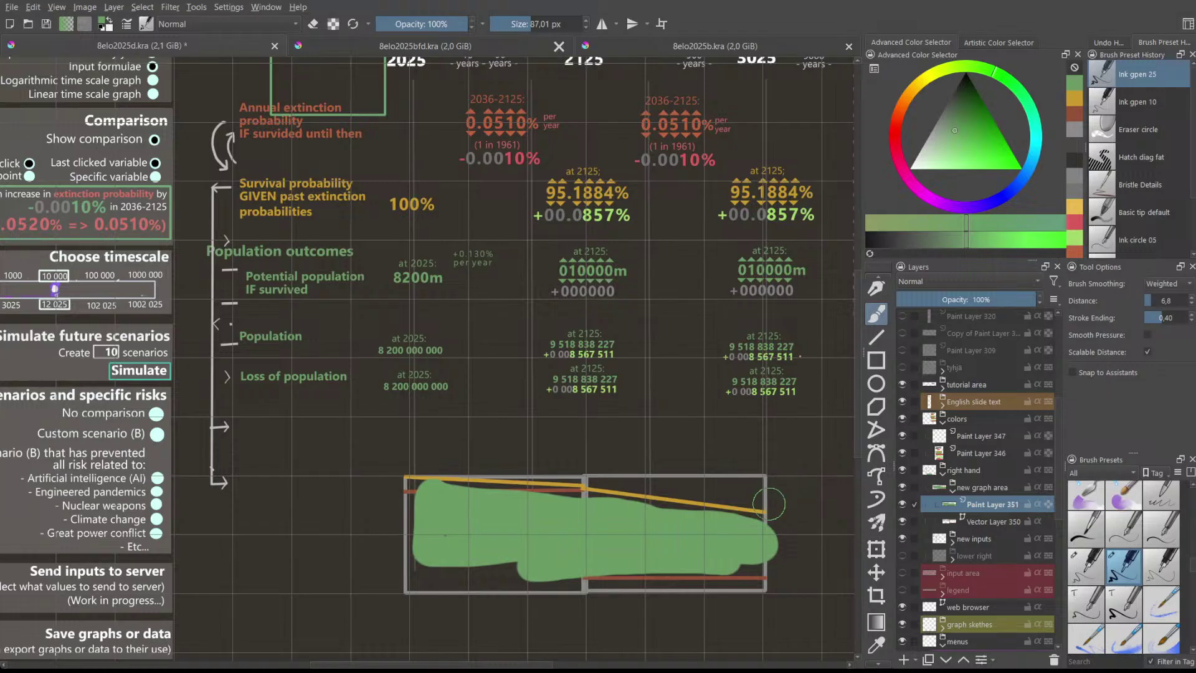
{"action": "scroll", "coordinate": [770, 502], "scroll_direction": "up", "scroll_amount": 1}
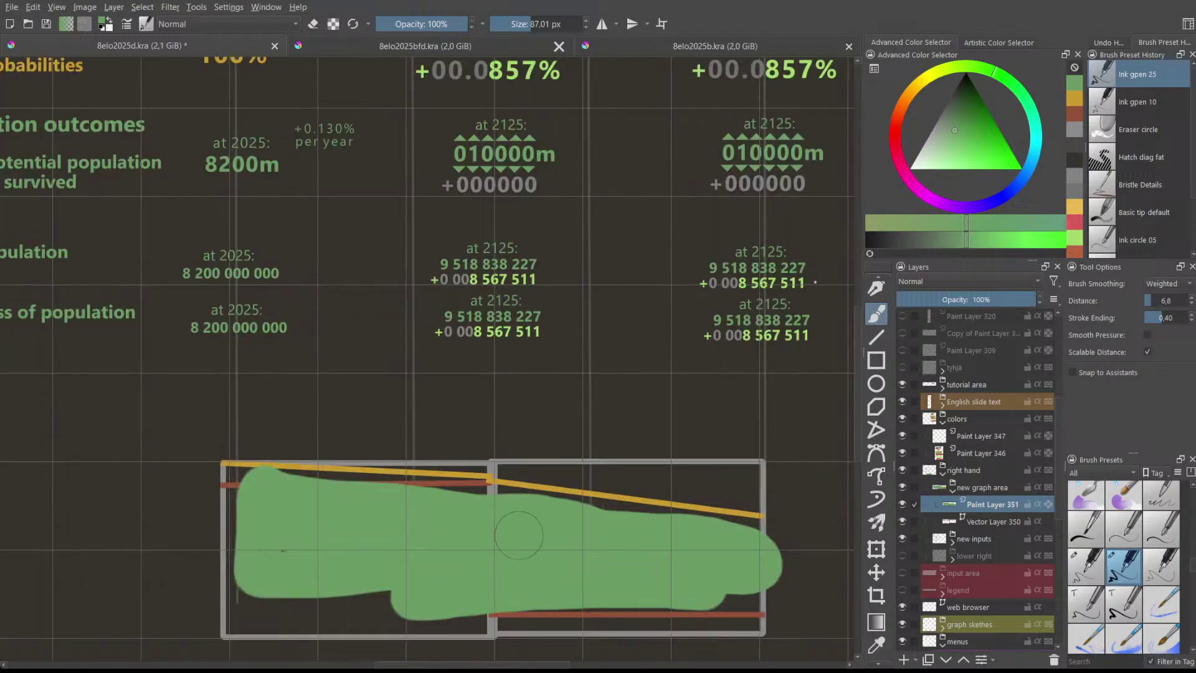
{"action": "scroll", "coordinate": [469, 512], "scroll_direction": "down", "scroll_amount": 1}
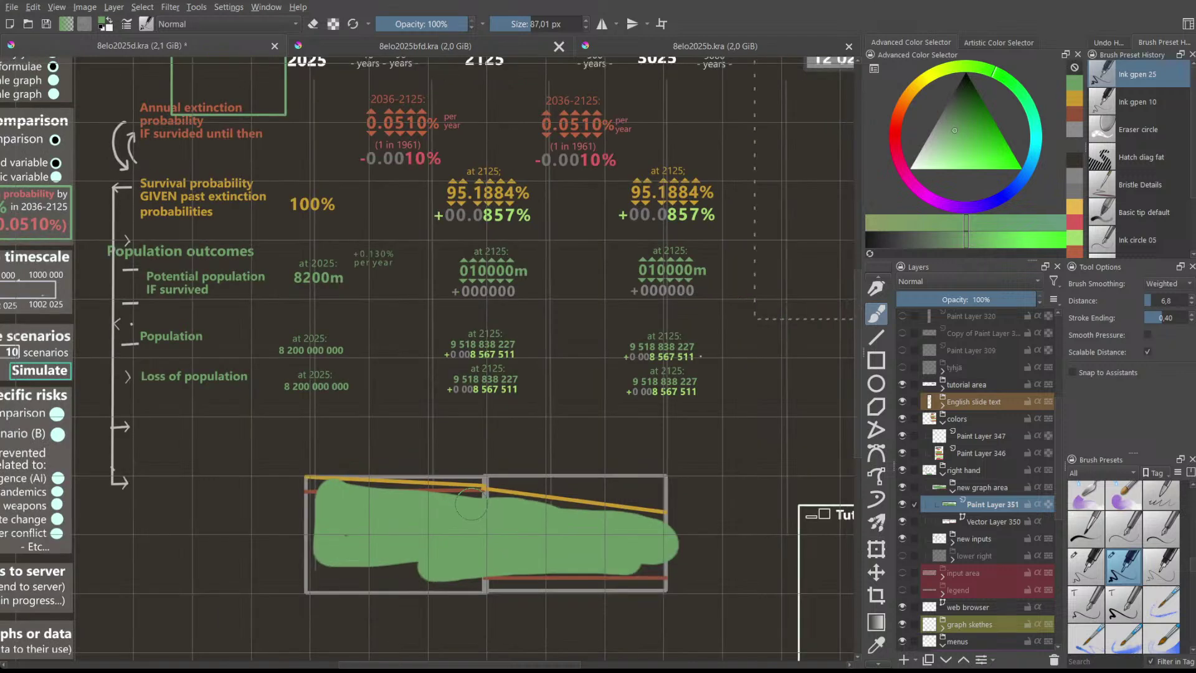
{"action": "scroll", "coordinate": [471, 504], "scroll_direction": "up", "scroll_amount": 1}
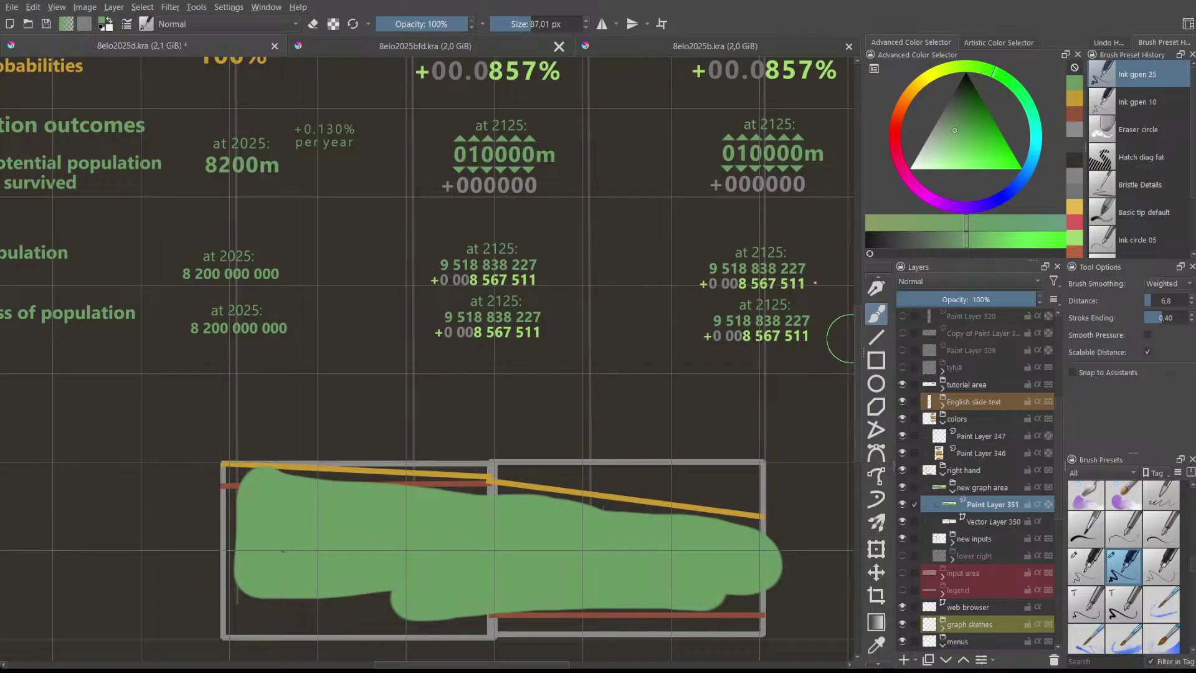
{"action": "scroll", "coordinate": [856, 315], "scroll_direction": "up", "scroll_amount": 2}
{"action": "scroll", "coordinate": [857, 301], "scroll_direction": "up", "scroll_amount": 2}
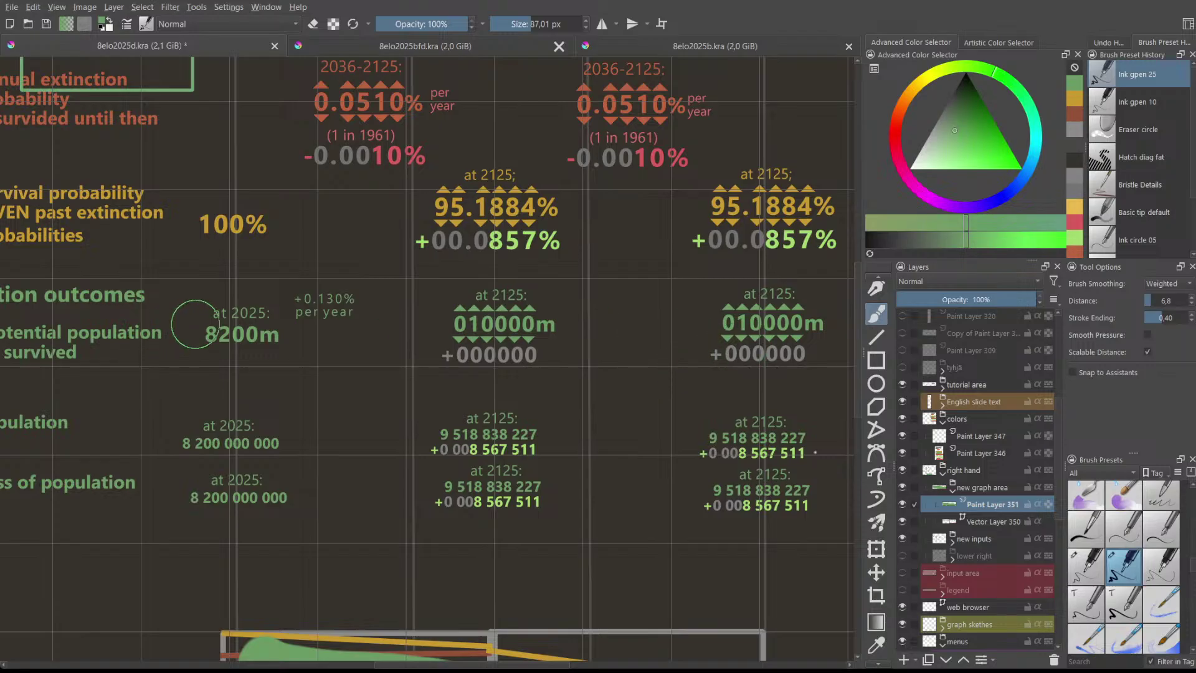
- Undo the green freehand strokes painted across both graph rectangles
{"action": "left_click_drag", "start_coordinate": [860, 298], "coordinate": [865, 352]}
{"action": "key", "text": "ctrl+z"}
{"action": "key", "text": "ctrl+z"}
{"action": "key", "text": "ctrl+z"}
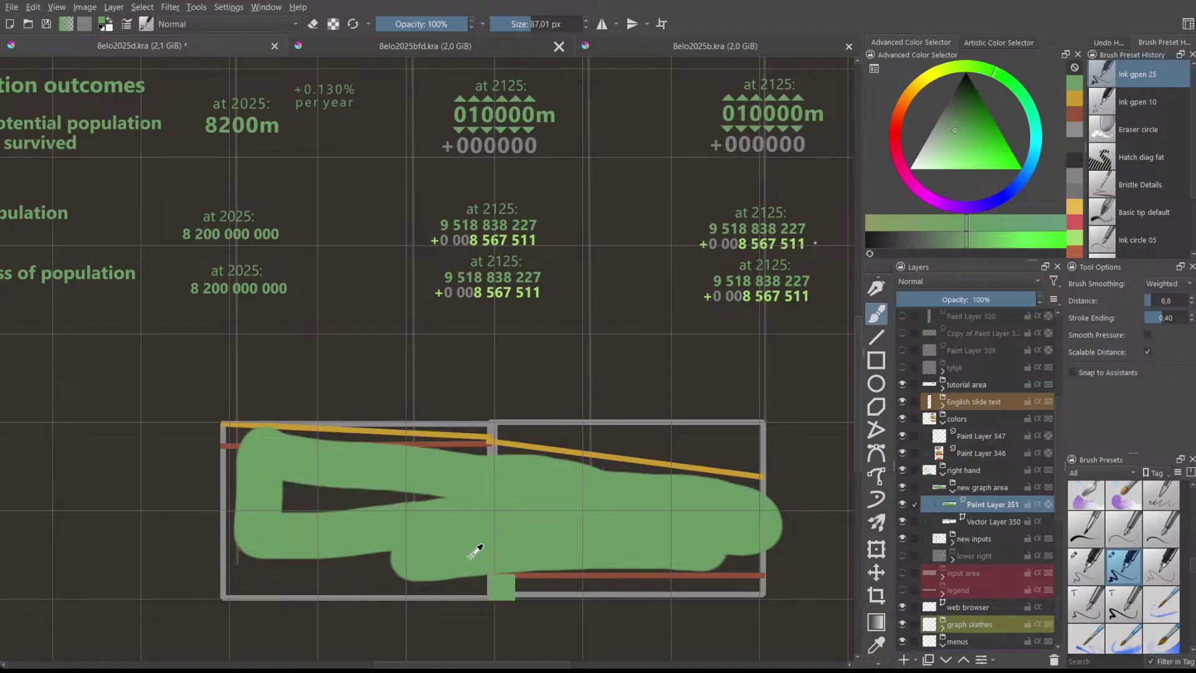
- Activate the vector layer in the new graph area group and set up the Line tool with the Ink gpen 10 brush preset
{"action": "left_click", "coordinate": [877, 339]}
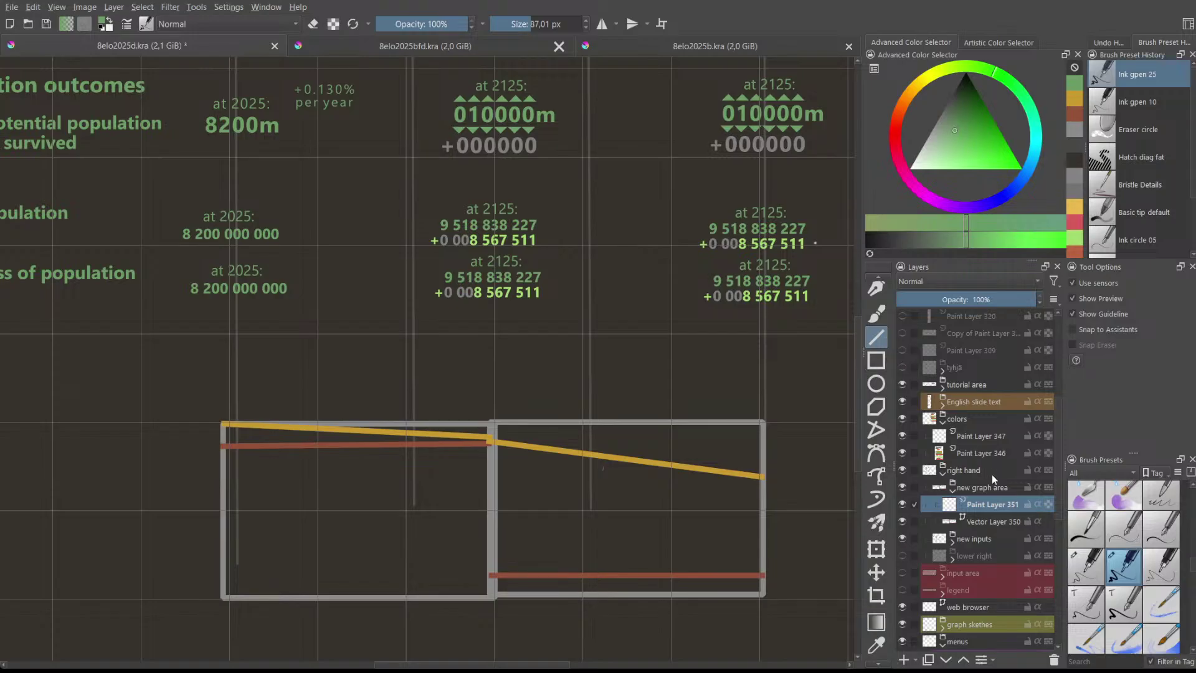
{"action": "left_click", "coordinate": [990, 515]}
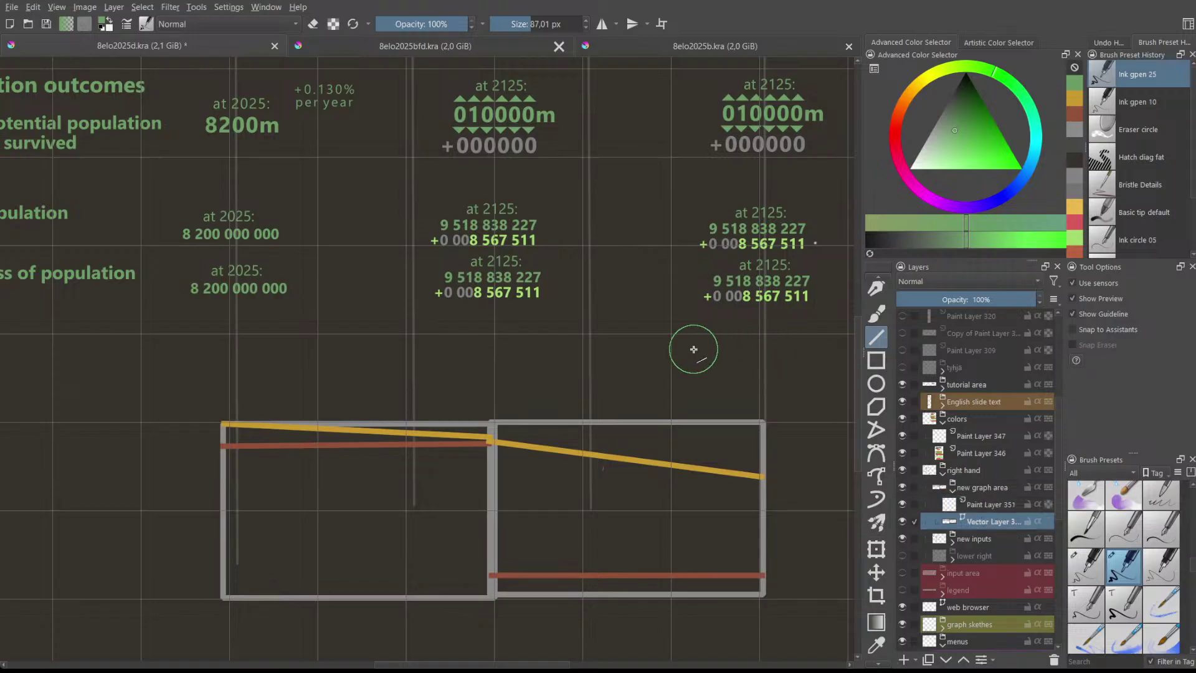
{"action": "left_click_drag", "start_coordinate": [572, 348], "coordinate": [716, 342]}
{"action": "key", "text": "ctrl+z"}
{"action": "left_click", "coordinate": [1170, 96]}
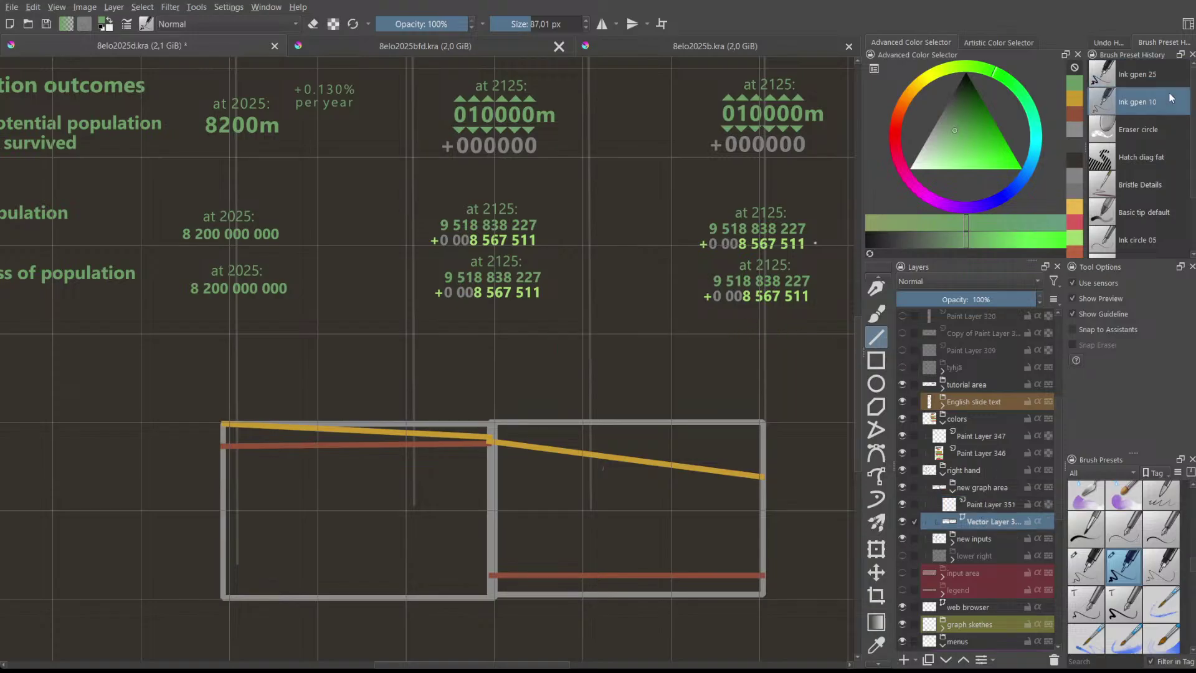
- Try two short green lines on the vector layer, one above the graph rectangles and one inside the first rectangle
{"action": "left_click_drag", "start_coordinate": [417, 327], "coordinate": [550, 350]}
{"action": "key", "text": "shift+Delete"}
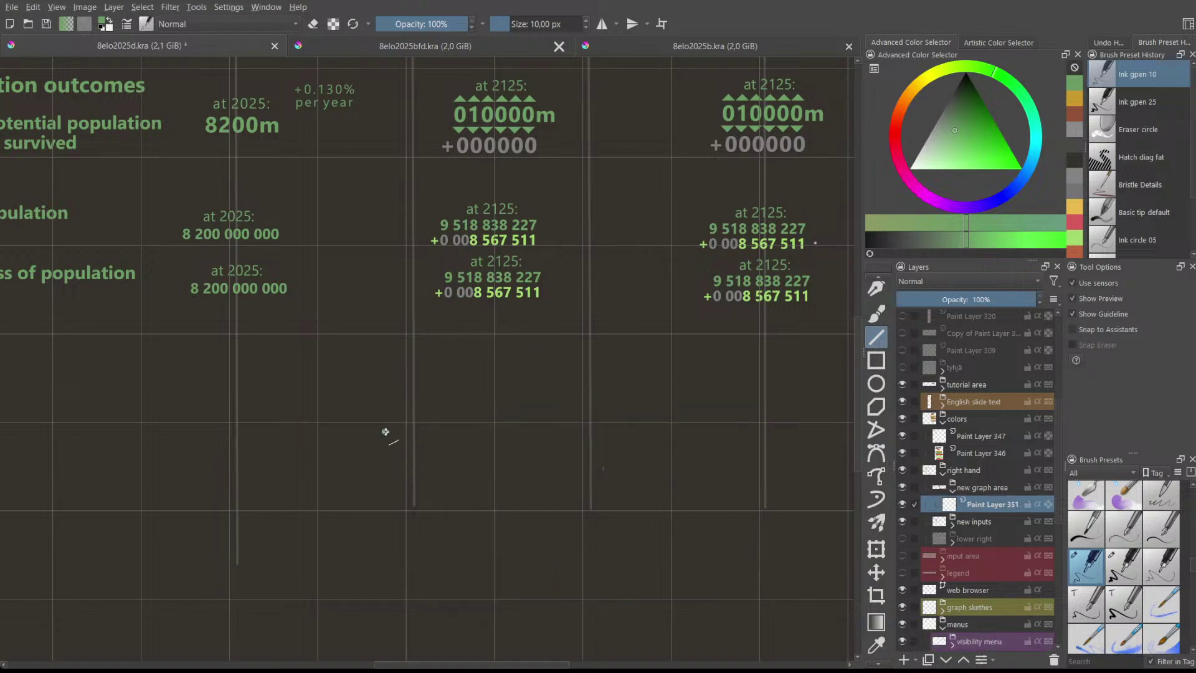
{"action": "key", "text": "ctrl+z"}
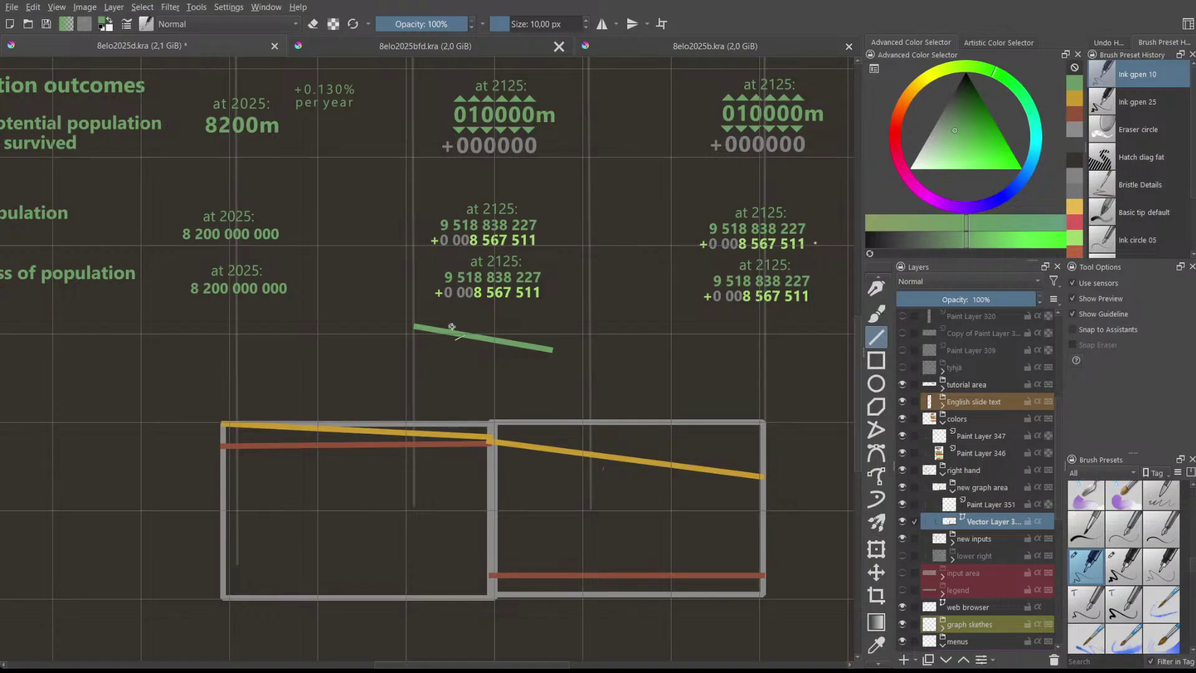
{"action": "left_click_drag", "start_coordinate": [298, 518], "coordinate": [395, 494]}
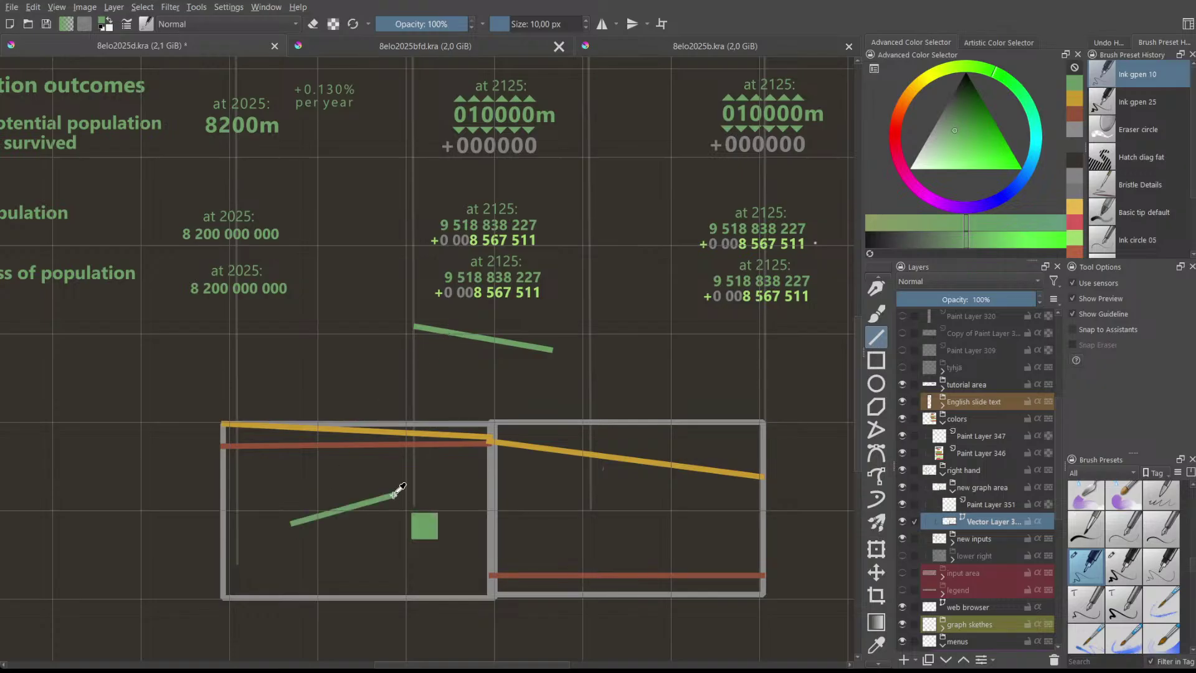
{"action": "key", "text": "shift+Delete"}
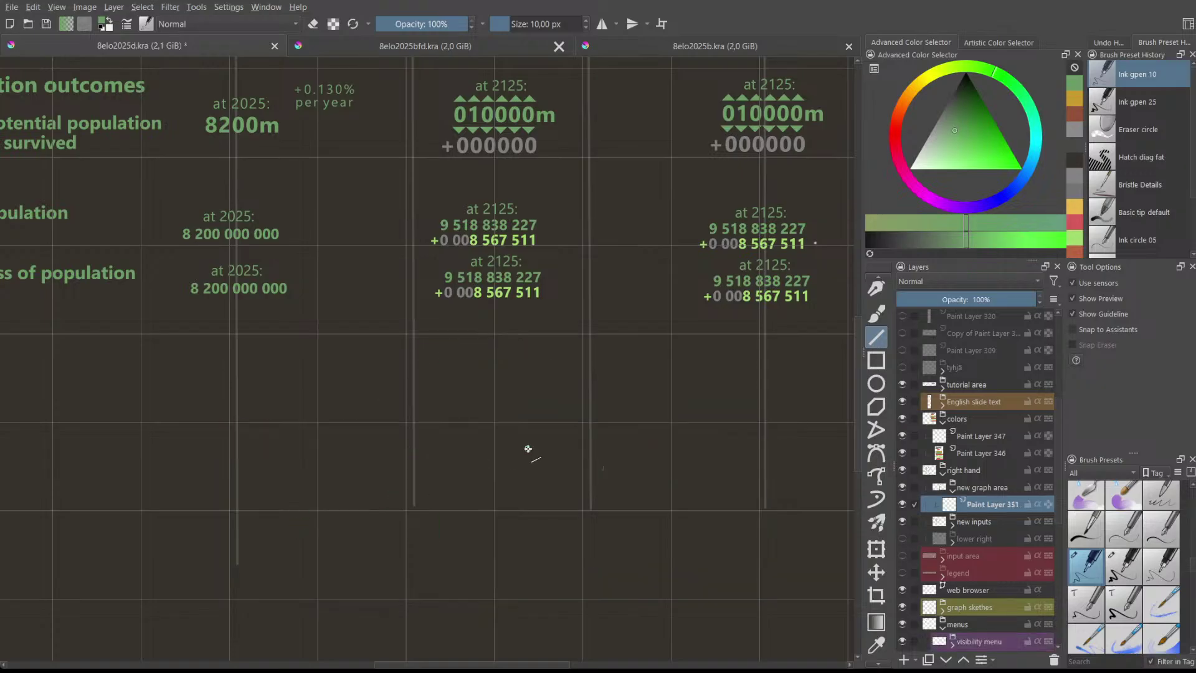
{"action": "key", "text": "ctrl+z"}
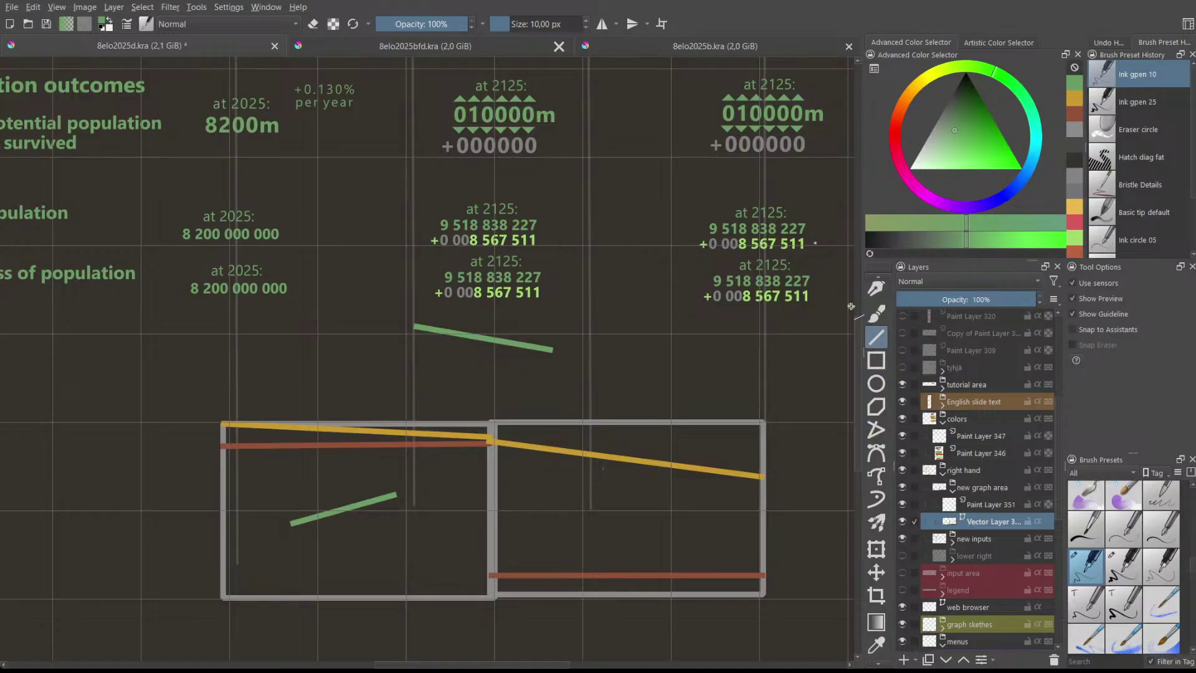
- Delete the two short green trial lines above and inside the first graph rectangle
{"action": "scroll", "coordinate": [875, 324], "scroll_direction": "up", "scroll_amount": 2}
{"action": "left_click", "coordinate": [875, 283]}
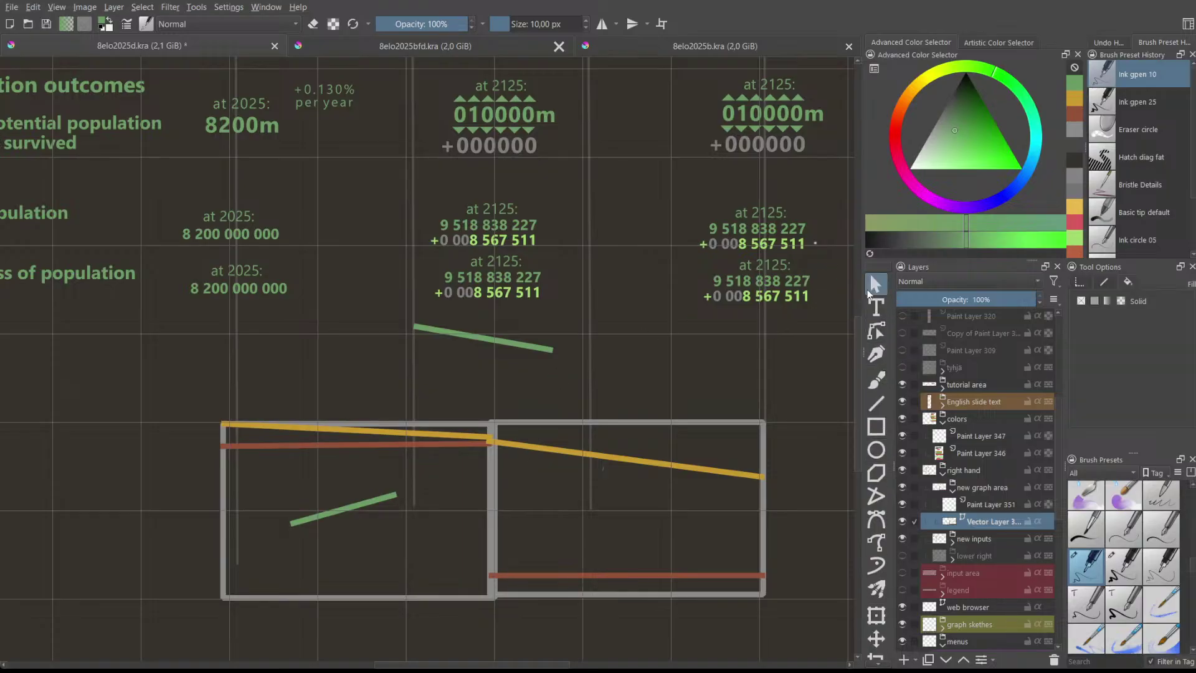
{"action": "left_click", "coordinate": [511, 348]}
{"action": "key", "text": "Delete"}
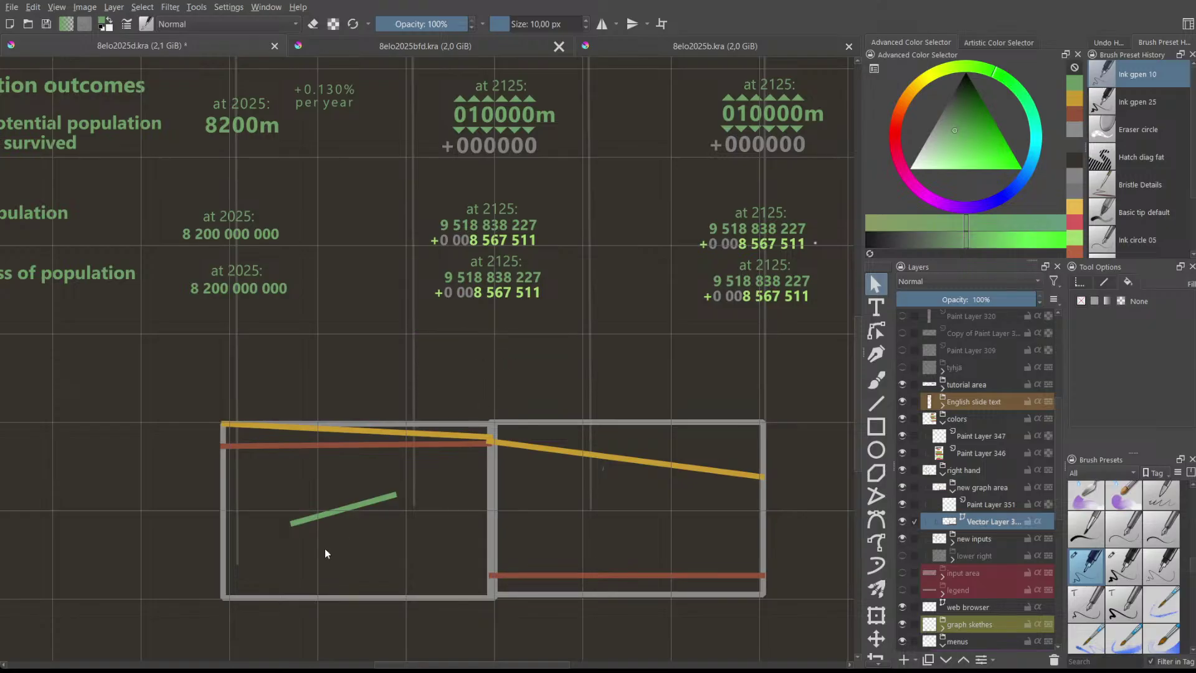
{"action": "left_click", "coordinate": [332, 513]}
{"action": "key", "text": "Delete"}
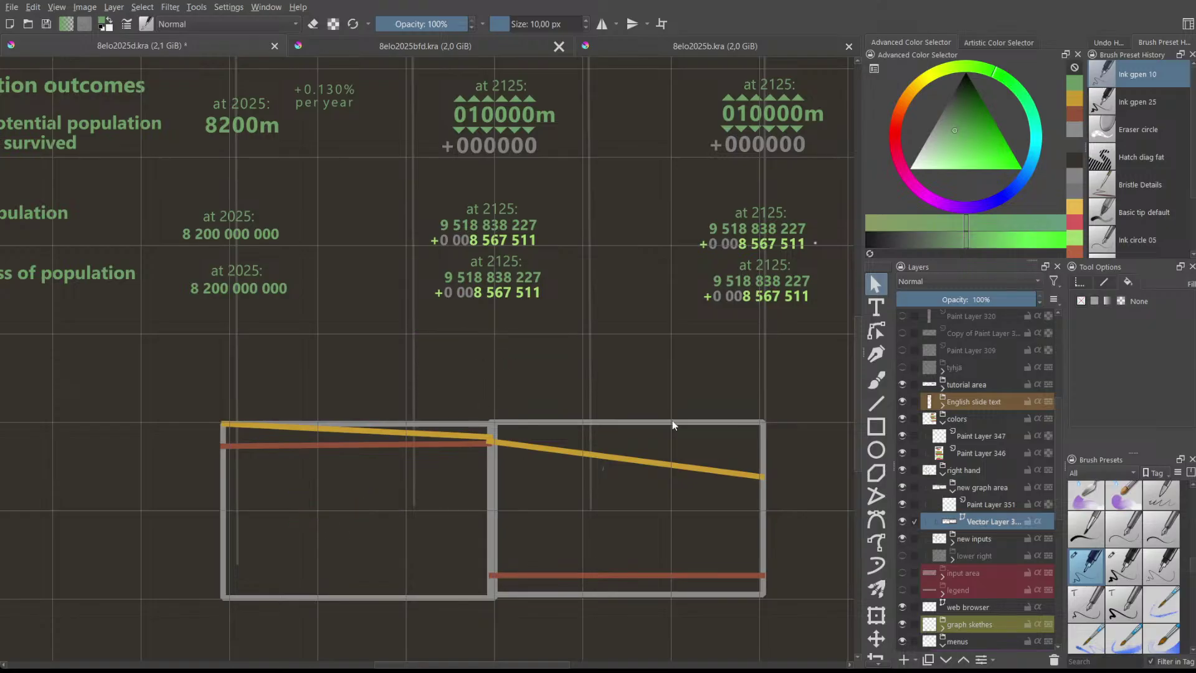
- Draw a short green line rising from the lower-left corner of the first graph rectangle with the Line tool
{"action": "left_click", "coordinate": [875, 404]}
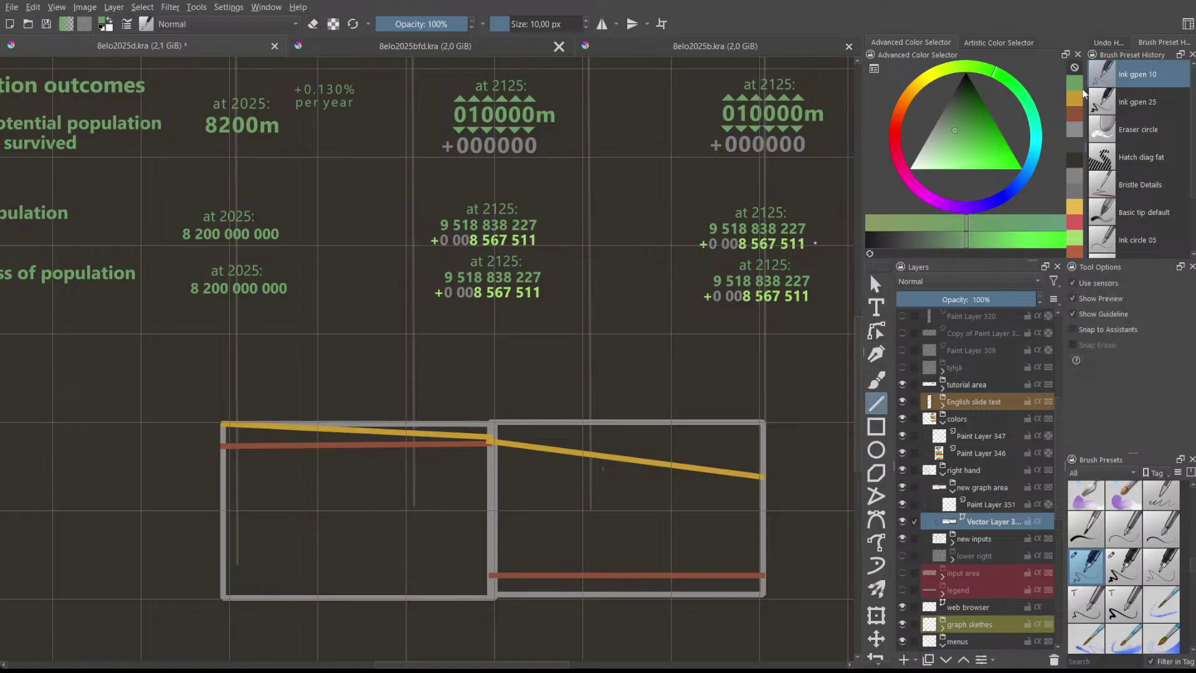
{"action": "left_click_drag", "start_coordinate": [538, 387], "coordinate": [365, 370]}
{"action": "key", "text": "ctrl+z"}
{"action": "left_click_drag", "start_coordinate": [226, 593], "coordinate": [328, 558]}
{"action": "scroll", "coordinate": [207, 328], "scroll_direction": "down", "scroll_amount": 1}
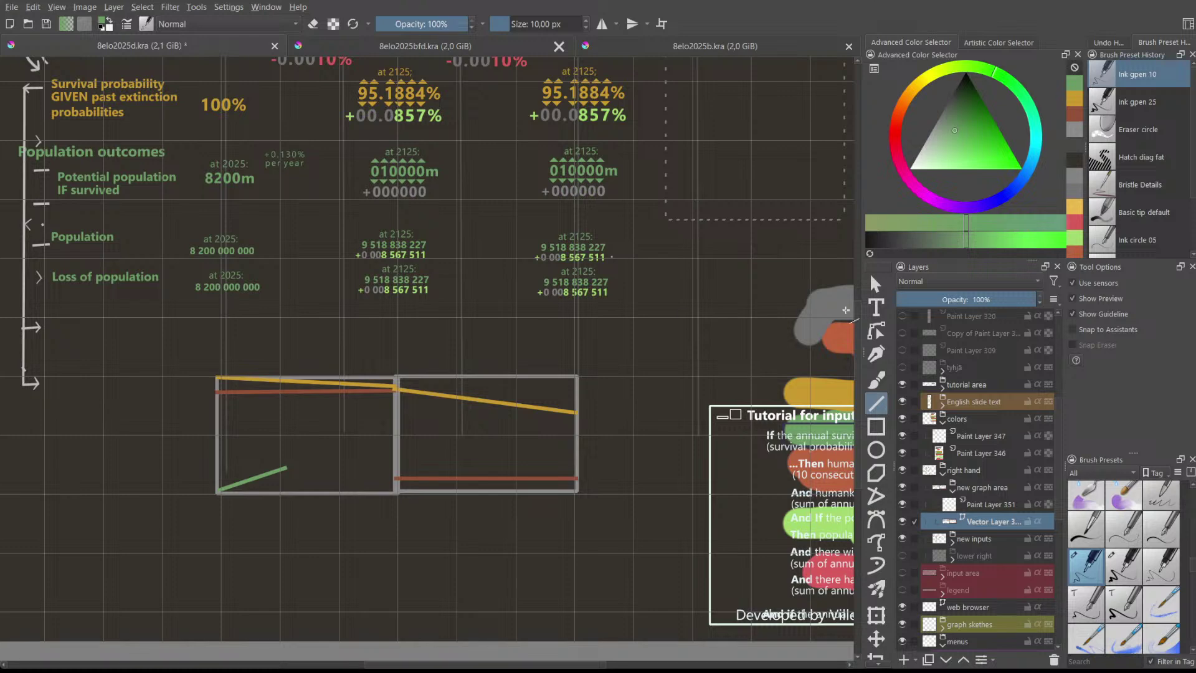
- Collapse the new graph area group, expand the new inputs group and activate its ex pop layer
{"action": "left_click", "coordinate": [875, 284]}
{"action": "scroll", "coordinate": [965, 391], "scroll_direction": "up", "scroll_amount": 5}
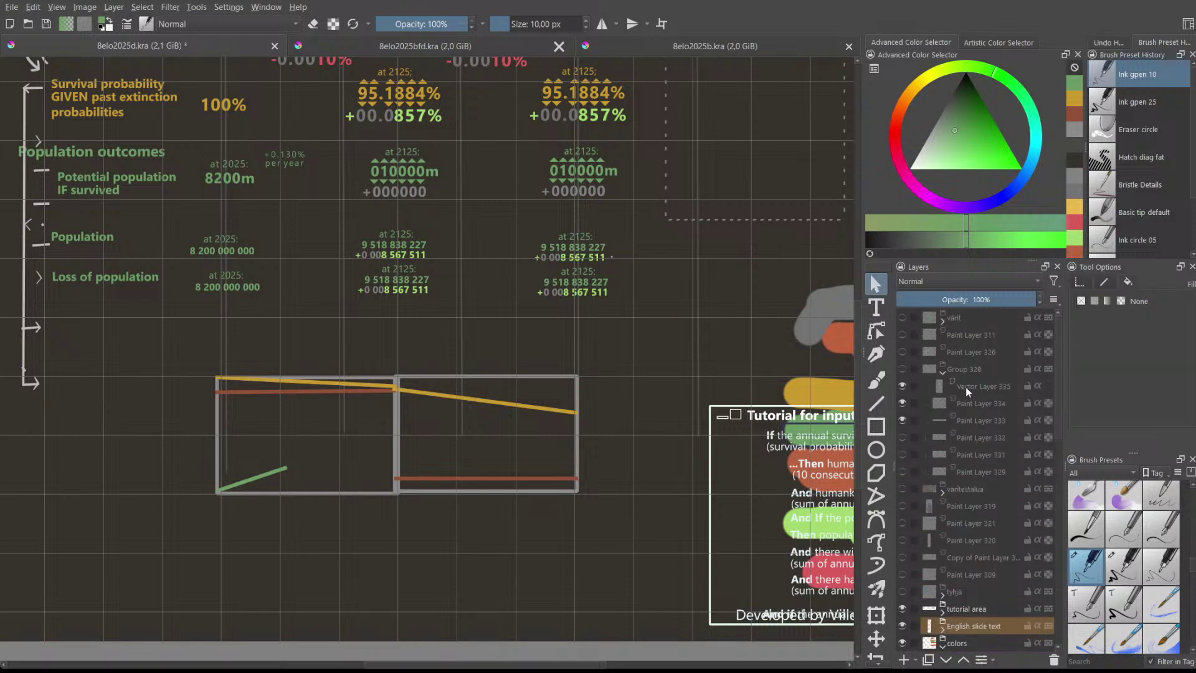
{"action": "scroll", "coordinate": [970, 397], "scroll_direction": "up", "scroll_amount": 10}
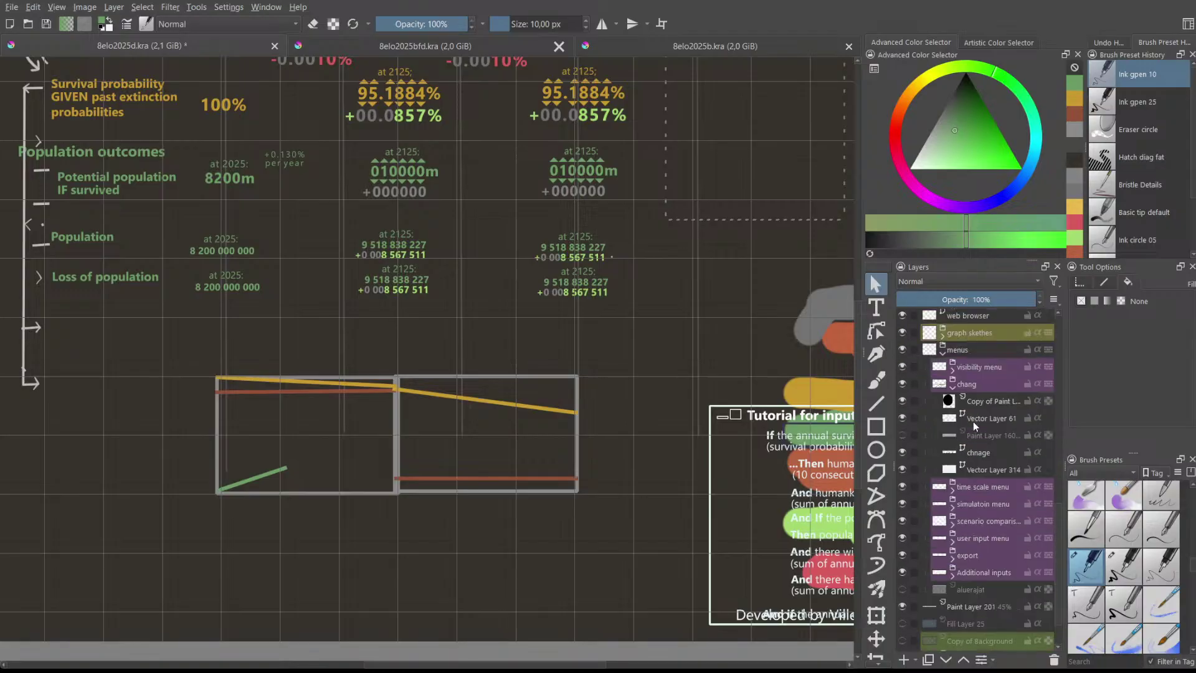
{"action": "scroll", "coordinate": [1000, 438], "scroll_direction": "up", "scroll_amount": 5}
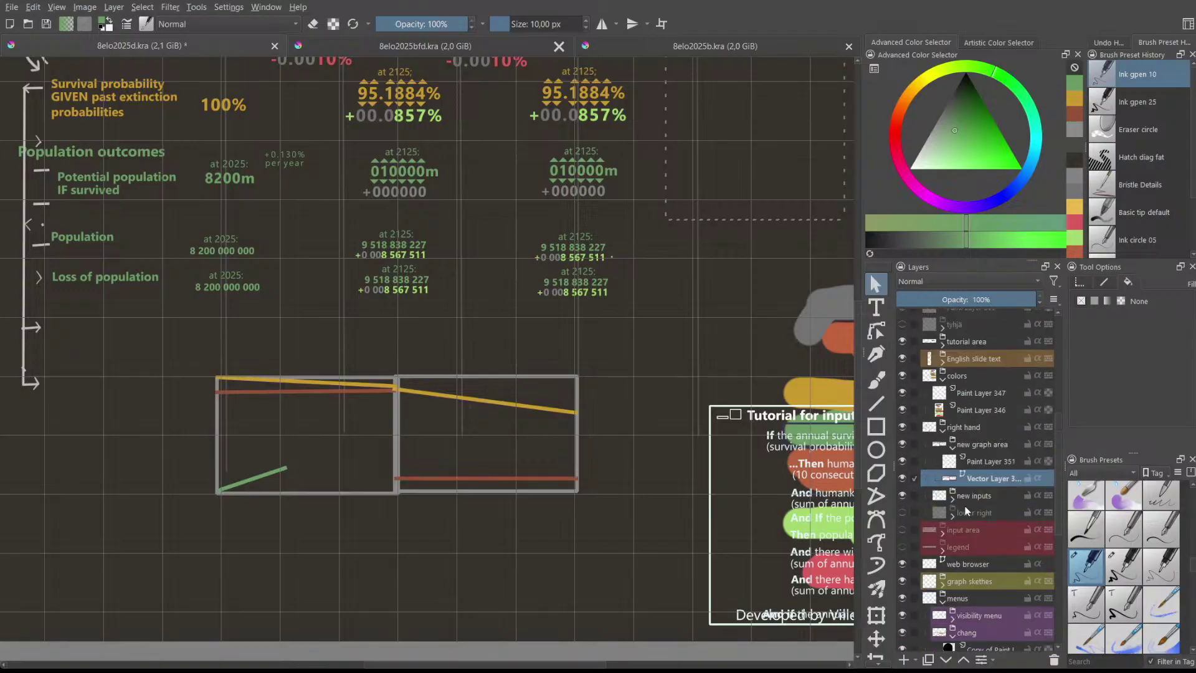
{"action": "left_click", "coordinate": [952, 446]}
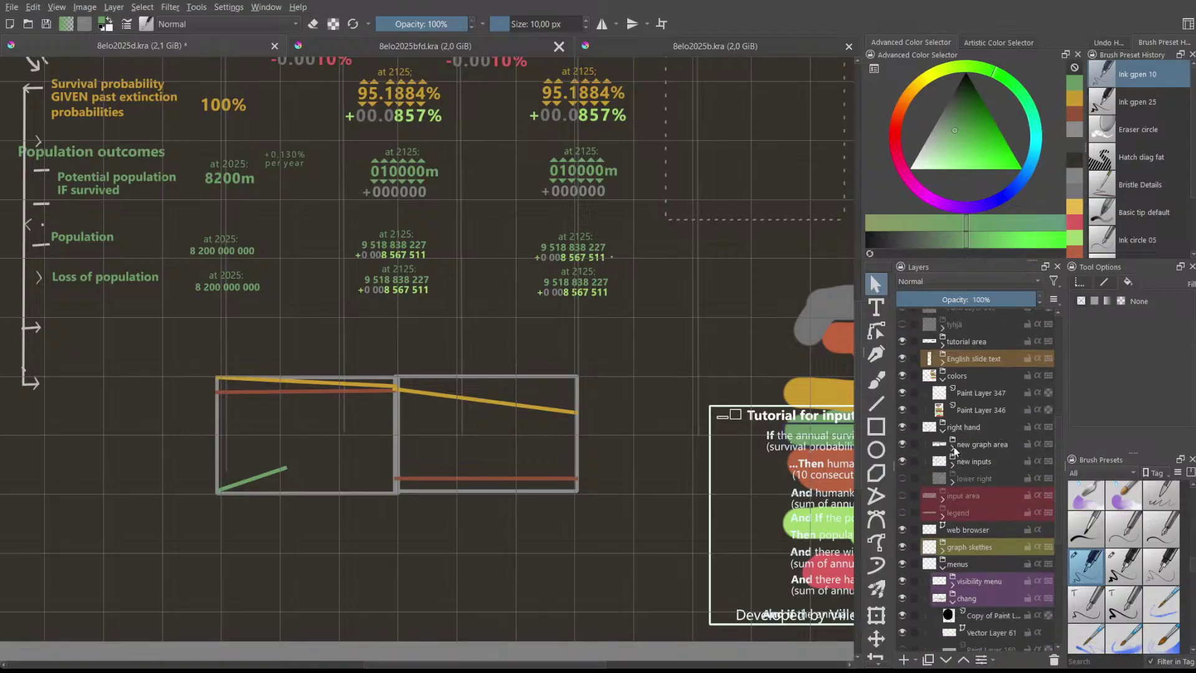
{"action": "left_click", "coordinate": [953, 450]}
{"action": "left_click", "coordinate": [952, 463]}
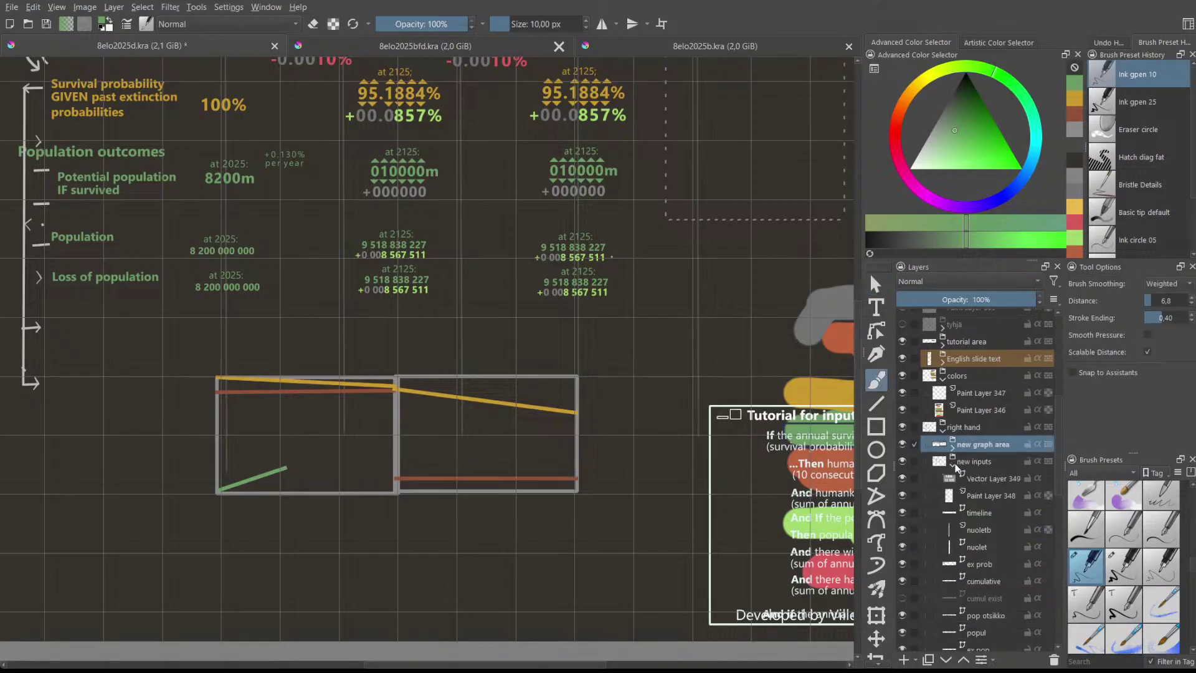
{"action": "scroll", "coordinate": [995, 519], "scroll_direction": "down", "scroll_amount": 3}
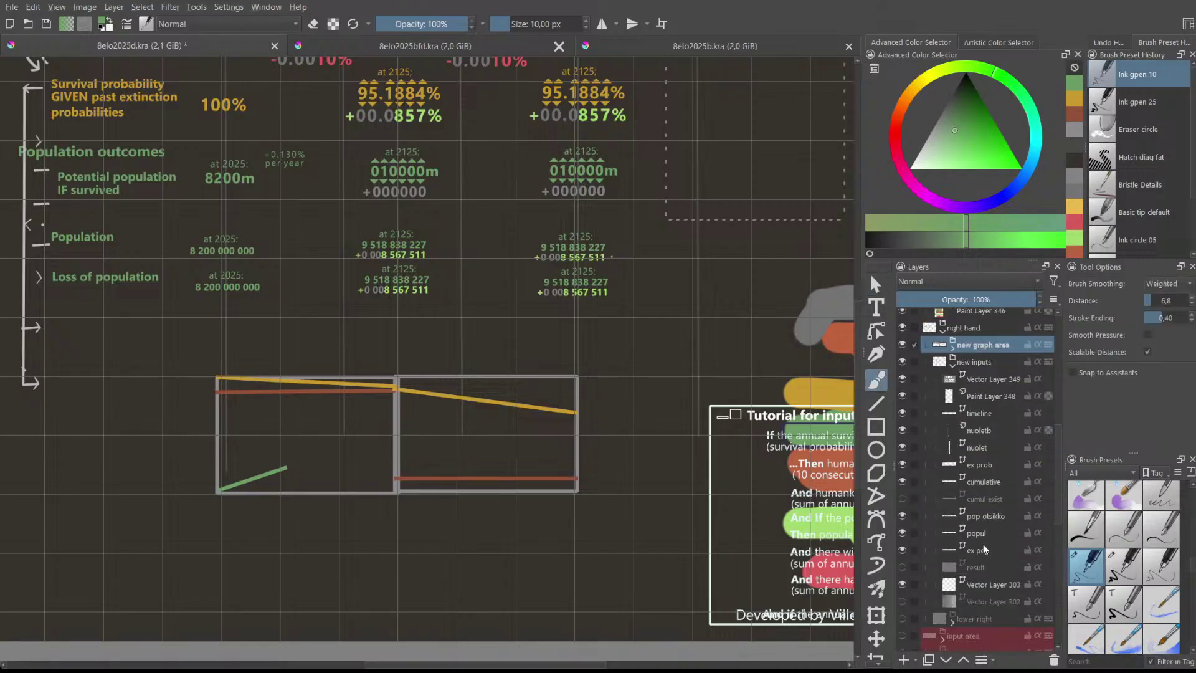
{"action": "left_click", "coordinate": [984, 550]}
- Change the "Loss of population" row label to "Cumulative population"
{"action": "left_click", "coordinate": [132, 280]}
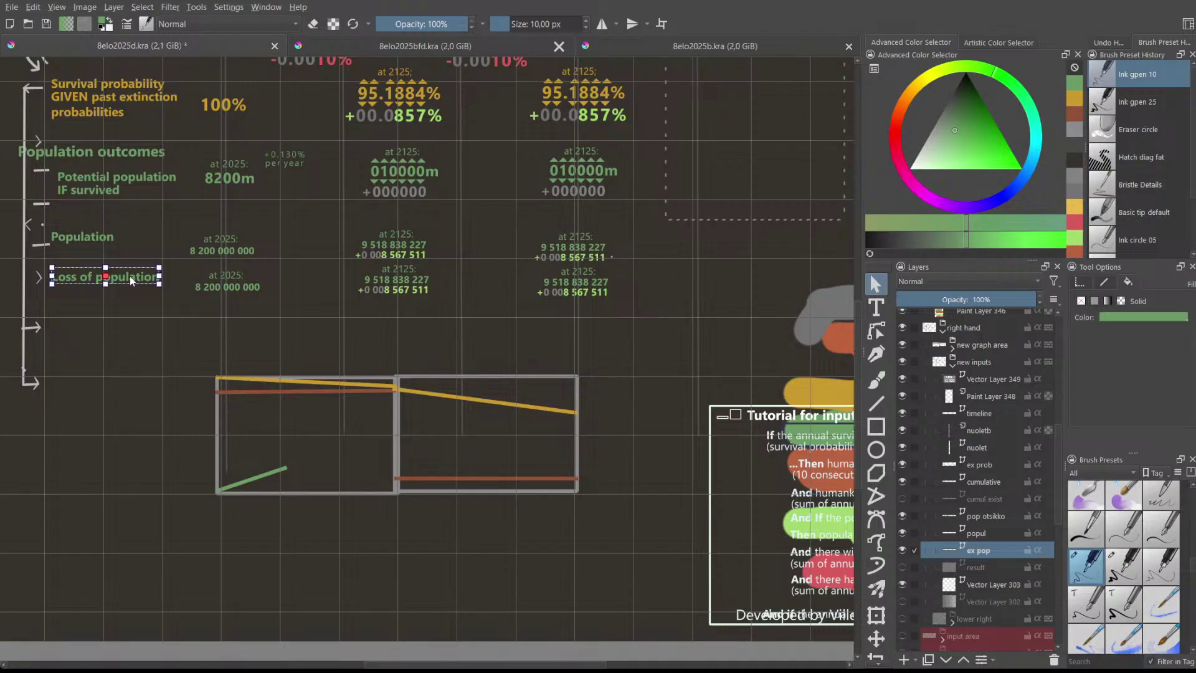
{"action": "double_click", "coordinate": [132, 280]}
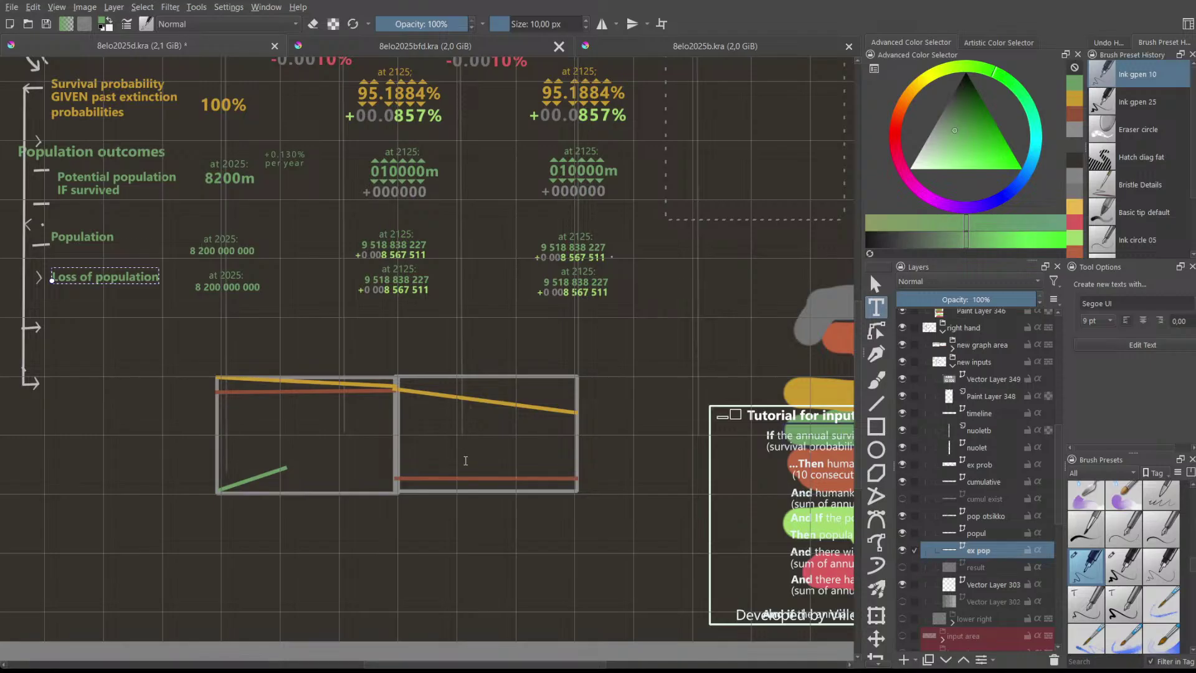
{"action": "left_click", "coordinate": [690, 521]}
{"action": "key", "text": "Escape"}
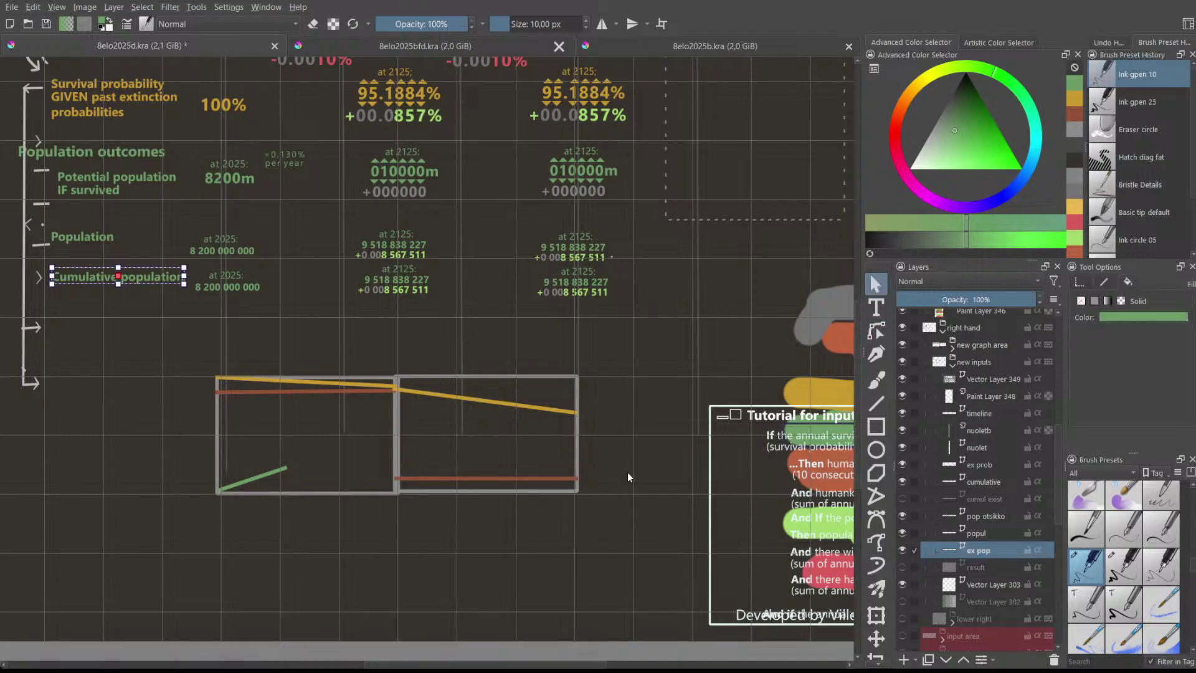
{"action": "double_click", "coordinate": [384, 280]}
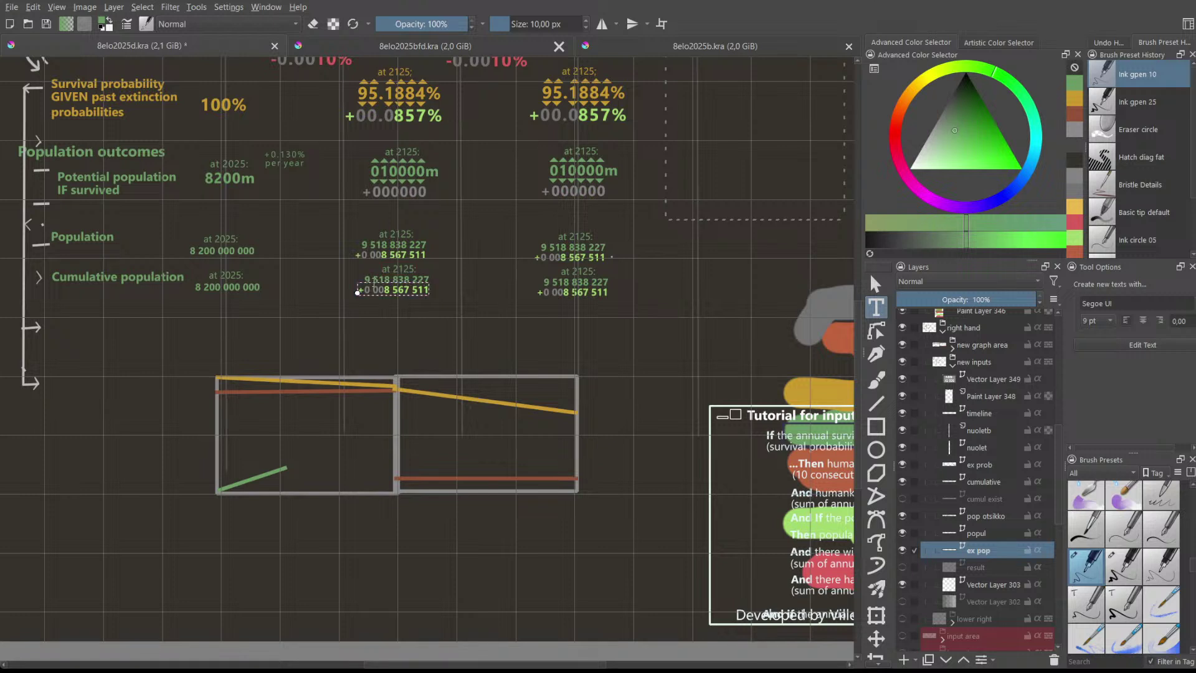
{"action": "key", "text": "Escape"}
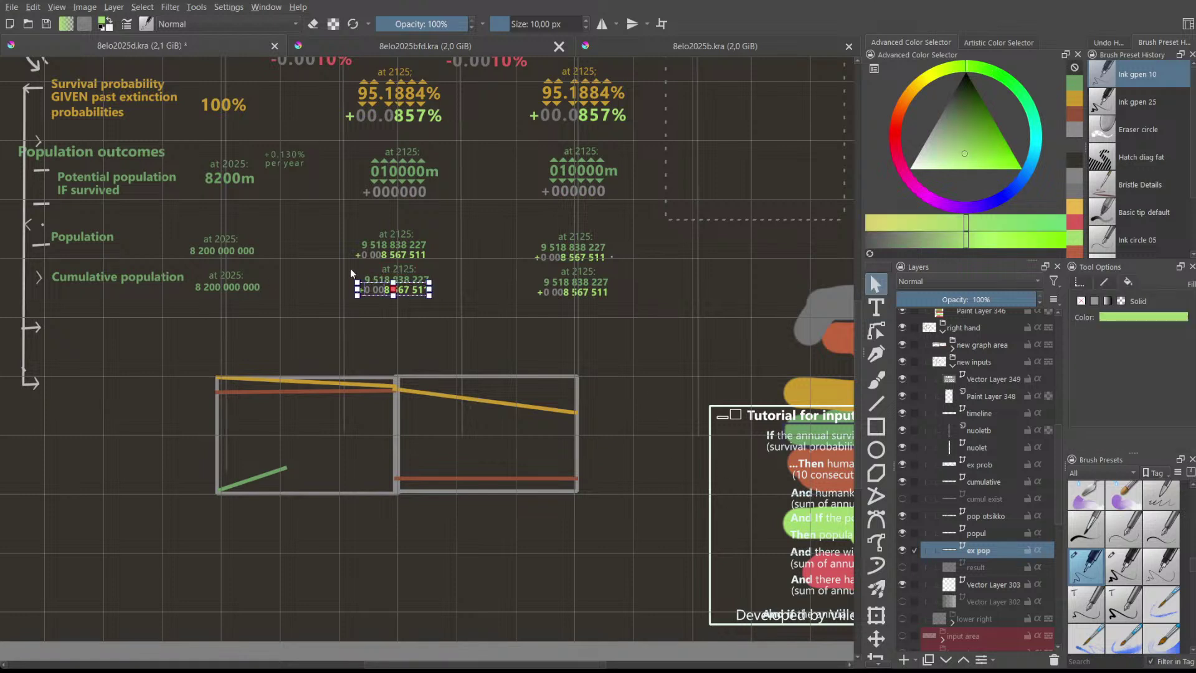
{"action": "key", "text": "t"}
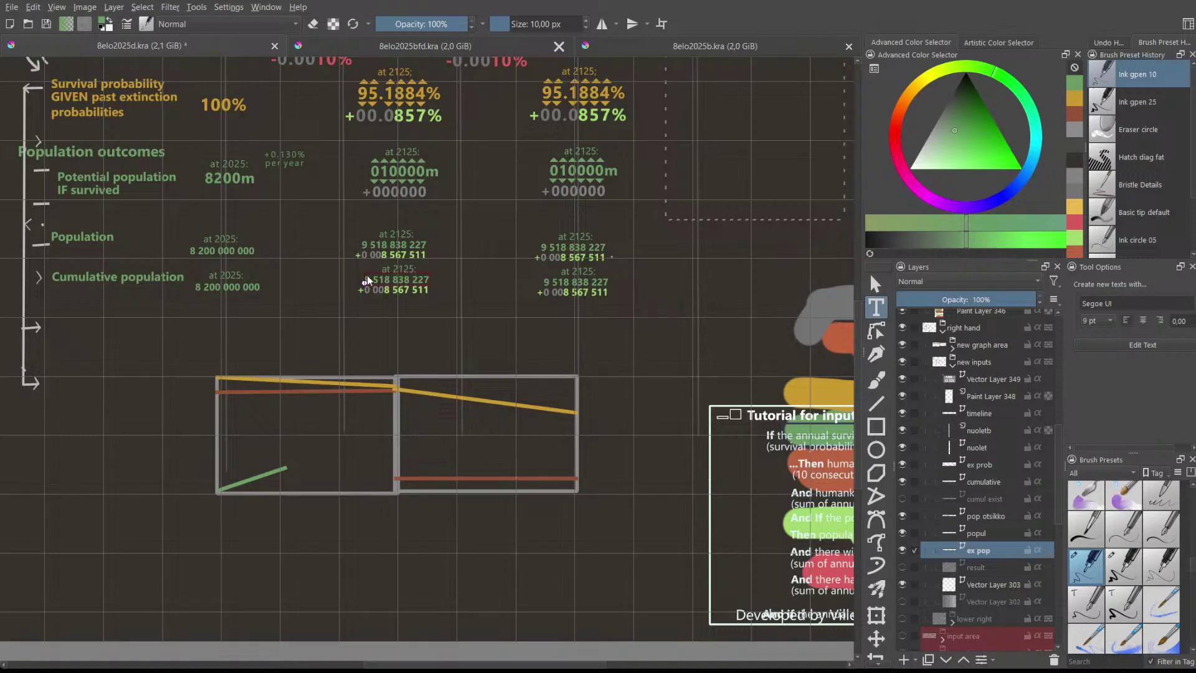
{"action": "left_click", "coordinate": [368, 282]}
{"action": "left_click", "coordinate": [686, 528]}
{"action": "left_click", "coordinate": [740, 522]}
{"action": "left_click", "coordinate": [332, 356]}
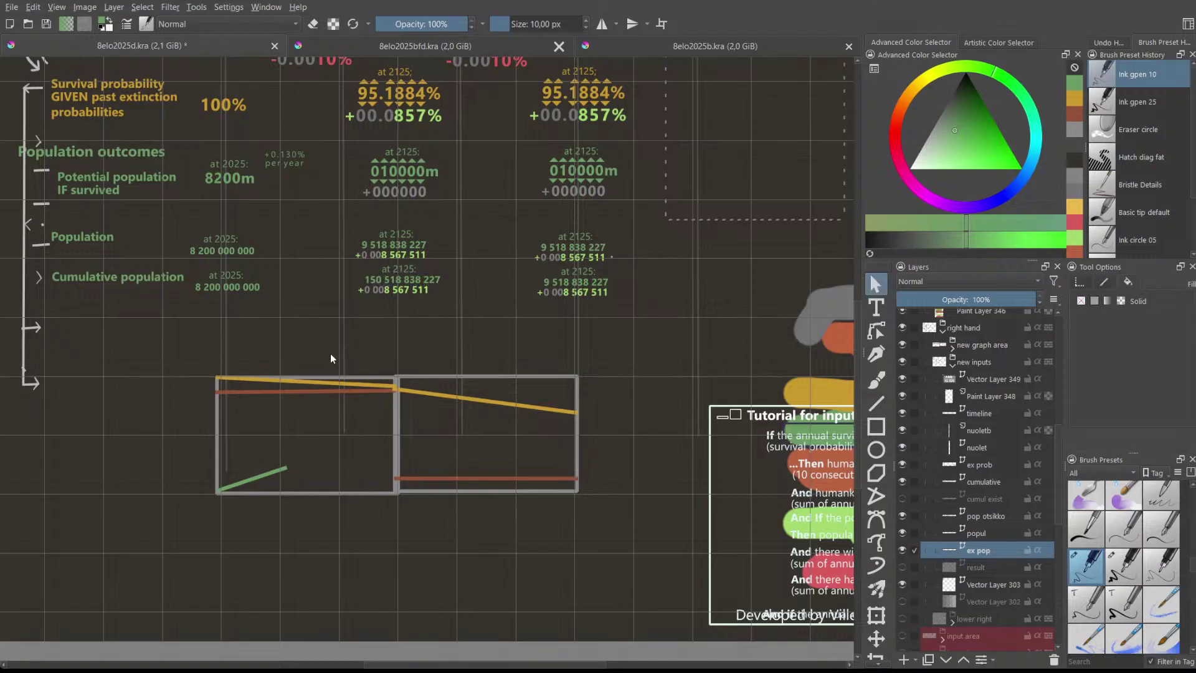
- Replace the "Cumulative population" label with "Human lives lived (assuming 75 year life expecancy)", broken over three lines
{"action": "double_click", "coordinate": [87, 281]}
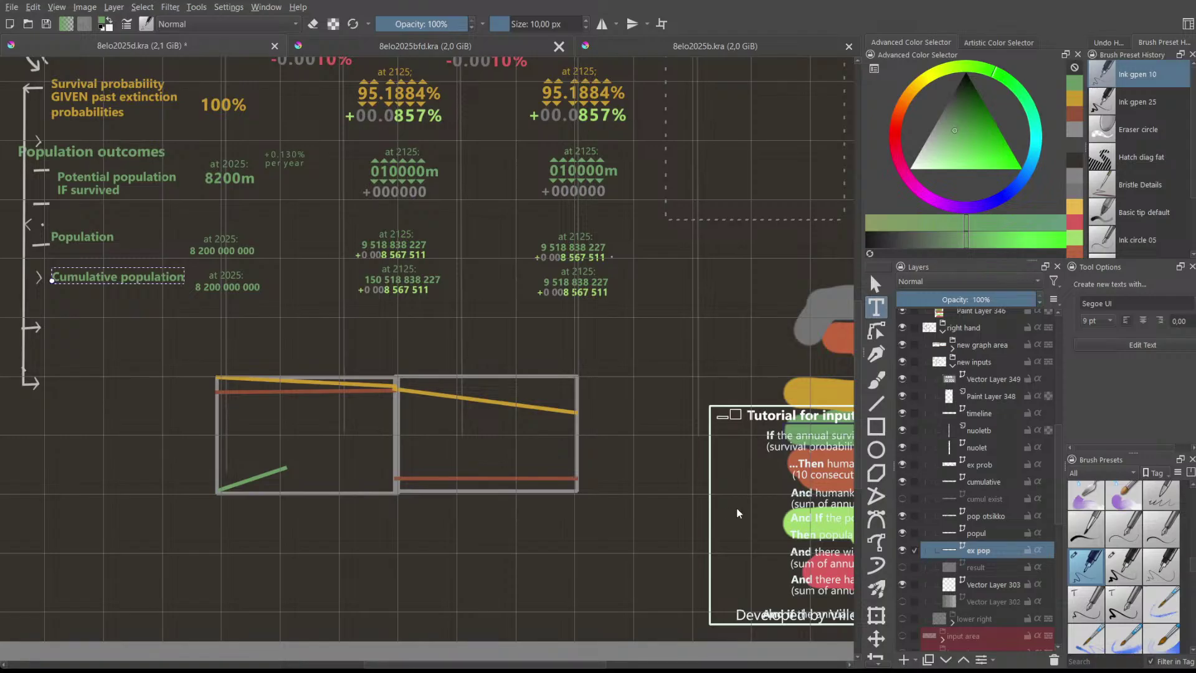
{"action": "key", "text": "ctrl+z"}
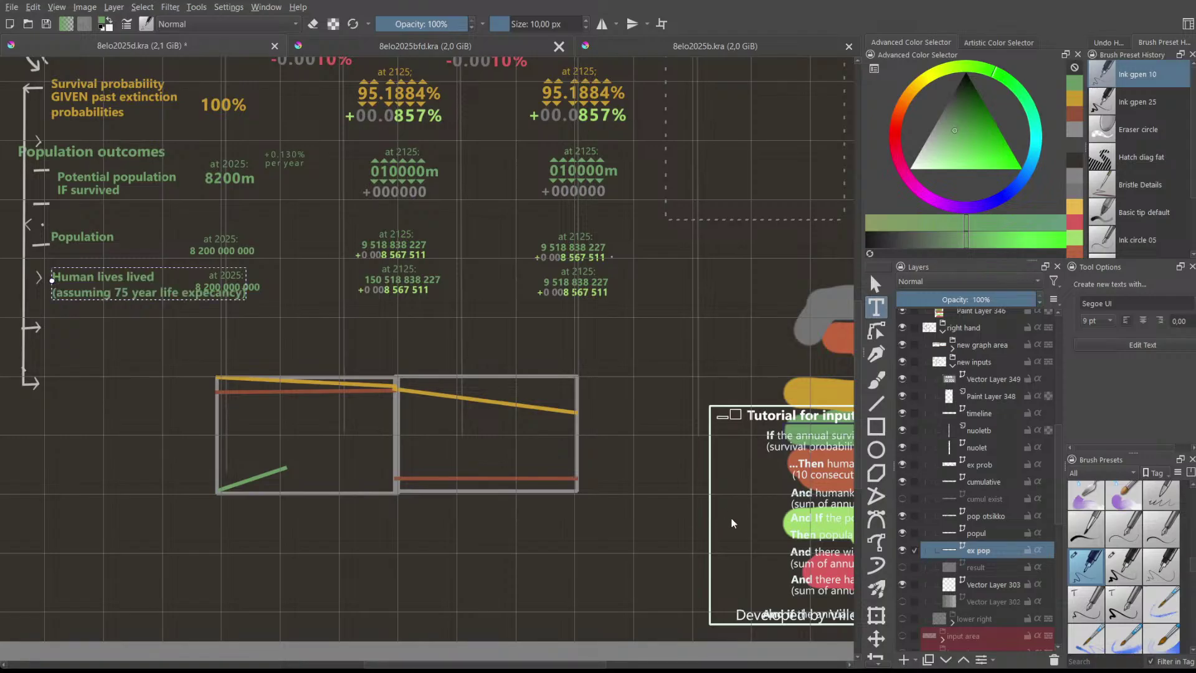
{"action": "key", "text": "Escape"}
{"action": "key", "text": "t"}
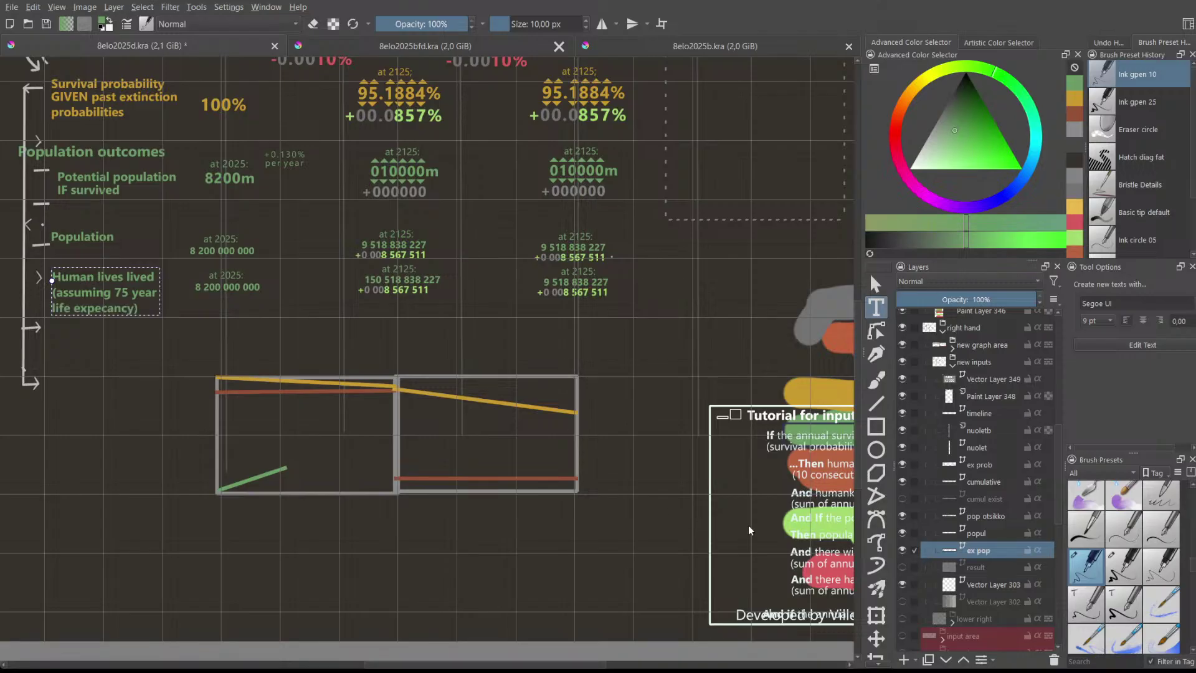
{"action": "key", "text": "Escape"}
- Move the three-line "Human lives lived" label slightly down, further from the Population label
{"action": "left_click", "coordinate": [132, 338]}
{"action": "left_click", "coordinate": [119, 292]}
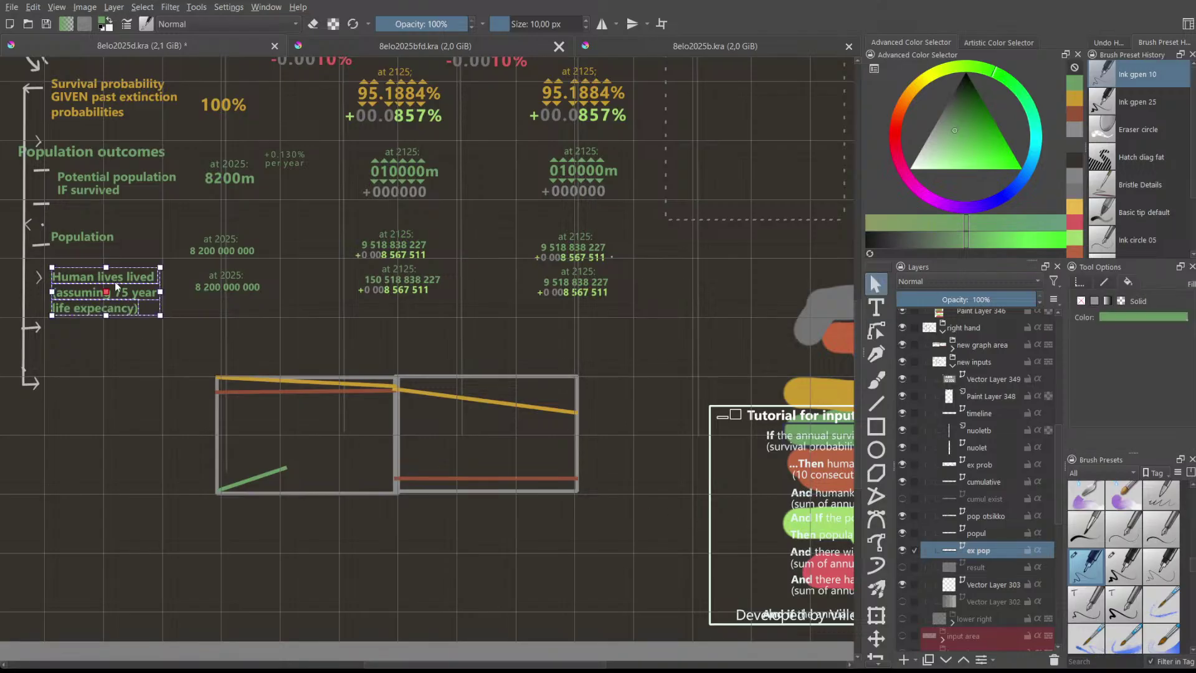
{"action": "left_click_drag", "start_coordinate": [99, 277], "coordinate": [98, 282]}
{"action": "left_click", "coordinate": [259, 336]}
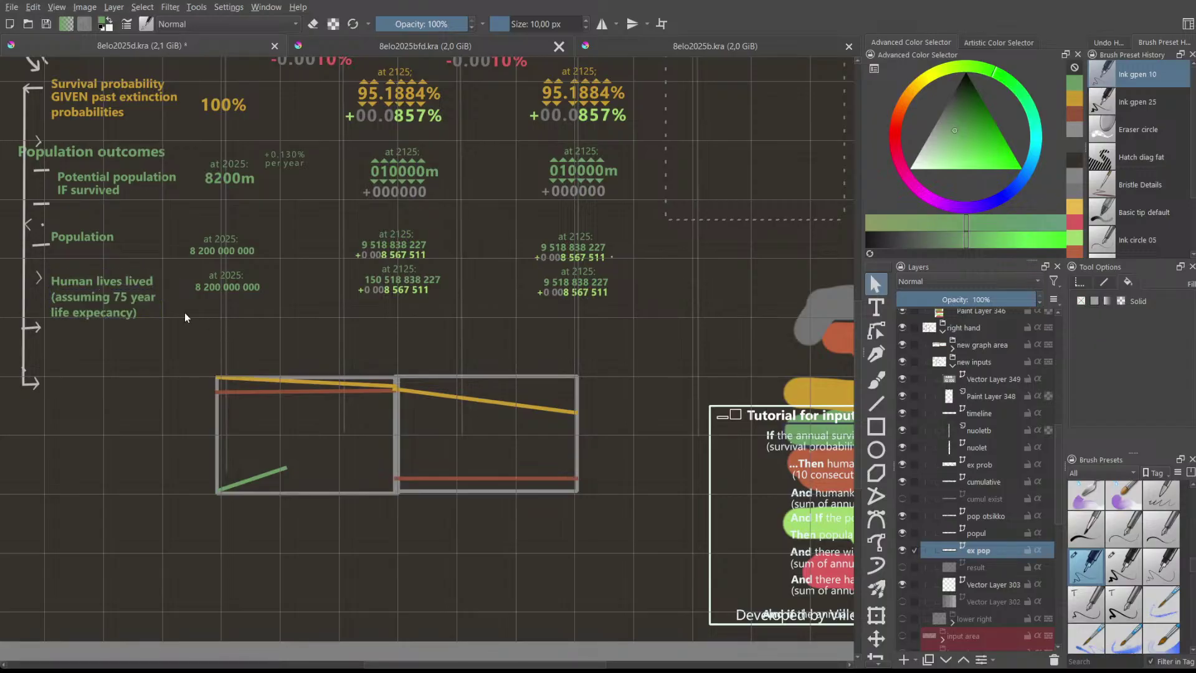
- On the new graph area's vector layer, stretch and flatten the green line so it rises gently along the first rectangle's full bottom edge
{"action": "scroll", "coordinate": [185, 312], "scroll_direction": "up", "scroll_amount": 2}
{"action": "scroll", "coordinate": [182, 309], "scroll_direction": "down", "scroll_amount": 2}
{"action": "scroll", "coordinate": [937, 502], "scroll_direction": "up", "scroll_amount": 1}
{"action": "left_click", "coordinate": [952, 415]}
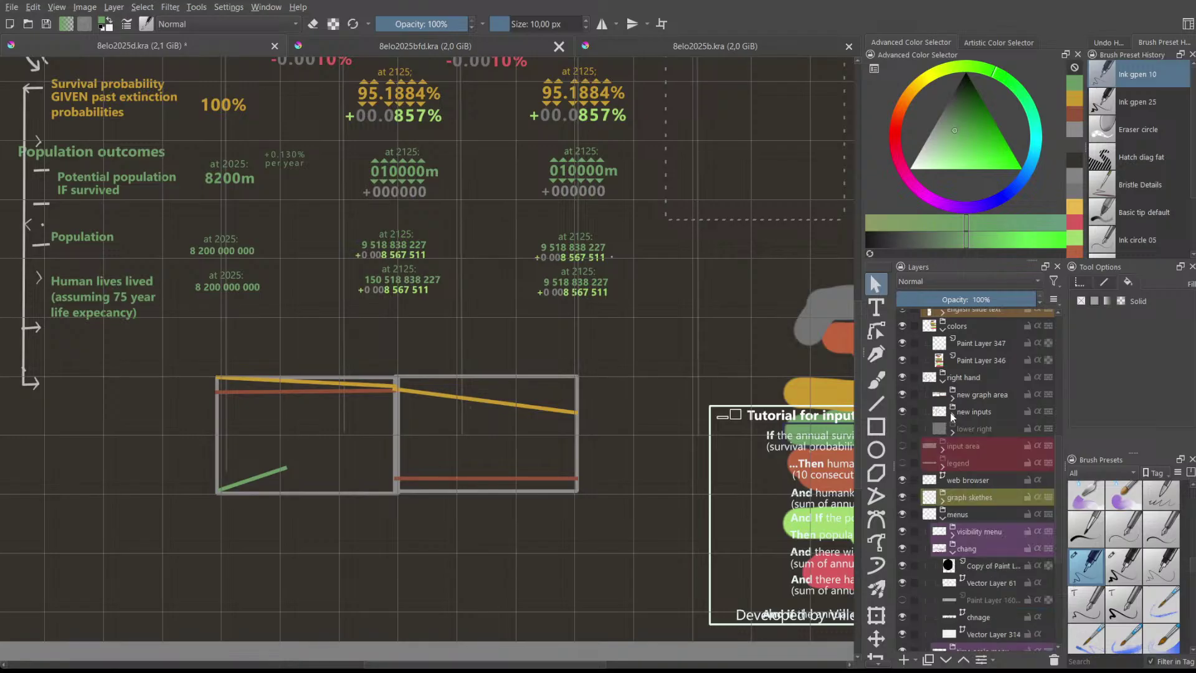
{"action": "left_click", "coordinate": [953, 398]}
{"action": "left_click", "coordinate": [979, 429]}
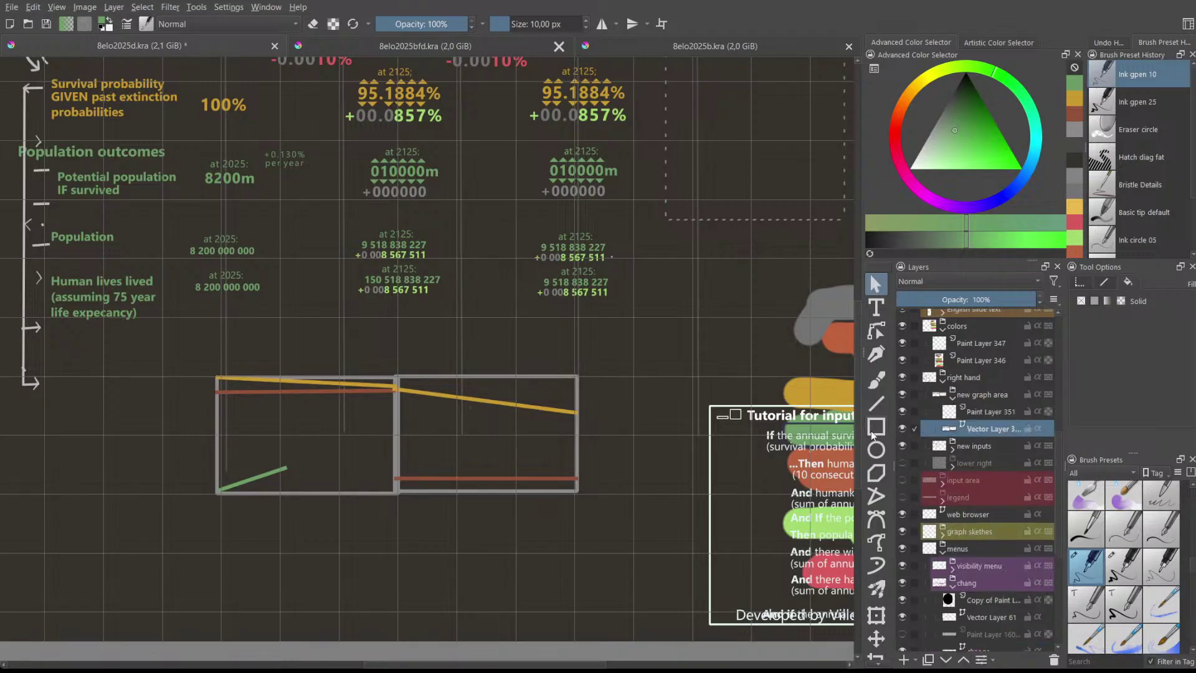
{"action": "left_click", "coordinate": [265, 468]}
{"action": "left_click_drag", "start_coordinate": [284, 468], "coordinate": [394, 483]}
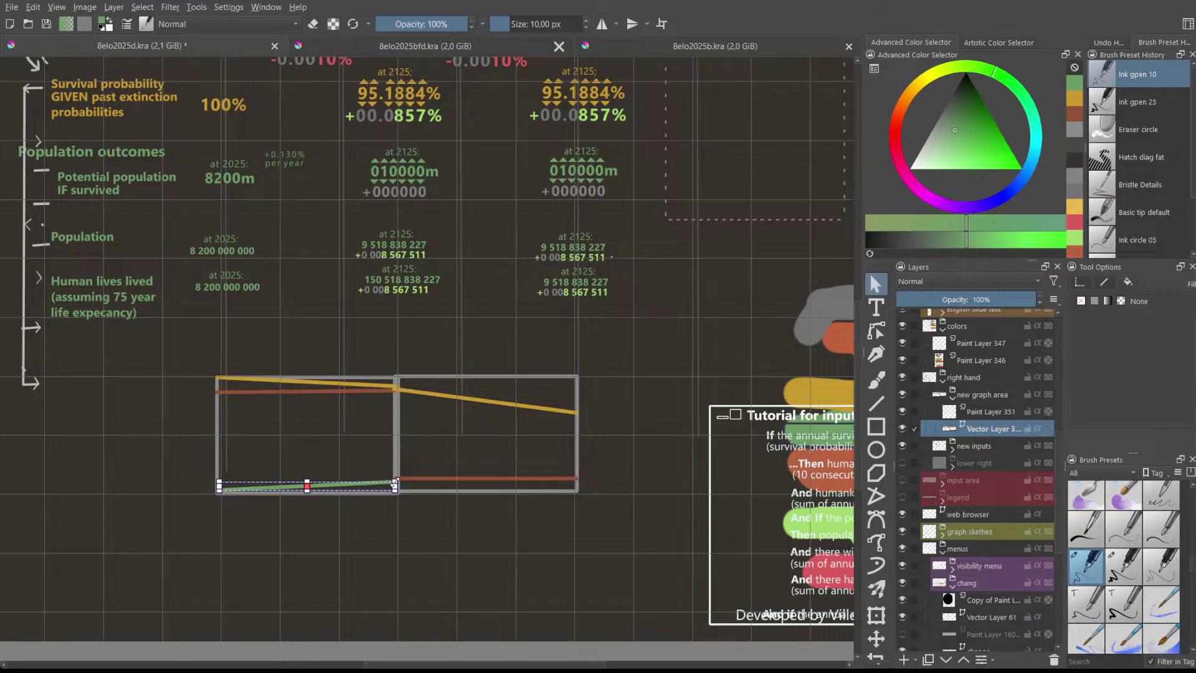
- Add a copy of the green line to the second rectangle, rising steeply from the first green line's end to near the rectangle's upper right corner
{"action": "left_click", "coordinate": [357, 512]}
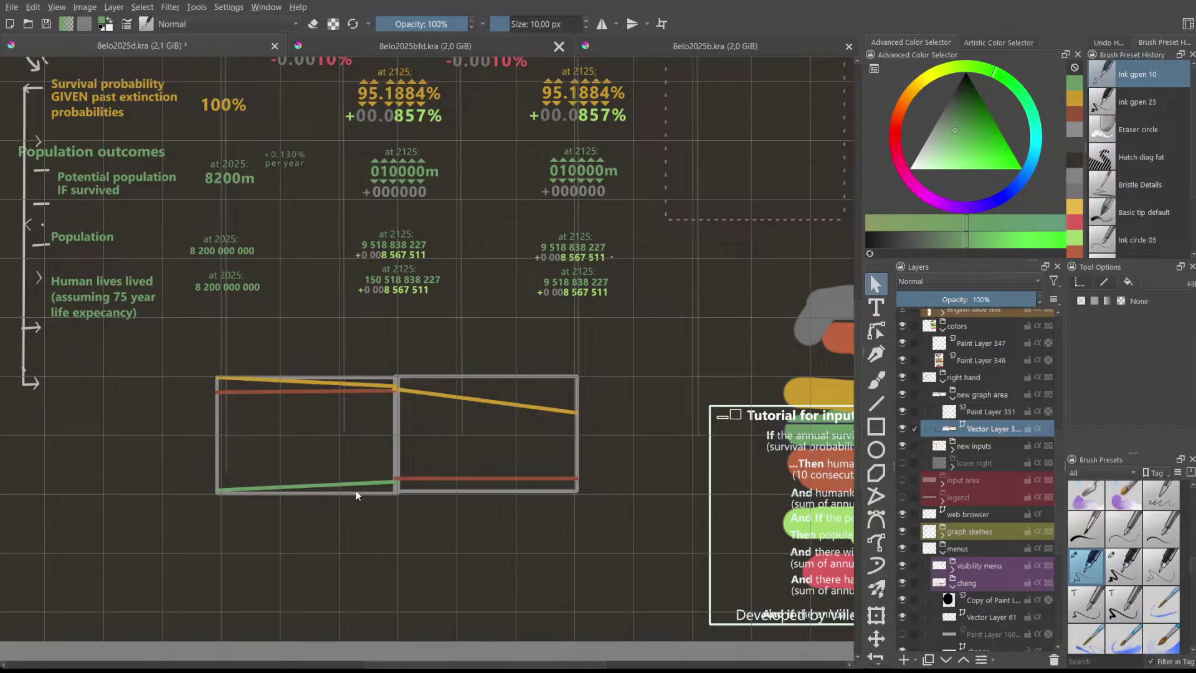
{"action": "left_click", "coordinate": [371, 482]}
{"action": "left_click_drag", "start_coordinate": [396, 483], "coordinate": [577, 379]}
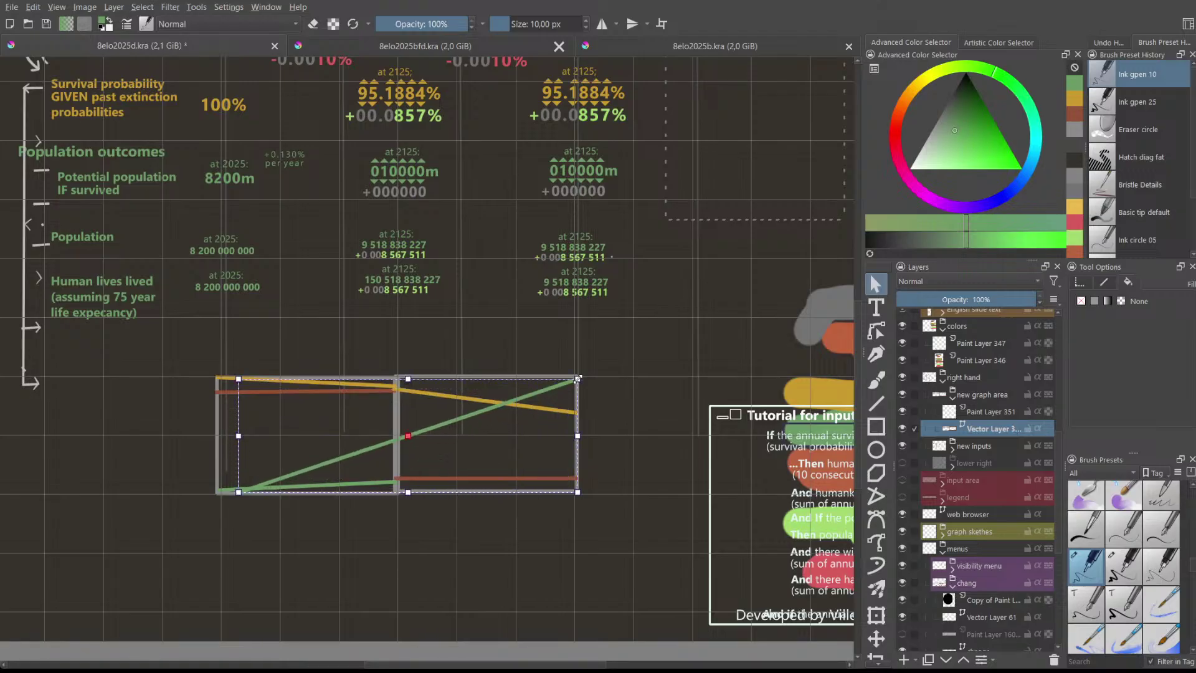
{"action": "left_click_drag", "start_coordinate": [238, 491], "coordinate": [393, 480]}
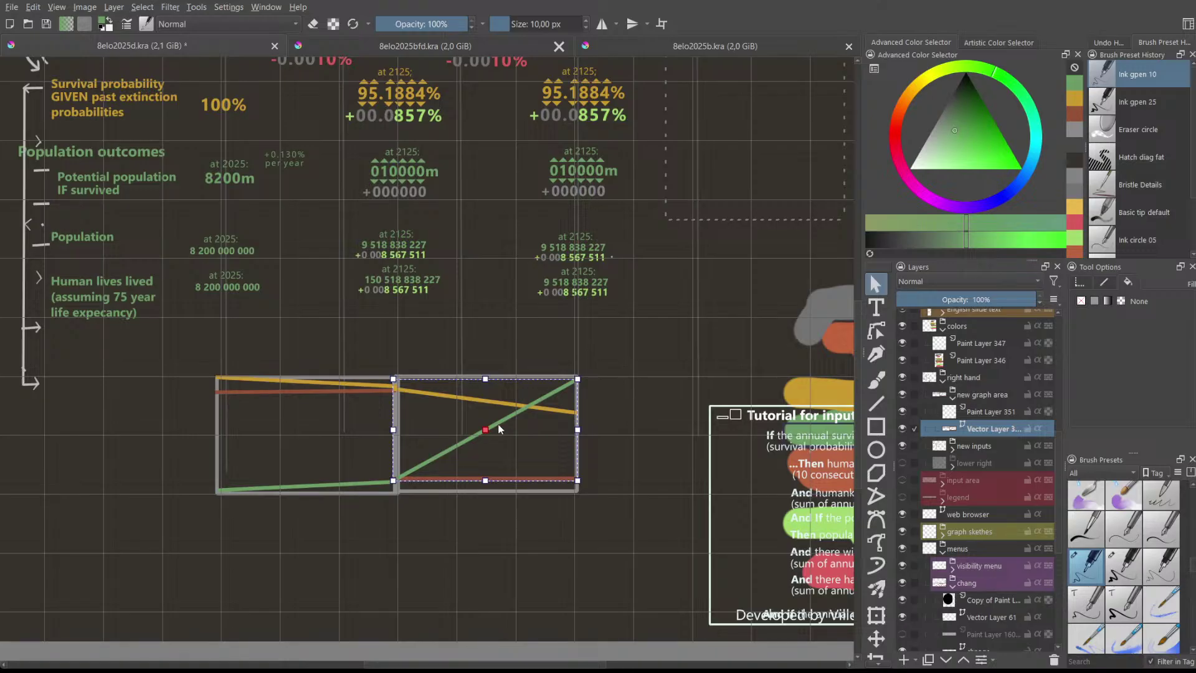
{"action": "left_click_drag", "start_coordinate": [578, 378], "coordinate": [576, 391]}
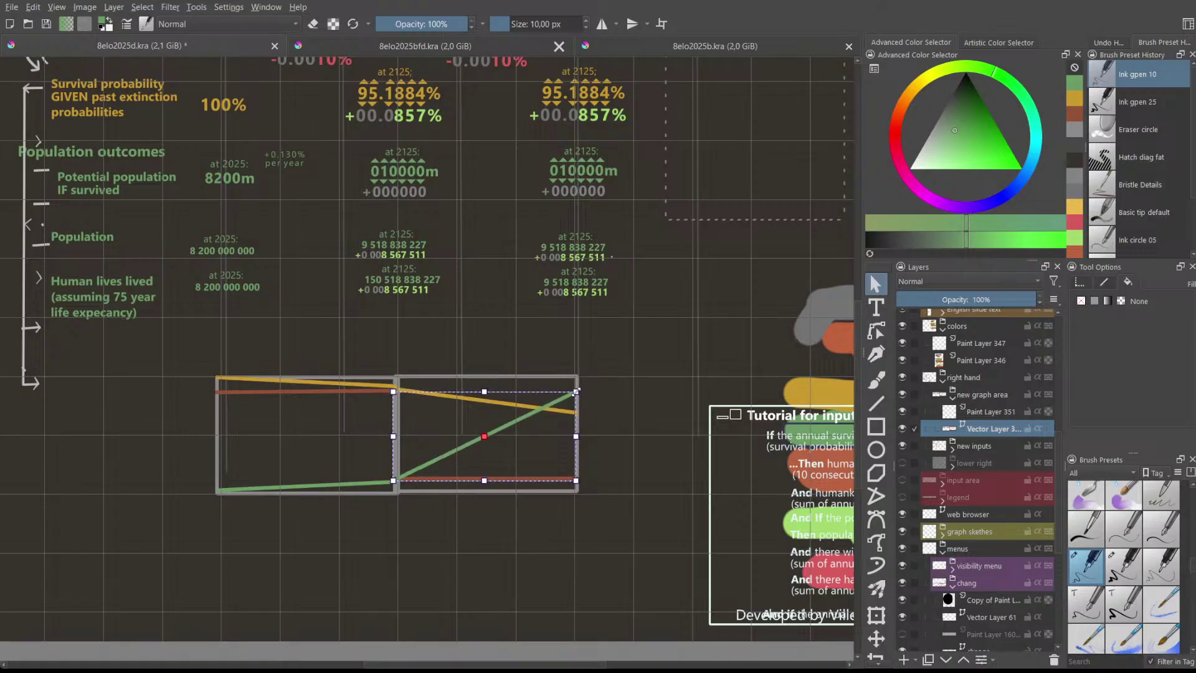
{"action": "left_click", "coordinate": [329, 543]}
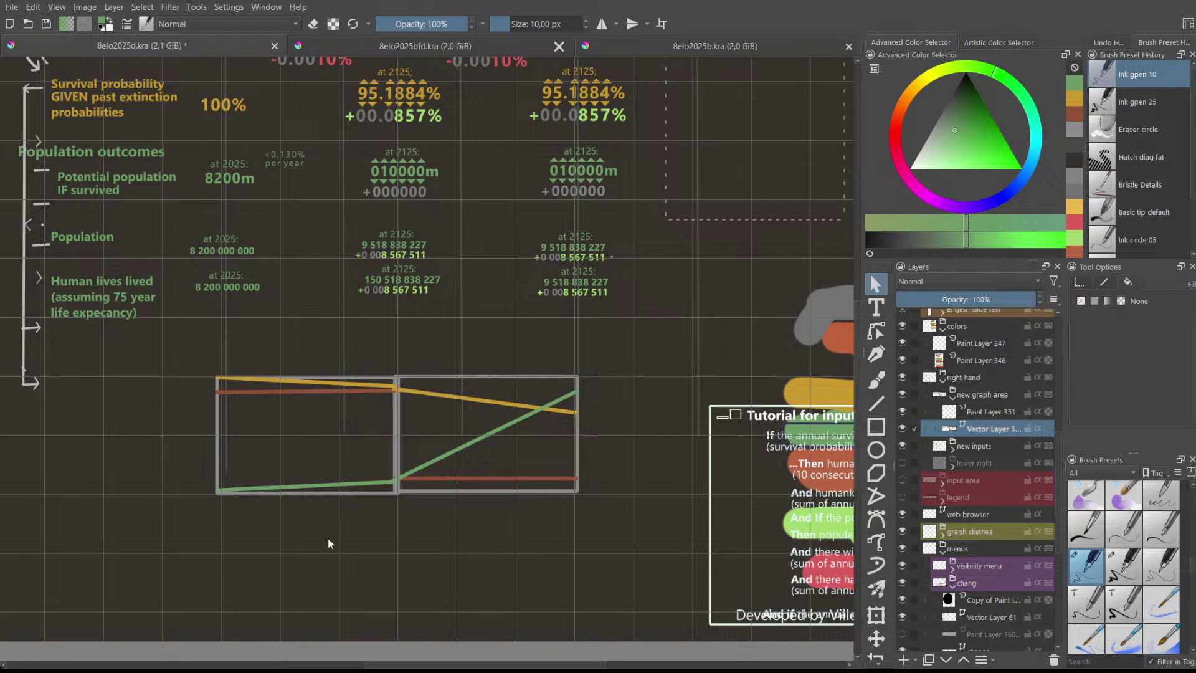
- Lower the right end of the second rectangle's green line to just above the yellow line's end
{"action": "left_click", "coordinate": [345, 482]}
{"action": "left_click", "coordinate": [350, 470]}
{"action": "left_click", "coordinate": [547, 411]}
{"action": "left_click_drag", "start_coordinate": [573, 393], "coordinate": [577, 405]}
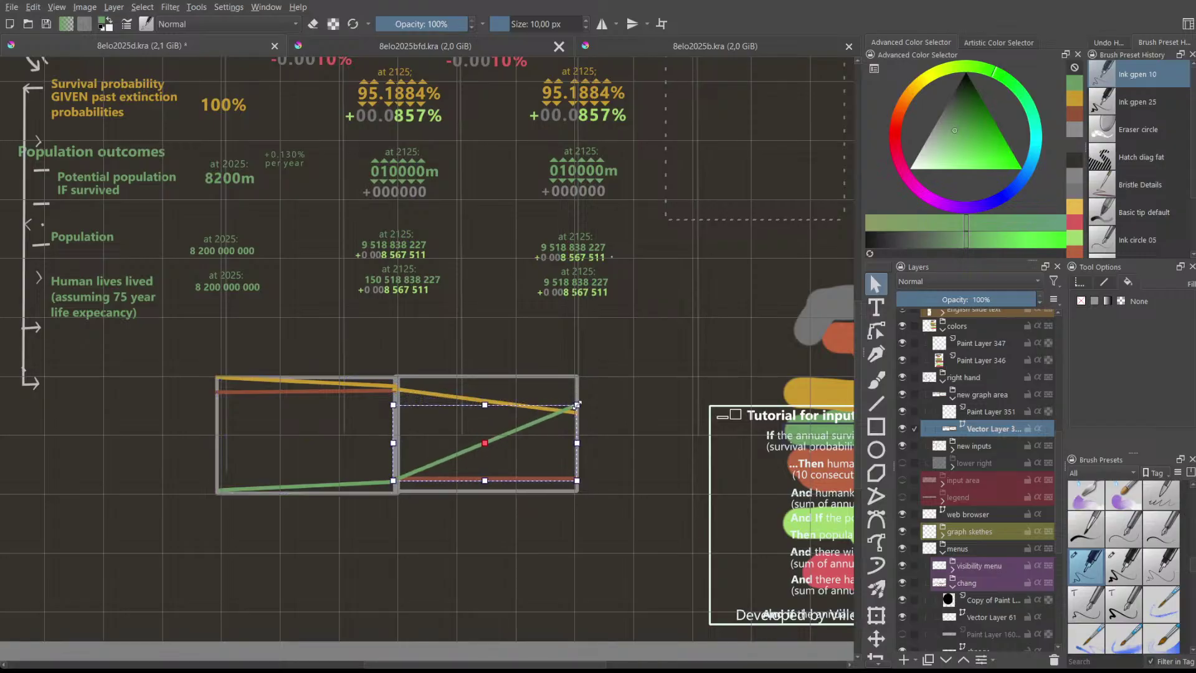
{"action": "left_click", "coordinate": [636, 416]}
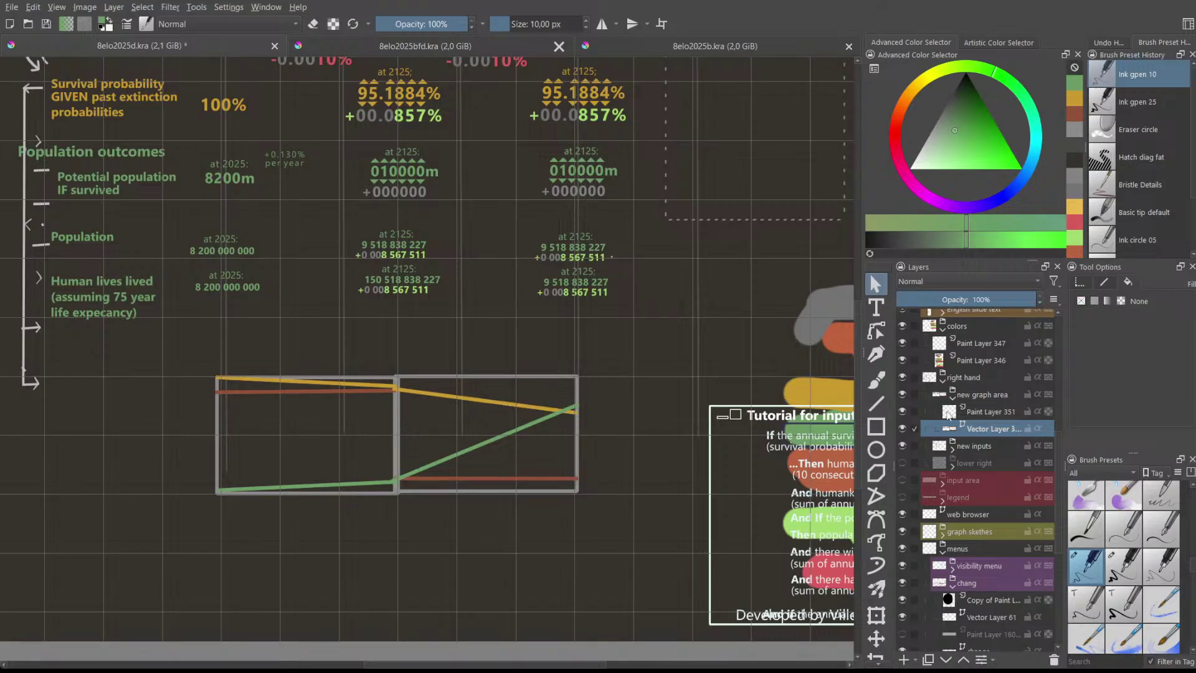
- On the "cumulative" layer, change the survival probability in the 3025 column to 70.1884%
{"action": "scroll", "coordinate": [962, 412], "scroll_direction": "up", "scroll_amount": 1}
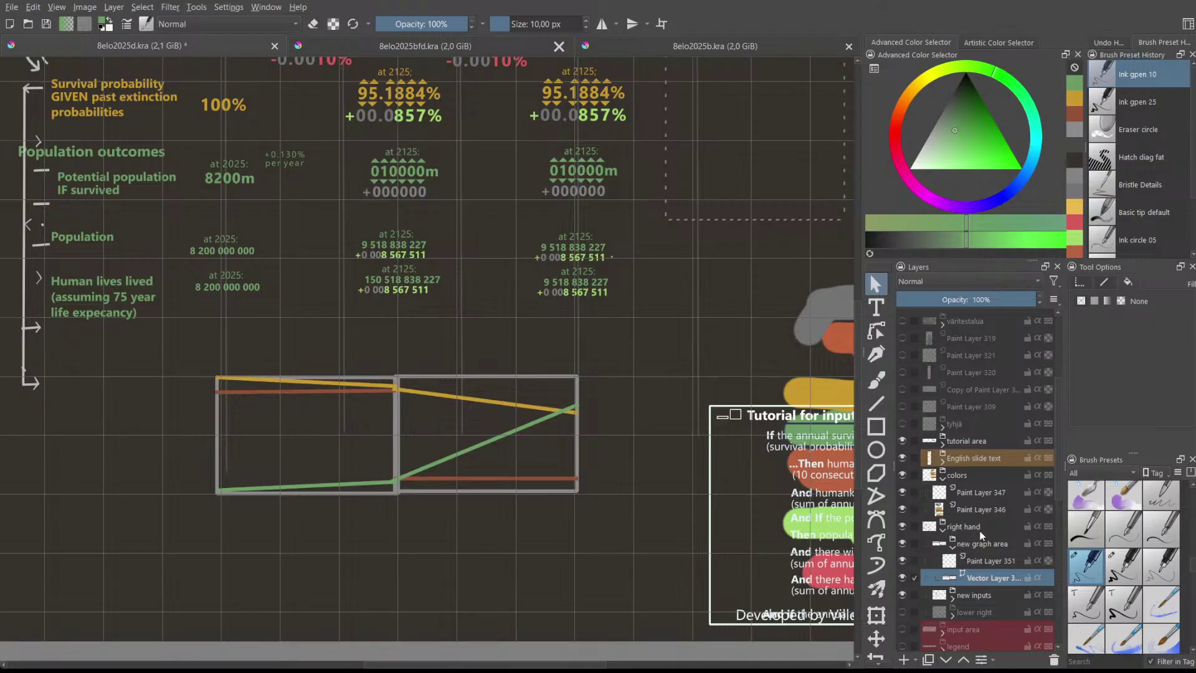
{"action": "scroll", "coordinate": [979, 534], "scroll_direction": "down", "scroll_amount": 3}
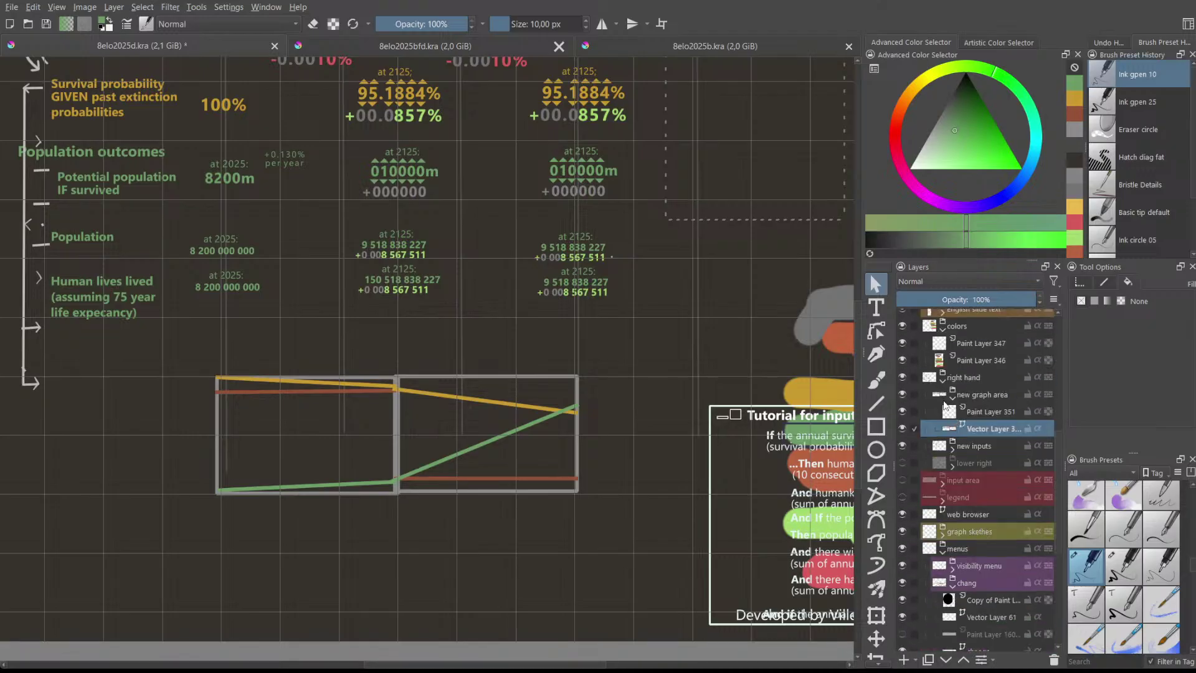
{"action": "left_click", "coordinate": [954, 449]}
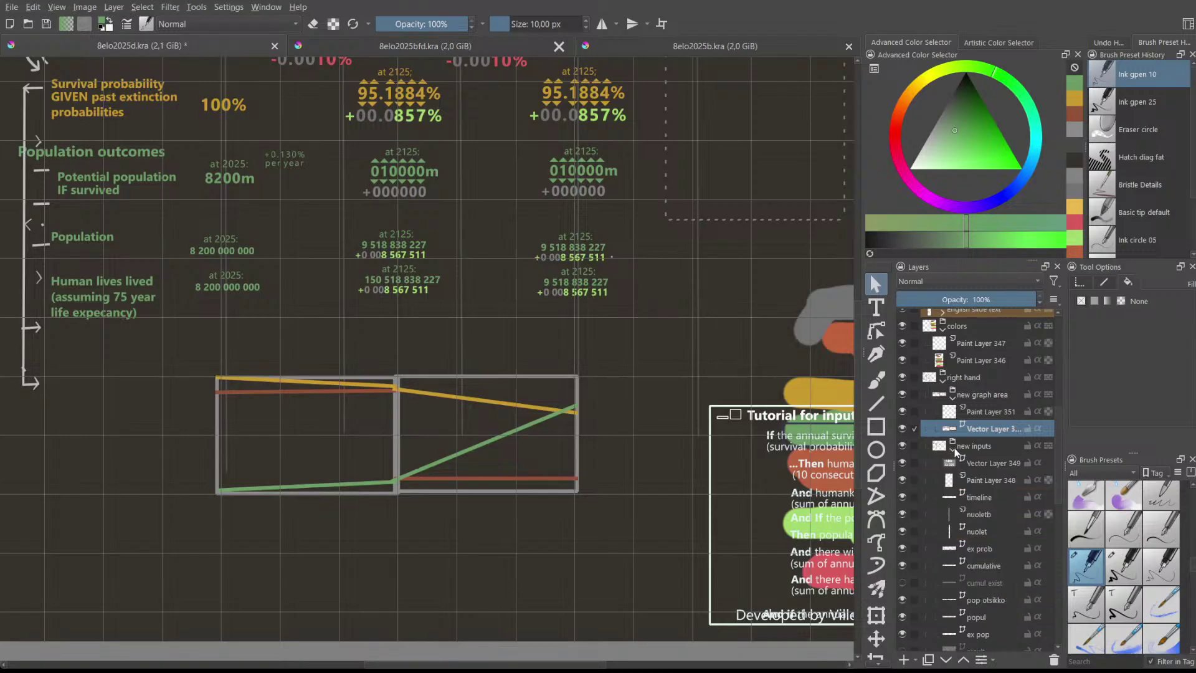
{"action": "left_click", "coordinate": [985, 568]}
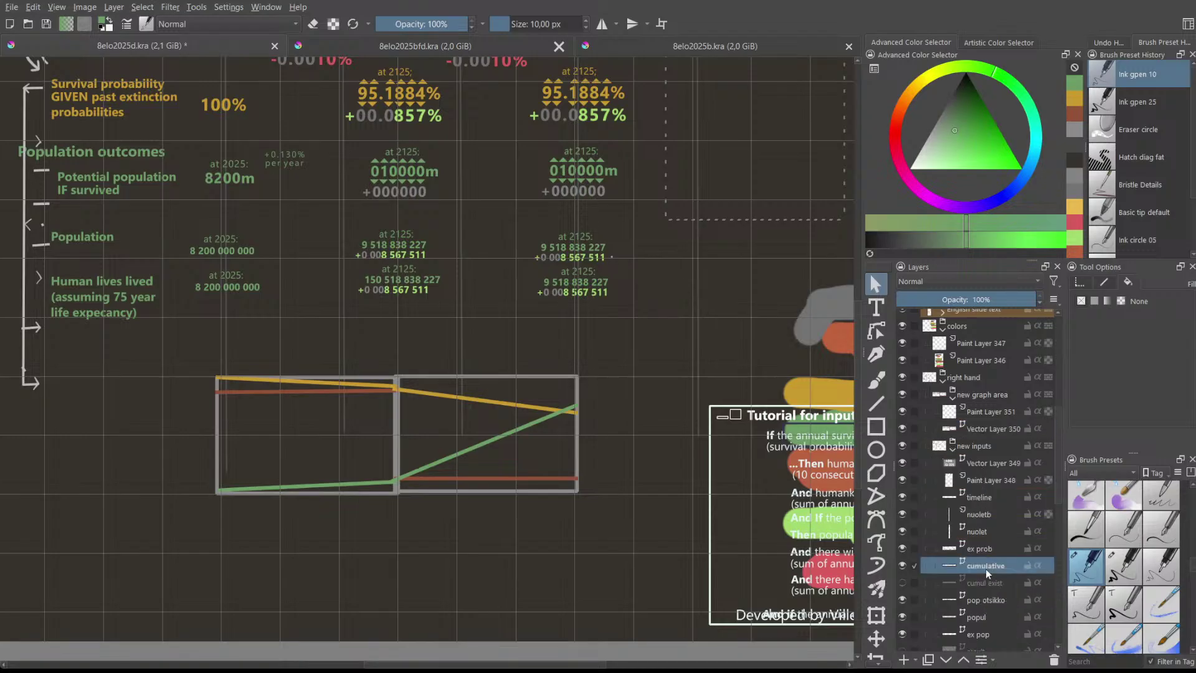
{"action": "left_click", "coordinate": [577, 90]}
{"action": "double_click", "coordinate": [578, 91]}
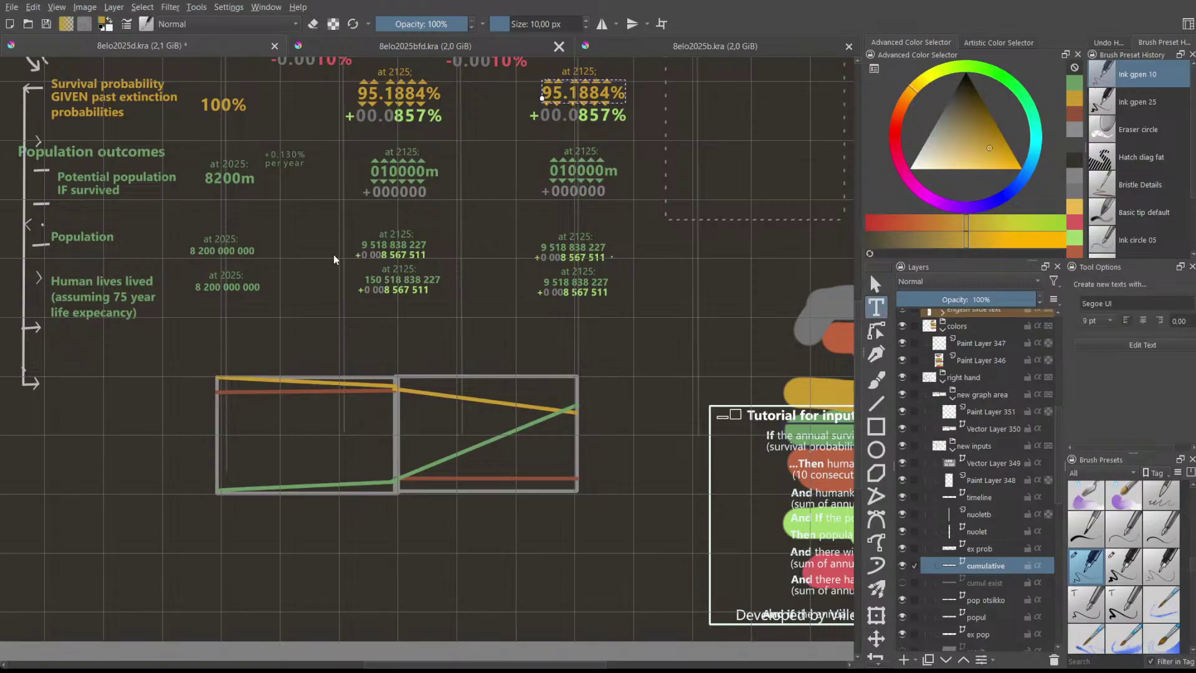
{"action": "type", "text": "70"}
{"action": "key", "text": "Escape"}
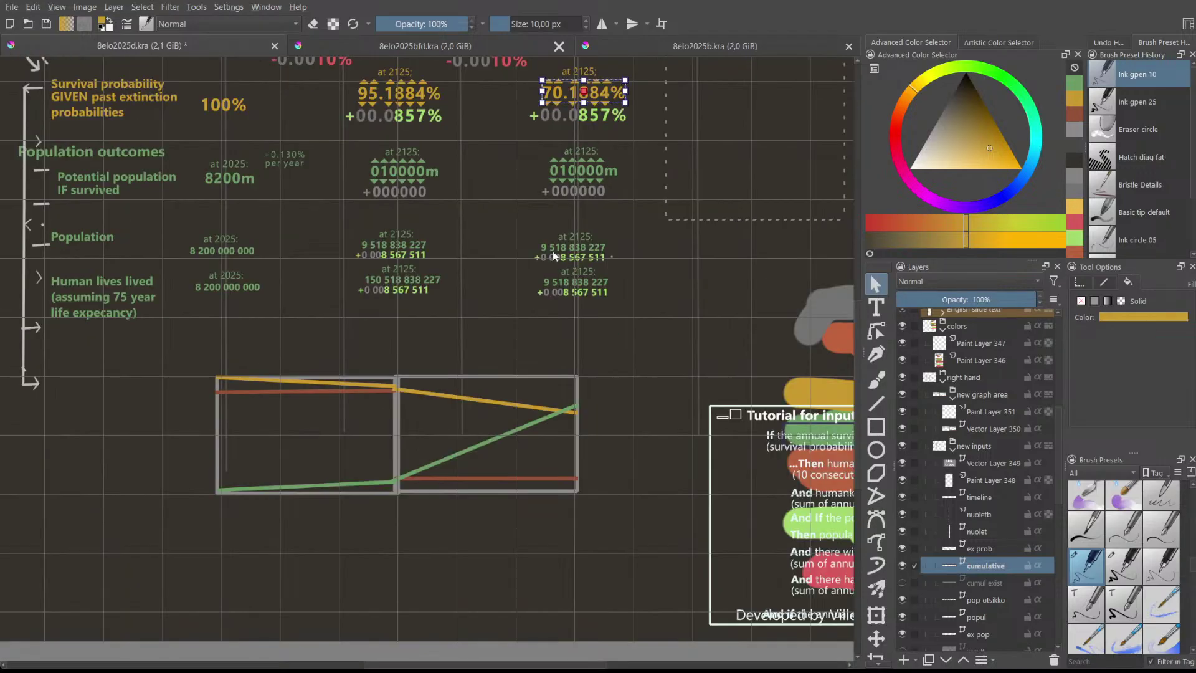
{"action": "left_click", "coordinate": [553, 253]}
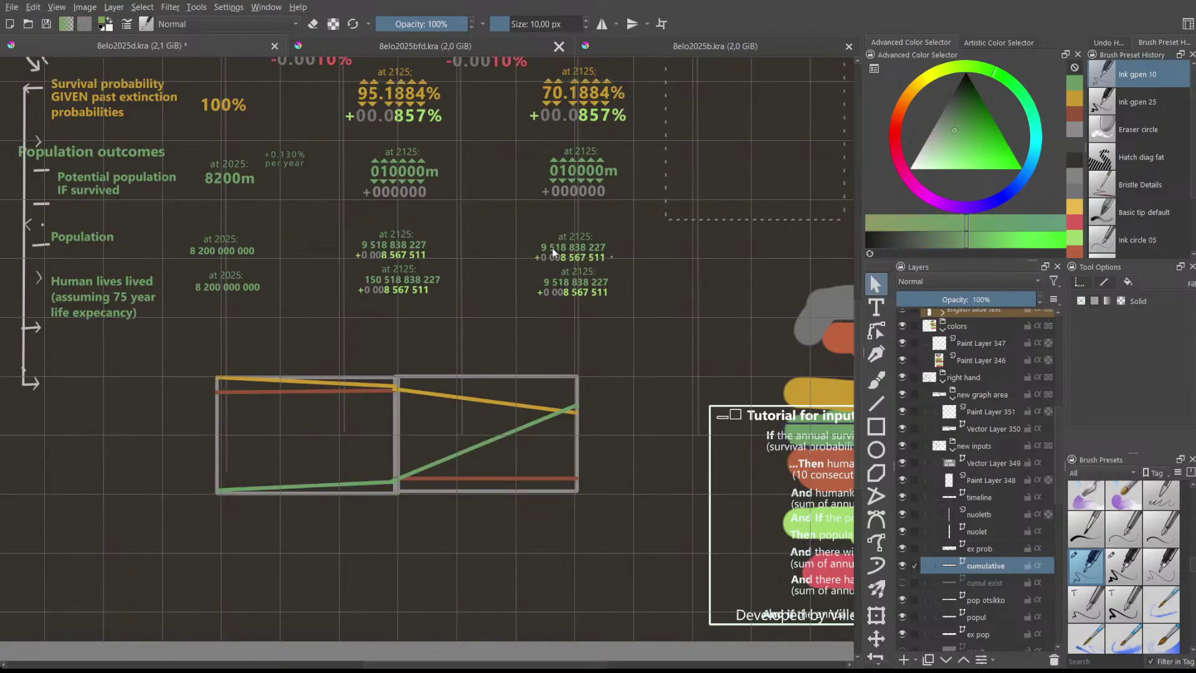
{"action": "left_click", "coordinate": [987, 618]}
{"action": "left_click", "coordinate": [985, 633]}
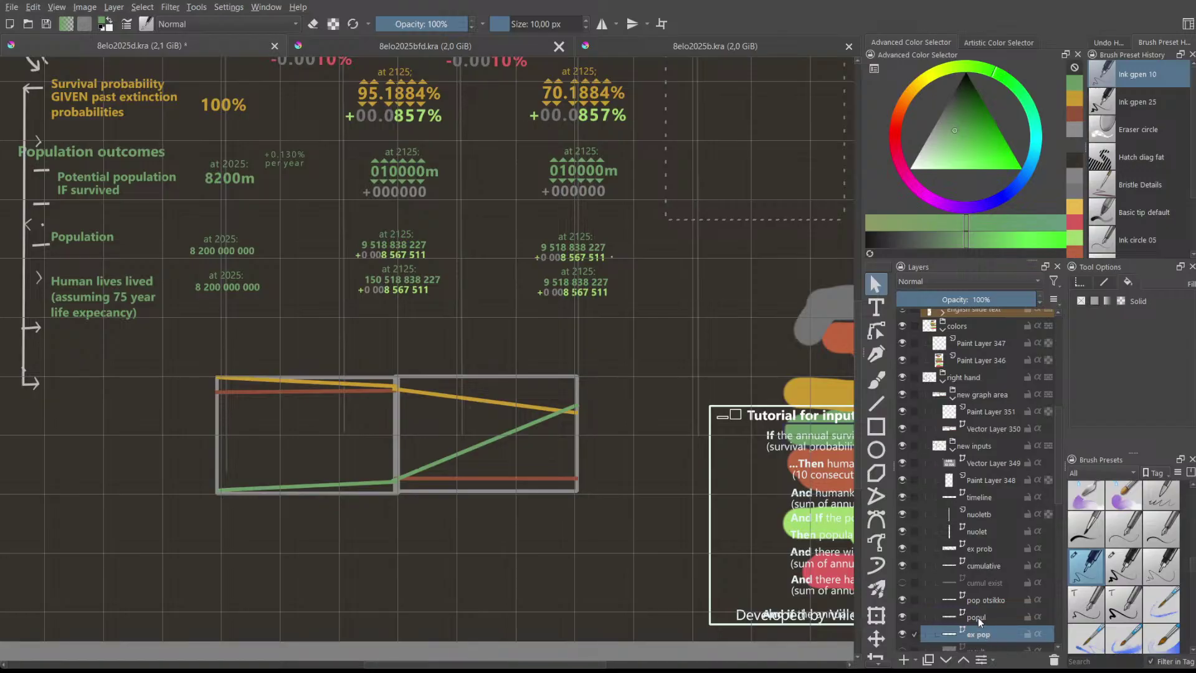
{"action": "left_click", "coordinate": [576, 244]}
{"action": "double_click", "coordinate": [547, 244]}
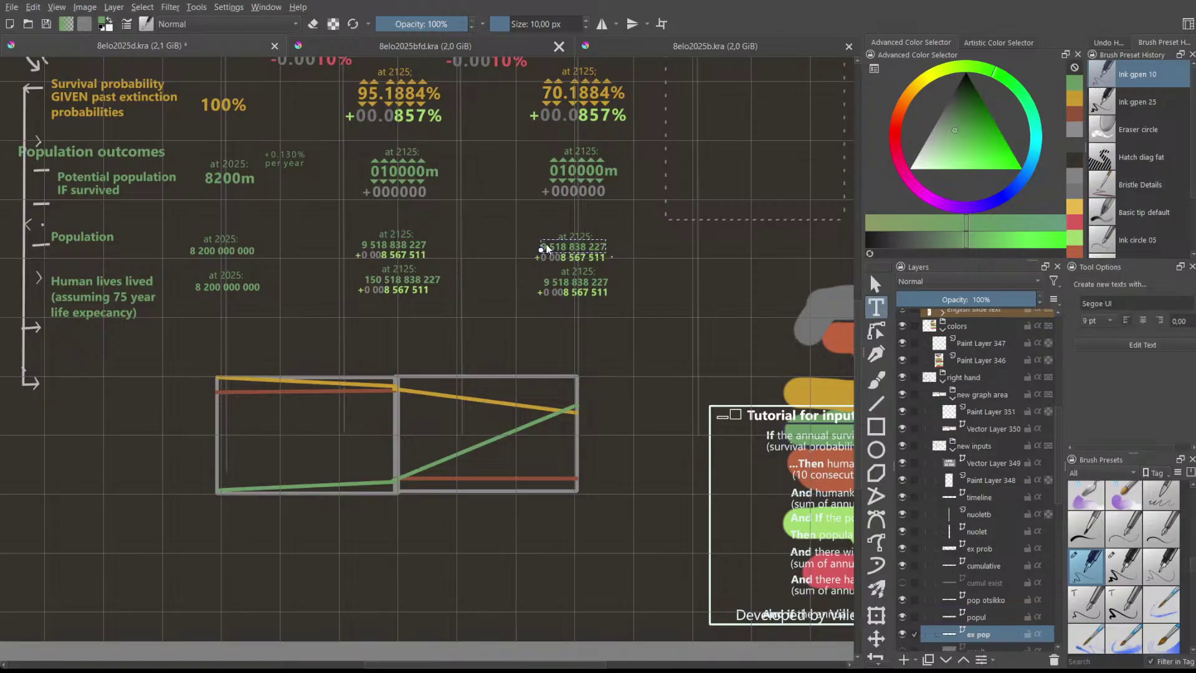
{"action": "left_click", "coordinate": [549, 245]}
{"action": "key", "text": "Escape"}
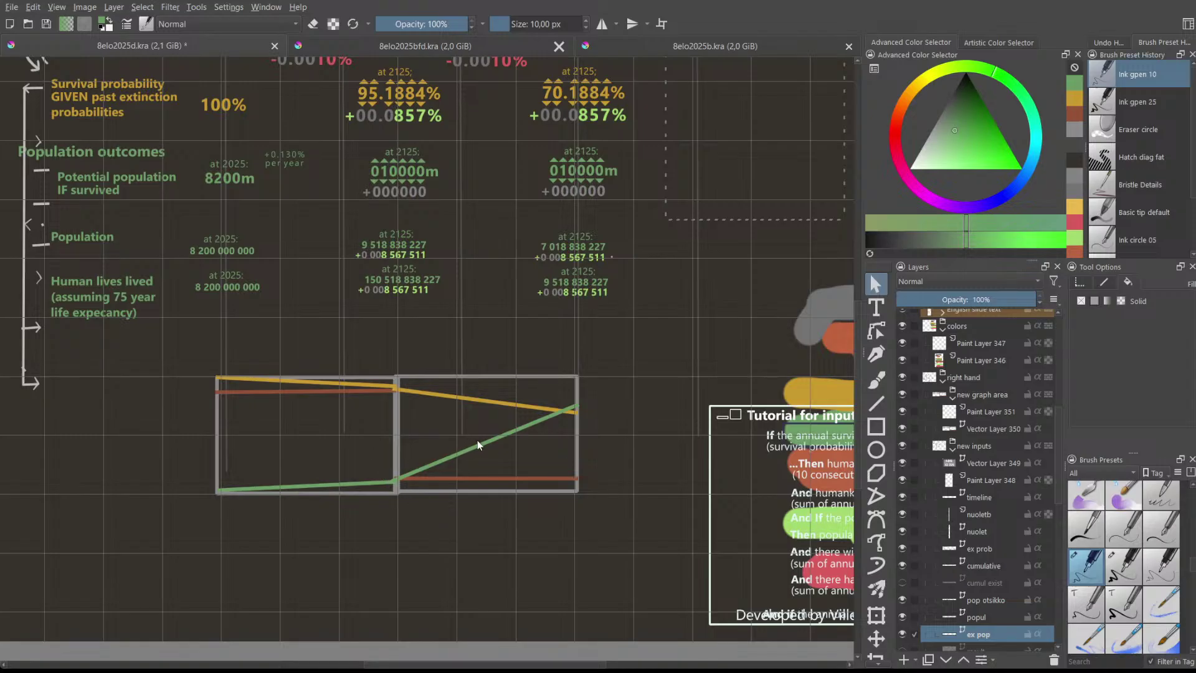
{"action": "double_click", "coordinate": [560, 284]}
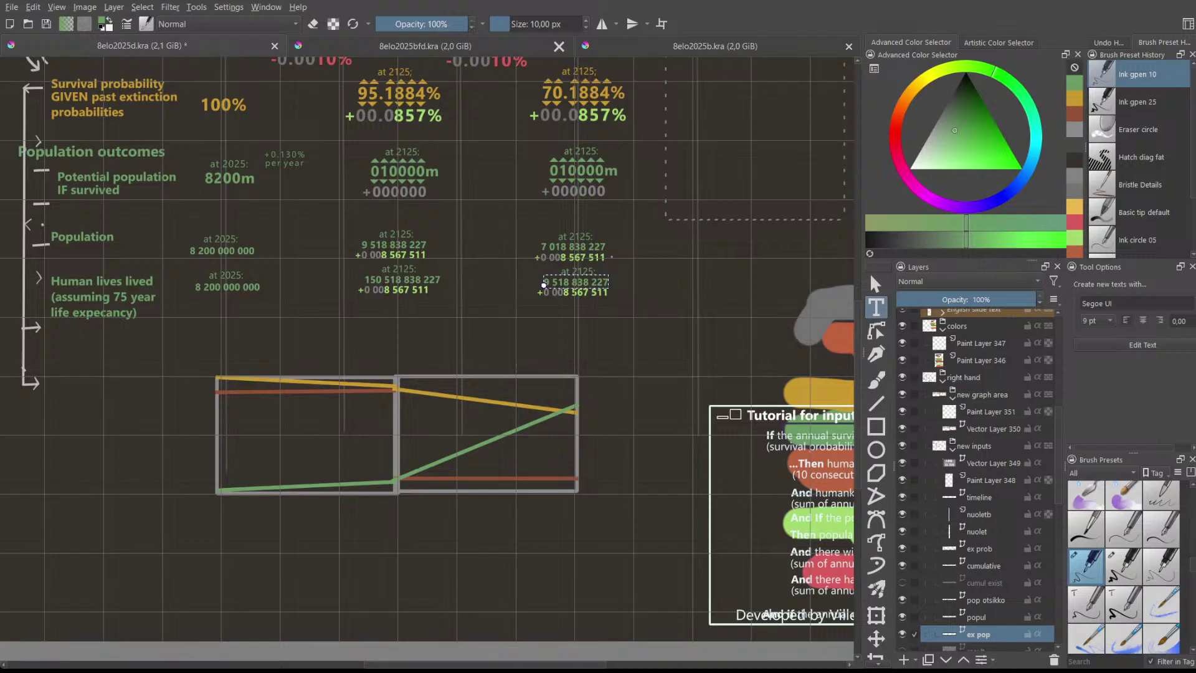
{"action": "type", "text": "20"}
{"action": "key", "text": "Escape"}
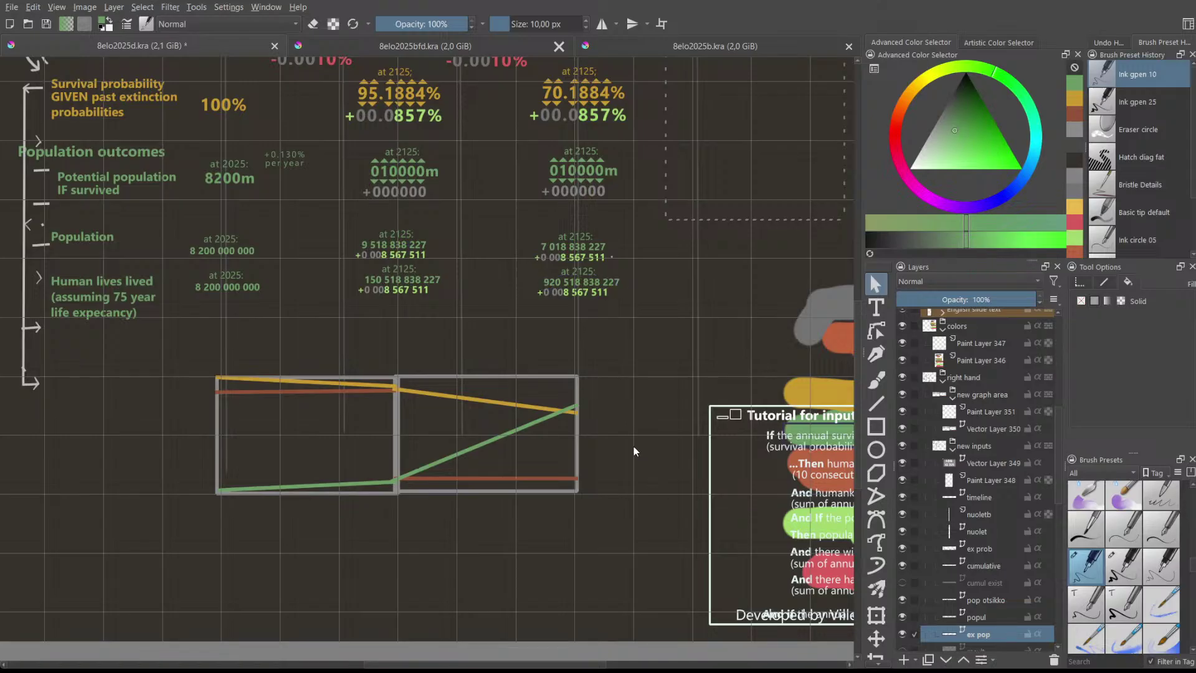
{"action": "left_click", "coordinate": [583, 287]}
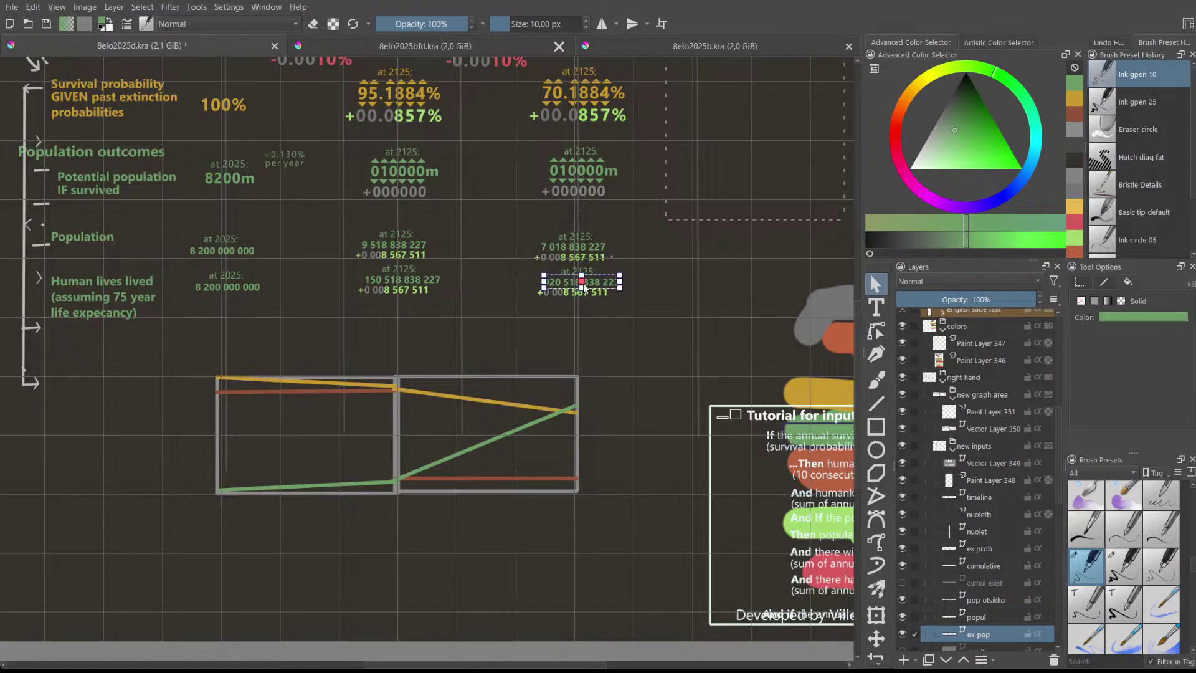
{"action": "left_click", "coordinate": [633, 314]}
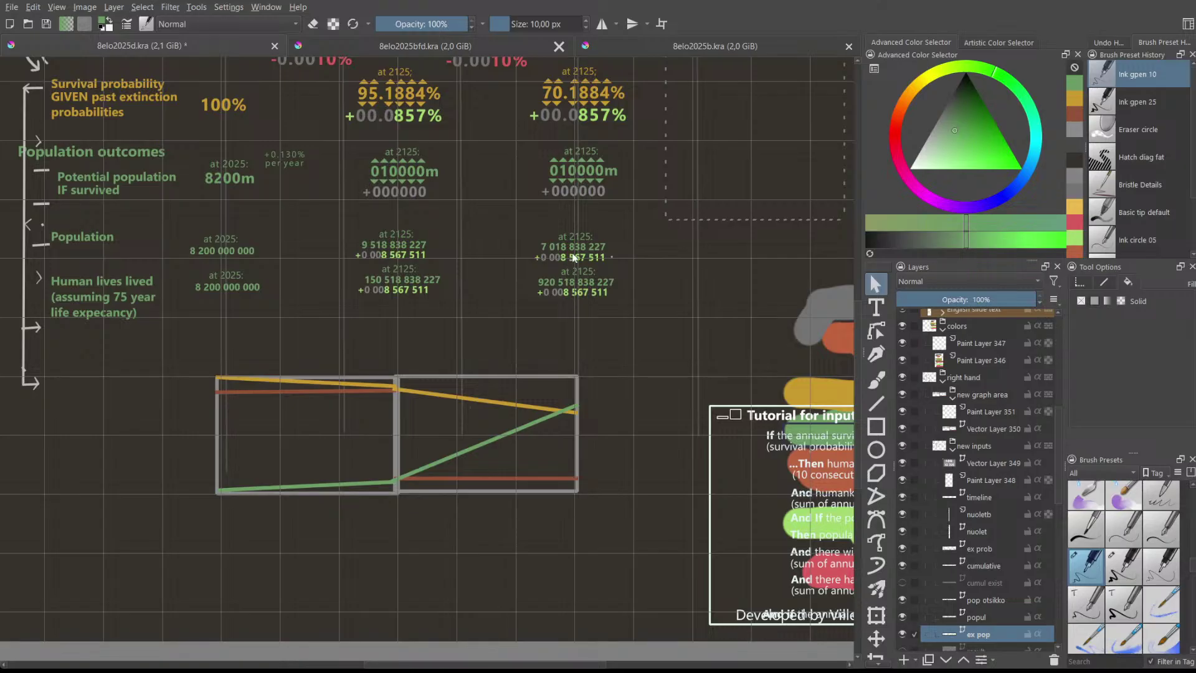
- Review the timeline header, the probability and population rows, and the new graph area against each other
{"action": "scroll", "coordinate": [569, 257], "scroll_direction": "down", "scroll_amount": 1}
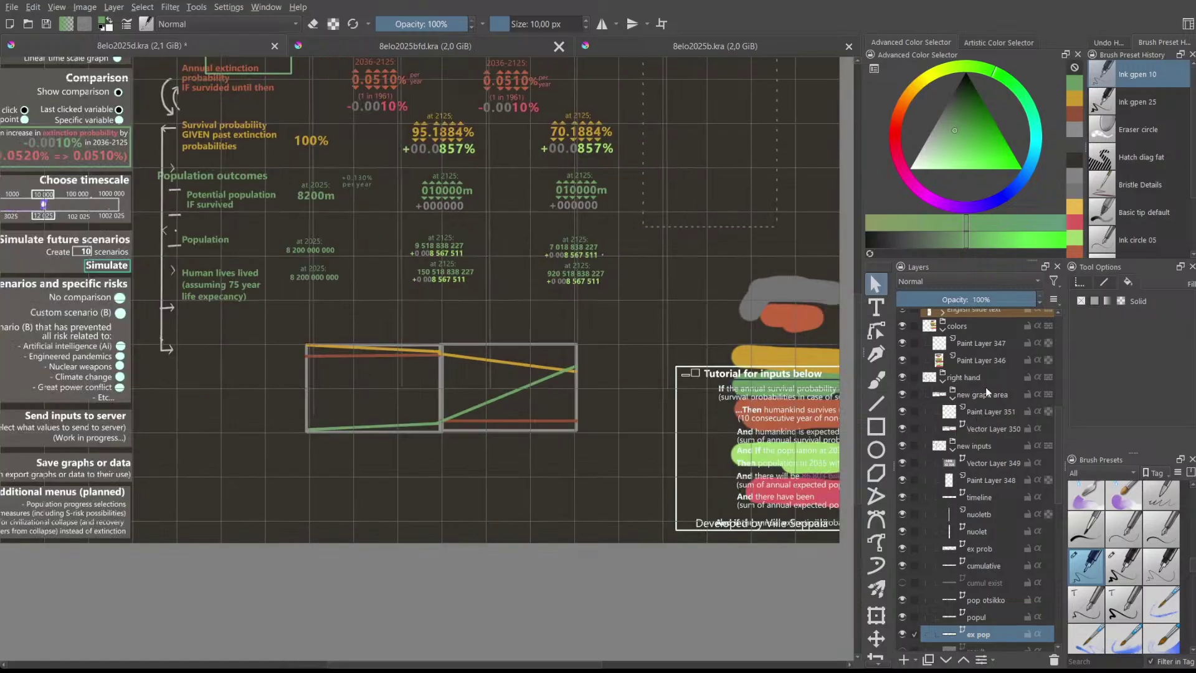
{"action": "scroll", "coordinate": [997, 480], "scroll_direction": "up", "scroll_amount": 4}
{"action": "scroll", "coordinate": [988, 465], "scroll_direction": "down", "scroll_amount": 4}
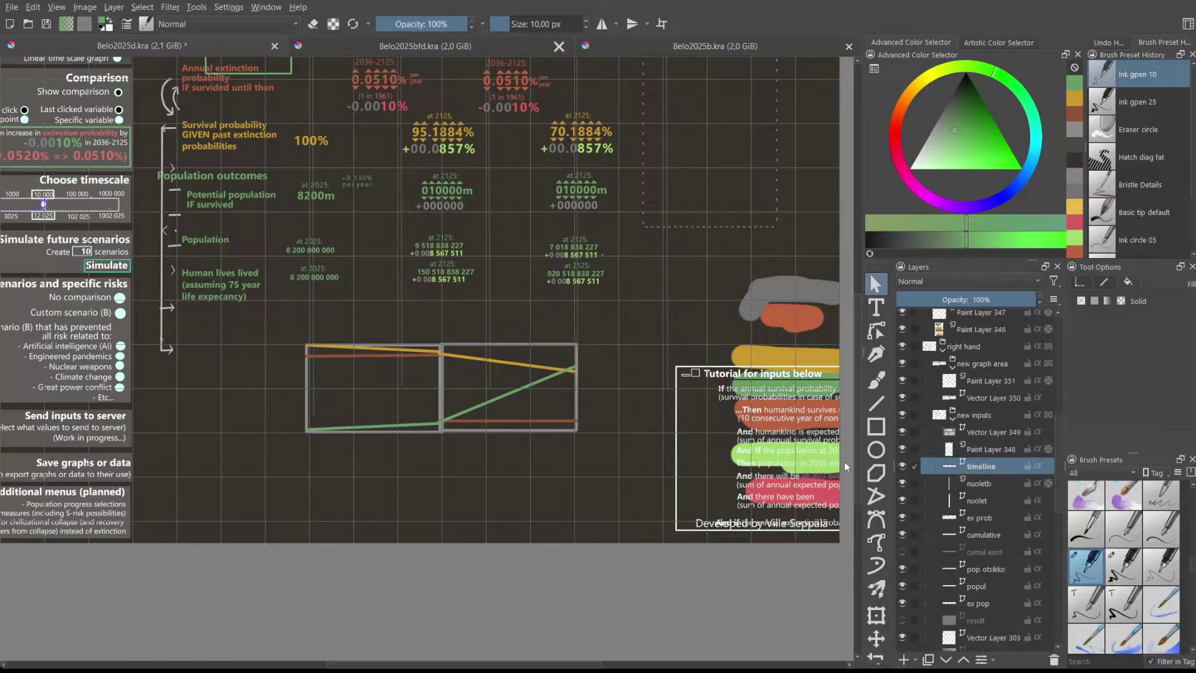
{"action": "left_click_drag", "start_coordinate": [855, 464], "coordinate": [853, 424]}
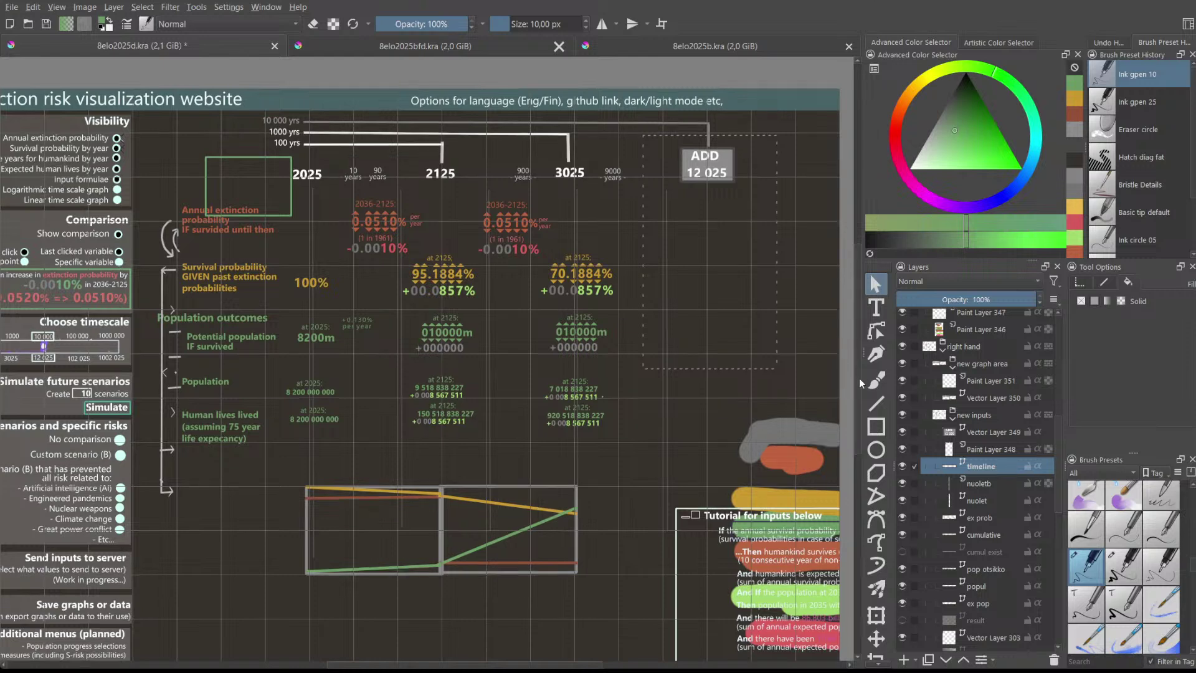
{"action": "scroll", "coordinate": [858, 376], "scroll_direction": "down", "scroll_amount": 1}
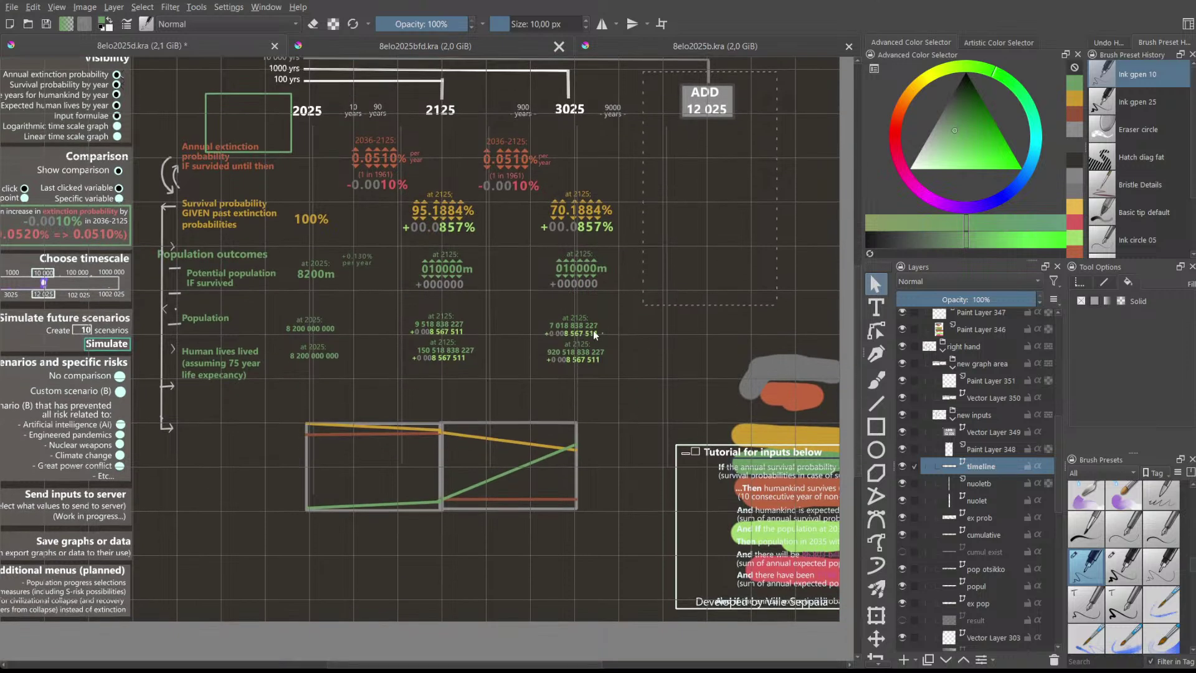
{"action": "scroll", "coordinate": [498, 355], "scroll_direction": "up", "scroll_amount": 3}
{"action": "scroll", "coordinate": [757, 283], "scroll_direction": "down", "scroll_amount": 1}
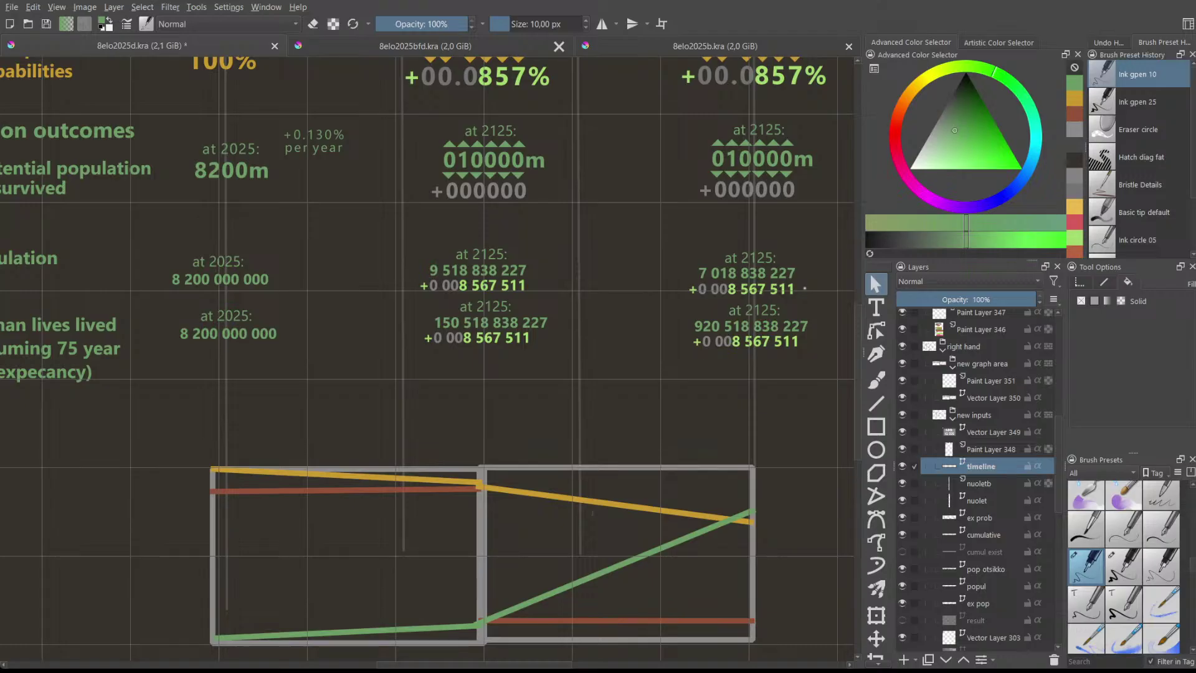
{"action": "scroll", "coordinate": [748, 462], "scroll_direction": "down", "scroll_amount": 1}
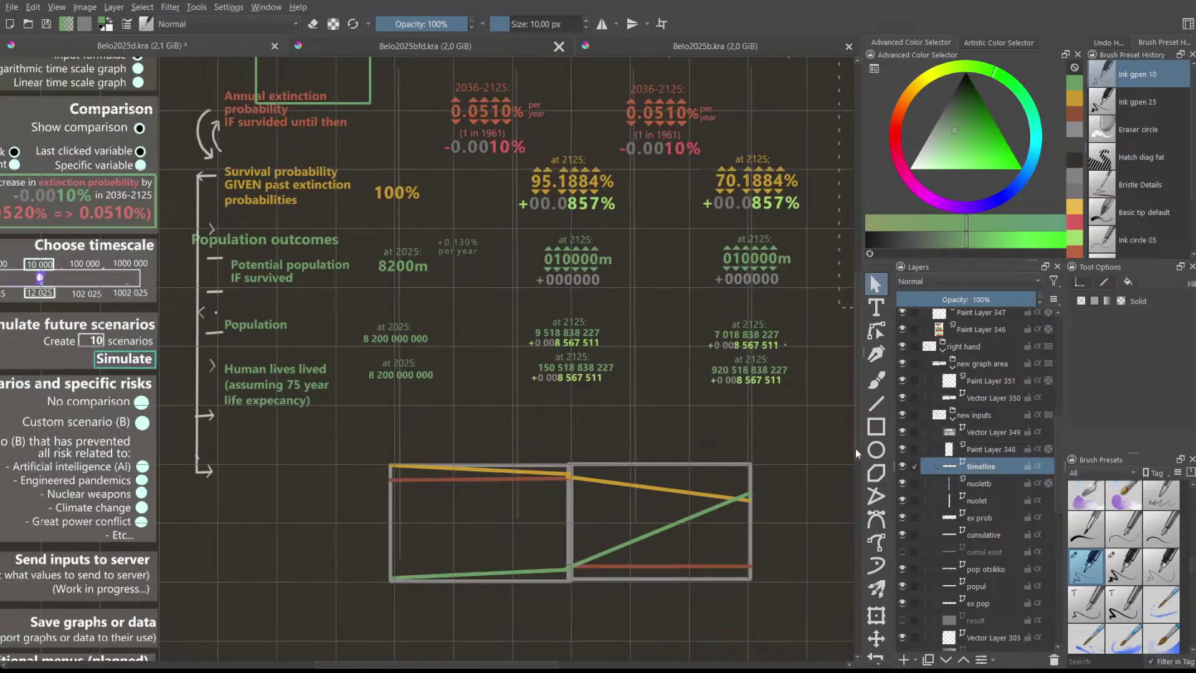
{"action": "scroll", "coordinate": [853, 449], "scroll_direction": "down", "scroll_amount": 2}
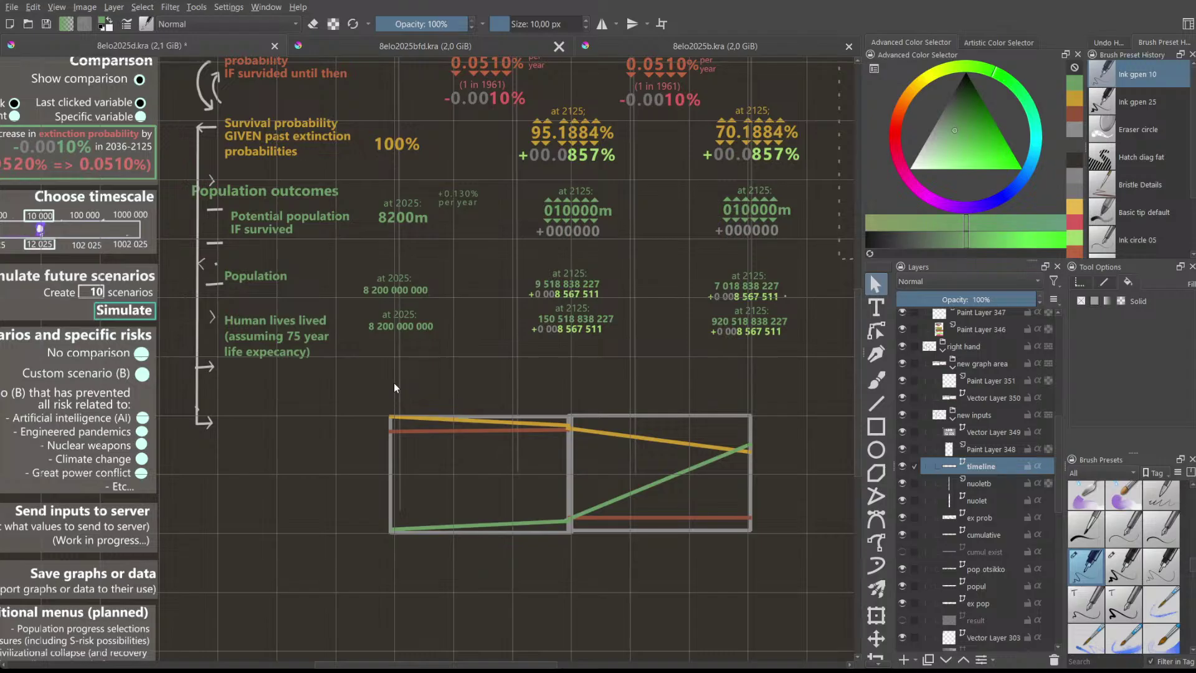
{"action": "scroll", "coordinate": [851, 375], "scroll_direction": "right", "scroll_amount": 3}
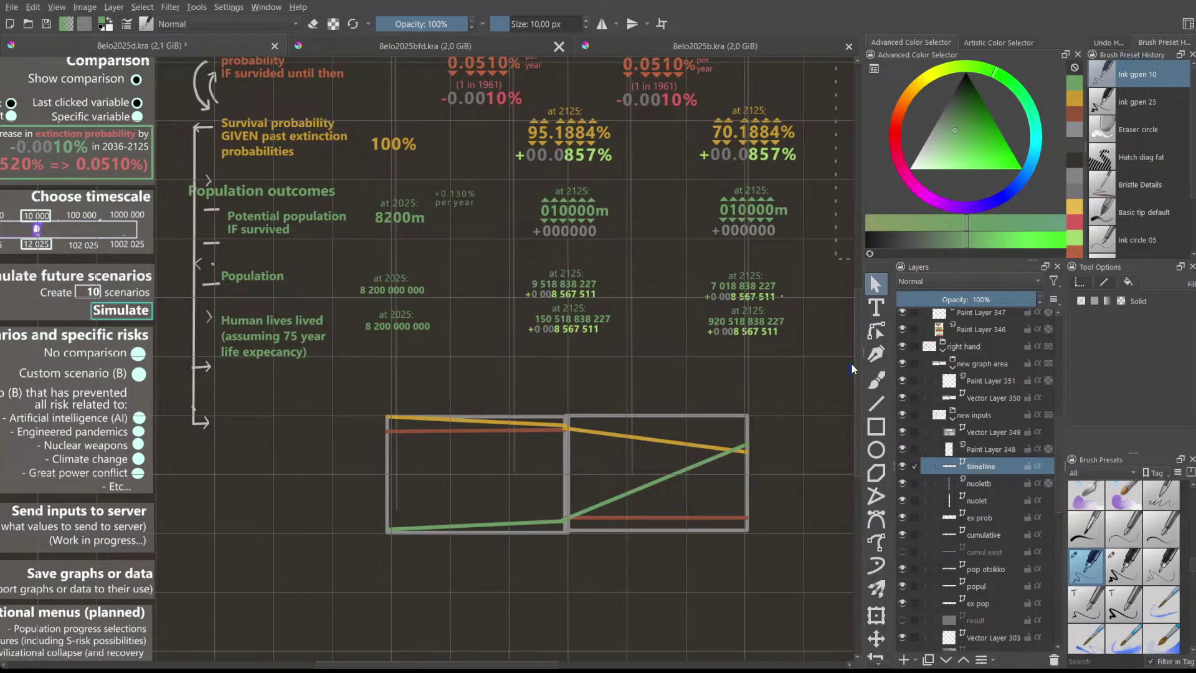
{"action": "scroll", "coordinate": [852, 372], "scroll_direction": "up", "scroll_amount": 1}
{"action": "scroll", "coordinate": [853, 372], "scroll_direction": "up", "scroll_amount": 3}
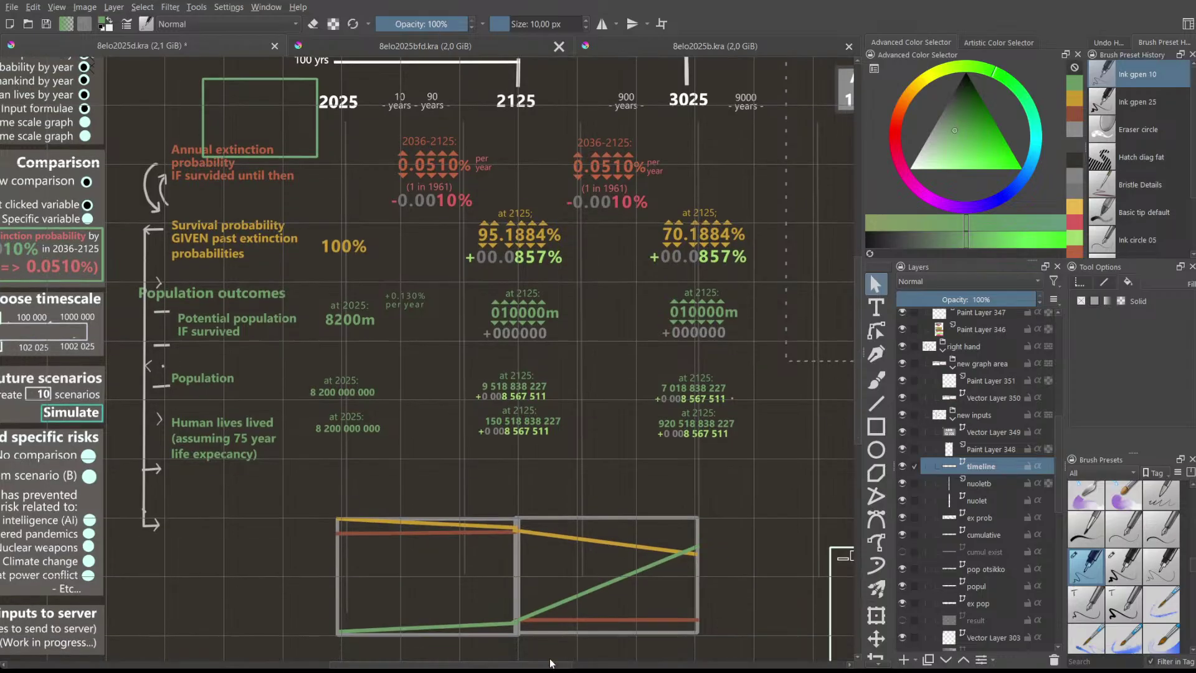
{"action": "scroll", "coordinate": [528, 660], "scroll_direction": "left", "scroll_amount": 3}
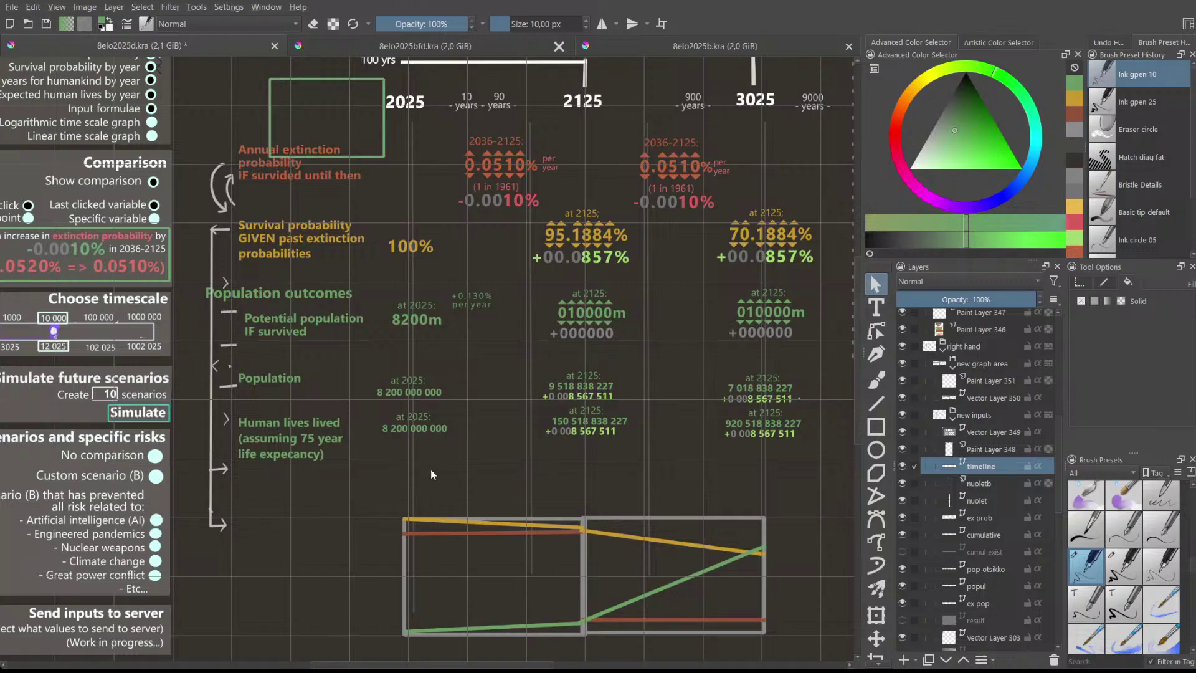
{"action": "scroll", "coordinate": [491, 472], "scroll_direction": "down", "scroll_amount": 4}
{"action": "scroll", "coordinate": [496, 475], "scroll_direction": "up", "scroll_amount": 4}
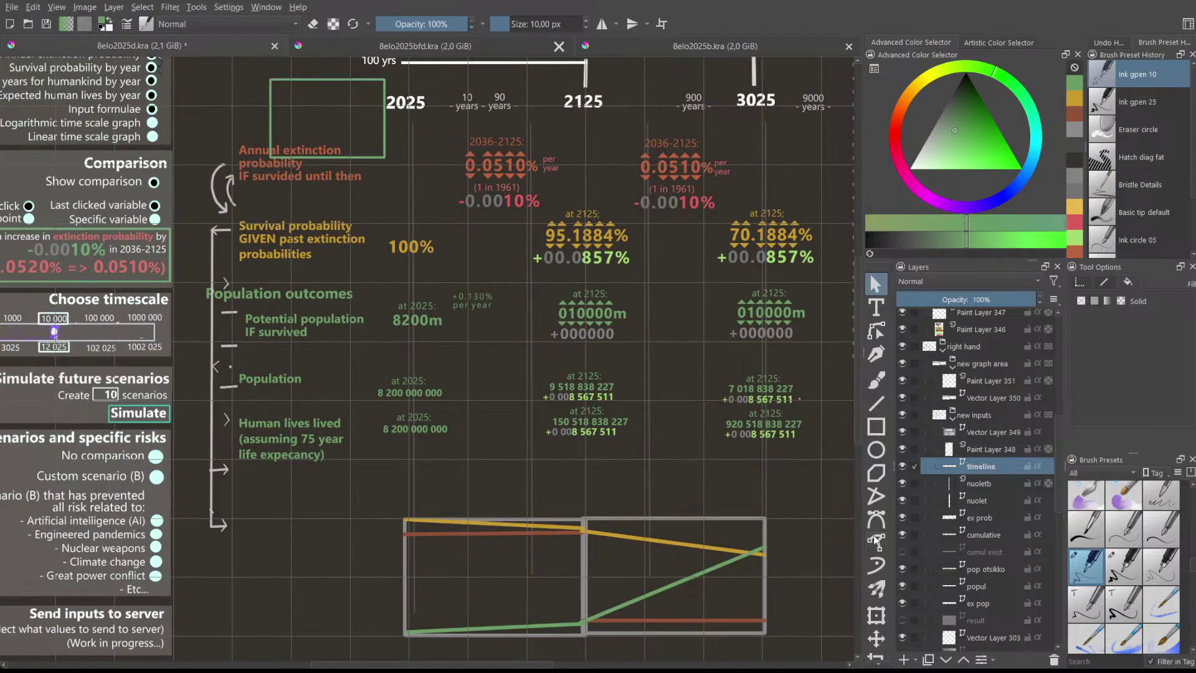
{"action": "left_click", "coordinate": [876, 403]}
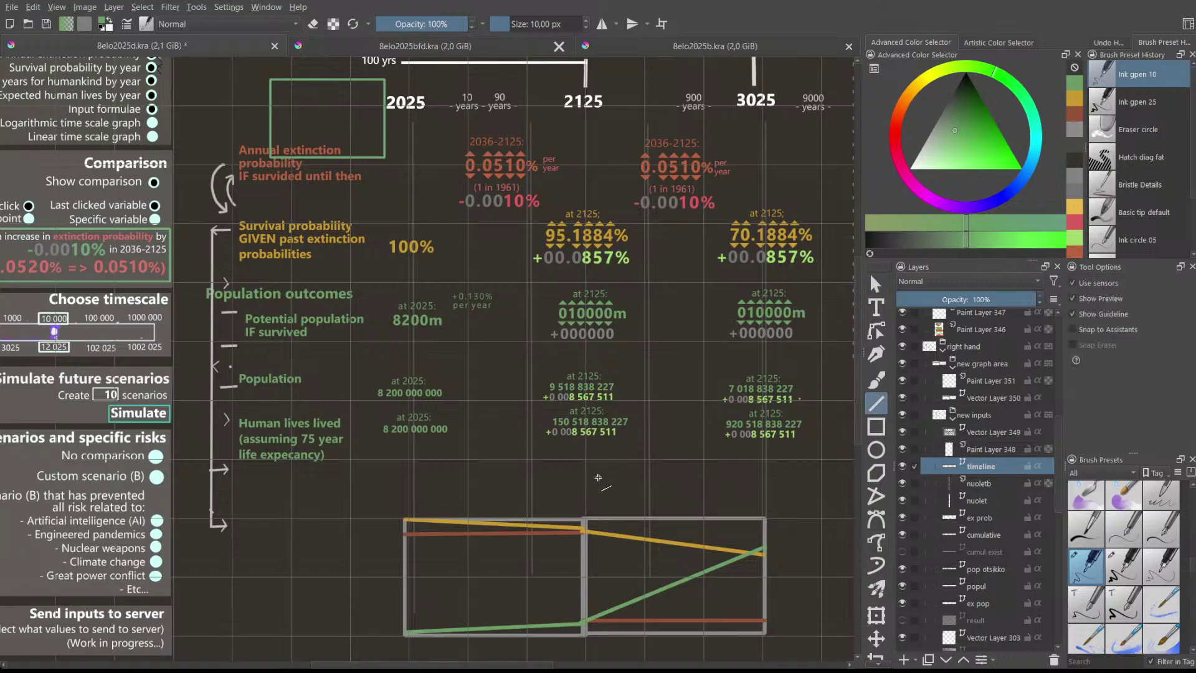
{"action": "left_click_drag", "start_coordinate": [569, 479], "coordinate": [647, 471]}
{"action": "key", "text": "ctrl+z"}
{"action": "scroll", "coordinate": [1026, 489], "scroll_direction": "down", "scroll_amount": 4}
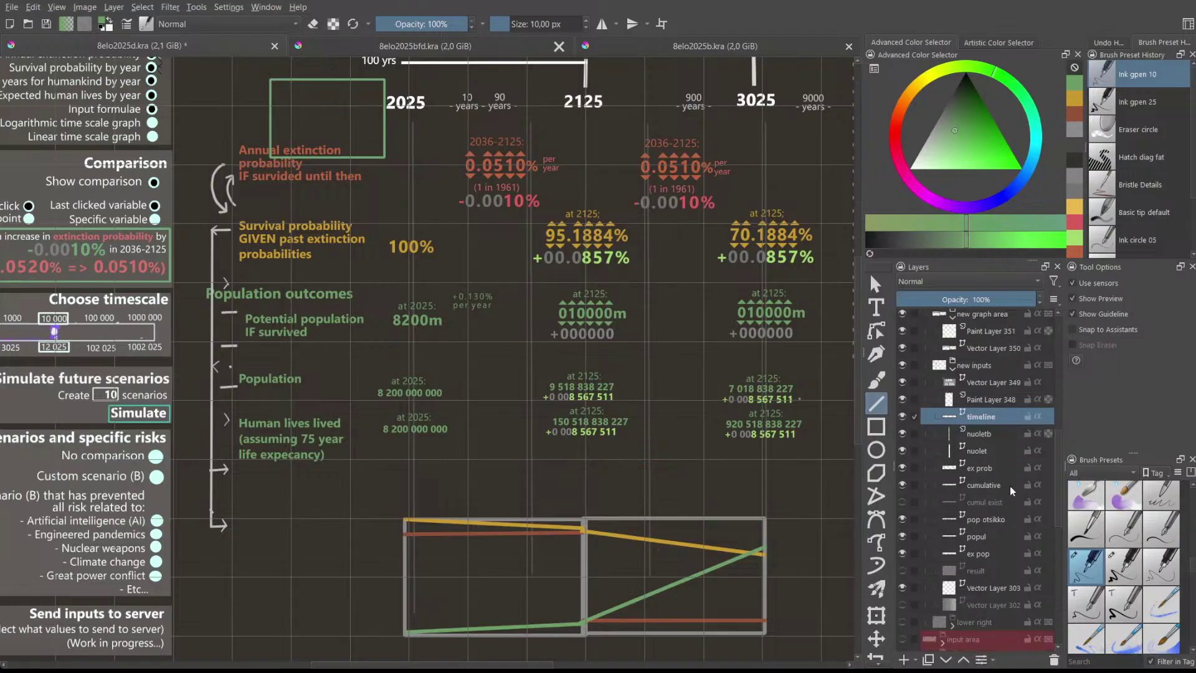
{"action": "scroll", "coordinate": [1010, 485], "scroll_direction": "up", "scroll_amount": 5}
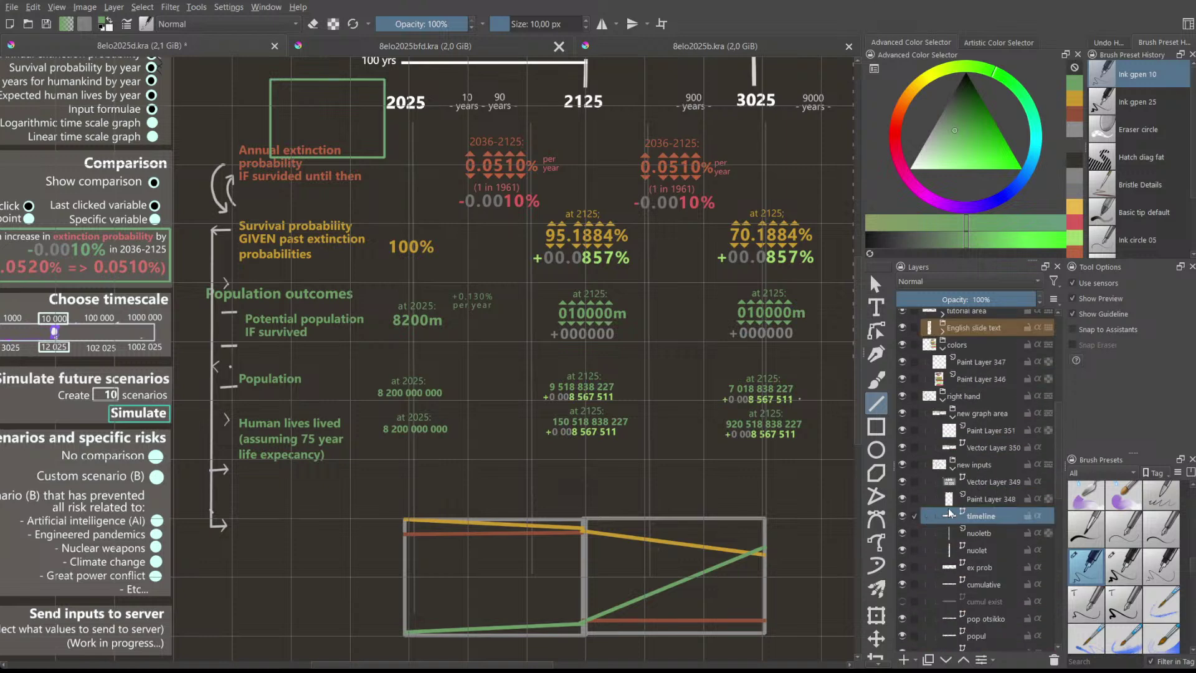
- Collapse the "new inputs" layer group and make Vector Layer 350 in the "new graph area" group active
{"action": "left_click", "coordinate": [951, 466]}
{"action": "left_click", "coordinate": [992, 441]}
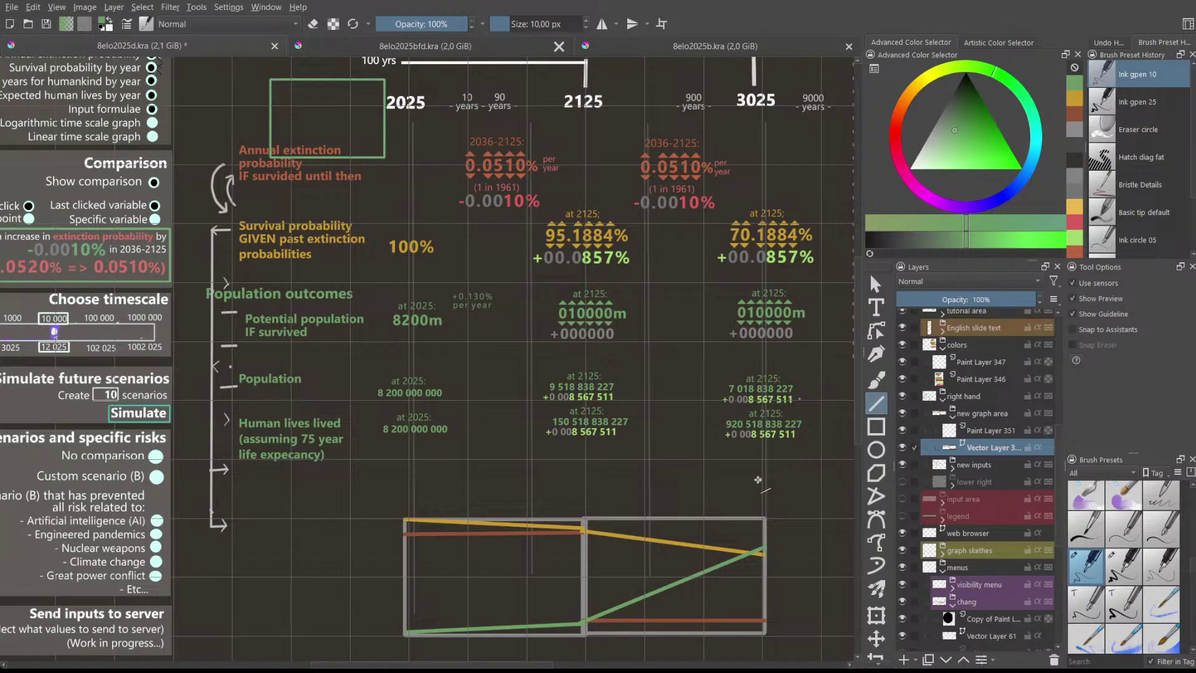
- Examine how the coloured graph lines line up with the 2025, 2125 and 3025 columns and their values
{"action": "left_click_drag", "start_coordinate": [858, 368], "coordinate": [864, 407]}
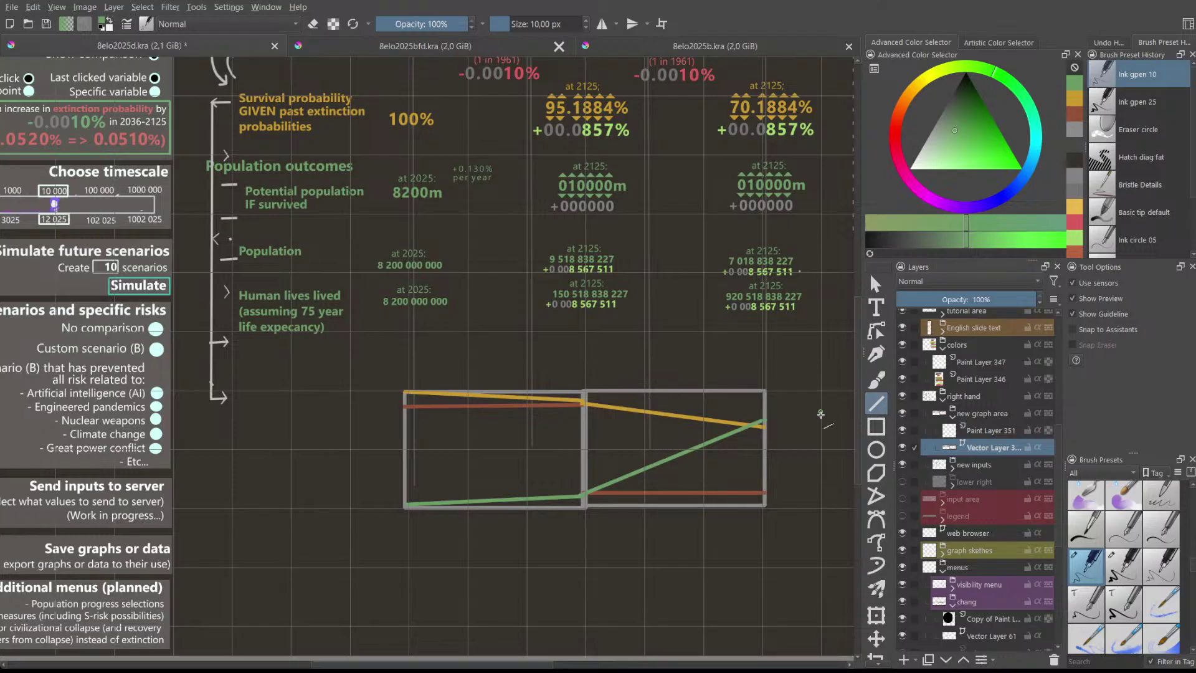
{"action": "left_click_drag", "start_coordinate": [858, 454], "coordinate": [855, 445]}
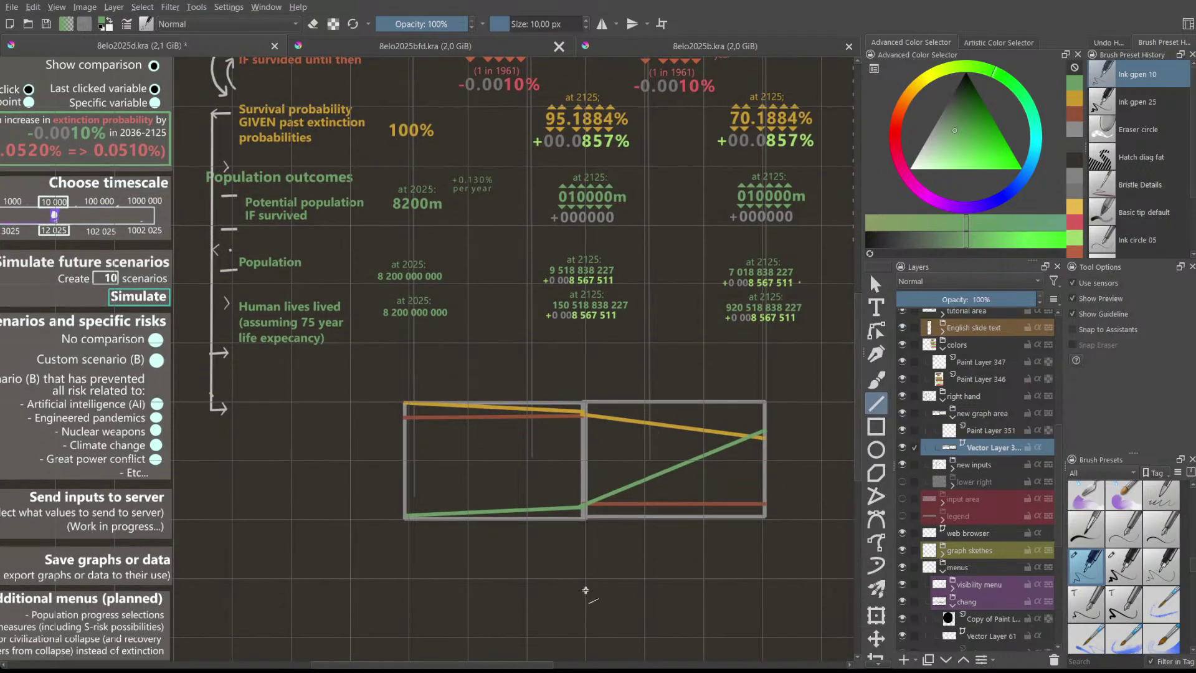
{"action": "left_click_drag", "start_coordinate": [488, 666], "coordinate": [513, 662]}
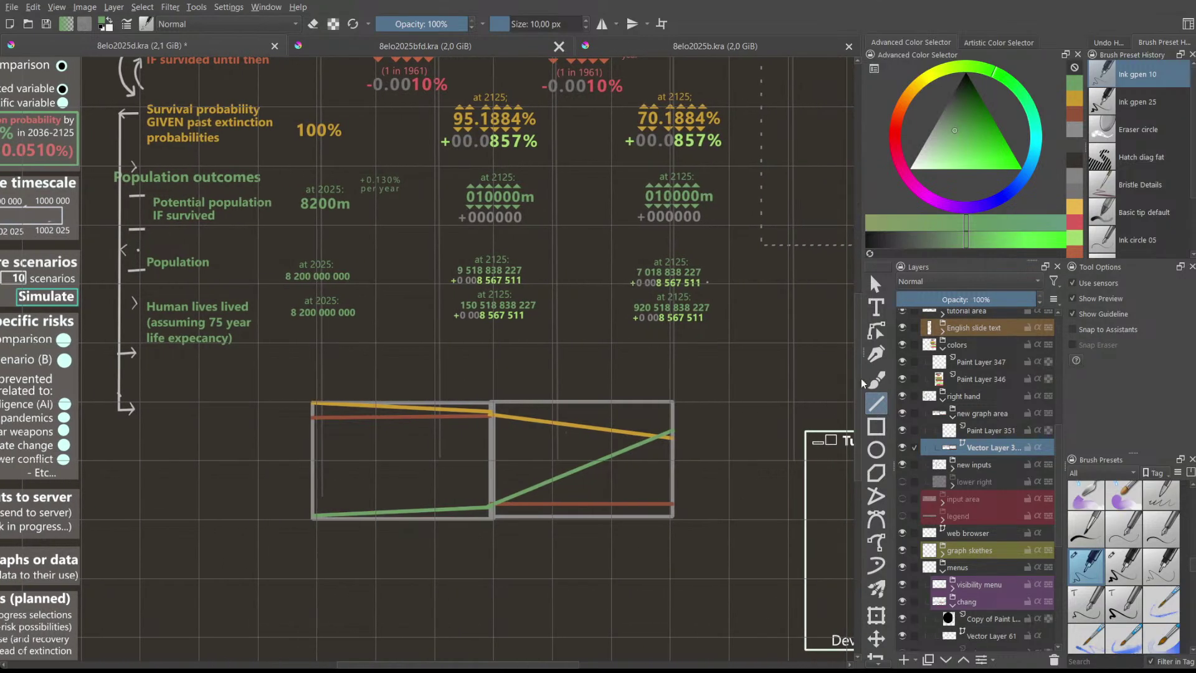
{"action": "left_click_drag", "start_coordinate": [860, 375], "coordinate": [855, 327]}
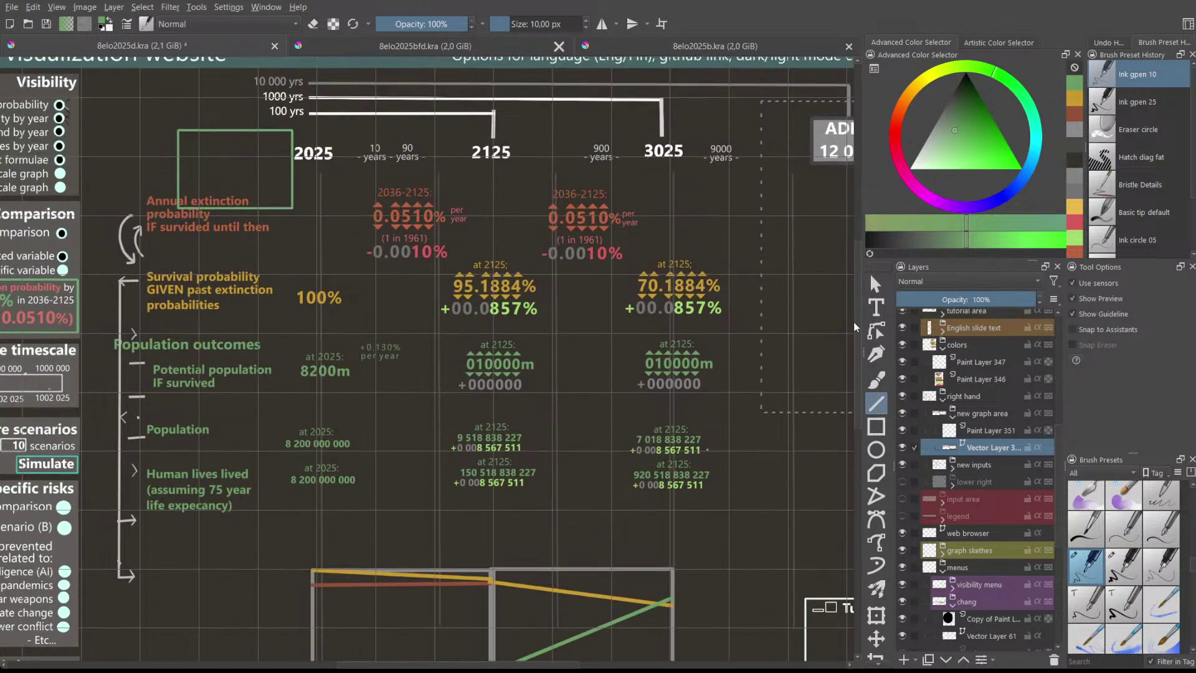
{"action": "left_click_drag", "start_coordinate": [854, 327], "coordinate": [853, 344]}
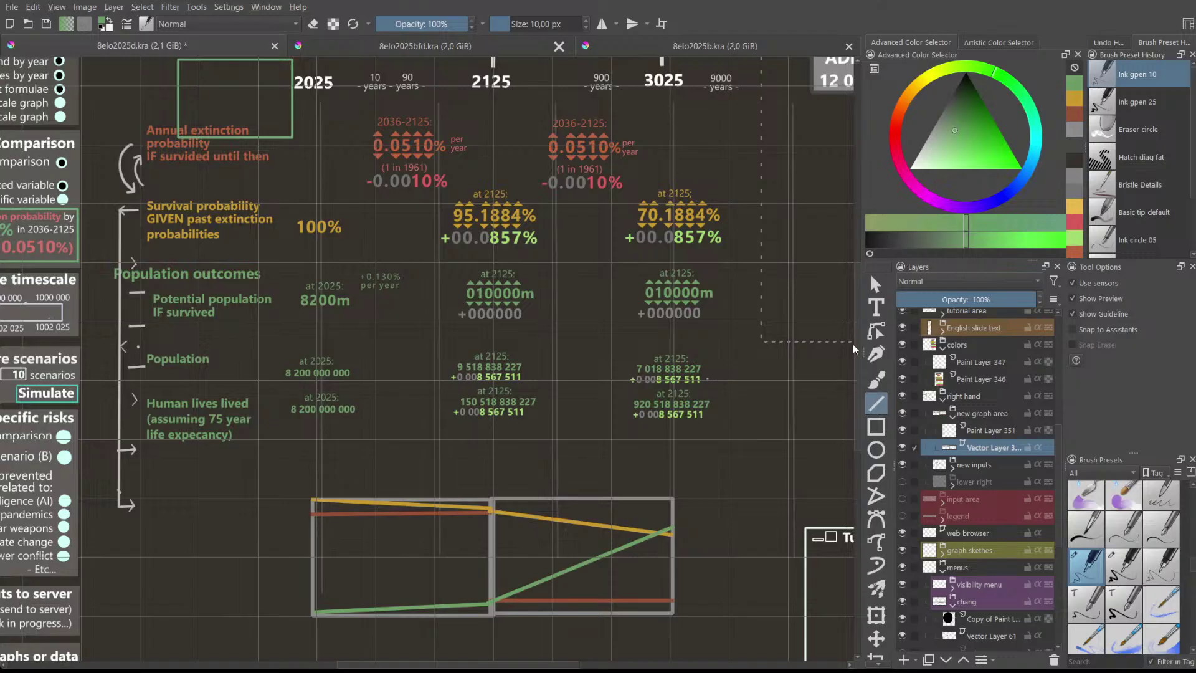
{"action": "left_click_drag", "start_coordinate": [853, 344], "coordinate": [854, 353]}
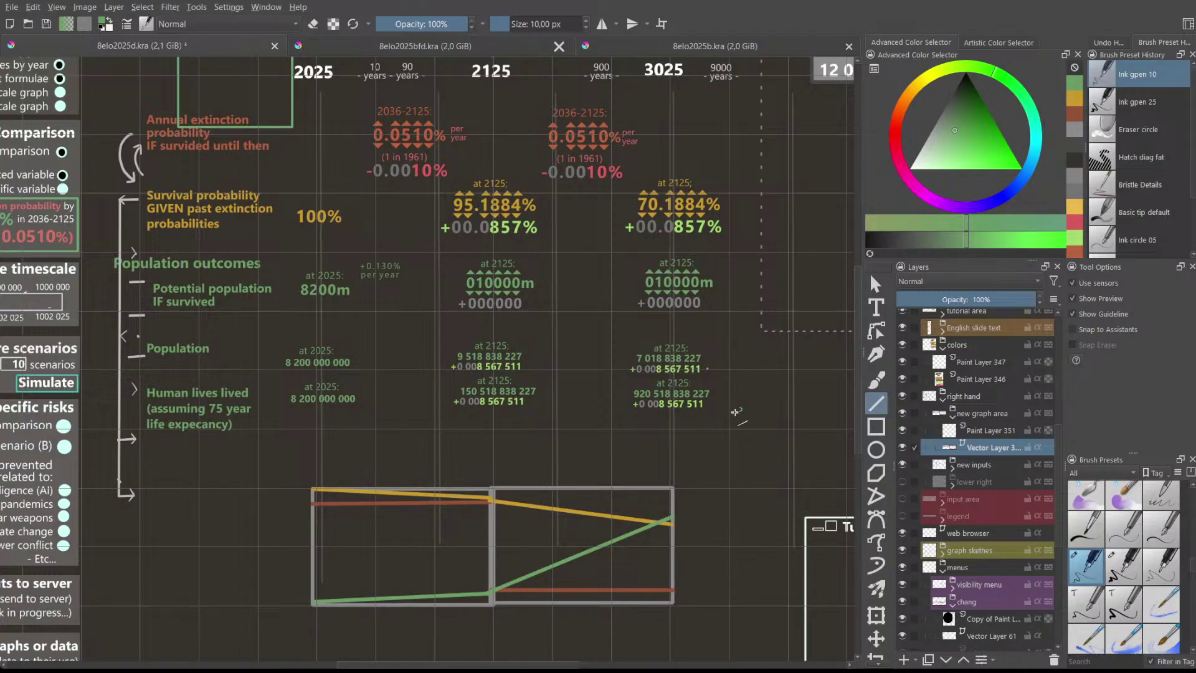
{"action": "left_click_drag", "start_coordinate": [535, 665], "coordinate": [497, 665]}
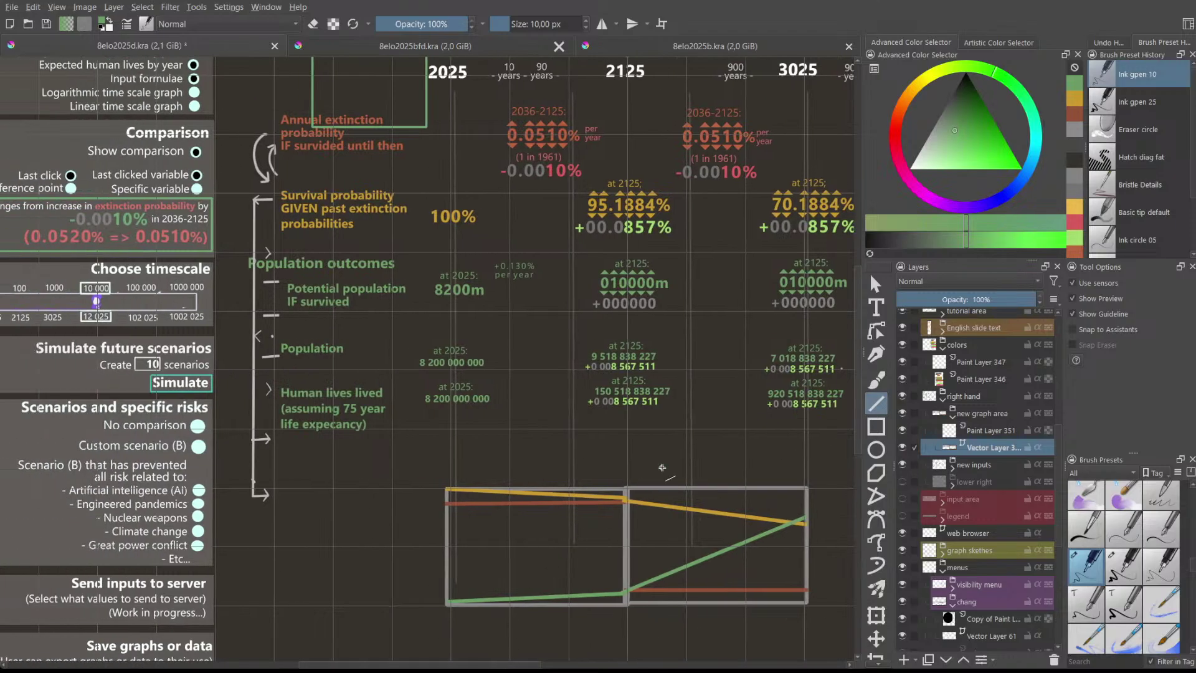
{"action": "scroll", "coordinate": [770, 436], "scroll_direction": "up", "scroll_amount": 1}
{"action": "scroll", "coordinate": [769, 436], "scroll_direction": "down", "scroll_amount": 1}
{"action": "left_click_drag", "start_coordinate": [495, 665], "coordinate": [509, 665]}
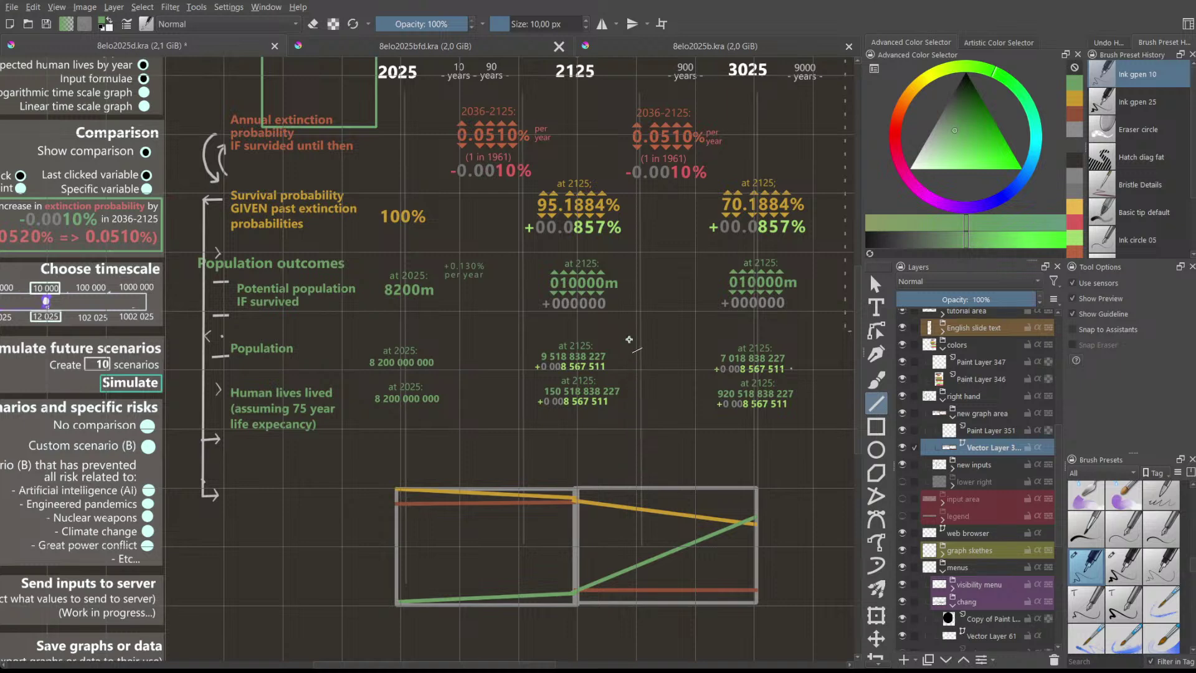
{"action": "scroll", "coordinate": [854, 392], "scroll_direction": "up", "scroll_amount": 2}
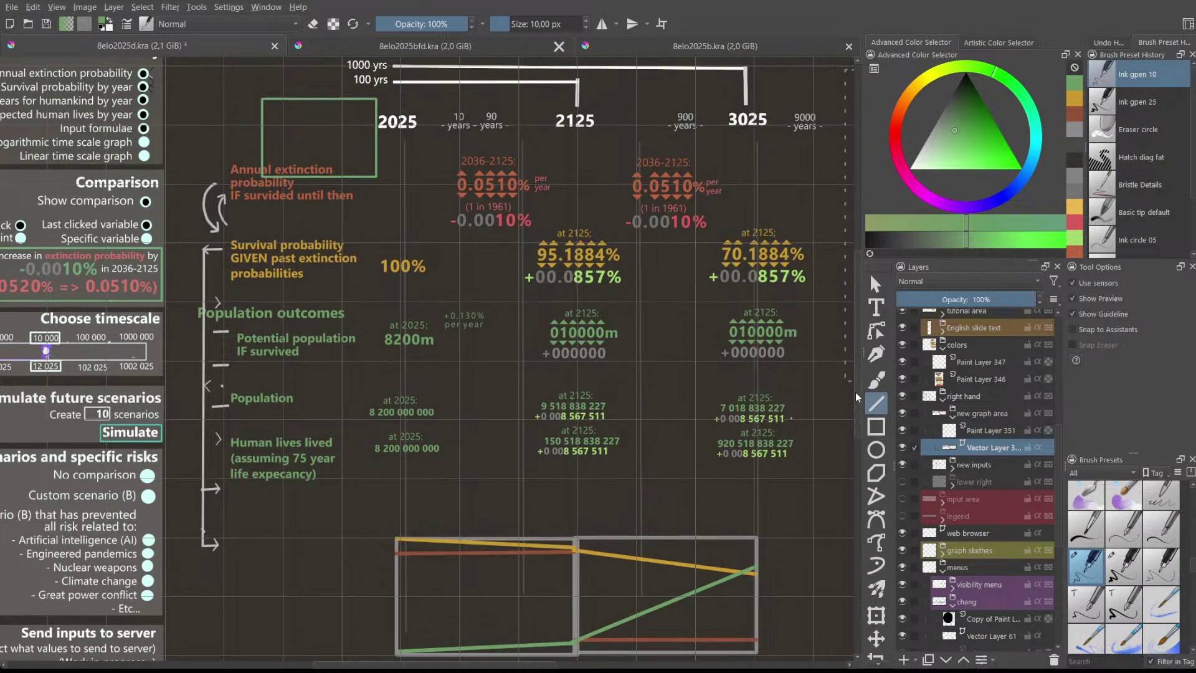
{"action": "scroll", "coordinate": [850, 381], "scroll_direction": "up", "scroll_amount": 1}
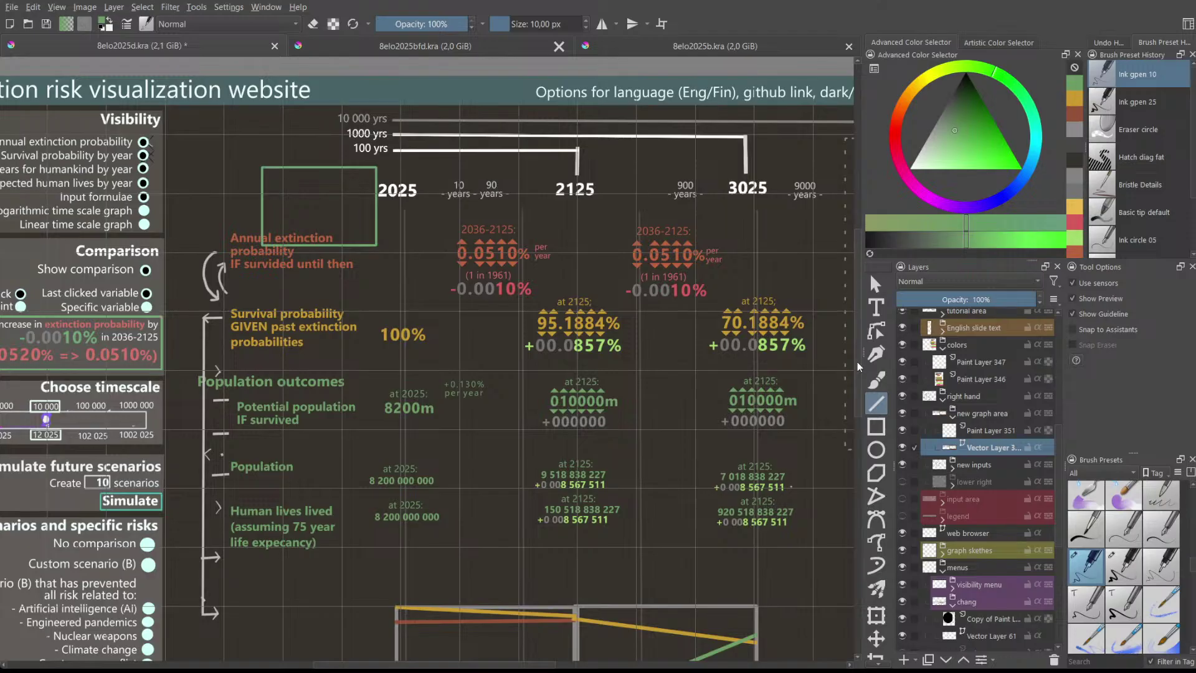
{"action": "scroll", "coordinate": [857, 367], "scroll_direction": "down", "scroll_amount": 1}
{"action": "scroll", "coordinate": [857, 365], "scroll_direction": "down", "scroll_amount": 1}
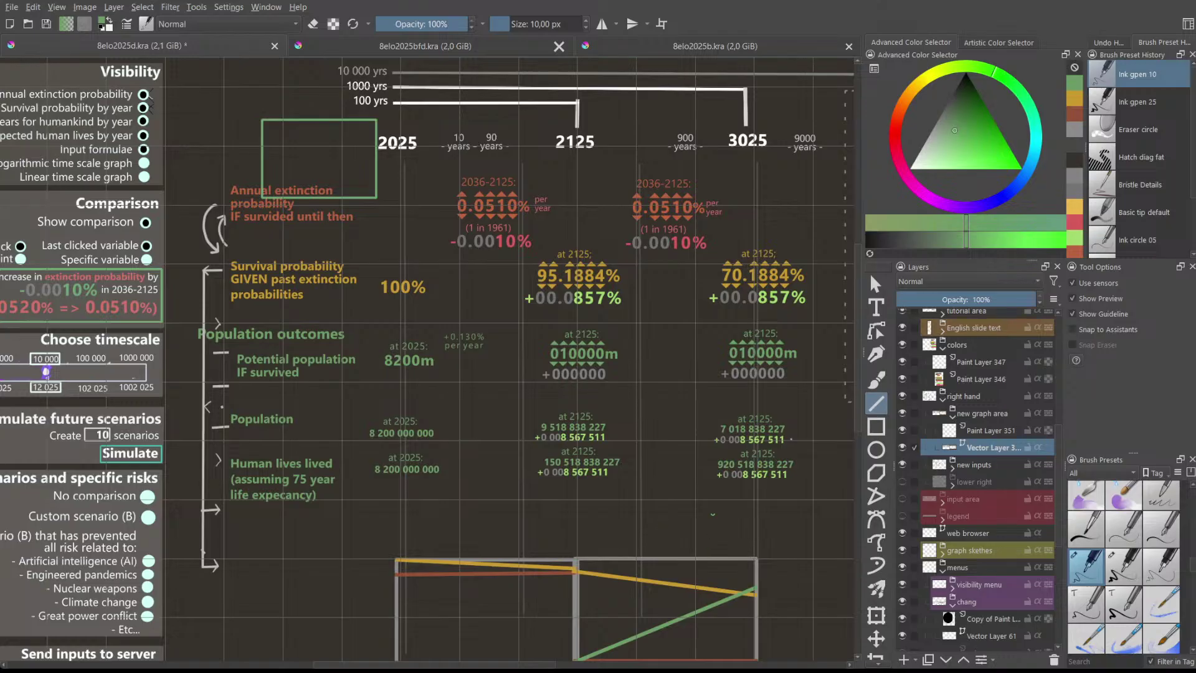
{"action": "left_click_drag", "start_coordinate": [858, 409], "coordinate": [854, 436]}
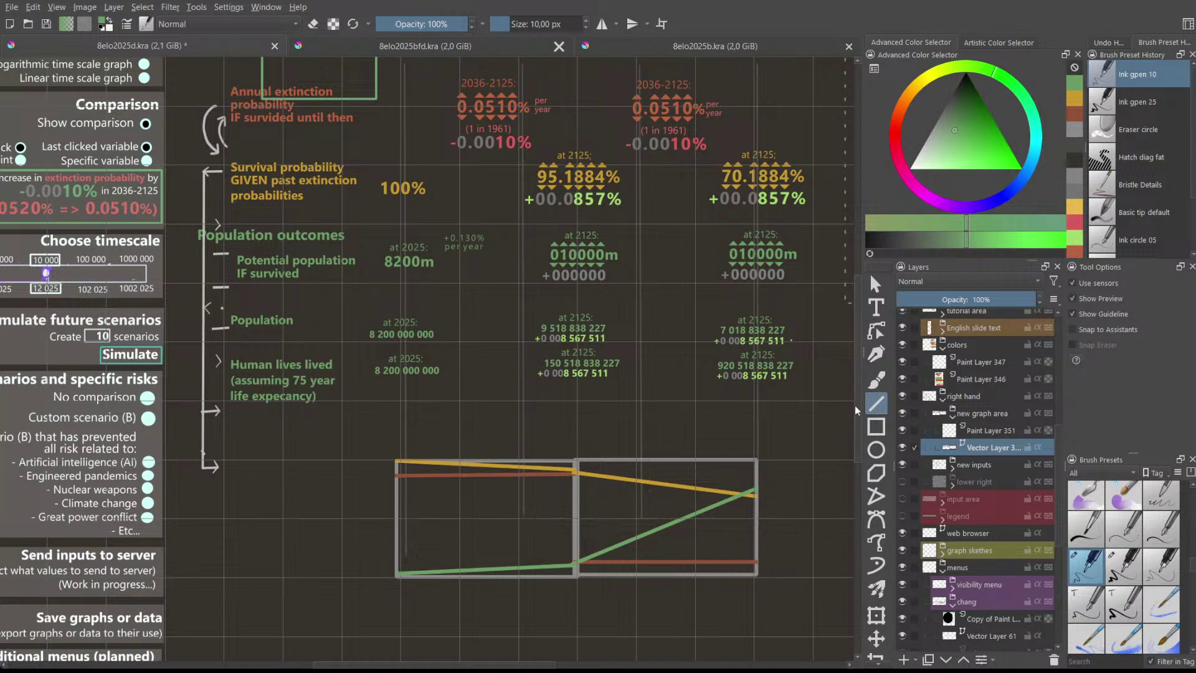
{"action": "scroll", "coordinate": [860, 402], "scroll_direction": "down", "scroll_amount": 1}
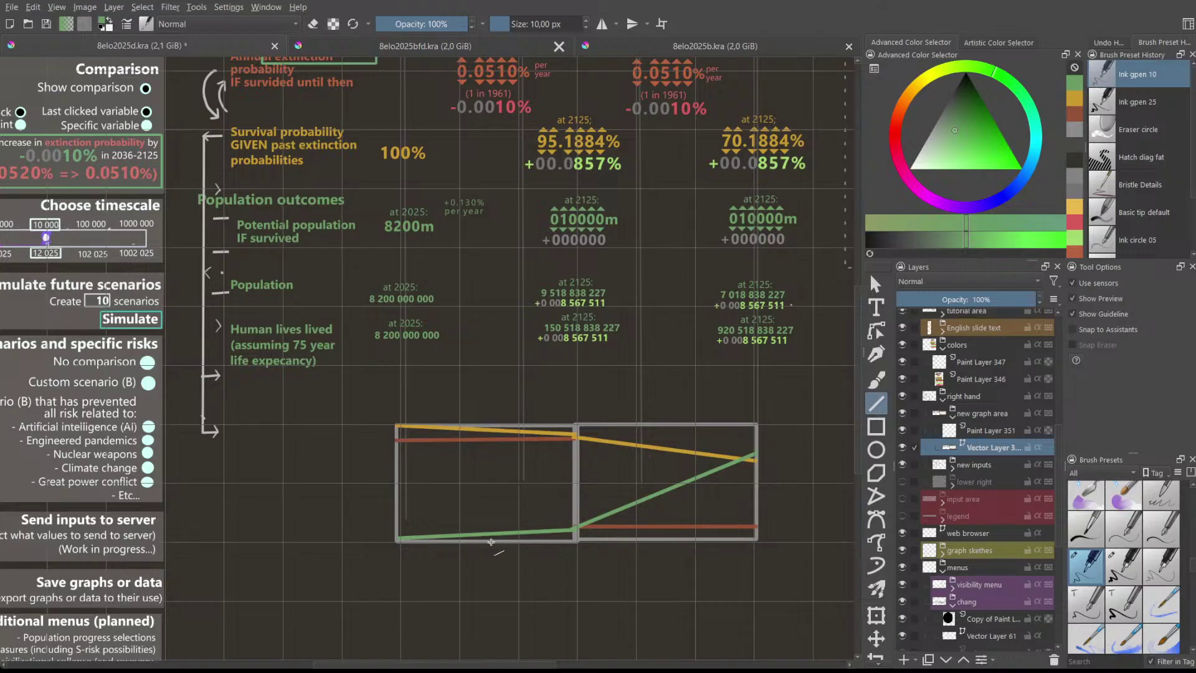
{"action": "scroll", "coordinate": [758, 502], "scroll_direction": "up", "scroll_amount": 2}
{"action": "scroll", "coordinate": [757, 502], "scroll_direction": "down", "scroll_amount": 2}
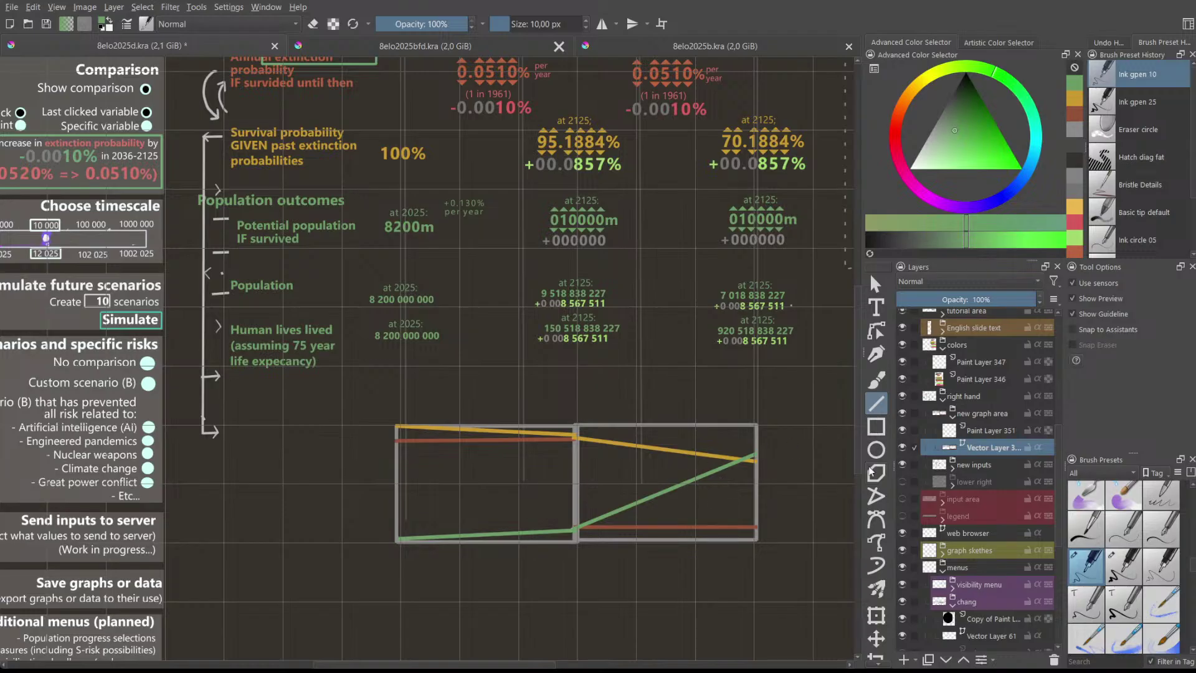
- Examine the overall slide layout, including the explanatory text, side menus, 12 025 column and graph boxes
{"action": "scroll", "coordinate": [825, 498], "scroll_direction": "down", "scroll_amount": 1}
{"action": "scroll", "coordinate": [857, 450], "scroll_direction": "down", "scroll_amount": 1}
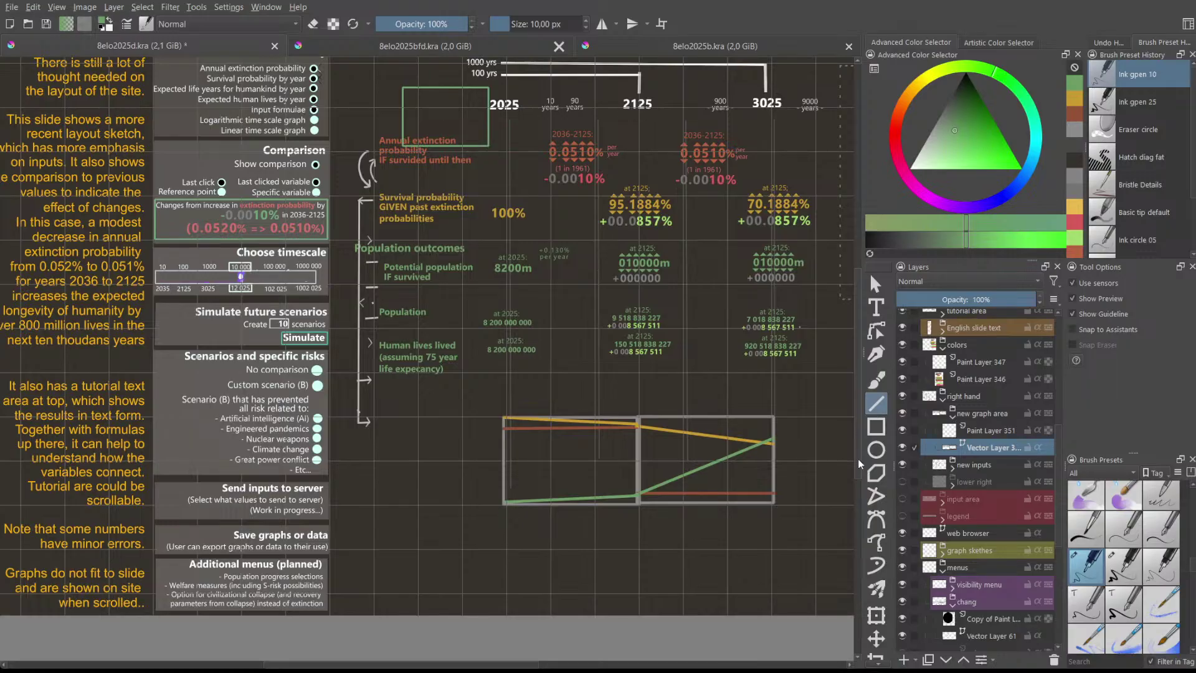
{"action": "scroll", "coordinate": [858, 459], "scroll_direction": "up", "scroll_amount": 2}
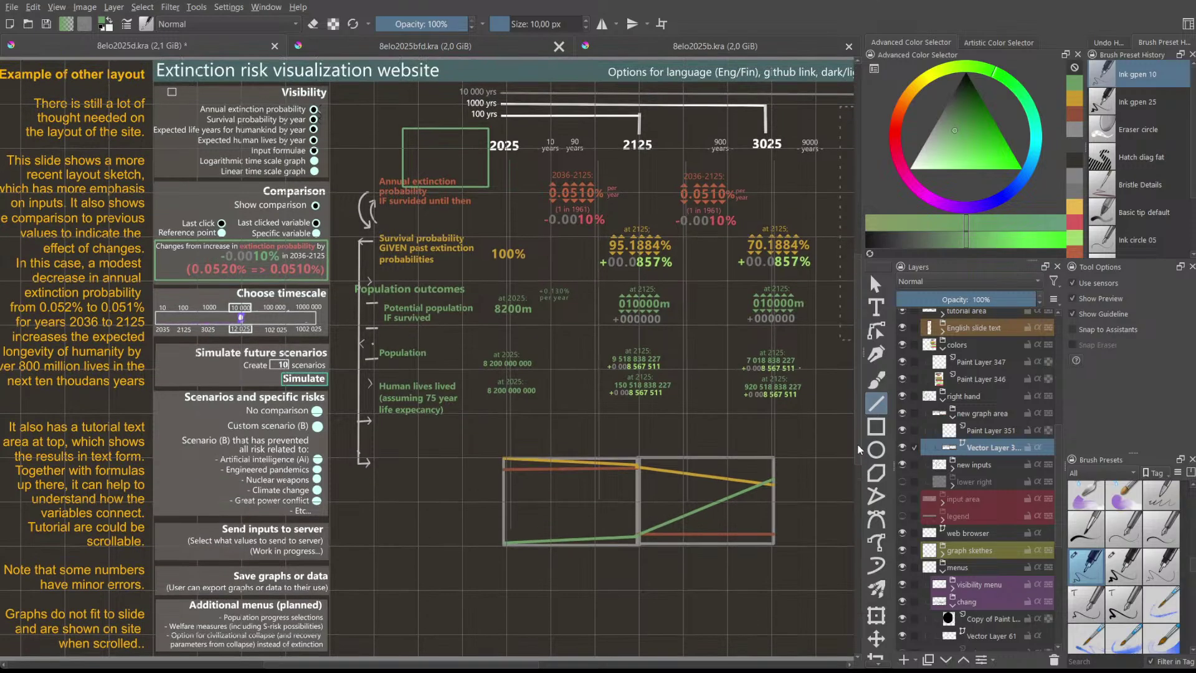
{"action": "scroll", "coordinate": [853, 443], "scroll_direction": "up", "scroll_amount": 2}
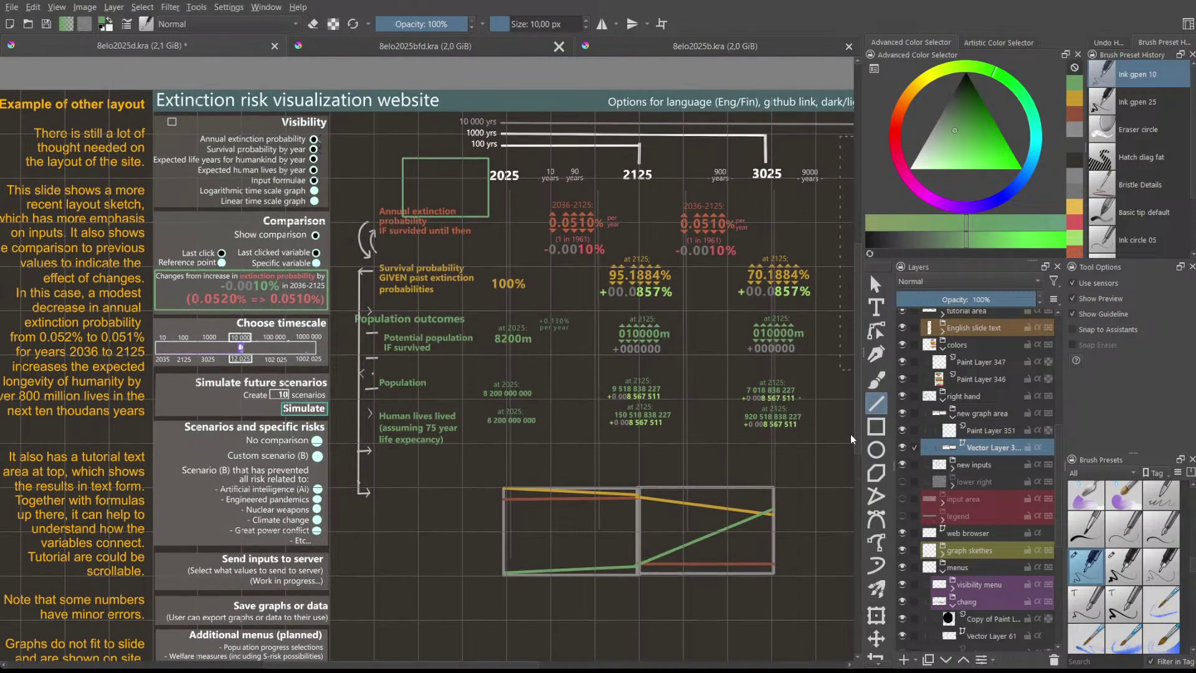
{"action": "scroll", "coordinate": [850, 431], "scroll_direction": "down", "scroll_amount": 1}
{"action": "scroll", "coordinate": [850, 436], "scroll_direction": "up", "scroll_amount": 1}
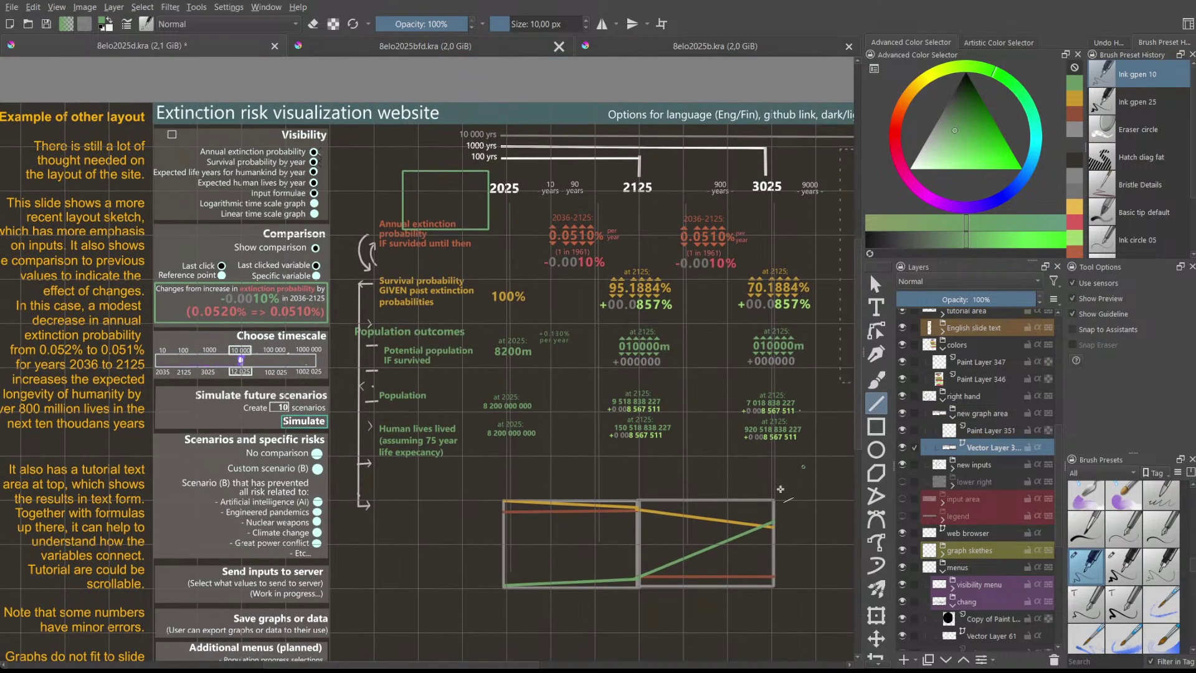
{"action": "scroll", "coordinate": [503, 664], "scroll_direction": "right", "scroll_amount": 1}
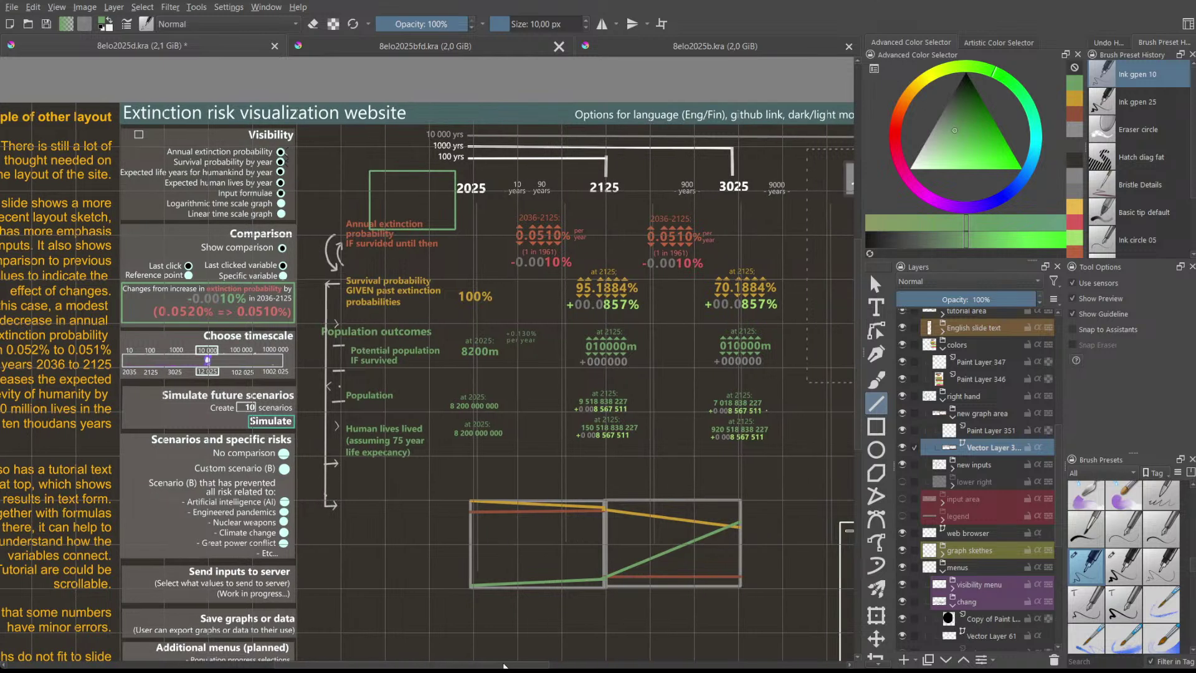
{"action": "scroll", "coordinate": [503, 664], "scroll_direction": "right", "scroll_amount": 4}
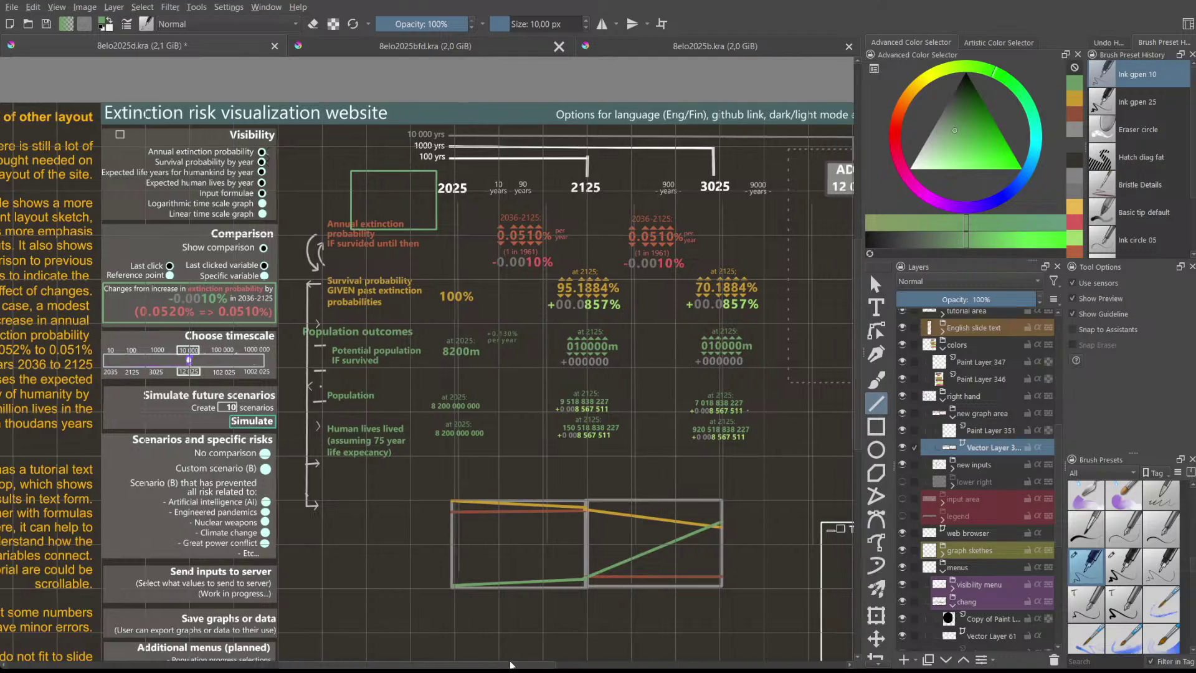
{"action": "scroll", "coordinate": [541, 646], "scroll_direction": "left", "scroll_amount": 1}
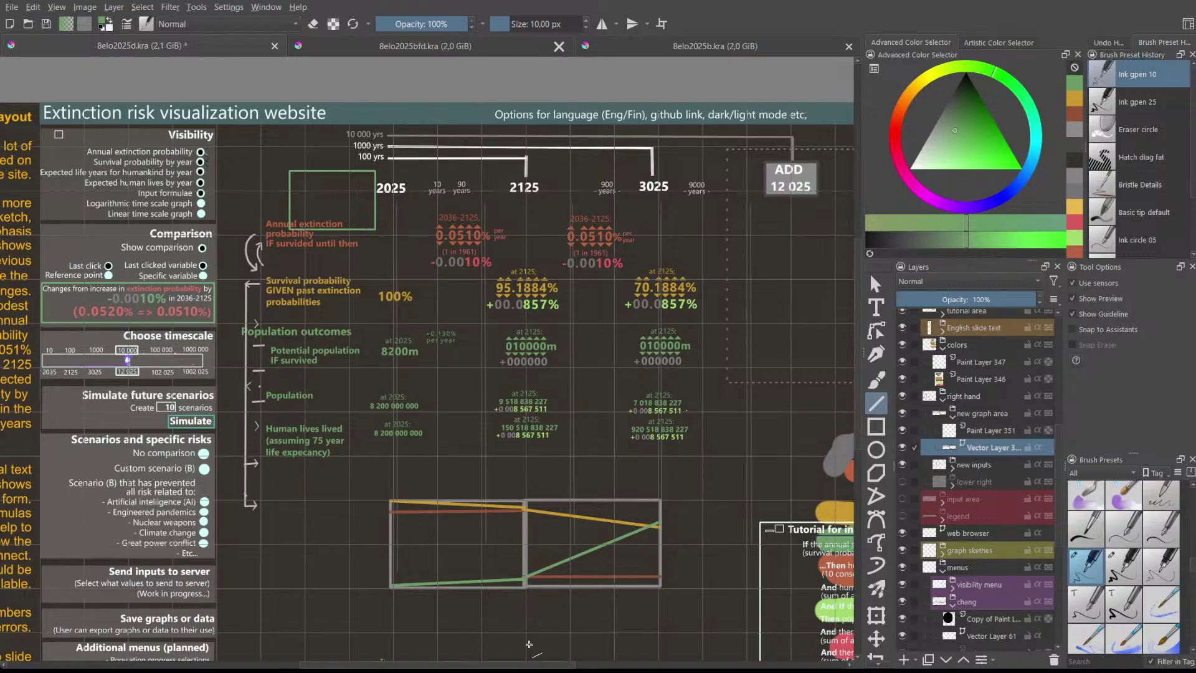
{"action": "scroll", "coordinate": [528, 503], "scroll_direction": "down", "scroll_amount": 3}
{"action": "scroll", "coordinate": [526, 502], "scroll_direction": "up", "scroll_amount": 3}
{"action": "scroll", "coordinate": [527, 502], "scroll_direction": "up", "scroll_amount": 1}
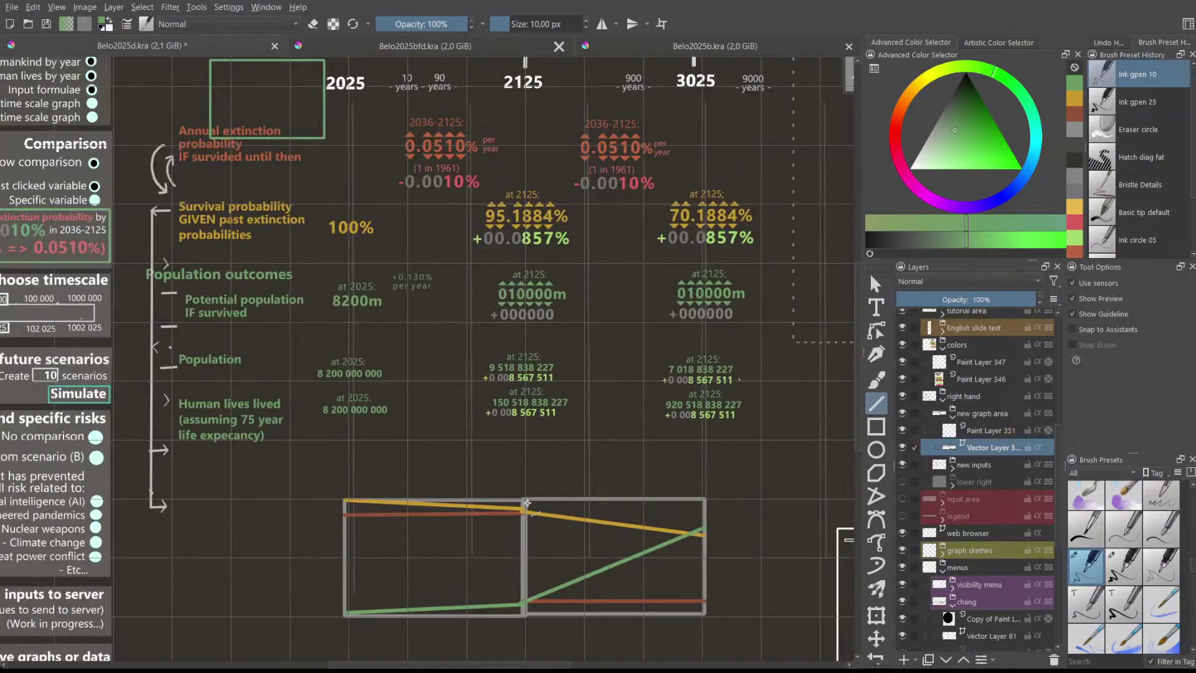
{"action": "scroll", "coordinate": [527, 502], "scroll_direction": "down", "scroll_amount": 1}
{"action": "scroll", "coordinate": [527, 502], "scroll_direction": "up", "scroll_amount": 1}
{"action": "scroll", "coordinate": [738, 251], "scroll_direction": "up", "scroll_amount": 1}
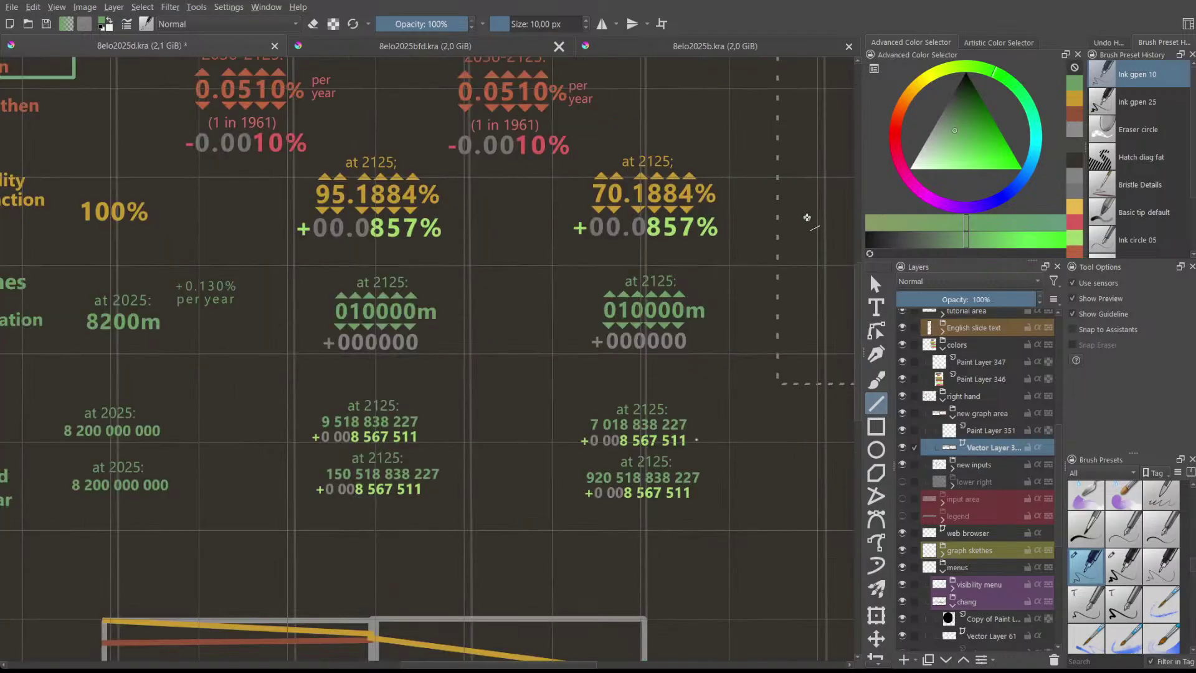
{"action": "scroll", "coordinate": [738, 250], "scroll_direction": "down", "scroll_amount": 1}
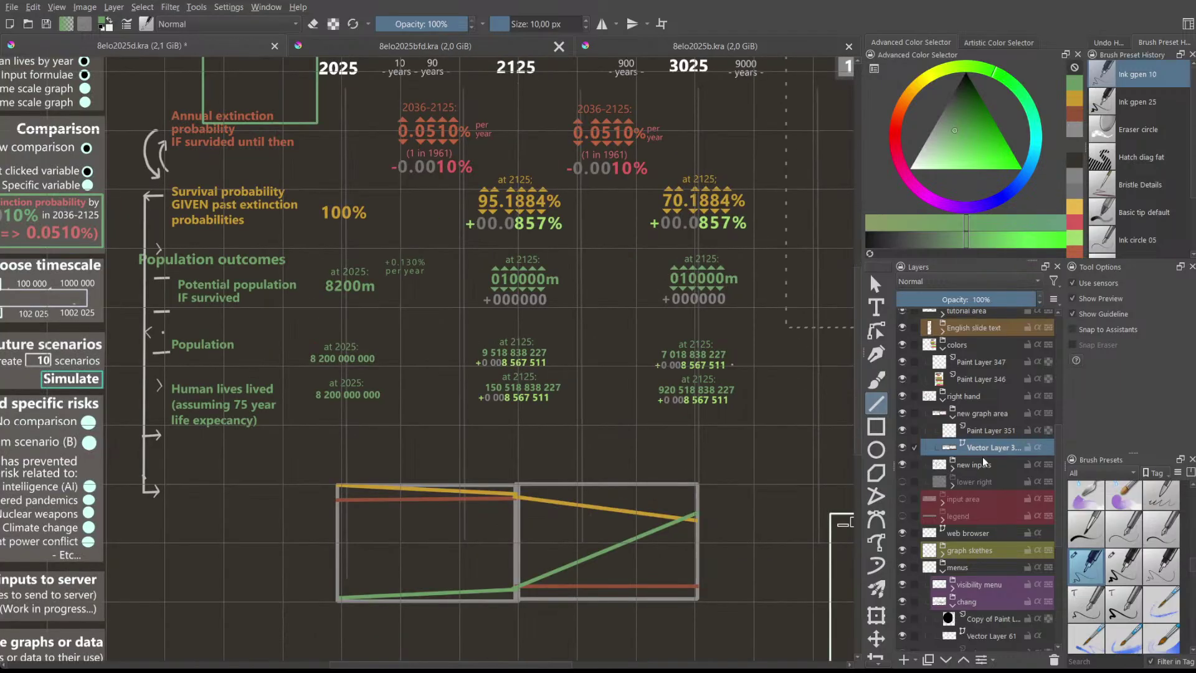
- Check what Paint Layer 351 contributes to the graph area by hiding and showing it
{"action": "left_click", "coordinate": [980, 434]}
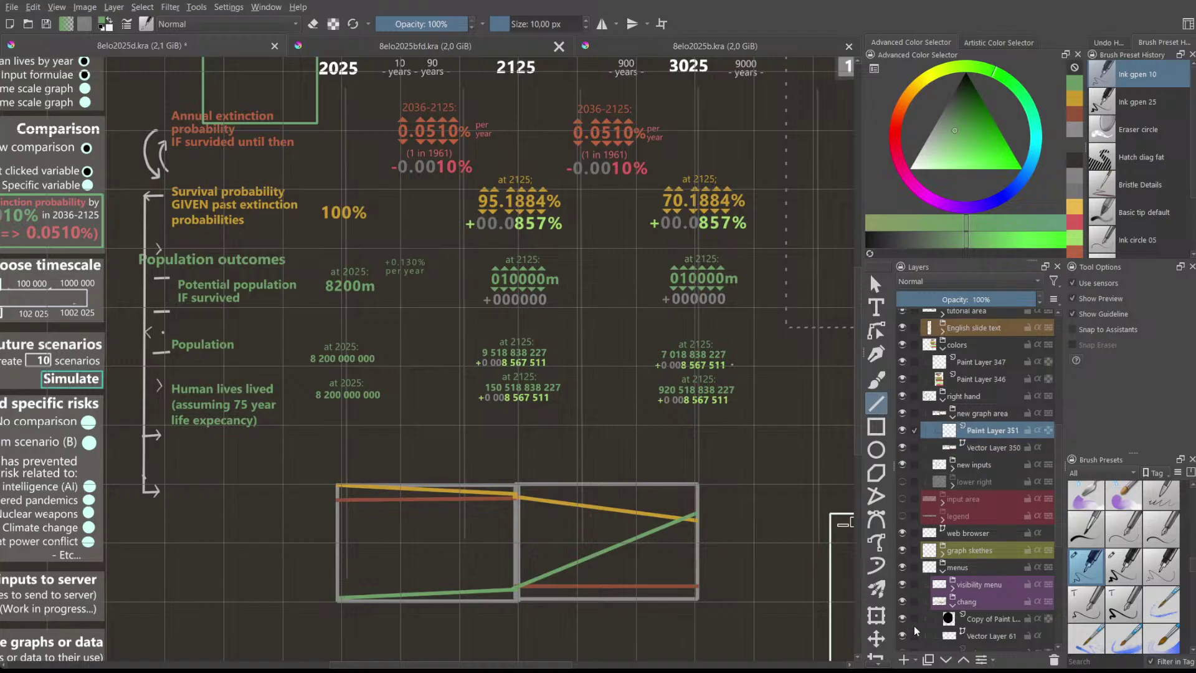
{"action": "left_click", "coordinate": [903, 429]}
{"action": "left_click", "coordinate": [902, 429]}
{"action": "left_click", "coordinate": [987, 447]}
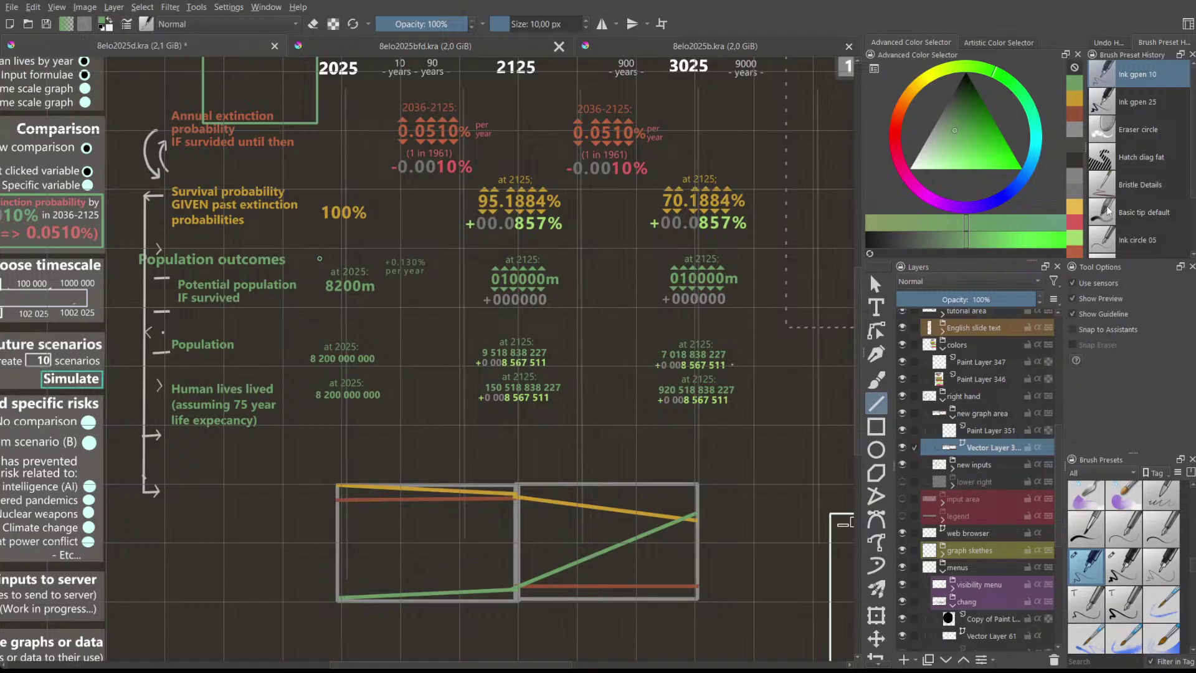
- On Paint Layer 351, draw a dashed green line with the Hatch diag fat brush, rising above the solid green line across both graph boxes
{"action": "left_click", "coordinate": [1141, 159]}
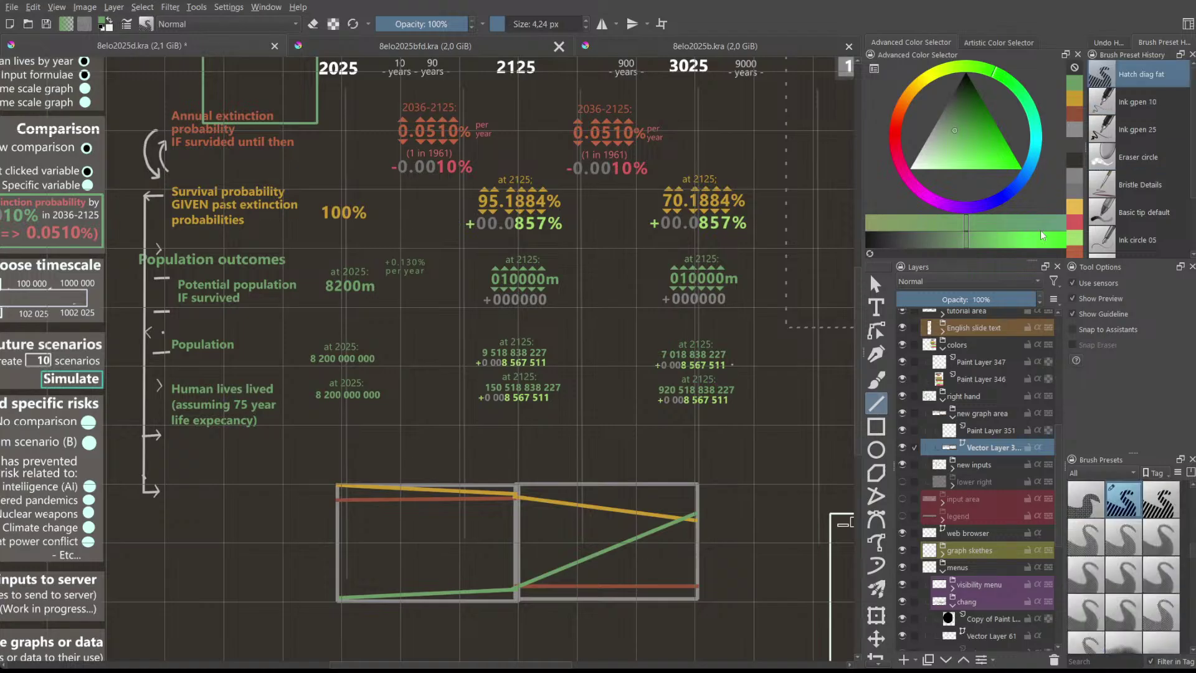
{"action": "left_click_drag", "start_coordinate": [440, 465], "coordinate": [584, 486]}
{"action": "key", "text": "Escape"}
{"action": "left_click", "coordinate": [994, 430]}
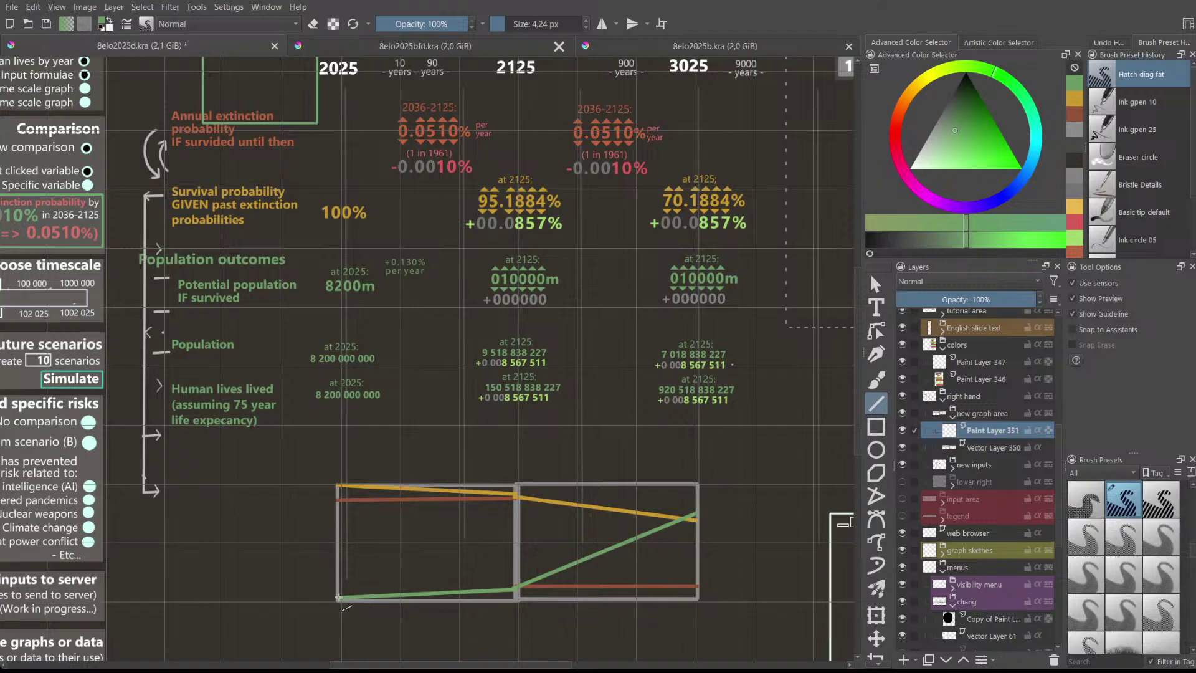
{"action": "mouse_move", "coordinate": [338, 597]}
{"action": "left_mouse_down"}
{"action": "mouse_move", "coordinate": [529, 586]}
{"action": "mouse_move", "coordinate": [514, 584]}
{"action": "mouse_move", "coordinate": [696, 487]}
{"action": "left_mouse_up"}
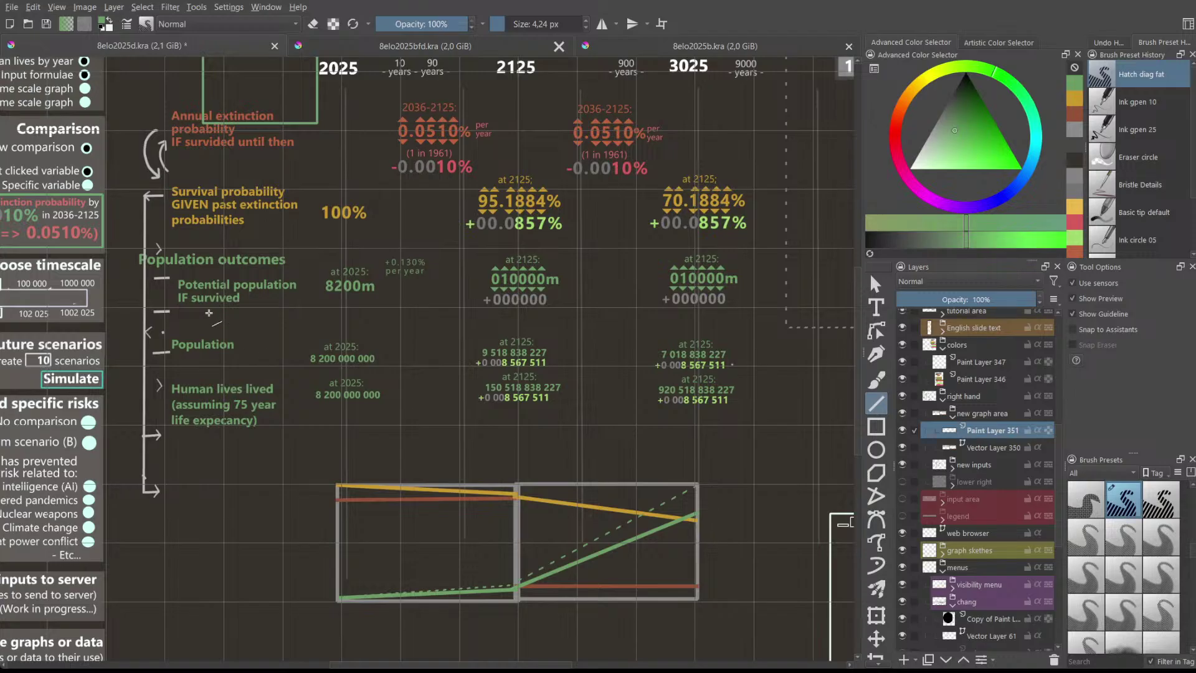
{"action": "mouse_move", "coordinate": [273, 314]}
{"action": "left_mouse_down"}
{"action": "mouse_move", "coordinate": [298, 318]}
{"action": "mouse_move", "coordinate": [308, 272]}
{"action": "mouse_move", "coordinate": [170, 277]}
{"action": "mouse_move", "coordinate": [172, 316]}
{"action": "left_mouse_up"}
{"action": "mouse_move", "coordinate": [290, 316]}
{"action": "left_mouse_down"}
{"action": "mouse_move", "coordinate": [801, 305]}
{"action": "mouse_move", "coordinate": [783, 317]}
{"action": "mouse_move", "coordinate": [767, 319]}
{"action": "mouse_move", "coordinate": [766, 249]}
{"action": "left_mouse_up"}
{"action": "left_click_drag", "start_coordinate": [766, 249], "coordinate": [252, 252]}
{"action": "key", "text": "ctrl+z"}
{"action": "key", "text": "ctrl+z"}
{"action": "key", "text": "ctrl+z"}
- Sample the ochre colour from the colour swatches and draw a dashed line along the top edge of both graph boxes
{"action": "scroll", "coordinate": [564, 665], "scroll_direction": "right", "scroll_amount": 5}
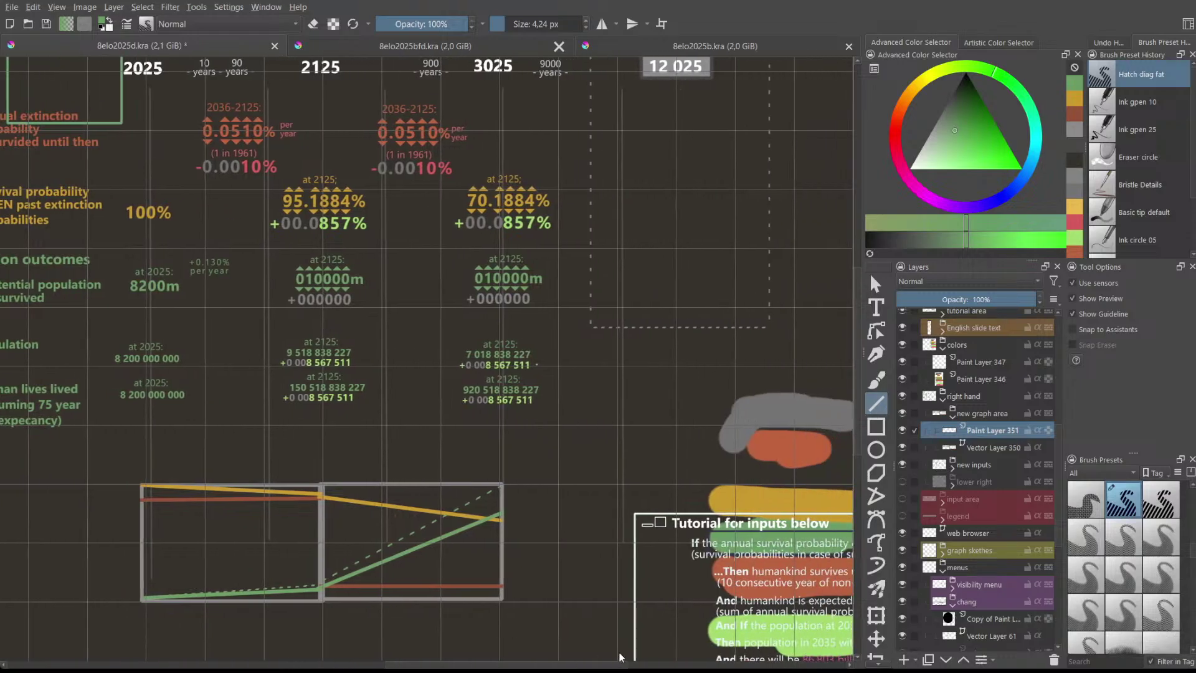
{"action": "scroll", "coordinate": [870, 588], "scroll_direction": "down", "scroll_amount": 1}
{"action": "scroll", "coordinate": [872, 588], "scroll_direction": "down", "scroll_amount": 2}
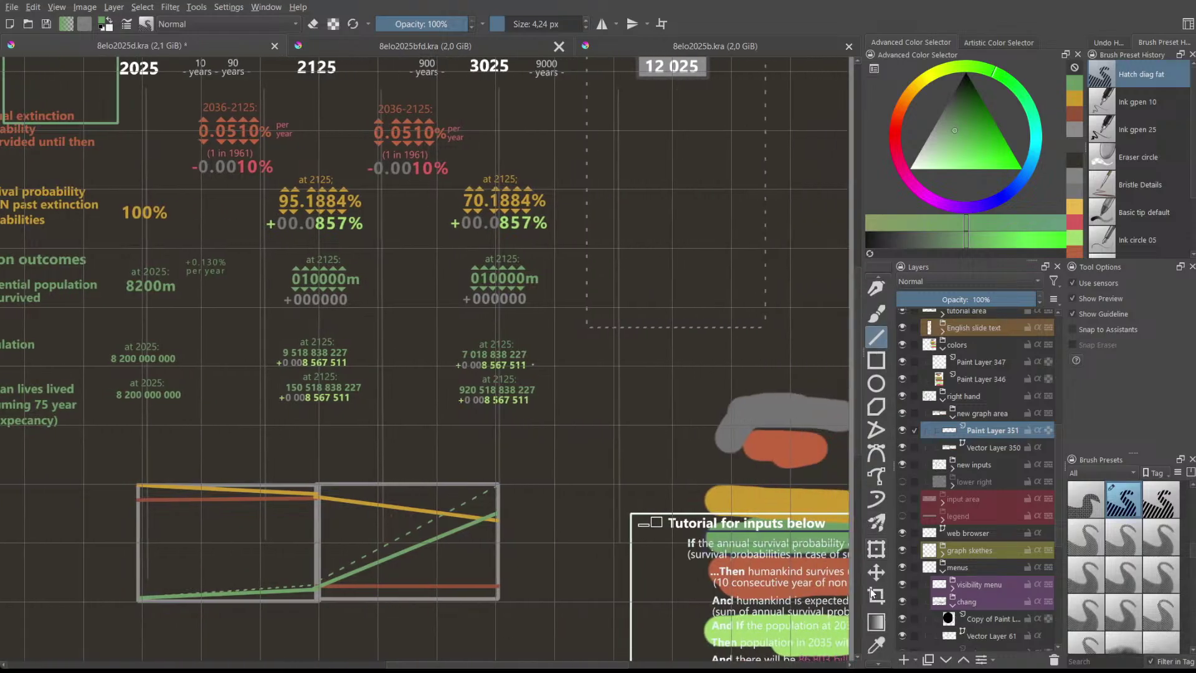
{"action": "left_click", "coordinate": [875, 612]}
{"action": "left_click", "coordinate": [772, 490]}
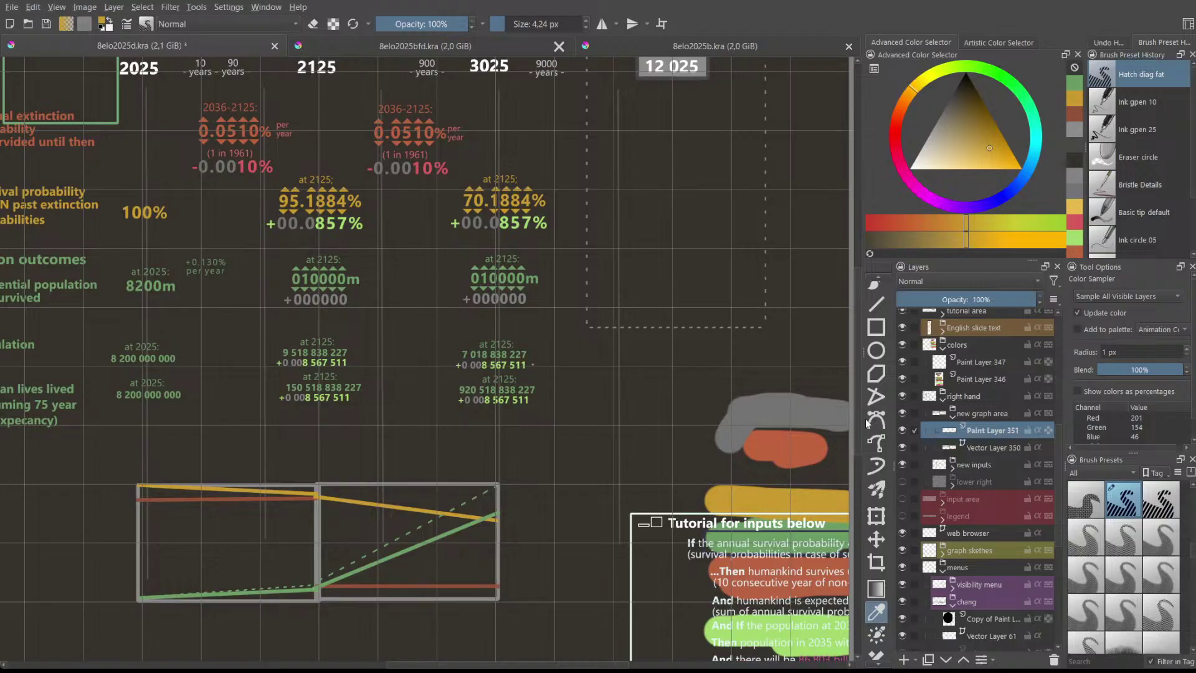
{"action": "left_click", "coordinate": [874, 309]}
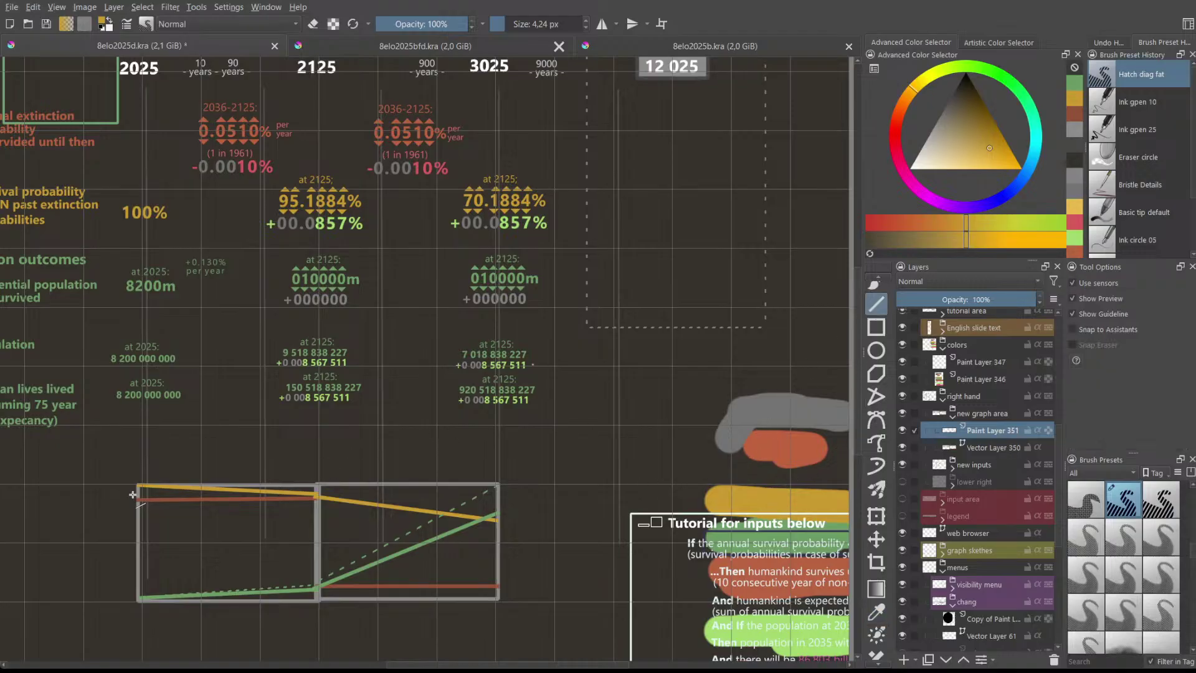
{"action": "left_click_drag", "start_coordinate": [152, 485], "coordinate": [499, 485]}
{"action": "scroll", "coordinate": [494, 487], "scroll_direction": "up", "scroll_amount": 6}
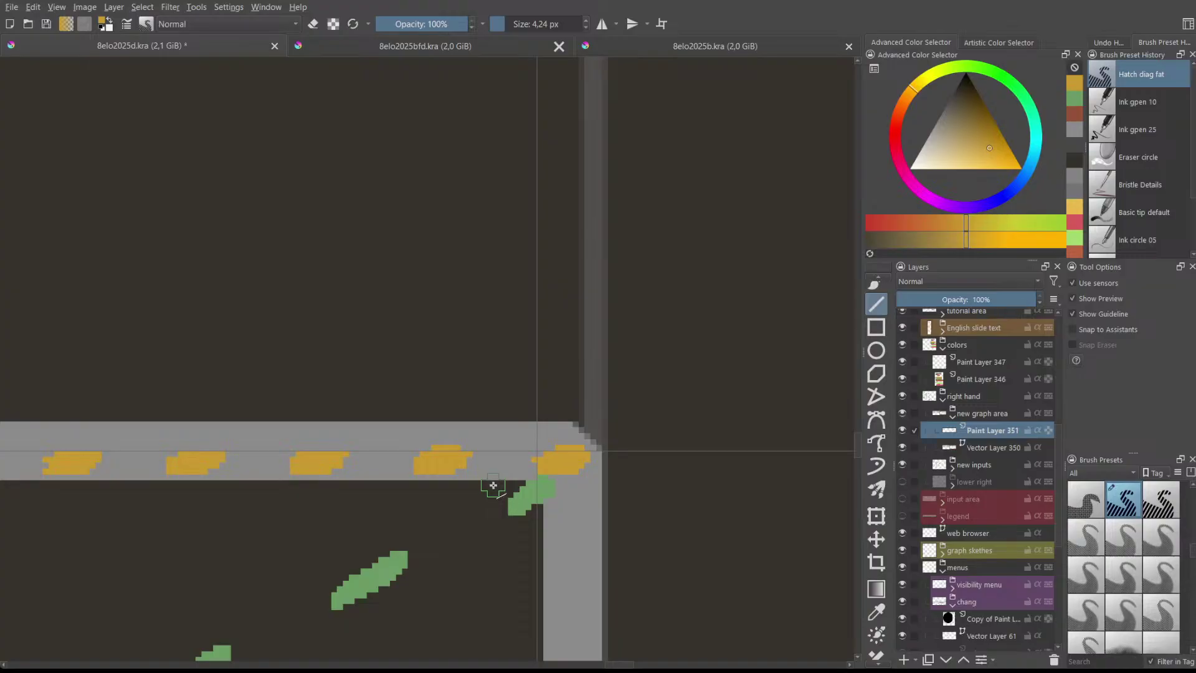
- Examine the graph boxes with their solid and dashed lines together with the timeline values above them
{"action": "scroll", "coordinate": [465, 408], "scroll_direction": "down", "scroll_amount": 6}
{"action": "scroll", "coordinate": [457, 406], "scroll_direction": "down", "scroll_amount": 4}
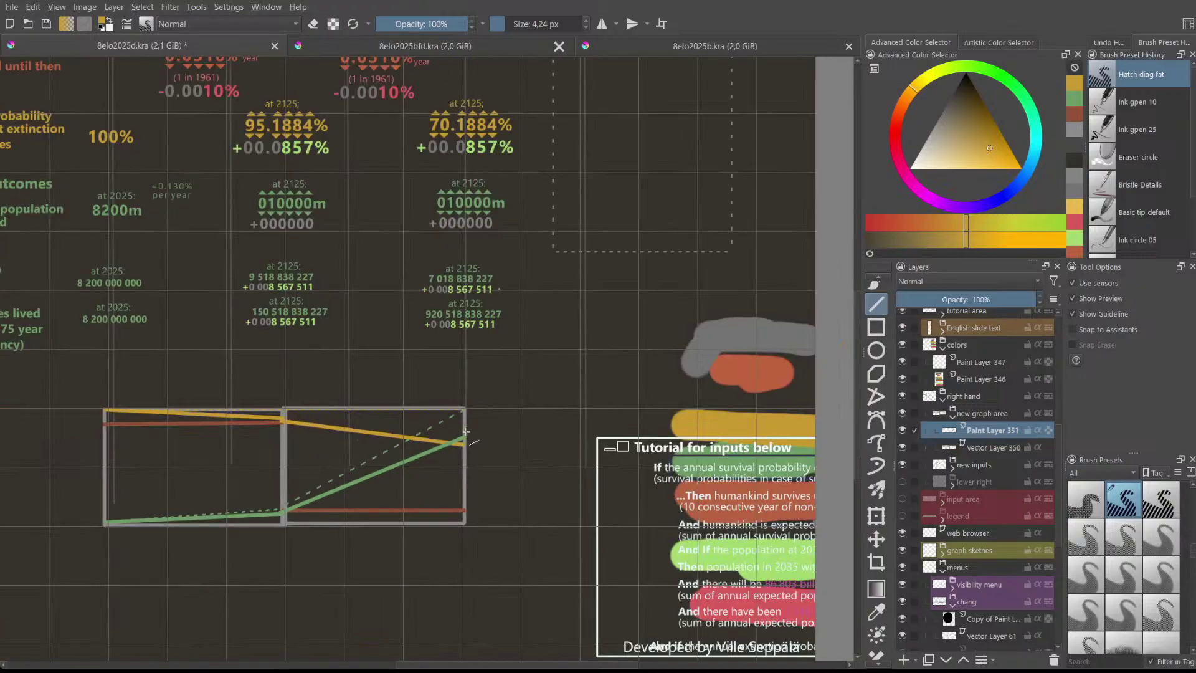
{"action": "scroll", "coordinate": [502, 665], "scroll_direction": "left", "scroll_amount": 3}
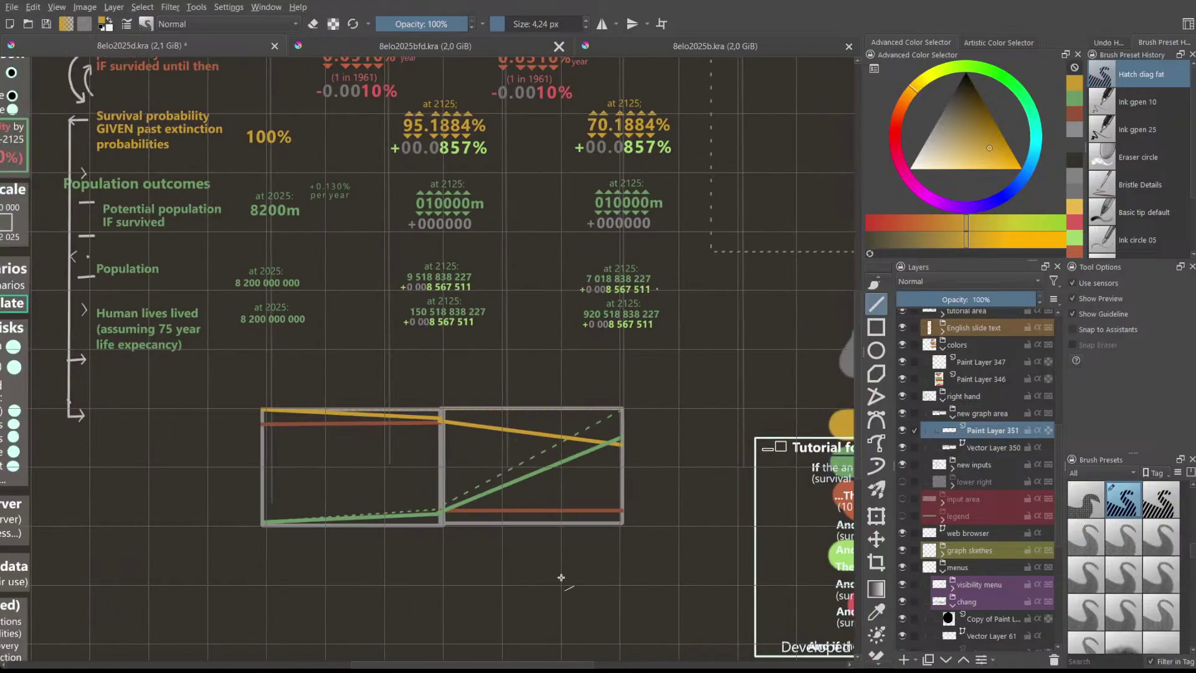
{"action": "left_click_drag", "start_coordinate": [857, 313], "coordinate": [851, 237]}
{"action": "scroll", "coordinate": [858, 327], "scroll_direction": "up", "scroll_amount": 1}
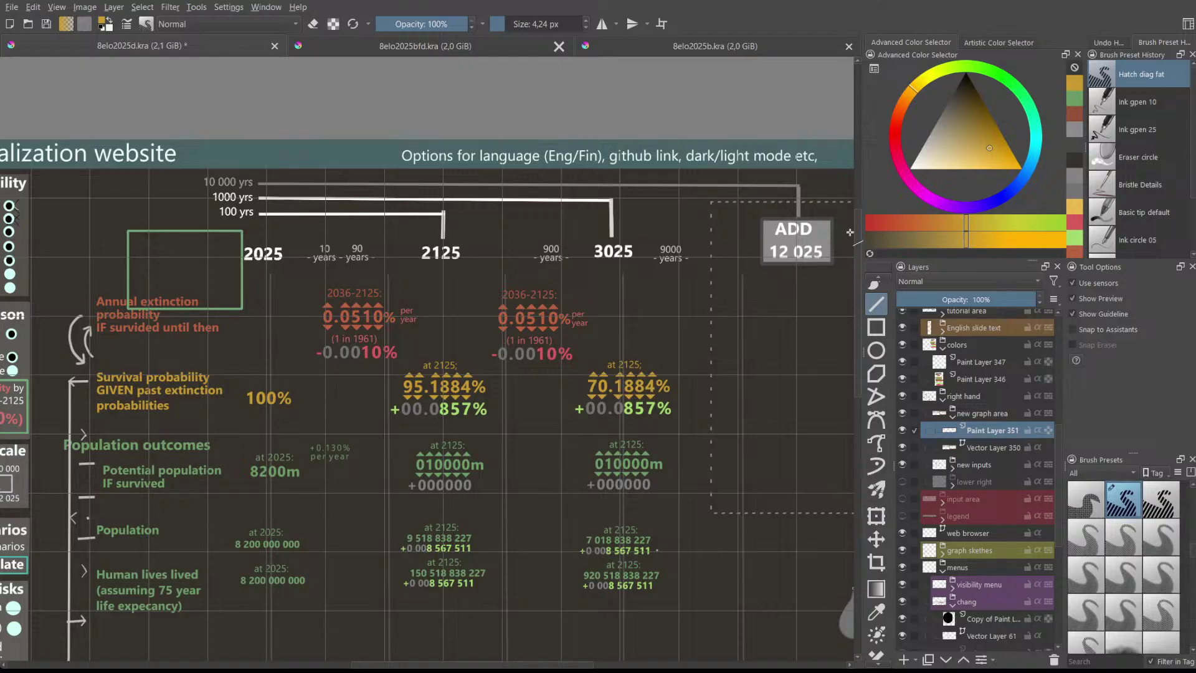
{"action": "scroll", "coordinate": [992, 392], "scroll_direction": "up", "scroll_amount": 6}
{"action": "scroll", "coordinate": [1005, 445], "scroll_direction": "down", "scroll_amount": 3}
{"action": "scroll", "coordinate": [1002, 444], "scroll_direction": "up", "scroll_amount": 3}
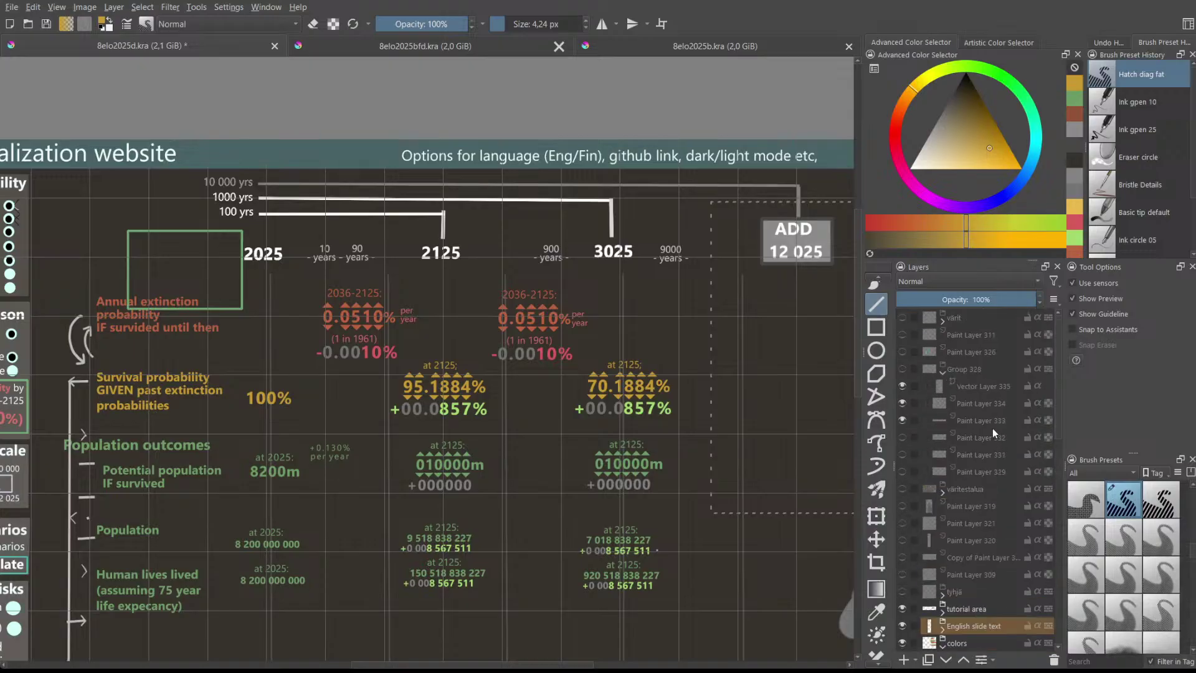
{"action": "scroll", "coordinate": [992, 428], "scroll_direction": "down", "scroll_amount": 6}
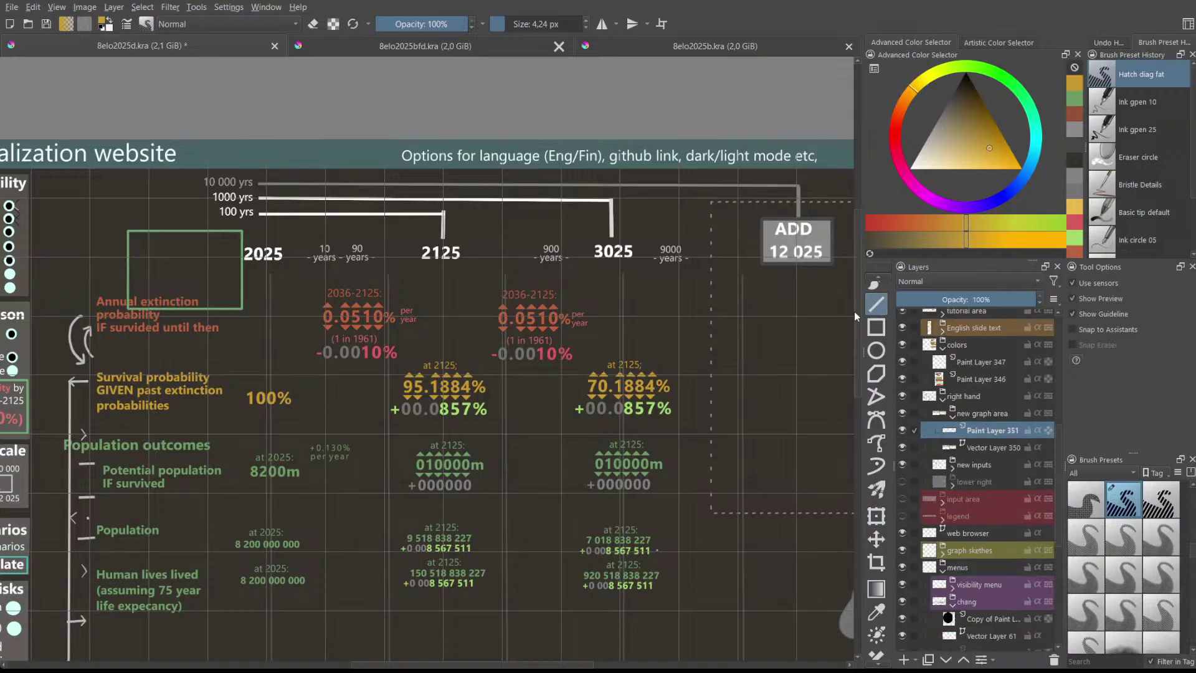
{"action": "scroll", "coordinate": [855, 309], "scroll_direction": "down", "scroll_amount": 3}
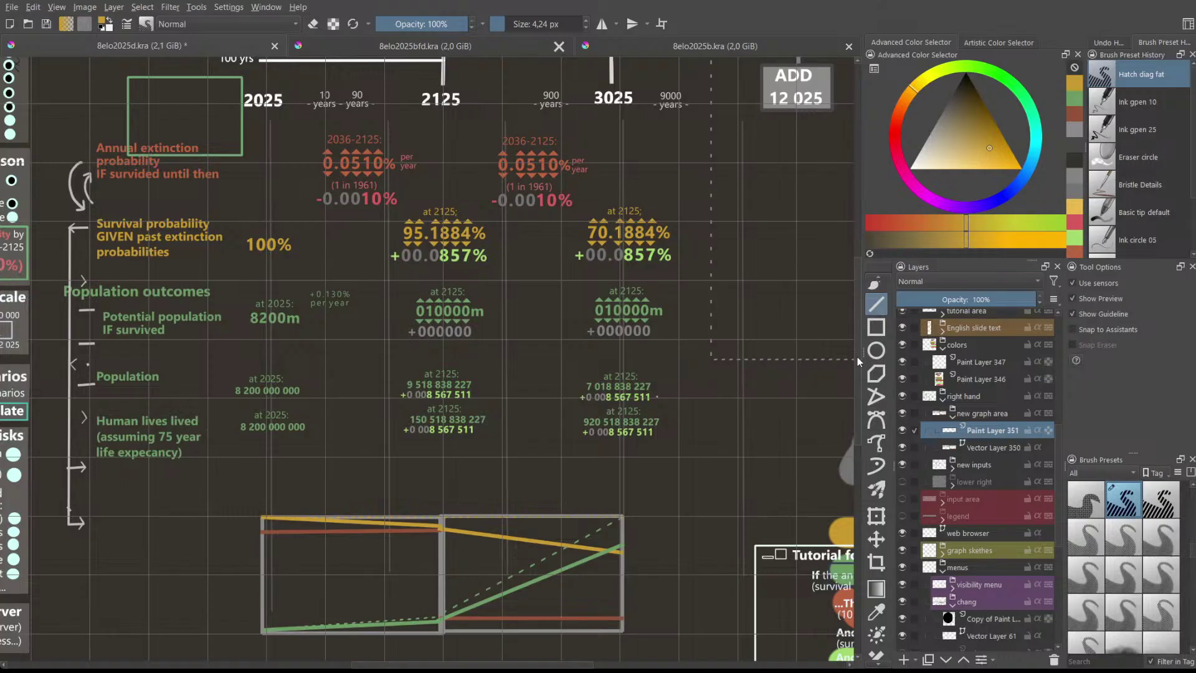
{"action": "scroll", "coordinate": [857, 356], "scroll_direction": "down", "scroll_amount": 3}
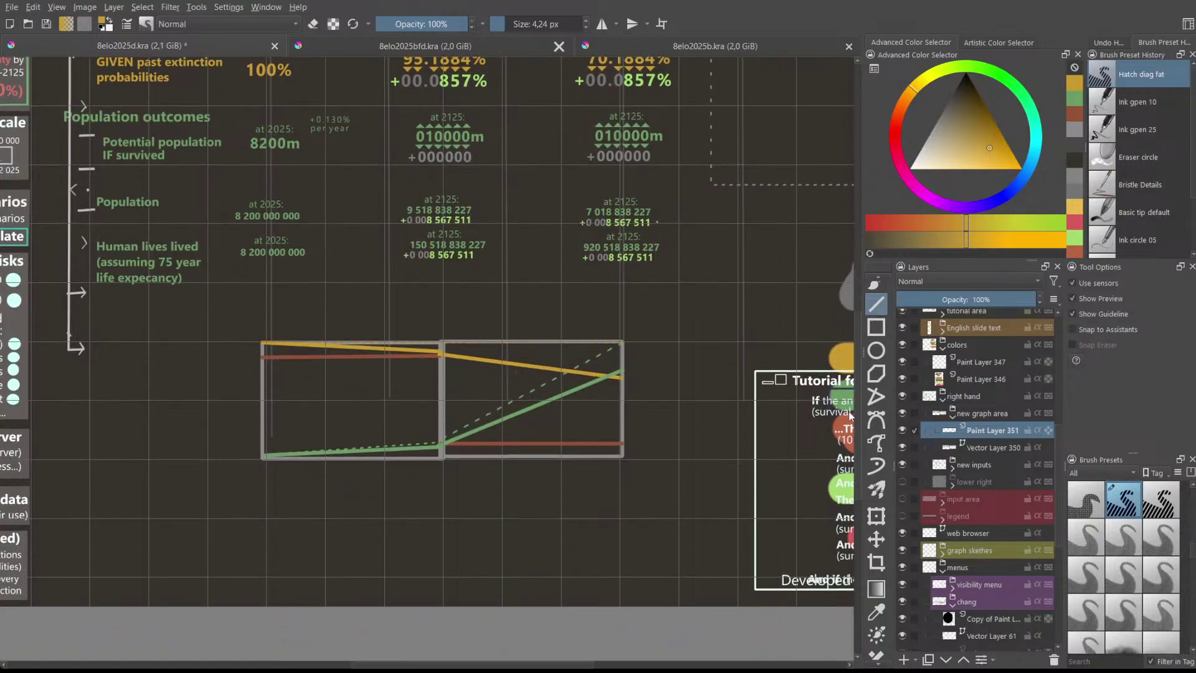
{"action": "left_click_drag", "start_coordinate": [849, 413], "coordinate": [837, 412]}
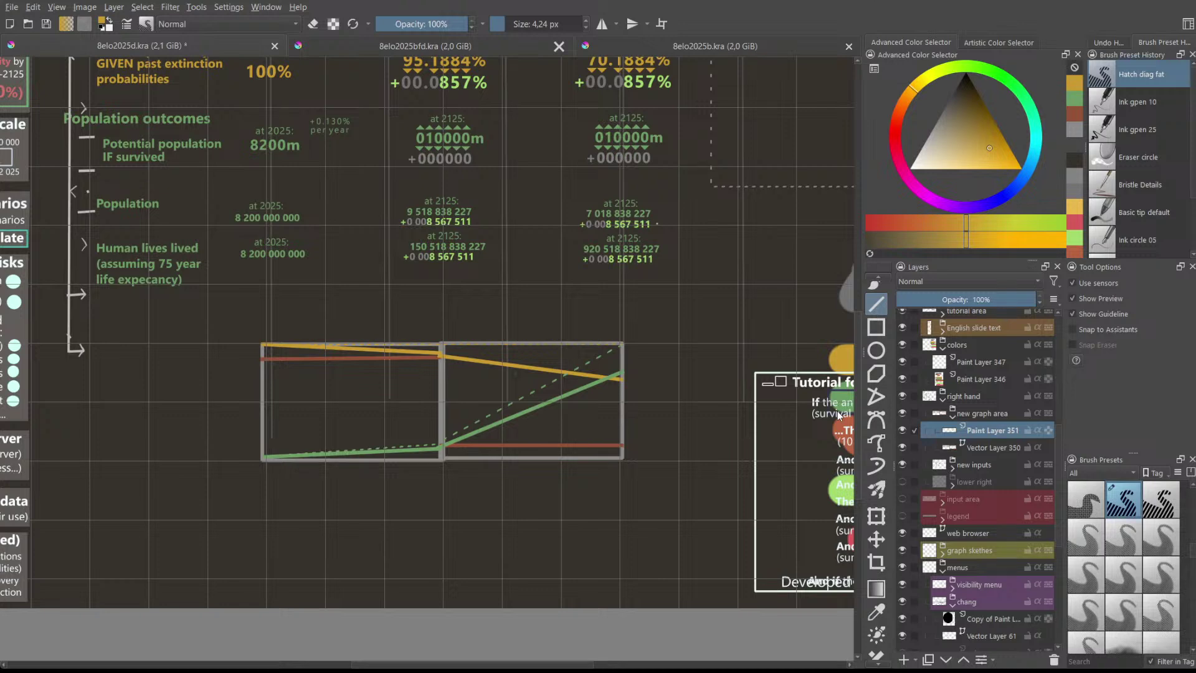
- Expand the new inputs group in the layer stack and make its ex prob layer active
{"action": "scroll", "coordinate": [837, 410], "scroll_direction": "up", "scroll_amount": 1}
{"action": "scroll", "coordinate": [978, 391], "scroll_direction": "up", "scroll_amount": 3}
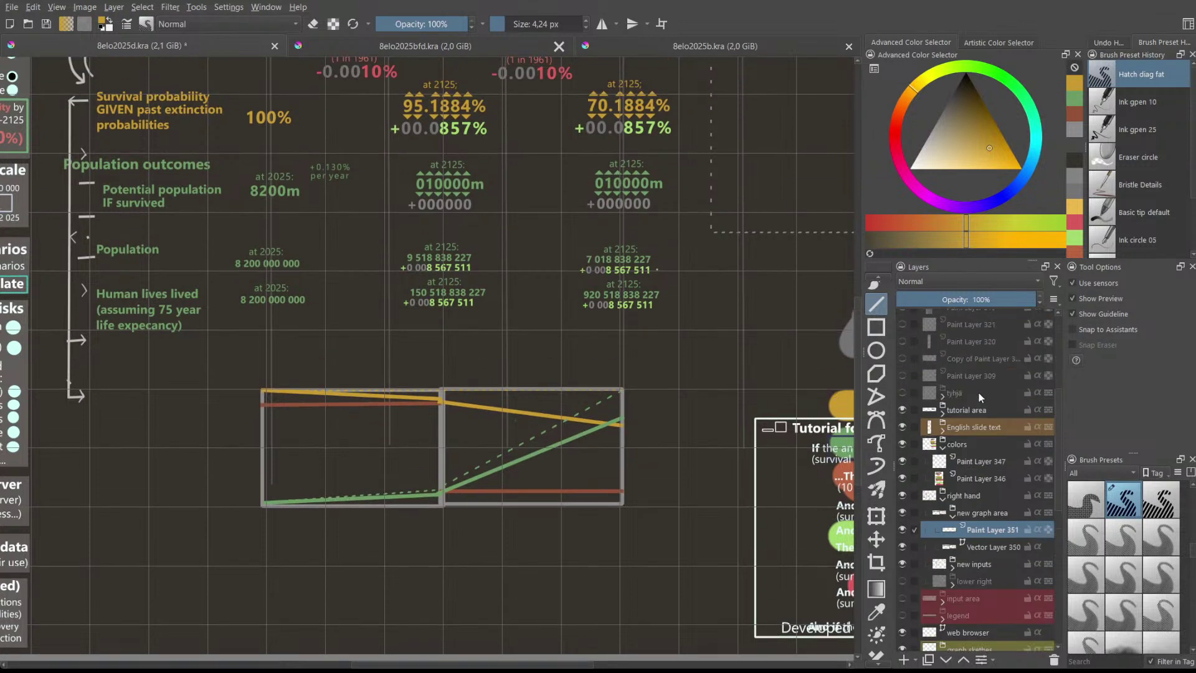
{"action": "scroll", "coordinate": [1011, 473], "scroll_direction": "up", "scroll_amount": 3}
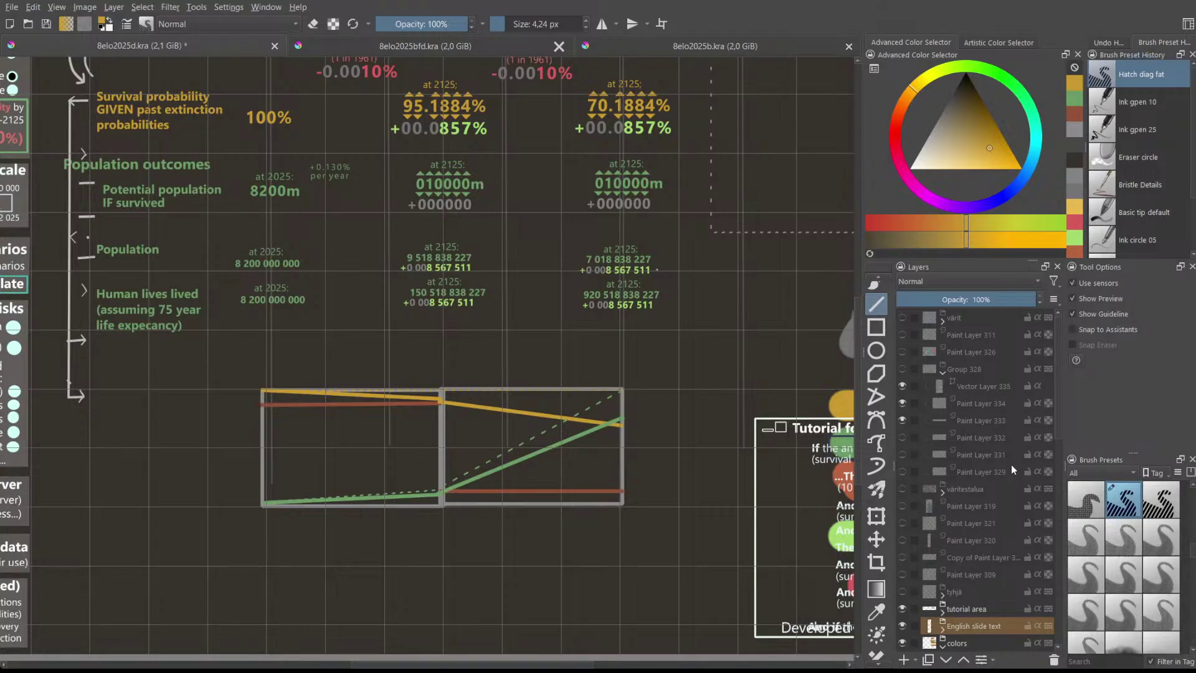
{"action": "scroll", "coordinate": [1008, 458], "scroll_direction": "down", "scroll_amount": 3}
{"action": "scroll", "coordinate": [984, 467], "scroll_direction": "down", "scroll_amount": 3}
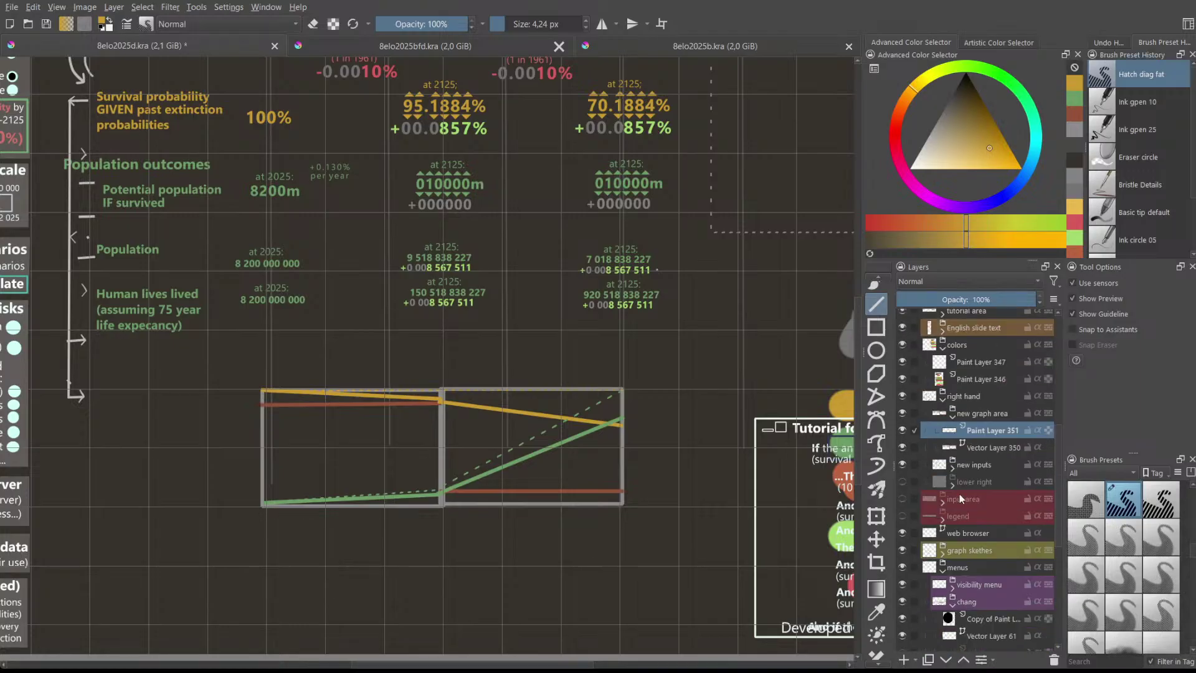
{"action": "scroll", "coordinate": [987, 524], "scroll_direction": "down", "scroll_amount": 1}
{"action": "scroll", "coordinate": [992, 483], "scroll_direction": "up", "scroll_amount": 2}
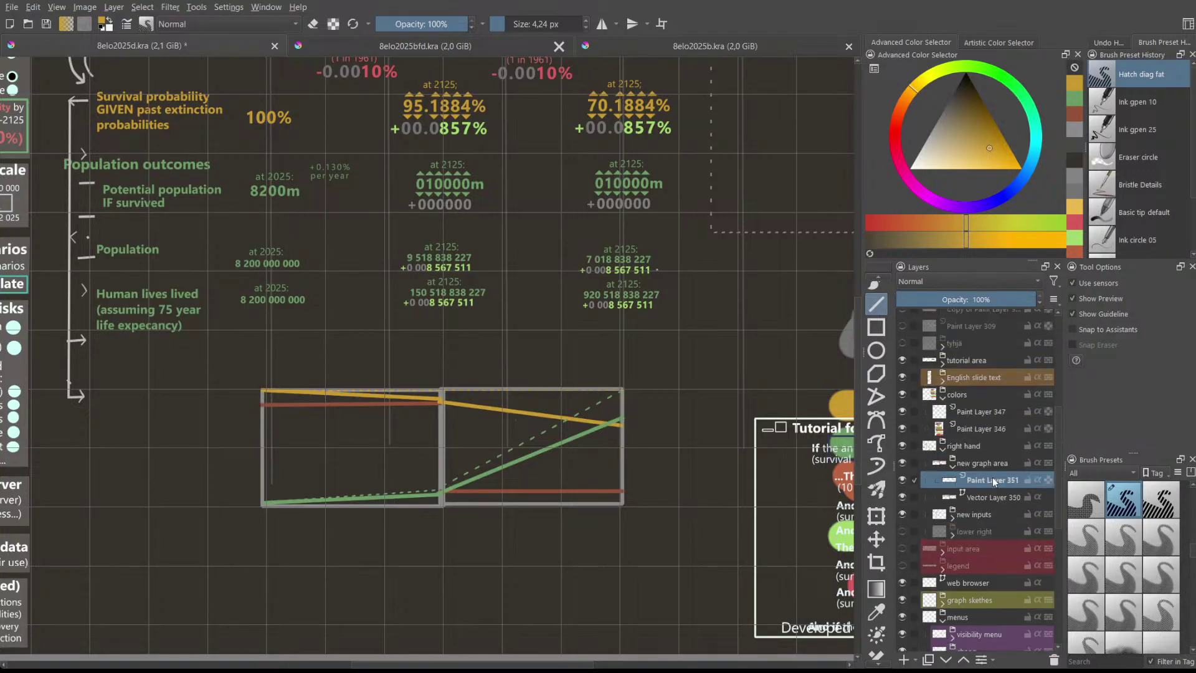
{"action": "left_click", "coordinate": [942, 448]}
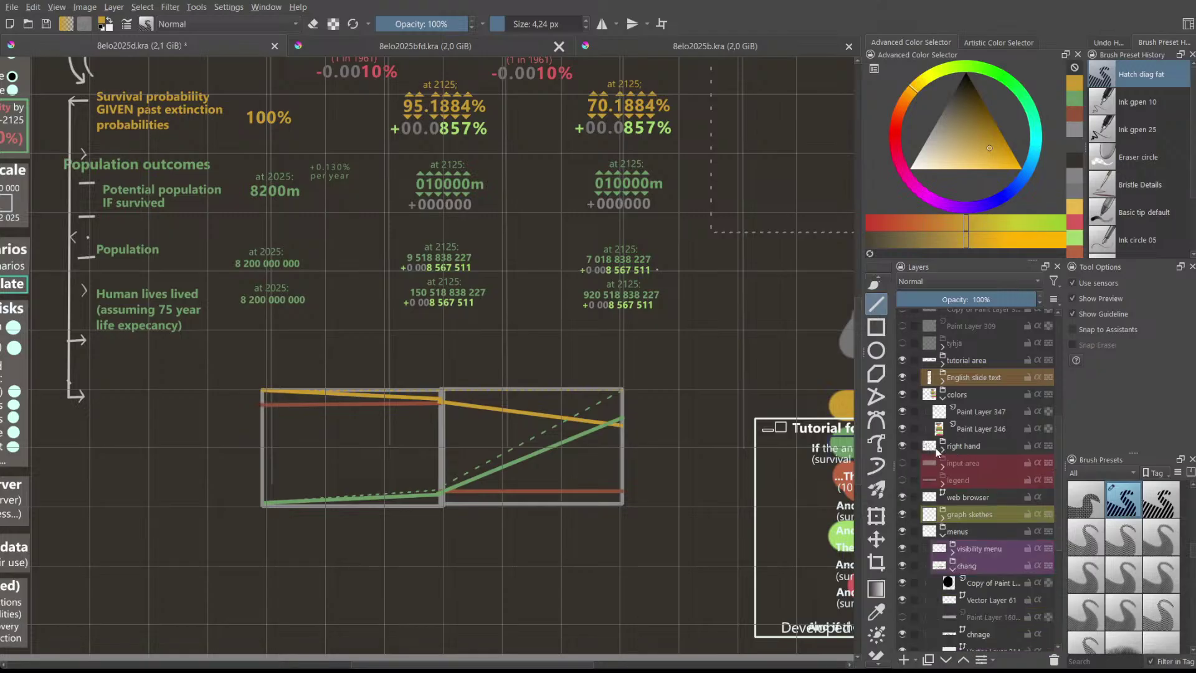
{"action": "left_click", "coordinate": [942, 448]}
{"action": "left_click", "coordinate": [952, 516]}
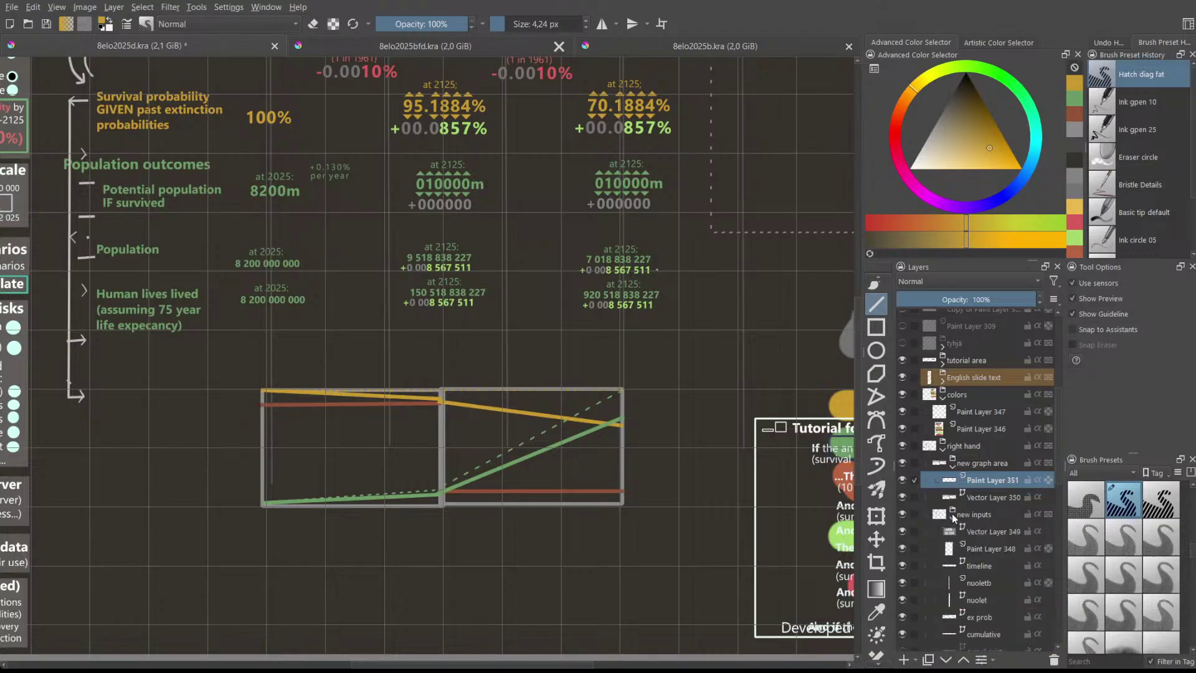
{"action": "left_click", "coordinate": [988, 614]}
- Copy the first 0.0510% extinction probability, place the copy under the 2025 heading and change its text to "1 in 1961"
{"action": "scroll", "coordinate": [727, 283], "scroll_direction": "up", "scroll_amount": 2}
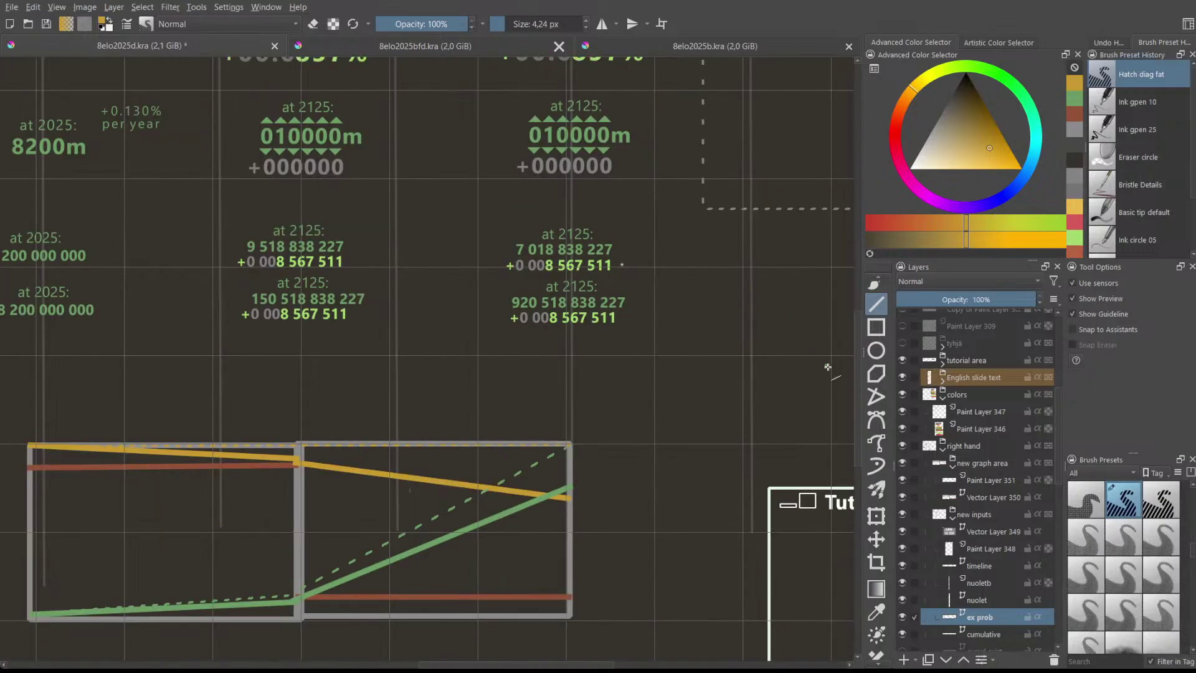
{"action": "scroll", "coordinate": [818, 360], "scroll_direction": "up", "scroll_amount": 5}
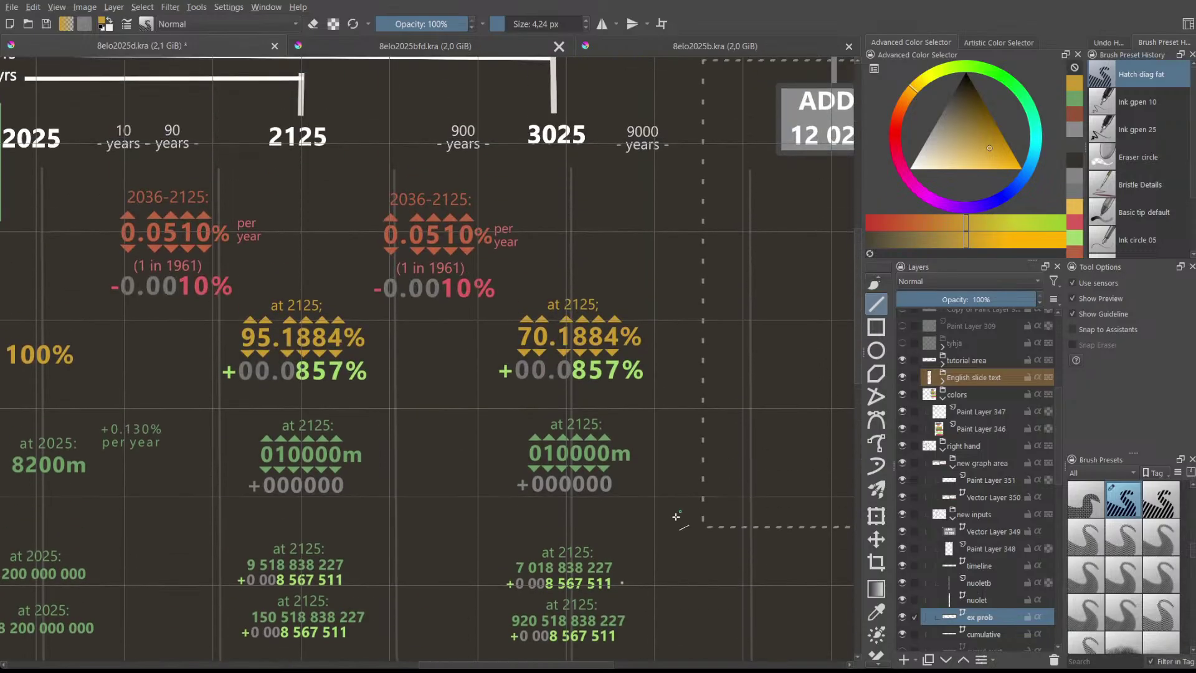
{"action": "left_click_drag", "start_coordinate": [494, 664], "coordinate": [473, 648]}
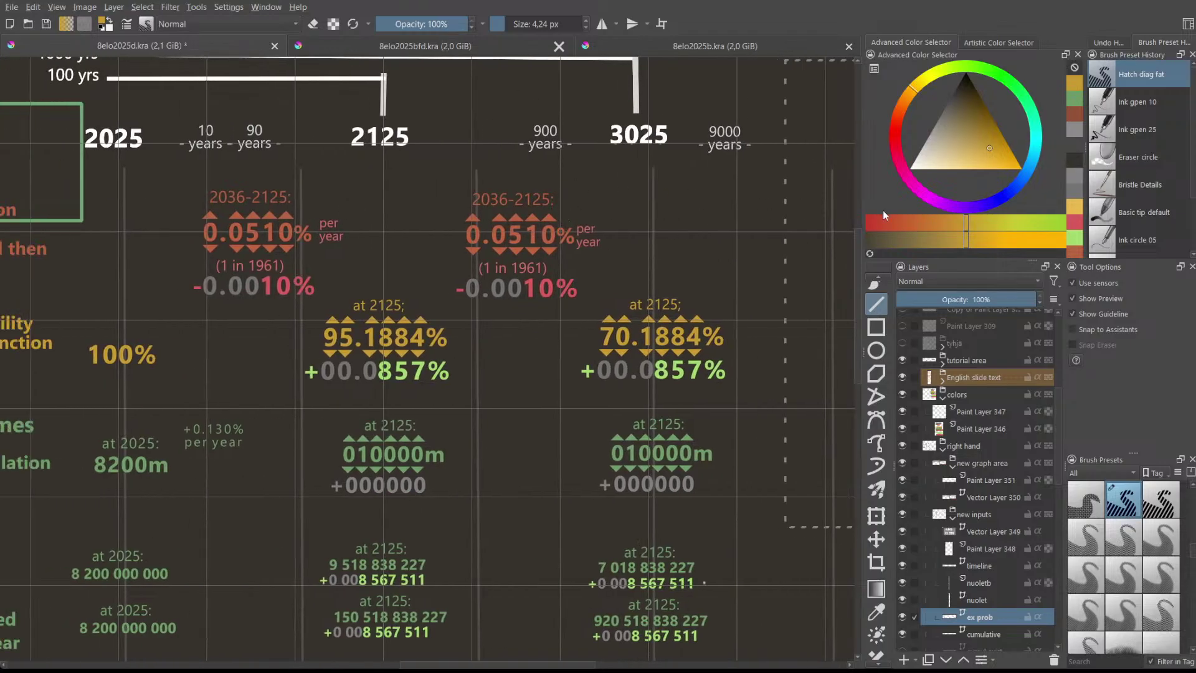
{"action": "scroll", "coordinate": [877, 293], "scroll_direction": "up", "scroll_amount": 3}
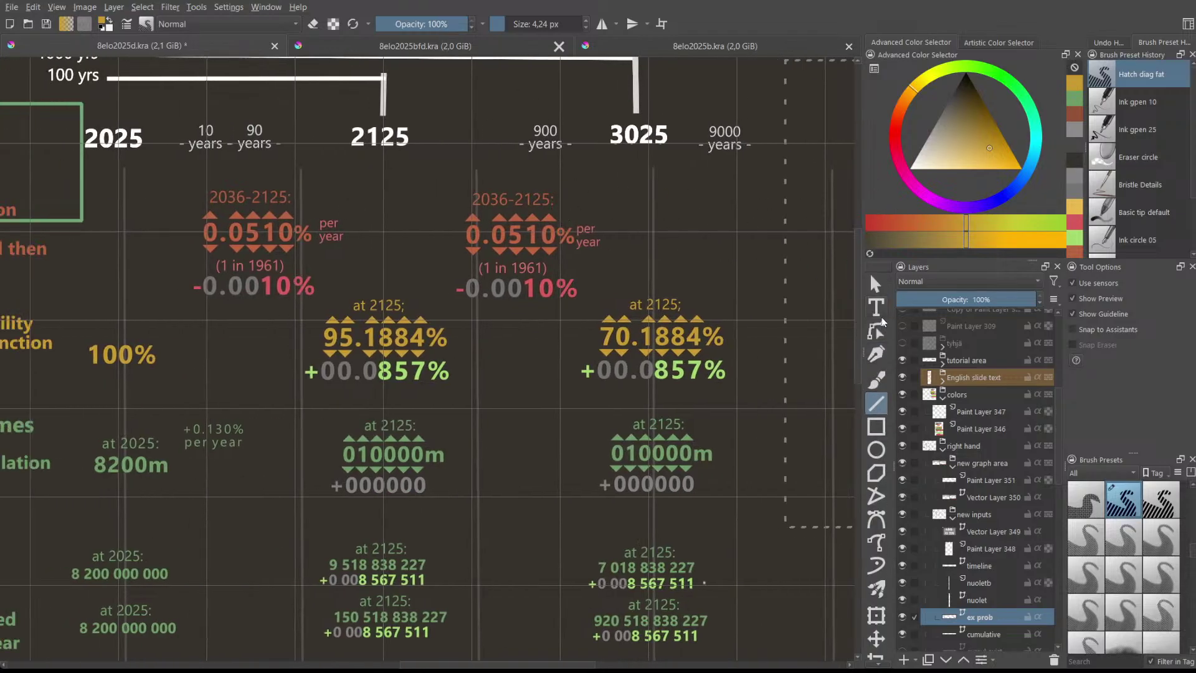
{"action": "left_click", "coordinate": [875, 284]}
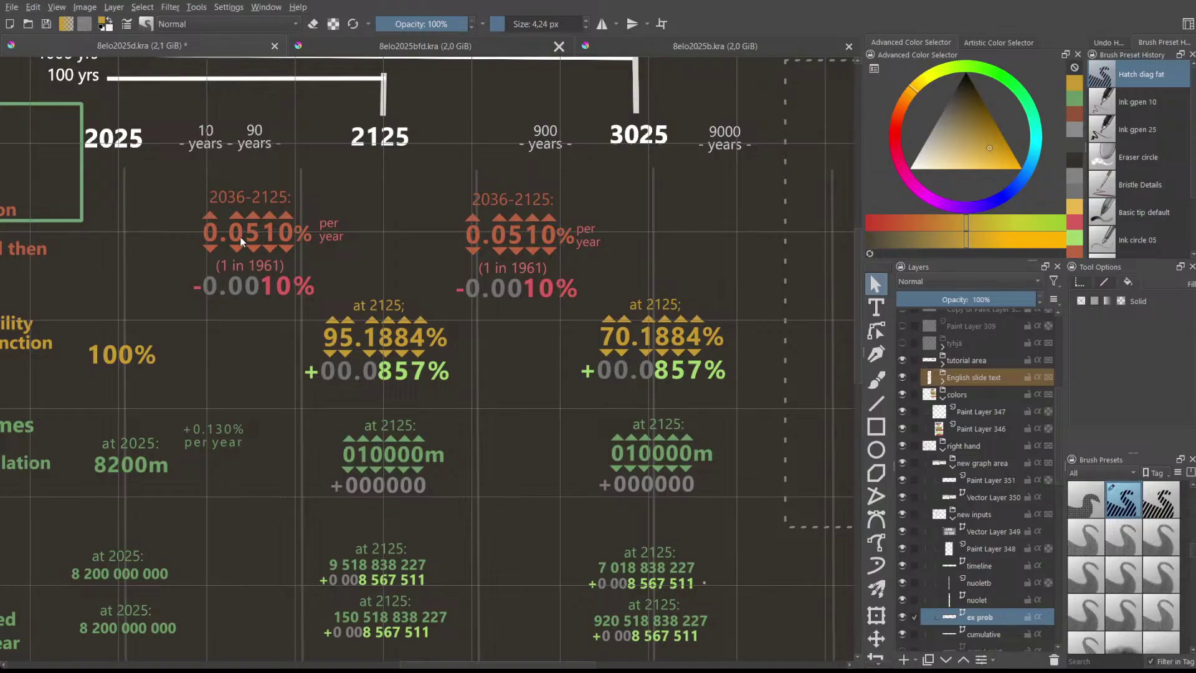
{"action": "left_click", "coordinate": [243, 219]}
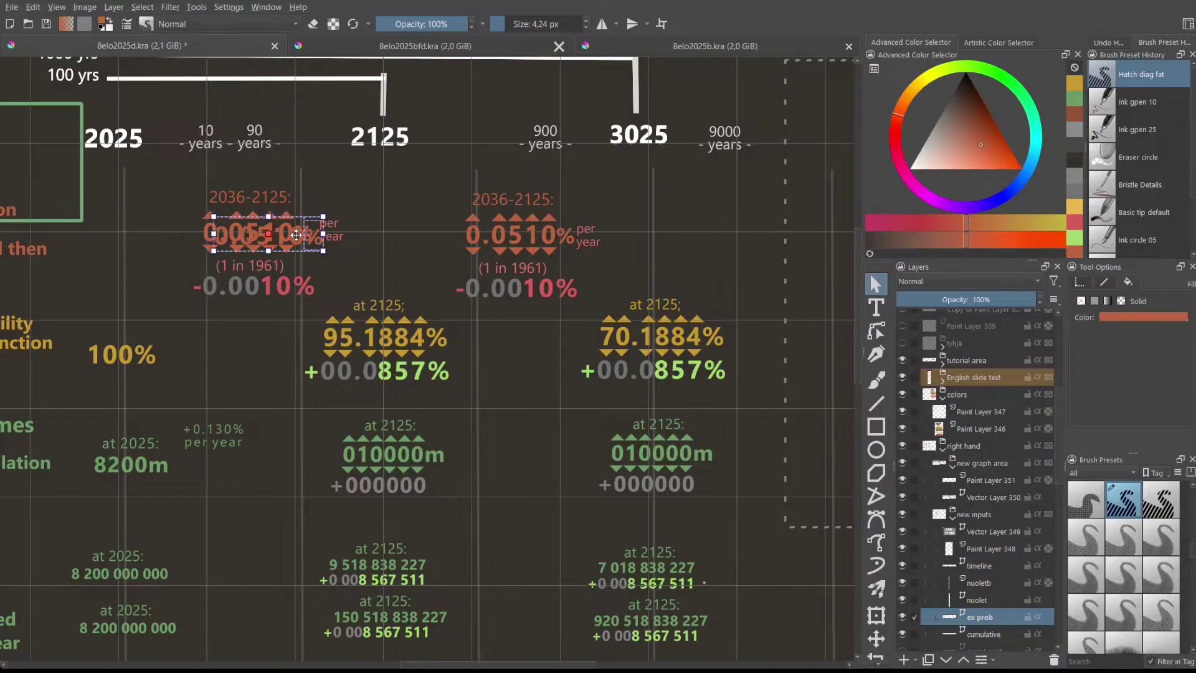
{"action": "left_click_drag", "start_coordinate": [285, 231], "coordinate": [173, 258]}
{"action": "key", "text": "t"}
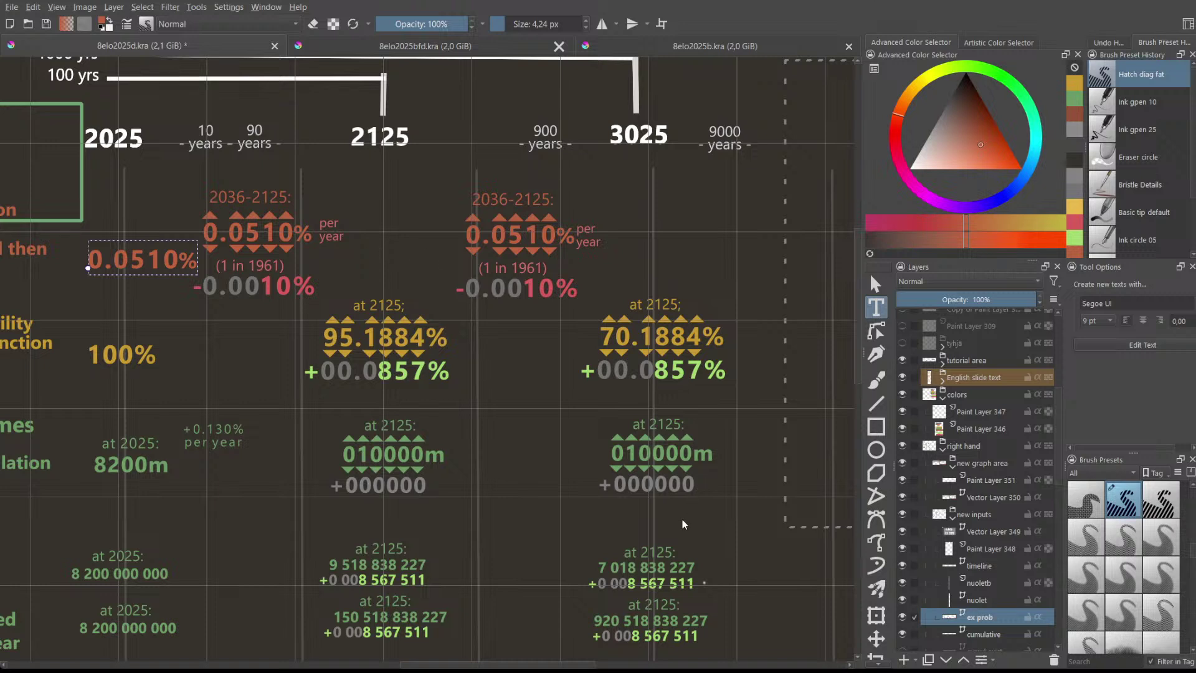
{"action": "key", "text": "Escape"}
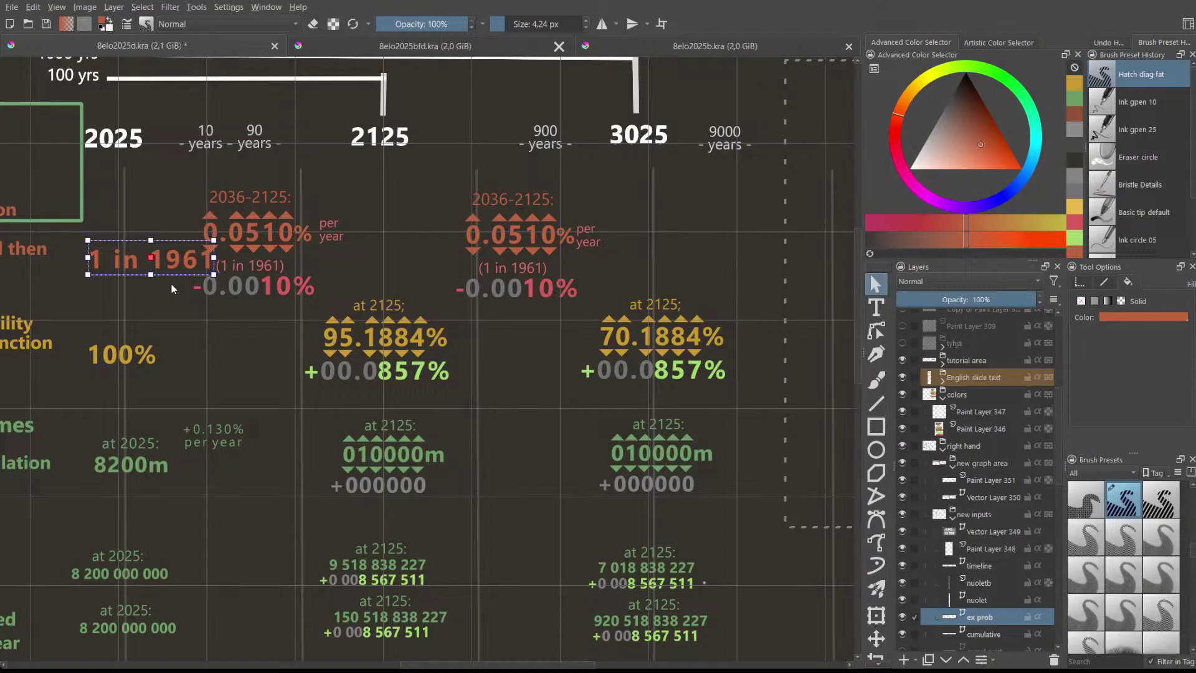
- Shorten the copied text to "1:1961" and move it beside the first 2036-2125 label
{"action": "double_click", "coordinate": [175, 264]}
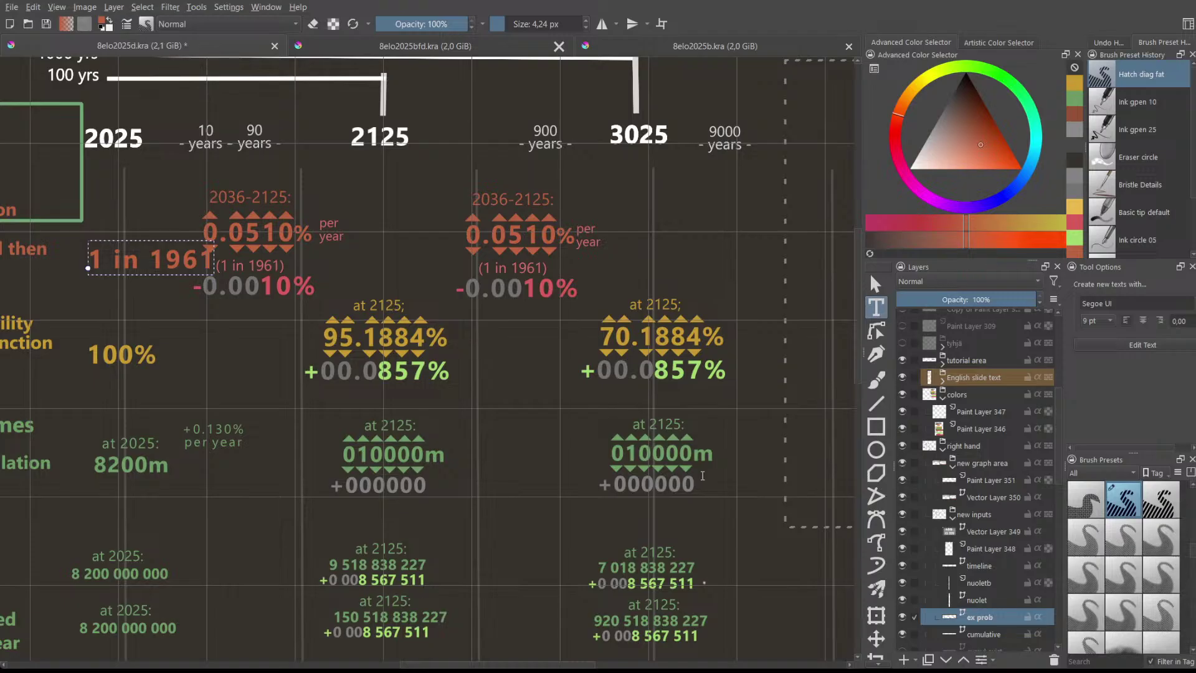
{"action": "left_click", "coordinate": [682, 518]}
{"action": "left_click", "coordinate": [745, 525]}
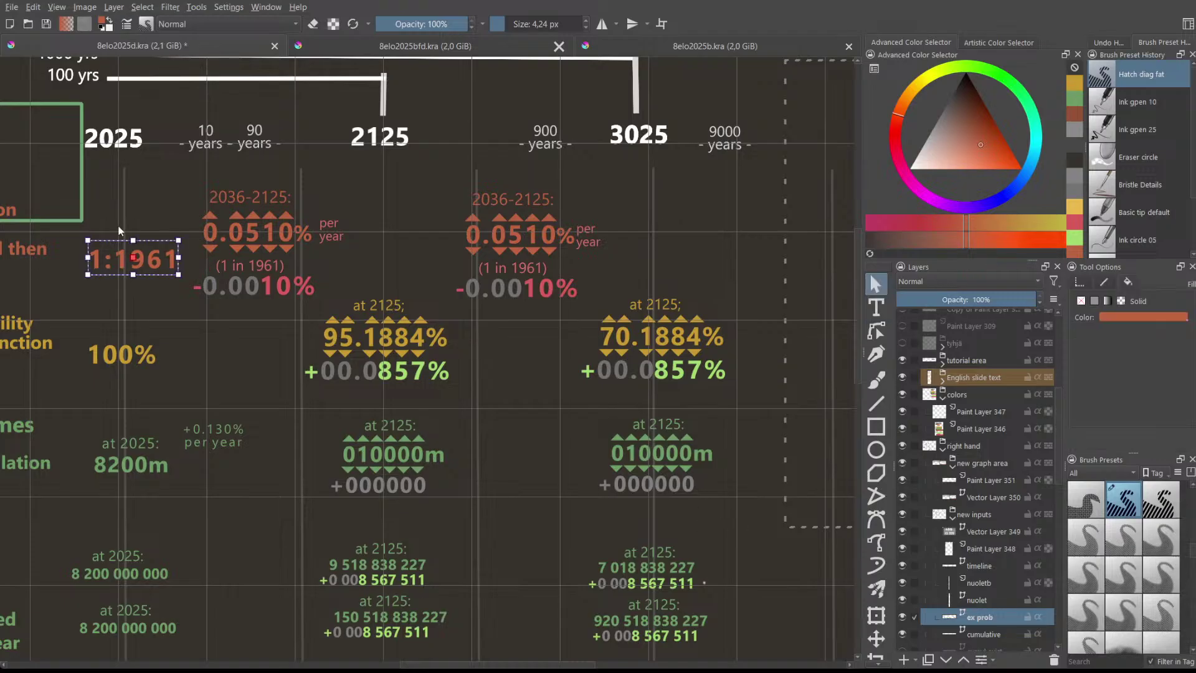
{"action": "left_click_drag", "start_coordinate": [149, 262], "coordinate": [168, 200]}
- Delete the small "(1 in 1961)" text under the first 0.0510% value, moving the lower arrow row aside and back into place
{"action": "left_click", "coordinate": [175, 253]}
{"action": "left_click", "coordinate": [244, 264]}
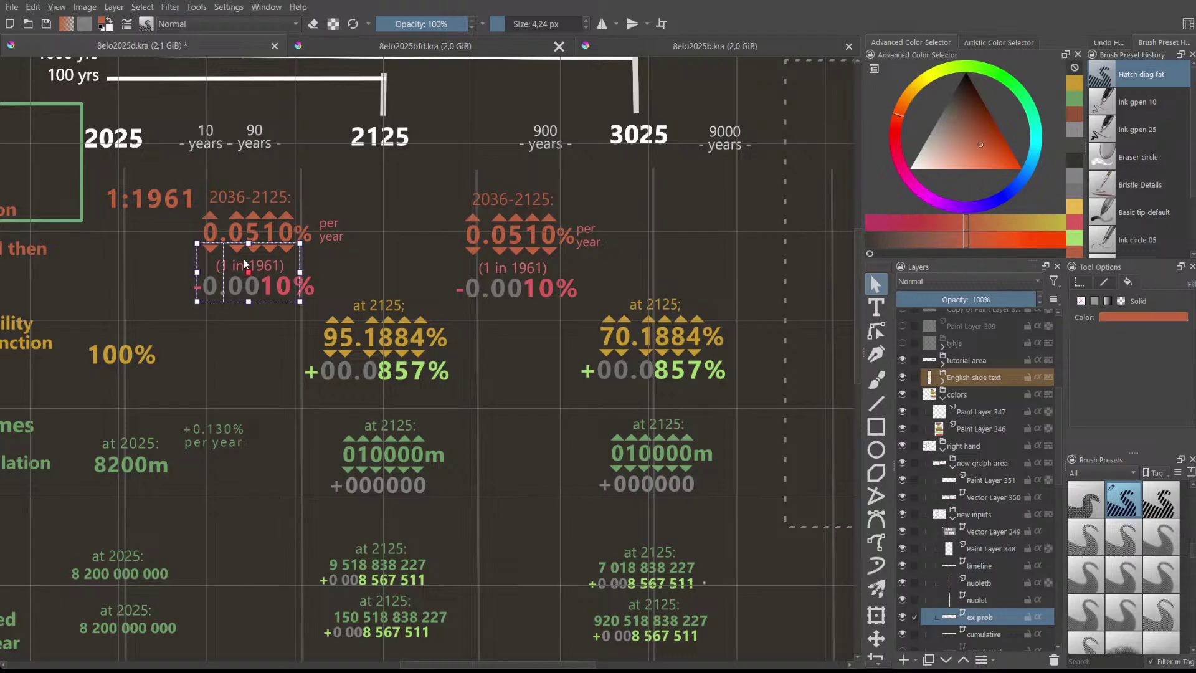
{"action": "left_click_drag", "start_coordinate": [275, 278], "coordinate": [219, 267]}
{"action": "left_click", "coordinate": [262, 279]}
{"action": "left_click", "coordinate": [265, 263]}
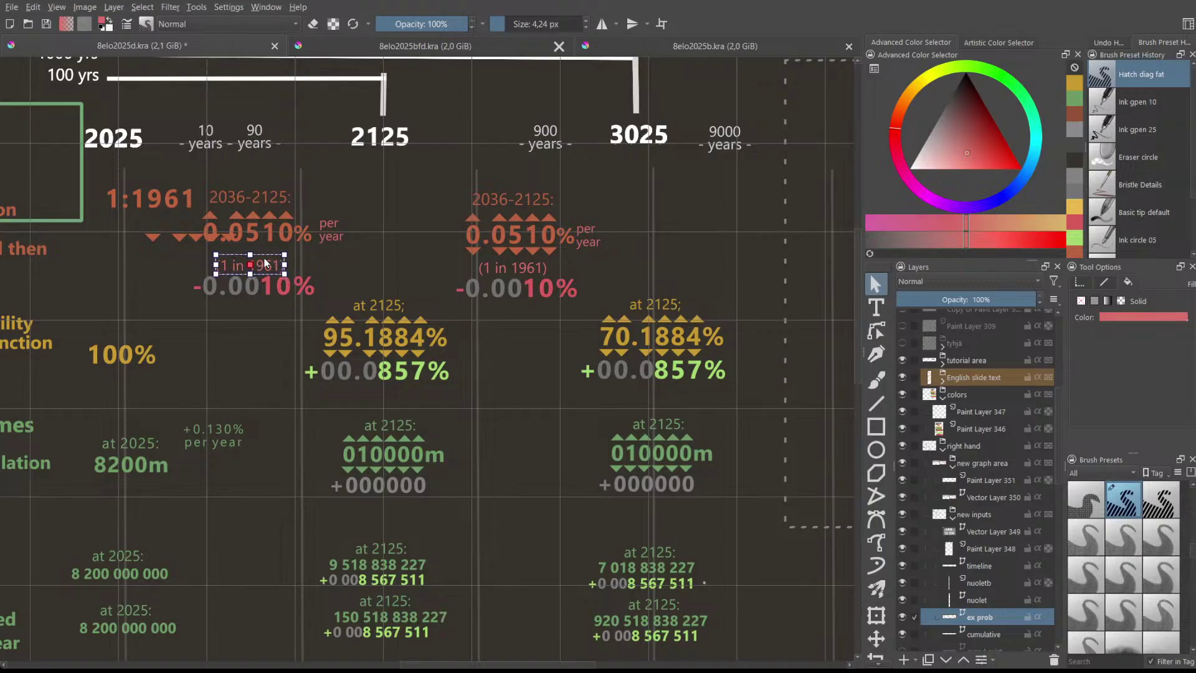
{"action": "key", "text": "Delete"}
{"action": "left_click", "coordinate": [196, 239]}
{"action": "left_click_drag", "start_coordinate": [183, 238], "coordinate": [241, 249]}
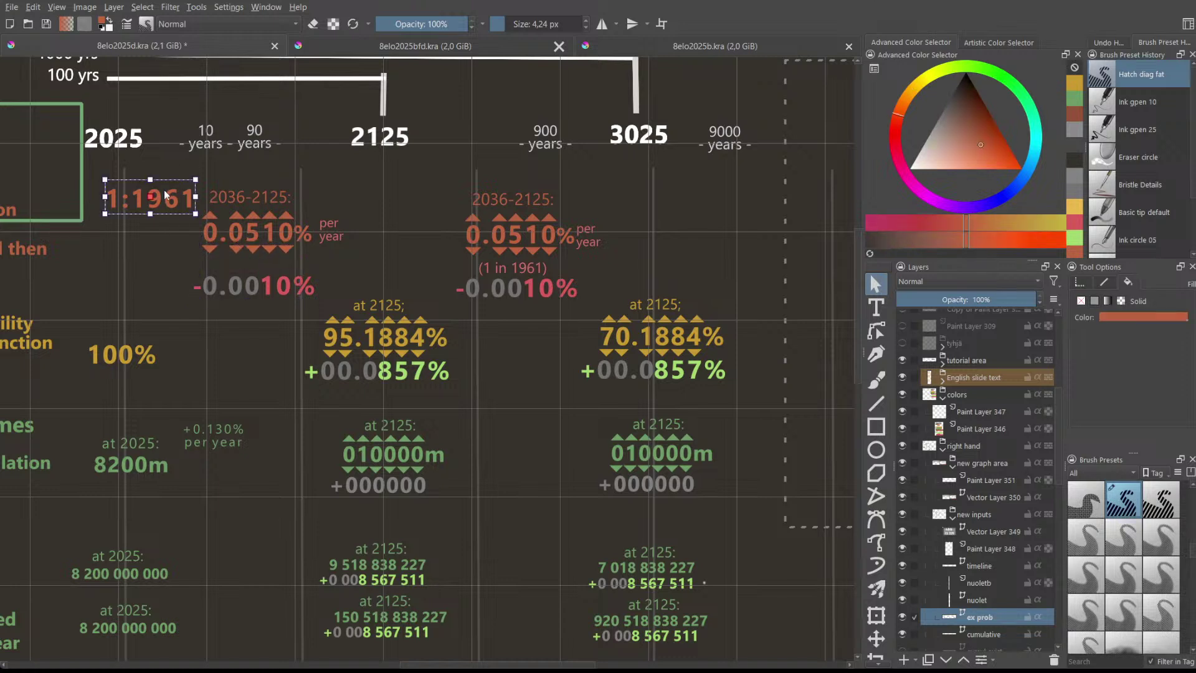
- Raise the first 2036-2125 label and move the 1:1961 text between it and the 0.0510% value
{"action": "left_click", "coordinate": [248, 201]}
{"action": "left_click_drag", "start_coordinate": [257, 194], "coordinate": [258, 177]}
{"action": "left_click", "coordinate": [186, 200]}
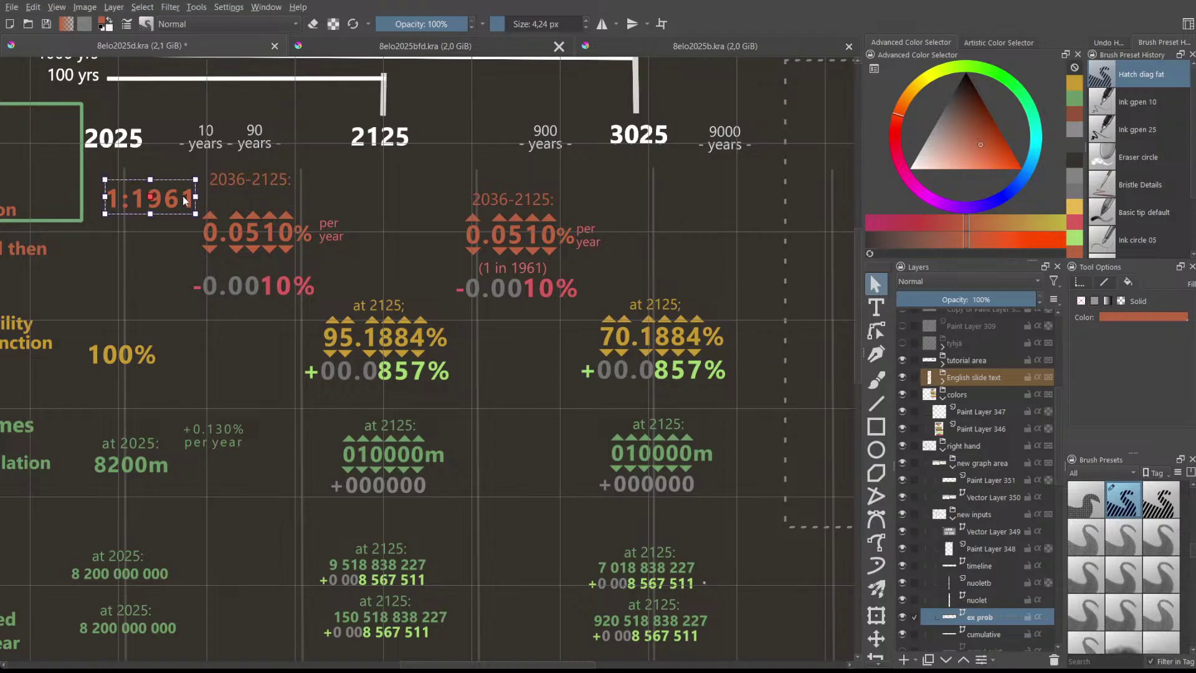
{"action": "left_click_drag", "start_coordinate": [166, 197], "coordinate": [260, 197]}
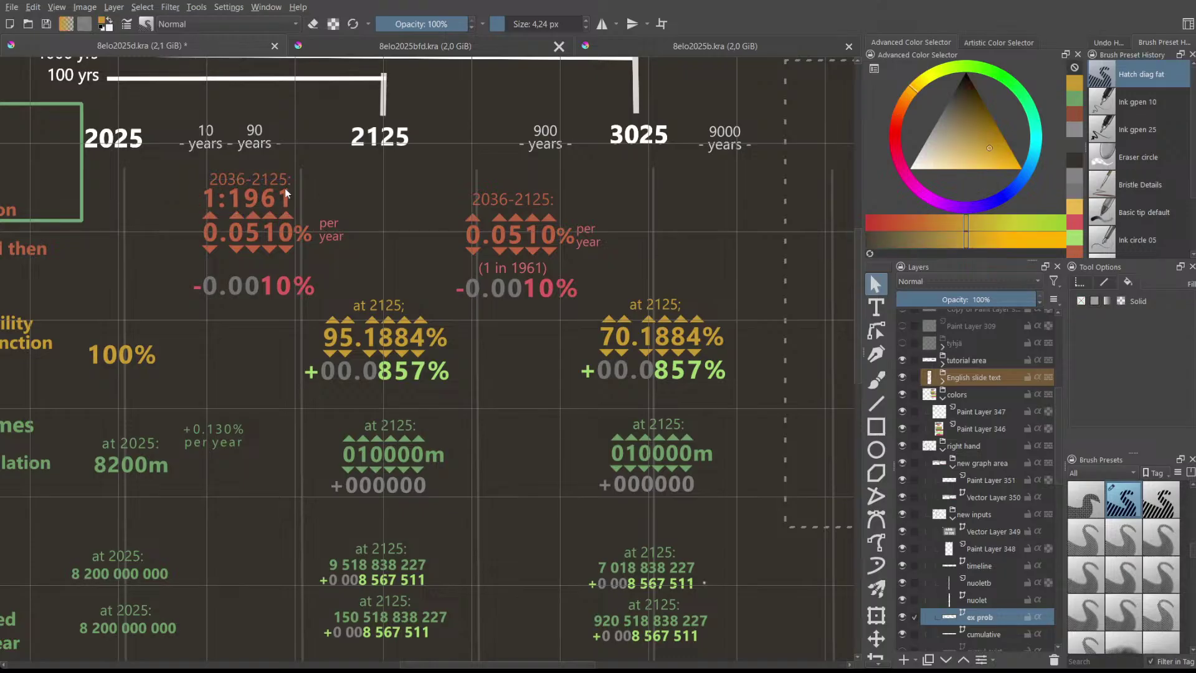
- Fine-tune the spacing of the first 2036-2125 label and the 1:1961 text so they stack neatly above the 0.0510% value
{"action": "left_click", "coordinate": [265, 176]}
{"action": "mouse_move", "coordinate": [264, 173]}
{"action": "left_mouse_down"}
{"action": "mouse_move", "coordinate": [262, 158]}
{"action": "mouse_move", "coordinate": [256, 188]}
{"action": "left_mouse_up"}
{"action": "left_click", "coordinate": [240, 195]}
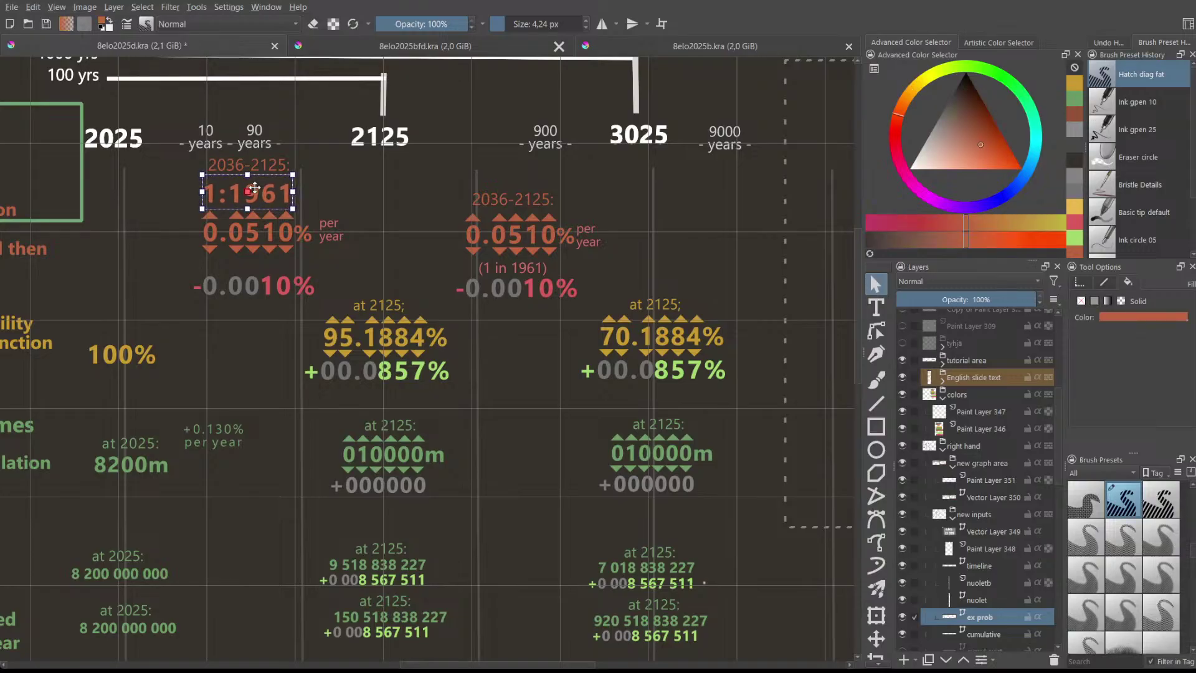
{"action": "left_click", "coordinate": [269, 170]}
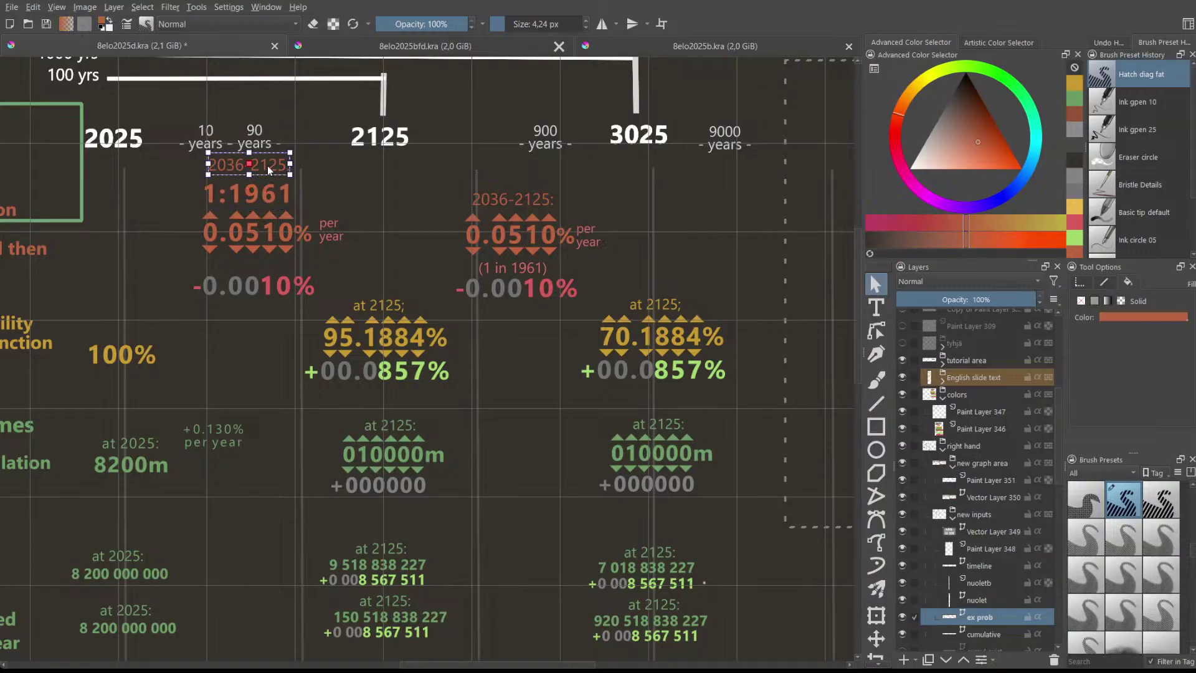
{"action": "left_click_drag", "start_coordinate": [268, 164], "coordinate": [268, 168]}
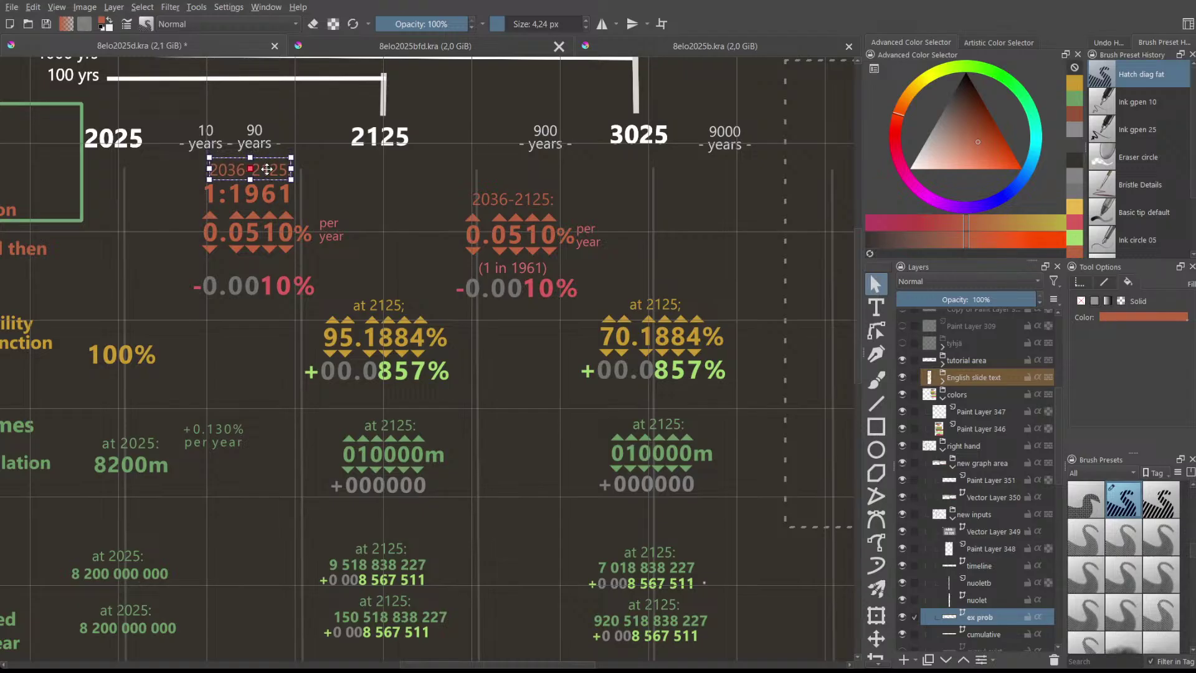
{"action": "left_click", "coordinate": [324, 178]}
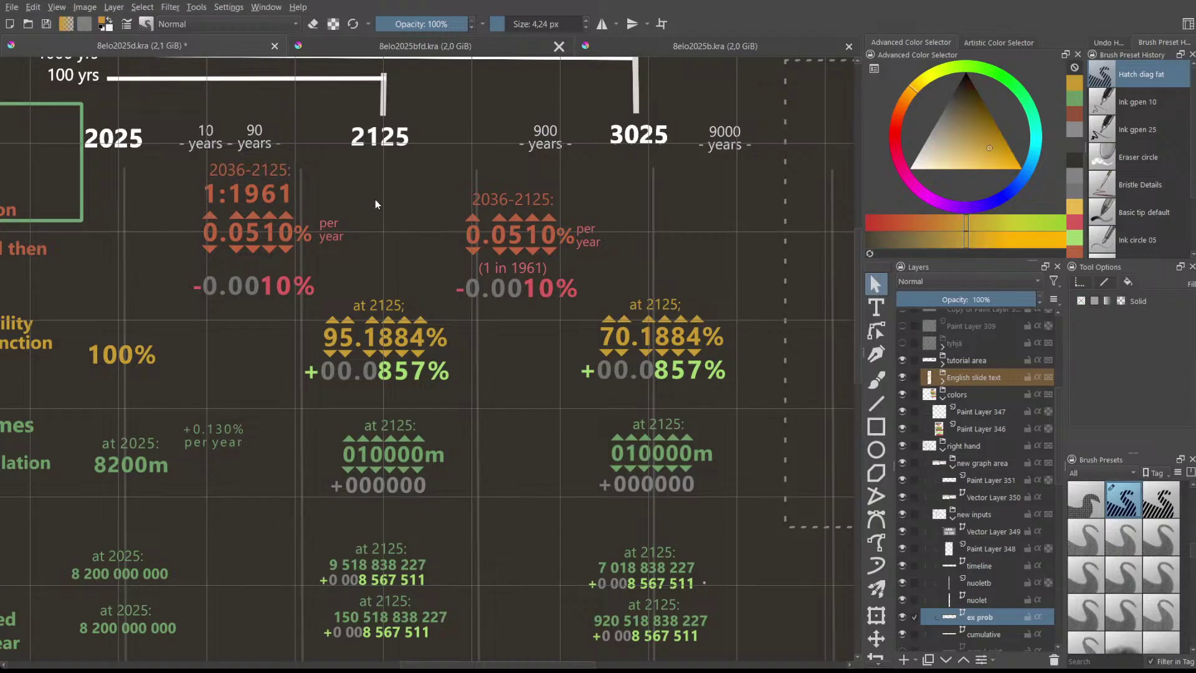
{"action": "scroll", "coordinate": [301, 200], "scroll_direction": "down", "scroll_amount": 2, "text": "ctrl"}
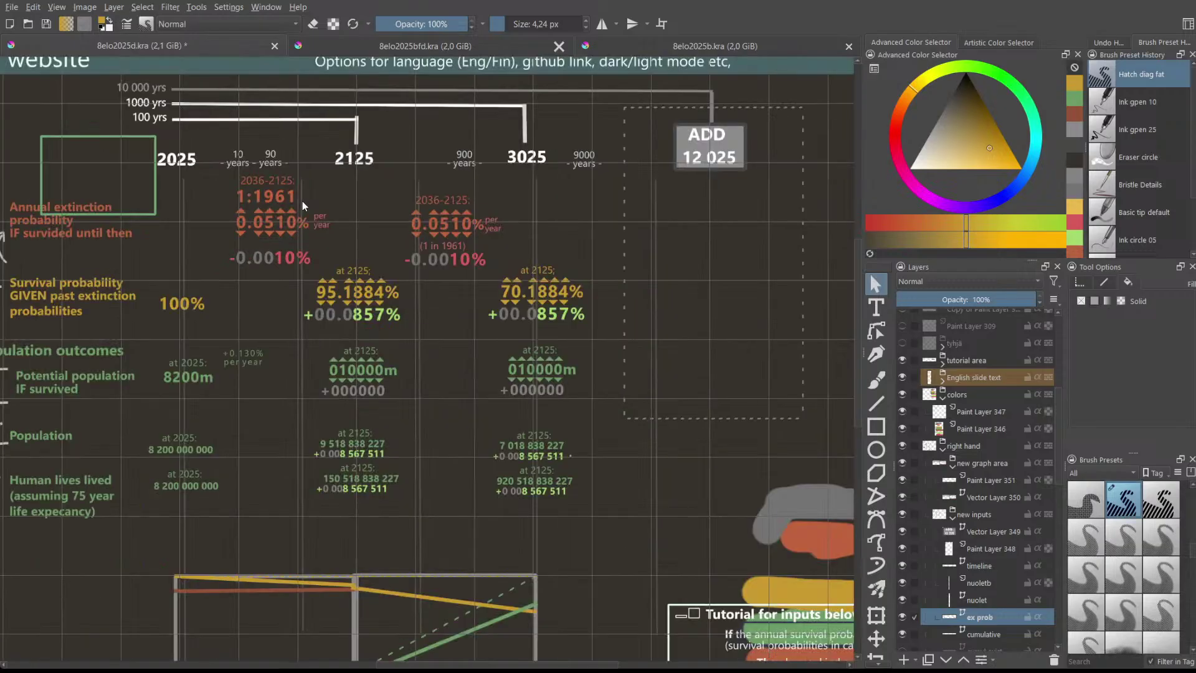
{"action": "scroll", "coordinate": [256, 163], "scroll_direction": "up", "scroll_amount": 2, "text": "ctrl"}
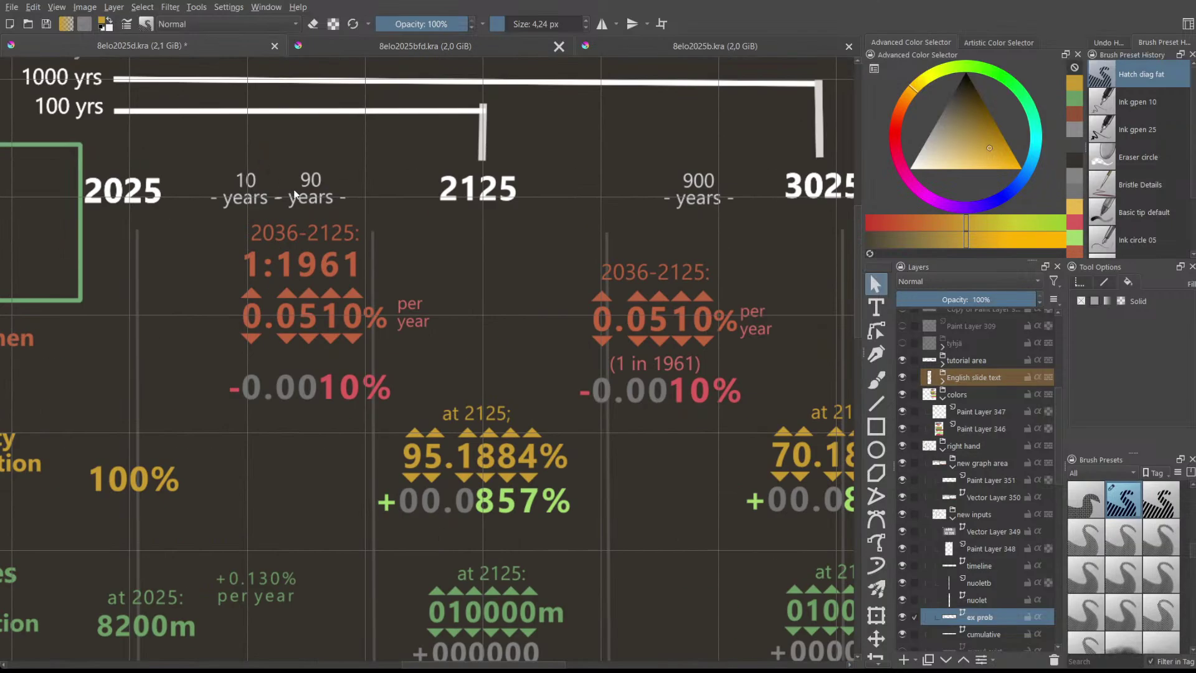
- Move the first -0.0010% change value up to sit close beneath the lower arrows of the 0.0510% value
{"action": "scroll", "coordinate": [293, 191], "scroll_direction": "up", "scroll_amount": 2, "text": "ctrl"}
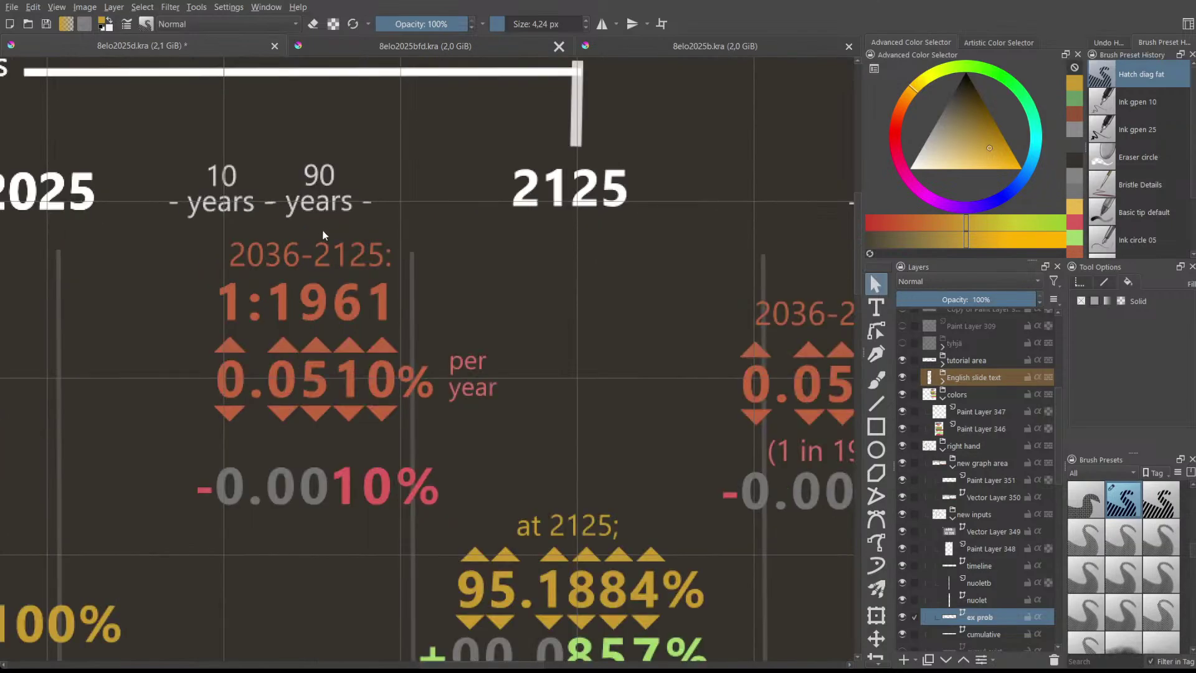
{"action": "scroll", "coordinate": [324, 257], "scroll_direction": "up", "scroll_amount": 1, "text": "ctrl"}
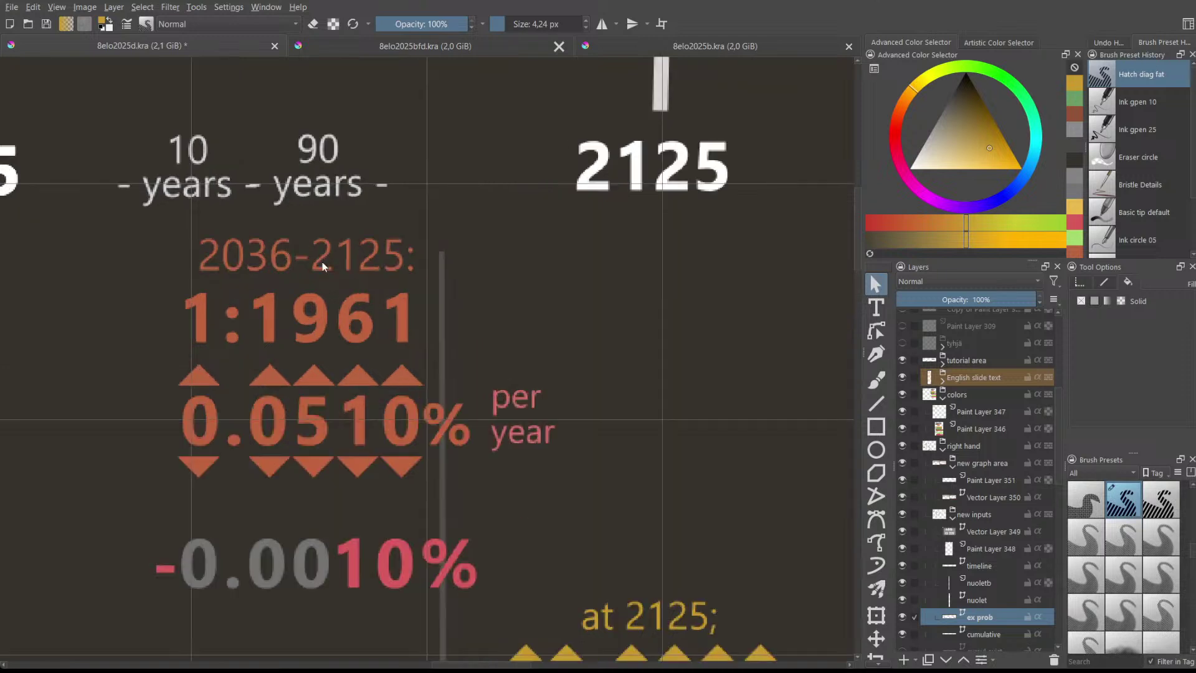
{"action": "scroll", "coordinate": [308, 311], "scroll_direction": "down", "scroll_amount": 1, "text": "ctrl"}
{"action": "left_click", "coordinate": [308, 324]}
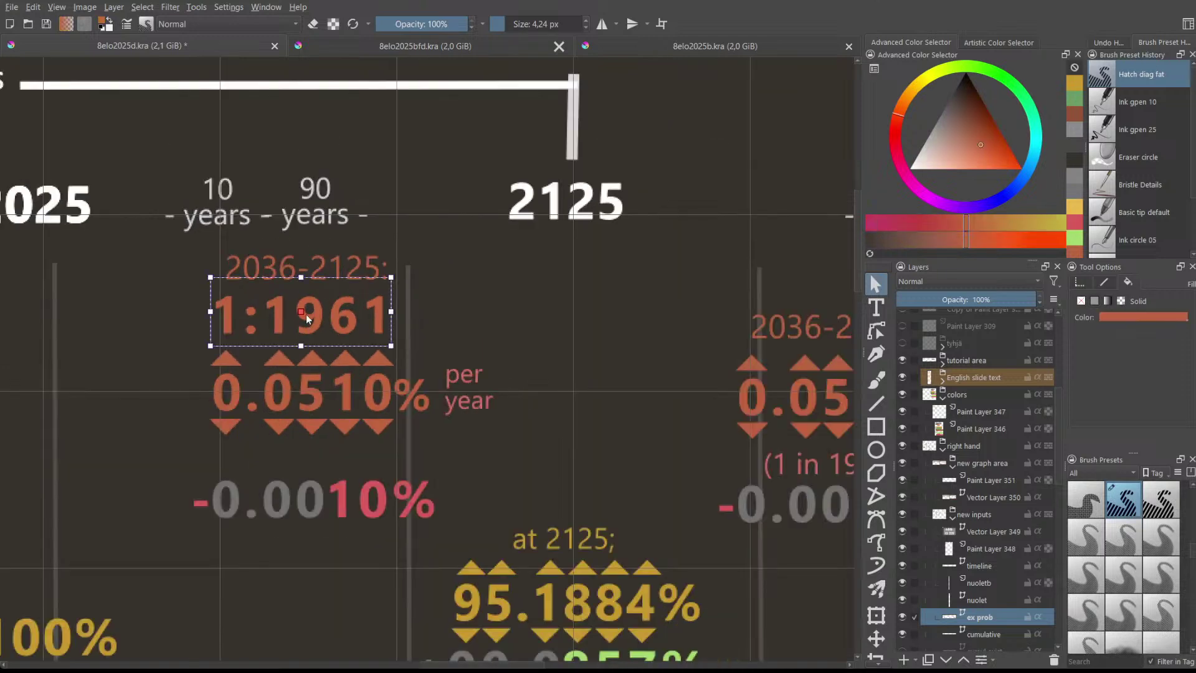
{"action": "left_click", "coordinate": [299, 473]}
{"action": "left_click_drag", "start_coordinate": [300, 479], "coordinate": [303, 469]}
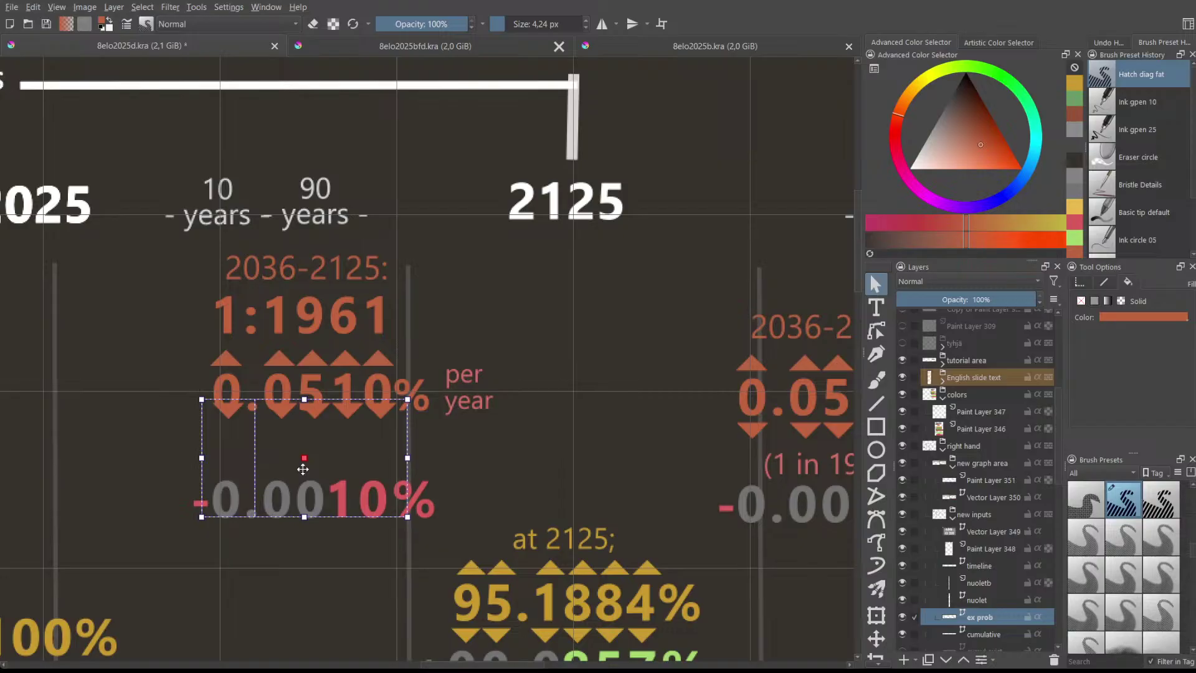
{"action": "key", "text": "ctrl+z"}
{"action": "left_click", "coordinate": [428, 506]}
{"action": "left_click_drag", "start_coordinate": [402, 502], "coordinate": [403, 473]}
{"action": "left_click", "coordinate": [514, 469]}
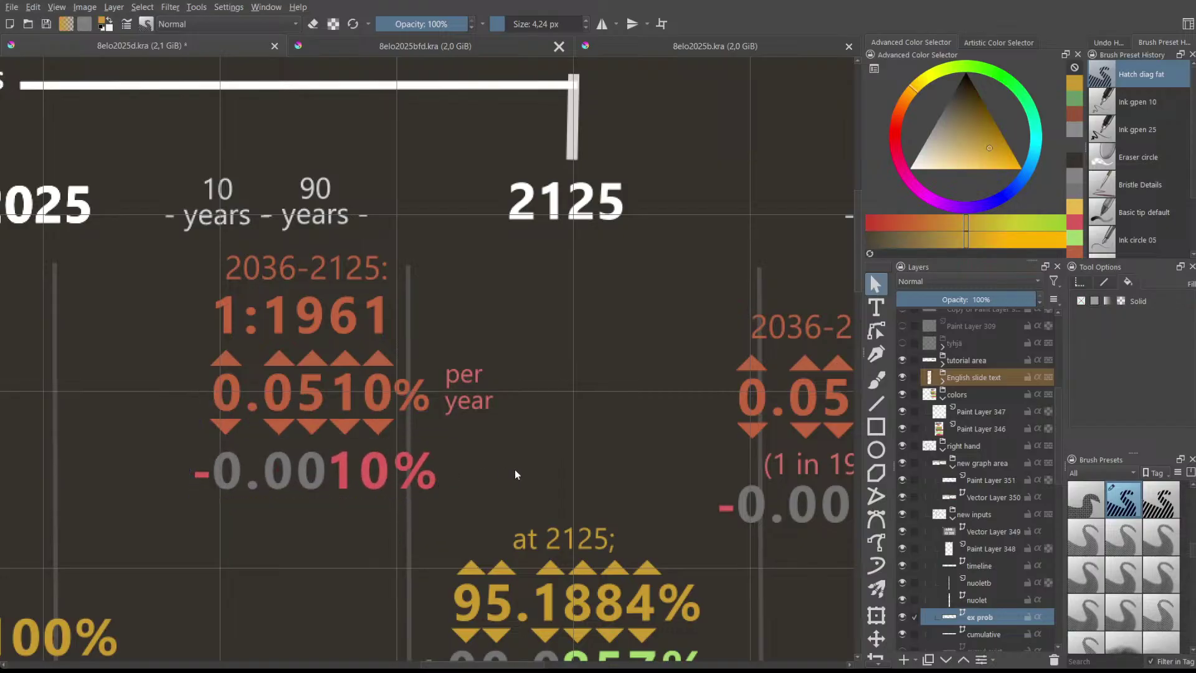
- Enlarge the "per year" text beside the first 0.0510% value and shift it closer to the percent sign
{"action": "scroll", "coordinate": [515, 469], "scroll_direction": "down", "scroll_amount": 4}
{"action": "left_click", "coordinate": [387, 387]}
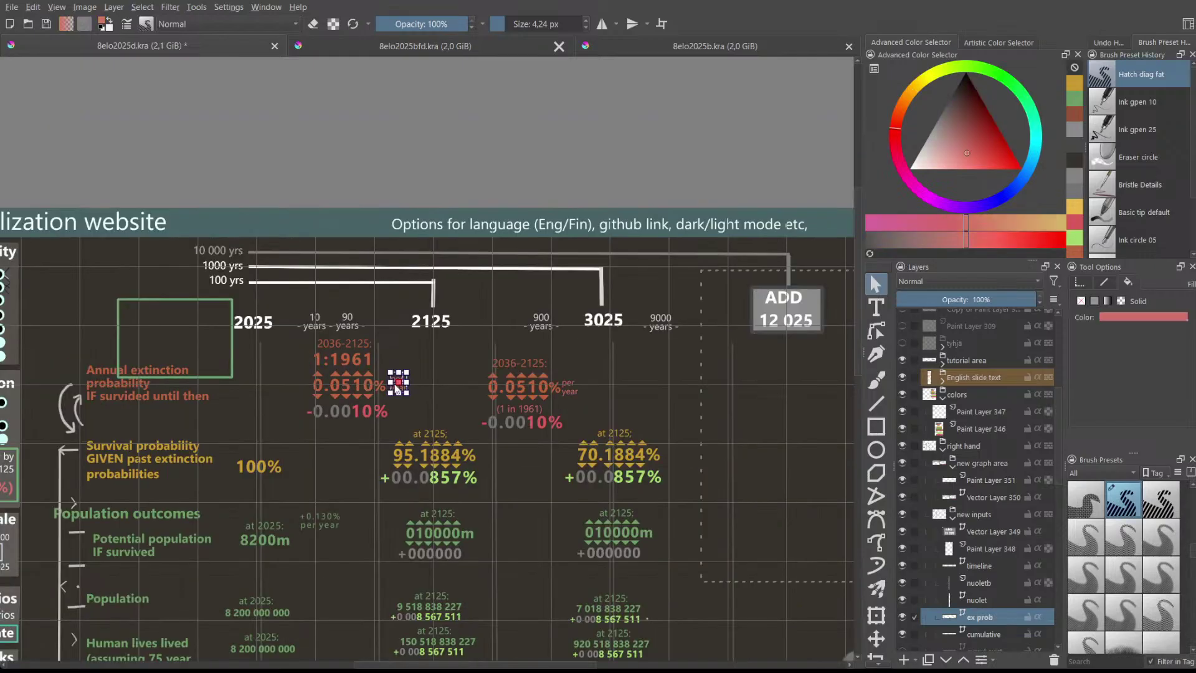
{"action": "scroll", "coordinate": [393, 381], "scroll_direction": "up", "scroll_amount": 4}
{"action": "left_click", "coordinate": [394, 334]}
{"action": "left_click", "coordinate": [399, 389]}
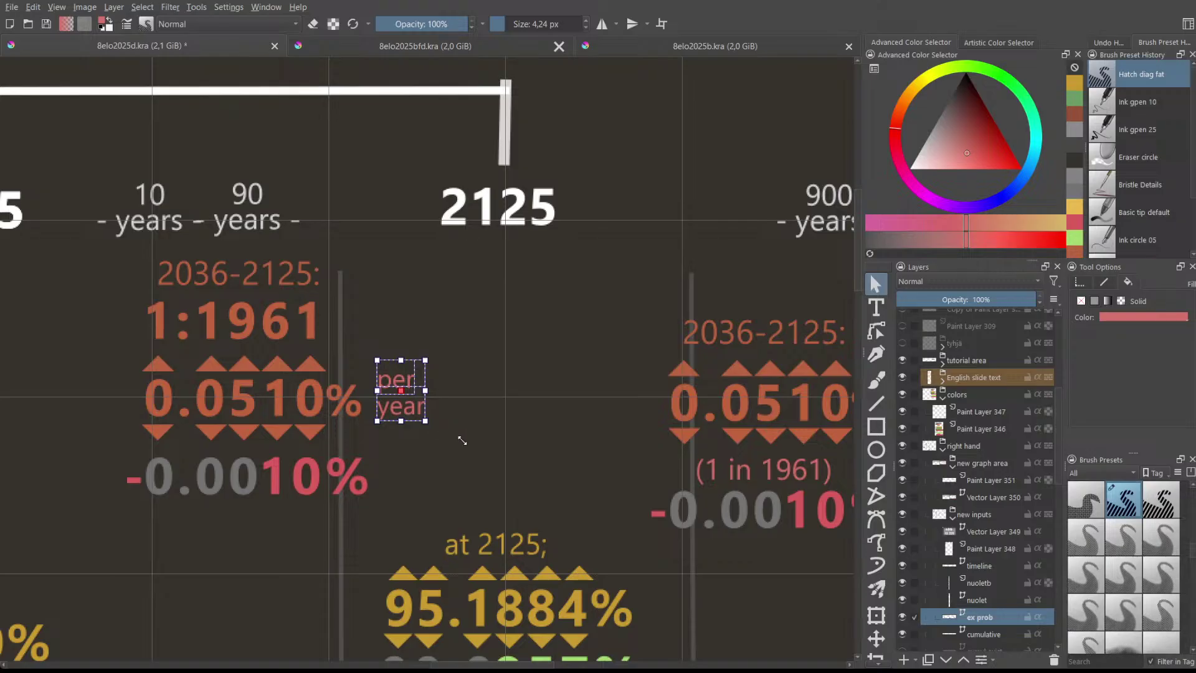
{"action": "double_click", "coordinate": [400, 372]}
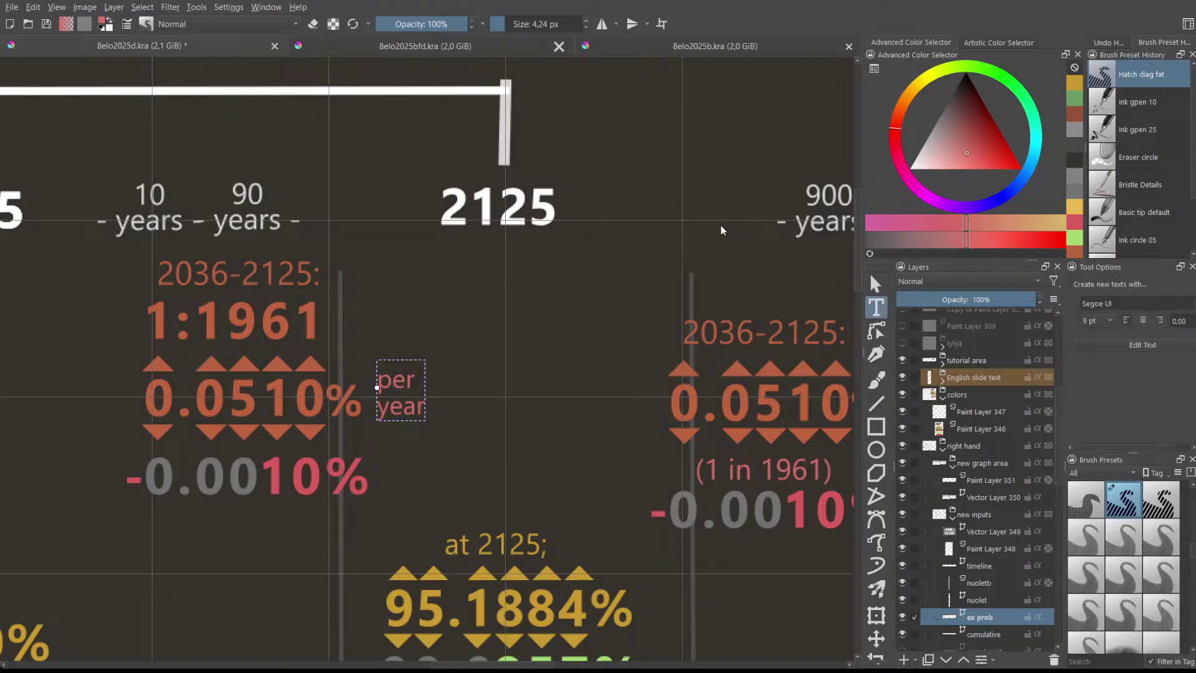
{"action": "key", "text": "Escape"}
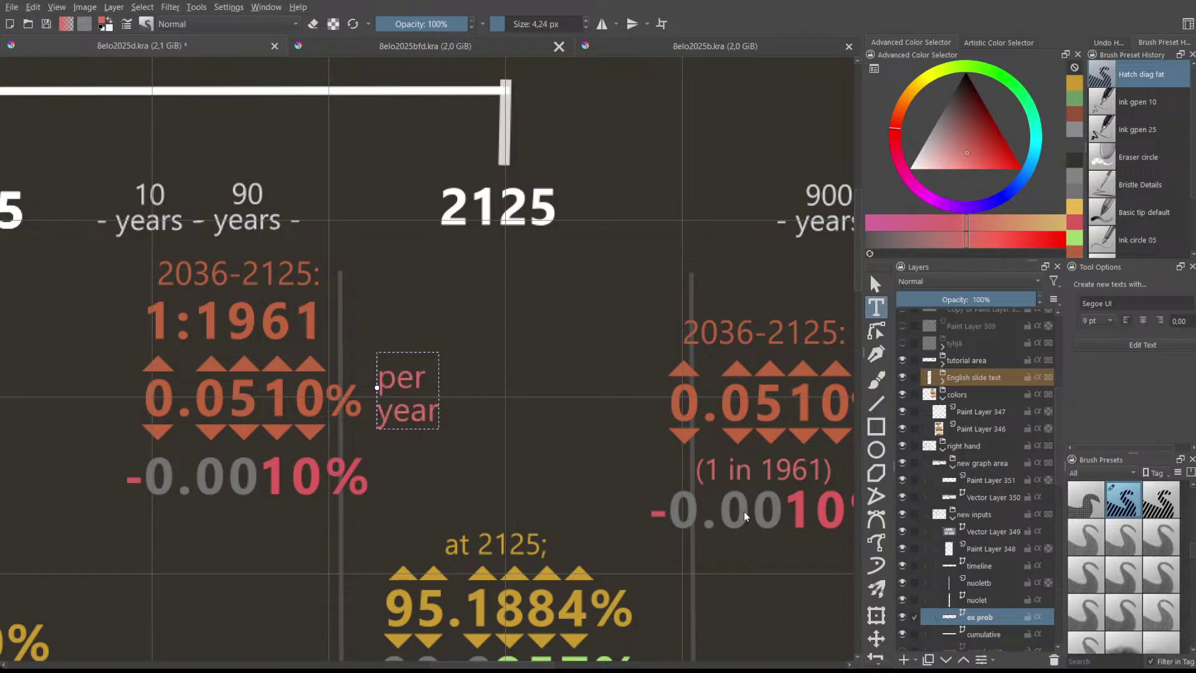
{"action": "left_click_drag", "start_coordinate": [422, 404], "coordinate": [416, 404]}
{"action": "left_click", "coordinate": [499, 403]}
- Slightly enlarge the text of the first 2036-2125 label above the 1:1961 ratio
{"action": "scroll", "coordinate": [487, 360], "scroll_direction": "down", "scroll_amount": 3}
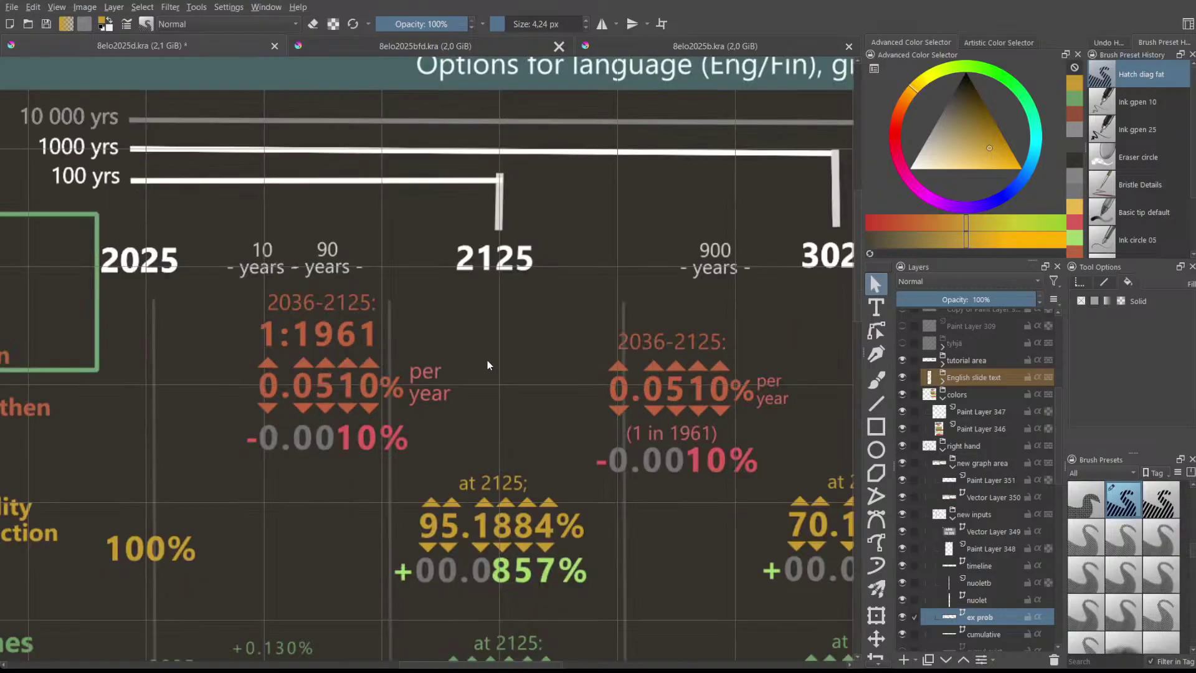
{"action": "scroll", "coordinate": [457, 350], "scroll_direction": "down", "scroll_amount": 3}
{"action": "scroll", "coordinate": [446, 343], "scroll_direction": "up", "scroll_amount": 3}
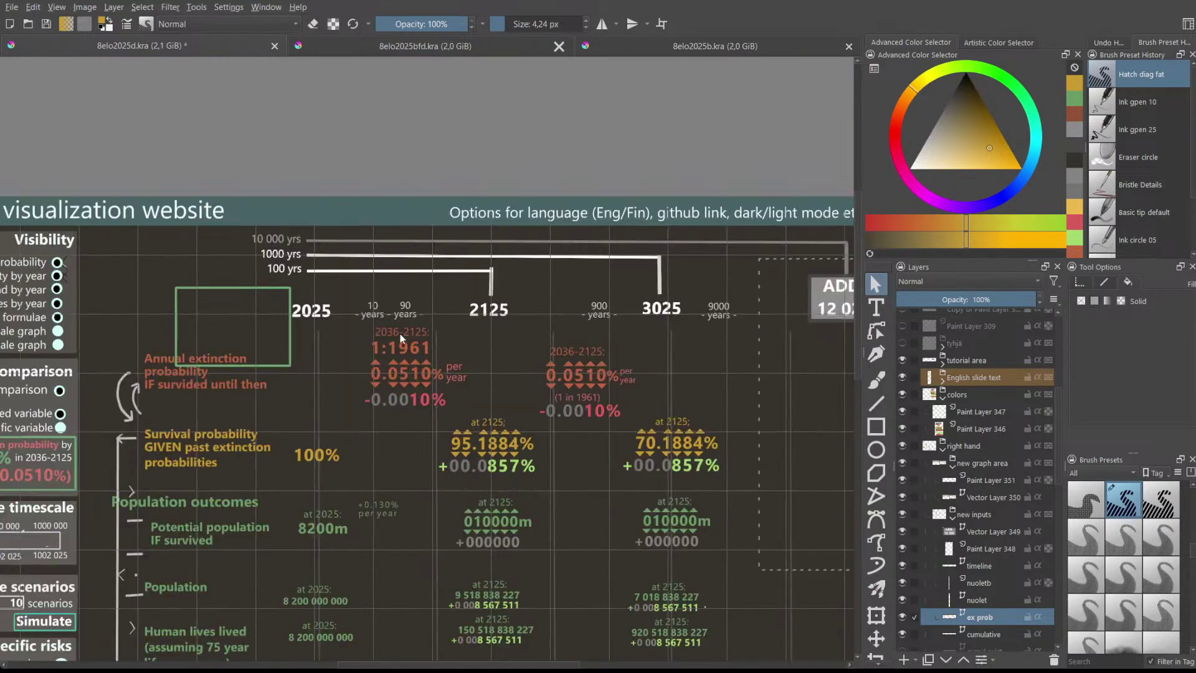
{"action": "double_click", "coordinate": [400, 334]}
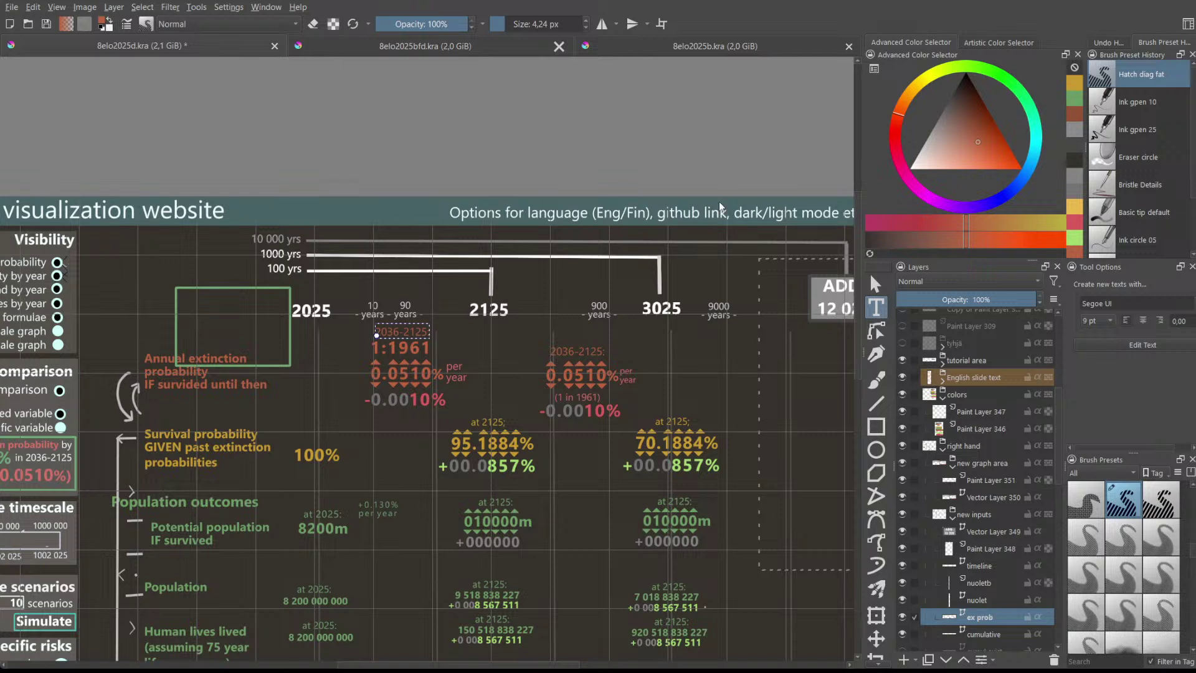
{"action": "key", "text": "Escape"}
{"action": "left_click", "coordinate": [479, 316]}
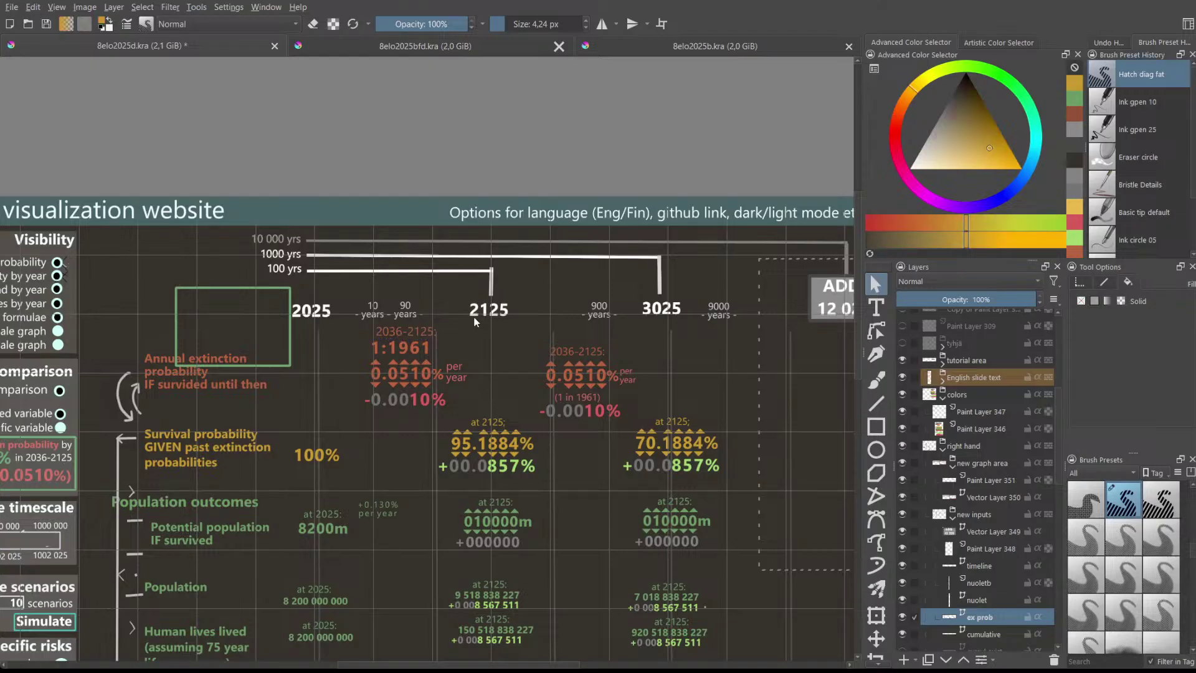
{"action": "left_click", "coordinate": [416, 331]}
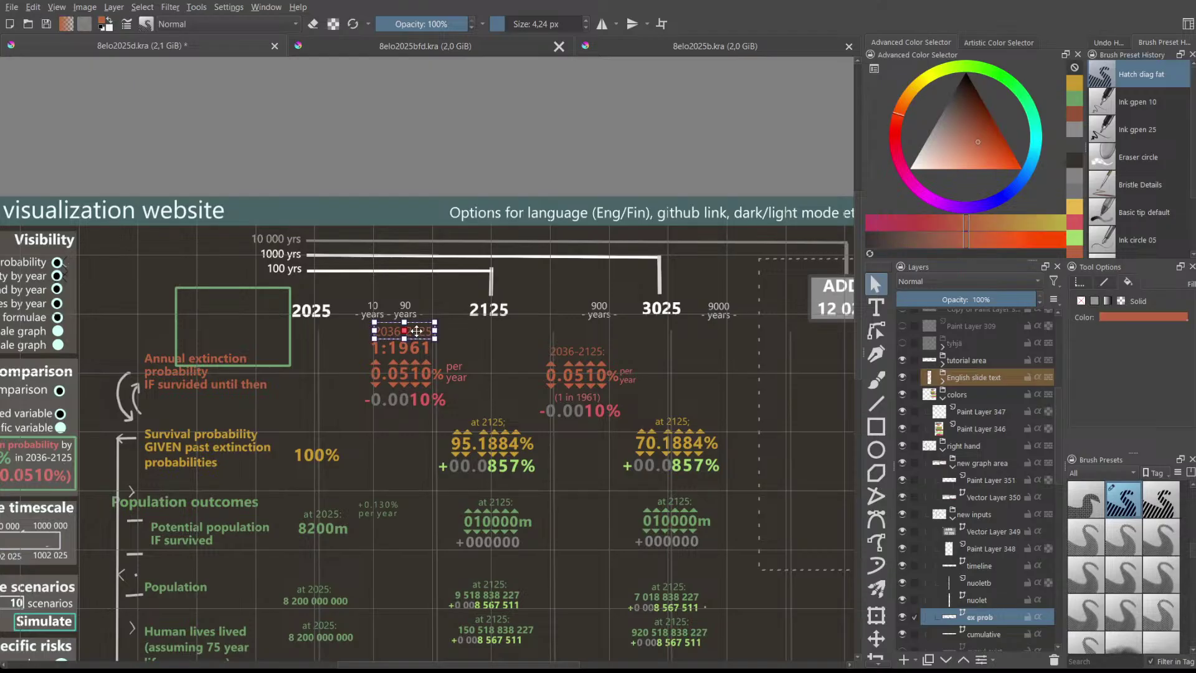
{"action": "left_click", "coordinate": [488, 346]}
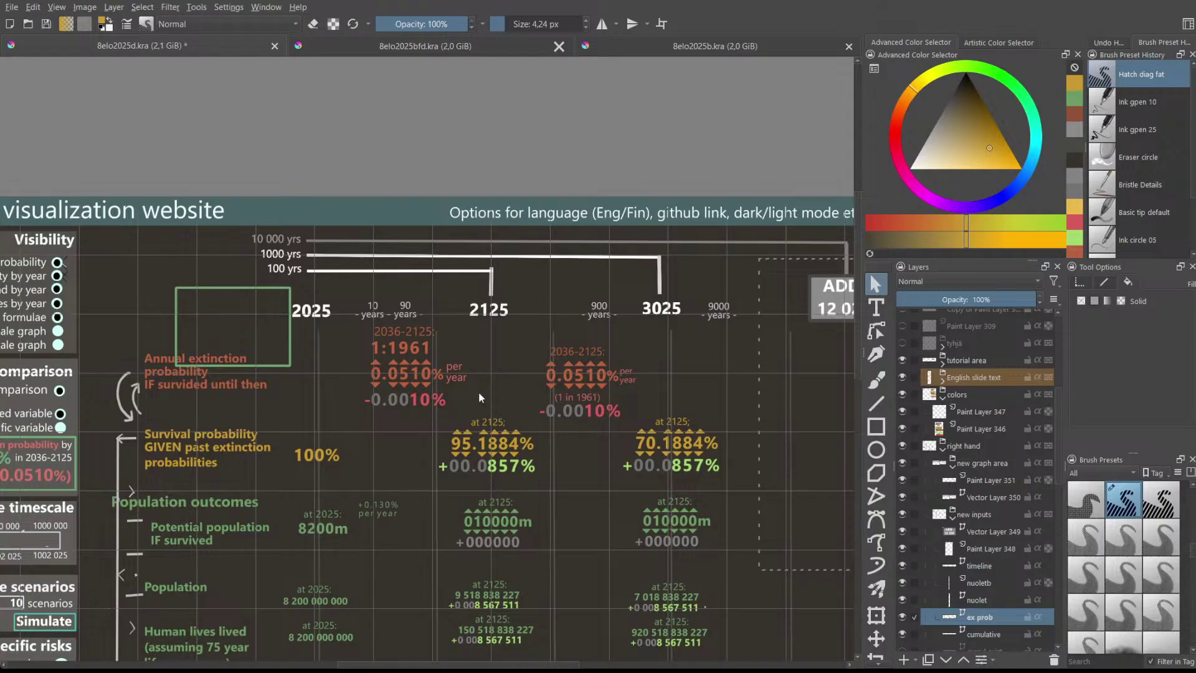
- Raise the first 2036-2125 label slightly to leave more room above the 1:1961 ratio
{"action": "scroll", "coordinate": [478, 392], "scroll_direction": "down", "scroll_amount": 1}
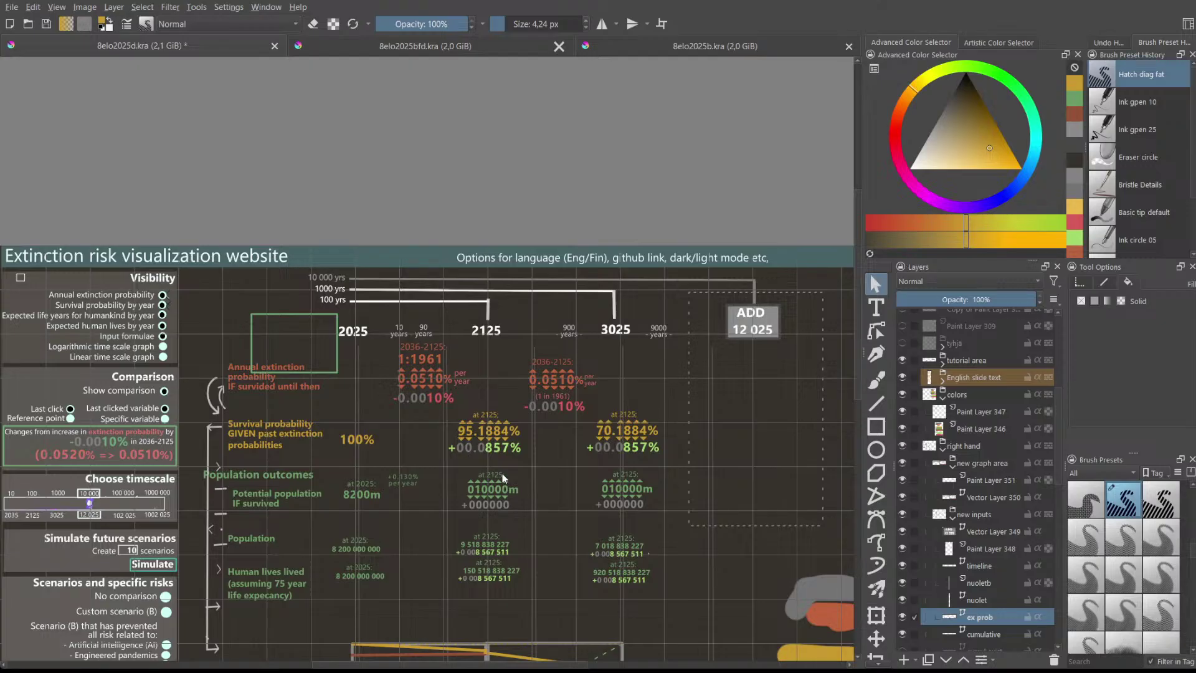
{"action": "scroll", "coordinate": [473, 477], "scroll_direction": "up", "scroll_amount": 1}
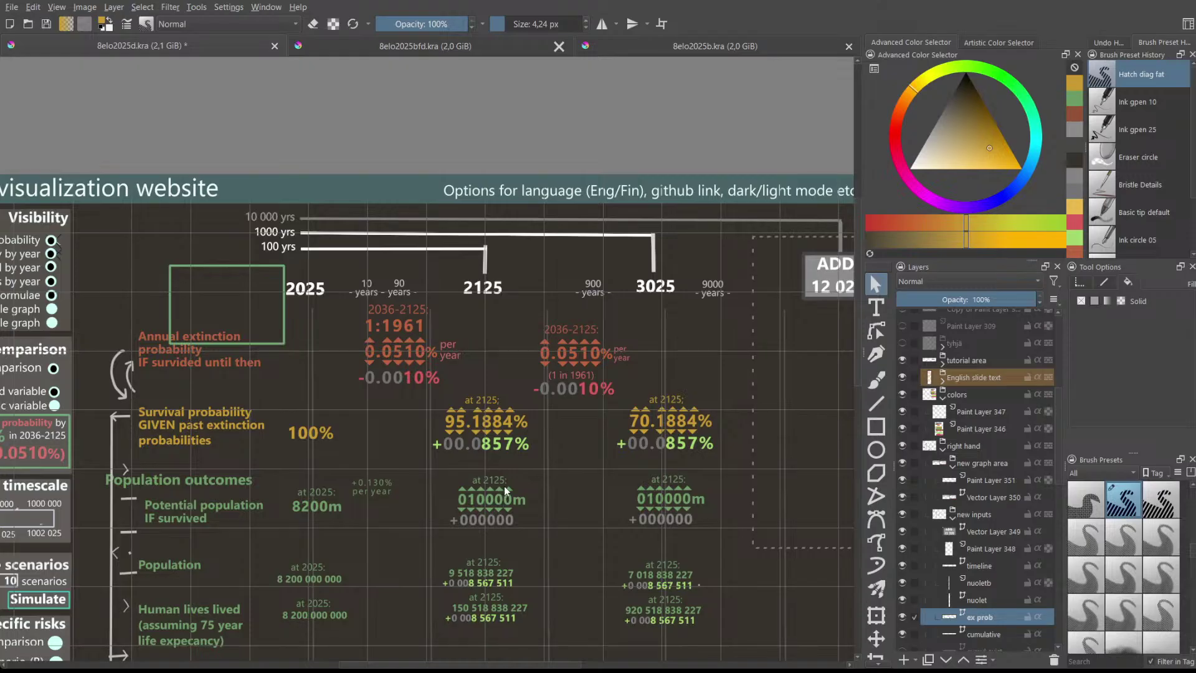
{"action": "scroll", "coordinate": [503, 486], "scroll_direction": "down", "scroll_amount": 1}
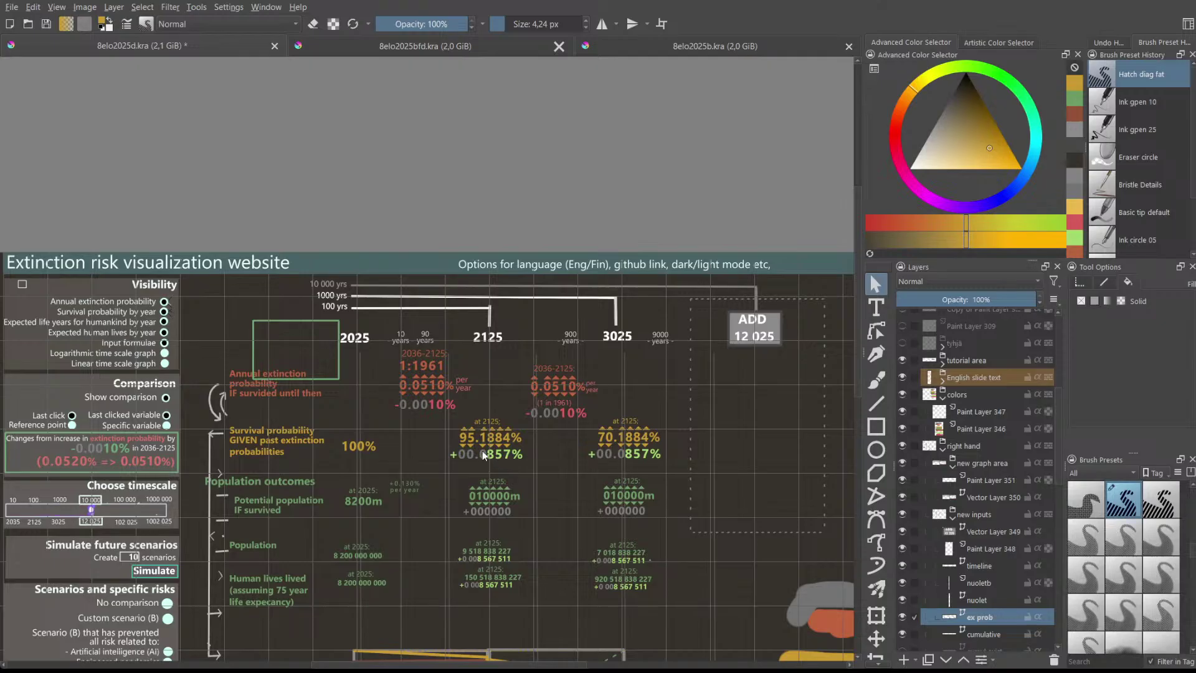
{"action": "scroll", "coordinate": [482, 449], "scroll_direction": "up", "scroll_amount": 1}
{"action": "scroll", "coordinate": [462, 407], "scroll_direction": "up", "scroll_amount": 2}
{"action": "scroll", "coordinate": [463, 407], "scroll_direction": "down", "scroll_amount": 3}
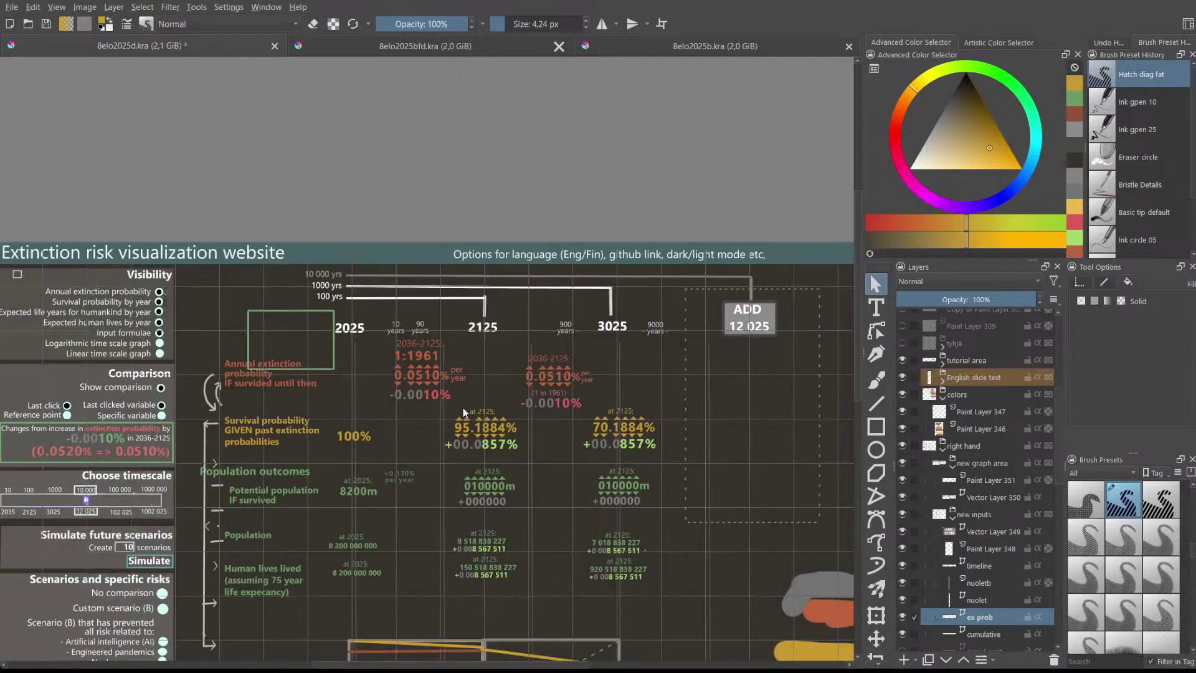
{"action": "scroll", "coordinate": [458, 450], "scroll_direction": "down", "scroll_amount": 2}
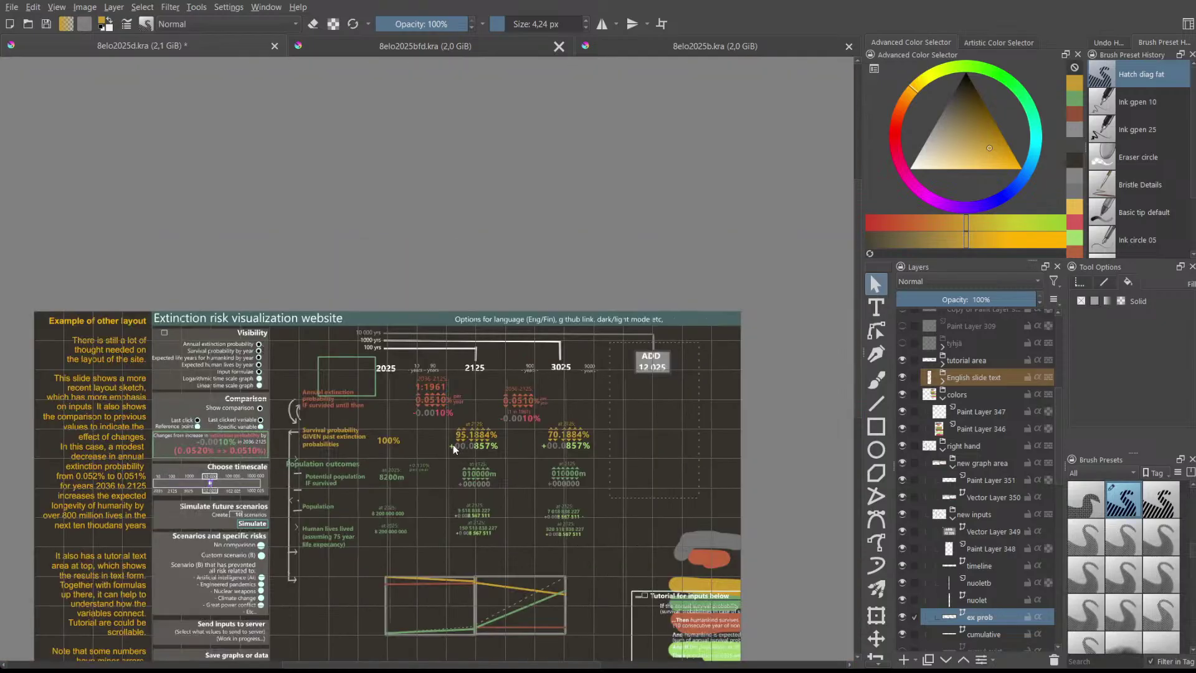
{"action": "scroll", "coordinate": [454, 444], "scroll_direction": "up", "scroll_amount": 2}
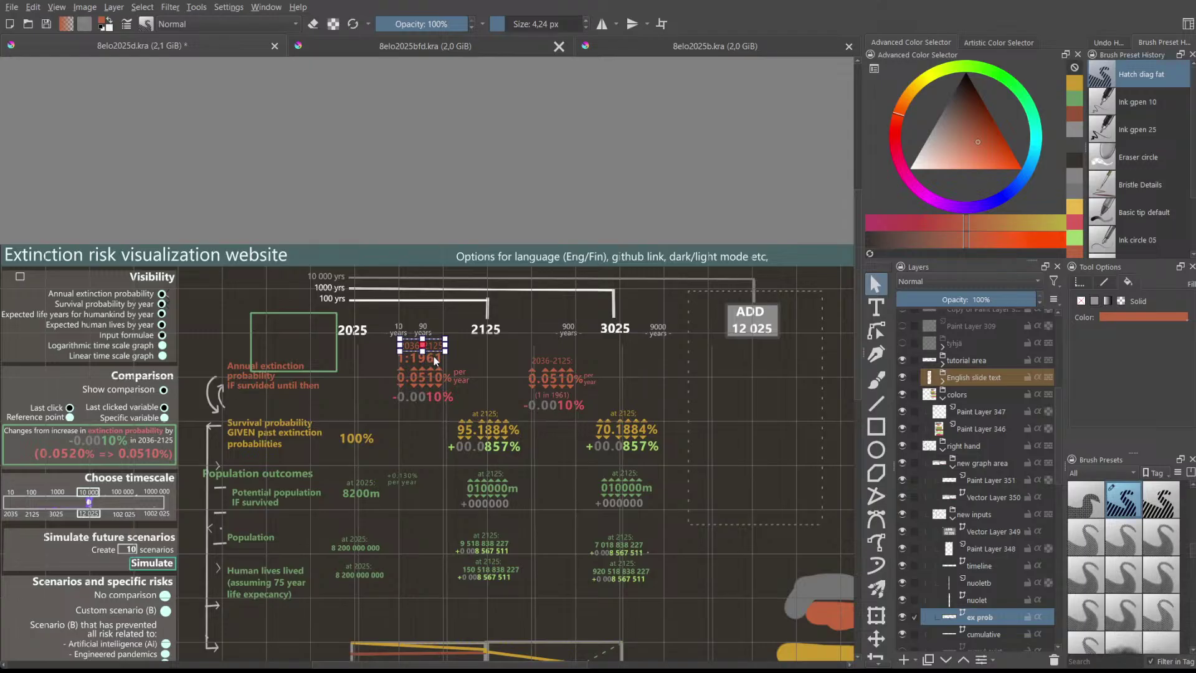
{"action": "left_click_drag", "start_coordinate": [441, 346], "coordinate": [441, 340]}
- Nudge the 1:1961 ratio up towards the 2036-2125 label, away from the upper arrows of the 0.0510% value
{"action": "scroll", "coordinate": [430, 331], "scroll_direction": "up", "scroll_amount": 2}
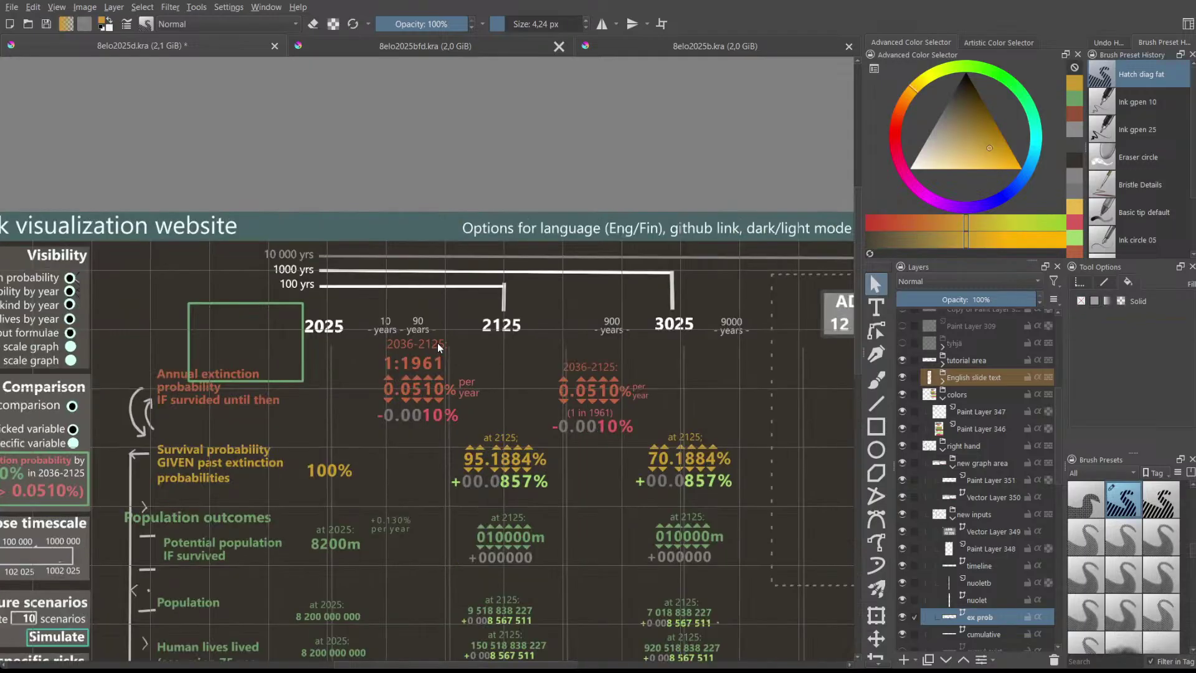
{"action": "scroll", "coordinate": [440, 350], "scroll_direction": "up", "scroll_amount": 2}
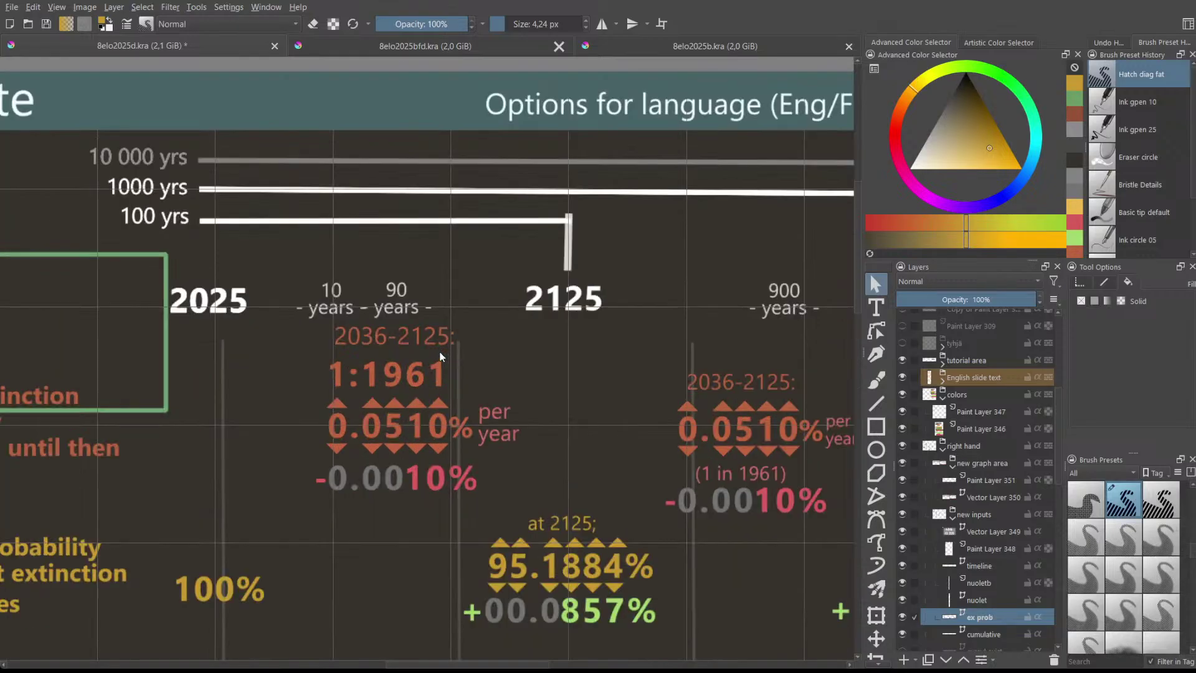
{"action": "scroll", "coordinate": [439, 357], "scroll_direction": "down", "scroll_amount": 1}
{"action": "left_click", "coordinate": [398, 368]}
{"action": "left_click", "coordinate": [467, 371]}
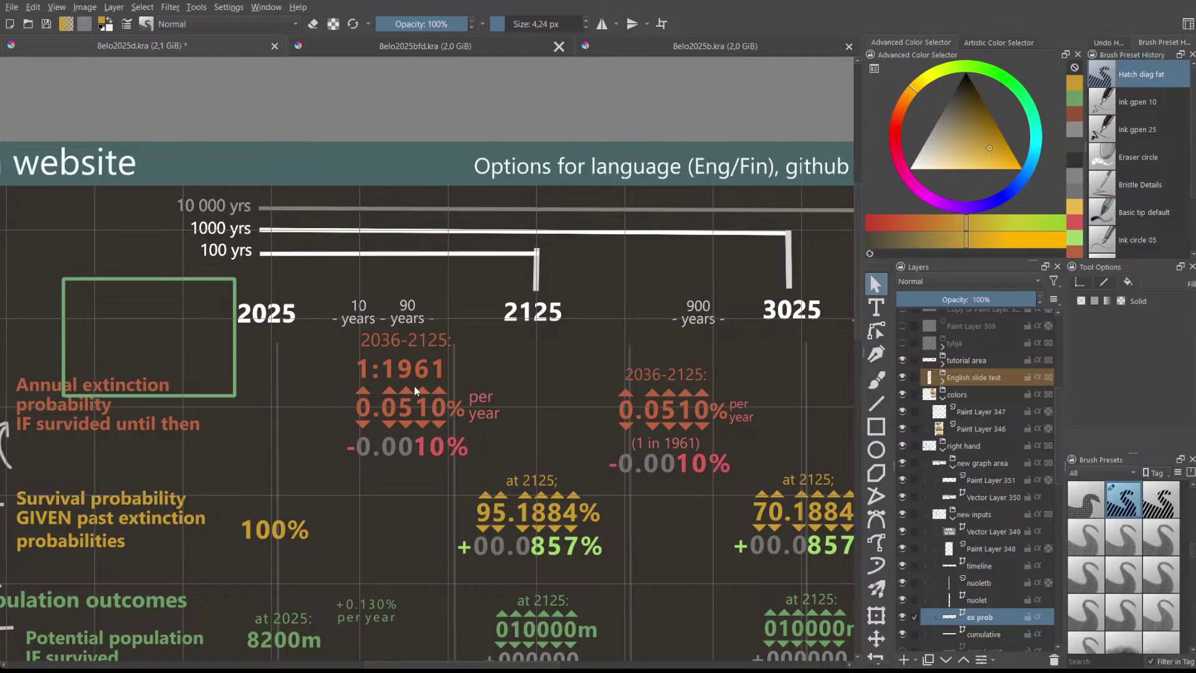
{"action": "left_click", "coordinate": [417, 372]}
{"action": "left_click", "coordinate": [444, 383]}
{"action": "left_click", "coordinate": [438, 390]}
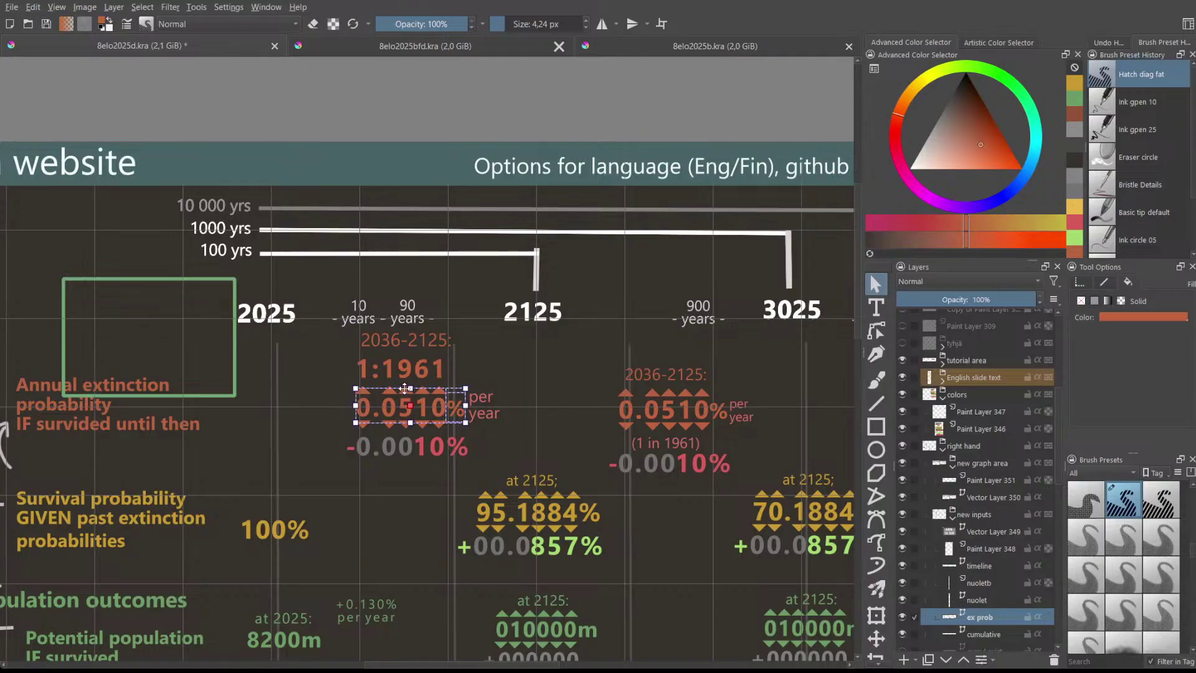
{"action": "left_click", "coordinate": [480, 376]}
{"action": "left_click", "coordinate": [439, 384]}
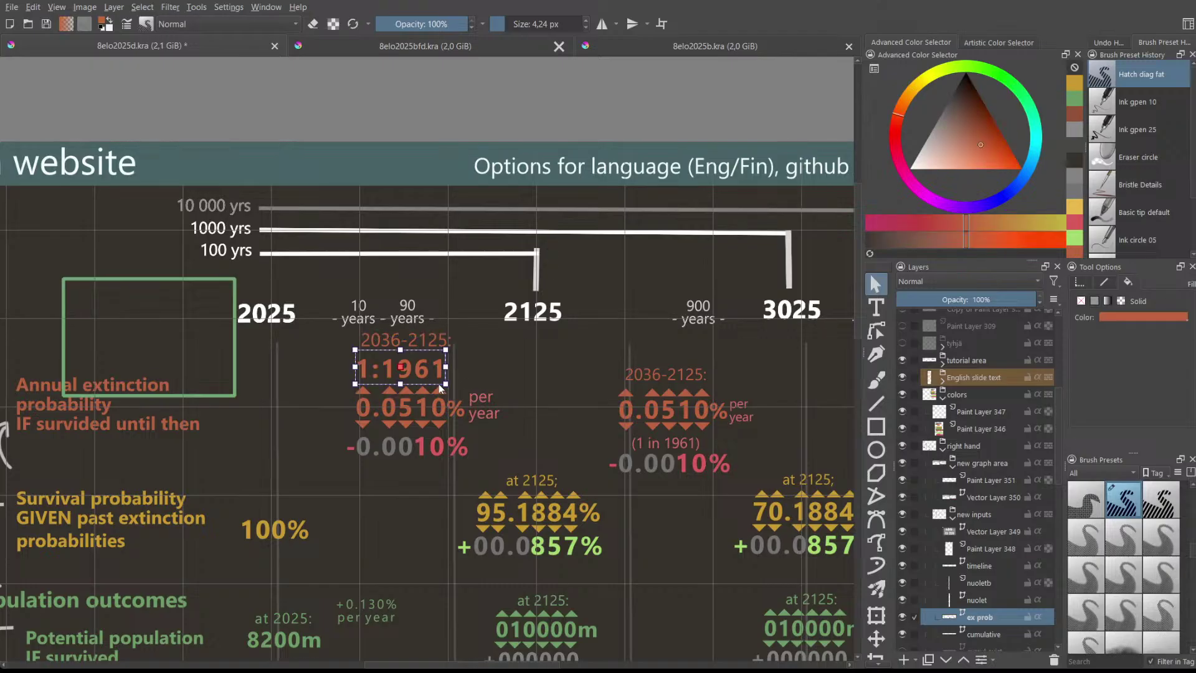
{"action": "left_click", "coordinate": [499, 380]}
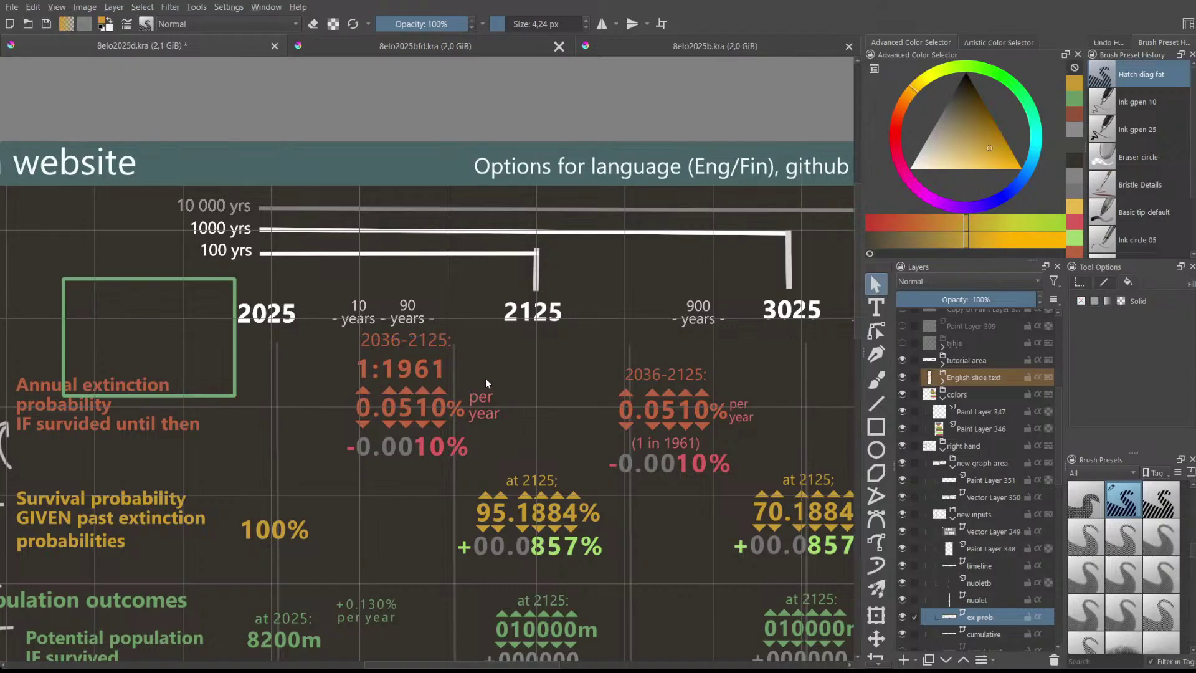
{"action": "left_click", "coordinate": [424, 378]}
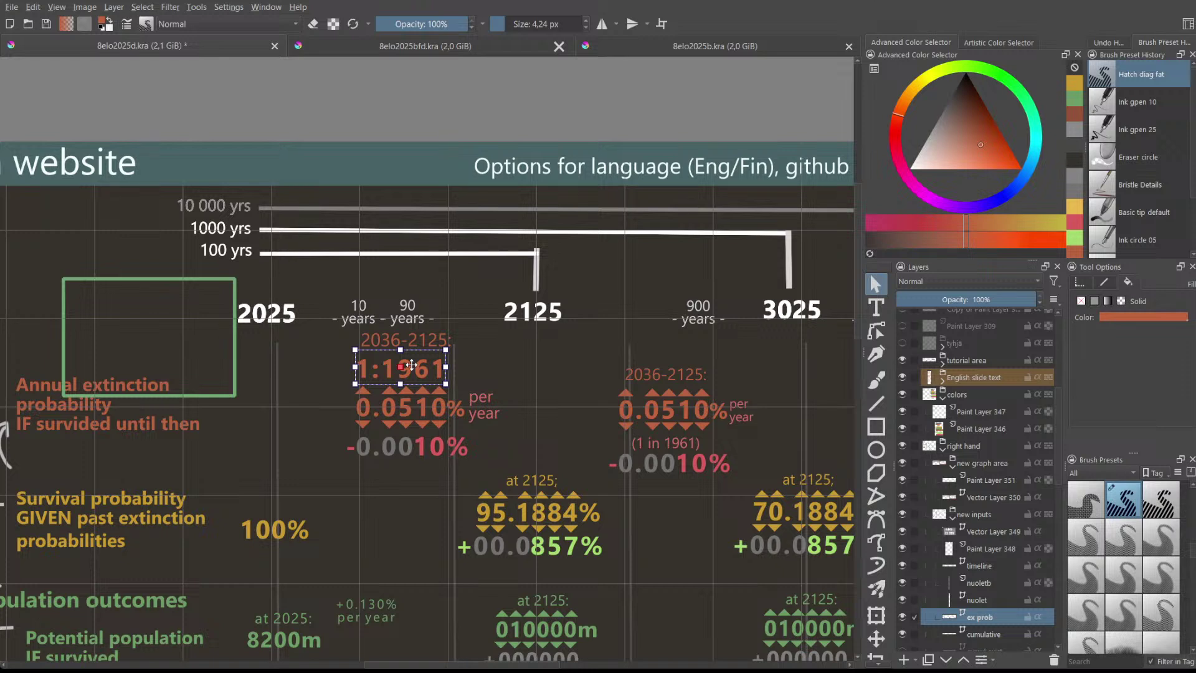
{"action": "mouse_move", "coordinate": [411, 364]}
{"action": "left_mouse_down"}
{"action": "mouse_move", "coordinate": [417, 481]}
{"action": "mouse_move", "coordinate": [410, 355]}
{"action": "mouse_move", "coordinate": [518, 403]}
{"action": "mouse_move", "coordinate": [557, 403]}
{"action": "mouse_move", "coordinate": [523, 375]}
{"action": "mouse_move", "coordinate": [411, 360]}
{"action": "left_mouse_up"}
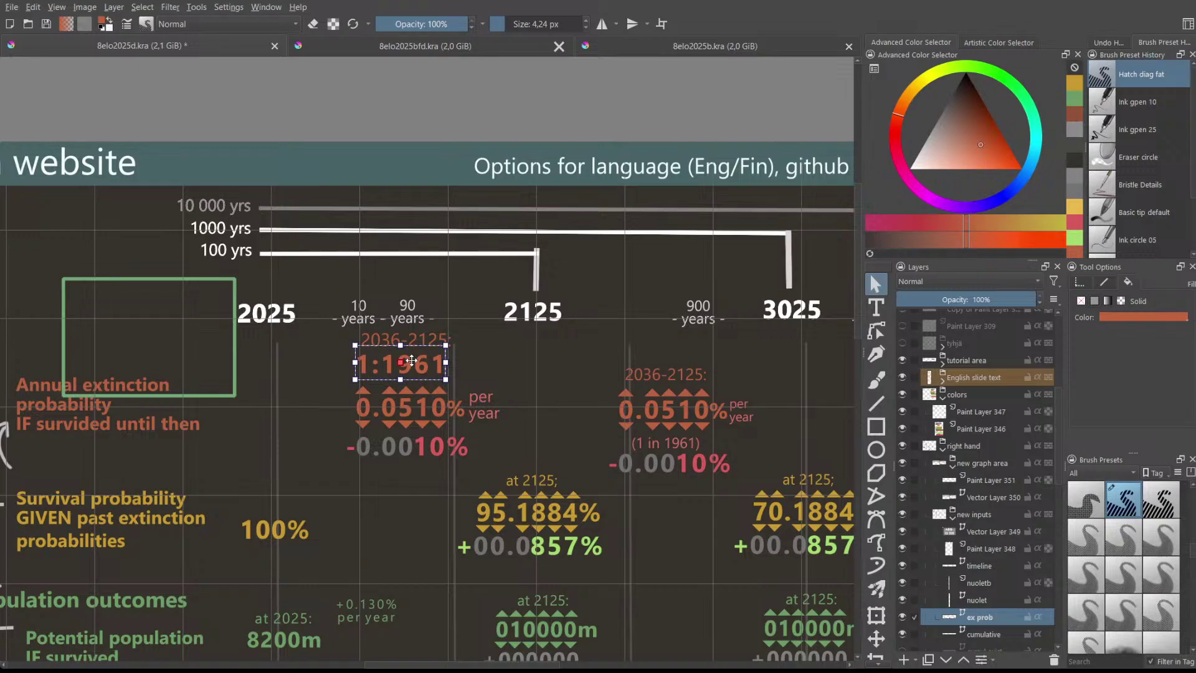
- Reduce the text size of the 1:1961 ratio and recentre it beneath the first 2036-2125 label
{"action": "key", "text": "t"}
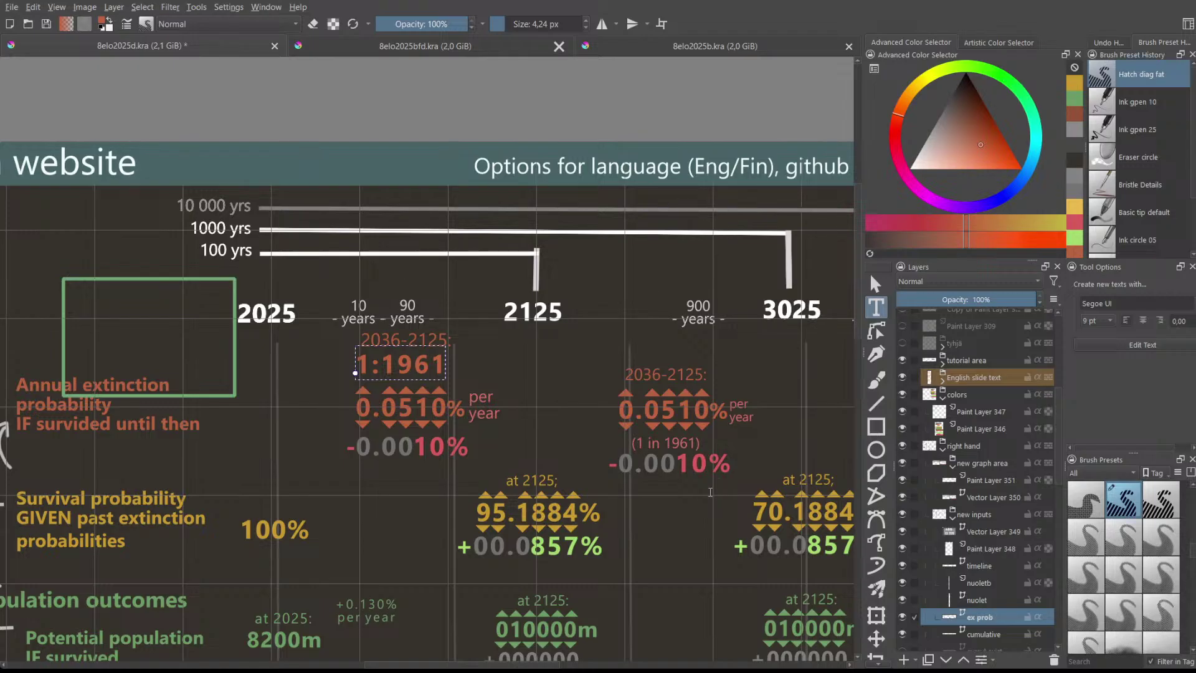
{"action": "left_click", "coordinate": [698, 518]}
{"action": "left_click", "coordinate": [735, 519]}
{"action": "left_click", "coordinate": [540, 342]}
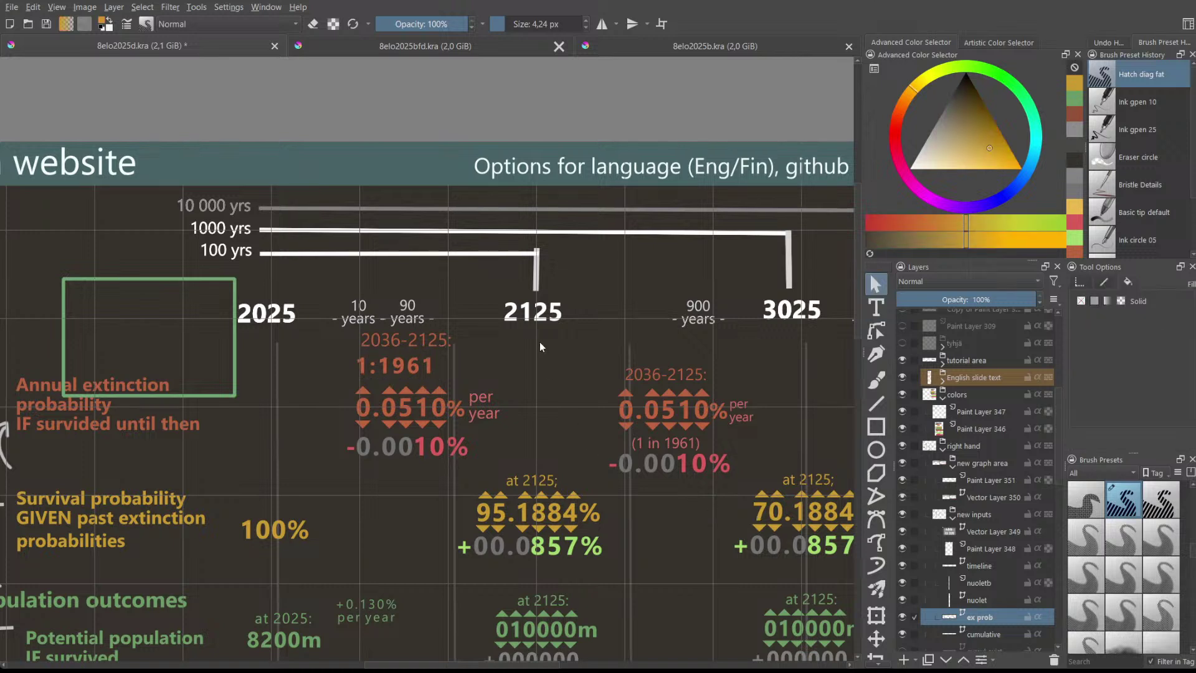
{"action": "left_click", "coordinate": [429, 363]}
{"action": "left_click_drag", "start_coordinate": [397, 366], "coordinate": [404, 365]}
{"action": "left_click", "coordinate": [513, 374]}
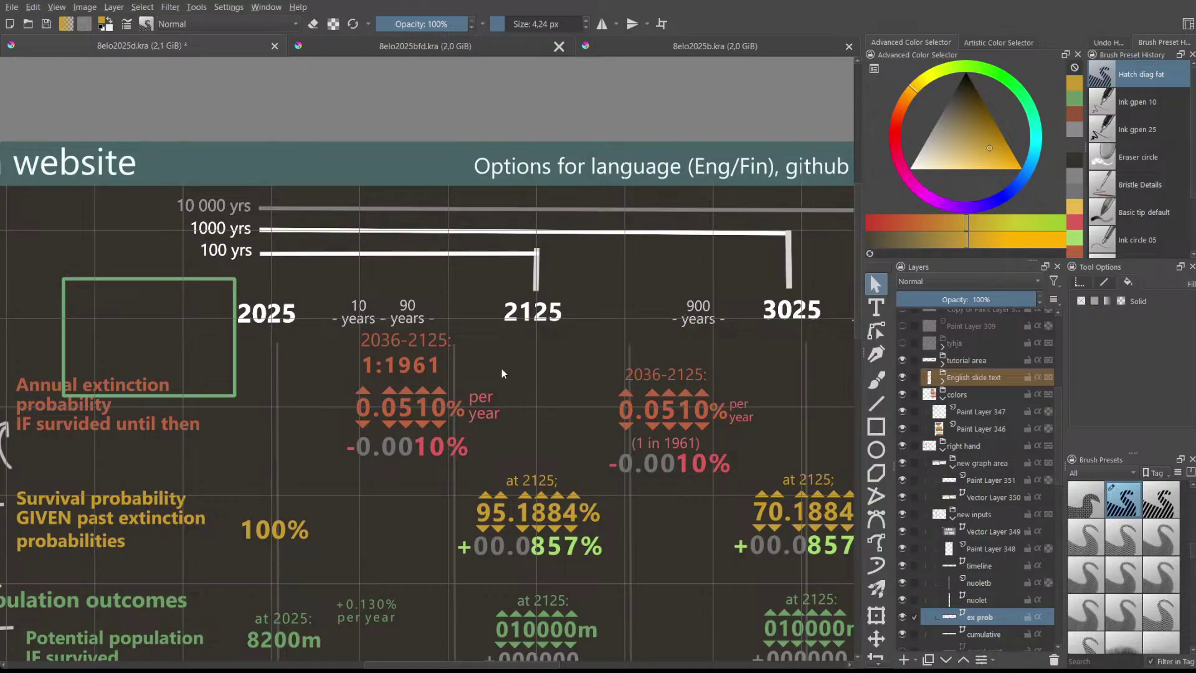
- Move the 1:1961 ratio from above the first 0.0510% value to just below the -0.0010% change value
{"action": "left_click", "coordinate": [431, 344]}
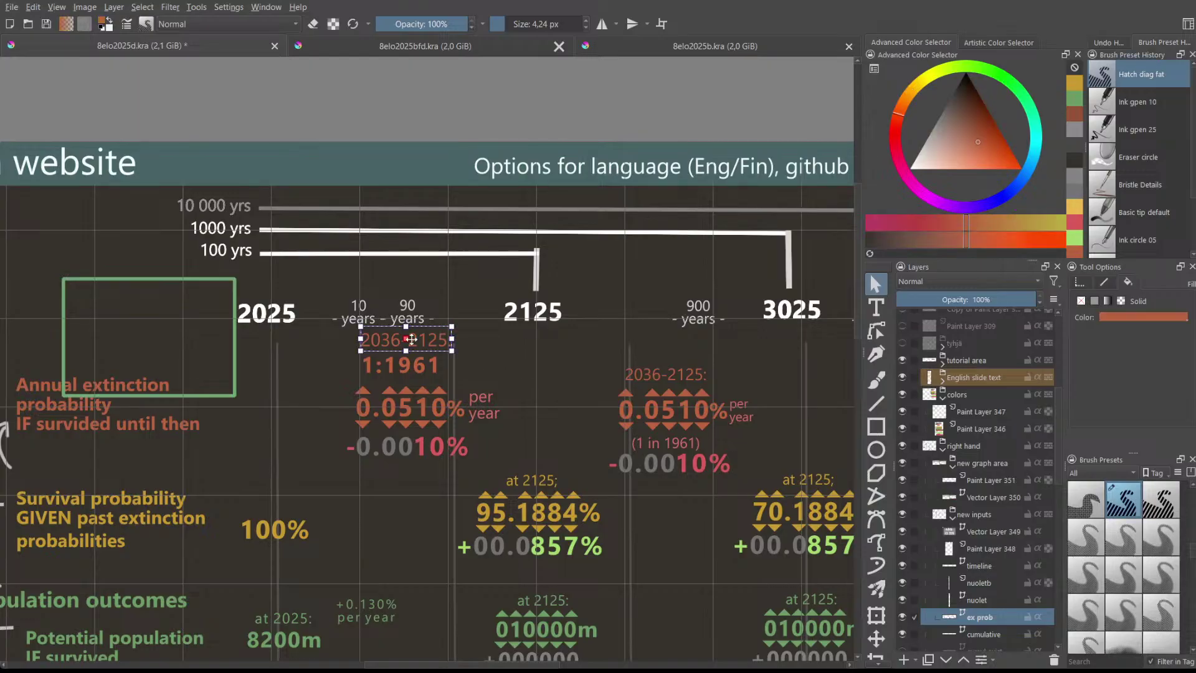
{"action": "left_click", "coordinate": [475, 362]}
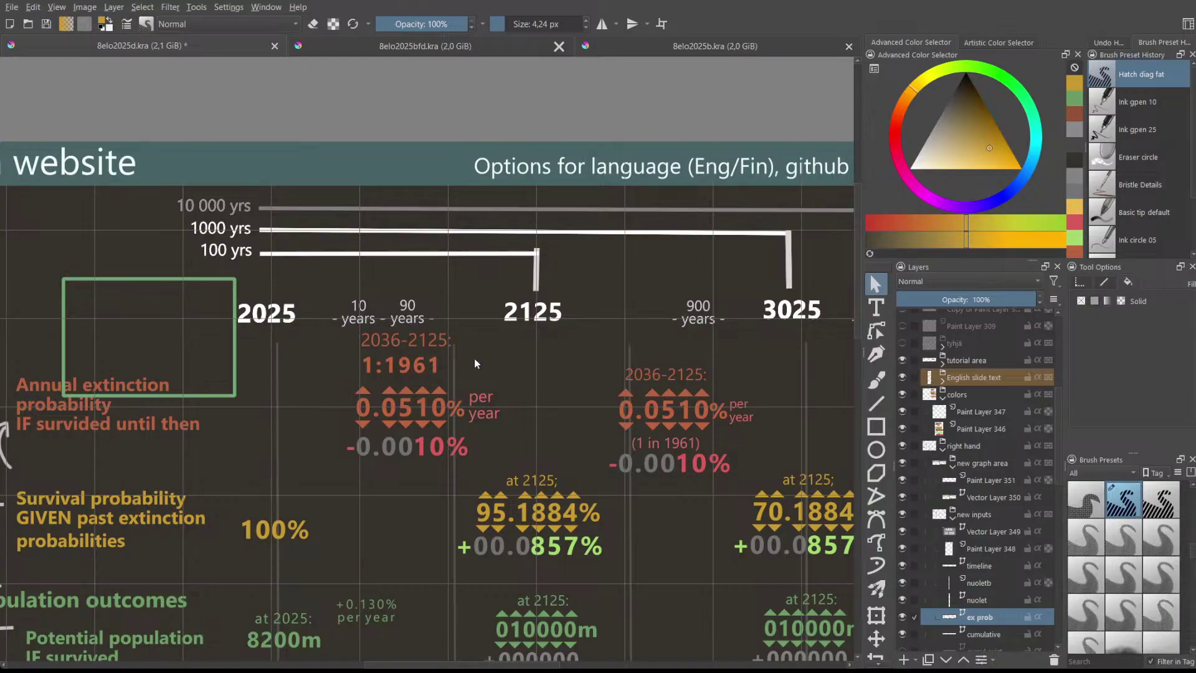
{"action": "left_click", "coordinate": [444, 374]}
{"action": "left_click_drag", "start_coordinate": [420, 364], "coordinate": [423, 474]}
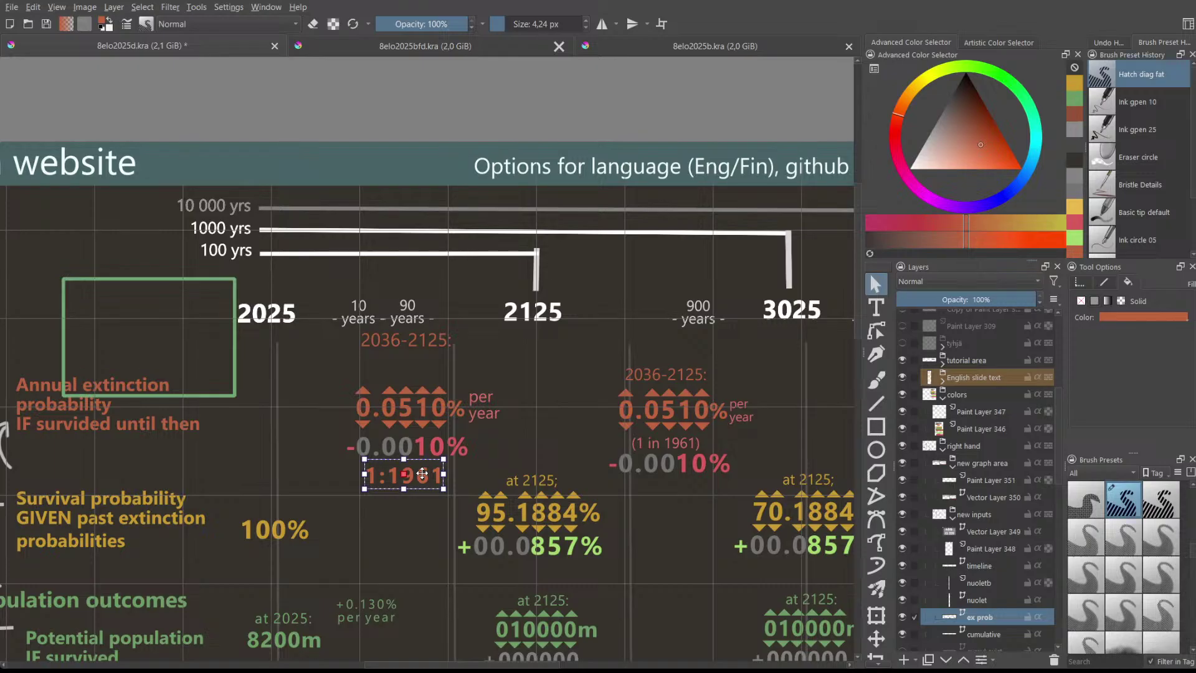
- Move the 1:1961 ratio back up between the first 2036-2125 label and the first 0.0510% value
{"action": "mouse_move", "coordinate": [422, 474]}
{"action": "left_mouse_down"}
{"action": "mouse_move", "coordinate": [421, 360]}
{"action": "mouse_move", "coordinate": [417, 479]}
{"action": "left_mouse_up"}
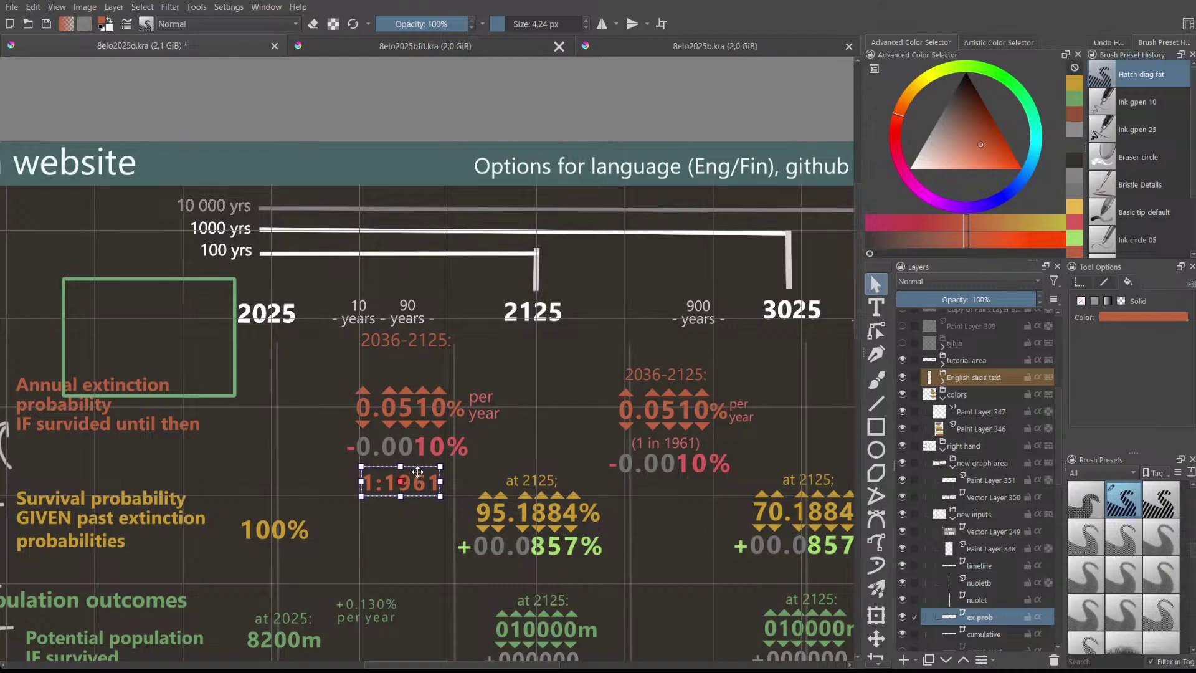
{"action": "left_click", "coordinate": [477, 471]}
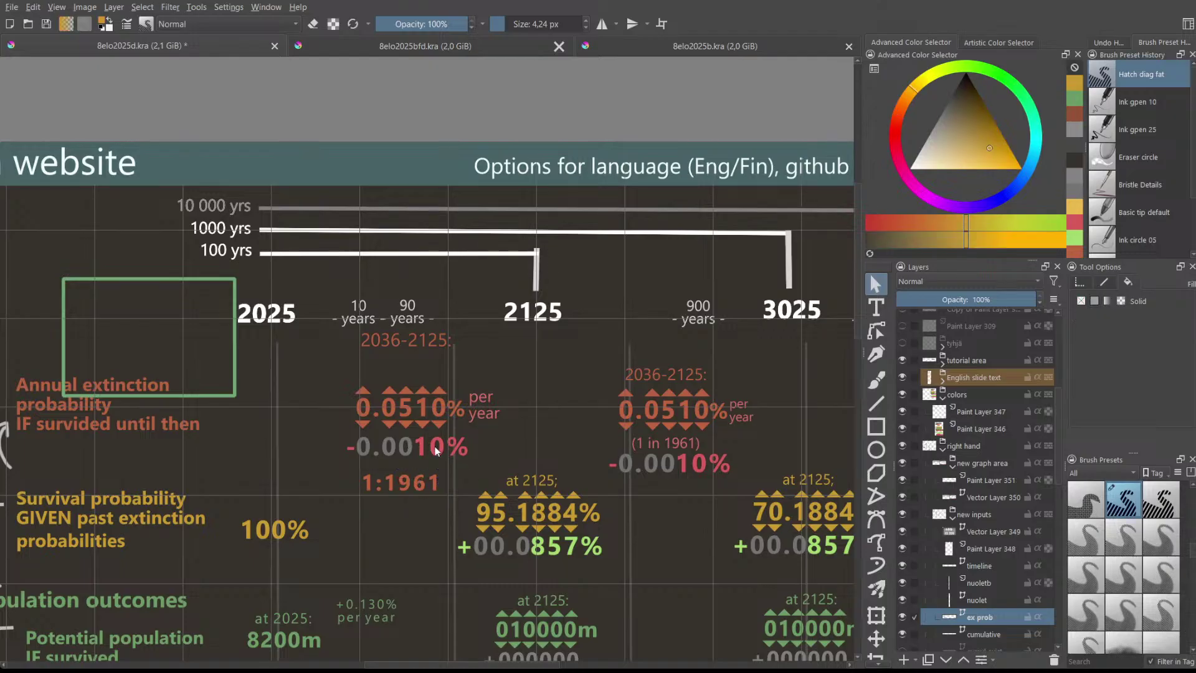
{"action": "left_click", "coordinate": [398, 484]}
{"action": "left_click_drag", "start_coordinate": [404, 480], "coordinate": [406, 364]}
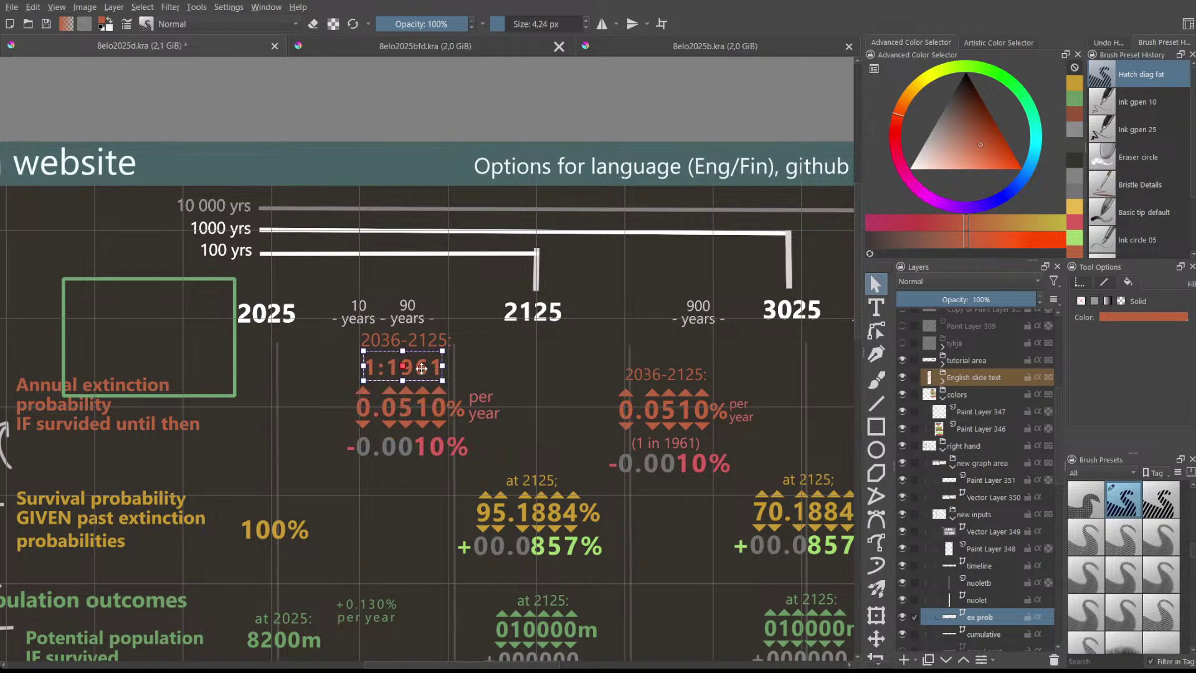
{"action": "mouse_move", "coordinate": [422, 368]}
{"action": "left_mouse_down"}
{"action": "mouse_move", "coordinate": [326, 406]}
{"action": "mouse_move", "coordinate": [362, 379]}
{"action": "mouse_move", "coordinate": [422, 367]}
{"action": "left_mouse_up"}
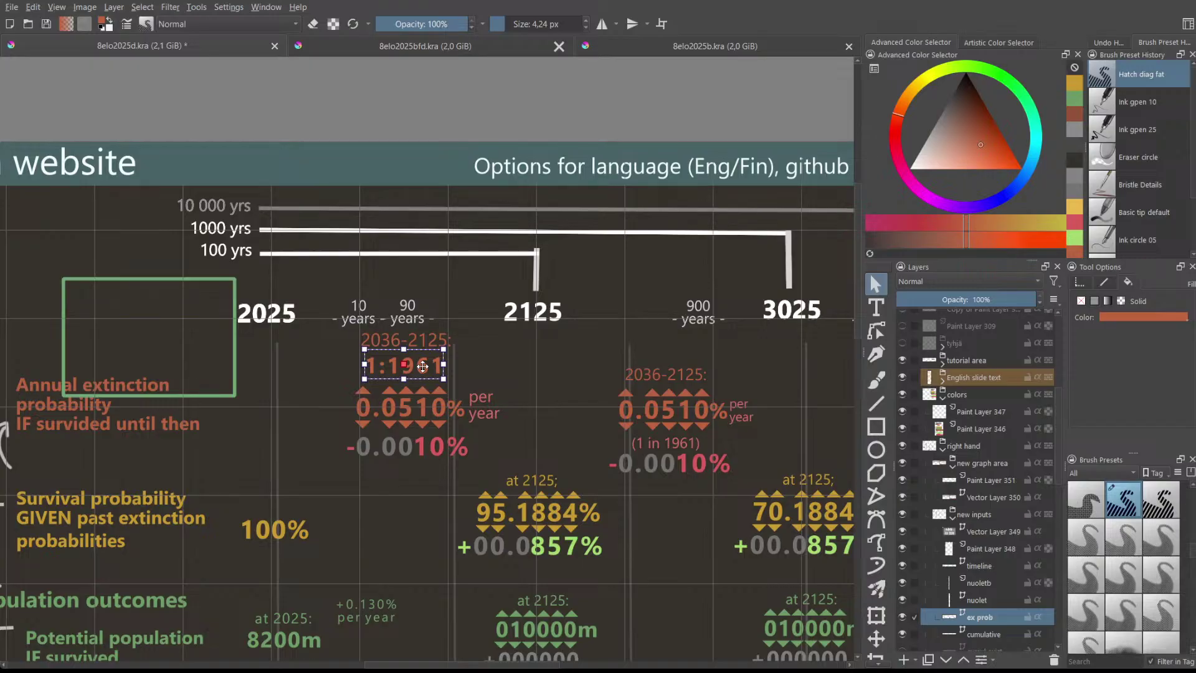
- Reword the 1:1961 ratio as "1 in 1961" and recentre it beneath the first 2036-2125 label
{"action": "key", "text": "t"}
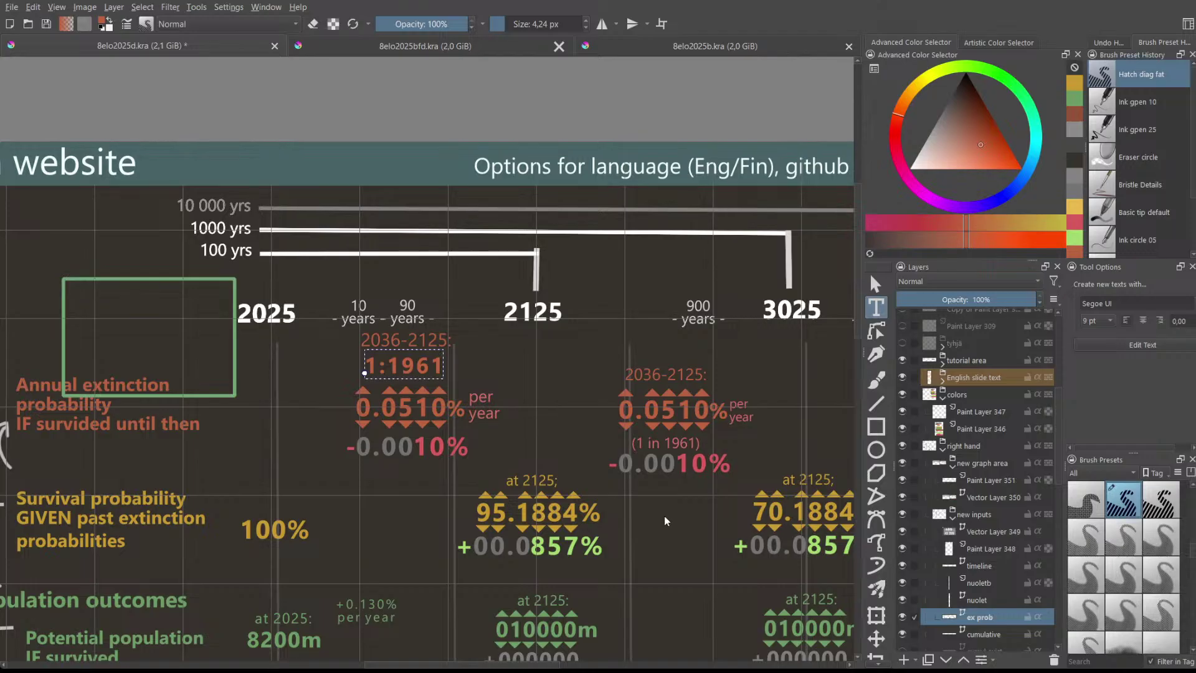
{"action": "key", "text": "BackSpace"}
{"action": "type", "text": "in"}
{"action": "key", "text": "Escape"}
{"action": "left_click_drag", "start_coordinate": [454, 360], "coordinate": [433, 360]}
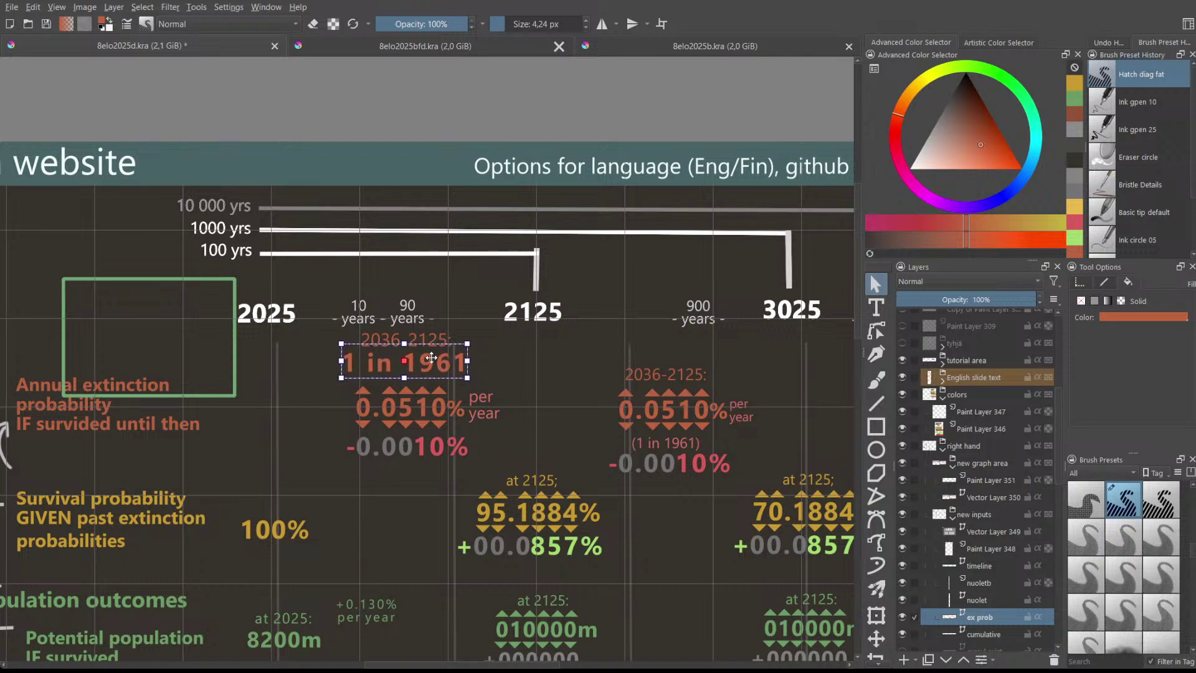
{"action": "left_click", "coordinate": [504, 369]}
{"action": "left_click", "coordinate": [563, 398]}
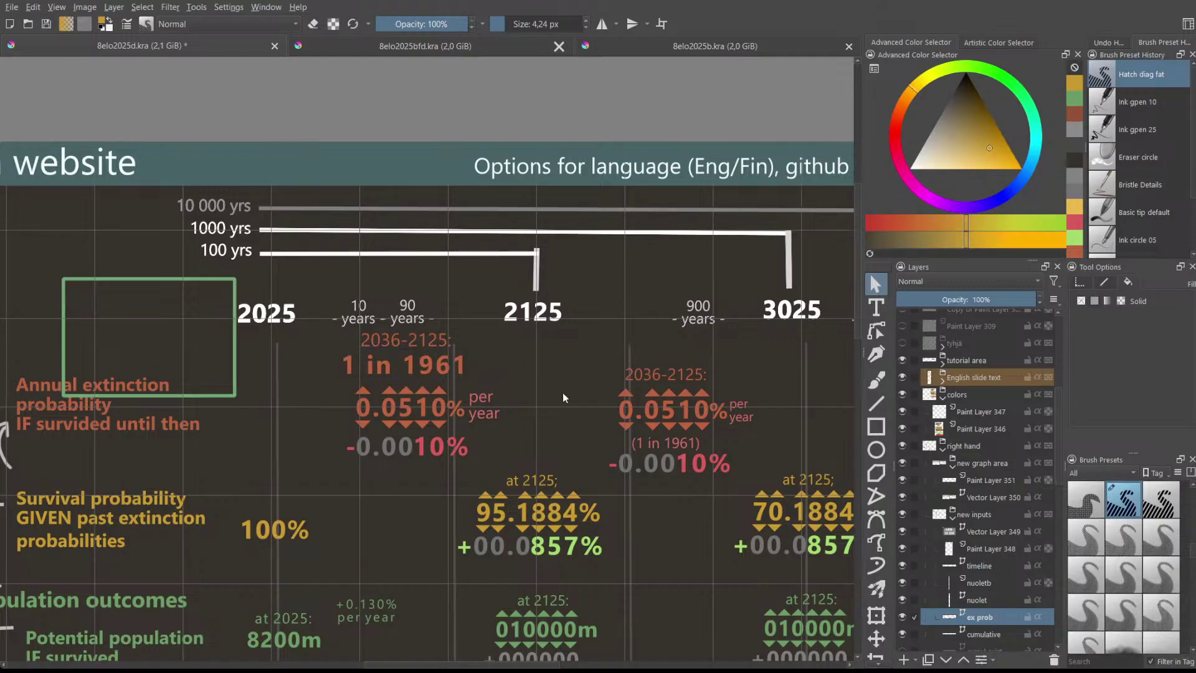
- Lower the "1 in 1961" text slightly so it sits just above the upper arrows of the first 0.0510% value
{"action": "left_click", "coordinate": [418, 369]}
{"action": "left_click_drag", "start_coordinate": [422, 366], "coordinate": [422, 368]}
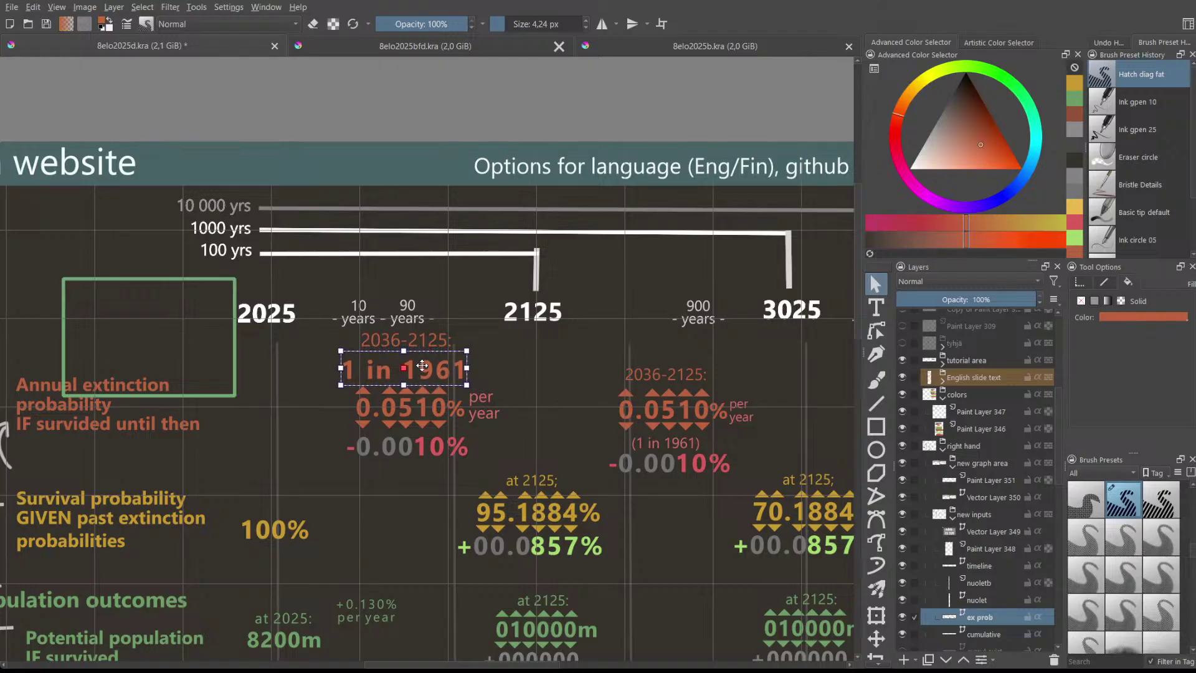
{"action": "left_click", "coordinate": [563, 355]}
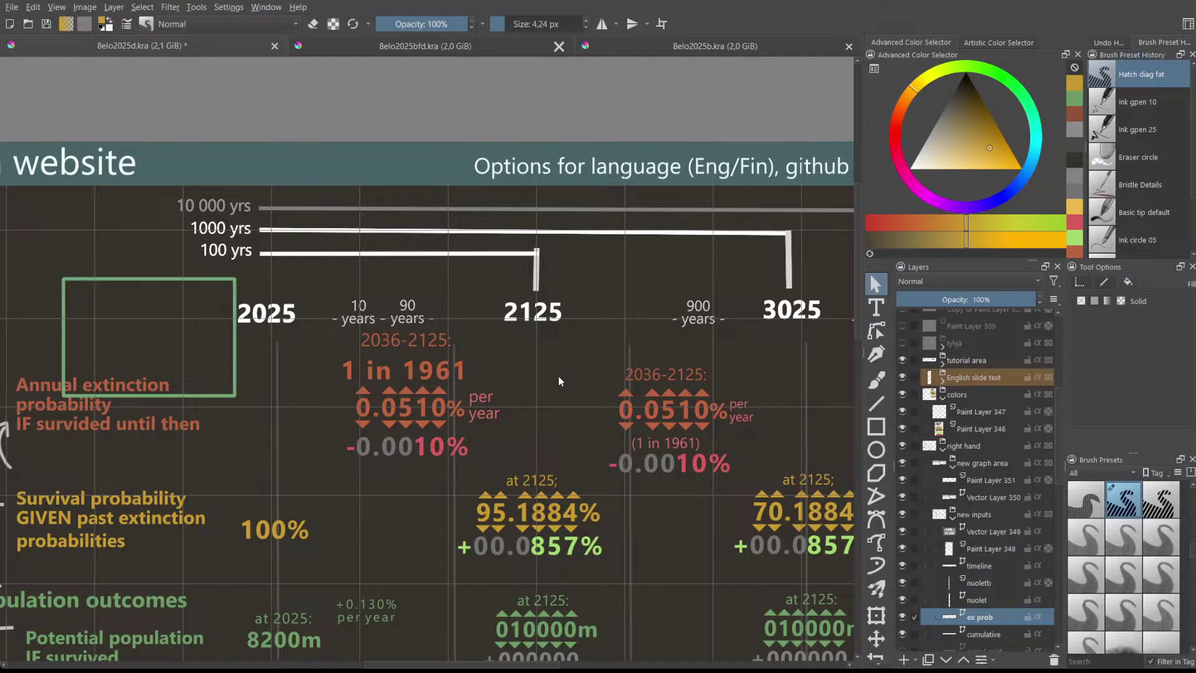
{"action": "left_click", "coordinate": [441, 370]}
{"action": "left_click_drag", "start_coordinate": [440, 369], "coordinate": [439, 367]}
{"action": "left_click", "coordinate": [568, 398]}
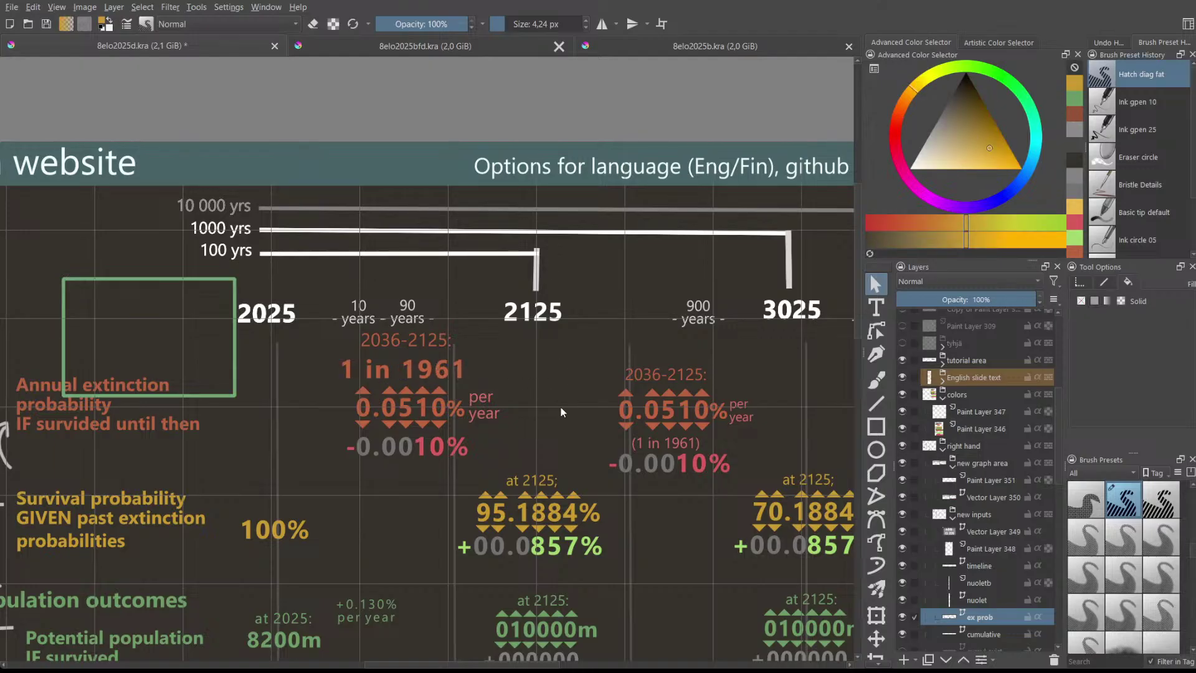
- Raise the first -0.0010% change value slightly, closer to the lower arrows of the 0.0510% value
{"action": "left_click", "coordinate": [430, 444]}
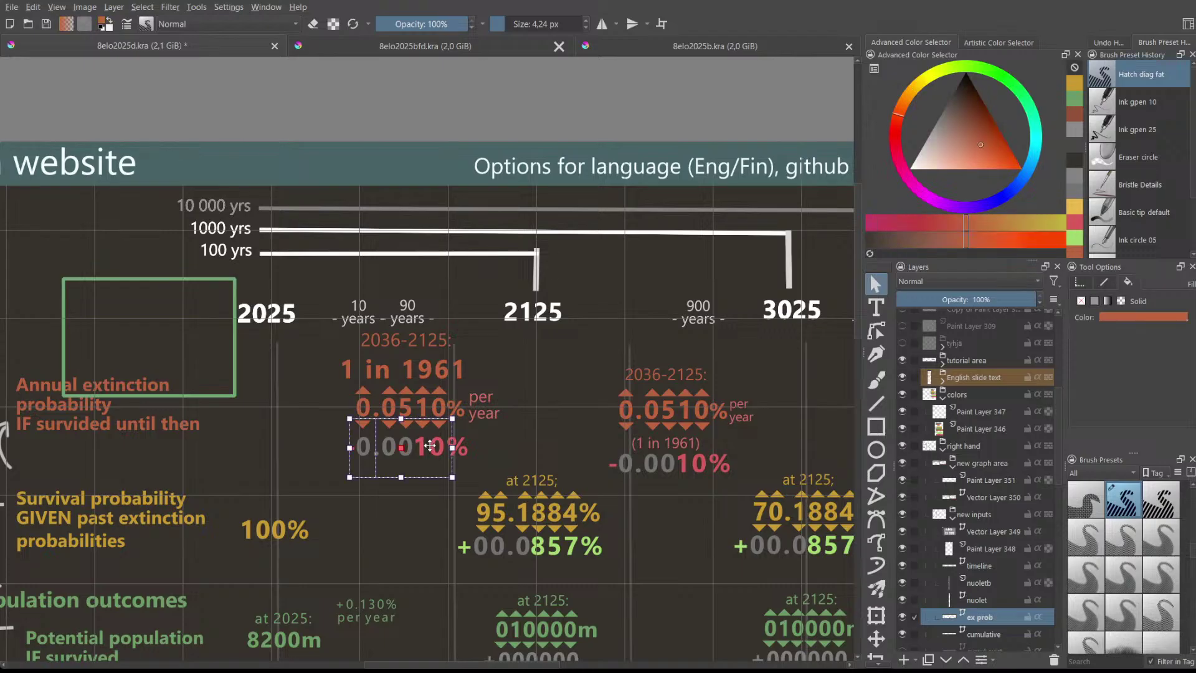
{"action": "left_click", "coordinate": [430, 444]}
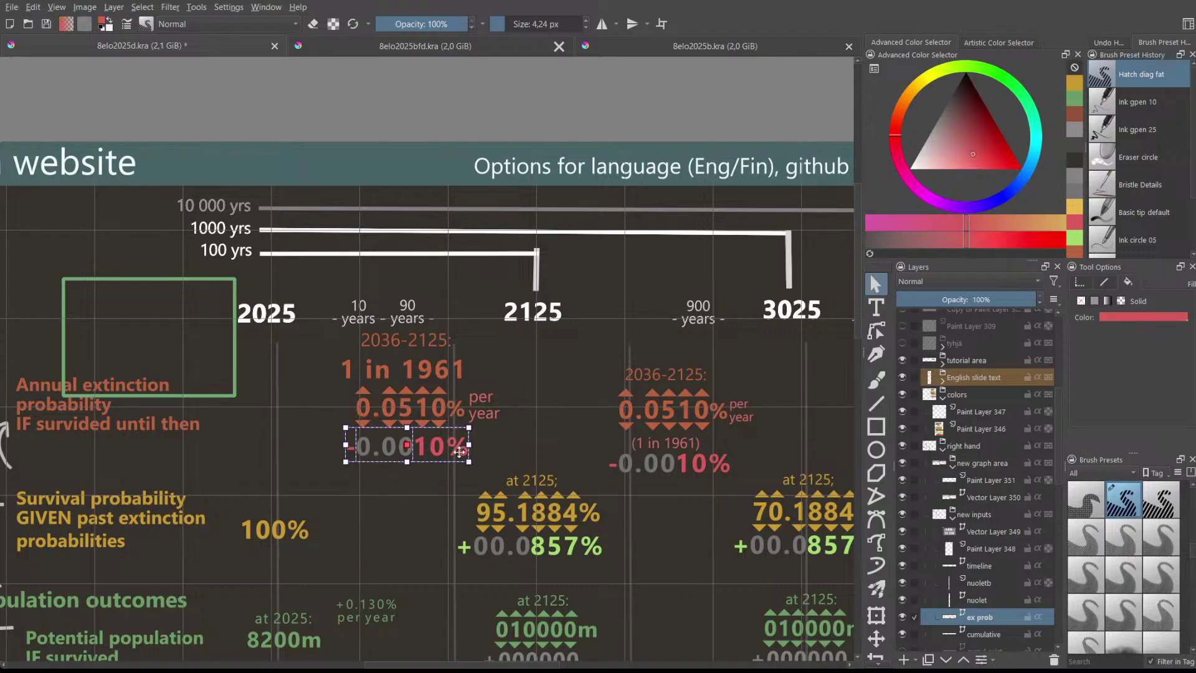
{"action": "left_click", "coordinate": [443, 451]}
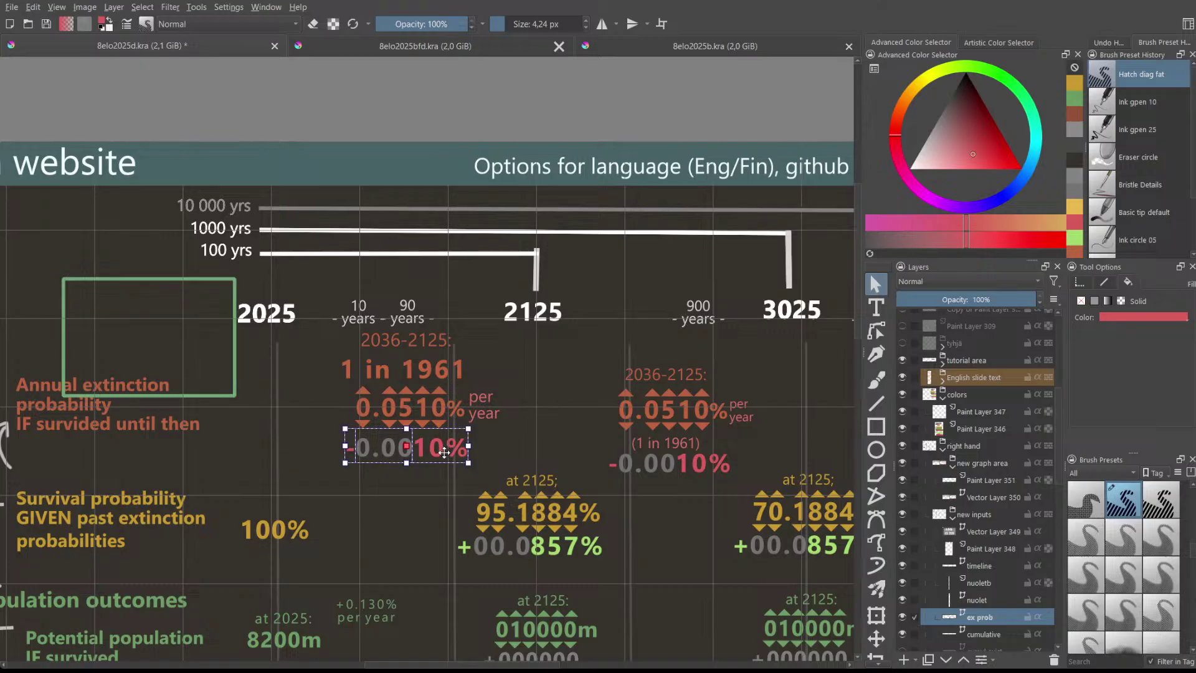
{"action": "left_click", "coordinate": [546, 450]}
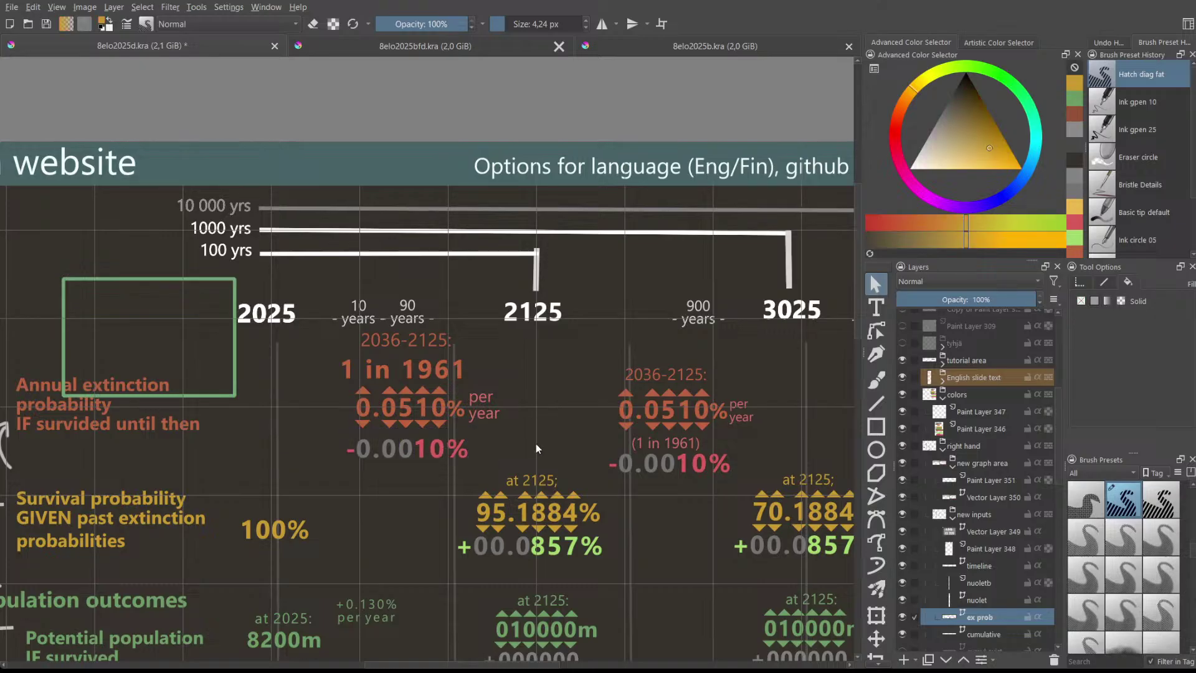
{"action": "left_click", "coordinate": [419, 444]}
{"action": "left_click", "coordinate": [477, 451]}
{"action": "left_click", "coordinate": [461, 454]}
{"action": "left_click_drag", "start_coordinate": [455, 451], "coordinate": [455, 446]}
{"action": "left_click", "coordinate": [540, 451]}
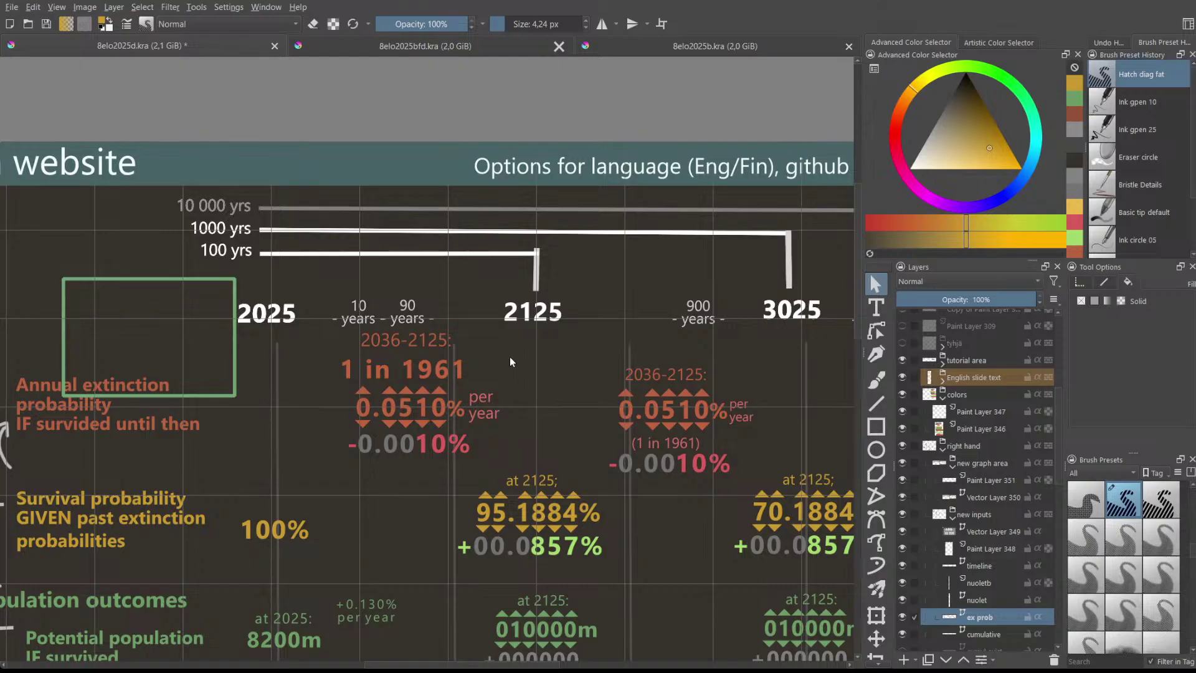
- Lower the first 2036-2125 label slightly so it sits closer to the "1 in 1961" text
{"action": "left_click", "coordinate": [446, 349]}
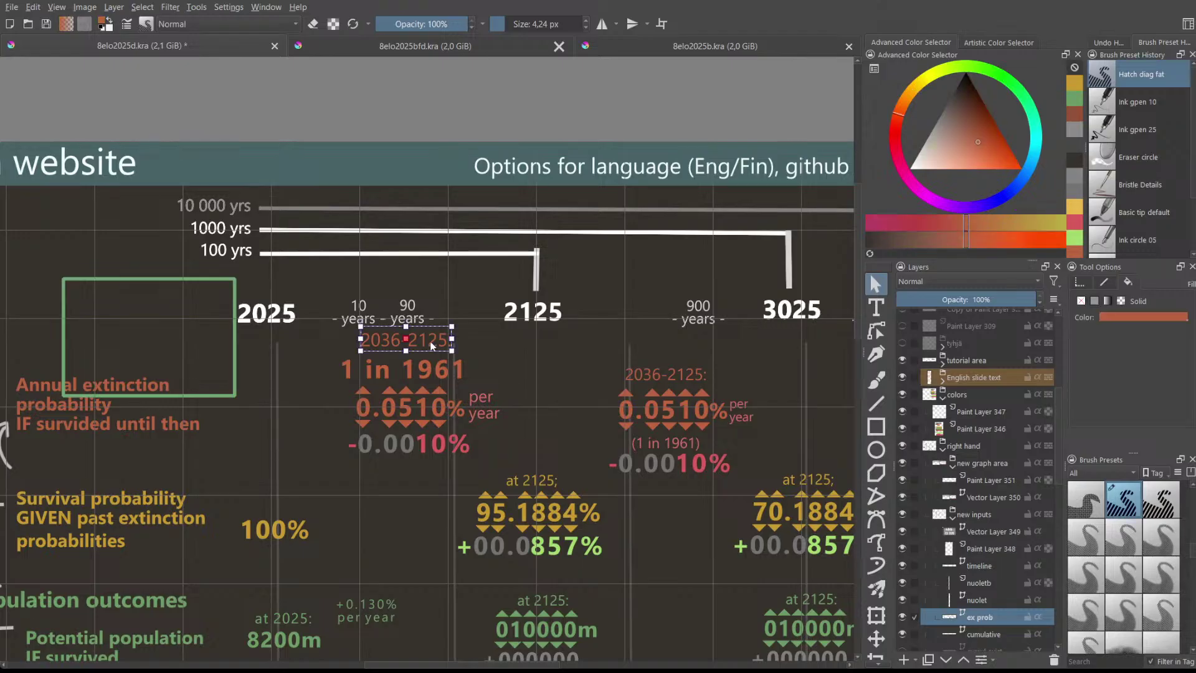
{"action": "left_click_drag", "start_coordinate": [432, 339], "coordinate": [432, 345]}
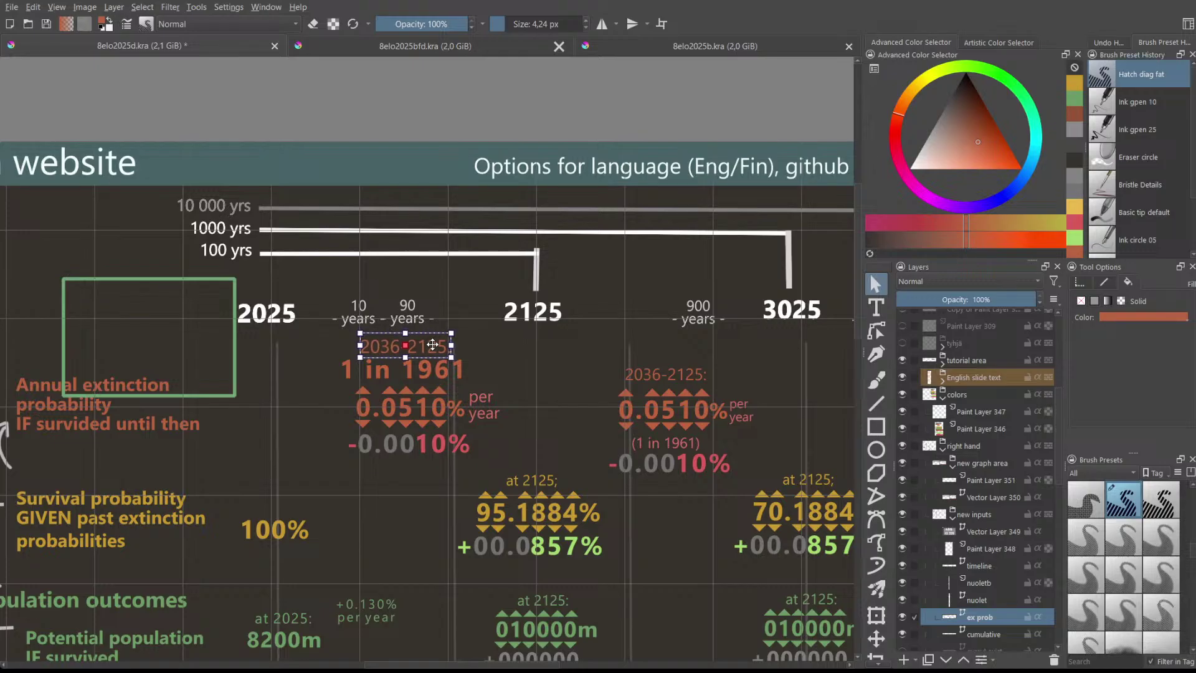
{"action": "left_click", "coordinate": [502, 348]}
- Enlarge the first "per year" label and raise it to span the "1 in 1961" and 0.0510% lines
{"action": "left_click", "coordinate": [494, 399]}
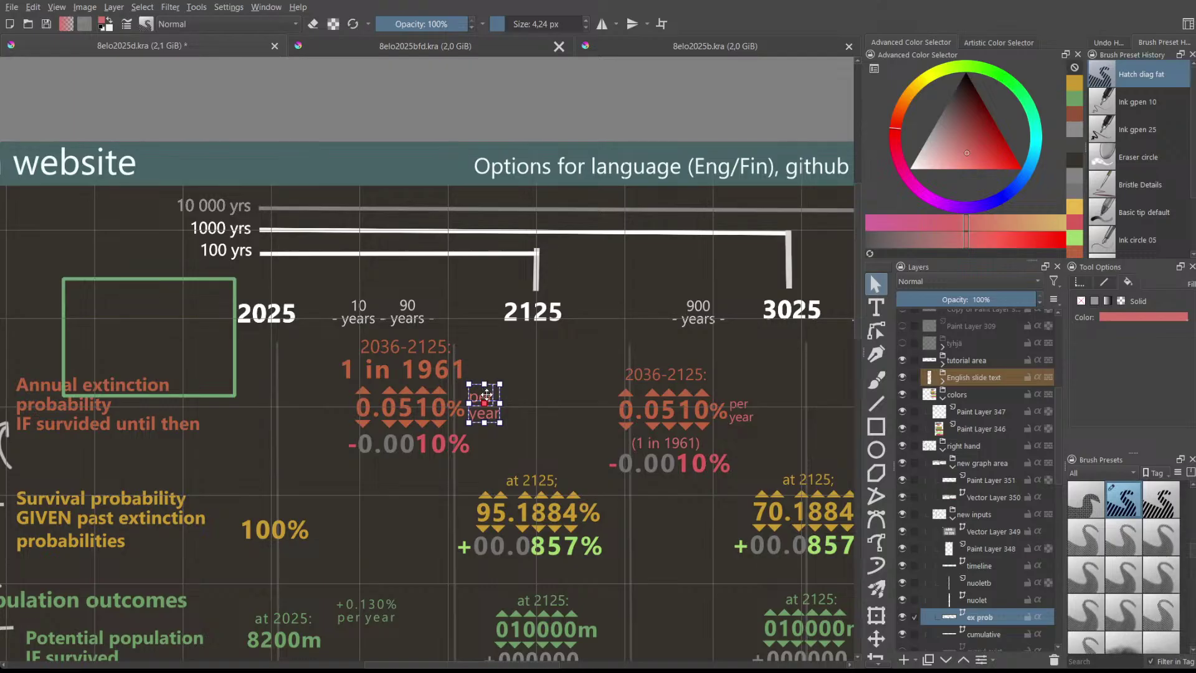
{"action": "double_click", "coordinate": [488, 395]}
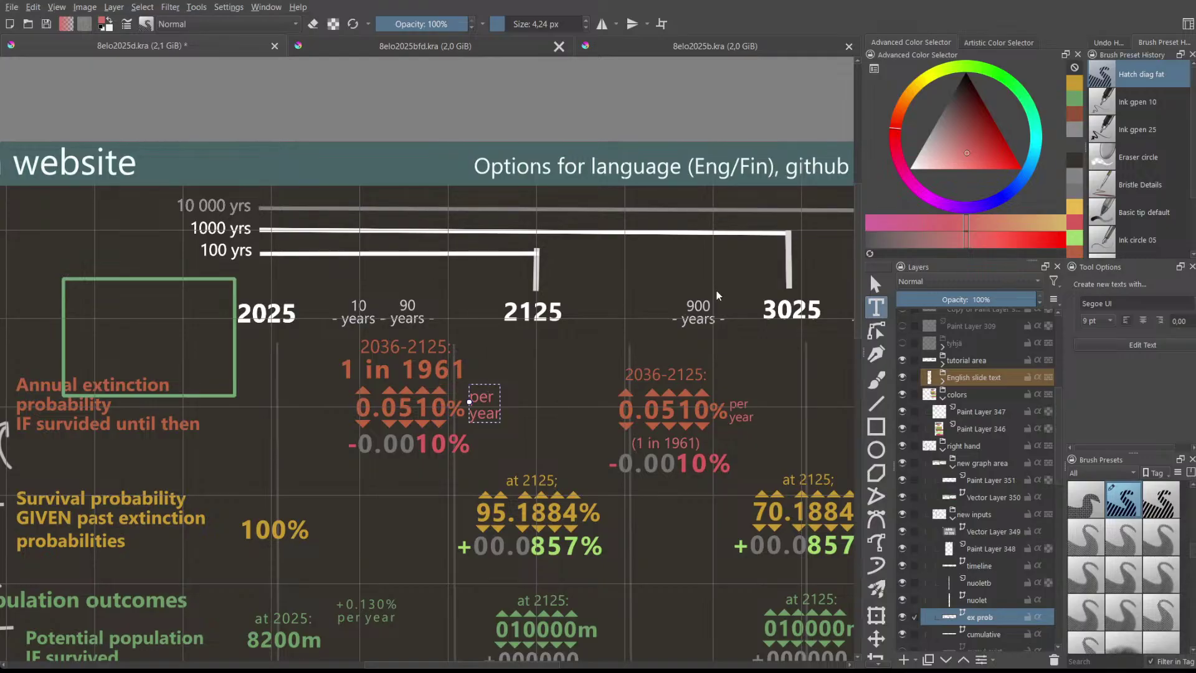
{"action": "left_click", "coordinate": [691, 509]}
{"action": "key", "text": "Escape"}
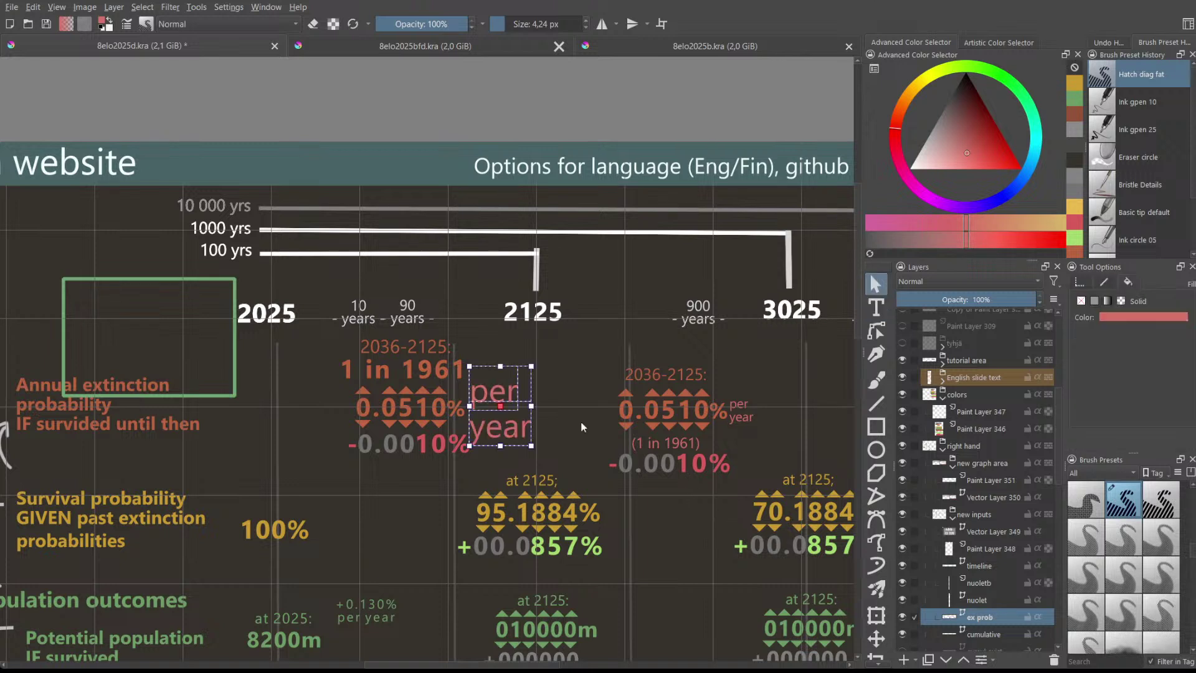
{"action": "left_click_drag", "start_coordinate": [511, 392], "coordinate": [510, 372]}
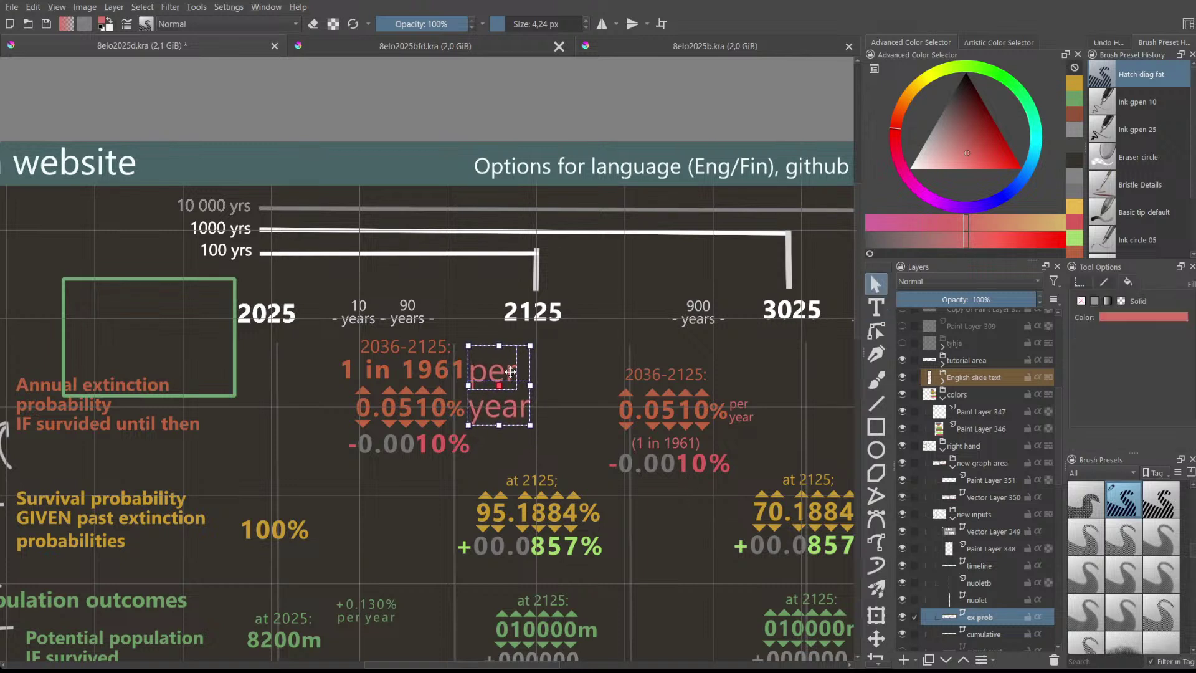
- Recolour the enlarged "per year" label to the orange-red of the annual extinction heading and shift it clear of the "1 in 1961" text
{"action": "key", "text": "t"}
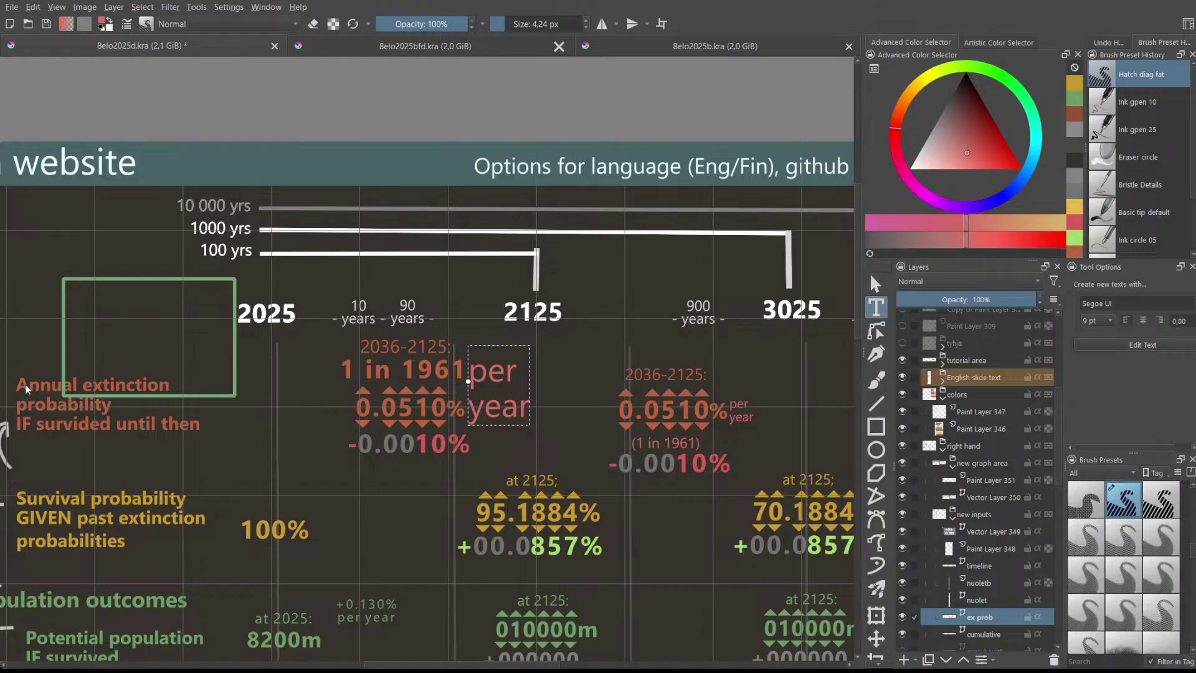
{"action": "key", "text": "Escape"}
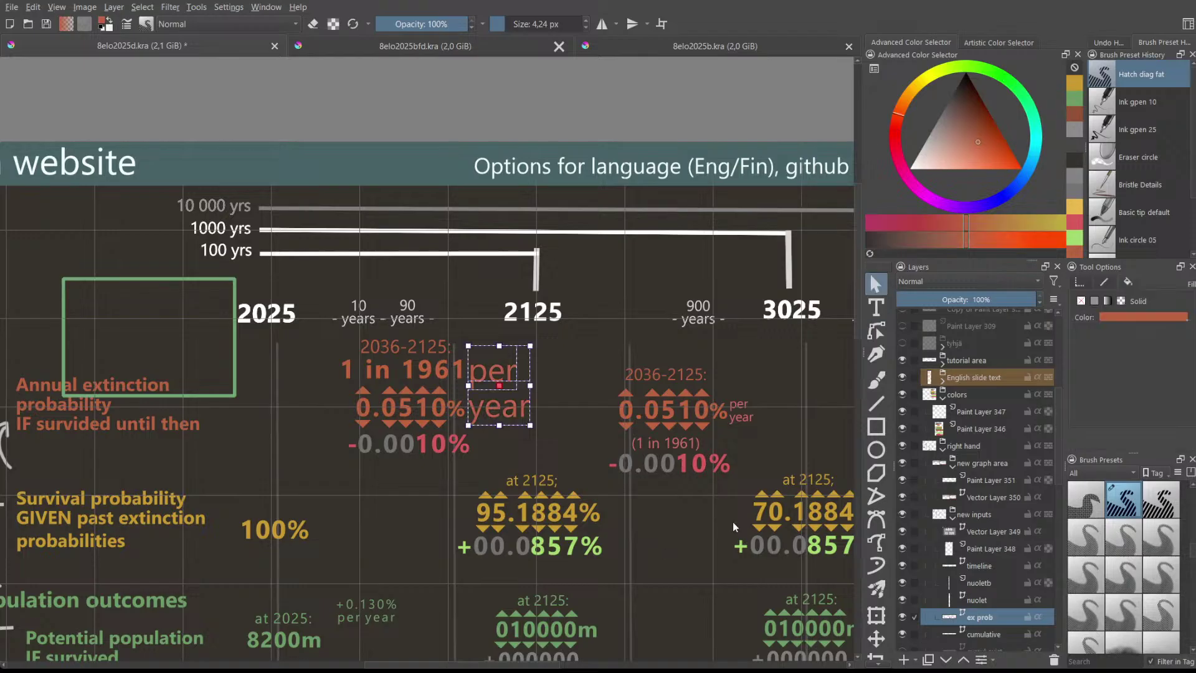
{"action": "left_click_drag", "start_coordinate": [502, 407], "coordinate": [509, 406]}
{"action": "left_click", "coordinate": [598, 476]}
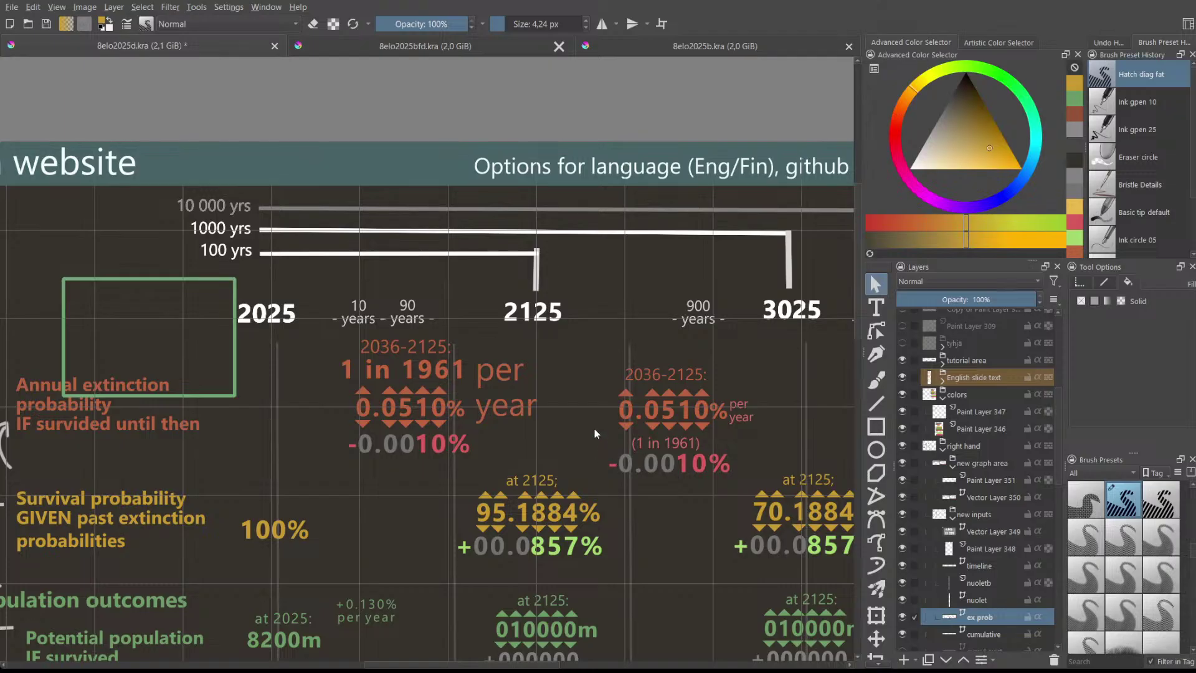
- Reduce the text size of the first "per year" label and move it closer to the probability values
{"action": "double_click", "coordinate": [499, 379]}
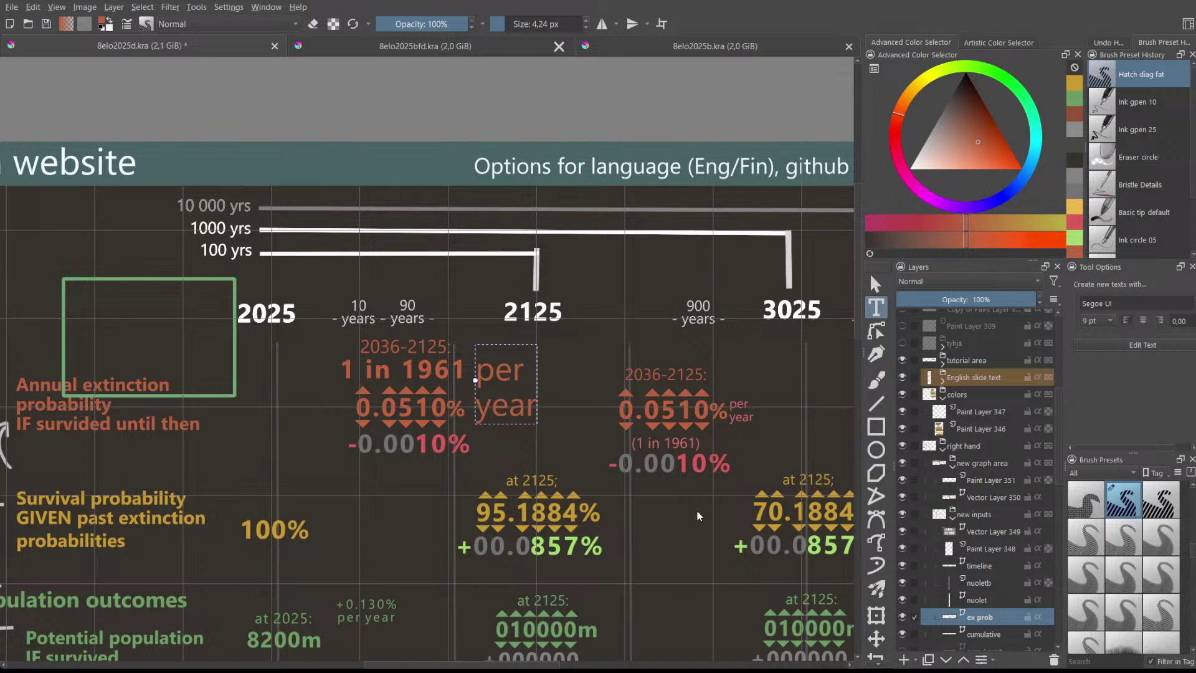
{"action": "key", "text": "Escape"}
{"action": "left_click_drag", "start_coordinate": [506, 410], "coordinate": [501, 406]}
{"action": "left_click", "coordinate": [566, 422]}
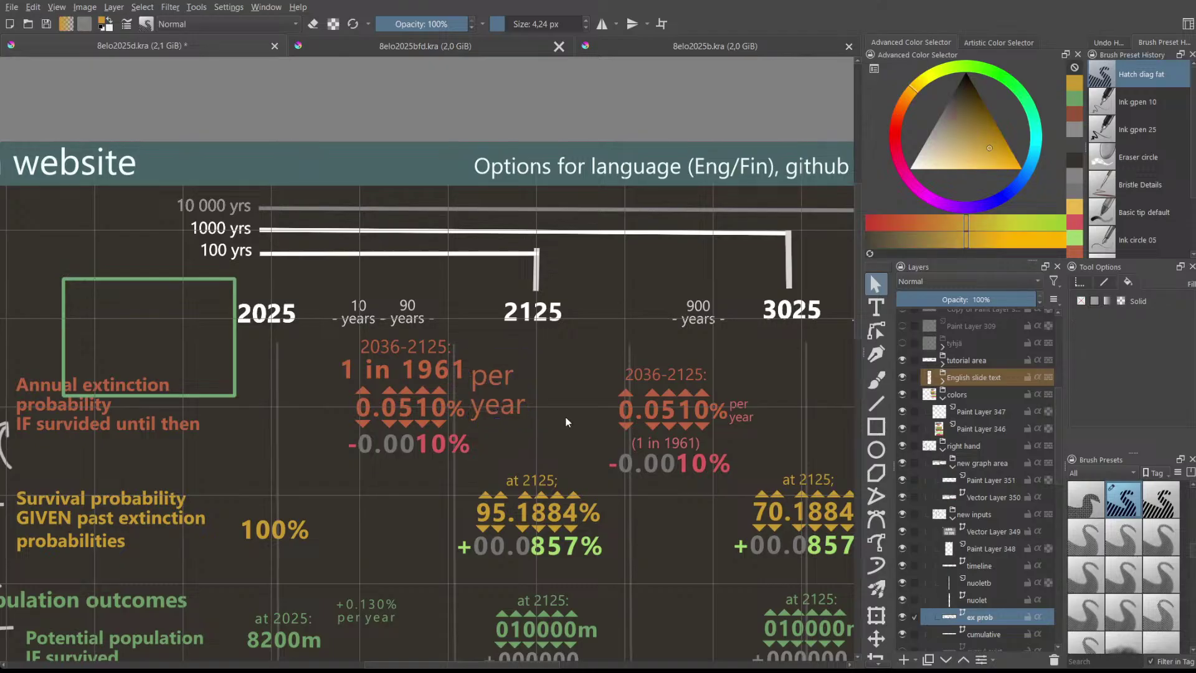
- Nudge the first "per year" label slightly to the right, away from the "1 in 1961" text
{"action": "left_click", "coordinate": [514, 397]}
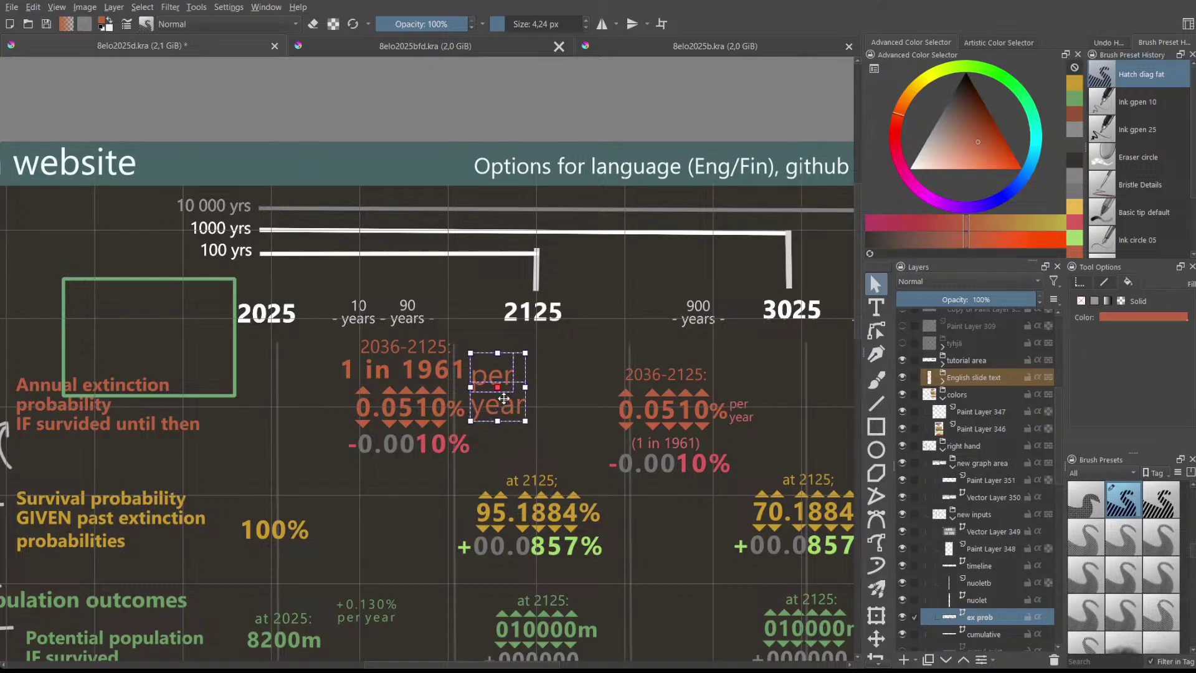
{"action": "left_click_drag", "start_coordinate": [503, 398], "coordinate": [505, 397]}
{"action": "left_click", "coordinate": [593, 430]}
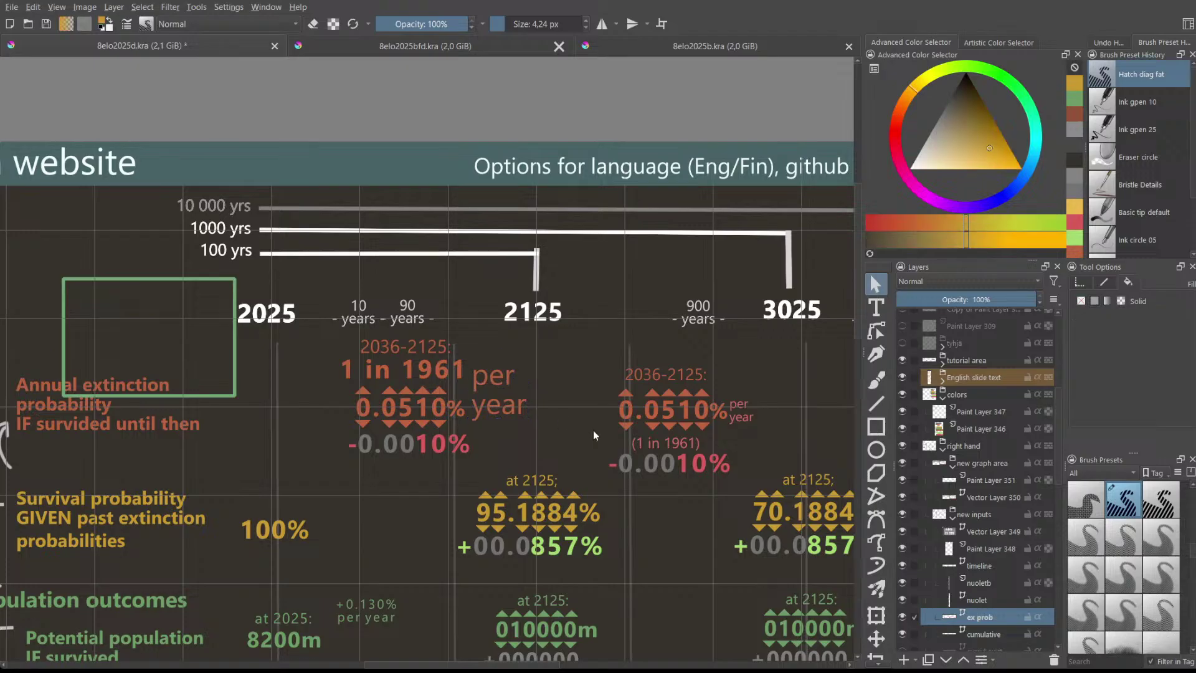
{"action": "left_click", "coordinate": [480, 401]}
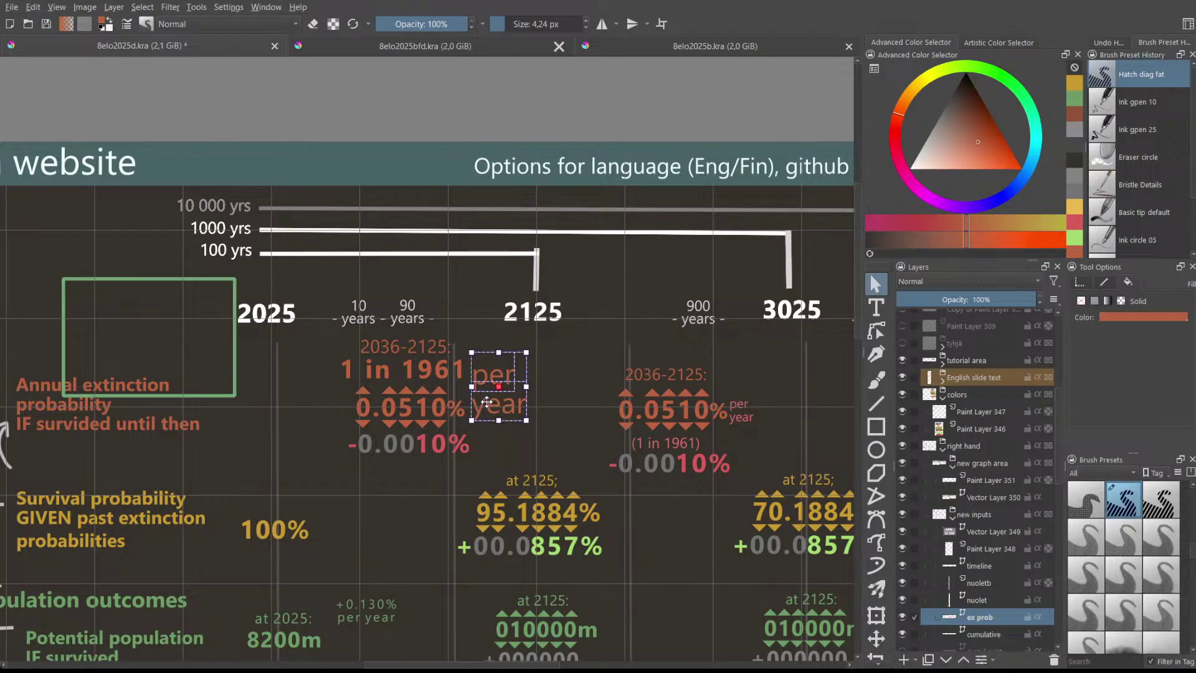
{"action": "left_click_drag", "start_coordinate": [487, 402], "coordinate": [488, 402]}
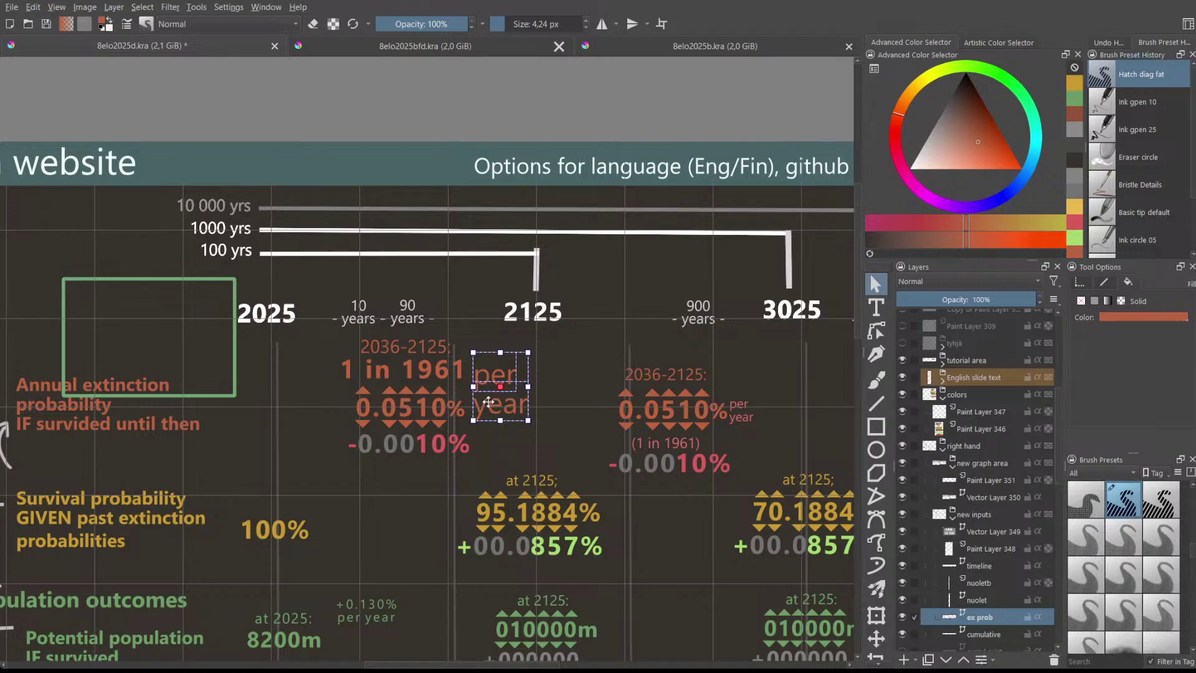
{"action": "left_click", "coordinate": [441, 481]}
- On the cumulative layer, move the "at 2125:" label from above the 95.1884% survival value to the space just right of it
{"action": "scroll", "coordinate": [457, 451], "scroll_direction": "down", "scroll_amount": 5}
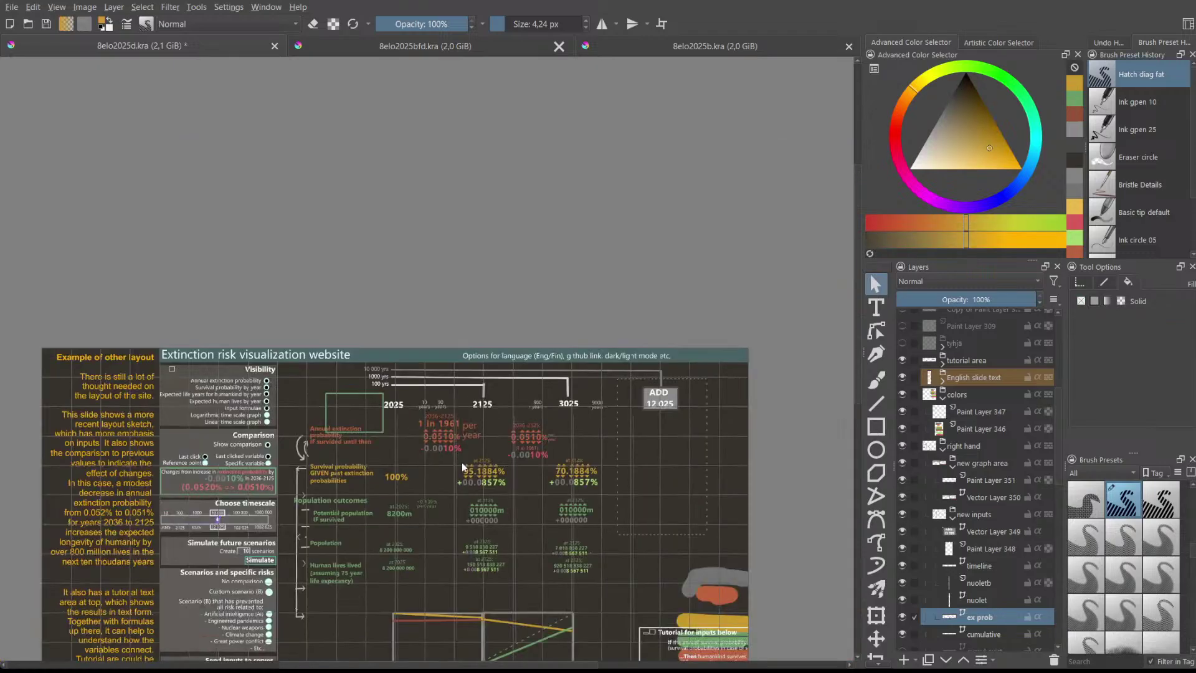
{"action": "scroll", "coordinate": [473, 461], "scroll_direction": "up", "scroll_amount": 2}
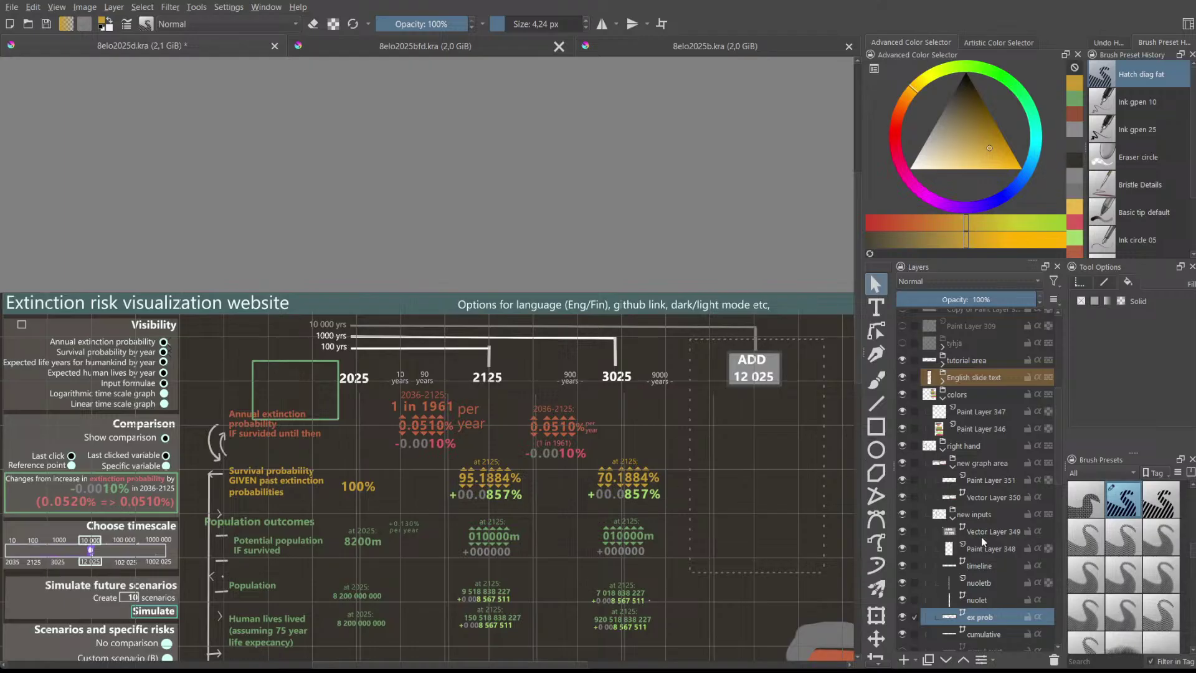
{"action": "left_click", "coordinate": [992, 635]}
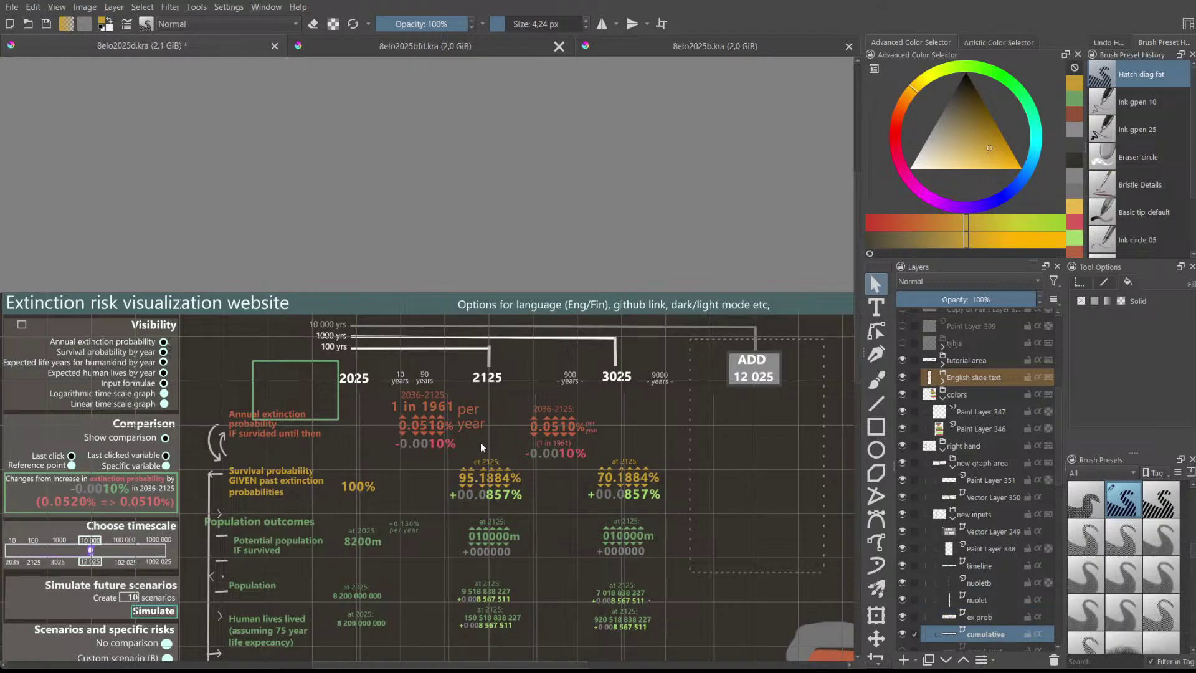
{"action": "scroll", "coordinate": [477, 462], "scroll_direction": "up", "scroll_amount": 5}
{"action": "left_click", "coordinate": [508, 457]}
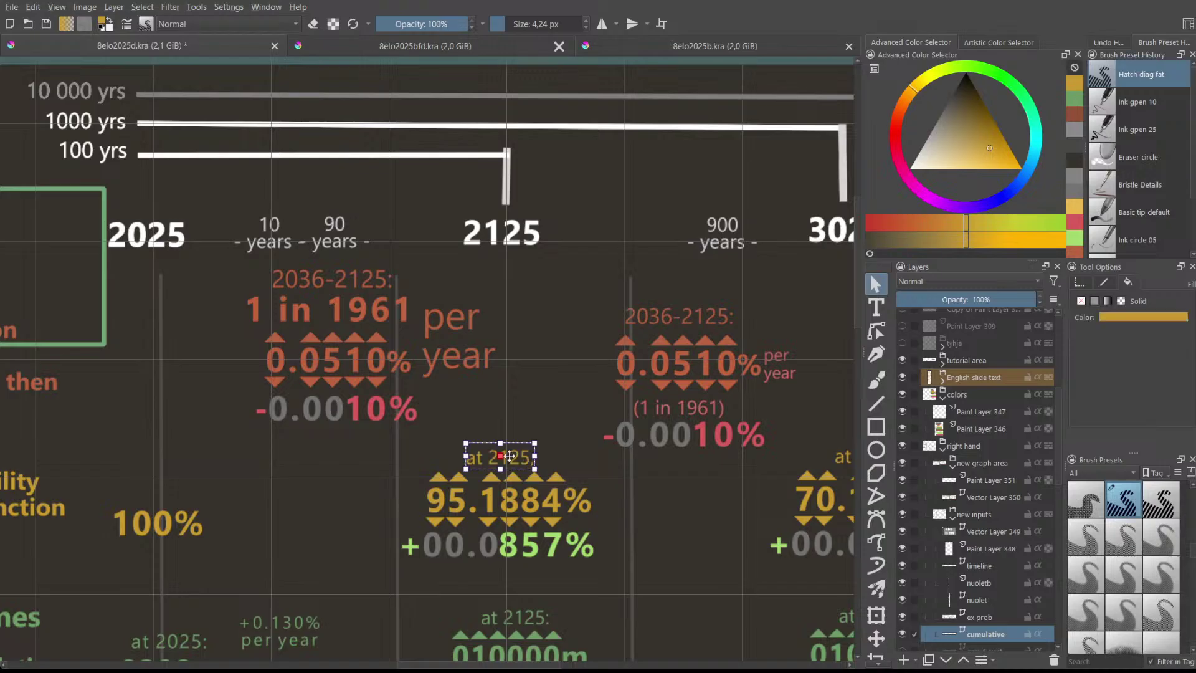
{"action": "left_click_drag", "start_coordinate": [509, 456], "coordinate": [656, 495]}
- Remove the colon from the "at 2125:" label beside the 95.1884% value and adjust its position slightly
{"action": "double_click", "coordinate": [632, 498]}
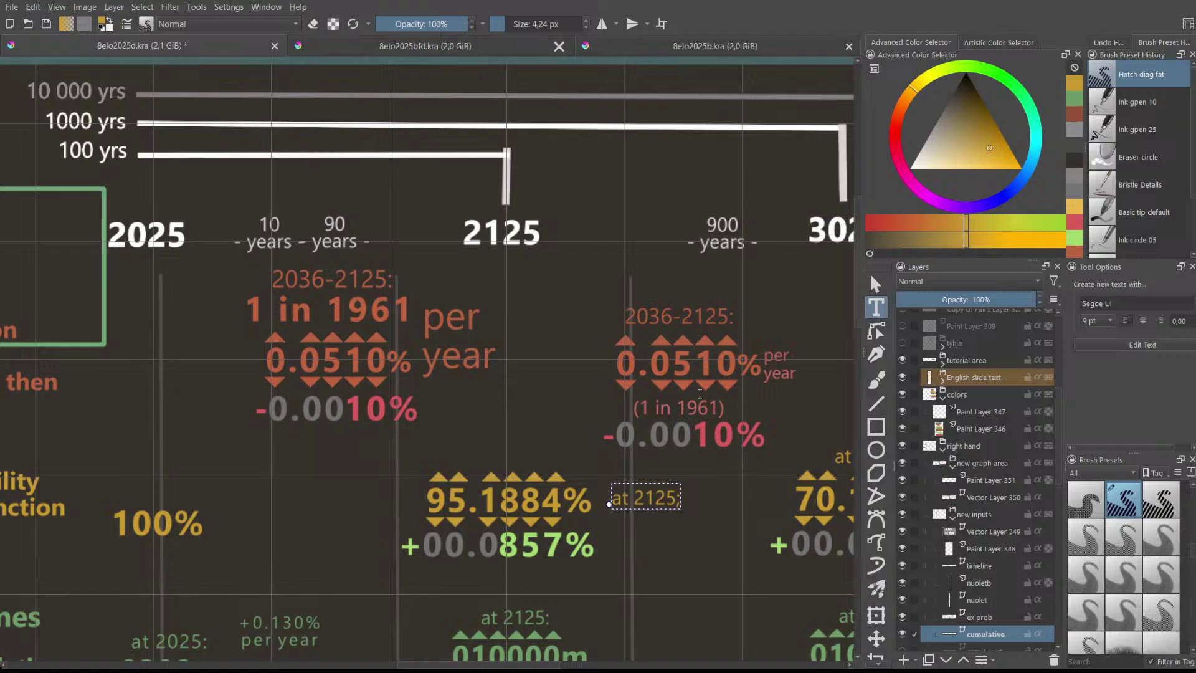
{"action": "key", "text": "Escape"}
{"action": "mouse_move", "coordinate": [666, 501]}
{"action": "left_mouse_down"}
{"action": "mouse_move", "coordinate": [654, 510]}
{"action": "mouse_move", "coordinate": [672, 509]}
{"action": "left_mouse_up"}
{"action": "left_click", "coordinate": [723, 513]}
{"action": "scroll", "coordinate": [723, 513], "scroll_direction": "down", "scroll_amount": 1}
{"action": "left_click", "coordinate": [662, 510]}
{"action": "double_click", "coordinate": [667, 508]}
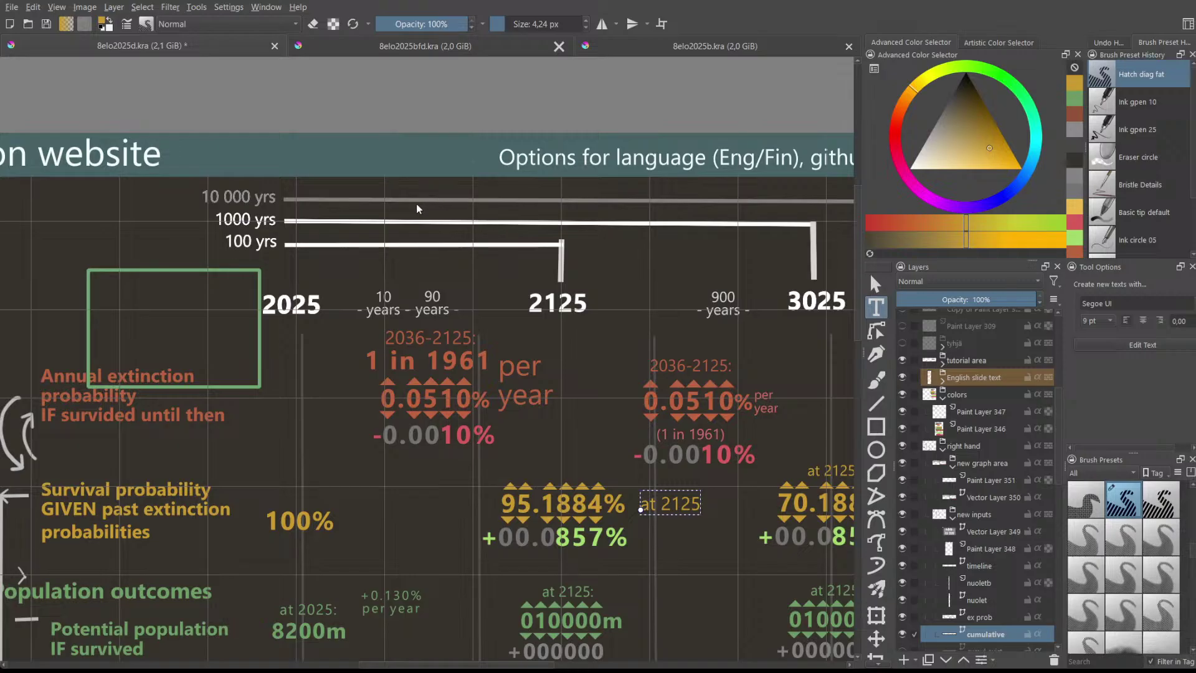
- Break the "at 2125" label onto two lines and shift it slightly up and left, level with the 95.1884% value
{"action": "key", "text": "Return"}
{"action": "left_click", "coordinate": [875, 284]}
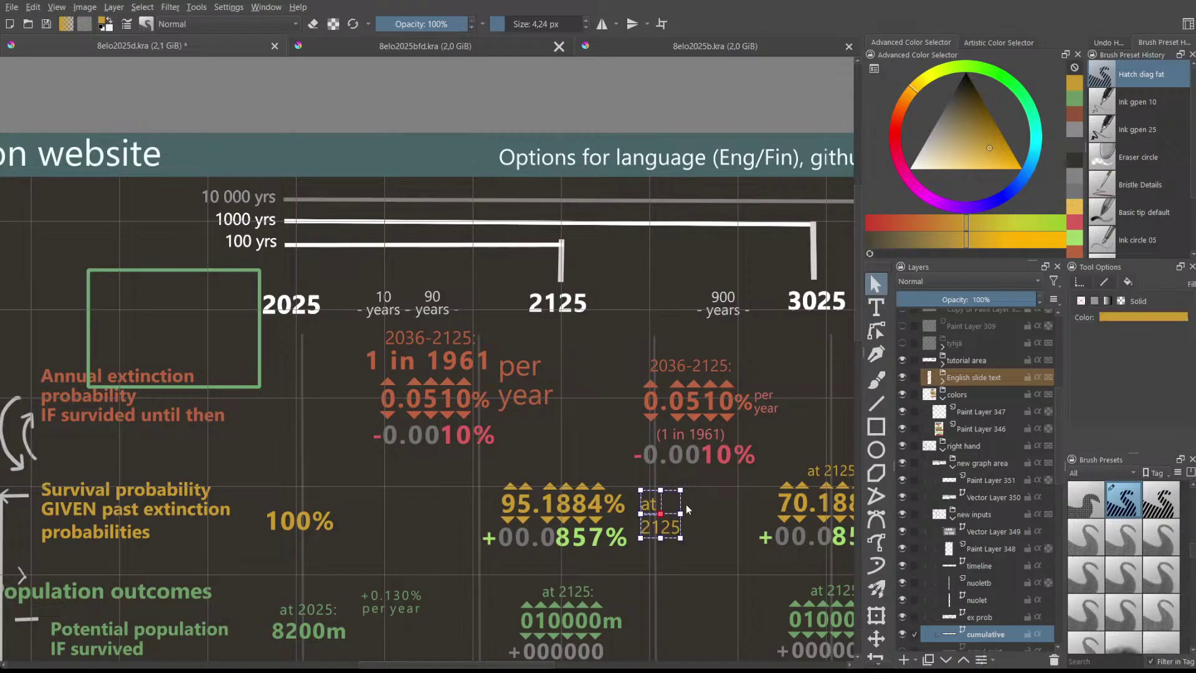
{"action": "left_click_drag", "start_coordinate": [665, 514], "coordinate": [659, 502]}
{"action": "left_click", "coordinate": [688, 598]}
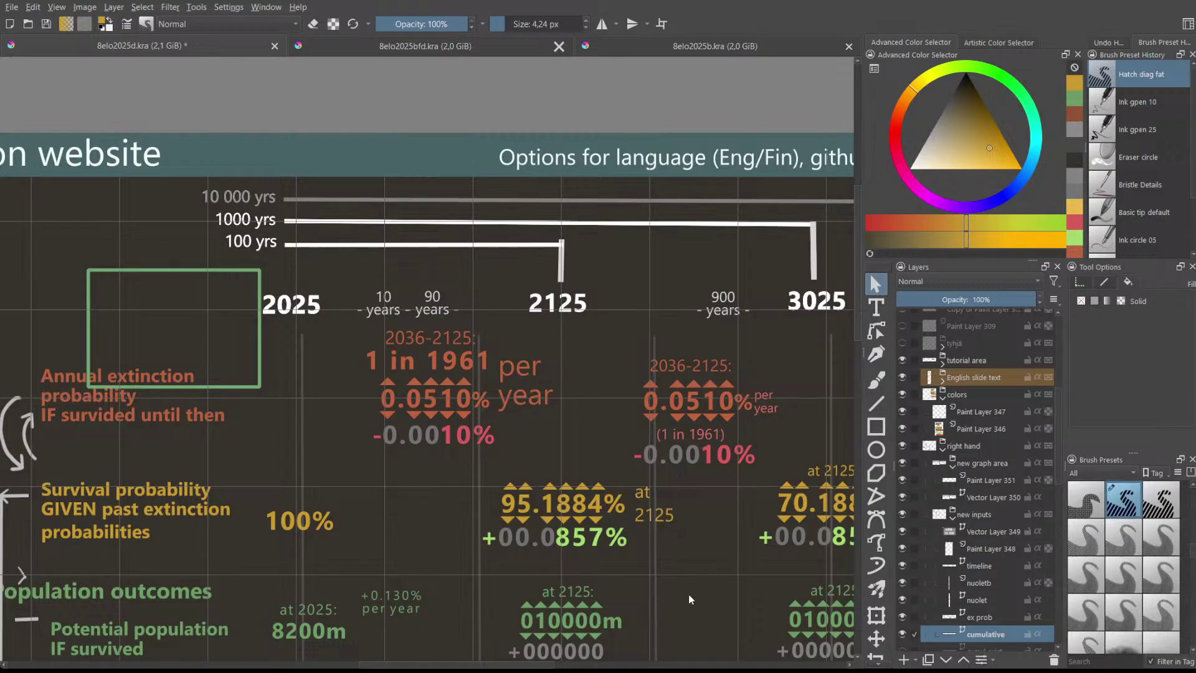
- Nudge the two-line "at 2125" label very slightly to the right, away from the 95.1884% value
{"action": "scroll", "coordinate": [649, 523], "scroll_direction": "down", "scroll_amount": 4}
{"action": "scroll", "coordinate": [633, 510], "scroll_direction": "up", "scroll_amount": 2}
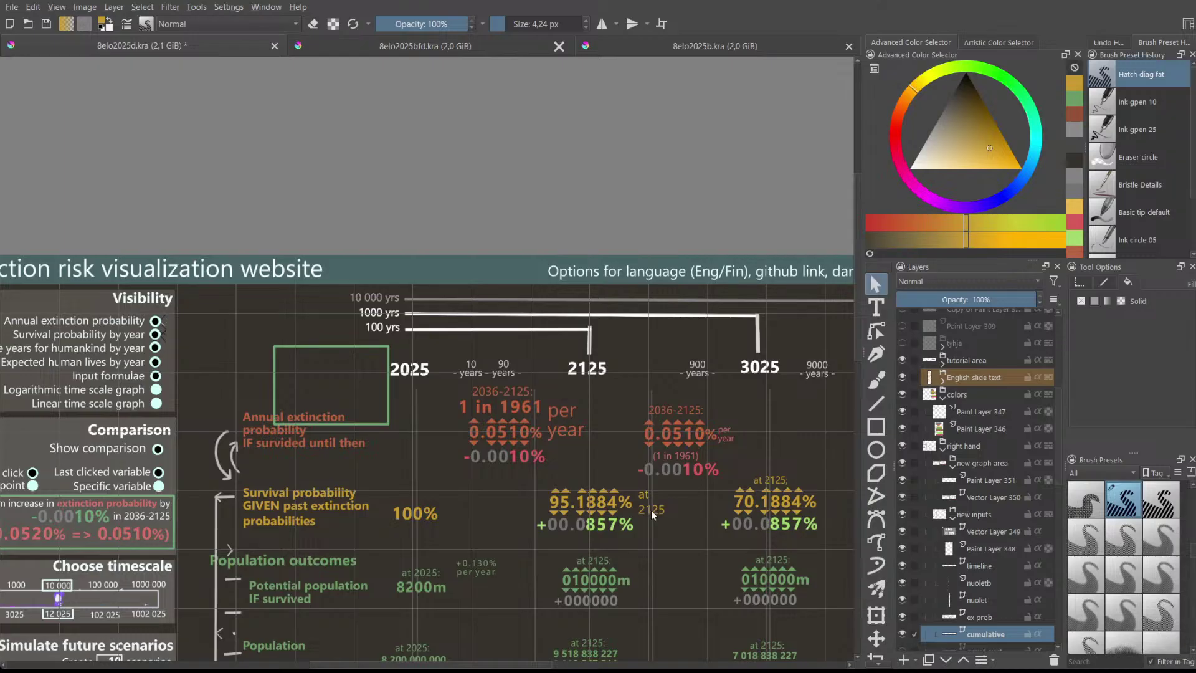
{"action": "scroll", "coordinate": [652, 510], "scroll_direction": "down", "scroll_amount": 3}
{"action": "scroll", "coordinate": [649, 517], "scroll_direction": "up", "scroll_amount": 3}
{"action": "left_click", "coordinate": [649, 510]}
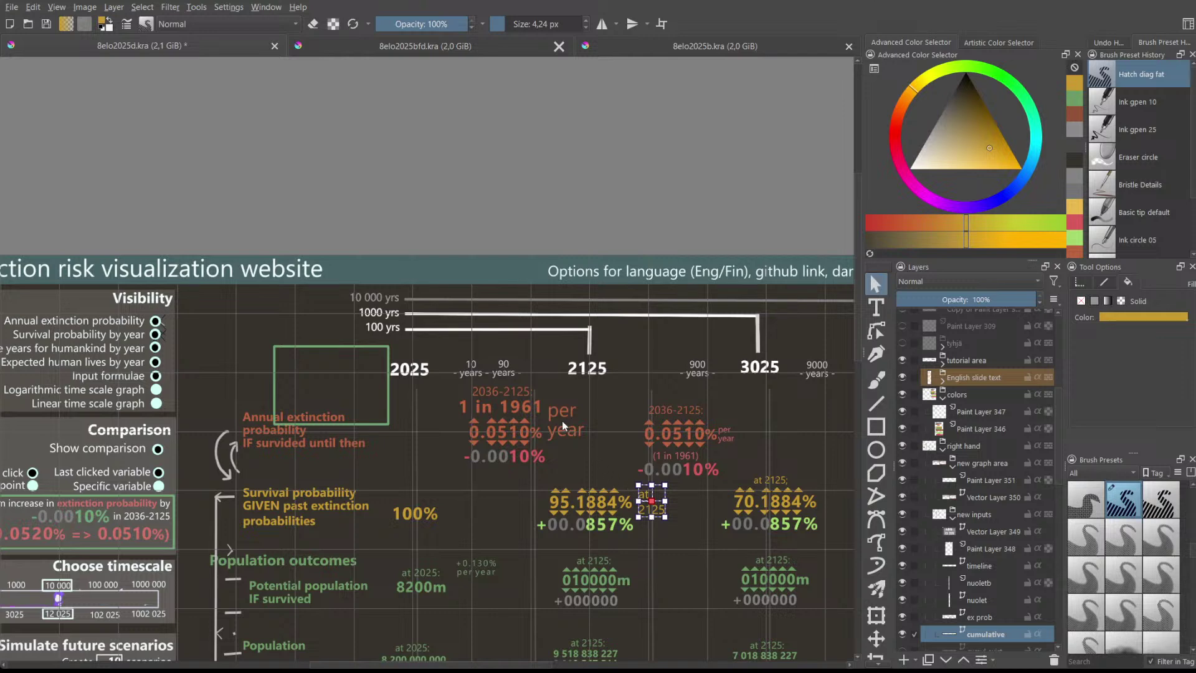
{"action": "key", "text": "ctrl+shift+a"}
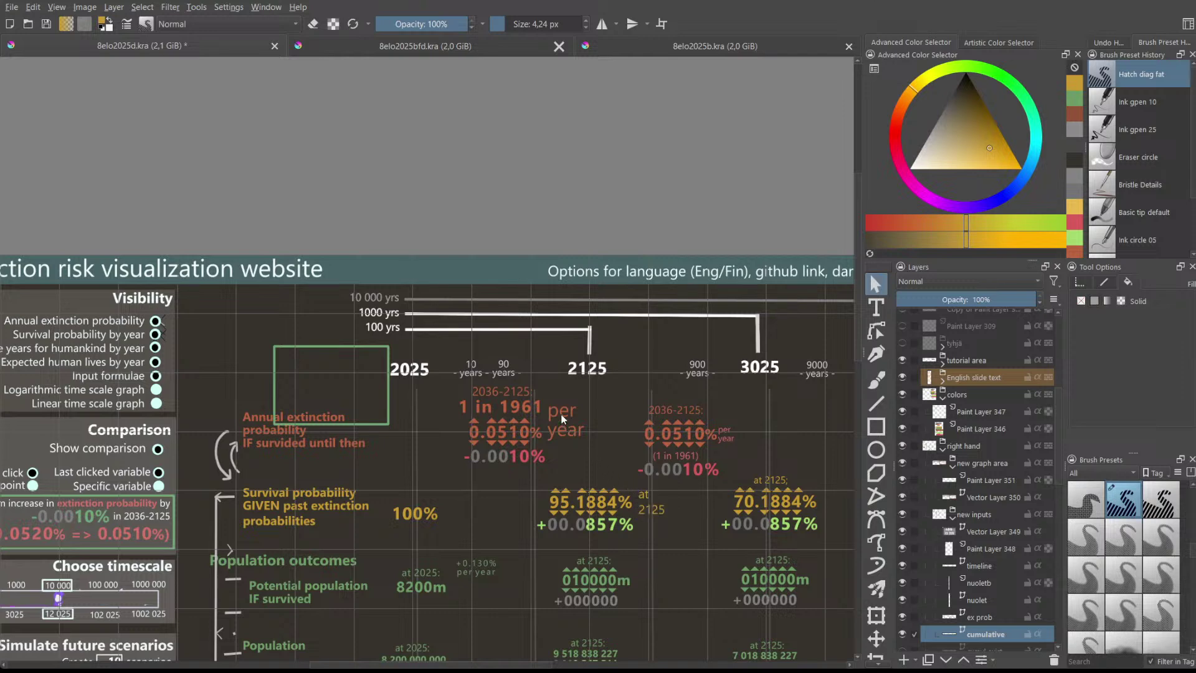
{"action": "scroll", "coordinate": [562, 418], "scroll_direction": "up", "scroll_amount": 4}
{"action": "scroll", "coordinate": [562, 418], "scroll_direction": "down", "scroll_amount": 2}
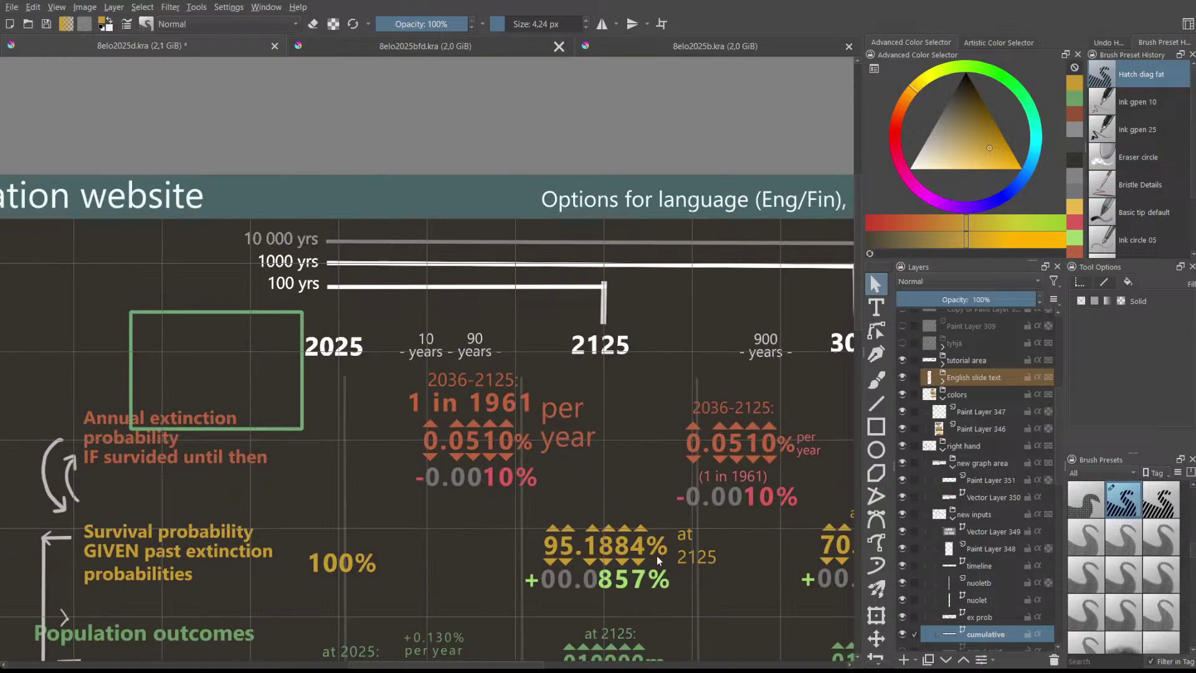
{"action": "left_click", "coordinate": [690, 564]}
{"action": "left_click_drag", "start_coordinate": [691, 549], "coordinate": [693, 548]}
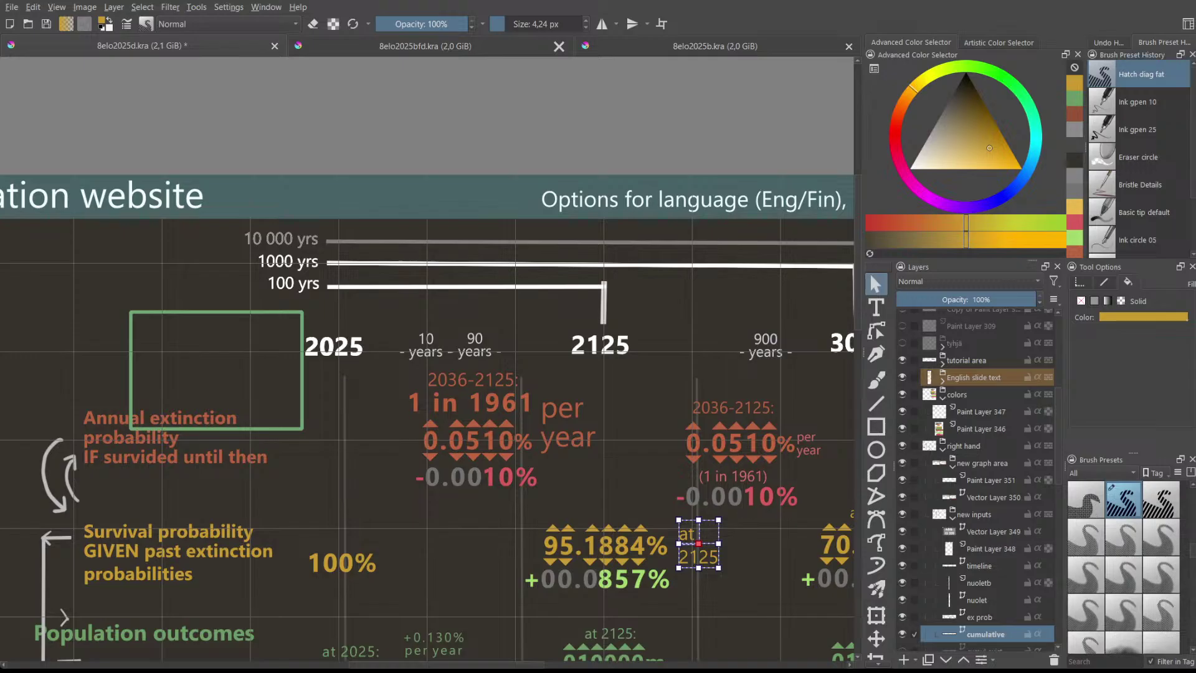
{"action": "left_click", "coordinate": [737, 521]}
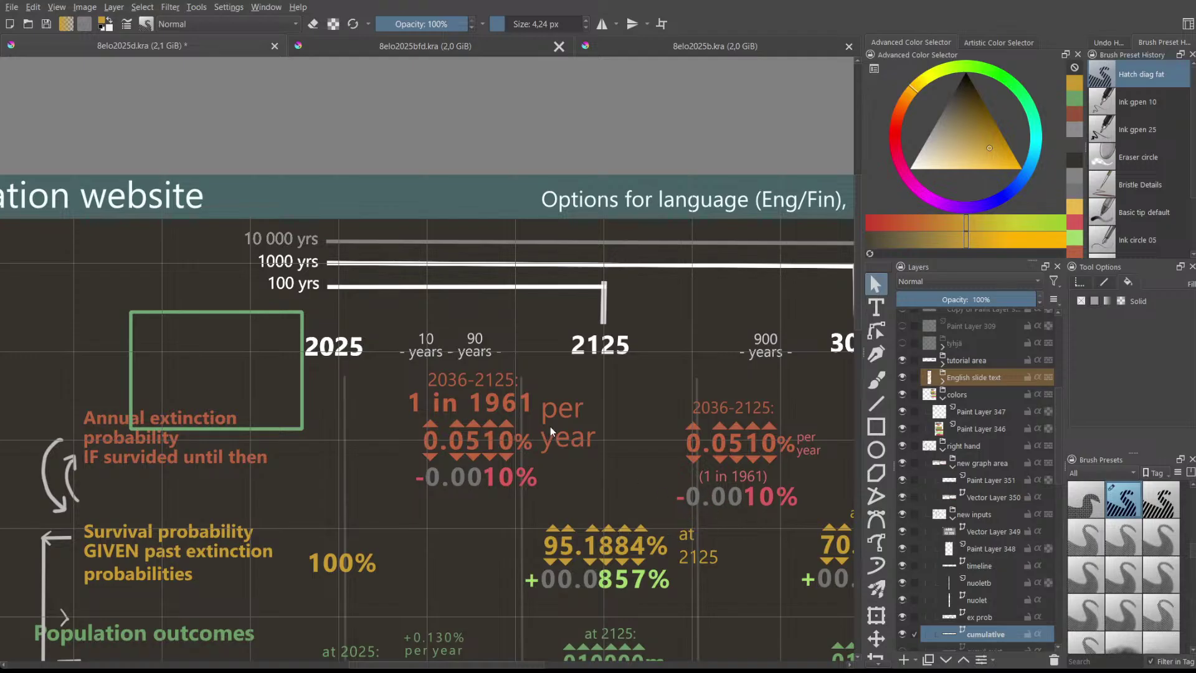
- Examine the timeline's extinction and survival values with their "per year" and "at 2125" labels, both close up and within the whole layout
{"action": "scroll", "coordinate": [559, 439], "scroll_direction": "up", "scroll_amount": 1}
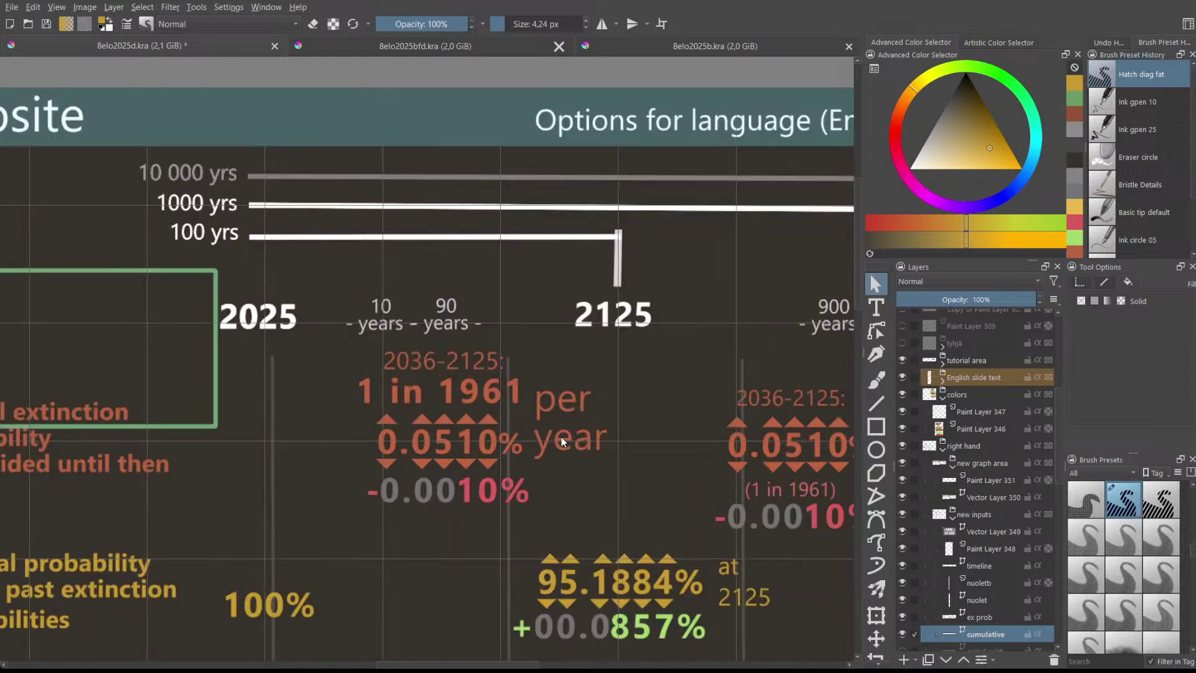
{"action": "scroll", "coordinate": [565, 428], "scroll_direction": "down", "scroll_amount": 2}
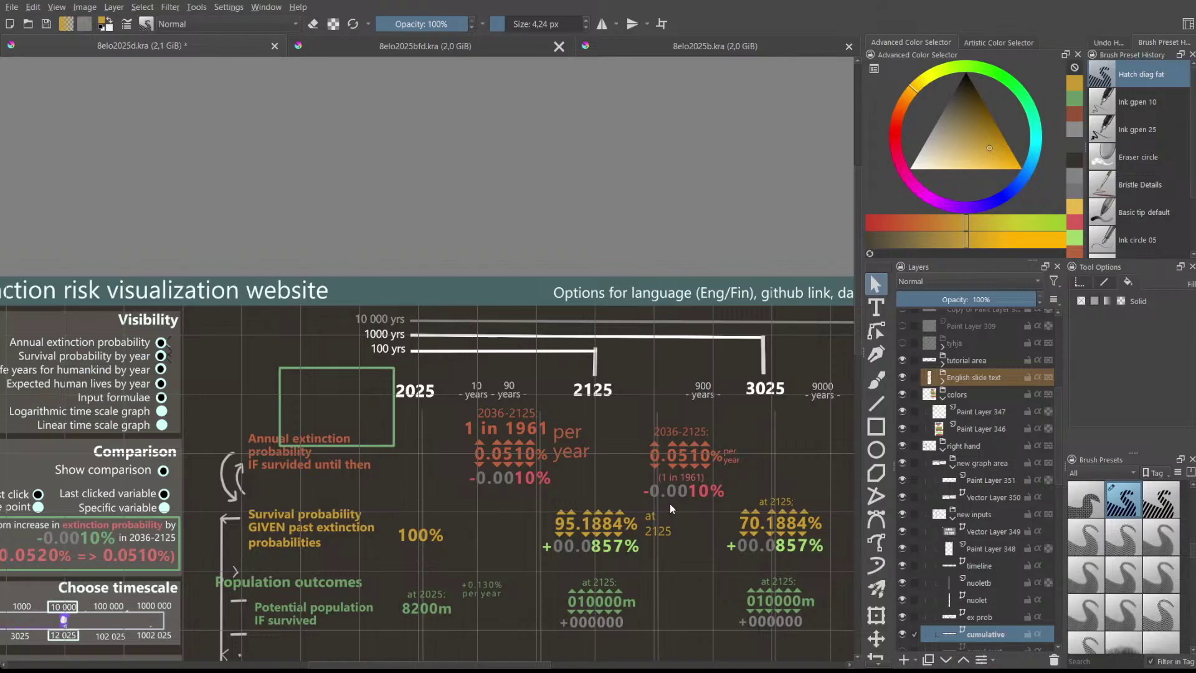
{"action": "scroll", "coordinate": [660, 523], "scroll_direction": "up", "scroll_amount": 6}
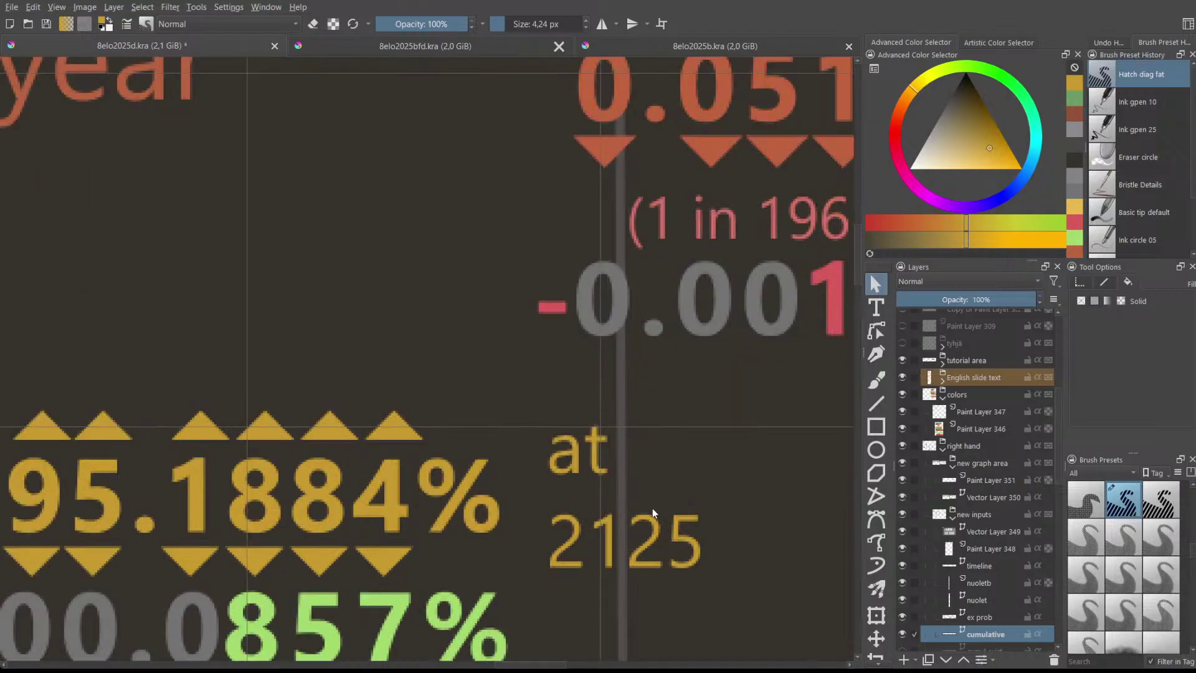
{"action": "scroll", "coordinate": [614, 343], "scroll_direction": "up", "scroll_amount": 2}
{"action": "scroll", "coordinate": [614, 344], "scroll_direction": "down", "scroll_amount": 6}
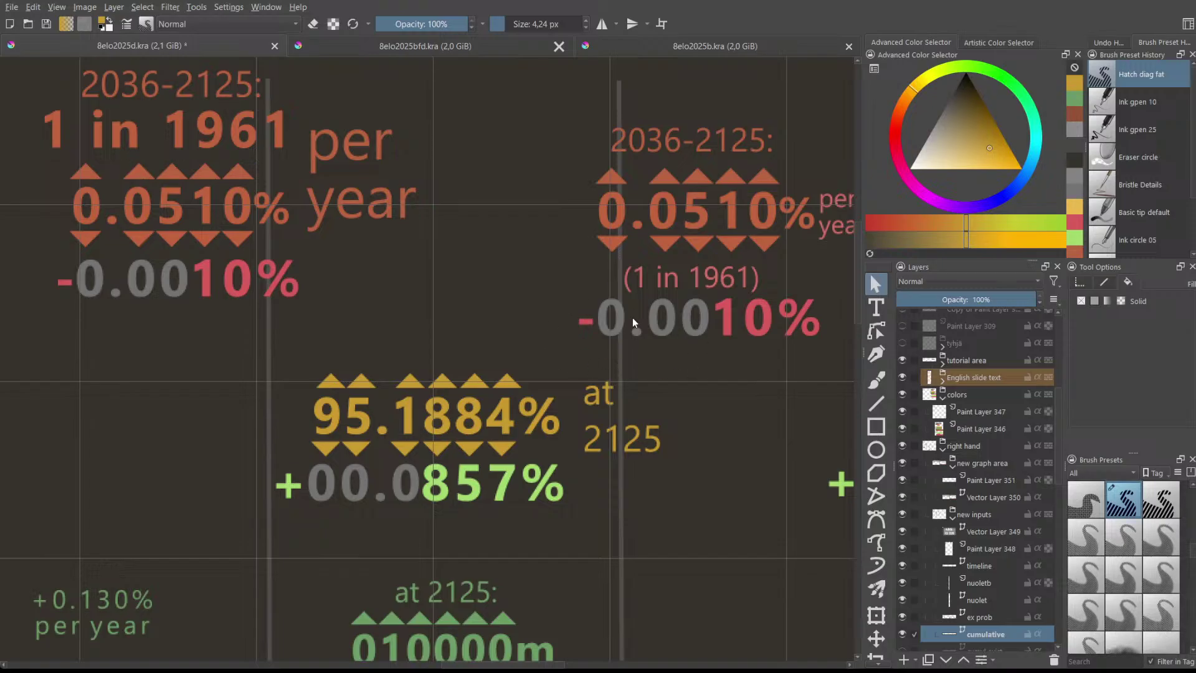
{"action": "scroll", "coordinate": [715, 276], "scroll_direction": "down", "scroll_amount": 2}
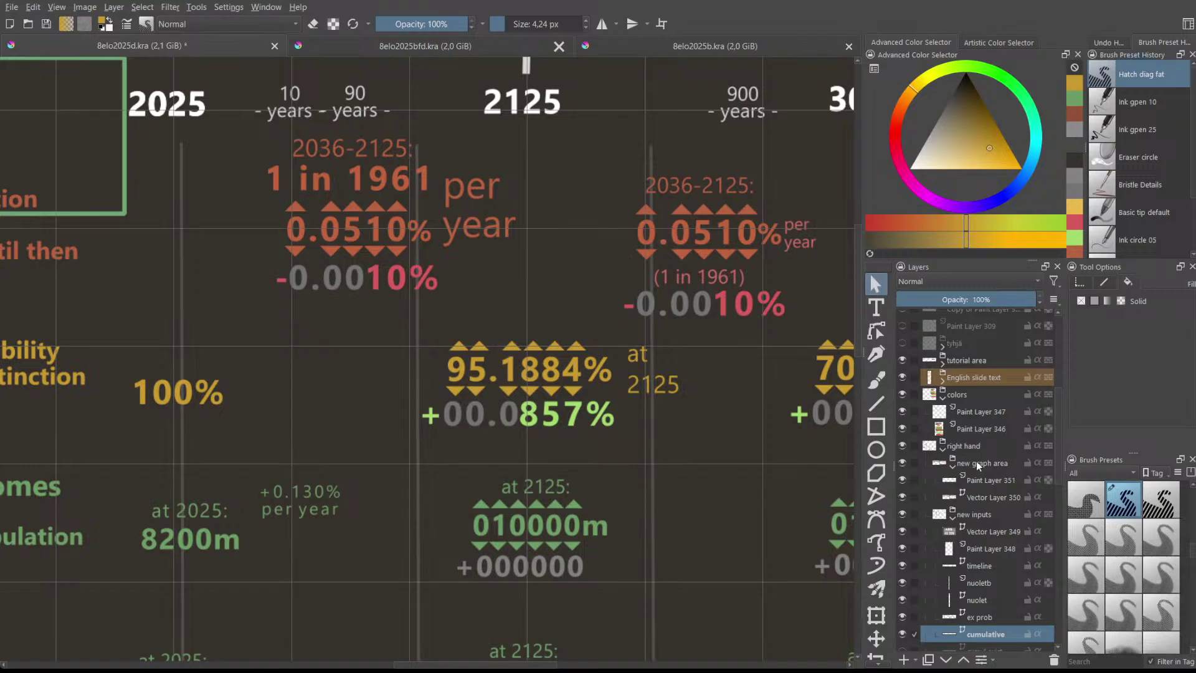
{"action": "scroll", "coordinate": [768, 457], "scroll_direction": "down", "scroll_amount": 3}
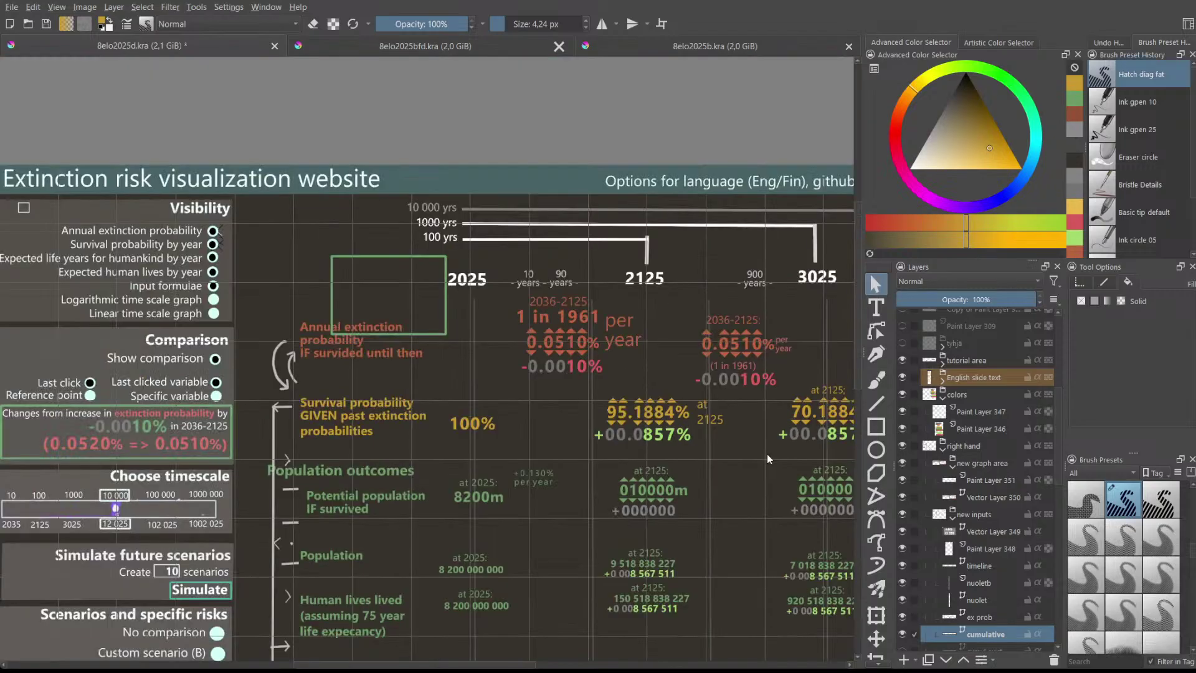
{"action": "scroll", "coordinate": [768, 459], "scroll_direction": "up", "scroll_amount": 3}
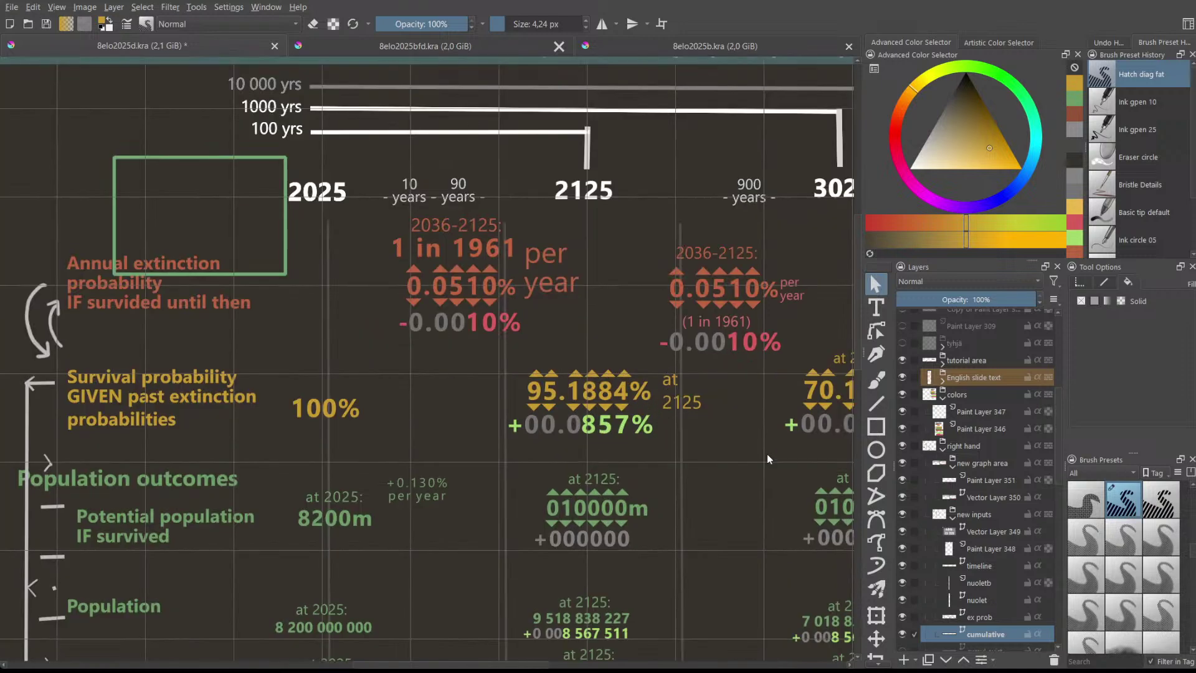
{"action": "scroll", "coordinate": [767, 458], "scroll_direction": "down", "scroll_amount": 3}
{"action": "scroll", "coordinate": [767, 458], "scroll_direction": "up", "scroll_amount": 3}
{"action": "scroll", "coordinate": [767, 458], "scroll_direction": "down", "scroll_amount": 1}
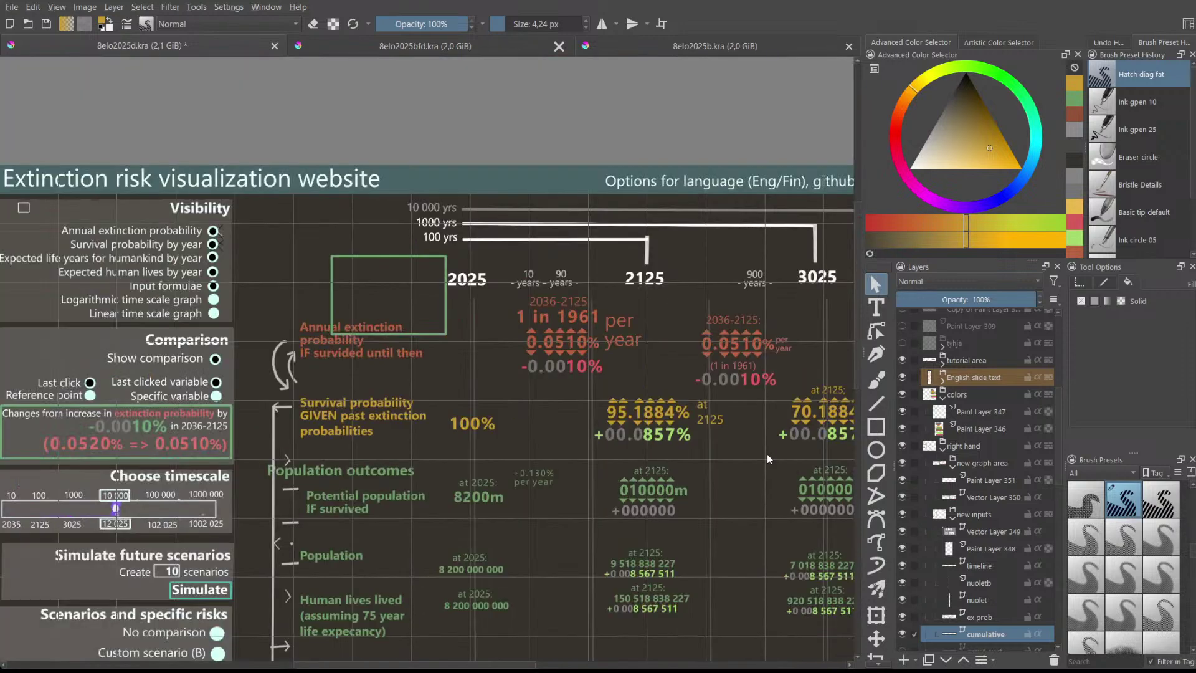
{"action": "scroll", "coordinate": [767, 459], "scroll_direction": "down", "scroll_amount": 1}
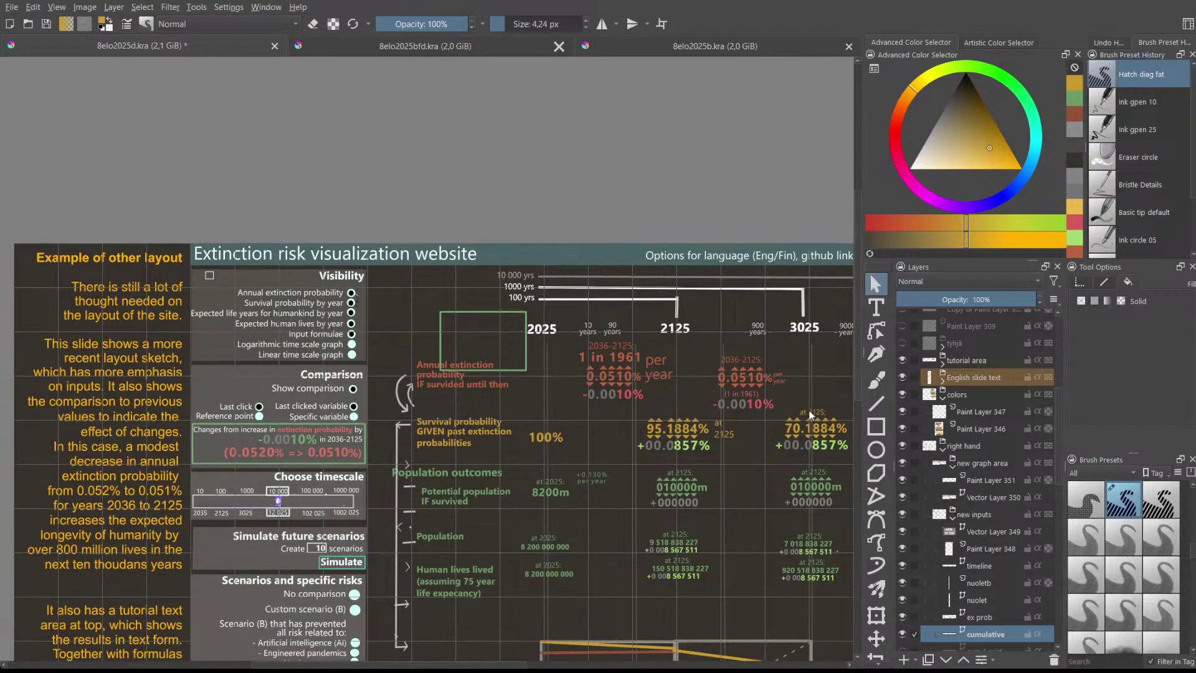
{"action": "scroll", "coordinate": [749, 372], "scroll_direction": "up", "scroll_amount": 3}
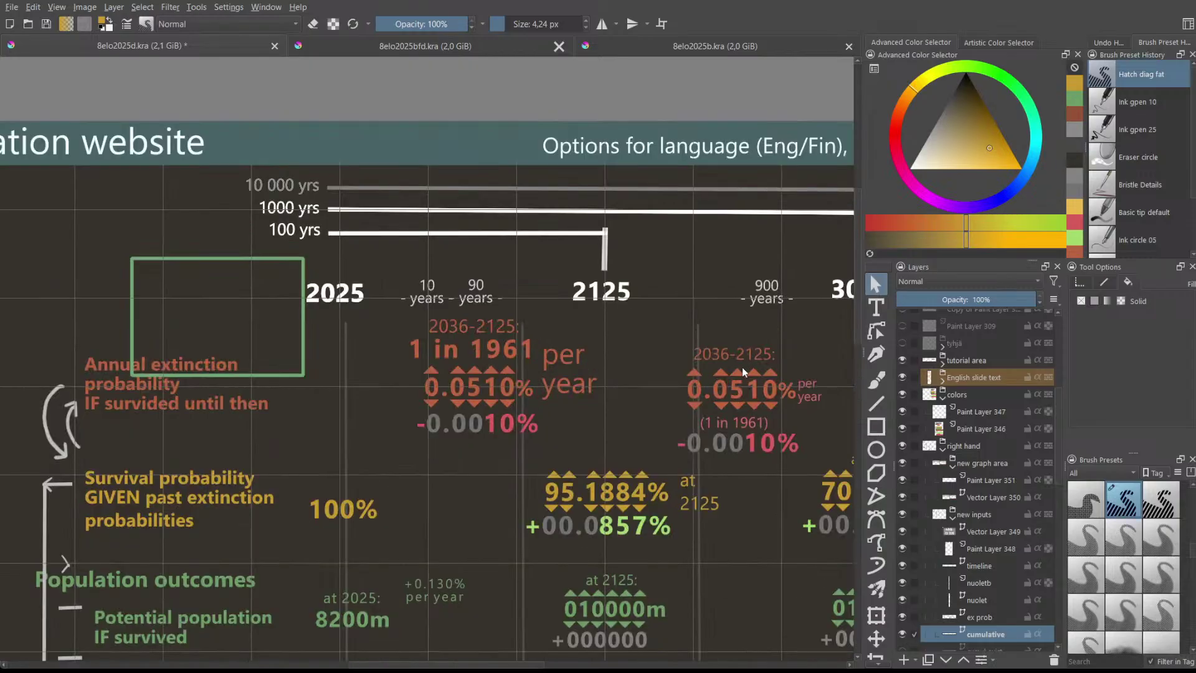
{"action": "scroll", "coordinate": [729, 367], "scroll_direction": "down", "scroll_amount": 3}
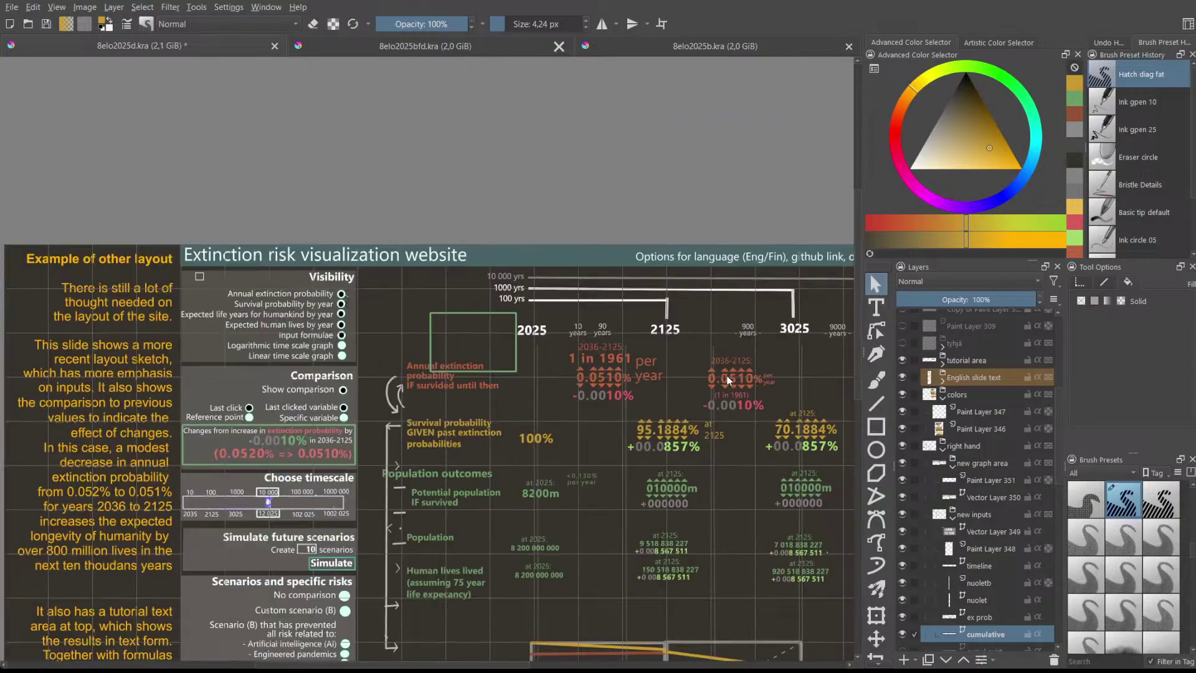
{"action": "scroll", "coordinate": [854, 339], "scroll_direction": "down", "scroll_amount": 3}
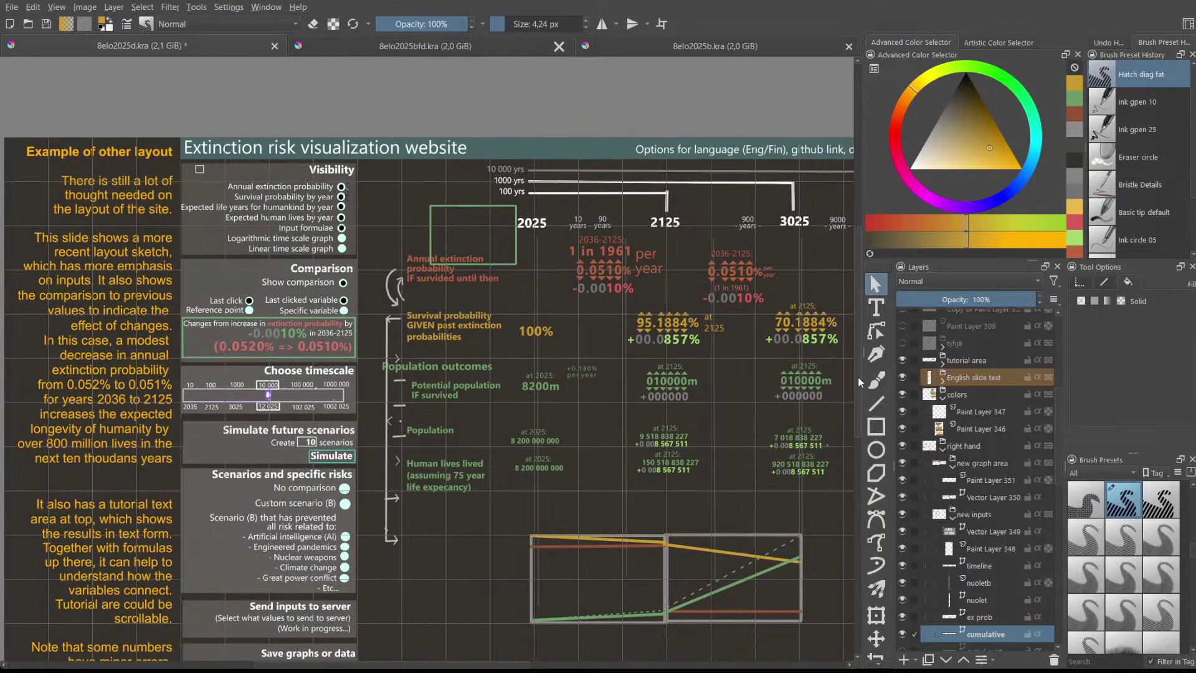
{"action": "scroll", "coordinate": [791, 581], "scroll_direction": "up", "scroll_amount": 1}
{"action": "scroll", "coordinate": [791, 580], "scroll_direction": "down", "scroll_amount": 2}
{"action": "scroll", "coordinate": [860, 385], "scroll_direction": "down", "scroll_amount": 1}
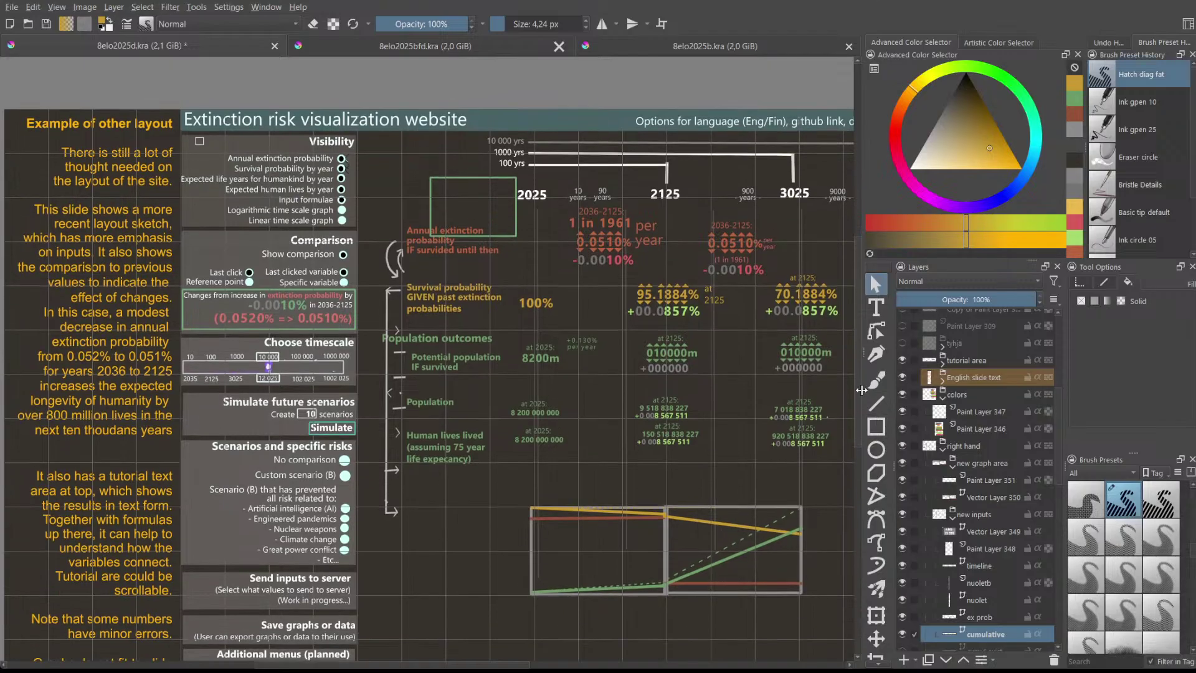
{"action": "scroll", "coordinate": [861, 387], "scroll_direction": "down", "scroll_amount": 1}
{"action": "left_click_drag", "start_coordinate": [519, 666], "coordinate": [535, 665]}
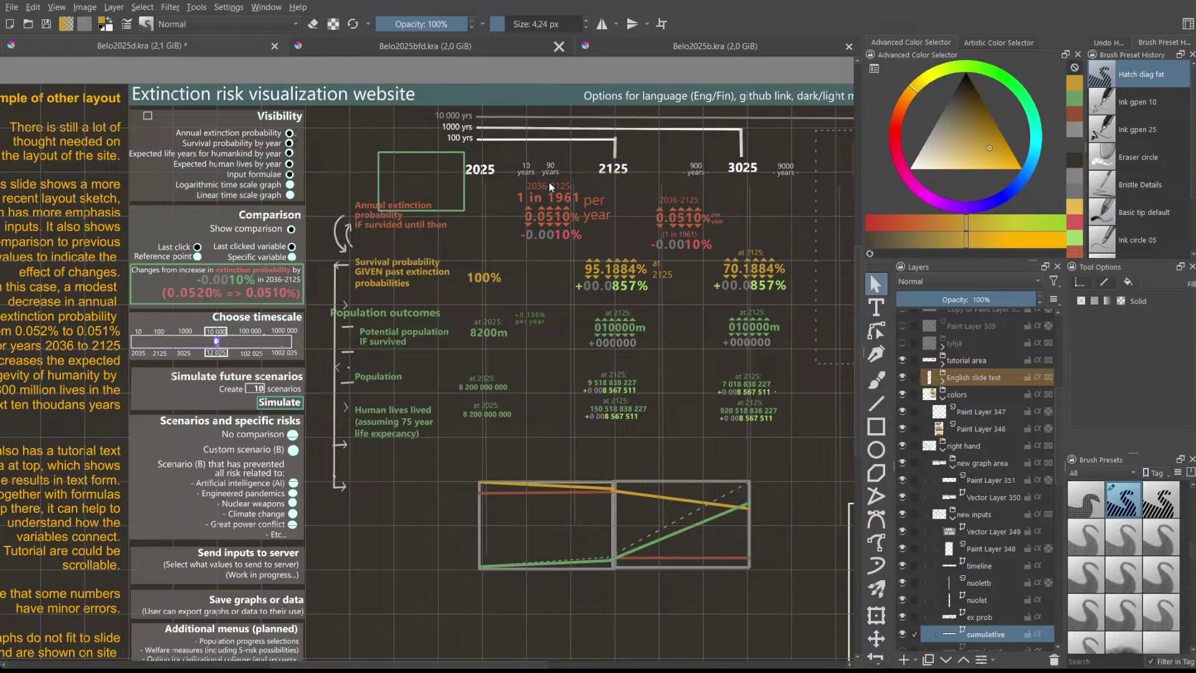
{"action": "scroll", "coordinate": [548, 182], "scroll_direction": "up", "scroll_amount": 5}
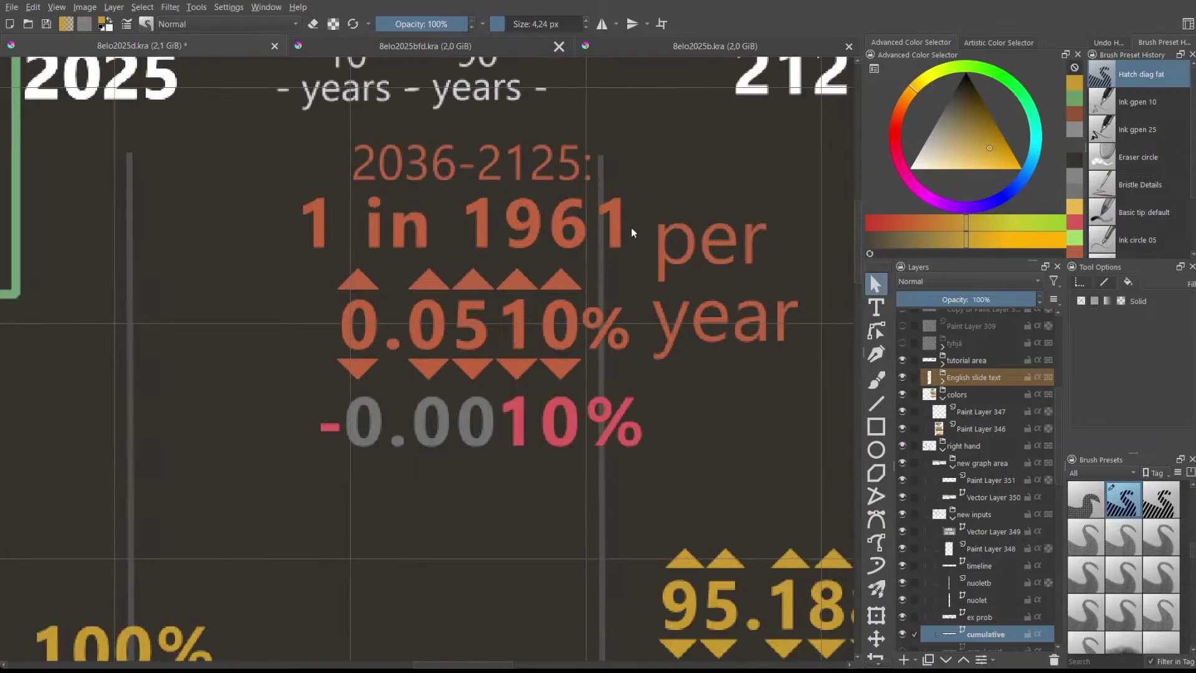
{"action": "scroll", "coordinate": [630, 227], "scroll_direction": "down", "scroll_amount": 2}
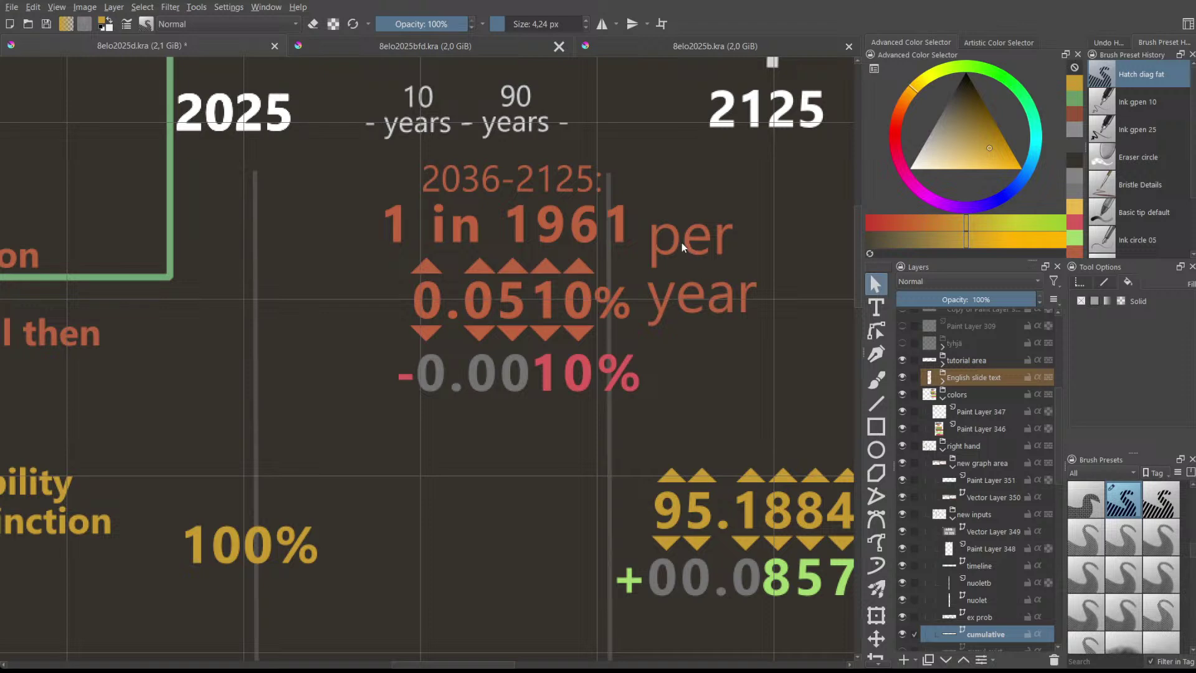
{"action": "scroll", "coordinate": [824, 245], "scroll_direction": "down", "scroll_amount": 2}
{"action": "left_click_drag", "start_coordinate": [444, 665], "coordinate": [501, 664]}
{"action": "scroll", "coordinate": [474, 321], "scroll_direction": "up", "scroll_amount": 2}
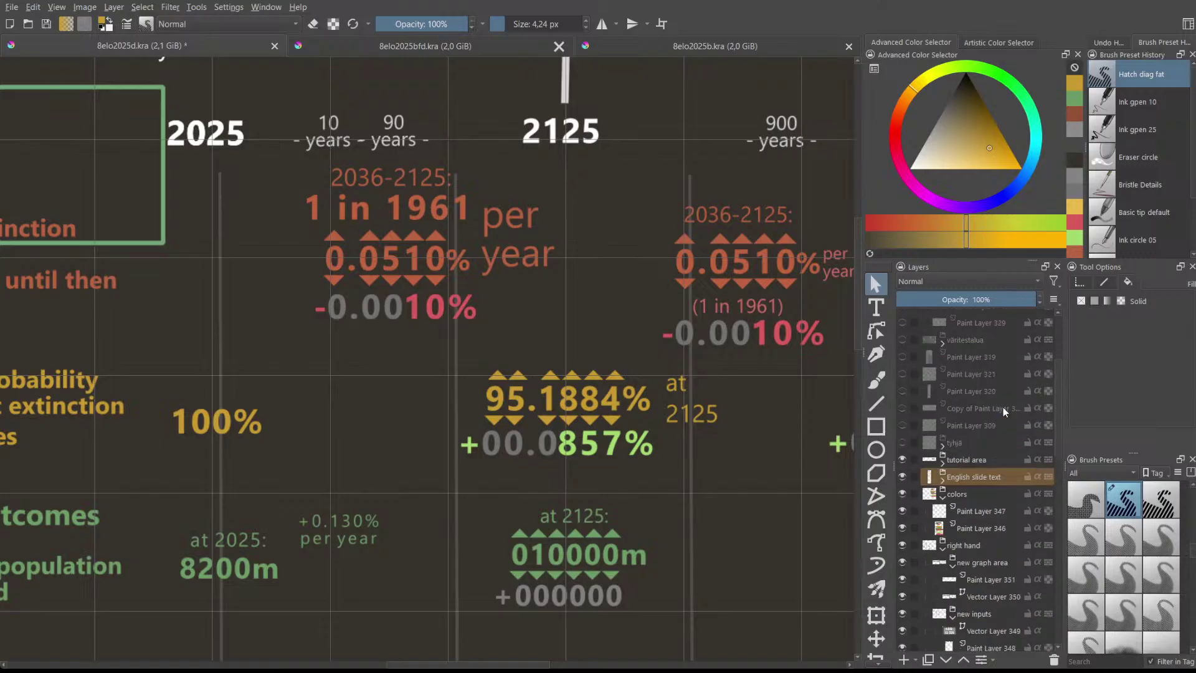
- On the ex prob layer, remove the bold from the "1 in 1961" text and nudge it slightly right above the 0.0510% value
{"action": "scroll", "coordinate": [1004, 554], "scroll_direction": "down", "scroll_amount": 1}
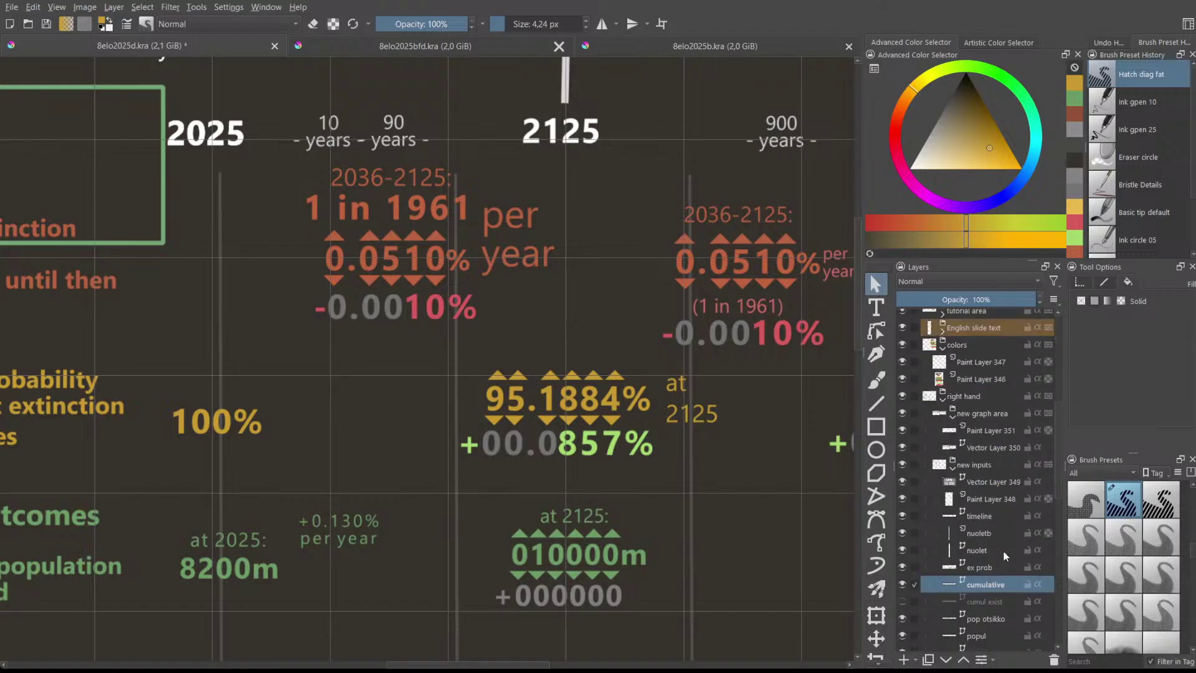
{"action": "left_click", "coordinate": [995, 564]}
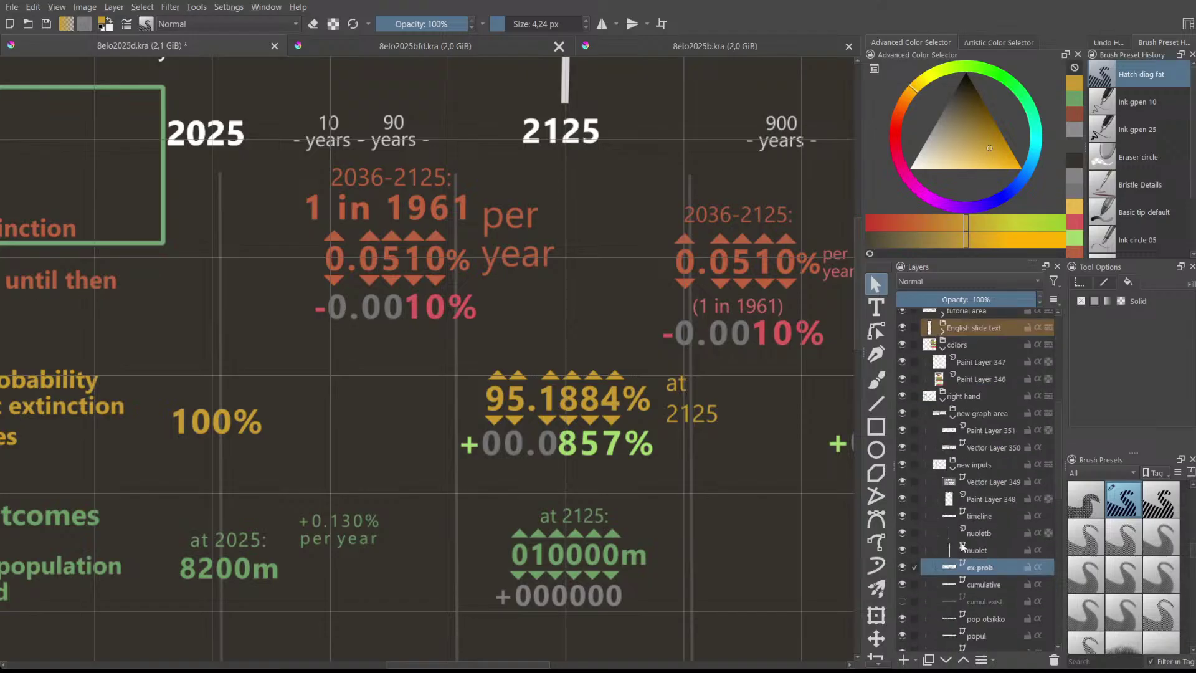
{"action": "double_click", "coordinate": [394, 209]}
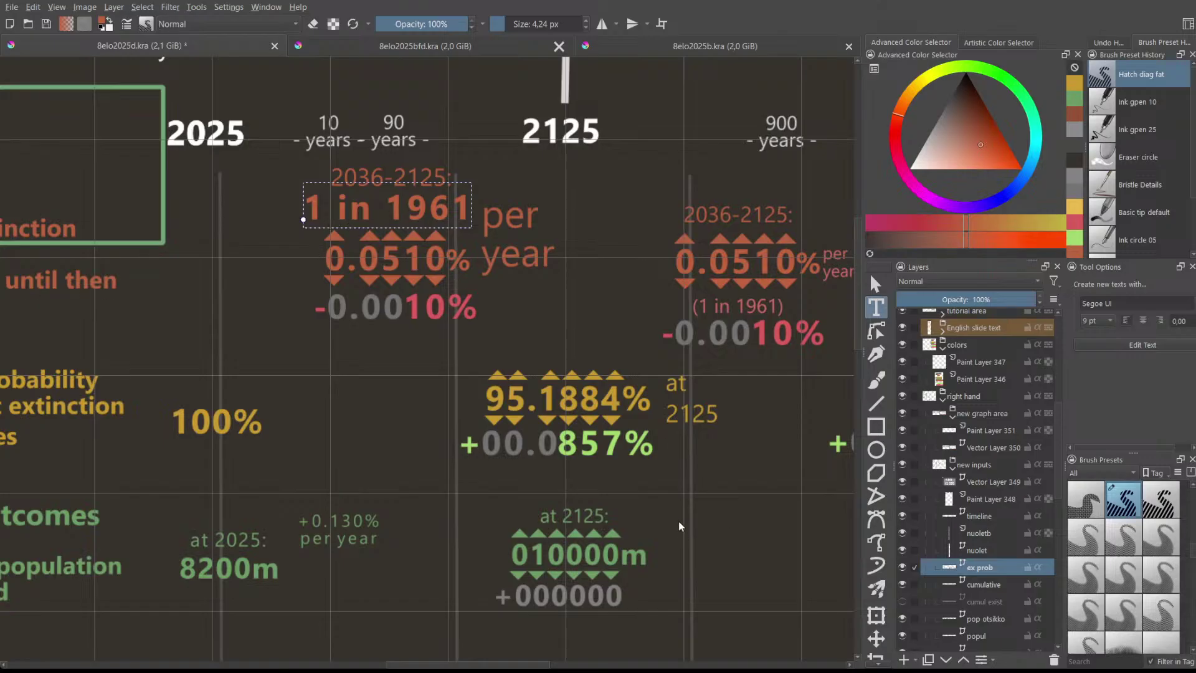
{"action": "key", "text": "ctrl+b"}
{"action": "key", "text": "Escape"}
{"action": "left_click_drag", "start_coordinate": [412, 203], "coordinate": [420, 202]}
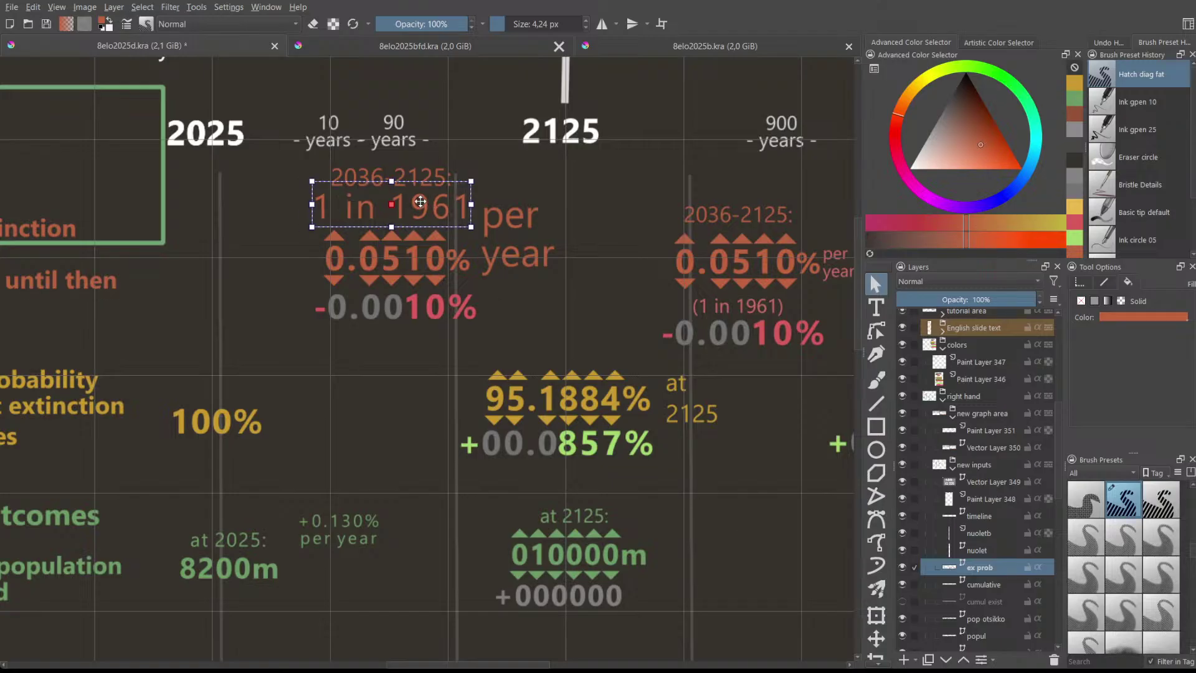
- Make the "1 in 1961" text slightly smaller and nudge it right to centre it above the 0.0510% value
{"action": "left_click", "coordinate": [520, 165]}
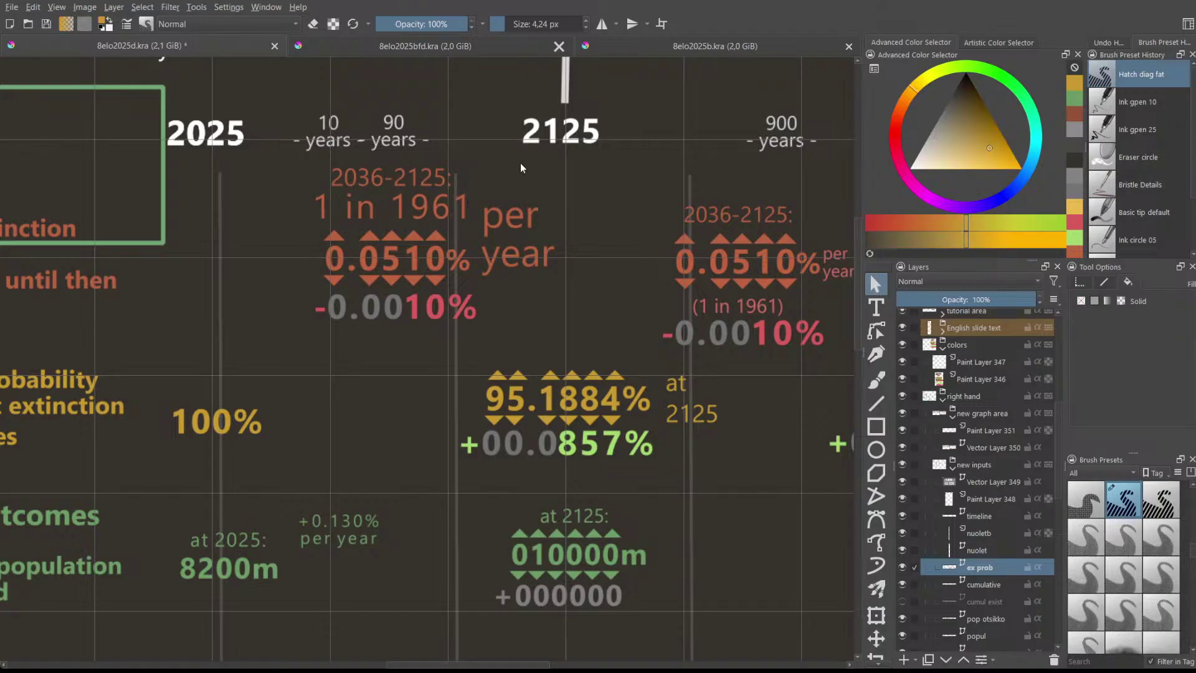
{"action": "left_click", "coordinate": [355, 256]}
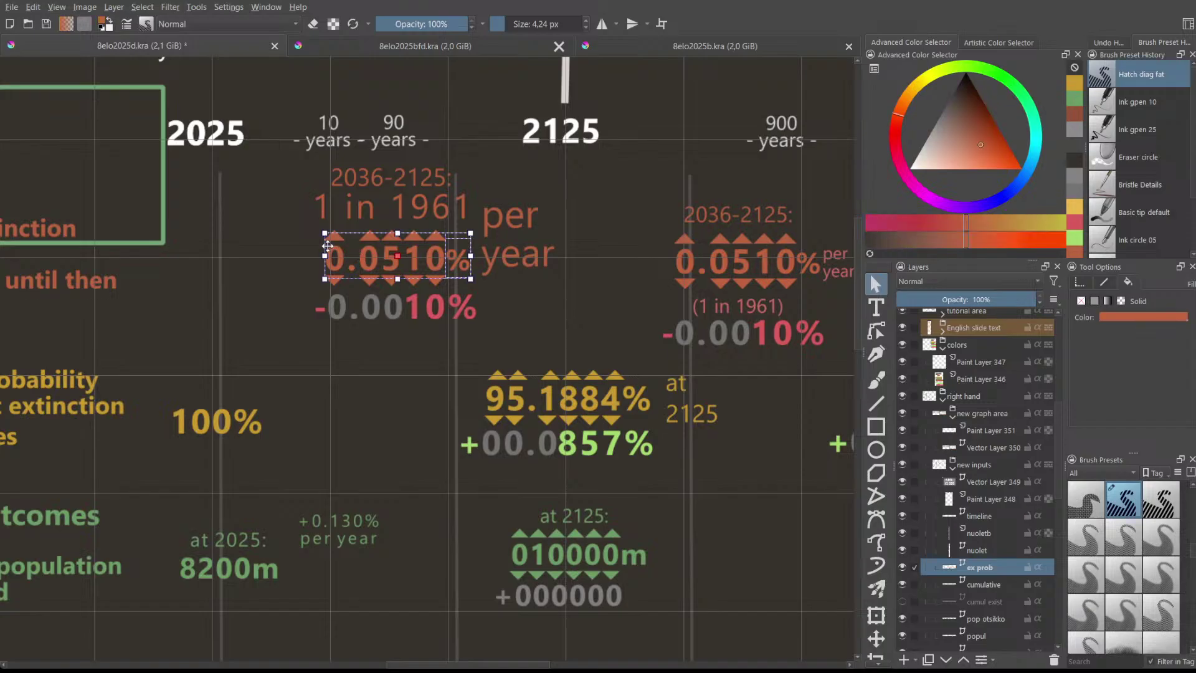
{"action": "left_click", "coordinate": [300, 234]}
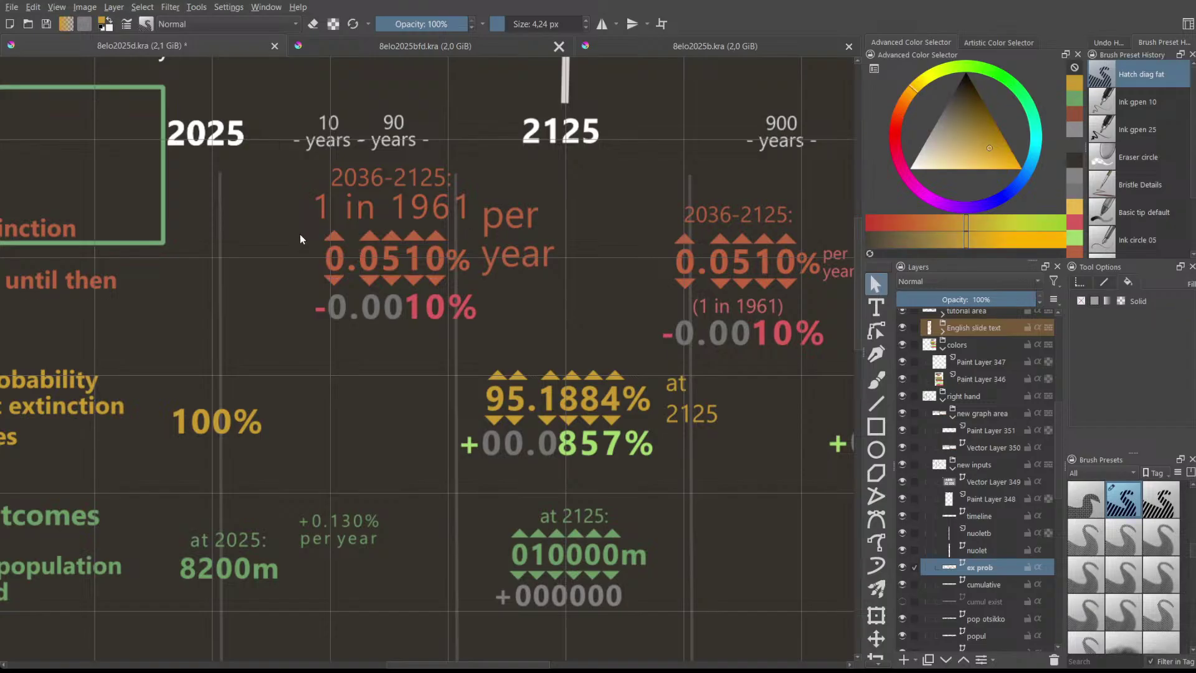
{"action": "double_click", "coordinate": [373, 207]}
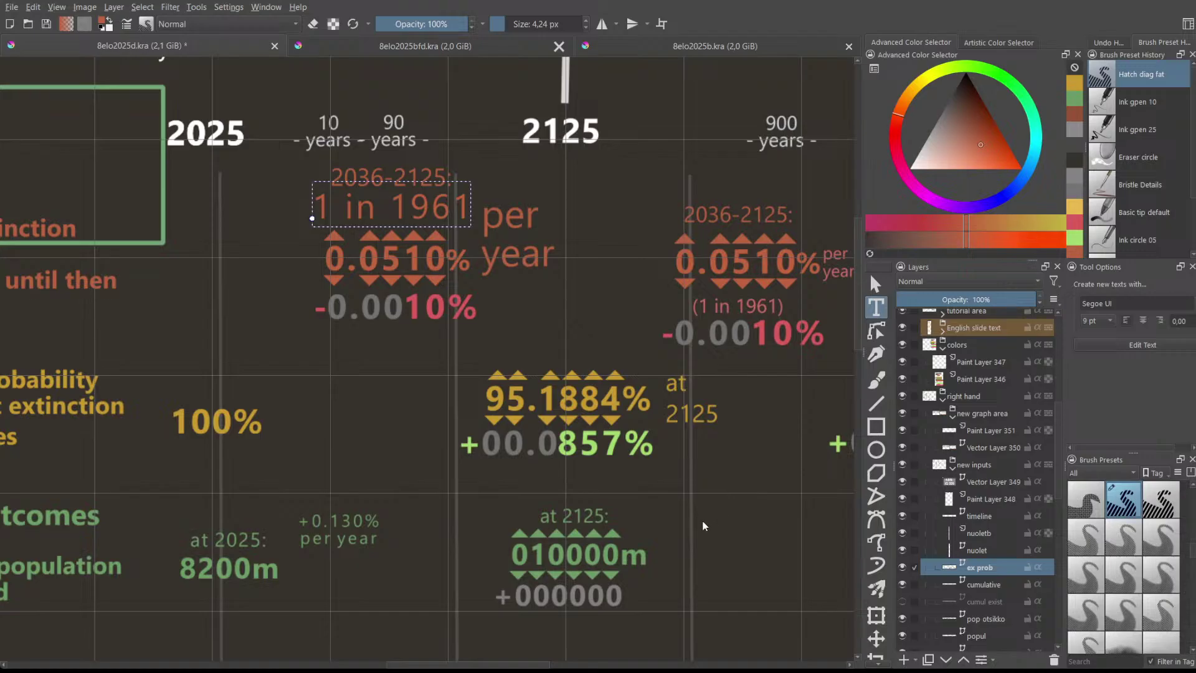
{"action": "key", "text": "Escape"}
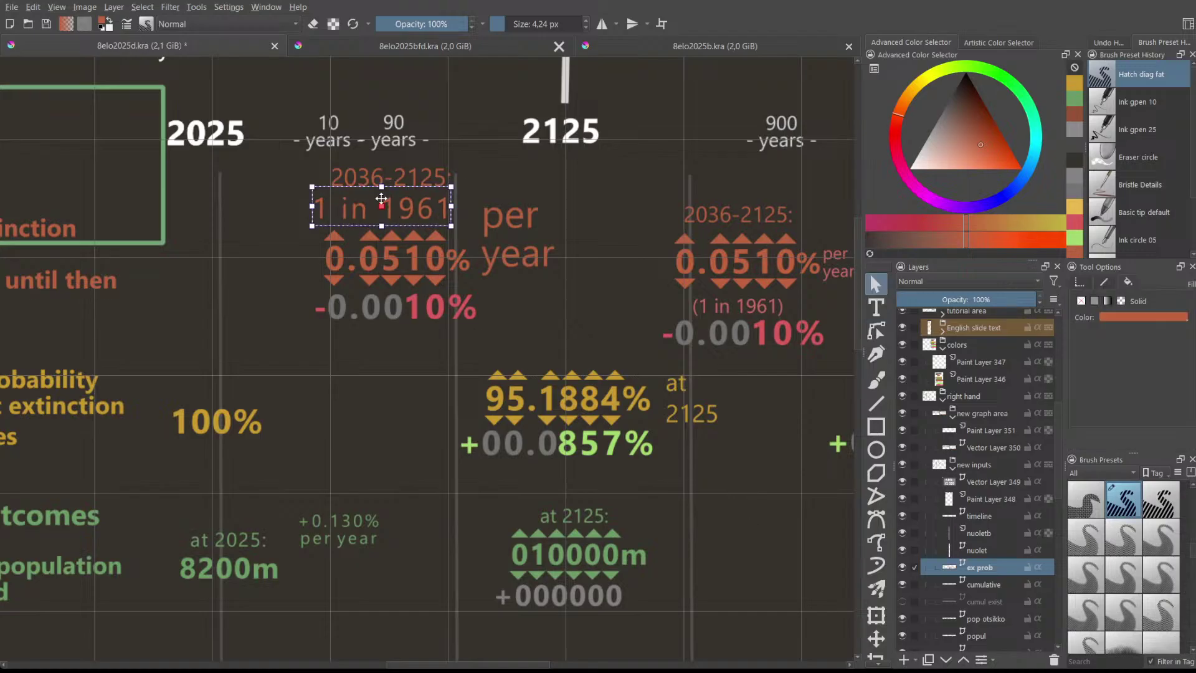
{"action": "left_click_drag", "start_coordinate": [381, 198], "coordinate": [388, 198]}
- Move the "2036-2125:" label above the "1 in 1961" text up to just over the "10 years" and "90 years" labels
{"action": "left_click", "coordinate": [431, 185]}
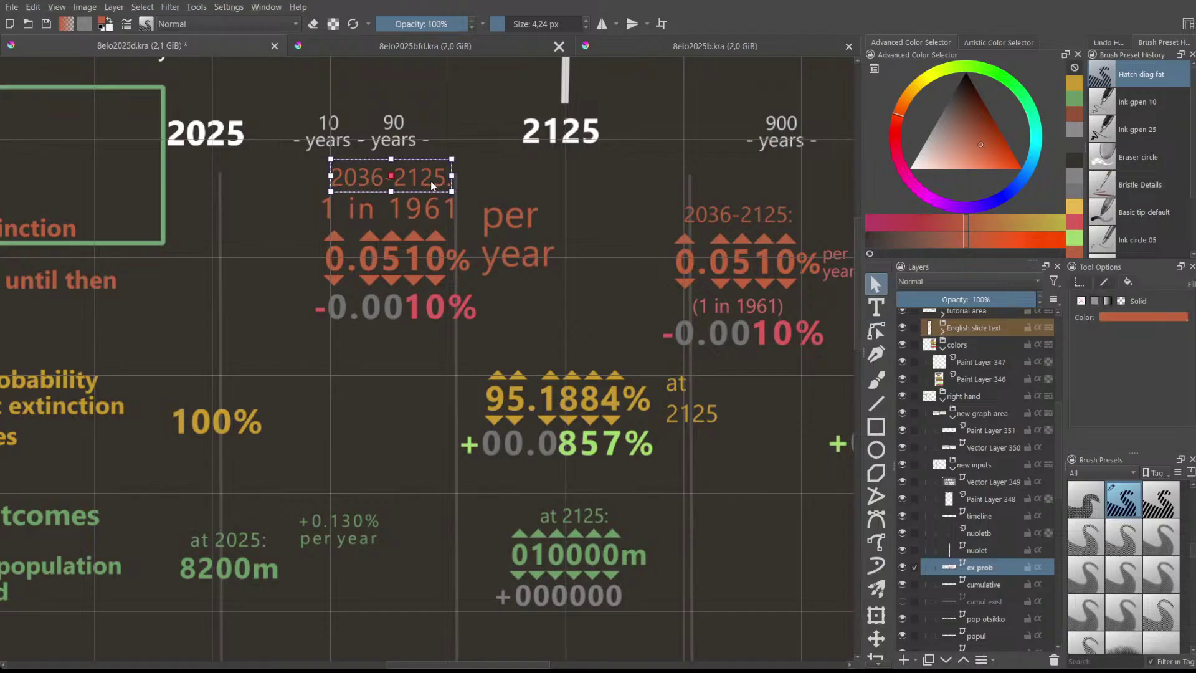
{"action": "left_click_drag", "start_coordinate": [417, 172], "coordinate": [423, 69]}
{"action": "scroll", "coordinate": [453, 150], "scroll_direction": "down", "scroll_amount": 1}
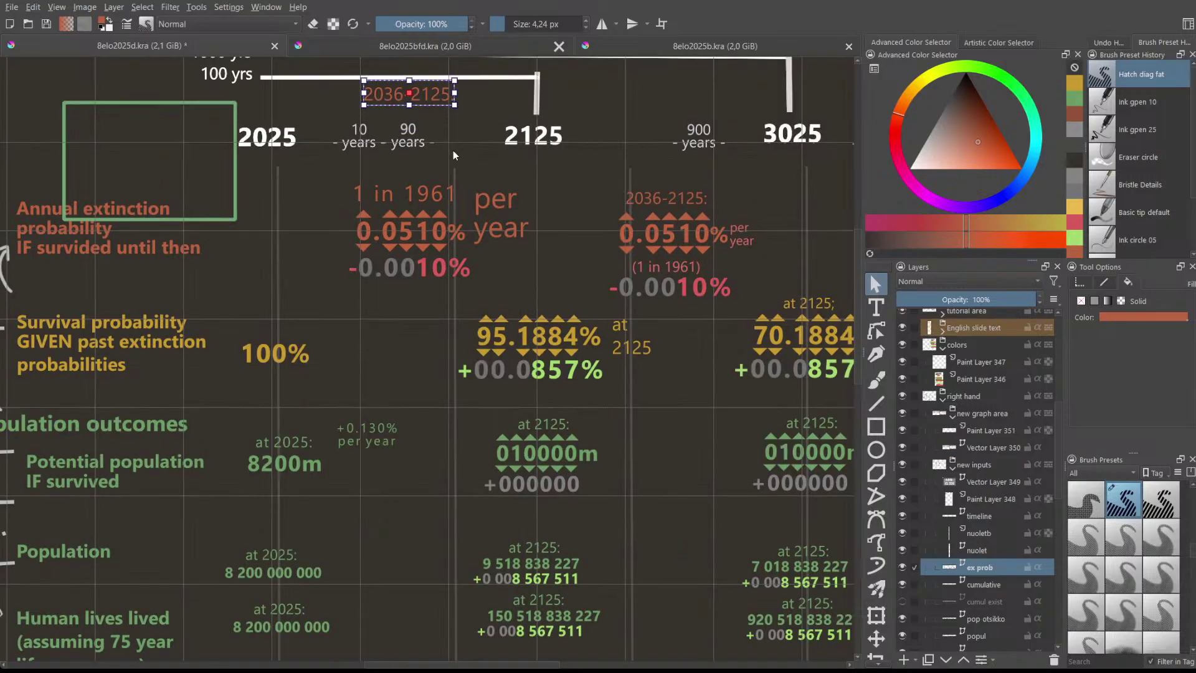
{"action": "left_click_drag", "start_coordinate": [857, 359], "coordinate": [858, 332]}
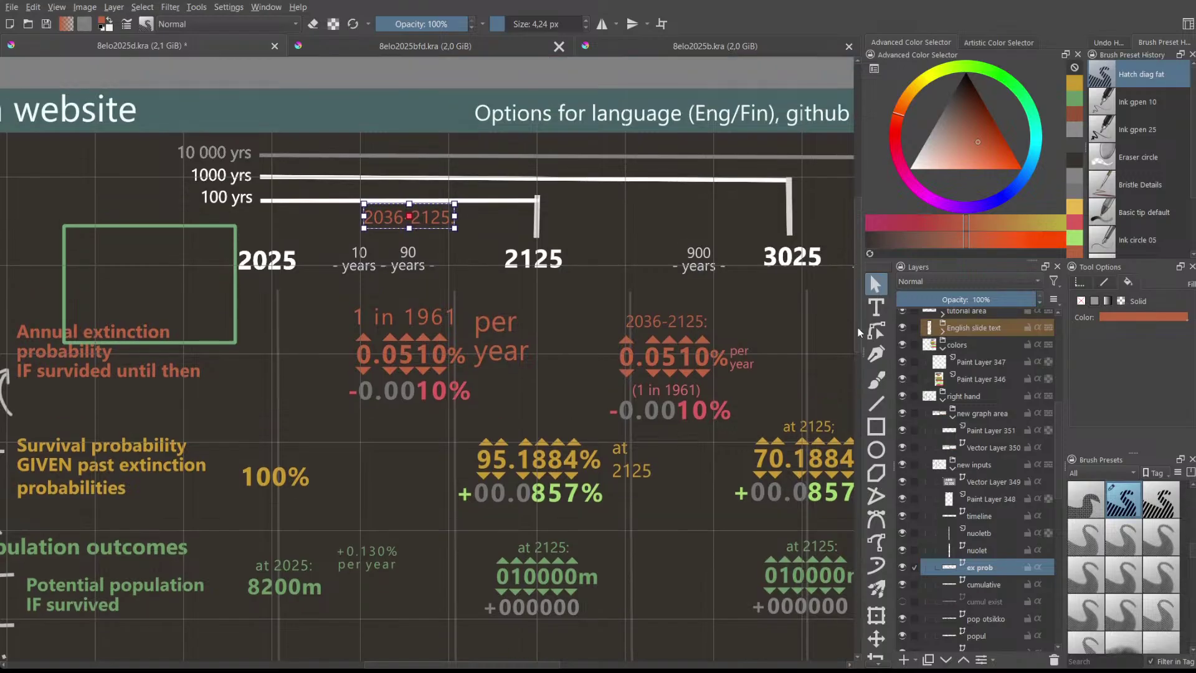
{"action": "left_click", "coordinate": [402, 252]}
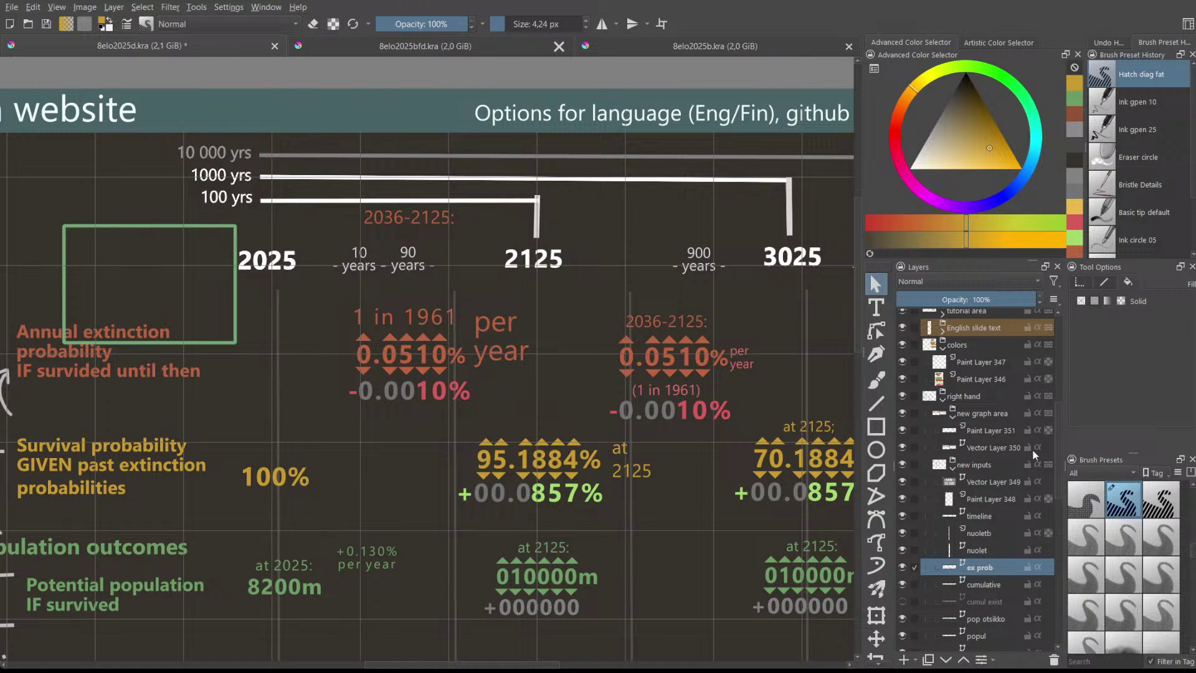
{"action": "left_click", "coordinate": [399, 221]}
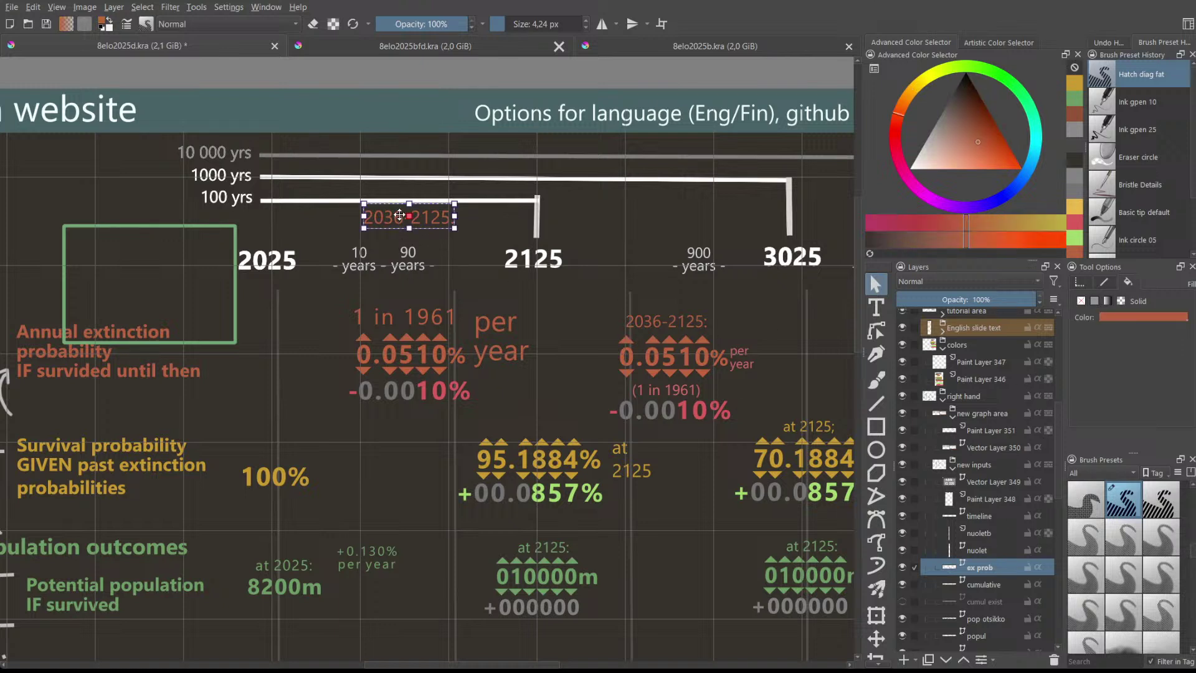
{"action": "left_click_drag", "start_coordinate": [430, 229], "coordinate": [431, 235]}
- Colour the moved "2036-2125:" label white and try it below and directly above the "10 years" and "90 years" labels
{"action": "key", "text": "t"}
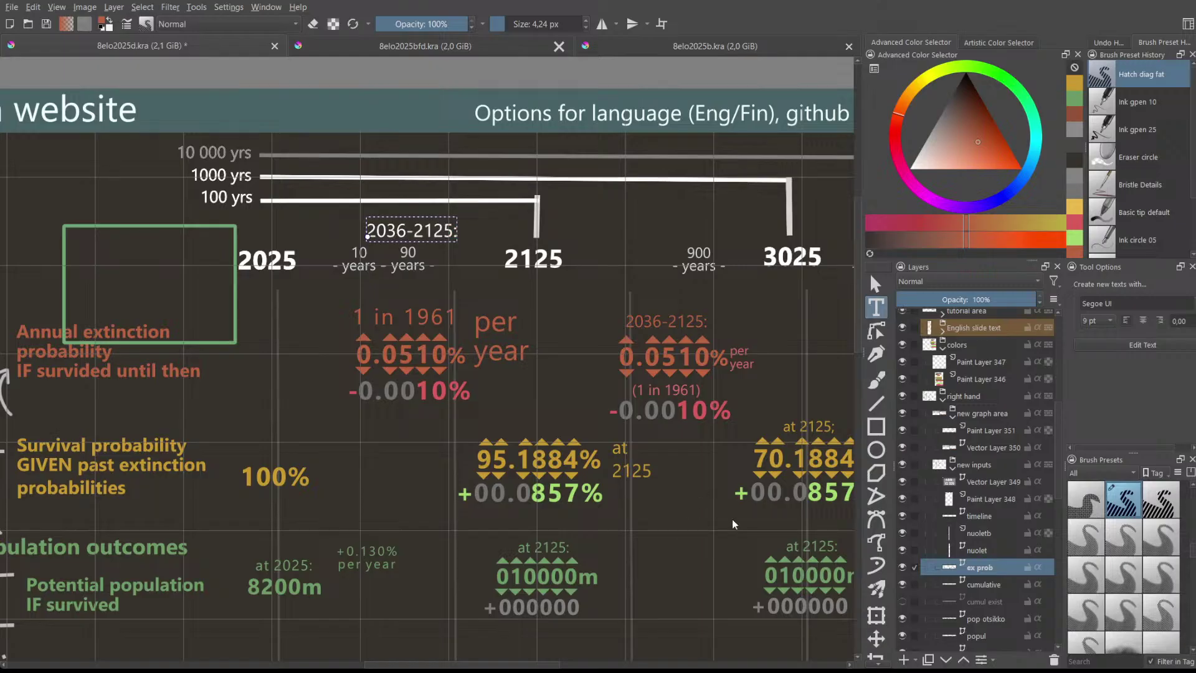
{"action": "key", "text": "Escape"}
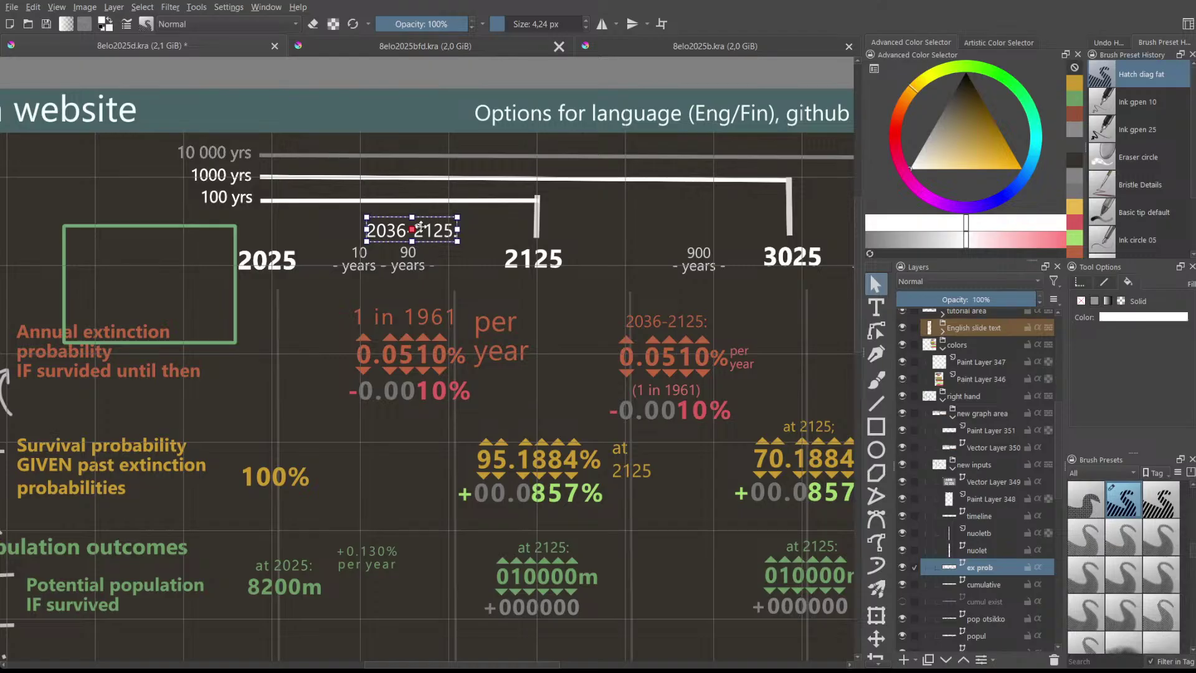
{"action": "left_click_drag", "start_coordinate": [420, 228], "coordinate": [425, 238]}
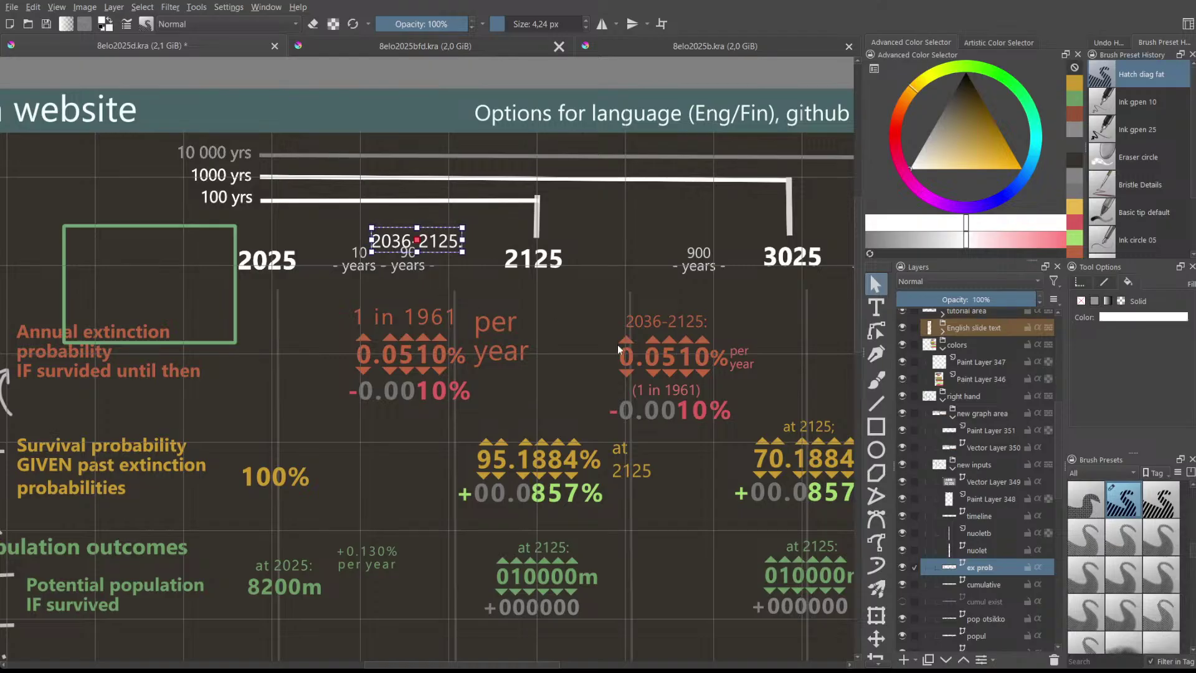
{"action": "left_click_drag", "start_coordinate": [432, 234], "coordinate": [421, 285]}
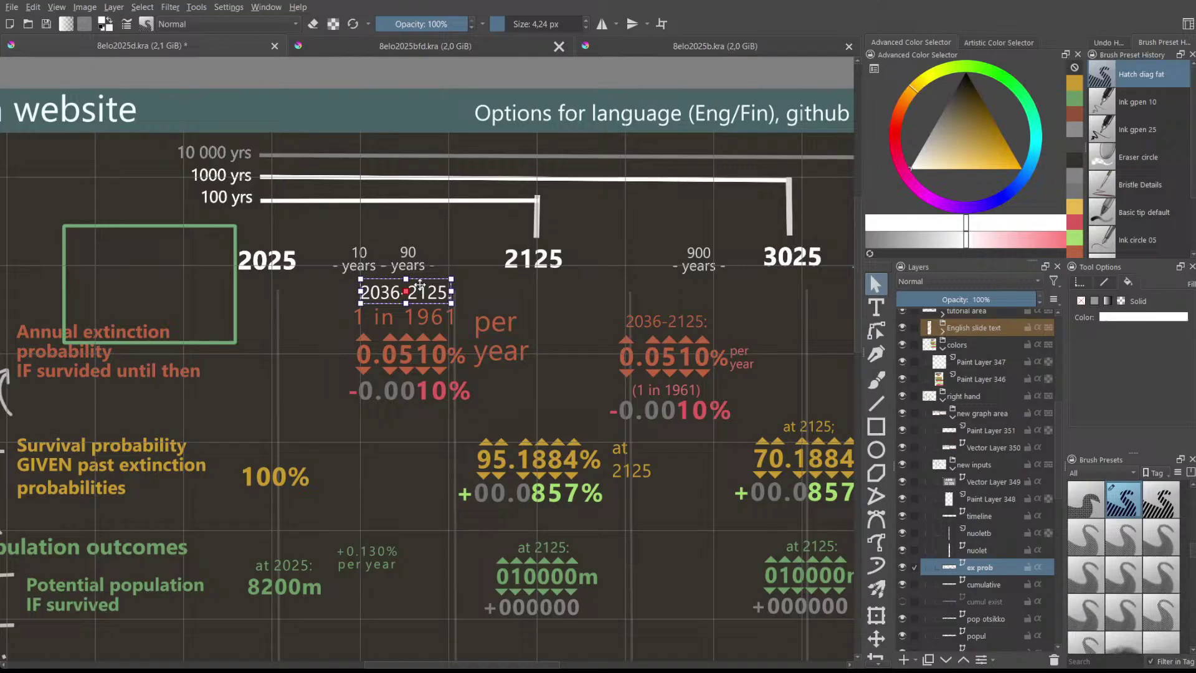
{"action": "left_click_drag", "start_coordinate": [420, 285], "coordinate": [426, 231]}
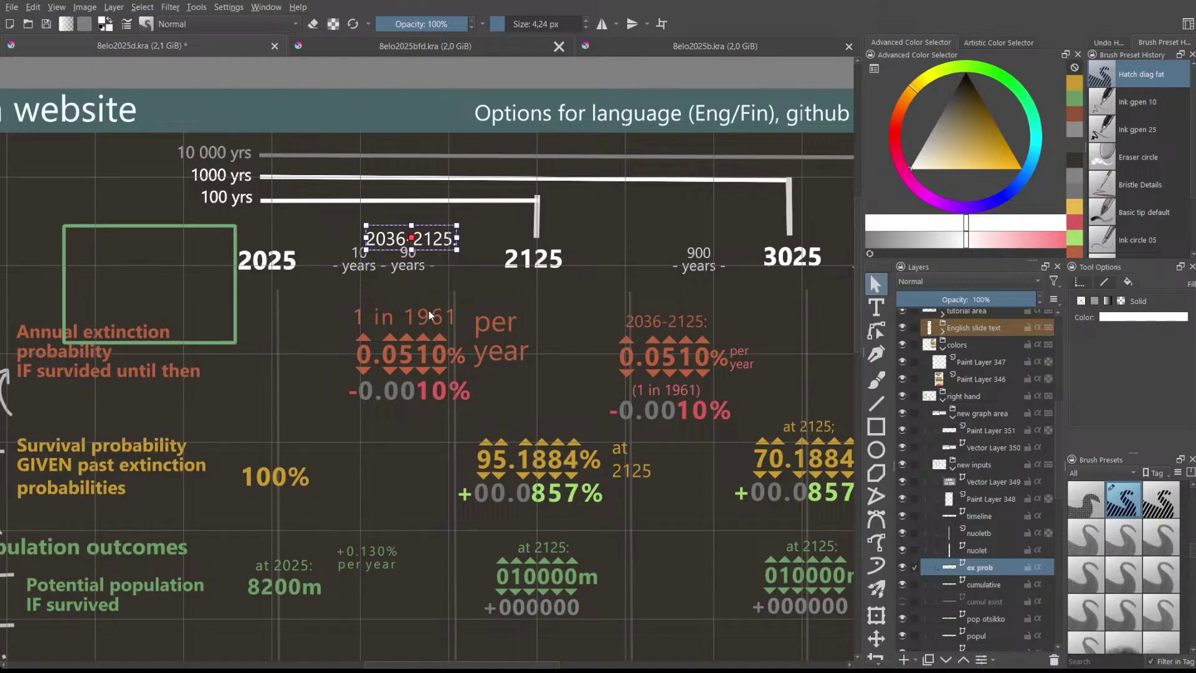
{"action": "scroll", "coordinate": [428, 282], "scroll_direction": "up", "scroll_amount": 1}
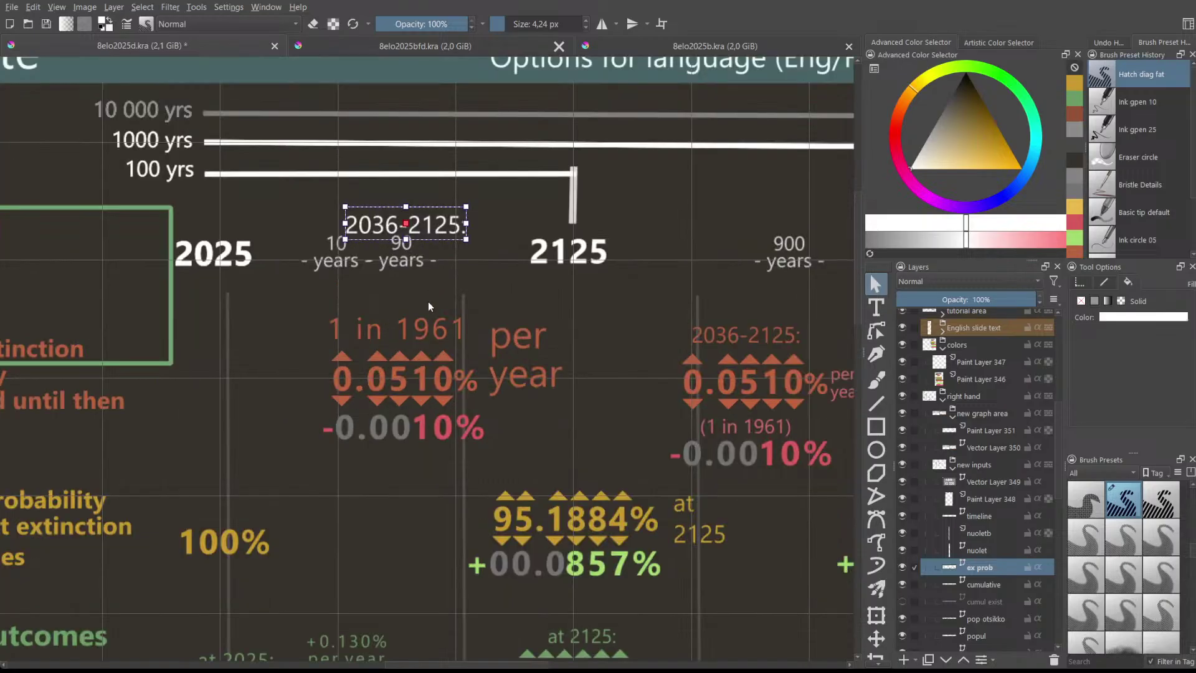
{"action": "left_click", "coordinate": [427, 333]}
{"action": "left_click", "coordinate": [535, 277]}
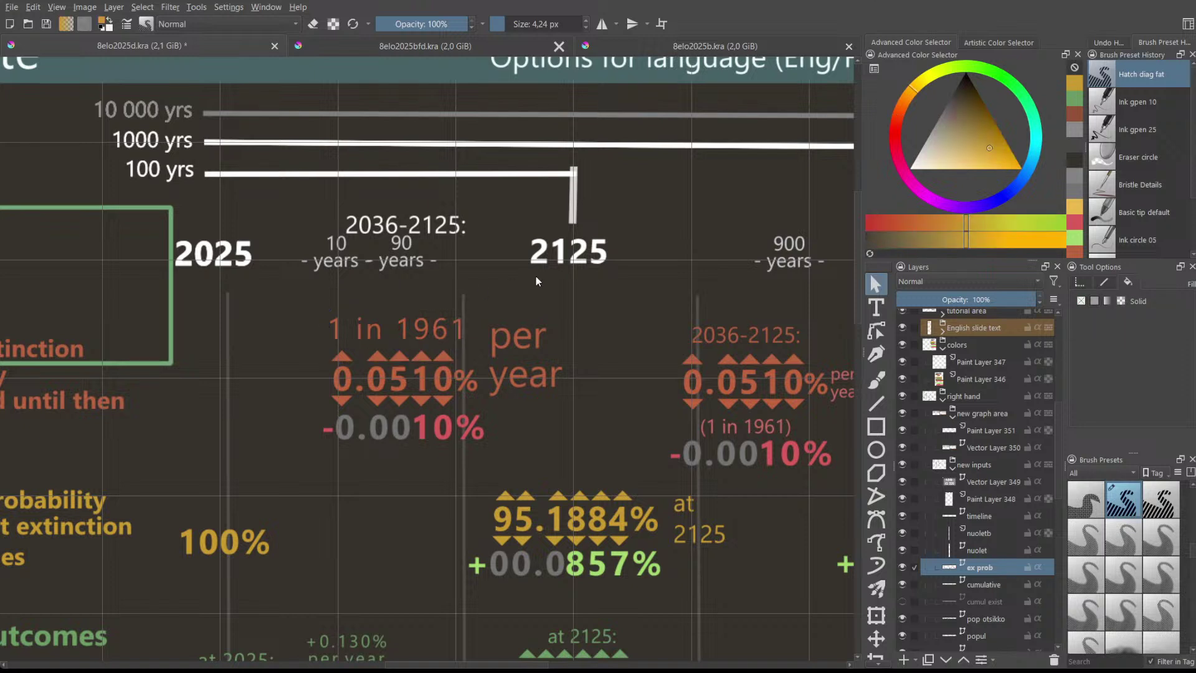
{"action": "left_click", "coordinate": [397, 222]}
{"action": "left_click", "coordinate": [473, 230]}
- Reword the white label as two centred lines, "100 years" and "2025-2125:", and shift it clear of the "10 years" and "90 years" labels
{"action": "left_click", "coordinate": [439, 226]}
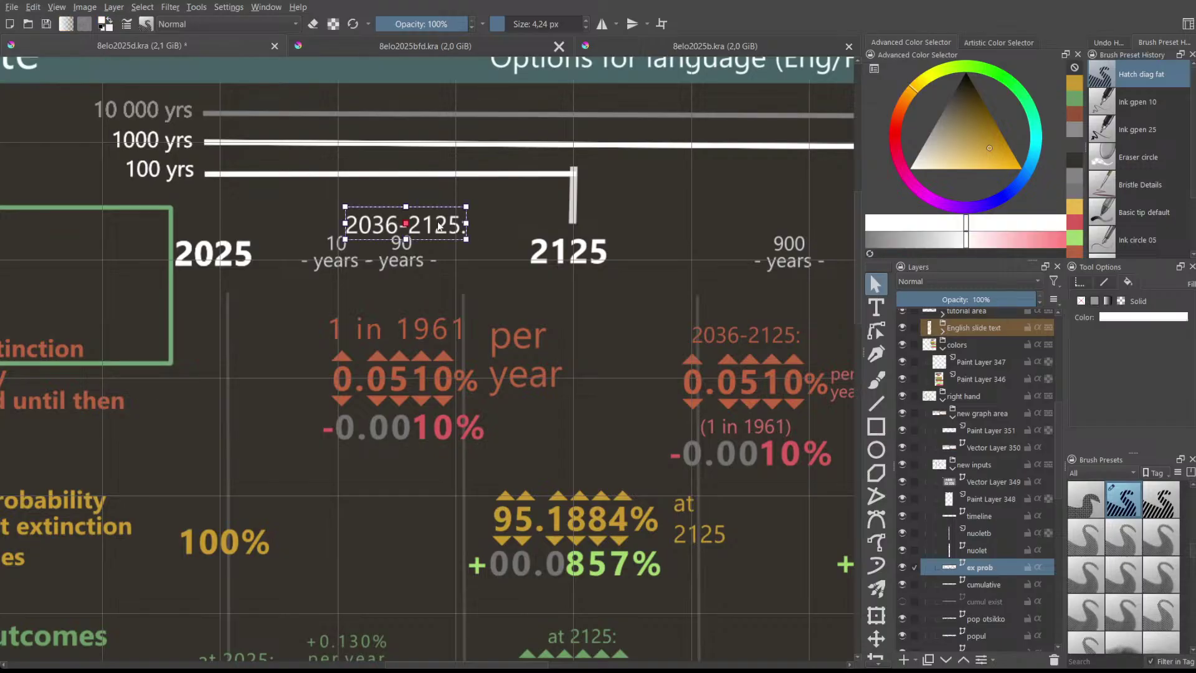
{"action": "left_click_drag", "start_coordinate": [428, 223], "coordinate": [422, 252]}
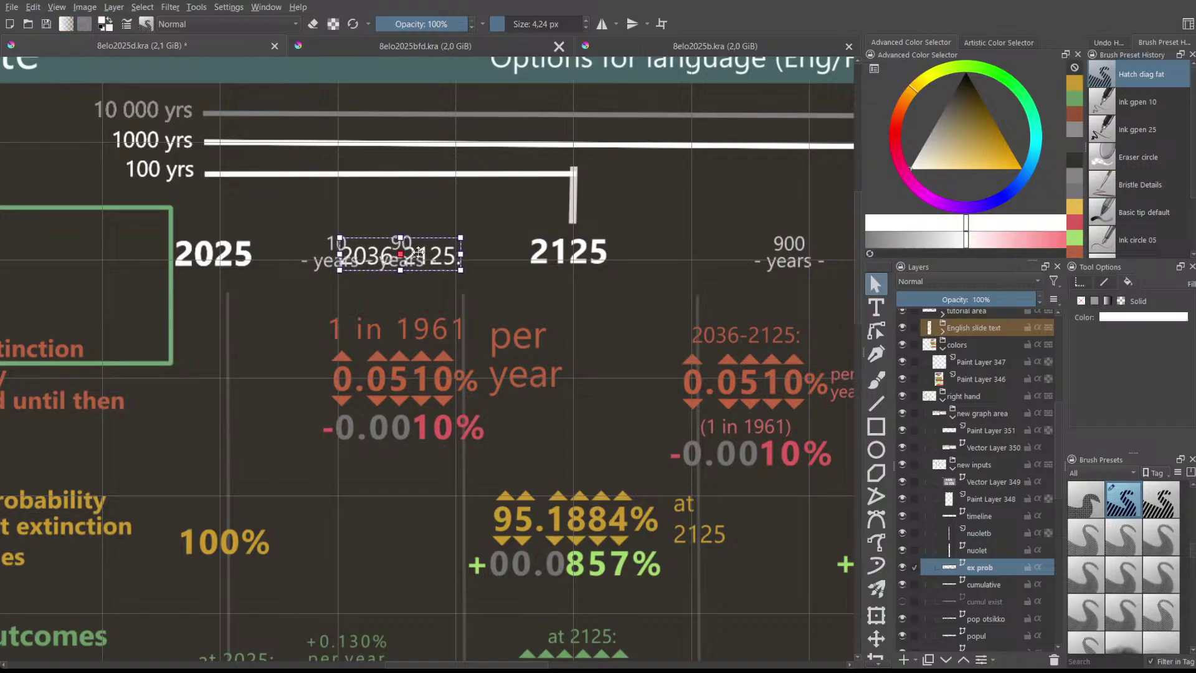
{"action": "double_click", "coordinate": [388, 256]}
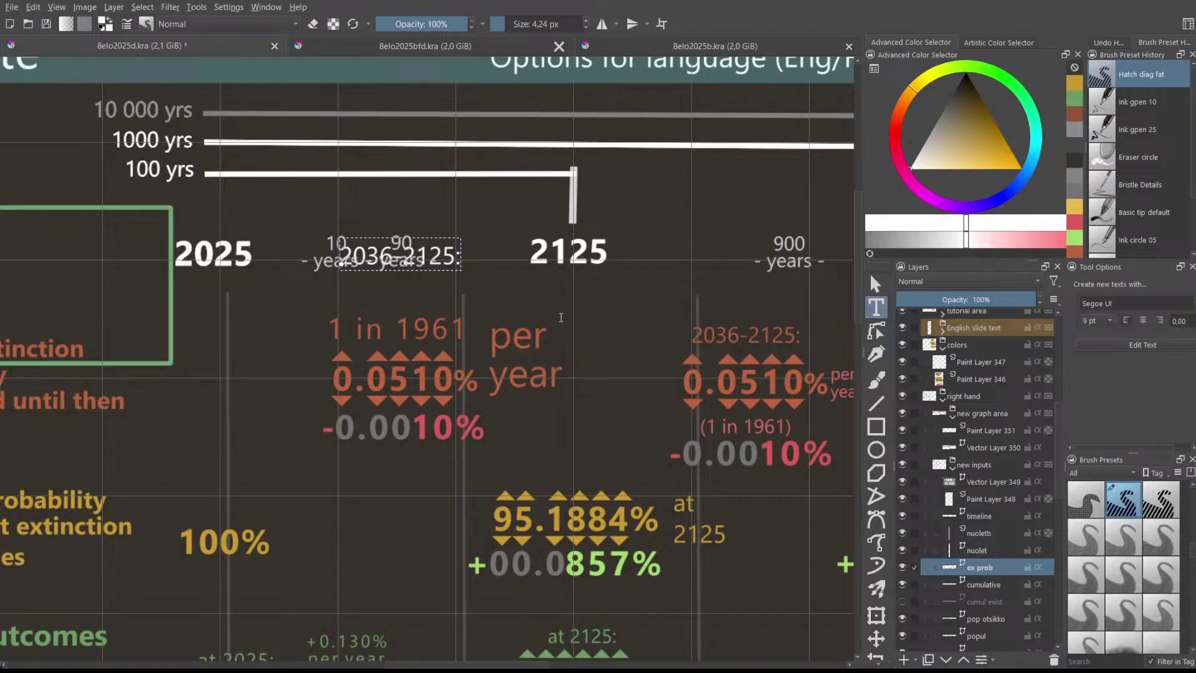
{"action": "left_click", "coordinate": [693, 512]}
{"action": "left_click", "coordinate": [731, 518]}
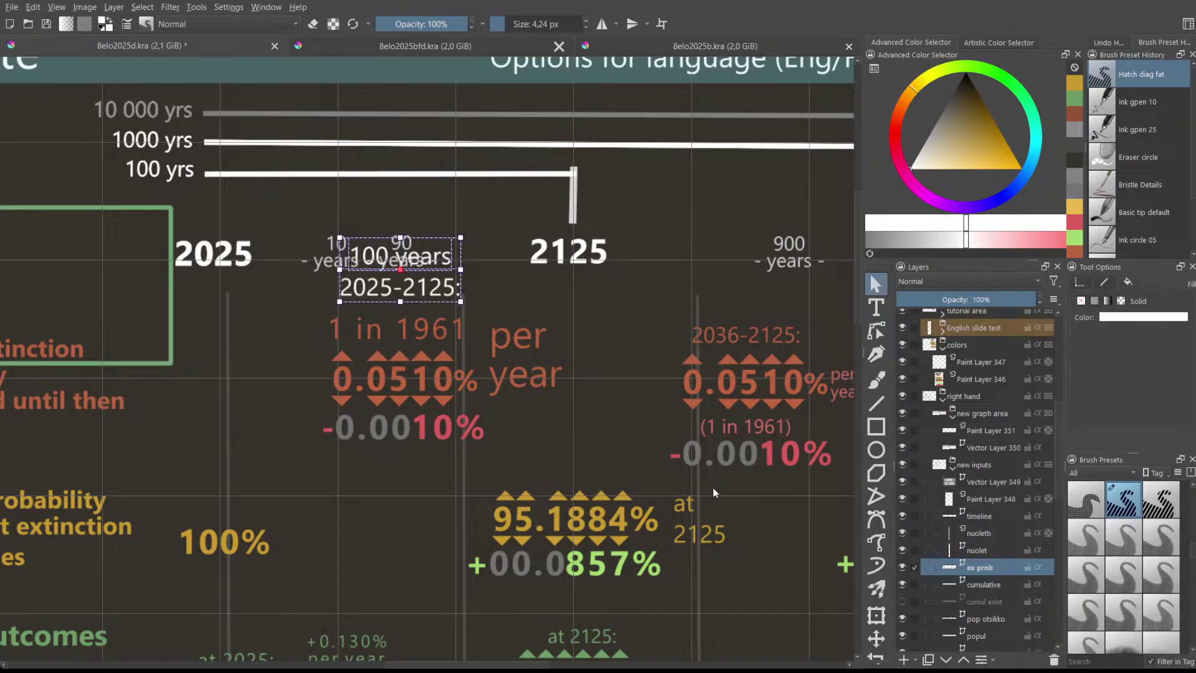
{"action": "left_click_drag", "start_coordinate": [434, 256], "coordinate": [523, 226]}
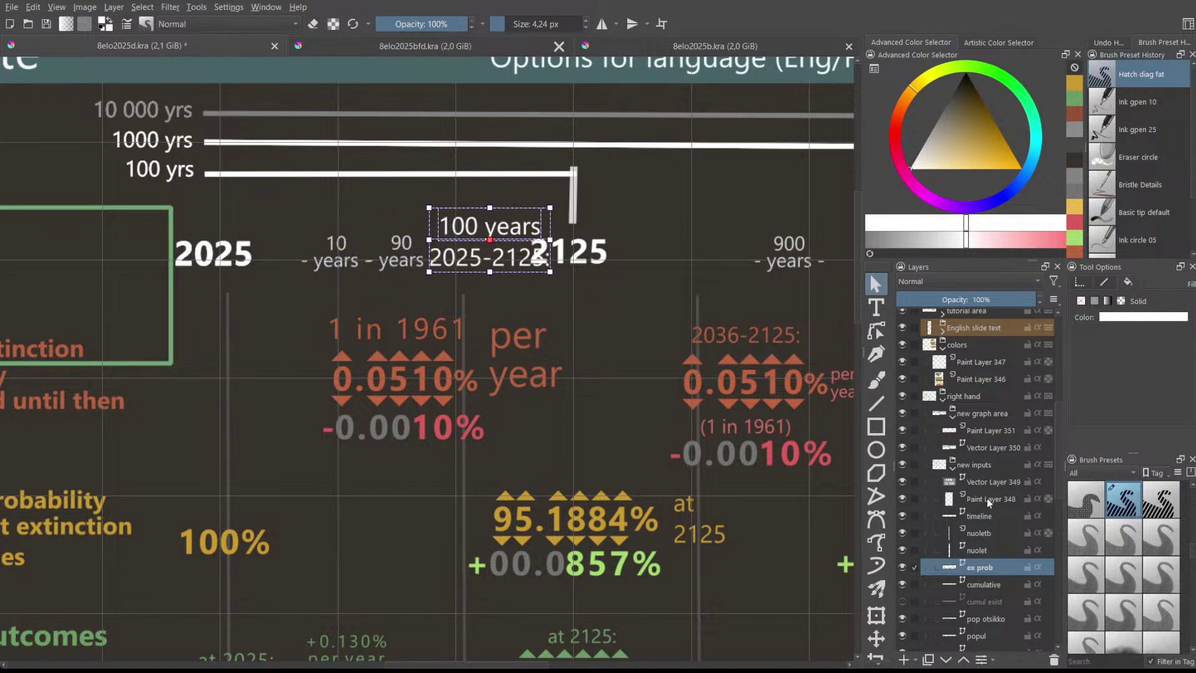
- On the timeline layer, move the "10 years" and "90 years" labels out of the timeline, to the left of the yrs scale labels
{"action": "left_click", "coordinate": [985, 513]}
{"action": "left_click", "coordinate": [337, 246]}
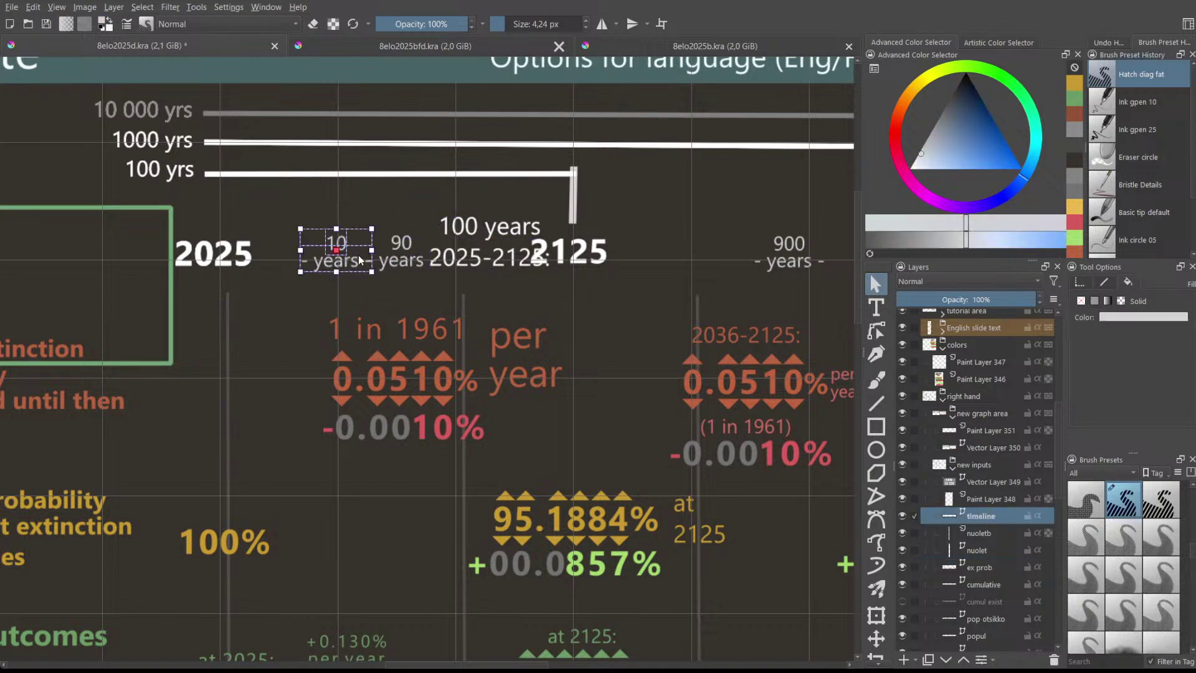
{"action": "left_click_drag", "start_coordinate": [336, 246], "coordinate": [254, 185]}
{"action": "left_click", "coordinate": [402, 249]}
{"action": "left_click_drag", "start_coordinate": [402, 249], "coordinate": [71, 176]}
{"action": "left_click", "coordinate": [252, 199]}
{"action": "left_click_drag", "start_coordinate": [253, 200], "coordinate": [8, 122]}
{"action": "left_click", "coordinate": [473, 279]}
- On the ex prob layer, place the "100 years 2025-2125:" label midway between 2025 and 2125, above the "1 in 1961" text
{"action": "scroll", "coordinate": [1006, 443], "scroll_direction": "up", "scroll_amount": 2}
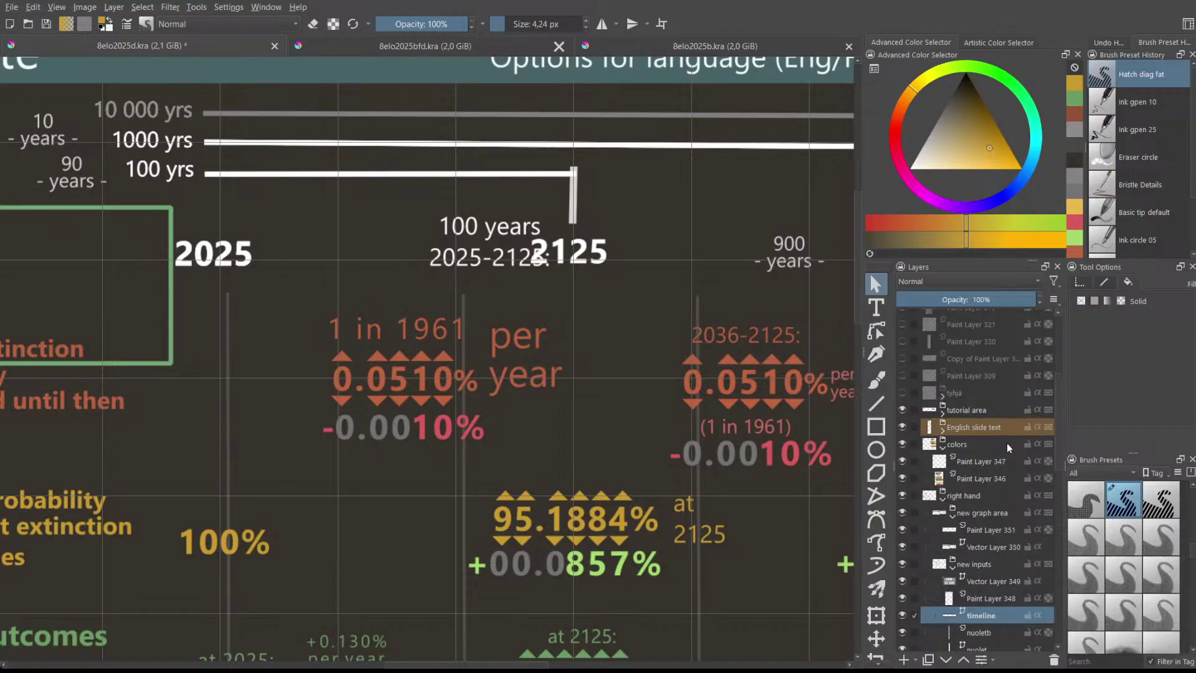
{"action": "left_click", "coordinate": [1001, 541]}
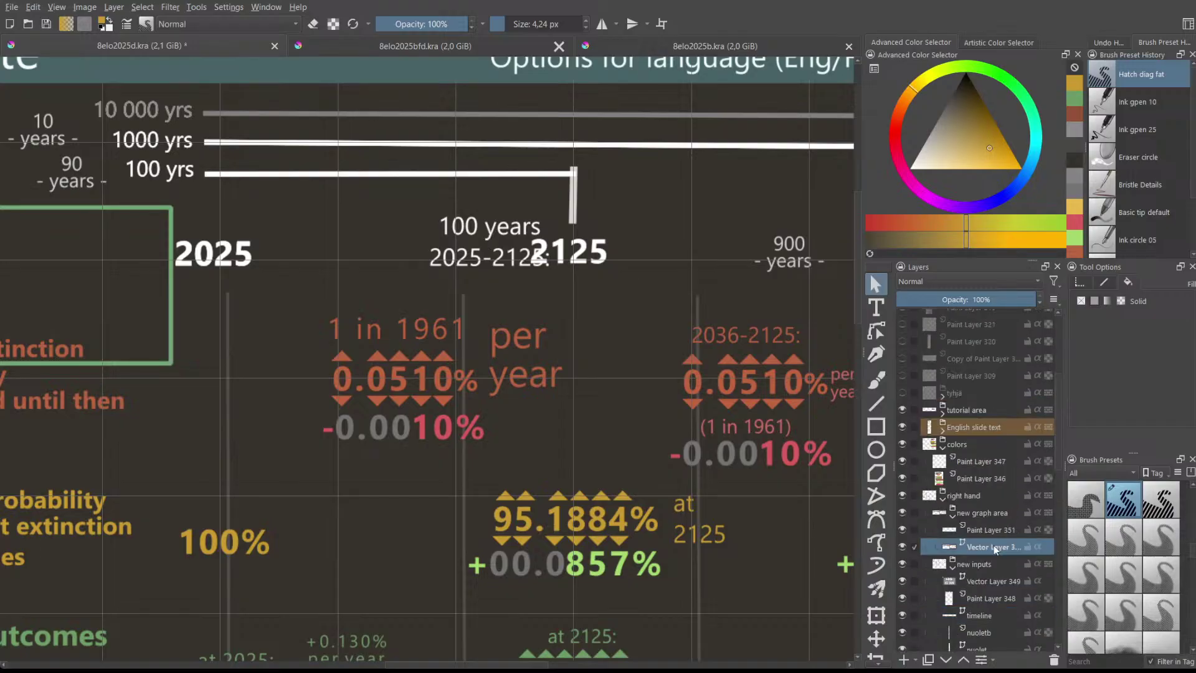
{"action": "scroll", "coordinate": [995, 547], "scroll_direction": "down", "scroll_amount": 3}
{"action": "left_click", "coordinate": [989, 602]}
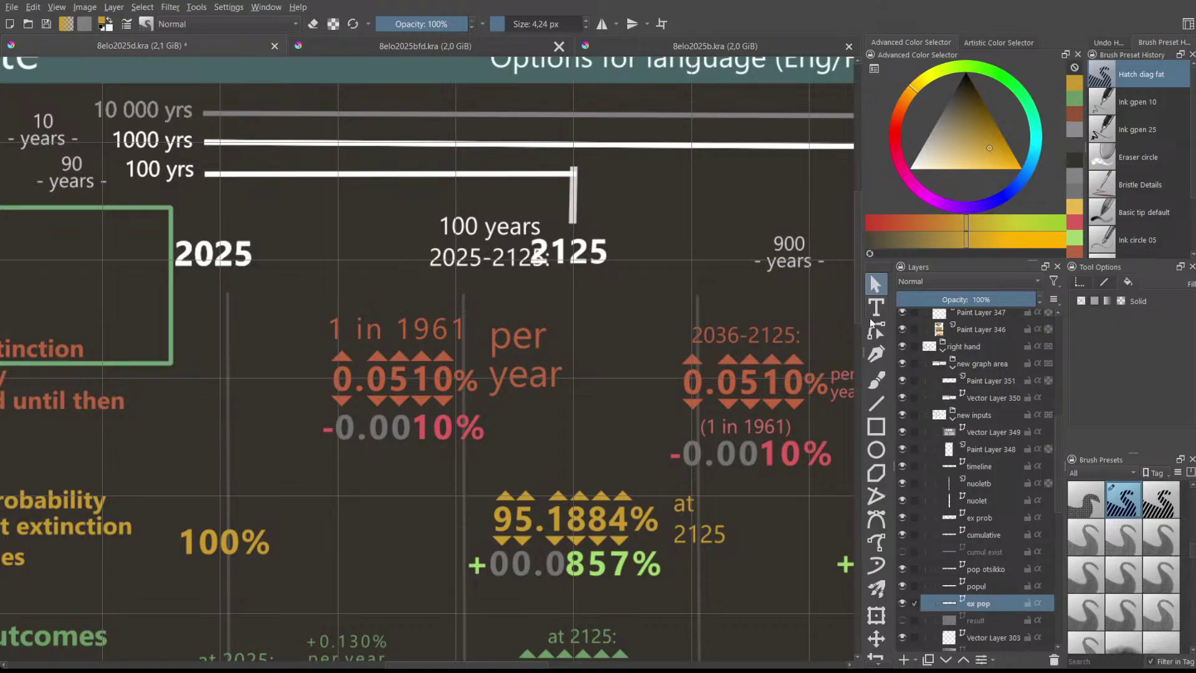
{"action": "left_click", "coordinate": [492, 240]}
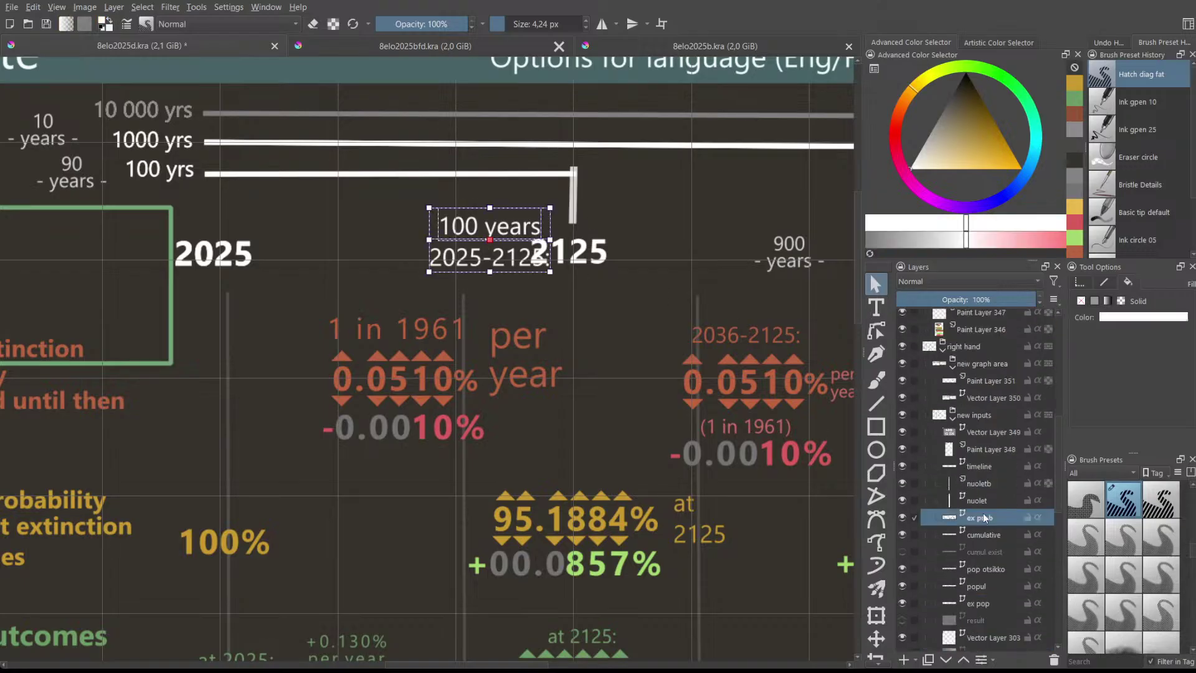
{"action": "left_click_drag", "start_coordinate": [506, 250], "coordinate": [420, 261]}
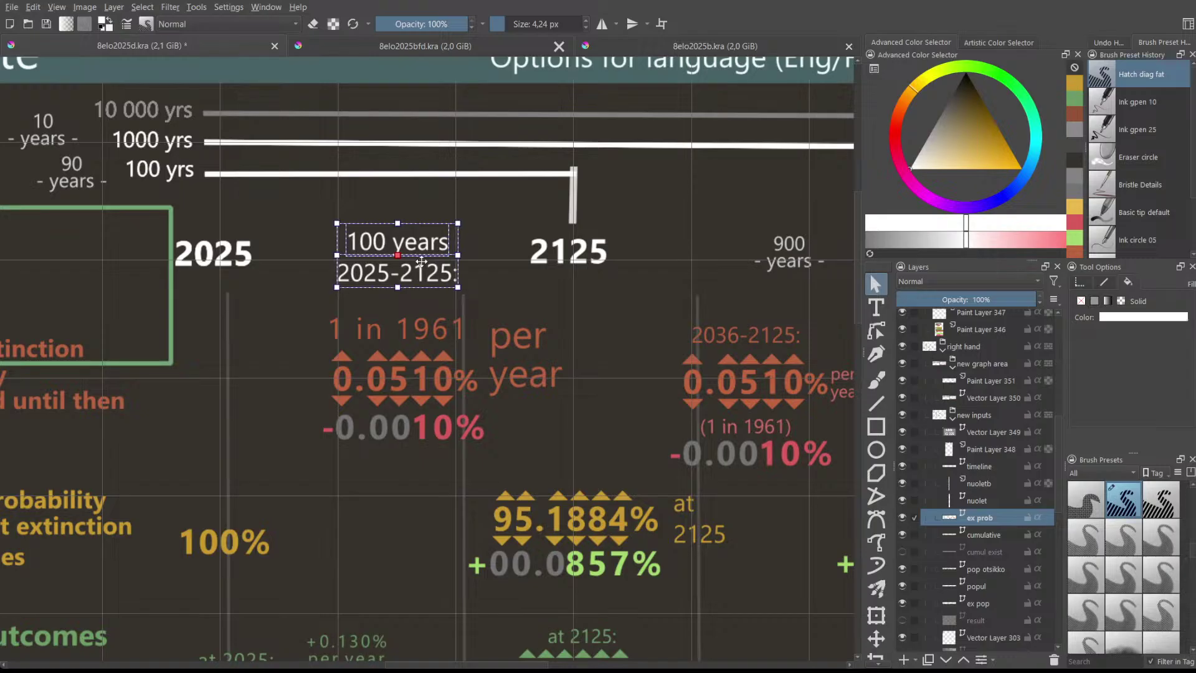
{"action": "scroll", "coordinate": [528, 287], "scroll_direction": "down", "scroll_amount": 1}
{"action": "left_click", "coordinate": [531, 284]}
{"action": "scroll", "coordinate": [533, 280], "scroll_direction": "down", "scroll_amount": 1}
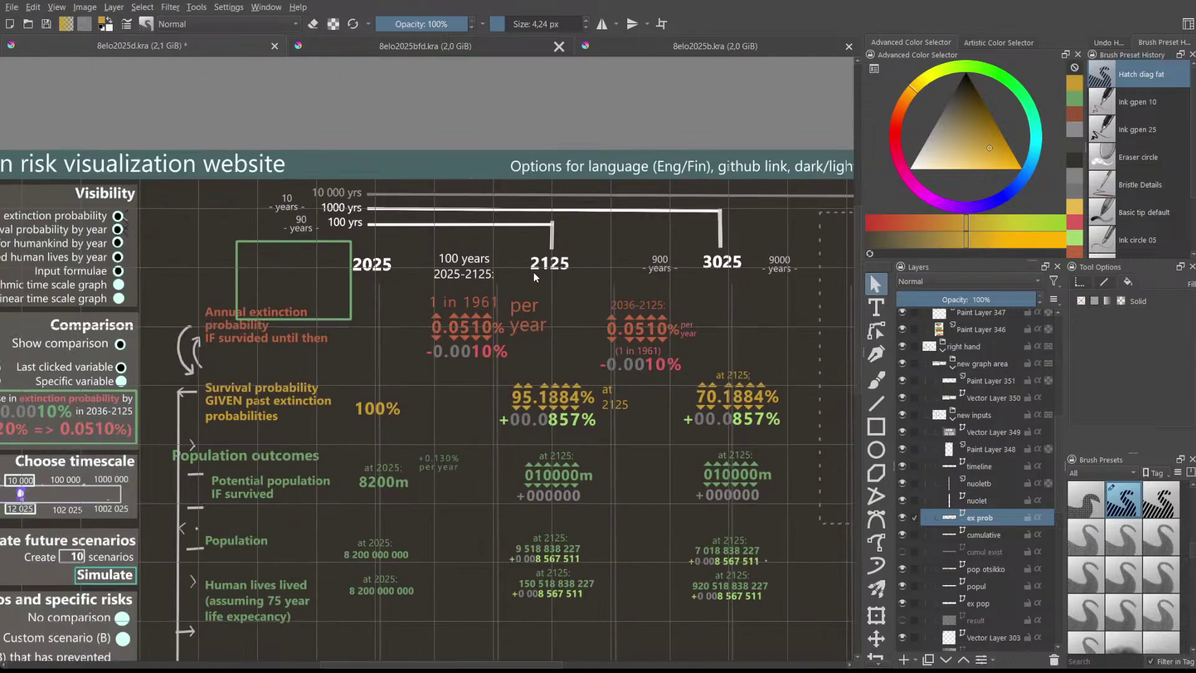
{"action": "scroll", "coordinate": [533, 271], "scroll_direction": "down", "scroll_amount": 1}
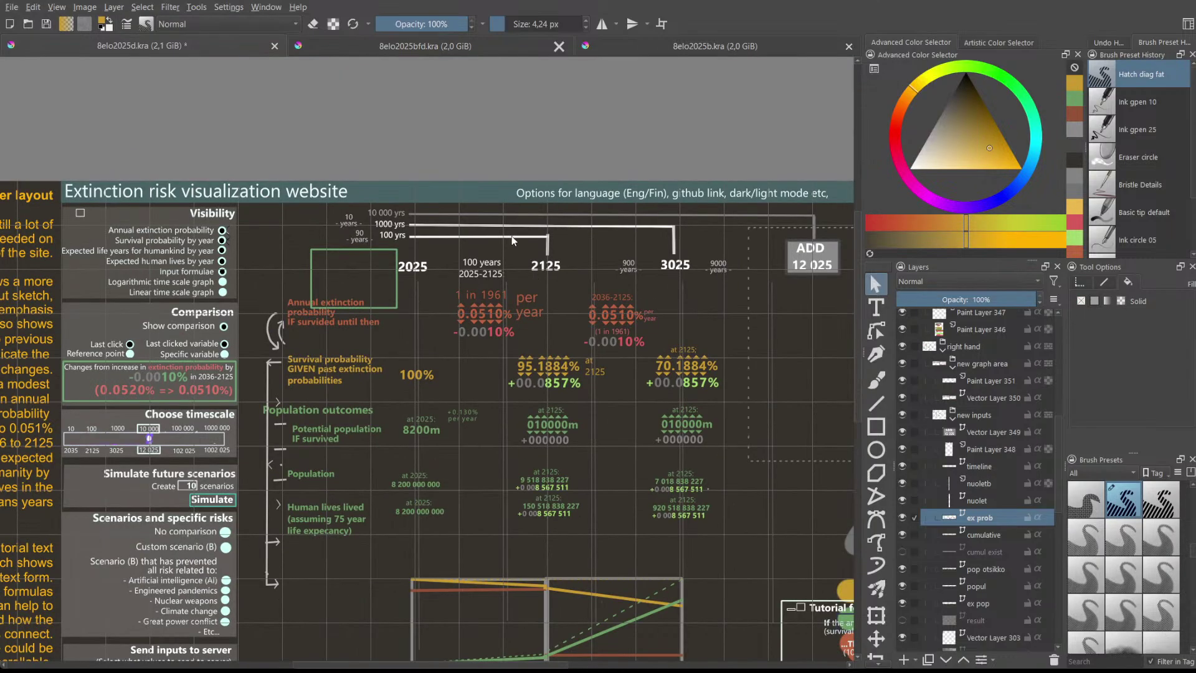
- On the timeline layer, place a copy of the "100 years 2025-2125:" label between 2125 and 3025, replacing the small "900 years" label
{"action": "left_click", "coordinate": [474, 261]}
{"action": "key", "text": "Delete"}
{"action": "left_click", "coordinate": [997, 466]}
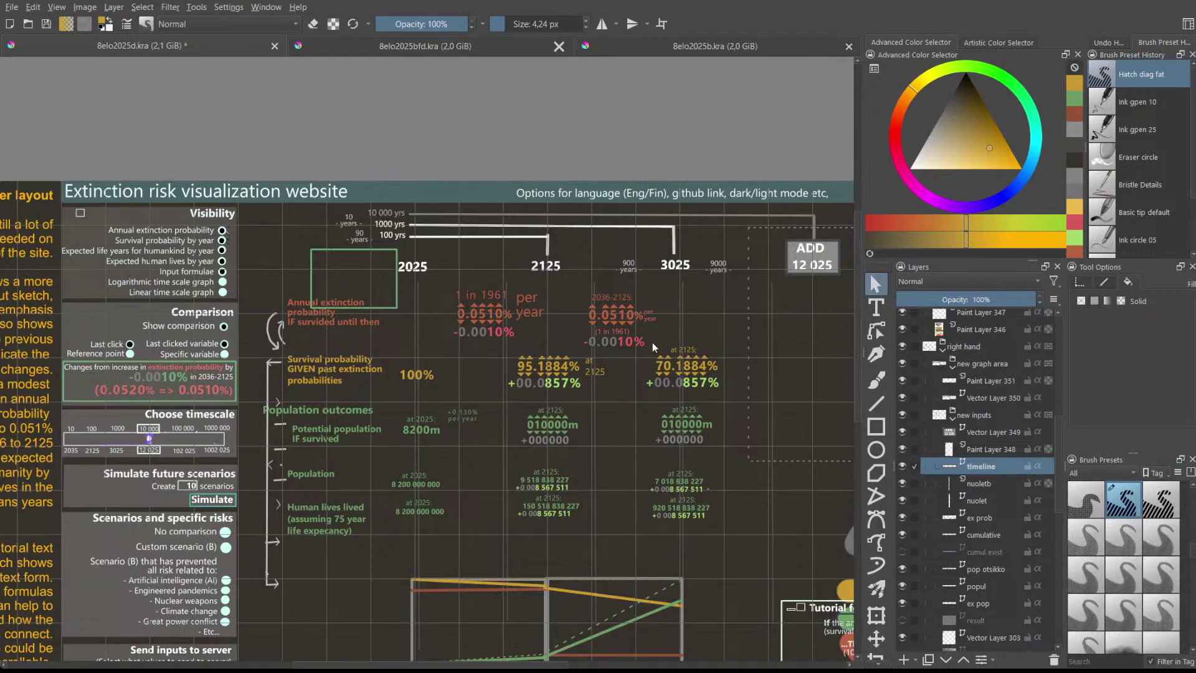
{"action": "key", "text": "ctrl+z"}
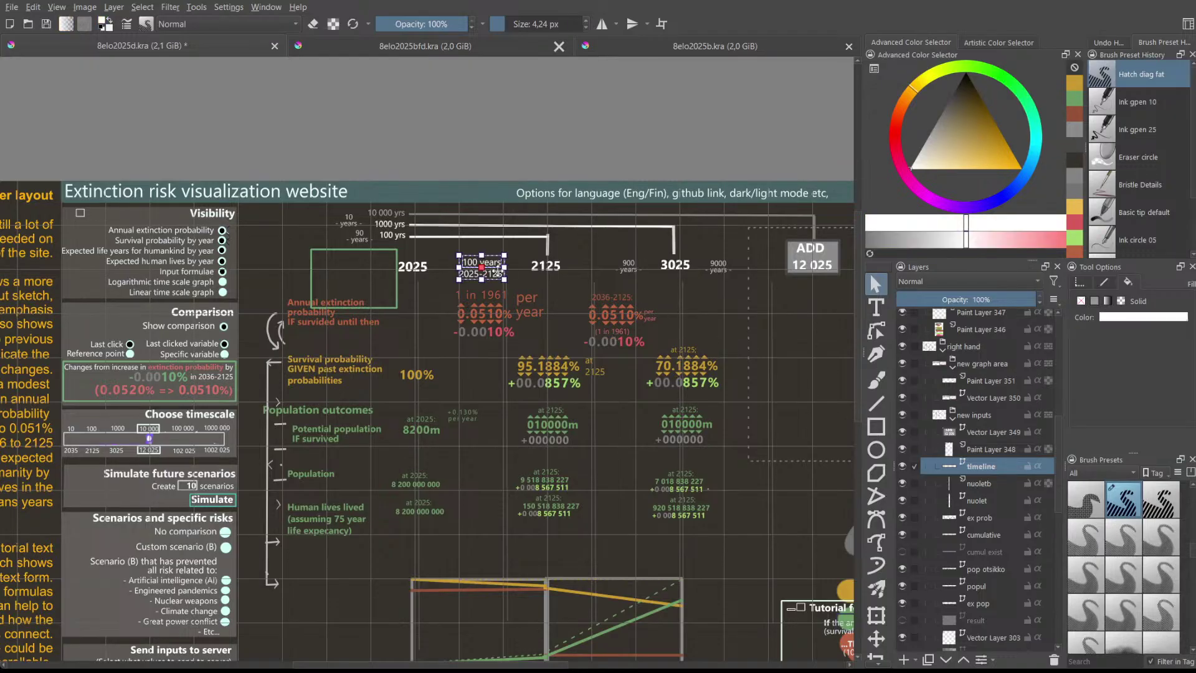
{"action": "left_click", "coordinate": [654, 284]}
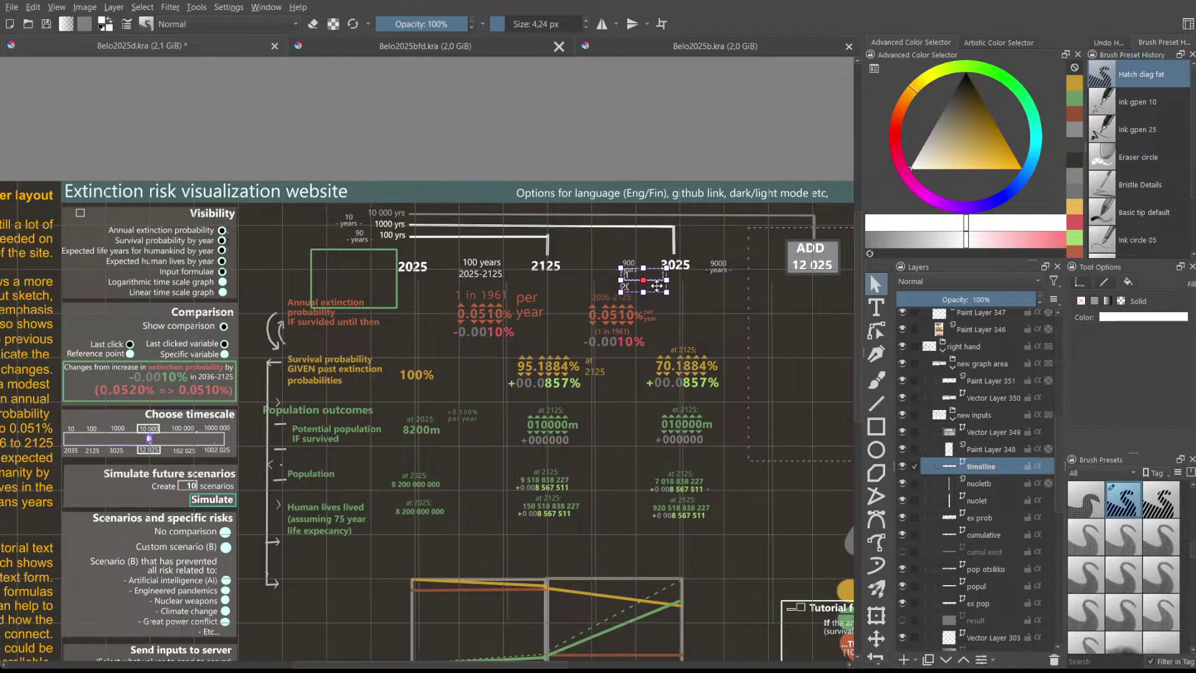
{"action": "left_click_drag", "start_coordinate": [657, 286], "coordinate": [620, 288]}
{"action": "left_click", "coordinate": [630, 266]}
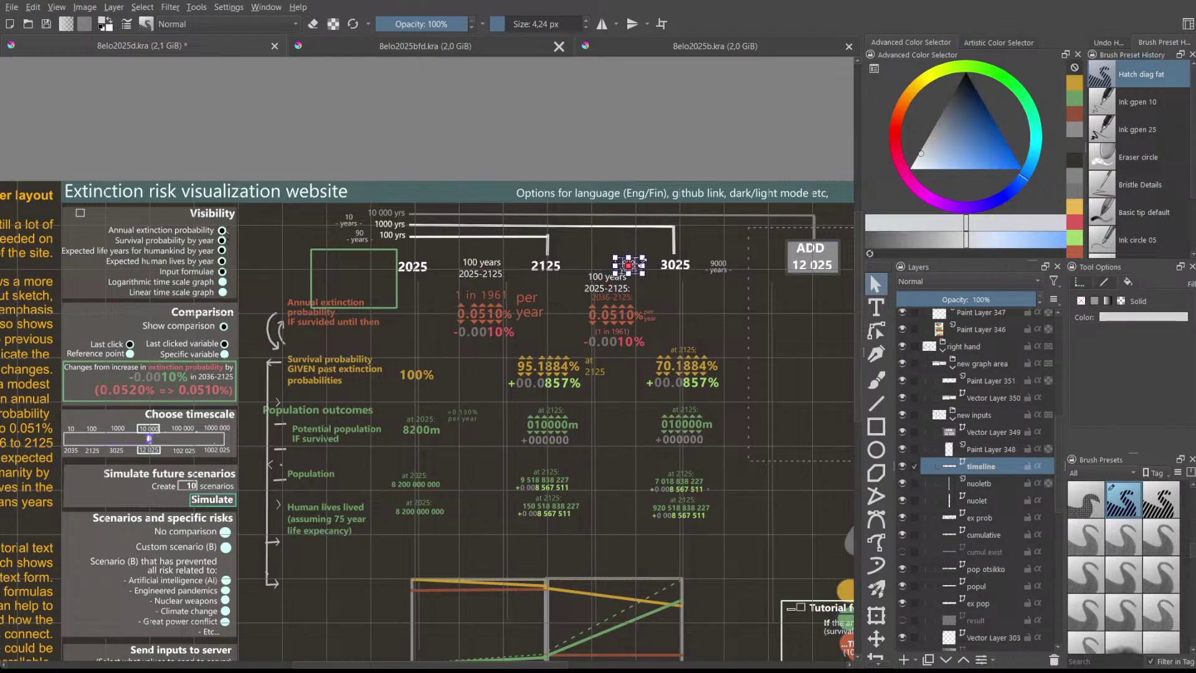
{"action": "left_click", "coordinate": [607, 289]}
{"action": "mouse_move", "coordinate": [614, 278]}
{"action": "left_mouse_down"}
{"action": "mouse_move", "coordinate": [624, 260]}
{"action": "mouse_move", "coordinate": [608, 262]}
{"action": "left_mouse_up"}
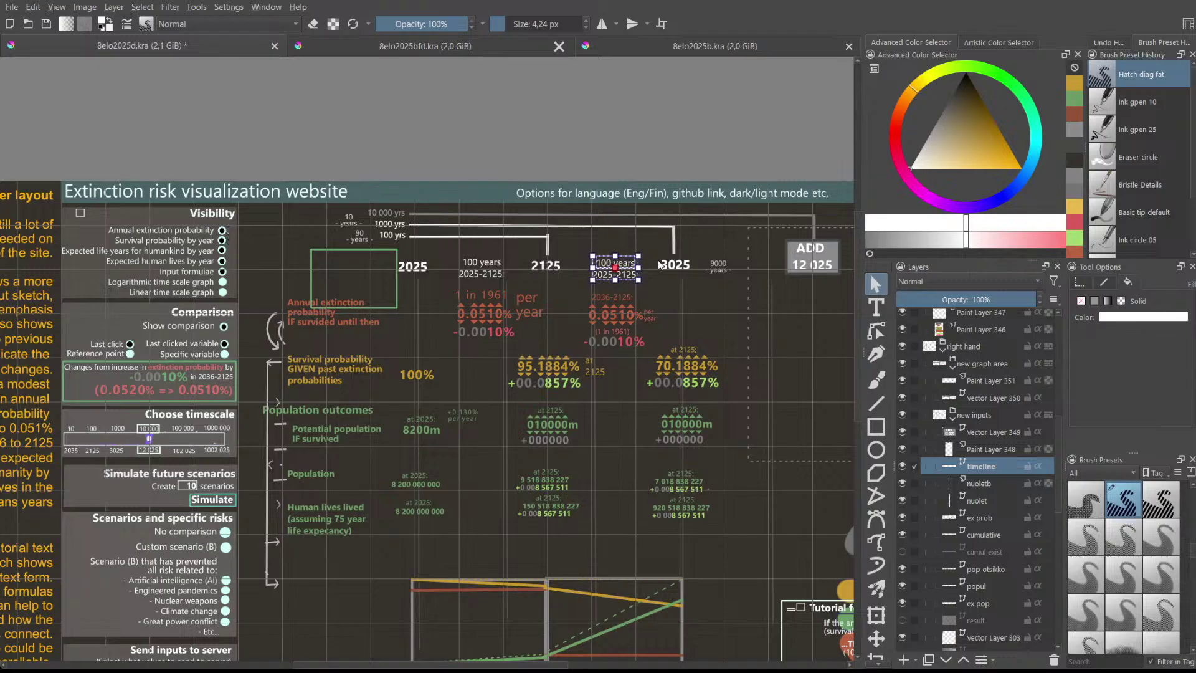
- Change the copied label between 2125 and 3025 to read "900 years 2125-3025:"
{"action": "scroll", "coordinate": [704, 256], "scroll_direction": "up", "scroll_amount": 6}
{"action": "scroll", "coordinate": [755, 283], "scroll_direction": "up", "scroll_amount": 2}
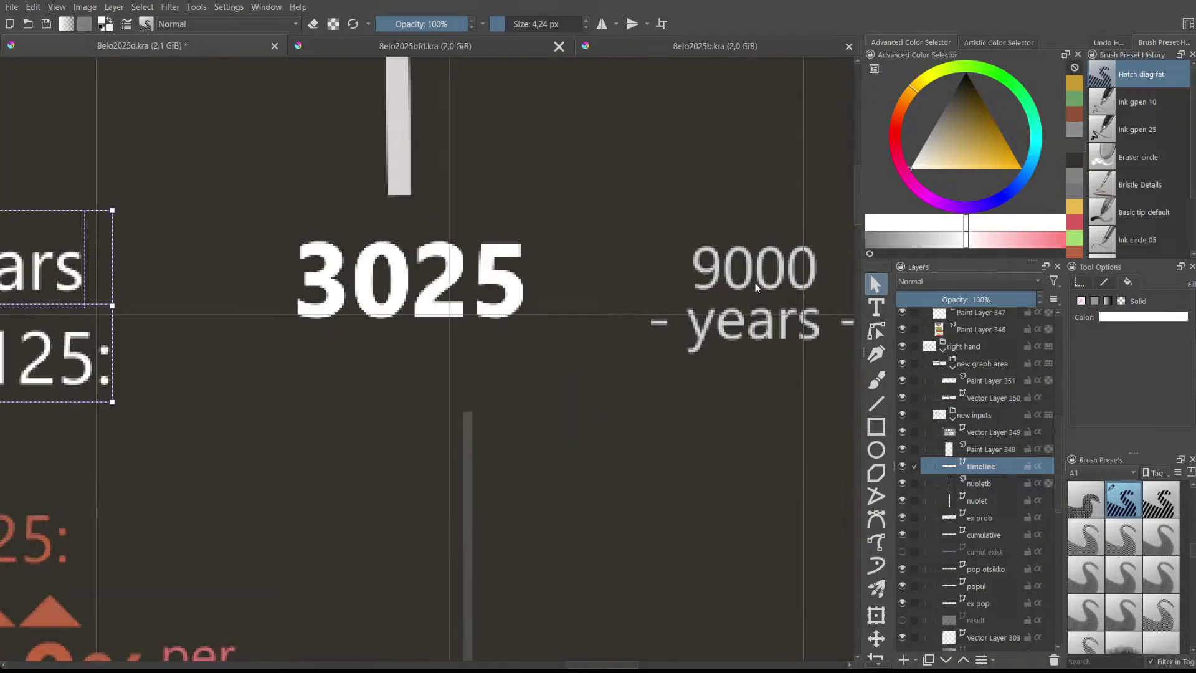
{"action": "scroll", "coordinate": [755, 283], "scroll_direction": "down", "scroll_amount": 8}
{"action": "double_click", "coordinate": [601, 284]}
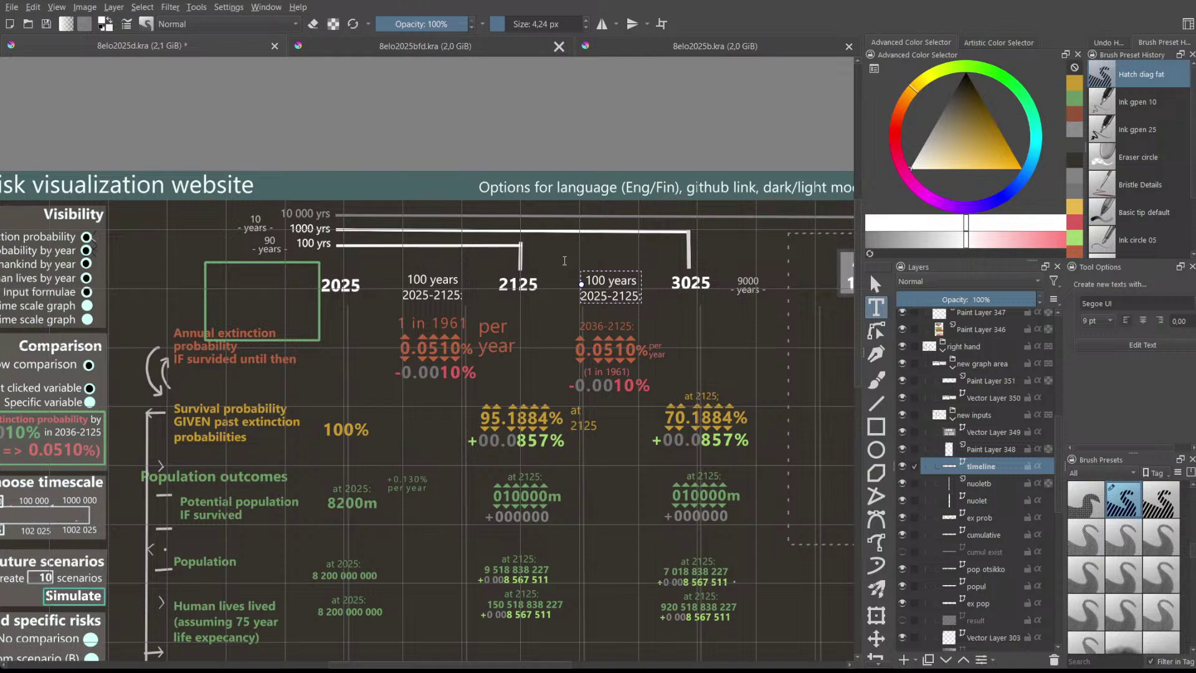
{"action": "key", "text": "ctrl+z"}
{"action": "key", "text": "Escape"}
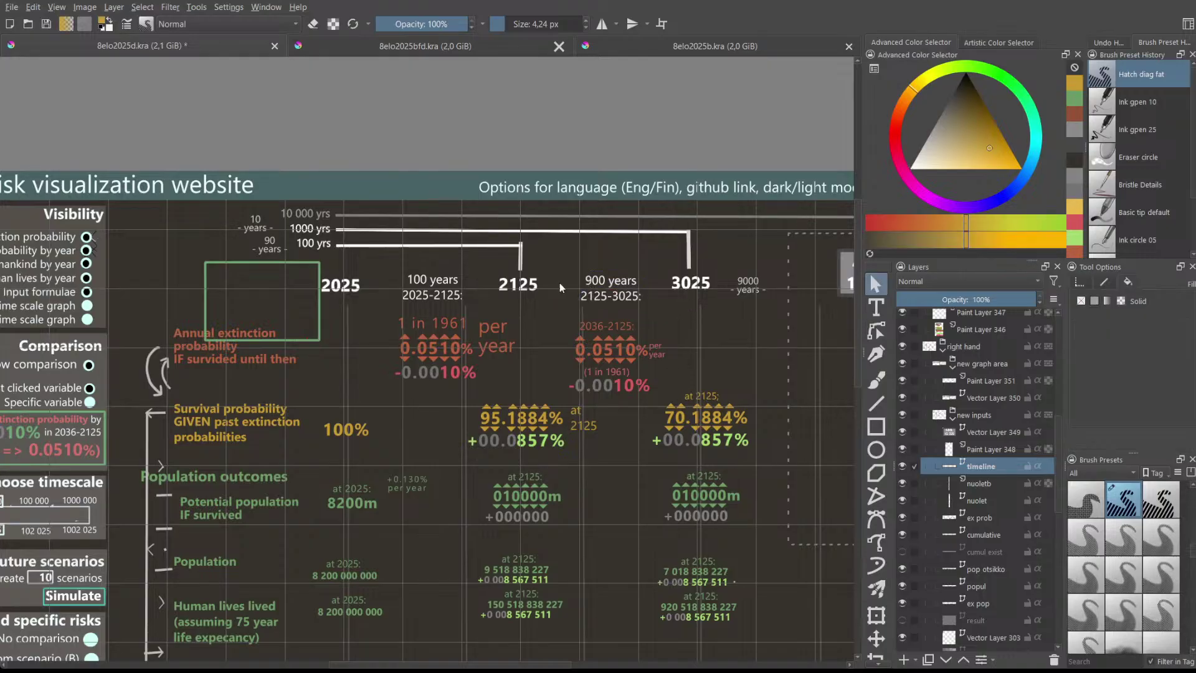
{"action": "scroll", "coordinate": [594, 288], "scroll_direction": "down", "scroll_amount": 3}
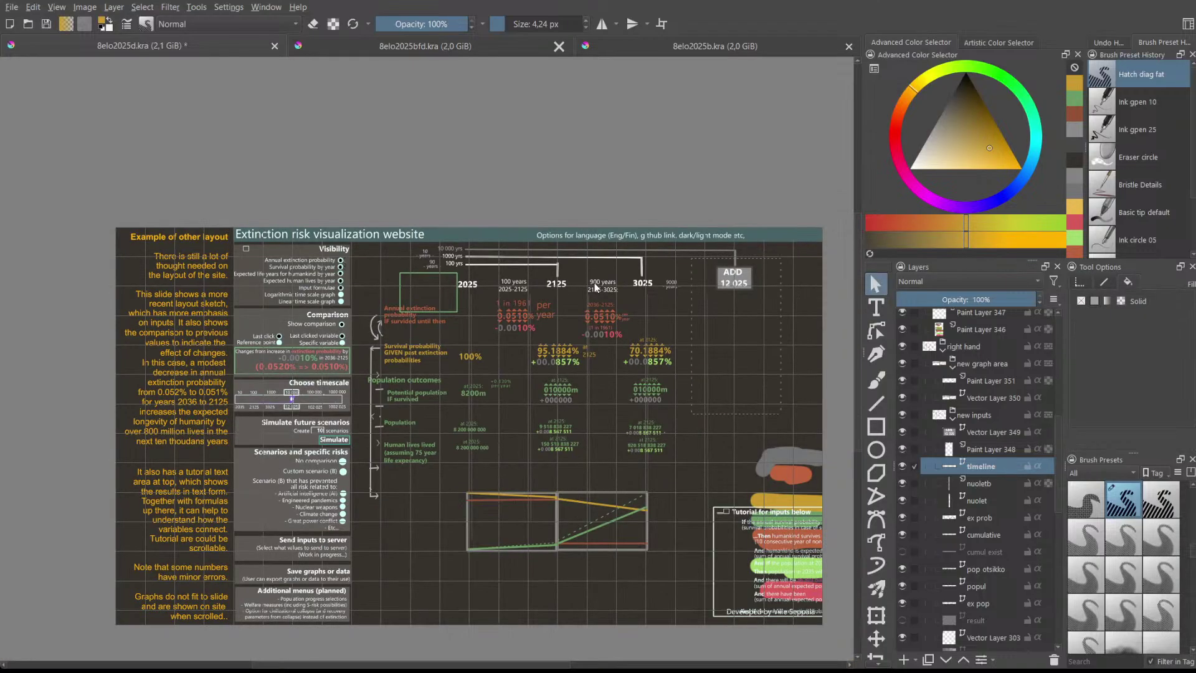
{"action": "scroll", "coordinate": [594, 287], "scroll_direction": "up", "scroll_amount": 2}
{"action": "scroll", "coordinate": [591, 251], "scroll_direction": "up", "scroll_amount": 1}
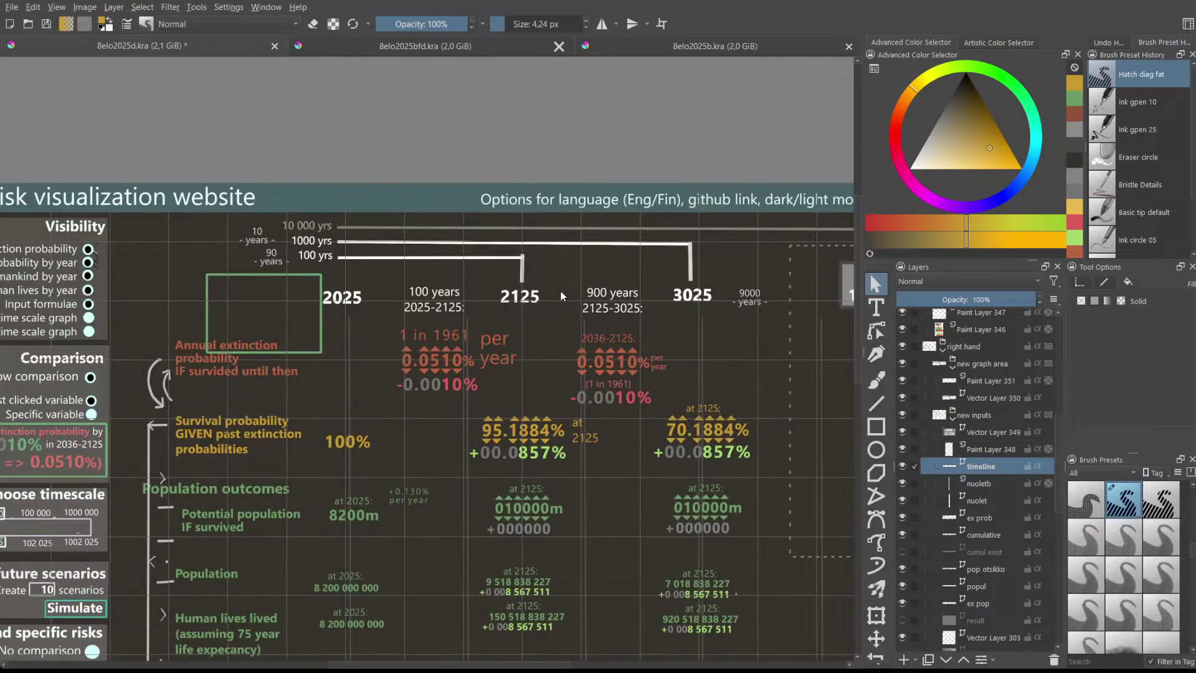
{"action": "scroll", "coordinate": [525, 294], "scroll_direction": "down", "scroll_amount": 1}
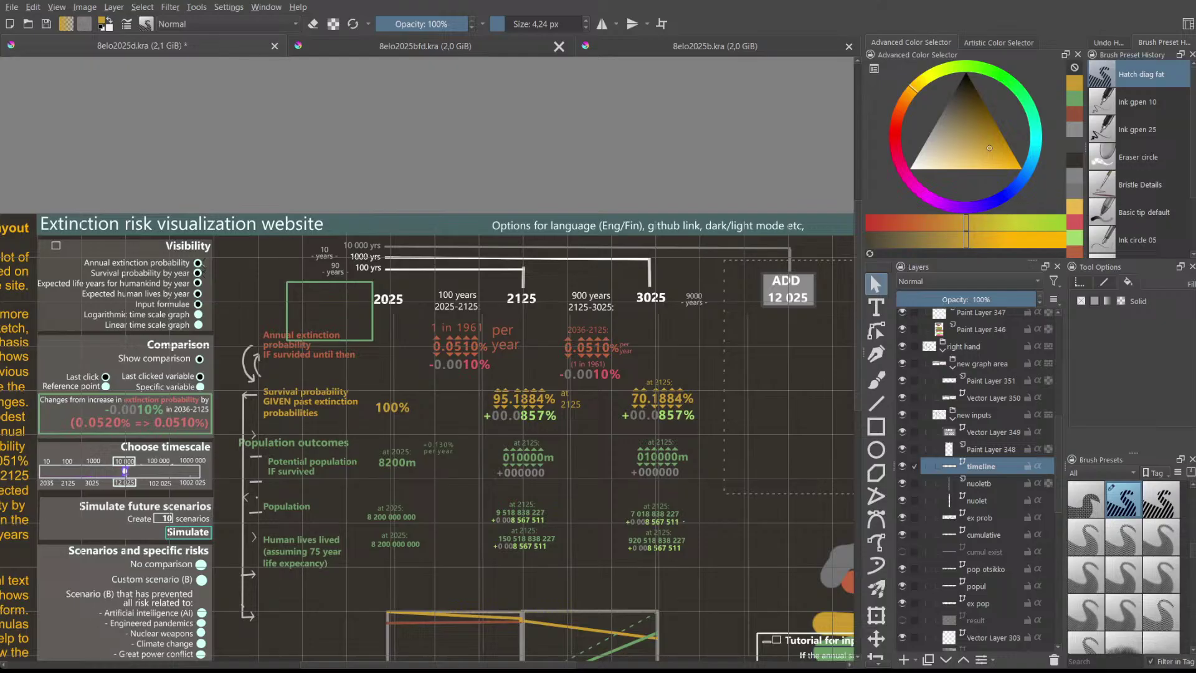
{"action": "scroll", "coordinate": [510, 460], "scroll_direction": "up", "scroll_amount": 1}
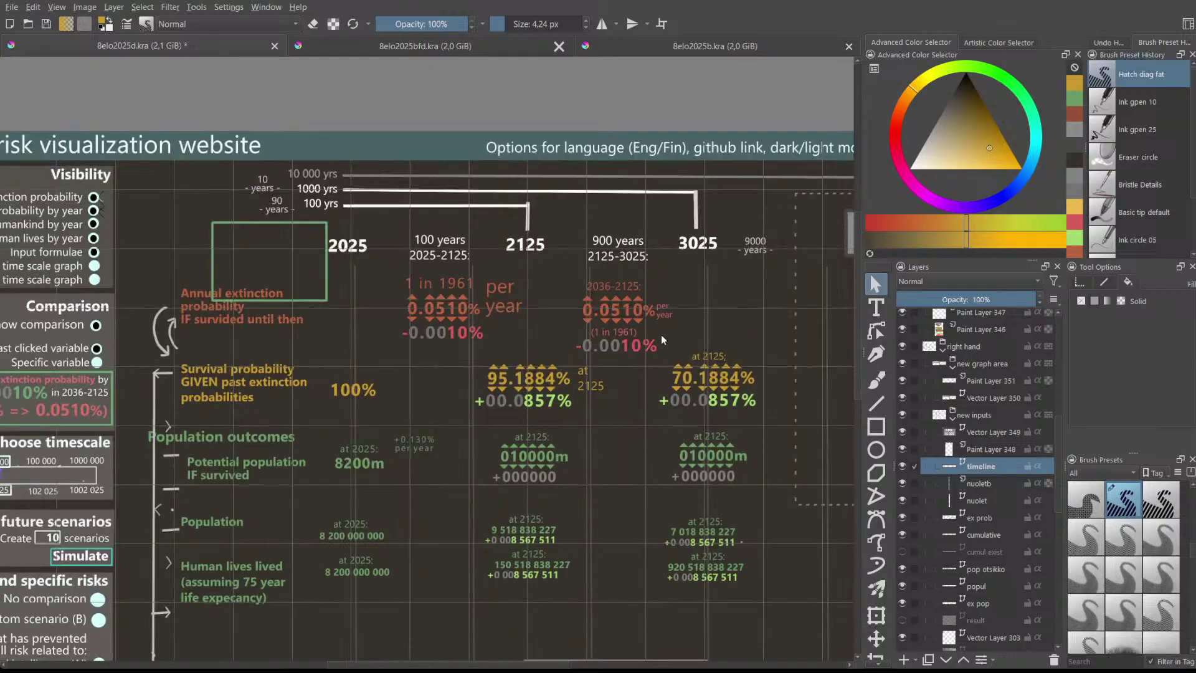
{"action": "scroll", "coordinate": [660, 335], "scroll_direction": "down", "scroll_amount": 1}
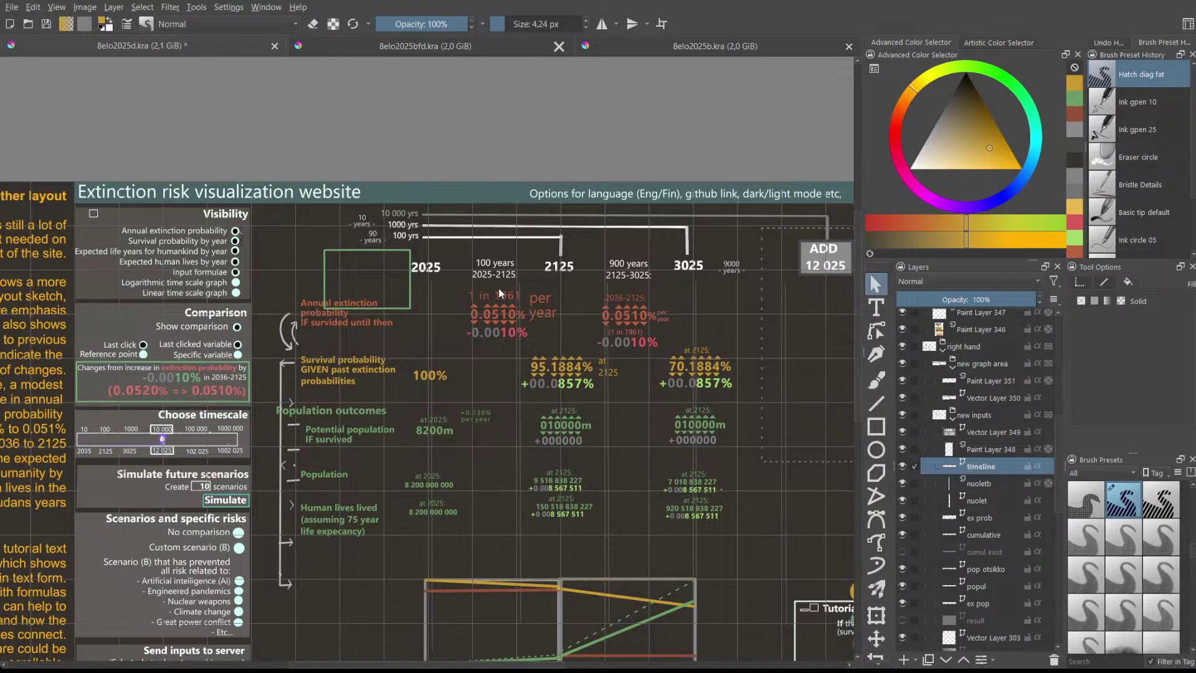
- Activate the ex prob layer and open the "1 in 1961" label under "100 years 2025-2125:" for text editing
{"action": "left_click", "coordinate": [1004, 518]}
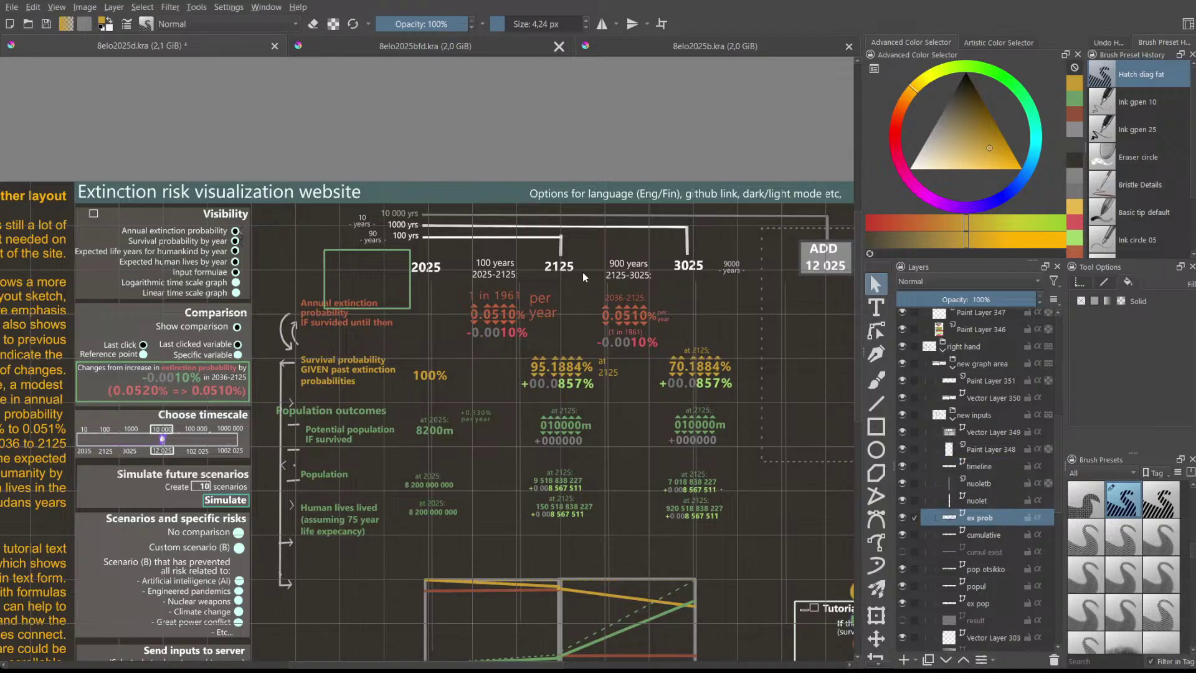
{"action": "scroll", "coordinate": [588, 274], "scroll_direction": "up", "scroll_amount": 1}
{"action": "left_click", "coordinate": [458, 296]}
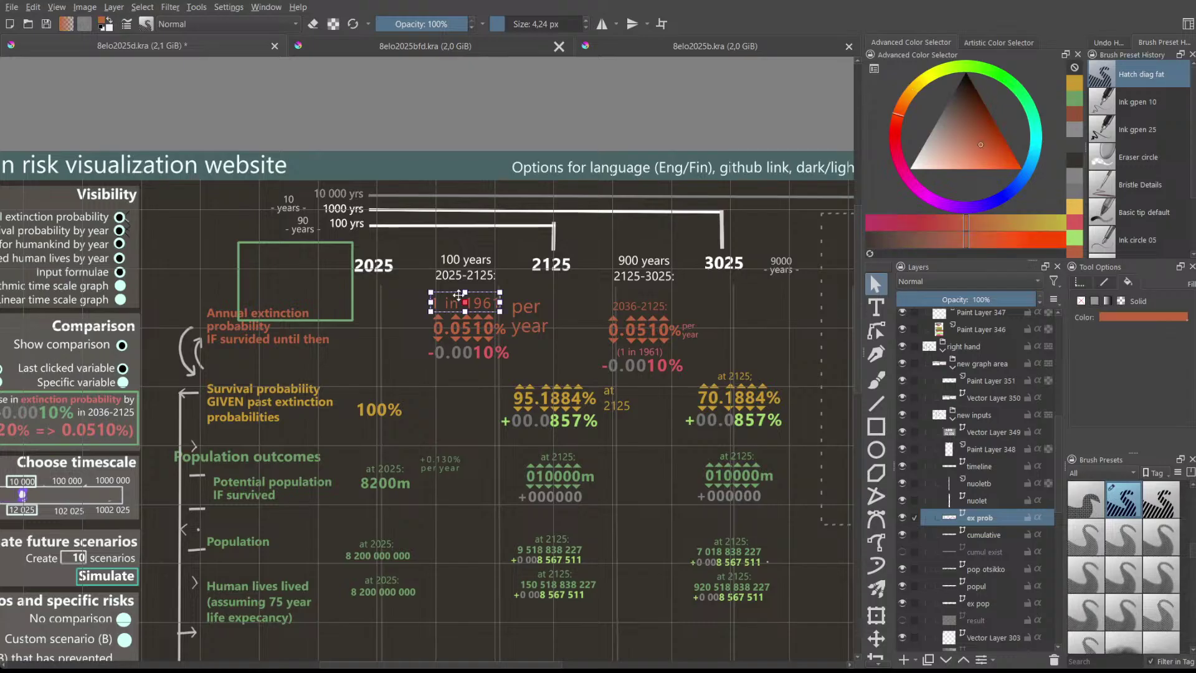
{"action": "double_click", "coordinate": [486, 299]}
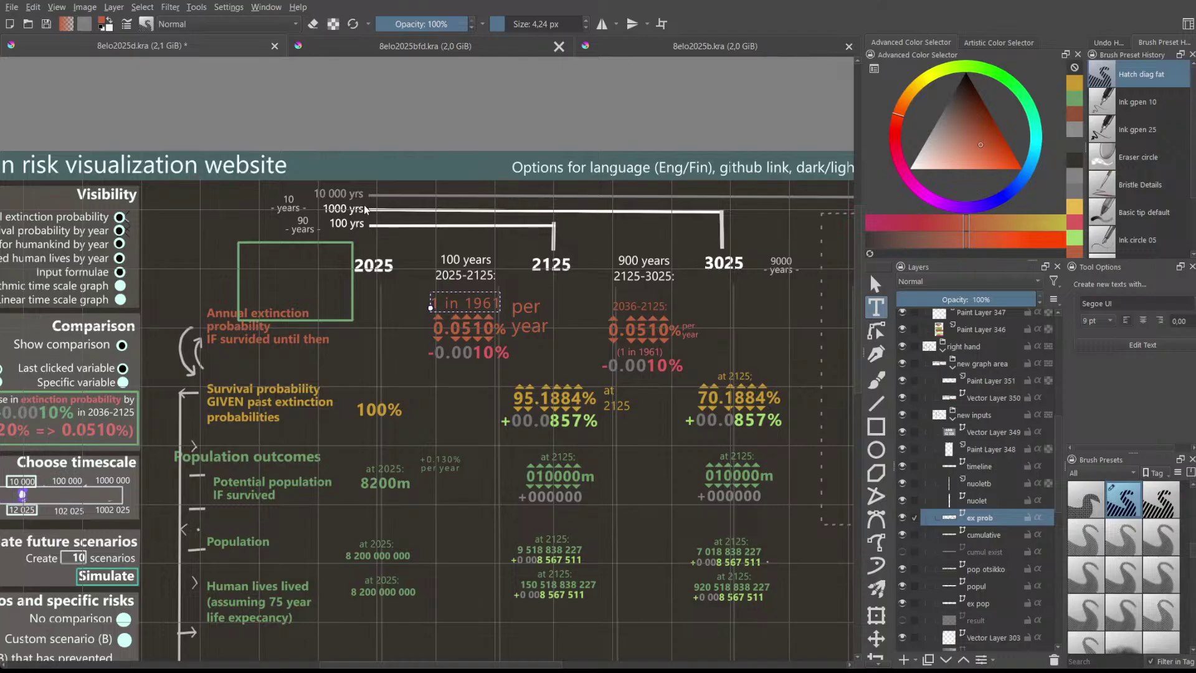
{"action": "left_click", "coordinate": [700, 514]}
{"action": "key", "text": "Escape"}
{"action": "left_click", "coordinate": [574, 370]}
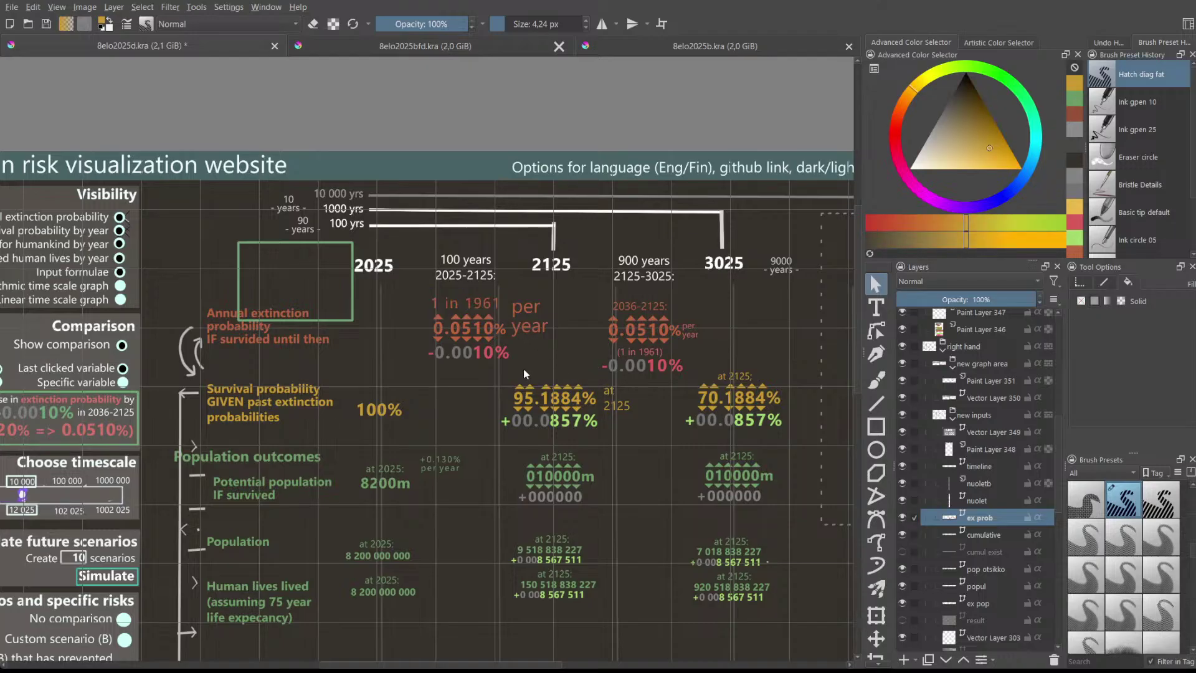
- Reduce the text size of the large "per year" label beside the 2025-2125 extinction probability and nudge it slightly down
{"action": "left_click", "coordinate": [525, 316]}
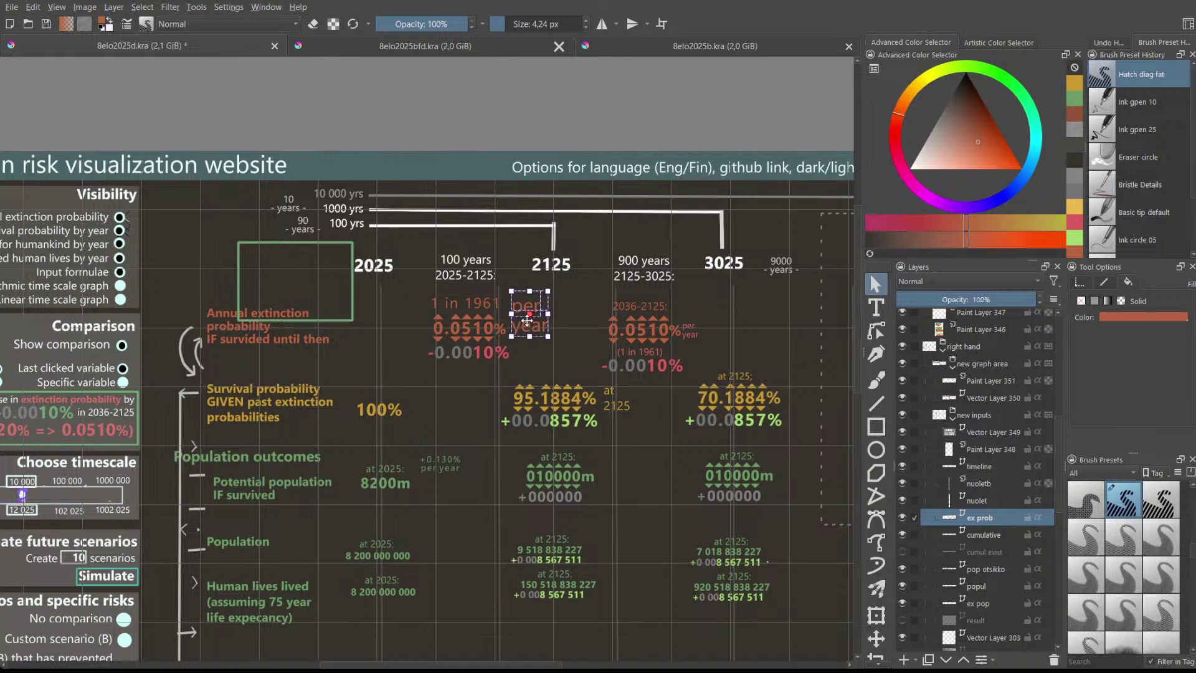
{"action": "double_click", "coordinate": [527, 328]}
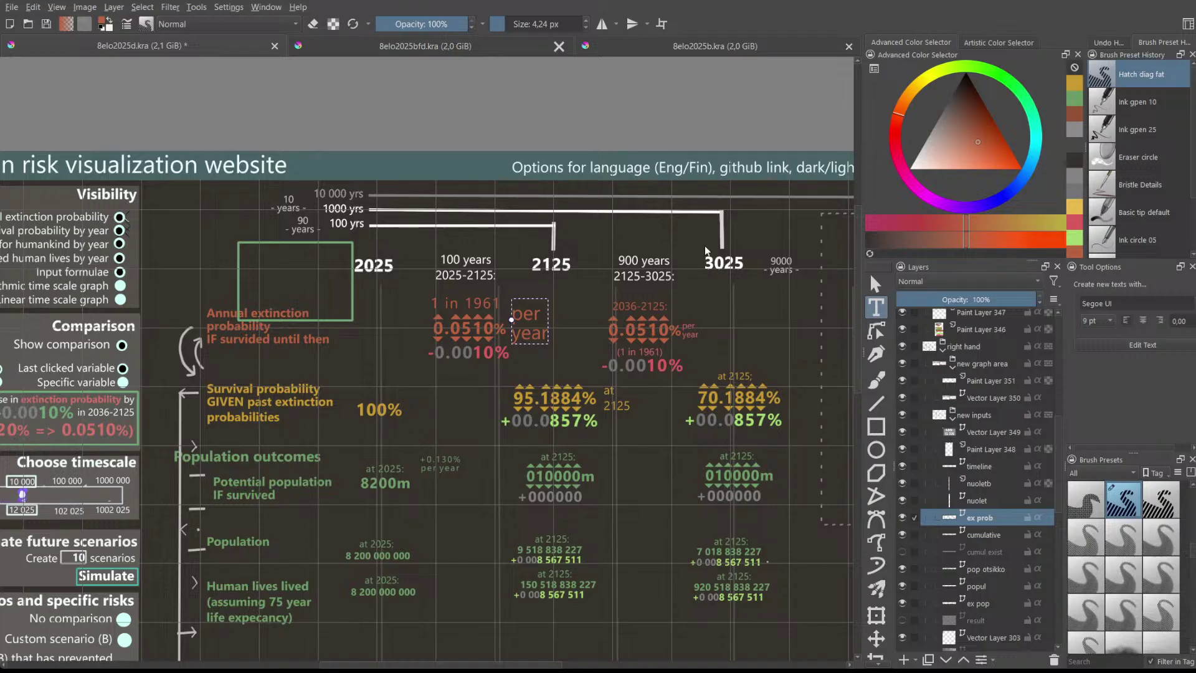
{"action": "key", "text": "Escape"}
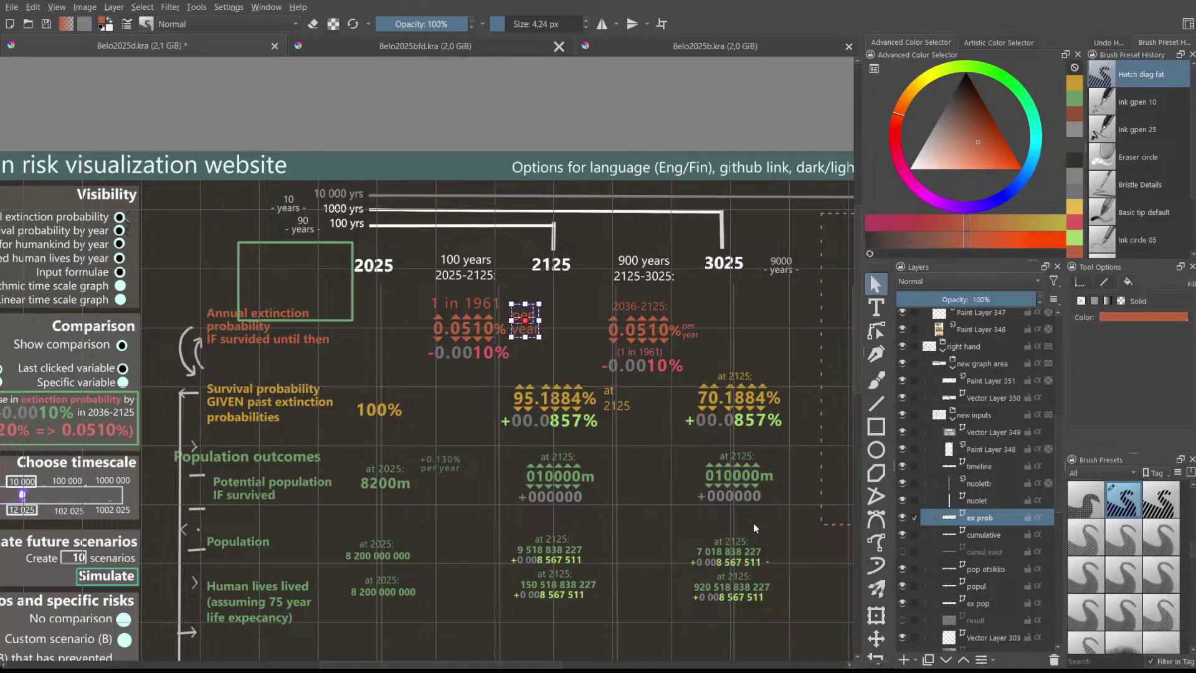
{"action": "left_click_drag", "start_coordinate": [523, 322], "coordinate": [522, 329]}
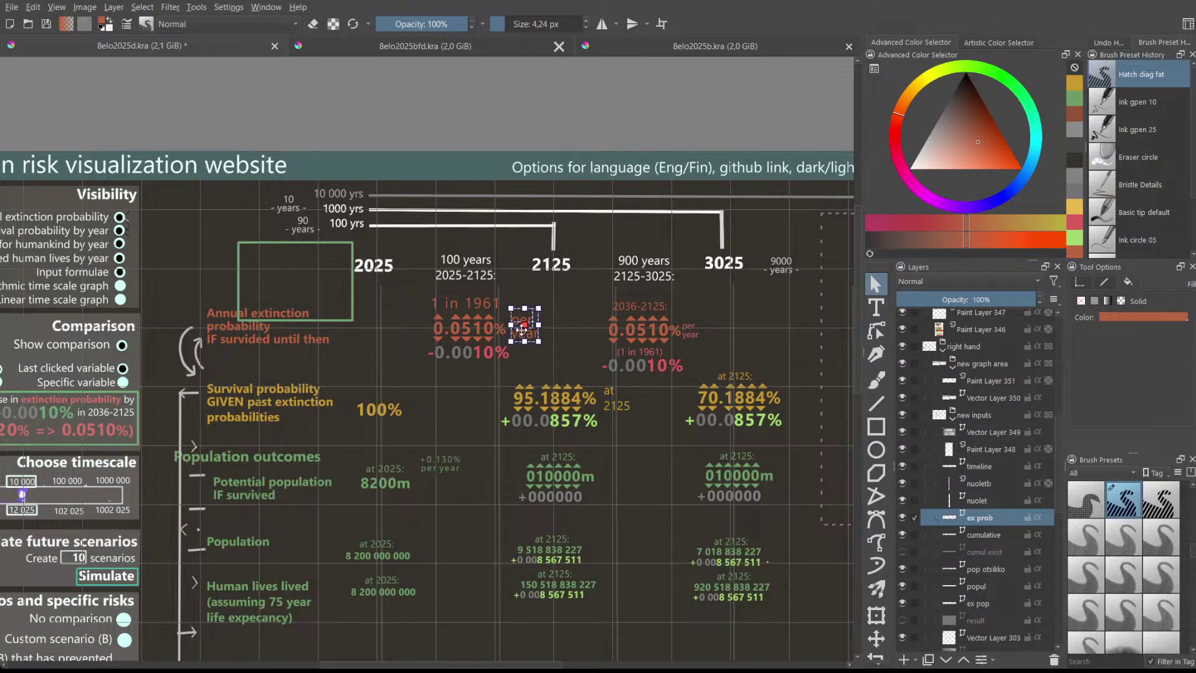
{"action": "left_click", "coordinate": [591, 343]}
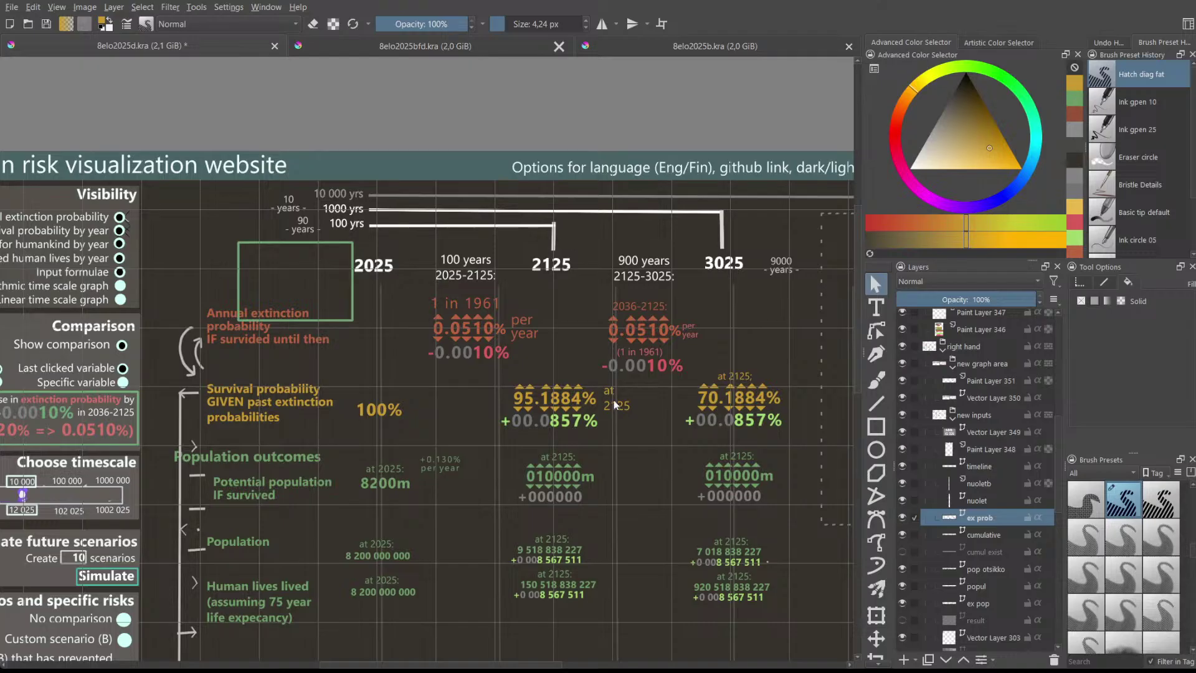
- On the cumulative layer, move the "at 2125" label slightly closer to the 95.1884% survival probability
{"action": "left_click", "coordinate": [989, 537]}
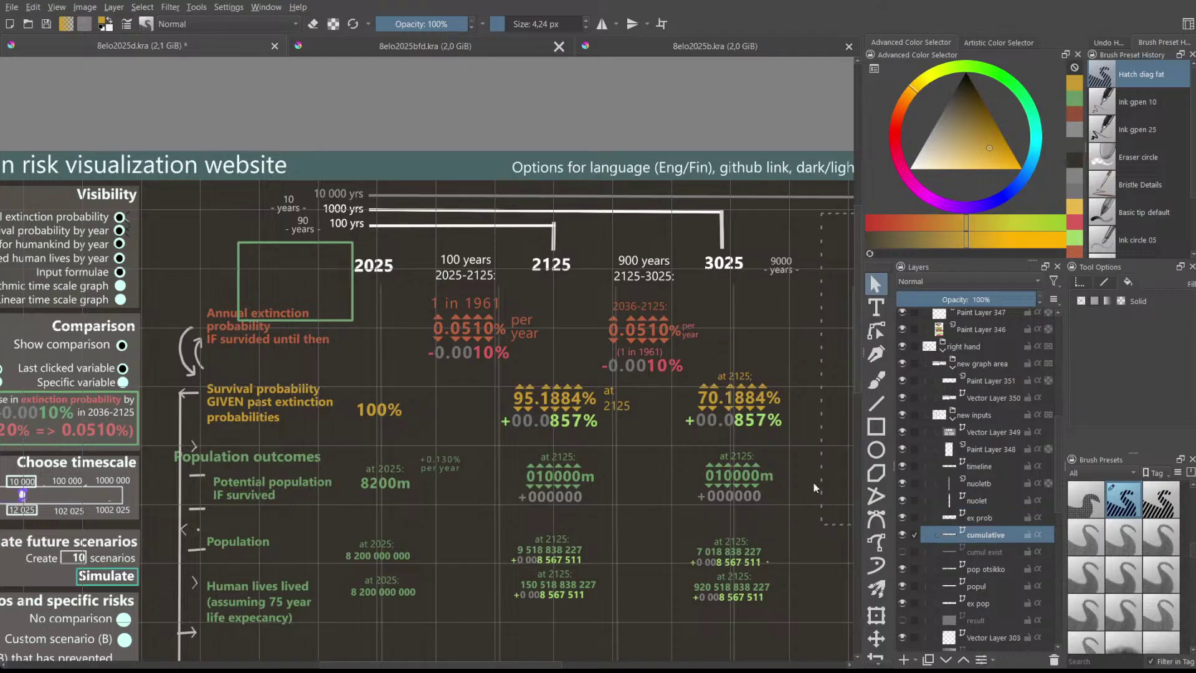
{"action": "left_click", "coordinate": [608, 405]}
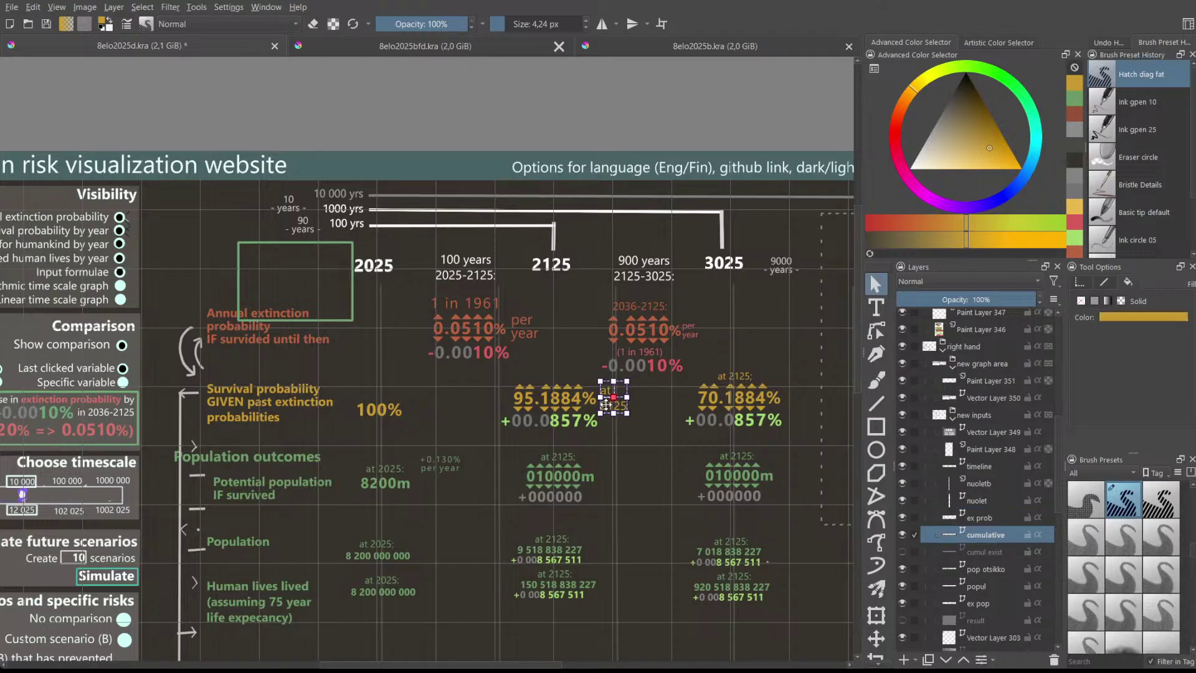
{"action": "left_click_drag", "start_coordinate": [608, 404], "coordinate": [606, 403]}
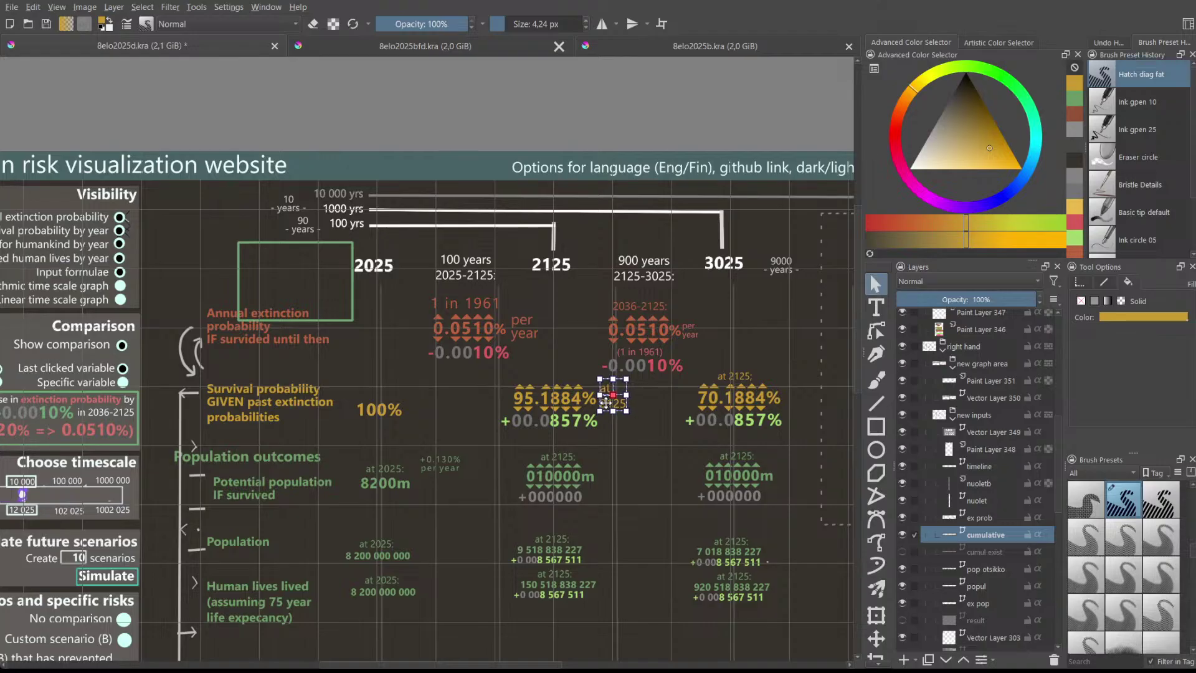
{"action": "left_click", "coordinate": [667, 409]}
{"action": "left_click", "coordinate": [620, 406]}
{"action": "left_click", "coordinate": [581, 351]}
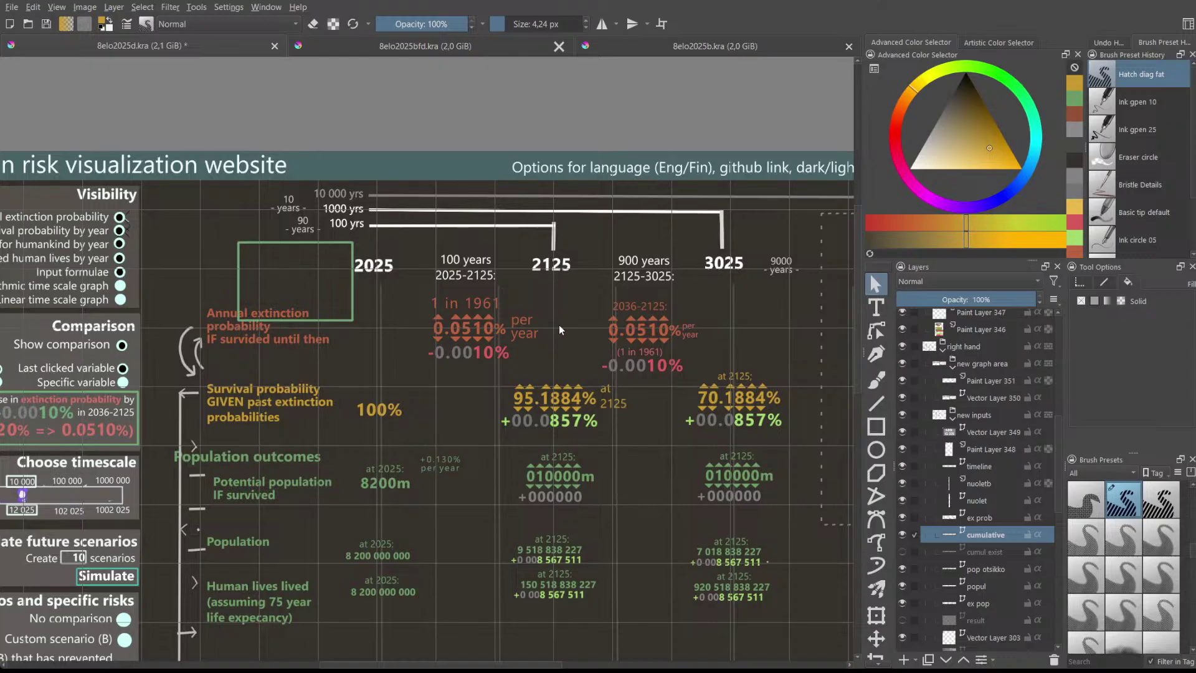
- Change the label beside the 95.1884% survival probability to read "by 2125"
{"action": "scroll", "coordinate": [562, 386], "scroll_direction": "up", "scroll_amount": 2}
{"action": "scroll", "coordinate": [562, 386], "scroll_direction": "down", "scroll_amount": 2}
{"action": "key", "text": "t"}
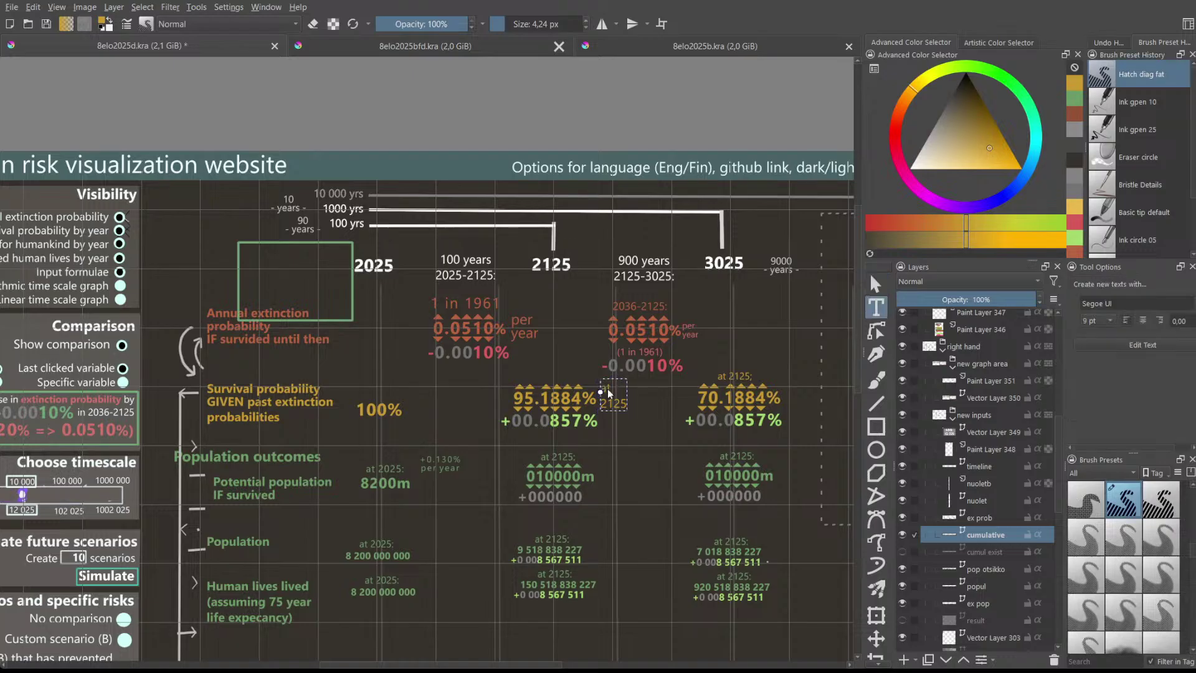
{"action": "left_click", "coordinate": [607, 388]}
{"action": "type", "text": "by"}
{"action": "key", "text": "Escape"}
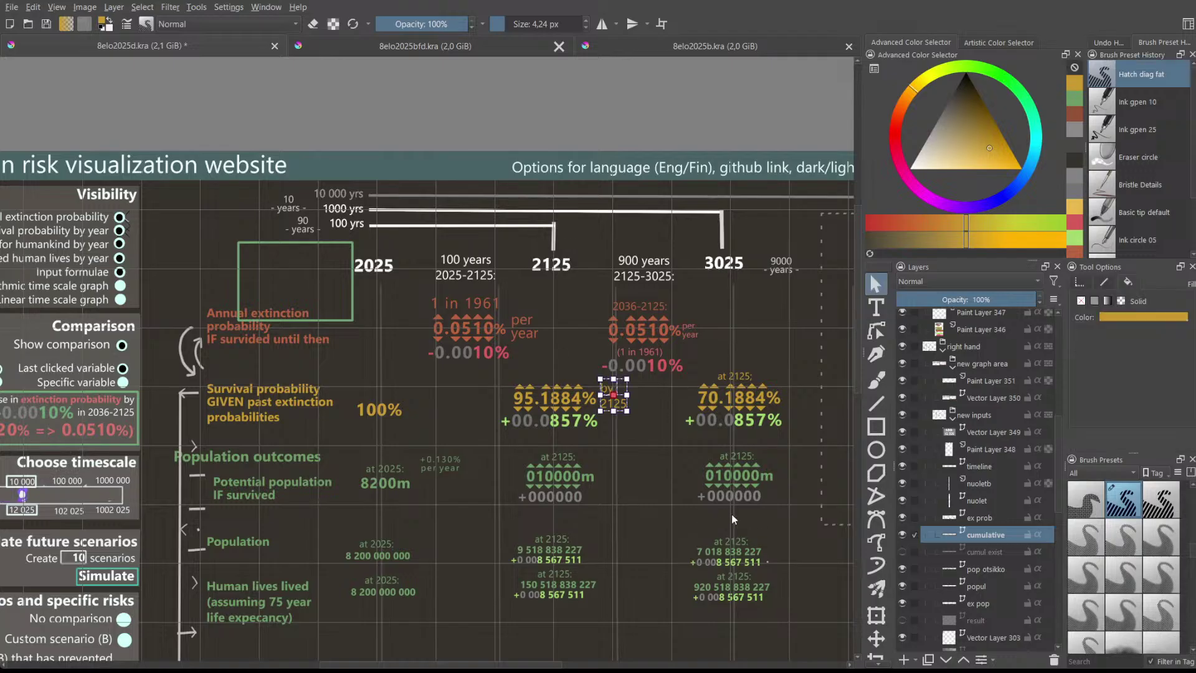
{"action": "left_click", "coordinate": [671, 433]}
- Examine the timeline and probability labels, including the "by 2125" text, within the whole page layout
{"action": "scroll", "coordinate": [622, 416], "scroll_direction": "down", "scroll_amount": 1}
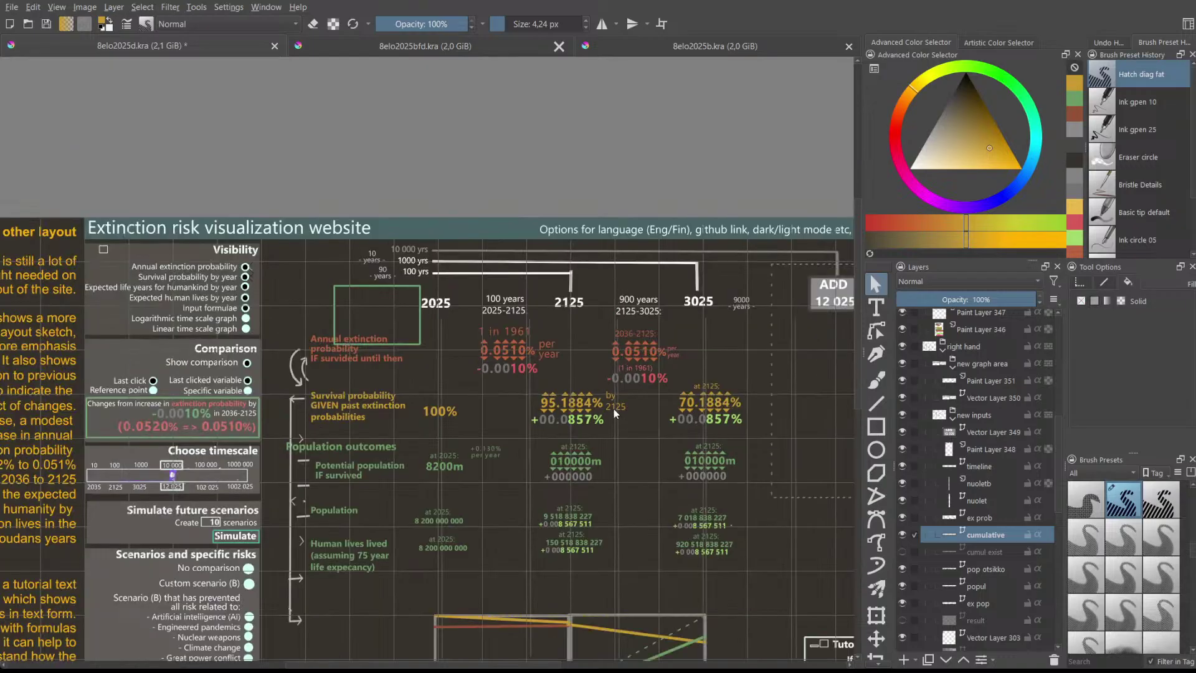
{"action": "left_click", "coordinate": [614, 409]}
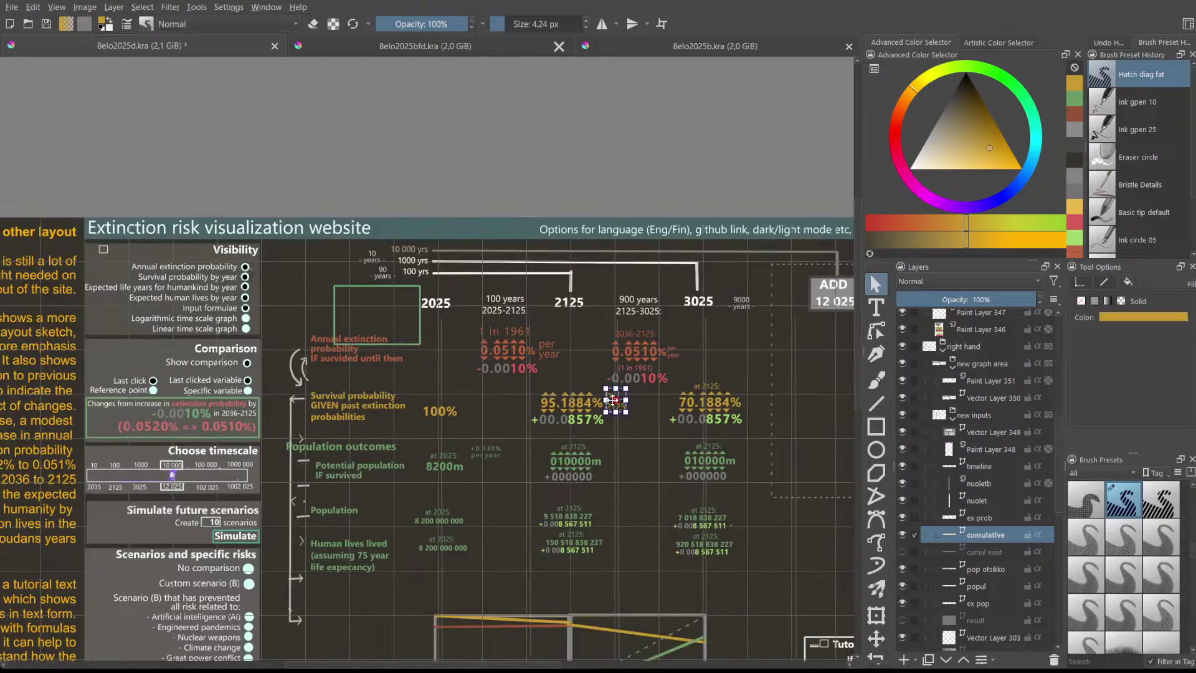
{"action": "left_click", "coordinate": [634, 432]}
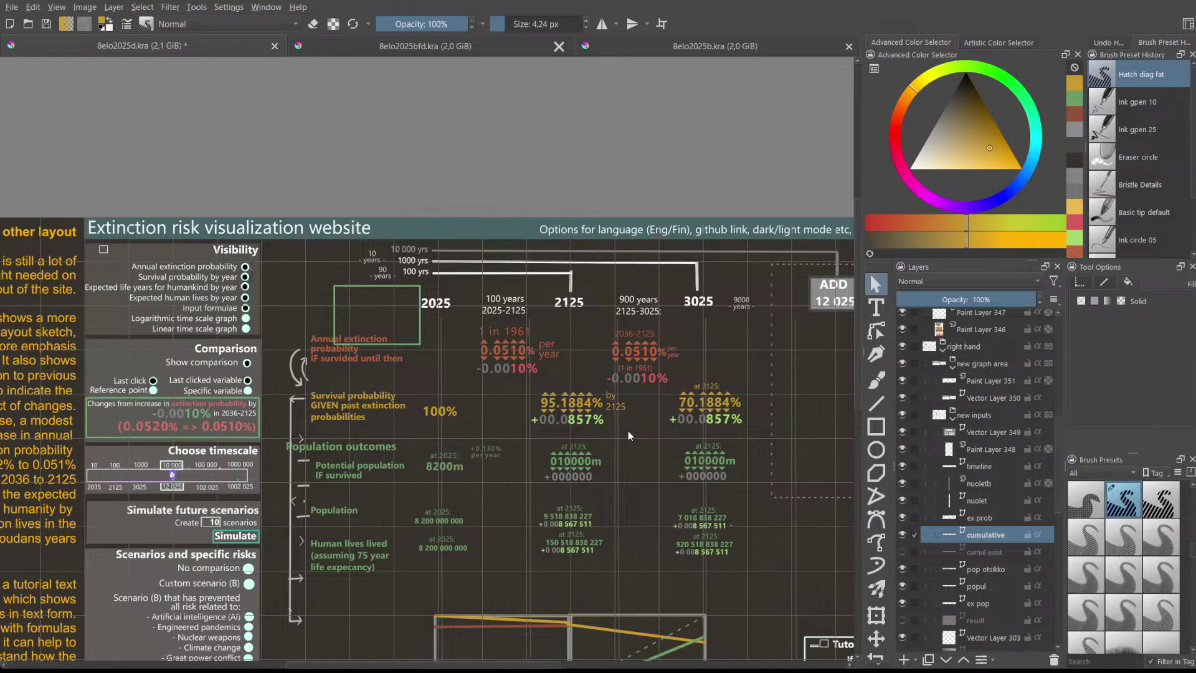
{"action": "scroll", "coordinate": [591, 424], "scroll_direction": "down", "scroll_amount": 1}
{"action": "scroll", "coordinate": [595, 391], "scroll_direction": "up", "scroll_amount": 1}
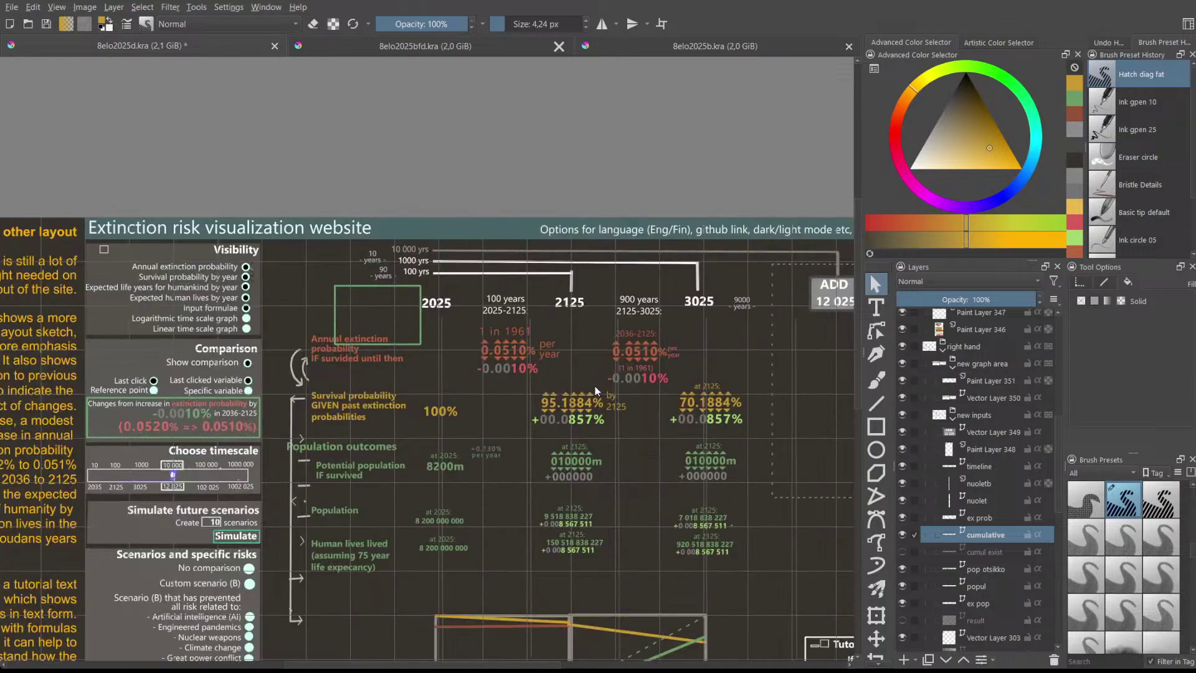
{"action": "scroll", "coordinate": [595, 390], "scroll_direction": "up", "scroll_amount": 1}
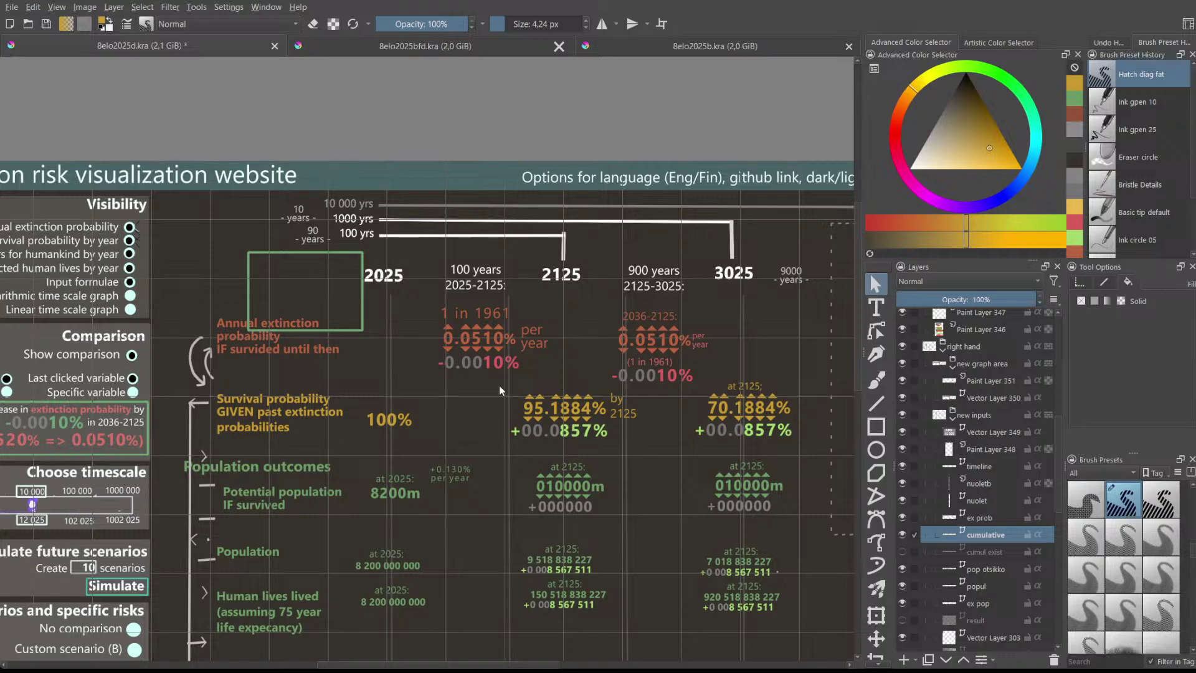
{"action": "scroll", "coordinate": [529, 306], "scroll_direction": "down", "scroll_amount": 1}
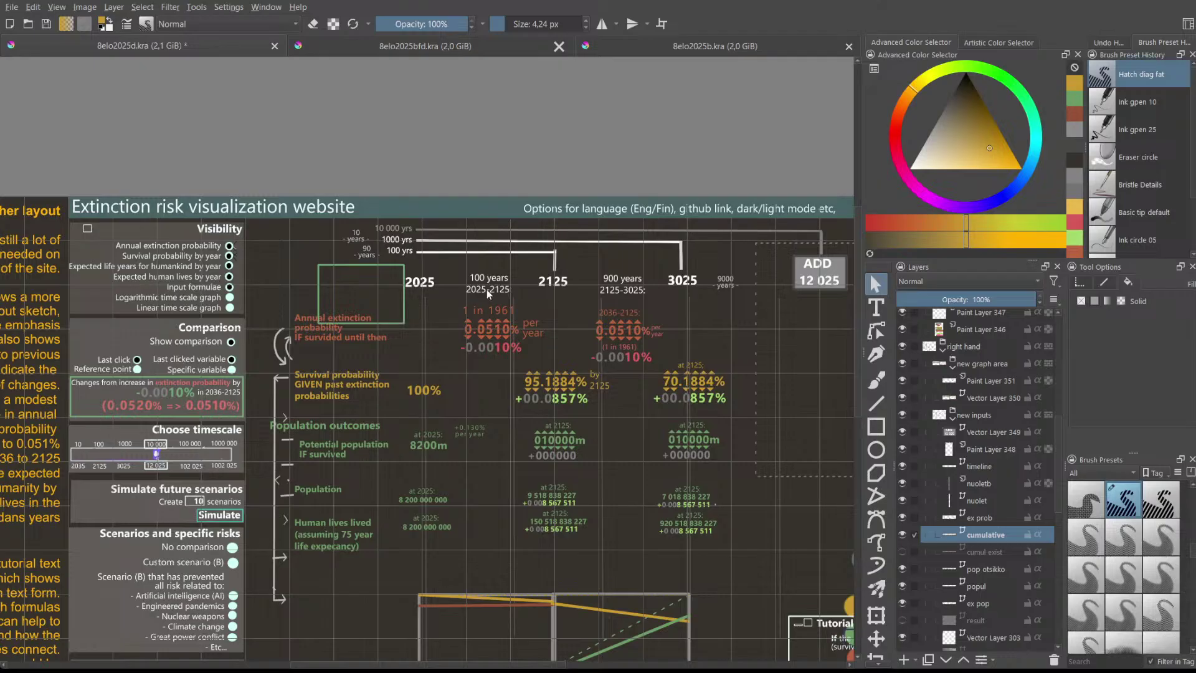
{"action": "scroll", "coordinate": [589, 375], "scroll_direction": "down", "scroll_amount": 2}
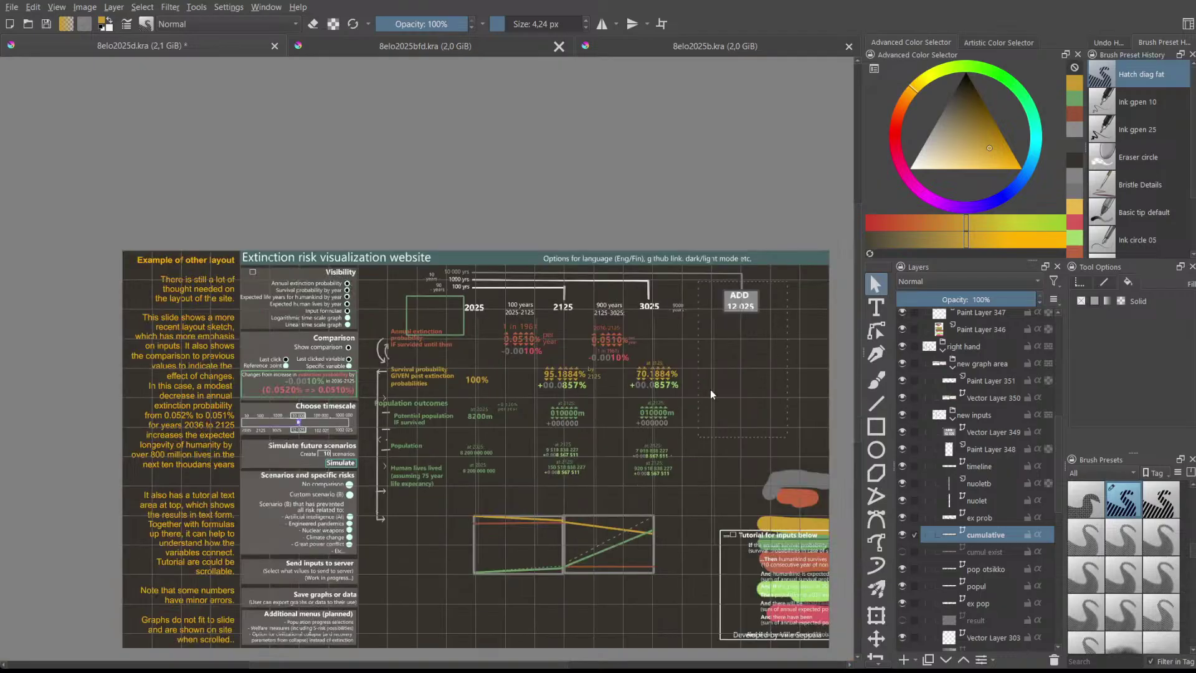
- Place a copy of the "by 2125" label from beside the 95.1884% survival probability next to the 100% value
{"action": "scroll", "coordinate": [712, 394], "scroll_direction": "up", "scroll_amount": 2}
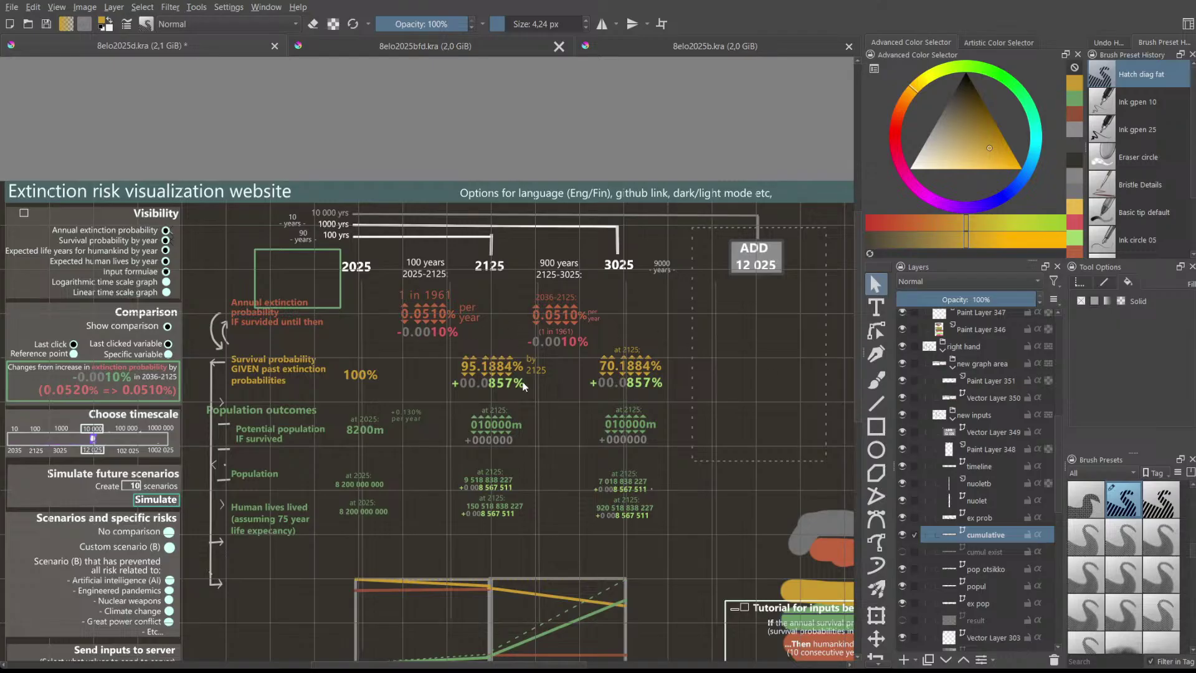
{"action": "left_click", "coordinate": [537, 368]}
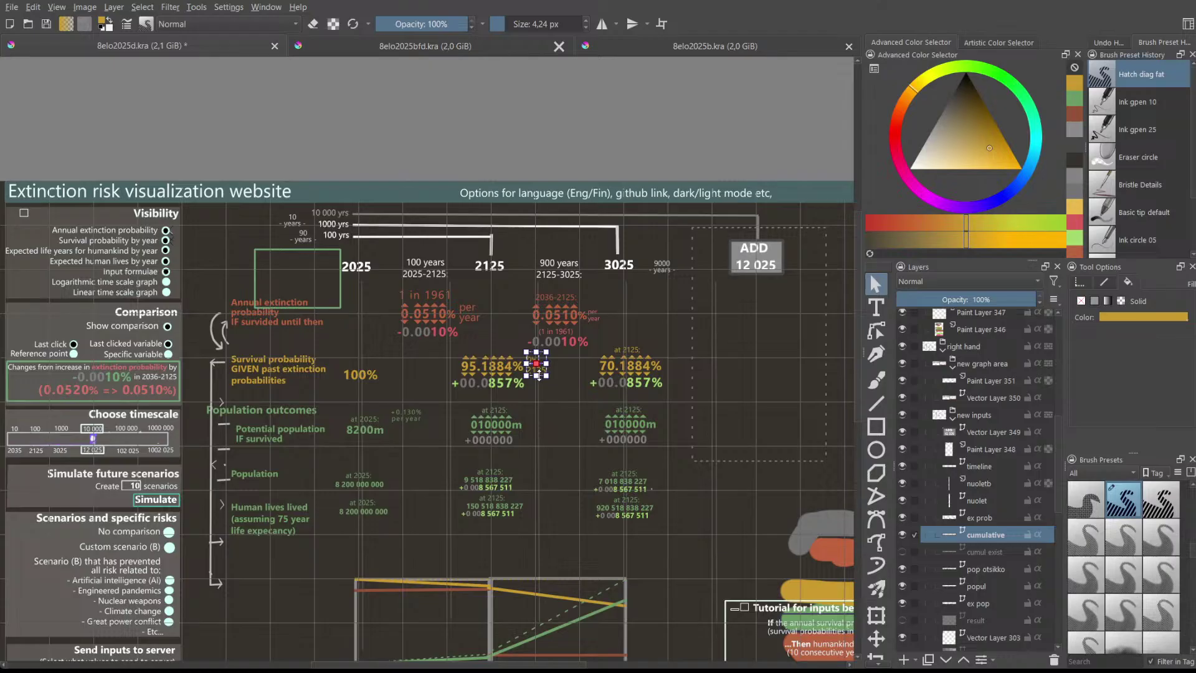
{"action": "left_click", "coordinate": [547, 378]}
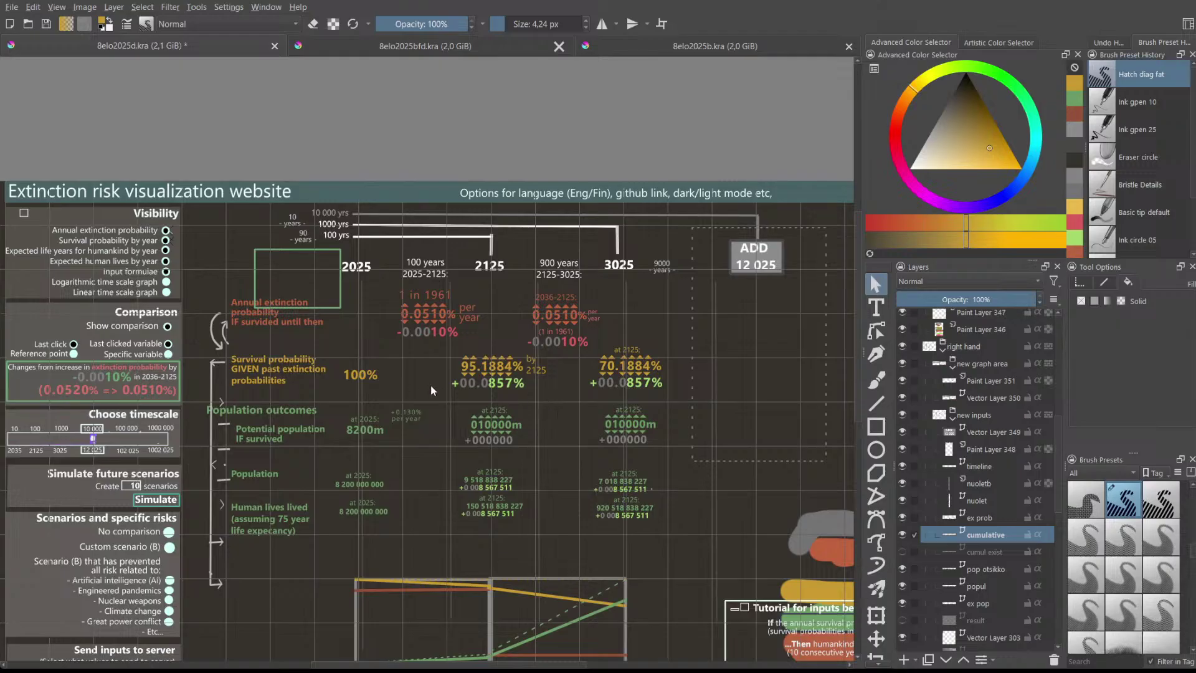
{"action": "scroll", "coordinate": [431, 385], "scroll_direction": "down", "scroll_amount": 2}
{"action": "scroll", "coordinate": [442, 417], "scroll_direction": "up", "scroll_amount": 2}
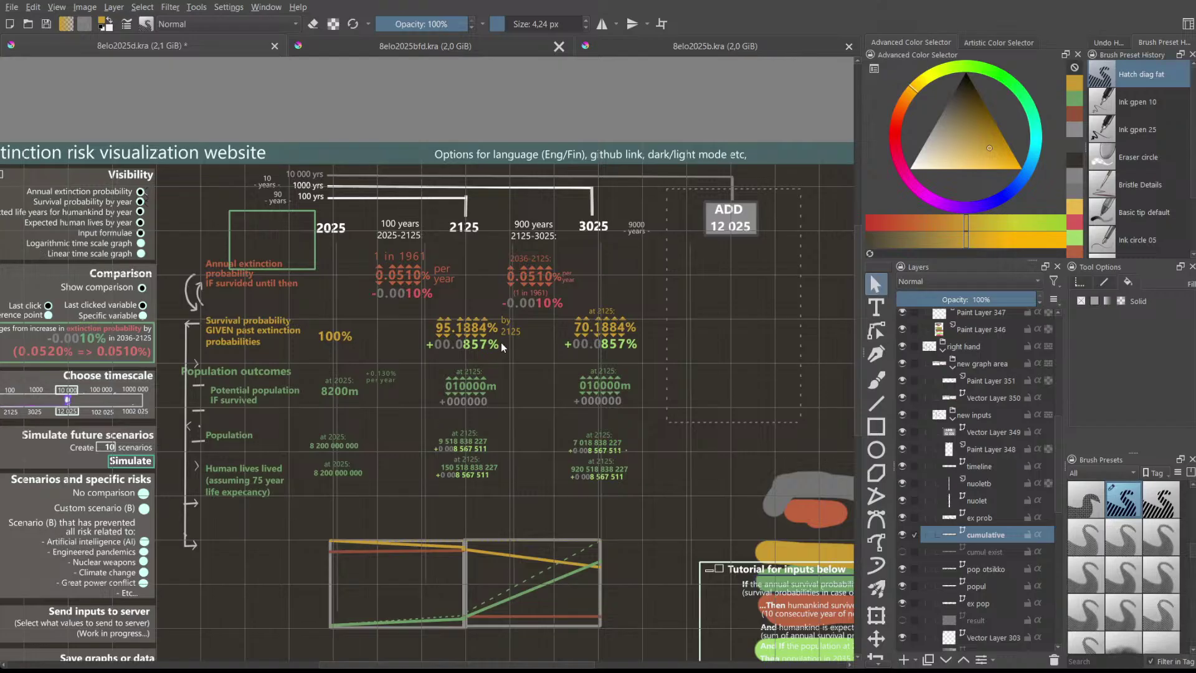
{"action": "left_click", "coordinate": [507, 328]}
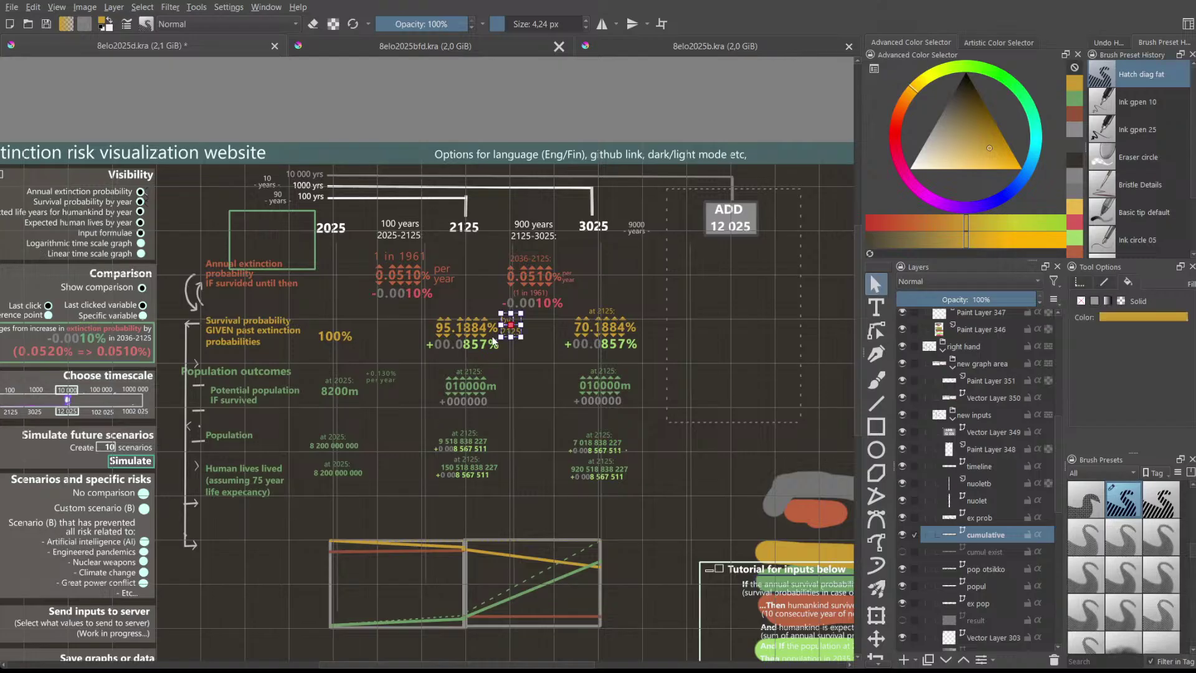
{"action": "left_click_drag", "start_coordinate": [509, 328], "coordinate": [362, 336]}
{"action": "key", "text": "ctrl+c"}
{"action": "key", "text": "ctrl+v"}
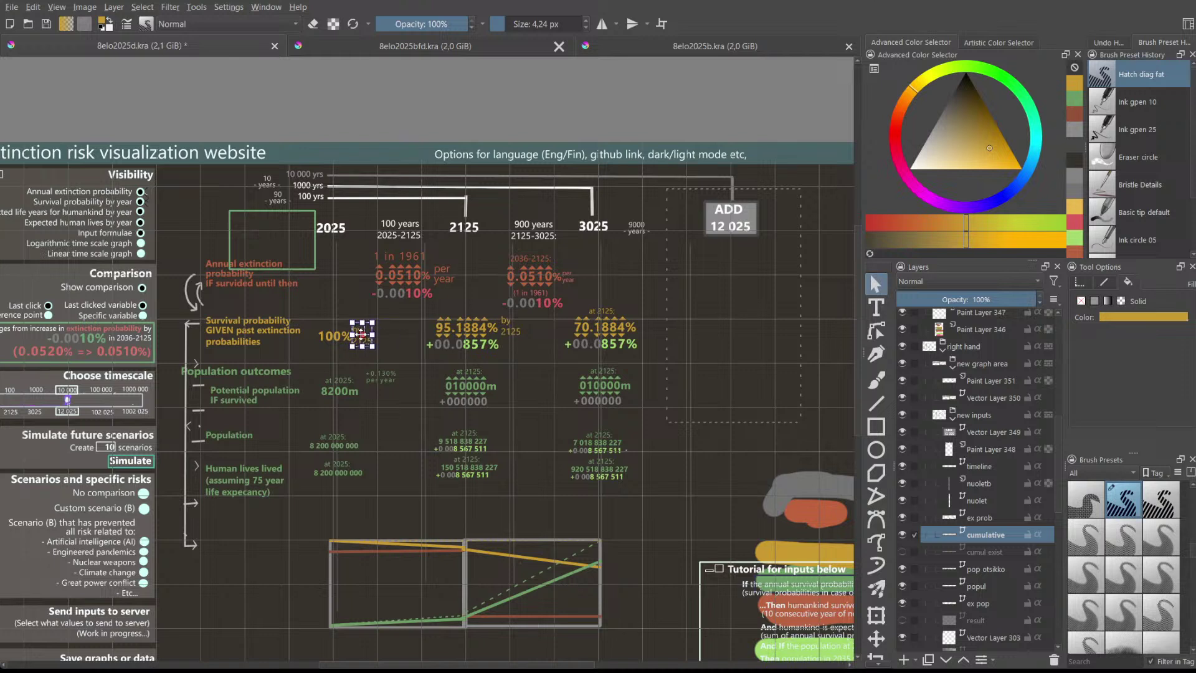
- Change the copied label beside the 100% survival probability to read "at 2125"
{"action": "left_click", "coordinate": [407, 342]}
{"action": "double_click", "coordinate": [365, 340]}
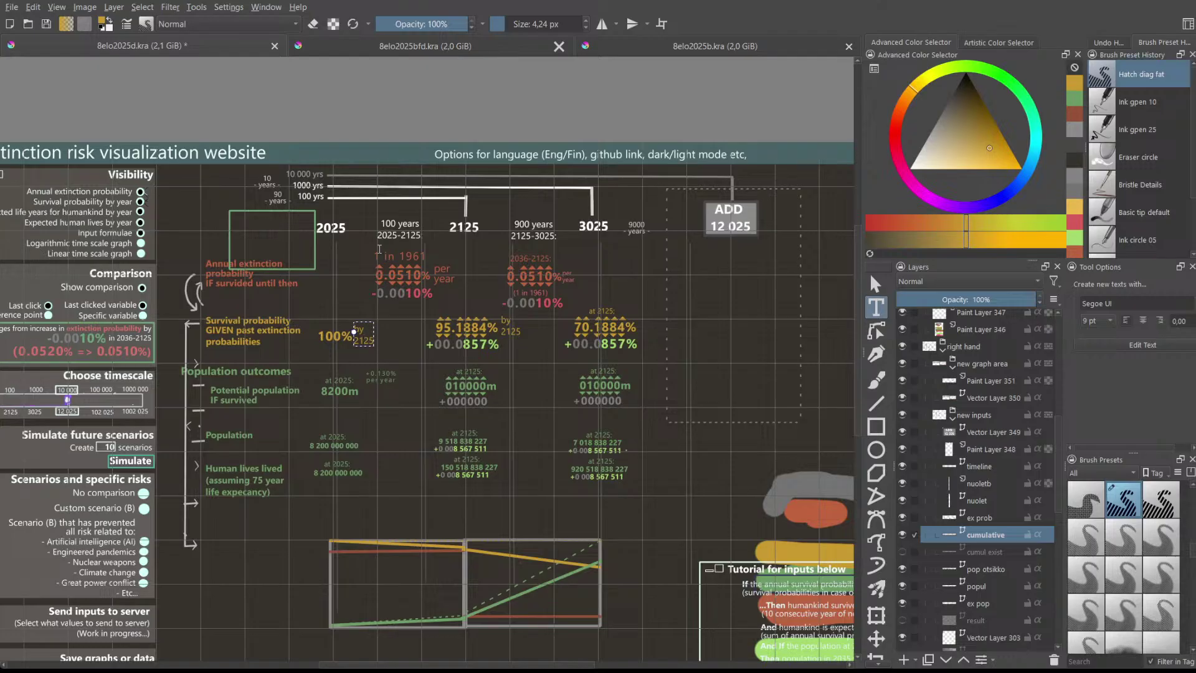
{"action": "type", "text": "at"}
{"action": "key", "text": "Escape"}
{"action": "left_click", "coordinate": [365, 338]}
{"action": "left_click", "coordinate": [374, 357]}
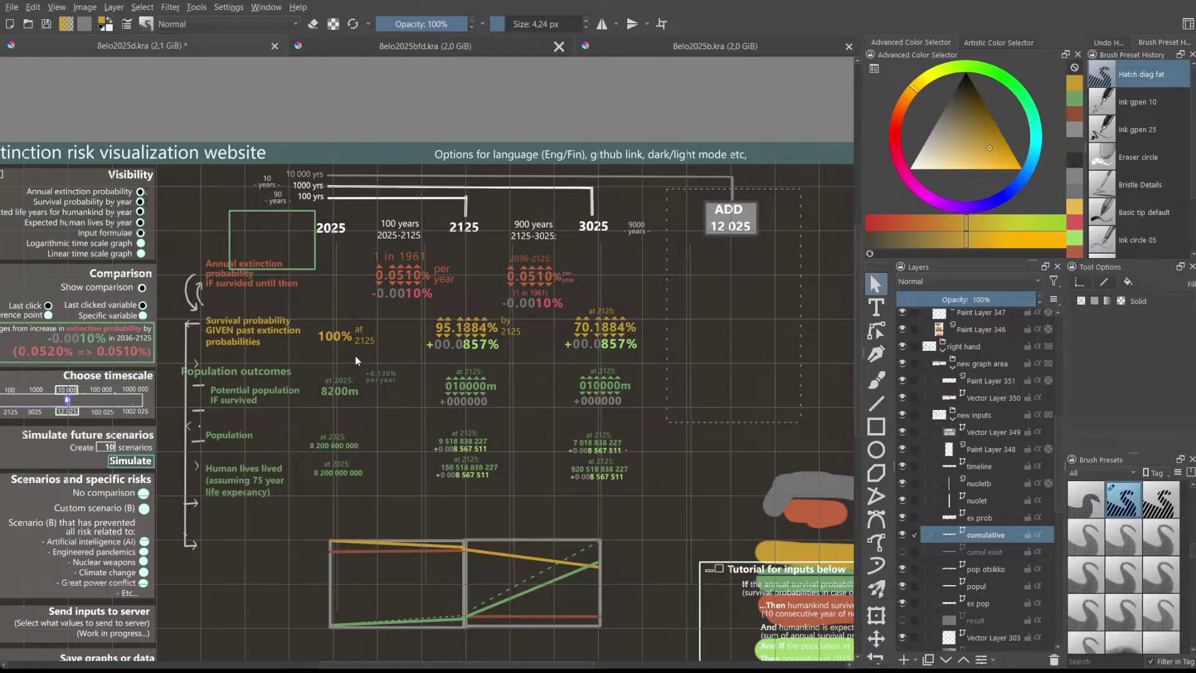
- Nudge the label beside the 95.1884% survival probability slightly down and change its text to "at 2125"
{"action": "left_click", "coordinate": [503, 330]}
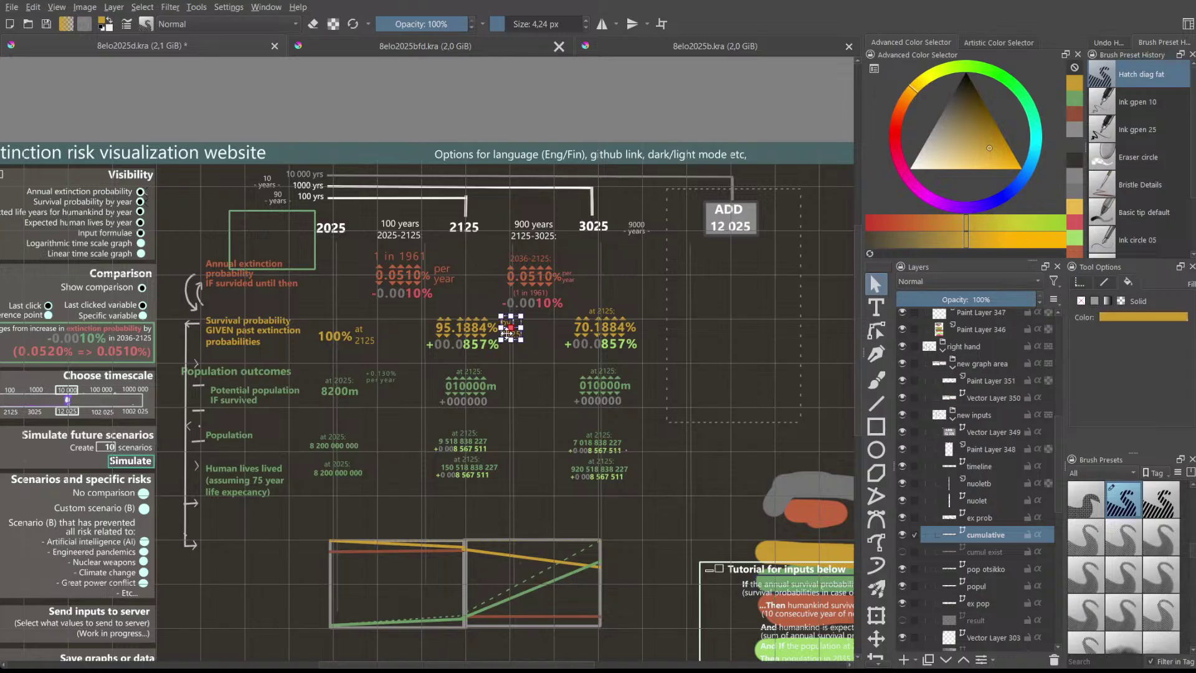
{"action": "left_click", "coordinate": [577, 376]}
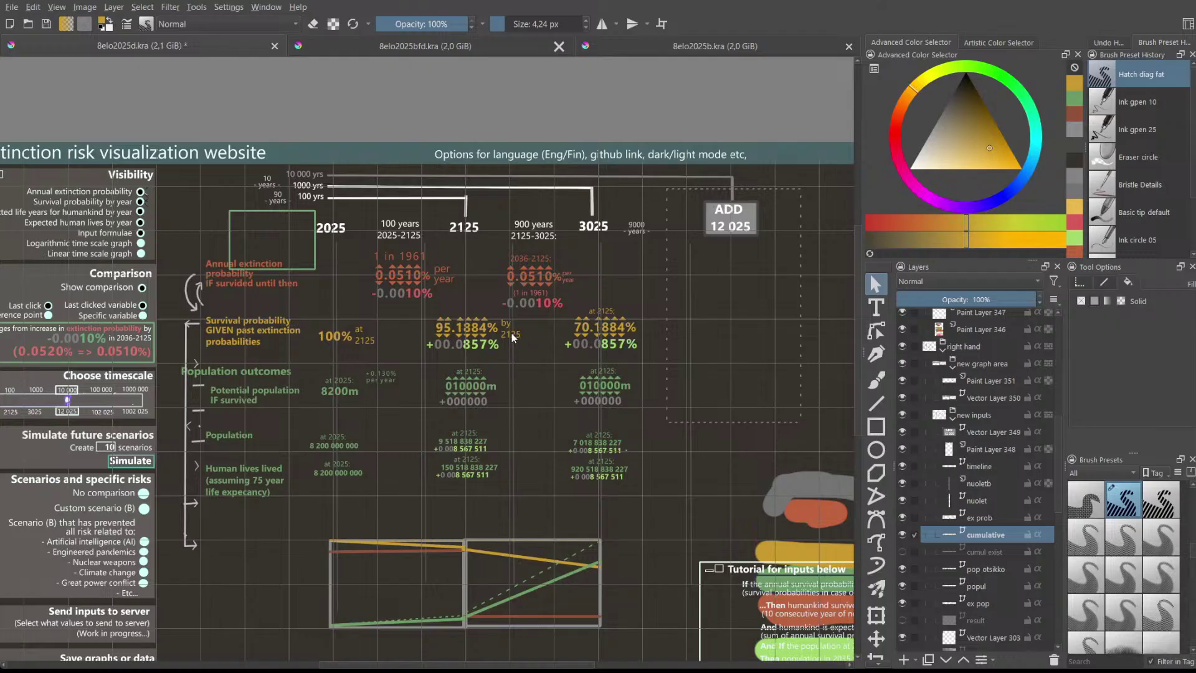
{"action": "key", "text": "t"}
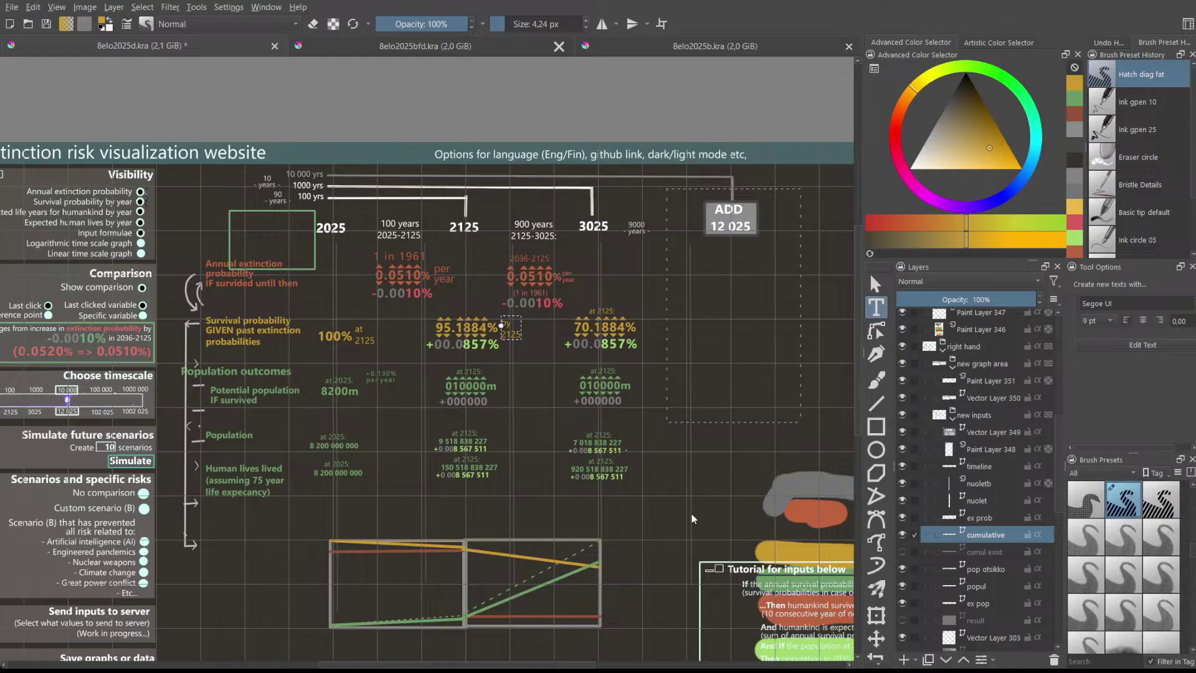
{"action": "key", "text": "Escape"}
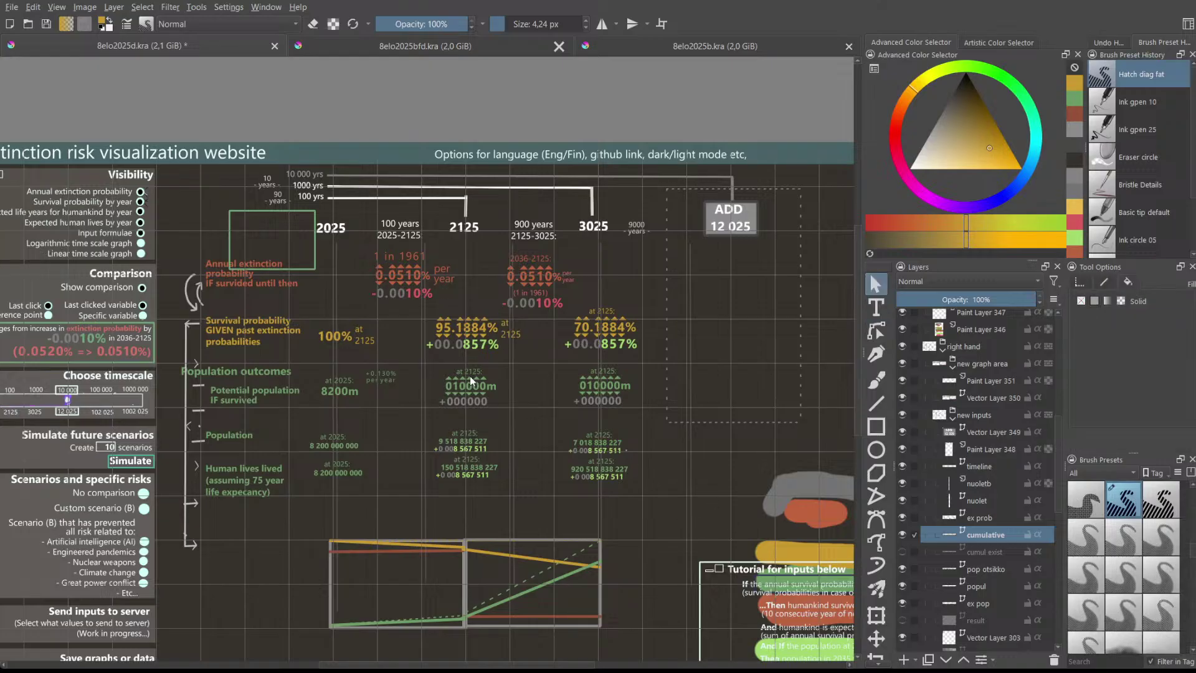
- Move the 100% survival probability and its "at 2125" label slightly up, closer in line with the 95.1884% value
{"action": "scroll", "coordinate": [521, 367], "scroll_direction": "up", "scroll_amount": 1}
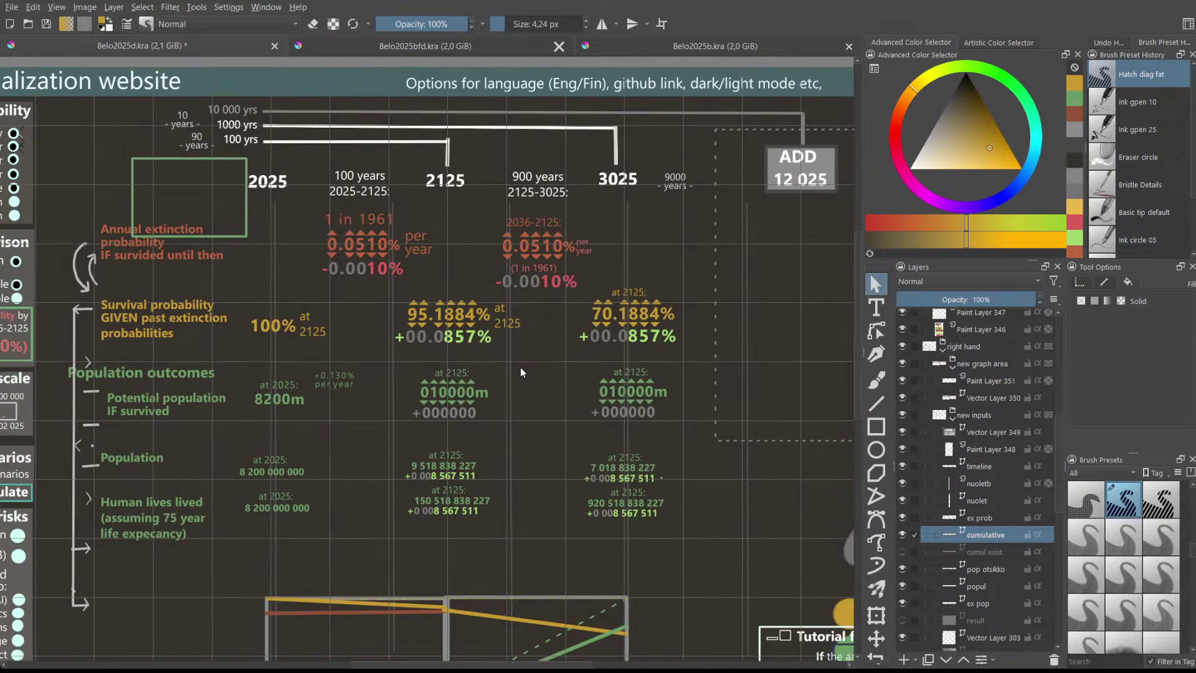
{"action": "scroll", "coordinate": [521, 368], "scroll_direction": "down", "scroll_amount": 1}
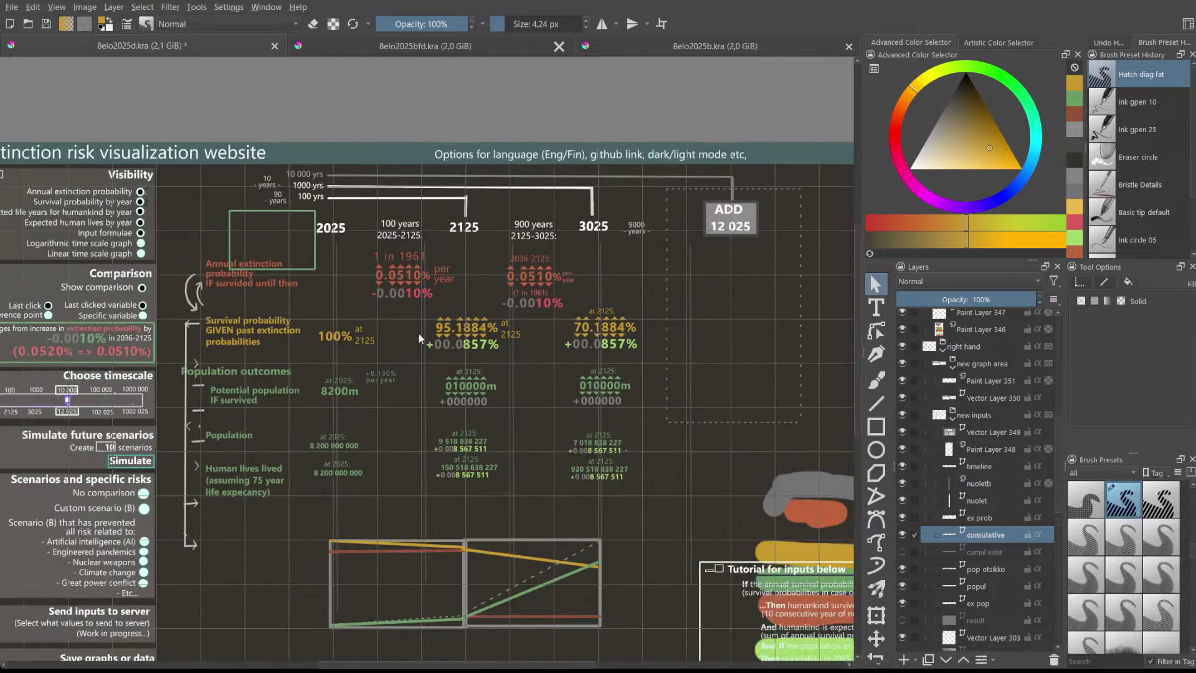
{"action": "left_click_drag", "start_coordinate": [311, 319], "coordinate": [361, 334]}
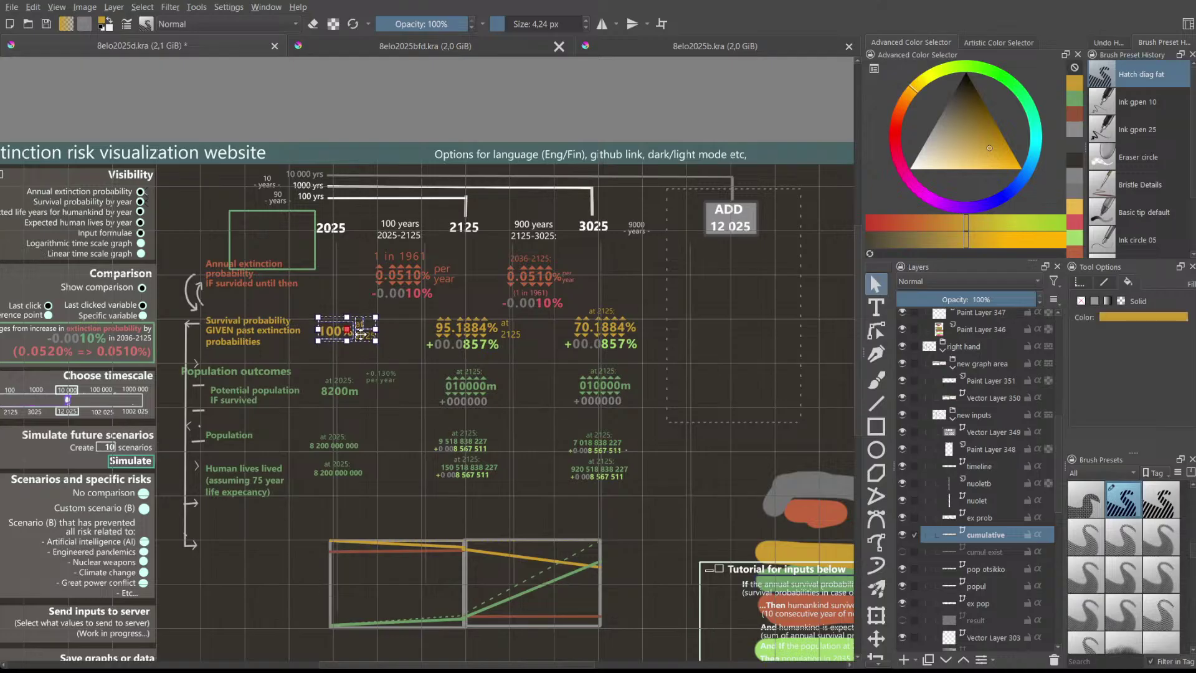
{"action": "left_click", "coordinate": [411, 359]}
- On the vector layer in the new graph area group, duplicate the whole two-part line graph and place the copy directly below the original
{"action": "scroll", "coordinate": [420, 362], "scroll_direction": "down", "scroll_amount": 2}
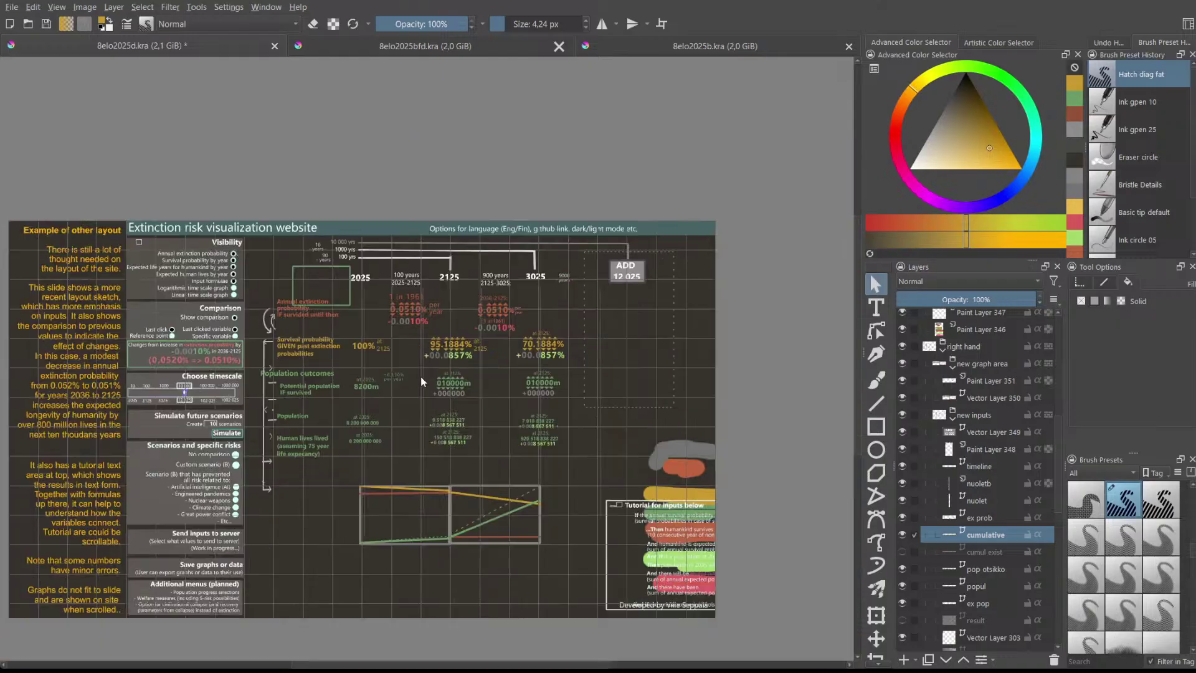
{"action": "scroll", "coordinate": [447, 554], "scroll_direction": "down", "scroll_amount": 2}
{"action": "scroll", "coordinate": [446, 568], "scroll_direction": "up", "scroll_amount": 2}
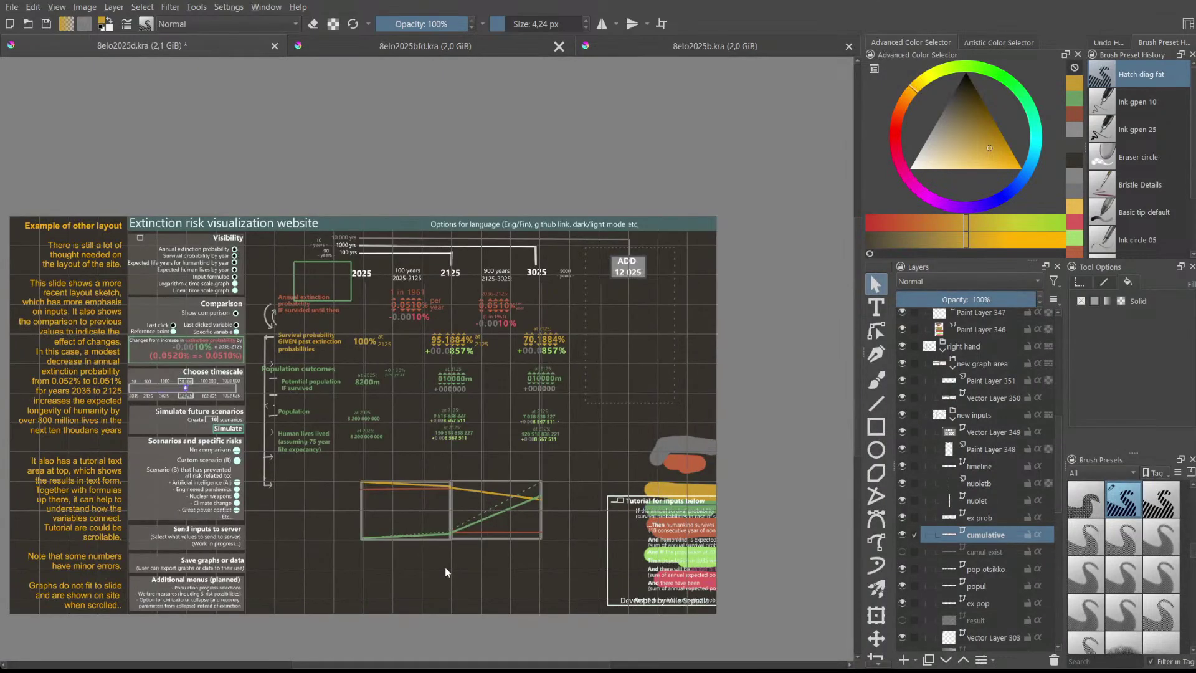
{"action": "scroll", "coordinate": [435, 496], "scroll_direction": "up", "scroll_amount": 2}
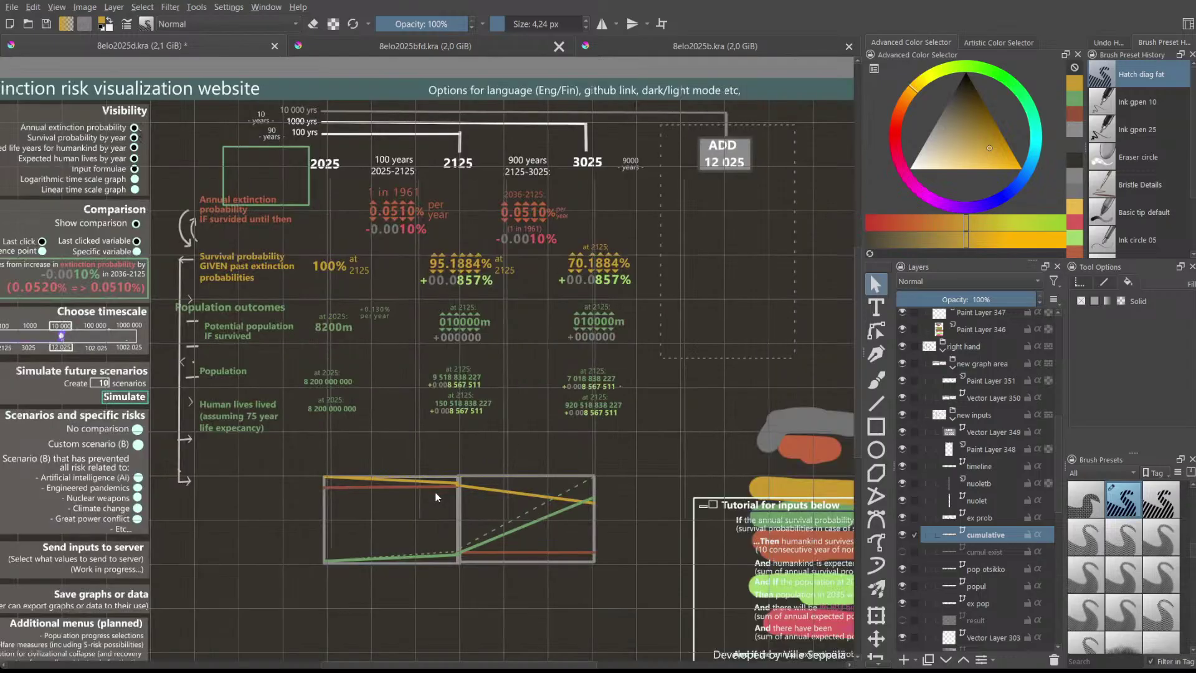
{"action": "scroll", "coordinate": [435, 530], "scroll_direction": "down", "scroll_amount": 2}
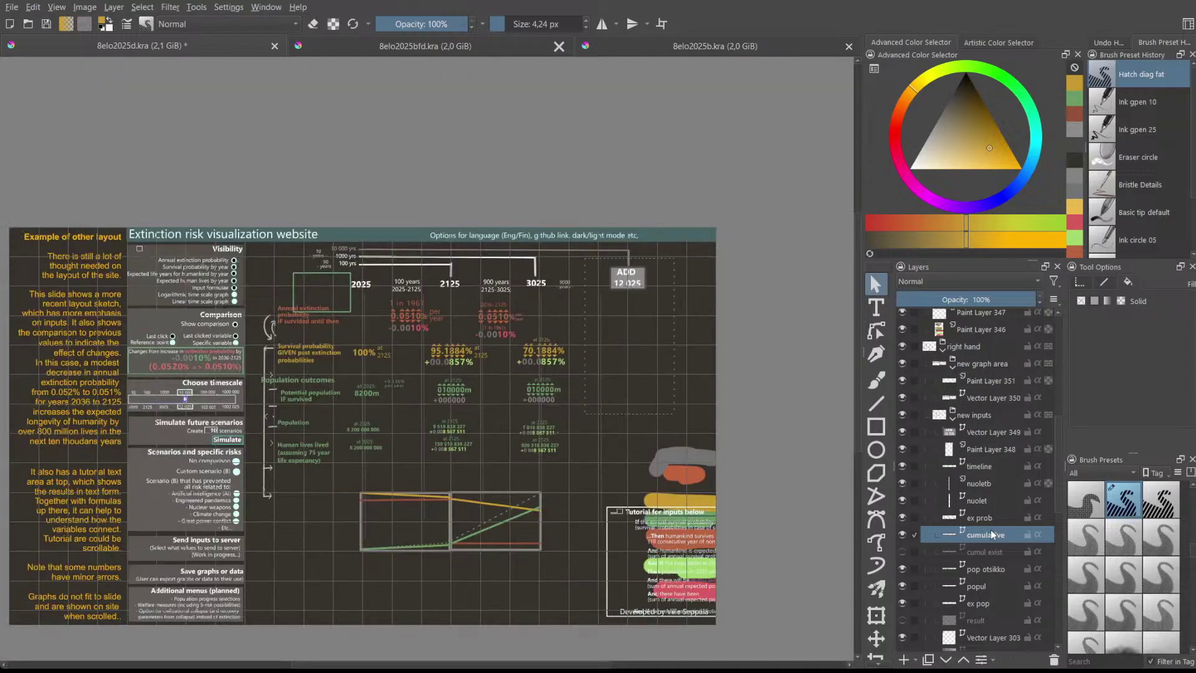
{"action": "left_click", "coordinate": [989, 397]}
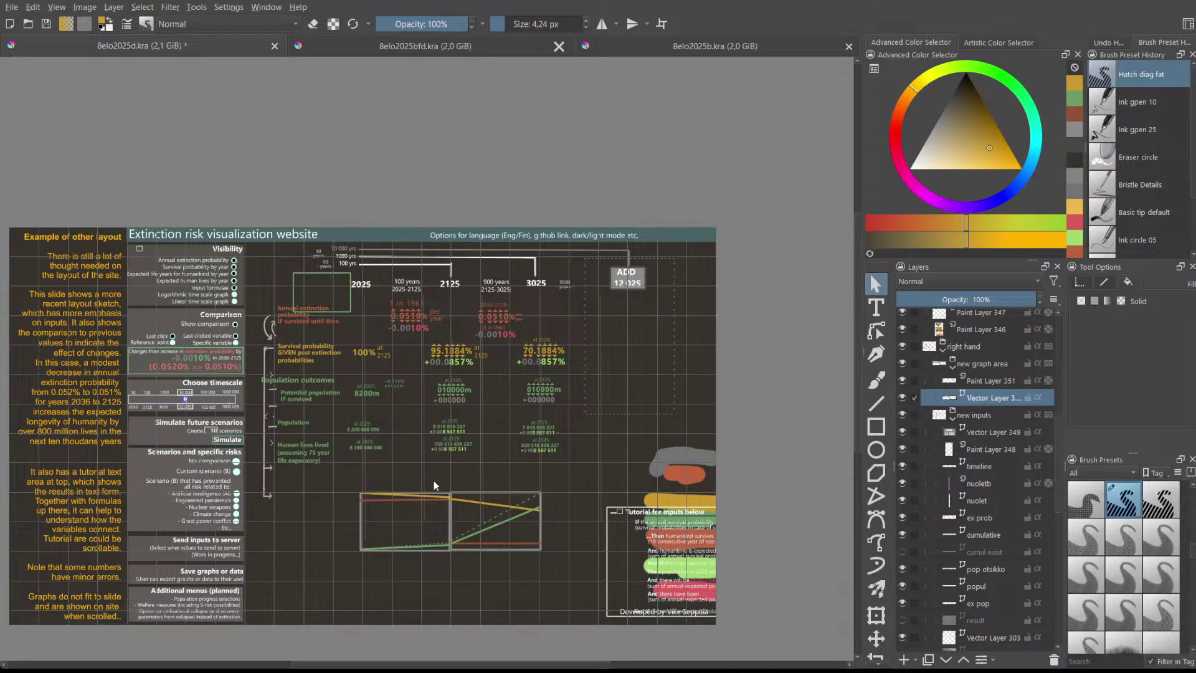
{"action": "left_click_drag", "start_coordinate": [352, 478], "coordinate": [584, 568]}
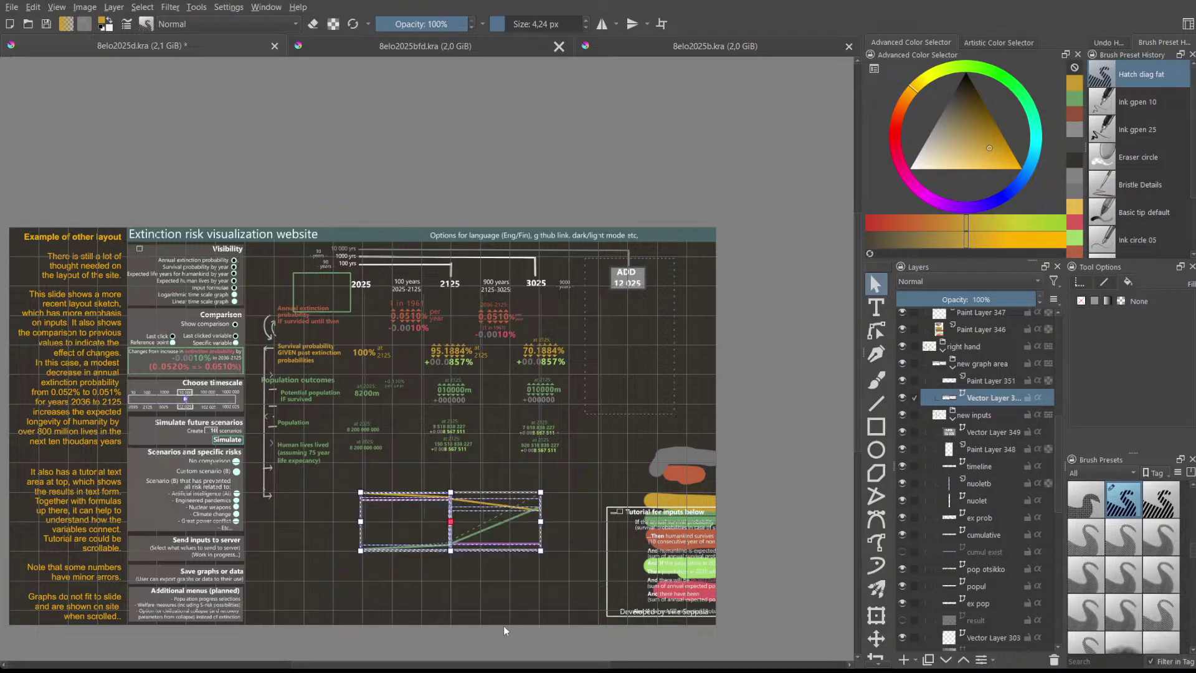
{"action": "key", "text": "ctrl+v"}
{"action": "left_click_drag", "start_coordinate": [454, 523], "coordinate": [440, 590]}
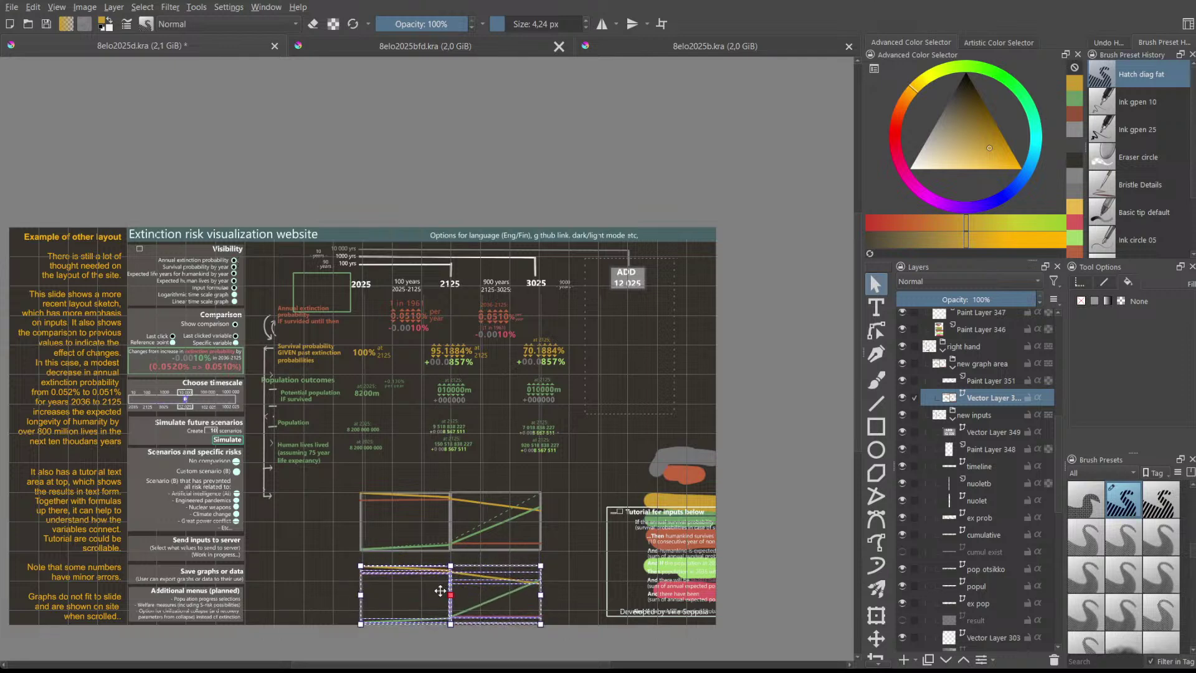
{"action": "left_click", "coordinate": [559, 555]}
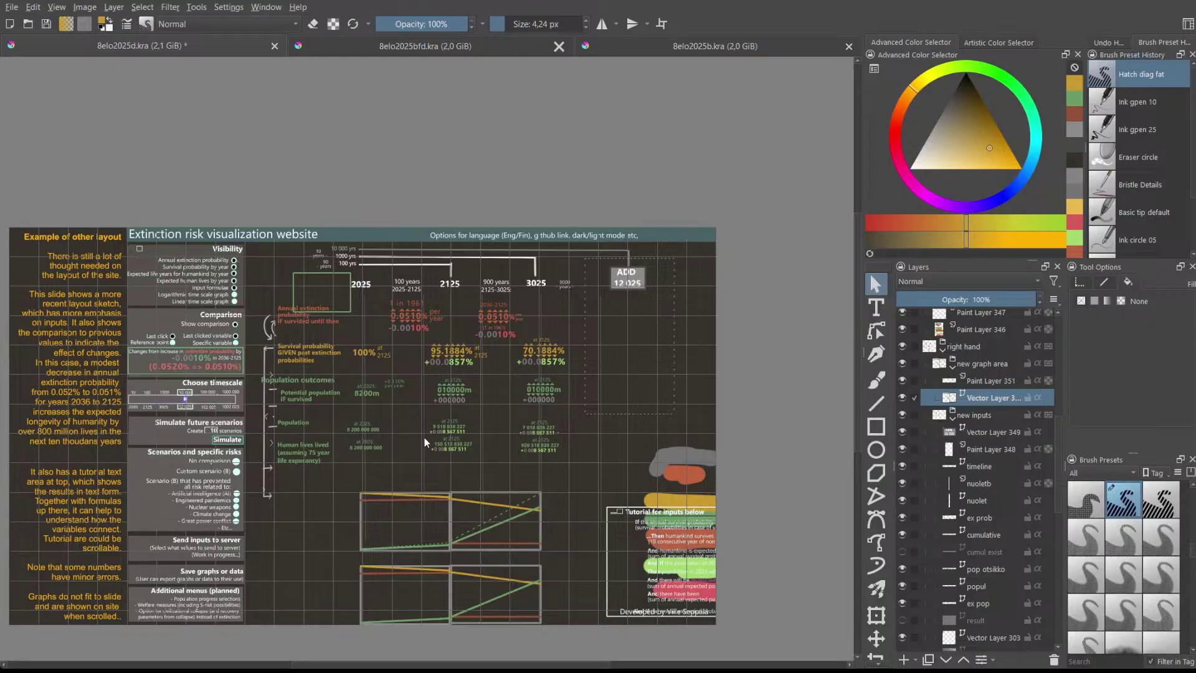
- Activate the ex prob layer and examine the extinction probability figures together with the two graphs in the page layout
{"action": "scroll", "coordinate": [425, 308], "scroll_direction": "up", "scroll_amount": 1}
{"action": "scroll", "coordinate": [435, 277], "scroll_direction": "down", "scroll_amount": 1}
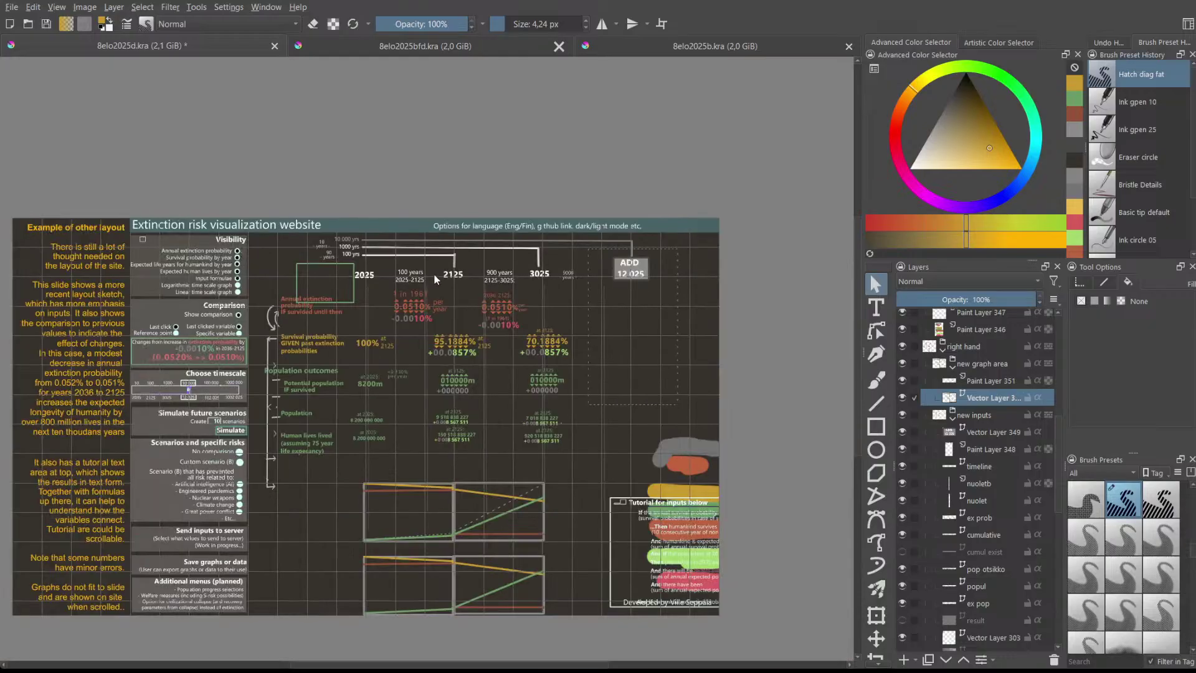
{"action": "scroll", "coordinate": [437, 281], "scroll_direction": "up", "scroll_amount": 2}
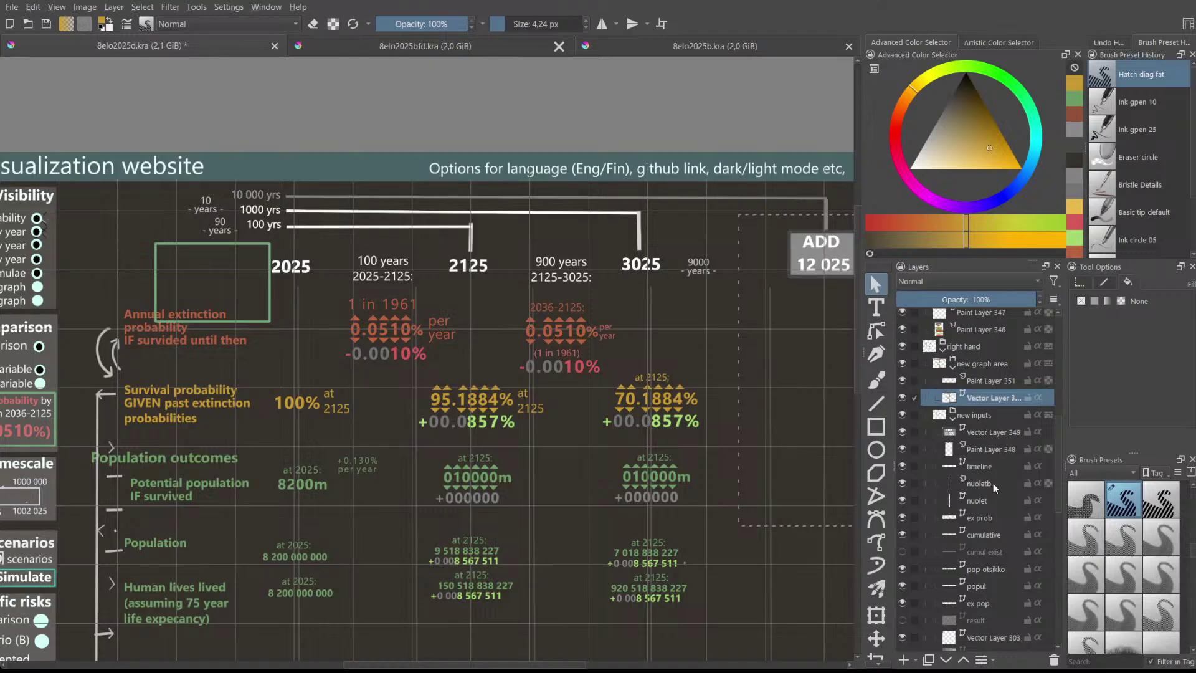
{"action": "left_click", "coordinate": [990, 518]}
{"action": "left_click", "coordinate": [566, 356]}
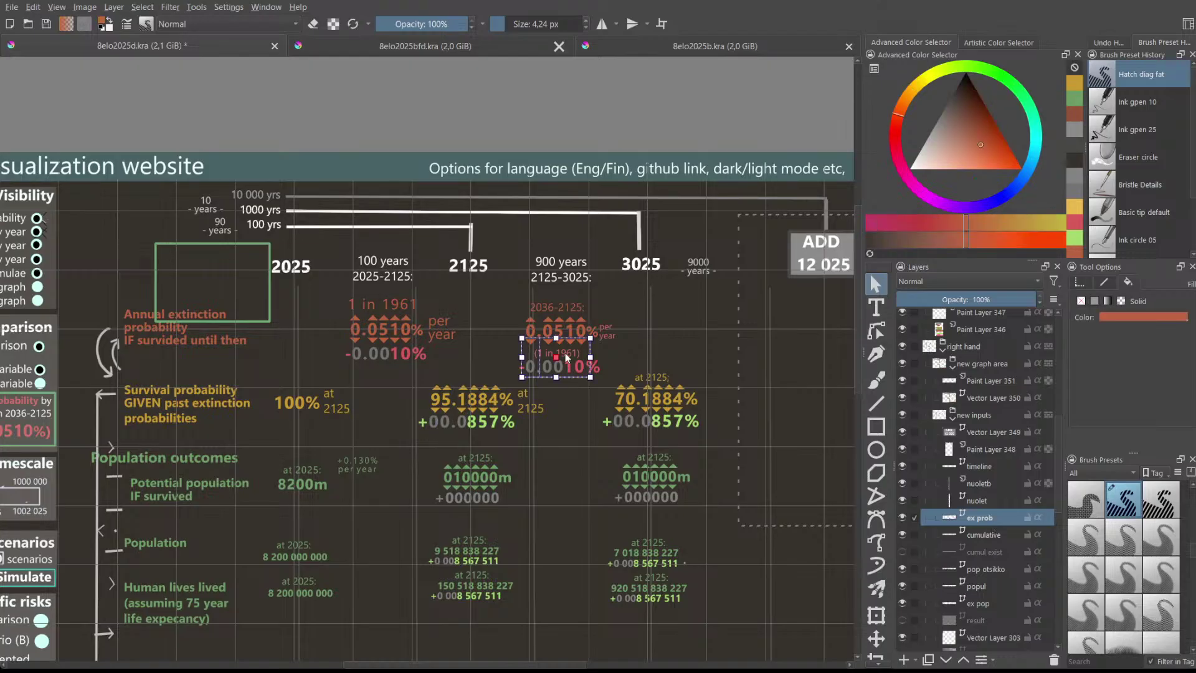
{"action": "left_click", "coordinate": [645, 363]}
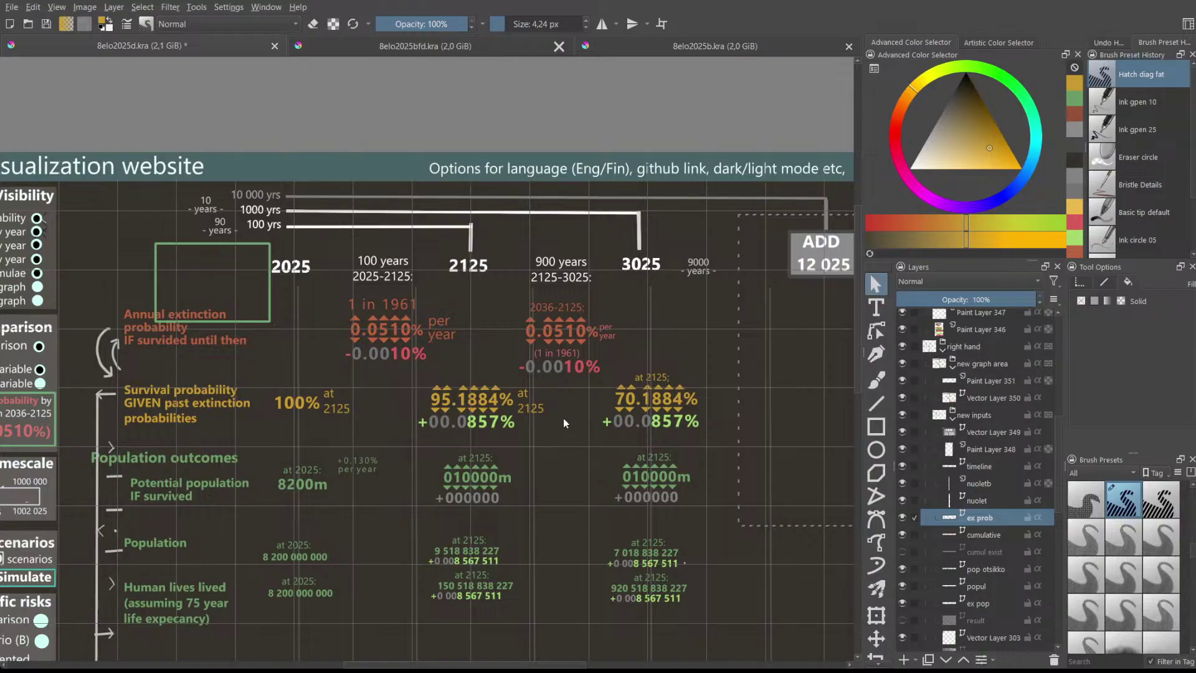
{"action": "scroll", "coordinate": [583, 408], "scroll_direction": "down", "scroll_amount": 1}
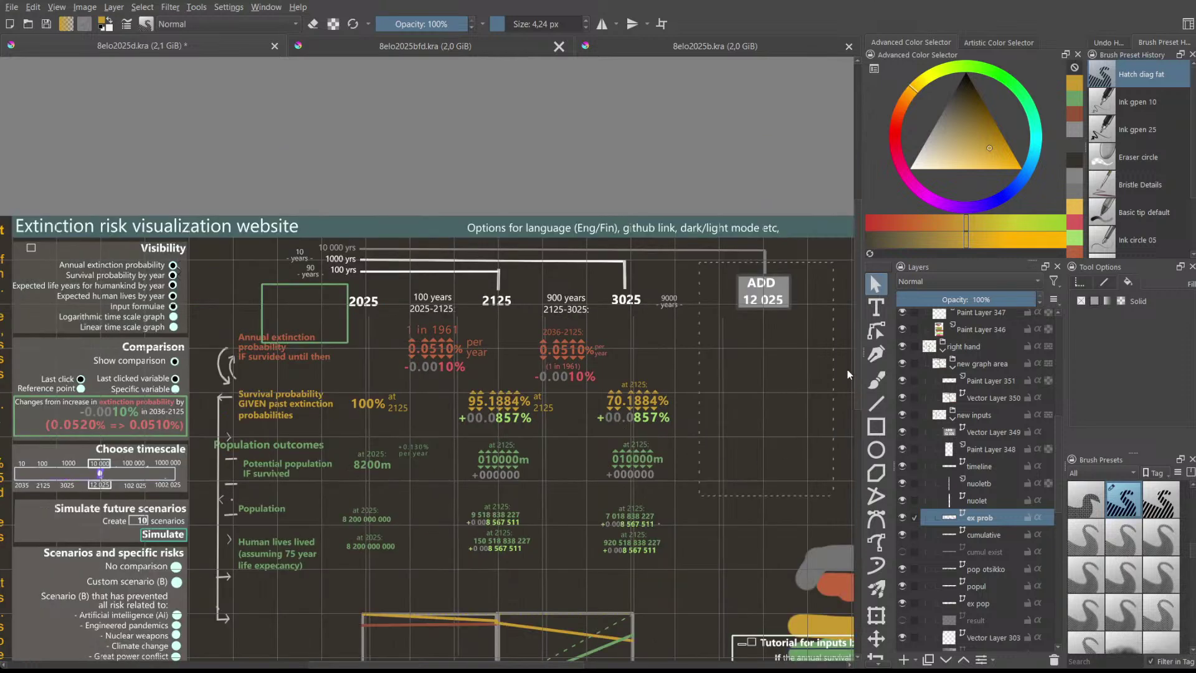
{"action": "scroll", "coordinate": [829, 330], "scroll_direction": "down", "scroll_amount": 5}
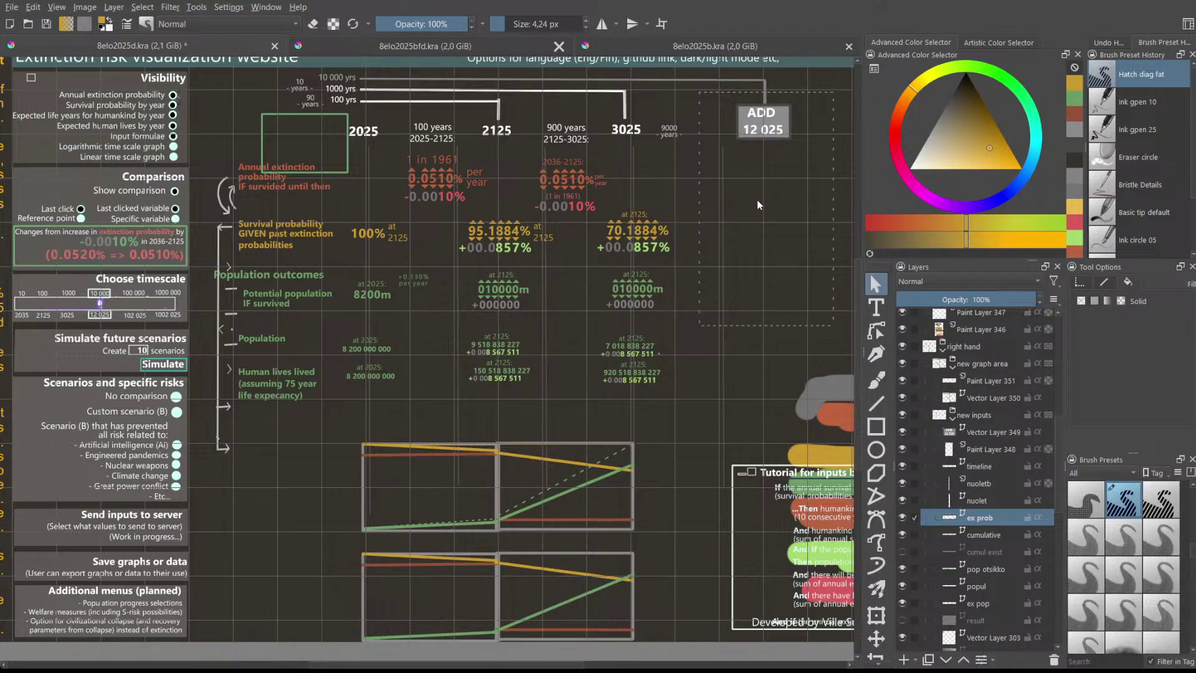
{"action": "scroll", "coordinate": [857, 353], "scroll_direction": "up", "scroll_amount": 2}
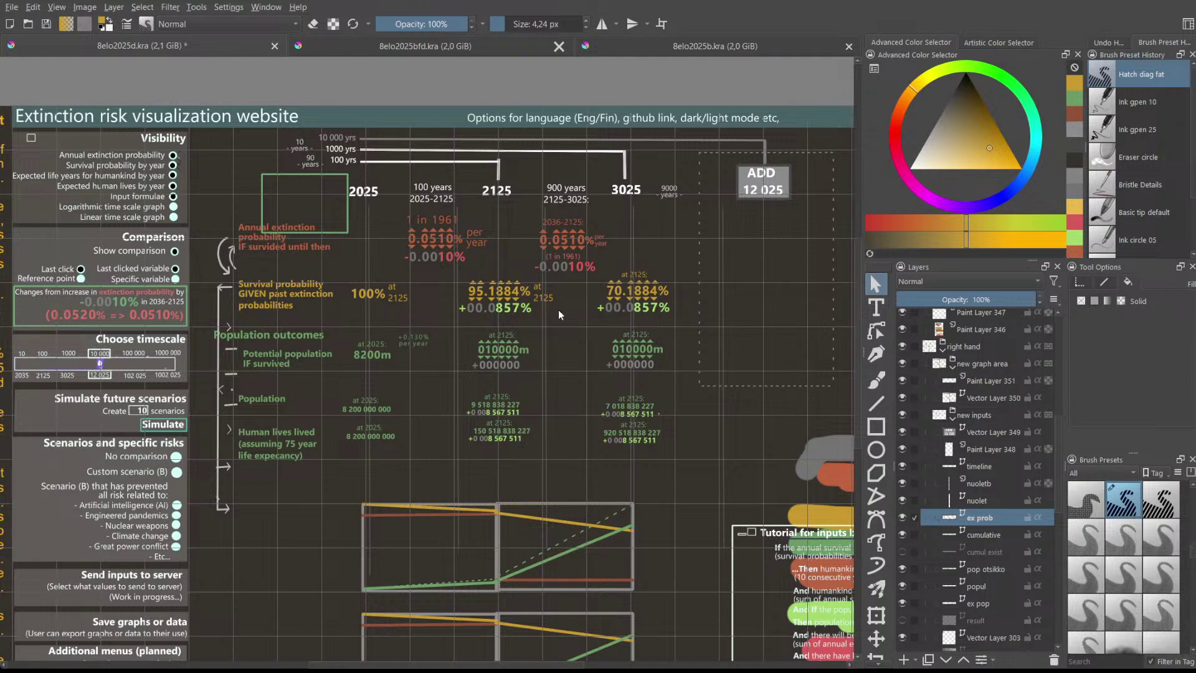
{"action": "left_click", "coordinate": [562, 258]}
{"action": "scroll", "coordinate": [568, 236], "scroll_direction": "up", "scroll_amount": 3}
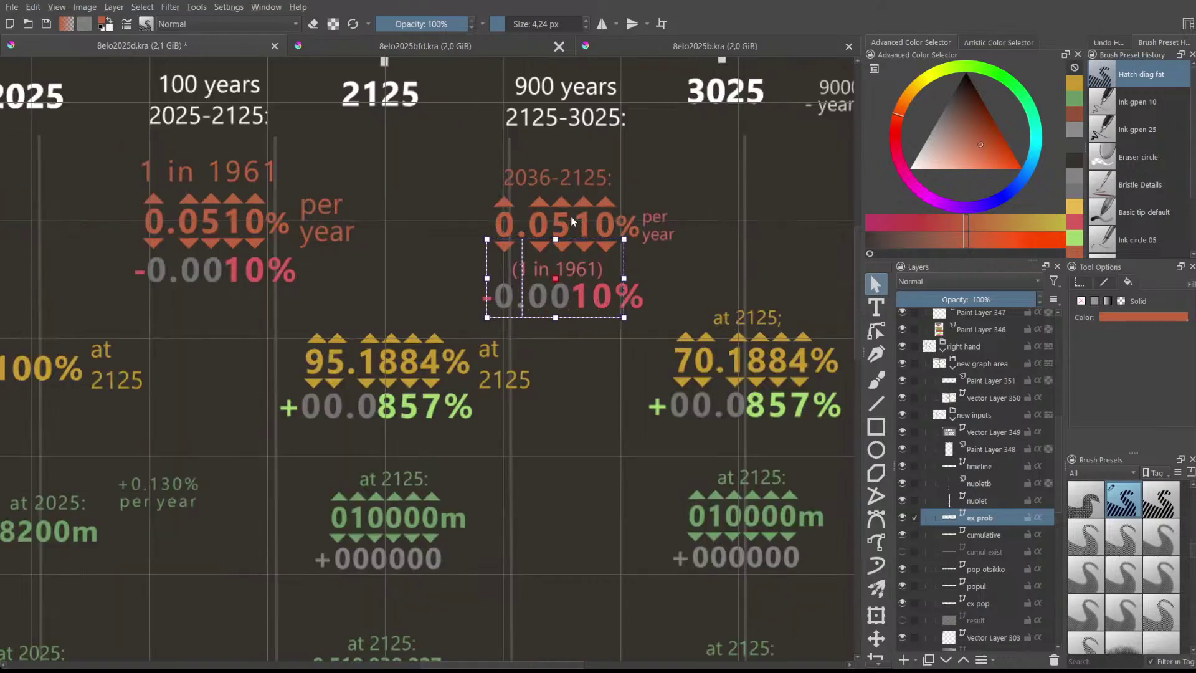
{"action": "left_click", "coordinate": [571, 201]}
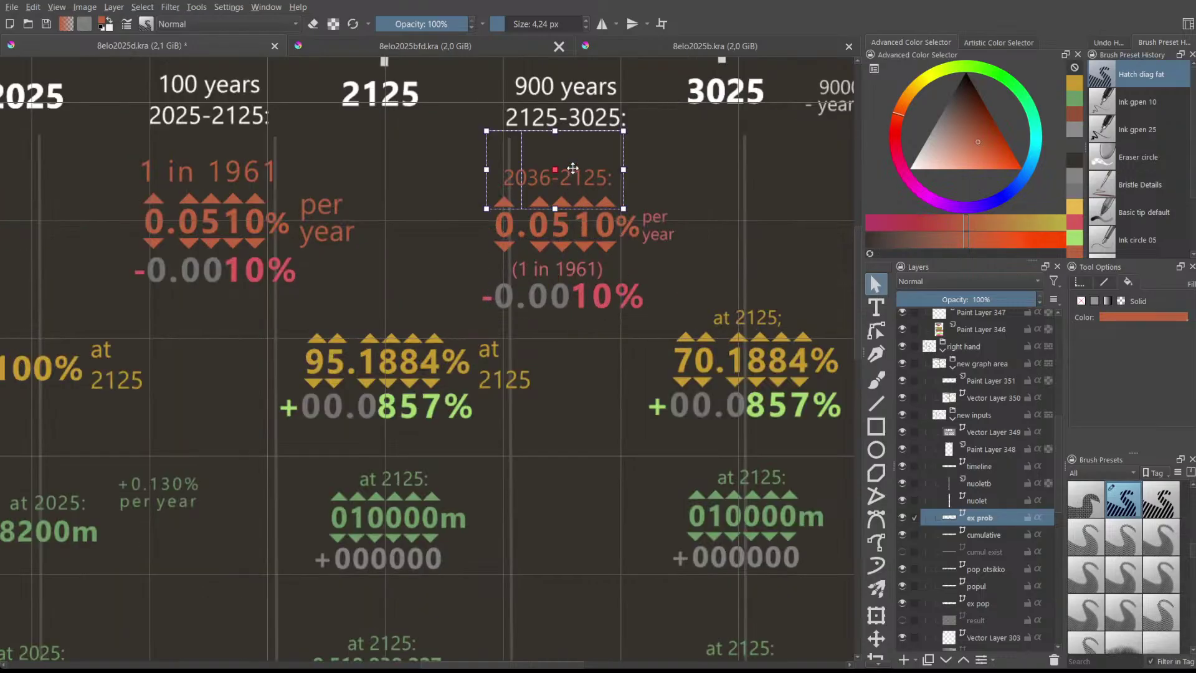
{"action": "key", "text": "Delete"}
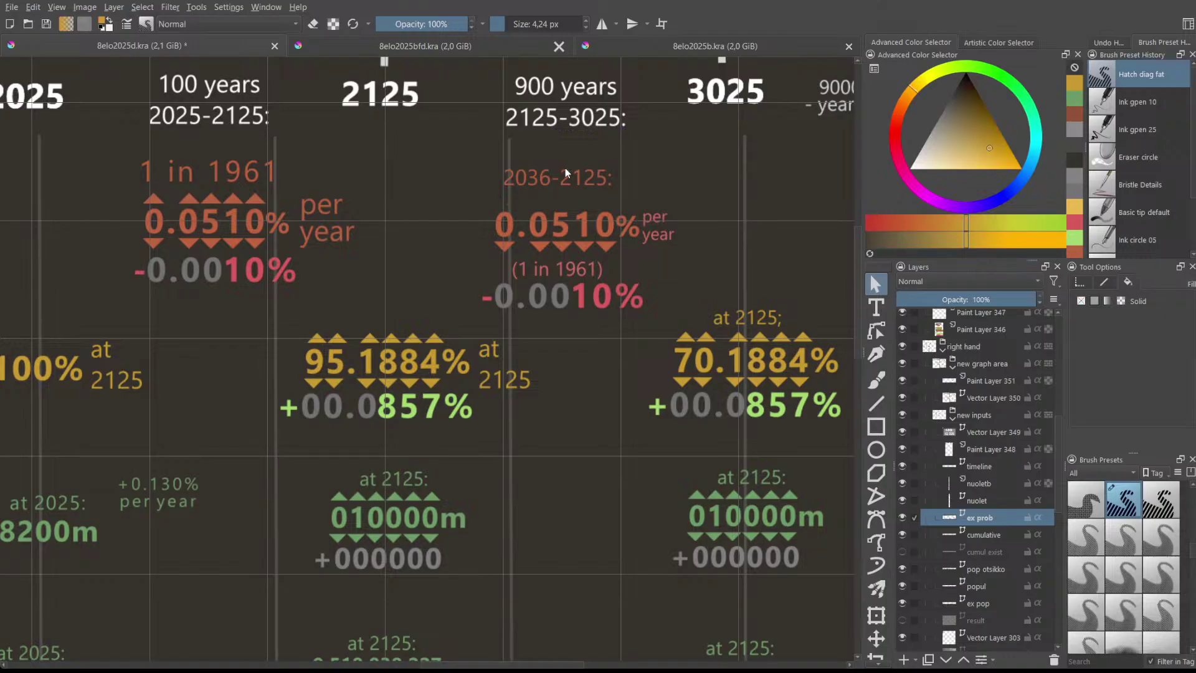
{"action": "key", "text": "ctrl+z"}
- Delete the "2036-2125:" label under the 900 years heading and move the remaining extinction probability figures there slightly up as a group
{"action": "left_click", "coordinate": [568, 173]}
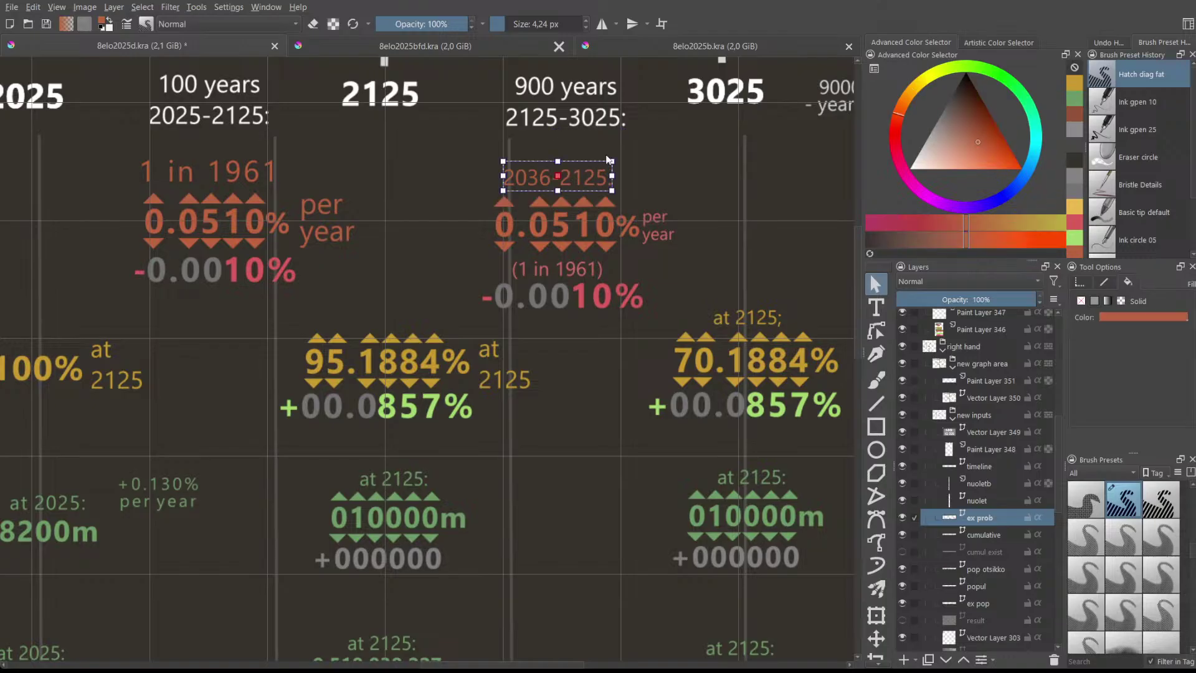
{"action": "key", "text": "Delete"}
{"action": "left_click_drag", "start_coordinate": [484, 174], "coordinate": [685, 335]}
{"action": "left_click_drag", "start_coordinate": [416, 167], "coordinate": [712, 360]}
{"action": "left_click", "coordinate": [465, 148]}
{"action": "left_click_drag", "start_coordinate": [465, 148], "coordinate": [700, 337]}
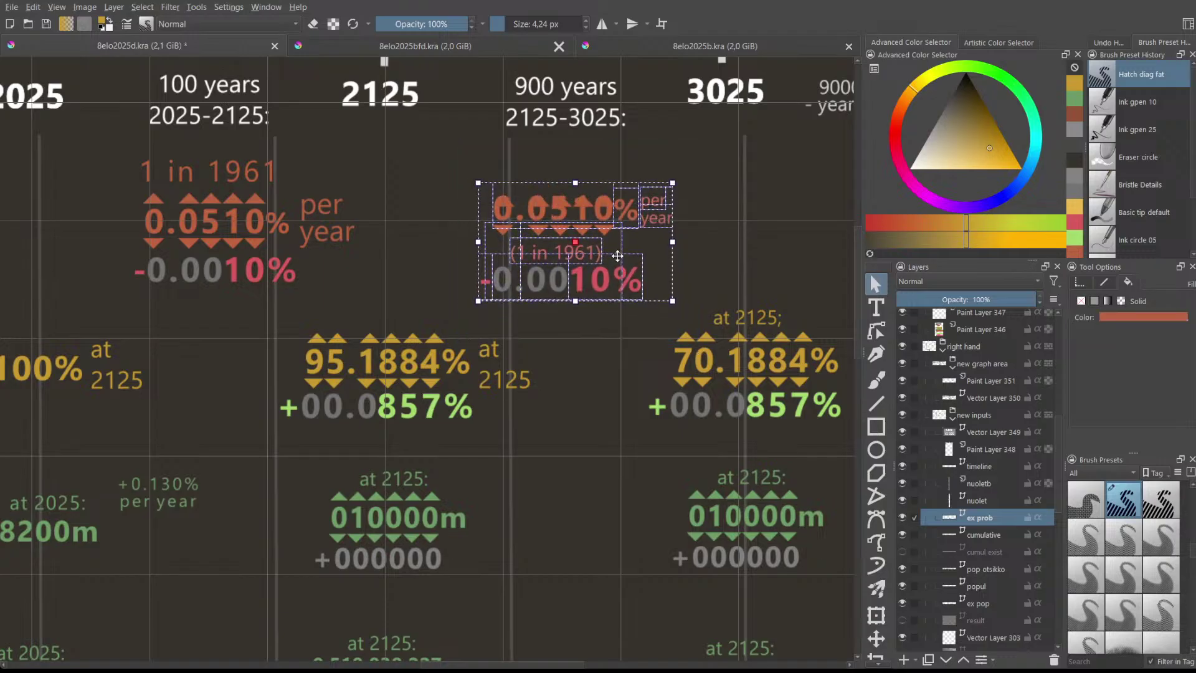
- Undo the last move of the extinction figures under 900 years, reselect the whole group and shift it slightly up
{"action": "key", "text": "ctrl+z"}
{"action": "left_click_drag", "start_coordinate": [465, 145], "coordinate": [686, 349]}
{"action": "left_click_drag", "start_coordinate": [462, 110], "coordinate": [690, 364]}
{"action": "left_click_drag", "start_coordinate": [599, 277], "coordinate": [601, 270]}
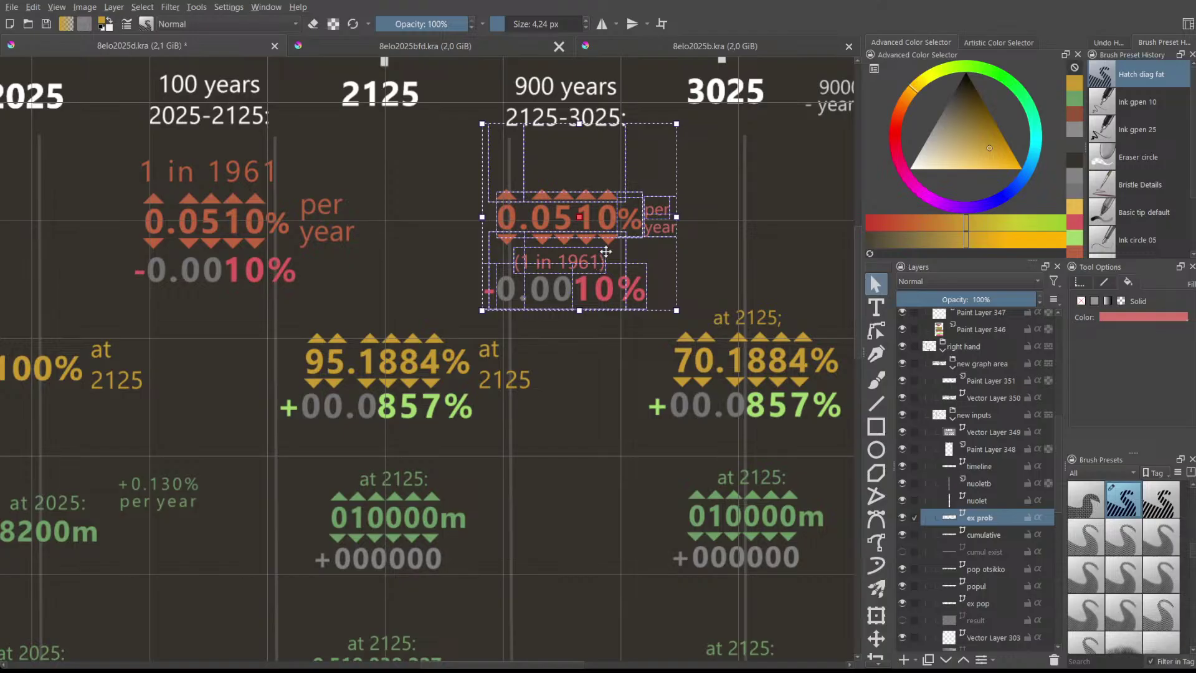
{"action": "left_click", "coordinate": [715, 241]}
{"action": "left_click", "coordinate": [605, 292]}
{"action": "left_click", "coordinate": [652, 297]}
{"action": "left_click", "coordinate": [638, 291]}
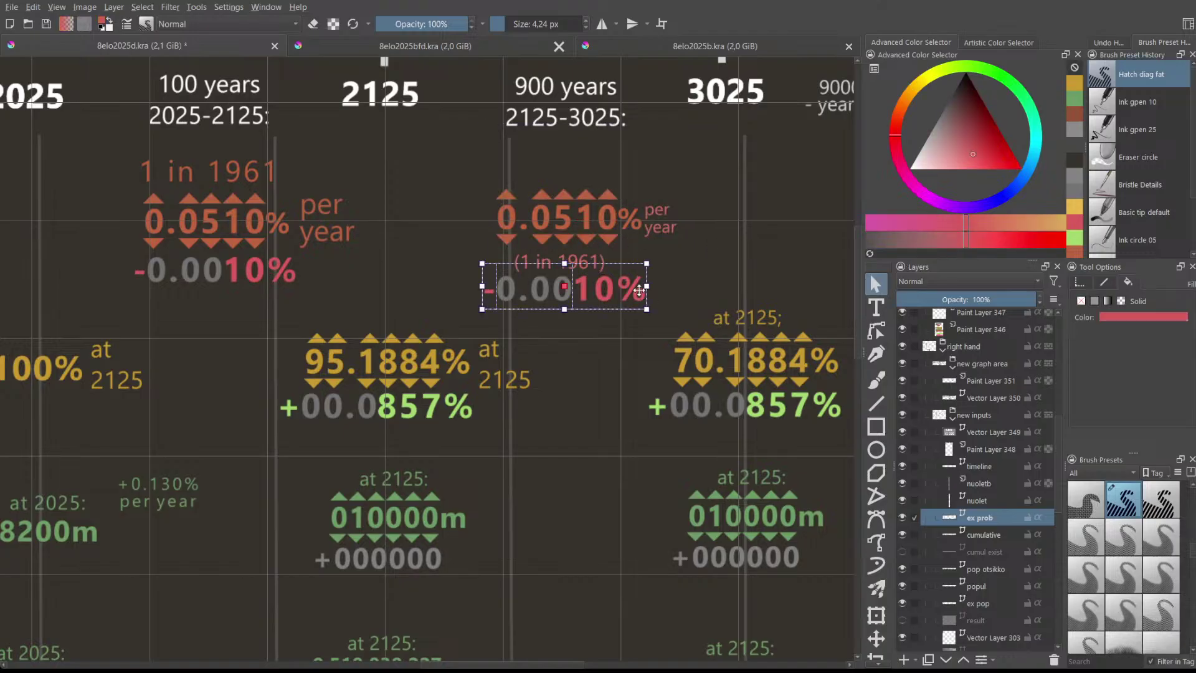
{"action": "left_click_drag", "start_coordinate": [647, 281], "coordinate": [696, 315]}
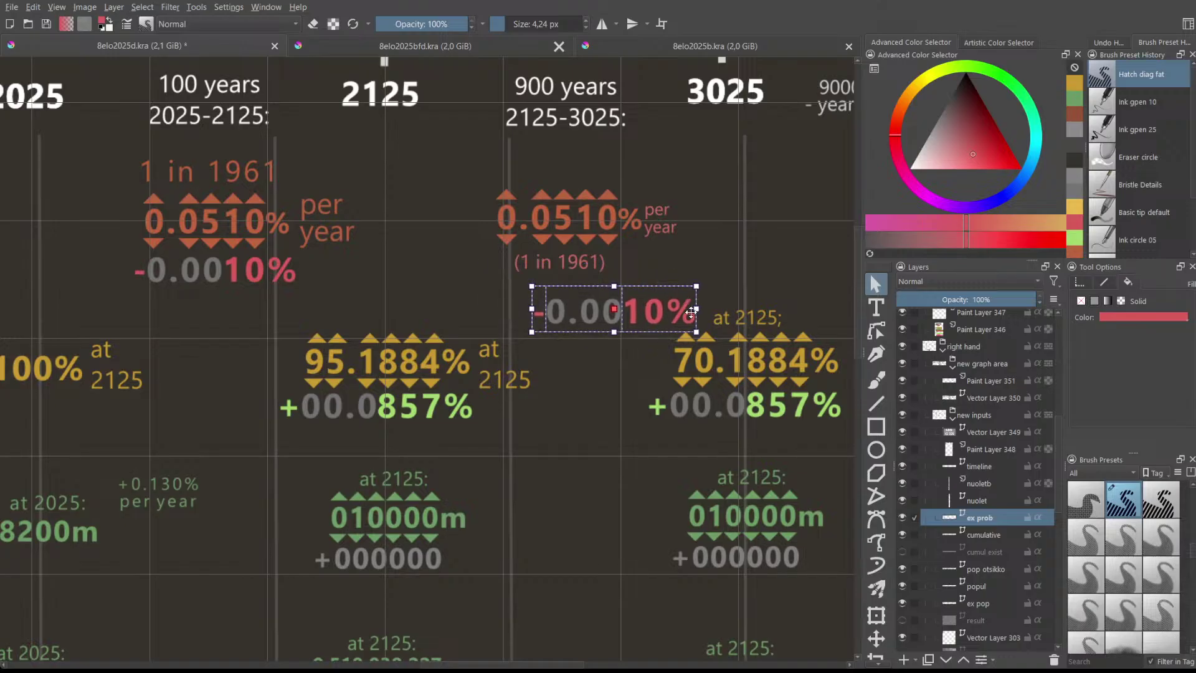
{"action": "left_click", "coordinate": [591, 259]}
{"action": "key", "text": "Delete"}
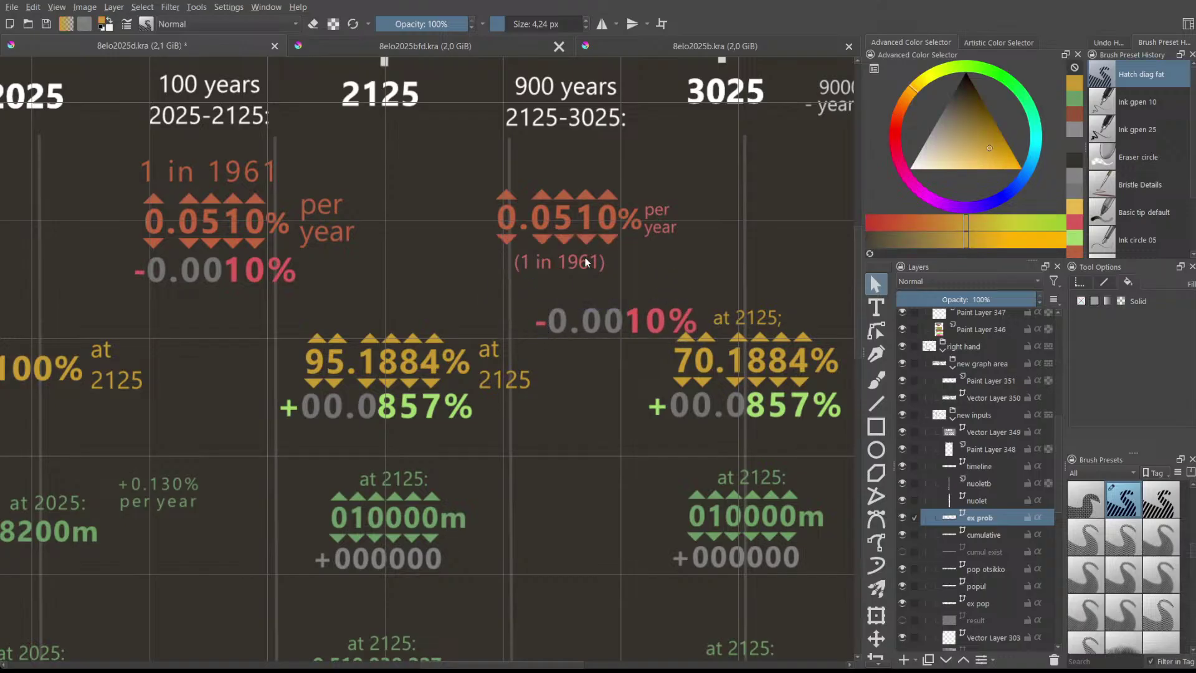
{"action": "key", "text": "ctrl+z"}
{"action": "key", "text": "ctrl+z"}
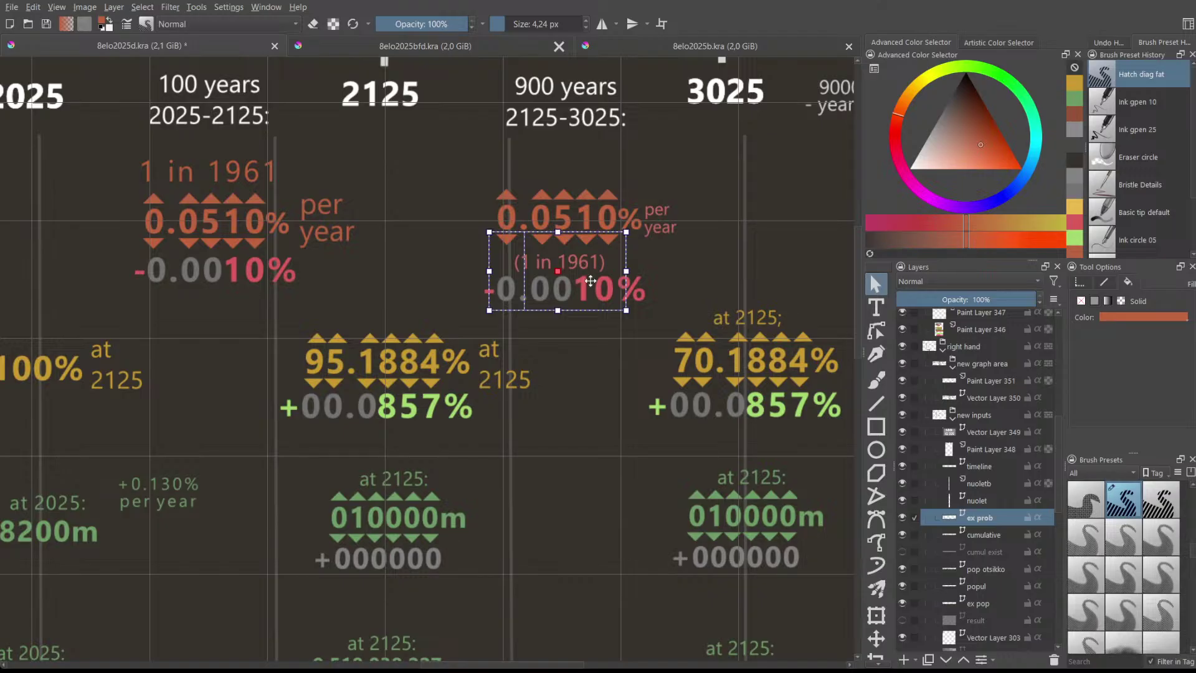
- Move the -0.0010% figure in the 900 years column down out of the way and delete the small "(1 in 1961)" label above it
{"action": "left_click", "coordinate": [657, 297]}
{"action": "left_click", "coordinate": [637, 291]}
{"action": "left_click_drag", "start_coordinate": [637, 291], "coordinate": [665, 367]}
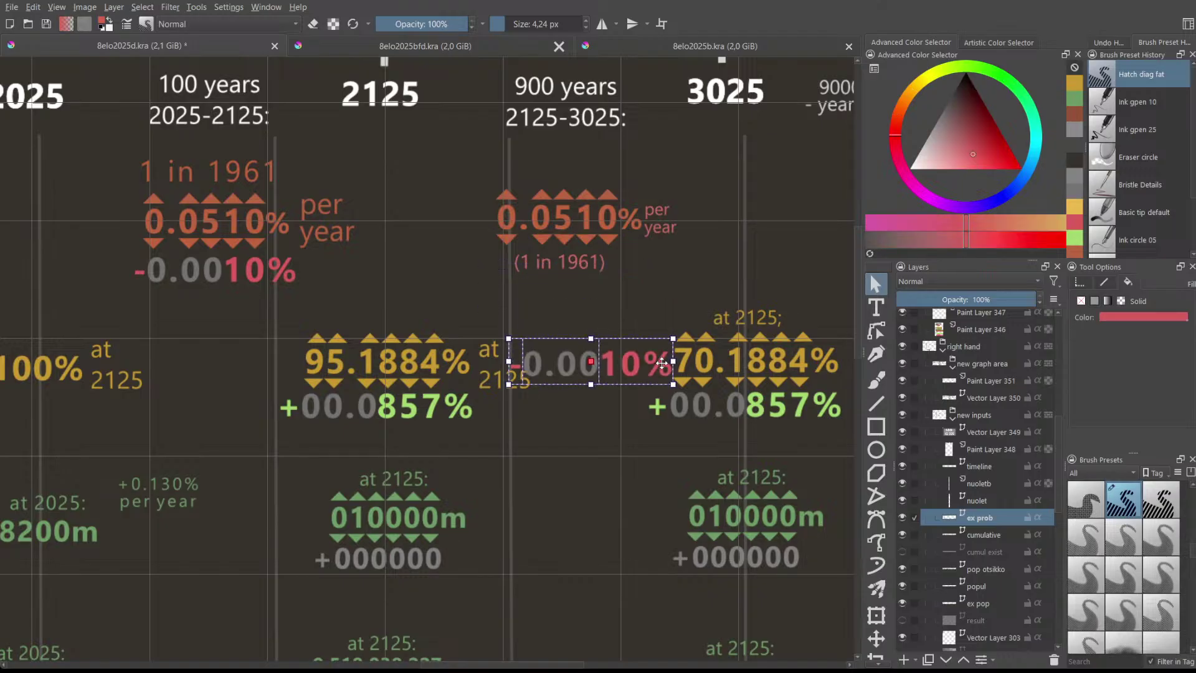
{"action": "left_click", "coordinate": [607, 284]}
{"action": "left_click", "coordinate": [624, 270]}
{"action": "left_click", "coordinate": [613, 252]}
{"action": "mouse_move", "coordinate": [613, 251]}
{"action": "left_mouse_down"}
{"action": "mouse_move", "coordinate": [566, 248]}
{"action": "mouse_move", "coordinate": [607, 243]}
{"action": "left_mouse_up"}
{"action": "left_click", "coordinate": [596, 271]}
{"action": "left_click", "coordinate": [593, 264]}
{"action": "key", "text": "Delete"}
- Move the -0.0010% figure back up so it sits directly below 0.0510% in the 900 years column
{"action": "left_click", "coordinate": [563, 246]}
{"action": "left_click", "coordinate": [646, 363]}
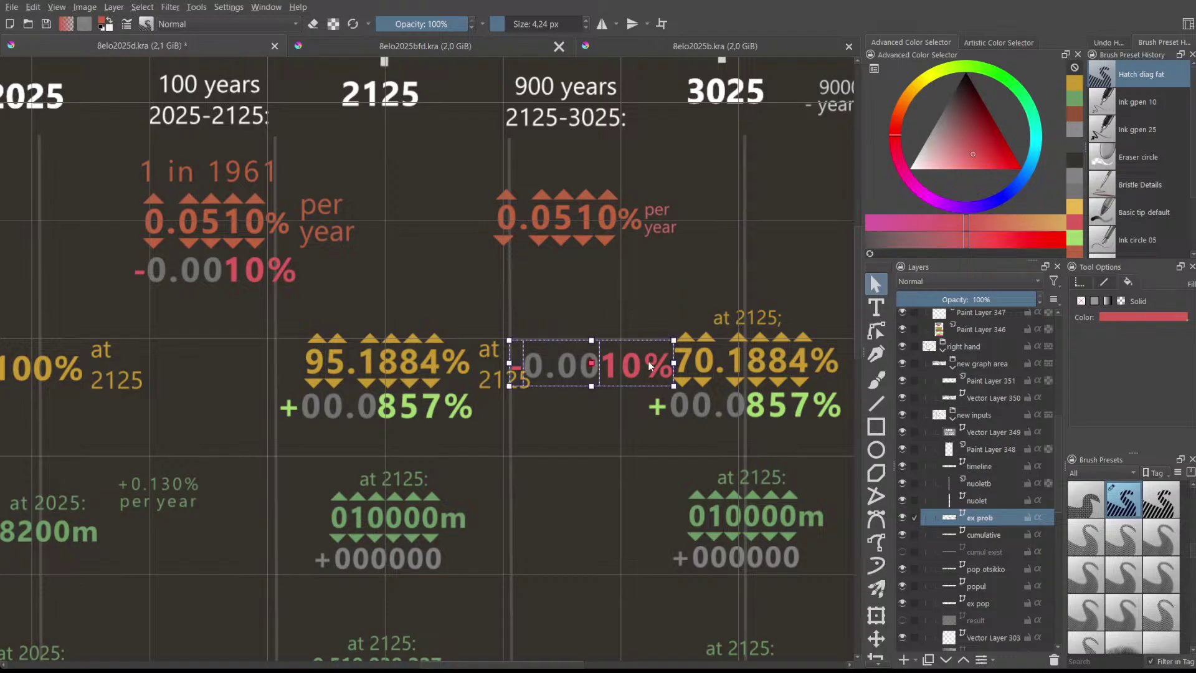
{"action": "left_click_drag", "start_coordinate": [647, 361], "coordinate": [623, 267]}
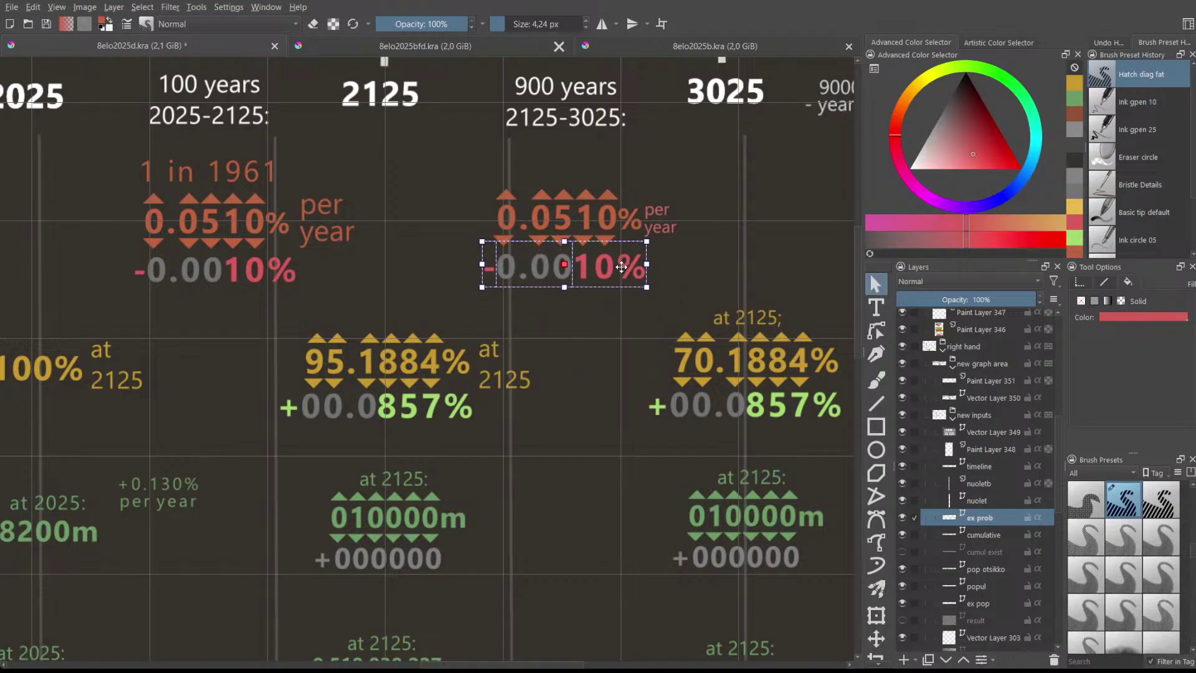
{"action": "left_click", "coordinate": [648, 295]}
- Copy the large "1 in 1961" label from the 100 years column and place the copy above 0.0510% in the 900 years column
{"action": "left_click", "coordinate": [233, 177]}
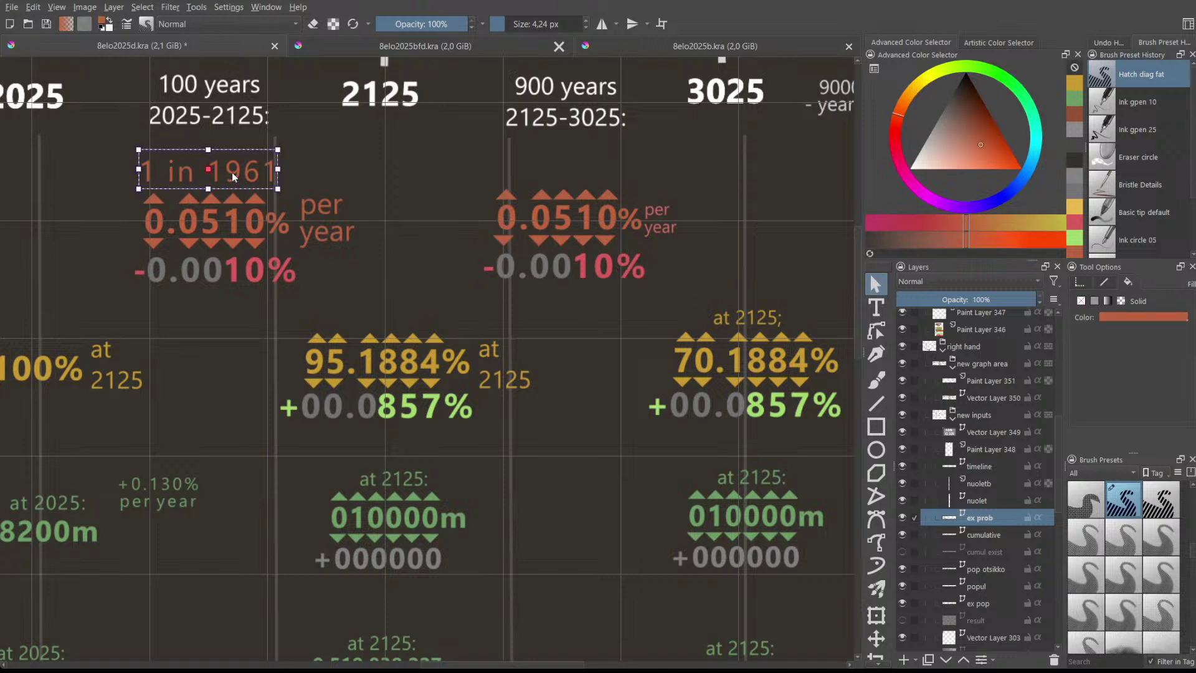
{"action": "left_click", "coordinate": [387, 184]}
{"action": "key", "text": "ctrl+v"}
{"action": "left_click_drag", "start_coordinate": [277, 177], "coordinate": [616, 176]}
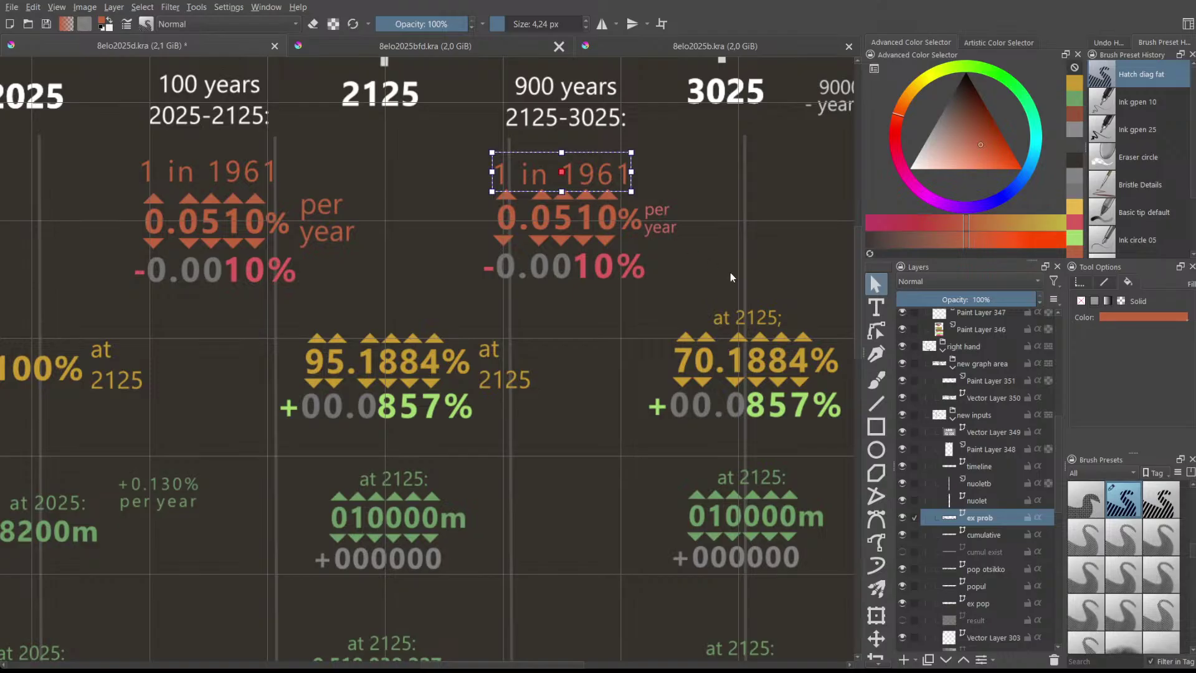
{"action": "left_click", "coordinate": [623, 327]}
- Add a new paint layer above Paint Layer 348 in the new inputs group and choose a light grey colour
{"action": "scroll", "coordinate": [622, 327], "scroll_direction": "down", "scroll_amount": 2}
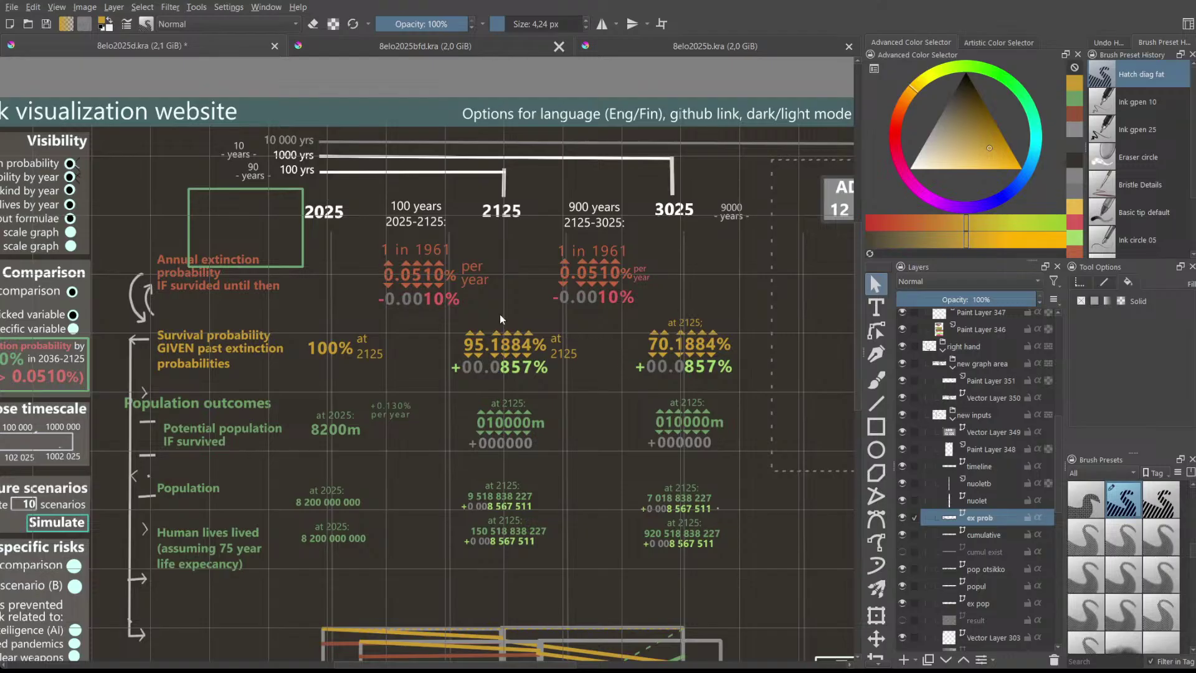
{"action": "scroll", "coordinate": [500, 314], "scroll_direction": "up", "scroll_amount": 1}
{"action": "left_click", "coordinate": [985, 367]}
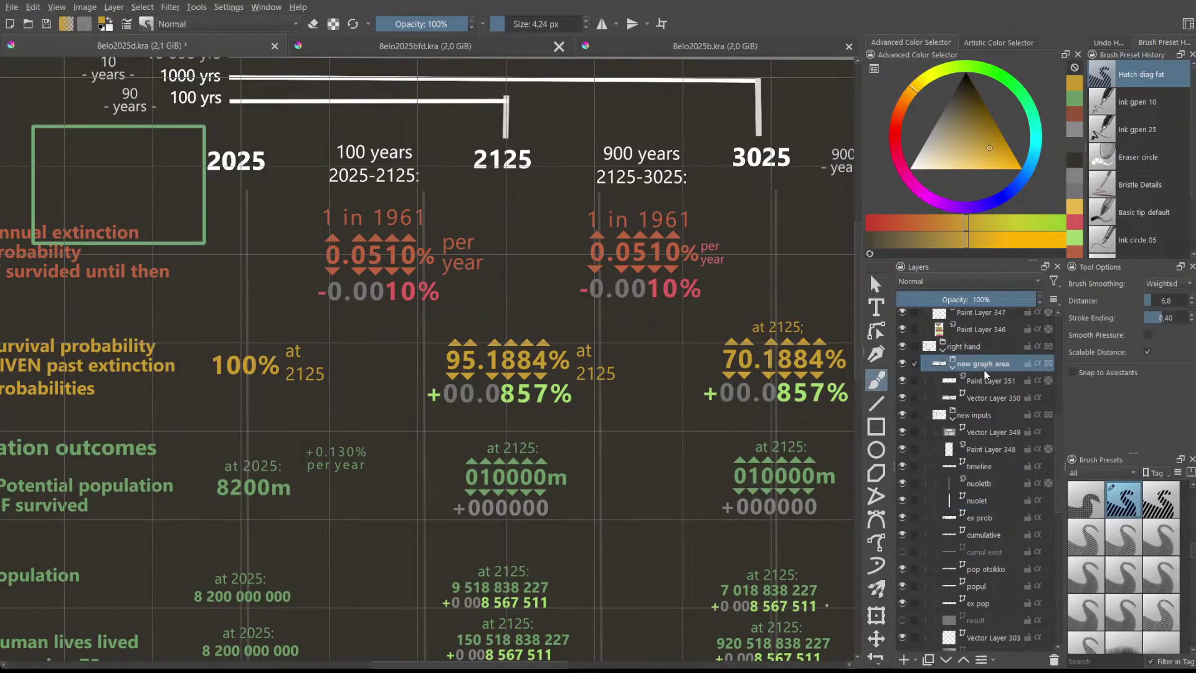
{"action": "left_click", "coordinate": [987, 379]}
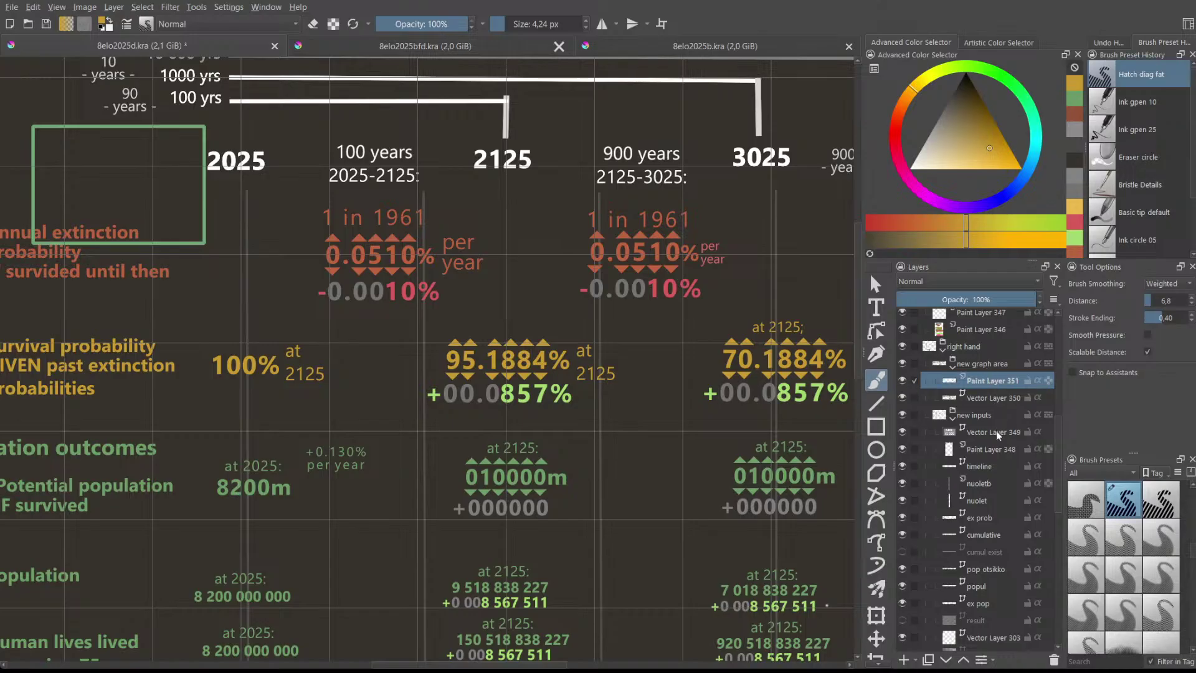
{"action": "left_click", "coordinate": [976, 416]}
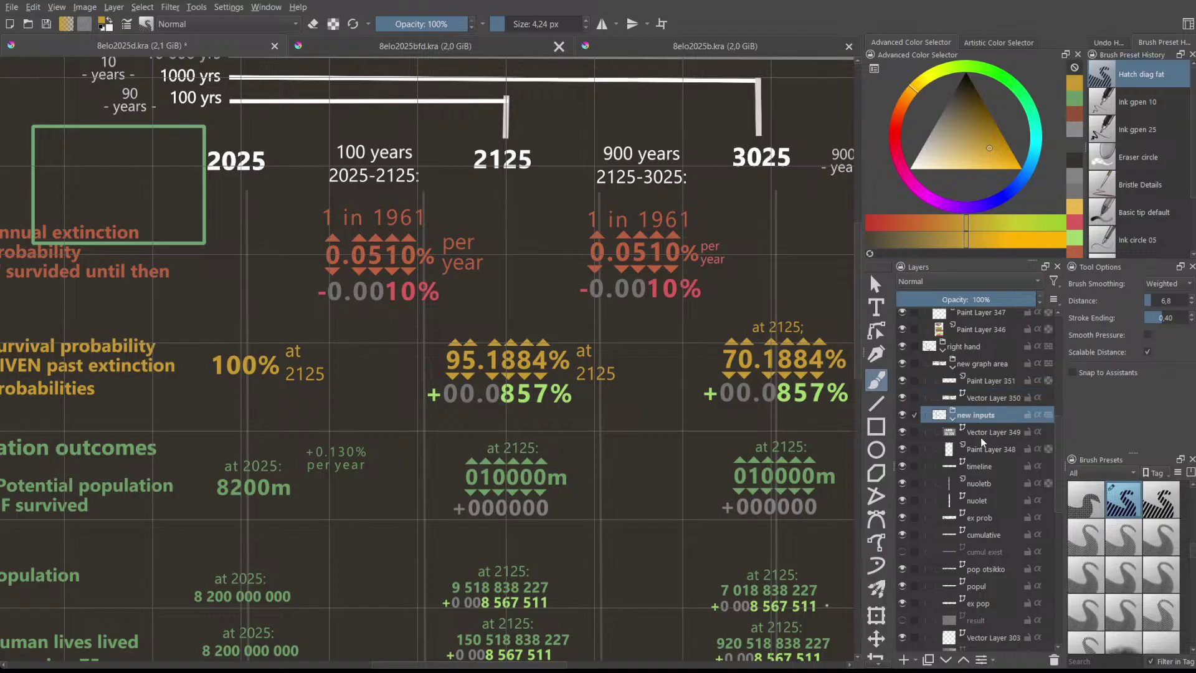
{"action": "left_click", "coordinate": [984, 448]}
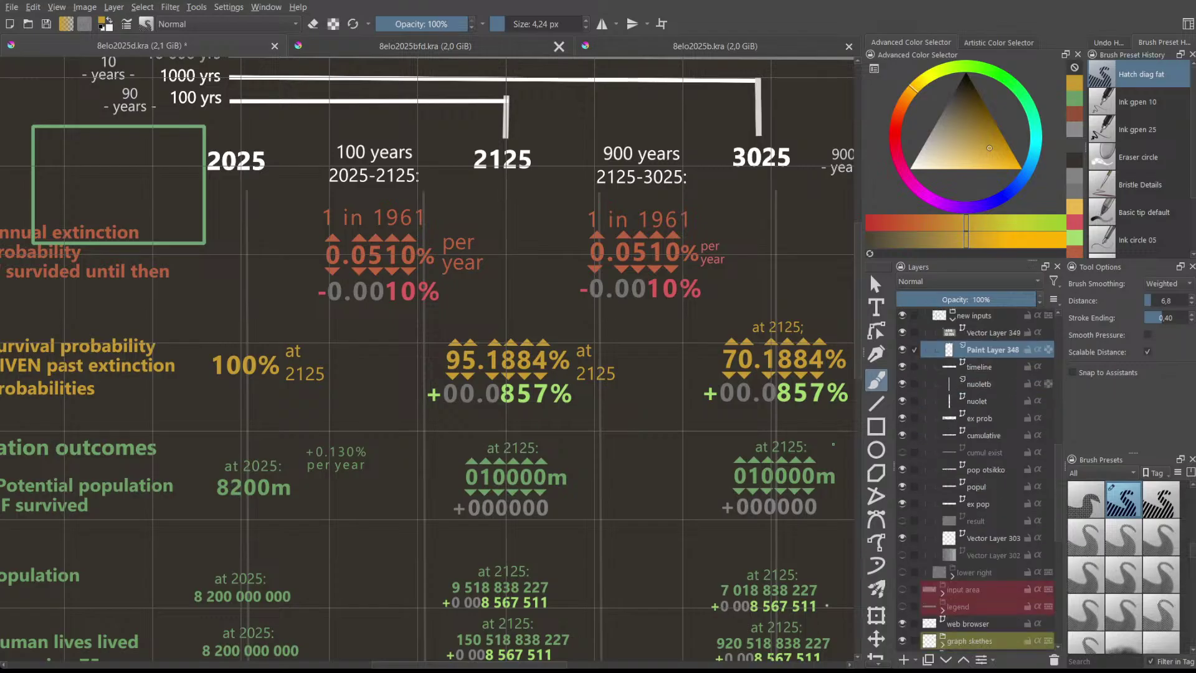
{"action": "scroll", "coordinate": [959, 473], "scroll_direction": "up", "scroll_amount": 1}
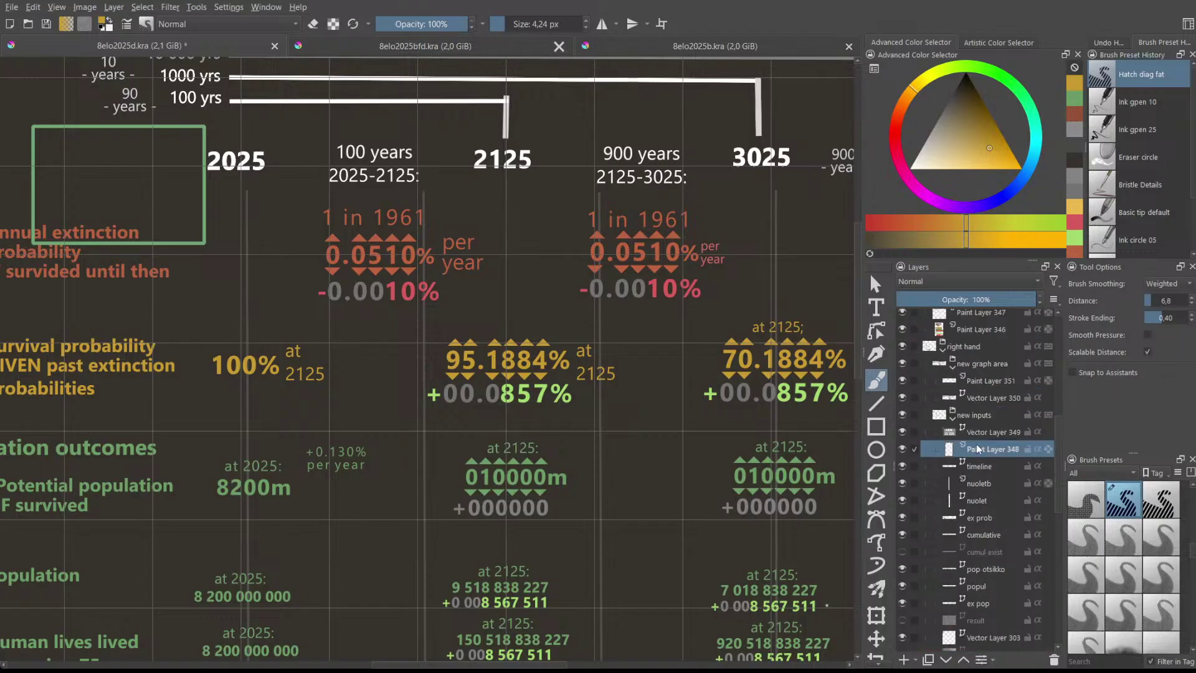
{"action": "left_click", "coordinate": [903, 659]}
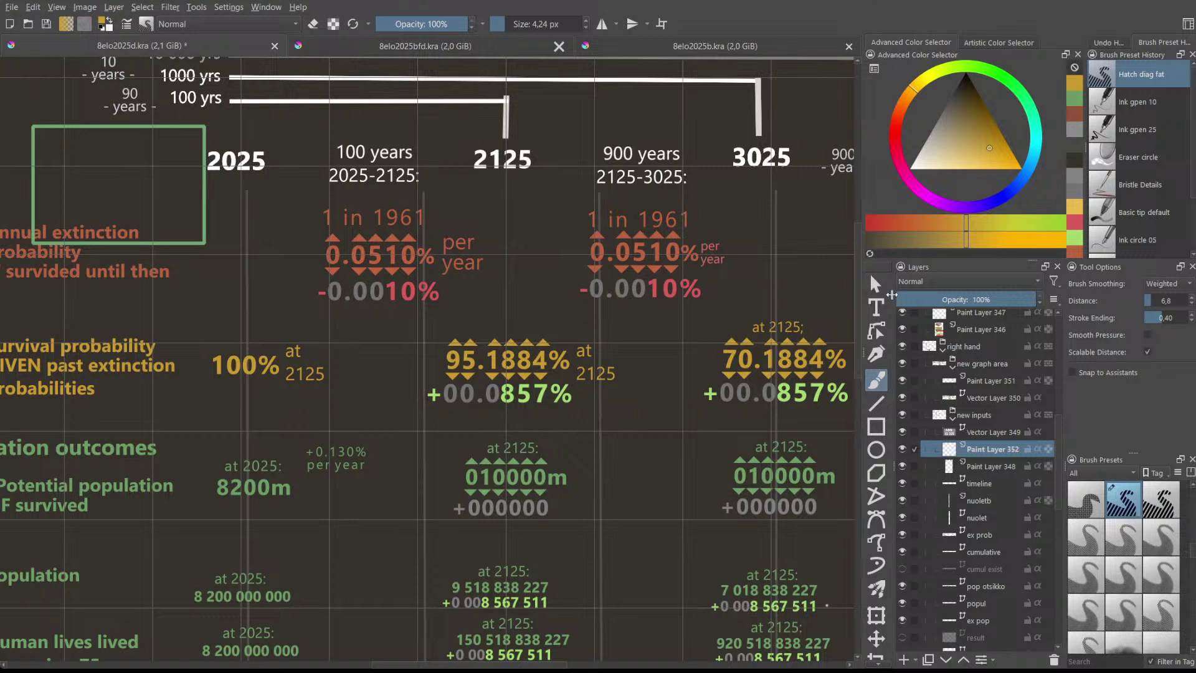
{"action": "left_click", "coordinate": [923, 146]}
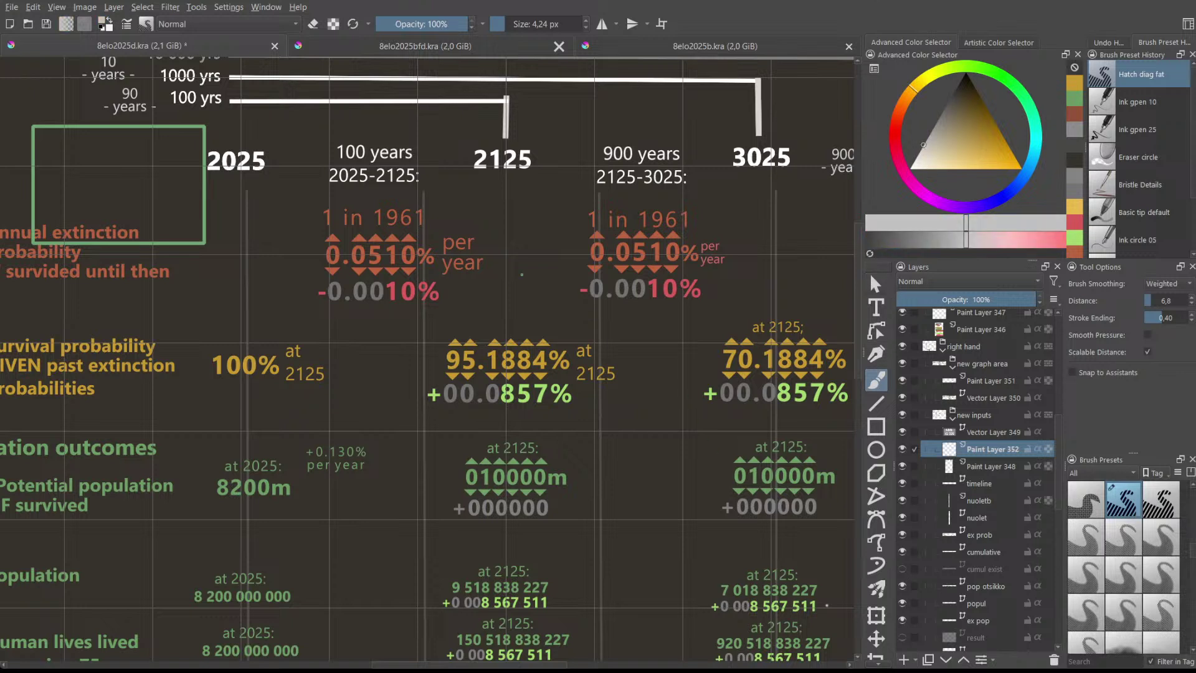
- Undo the hatched test stroke and switch to the Ink gpen 10 brush
{"action": "left_click_drag", "start_coordinate": [373, 326], "coordinate": [434, 360]}
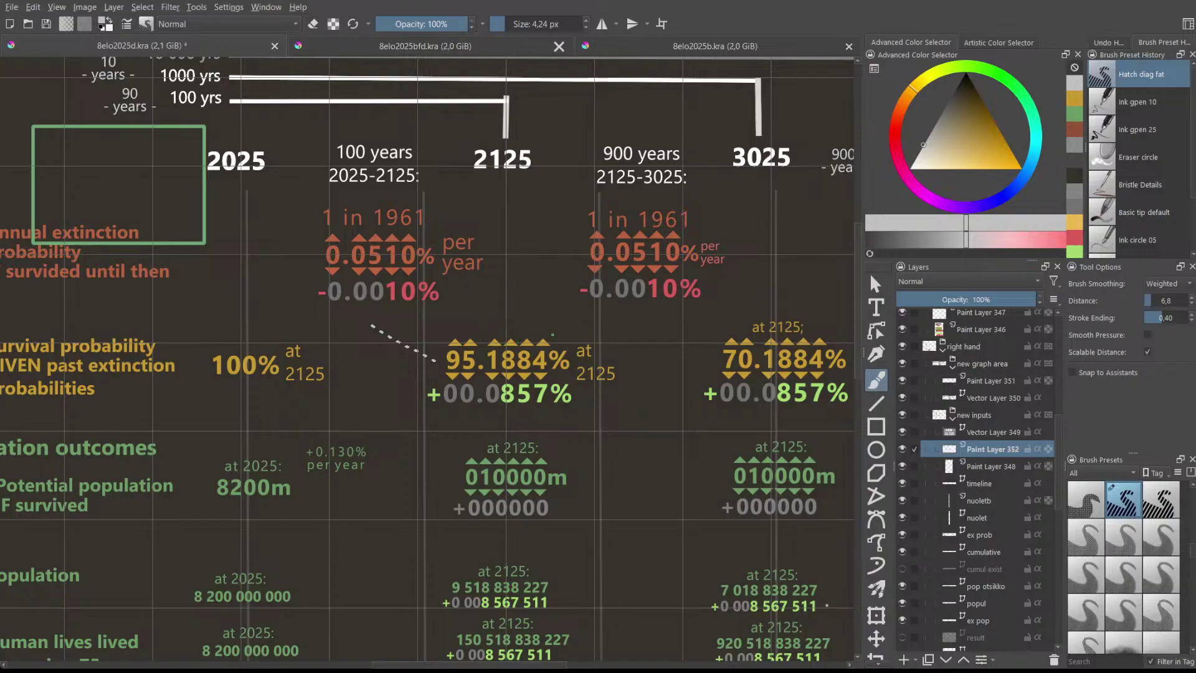
{"action": "left_click", "coordinate": [1123, 129]}
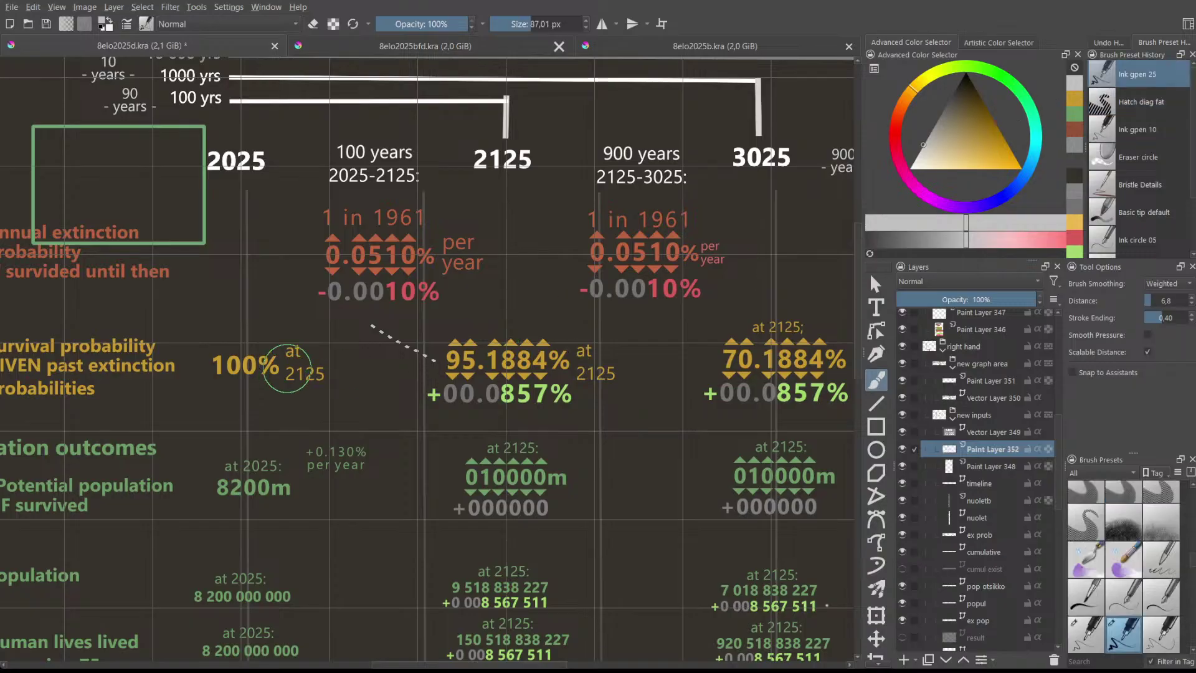
{"action": "key", "text": "ctrl+z"}
{"action": "left_click", "coordinate": [1142, 132]}
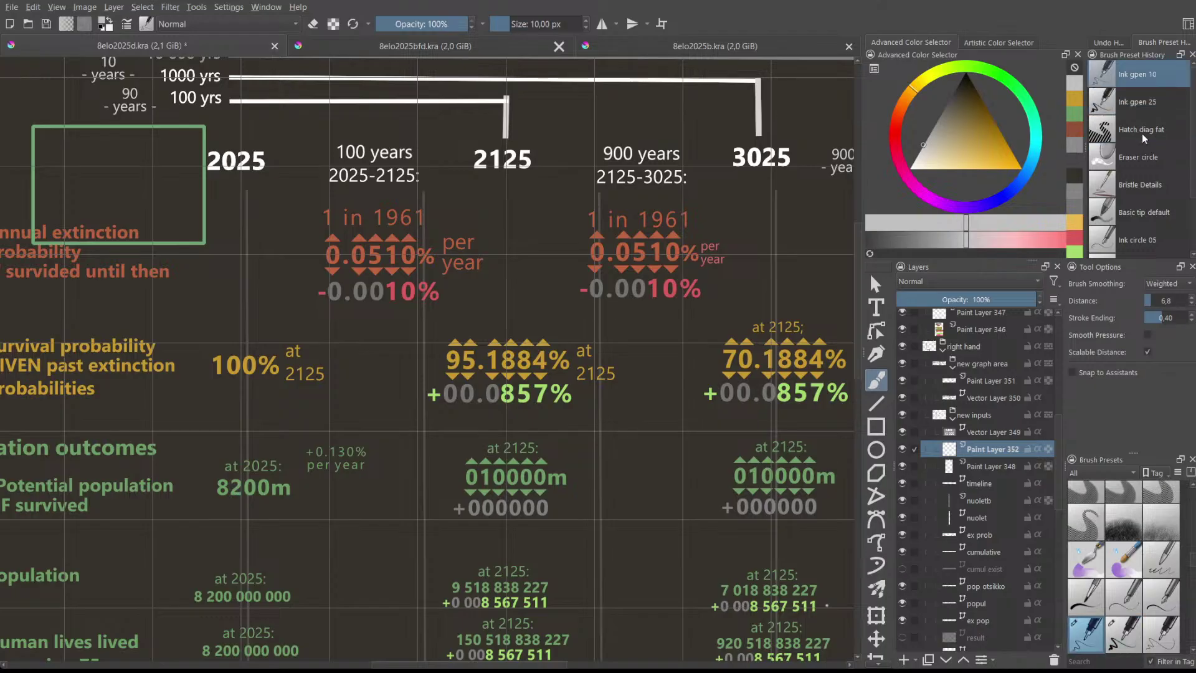
- Draw a horizontal light grey arrow from the 2125 survival probability to the 70.1884% value, undoing the unsatisfactory trial strokes
{"action": "left_click_drag", "start_coordinate": [616, 332], "coordinate": [657, 382]}
{"action": "left_click_drag", "start_coordinate": [553, 222], "coordinate": [564, 186]}
{"action": "key", "text": "ctrl+z"}
{"action": "left_click_drag", "start_coordinate": [556, 239], "coordinate": [570, 196]}
{"action": "key", "text": "ctrl+z"}
{"action": "left_click", "coordinate": [647, 315]}
{"action": "mouse_move", "coordinate": [622, 359]}
{"action": "left_mouse_down"}
{"action": "mouse_move", "coordinate": [707, 356]}
{"action": "mouse_move", "coordinate": [702, 348]}
{"action": "mouse_move", "coordinate": [700, 364]}
{"action": "left_mouse_up"}
- Draw a curve from the 900 years -0.0010% figure into the arrow and sketch a matching joined arrow pointing to 95.1884%
{"action": "left_click_drag", "start_coordinate": [636, 303], "coordinate": [686, 357]}
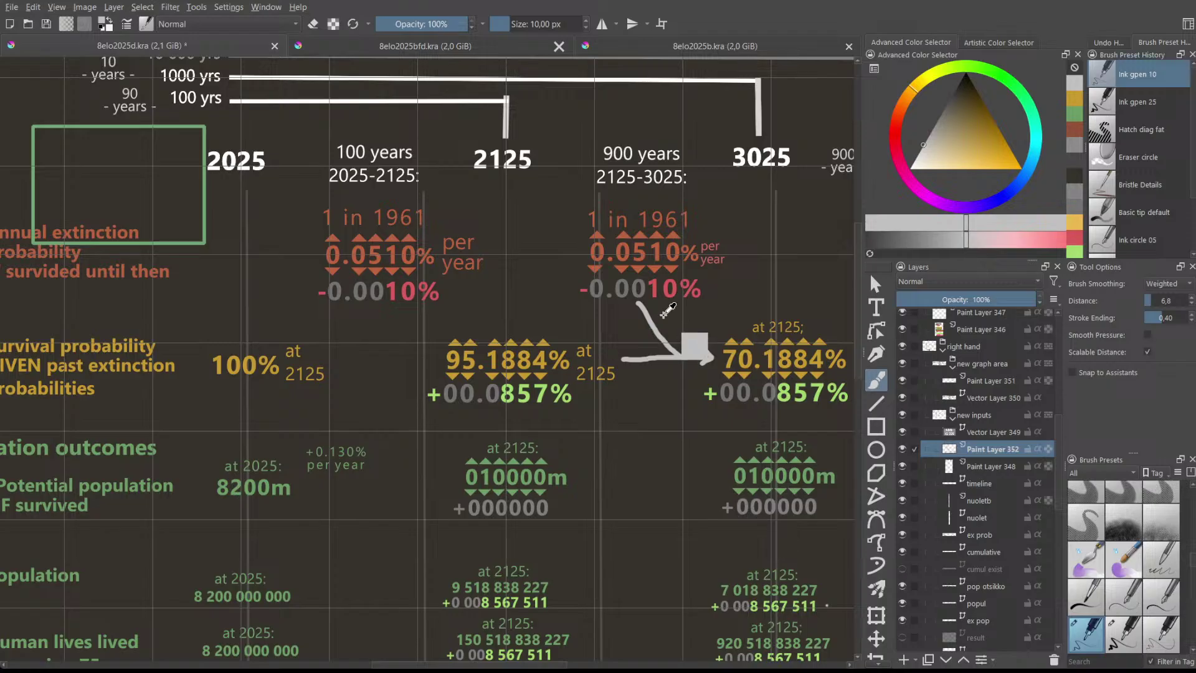
{"action": "key", "text": "ctrl+z"}
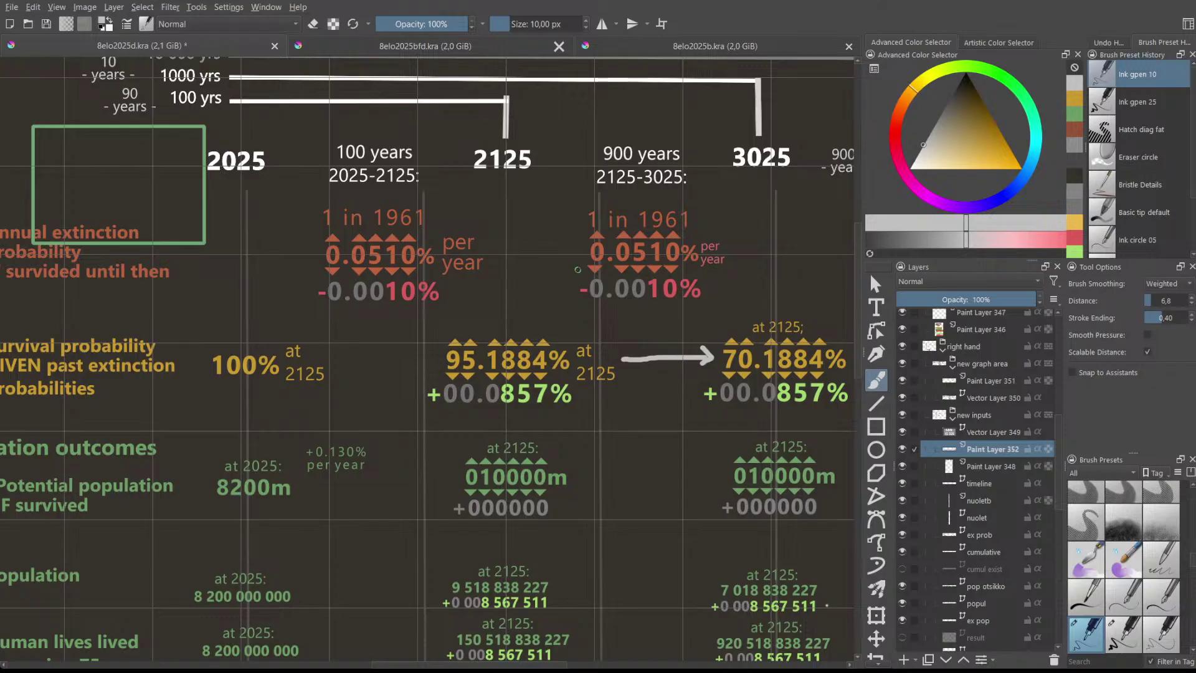
{"action": "mouse_move", "coordinate": [631, 306]}
{"action": "left_mouse_down"}
{"action": "mouse_move", "coordinate": [647, 350]}
{"action": "mouse_move", "coordinate": [677, 365]}
{"action": "left_mouse_up"}
{"action": "key", "text": "ctrl+z"}
{"action": "left_click_drag", "start_coordinate": [635, 301], "coordinate": [666, 358]}
{"action": "key", "text": "ctrl+z"}
{"action": "left_click_drag", "start_coordinate": [635, 303], "coordinate": [674, 357]}
{"action": "scroll", "coordinate": [634, 245], "scroll_direction": "down", "scroll_amount": 5}
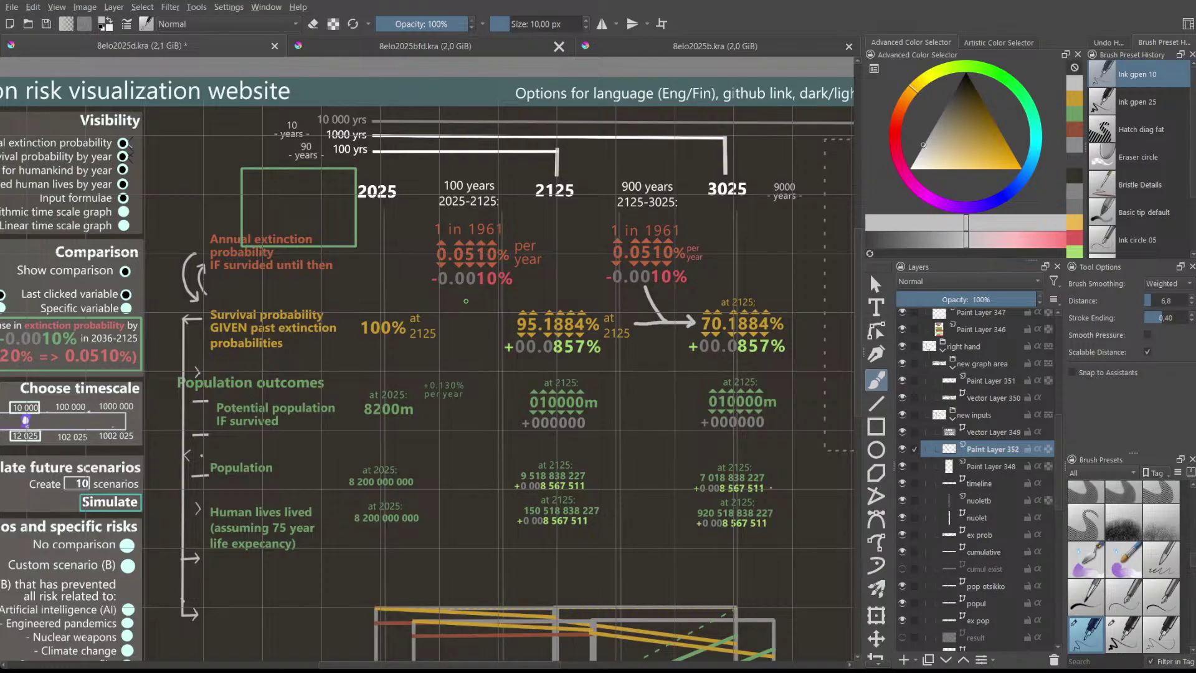
{"action": "mouse_move", "coordinate": [464, 292]}
{"action": "left_mouse_down"}
{"action": "mouse_move", "coordinate": [483, 324]}
{"action": "mouse_move", "coordinate": [504, 327]}
{"action": "mouse_move", "coordinate": [468, 324]}
{"action": "mouse_move", "coordinate": [509, 328]}
{"action": "left_mouse_up"}
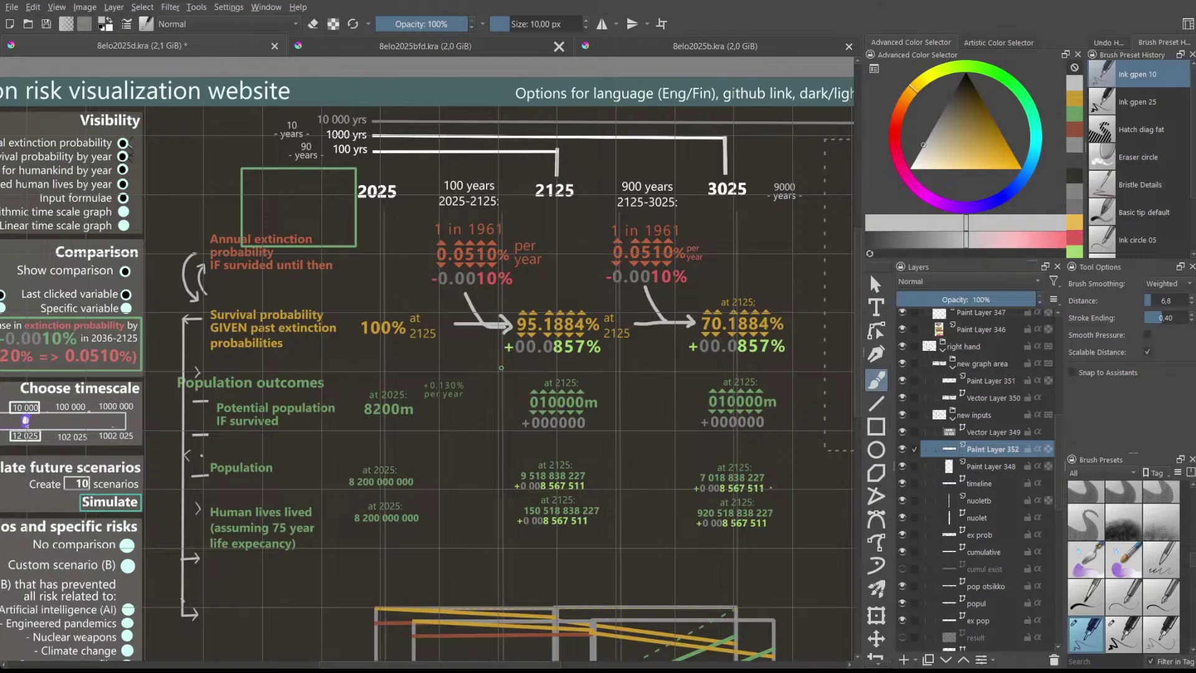
{"action": "mouse_move", "coordinate": [505, 359]}
{"action": "left_mouse_down"}
{"action": "mouse_move", "coordinate": [497, 374]}
{"action": "mouse_move", "coordinate": [515, 399]}
{"action": "left_mouse_up"}
{"action": "left_click_drag", "start_coordinate": [622, 399], "coordinate": [697, 402]}
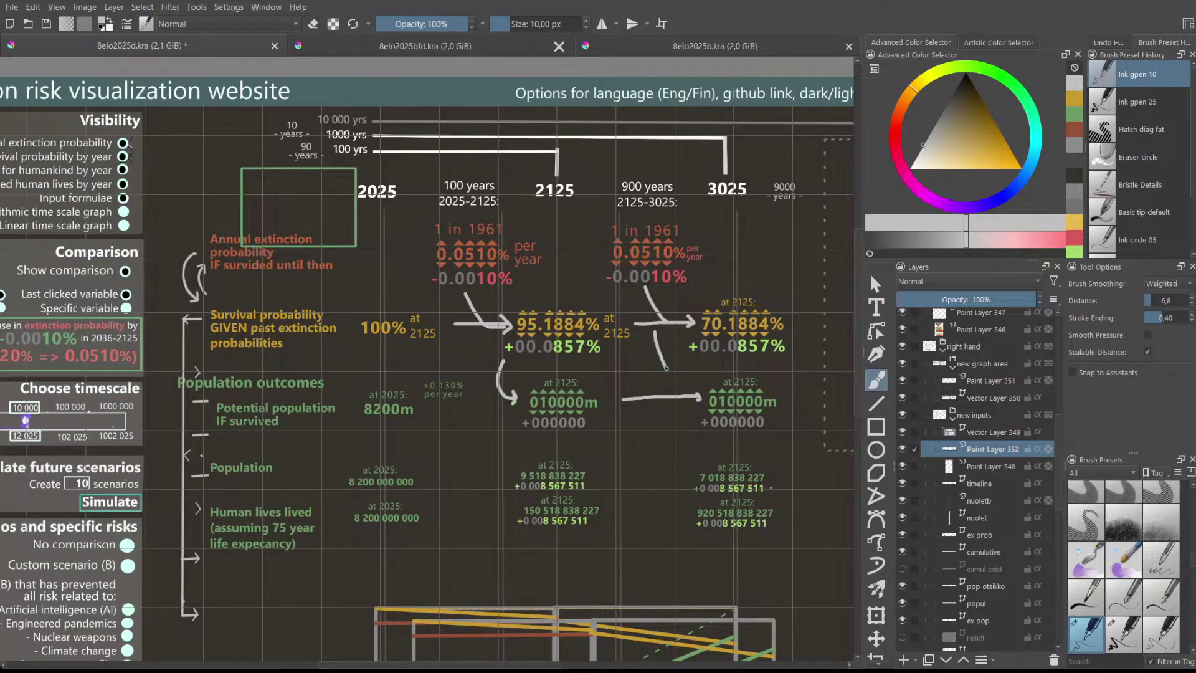
{"action": "key", "text": "ctrl+z"}
{"action": "key", "text": "ctrl+z"}
- Draw joined arrows from the survival probability and potential population figures to the population figures in the 2125 and 3025 columns
{"action": "mouse_move", "coordinate": [486, 351]}
{"action": "left_mouse_down"}
{"action": "mouse_move", "coordinate": [490, 468]}
{"action": "mouse_move", "coordinate": [505, 469]}
{"action": "mouse_move", "coordinate": [491, 482]}
{"action": "left_mouse_up"}
{"action": "mouse_move", "coordinate": [524, 400]}
{"action": "left_mouse_down"}
{"action": "mouse_move", "coordinate": [489, 417]}
{"action": "mouse_move", "coordinate": [481, 447]}
{"action": "left_mouse_up"}
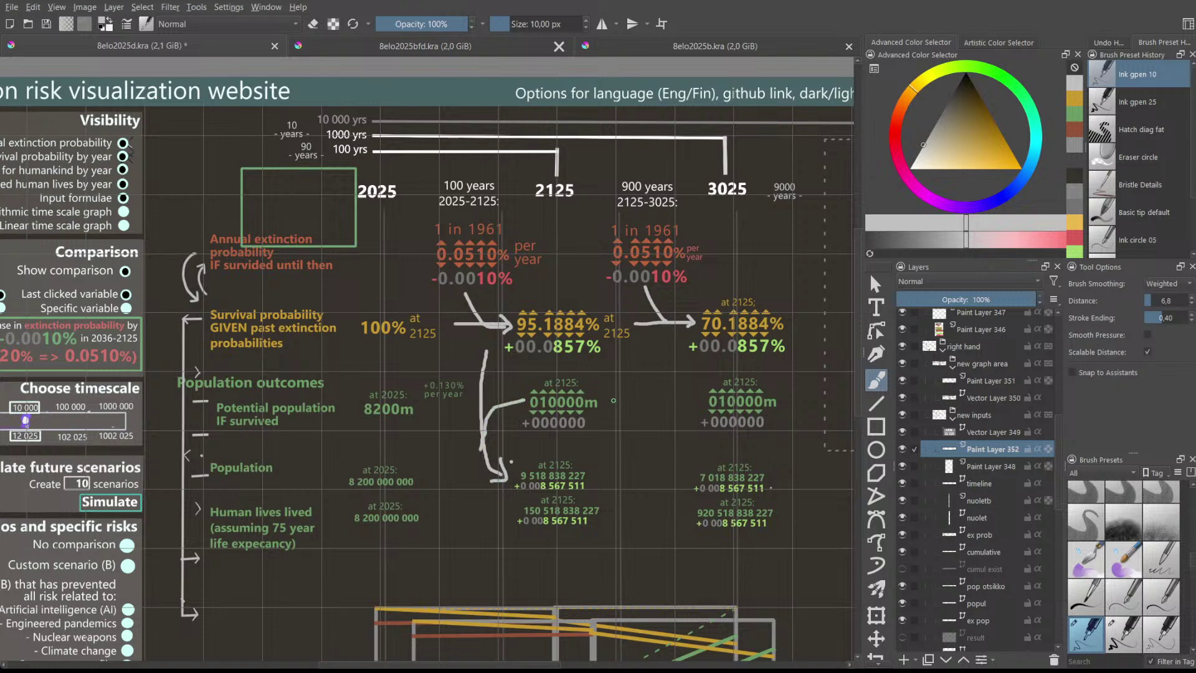
{"action": "mouse_move", "coordinate": [685, 396]}
{"action": "left_mouse_down"}
{"action": "mouse_move", "coordinate": [657, 417]}
{"action": "mouse_move", "coordinate": [648, 452]}
{"action": "mouse_move", "coordinate": [691, 475]}
{"action": "mouse_move", "coordinate": [687, 463]}
{"action": "mouse_move", "coordinate": [678, 480]}
{"action": "left_mouse_up"}
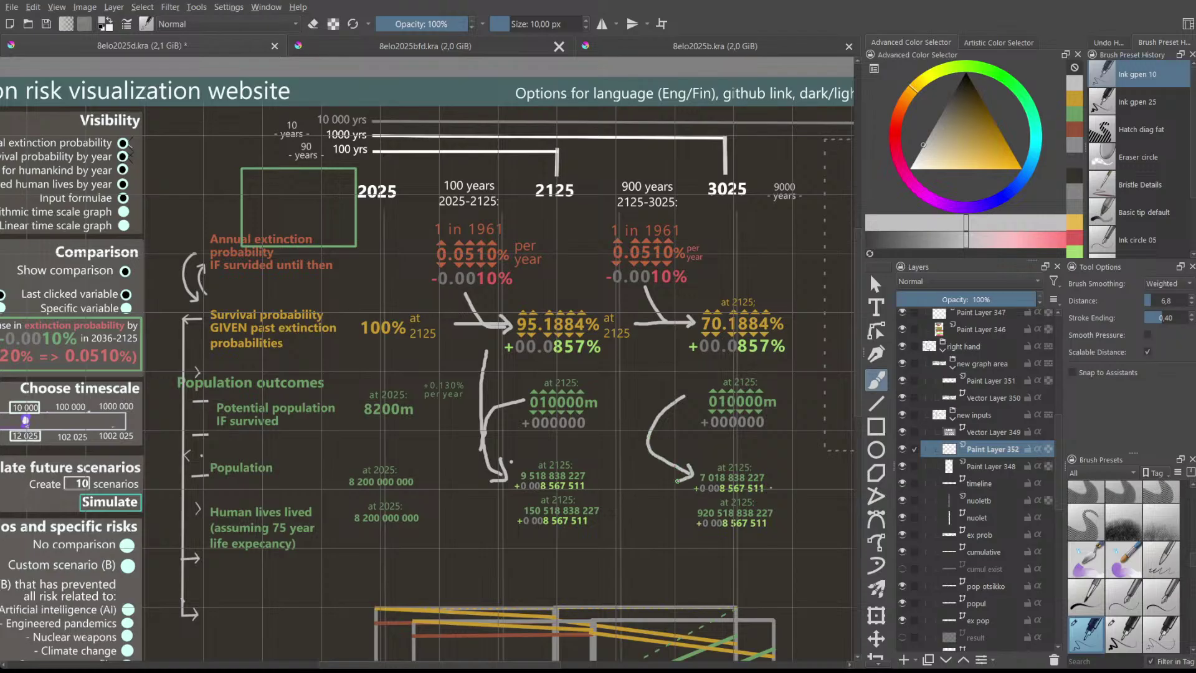
{"action": "mouse_move", "coordinate": [671, 335]}
{"action": "left_mouse_down"}
{"action": "mouse_move", "coordinate": [639, 404]}
{"action": "mouse_move", "coordinate": [654, 451]}
{"action": "left_mouse_up"}
- Undo all the light grey arrow strokes drawn between the probability and population figures
{"action": "scroll", "coordinate": [644, 368], "scroll_direction": "down", "scroll_amount": 1}
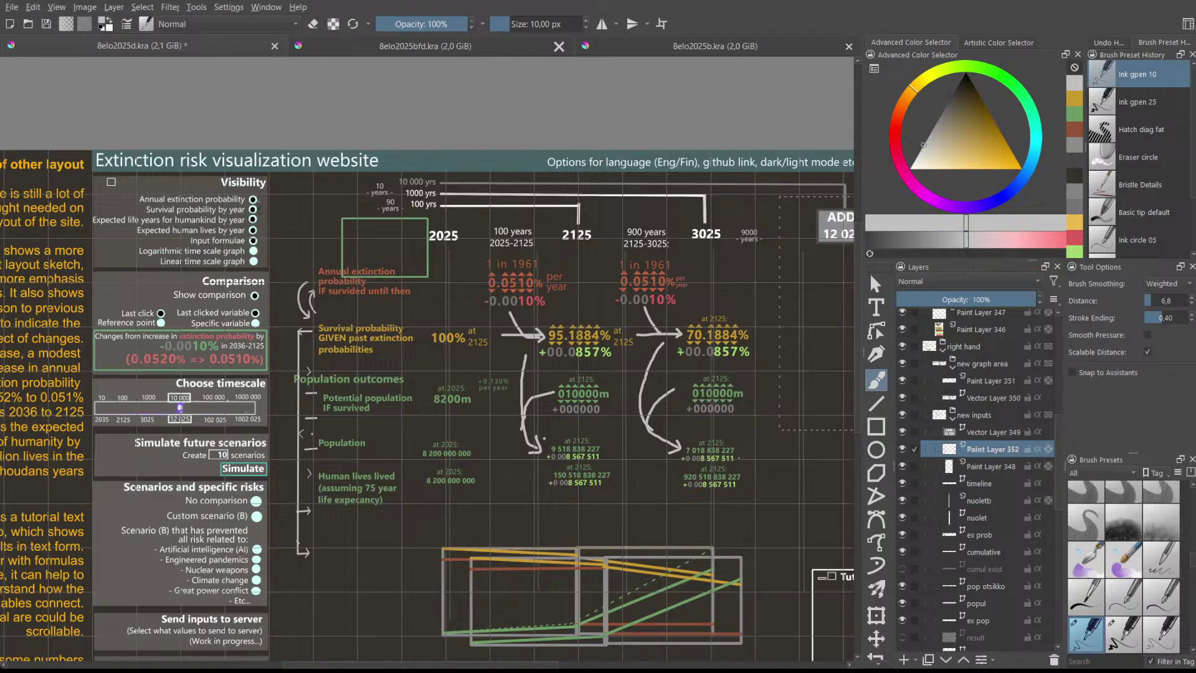
{"action": "scroll", "coordinate": [679, 350], "scroll_direction": "up", "scroll_amount": 1}
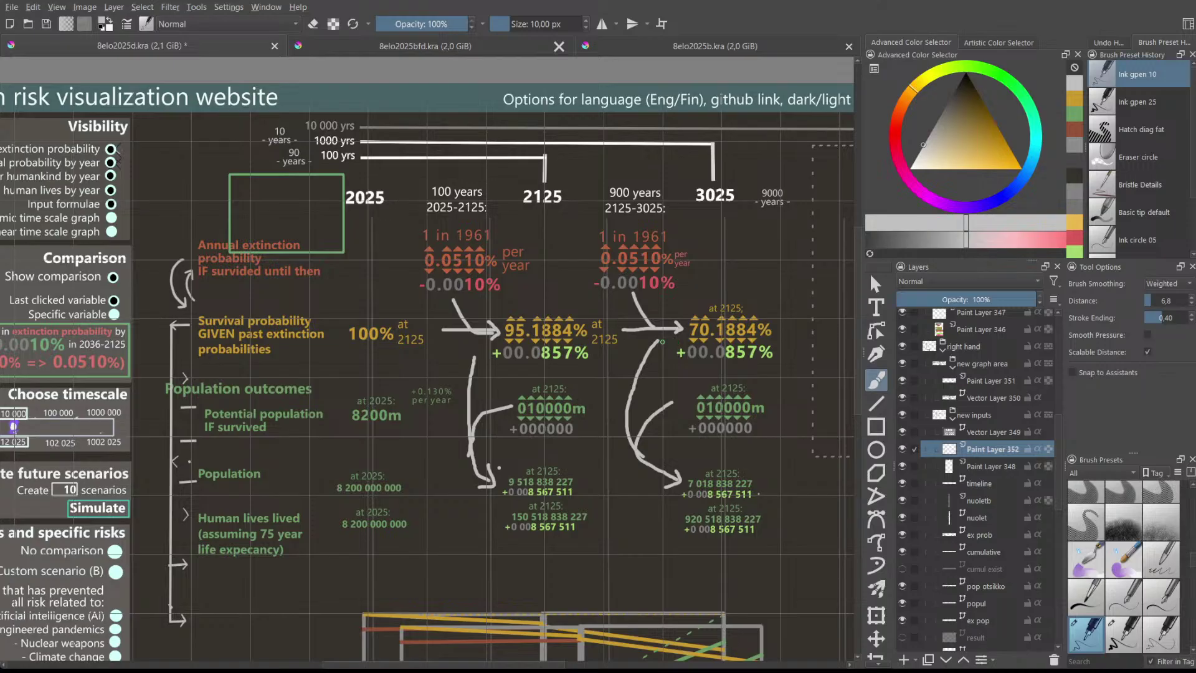
{"action": "key", "text": "ctrl+z"}
{"action": "key", "text": "ctrl+z"}
{"action": "key", "text": "ctrl+z"}
{"action": "key", "text": "ctrl+z"}
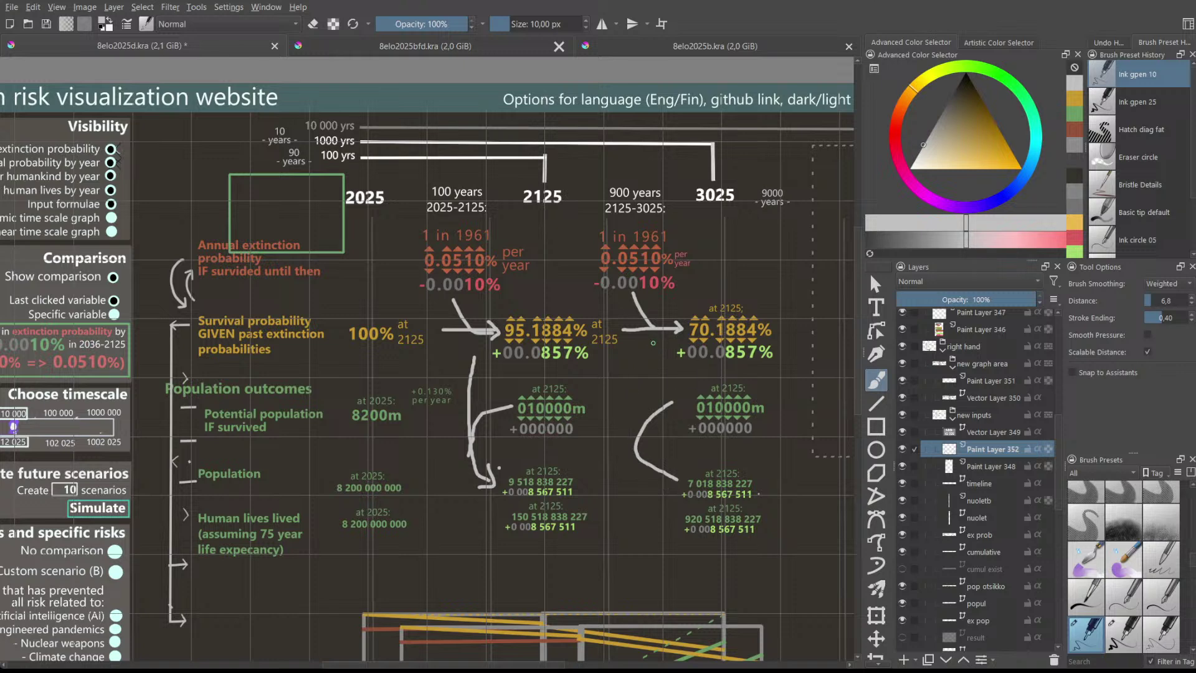
{"action": "key", "text": "ctrl+z"}
{"action": "key", "text": "ctrl+z"}
{"action": "key", "text": "ctrl+z"}
{"action": "key", "text": "ctrl+z"}
{"action": "key", "text": "ctrl+z"}
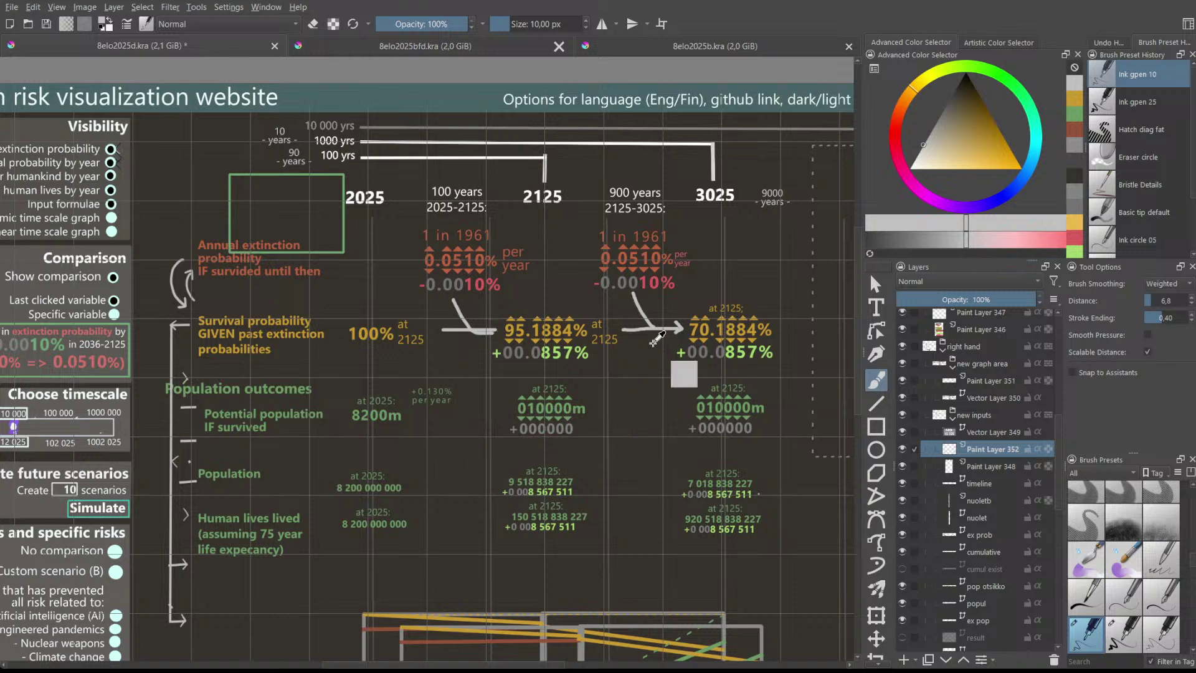
{"action": "key", "text": "ctrl+z"}
{"action": "key", "text": "ctrl+z"}
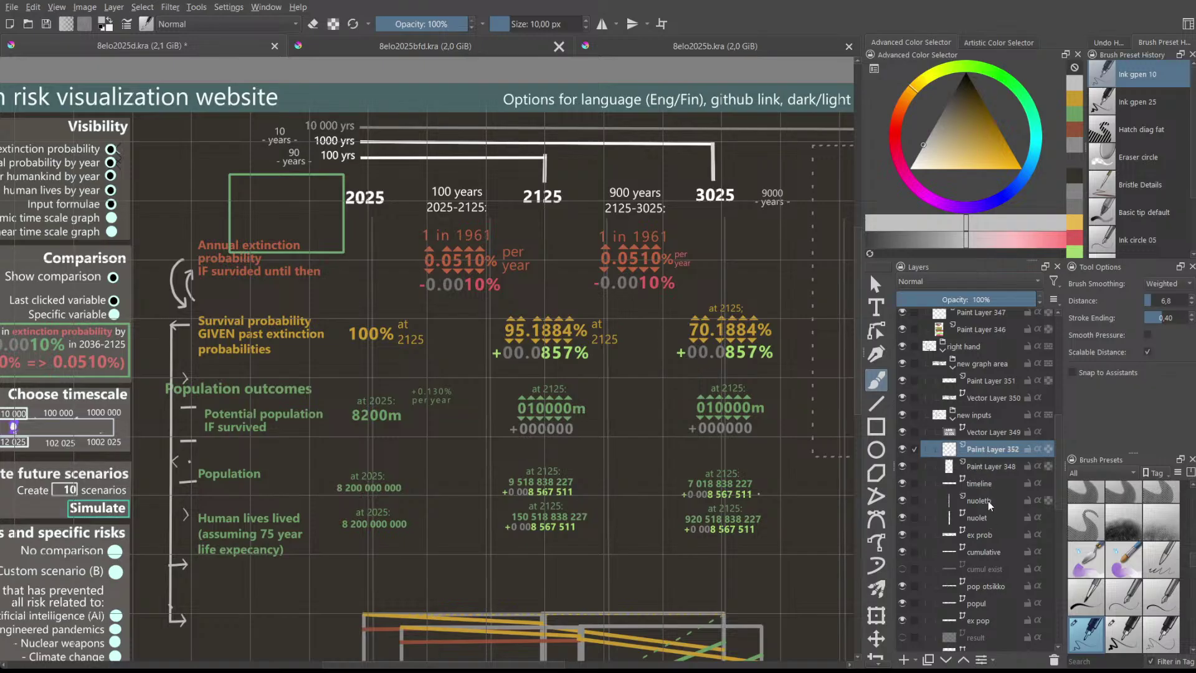
- Move the whole survival probability row on the cumulative layer slightly up
{"action": "left_click", "coordinate": [984, 552]}
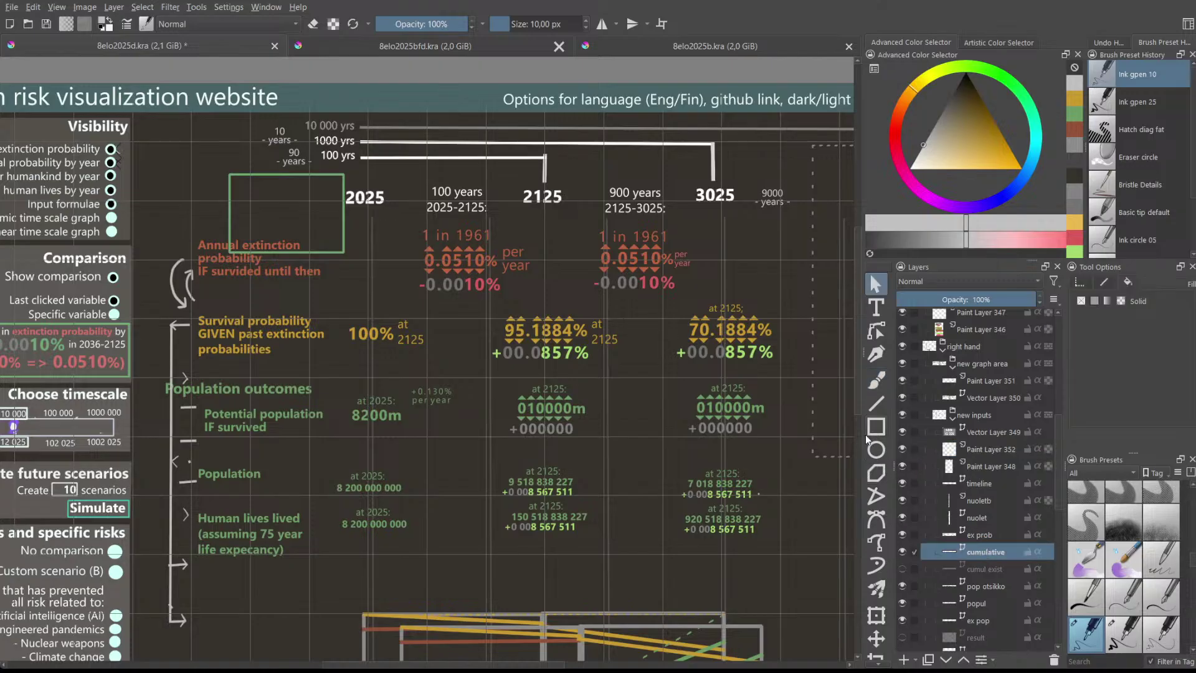
{"action": "left_click", "coordinate": [878, 636]}
{"action": "left_click_drag", "start_coordinate": [714, 370], "coordinate": [713, 362]}
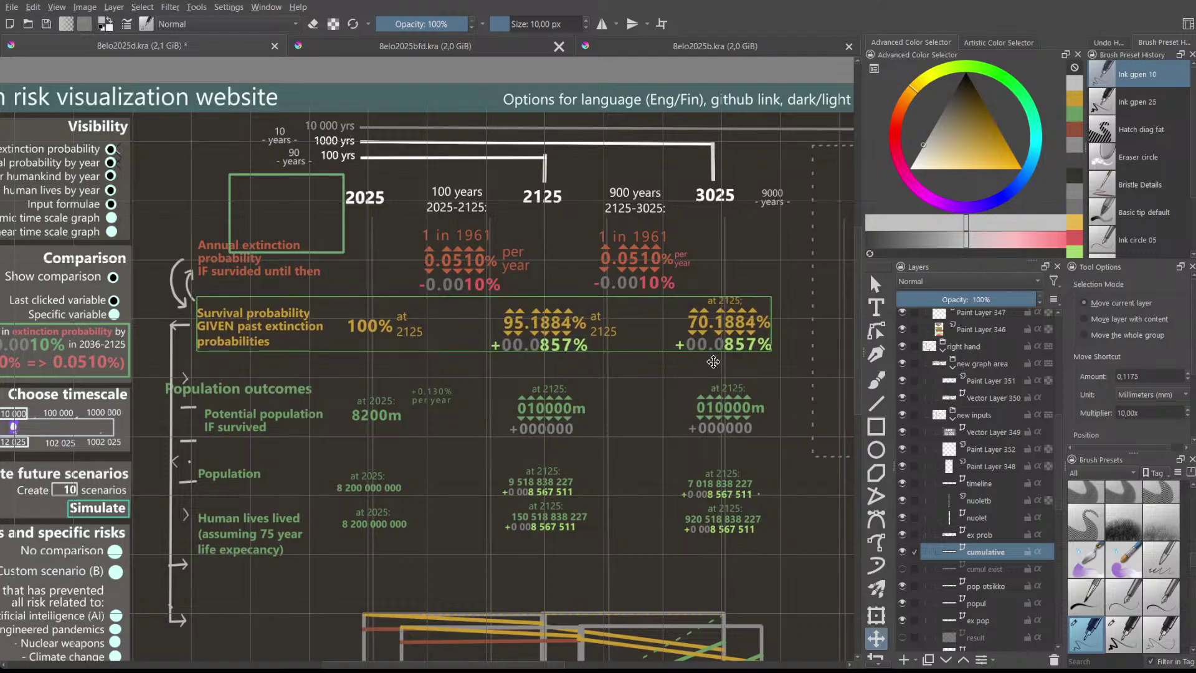
- Move the whole potential population row on the popul layer up, closer to the survival probability row
{"action": "left_click", "coordinate": [995, 589]}
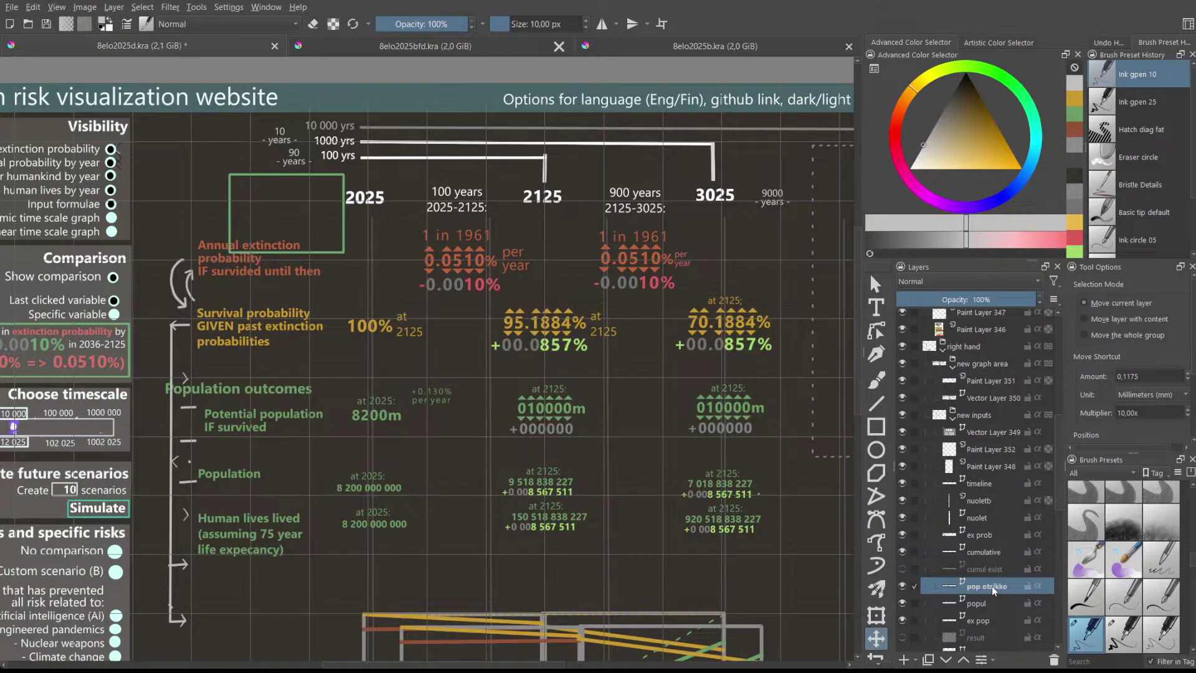
{"action": "left_click", "coordinate": [997, 602]}
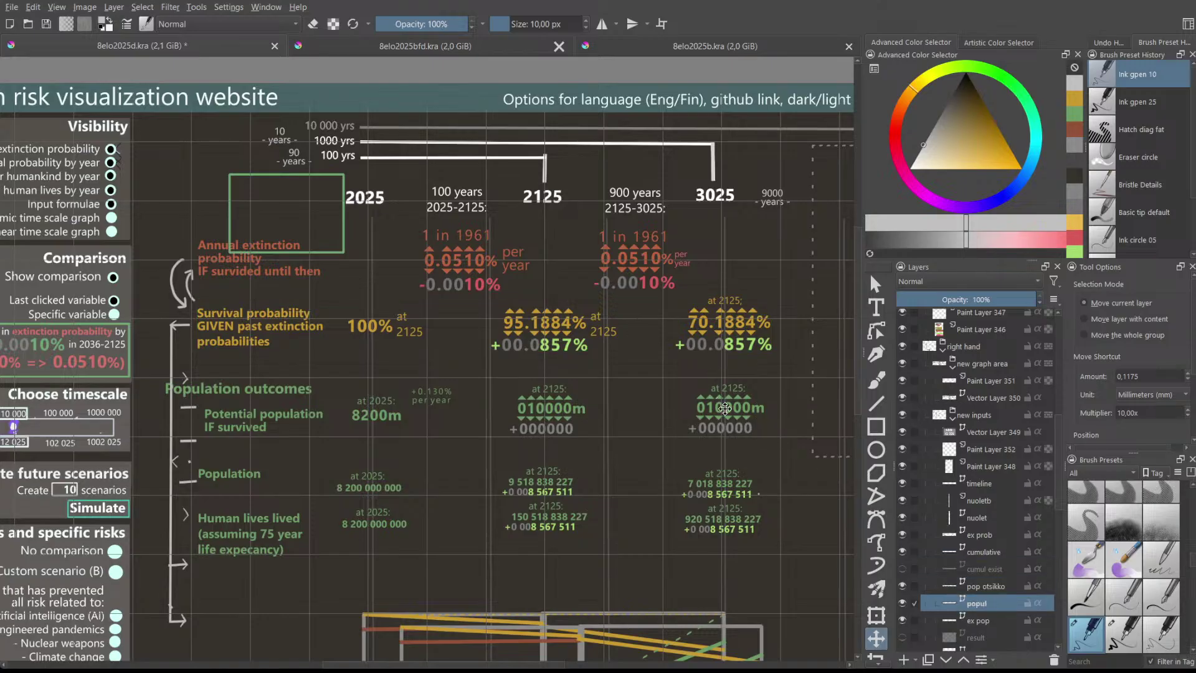
{"action": "left_click_drag", "start_coordinate": [725, 403], "coordinate": [723, 387]}
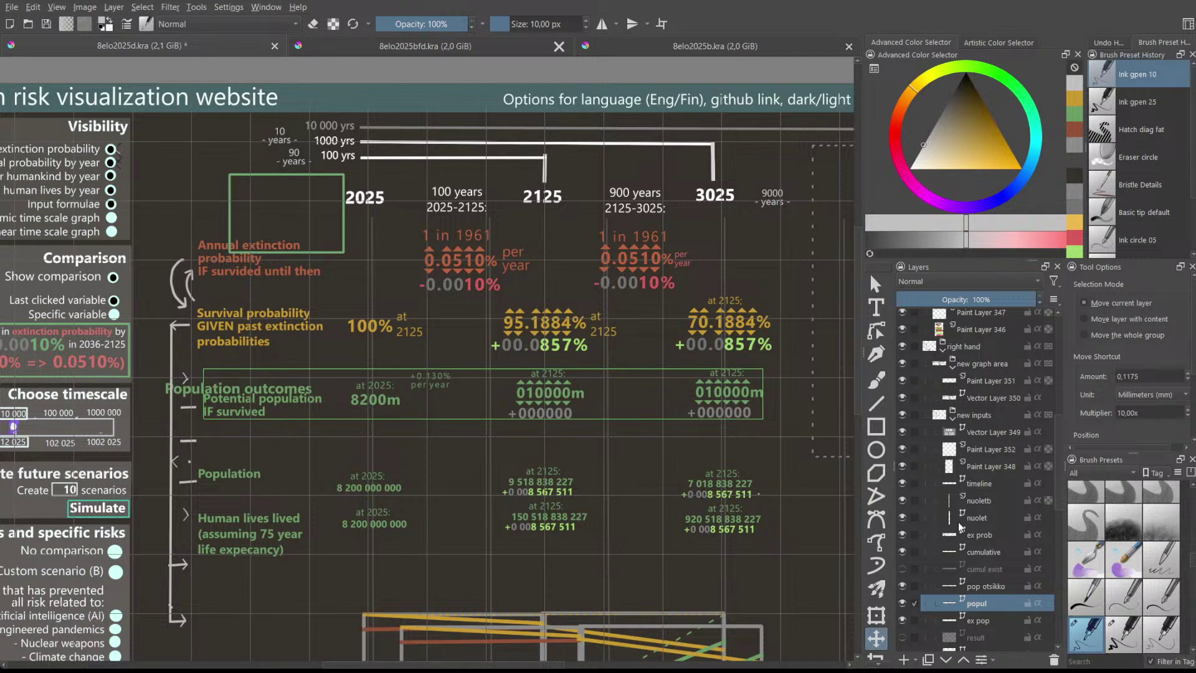
- Move the "at 2125:" label above the 3025 column's potential population figure to the right side of that figure
{"action": "left_click", "coordinate": [875, 285]}
{"action": "left_click", "coordinate": [716, 374]}
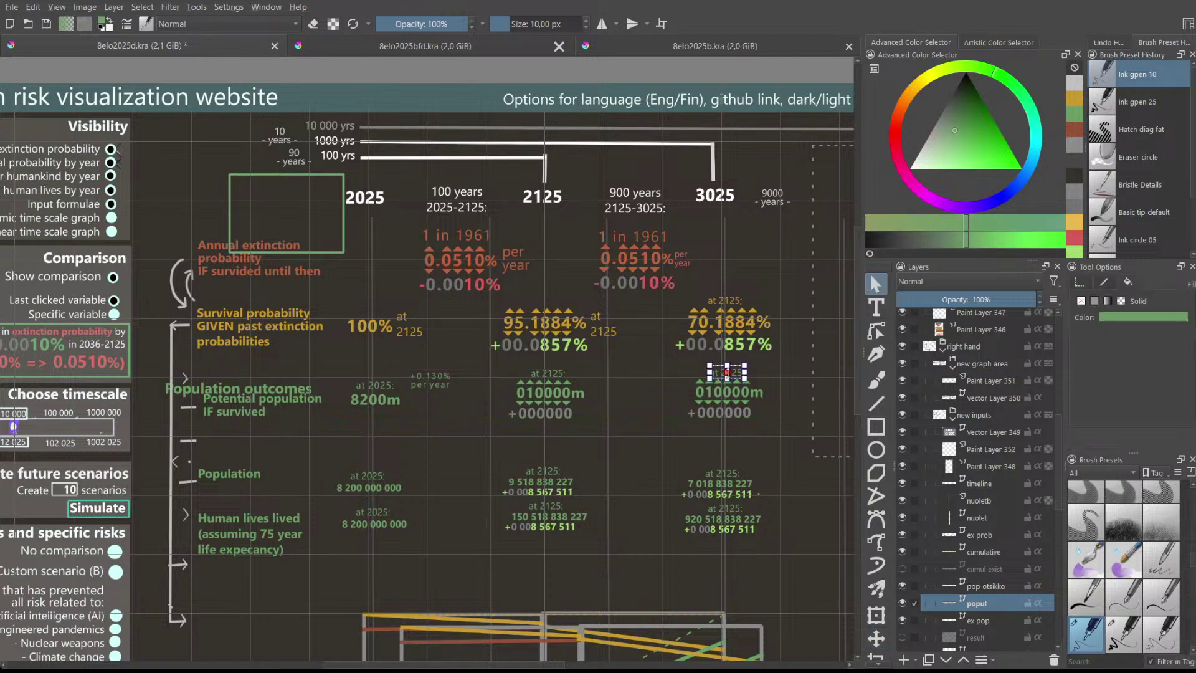
{"action": "left_click_drag", "start_coordinate": [722, 374], "coordinate": [774, 391]}
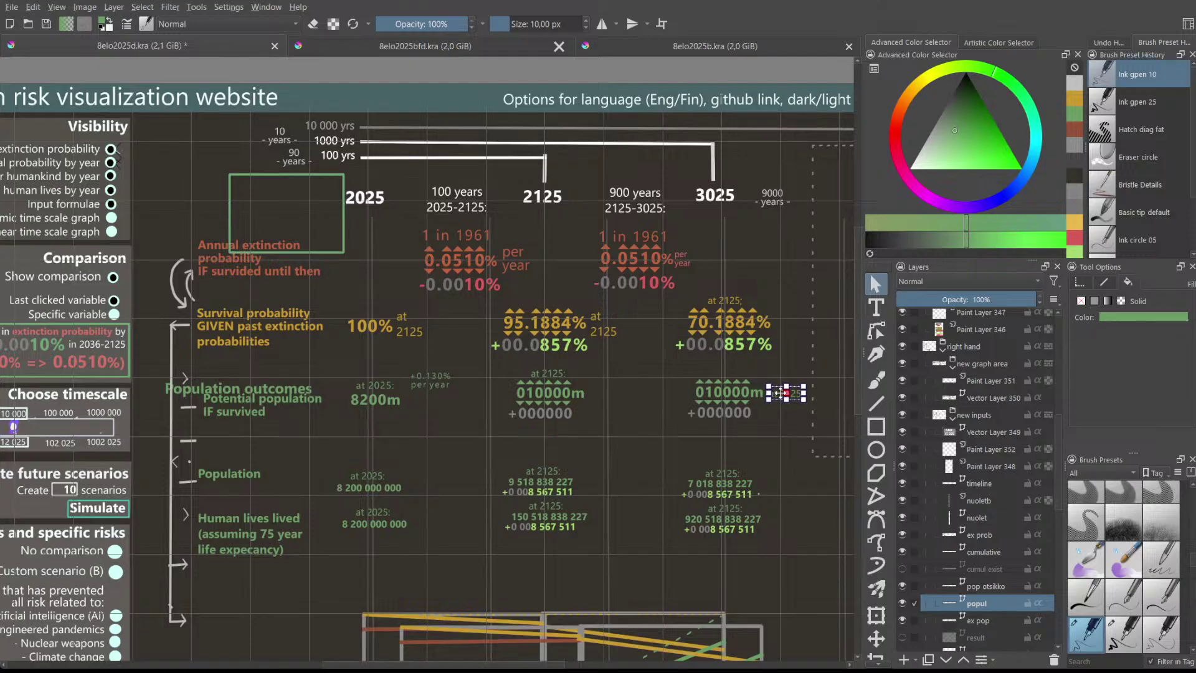
- Try placing the 2125 column's "at 2125:" label beside its potential population figure and return it above the figure
{"action": "left_click", "coordinate": [559, 376]}
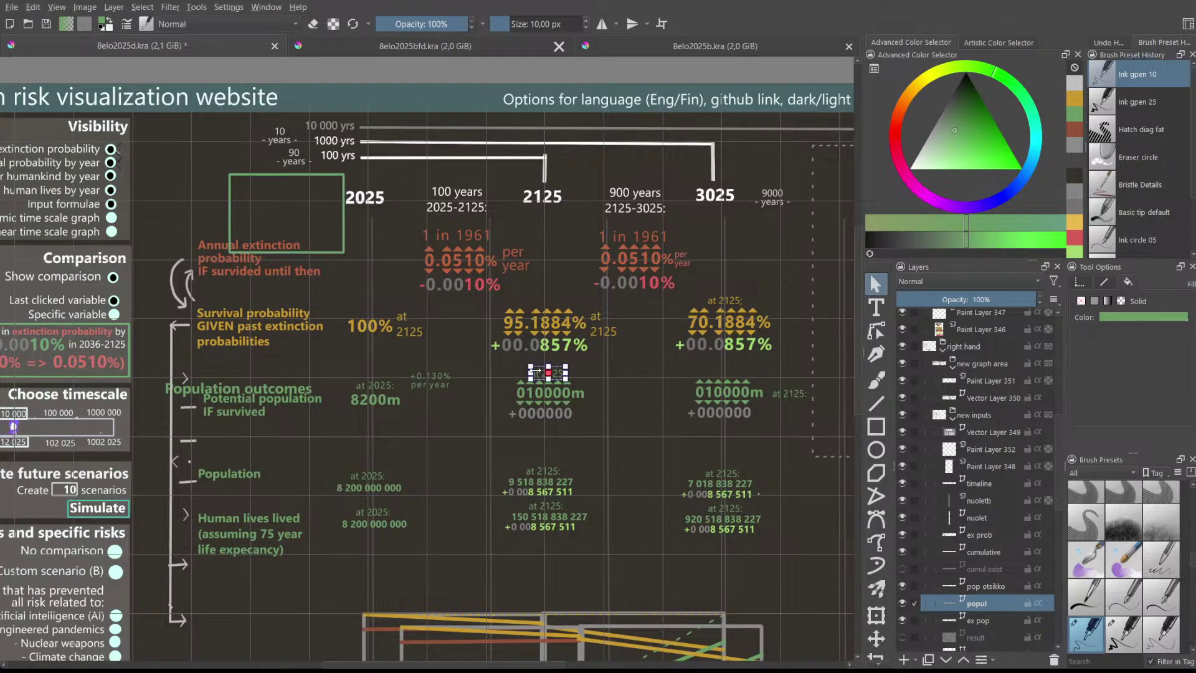
{"action": "left_click_drag", "start_coordinate": [559, 375], "coordinate": [602, 382]}
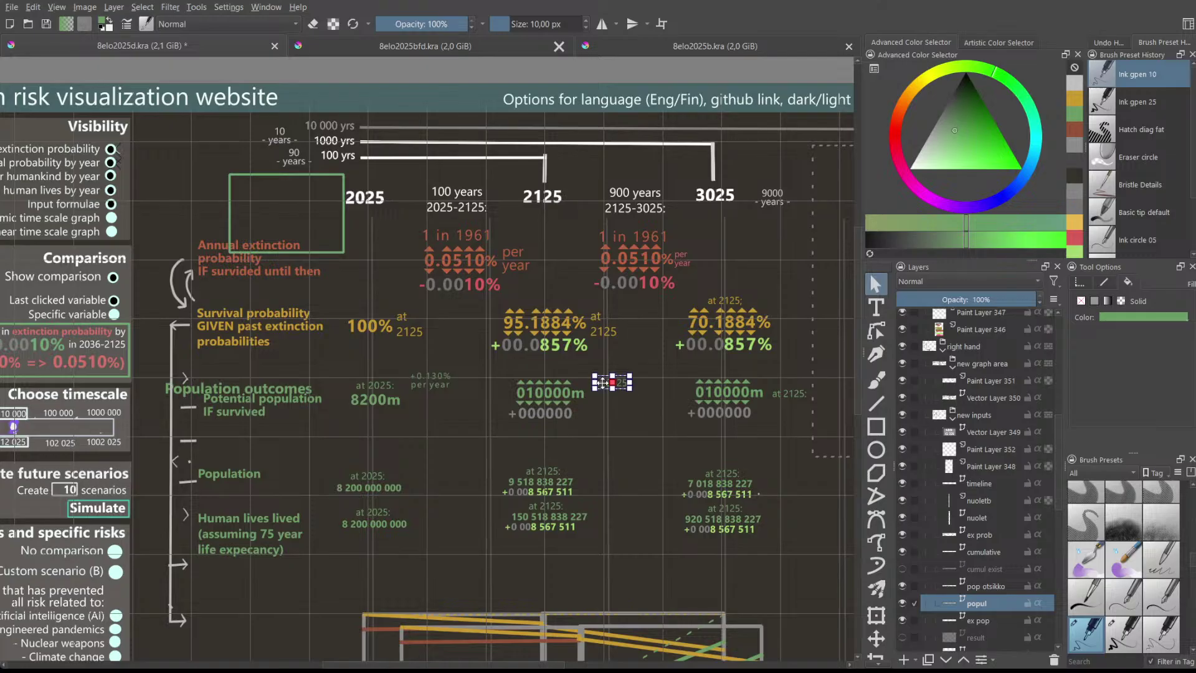
{"action": "left_click_drag", "start_coordinate": [602, 383], "coordinate": [604, 386]}
{"action": "left_click_drag", "start_coordinate": [604, 386], "coordinate": [540, 373]}
{"action": "left_click", "coordinate": [597, 346]}
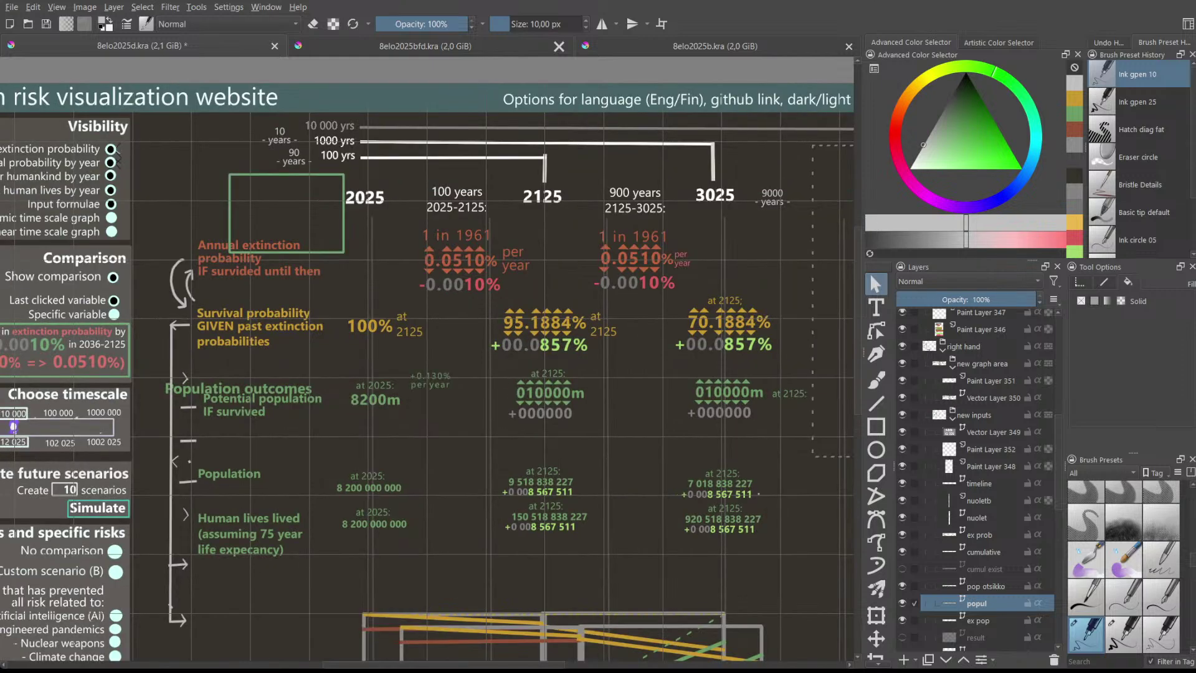
- Move the Population and Human lives lived rows on the ex pop layer up, closer to the potential population row
{"action": "scroll", "coordinate": [562, 427], "scroll_direction": "down", "scroll_amount": 1}
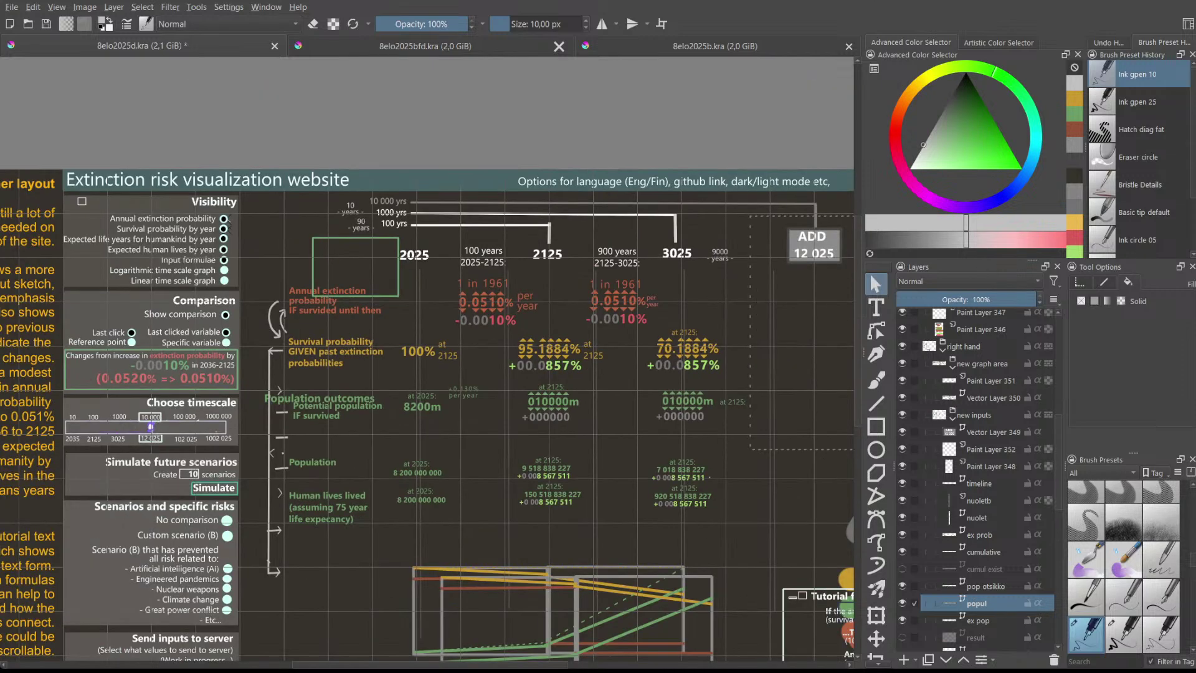
{"action": "left_click_drag", "start_coordinate": [860, 410], "coordinate": [860, 420]}
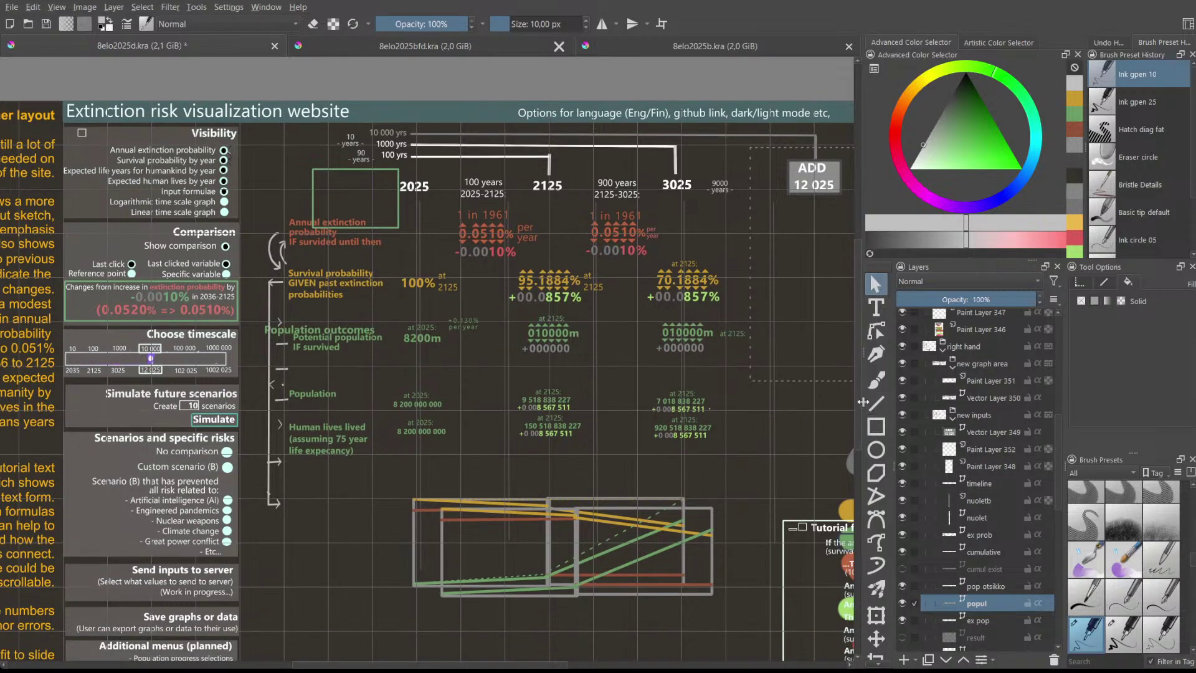
{"action": "scroll", "coordinate": [859, 408], "scroll_direction": "down", "scroll_amount": 1}
{"action": "scroll", "coordinate": [860, 407], "scroll_direction": "down", "scroll_amount": 1}
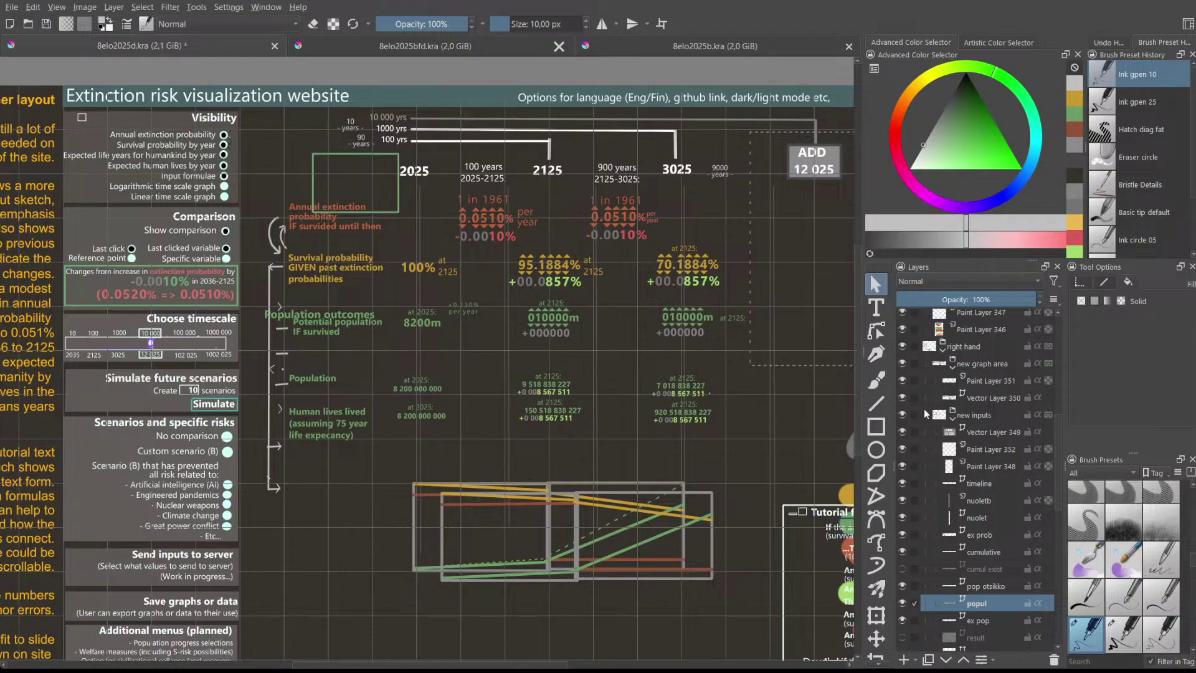
{"action": "left_click", "coordinate": [994, 619]}
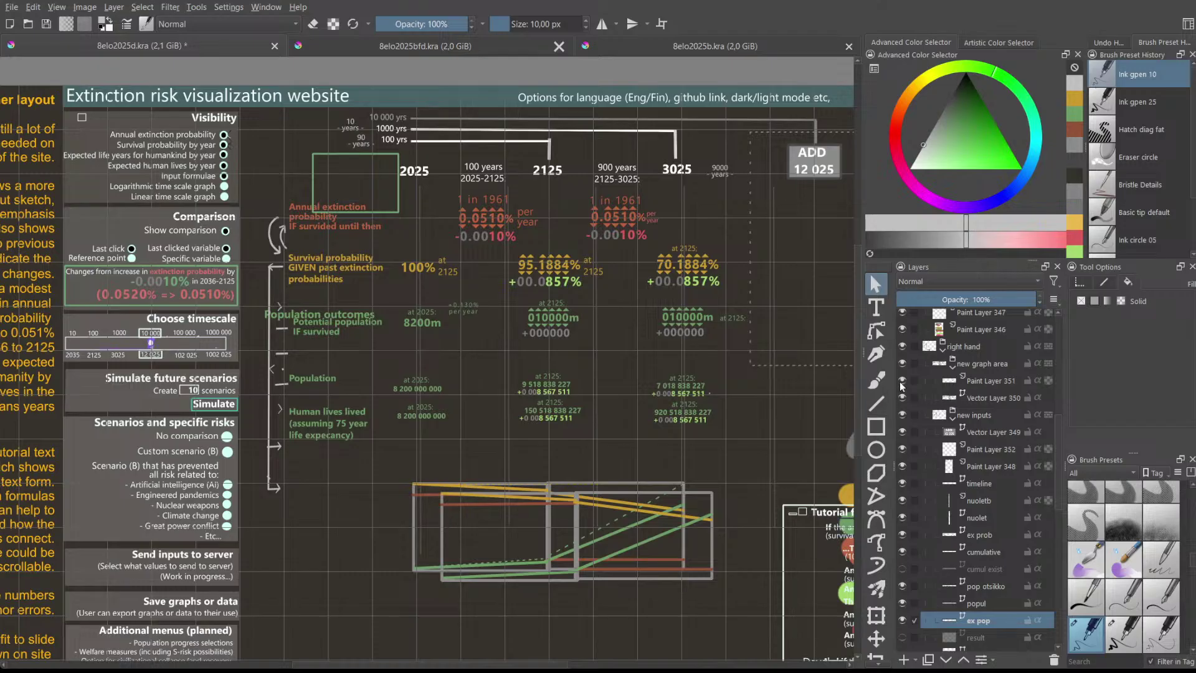
{"action": "left_click_drag", "start_coordinate": [530, 382], "coordinate": [532, 366]}
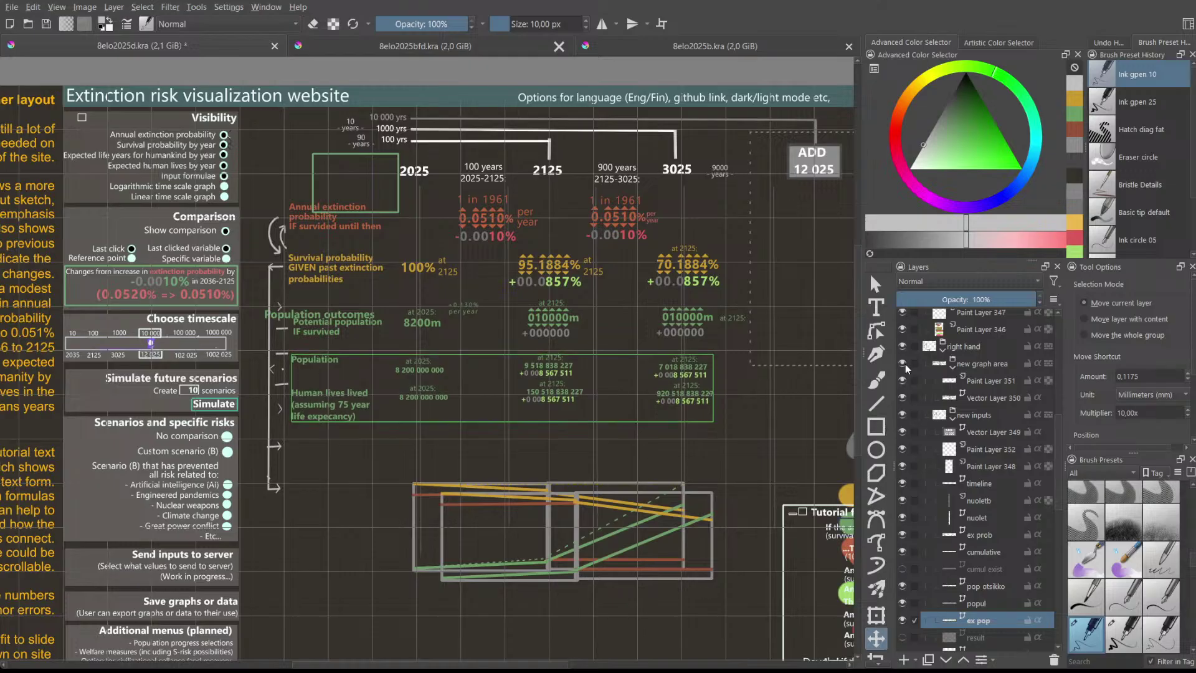
- Select the label and all figures of the Human lives lived row and shift them slightly down from the Population row
{"action": "left_click", "coordinate": [869, 284]}
{"action": "left_click_drag", "start_coordinate": [746, 382], "coordinate": [268, 432]}
{"action": "left_click_drag", "start_coordinate": [406, 408], "coordinate": [404, 417]}
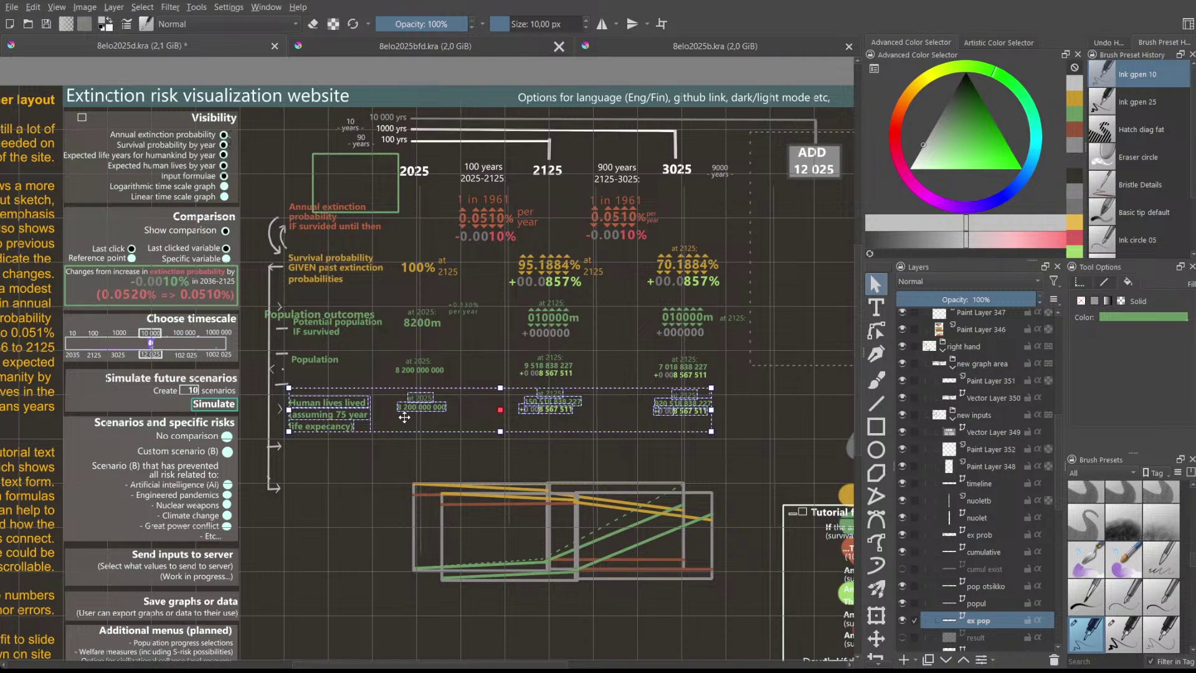
{"action": "left_click", "coordinate": [460, 461]}
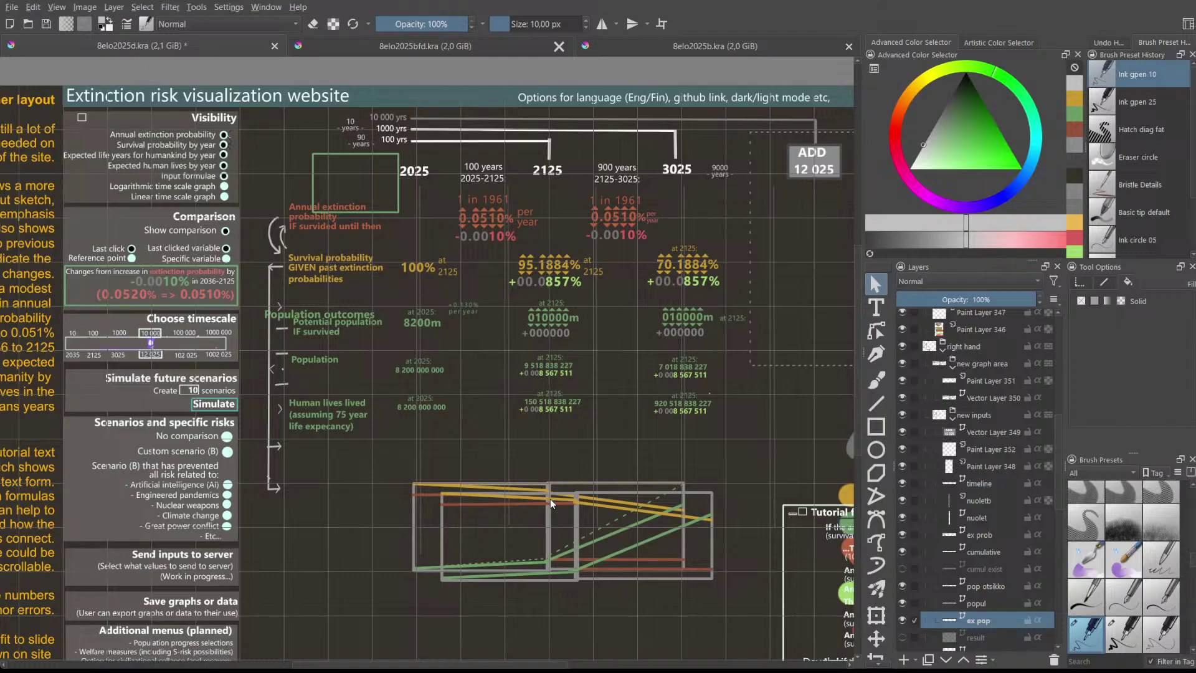
- Collapse the new inputs group and select Vector Layer 350 in the new graph area group, toggling its visibility to identify its content
{"action": "scroll", "coordinate": [957, 562], "scroll_direction": "down", "scroll_amount": 4}
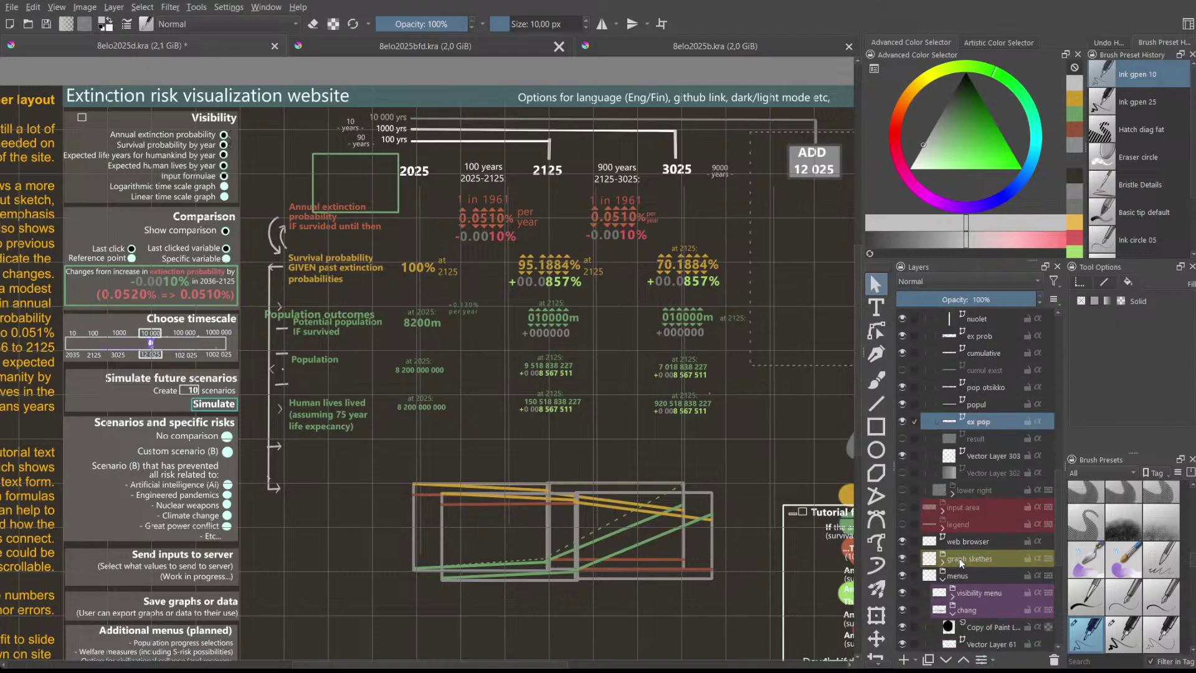
{"action": "scroll", "coordinate": [980, 455], "scroll_direction": "up", "scroll_amount": 4}
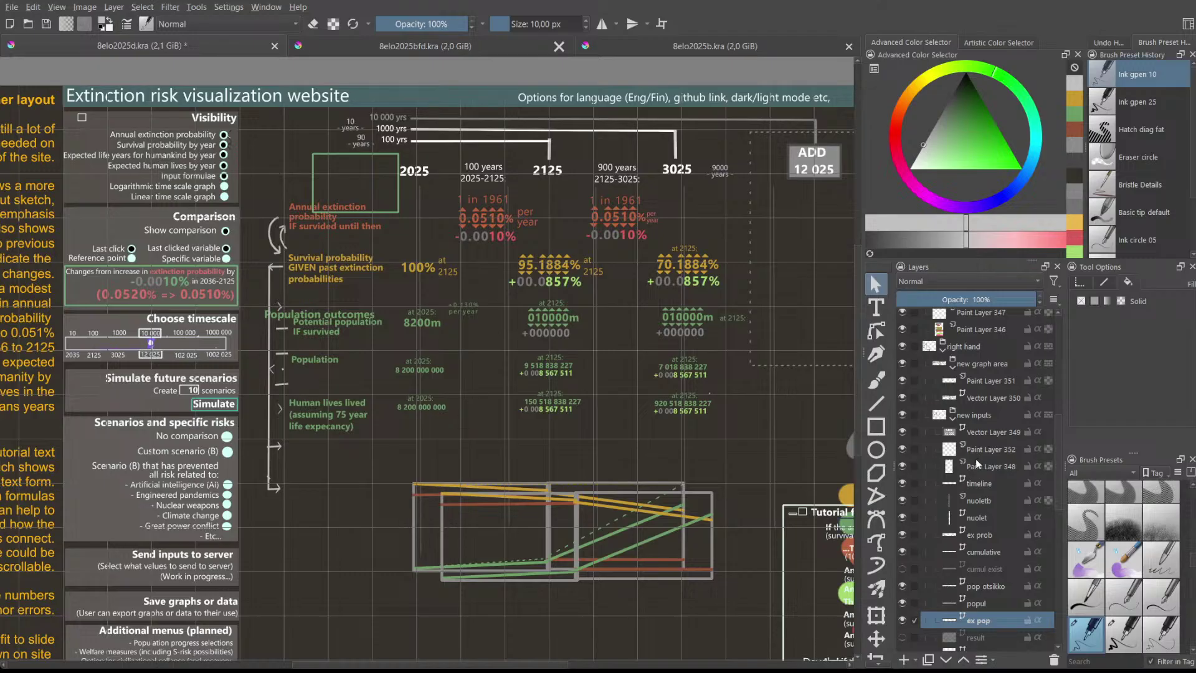
{"action": "left_click", "coordinate": [958, 421]}
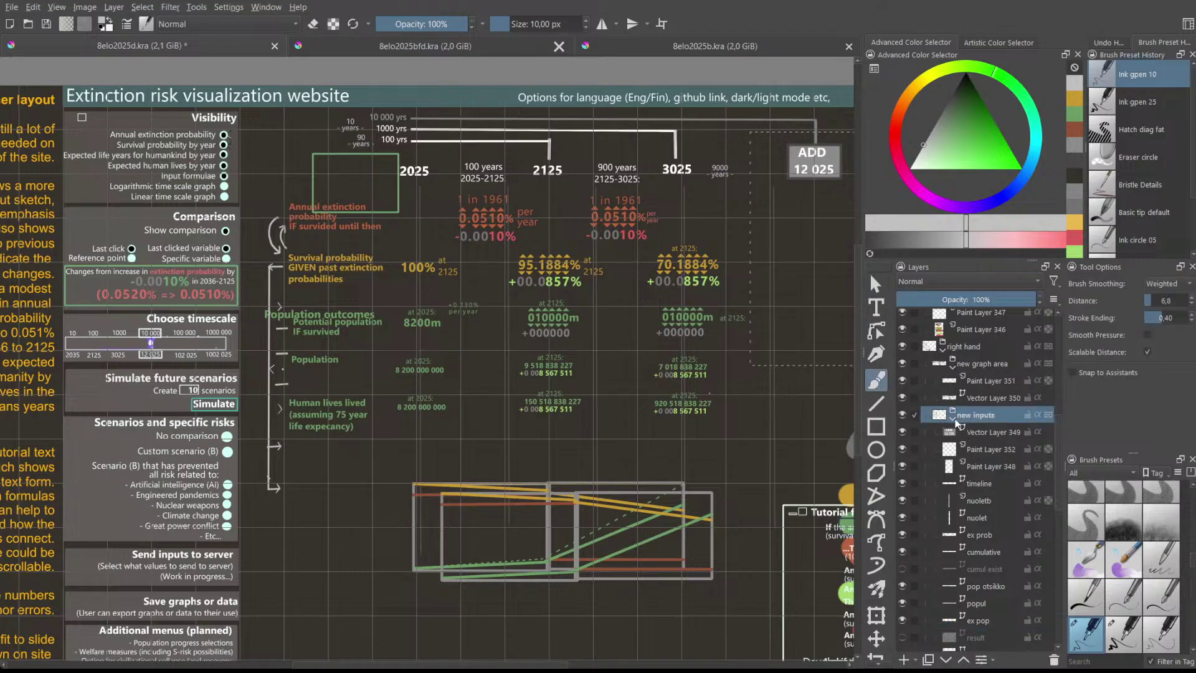
{"action": "left_click", "coordinate": [953, 419]}
{"action": "left_click", "coordinate": [987, 397]}
{"action": "left_click", "coordinate": [902, 398]}
{"action": "left_click", "coordinate": [902, 399]}
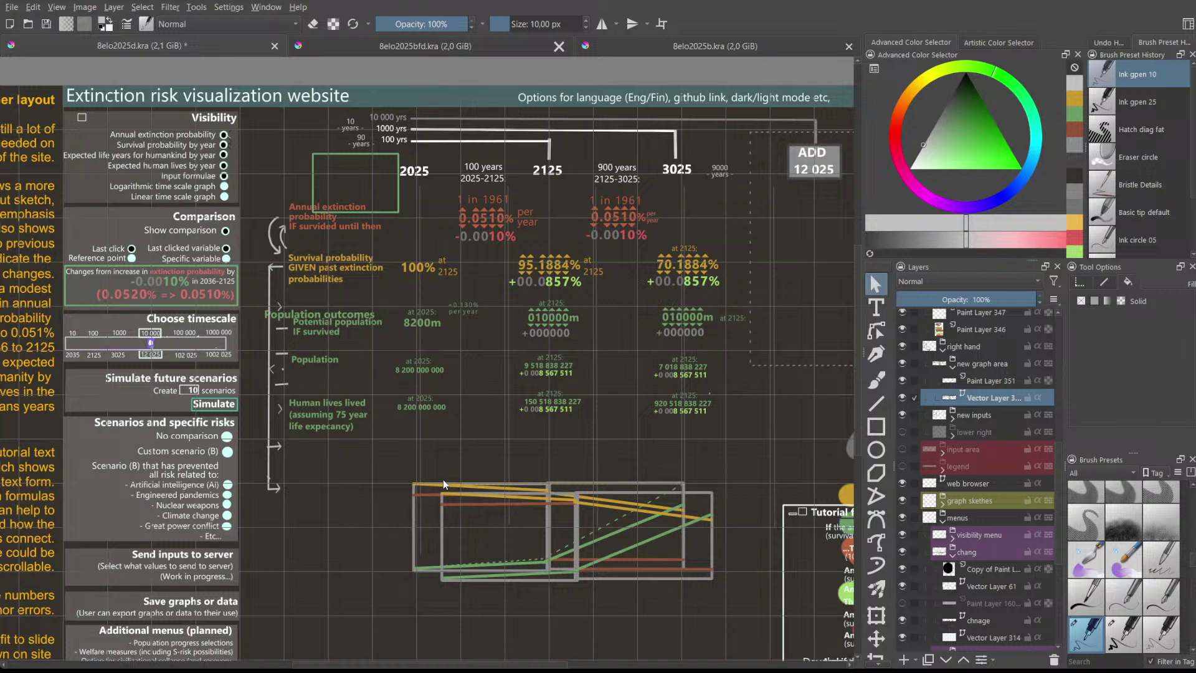
- Move the upper-left yellow line off the graph frames and nudge the remaining frames and lines slightly to the right
{"action": "left_click_drag", "start_coordinate": [435, 484], "coordinate": [412, 477]}
{"action": "left_click_drag", "start_coordinate": [745, 617], "coordinate": [432, 486]}
{"action": "left_click_drag", "start_coordinate": [538, 528], "coordinate": [543, 507]}
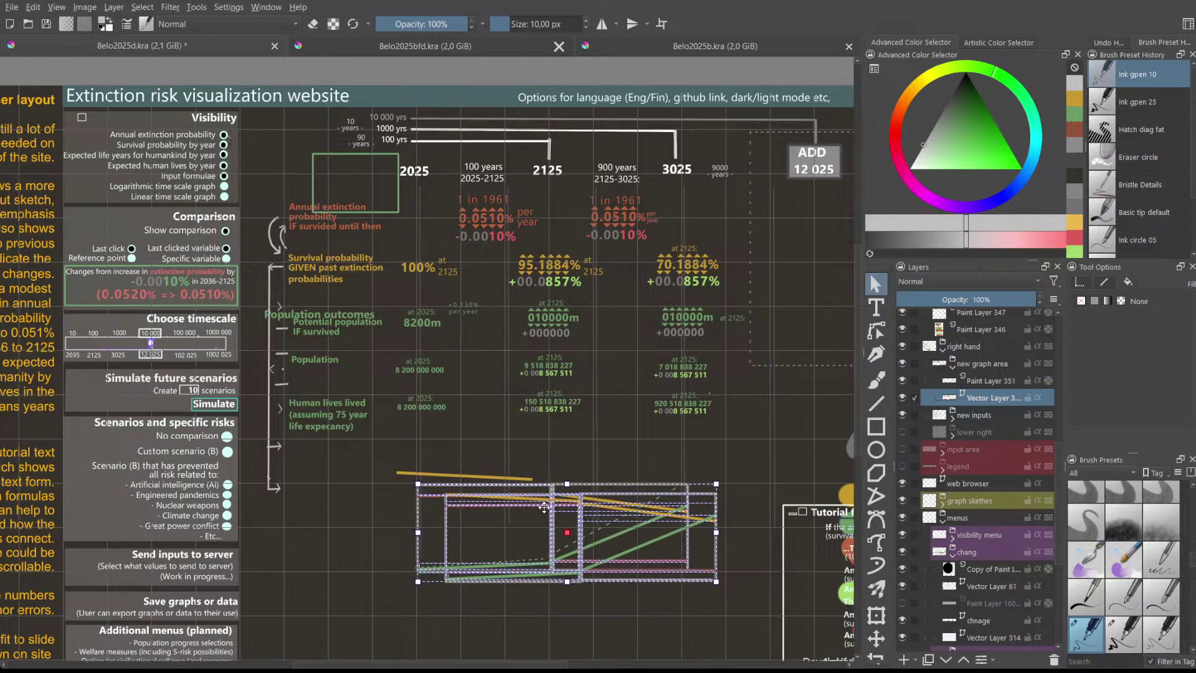
{"action": "left_click", "coordinate": [702, 589]}
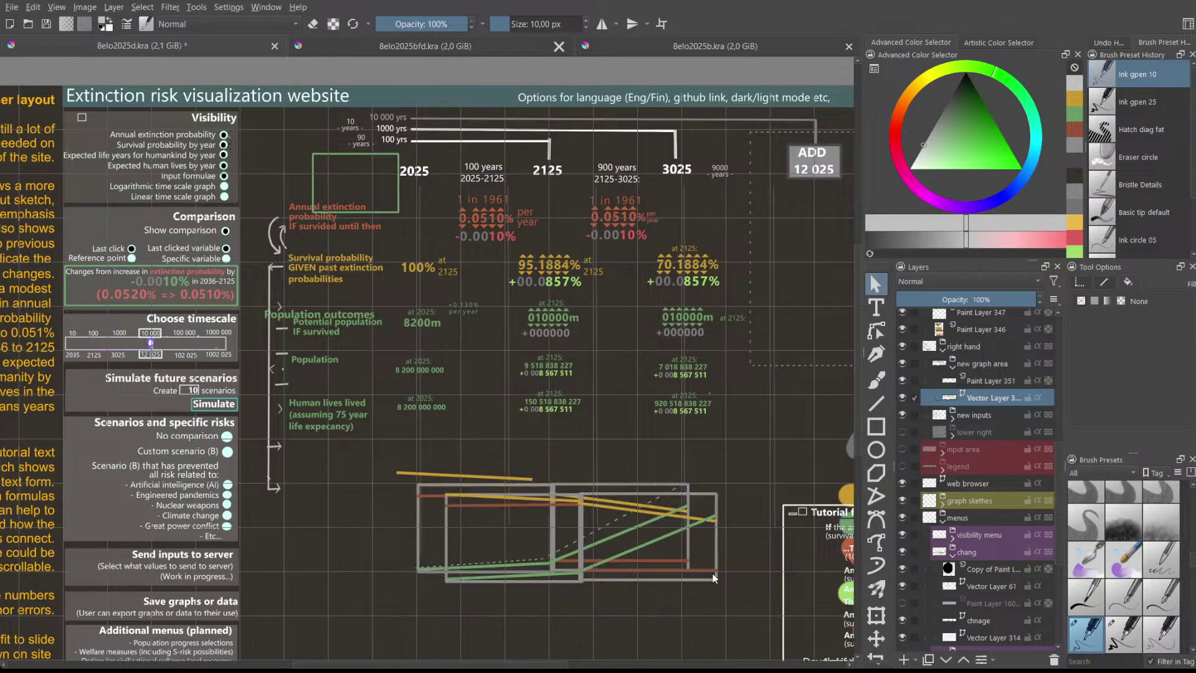
- Pull the two offset grey frames and the right-hand offset green and yellow lines down out of the main graph
{"action": "left_click_drag", "start_coordinate": [703, 496], "coordinate": [715, 554]}
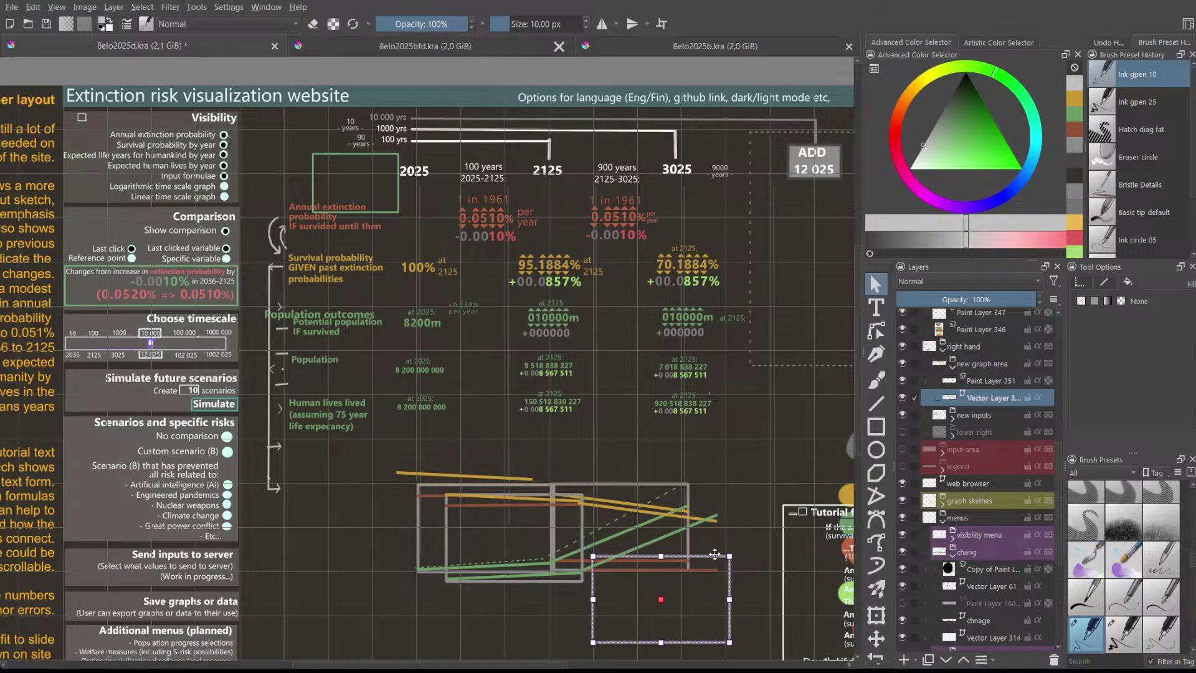
{"action": "left_click", "coordinate": [561, 496]}
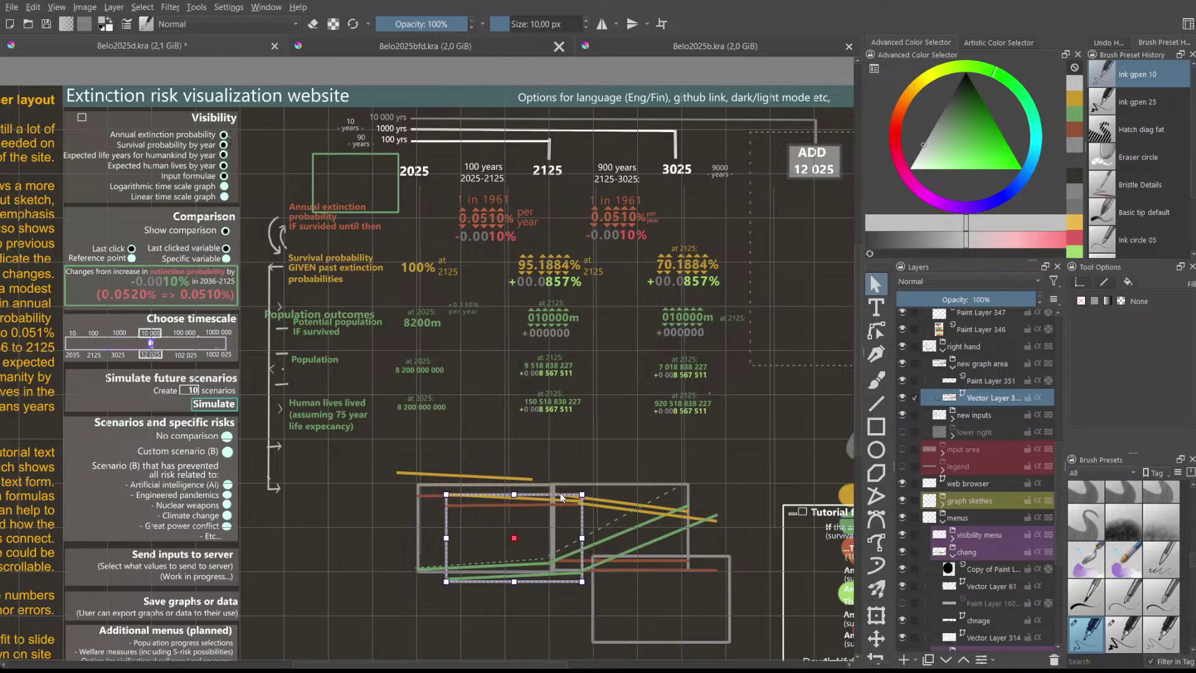
{"action": "left_click_drag", "start_coordinate": [552, 495], "coordinate": [523, 544]}
{"action": "left_click_drag", "start_coordinate": [681, 511], "coordinate": [725, 617]}
{"action": "left_click_drag", "start_coordinate": [666, 533], "coordinate": [701, 589]}
- Pull the left offset green line below the main graph and move the left spare grey frame further down
{"action": "left_click", "coordinate": [525, 585]}
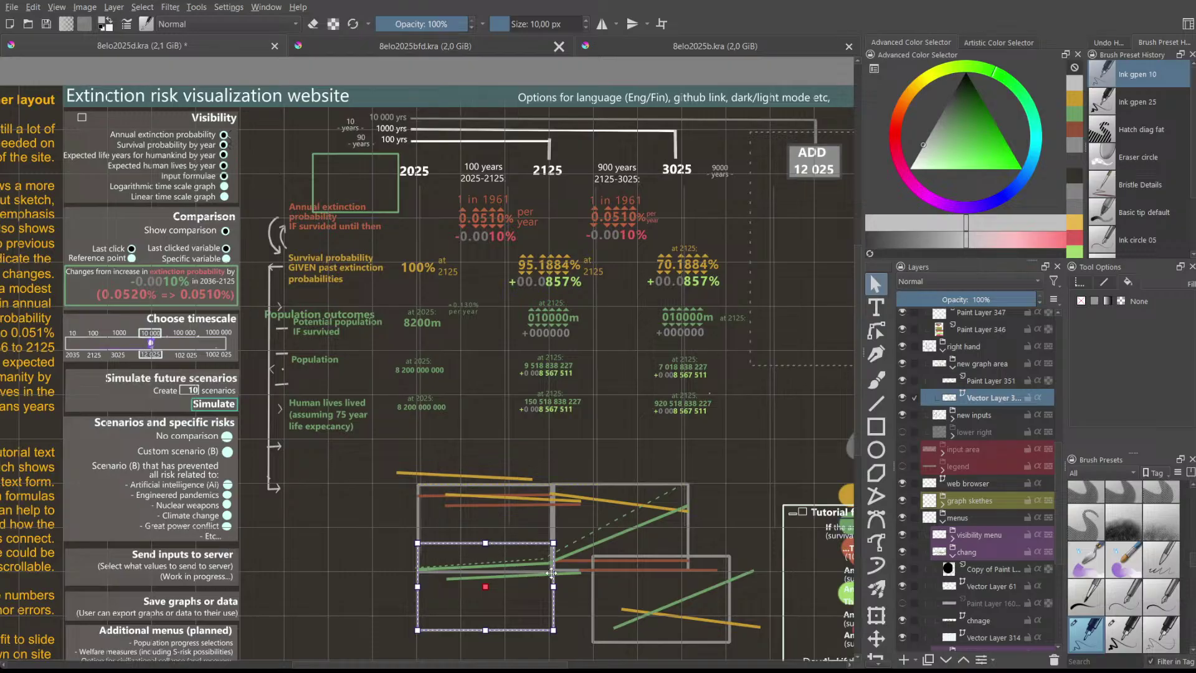
{"action": "left_click_drag", "start_coordinate": [566, 573], "coordinate": [559, 588]}
{"action": "left_click", "coordinate": [516, 571]}
{"action": "left_click_drag", "start_coordinate": [449, 543], "coordinate": [450, 601]}
- Select the main graph's two frames with their lines and move them up beneath the Human lives lived row
{"action": "left_click_drag", "start_coordinate": [397, 458], "coordinate": [708, 580]}
{"action": "left_click_drag", "start_coordinate": [645, 494], "coordinate": [647, 453]}
{"action": "scroll", "coordinate": [779, 421], "scroll_direction": "up", "scroll_amount": 1}
{"action": "scroll", "coordinate": [779, 421], "scroll_direction": "down", "scroll_amount": 1}
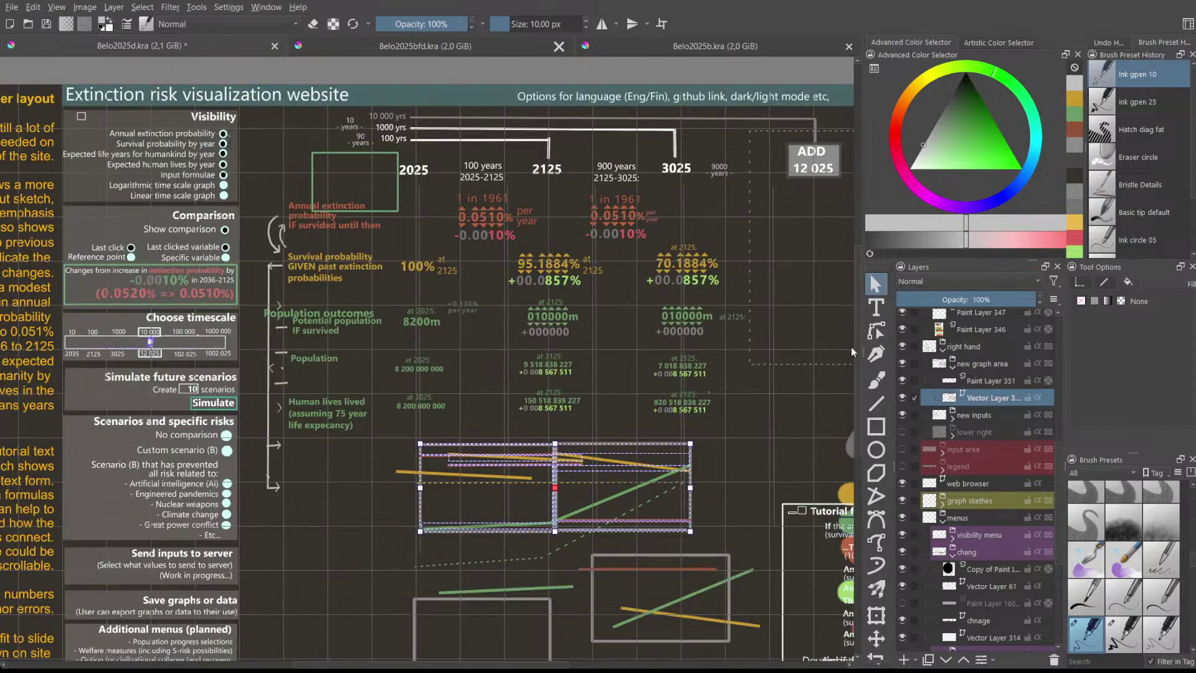
{"action": "scroll", "coordinate": [857, 339], "scroll_direction": "up", "scroll_amount": 2}
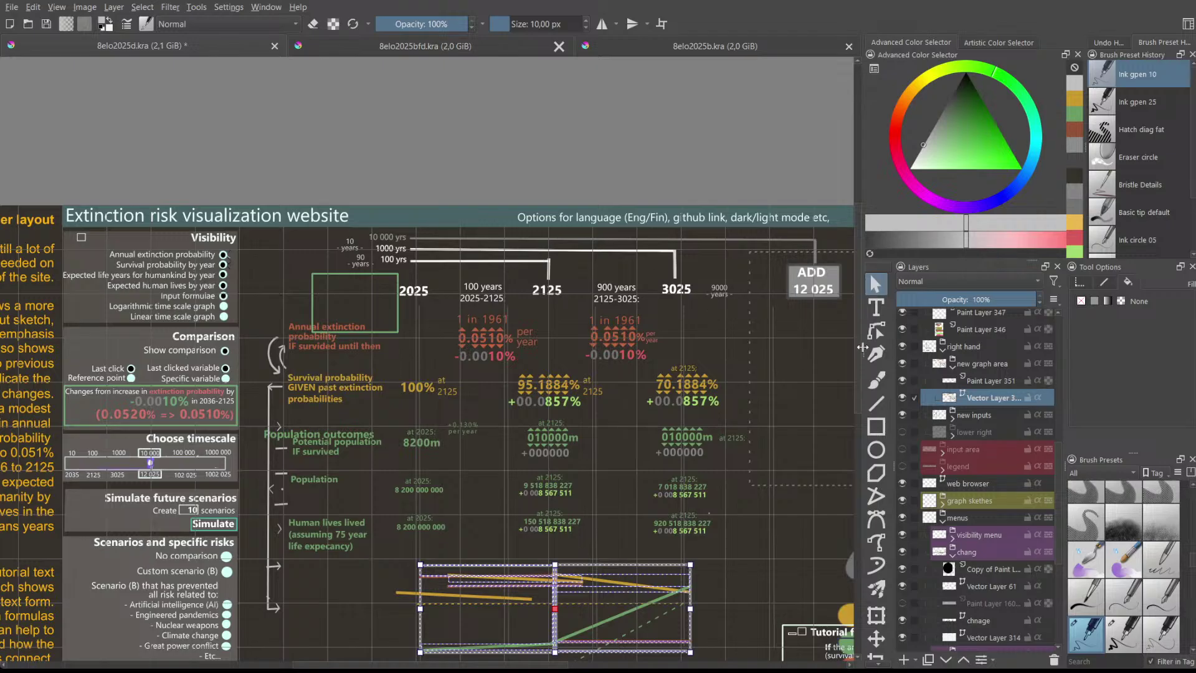
{"action": "scroll", "coordinate": [858, 333], "scroll_direction": "down", "scroll_amount": 1}
{"action": "scroll", "coordinate": [860, 338], "scroll_direction": "up", "scroll_amount": 2}
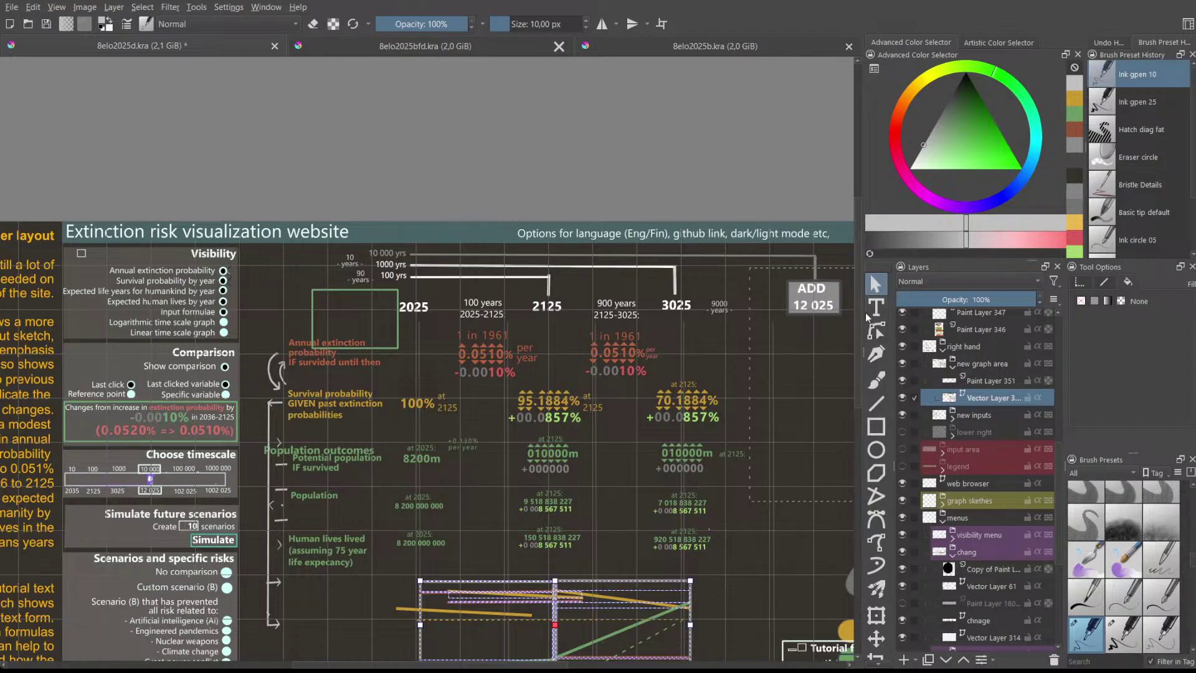
{"action": "scroll", "coordinate": [860, 311], "scroll_direction": "down", "scroll_amount": 5}
{"action": "mouse_move", "coordinate": [869, 353]}
{"action": "left_mouse_down"}
{"action": "mouse_move", "coordinate": [871, 376]}
{"action": "mouse_move", "coordinate": [872, 358]}
{"action": "mouse_move", "coordinate": [861, 364]}
{"action": "left_mouse_up"}
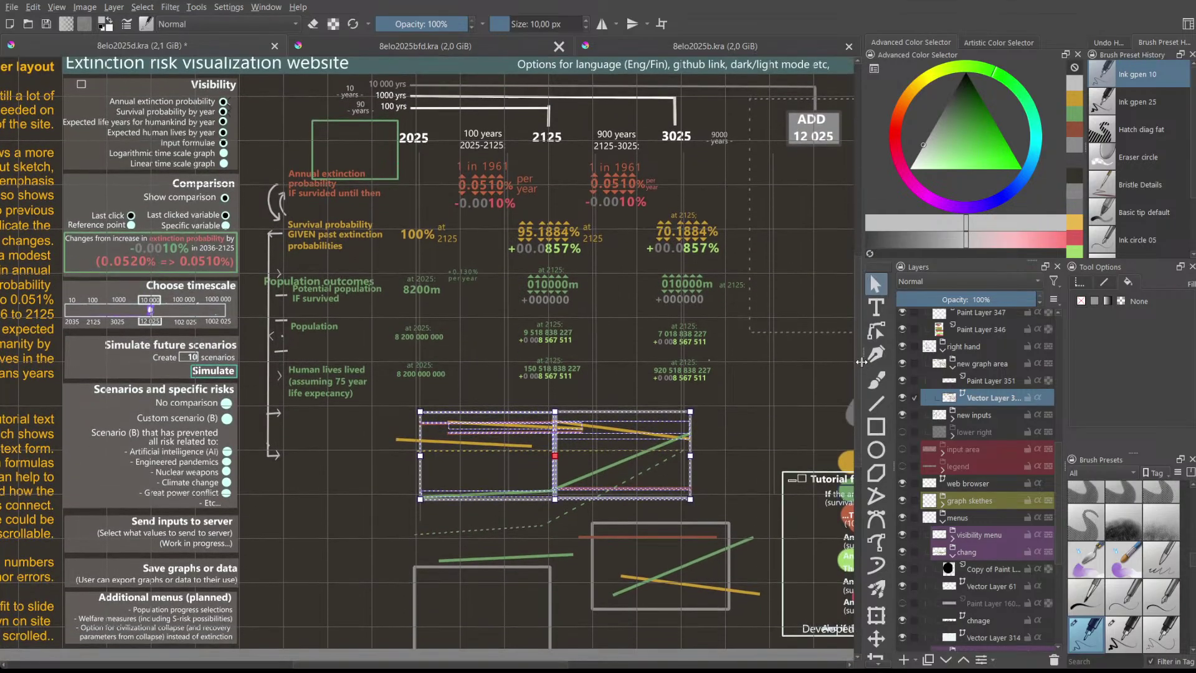
- Reposition the two spare grey frames below the main graph so they stand side by side at about the same height
{"action": "left_click", "coordinate": [529, 595]}
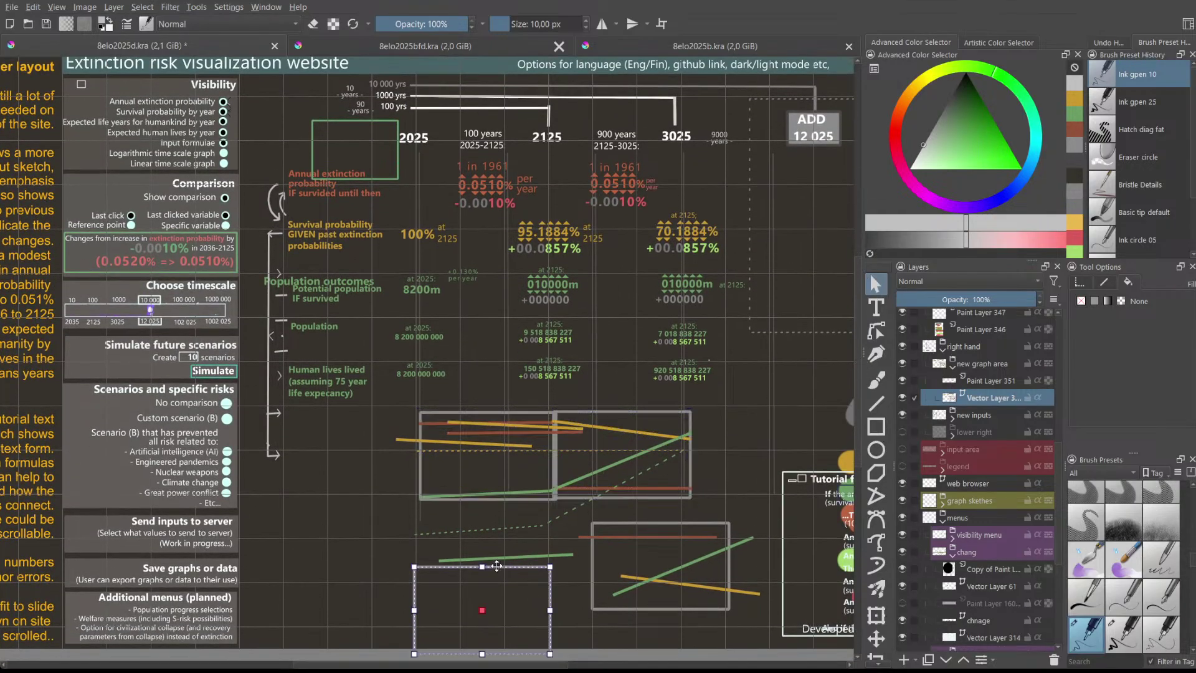
{"action": "left_click_drag", "start_coordinate": [483, 562], "coordinate": [509, 545]}
{"action": "left_click", "coordinate": [539, 488]}
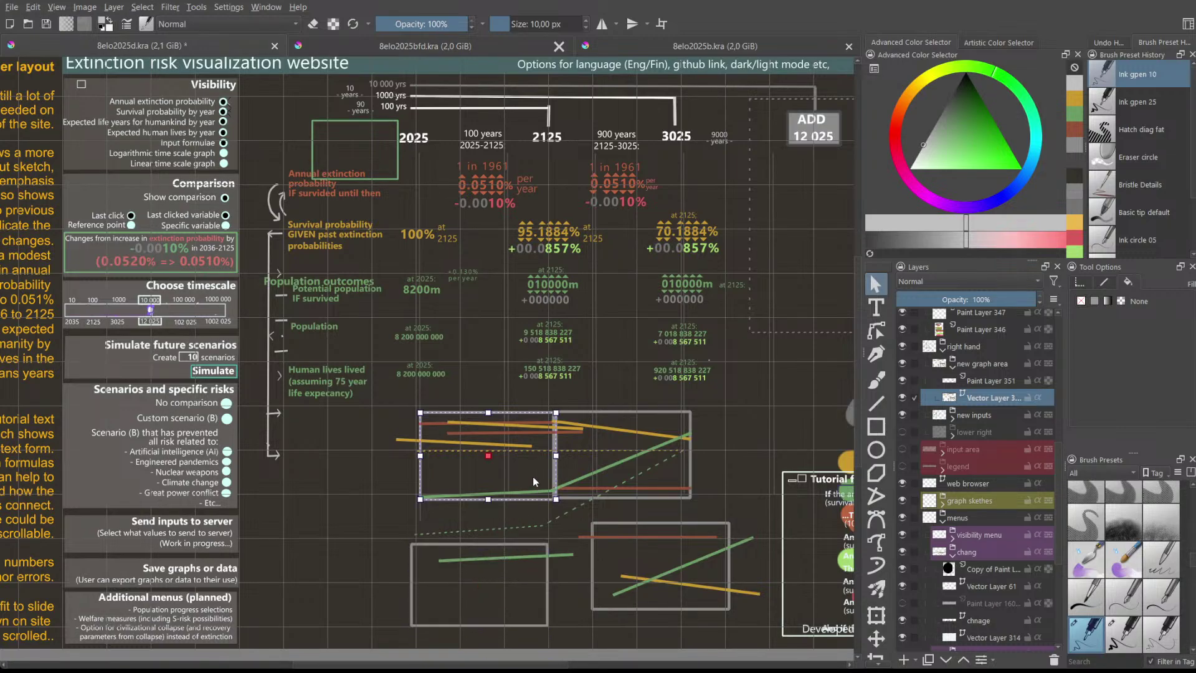
{"action": "left_click", "coordinate": [516, 543]}
{"action": "left_click_drag", "start_coordinate": [514, 543], "coordinate": [518, 543]}
{"action": "left_click_drag", "start_coordinate": [680, 523], "coordinate": [680, 548]}
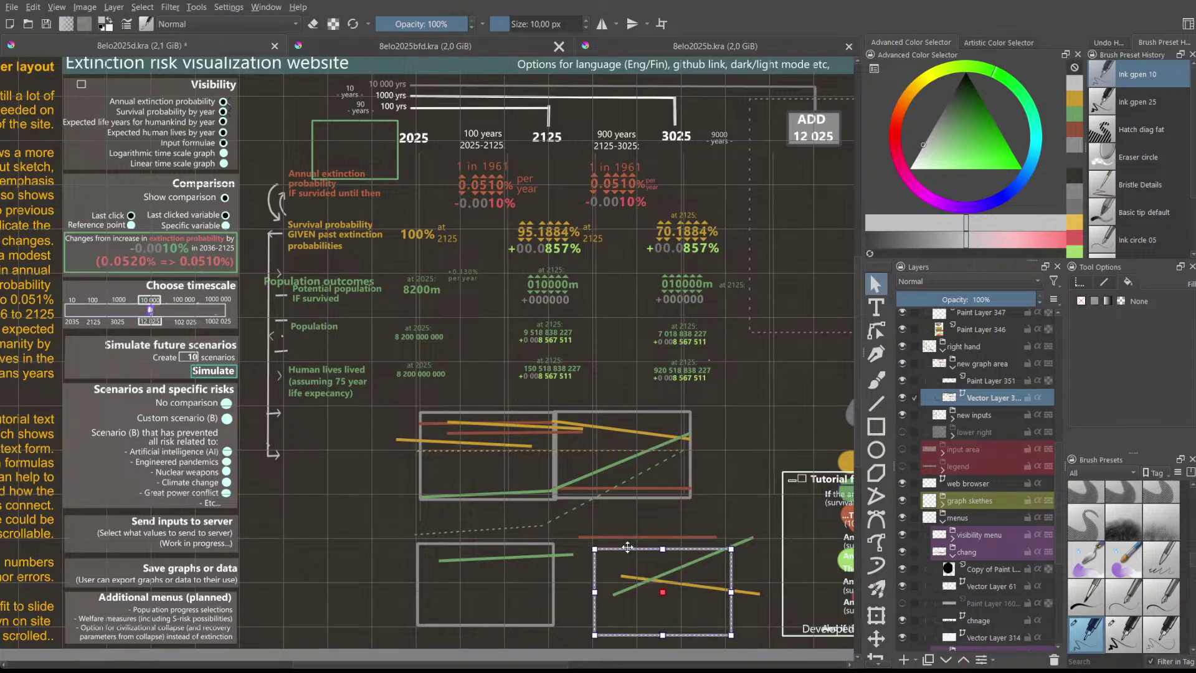
{"action": "left_click_drag", "start_coordinate": [525, 543], "coordinate": [525, 551]}
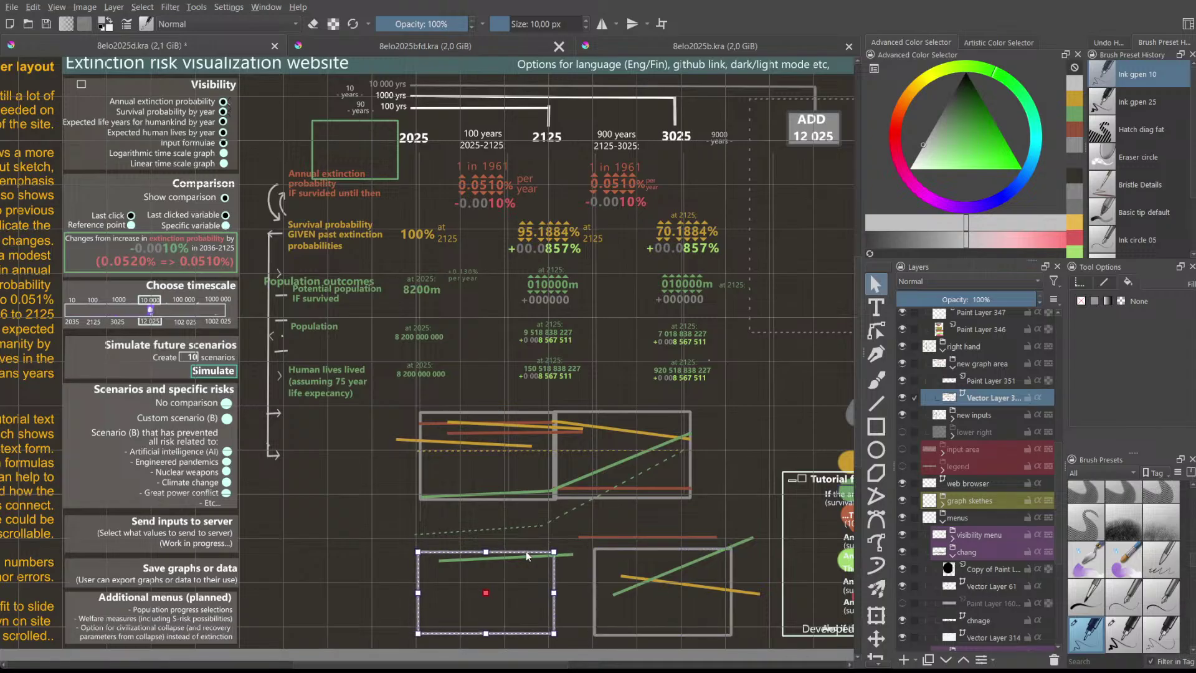
- Narrow the left spare frame to about a third of its width and stretch the right one leftward to meet it
{"action": "left_click_drag", "start_coordinate": [552, 590], "coordinate": [459, 592]}
{"action": "left_click", "coordinate": [578, 577]}
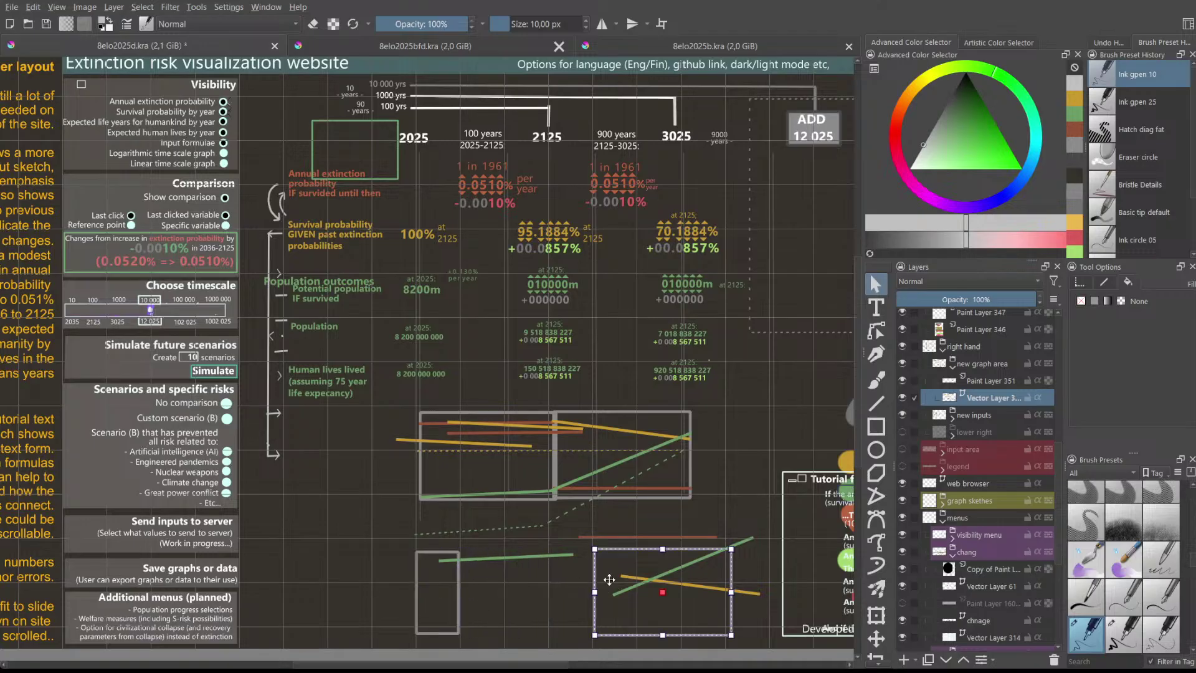
{"action": "left_click", "coordinate": [662, 553]}
{"action": "left_click_drag", "start_coordinate": [662, 553], "coordinate": [662, 551]}
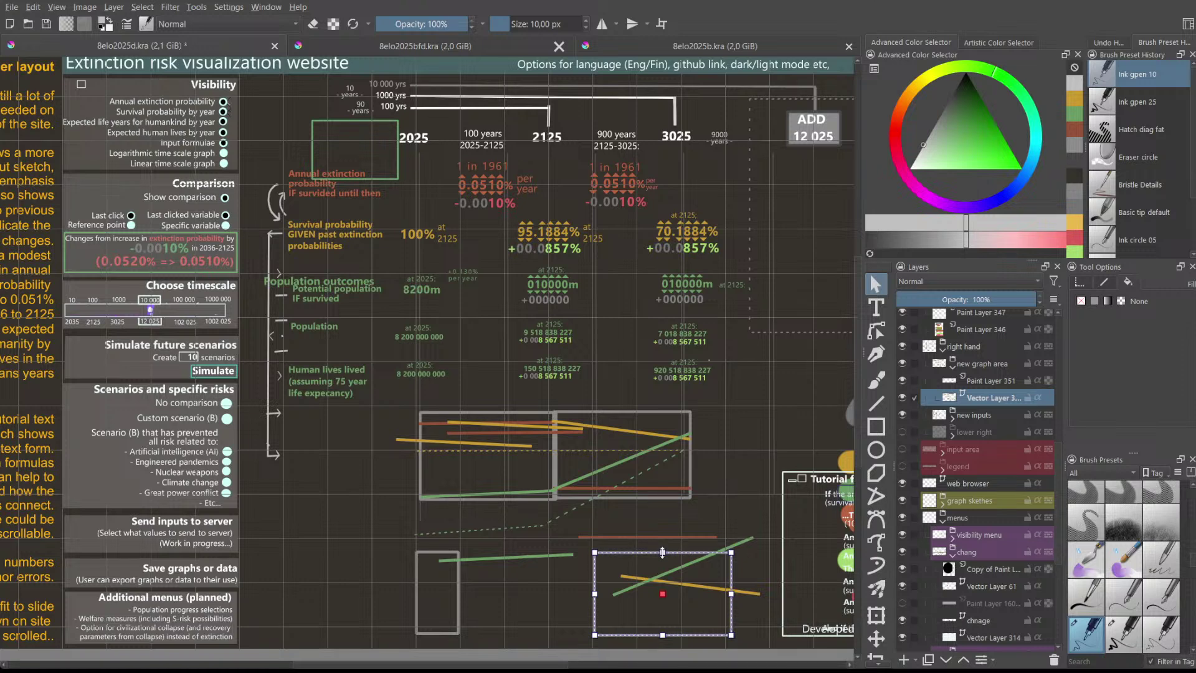
{"action": "left_click_drag", "start_coordinate": [598, 593], "coordinate": [461, 593]}
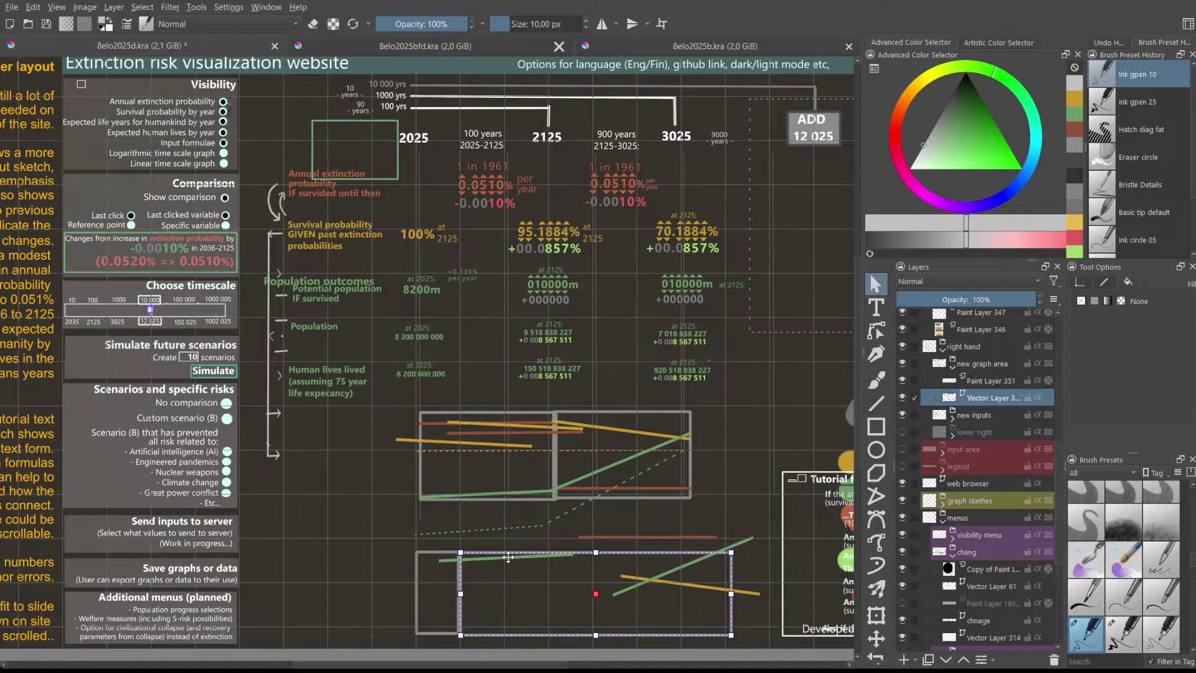
- Move the short green line down into the lower part of the spare frames, starting at the narrow frame's left edge
{"action": "left_click", "coordinate": [481, 555]}
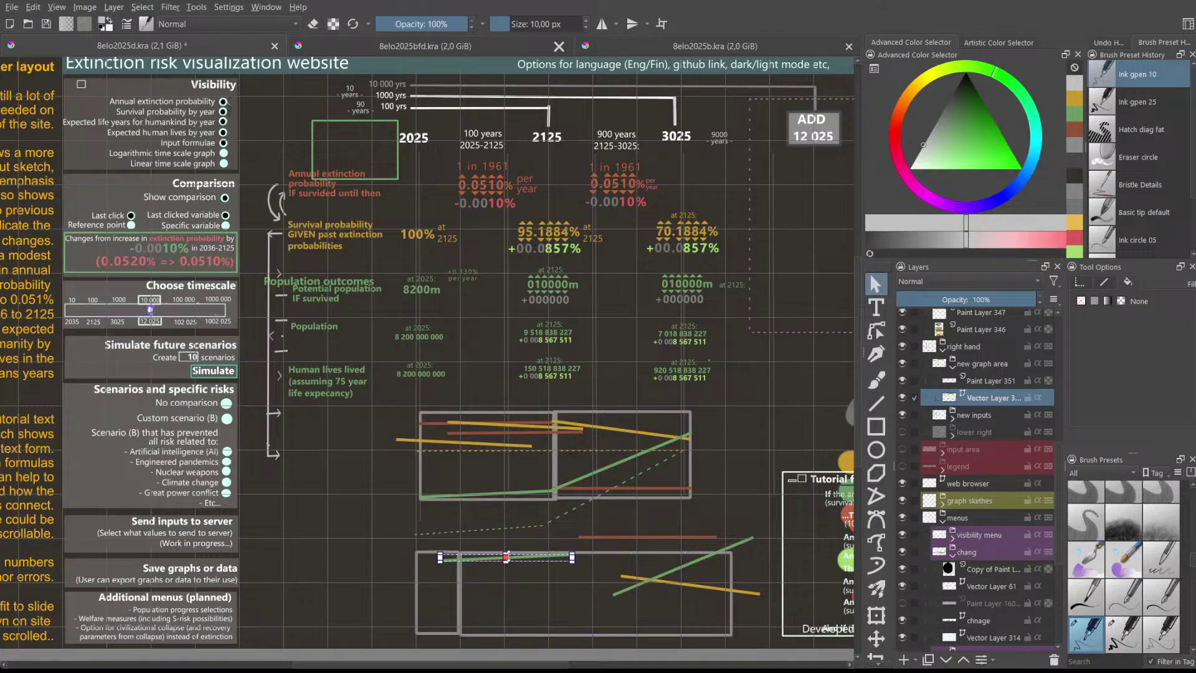
{"action": "left_click_drag", "start_coordinate": [482, 556], "coordinate": [472, 614]}
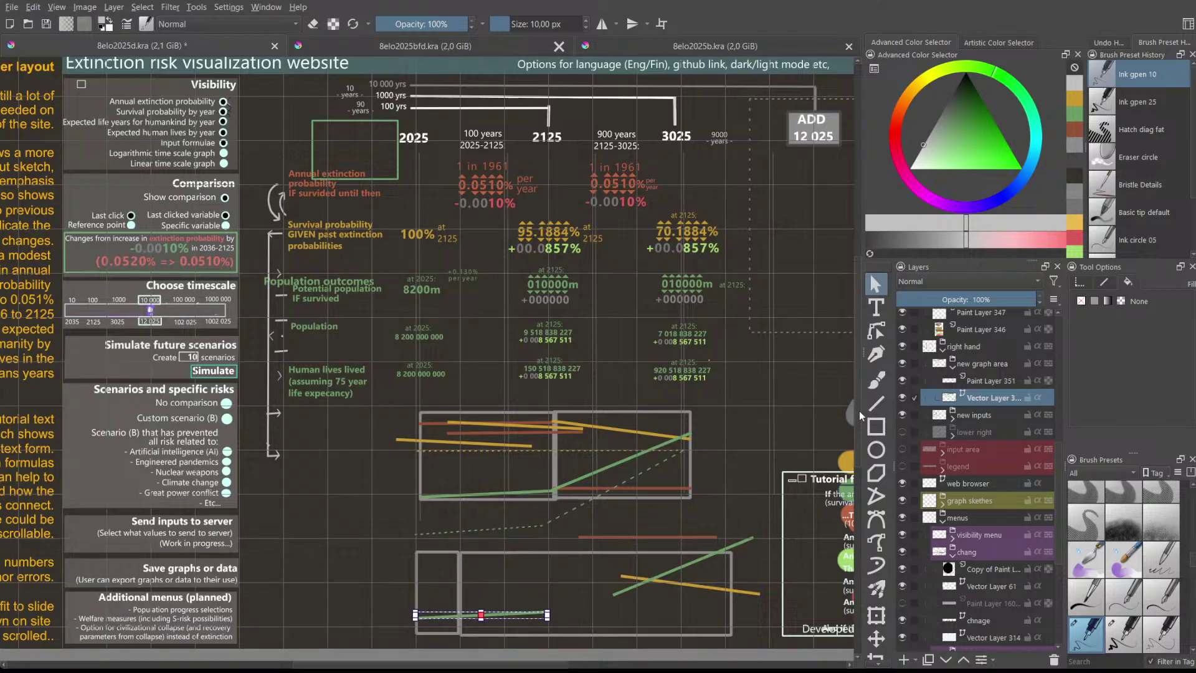
{"action": "scroll", "coordinate": [858, 410], "scroll_direction": "up", "scroll_amount": 5}
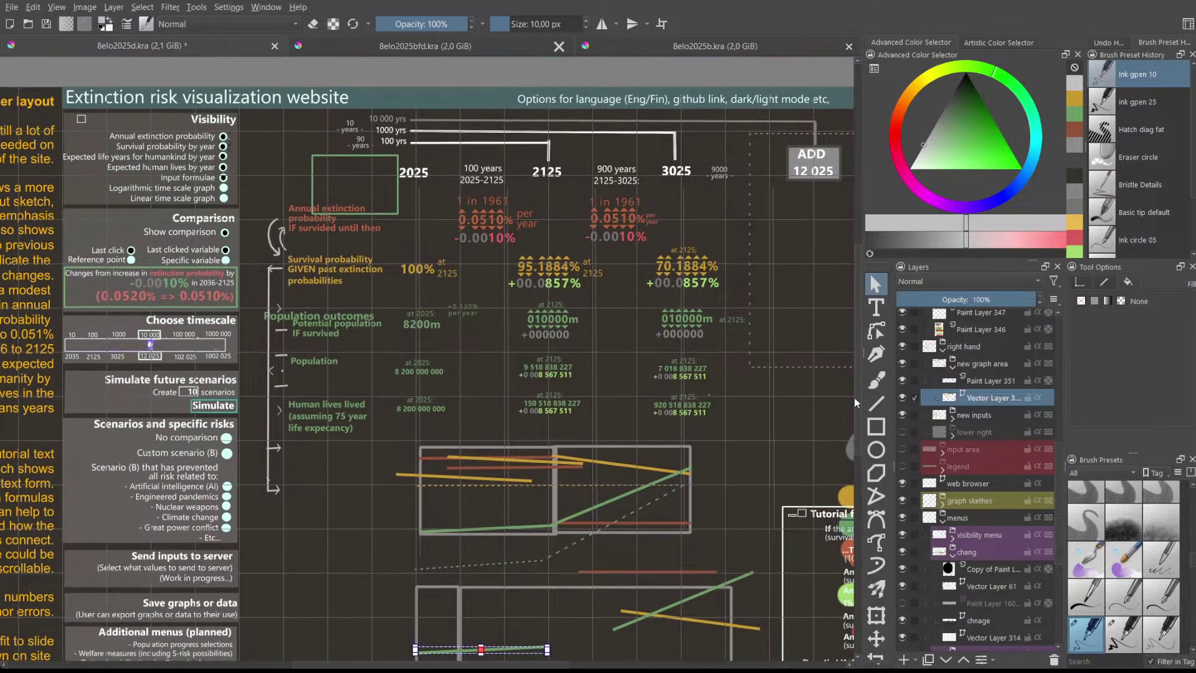
{"action": "scroll", "coordinate": [845, 378], "scroll_direction": "up", "scroll_amount": 1}
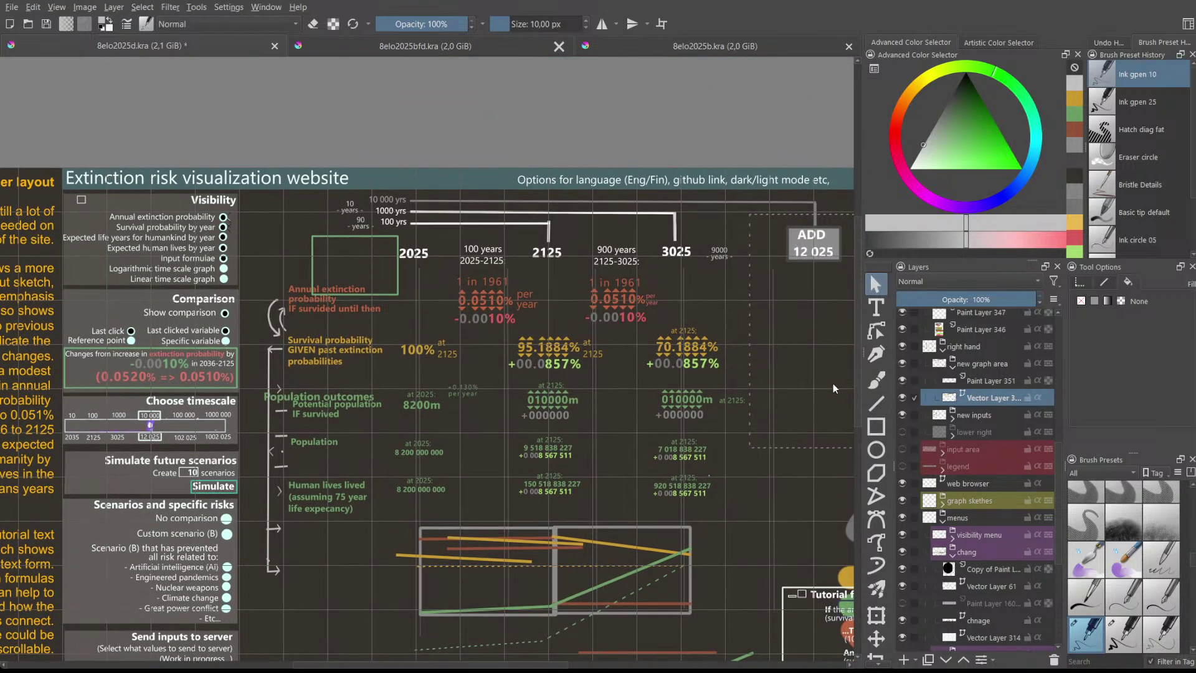
{"action": "scroll", "coordinate": [862, 373], "scroll_direction": "down", "scroll_amount": 4}
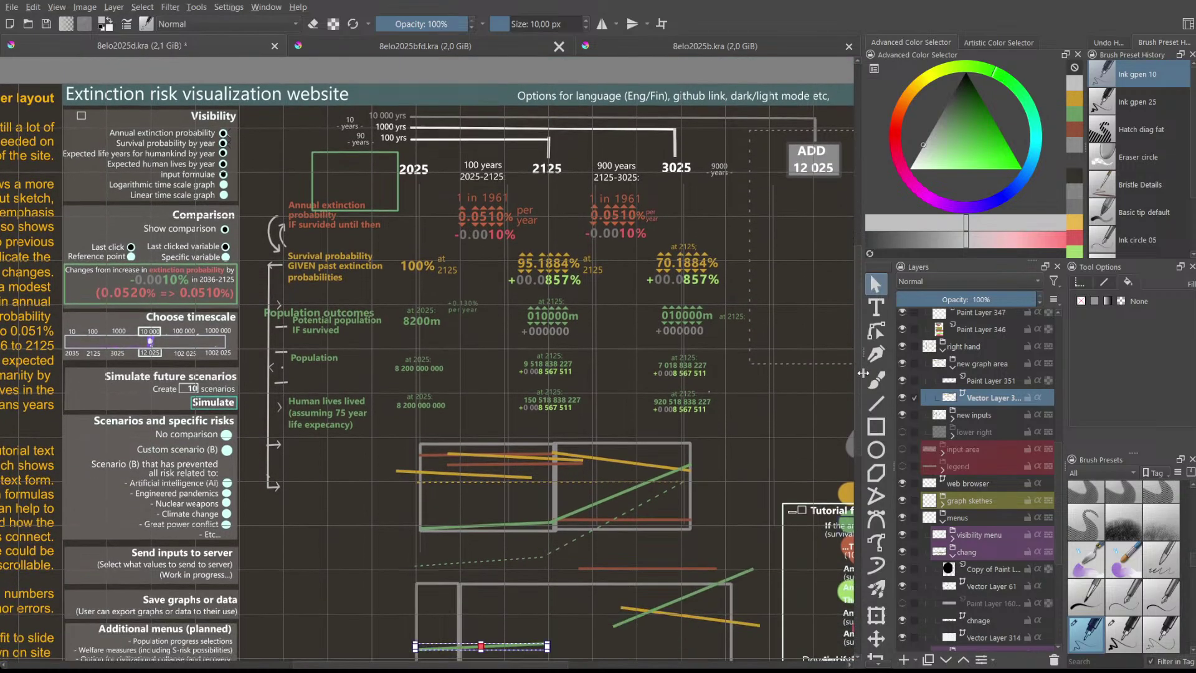
{"action": "scroll", "coordinate": [862, 372], "scroll_direction": "down", "scroll_amount": 2}
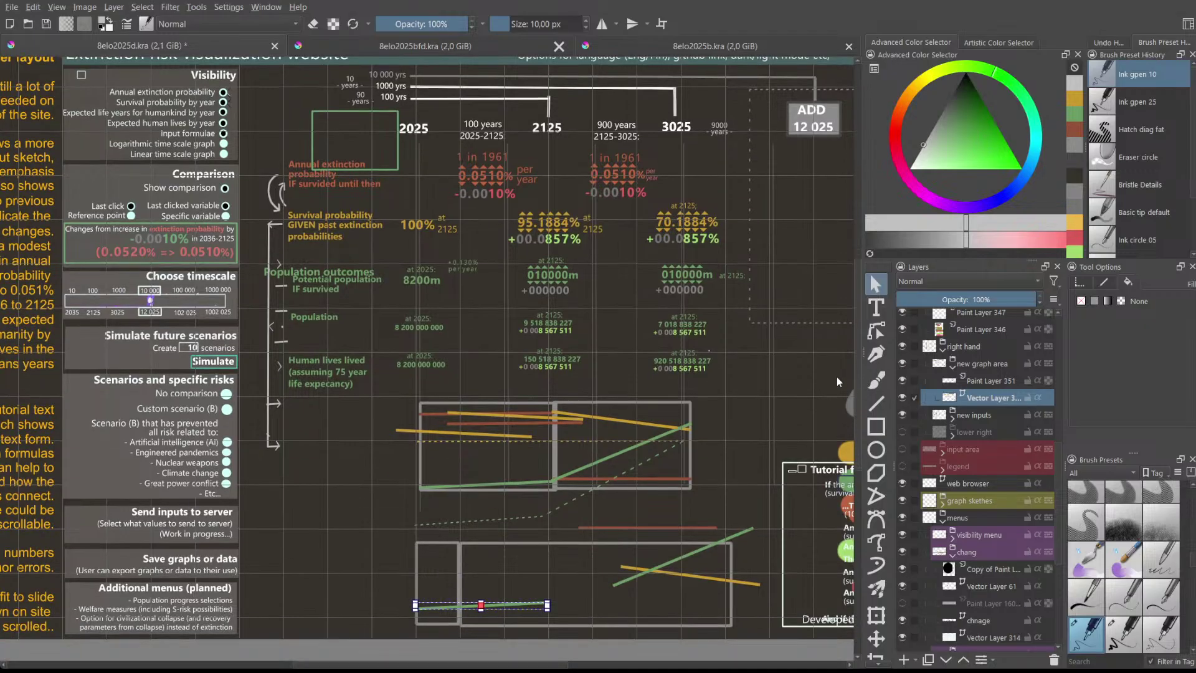
{"action": "scroll", "coordinate": [855, 363], "scroll_direction": "up", "scroll_amount": 2}
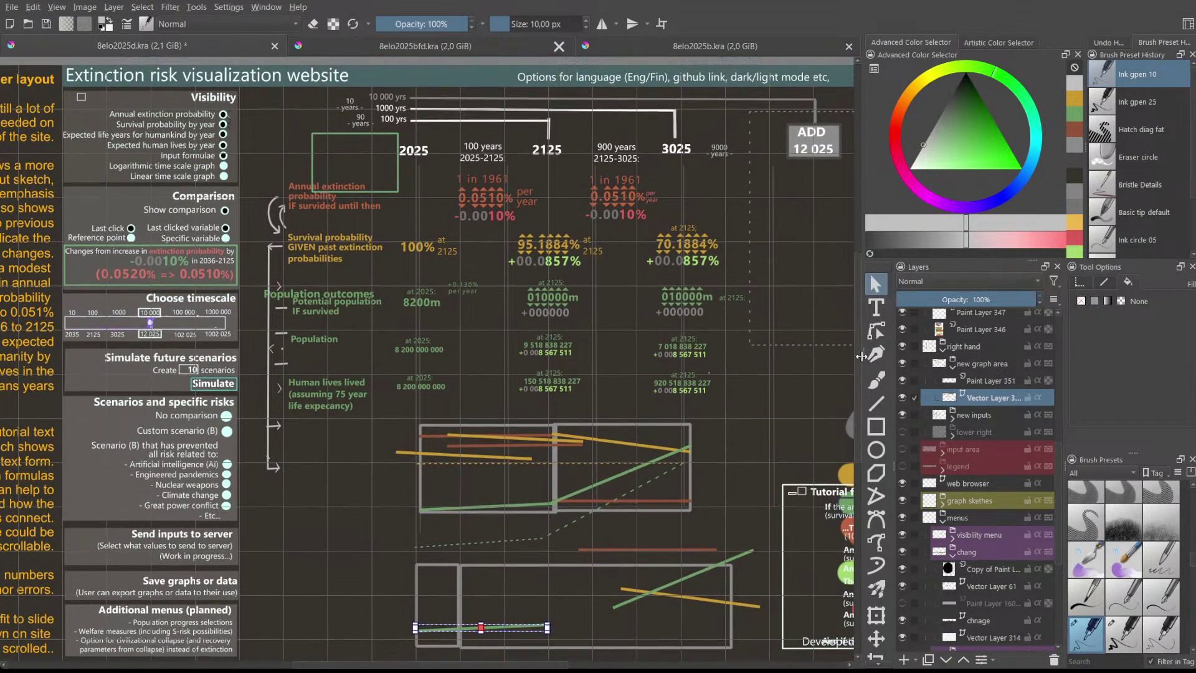
{"action": "scroll", "coordinate": [861, 353], "scroll_direction": "down", "scroll_amount": 1}
{"action": "left_click_drag", "start_coordinate": [855, 335], "coordinate": [846, 336]}
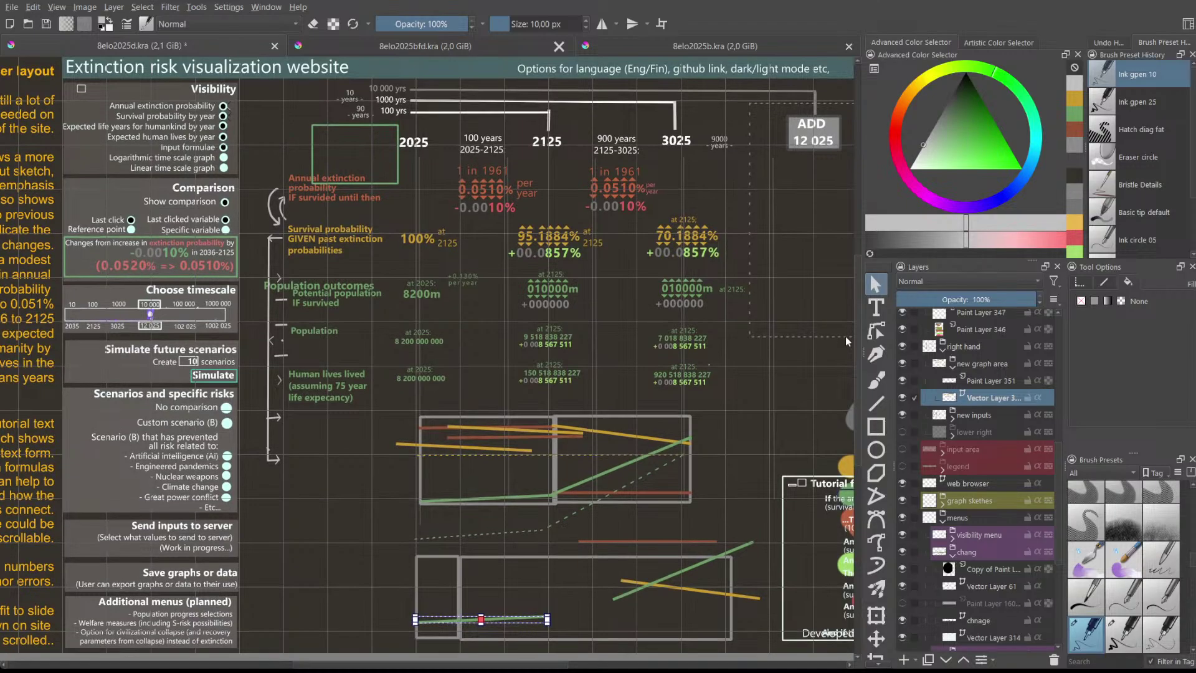
- Raise the wide spare frame's bottom edge slightly to level it with the narrow frame beside it
{"action": "left_click", "coordinate": [559, 552]}
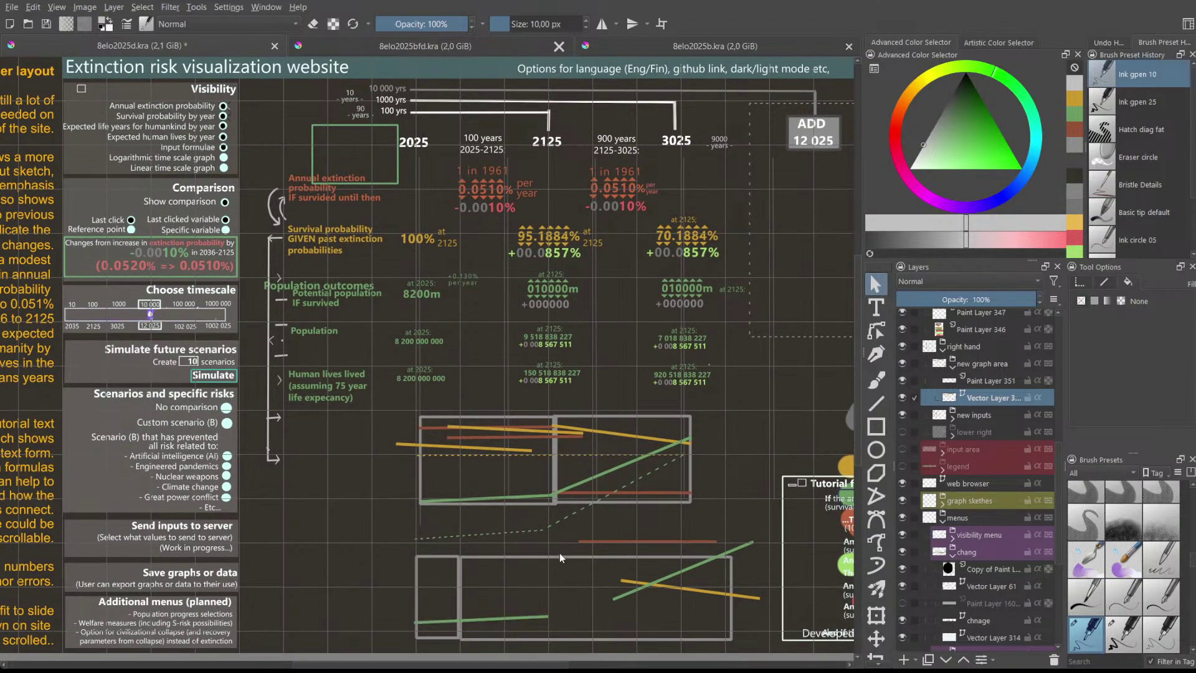
{"action": "left_click", "coordinate": [459, 597]}
{"action": "left_click_drag", "start_coordinate": [595, 640], "coordinate": [596, 637]}
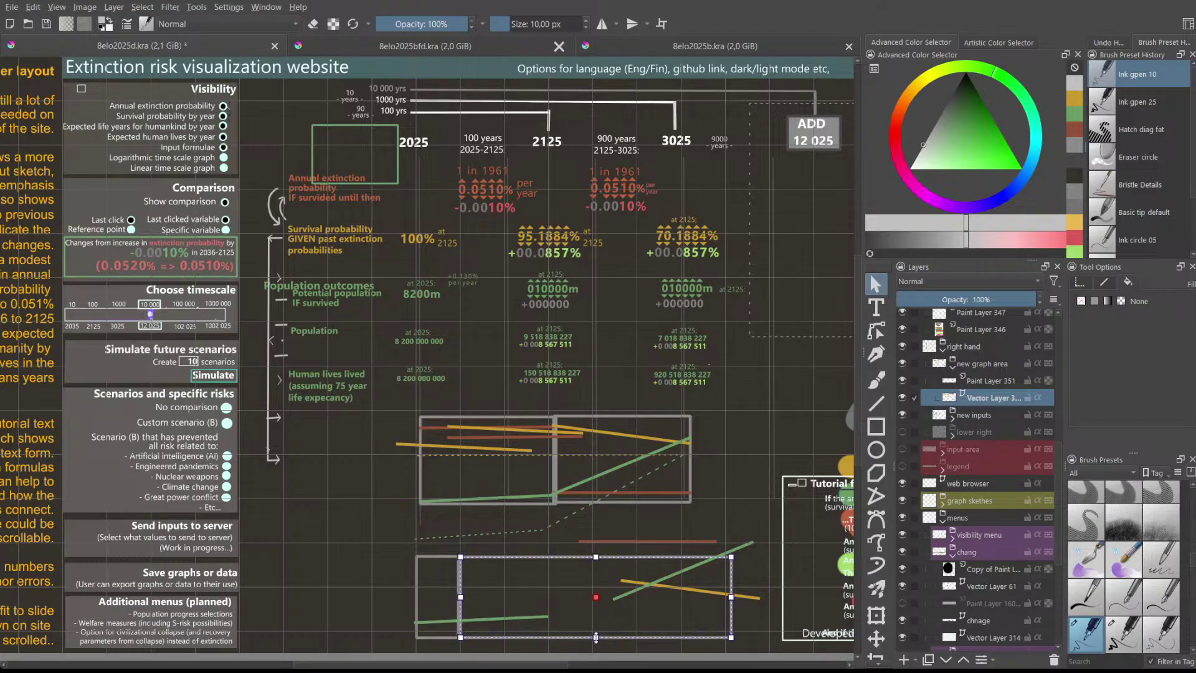
{"action": "left_click", "coordinate": [367, 584]}
{"action": "scroll", "coordinate": [853, 392], "scroll_direction": "up", "scroll_amount": 3}
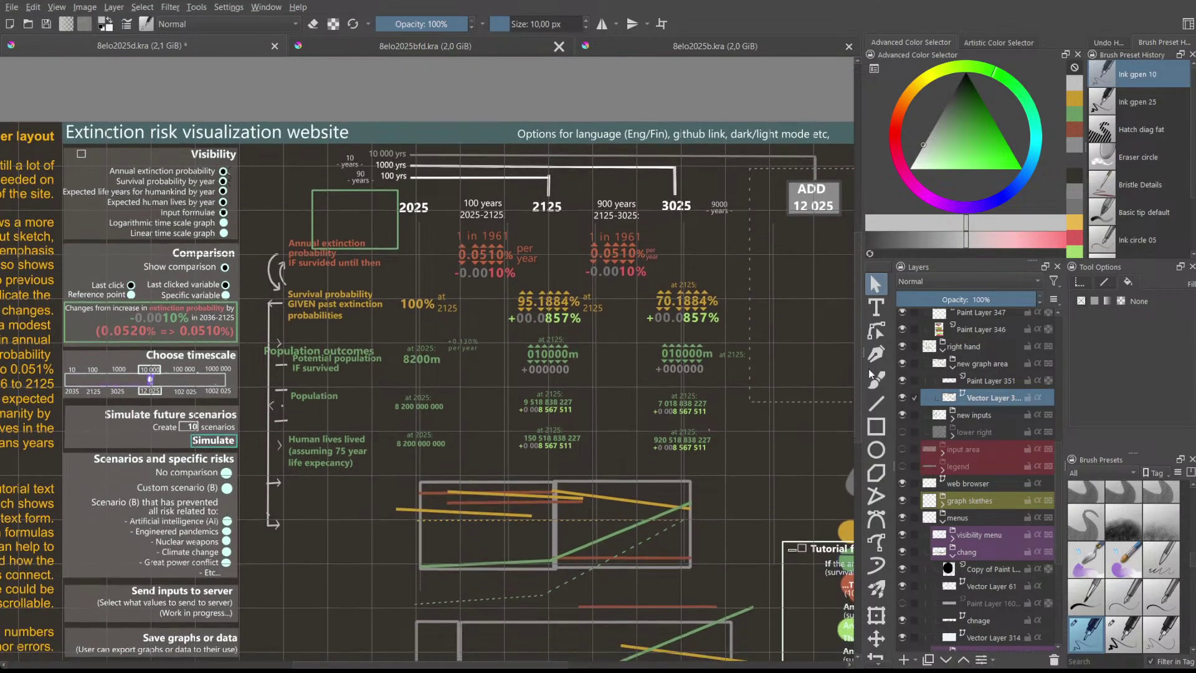
{"action": "scroll", "coordinate": [869, 368], "scroll_direction": "down", "scroll_amount": 3}
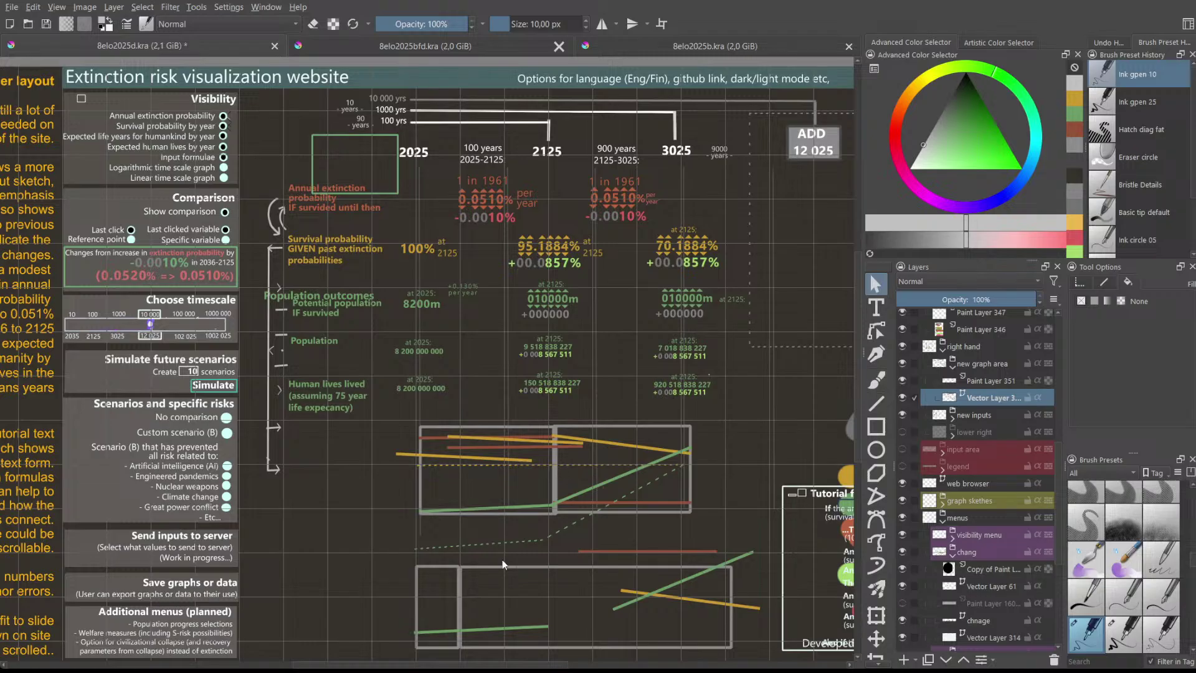
- Move the rising green line into the wide spare frame and stretch its upper end to the frame's right edge
{"action": "left_click", "coordinate": [658, 589]}
{"action": "left_click_drag", "start_coordinate": [658, 589], "coordinate": [601, 607]}
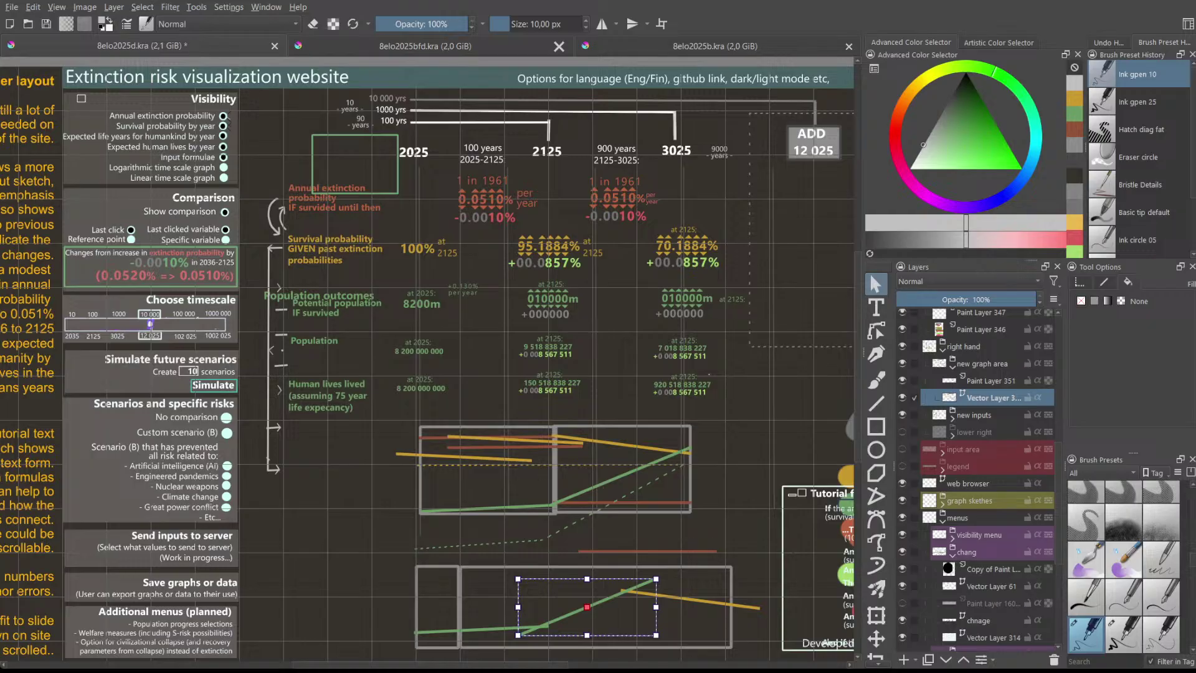
{"action": "left_click_drag", "start_coordinate": [669, 582], "coordinate": [730, 579]}
{"action": "left_click", "coordinate": [735, 551]}
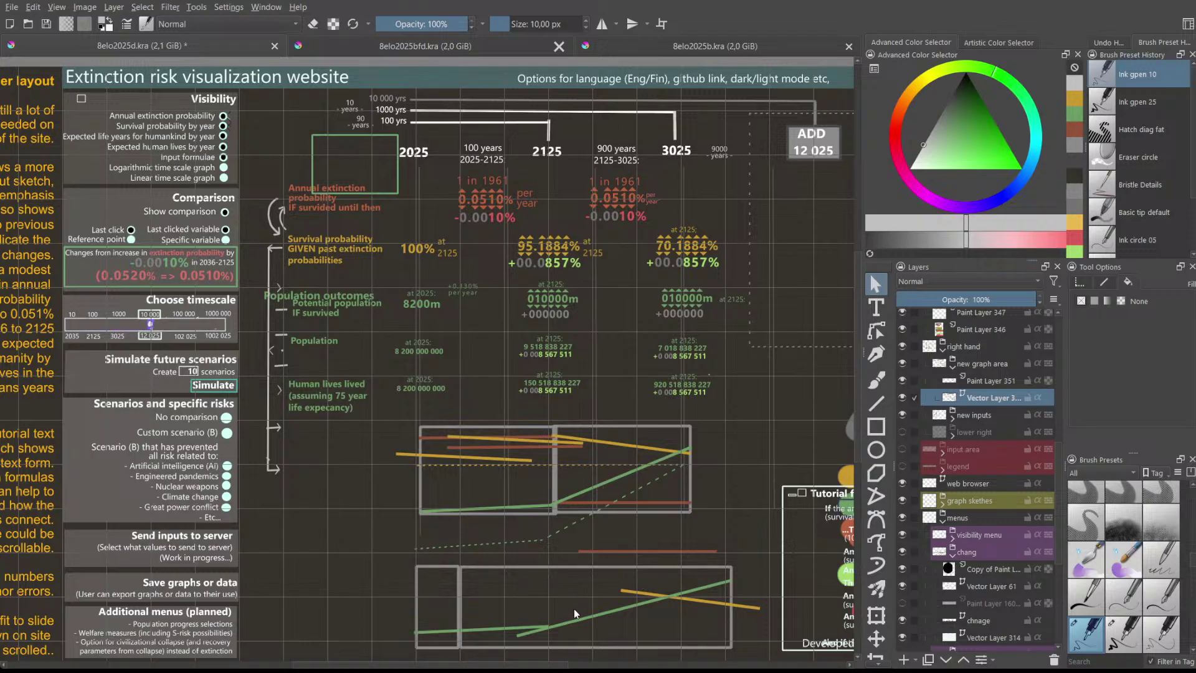
- Shrink the short green line so it spans only the narrow spare frame along its bottom
{"action": "left_click", "coordinate": [461, 629]}
{"action": "left_click_drag", "start_coordinate": [513, 627], "coordinate": [459, 637]}
{"action": "left_click", "coordinate": [477, 631]}
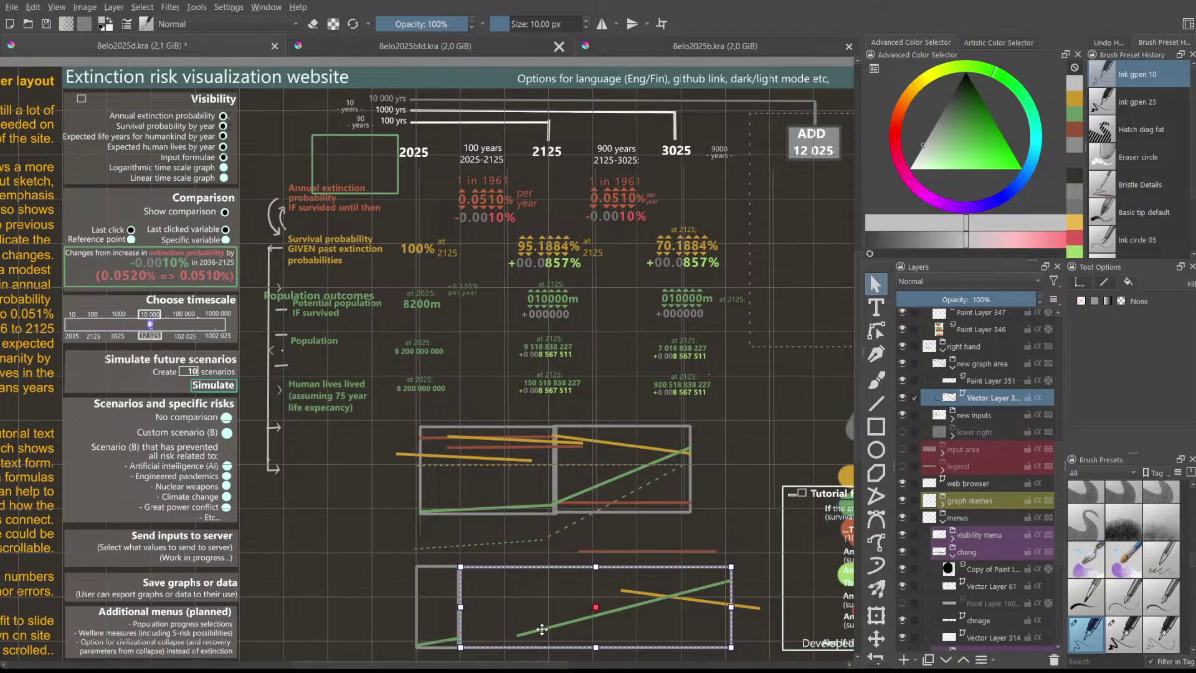
- Reposition the long green line so its lower end joins the short green line at the narrow frame's right edge
{"action": "left_click_drag", "start_coordinate": [631, 607], "coordinate": [630, 563]}
{"action": "left_click", "coordinate": [561, 624]}
{"action": "left_click_drag", "start_coordinate": [548, 623], "coordinate": [594, 646]}
{"action": "left_click", "coordinate": [587, 599]}
{"action": "left_click_drag", "start_coordinate": [598, 538], "coordinate": [574, 564]}
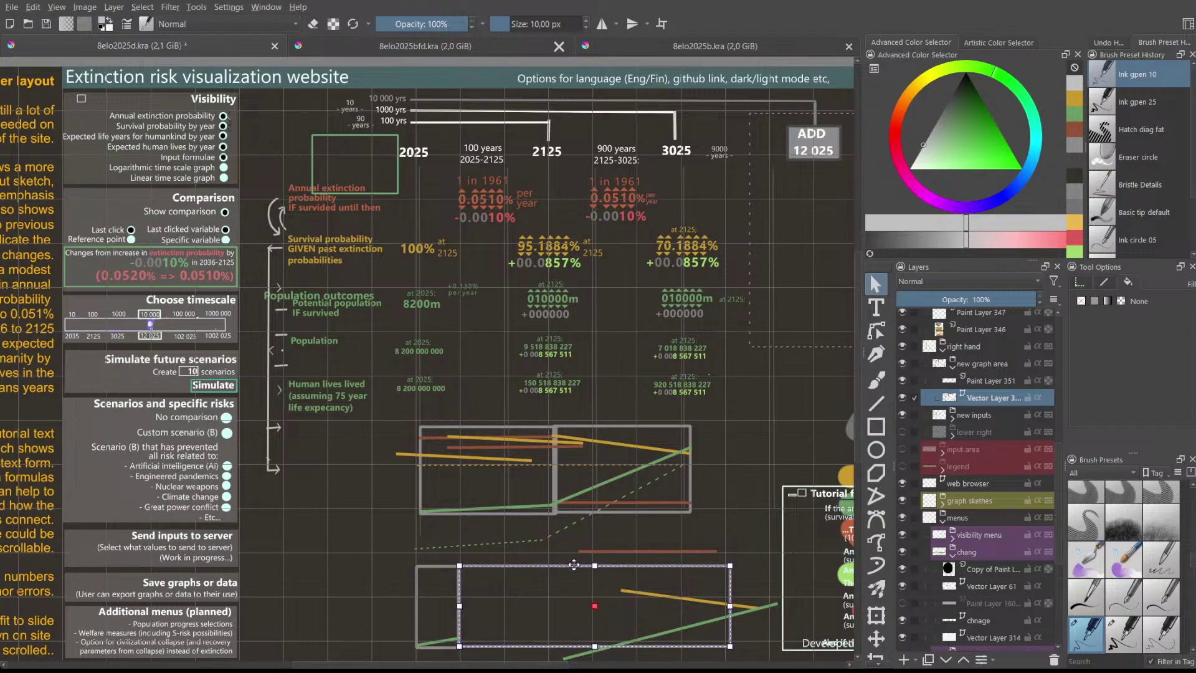
{"action": "left_click", "coordinate": [701, 563]}
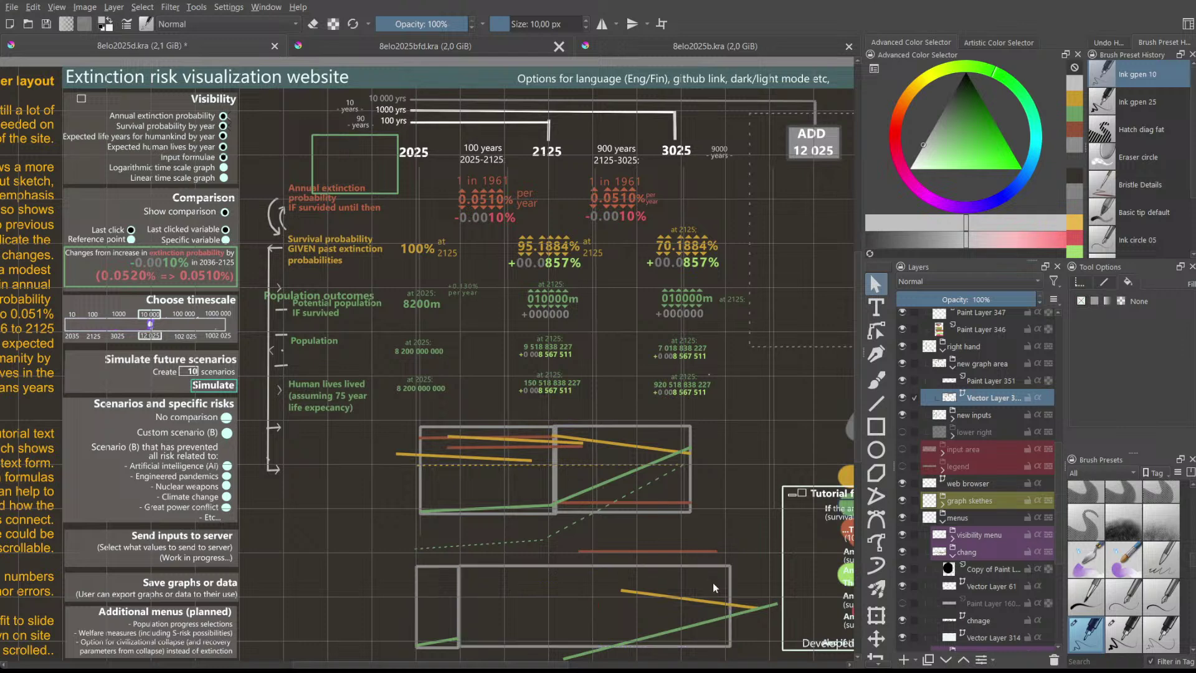
{"action": "left_click", "coordinate": [735, 606]}
{"action": "left_click_drag", "start_coordinate": [735, 606], "coordinate": [636, 592]}
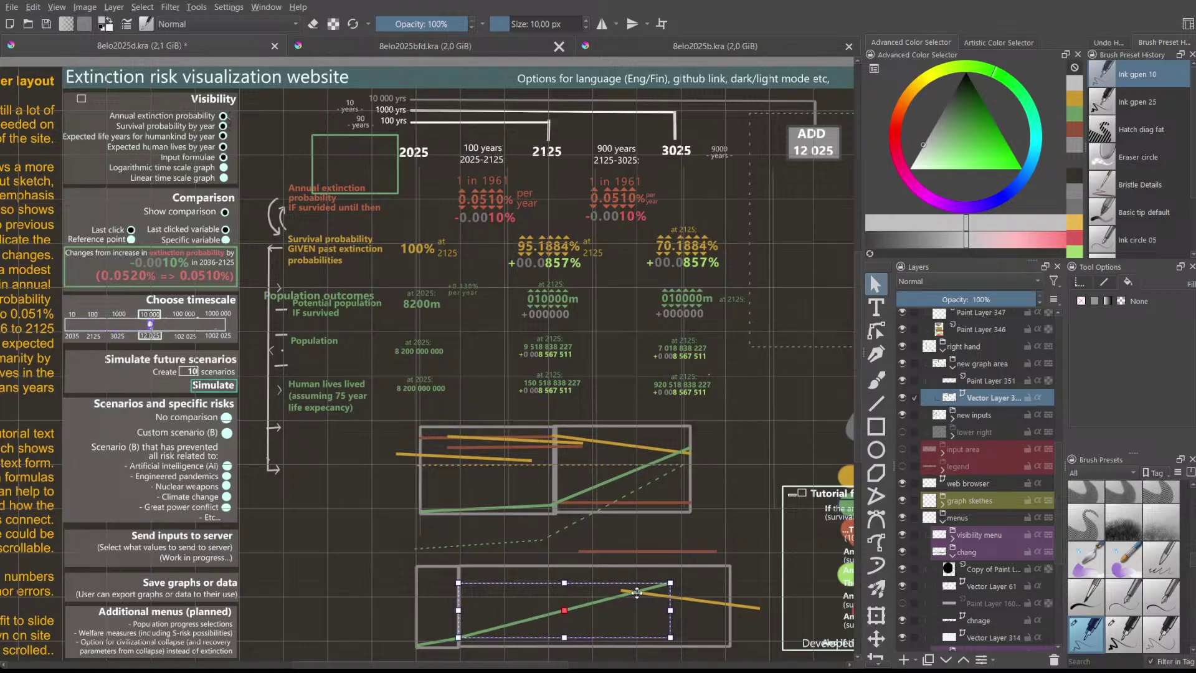
- Move the wide spare frame up and left out of the way, and stretch the long green line's upper end slightly outward
{"action": "left_click", "coordinate": [677, 579]}
{"action": "left_click_drag", "start_coordinate": [678, 566], "coordinate": [543, 533]}
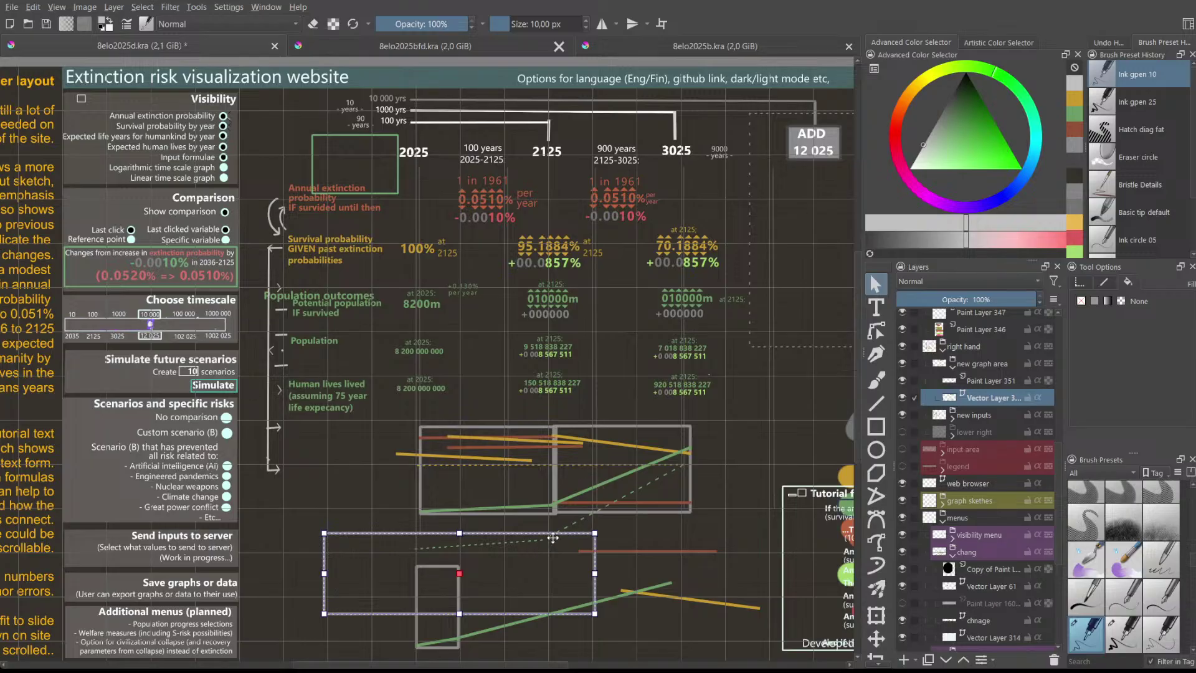
{"action": "left_click", "coordinate": [657, 586]}
{"action": "mouse_move", "coordinate": [671, 583]}
{"action": "left_mouse_down"}
{"action": "mouse_move", "coordinate": [681, 564]}
{"action": "mouse_move", "coordinate": [681, 576]}
{"action": "left_mouse_up"}
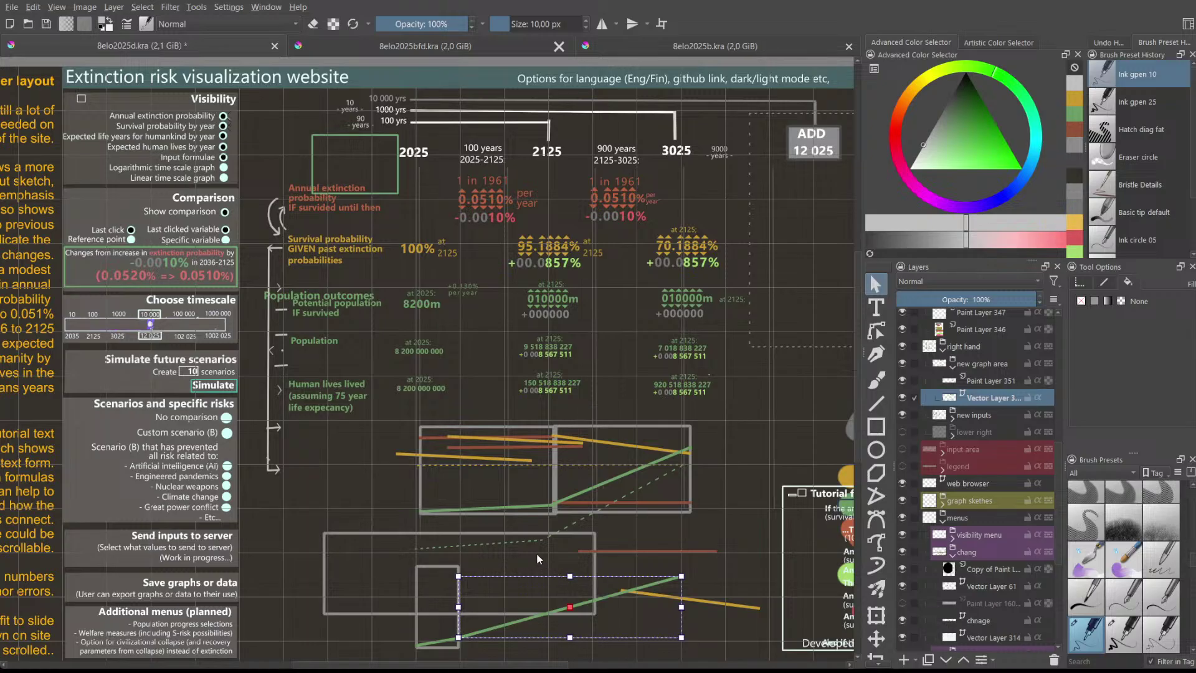
{"action": "left_click", "coordinate": [488, 531]}
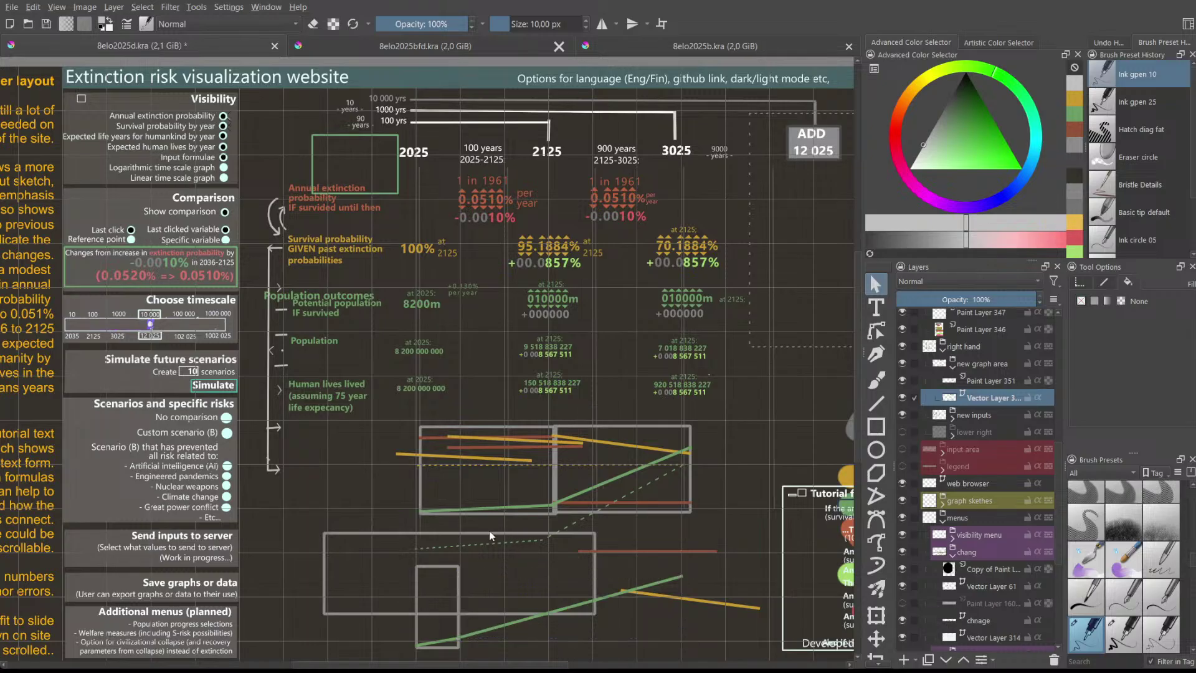
- Remove the short green line and extend the long green line's lower end to the narrow frame's bottom-left corner
{"action": "left_click", "coordinate": [349, 534]}
{"action": "left_click", "coordinate": [678, 579]}
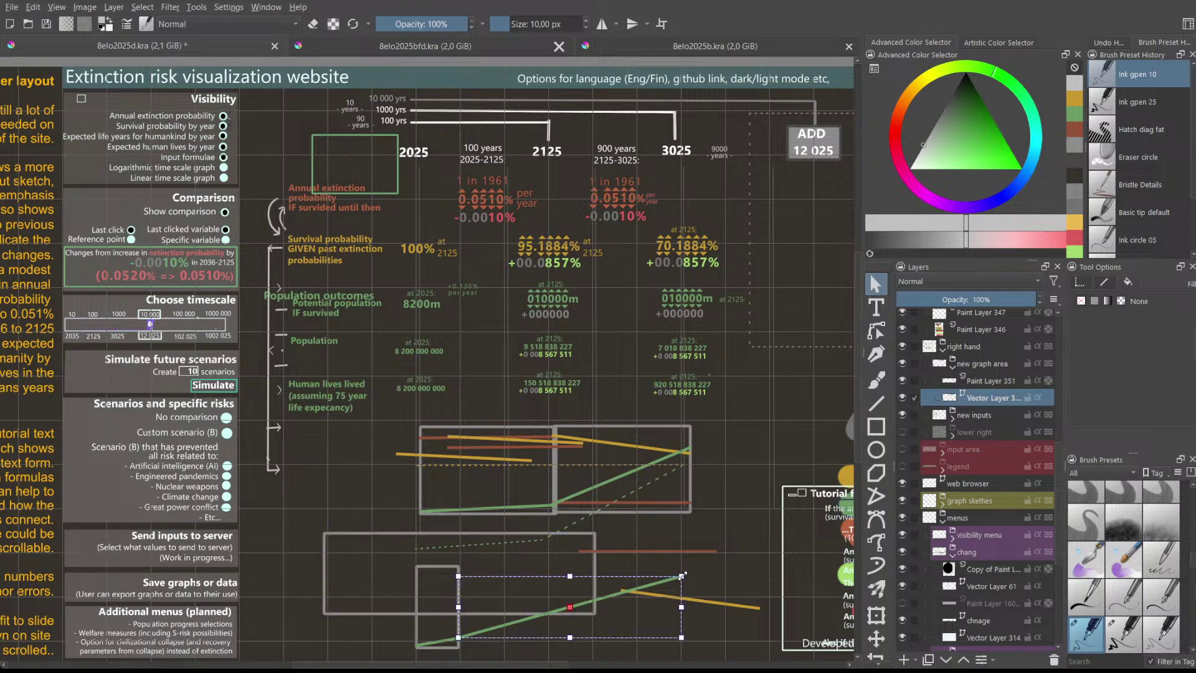
{"action": "left_click_drag", "start_coordinate": [682, 579], "coordinate": [448, 644]}
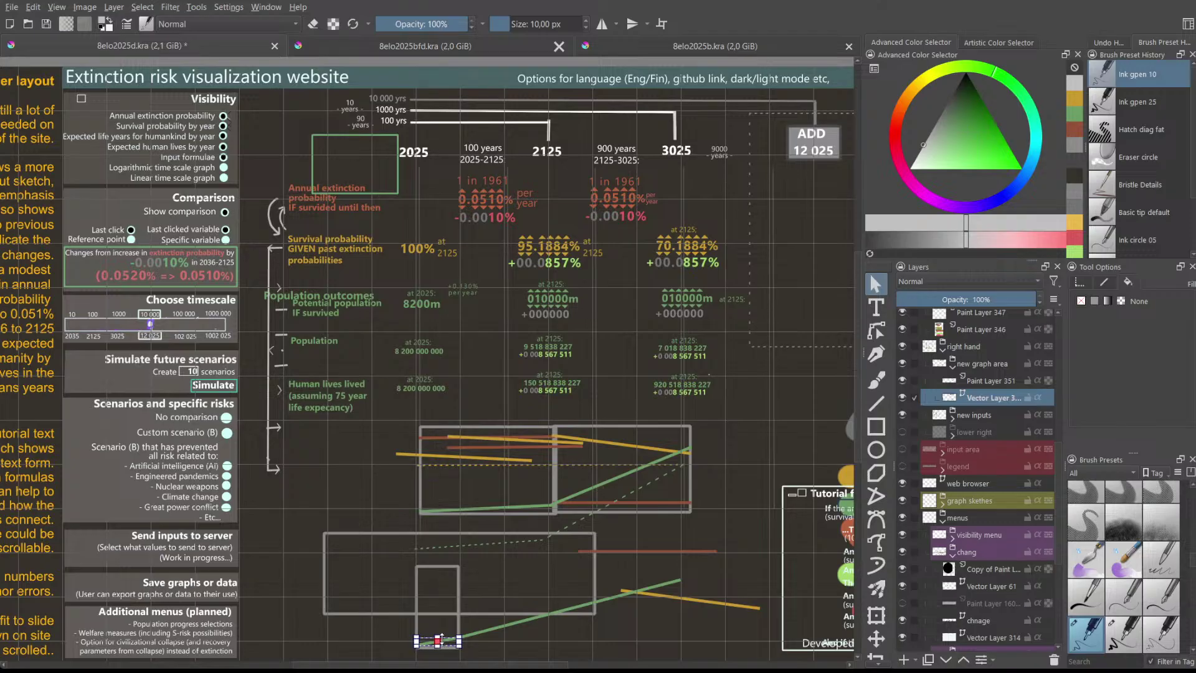
{"action": "left_click", "coordinate": [486, 631]}
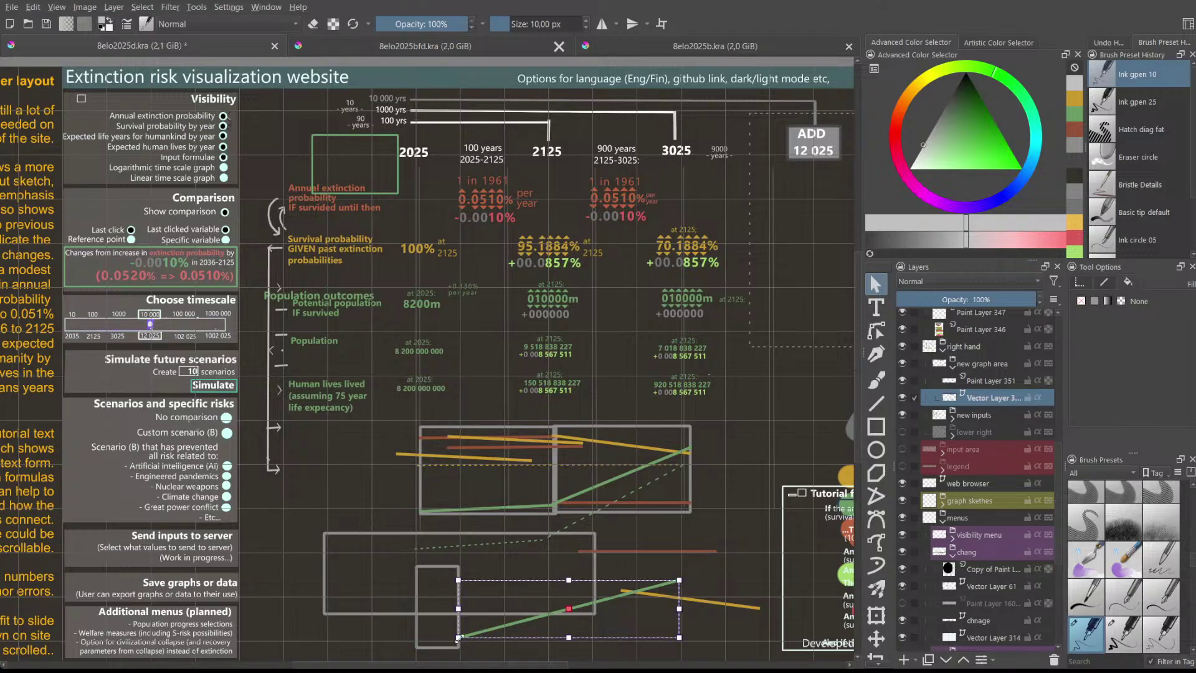
{"action": "left_click_drag", "start_coordinate": [458, 636], "coordinate": [419, 647]}
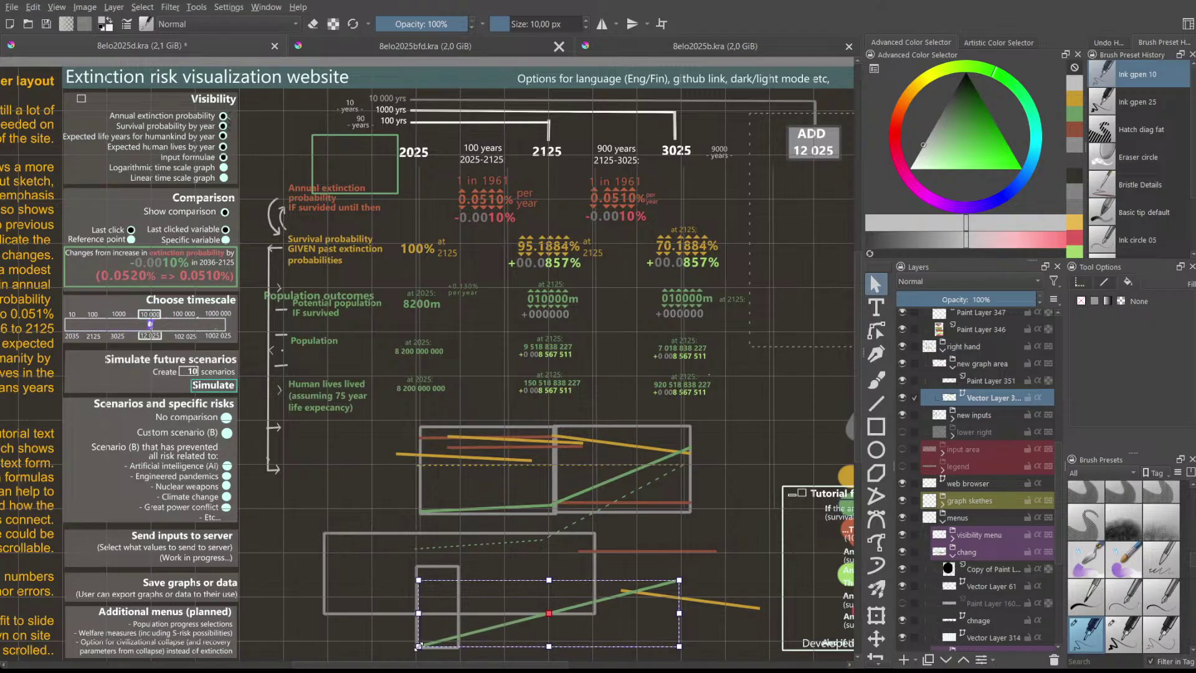
- Widen the narrow spare frame to the green line's upper end and delete the wide spare frame
{"action": "left_click", "coordinate": [595, 568]}
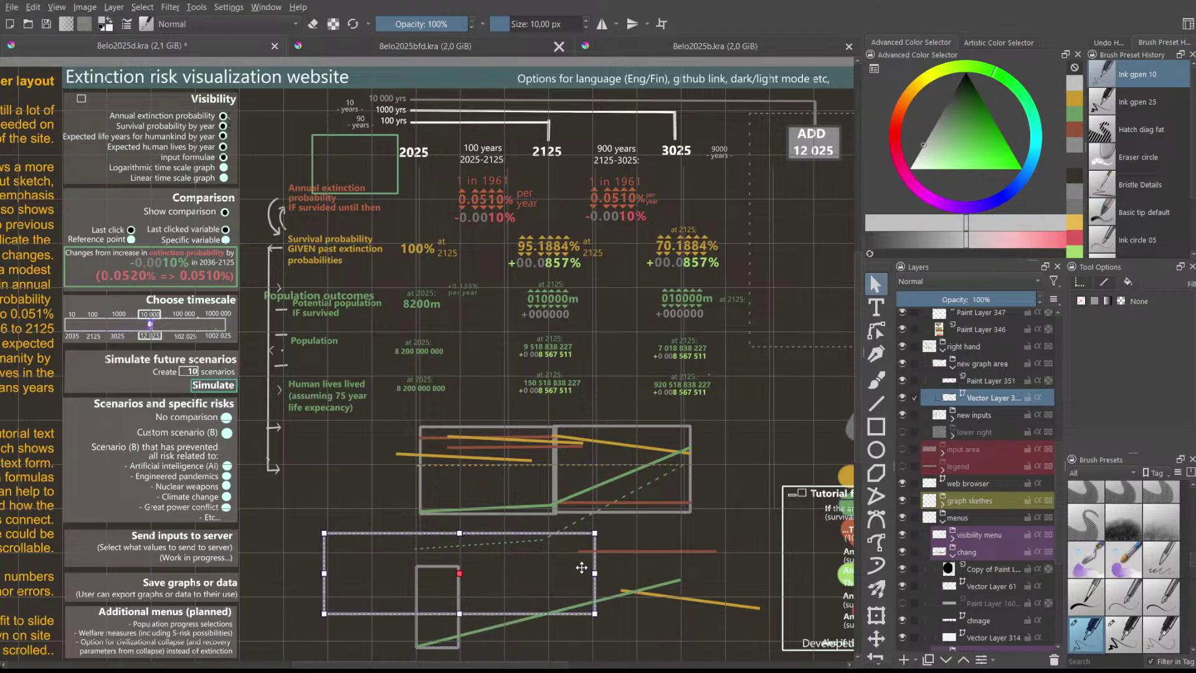
{"action": "left_click_drag", "start_coordinate": [511, 532], "coordinate": [681, 591]}
{"action": "left_click", "coordinate": [459, 583]}
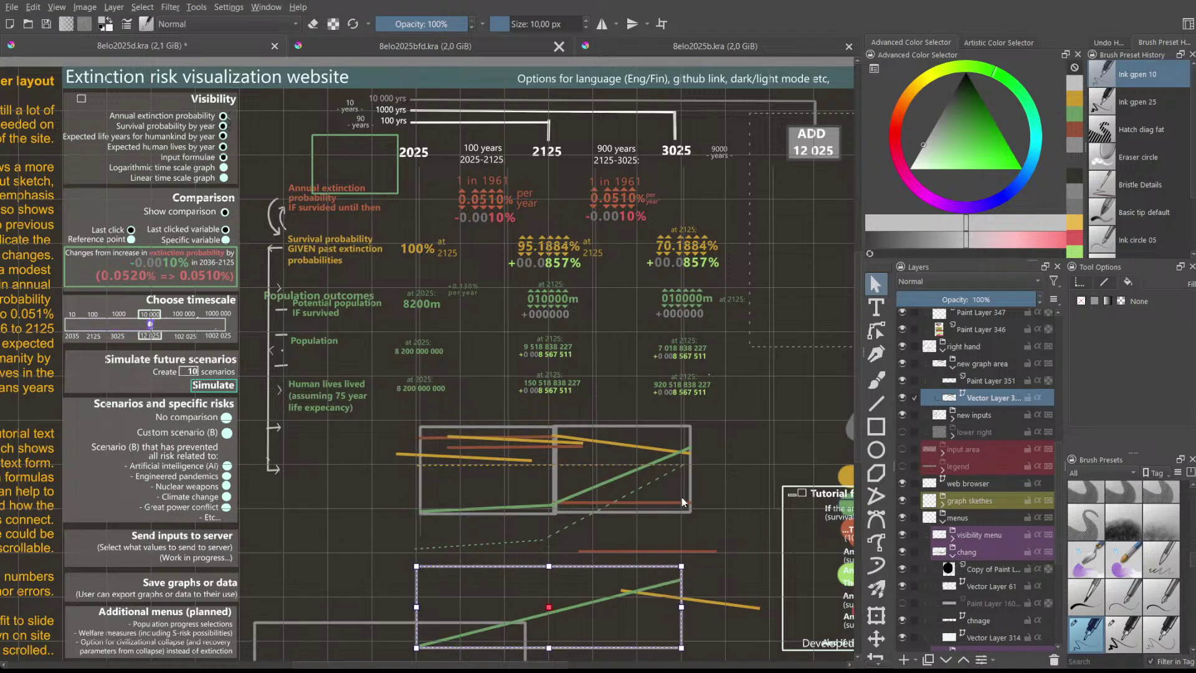
{"action": "left_click", "coordinate": [367, 619]}
{"action": "key", "text": "Delete"}
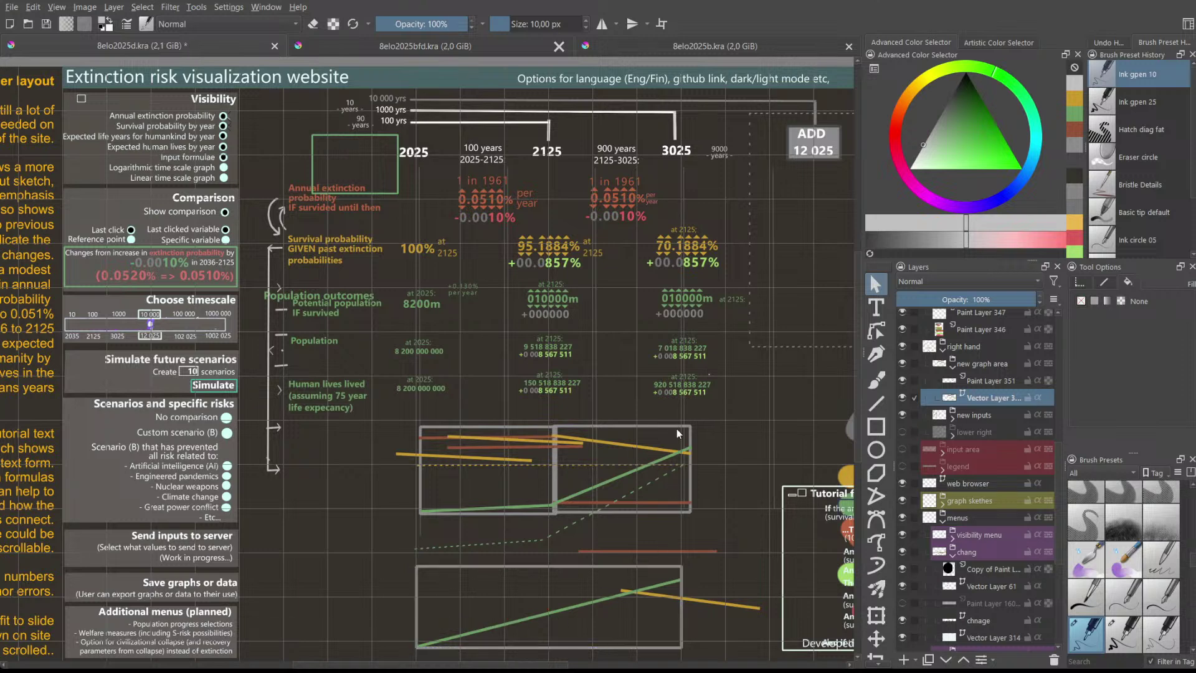
- Extend the left edge of the main graph's right frame slightly so it overlaps the left frame's border
{"action": "left_click", "coordinate": [559, 475]}
{"action": "left_click_drag", "start_coordinate": [553, 471], "coordinate": [551, 471]}
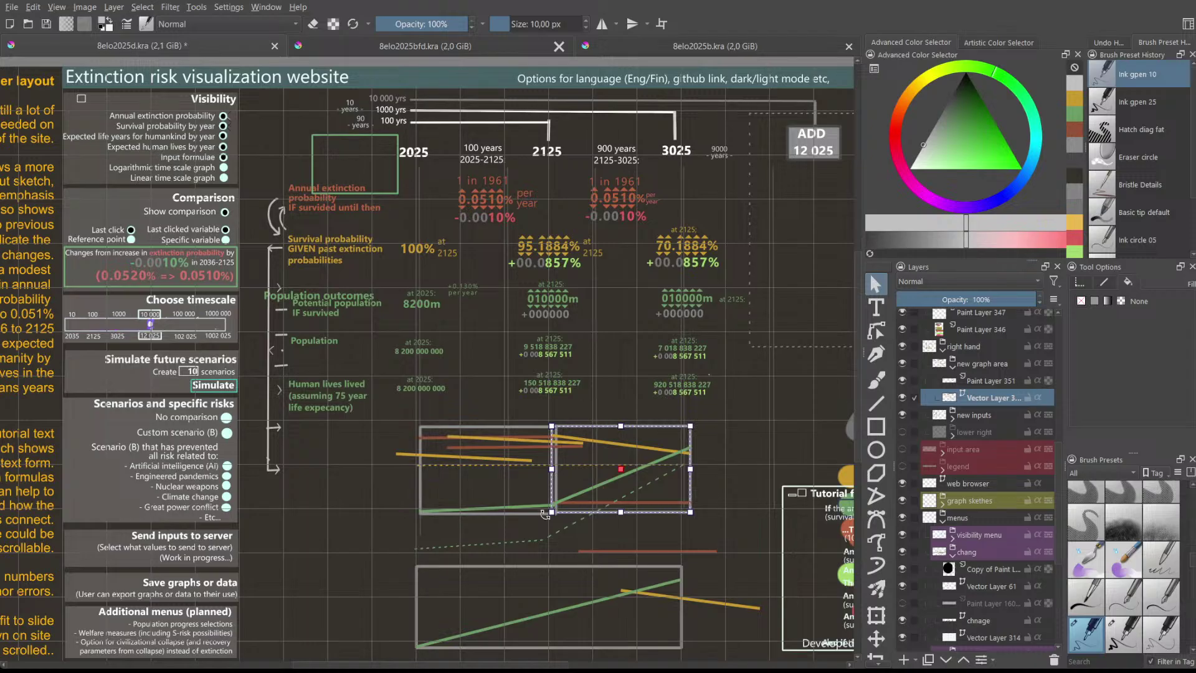
{"action": "left_click", "coordinate": [536, 543]}
- Return to the graph area's vector layer and move the loose red line down into the lower frame's bottom-right part
{"action": "left_click", "coordinate": [985, 381]}
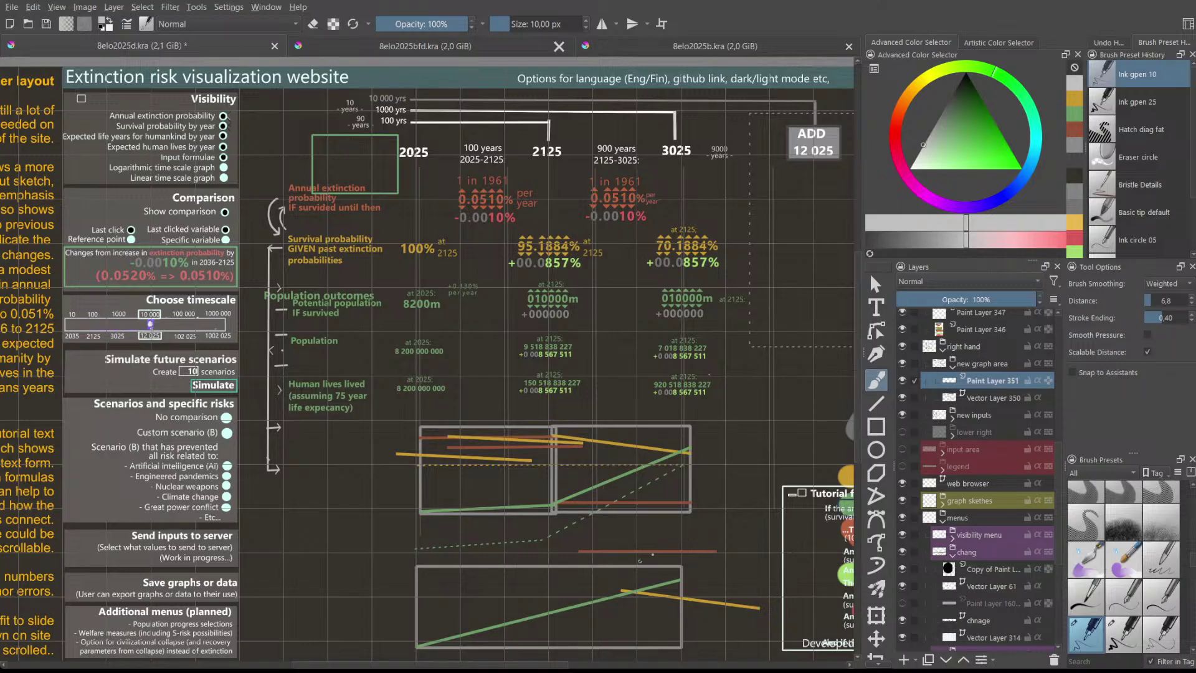
{"action": "left_click", "coordinate": [982, 393]}
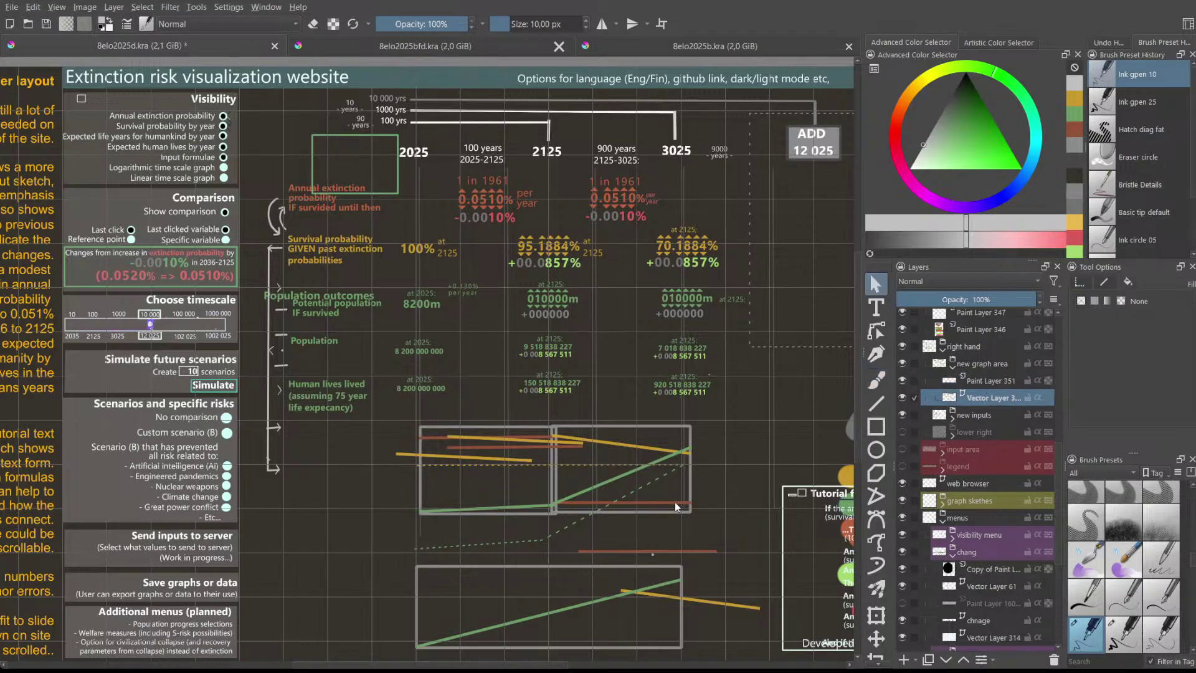
{"action": "left_click", "coordinate": [684, 550]}
{"action": "left_click_drag", "start_coordinate": [691, 552], "coordinate": [659, 635]}
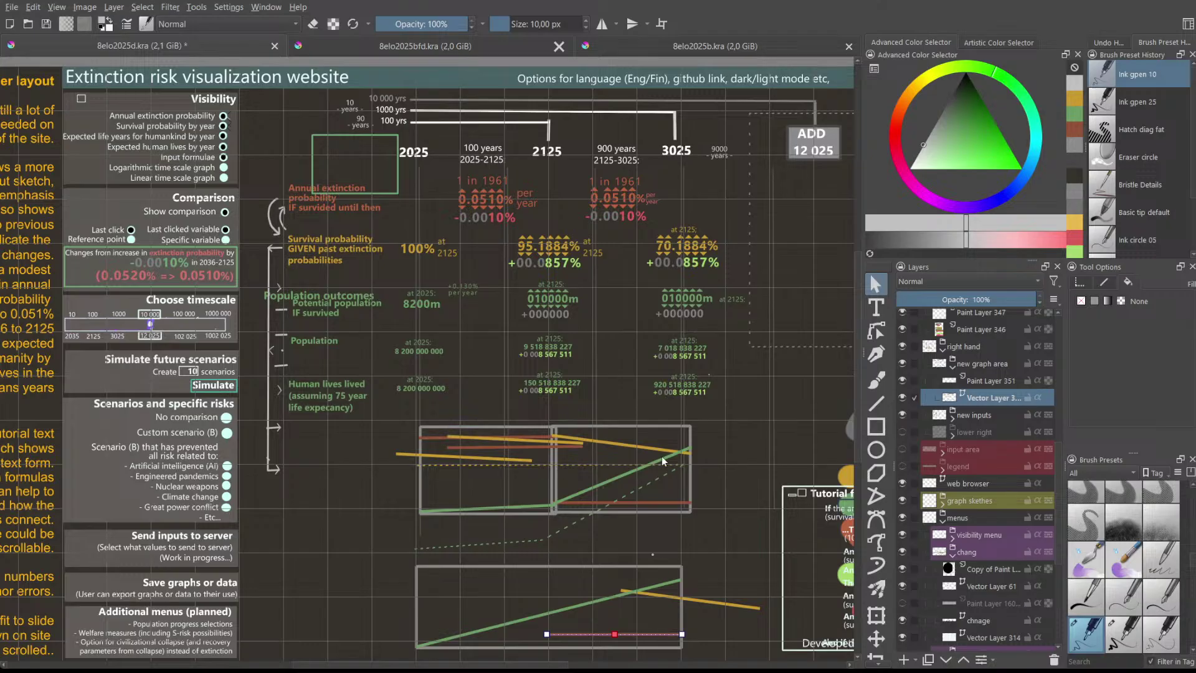
- Shorten the lower frame's green line by pulling its lower end inward from the frame's bottom-left corner
{"action": "left_click", "coordinate": [524, 613]}
{"action": "left_click_drag", "start_coordinate": [416, 645], "coordinate": [458, 639]}
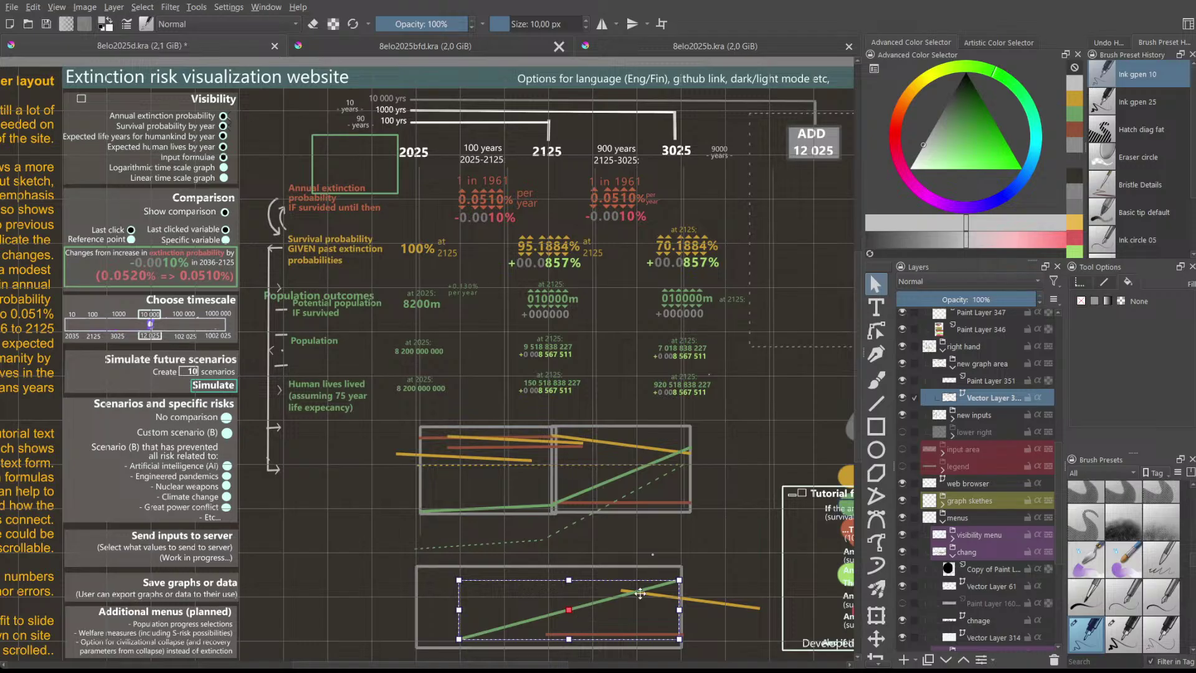
{"action": "left_click", "coordinate": [380, 598]}
- Move the yellow line up out of the lower frame and select the green line in the main graph's left frame
{"action": "left_click", "coordinate": [529, 611]}
{"action": "left_click", "coordinate": [499, 513]}
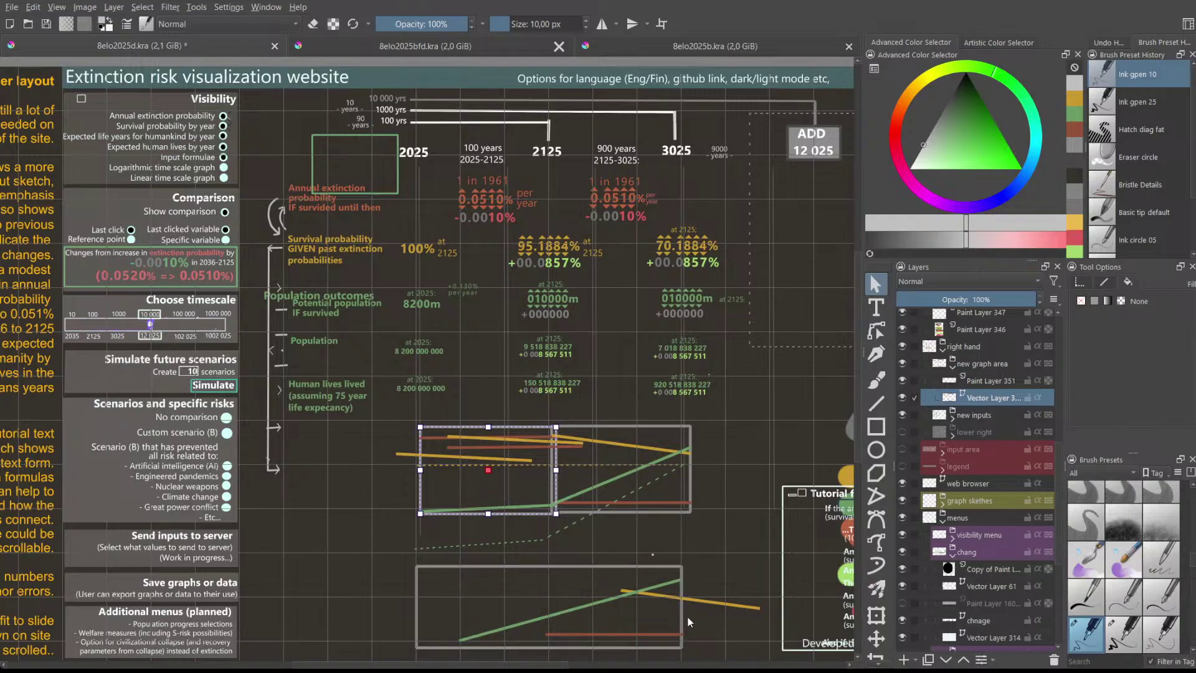
{"action": "left_click", "coordinate": [698, 601]}
{"action": "left_click_drag", "start_coordinate": [718, 595], "coordinate": [724, 559]}
{"action": "left_click", "coordinate": [537, 506]}
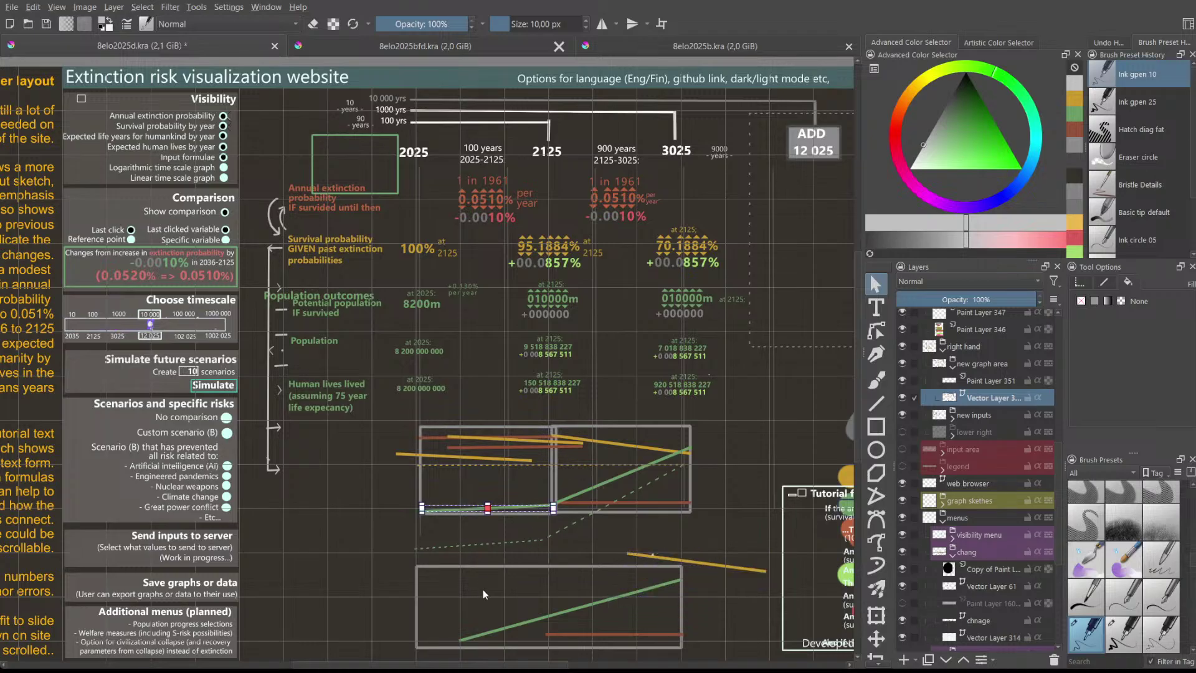
- Duplicate the short green line from the main graph's left frame beside the lower frame, and stretch the lower frame's green line further left
{"action": "key", "text": "ctrl+c"}
{"action": "key", "text": "ctrl+v"}
{"action": "left_click_drag", "start_coordinate": [530, 510], "coordinate": [439, 641]}
{"action": "left_click", "coordinate": [518, 623]}
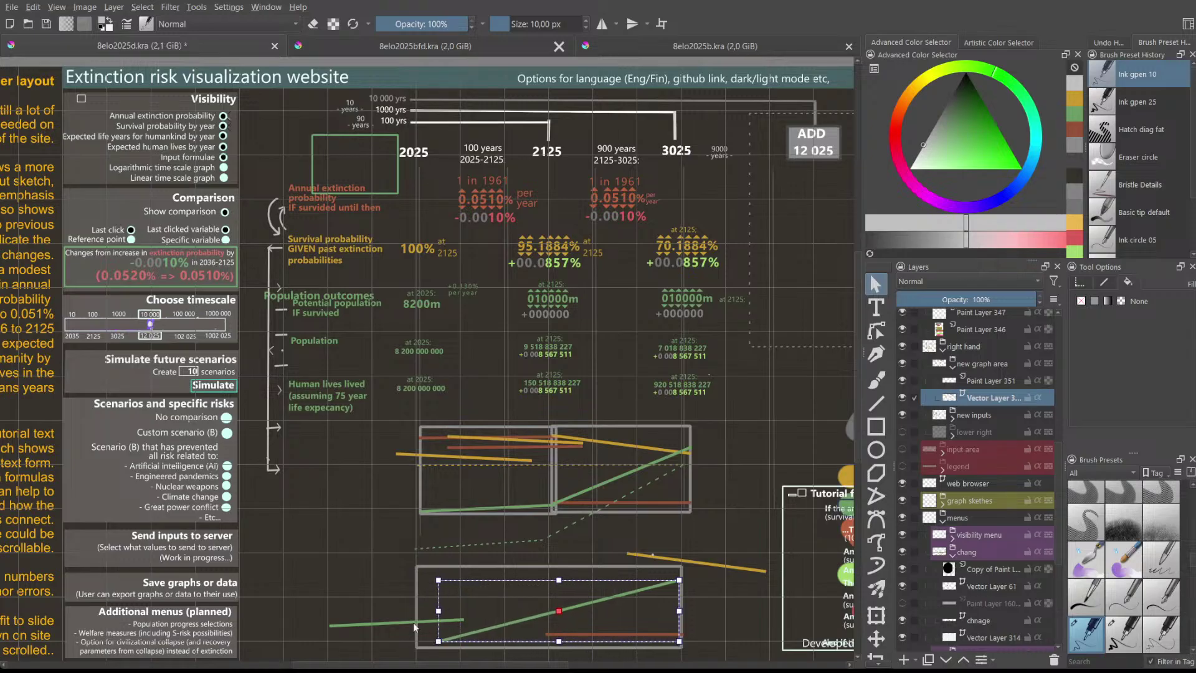
- Move the loose yellow line into the lower frame's upper part and stretch its left end towards the frame's left side
{"action": "left_click", "coordinate": [694, 561]}
{"action": "left_click_drag", "start_coordinate": [721, 559], "coordinate": [640, 578]}
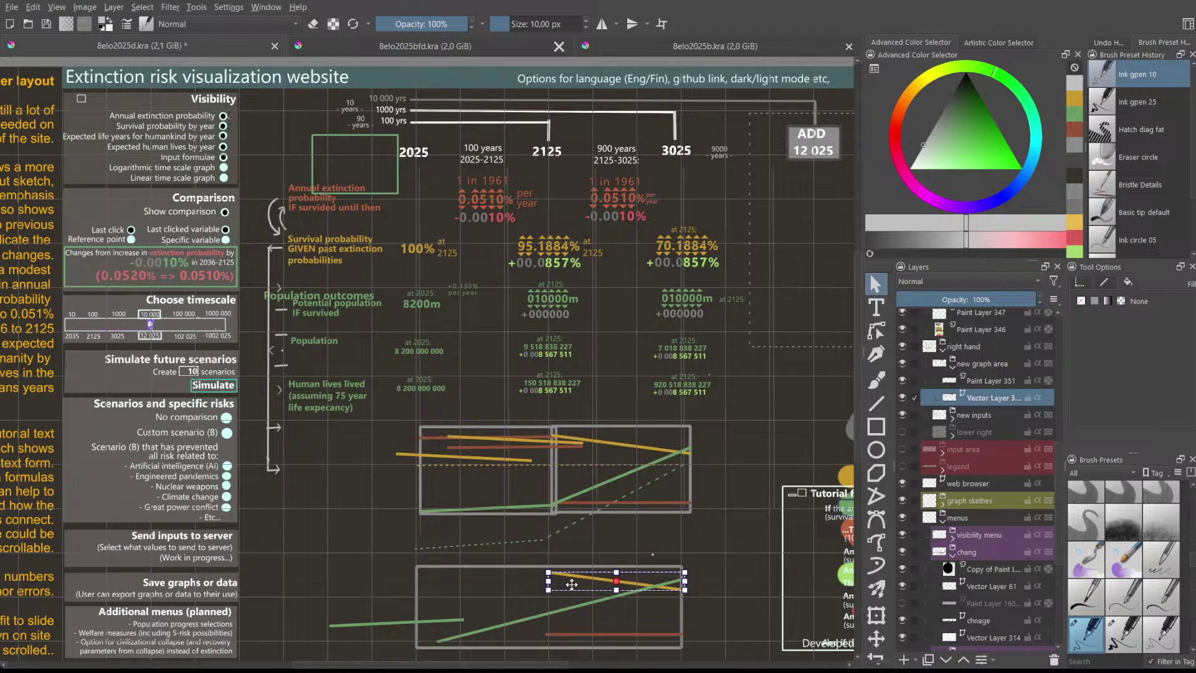
{"action": "left_click_drag", "start_coordinate": [548, 572], "coordinate": [444, 573]}
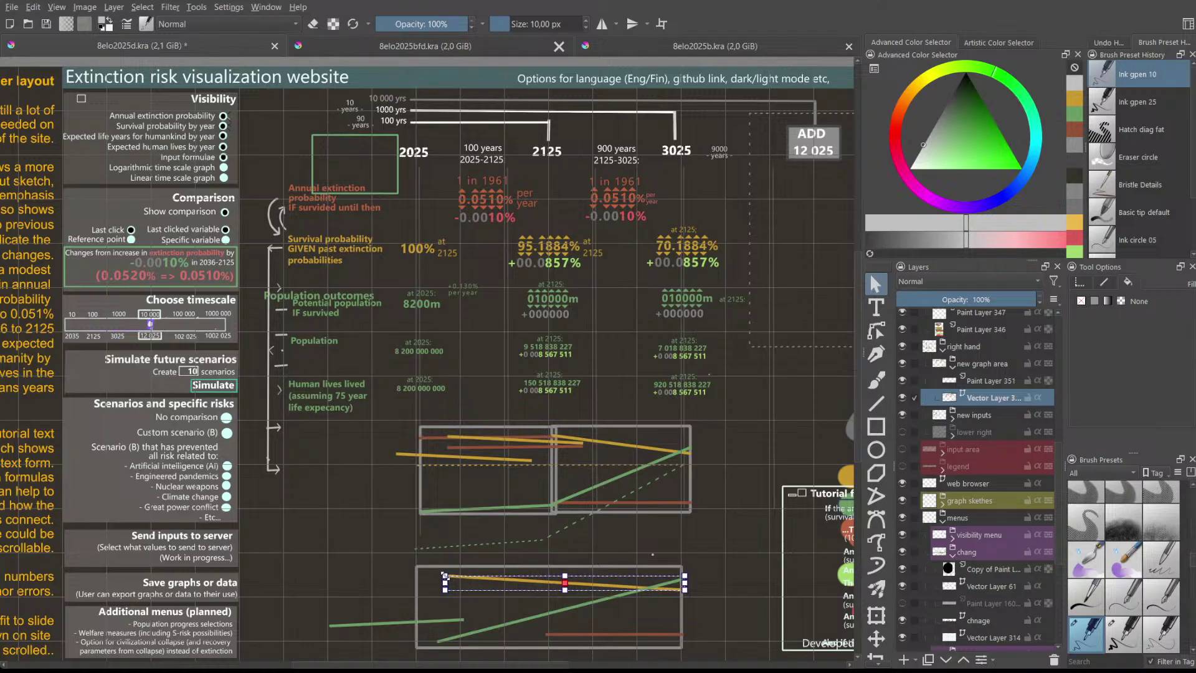
{"action": "left_click", "coordinate": [454, 553]}
{"action": "left_click", "coordinate": [493, 577]}
- Select the loose yellow line crossing the main graph's left frame, and examine the layer list, the number rows and the graph area
{"action": "left_click", "coordinate": [518, 459]}
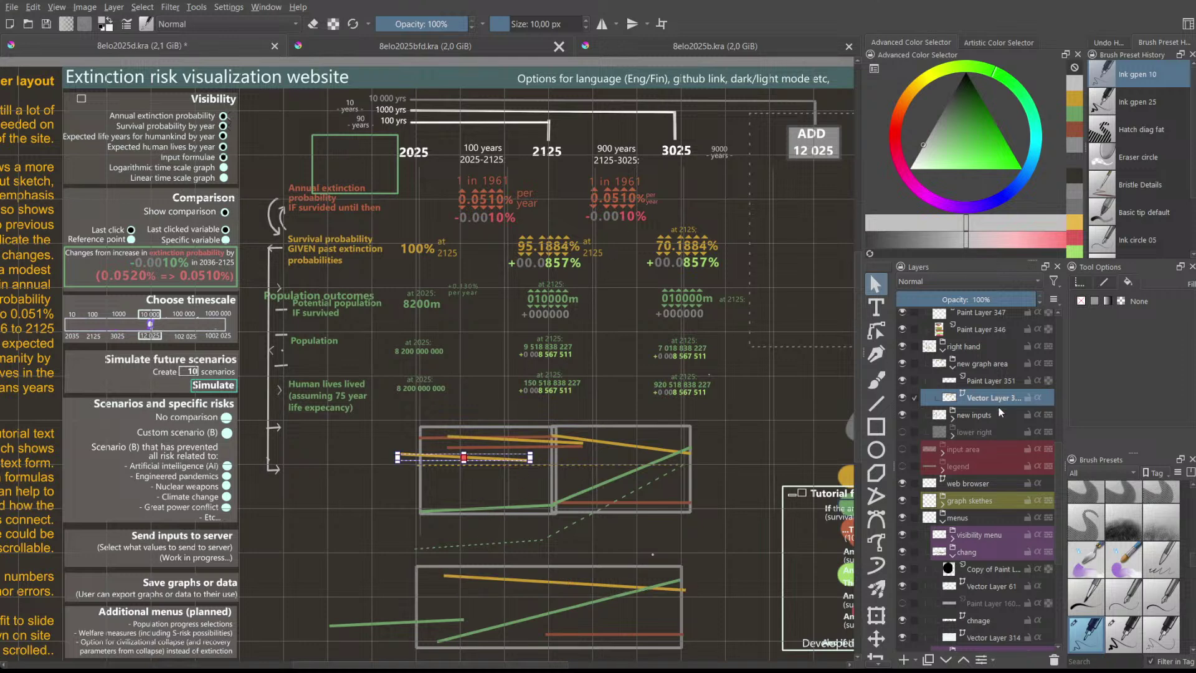
{"action": "scroll", "coordinate": [999, 408], "scroll_direction": "down", "scroll_amount": 5}
{"action": "scroll", "coordinate": [999, 416], "scroll_direction": "down", "scroll_amount": 5}
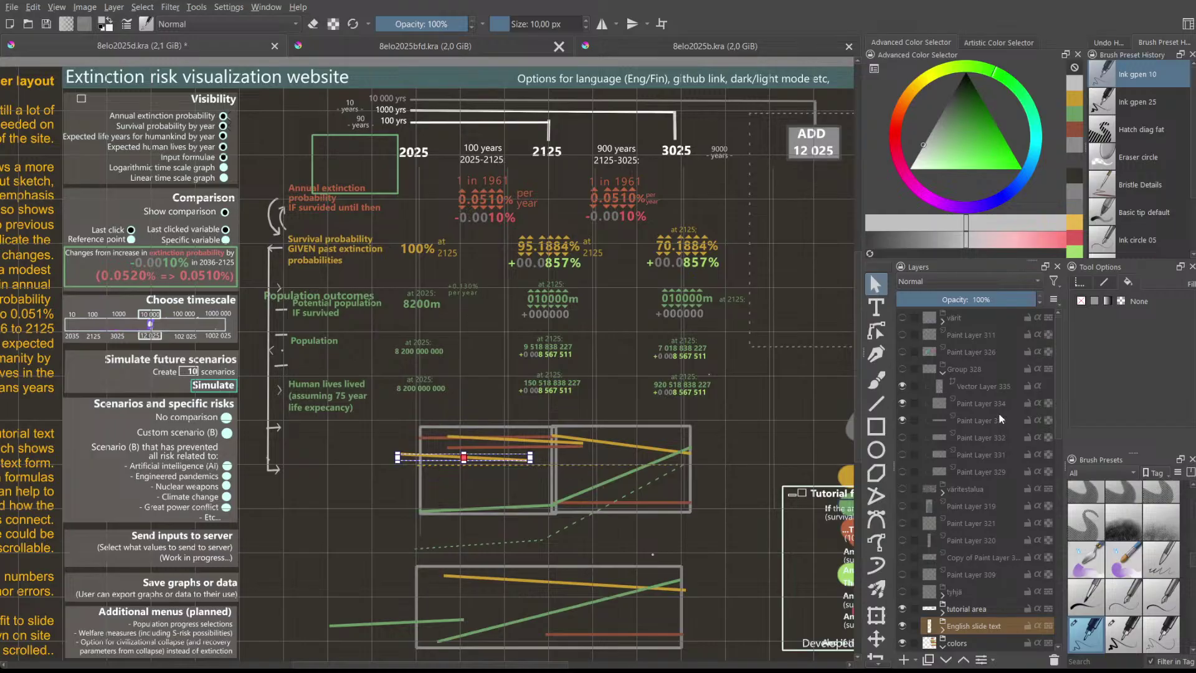
{"action": "scroll", "coordinate": [999, 417], "scroll_direction": "up", "scroll_amount": 10}
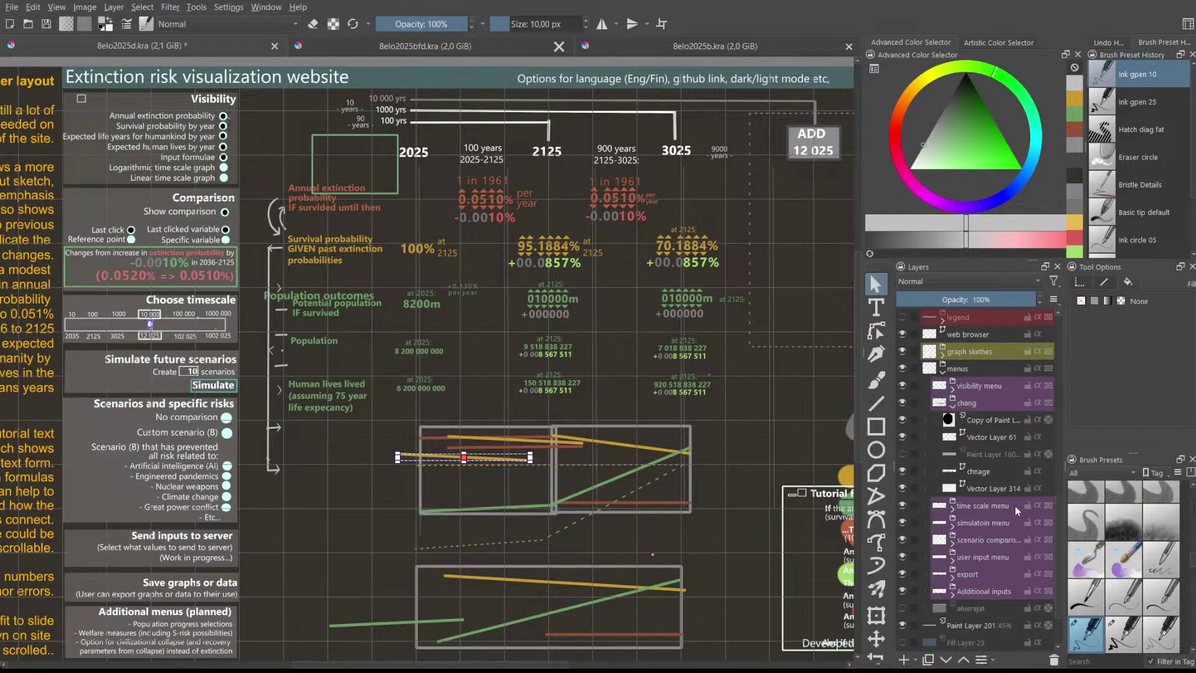
{"action": "scroll", "coordinate": [1006, 498], "scroll_direction": "up", "scroll_amount": 3}
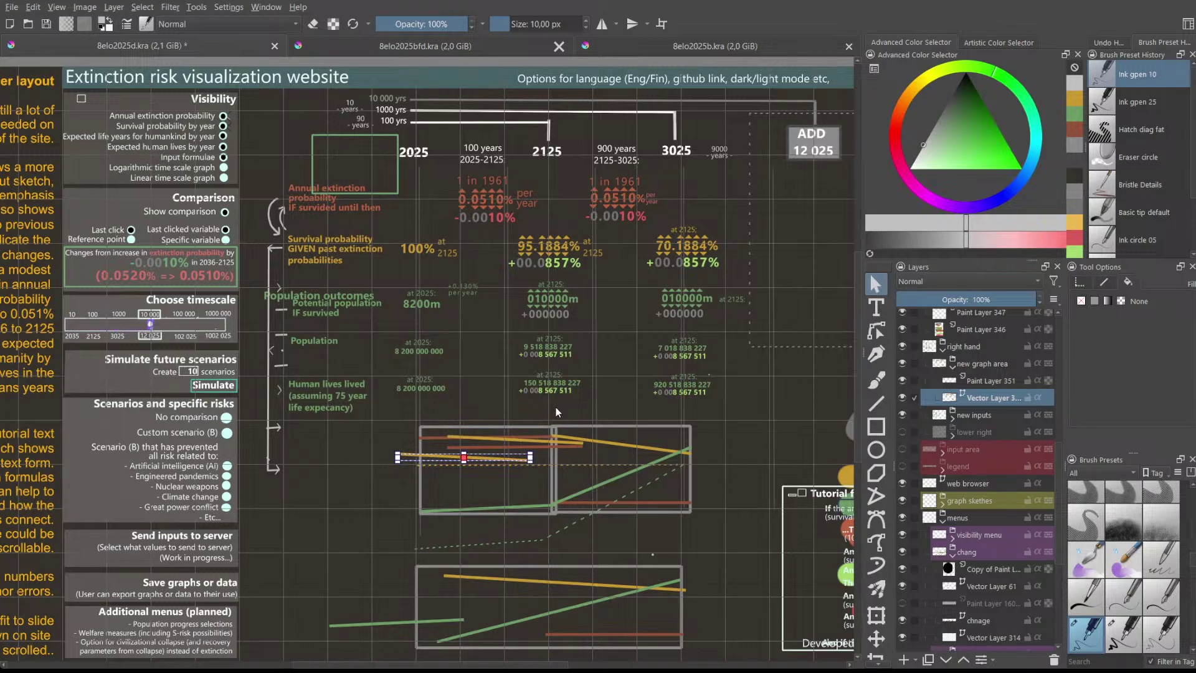
{"action": "scroll", "coordinate": [498, 409], "scroll_direction": "down", "scroll_amount": 2}
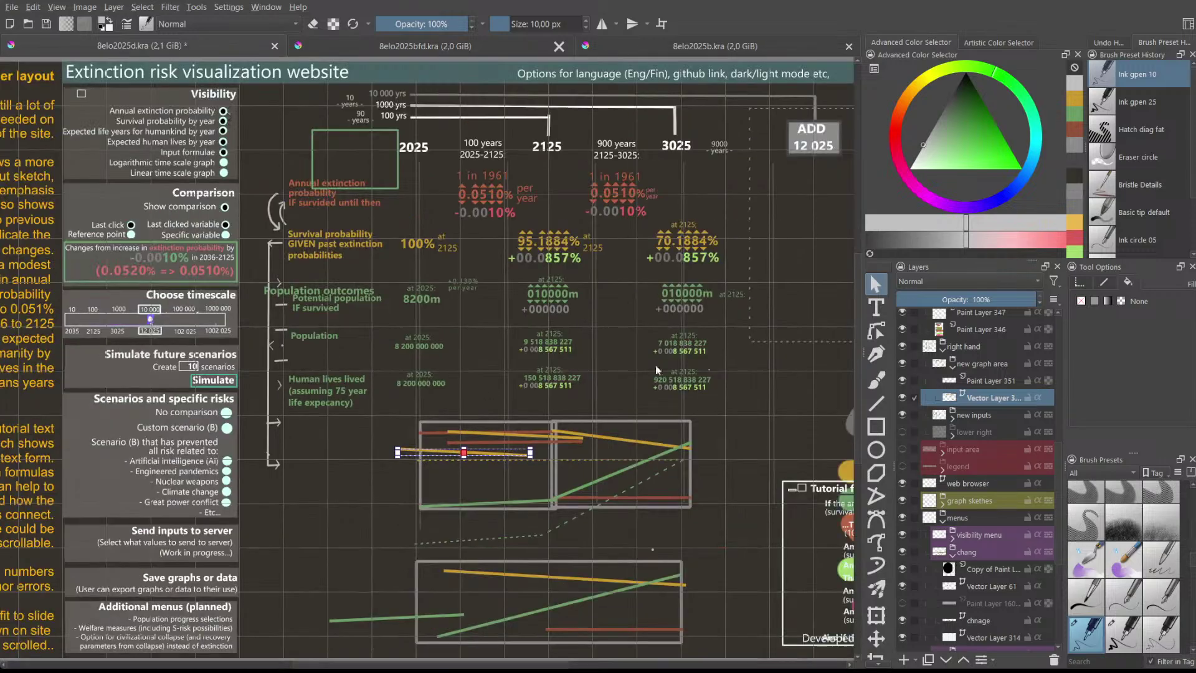
{"action": "scroll", "coordinate": [855, 324], "scroll_direction": "up", "scroll_amount": 3}
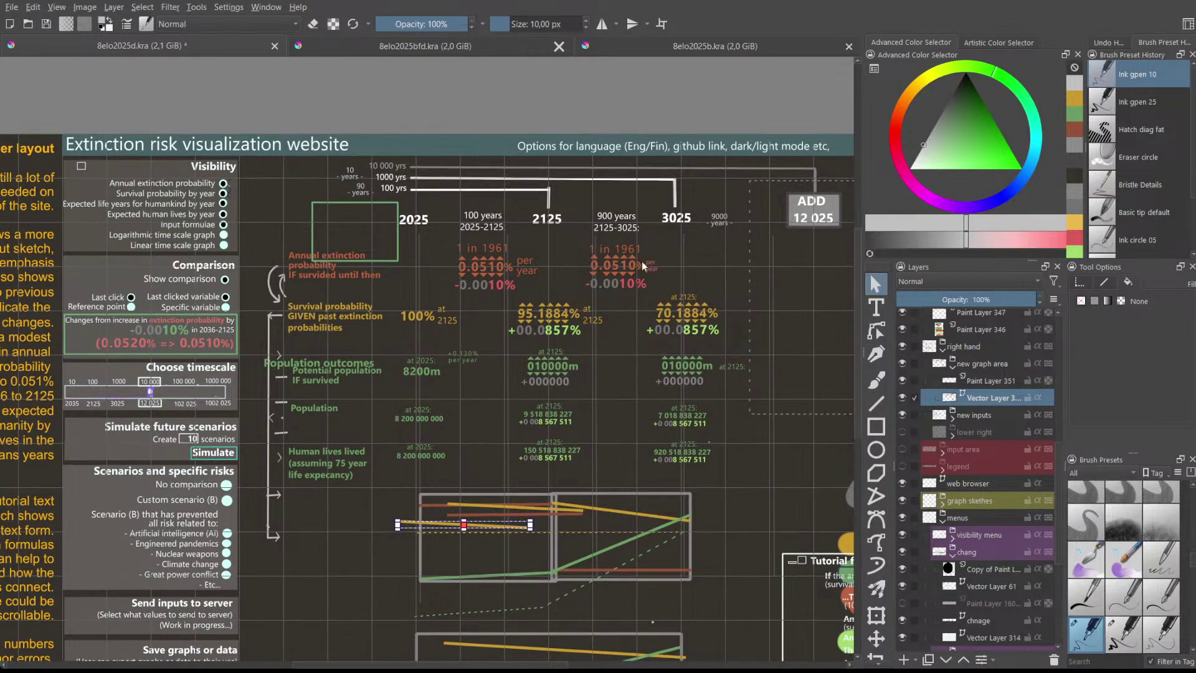
{"action": "scroll", "coordinate": [528, 265], "scroll_direction": "up", "scroll_amount": 3}
{"action": "scroll", "coordinate": [492, 260], "scroll_direction": "up", "scroll_amount": 3}
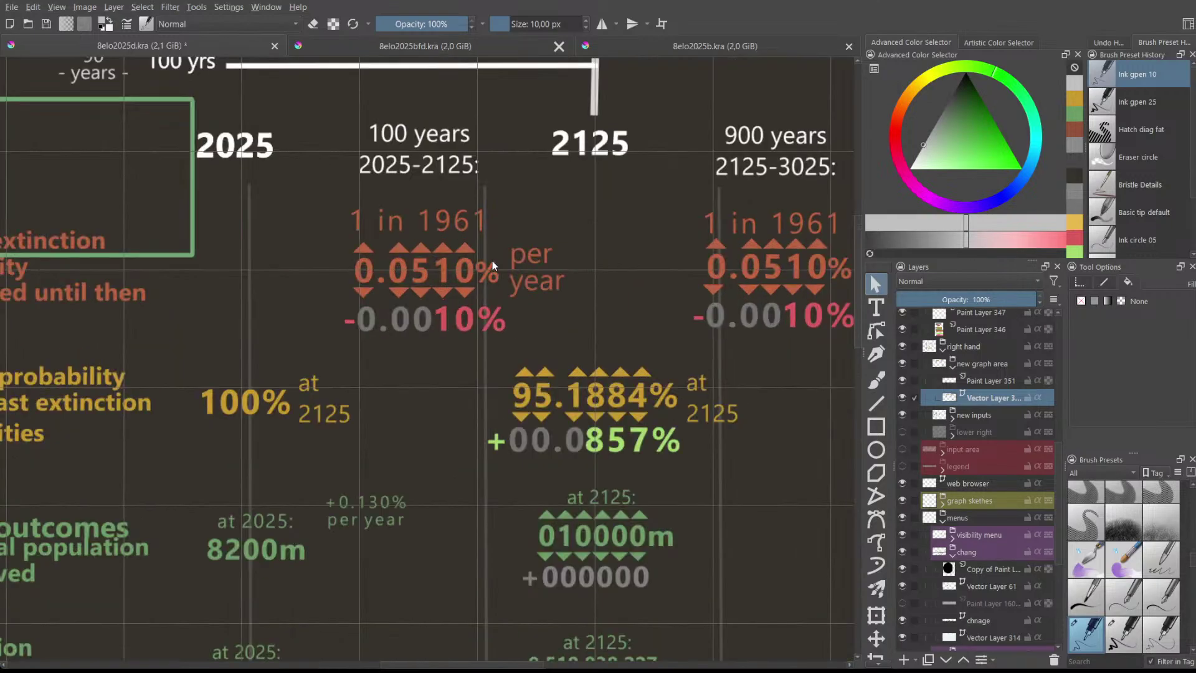
{"action": "scroll", "coordinate": [492, 261], "scroll_direction": "down", "scroll_amount": 5}
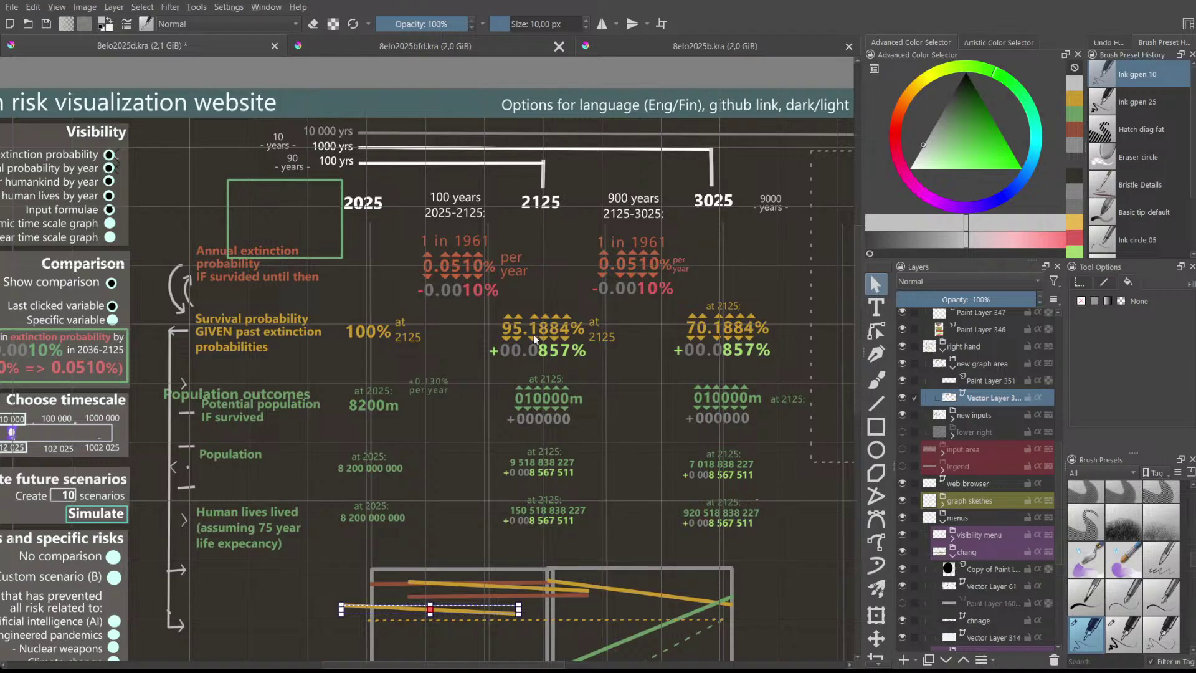
{"action": "scroll", "coordinate": [533, 334], "scroll_direction": "down", "scroll_amount": 2}
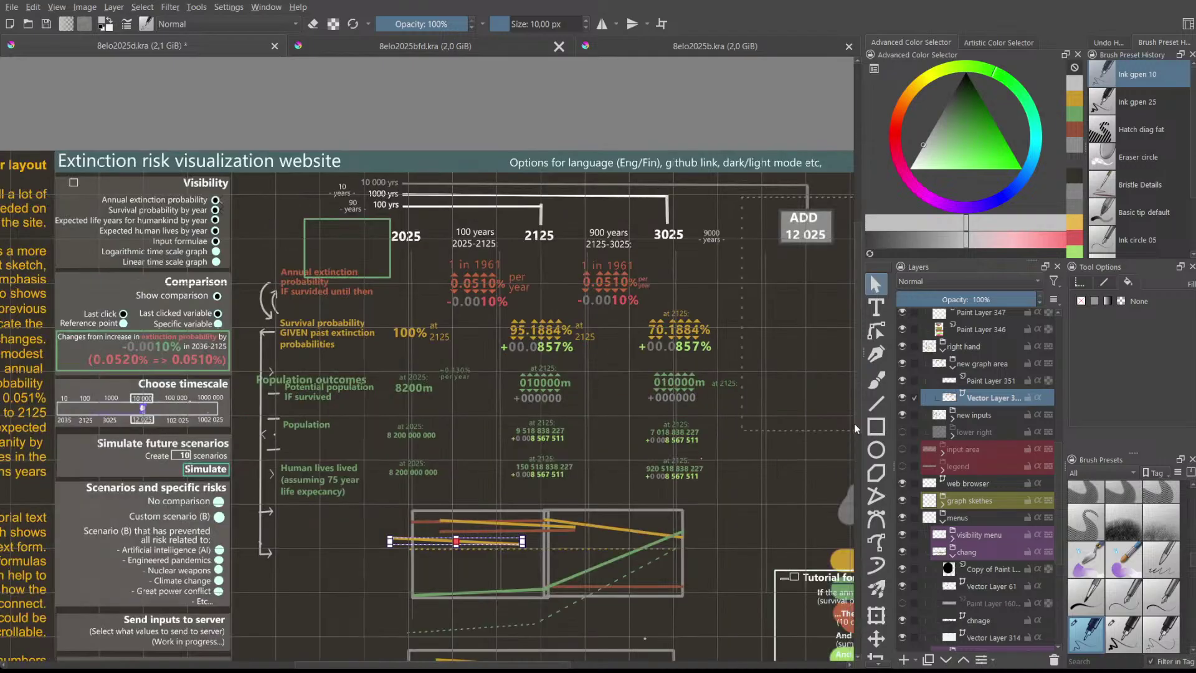
{"action": "scroll", "coordinate": [859, 424], "scroll_direction": "down", "scroll_amount": 3}
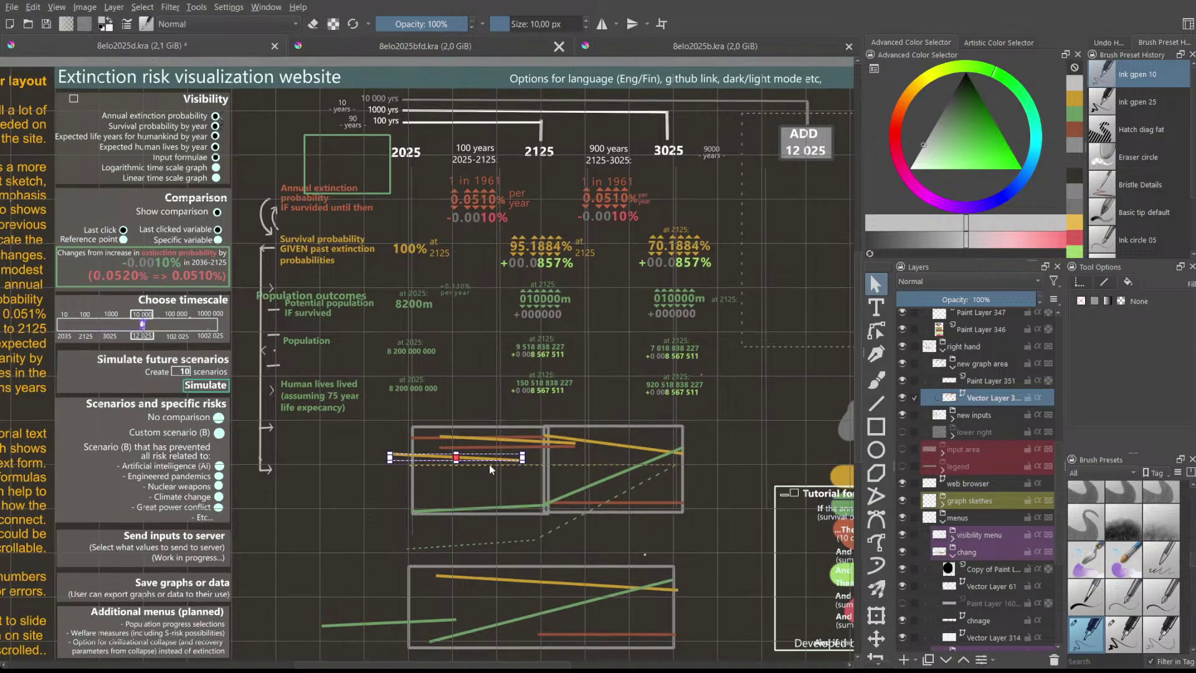
{"action": "scroll", "coordinate": [498, 454], "scroll_direction": "up", "scroll_amount": 2}
{"action": "scroll", "coordinate": [482, 452], "scroll_direction": "down", "scroll_amount": 2}
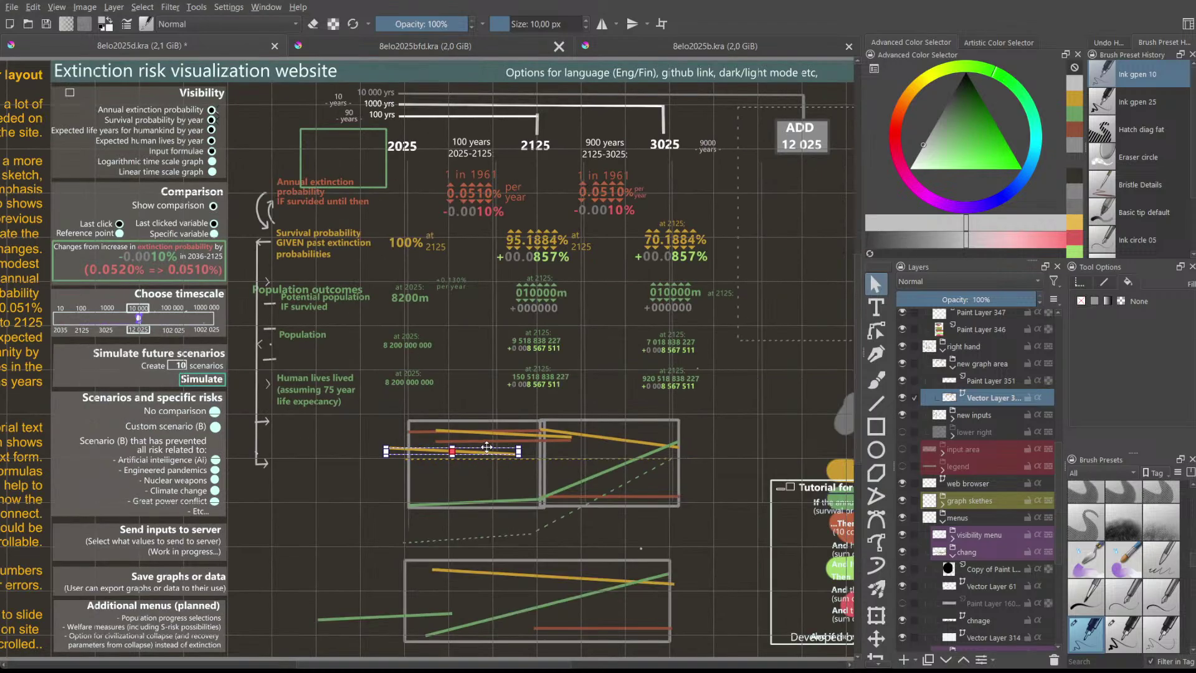
- Move the selected yellow line to the lower frame's top-left corner, shrinking it to a short segment that meets the long yellow line
{"action": "left_click_drag", "start_coordinate": [481, 451], "coordinate": [433, 570]}
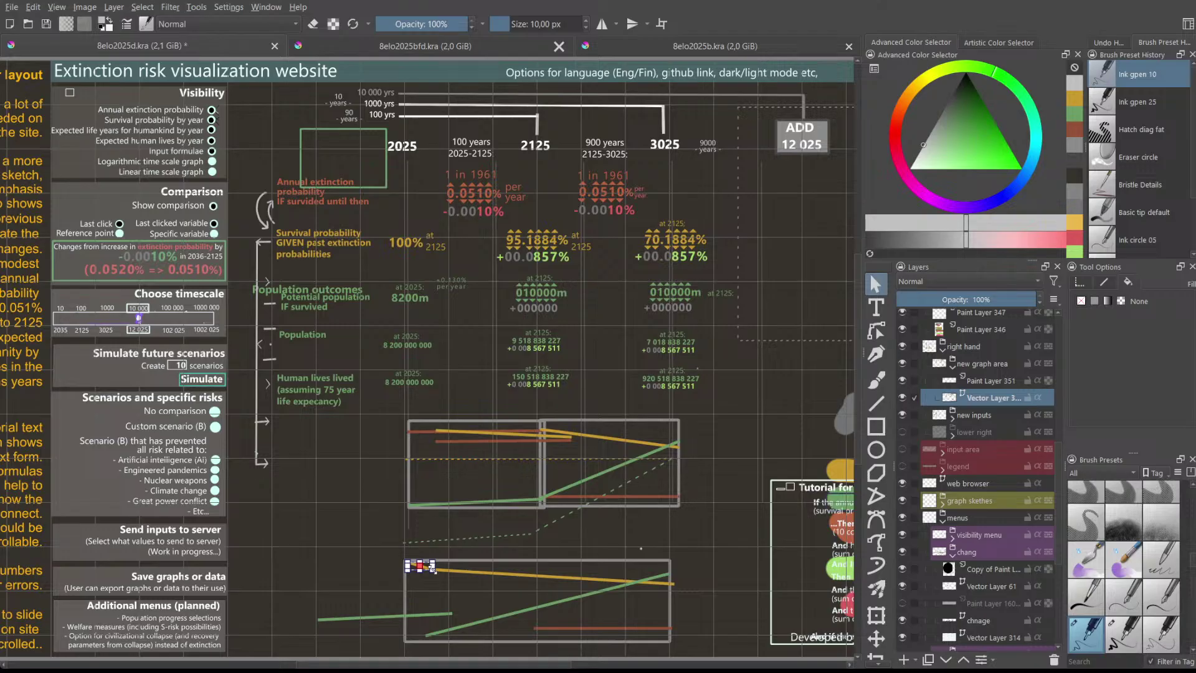
{"action": "left_click", "coordinate": [410, 534]}
- Adjust the side edges of the main graph's two frames so they share one divider and line up with the lower frame's sides
{"action": "left_click", "coordinate": [676, 464]}
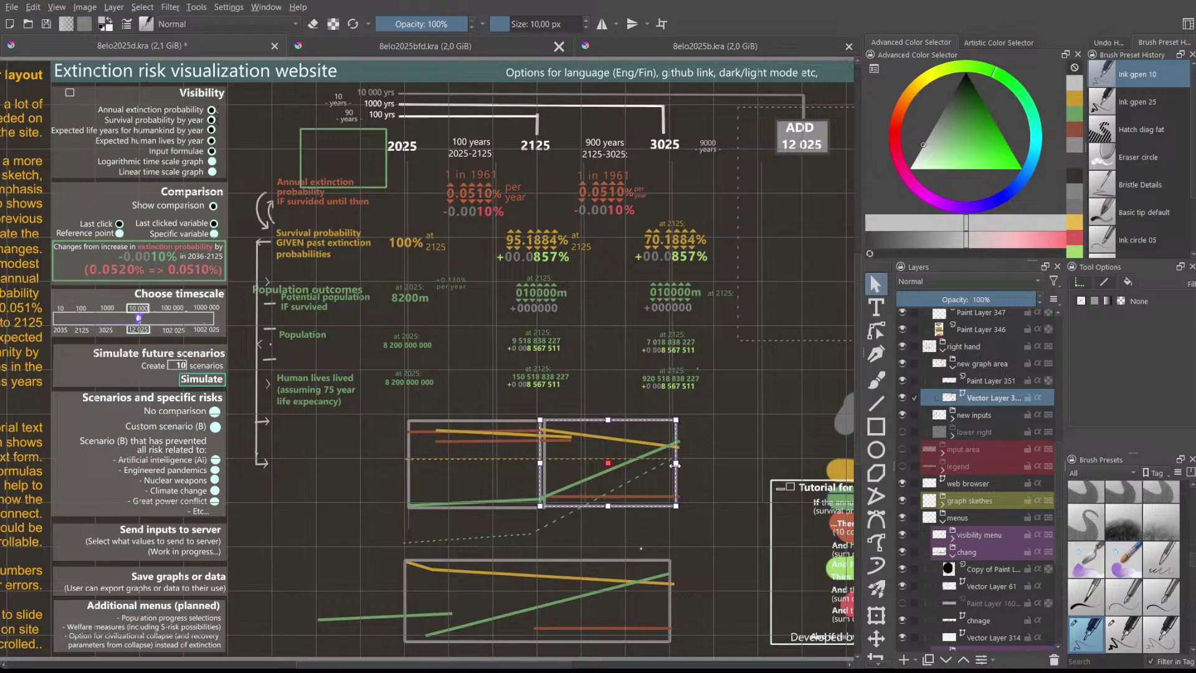
{"action": "left_click_drag", "start_coordinate": [677, 464], "coordinate": [671, 464]}
{"action": "left_click", "coordinate": [671, 613]}
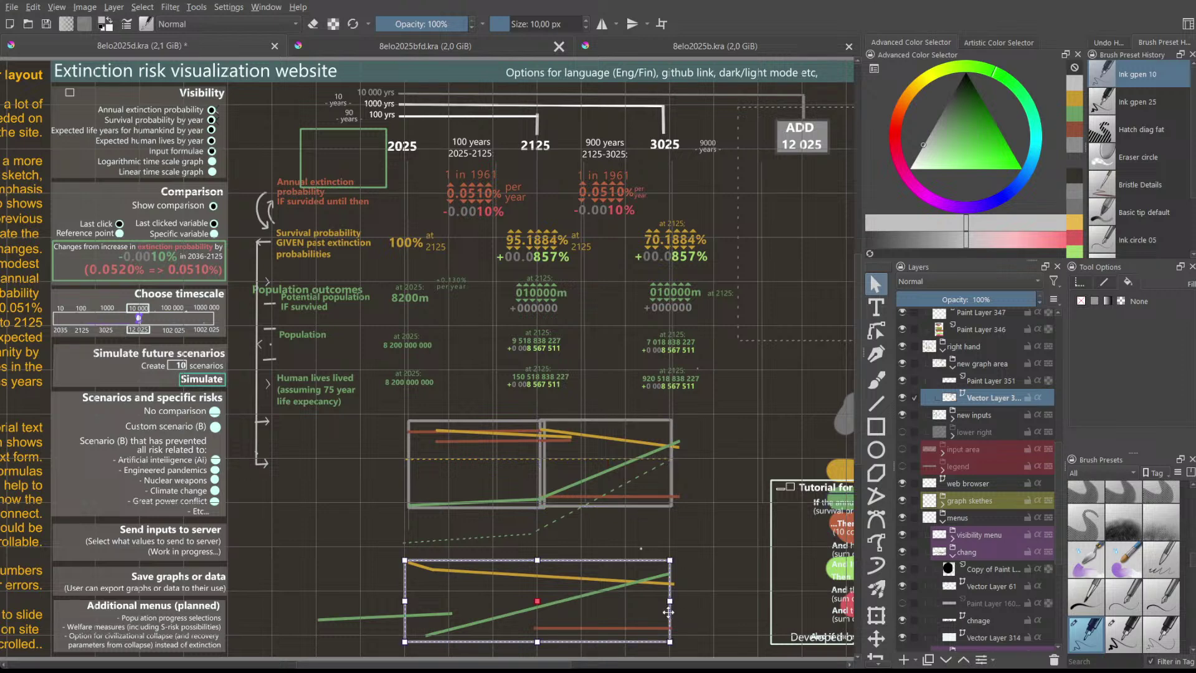
{"action": "left_click_drag", "start_coordinate": [670, 603], "coordinate": [671, 604]}
{"action": "left_click", "coordinate": [413, 466]}
{"action": "left_click_drag", "start_coordinate": [407, 462], "coordinate": [404, 462]}
{"action": "left_click_drag", "start_coordinate": [545, 464], "coordinate": [536, 464]}
{"action": "left_click", "coordinate": [691, 475]}
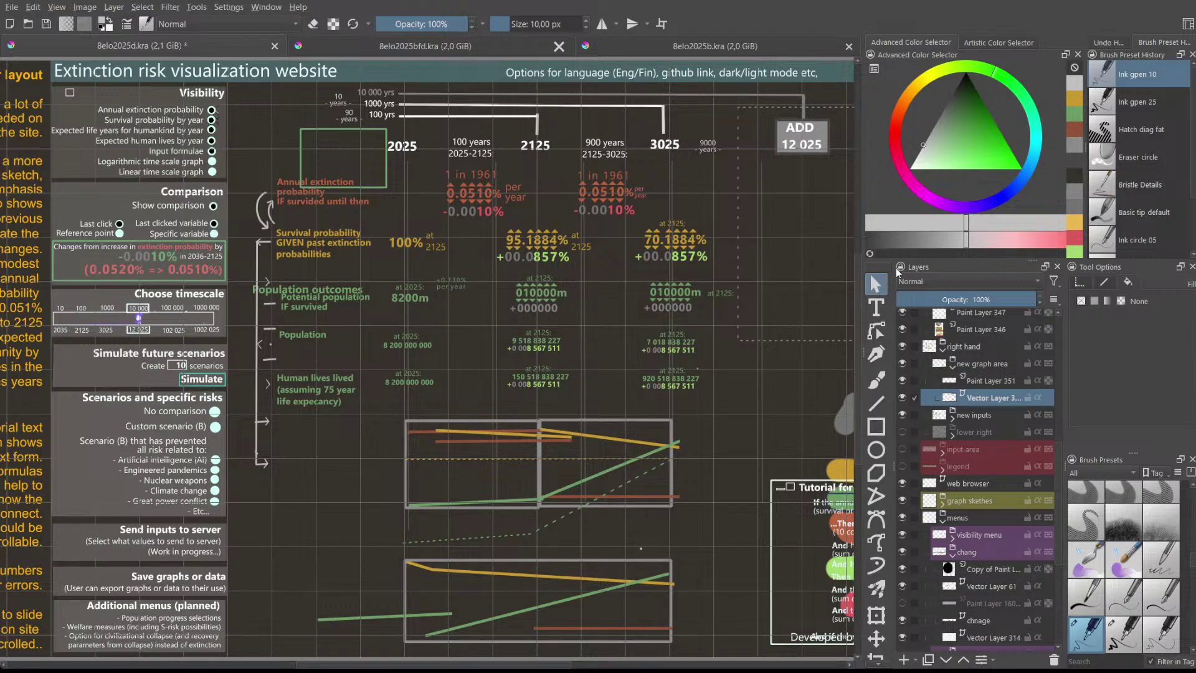
- Draw a white diagonal line from the bottom of the main graph's divider to the lower frame's top edge above the yellow line's bend
{"action": "left_click", "coordinate": [883, 405]}
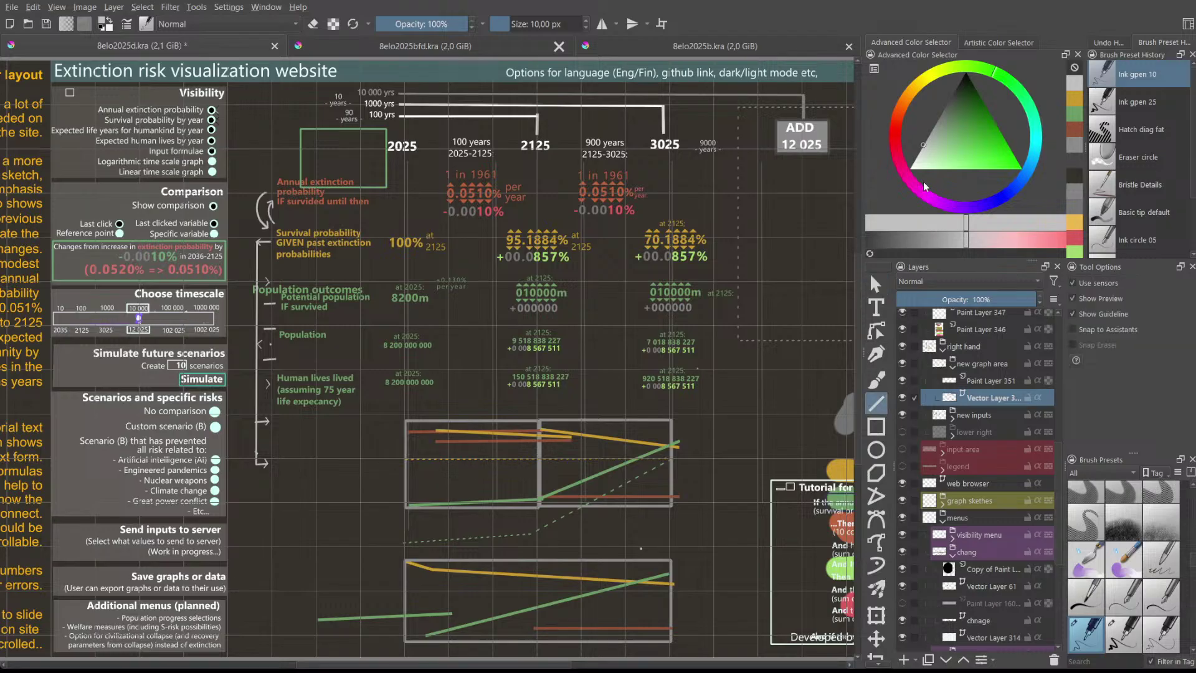
{"action": "left_click_drag", "start_coordinate": [919, 169], "coordinate": [904, 165]}
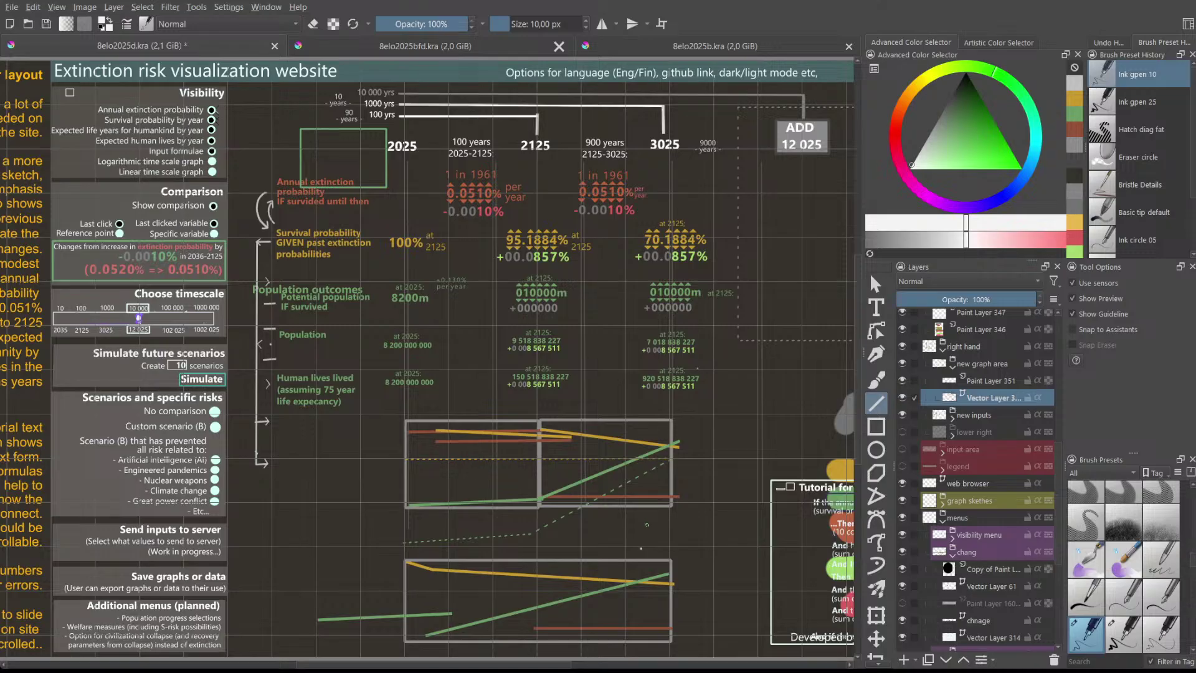
{"action": "scroll", "coordinate": [647, 525], "scroll_direction": "down", "scroll_amount": 2}
{"action": "scroll", "coordinate": [648, 528], "scroll_direction": "up", "scroll_amount": 2}
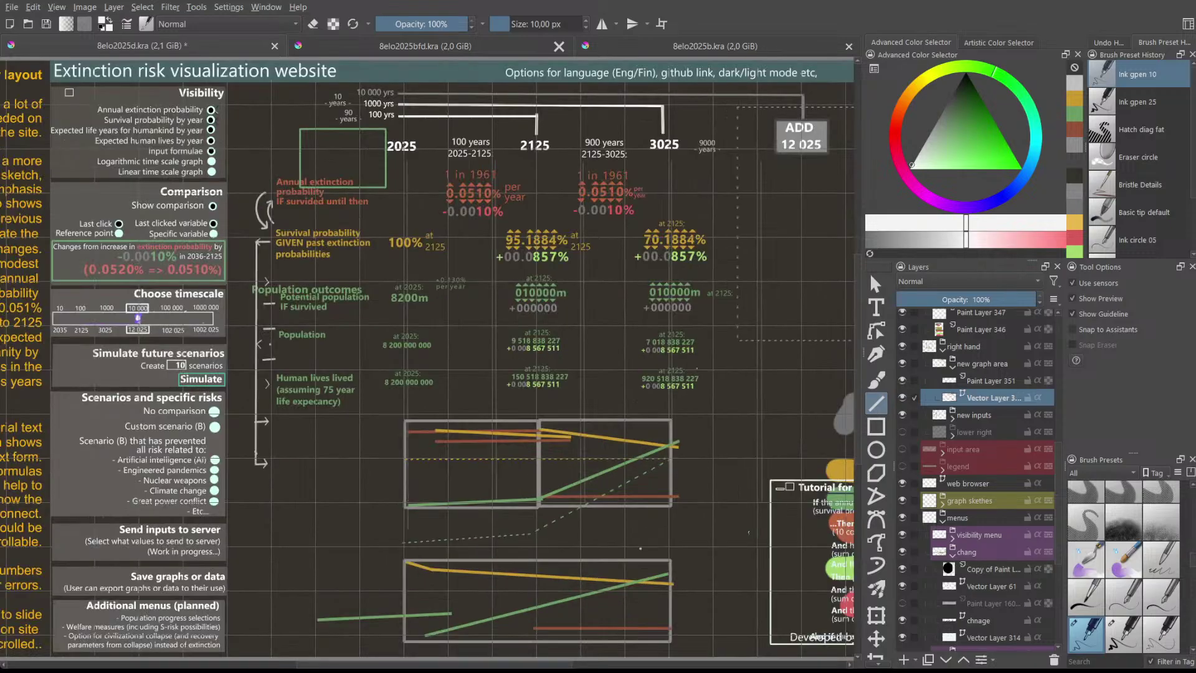
{"action": "scroll", "coordinate": [857, 419], "scroll_direction": "down", "scroll_amount": 1}
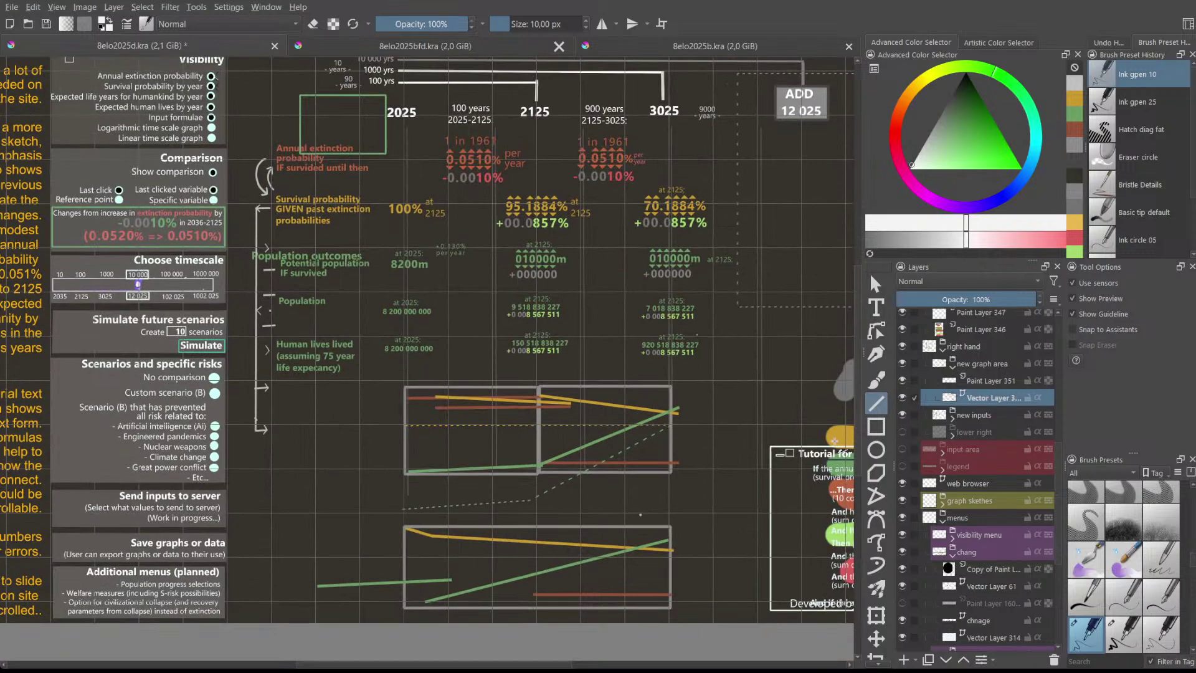
{"action": "scroll", "coordinate": [858, 399], "scroll_direction": "up", "scroll_amount": 2}
{"action": "scroll", "coordinate": [858, 395], "scroll_direction": "up", "scroll_amount": 2}
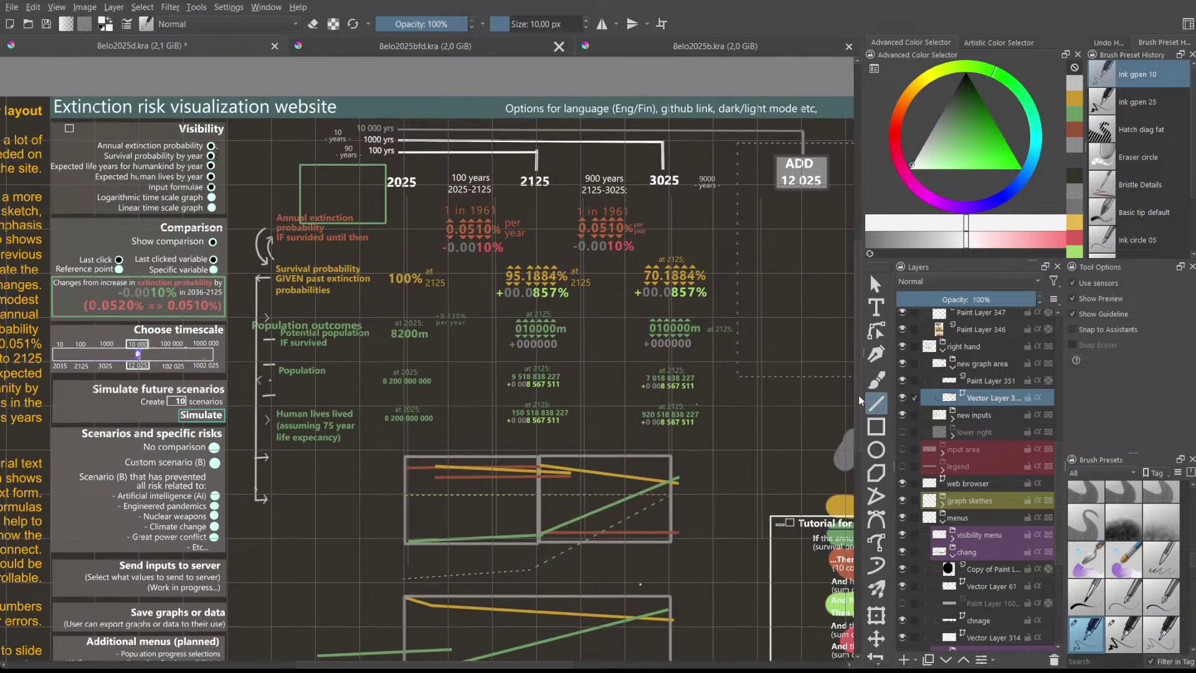
{"action": "scroll", "coordinate": [858, 392], "scroll_direction": "down", "scroll_amount": 2}
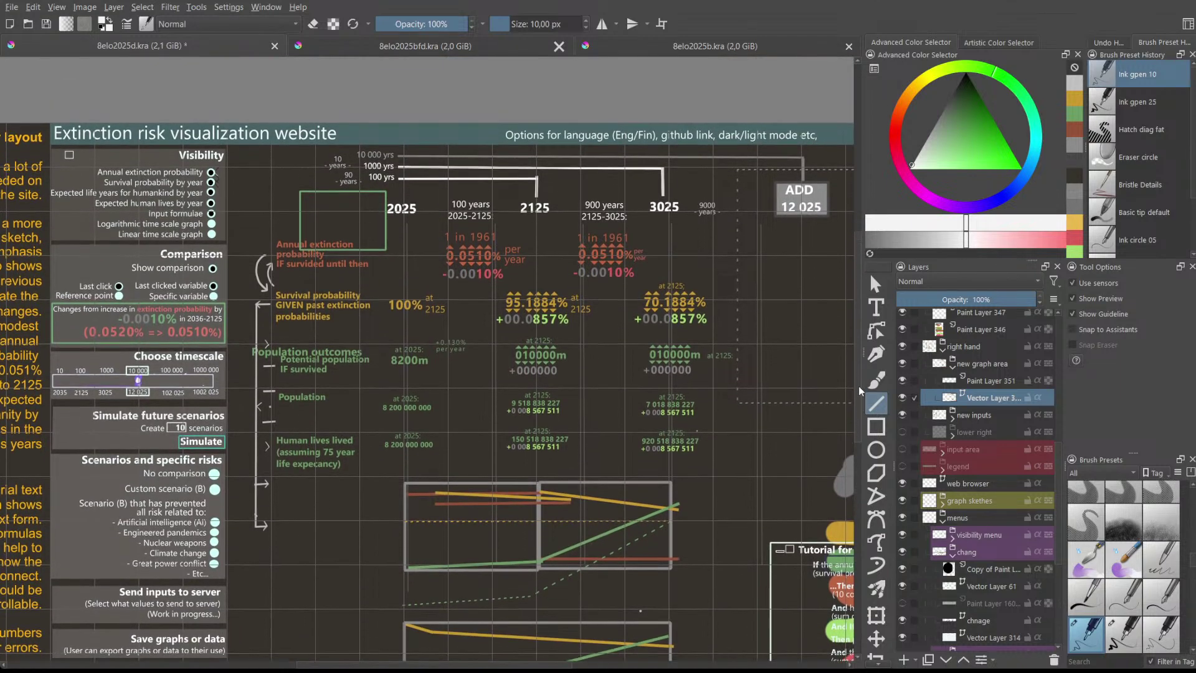
{"action": "scroll", "coordinate": [859, 409], "scroll_direction": "down", "scroll_amount": 2}
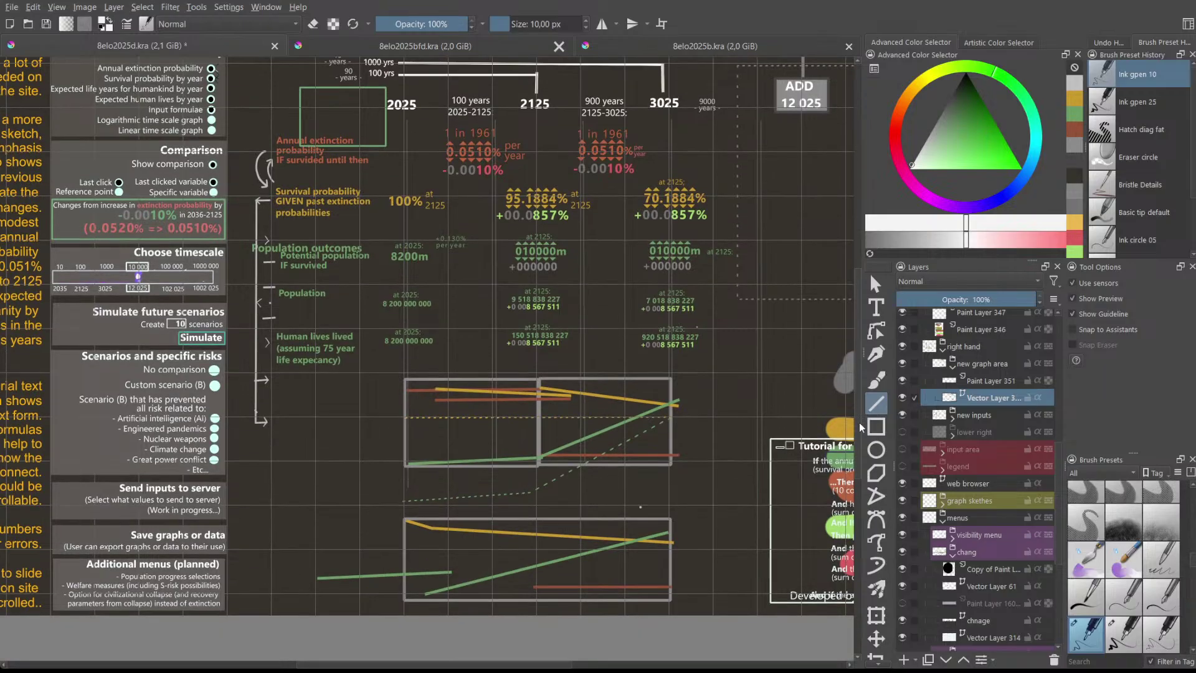
{"action": "scroll", "coordinate": [858, 423], "scroll_direction": "up", "scroll_amount": 2}
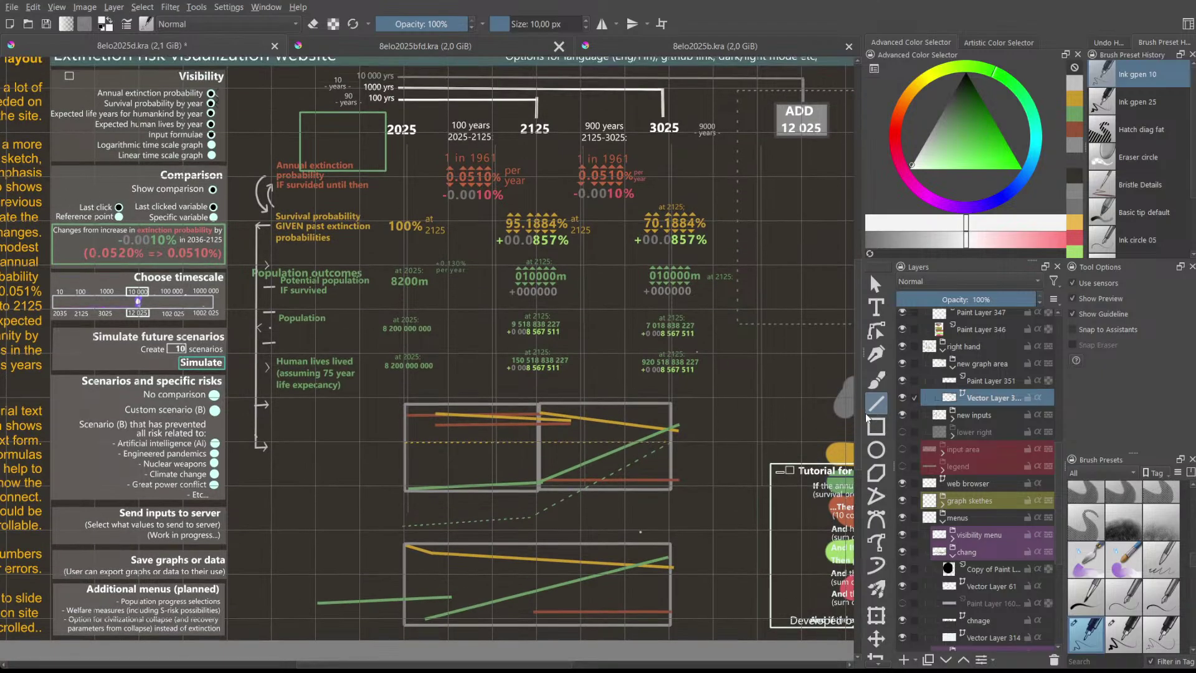
{"action": "scroll", "coordinate": [860, 402], "scroll_direction": "down", "scroll_amount": 1}
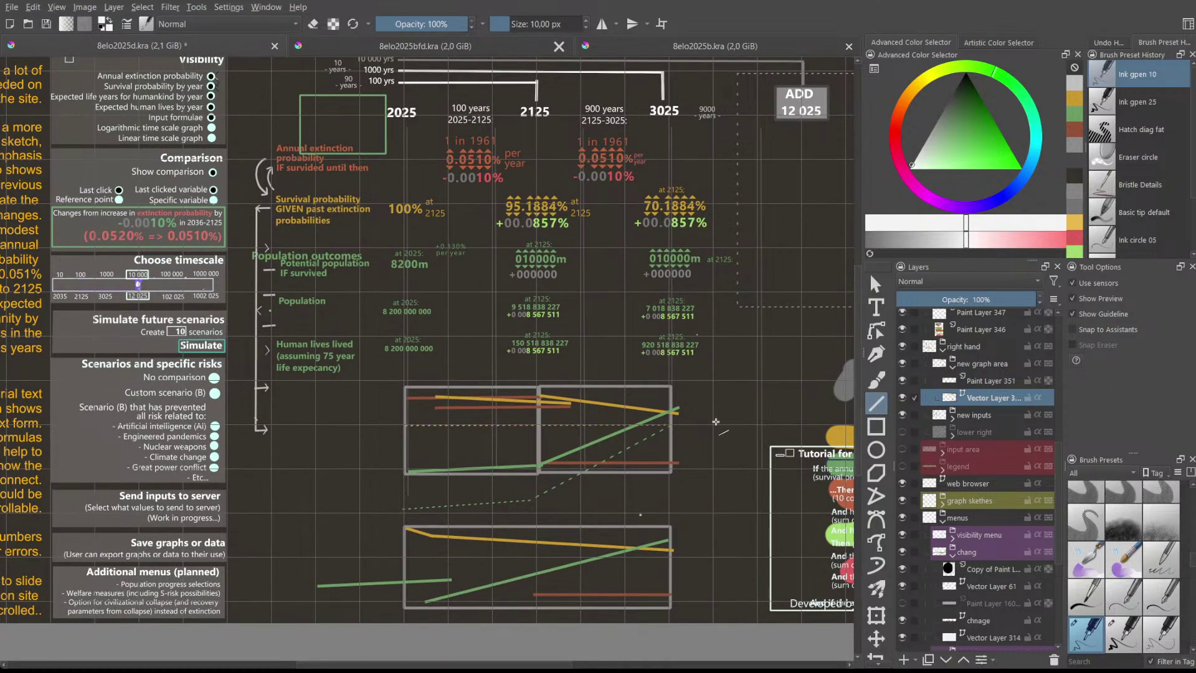
{"action": "scroll", "coordinate": [570, 520], "scroll_direction": "up", "scroll_amount": 1}
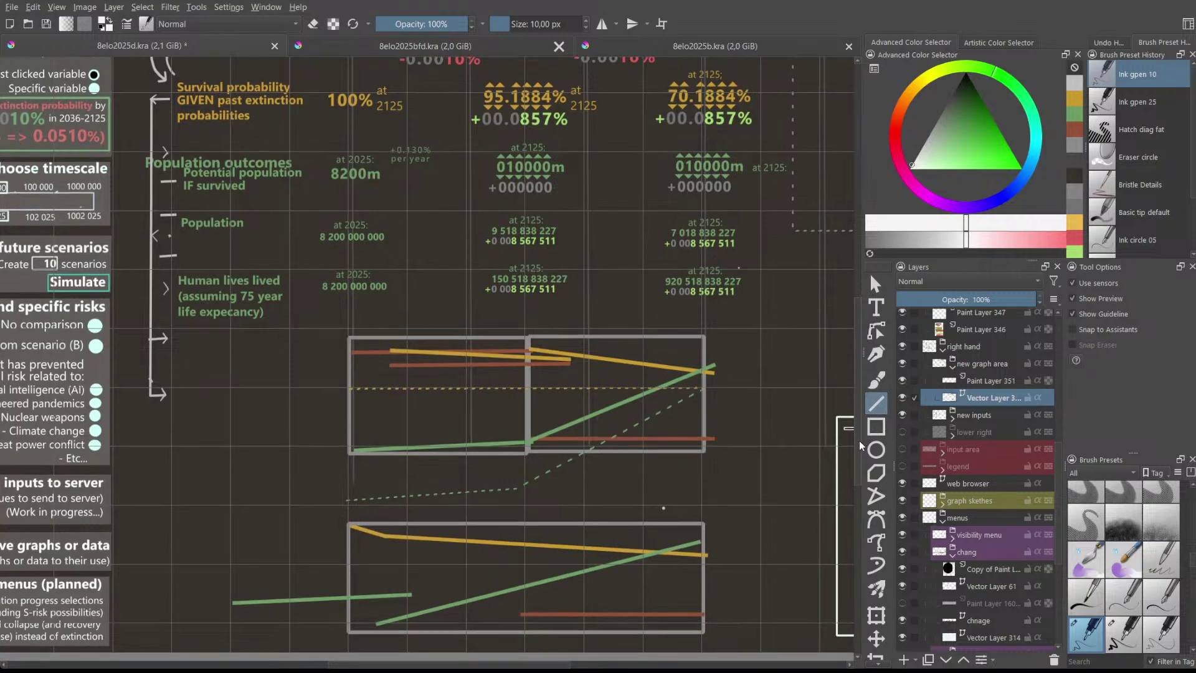
{"action": "scroll", "coordinate": [859, 438], "scroll_direction": "down", "scroll_amount": 2}
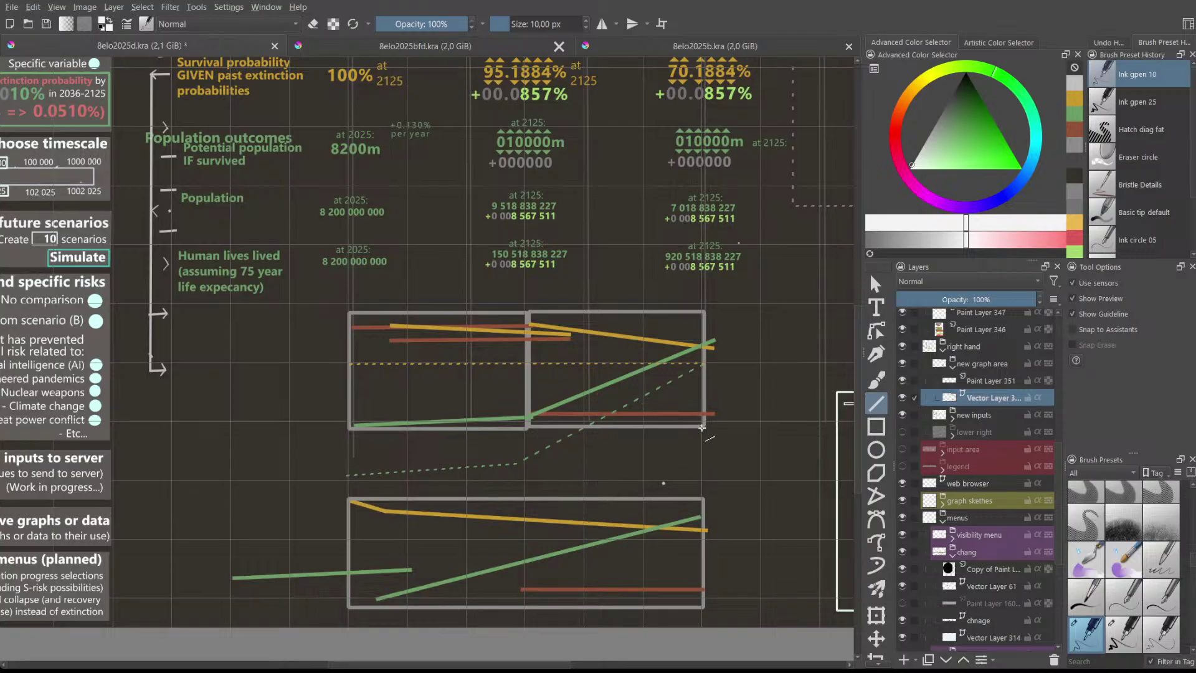
{"action": "left_click_drag", "start_coordinate": [526, 426], "coordinate": [385, 498]}
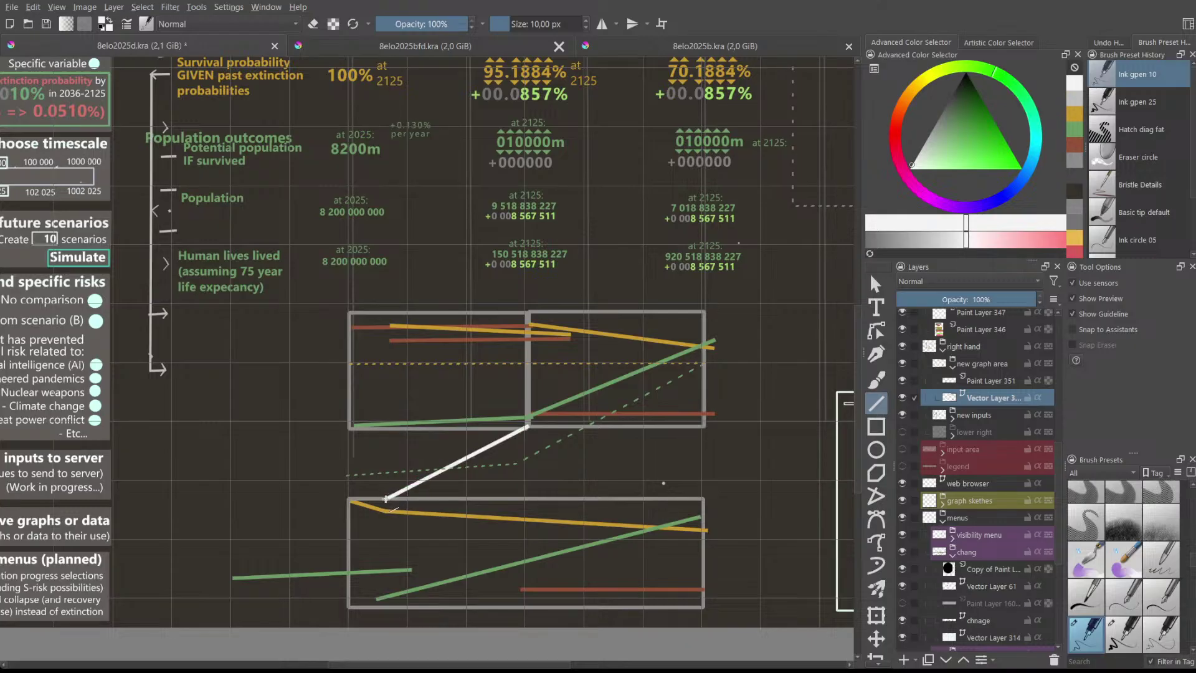
- Connect the main graph's outer bottom corners to the lower frame's top corners with two white vertical lines, redrawing the right one
{"action": "left_click_drag", "start_coordinate": [349, 428], "coordinate": [349, 502]}
{"action": "left_click_drag", "start_coordinate": [705, 428], "coordinate": [702, 504]}
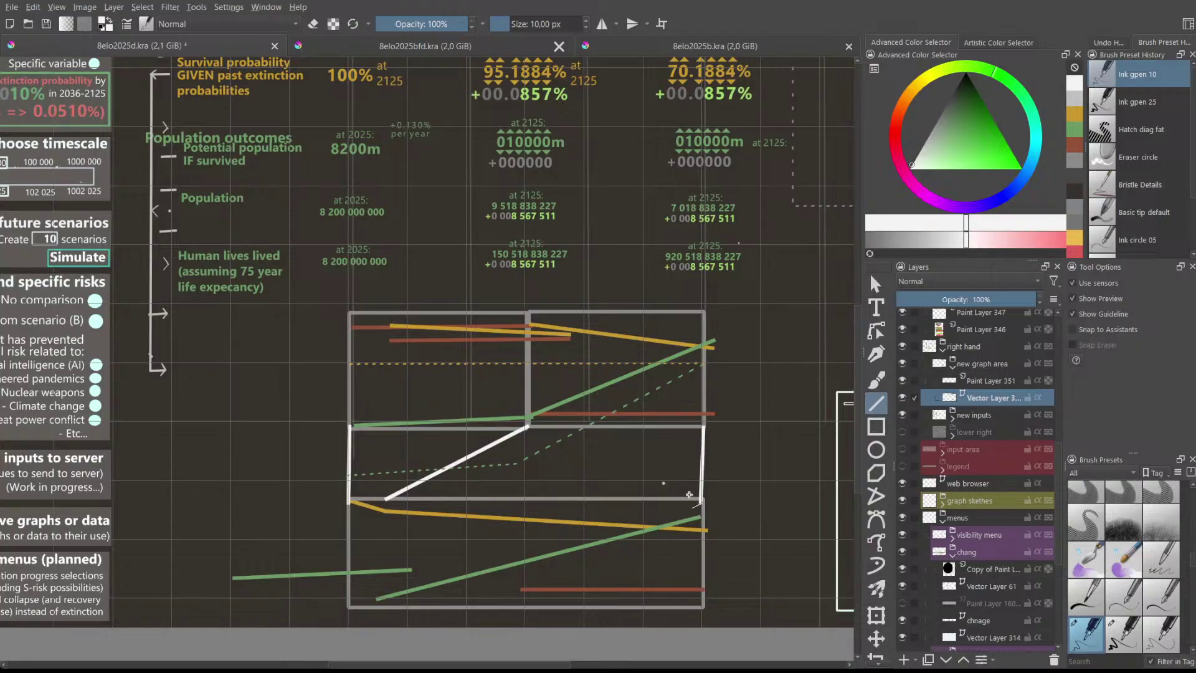
{"action": "key", "text": "ctrl+z"}
{"action": "left_click_drag", "start_coordinate": [703, 424], "coordinate": [702, 501]}
{"action": "scroll", "coordinate": [649, 457], "scroll_direction": "down", "scroll_amount": 3}
{"action": "scroll", "coordinate": [649, 457], "scroll_direction": "up", "scroll_amount": 2}
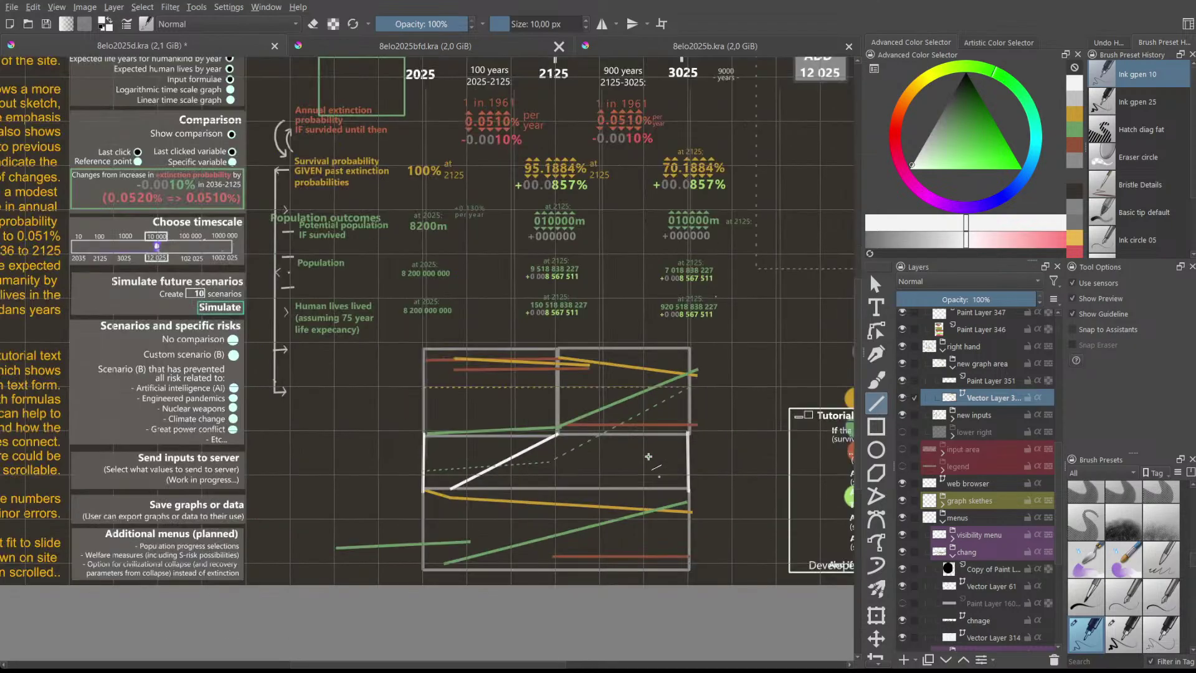
{"action": "scroll", "coordinate": [648, 457], "scroll_direction": "down", "scroll_amount": 2}
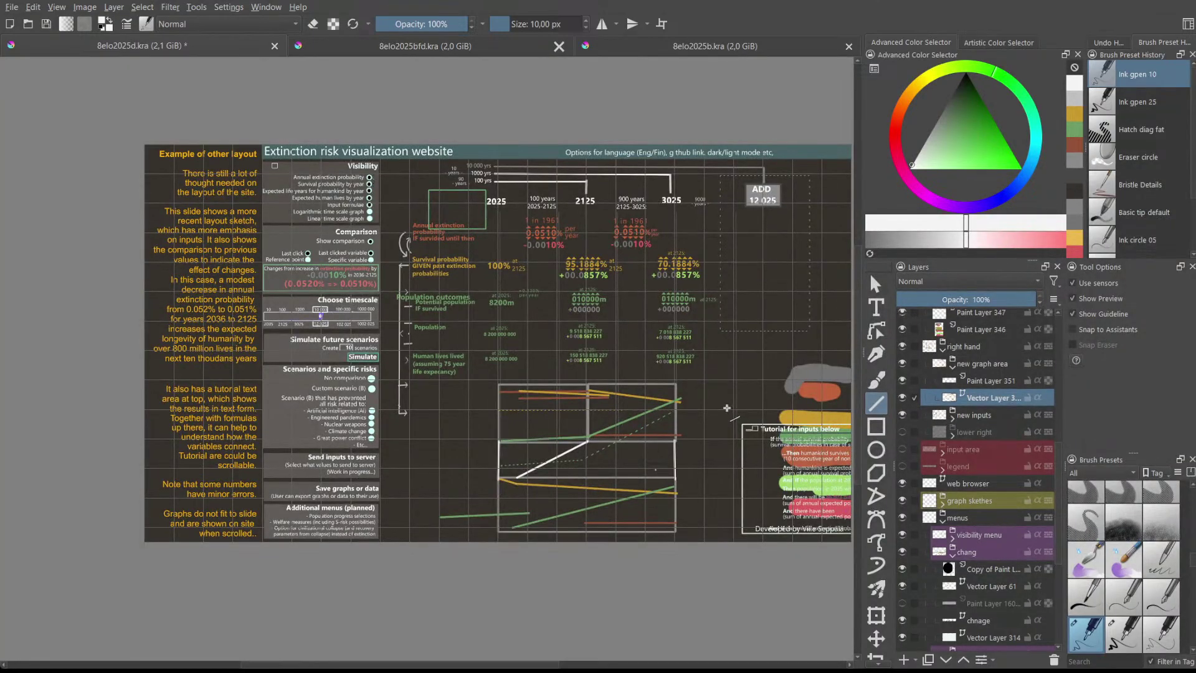
{"action": "scroll", "coordinate": [726, 408], "scroll_direction": "up", "scroll_amount": 2}
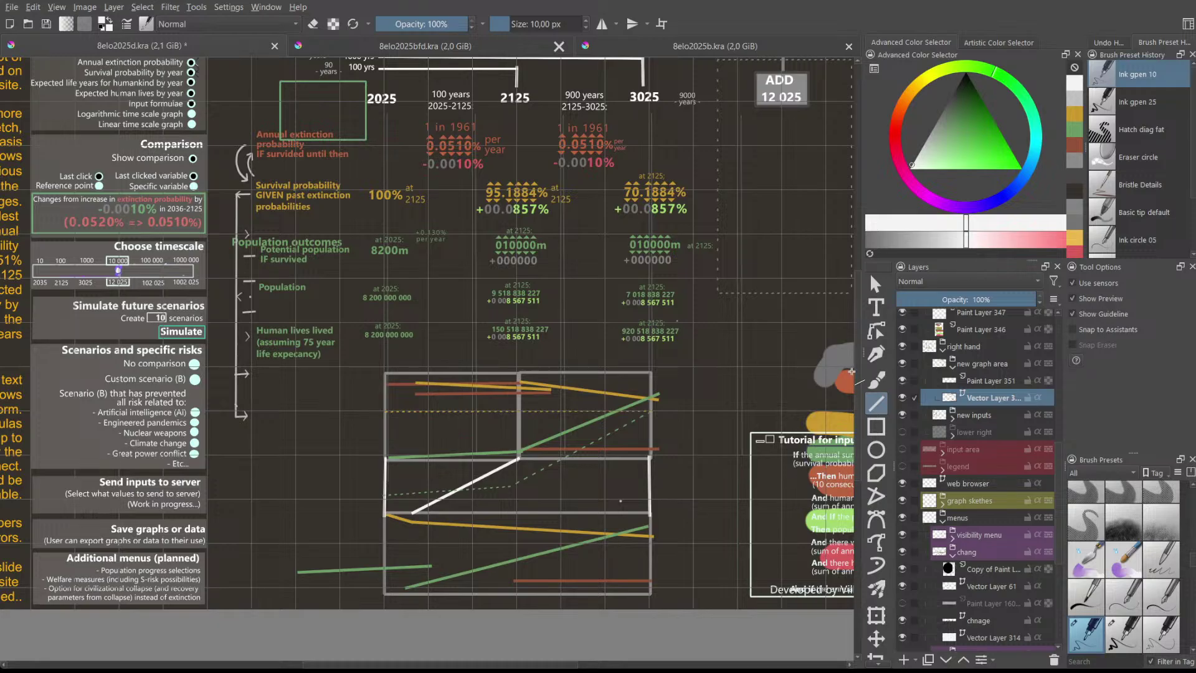
{"action": "scroll", "coordinate": [501, 483], "scroll_direction": "down", "scroll_amount": 1}
{"action": "scroll", "coordinate": [501, 484], "scroll_direction": "up", "scroll_amount": 1}
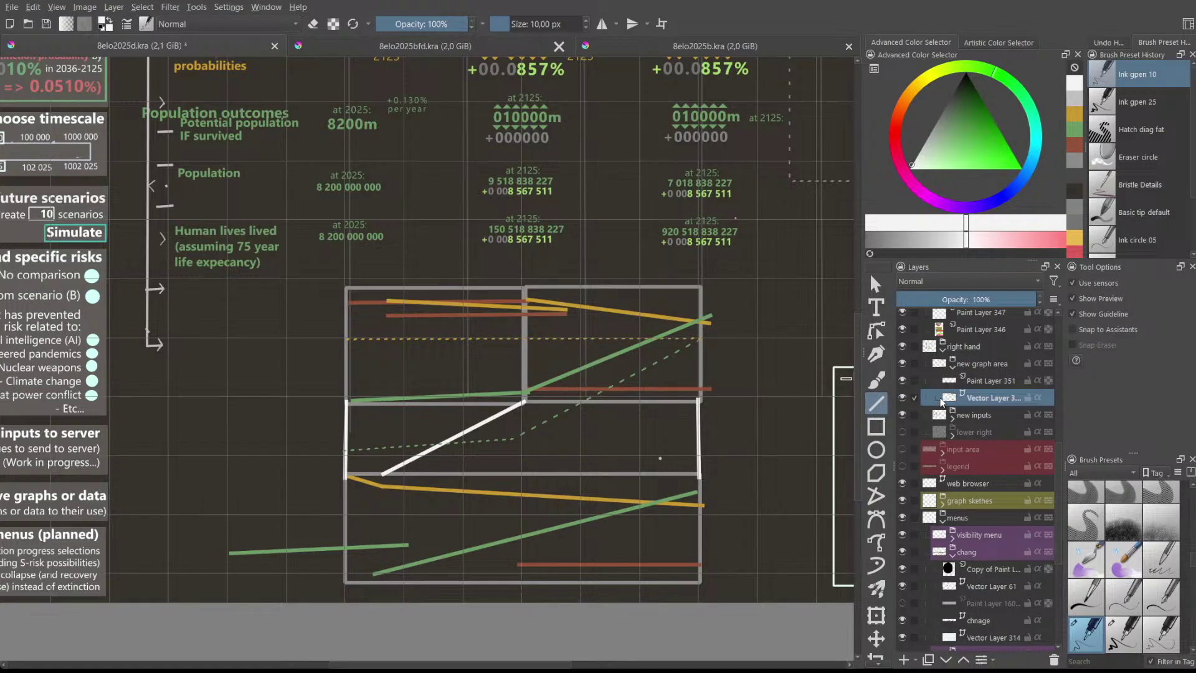
- Set the thickness of the white diagonal and the two white vertical connector lines between the graphs to 2 px
{"action": "left_click", "coordinate": [876, 284]}
{"action": "left_click", "coordinate": [699, 434]}
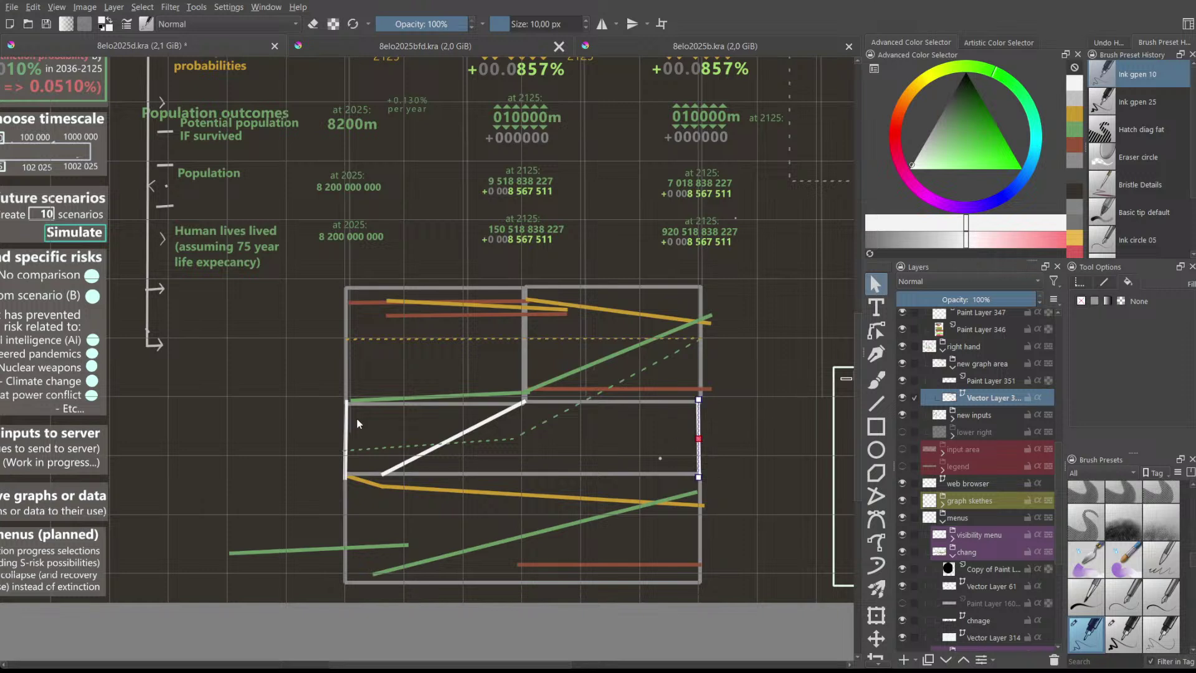
{"action": "left_click", "coordinate": [465, 432]}
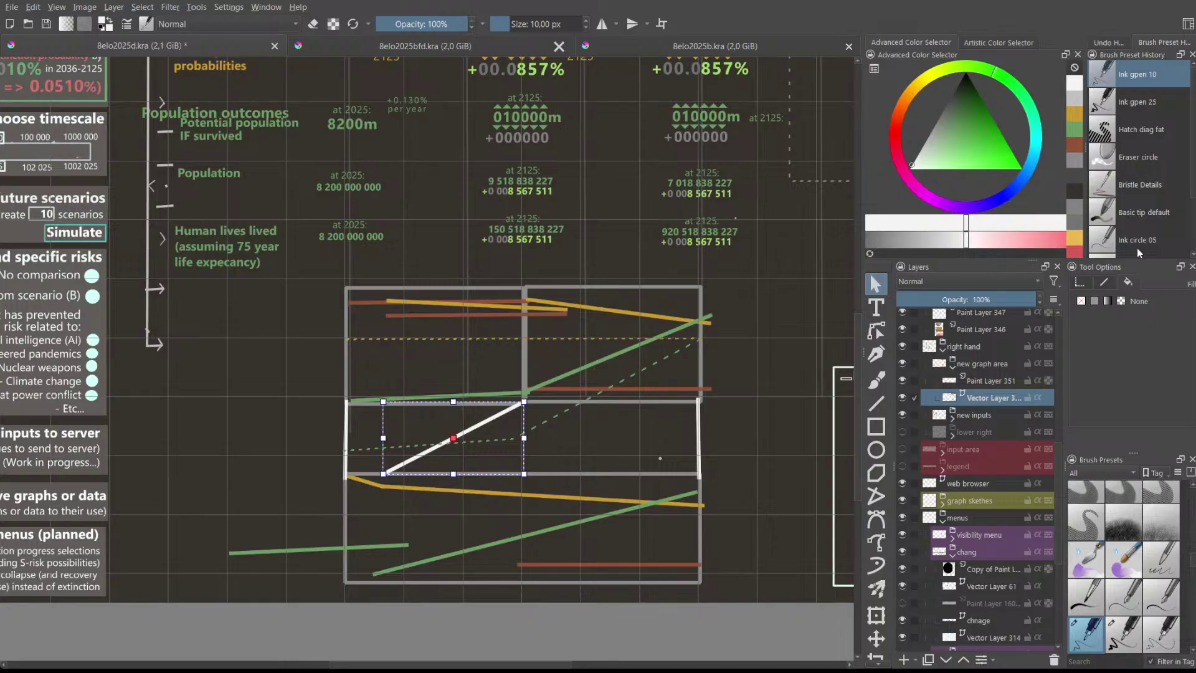
{"action": "left_click", "coordinate": [1103, 282]}
{"action": "left_click", "coordinate": [1171, 371]}
{"action": "left_click", "coordinate": [1171, 369]}
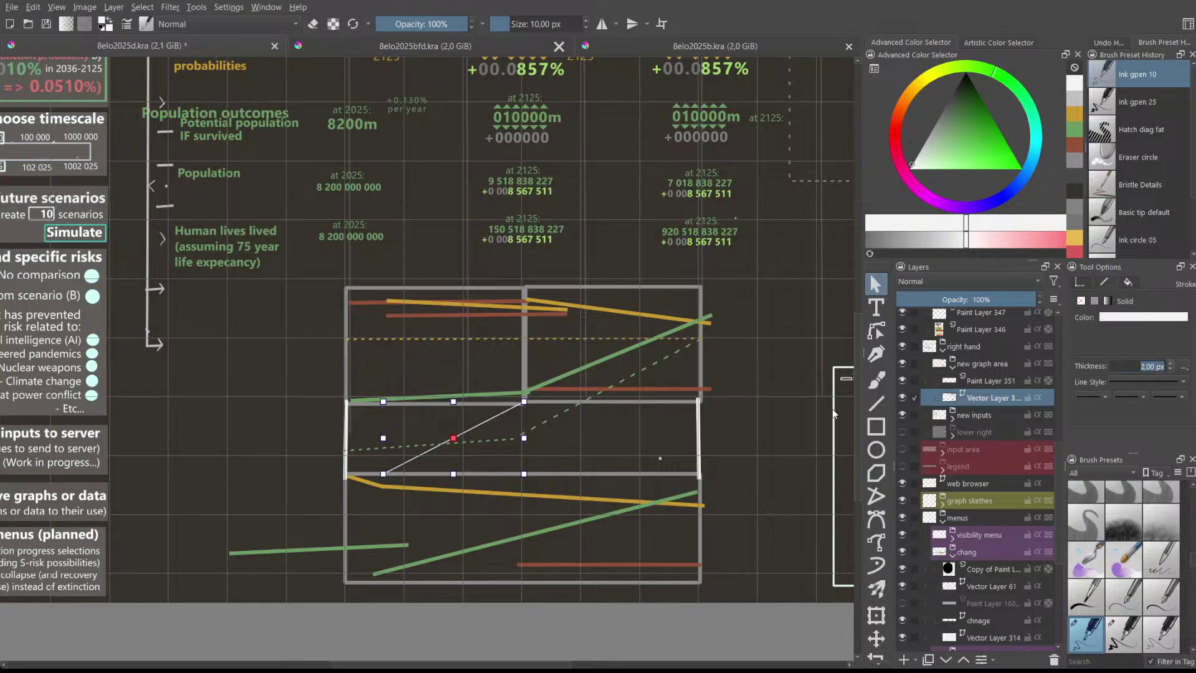
{"action": "left_click", "coordinate": [699, 433]}
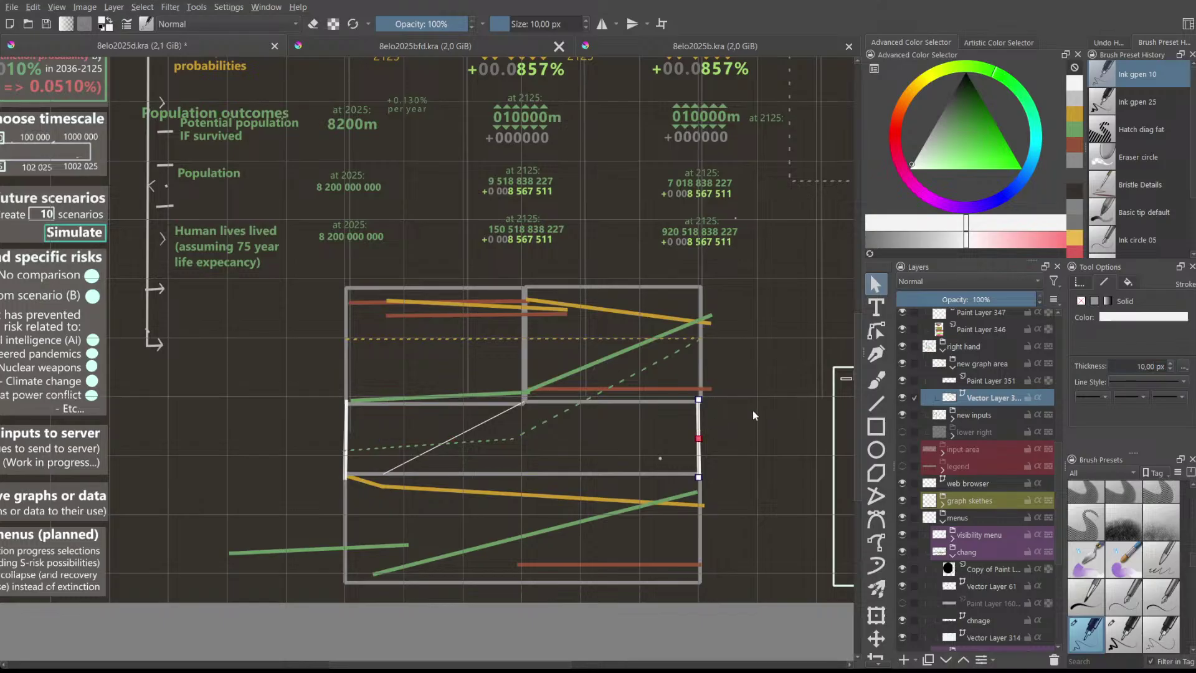
{"action": "left_click", "coordinate": [1171, 370]}
{"action": "left_click", "coordinate": [1172, 370]}
{"action": "left_click", "coordinate": [348, 429]}
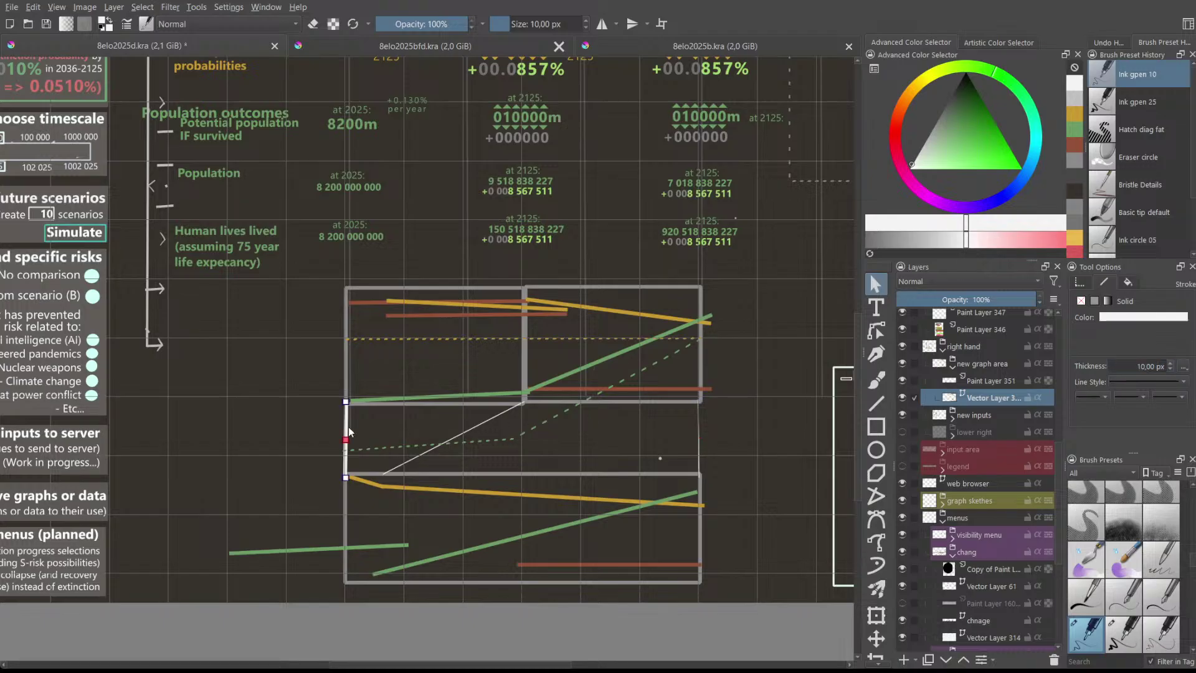
{"action": "left_click", "coordinate": [1167, 368]}
{"action": "left_click", "coordinate": [579, 454]}
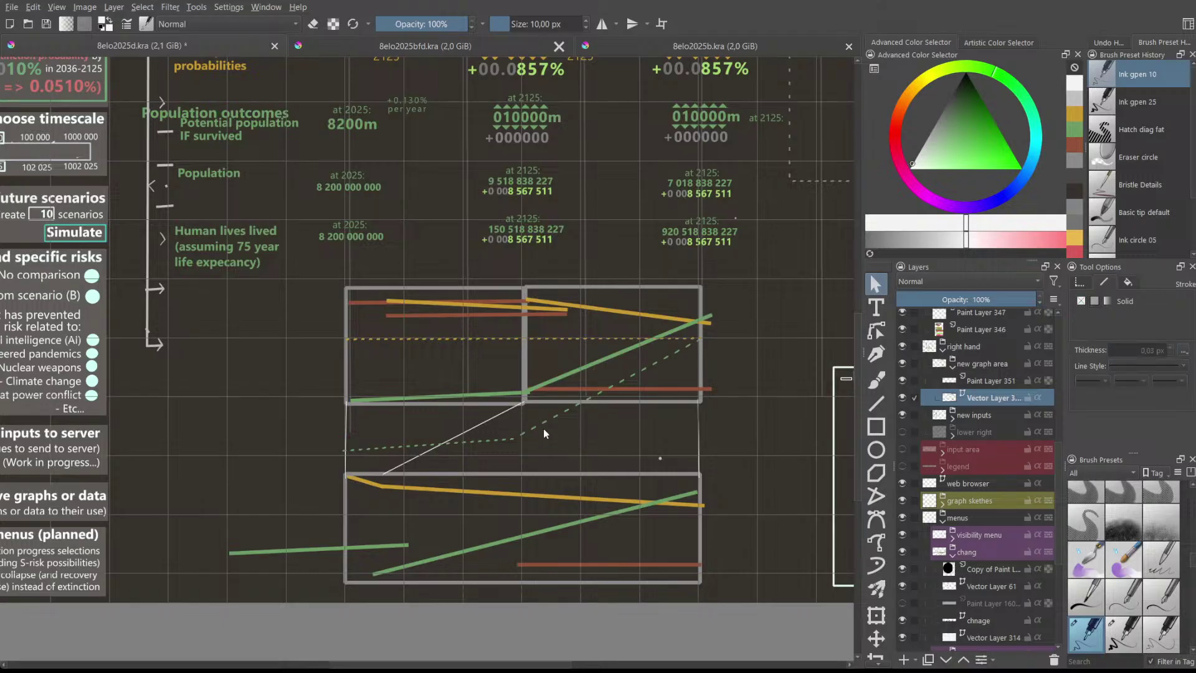
- Set the thickness of the white diagonal and both vertical connector lines to 5 px
{"action": "left_click", "coordinate": [469, 425]}
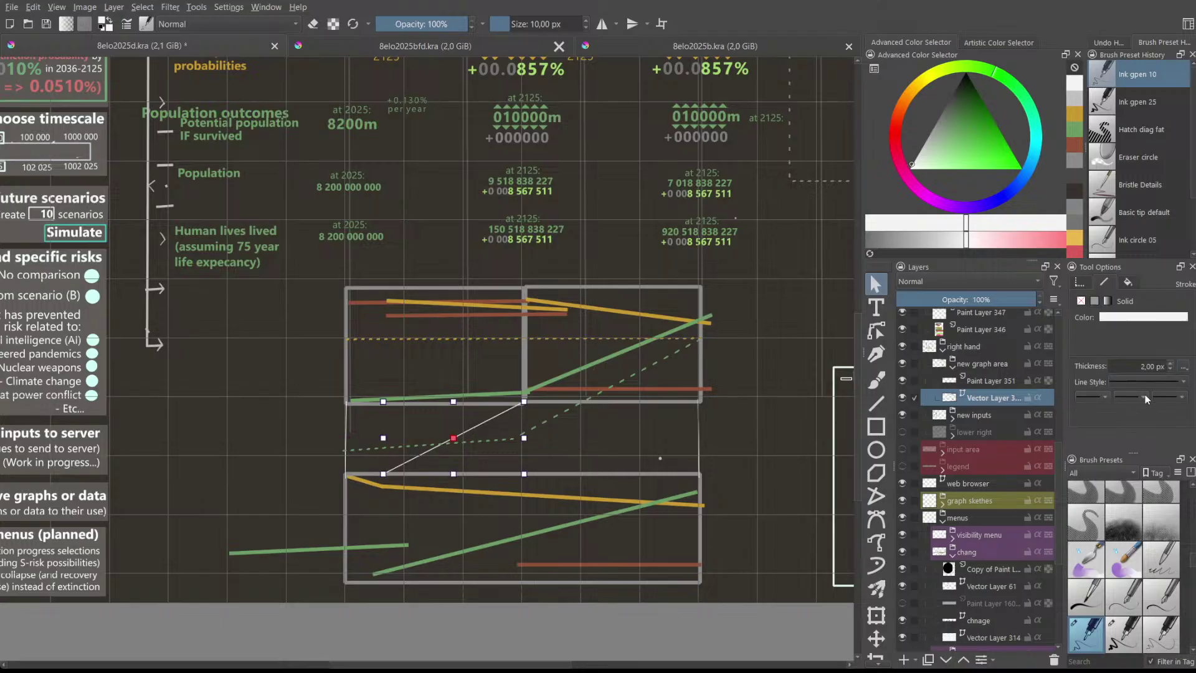
{"action": "left_click", "coordinate": [1171, 365]}
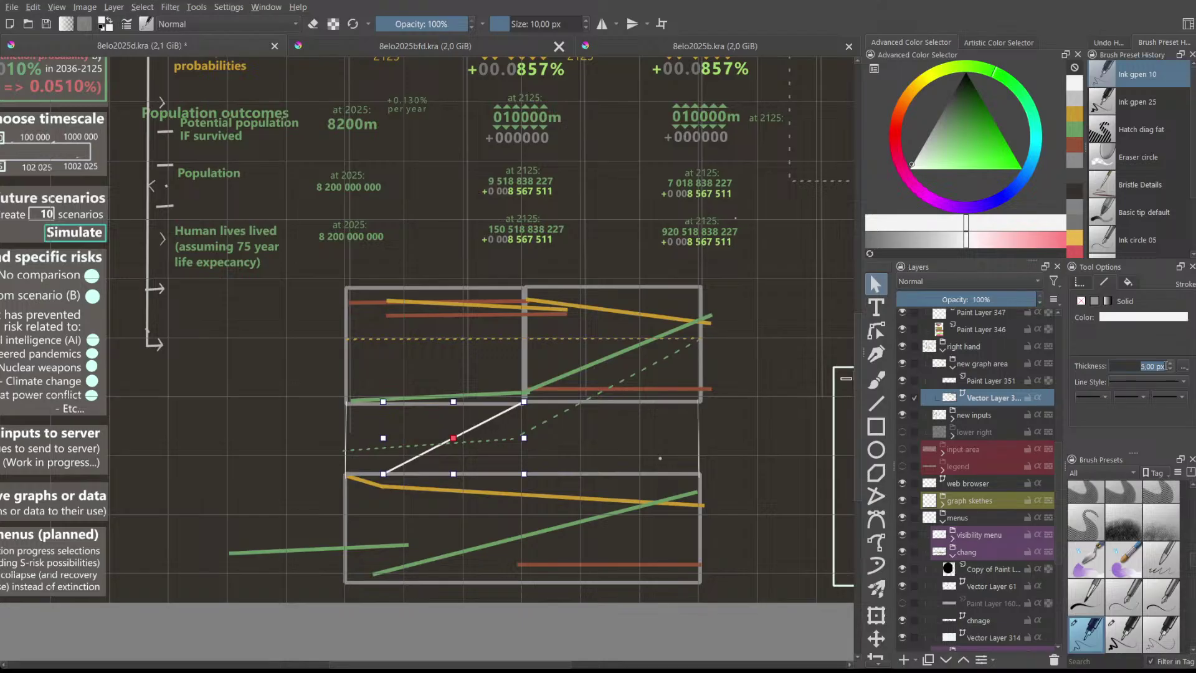
{"action": "left_click", "coordinate": [698, 434]}
{"action": "left_click", "coordinate": [1170, 363]}
{"action": "left_click", "coordinate": [345, 424]}
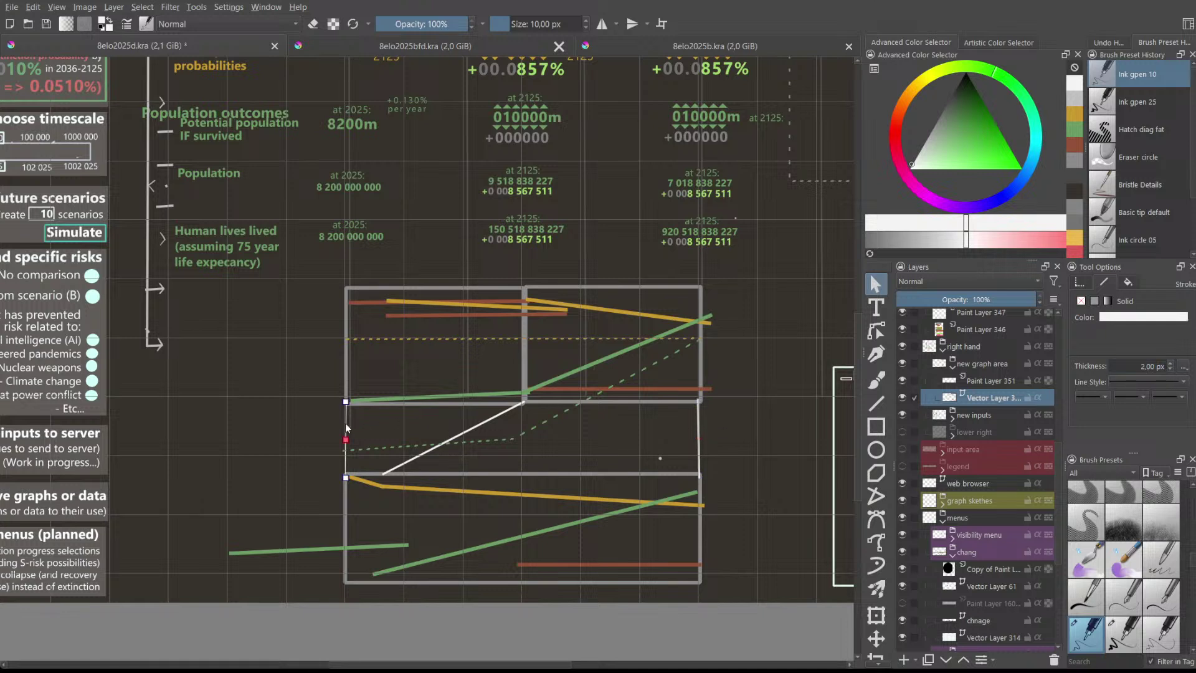
{"action": "left_click", "coordinate": [1170, 362]}
{"action": "left_click", "coordinate": [698, 442]}
{"action": "scroll", "coordinate": [531, 382], "scroll_direction": "up", "scroll_amount": 1}
{"action": "scroll", "coordinate": [530, 381], "scroll_direction": "down", "scroll_amount": 1}
- Duplicate the lower frame, align the copy with the original and narrow it to a slim section ending at the diagonal's foot
{"action": "left_click", "coordinate": [698, 539]}
{"action": "key", "text": "ctrl+v"}
{"action": "left_click", "coordinate": [683, 481]}
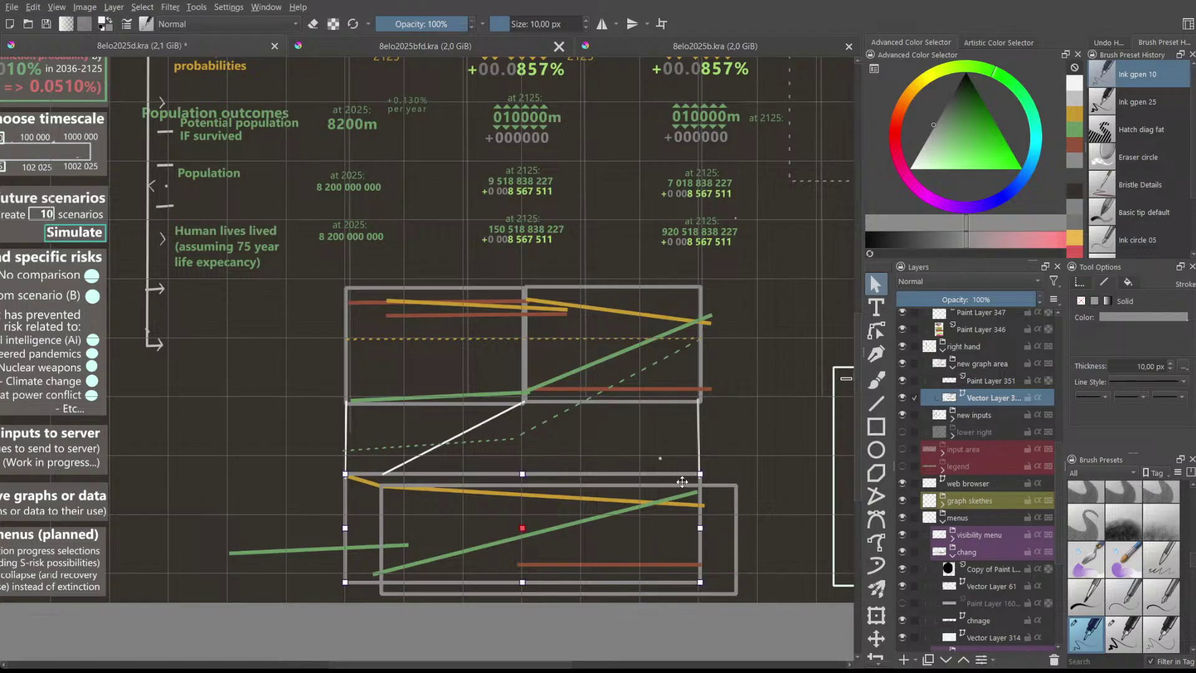
{"action": "left_click", "coordinate": [733, 489]}
{"action": "left_click_drag", "start_coordinate": [717, 485], "coordinate": [683, 475]}
{"action": "left_click_drag", "start_coordinate": [700, 528], "coordinate": [381, 511]}
{"action": "left_click", "coordinate": [305, 475]}
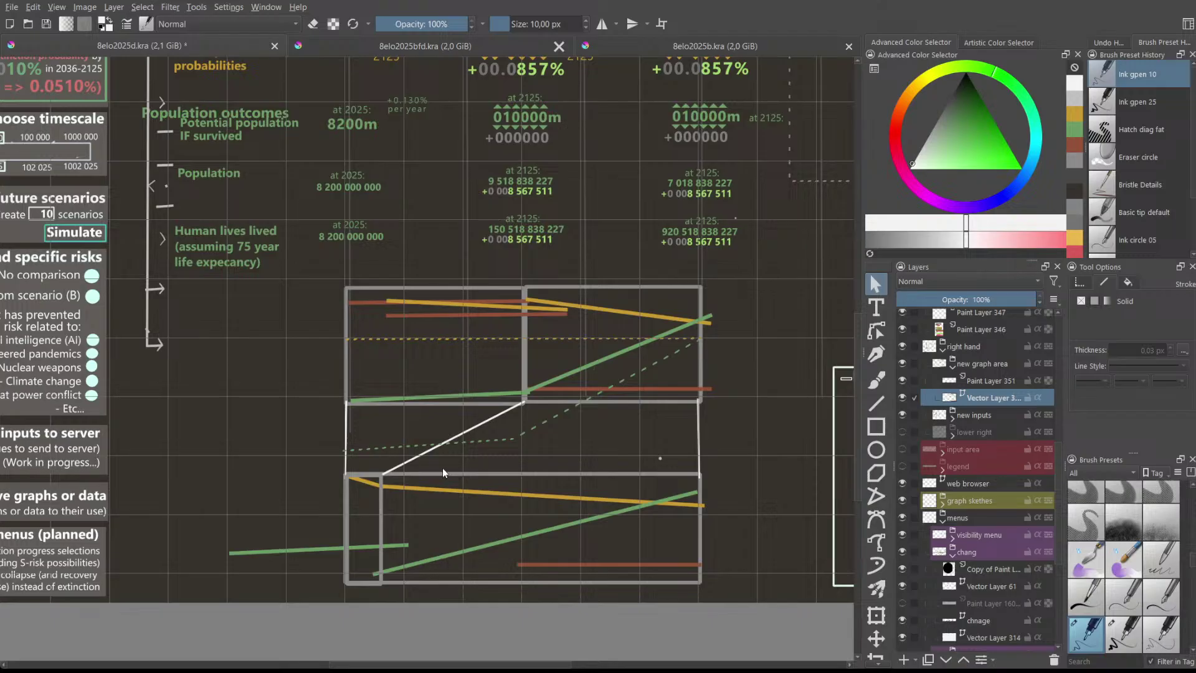
- Check the reworked graphs against the timeline header, year columns and surrounding layout
{"action": "scroll", "coordinate": [442, 468], "scroll_direction": "down", "scroll_amount": 2}
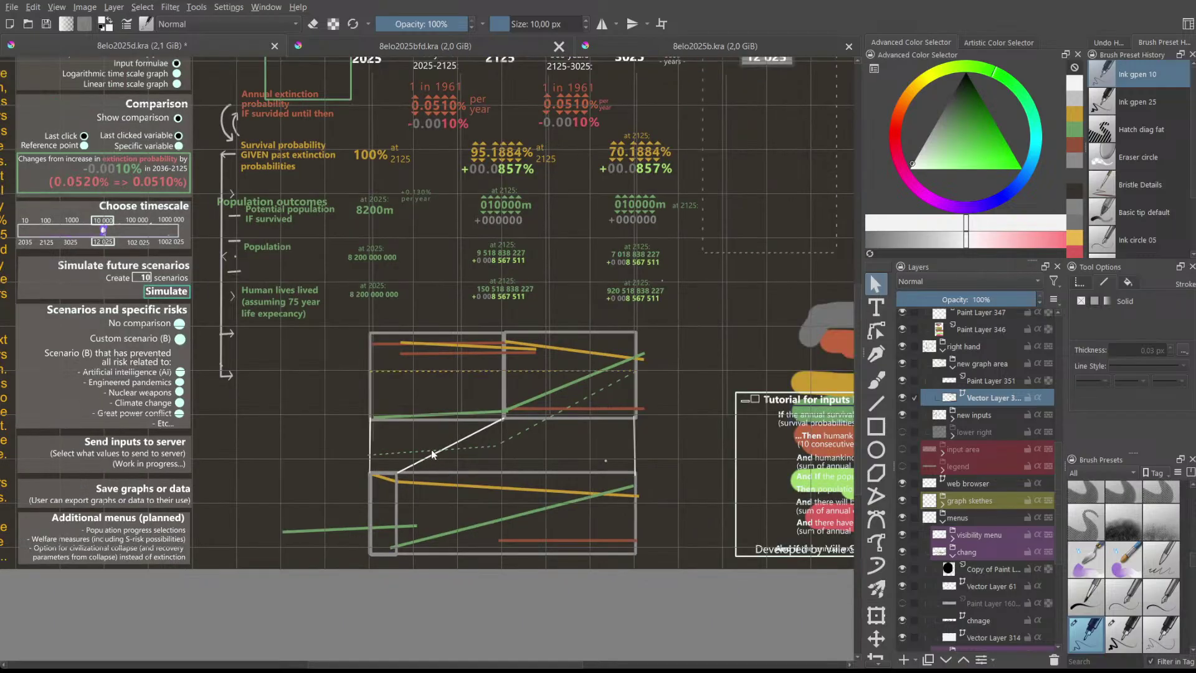
{"action": "scroll", "coordinate": [511, 427], "scroll_direction": "down", "scroll_amount": 2}
{"action": "scroll", "coordinate": [614, 409], "scroll_direction": "up", "scroll_amount": 2}
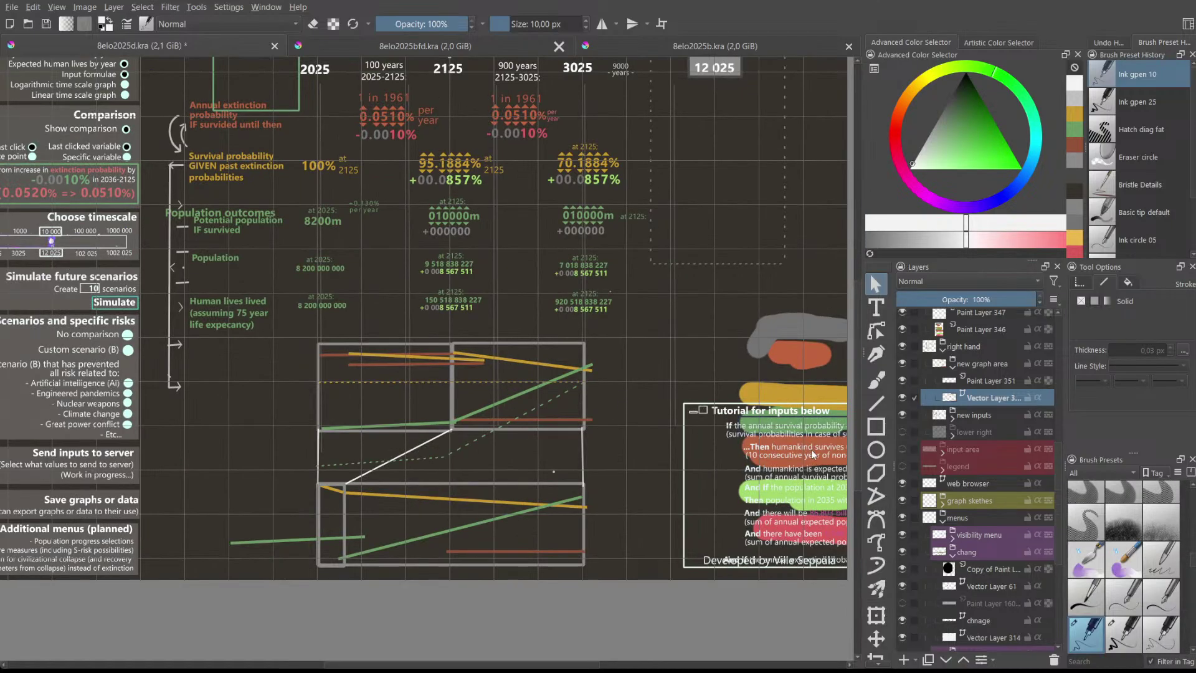
{"action": "left_click_drag", "start_coordinate": [855, 450], "coordinate": [853, 402]}
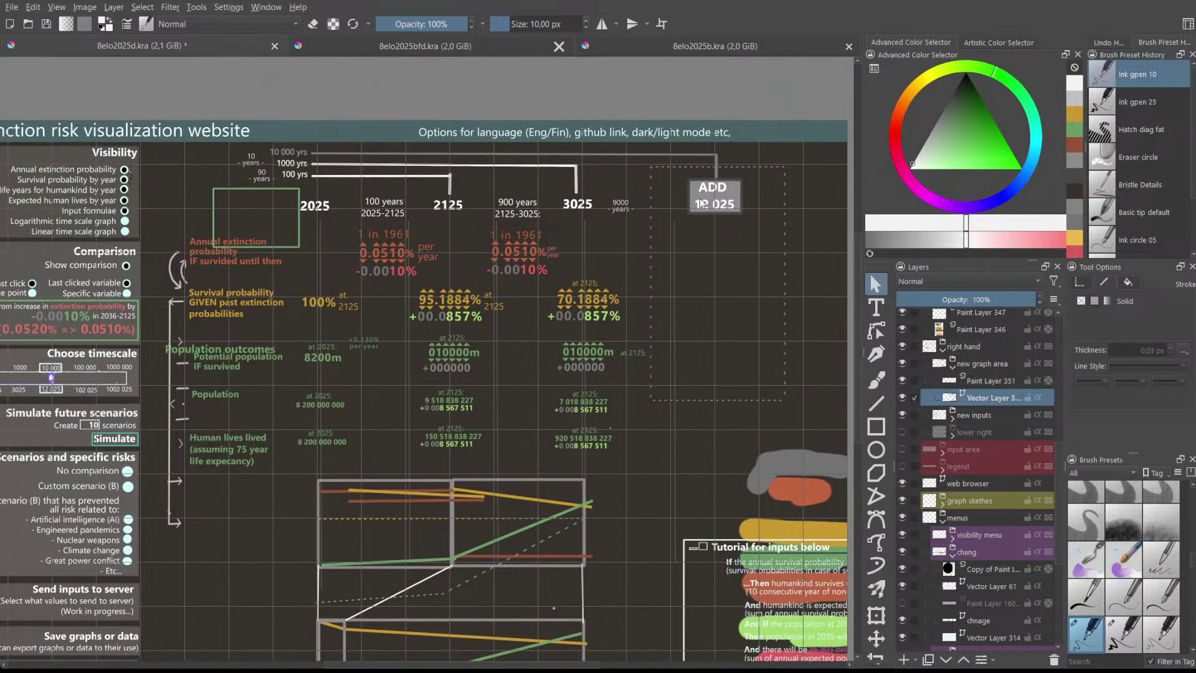
{"action": "scroll", "coordinate": [735, 367], "scroll_direction": "down", "scroll_amount": 2}
{"action": "scroll", "coordinate": [735, 372], "scroll_direction": "up", "scroll_amount": 2}
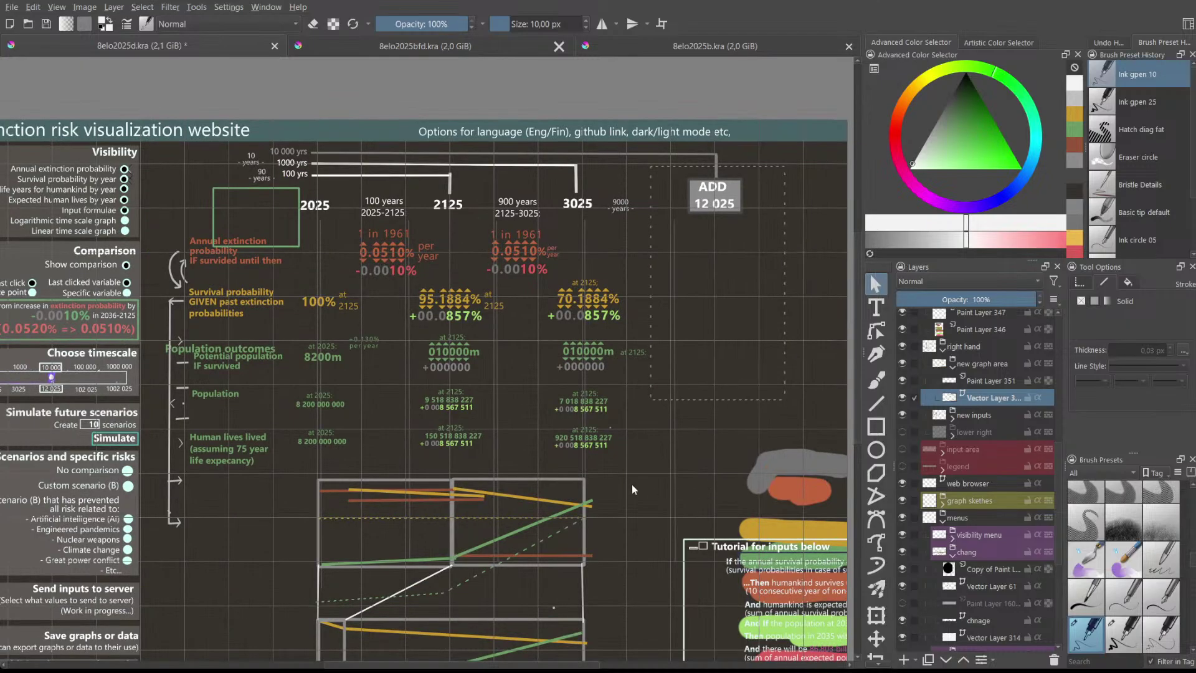
{"action": "scroll", "coordinate": [635, 484], "scroll_direction": "down", "scroll_amount": 2}
{"action": "scroll", "coordinate": [622, 480], "scroll_direction": "up", "scroll_amount": 2}
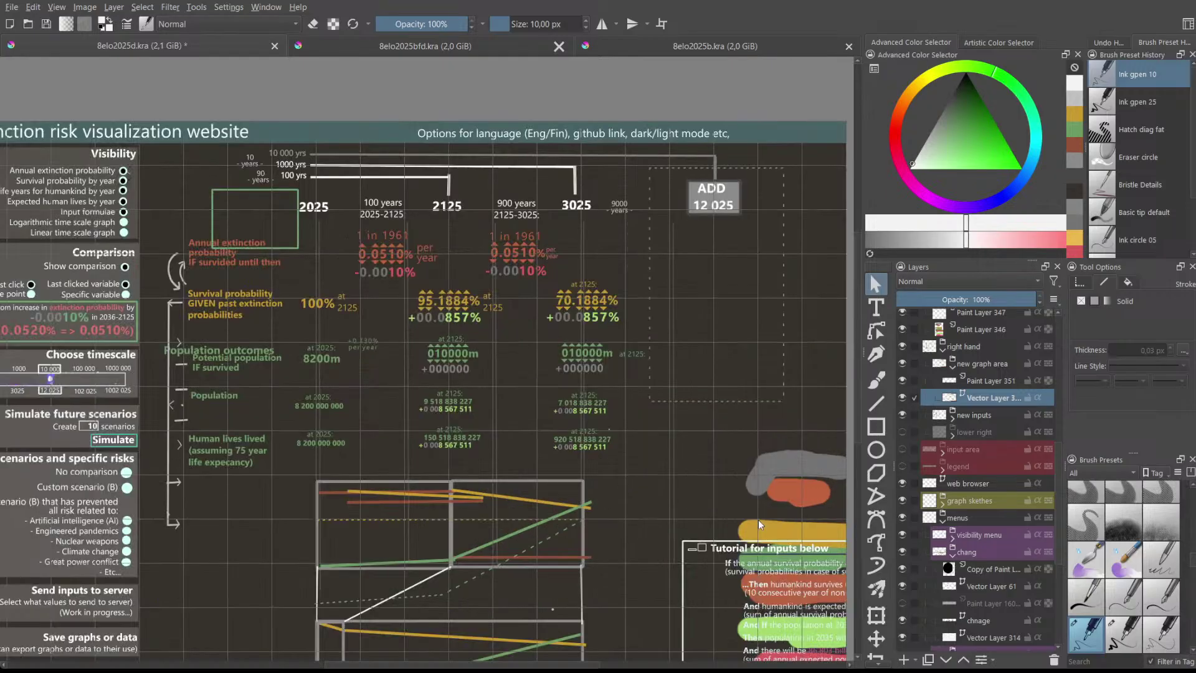
{"action": "scroll", "coordinate": [849, 434], "scroll_direction": "down", "scroll_amount": 3}
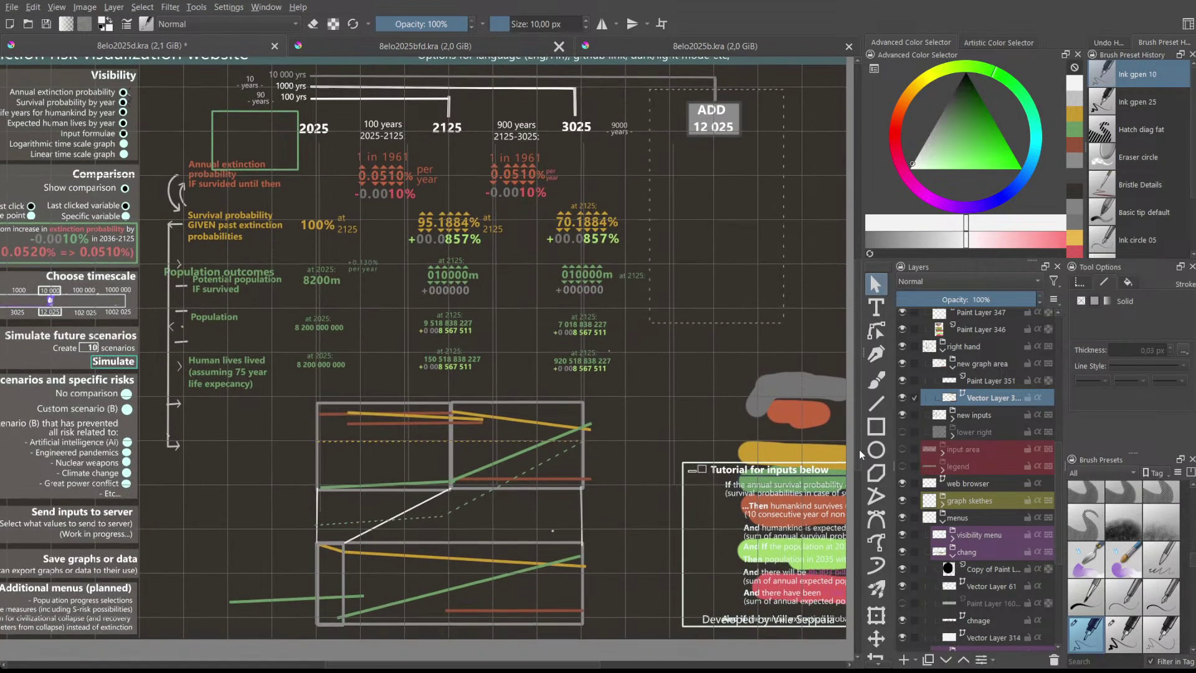
- Prepare Paint Layer 351 for grey dashed rectangles with the Hatch diag fat brush, undoing a trial rectangle
{"action": "left_click", "coordinate": [985, 380]}
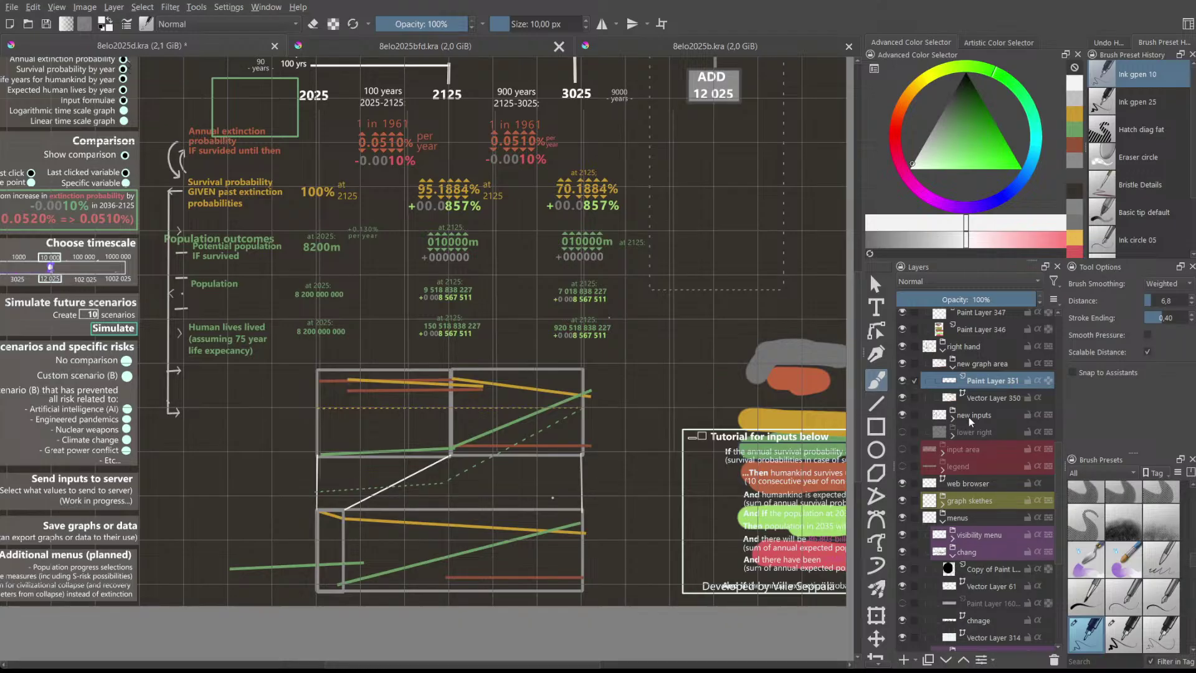
{"action": "left_click", "coordinate": [877, 426]}
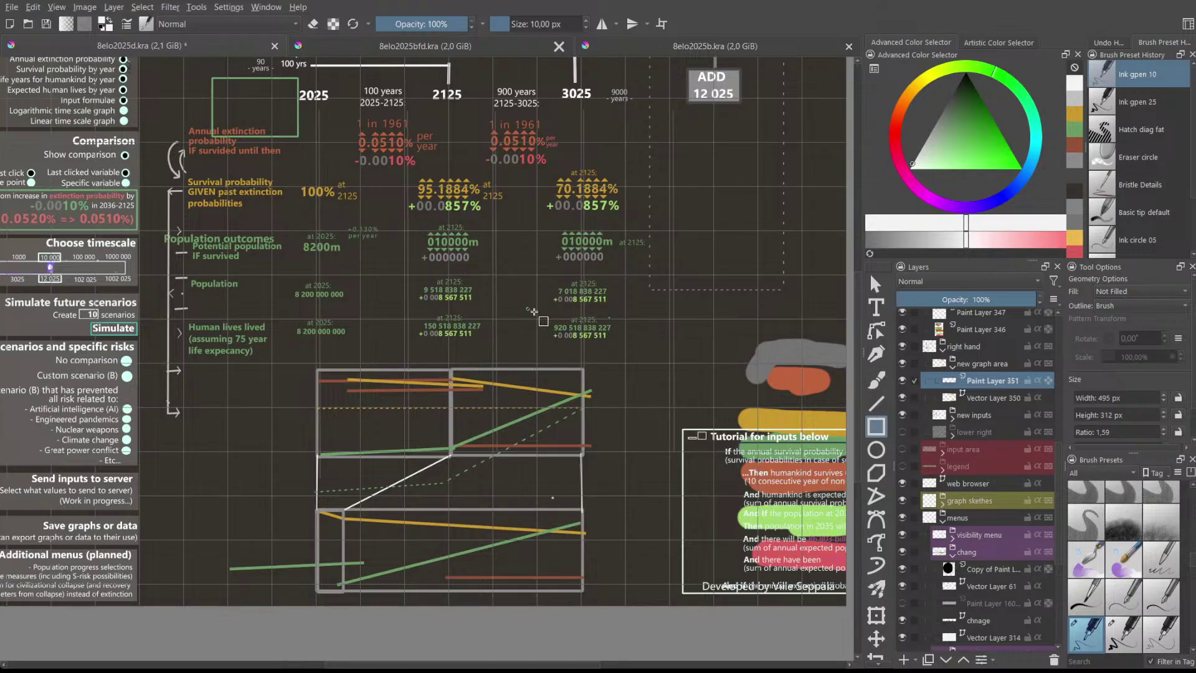
{"action": "left_click", "coordinate": [1149, 129]}
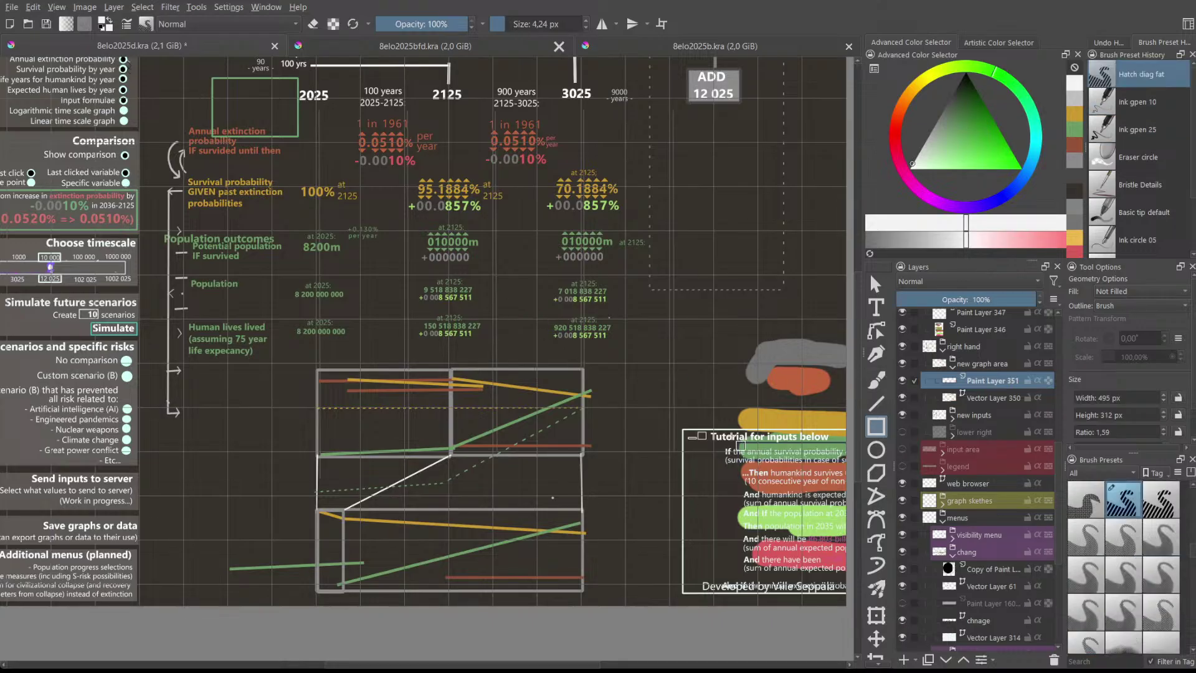
{"action": "left_click_drag", "start_coordinate": [609, 386], "coordinate": [711, 420]}
{"action": "key", "text": "ctrl+z"}
{"action": "left_click", "coordinate": [940, 117]}
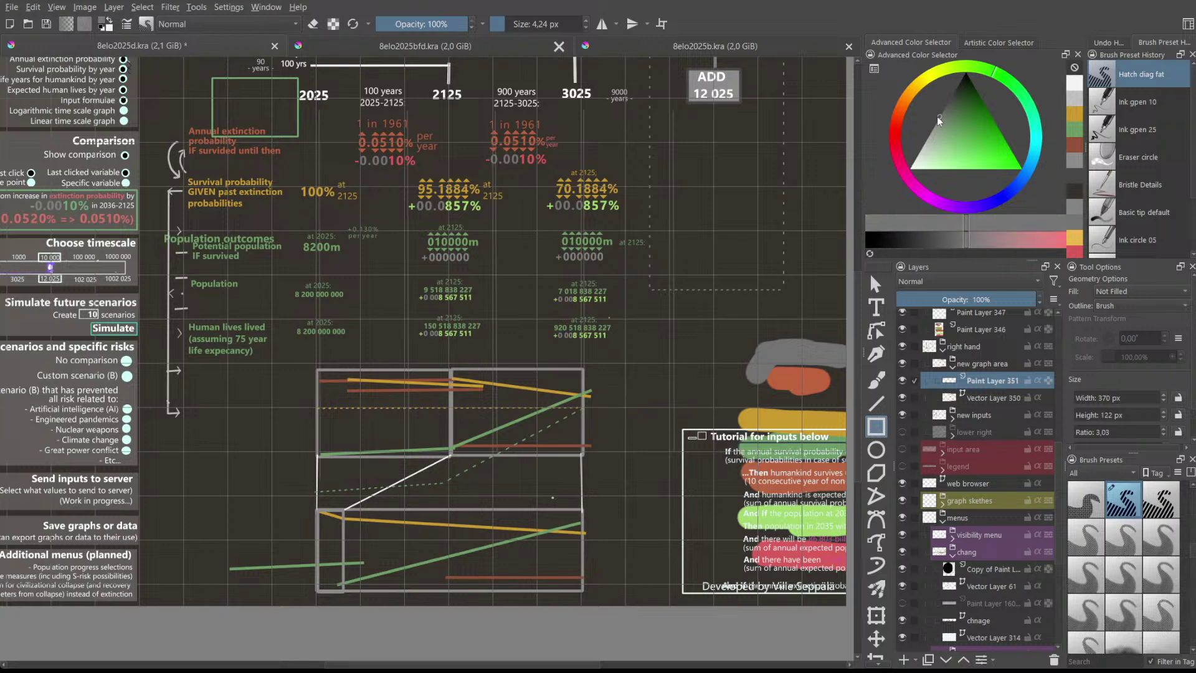
- Try thin dashed rectangles extending the main graph and the lower frame rightward, about 480 × 296 px and 474 × 298 px
{"action": "left_click_drag", "start_coordinate": [583, 370], "coordinate": [711, 451]}
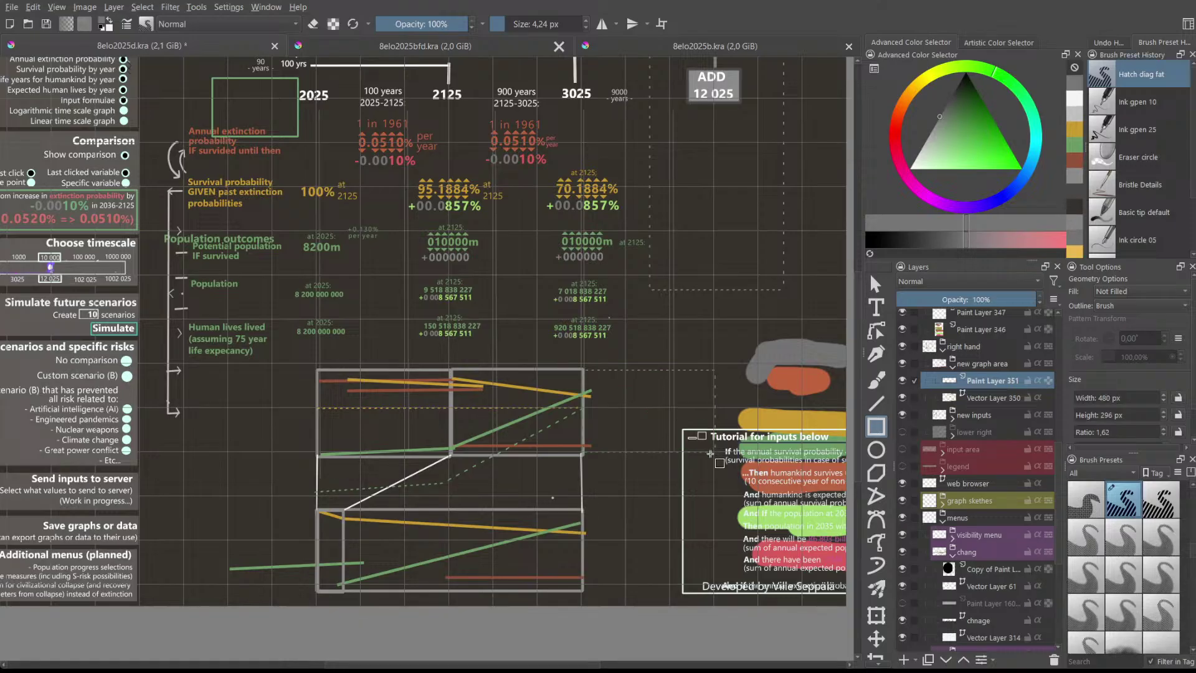
{"action": "scroll", "coordinate": [697, 411], "scroll_direction": "down", "scroll_amount": 2}
{"action": "scroll", "coordinate": [655, 444], "scroll_direction": "up", "scroll_amount": 1}
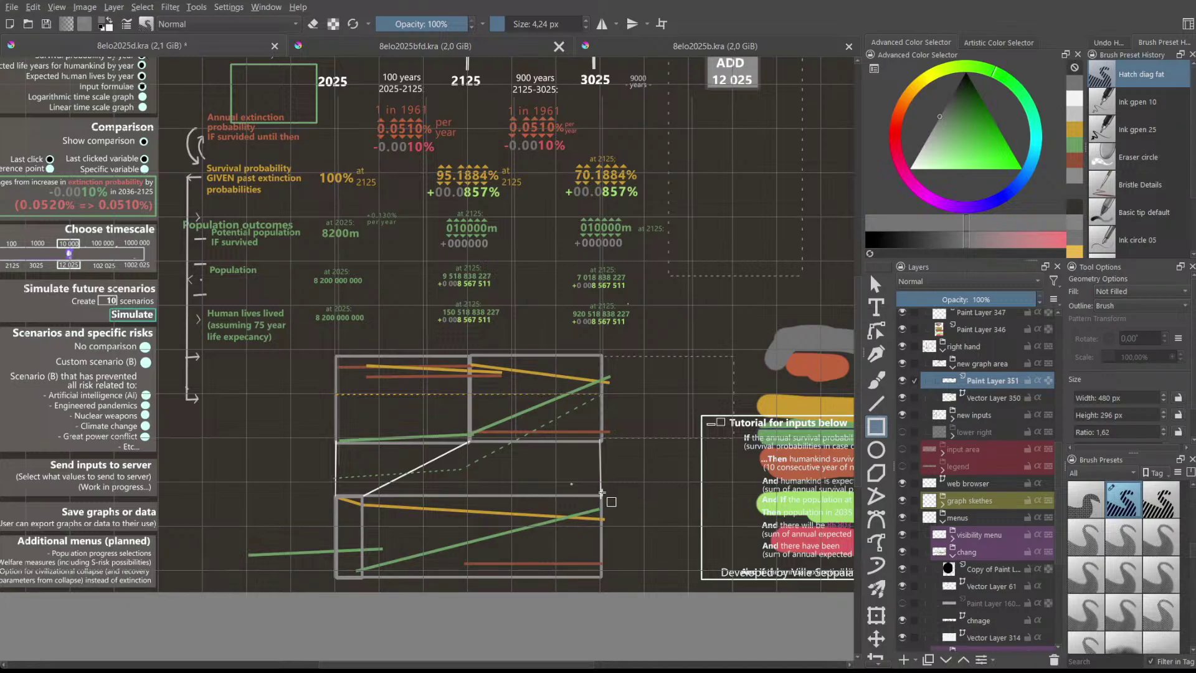
{"action": "left_click_drag", "start_coordinate": [602, 495], "coordinate": [732, 576]}
{"action": "scroll", "coordinate": [727, 408], "scroll_direction": "up", "scroll_amount": 2}
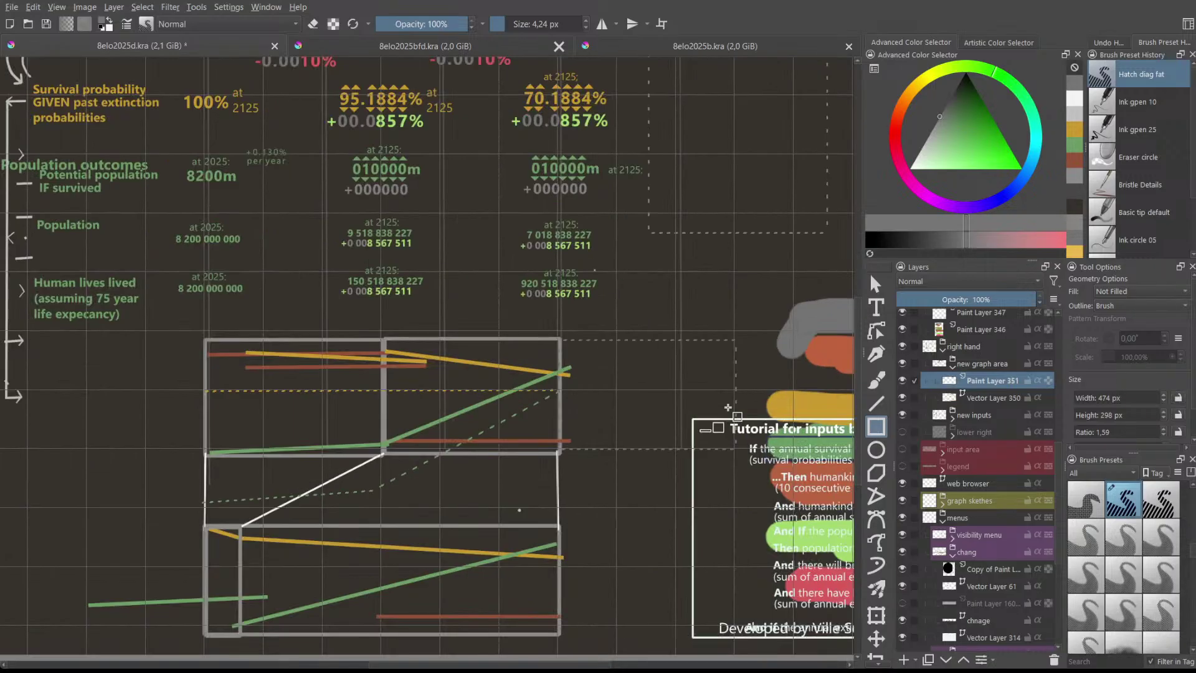
- Draw dashed rectangles with a 7.24 px brush extending the main graph and lower frame rightward, the lower one about 465 × 300 px
{"action": "left_click", "coordinate": [588, 20]}
{"action": "left_click", "coordinate": [588, 21]}
{"action": "mouse_move", "coordinate": [559, 338]}
{"action": "left_mouse_down"}
{"action": "mouse_move", "coordinate": [722, 373]}
{"action": "mouse_move", "coordinate": [734, 449]}
{"action": "left_mouse_up"}
{"action": "left_click_drag", "start_coordinate": [560, 525], "coordinate": [732, 635]}
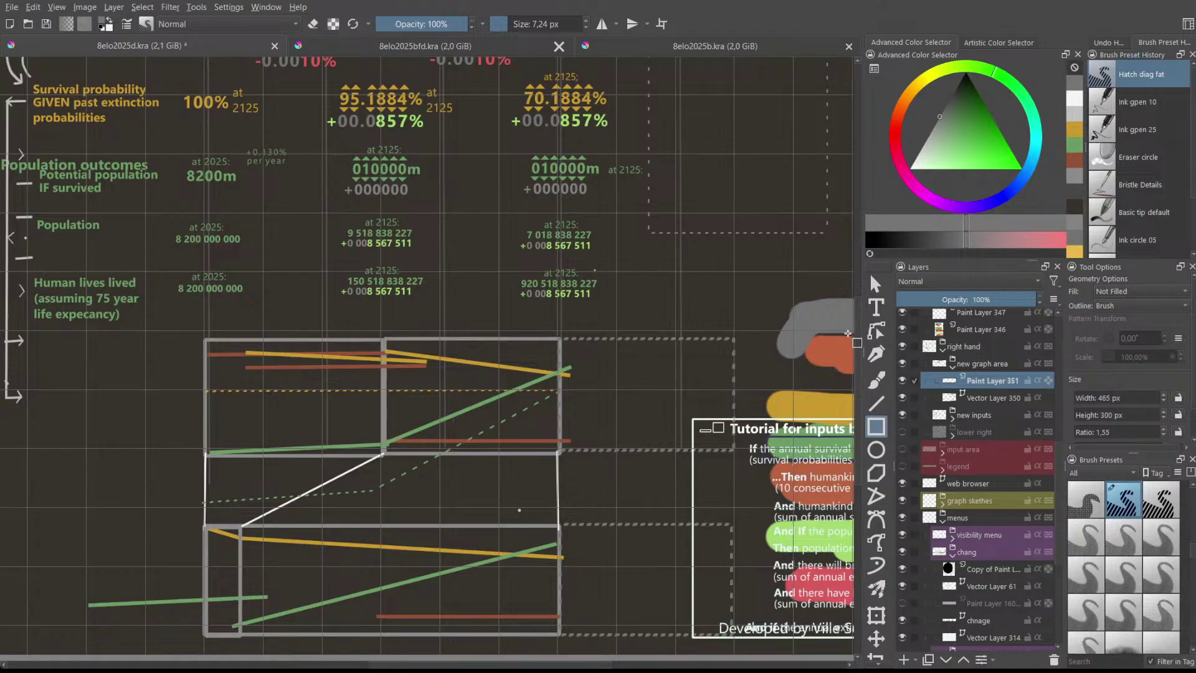
- Draw a dashed rectangle about 494 × 1058 px around the ADD 12 025 column, reaching below the human lives row
{"action": "scroll", "coordinate": [843, 347], "scroll_direction": "up", "scroll_amount": 3}
{"action": "scroll", "coordinate": [837, 344], "scroll_direction": "down", "scroll_amount": 4}
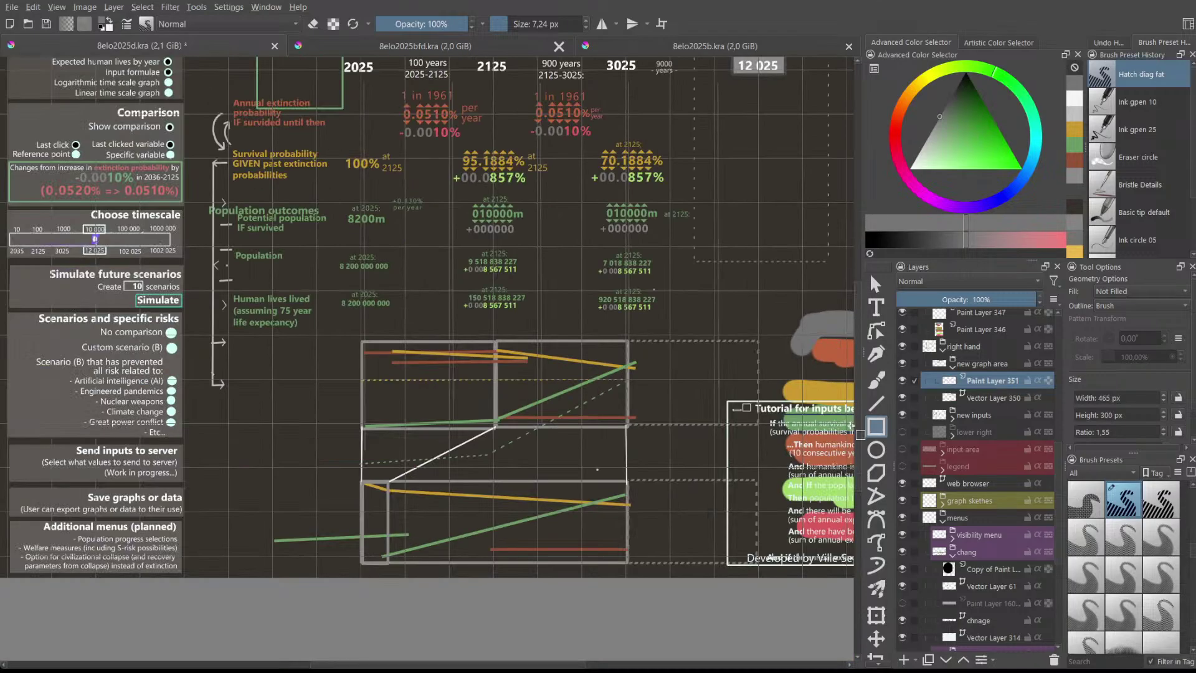
{"action": "left_click_drag", "start_coordinate": [856, 447], "coordinate": [857, 415]}
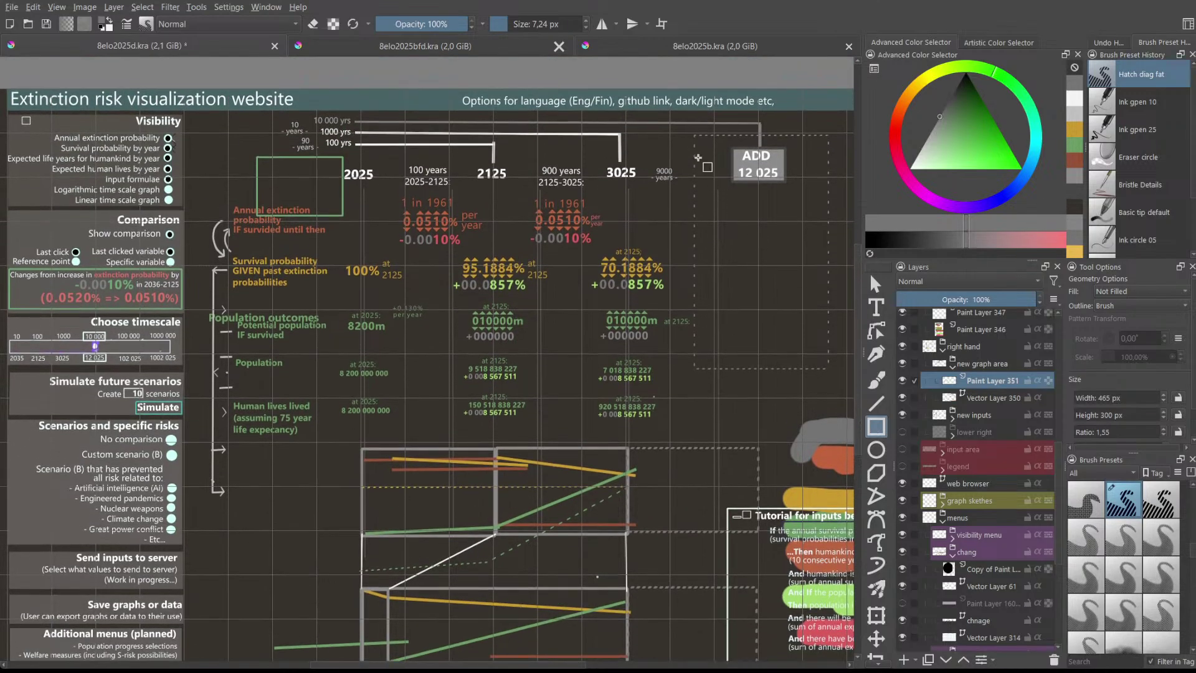
{"action": "left_click_drag", "start_coordinate": [692, 133], "coordinate": [828, 425]}
- Examine how the dashed graph extensions and the dashed 12 025 column fit with the two graphs
{"action": "scroll", "coordinate": [800, 434], "scroll_direction": "down", "scroll_amount": 2}
{"action": "scroll", "coordinate": [799, 434], "scroll_direction": "up", "scroll_amount": 2}
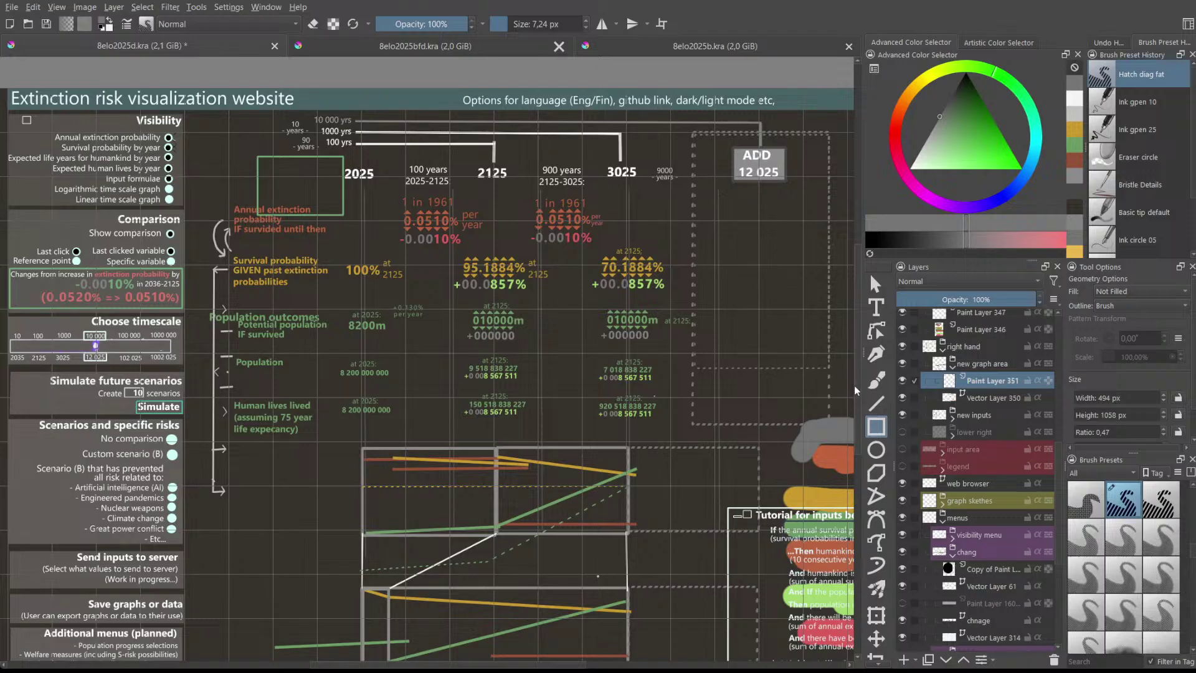
{"action": "scroll", "coordinate": [855, 385], "scroll_direction": "down", "scroll_amount": 1}
{"action": "scroll", "coordinate": [858, 393], "scroll_direction": "down", "scroll_amount": 2}
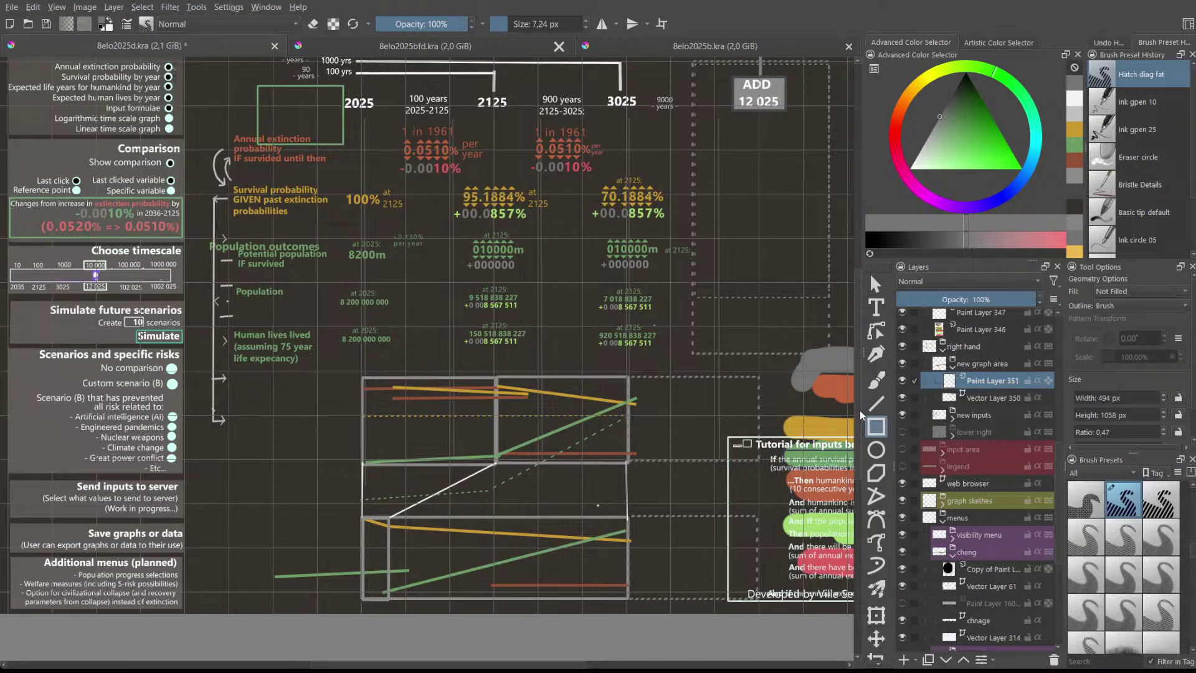
{"action": "scroll", "coordinate": [859, 410], "scroll_direction": "up", "scroll_amount": 1}
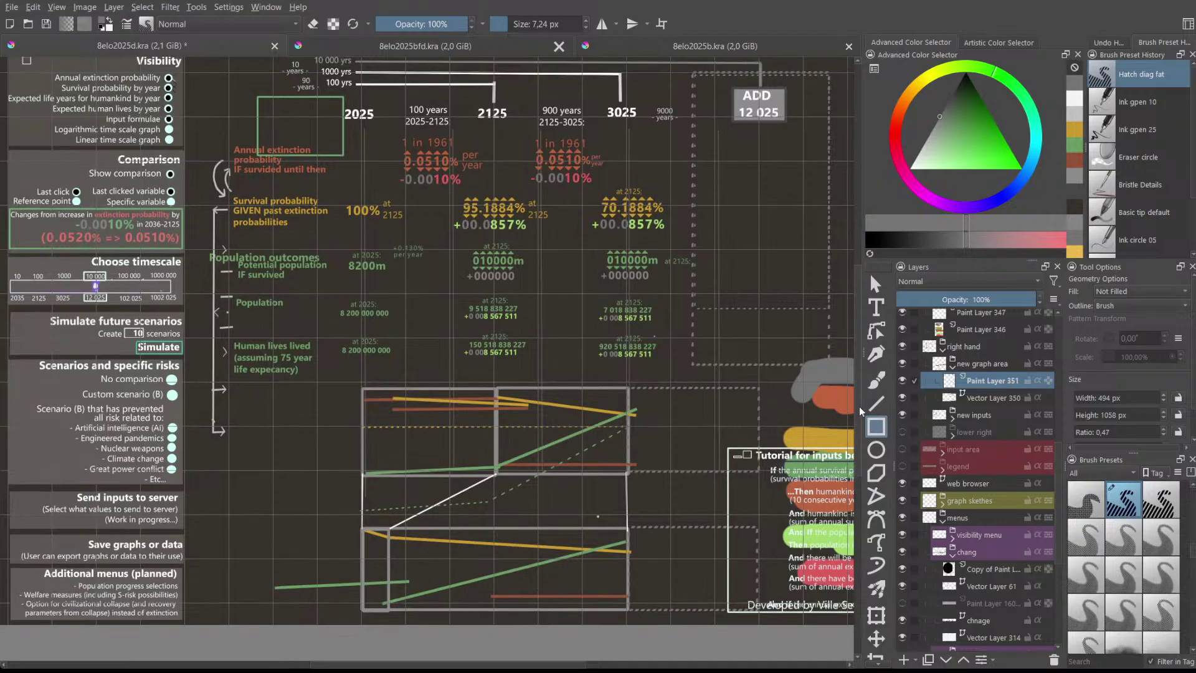
{"action": "scroll", "coordinate": [858, 406], "scroll_direction": "down", "scroll_amount": 1}
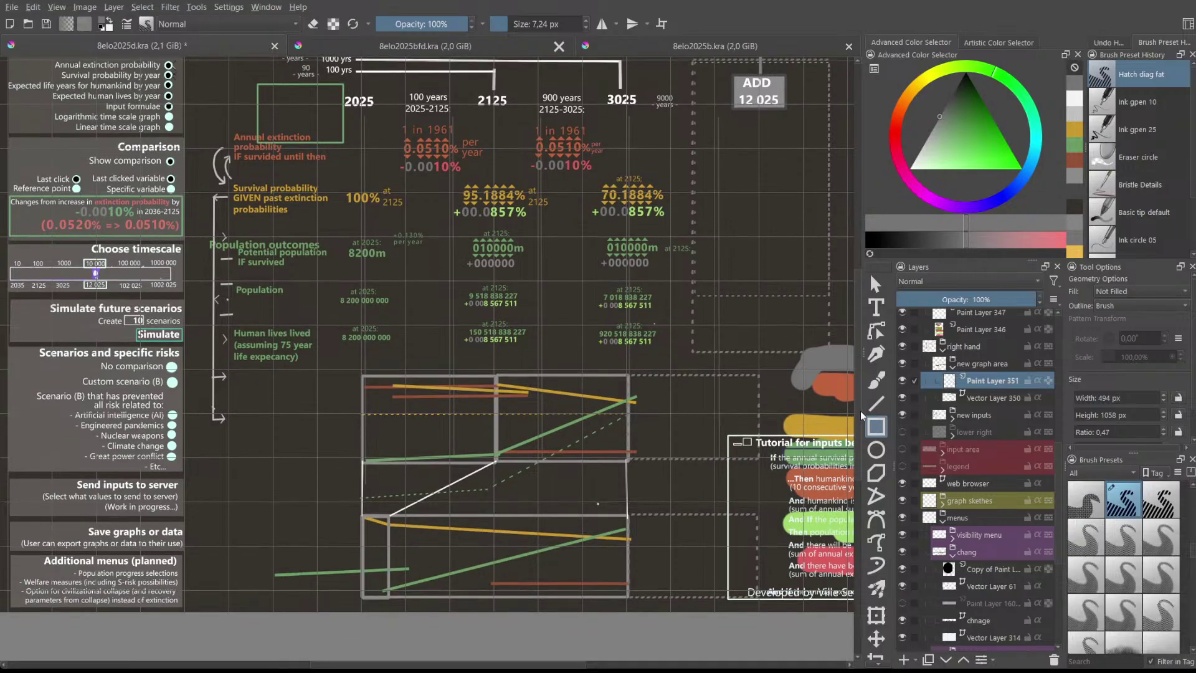
{"action": "scroll", "coordinate": [861, 411], "scroll_direction": "down", "scroll_amount": 1}
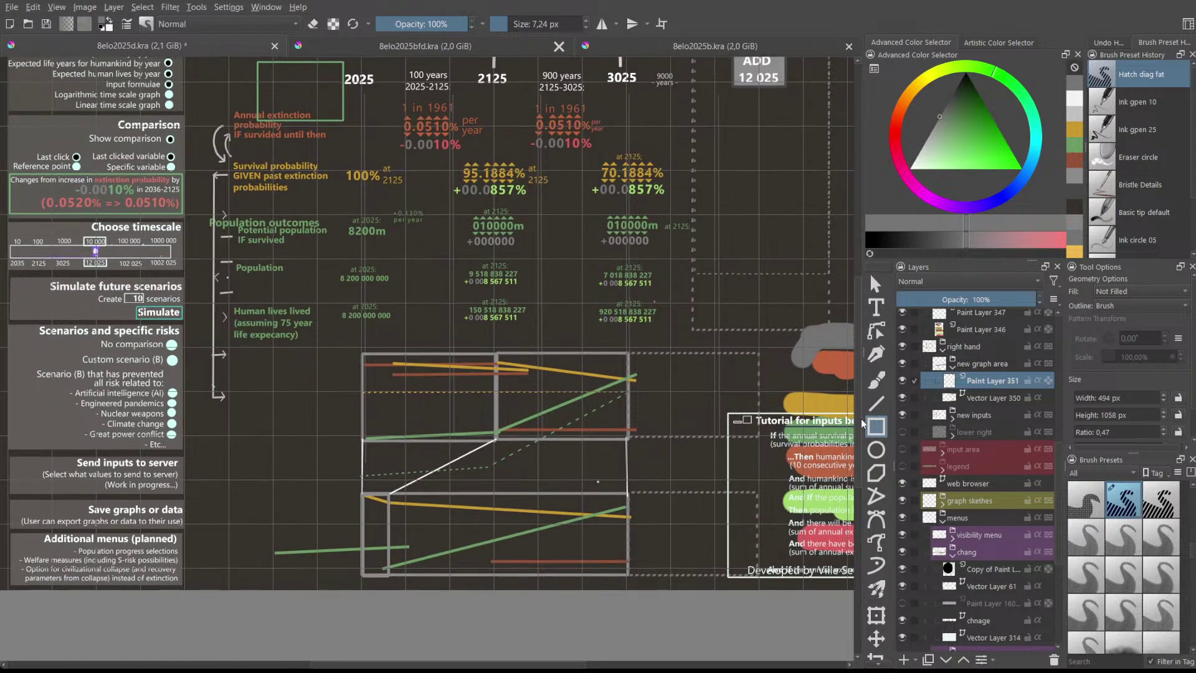
{"action": "scroll", "coordinate": [505, 502], "scroll_direction": "up", "scroll_amount": 2}
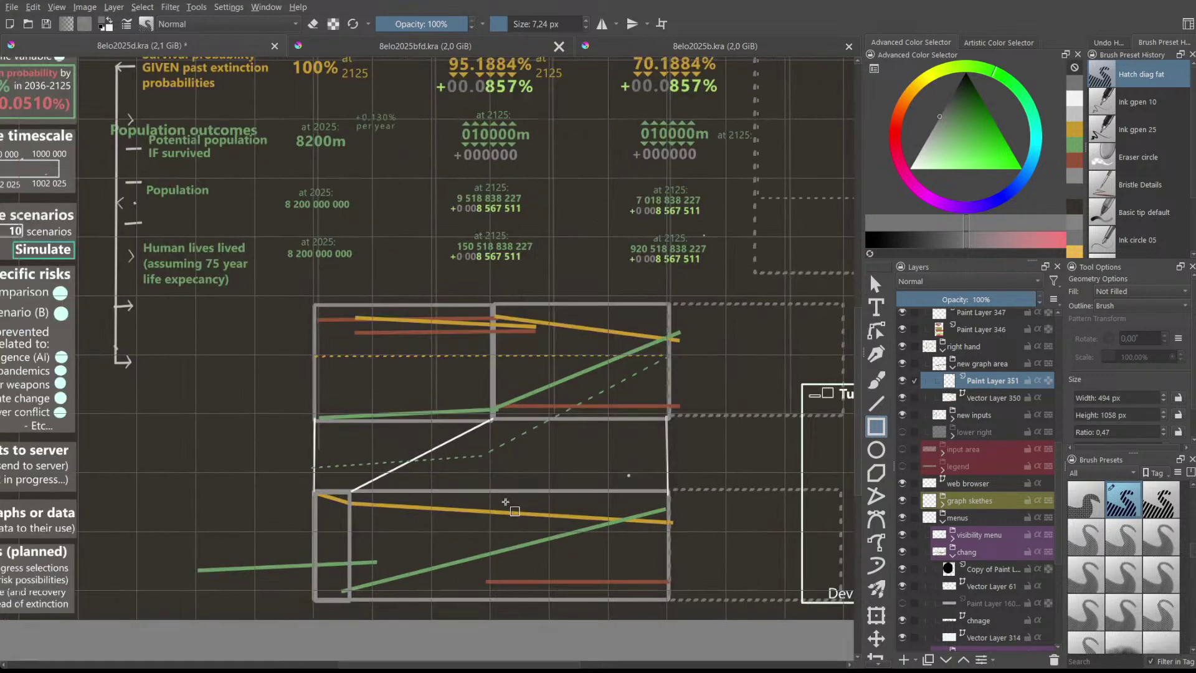
{"action": "scroll", "coordinate": [505, 502], "scroll_direction": "down", "scroll_amount": 1}
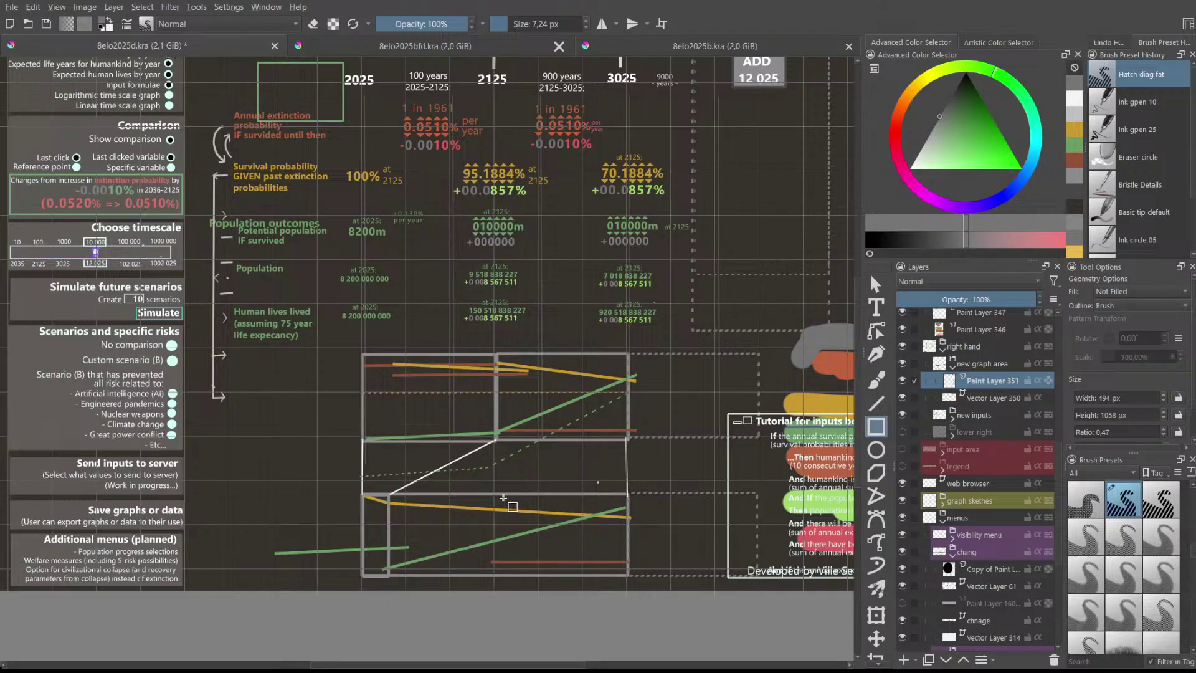
{"action": "scroll", "coordinate": [438, 539], "scroll_direction": "up", "scroll_amount": 1}
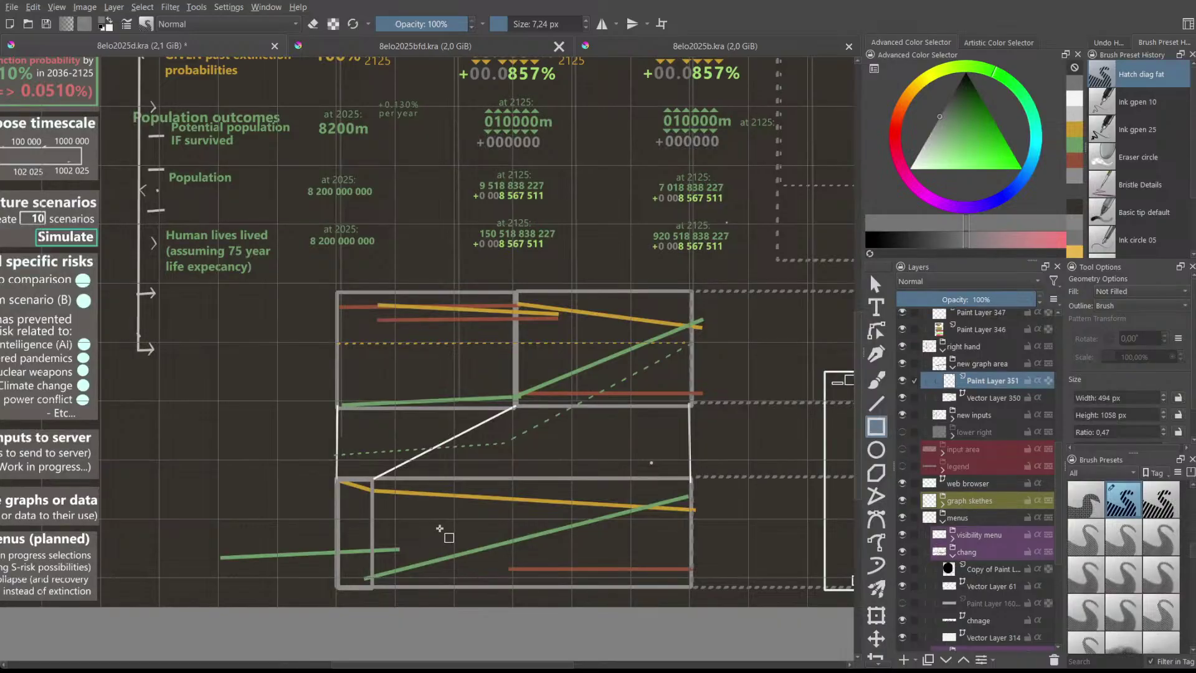
- Move the short red line from the main graph into the lower graph and shorten it to span the narrow first section just below the yellow line
{"action": "left_click", "coordinate": [984, 398]}
{"action": "left_click", "coordinate": [906, 395]}
{"action": "left_click", "coordinate": [906, 395]}
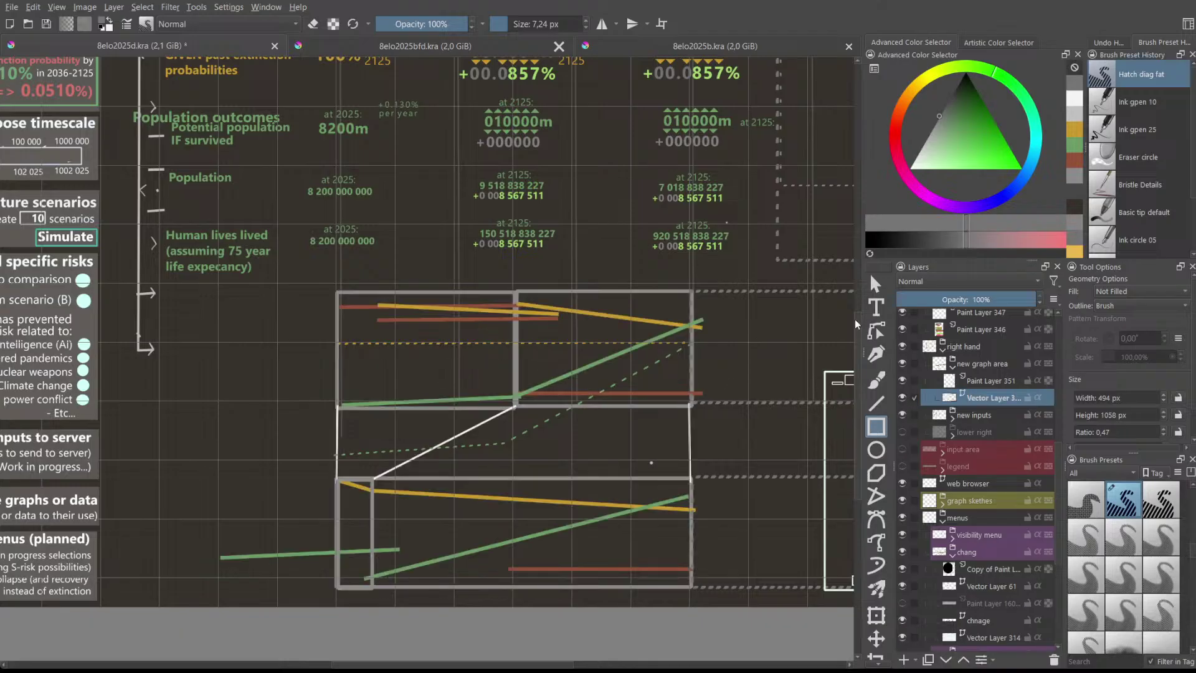
{"action": "left_click", "coordinate": [875, 282]}
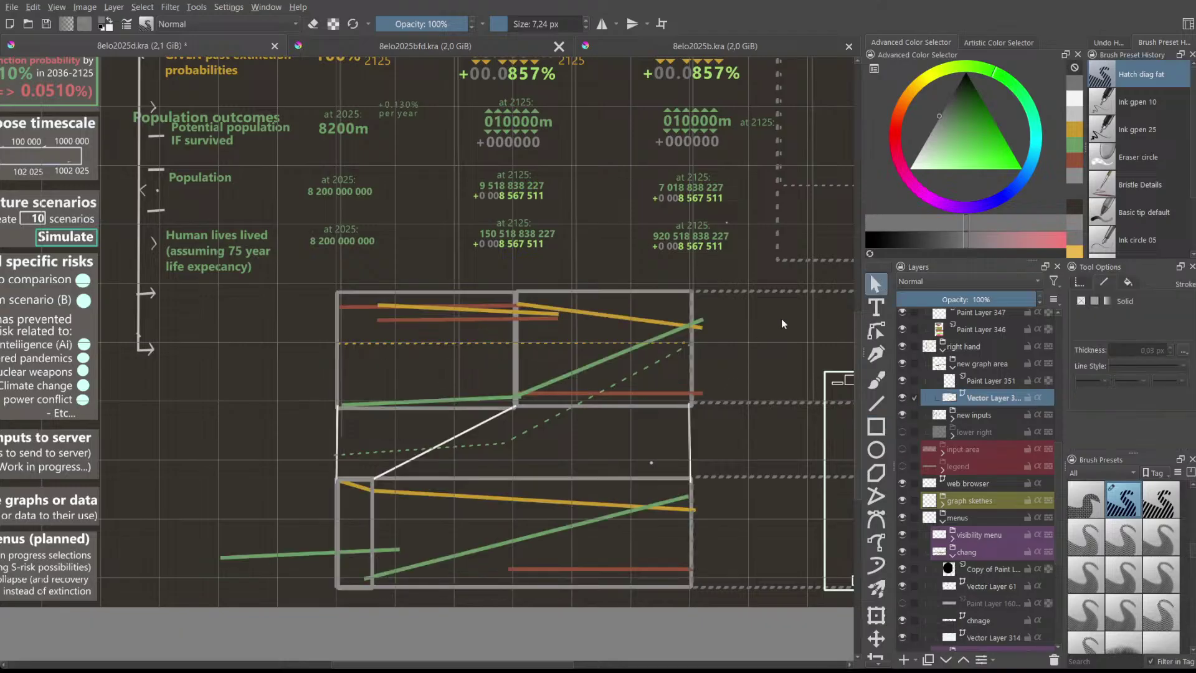
{"action": "left_click", "coordinate": [492, 319]}
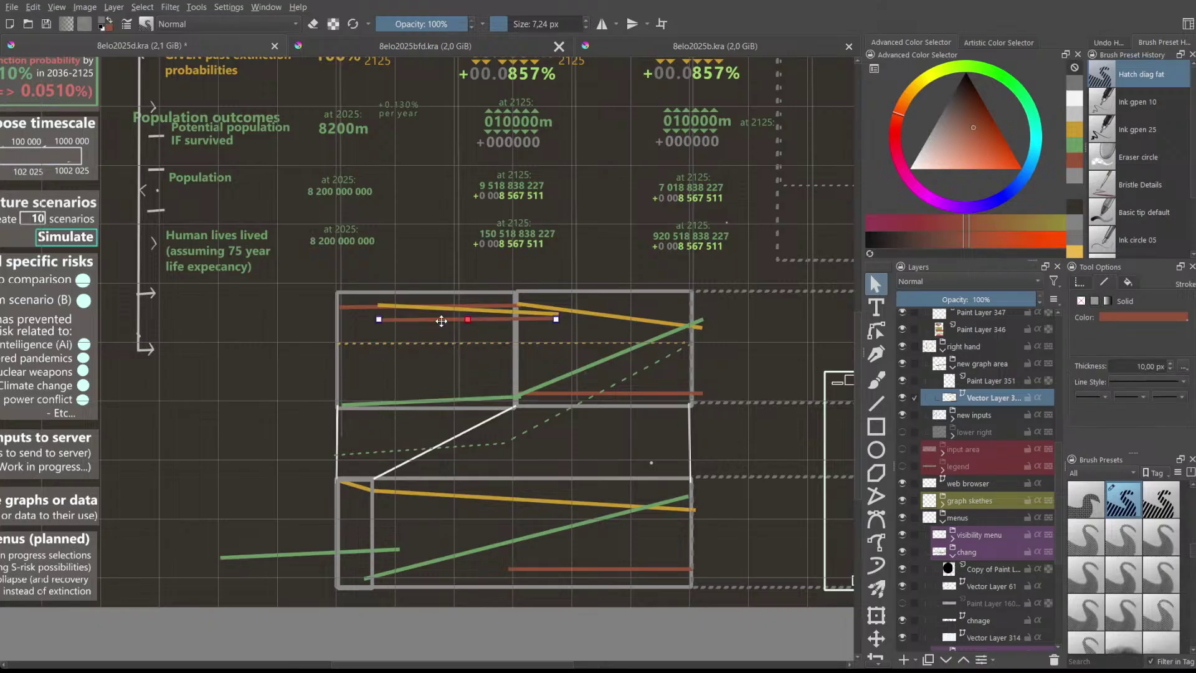
{"action": "left_click_drag", "start_coordinate": [441, 322], "coordinate": [395, 496]}
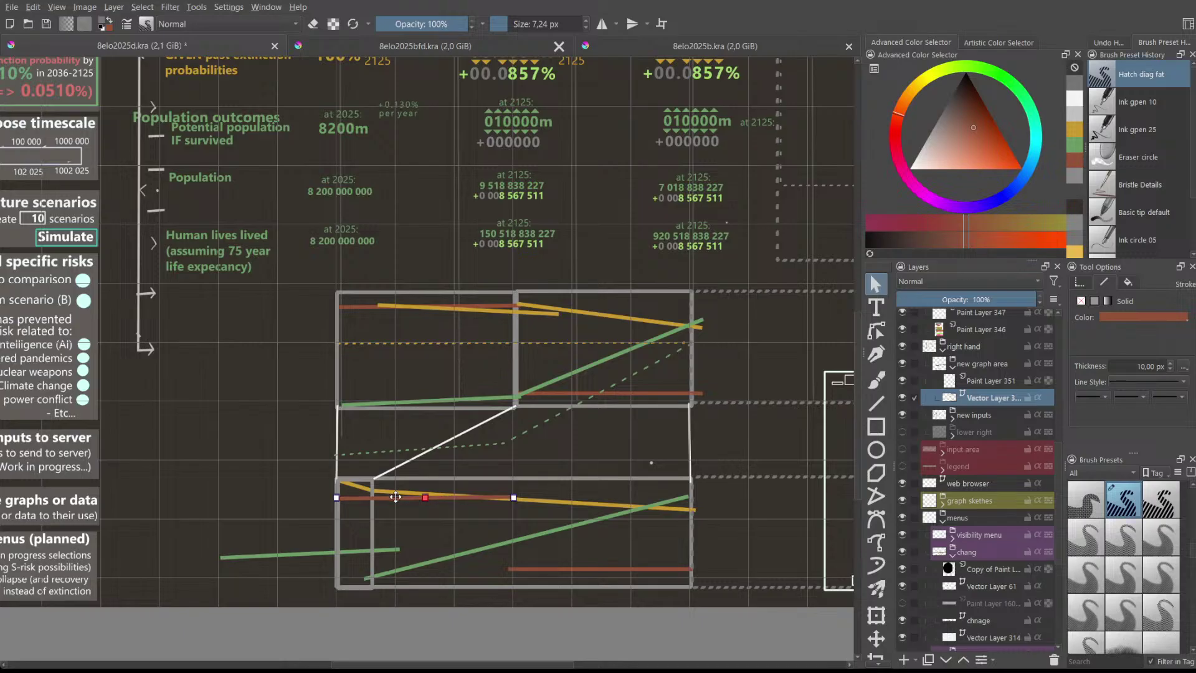
{"action": "left_click_drag", "start_coordinate": [513, 497], "coordinate": [459, 513]}
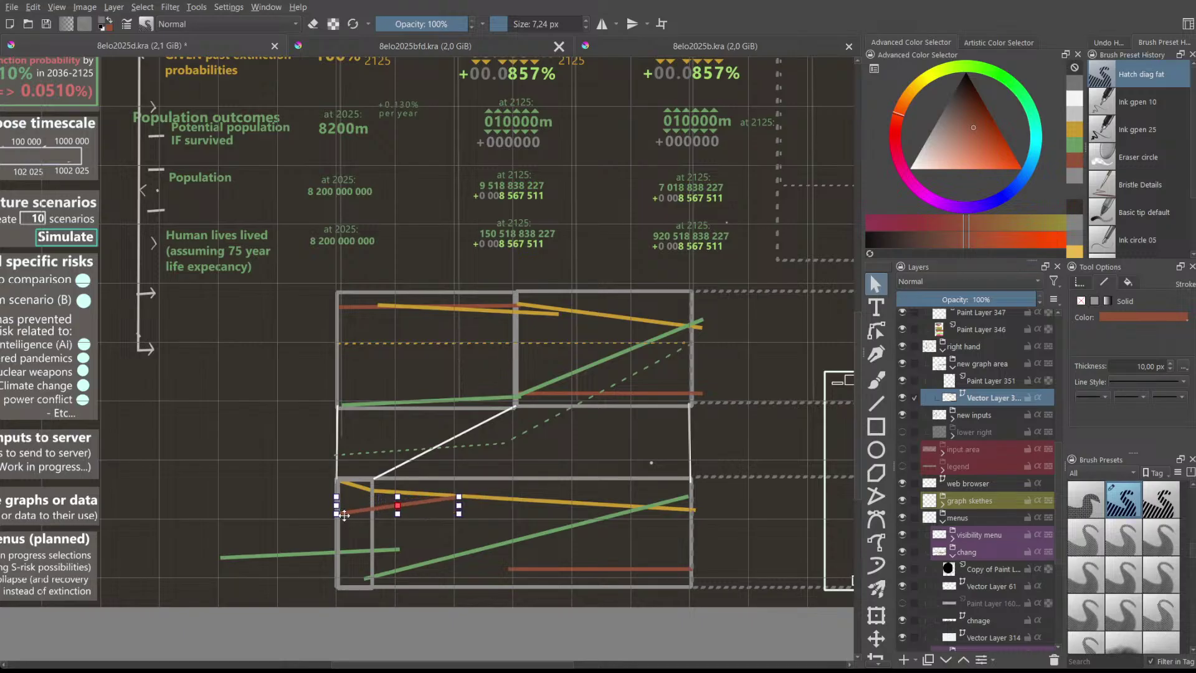
{"action": "left_click_drag", "start_coordinate": [335, 514], "coordinate": [336, 494]}
{"action": "left_click_drag", "start_coordinate": [459, 494], "coordinate": [379, 494]}
{"action": "left_click_drag", "start_coordinate": [373, 494], "coordinate": [374, 493]}
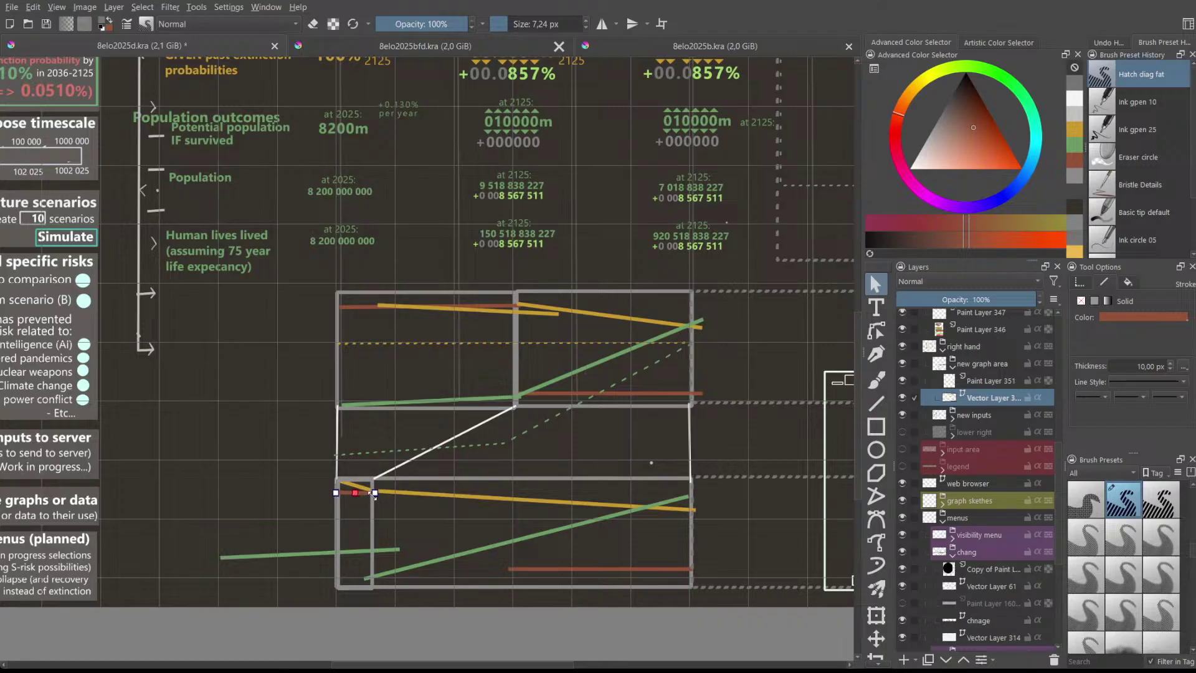
{"action": "left_click_drag", "start_coordinate": [374, 494], "coordinate": [374, 493]}
{"action": "left_click", "coordinate": [316, 492]}
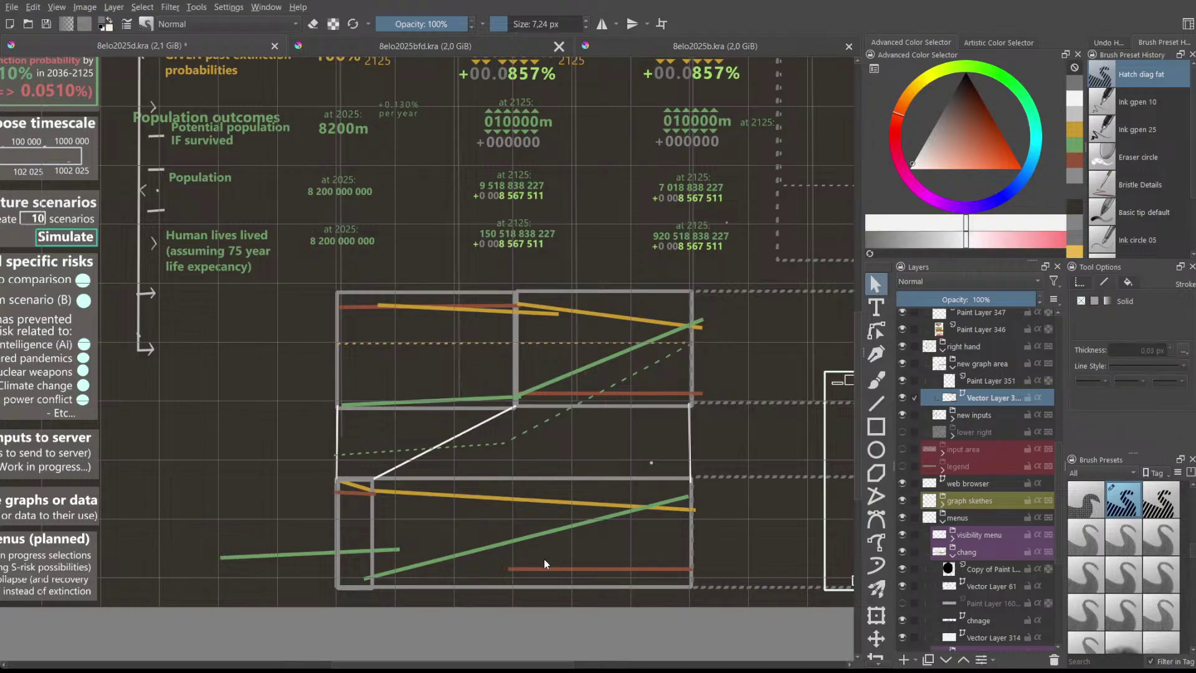
- Extend the lower graph's long red line back to the divider and fit the short green line into the narrow first section's bottom
{"action": "left_click", "coordinate": [514, 569]}
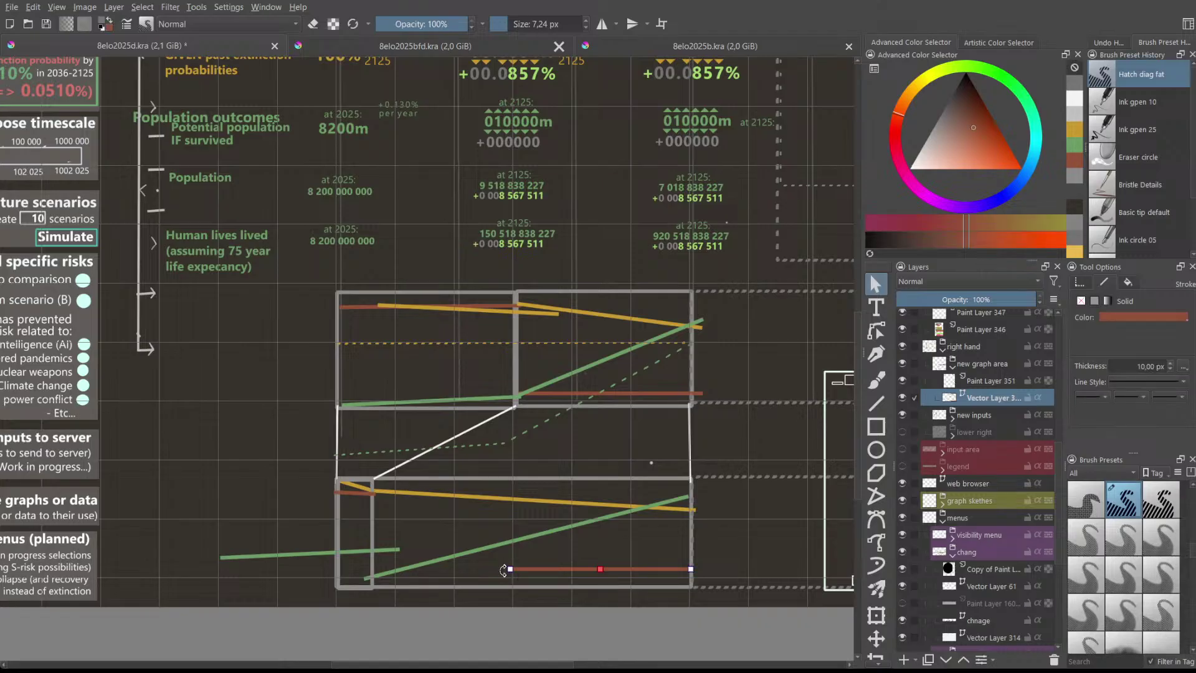
{"action": "left_click_drag", "start_coordinate": [510, 569], "coordinate": [372, 575]}
{"action": "left_click", "coordinate": [243, 533]}
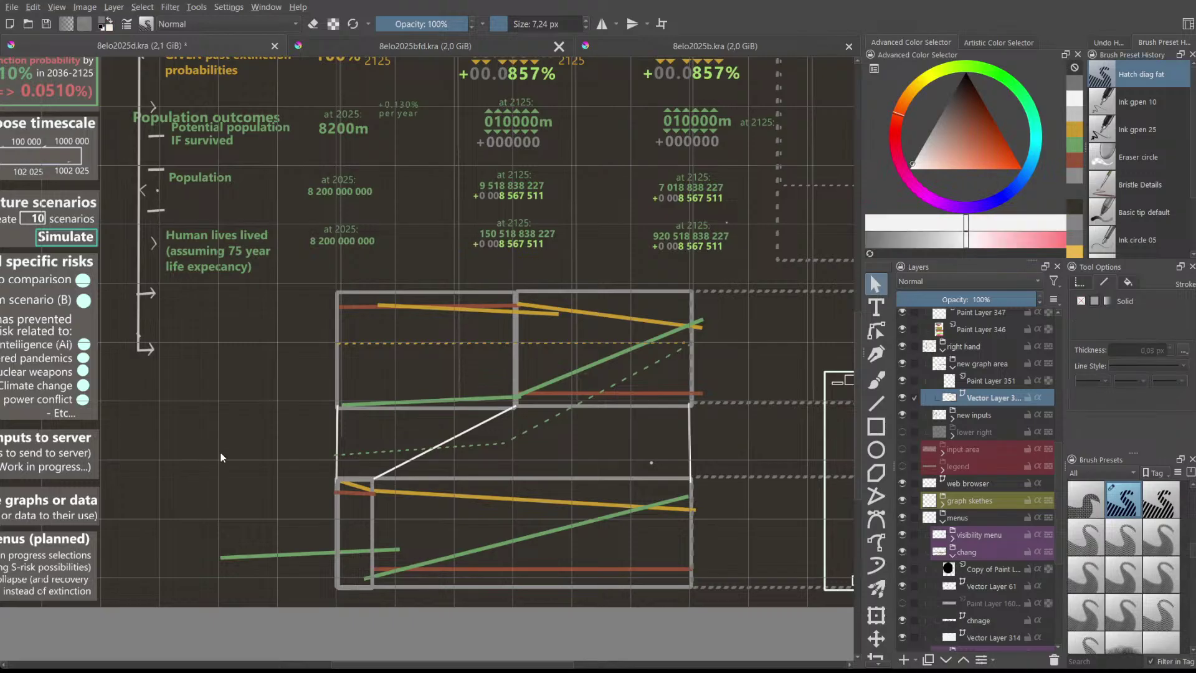
{"action": "left_click", "coordinate": [379, 550]}
{"action": "left_click_drag", "start_coordinate": [399, 550], "coordinate": [369, 576]}
{"action": "left_click_drag", "start_coordinate": [226, 558], "coordinate": [337, 583]}
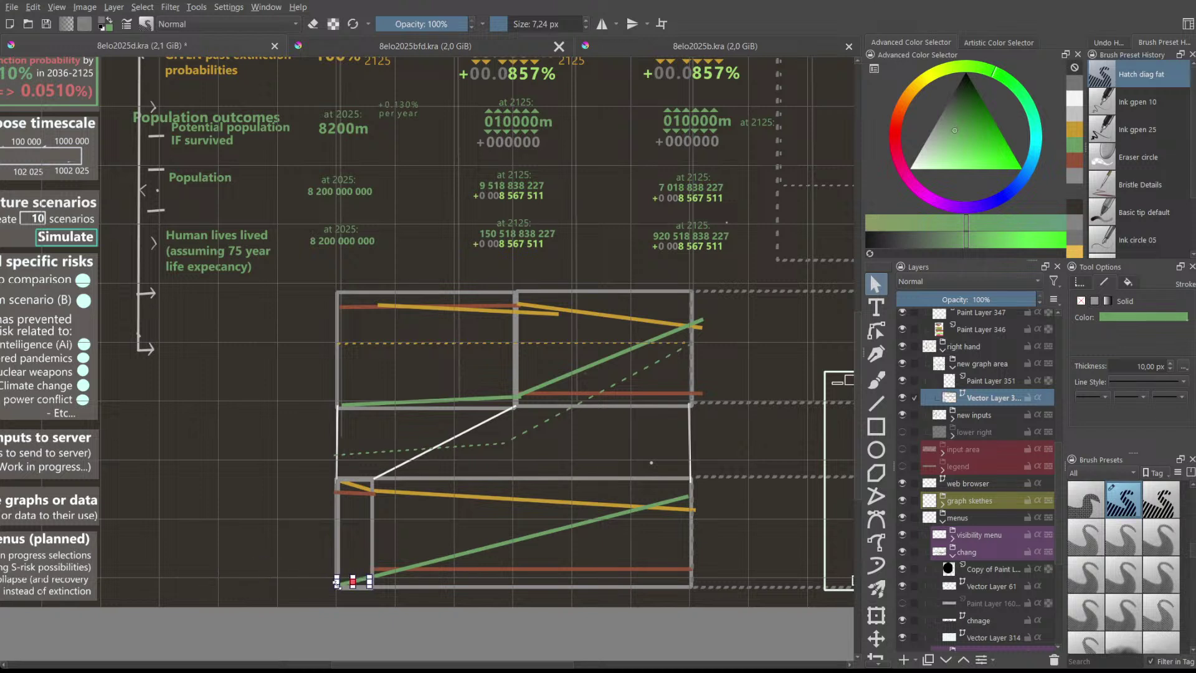
- Nudge the lower graph's large grey frame slightly left to line up with the main graph's edges
{"action": "left_click", "coordinate": [487, 529]}
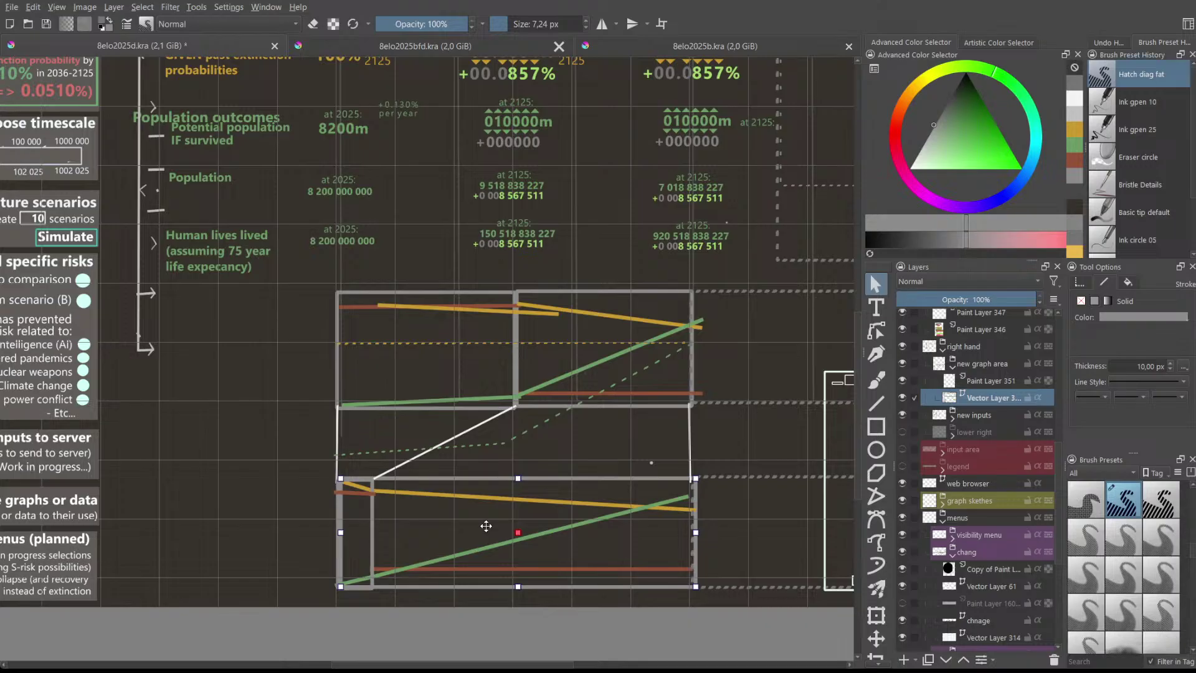
{"action": "left_click_drag", "start_coordinate": [414, 525], "coordinate": [412, 525]}
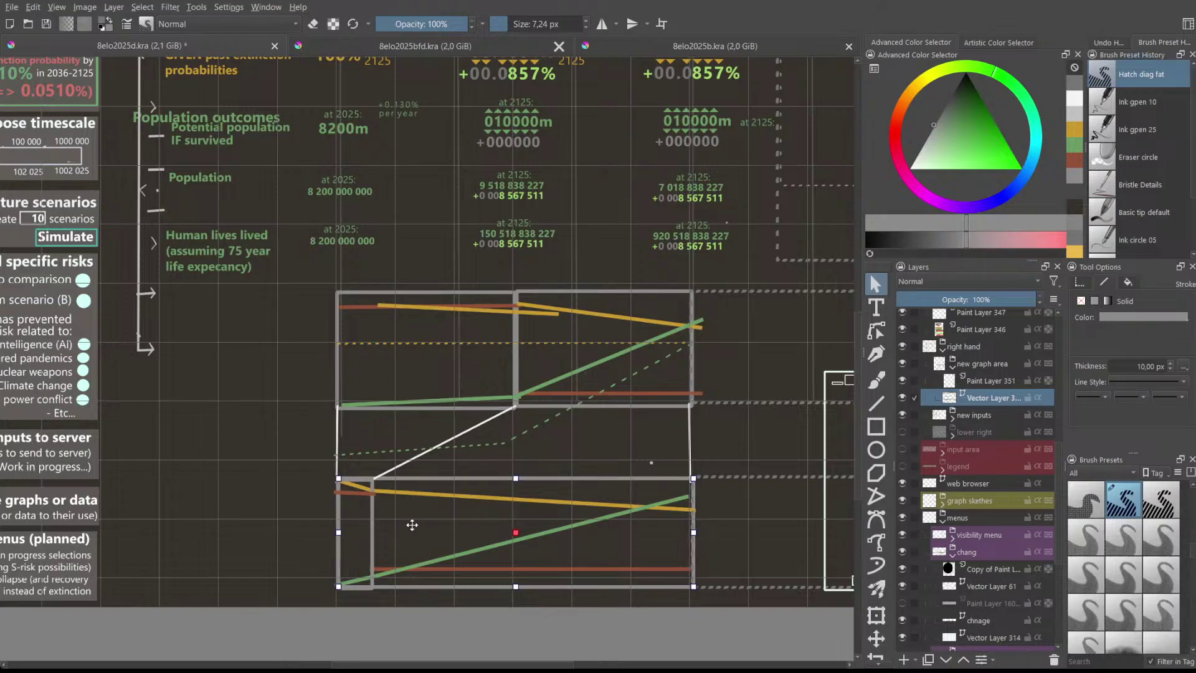
{"action": "left_click", "coordinate": [650, 462]}
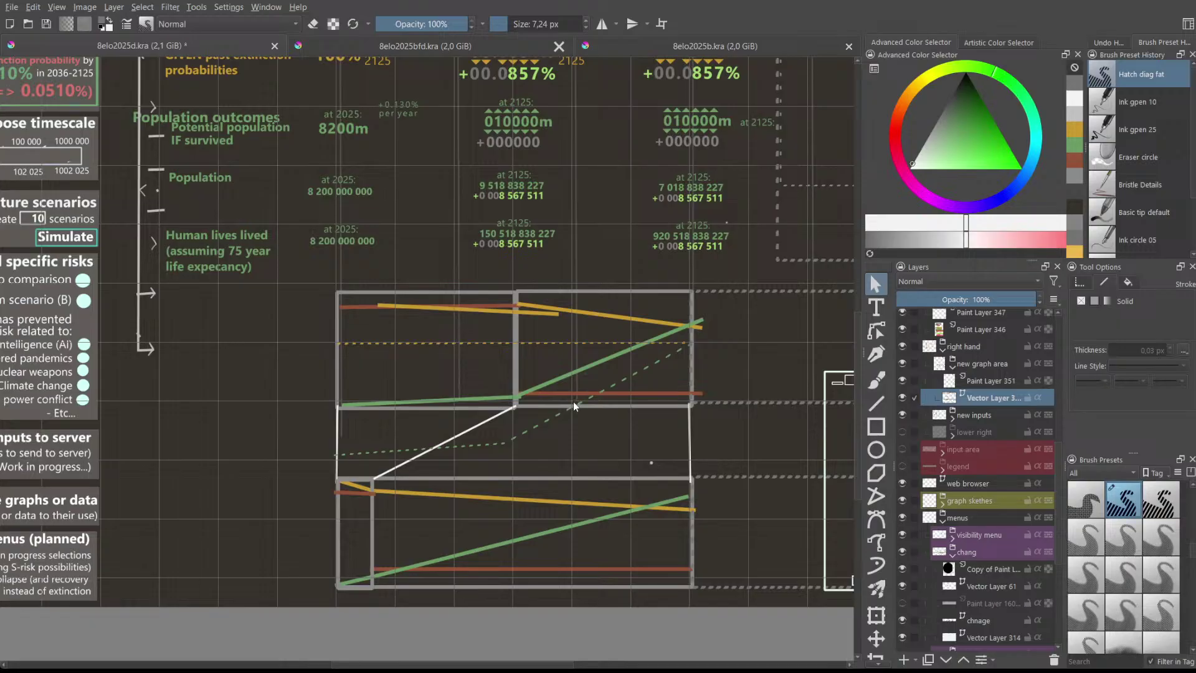
{"action": "left_click", "coordinate": [622, 375]}
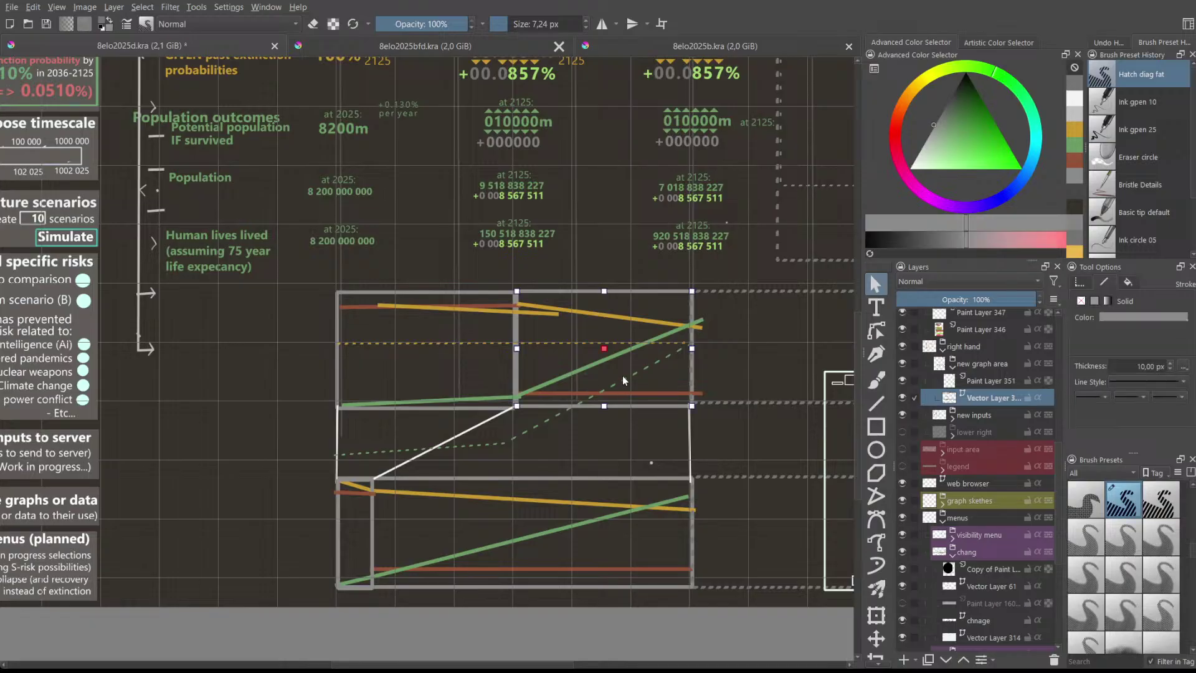
- Erase the dashed green and yellow lines crossing the main graph on Paint Layer 351 with the 50 px Eraser circle
{"action": "left_click", "coordinate": [984, 381]}
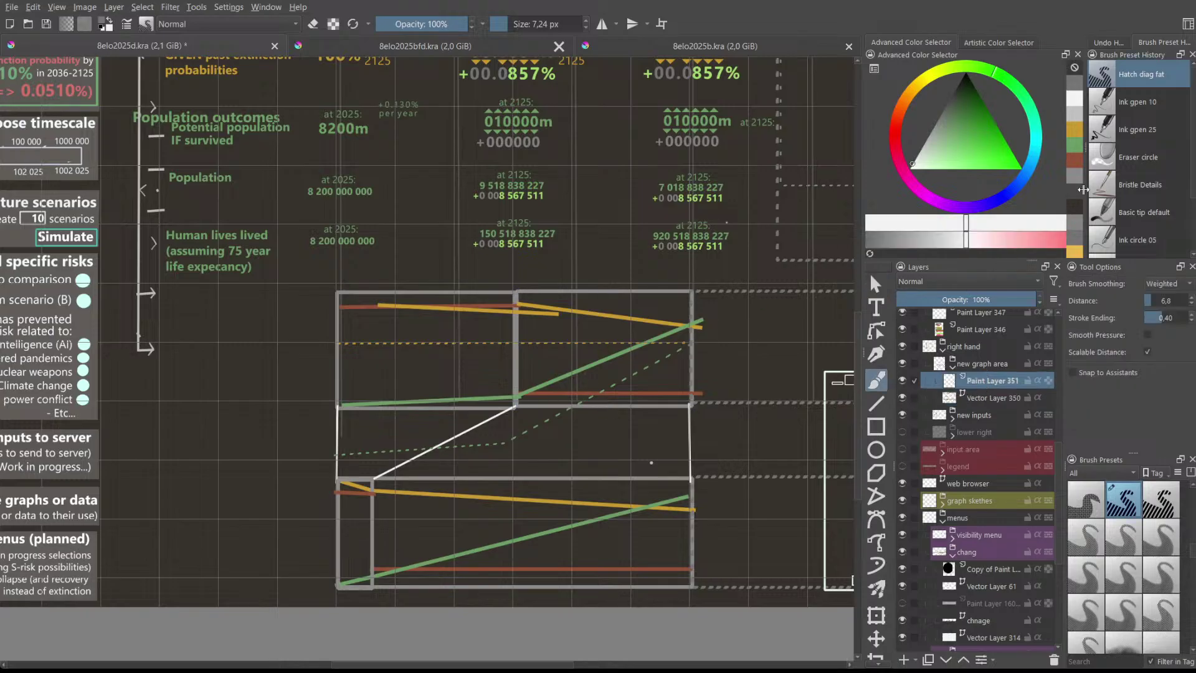
{"action": "left_click", "coordinate": [1100, 160]}
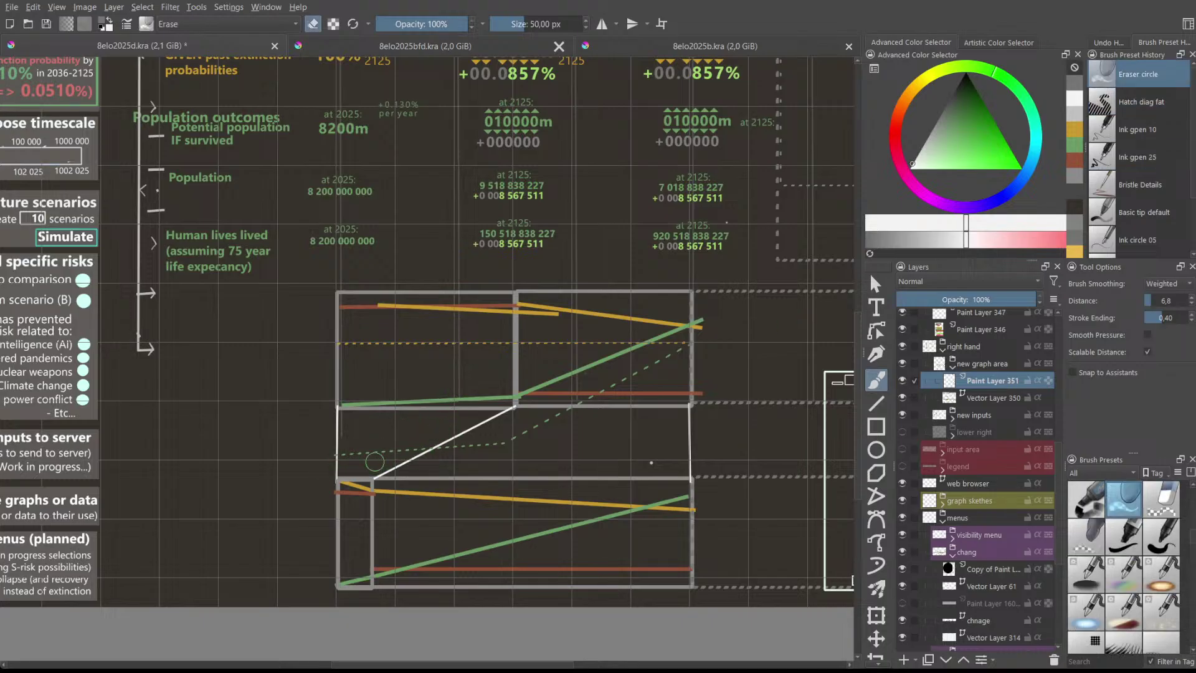
{"action": "mouse_move", "coordinate": [356, 454]}
{"action": "left_mouse_down"}
{"action": "mouse_move", "coordinate": [384, 452]}
{"action": "mouse_move", "coordinate": [326, 446]}
{"action": "mouse_move", "coordinate": [565, 419]}
{"action": "mouse_move", "coordinate": [468, 449]}
{"action": "mouse_move", "coordinate": [392, 455]}
{"action": "mouse_move", "coordinate": [643, 416]}
{"action": "mouse_move", "coordinate": [573, 411]}
{"action": "mouse_move", "coordinate": [676, 343]}
{"action": "mouse_move", "coordinate": [337, 348]}
{"action": "left_mouse_up"}
- Draw a straight dashed yellow line along the main graph's top edge using the 7.24 px Hatch diag fat brush
{"action": "left_click", "coordinate": [878, 404]}
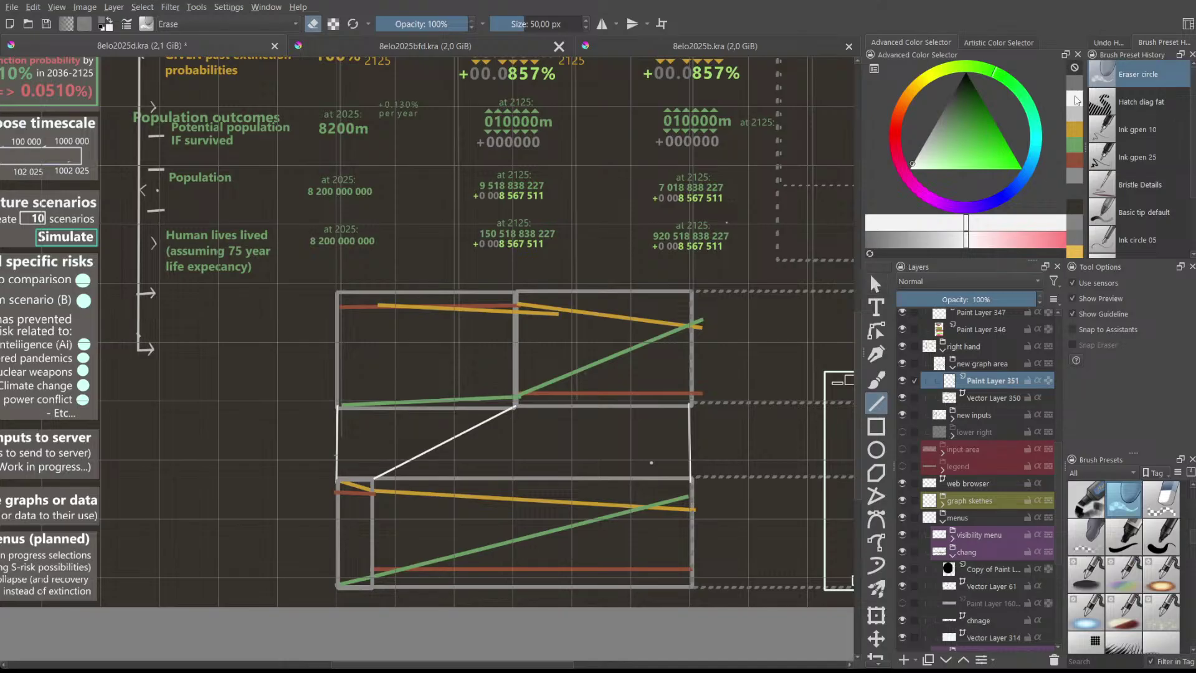
{"action": "left_click", "coordinate": [1079, 183]}
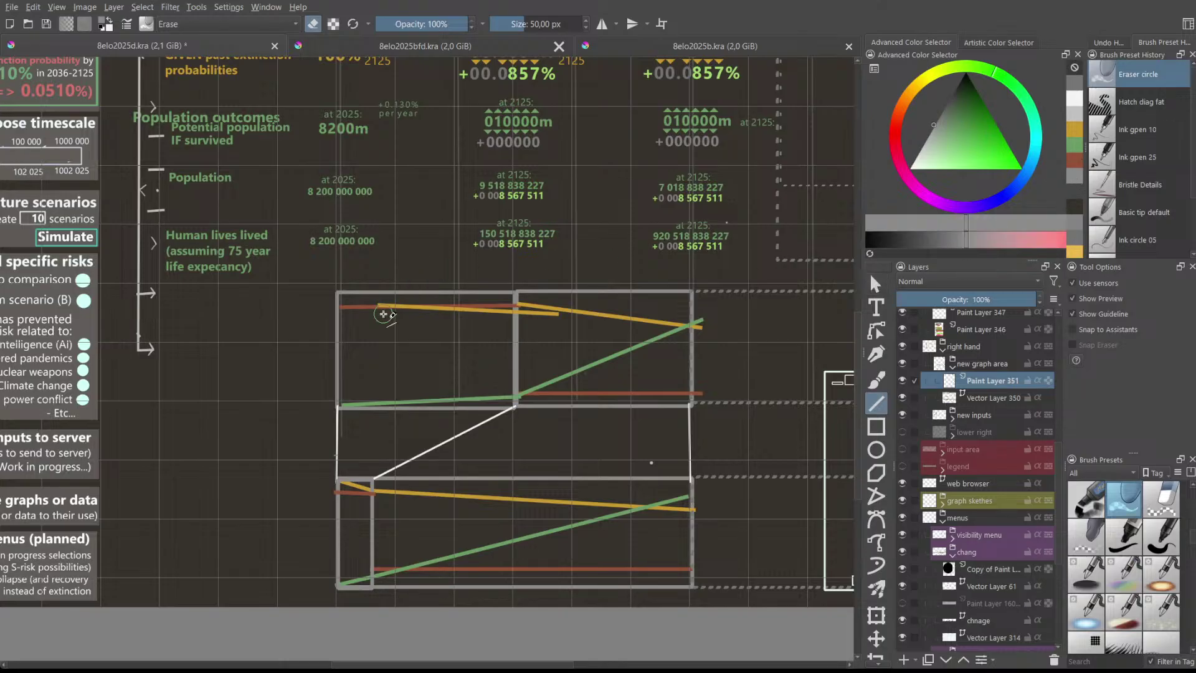
{"action": "left_click", "coordinate": [1076, 128]}
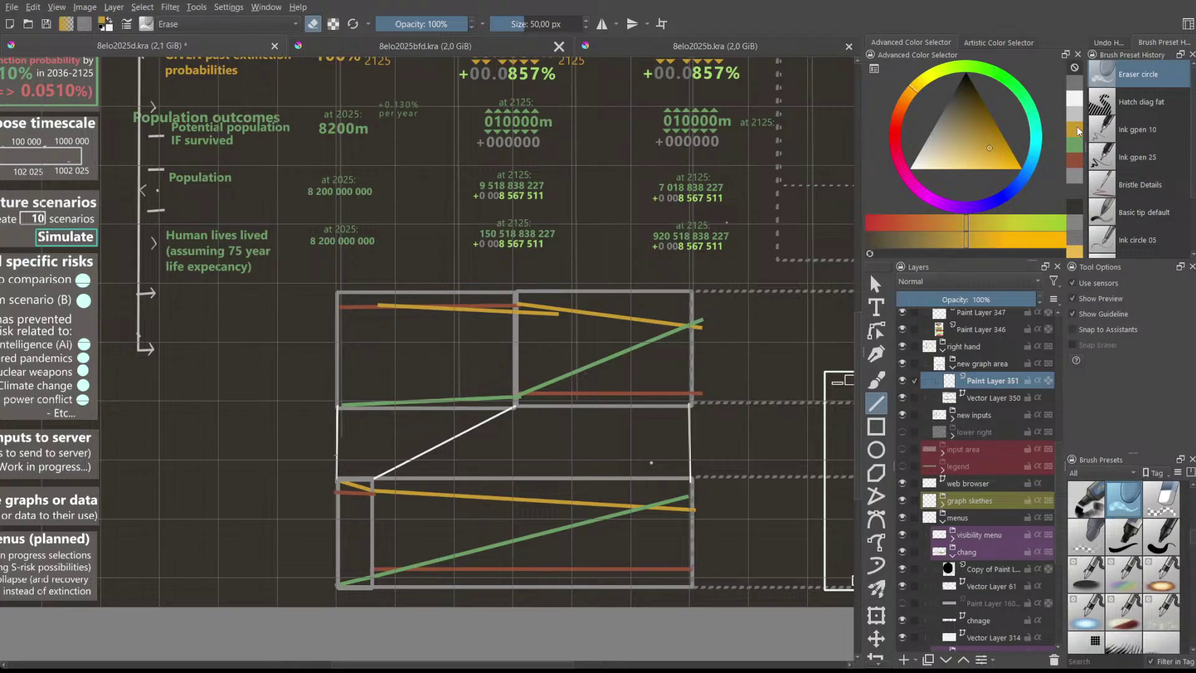
{"action": "left_click", "coordinate": [1139, 103]}
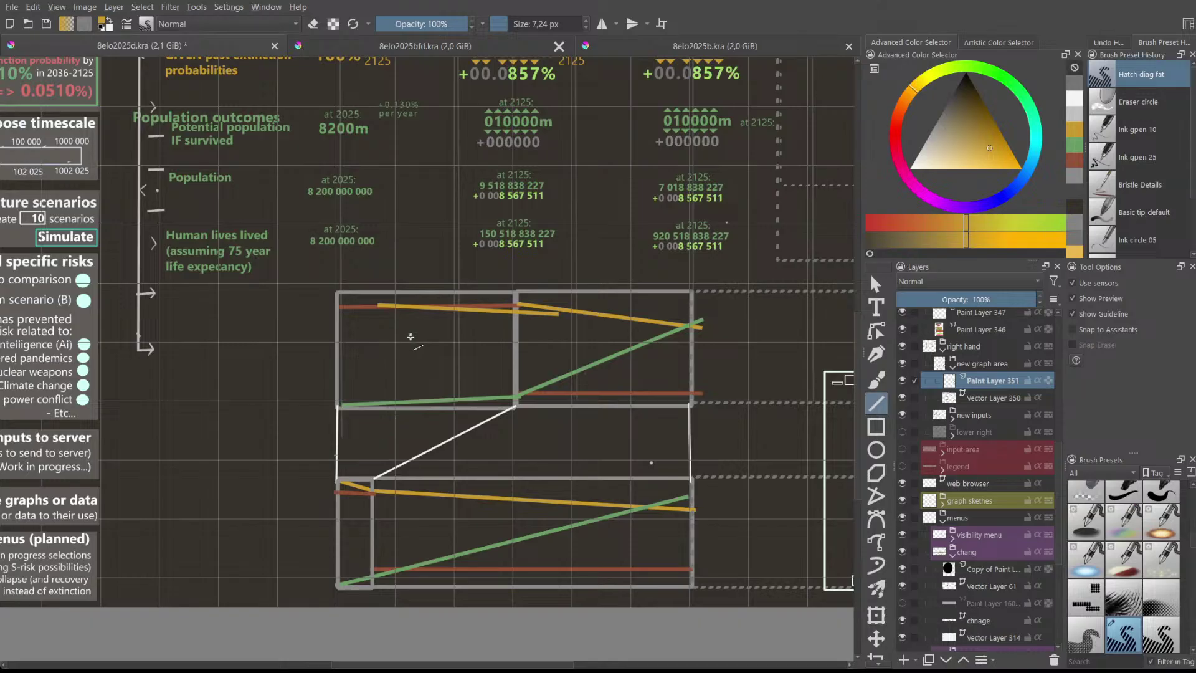
{"action": "left_click_drag", "start_coordinate": [339, 294], "coordinate": [688, 292]}
{"action": "left_click", "coordinate": [700, 302], "text": "ctrl"}
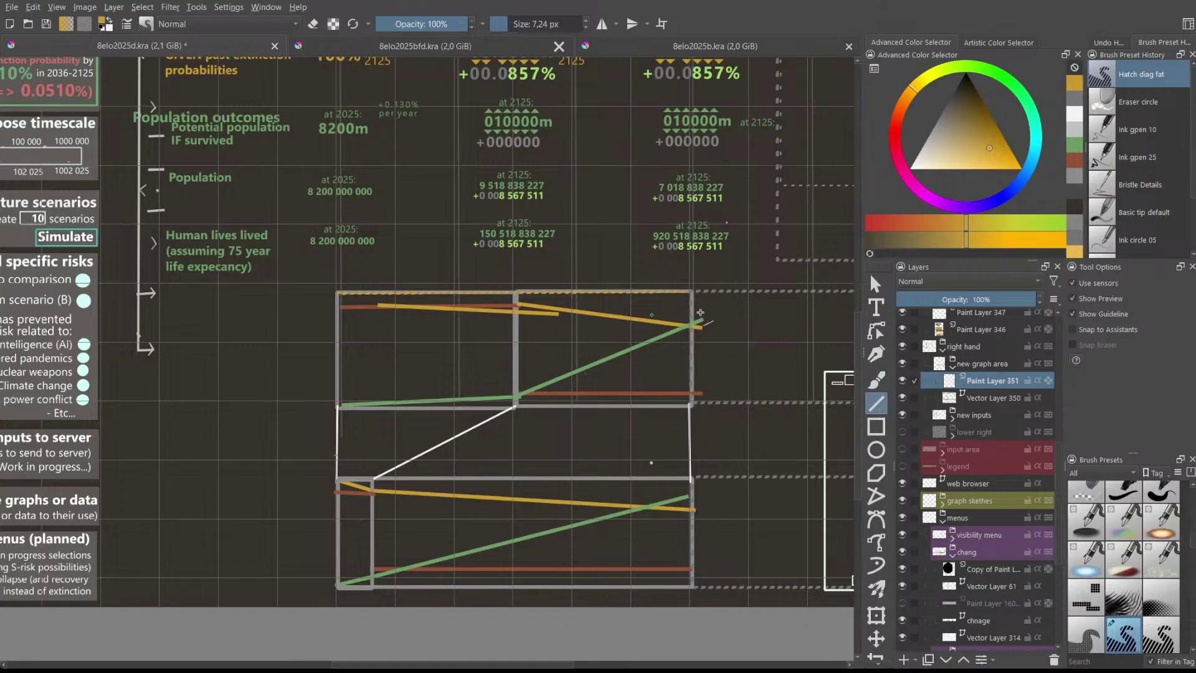
- Move the short yellow vector line so it runs from the main graph's upper-left corner to the yellow line at the divider
{"action": "key", "text": "Page_Down"}
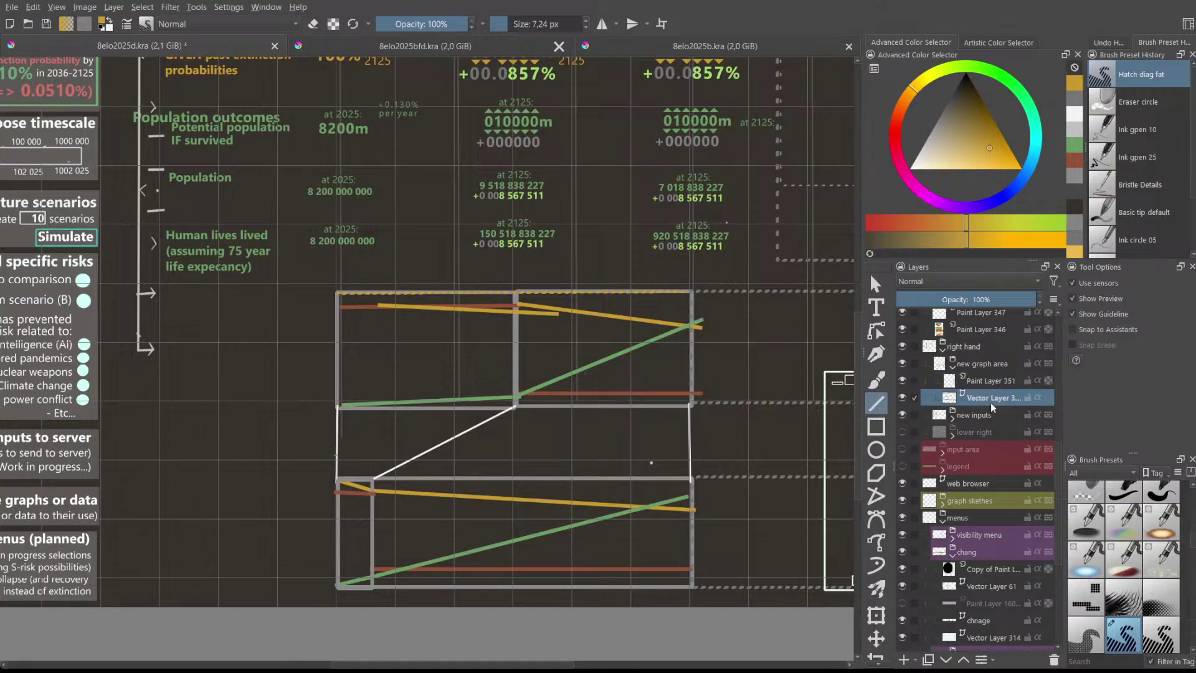
{"action": "key", "text": "t"}
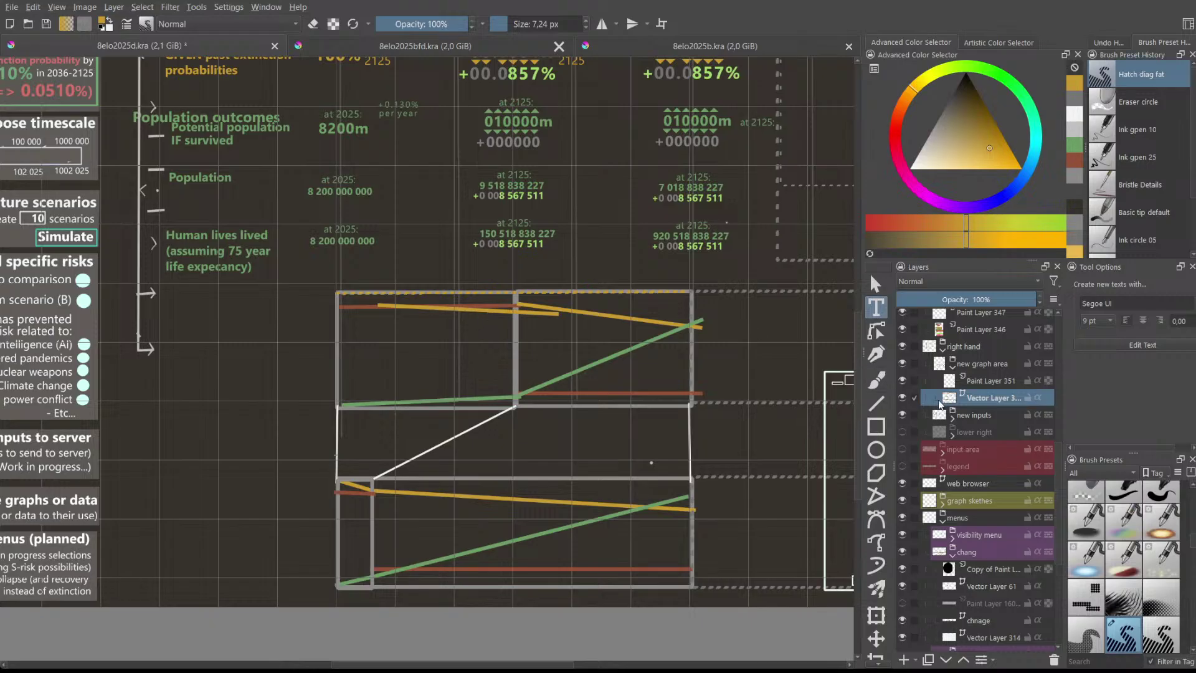
{"action": "left_click", "coordinate": [876, 284]}
{"action": "left_click_drag", "start_coordinate": [488, 320], "coordinate": [447, 306]}
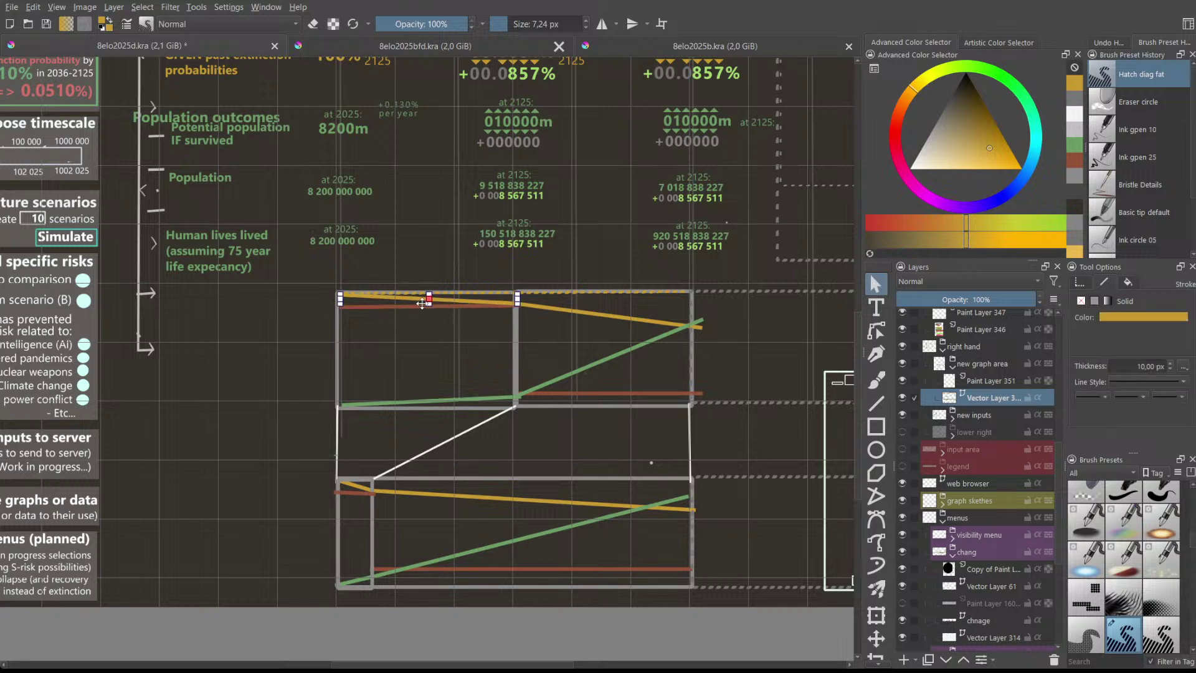
{"action": "left_click", "coordinate": [248, 326]}
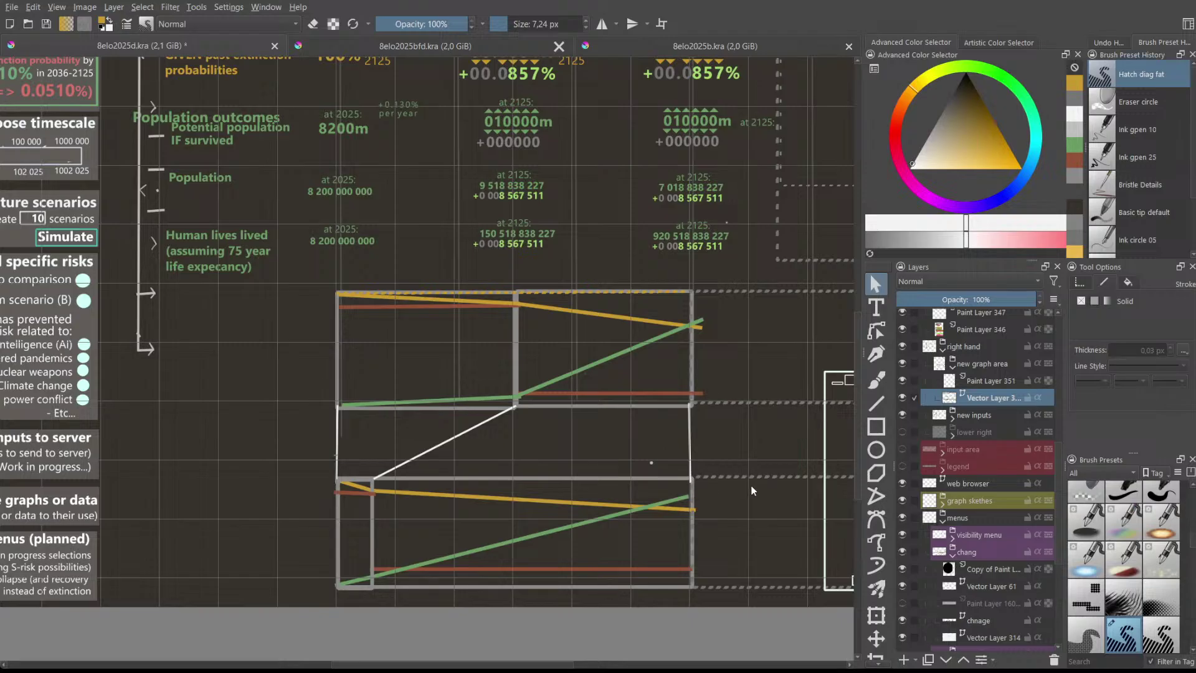
- Adjust the right ends of the rising green lines in the lower and main graphs to finish at the graphs' right edges
{"action": "left_click", "coordinate": [681, 502]}
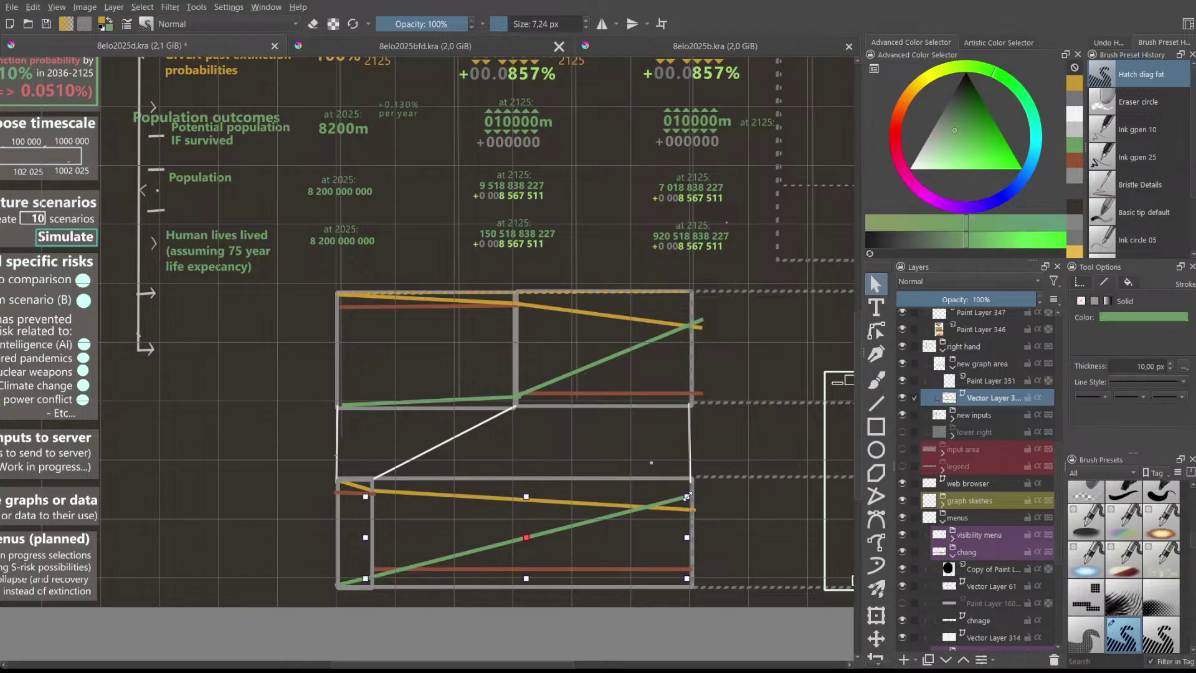
{"action": "left_click_drag", "start_coordinate": [690, 499], "coordinate": [691, 501]}
{"action": "left_click", "coordinate": [720, 486]}
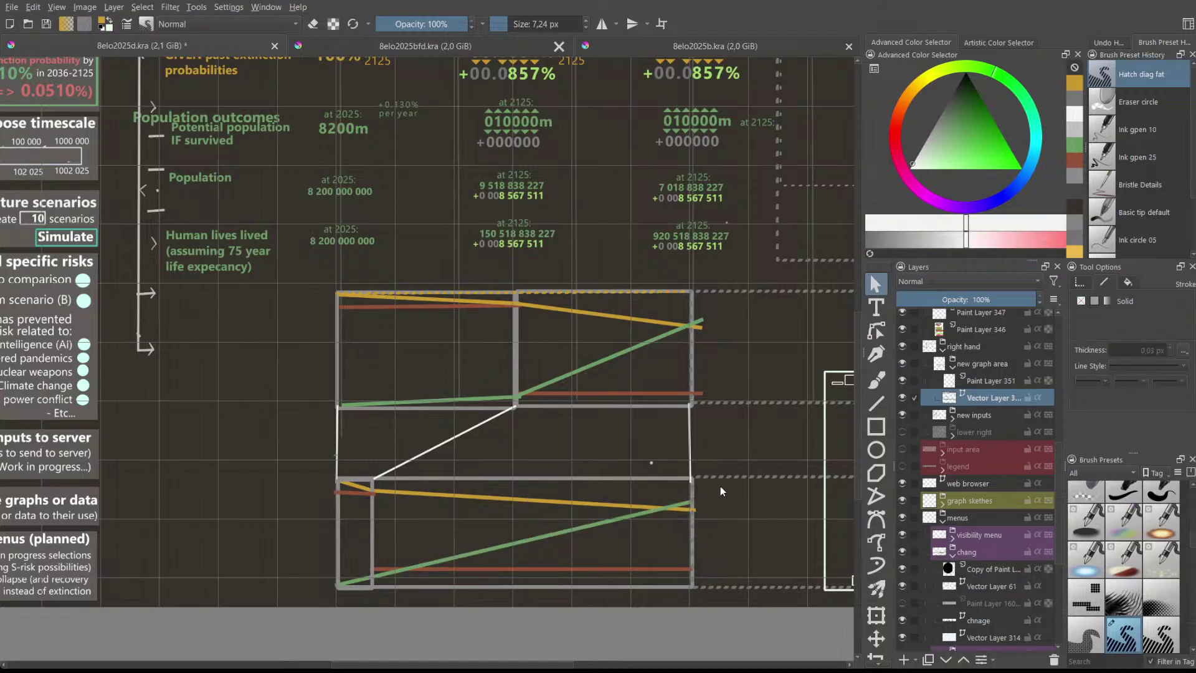
{"action": "left_click", "coordinate": [701, 322]}
{"action": "left_click_drag", "start_coordinate": [701, 322], "coordinate": [693, 318]}
{"action": "left_click", "coordinate": [713, 324]}
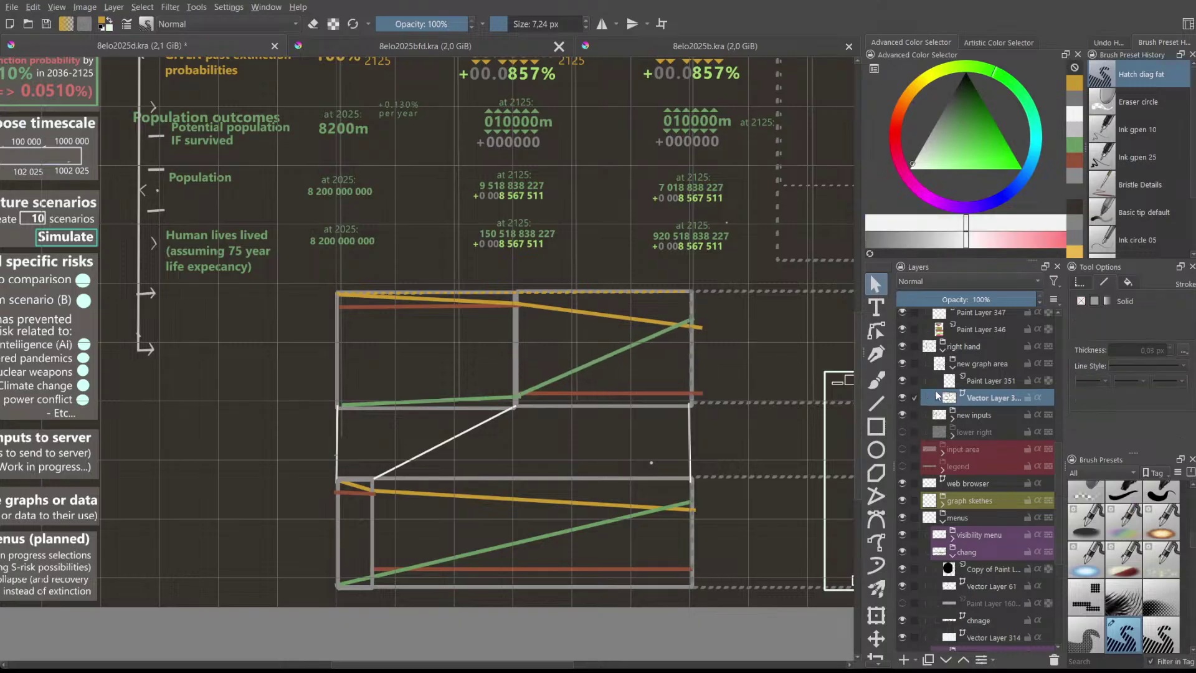
- Examine how the adjusted graph lines in both graphs relate to the year columns and outcome rows above them
{"action": "left_click", "coordinate": [978, 381]}
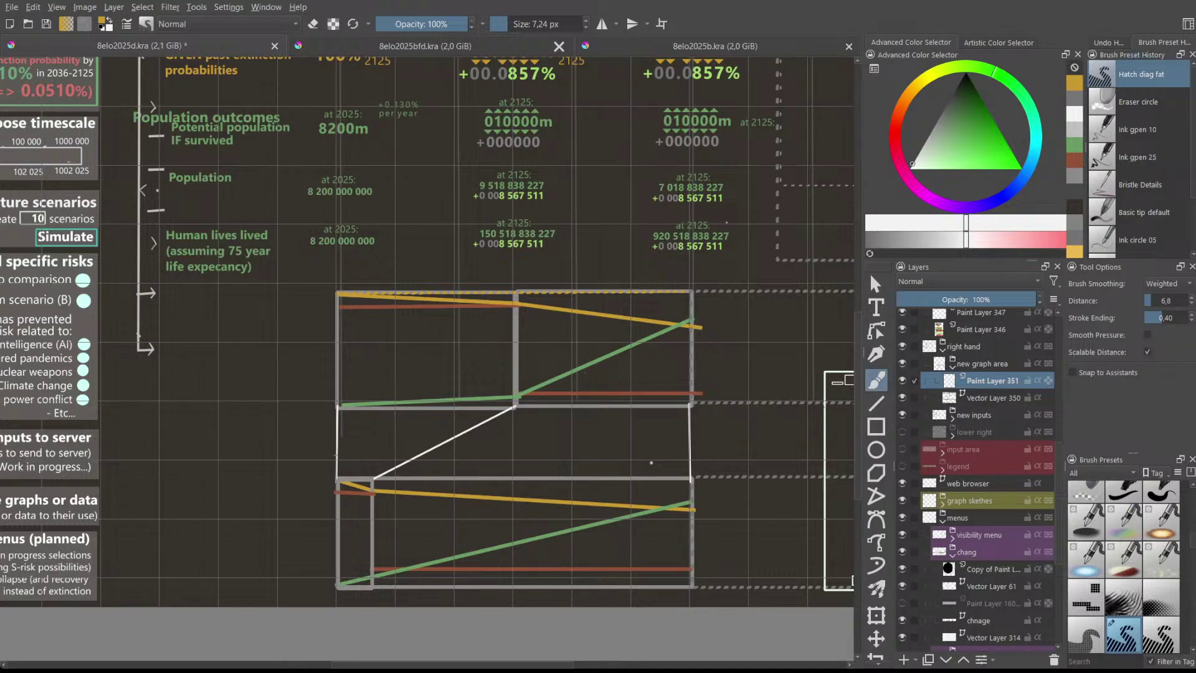
{"action": "scroll", "coordinate": [856, 383], "scroll_direction": "up", "scroll_amount": 2}
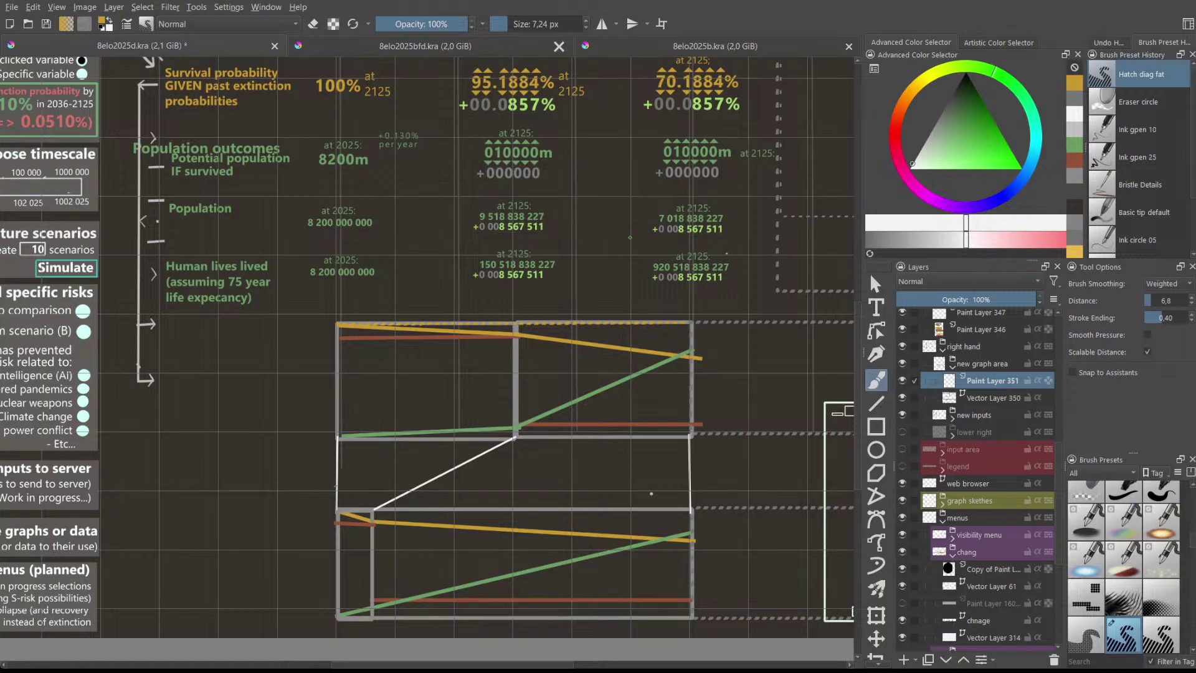
{"action": "scroll", "coordinate": [684, 383], "scroll_direction": "down", "scroll_amount": 1}
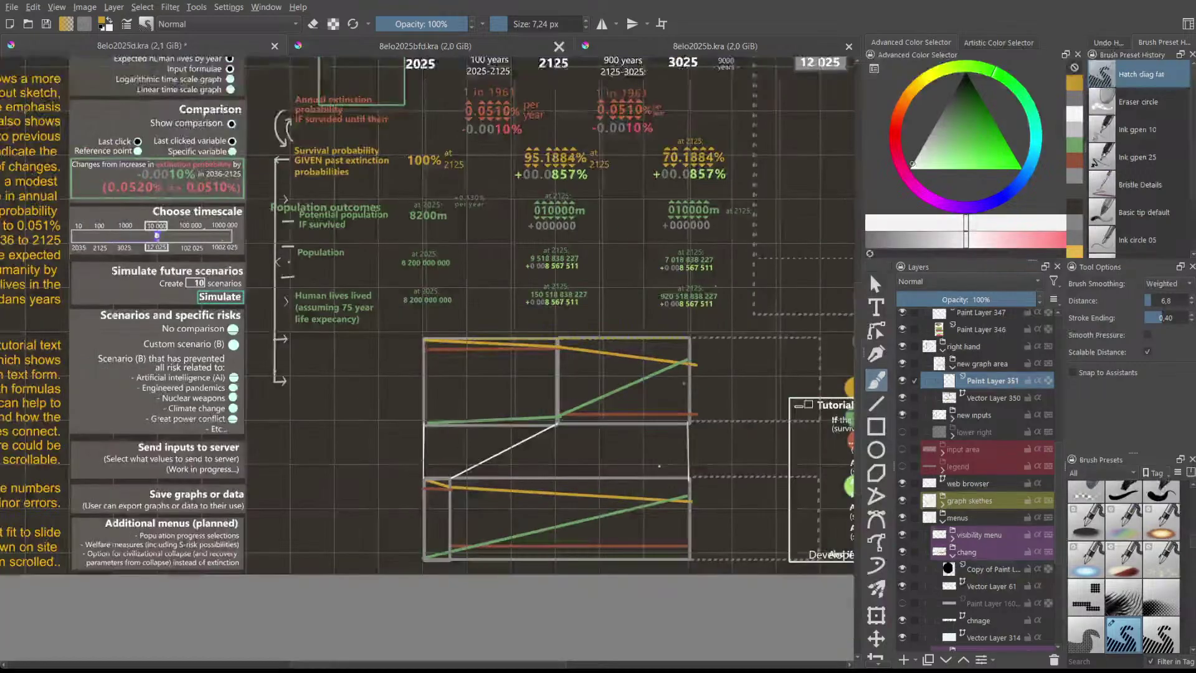
{"action": "scroll", "coordinate": [701, 400], "scroll_direction": "up", "scroll_amount": 1}
{"action": "scroll", "coordinate": [701, 399], "scroll_direction": "down", "scroll_amount": 1}
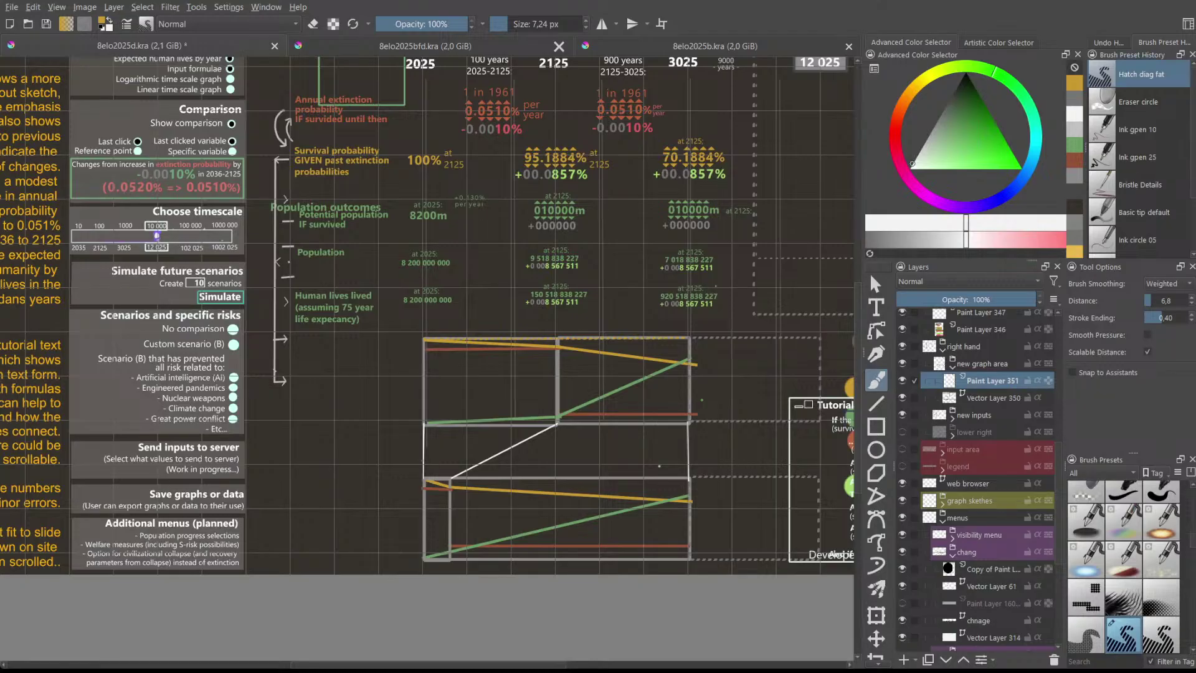
{"action": "scroll", "coordinate": [702, 400], "scroll_direction": "up", "scroll_amount": 1}
{"action": "scroll", "coordinate": [857, 379], "scroll_direction": "up", "scroll_amount": 1}
{"action": "scroll", "coordinate": [857, 380], "scroll_direction": "down", "scroll_amount": 1}
{"action": "scroll", "coordinate": [857, 391], "scroll_direction": "up", "scroll_amount": 1}
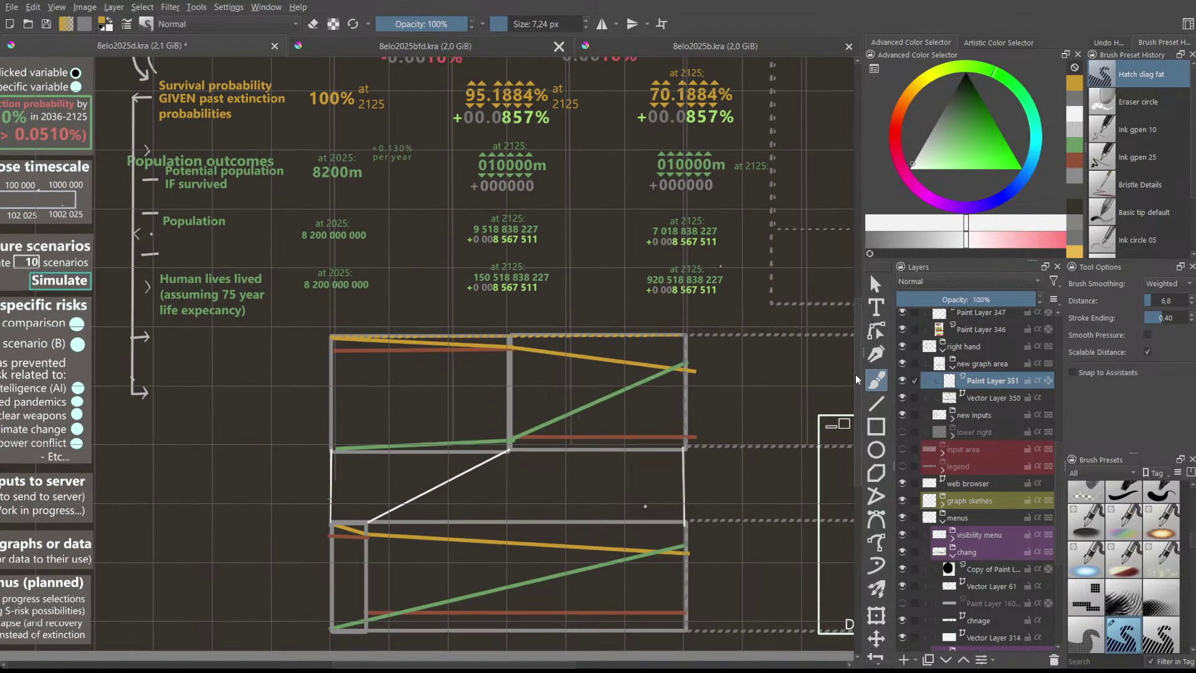
{"action": "scroll", "coordinate": [854, 375], "scroll_direction": "up", "scroll_amount": 1}
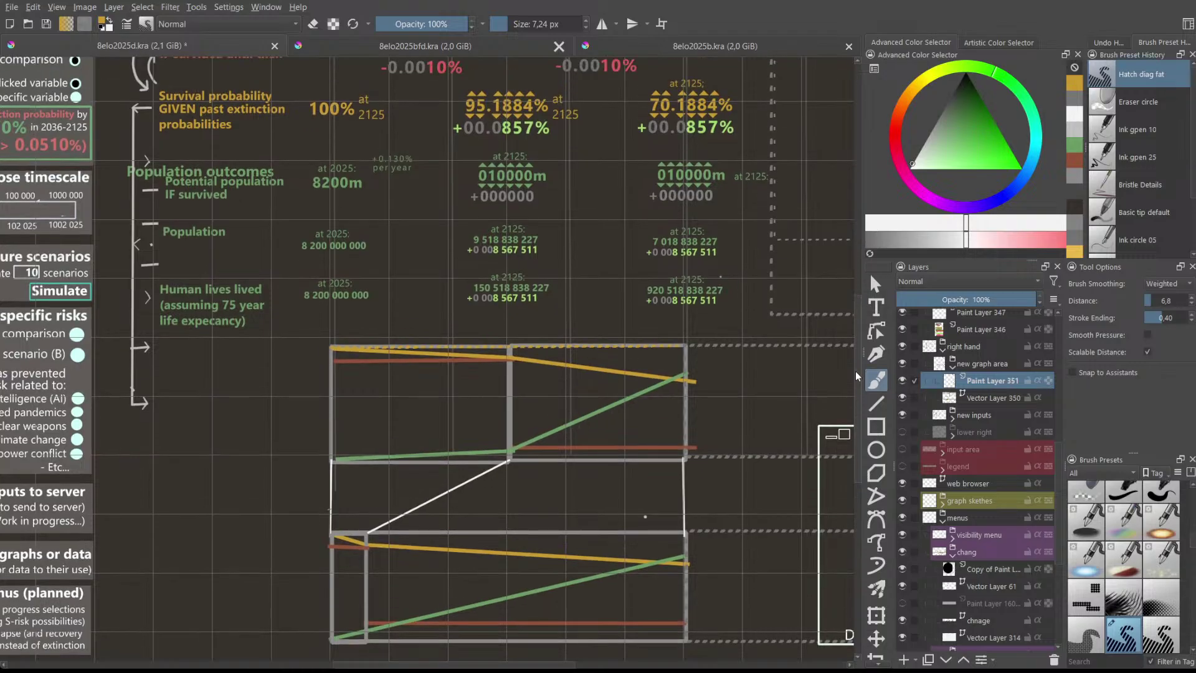
{"action": "scroll", "coordinate": [855, 371], "scroll_direction": "up", "scroll_amount": 5}
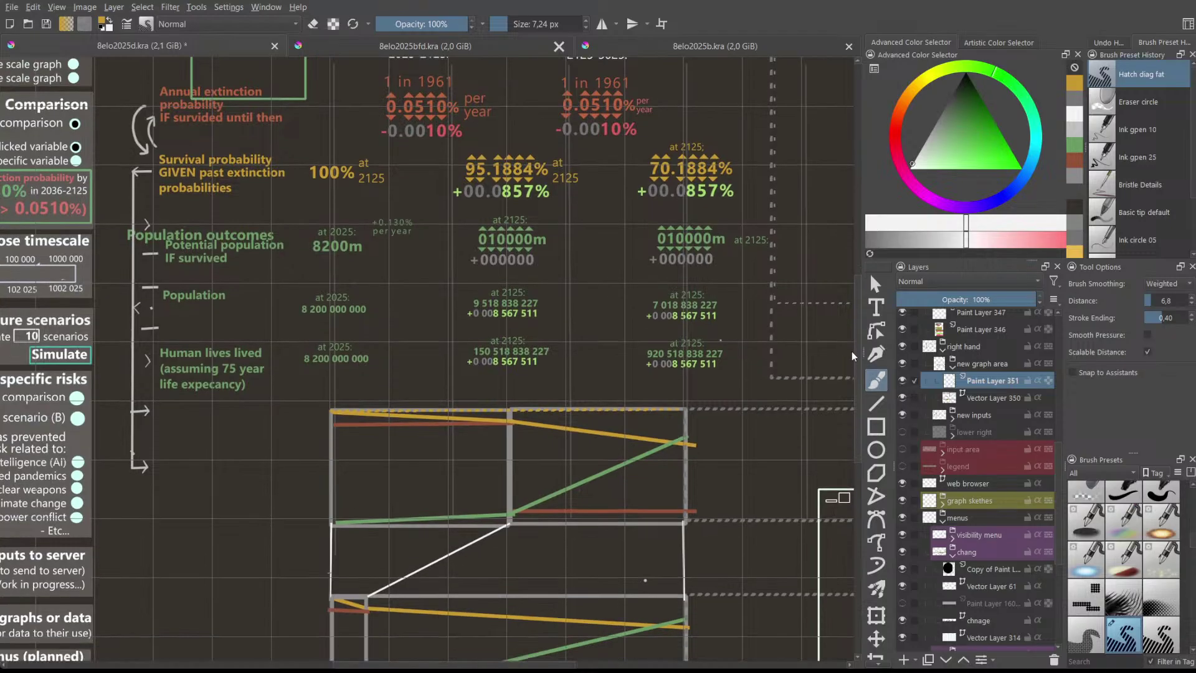
- Examine the placement of the main and lower graphs beneath the outcome rows and the 2025, 2125 and 3025 columns
{"action": "scroll", "coordinate": [850, 346], "scroll_direction": "down", "scroll_amount": 4}
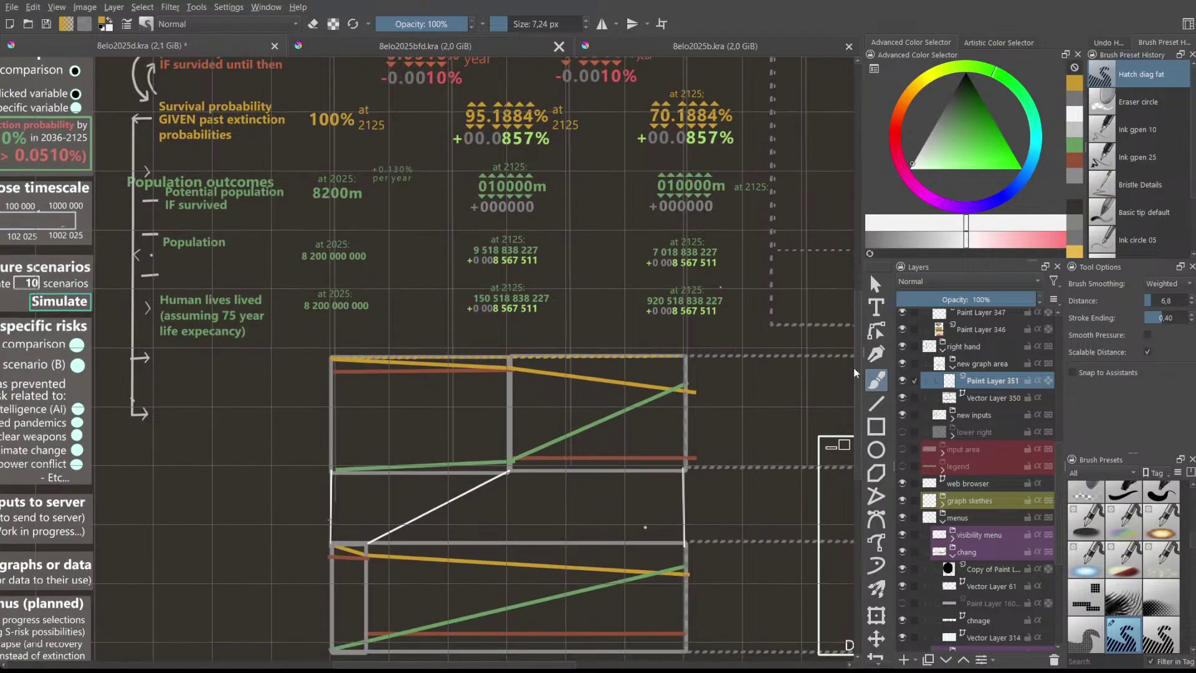
{"action": "scroll", "coordinate": [853, 367], "scroll_direction": "up", "scroll_amount": 3}
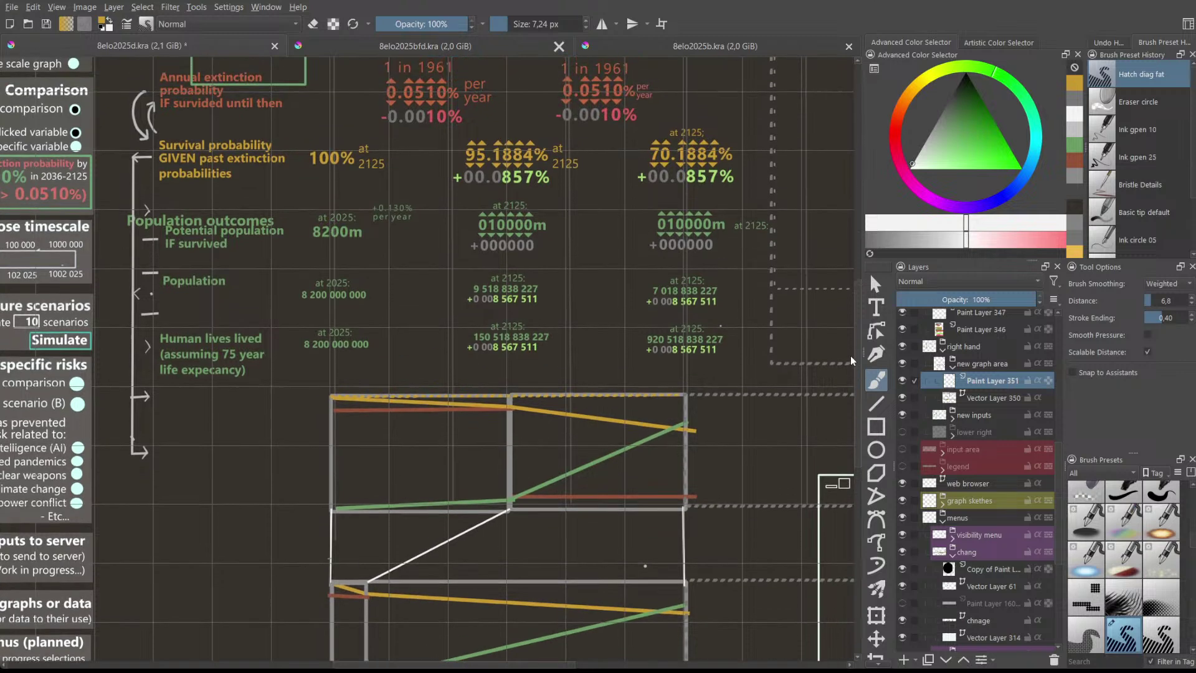
{"action": "scroll", "coordinate": [850, 360], "scroll_direction": "down", "scroll_amount": 3}
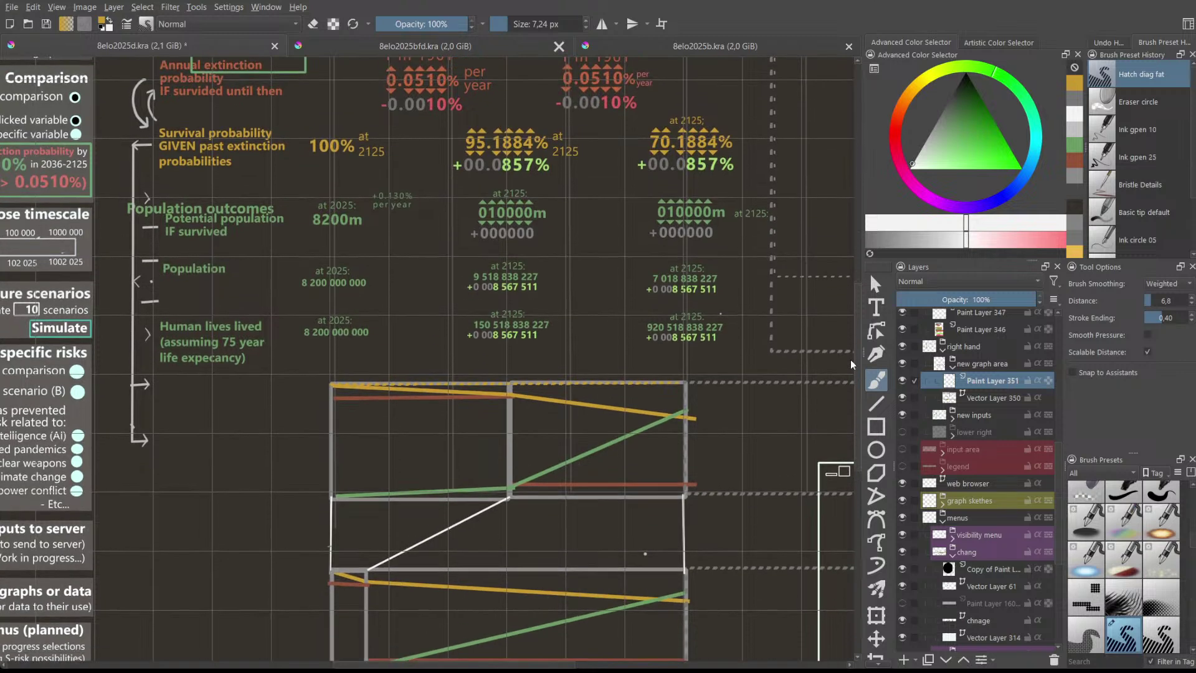
{"action": "scroll", "coordinate": [845, 368], "scroll_direction": "down", "scroll_amount": 2}
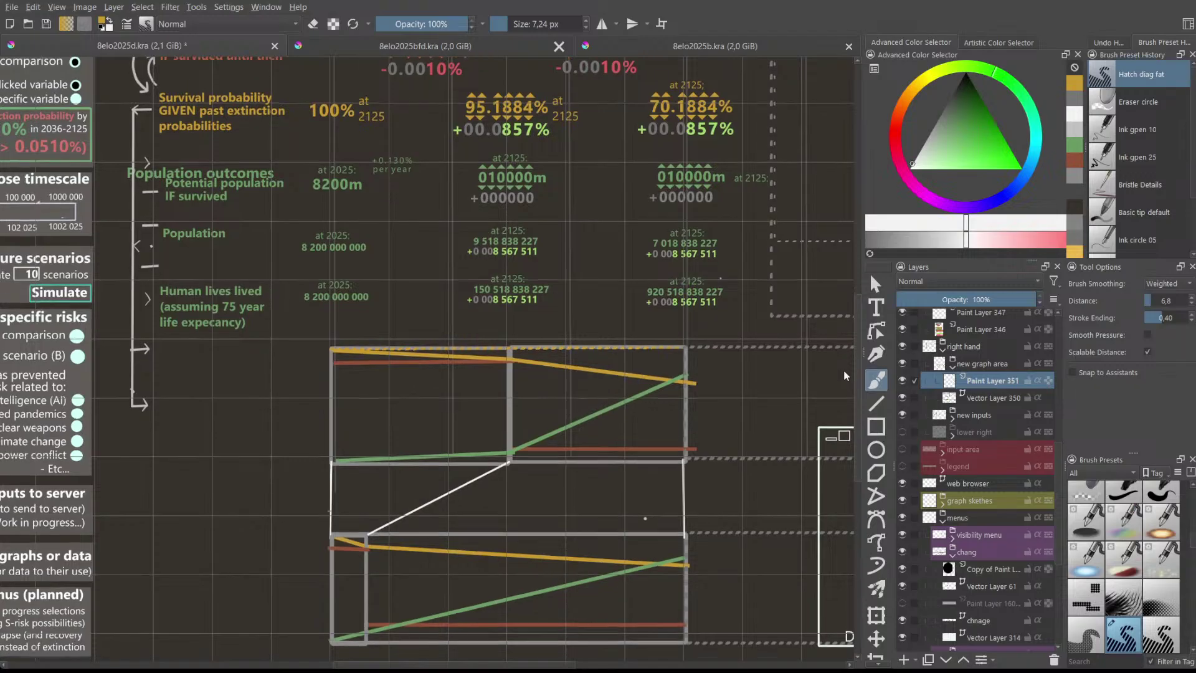
{"action": "scroll", "coordinate": [842, 378], "scroll_direction": "down", "scroll_amount": 1}
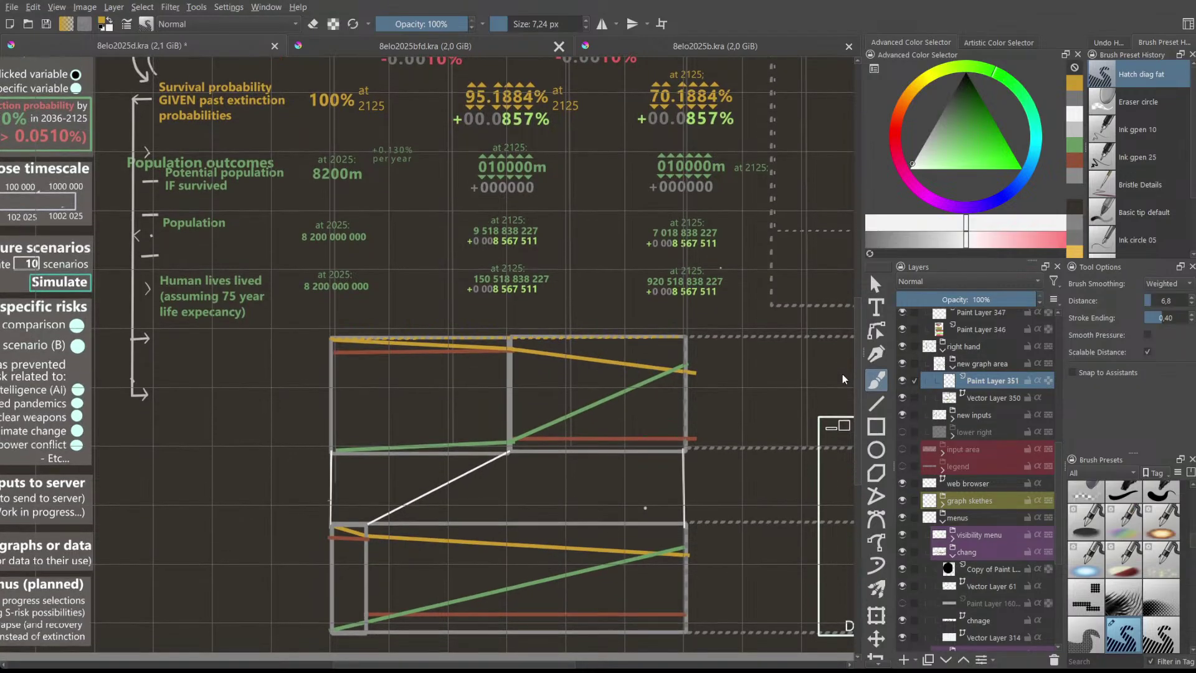
{"action": "scroll", "coordinate": [844, 362], "scroll_direction": "up", "scroll_amount": 20}
{"action": "scroll", "coordinate": [852, 343], "scroll_direction": "down", "scroll_amount": 20}
{"action": "scroll", "coordinate": [847, 353], "scroll_direction": "up", "scroll_amount": 20}
{"action": "scroll", "coordinate": [830, 312], "scroll_direction": "down", "scroll_amount": 6}
{"action": "scroll", "coordinate": [827, 339], "scroll_direction": "up", "scroll_amount": 1}
{"action": "scroll", "coordinate": [824, 334], "scroll_direction": "down", "scroll_amount": 2}
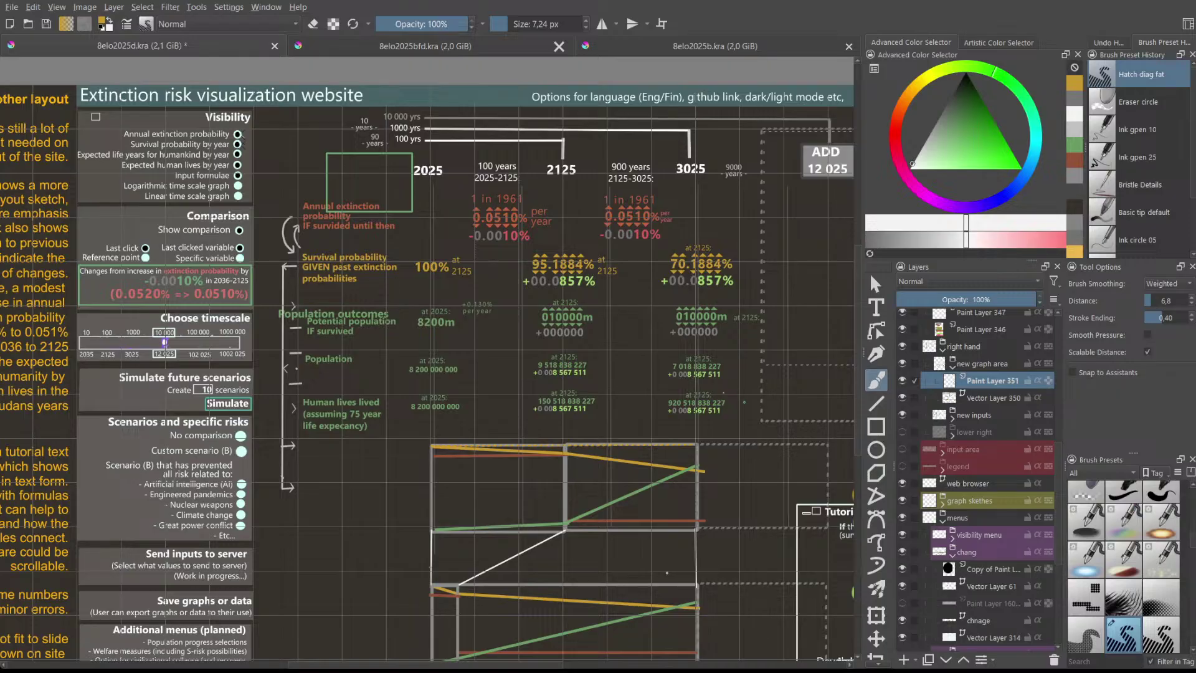
{"action": "scroll", "coordinate": [861, 361], "scroll_direction": "down", "scroll_amount": 2}
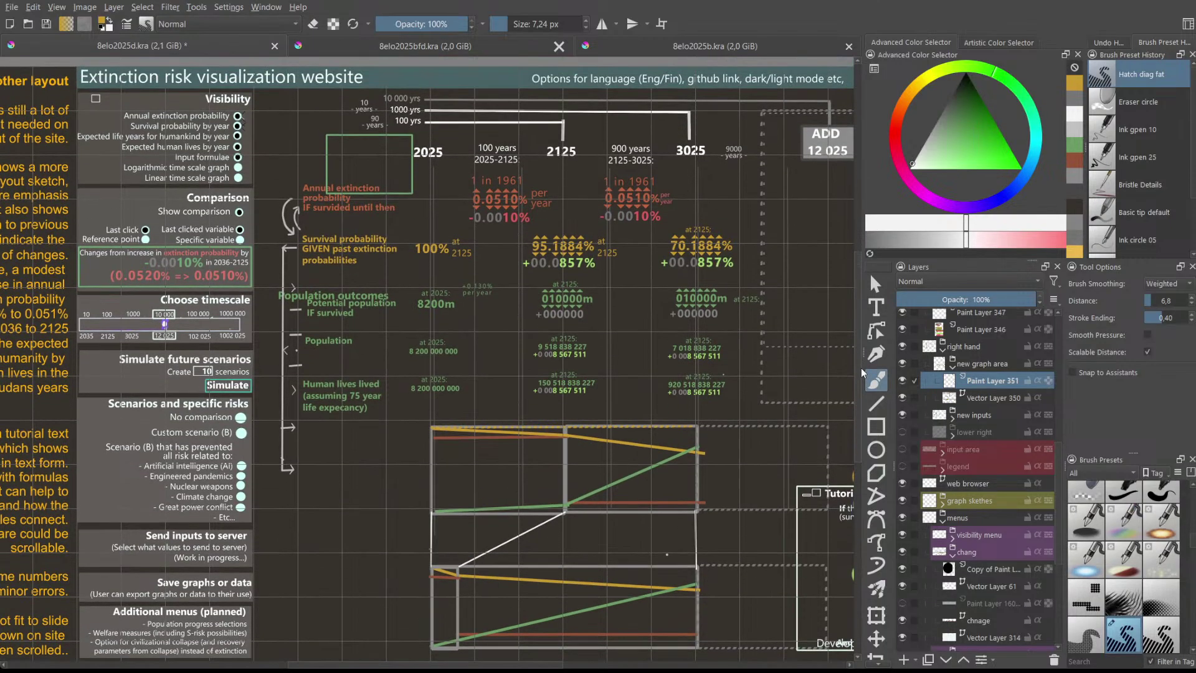
{"action": "scroll", "coordinate": [861, 367], "scroll_direction": "down", "scroll_amount": 1}
{"action": "scroll", "coordinate": [860, 371], "scroll_direction": "up", "scroll_amount": 1}
{"action": "scroll", "coordinate": [858, 368], "scroll_direction": "down", "scroll_amount": 1}
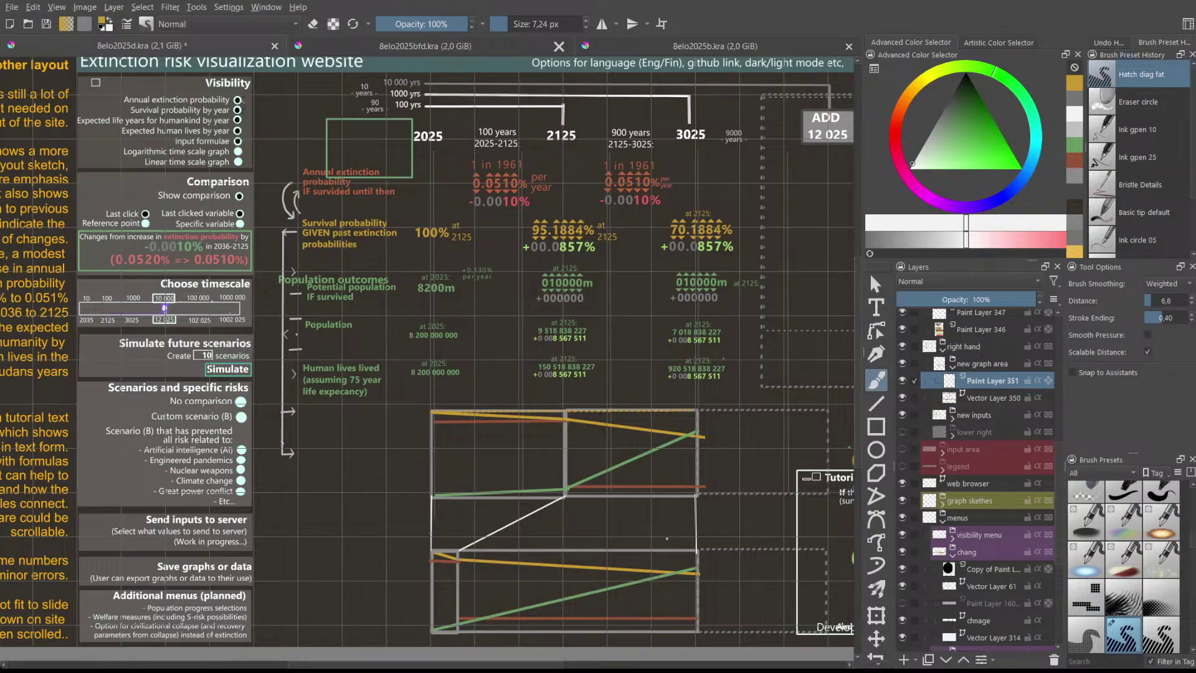
{"action": "scroll", "coordinate": [858, 439], "scroll_direction": "down", "scroll_amount": 1}
{"action": "scroll", "coordinate": [861, 431], "scroll_direction": "up", "scroll_amount": 2}
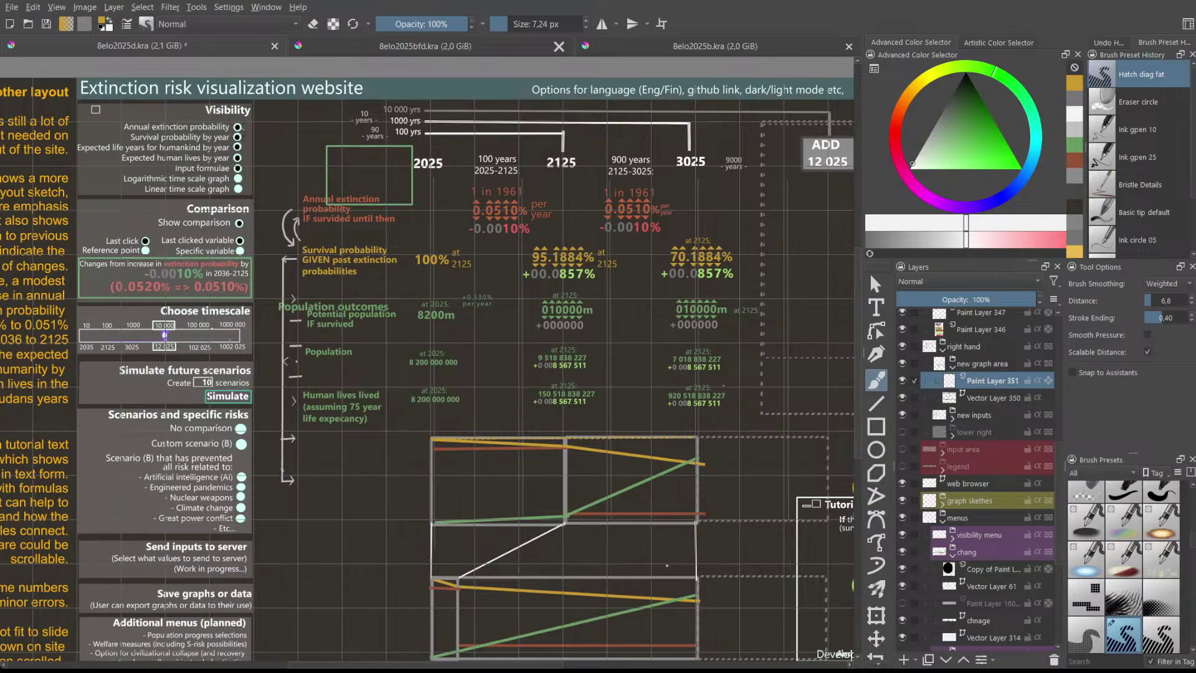
- Examine the dashed 12 025 column and graph extensions in relation to the menus and the tutorial box
{"action": "left_click_drag", "start_coordinate": [461, 664], "coordinate": [488, 665]}
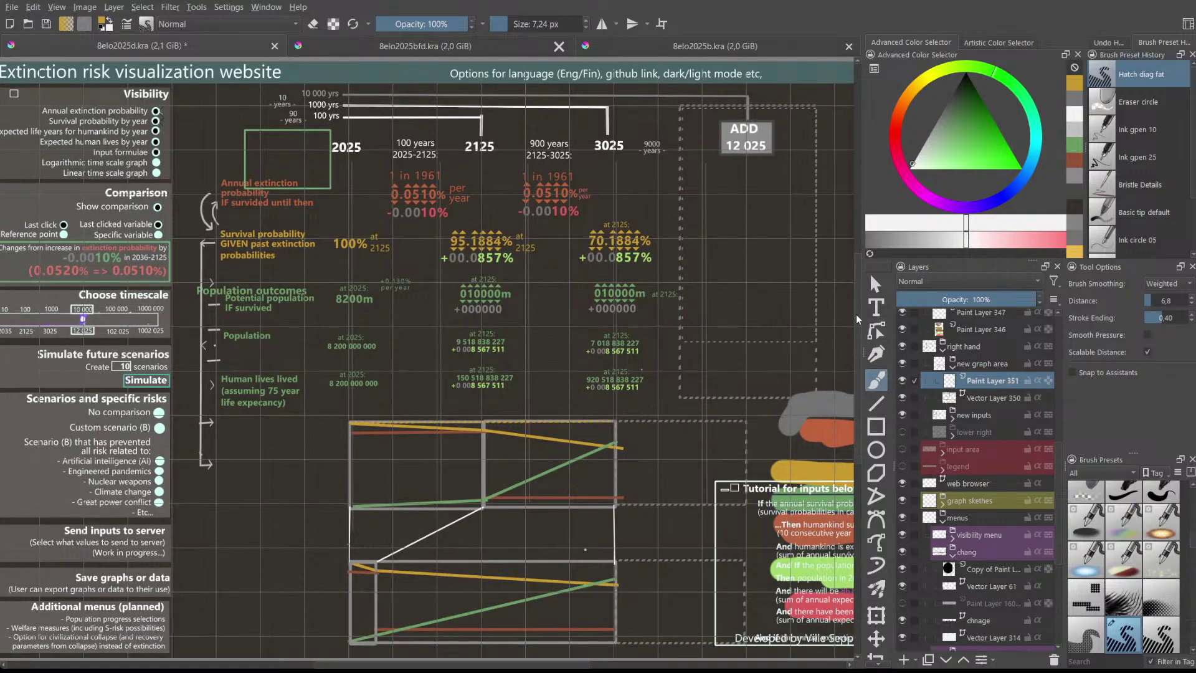
{"action": "scroll", "coordinate": [853, 310], "scroll_direction": "down", "scroll_amount": 1}
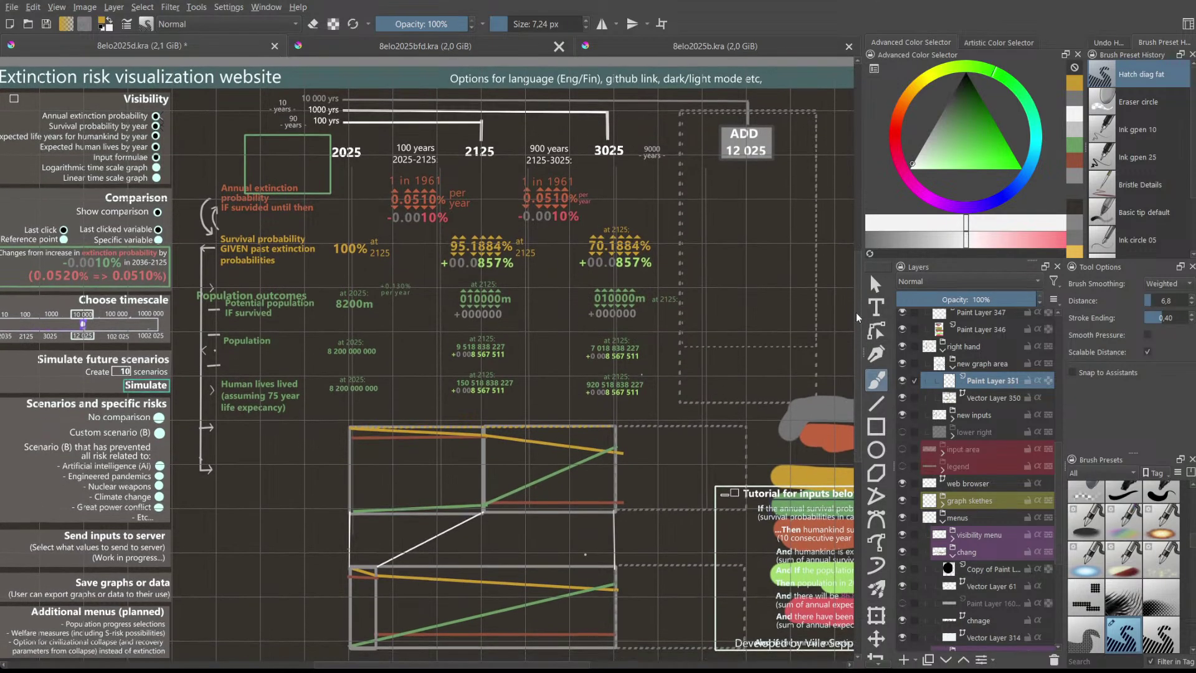
{"action": "scroll", "coordinate": [856, 312], "scroll_direction": "down", "scroll_amount": 1}
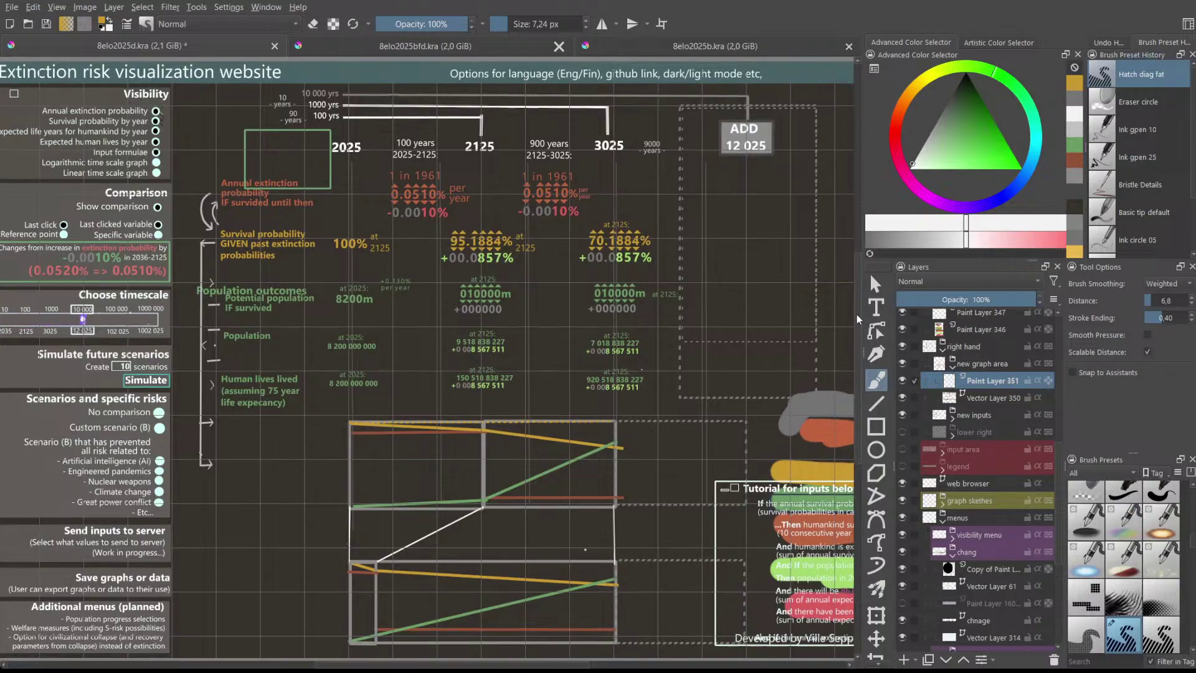
{"action": "scroll", "coordinate": [859, 319], "scroll_direction": "up", "scroll_amount": 1}
{"action": "scroll", "coordinate": [859, 311], "scroll_direction": "up", "scroll_amount": 1}
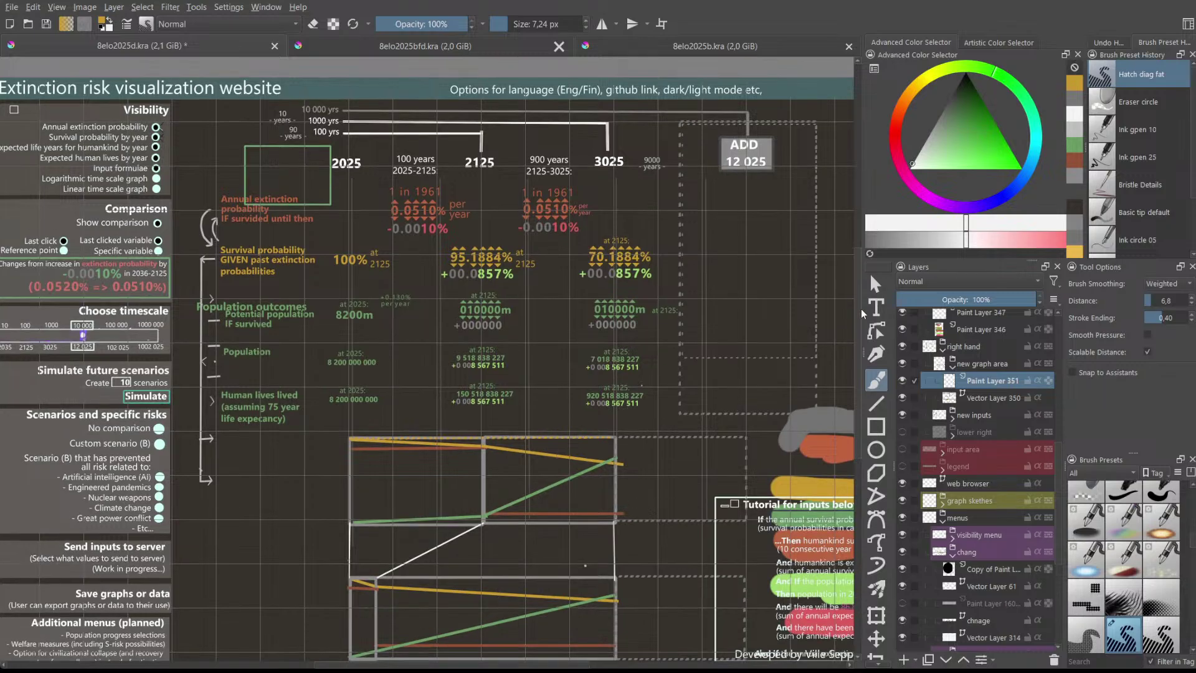
{"action": "scroll", "coordinate": [862, 315], "scroll_direction": "down", "scroll_amount": 1}
{"action": "scroll", "coordinate": [862, 315], "scroll_direction": "down", "scroll_amount": 2}
{"action": "scroll", "coordinate": [861, 328], "scroll_direction": "down", "scroll_amount": 2}
{"action": "scroll", "coordinate": [856, 330], "scroll_direction": "up", "scroll_amount": 4}
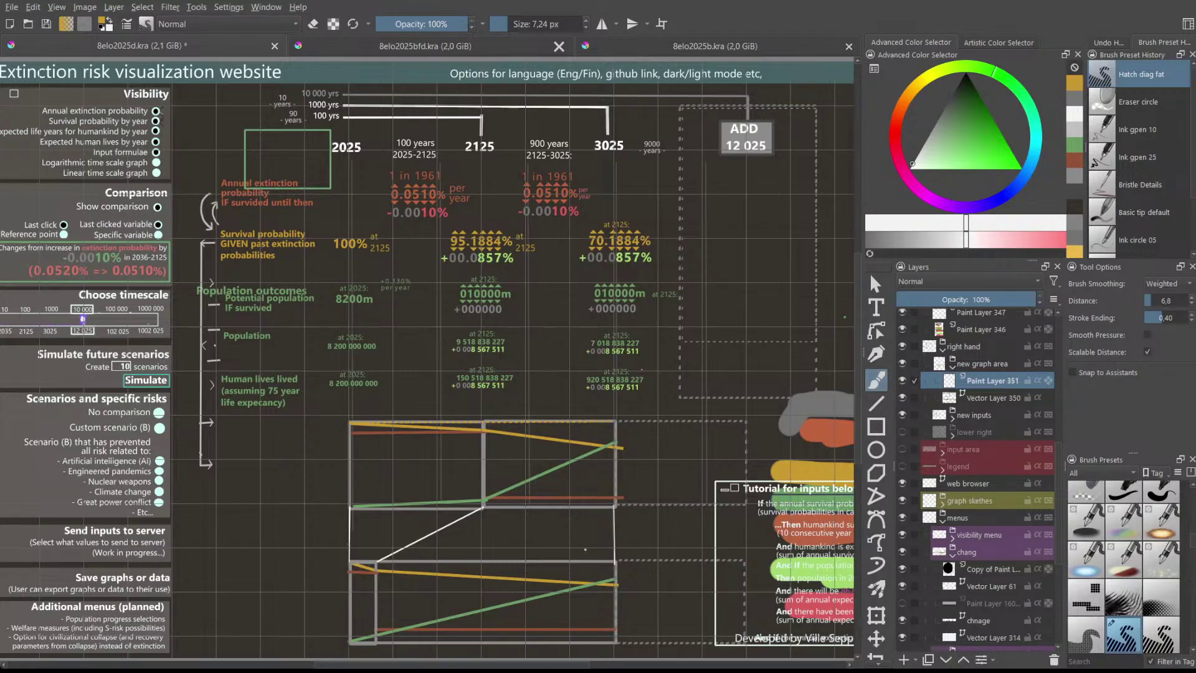
{"action": "scroll", "coordinate": [858, 338], "scroll_direction": "up", "scroll_amount": 1}
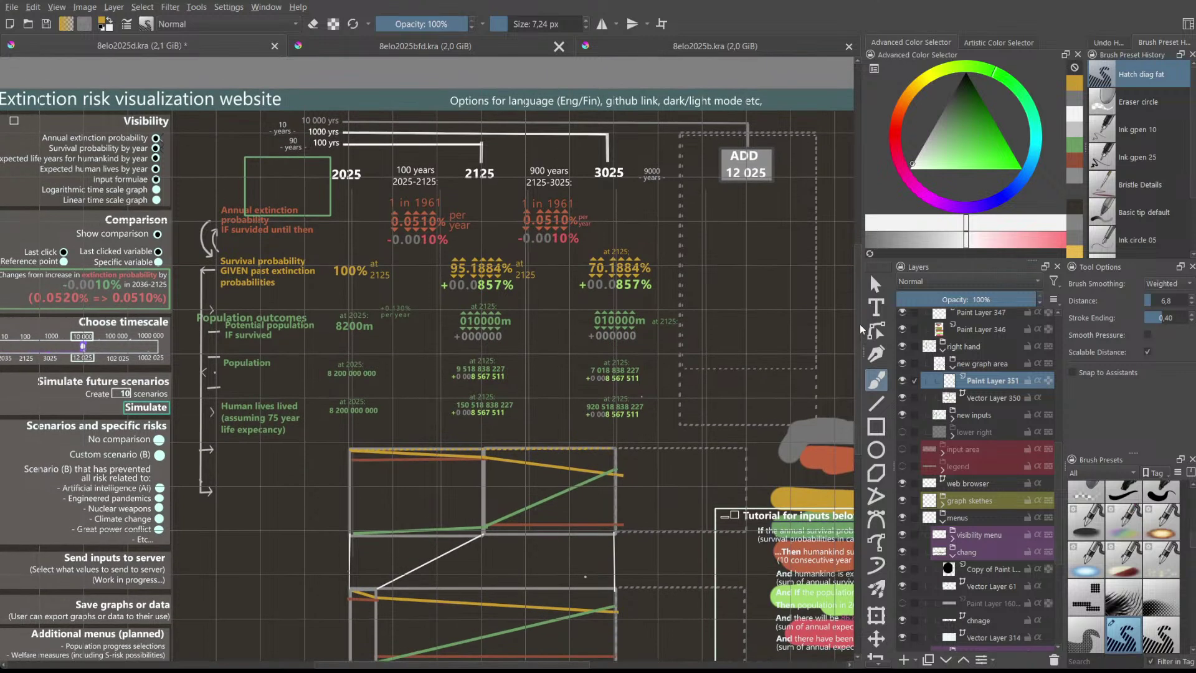
{"action": "scroll", "coordinate": [861, 330], "scroll_direction": "down", "scroll_amount": 1}
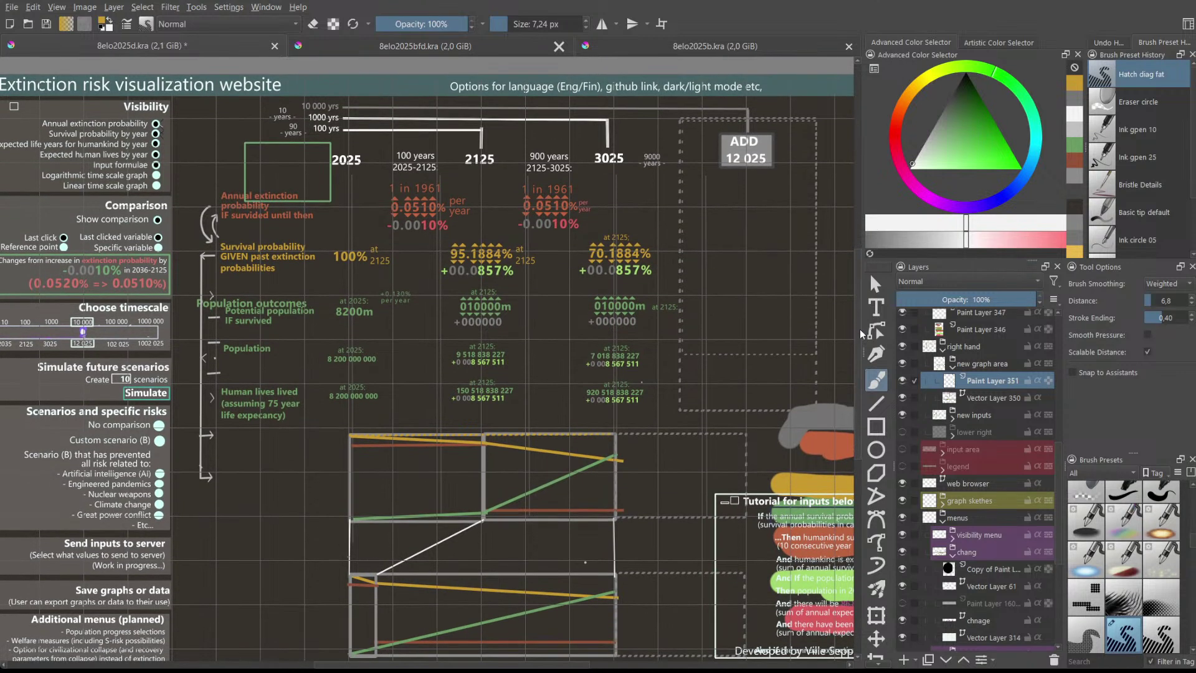
{"action": "scroll", "coordinate": [860, 329], "scroll_direction": "down", "scroll_amount": 2}
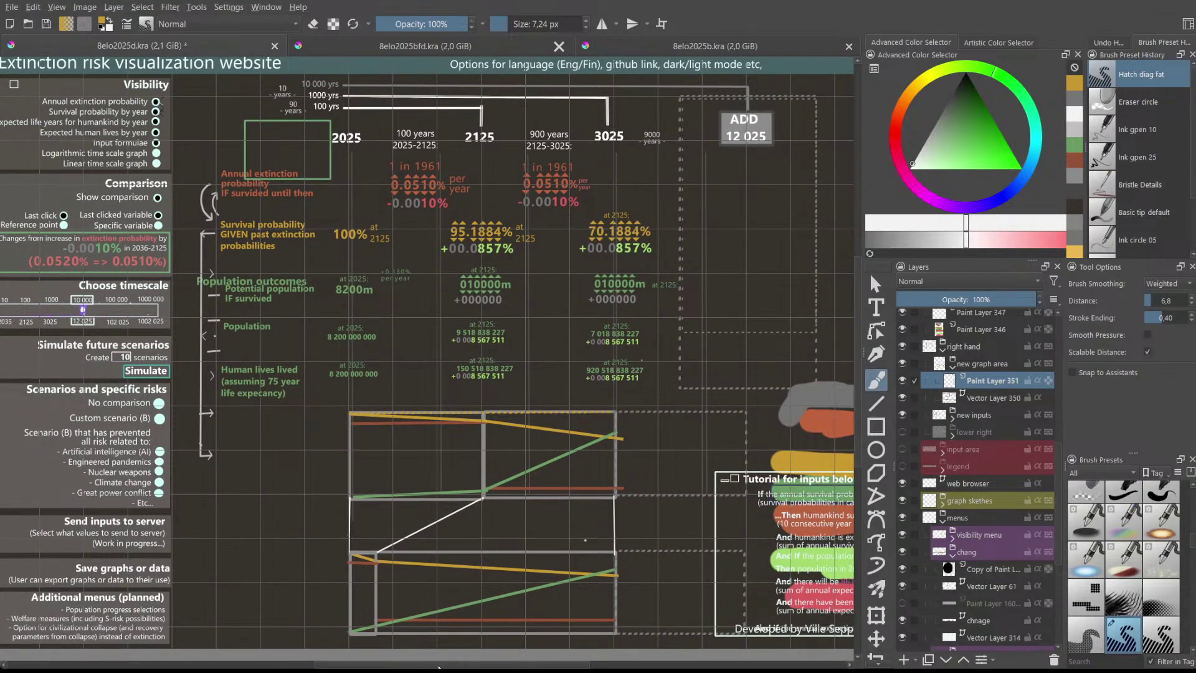
{"action": "scroll", "coordinate": [438, 660], "scroll_direction": "right", "scroll_amount": 3}
{"action": "scroll", "coordinate": [436, 655], "scroll_direction": "left", "scroll_amount": 4}
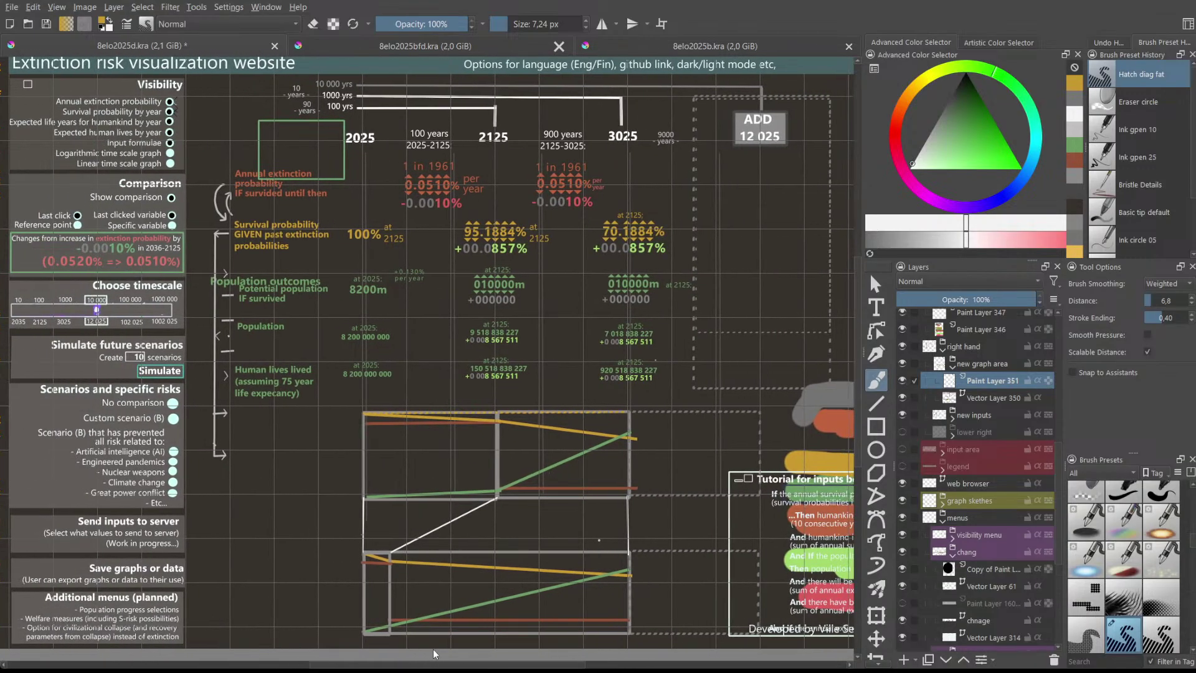
{"action": "scroll", "coordinate": [434, 653], "scroll_direction": "right", "scroll_amount": 2}
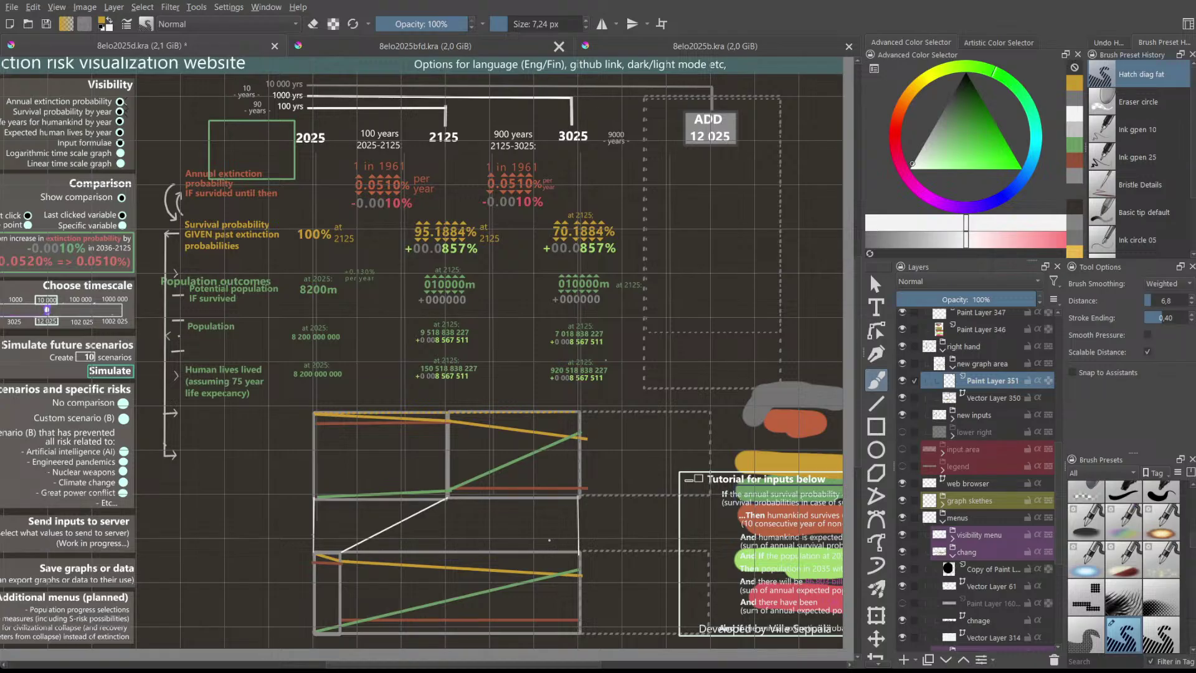
{"action": "scroll", "coordinate": [304, 660], "scroll_direction": "left", "scroll_amount": 4}
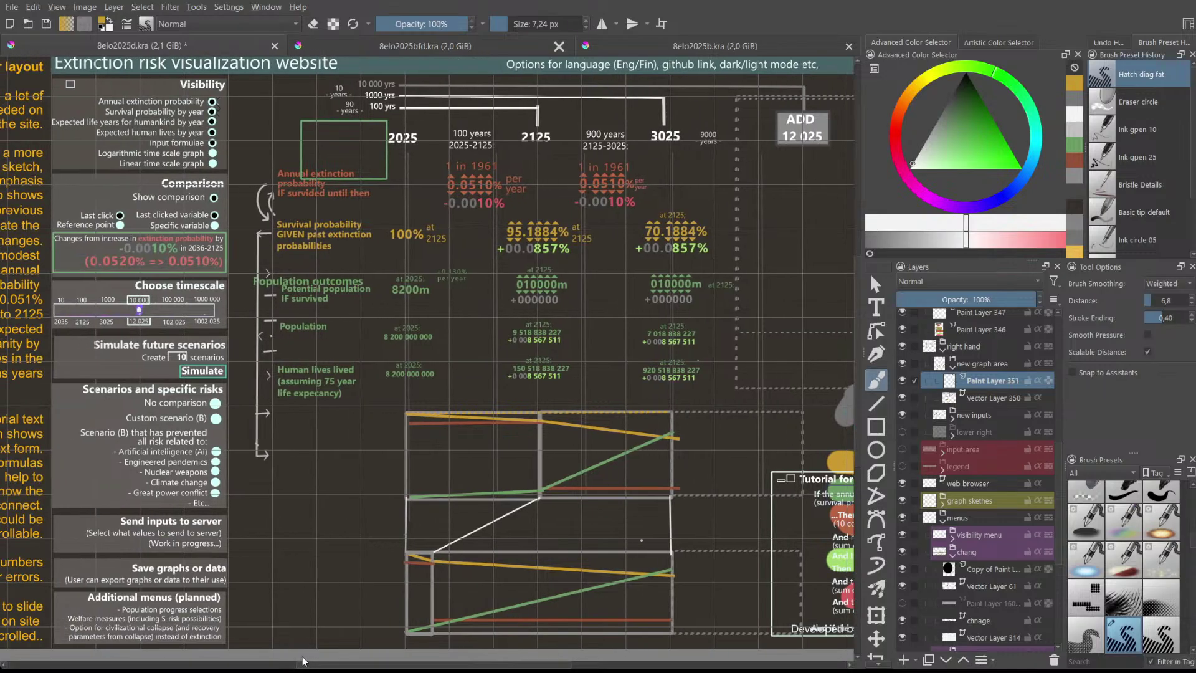
{"action": "scroll", "coordinate": [304, 660], "scroll_direction": "right", "scroll_amount": 4}
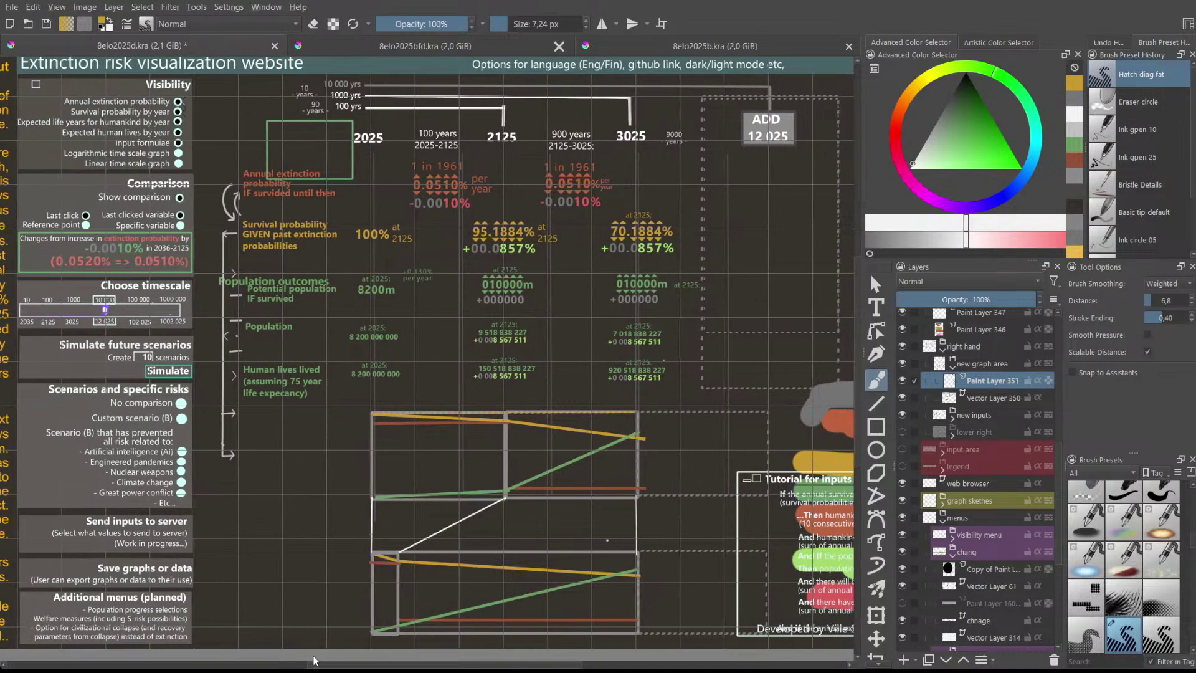
{"action": "scroll", "coordinate": [332, 661], "scroll_direction": "right", "scroll_amount": 2}
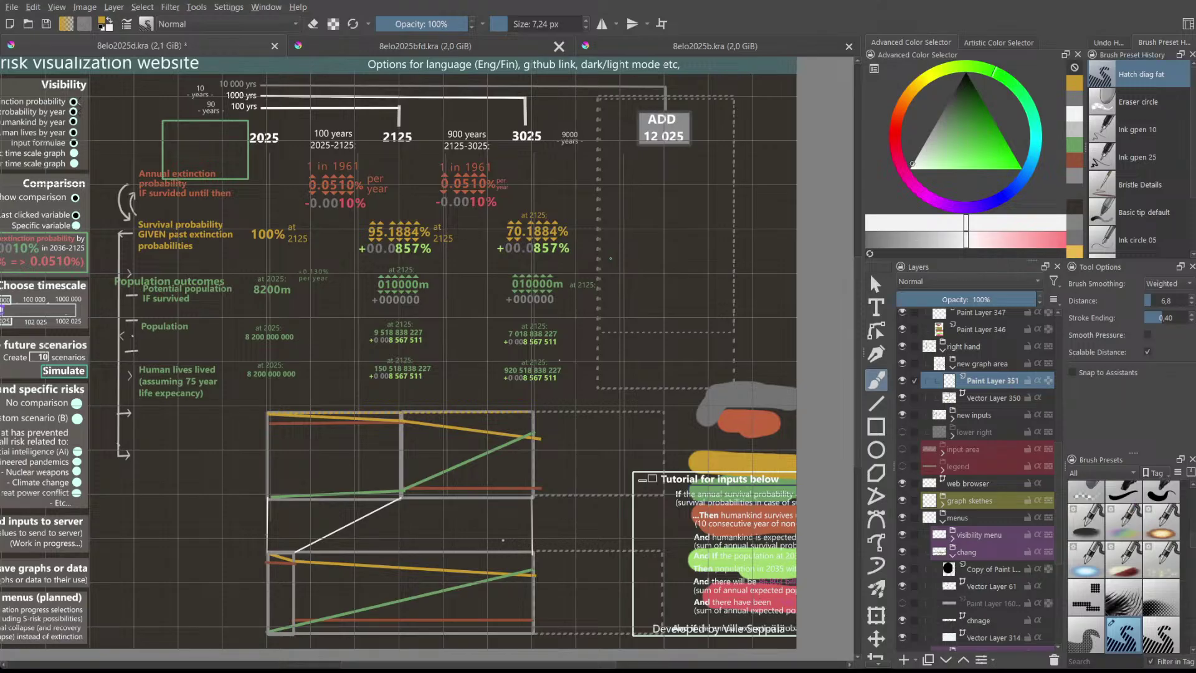
- Compare the overall page composition with the close-up proportions of the outcome rows, graphs and dashed 12 025 frame
{"action": "scroll", "coordinate": [497, 284], "scroll_direction": "down", "scroll_amount": 1}
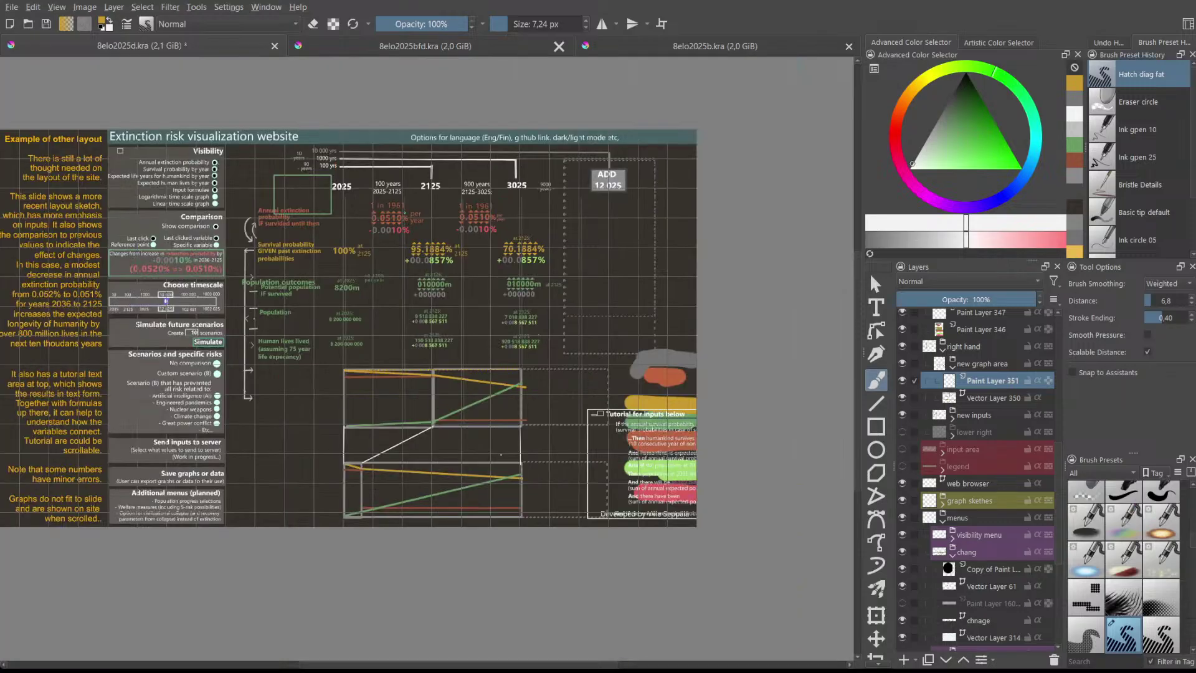
{"action": "scroll", "coordinate": [383, 262], "scroll_direction": "up", "scroll_amount": 2}
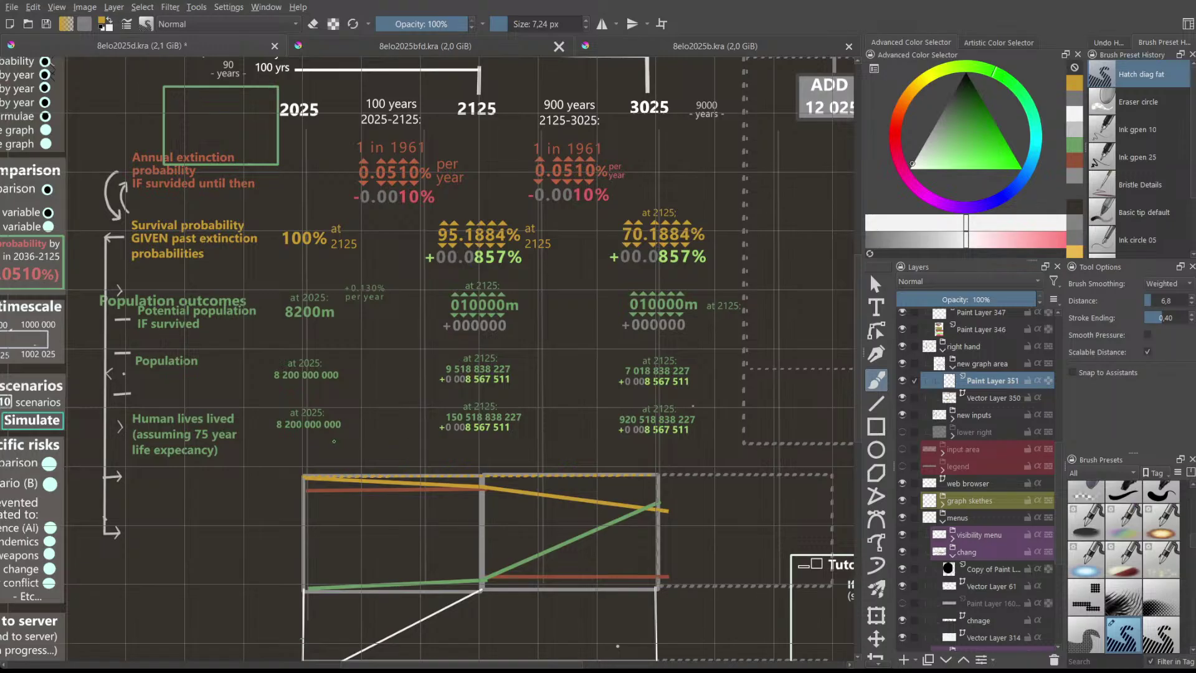
{"action": "scroll", "coordinate": [388, 311], "scroll_direction": "down", "scroll_amount": 1}
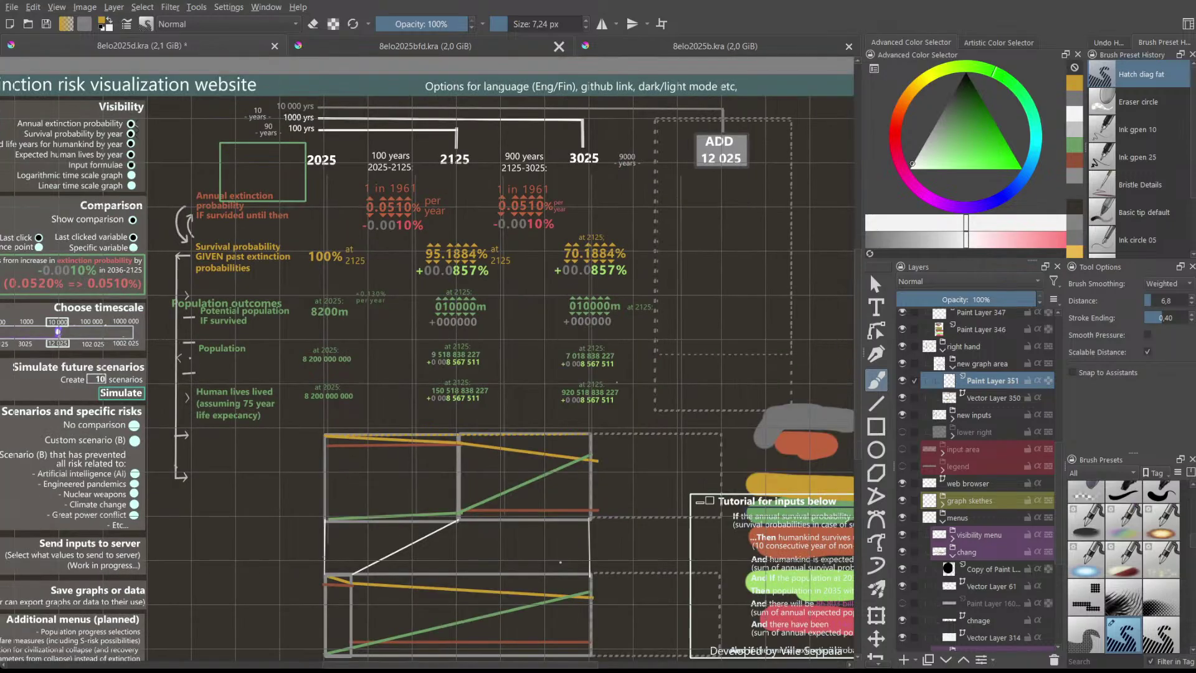
{"action": "scroll", "coordinate": [549, 152], "scroll_direction": "down", "scroll_amount": 1}
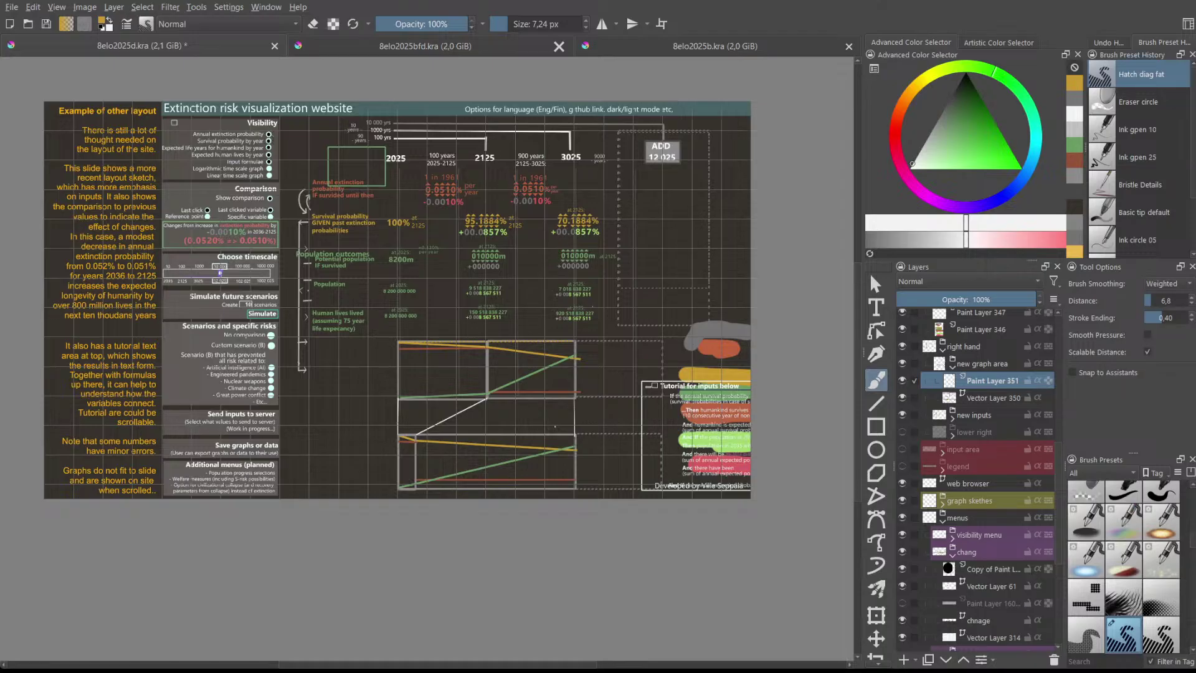
{"action": "scroll", "coordinate": [563, 174], "scroll_direction": "up", "scroll_amount": 1}
{"action": "scroll", "coordinate": [563, 174], "scroll_direction": "down", "scroll_amount": 1}
{"action": "scroll", "coordinate": [555, 427], "scroll_direction": "up", "scroll_amount": 1}
{"action": "scroll", "coordinate": [555, 427], "scroll_direction": "down", "scroll_amount": 1}
{"action": "scroll", "coordinate": [676, 135], "scroll_direction": "up", "scroll_amount": 1}
{"action": "scroll", "coordinate": [676, 135], "scroll_direction": "down", "scroll_amount": 1}
{"action": "scroll", "coordinate": [640, 176], "scroll_direction": "up", "scroll_amount": 2}
{"action": "scroll", "coordinate": [640, 176], "scroll_direction": "down", "scroll_amount": 1}
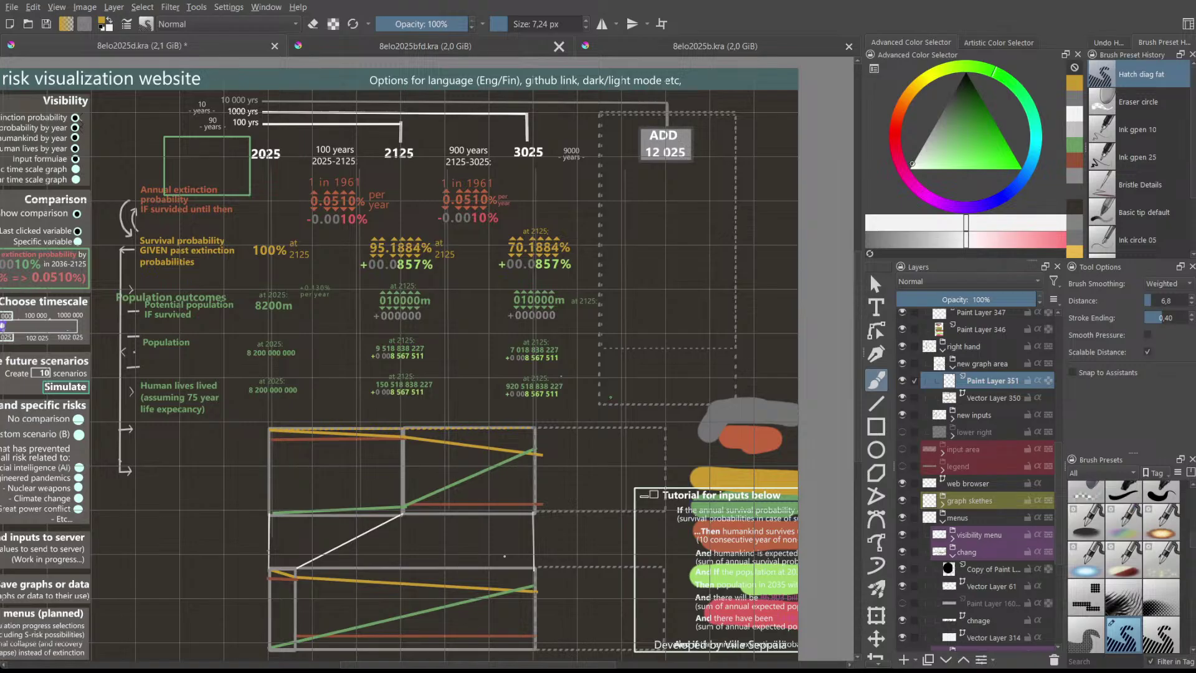
- Set the Rectangle tool to fill with grey foreground colour and try a box about 498 × 1062 px over the dashed 12 025 frame
{"action": "left_click", "coordinate": [988, 393]}
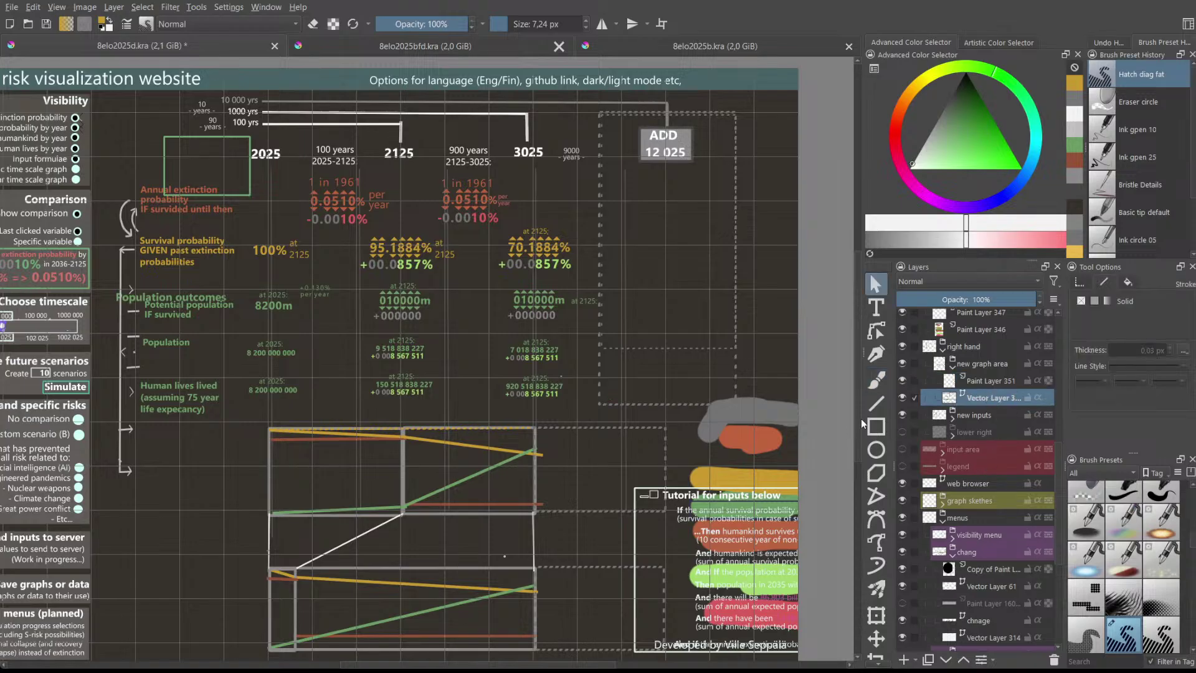
{"action": "left_click", "coordinate": [875, 426]}
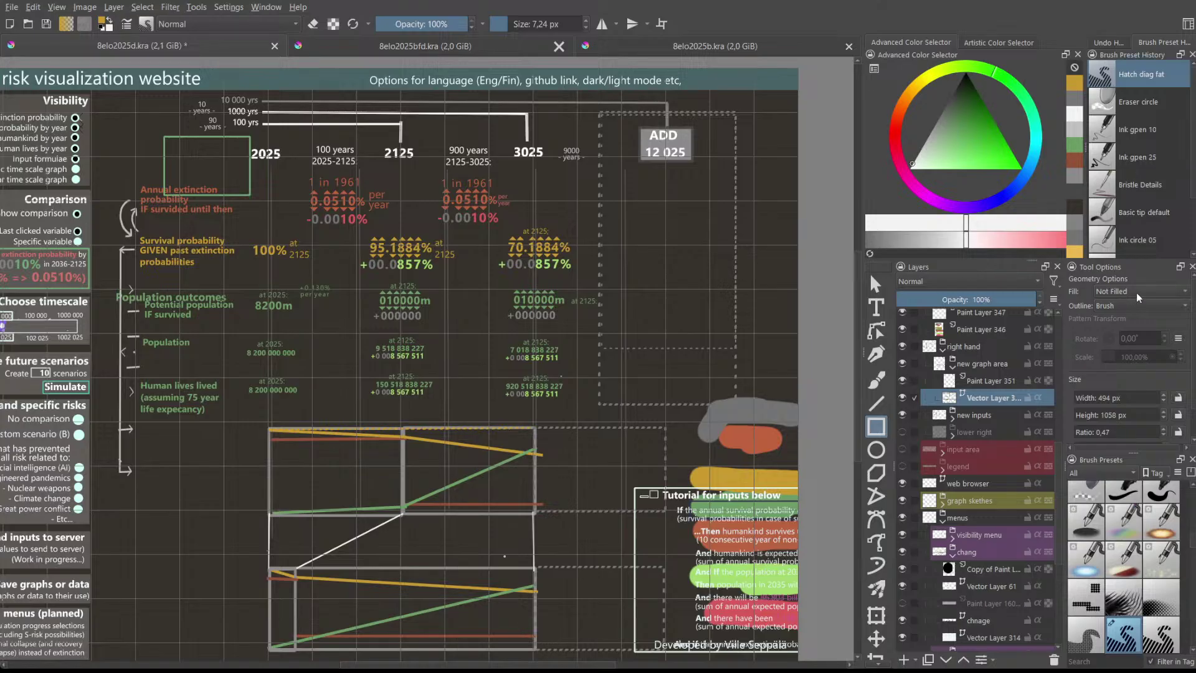
{"action": "scroll", "coordinate": [1130, 301], "scroll_direction": "down", "scroll_amount": 1}
{"action": "left_click", "coordinate": [1071, 111]}
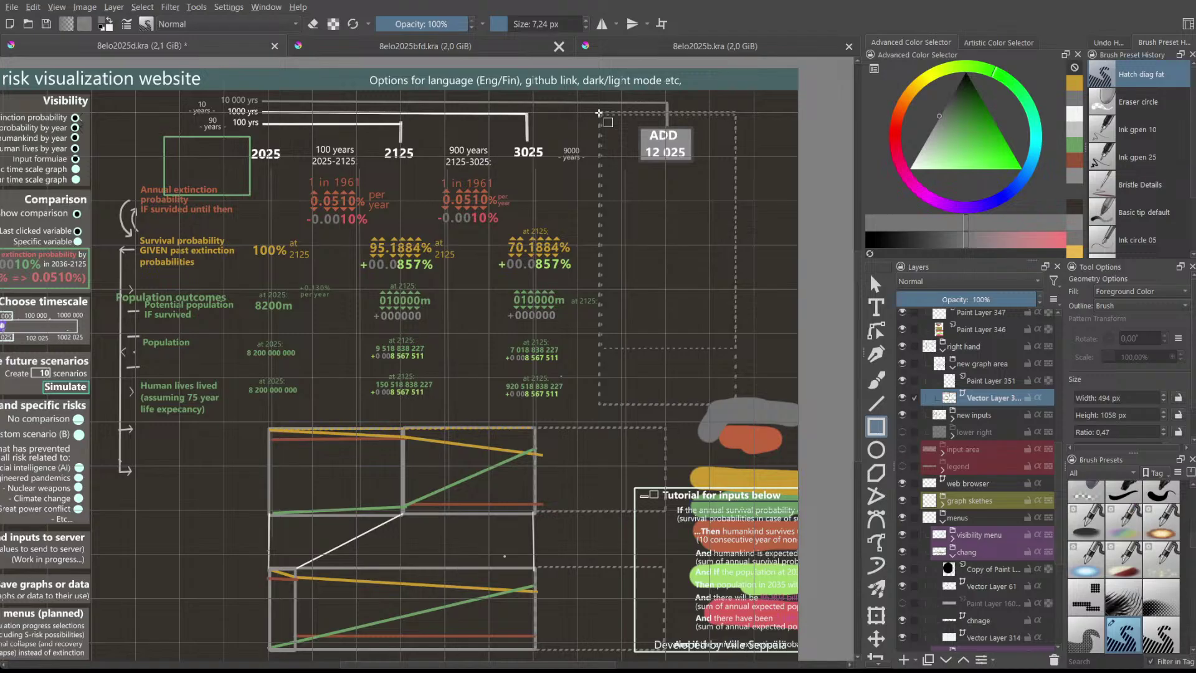
{"action": "left_click_drag", "start_coordinate": [599, 113], "coordinate": [736, 406]}
- Add a vector layer directly below Vector Layer 350 and draw a filled grey rectangle about 502 × 1060 px over the dashed 12 025 frame
{"action": "left_click", "coordinate": [938, 525]}
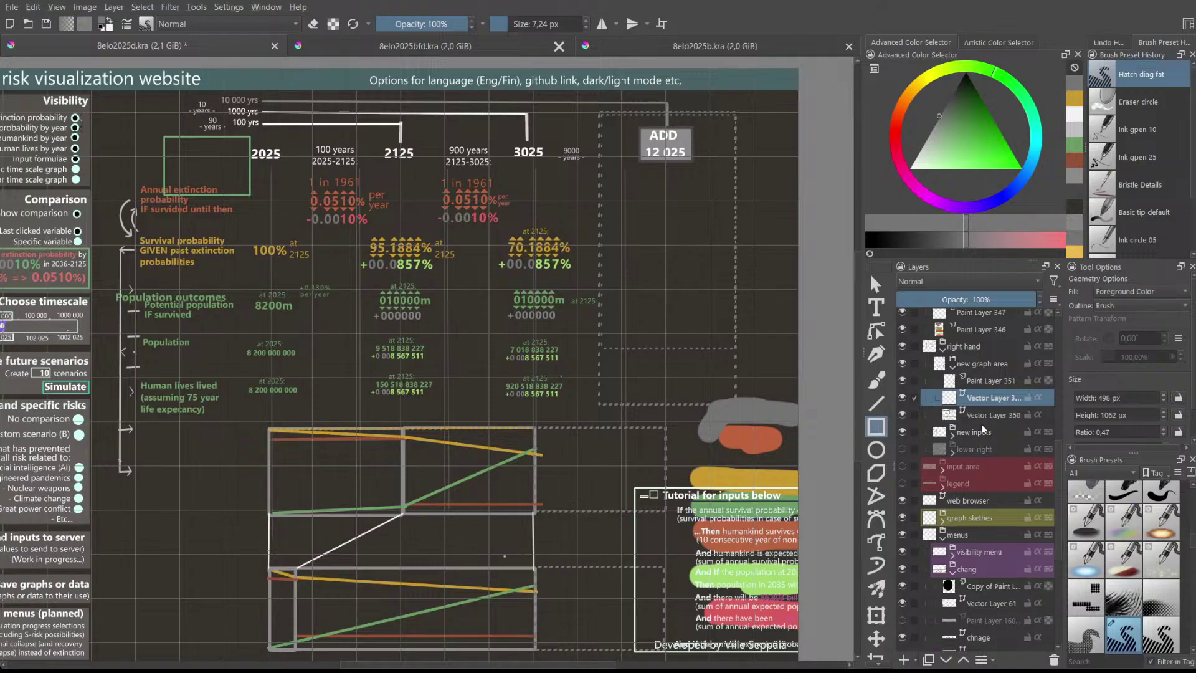
{"action": "left_click_drag", "start_coordinate": [984, 393], "coordinate": [985, 416]}
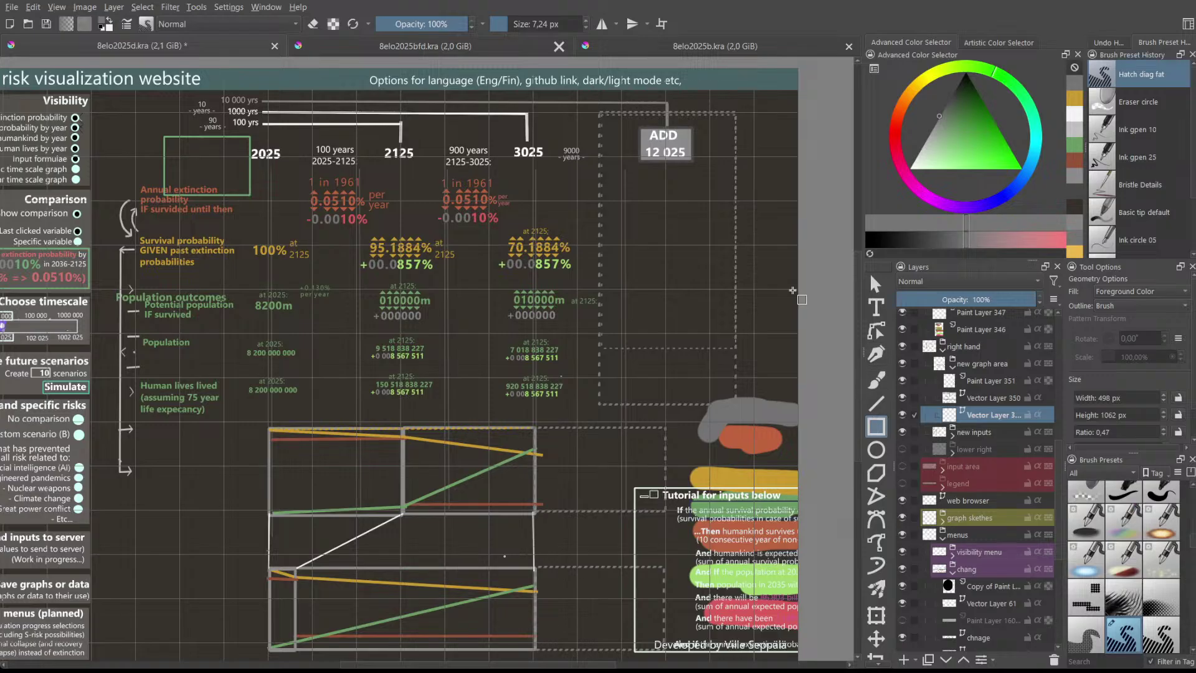
{"action": "left_click_drag", "start_coordinate": [598, 112], "coordinate": [736, 404]}
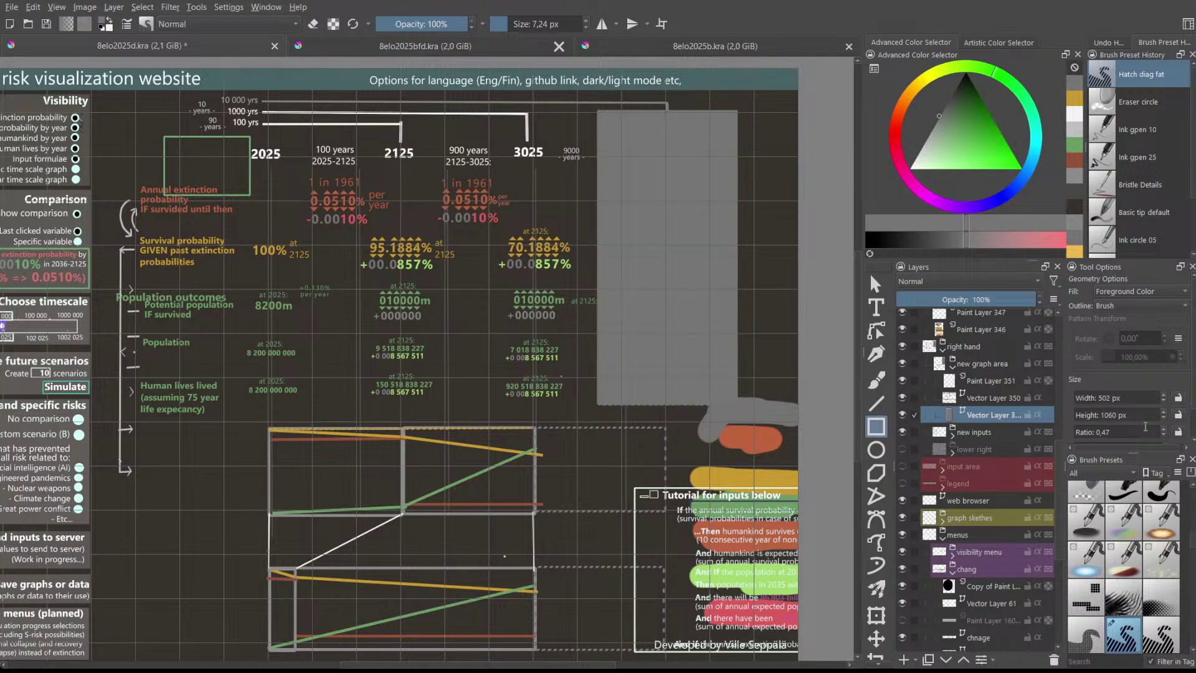
- Lower the opacity of the grey rectangle's vector layer to 26% so the dashed 12 025 column shows through
{"action": "scroll", "coordinate": [1144, 398], "scroll_direction": "down", "scroll_amount": 4}
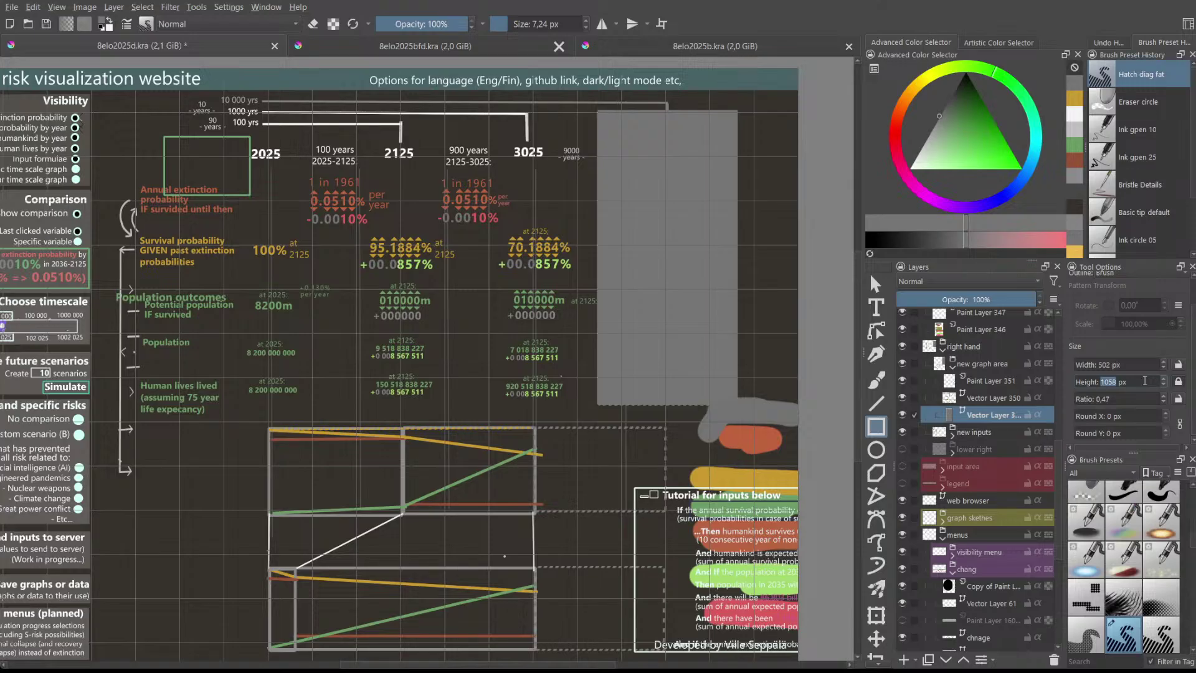
{"action": "scroll", "coordinate": [1143, 353], "scroll_direction": "up", "scroll_amount": 3}
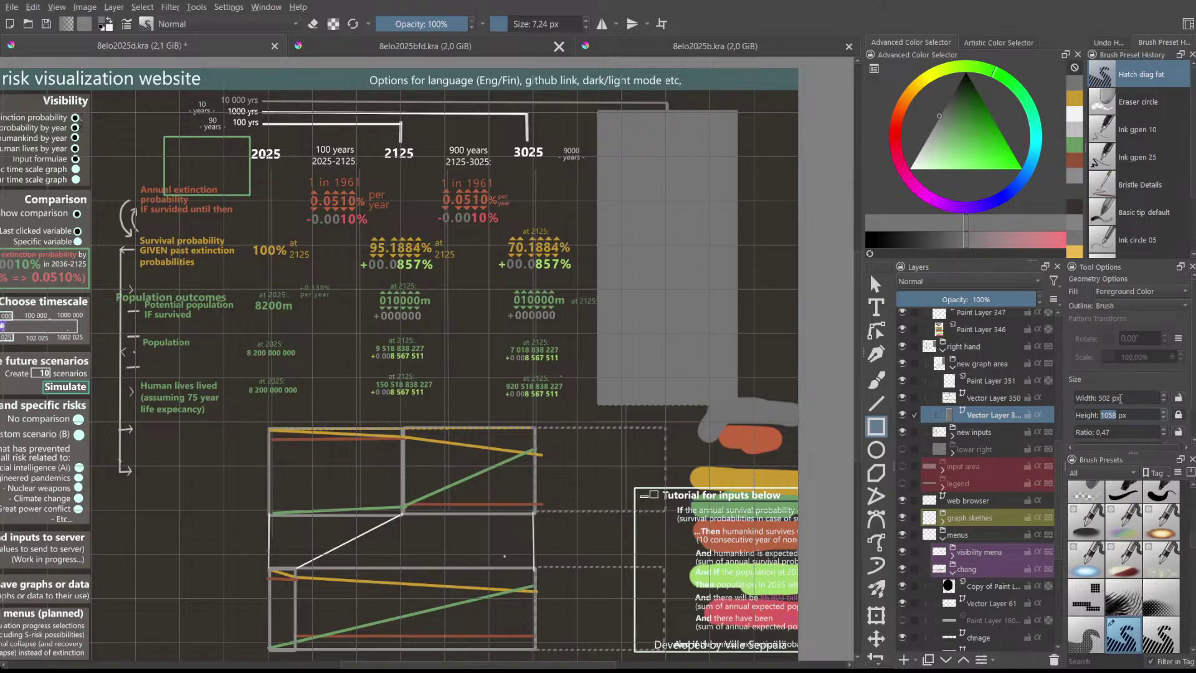
{"action": "left_click_drag", "start_coordinate": [992, 302], "coordinate": [934, 299]}
{"action": "left_click_drag", "start_coordinate": [934, 300], "coordinate": [933, 300]}
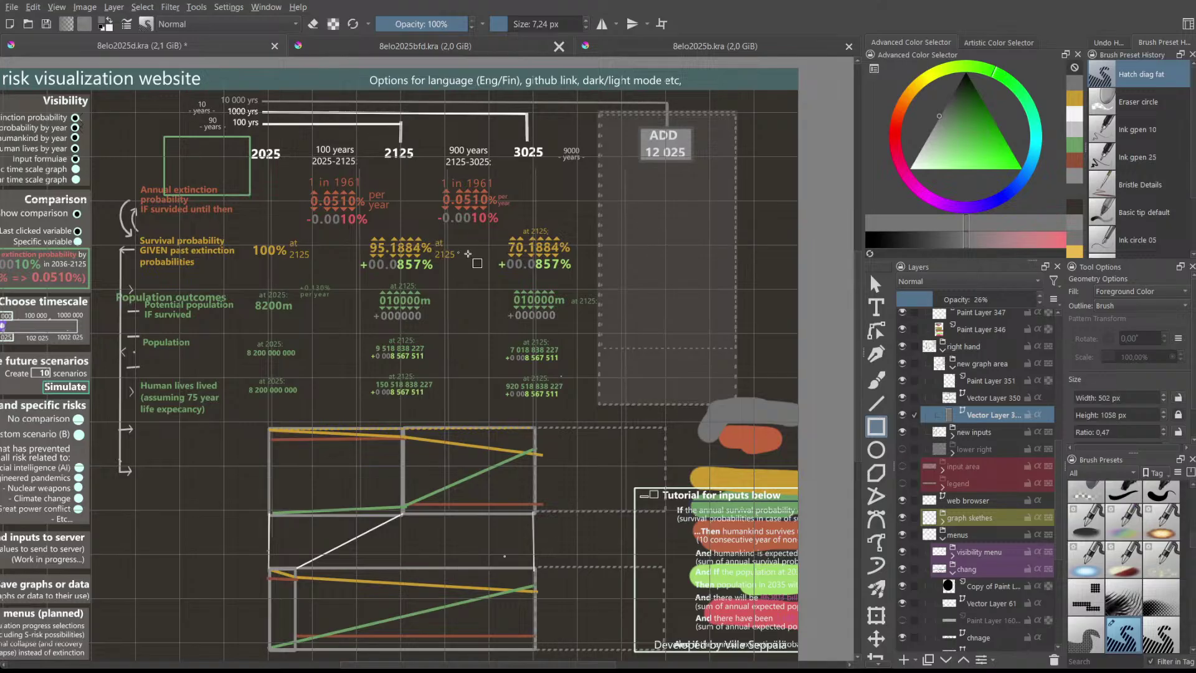
{"action": "scroll", "coordinate": [650, 142], "scroll_direction": "up", "scroll_amount": 5}
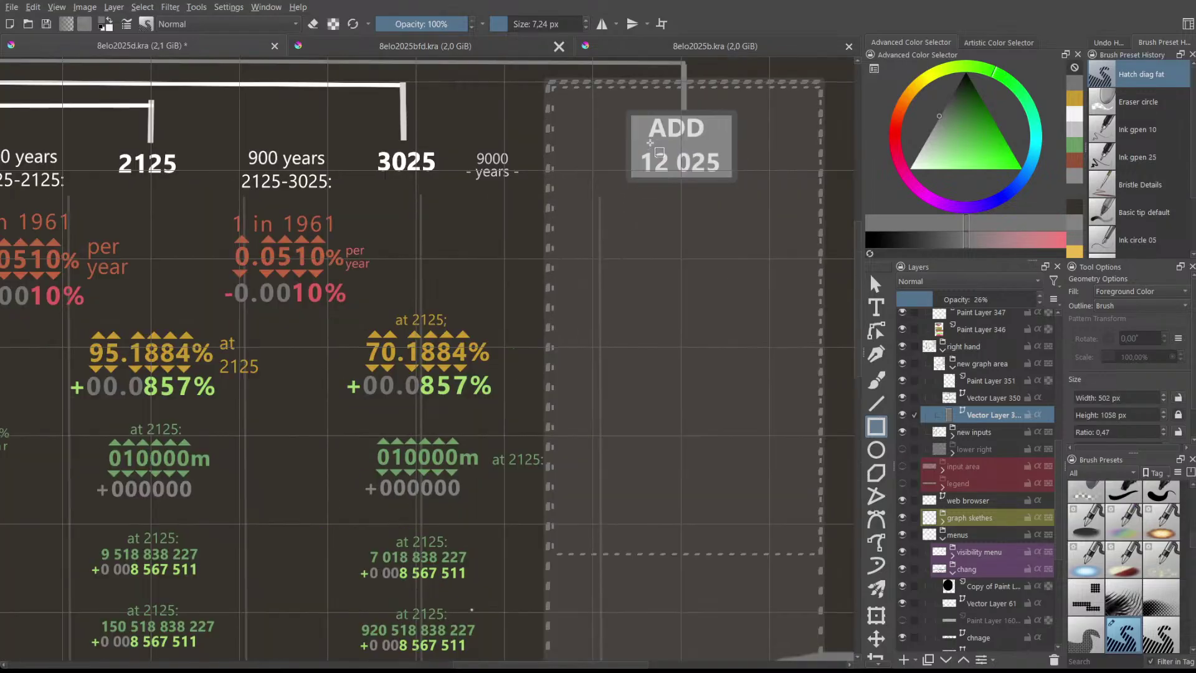
{"action": "scroll", "coordinate": [650, 142], "scroll_direction": "down", "scroll_amount": 3}
{"action": "scroll", "coordinate": [650, 142], "scroll_direction": "down", "scroll_amount": 2}
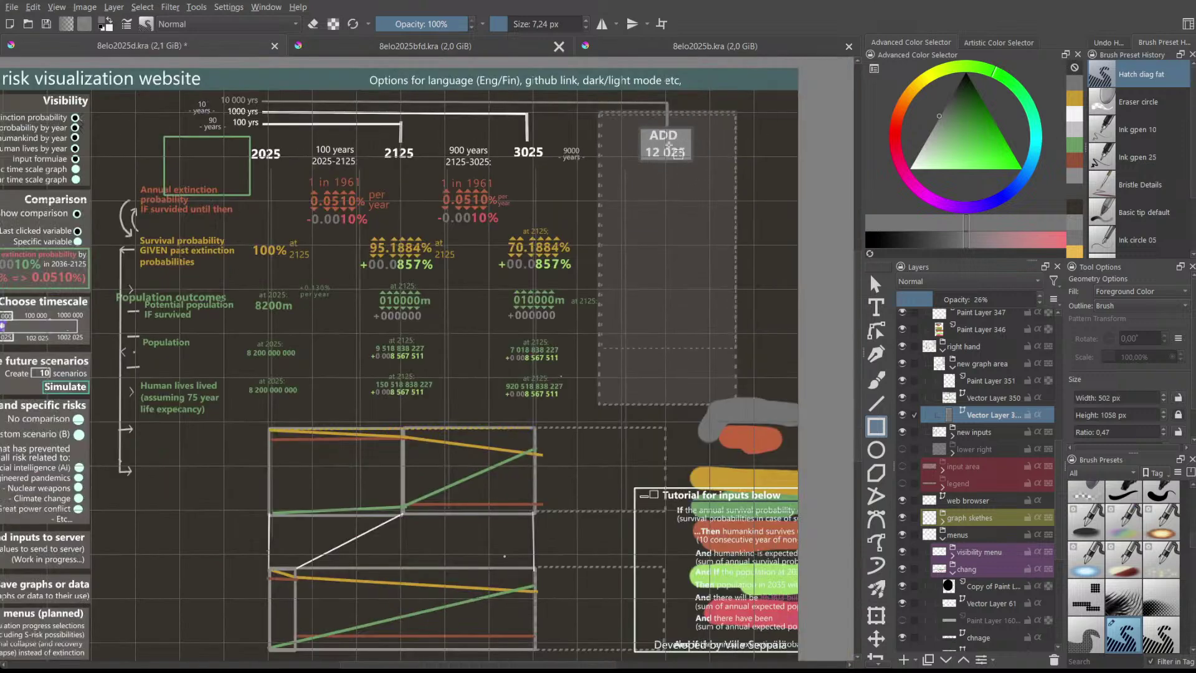
{"action": "scroll", "coordinate": [675, 142], "scroll_direction": "up", "scroll_amount": 1}
{"action": "scroll", "coordinate": [675, 142], "scroll_direction": "down", "scroll_amount": 1}
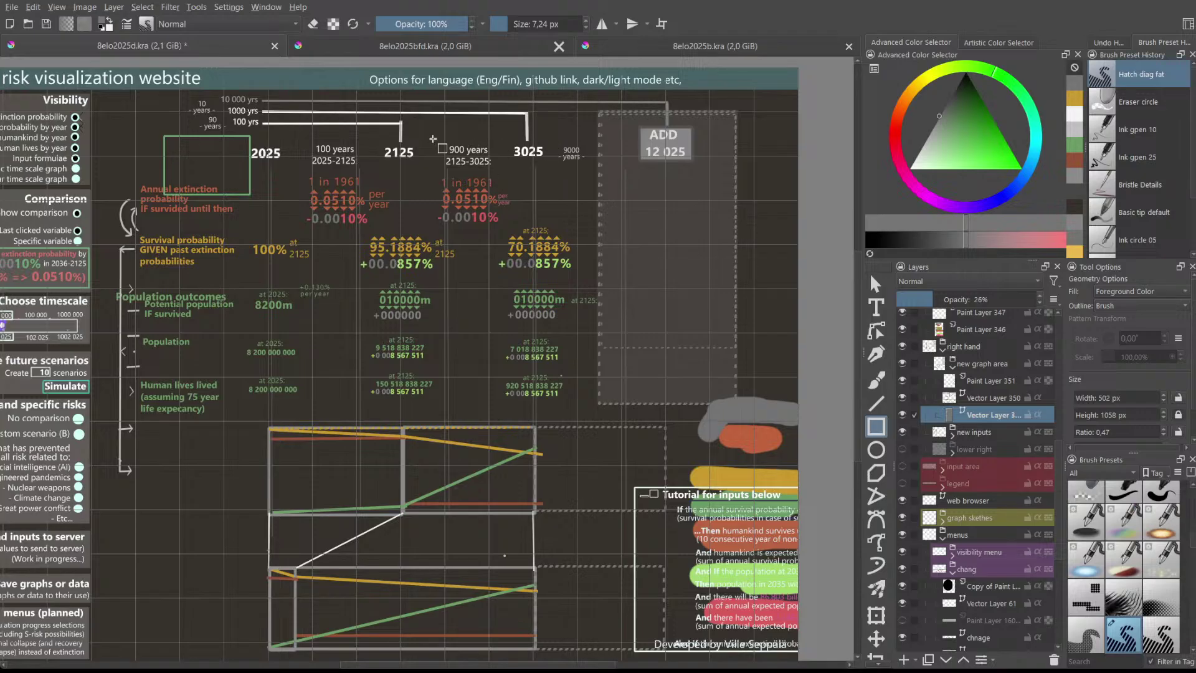
- Expand the new inputs layer group and activate its timeline layer with the Select Shapes tool
{"action": "scroll", "coordinate": [442, 147], "scroll_direction": "up", "scroll_amount": 2}
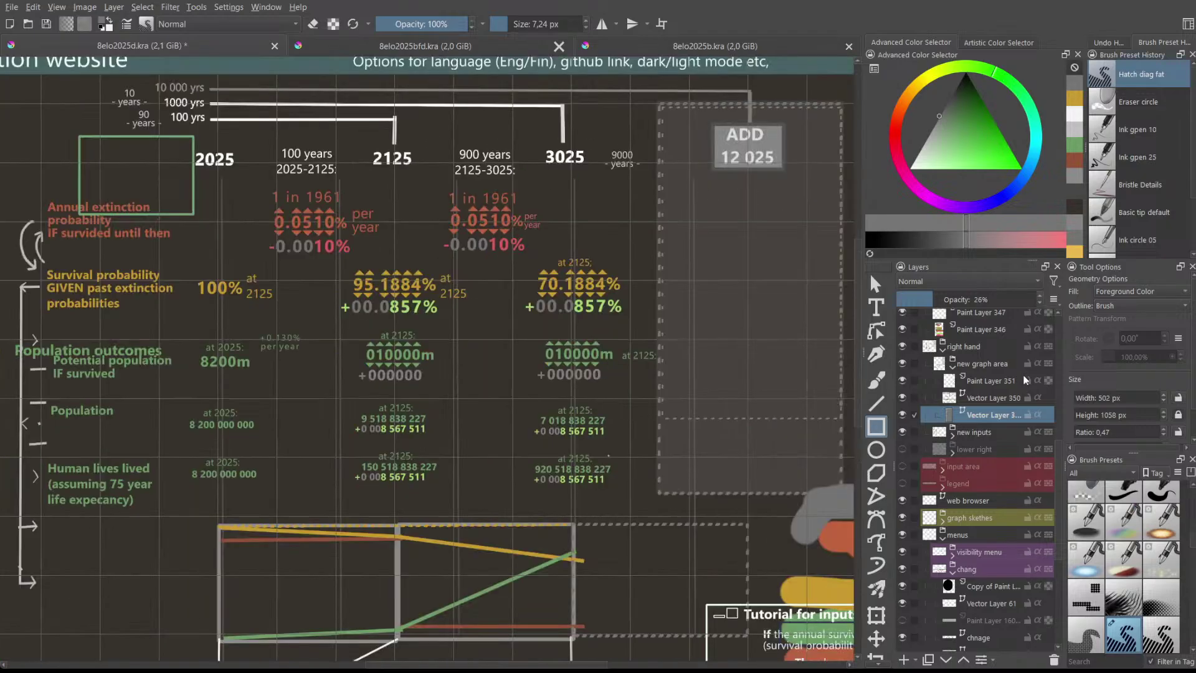
{"action": "scroll", "coordinate": [996, 446], "scroll_direction": "up", "scroll_amount": 3}
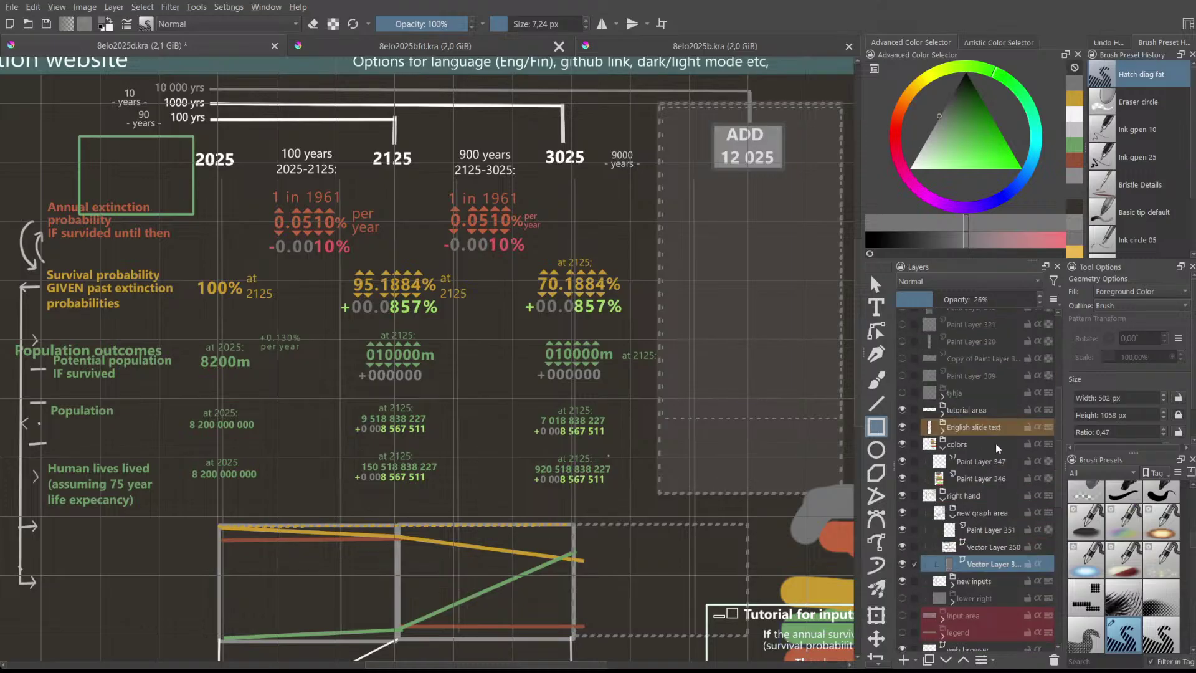
{"action": "scroll", "coordinate": [983, 484], "scroll_direction": "down", "scroll_amount": 10}
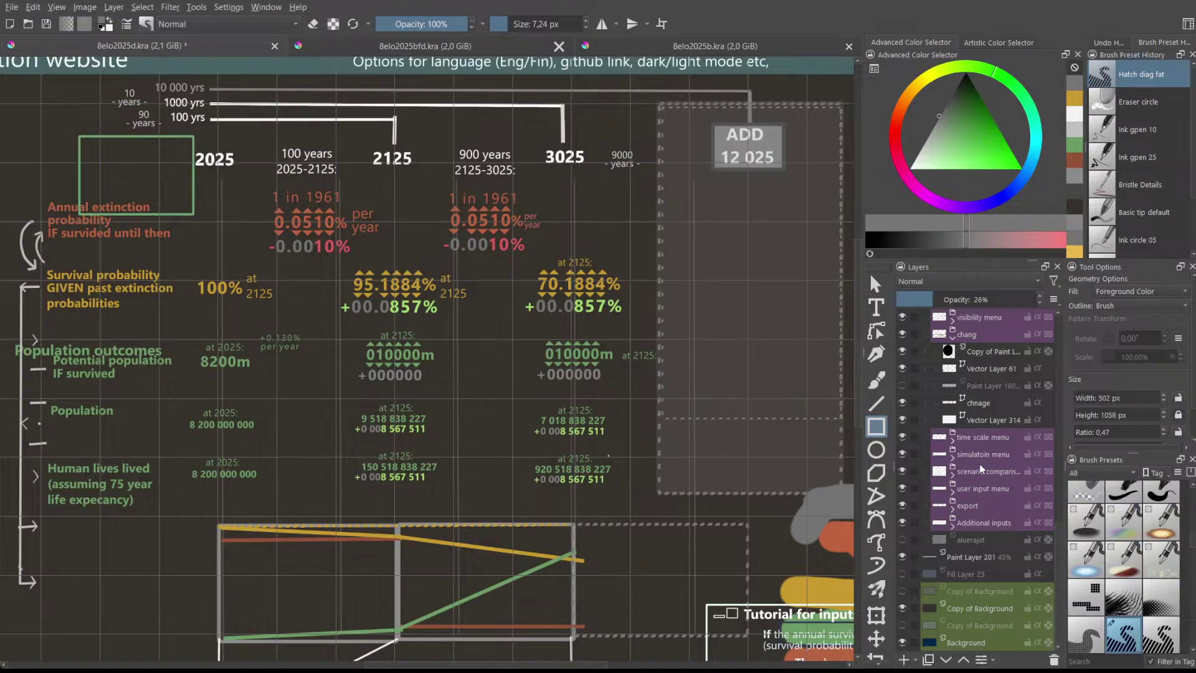
{"action": "scroll", "coordinate": [981, 468], "scroll_direction": "up", "scroll_amount": 3}
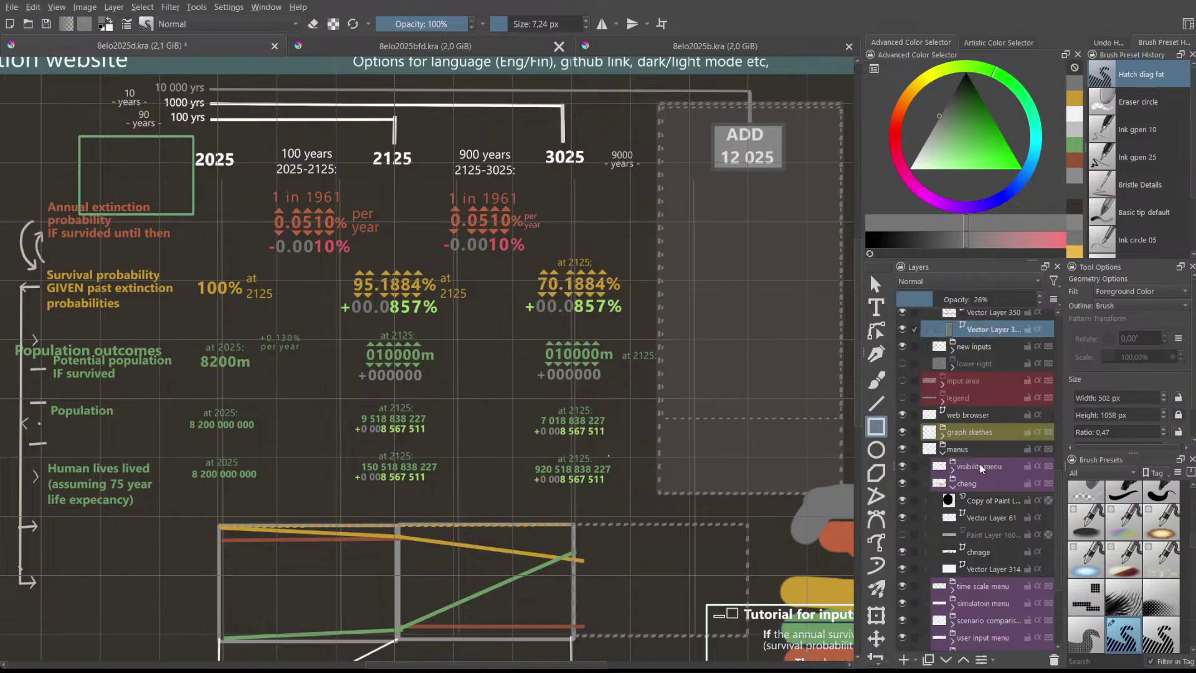
{"action": "scroll", "coordinate": [980, 468], "scroll_direction": "down", "scroll_amount": 3}
{"action": "scroll", "coordinate": [985, 436], "scroll_direction": "up", "scroll_amount": 5}
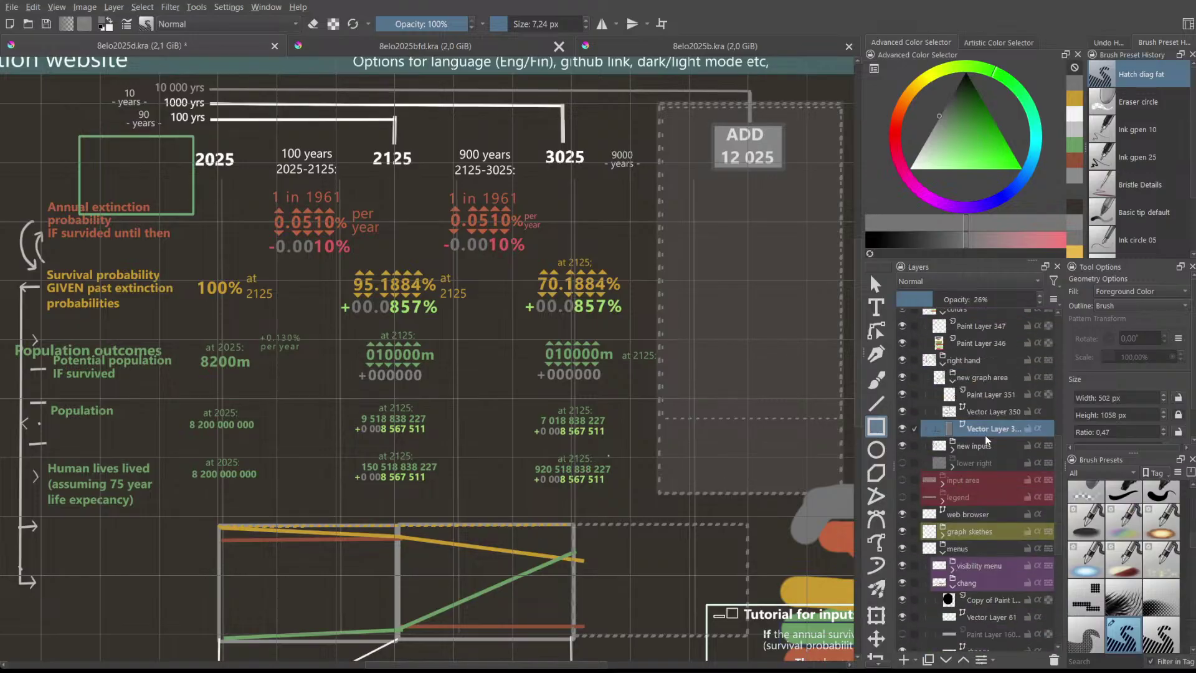
{"action": "scroll", "coordinate": [985, 383], "scroll_direction": "up", "scroll_amount": 8}
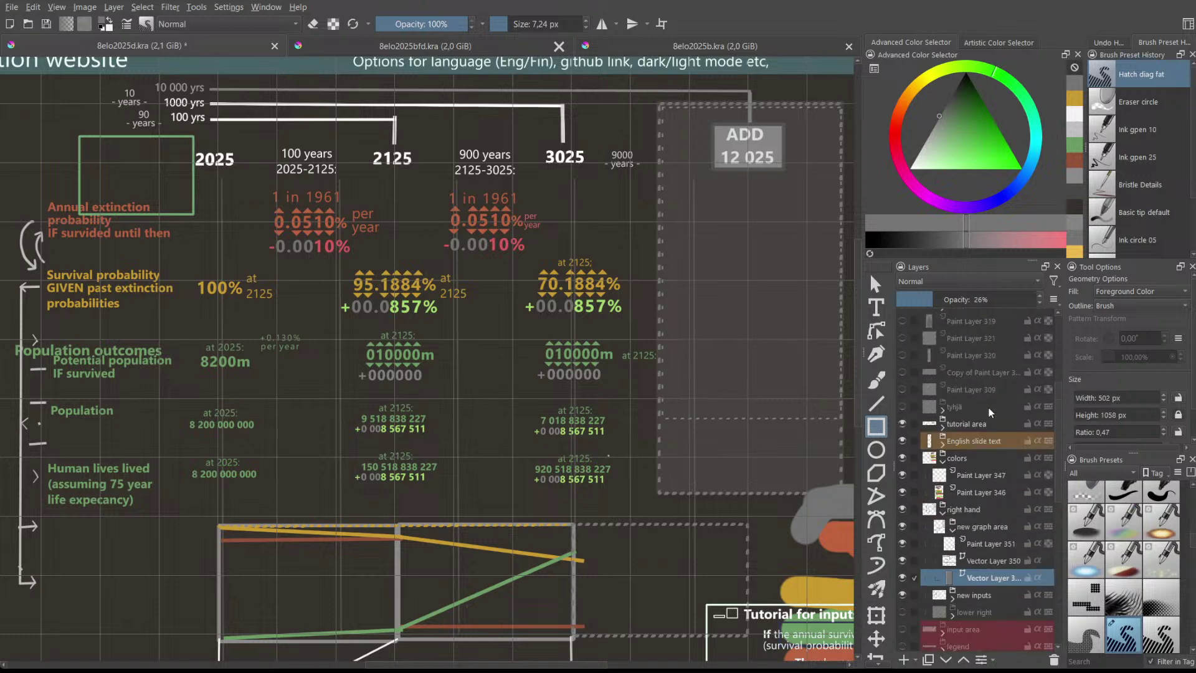
{"action": "scroll", "coordinate": [989, 409], "scroll_direction": "down", "scroll_amount": 8}
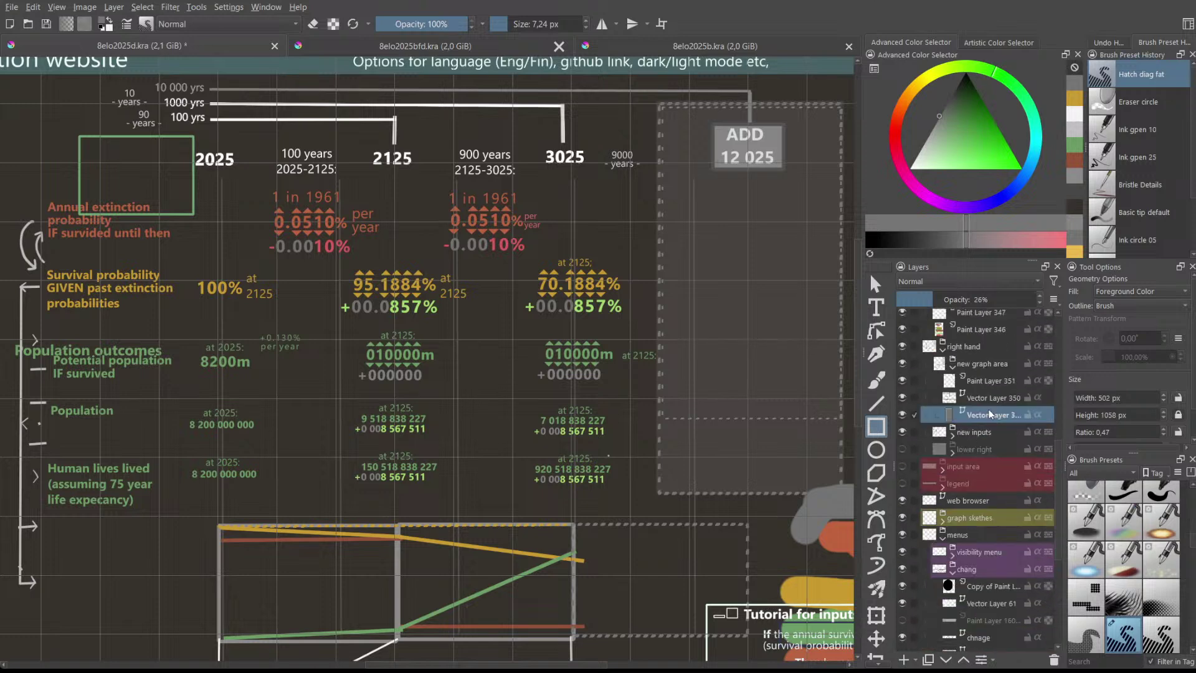
{"action": "scroll", "coordinate": [993, 450], "scroll_direction": "down", "scroll_amount": 5}
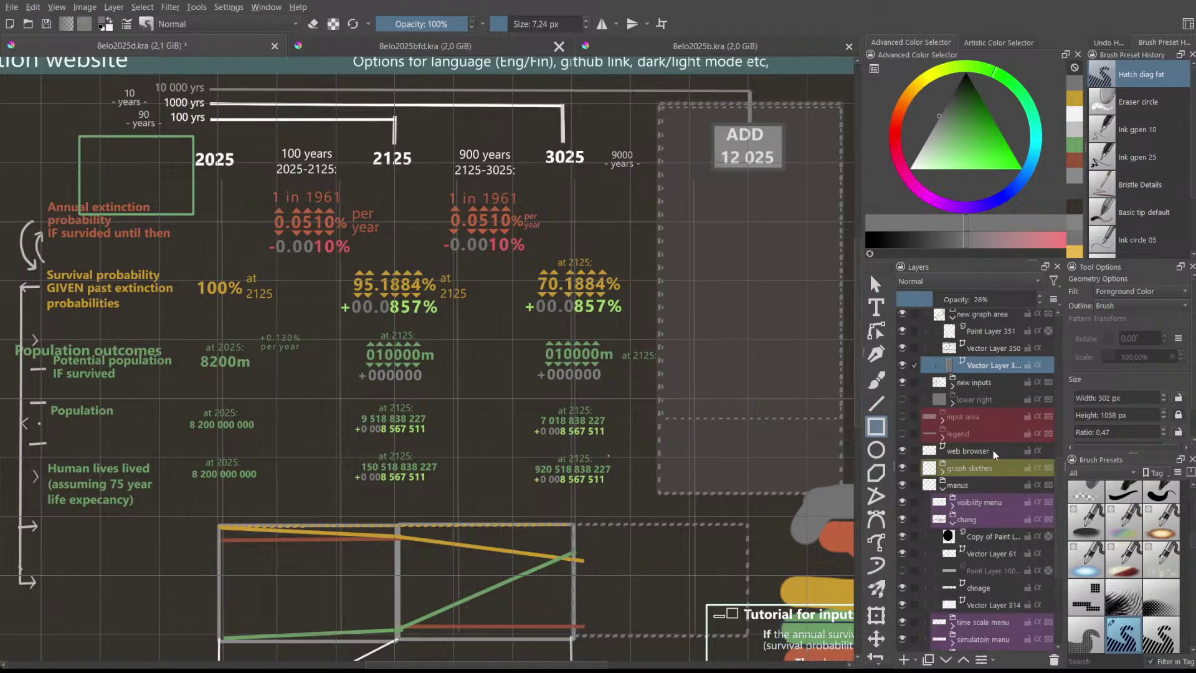
{"action": "scroll", "coordinate": [993, 450], "scroll_direction": "up", "scroll_amount": 7}
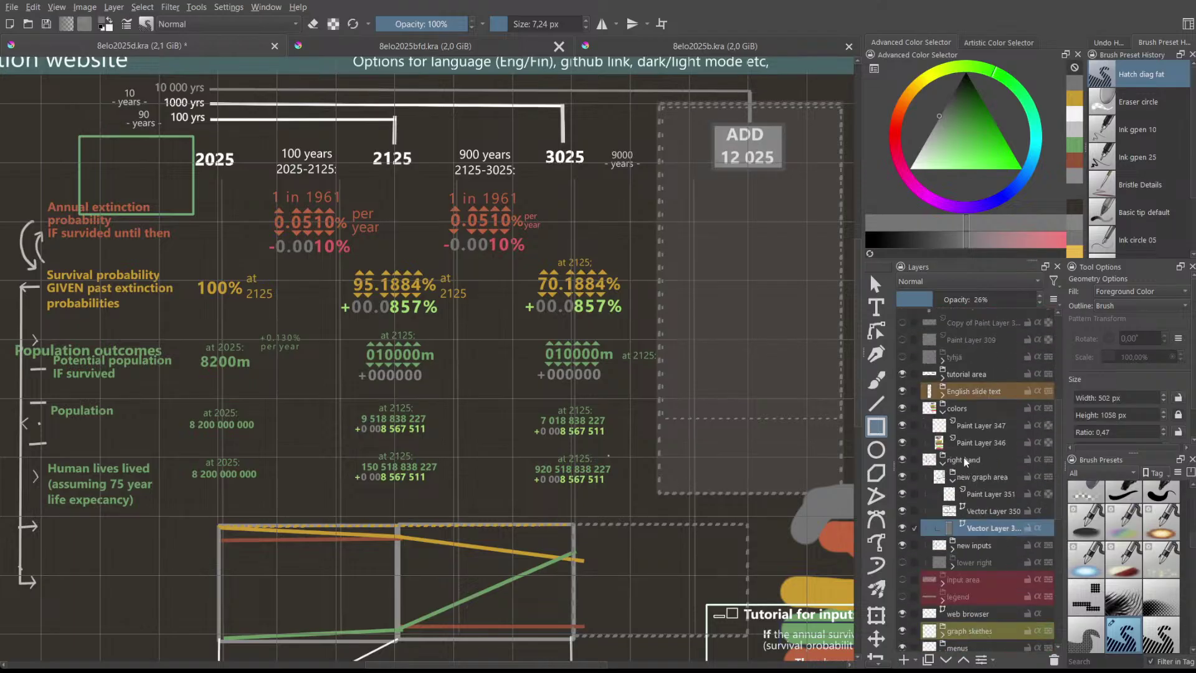
{"action": "left_click", "coordinate": [952, 548]}
{"action": "scroll", "coordinate": [959, 553], "scroll_direction": "down", "scroll_amount": 1}
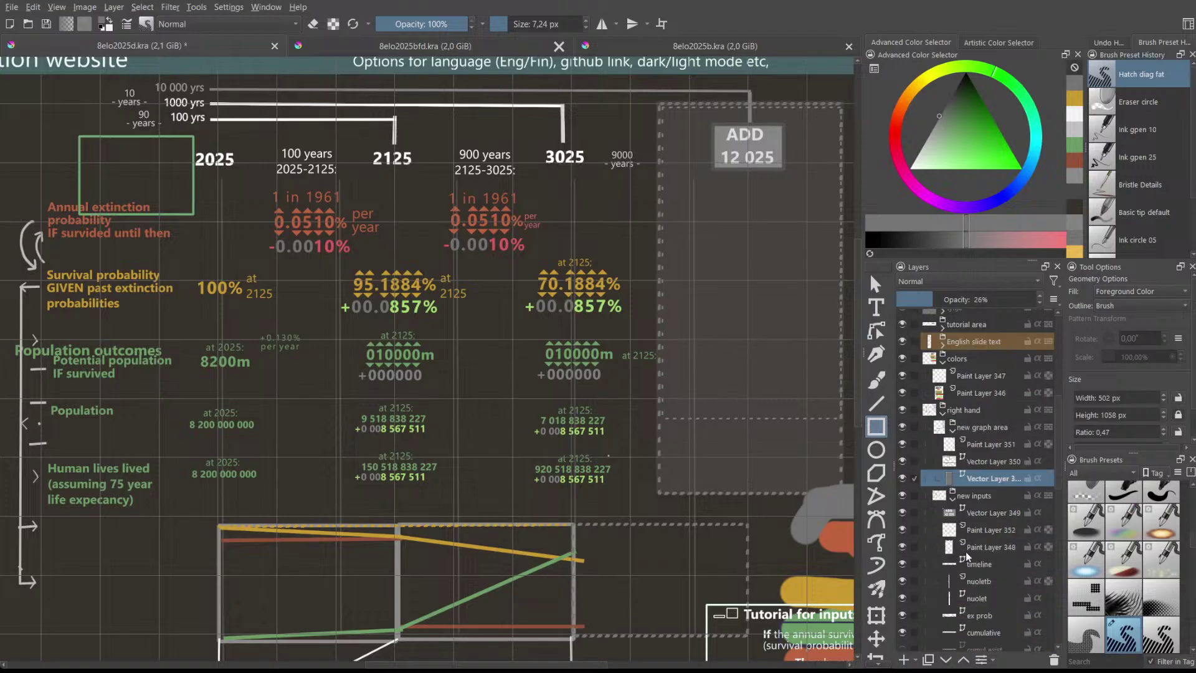
{"action": "left_click", "coordinate": [977, 564]}
{"action": "scroll", "coordinate": [749, 274], "scroll_direction": "up", "scroll_amount": 2}
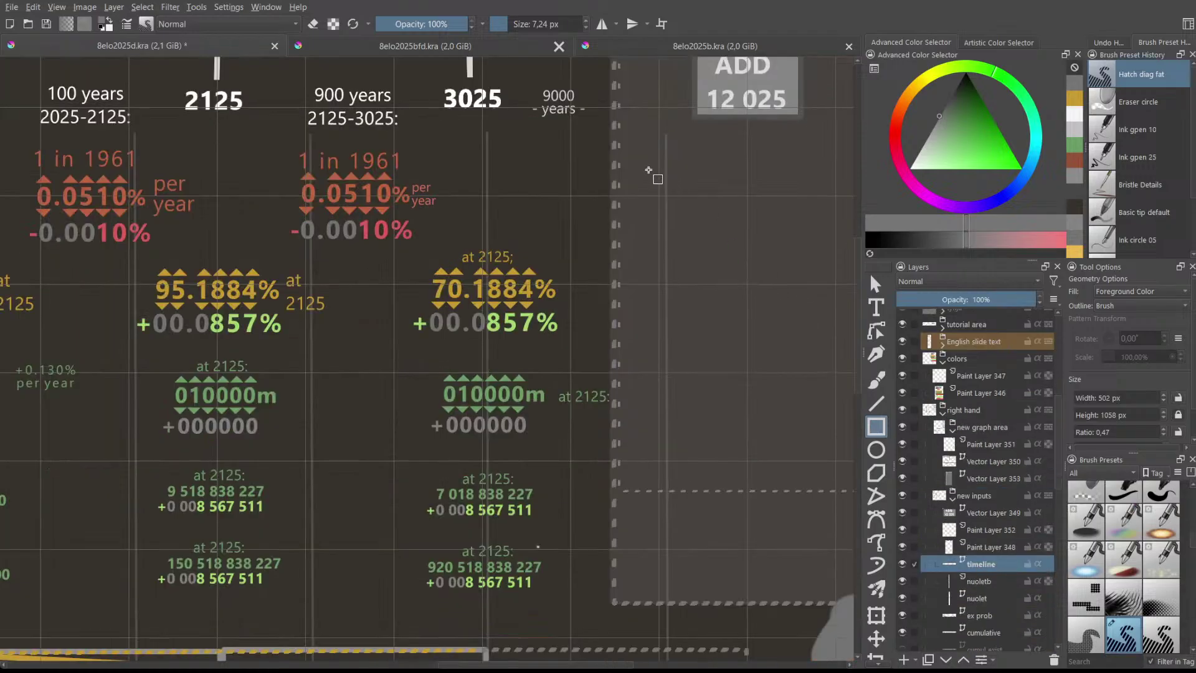
{"action": "scroll", "coordinate": [652, 175], "scroll_direction": "down", "scroll_amount": 3}
{"action": "left_click", "coordinate": [875, 283]}
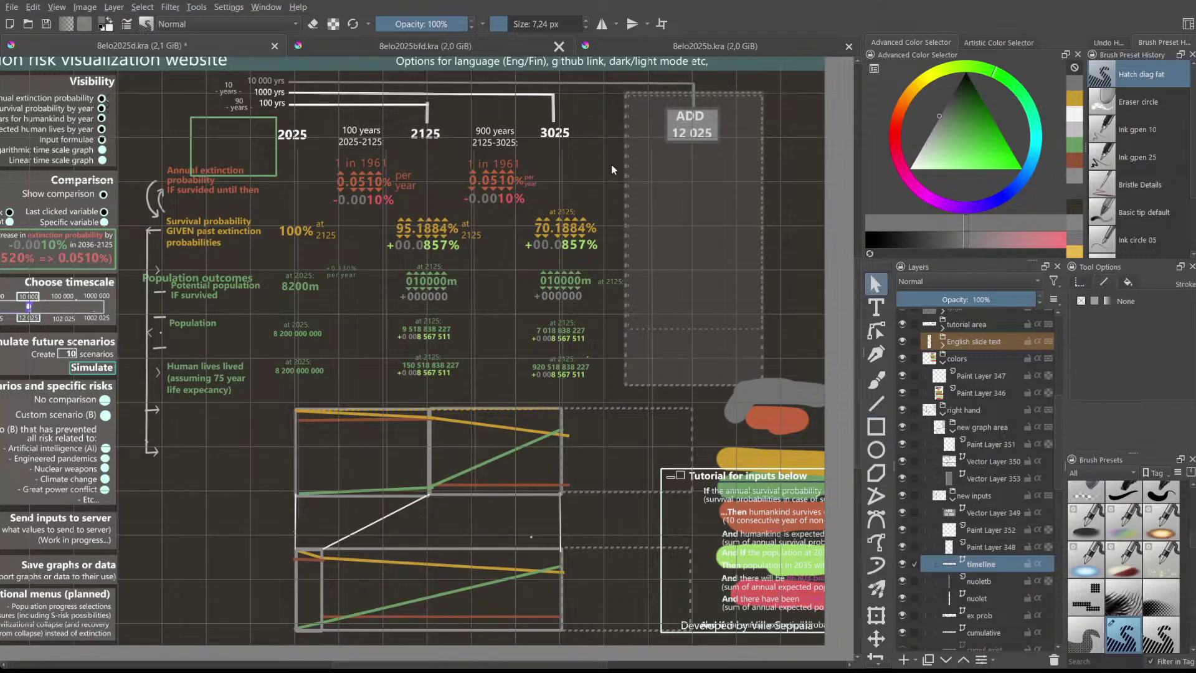
- Examine the whole page composition with the shaded 12 025 column, the outcome rows, the two graphs and the tutorial box
{"action": "scroll", "coordinate": [621, 203], "scroll_direction": "down", "scroll_amount": 2}
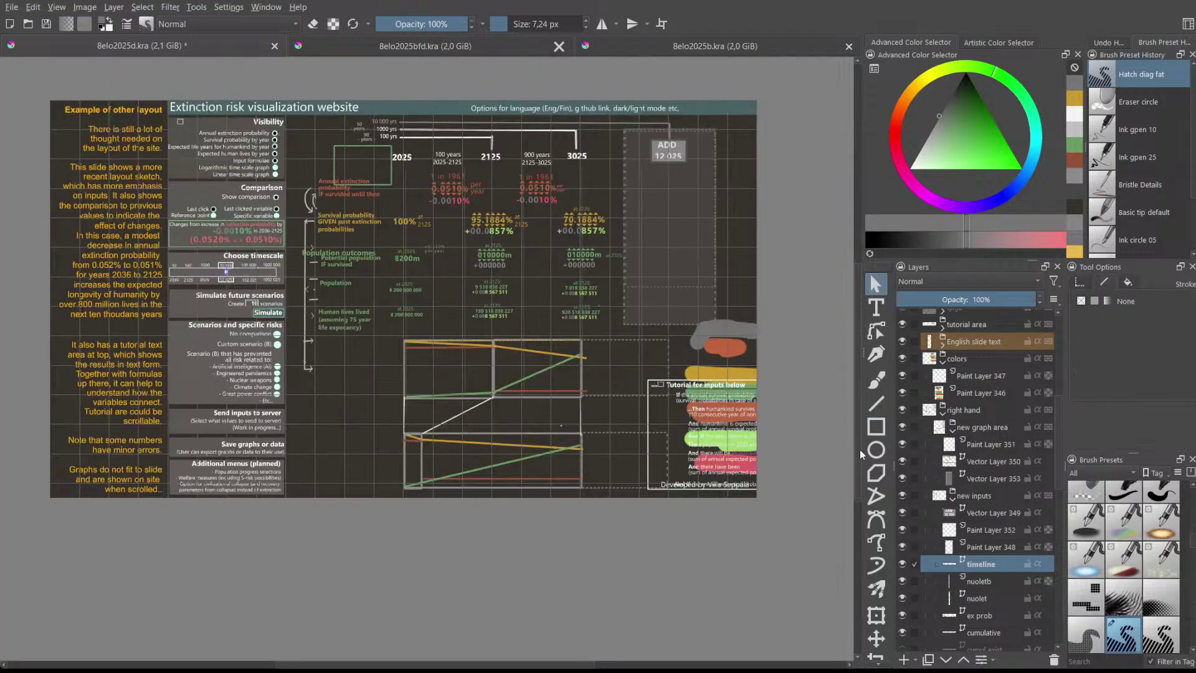
{"action": "scroll", "coordinate": [860, 449], "scroll_direction": "down", "scroll_amount": 1}
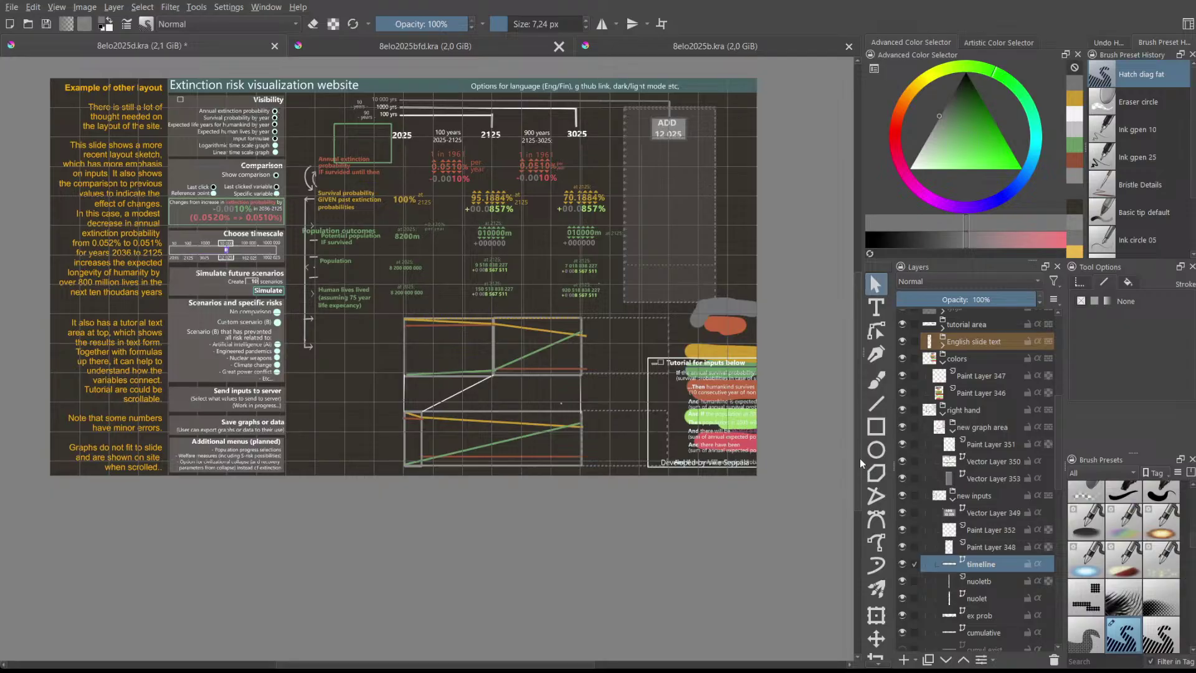
{"action": "scroll", "coordinate": [860, 458], "scroll_direction": "up", "scroll_amount": 2}
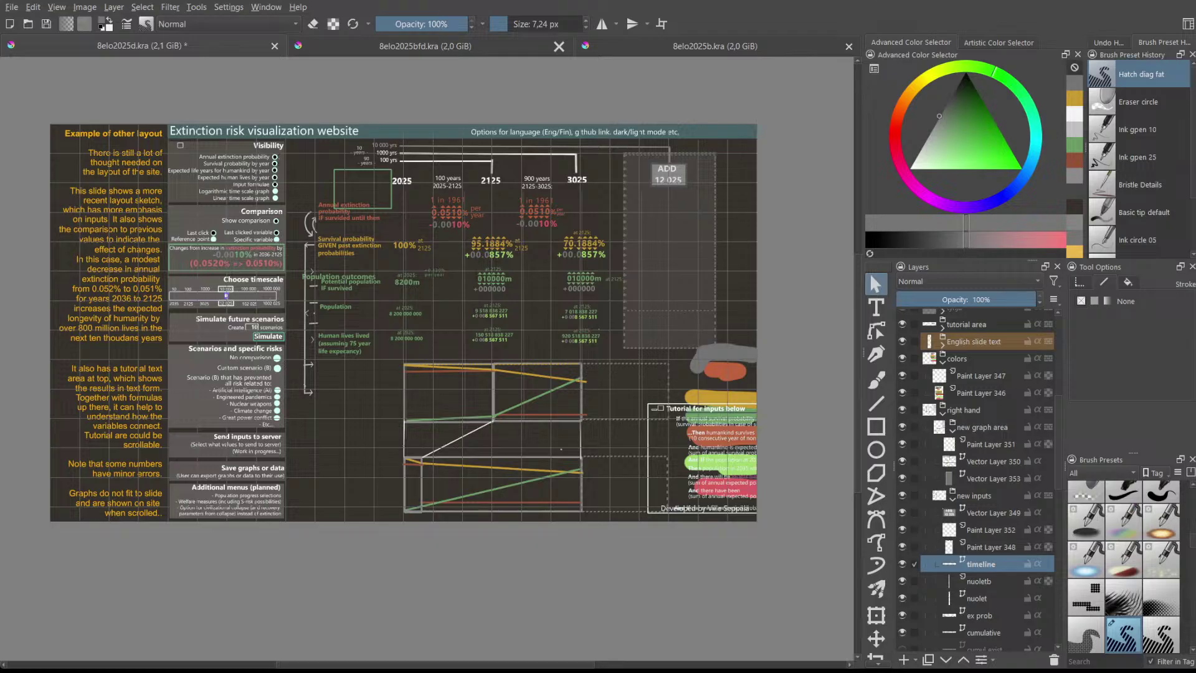
{"action": "scroll", "coordinate": [474, 290], "scroll_direction": "up", "scroll_amount": 1}
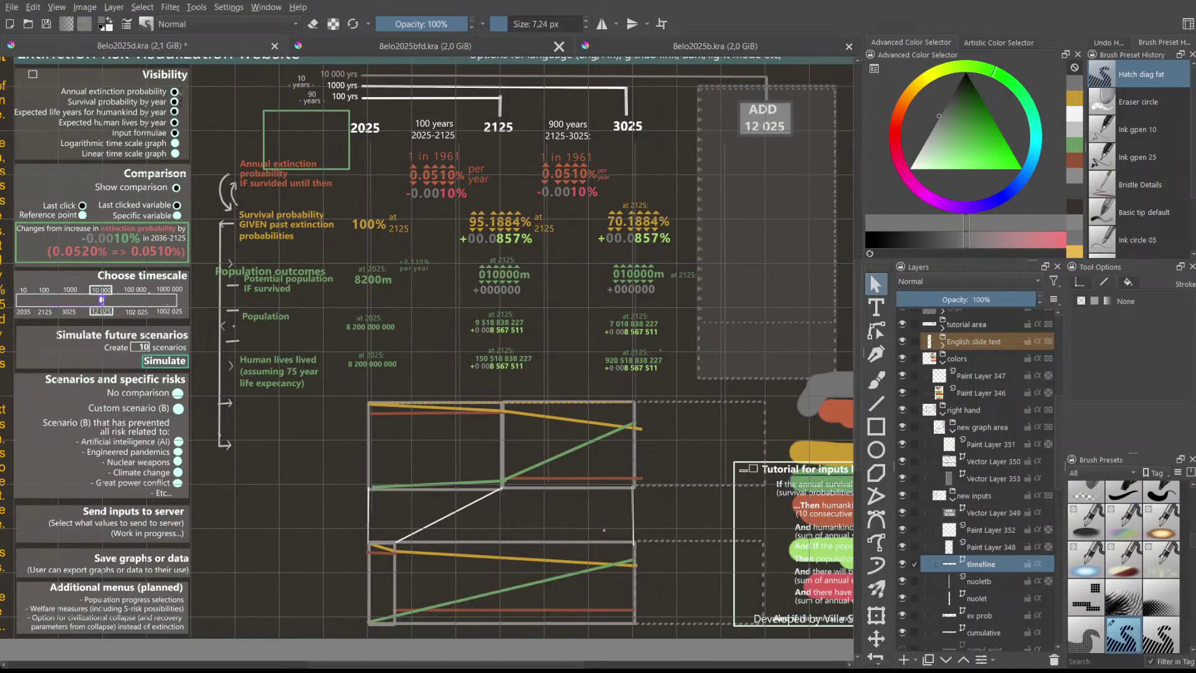
{"action": "scroll", "coordinate": [475, 289], "scroll_direction": "down", "scroll_amount": 1}
{"action": "scroll", "coordinate": [475, 289], "scroll_direction": "up", "scroll_amount": 1}
{"action": "scroll", "coordinate": [475, 289], "scroll_direction": "down", "scroll_amount": 1}
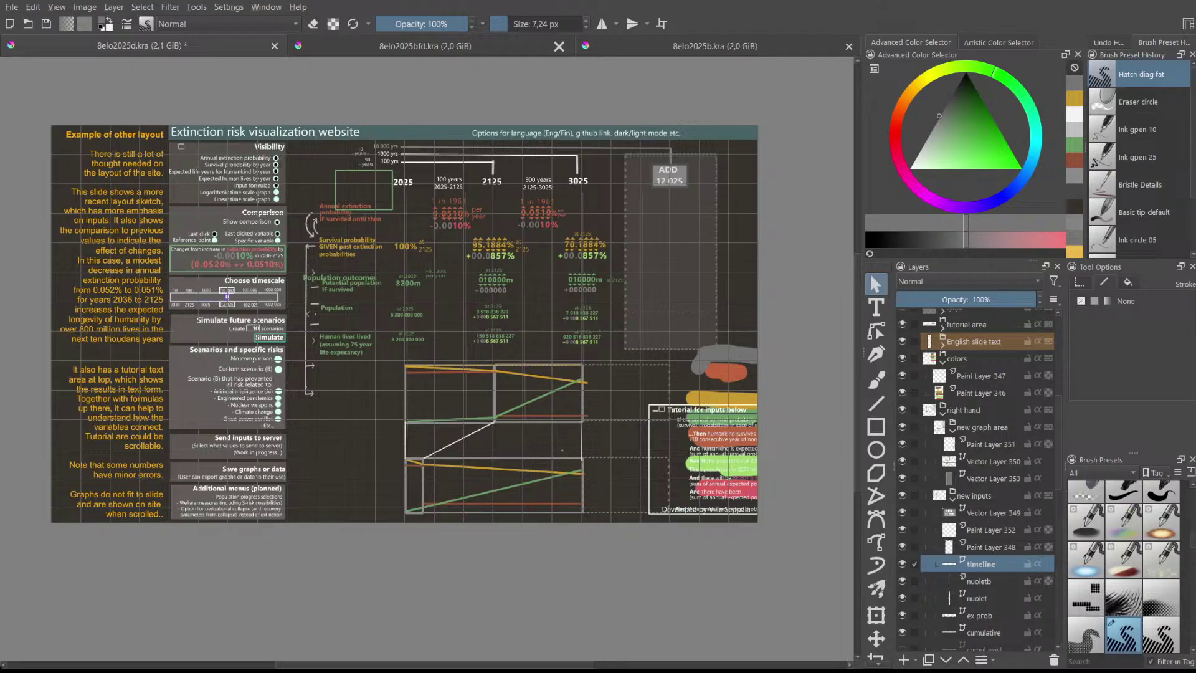
- Activate the tutorial area group with the Move tool and try it over the graphs, the menu column and the 12 025 column
{"action": "scroll", "coordinate": [974, 479], "scroll_direction": "up", "scroll_amount": 3}
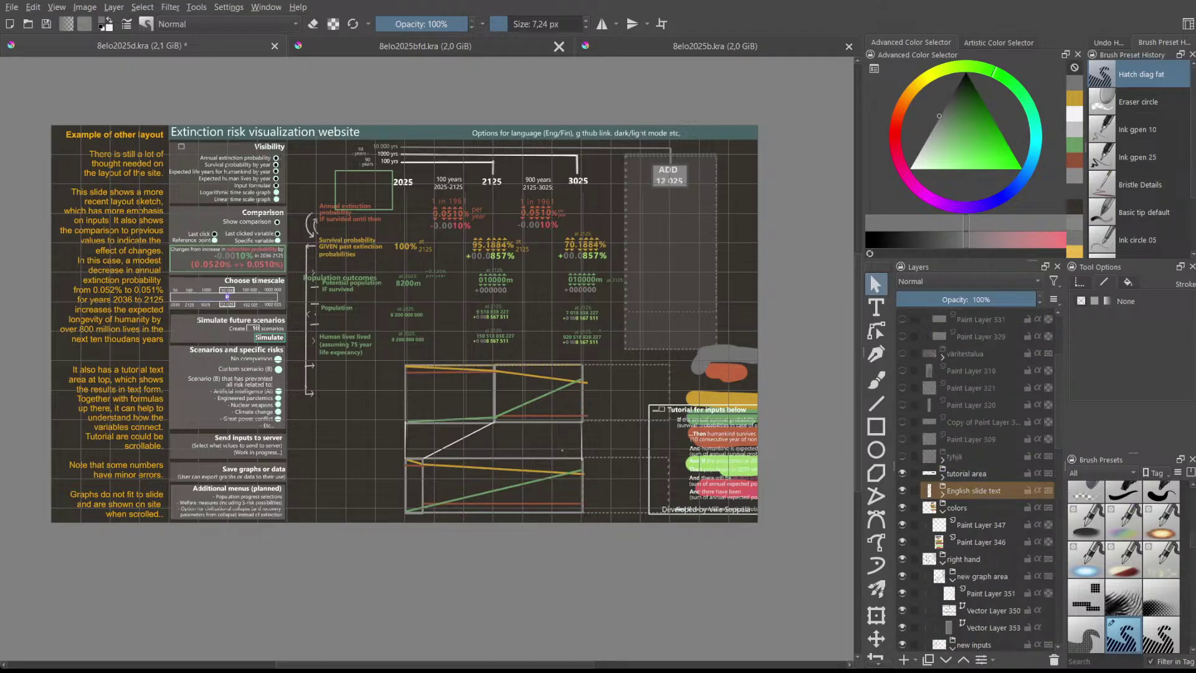
{"action": "left_click", "coordinate": [969, 473]}
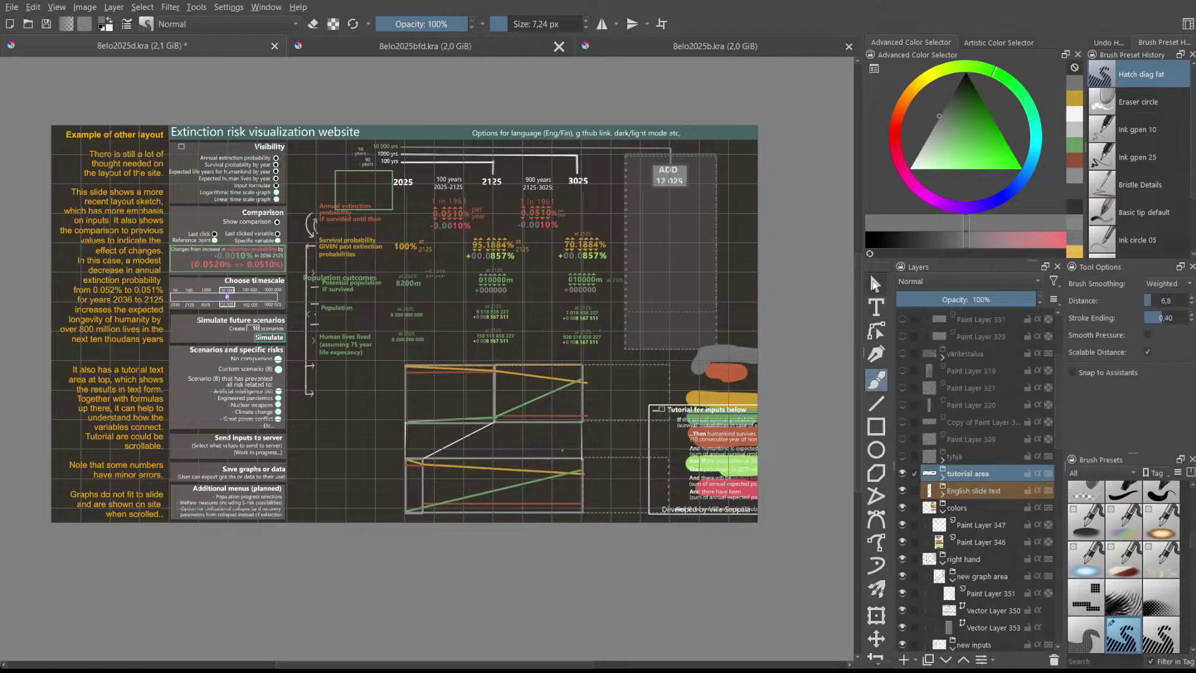
{"action": "left_click", "coordinate": [877, 637]}
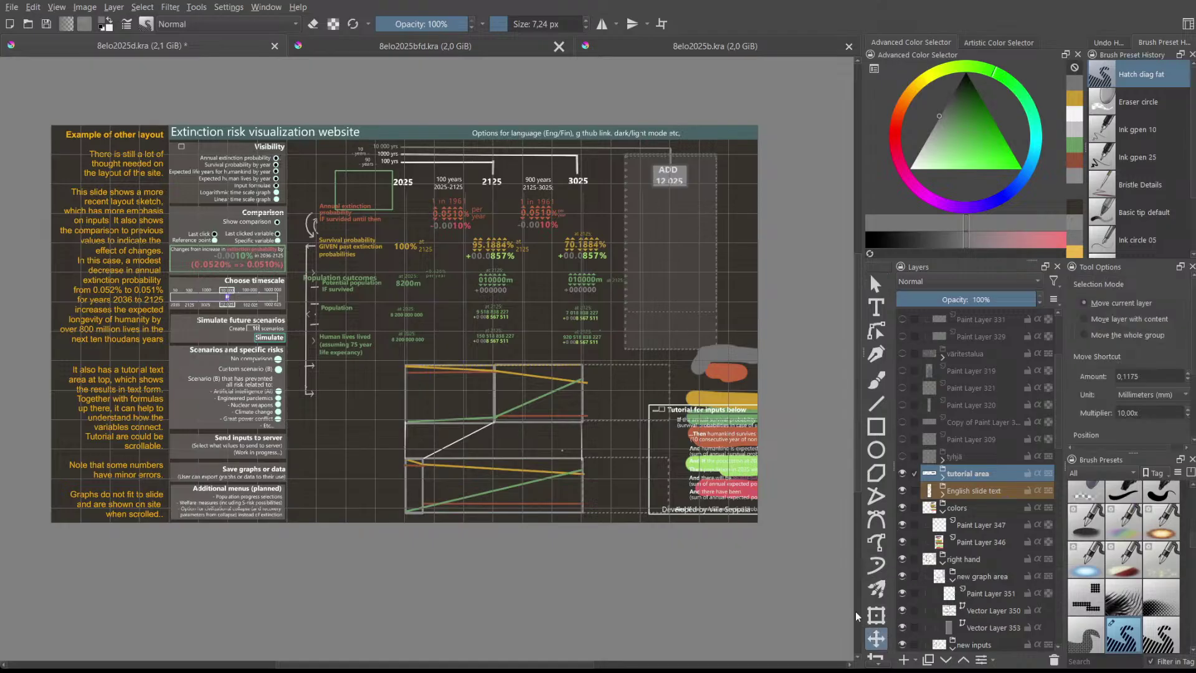
{"action": "left_click_drag", "start_coordinate": [716, 471], "coordinate": [618, 385]}
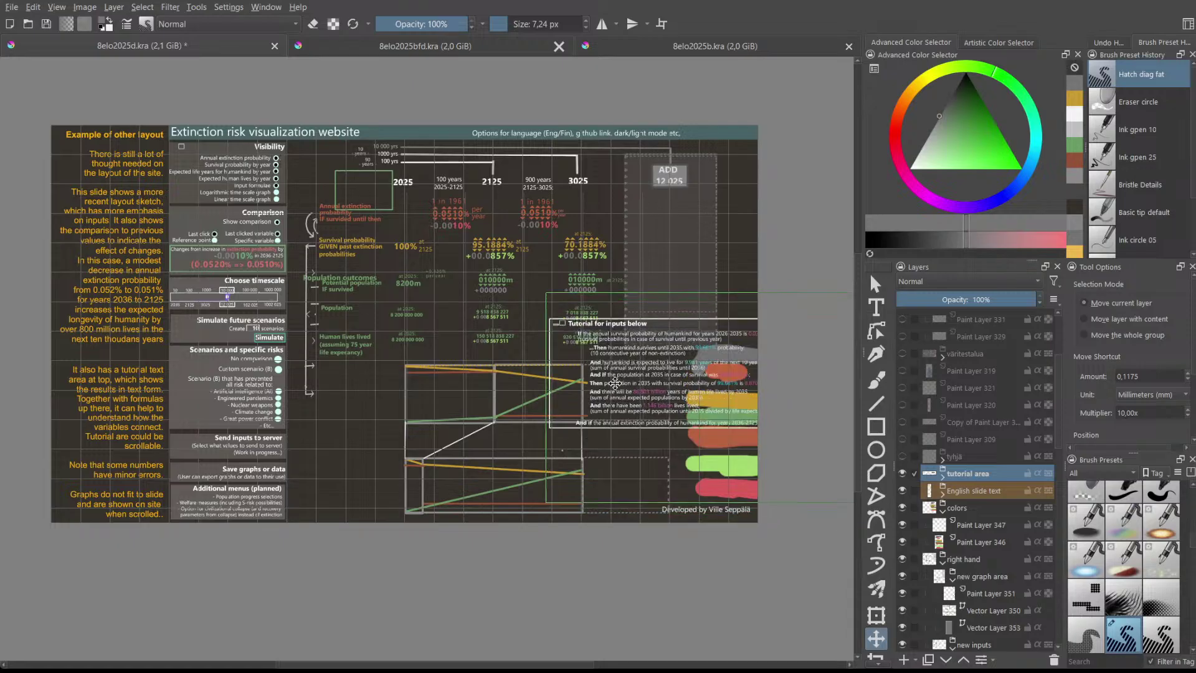
{"action": "left_click_drag", "start_coordinate": [322, 351], "coordinate": [356, 456]}
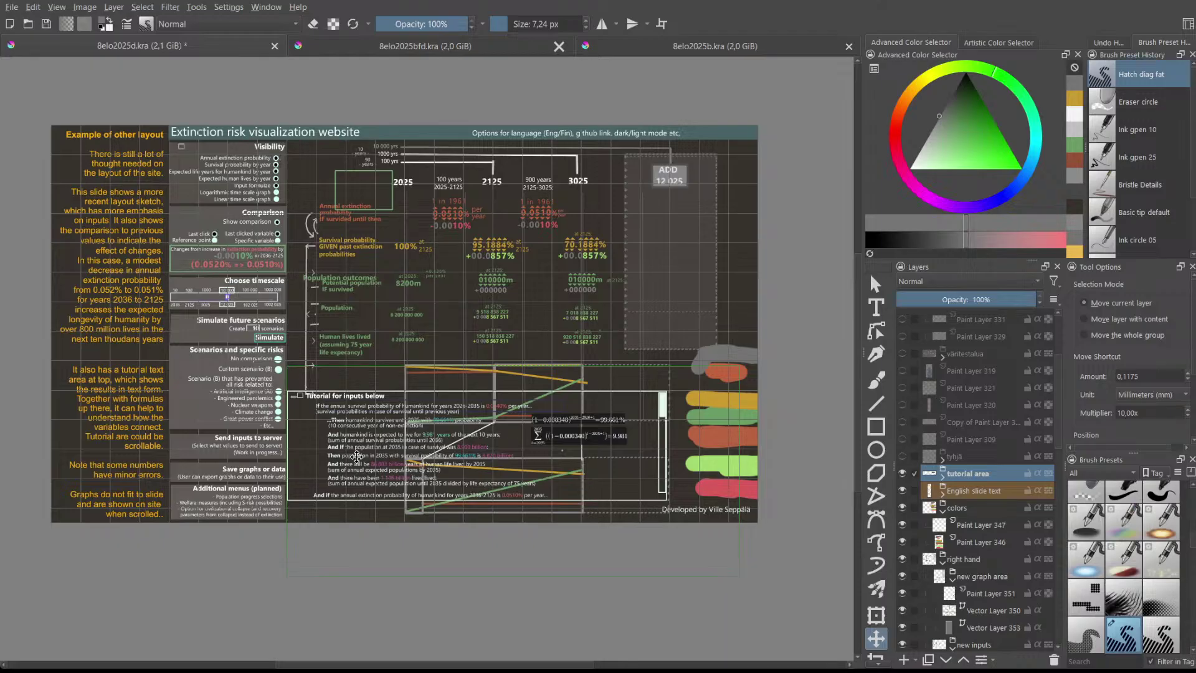
{"action": "left_click_drag", "start_coordinate": [356, 457], "coordinate": [244, 449]}
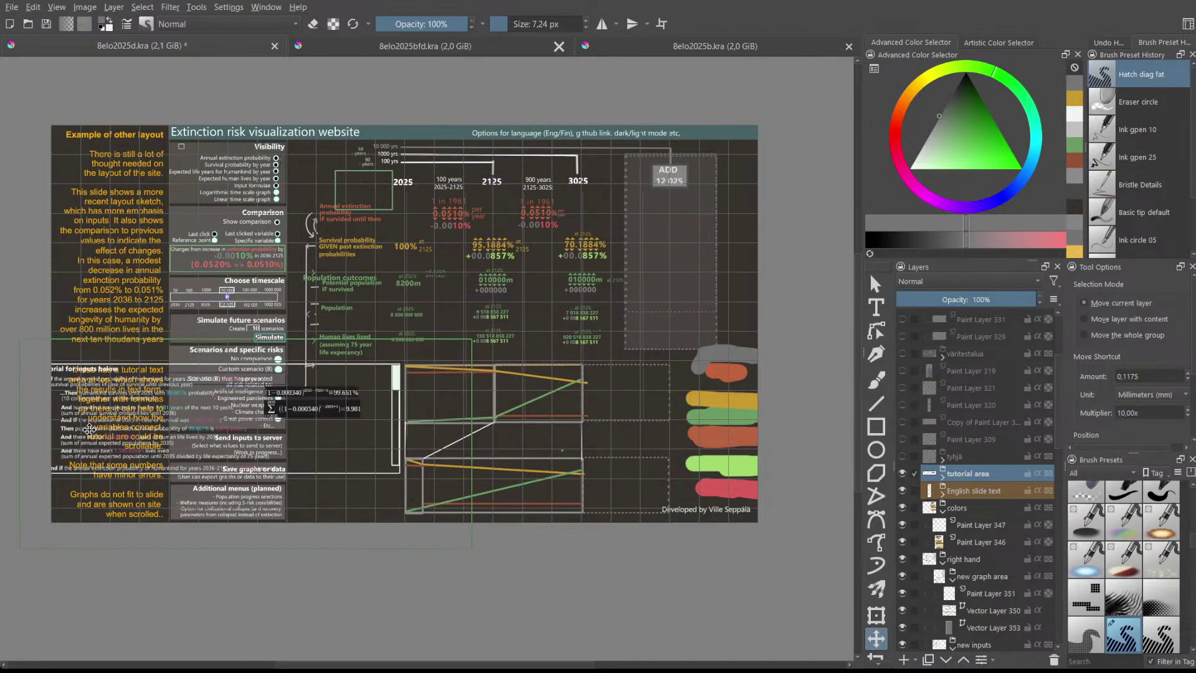
{"action": "left_click_drag", "start_coordinate": [884, 444], "coordinate": [639, 299]}
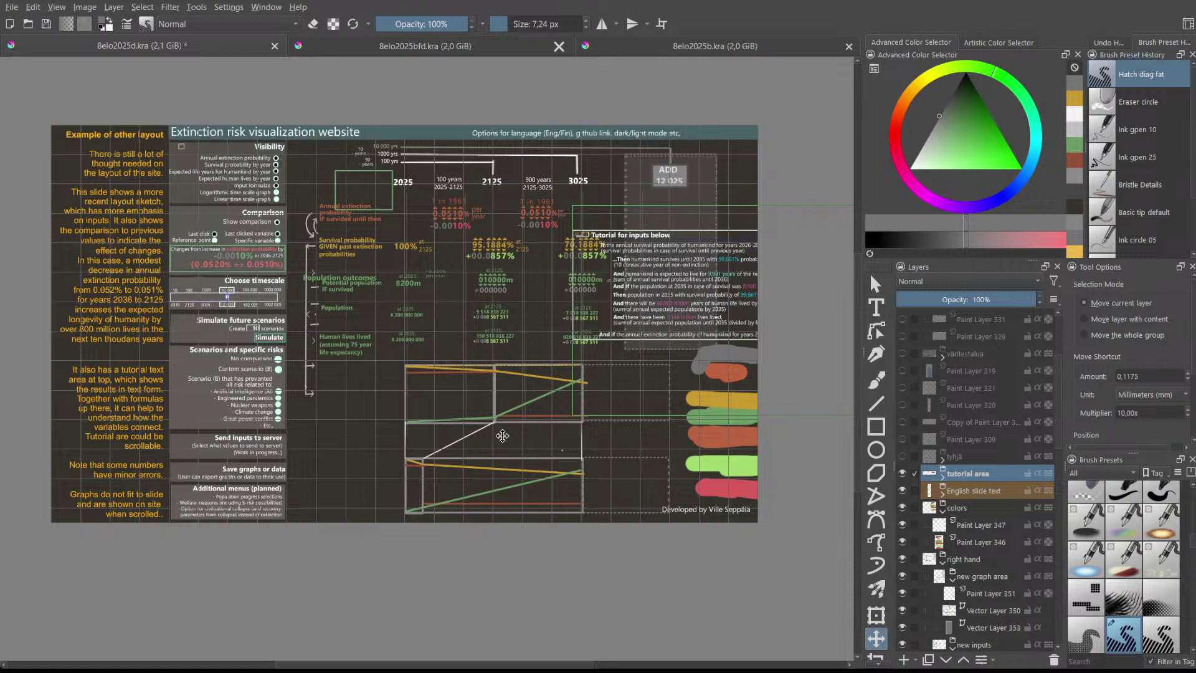
- Move the tutorial area group over the two graphs, just beside the menu column and down near the page's lower edge
{"action": "left_click_drag", "start_coordinate": [628, 326], "coordinate": [365, 460]}
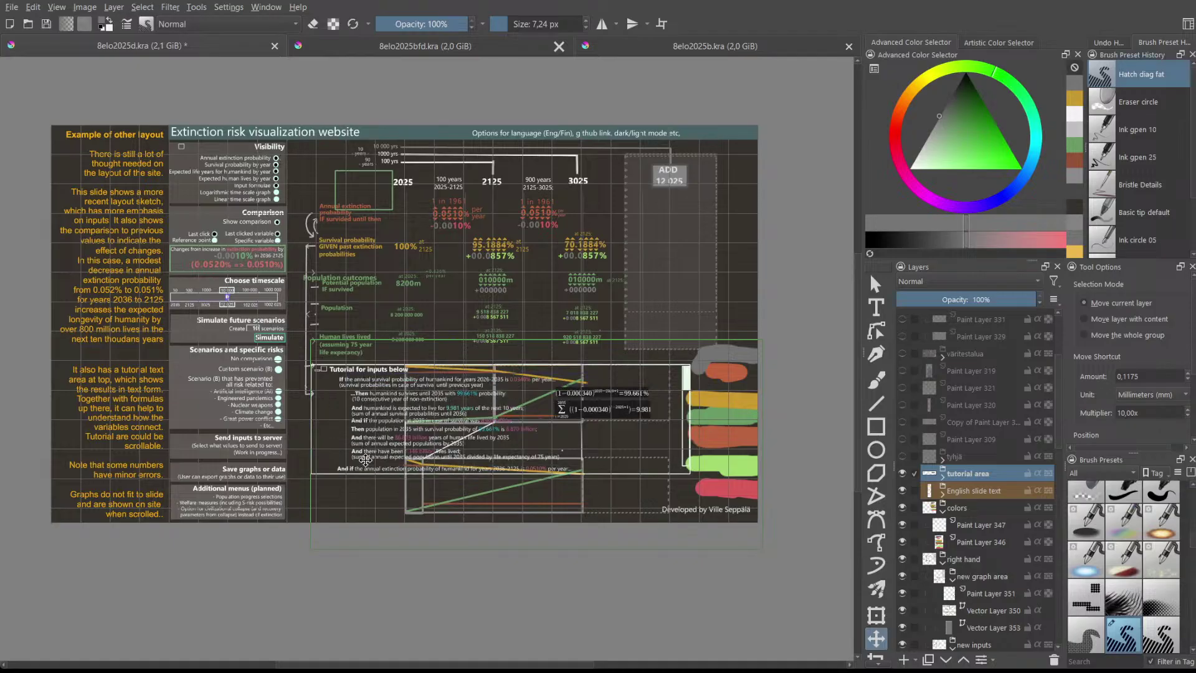
{"action": "left_click_drag", "start_coordinate": [366, 459], "coordinate": [361, 472]}
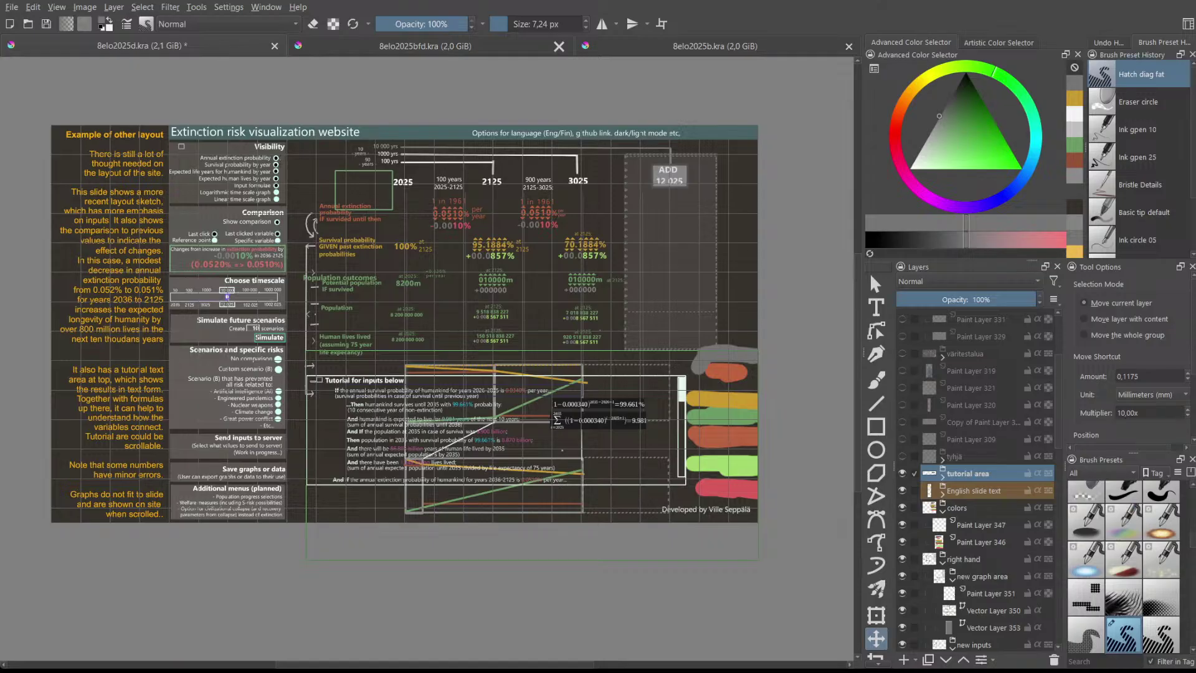
{"action": "left_click_drag", "start_coordinate": [525, 431], "coordinate": [502, 458]}
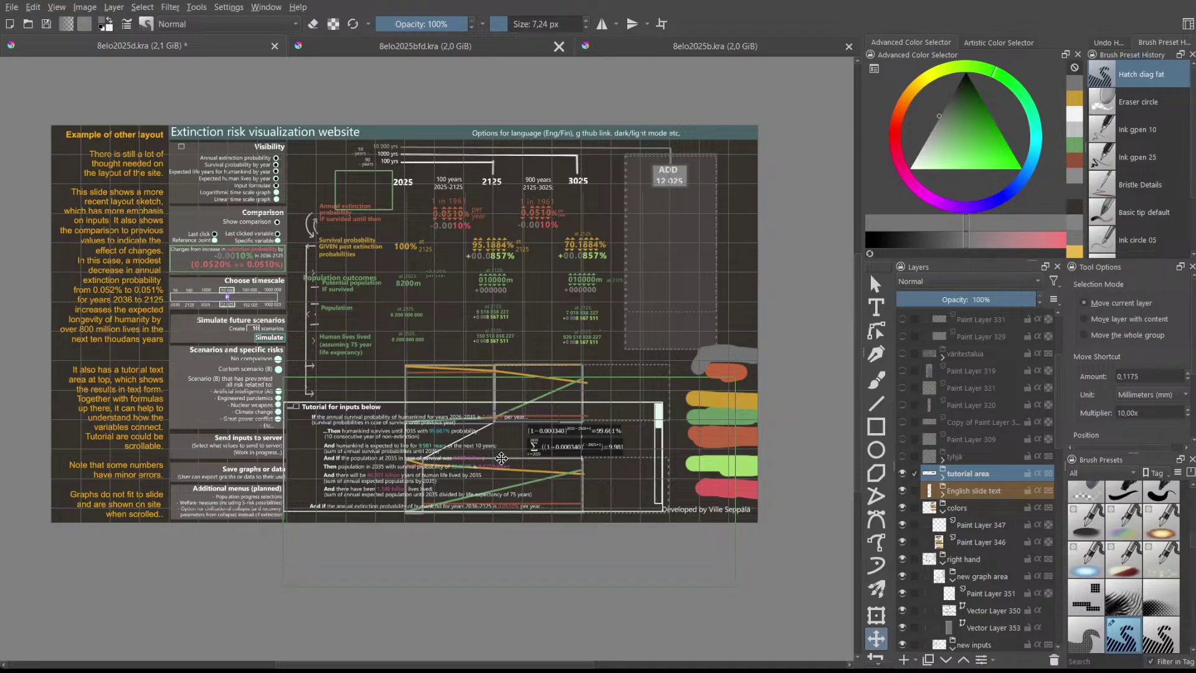
{"action": "left_click_drag", "start_coordinate": [501, 458], "coordinate": [511, 458]}
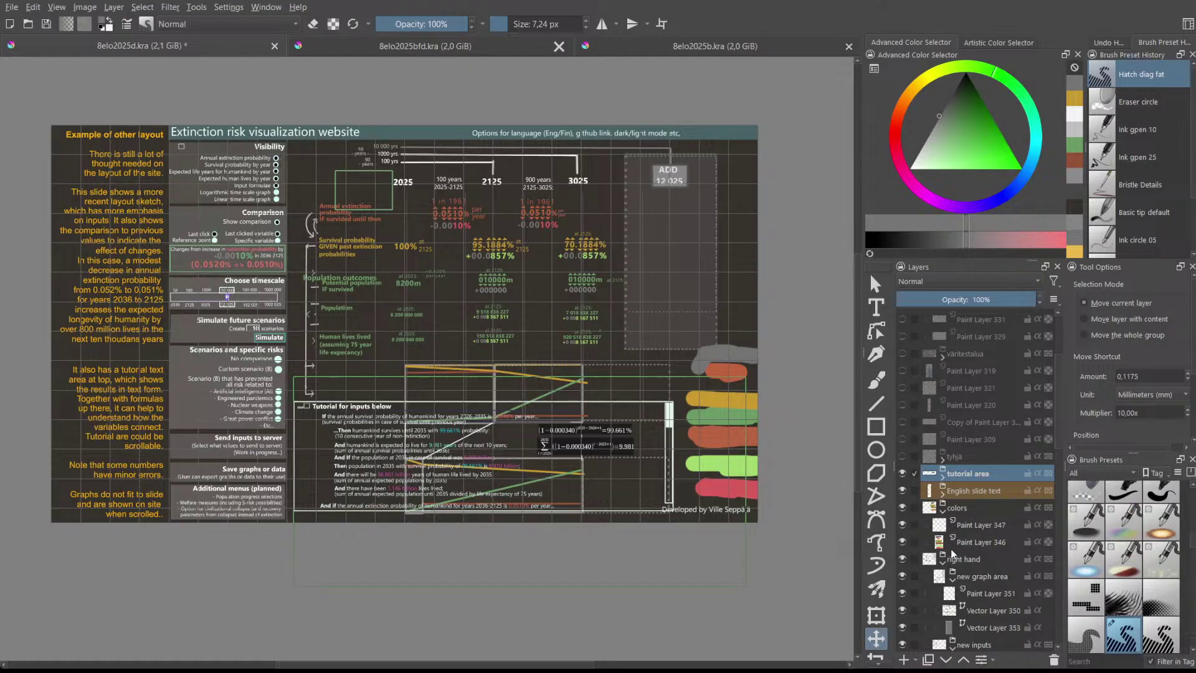
{"action": "scroll", "coordinate": [951, 563], "scroll_direction": "down", "scroll_amount": 1}
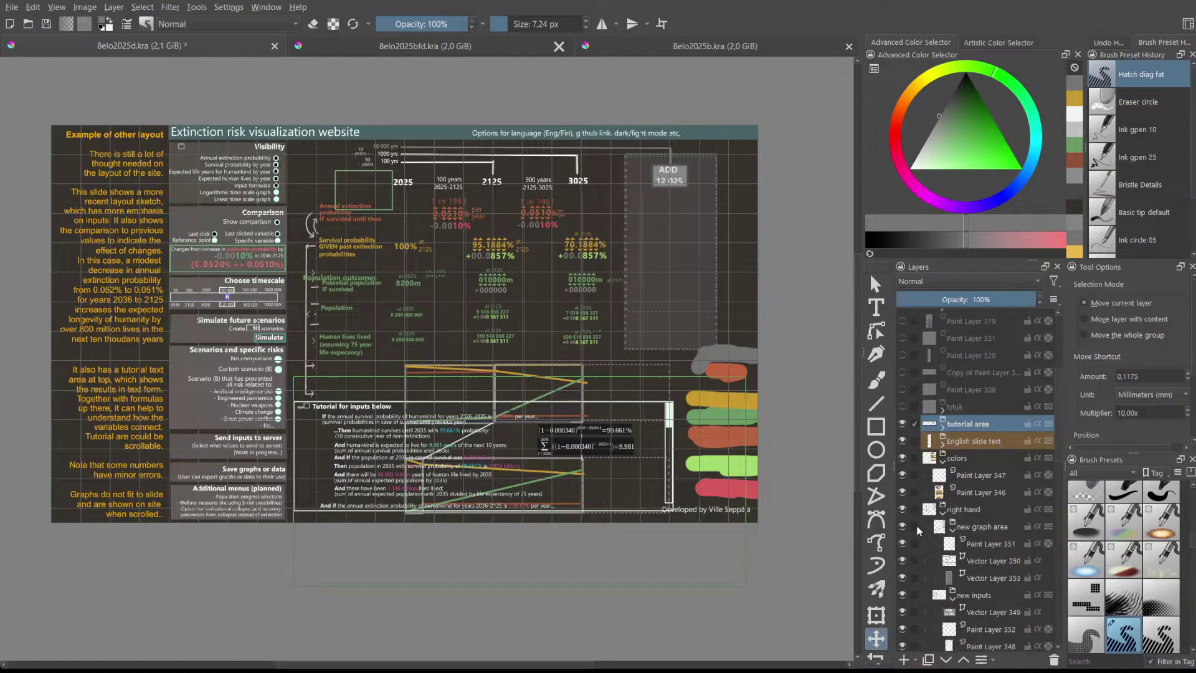
- Hide the new graph area group and shift the tutorial area group slightly away from the menu column and down to the page's lower edge
{"action": "left_click", "coordinate": [903, 527]}
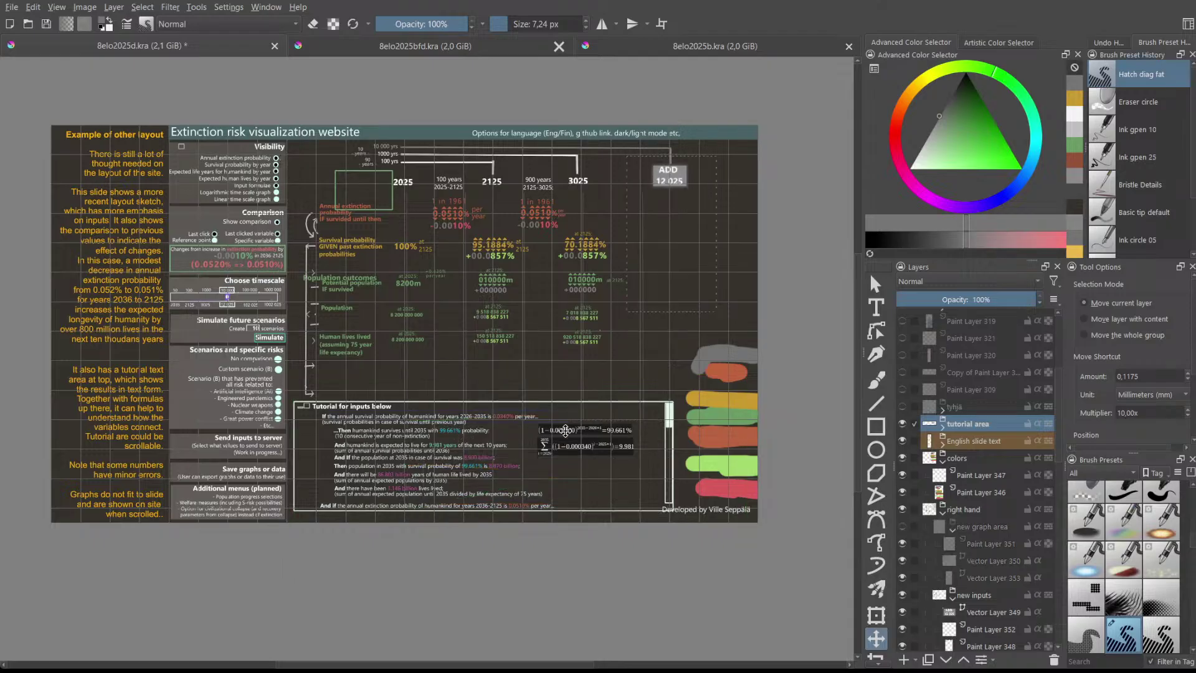
{"action": "mouse_move", "coordinate": [568, 425]}
{"action": "left_mouse_down"}
{"action": "mouse_move", "coordinate": [574, 416]}
{"action": "mouse_move", "coordinate": [573, 427]}
{"action": "left_mouse_up"}
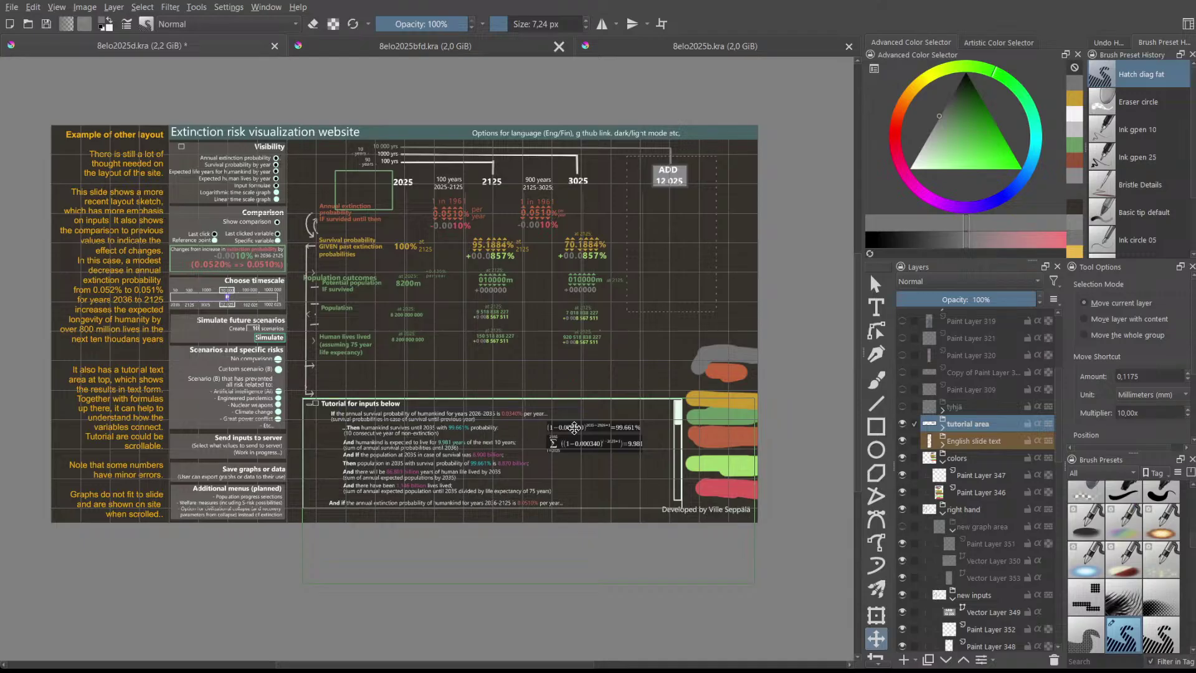
{"action": "key", "text": "Down"}
{"action": "key", "text": "Down"}
{"action": "key", "text": "shift+Down"}
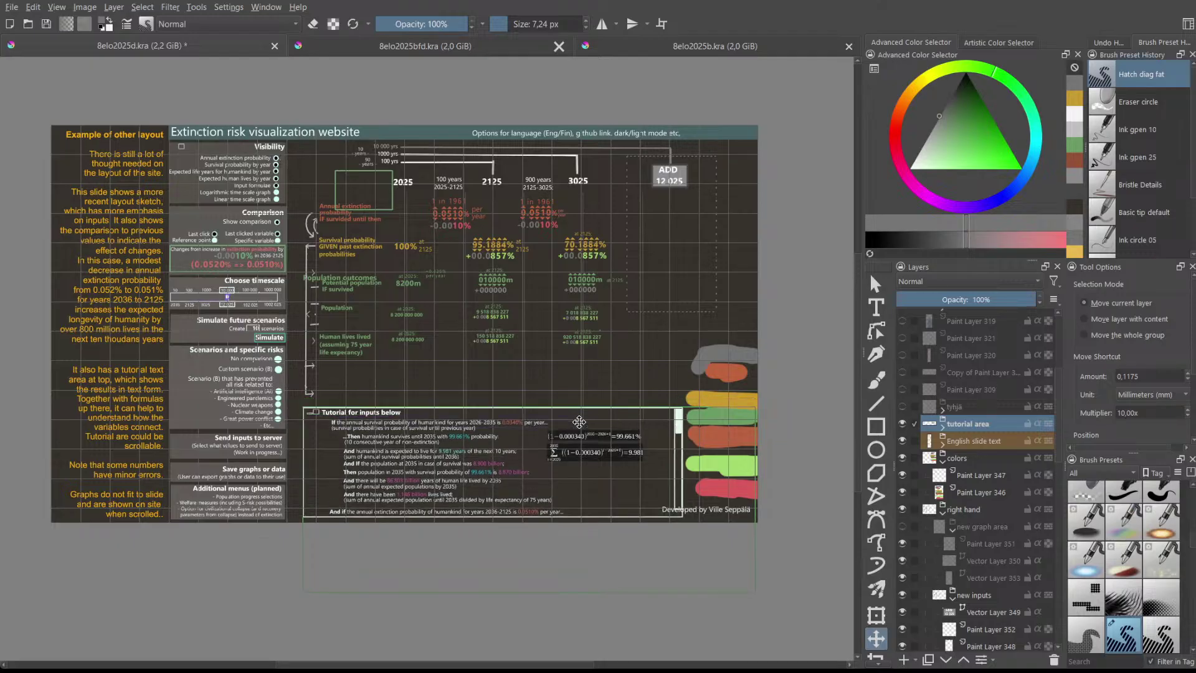
- Examine the tutorial box up close, reading its survival and population sentences and checking the two formulas beside them
{"action": "scroll", "coordinate": [448, 464], "scroll_direction": "up", "scroll_amount": 3}
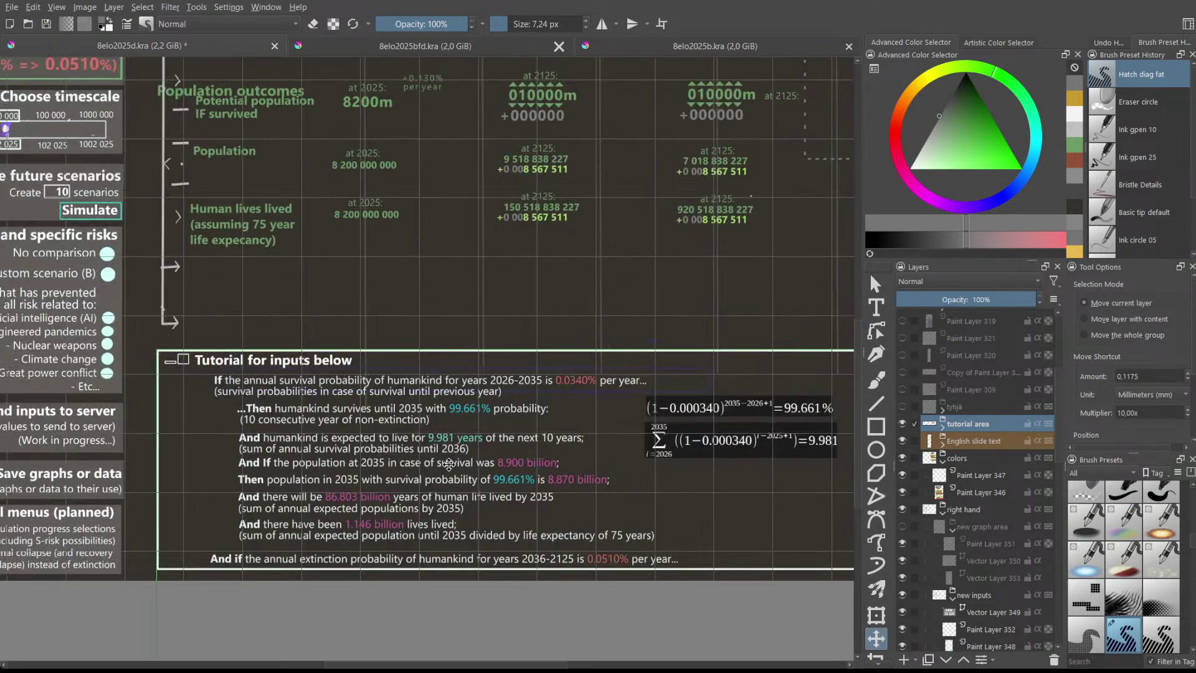
{"action": "scroll", "coordinate": [449, 464], "scroll_direction": "up", "scroll_amount": 2}
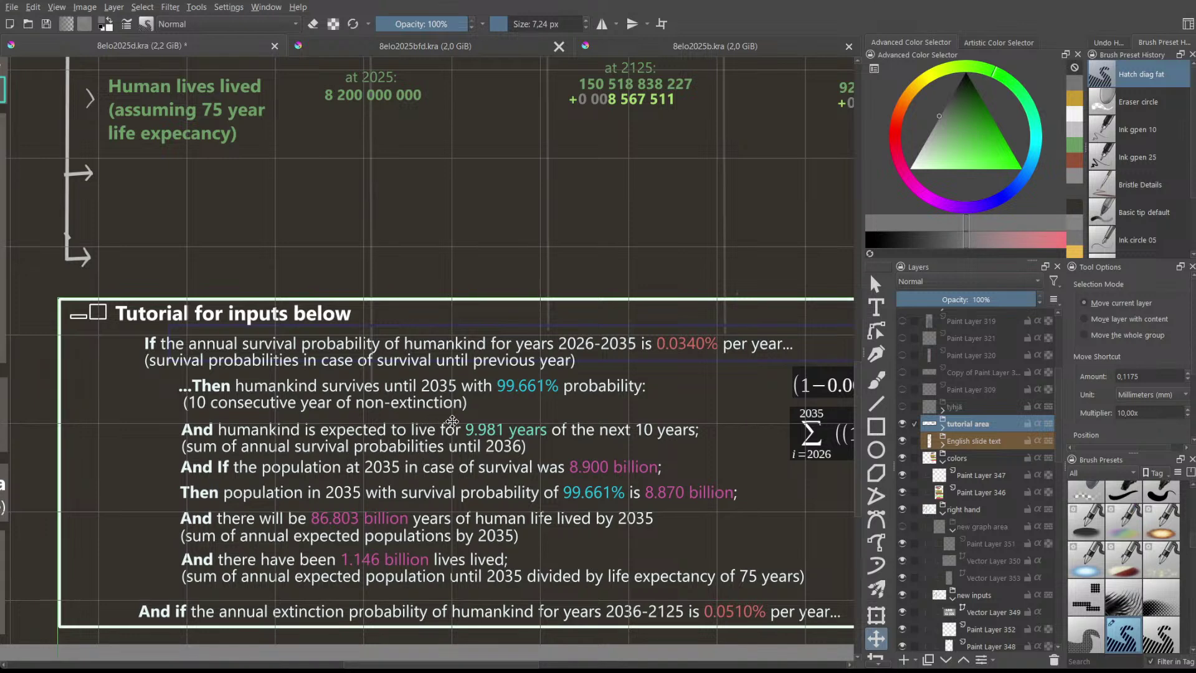
{"action": "scroll", "coordinate": [449, 421], "scroll_direction": "down", "scroll_amount": 2}
{"action": "scroll", "coordinate": [552, 430], "scroll_direction": "up", "scroll_amount": 2}
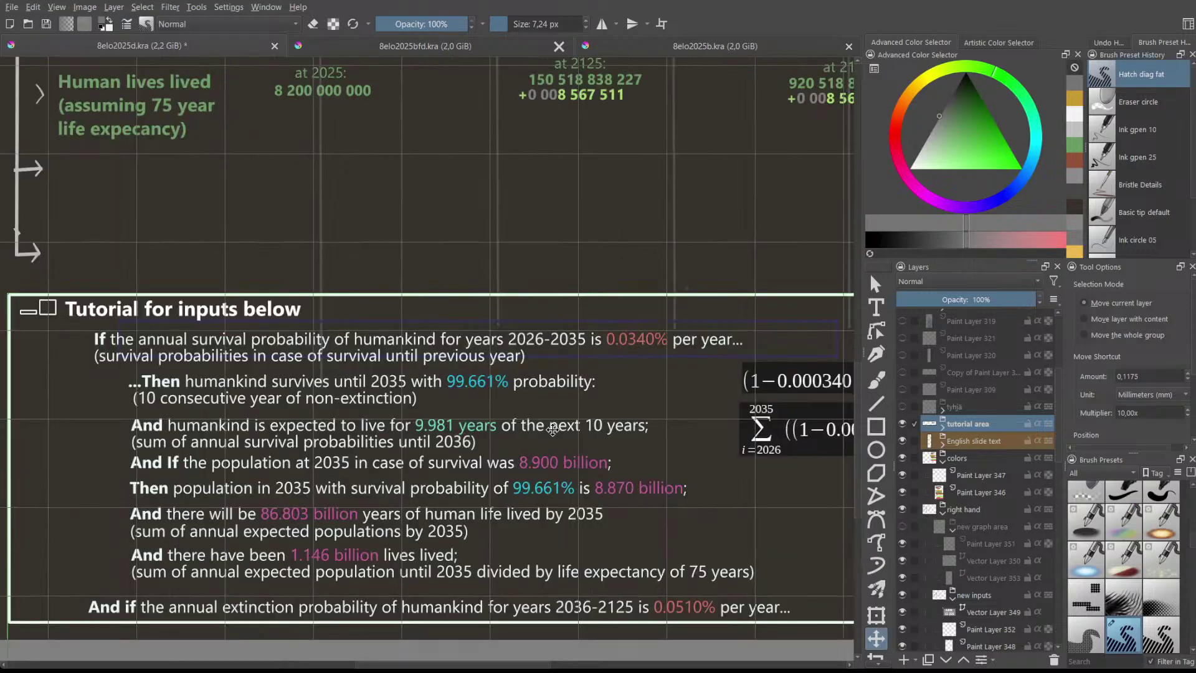
{"action": "scroll", "coordinate": [552, 430], "scroll_direction": "down", "scroll_amount": 2}
{"action": "scroll", "coordinate": [550, 430], "scroll_direction": "up", "scroll_amount": 2}
{"action": "scroll", "coordinate": [550, 429], "scroll_direction": "down", "scroll_amount": 2}
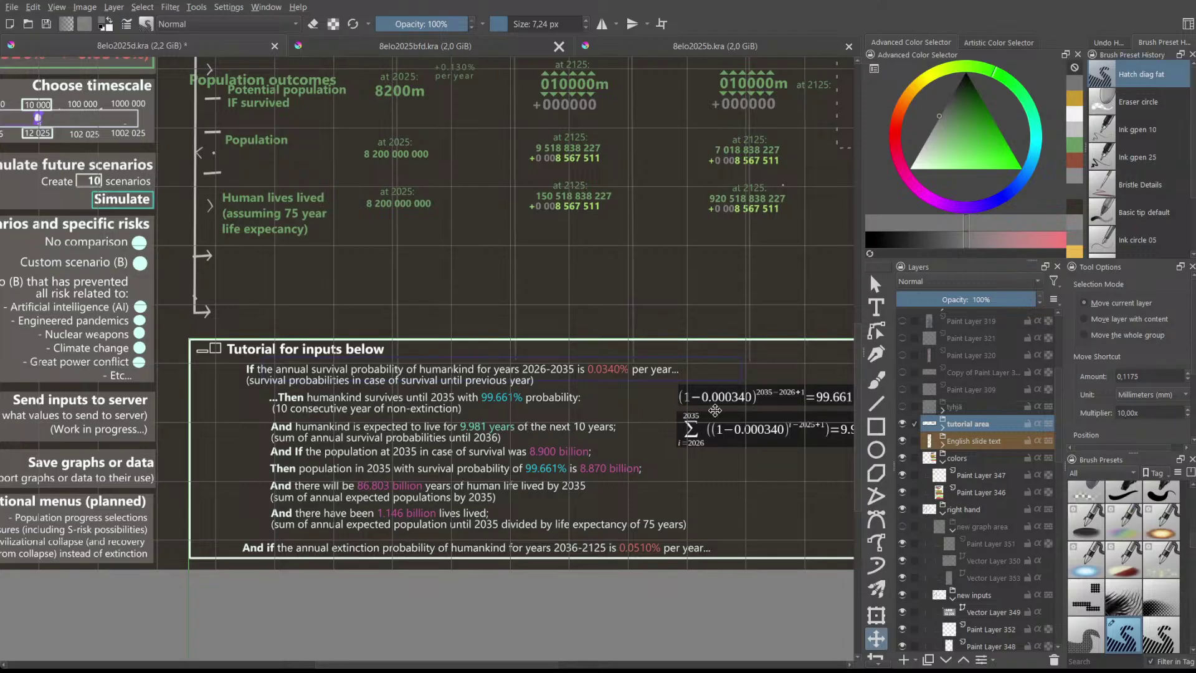
{"action": "scroll", "coordinate": [721, 426], "scroll_direction": "down", "scroll_amount": 2}
{"action": "scroll", "coordinate": [804, 455], "scroll_direction": "up", "scroll_amount": 2}
{"action": "scroll", "coordinate": [832, 438], "scroll_direction": "up", "scroll_amount": 2}
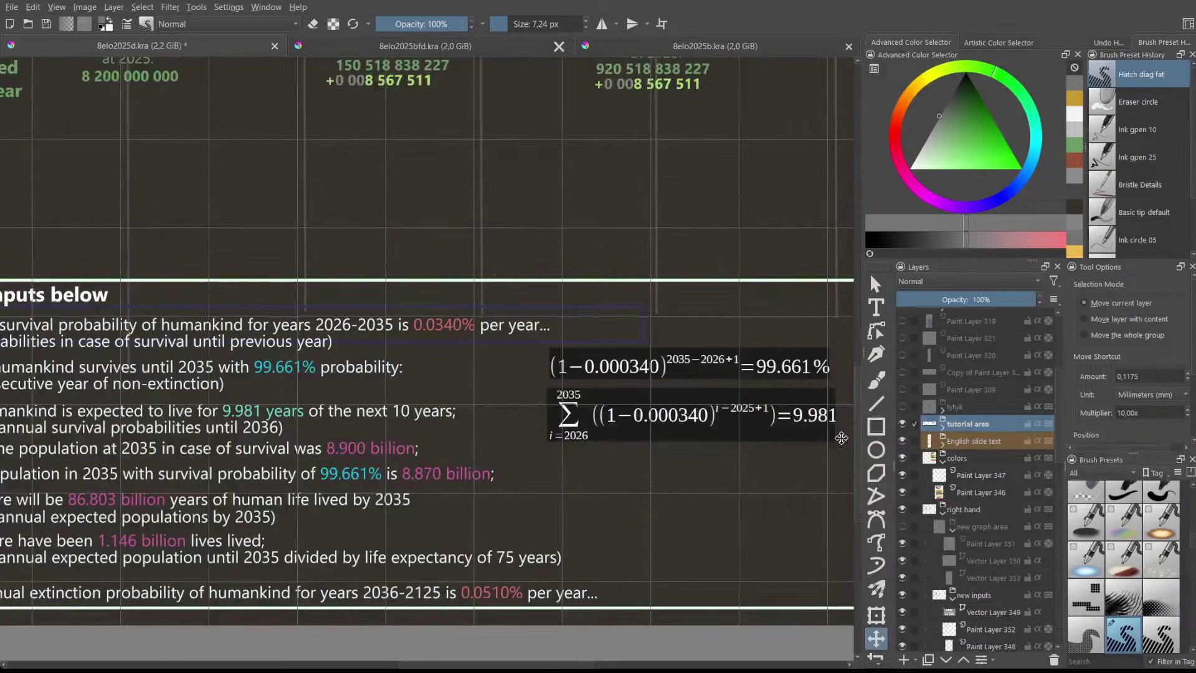
{"action": "scroll", "coordinate": [766, 408], "scroll_direction": "down", "scroll_amount": 2}
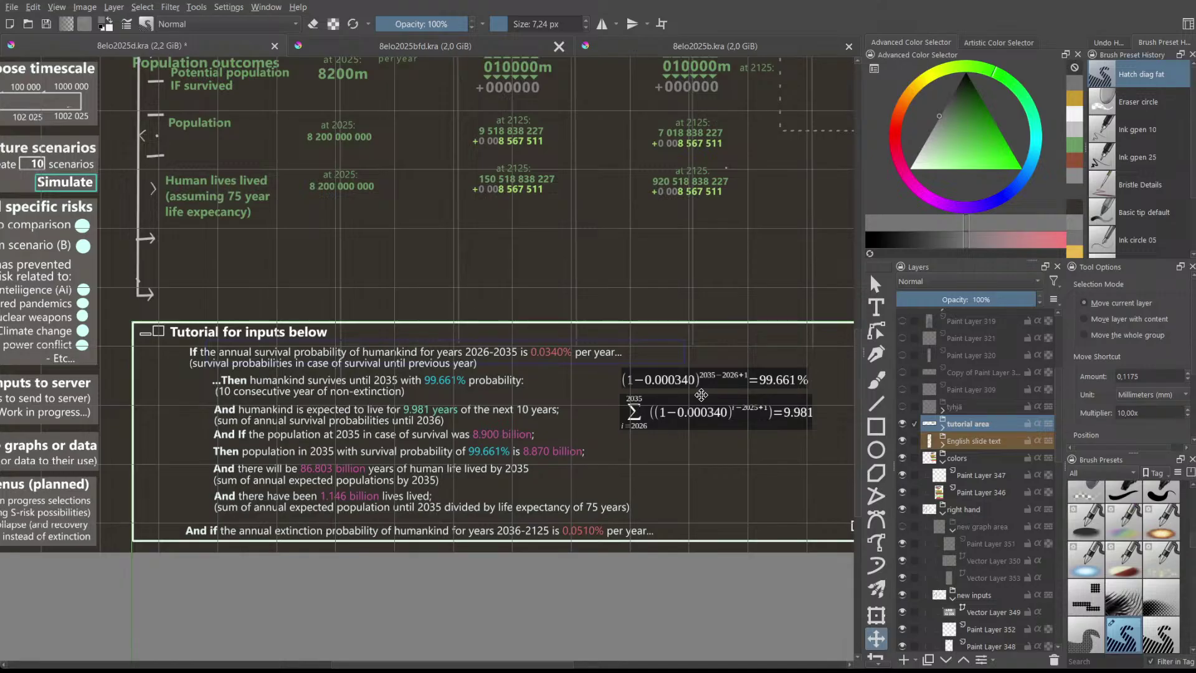
{"action": "scroll", "coordinate": [701, 395], "scroll_direction": "up", "scroll_amount": 1}
{"action": "scroll", "coordinate": [702, 395], "scroll_direction": "down", "scroll_amount": 1}
{"action": "scroll", "coordinate": [701, 395], "scroll_direction": "up", "scroll_amount": 5}
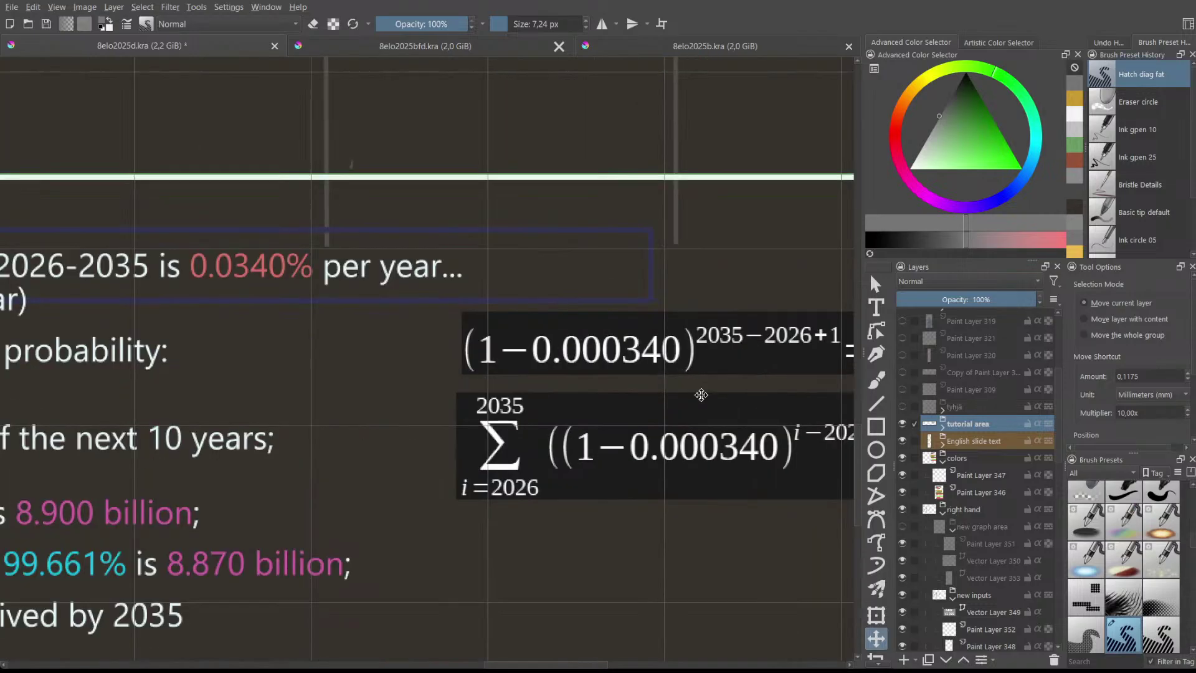
{"action": "scroll", "coordinate": [701, 394], "scroll_direction": "down", "scroll_amount": 4}
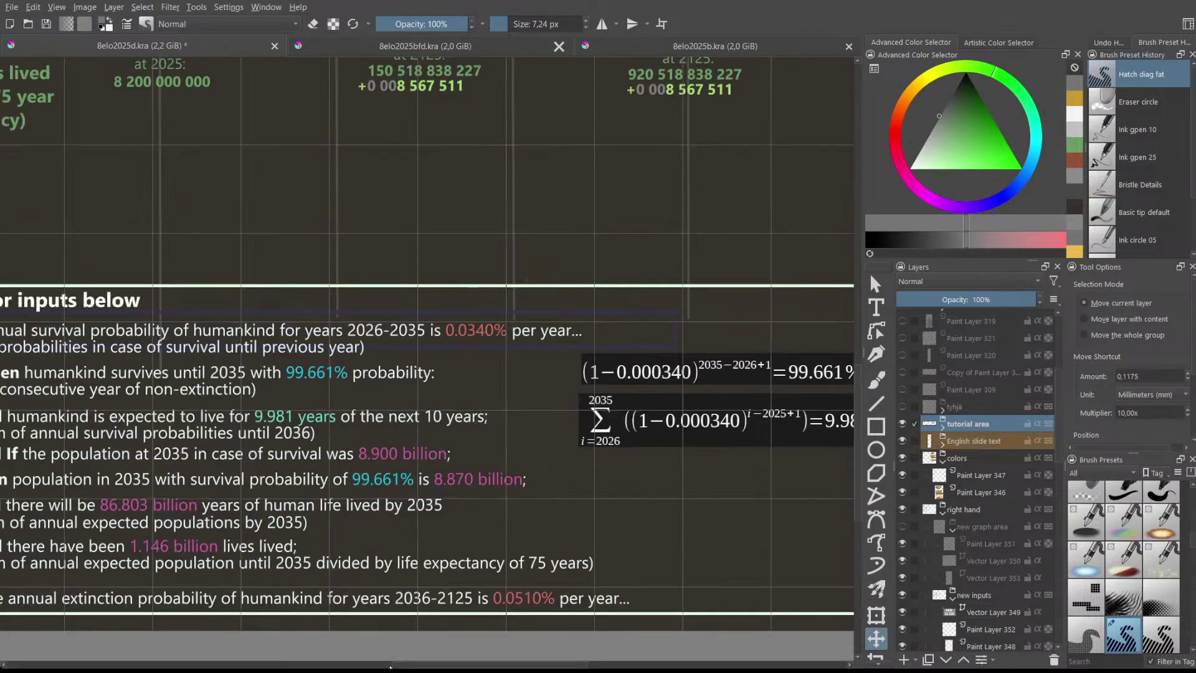
{"action": "mouse_move", "coordinate": [397, 666]}
{"action": "left_mouse_down"}
{"action": "mouse_move", "coordinate": [425, 666]}
{"action": "mouse_move", "coordinate": [347, 663]}
{"action": "mouse_move", "coordinate": [390, 662]}
{"action": "left_mouse_up"}
{"action": "scroll", "coordinate": [475, 406], "scroll_direction": "down", "scroll_amount": 1}
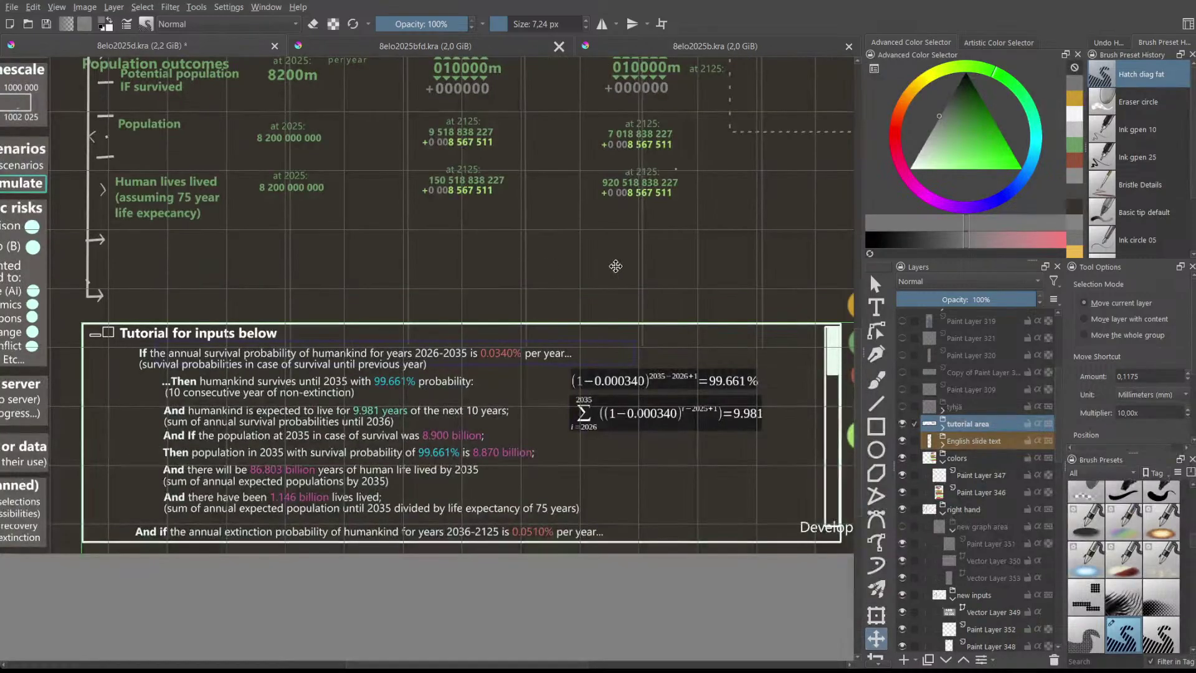
- Examine how the timeline, outcome rows, menu column and dashed 12 025 column fit together above the repositioned tutorial box
{"action": "left_click_drag", "start_coordinate": [857, 376], "coordinate": [841, 288]}
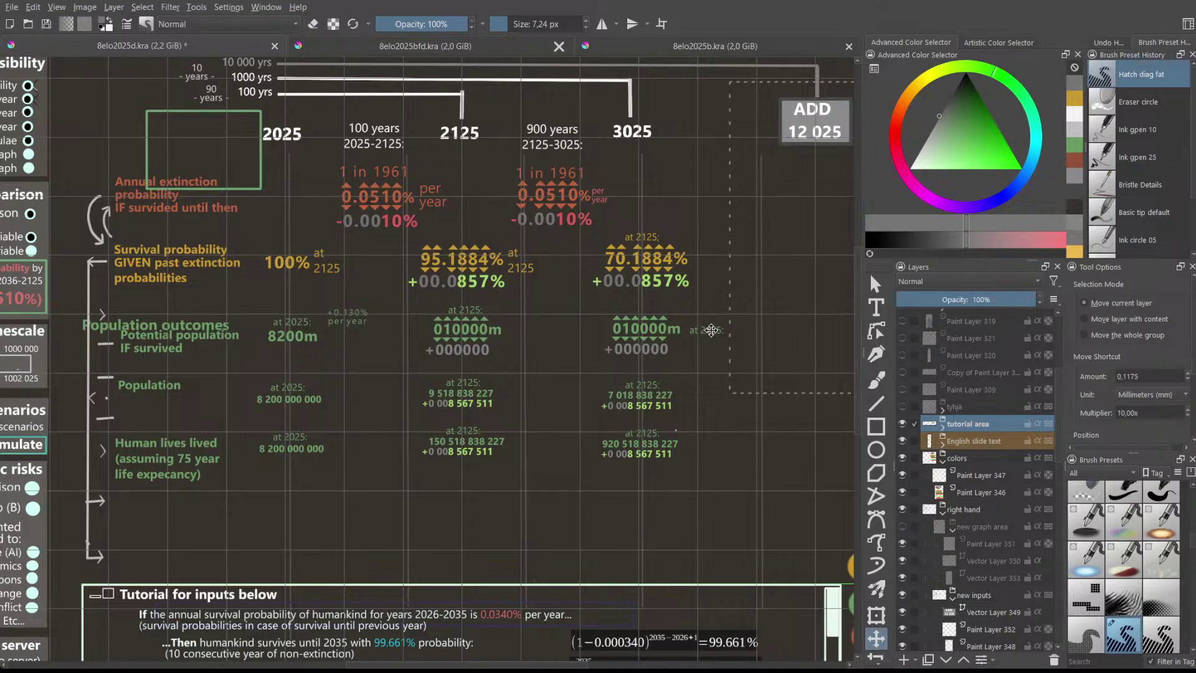
{"action": "scroll", "coordinate": [729, 340], "scroll_direction": "down", "scroll_amount": 1}
{"action": "scroll", "coordinate": [778, 361], "scroll_direction": "down", "scroll_amount": 1}
{"action": "scroll", "coordinate": [801, 367], "scroll_direction": "up", "scroll_amount": 1}
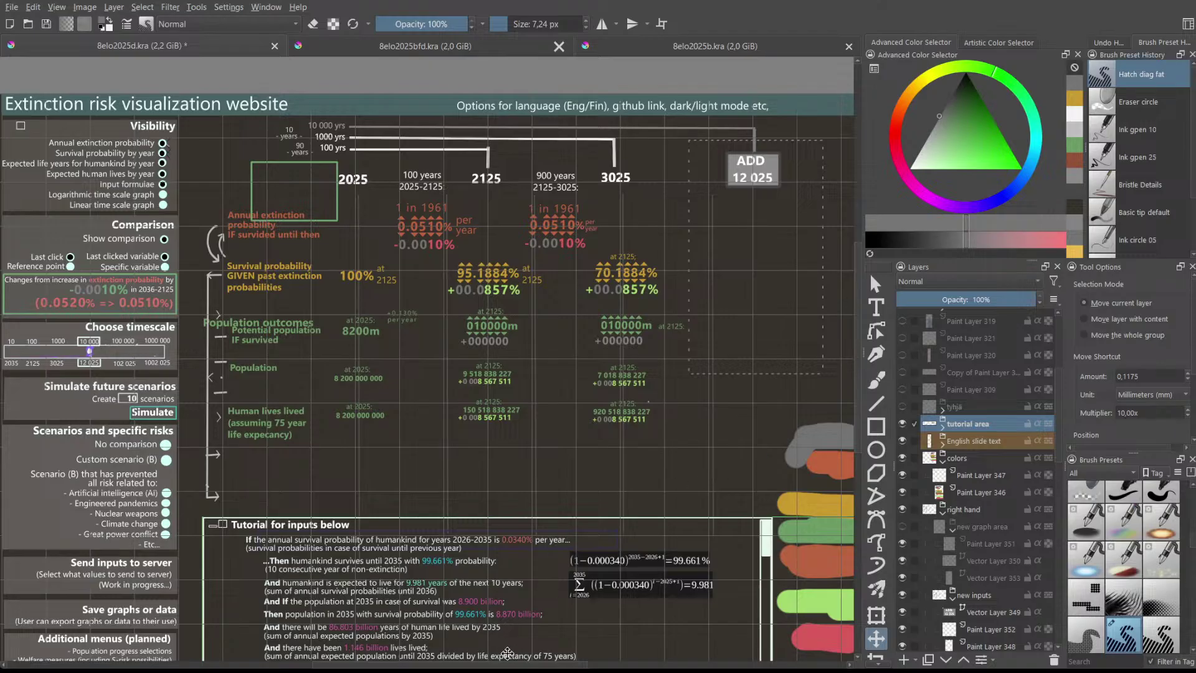
{"action": "scroll", "coordinate": [517, 664], "scroll_direction": "right", "scroll_amount": 2}
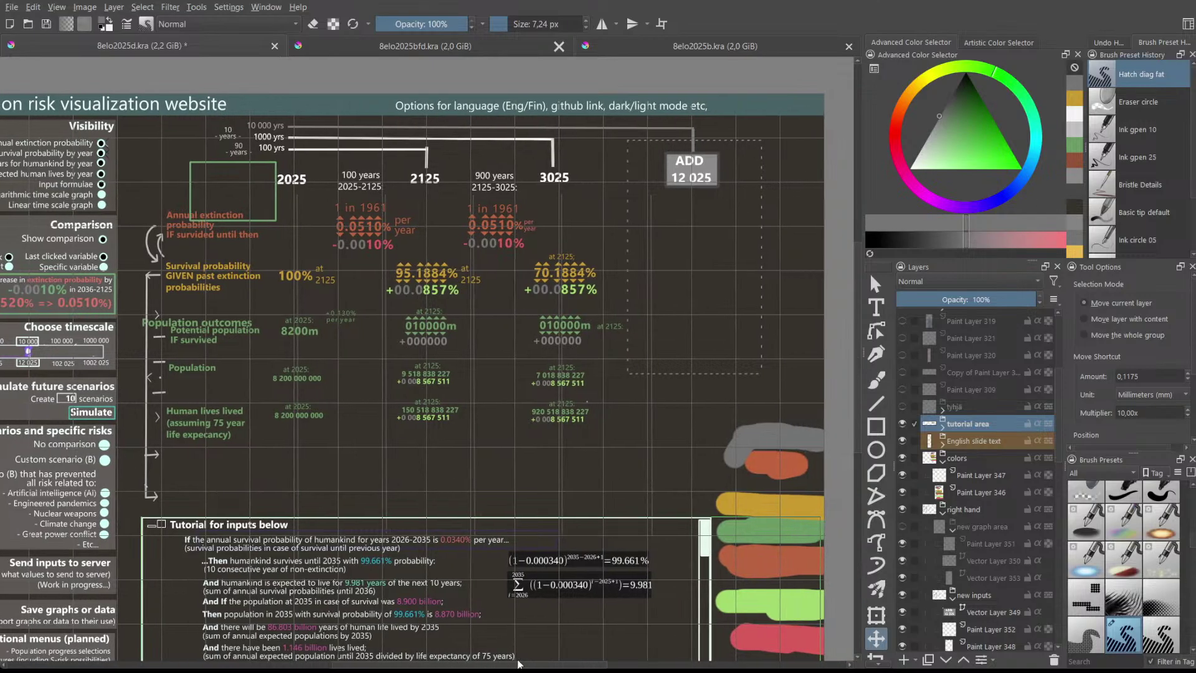
{"action": "scroll", "coordinate": [518, 664], "scroll_direction": "left", "scroll_amount": 3}
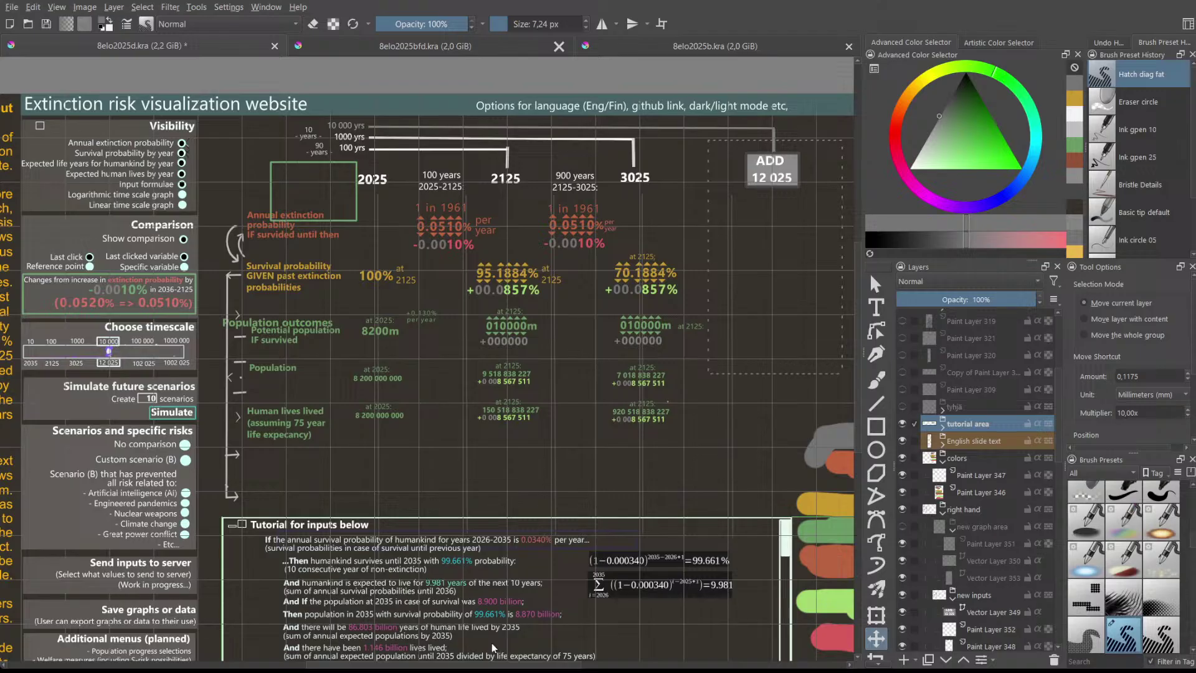
{"action": "scroll", "coordinate": [491, 643], "scroll_direction": "right", "scroll_amount": 1}
{"action": "left_click_drag", "start_coordinate": [495, 640], "coordinate": [494, 639]}
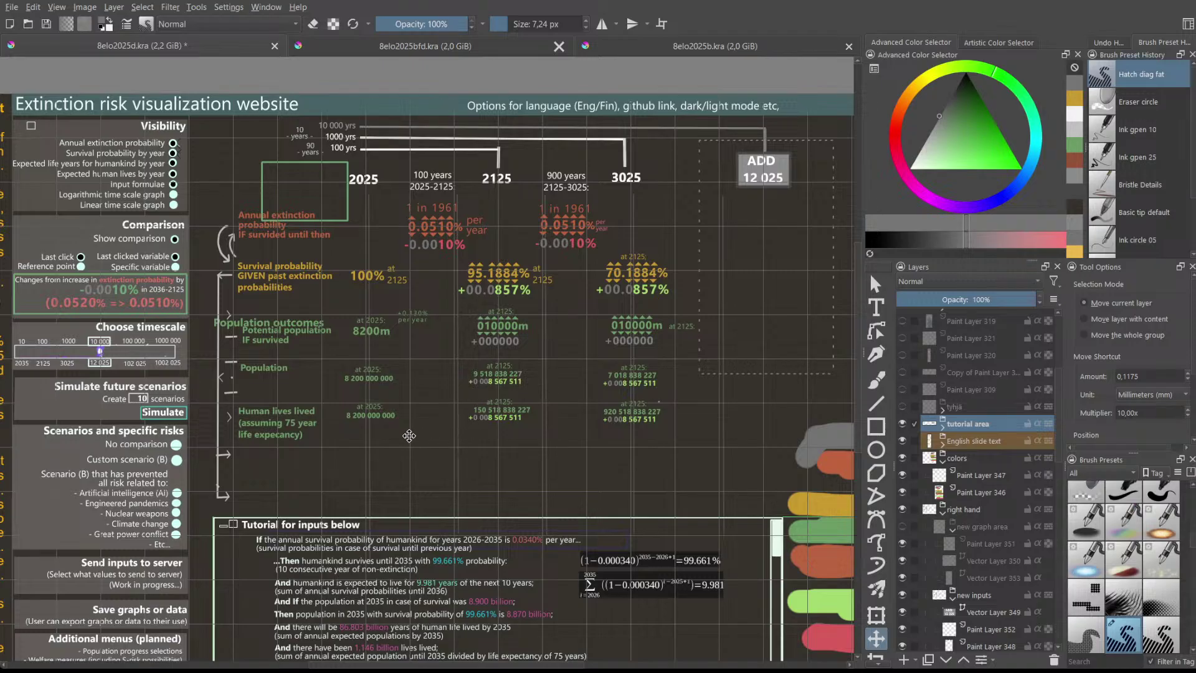
{"action": "scroll", "coordinate": [434, 435], "scroll_direction": "down", "scroll_amount": 1}
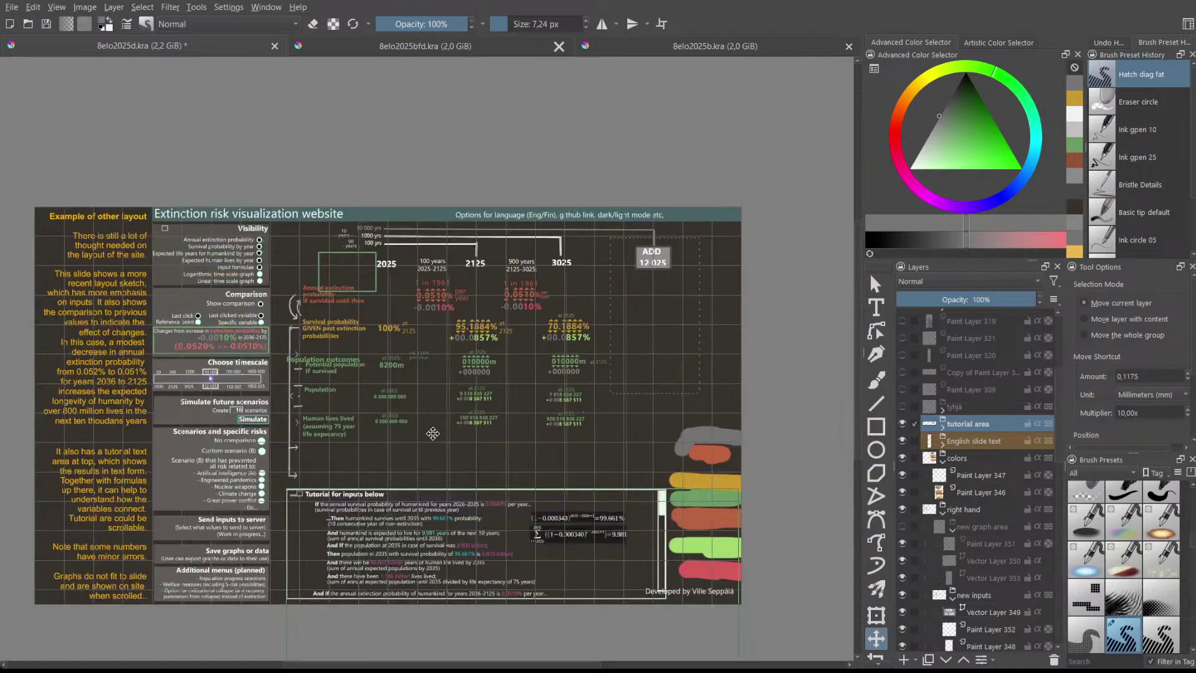
{"action": "scroll", "coordinate": [433, 434], "scroll_direction": "up", "scroll_amount": 1}
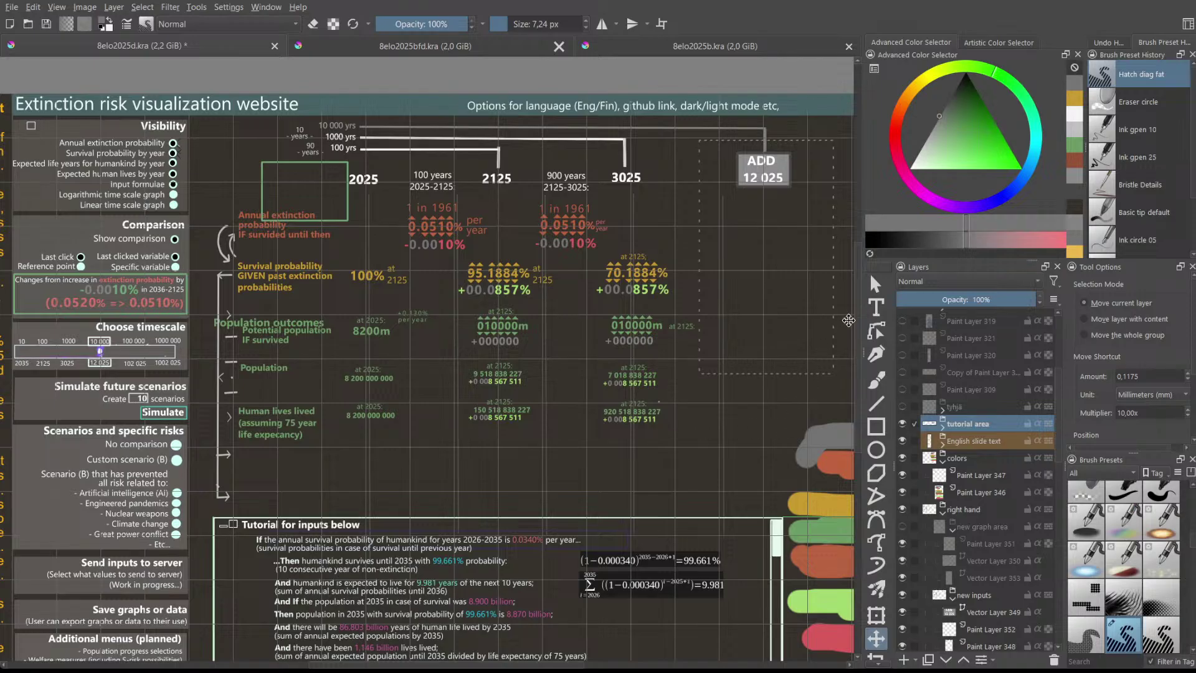
{"action": "scroll", "coordinate": [855, 309], "scroll_direction": "down", "scroll_amount": 2}
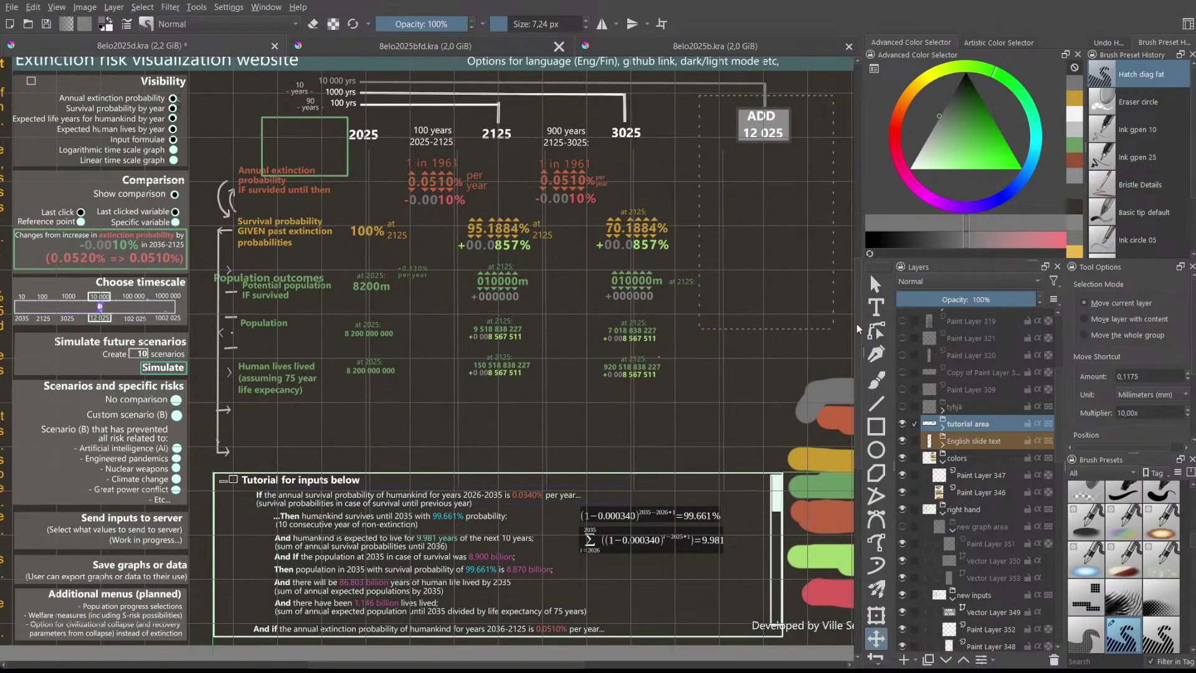
{"action": "scroll", "coordinate": [857, 323], "scroll_direction": "up", "scroll_amount": 2}
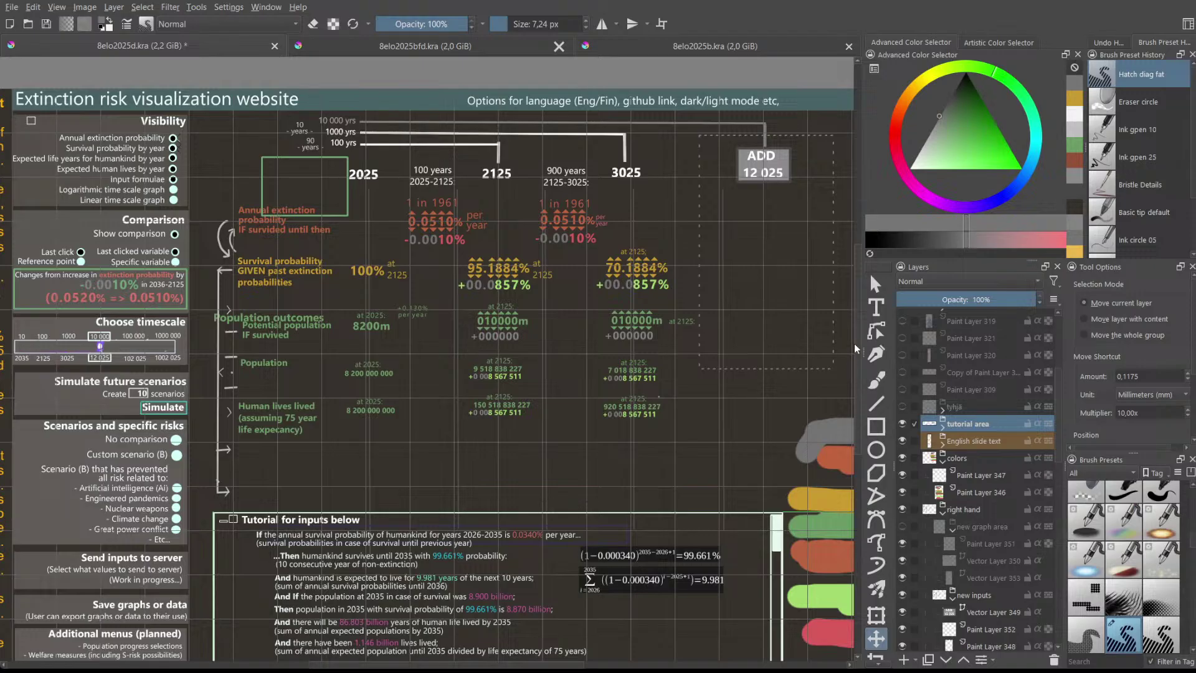
{"action": "scroll", "coordinate": [854, 342], "scroll_direction": "down", "scroll_amount": 2}
{"action": "scroll", "coordinate": [856, 365], "scroll_direction": "up", "scroll_amount": 1}
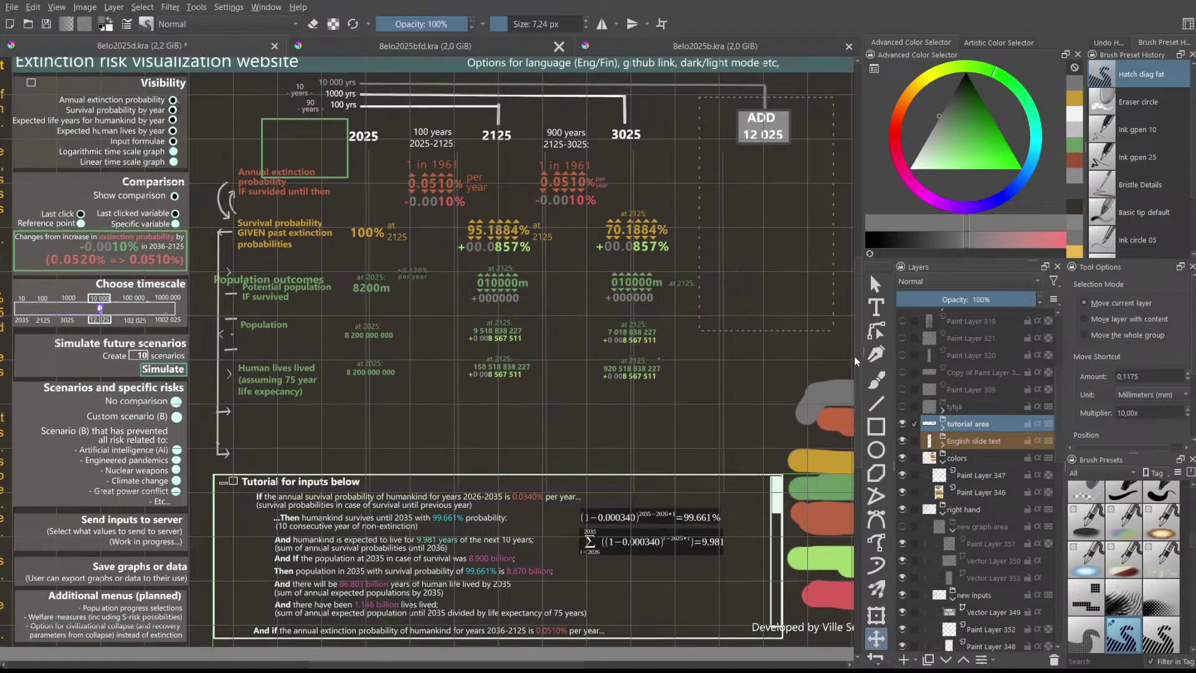
{"action": "scroll", "coordinate": [856, 365], "scroll_direction": "down", "scroll_amount": 1}
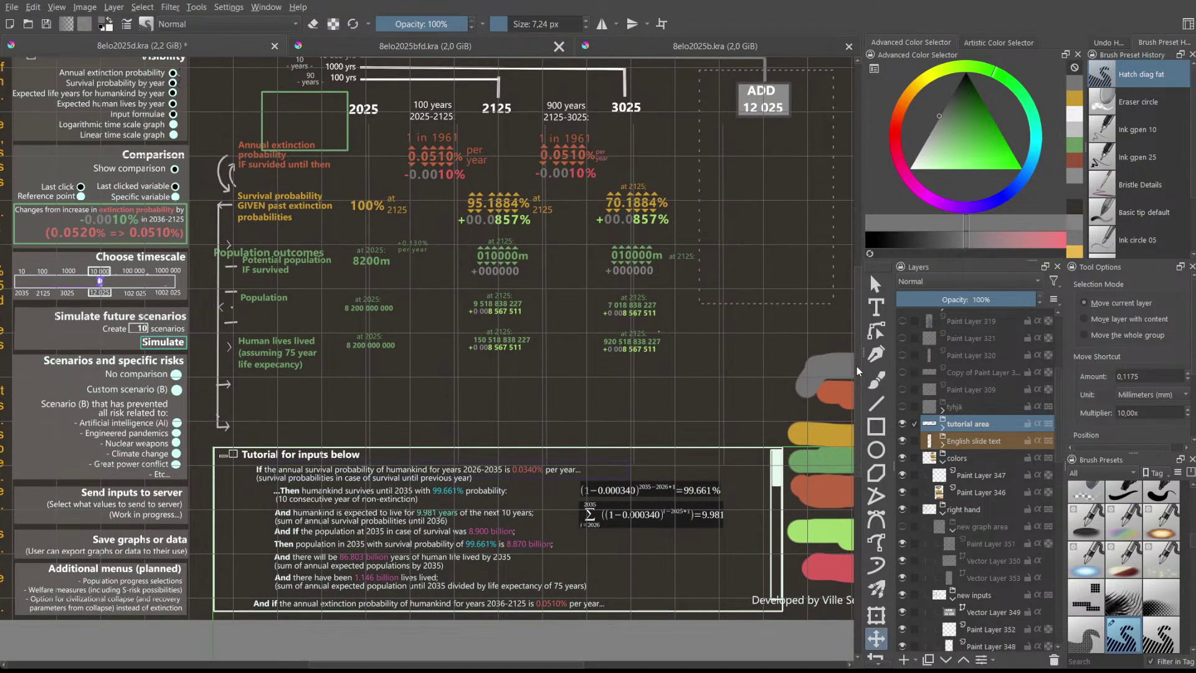
{"action": "scroll", "coordinate": [857, 365], "scroll_direction": "up", "scroll_amount": 2}
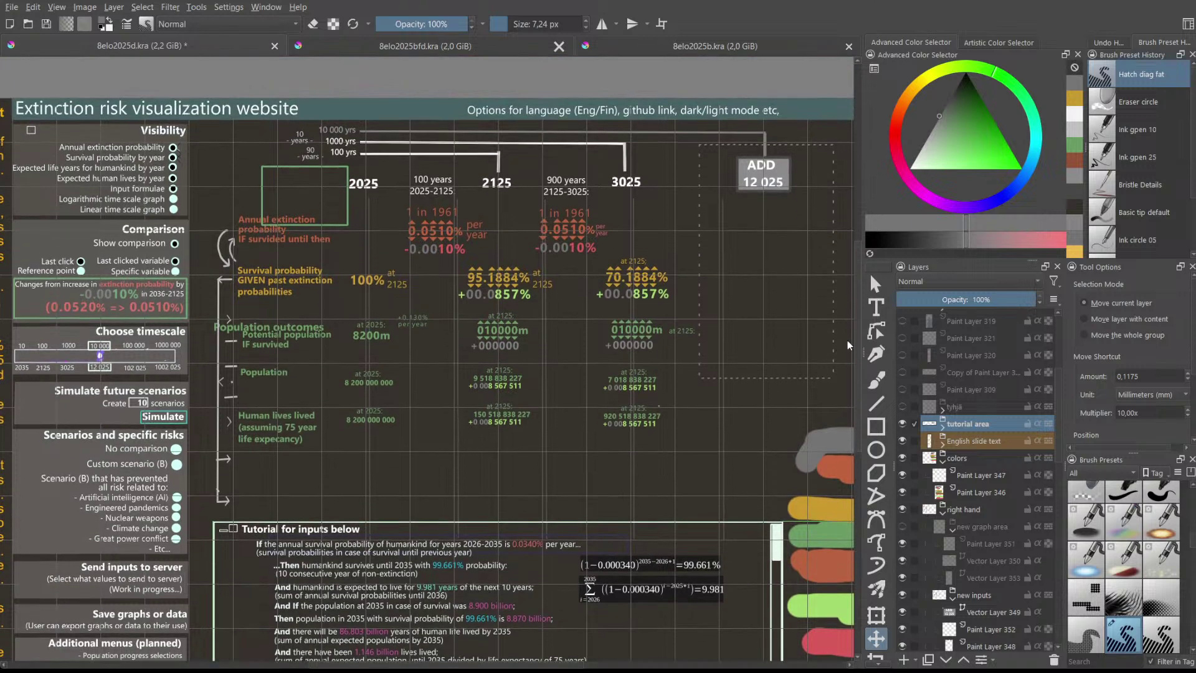
{"action": "scroll", "coordinate": [865, 330], "scroll_direction": "up", "scroll_amount": 1}
{"action": "scroll", "coordinate": [858, 330], "scroll_direction": "down", "scroll_amount": 2}
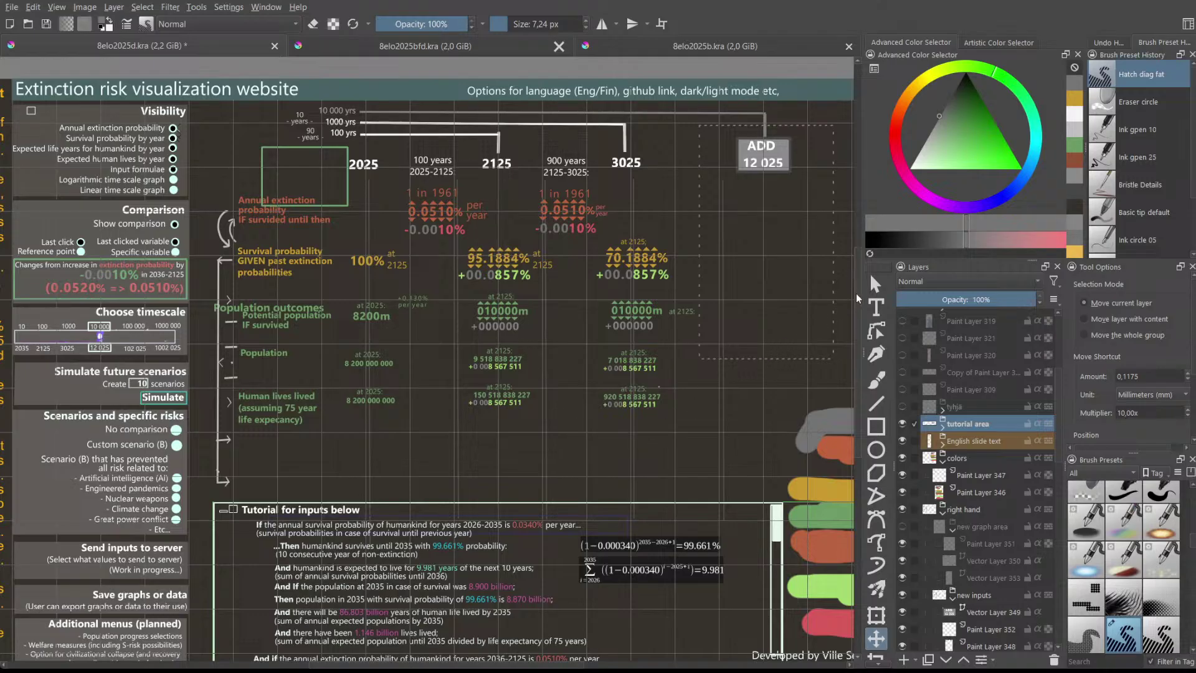
- Save the layout document with the graphs hidden and the tutorial box in its new position
{"action": "scroll", "coordinate": [745, 312], "scroll_direction": "up", "scroll_amount": 2}
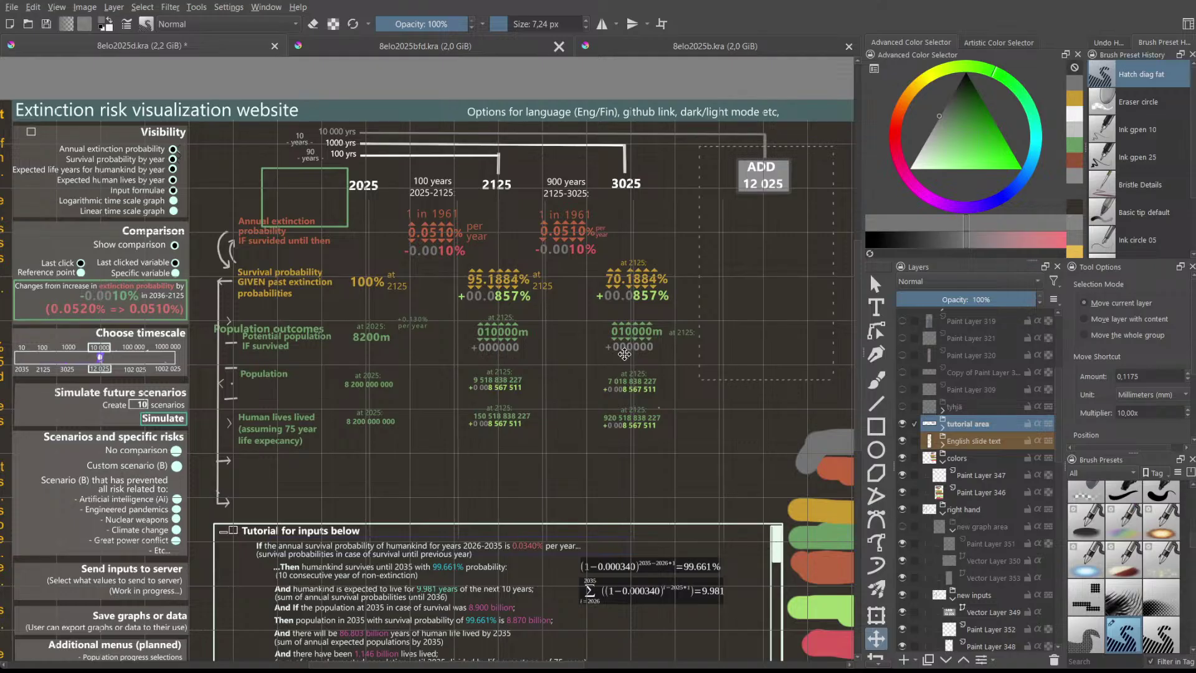
{"action": "key", "text": "ctrl+s"}
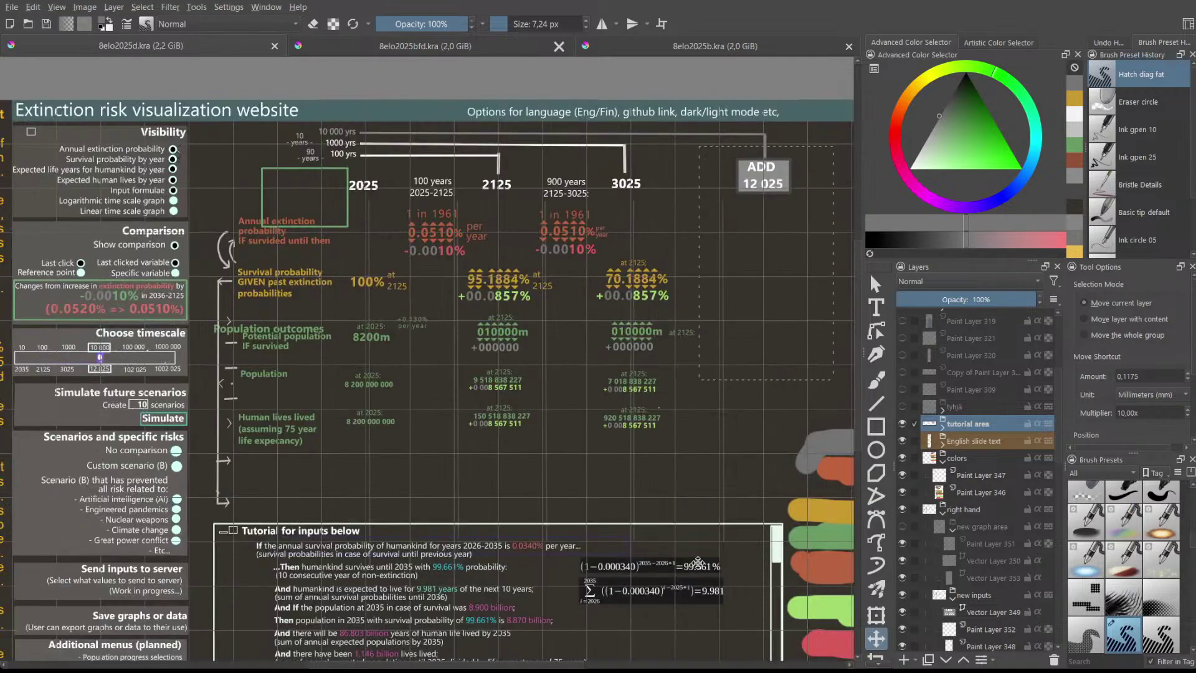